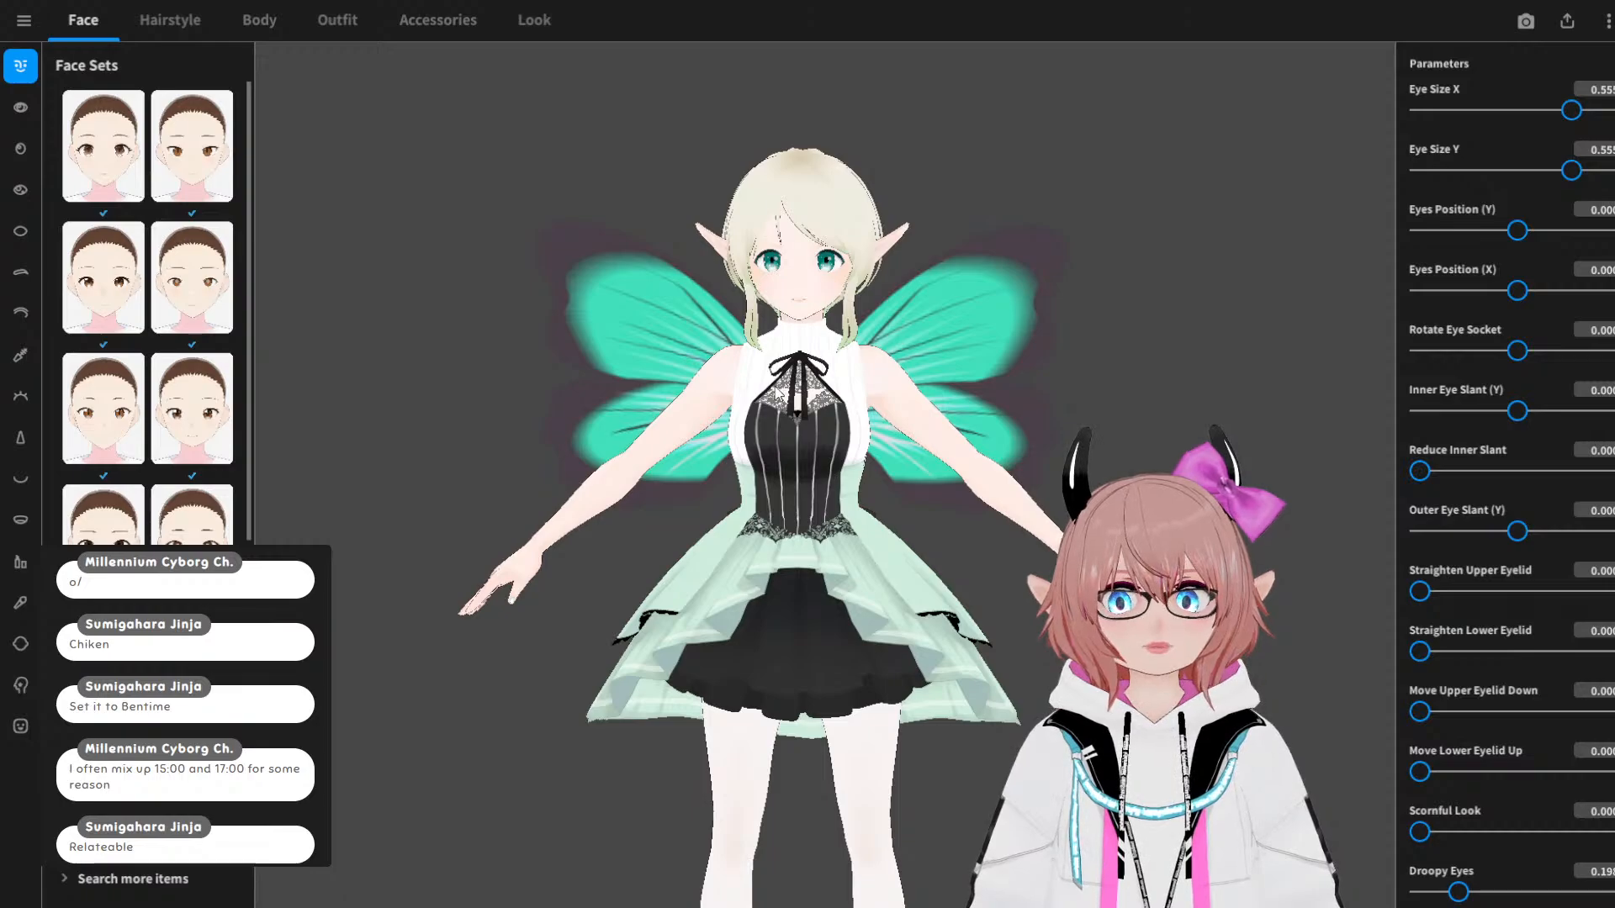
Step: Examine the transparent green butterfly wings and the lace on the back of the dress from behind and from the front
drag(776, 392, 979, 377)
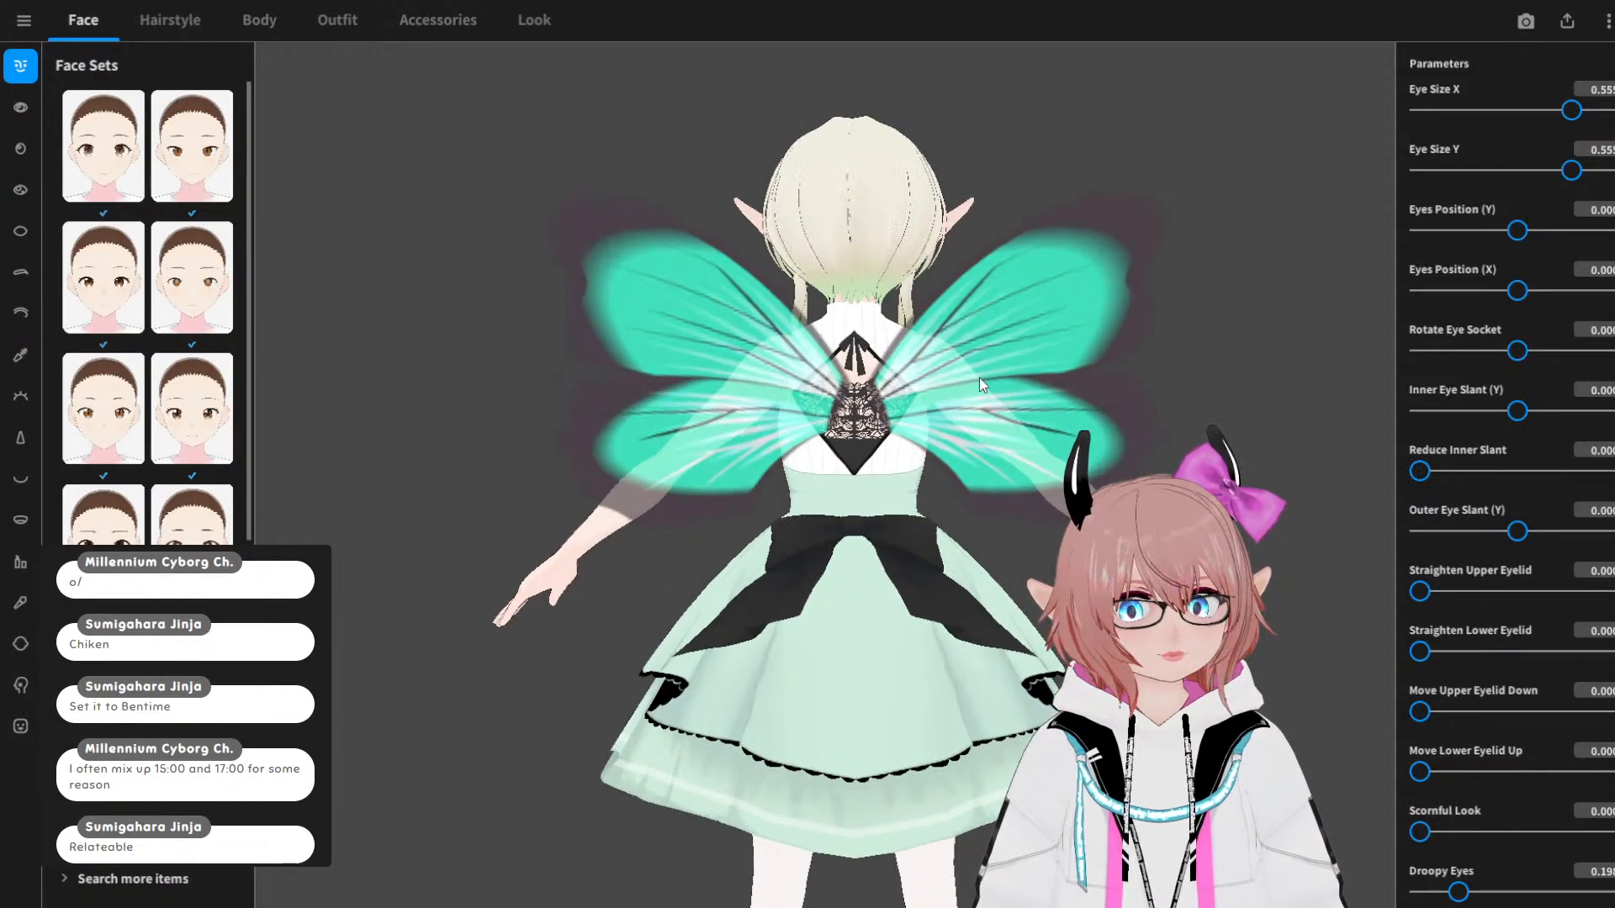
scroll(979, 379, up, 1)
middle_drag(979, 379, 960, 408)
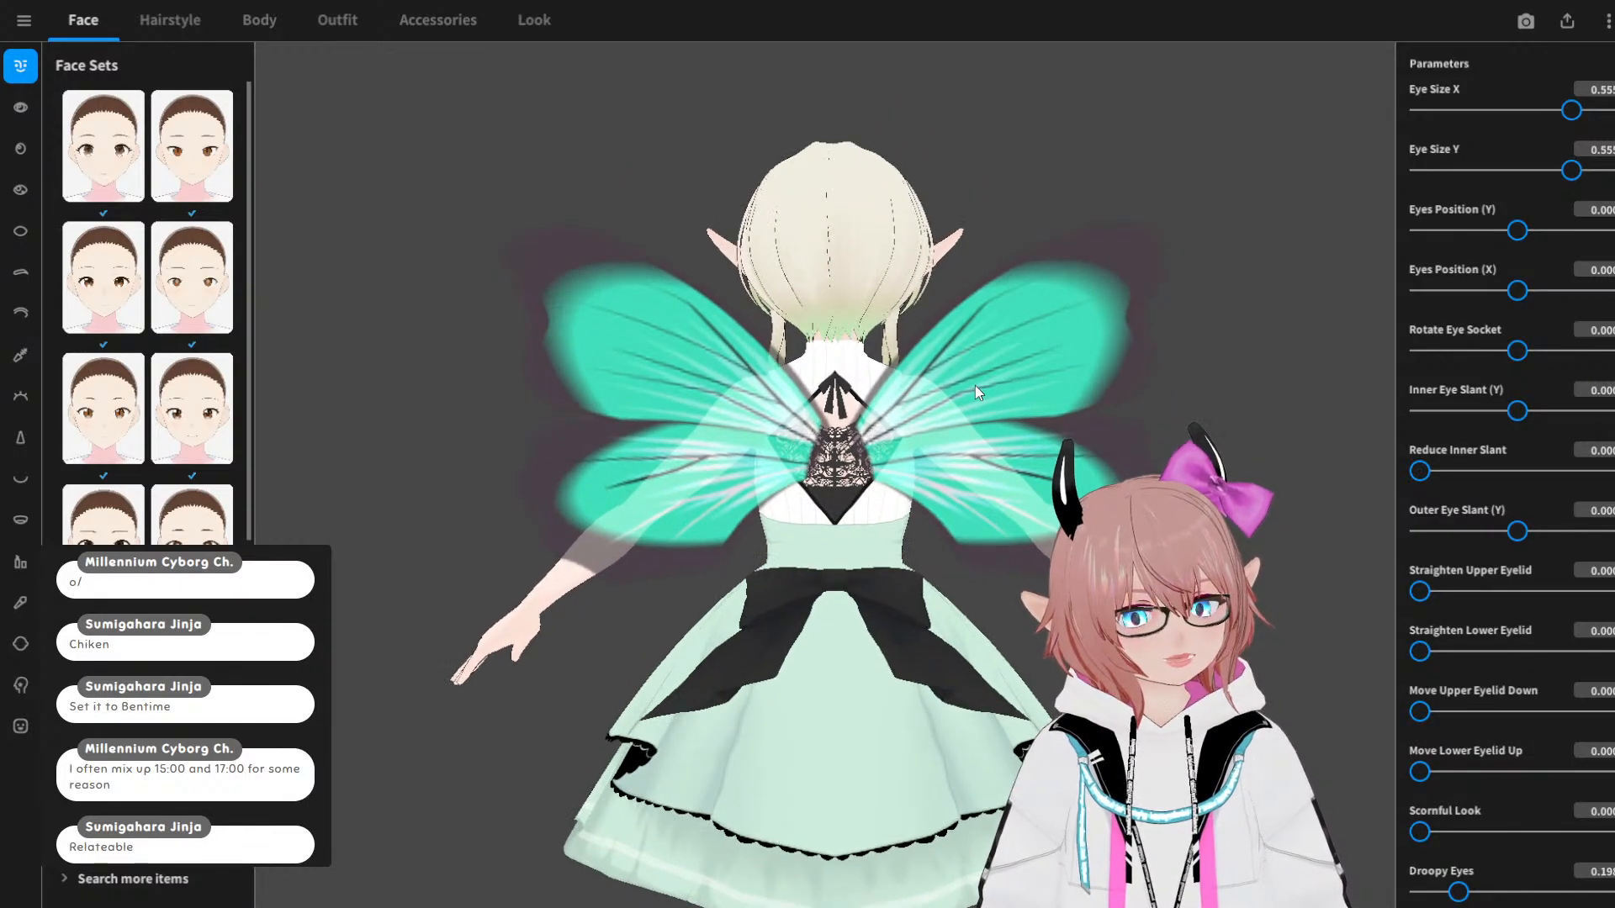
scroll(977, 384, up, 2)
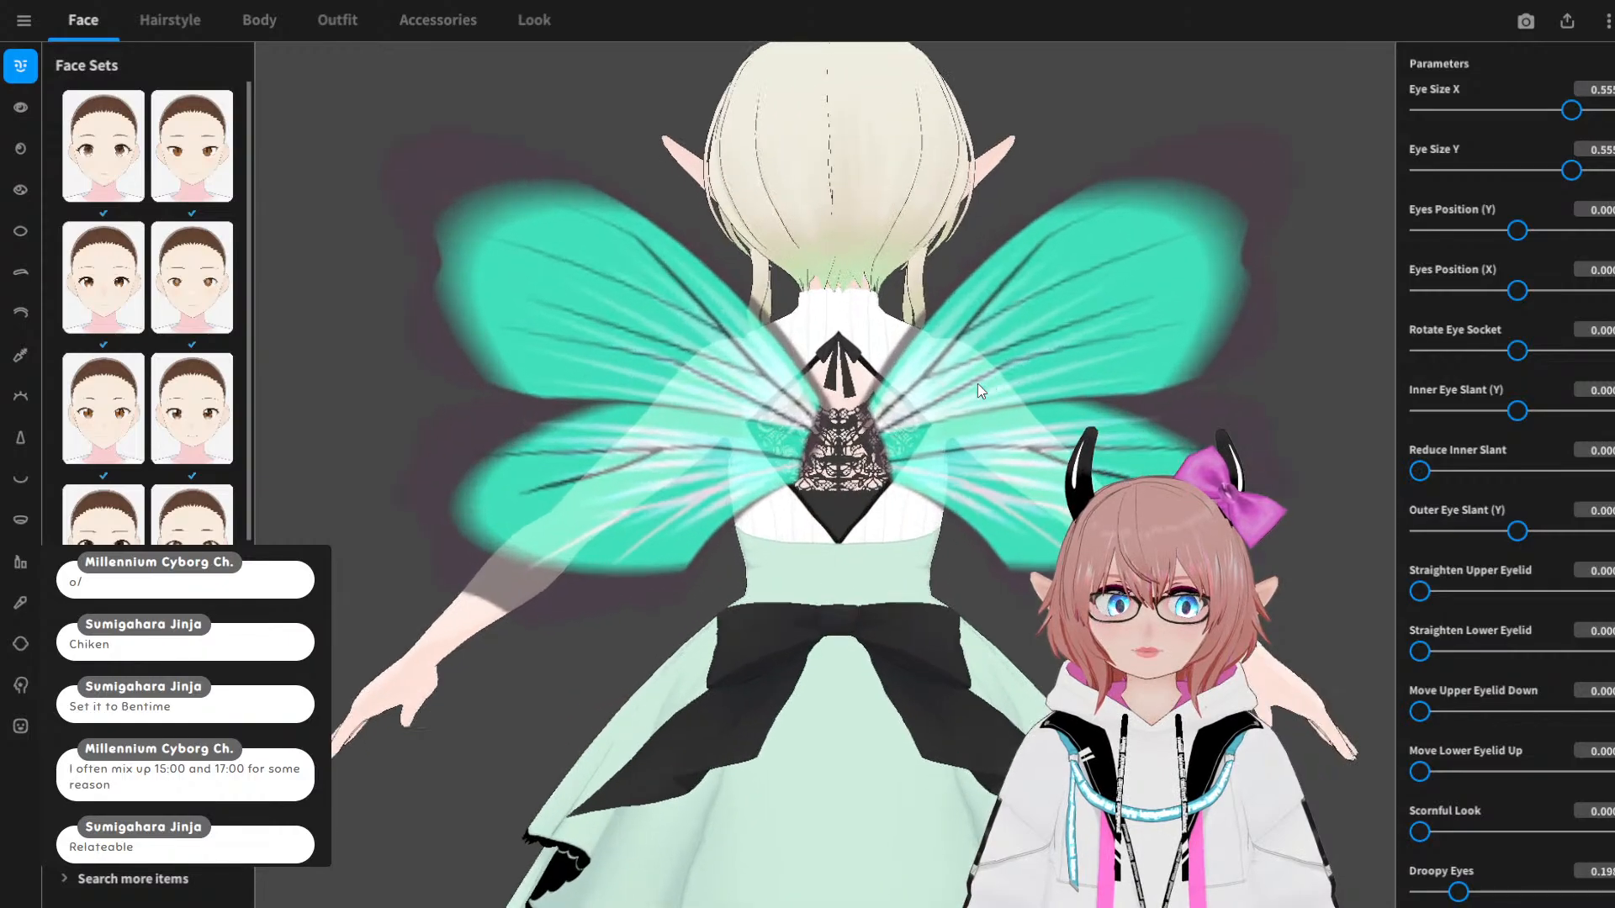
scroll(977, 384, up, 4)
scroll(977, 383, down, 1)
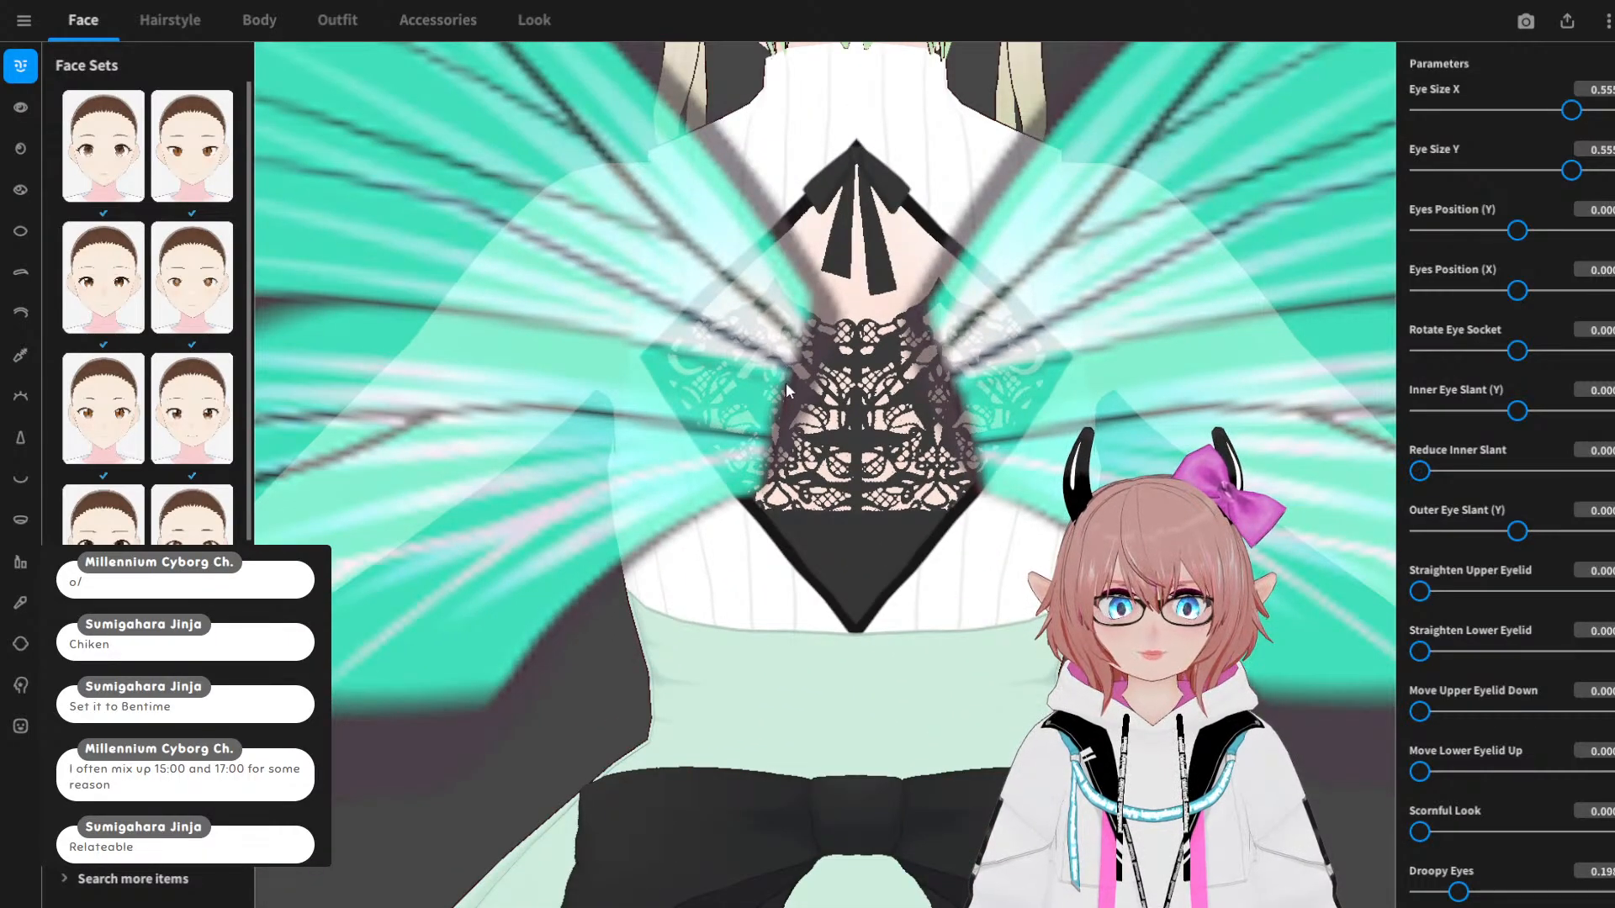
mouse_move(786, 383)
middle_down()
mouse_move(855, 435)
mouse_move(699, 407)
mouse_move(790, 398)
middle_up()
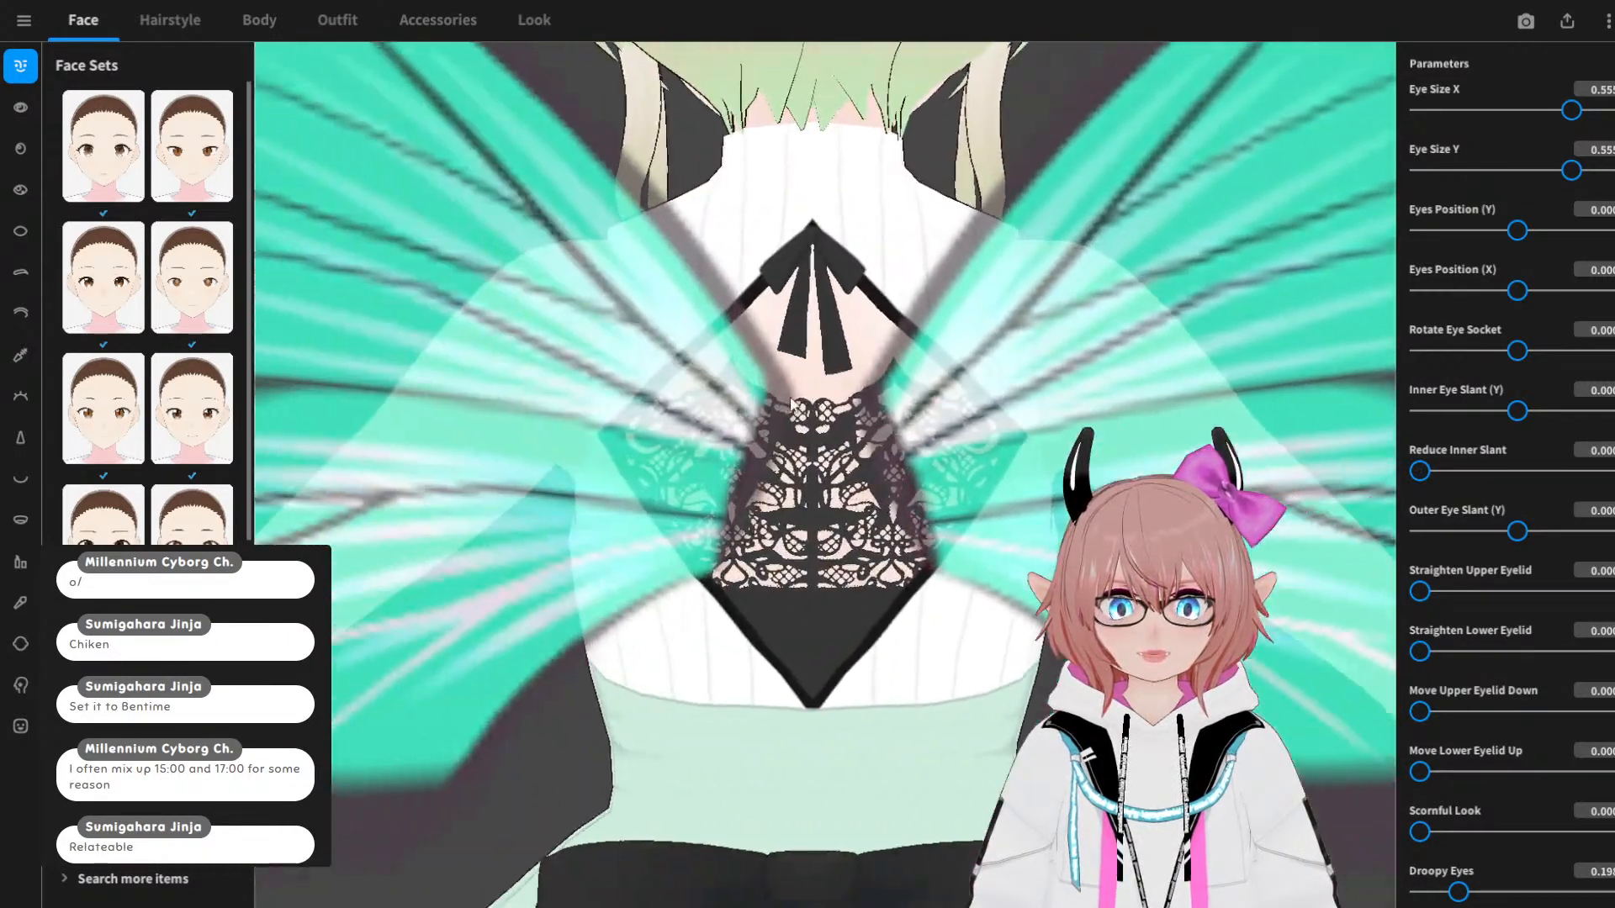
scroll(786, 402, down, 4)
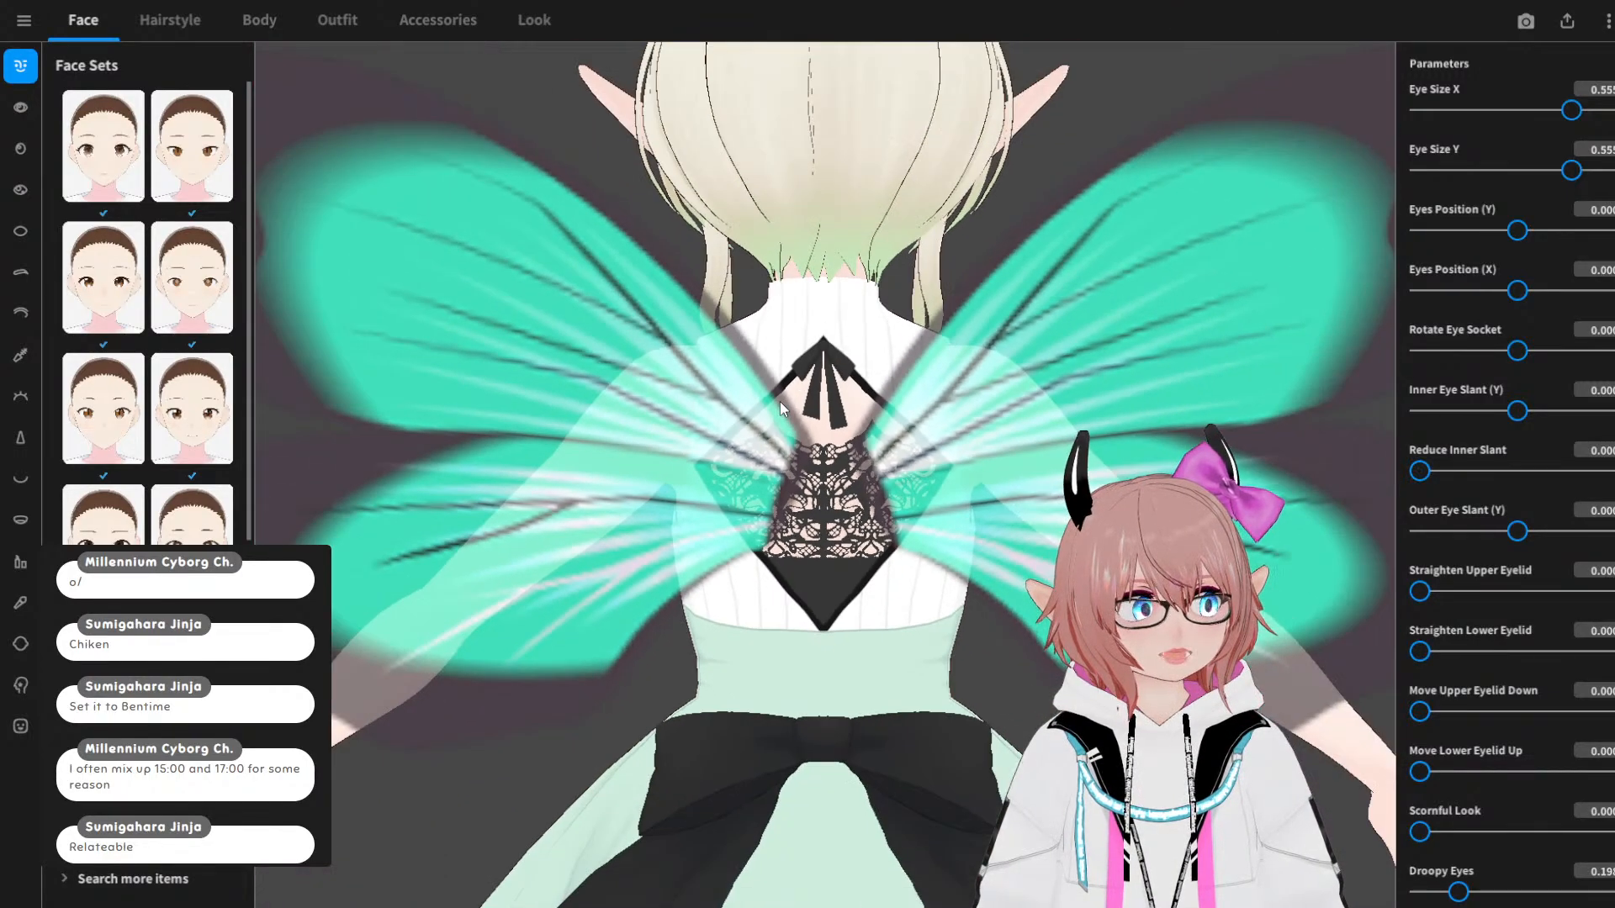
scroll(779, 402, down, 5)
drag(779, 401, 611, 396)
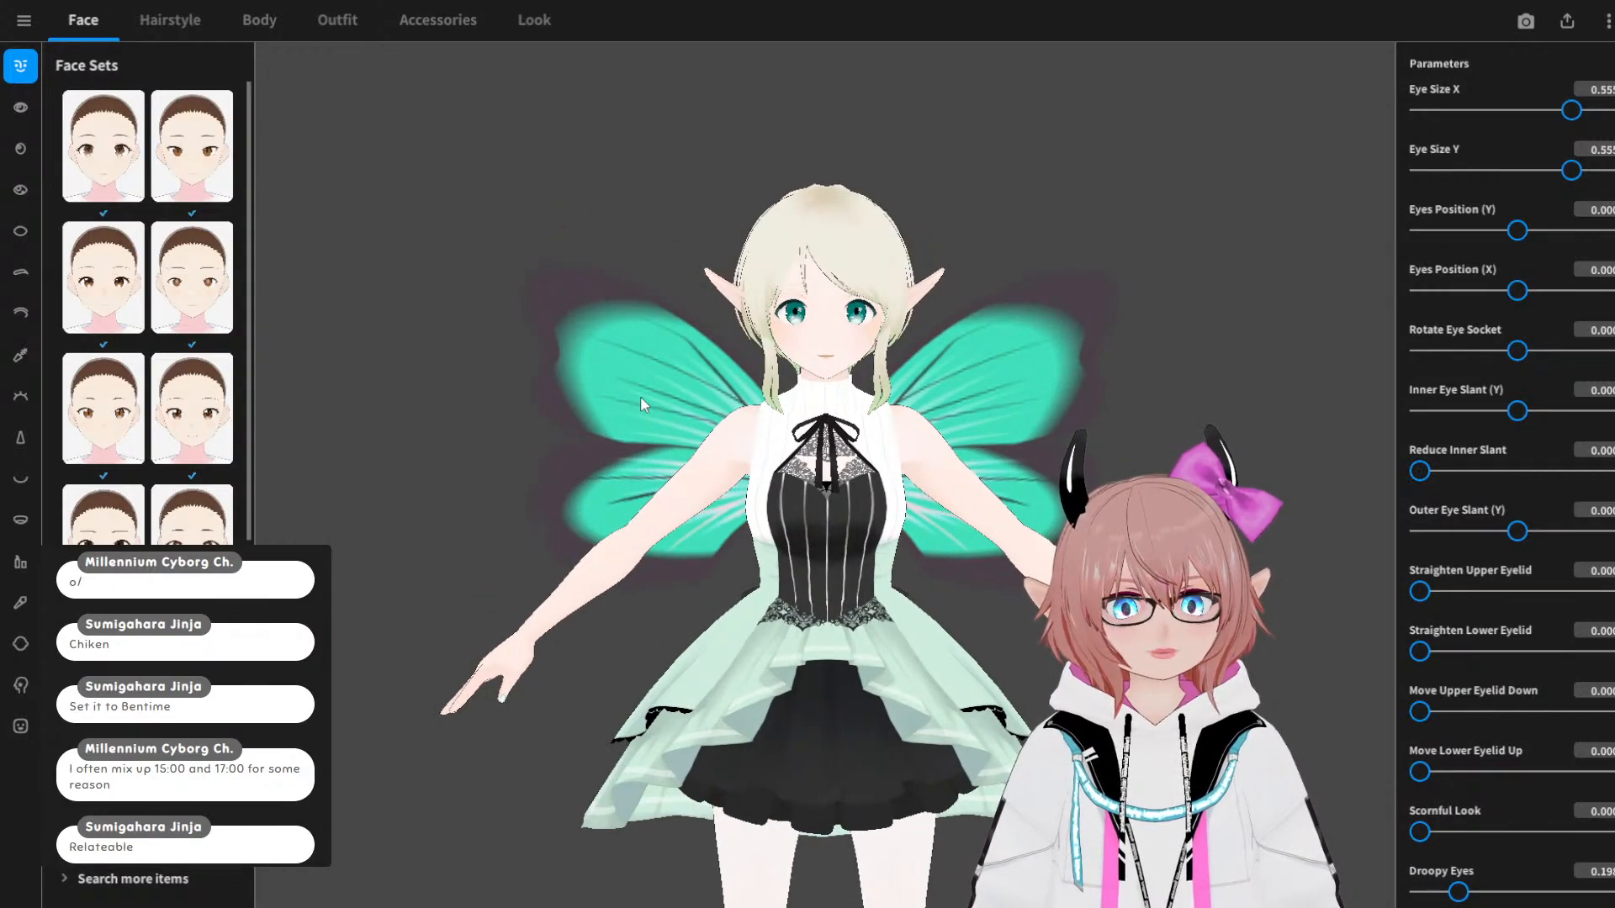
drag(641, 403, 800, 389)
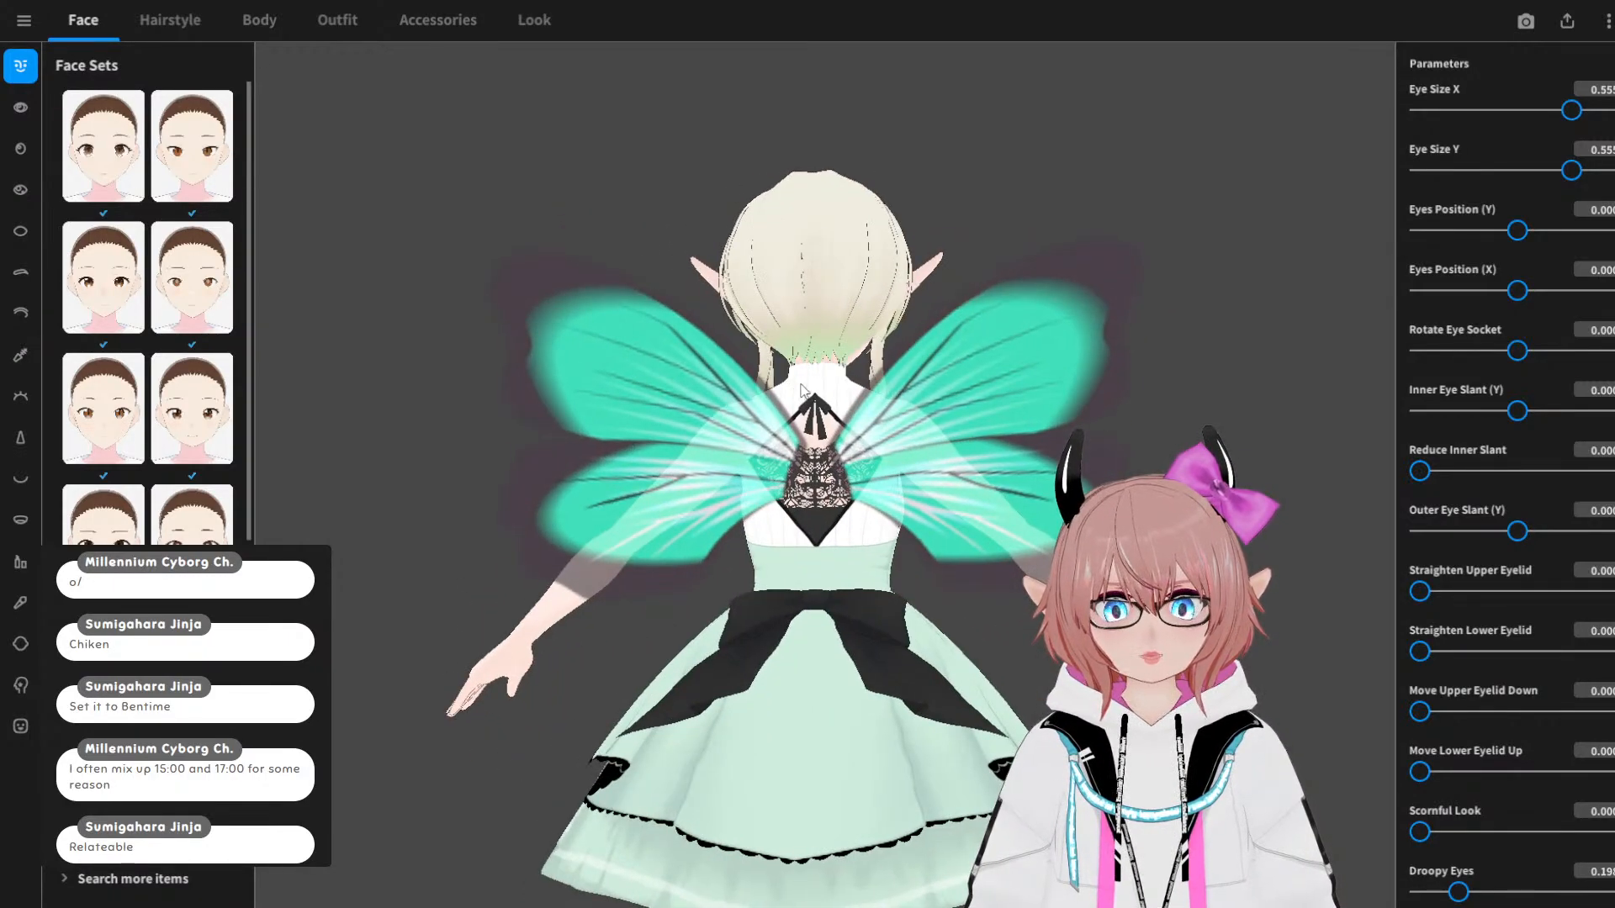
Step: Examine the lace panel and ribbon on the dress's chest up close and the whole outfit from the front
right_drag(860, 362, 712, 365)
scroll(711, 365, up, 10)
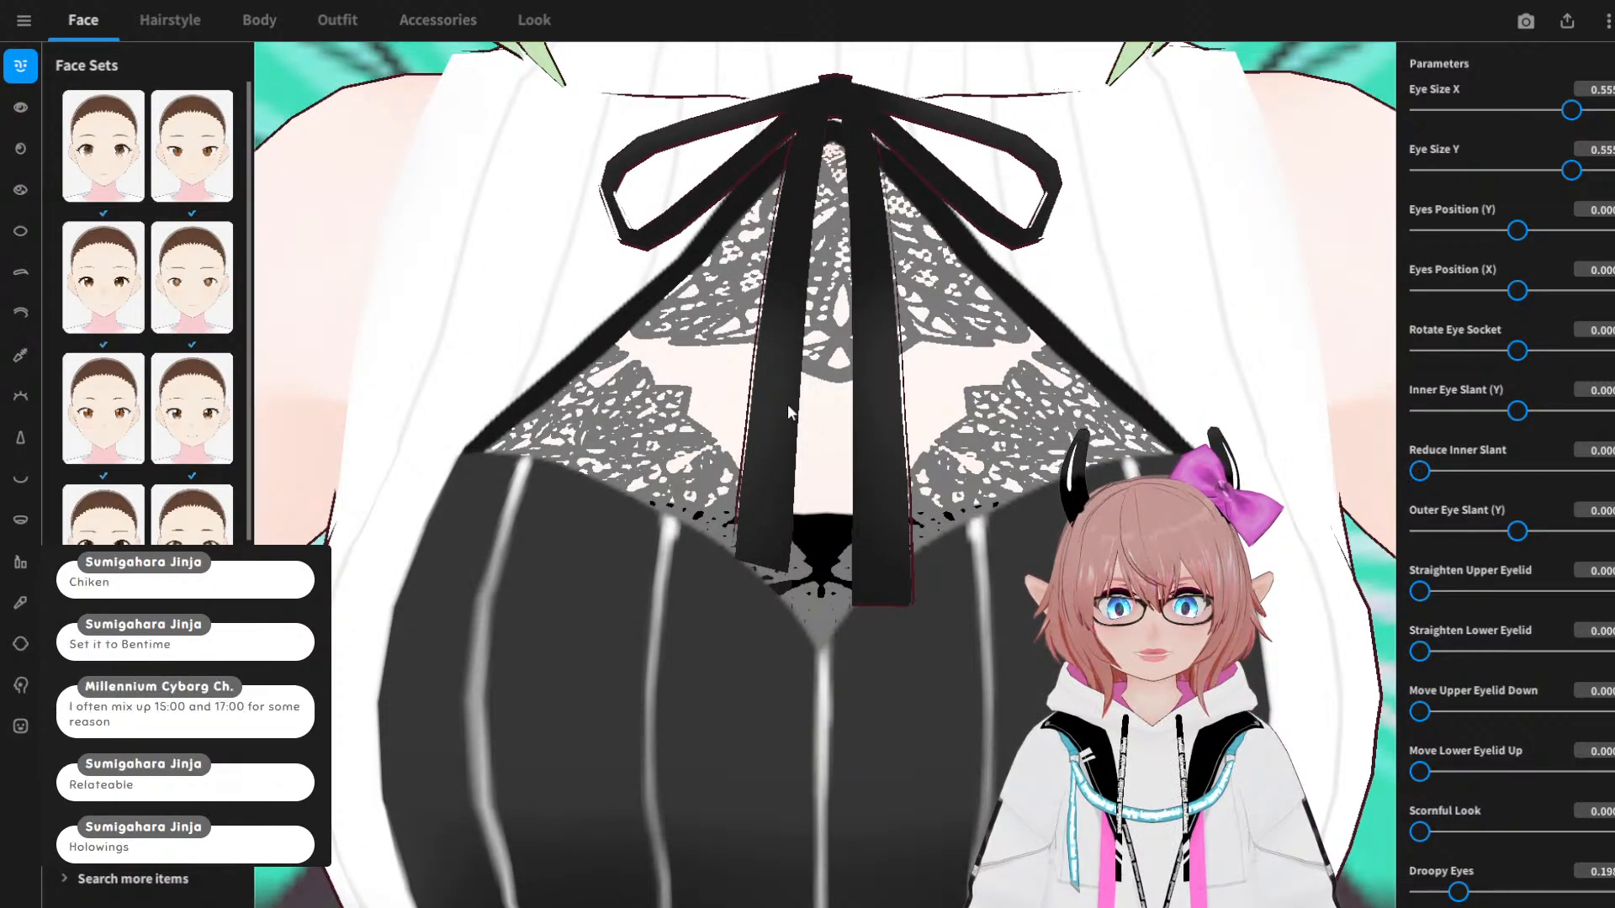
mouse_move(787, 406)
right_down()
mouse_move(809, 405)
mouse_move(785, 413)
mouse_move(800, 395)
mouse_move(796, 410)
right_up()
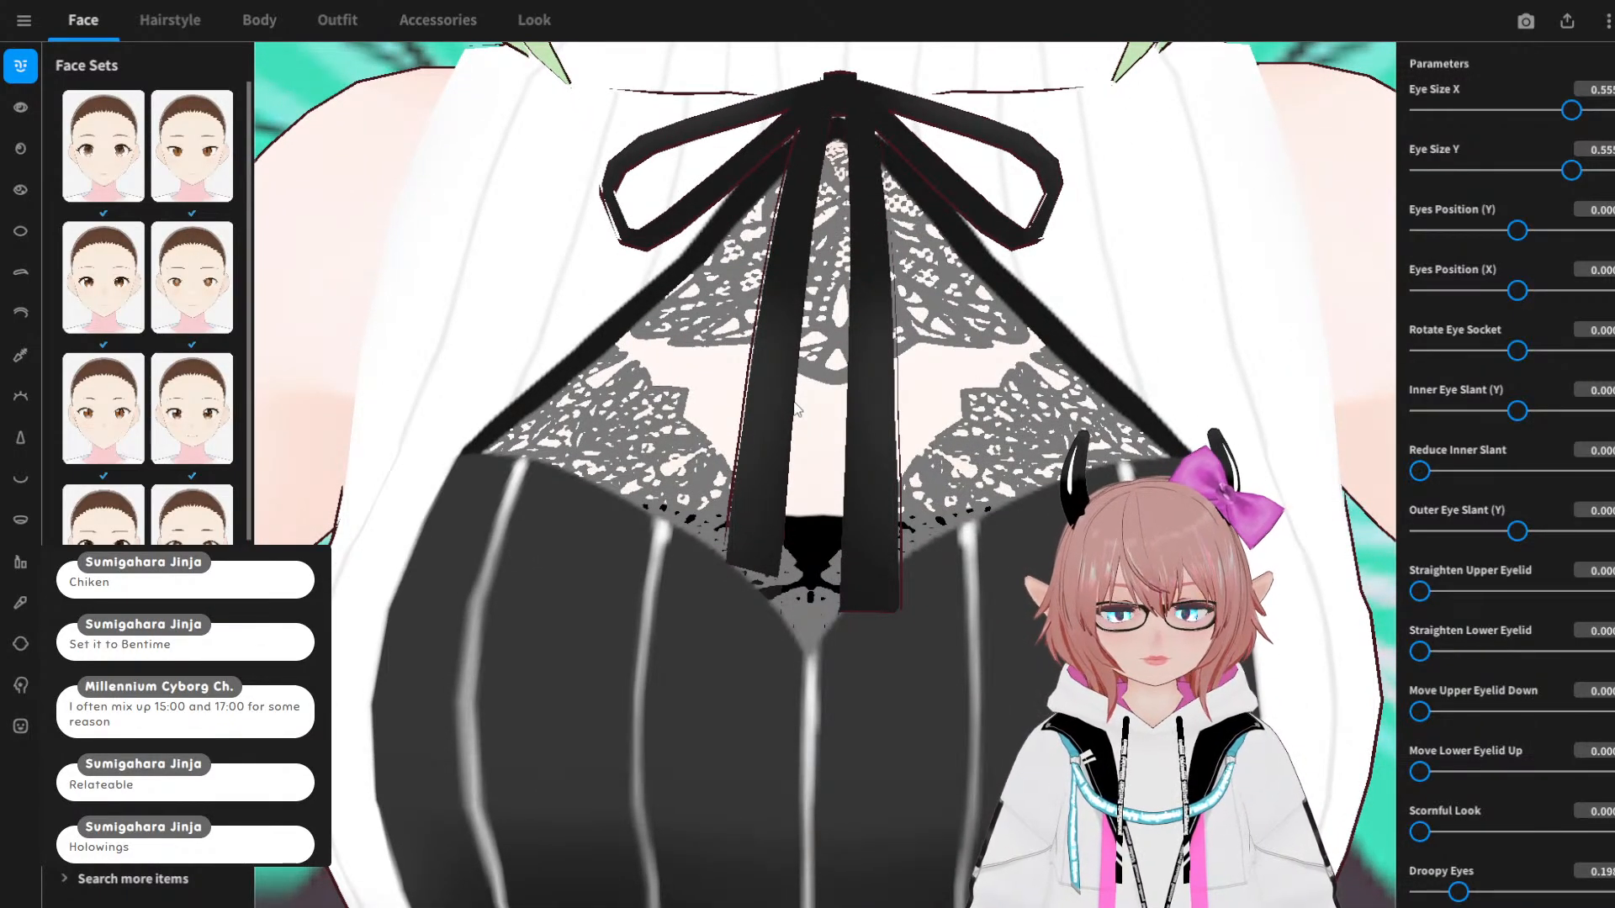
scroll(850, 370, down, 4)
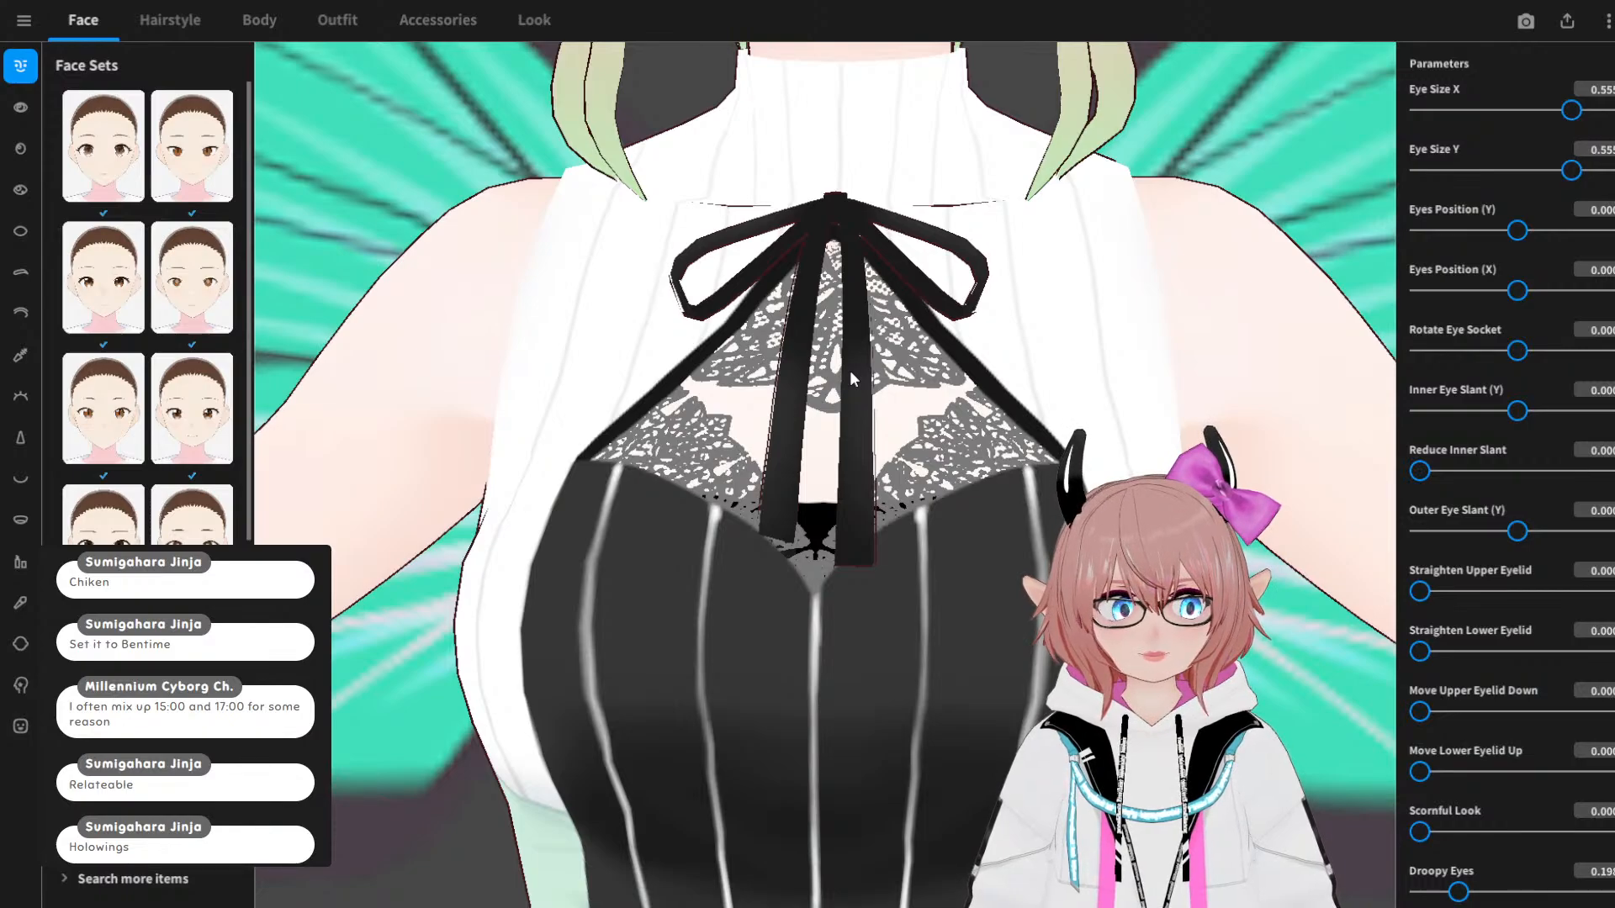
scroll(850, 370, down, 3)
scroll(849, 374, up, 2)
scroll(851, 380, up, 1)
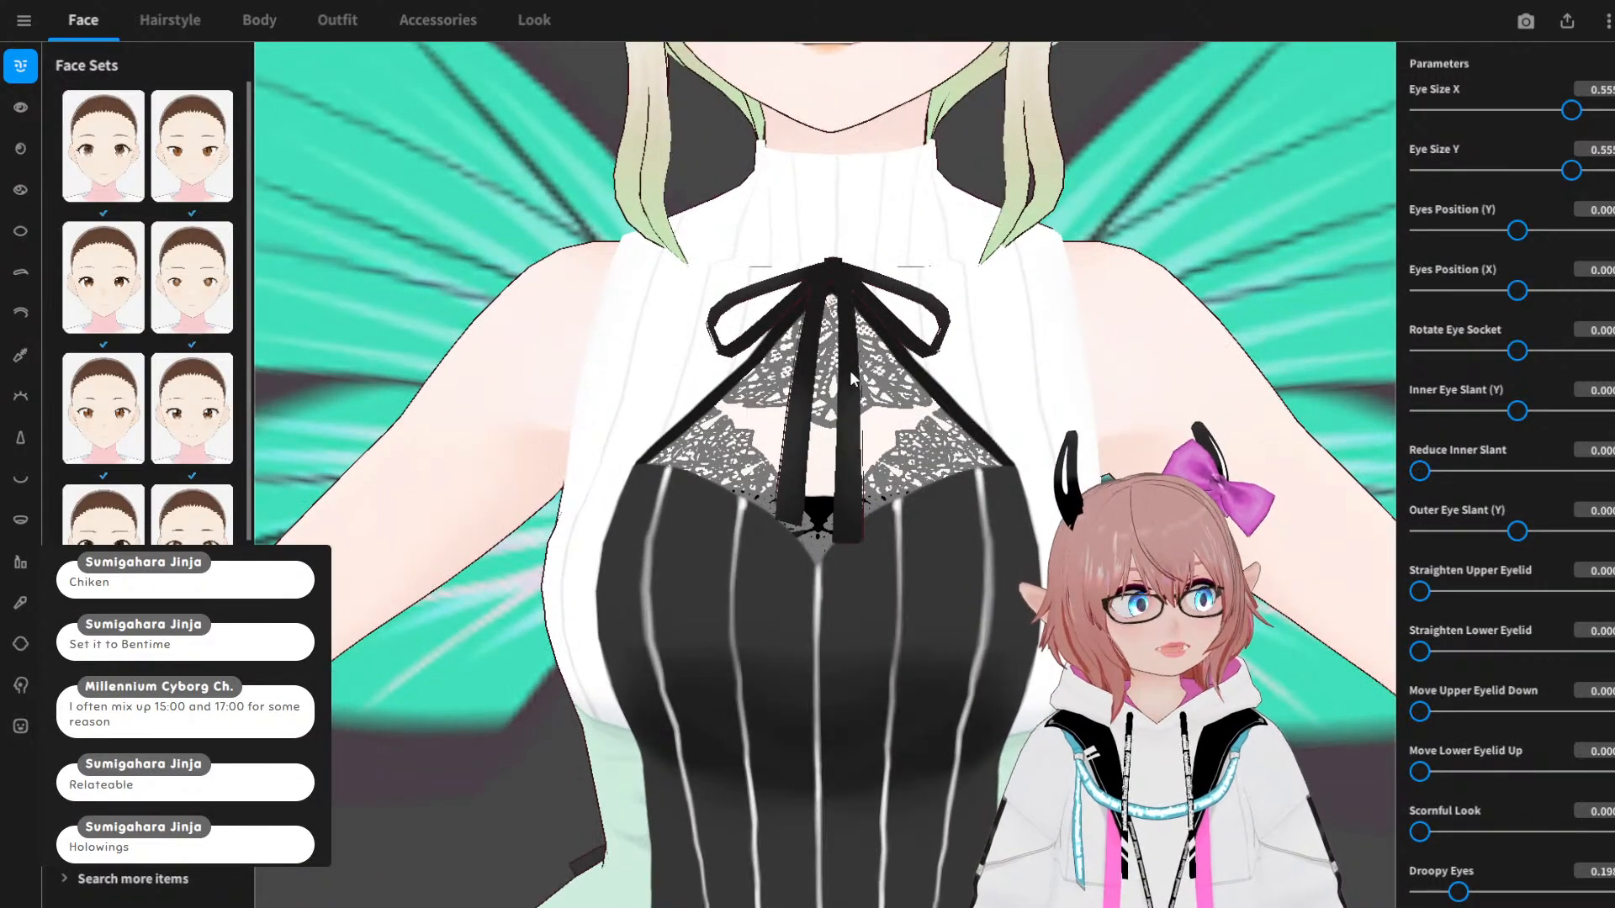
scroll(851, 378, down, 5)
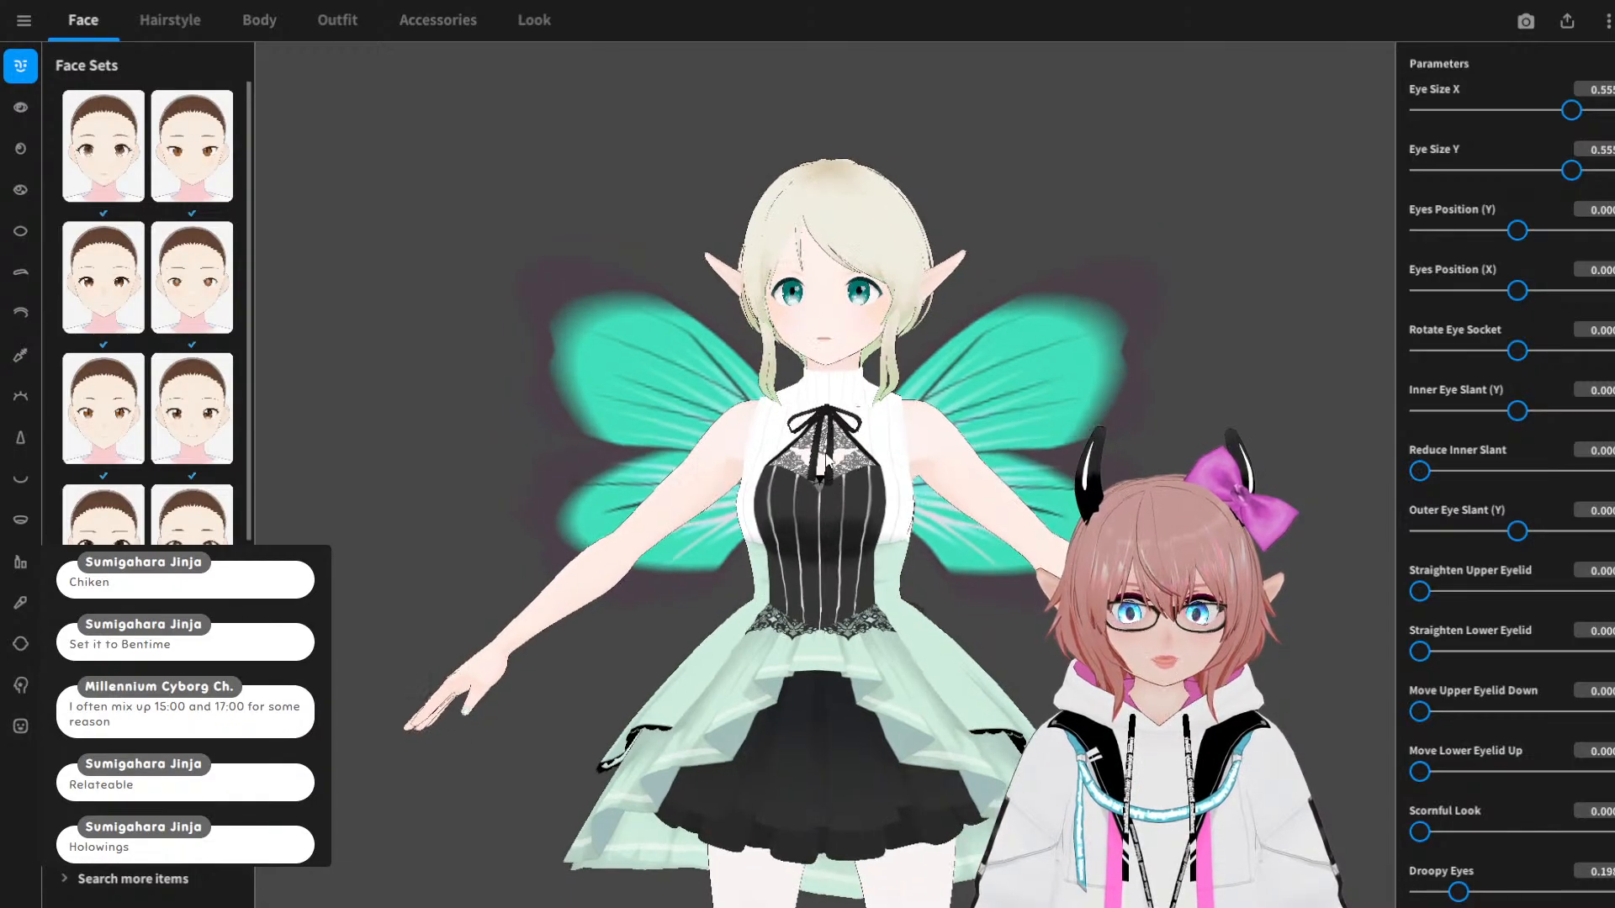
mouse_move(835, 485)
middle_down()
mouse_move(807, 397)
mouse_move(827, 460)
middle_up()
scroll(826, 460, up, 6)
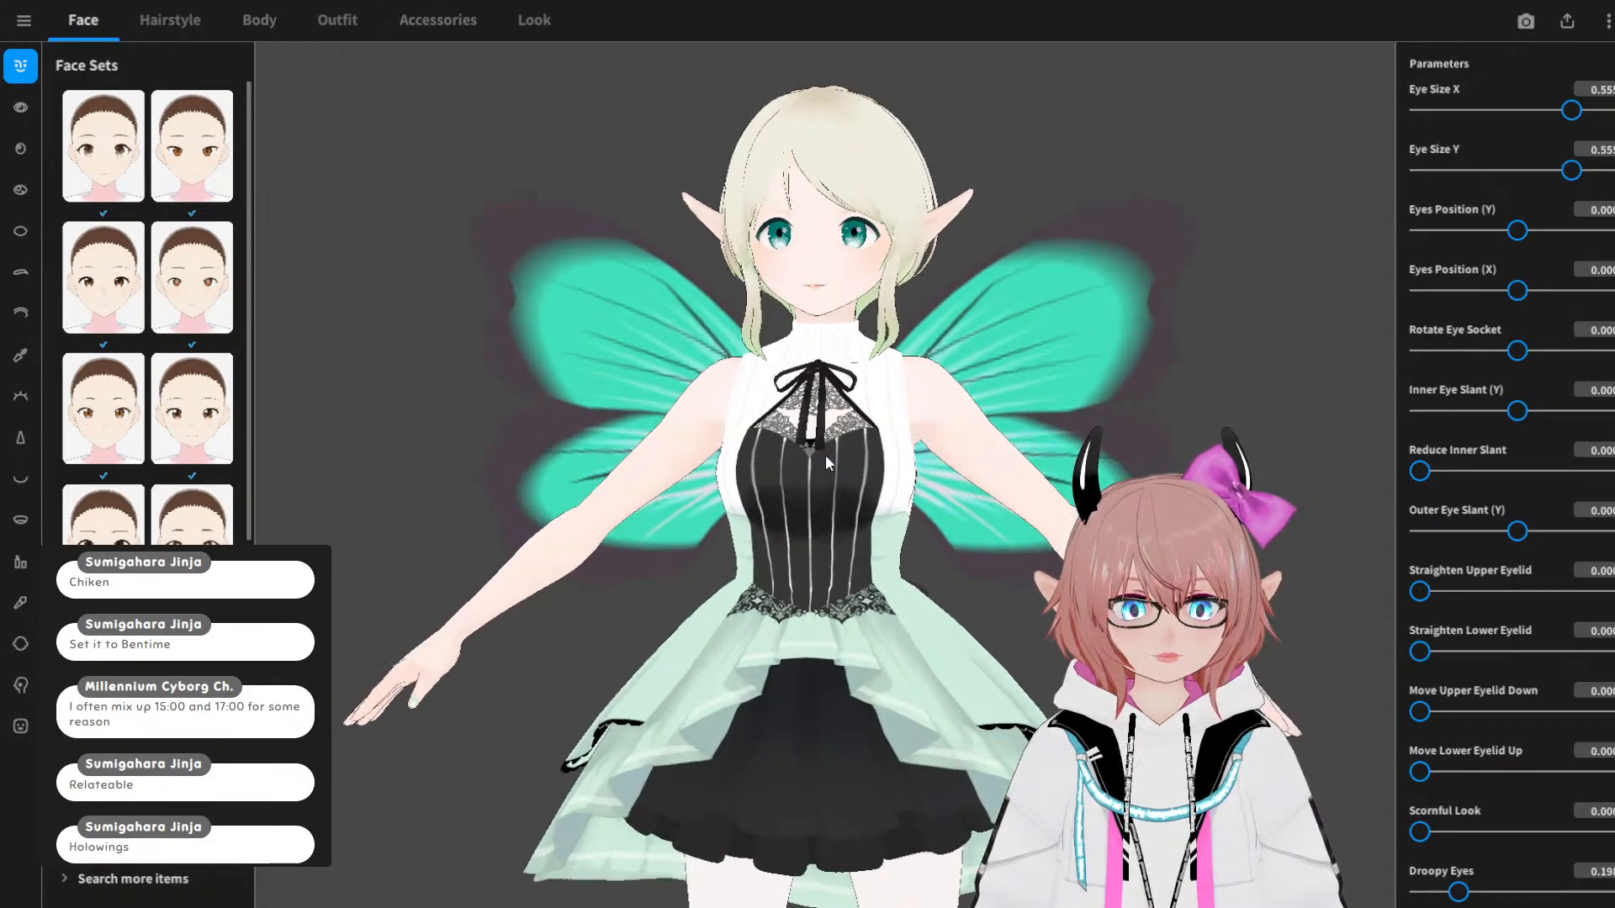
scroll(805, 280, down, 3)
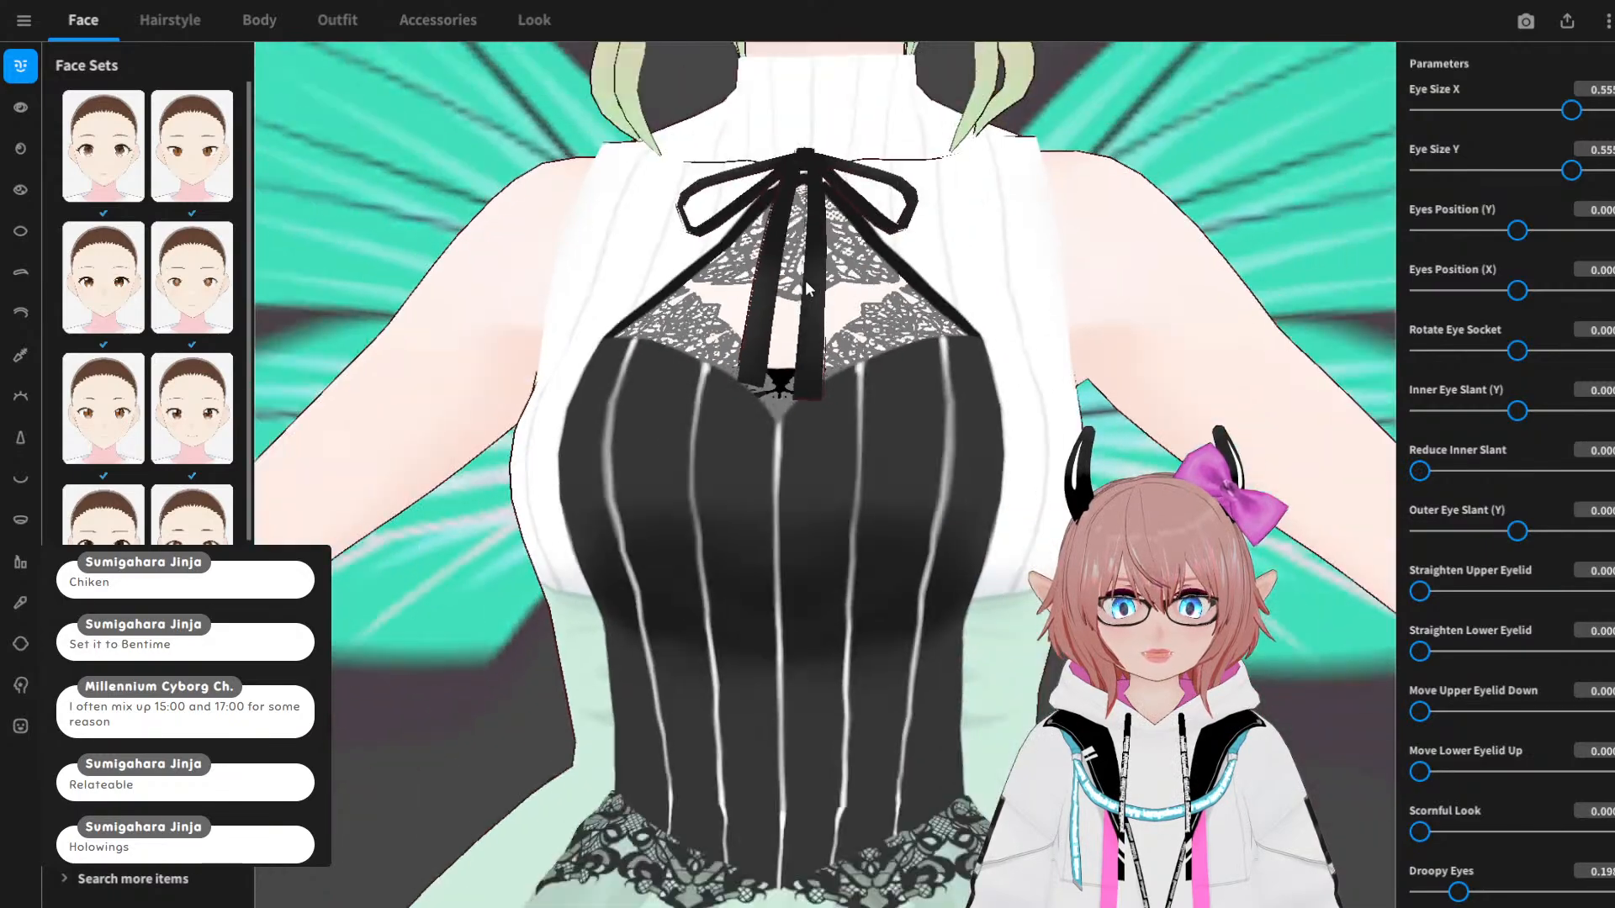
scroll(804, 280, up, 1)
middle_drag(805, 281, 813, 331)
scroll(812, 330, down, 4)
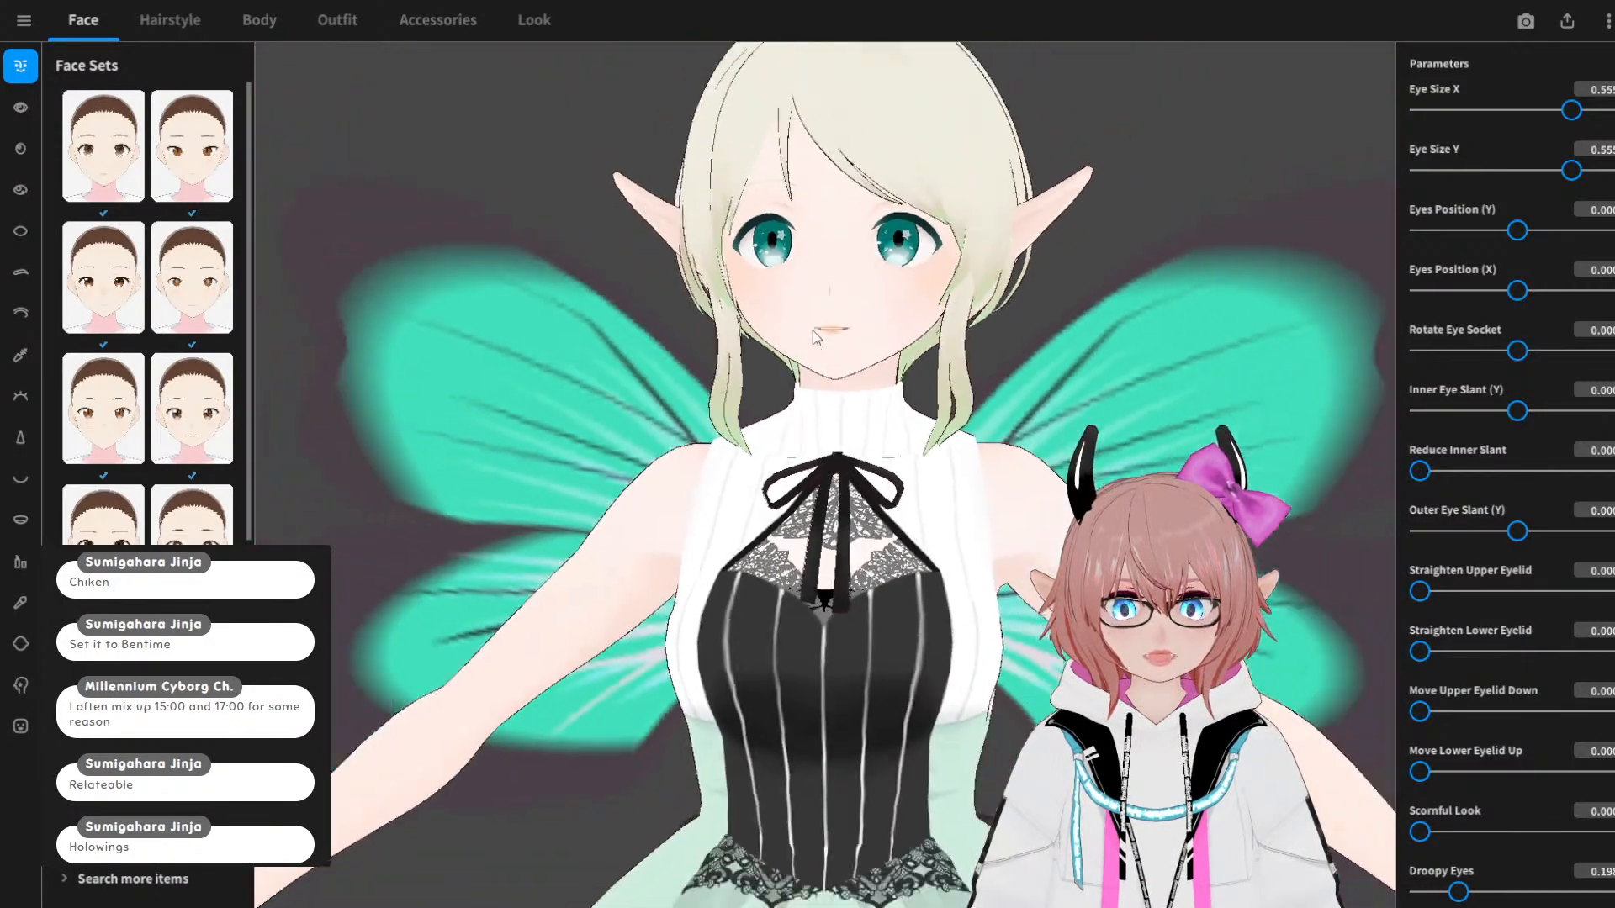
scroll(839, 454, up, 2)
scroll(839, 454, down, 3)
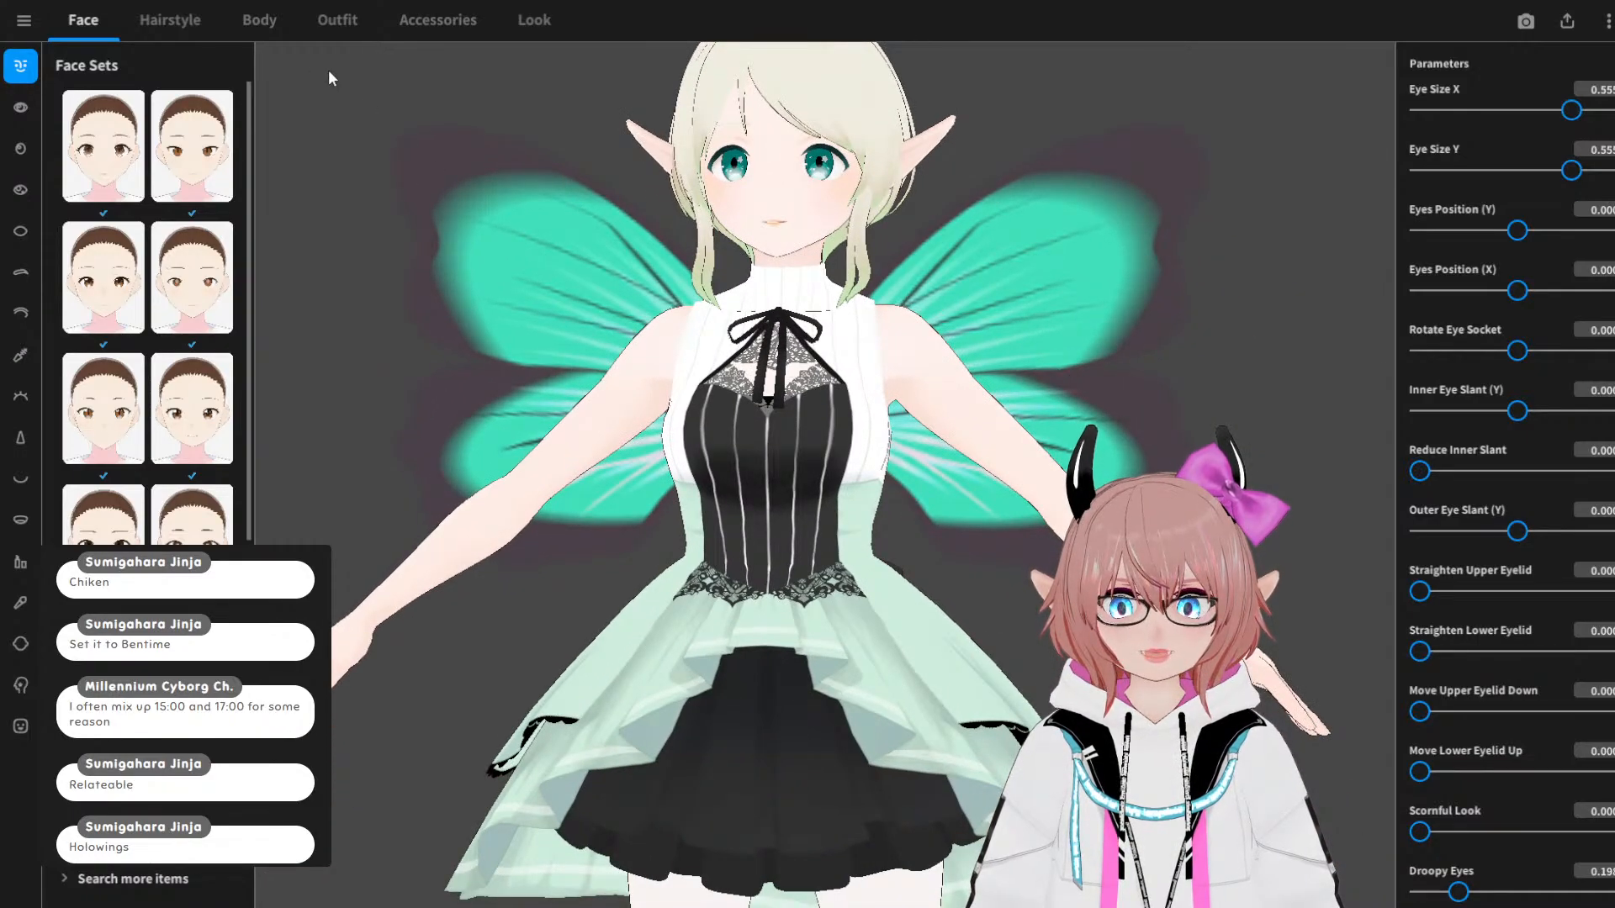
Step: Replace the dress with the custom purple mini T-shirt with the striped sunset print
click(338, 21)
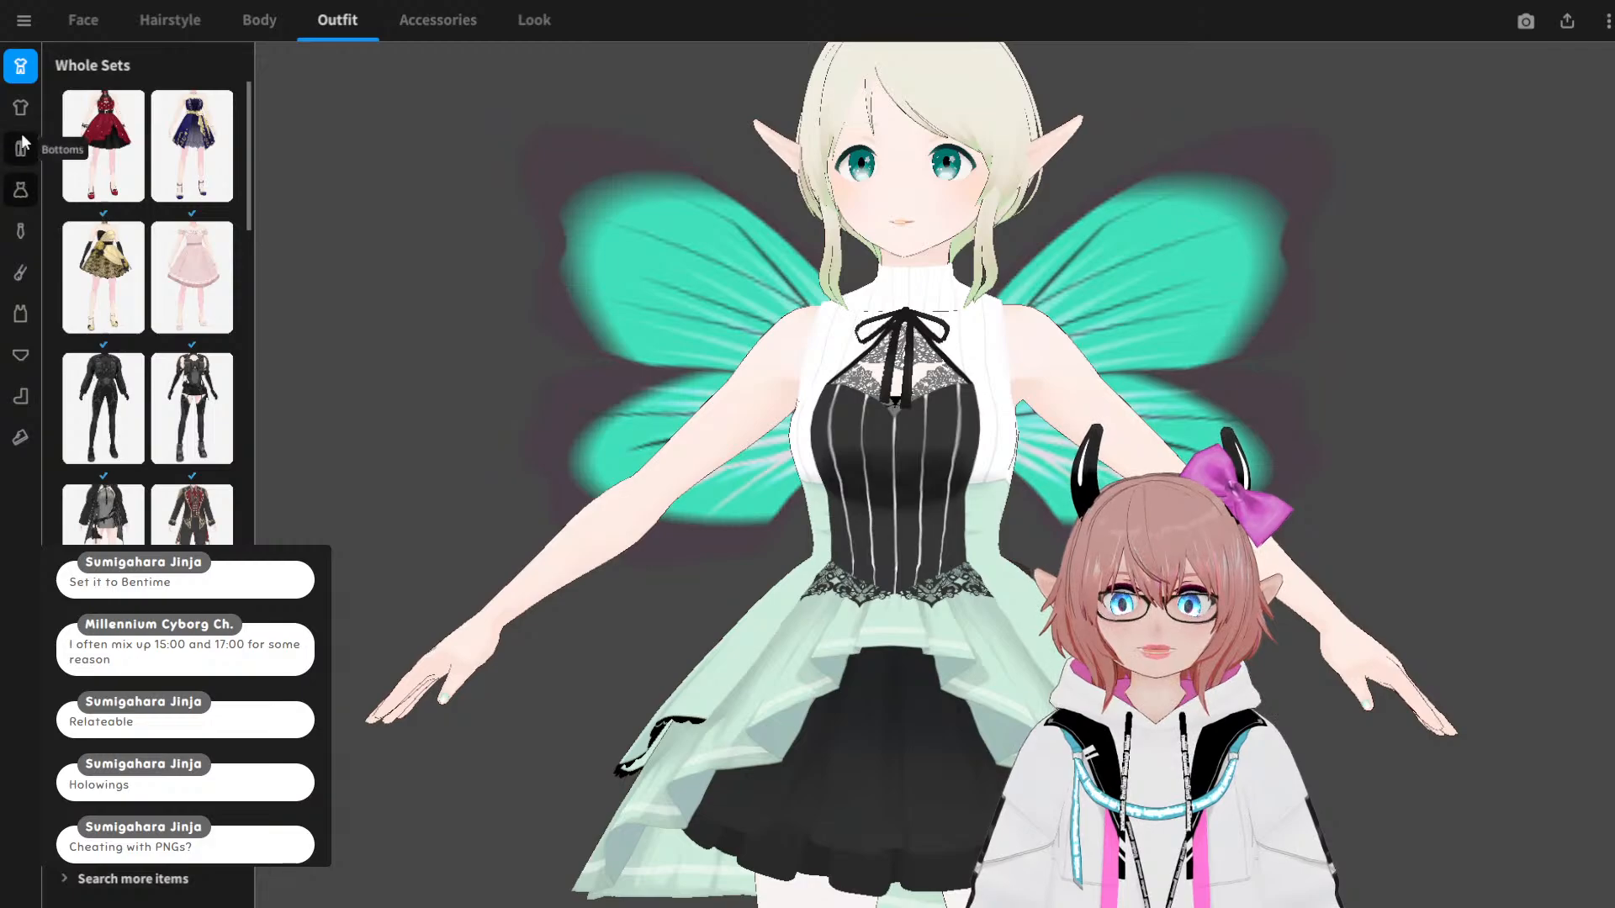
click(20, 107)
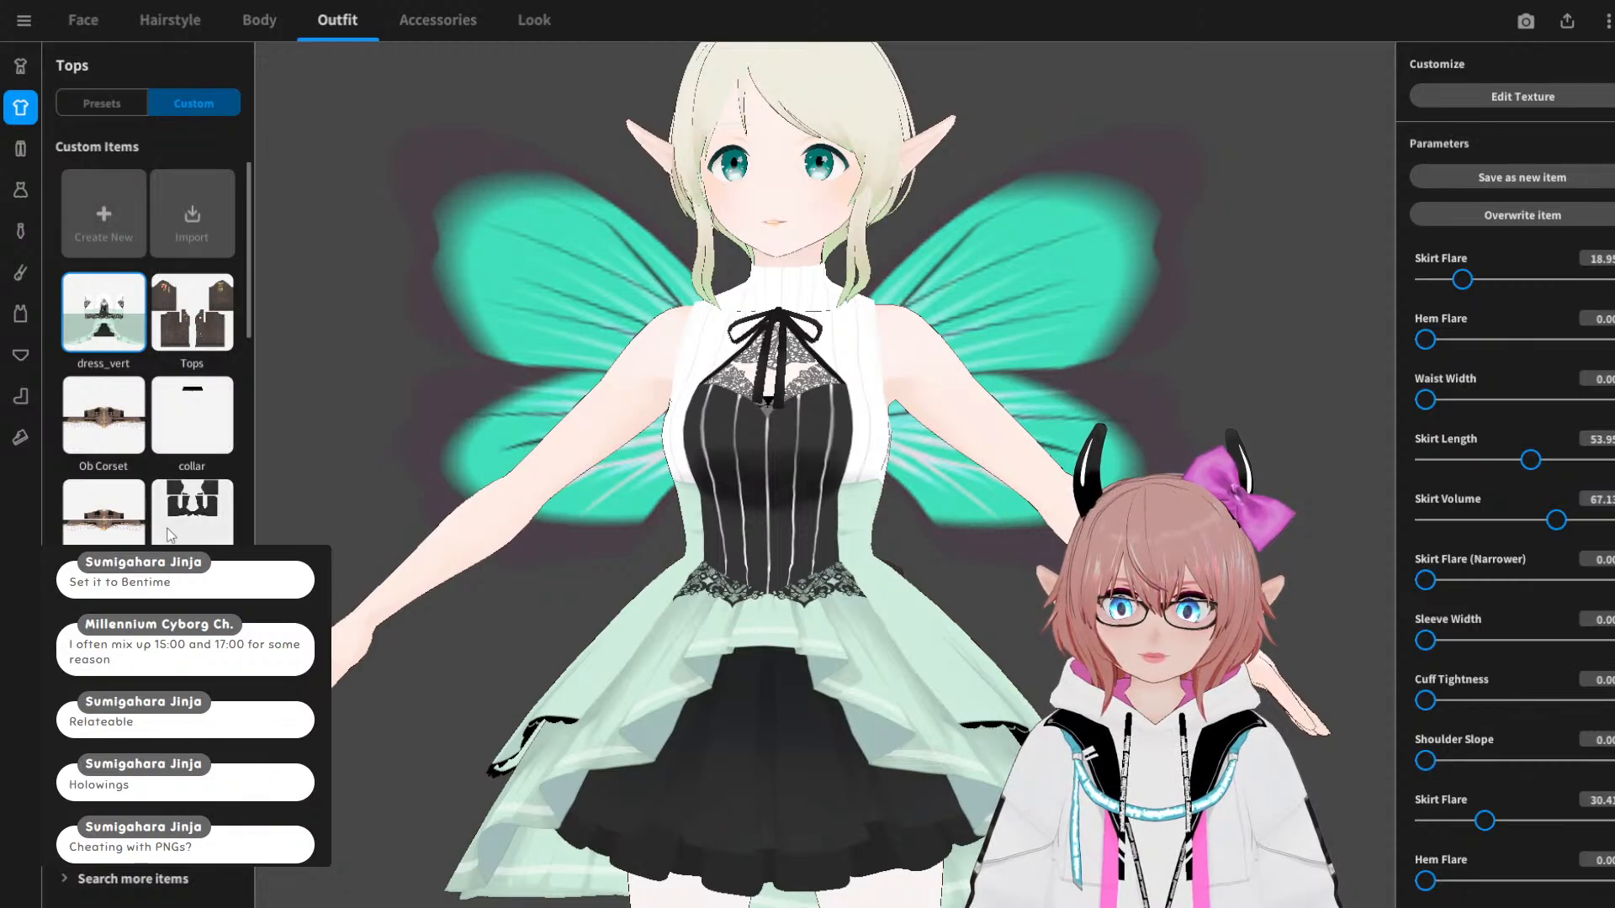
scroll(200, 471, down, 8)
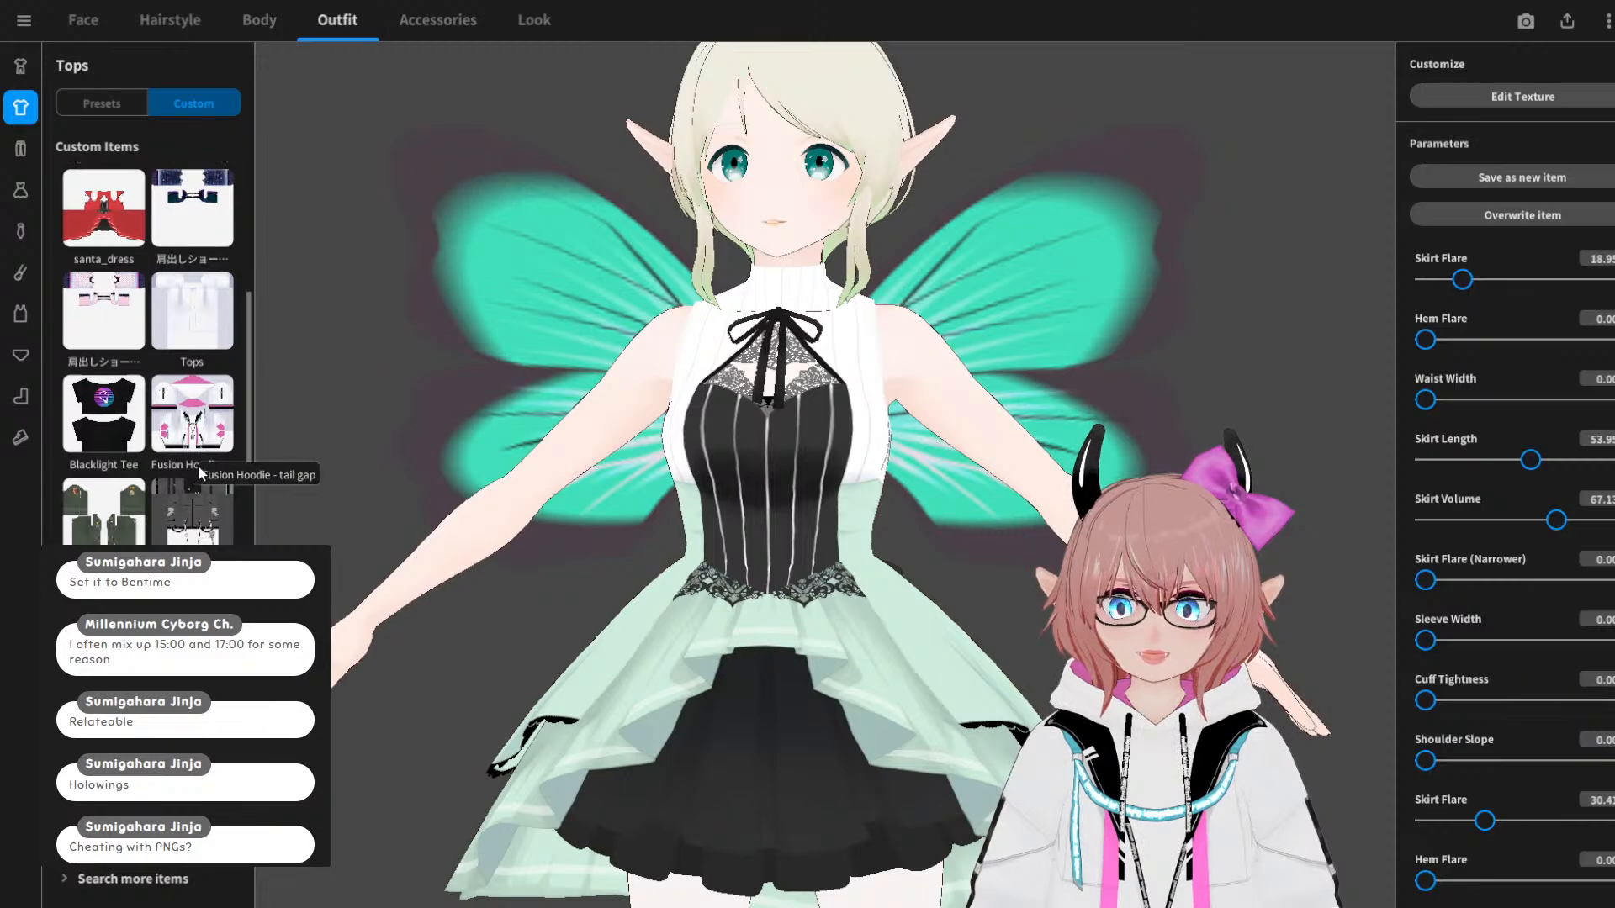
scroll(189, 471, down, 4)
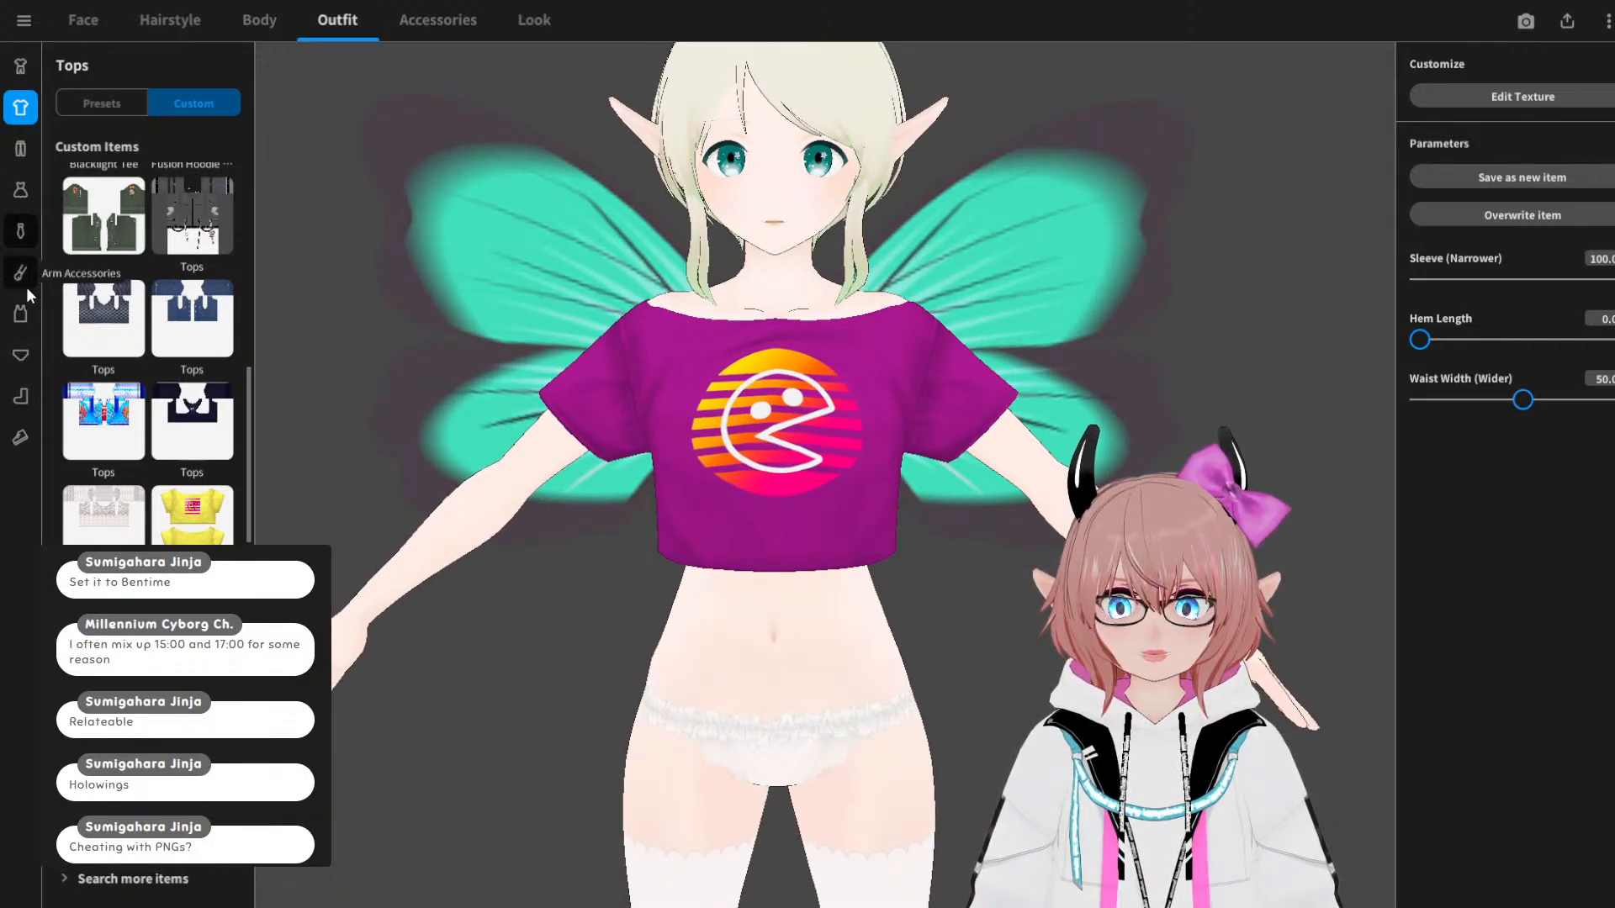
Step: Dress the character in the plain black preset shorts
click(20, 148)
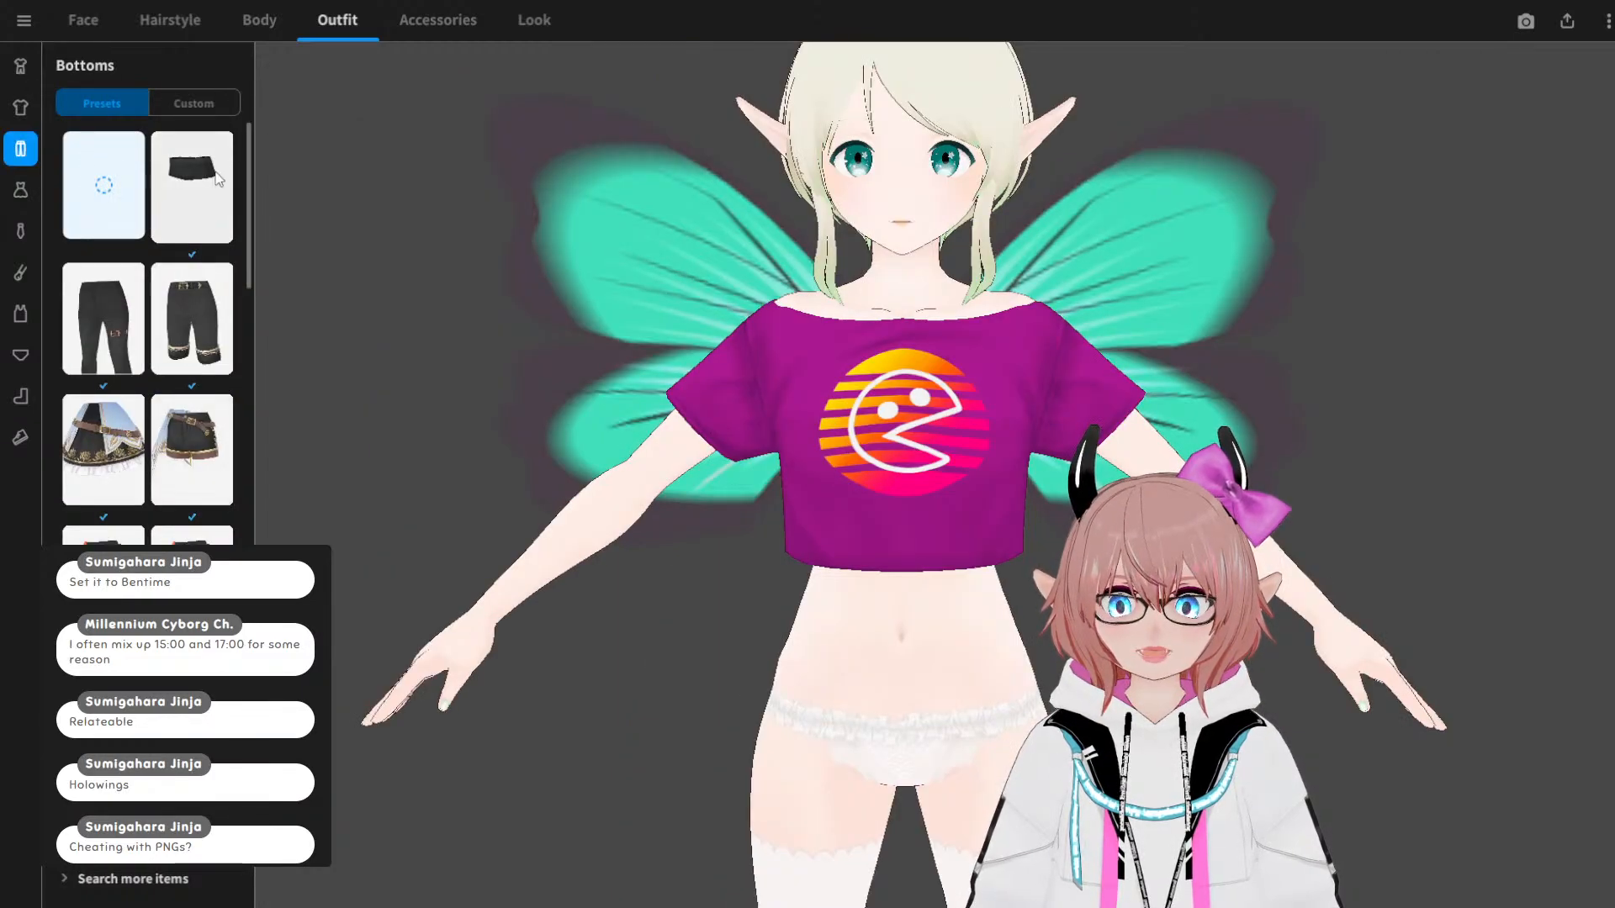
click(203, 187)
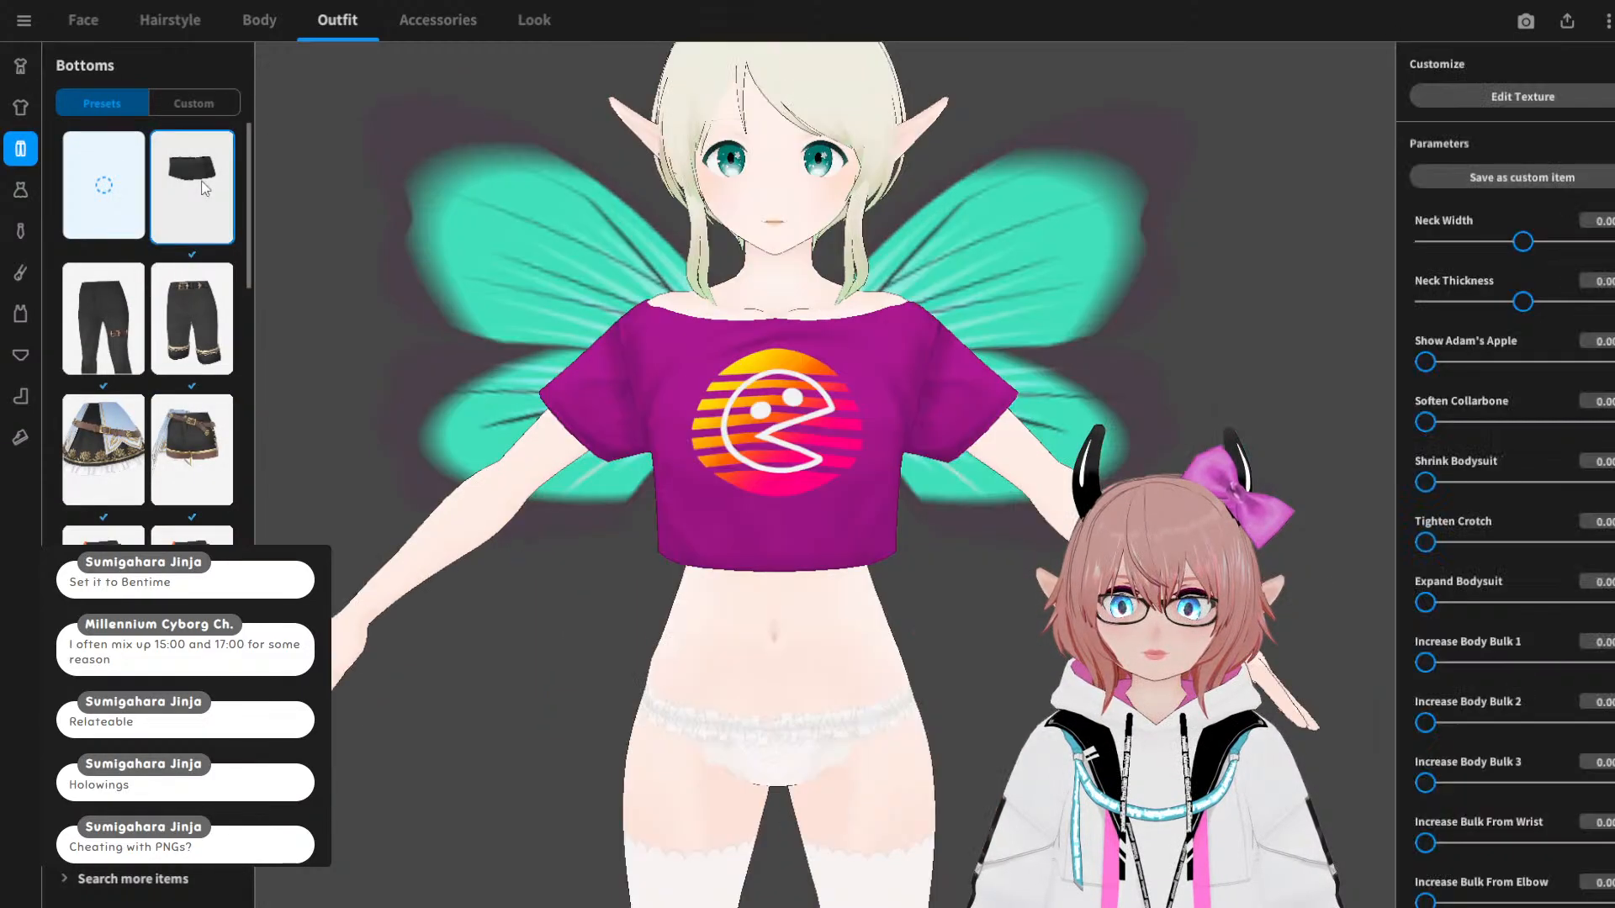
drag(847, 622, 799, 521)
middle_drag(799, 516, 829, 540)
right_drag(830, 540, 793, 501)
mouse_move(903, 395)
mouse_down()
mouse_move(782, 383)
mouse_move(921, 383)
mouse_up()
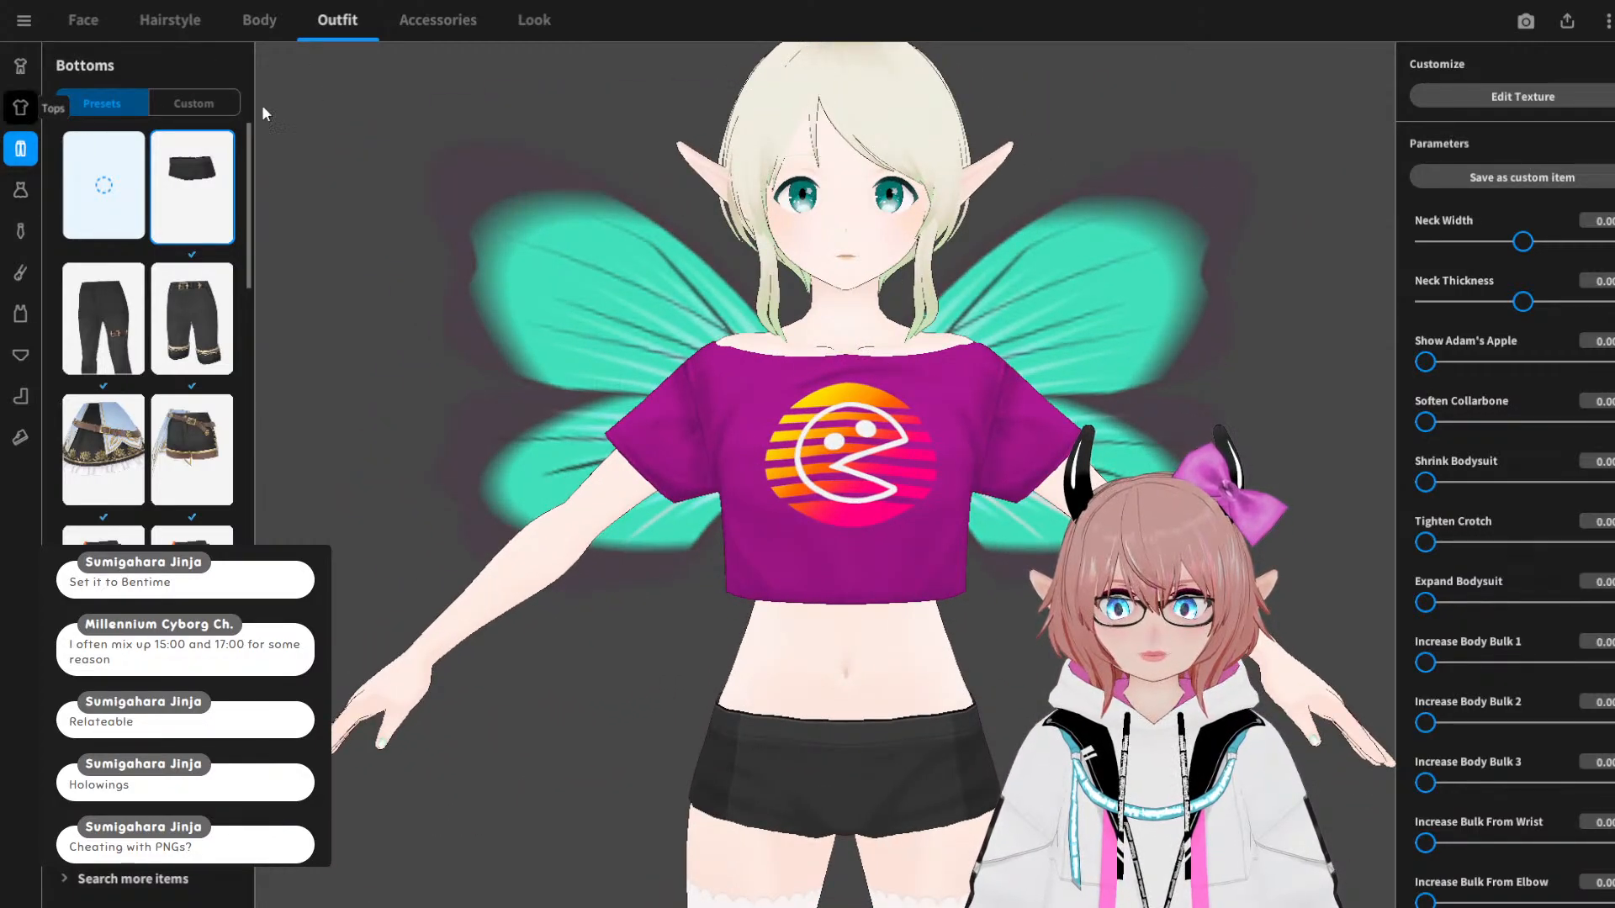
Step: Open the Mini T-Shirt's texture for editing and bring up the options of its Default Design layer
click(20, 107)
click(196, 103)
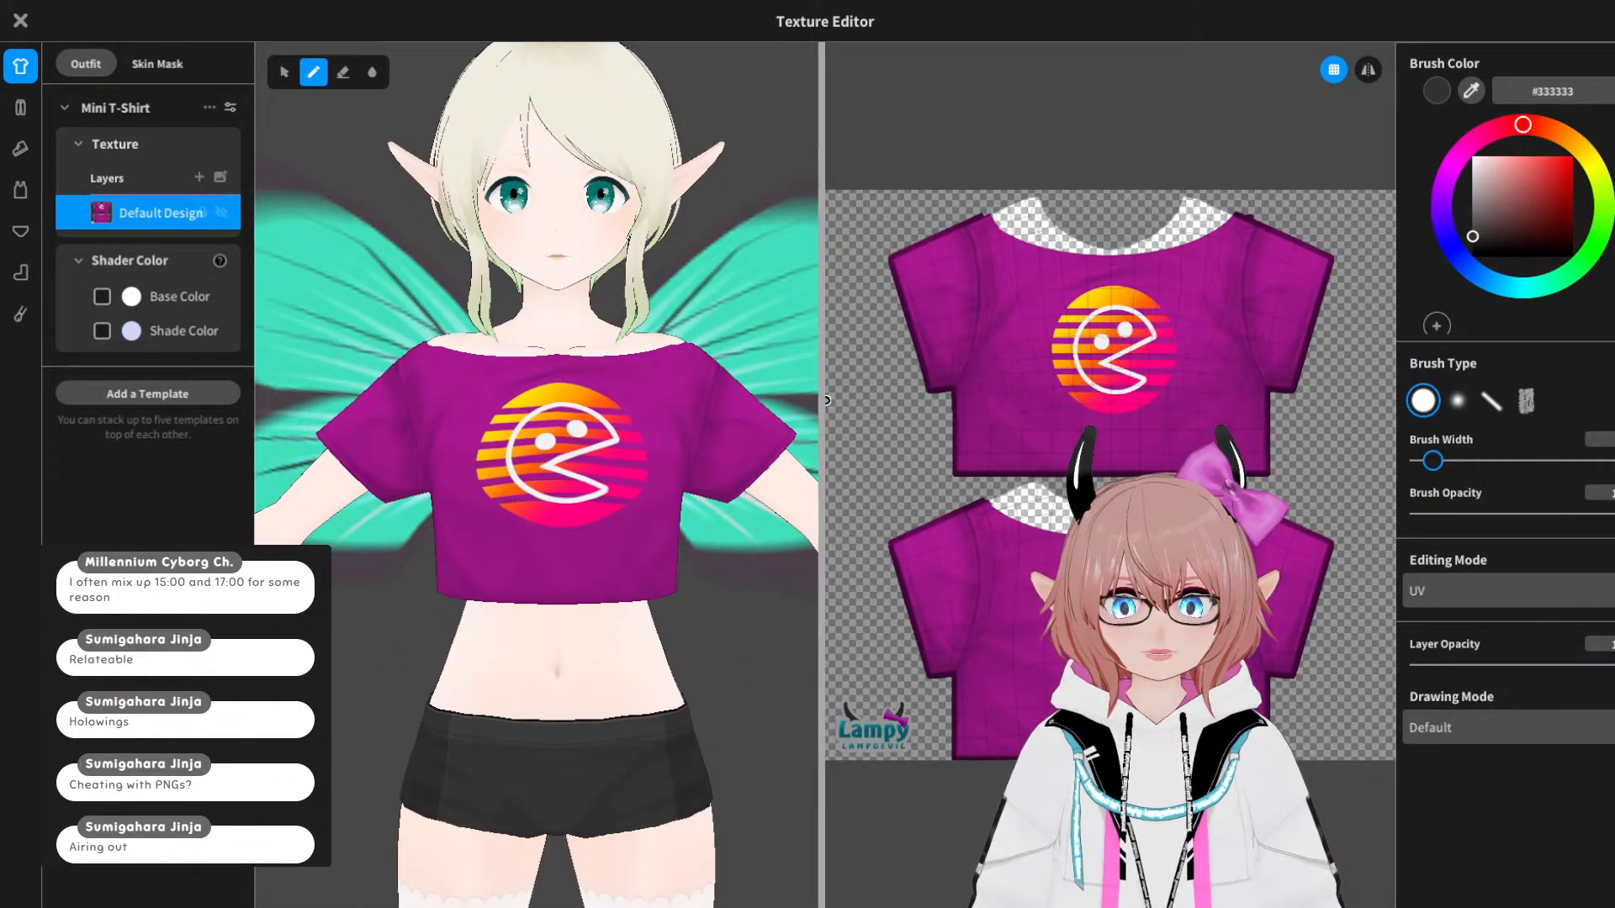
right_click(155, 215)
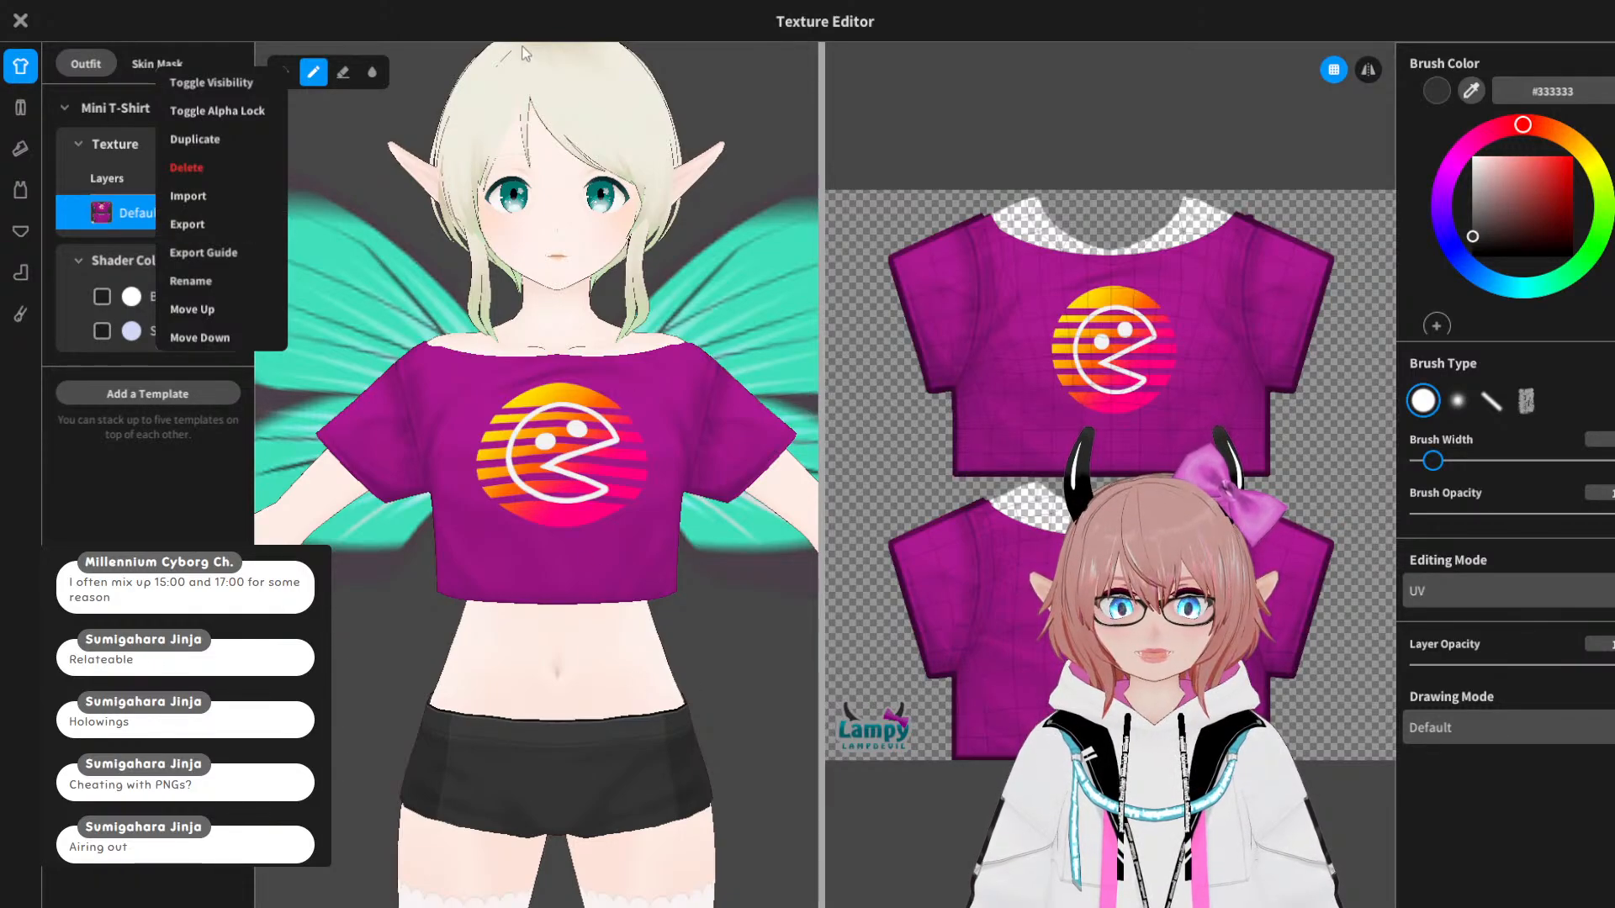
click(758, 661)
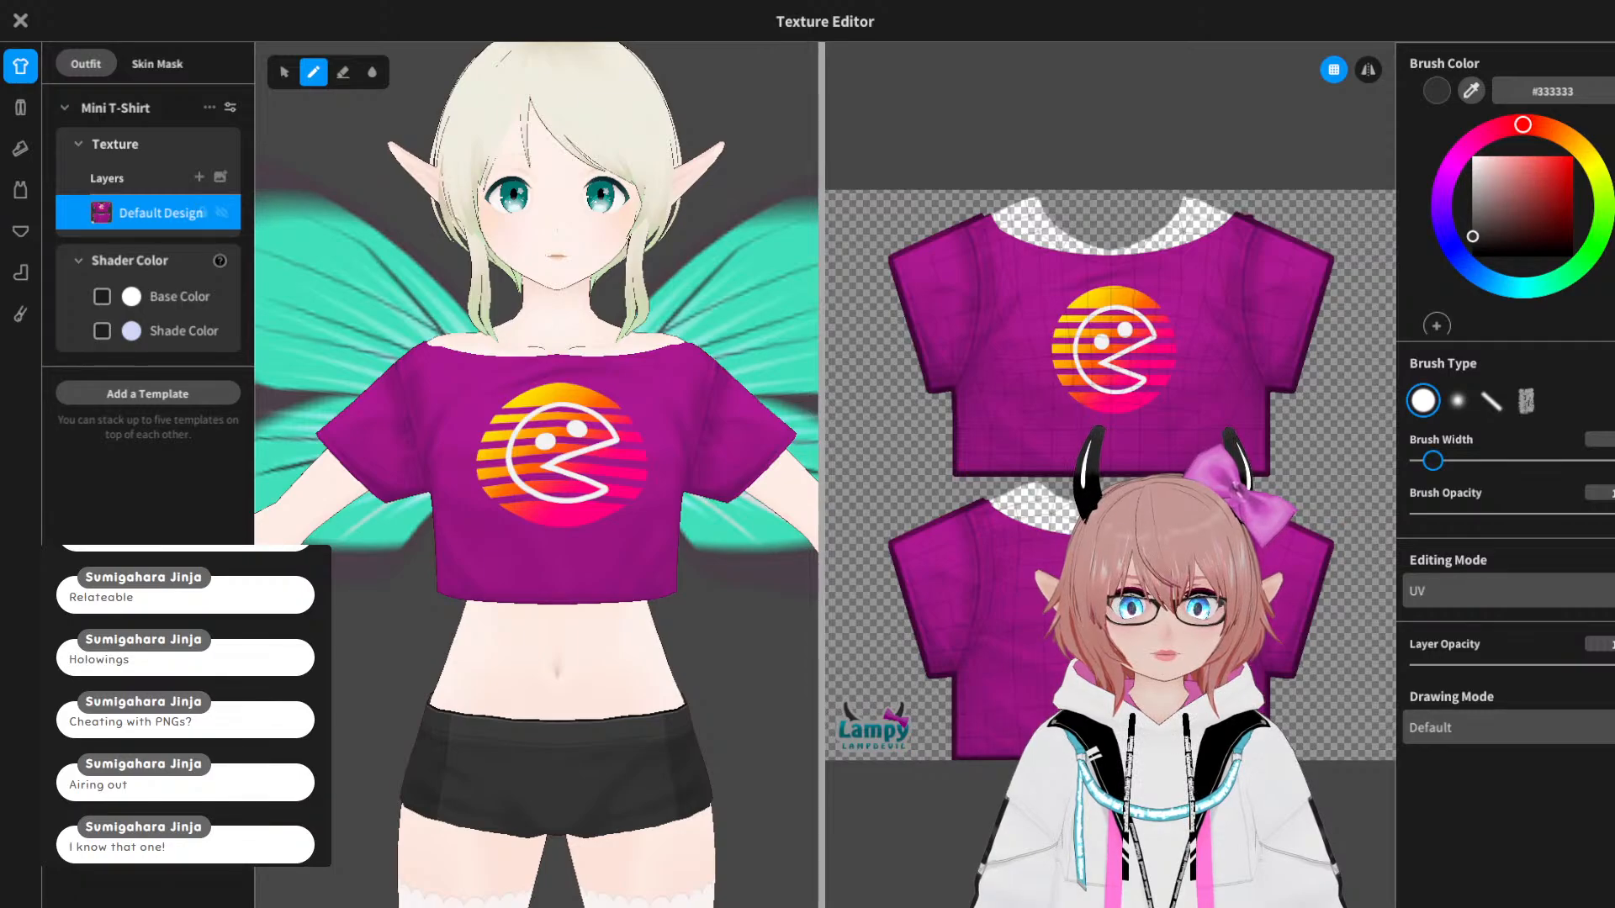
Step: Switch to Clip Studio Paint, set the T-shirt texture layer's opacity to 51%, and export the image
key(alt+Tab)
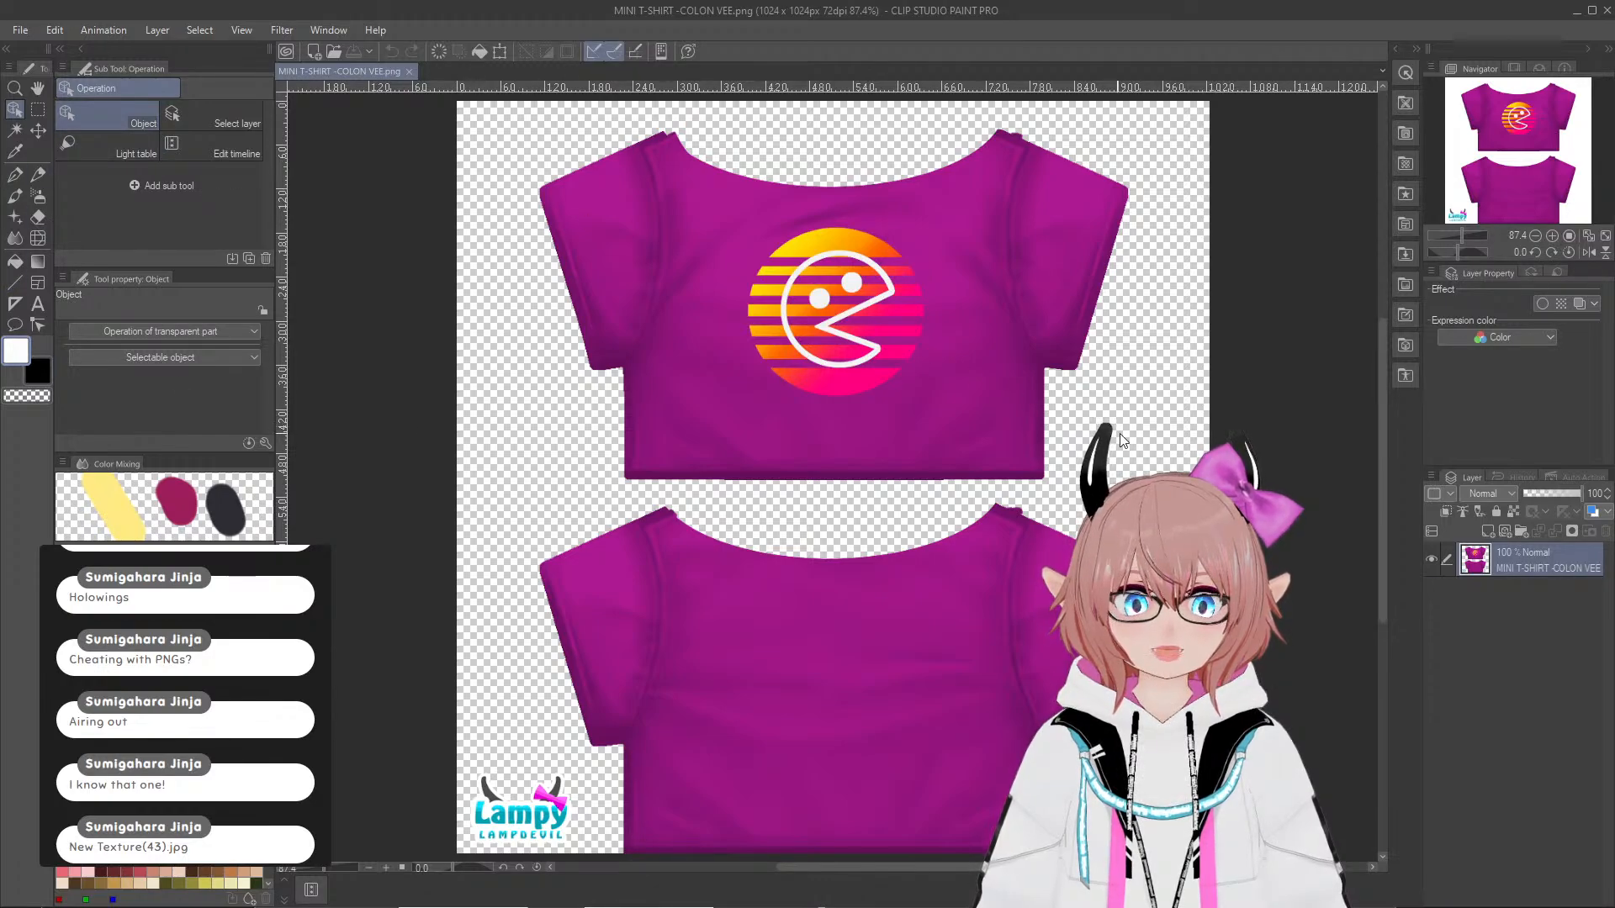
drag(1576, 499, 1553, 496)
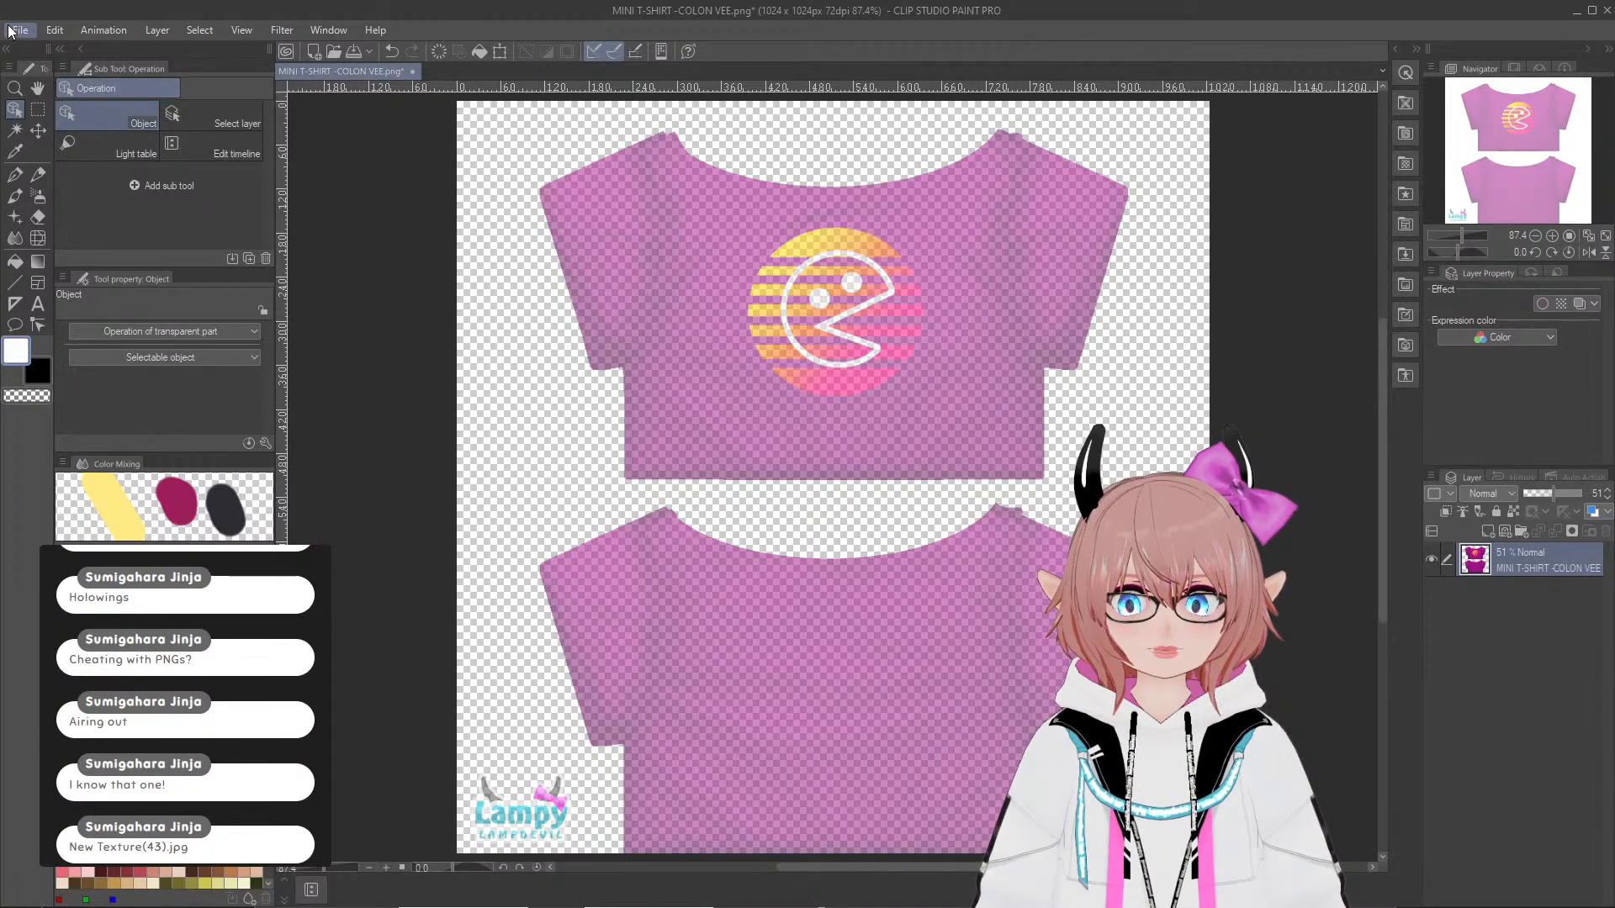
click(442, 256)
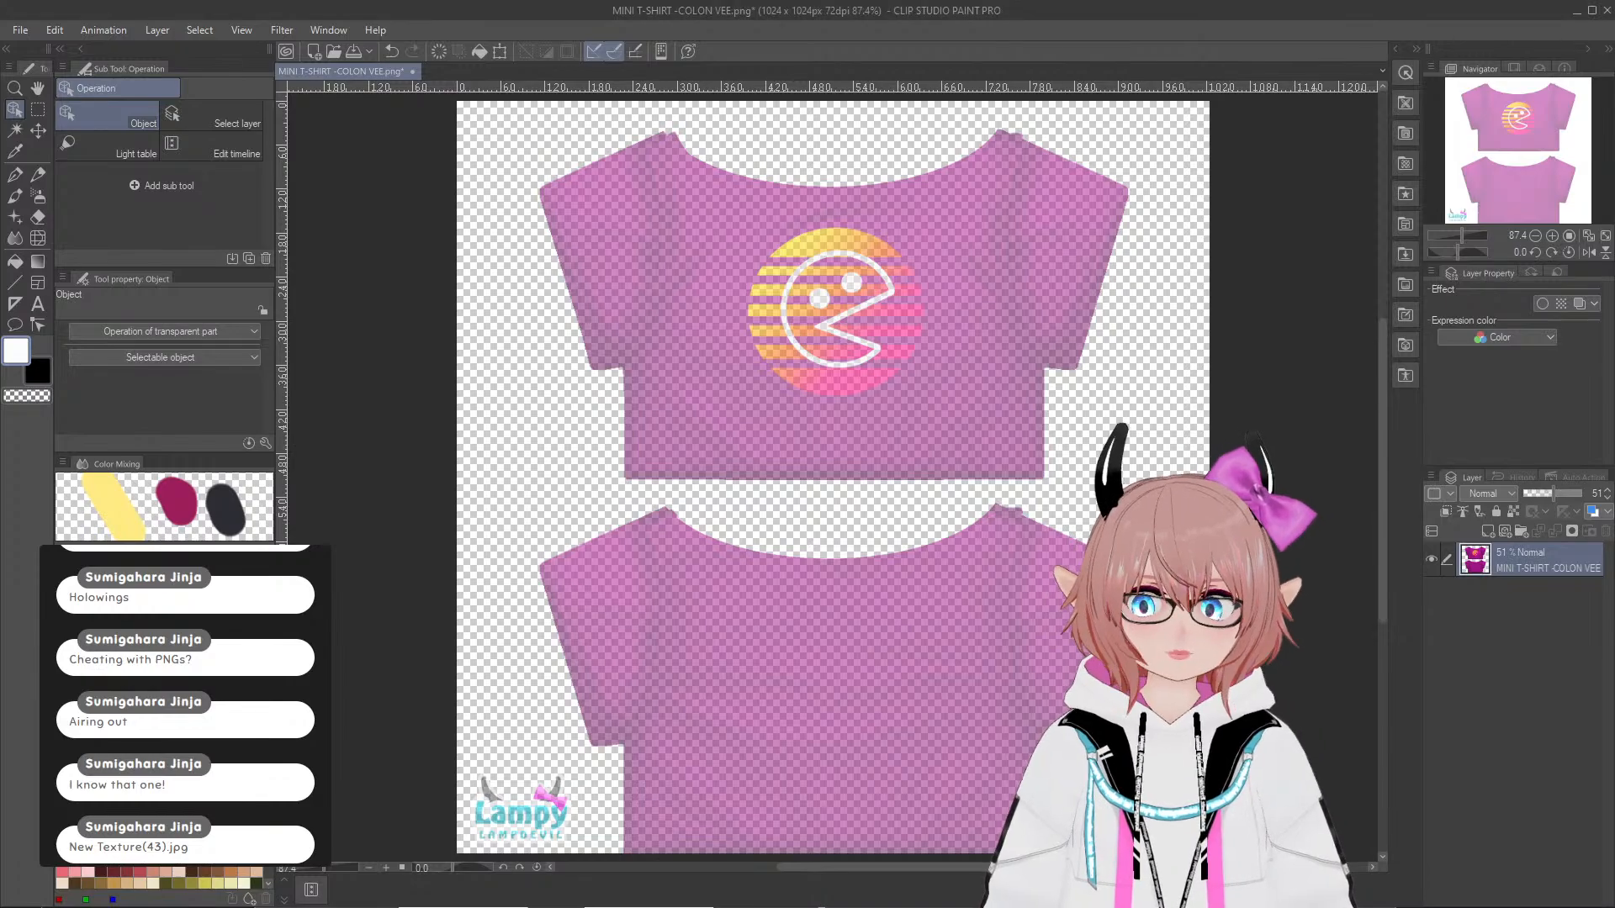
Step: Switch back to VRoid Studio, import the semi-transparent image into the Mini T-Shirt's Default Design layer, and inspect the shirt on the model
click(900, 898)
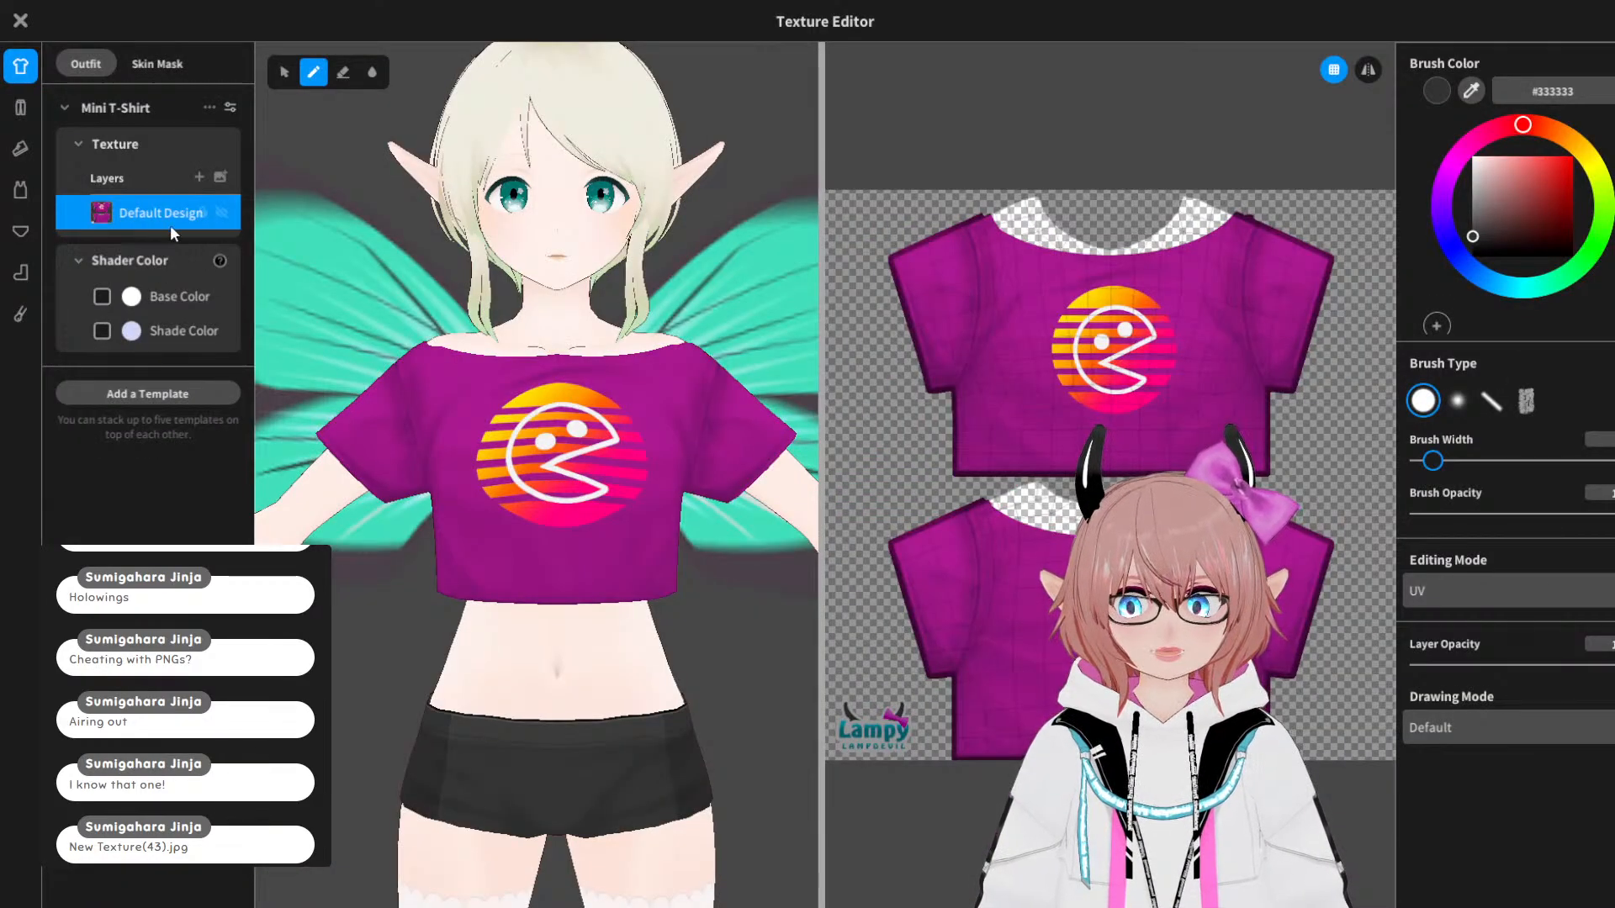
right_click(170, 223)
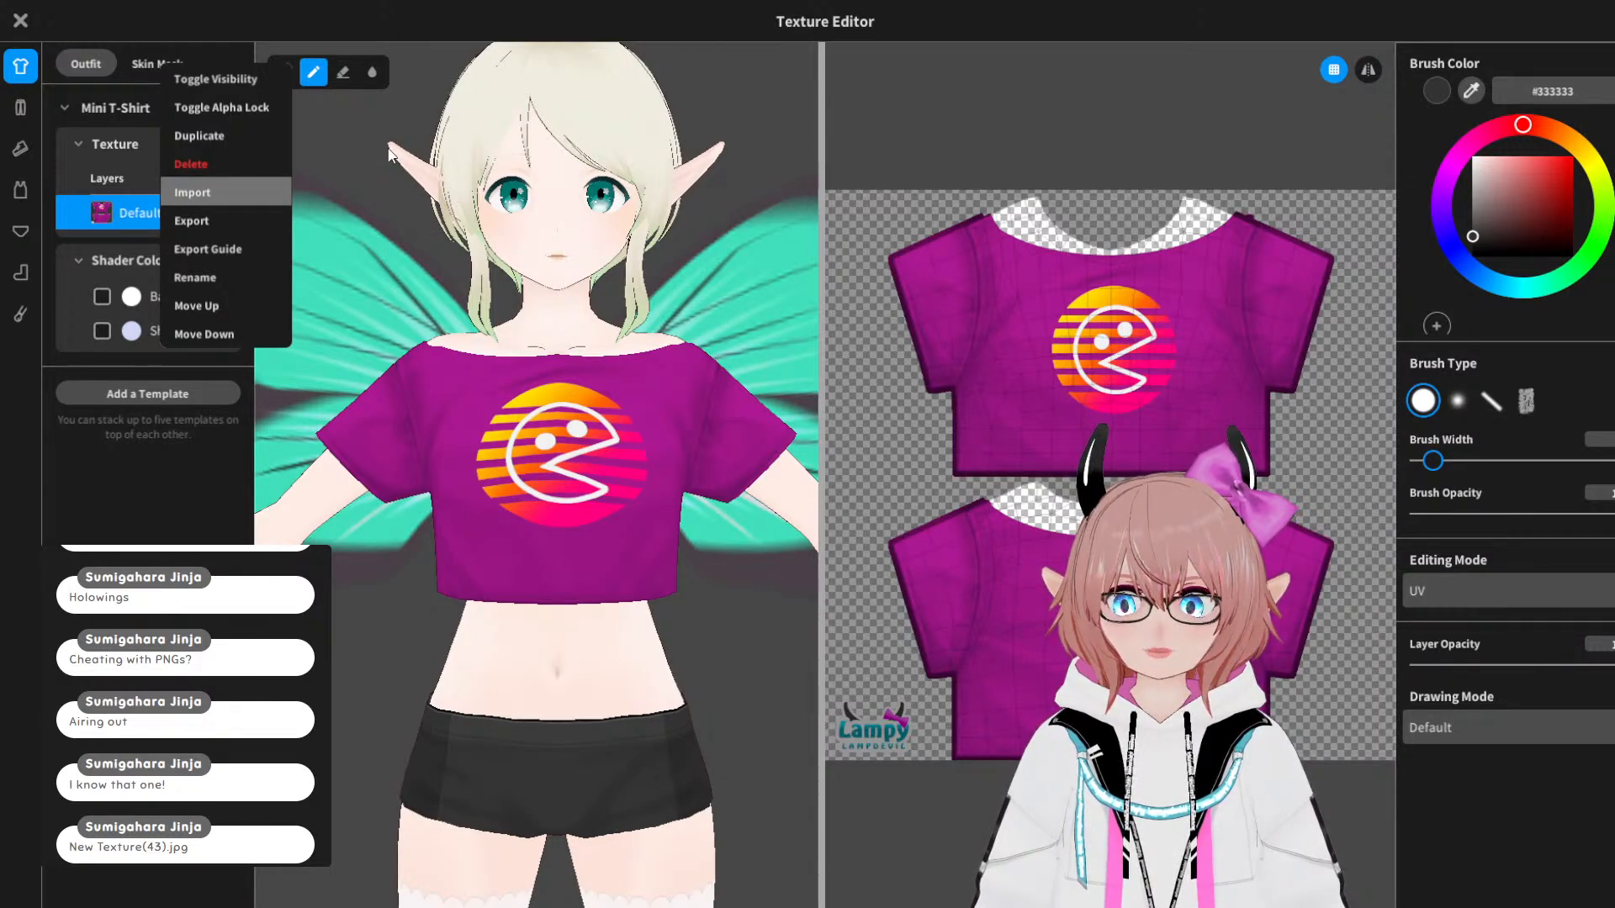
click(210, 257)
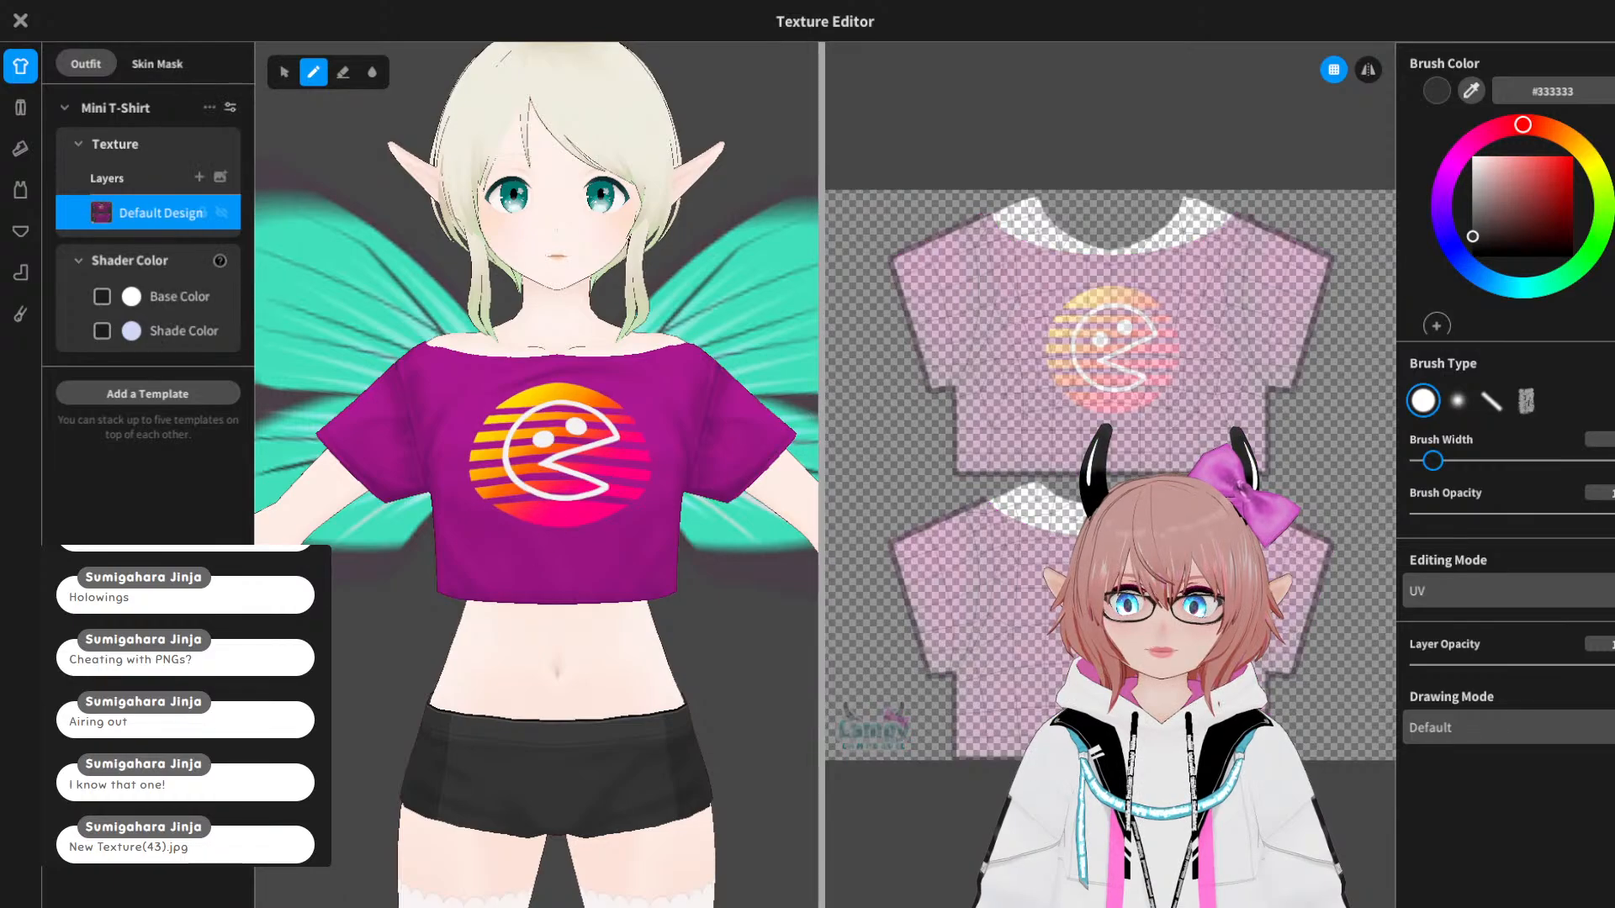
right_drag(561, 526, 580, 467)
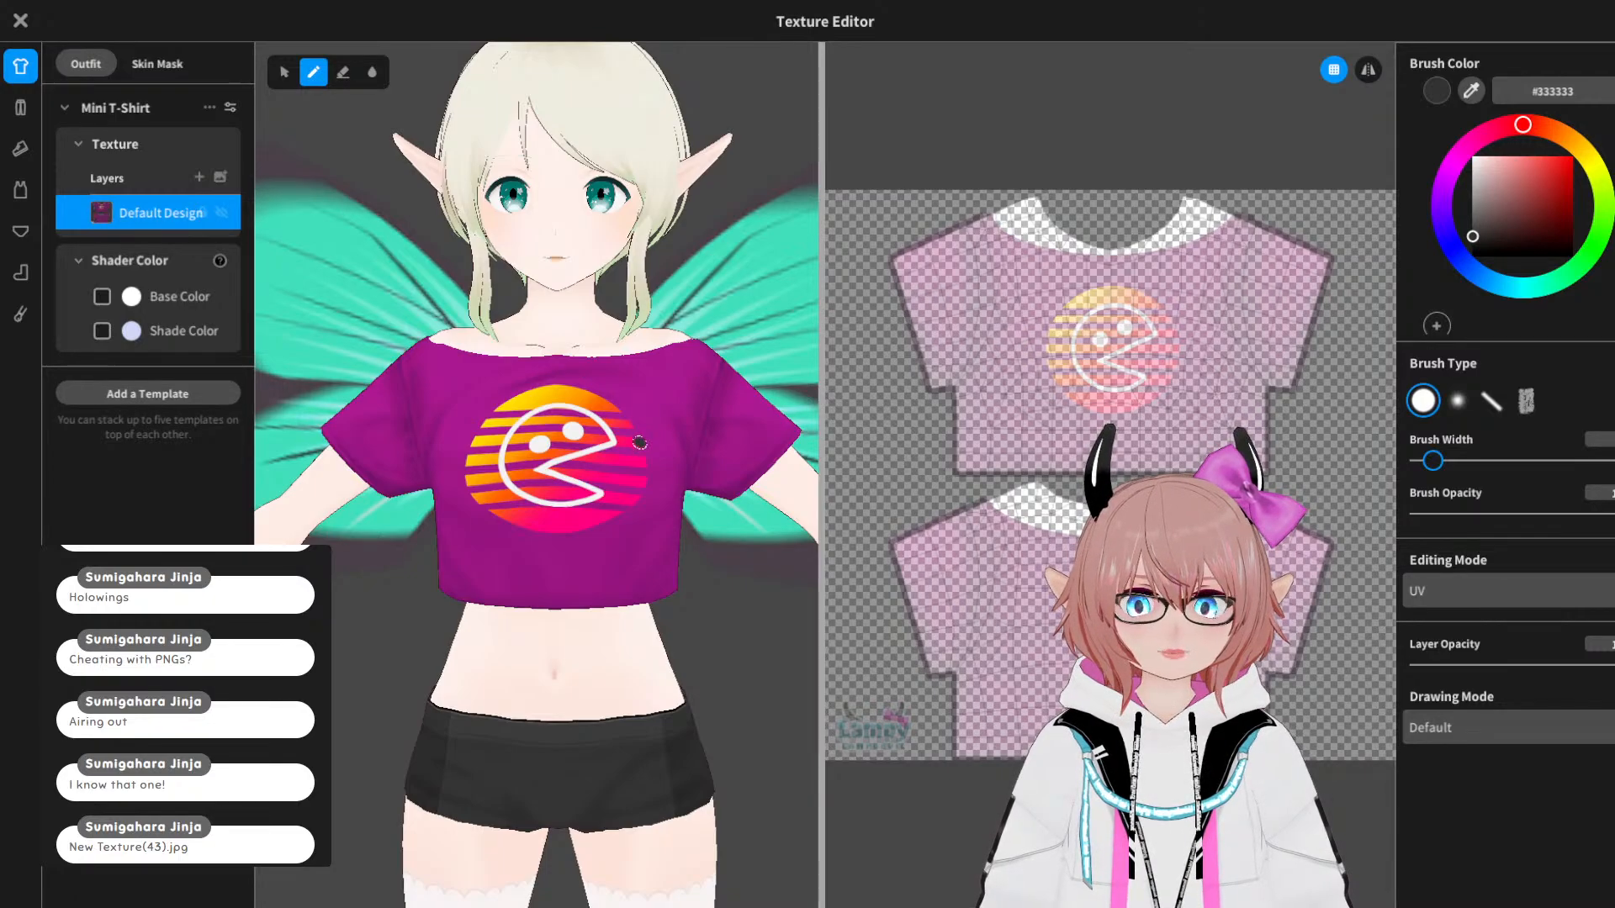
mouse_move(639, 442)
right_down()
mouse_move(479, 445)
mouse_move(637, 435)
right_up()
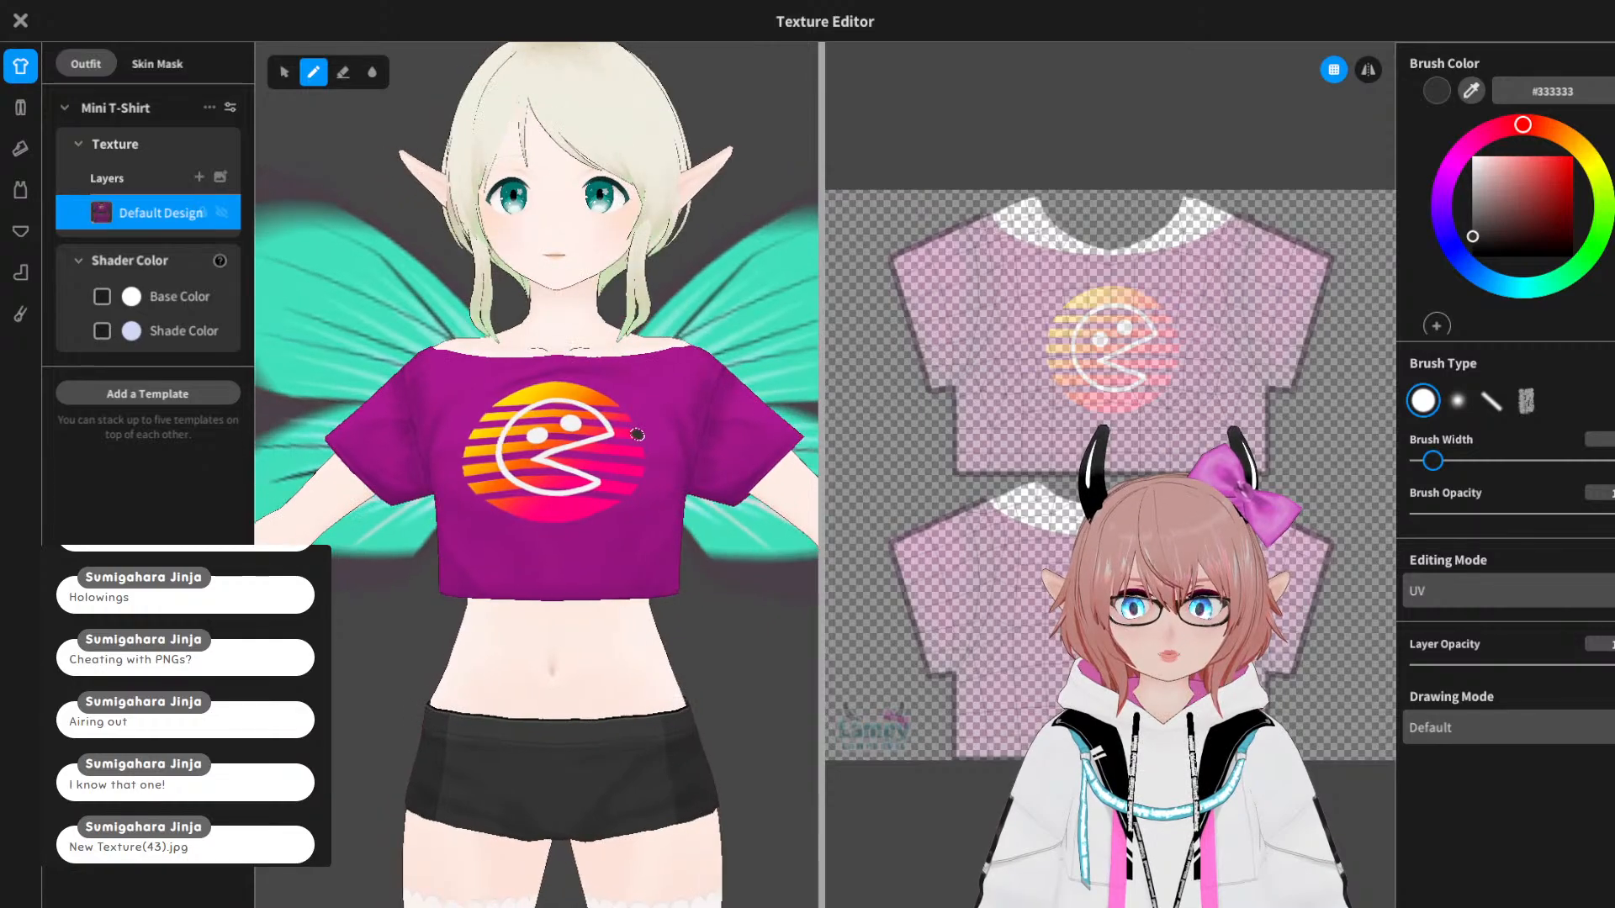
Step: Undo the import of the semi-transparent T-shirt image and close the texture editor without saving
key(ctrl+z)
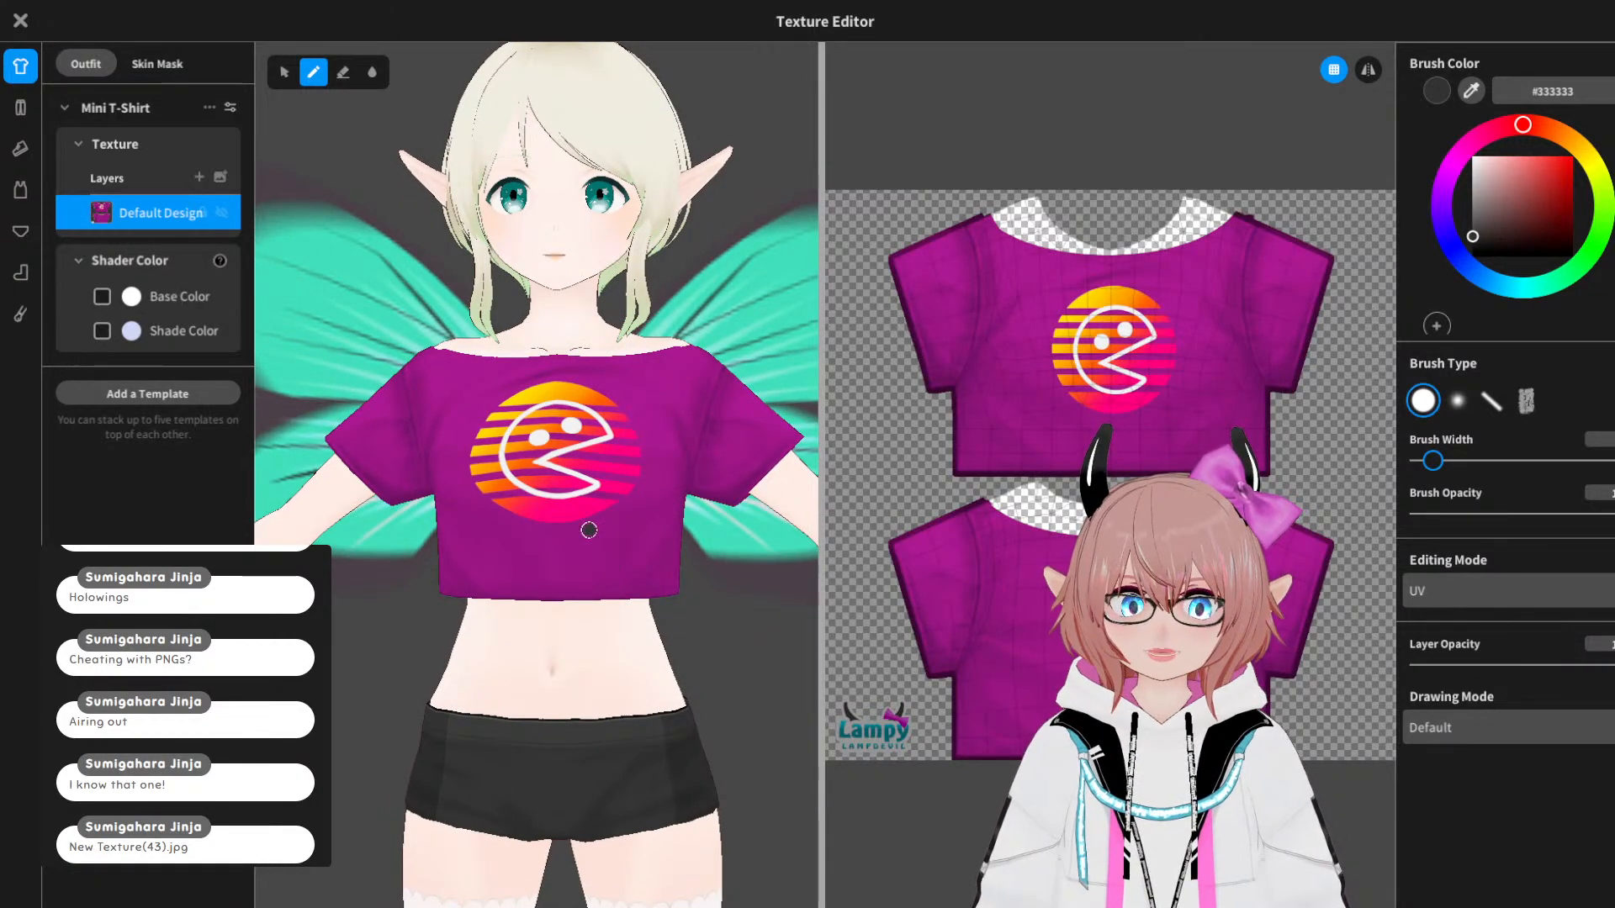
click(20, 20)
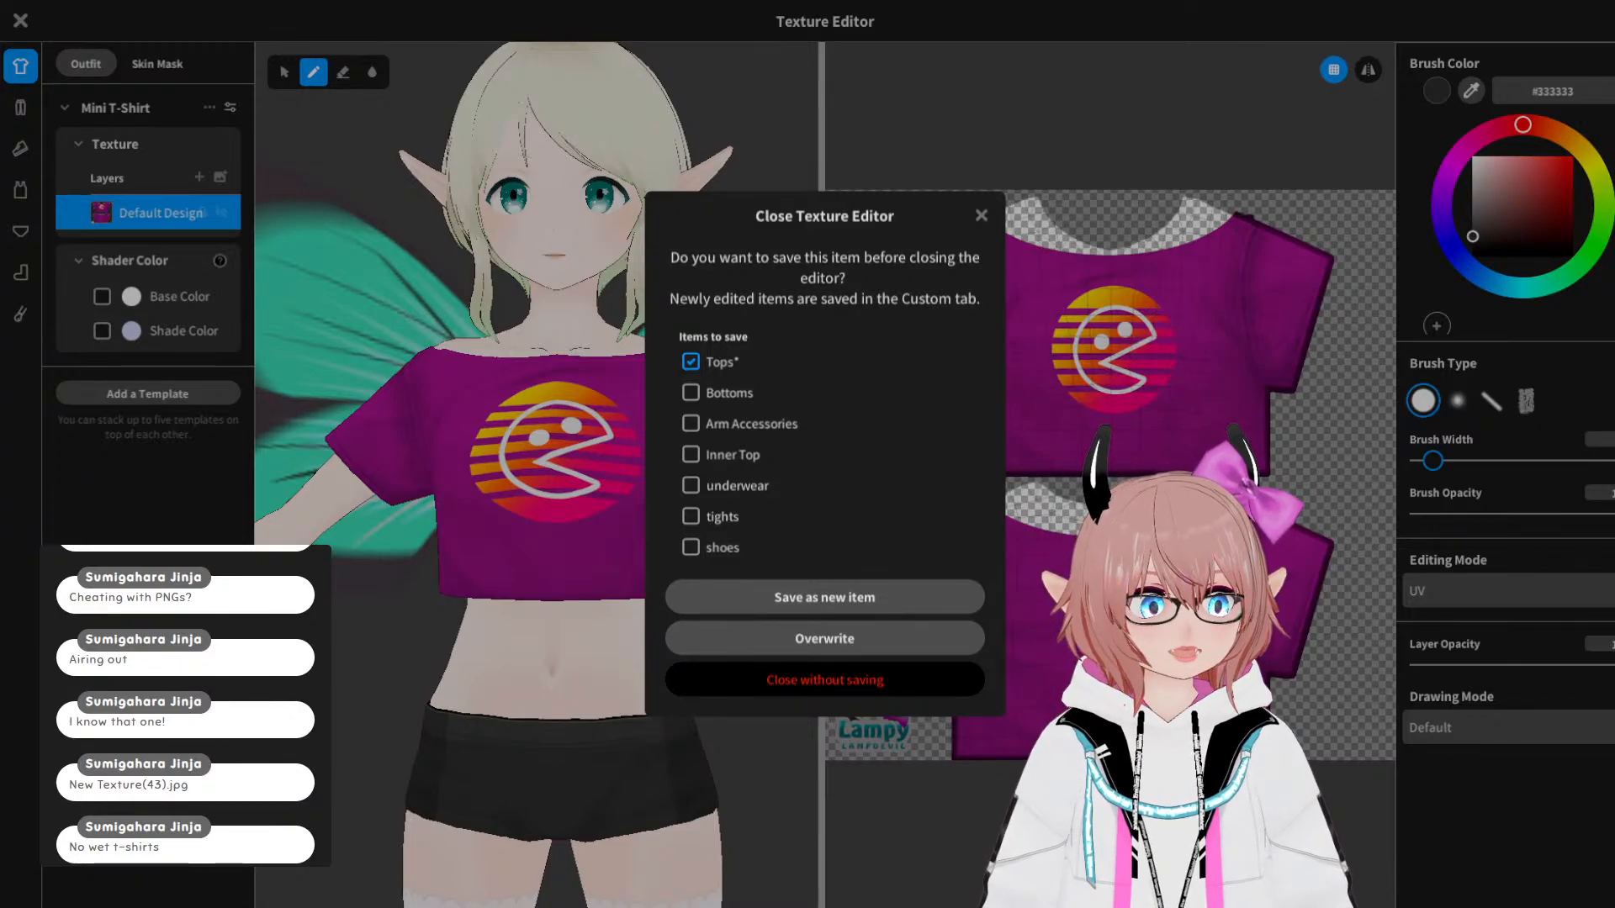
click(925, 680)
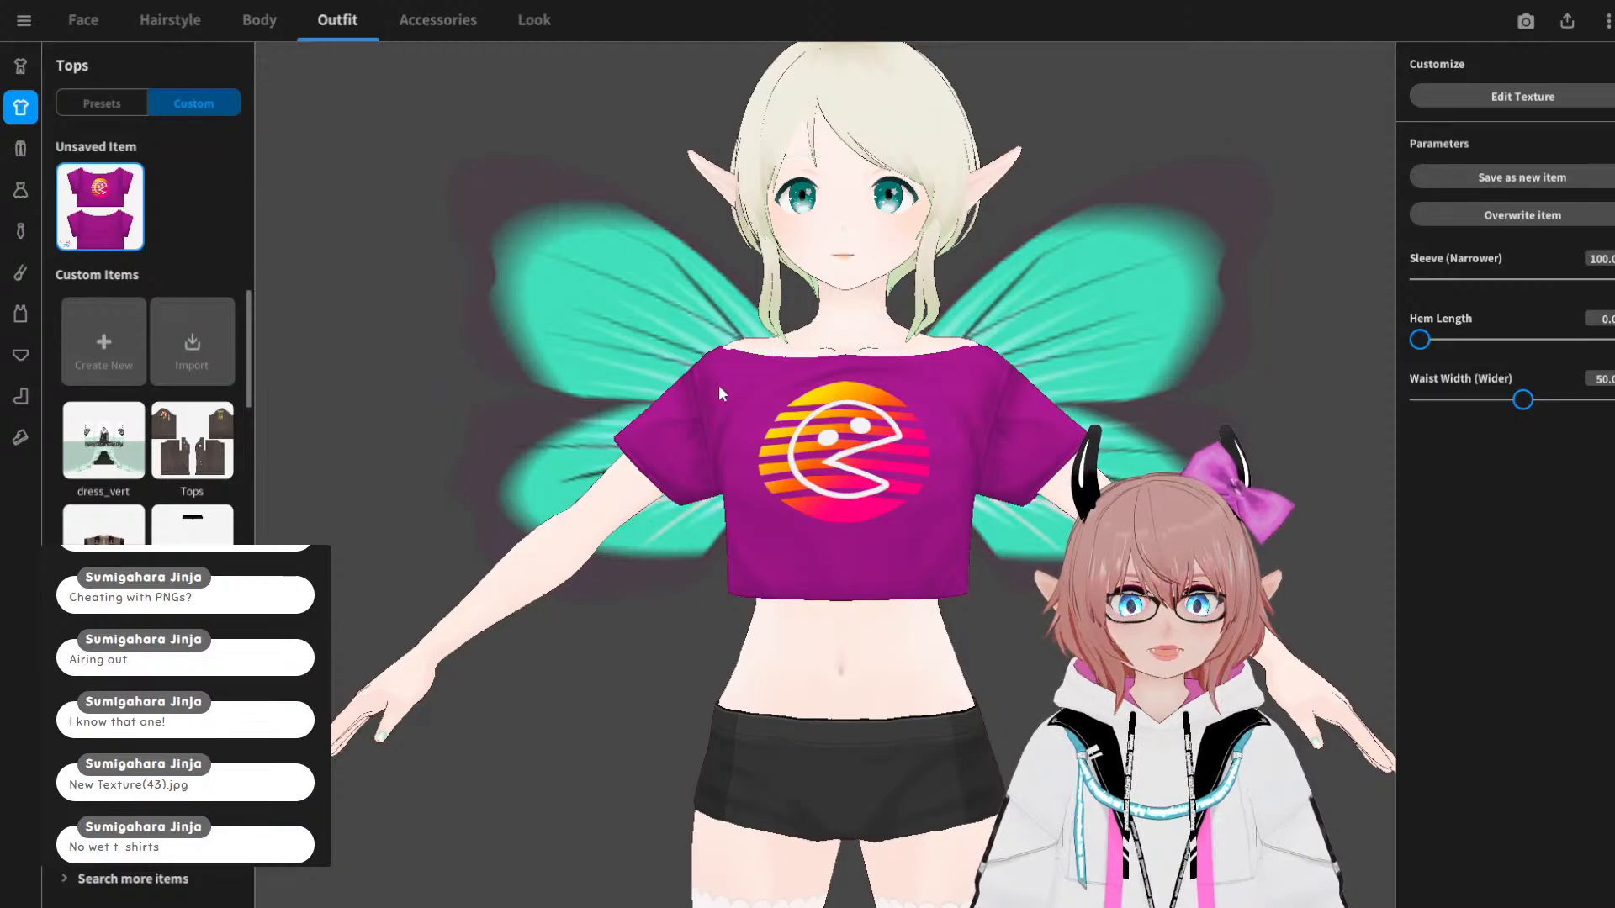
Step: Examine the opaque T-shirt on the model from the front, top, underside and side
drag(718, 385, 709, 435)
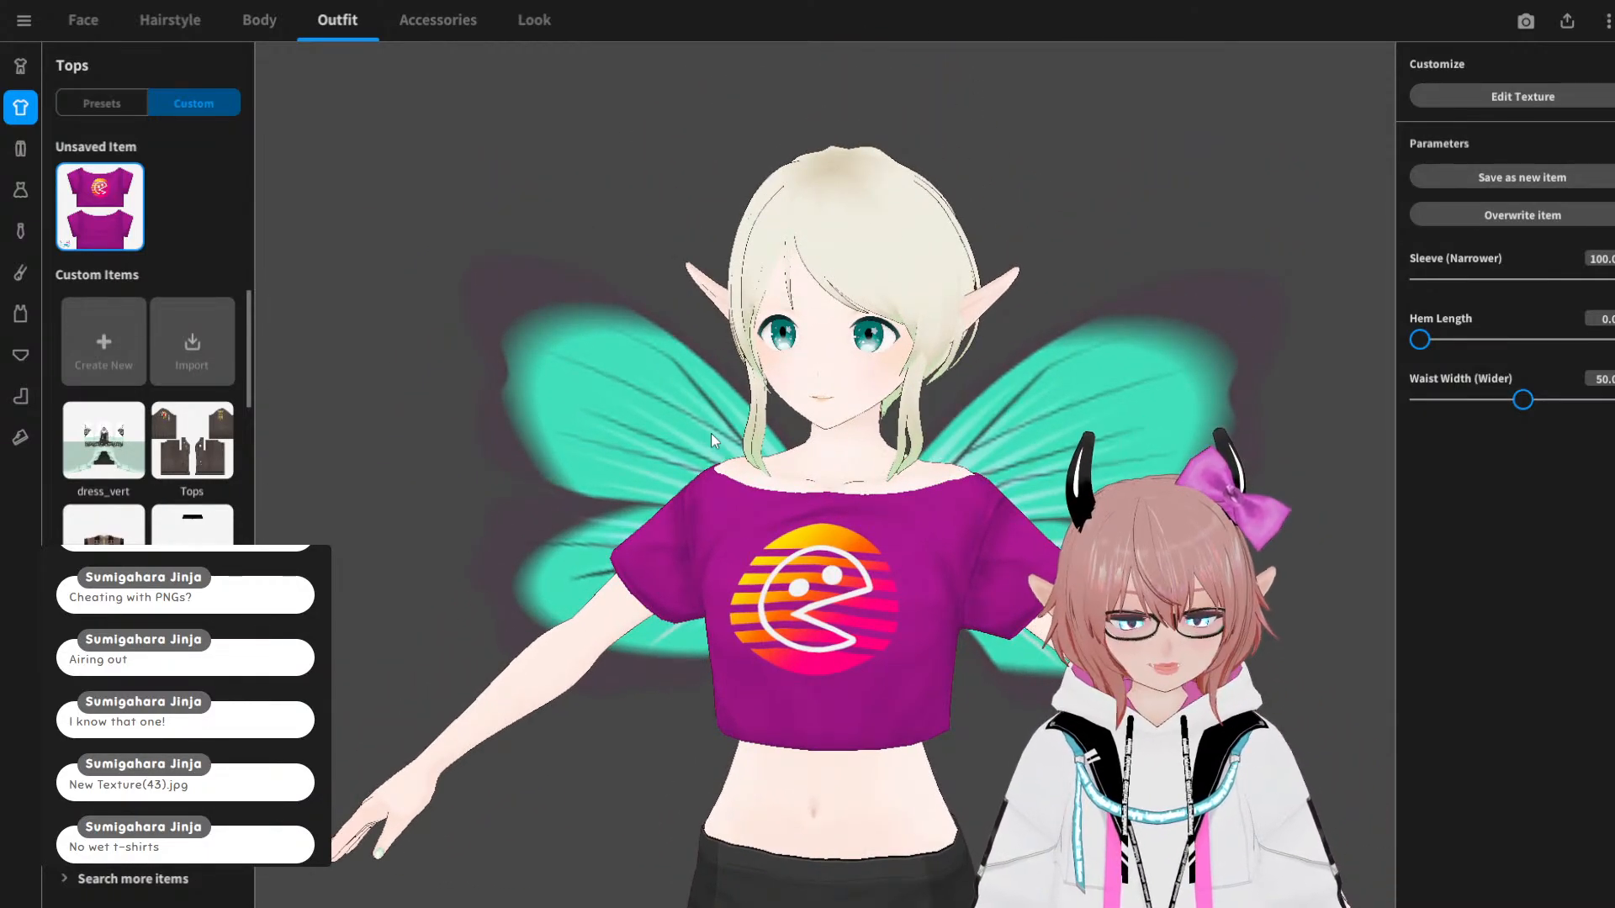
key(KP_7)
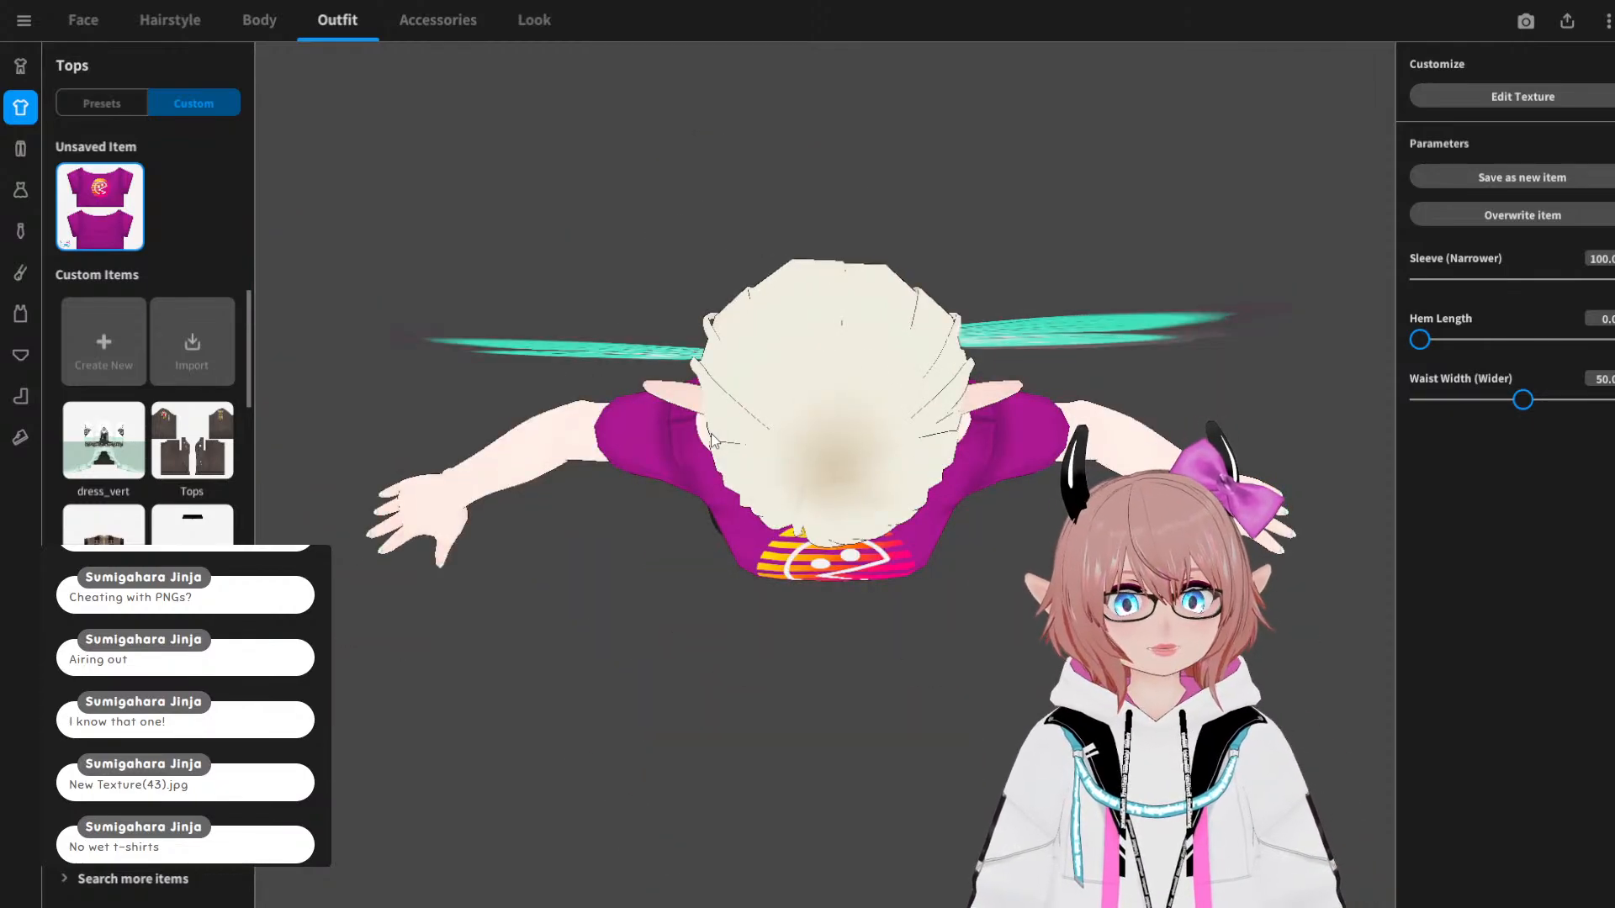
right_drag(711, 434, 866, 510)
key(KP_1)
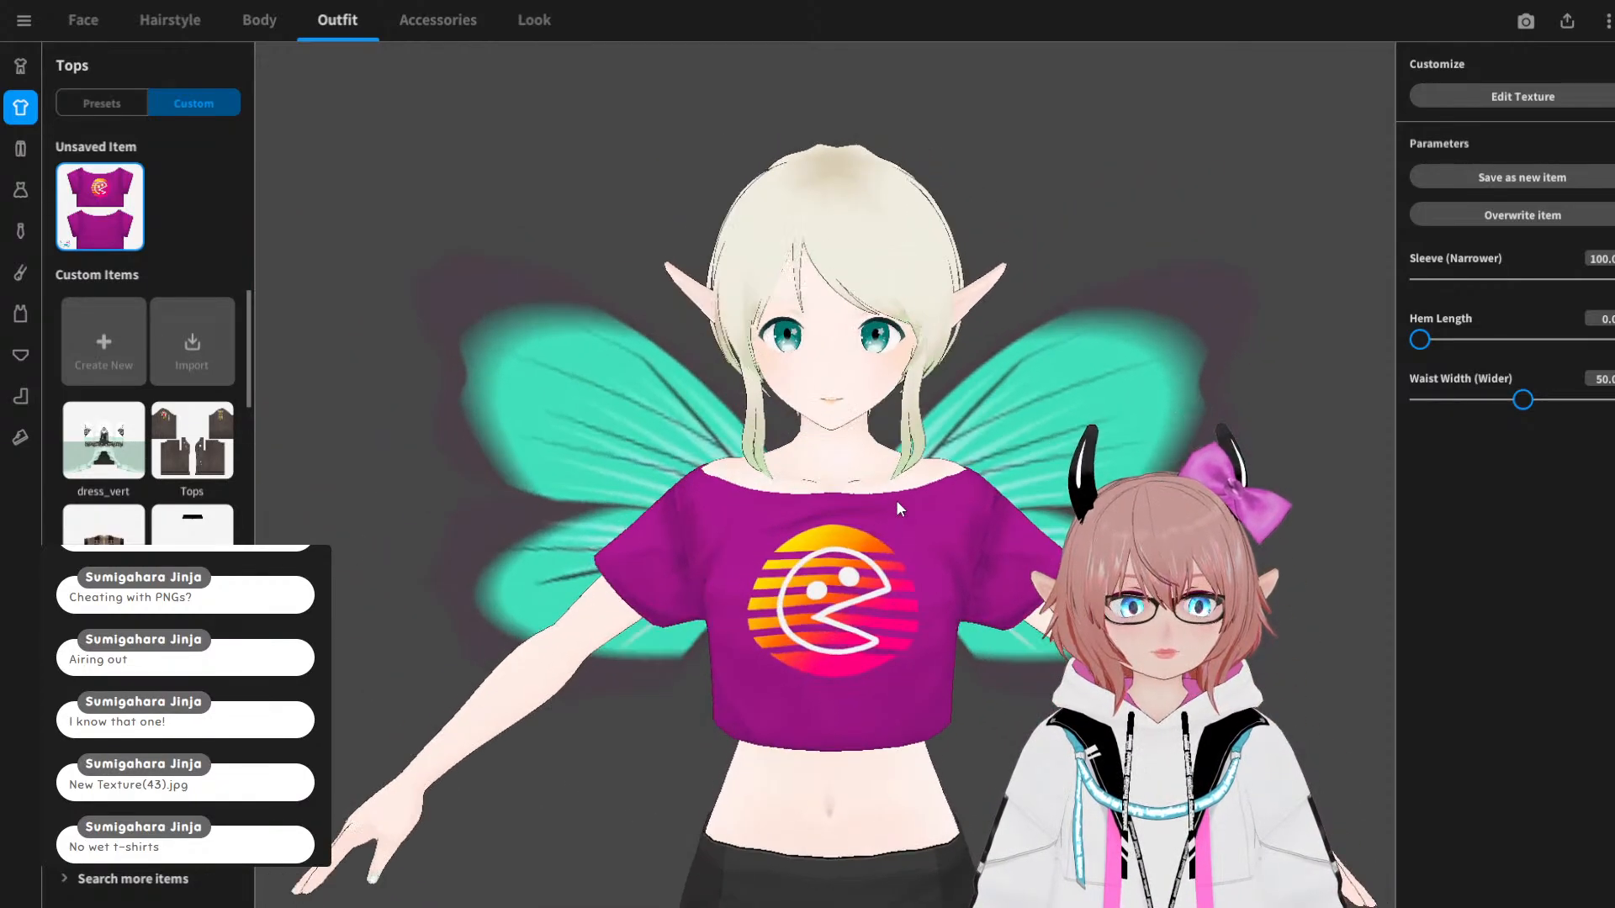
key(KP_7)
key(ctrl+KP_7)
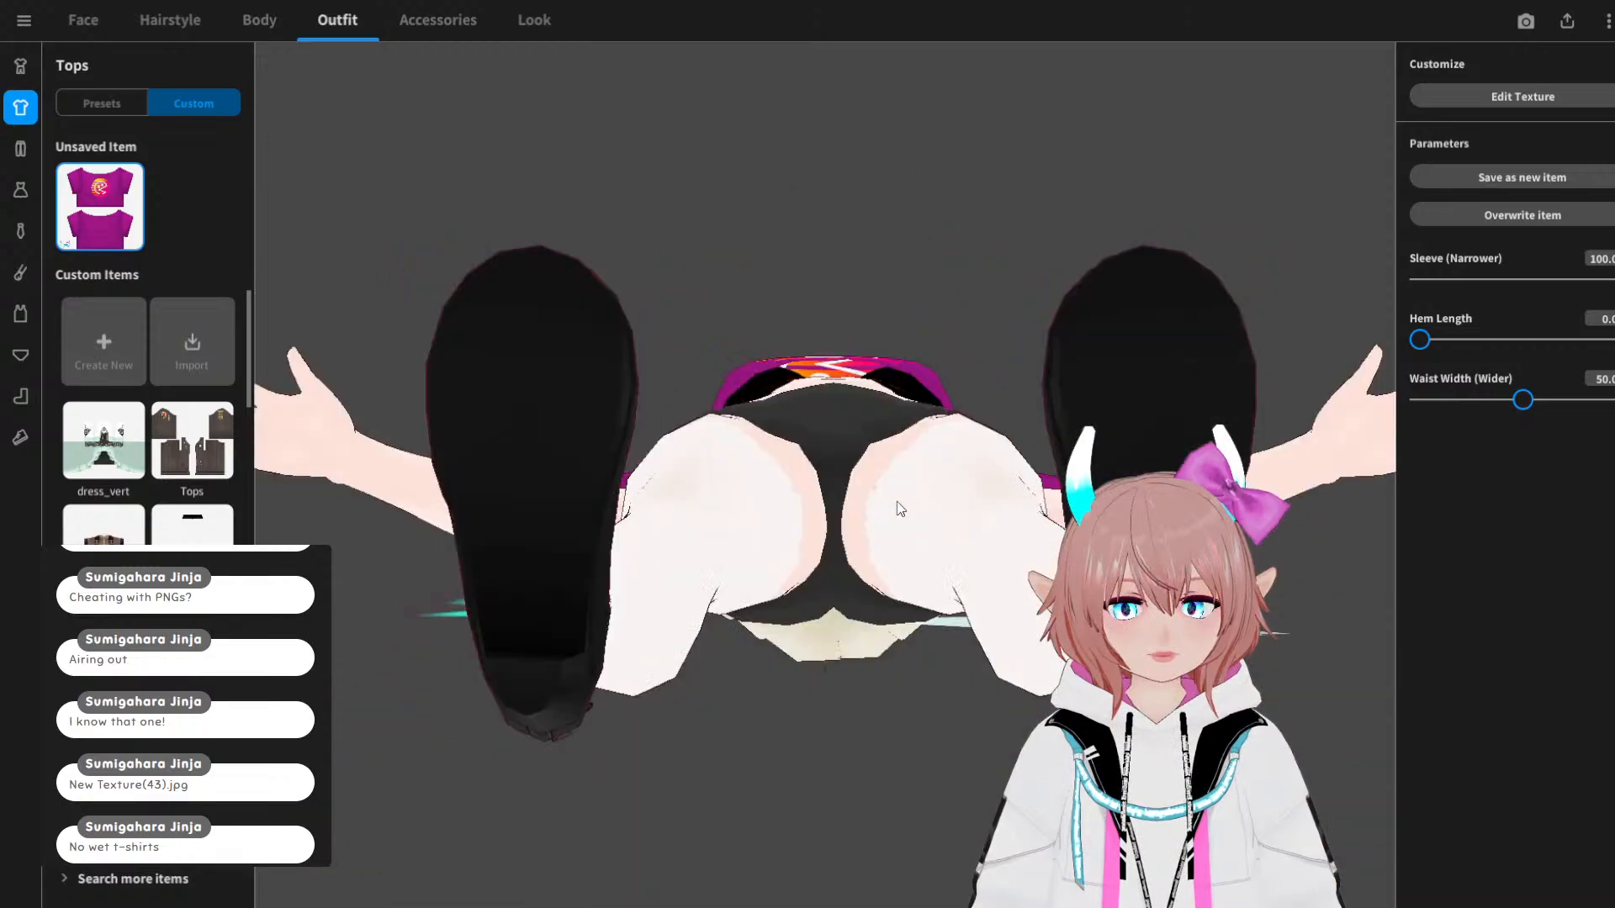
key(KP_3)
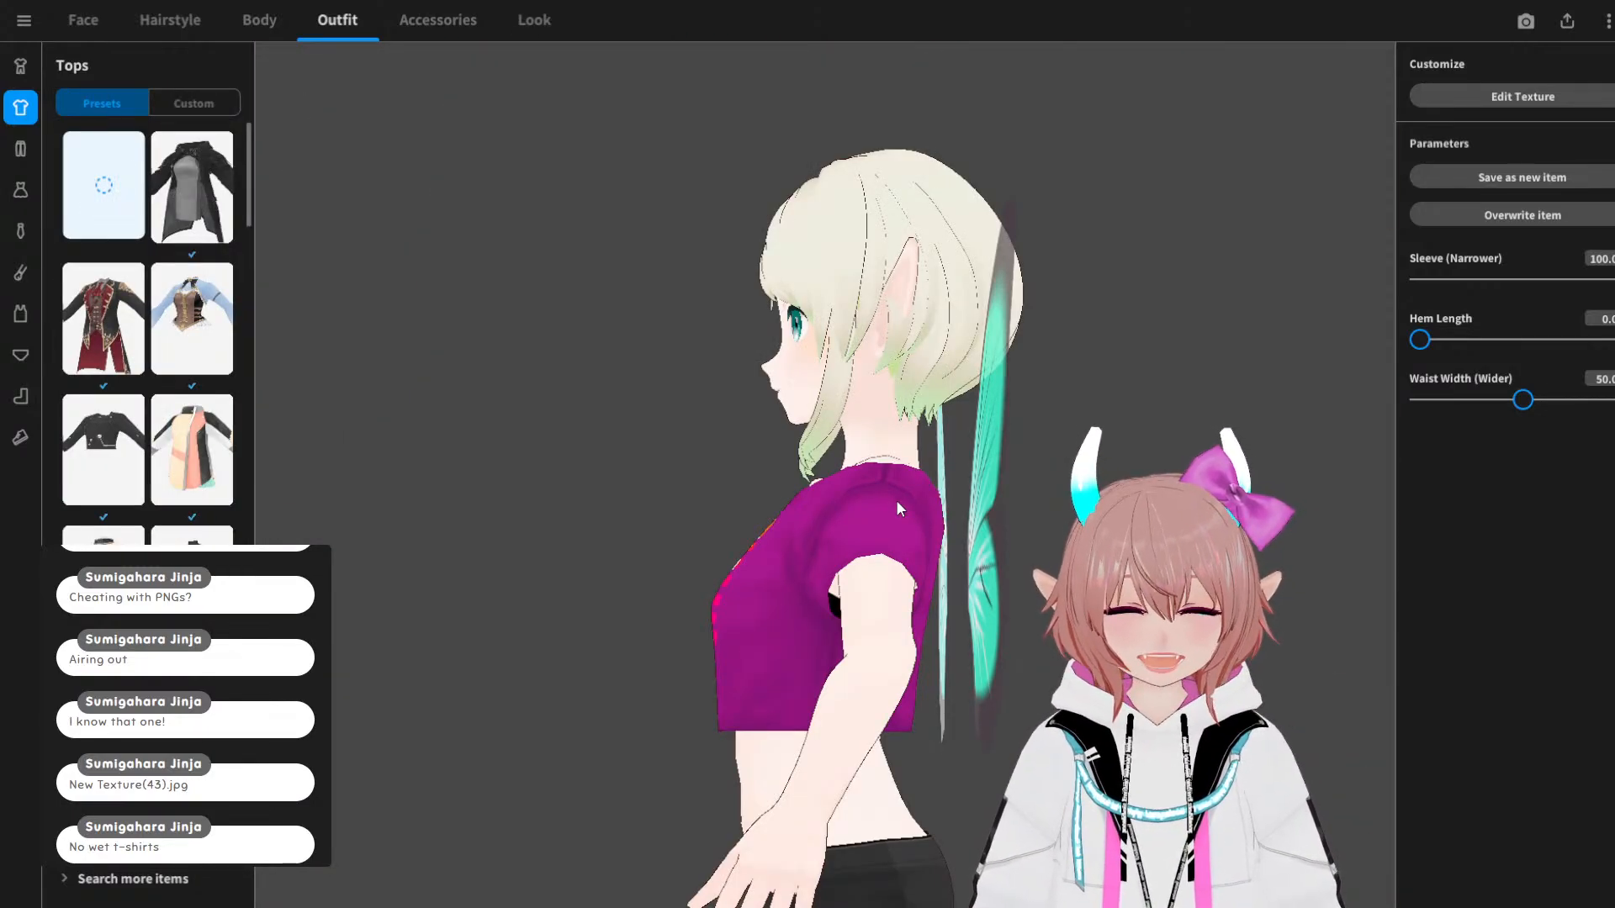
key(KP_7)
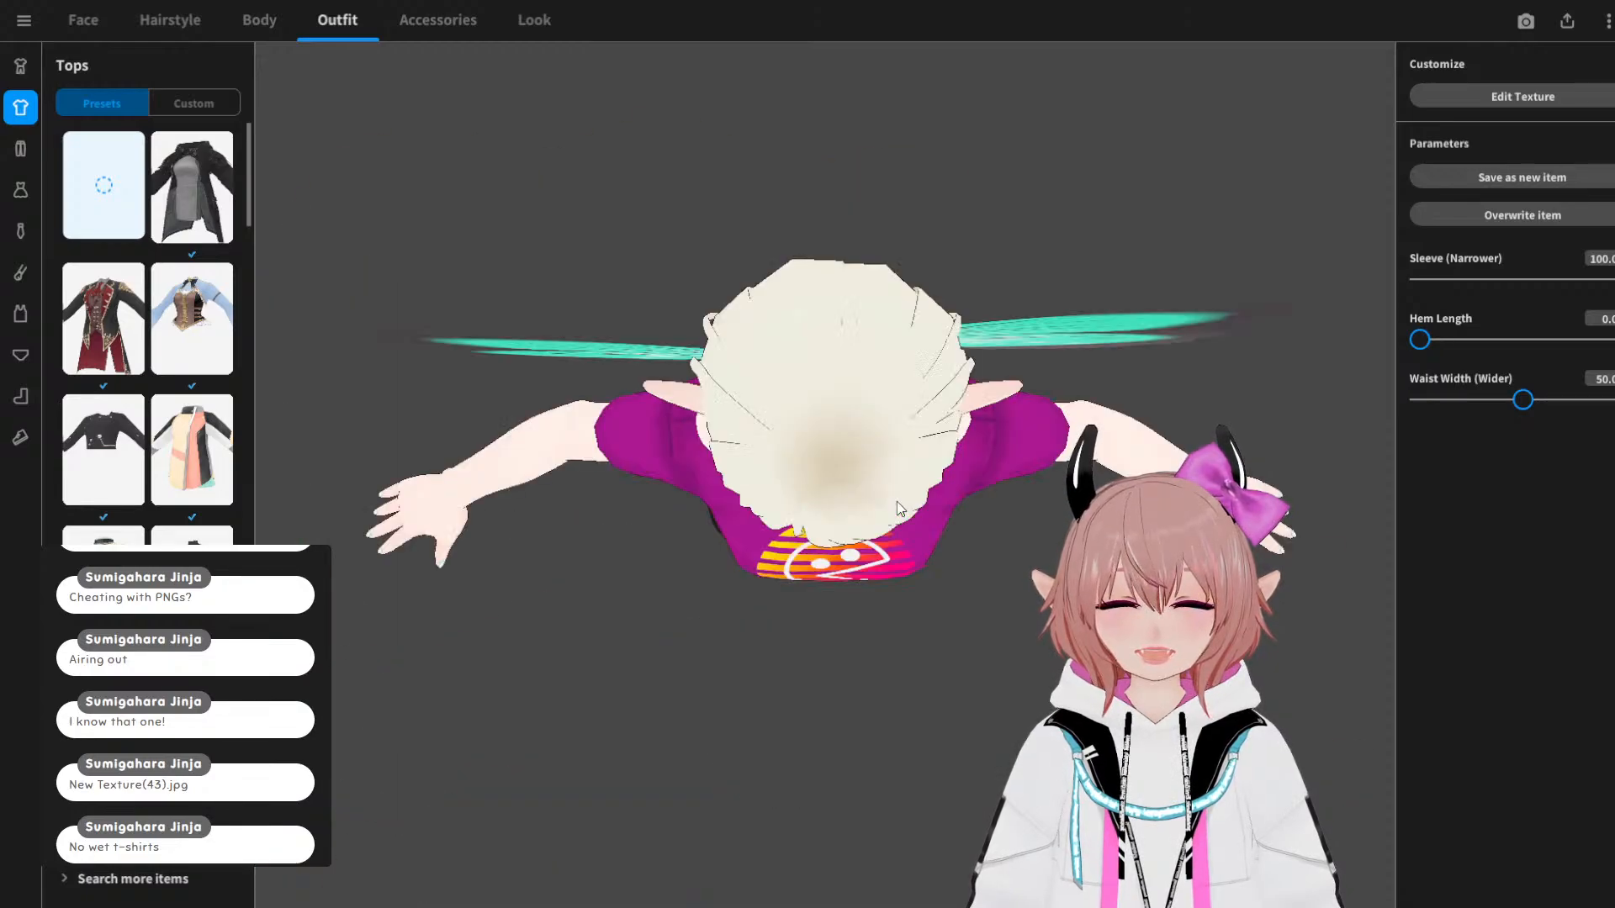
right_drag(1002, 661, 1006, 569)
key(KP_3)
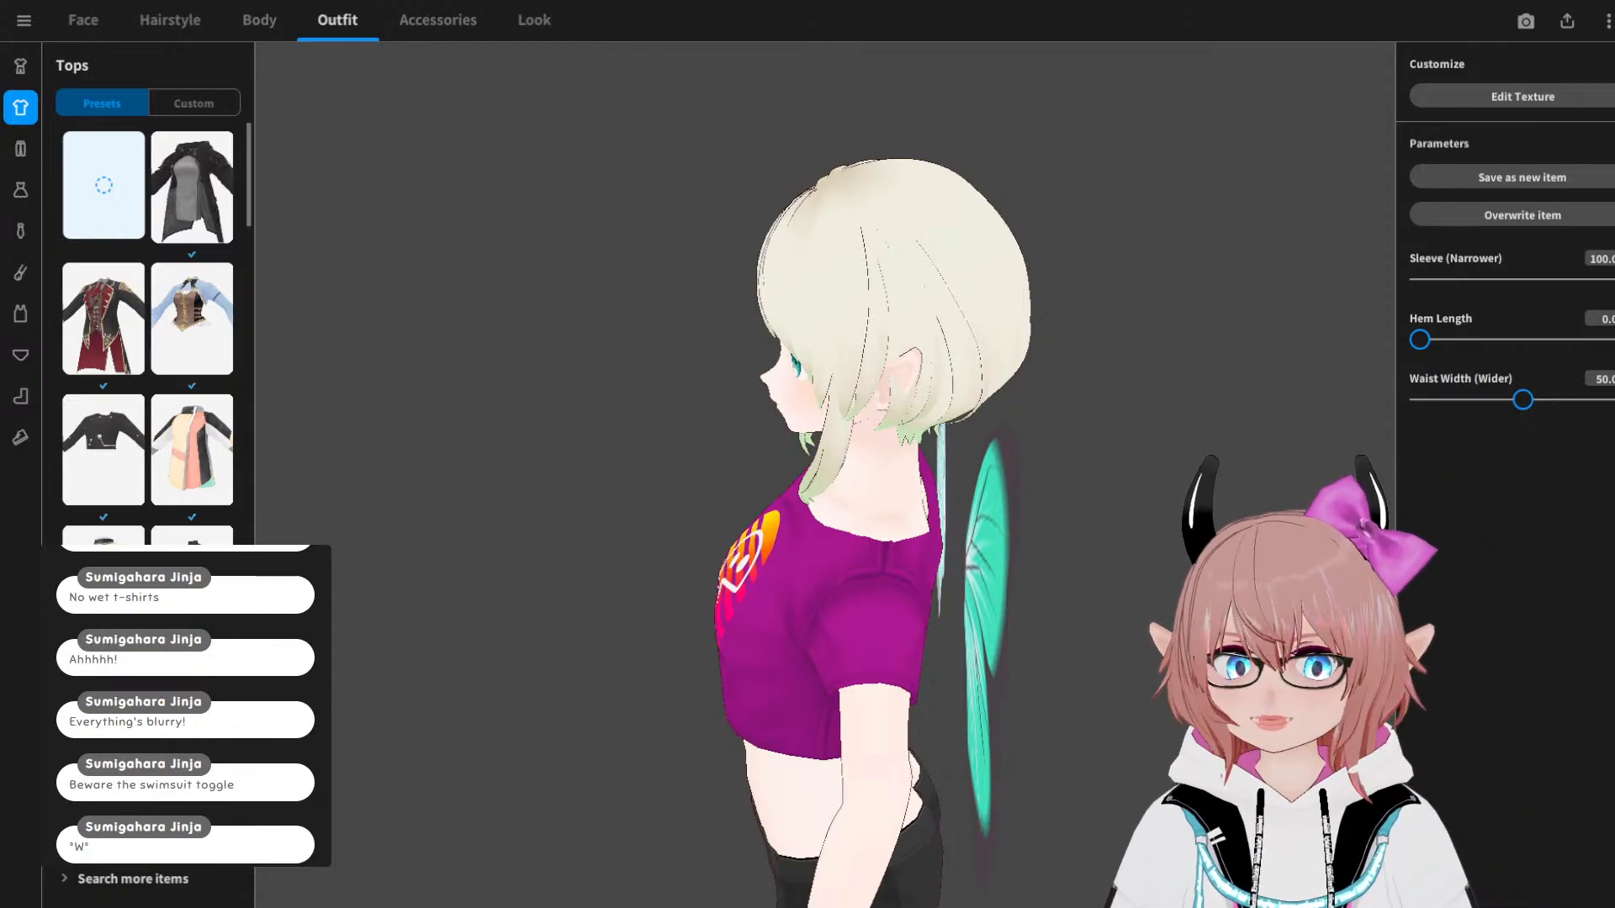
right_drag(880, 427, 937, 430)
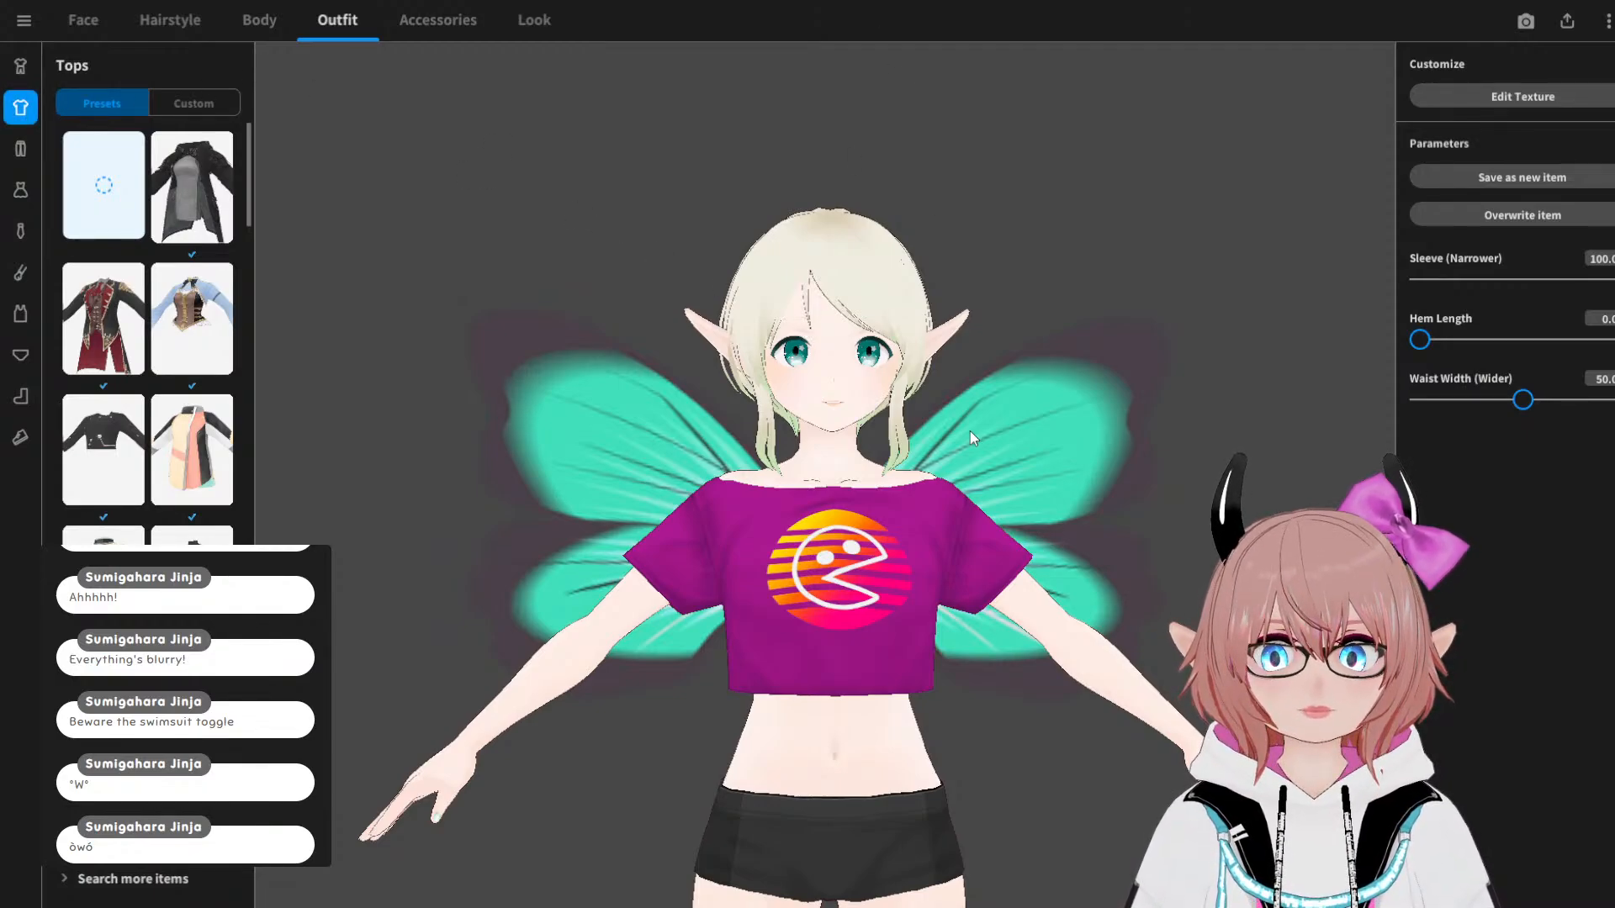
Step: Dress the character in the custom top dress_vert
click(210, 103)
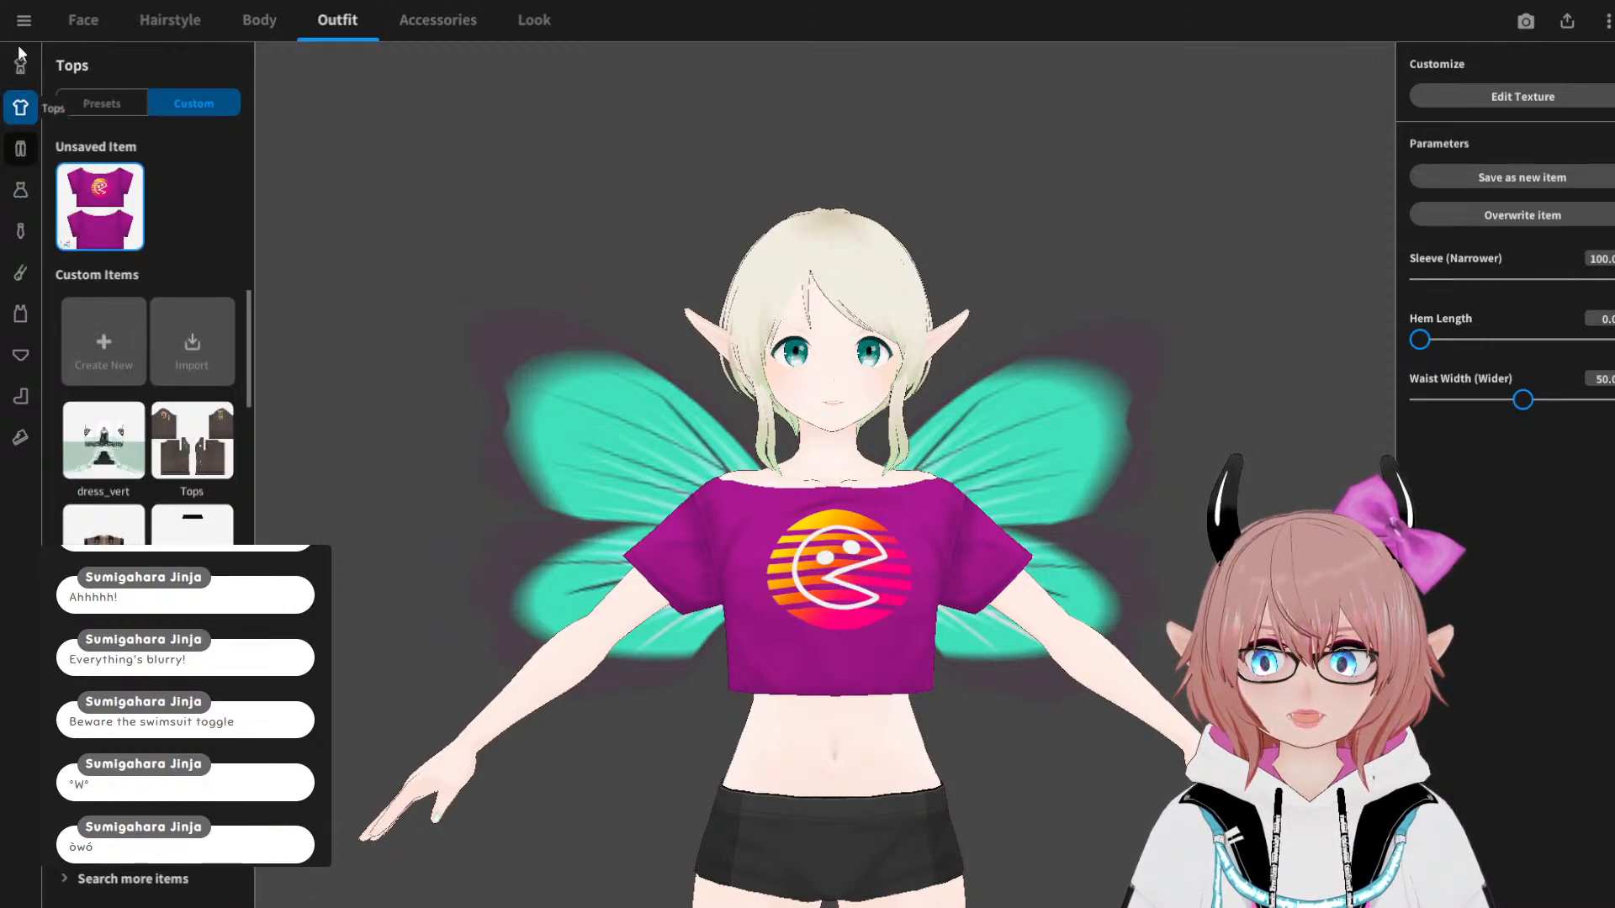
click(20, 190)
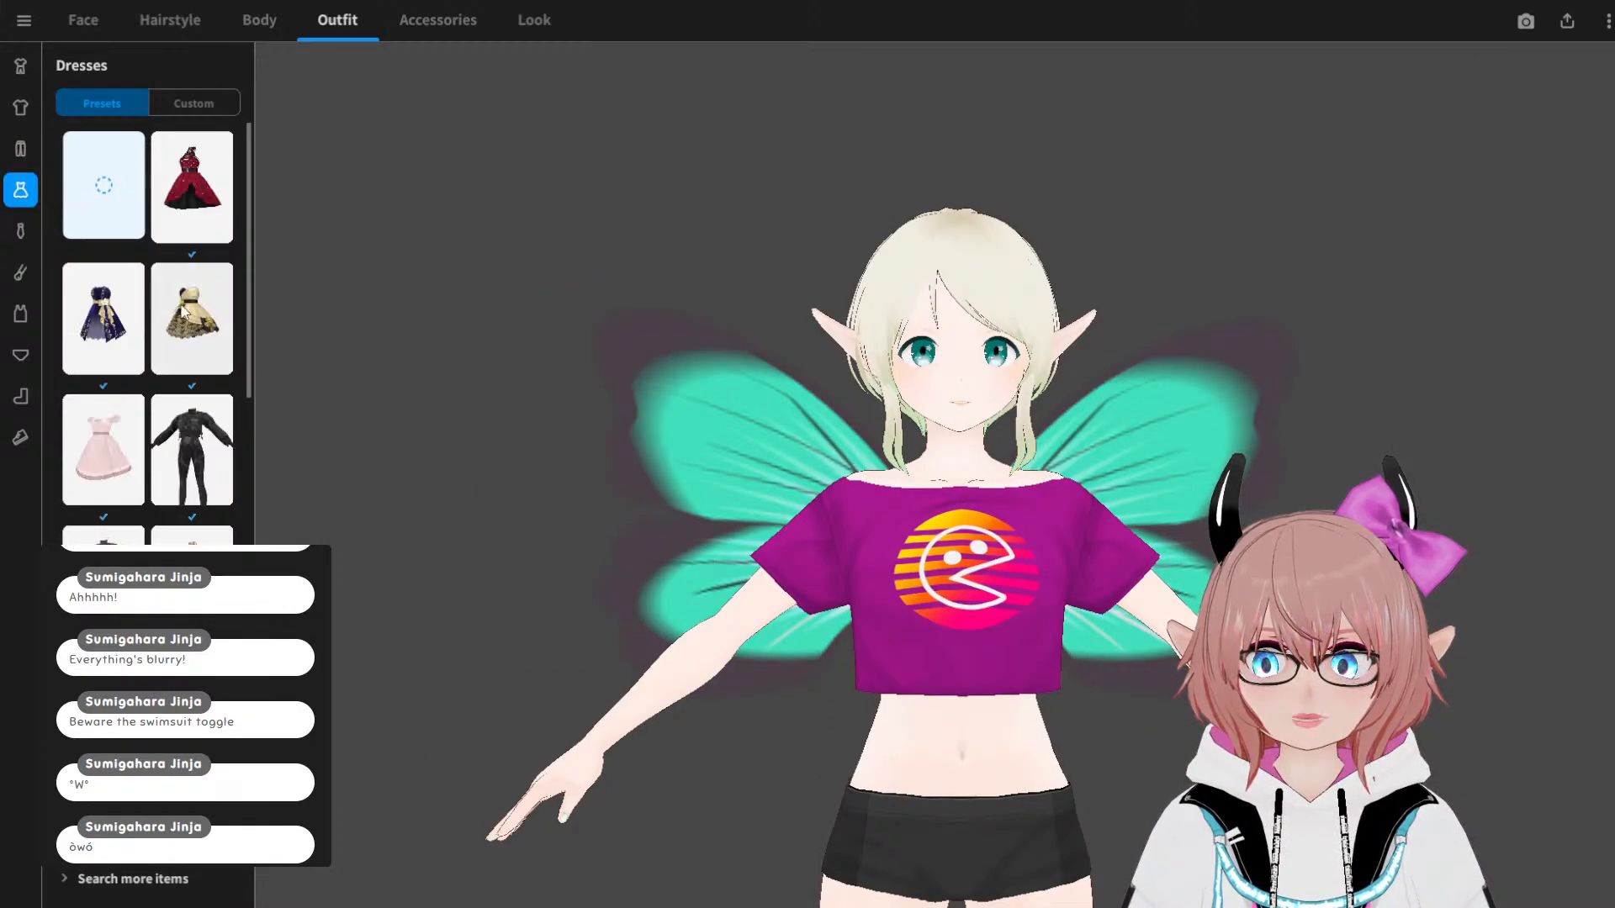
click(181, 100)
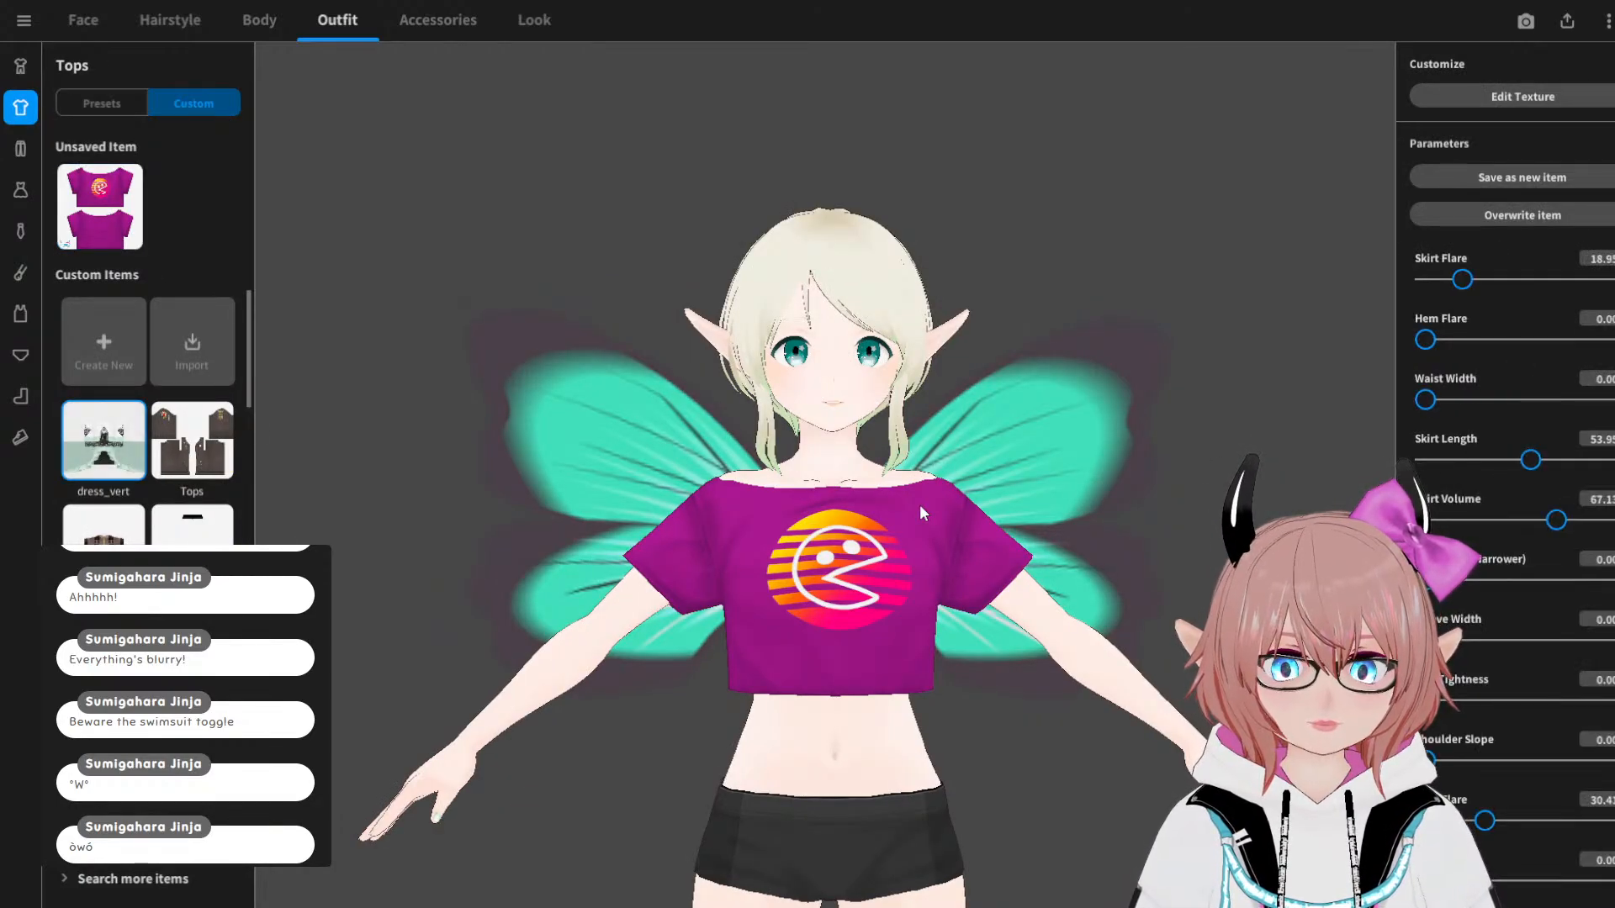
Step: Examine the dress's skirt layers and lace from the front, and its back through the translucent wings
scroll(925, 519, down, 3)
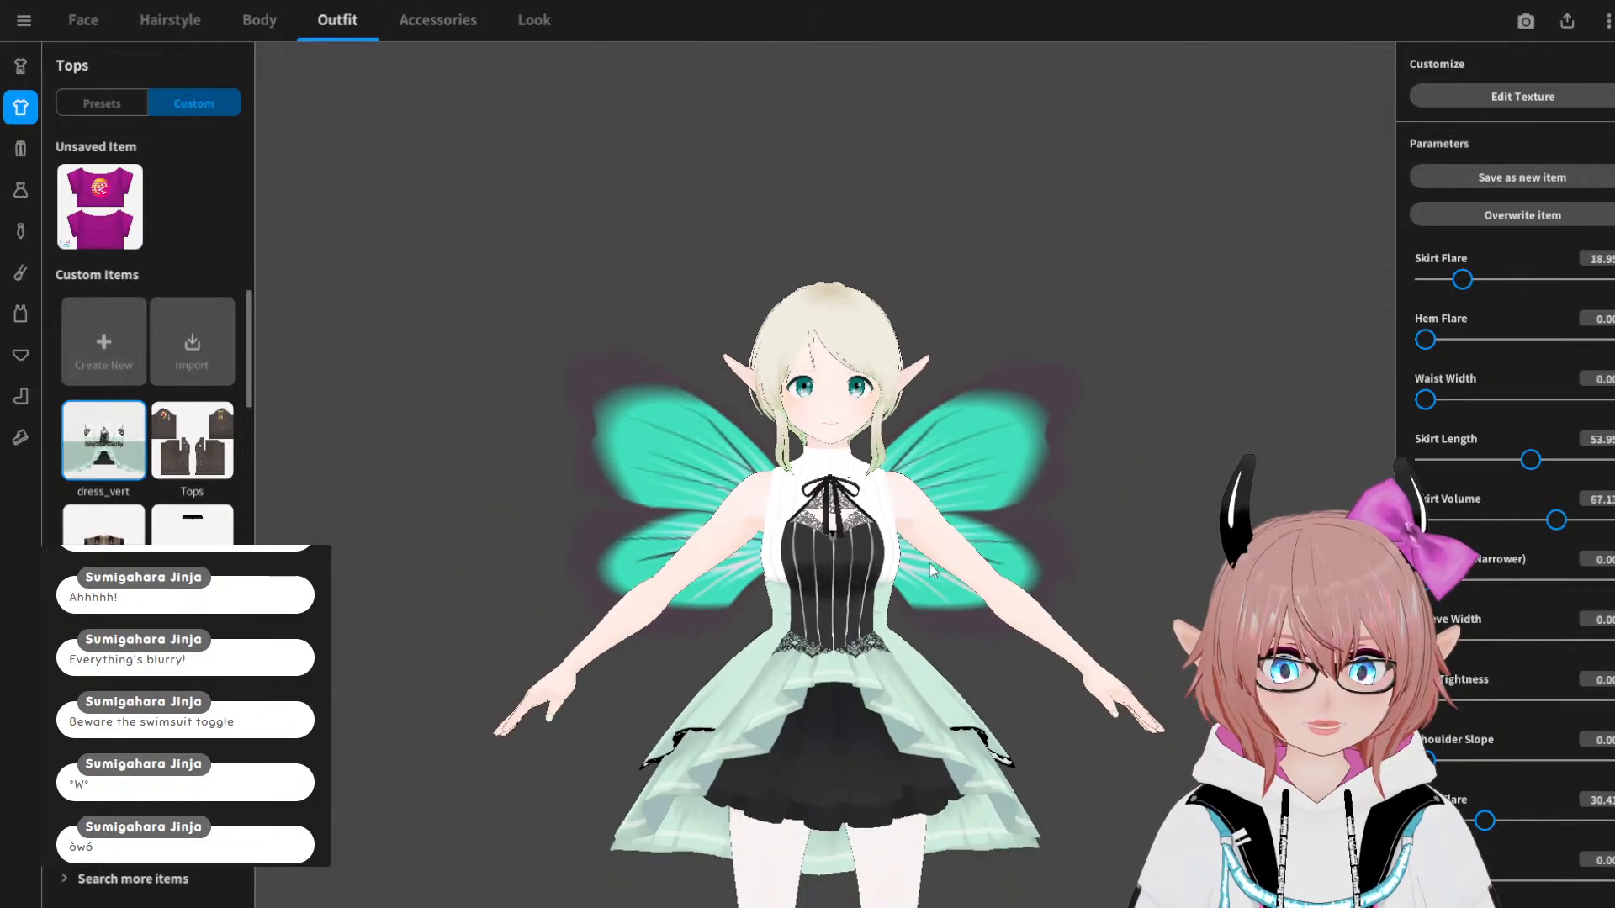
middle_drag(932, 567, 897, 395)
right_drag(897, 396, 850, 430)
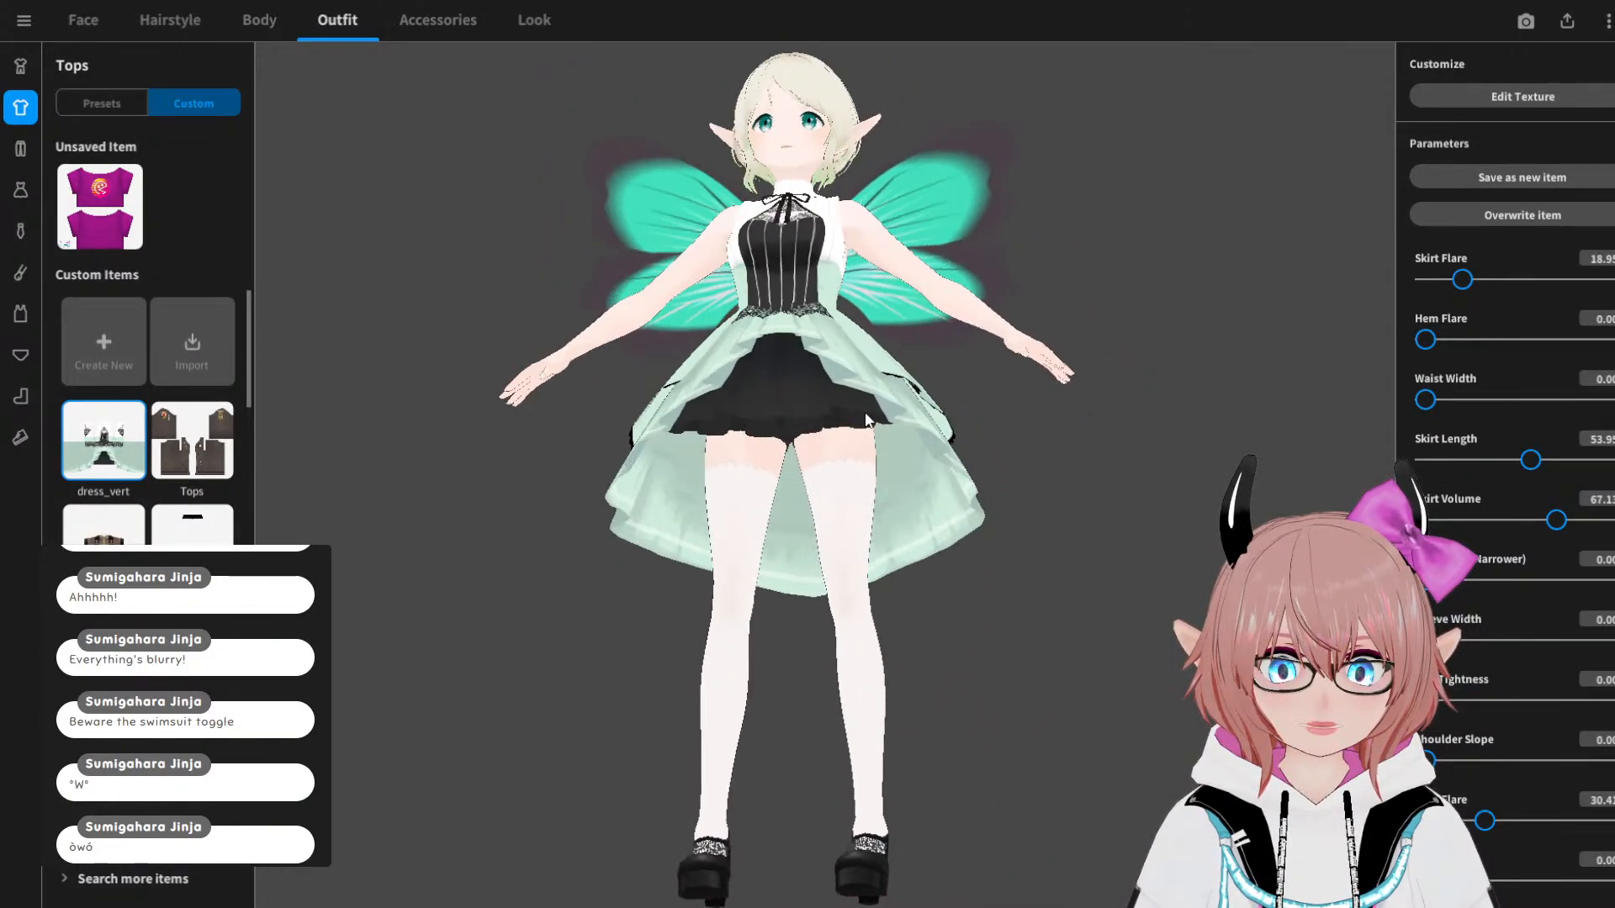
scroll(734, 449, up, 5)
scroll(742, 454, up, 2)
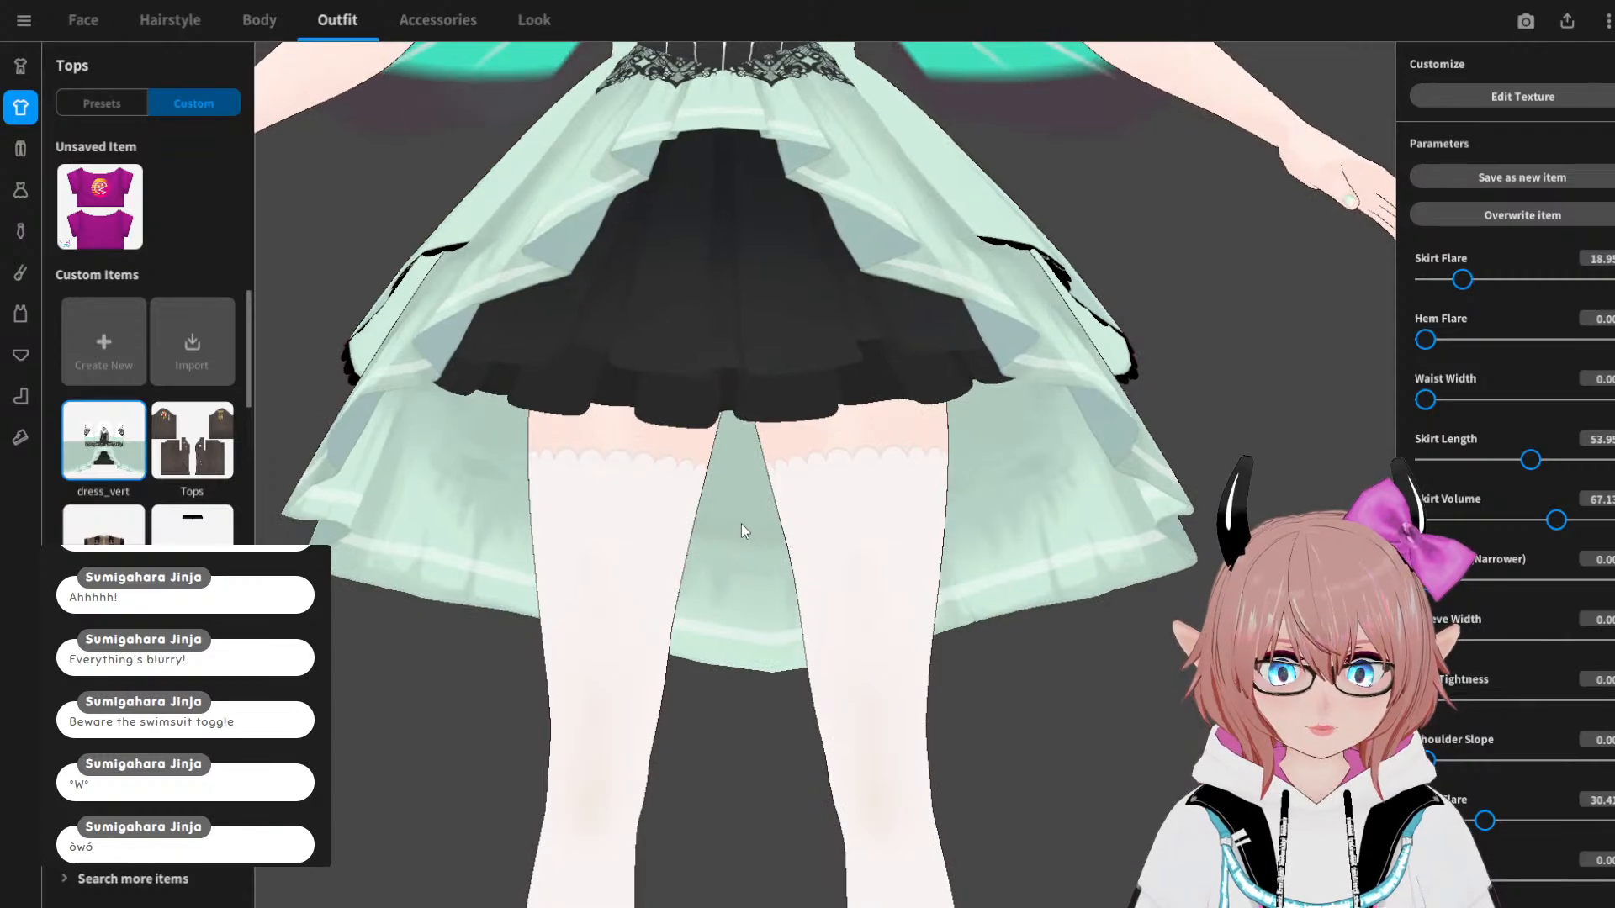
right_drag(772, 530, 452, 524)
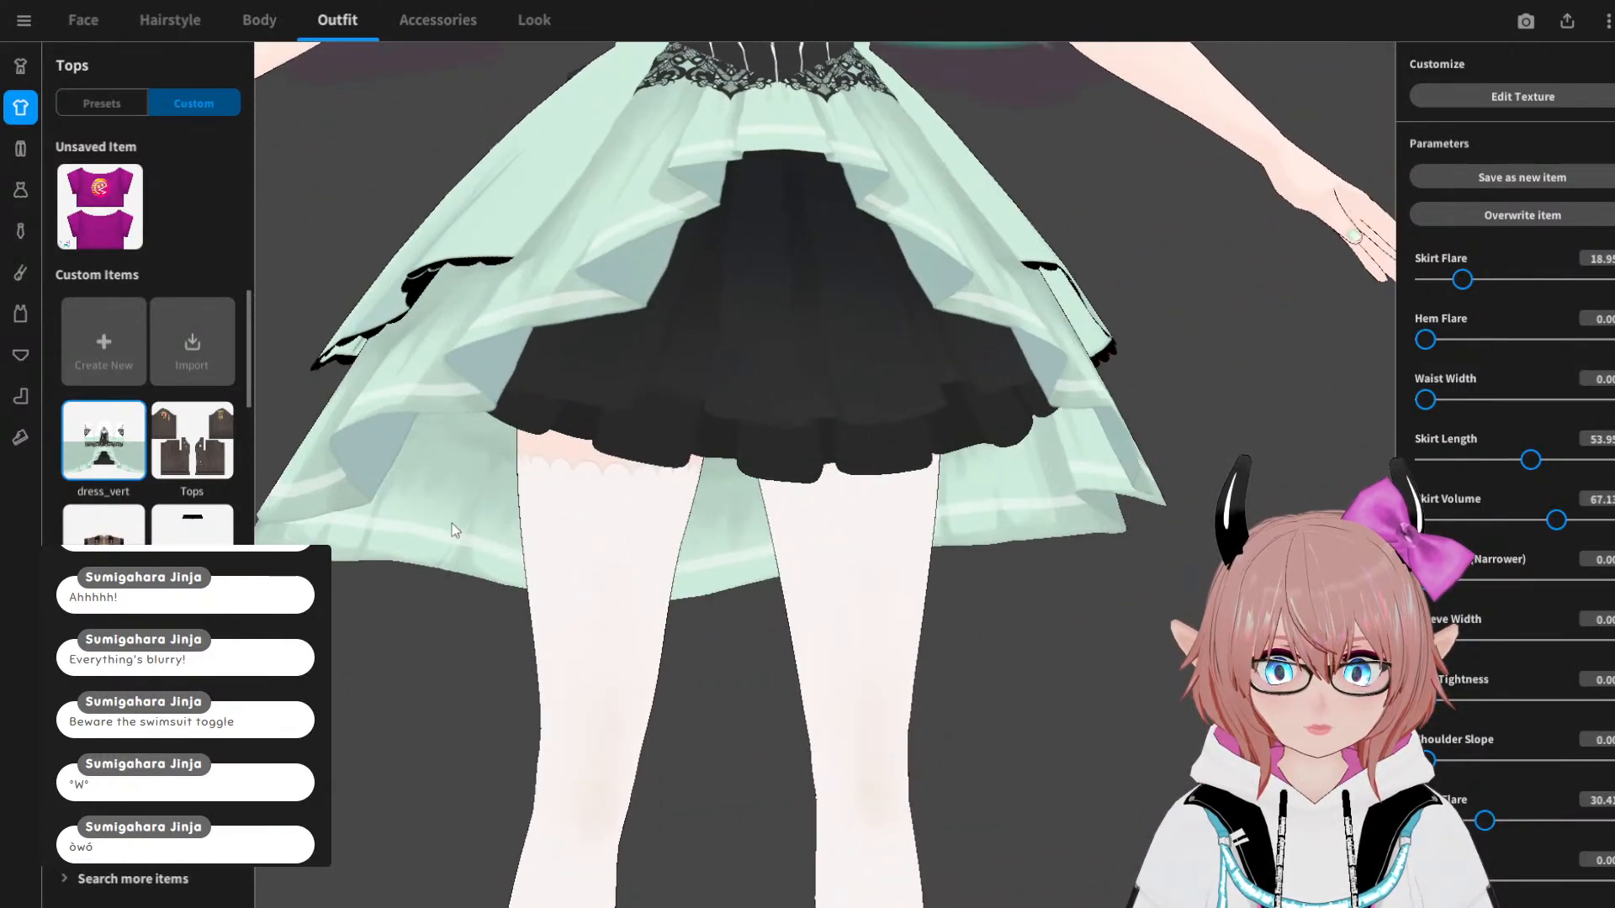
scroll(690, 446, down, 1)
scroll(690, 447, down, 3)
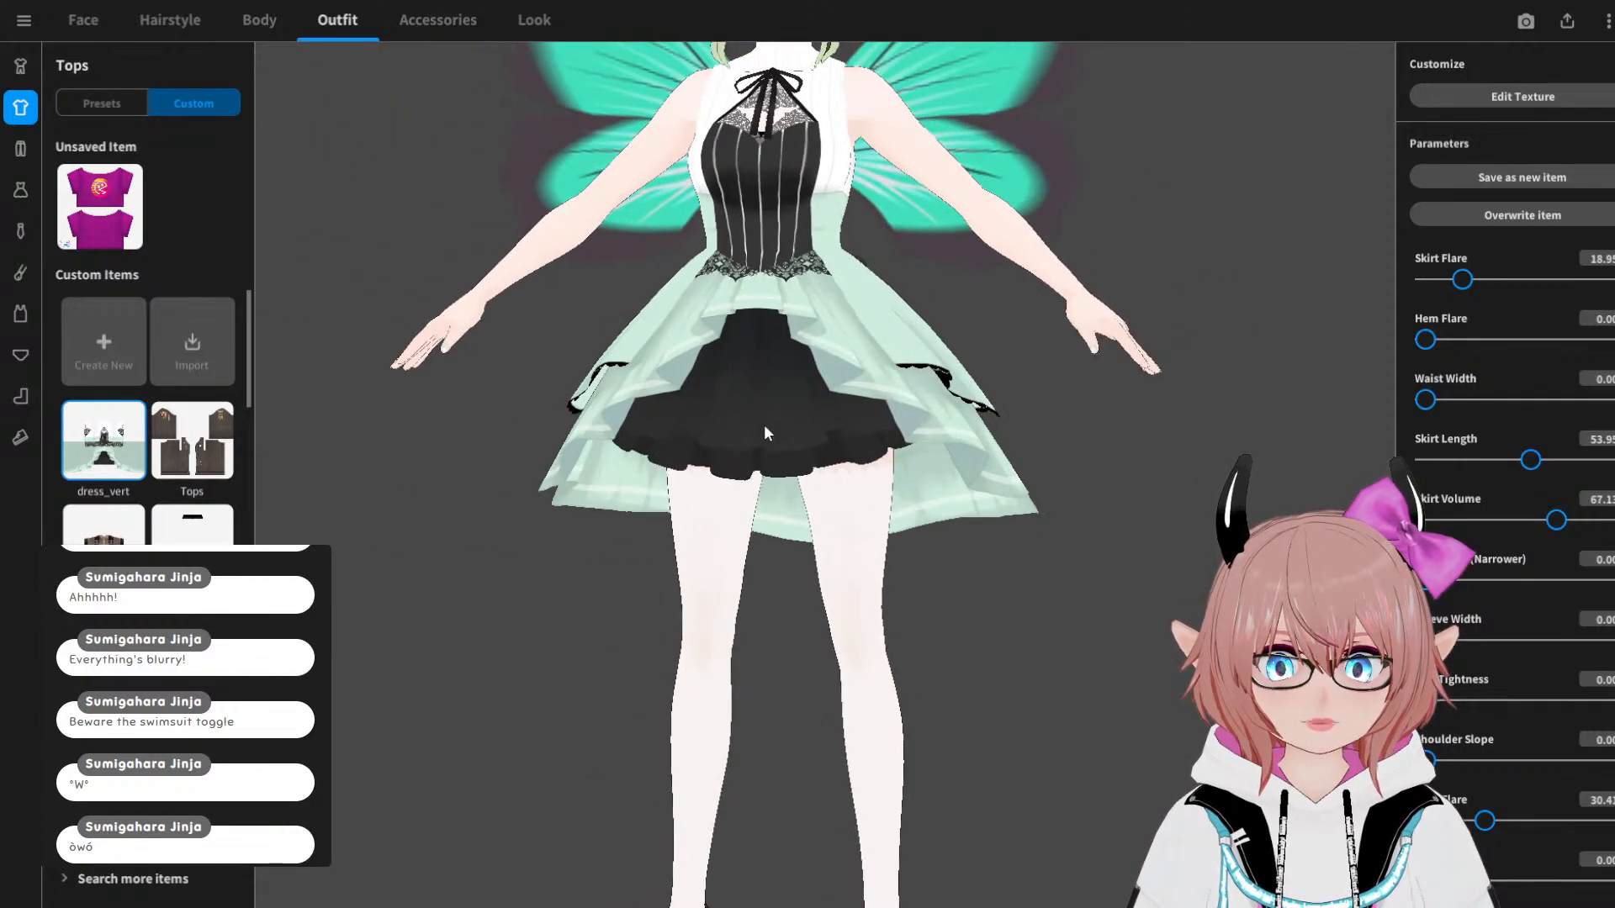
middle_drag(764, 424, 757, 513)
right_drag(757, 514, 722, 518)
right_drag(602, 326, 744, 321)
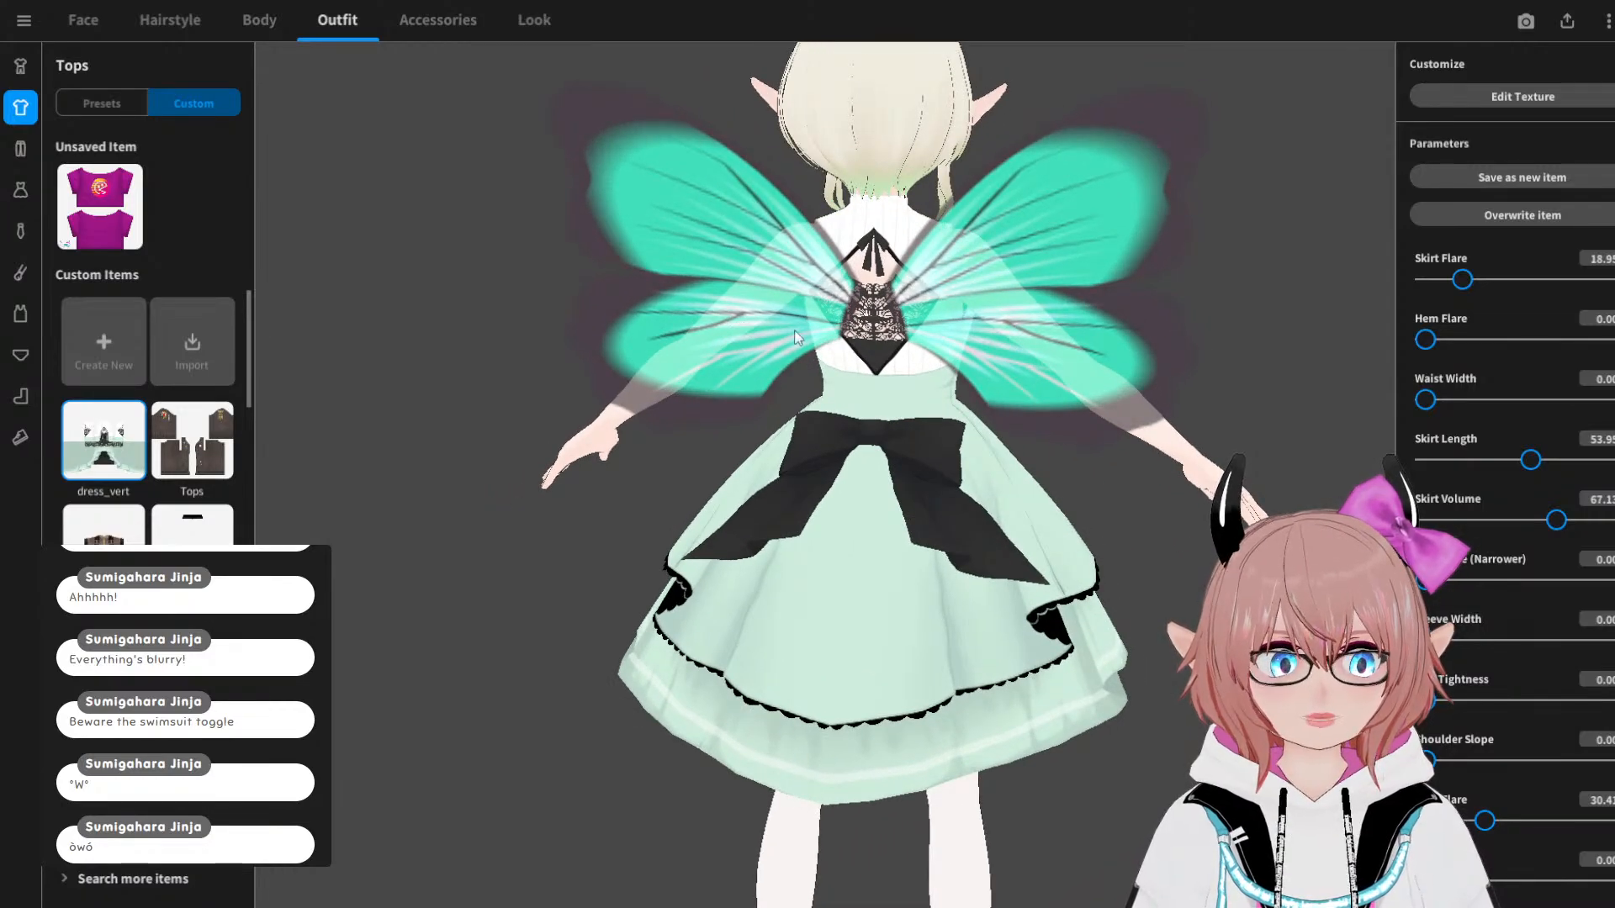
right_drag(940, 320, 930, 371)
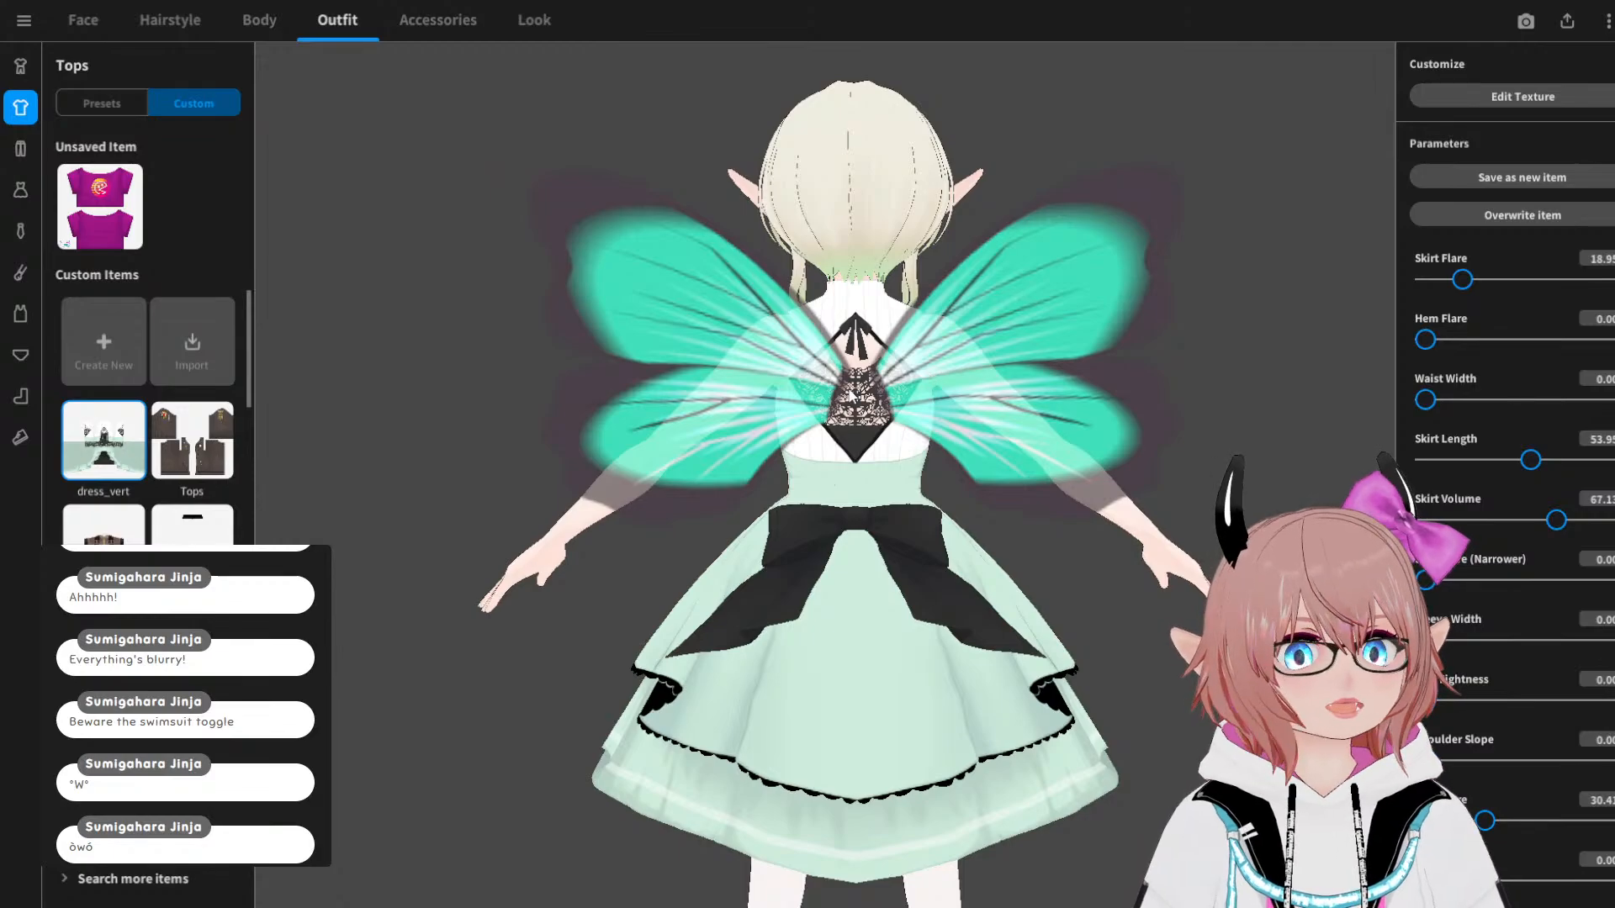
Step: Among the accessories, select Wing Glasses L and open its texture for editing
click(436, 12)
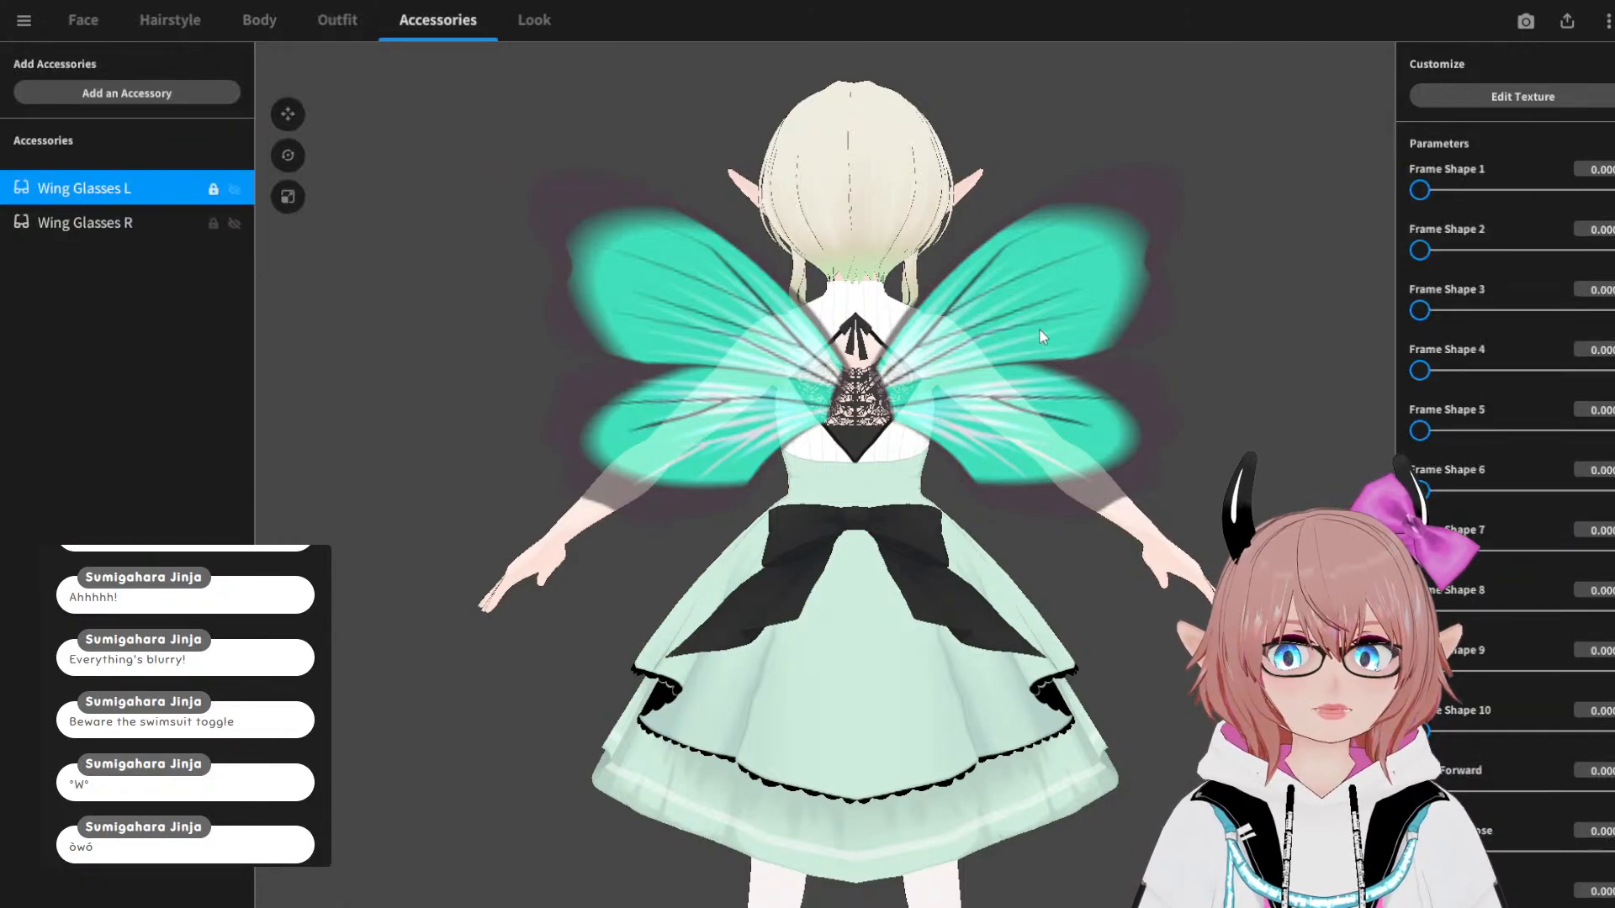
right_drag(1139, 353, 981, 360)
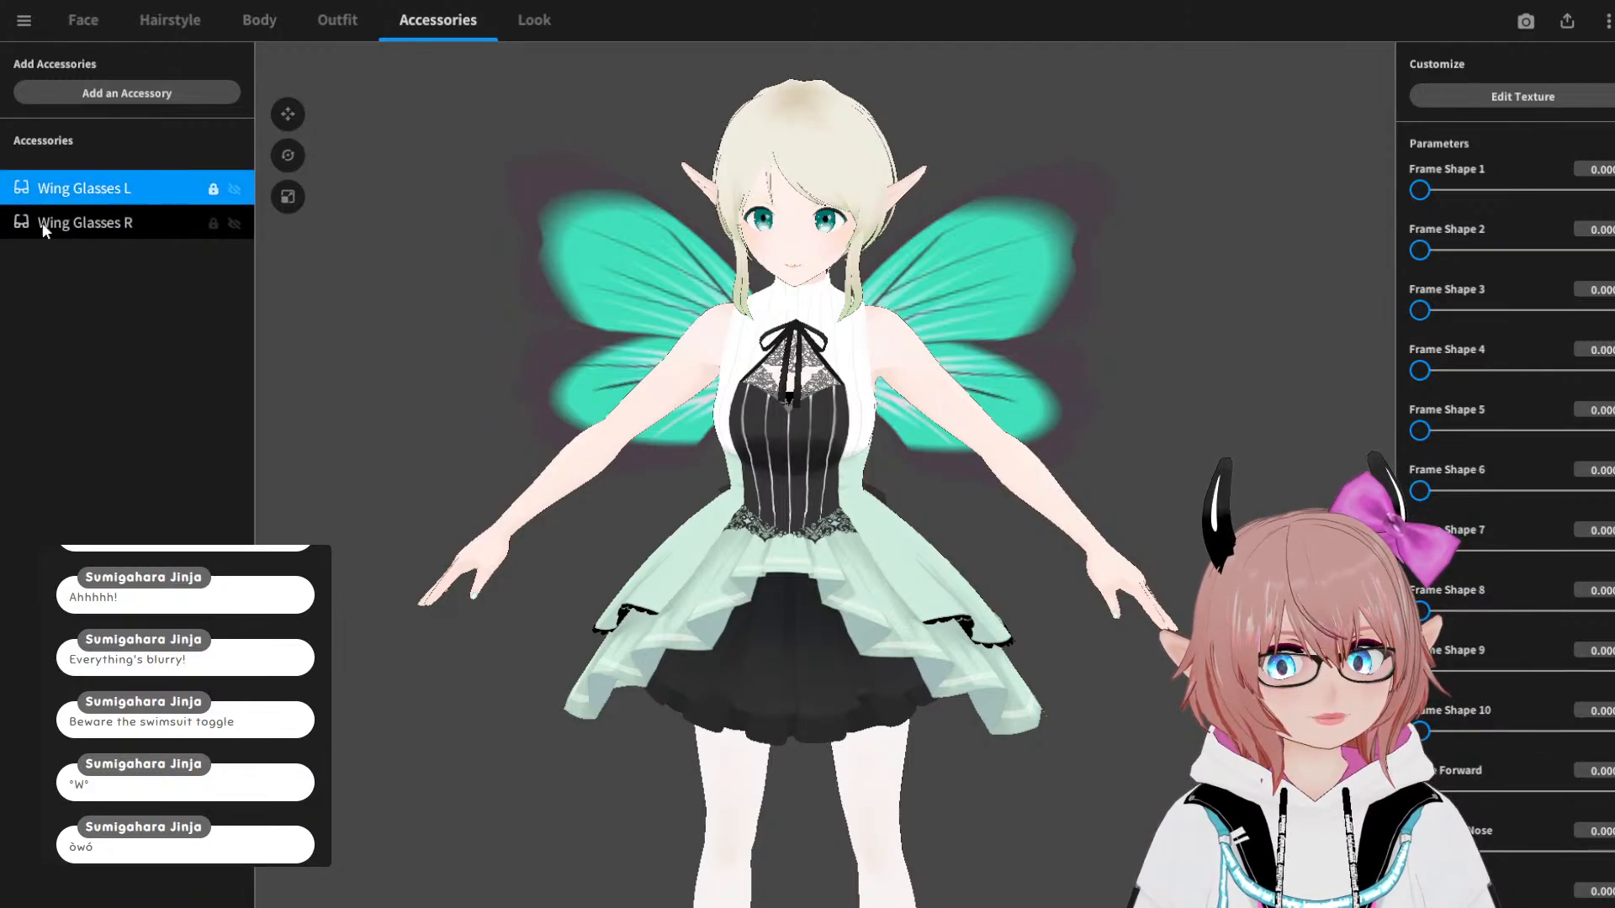
right_drag(416, 345, 461, 317)
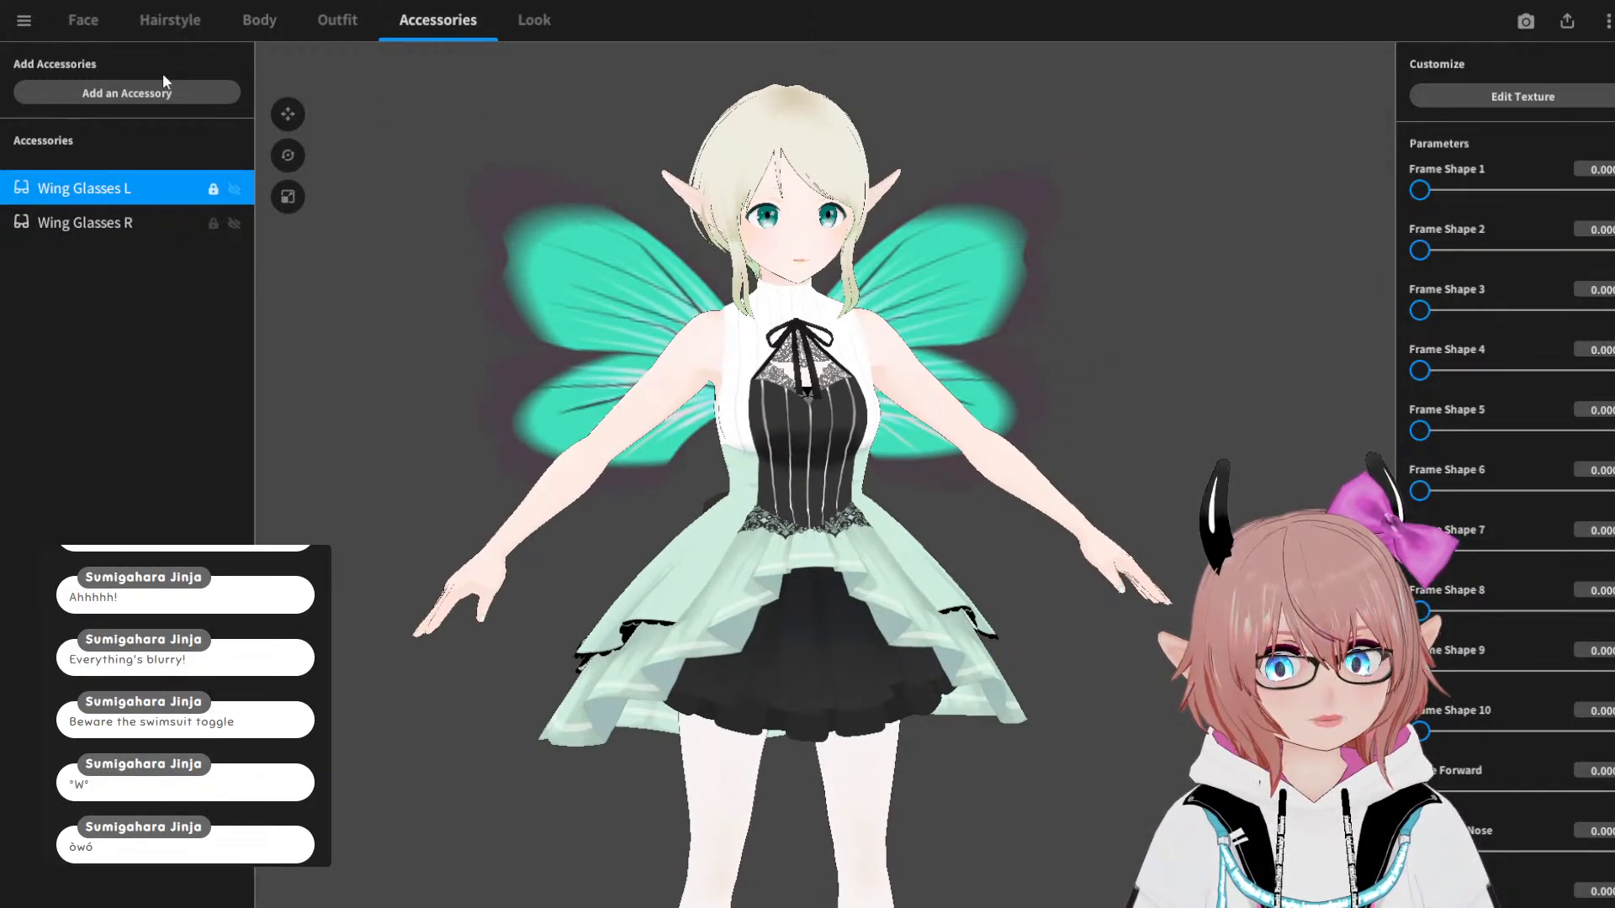
click(98, 219)
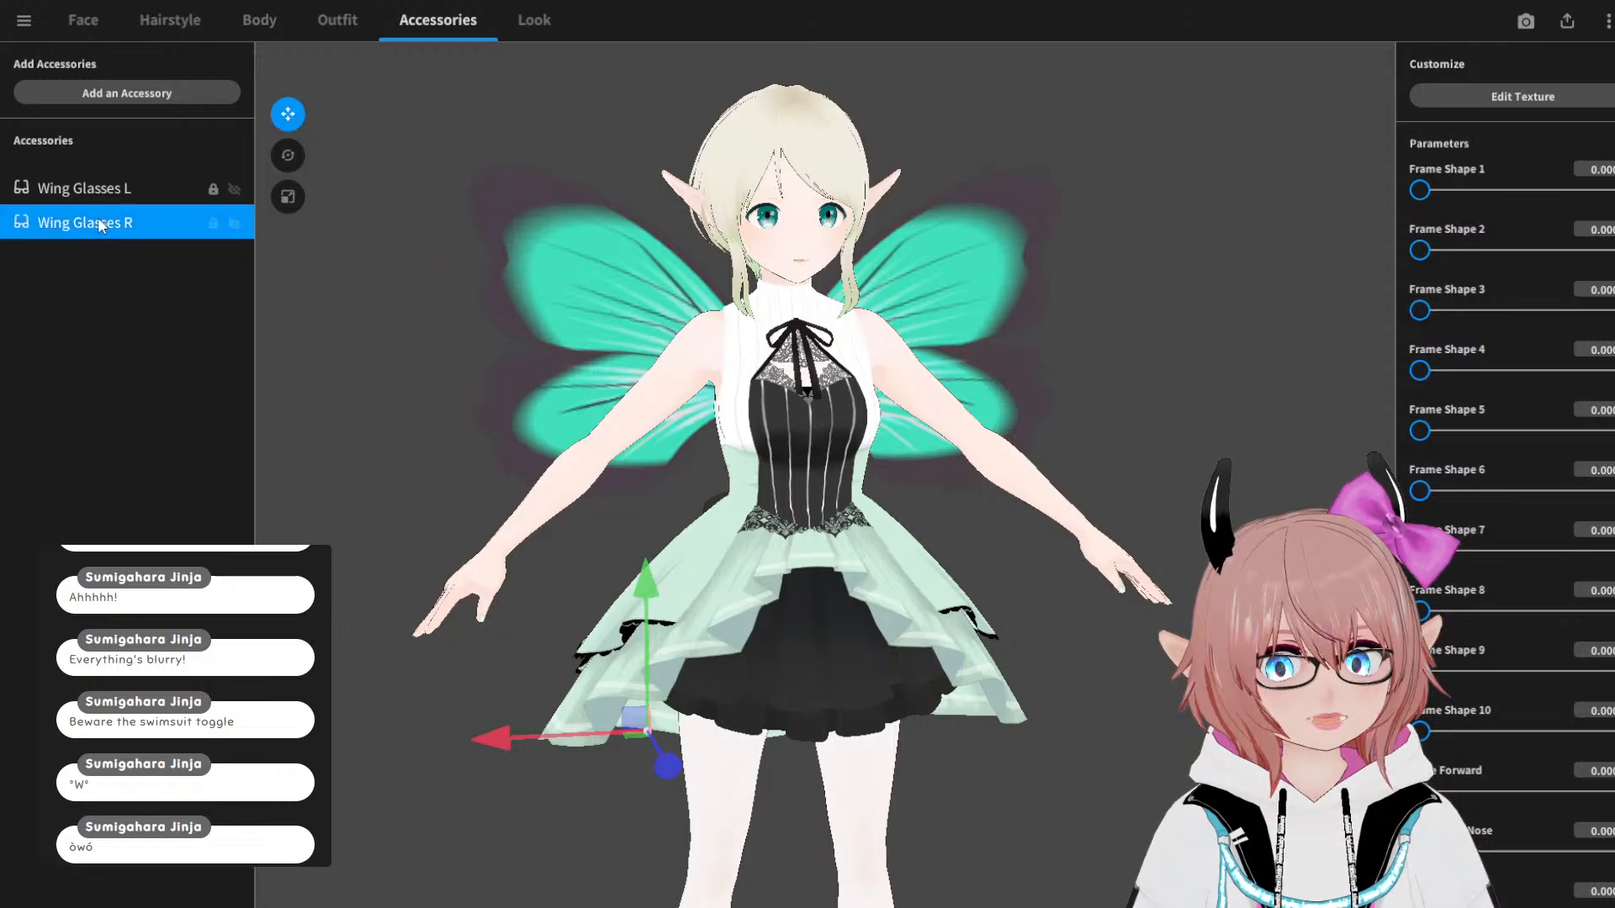
click(96, 187)
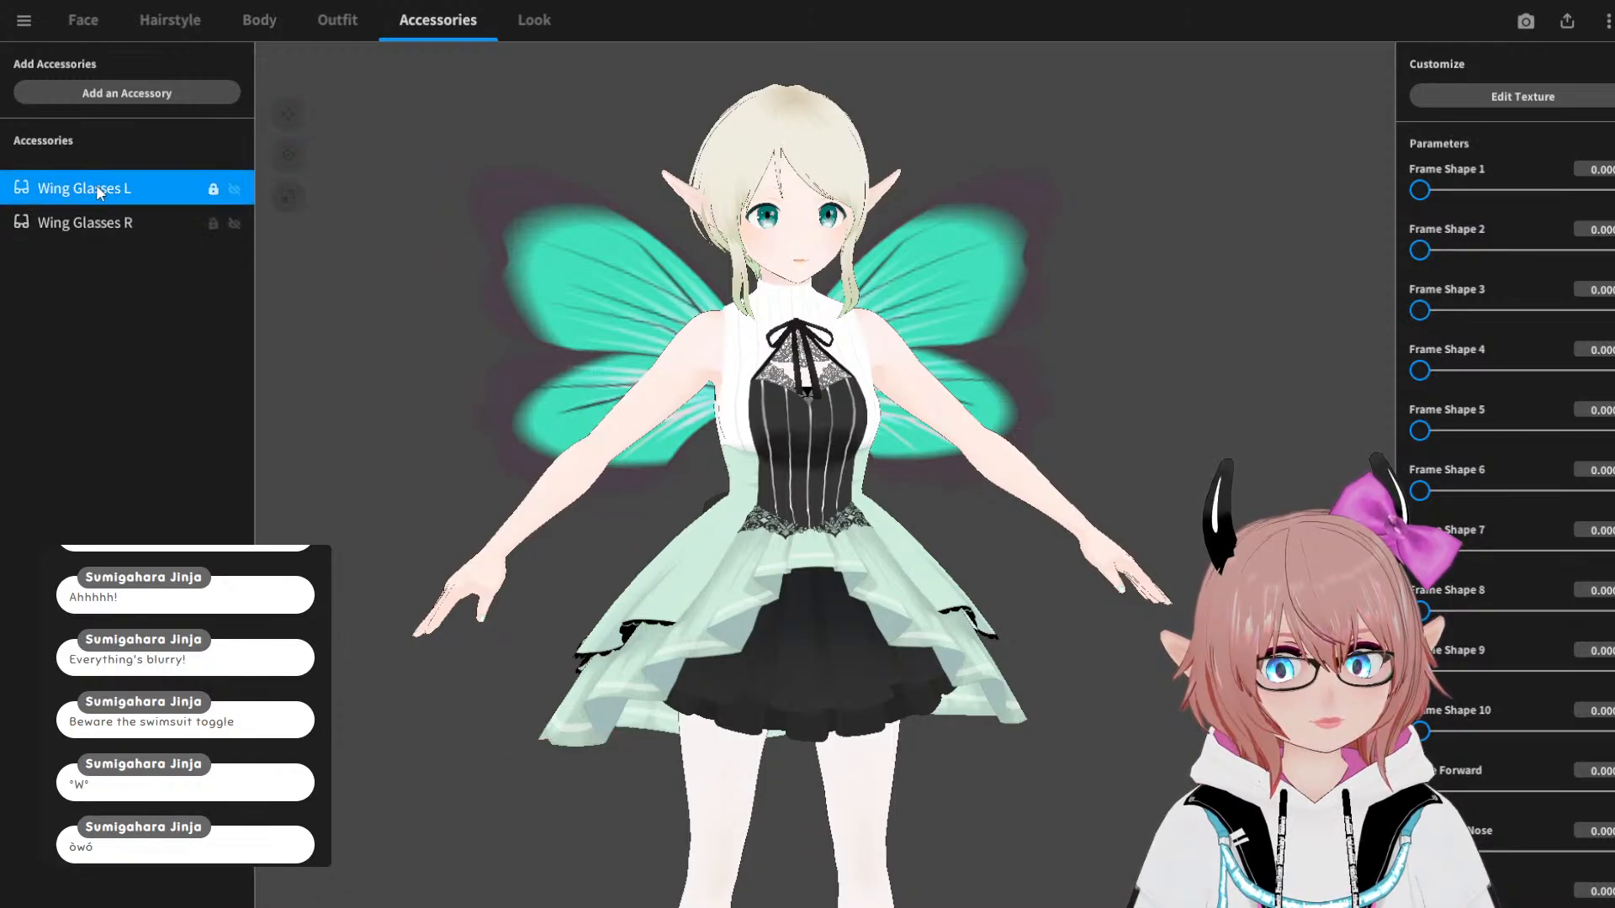
right_drag(1223, 375, 1209, 384)
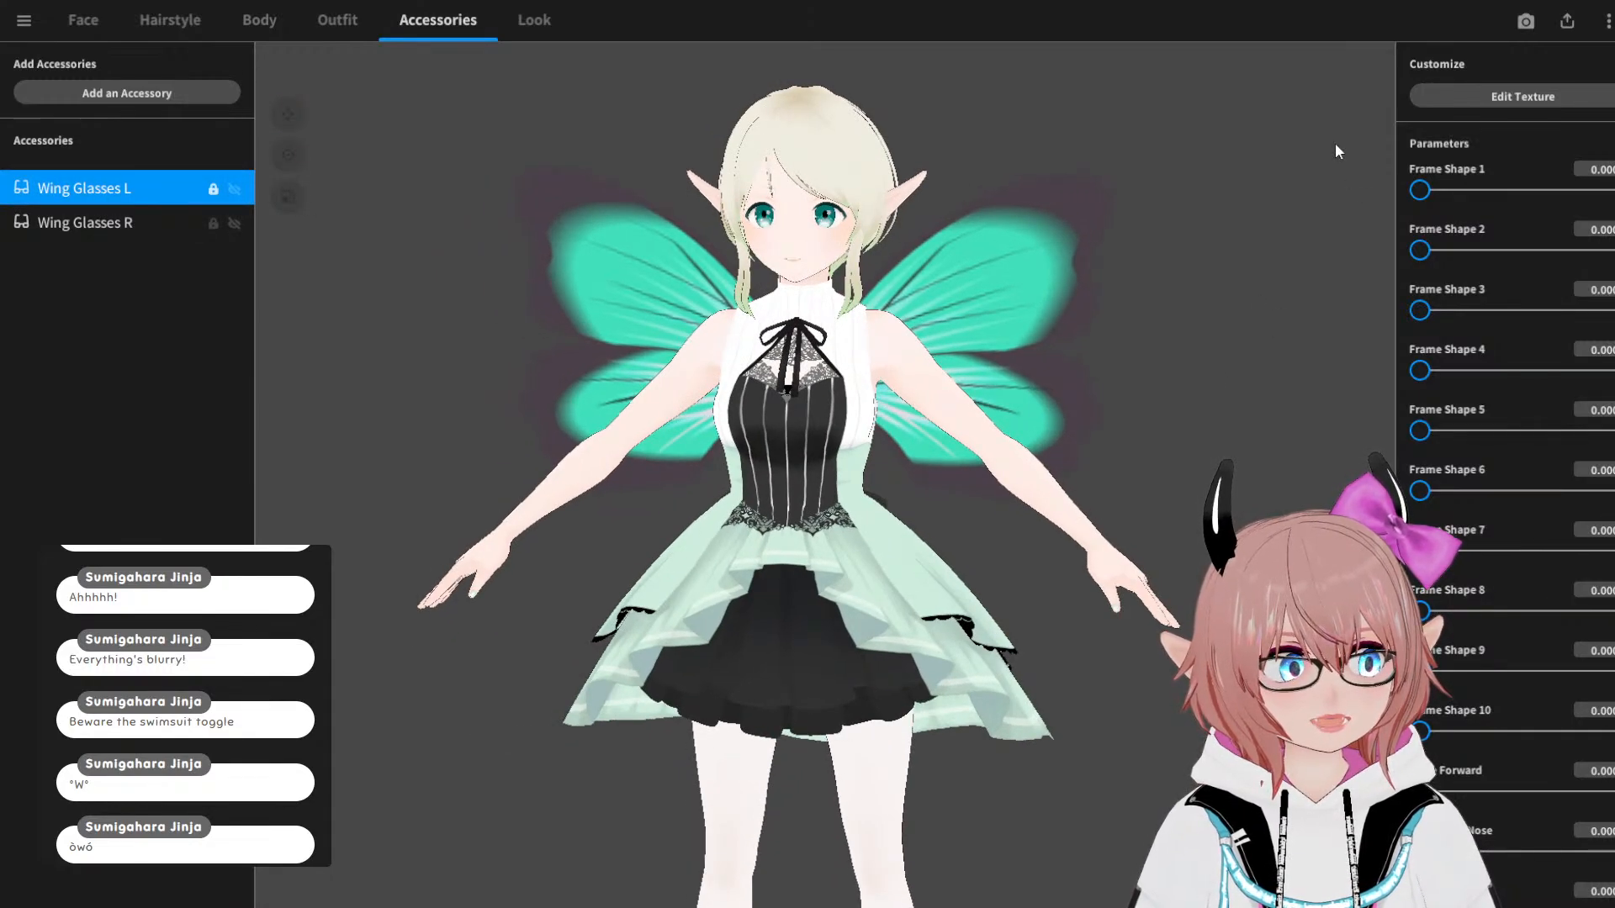
click(1521, 98)
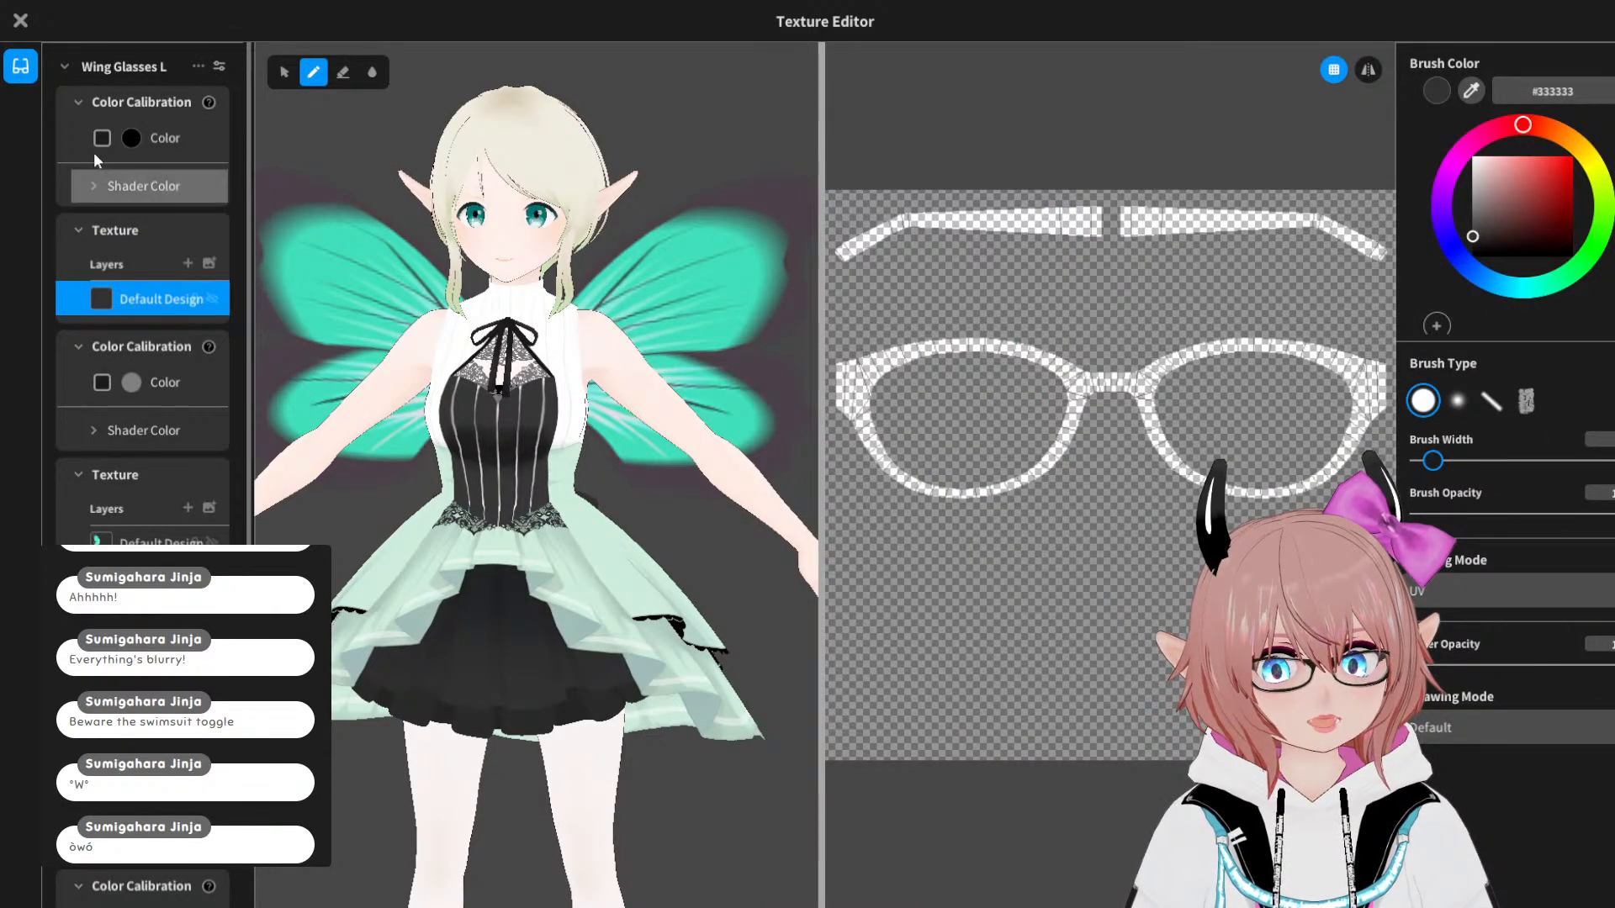
Step: Paint over the glasses frame texture of Wing Glasses L in black (#000000) with a much wider brush, and check the frame on the model
click(1473, 256)
drag(1432, 461, 1579, 462)
mouse_move(1084, 409)
mouse_down()
mouse_move(913, 495)
mouse_move(942, 496)
mouse_move(1099, 252)
mouse_move(1350, 324)
mouse_move(1118, 504)
mouse_move(1280, 396)
mouse_move(1211, 504)
mouse_up()
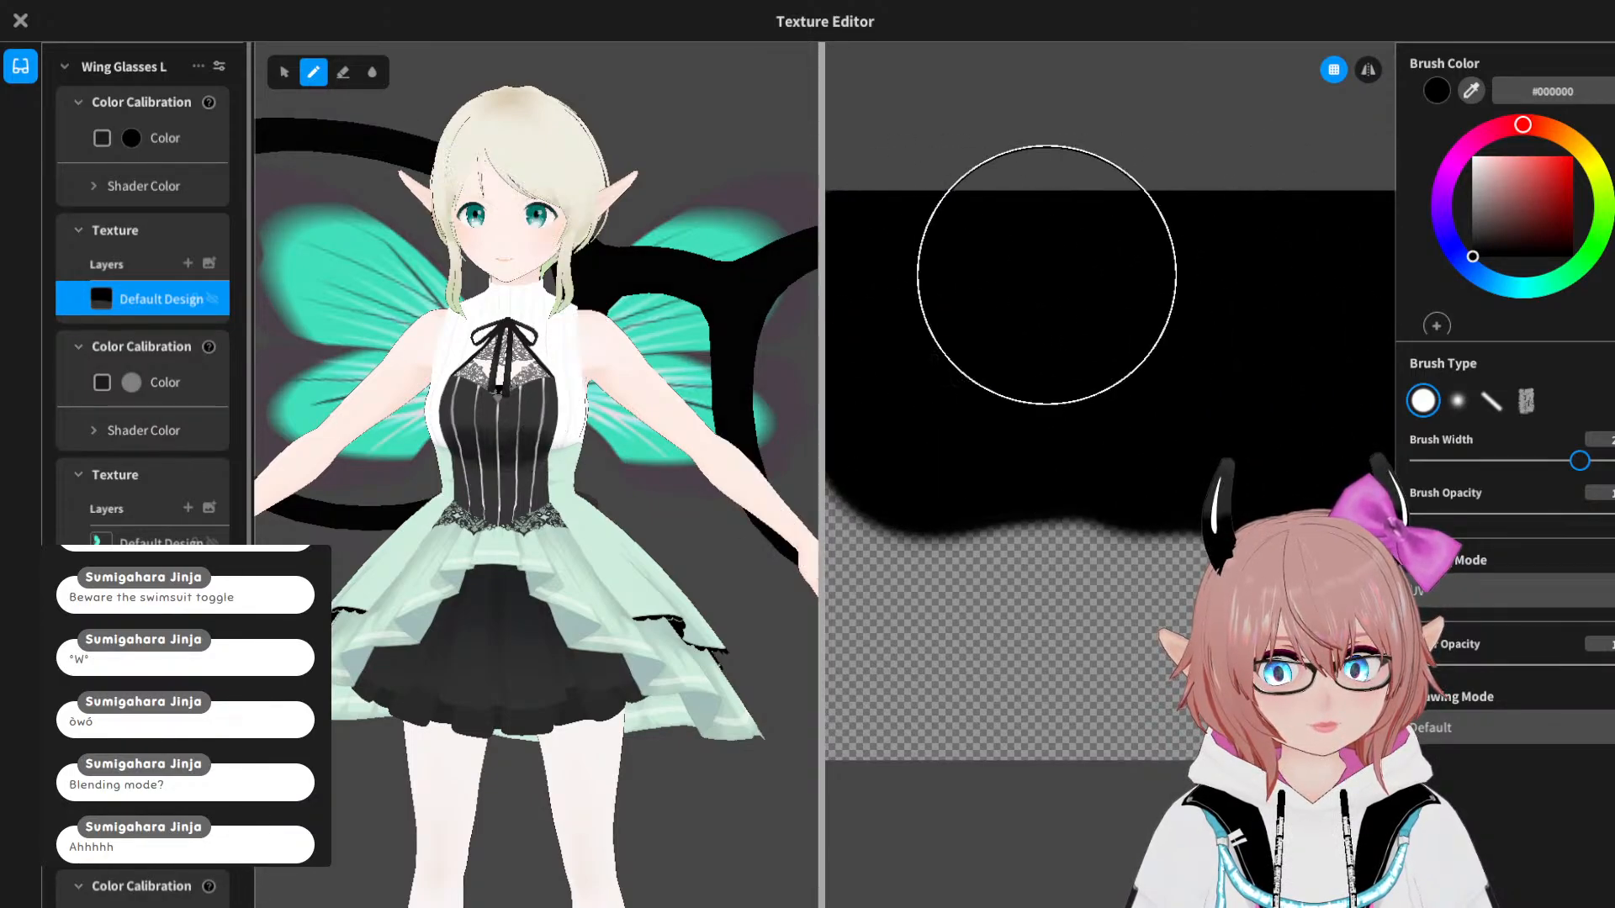
click(285, 71)
scroll(536, 476, down, 4)
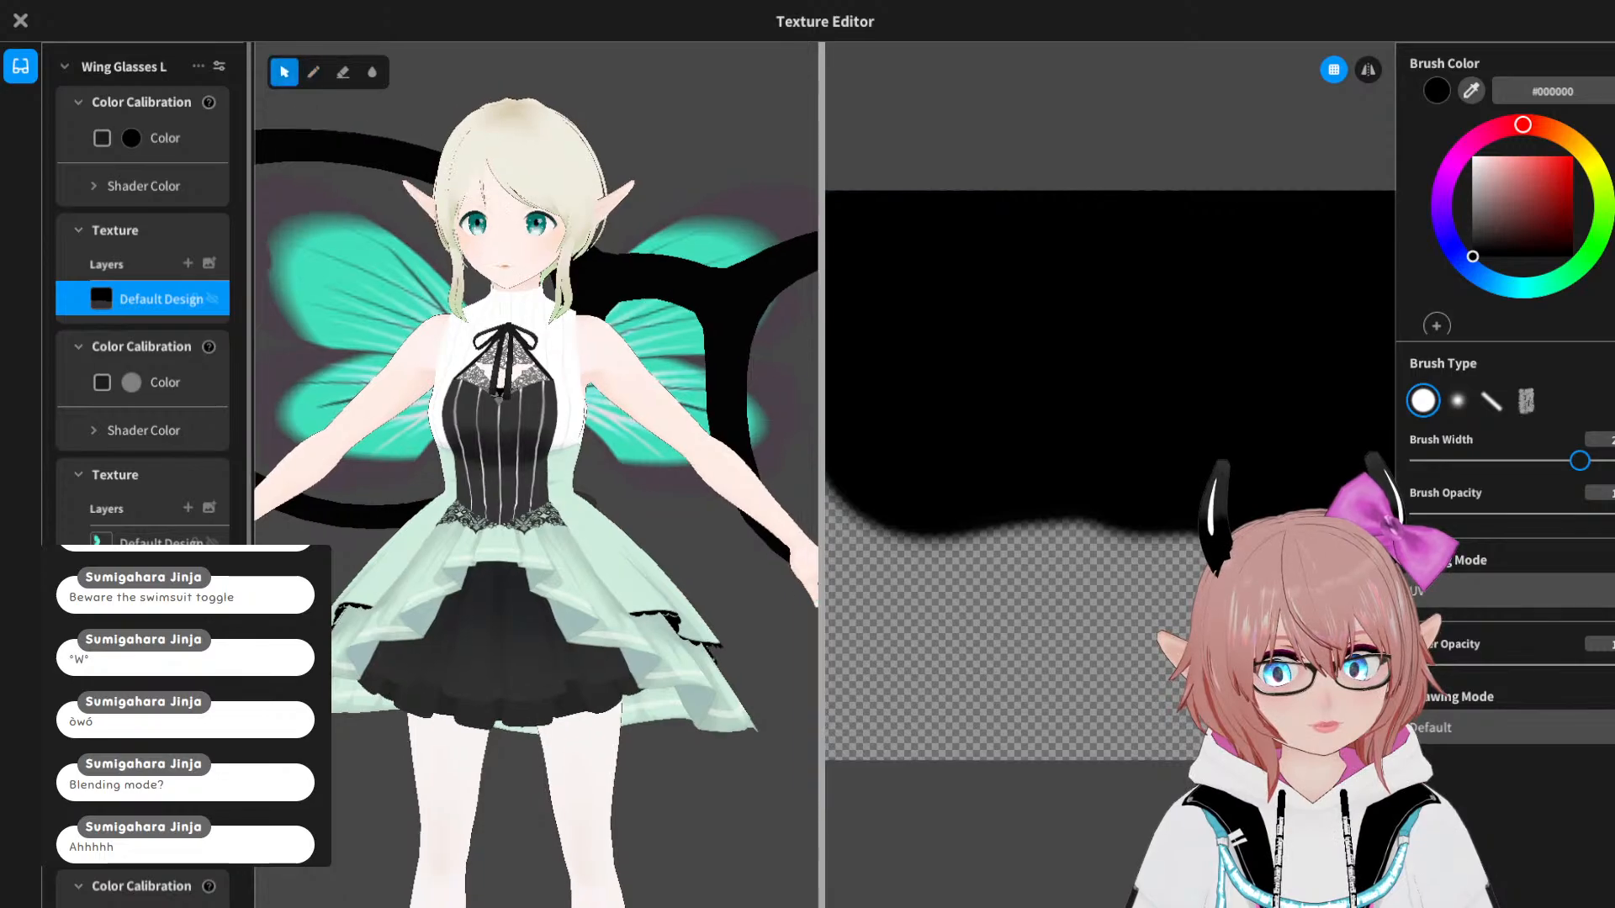
scroll(535, 475, down, 2)
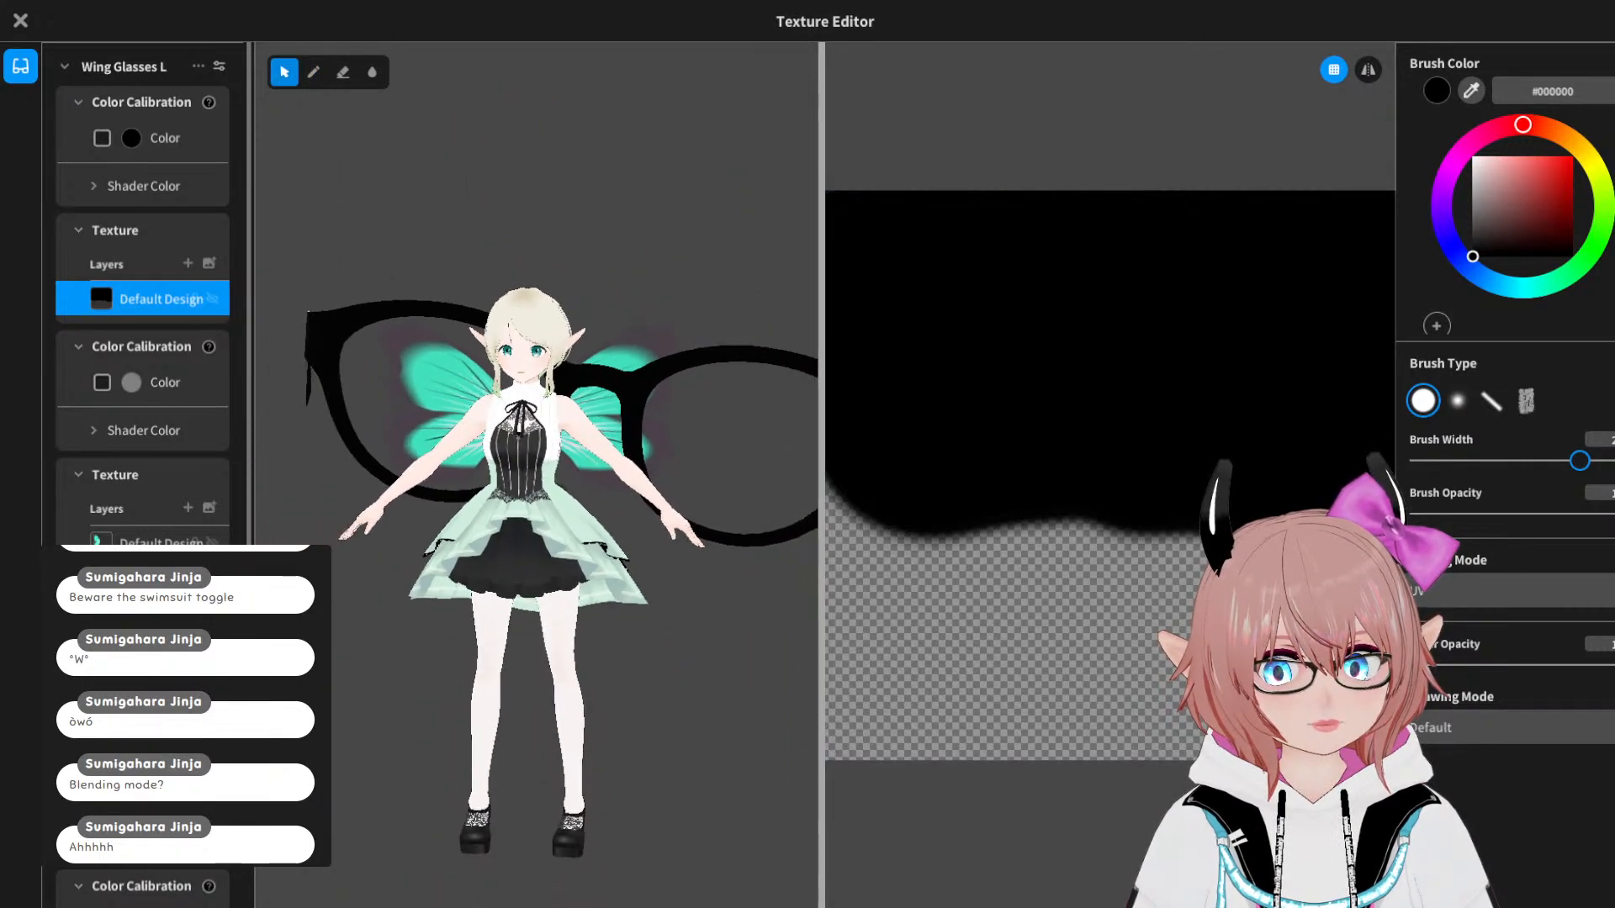
scroll(535, 475, up, 3)
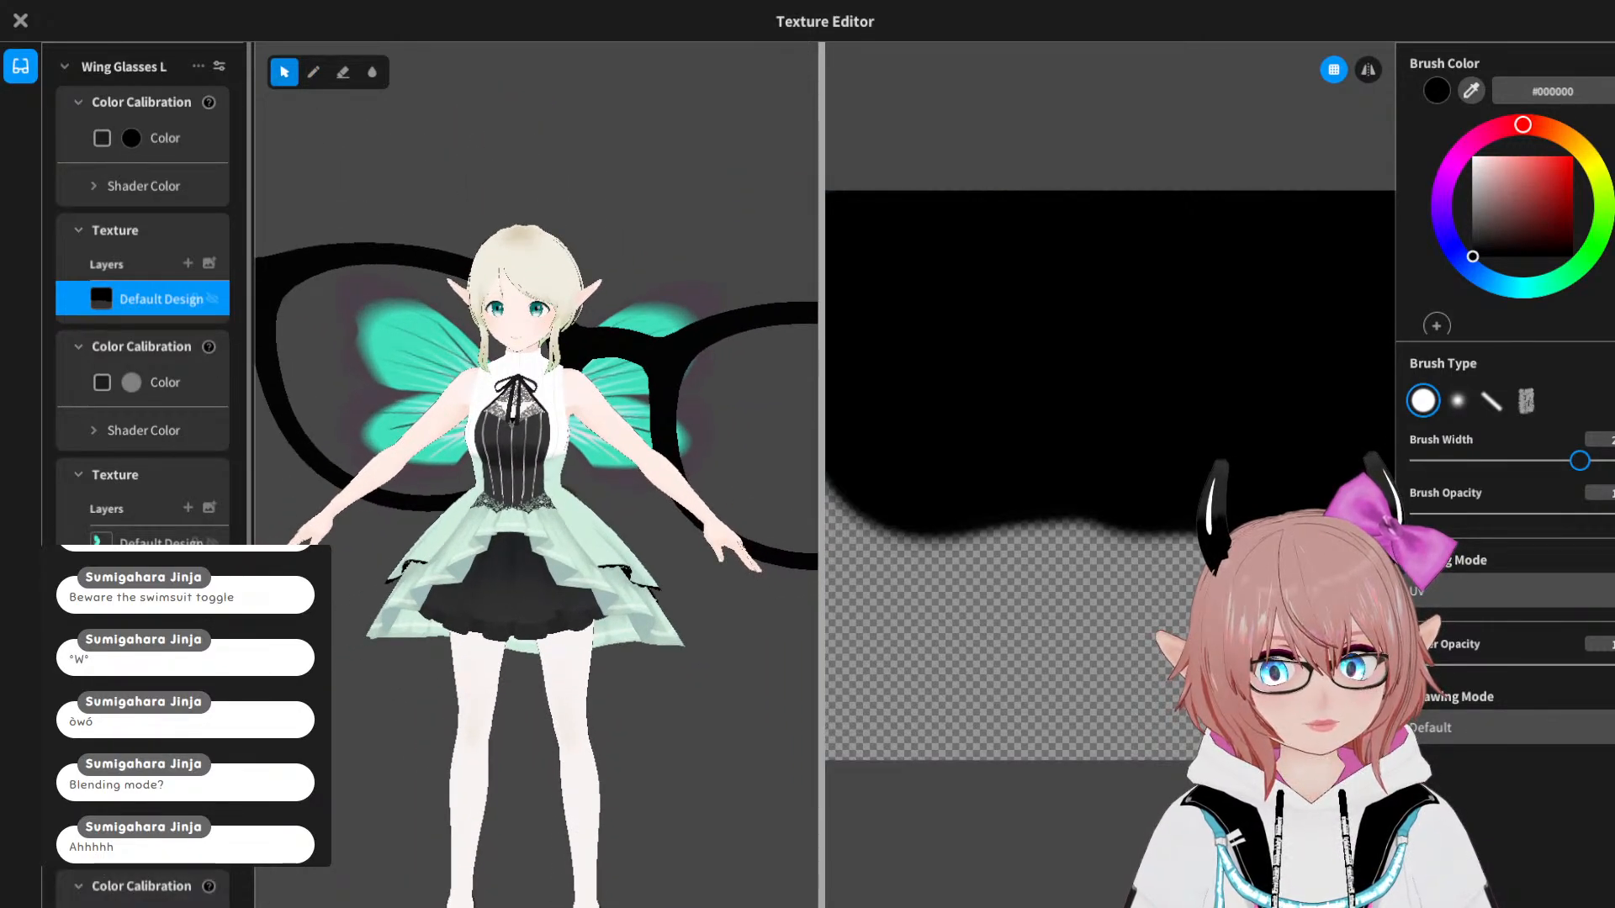
Step: Compare the wing texture on the lens layer with the black frame layer, and view the oversized glasses around the character
click(160, 539)
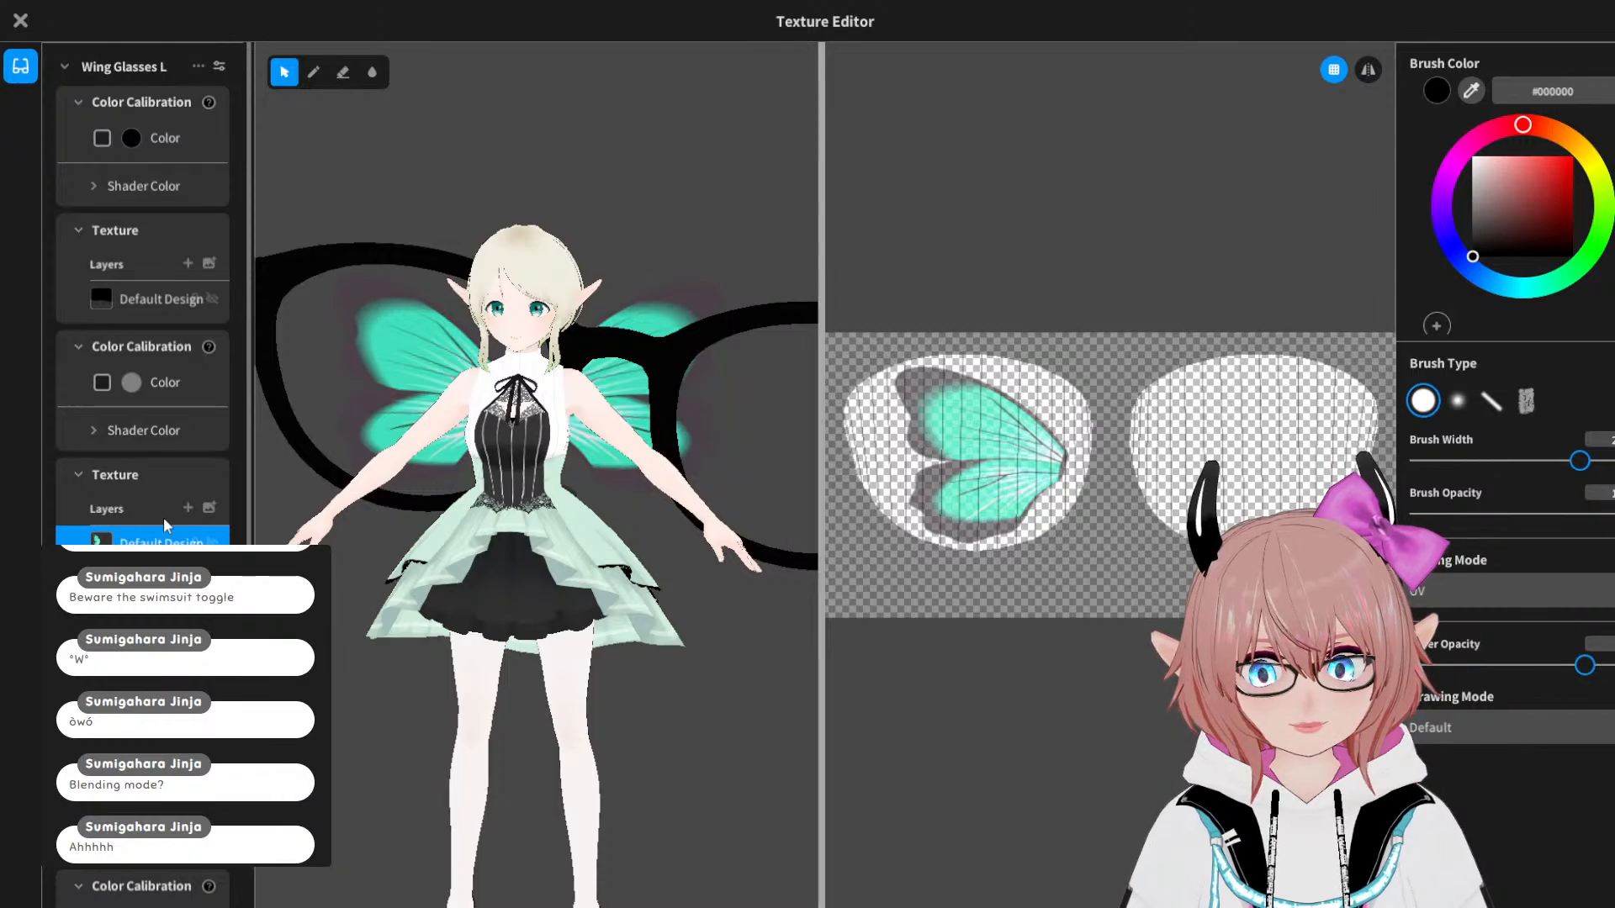
click(138, 299)
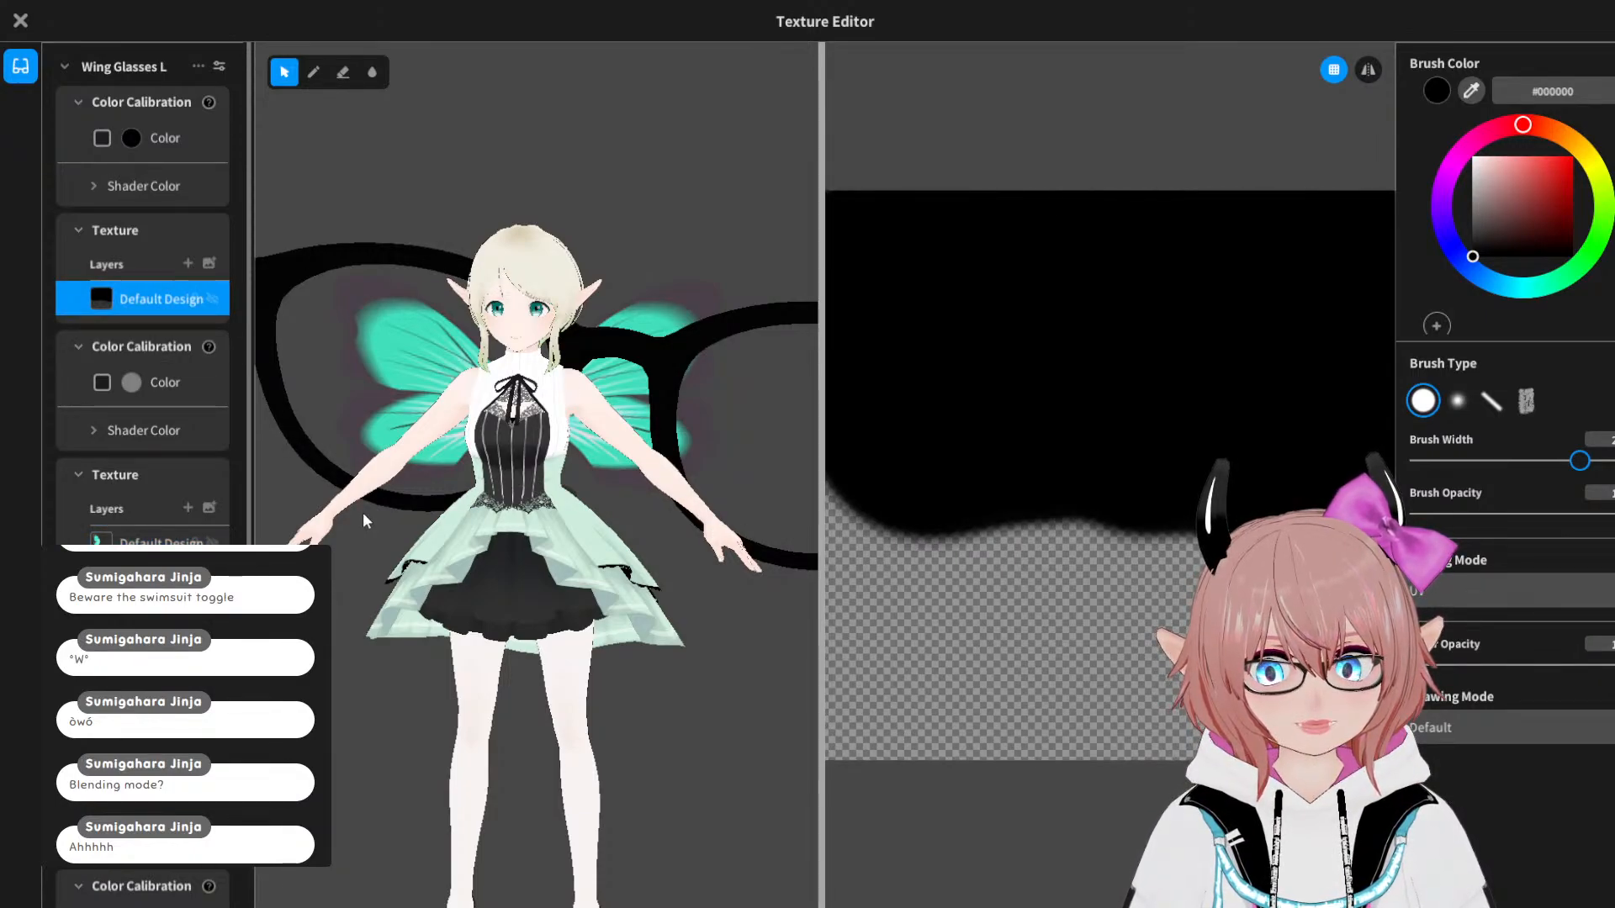
drag(373, 667, 347, 693)
right_drag(347, 693, 380, 691)
mouse_move(444, 559)
right_down()
mouse_move(379, 558)
mouse_move(445, 558)
right_up()
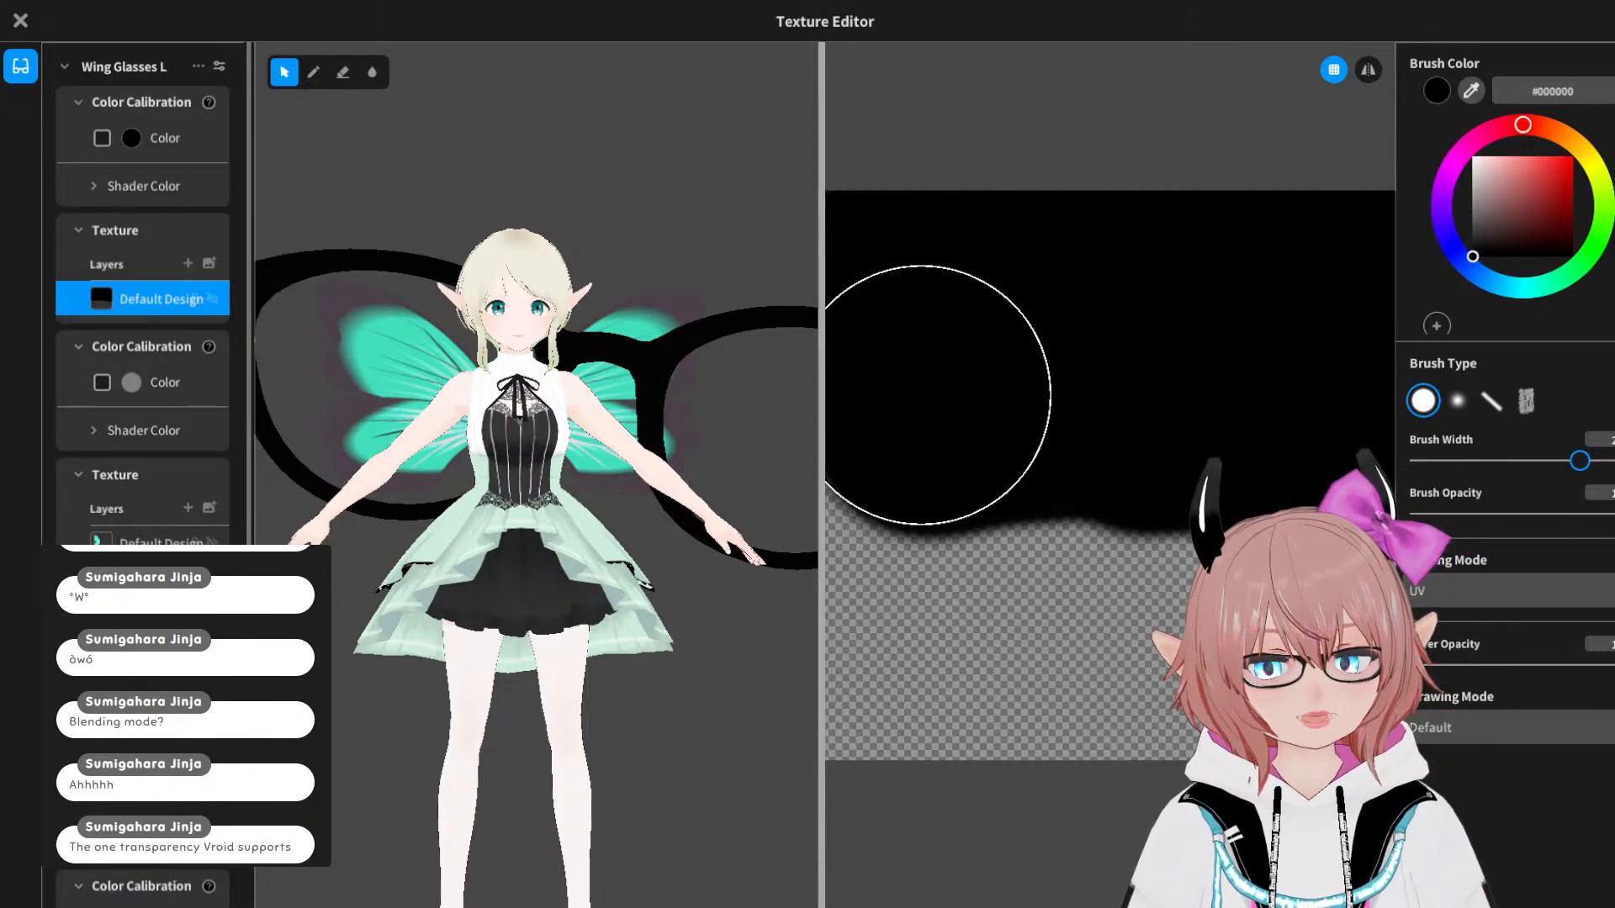
Step: Undo the black paint on the Wing Glasses L frame texture and check the wings on the model
key(ctrl+z)
key(ctrl+z)
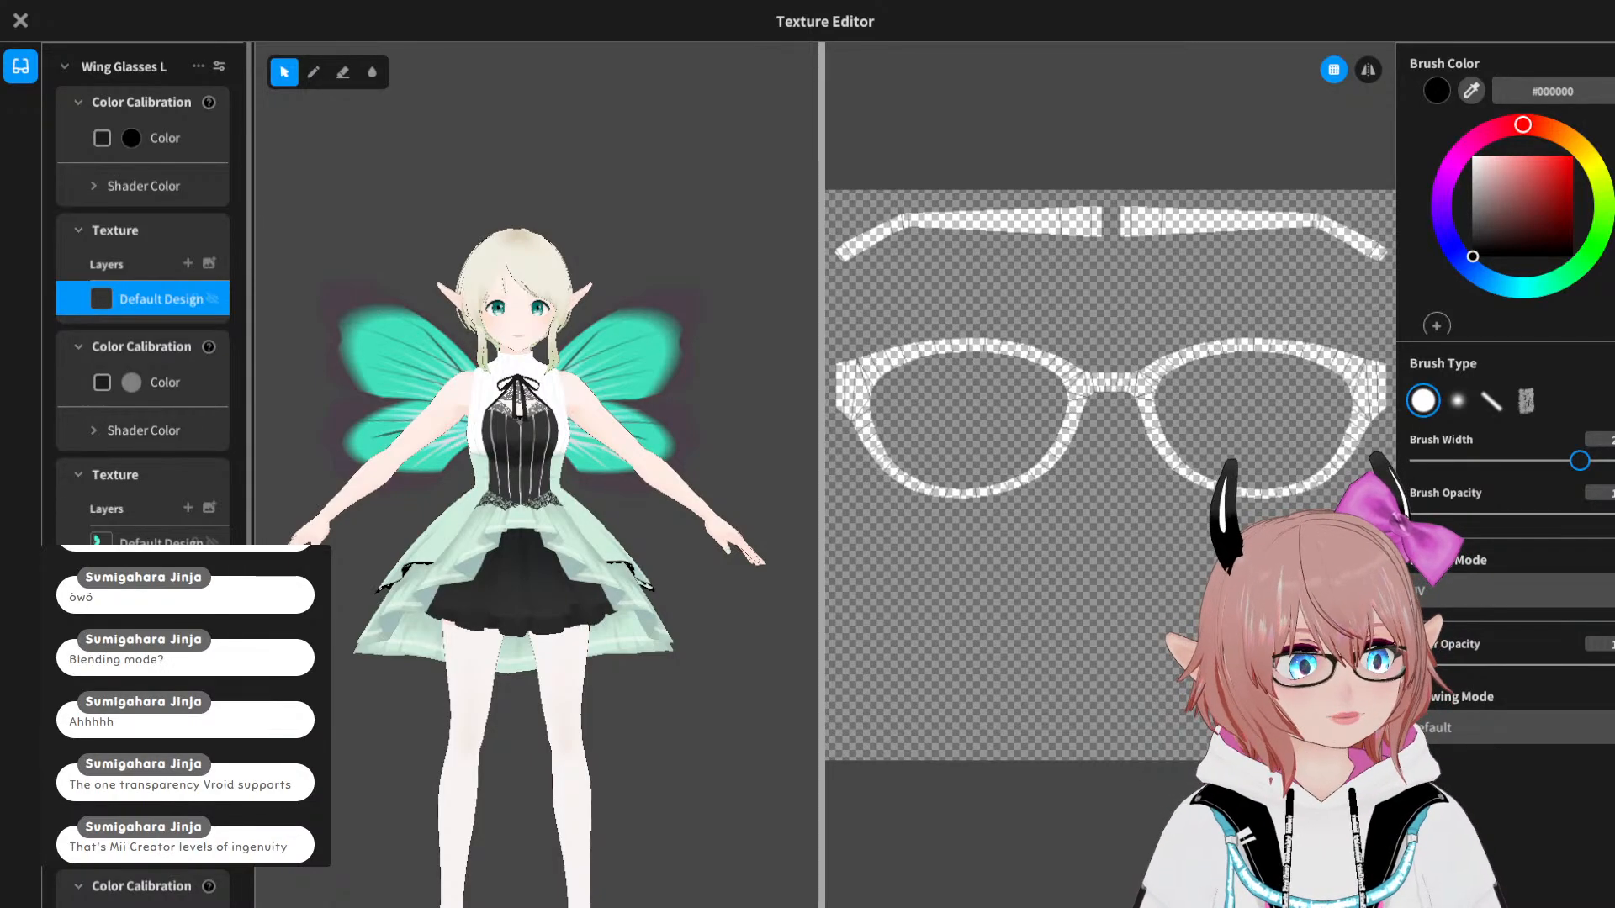
right_drag(730, 754, 569, 747)
right_drag(603, 741, 731, 748)
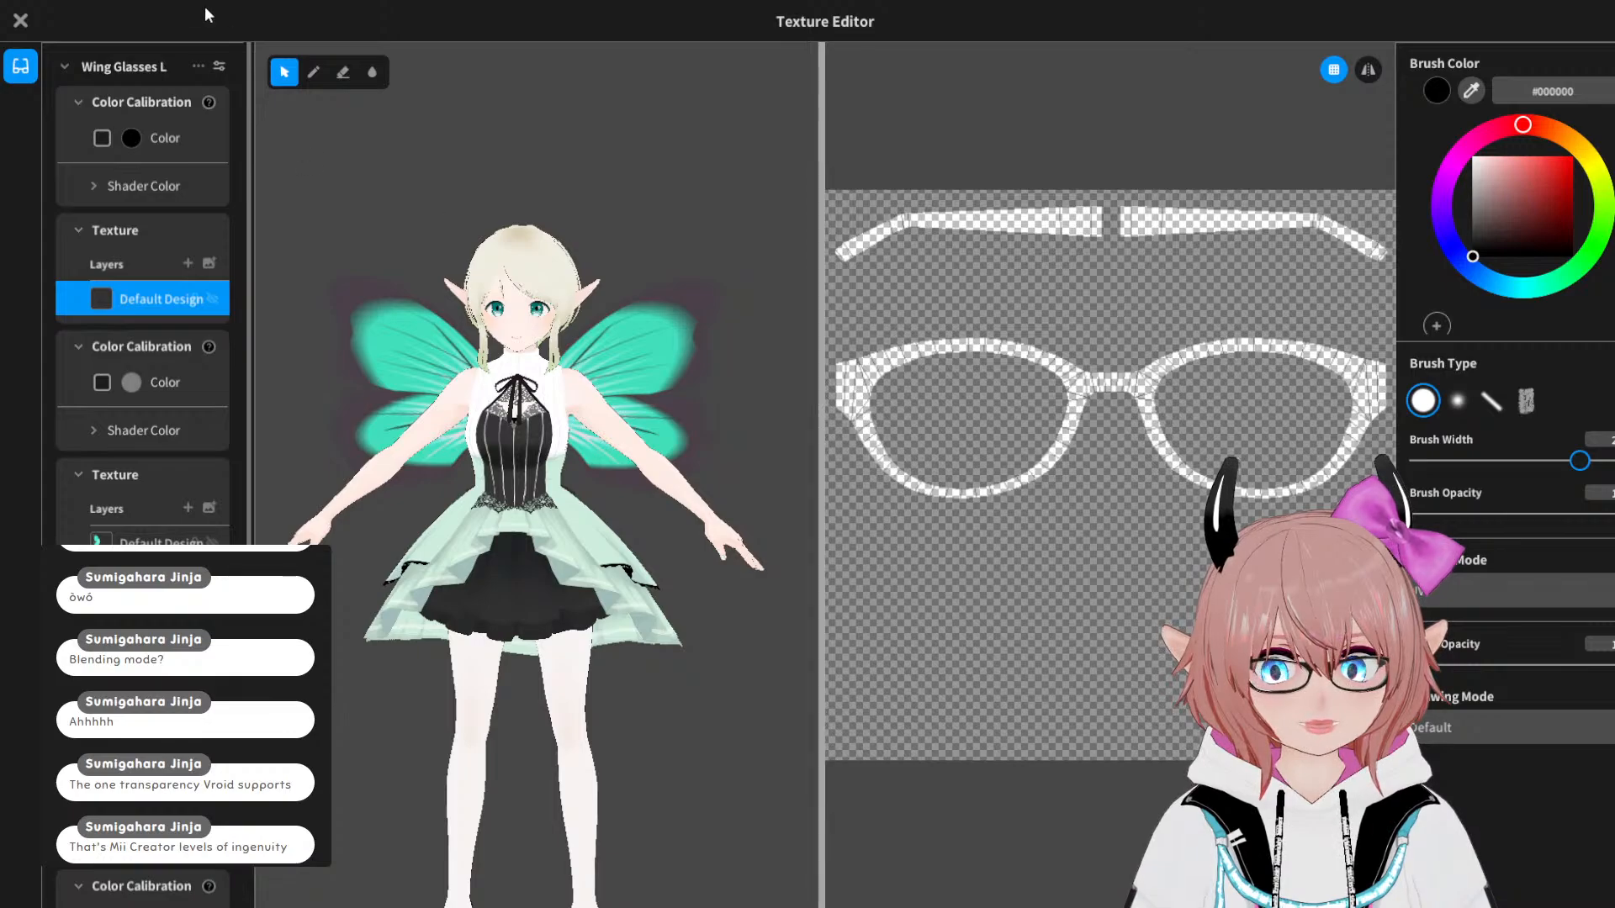
Step: View the wing texture on the lens layer of Wing Glasses L and leave the texture editor
scroll(134, 467, down, 3)
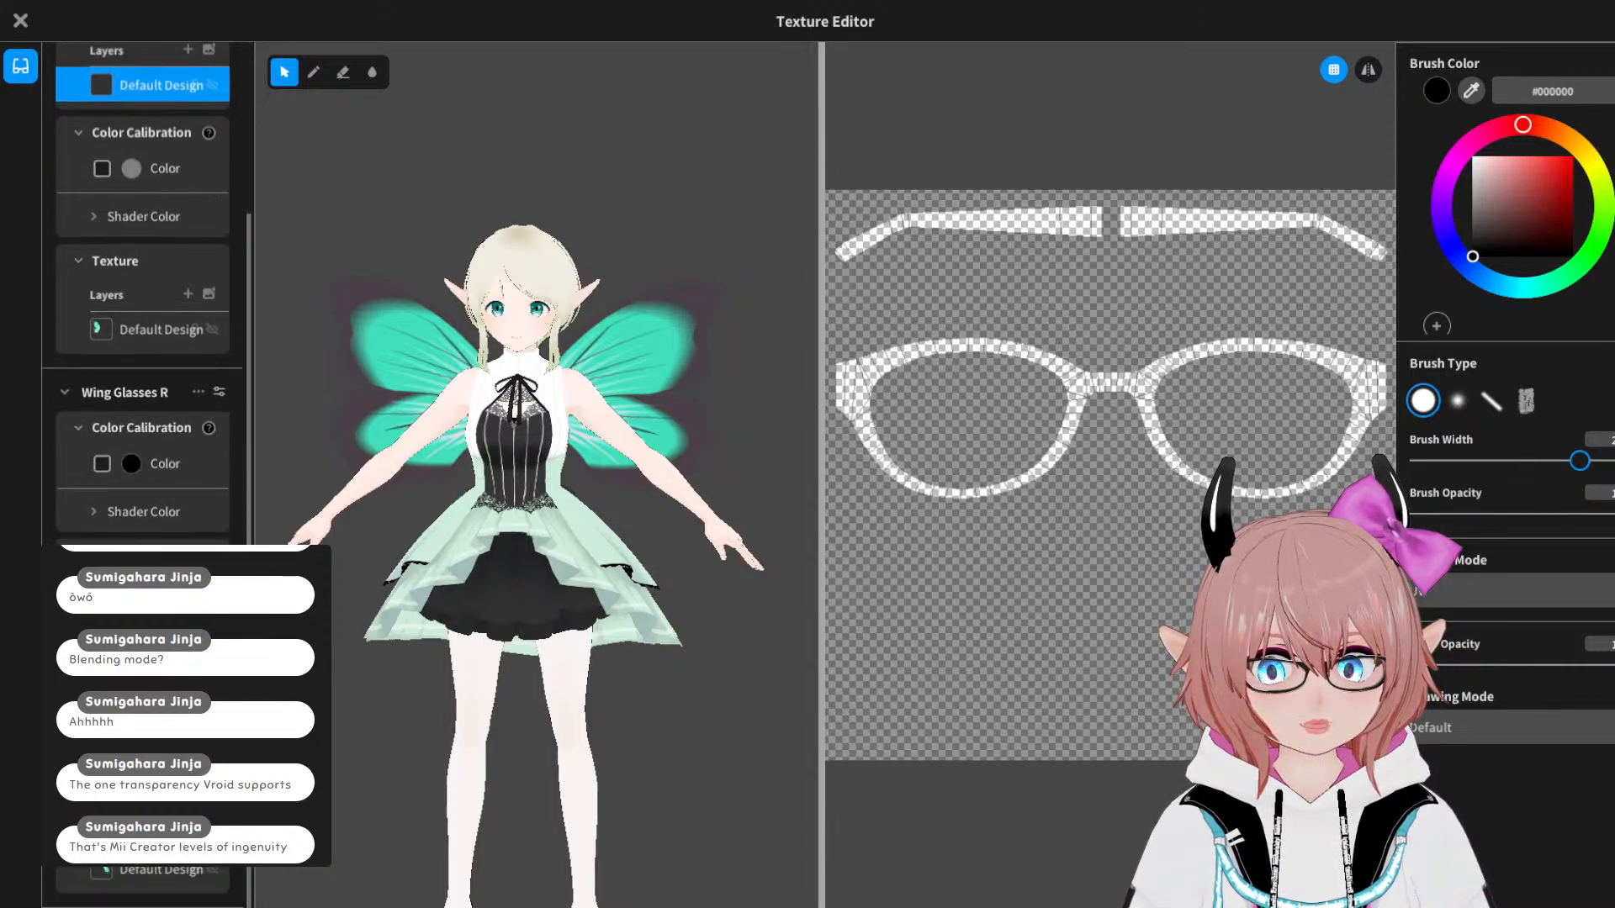
scroll(143, 336, up, 3)
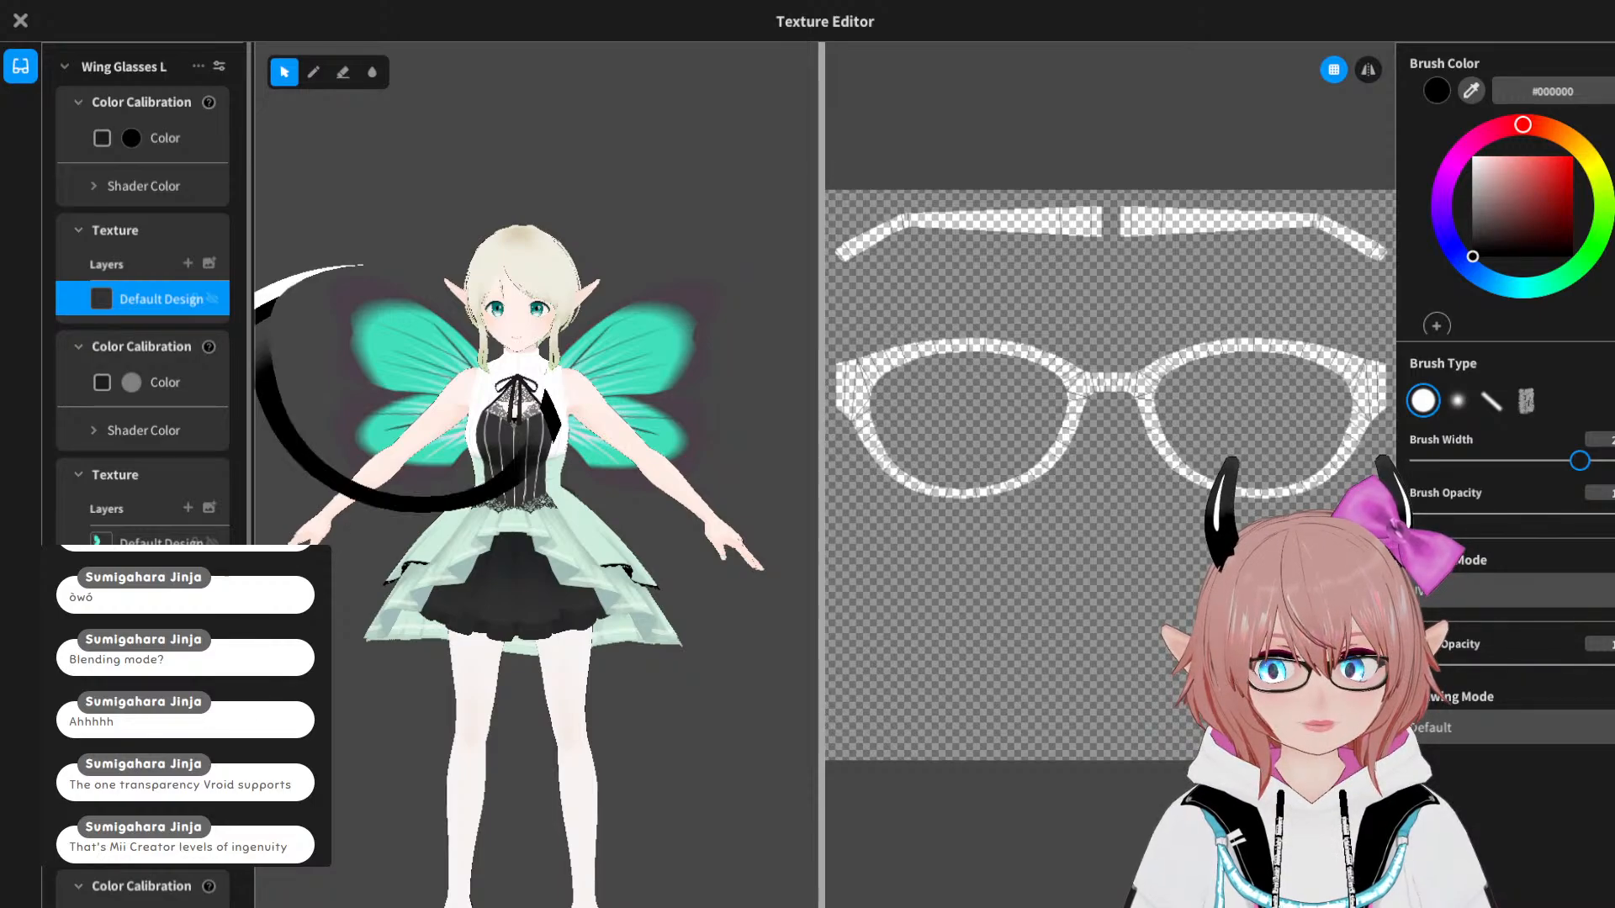
click(155, 542)
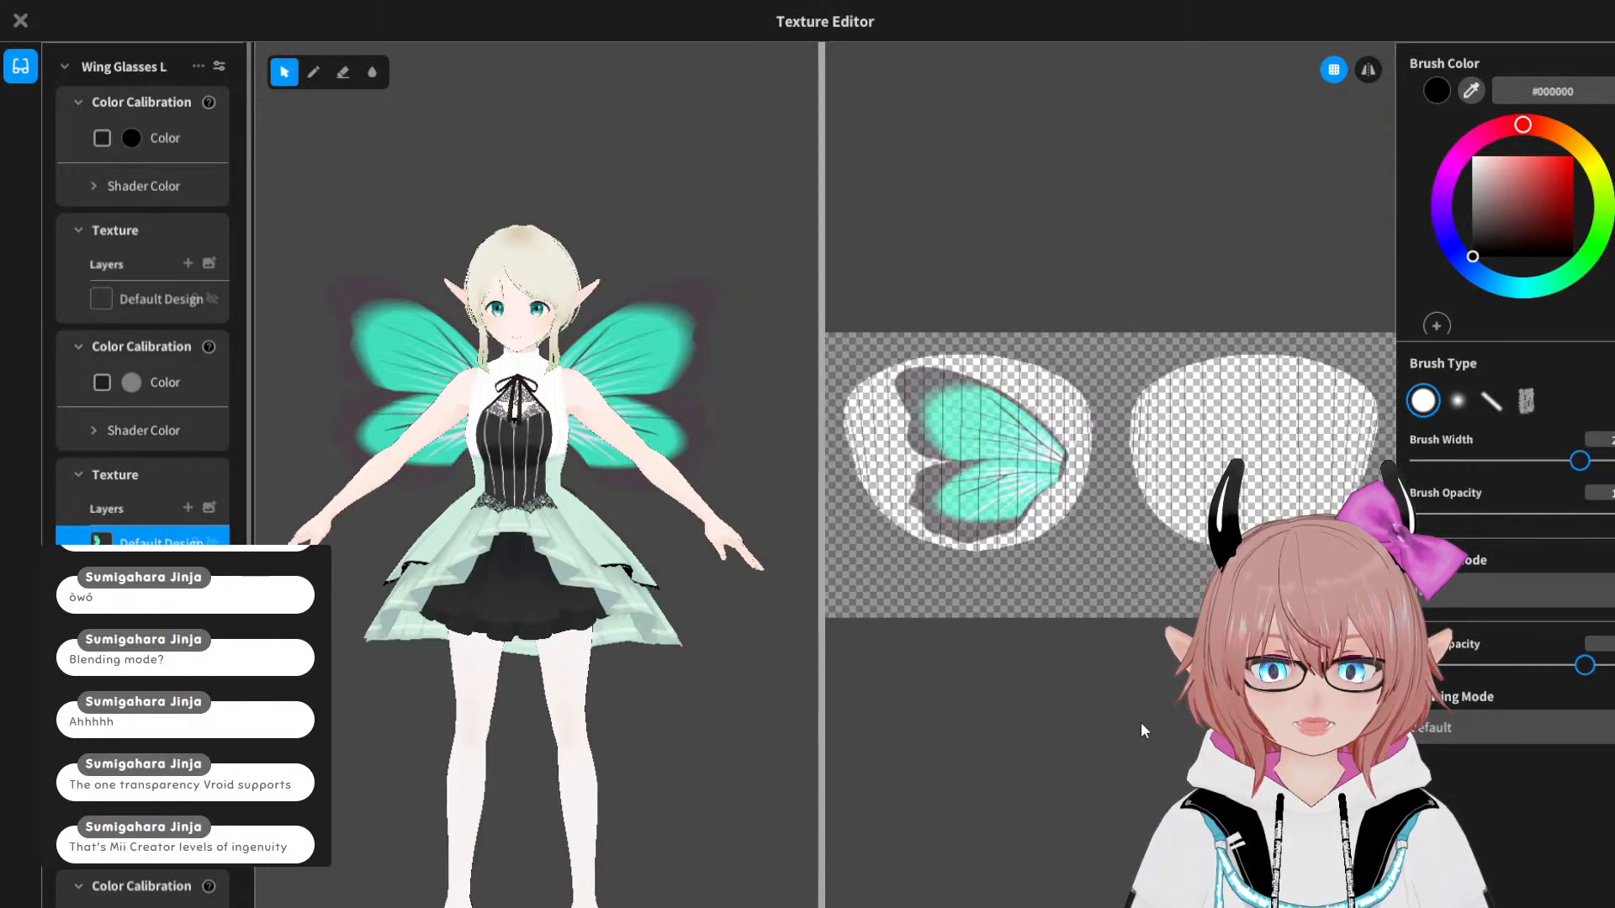
key(Escape)
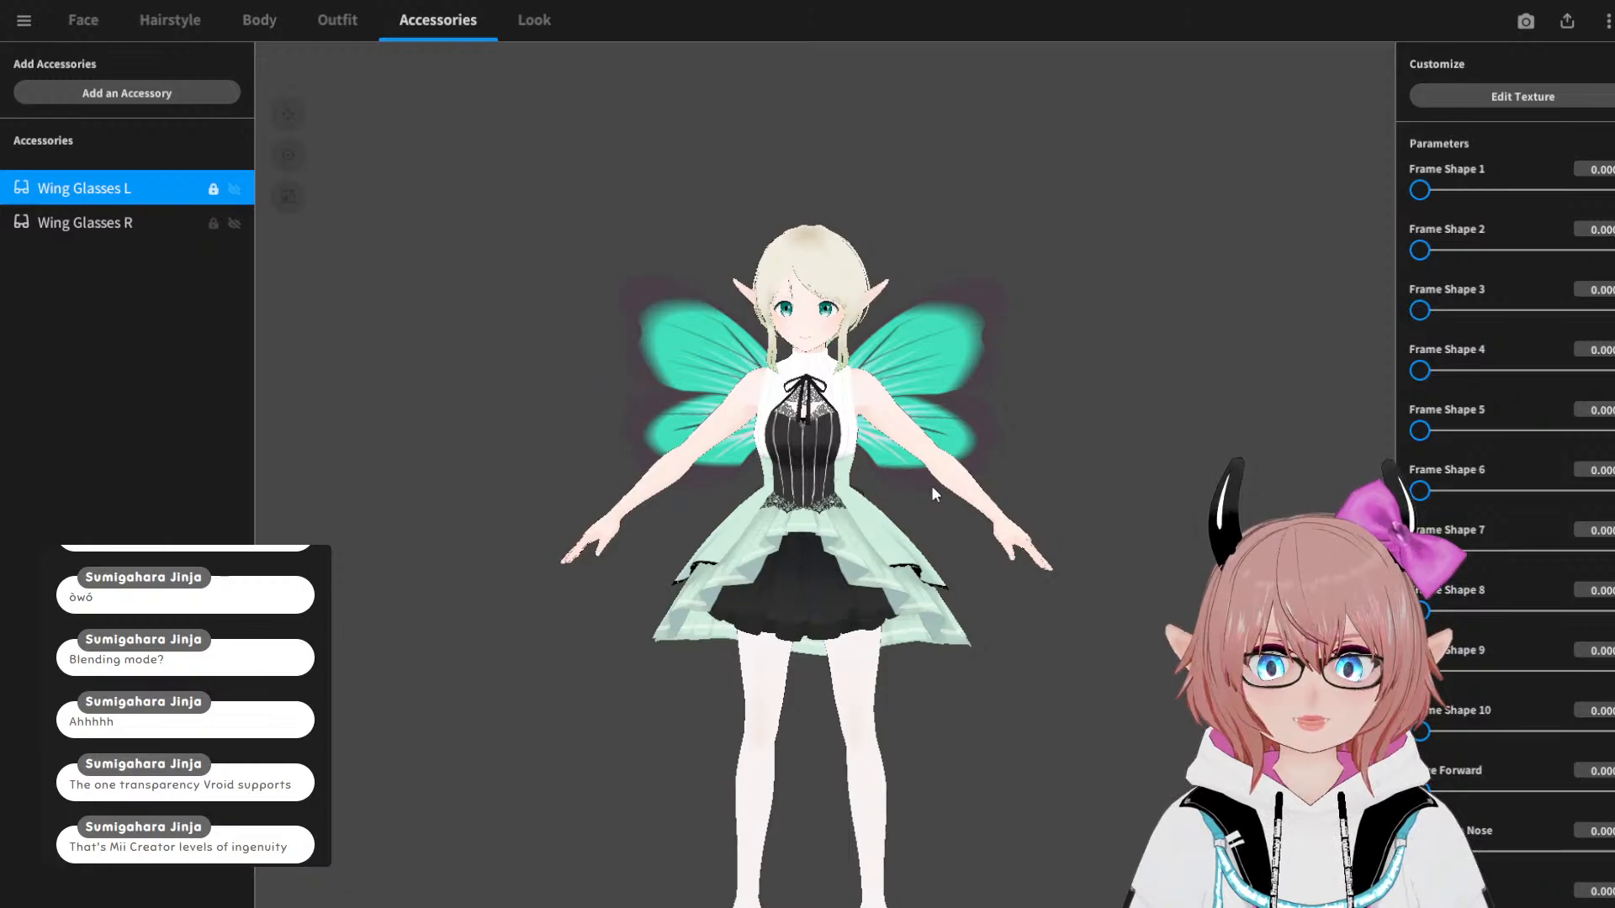
drag(514, 355, 813, 366)
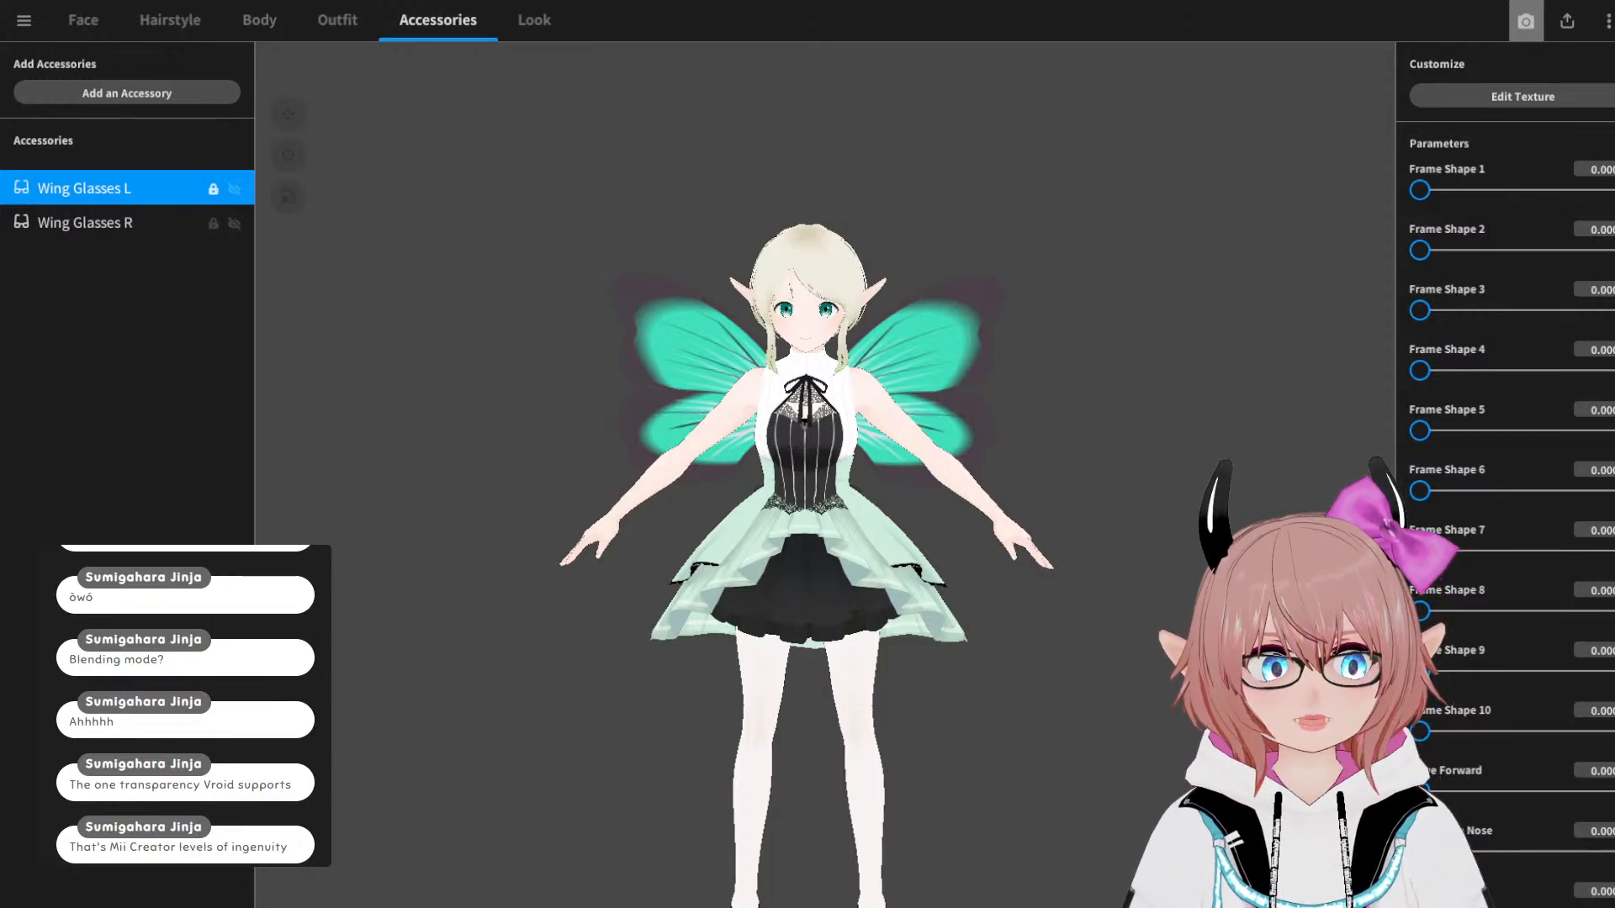
Step: Open the Photo Booth and set the post-processing anti-aliasing to High, checking the wing edges up close
click(1525, 21)
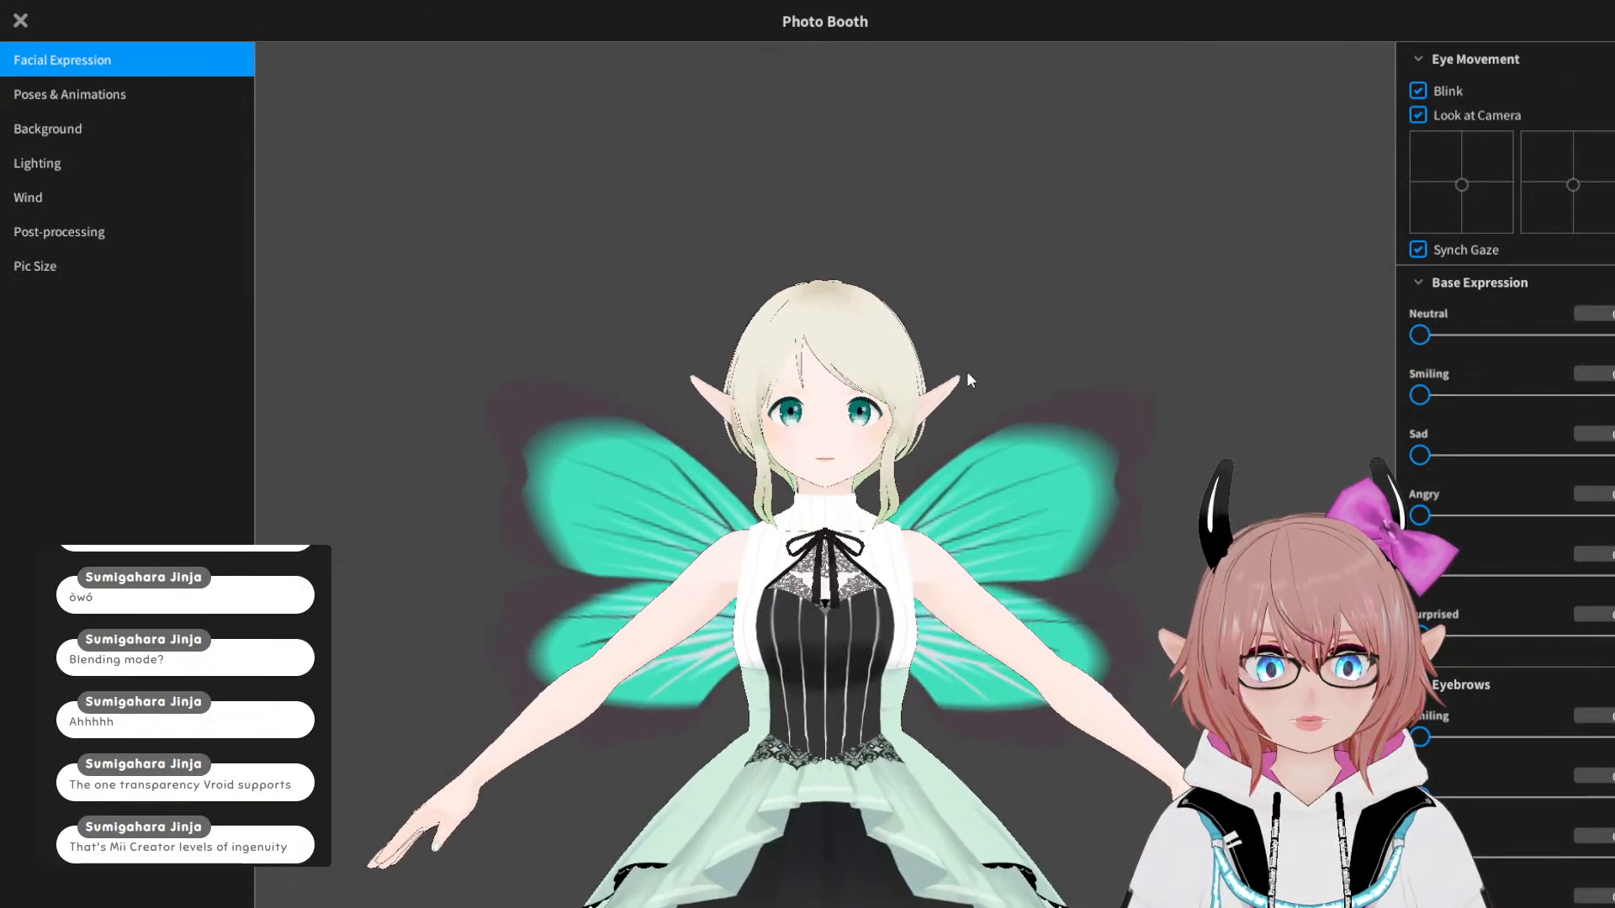
drag(961, 384, 900, 402)
right_drag(899, 395, 969, 384)
scroll(971, 382, down, 2)
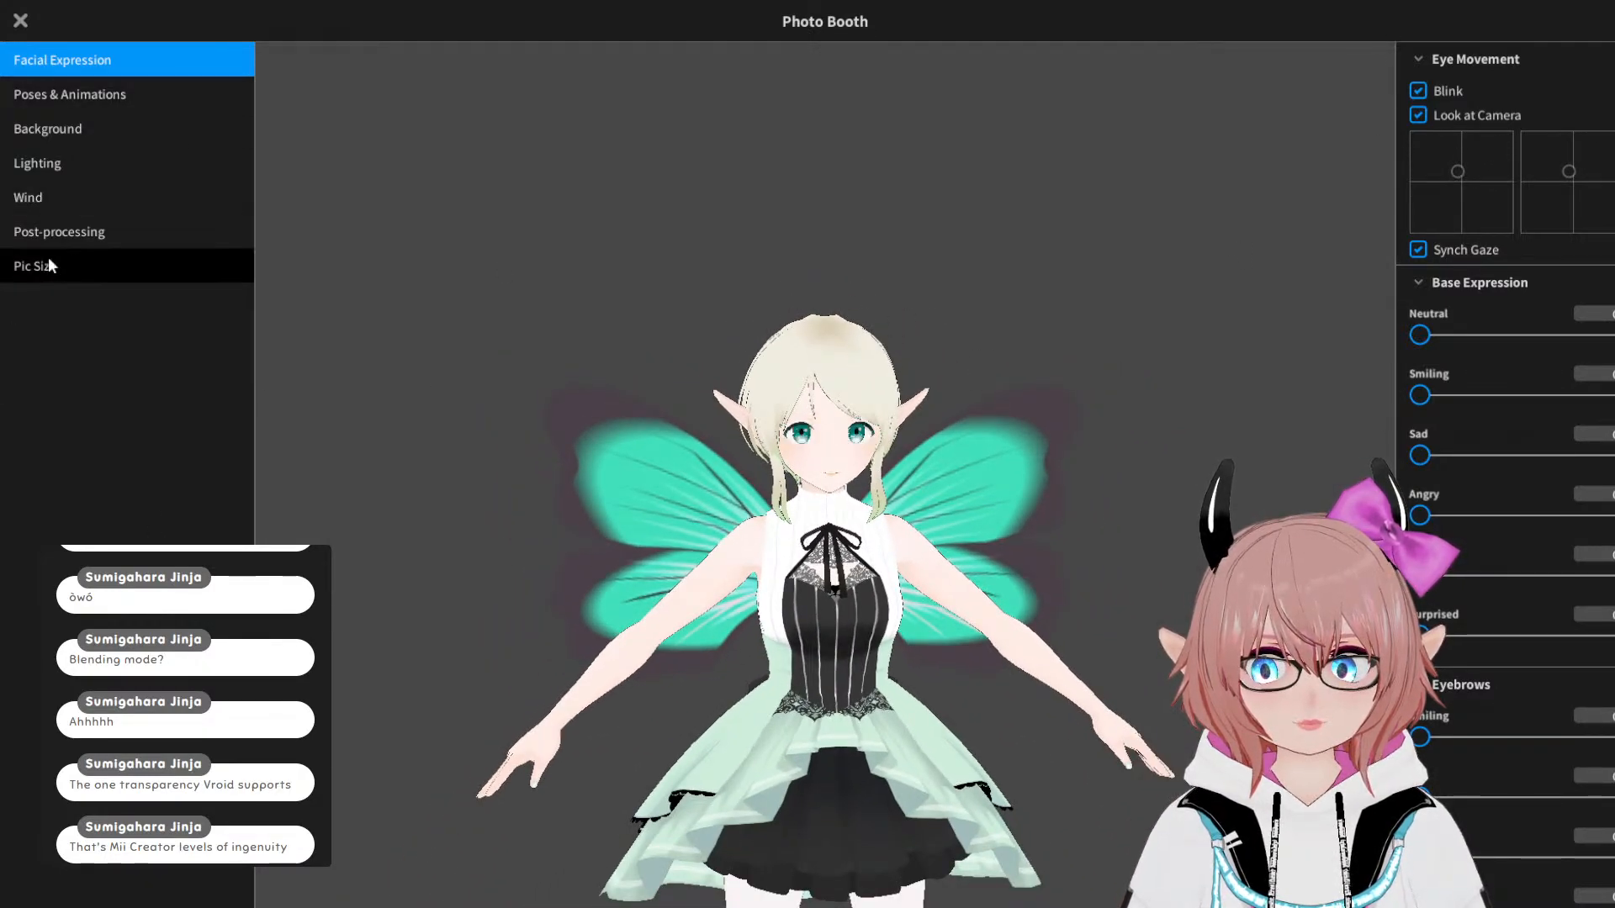
click(1430, 59)
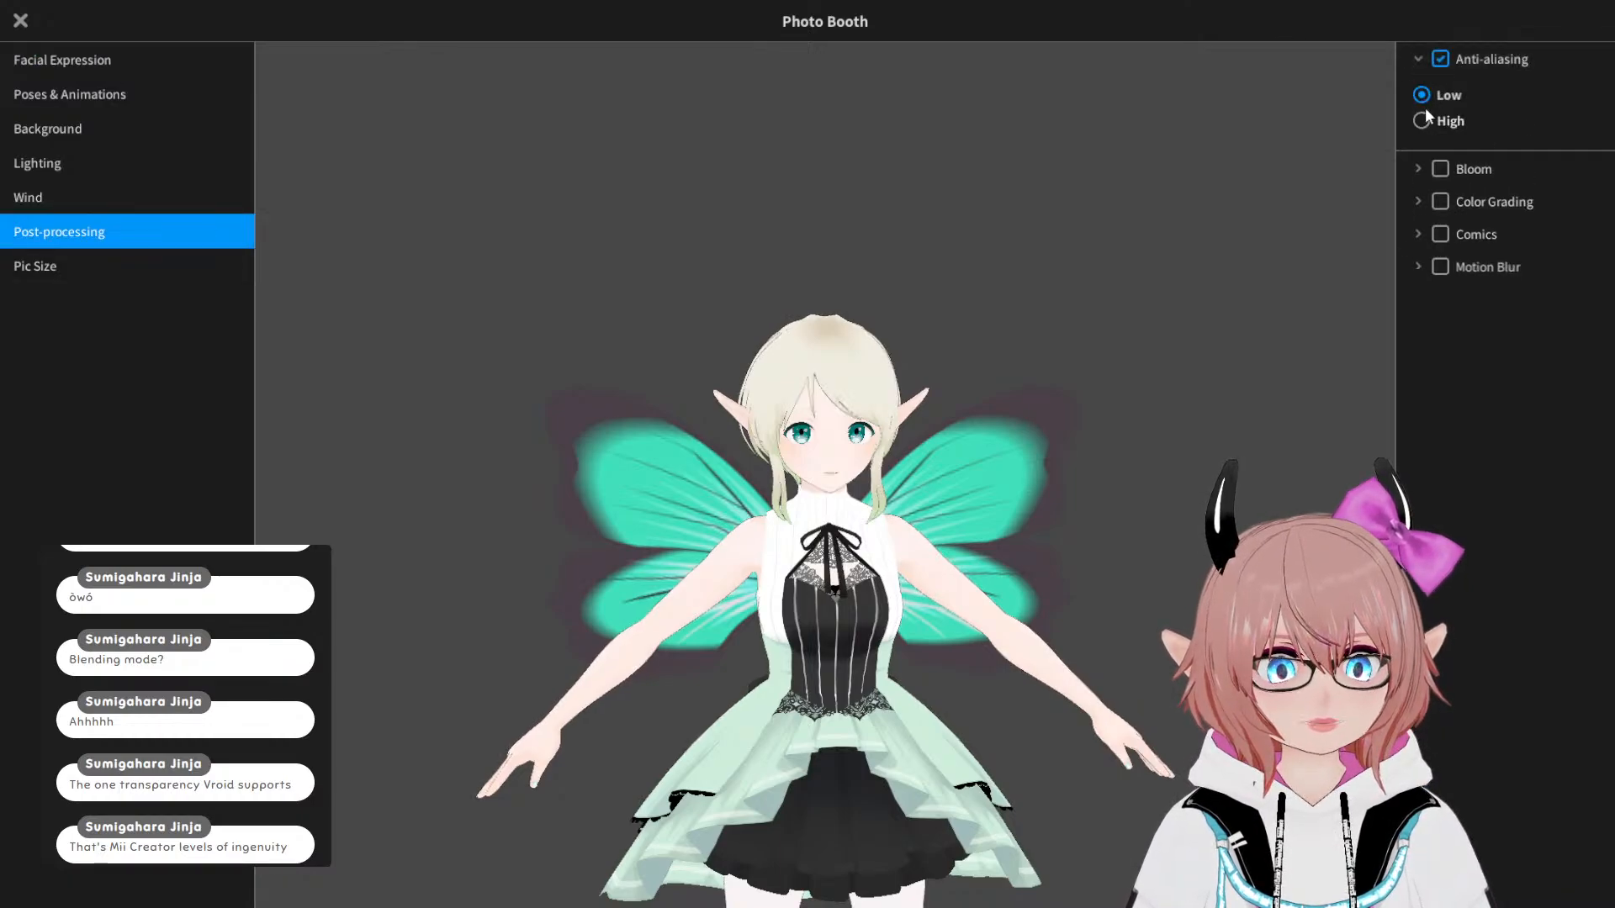
scroll(922, 319, up, 3)
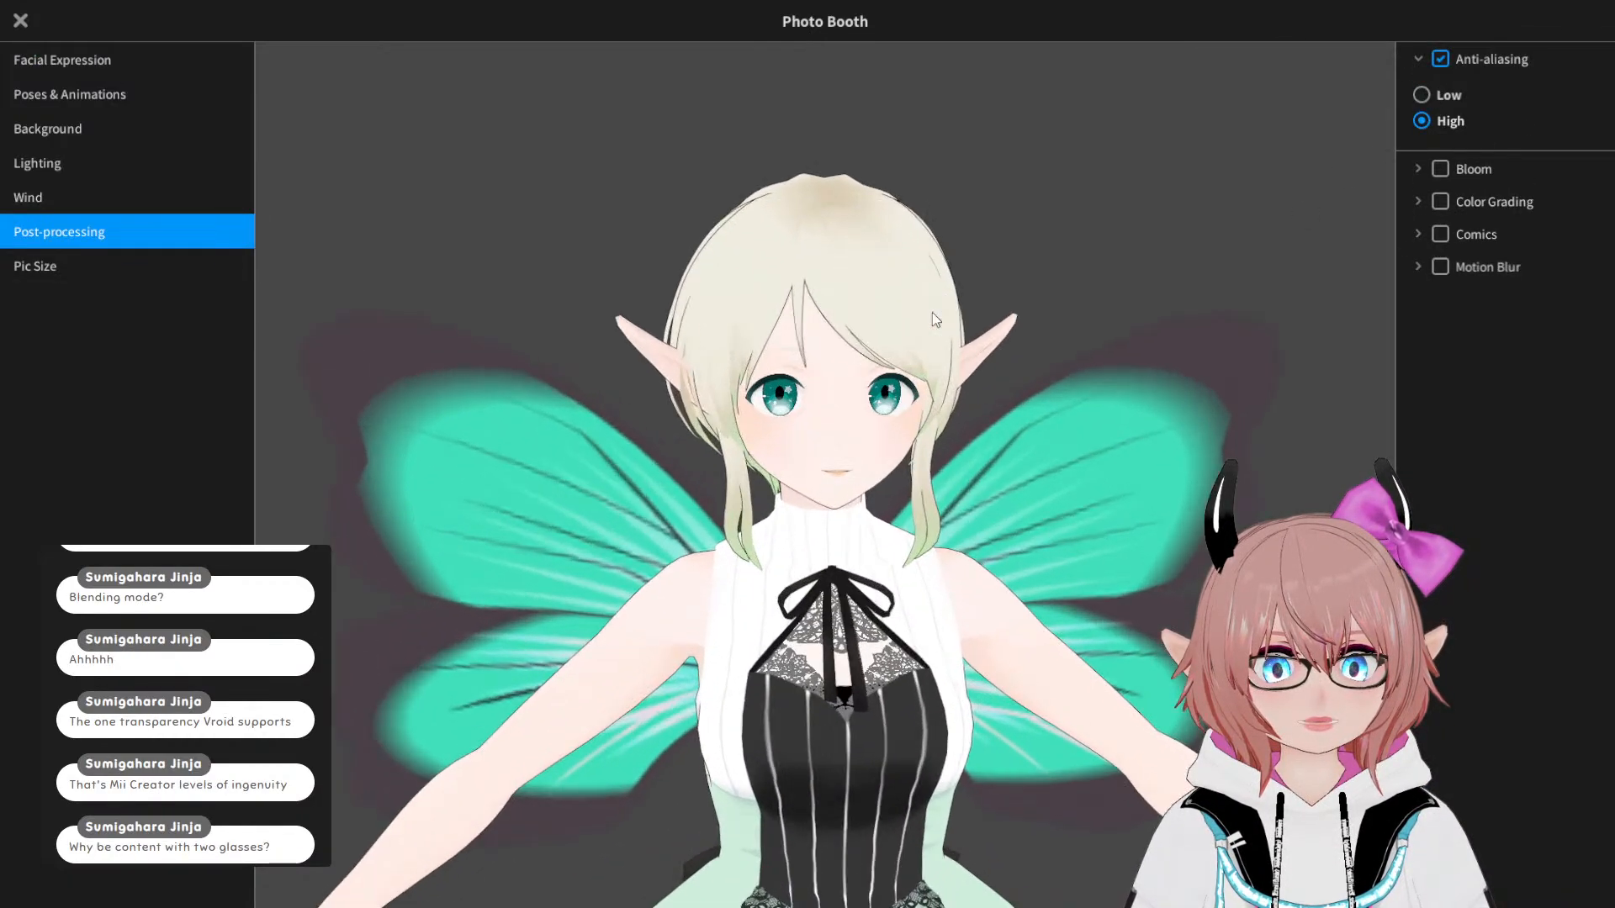
scroll(917, 325, down, 2)
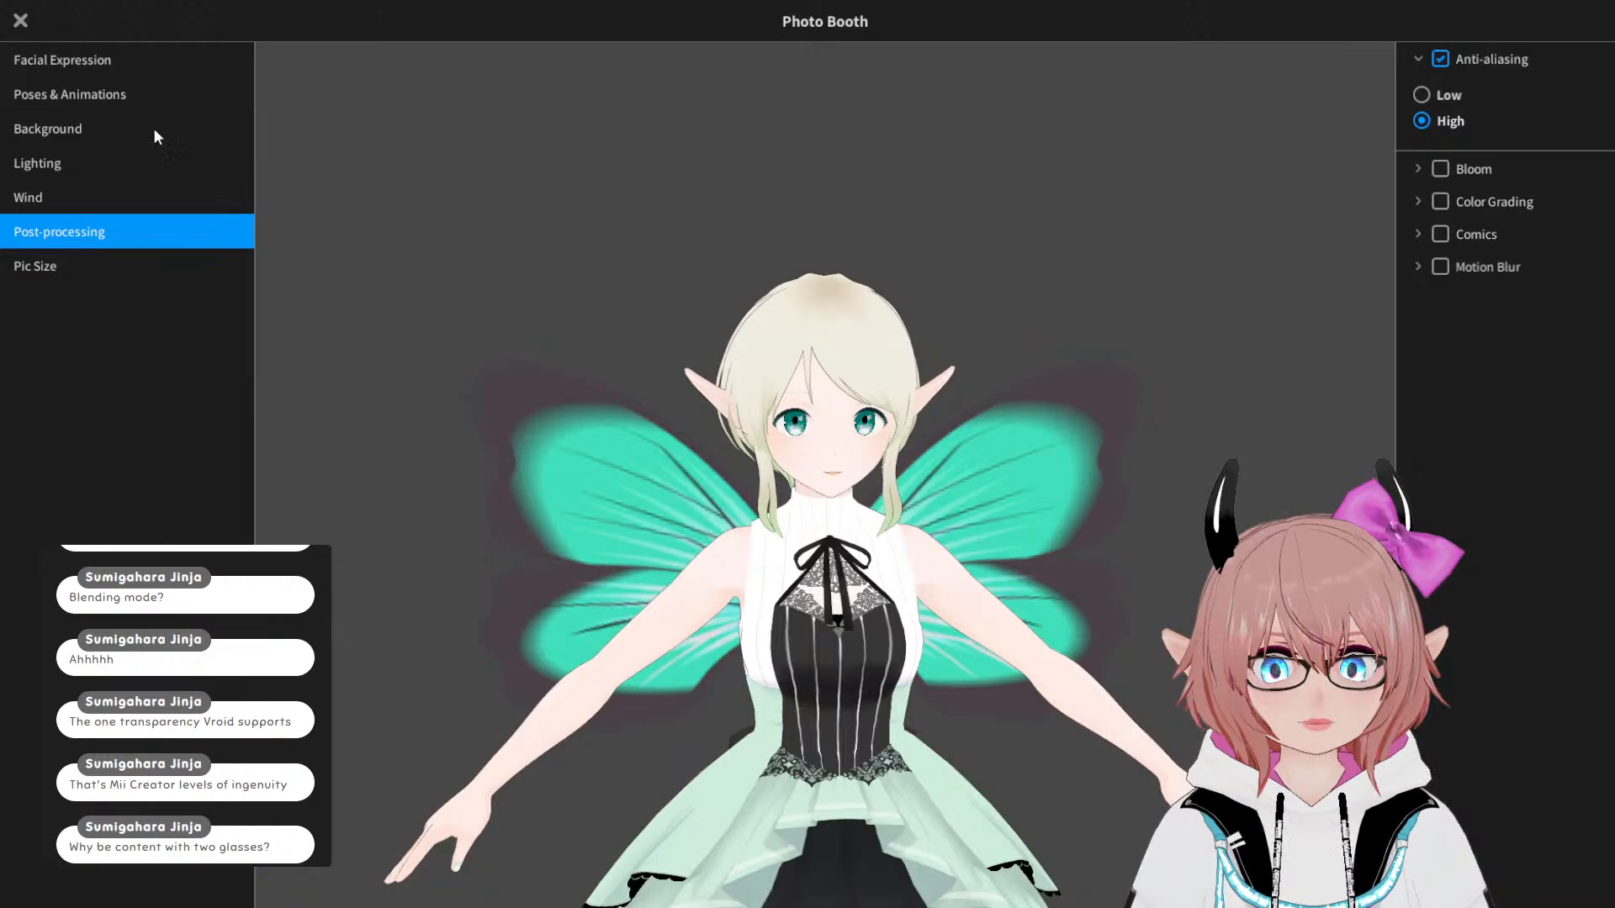
Step: Preview the Standby 1, Standby 2 and Standby 5 animations to see how the wings move with the character
click(115, 100)
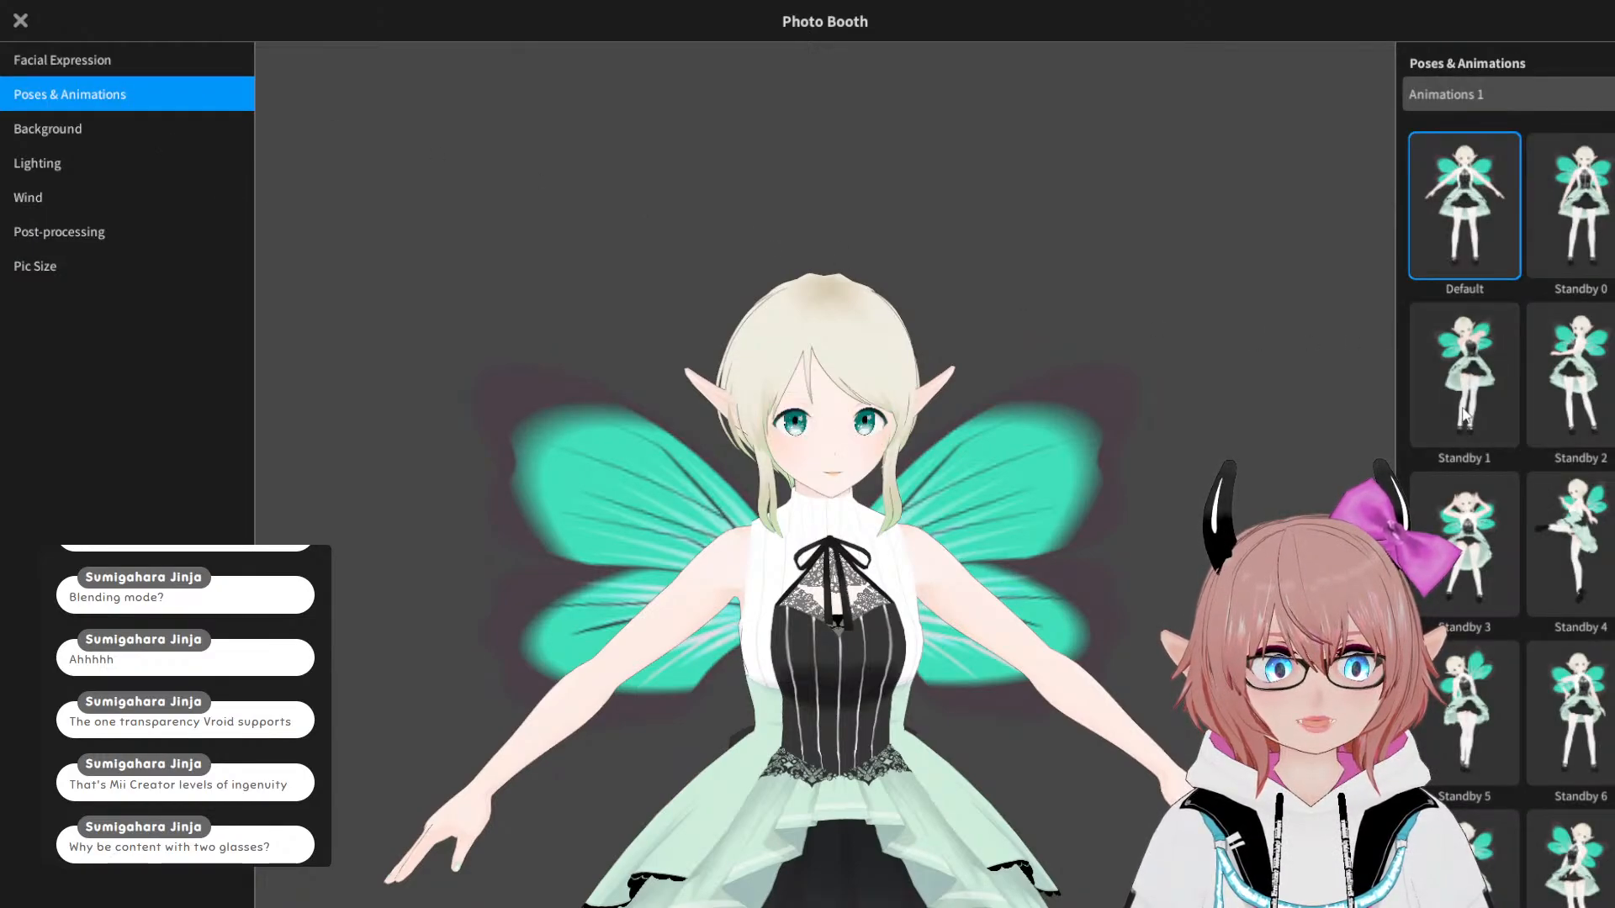
click(1464, 414)
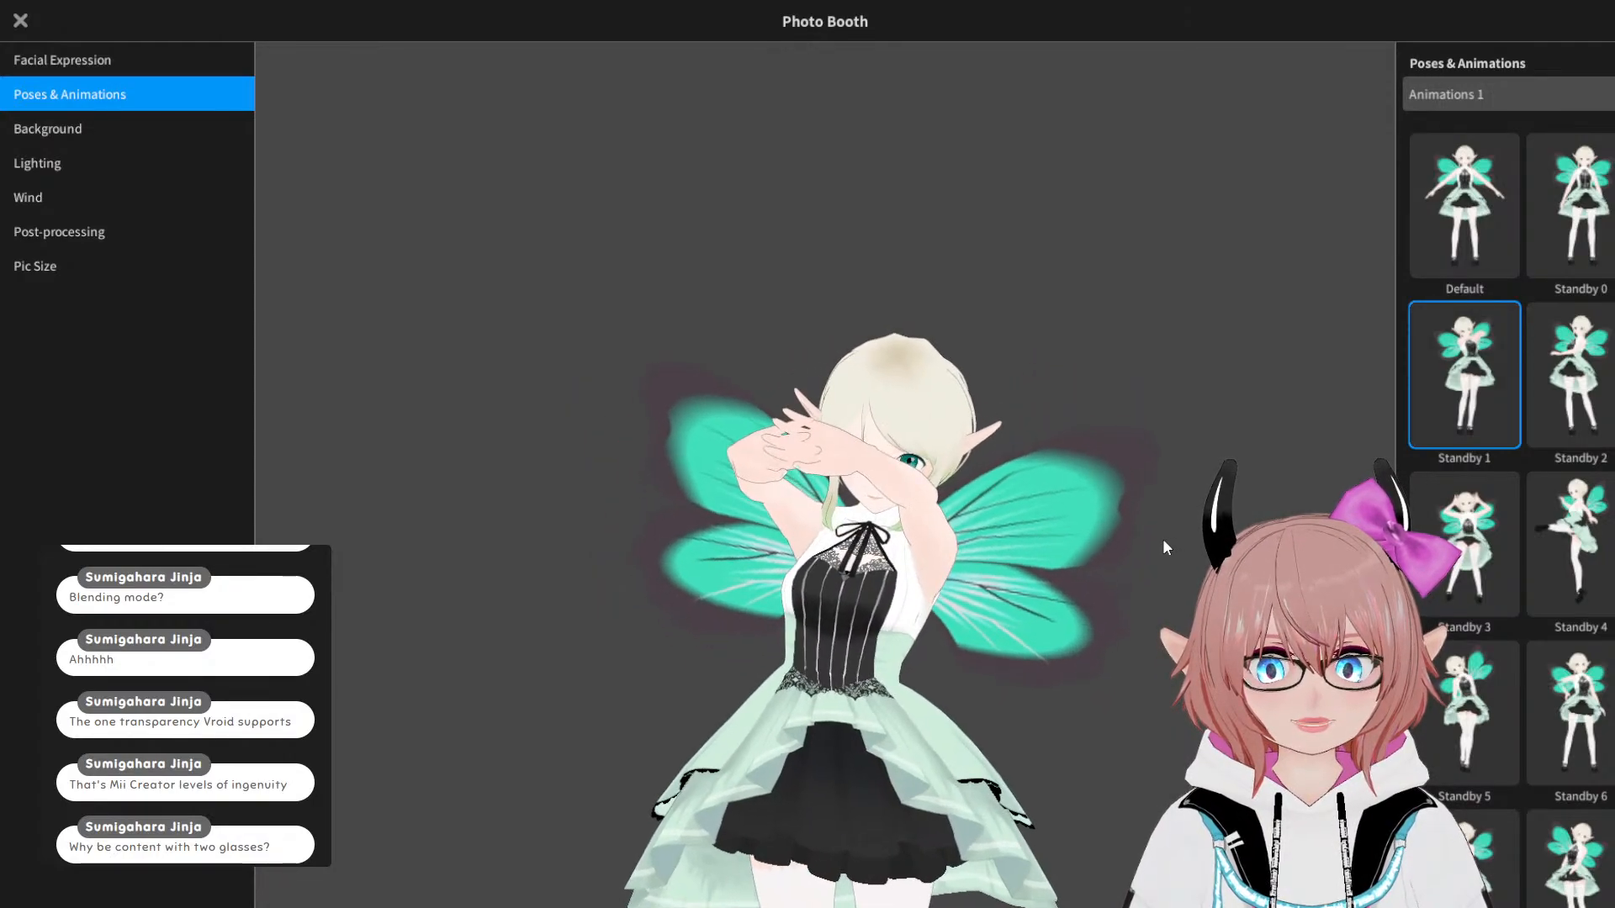
mouse_move(1163, 540)
right_down()
mouse_move(987, 537)
mouse_move(1125, 526)
mouse_move(1031, 536)
mouse_move(1075, 524)
mouse_move(1049, 525)
mouse_move(1074, 541)
mouse_move(960, 557)
mouse_move(996, 542)
mouse_move(967, 528)
mouse_move(996, 518)
mouse_move(962, 527)
mouse_move(1001, 530)
mouse_move(954, 530)
mouse_move(1107, 542)
mouse_move(1160, 515)
mouse_move(1154, 555)
right_up()
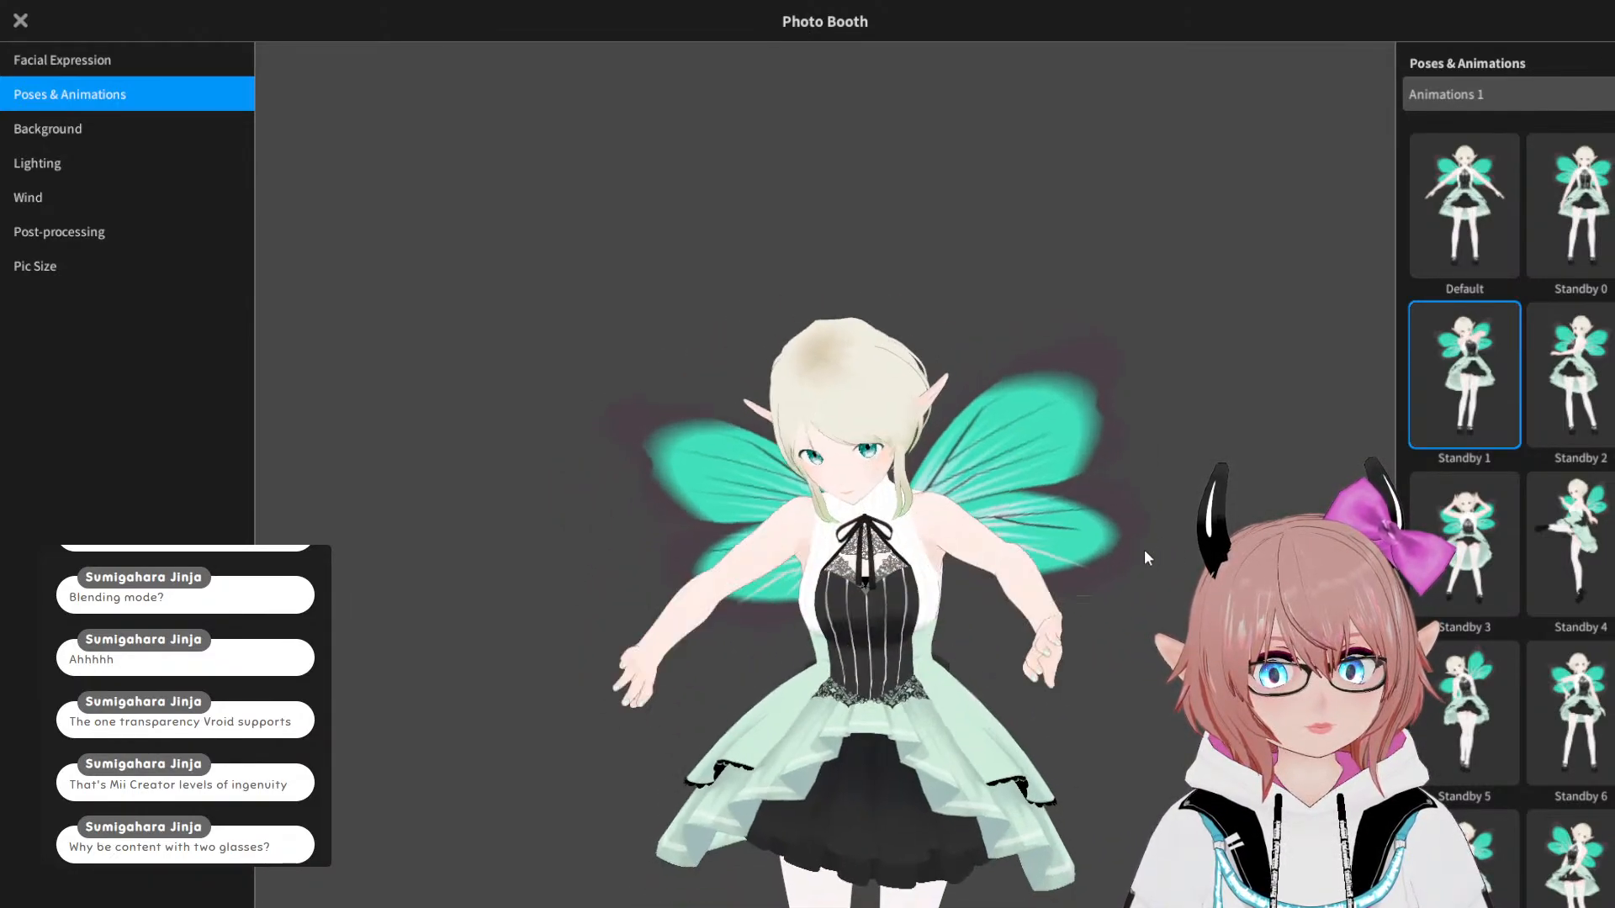
click(1579, 364)
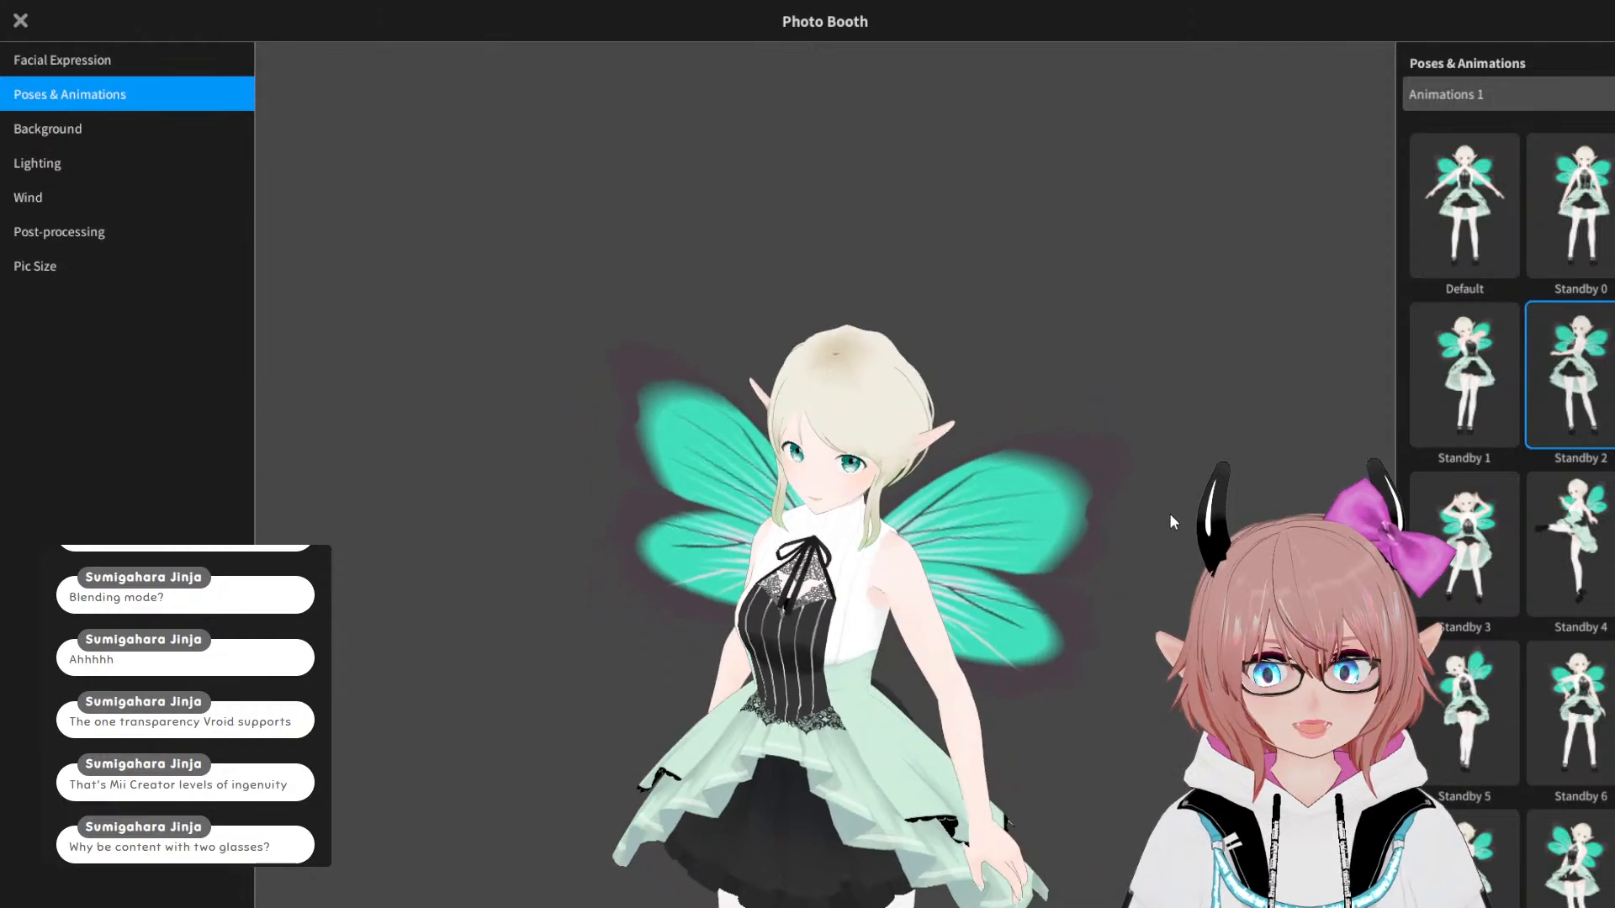
right_drag(1169, 513, 519, 355)
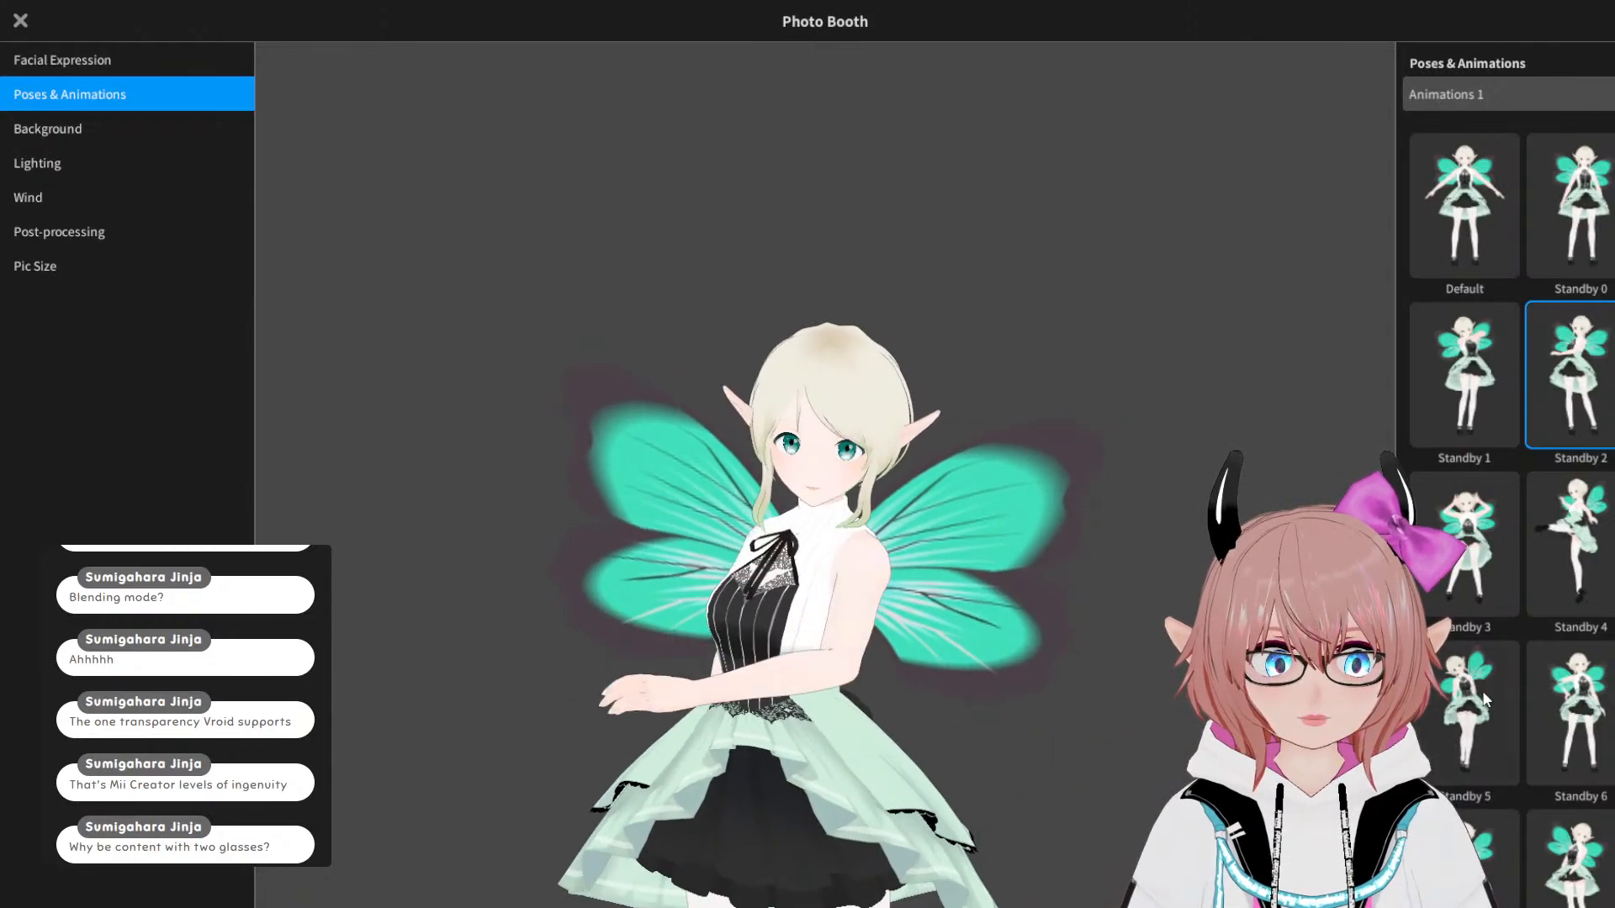
click(1467, 715)
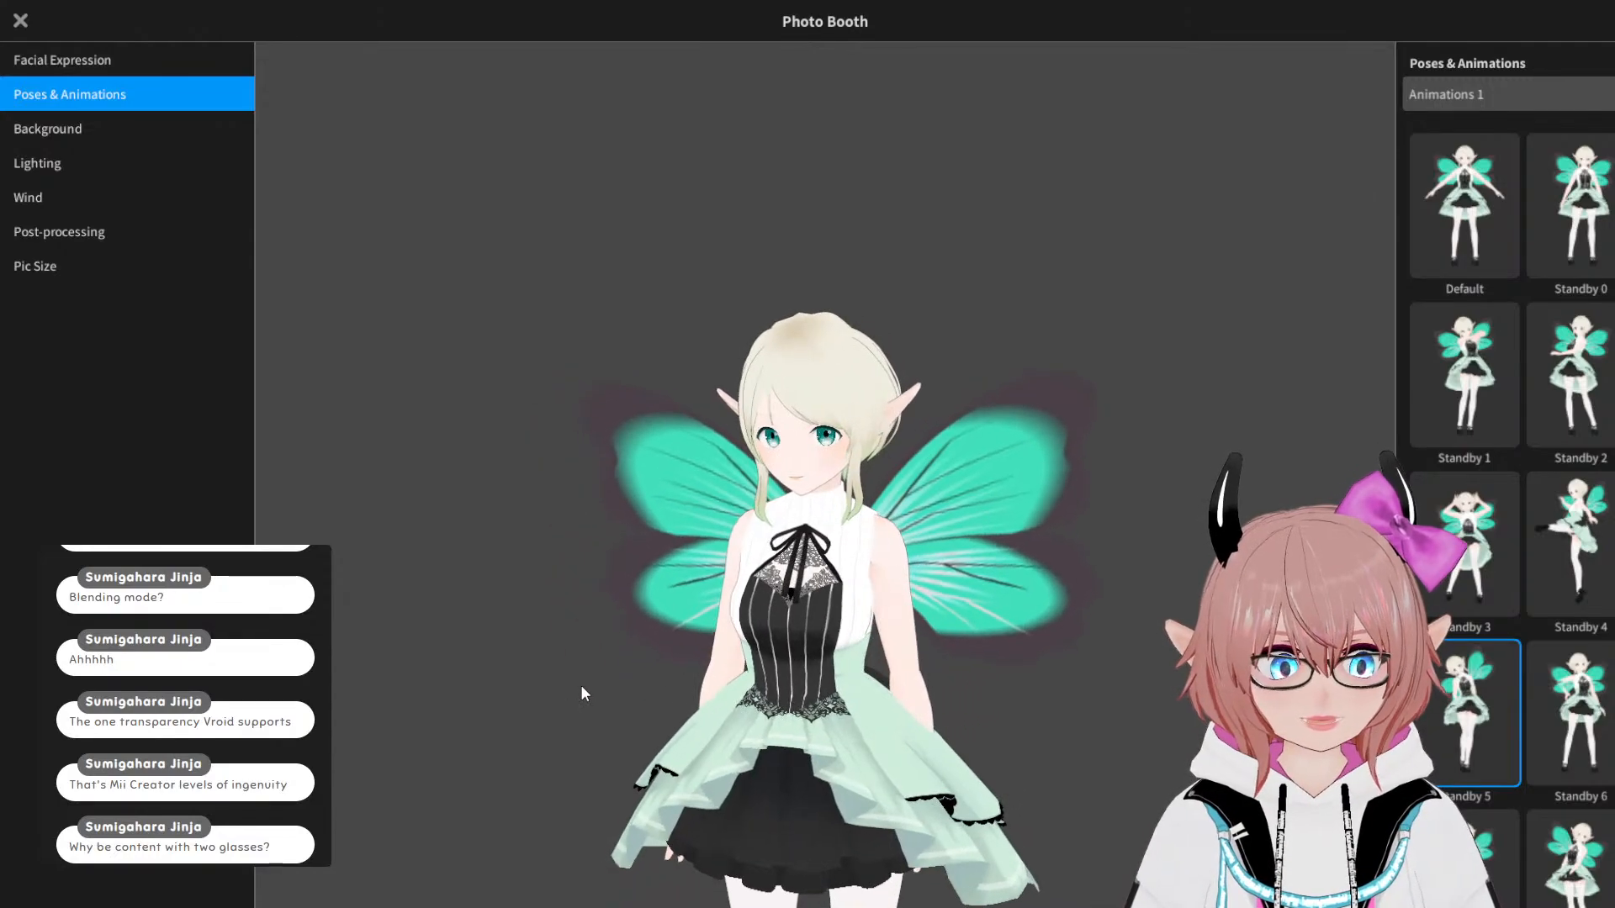
drag(597, 683, 709, 678)
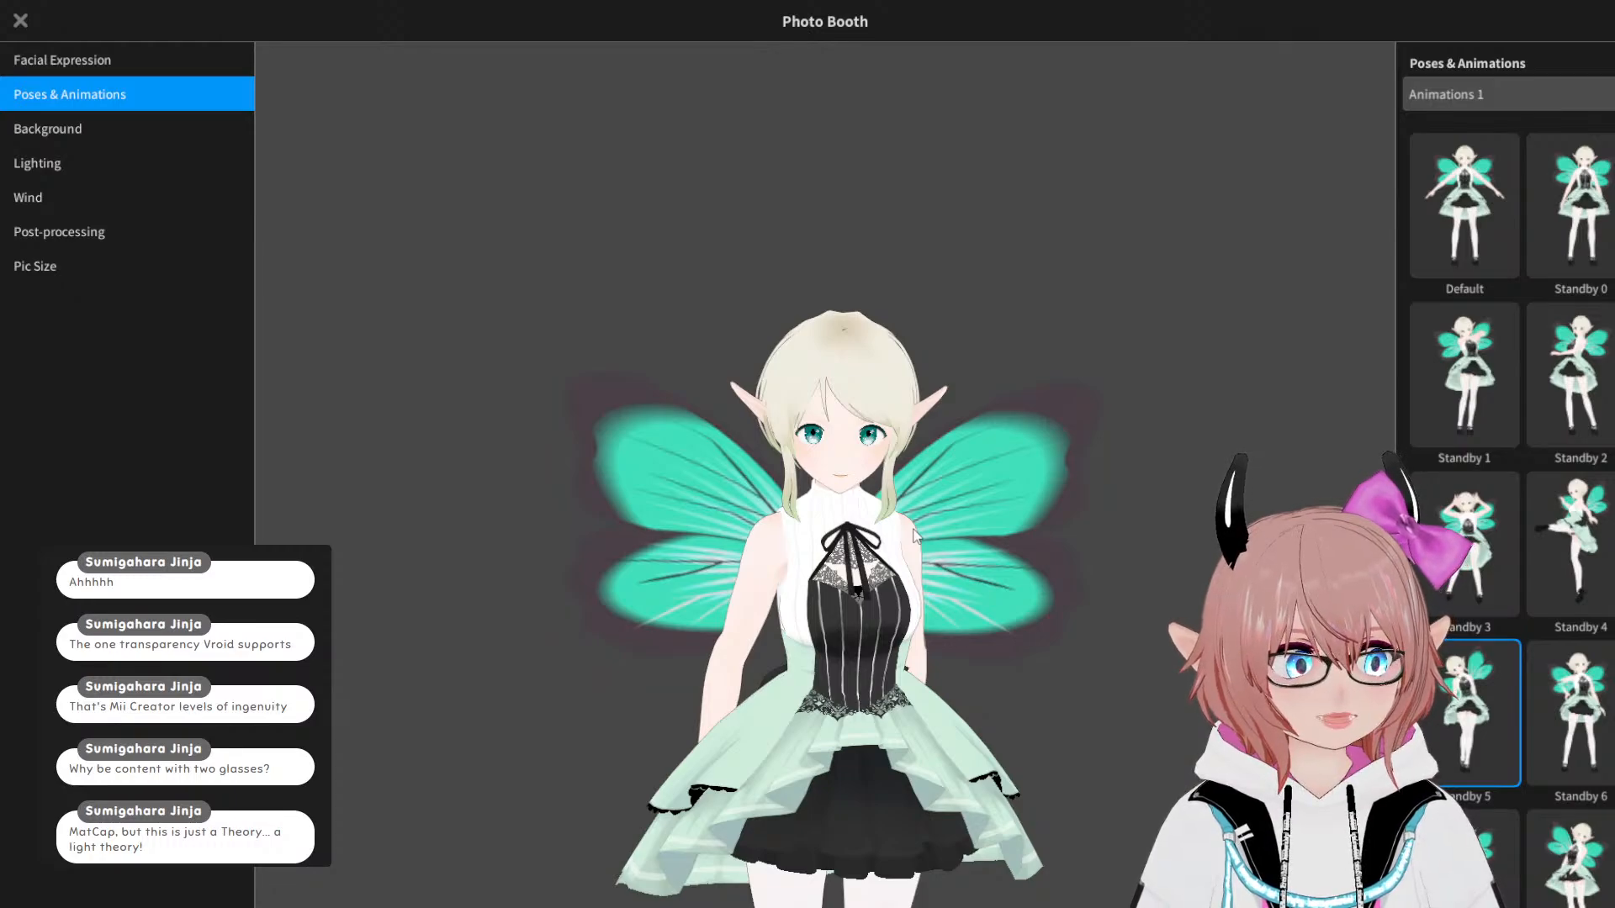
Step: Leave the Photo Booth and examine the translucent wings on the character up close
key(Escape)
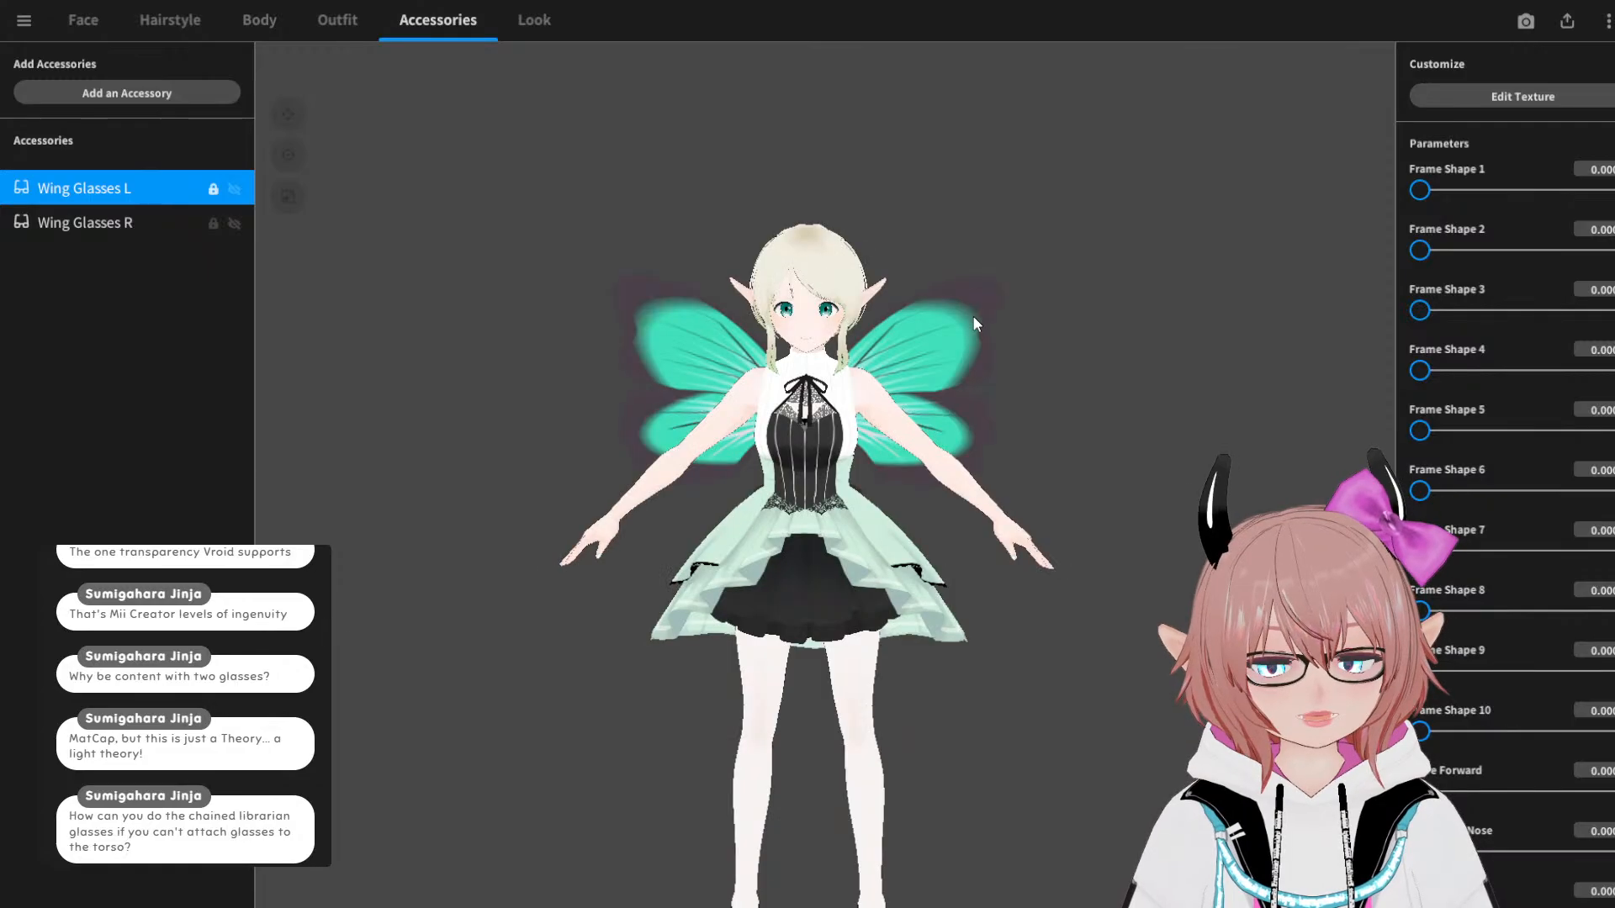
scroll(863, 365, up, 3)
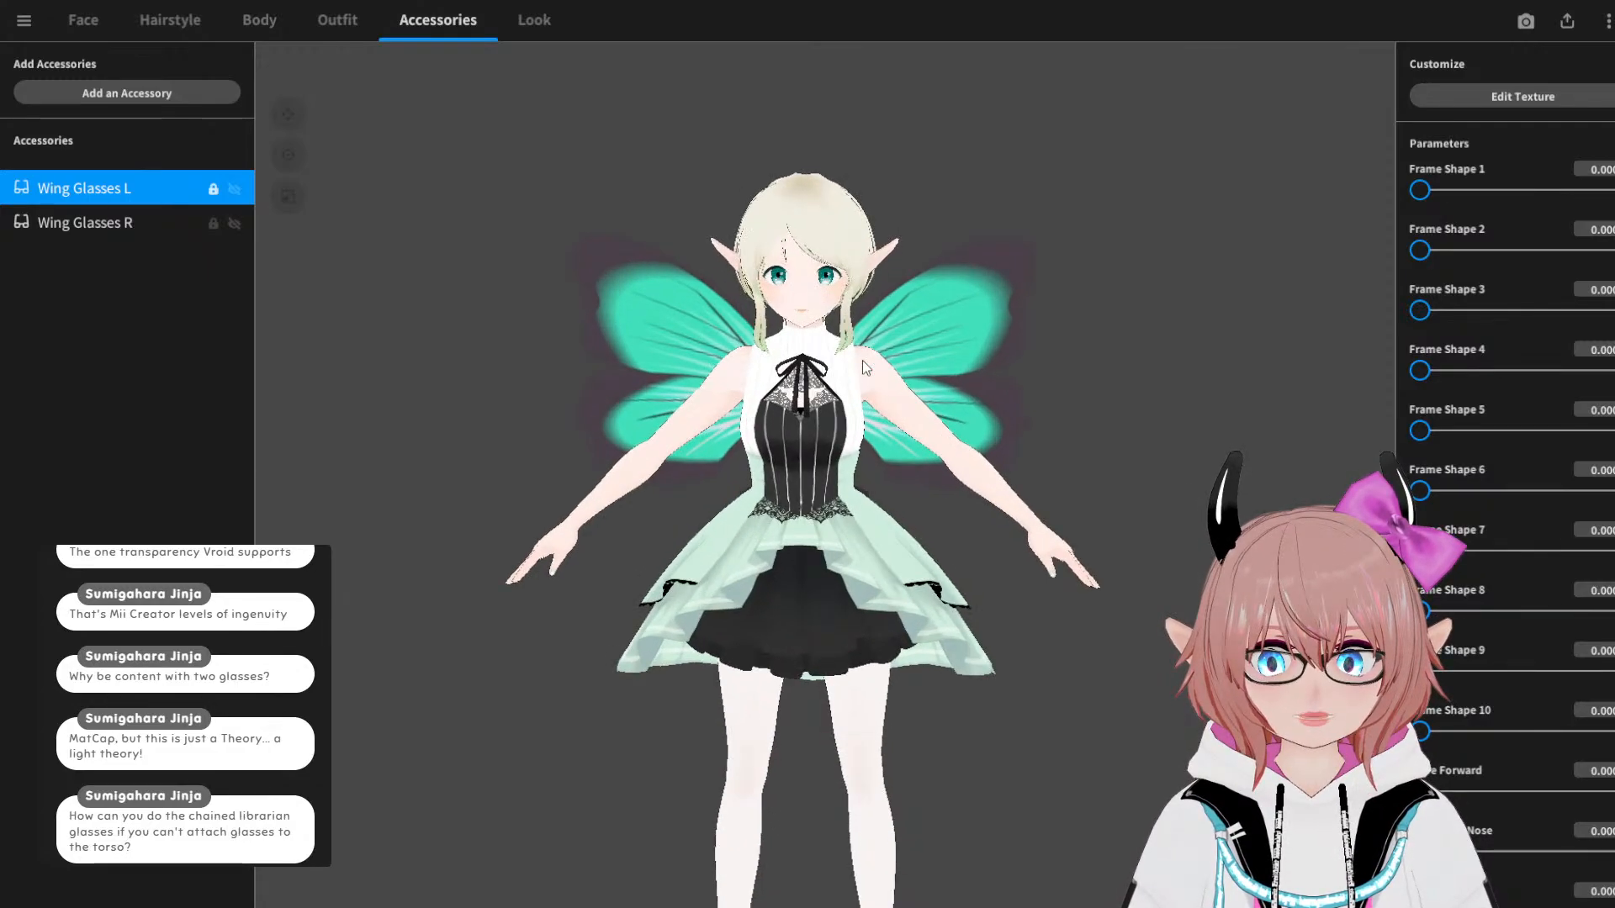
scroll(864, 365, up, 3)
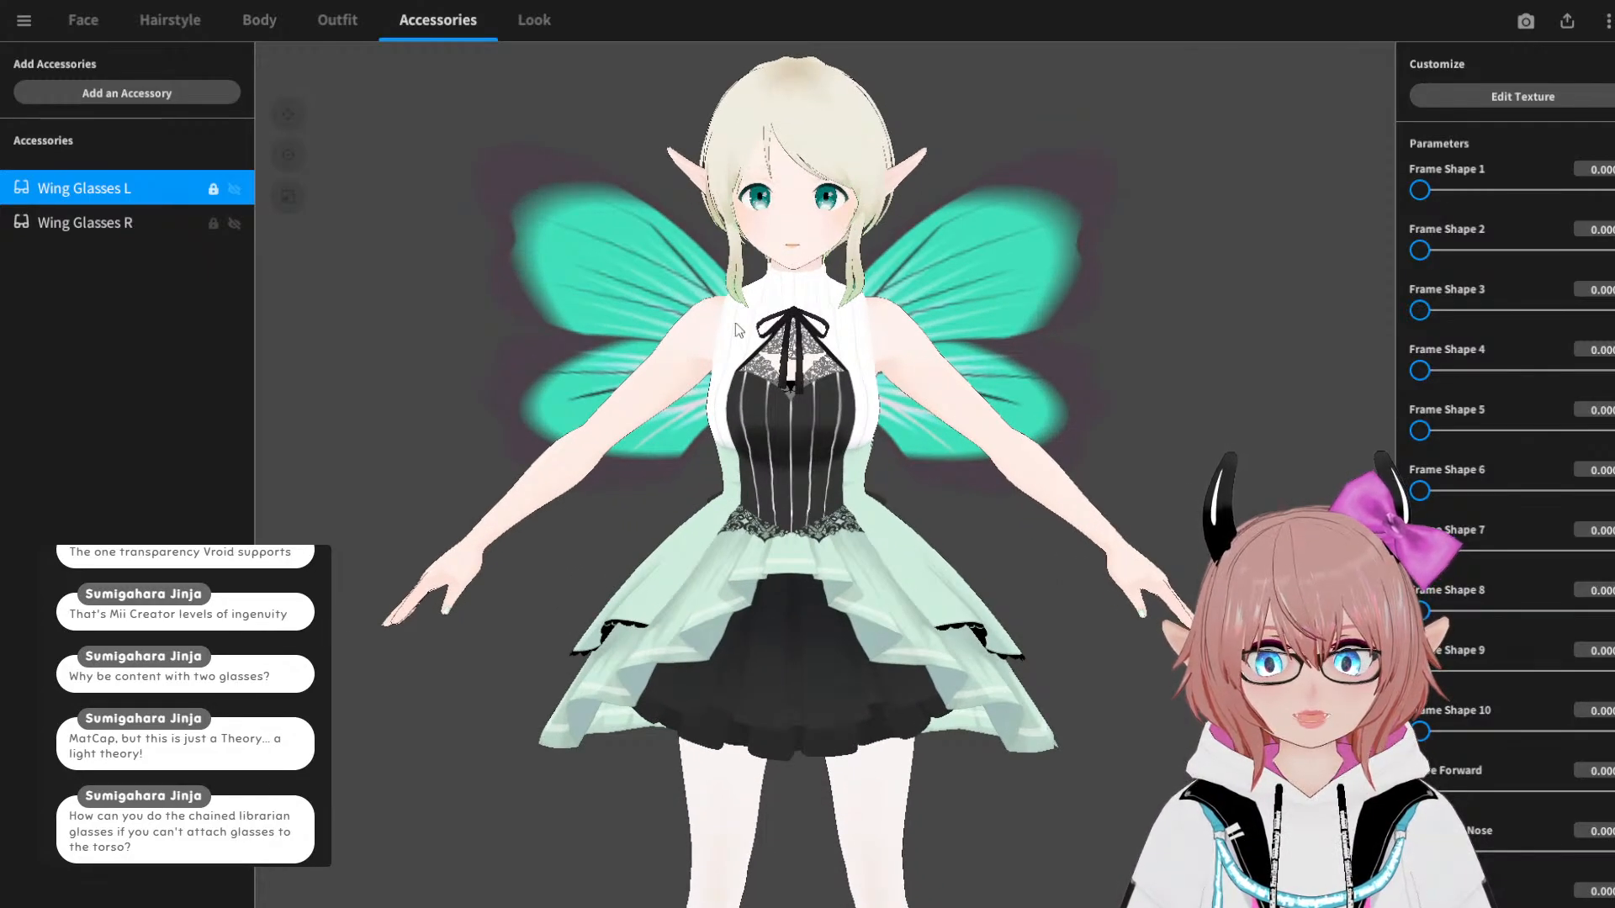
middle_drag(738, 329, 753, 389)
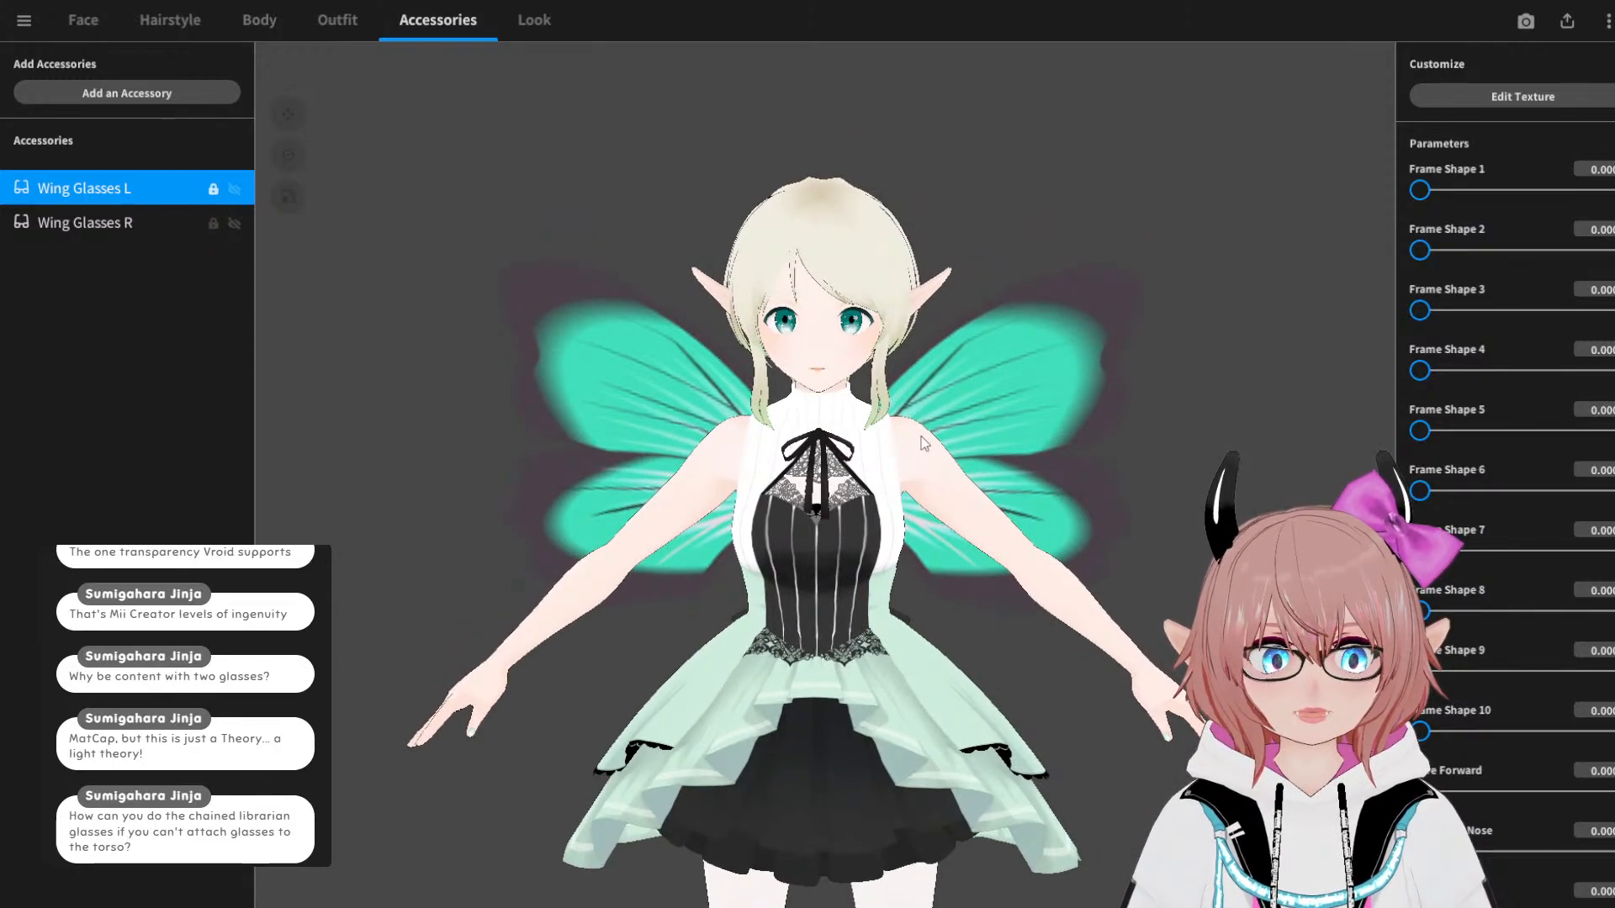
drag(599, 367, 564, 360)
Step: Return to the model selection and open the Verti V3 model
click(18, 24)
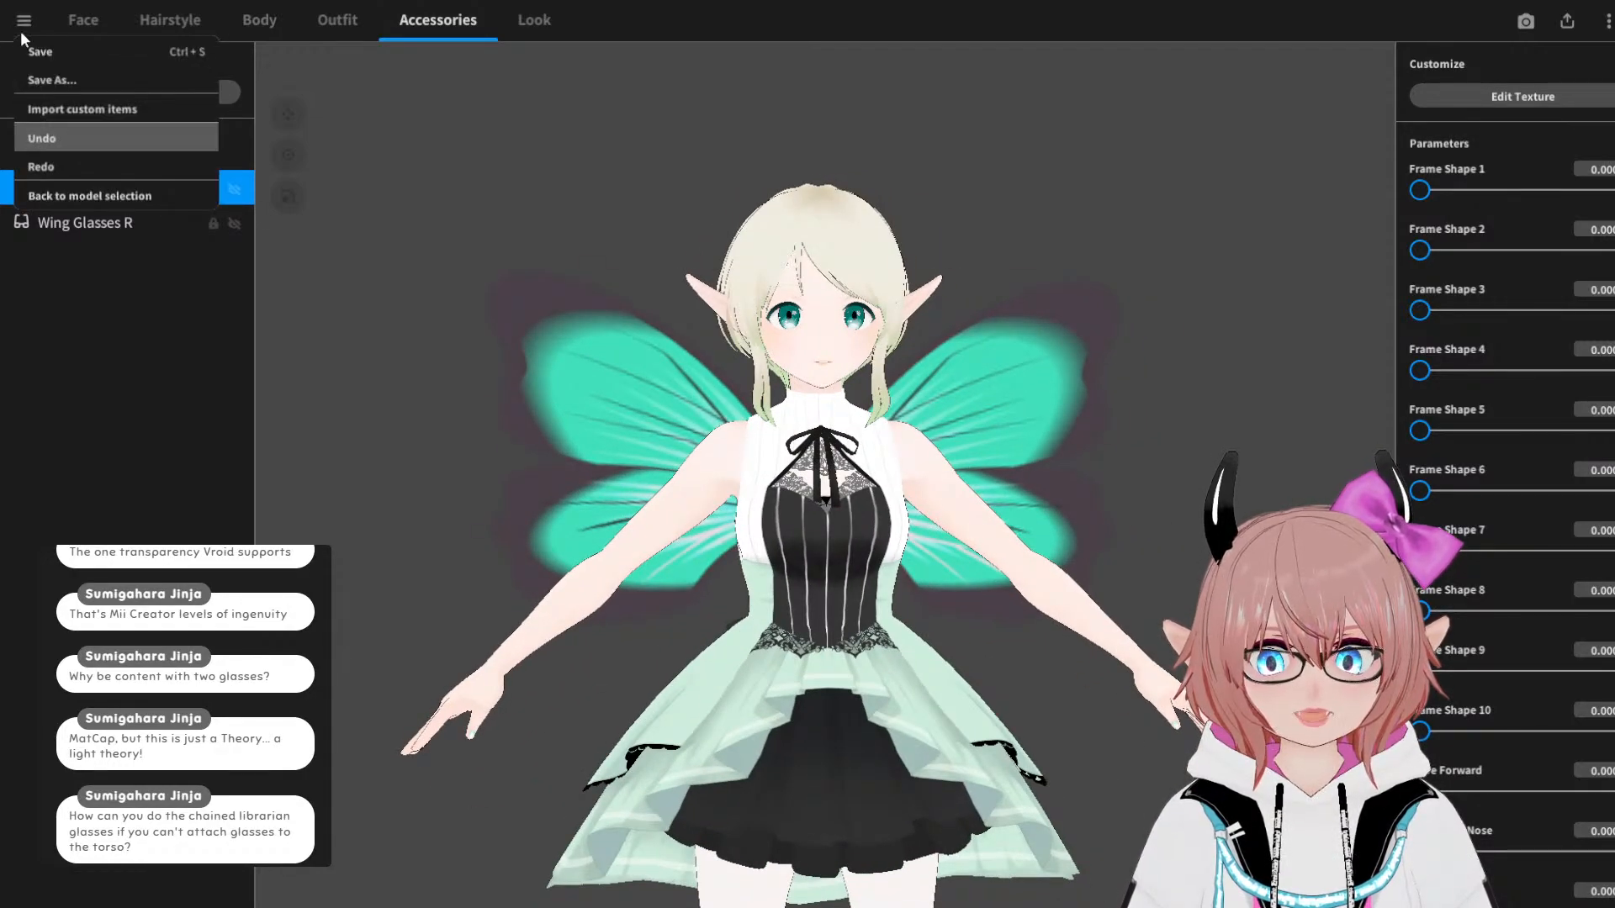
click(102, 195)
click(800, 526)
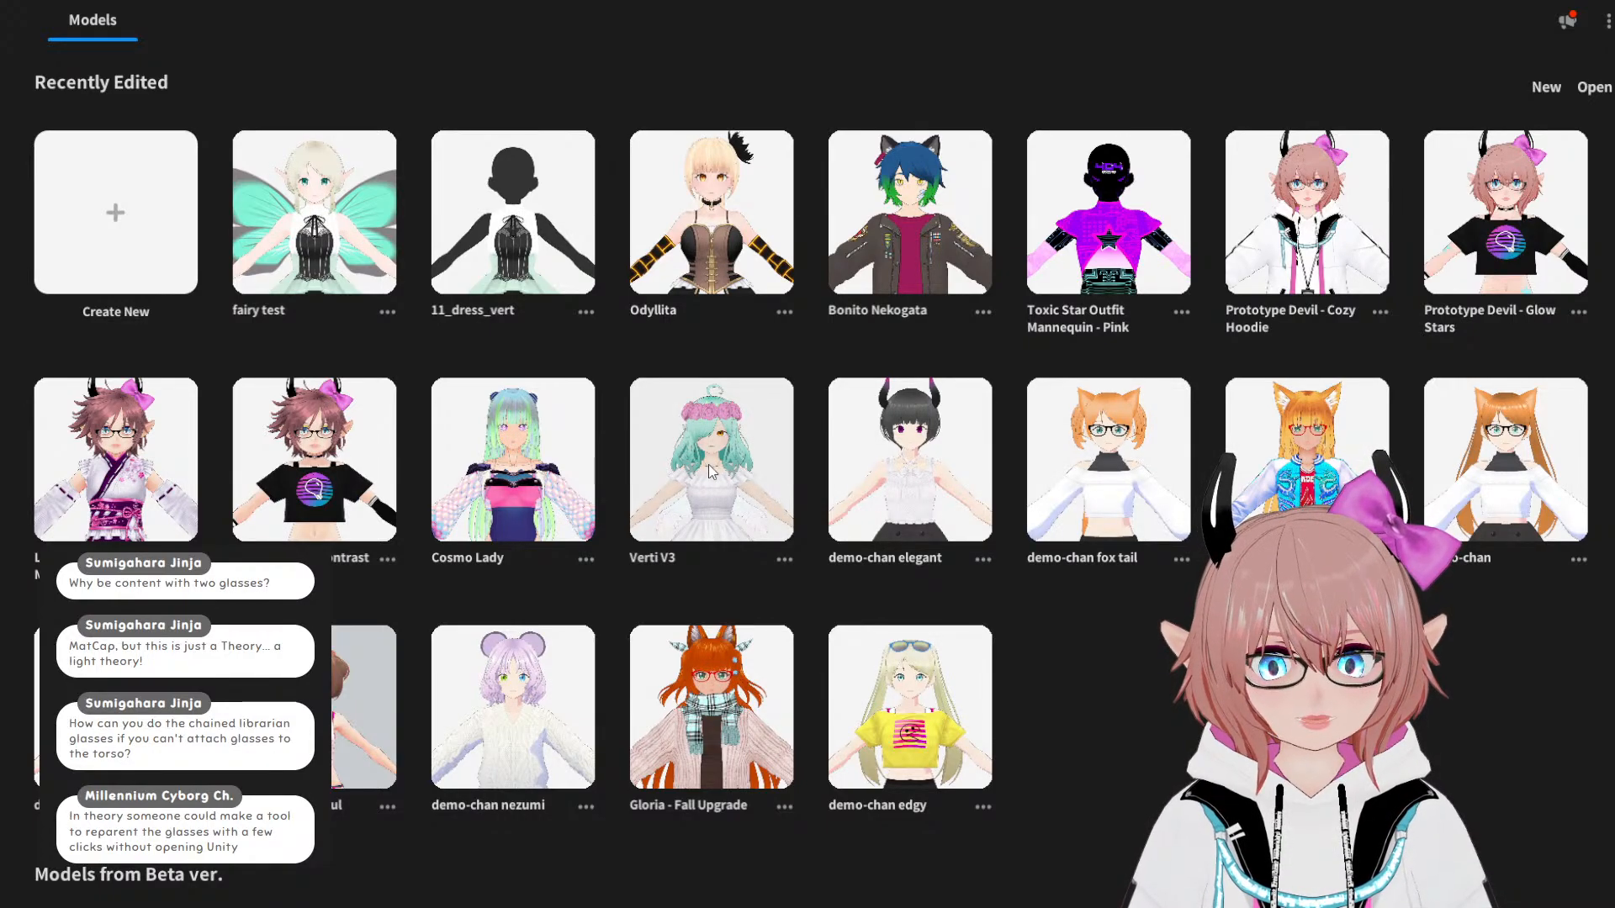
click(739, 508)
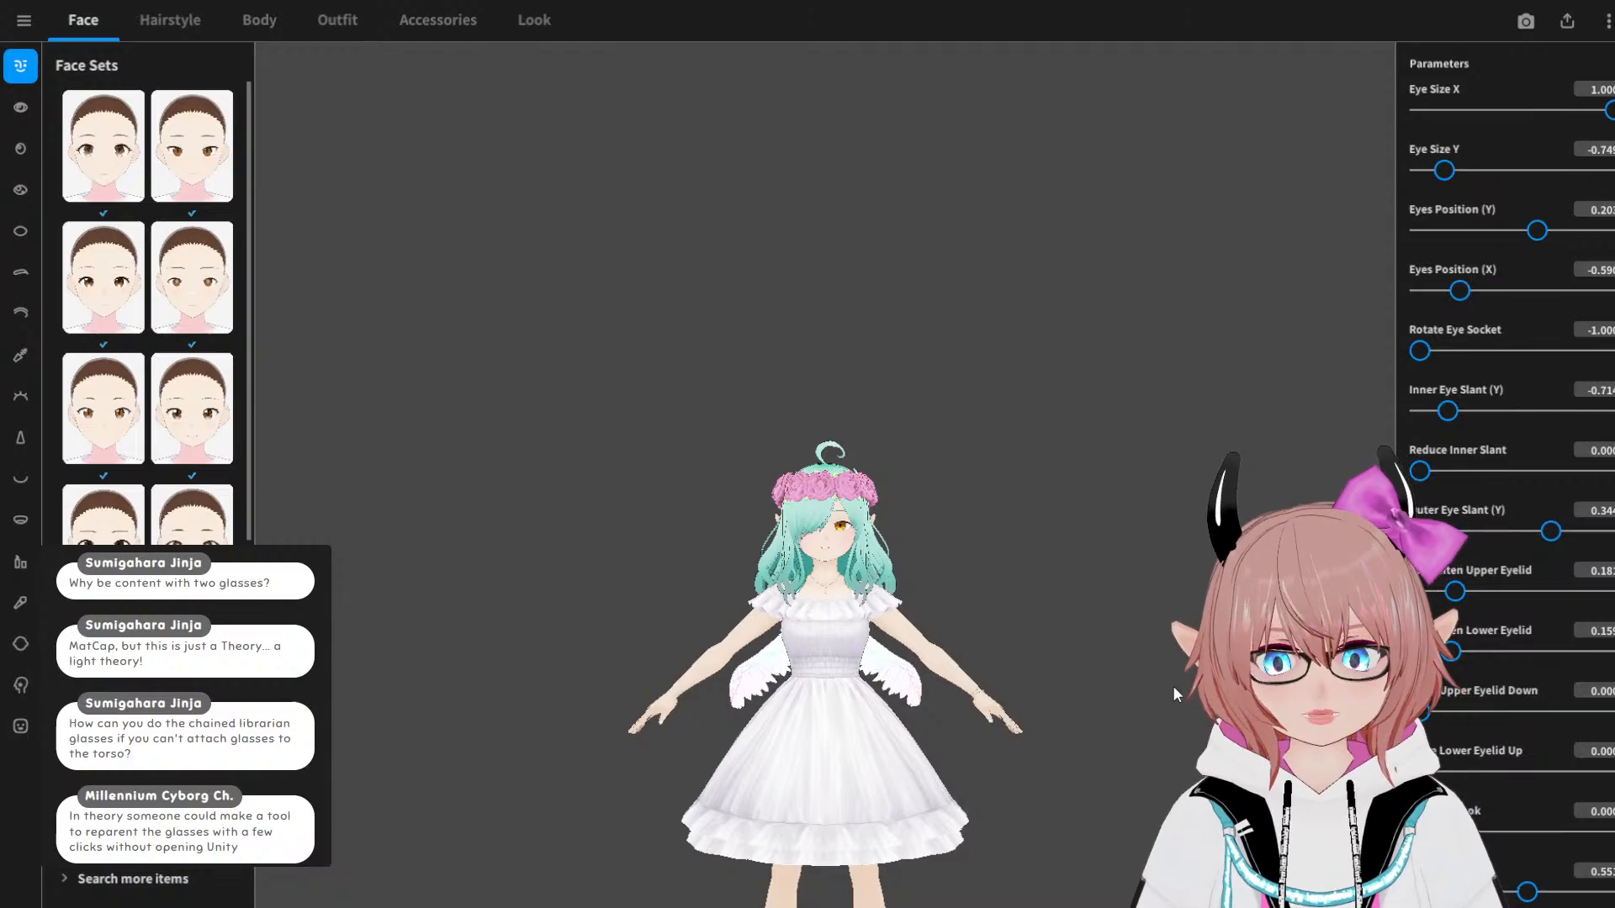
Step: Examine the feathered wings of the Verti V3 model from the front and back, and open its accessories
scroll(1024, 528, up, 5)
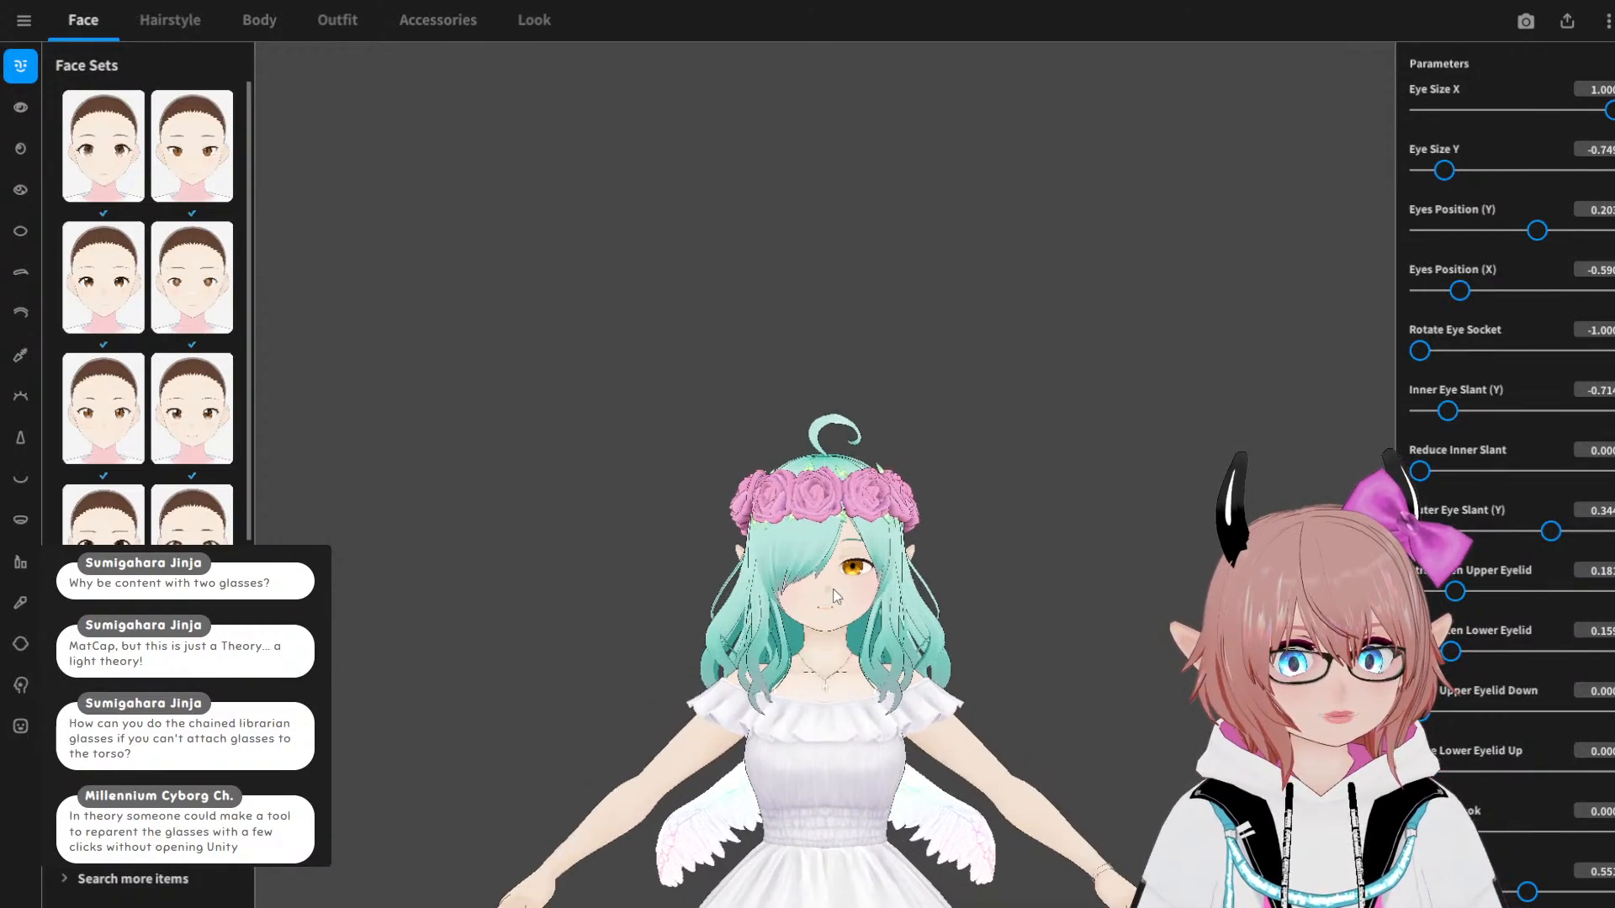
scroll(833, 589, up, 2)
middle_drag(833, 589, 819, 414)
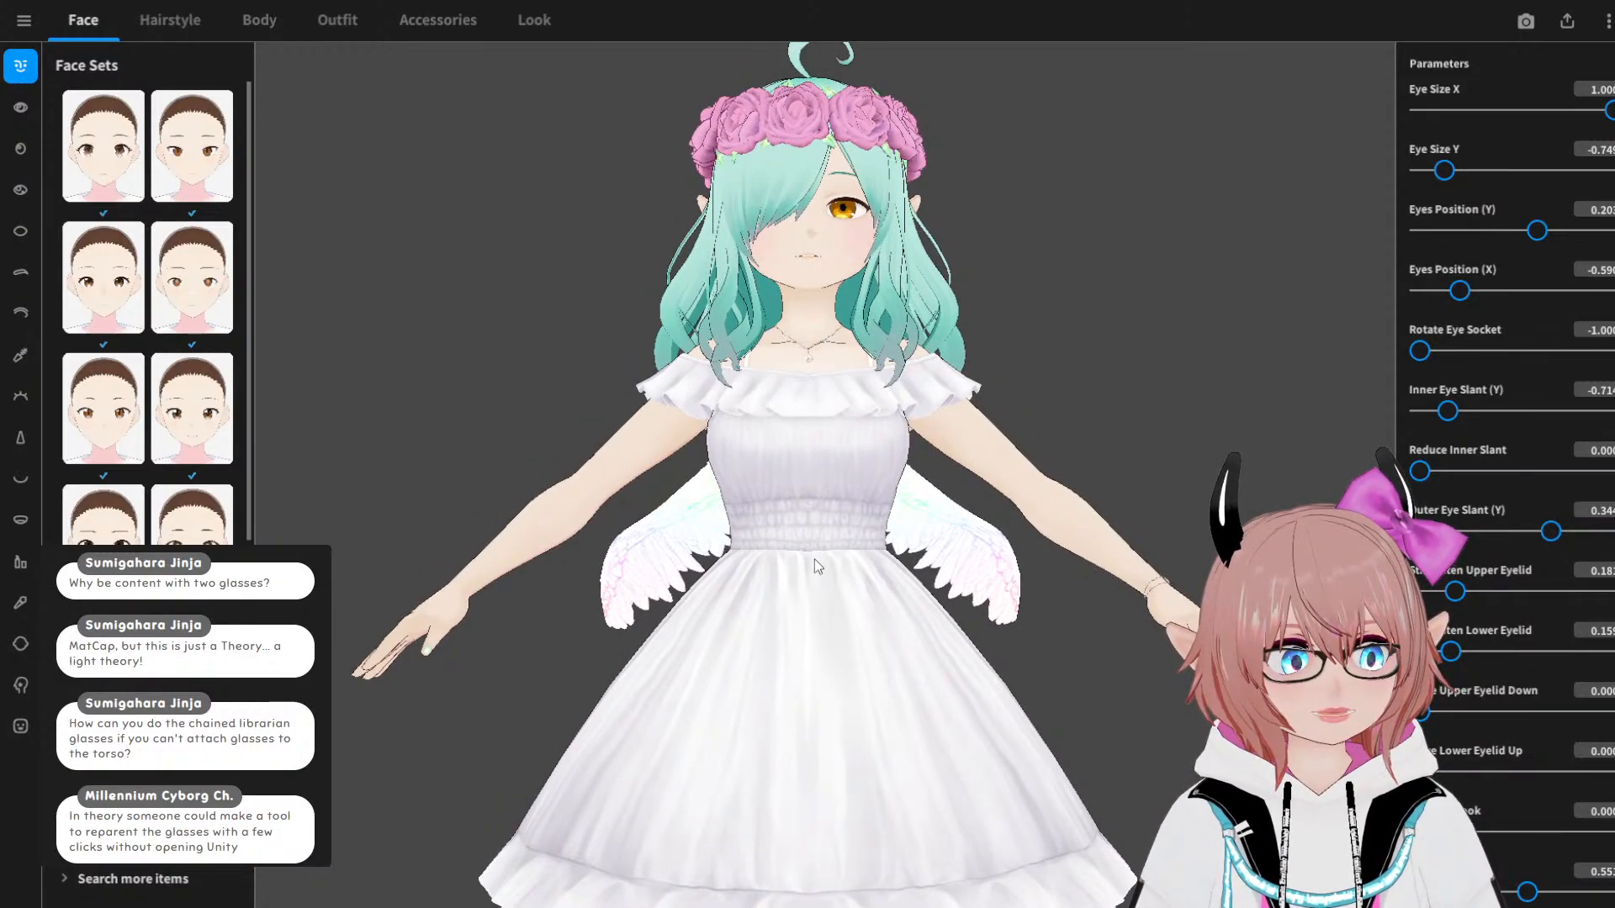
right_drag(497, 371, 668, 380)
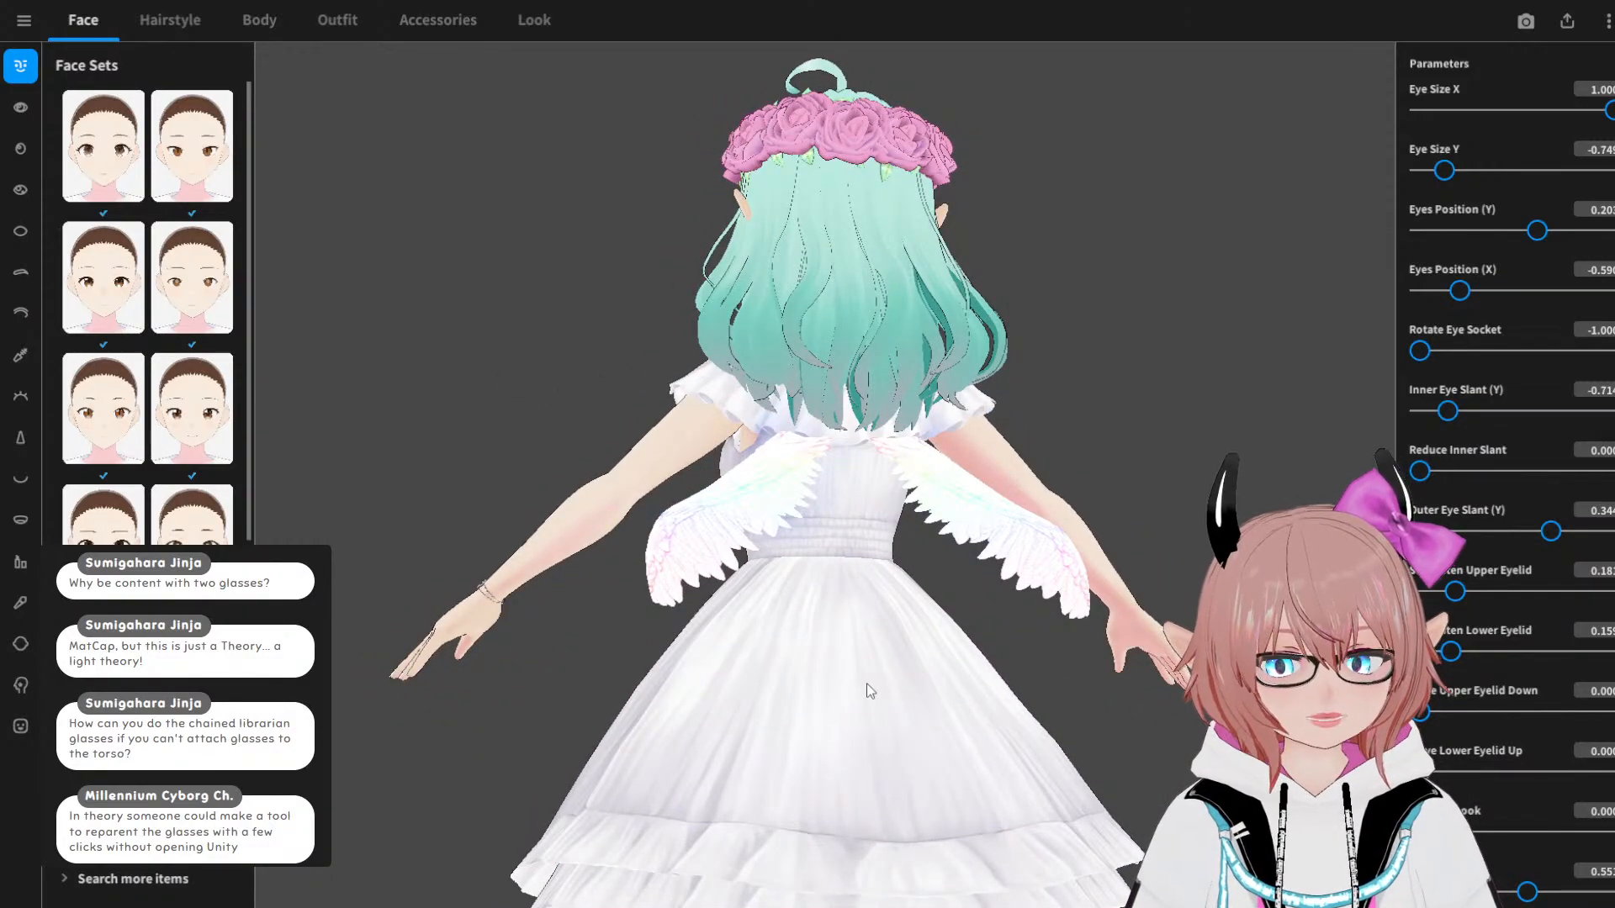
right_drag(866, 683, 855, 624)
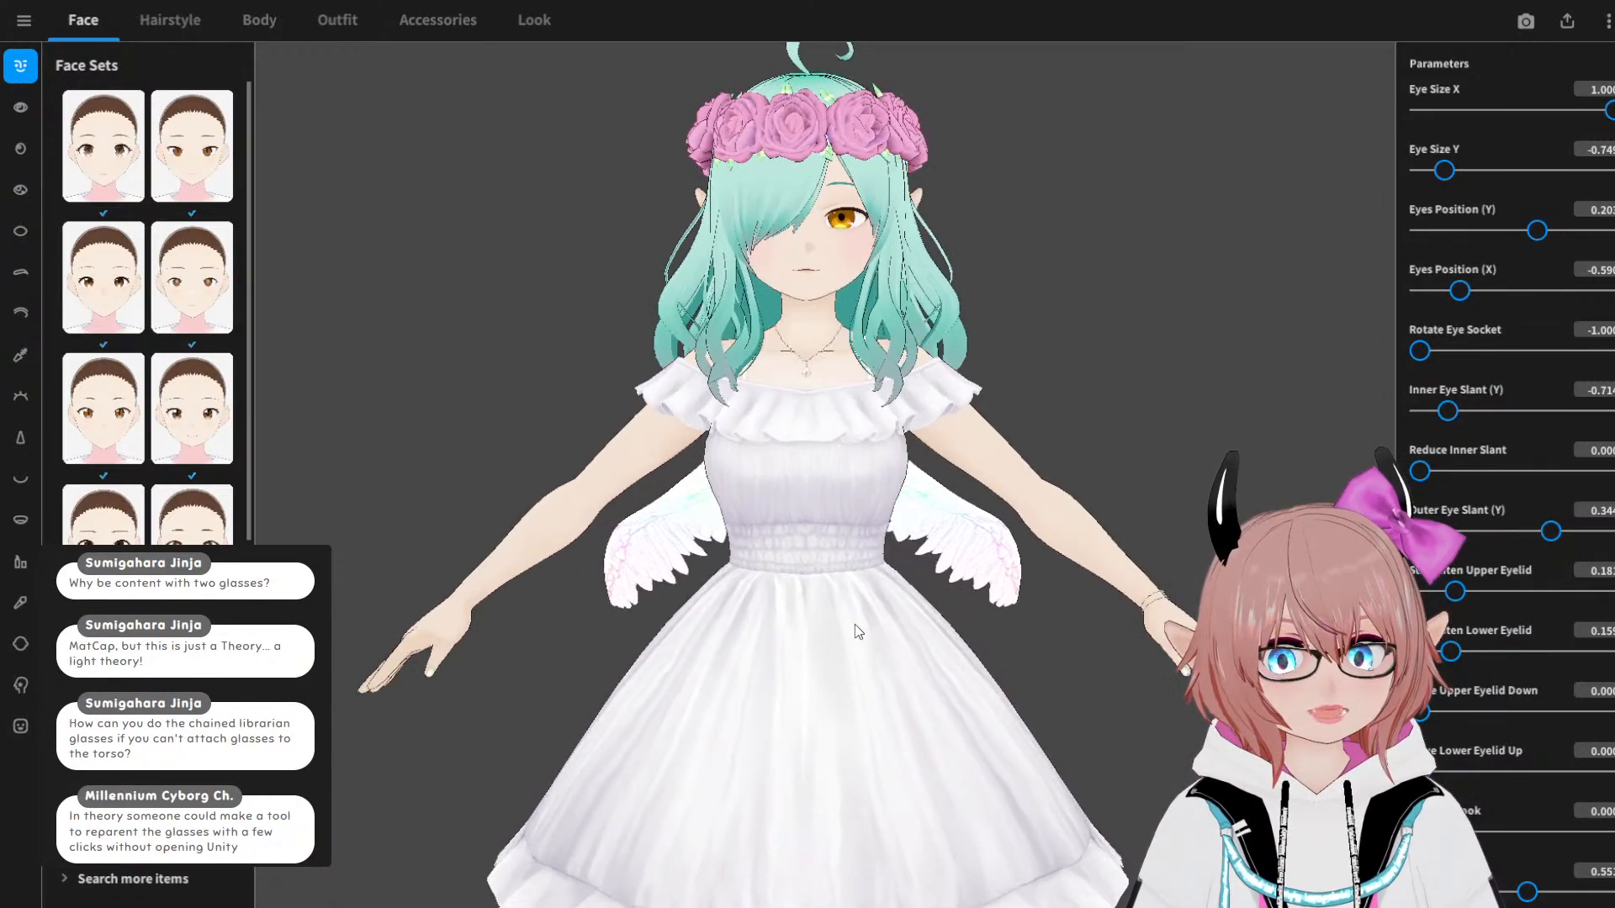
right_drag(708, 575, 875, 575)
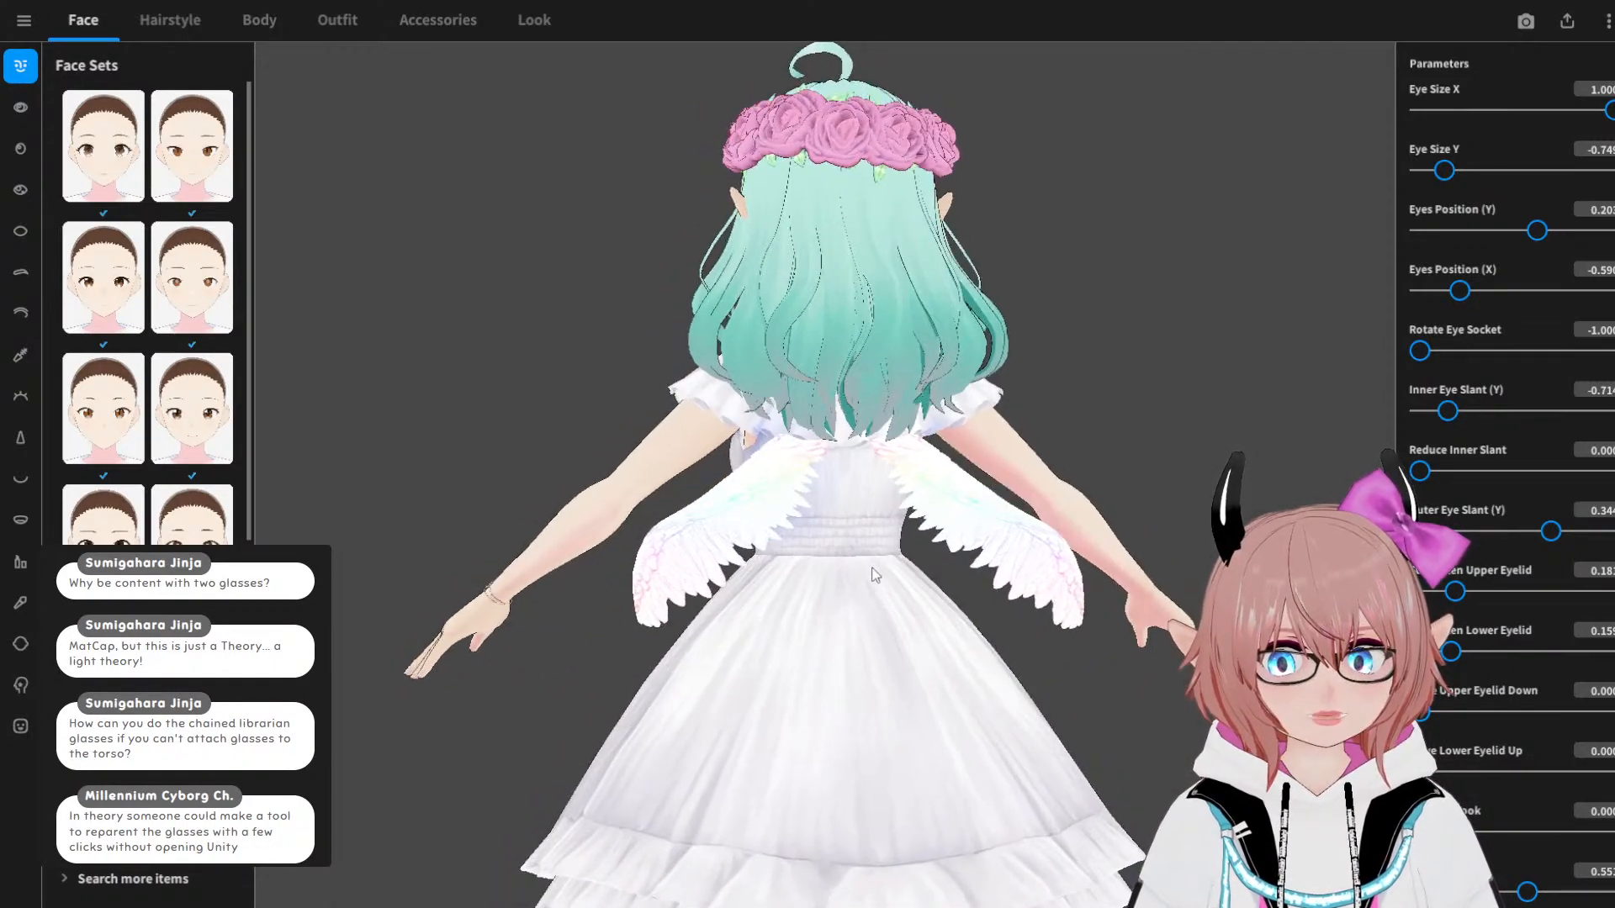
right_drag(774, 476, 856, 539)
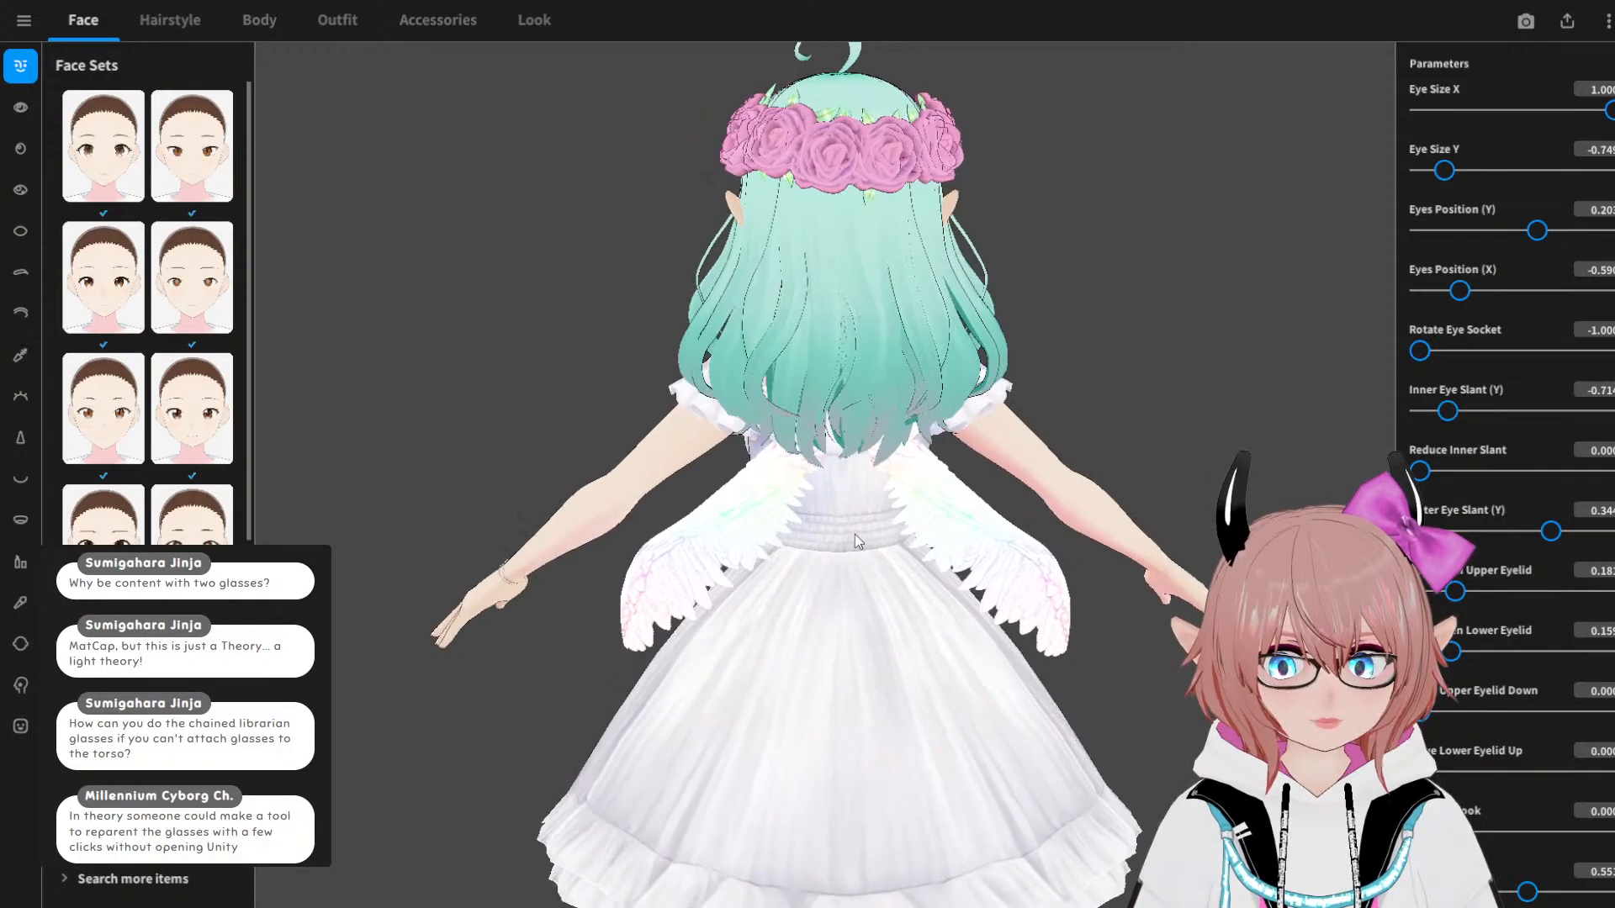
scroll(745, 525, up, 3)
scroll(766, 520, down, 5)
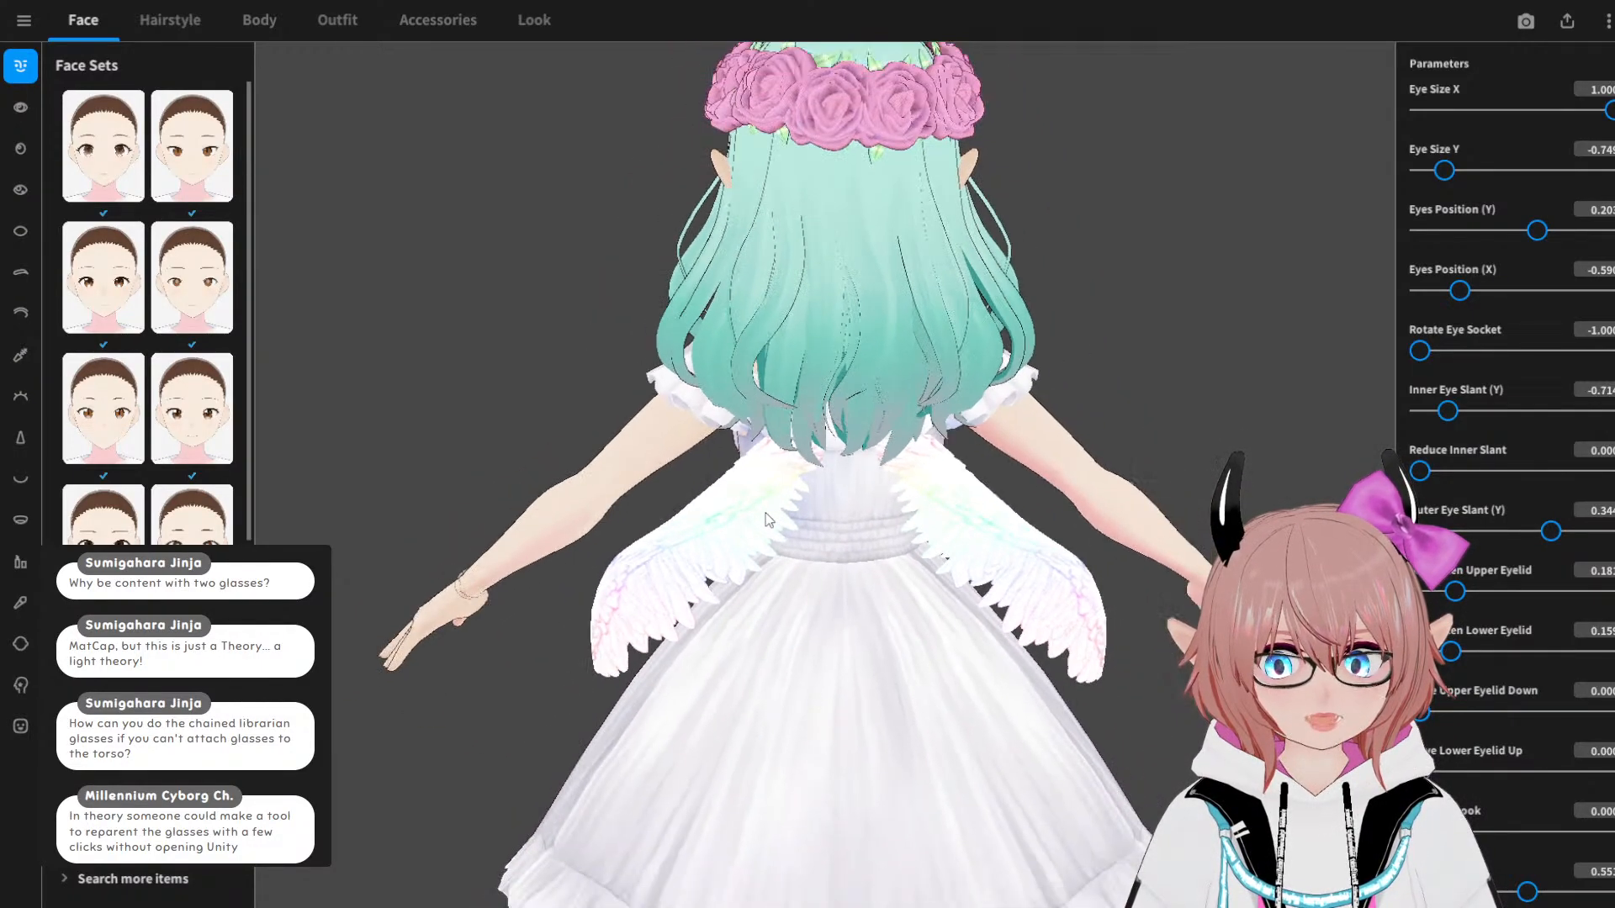
right_drag(768, 520, 867, 473)
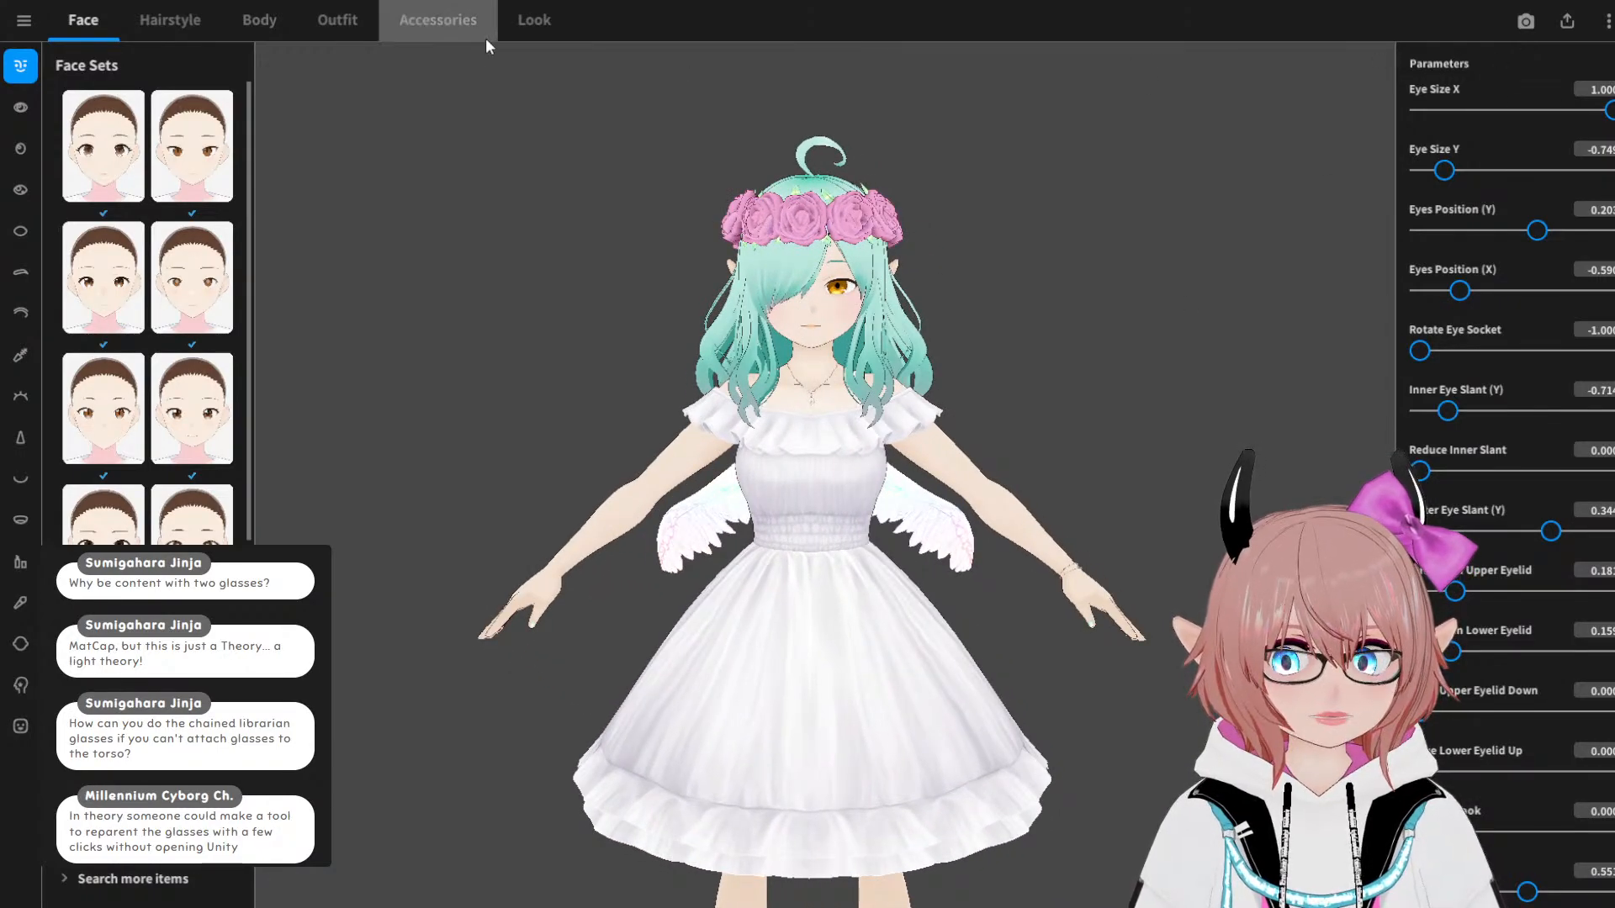
click(412, 29)
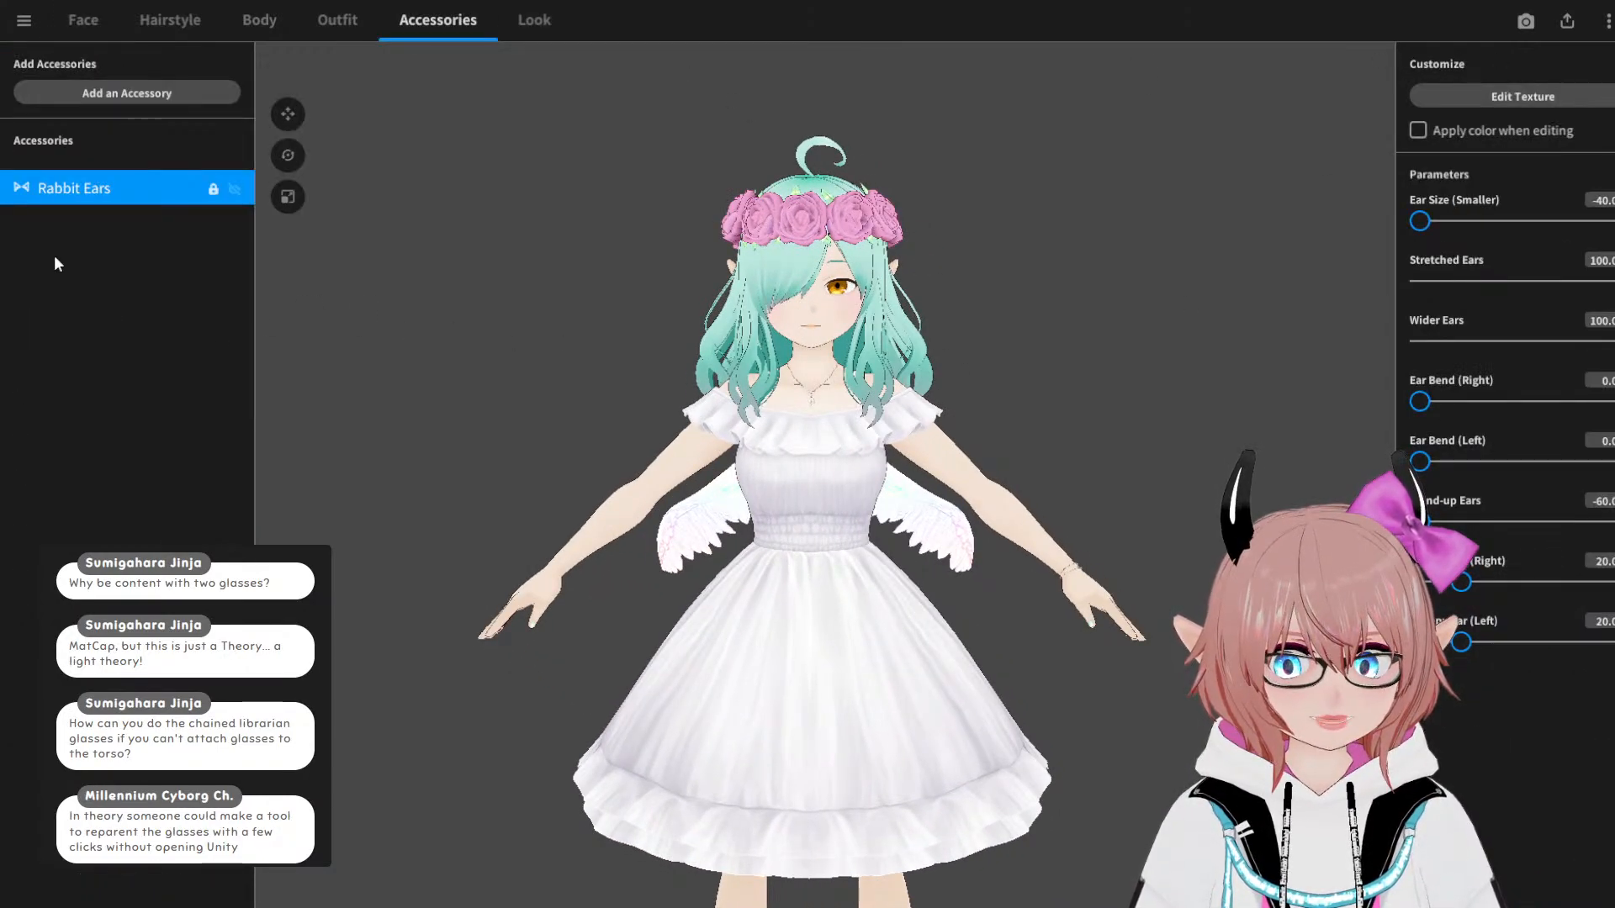
Step: Examine the Rabbit Ears texture alongside the feathered wings in the Texture Editor, then return to the accessories
click(99, 191)
drag(724, 344, 860, 344)
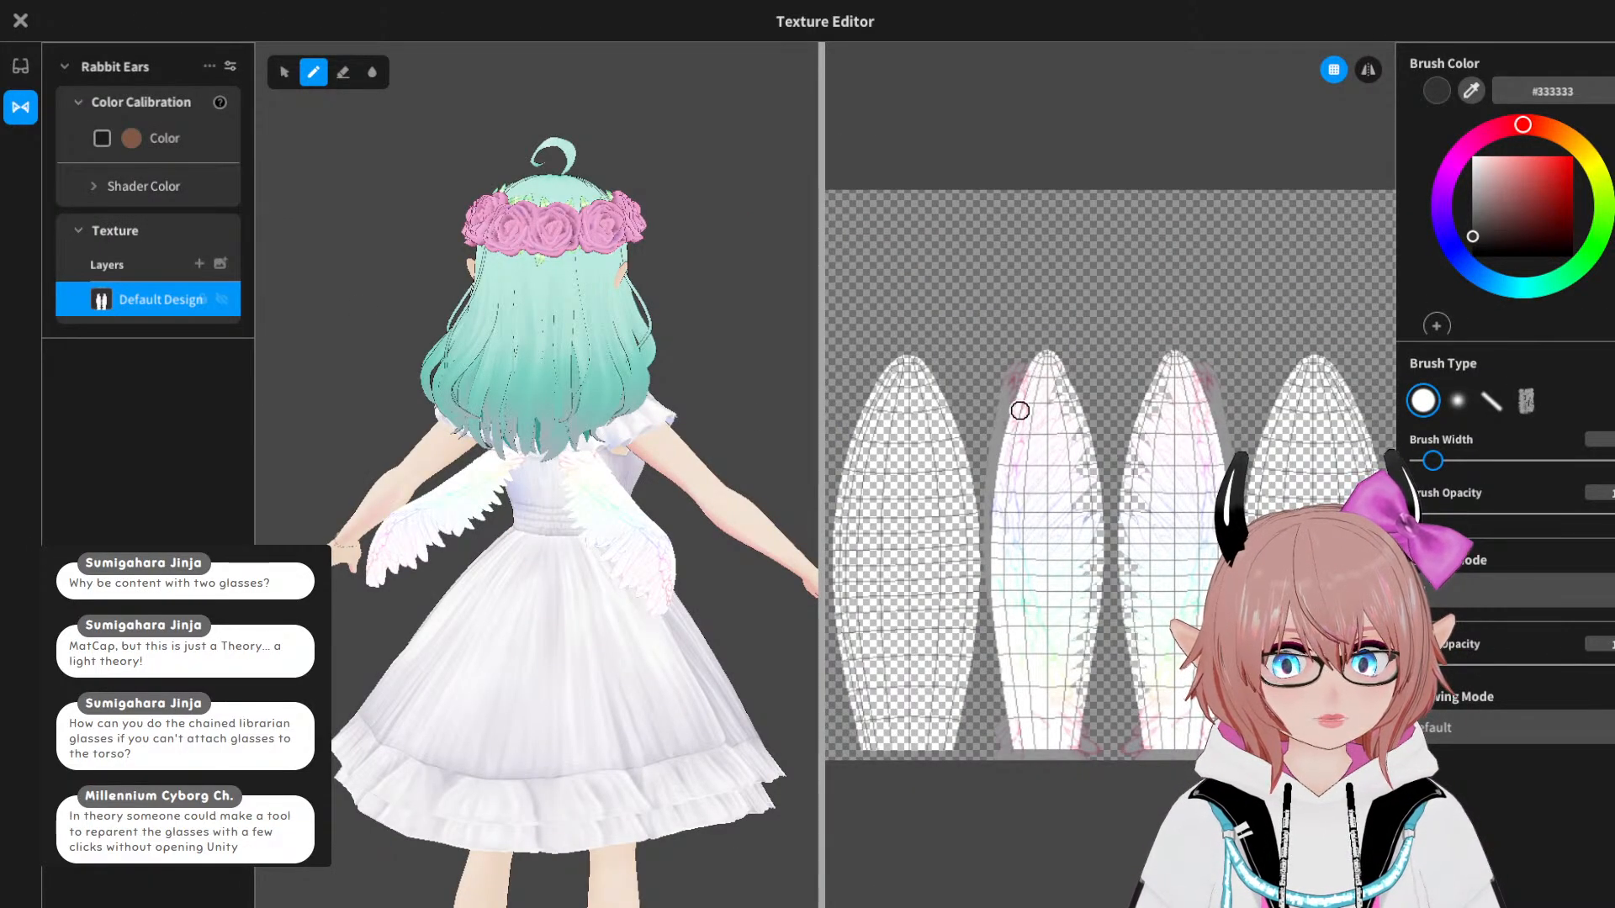
scroll(1019, 410, up, 3)
scroll(1122, 654, down, 5)
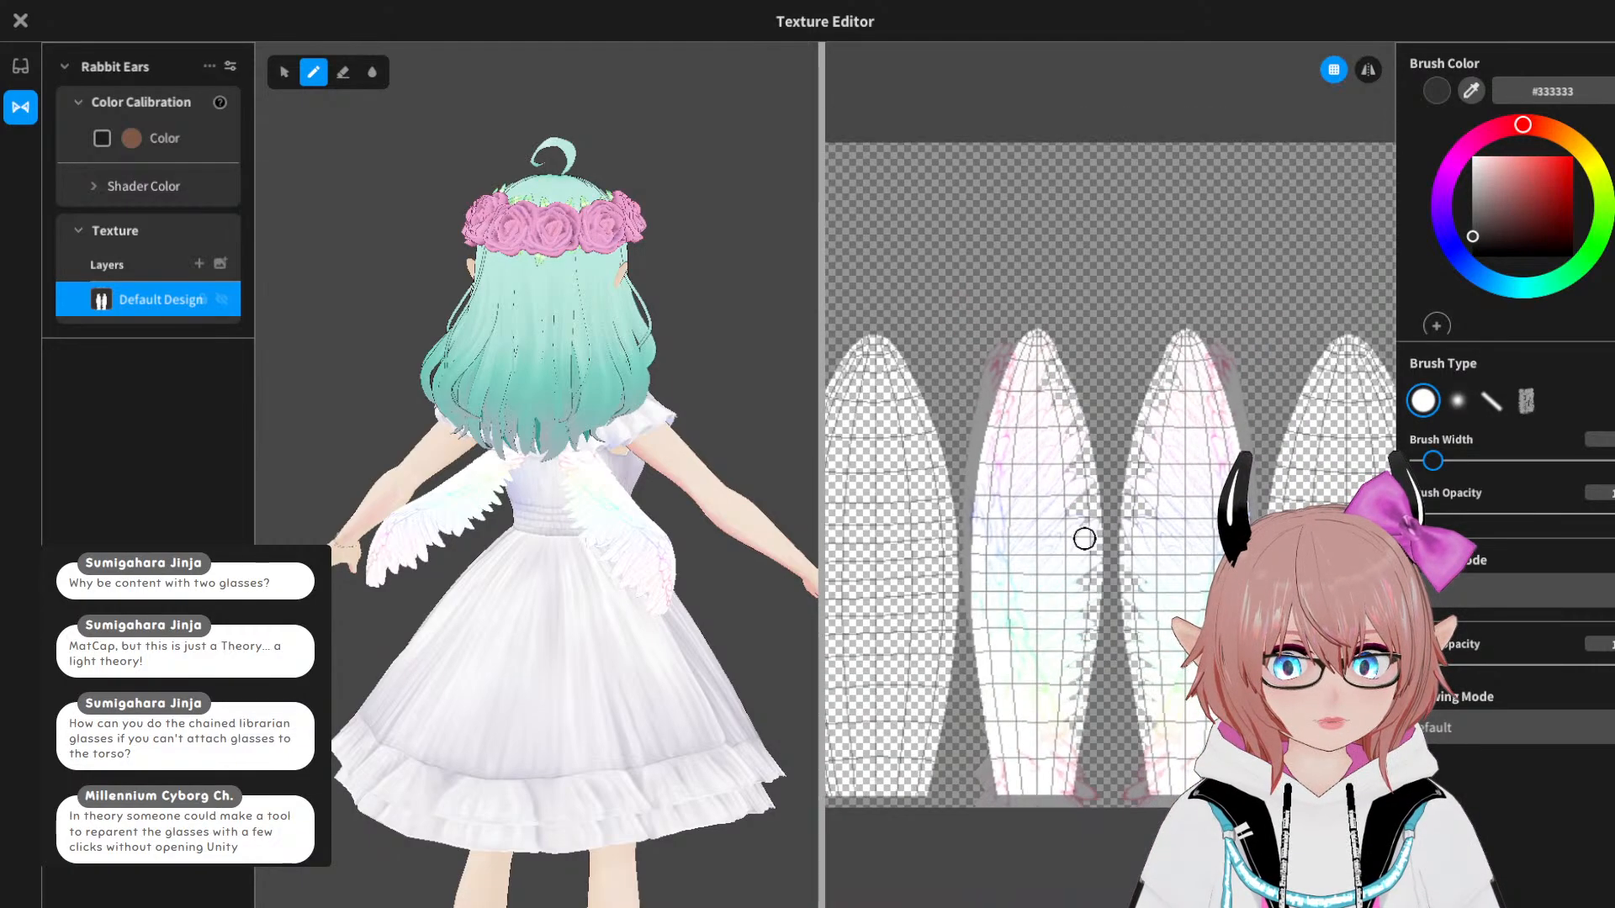
scroll(1110, 504, up, 2)
right_drag(554, 669, 590, 508)
mouse_move(382, 506)
right_down()
mouse_move(364, 504)
mouse_move(380, 503)
right_up()
right_drag(739, 490, 704, 490)
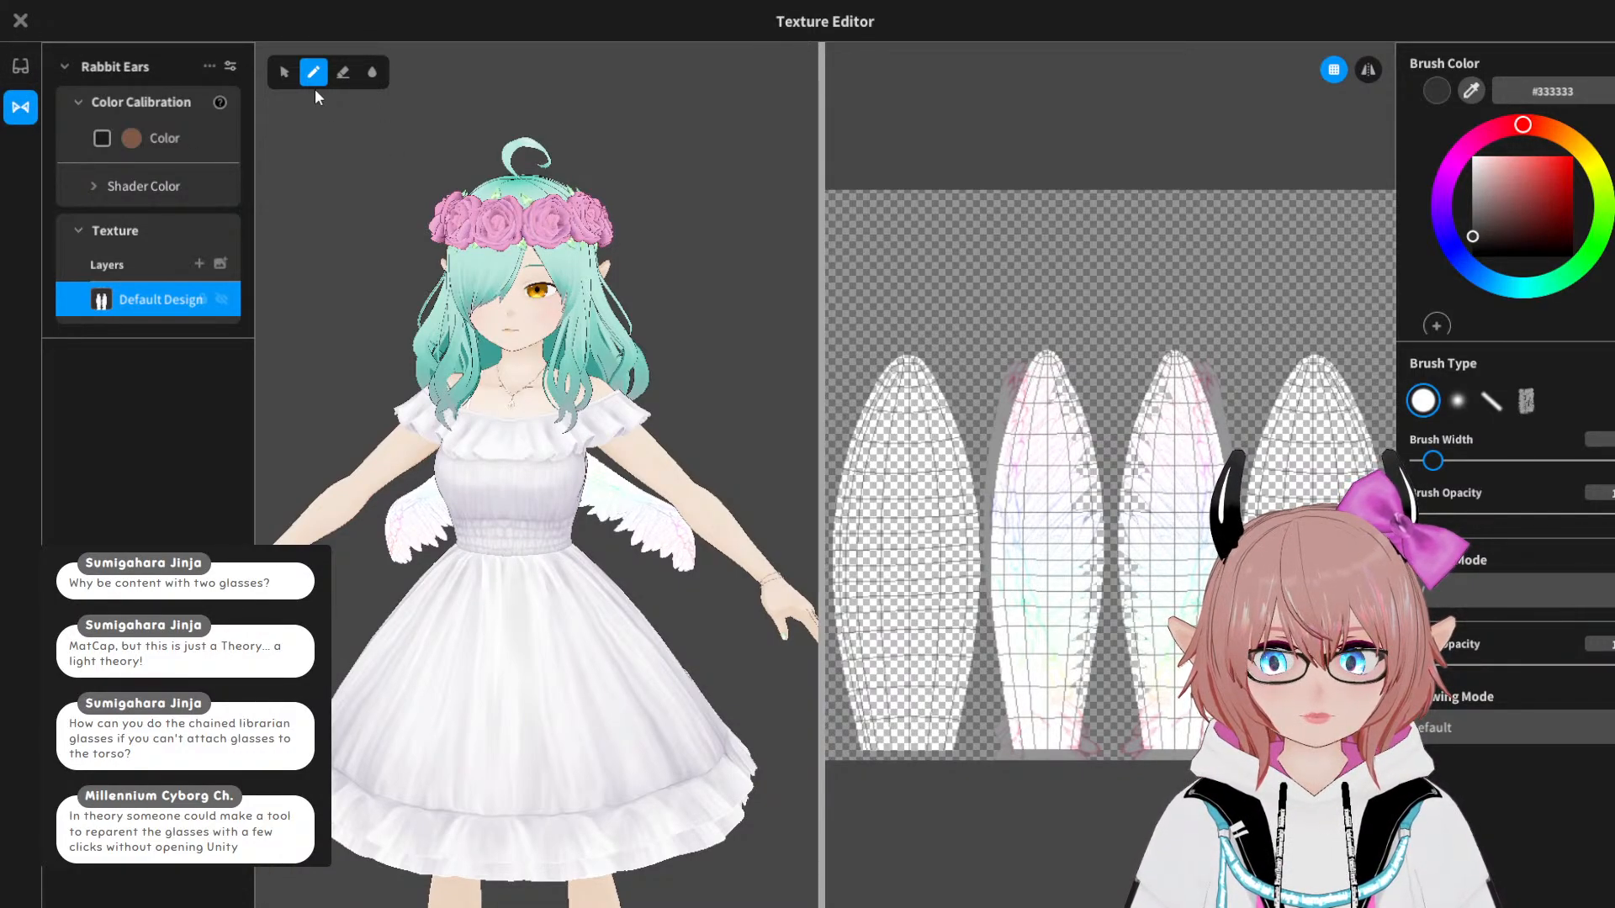
click(20, 21)
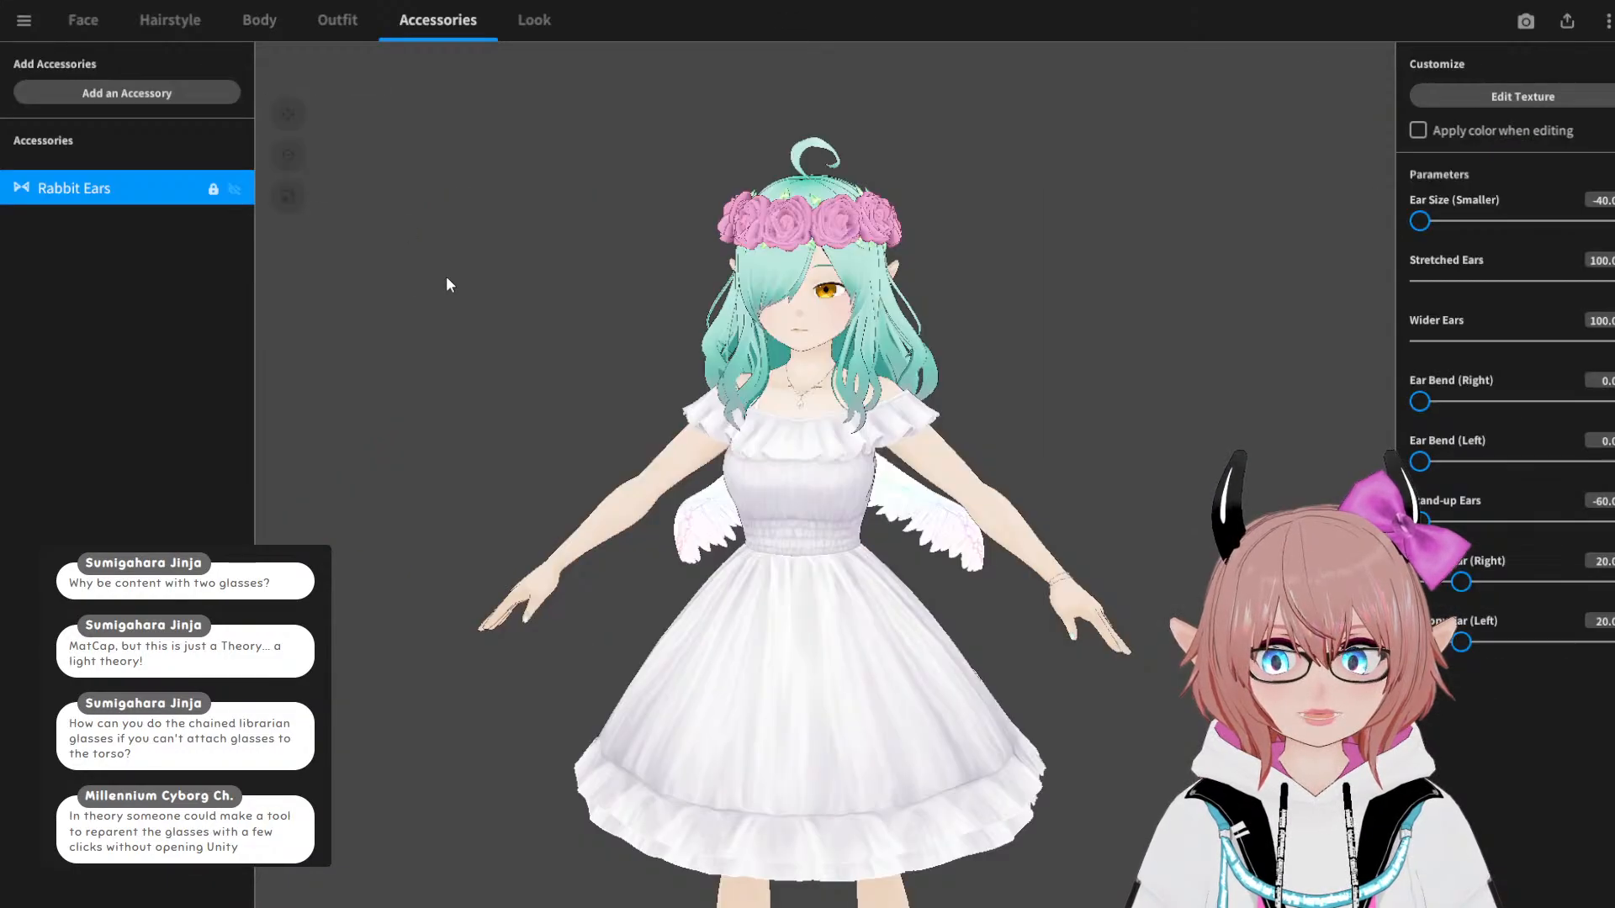
Step: Duplicate the Rabbit Ears wings and move the copy backward, away from the character's back
right_drag(446, 278, 403, 278)
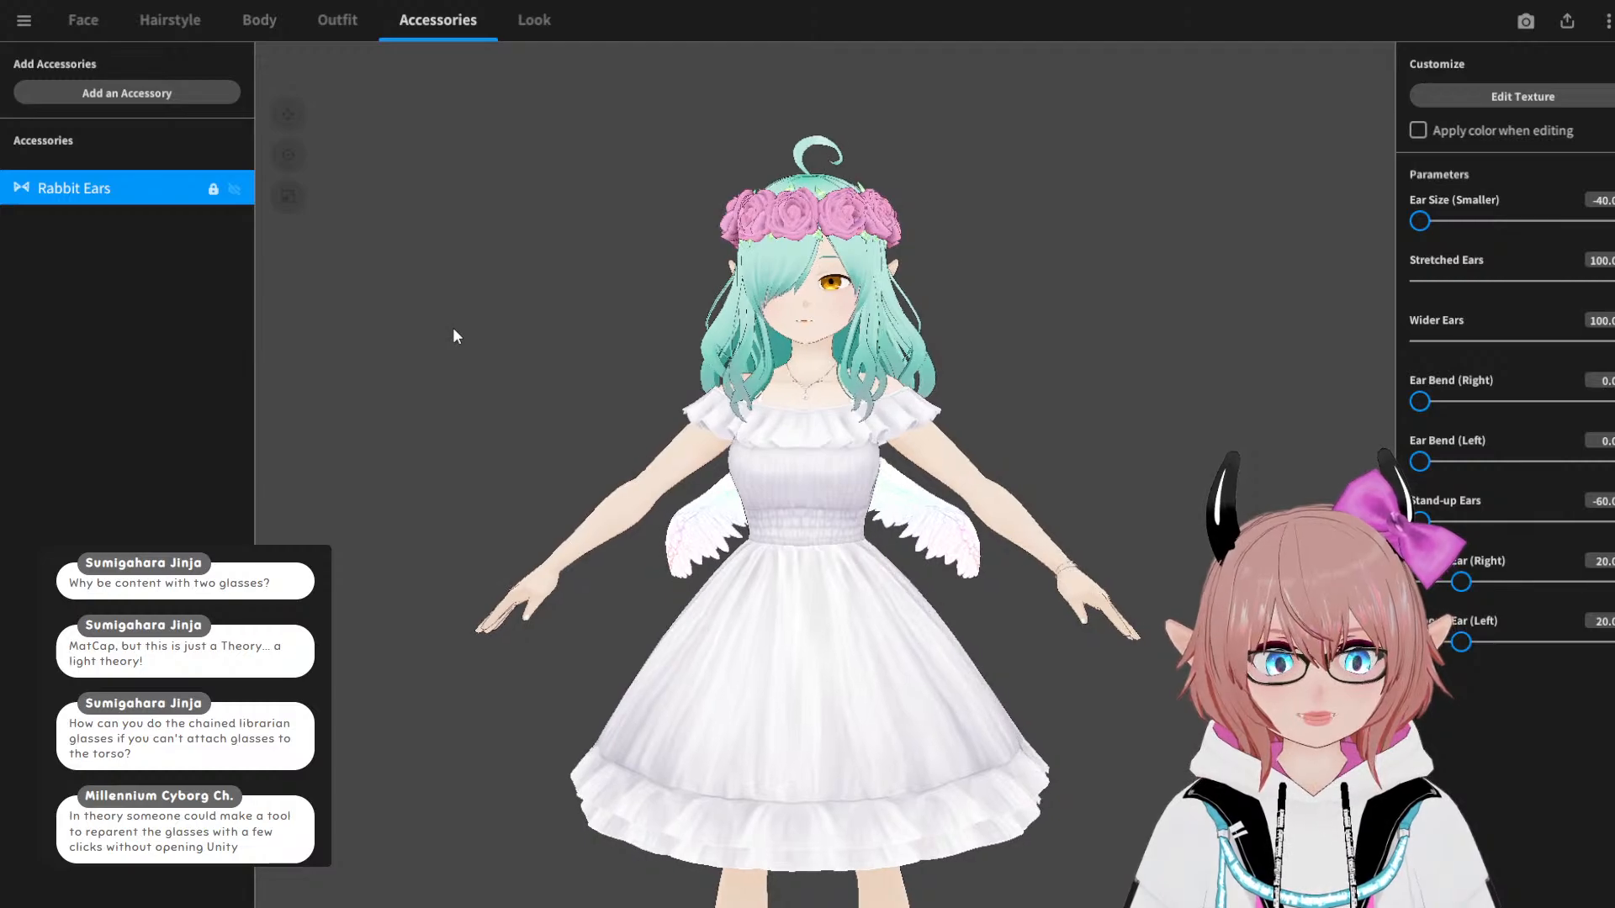
right_drag(505, 316, 515, 316)
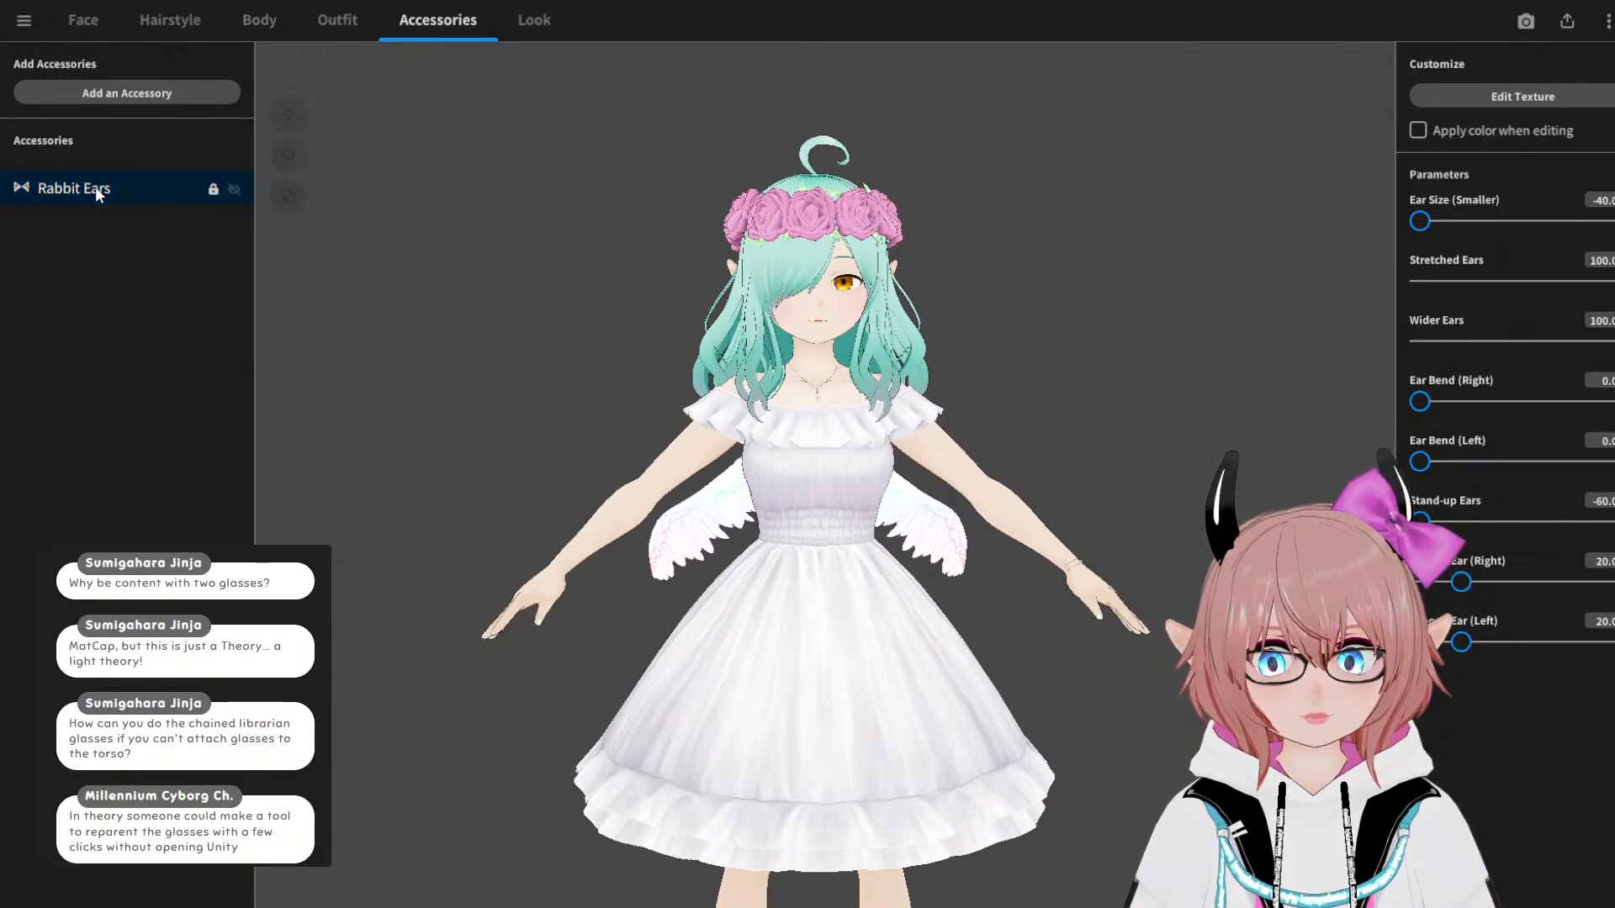
right_click(119, 190)
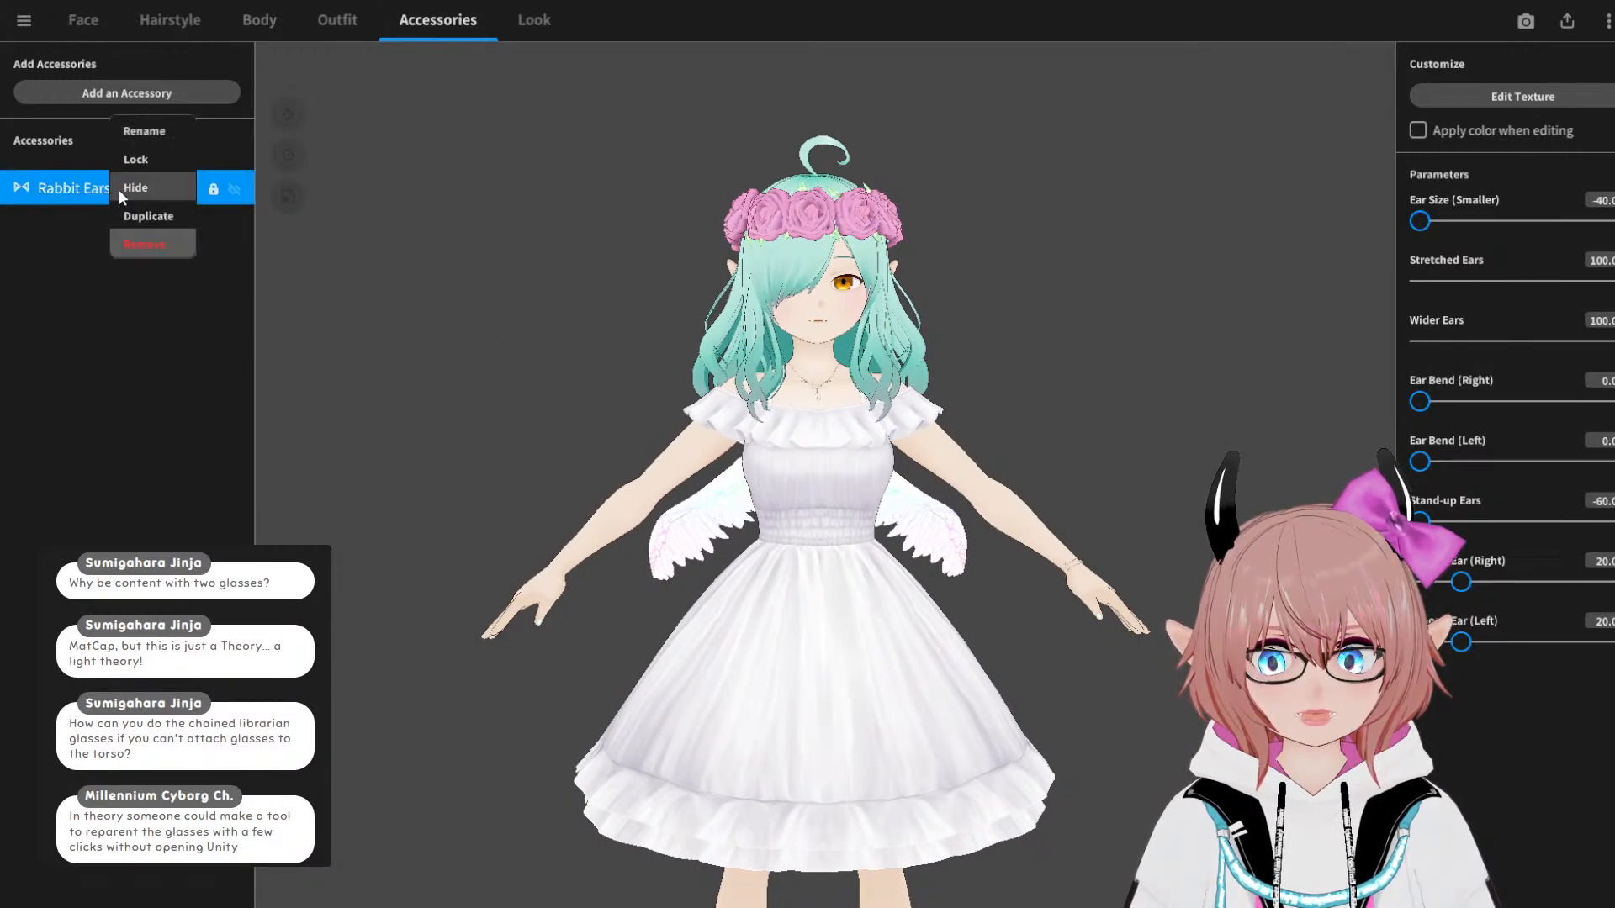
click(169, 215)
right_drag(575, 247, 658, 274)
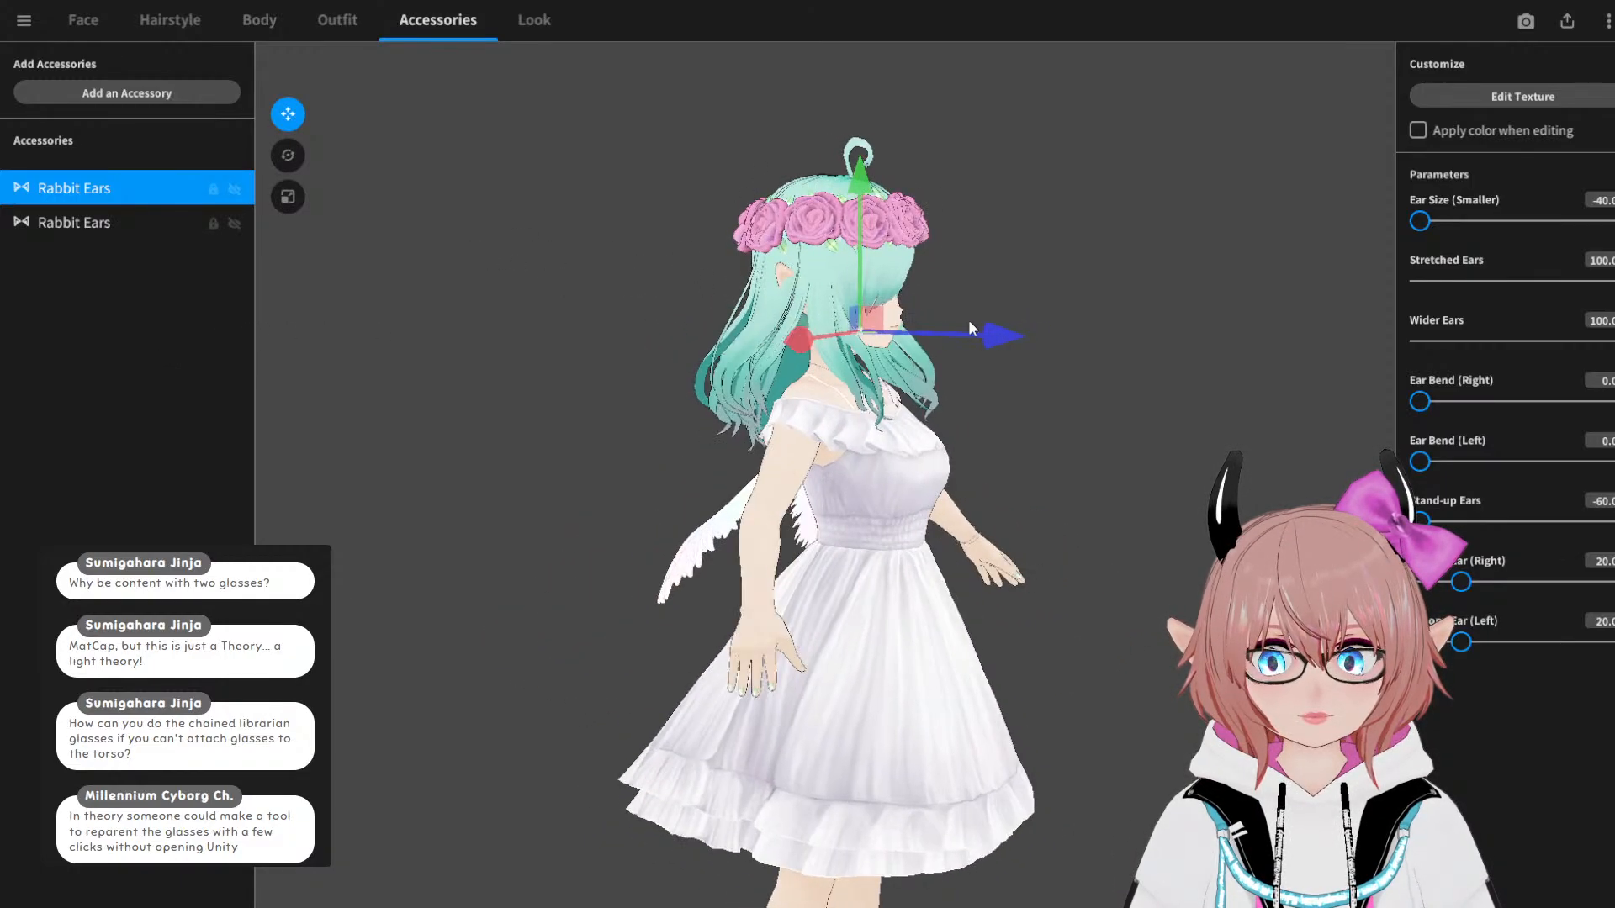
drag(999, 336, 814, 301)
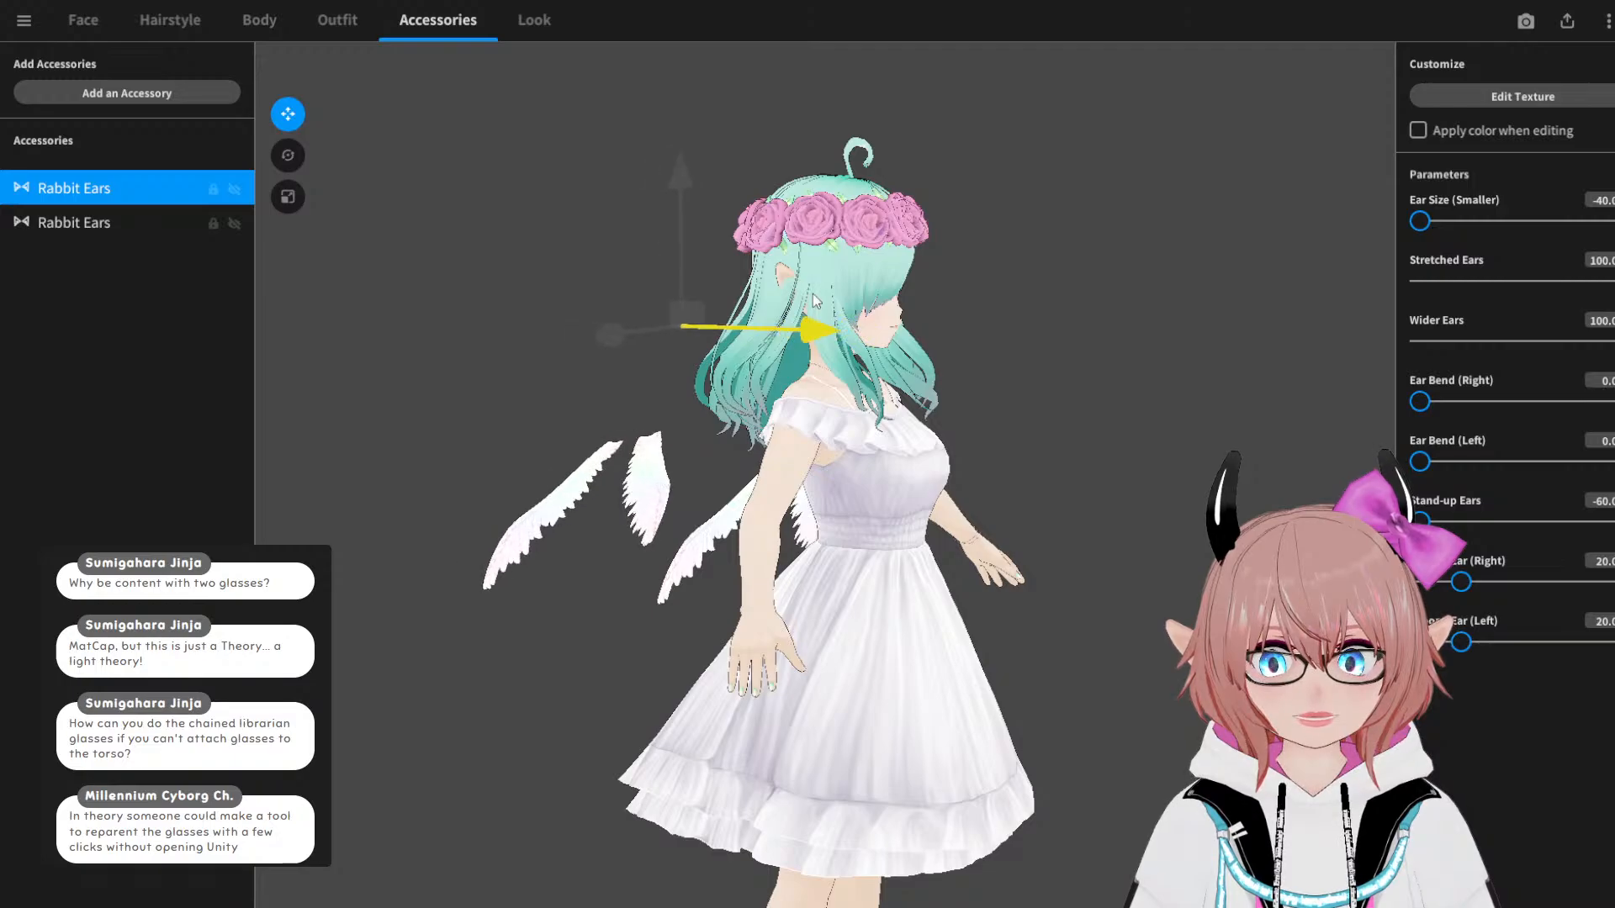
Step: Rotate the duplicated wings around the sideways axis until they point upward
click(287, 154)
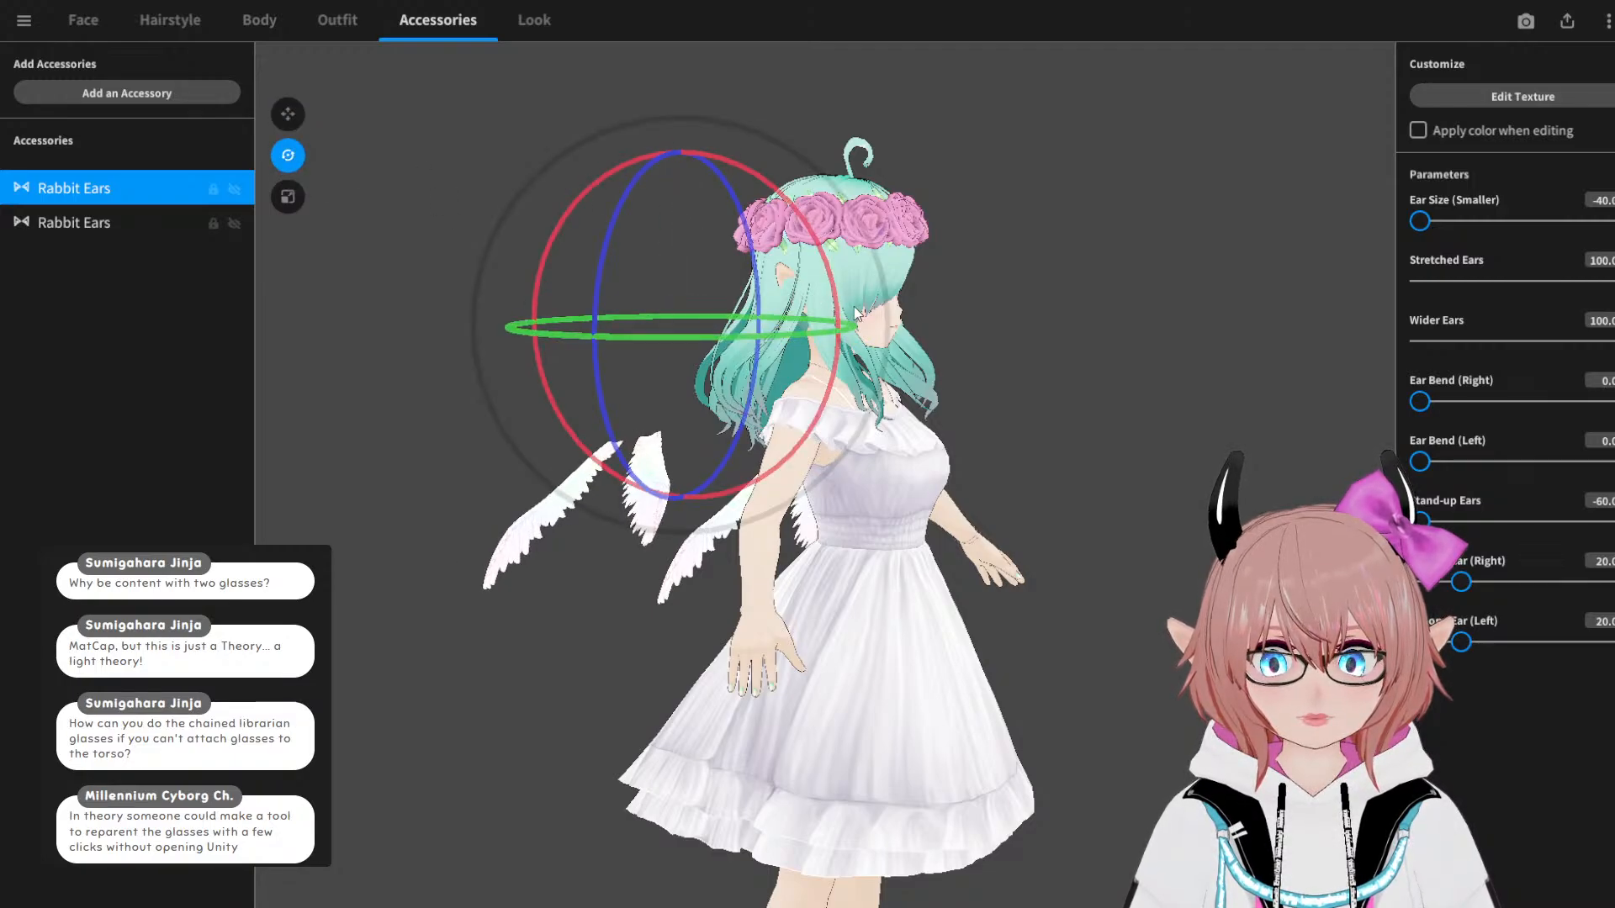
drag(817, 250, 823, 902)
drag(827, 266, 823, 390)
right_drag(823, 388, 947, 383)
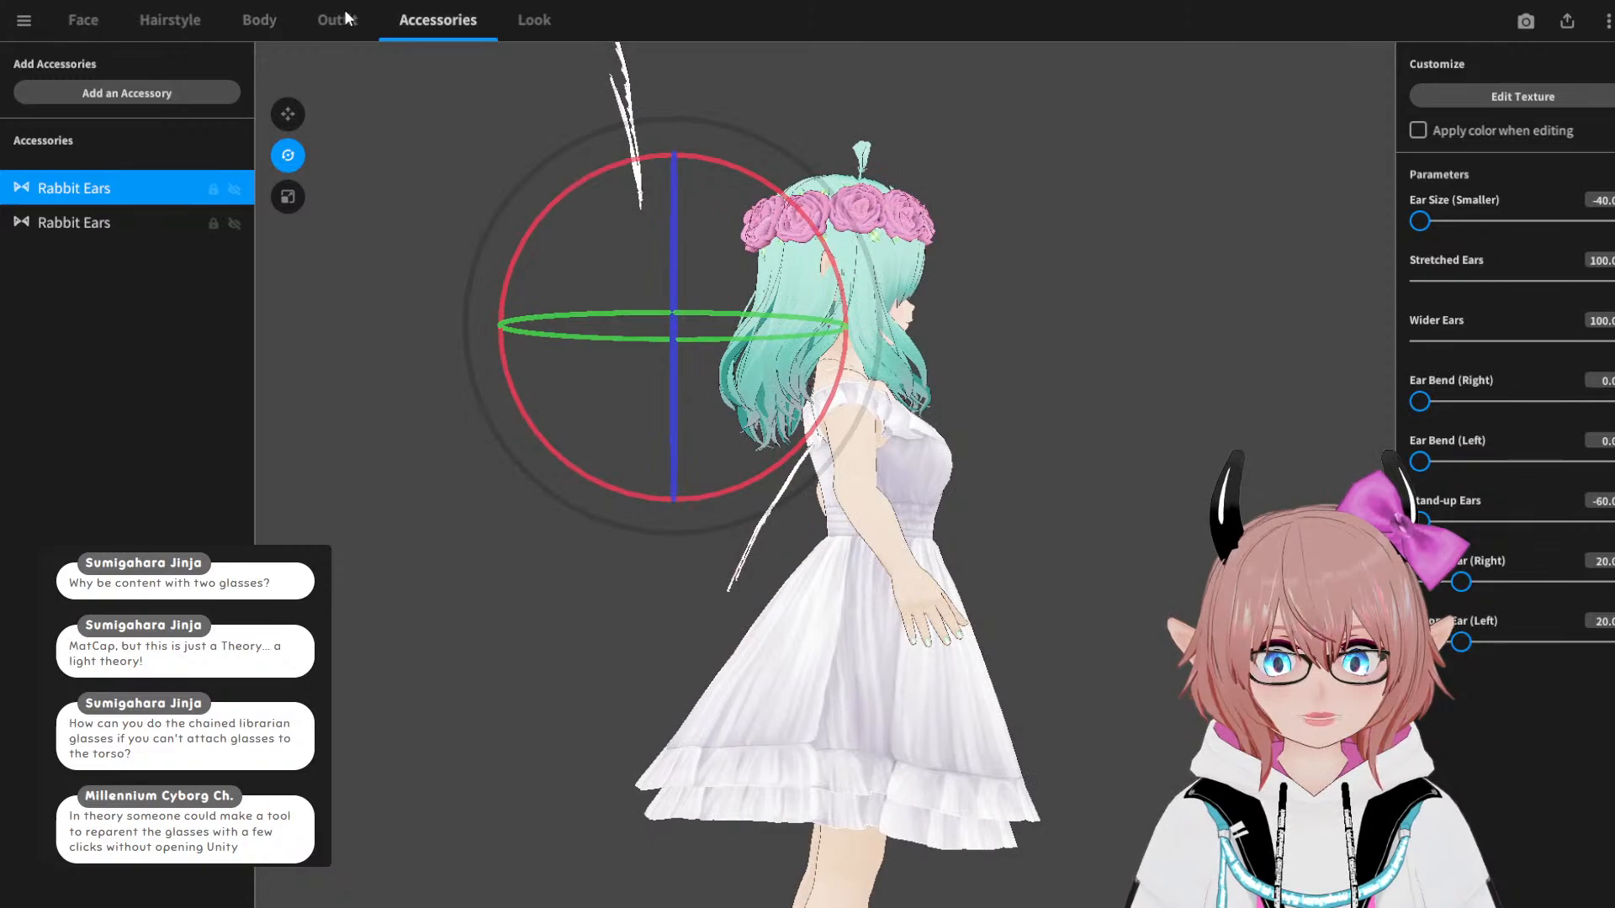
Step: Move the upturned wing copy forward onto the top of the head and view it as rabbit ears from the front
click(288, 114)
right_drag(588, 378, 837, 344)
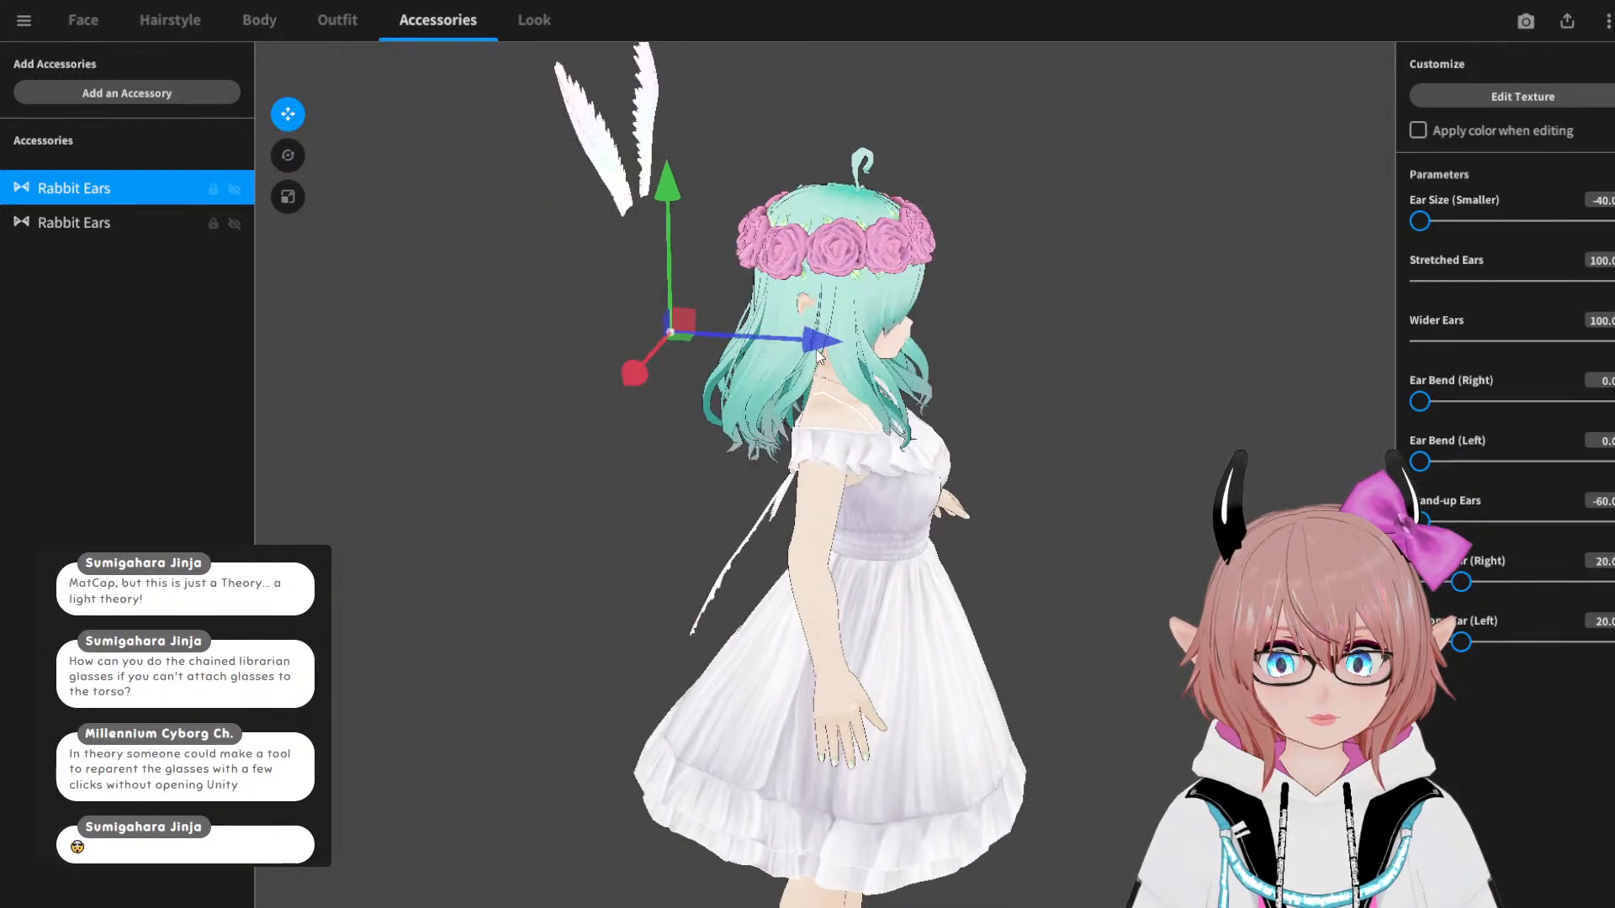
drag(818, 356, 1022, 374)
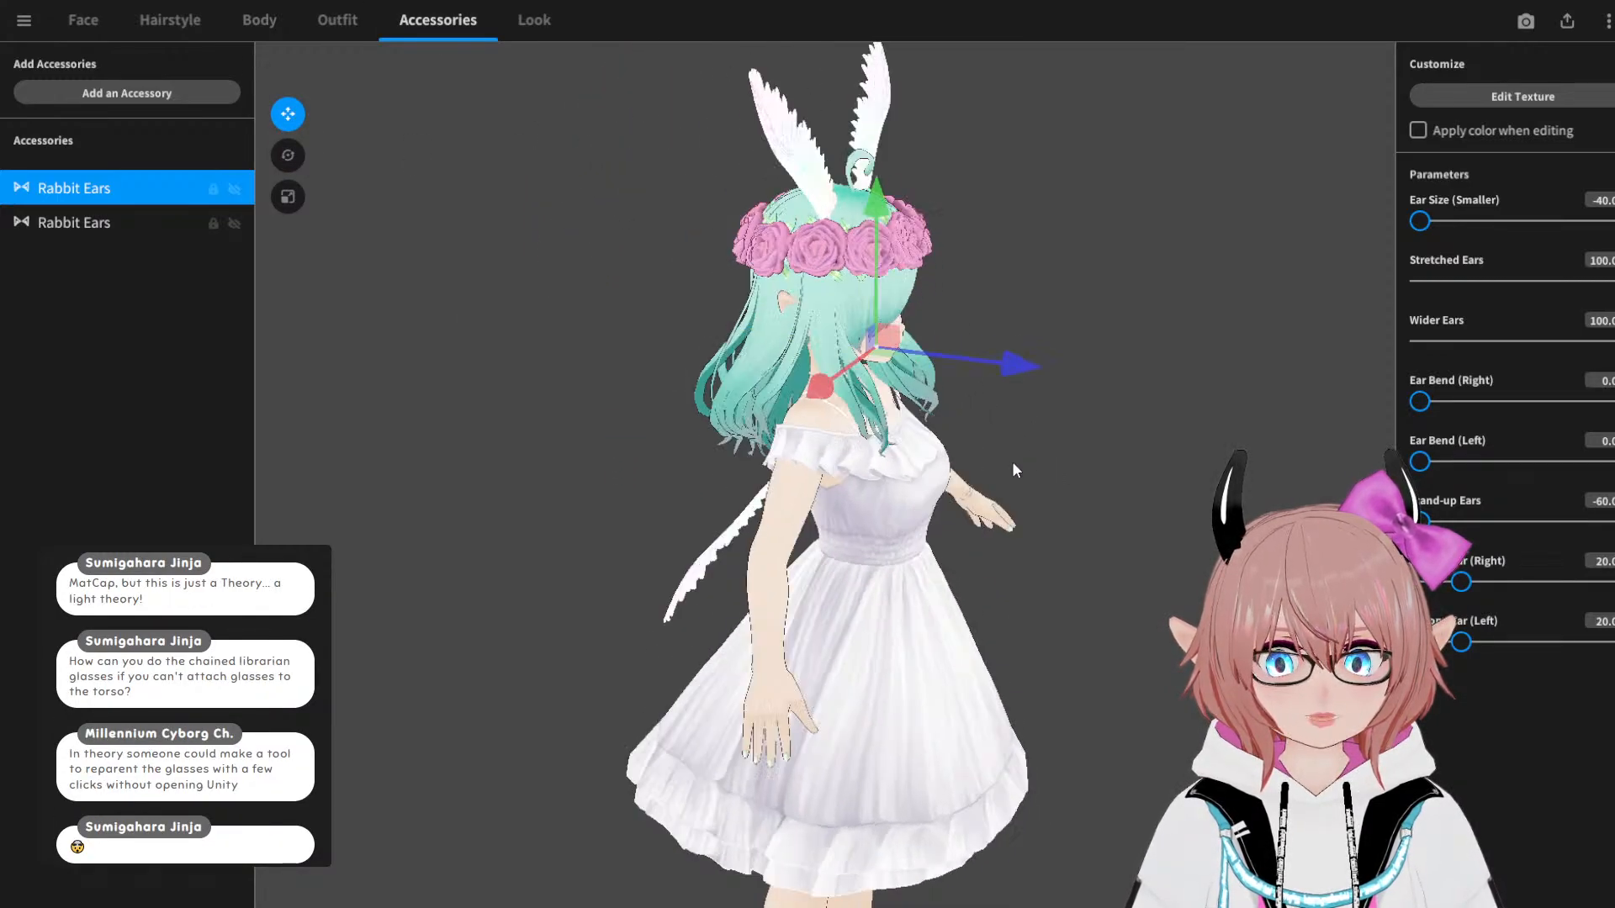
right_drag(1013, 469, 982, 453)
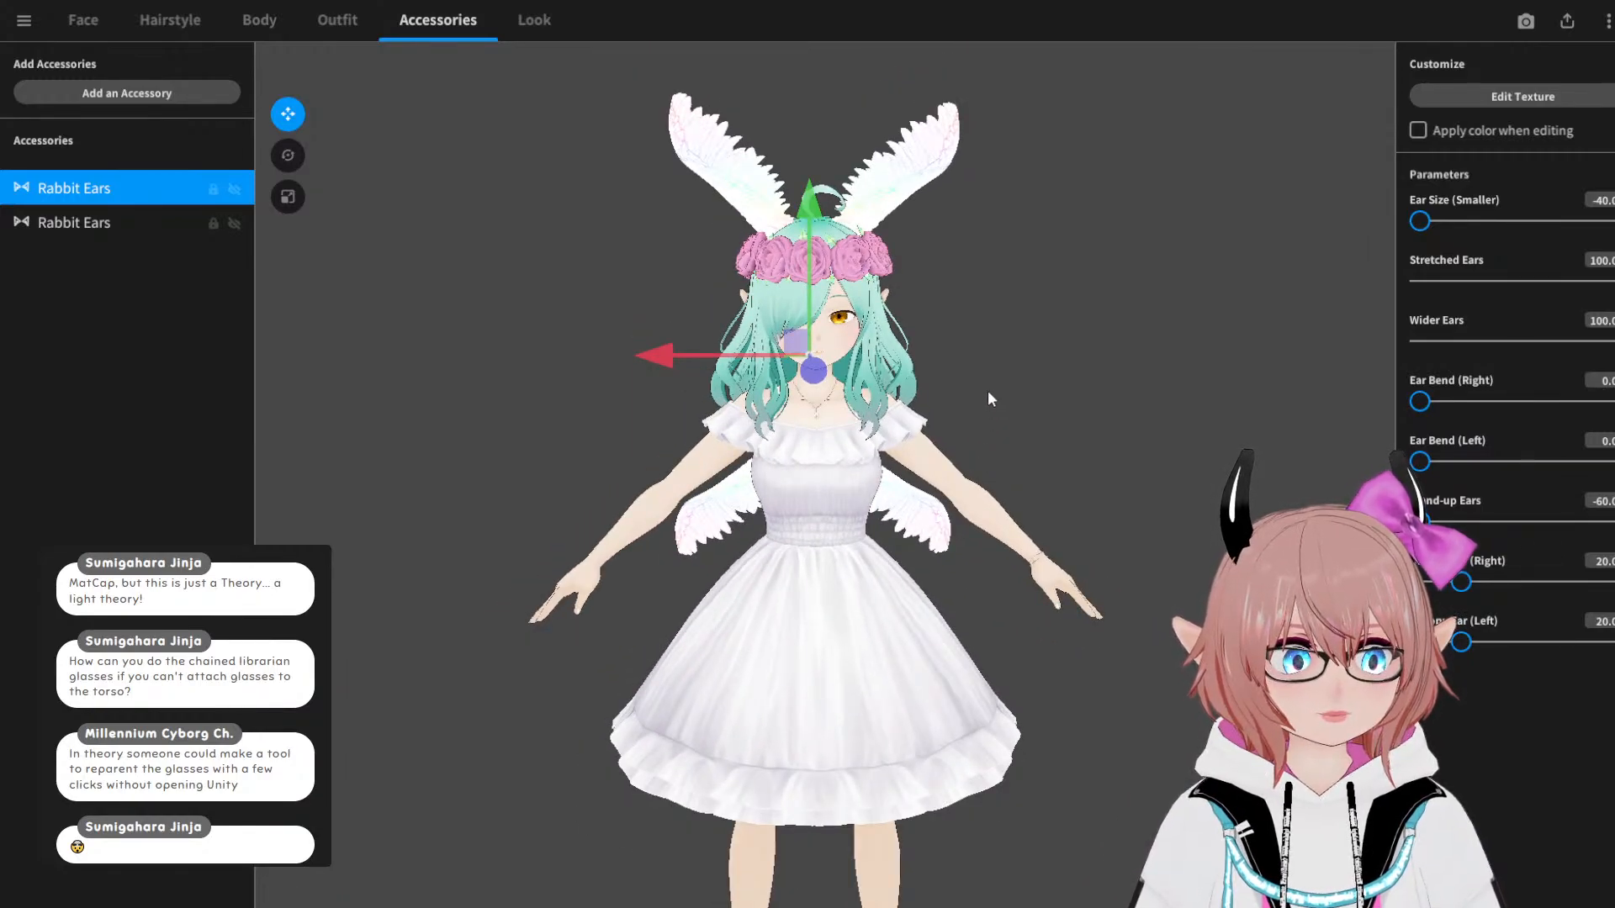
scroll(981, 380, up, 3)
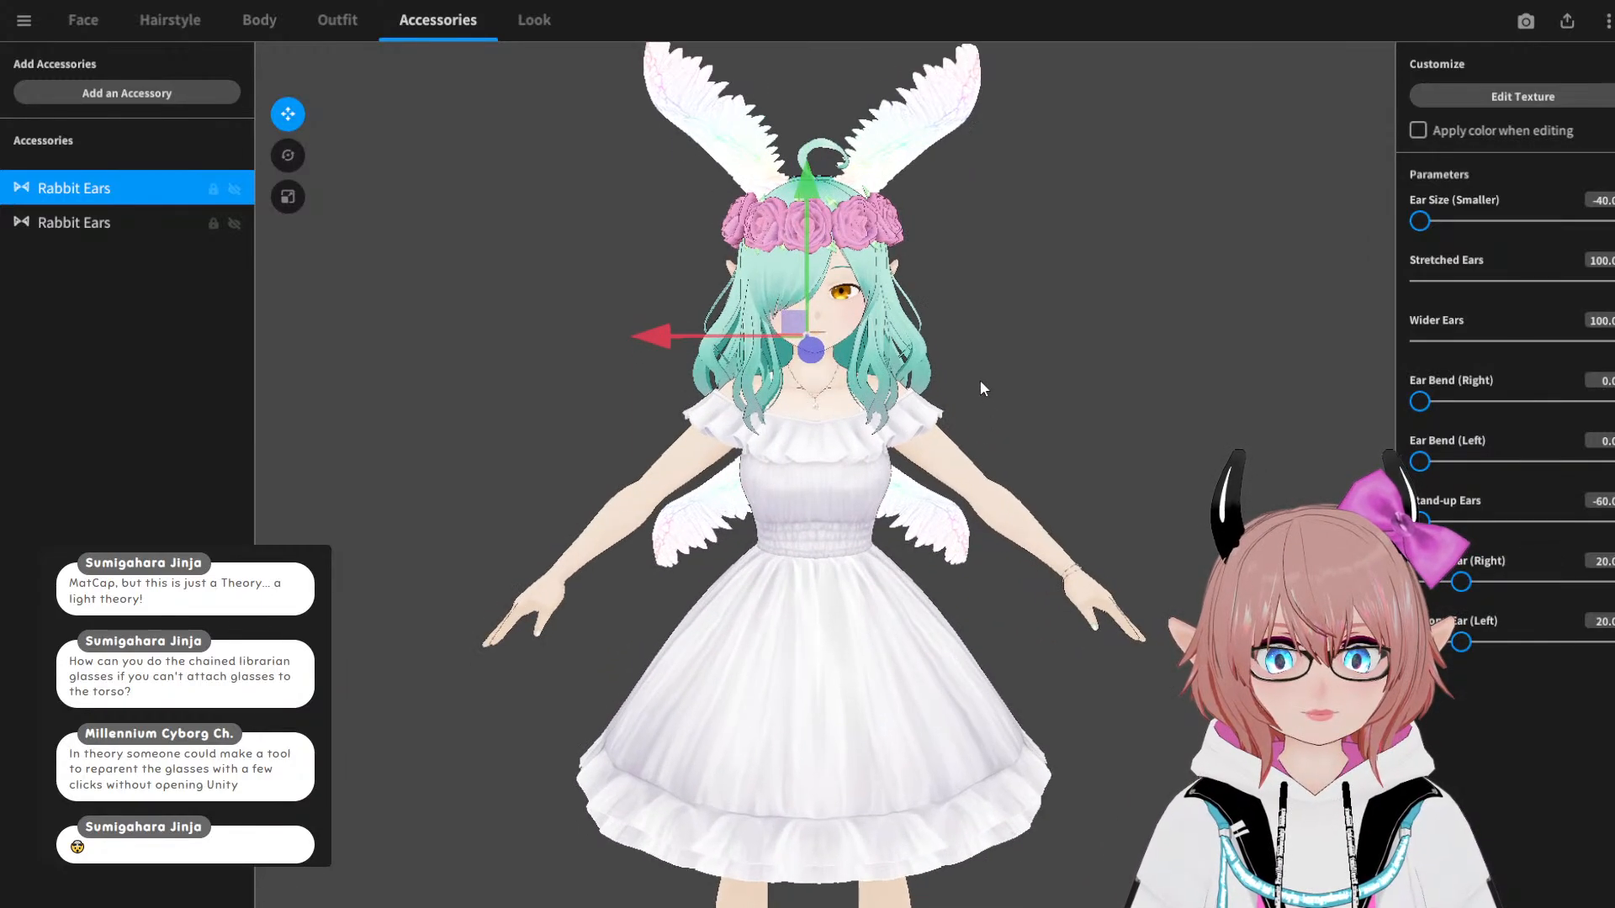
click(418, 319)
right_drag(458, 375, 1007, 357)
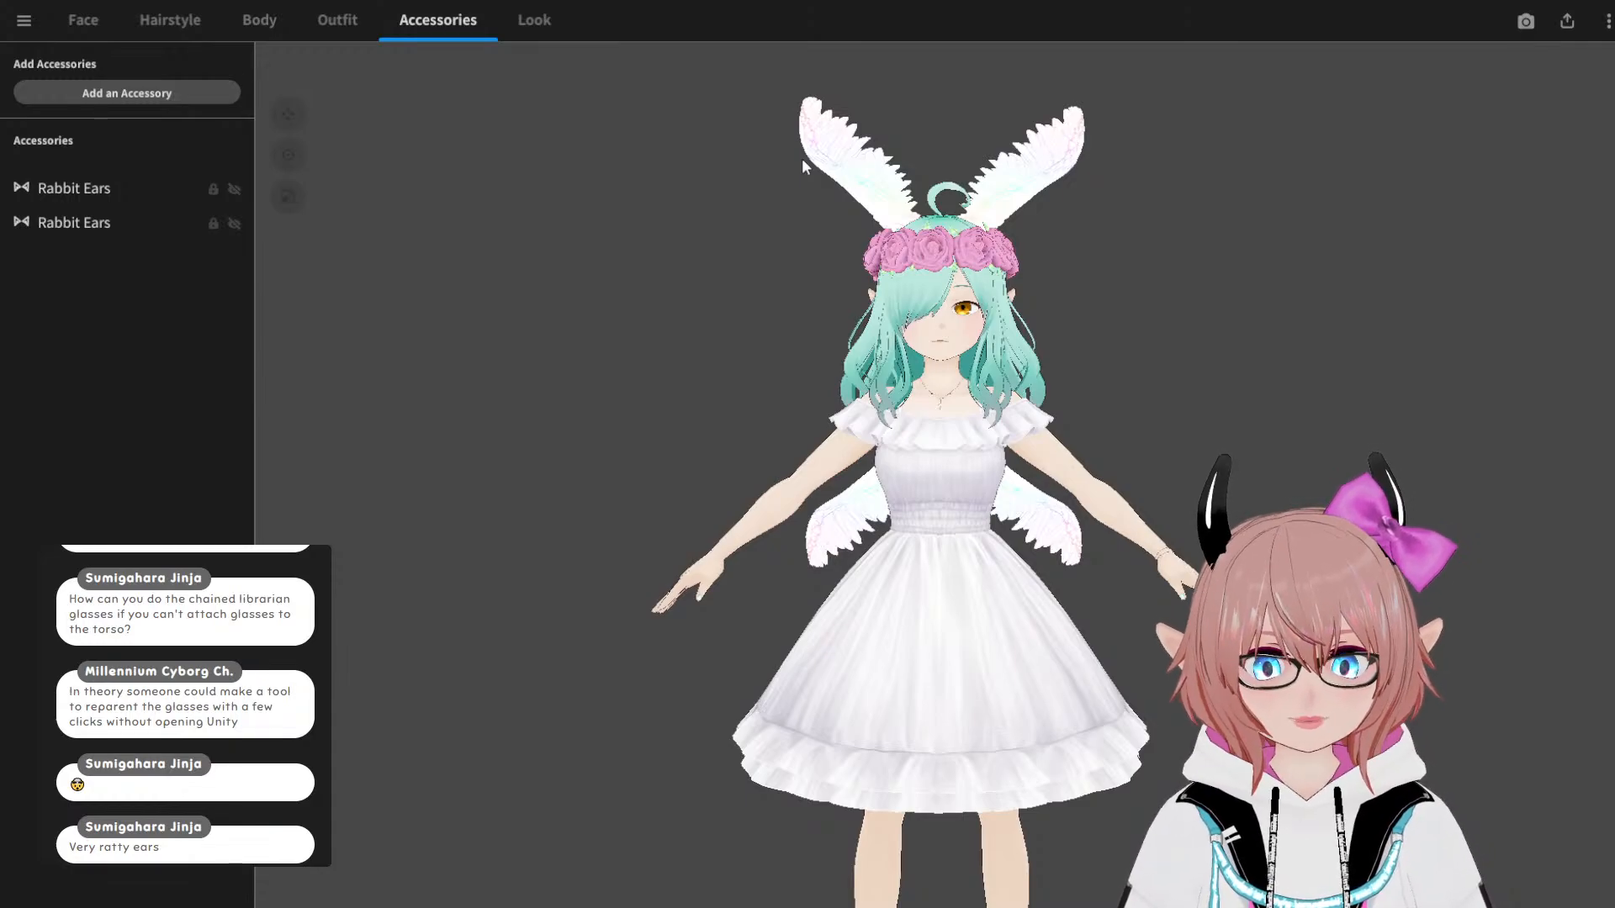
Step: Try removing the lower Rabbit Ears entry from the accessory list
right_click(106, 224)
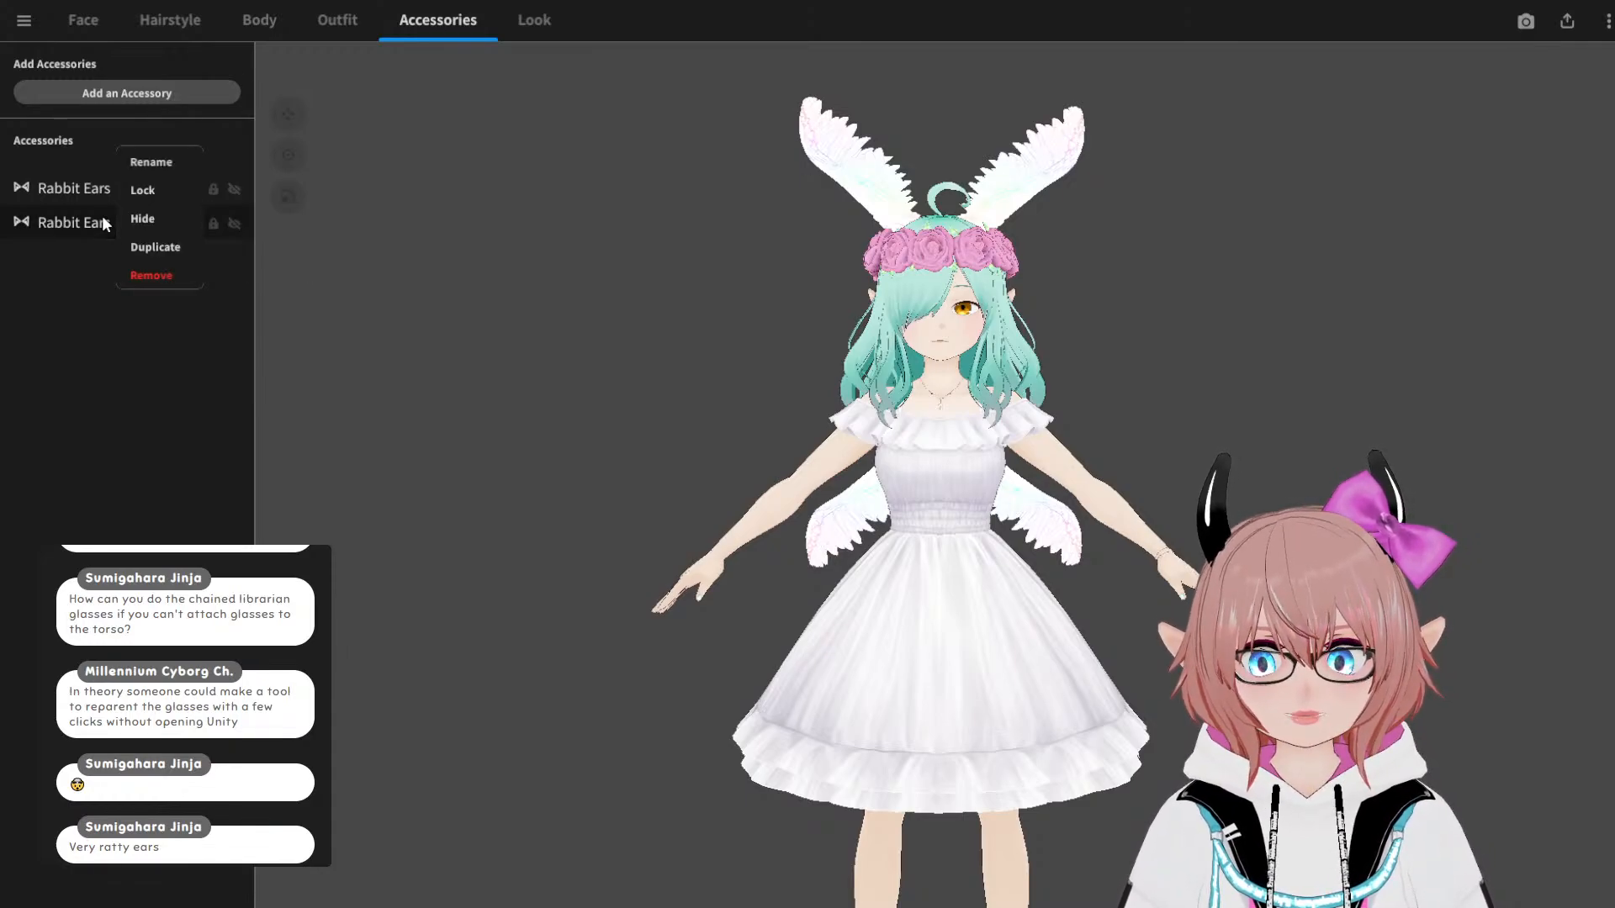
click(175, 276)
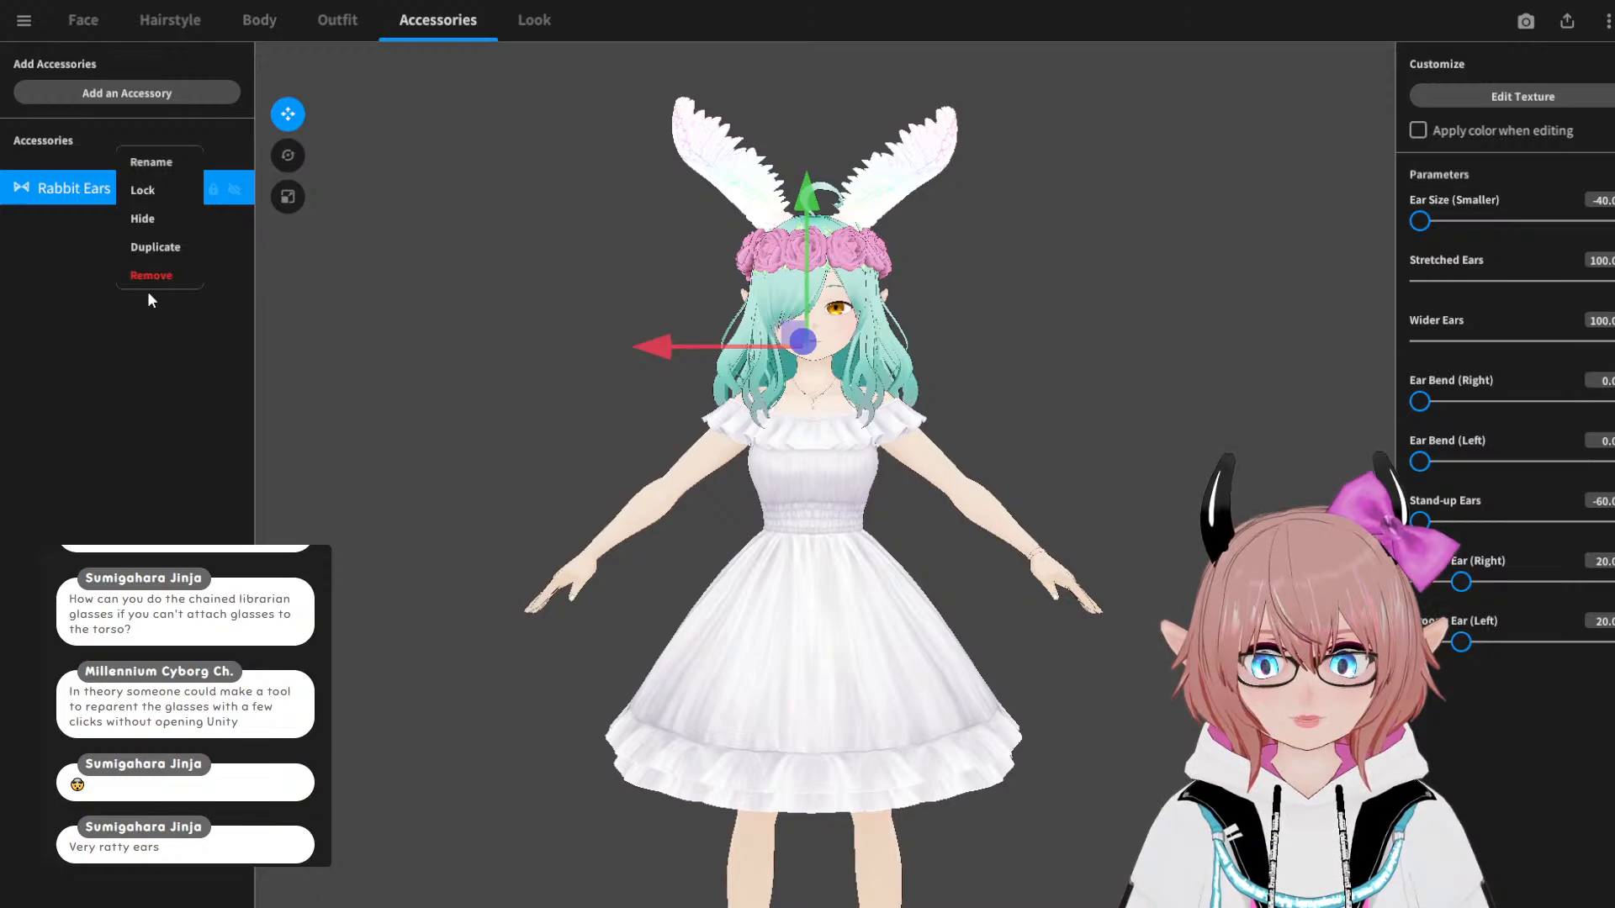
click(231, 454)
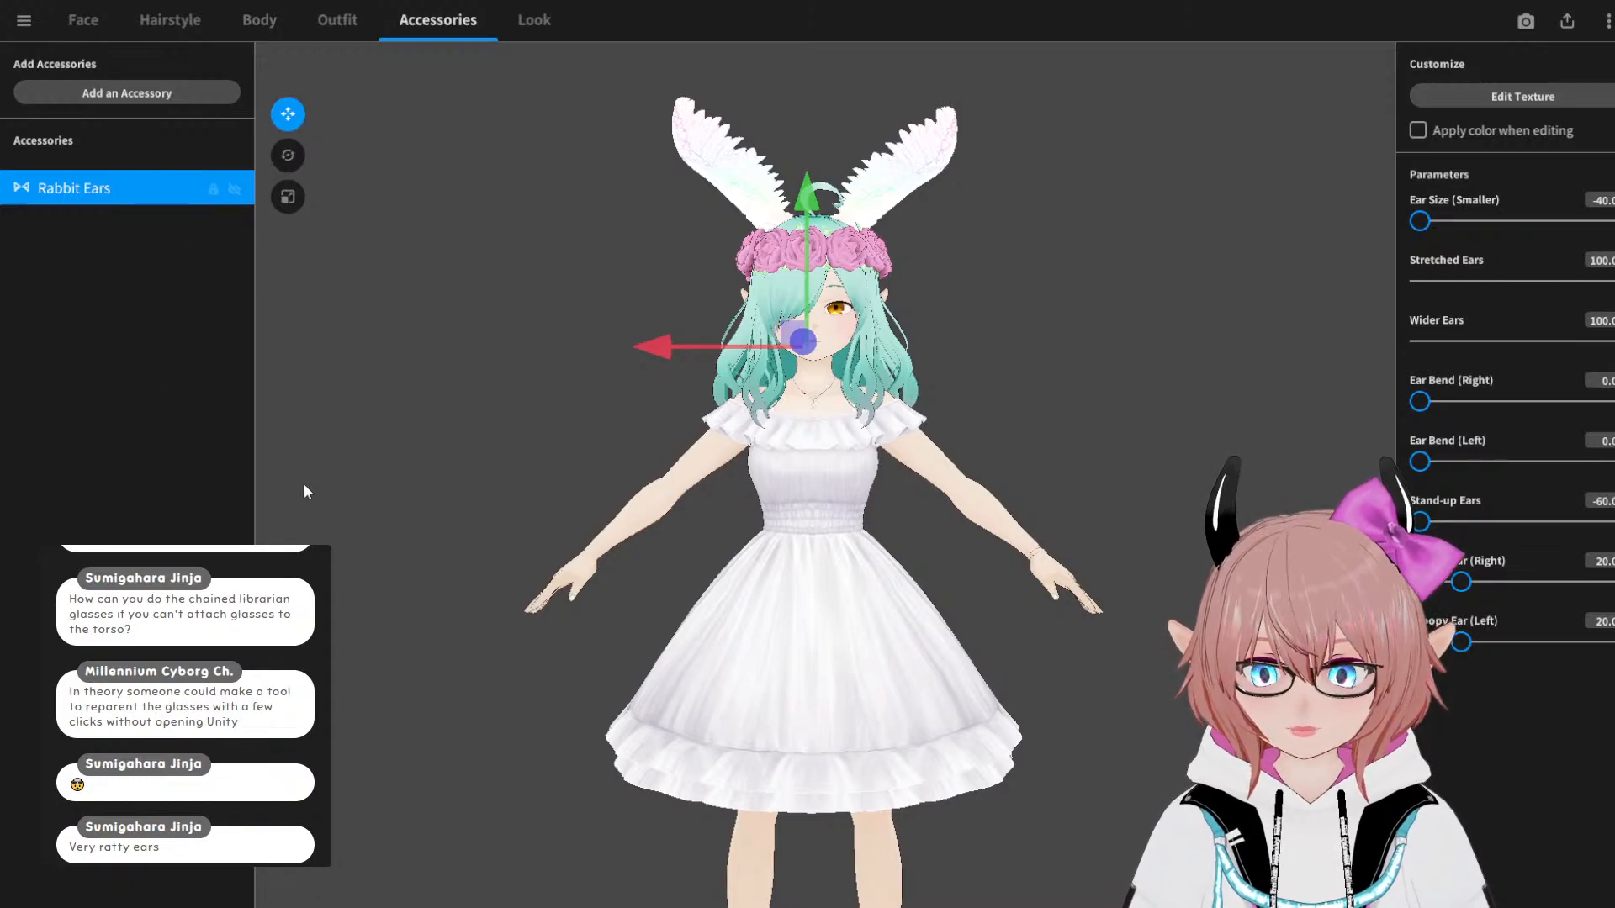
Step: Remove the Rabbit Ears copy above the head, keeping the wings on the back
right_click(110, 186)
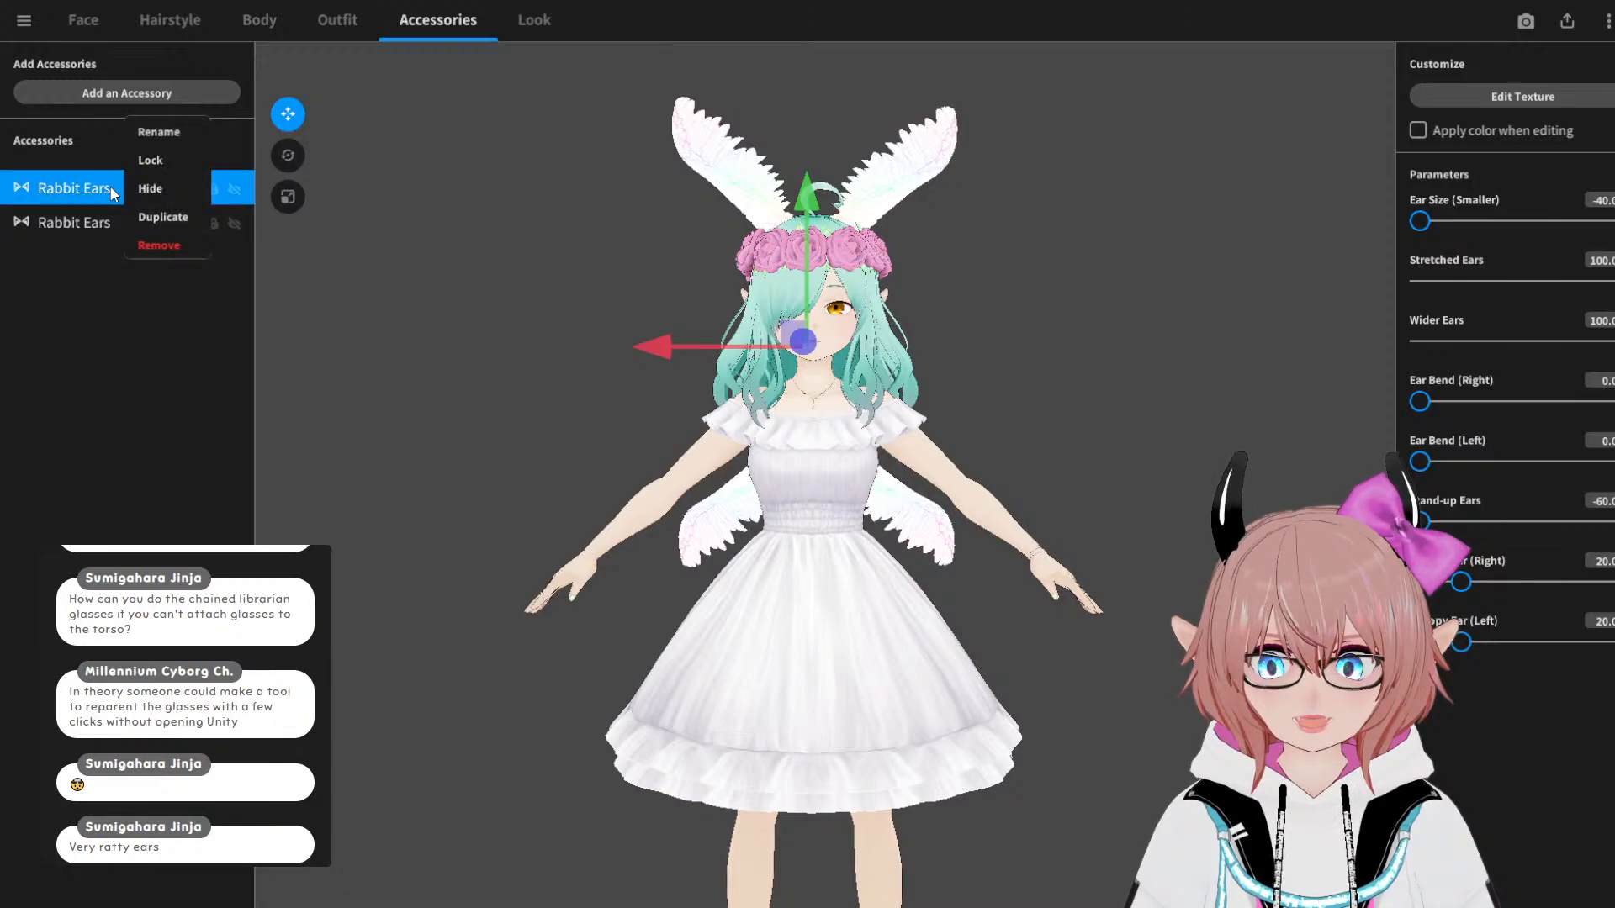
click(180, 243)
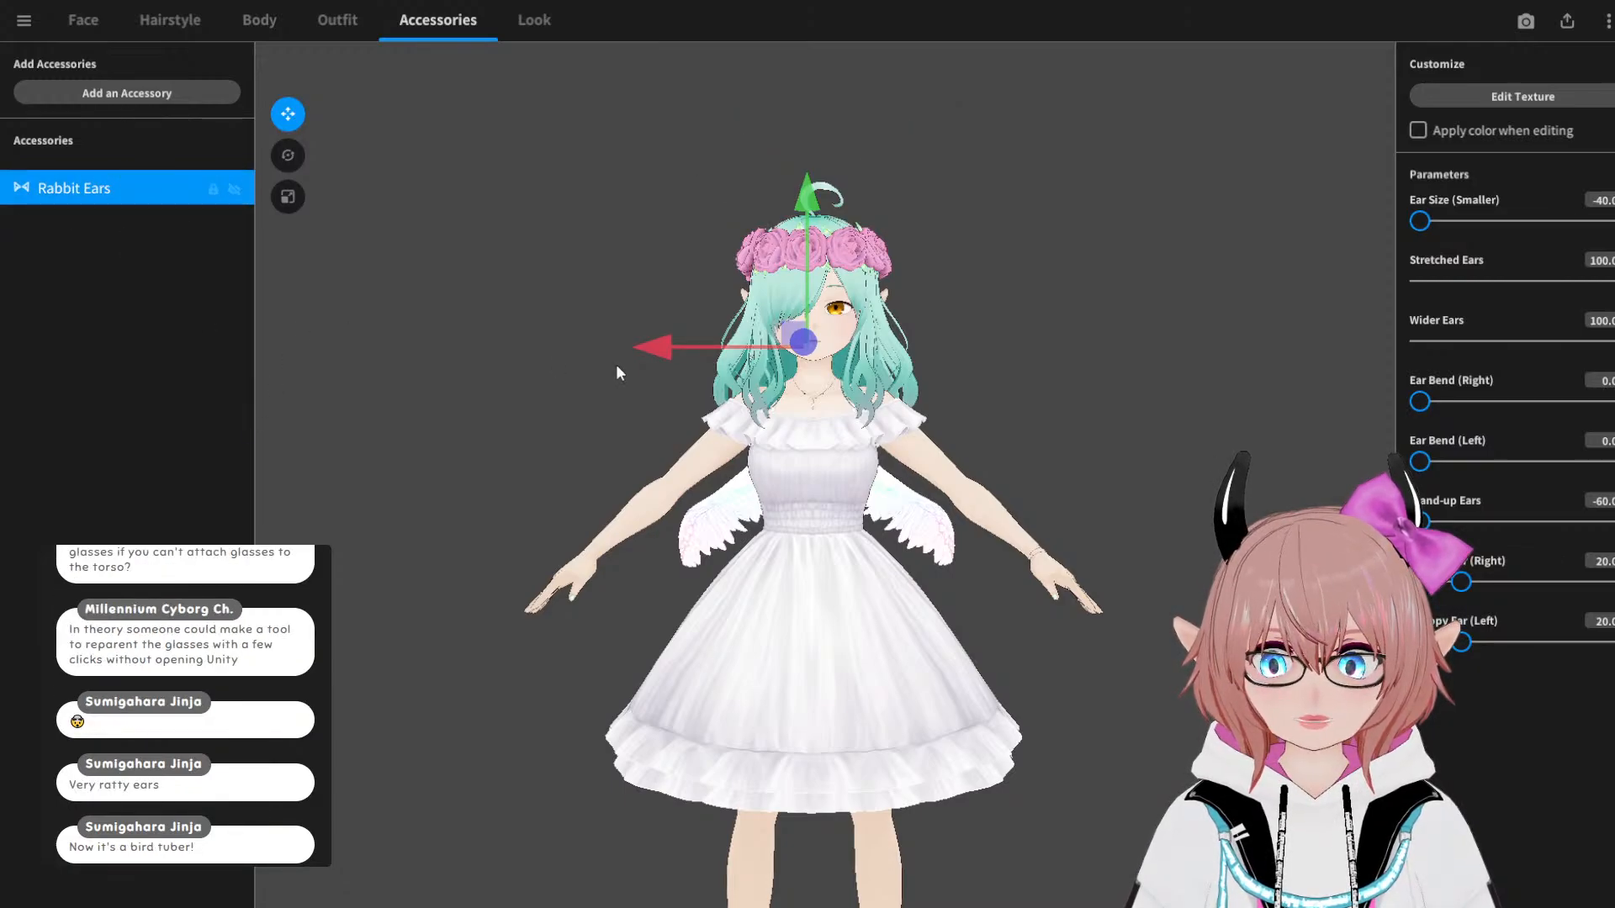
right_drag(617, 366, 1249, 390)
click(1249, 389)
mouse_move(1107, 353)
right_down()
mouse_move(1157, 351)
mouse_move(1074, 355)
mouse_move(1211, 364)
mouse_move(1117, 367)
right_up()
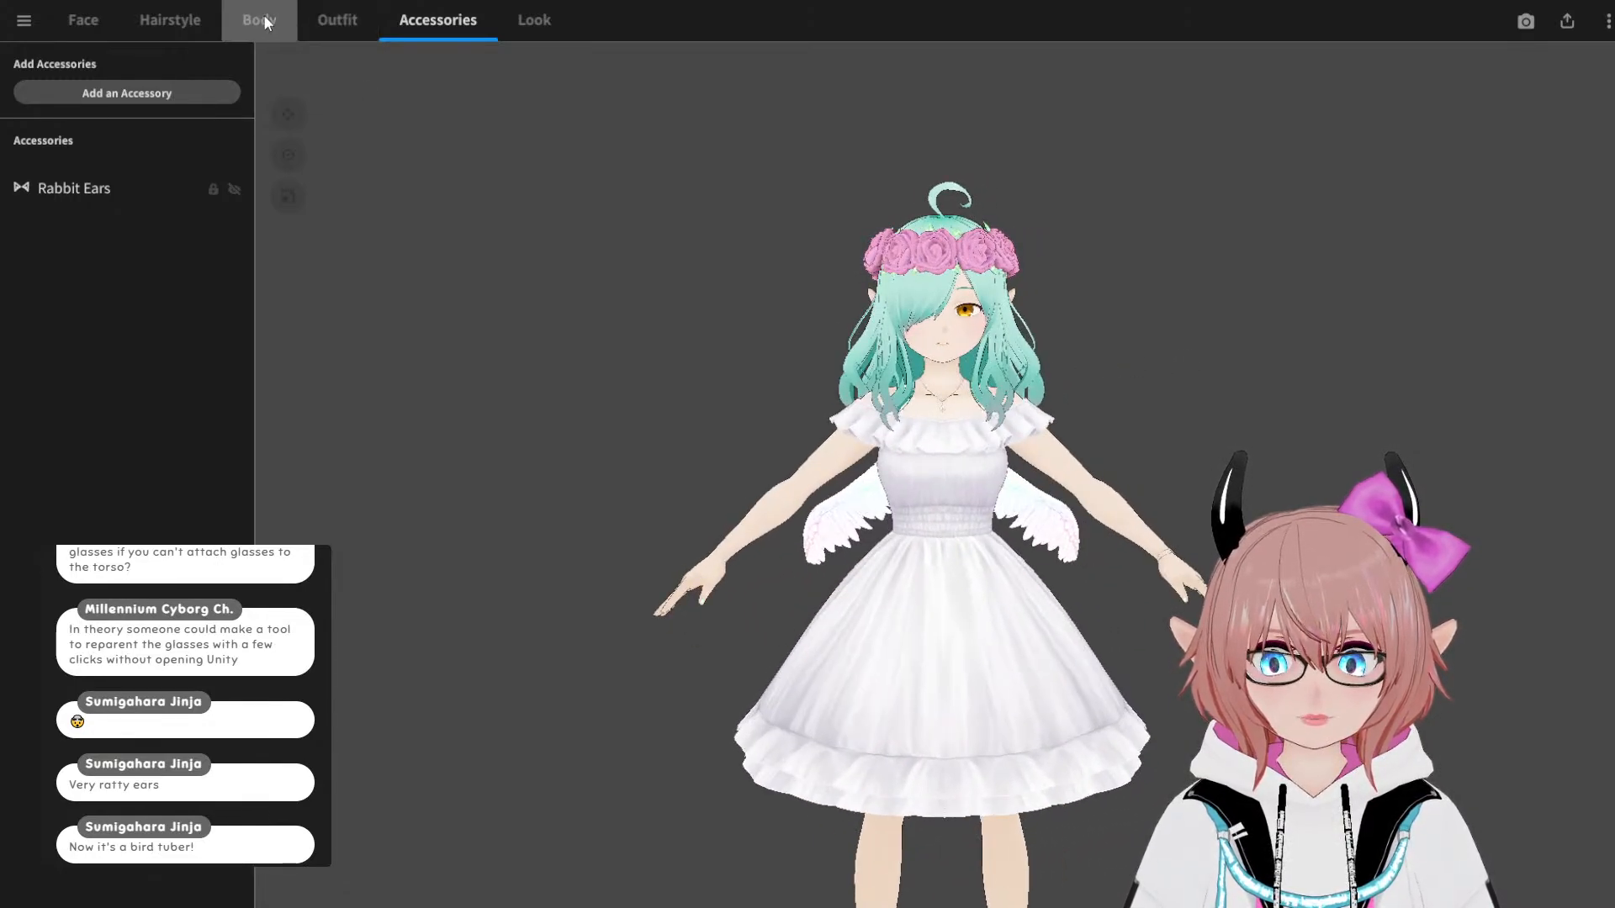
Step: Open the custom Extra hair items and examine the rose crown on the character's head up close
click(189, 17)
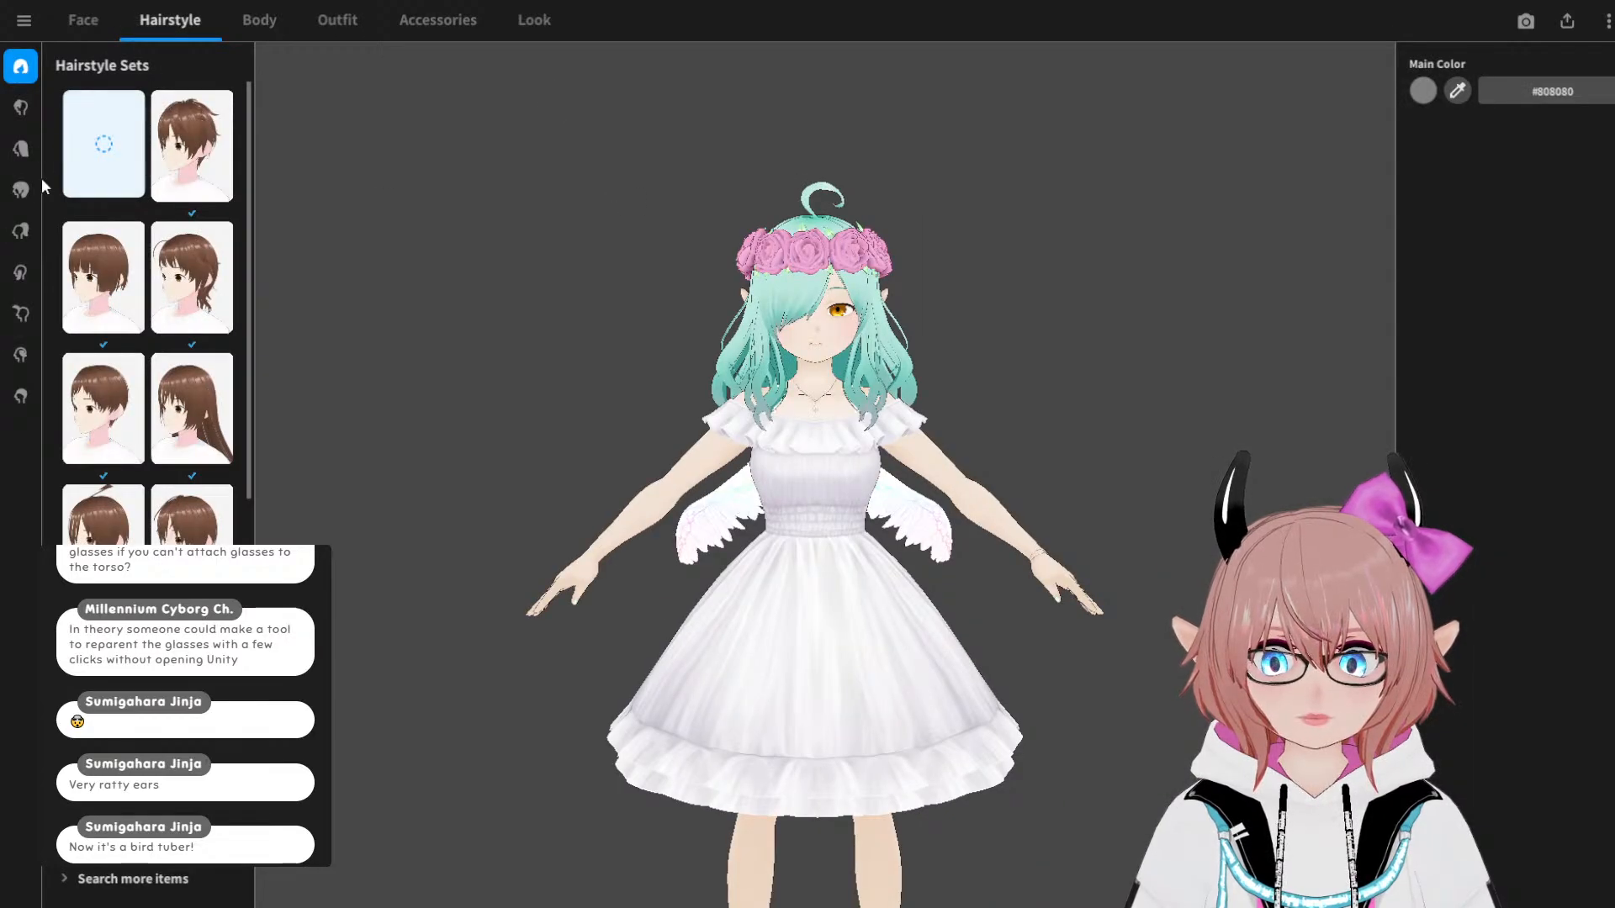
click(21, 316)
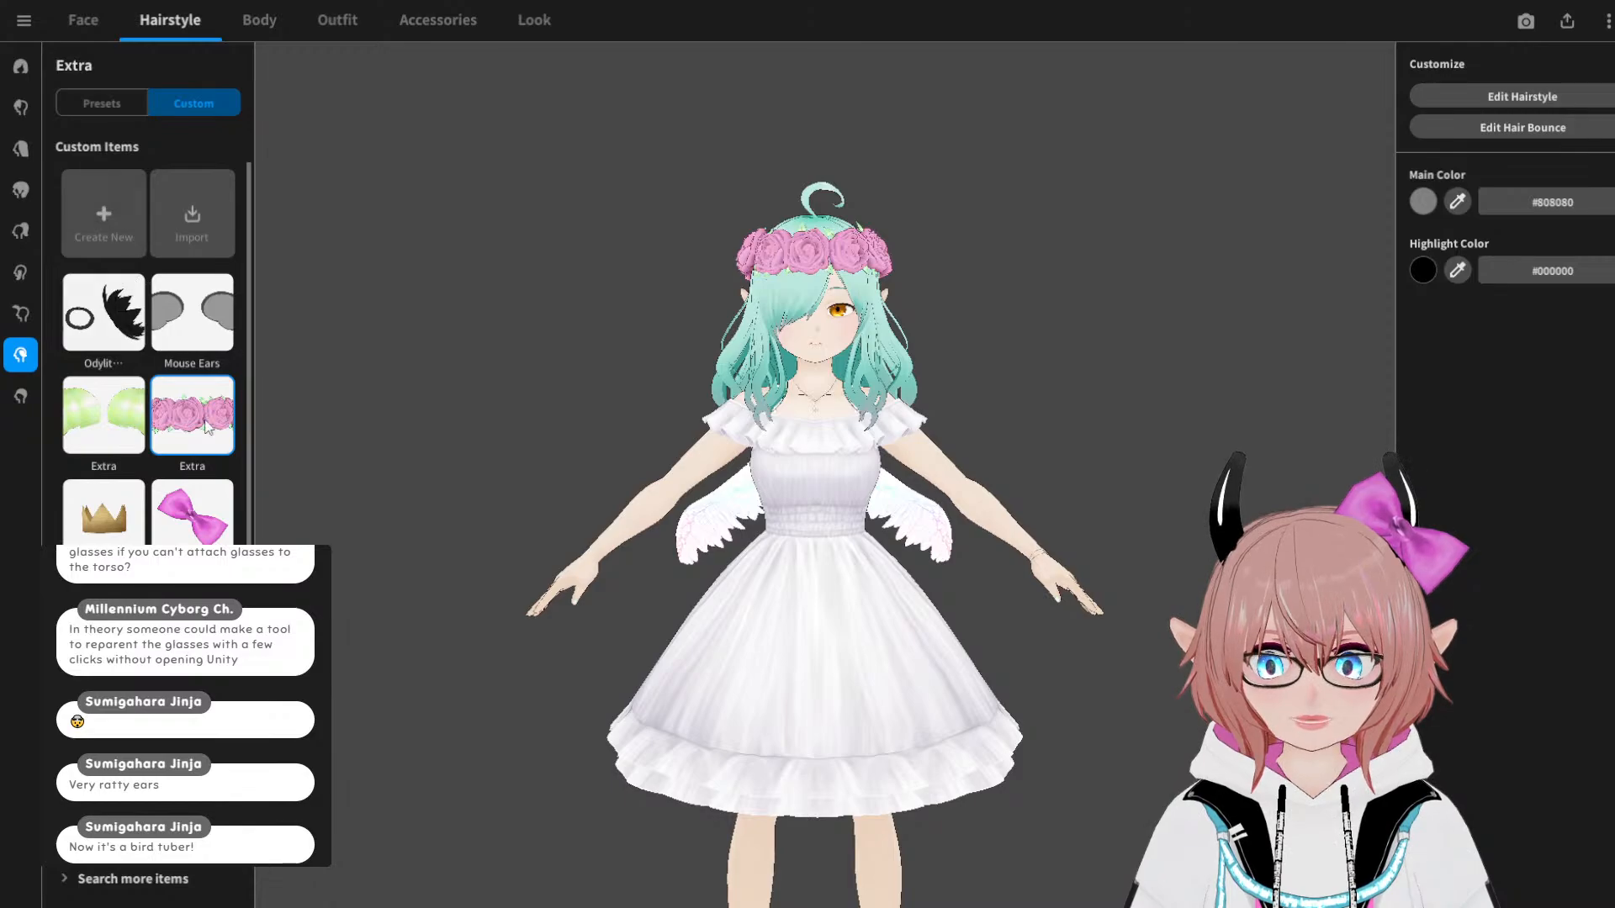
scroll(812, 319, up, 5)
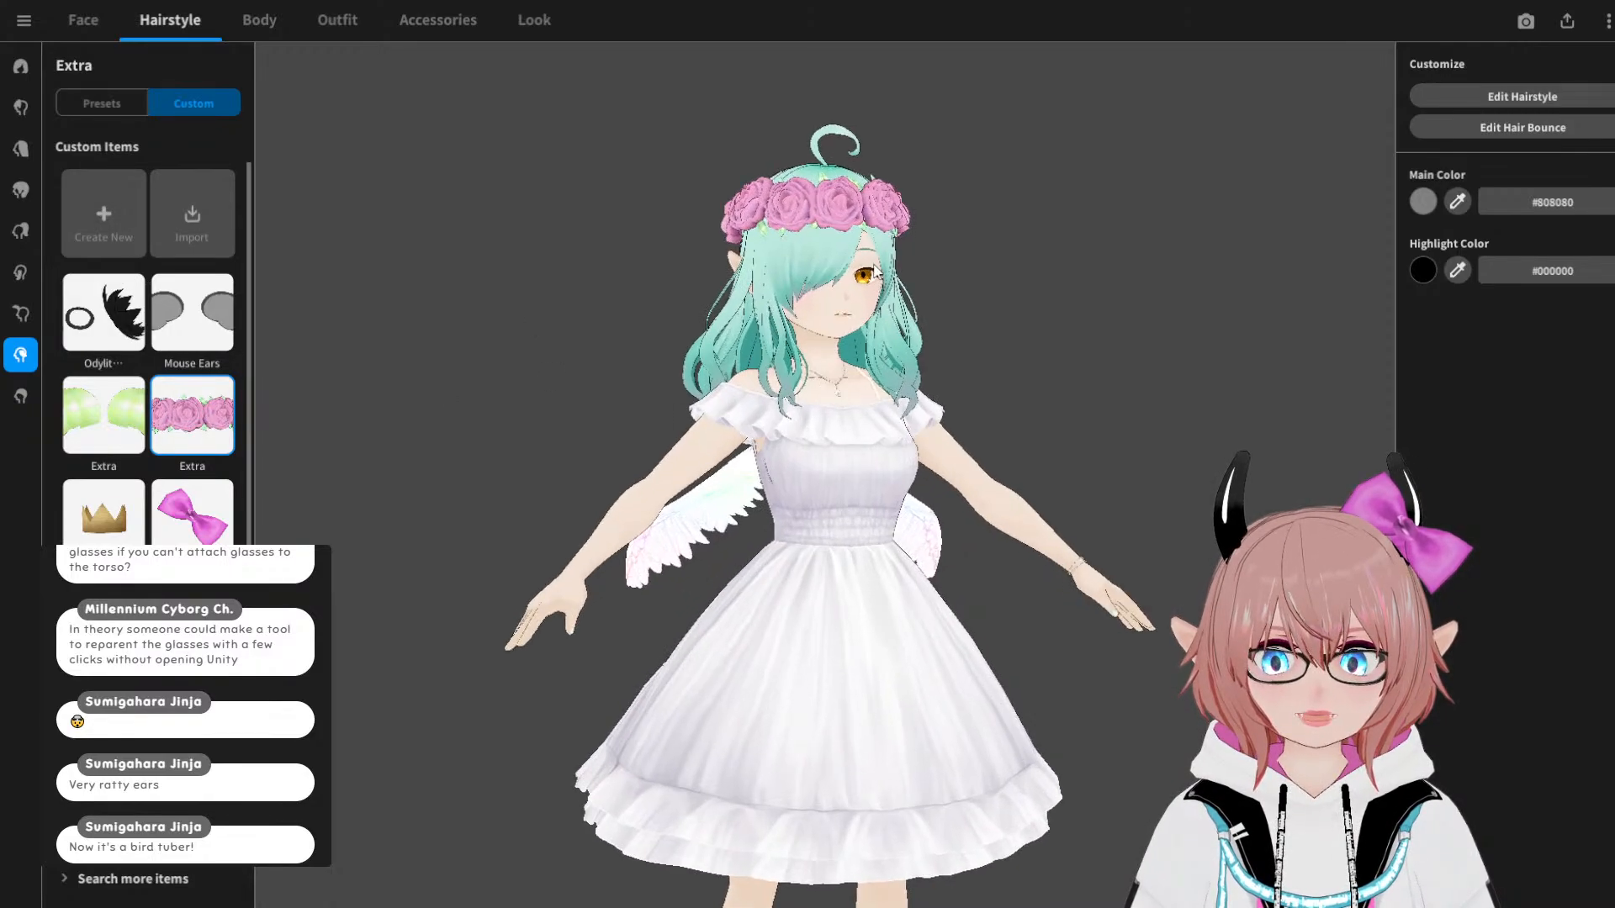
scroll(812, 320, up, 5)
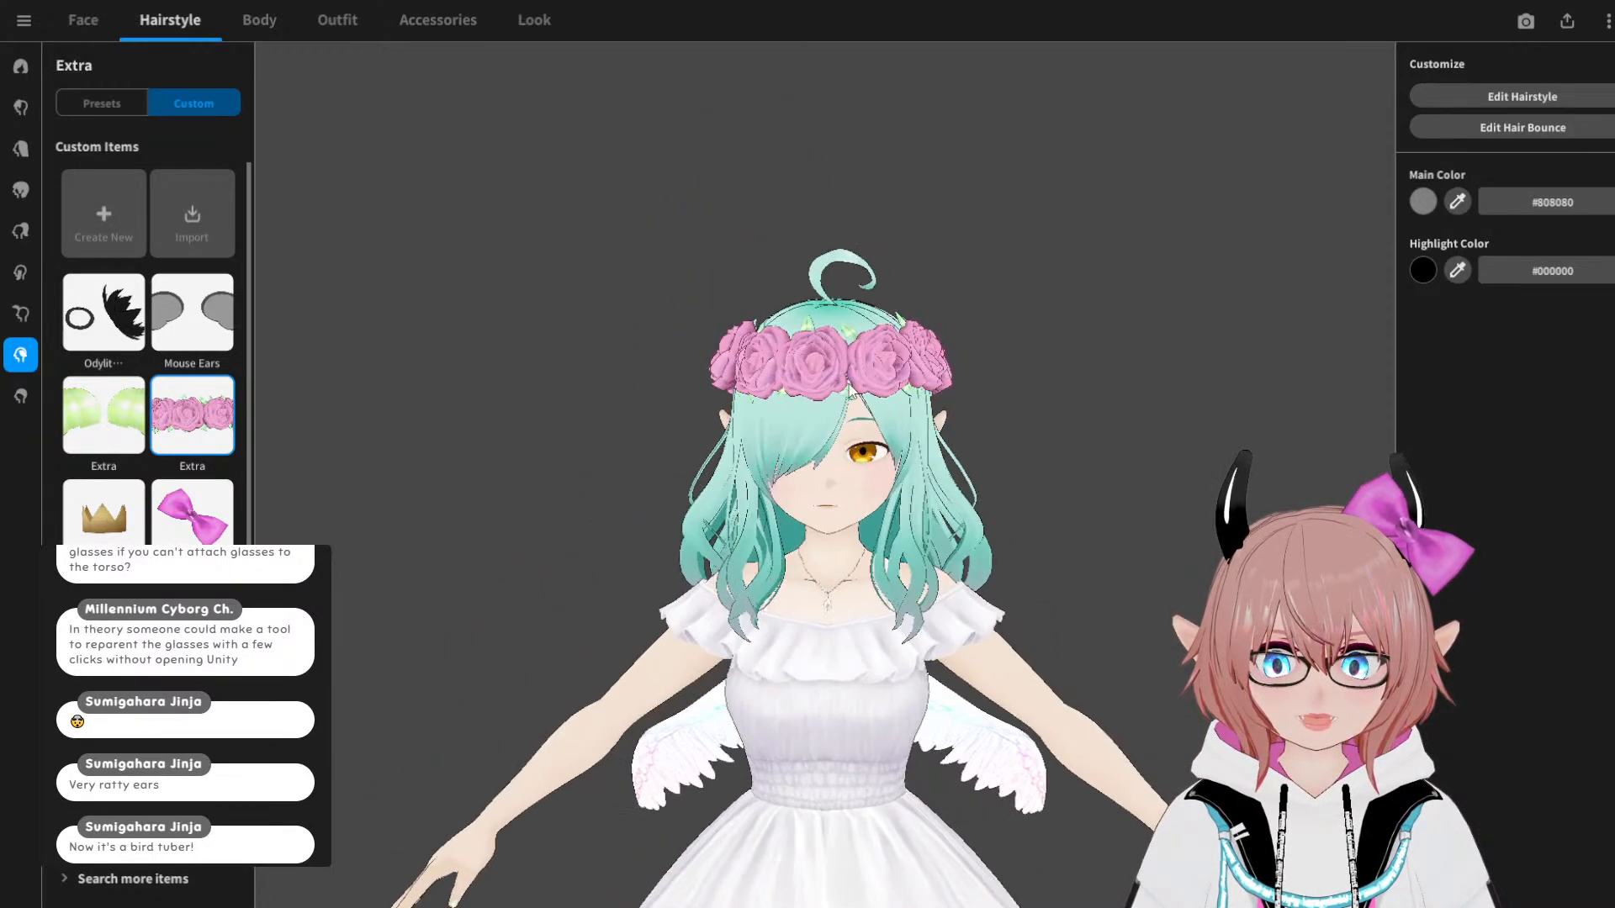
mouse_move(860, 380)
mouse_down()
mouse_move(752, 380)
mouse_move(913, 380)
mouse_move(837, 377)
mouse_up()
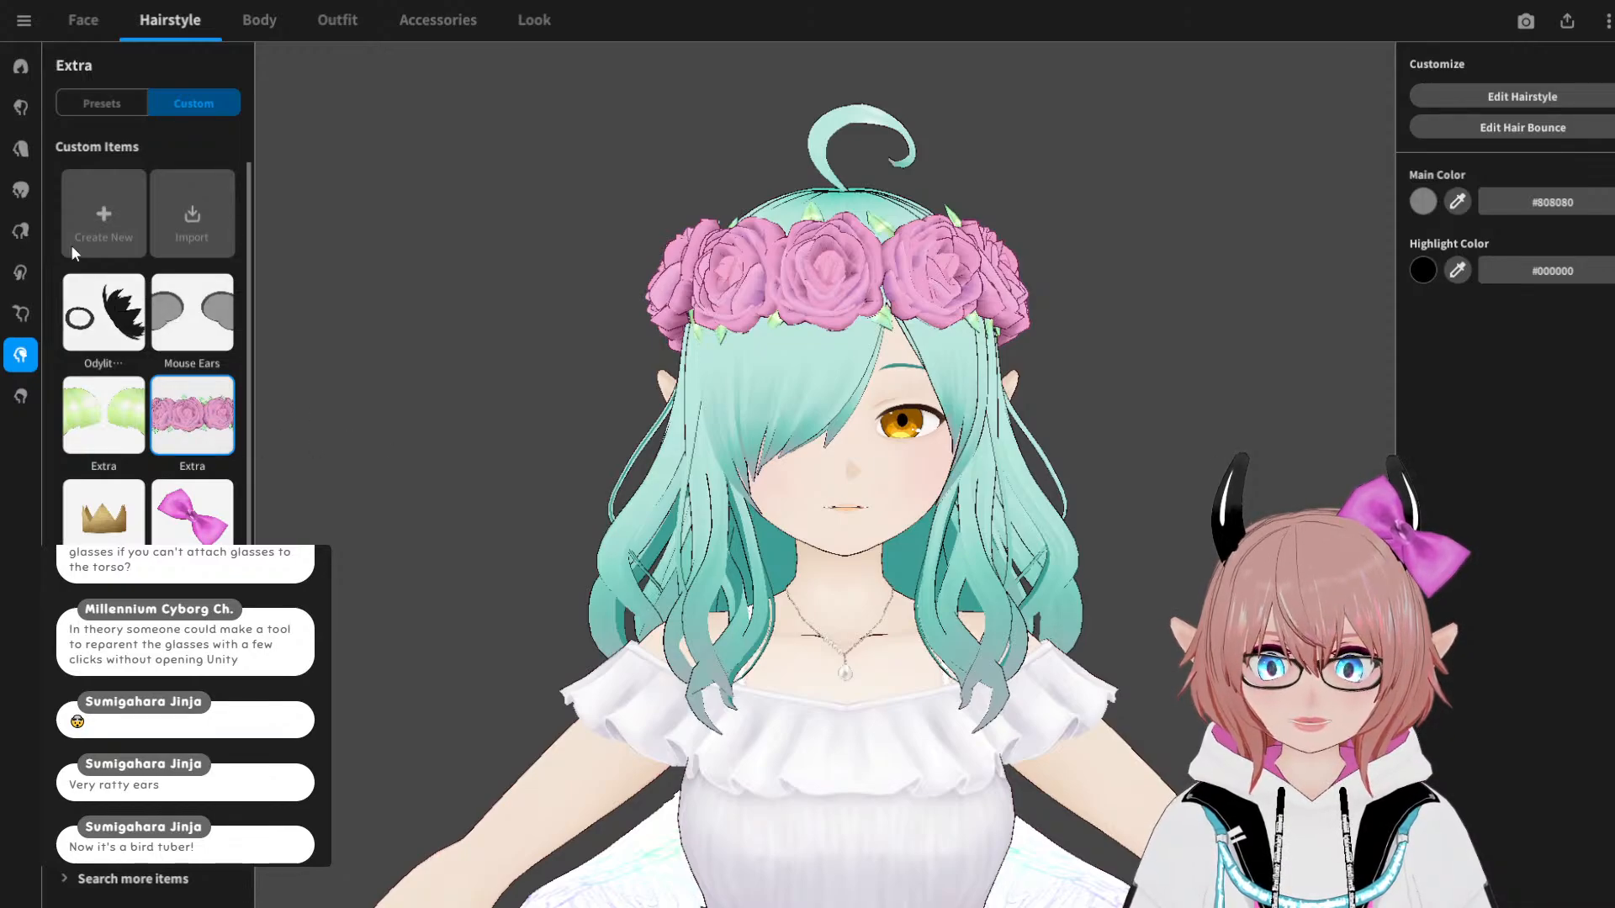
Step: Remove the rose crown by applying the empty Extra hair preset, and frame the character's upper body
click(105, 100)
click(123, 210)
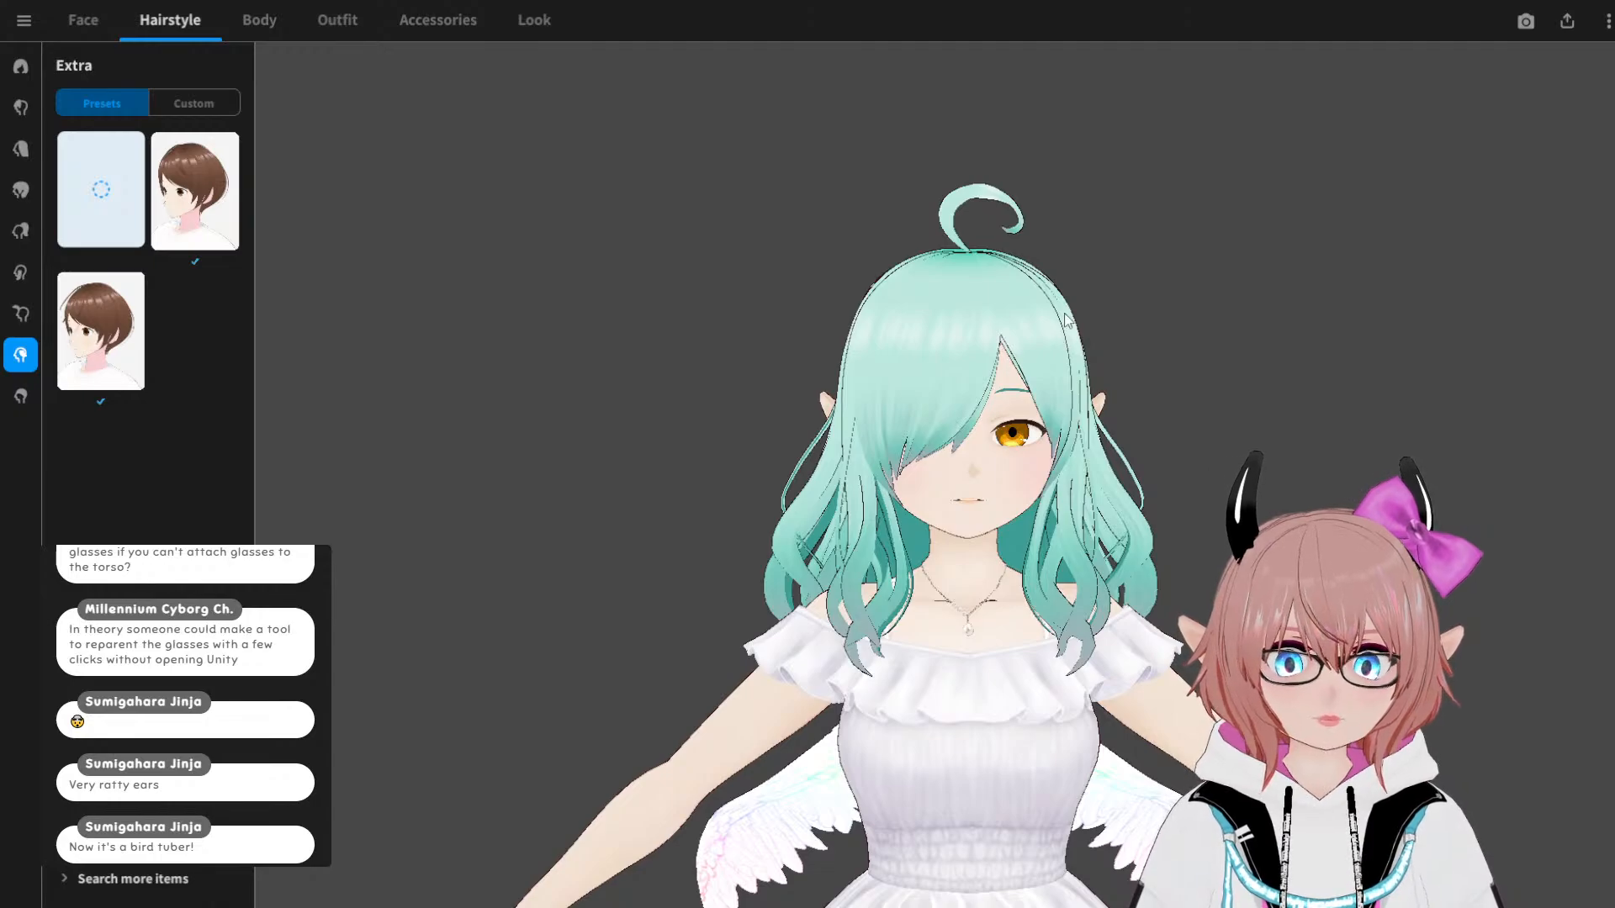
scroll(1092, 319, down, 3)
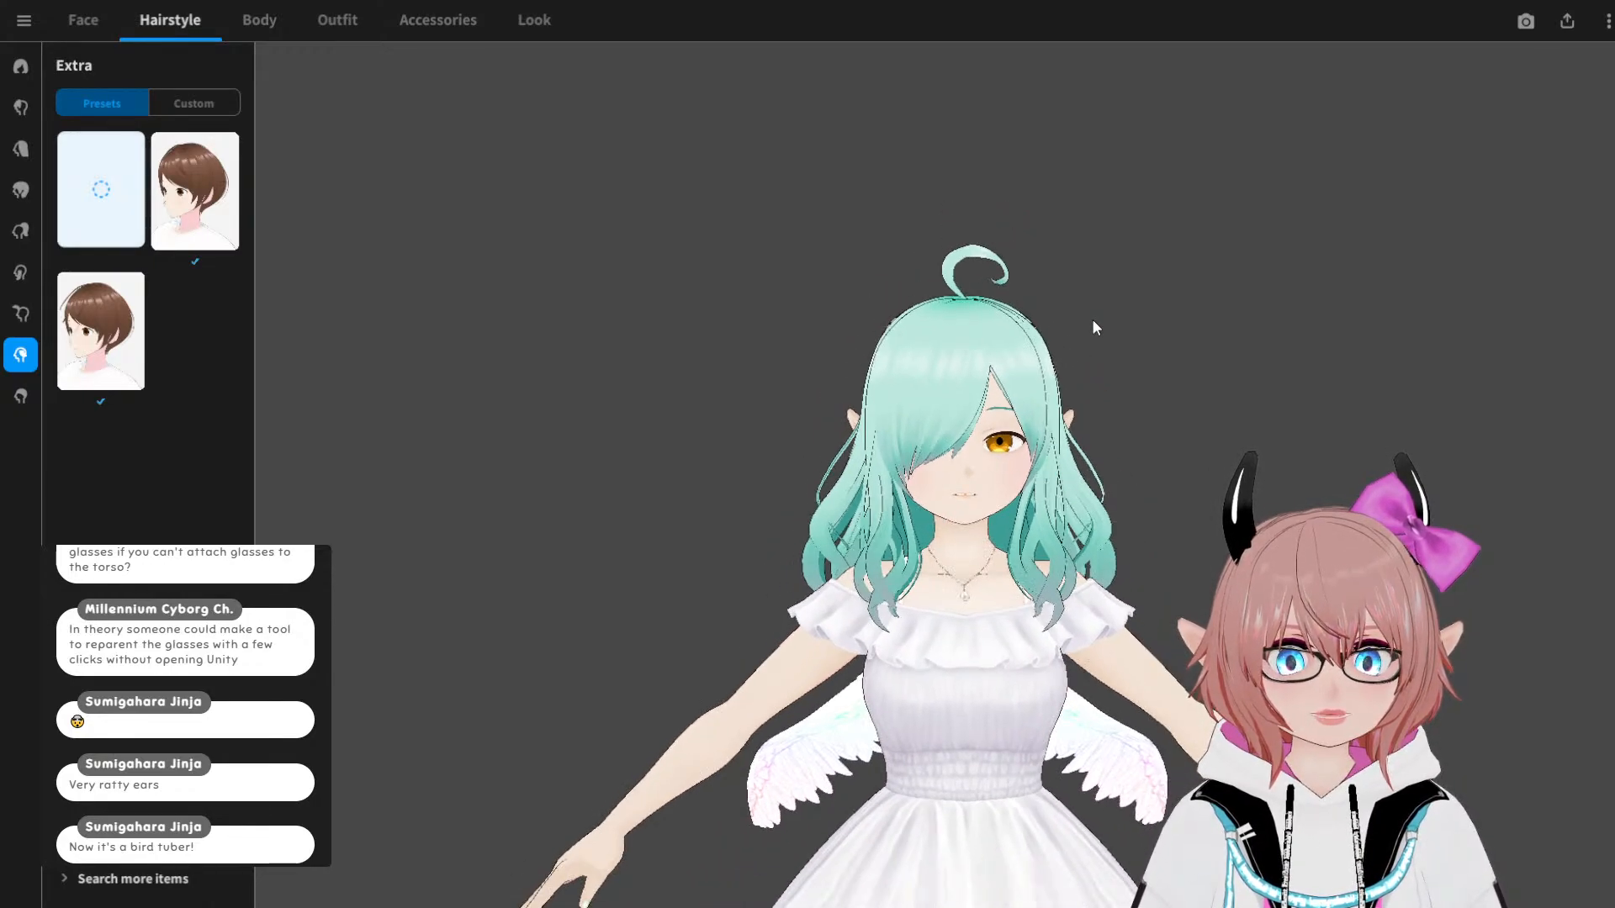
middle_drag(1092, 320, 1052, 251)
scroll(1051, 253, up, 1)
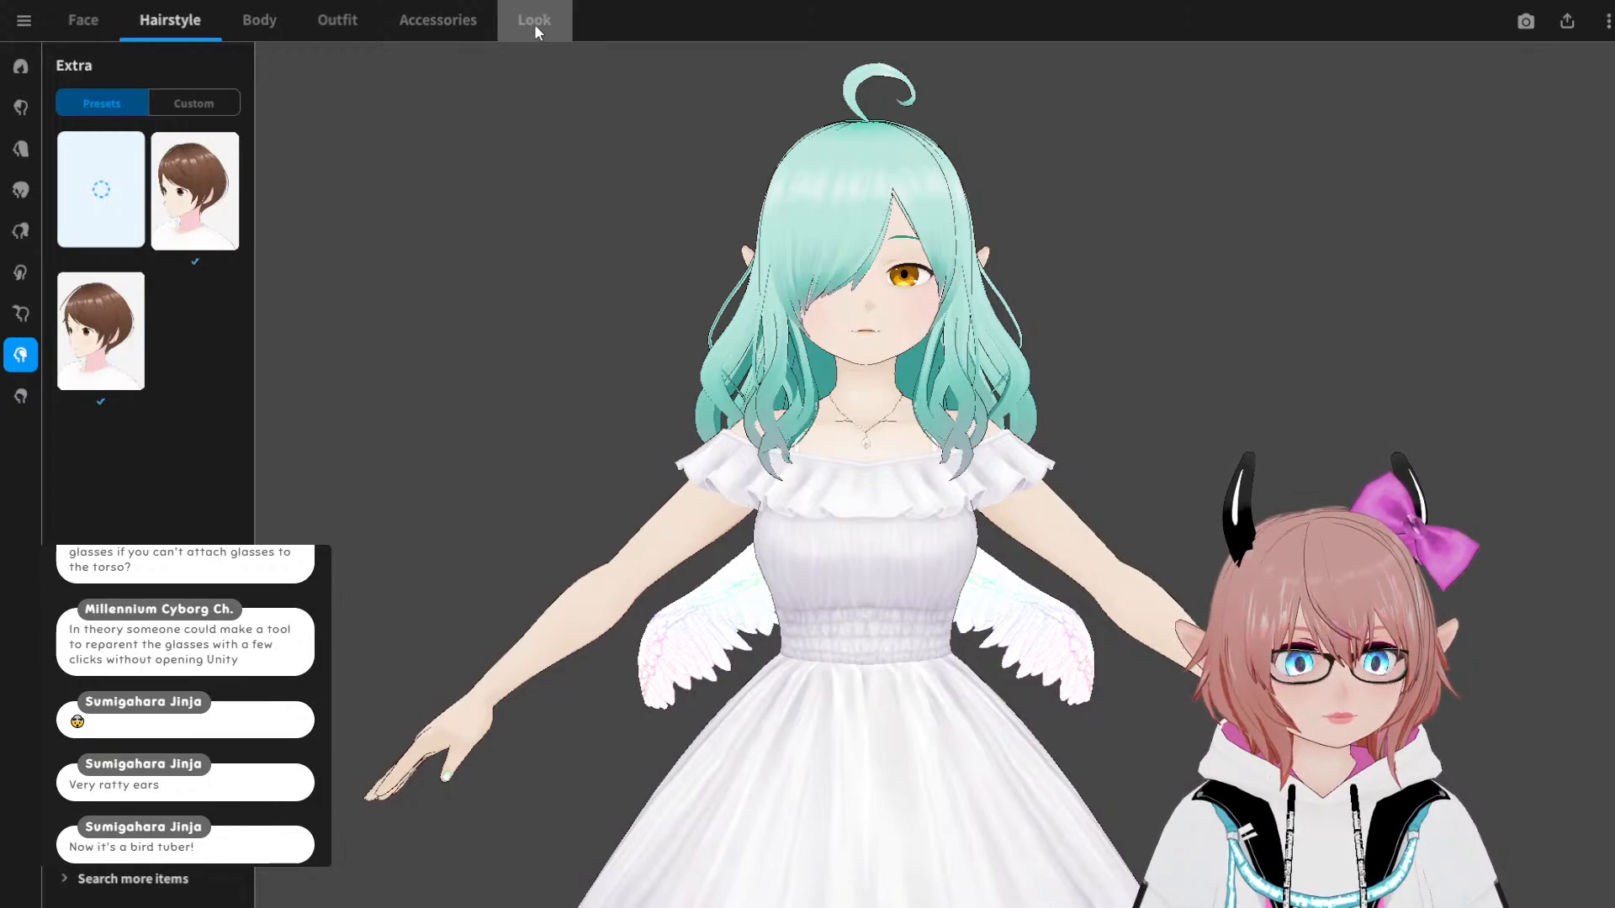
Step: Return to the accessories and add the Glasses (Thin) accessory to the character
click(438, 21)
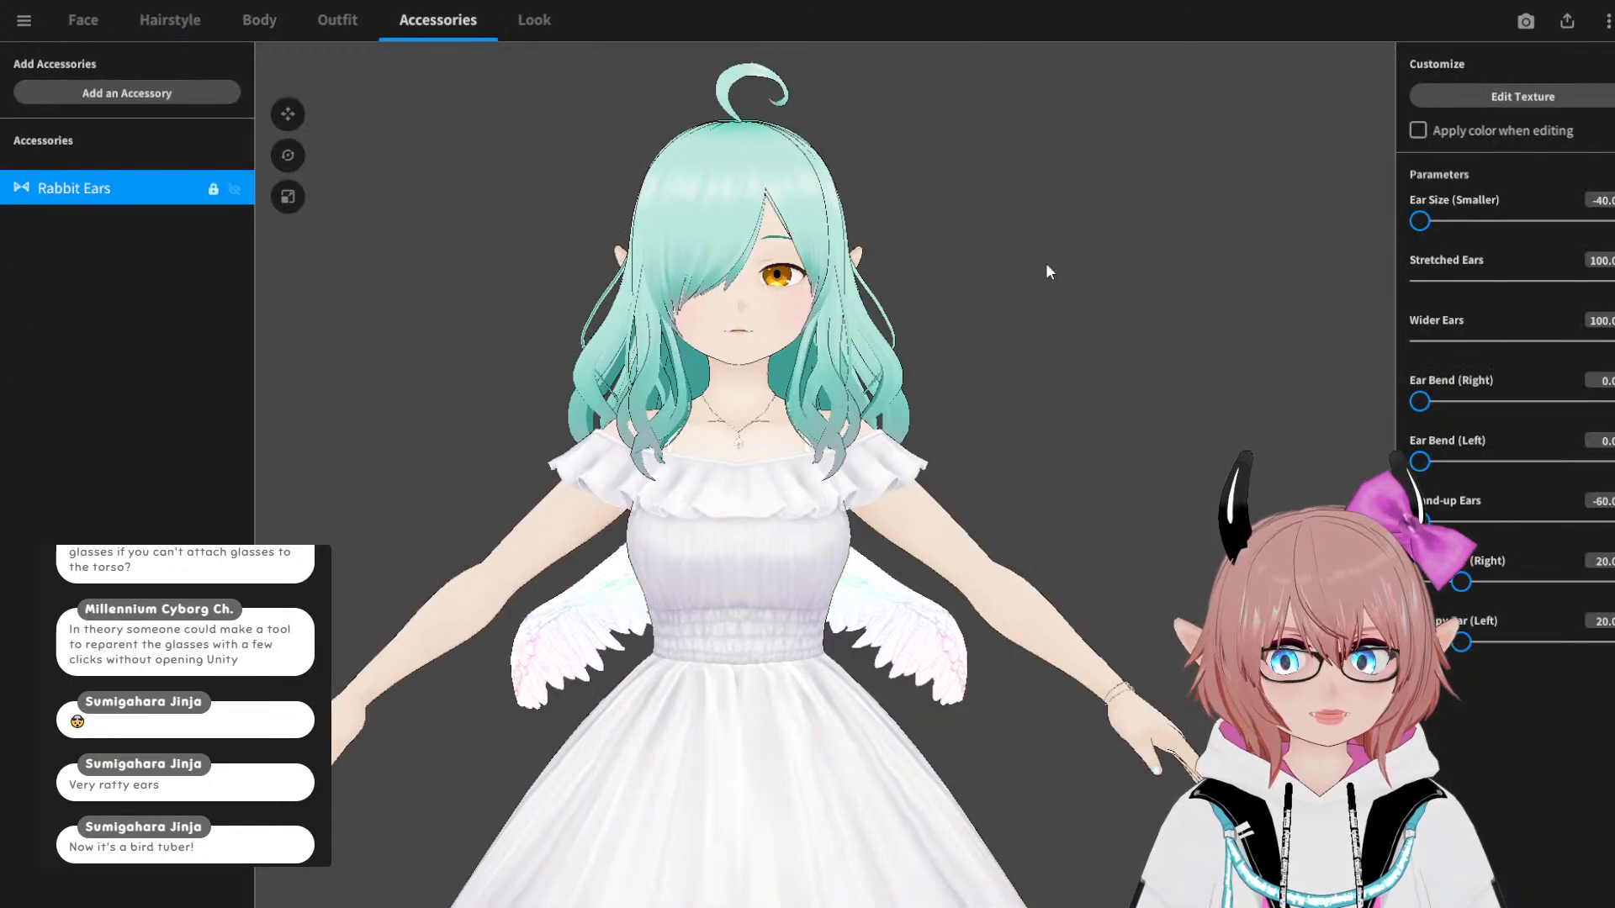
middle_drag(533, 238, 599, 255)
scroll(596, 246, up, 2)
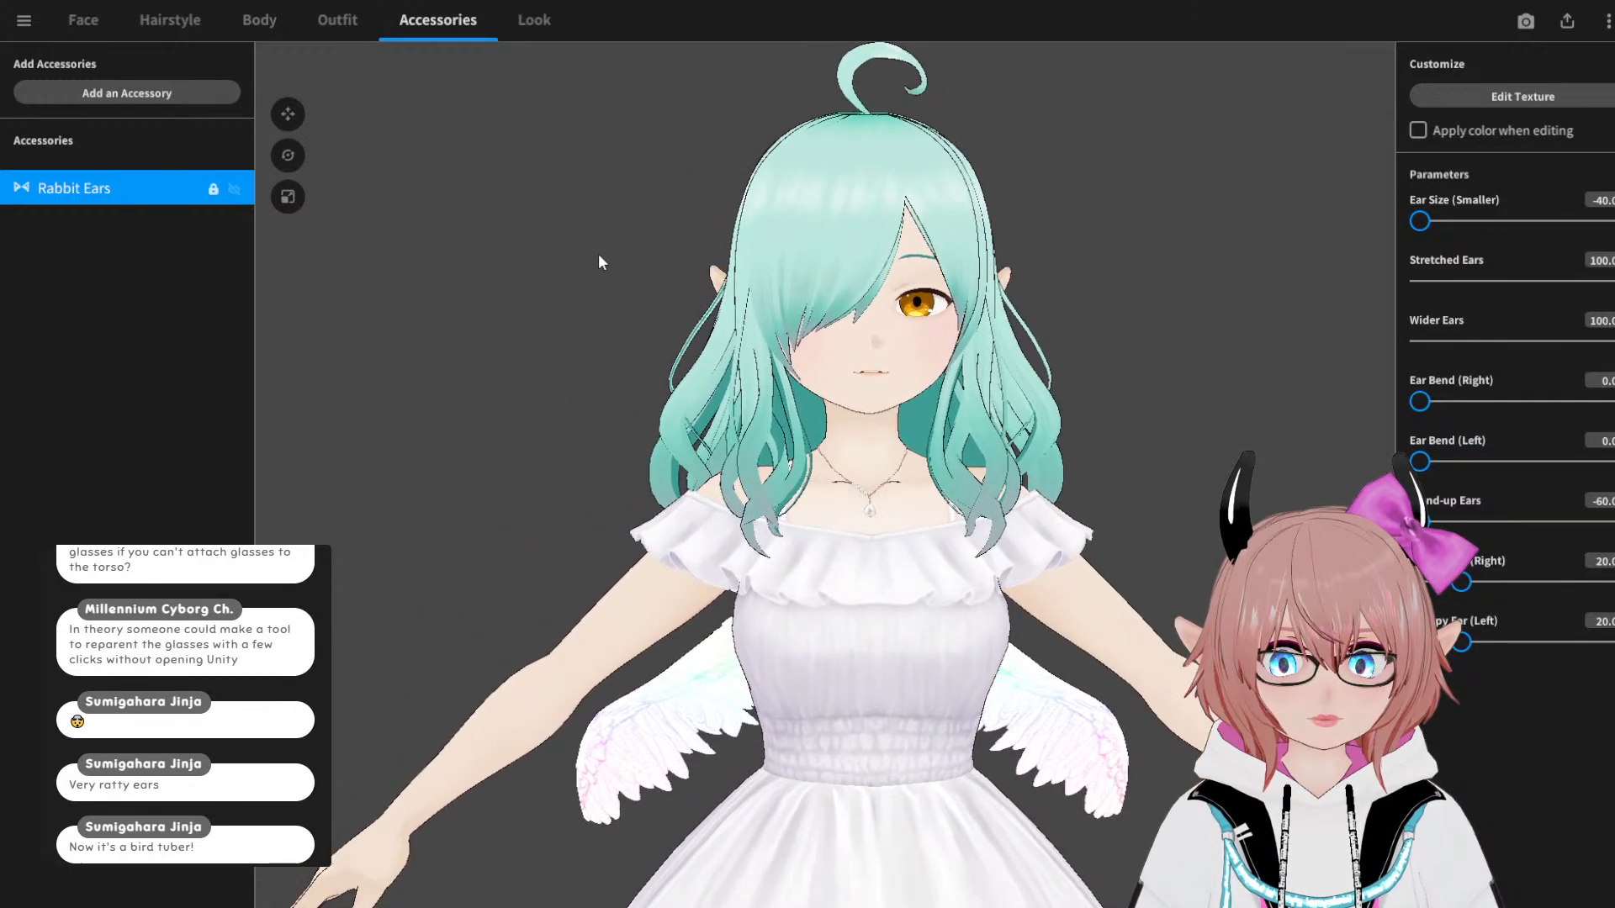
click(188, 91)
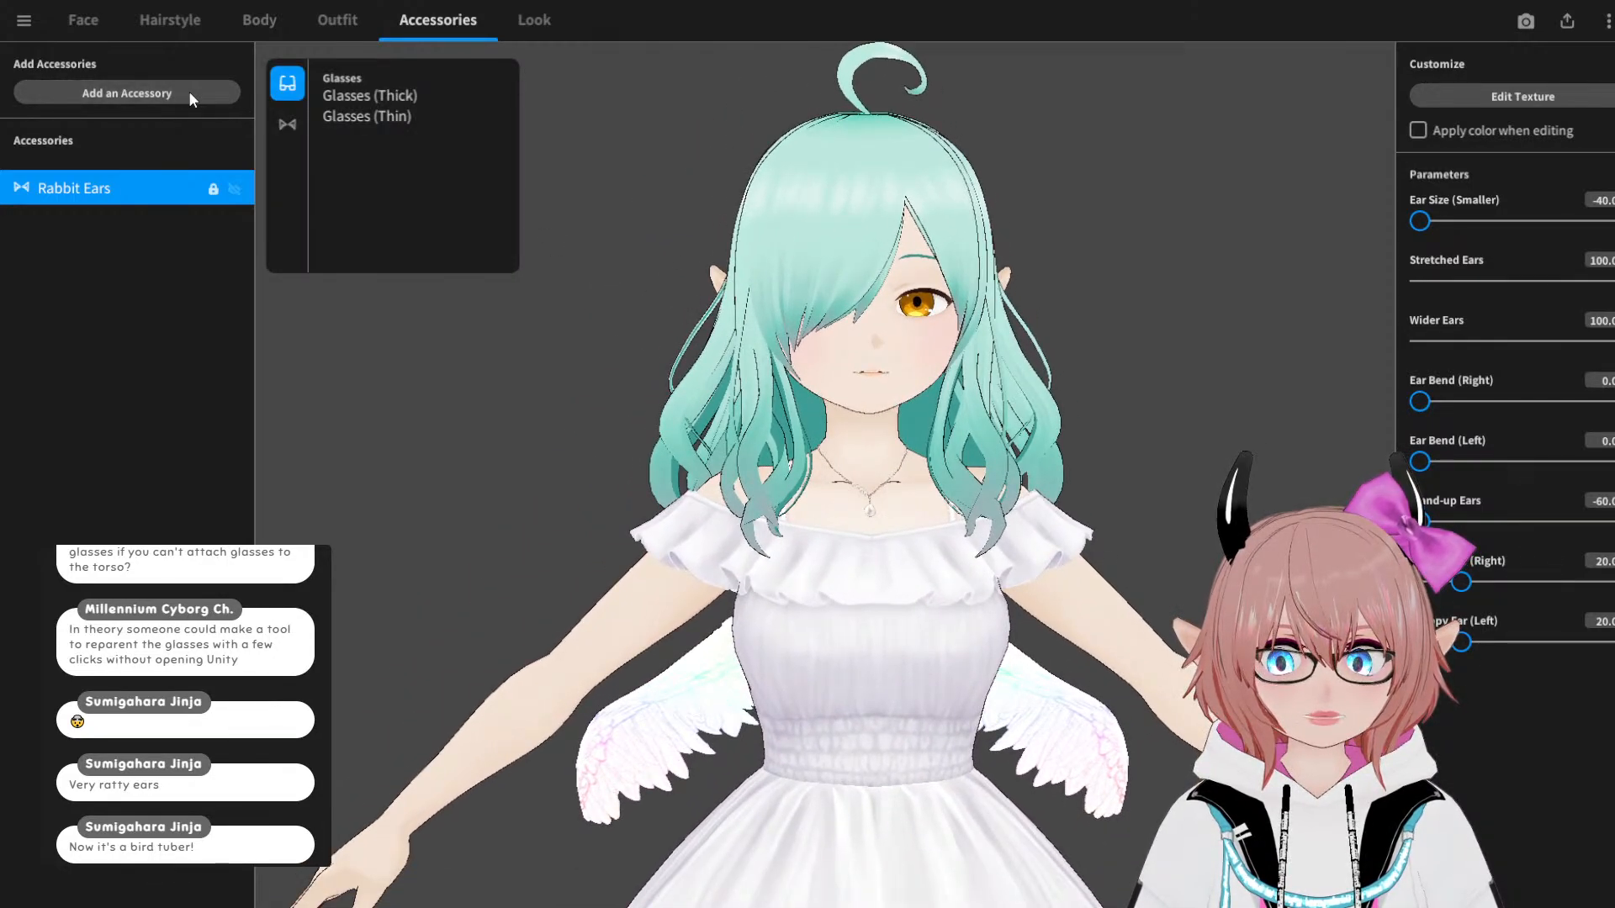
click(403, 121)
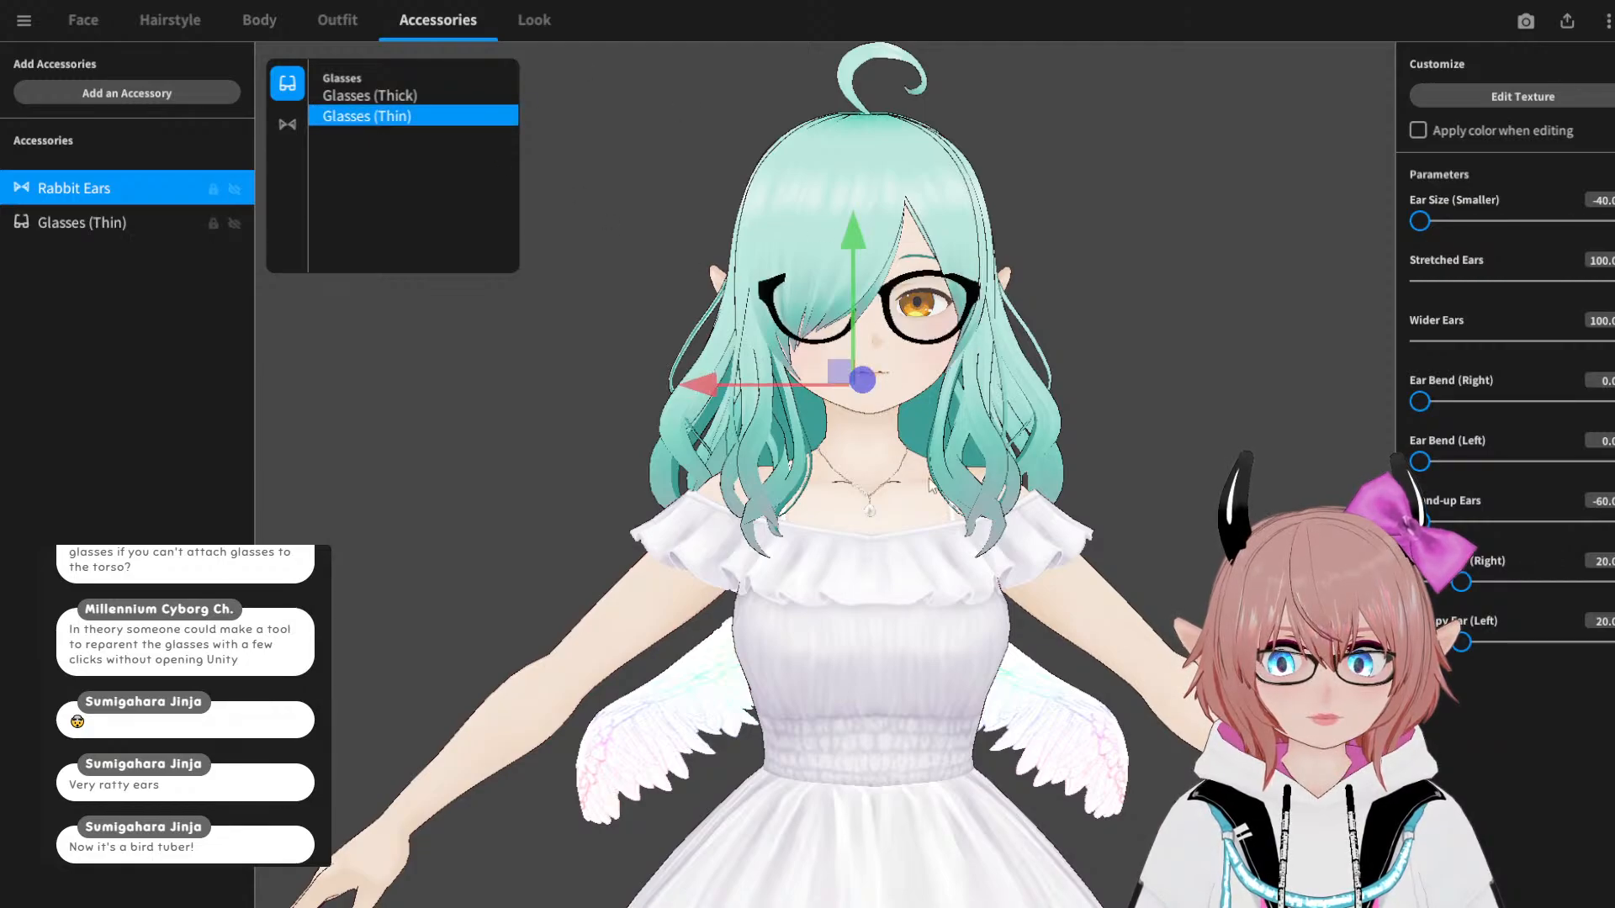
click(1135, 281)
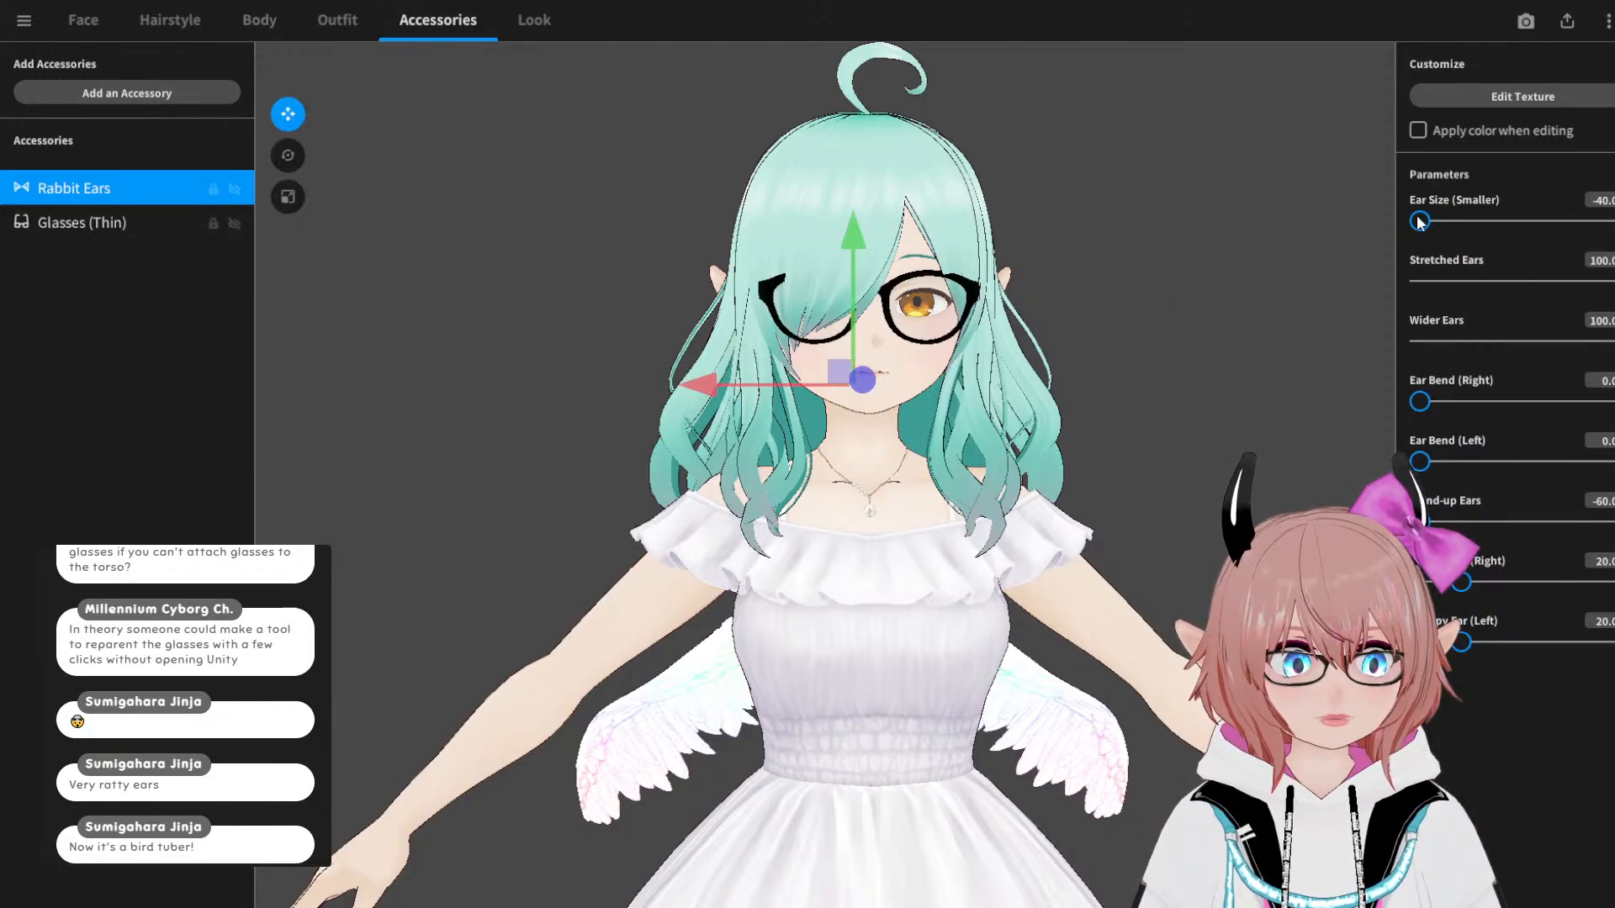
Step: Select the Glasses (Thin) accessory and look through its shape, position and frame parameters
right_drag(1118, 225, 1119, 339)
click(107, 234)
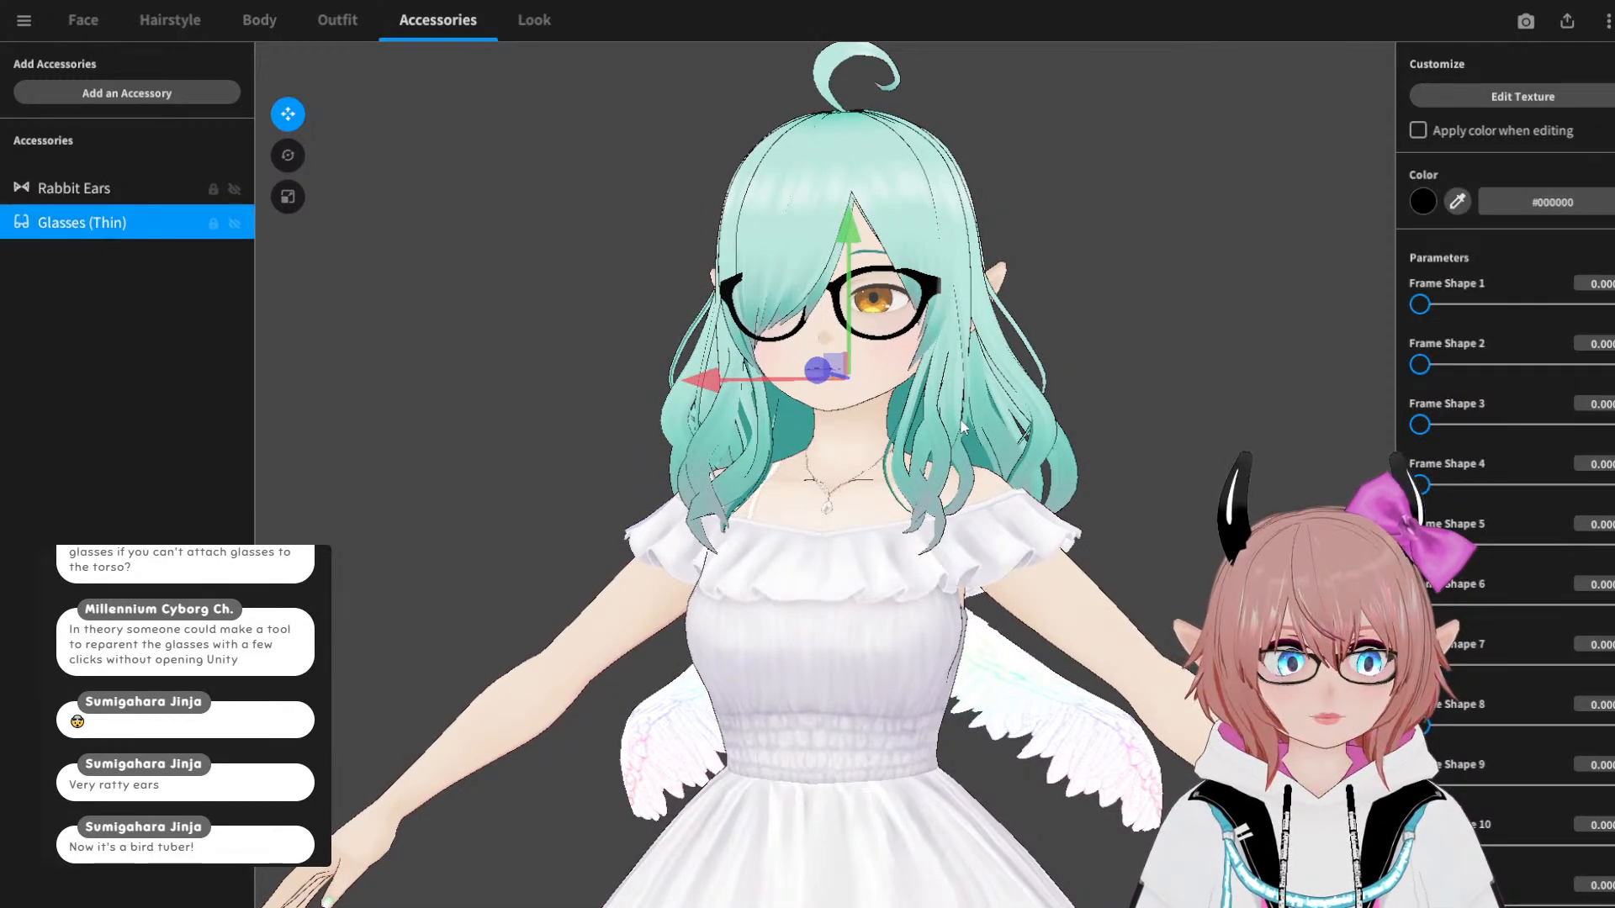
scroll(1502, 624, down, 10)
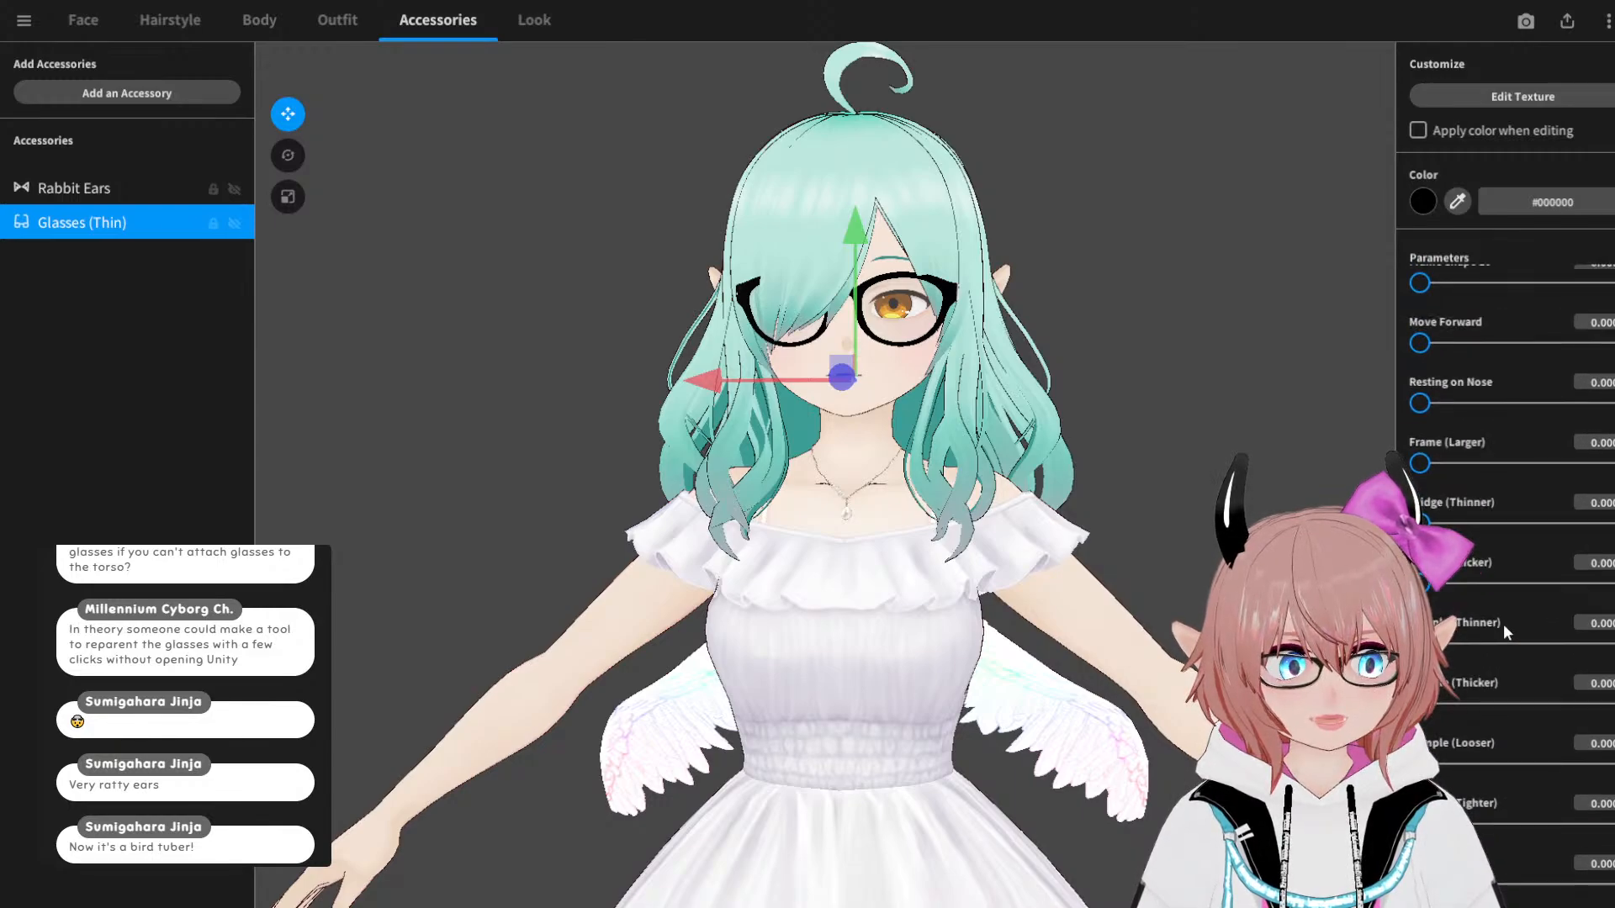
scroll(1502, 624, up, 9)
scroll(1502, 622, up, 1)
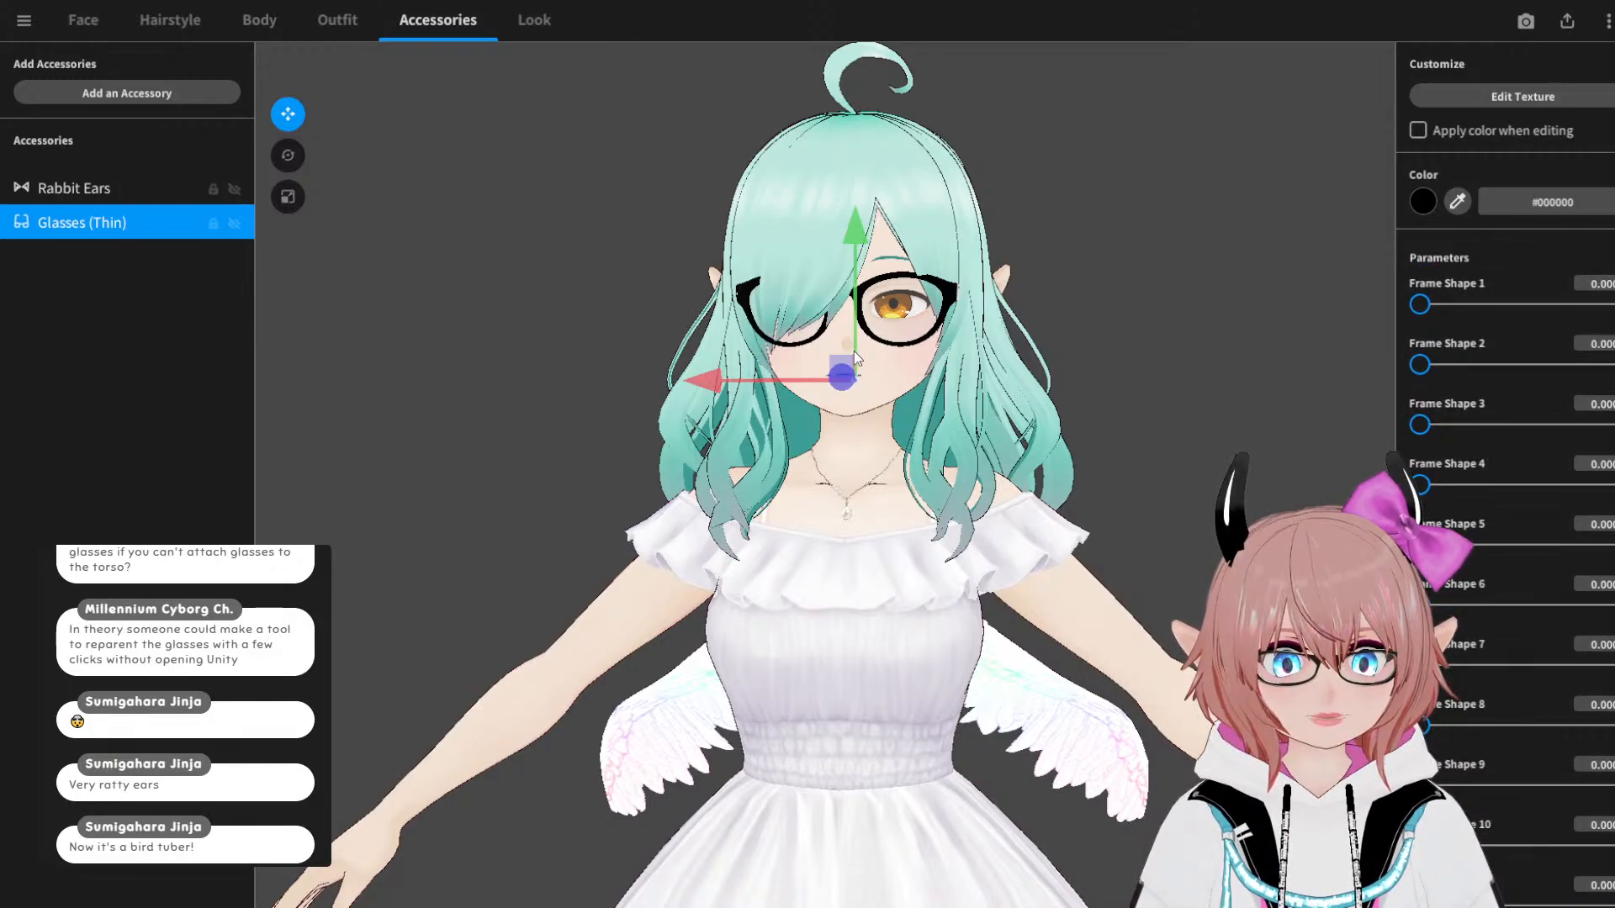
Step: Scale the glasses up in height and width until they are much wider than the character's head
right_drag(855, 351, 696, 336)
click(284, 197)
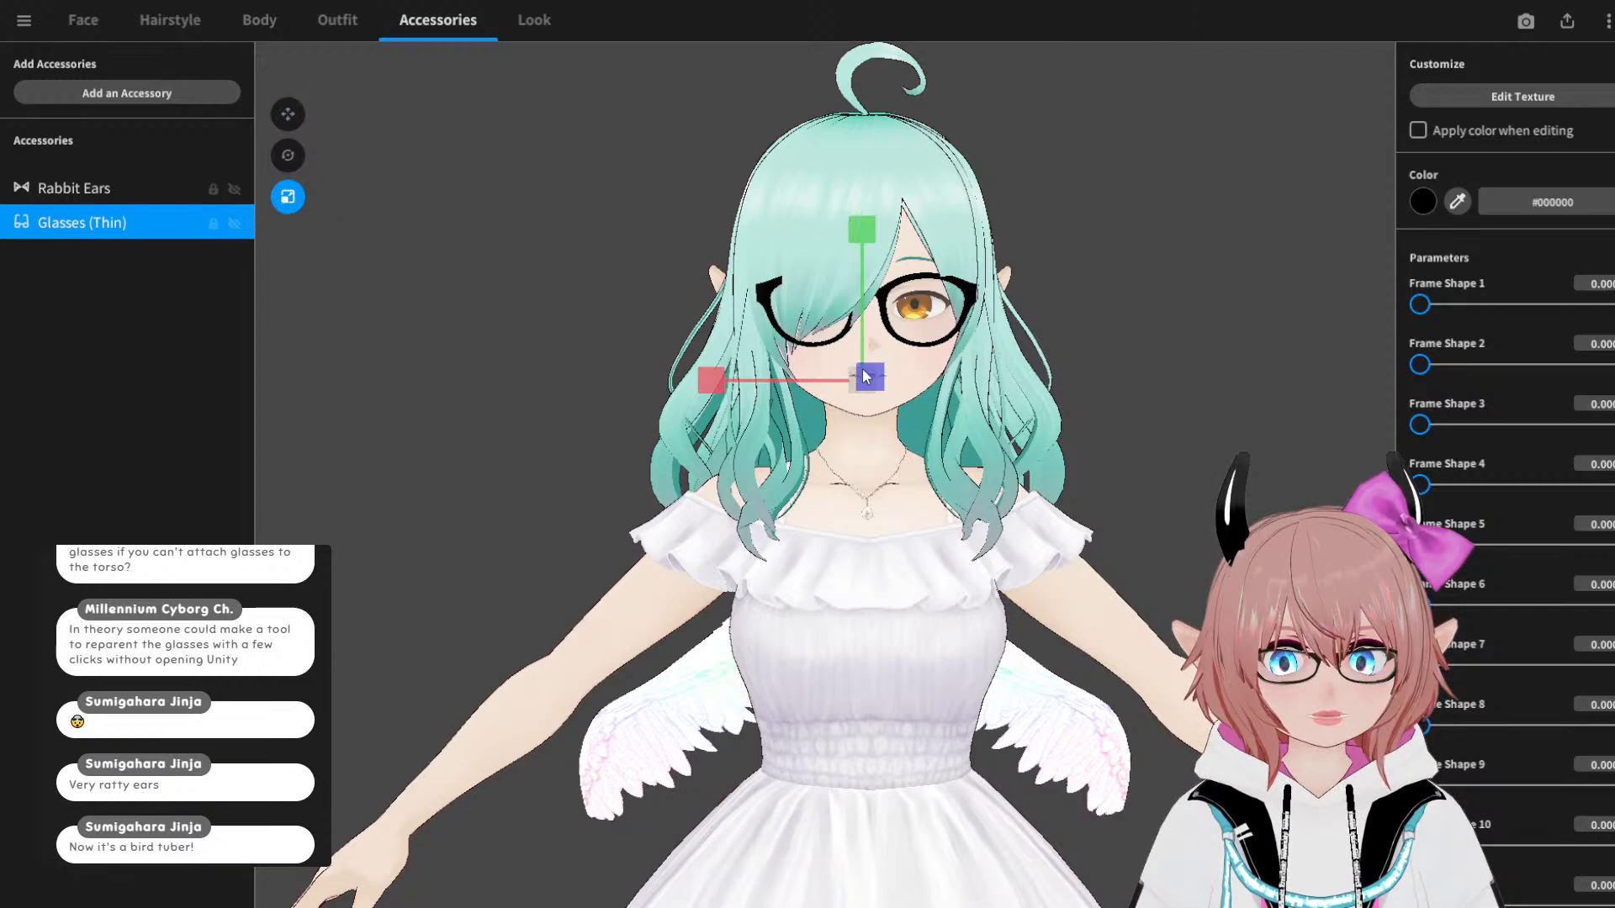
drag(861, 227, 849, 131)
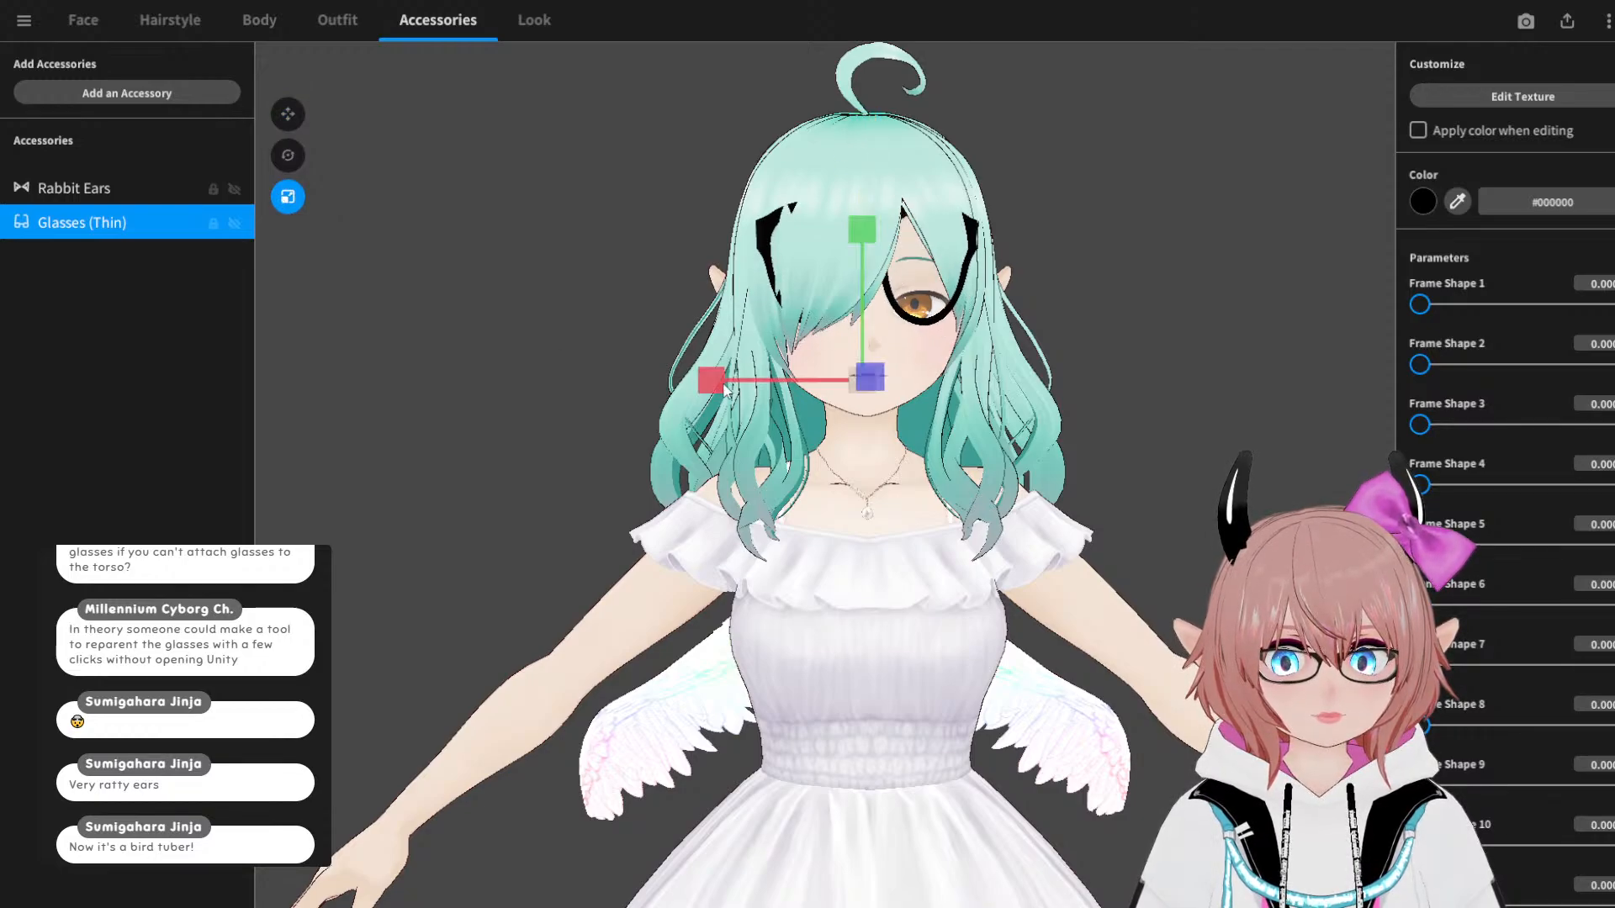
drag(709, 385, 596, 364)
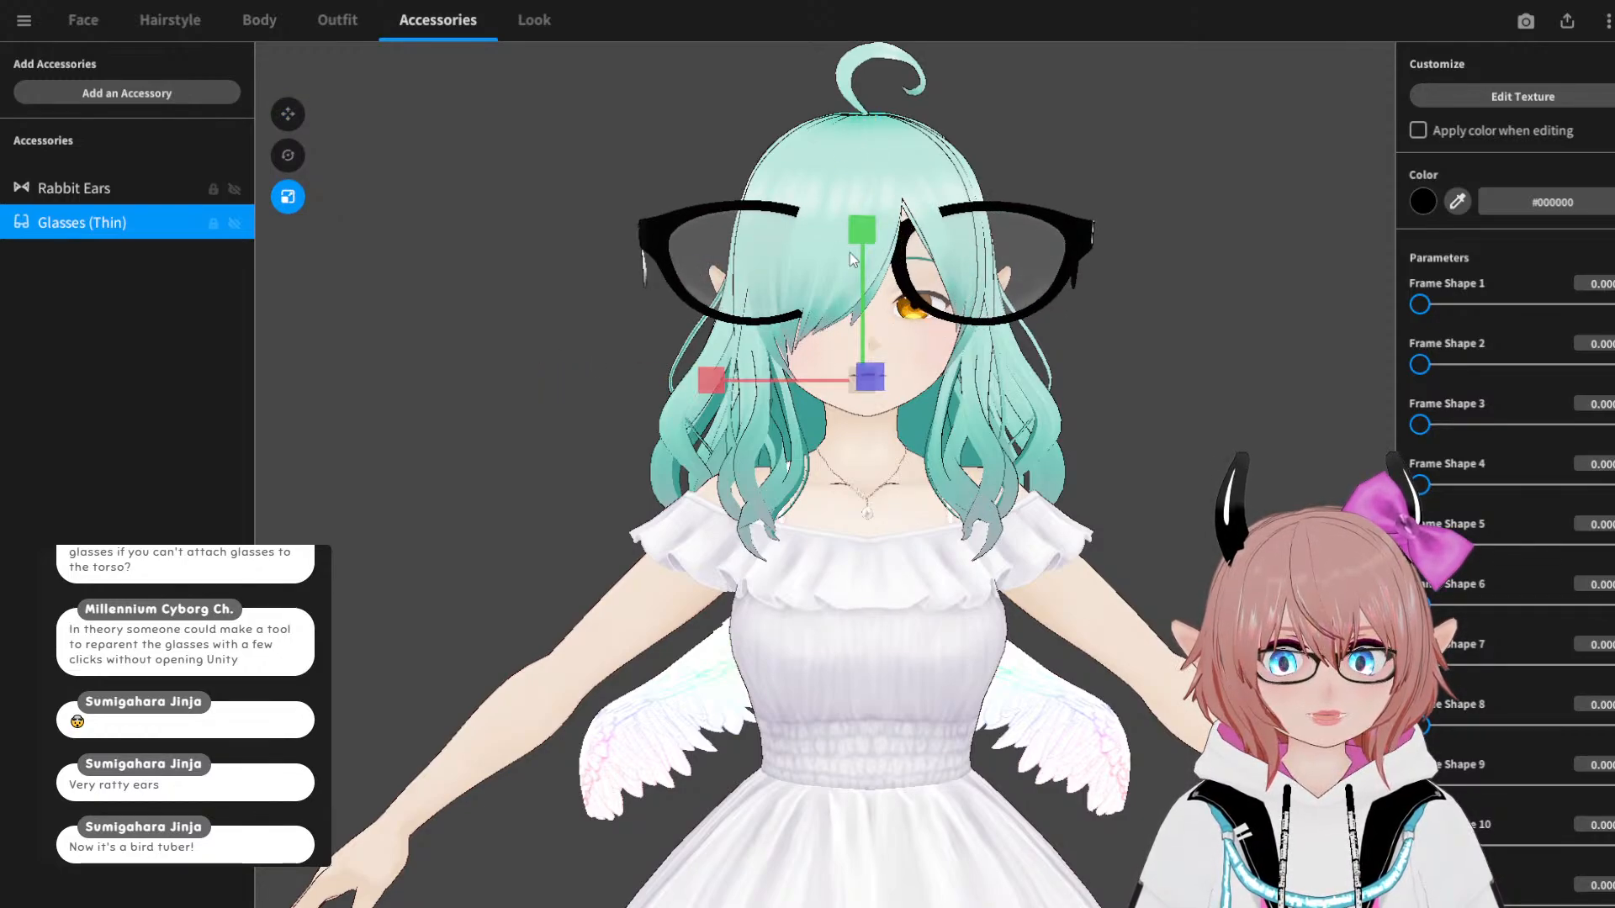
drag(859, 233, 866, 128)
drag(710, 380, 628, 376)
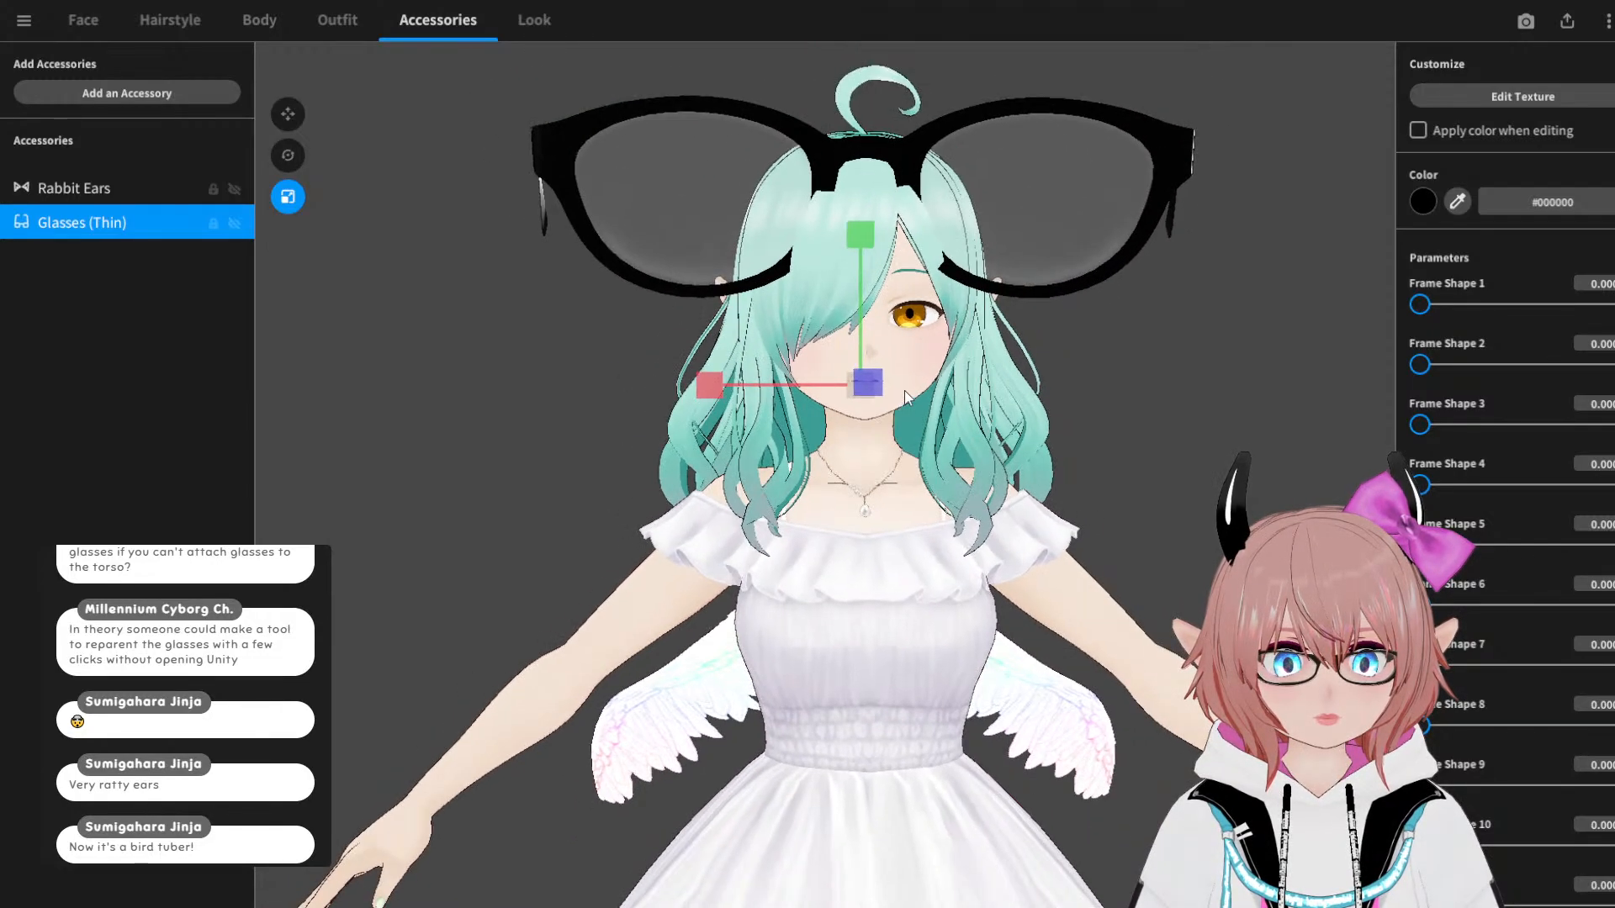
middle_drag(905, 391, 886, 558)
drag(842, 402, 841, 348)
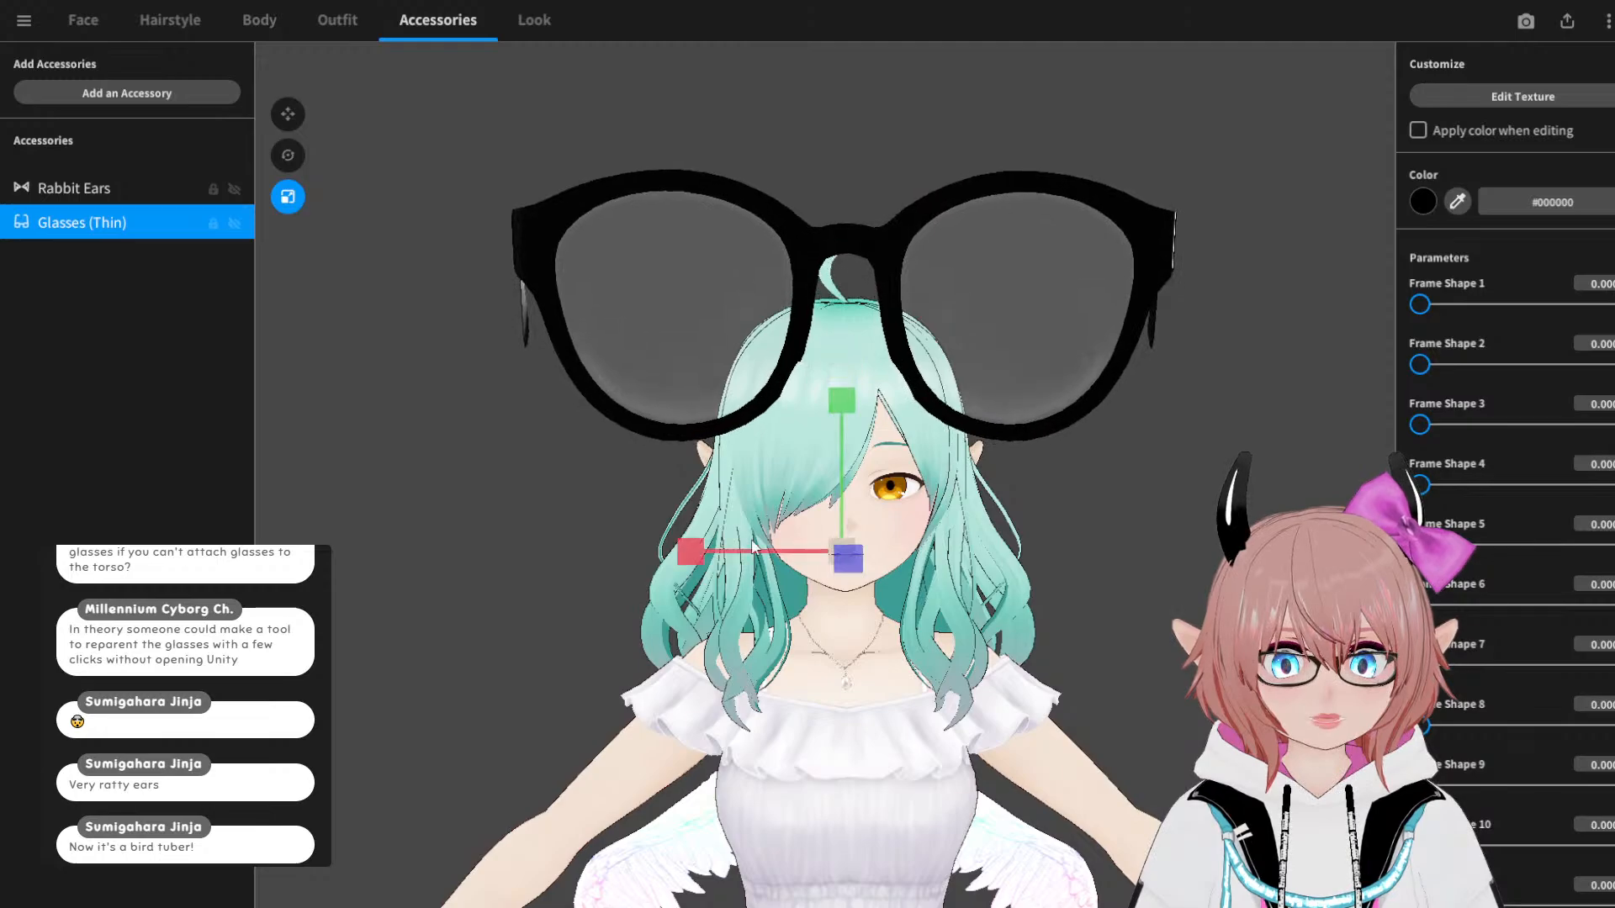
drag(687, 560, 645, 557)
right_drag(645, 557, 672, 525)
Step: Move the oversized glasses sideways and backward so that a single lens sits behind the character's head
click(288, 115)
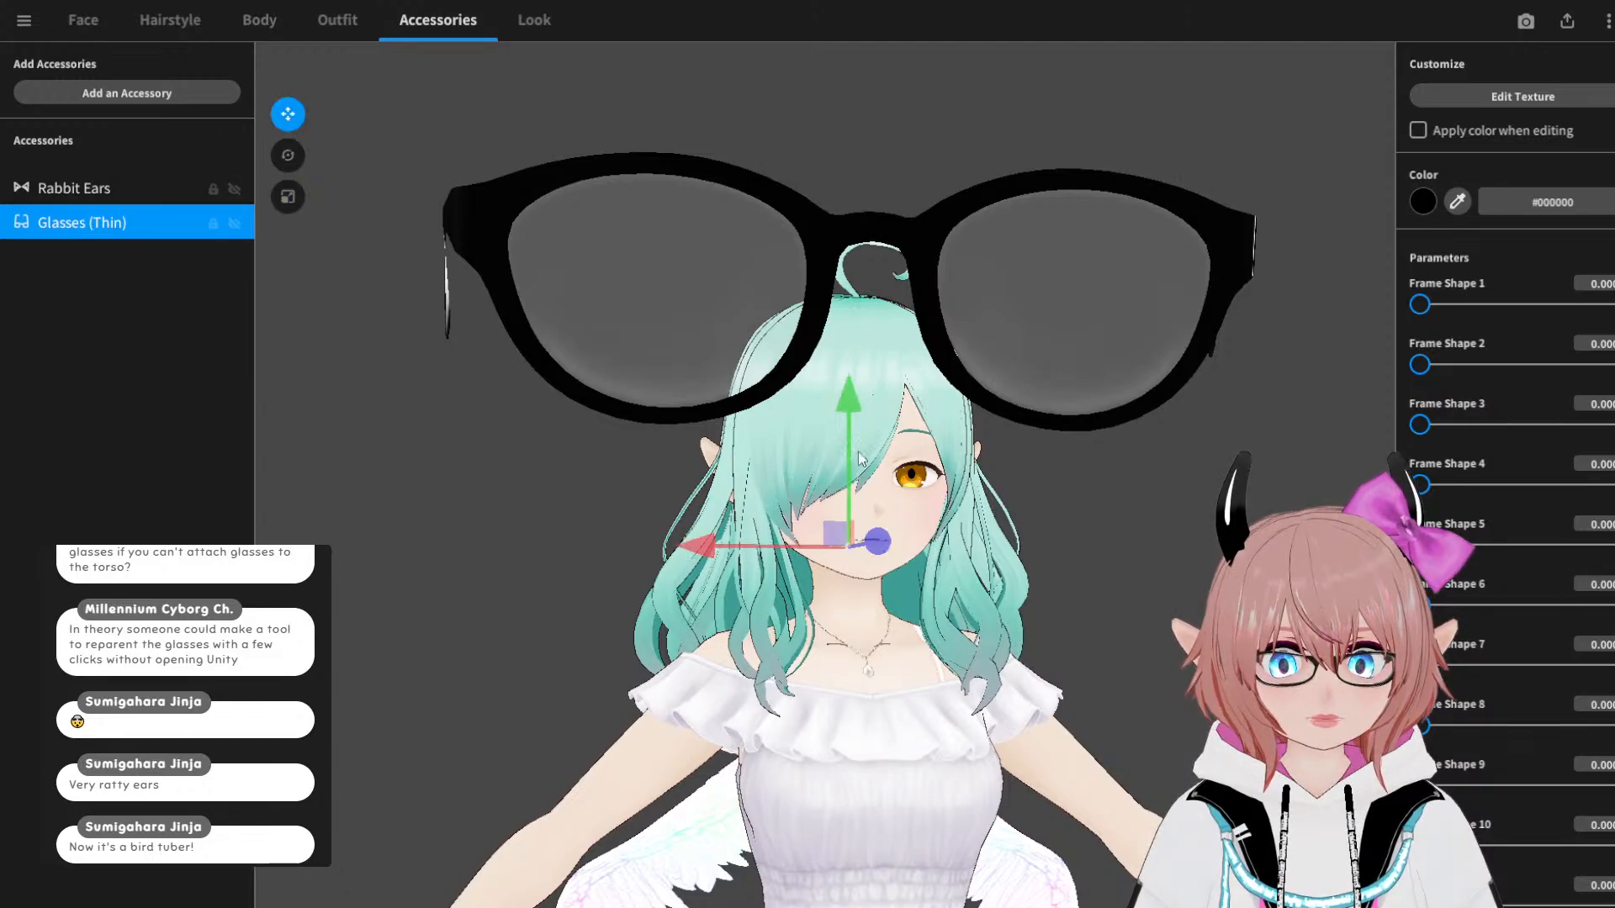
drag(700, 547, 887, 549)
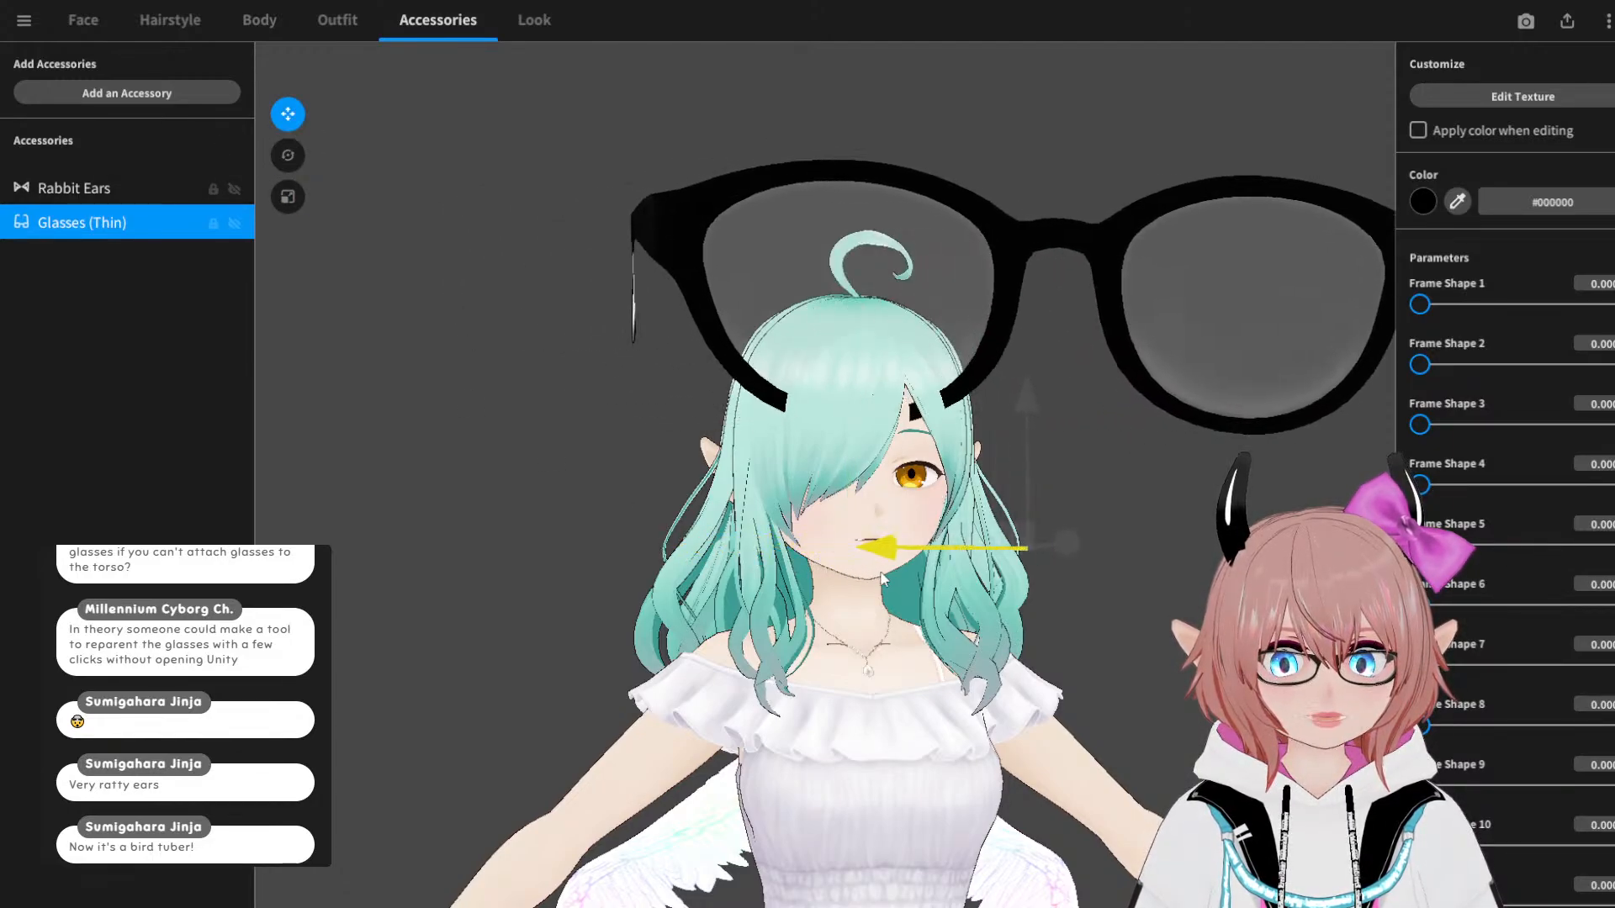
right_drag(887, 572, 947, 584)
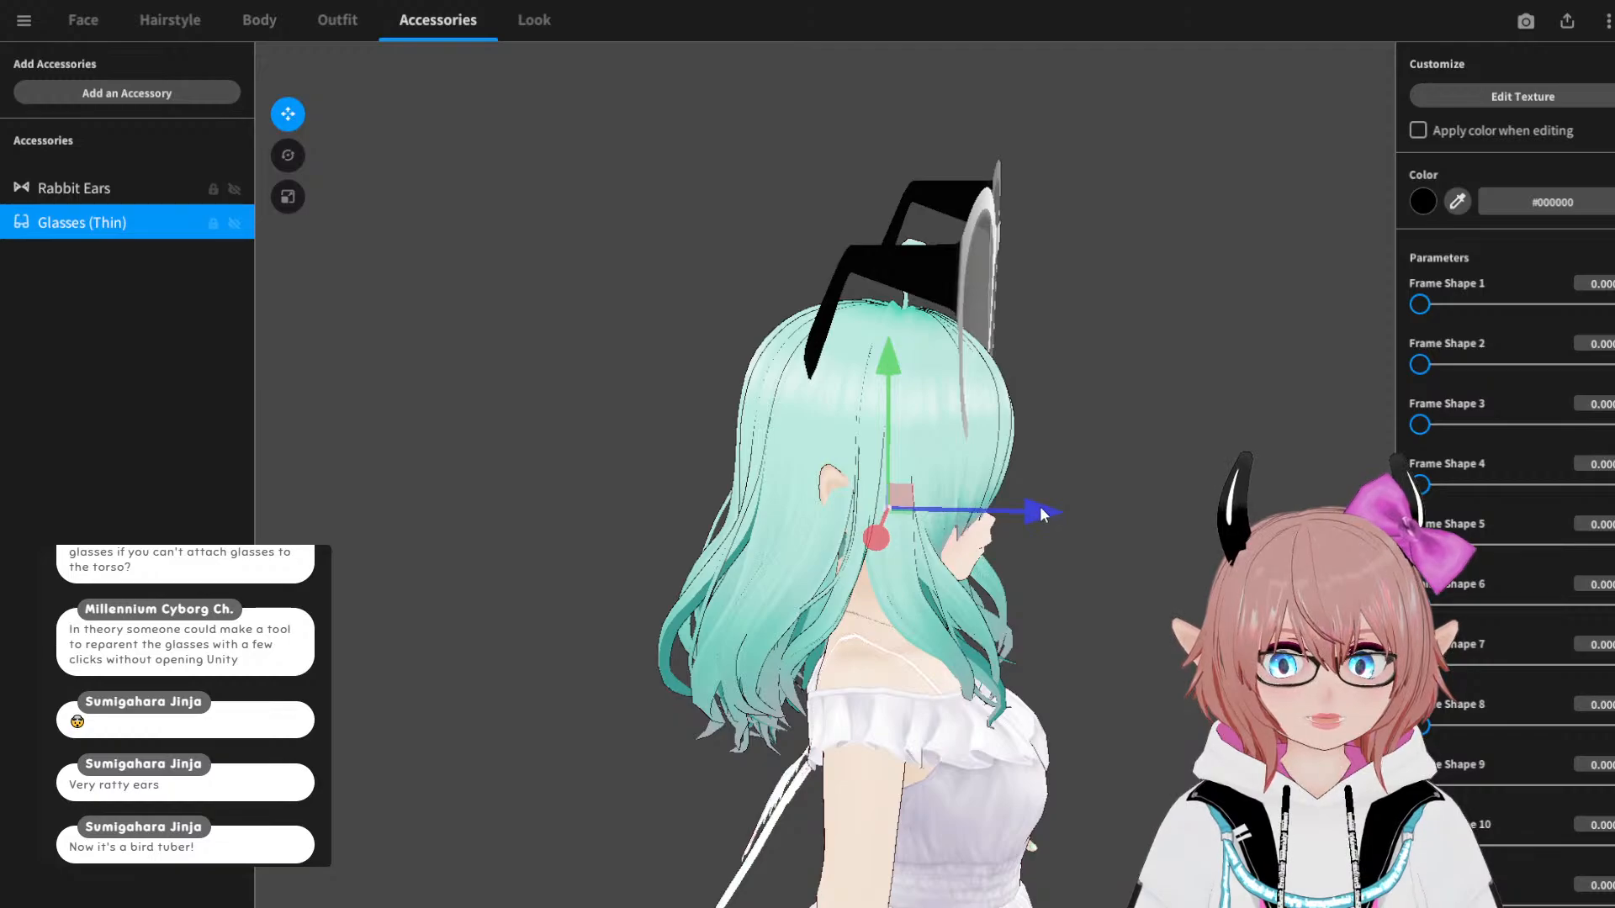
drag(982, 514, 920, 519)
right_drag(1077, 504, 999, 486)
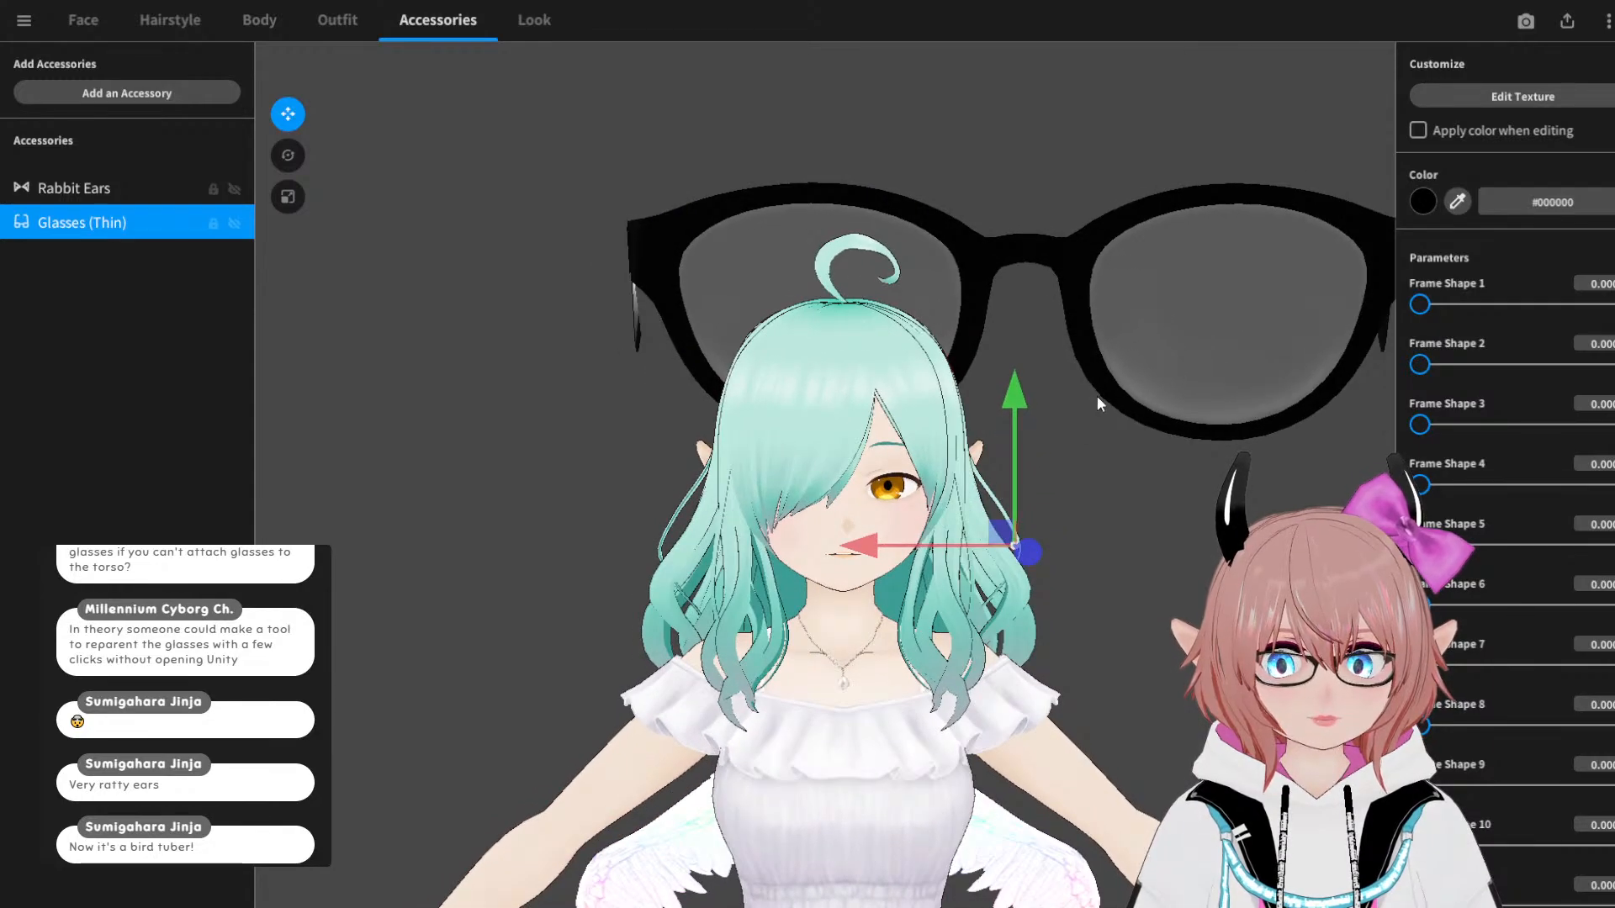
drag(873, 555, 888, 557)
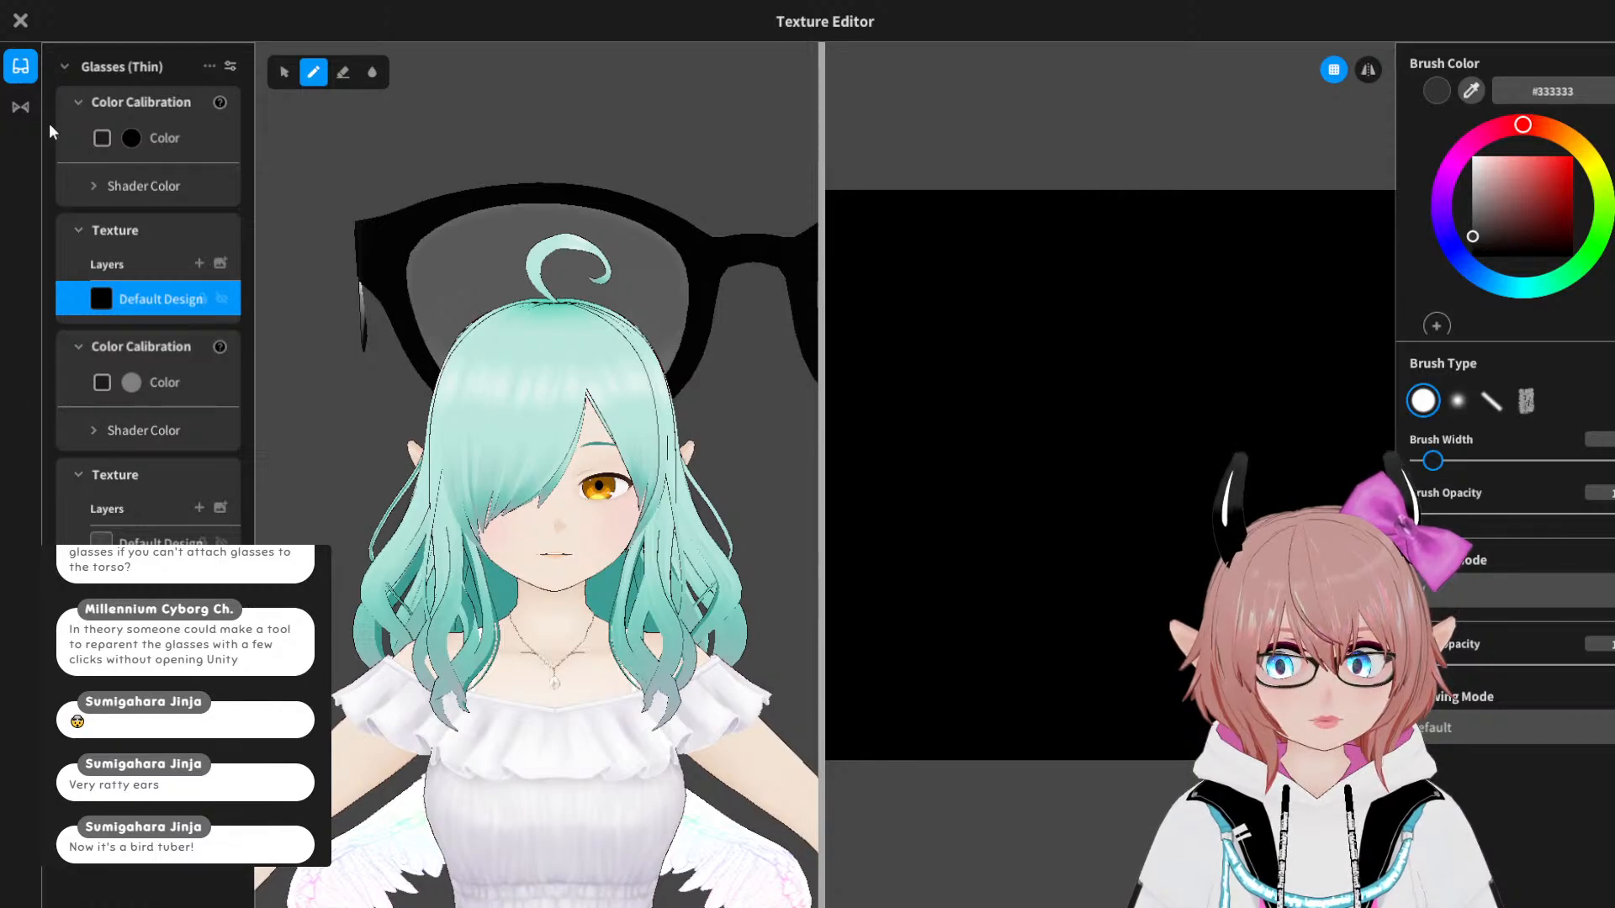
Step: In the Texture Editor, hide the Default Design layer of the glasses frame so only the lenses show
click(222, 301)
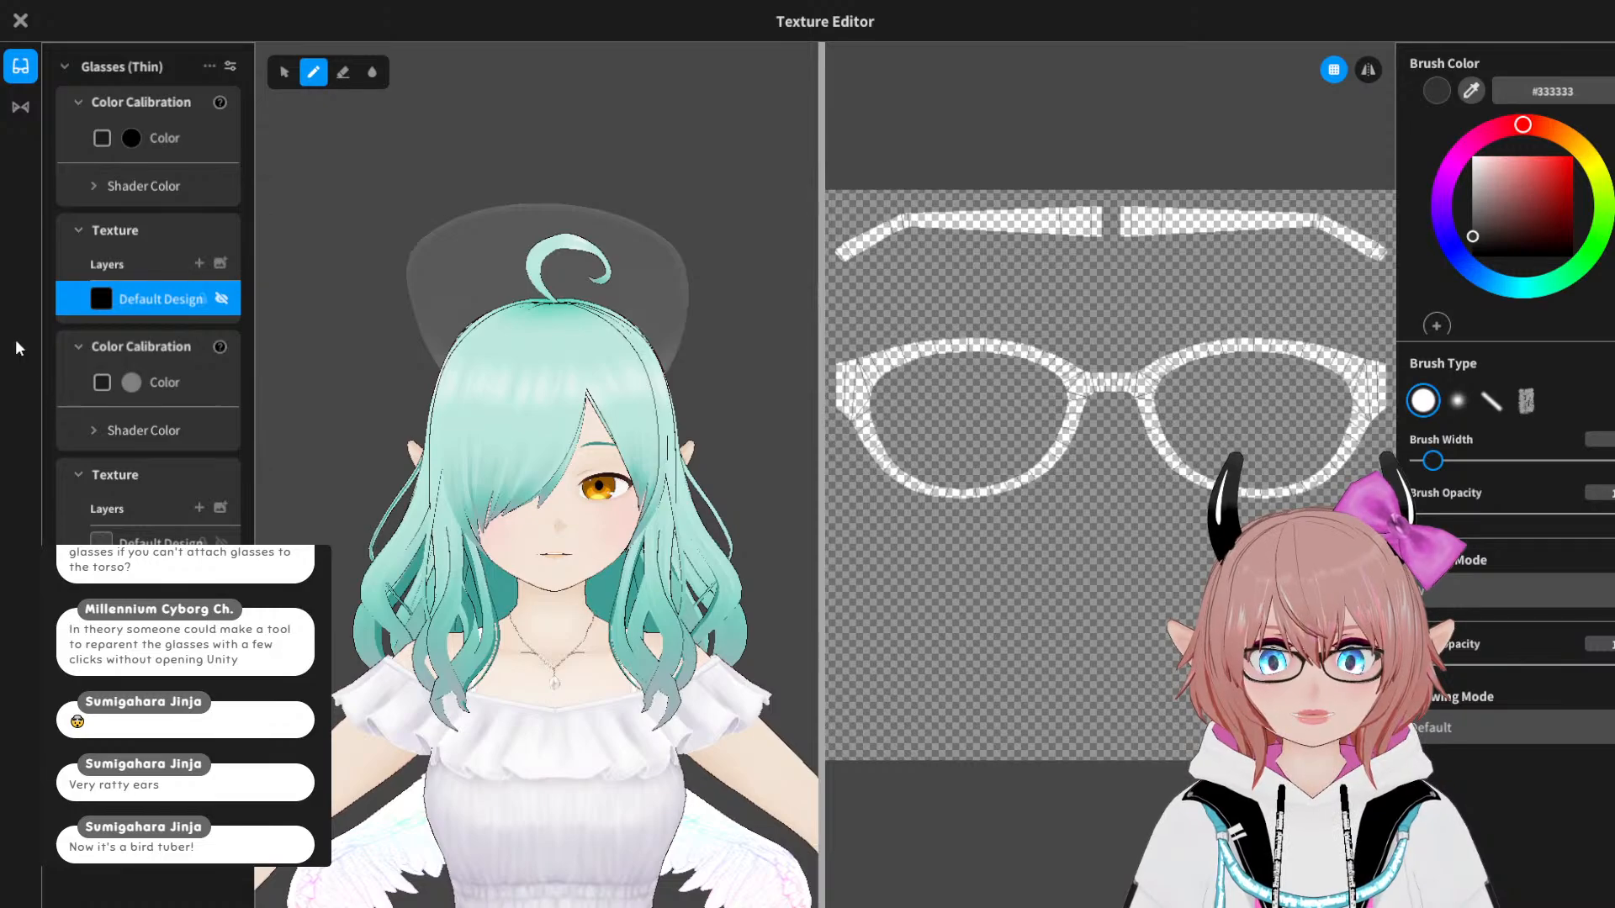
right_drag(282, 373, 320, 374)
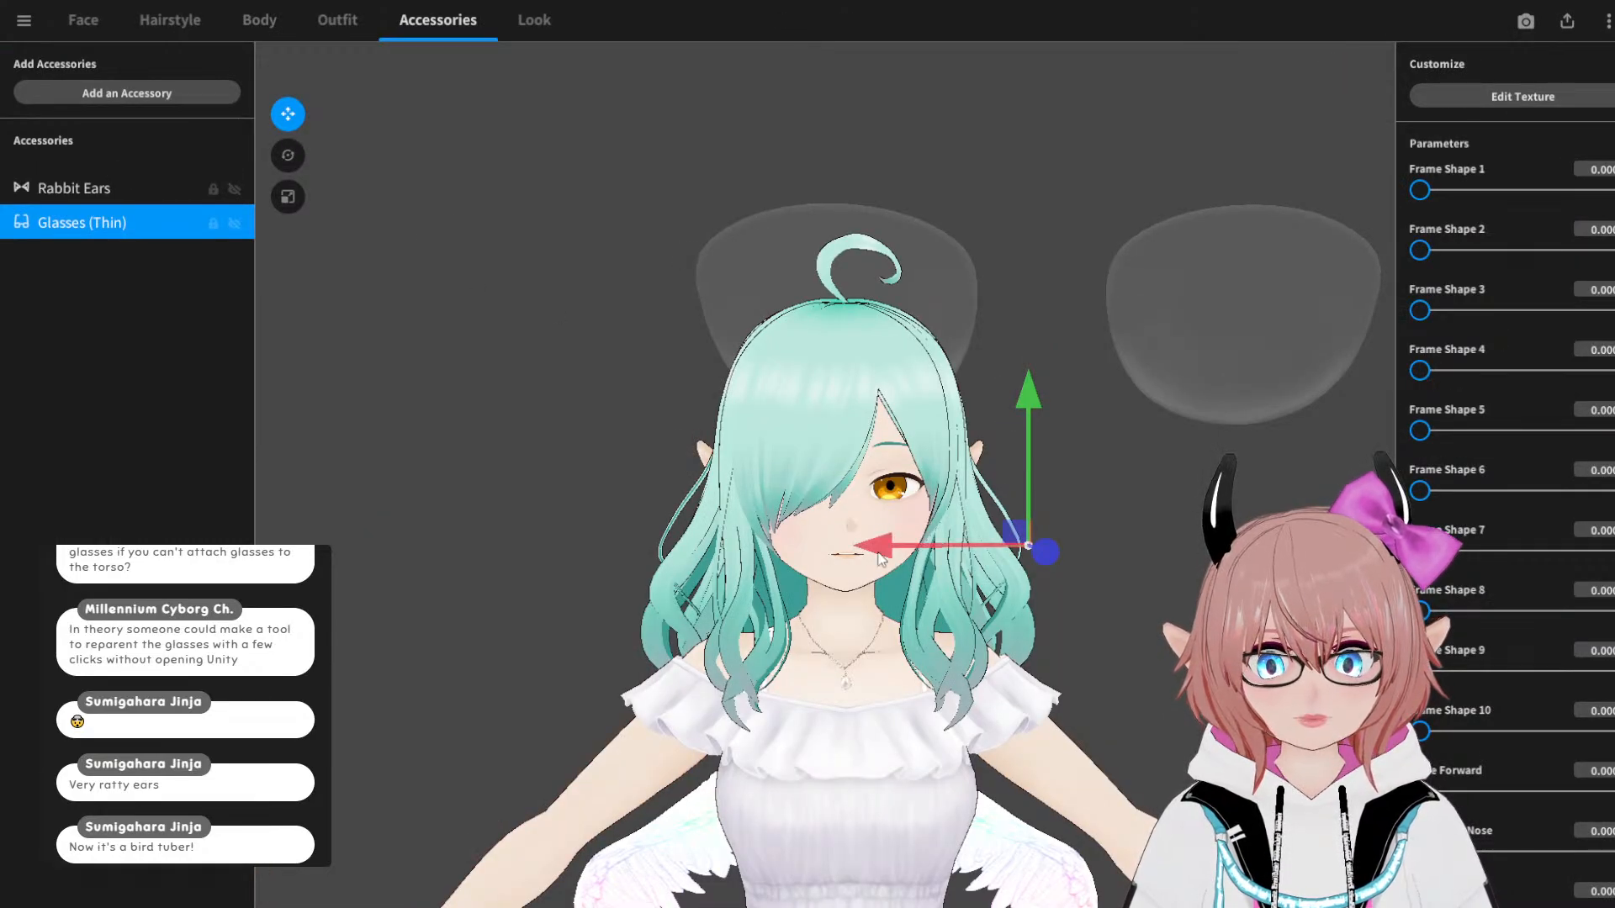
Step: Enlarge the frameless lenses further, then shift them sideways and lower to bring one lens behind the head
drag(881, 552, 836, 547)
drag(1032, 393, 1033, 342)
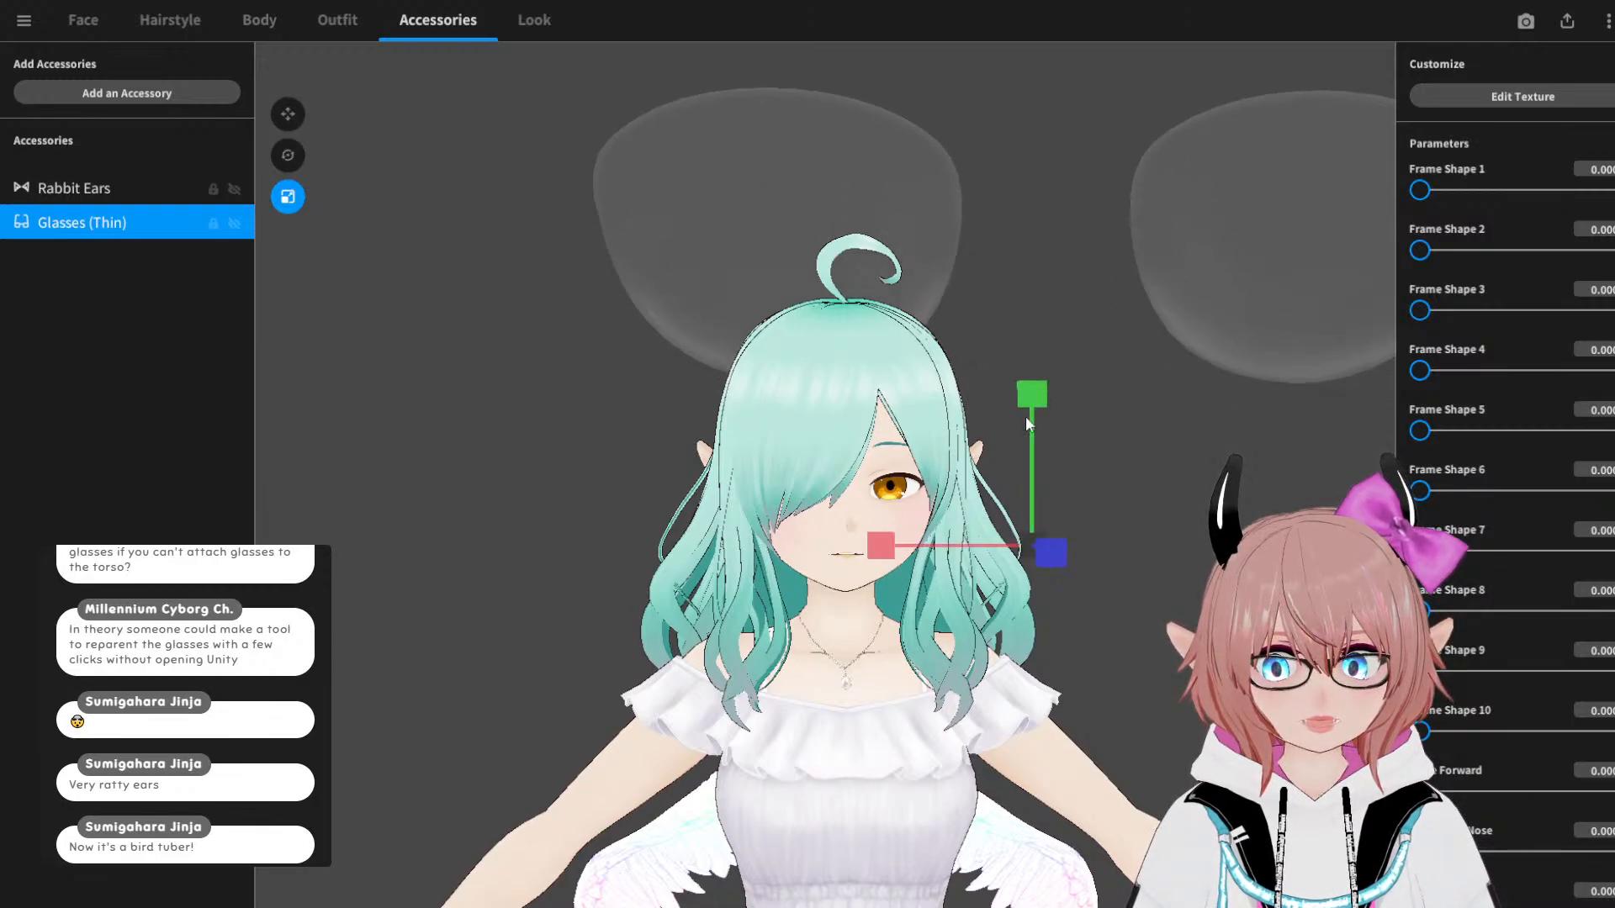
click(288, 114)
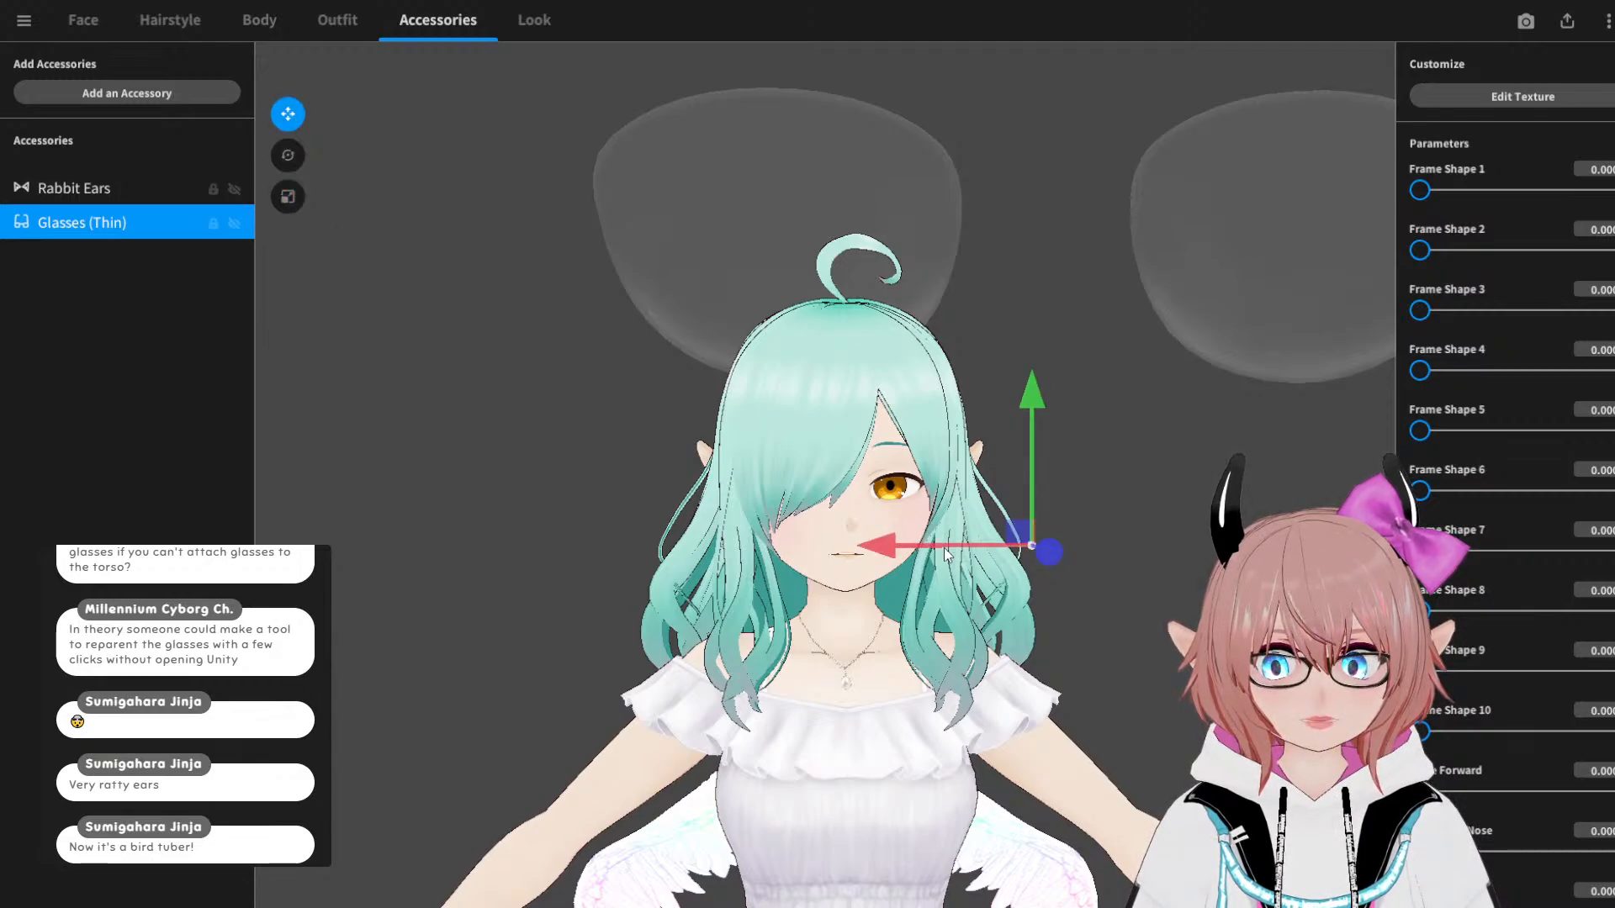
drag(878, 547, 939, 558)
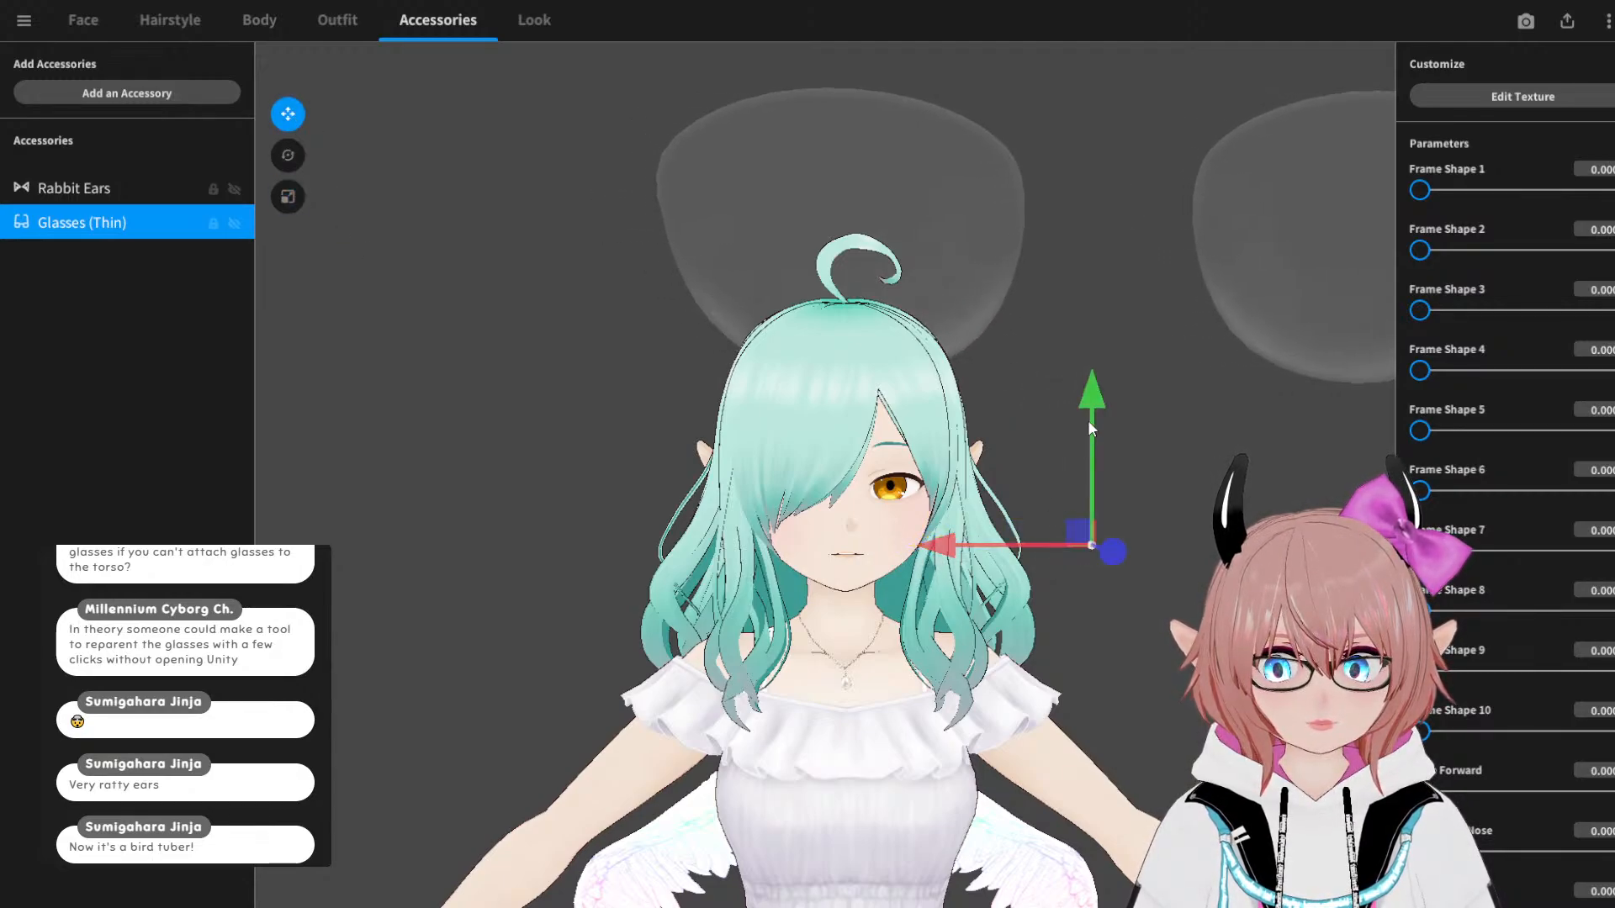
drag(1084, 402, 1085, 468)
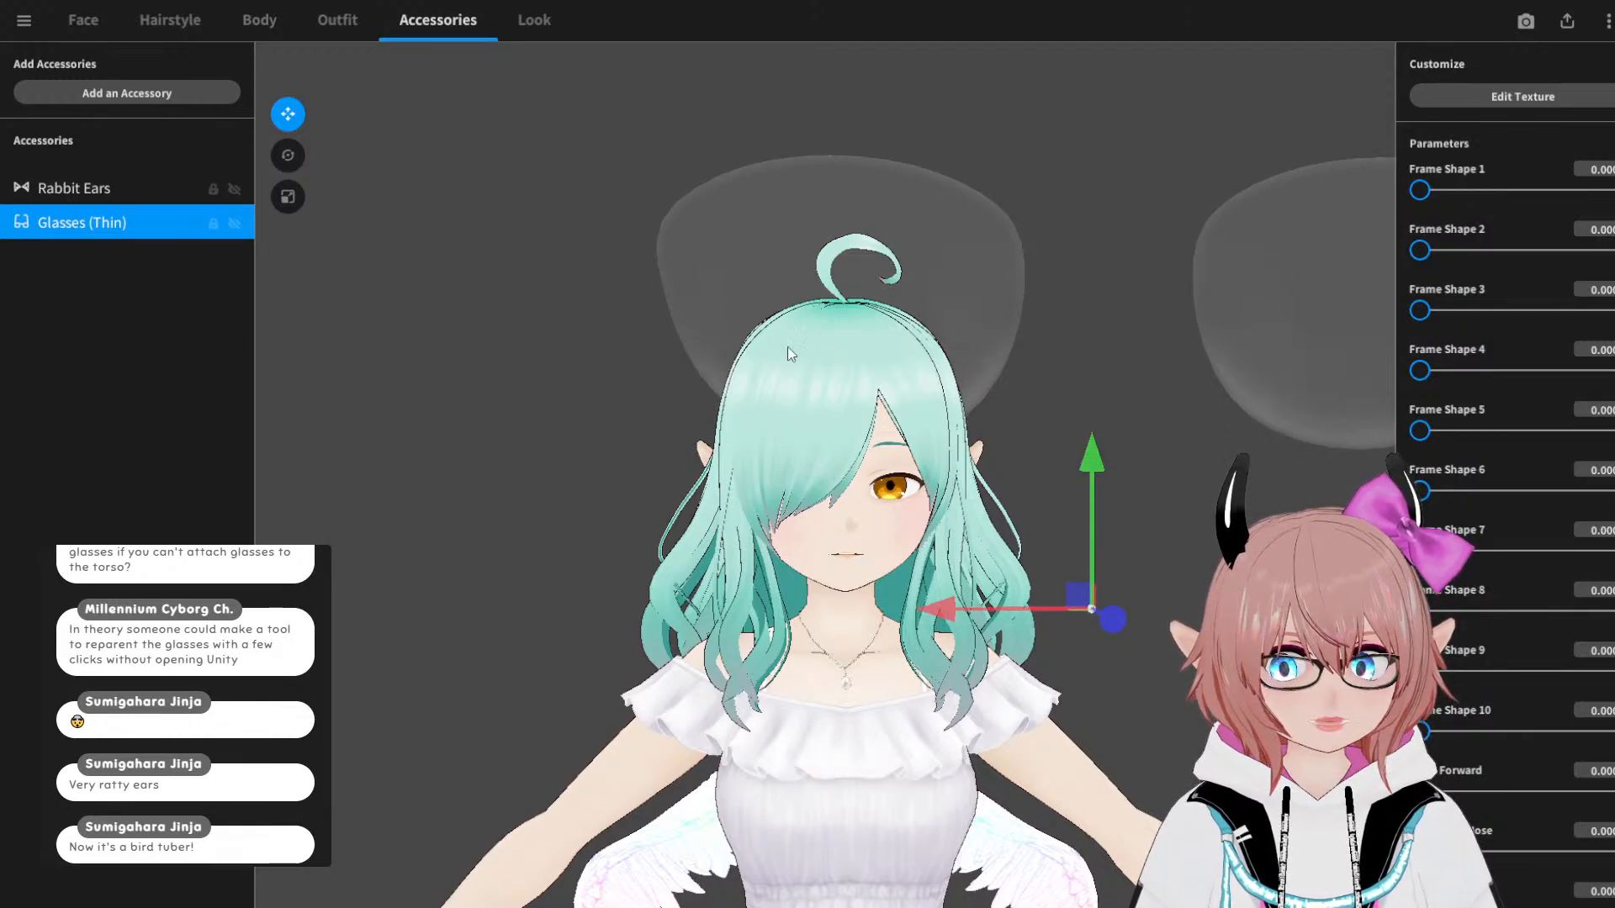
drag(787, 347, 960, 395)
Step: Rotate the glasses until the lenses lie flat, and raise them to just above the character's head
right_drag(961, 396, 868, 392)
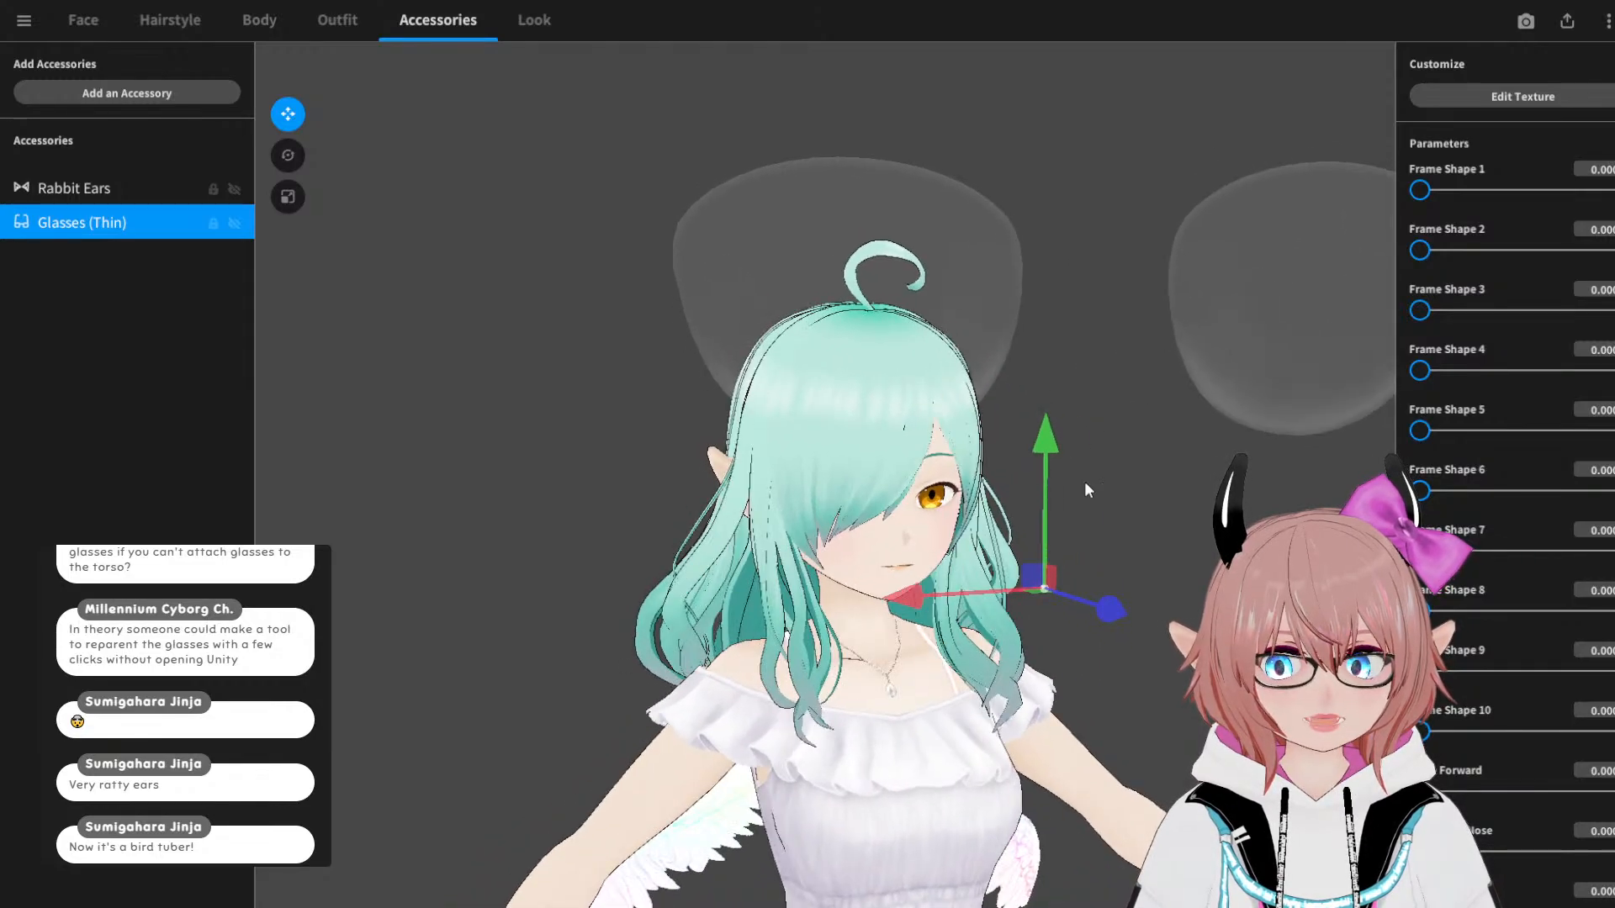
click(287, 155)
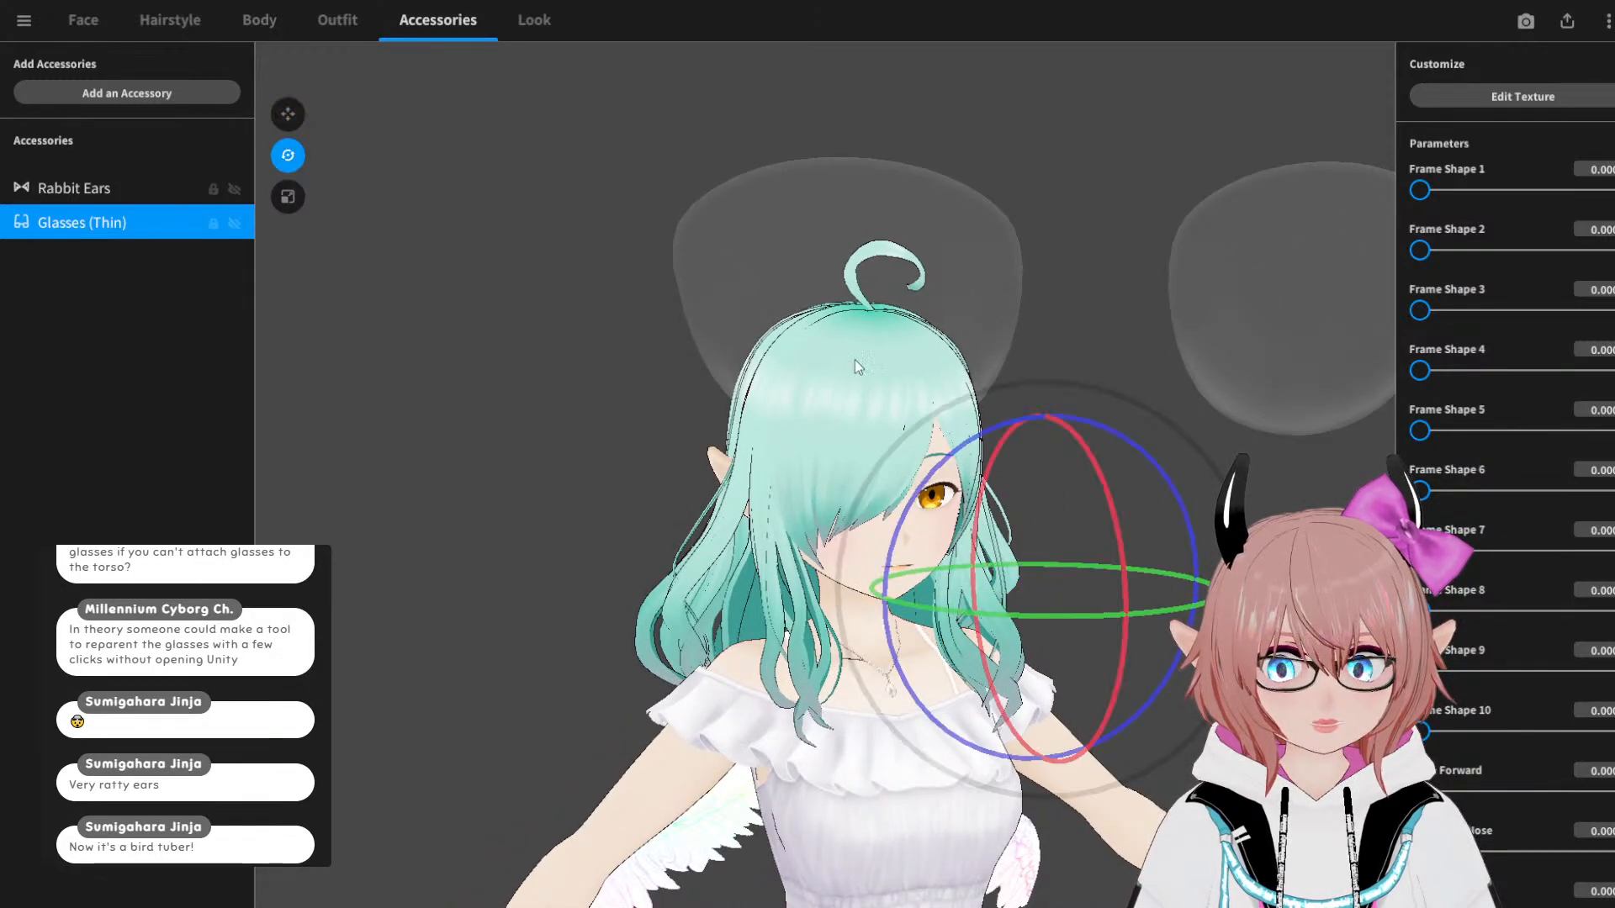
drag(1093, 458, 1174, 740)
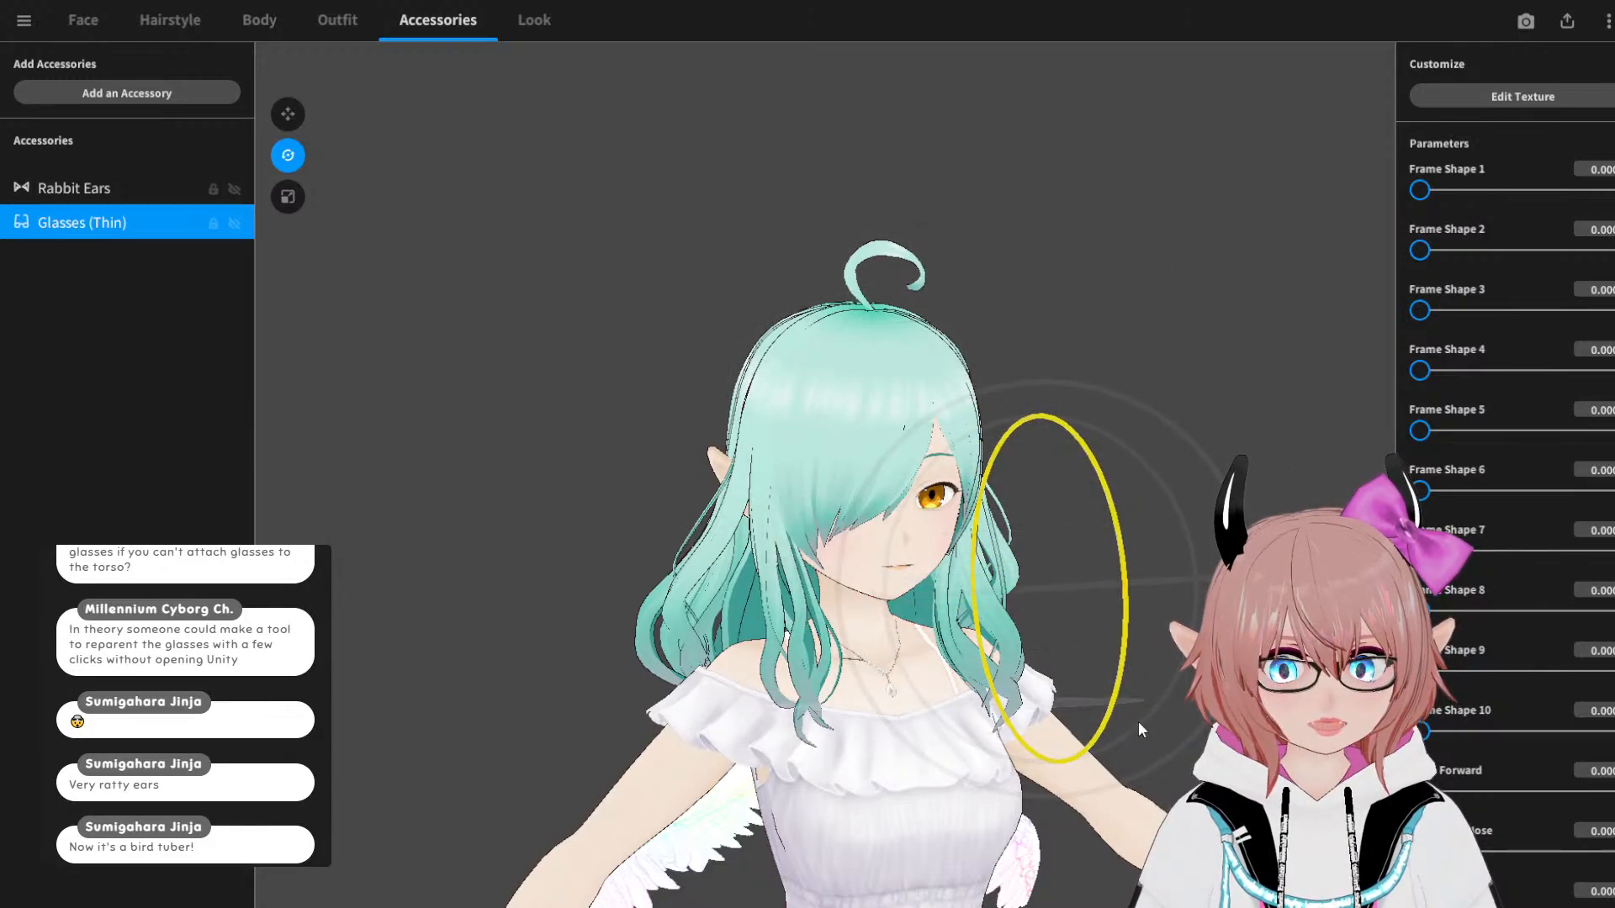
click(286, 116)
drag(1048, 450, 962, 28)
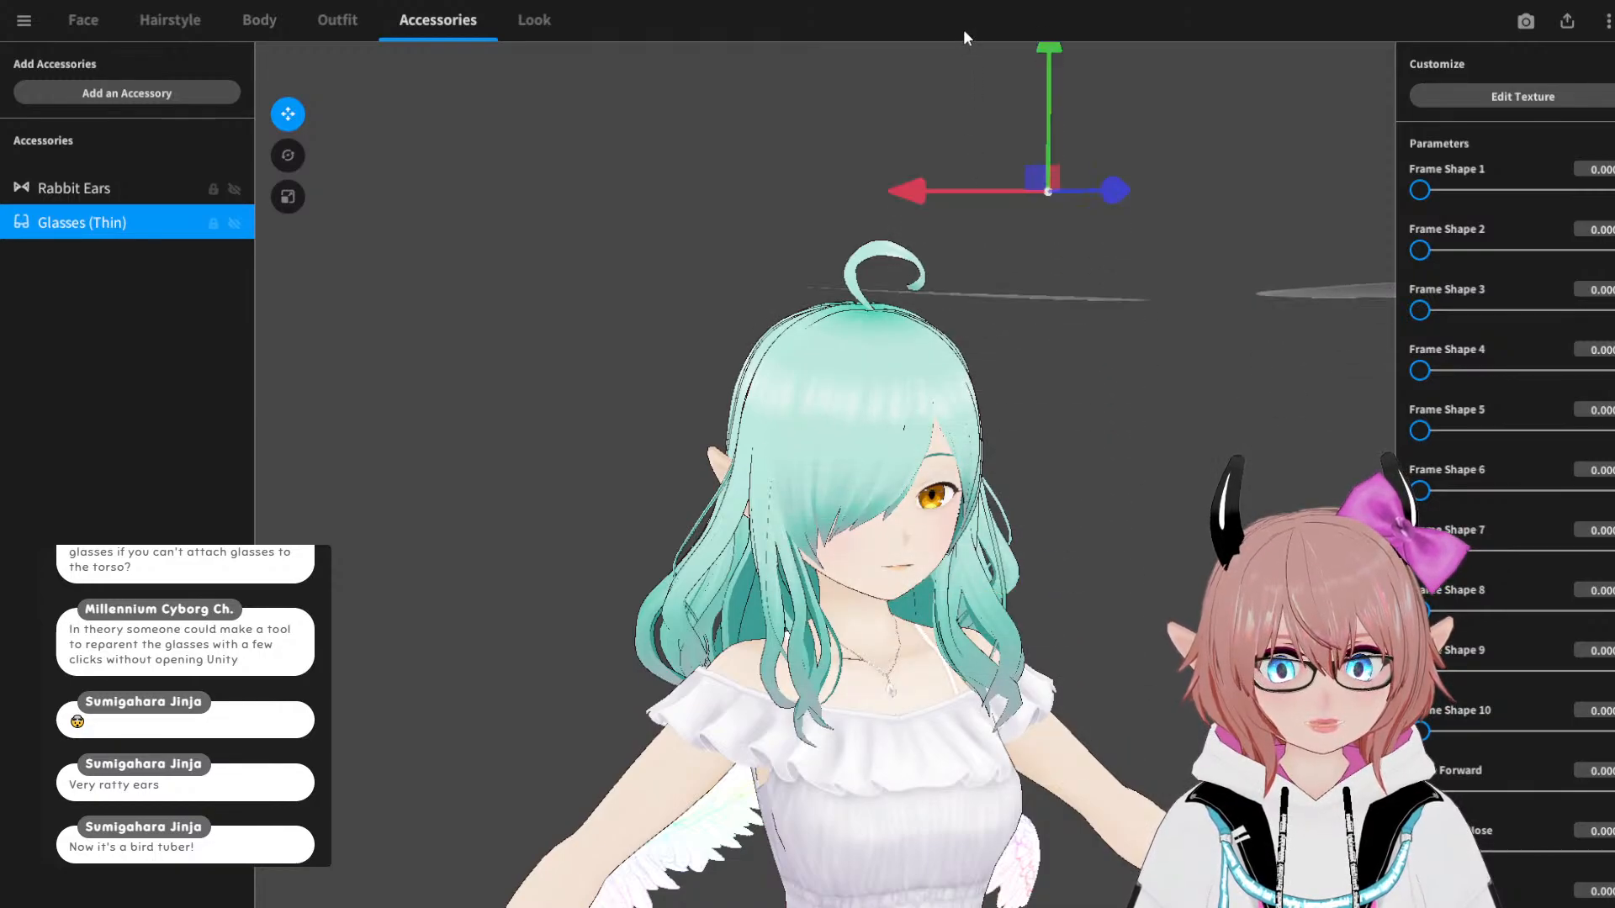
click(1037, 384)
right_drag(1037, 384, 1001, 370)
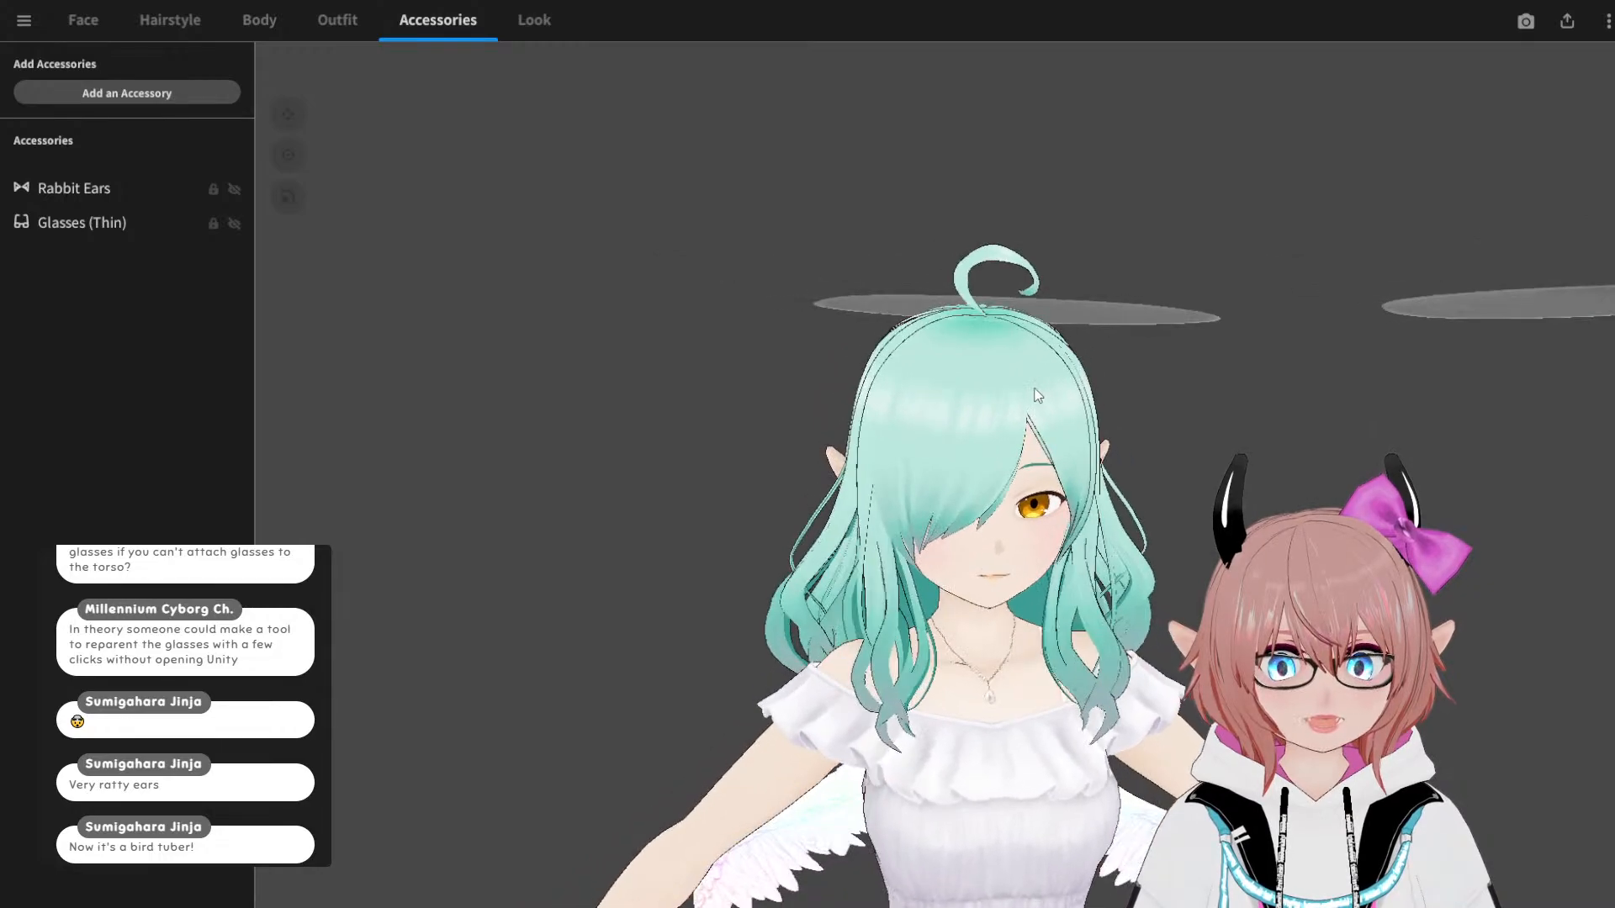
Step: Move the flat glasses backward and fine-tune their sideways position to center one lens over the head like a halo
click(89, 223)
right_drag(1028, 255, 1100, 250)
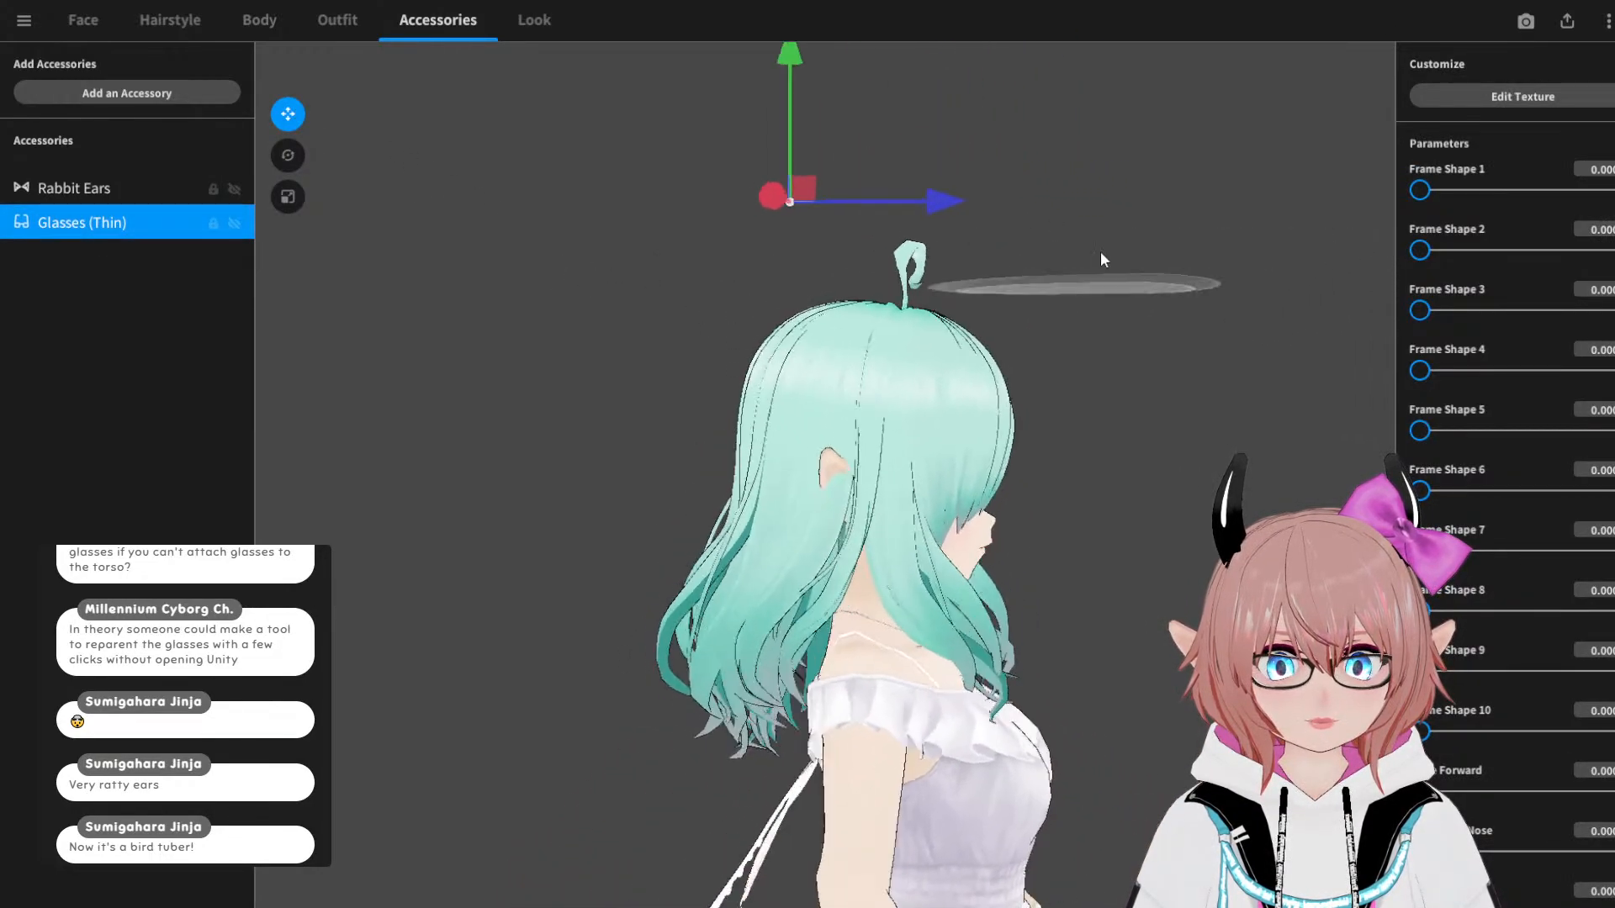
drag(898, 214, 749, 184)
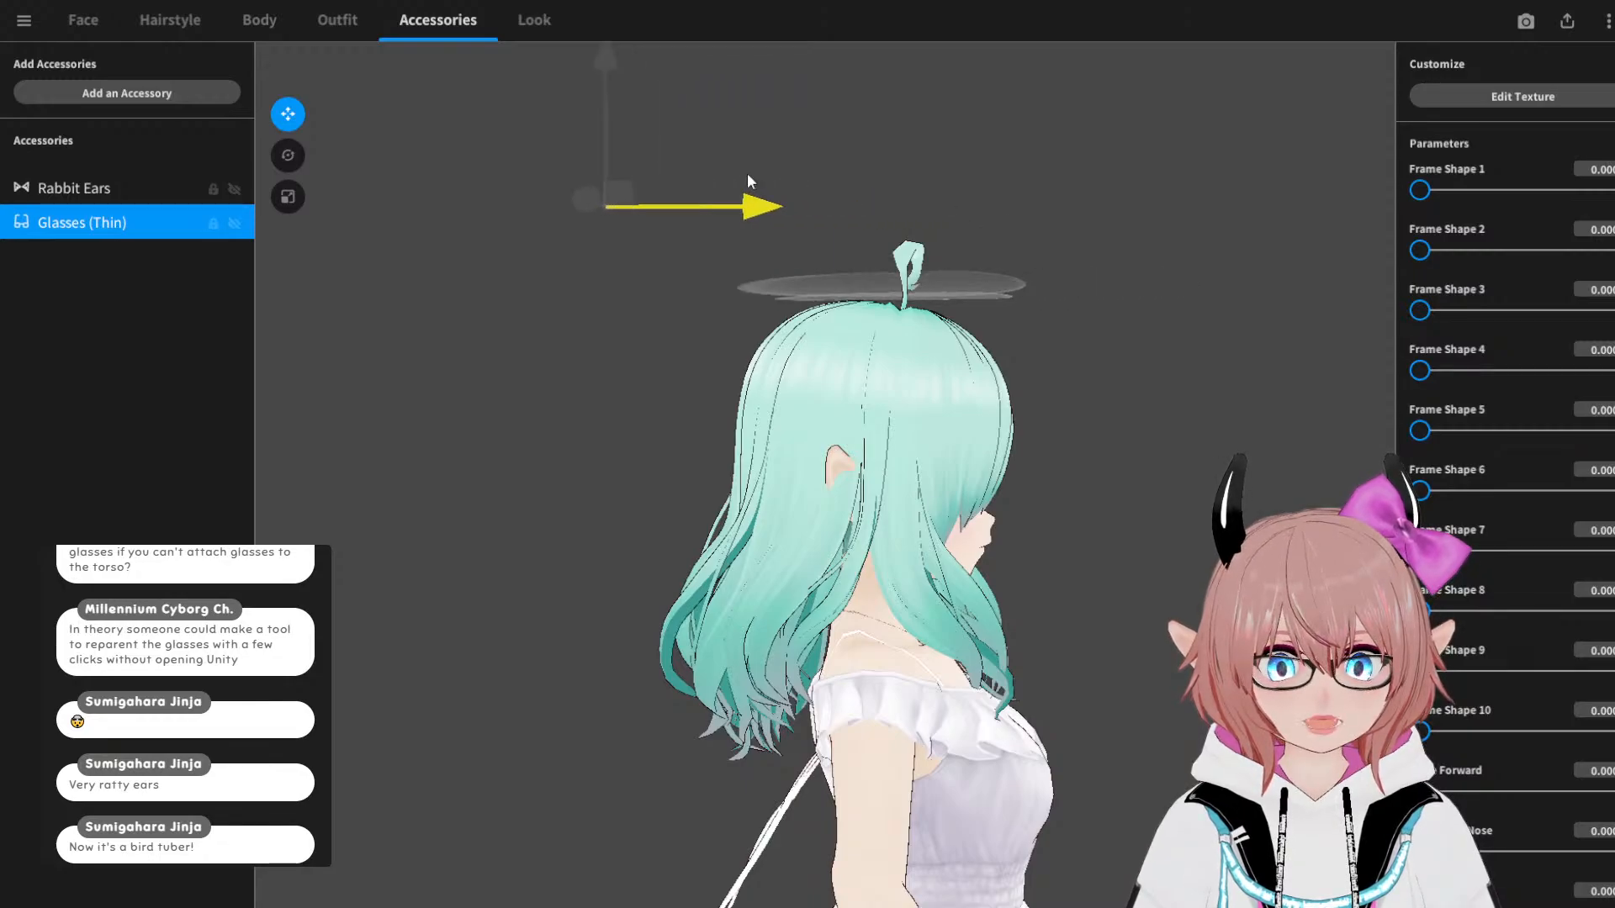
right_drag(749, 184, 995, 452)
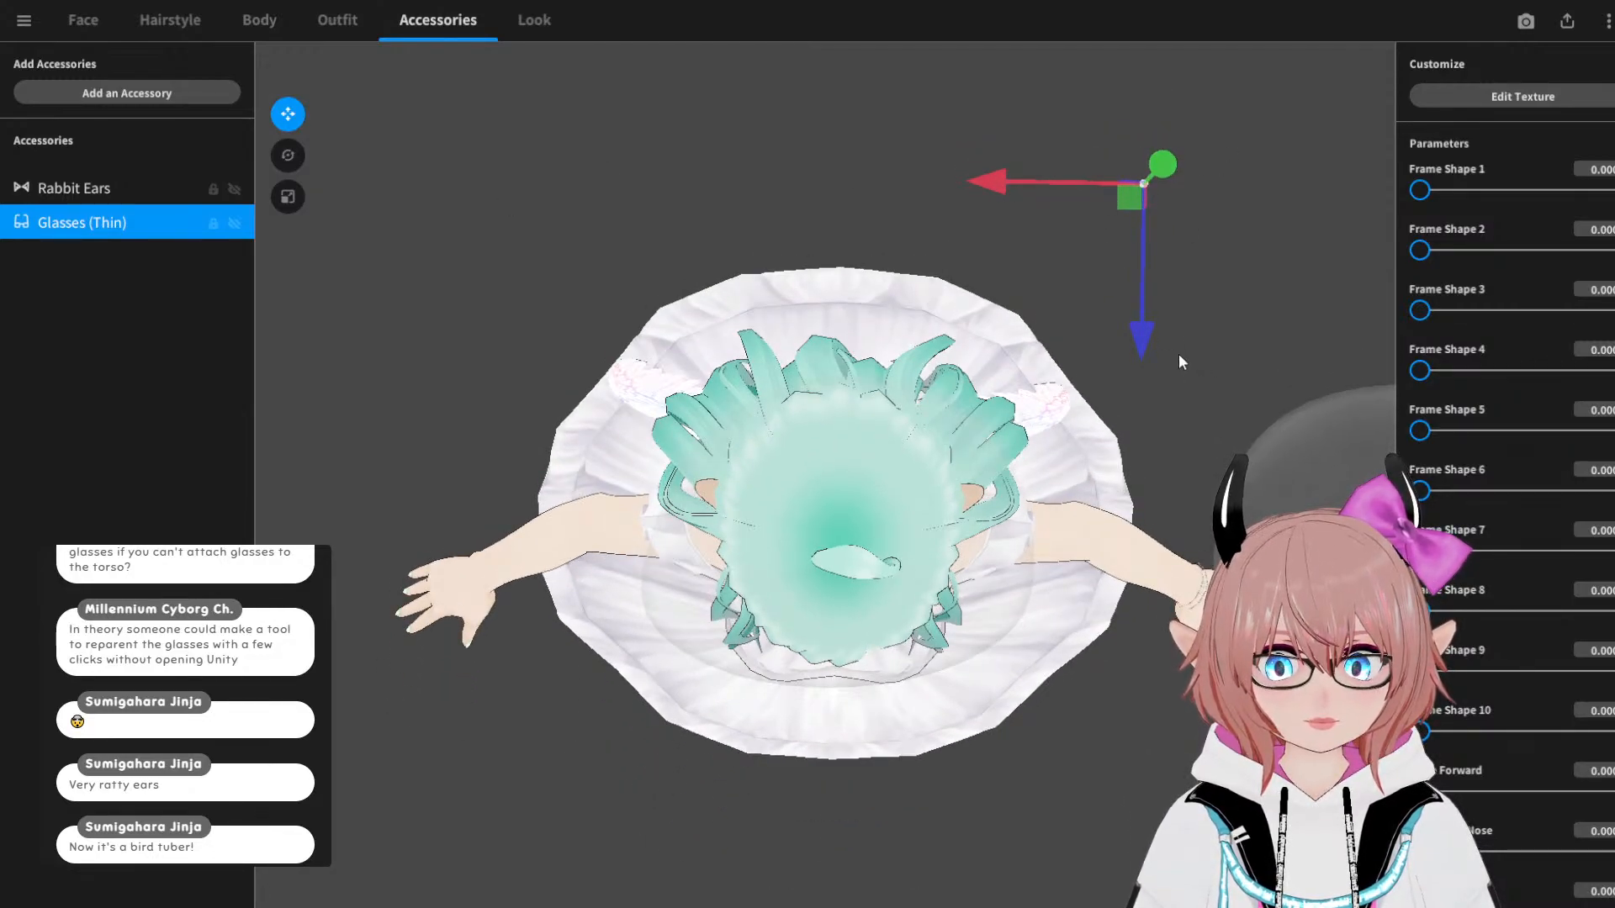
drag(1137, 345, 1137, 353)
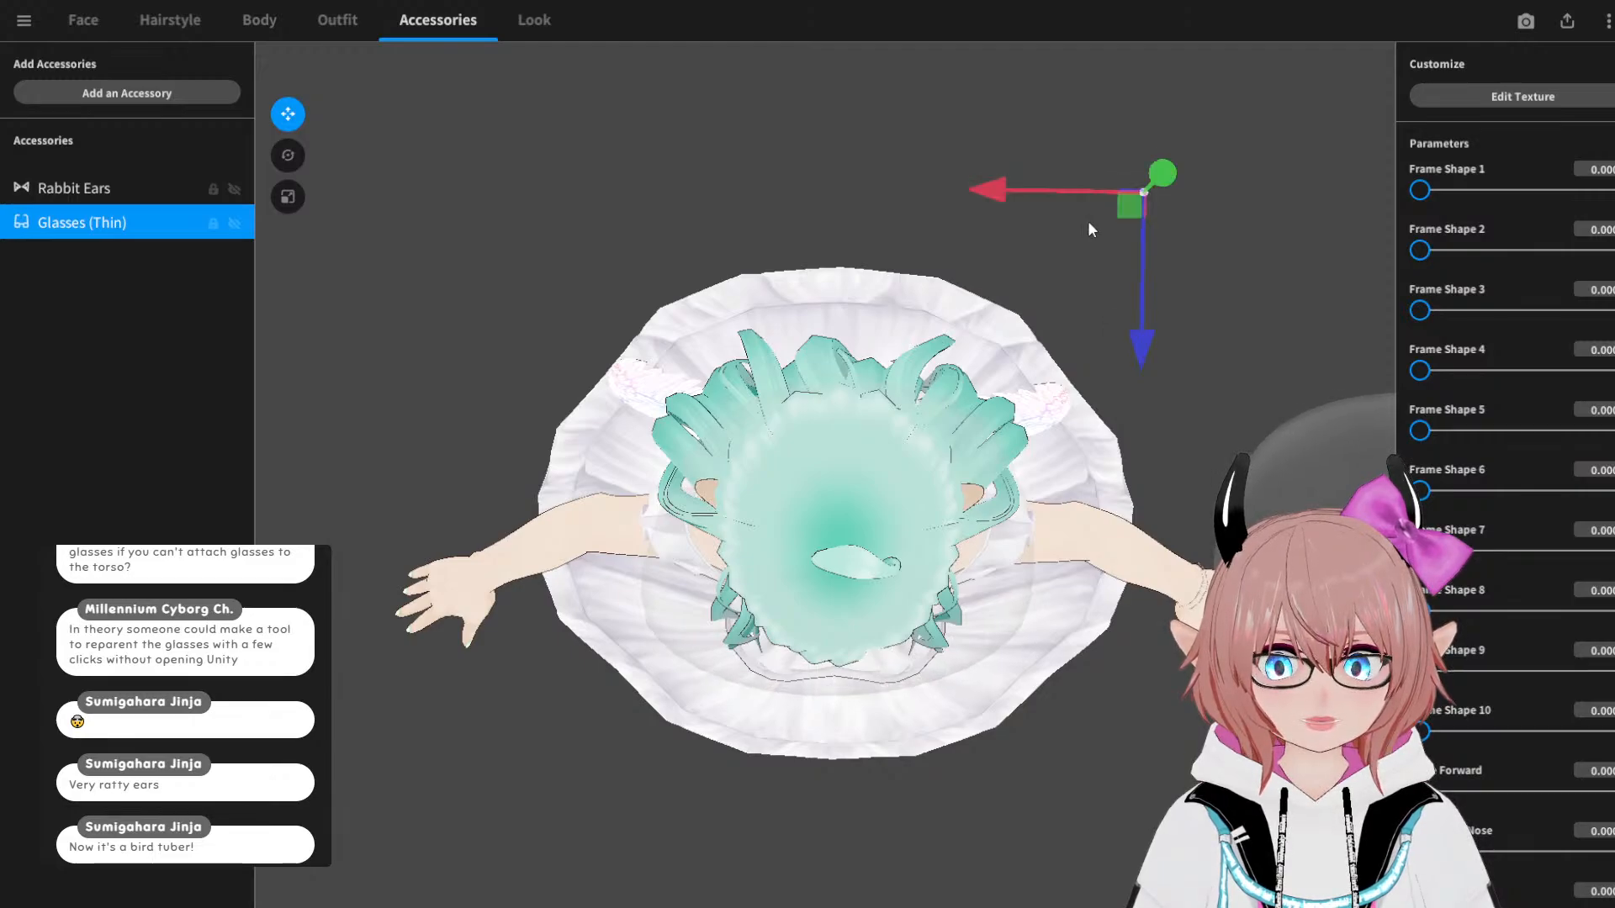
drag(988, 190, 997, 189)
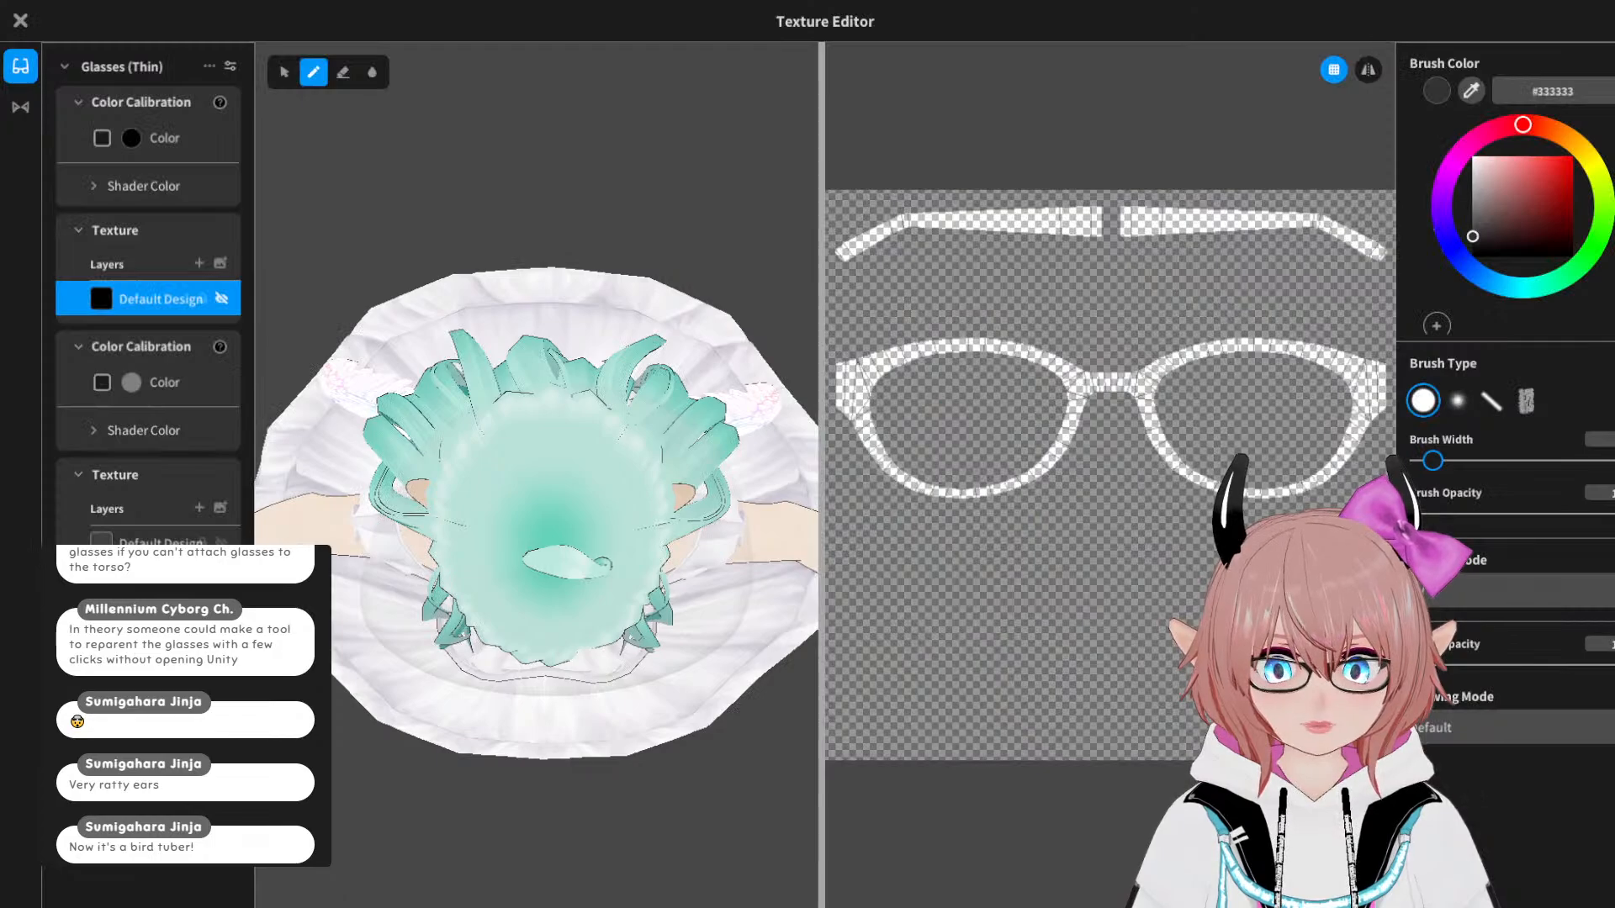
Step: Add a new layer to the lens texture and set up a wider brush in yellow #FFDD17
click(154, 539)
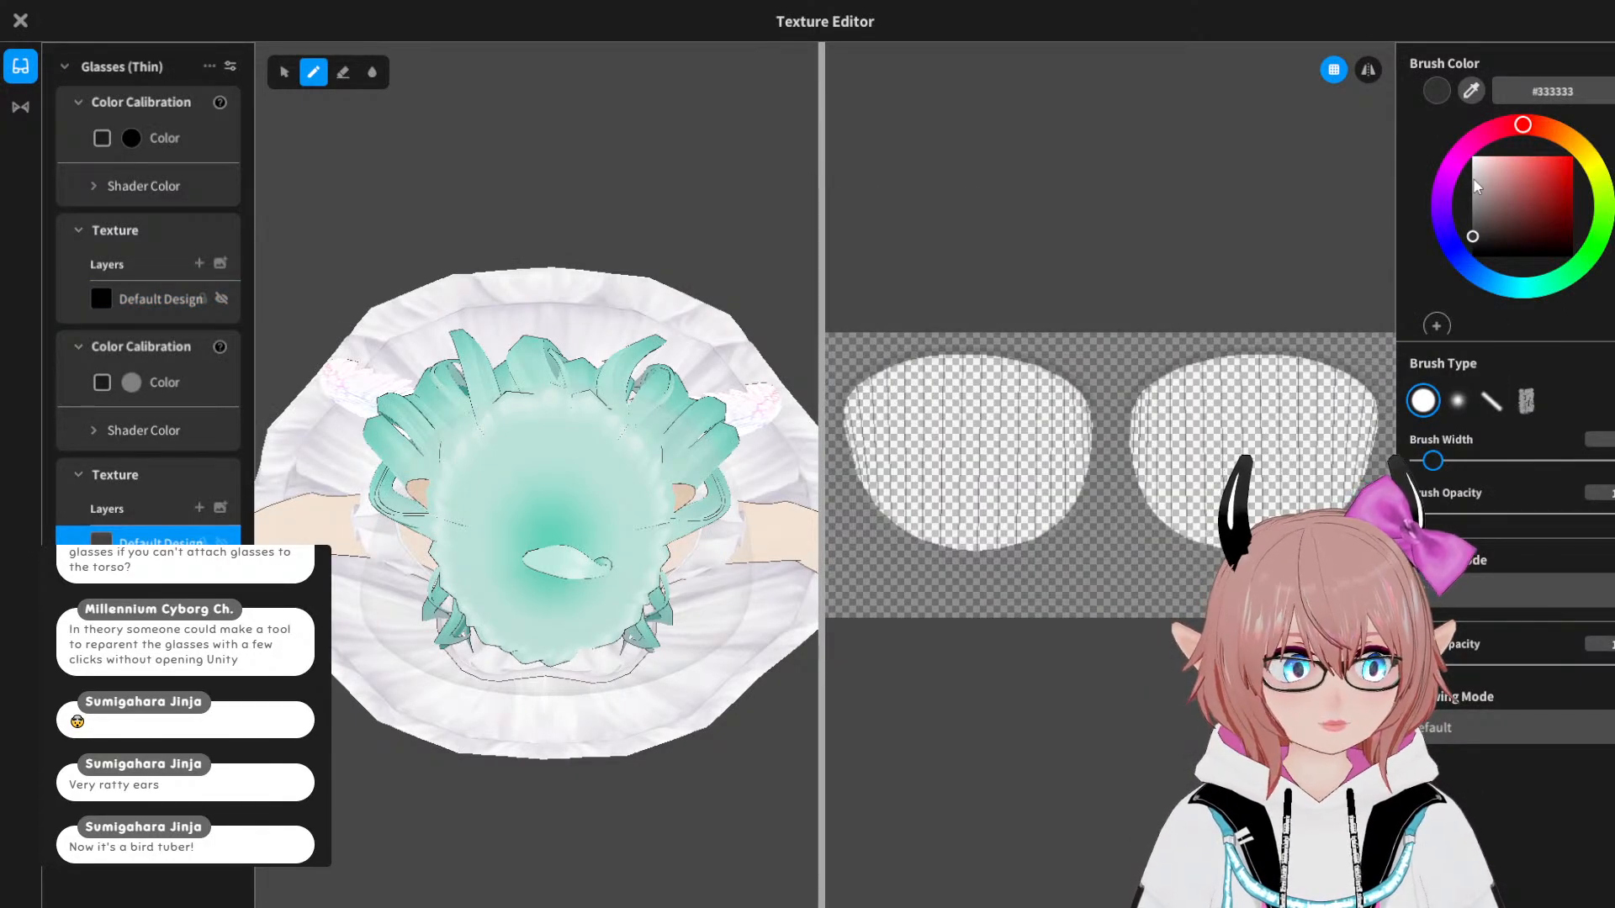
click(1601, 182)
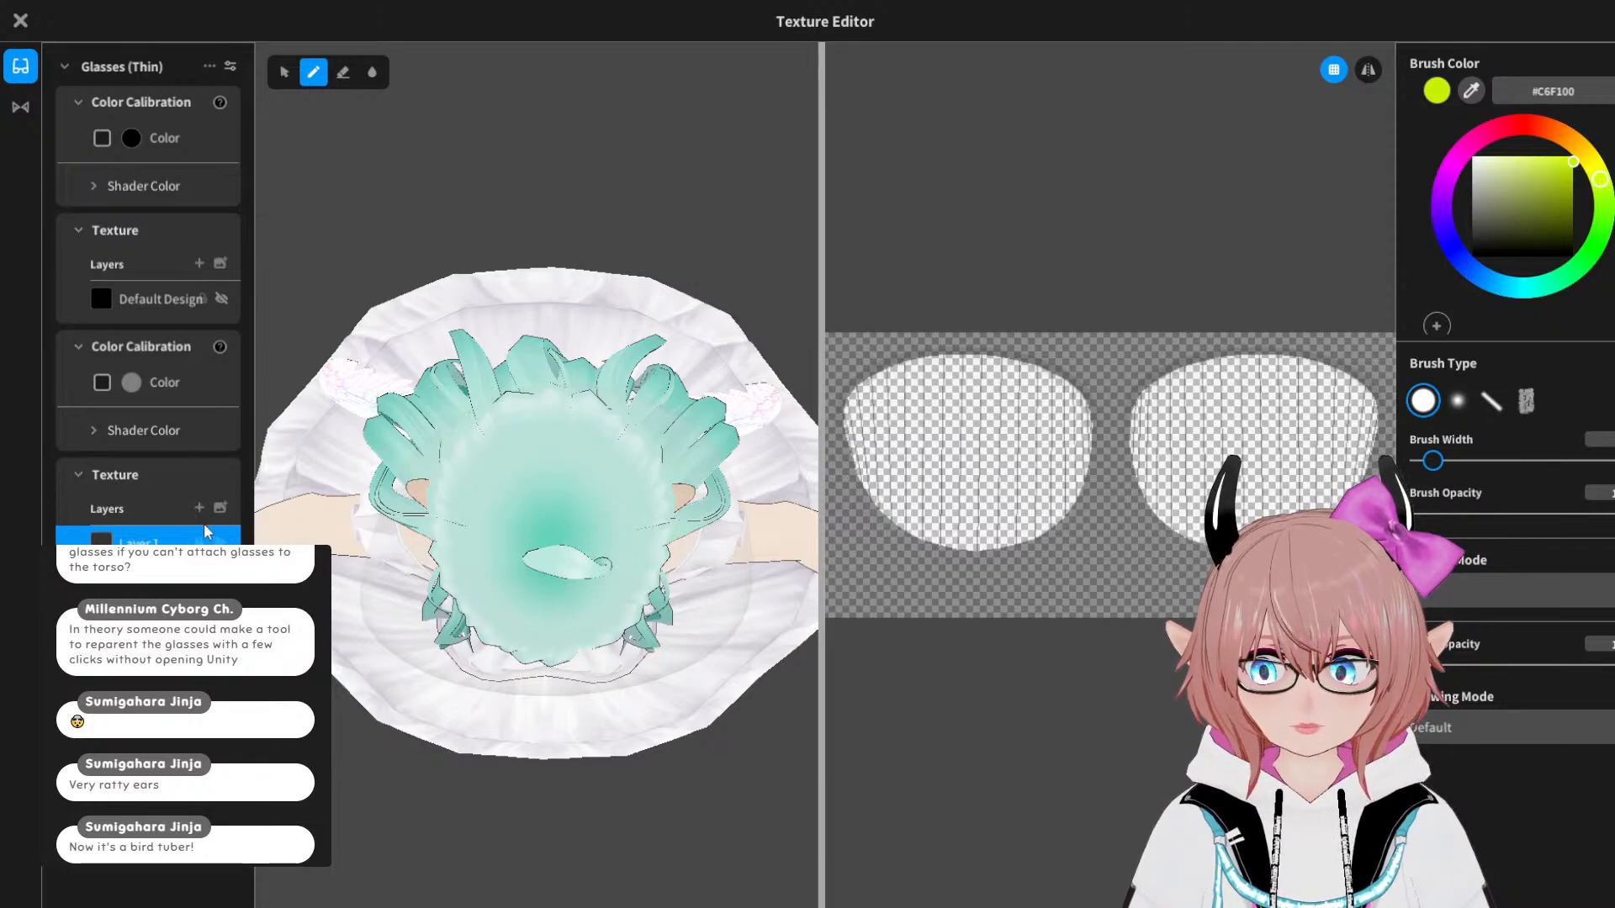
click(1540, 175)
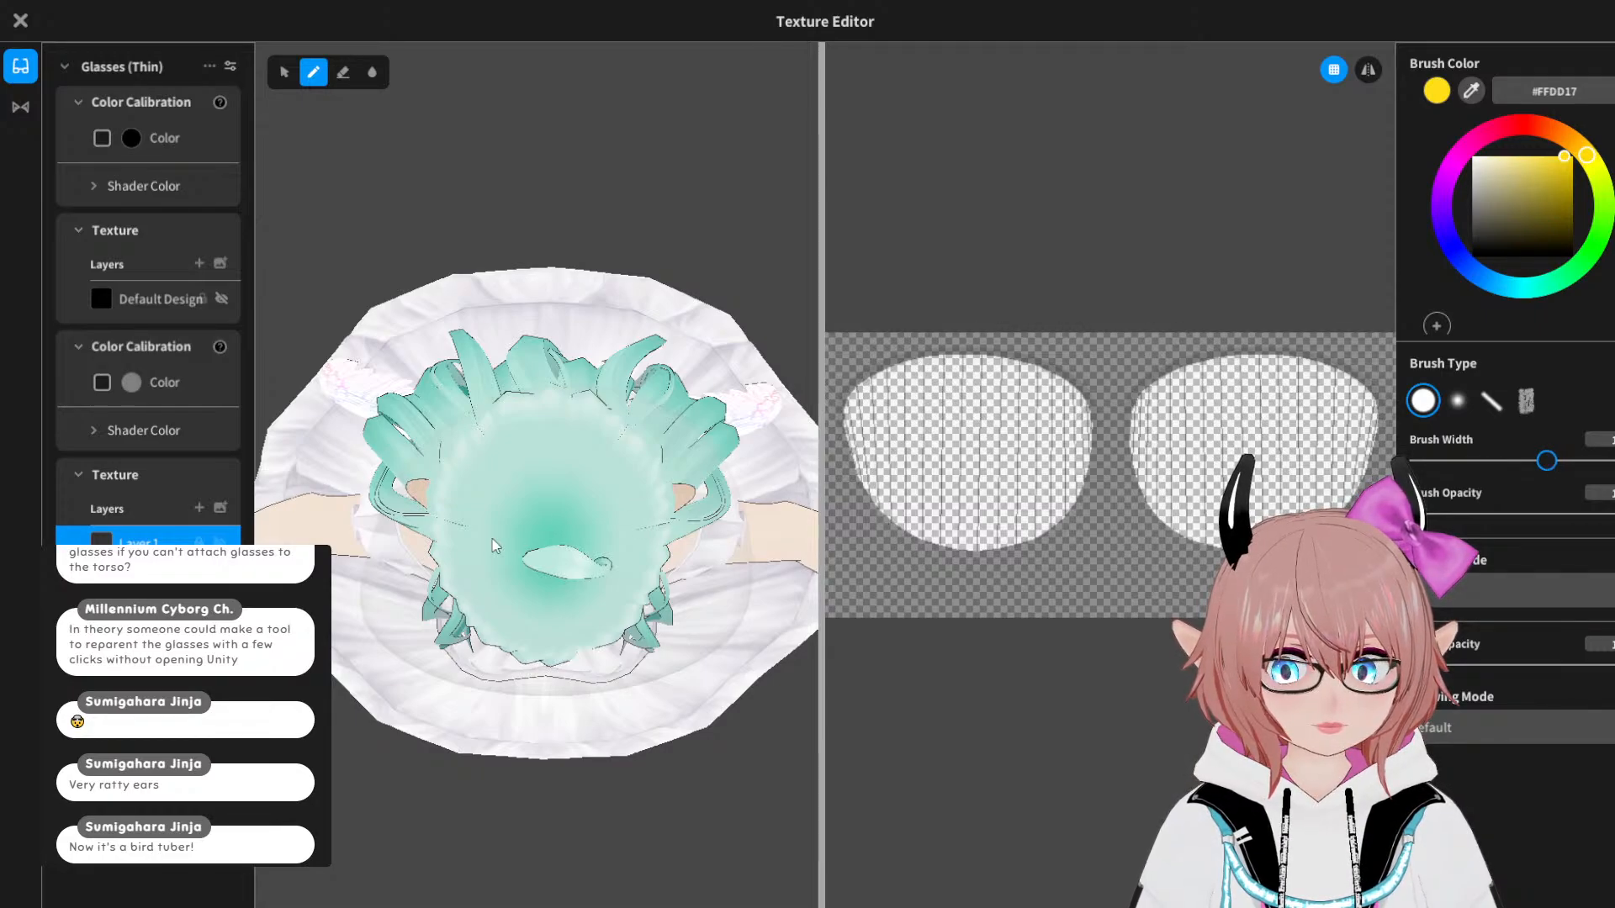
Step: Paint a soft-edged yellow disc in the middle of the lens above the head and check it from above
right_drag(546, 566, 558, 389)
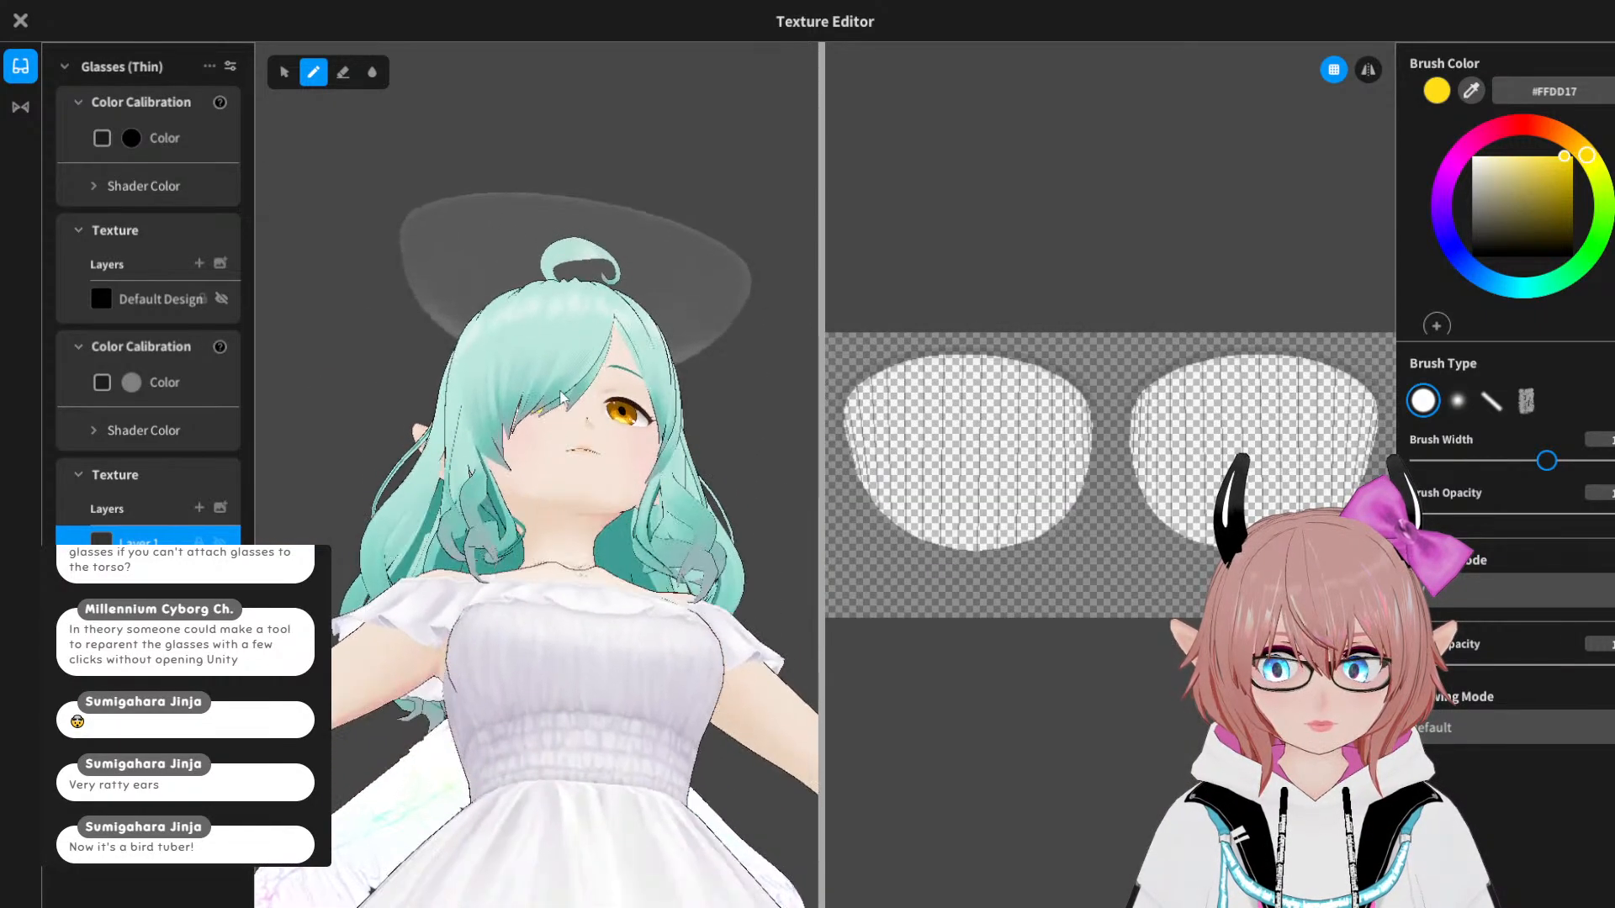
mouse_move(565, 270)
right_down()
mouse_move(505, 551)
mouse_move(555, 336)
mouse_move(576, 330)
mouse_move(612, 532)
mouse_move(785, 530)
right_up()
click(973, 455)
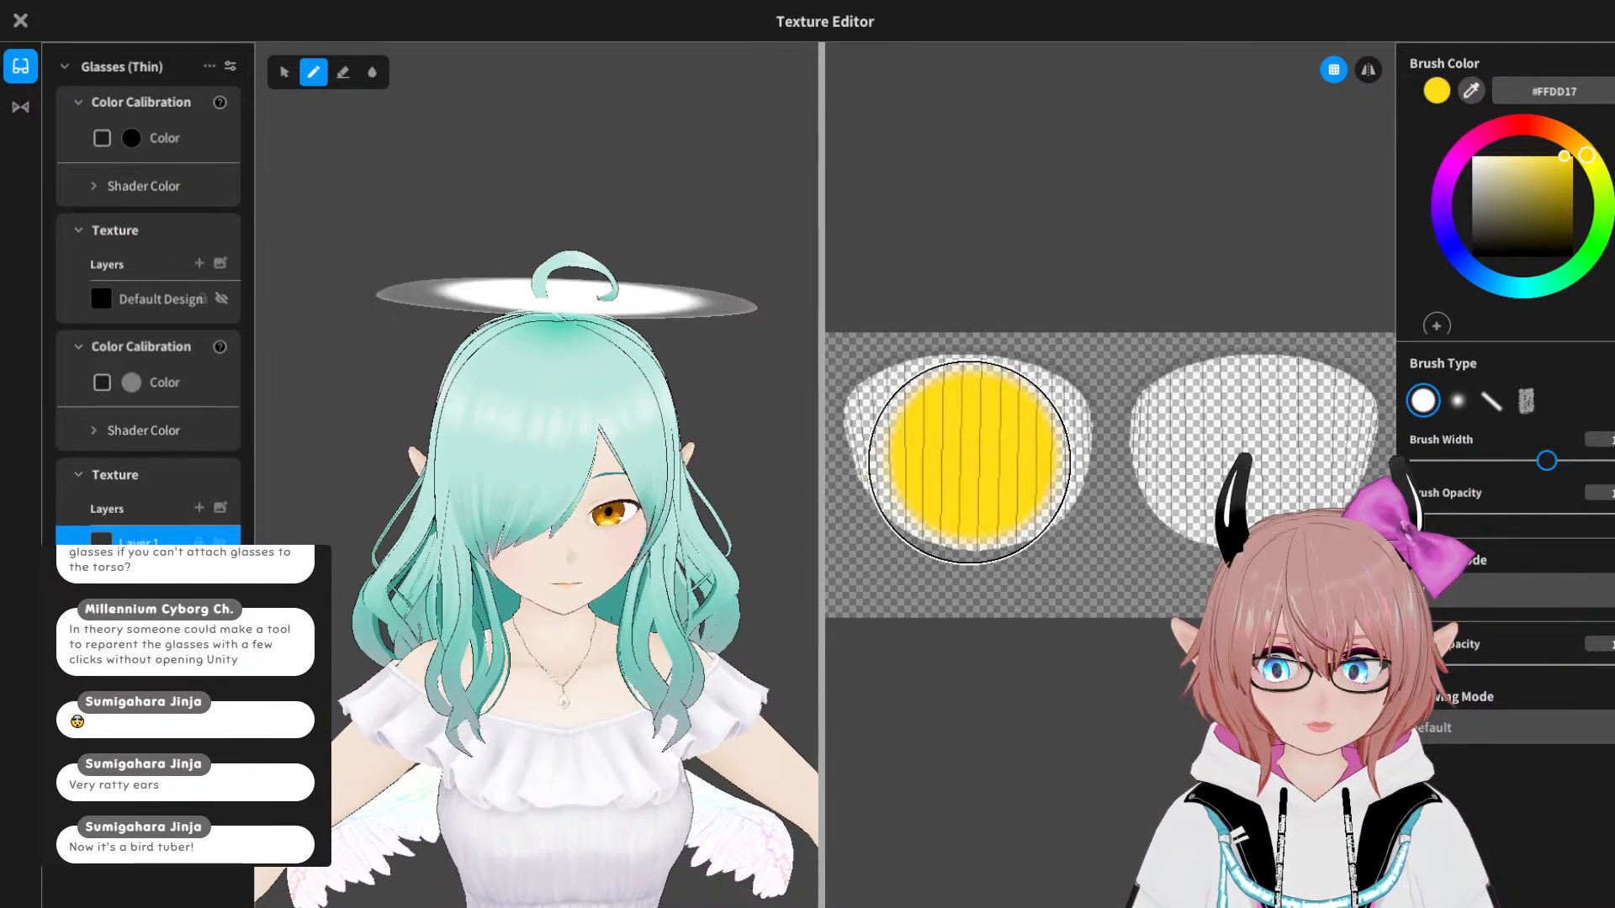
mouse_move(513, 277)
right_down()
mouse_move(508, 469)
mouse_move(587, 436)
mouse_move(543, 446)
mouse_move(501, 488)
right_up()
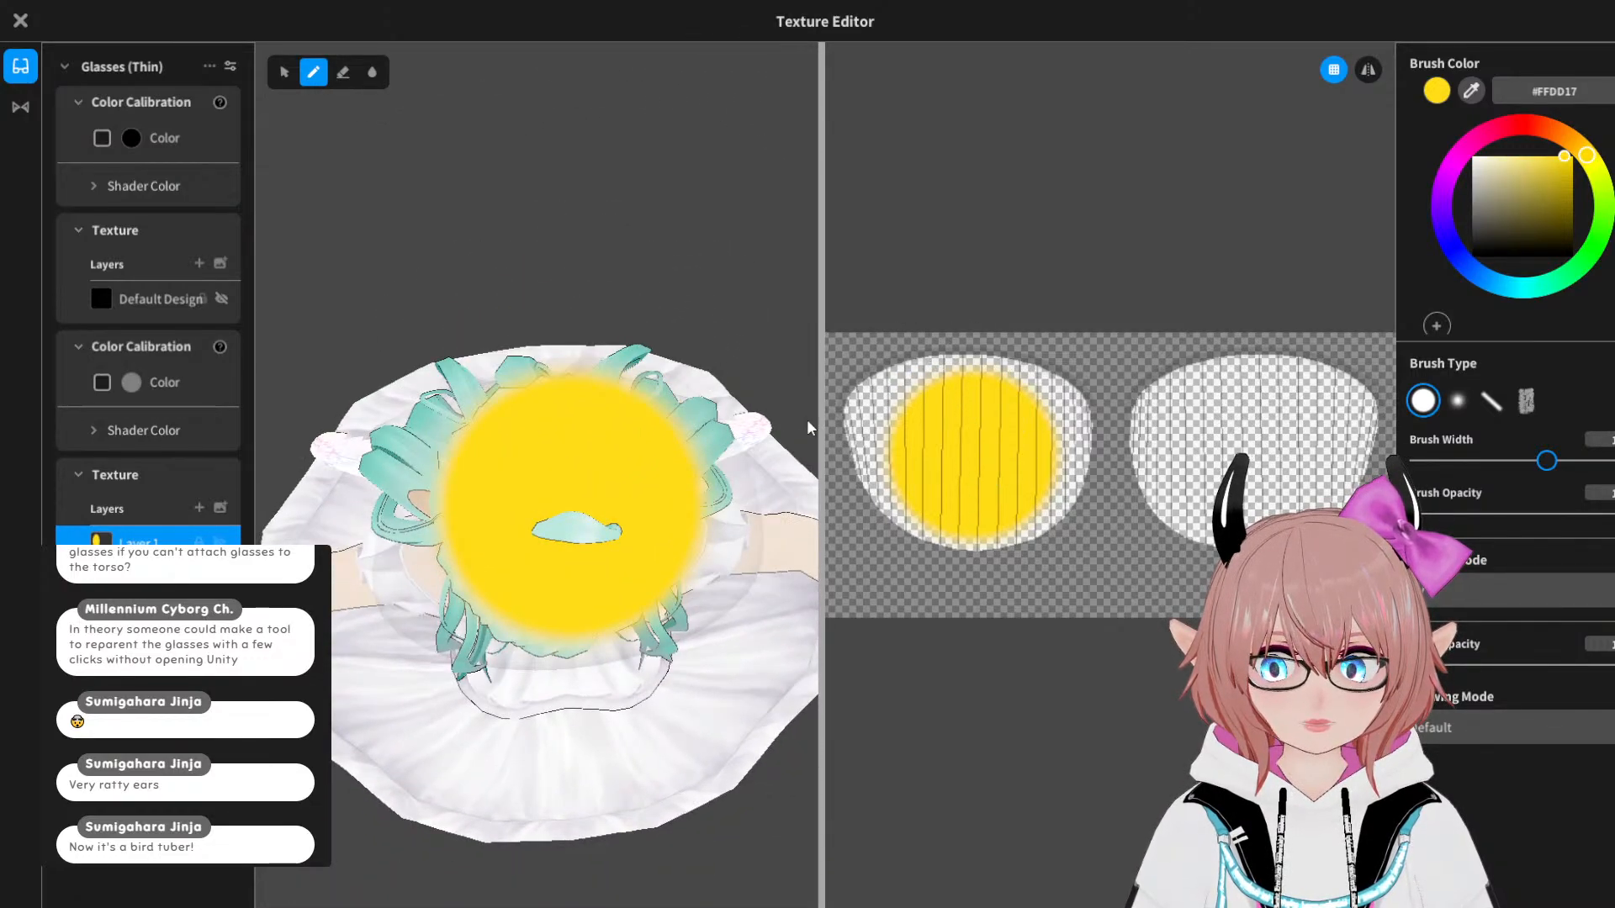
Step: Try to erase the middle of the yellow disc to leave a halo ring, and check it around the head
right_drag(807, 428, 797, 408)
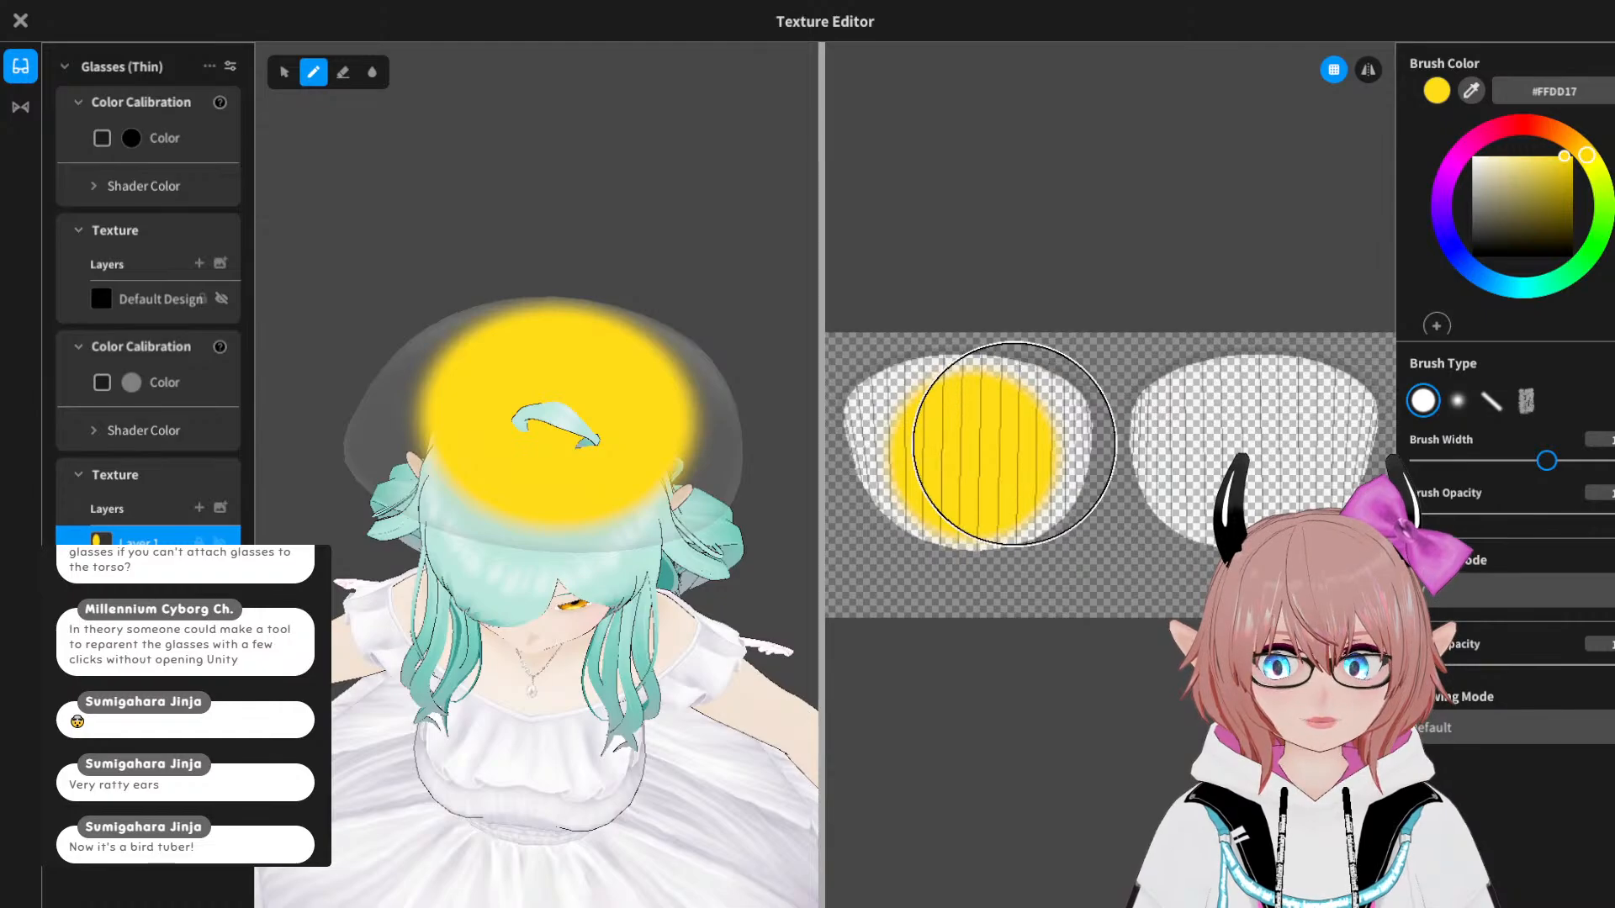
right_drag(744, 566, 760, 537)
scroll(1009, 555, up, 1)
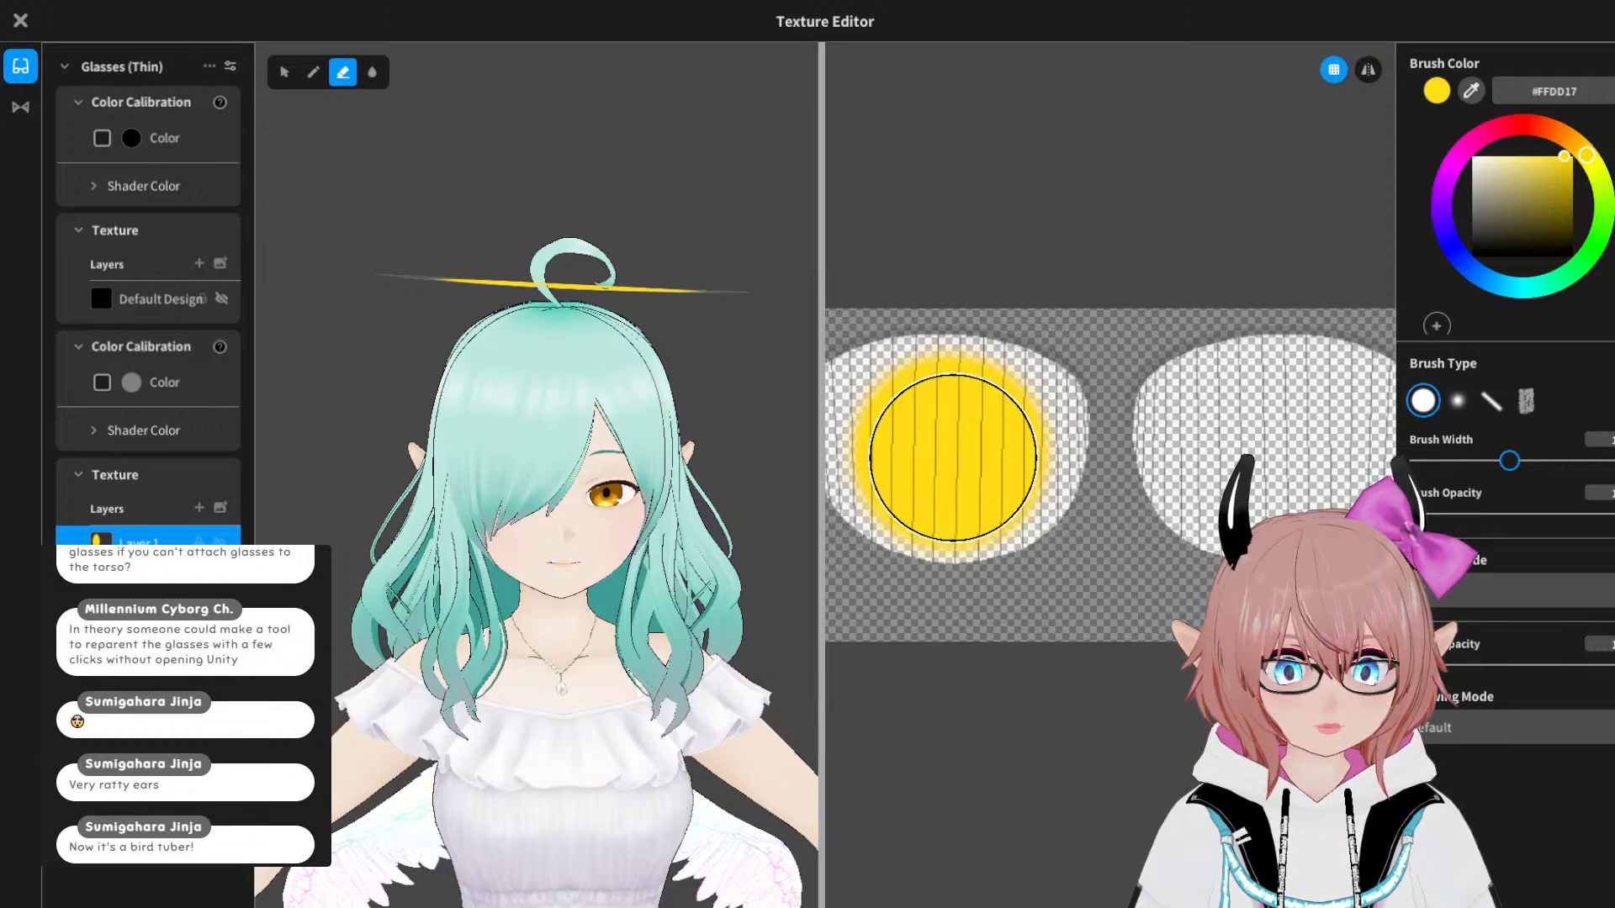
click(949, 455)
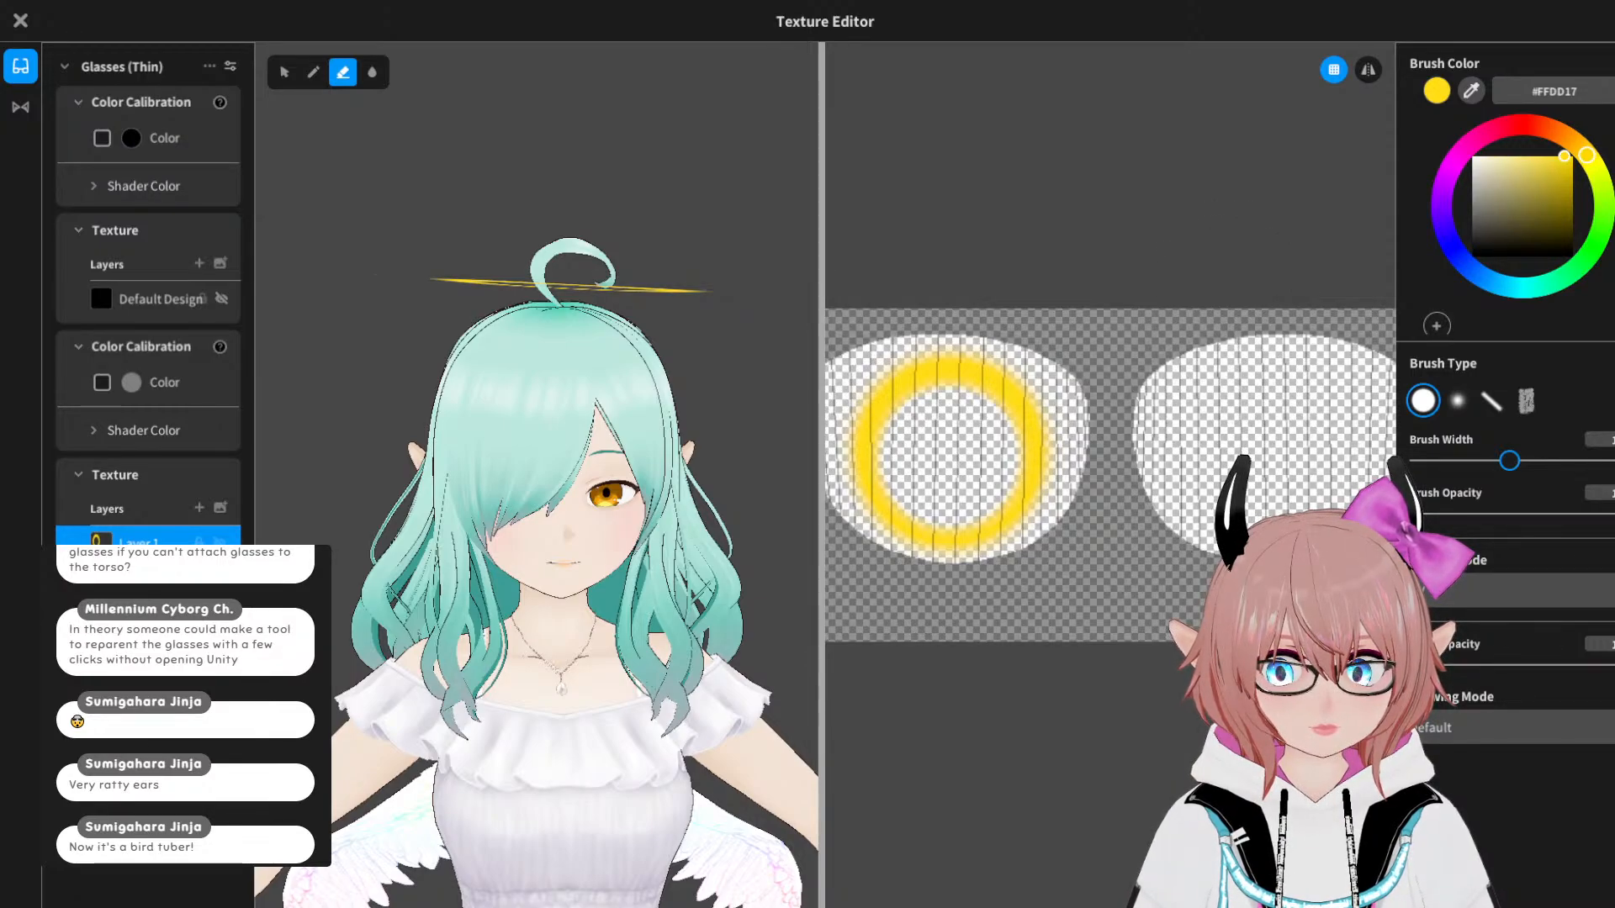
right_drag(514, 425, 636, 545)
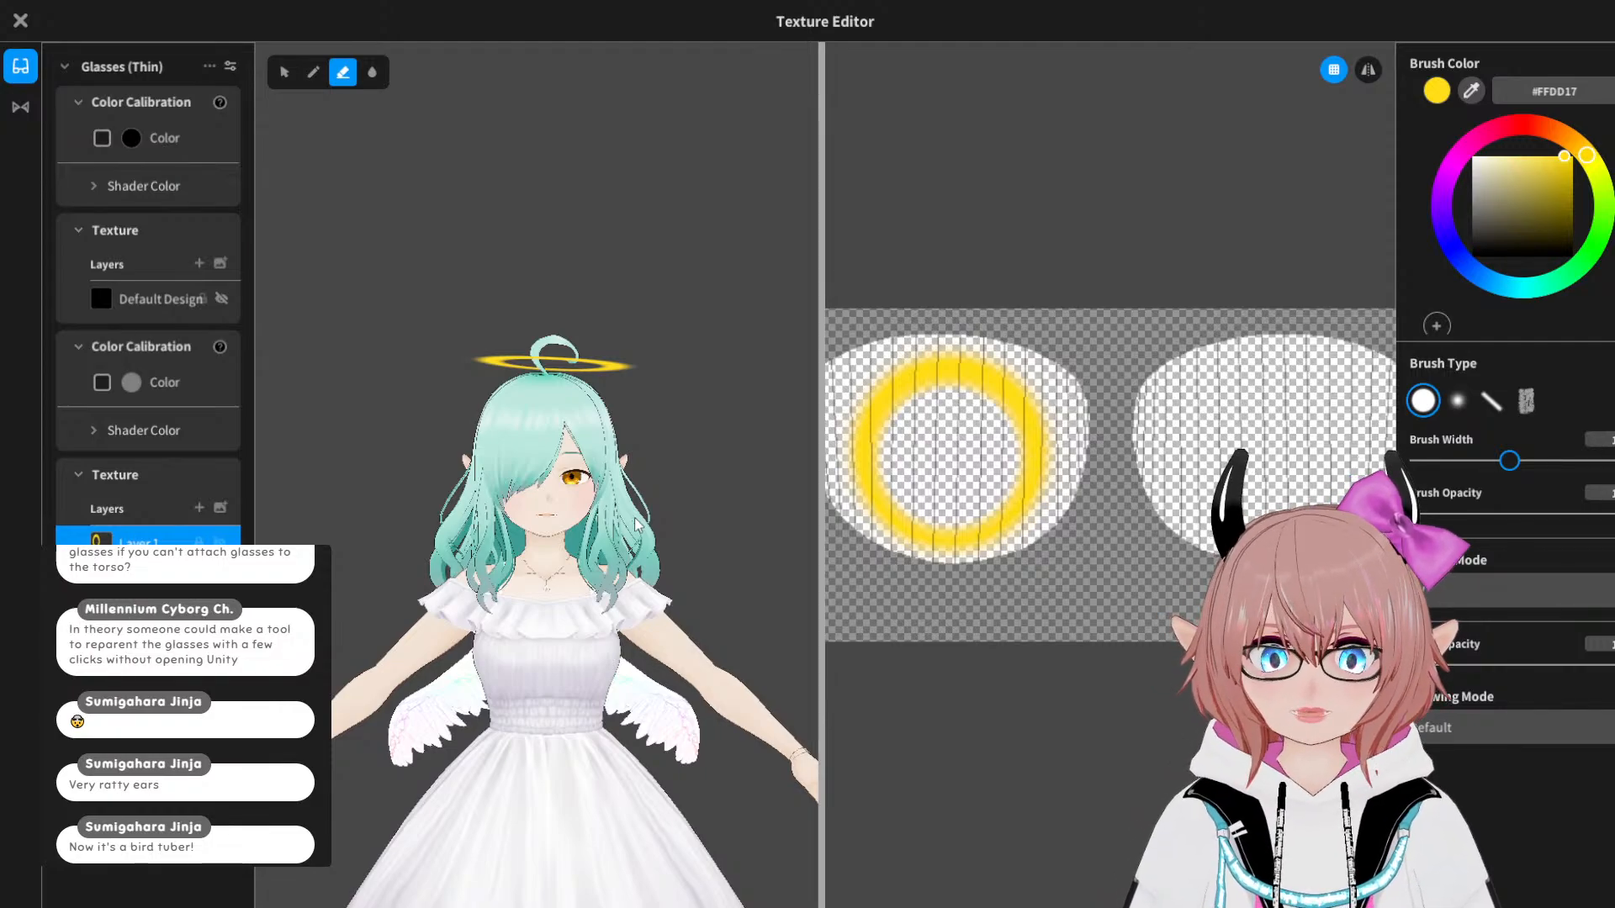
right_drag(495, 574, 586, 468)
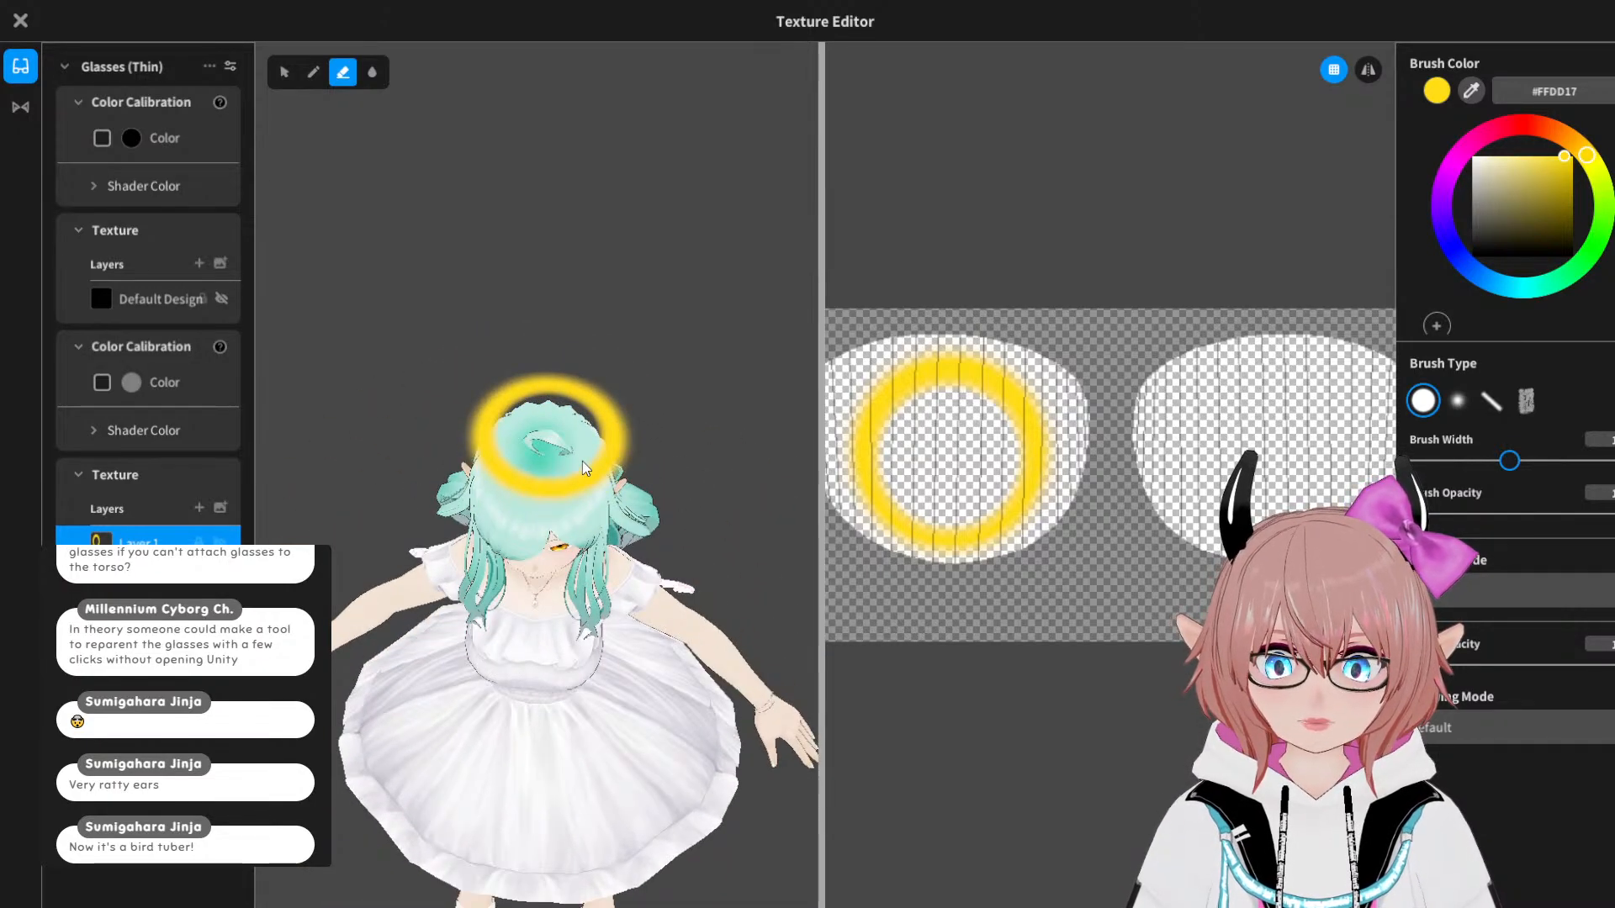
Step: Undo the erasure and erase the disc's middle again with better centering, leaving an evenly wide yellow ring
mouse_move(992, 493)
mouse_down()
mouse_move(1013, 483)
mouse_move(921, 467)
mouse_up()
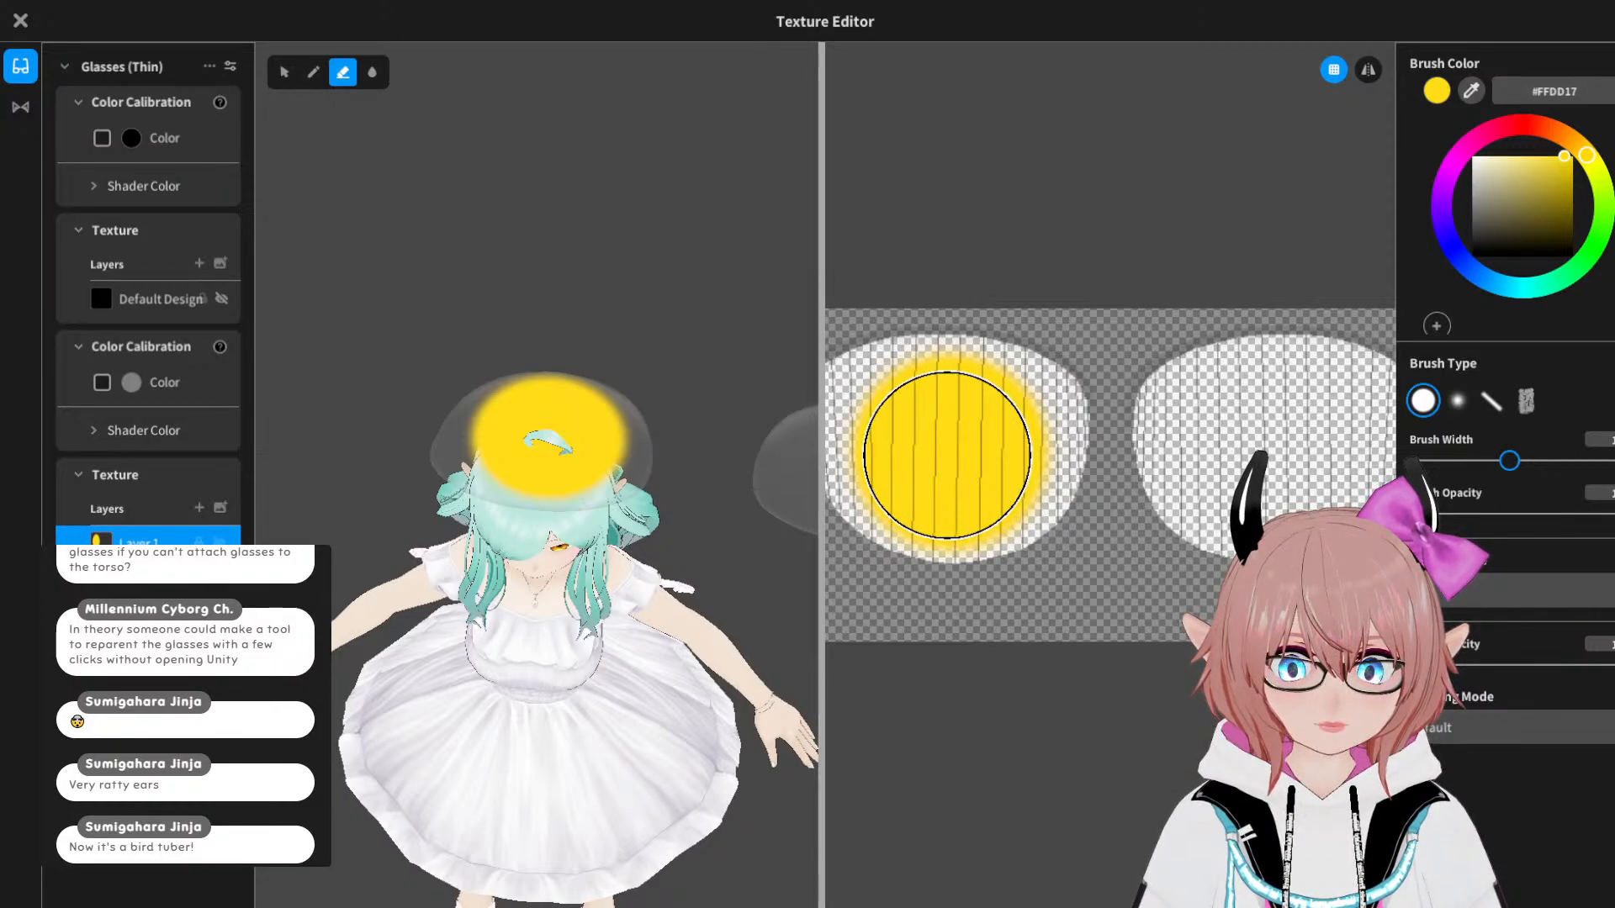
click(947, 455)
right_drag(613, 277, 580, 244)
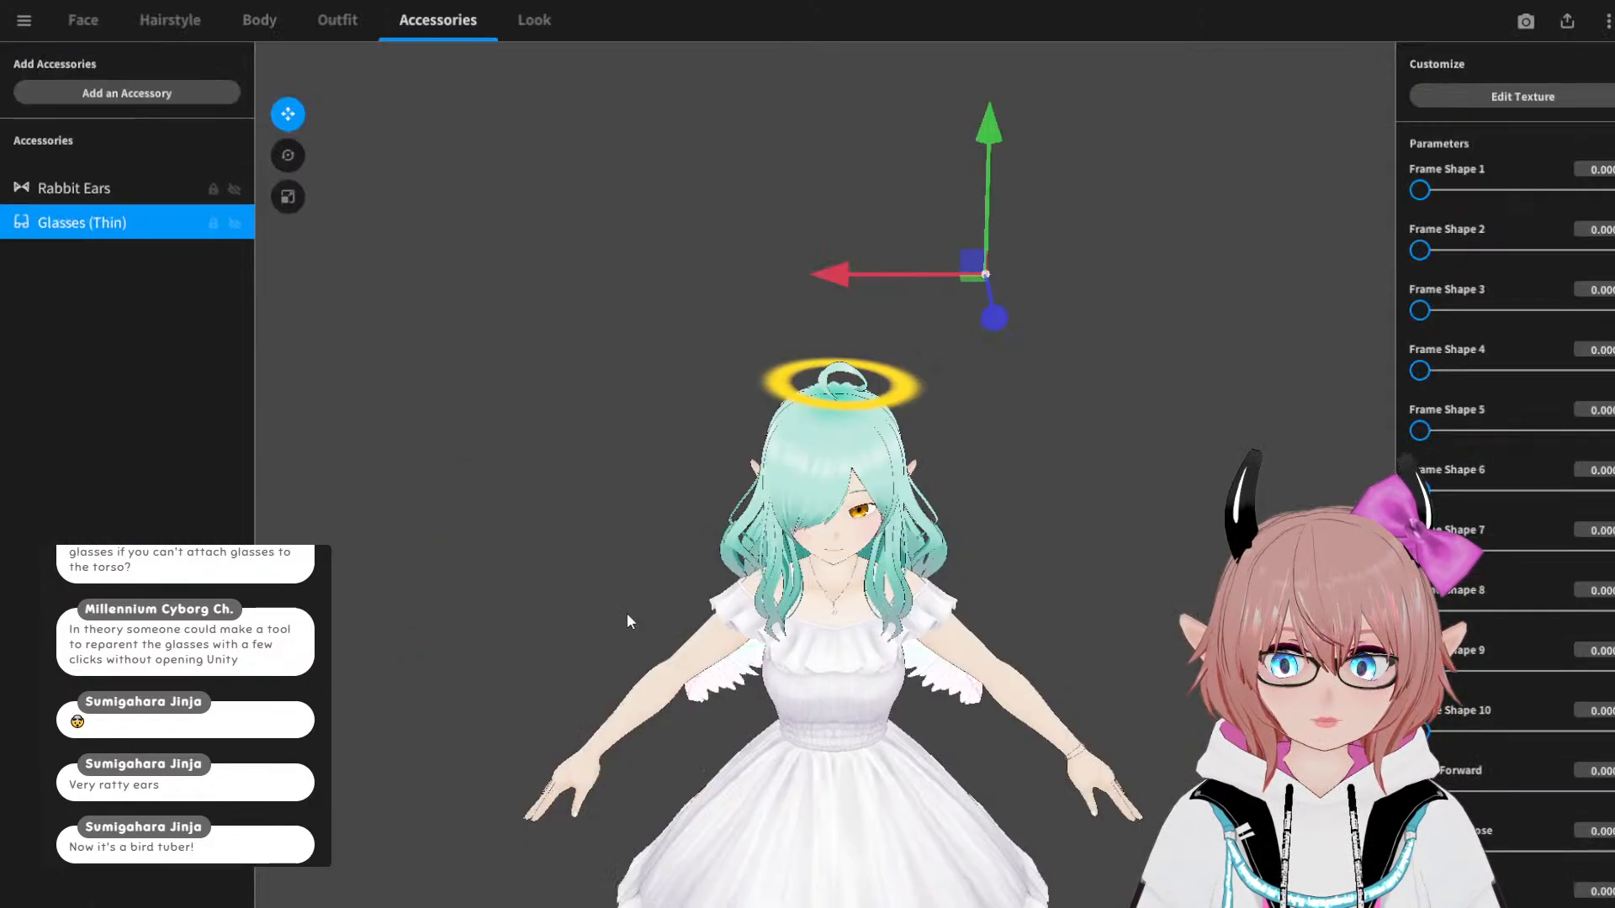
Step: Rename the Glasses (Thin) accessory to Halo
right_click(145, 223)
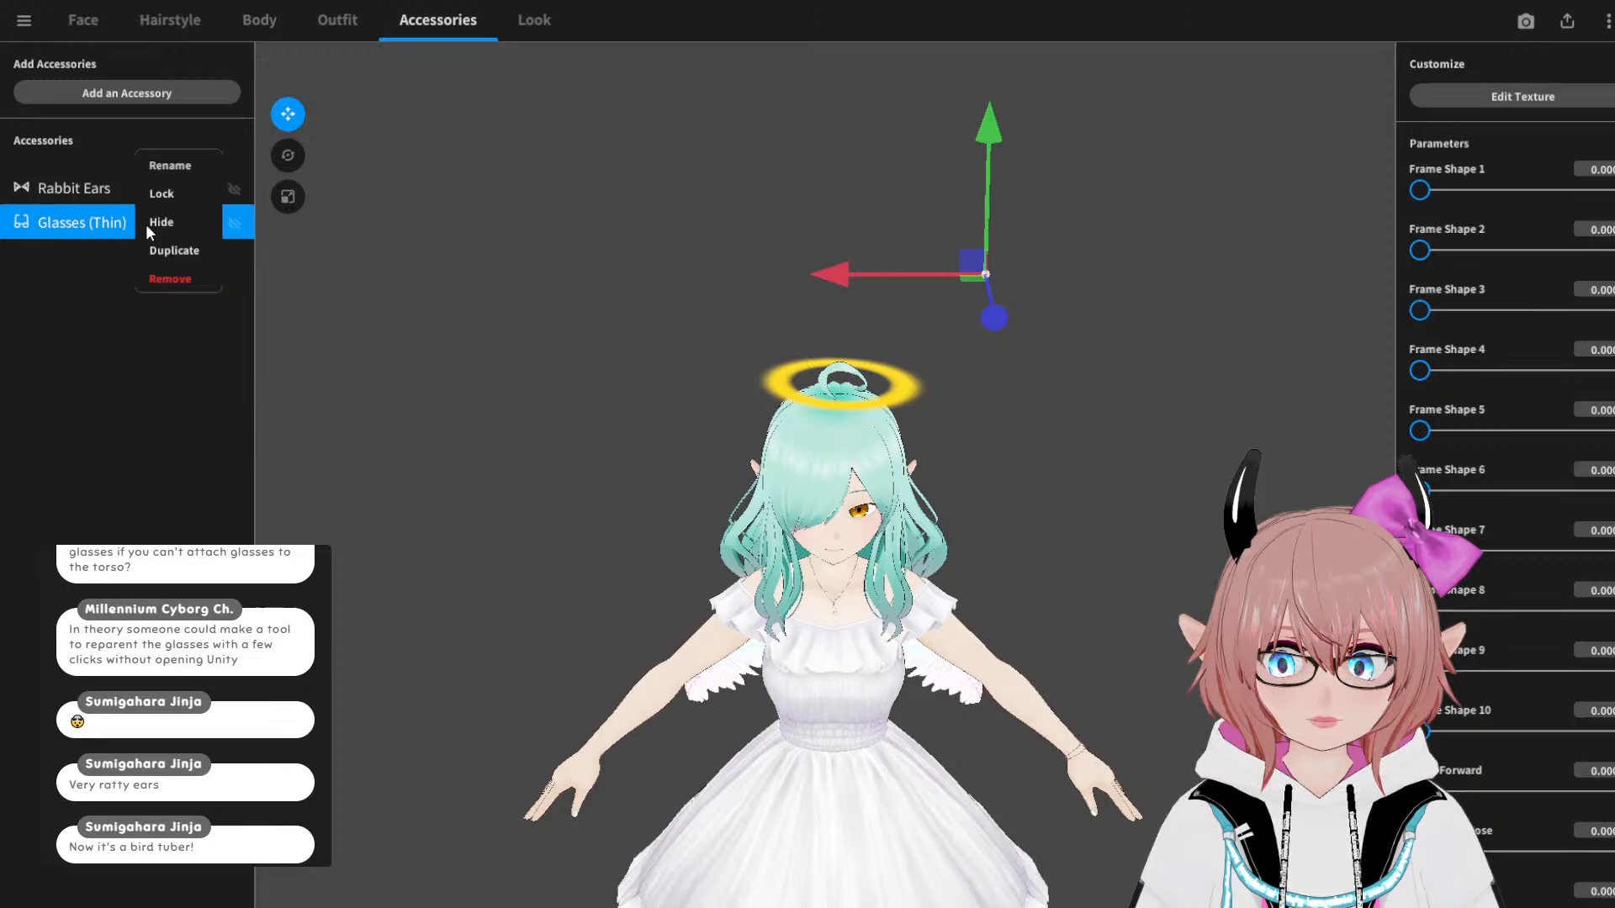
click(173, 166)
click(868, 422)
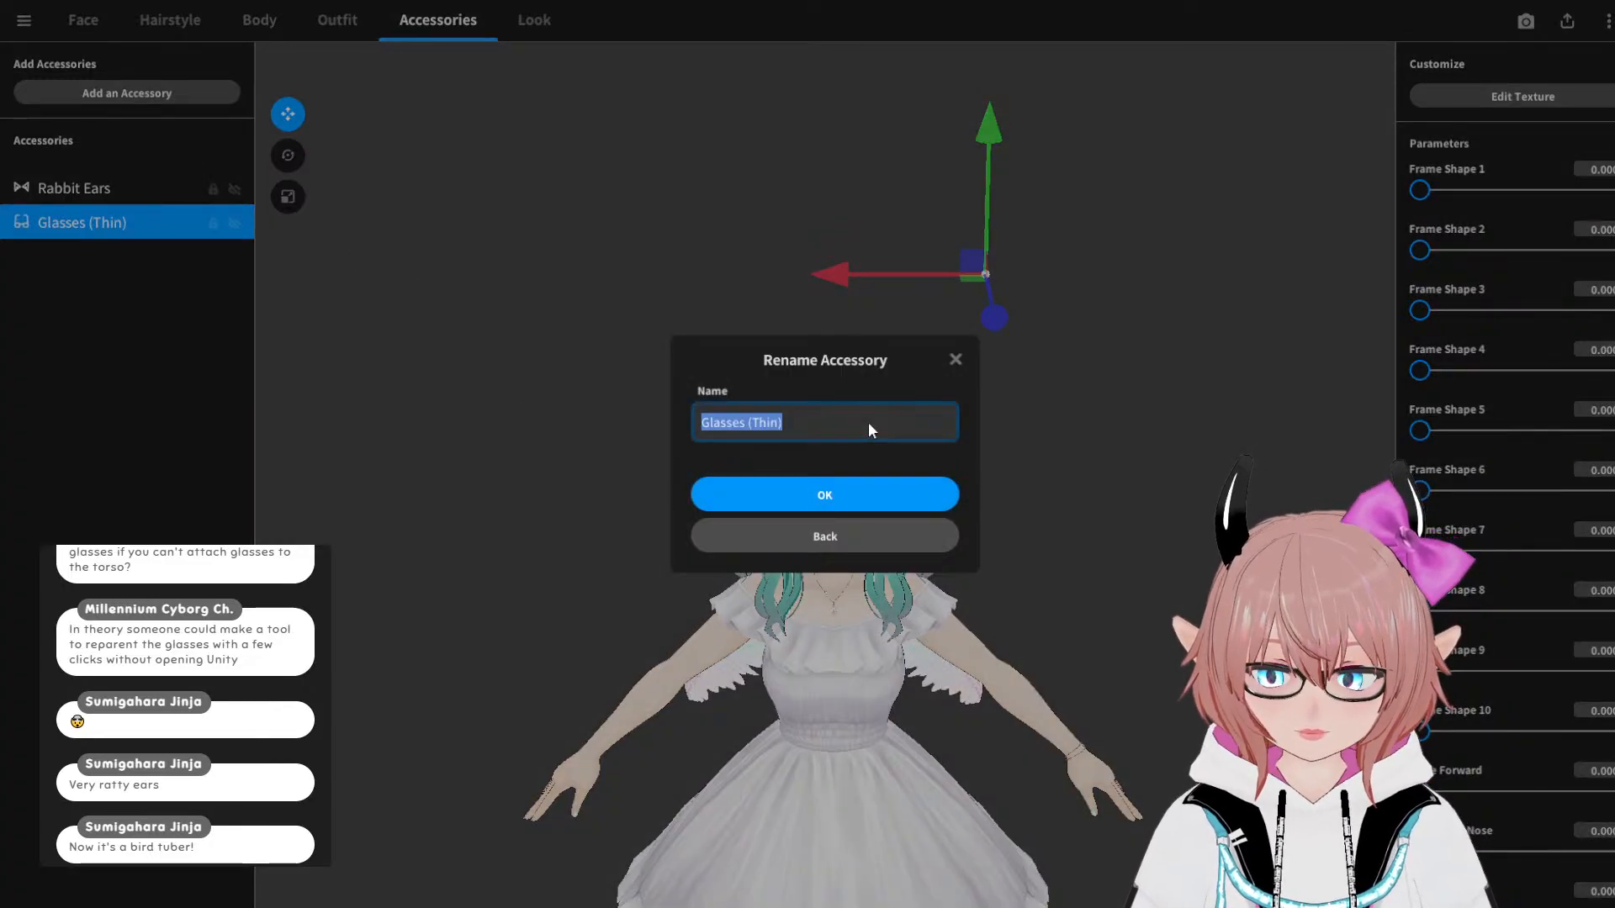
text(Halo)
click(915, 493)
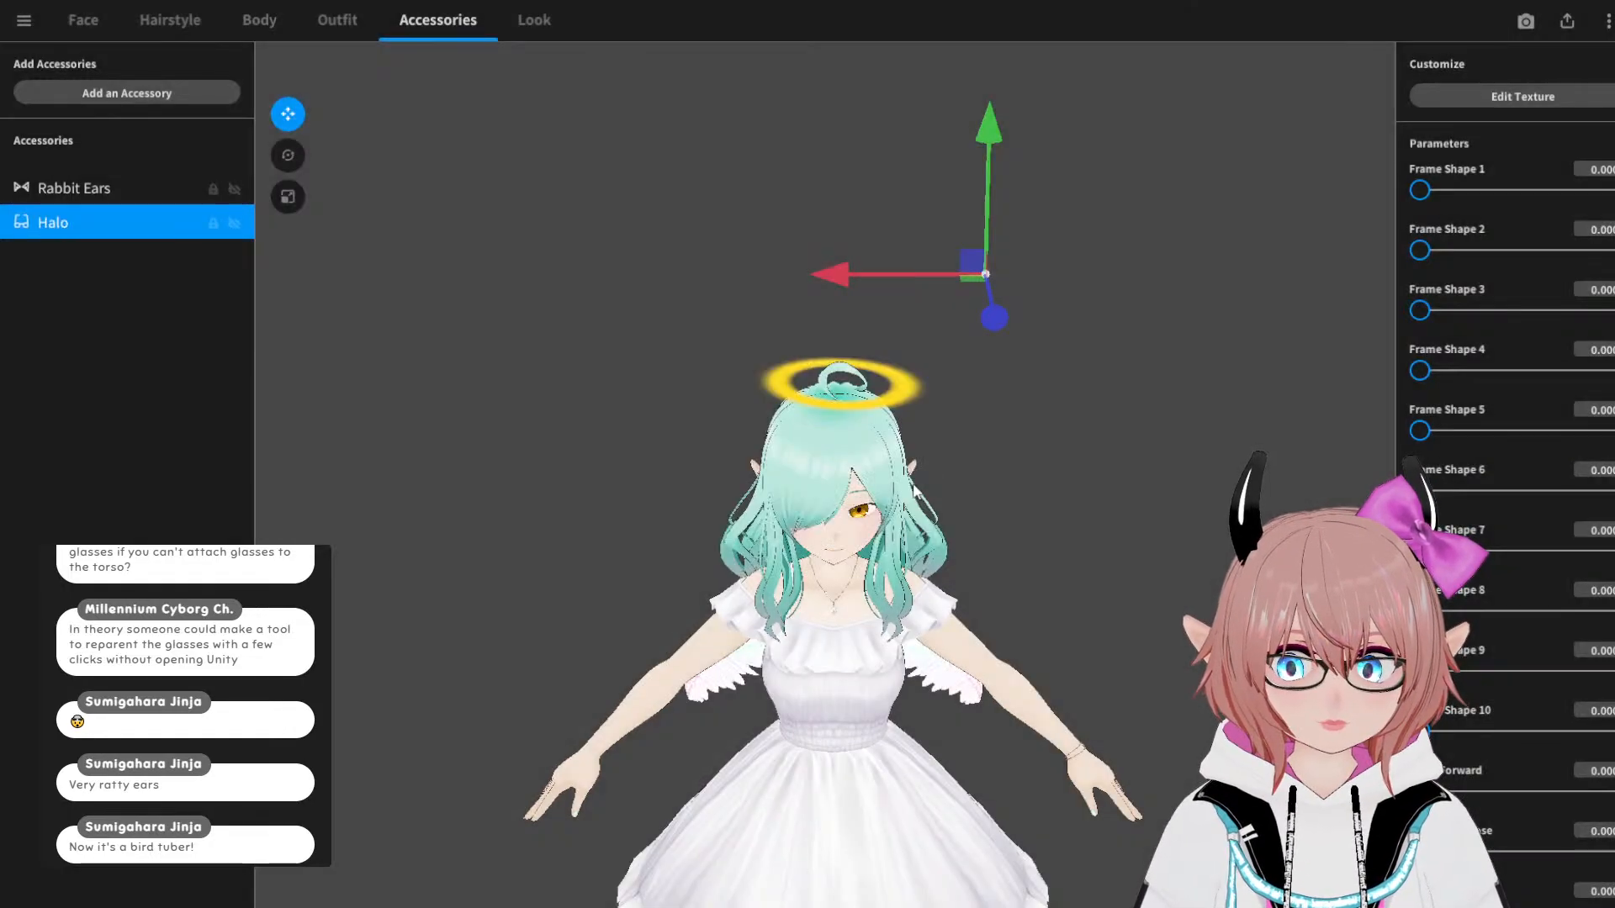
Step: Rename the Rabbit Ears accessory to Wings
right_click(94, 188)
click(164, 128)
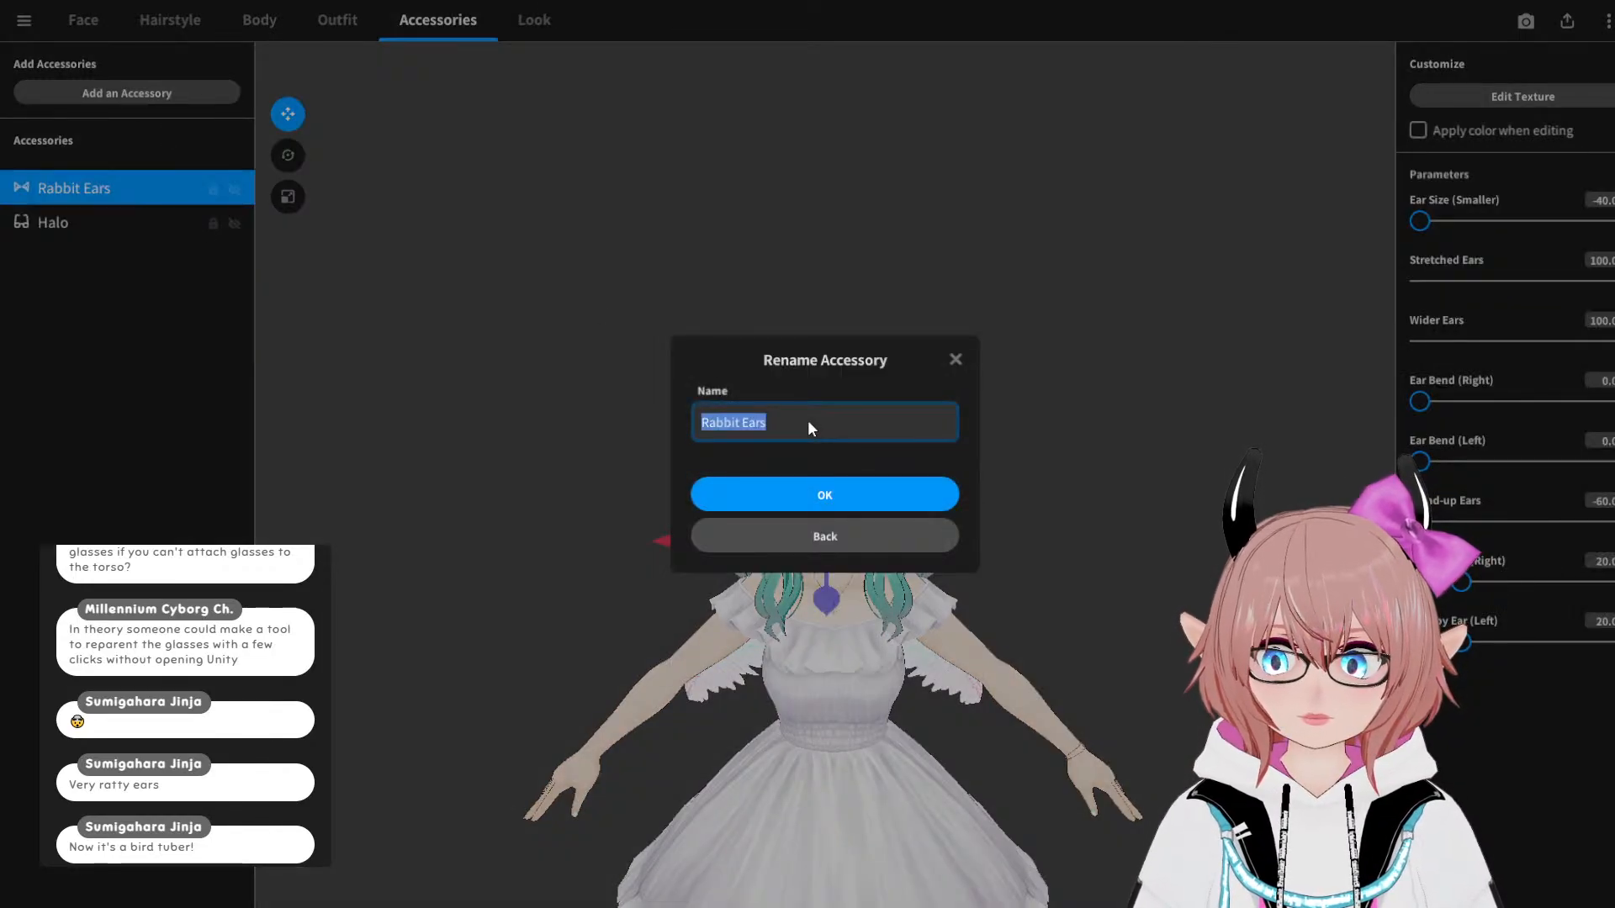
text(Wings)
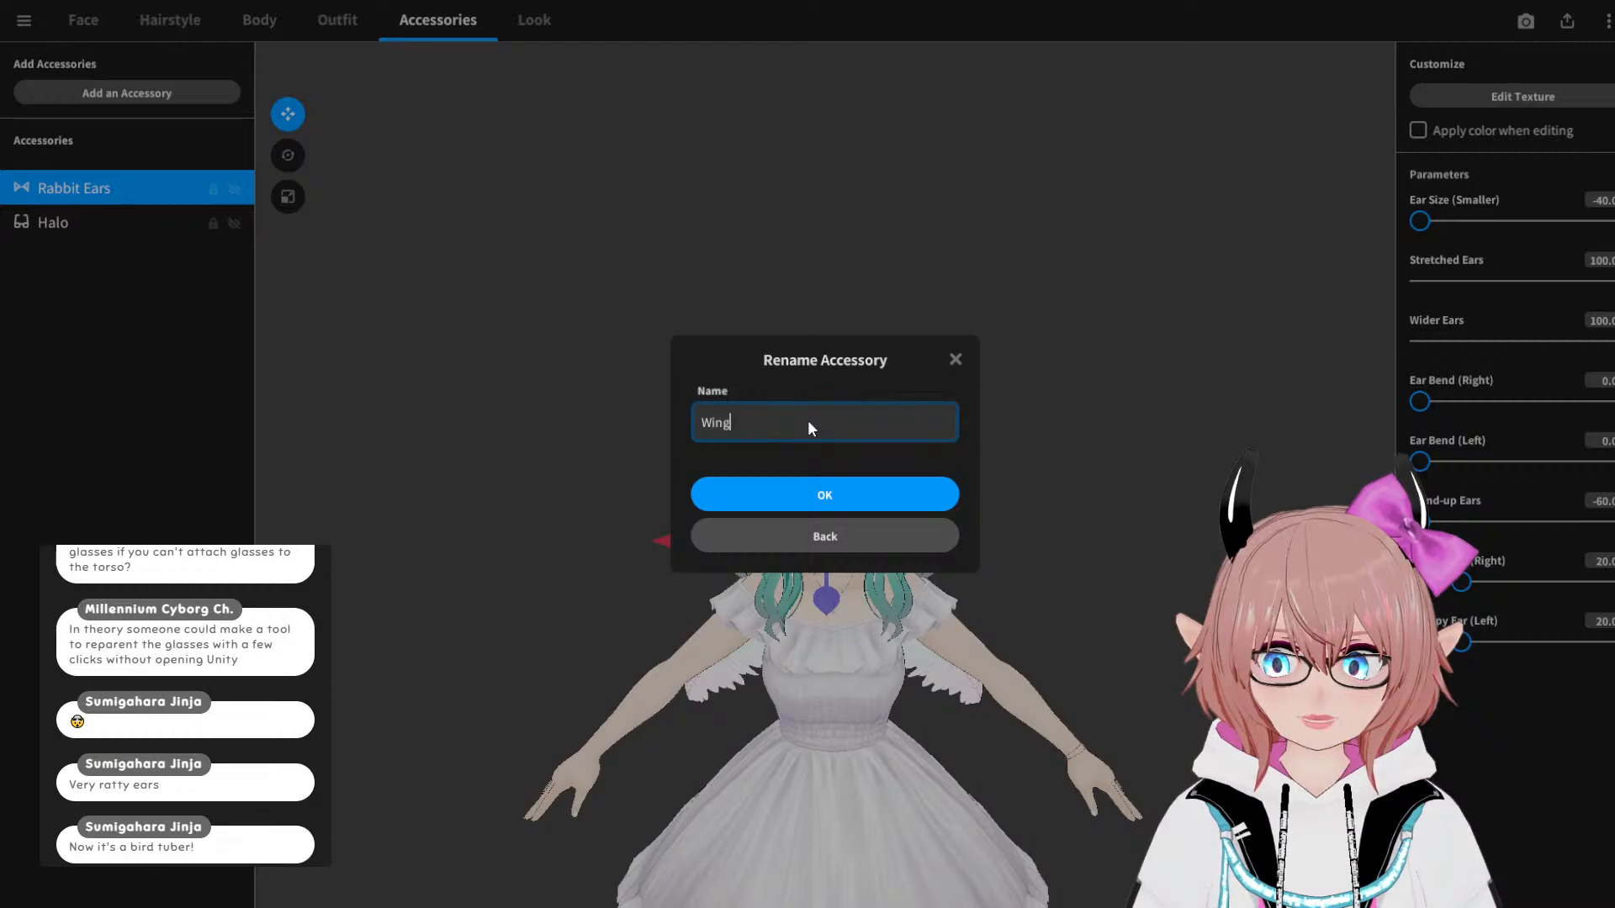
click(916, 493)
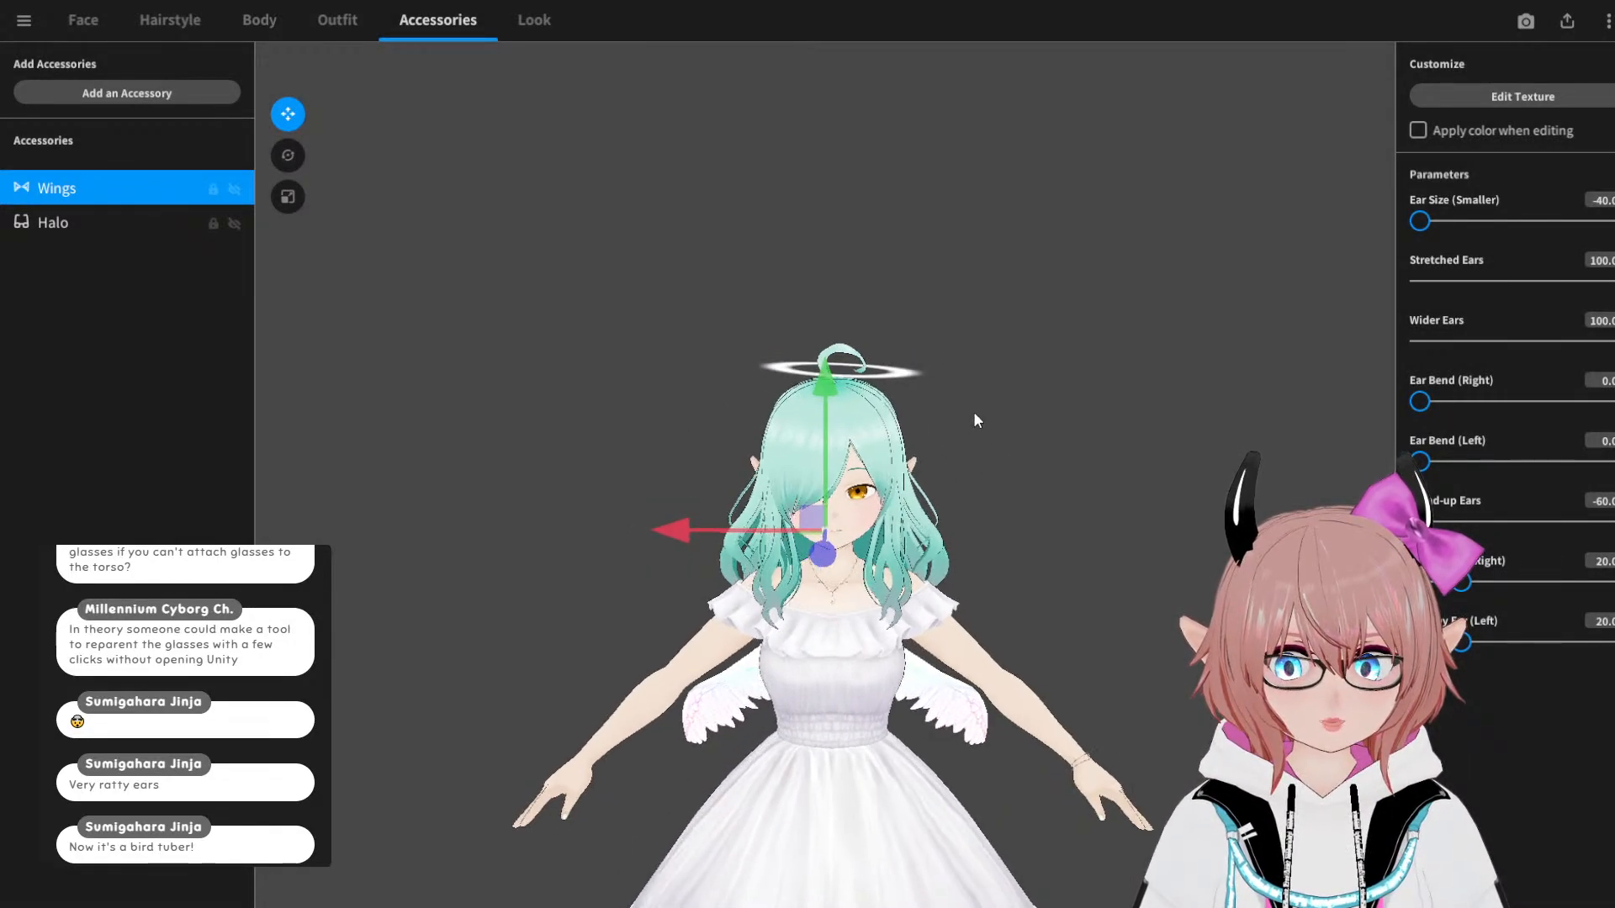
Step: Try to shift the wings slightly sideways
scroll(932, 395, up, 3)
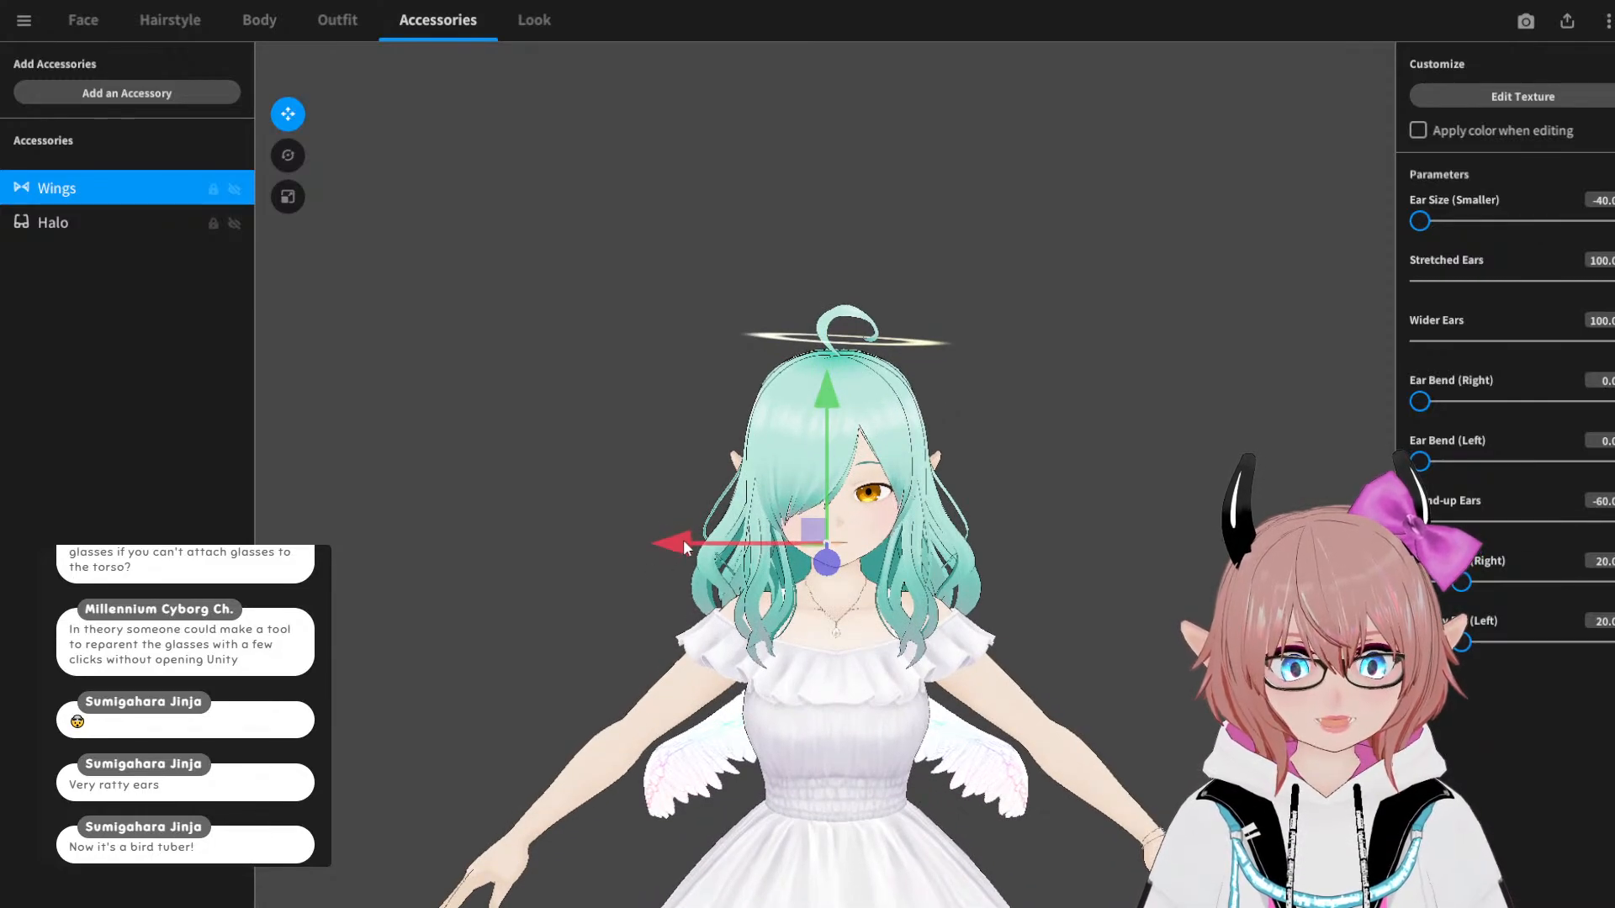
drag(667, 548, 648, 543)
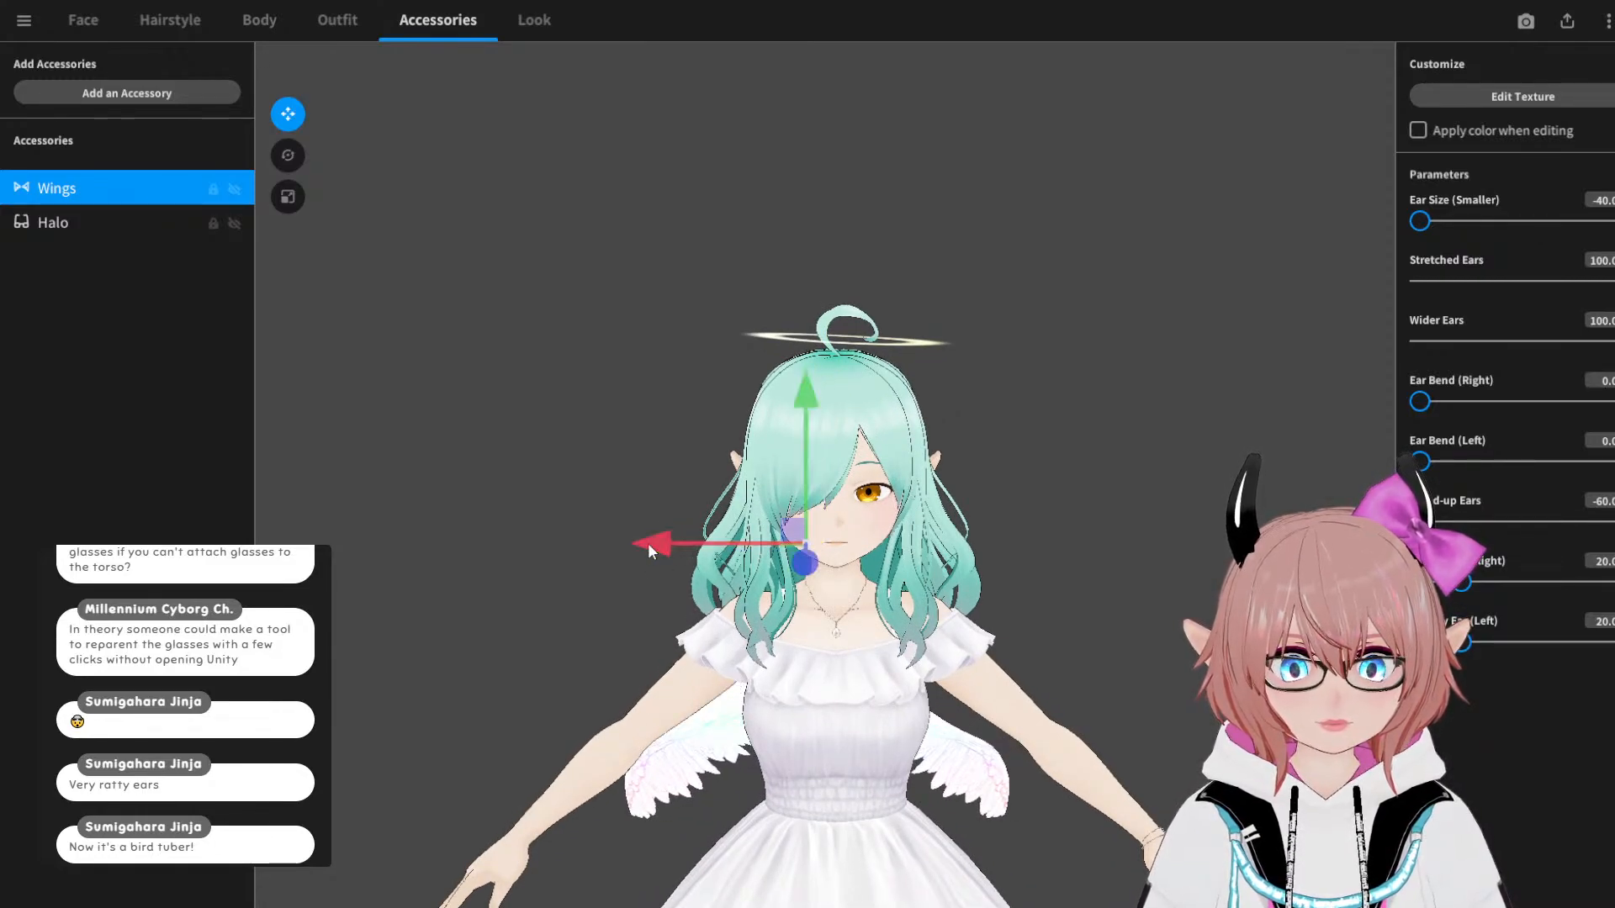
Step: Rotate the Halo accessory slightly so the ring lies level above the head when seen from the front
click(118, 222)
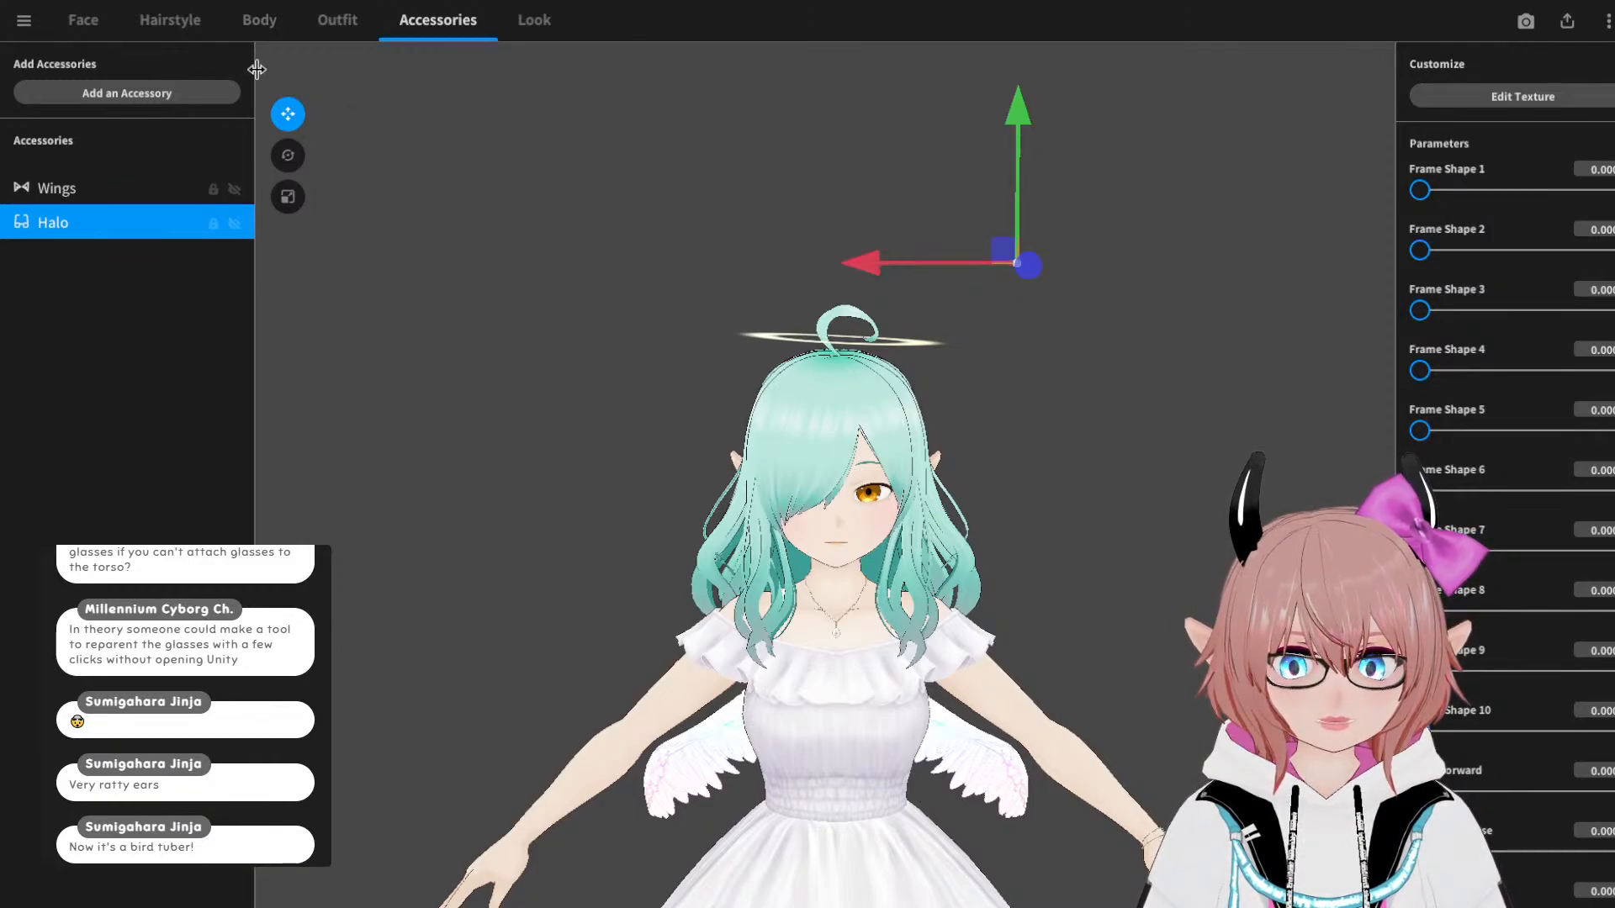
click(289, 157)
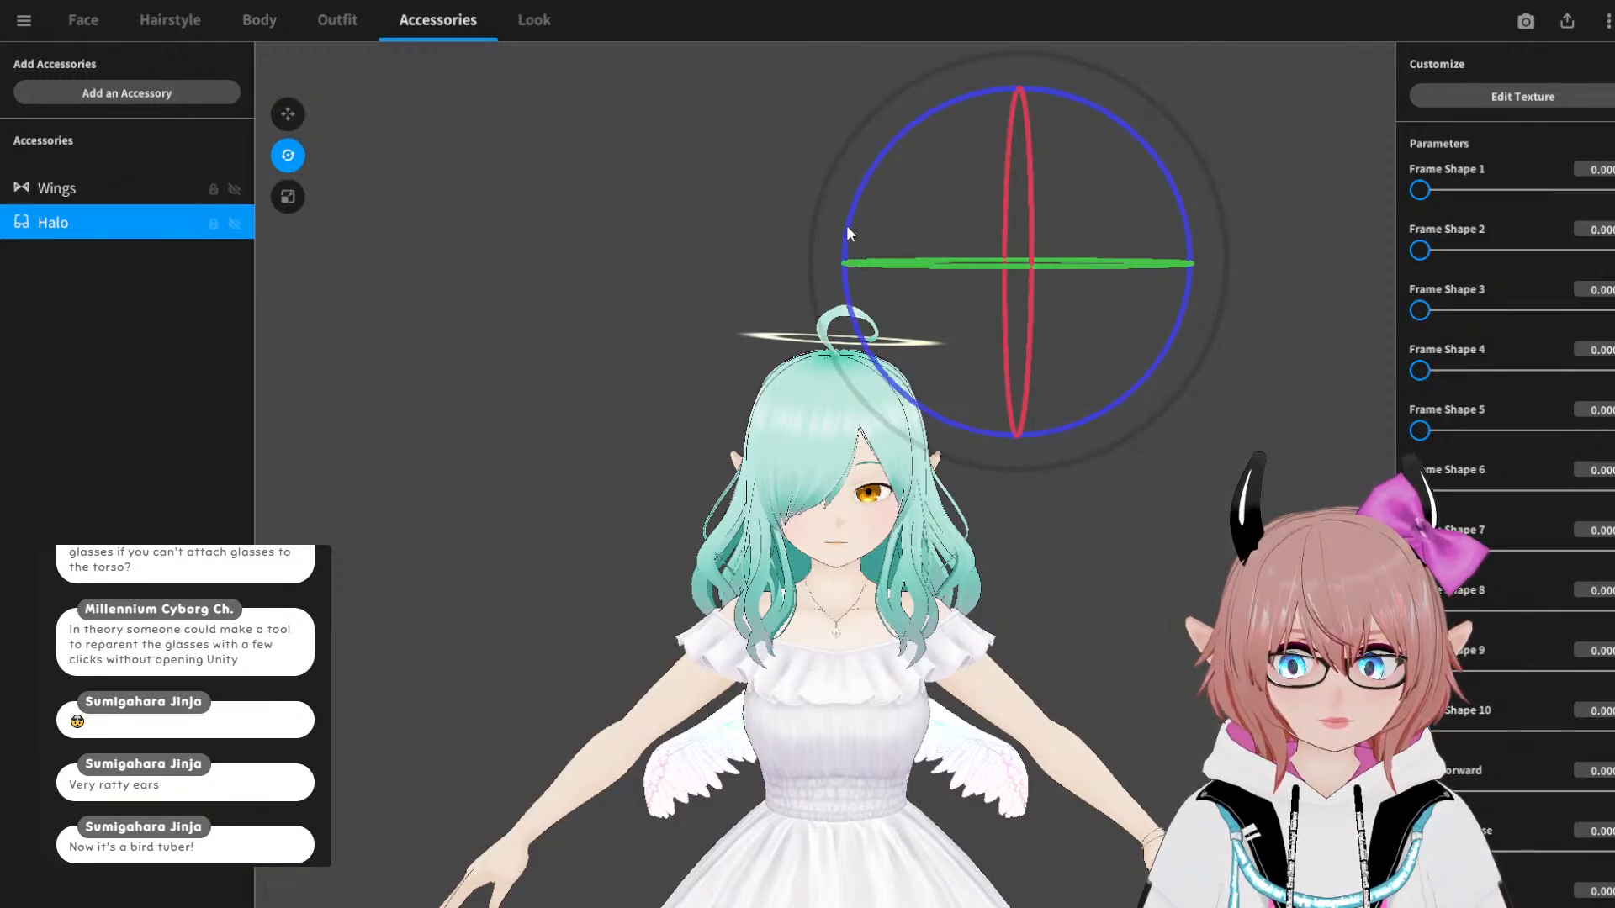
drag(846, 224, 830, 276)
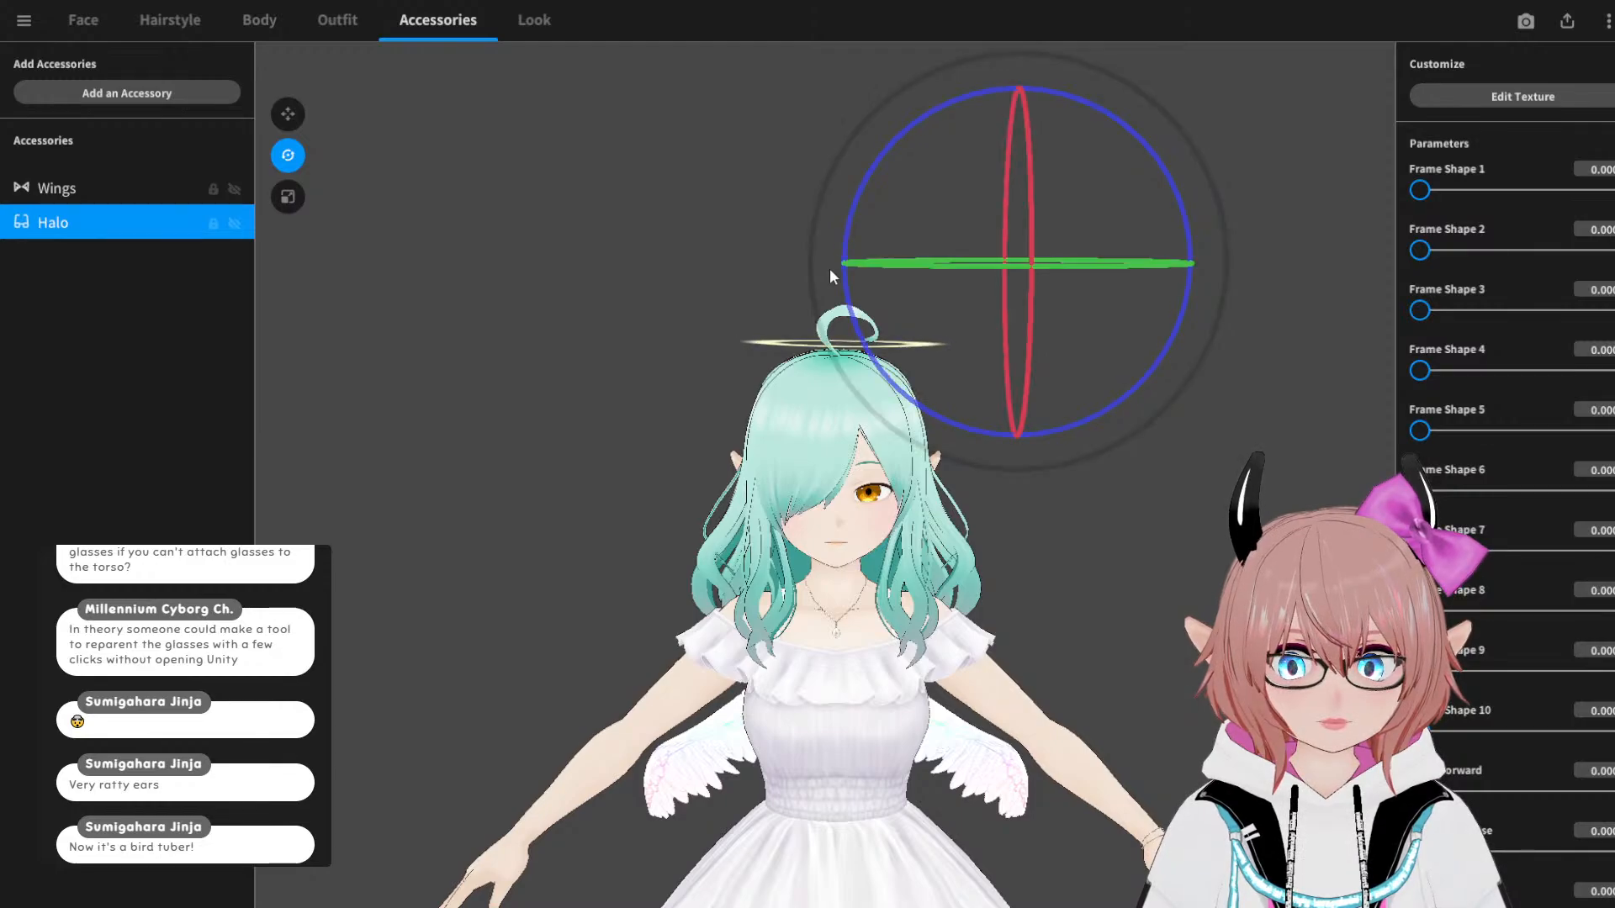
Step: Raise the halo slightly and shift it forward to sit centered over the head, checking from the side and front
click(289, 114)
drag(1030, 133, 1019, 79)
right_drag(1028, 285, 1093, 287)
drag(811, 261, 854, 260)
right_drag(854, 260, 1009, 370)
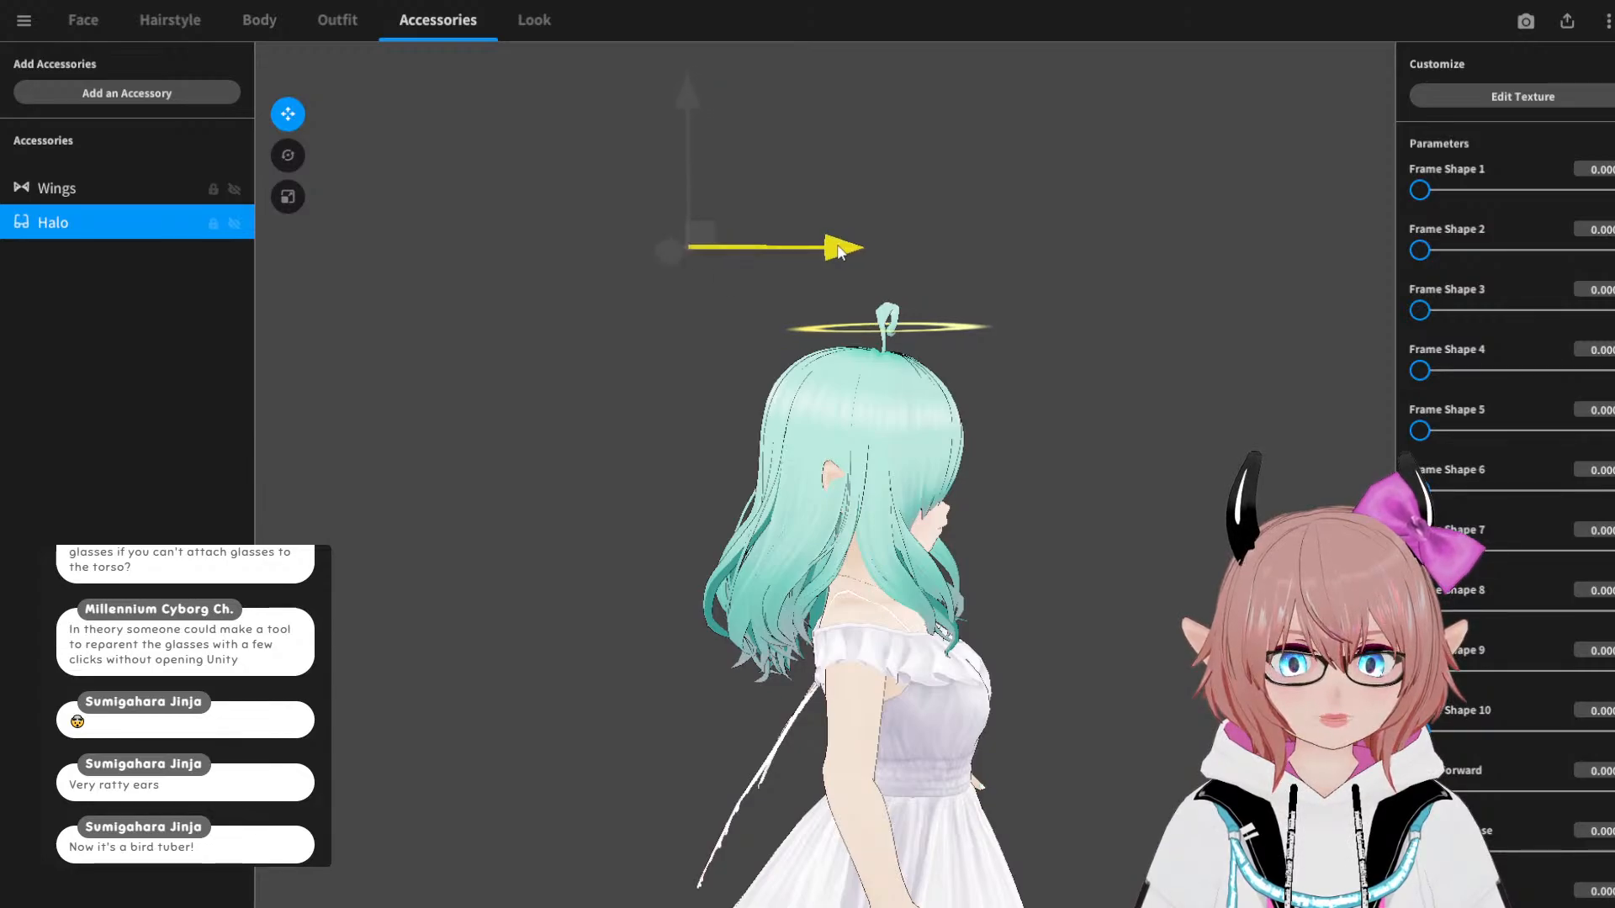
right_drag(845, 266, 965, 375)
click(1079, 359)
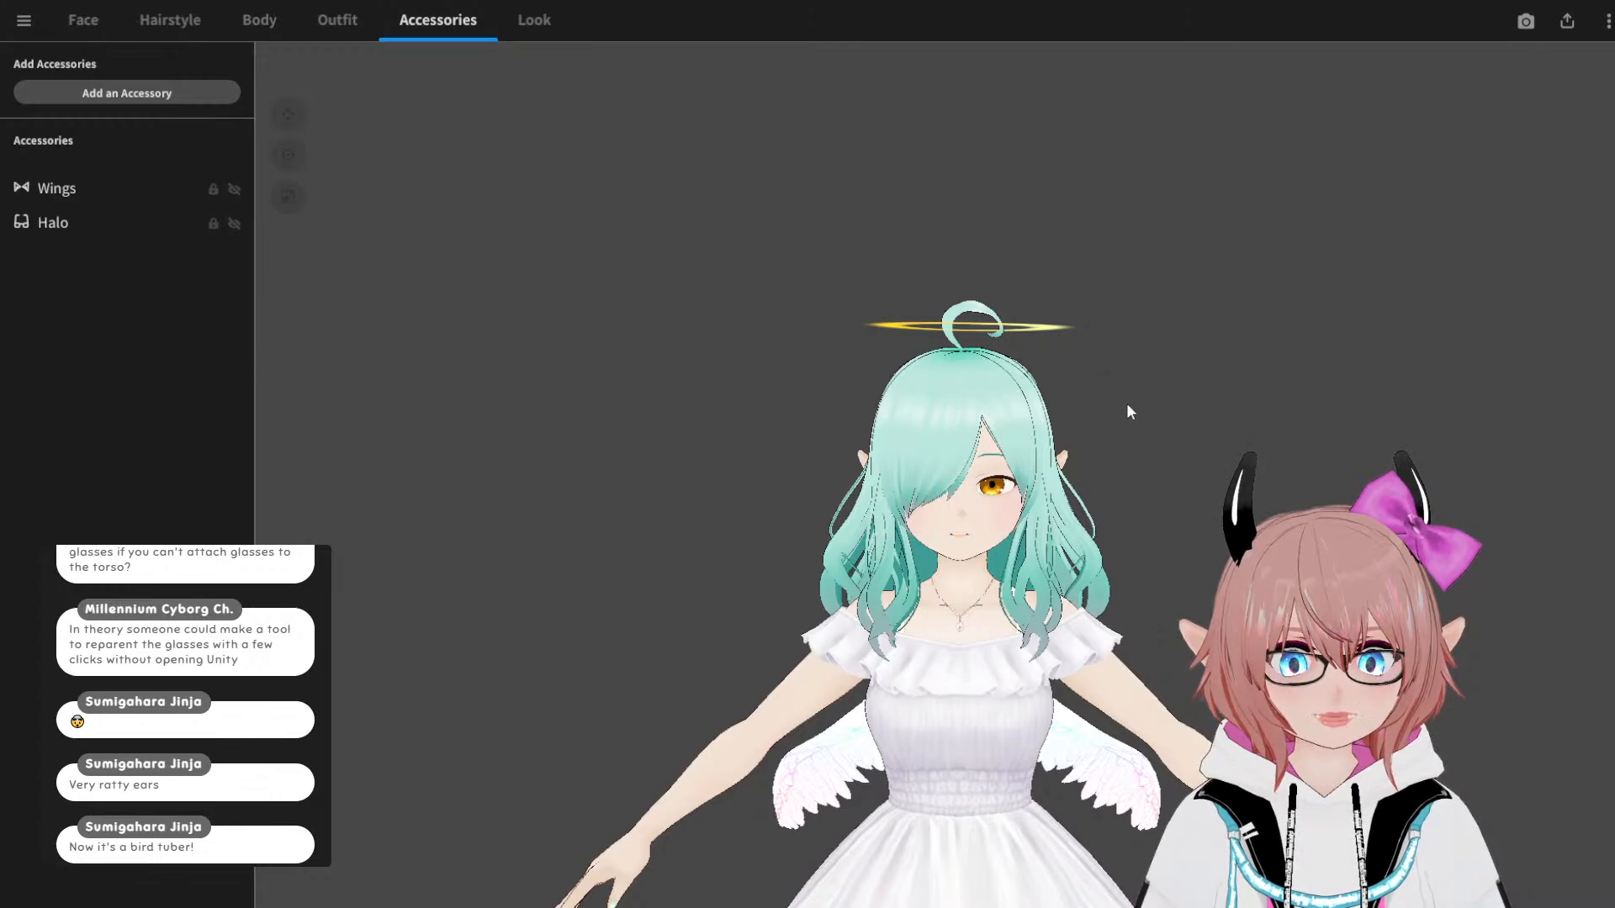
Step: Open the Photo Booth, look through its post-processing options, and view the halo up close
scroll(1147, 406, down, 3)
right_drag(1146, 401, 992, 269)
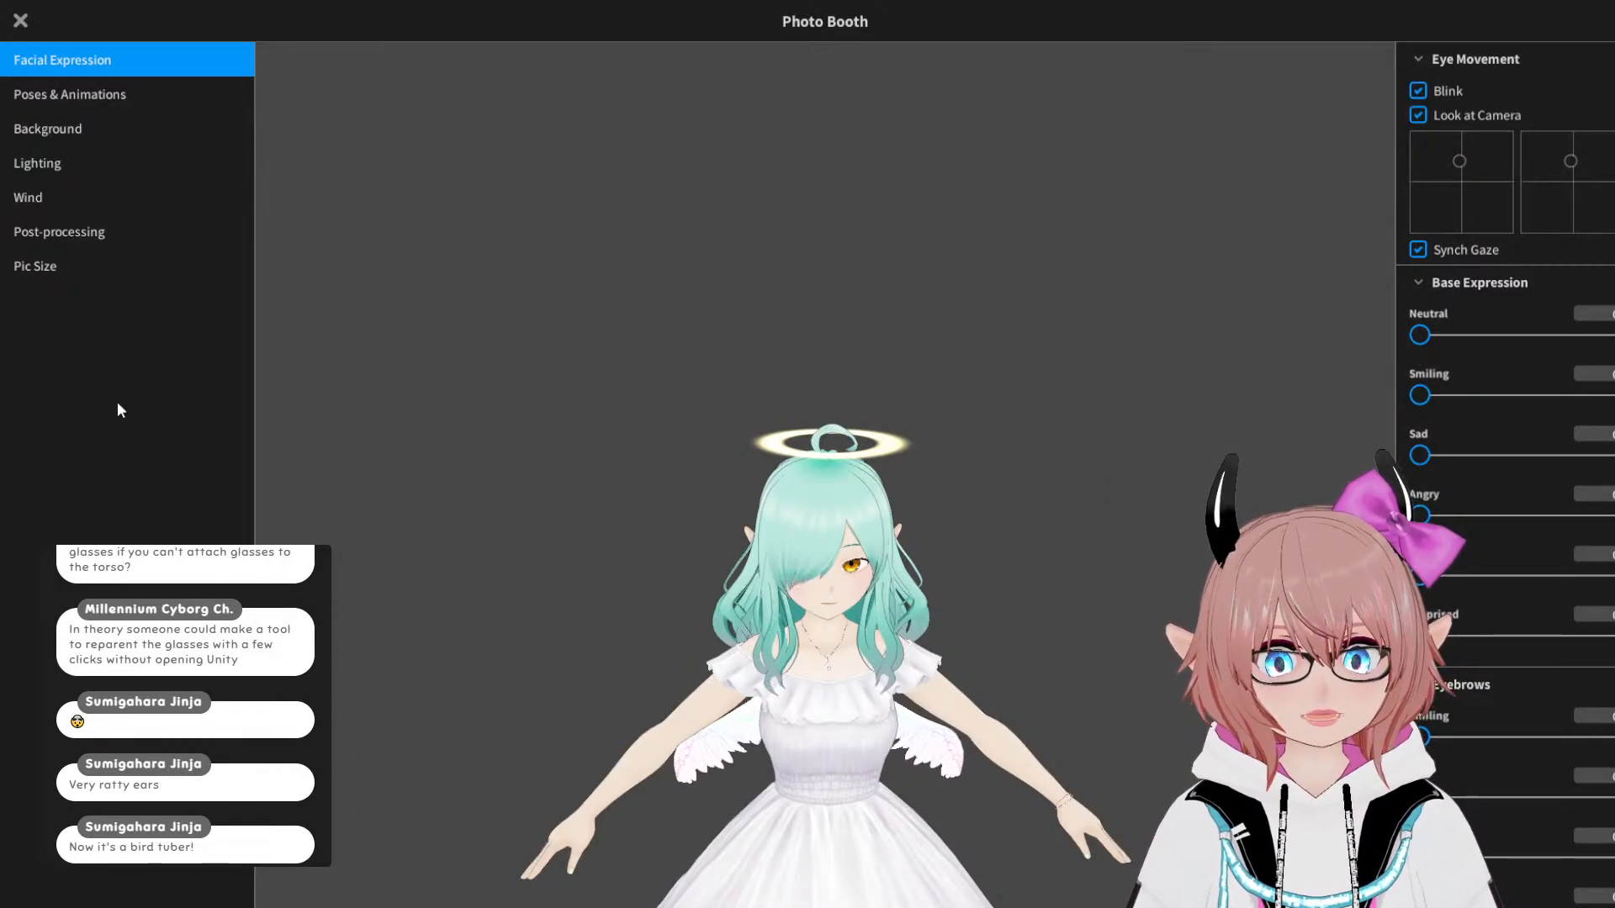
click(58, 232)
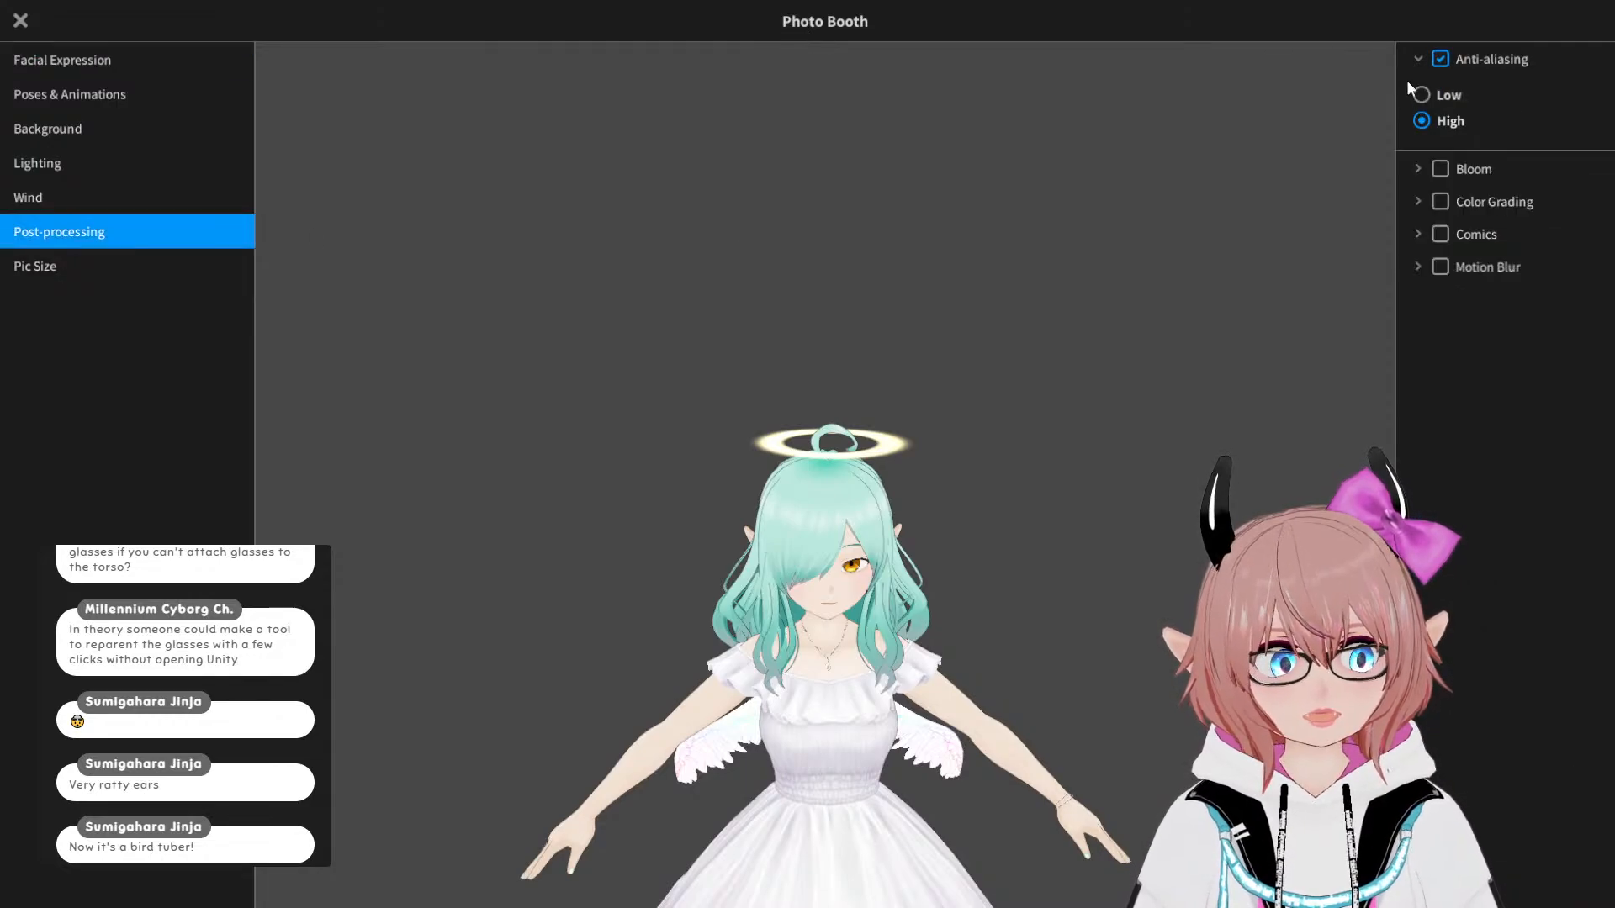
scroll(936, 410, up, 3)
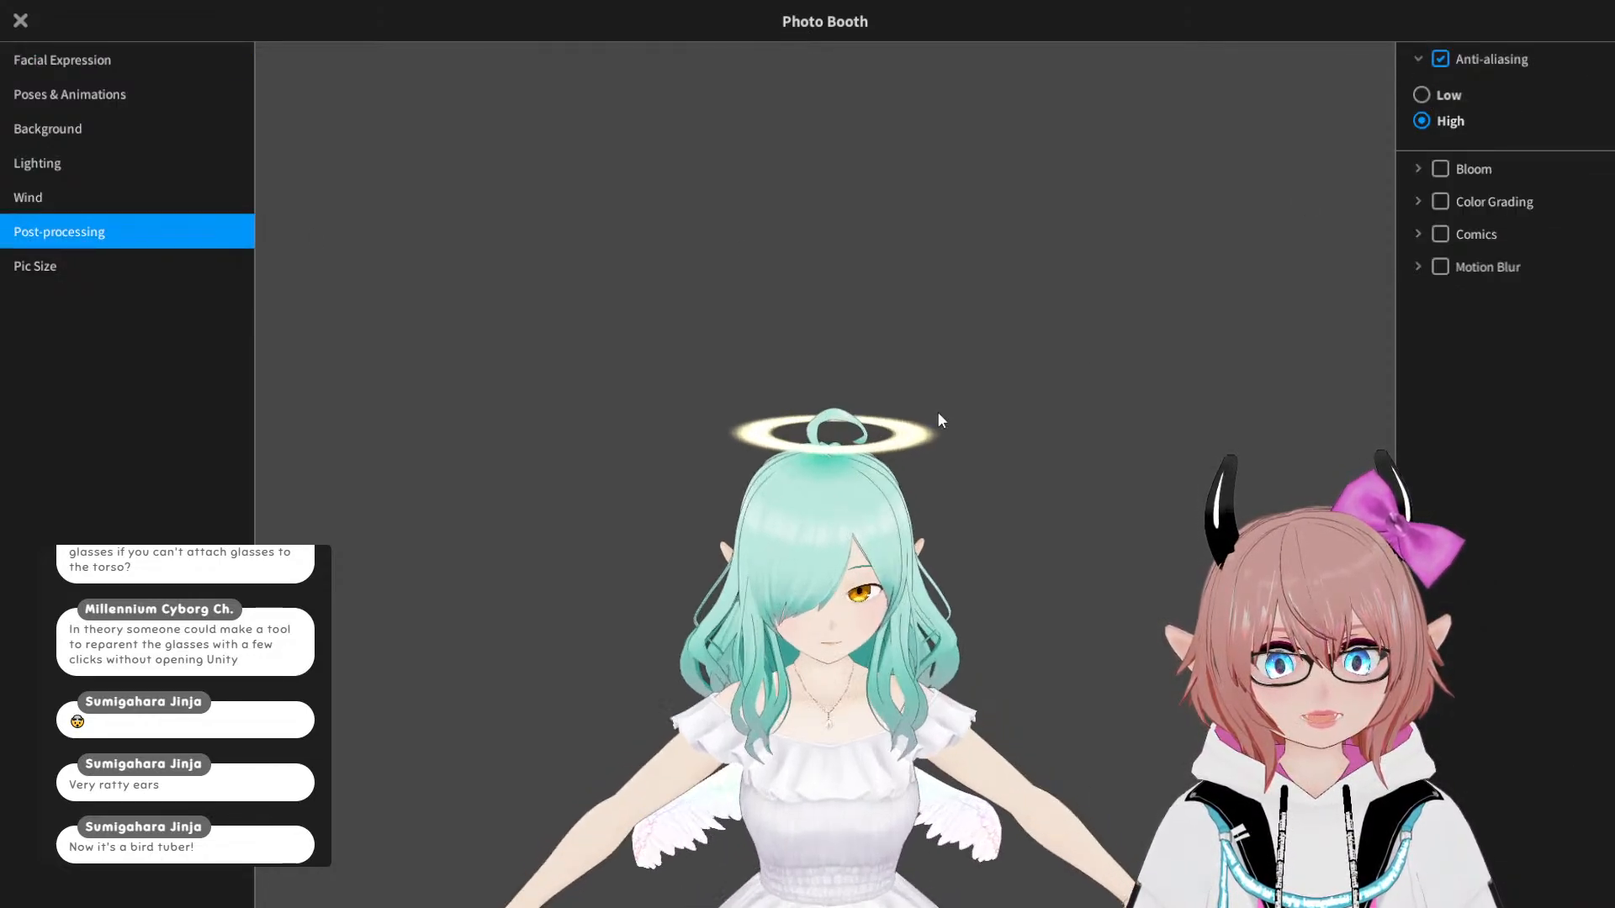
Step: Preview the Standby 3, Standby 4 and Standby 2 animations to see how the halo and wings follow the body
click(62, 106)
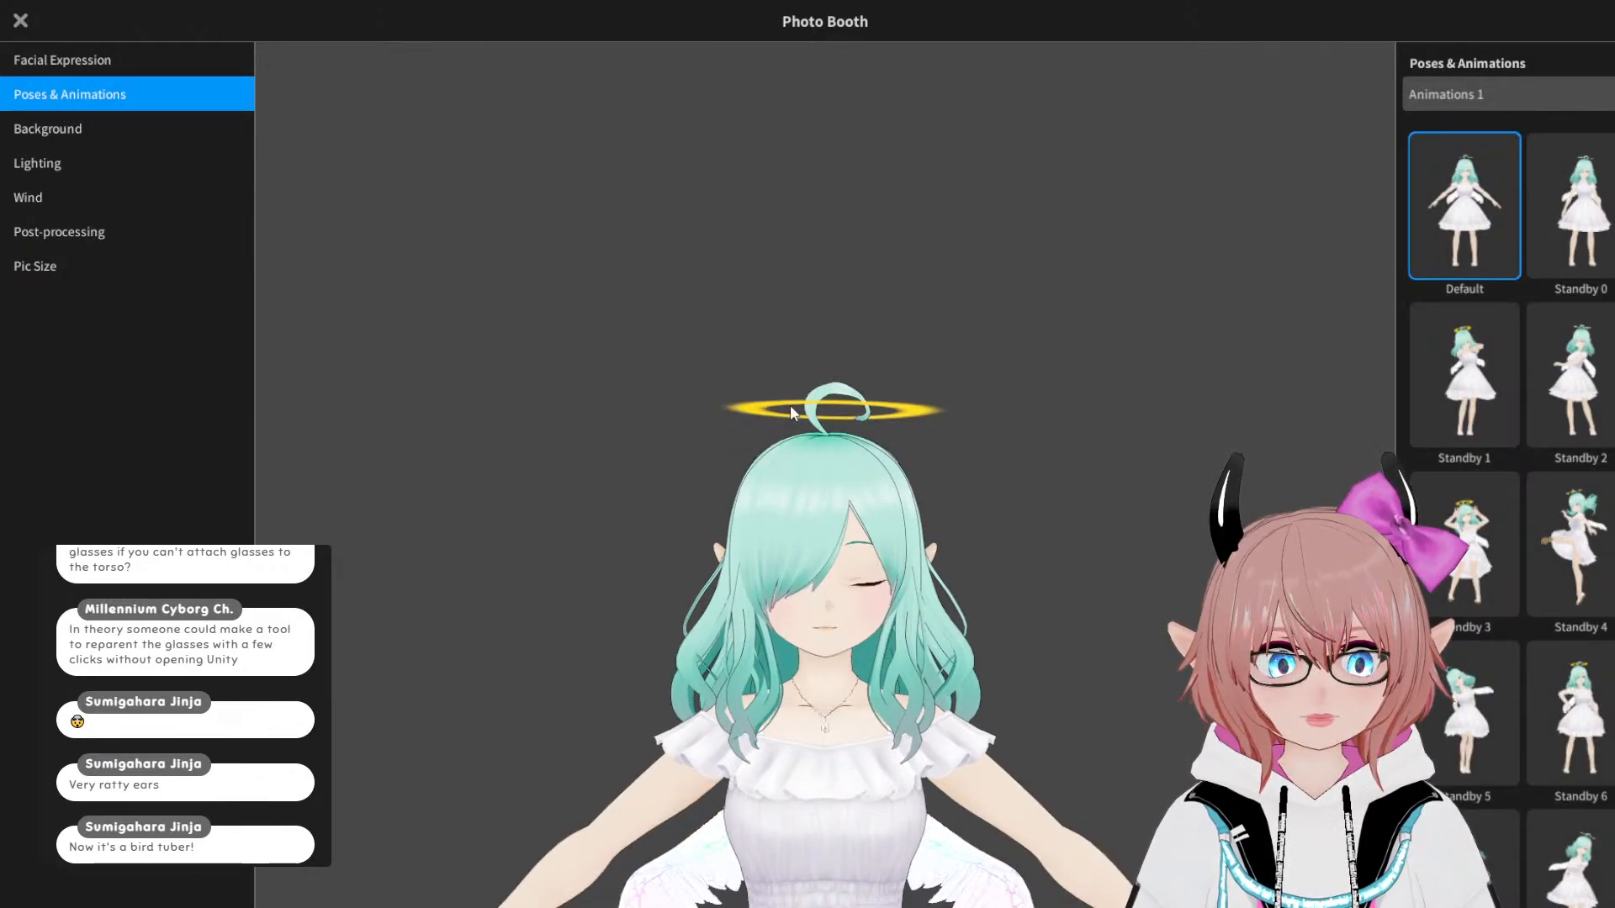
scroll(790, 405, down, 2)
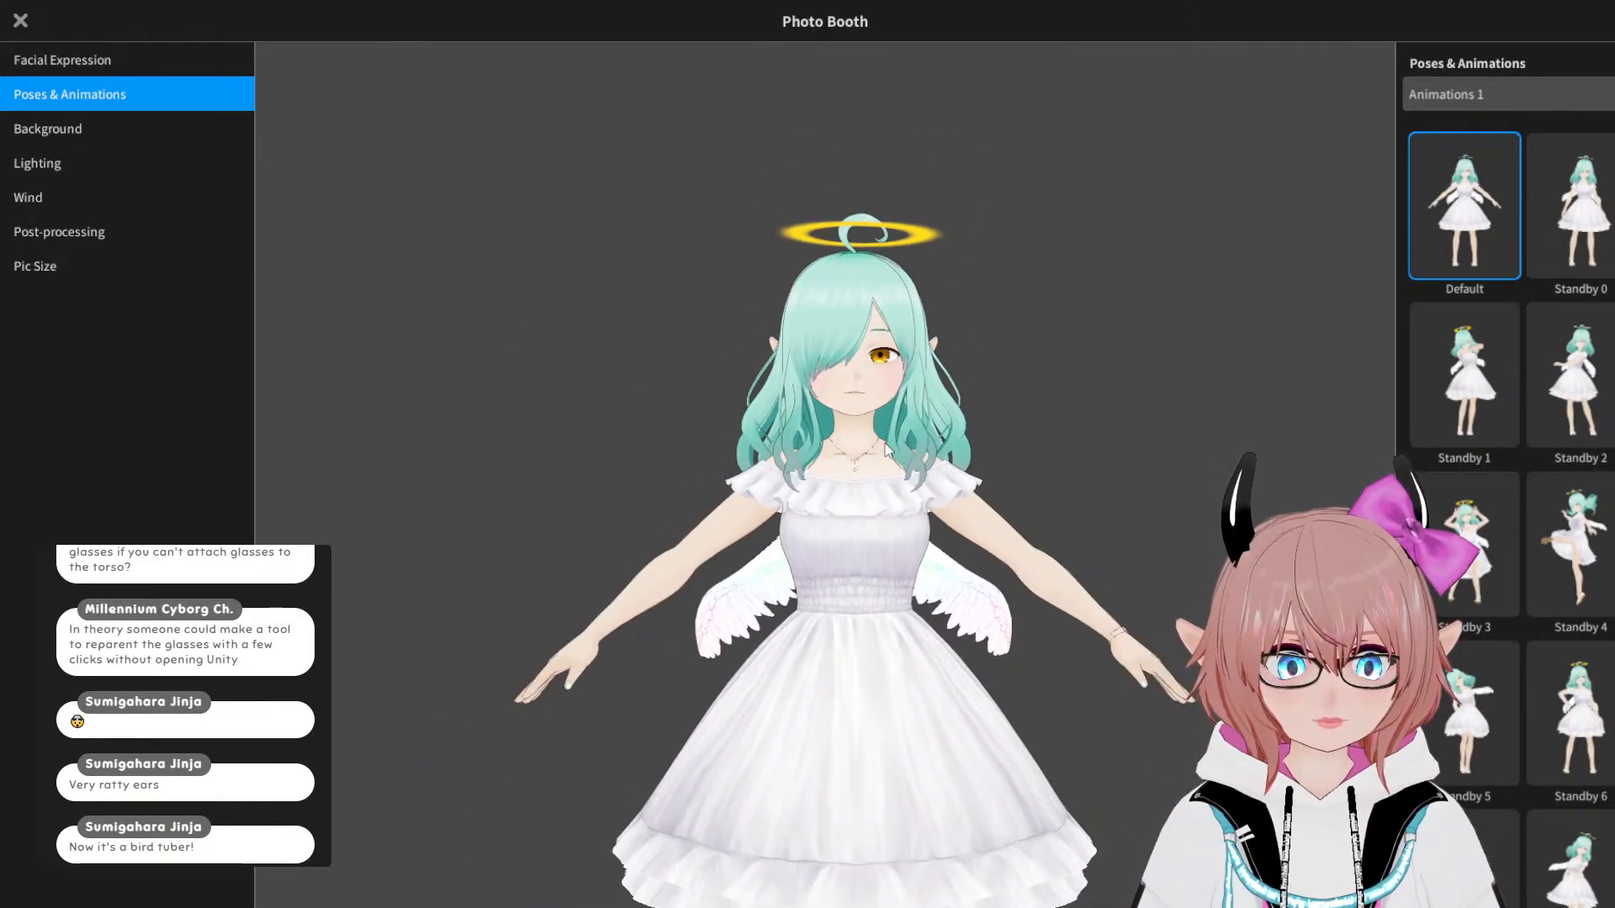
drag(885, 451, 851, 379)
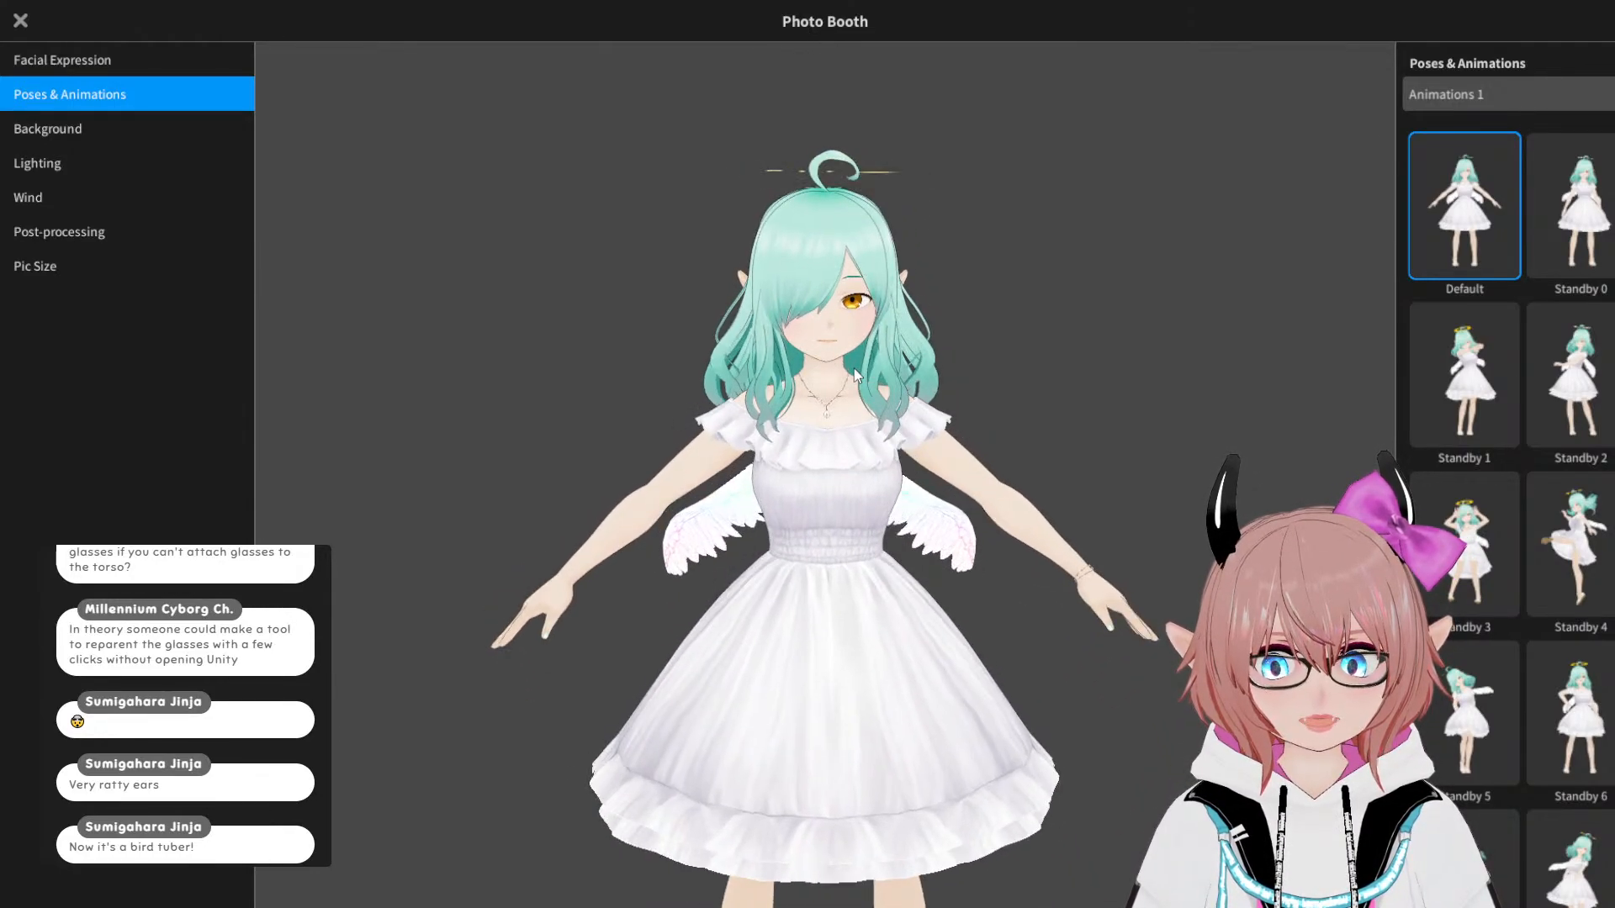
click(1495, 552)
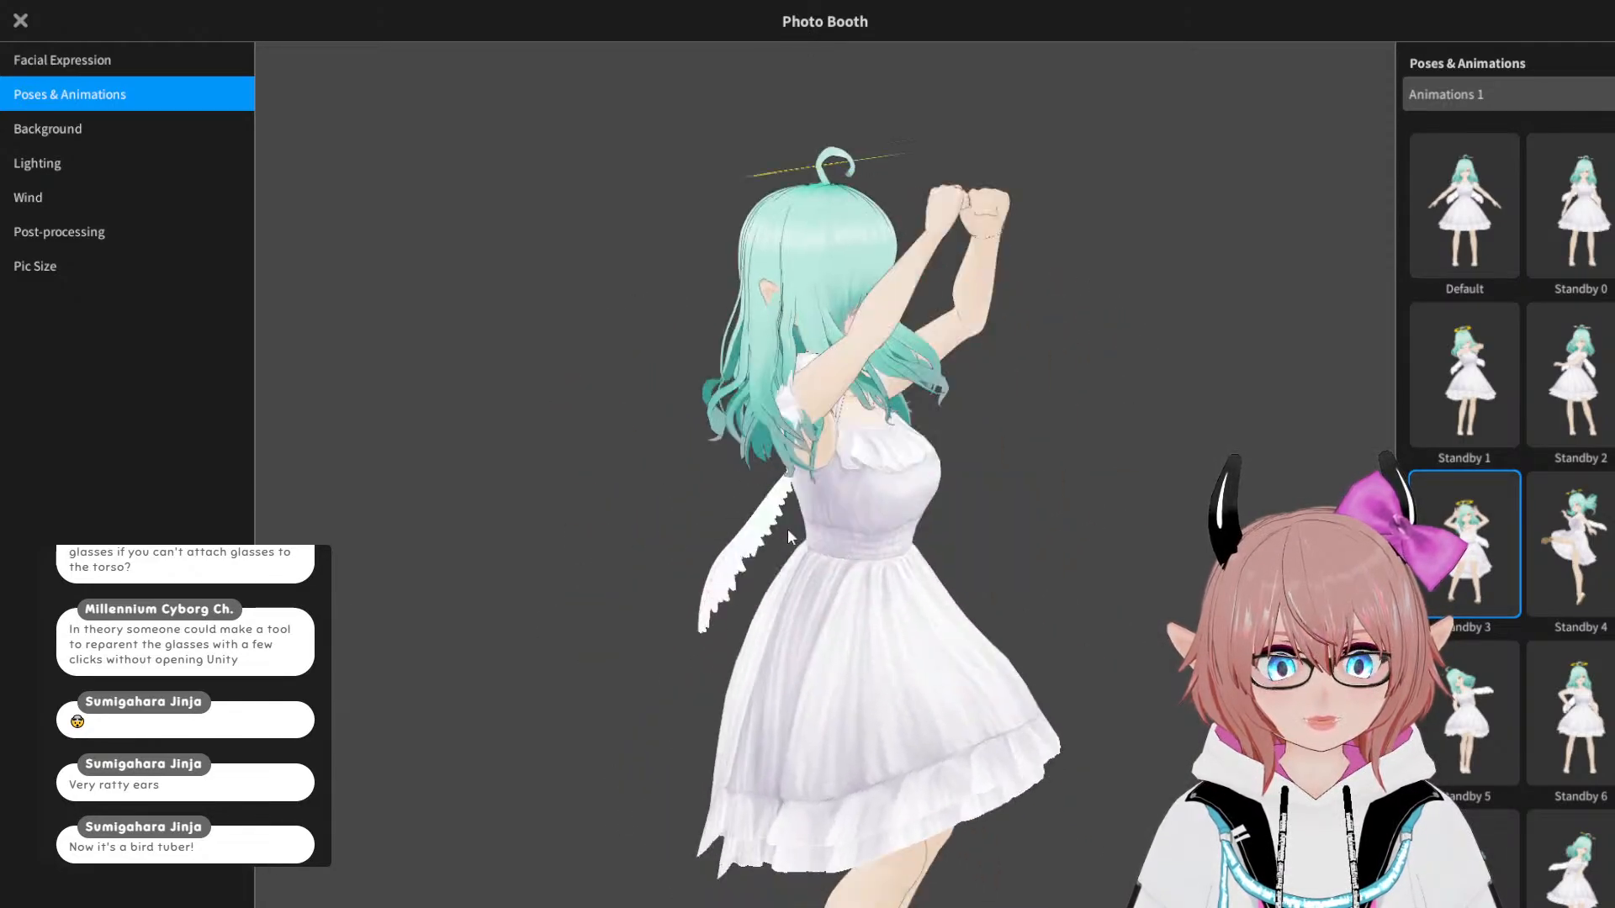
click(1602, 570)
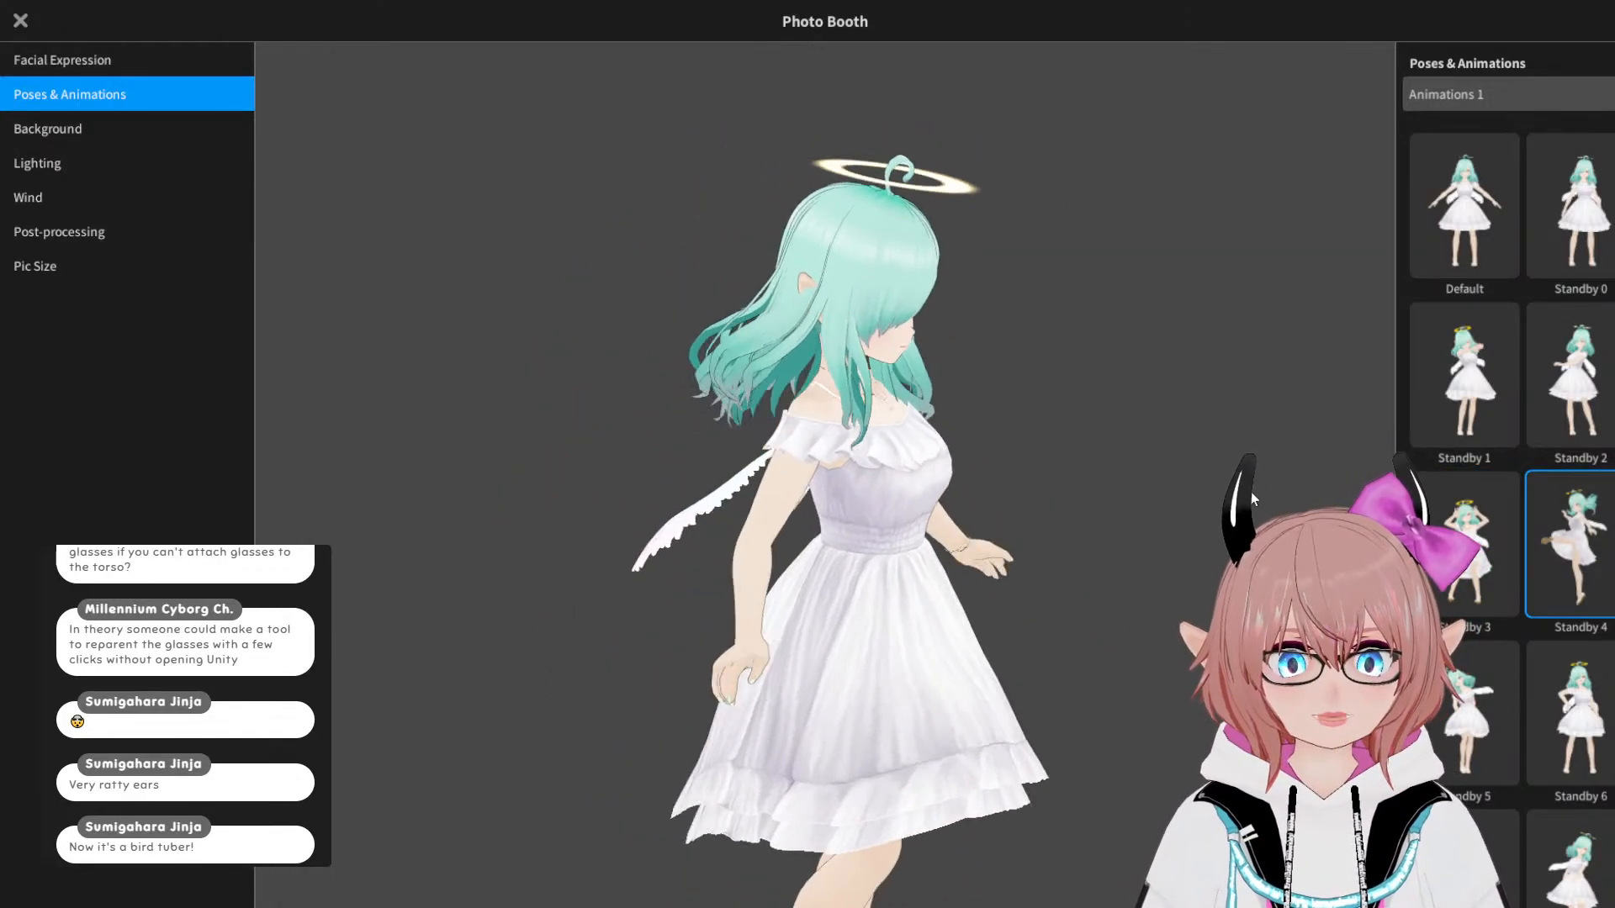
click(1608, 364)
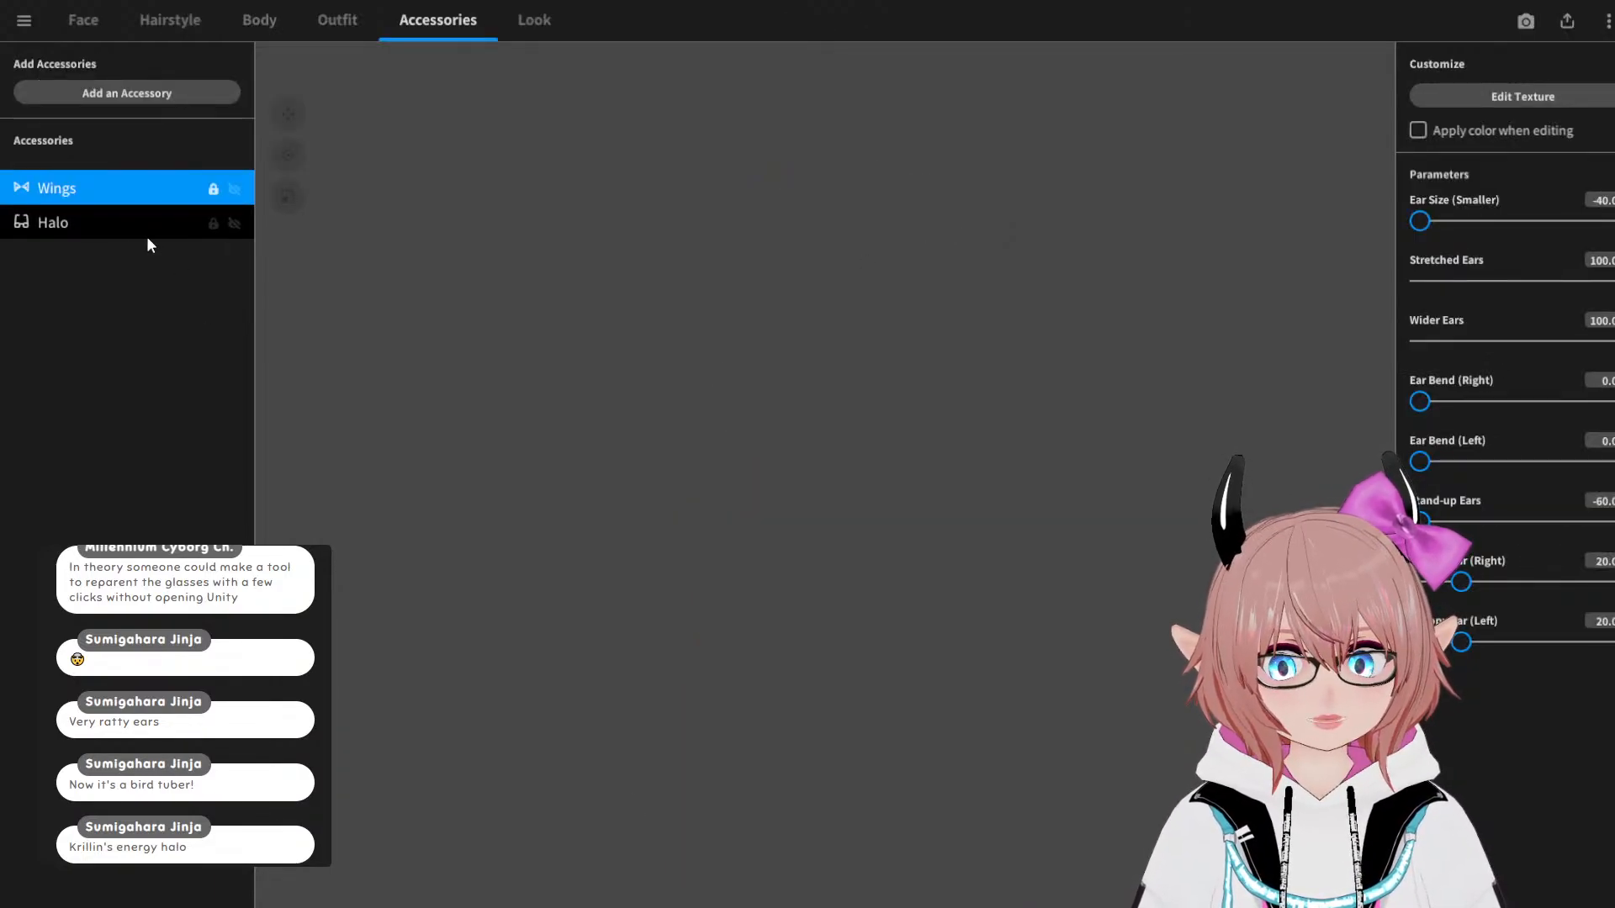
Step: Select the Halo accessory and try scaling it along its height and depth axes
click(84, 218)
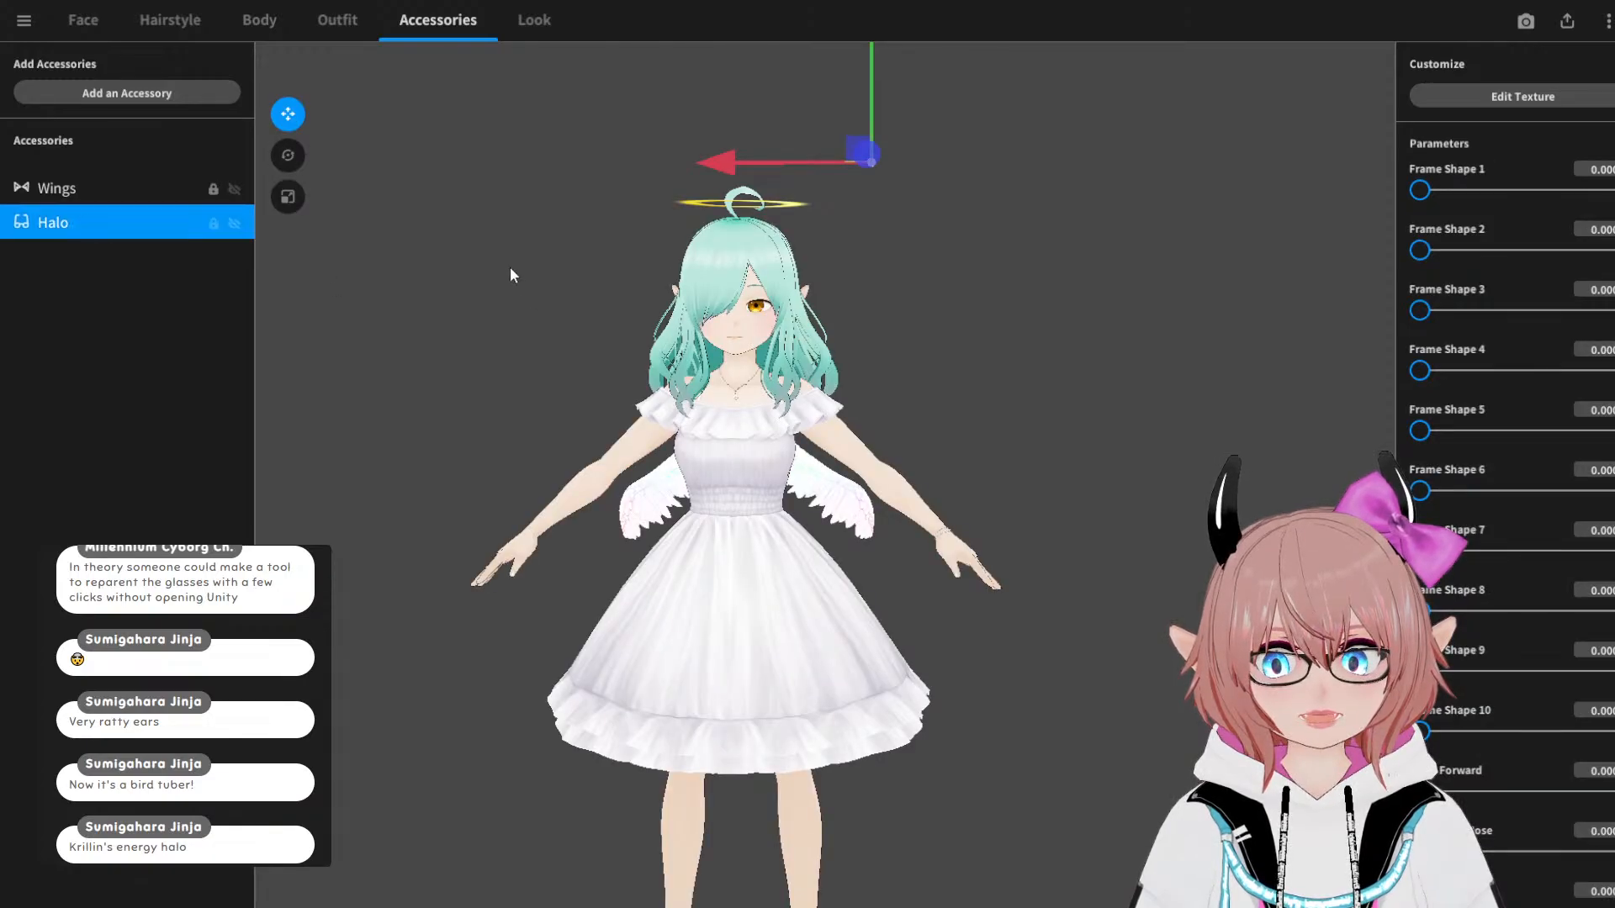
scroll(534, 291, up, 8)
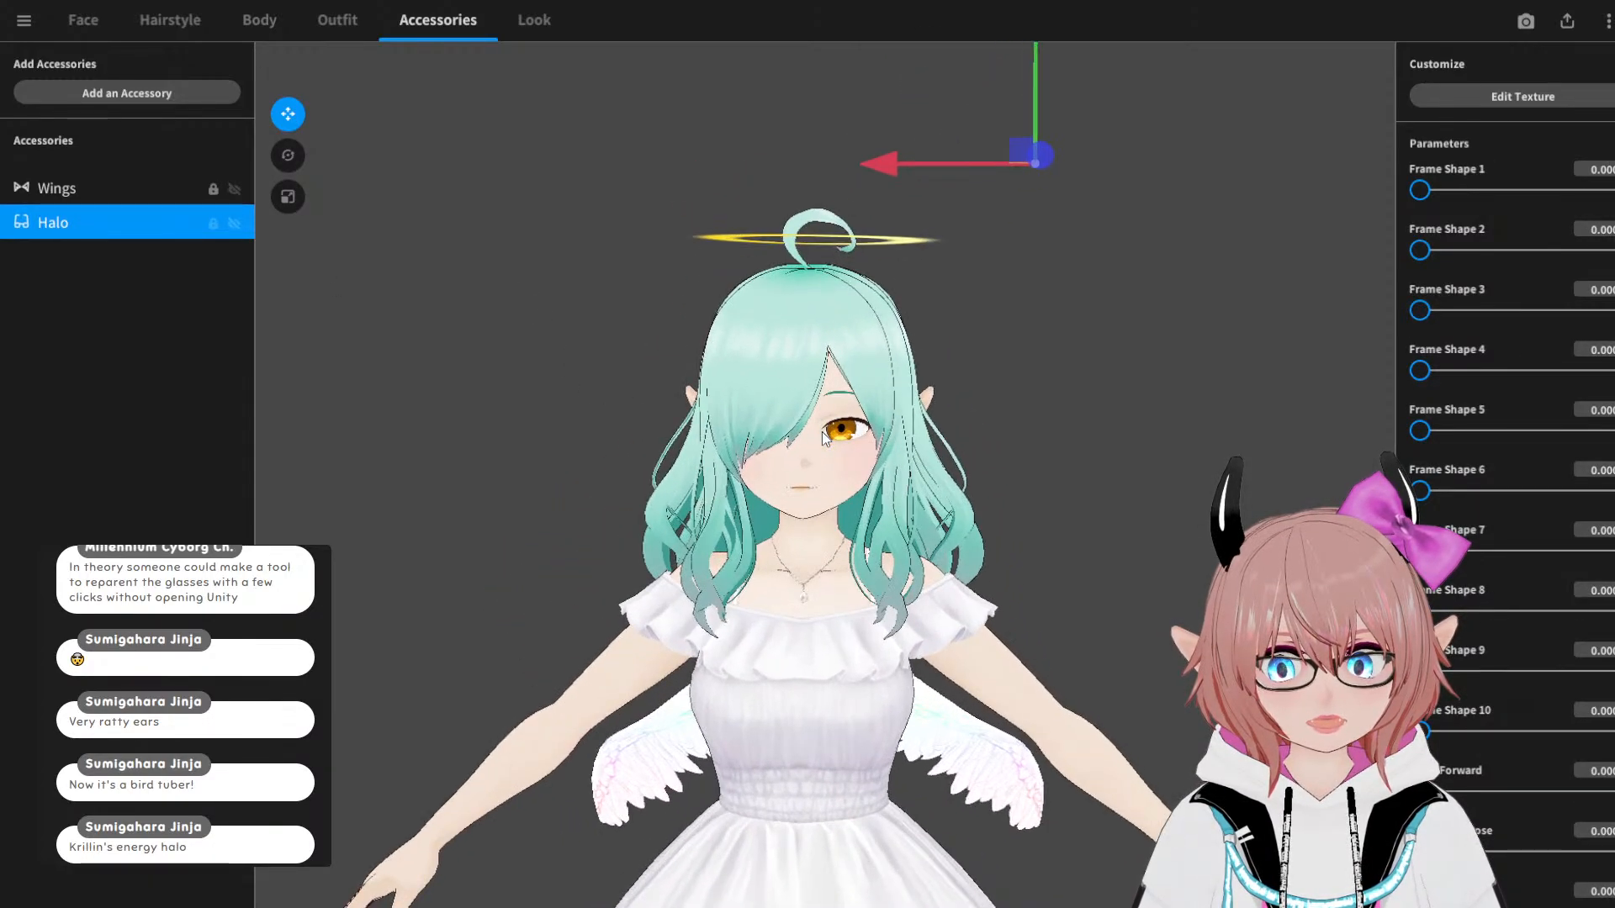
middle_drag(823, 436, 819, 532)
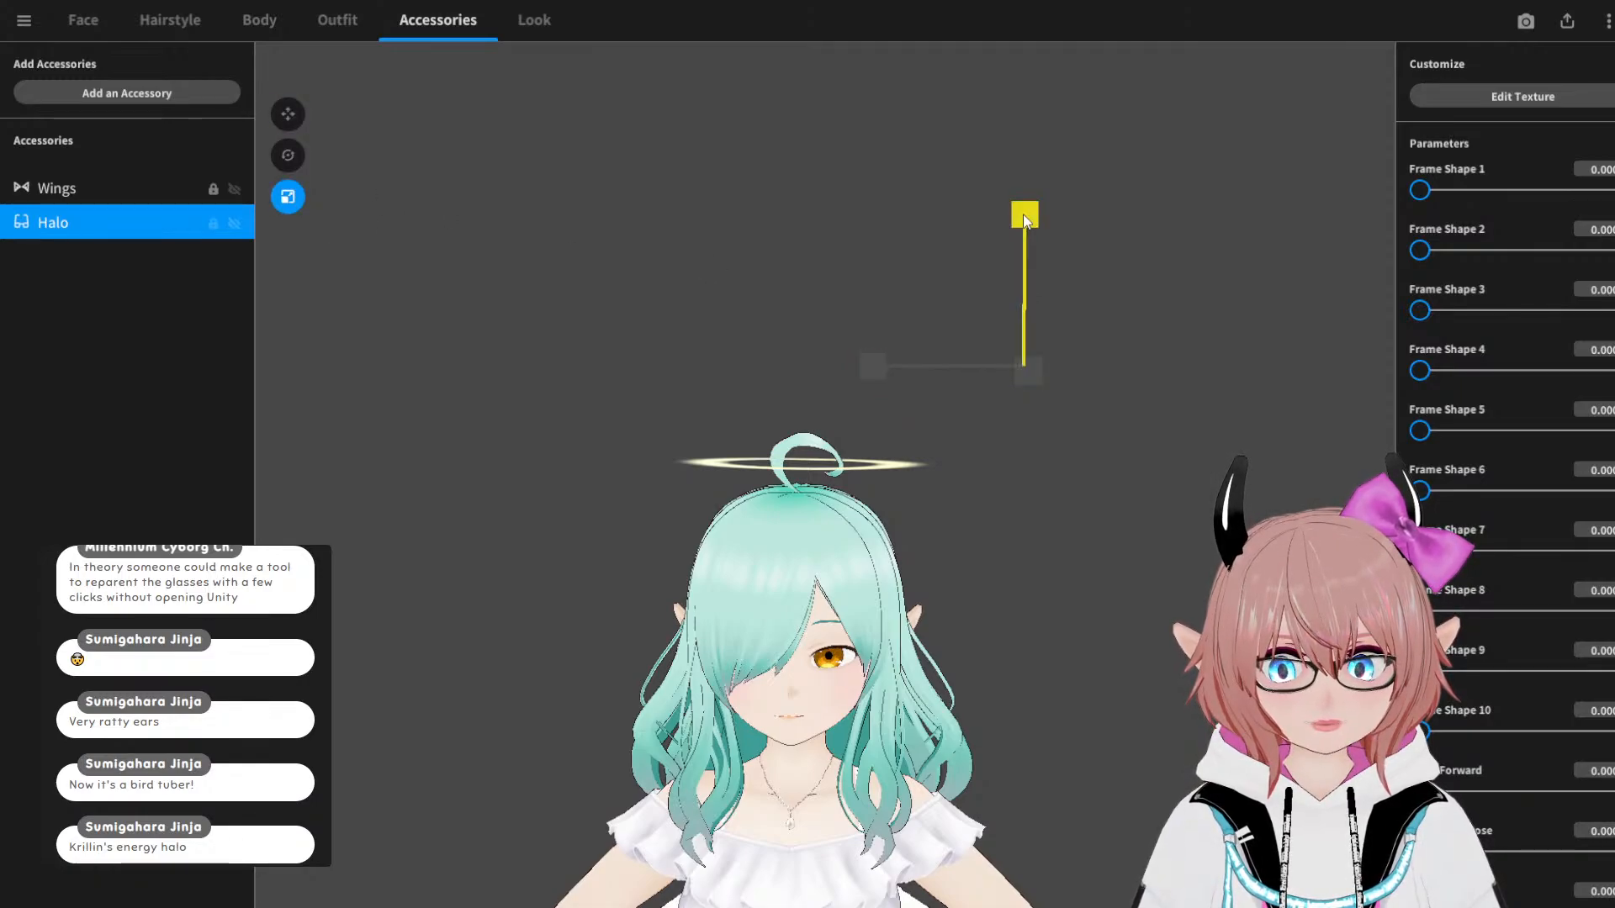
drag(1024, 220, 1034, 217)
right_drag(1087, 429, 1152, 434)
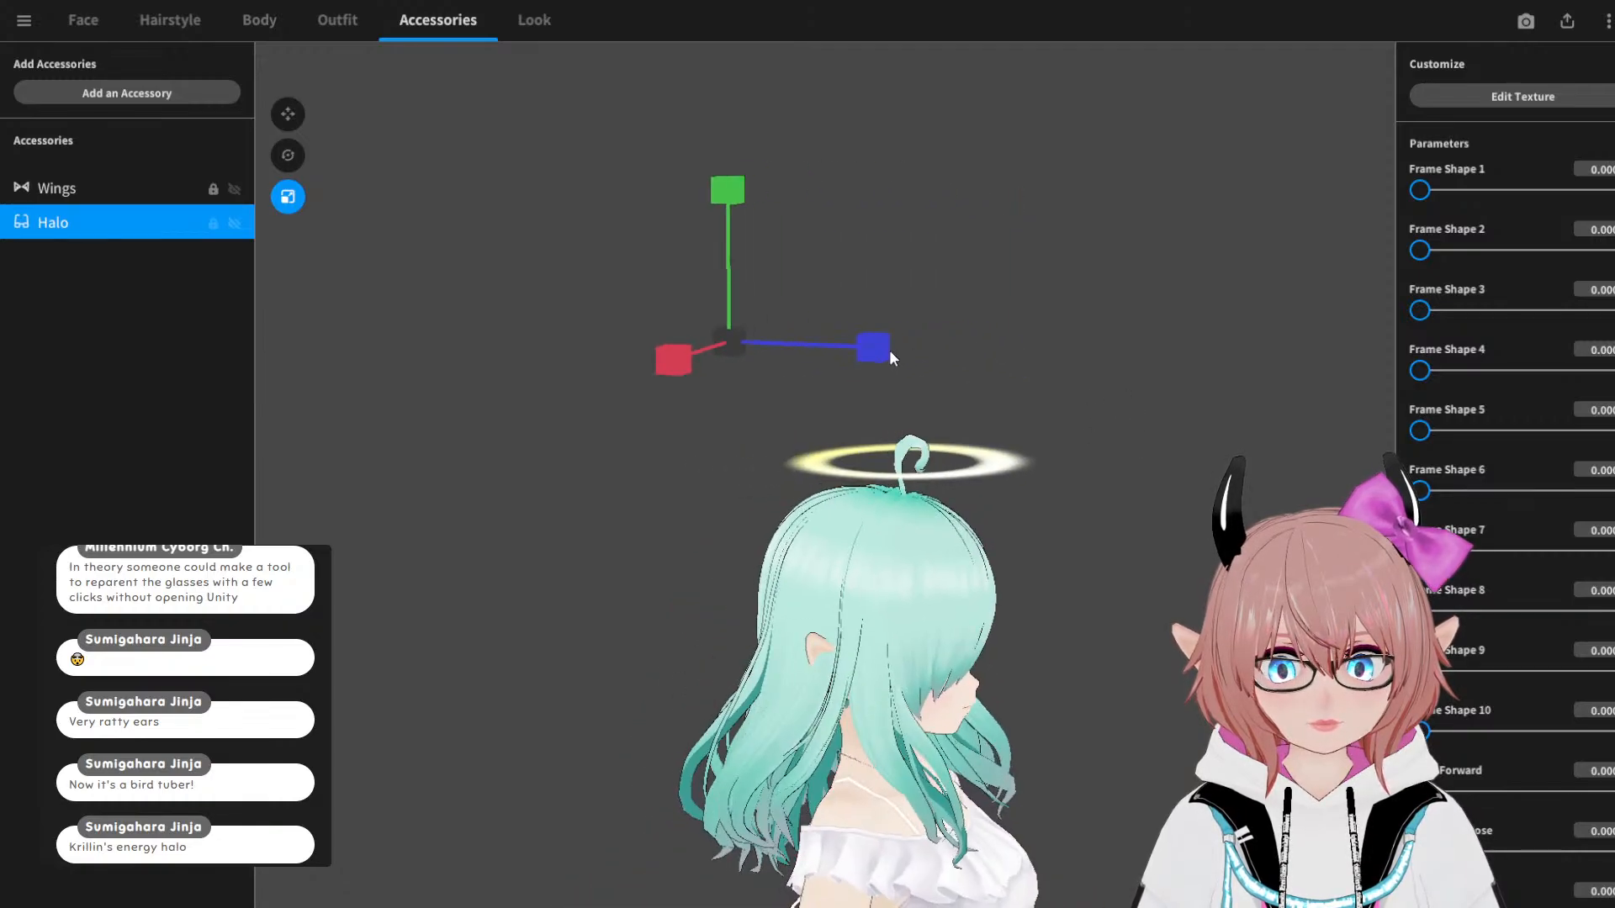
drag(890, 352, 993, 353)
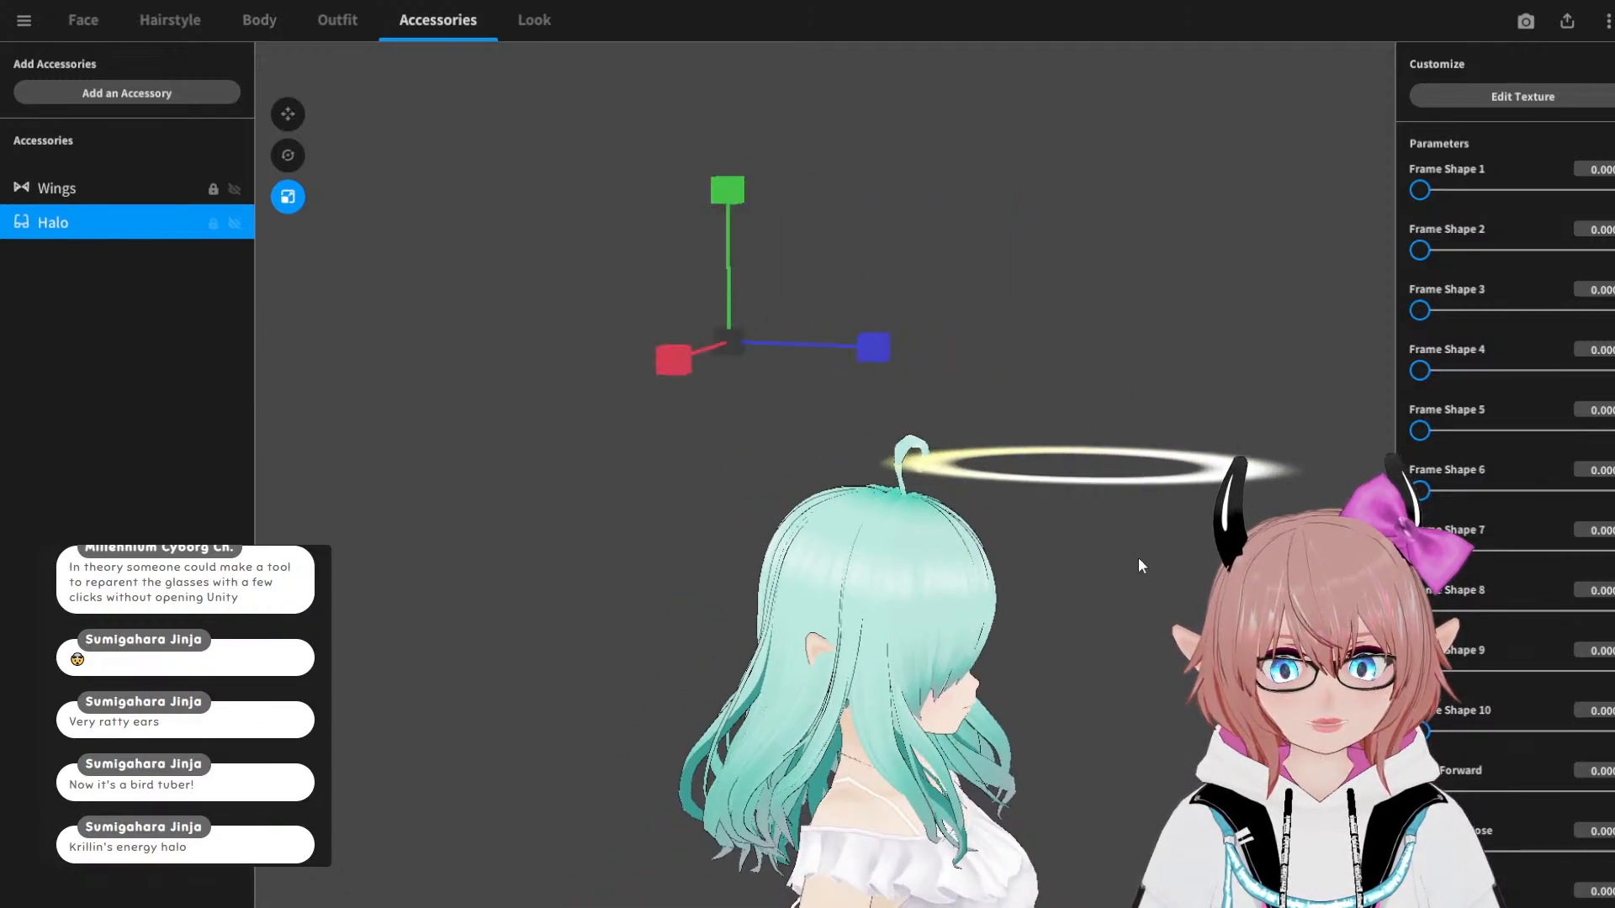
right_drag(1139, 561, 890, 389)
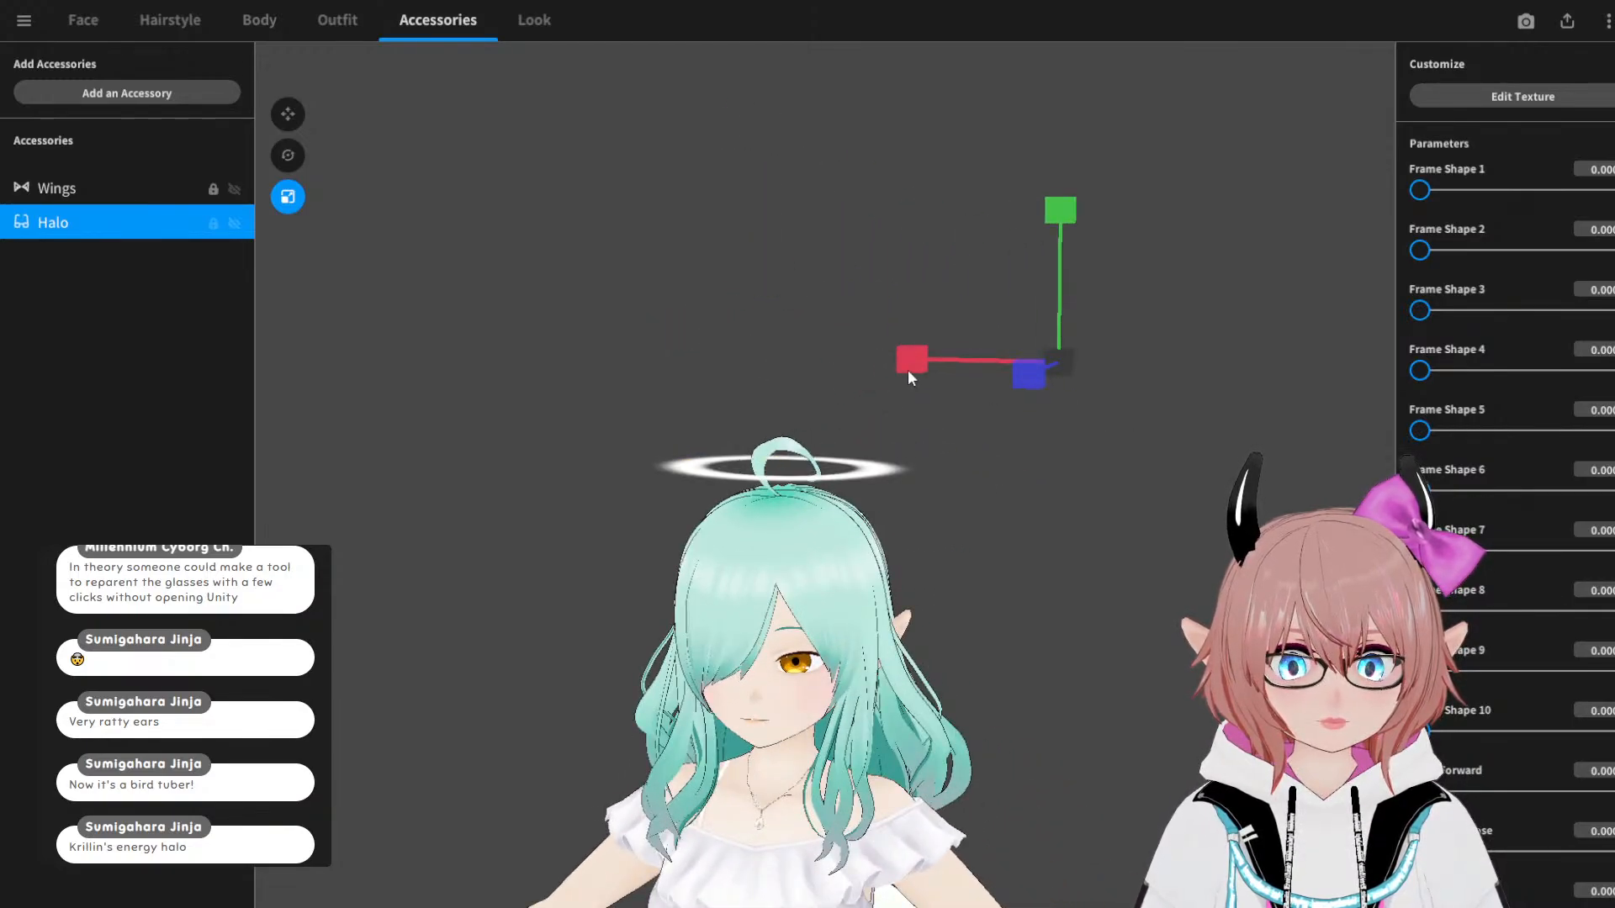
Step: Try stretching the halo along its width and height axes, checking the ring from the front
drag(909, 365, 797, 358)
right_drag(796, 358, 999, 336)
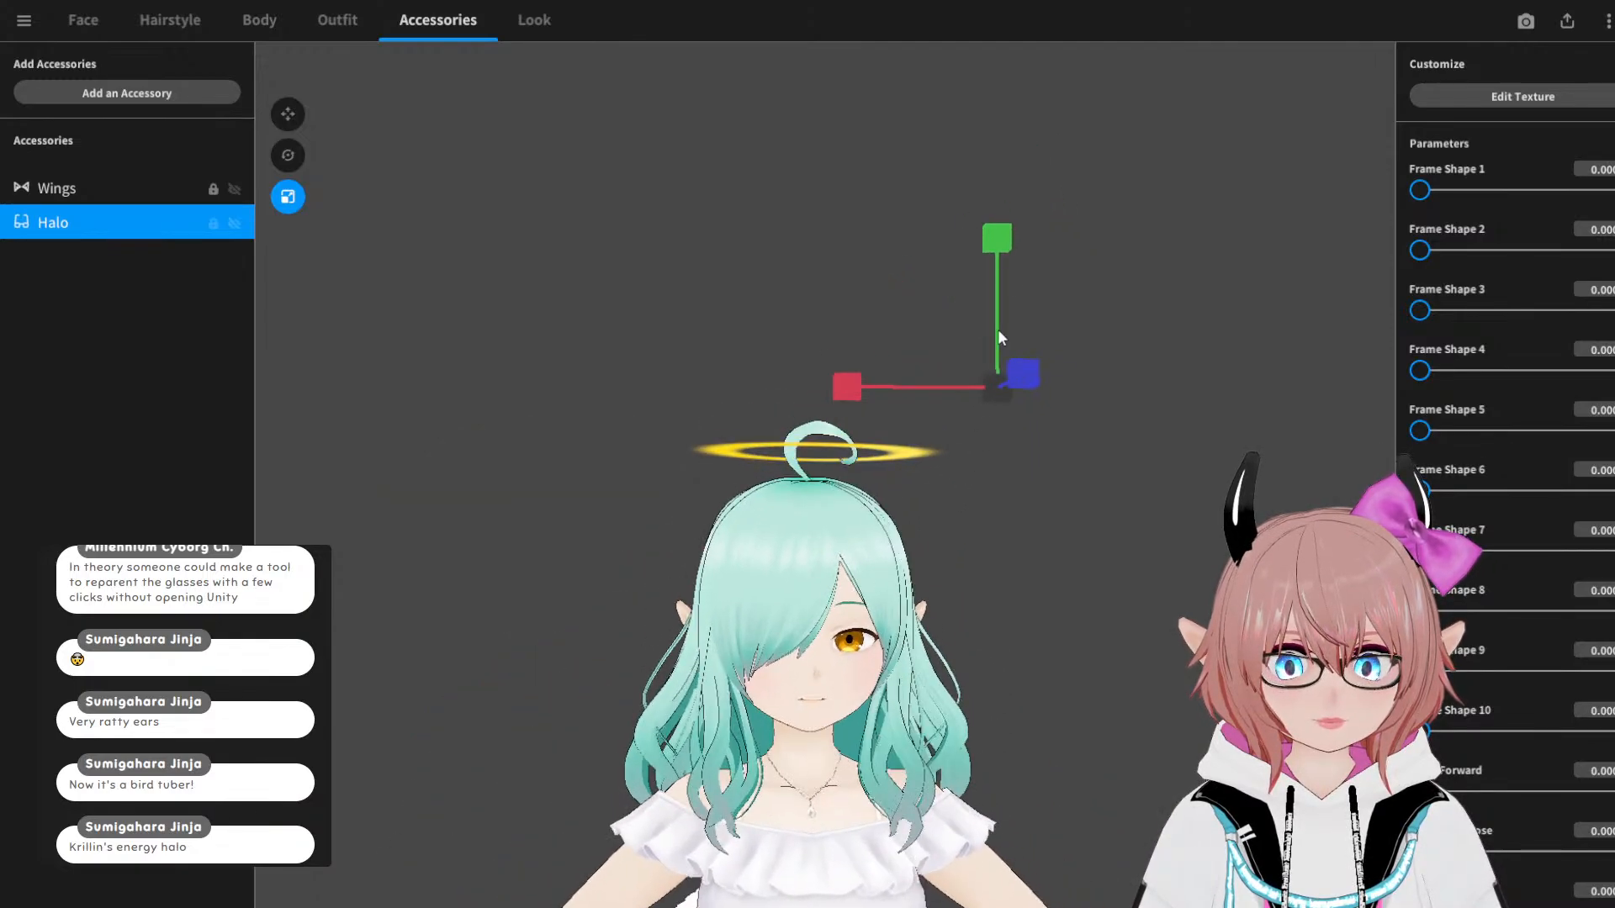
drag(1001, 243, 1016, 102)
right_drag(1016, 102, 1036, 471)
mouse_move(1016, 532)
right_down()
mouse_move(996, 494)
mouse_move(845, 529)
mouse_move(1031, 502)
mouse_move(1032, 537)
mouse_move(1039, 509)
right_up()
Step: Look through the halo's glasses parameters, from the frame shapes down to the last fit options
scroll(1524, 419, down, 2)
scroll(1522, 412, down, 5)
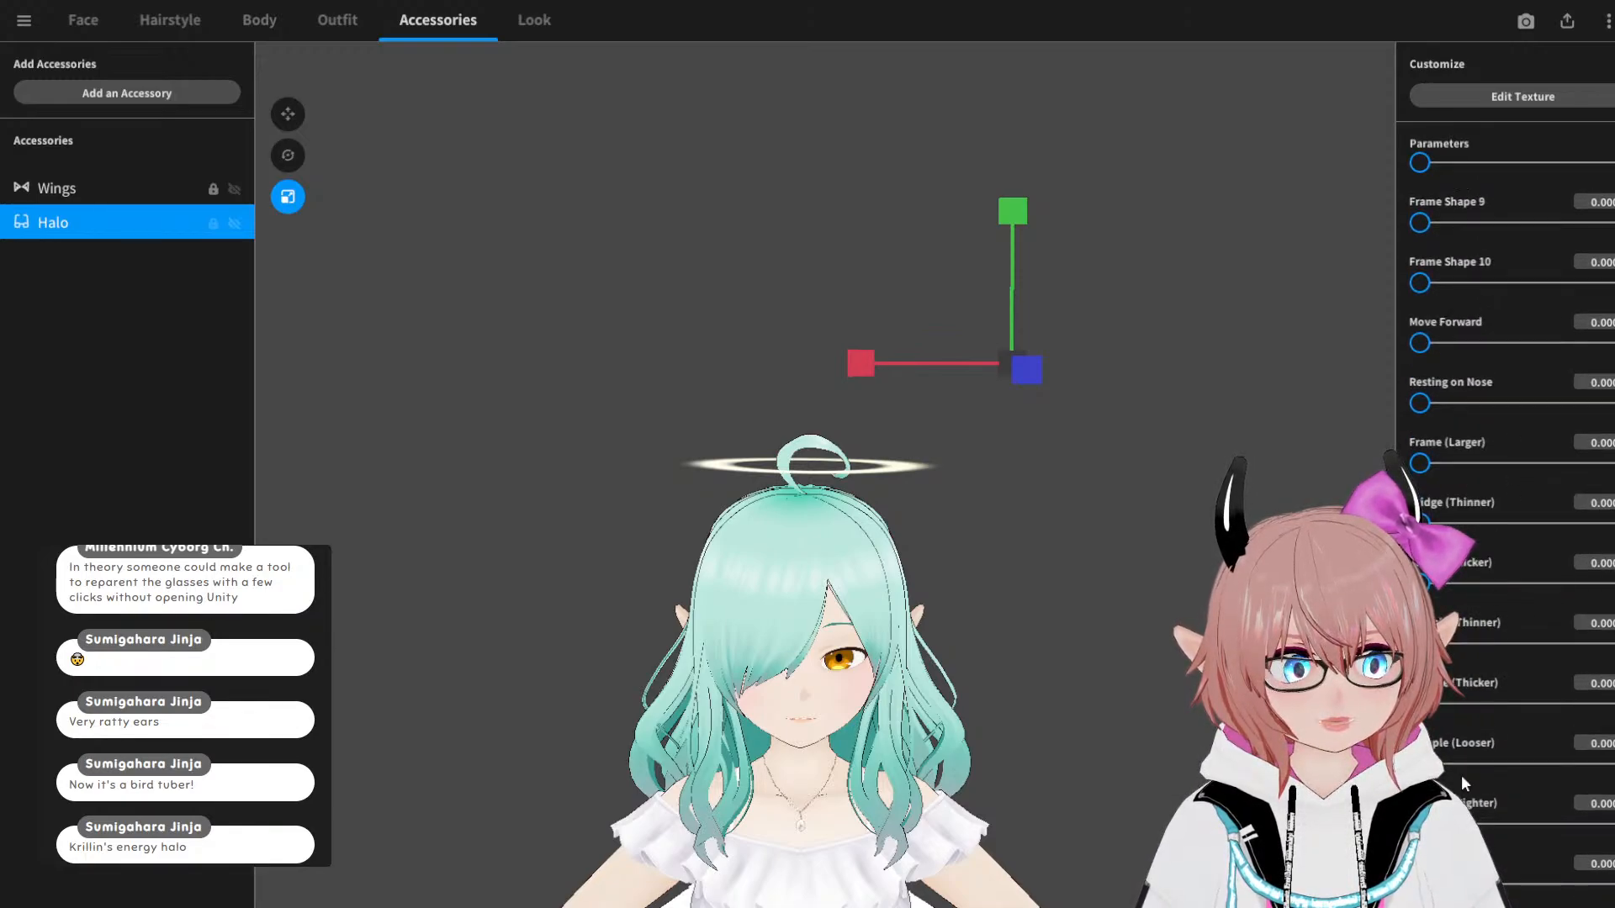
scroll(1461, 774, up, 1)
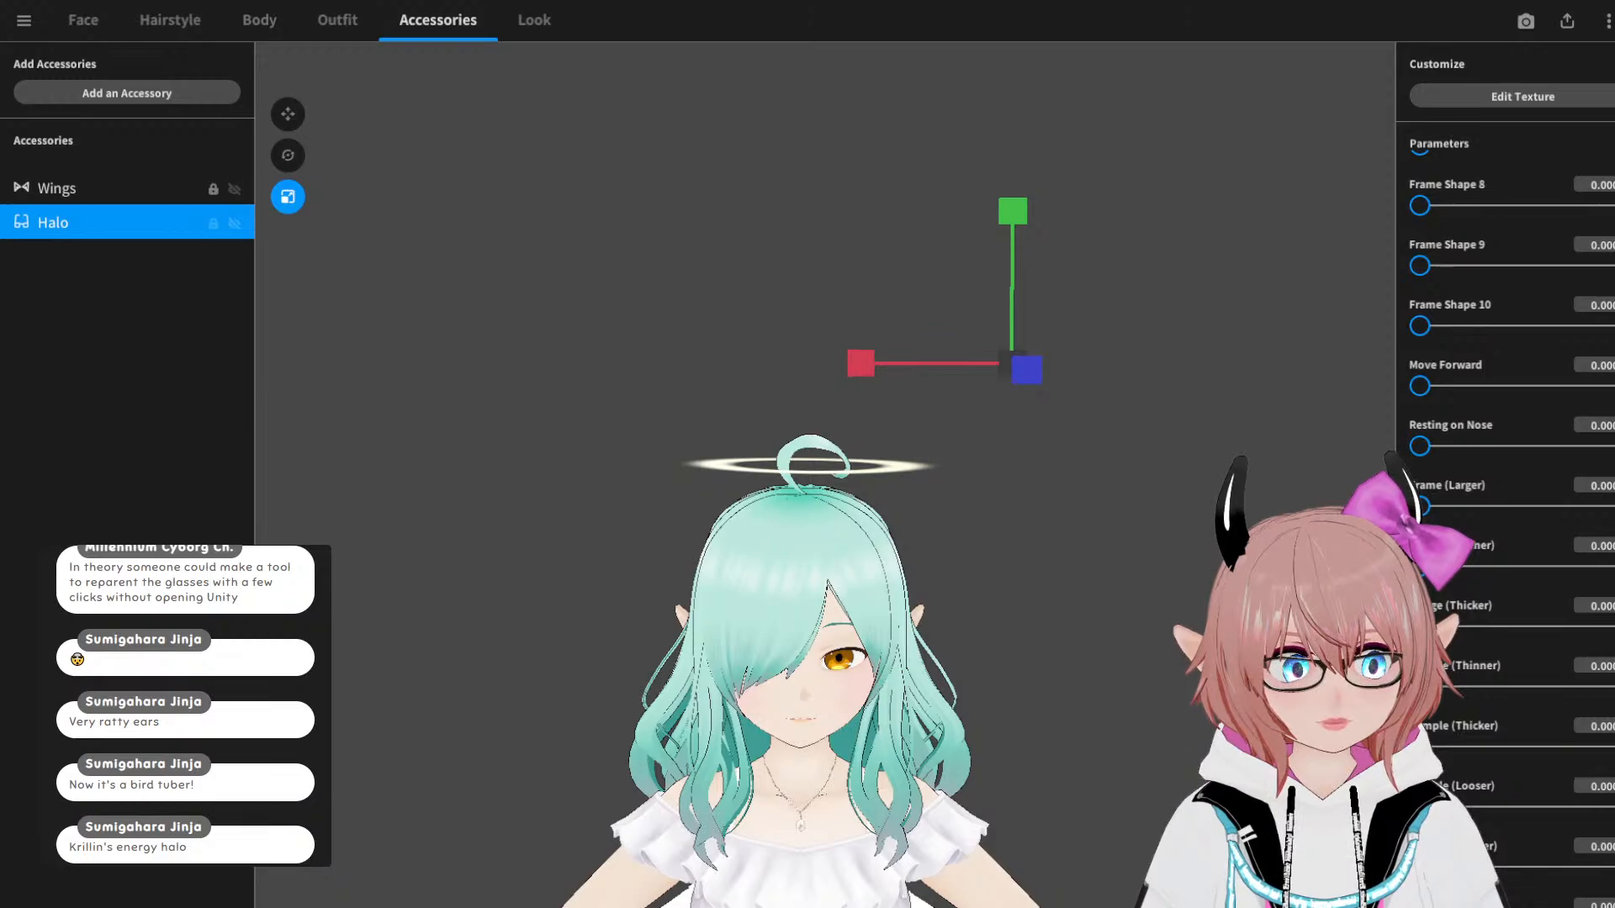
scroll(1461, 774, down, 1)
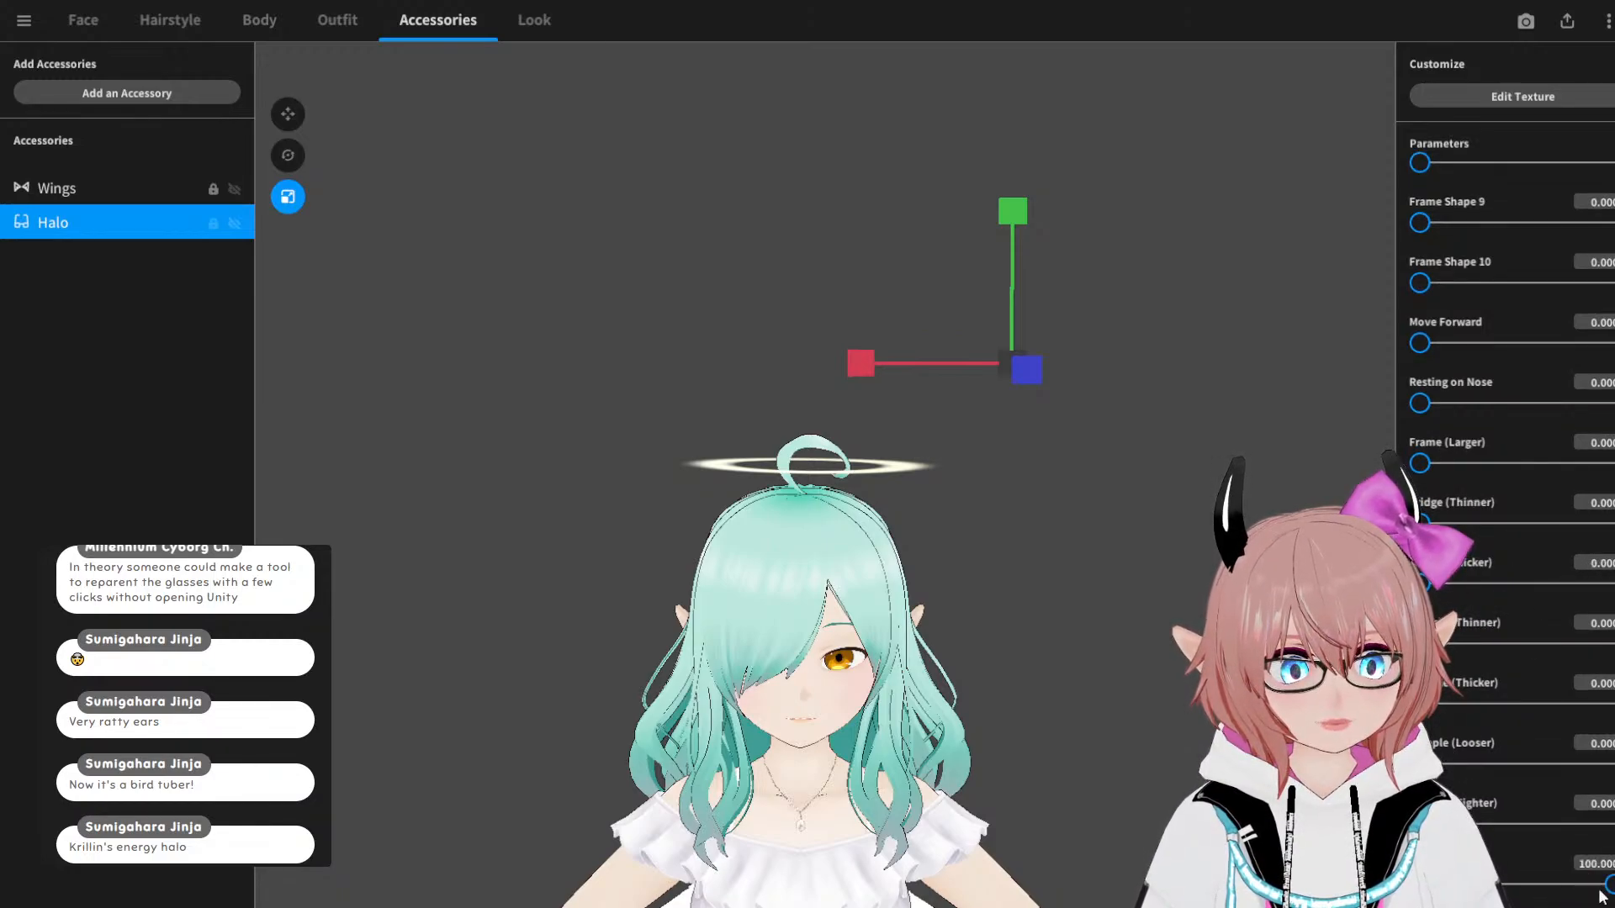
scroll(1461, 597, up, 5)
scroll(1461, 597, down, 4)
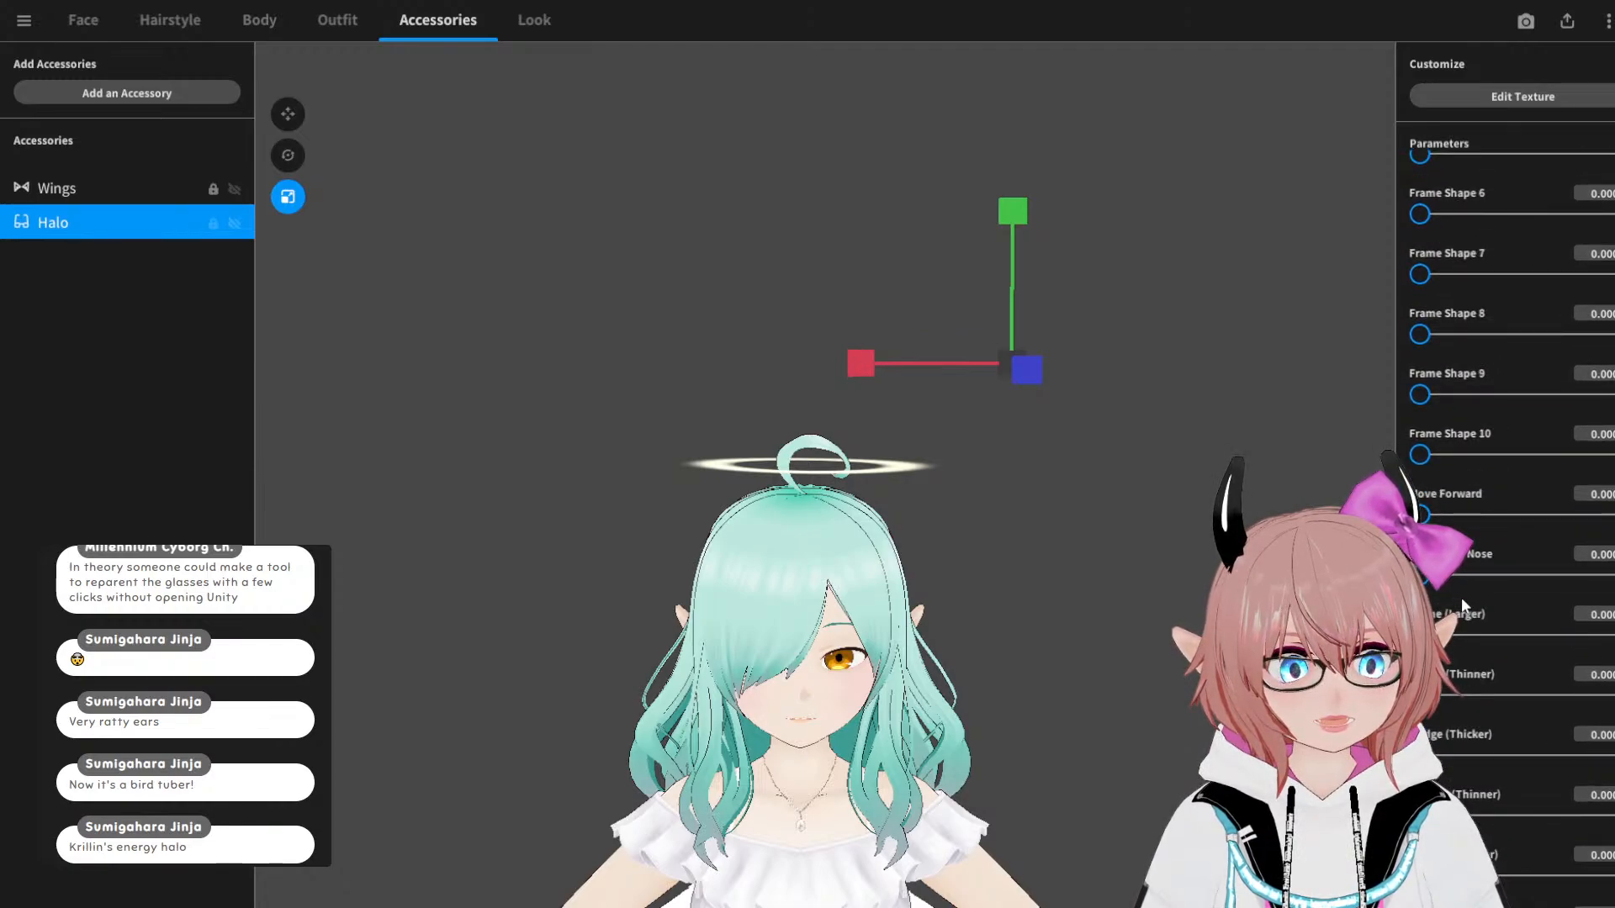
scroll(1455, 633, up, 7)
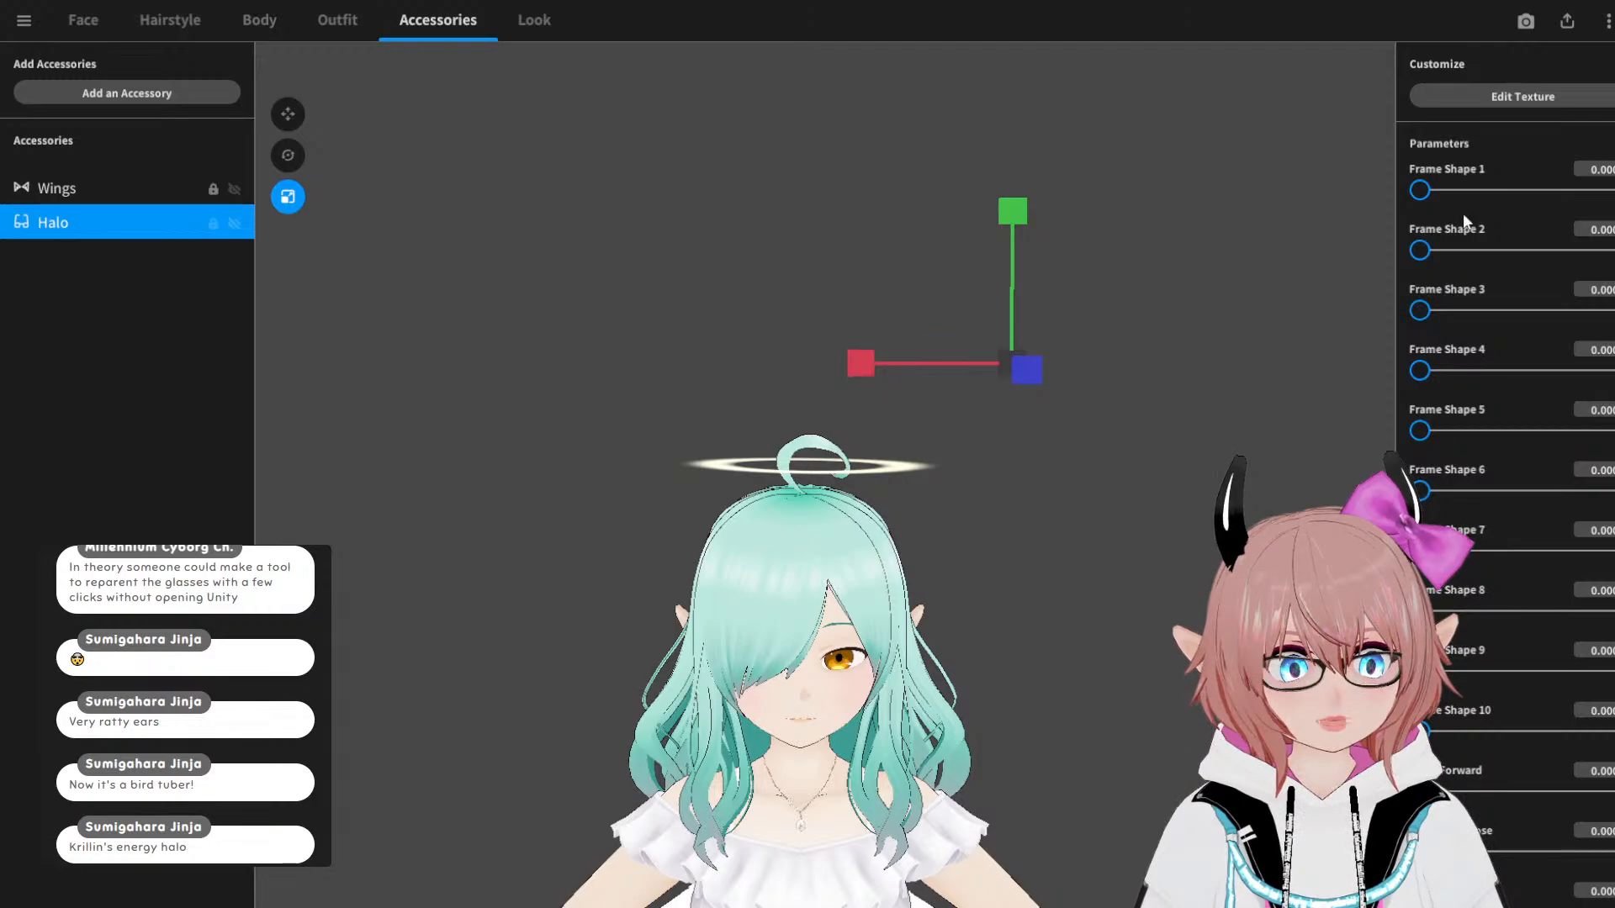
Step: Try the Frame Shape 1 and Frame Shape 3 parameters on the halo from above, returning both to 0
drag(1420, 190, 1383, 256)
right_drag(1172, 407, 1175, 458)
drag(1419, 310, 1594, 311)
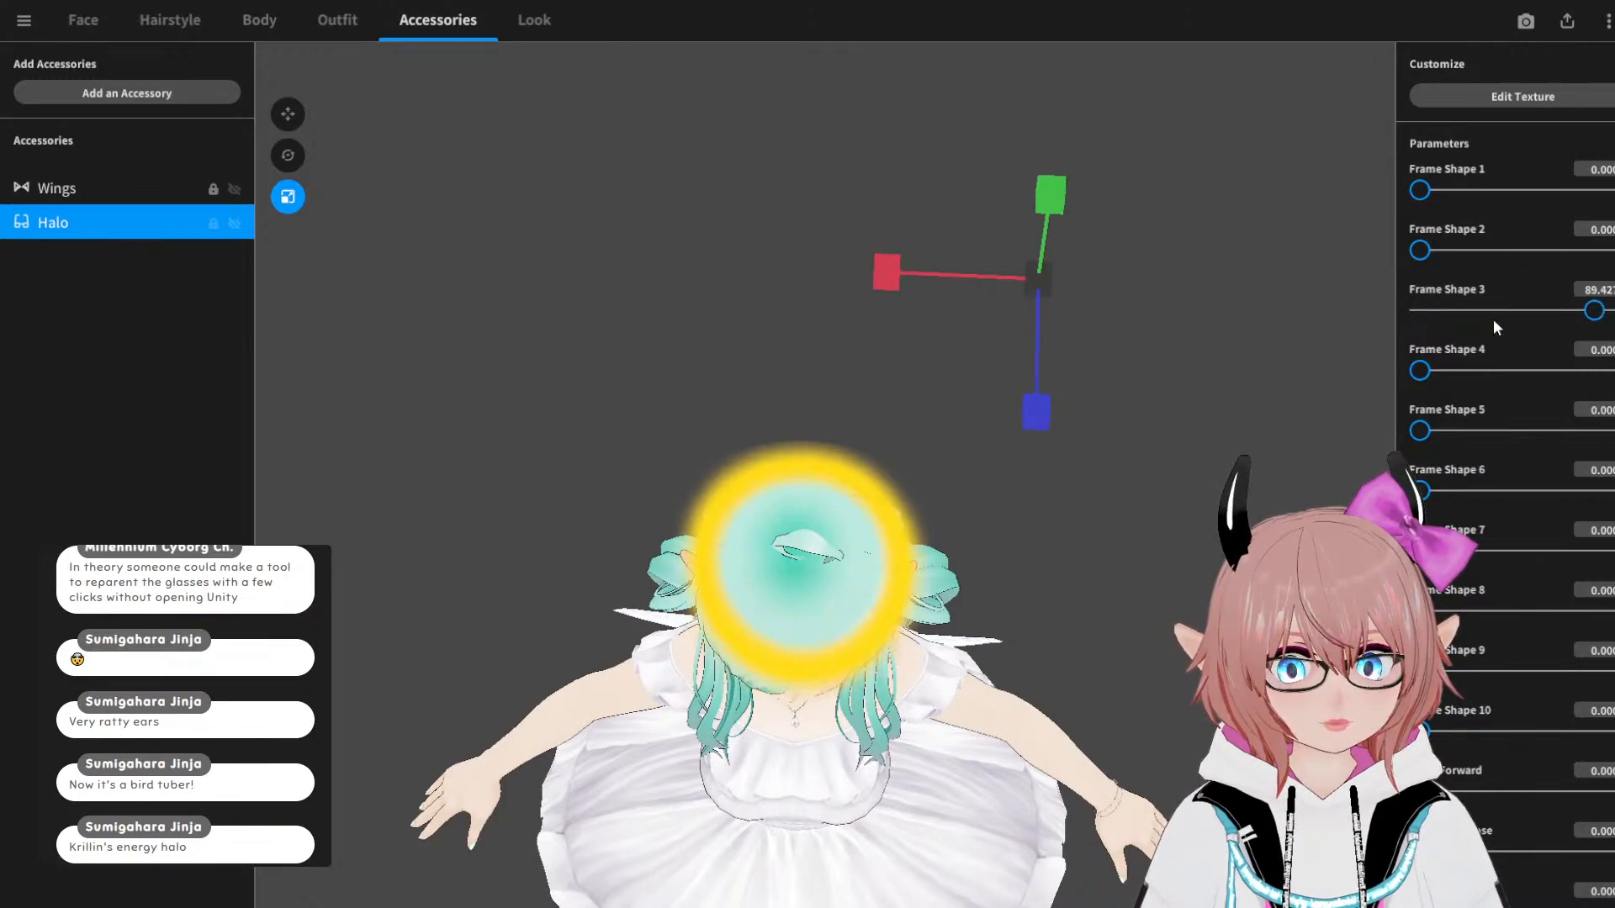
drag(1494, 321, 1329, 336)
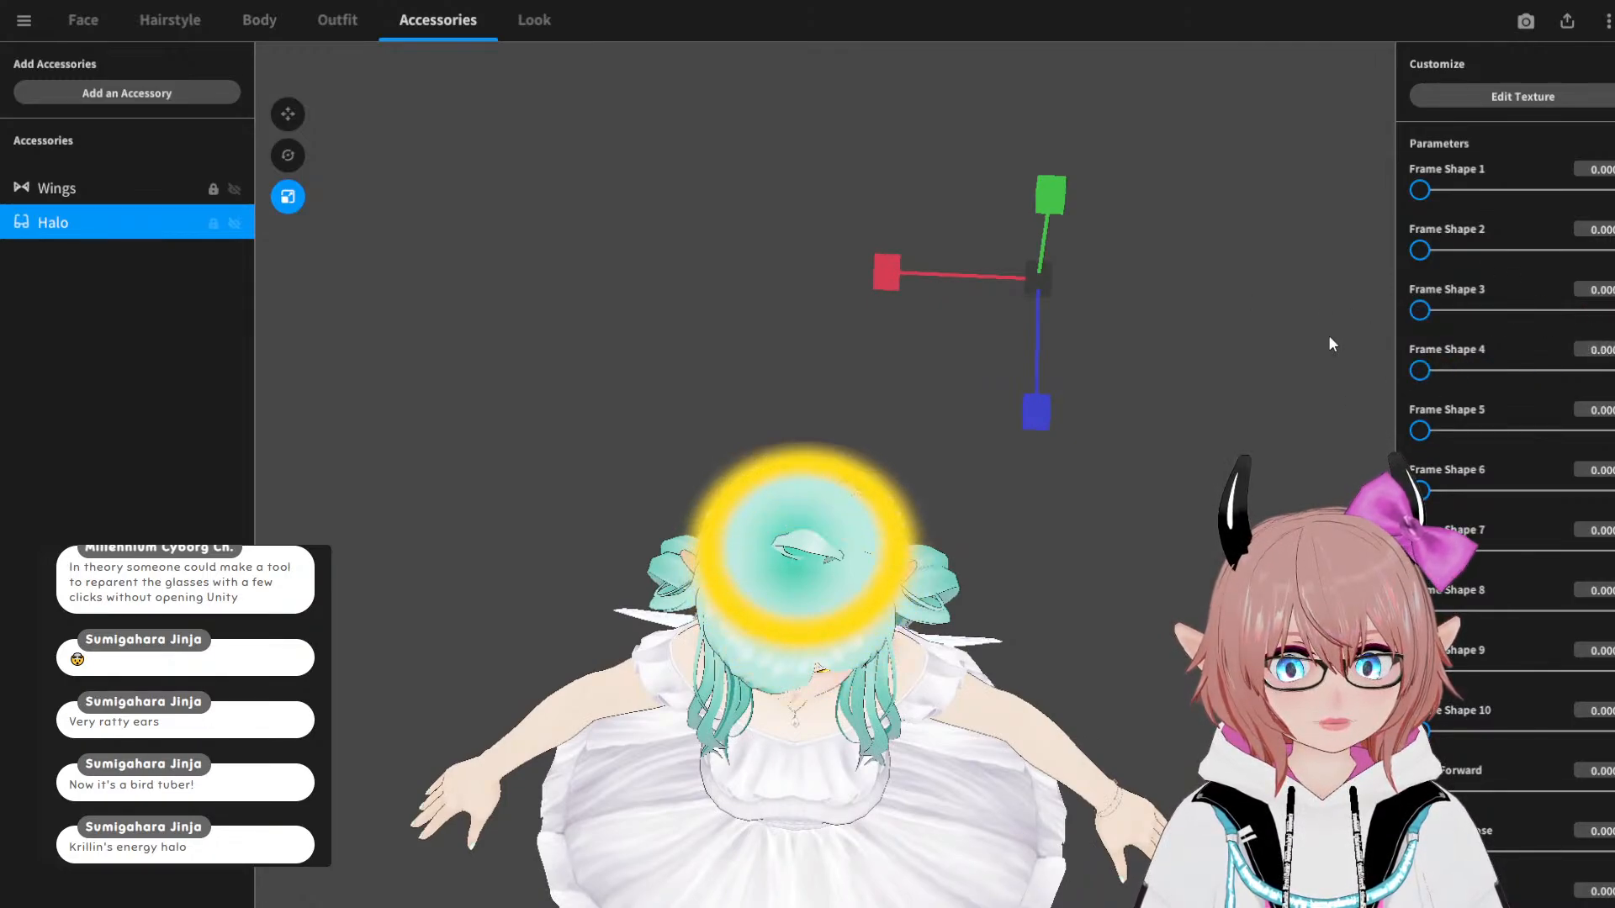
Step: Tilt the halo with the Rotate tool so more of its ring shows from the front
right_drag(1312, 354, 1320, 299)
right_drag(1147, 491, 1085, 501)
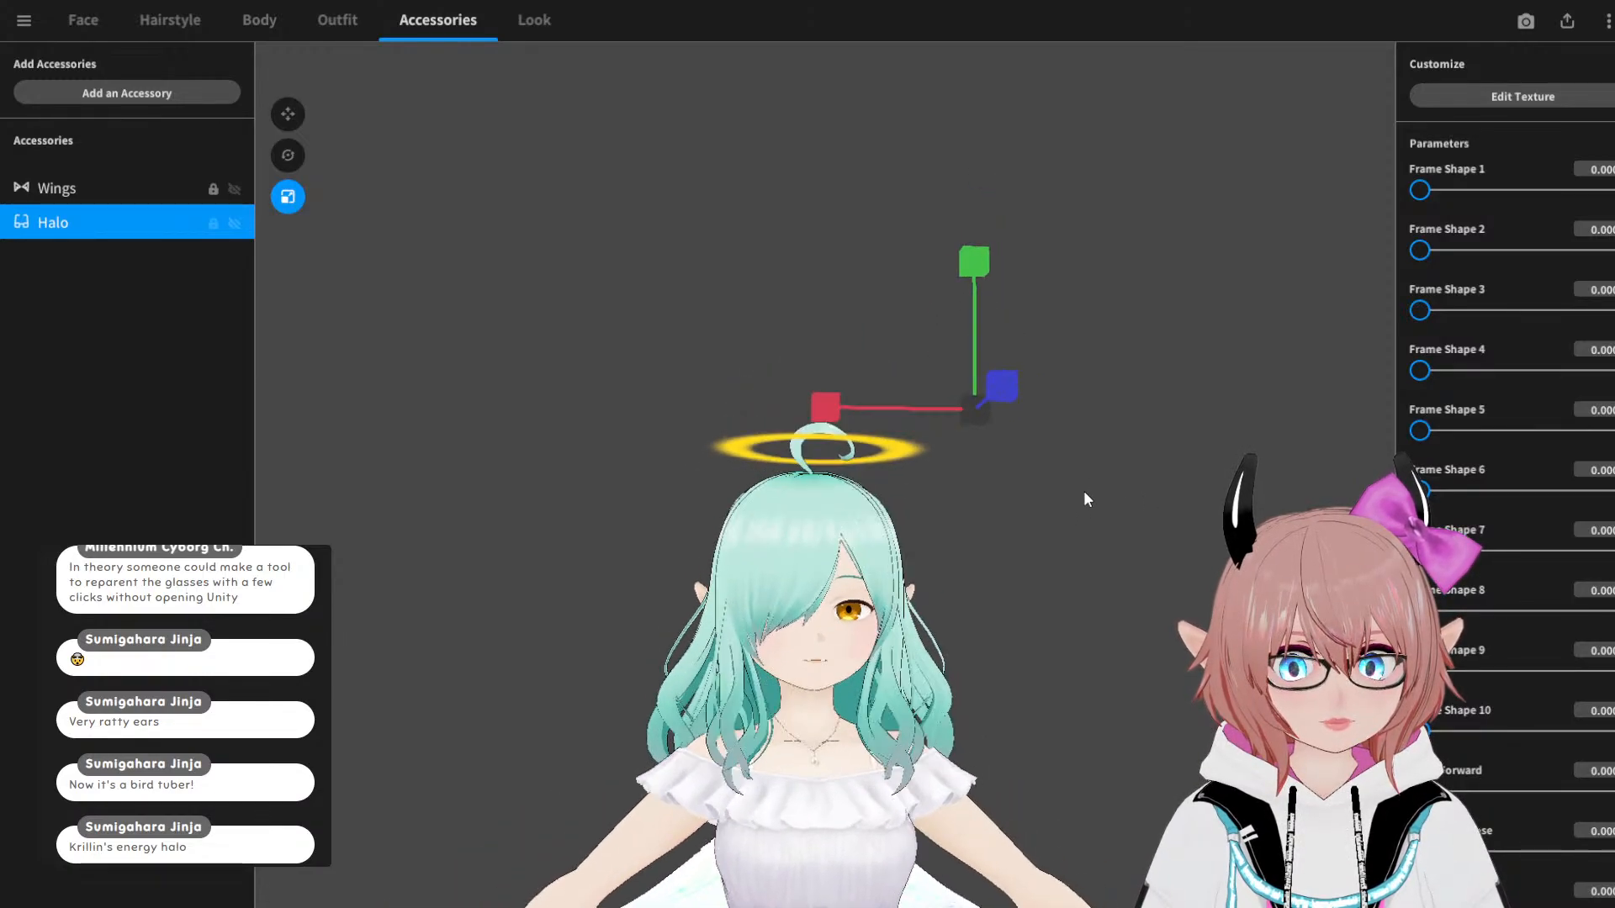
click(289, 151)
right_drag(955, 434, 1076, 462)
drag(656, 269, 626, 324)
mouse_move(1014, 465)
right_down()
mouse_move(1055, 498)
mouse_move(1043, 476)
right_up()
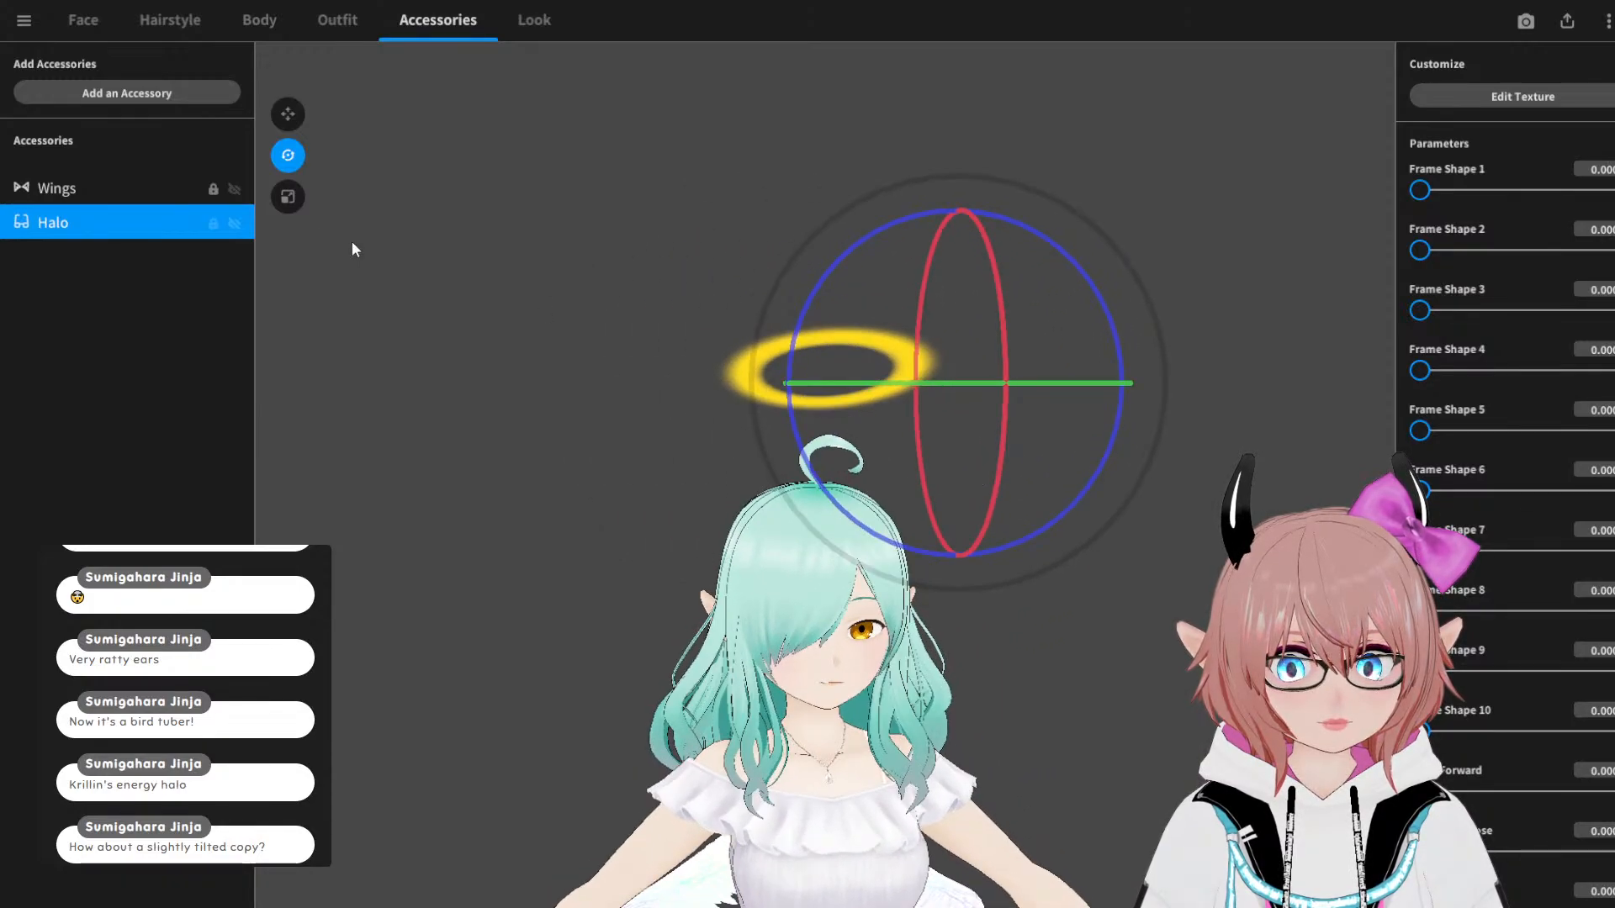
Step: Shift the halo along its depth and lower it to surround the top of the head, finishing with it deselected
click(289, 115)
right_drag(522, 312, 639, 294)
right_drag(778, 394, 746, 418)
drag(836, 378, 671, 276)
drag(604, 235, 608, 305)
right_drag(616, 311, 907, 453)
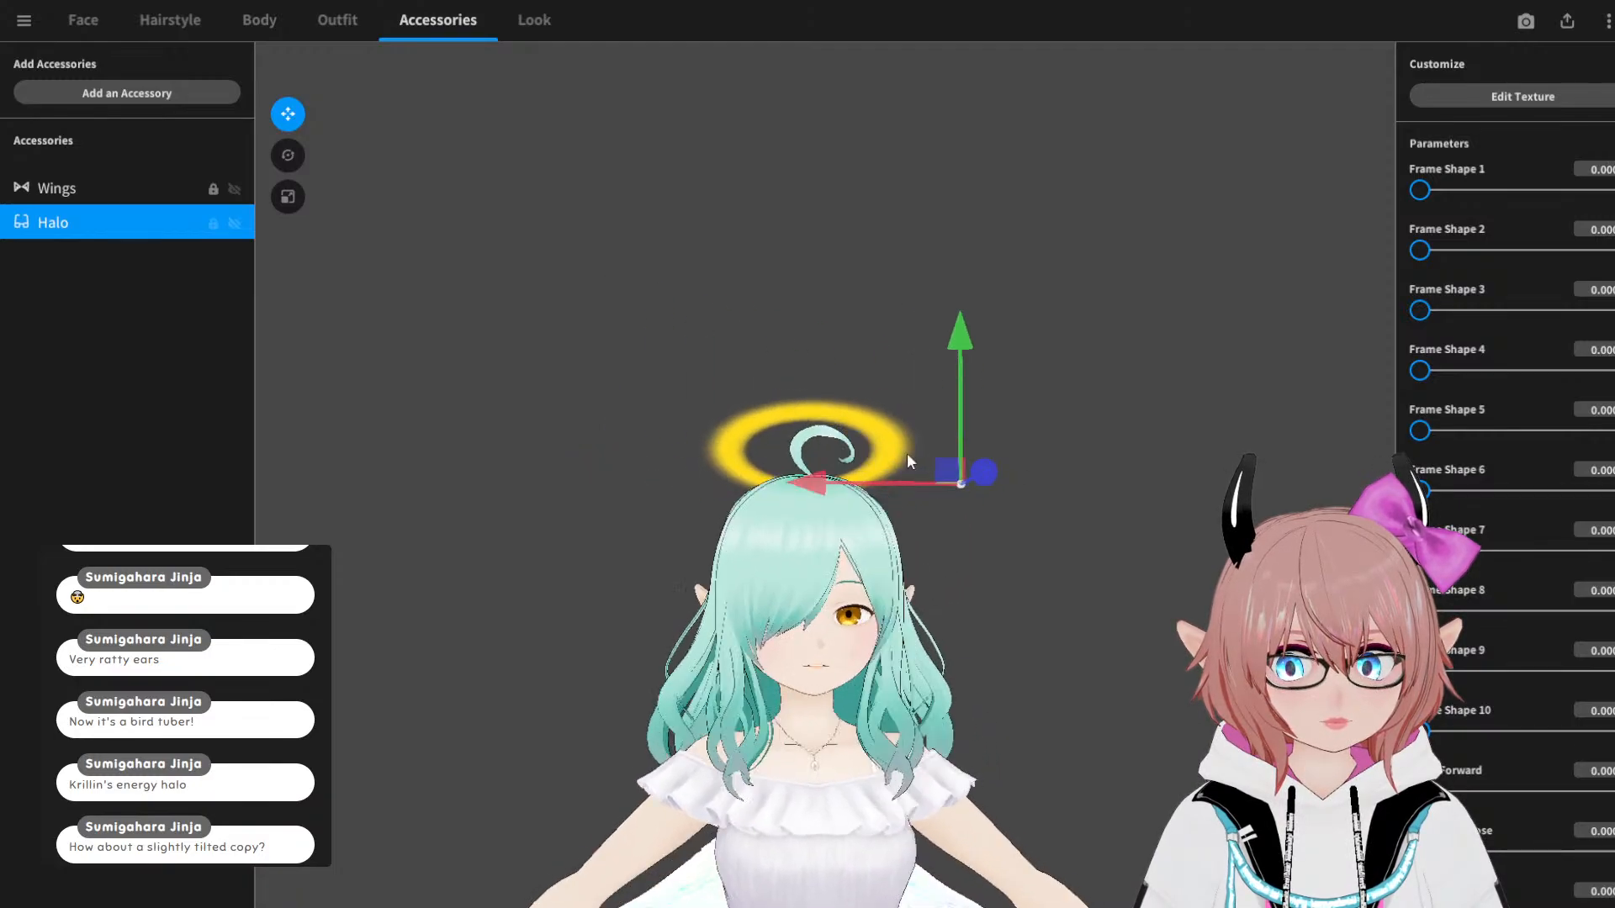
click(1049, 553)
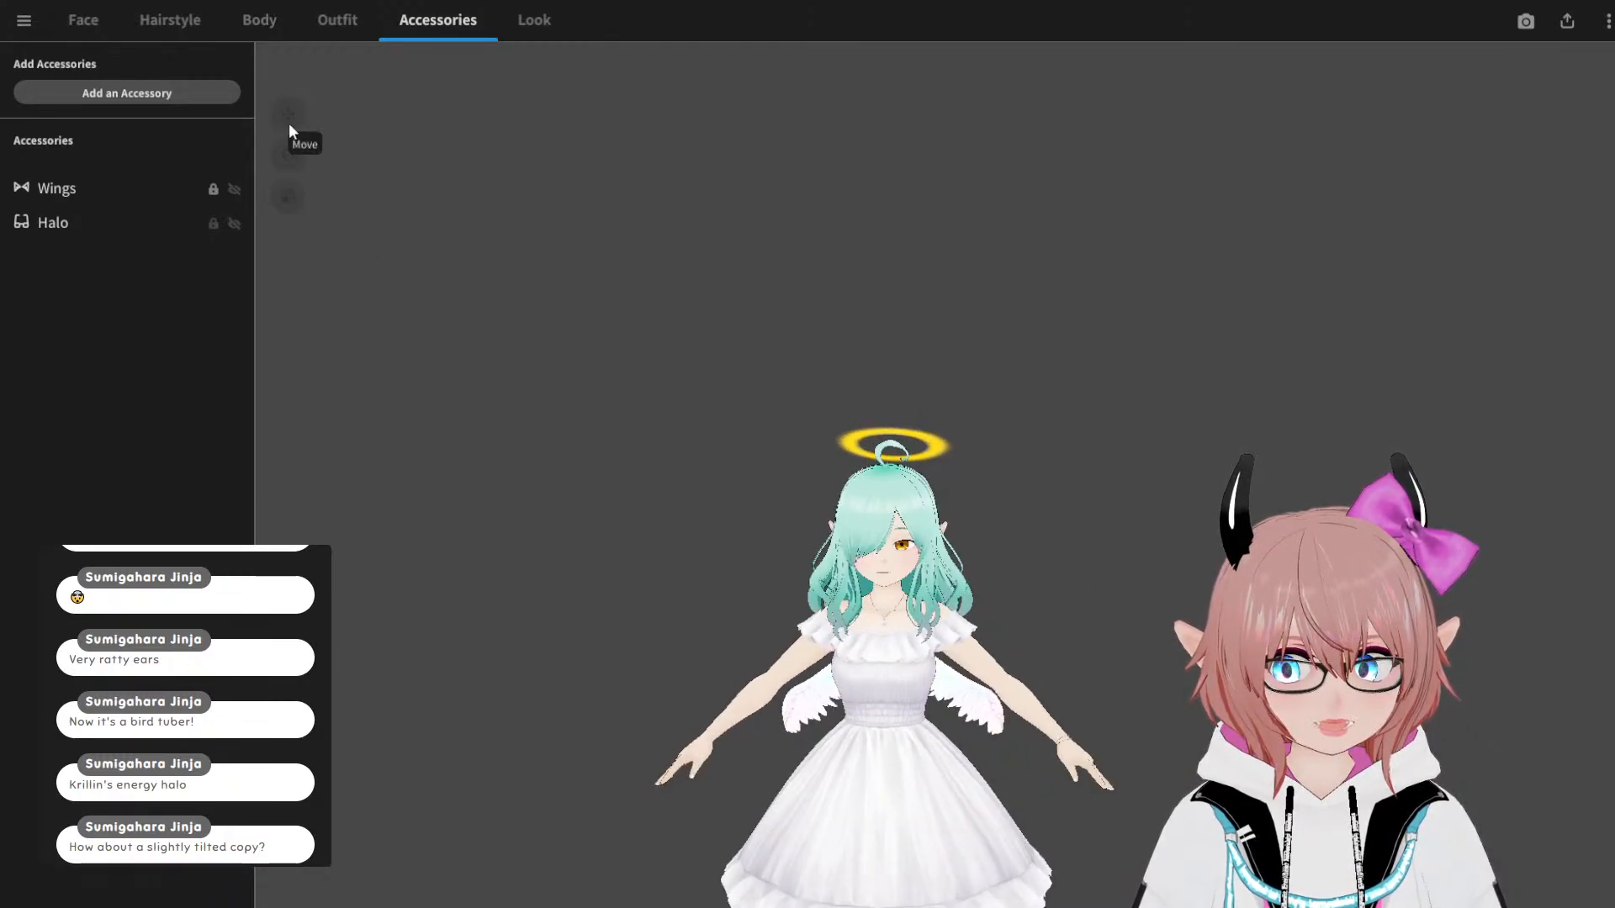
Step: Reselect the halo and try rotating it steeply so the ring tilts down behind the head
click(83, 227)
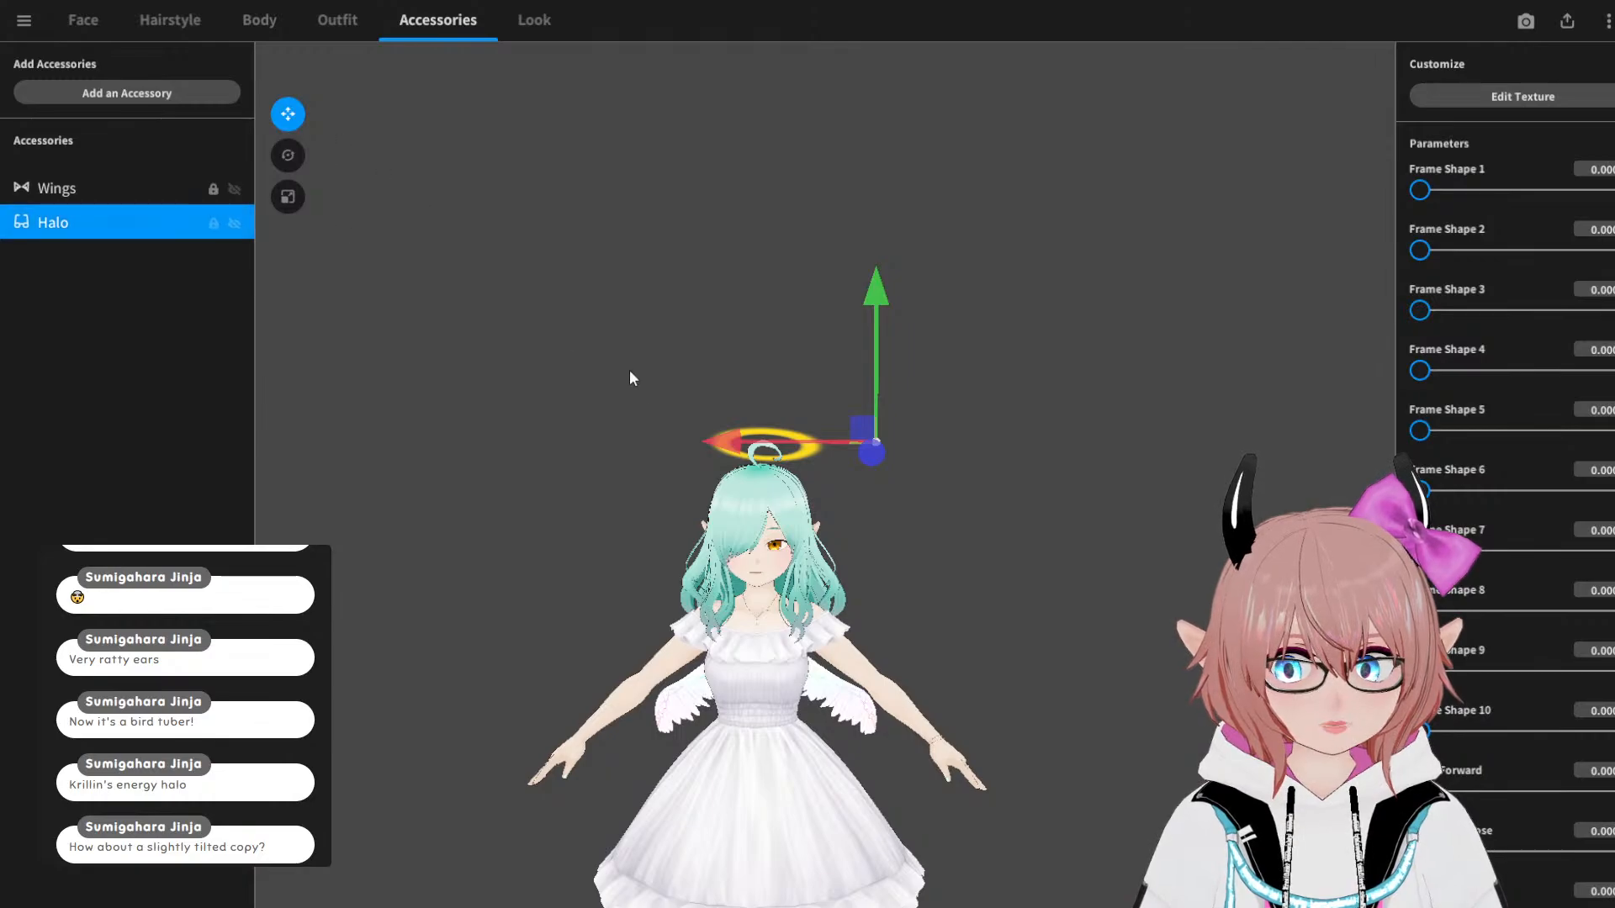
mouse_move(629, 370)
right_down()
mouse_move(637, 431)
mouse_move(648, 386)
right_up()
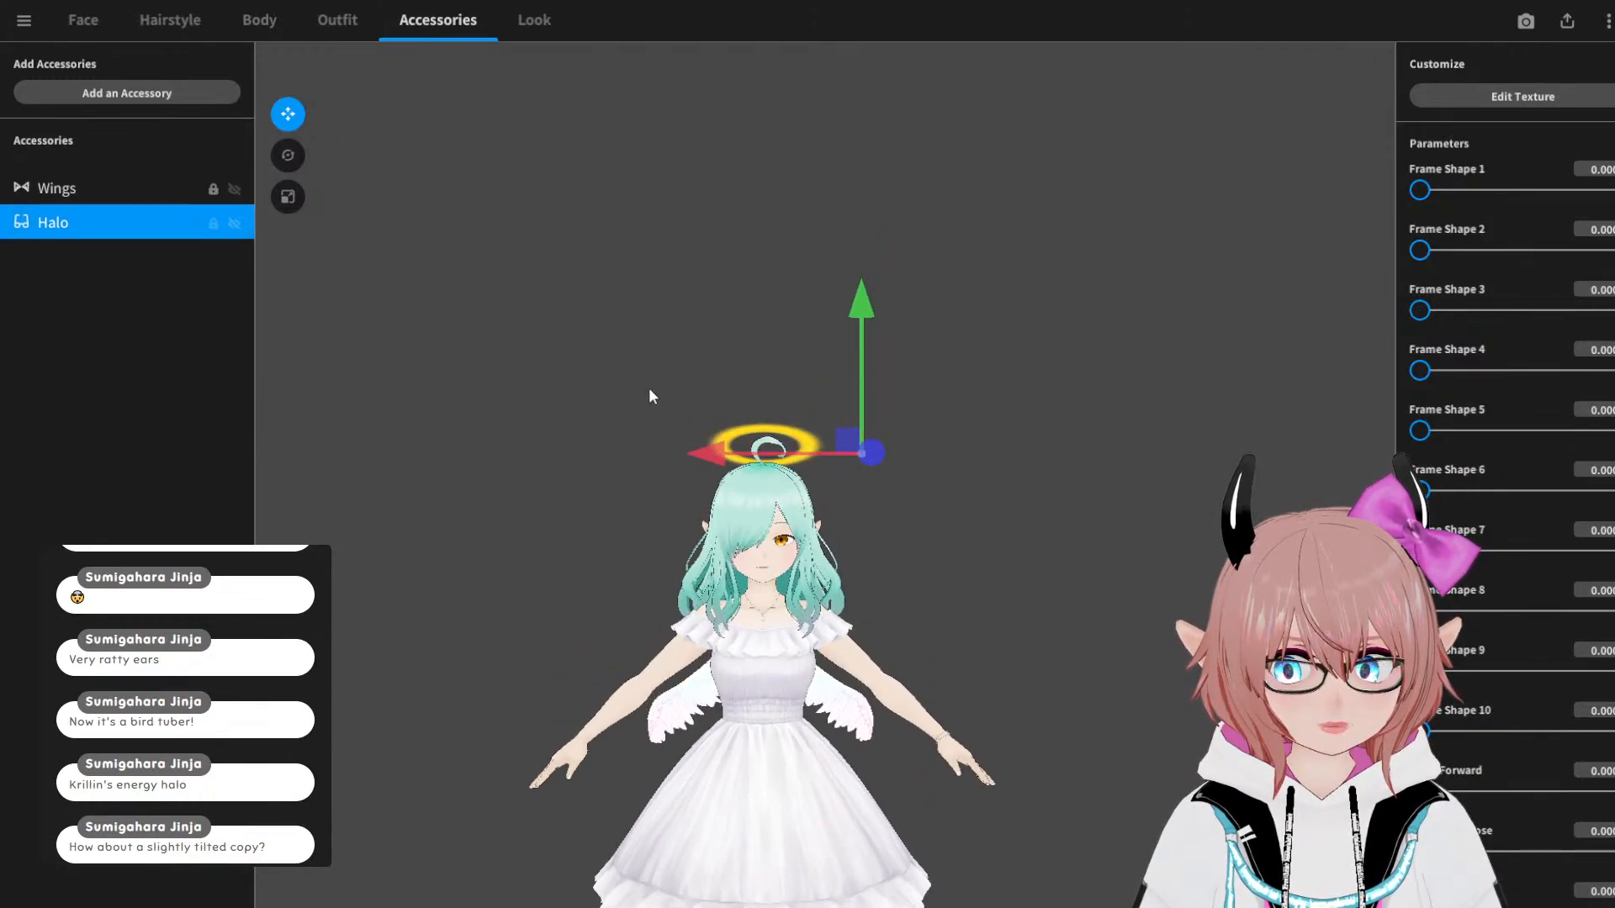
click(287, 155)
drag(868, 336, 845, 519)
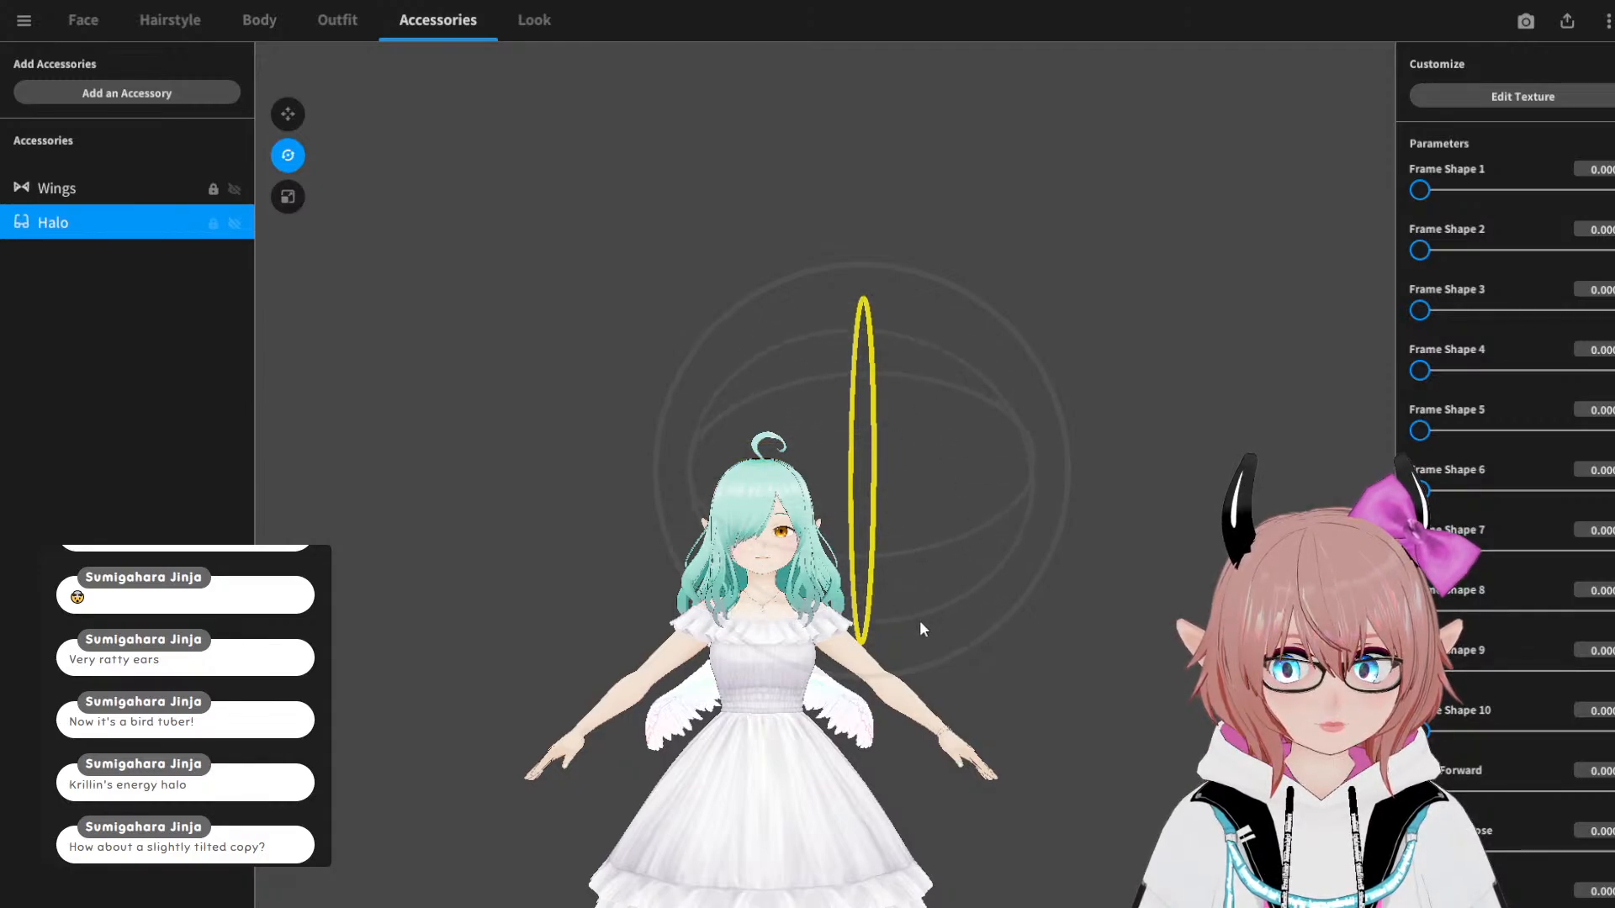
drag(920, 629, 1106, 656)
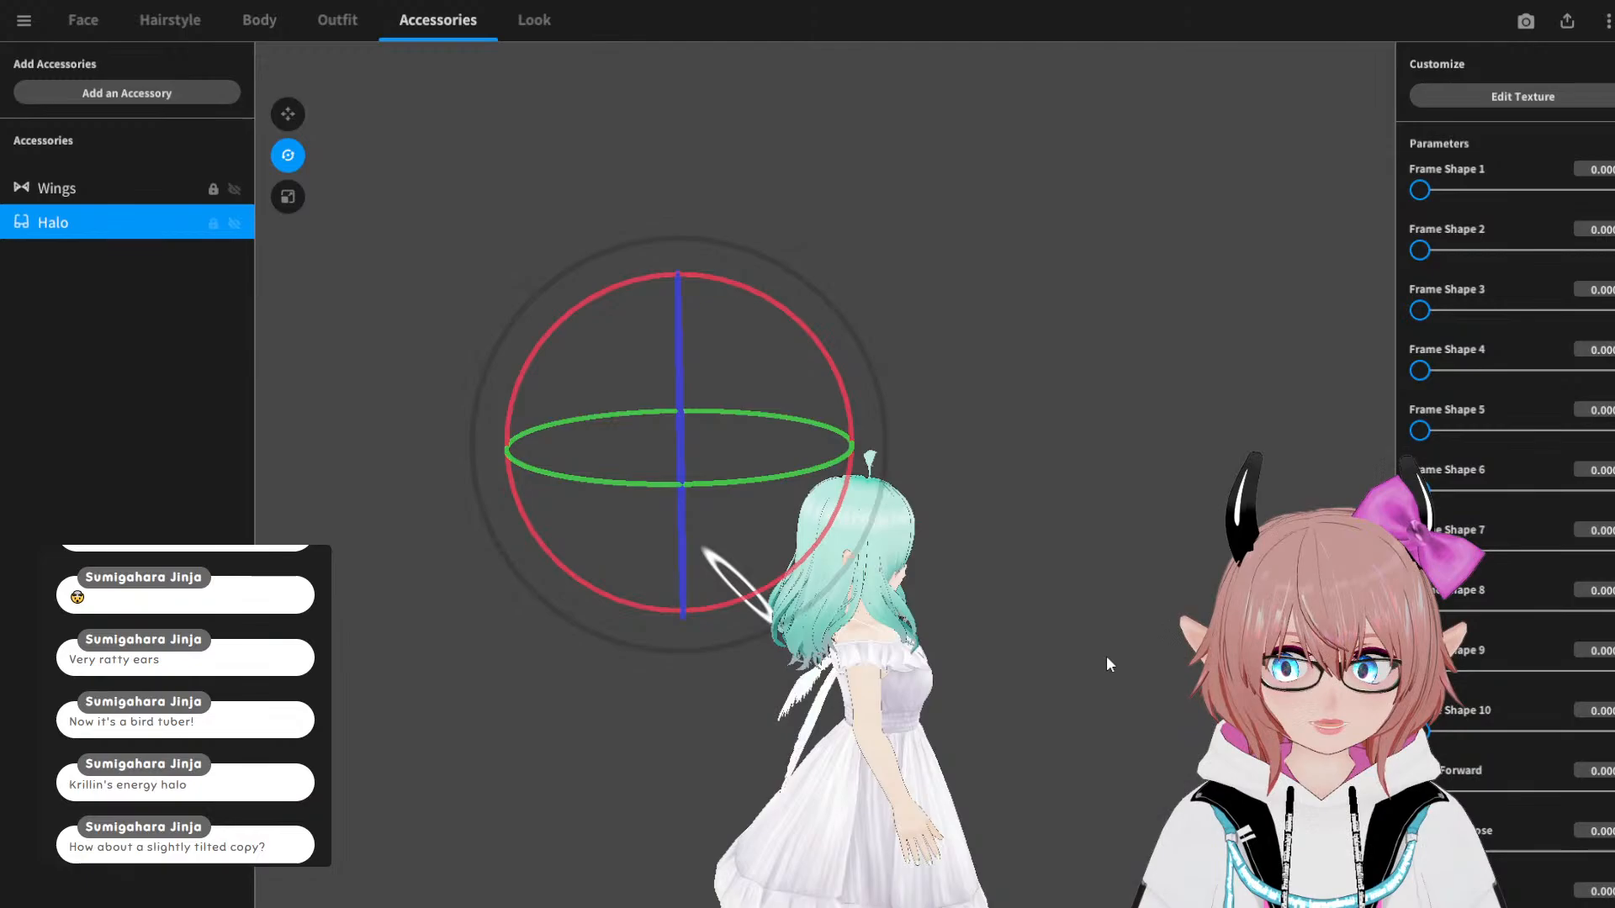
Step: Try raising the halo and rotating it back to a shallow tilt above the head
click(287, 112)
drag(679, 301, 687, 144)
click(288, 154)
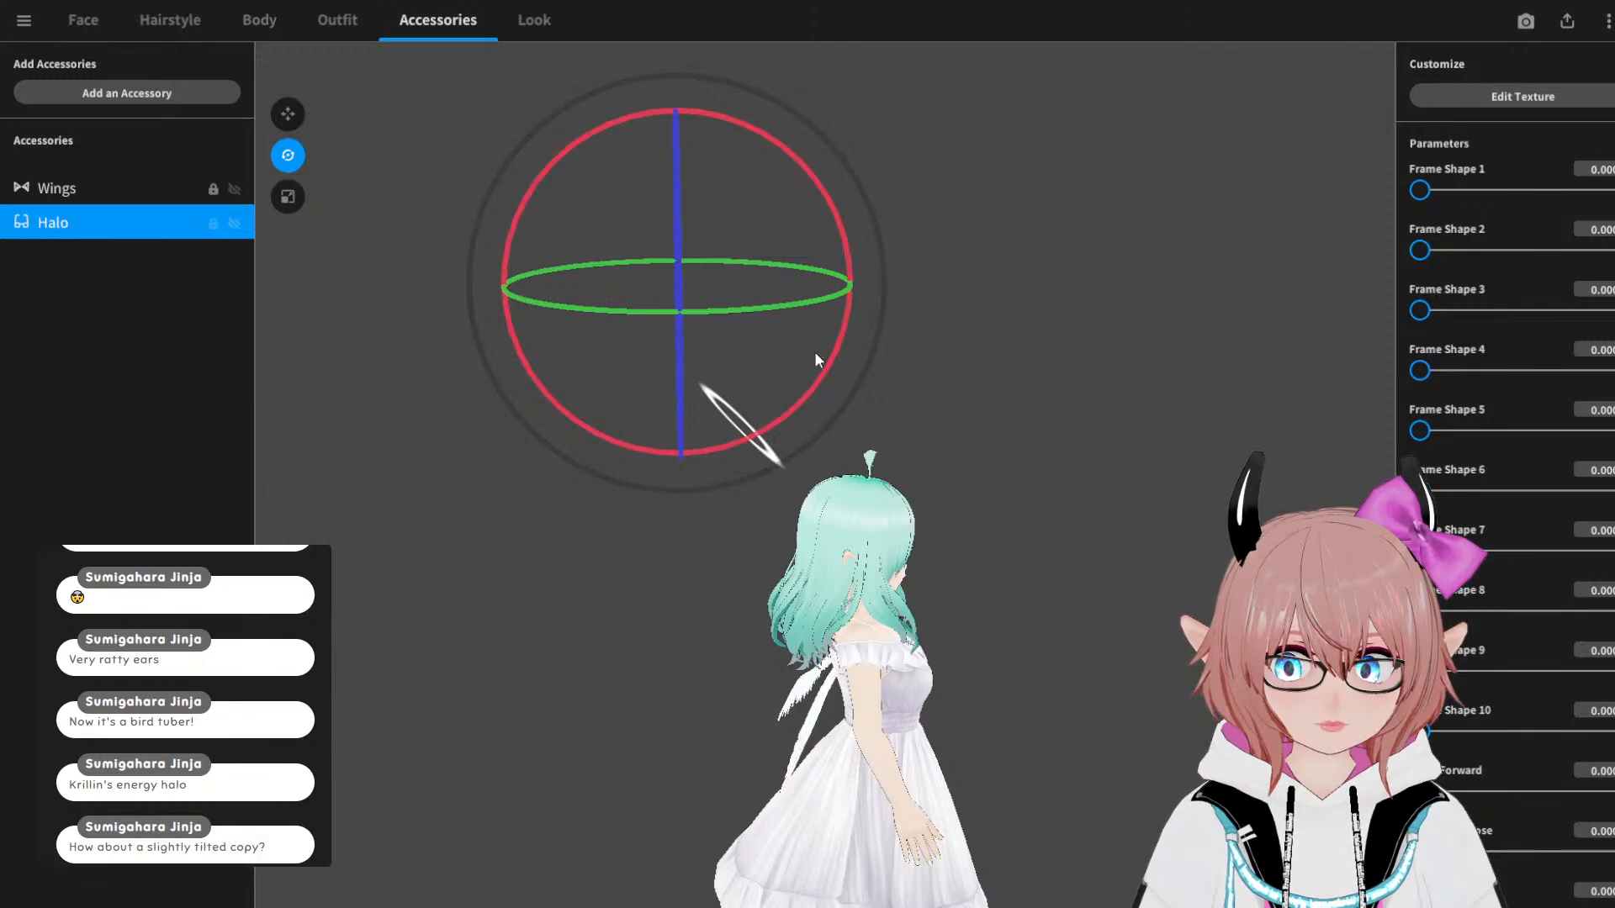
drag(612, 437, 530, 390)
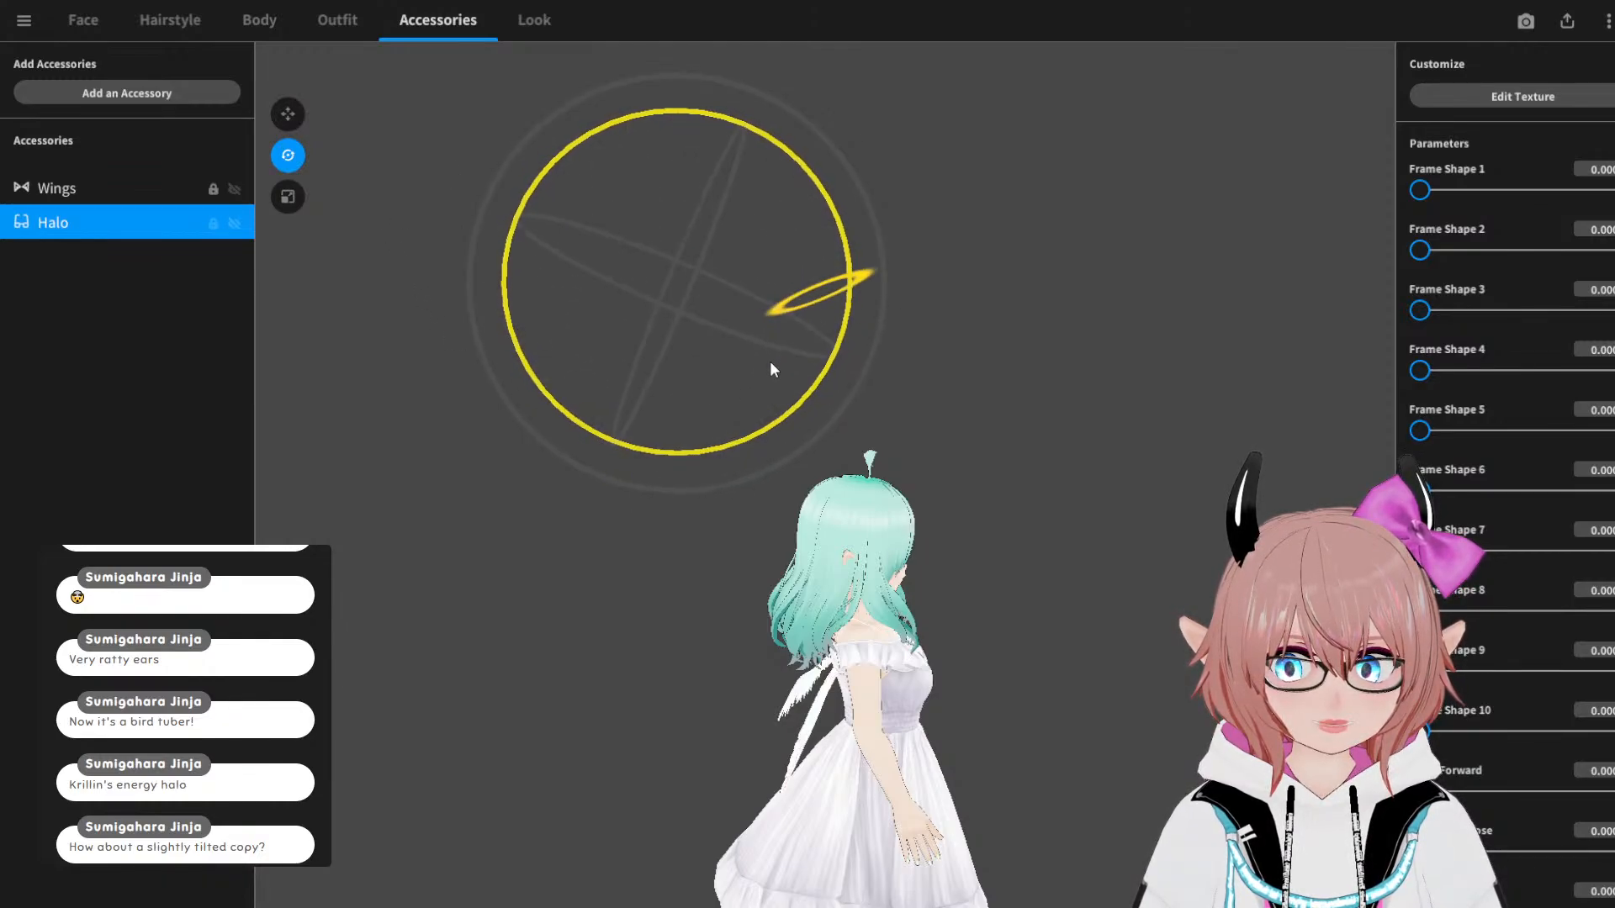
drag(771, 362, 711, 453)
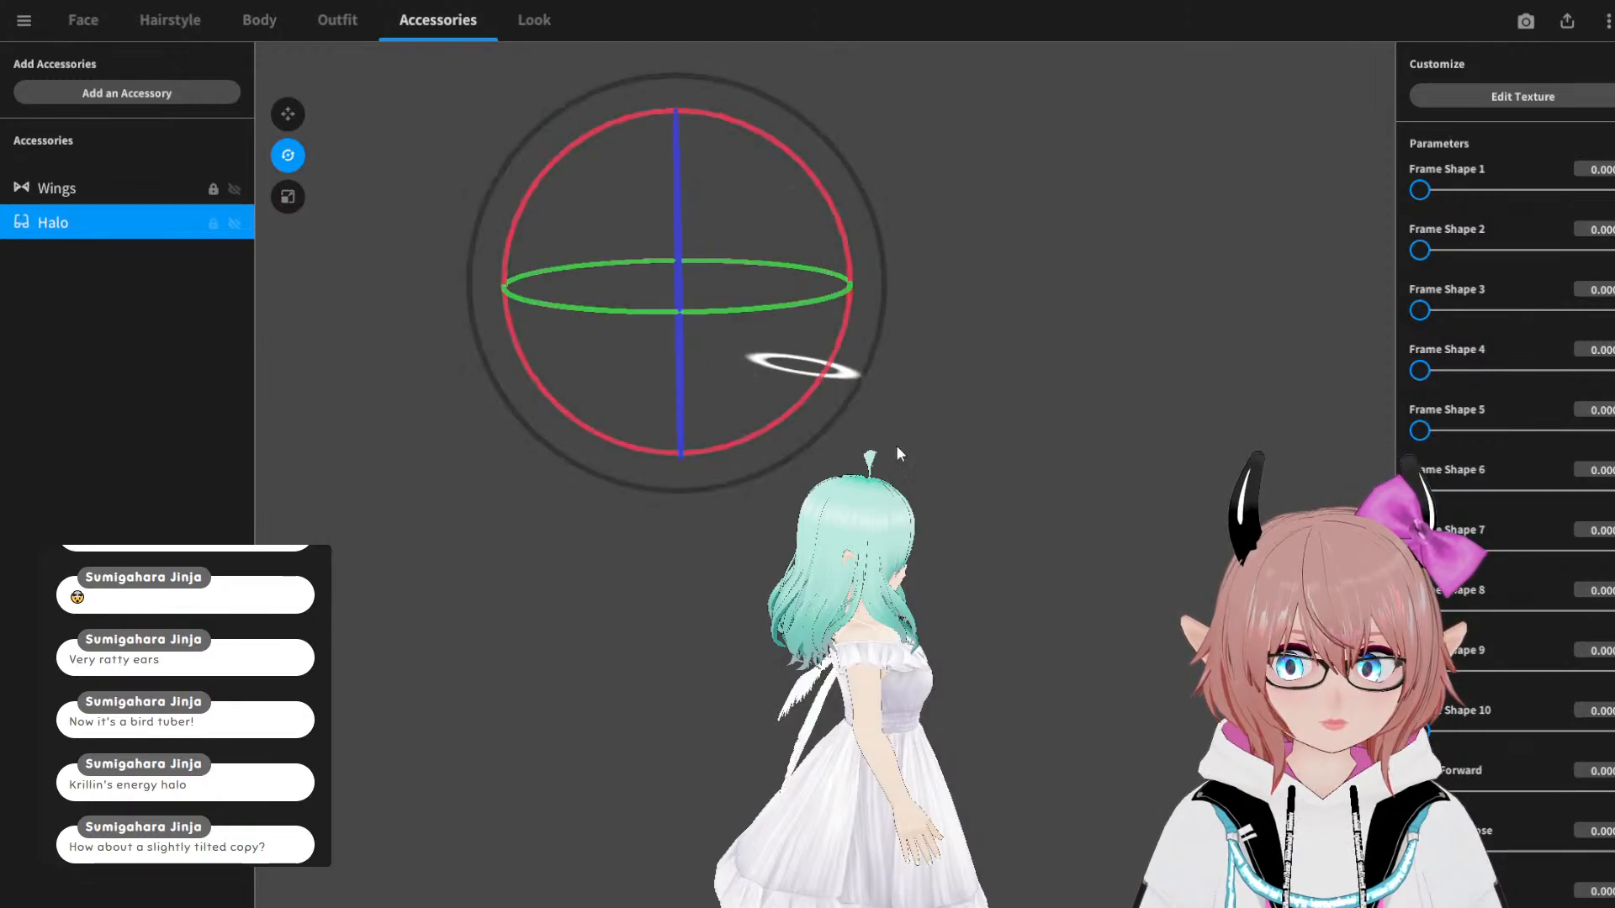
right_drag(1037, 451, 1049, 553)
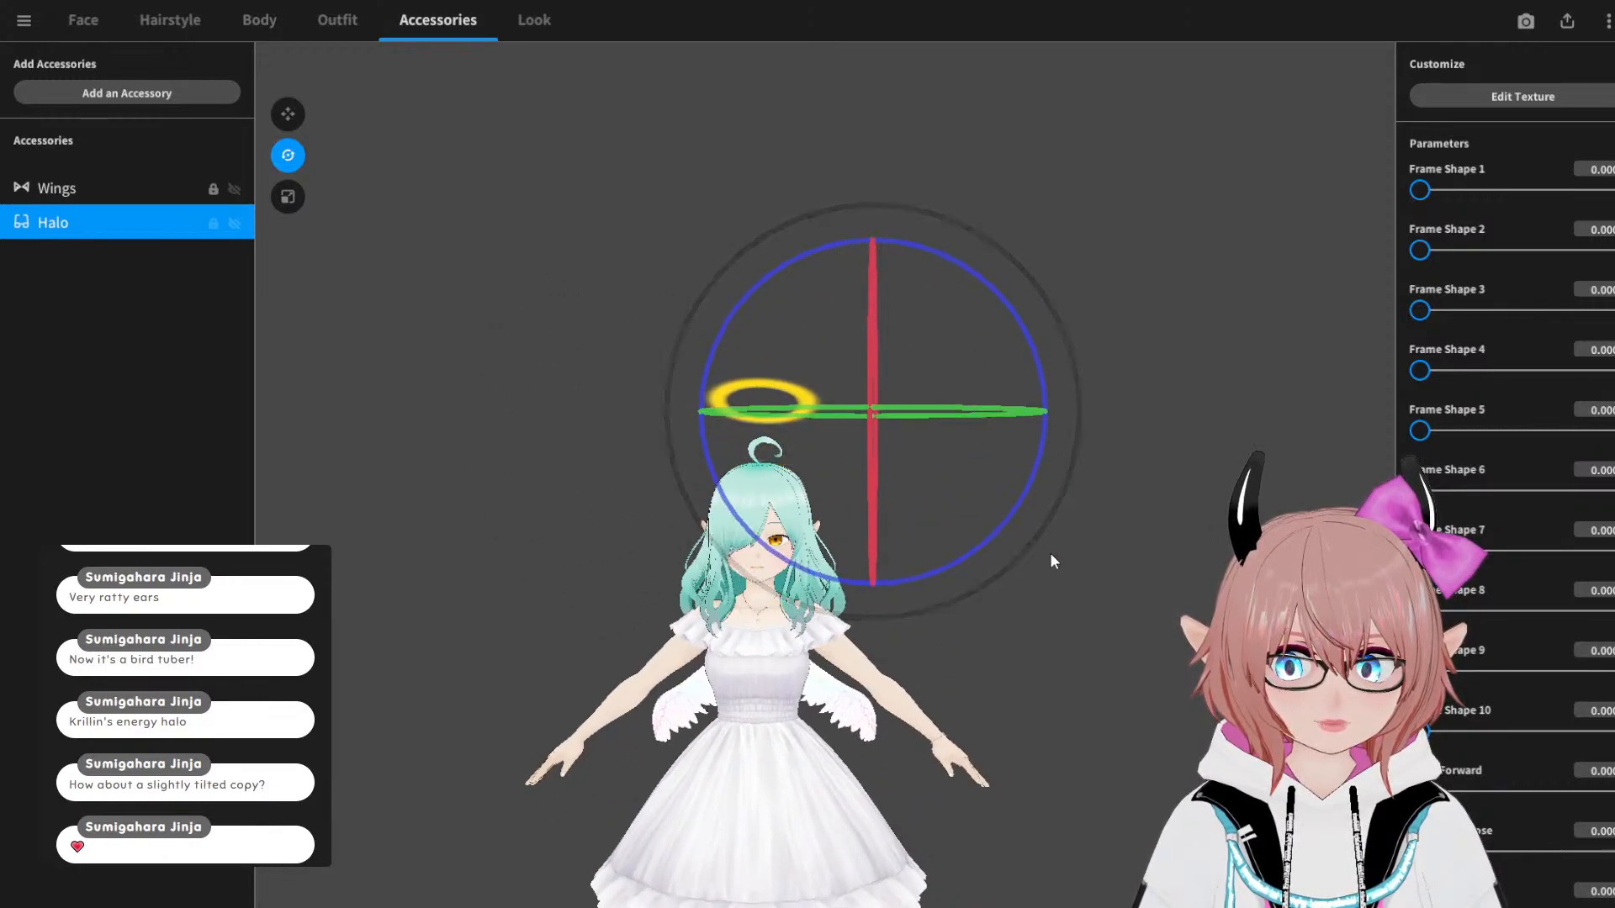
Step: Undo the latest halo move and rotations, compare the versions with undo and redo, and deselect the halo
key(ctrl+z)
key(ctrl+y)
key(ctrl+y)
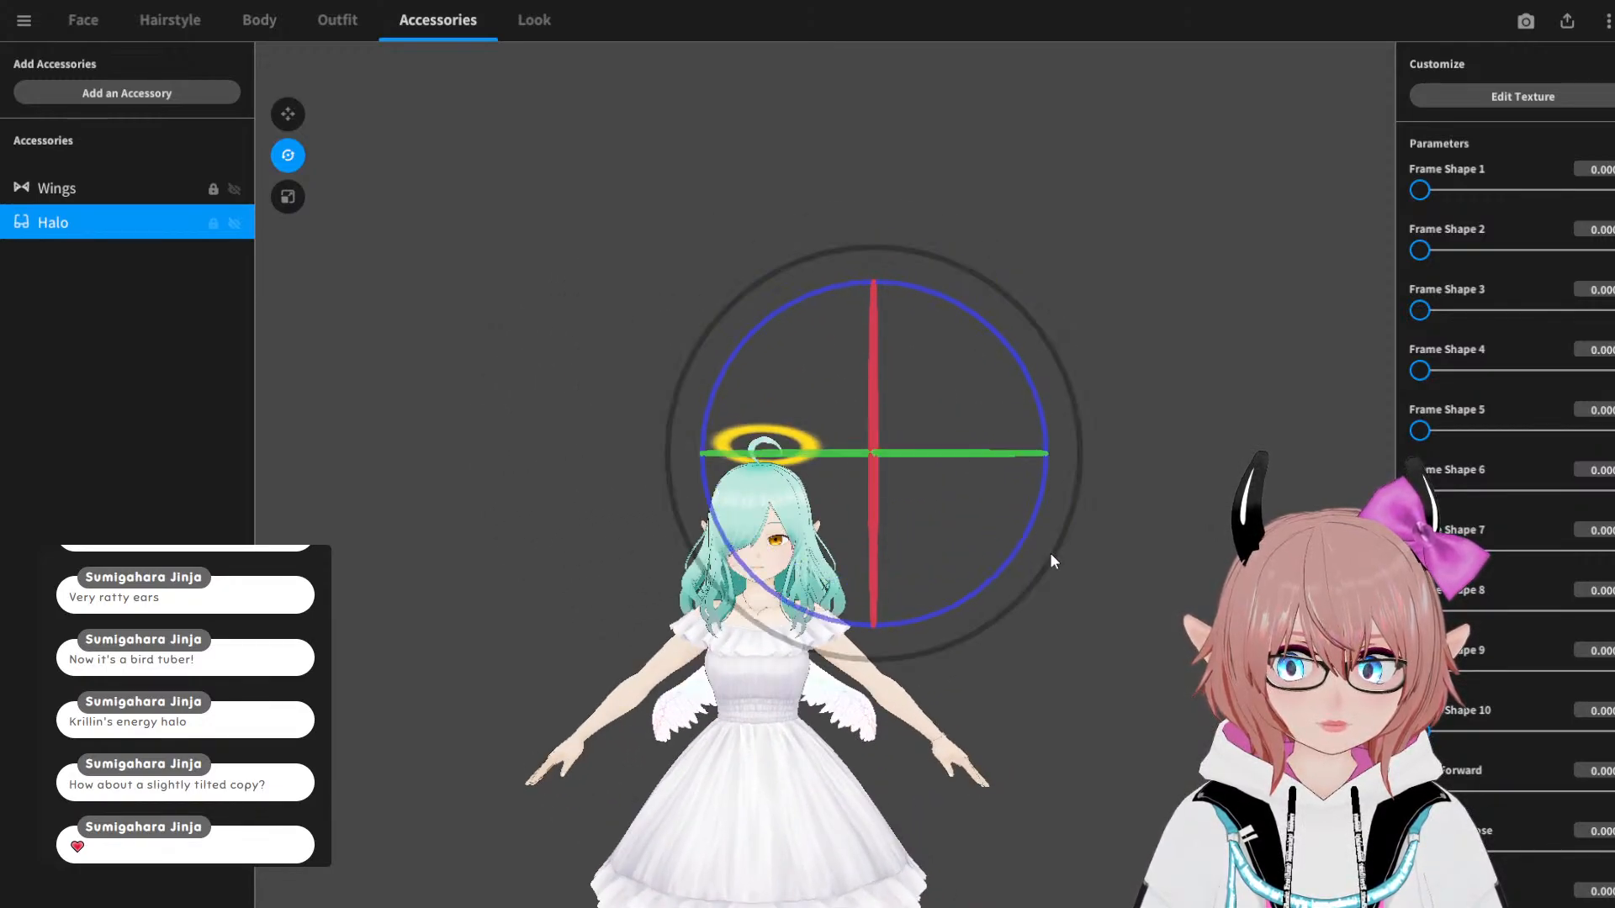
key(ctrl+z)
key(ctrl+y)
mouse_move(1051, 554)
right_down()
mouse_move(1092, 555)
mouse_move(1037, 562)
mouse_move(1082, 574)
mouse_move(1082, 561)
right_up()
click(1123, 573)
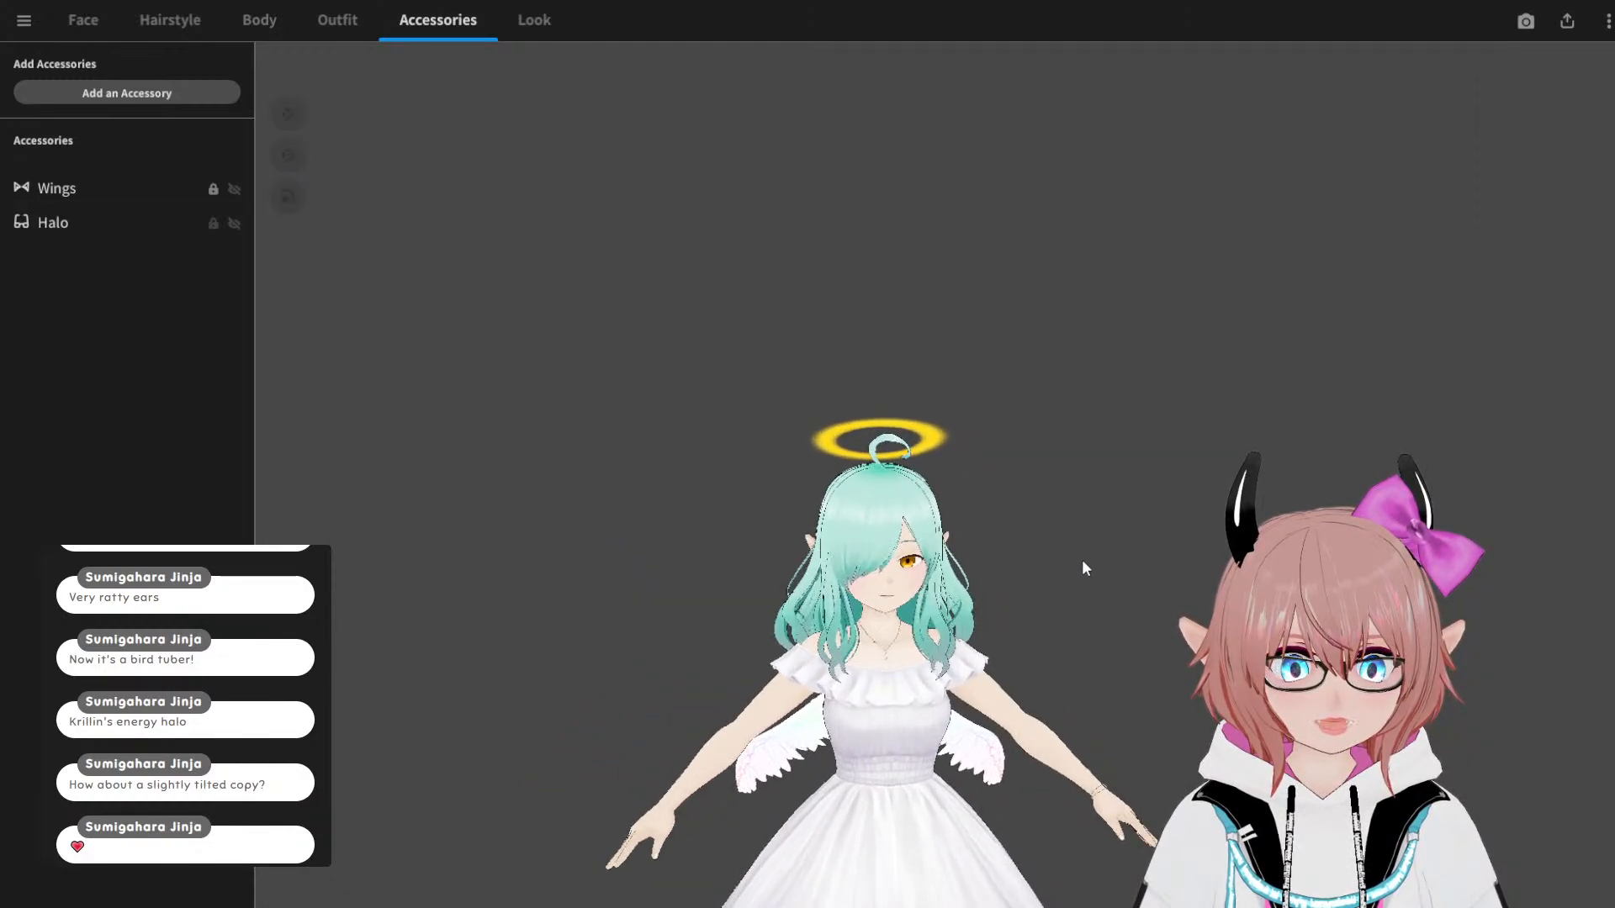
Step: Examine the tilted halo up close and from several angles around the head
scroll(1083, 569, up, 5)
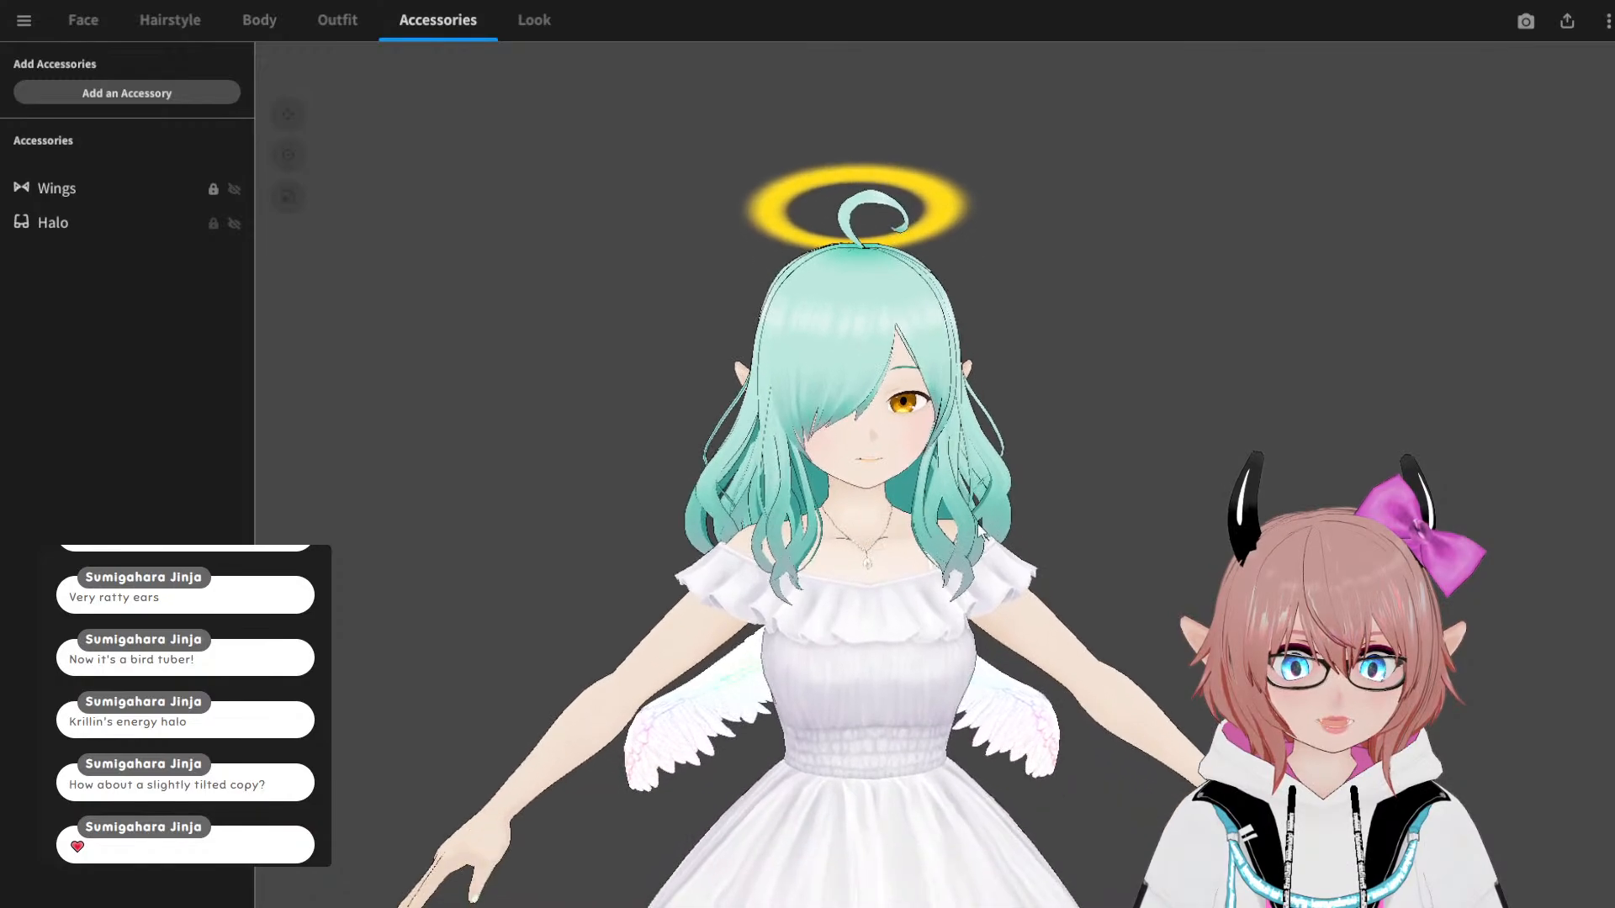
right_drag(980, 532, 648, 523)
scroll(699, 279, up, 5)
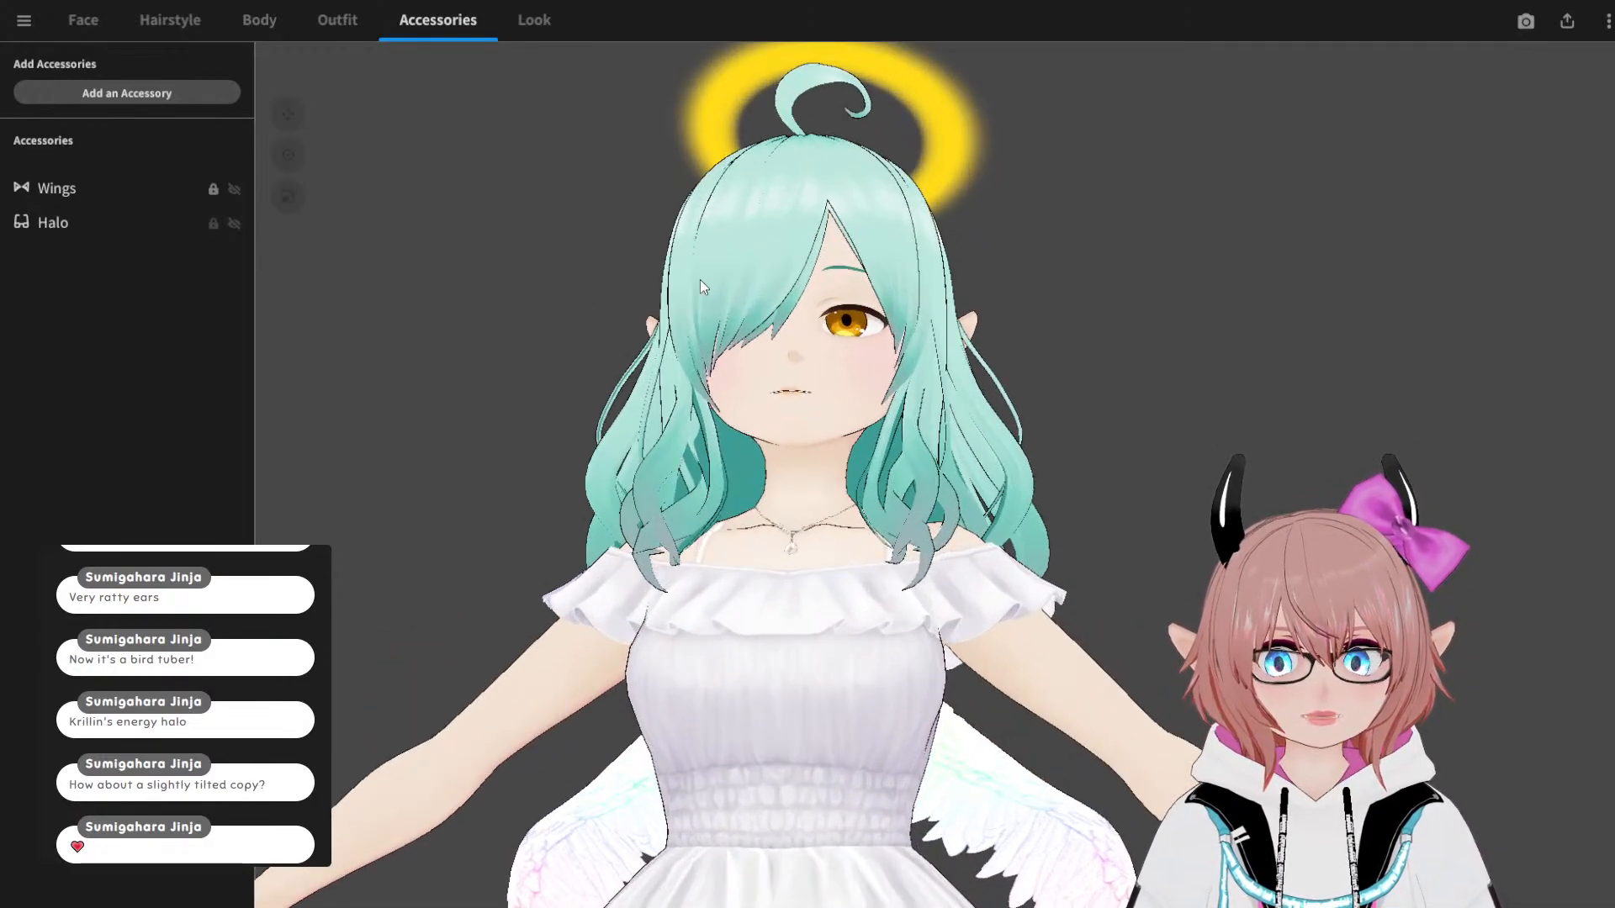
right_drag(709, 284, 739, 394)
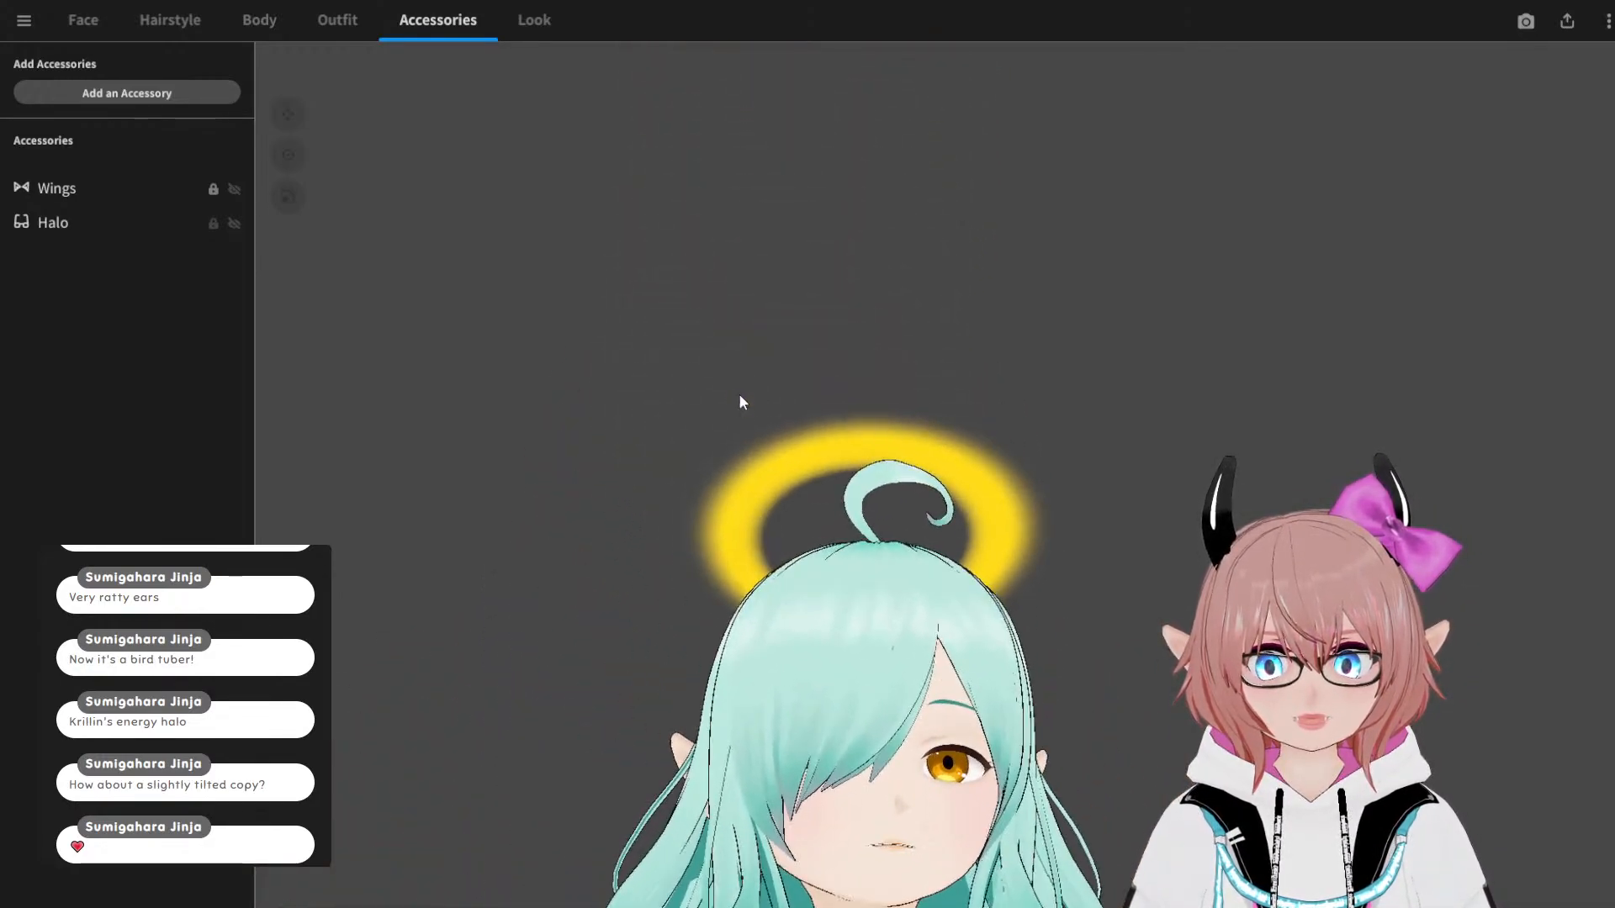
scroll(939, 507, up, 3)
scroll(939, 507, up, 2)
scroll(943, 426, down, 2)
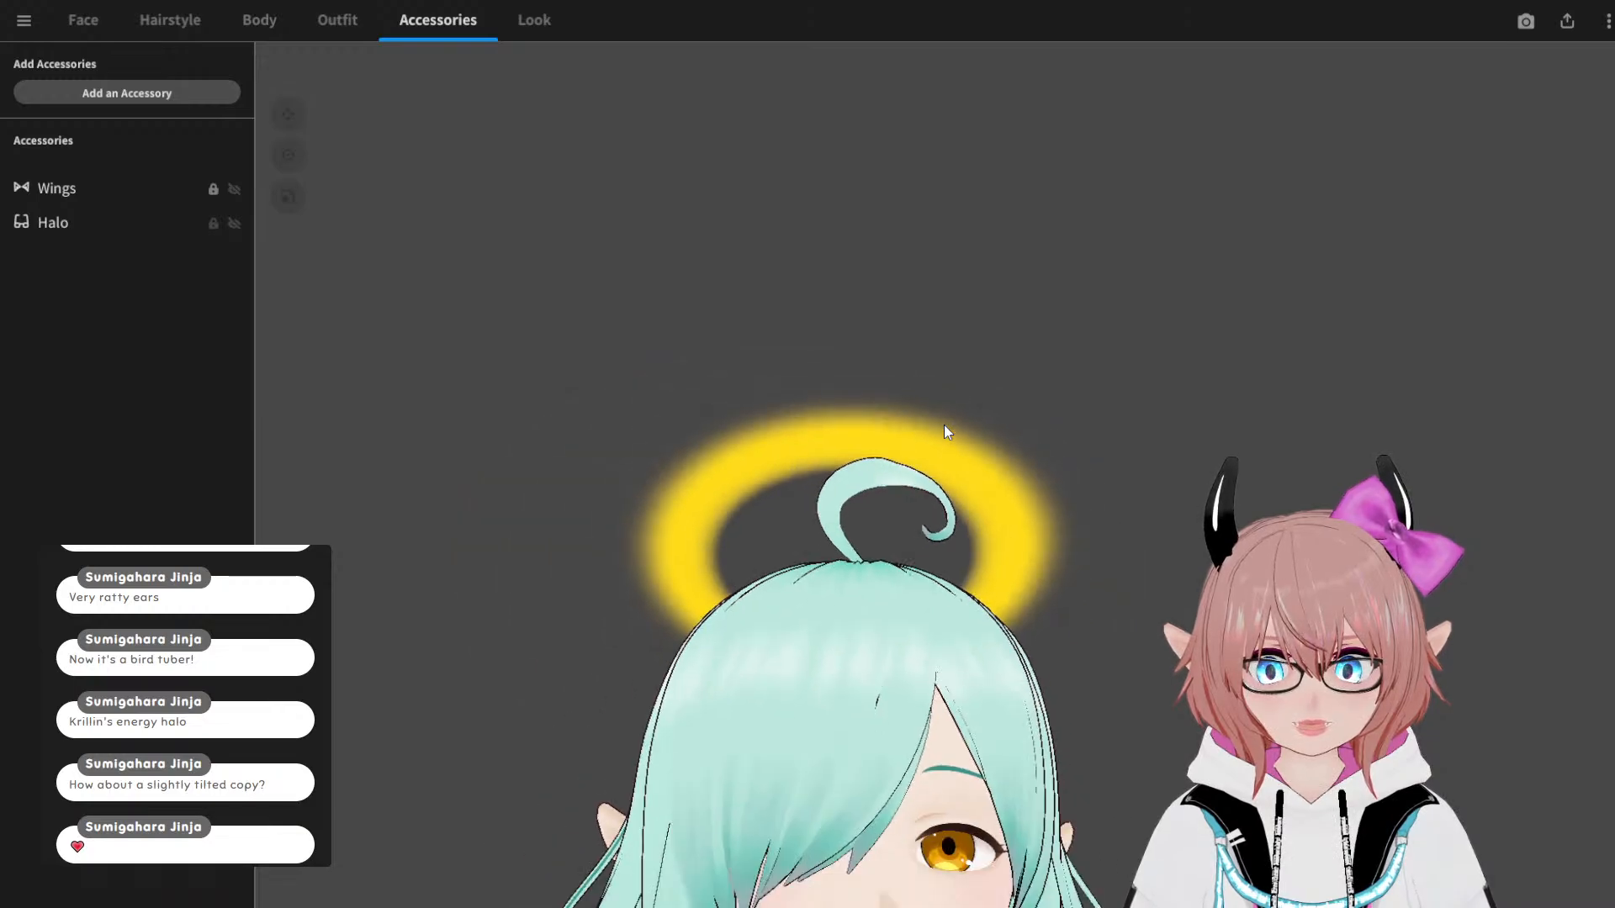
scroll(944, 429, up, 4)
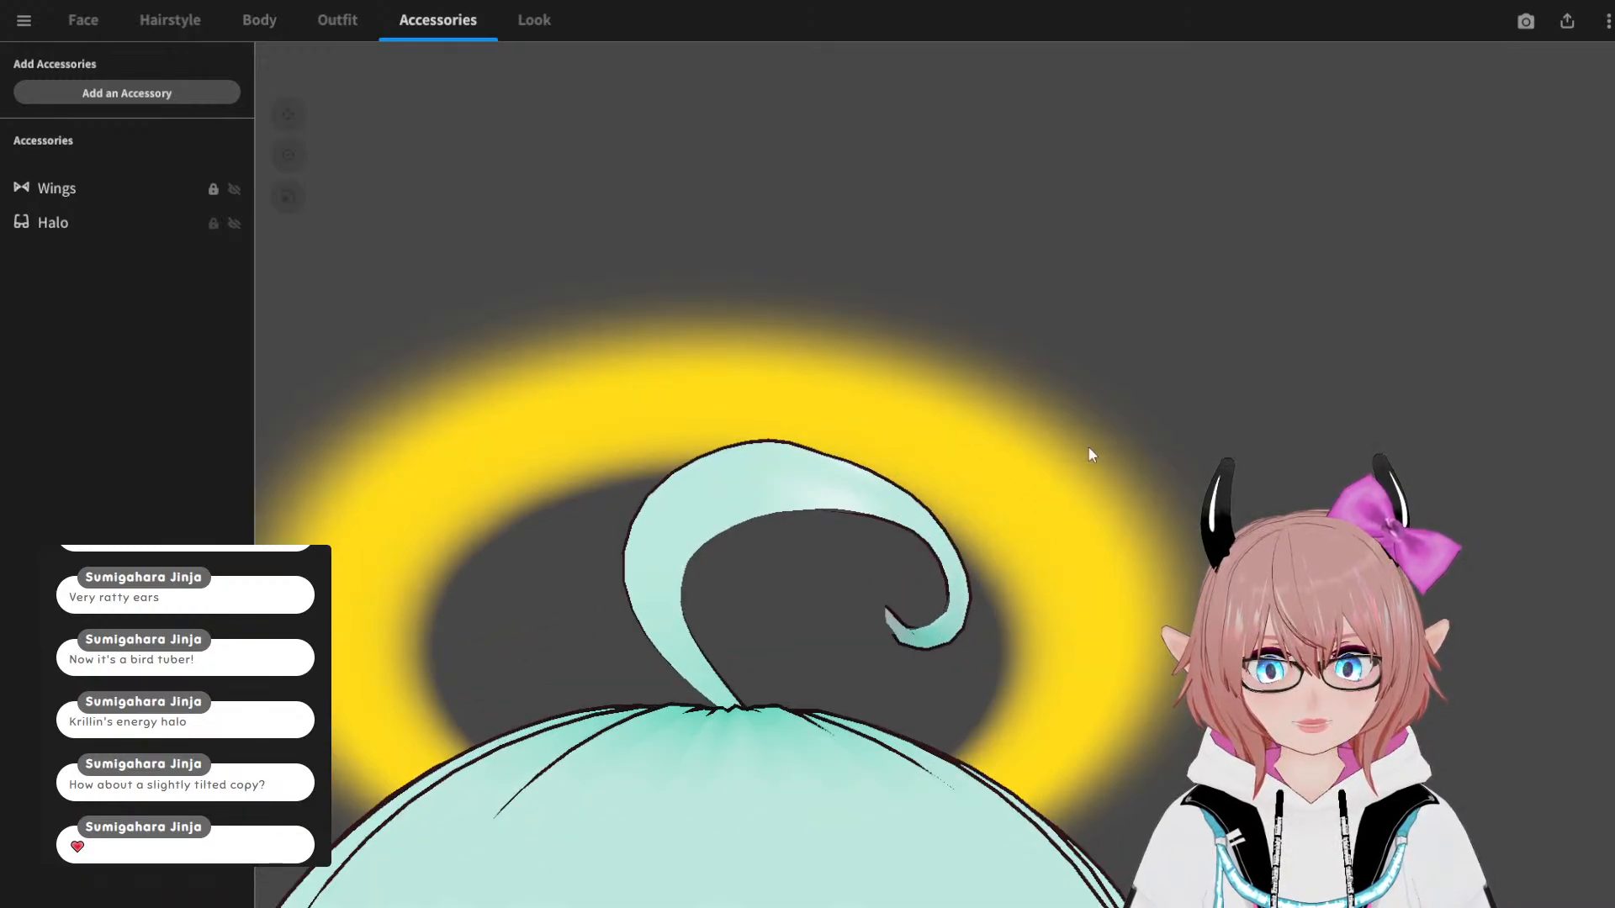
scroll(805, 553, down, 5)
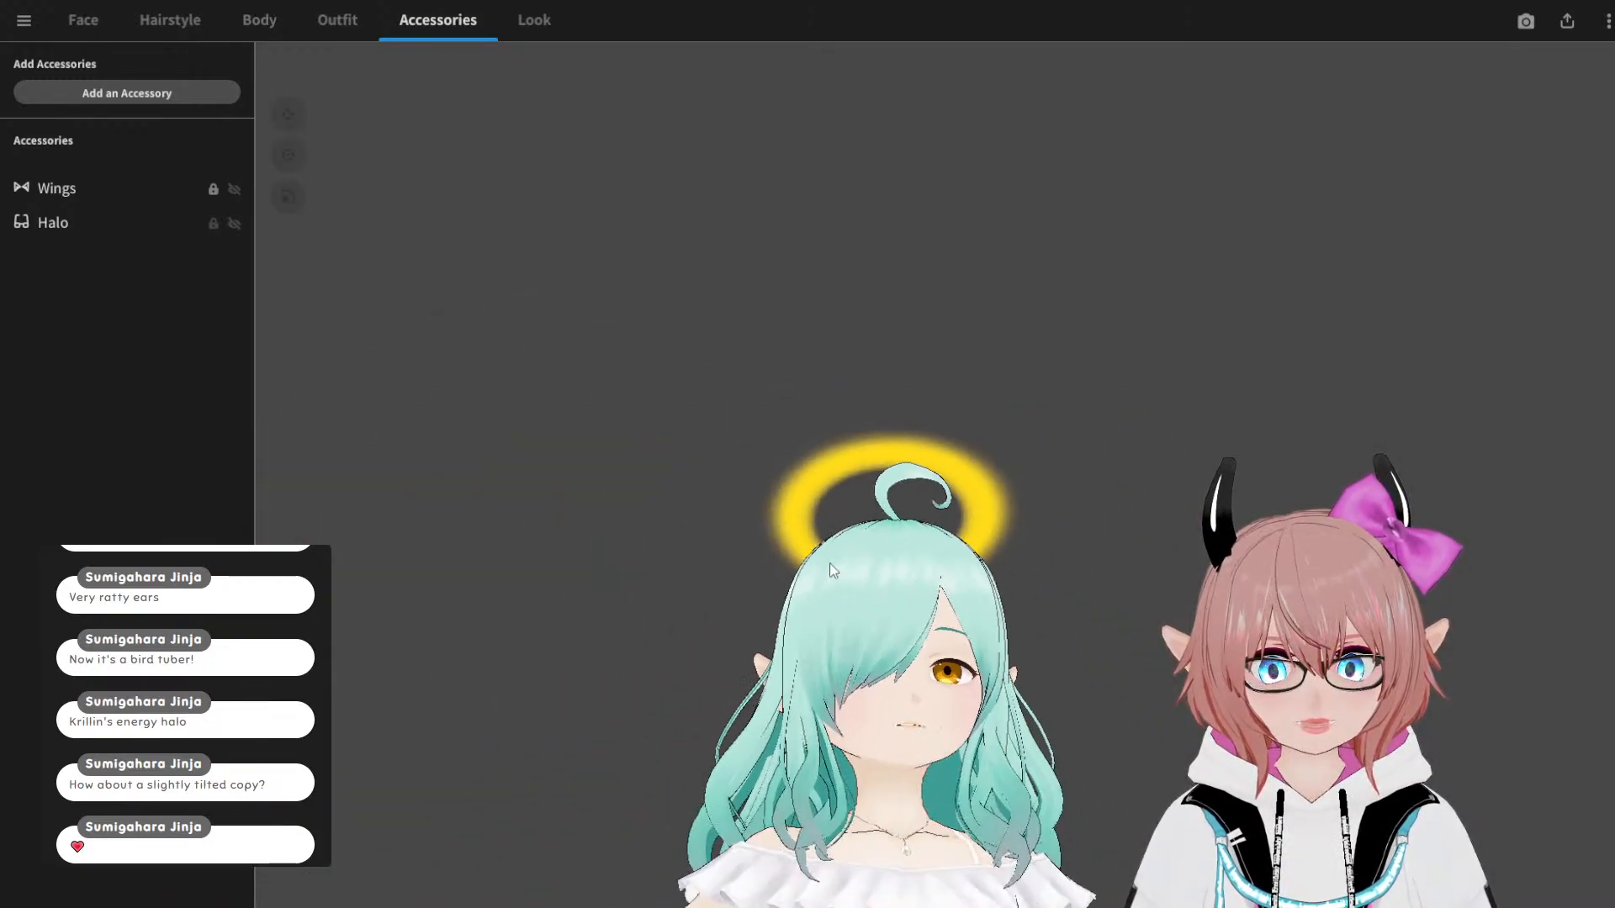
mouse_move(896, 597)
mouse_down()
mouse_move(896, 563)
mouse_move(890, 588)
mouse_up()
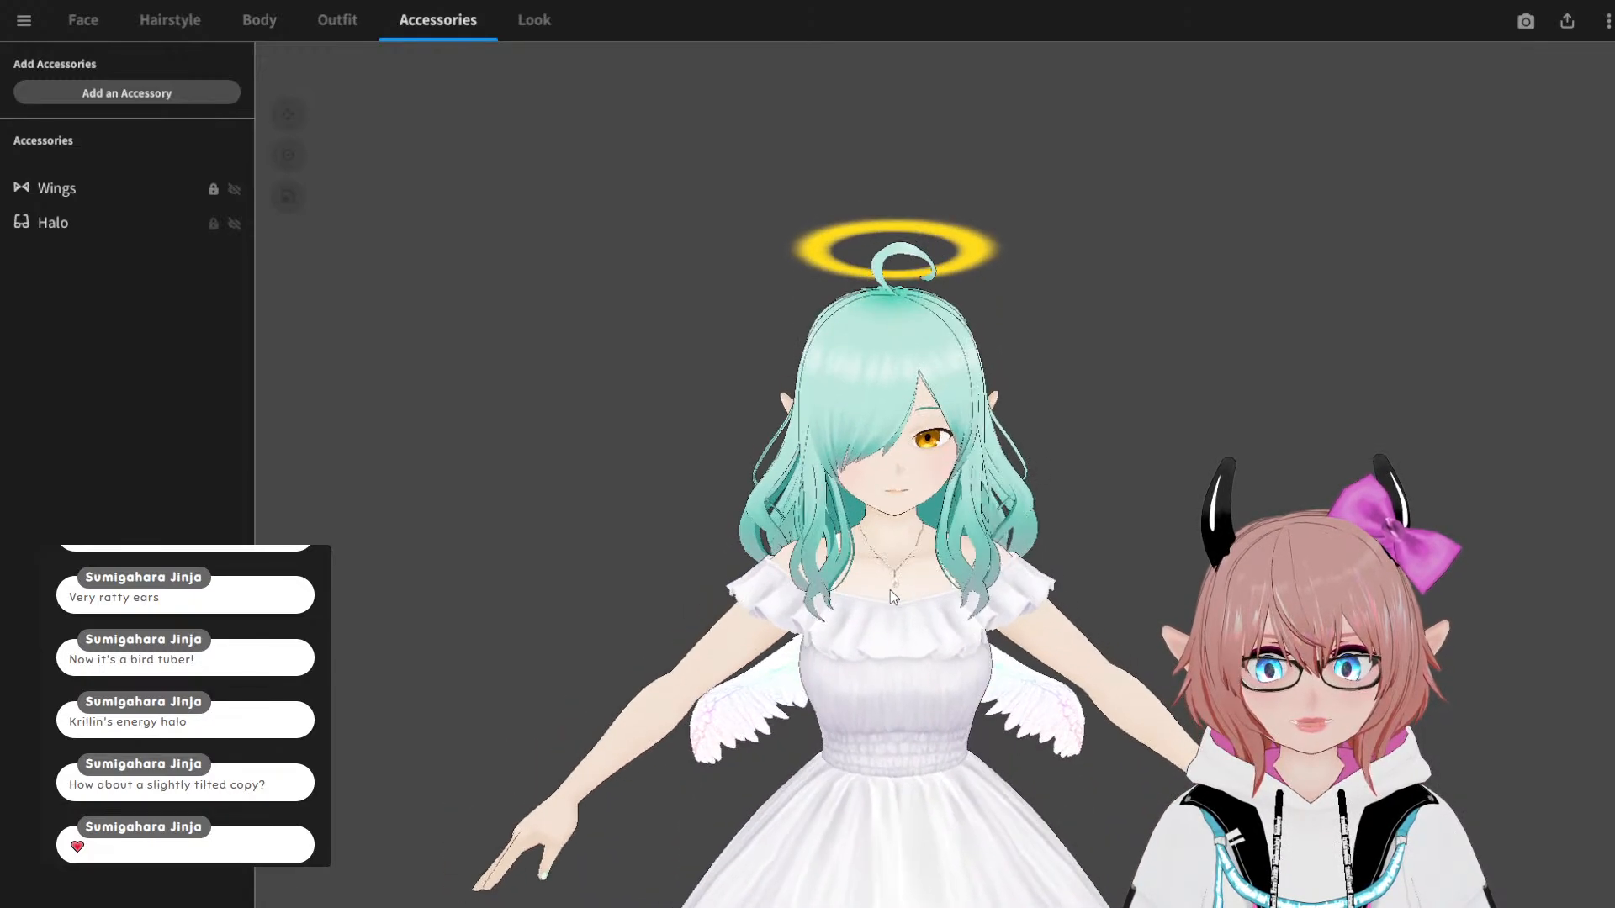
Step: Examine the halo, hair and wings from the front, both up close and at full-body distance
middle_drag(890, 587, 846, 546)
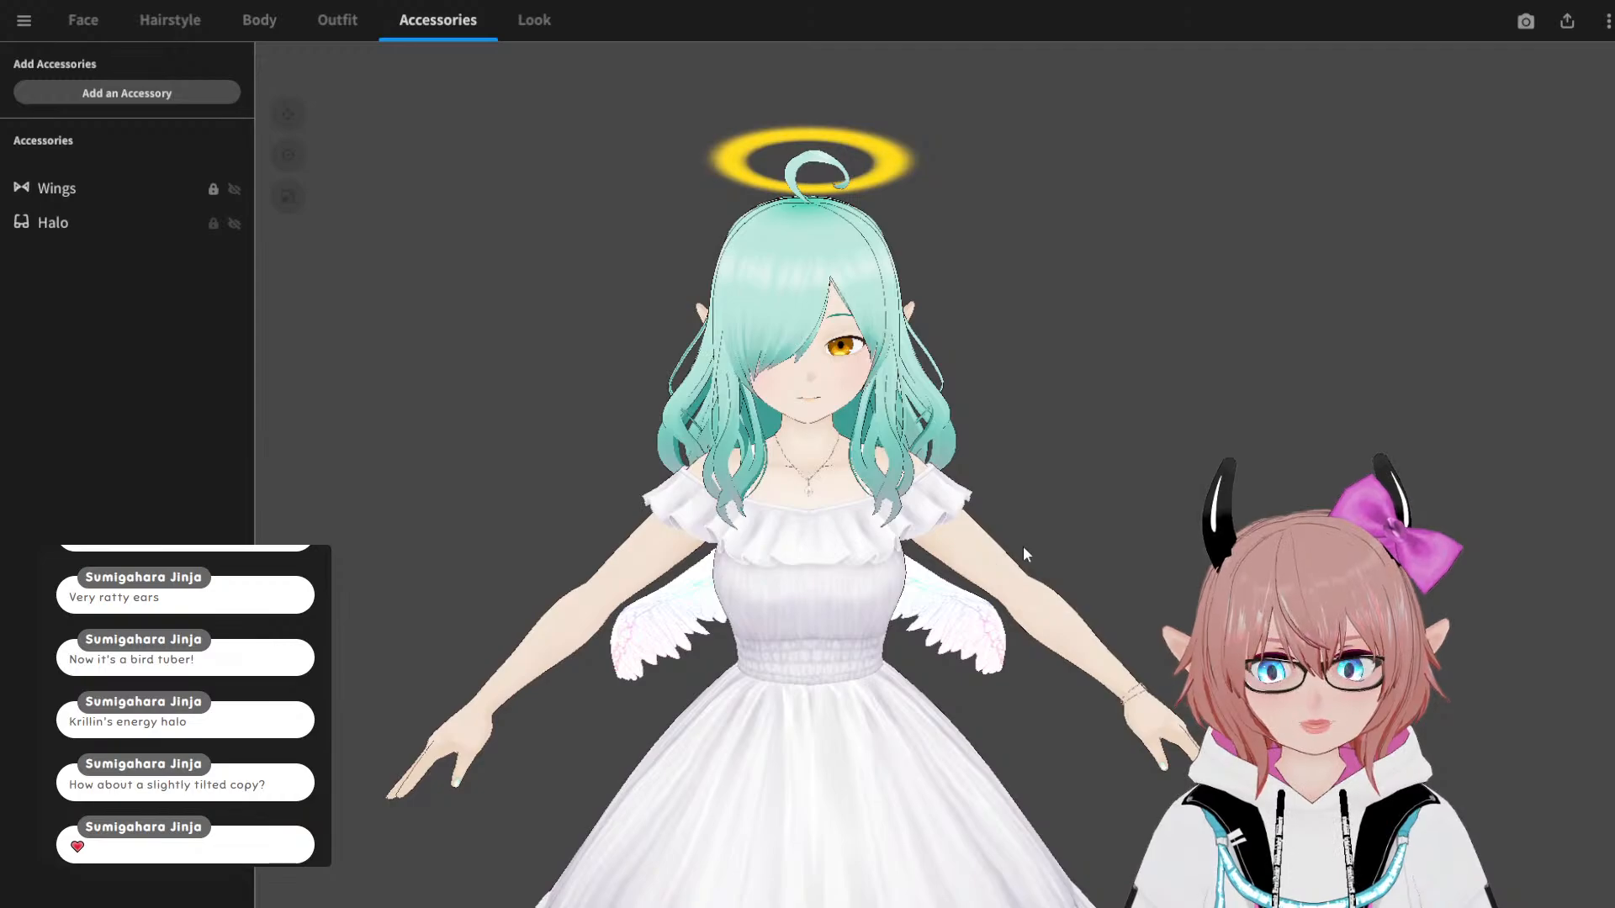
scroll(950, 526, down, 1)
drag(929, 517, 839, 477)
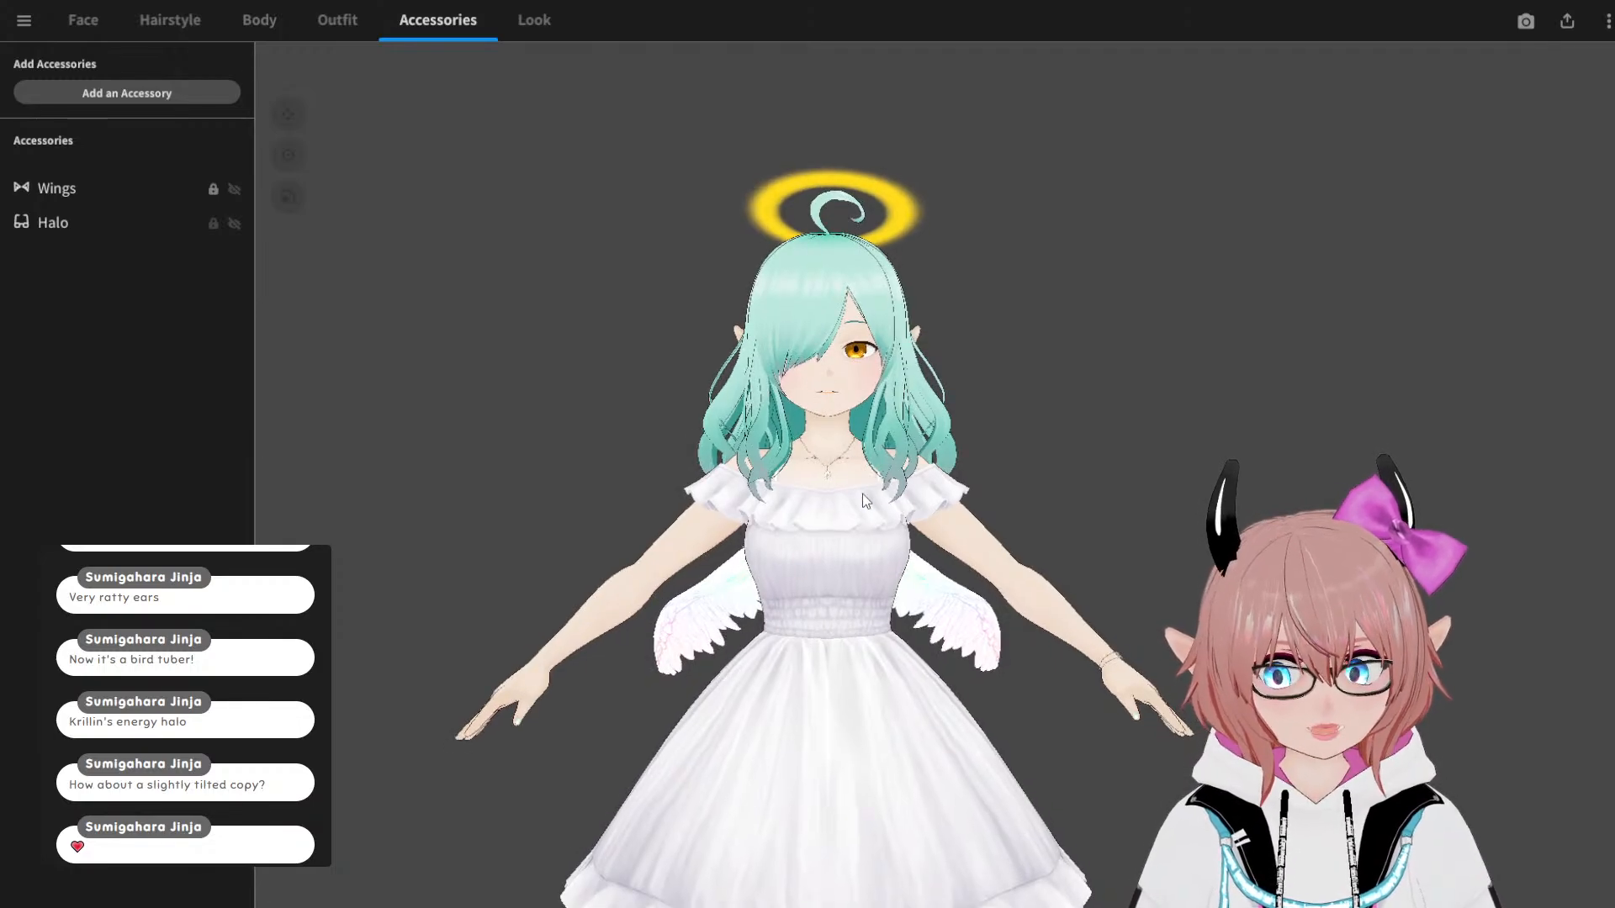
mouse_move(844, 620)
mouse_down()
mouse_move(851, 572)
mouse_move(859, 593)
mouse_up()
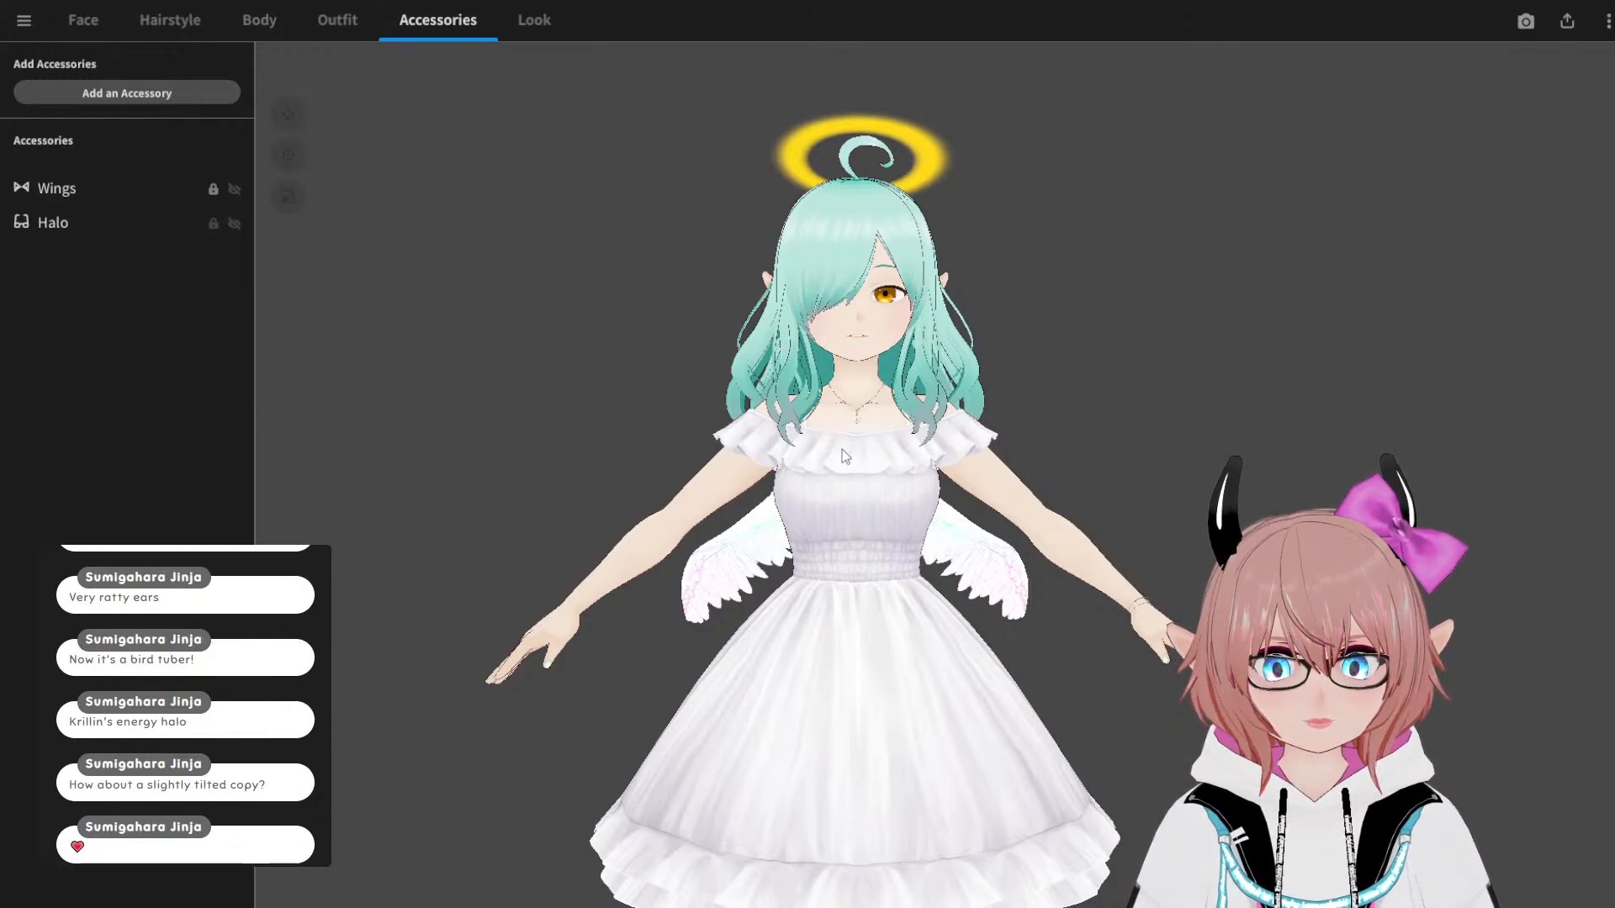
mouse_move(751, 259)
right_down()
mouse_move(739, 235)
mouse_move(886, 235)
mouse_move(730, 240)
right_up()
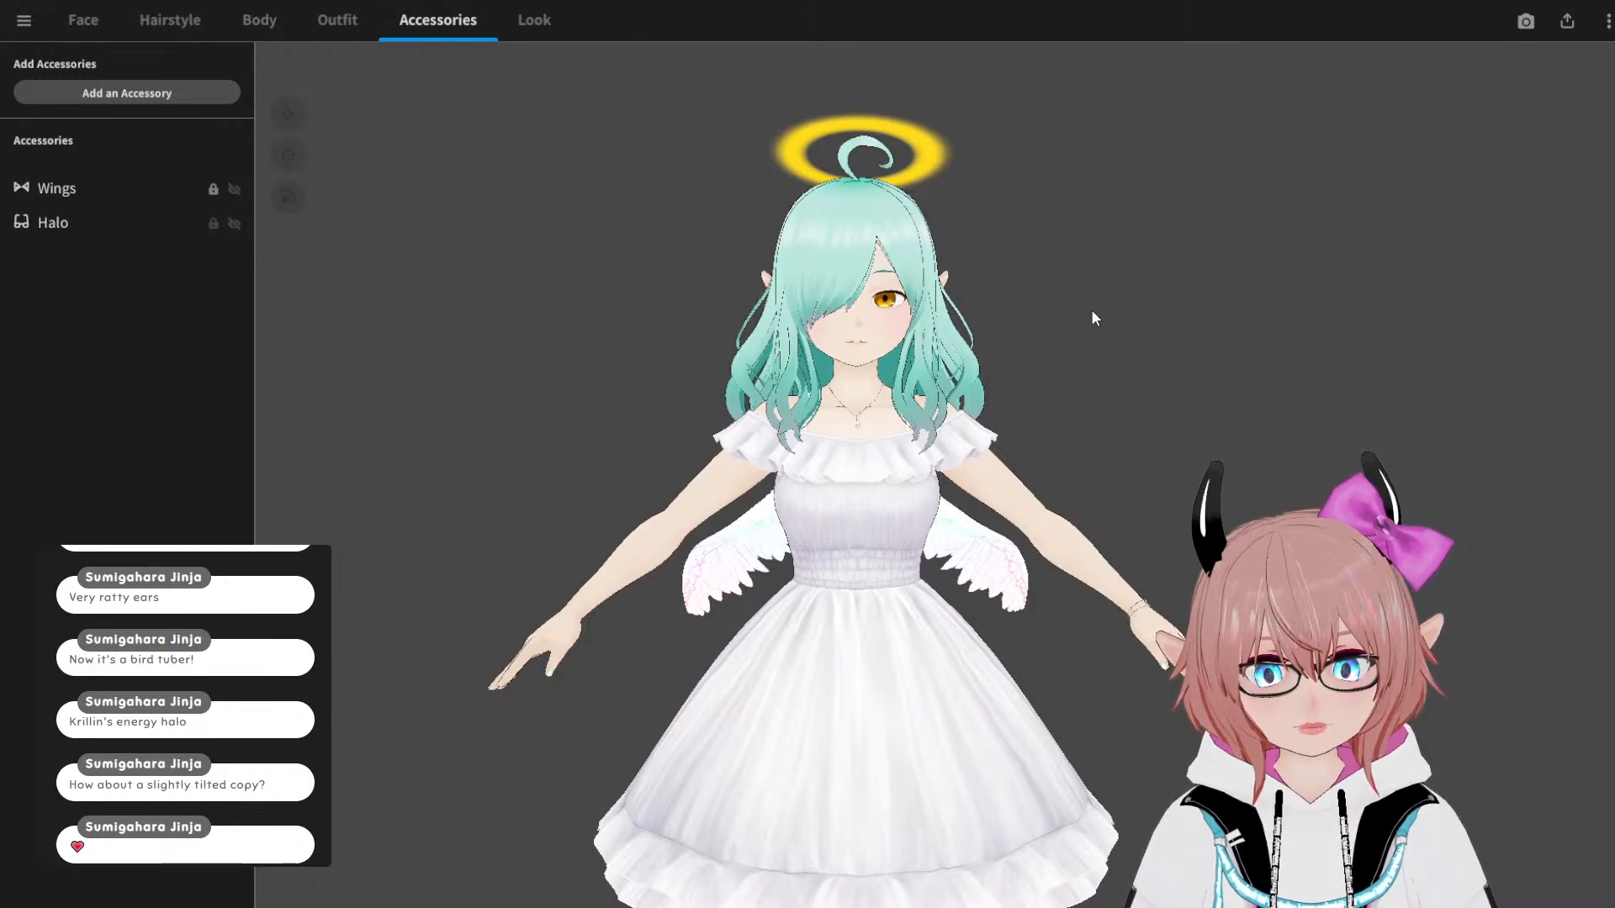
right_drag(1103, 293, 1053, 310)
scroll(852, 206, up, 2)
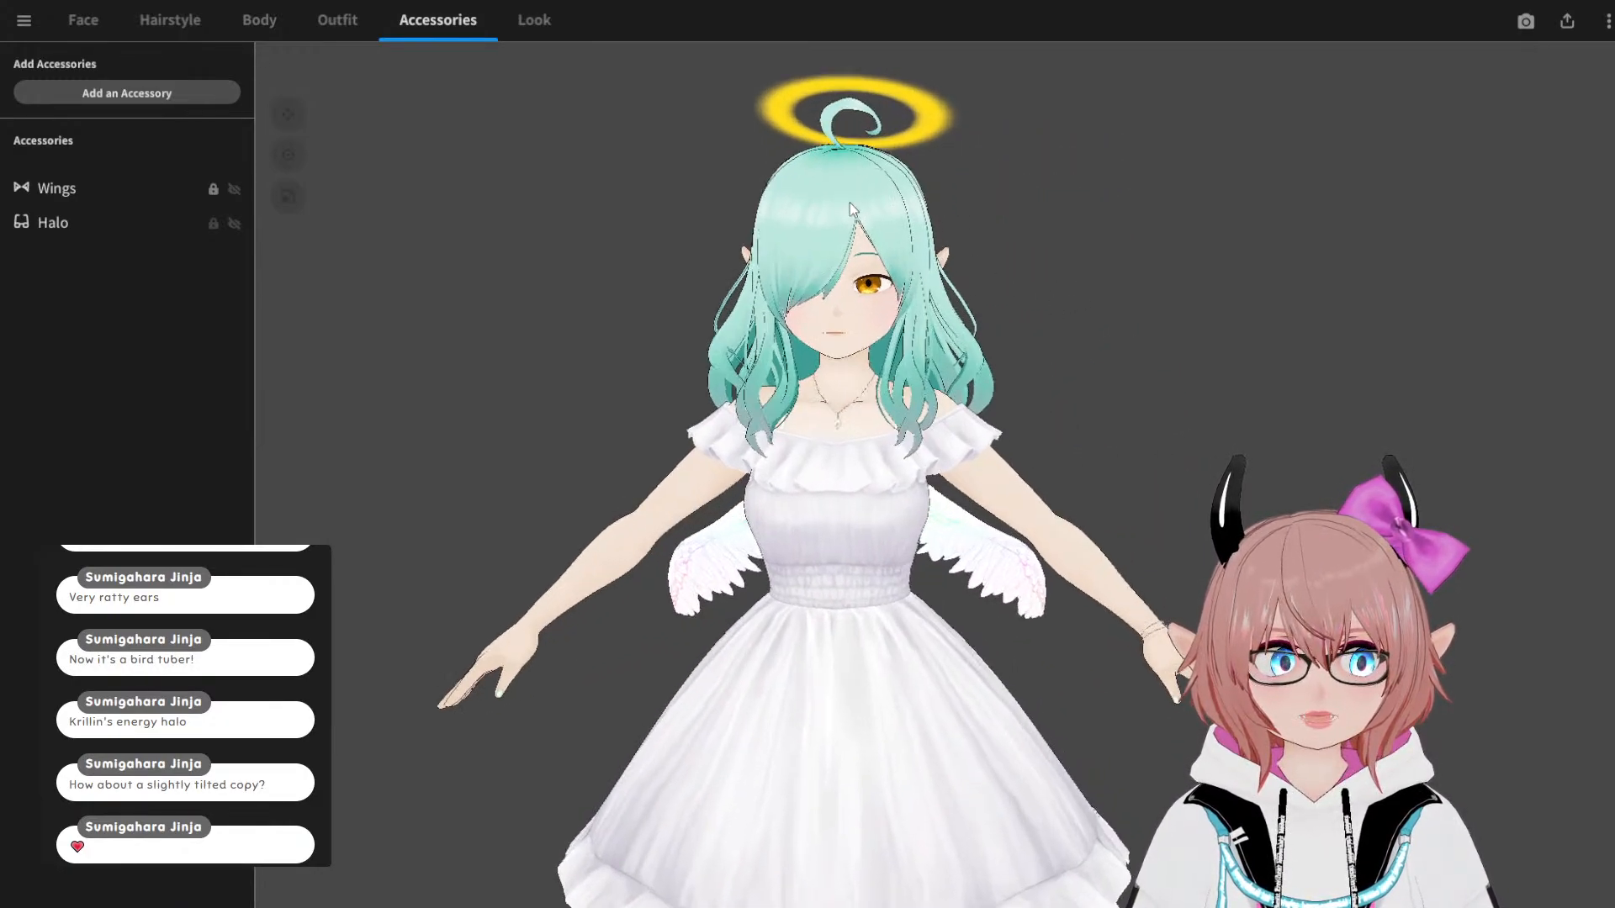
scroll(851, 206, up, 1)
scroll(851, 209, down, 2)
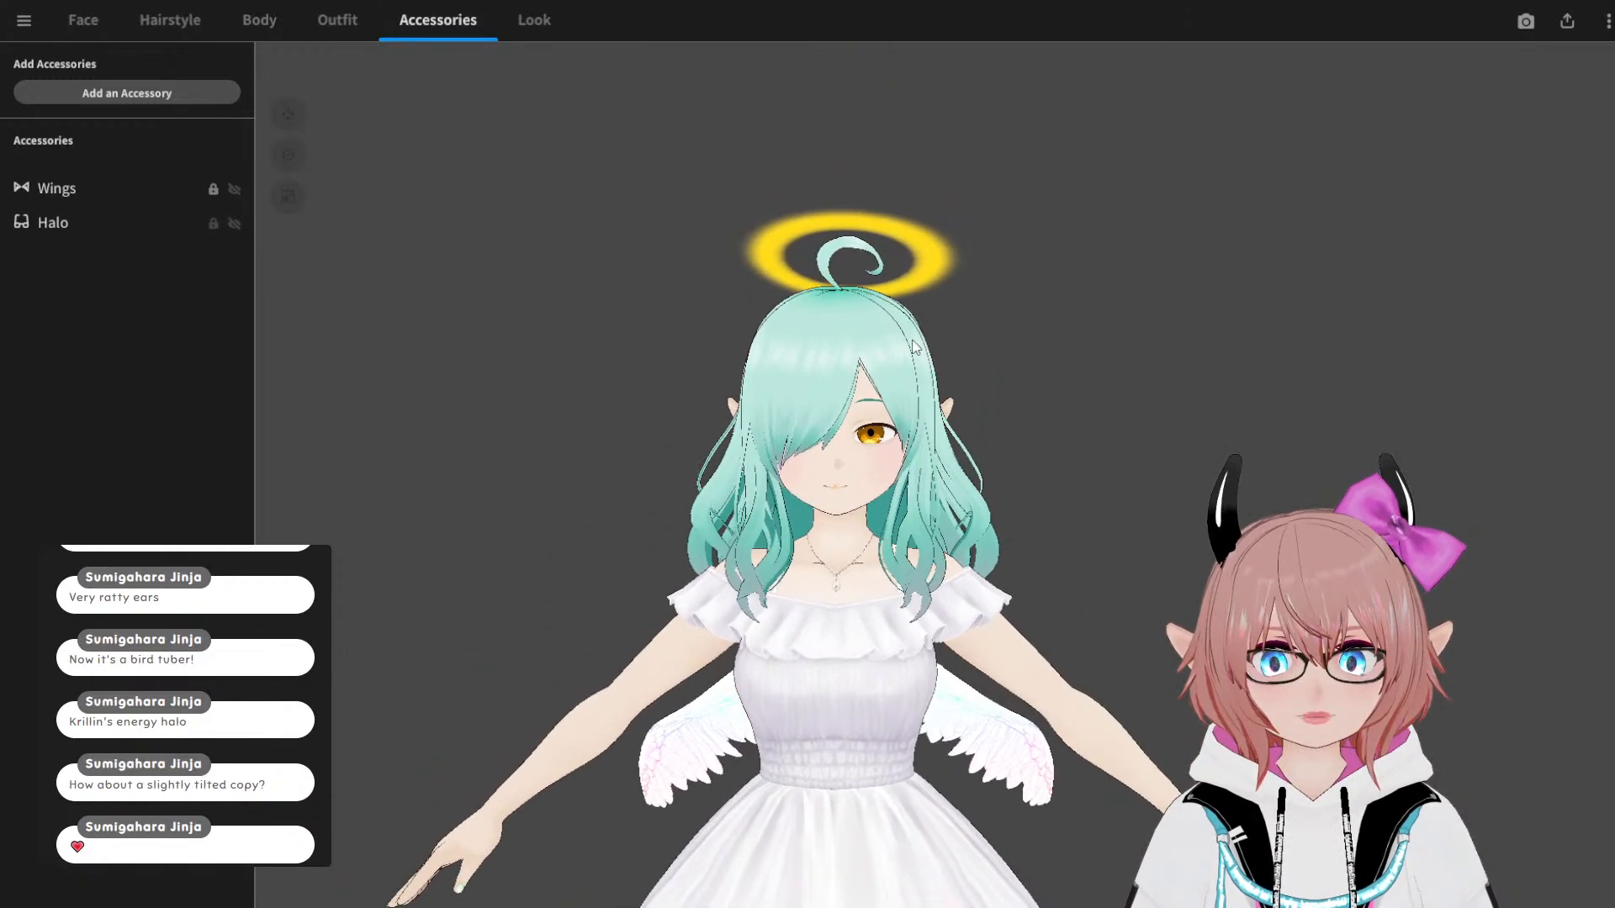
right_drag(851, 208, 908, 353)
scroll(909, 353, down, 4)
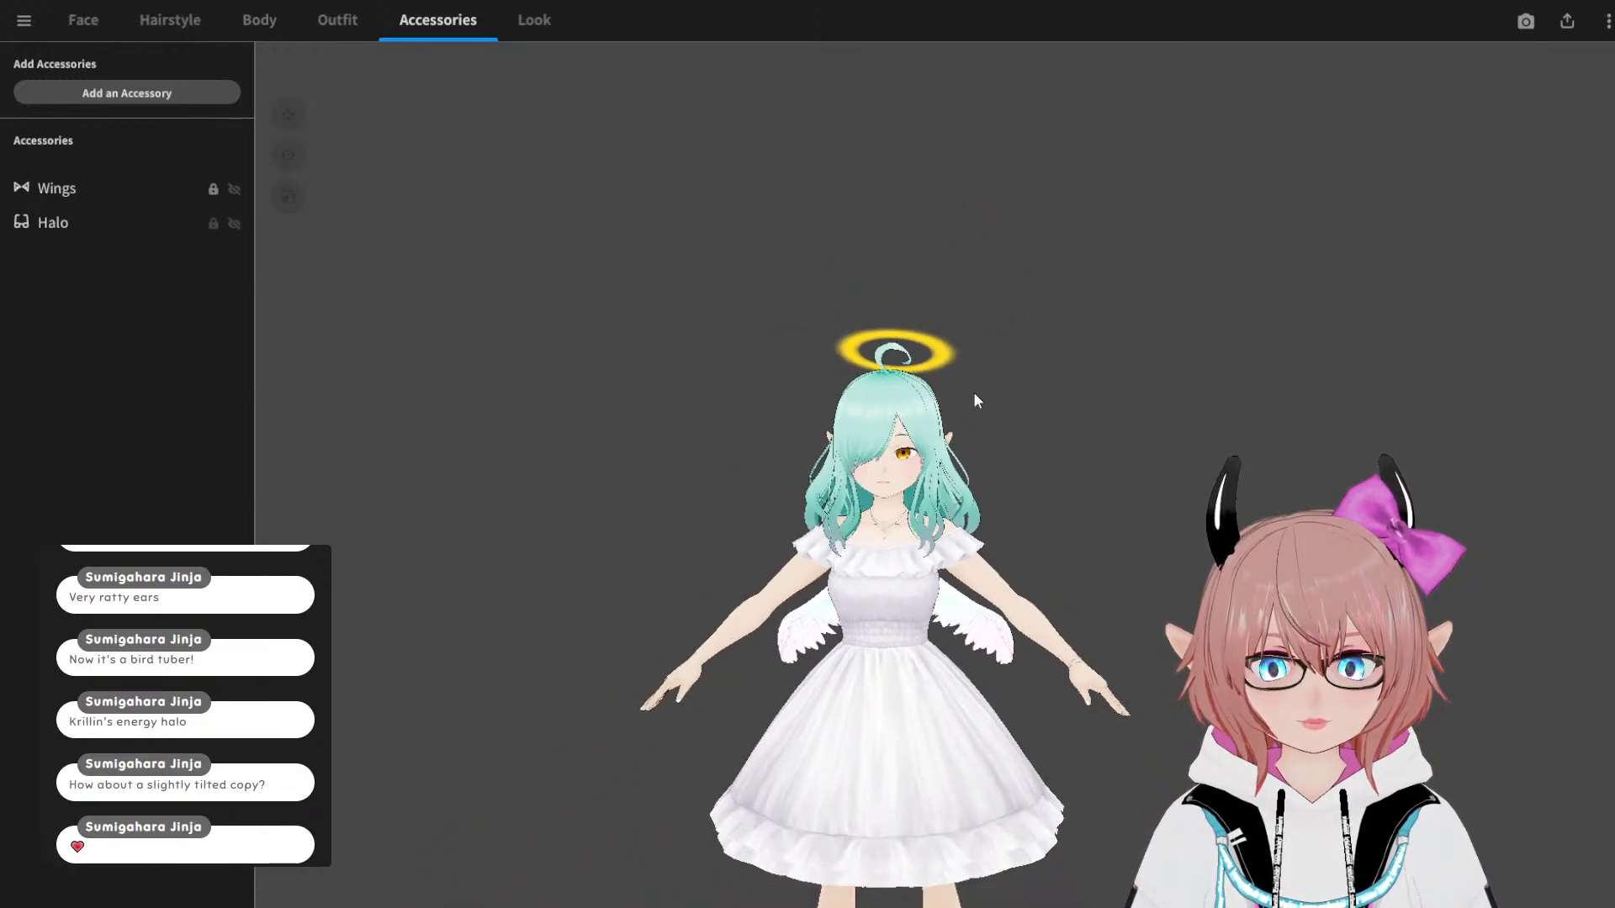
middle_drag(972, 372, 951, 234)
scroll(953, 236, down, 5)
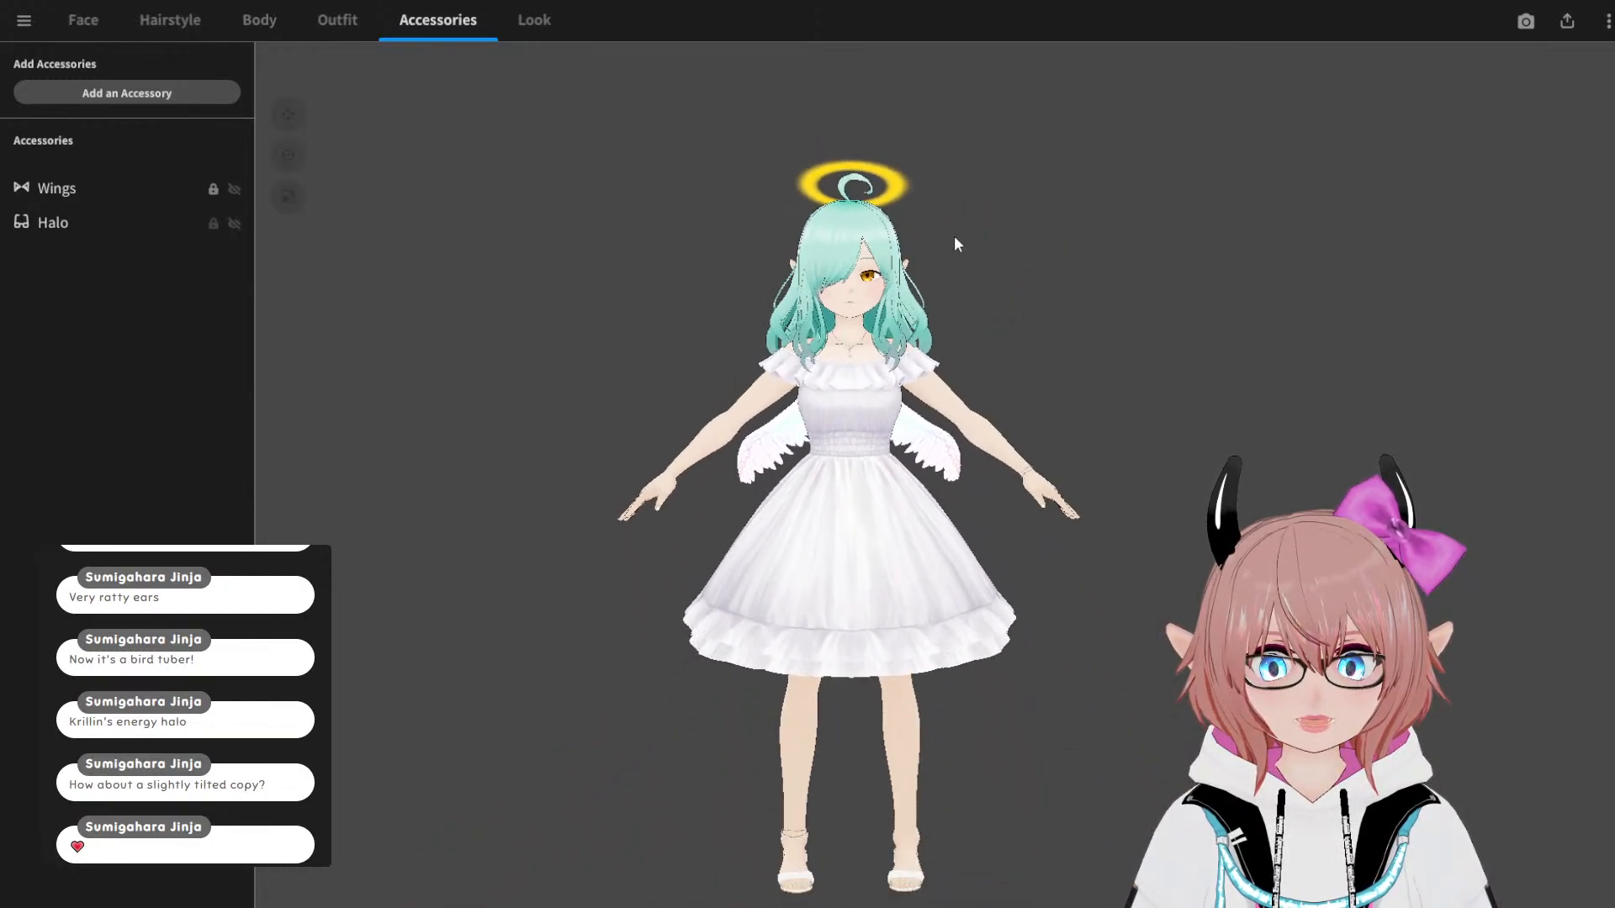
scroll(957, 254, up, 2)
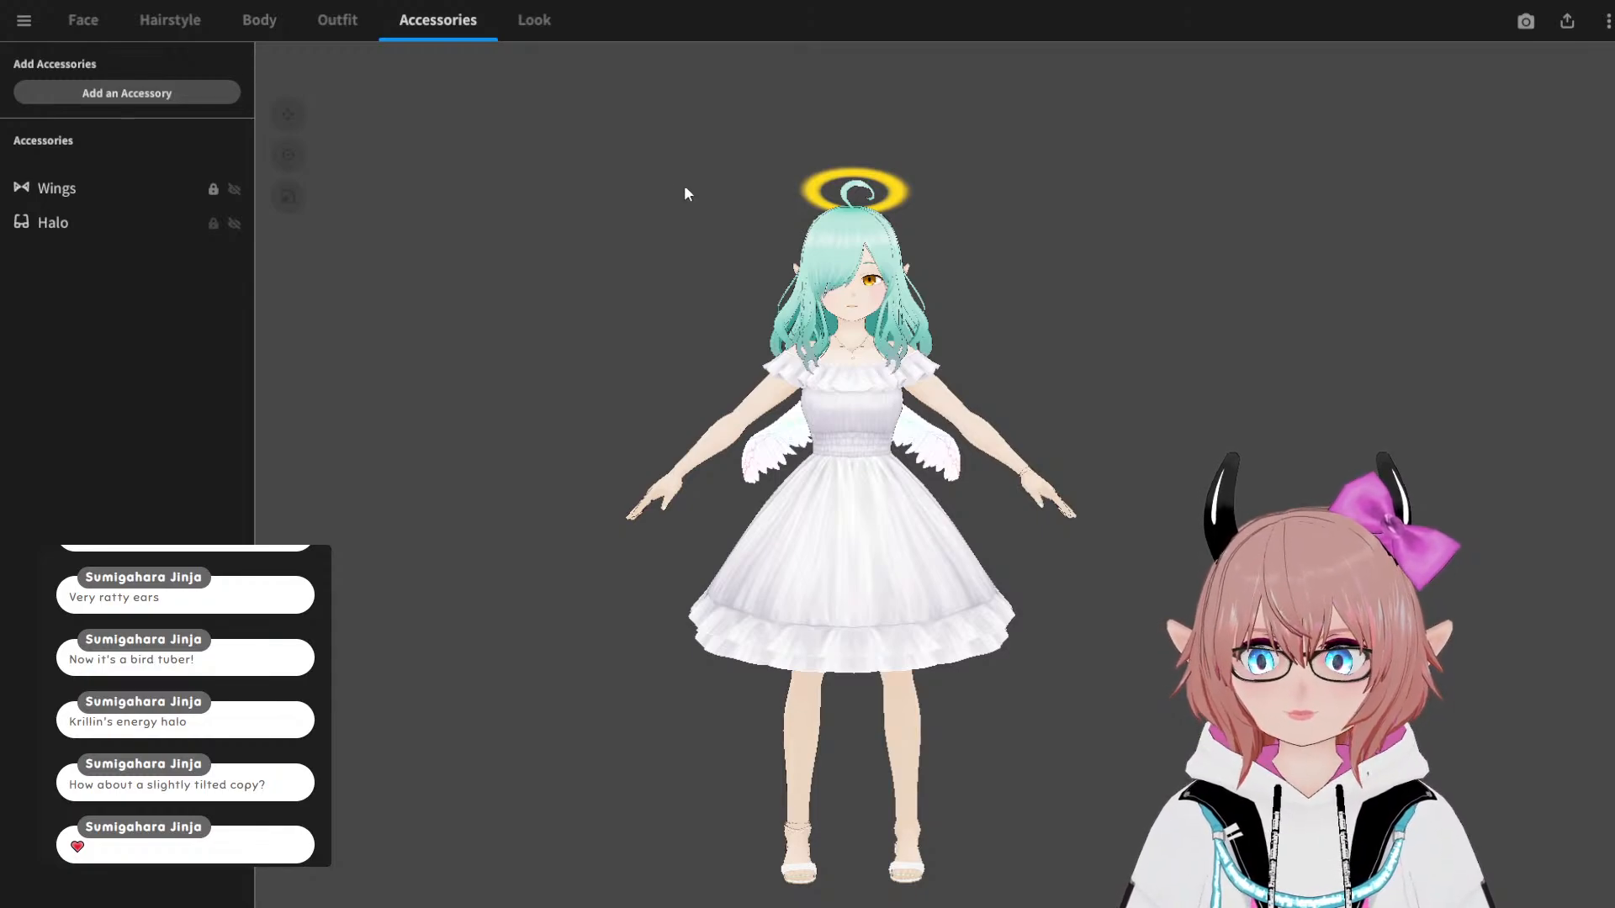
Step: Select the halo and lock it against accidental changes
click(214, 231)
click(214, 227)
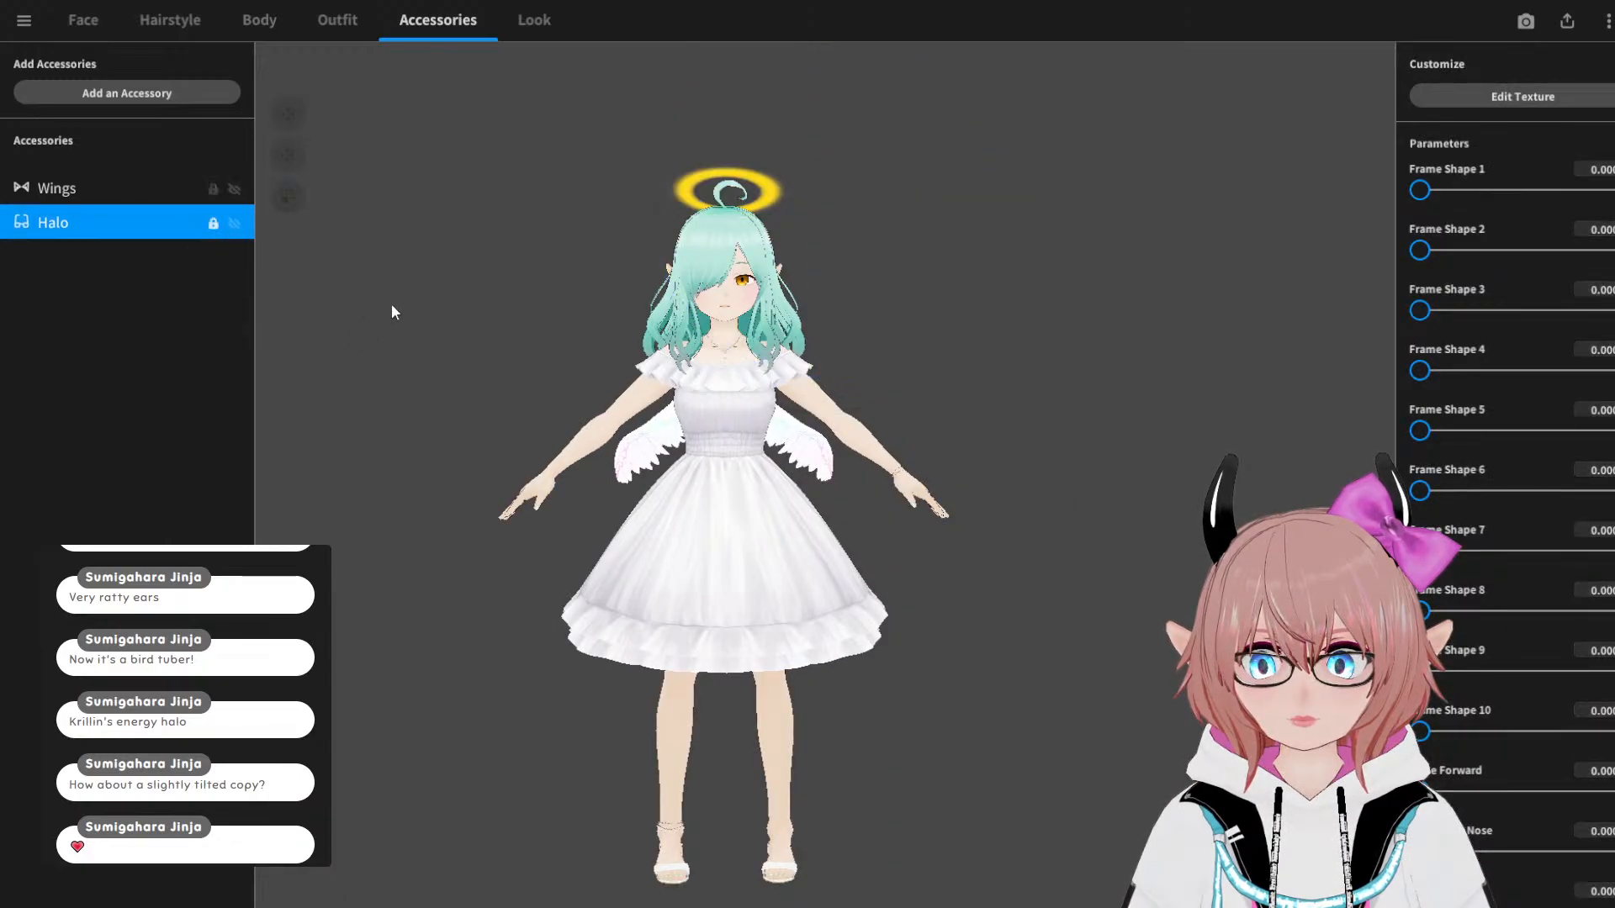
mouse_move(392, 312)
mouse_down()
mouse_move(476, 325)
mouse_move(386, 307)
mouse_up()
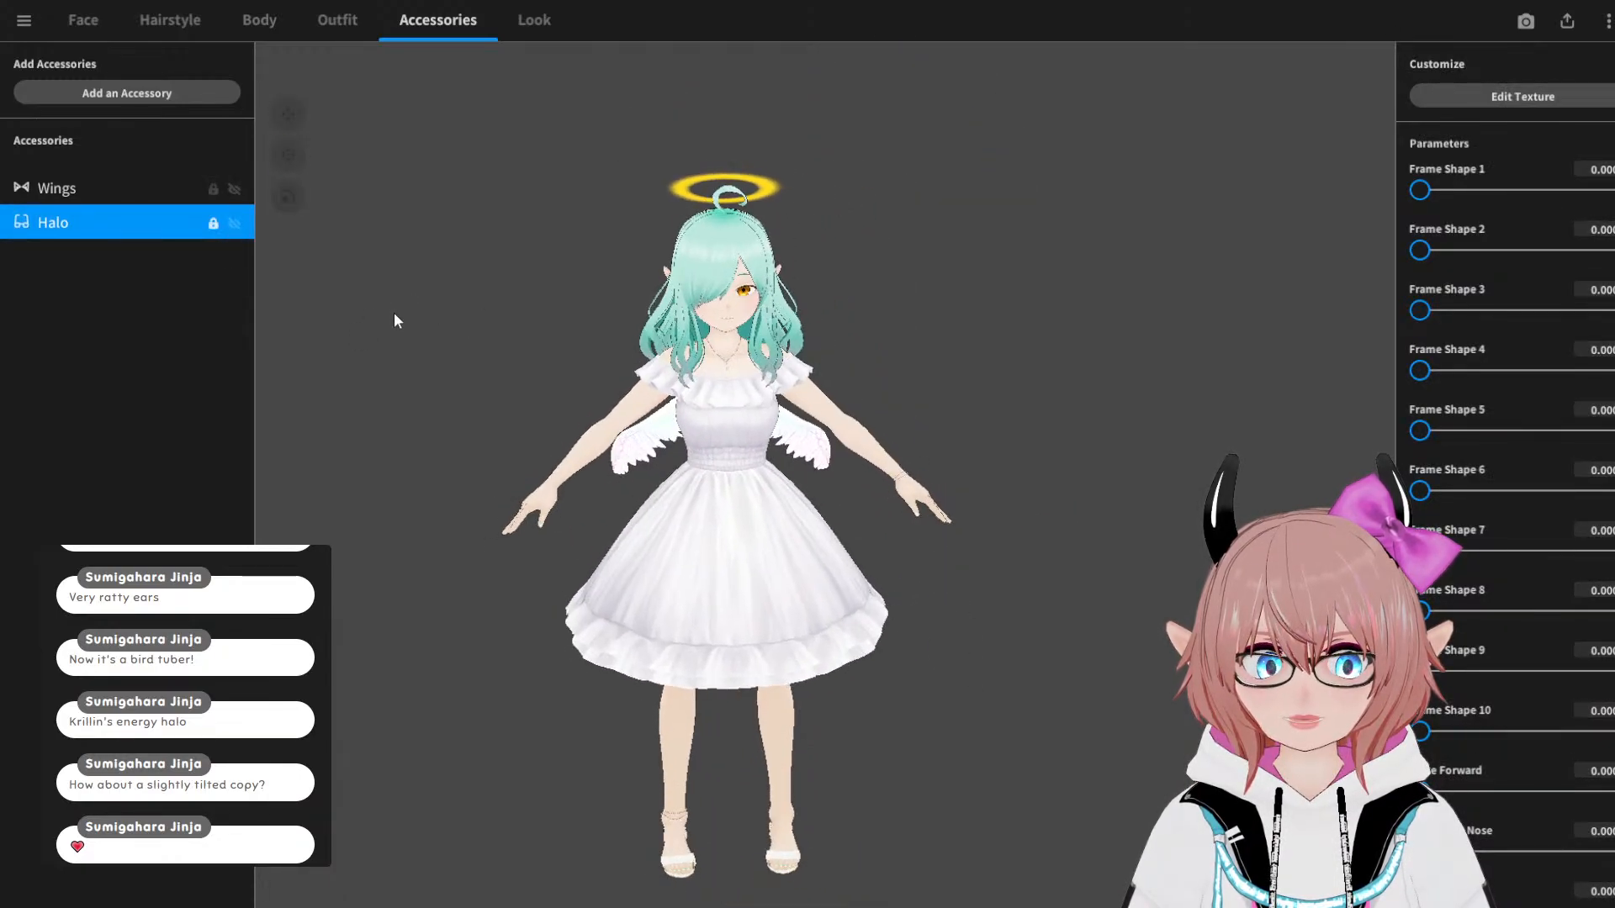
scroll(396, 313, up, 2)
Step: Switch to the outfit section and examine the white dress, wings and pearl necklace, including close-ups
click(325, 15)
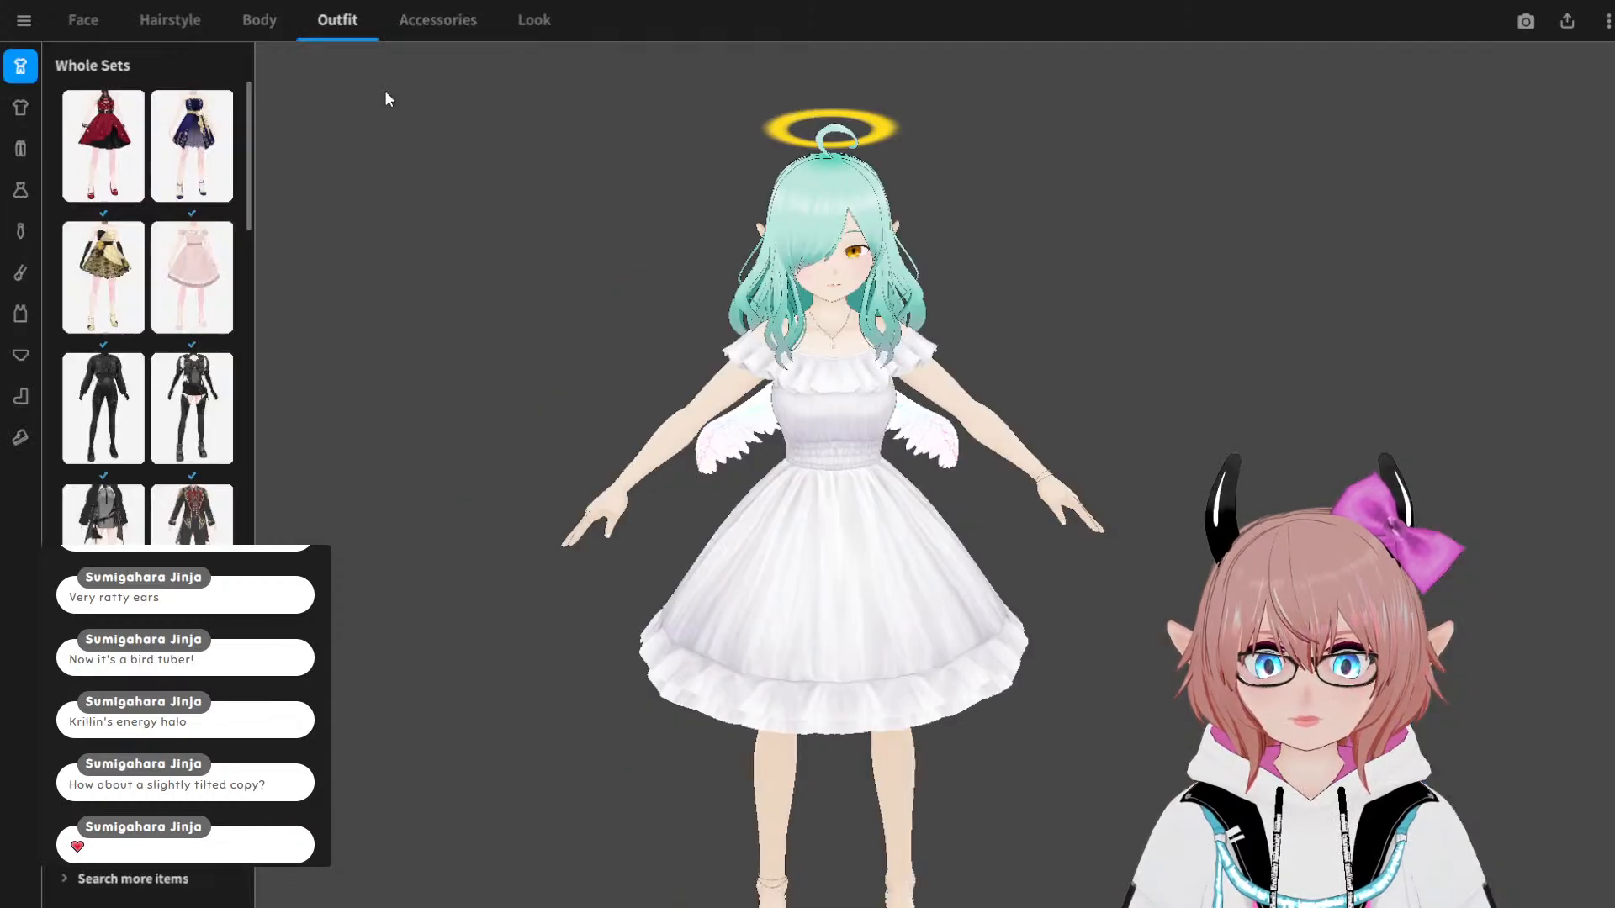
scroll(538, 278, up, 4)
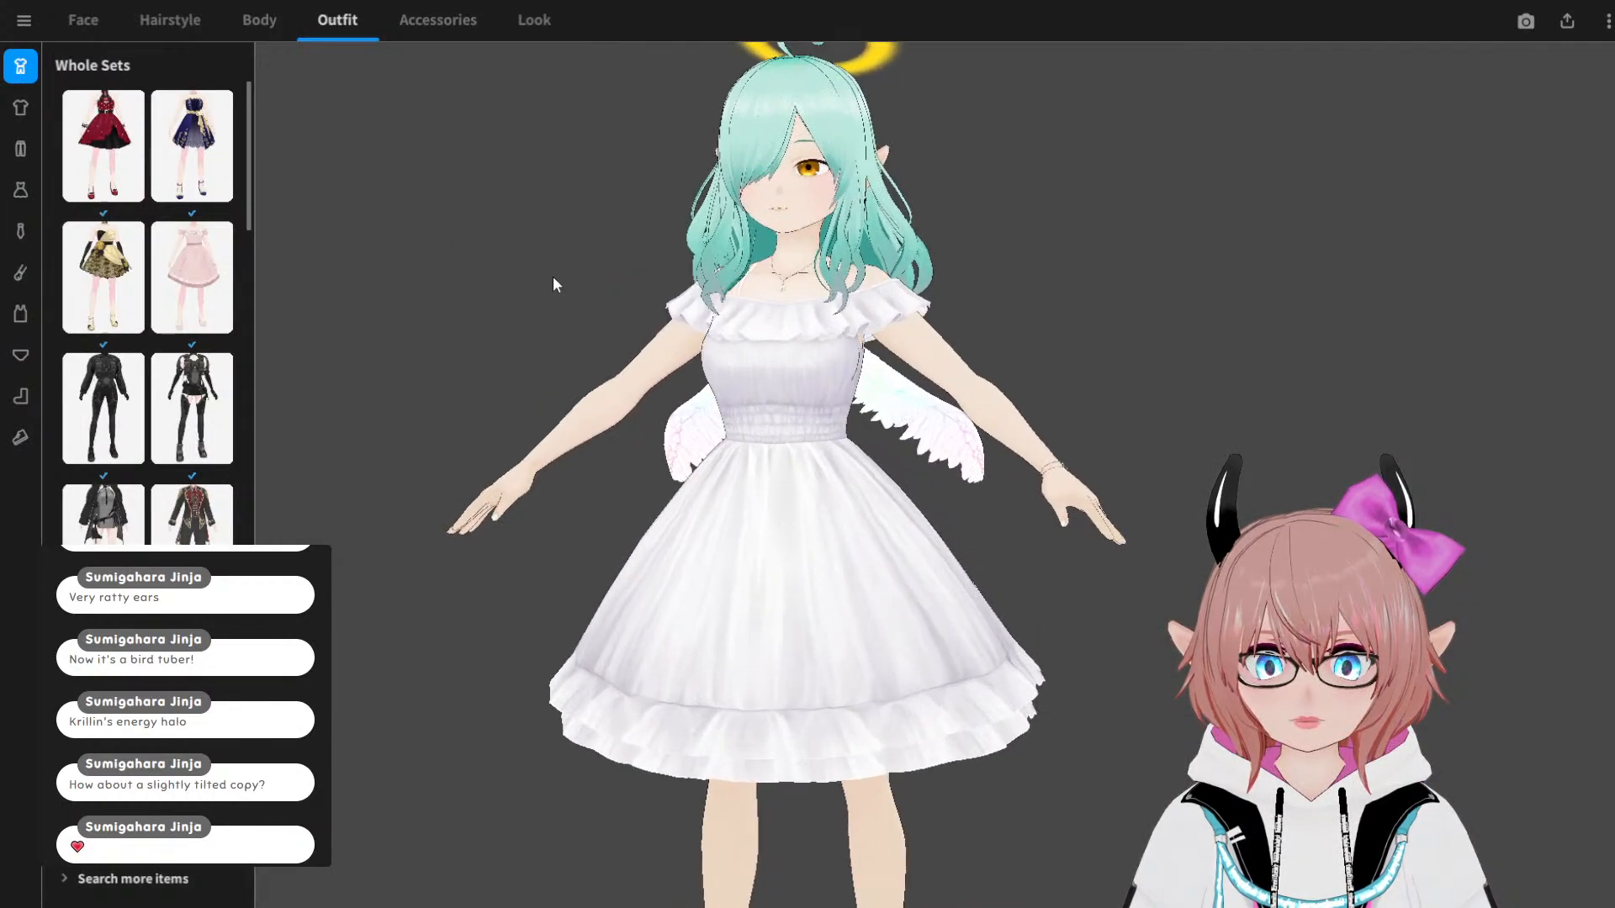
drag(552, 274, 836, 439)
right_drag(836, 439, 1017, 521)
scroll(1016, 520, down, 3)
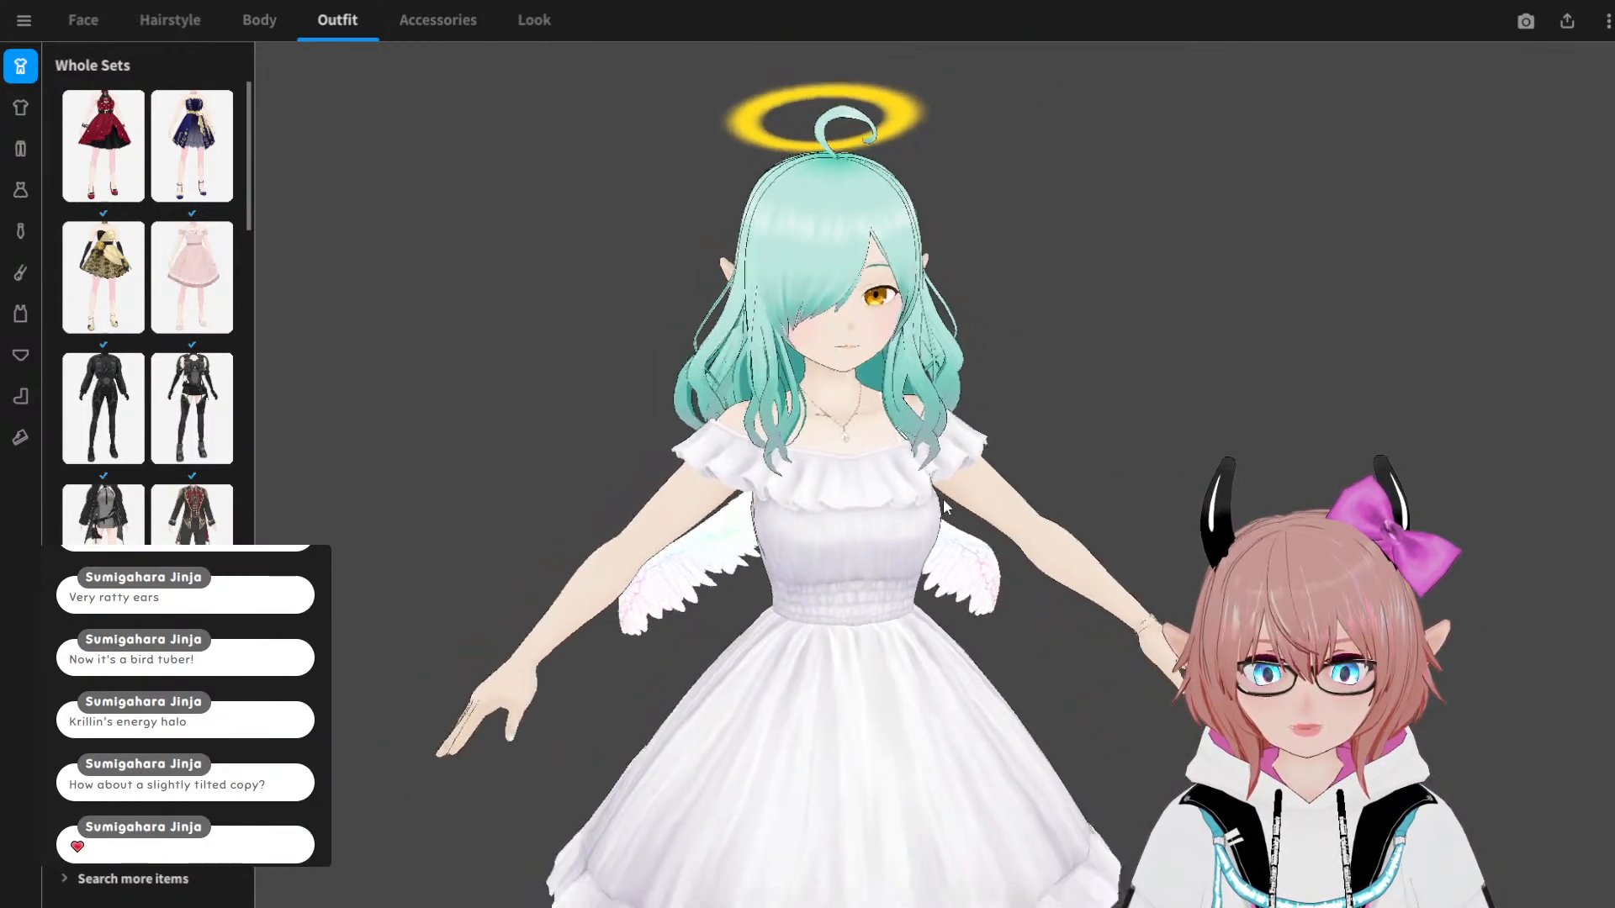
scroll(883, 520, down, 1)
middle_drag(883, 520, 861, 466)
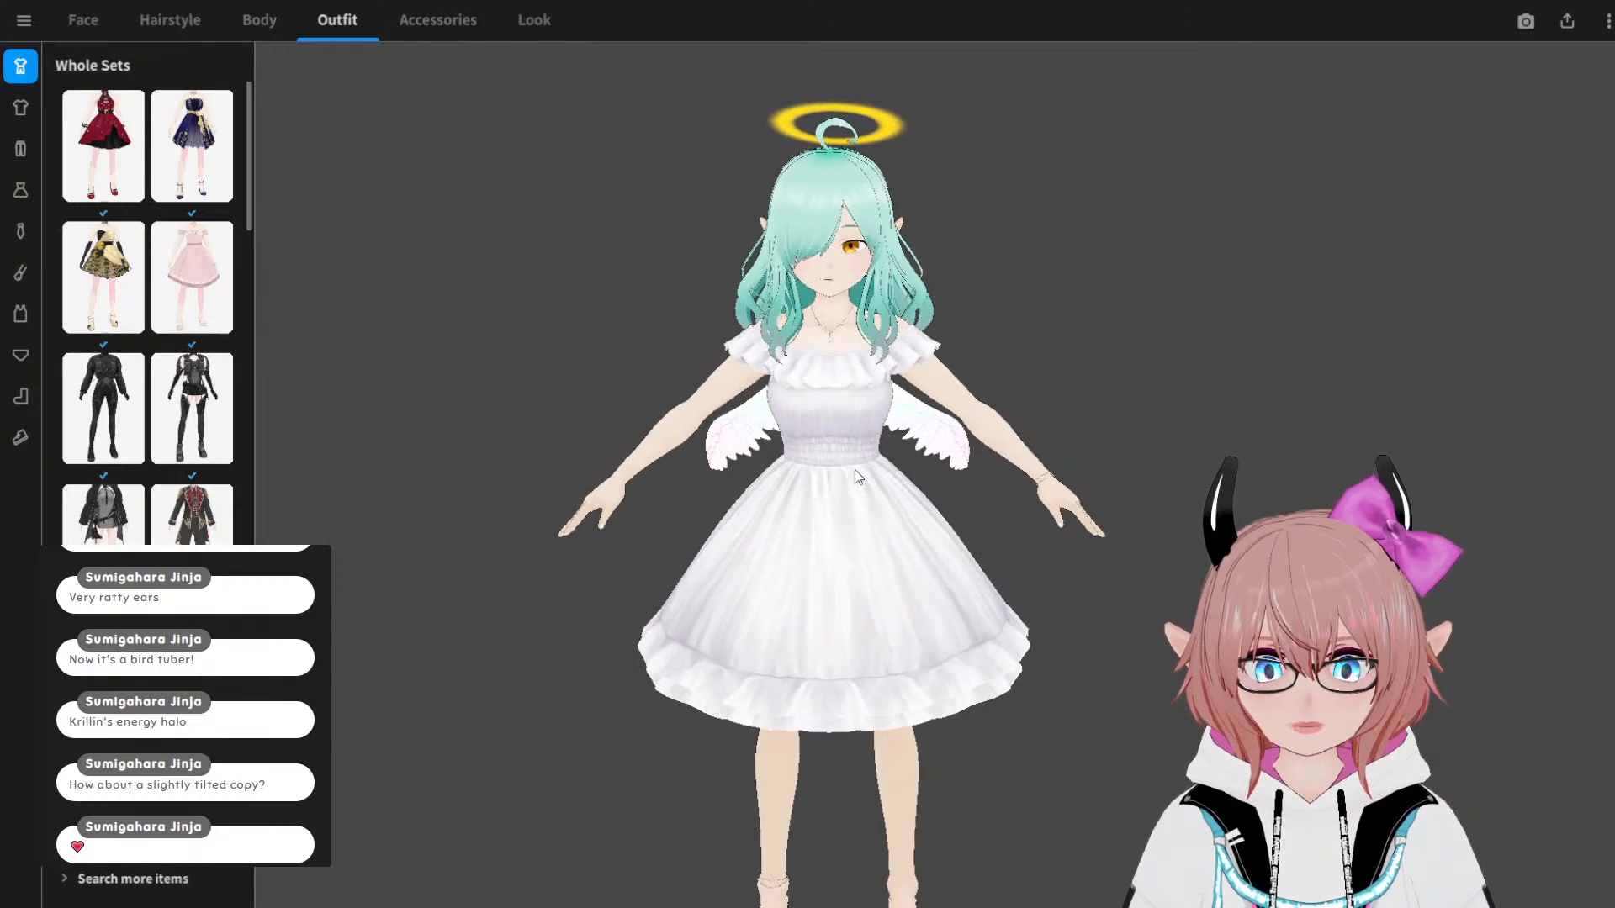
right_drag(810, 447, 1134, 454)
scroll(907, 362, up, 5)
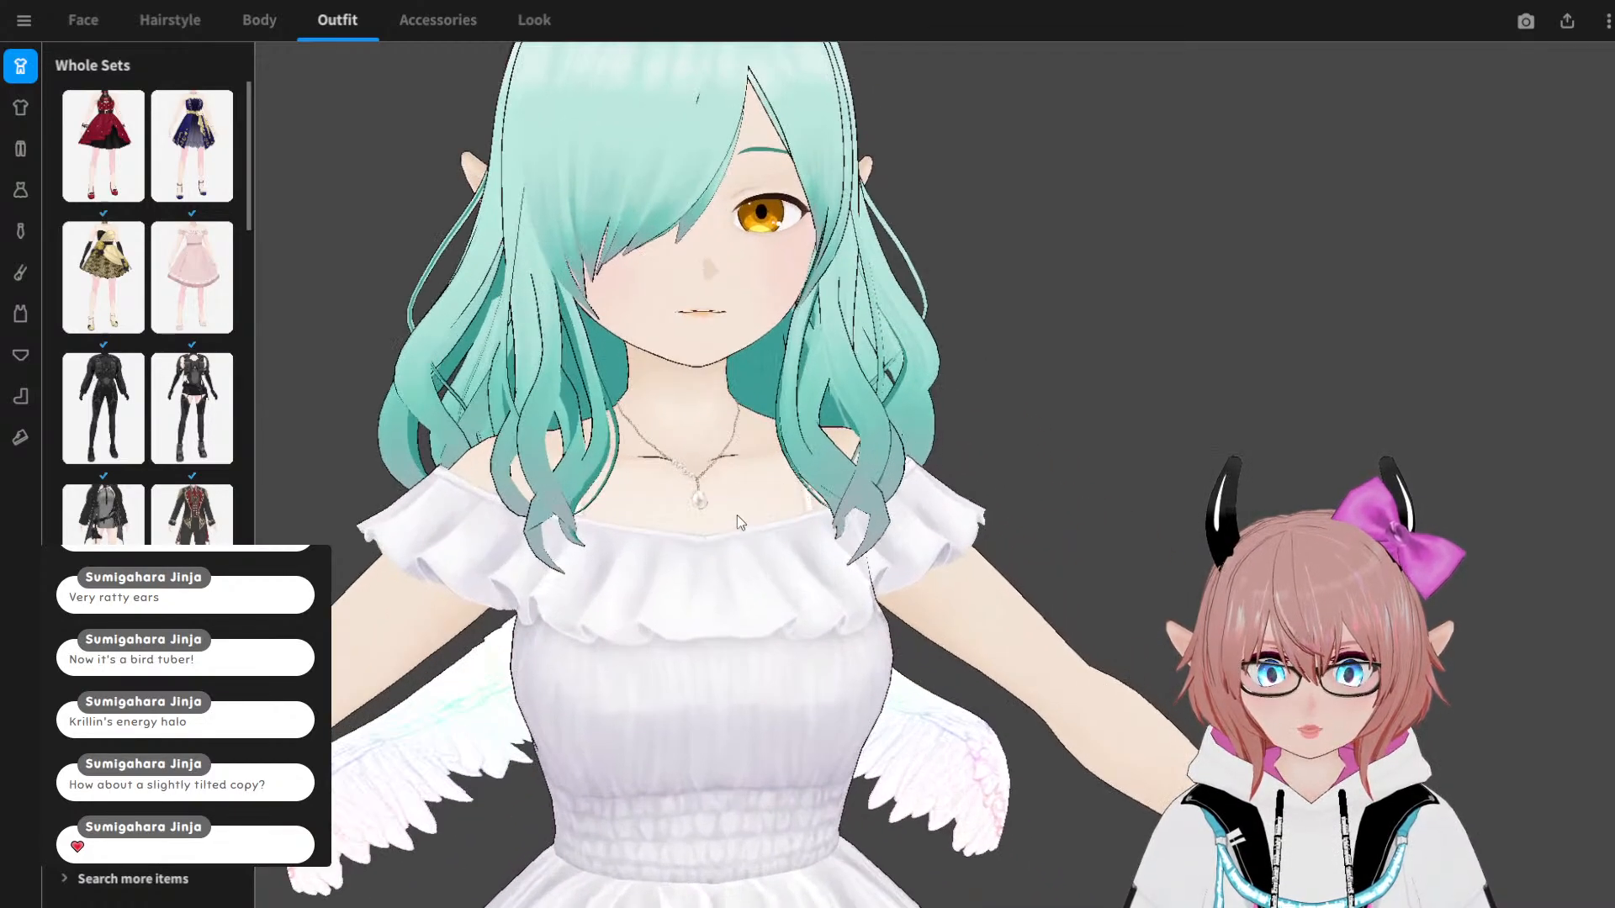
scroll(737, 514, up, 5)
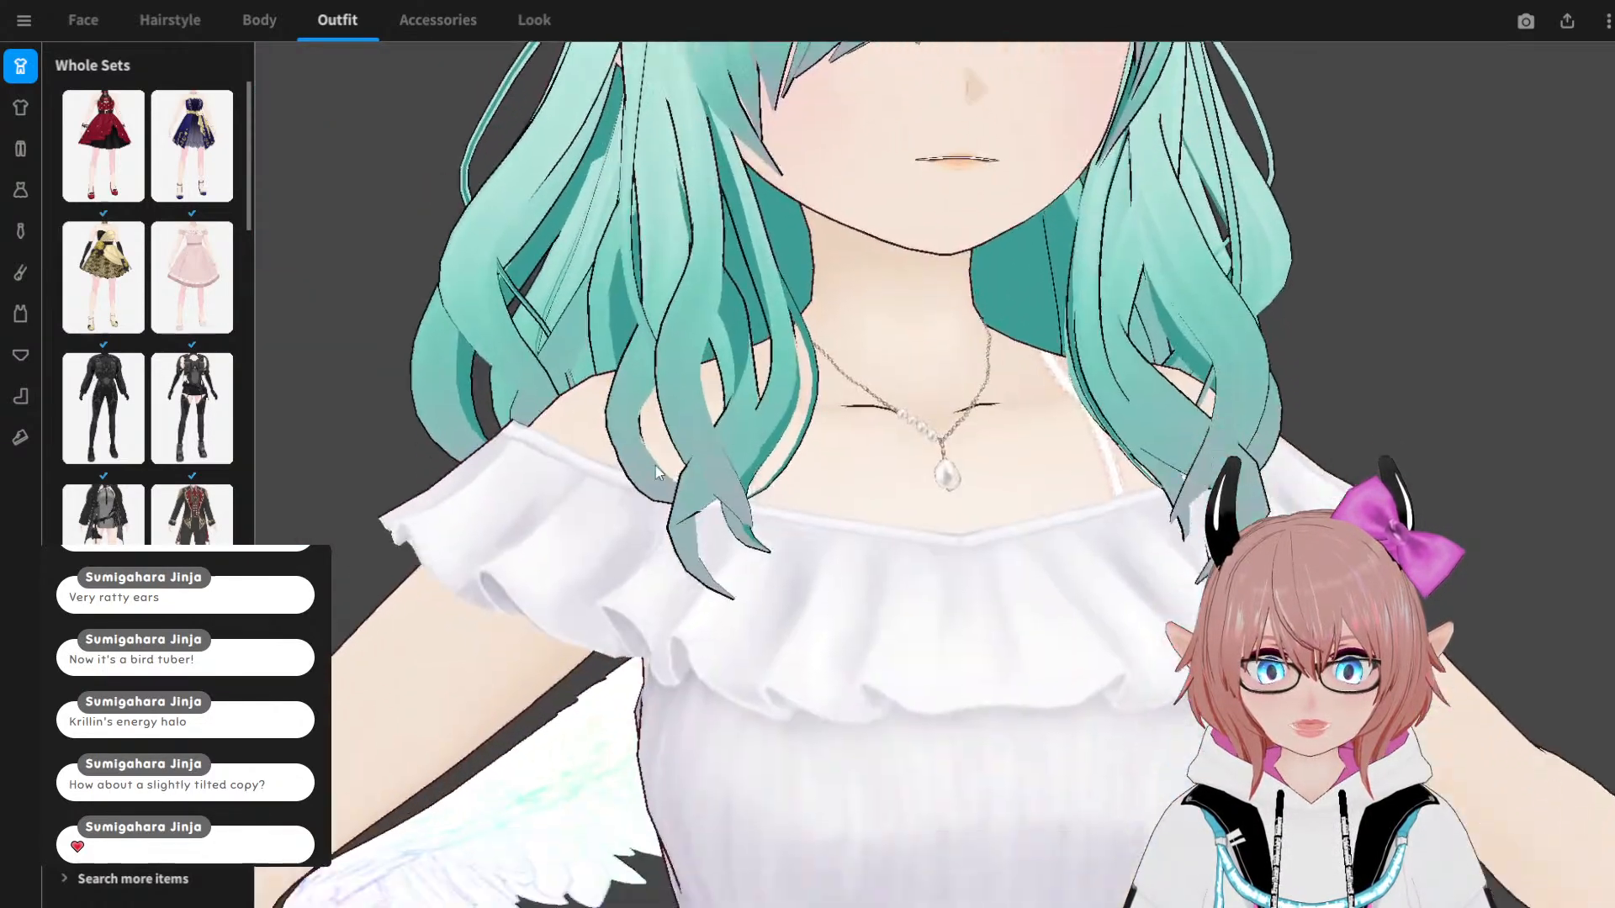
scroll(756, 404, up, 4)
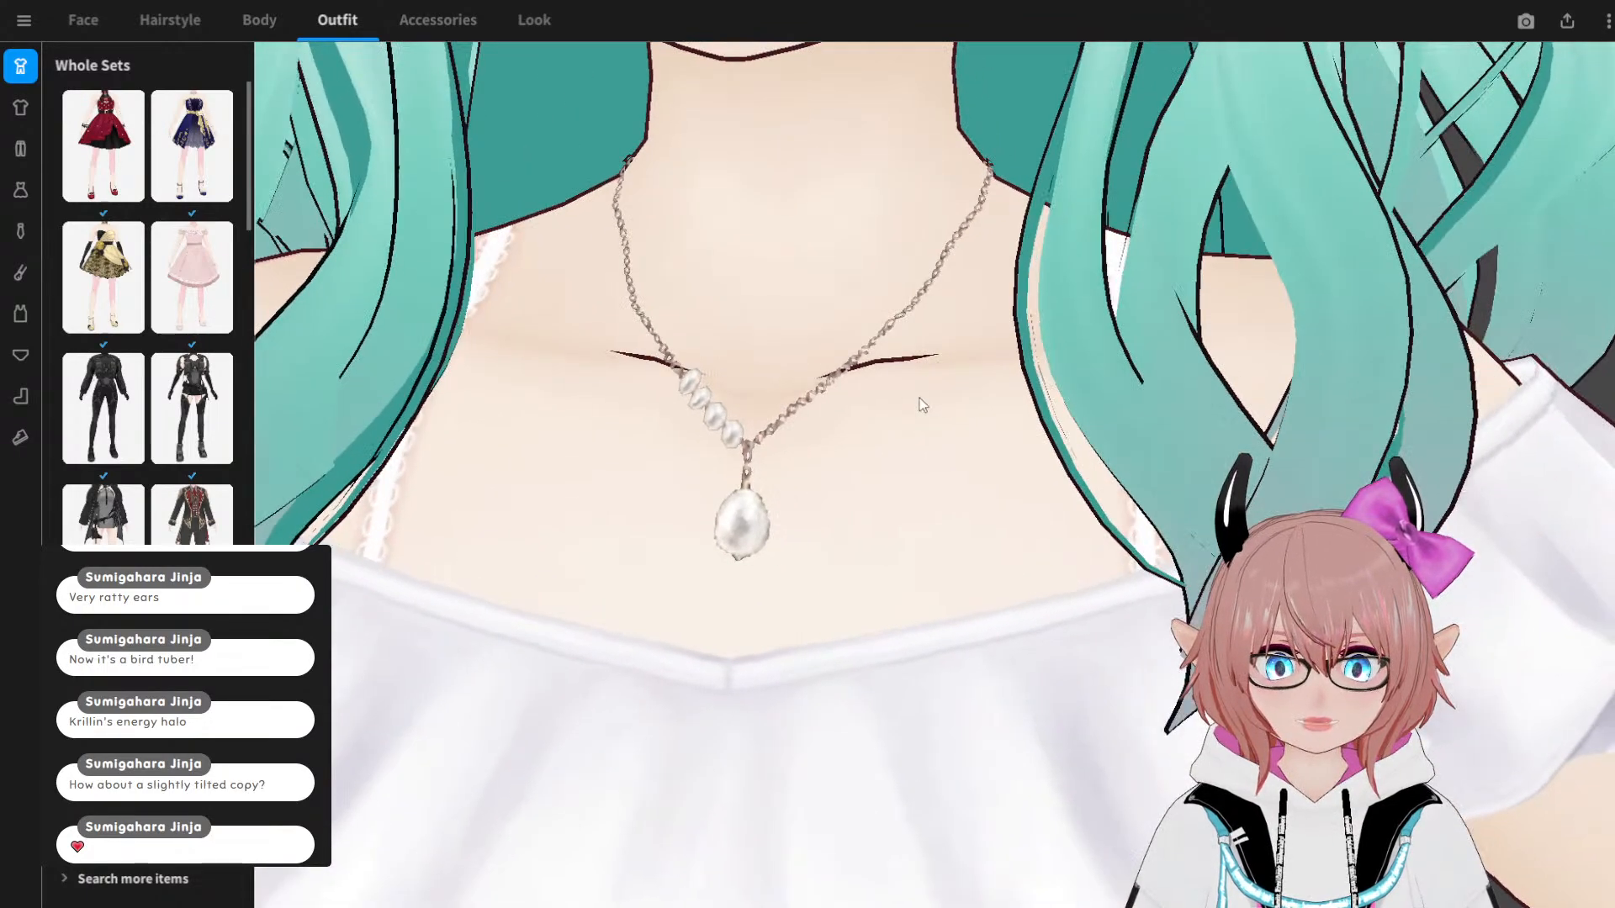
mouse_move(692, 497)
right_down()
mouse_move(715, 503)
mouse_move(529, 508)
mouse_move(688, 500)
right_up()
scroll(688, 501, down, 1)
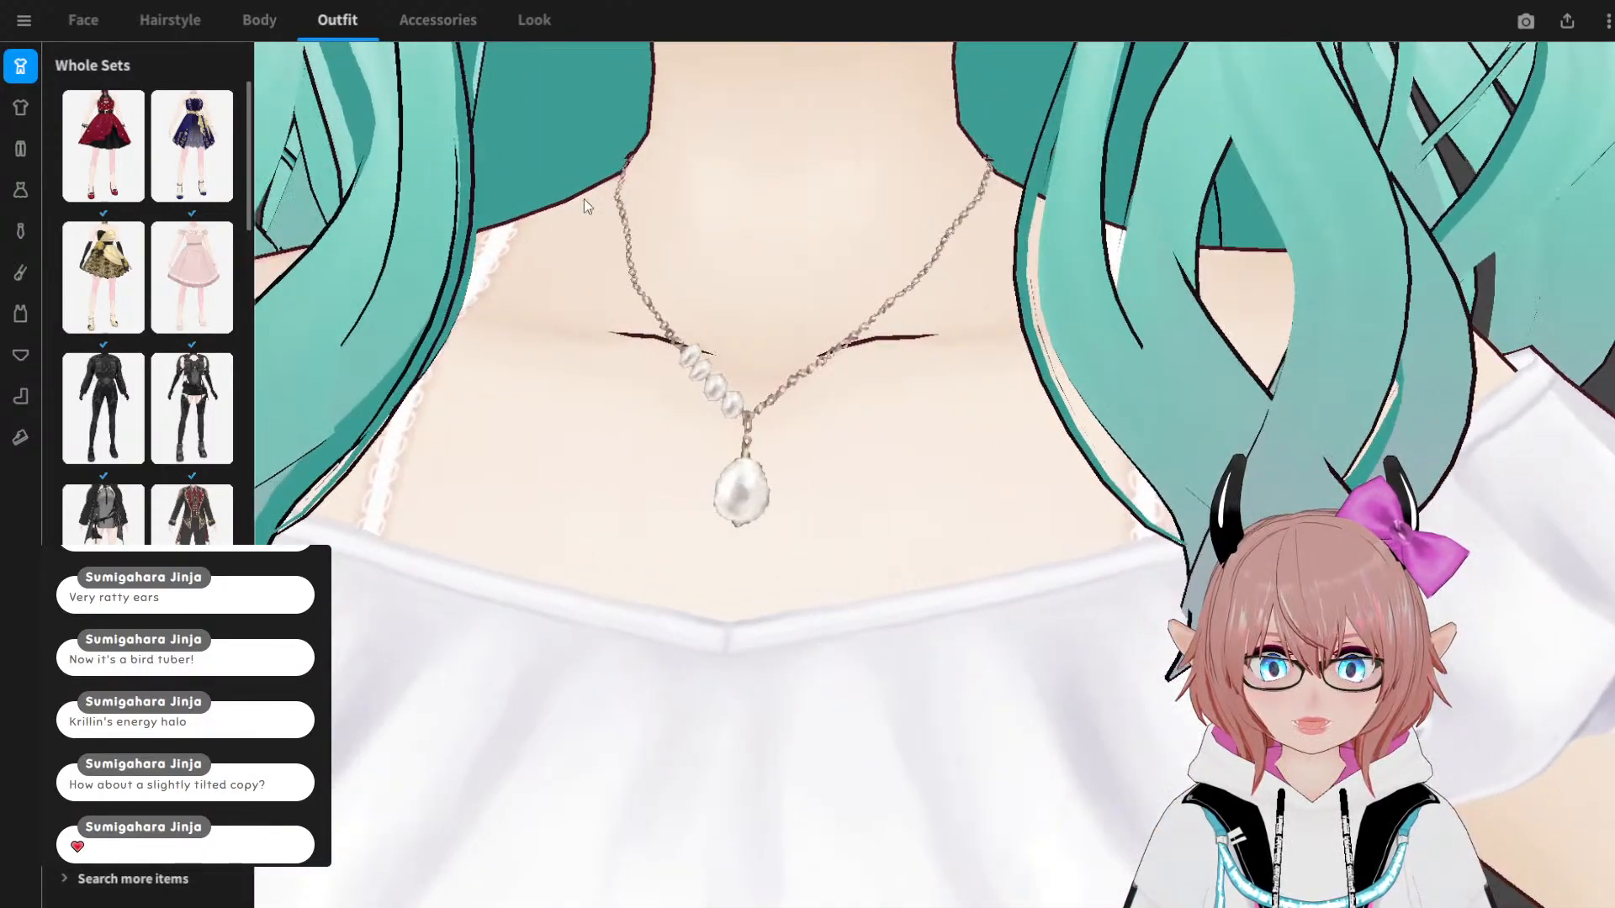
scroll(870, 313, down, 4)
scroll(828, 429, down, 3)
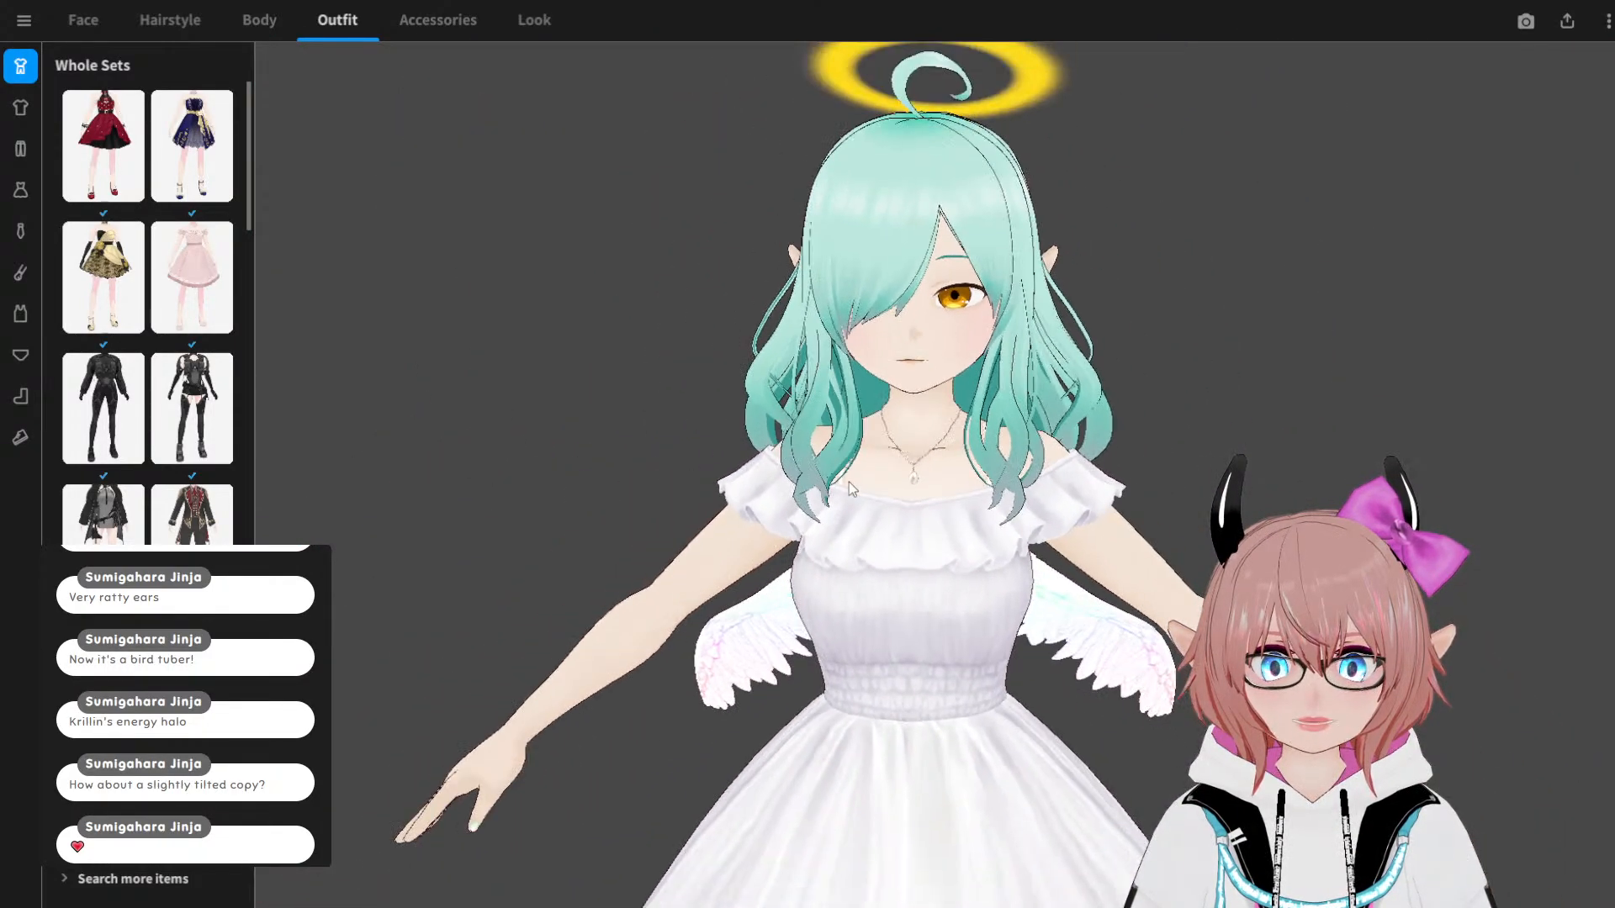
Step: Examine the wrist bracelet and green fingernails up close, and the dressed avatar with its wings and halo
scroll(857, 589, up, 4)
right_drag(831, 517, 1183, 603)
scroll(1183, 603, up, 4)
middle_drag(1043, 716, 1005, 433)
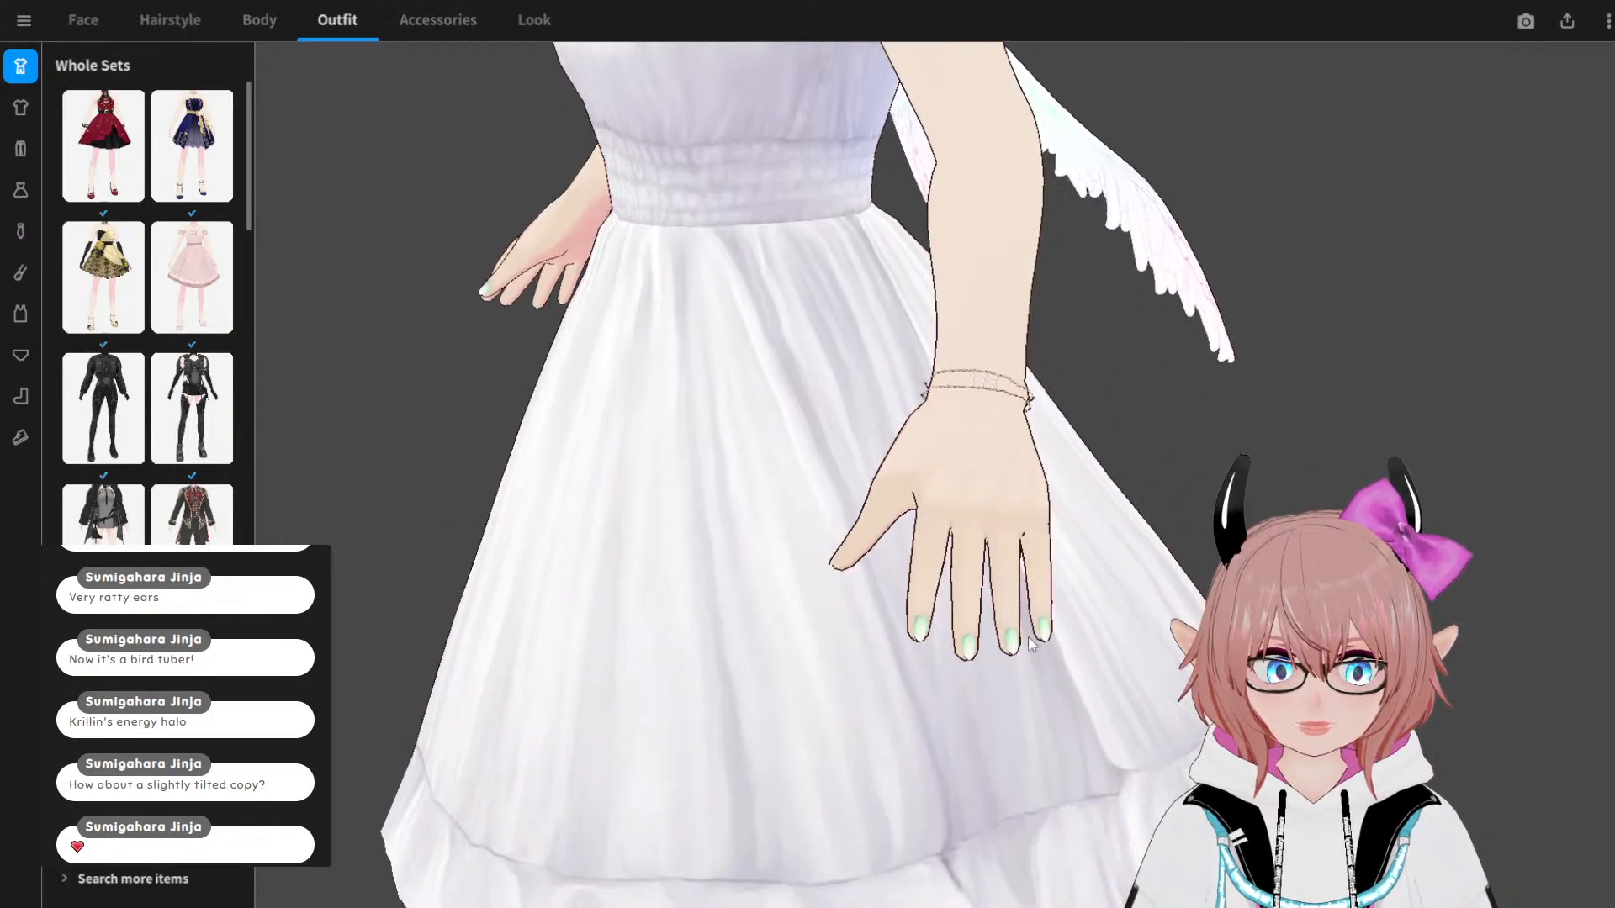
scroll(1003, 429, up, 3)
scroll(1006, 326, up, 3)
scroll(1009, 334, down, 7)
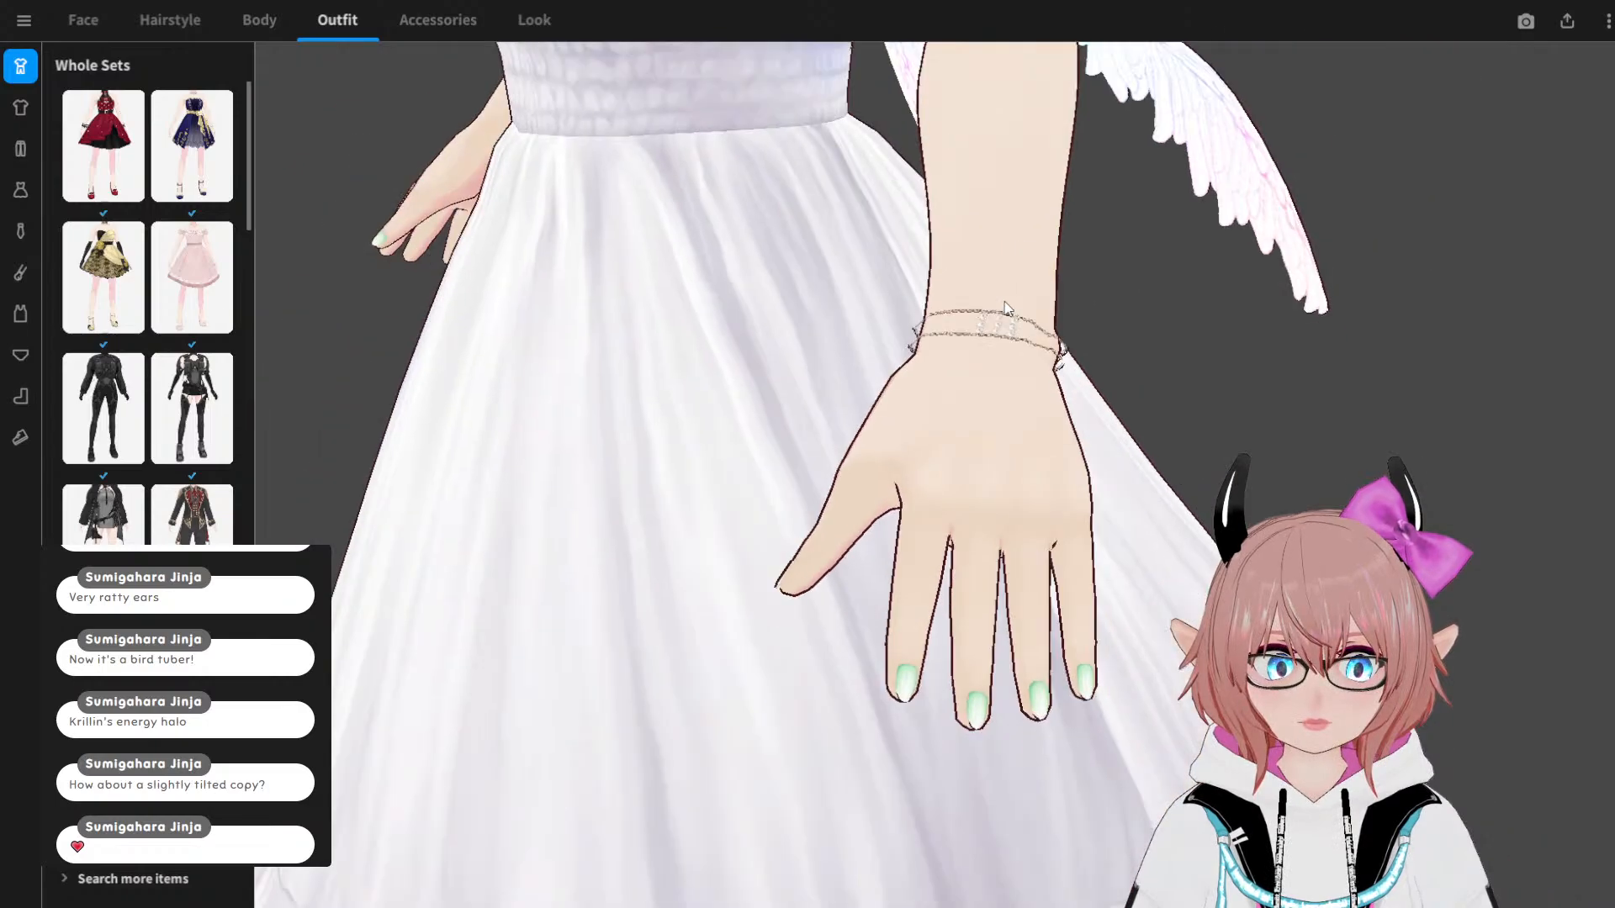
right_drag(788, 425, 821, 422)
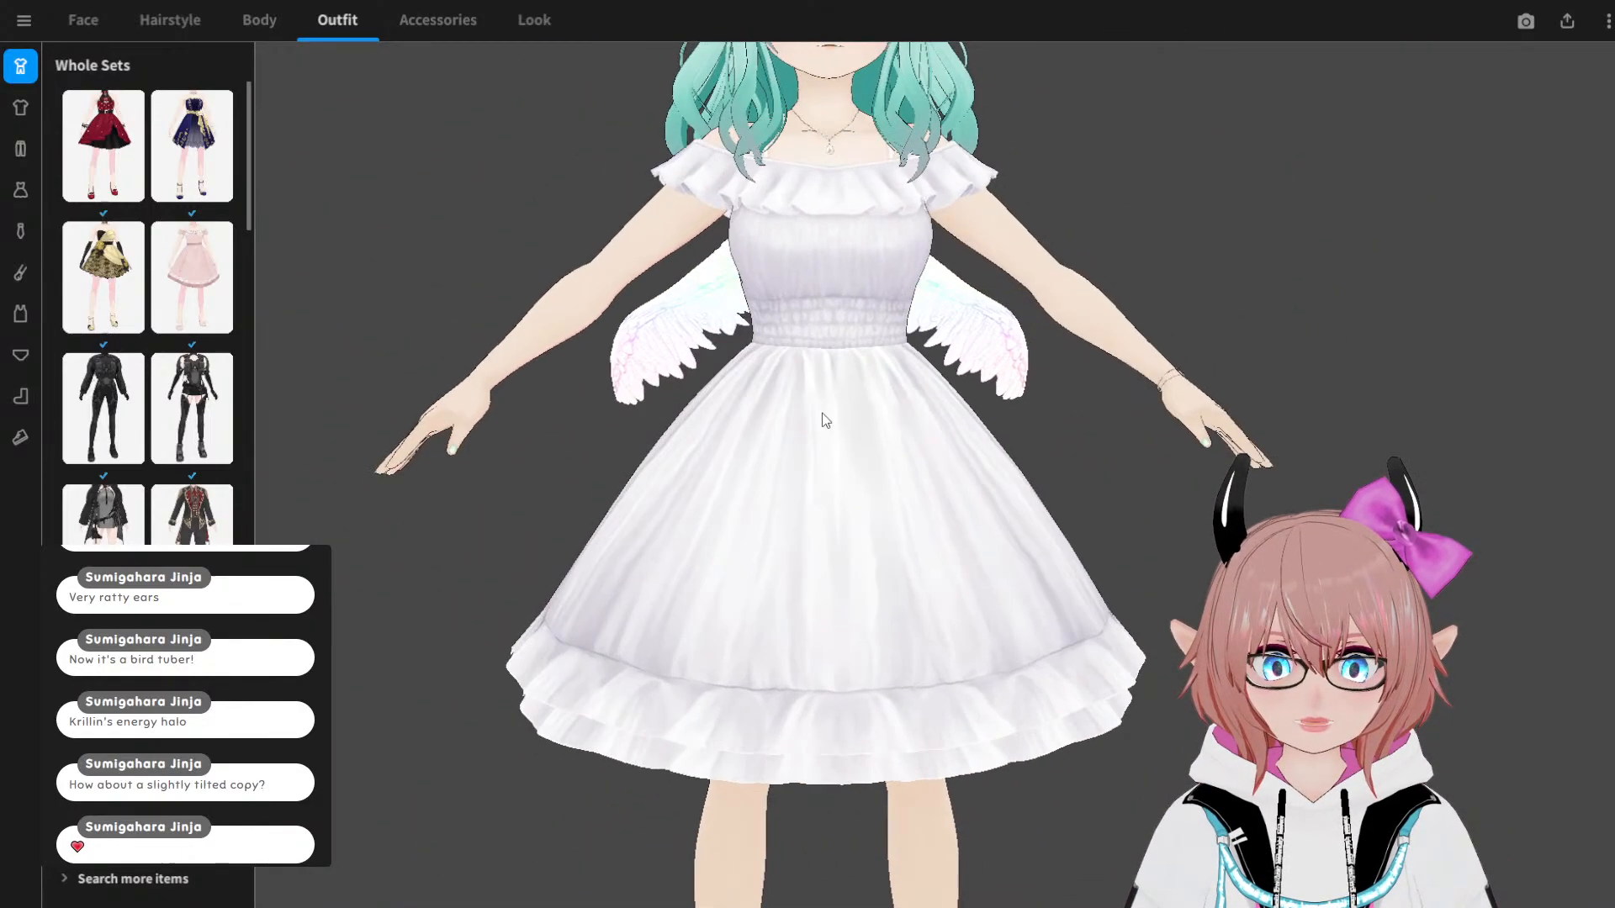
scroll(824, 411, down, 6)
scroll(829, 412, down, 4)
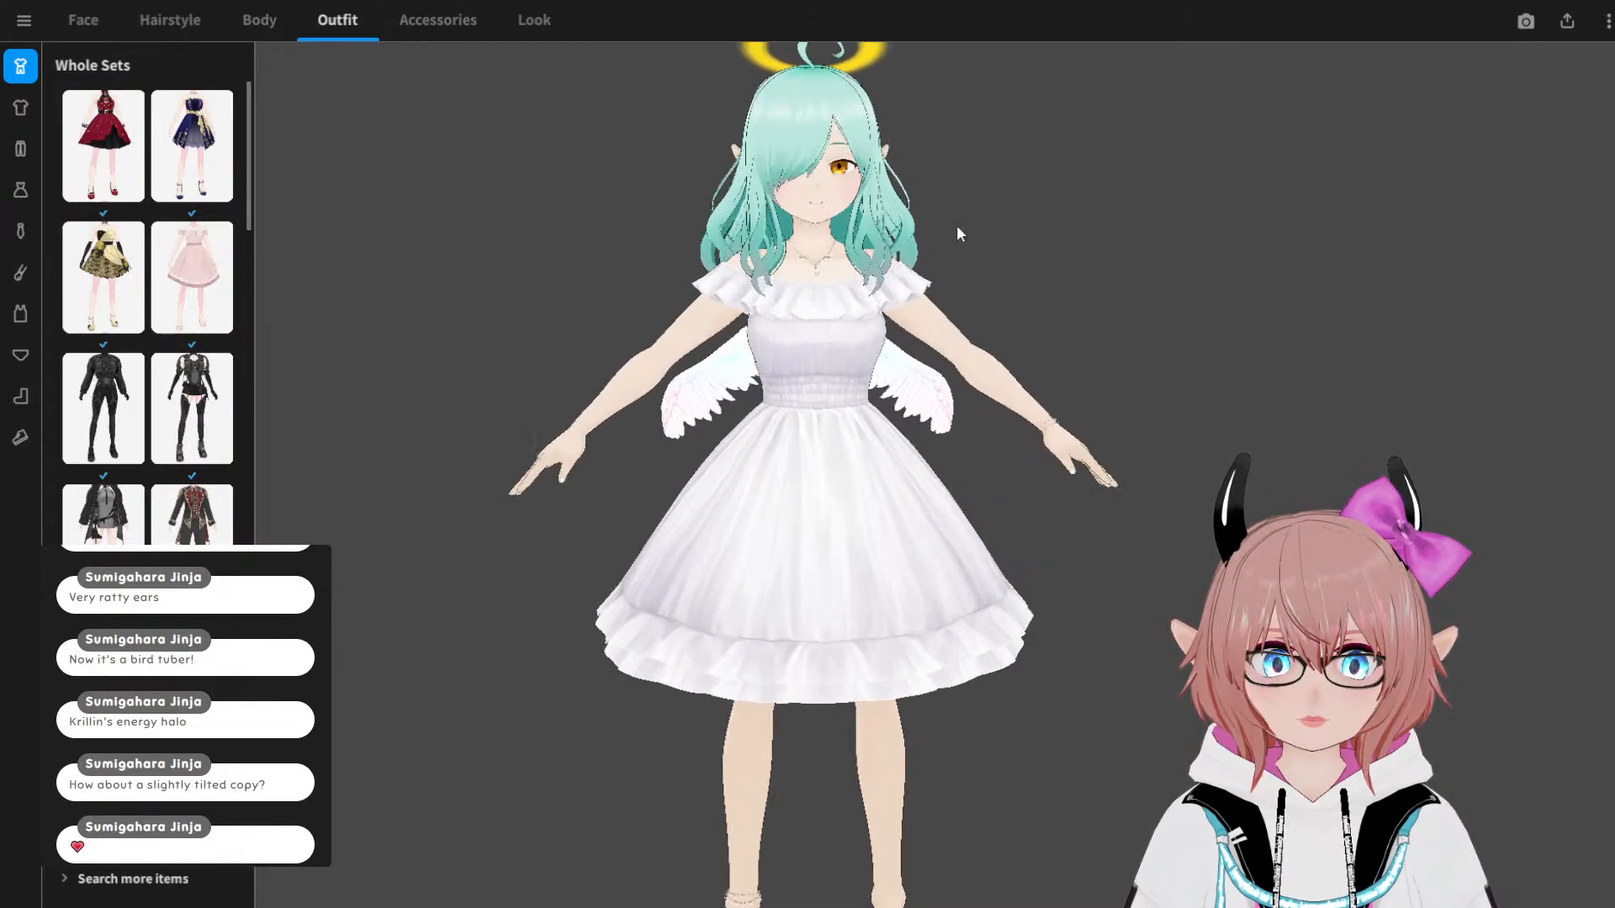
scroll(956, 225, up, 5)
scroll(794, 341, up, 2)
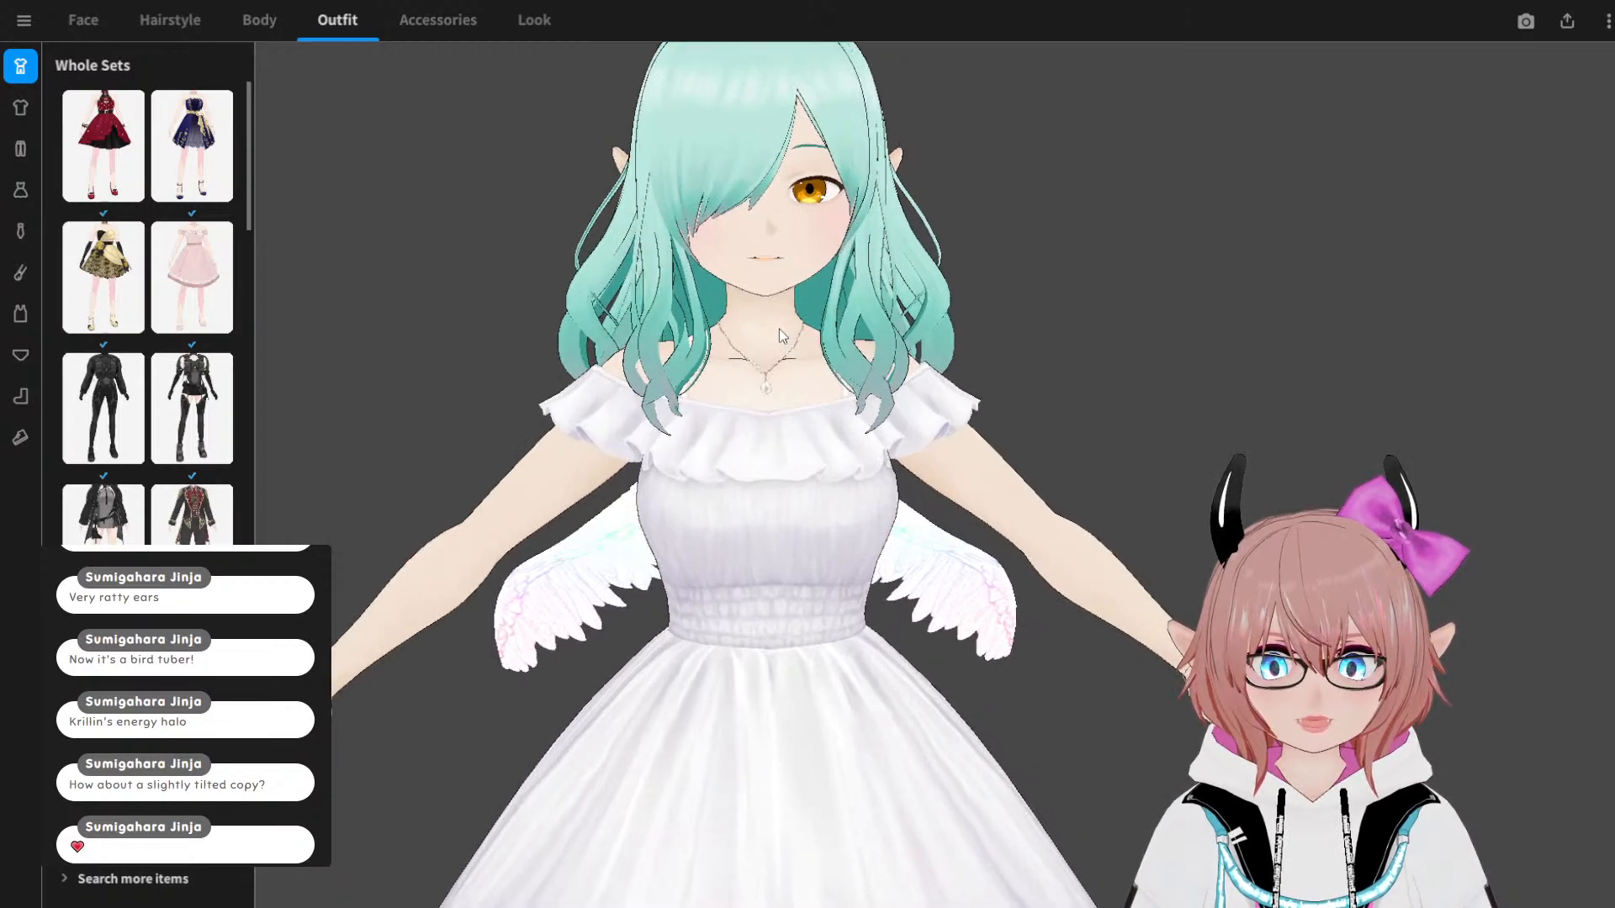
middle_drag(779, 327, 828, 386)
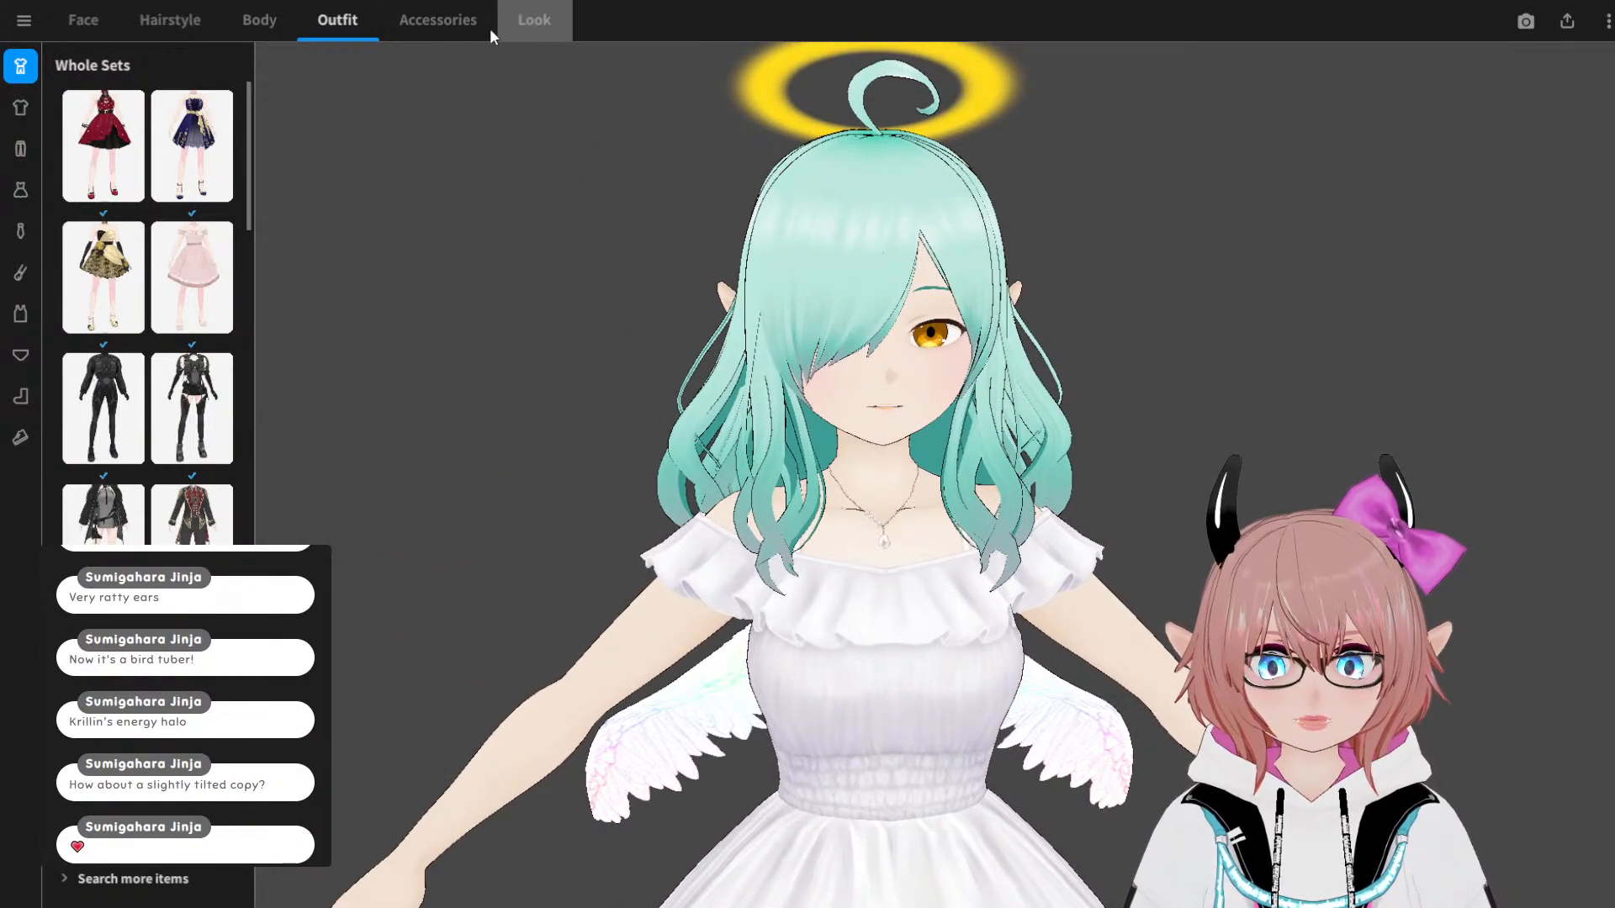
Step: Return to the accessories, view the Wings texture in the texture editor, and leave the editor
click(421, 34)
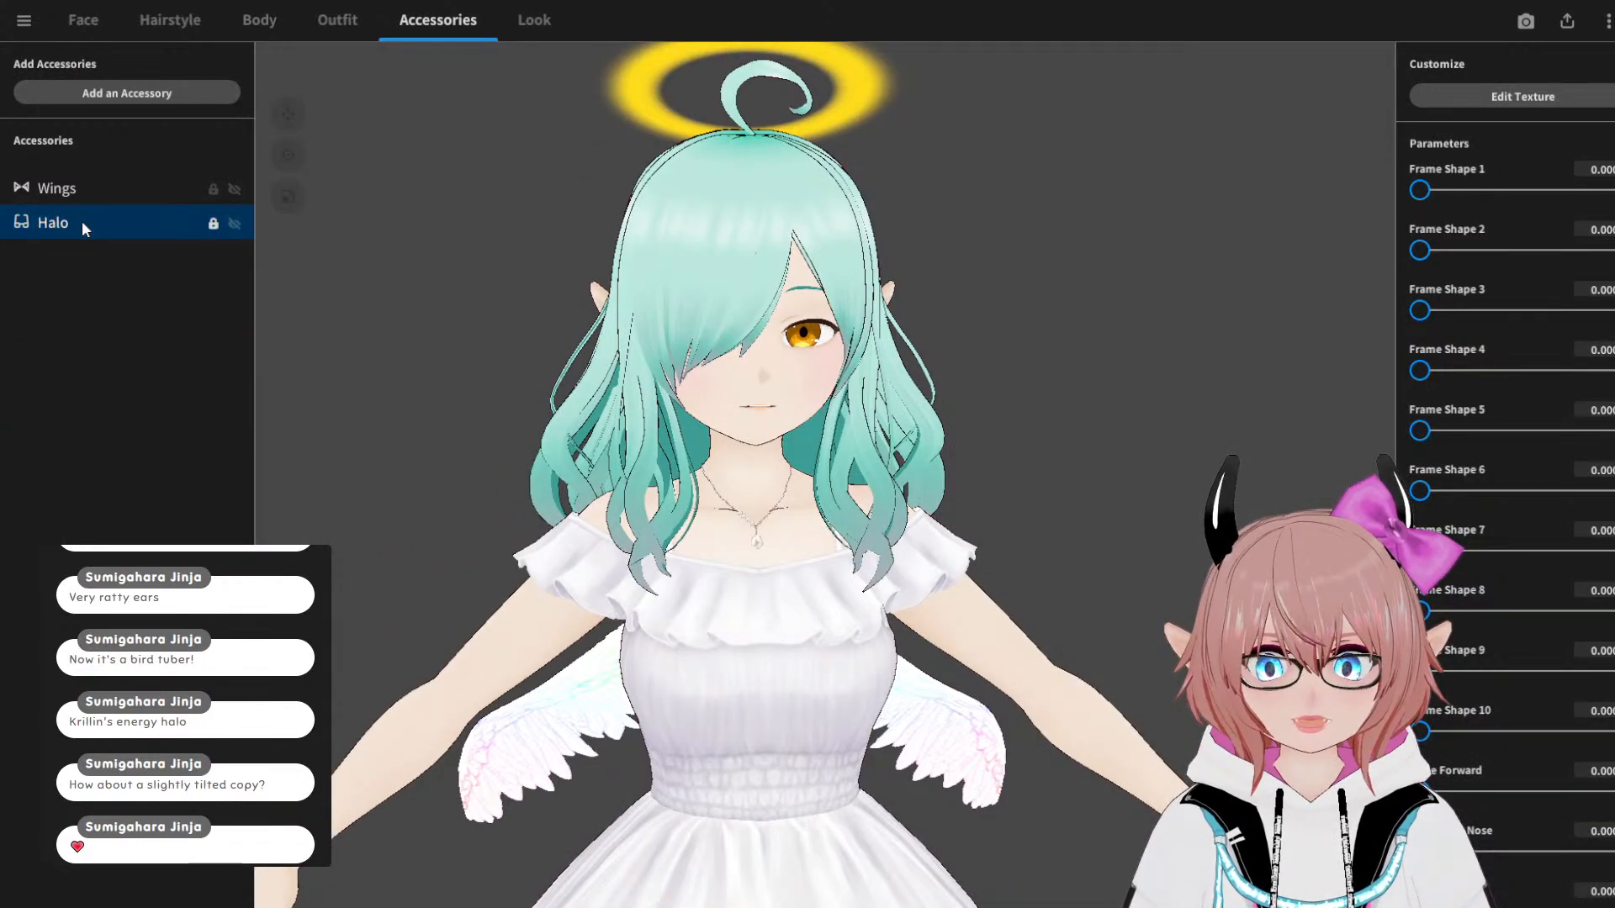
click(1527, 95)
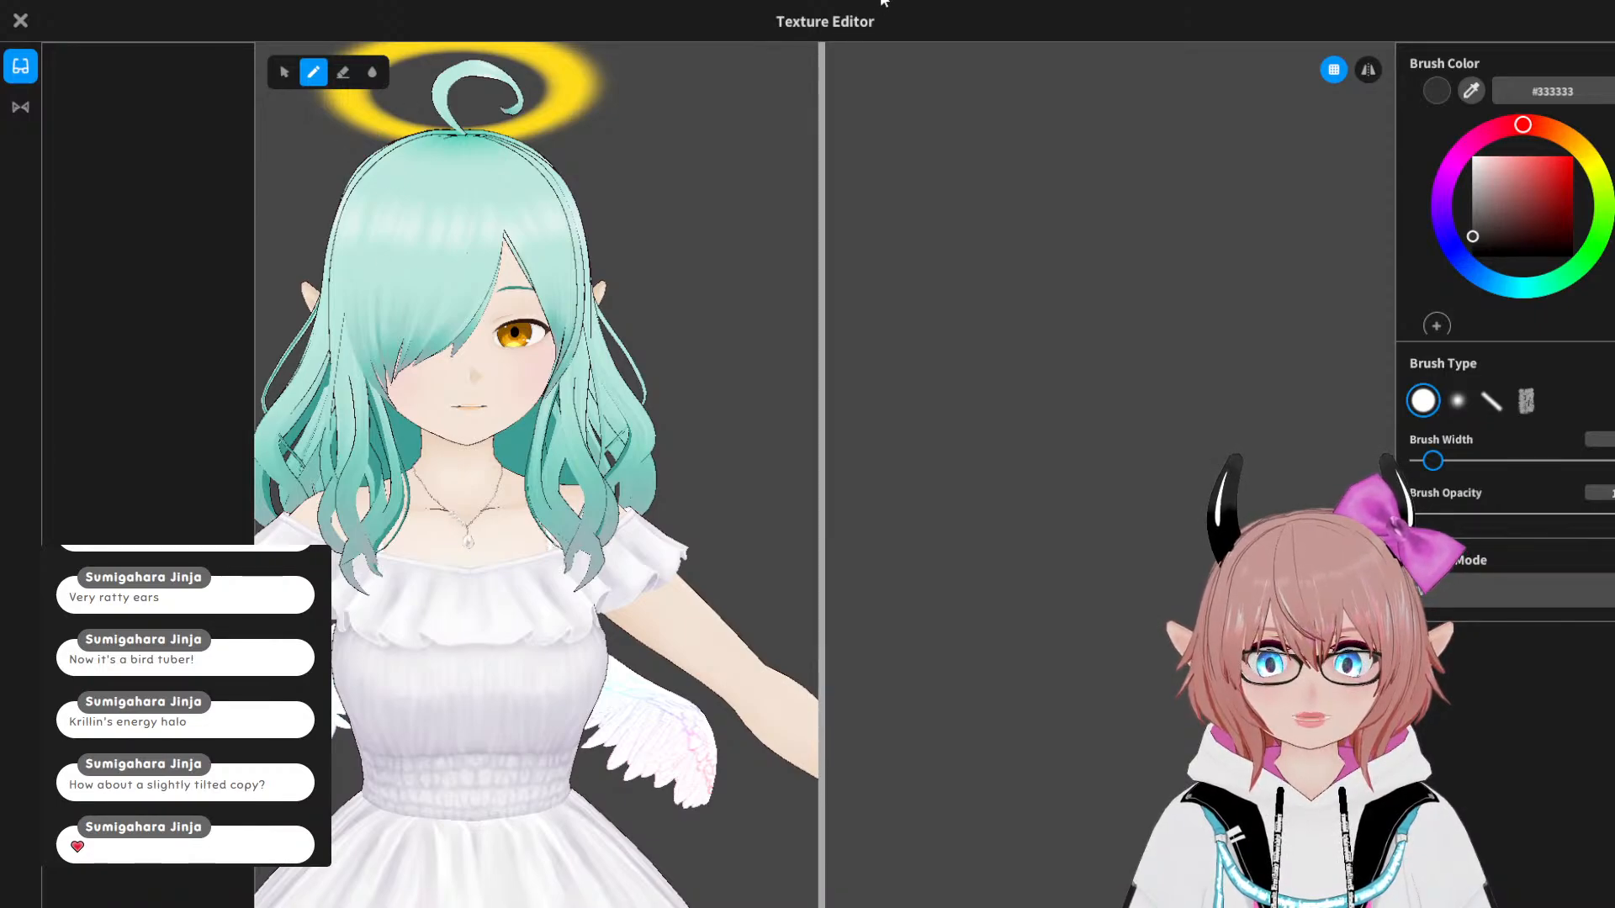
click(20, 106)
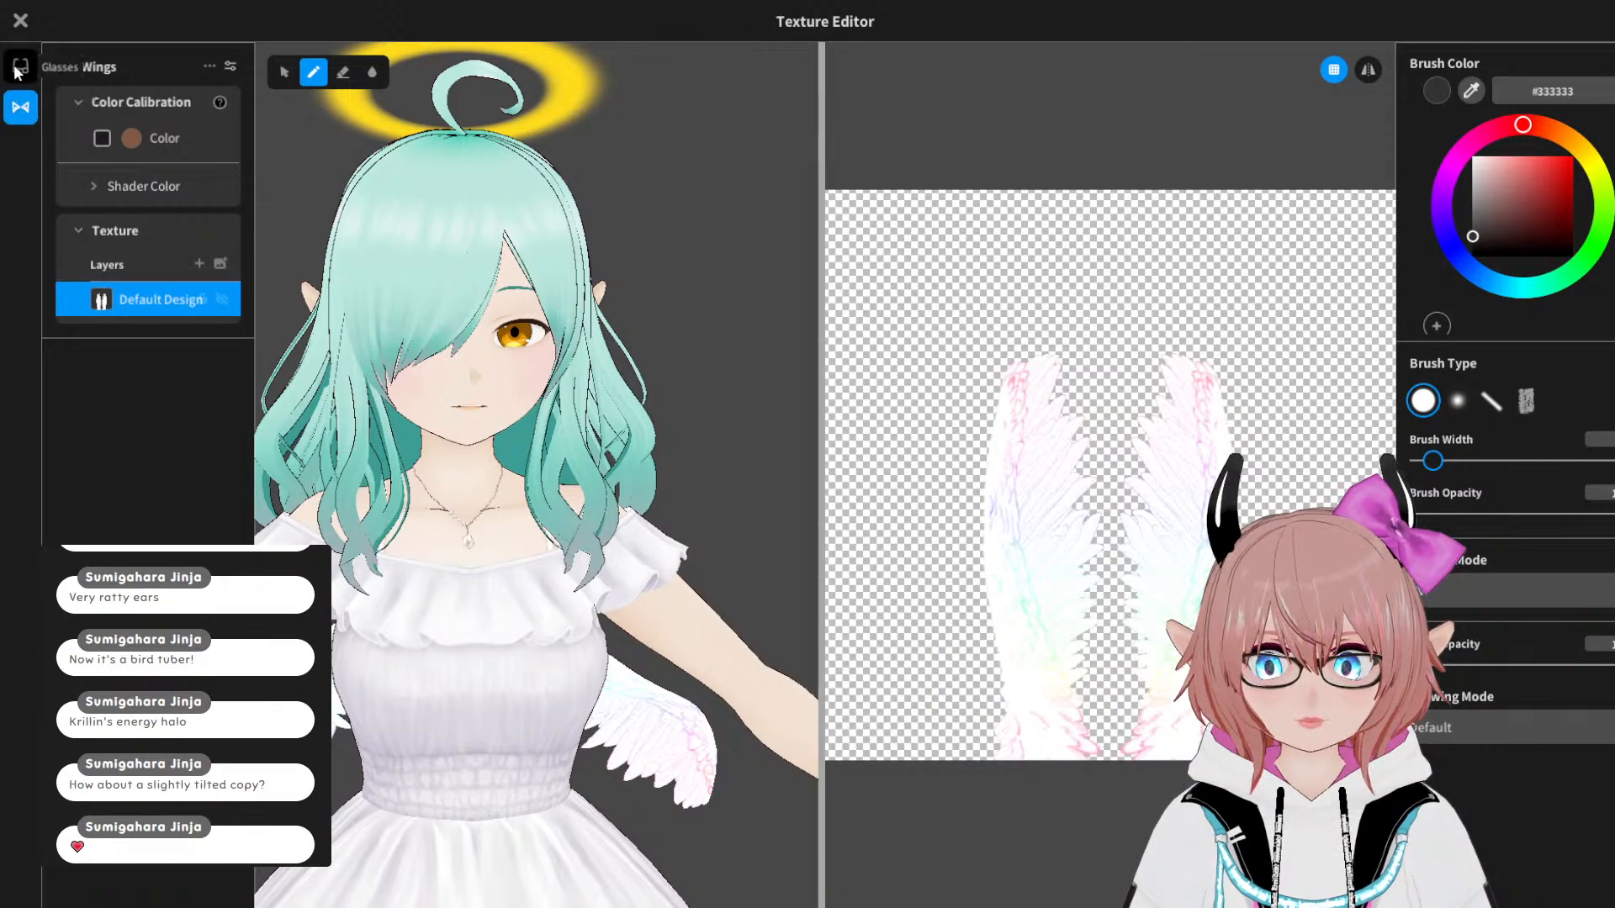
click(17, 70)
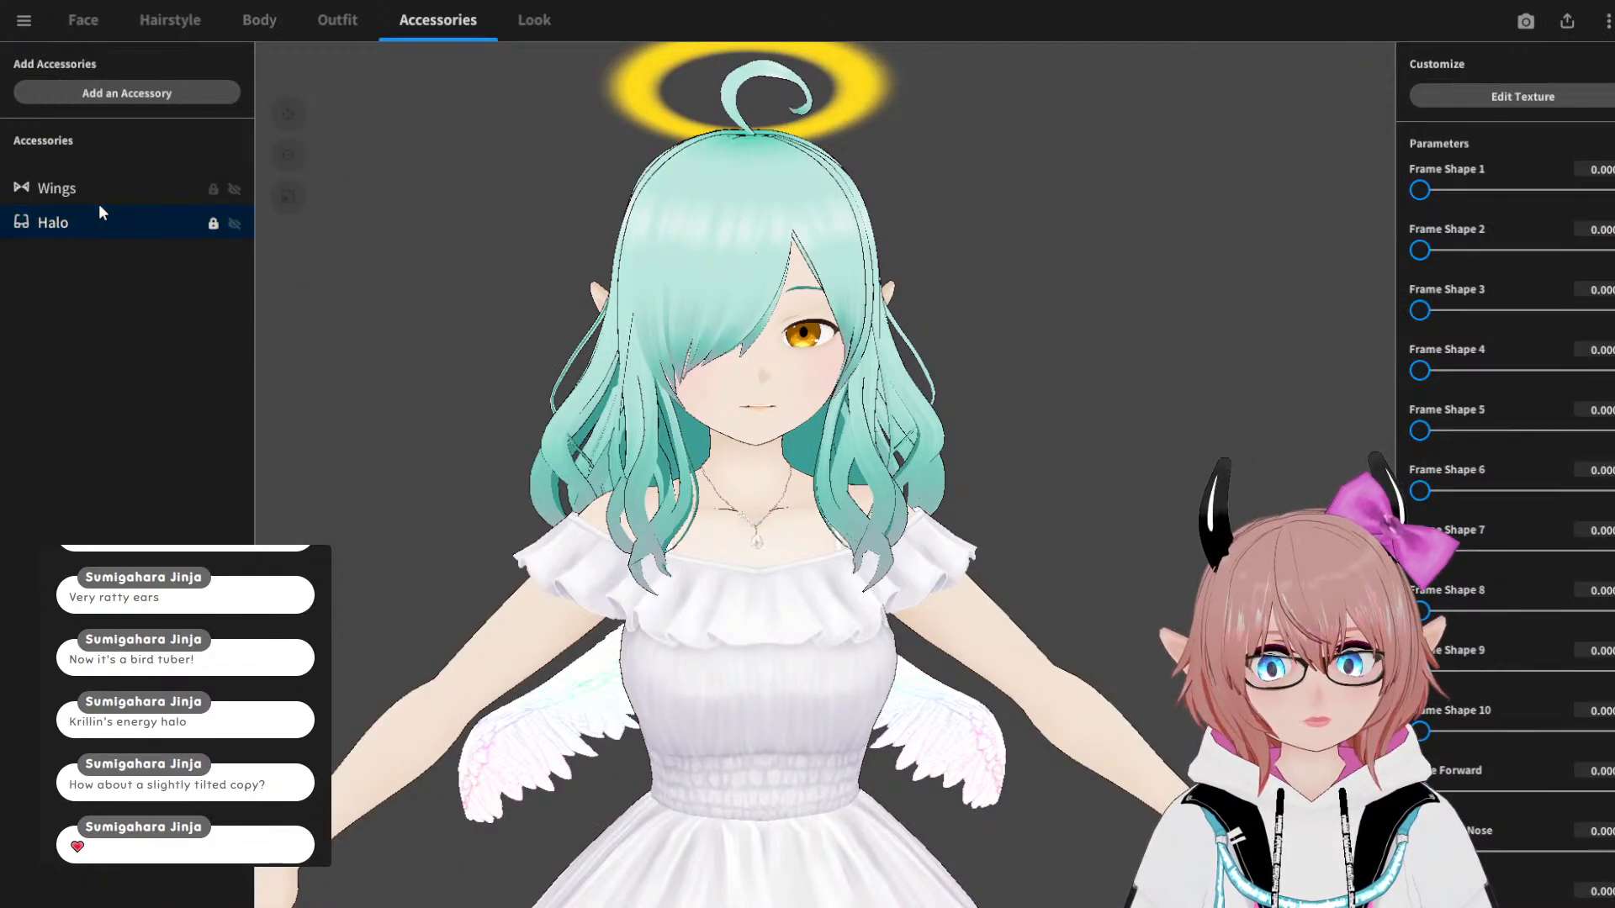
Step: Unlock the halo, reopen its texture, and select Layer 1 with the yellow ring on the lens
click(214, 222)
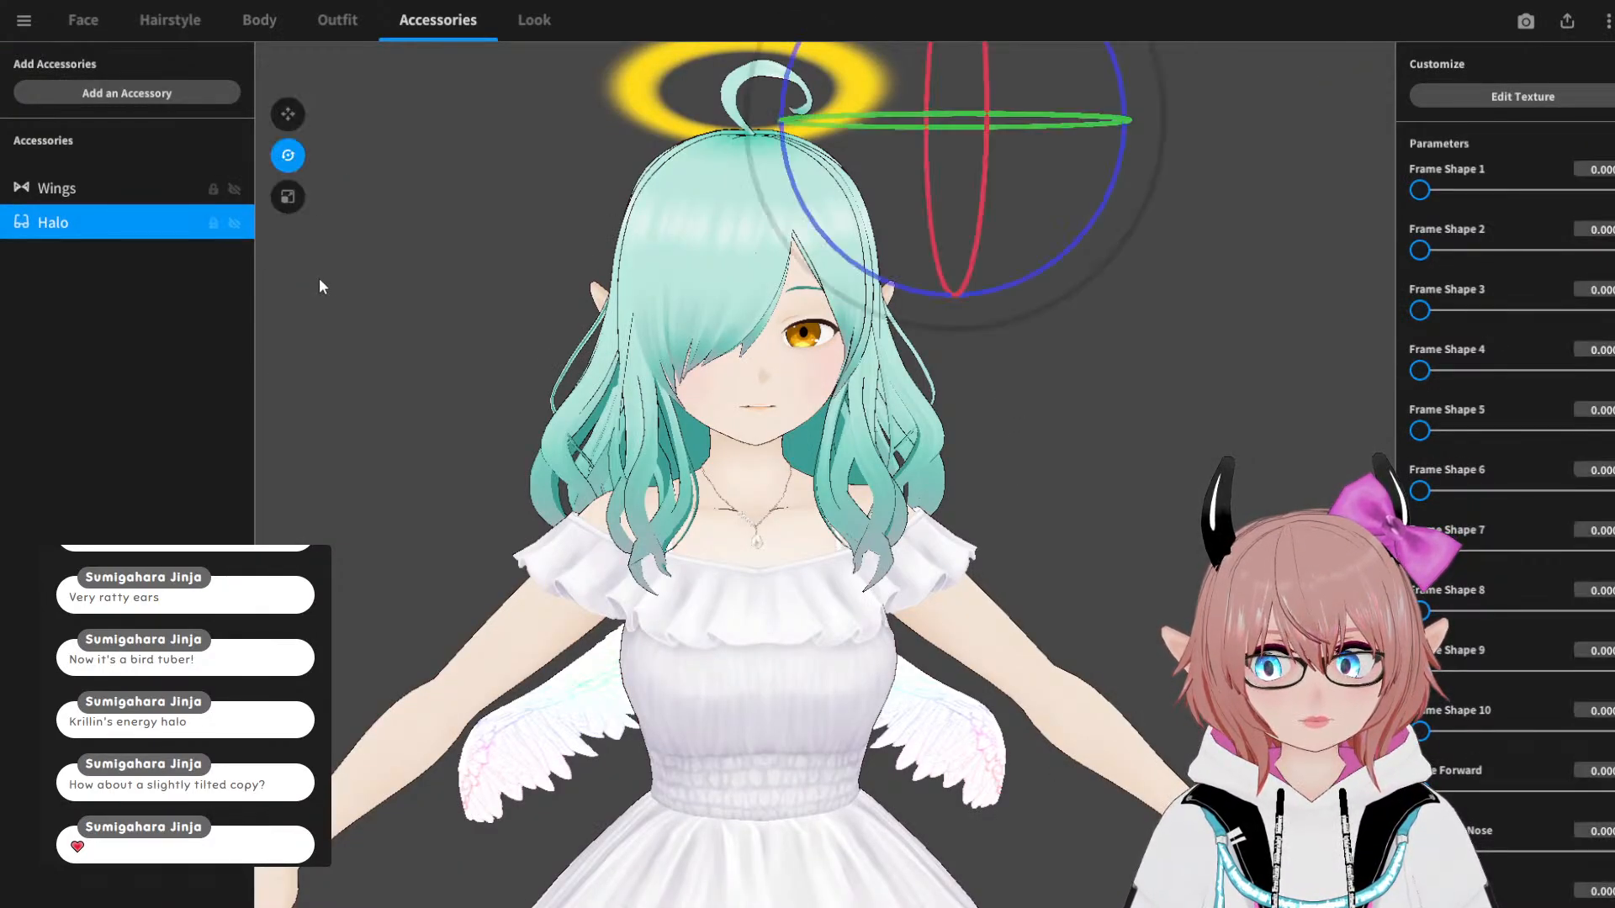
click(1524, 98)
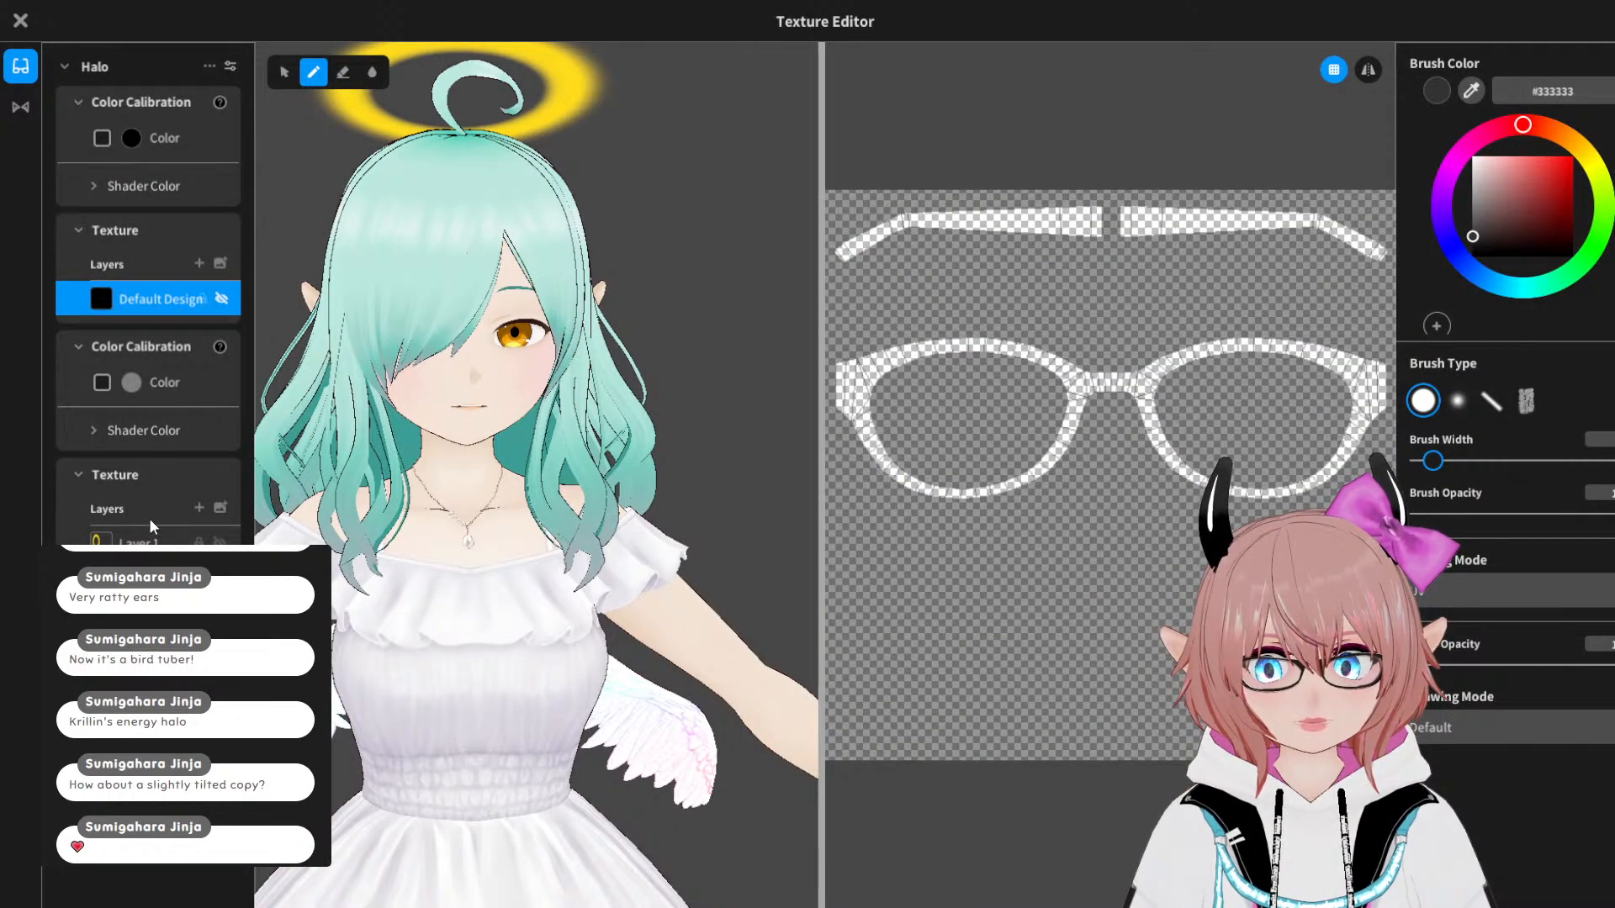
click(144, 539)
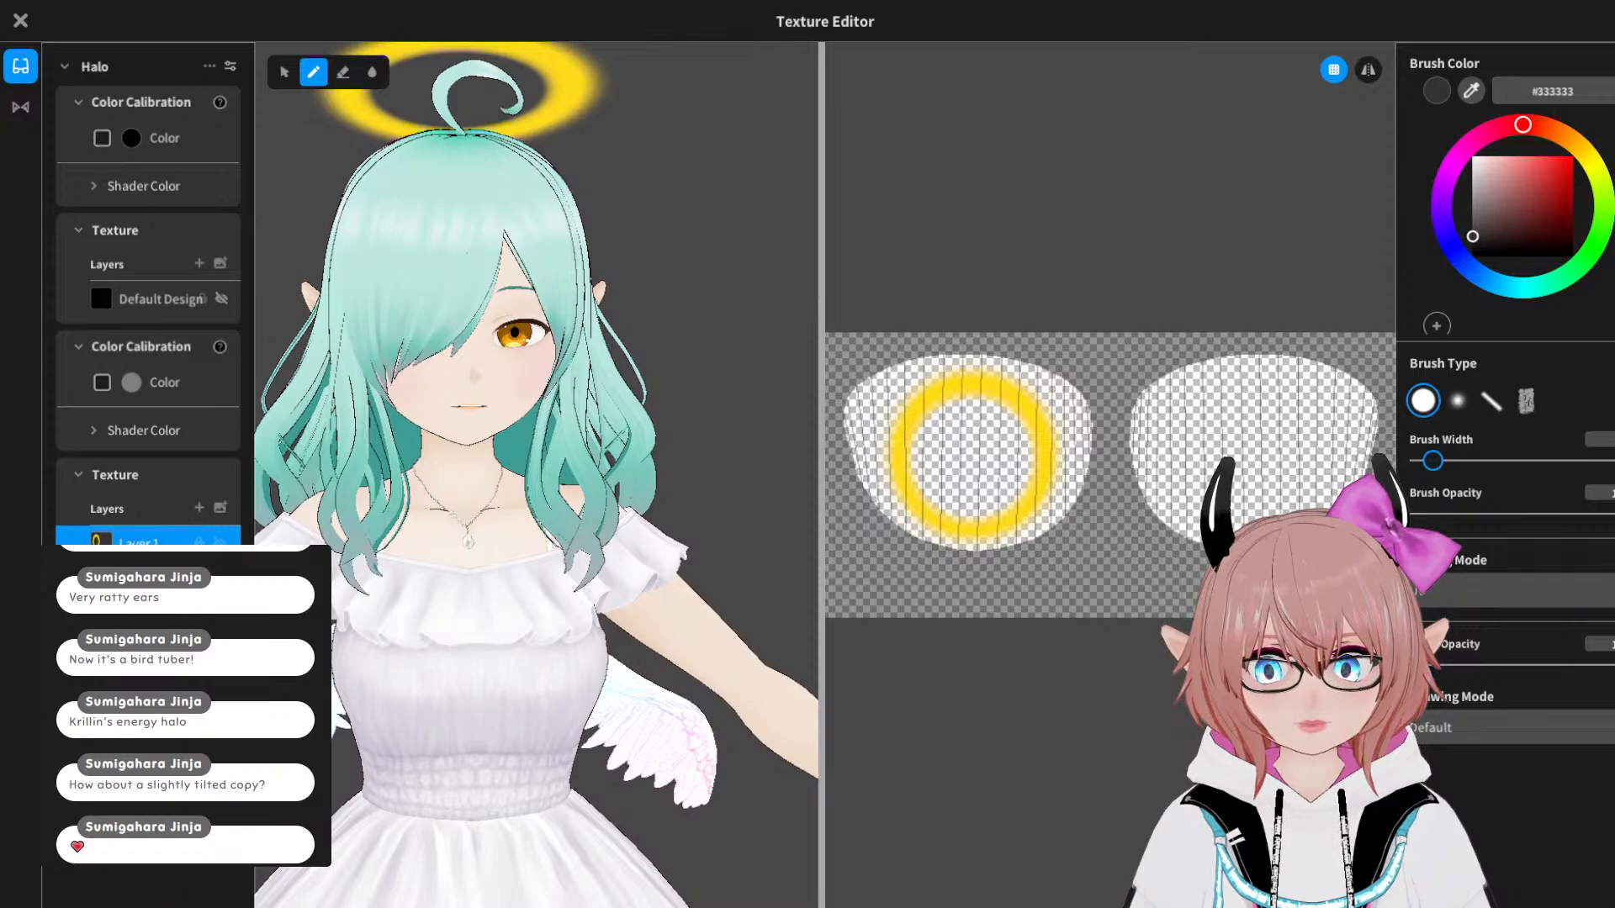
right_click(147, 540)
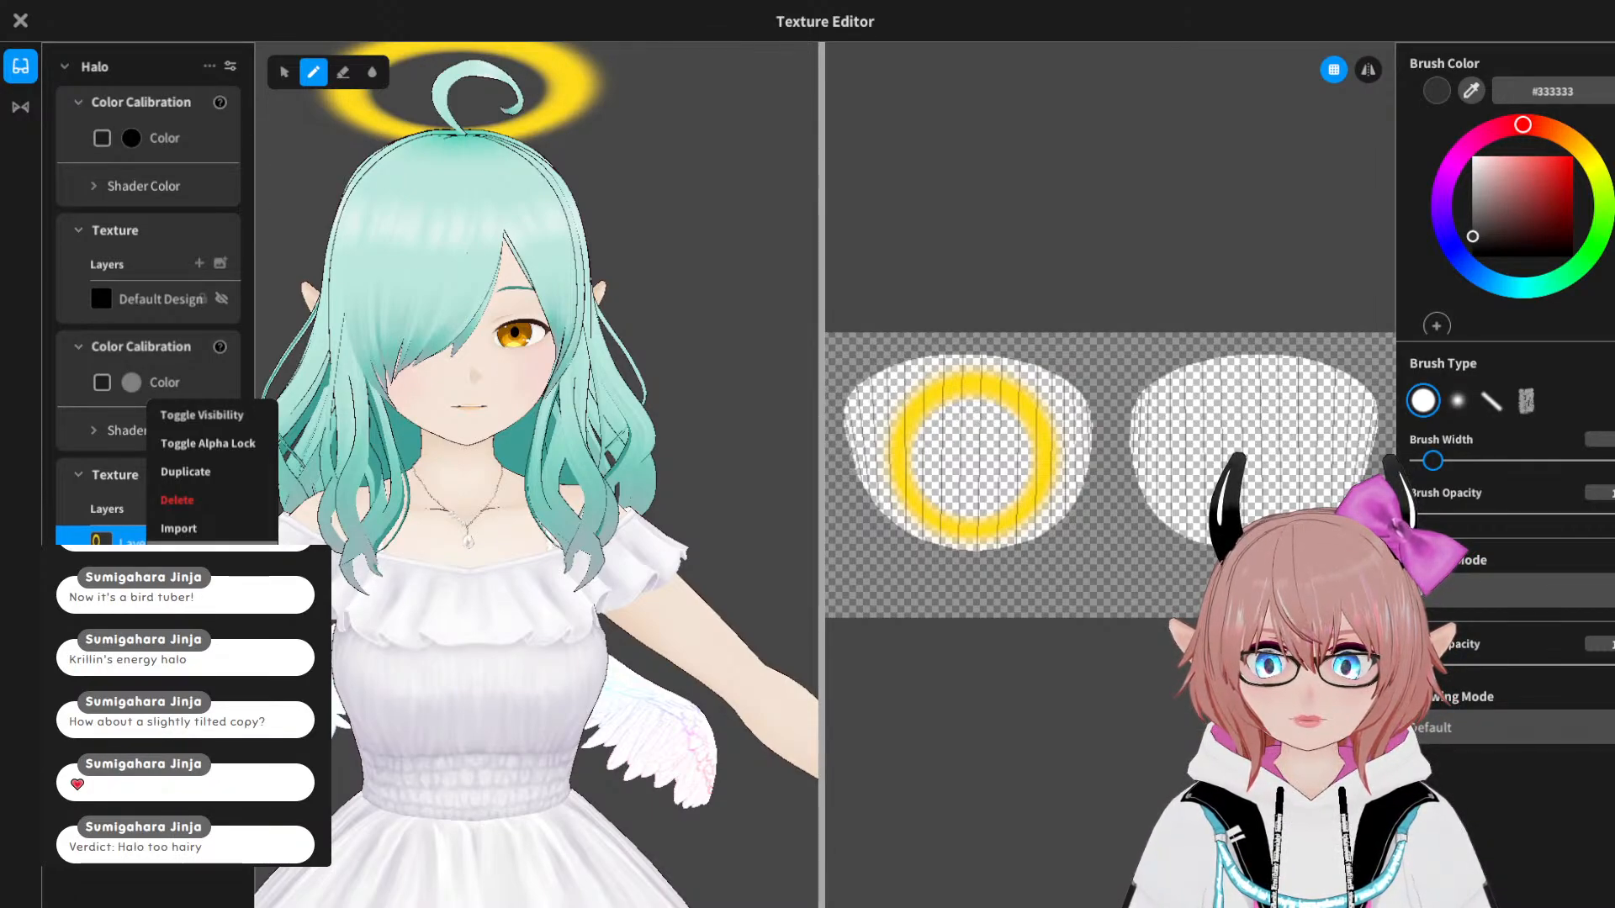
click(503, 383)
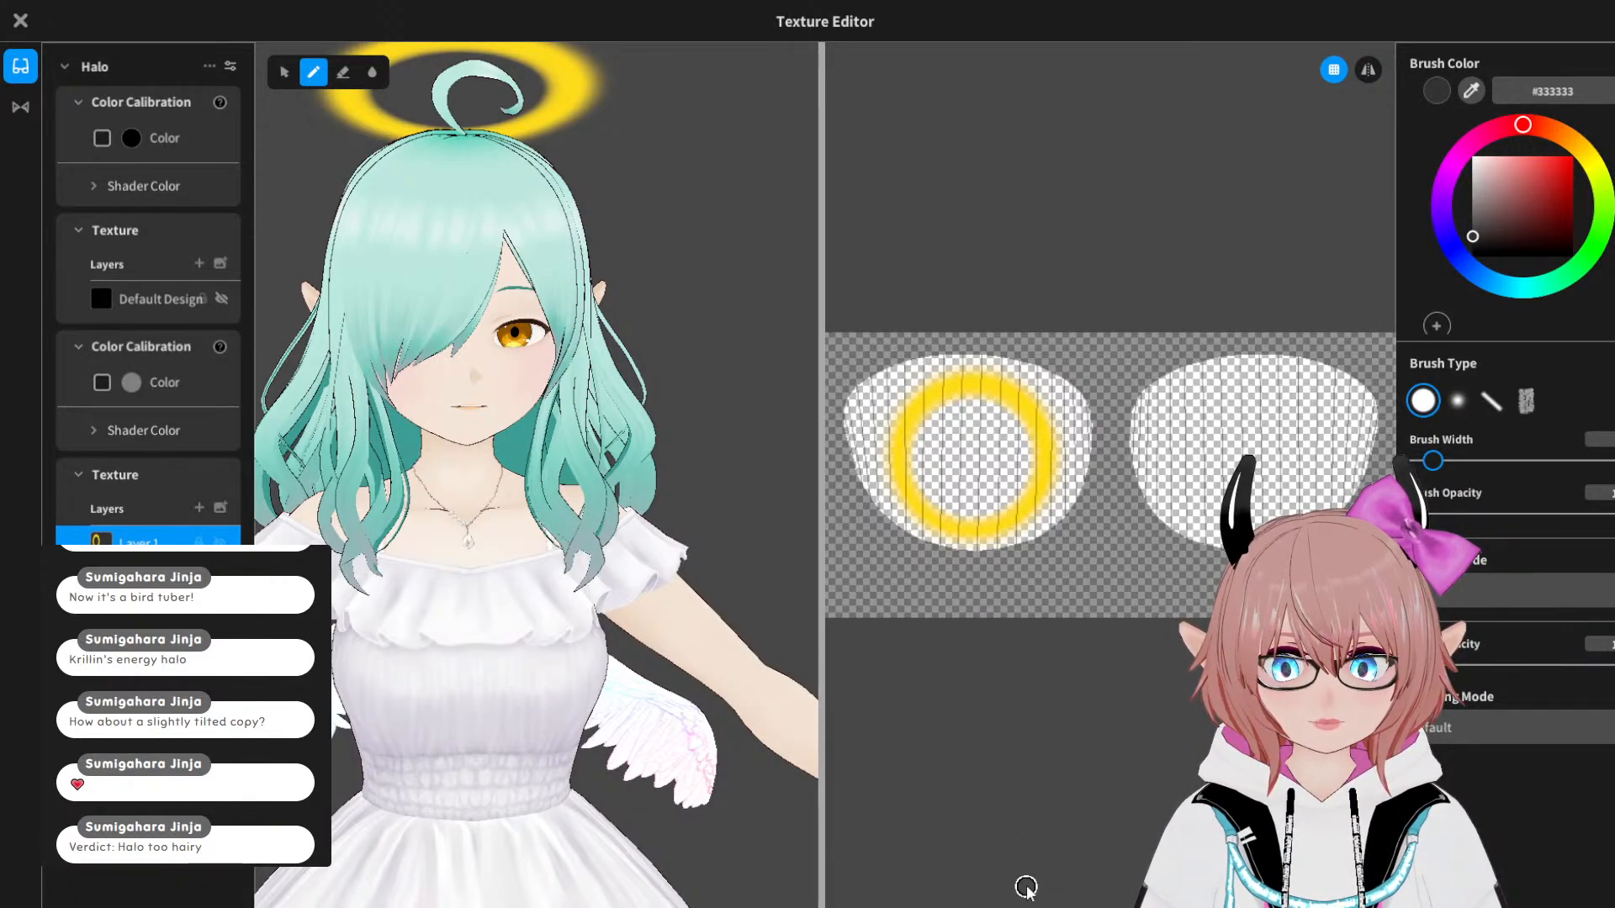
Step: Switch to Clip Studio Paint and close the MINI T-SHIRT -COLON VEE.png image
key(alt+Tab)
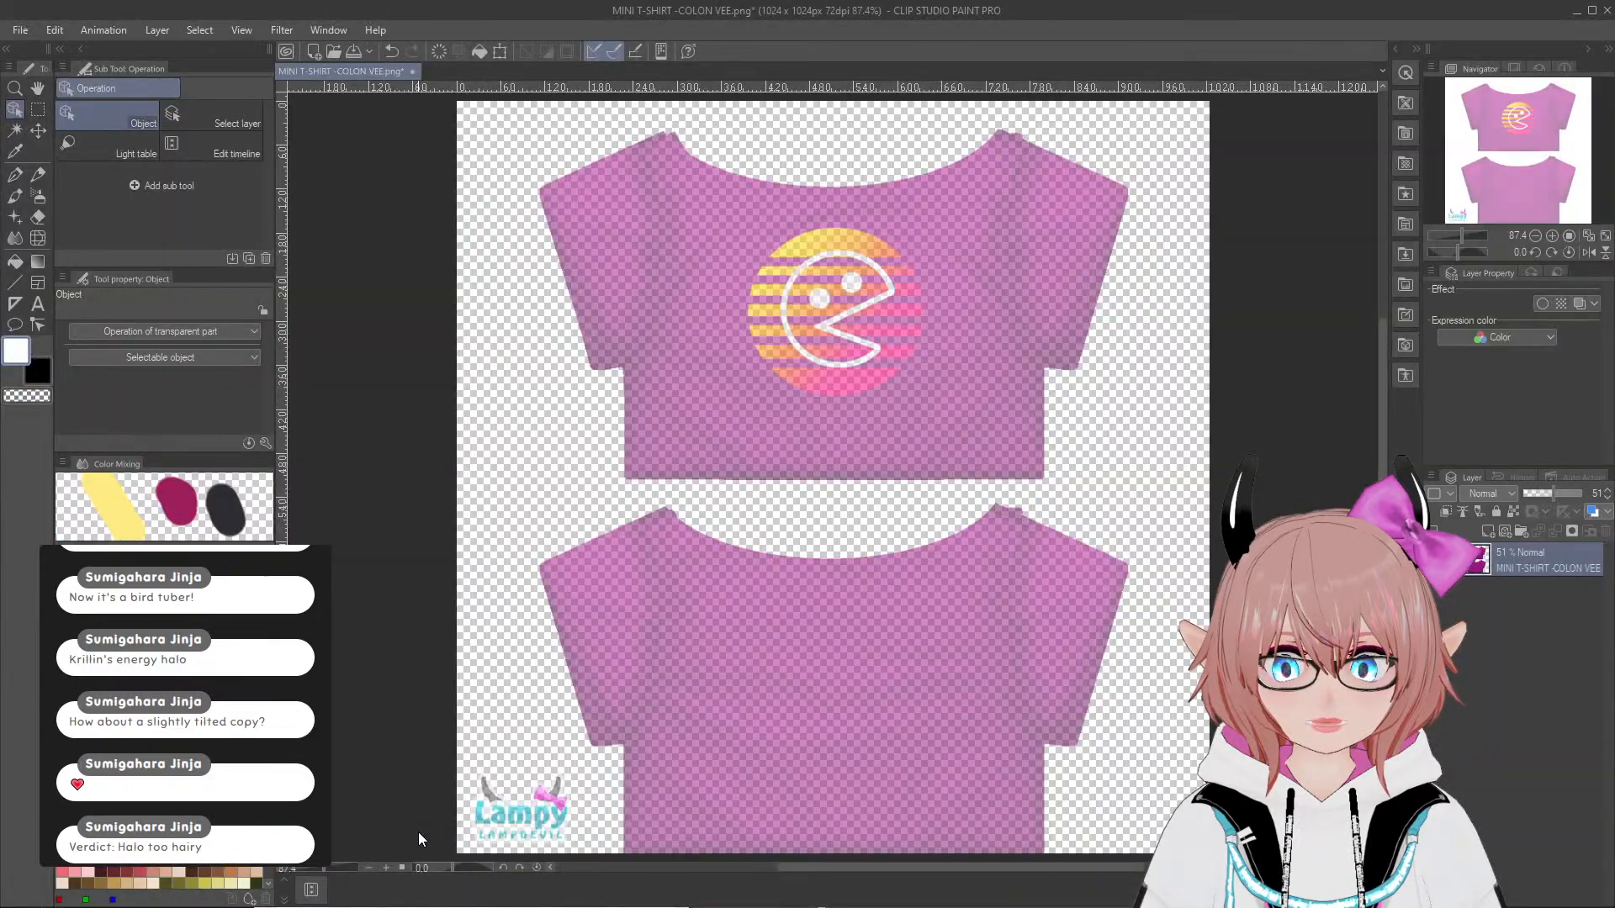
click(413, 72)
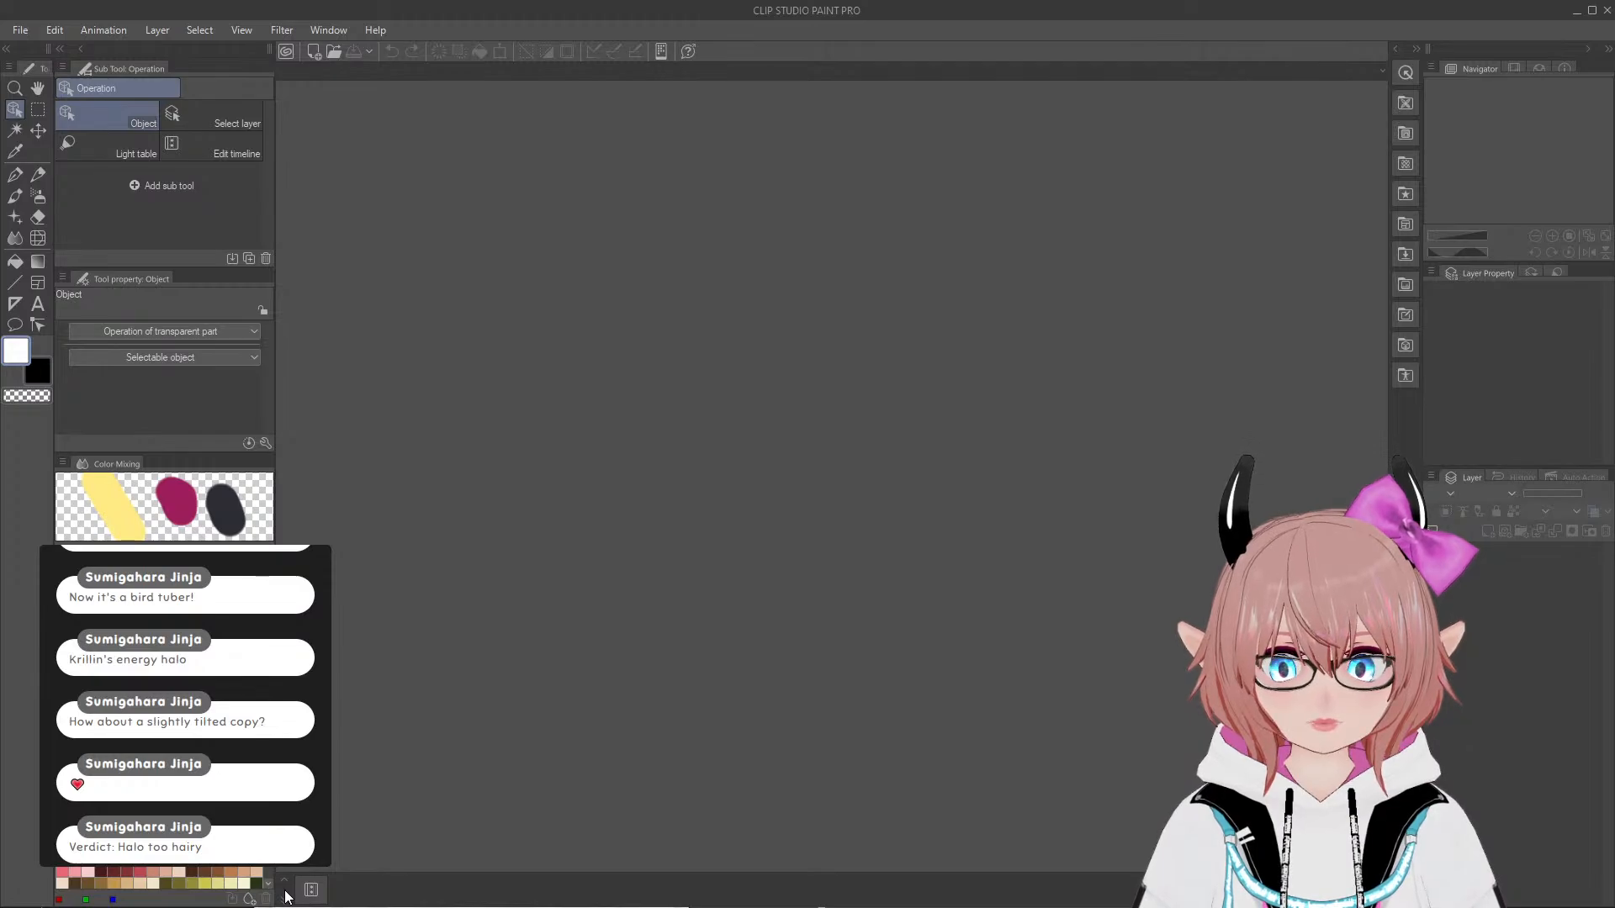
Step: Open butterfly-2778480_1280.png to view the butterfly on its transparent background, and close the image
click(192, 896)
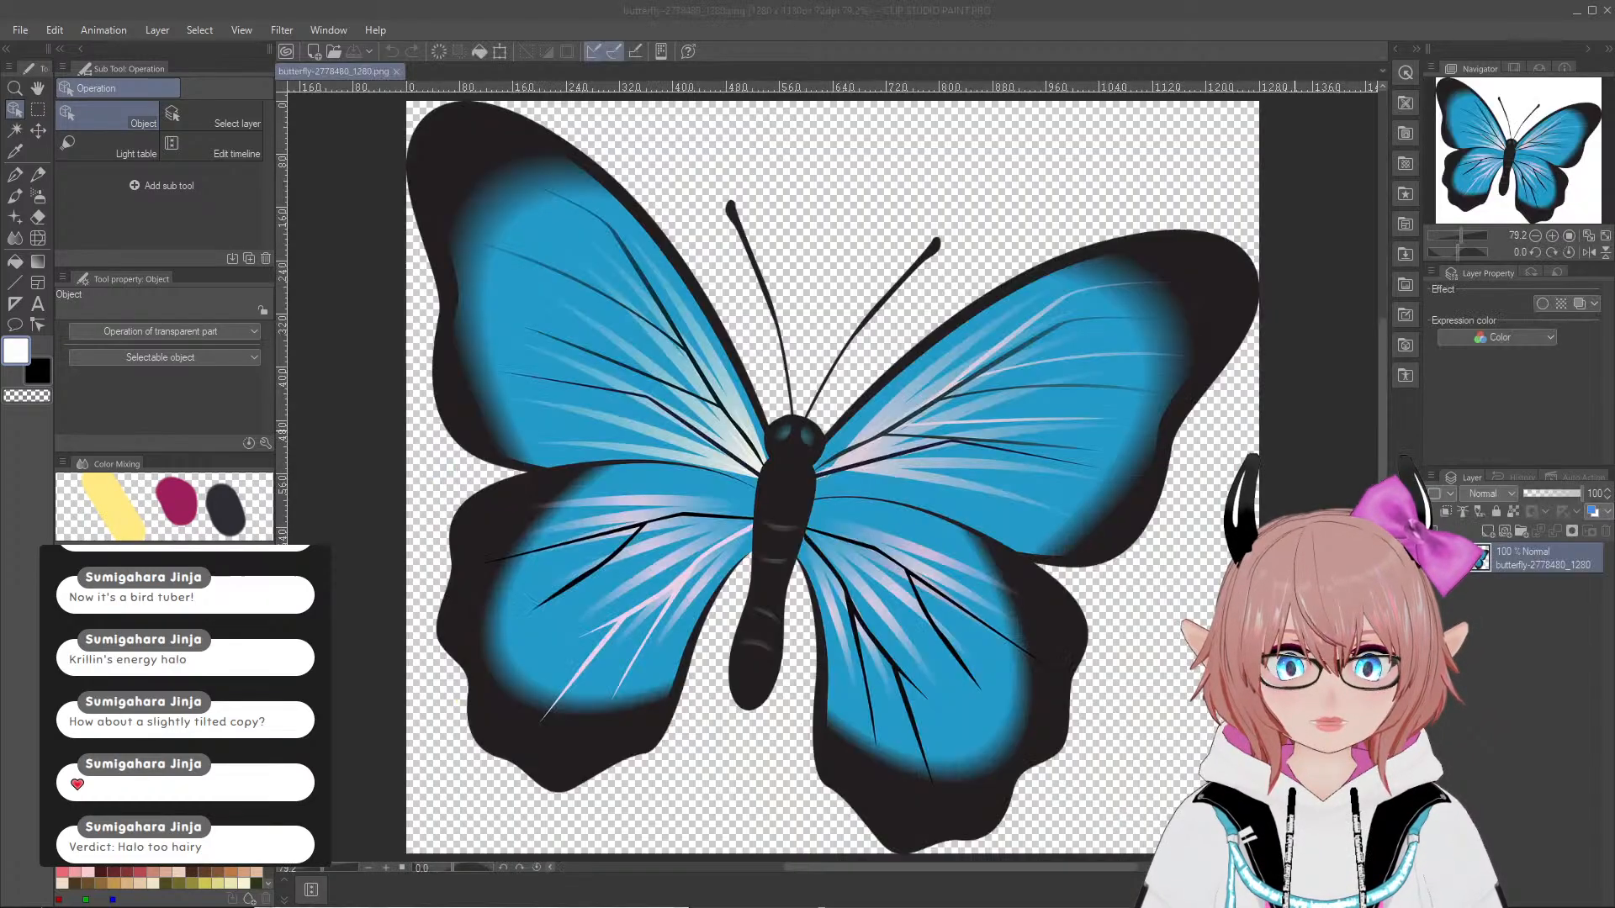
click(997, 7)
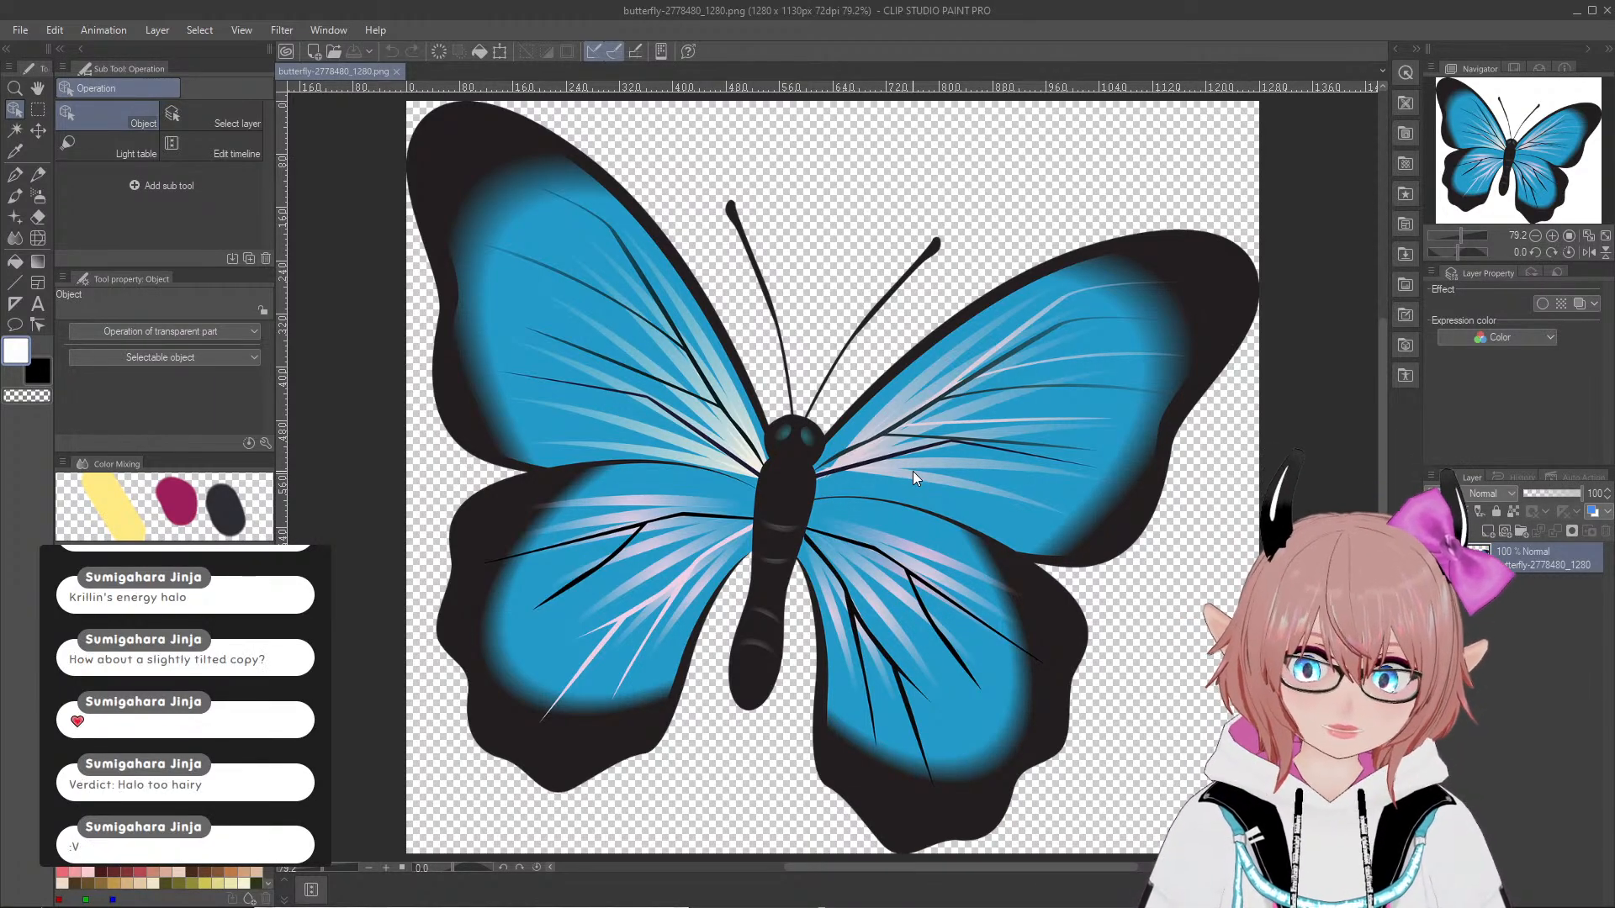
click(397, 71)
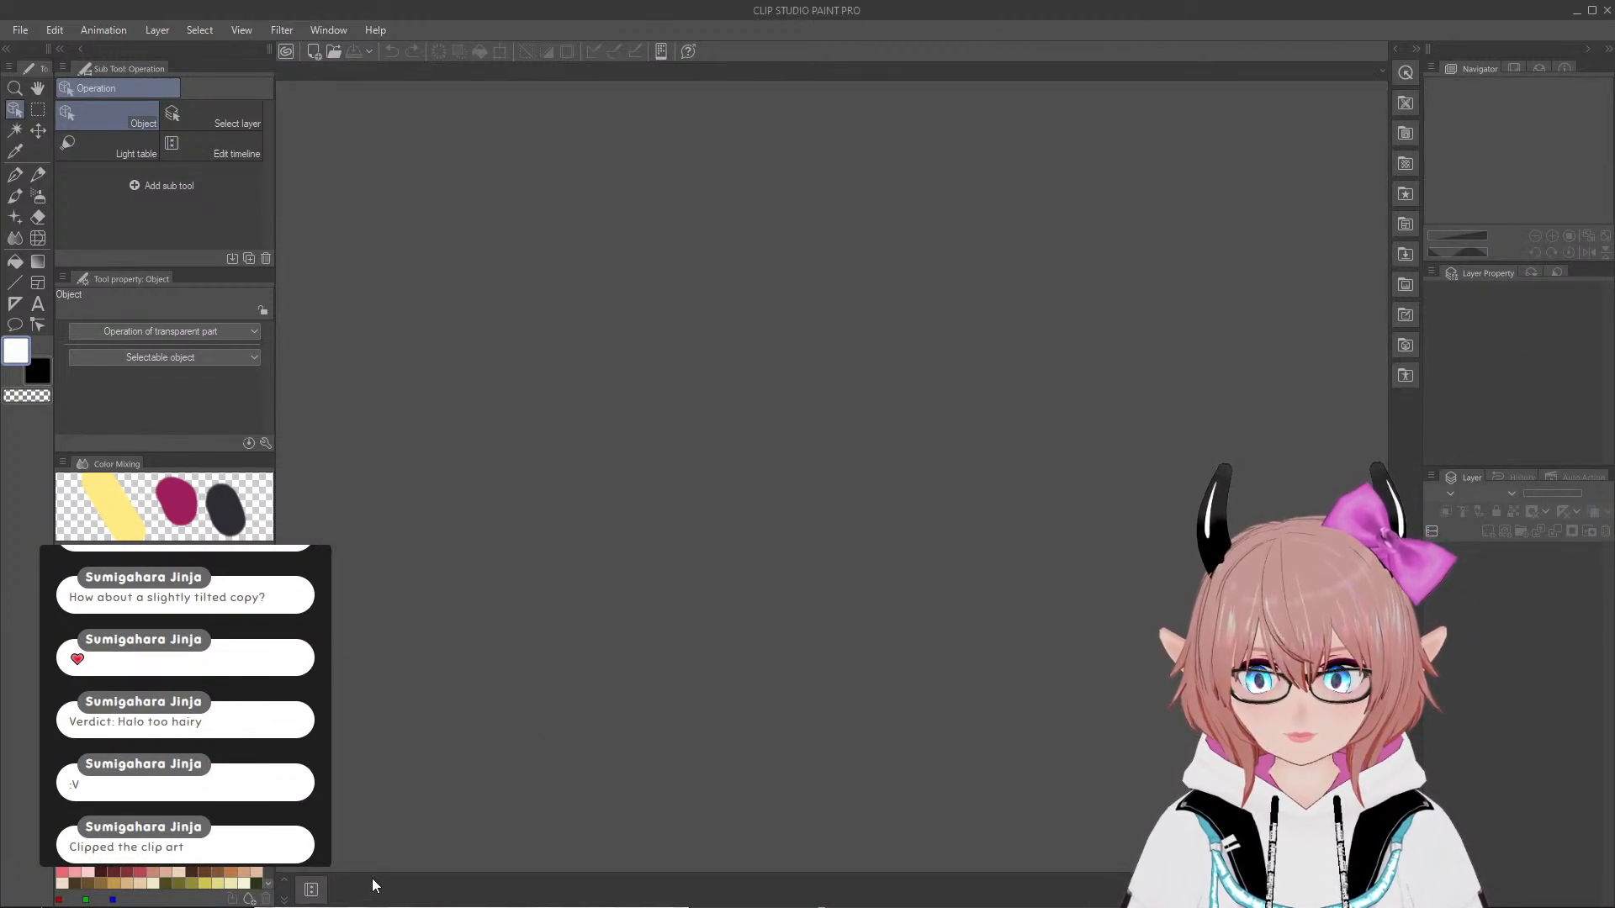
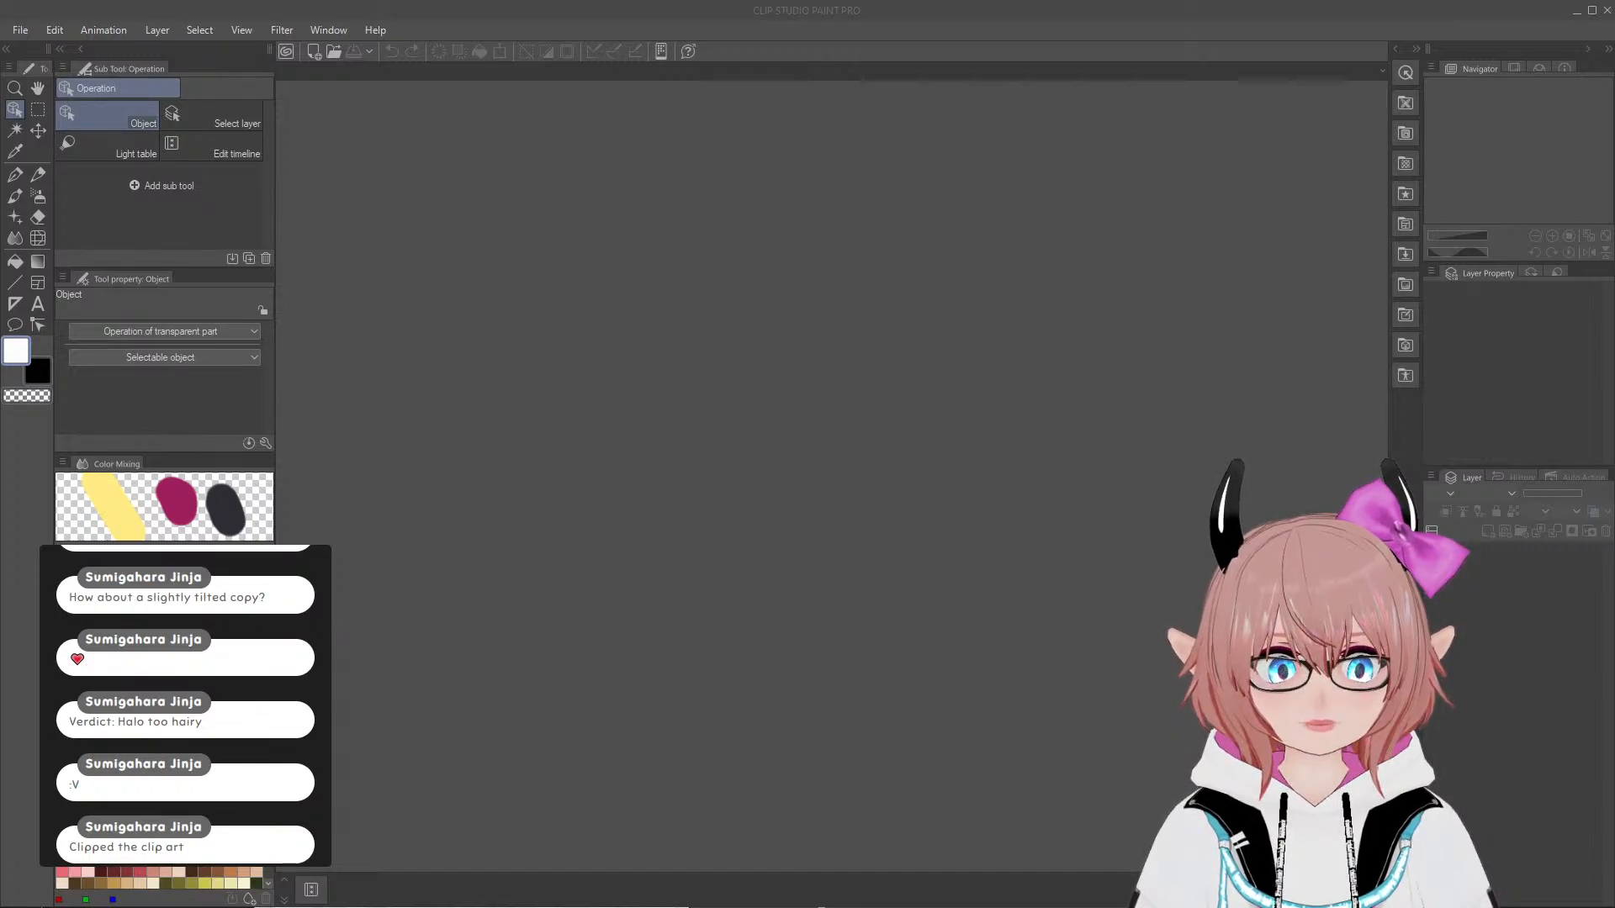
Step: Open glasses halo.png and add a new raster layer above the yellow ring
scroll(856, 468, up, 3)
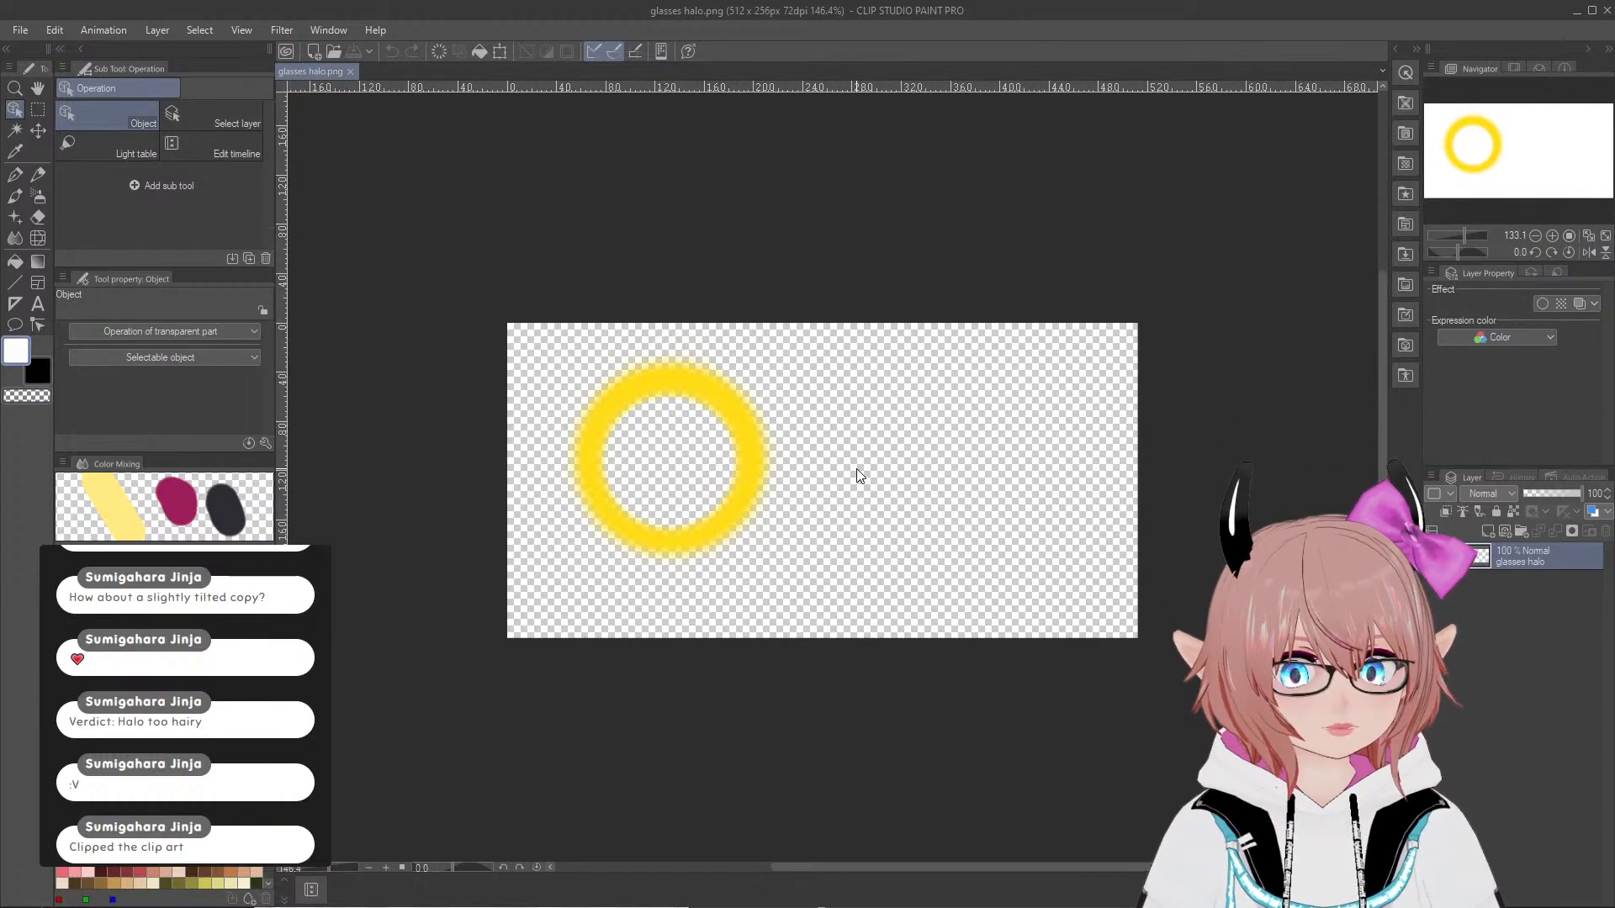
scroll(856, 467, down, 3)
scroll(856, 467, down, 1)
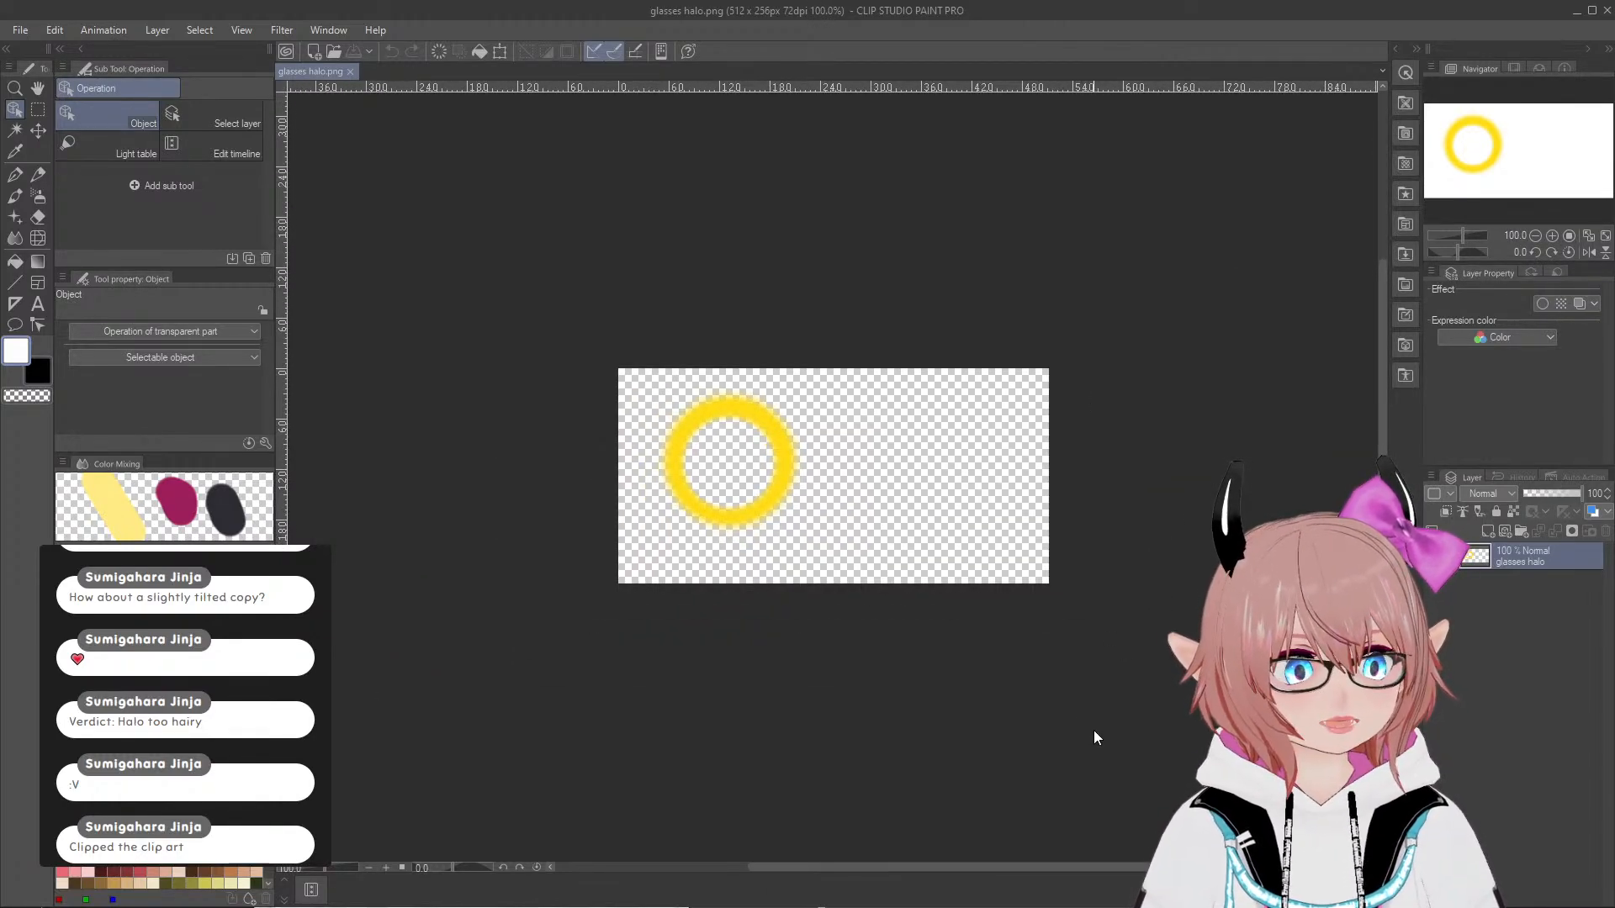
click(1487, 531)
scroll(526, 392, up, 2)
scroll(527, 400, up, 2)
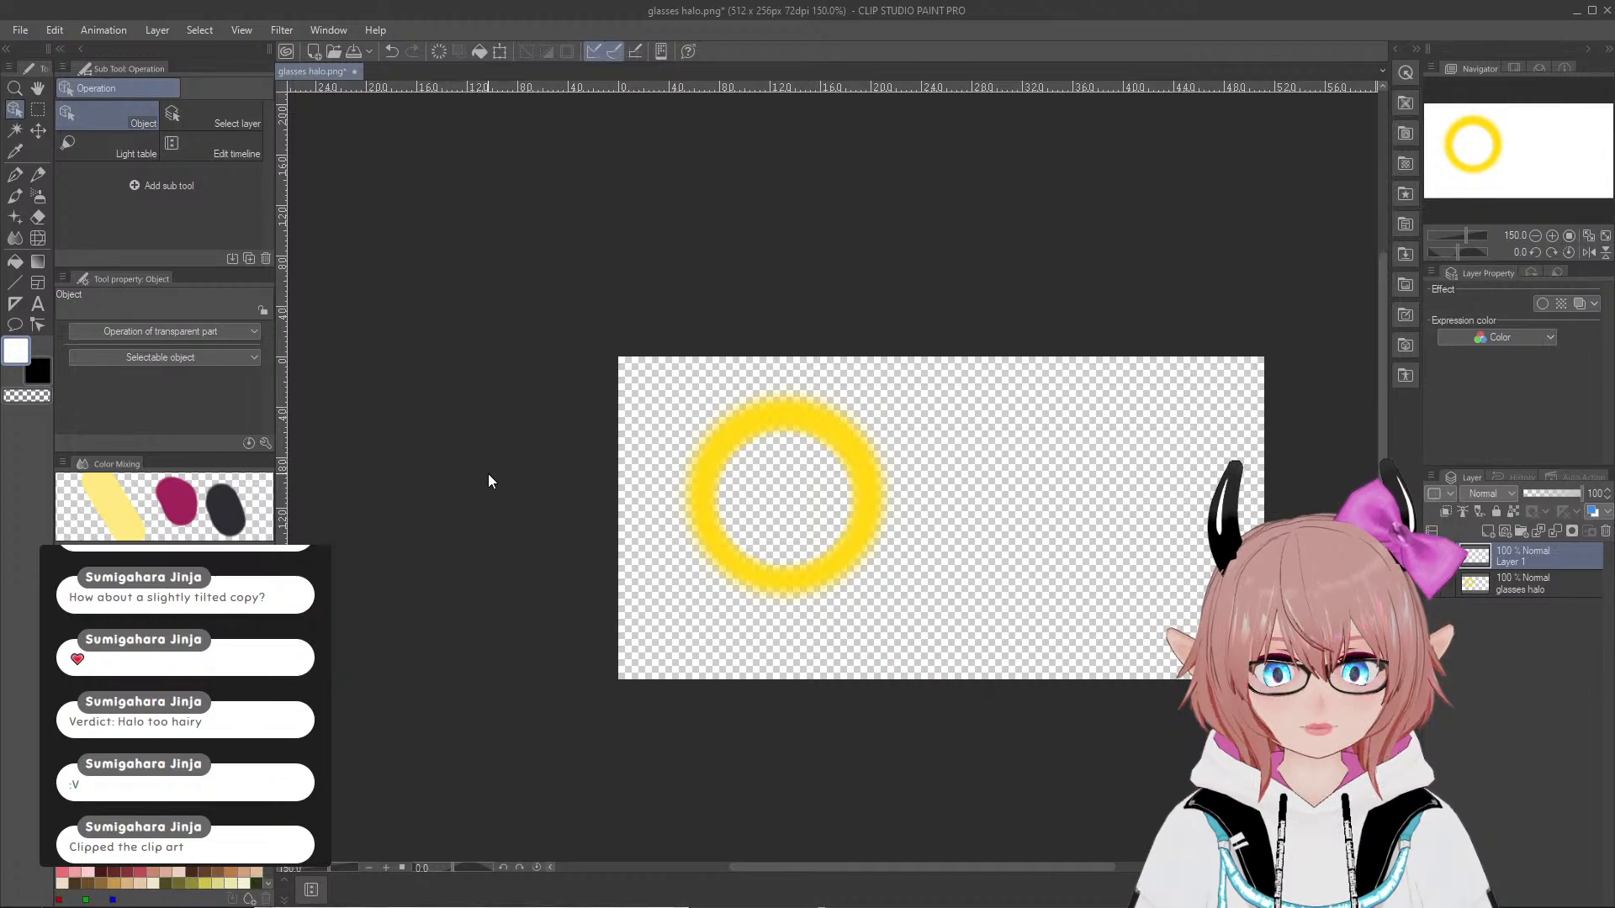
Step: Set up the Ellipse figure tool to draw outlines in the yellow sampled from the ring, with brush size 20
click(14, 264)
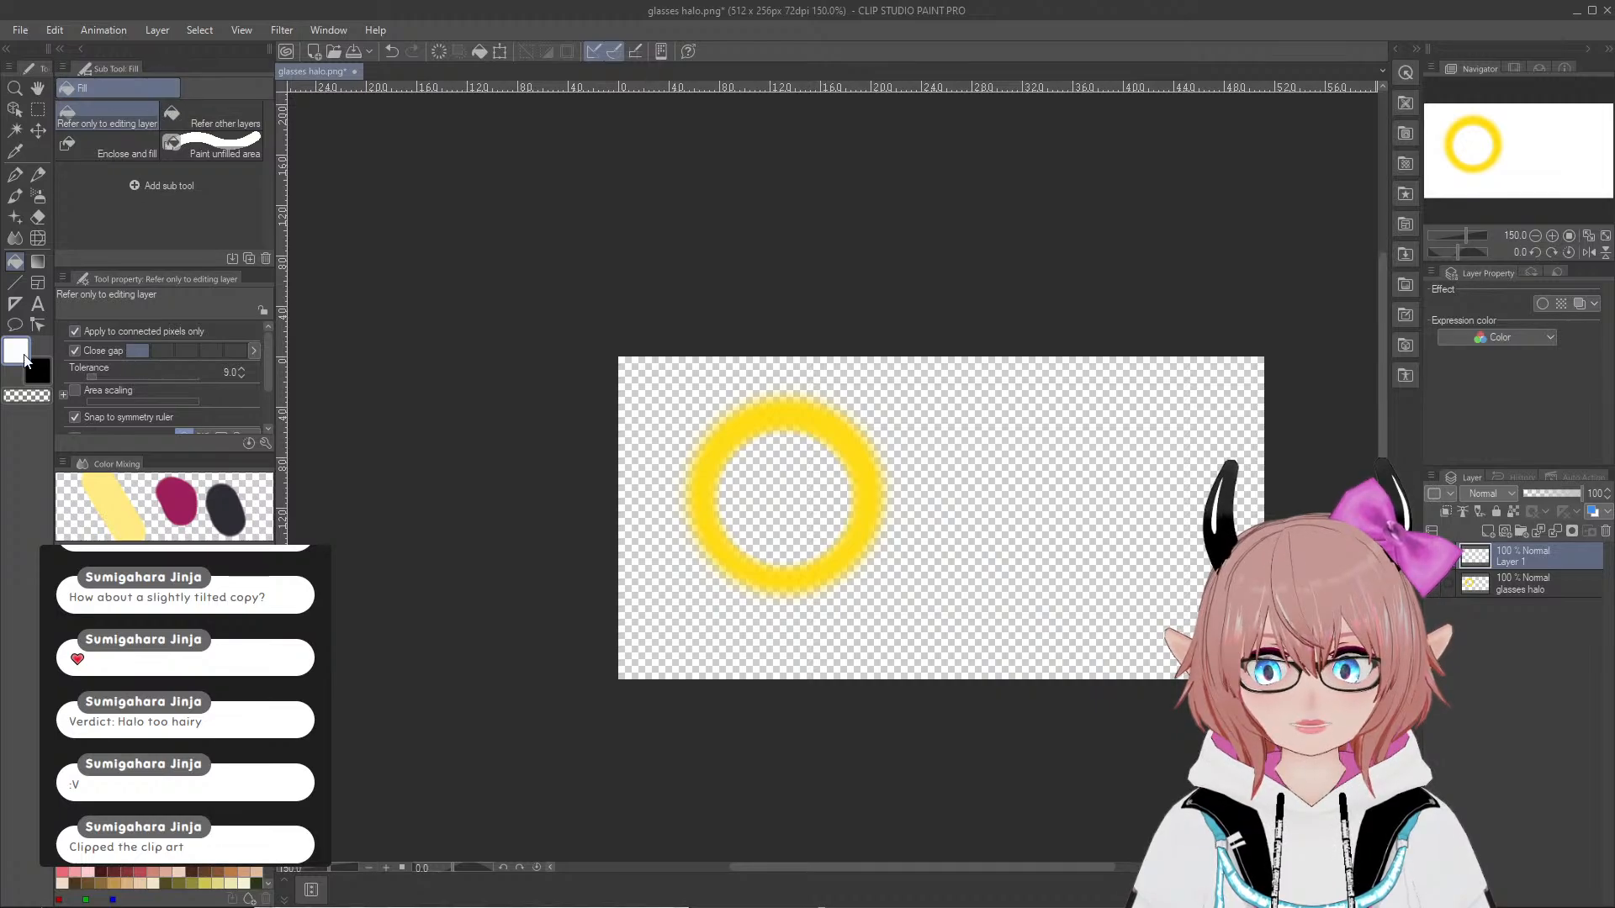
click(14, 283)
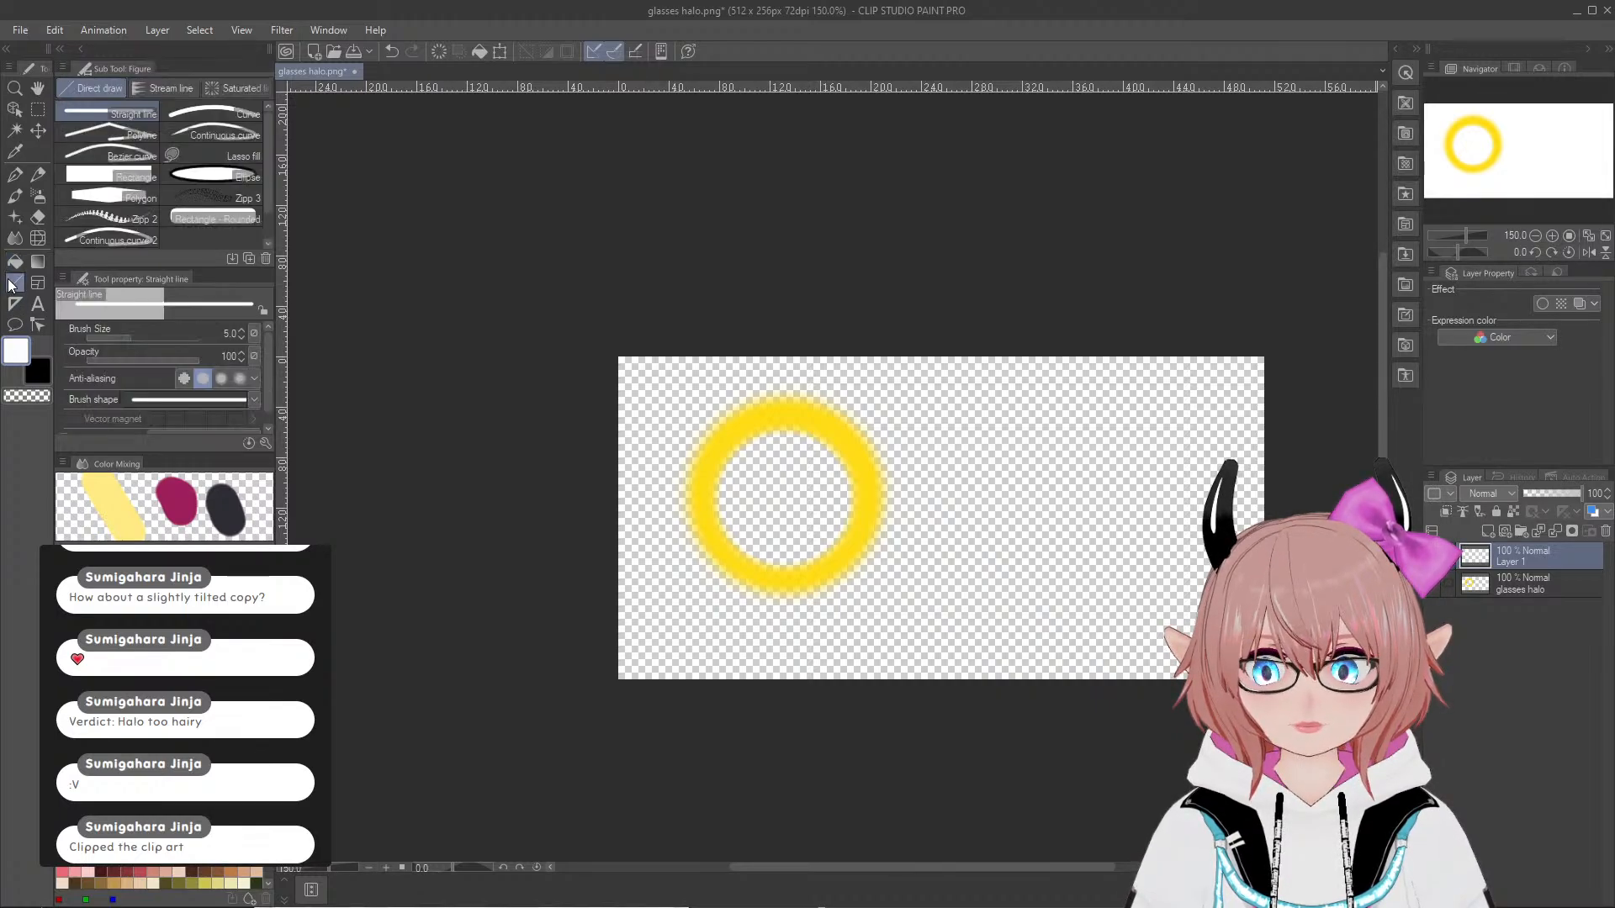
click(209, 177)
click(220, 334)
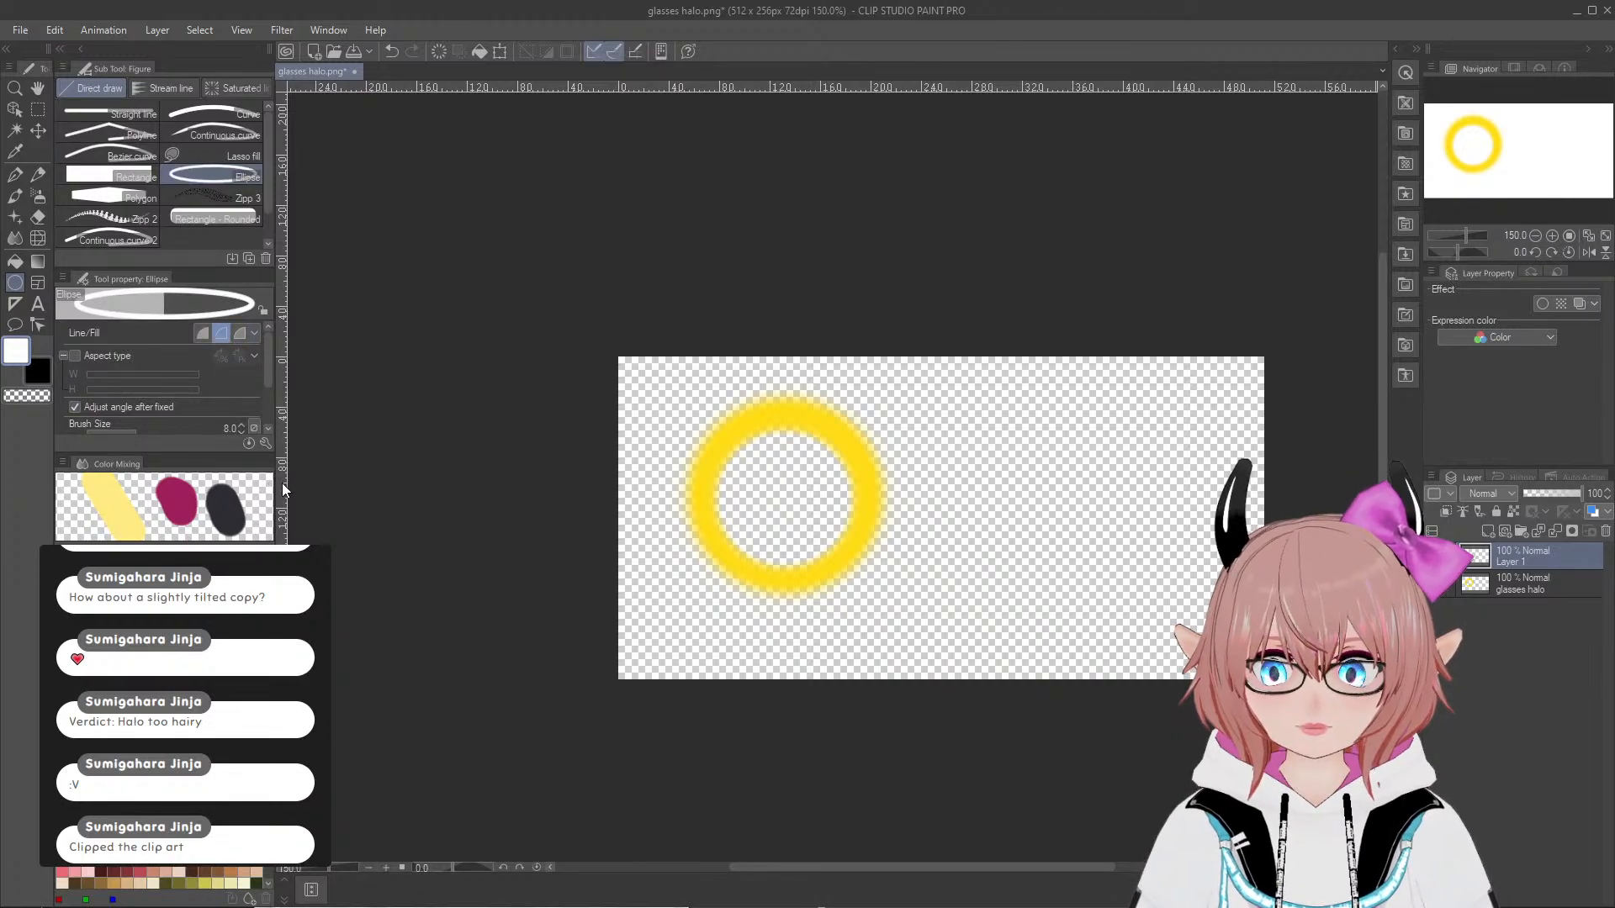
alt+click(720, 448)
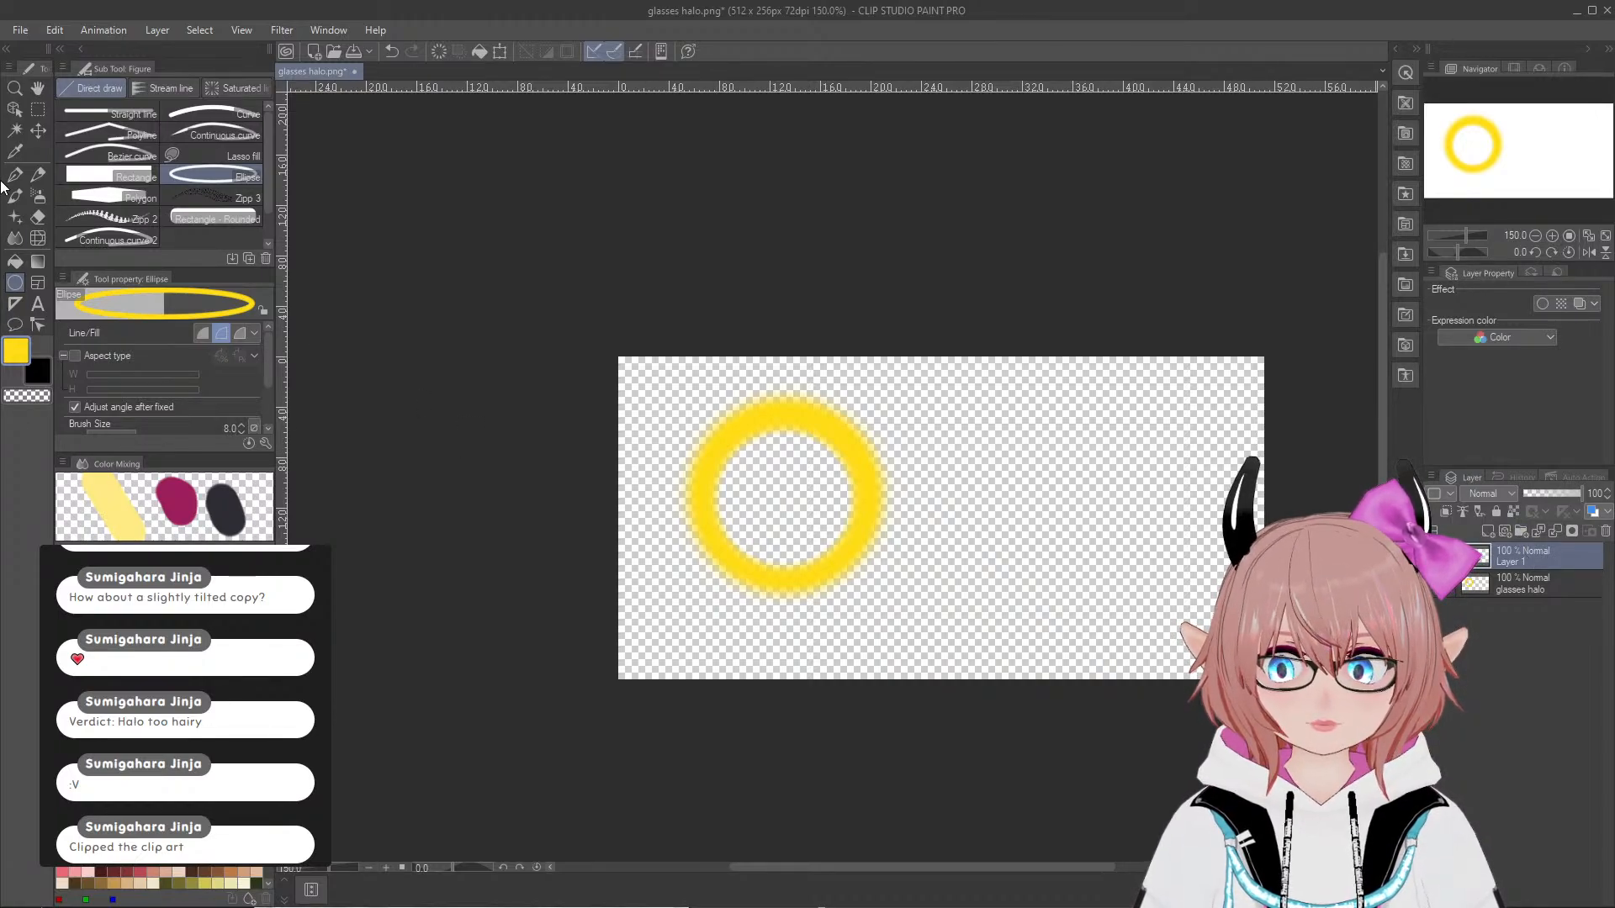
key(bracketright)
key(bracketright)
key(bracketright)
key(bracketright)
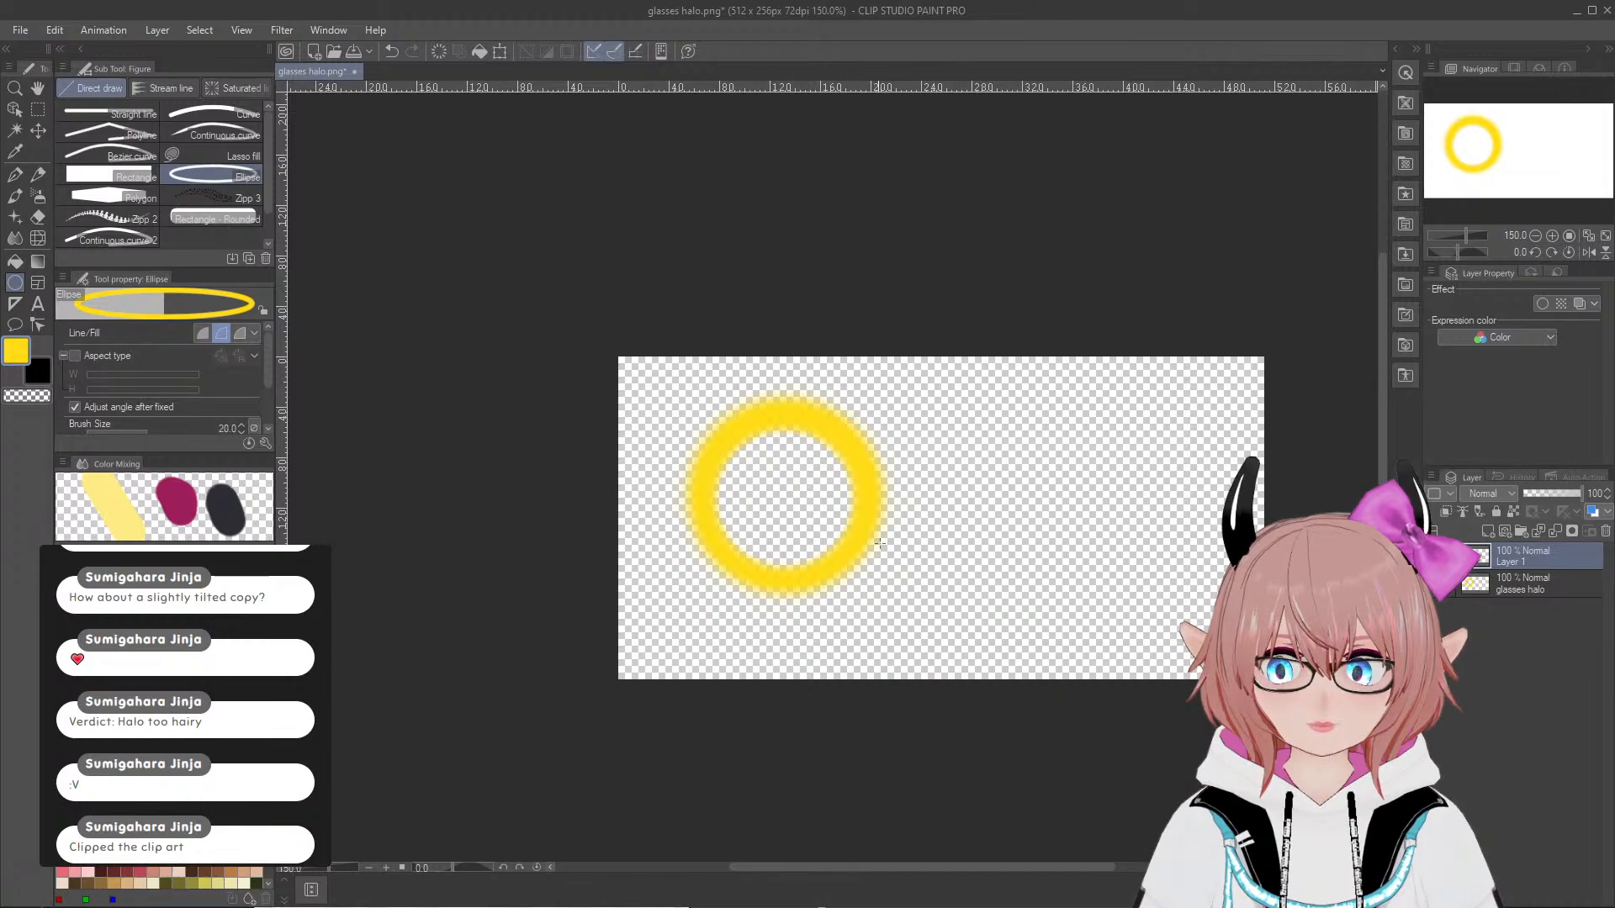
Step: Try drawing yellow ellipses on the new layer, one beside and one over the halo ring, and undo each one
drag(827, 474, 984, 574)
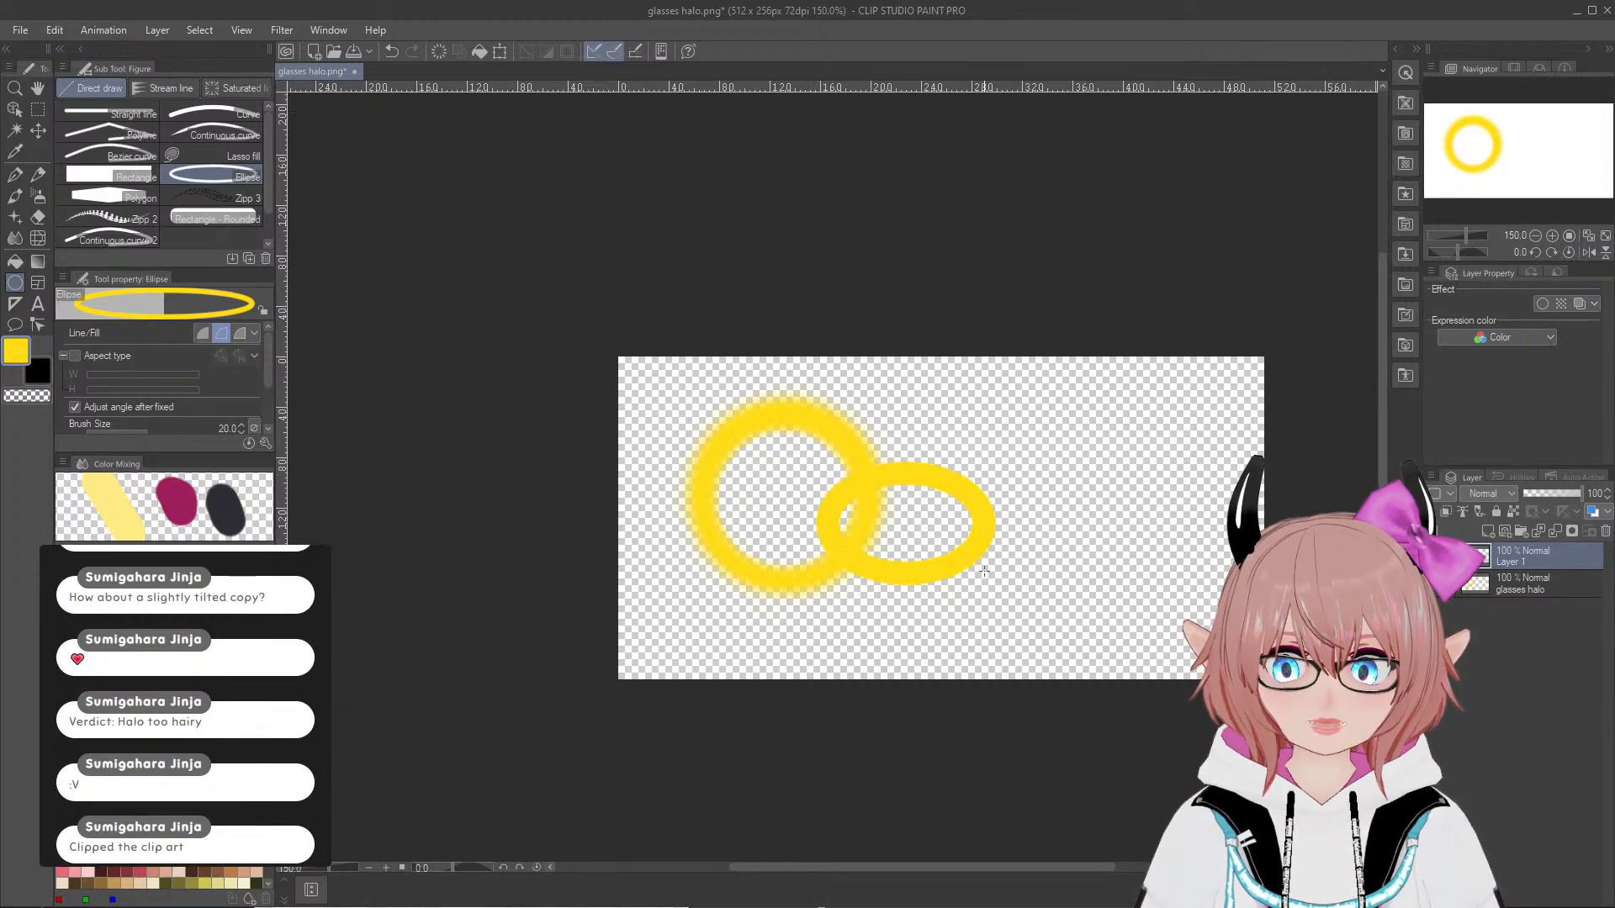
key(ctrl+z)
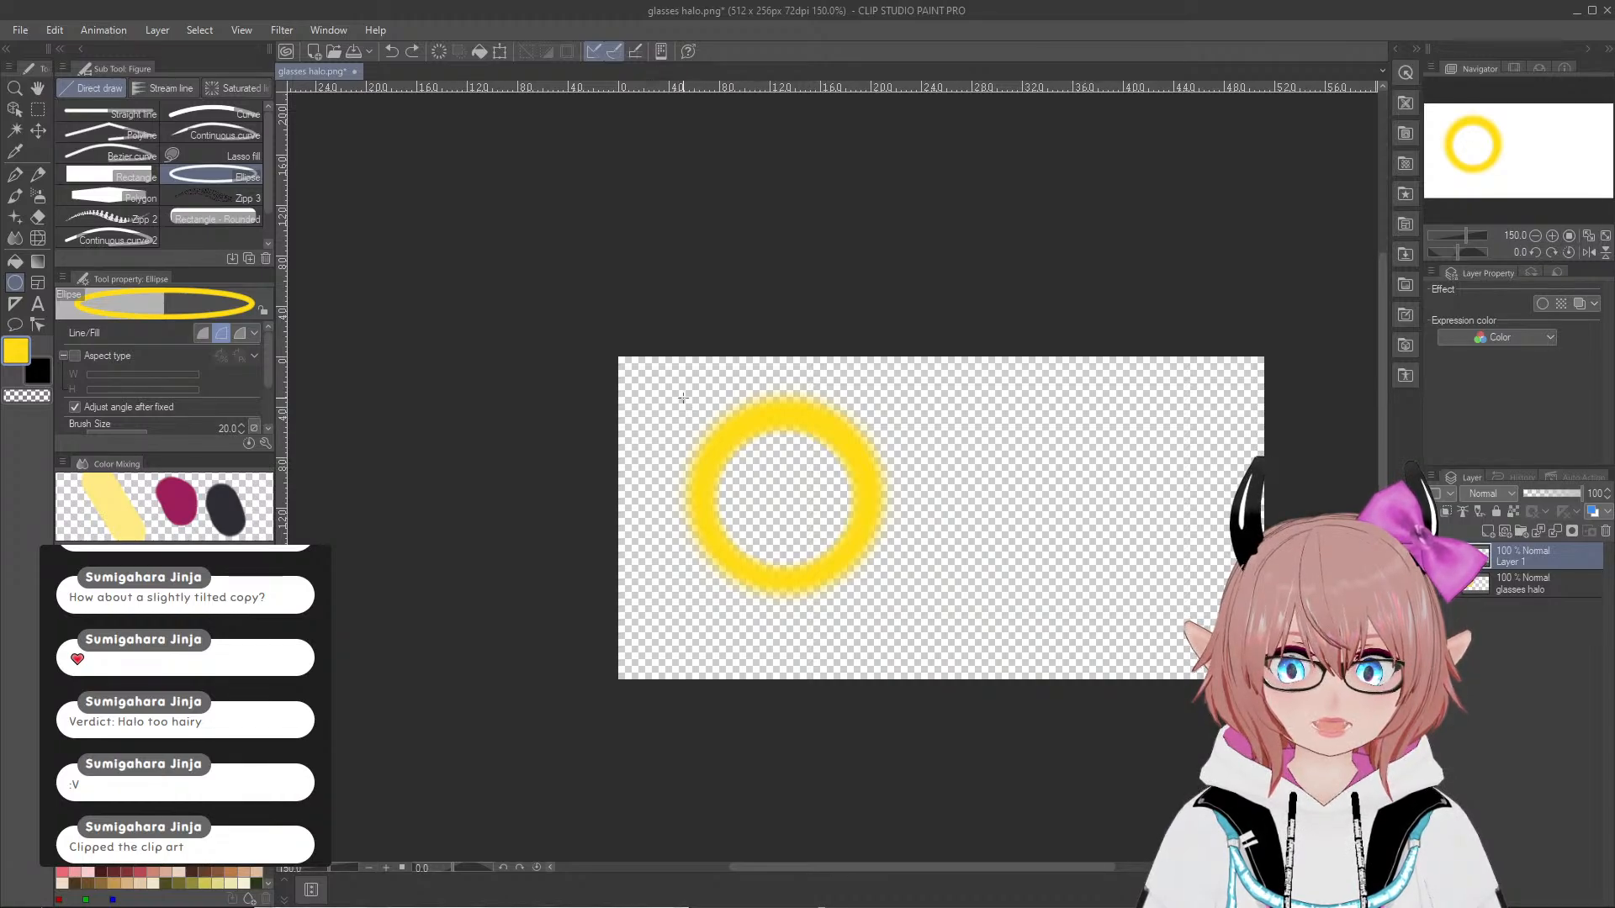
drag(678, 401, 874, 583)
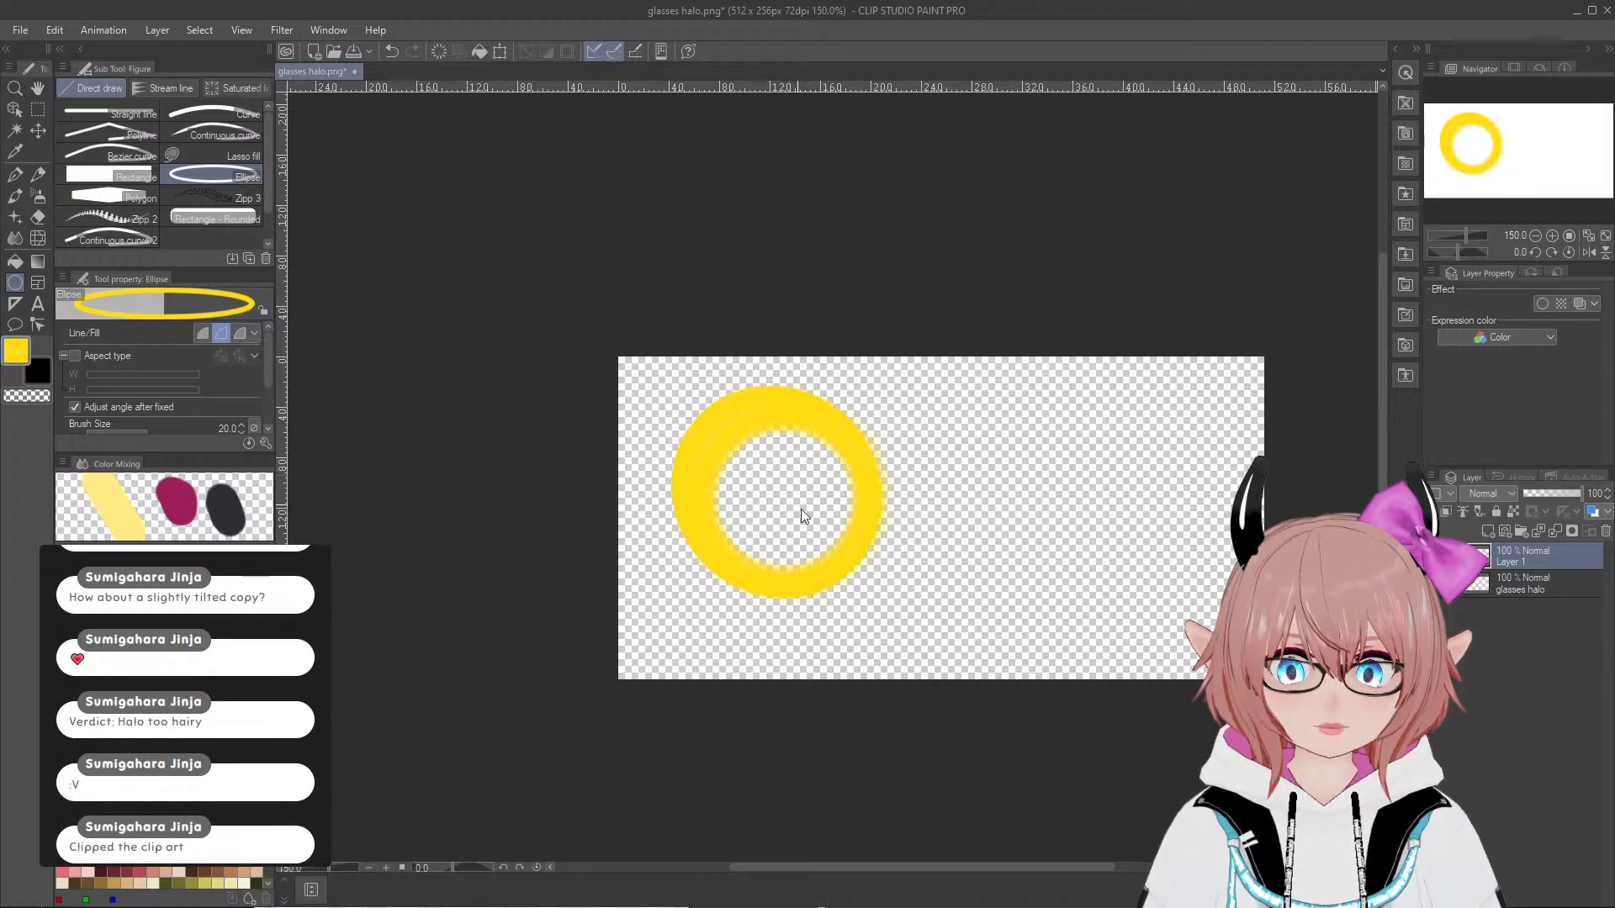
key(ctrl+z)
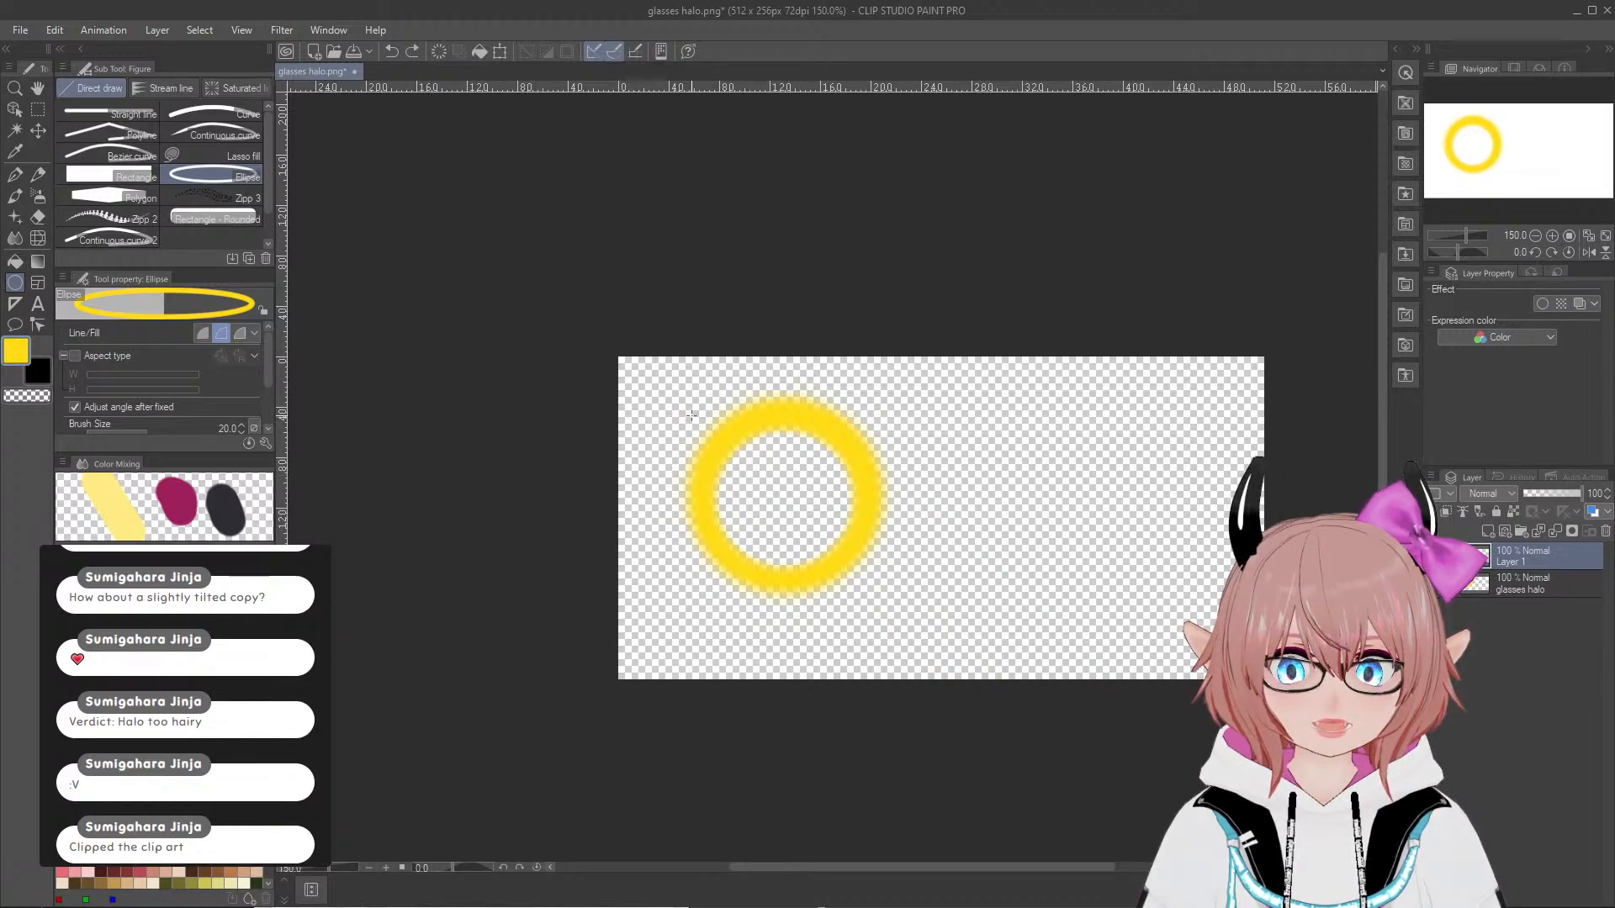
Step: Try to trace the halo with a yellow ellipse on Layer 1, compare it with the original layer hidden, and undo it
drag(694, 414, 859, 577)
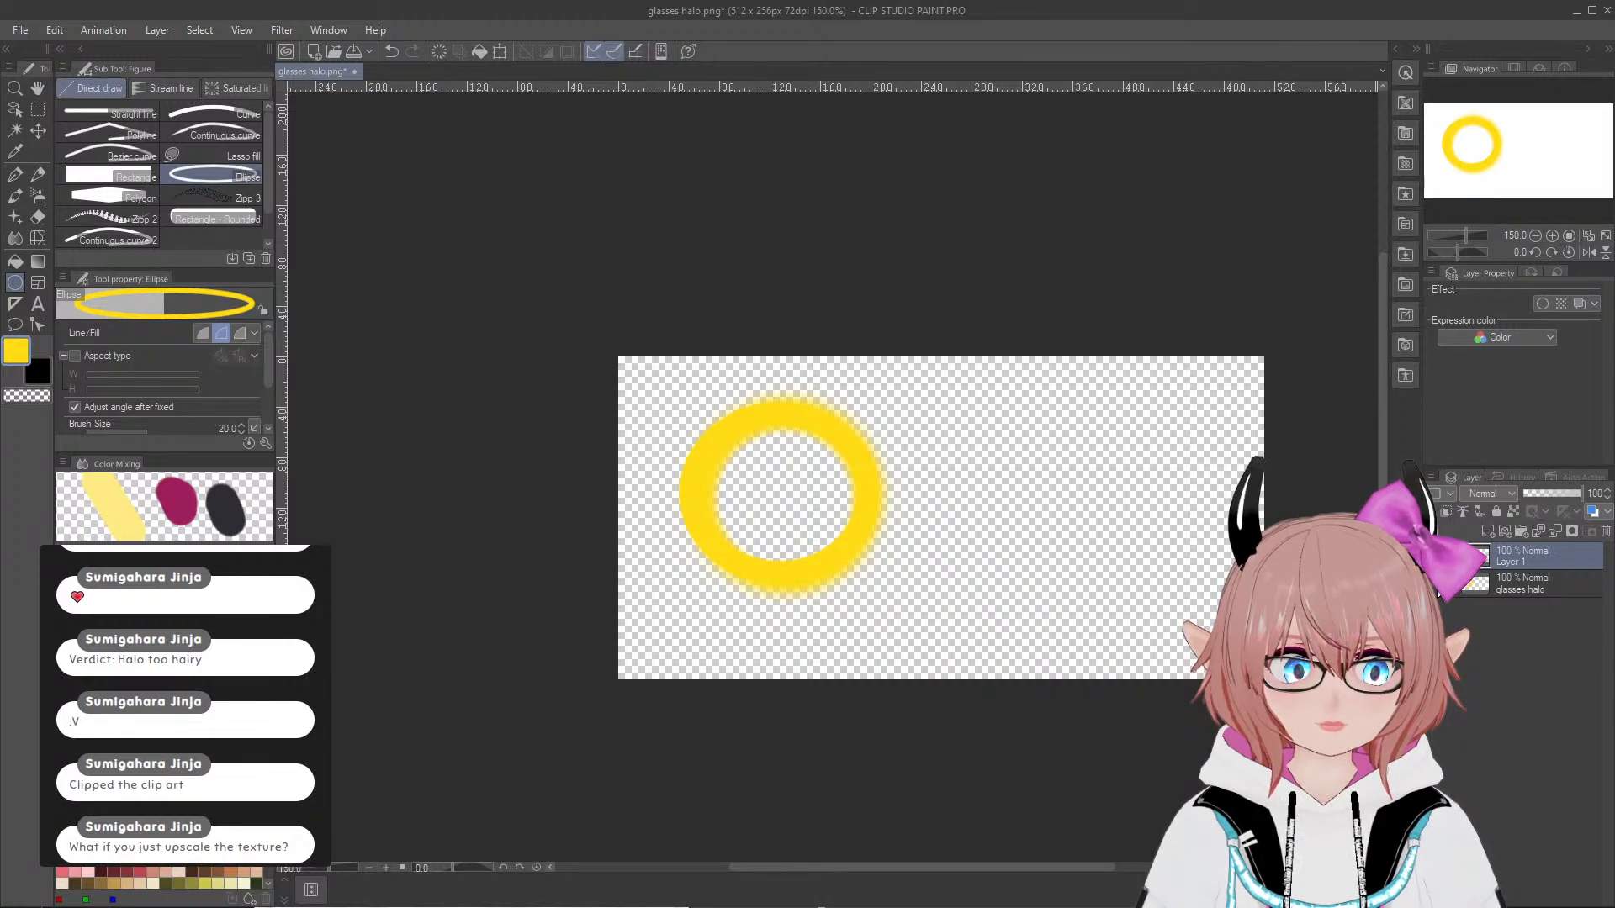
click(1439, 587)
key(ctrl+z)
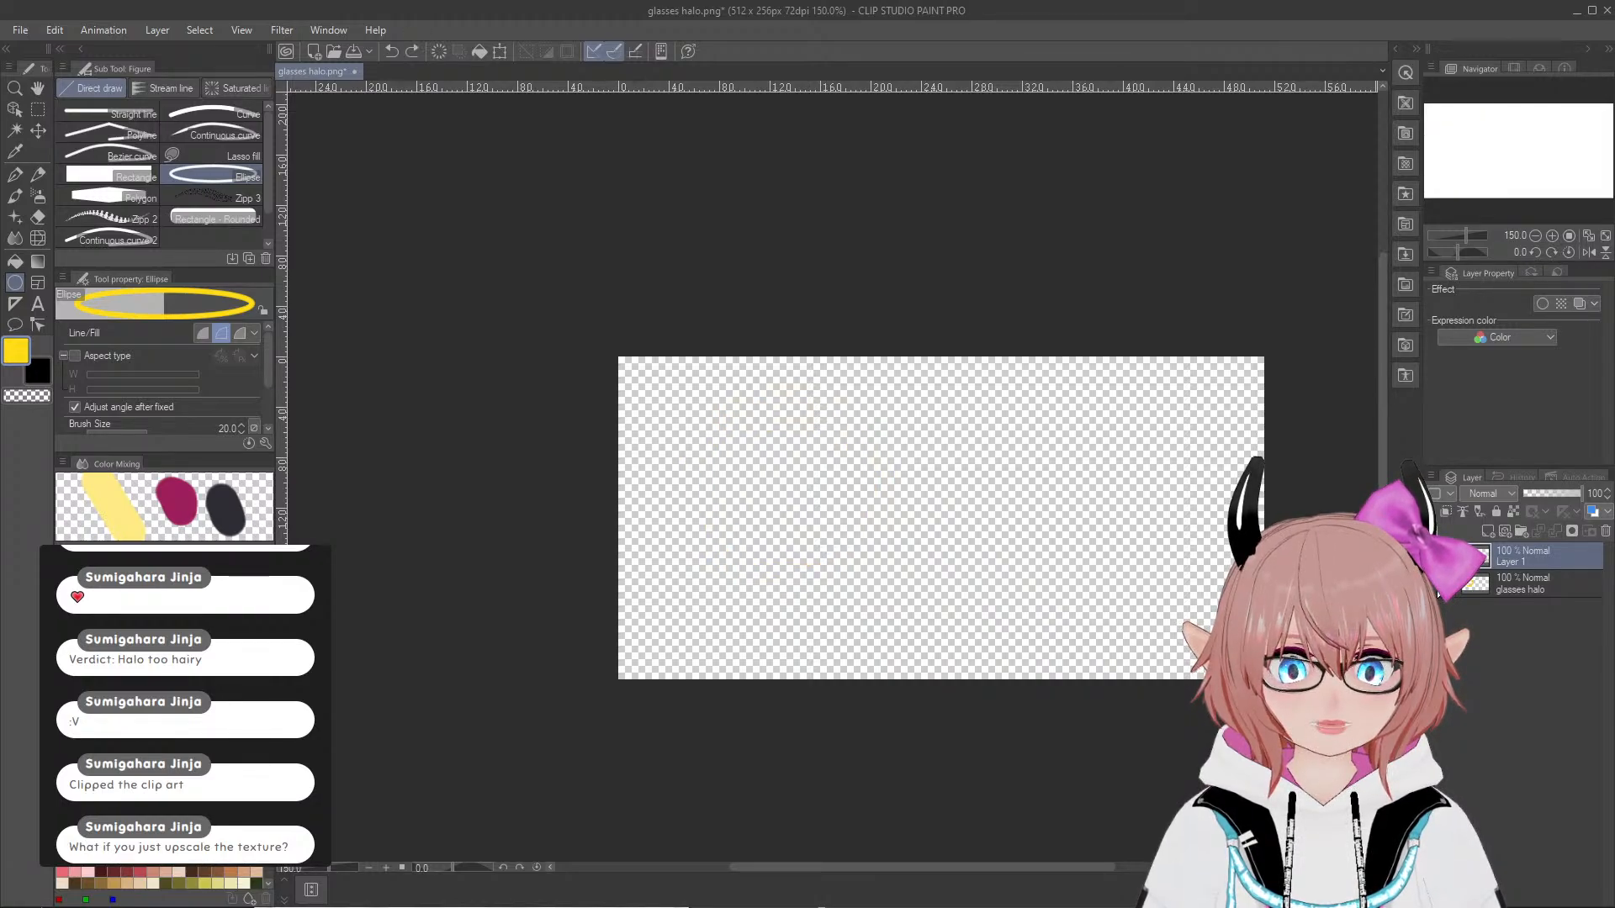
key(ctrl+z)
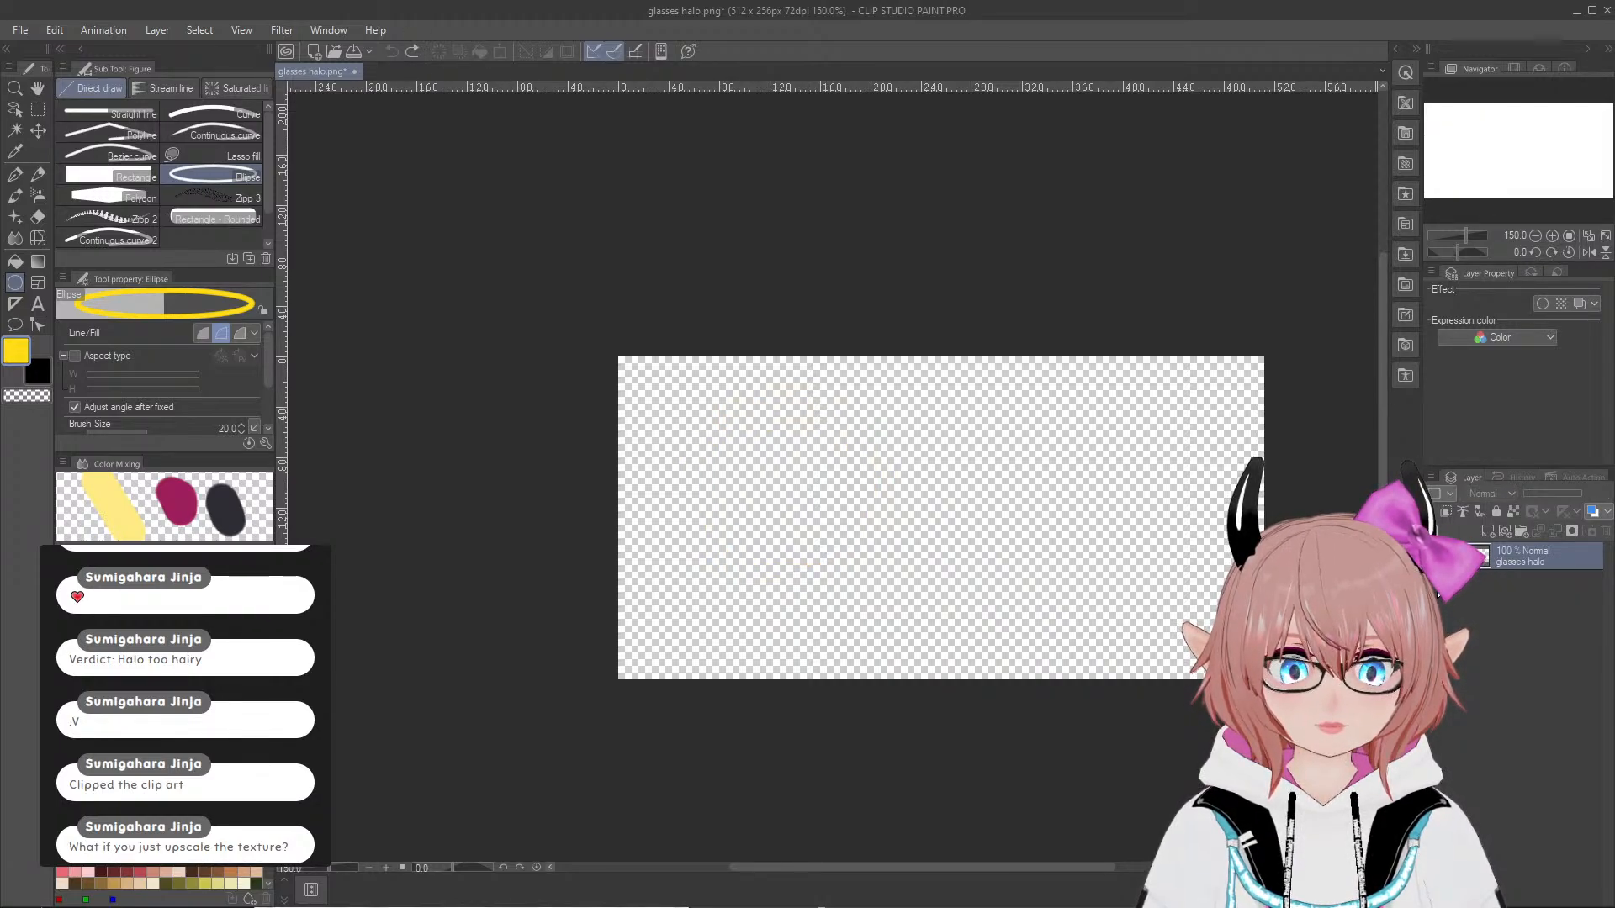
key(ctrl+y)
key(ctrl+y)
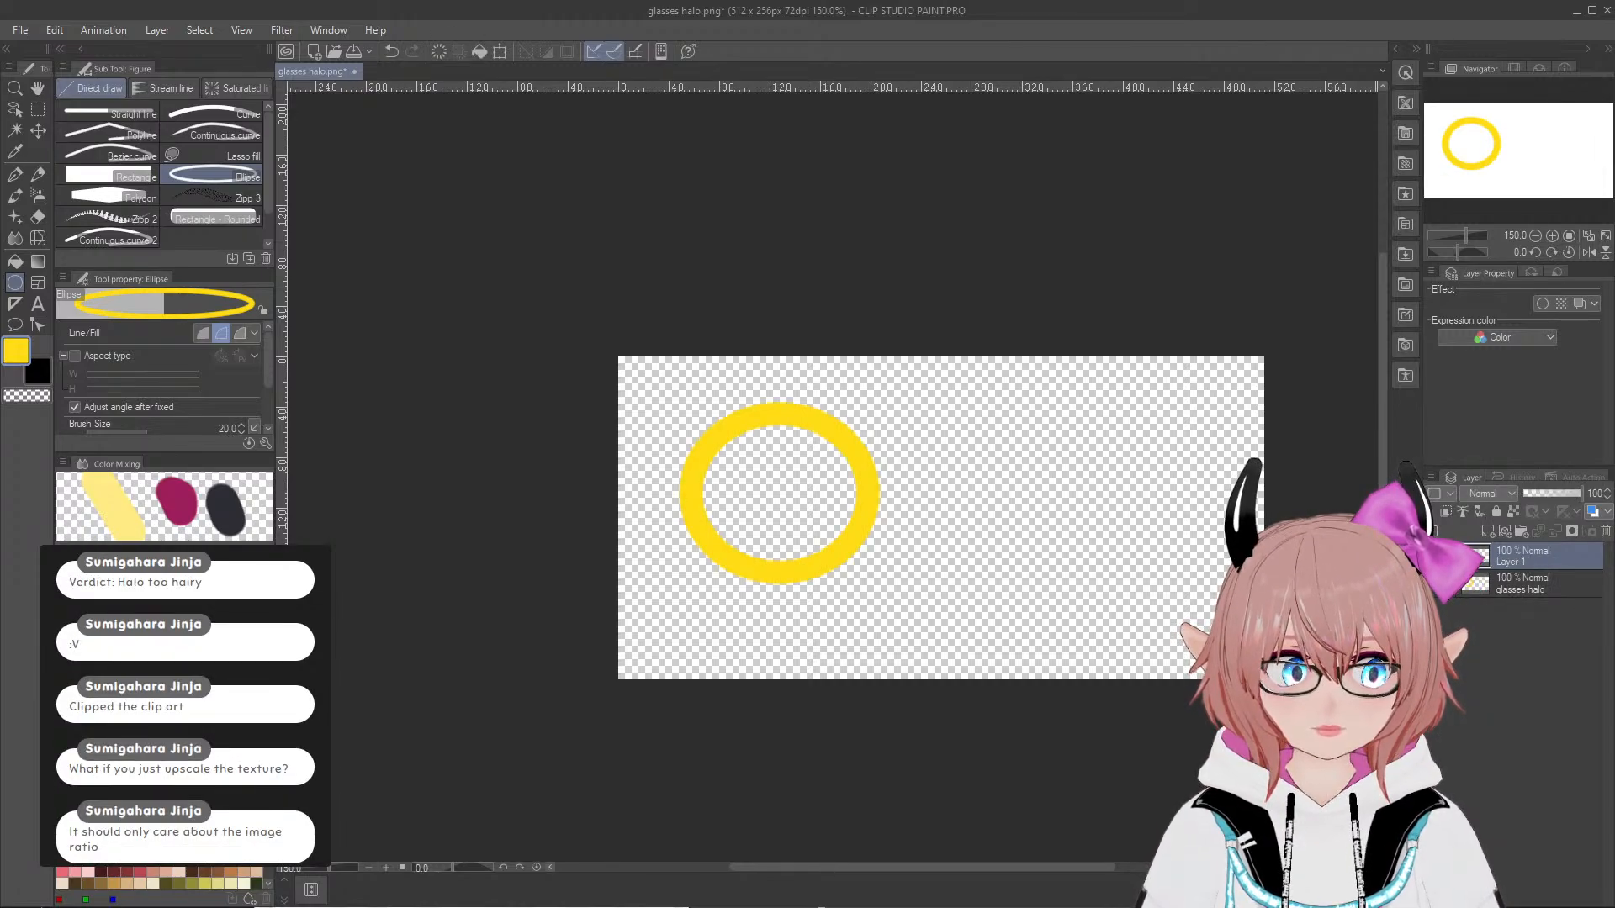
click(1439, 587)
key(ctrl+z)
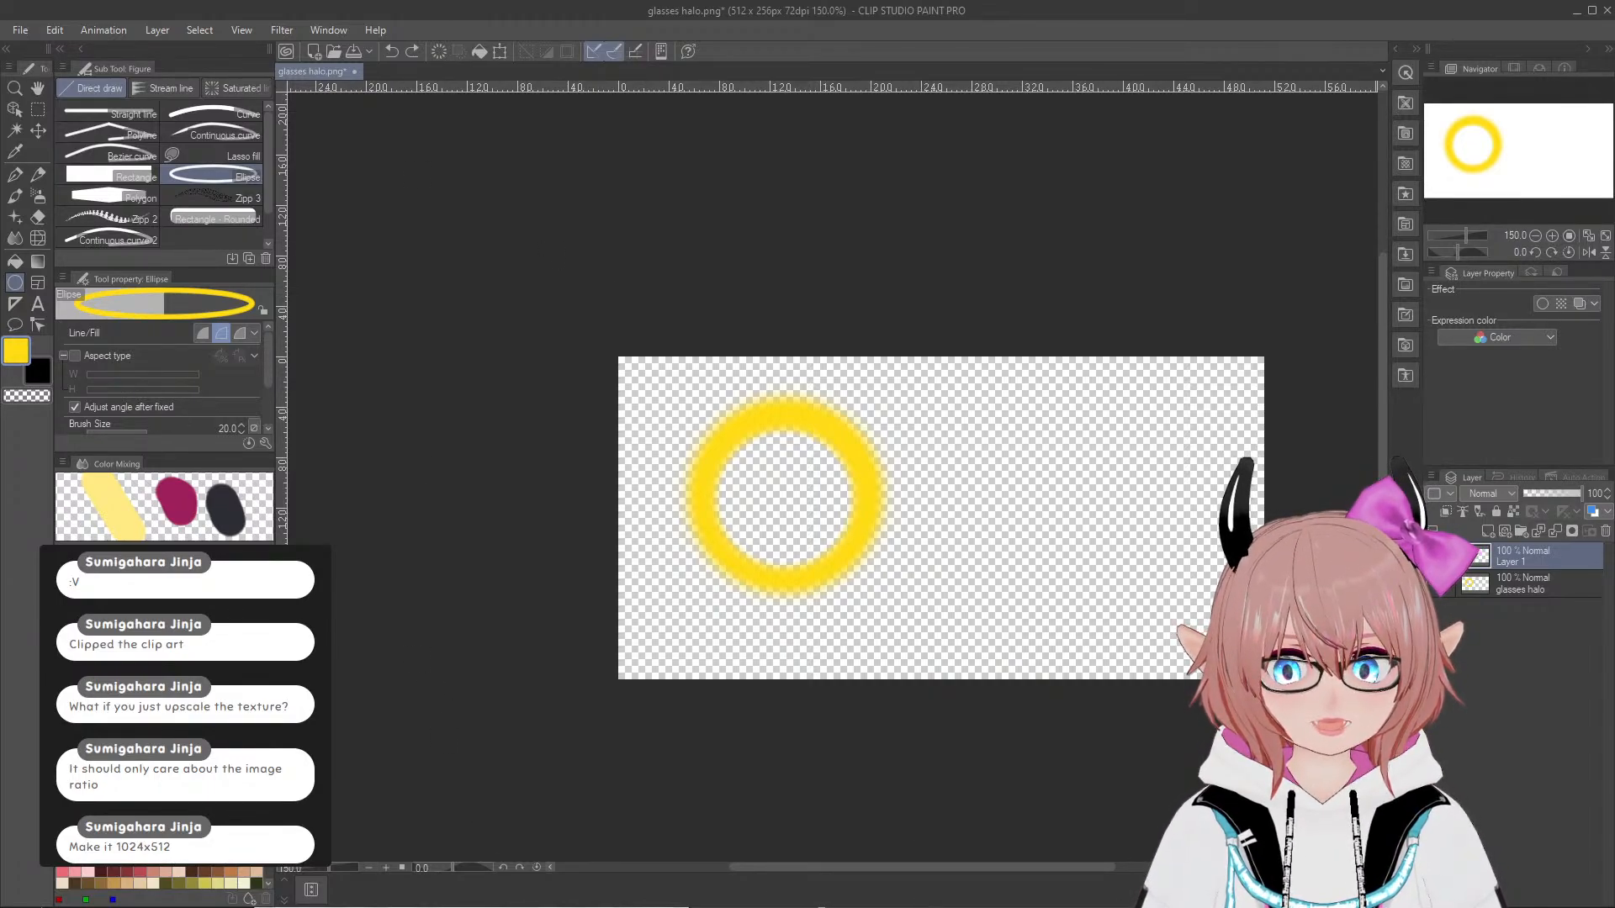
Step: Switch to the avatar's Texture Editor and import the butterfly wing image into the Halo's Layer 1
key(alt+Tab)
scroll(441, 290, down, 2)
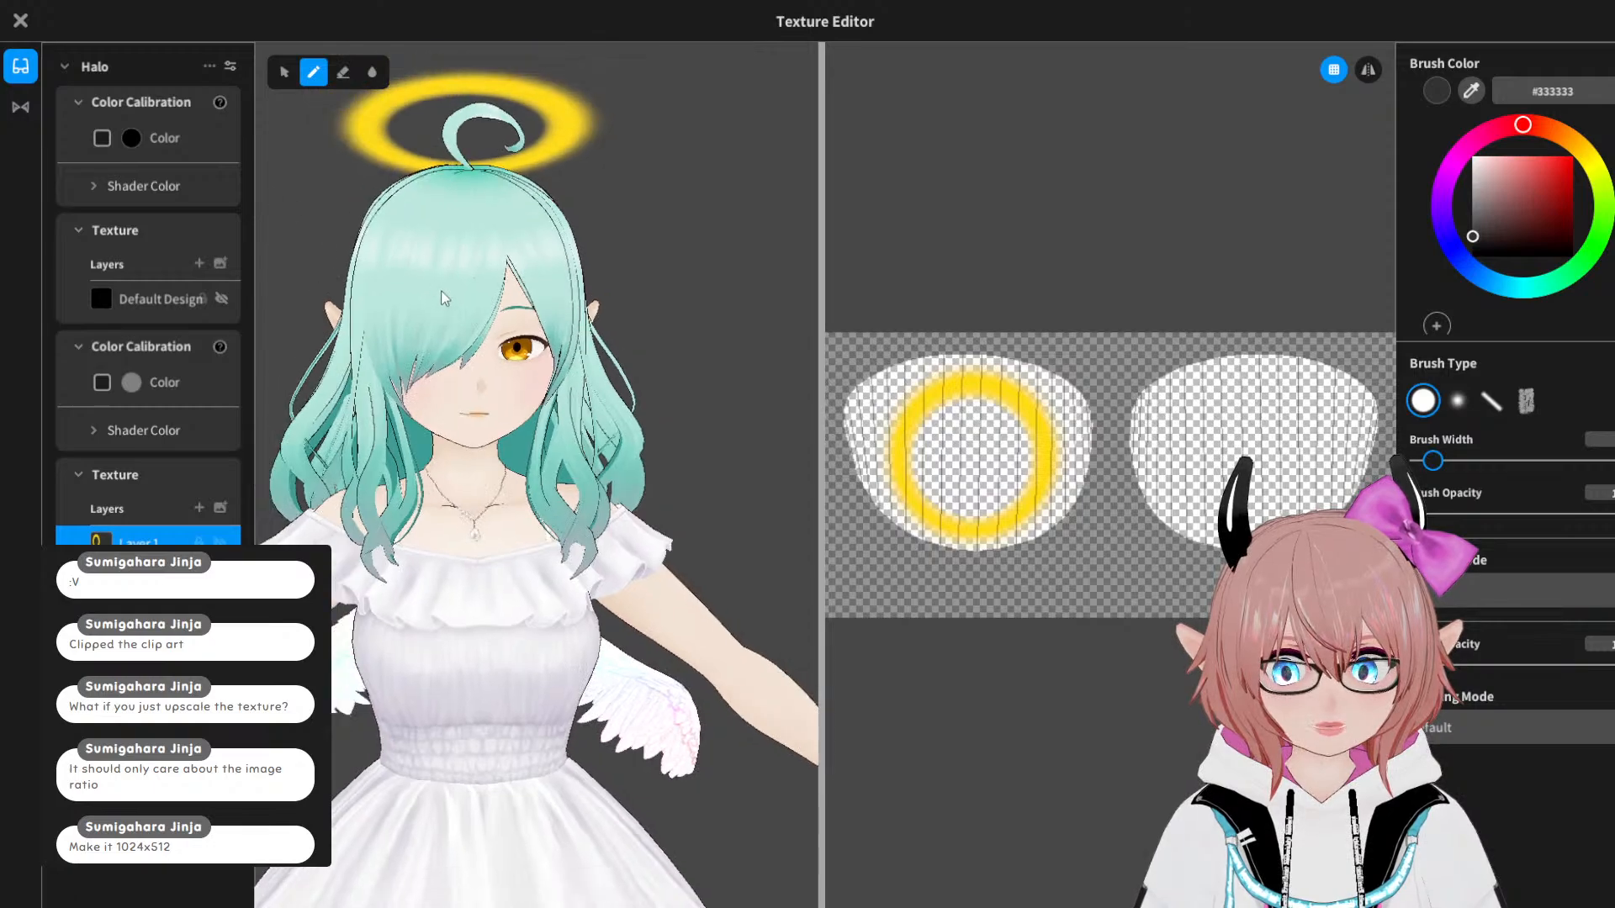
middle_drag(282, 348, 393, 331)
right_click(152, 538)
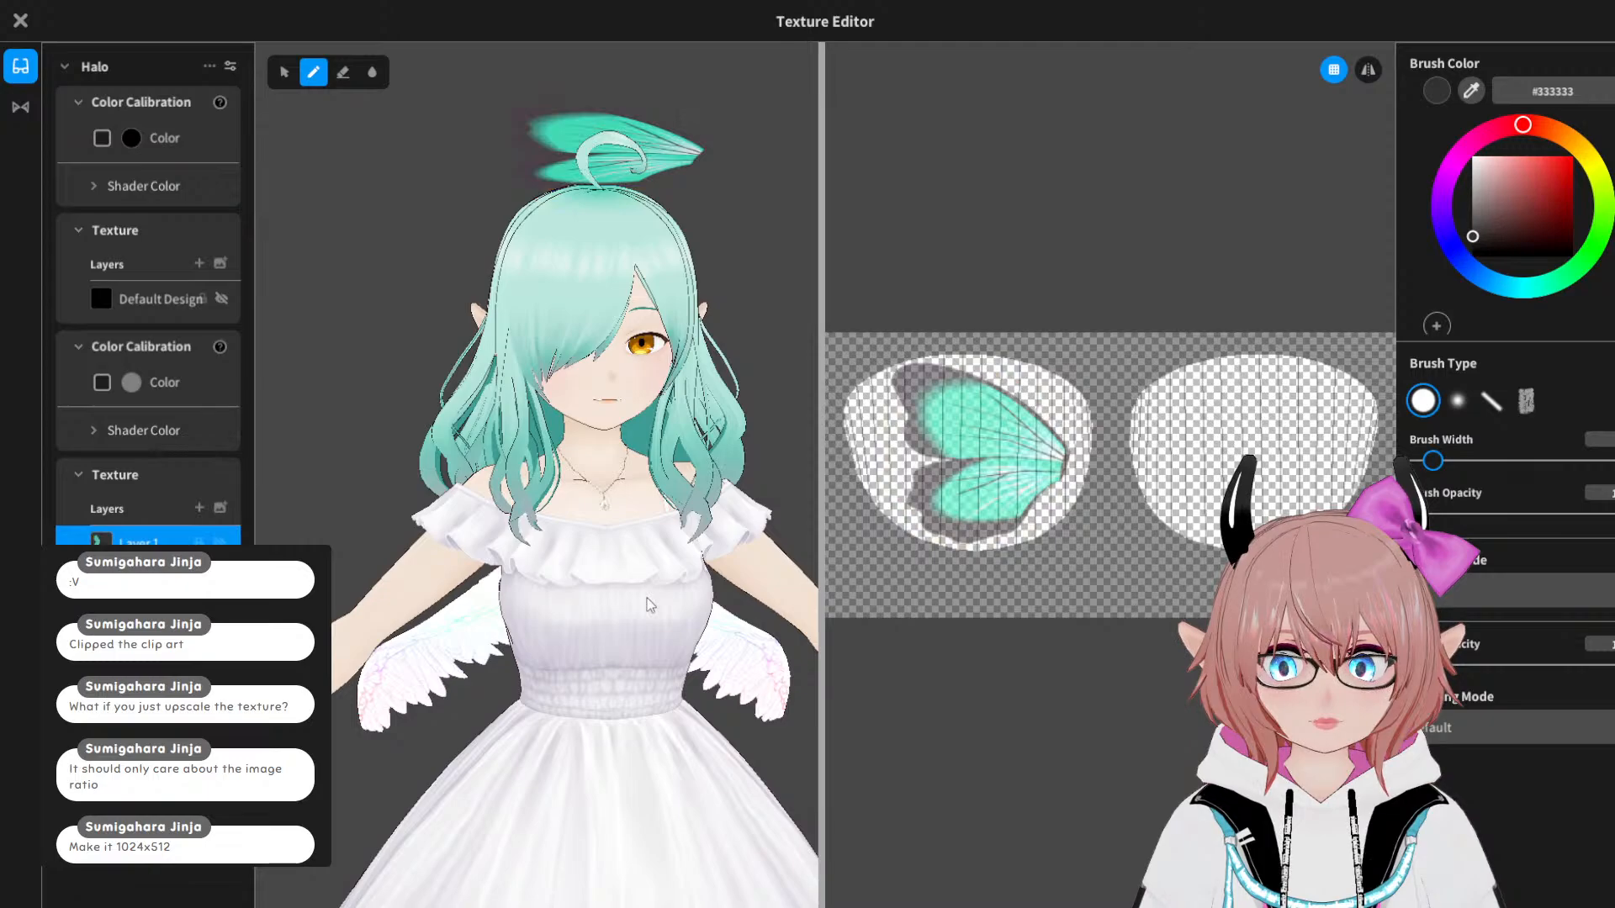
Step: Examine the wing texture's sharpness on the canvas and from above the avatar's head, and undo its import
scroll(1002, 443, up, 3)
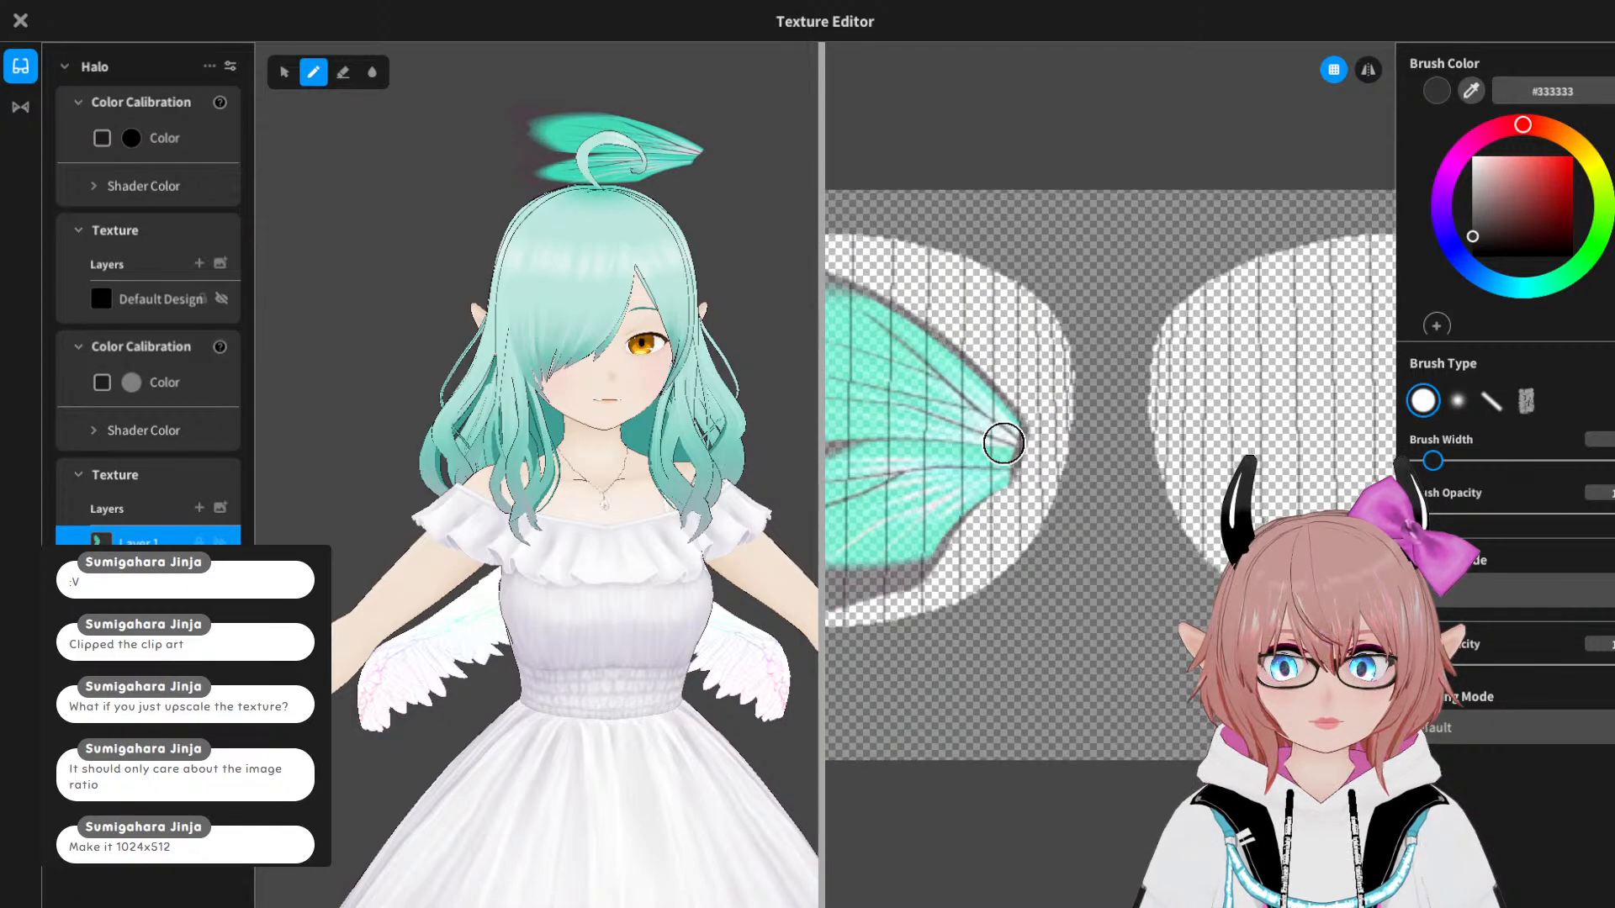
scroll(1002, 443, down, 2)
right_drag(624, 271, 618, 335)
scroll(619, 340, up, 6)
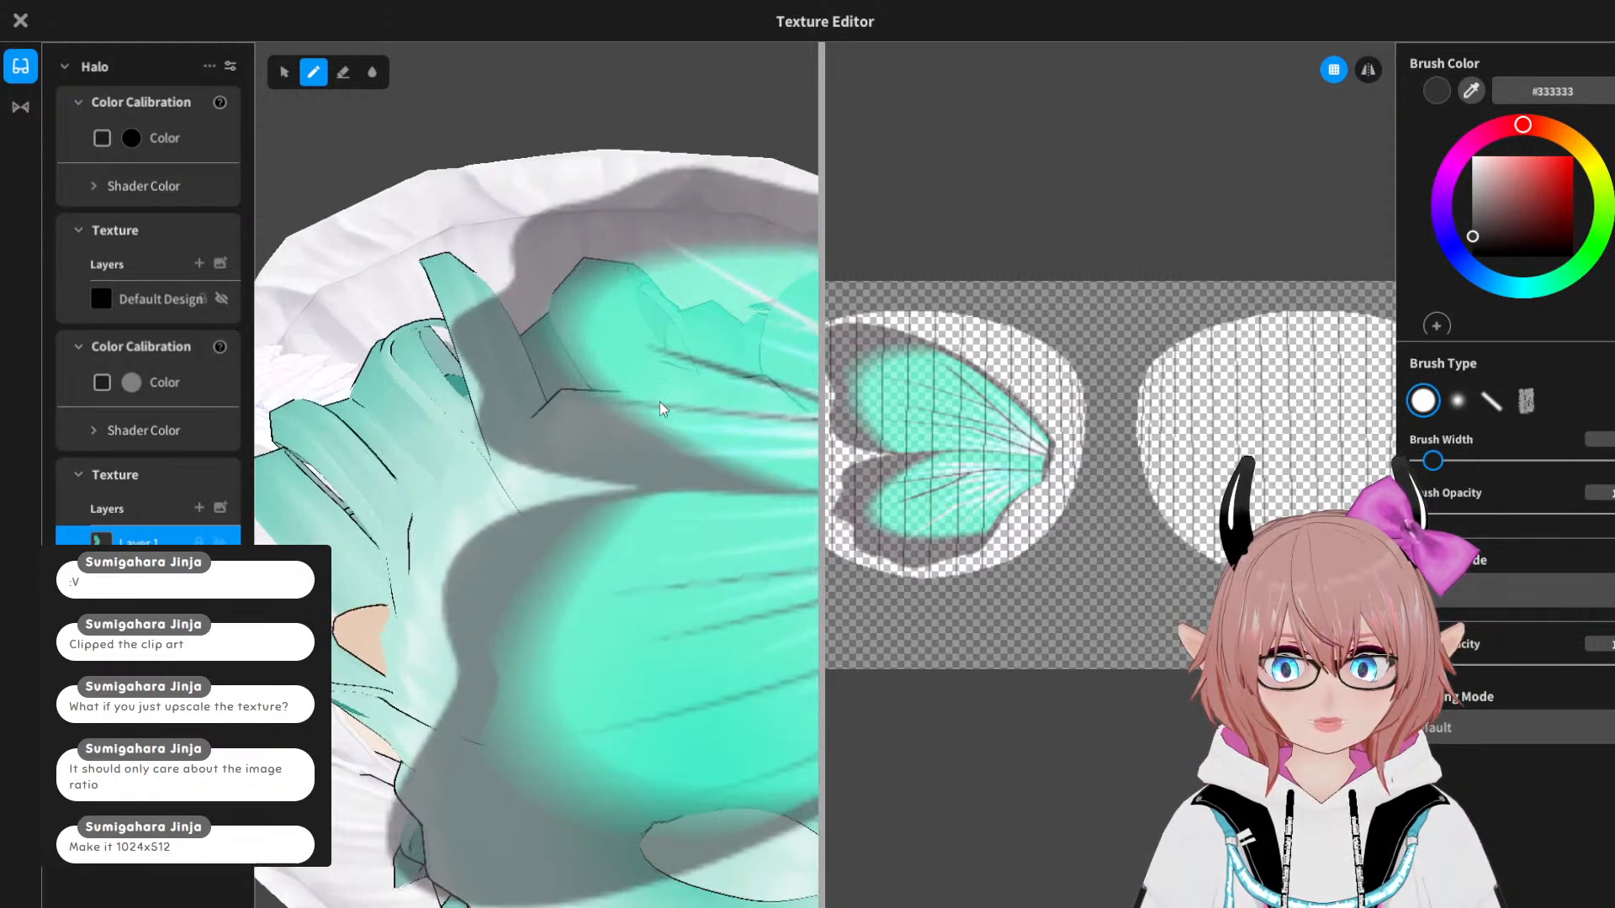
scroll(614, 409, down, 2)
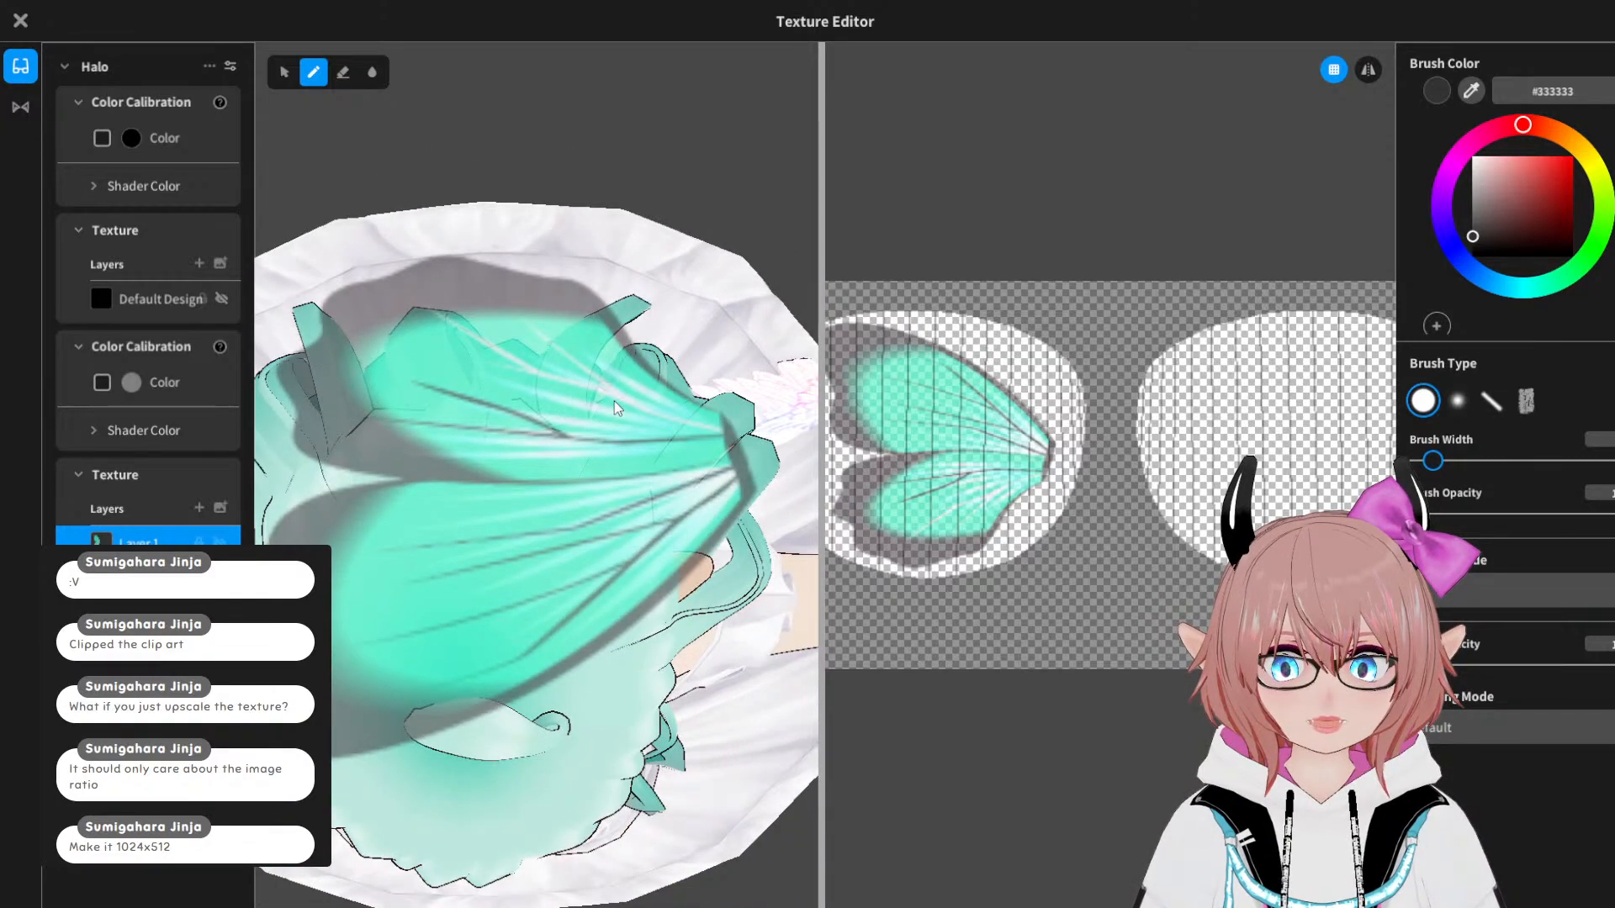
scroll(615, 408, down, 2)
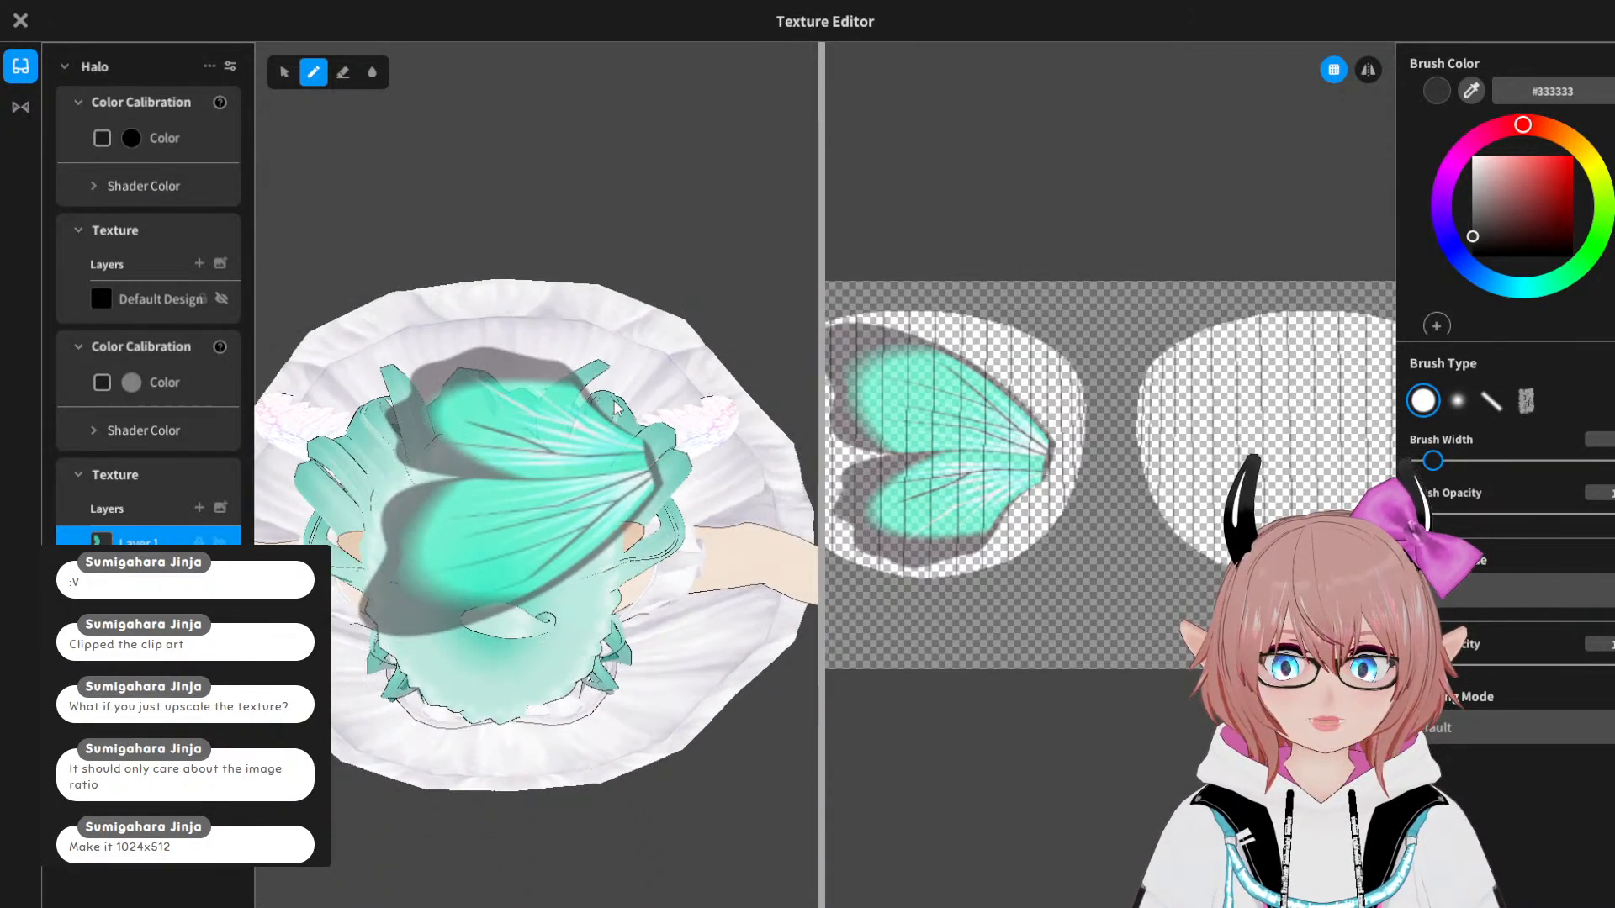
key(ctrl+z)
Step: Examine the edges of the yellow halo above the avatar's head and on the texture canvas
right_drag(572, 551, 578, 395)
middle_drag(578, 395, 572, 465)
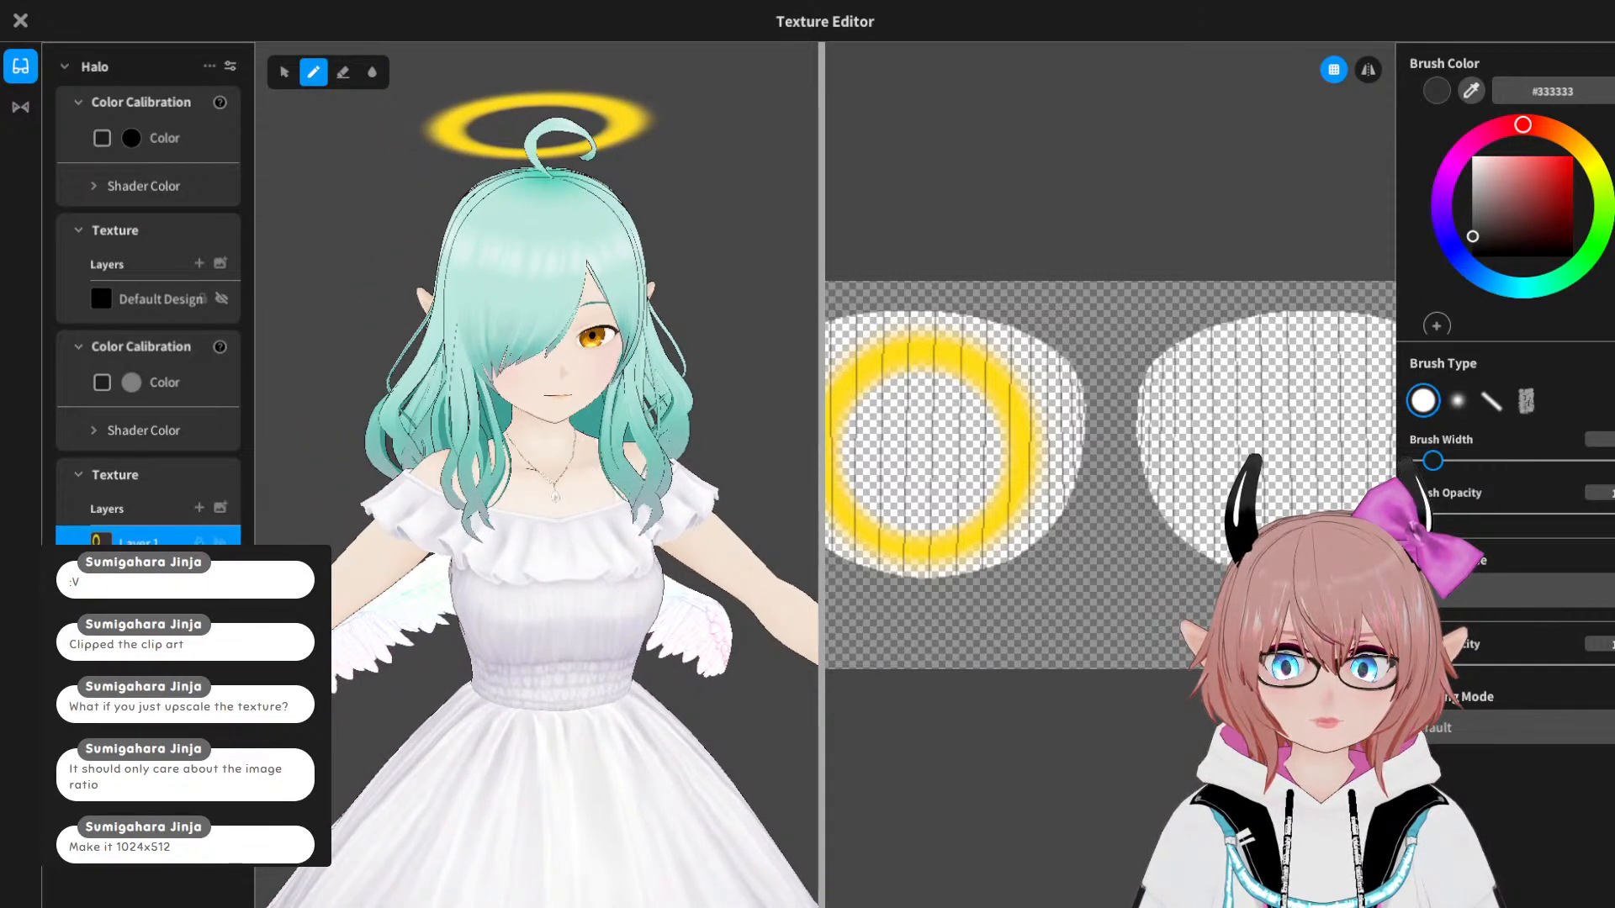
right_drag(535, 562, 501, 535)
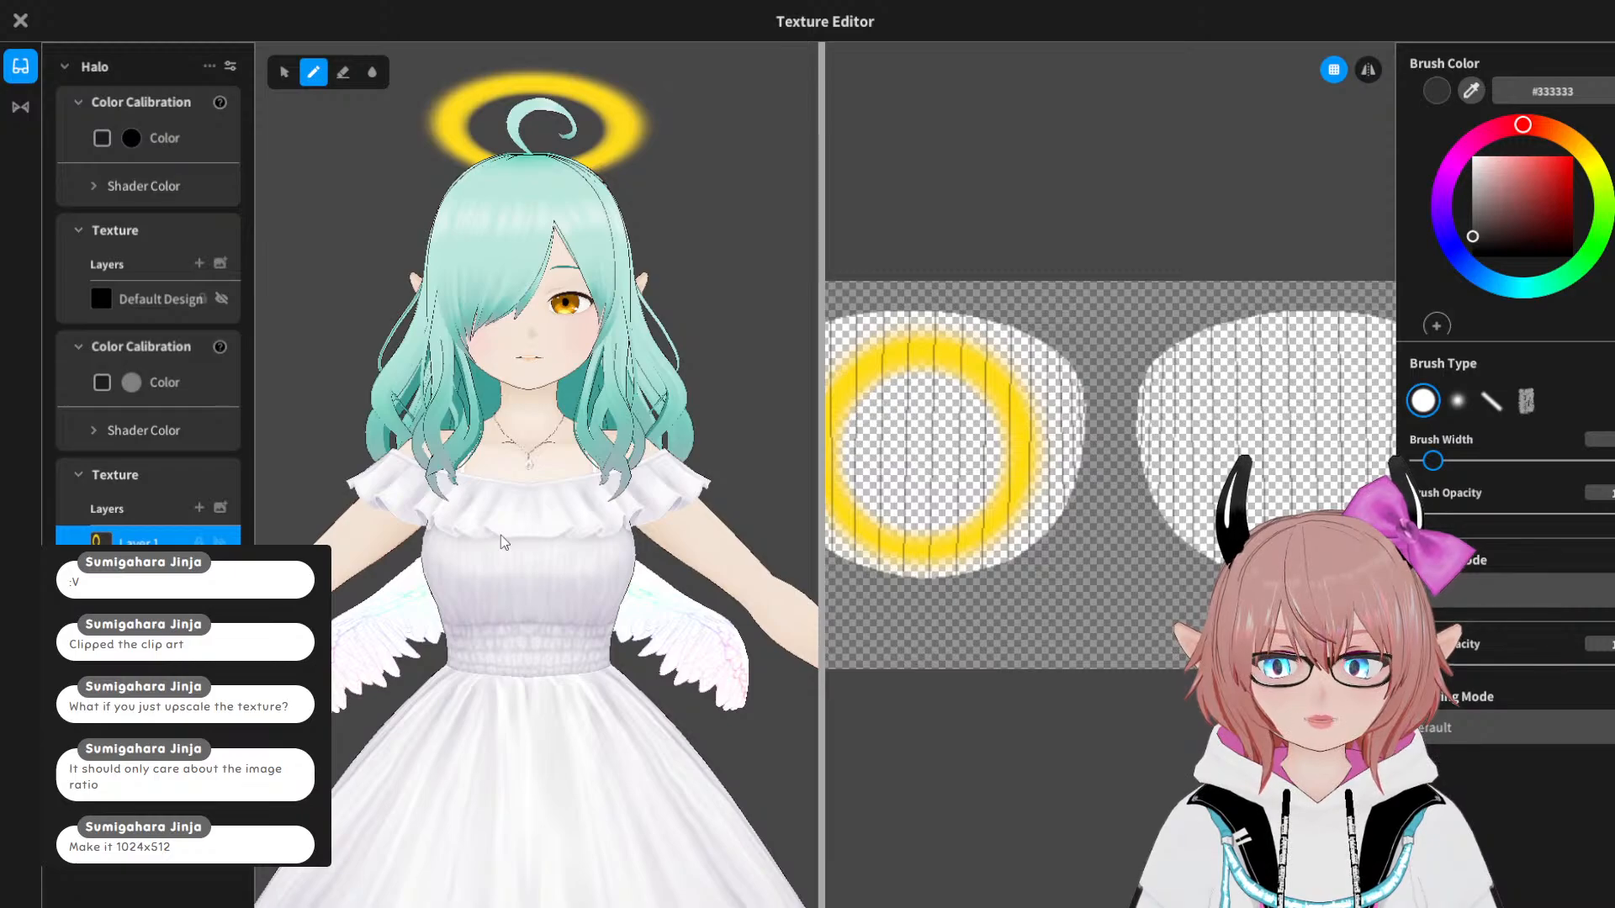
right_drag(383, 423, 621, 517)
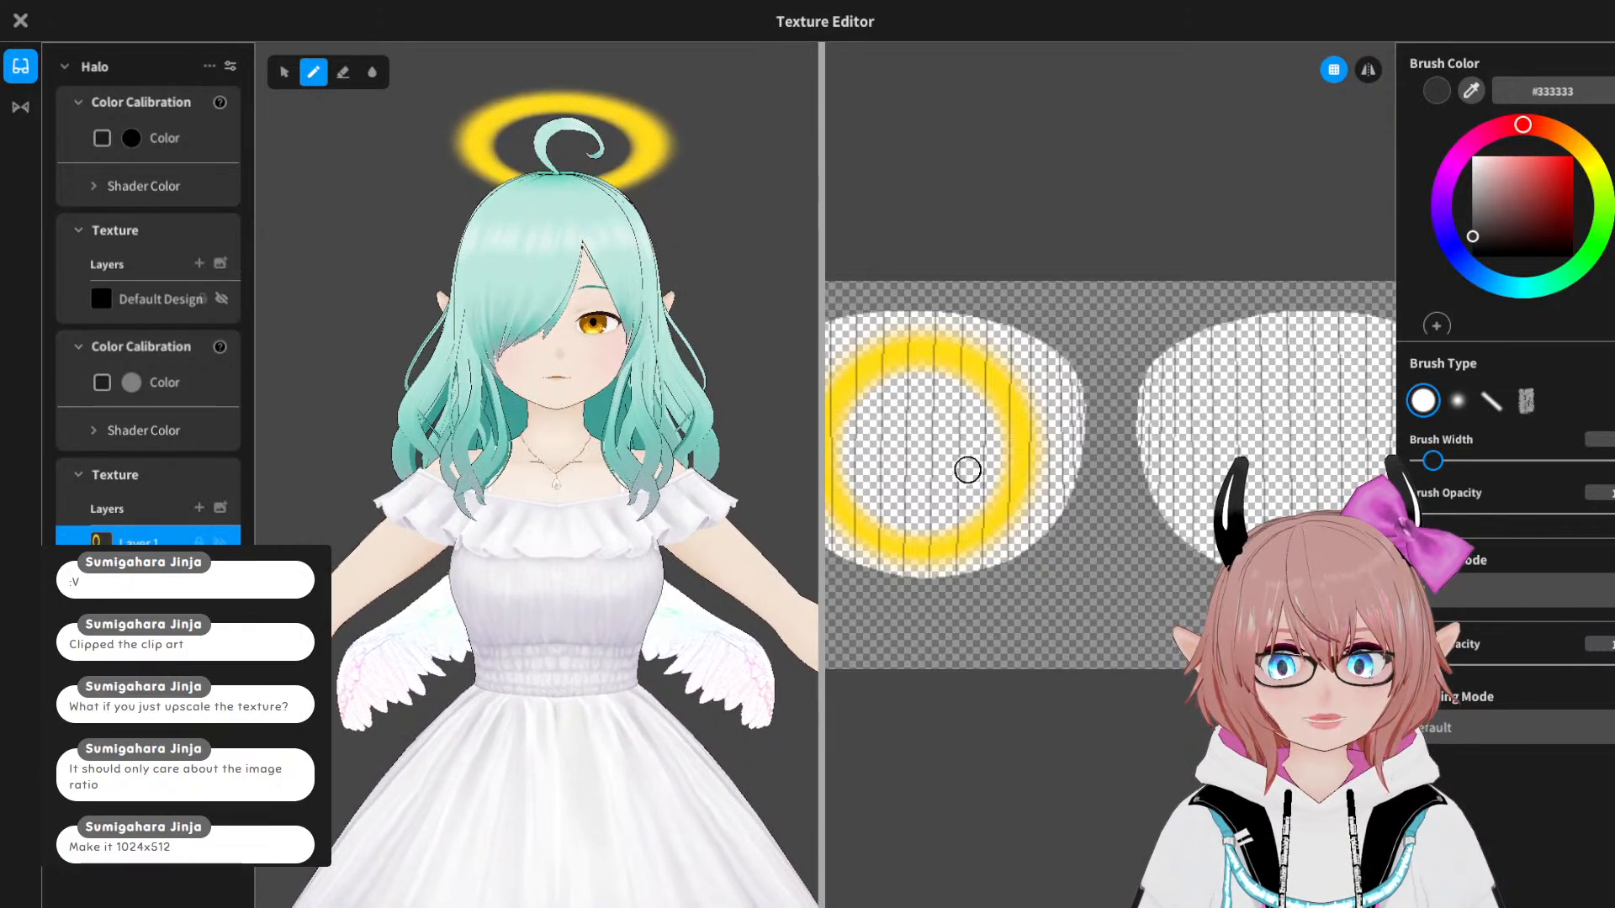
scroll(967, 470, down, 3)
scroll(967, 469, up, 2)
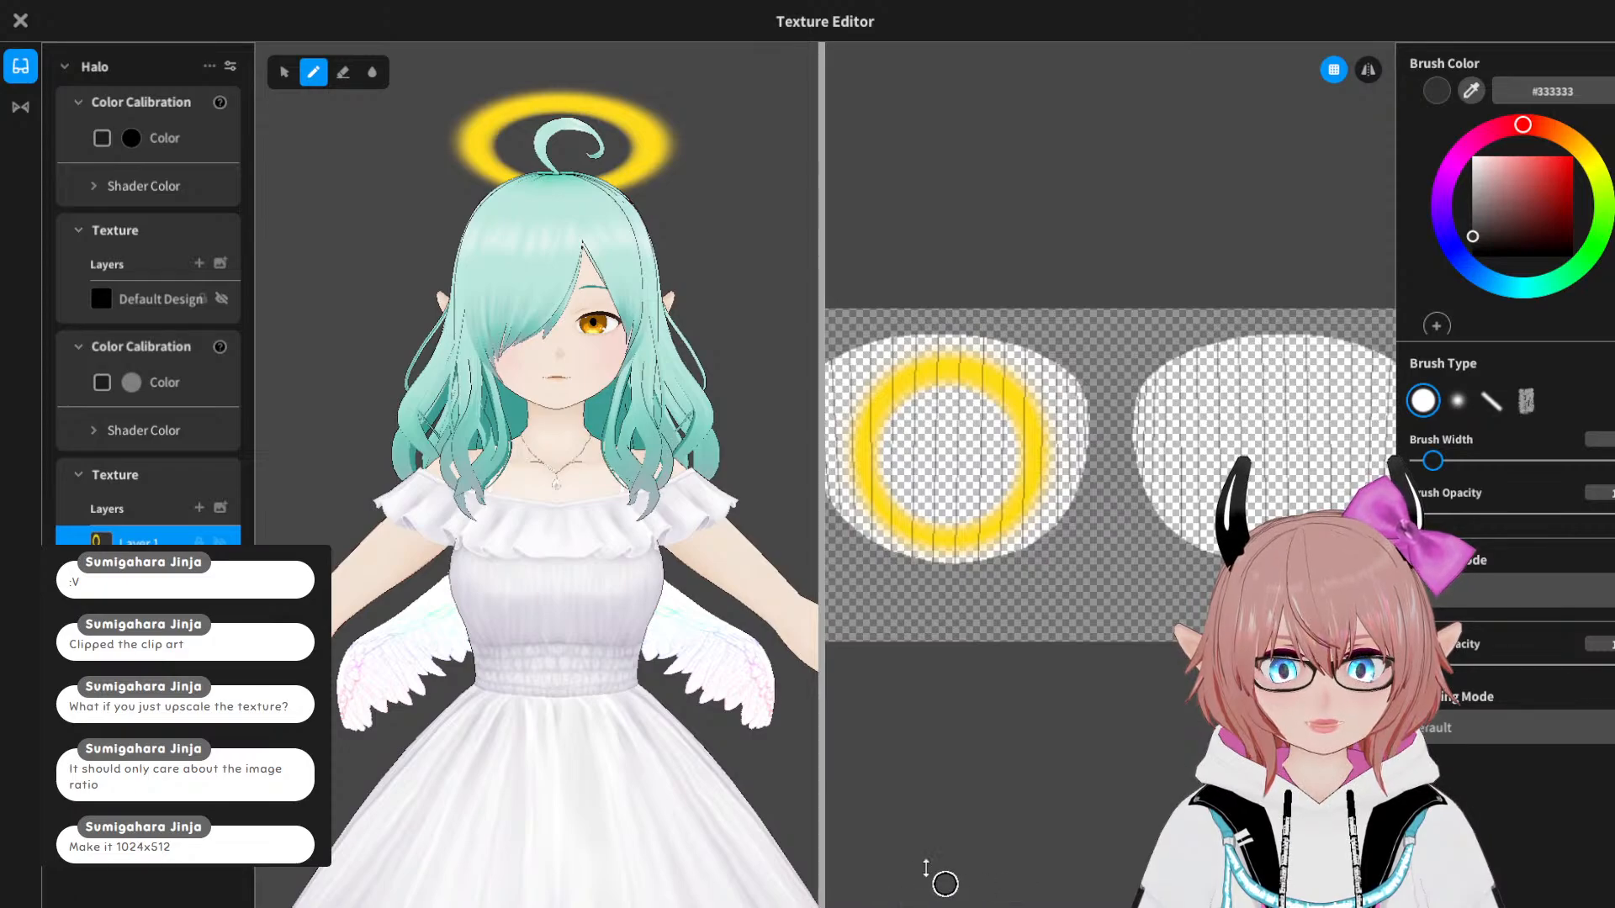
Step: Switch to Clip Studio Paint, draw a near-black circular ring over the yellow halo on Layer 1, and hide the glasses halo layer
click(1076, 902)
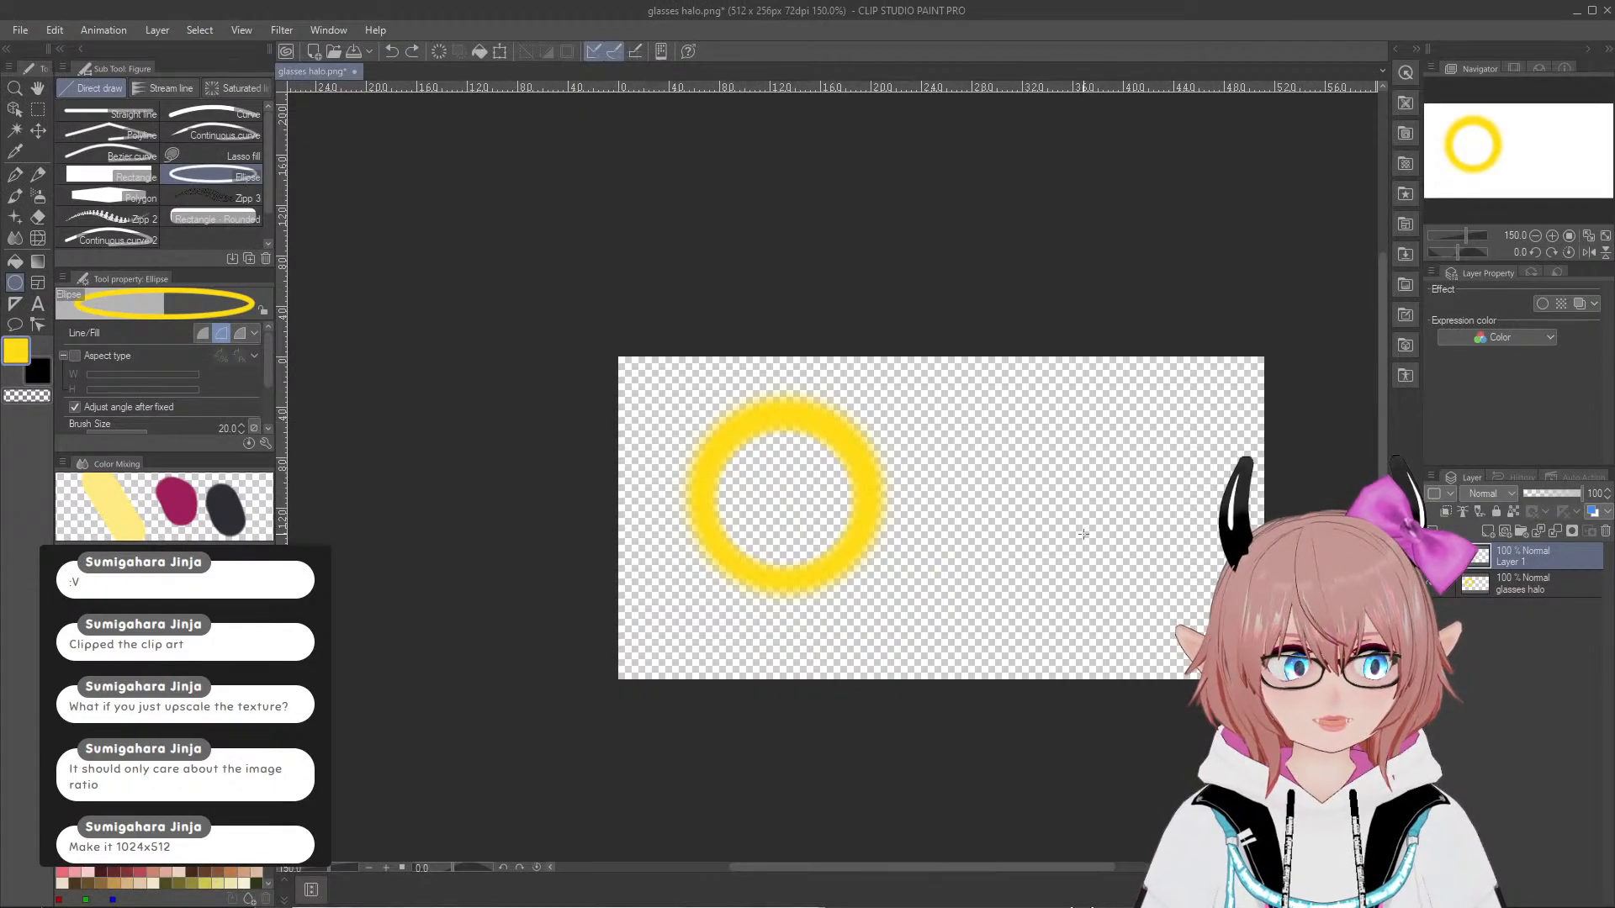
scroll(742, 424, up, 2)
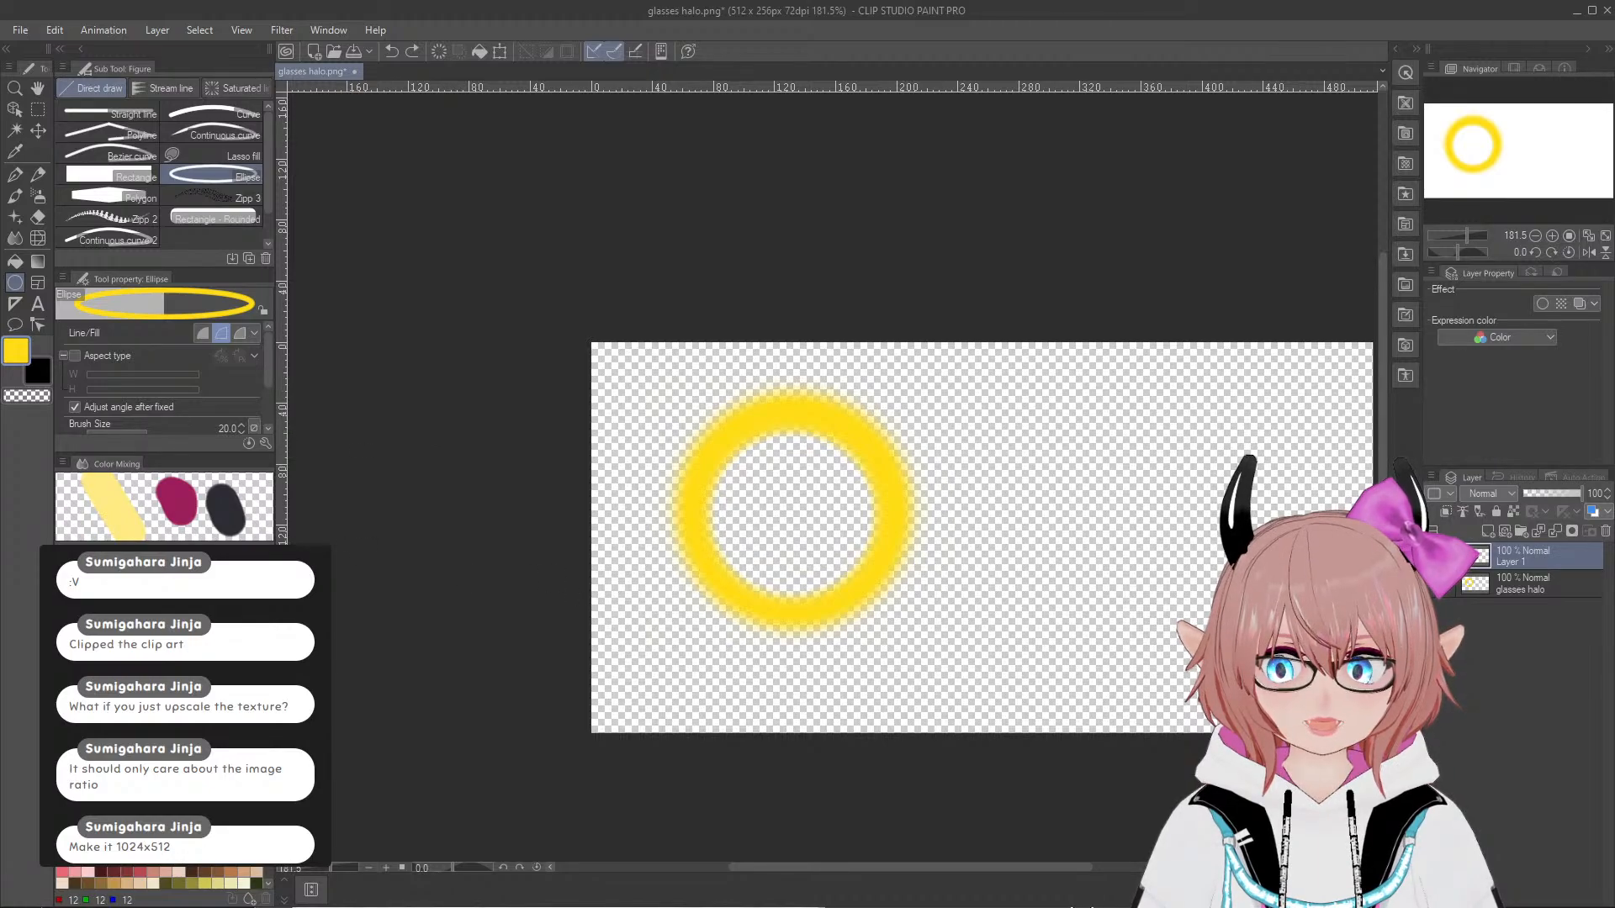
click(67, 849)
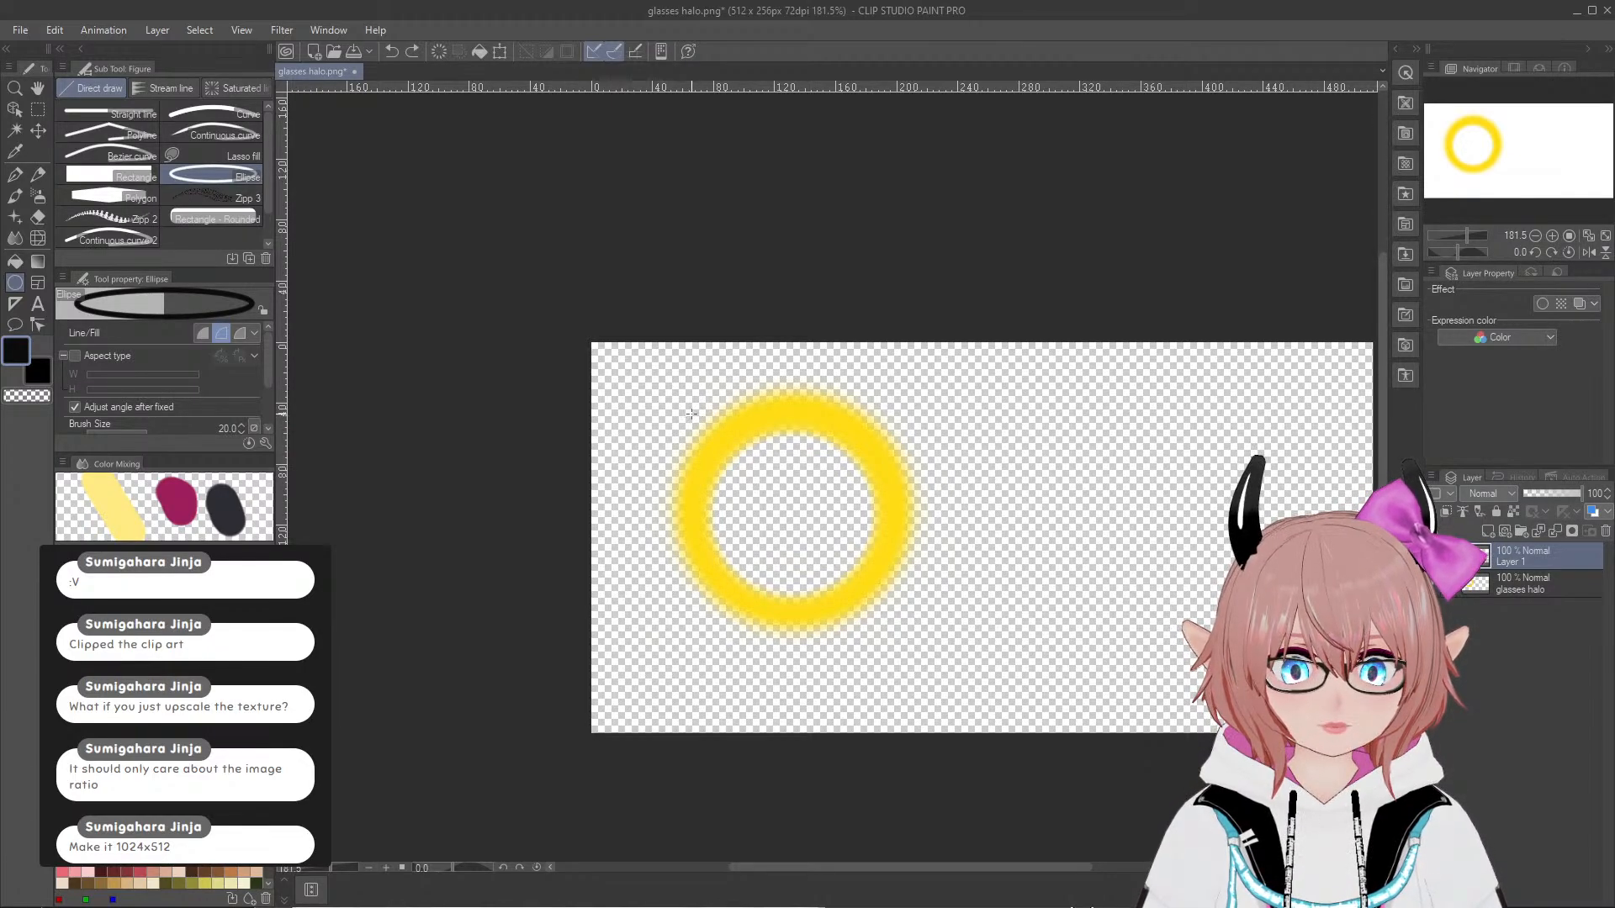
drag(683, 404, 897, 620)
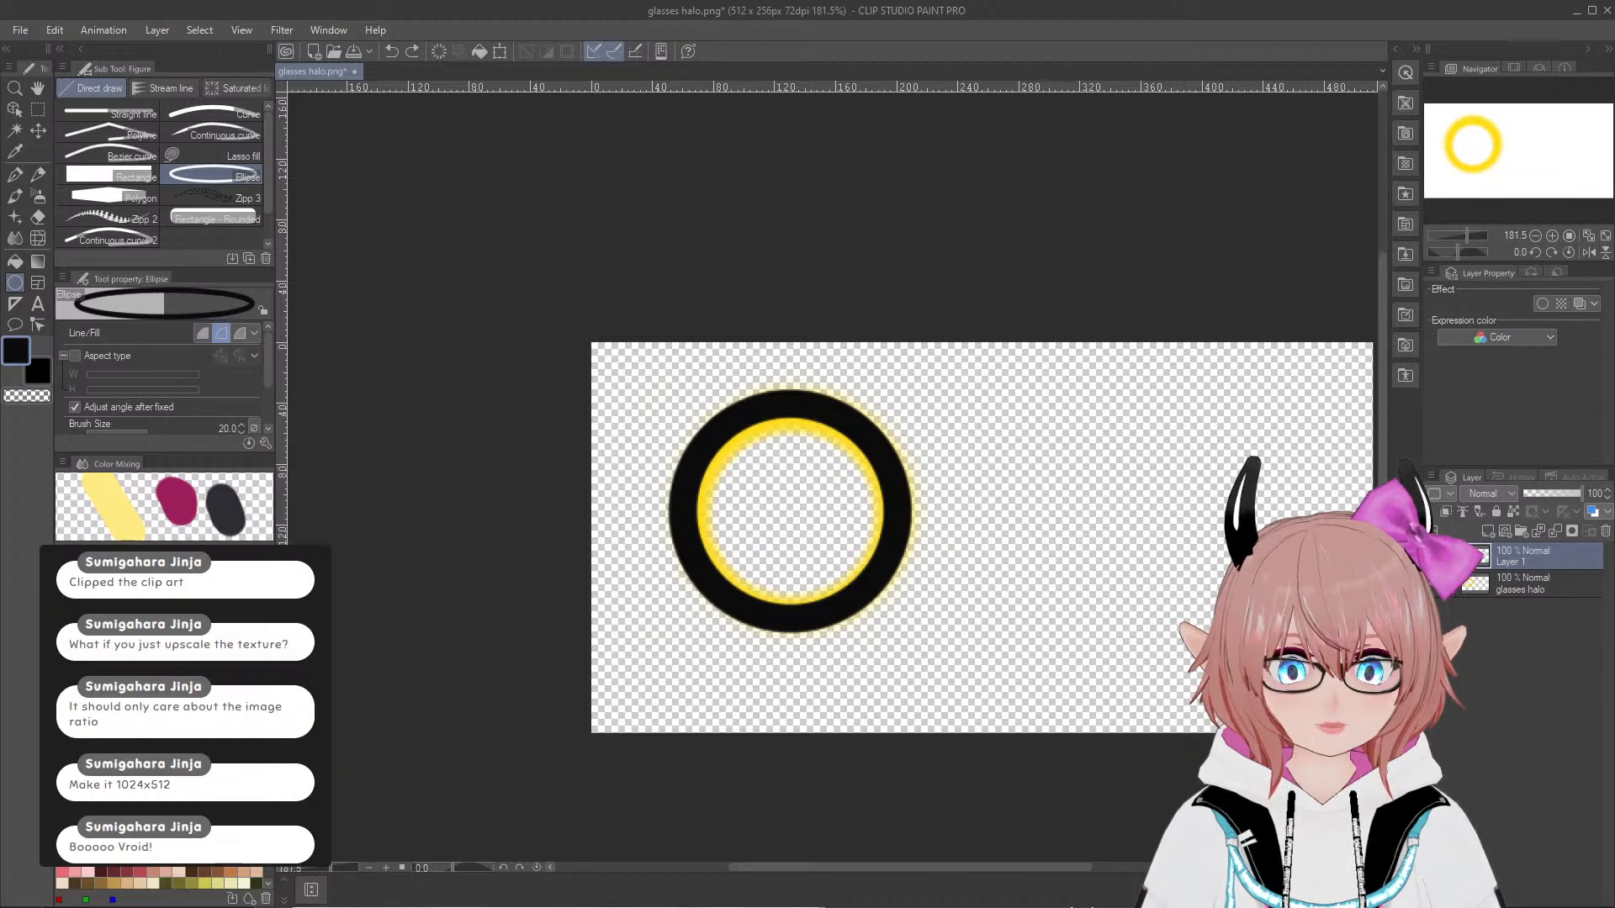
click(898, 620)
click(1439, 583)
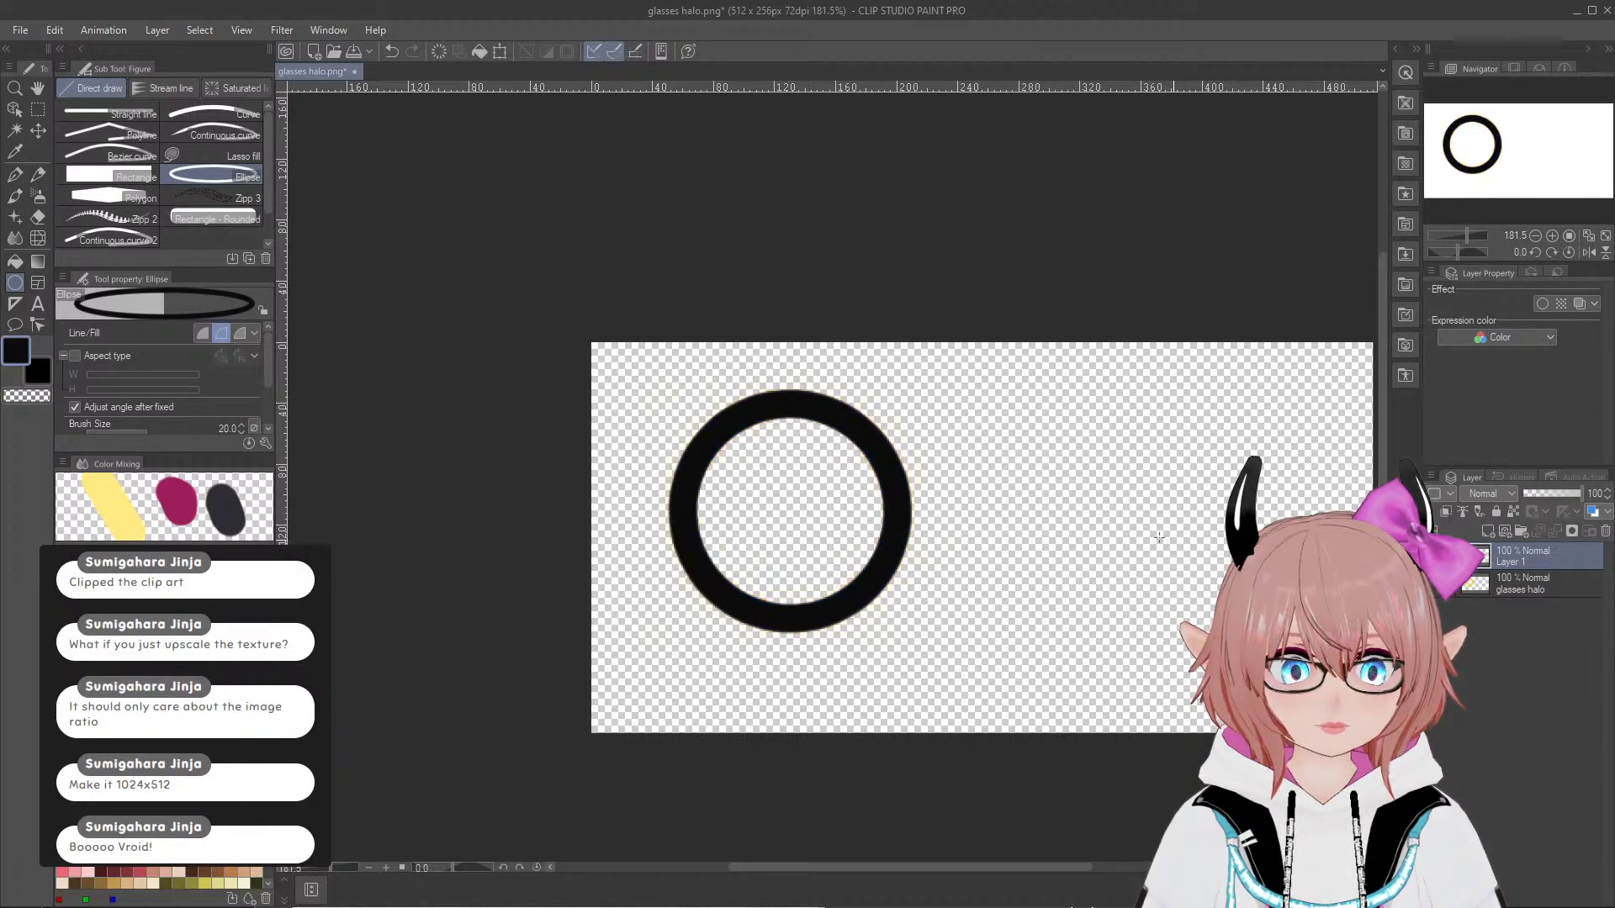
Step: Auto-select the near-black ring on Layer 1 and shrink the selection inward from its edges
click(14, 130)
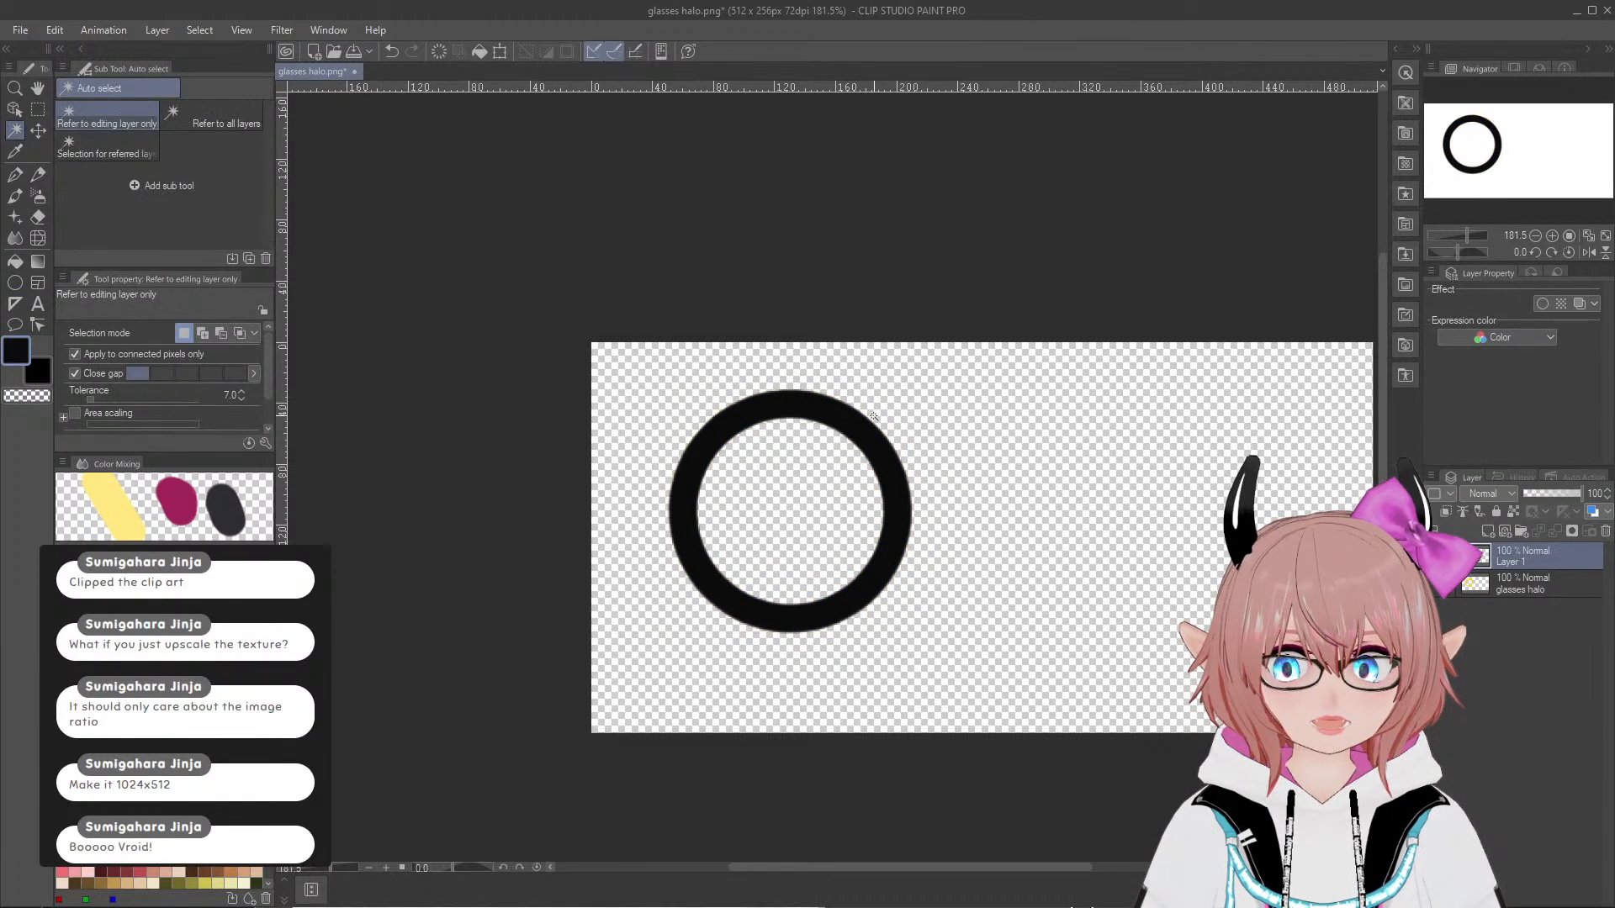
click(835, 413)
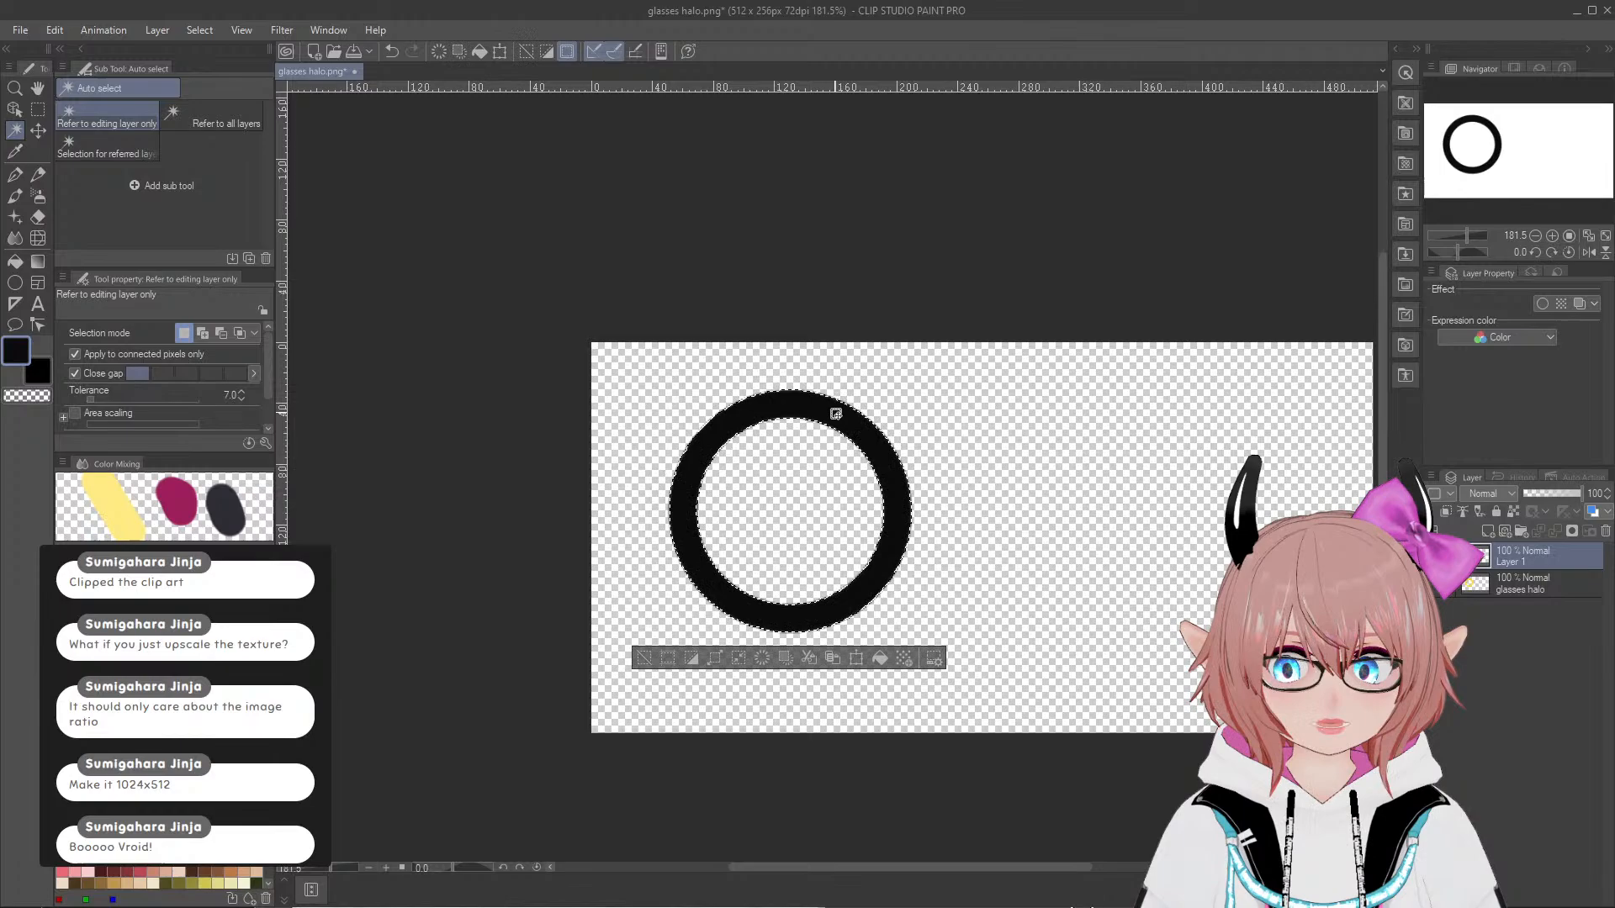
click(742, 663)
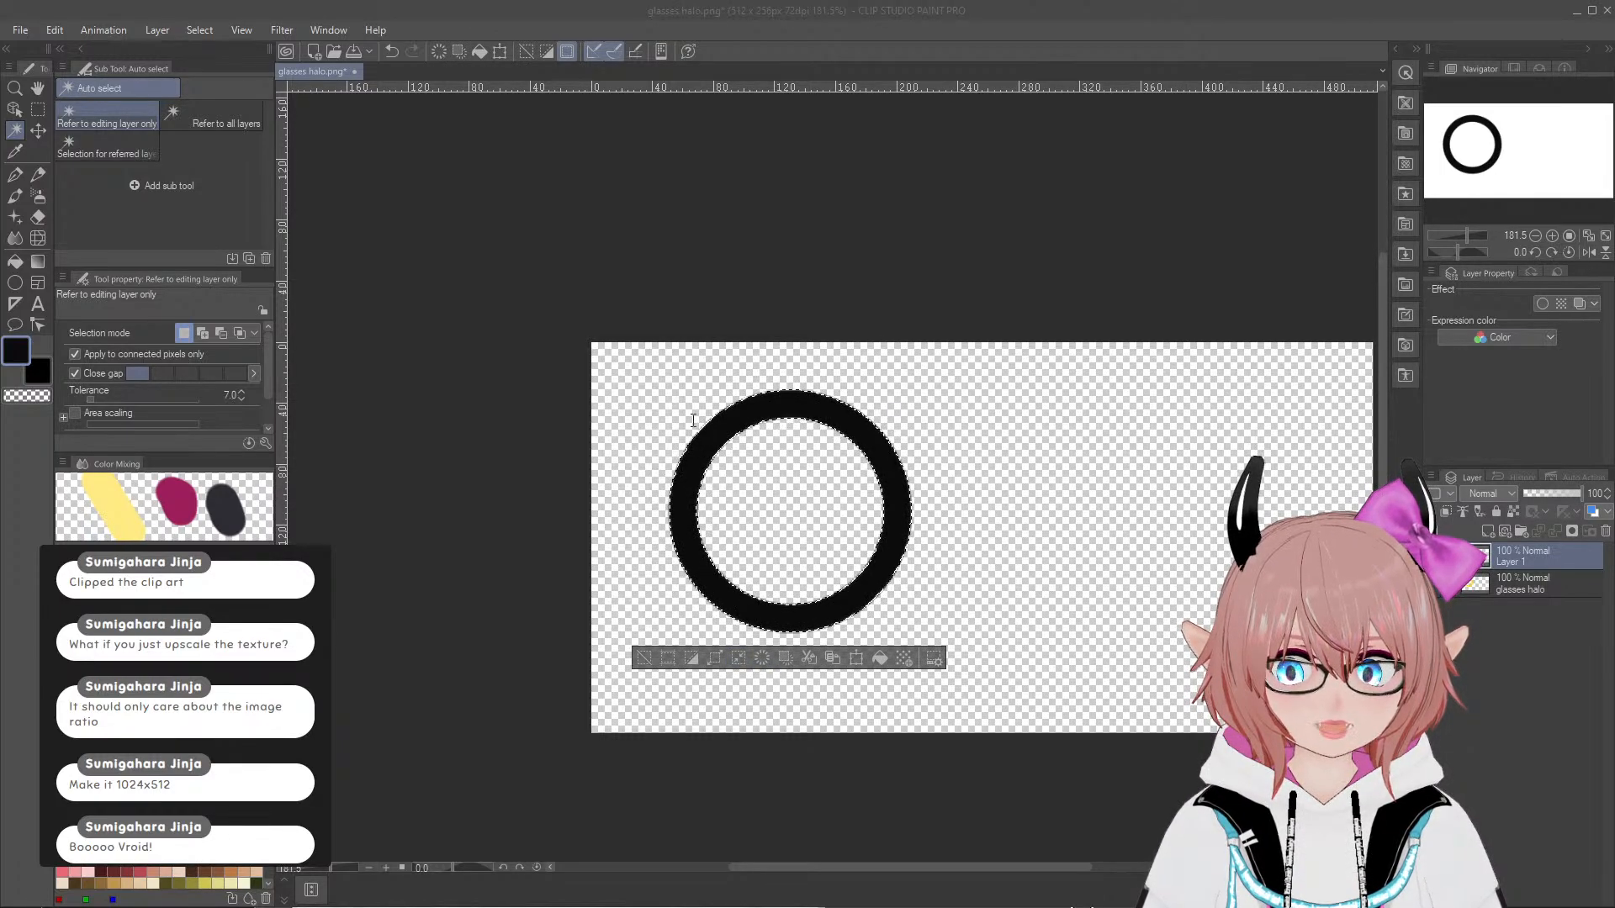
click(898, 427)
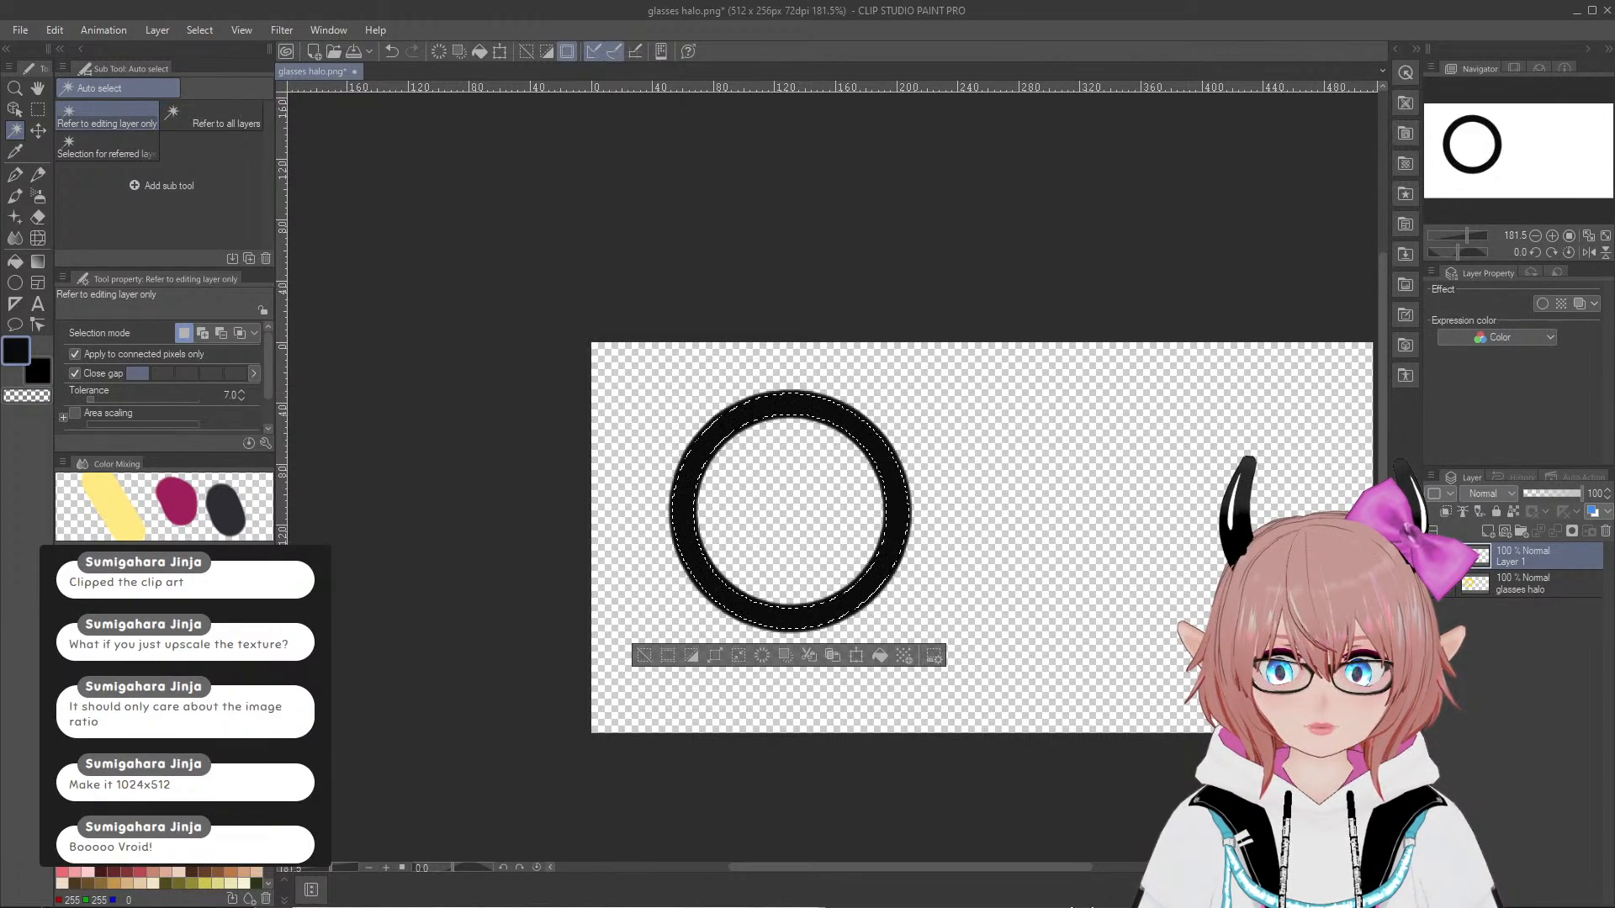
Step: Choose a light yellow and fill the shrunken selection inside the black ring
click(101, 672)
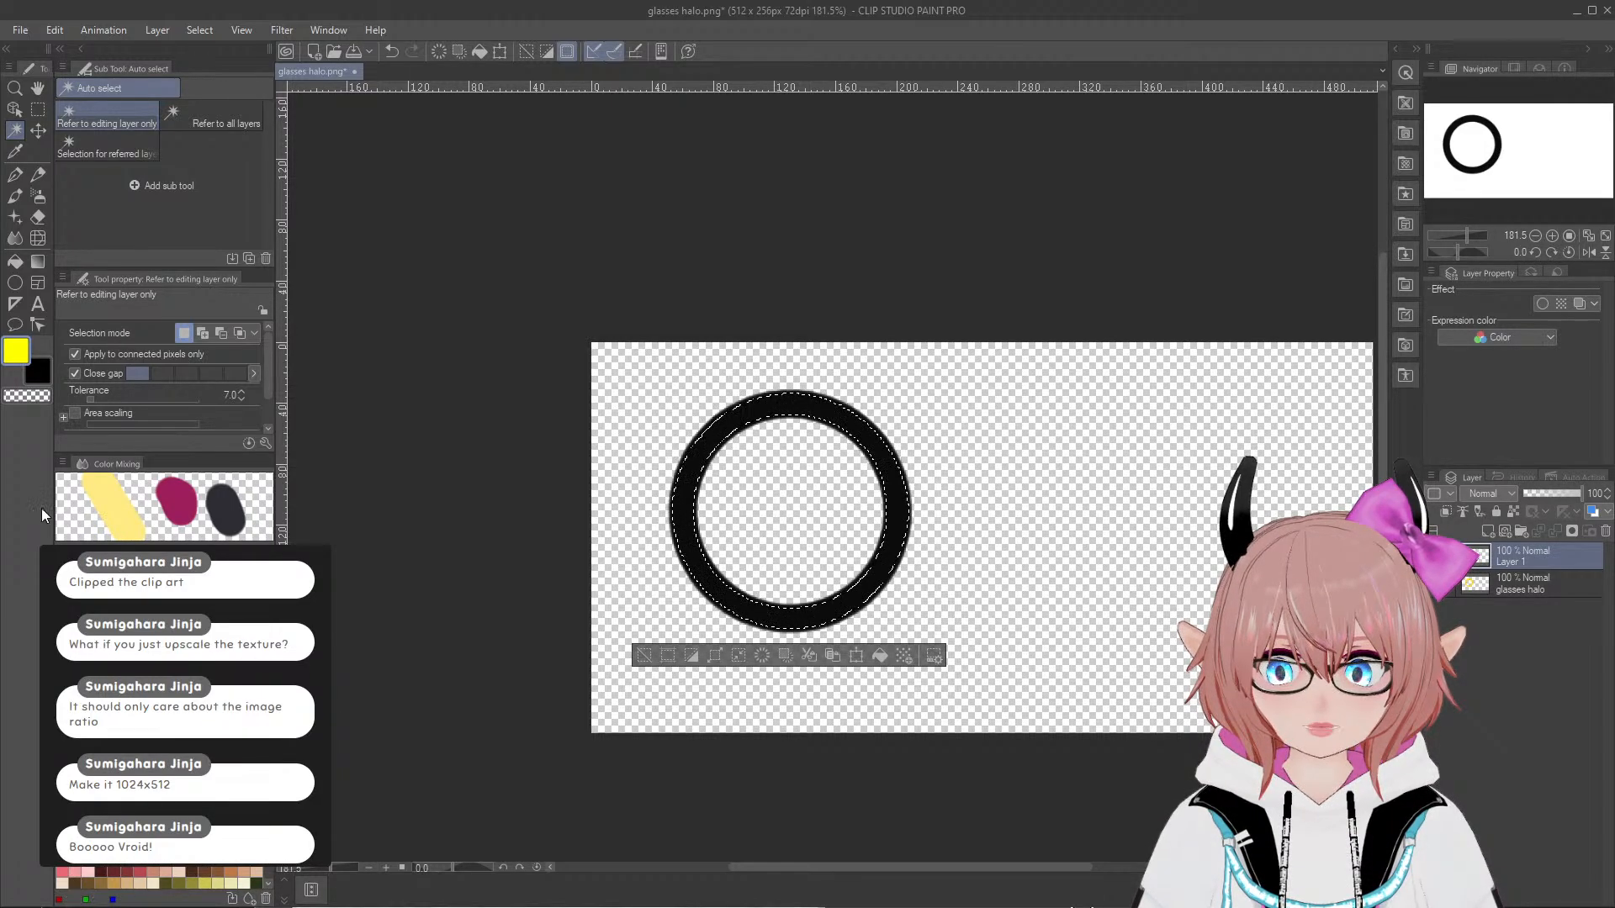
click(16, 264)
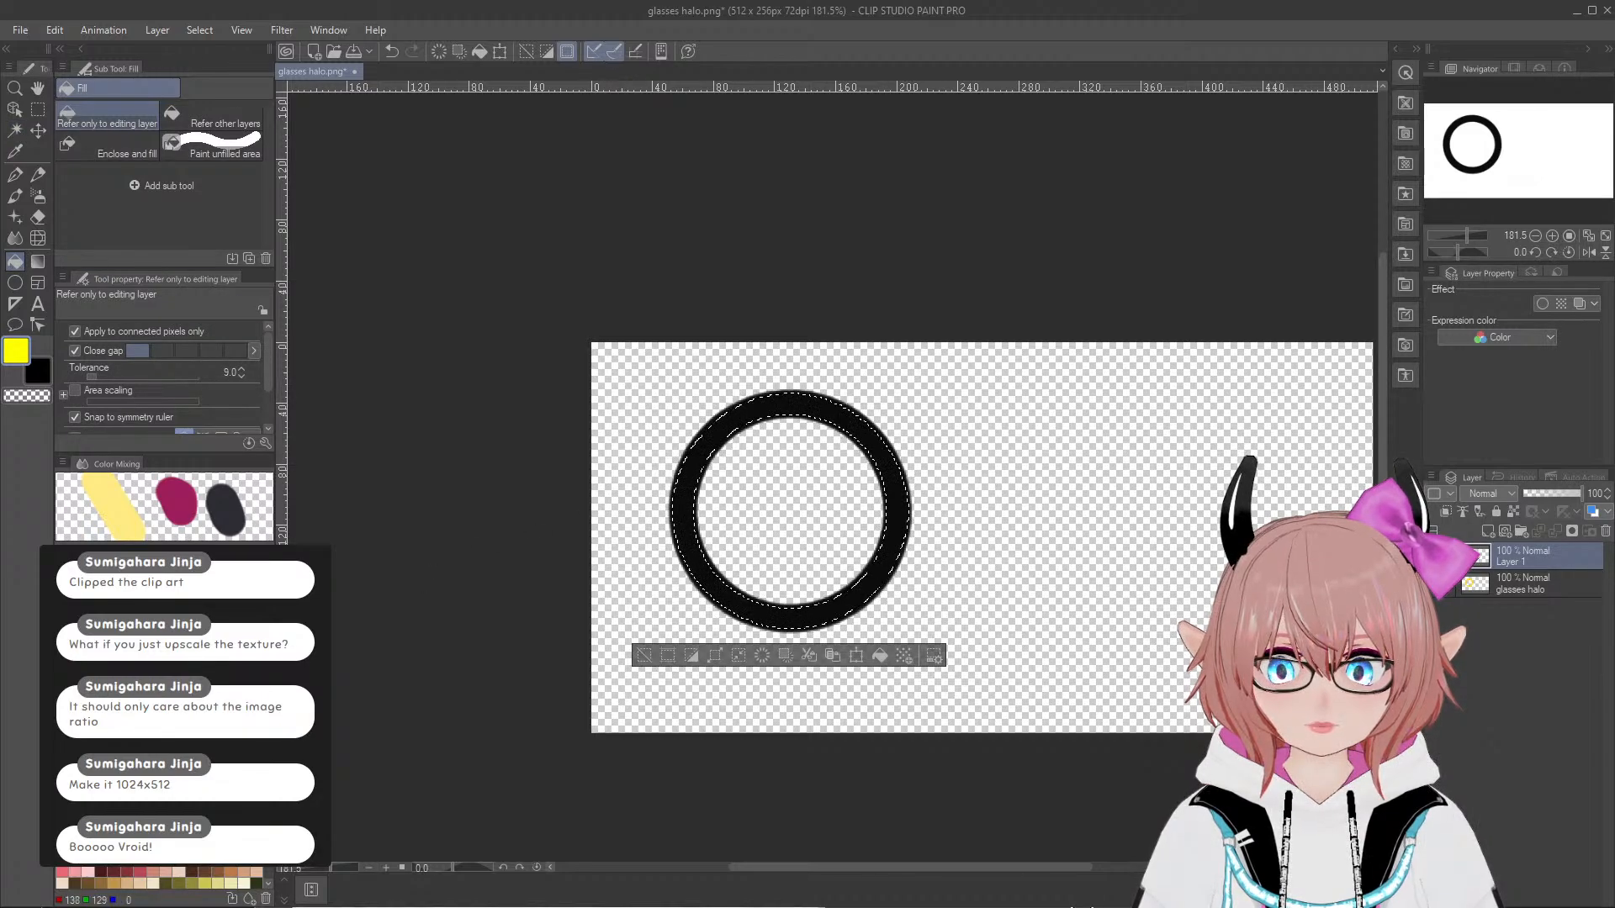
scroll(159, 878, down, 2)
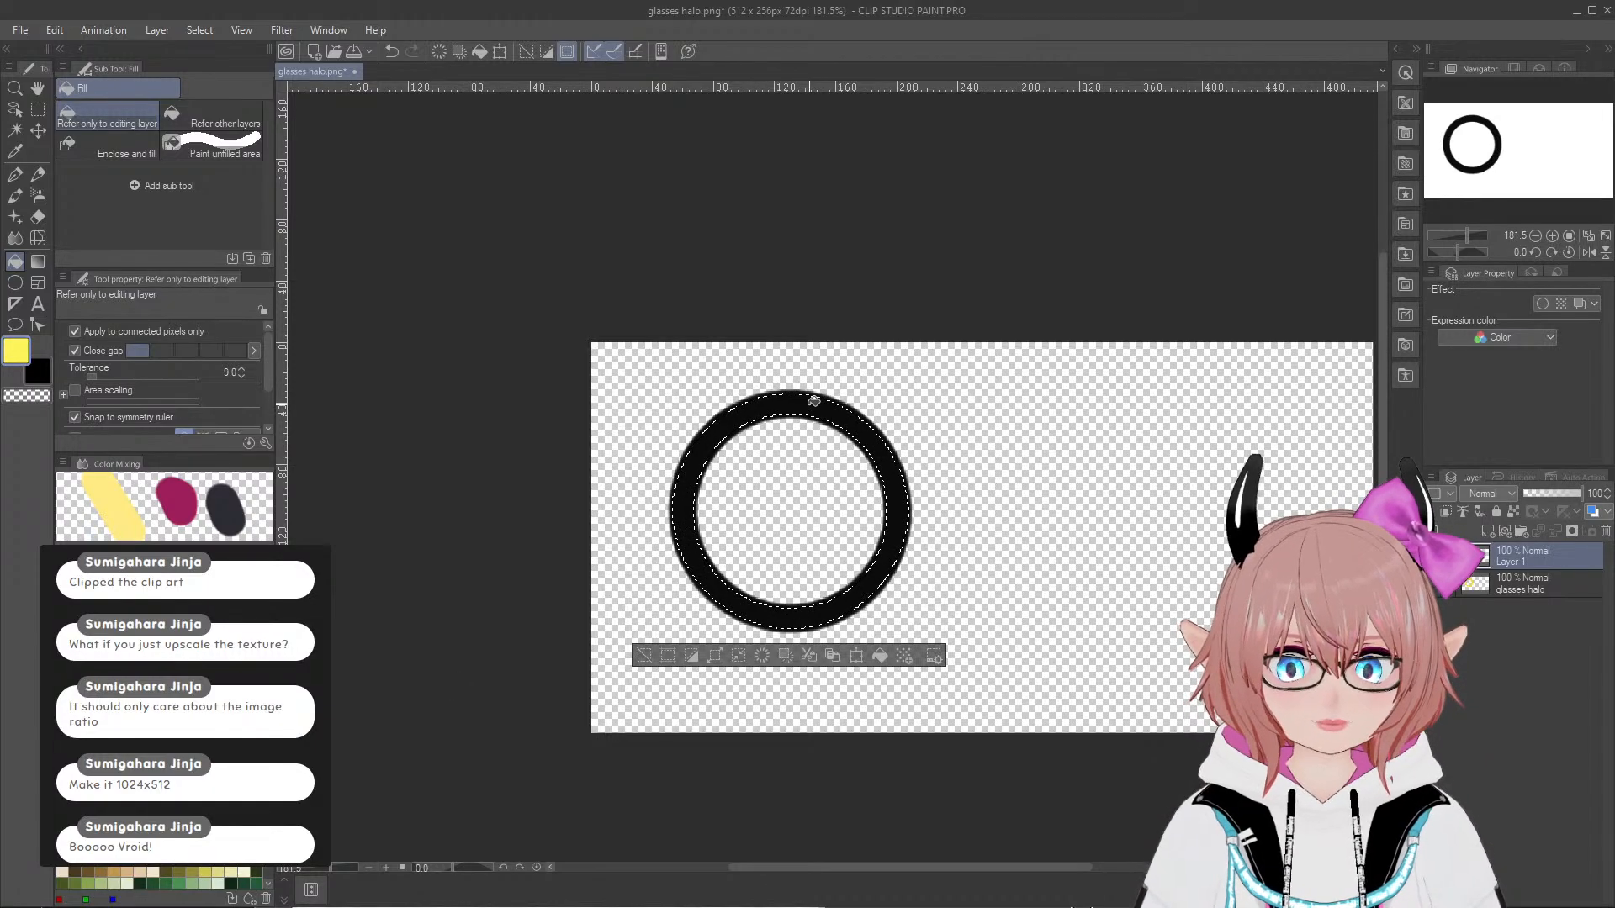
click(813, 401)
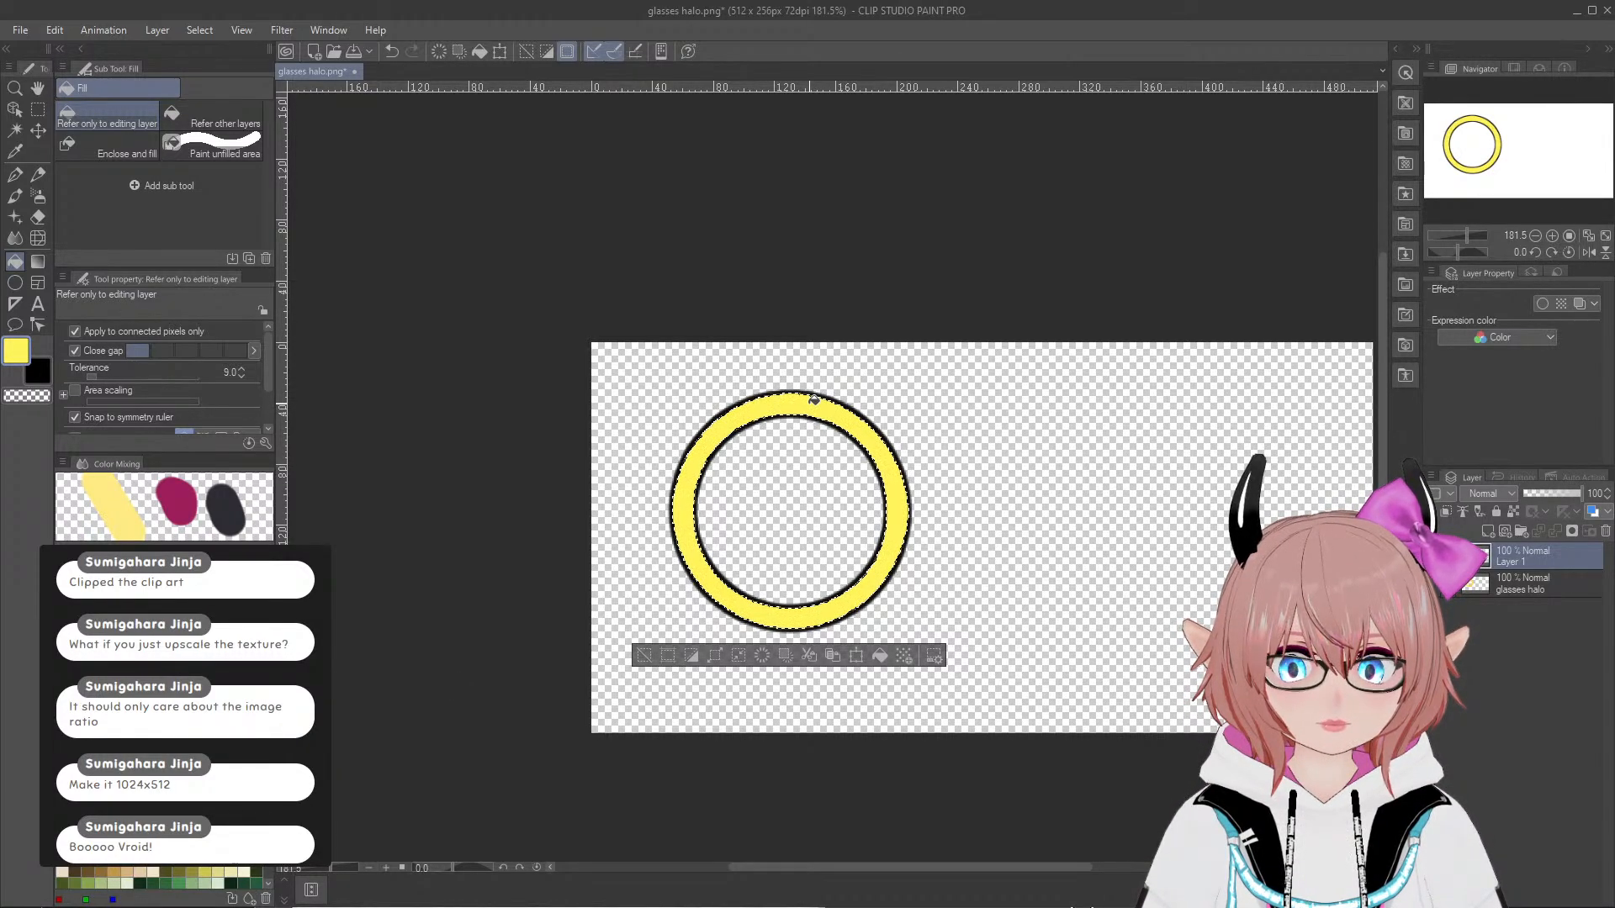
Step: Undo the fill and the selection shrink, and refill a less-shrunken ring selection with light yellow for a thinner black outline
key(ctrl+z)
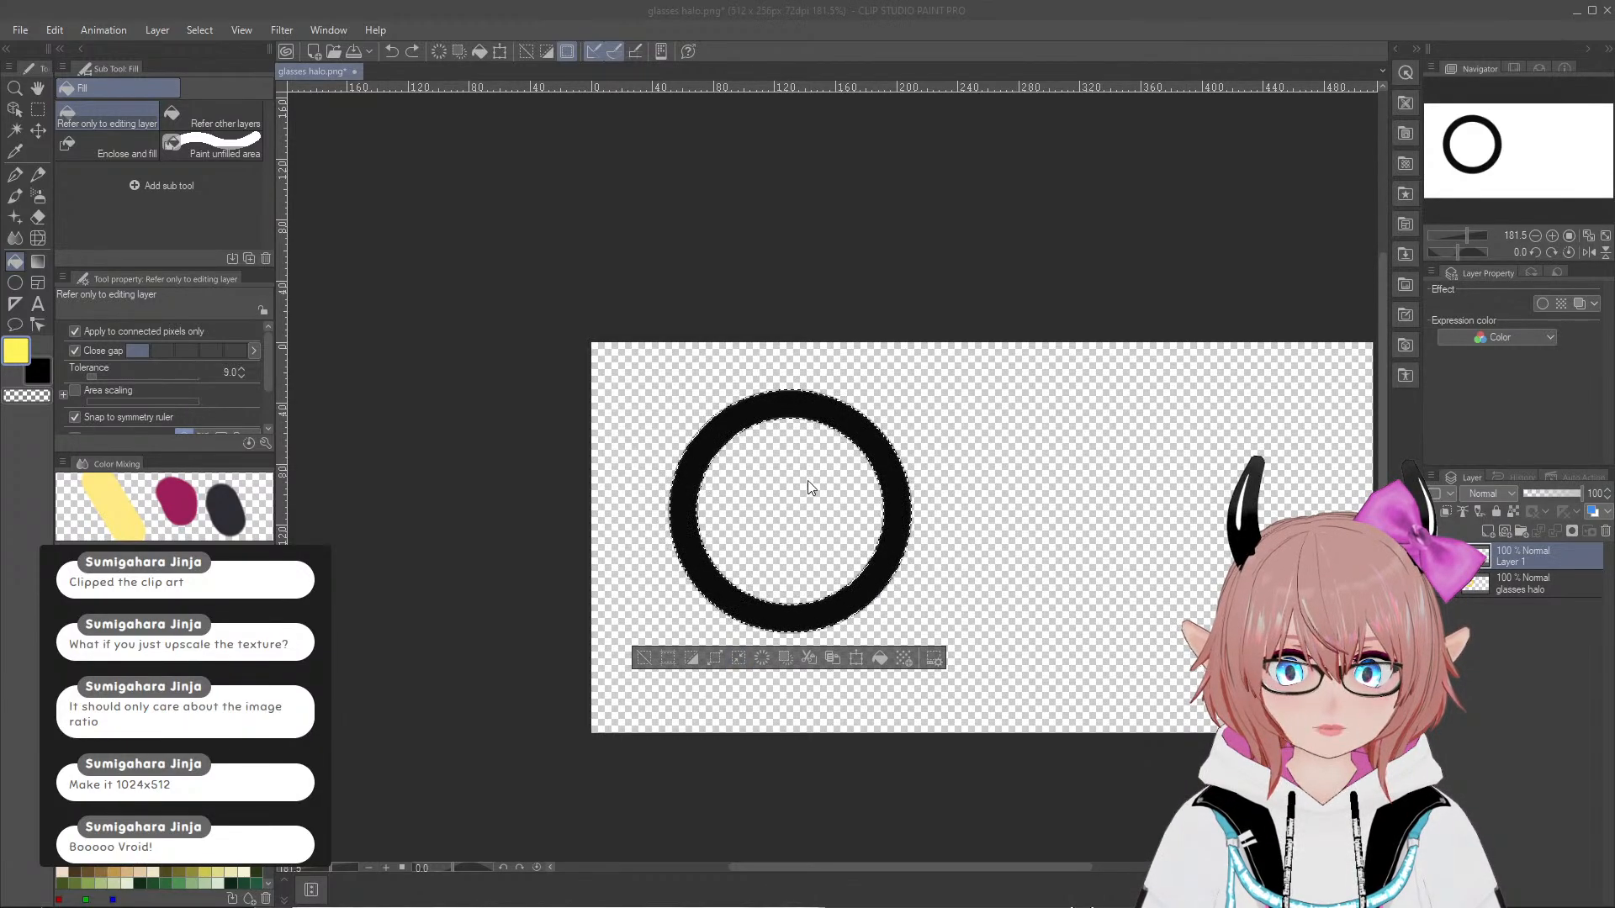
click(885, 416)
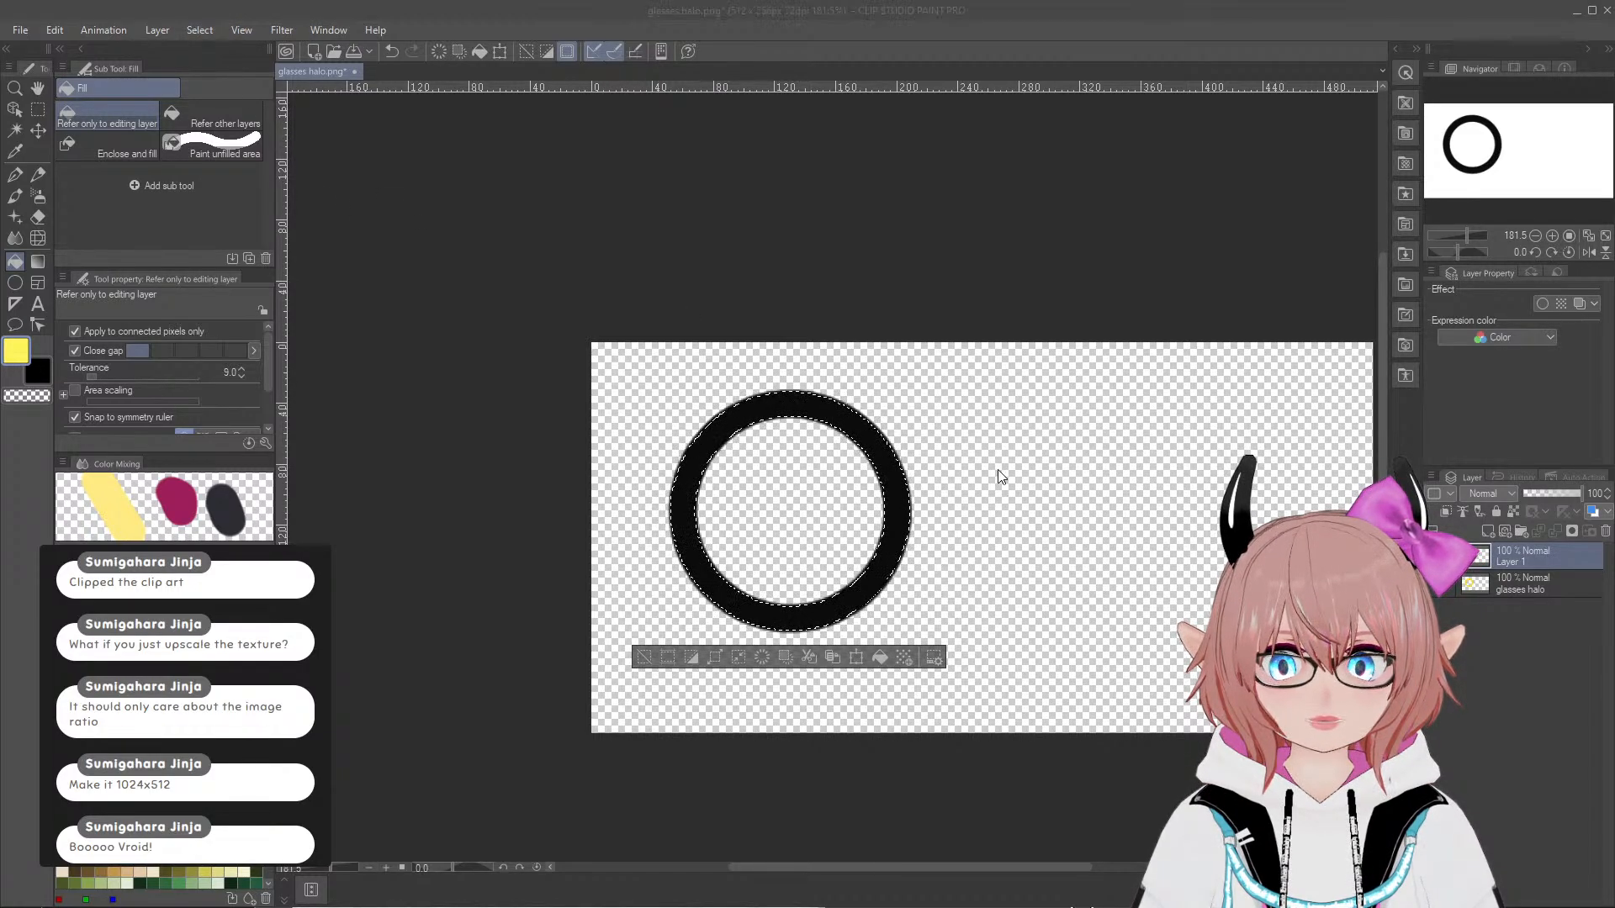
key(alt+BackSpace)
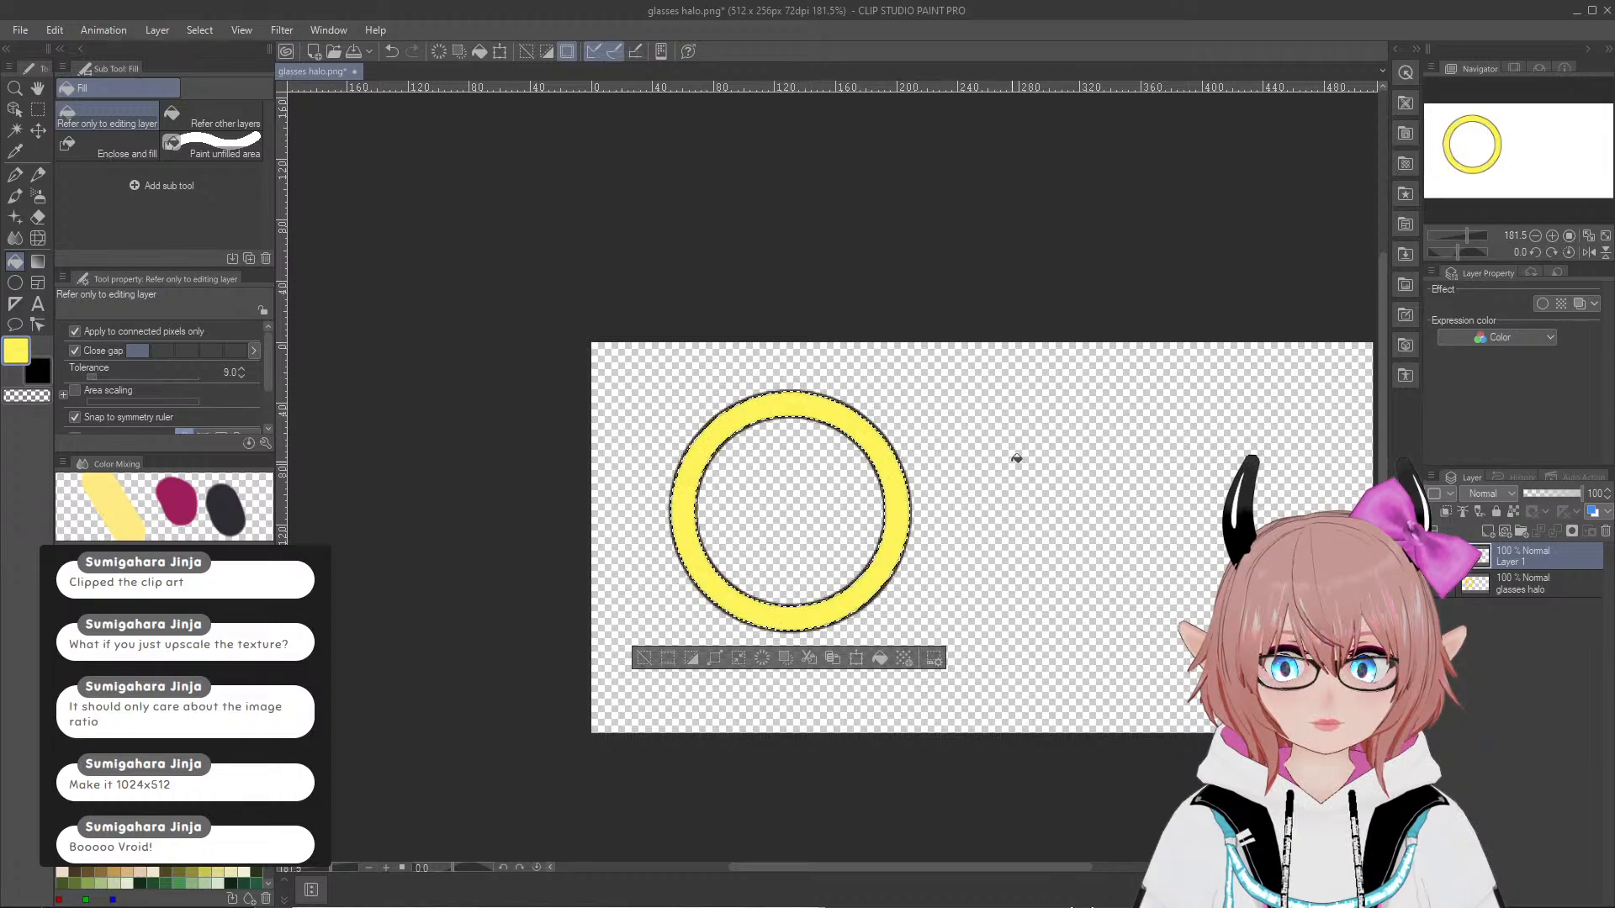
key(ctrl+d)
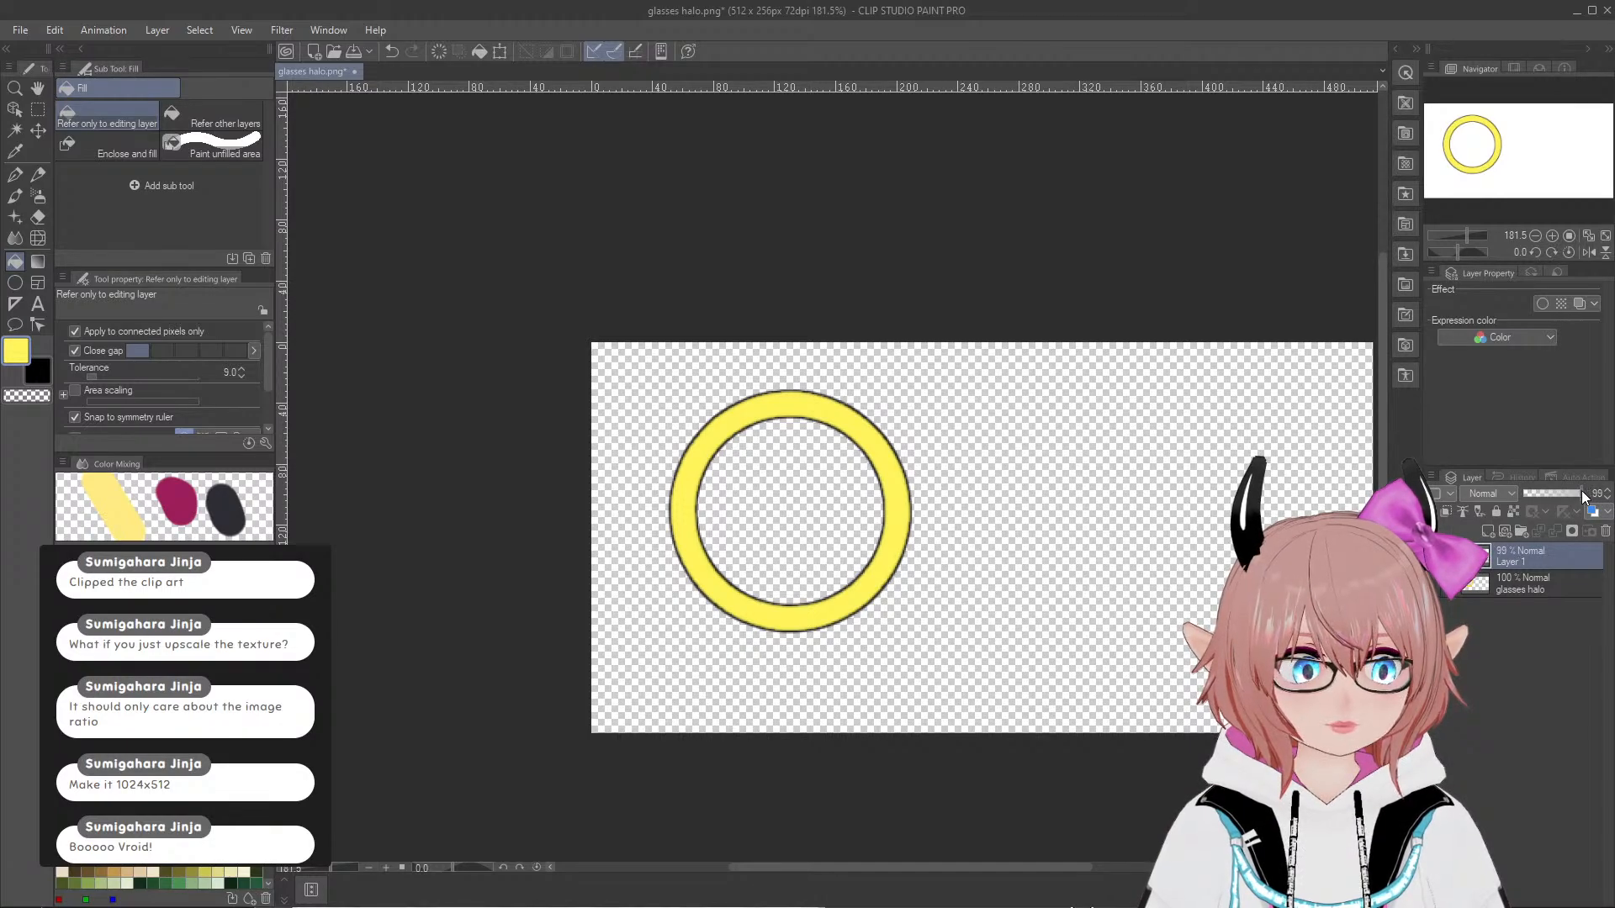
Step: Set Layer 1's opacity to 80% and export the outlined halo texture
drag(1577, 496, 1572, 497)
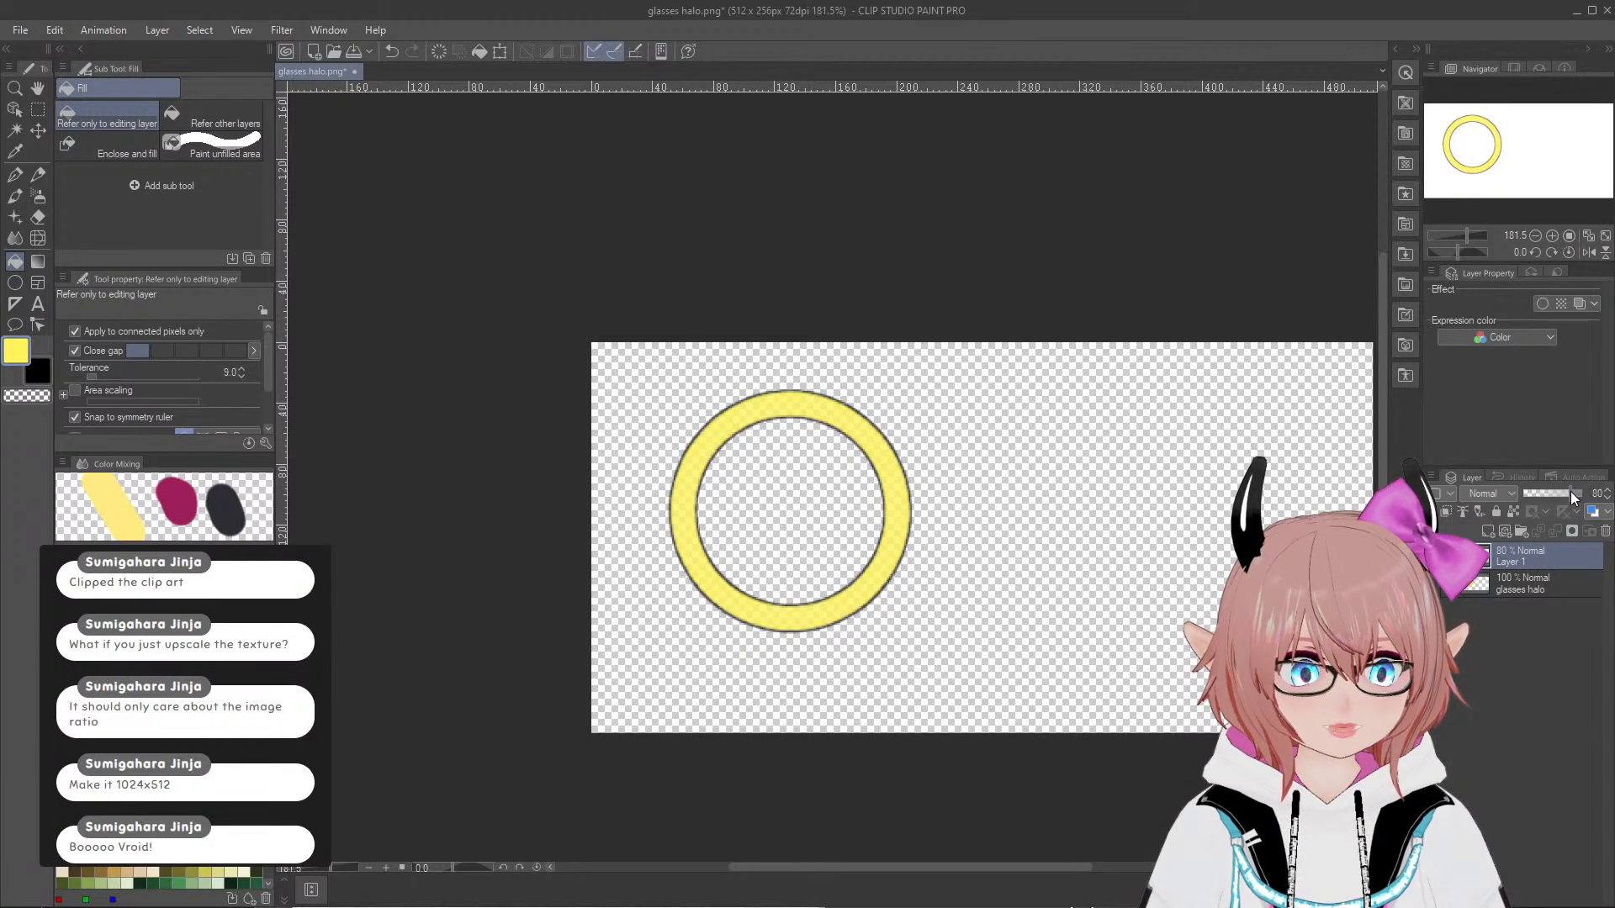
click(14, 35)
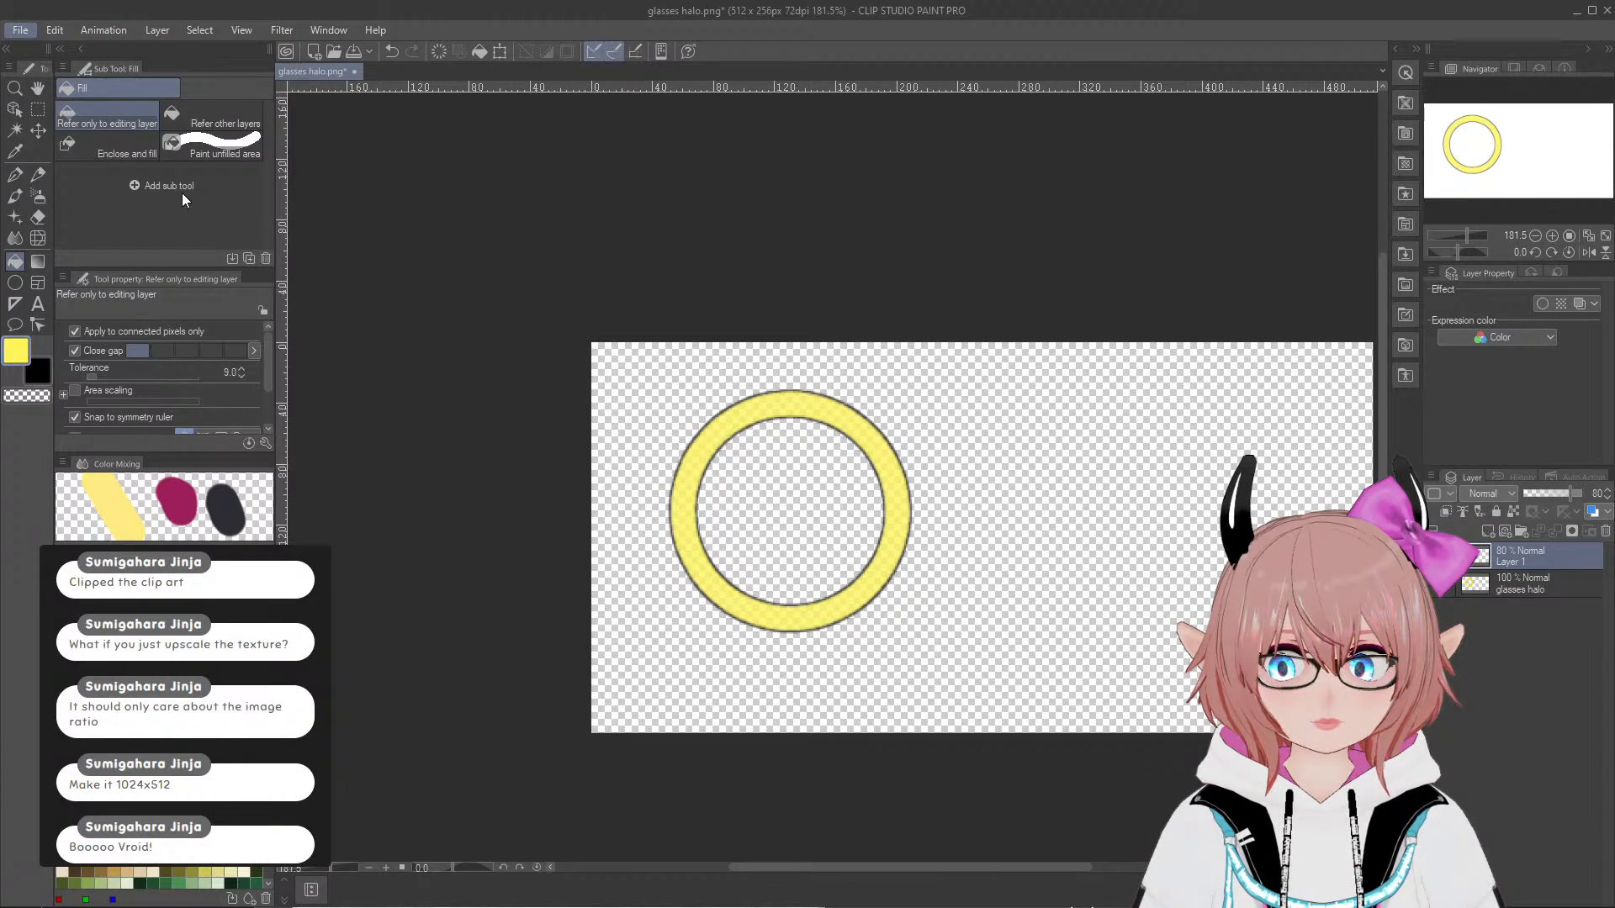
click(415, 270)
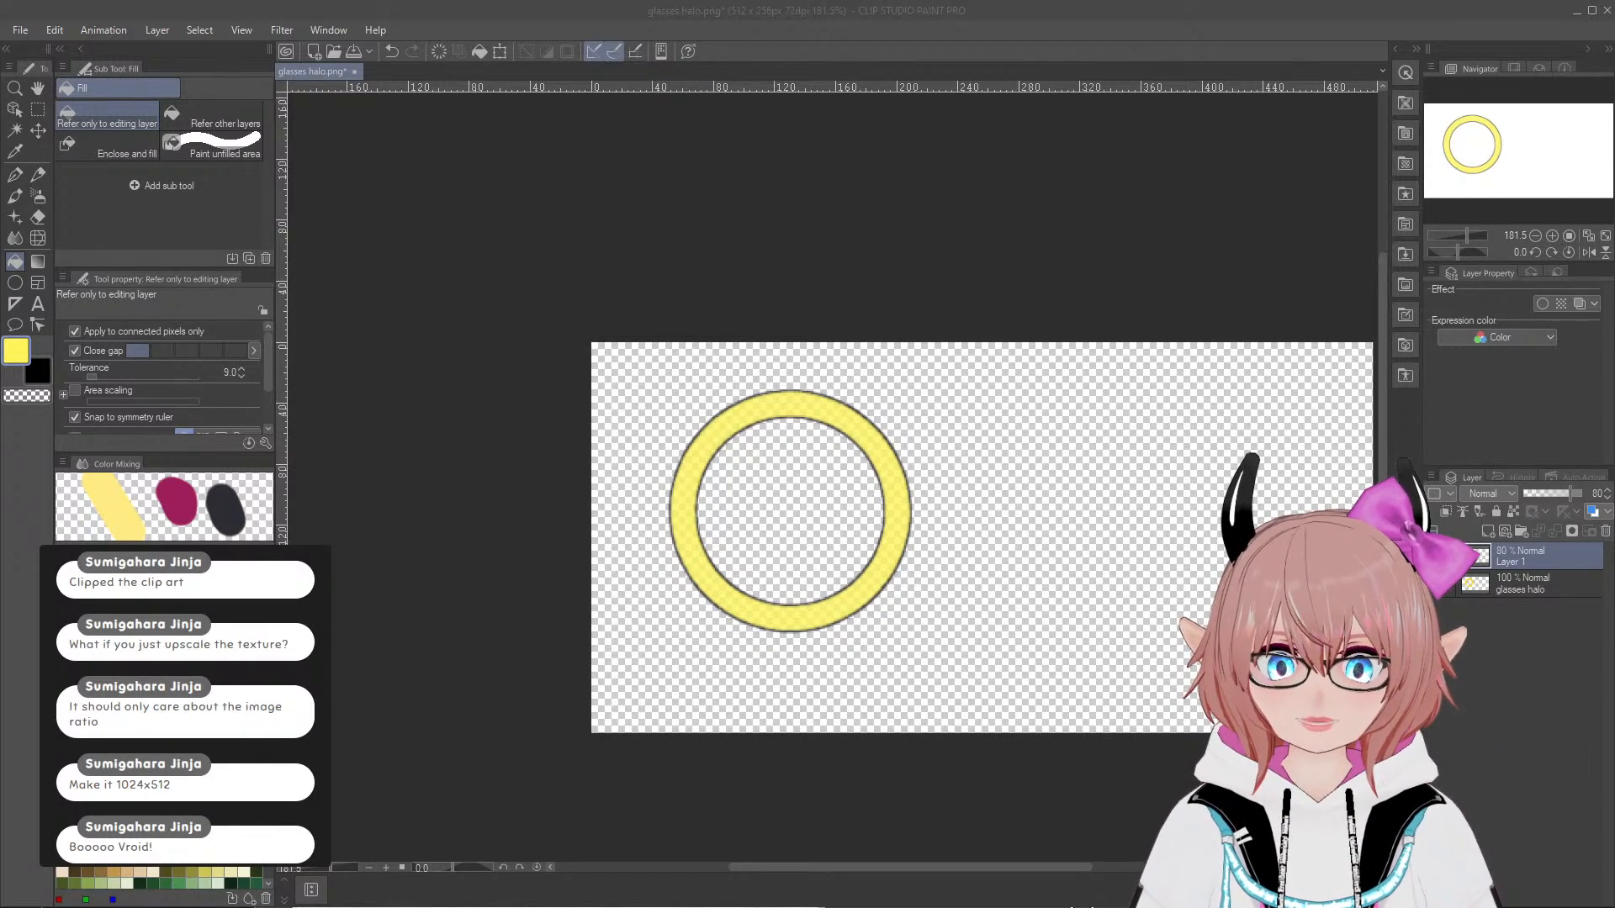
click(494, 429)
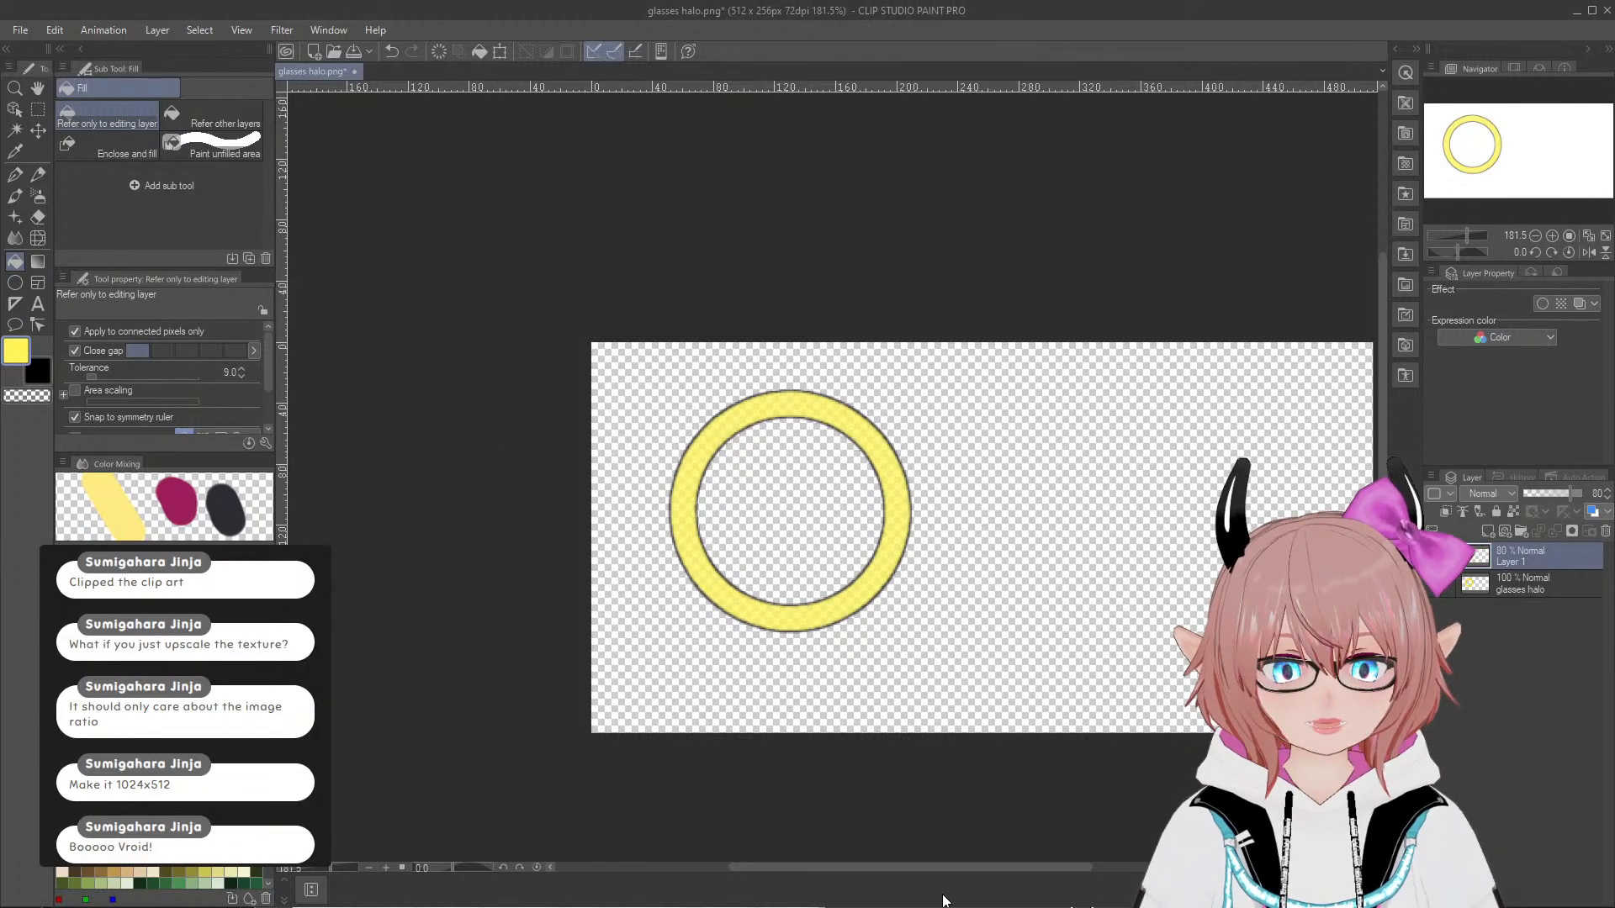
Step: Switch to the Texture Editor, import the exported halo image into Layer 1 of the lens texture, and inspect it on the avatar
click(943, 900)
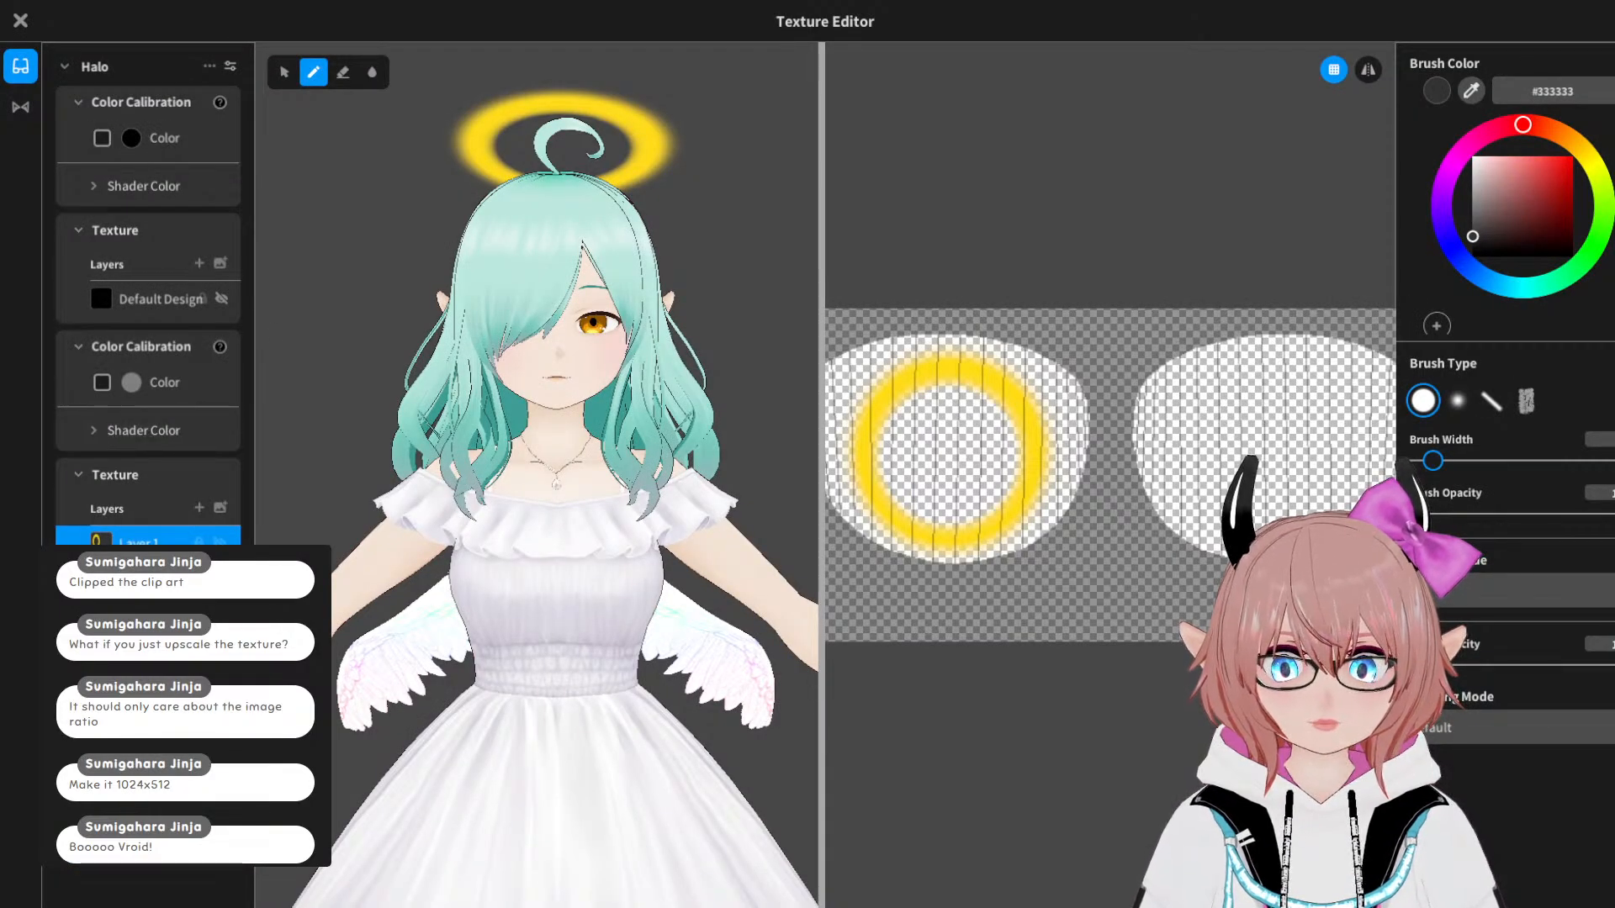
right_click(168, 540)
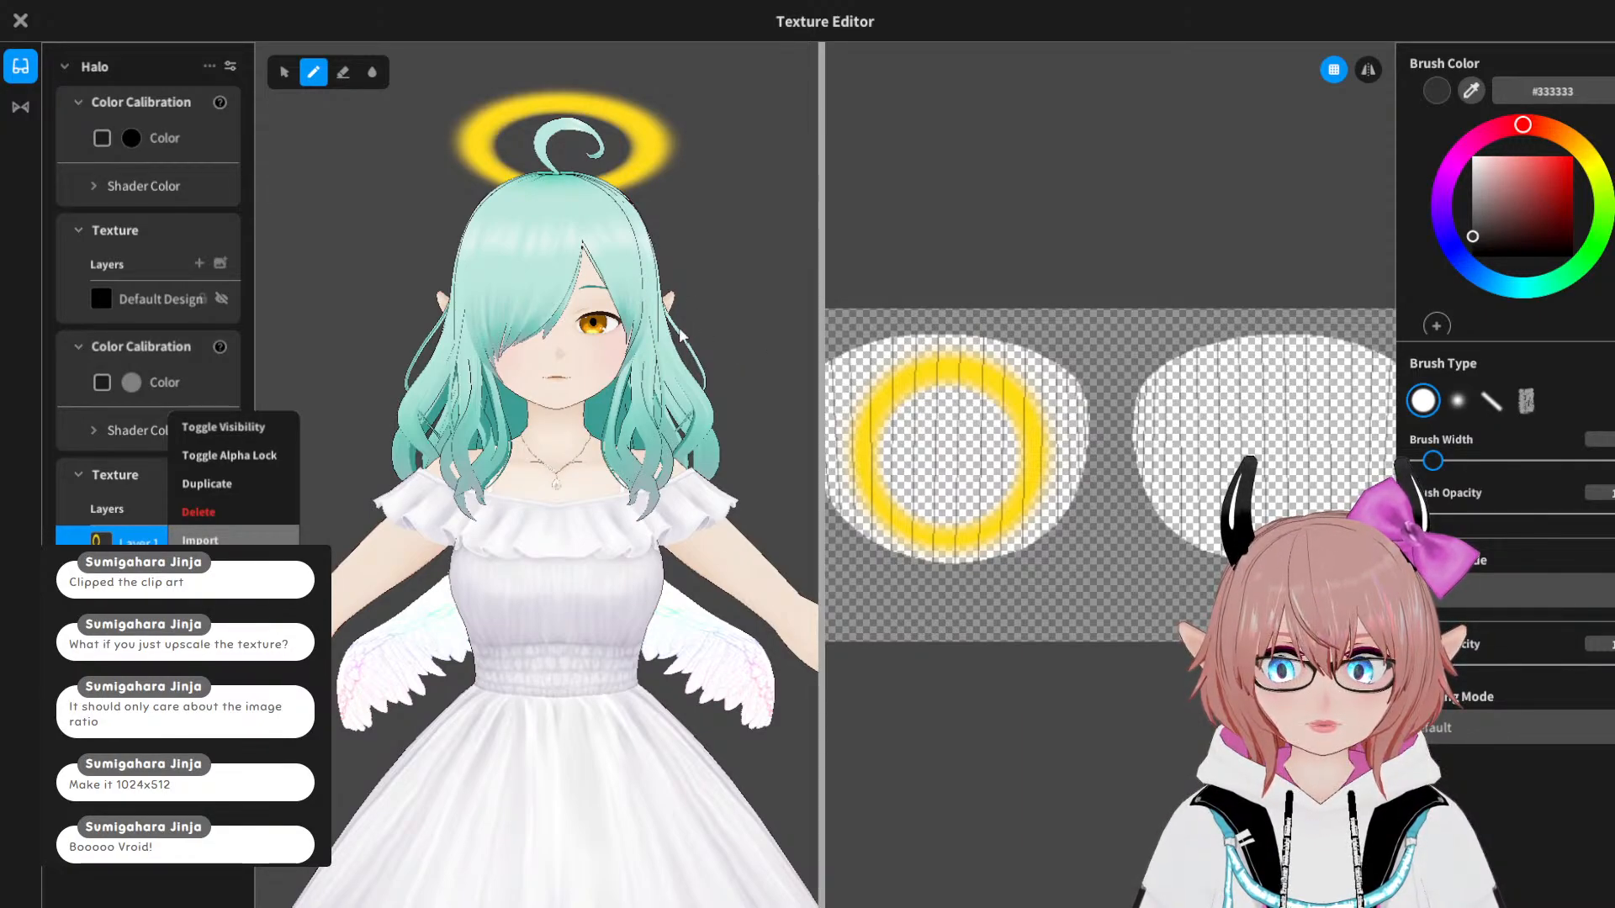
right_drag(538, 286, 559, 322)
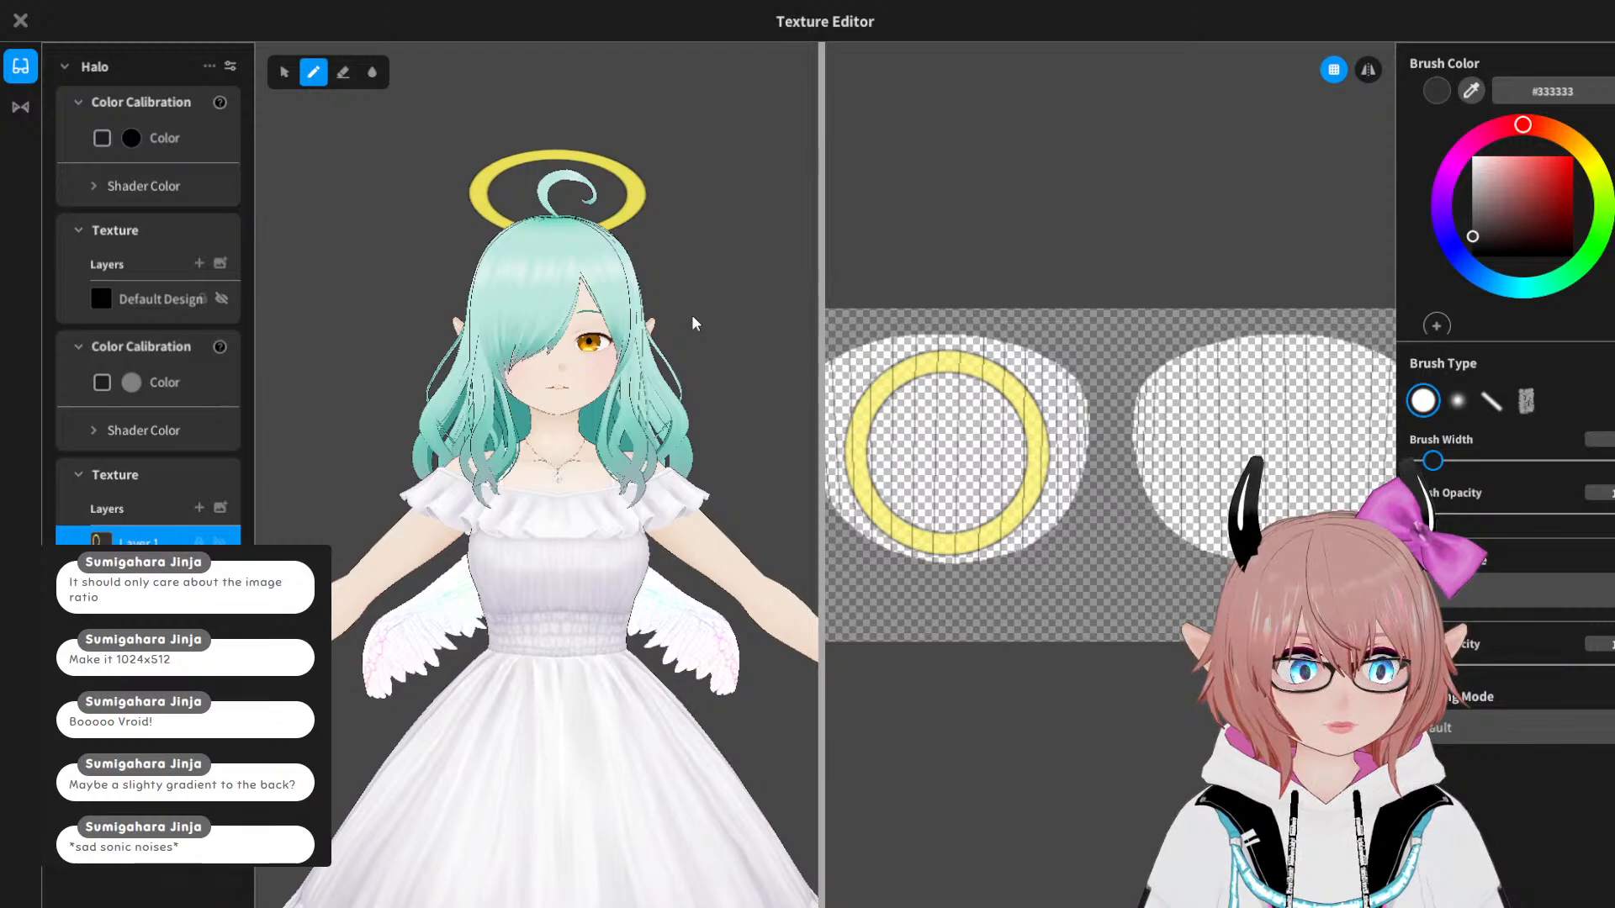
key(Escape)
right_drag(696, 313, 1375, 126)
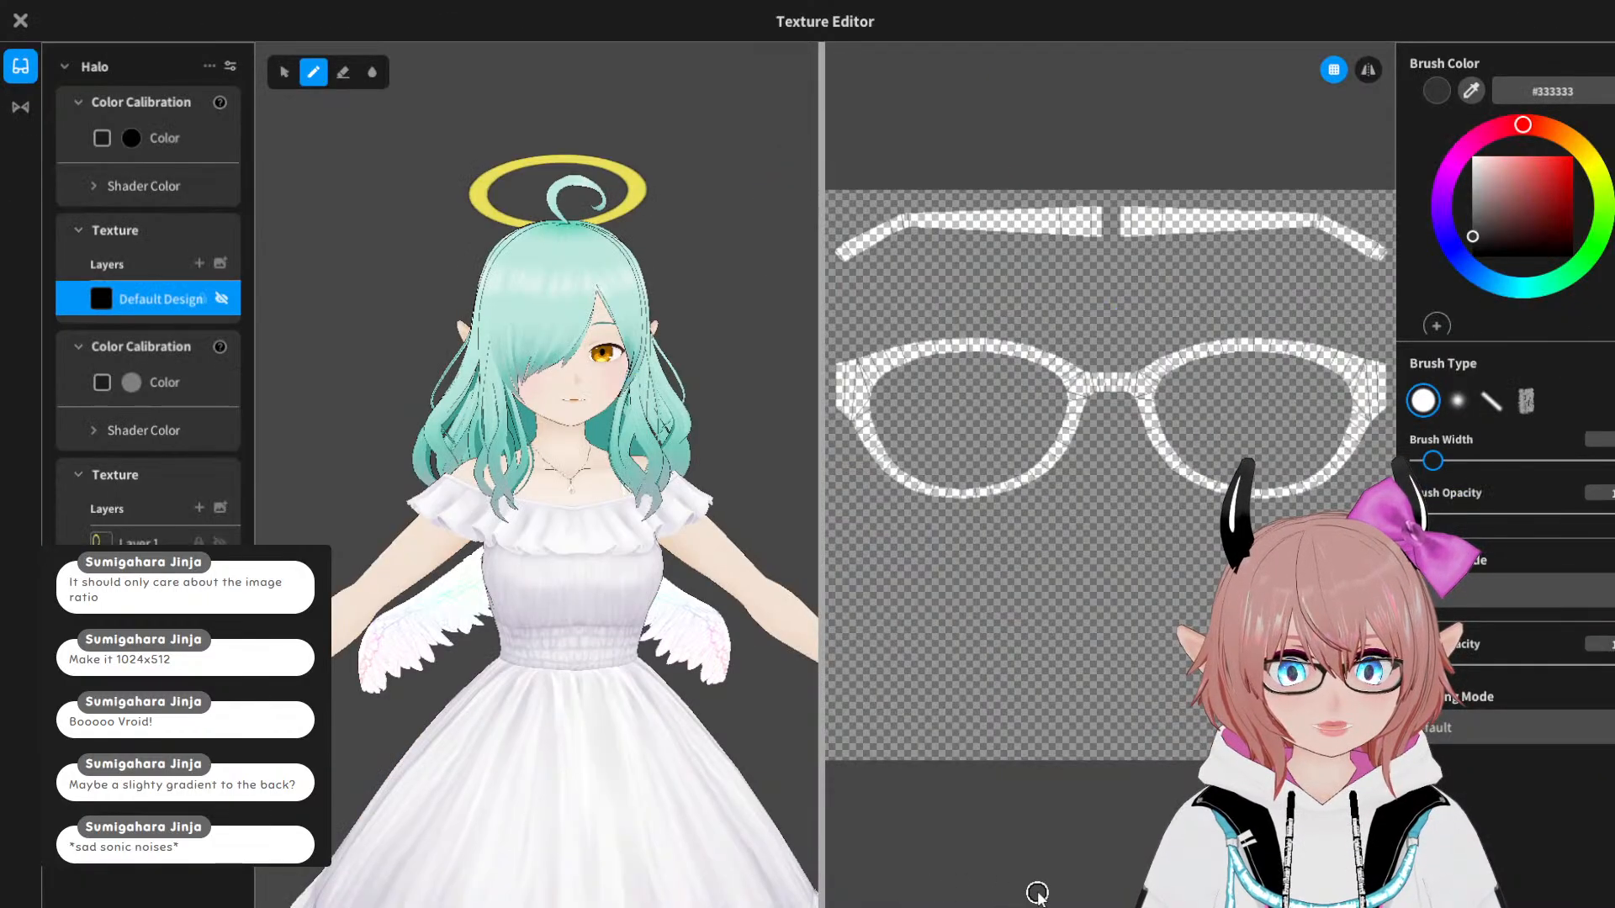
Step: Return to Clip Studio Paint, auto-select the yellow ring on Layer 1, and add a new layer above it
click(1037, 893)
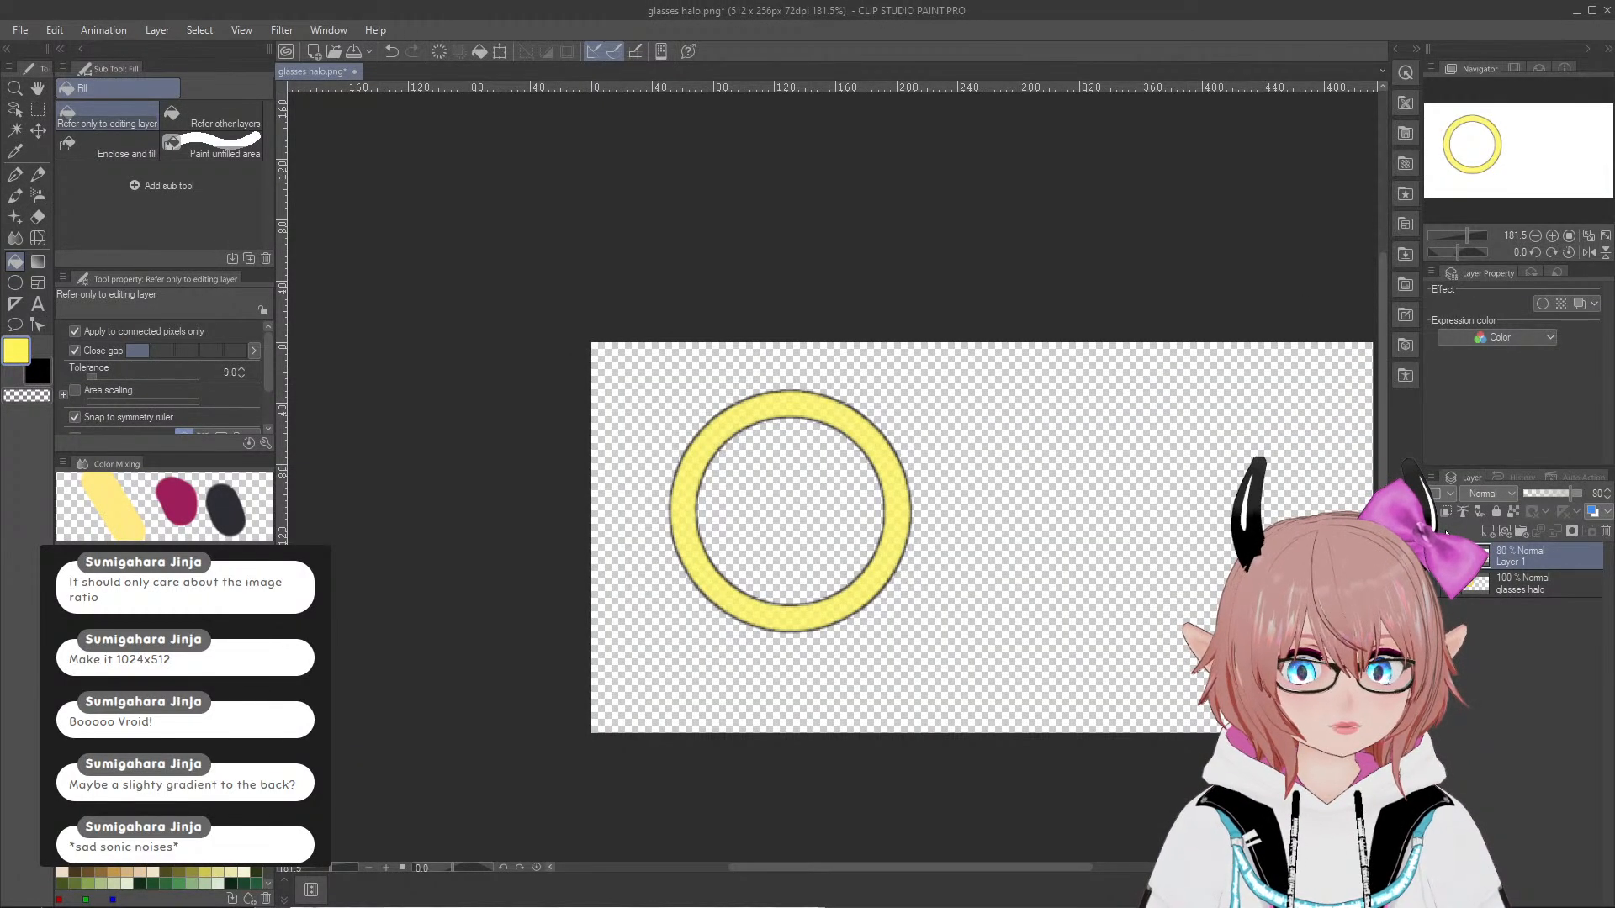
click(16, 131)
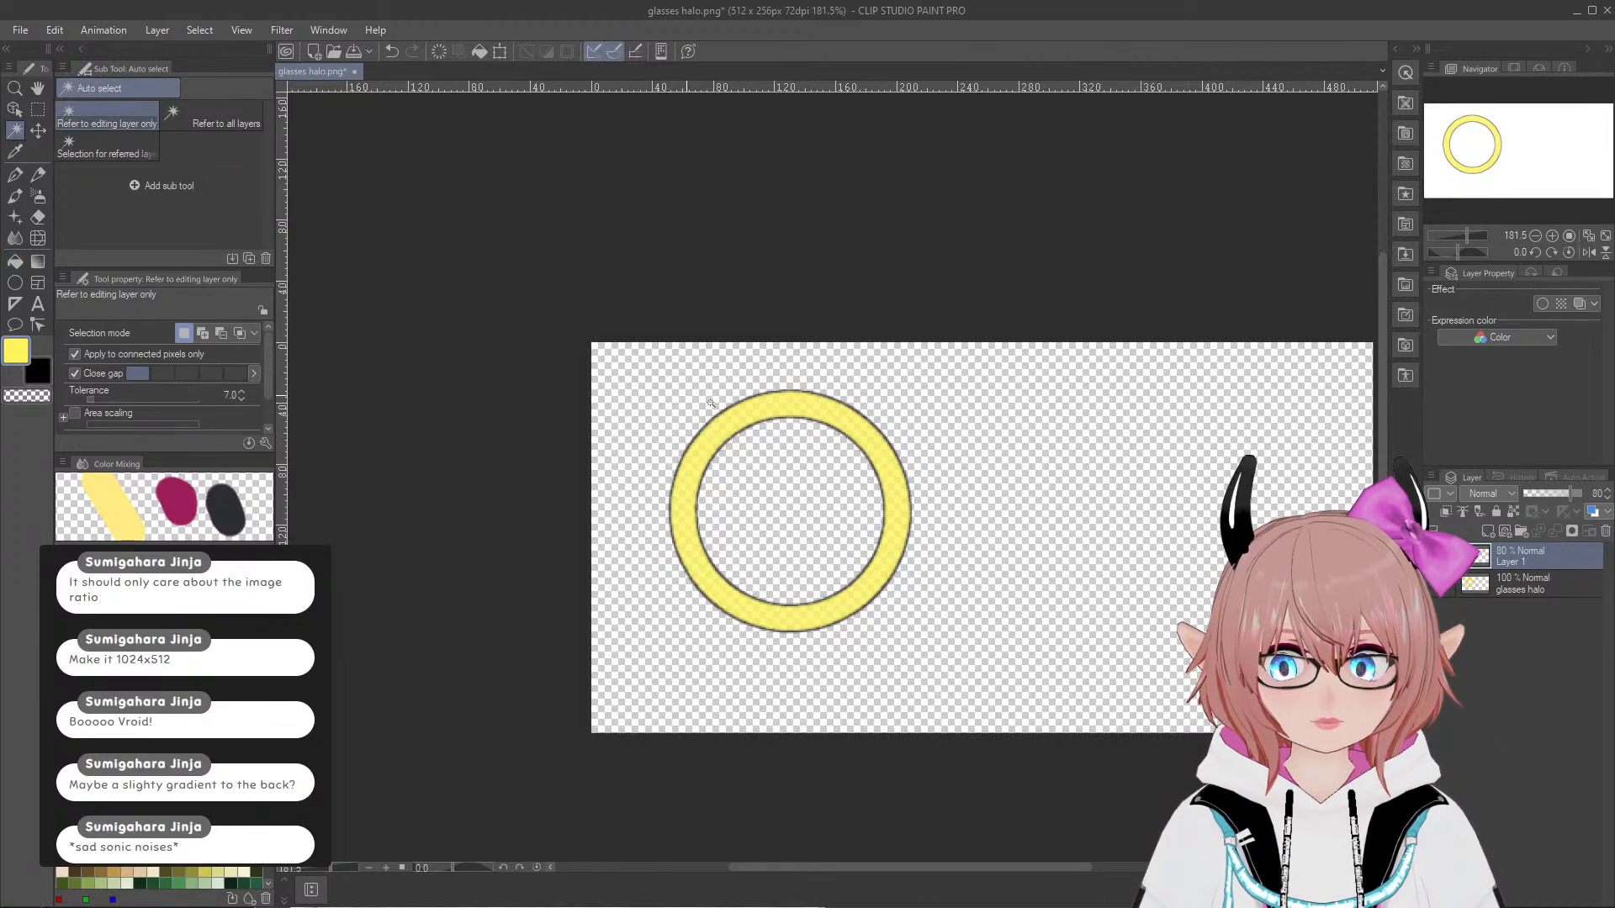
click(857, 428)
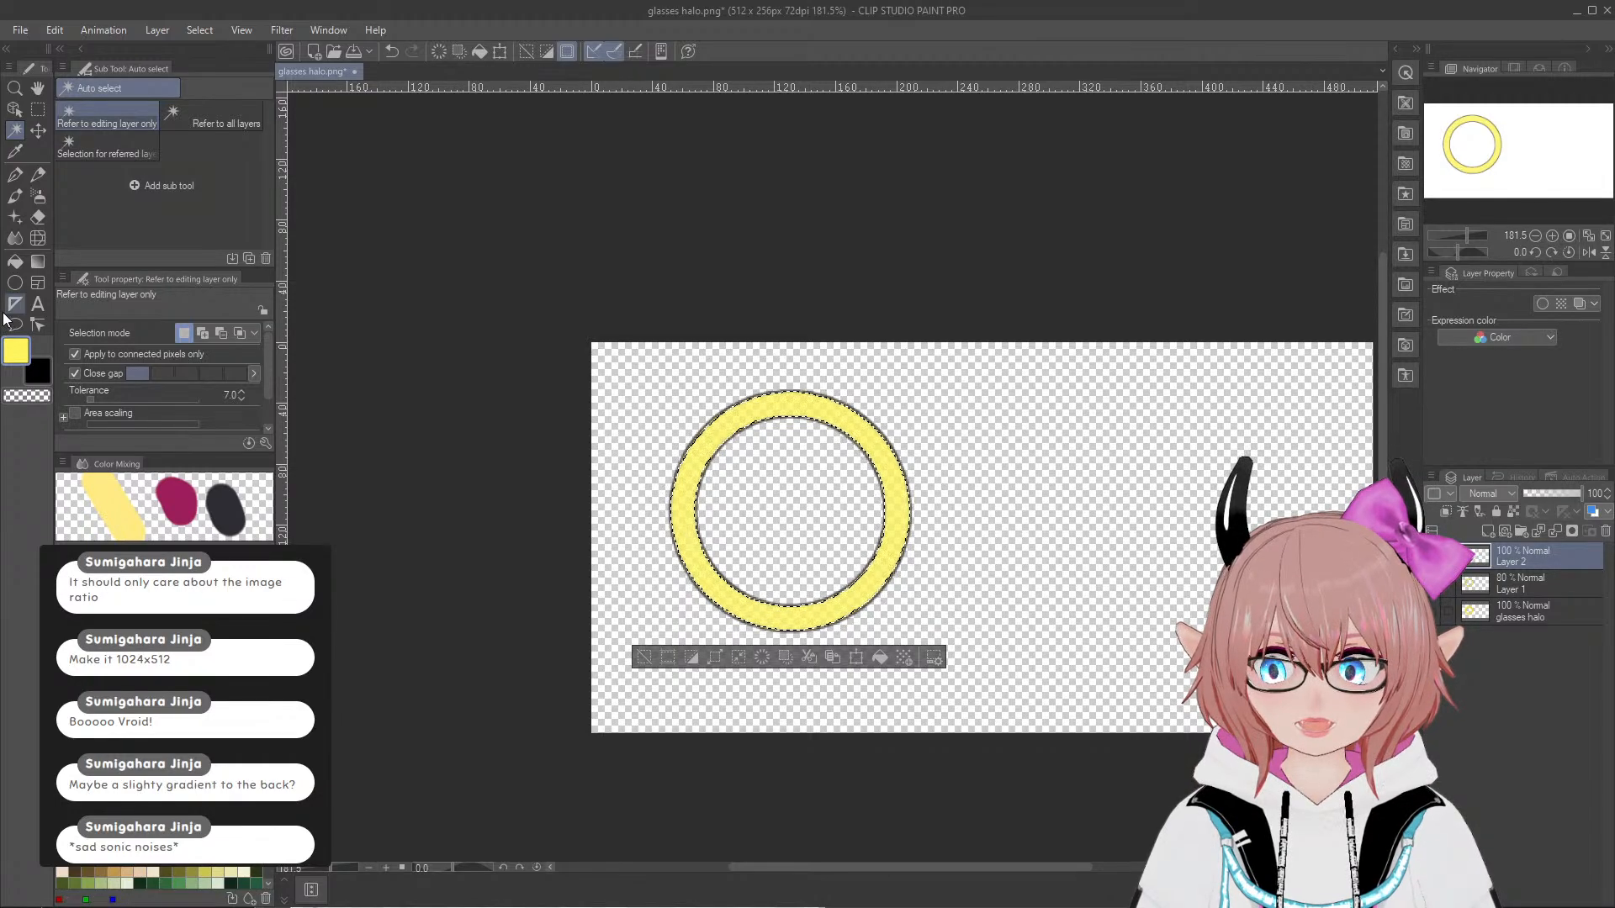
Step: Set up the Foreground to background gradient with light yellow as the foreground and orange as the background colour
click(38, 260)
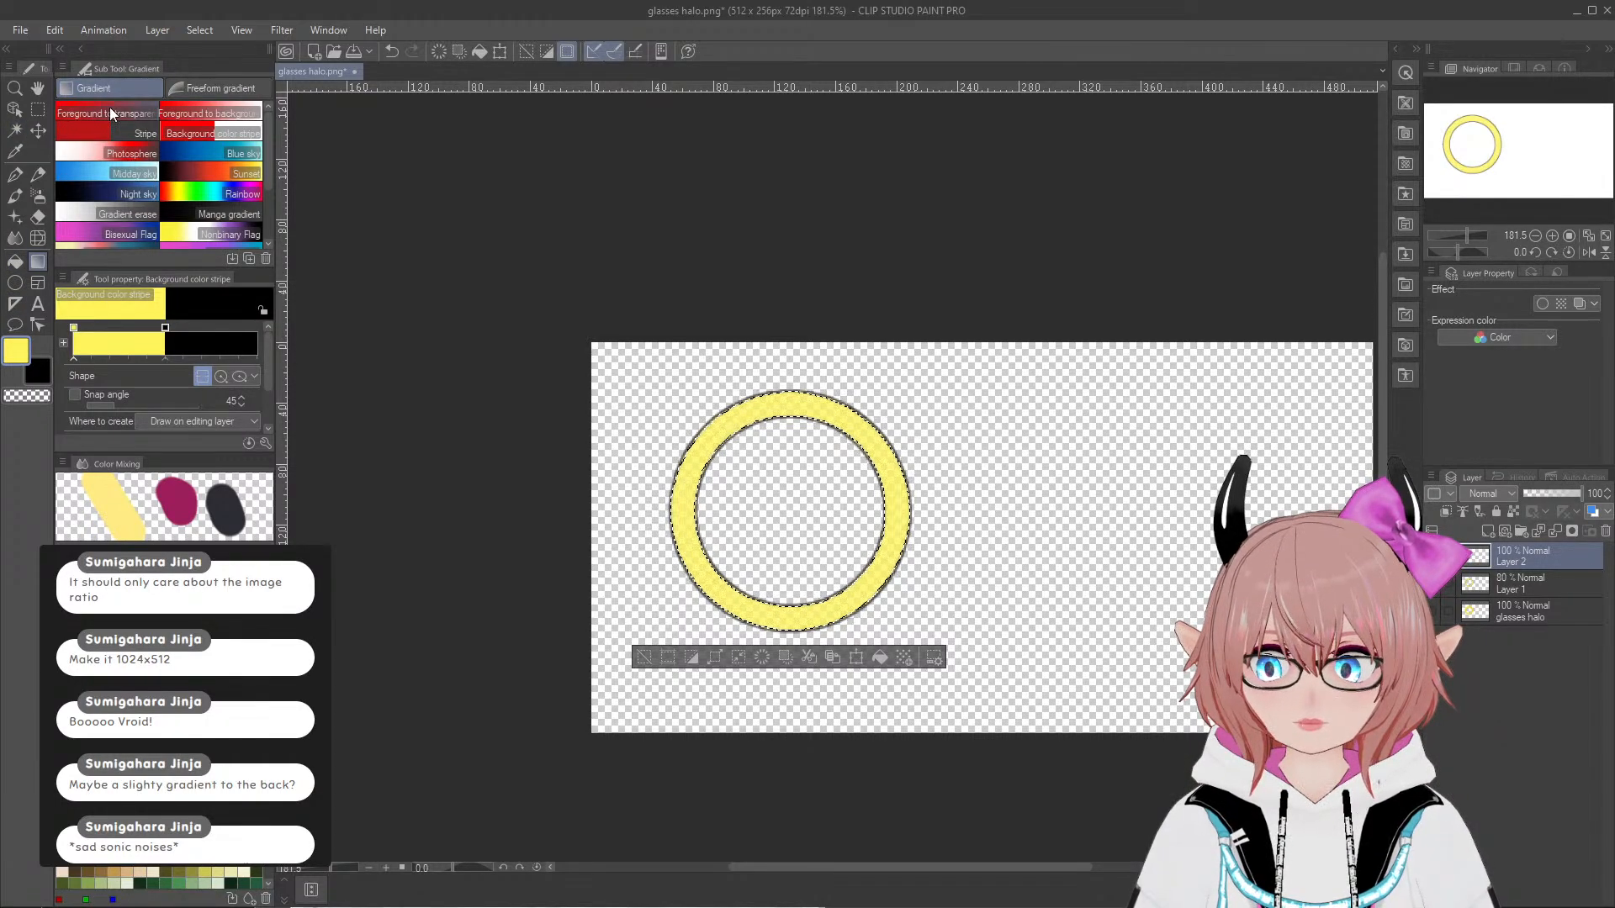
click(211, 114)
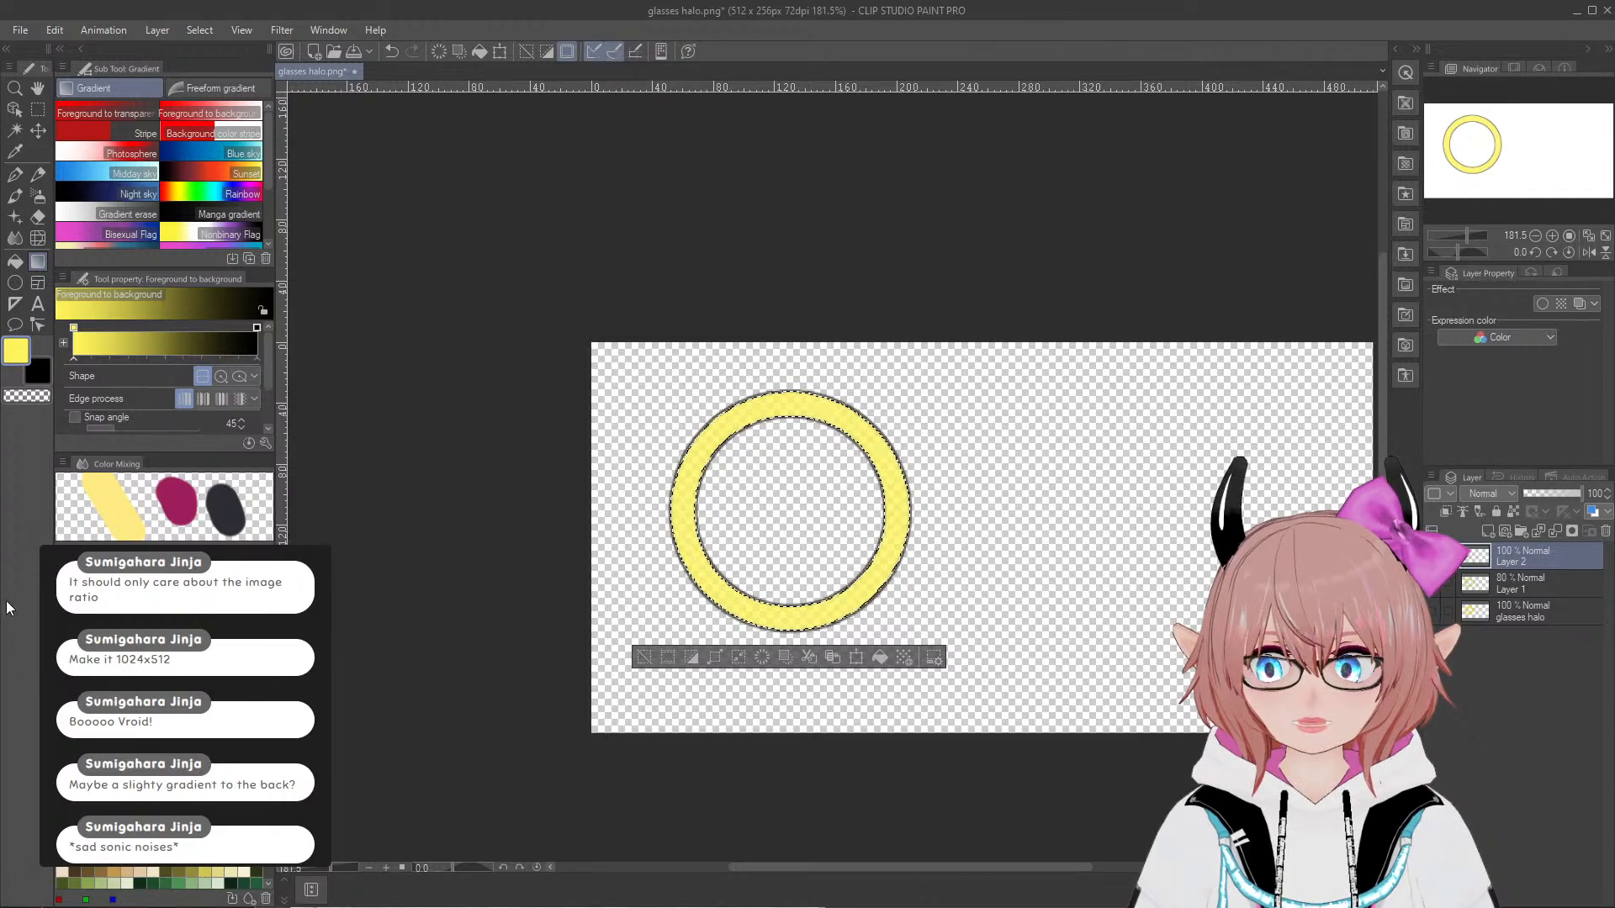
click(39, 375)
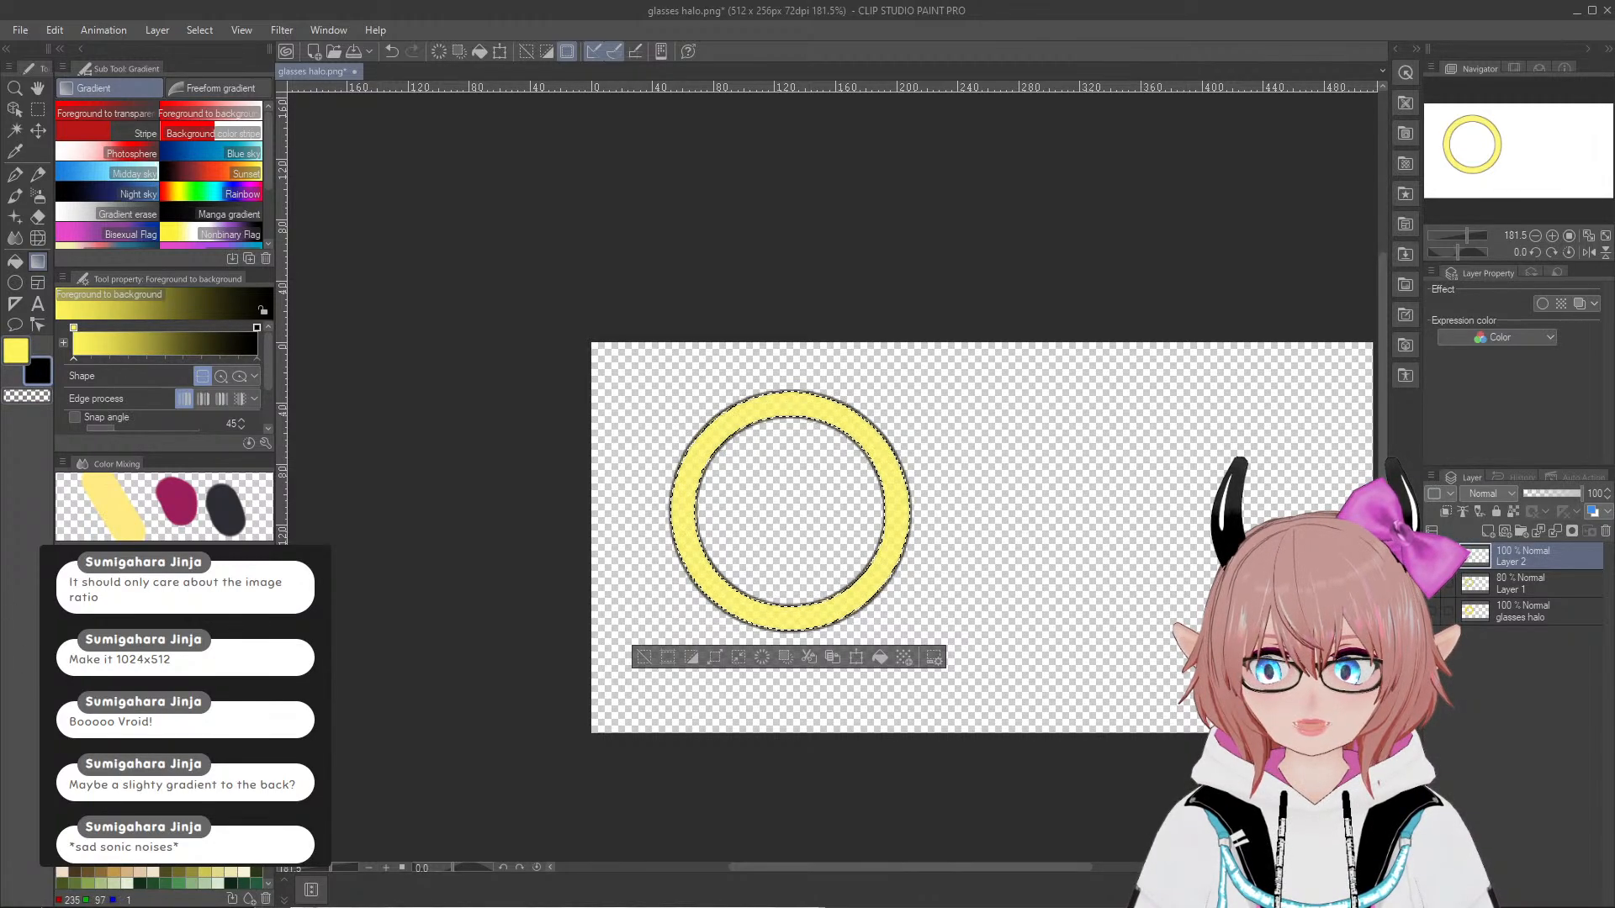
scroll(159, 876, down, 7)
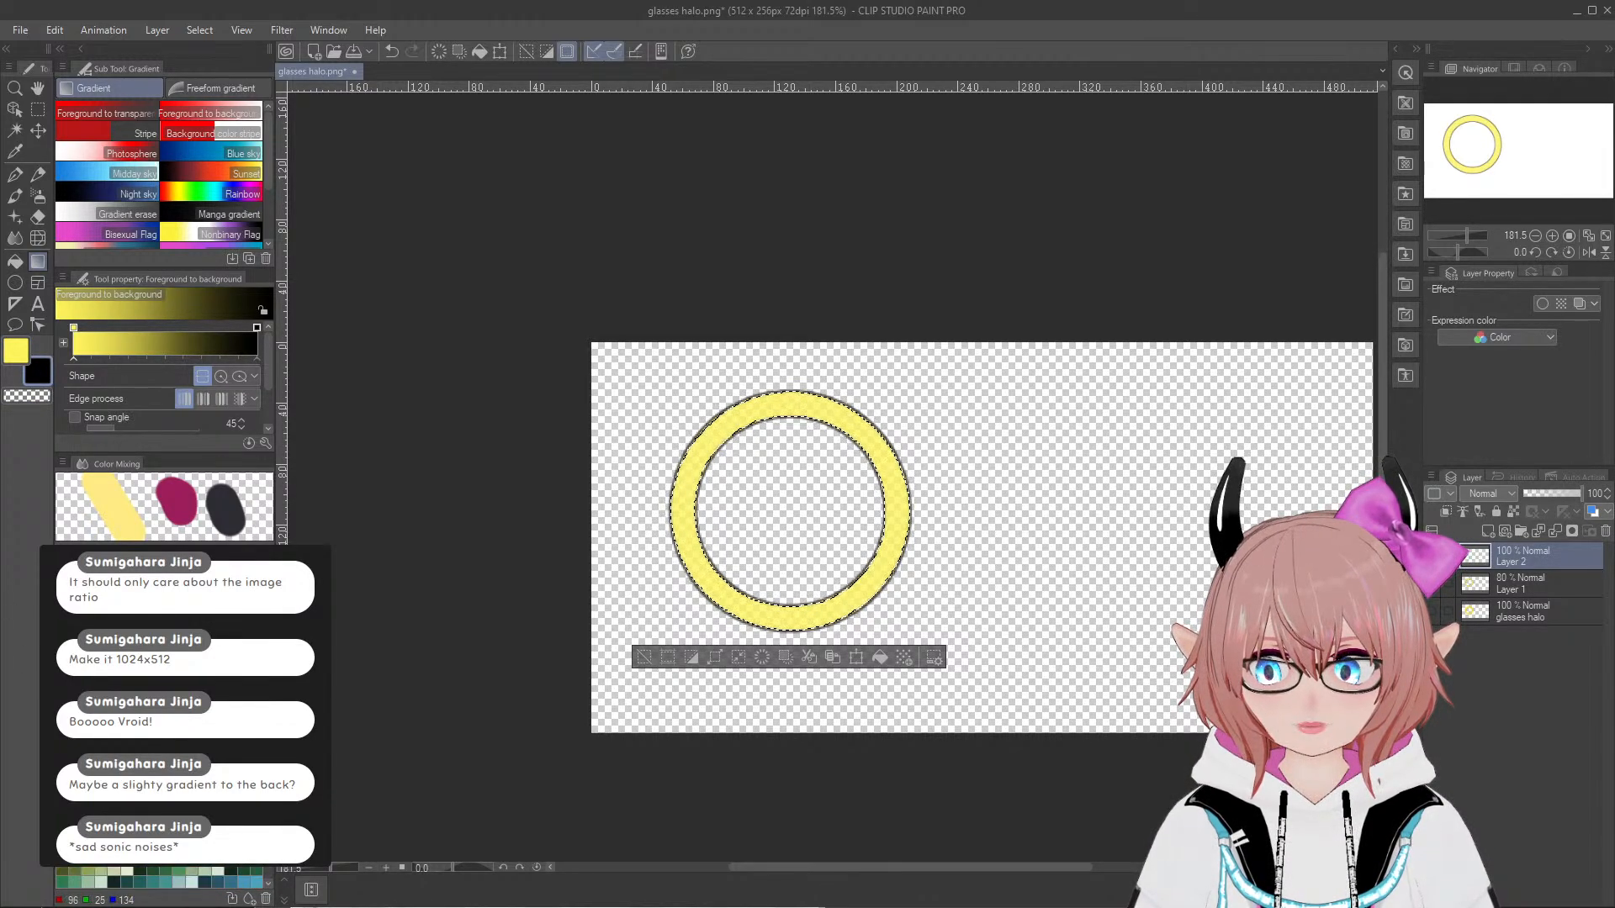
scroll(159, 876, up, 5)
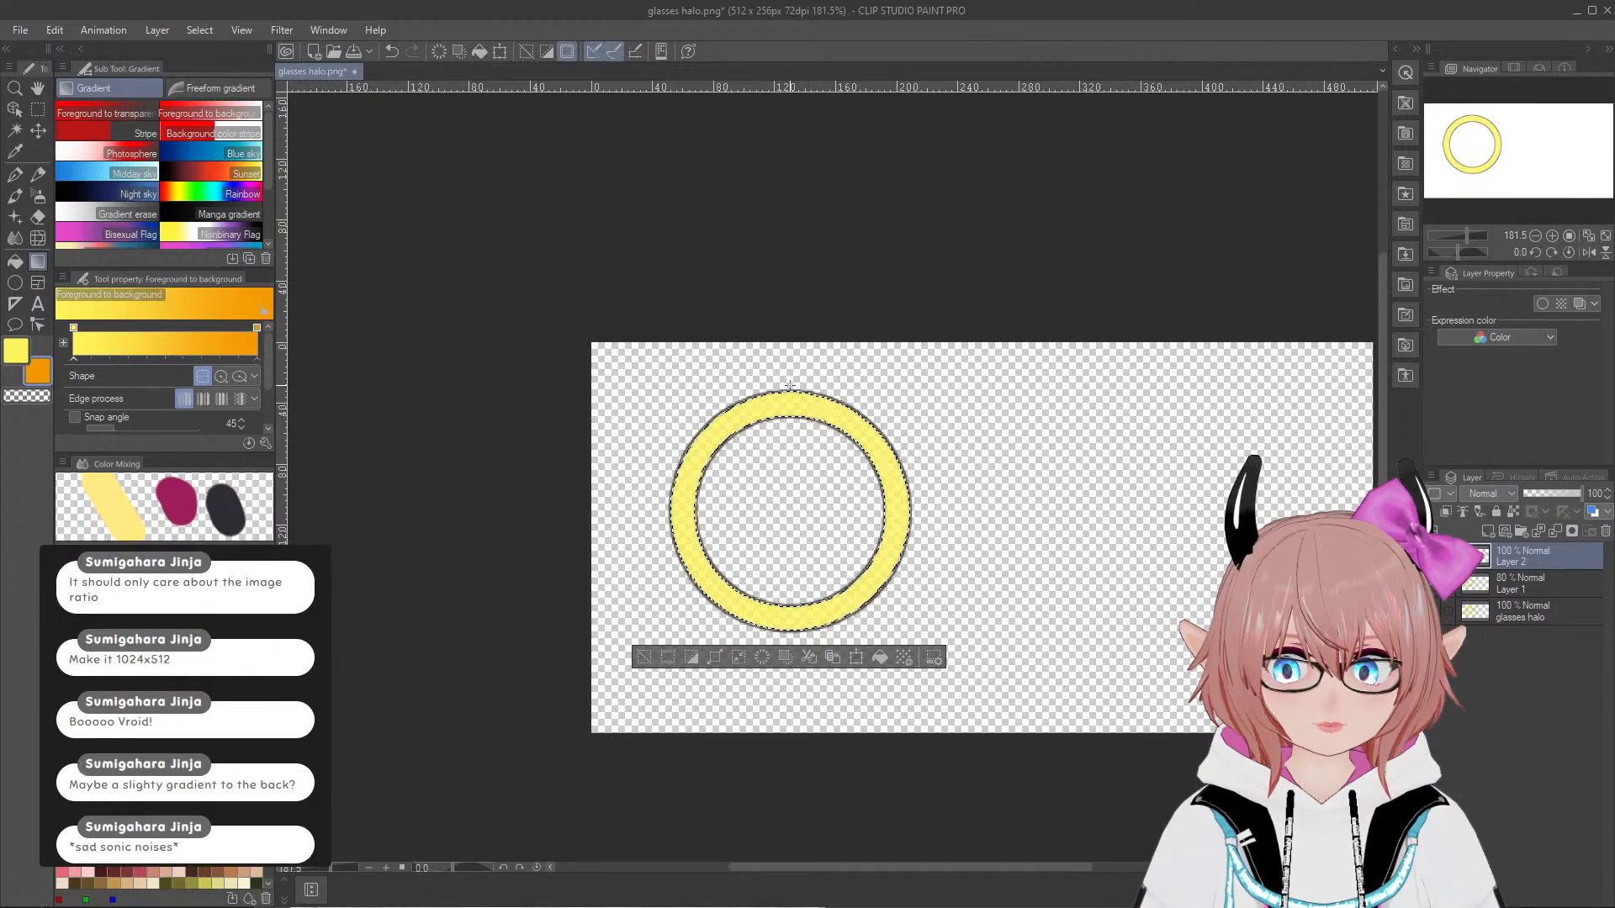
Step: Try yellow-to-orange gradients of different lengths down the selected ring on Layer 2, undoing each one
drag(790, 385, 787, 432)
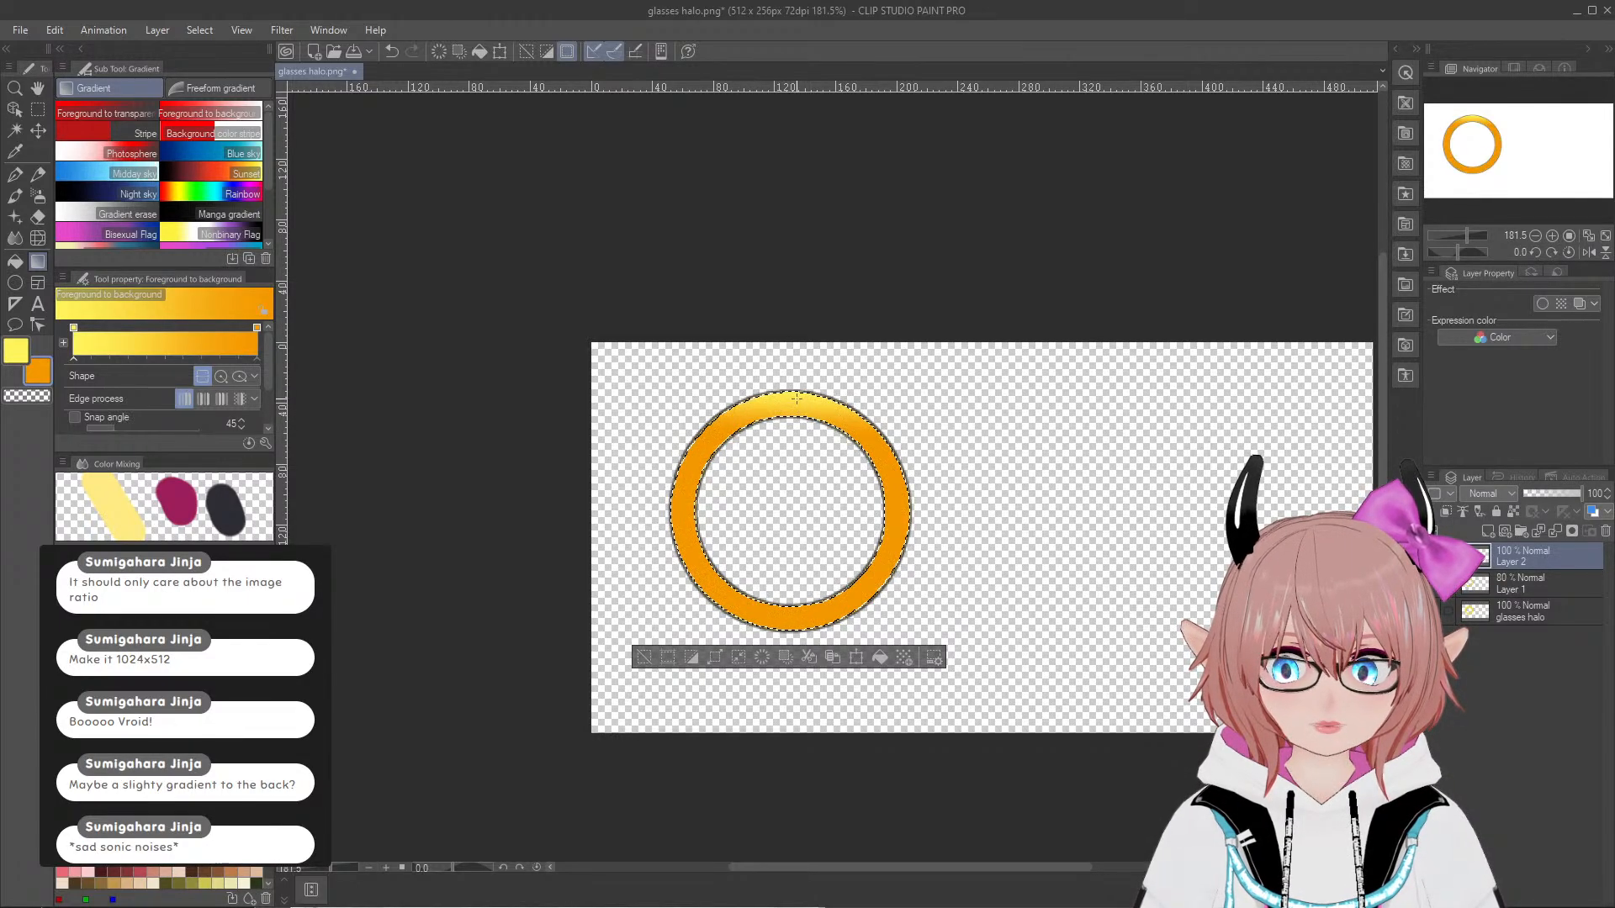
key(ctrl+z)
drag(801, 538, 801, 538)
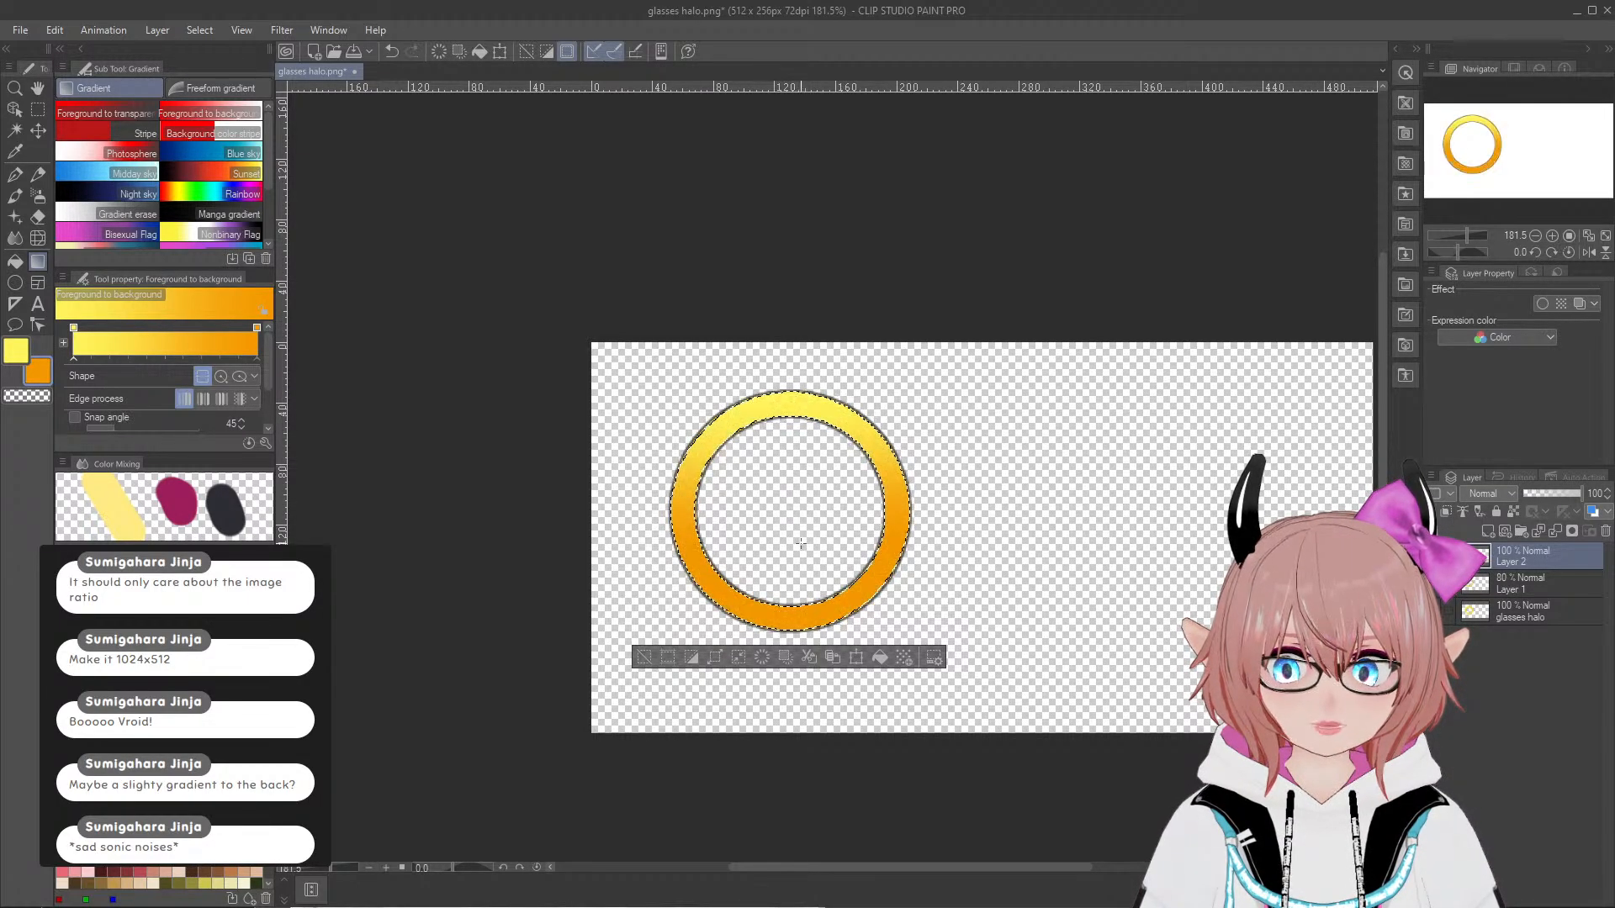
key(ctrl+z)
drag(787, 478, 786, 626)
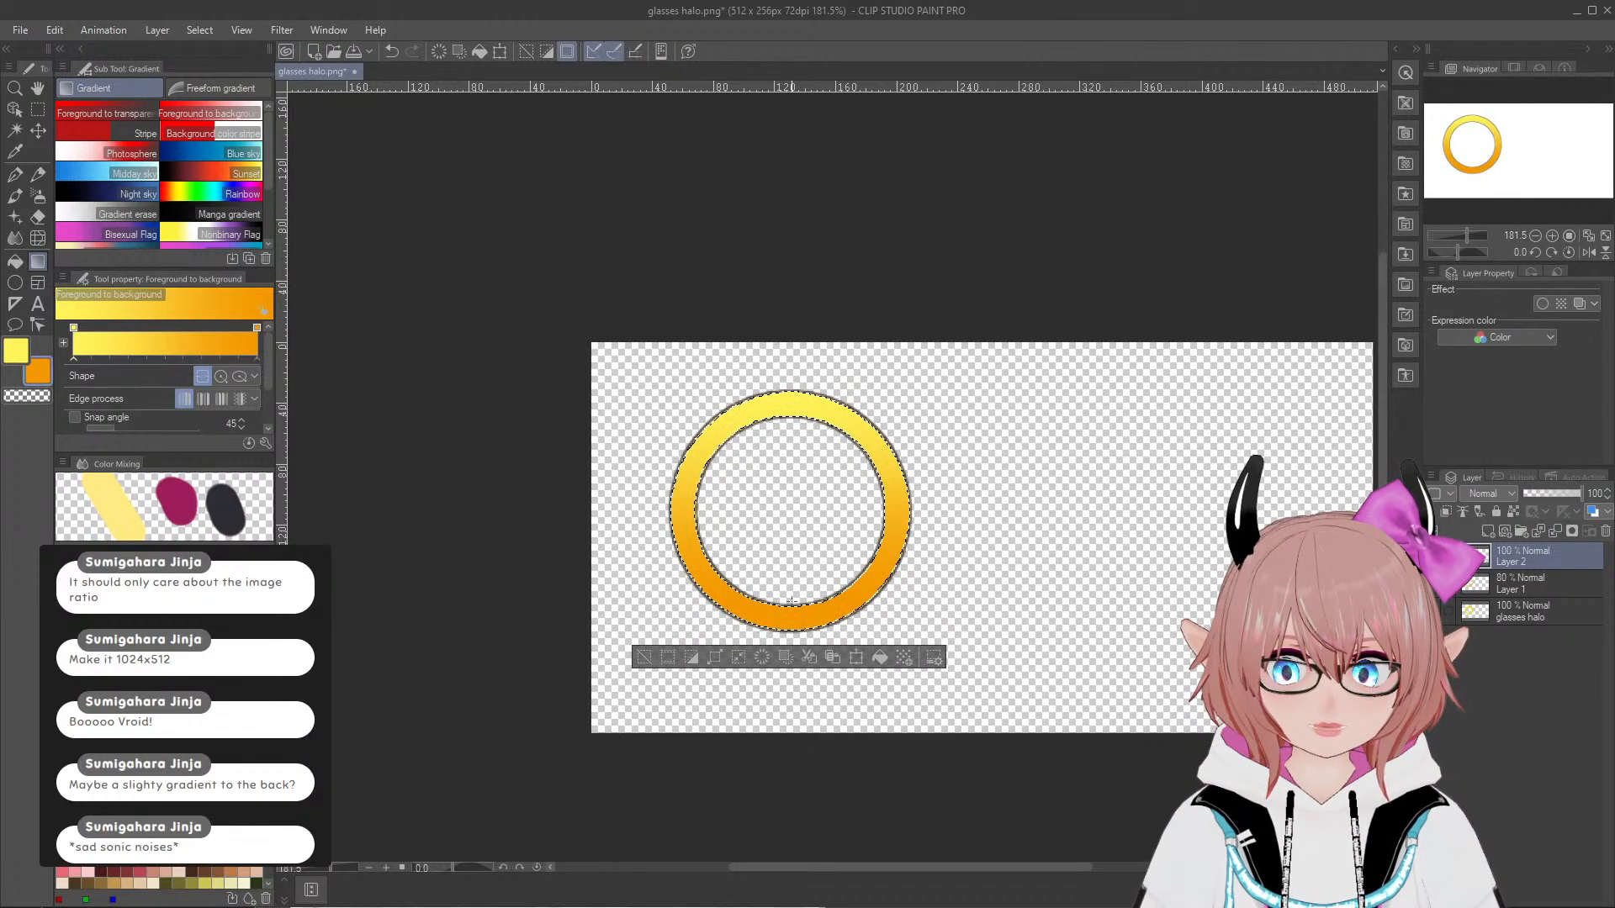
key(ctrl+z)
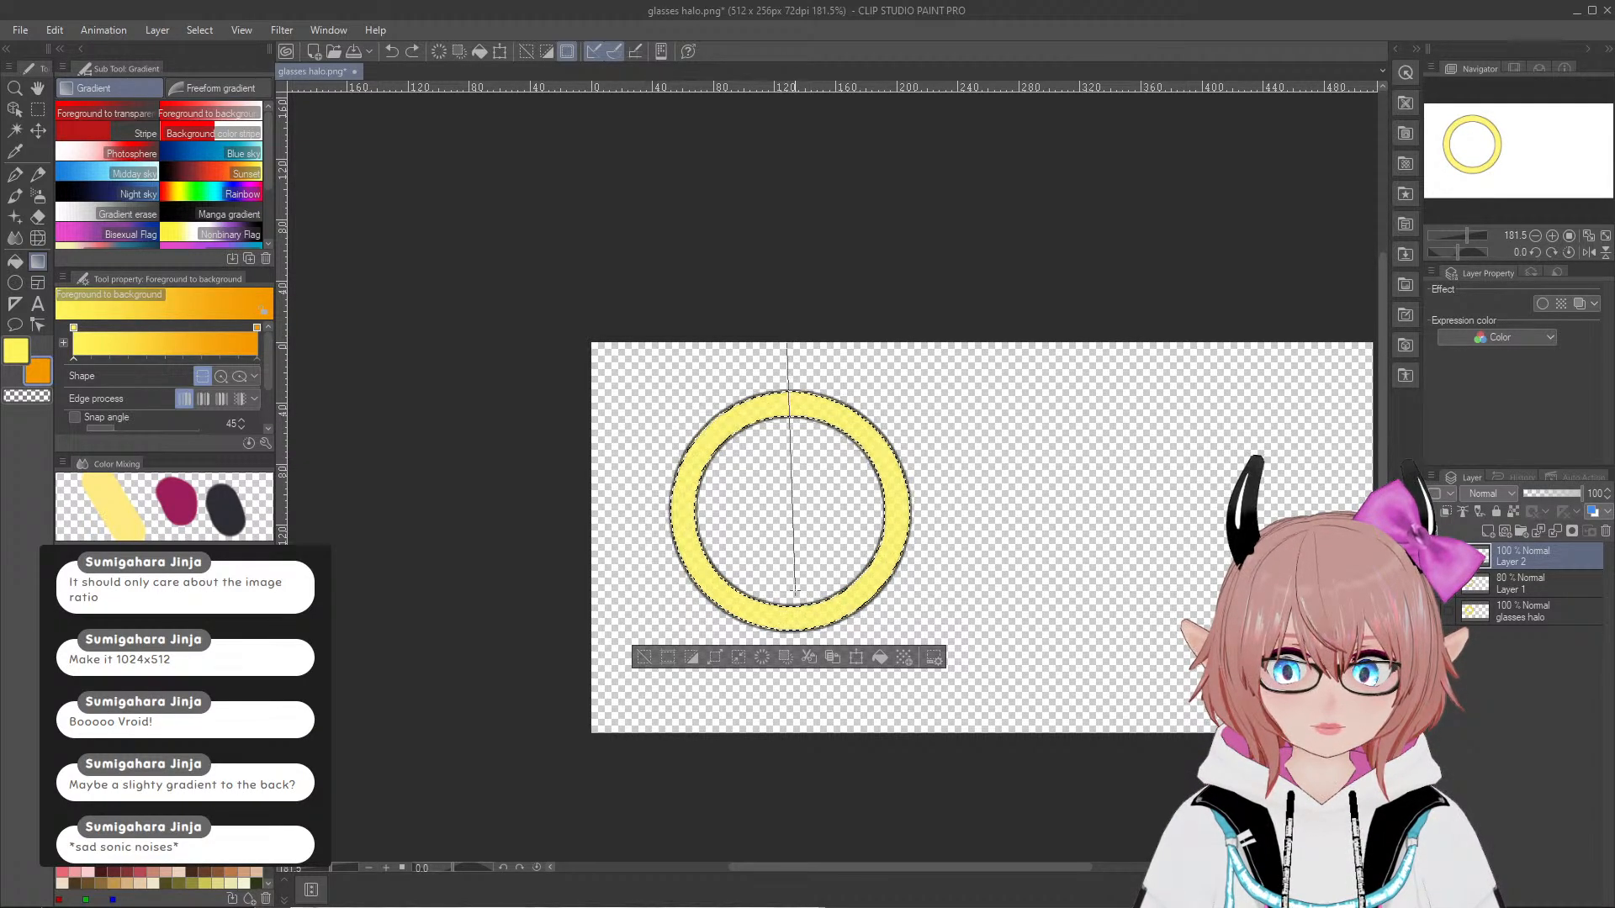
drag(793, 644, 794, 644)
key(ctrl+z)
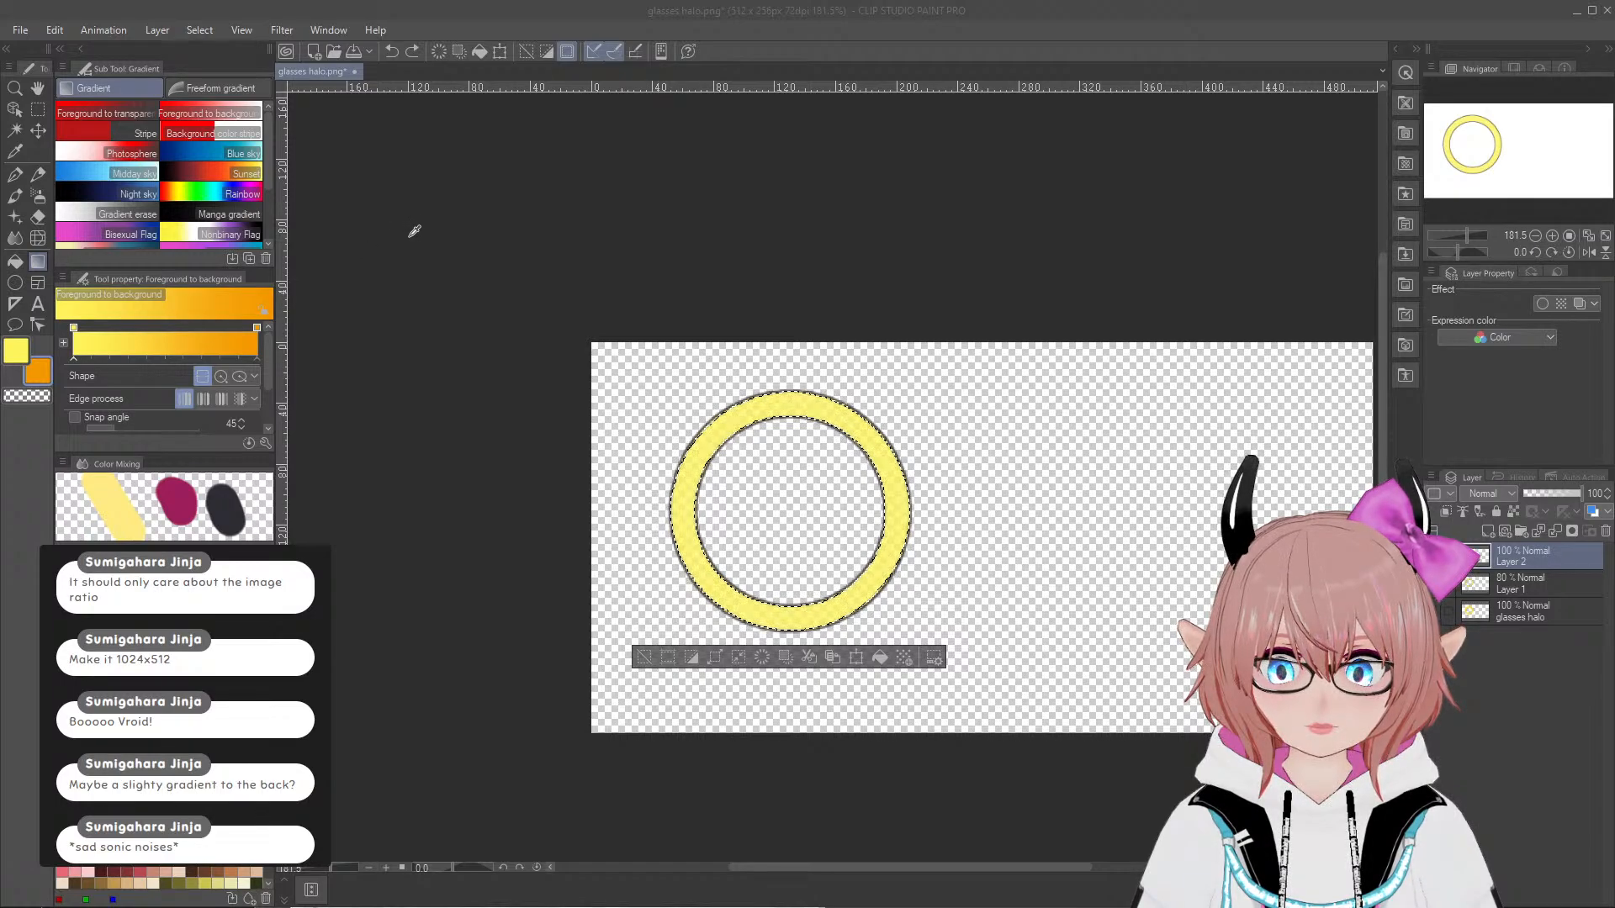
Step: Change the background colour to golden yellow and fill the selected ring on Layer 2 with a vertical gradient, light yellow uppermost
click(735, 175)
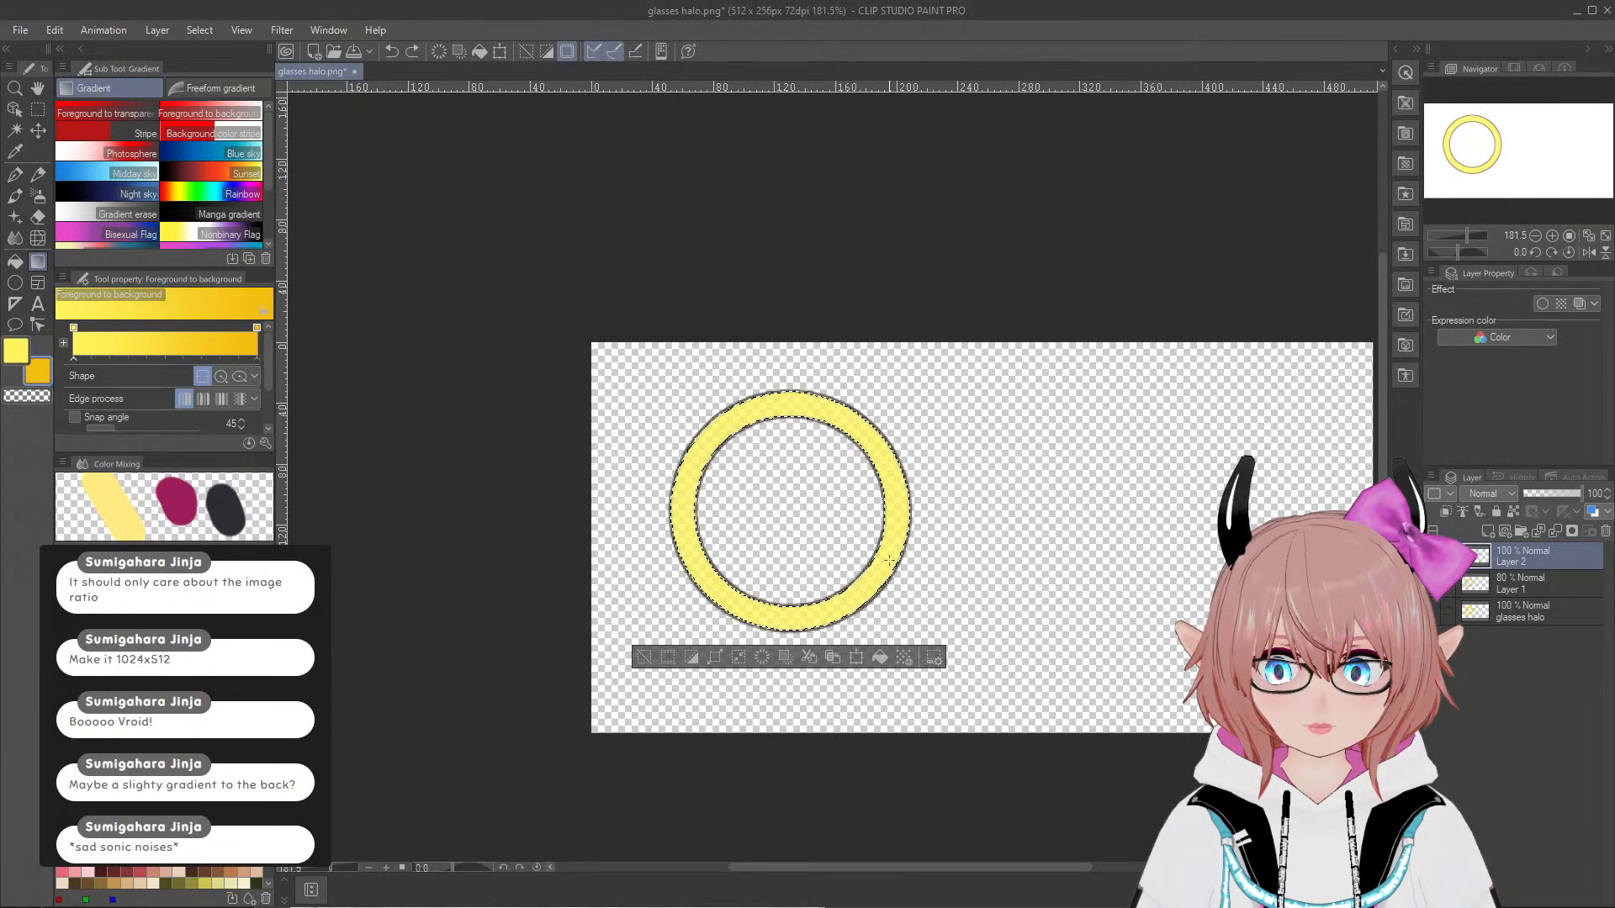
drag(789, 678, 791, 429)
key(ctrl+z)
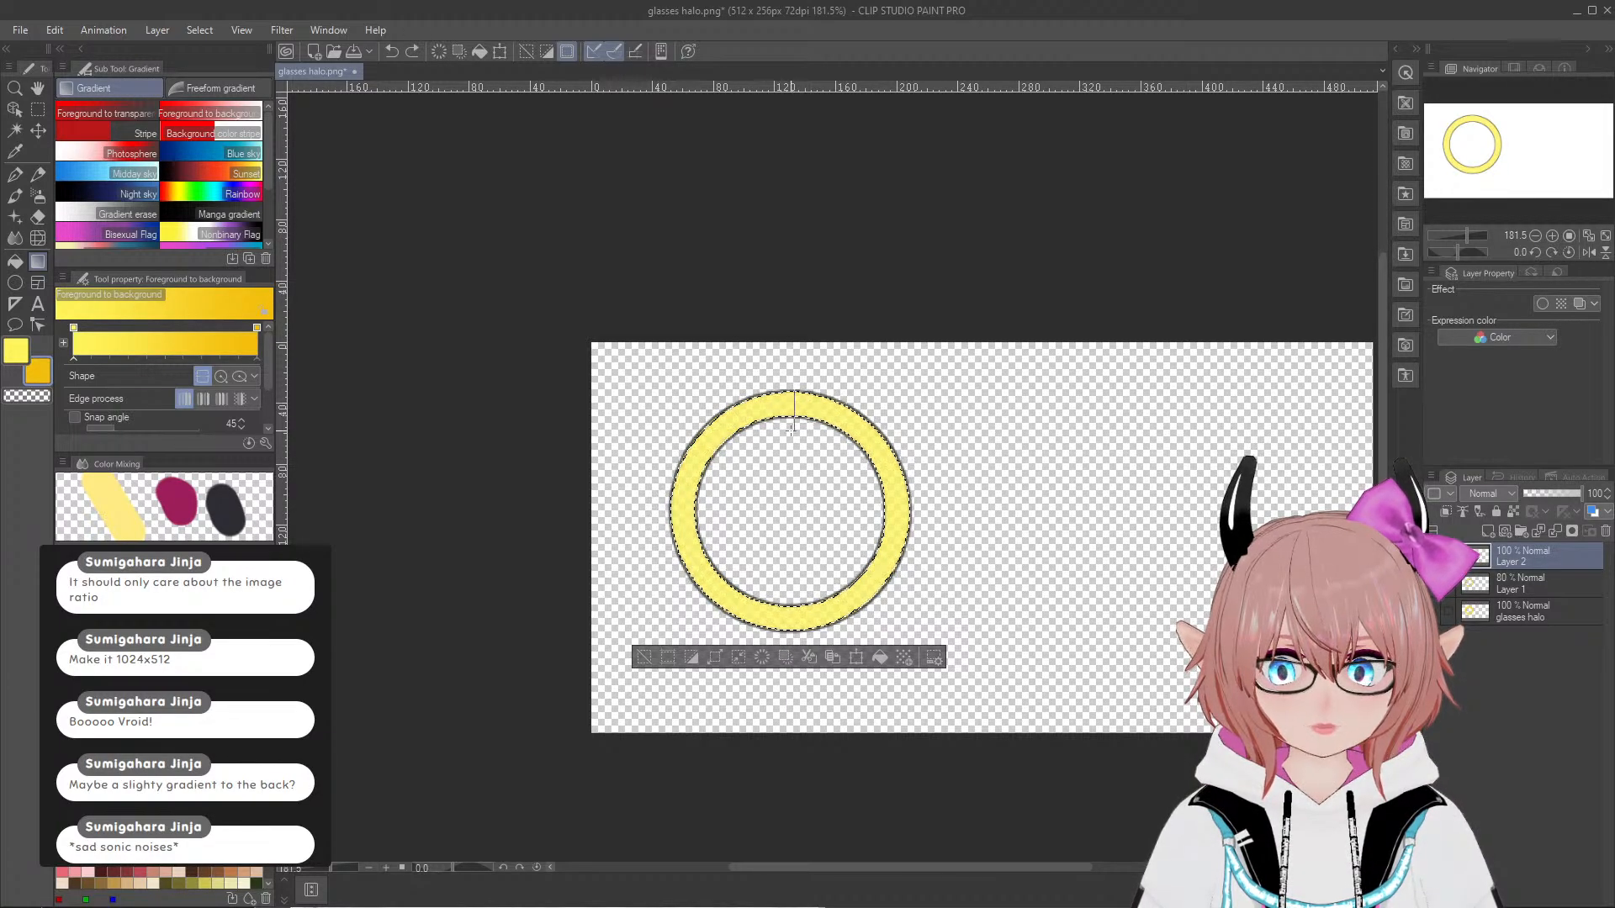
drag(798, 669, 799, 674)
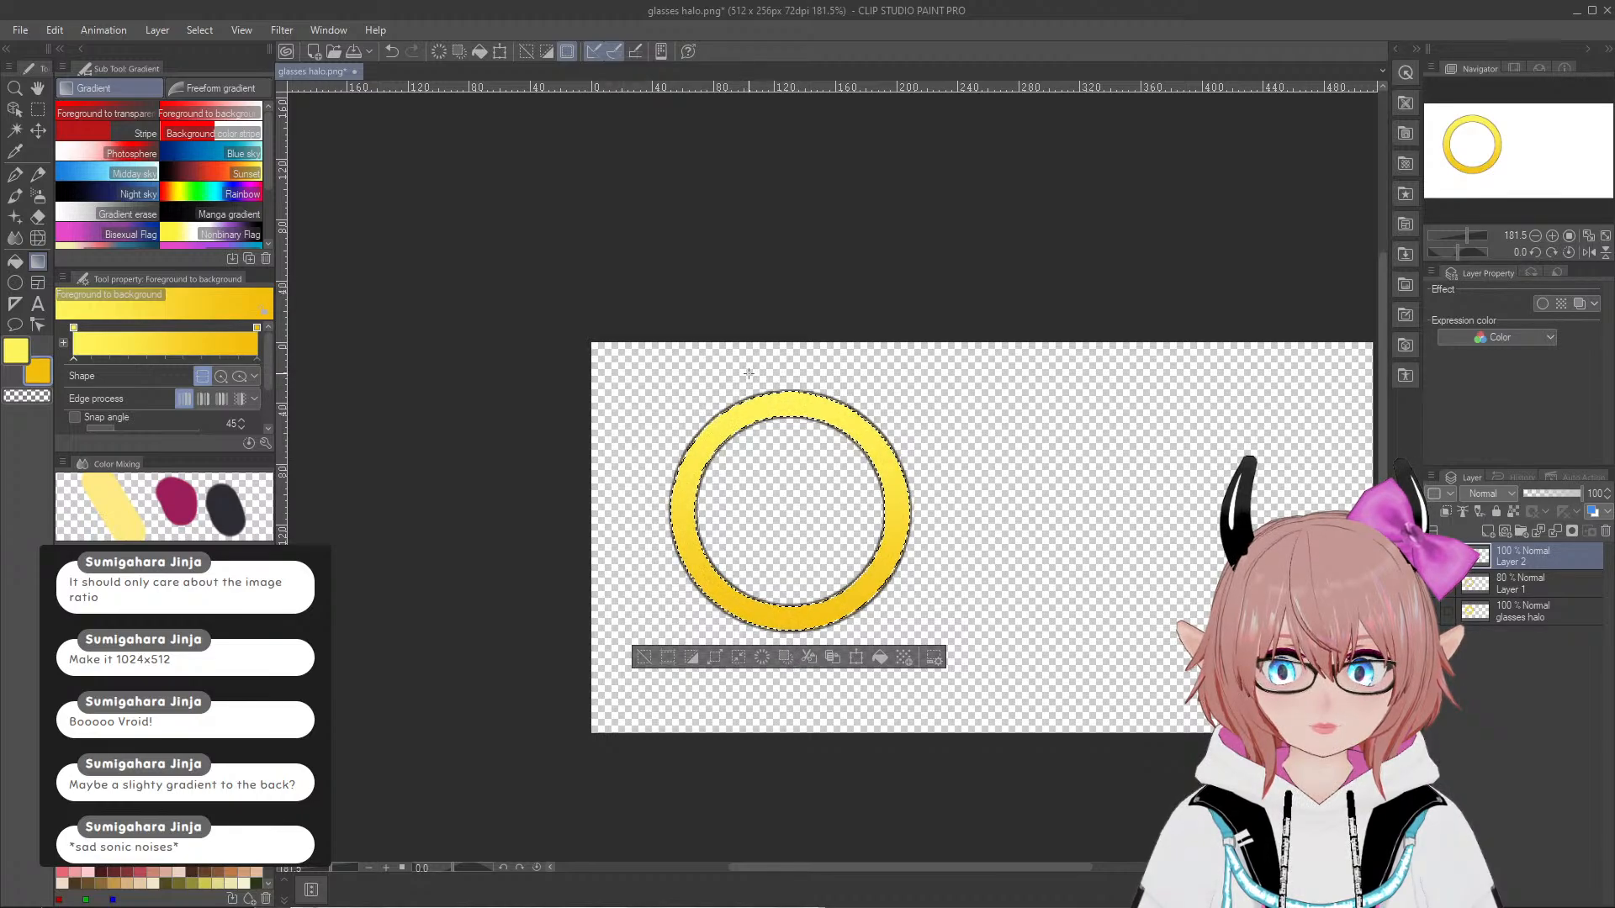
key(ctrl+z)
drag(802, 586, 802, 586)
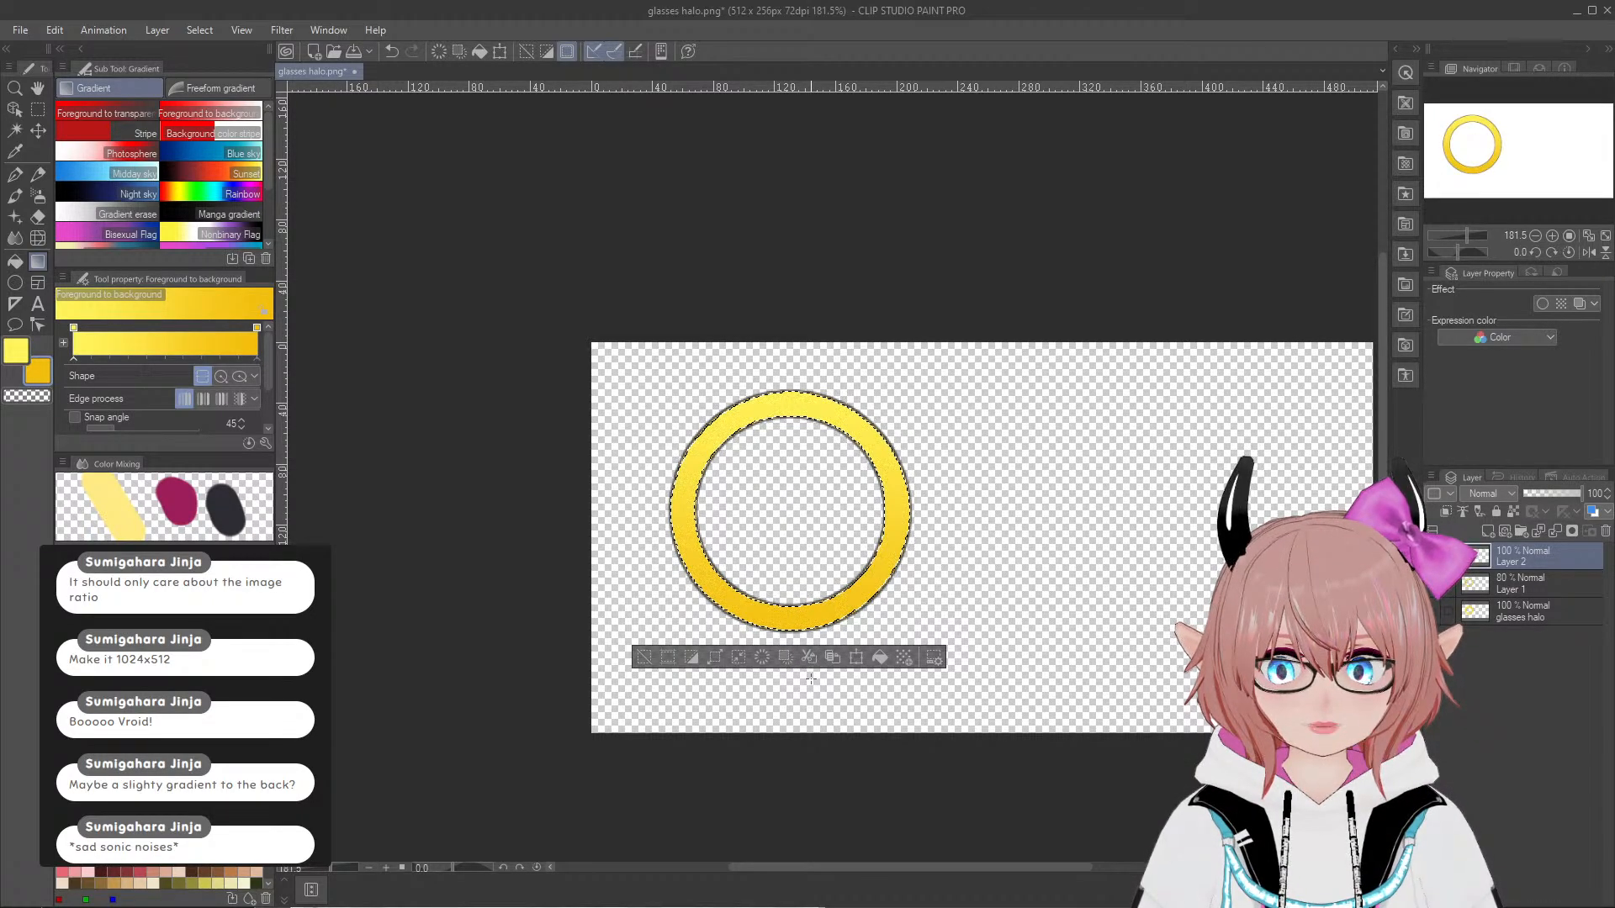
Step: Set Layer 2's opacity to 83% and clear the ring selection
click(1573, 494)
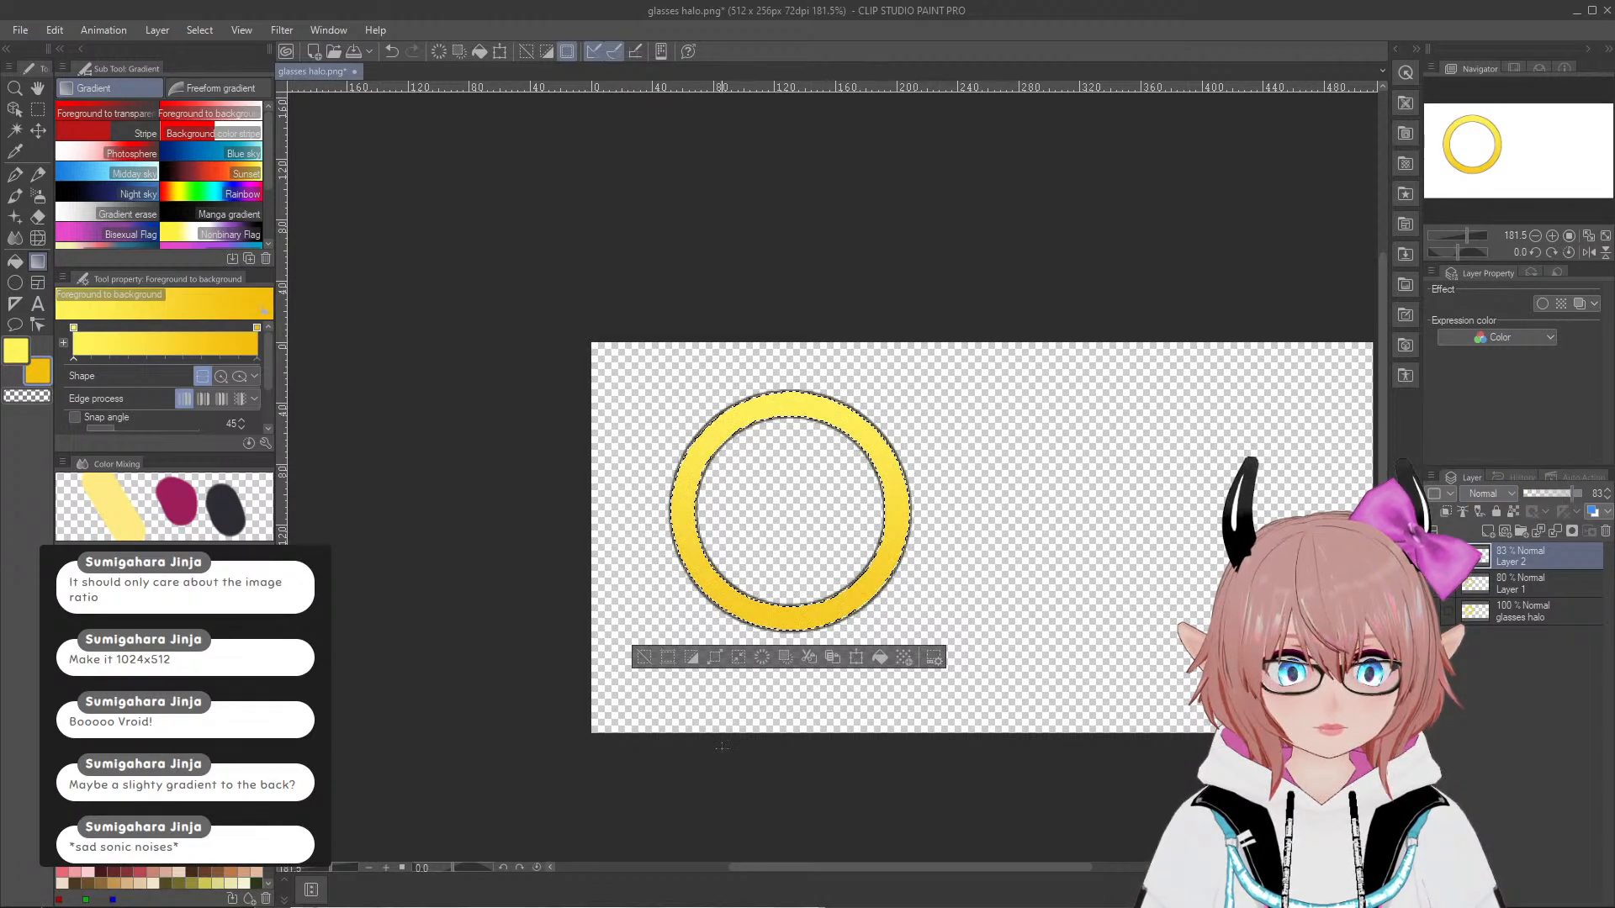
key(ctrl+d)
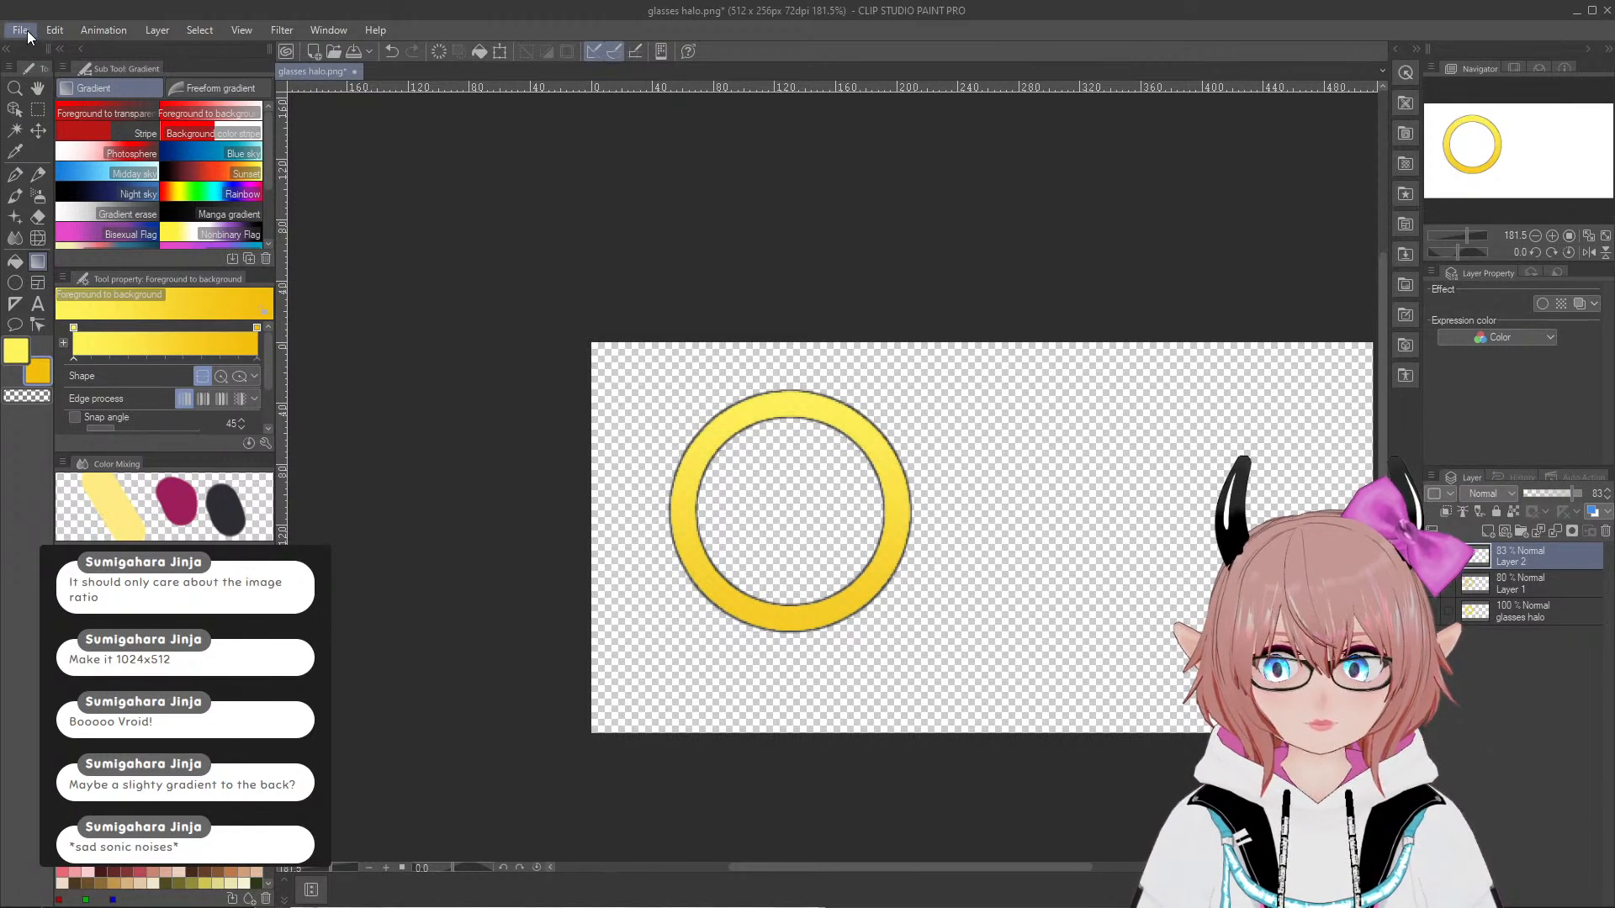
Step: Save the document as glasses halo and export the gradient halo texture
click(166, 180)
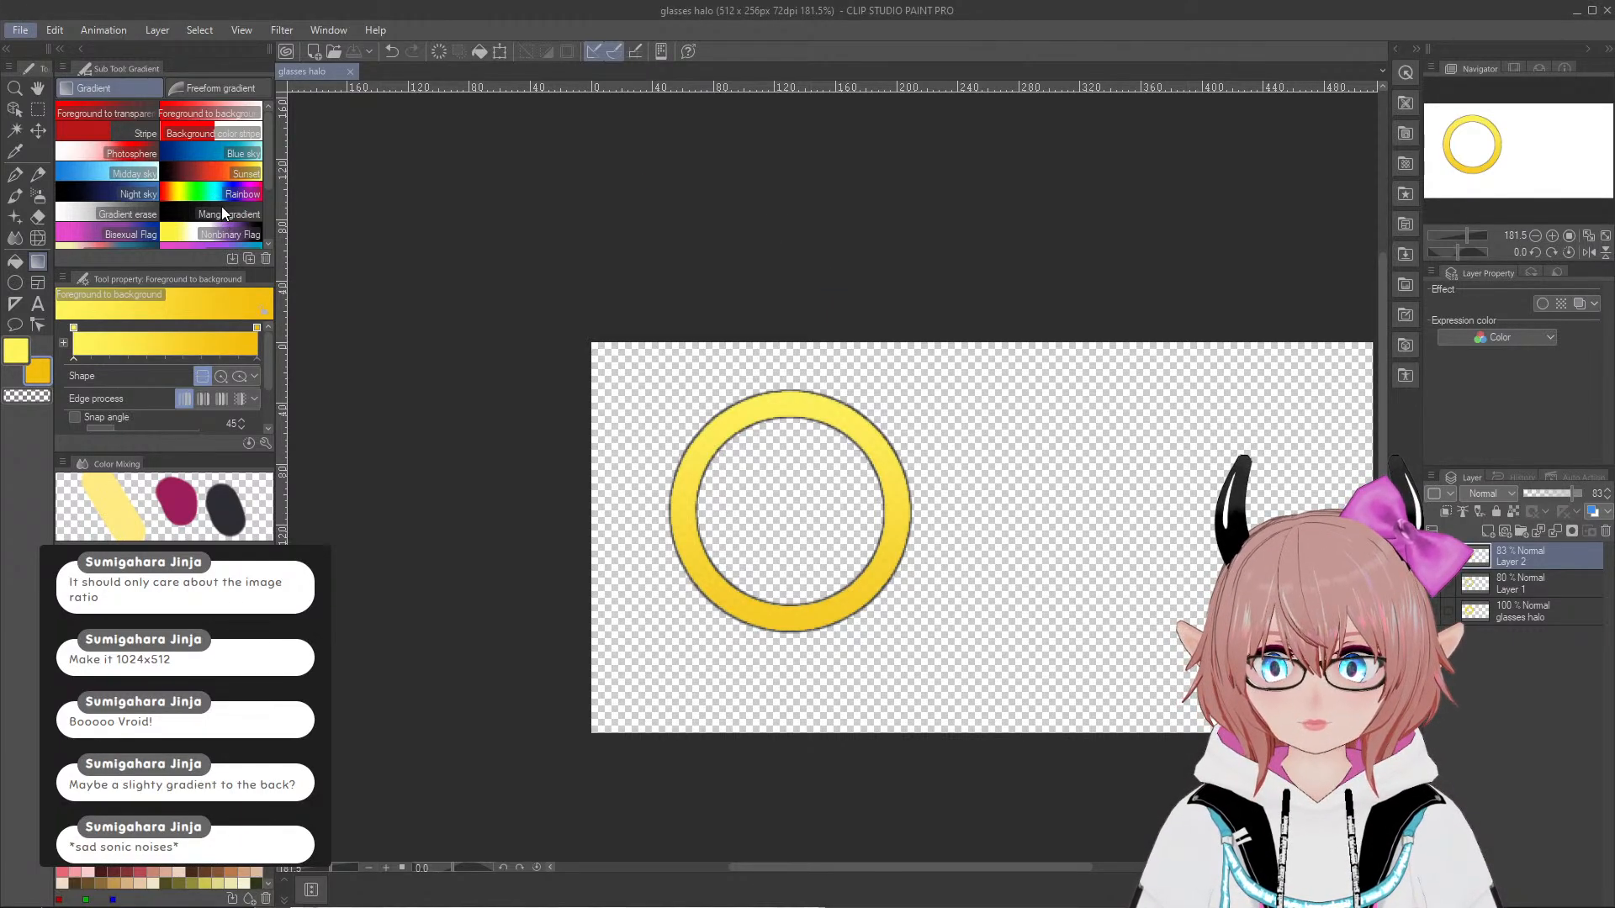
key(alt+Tab)
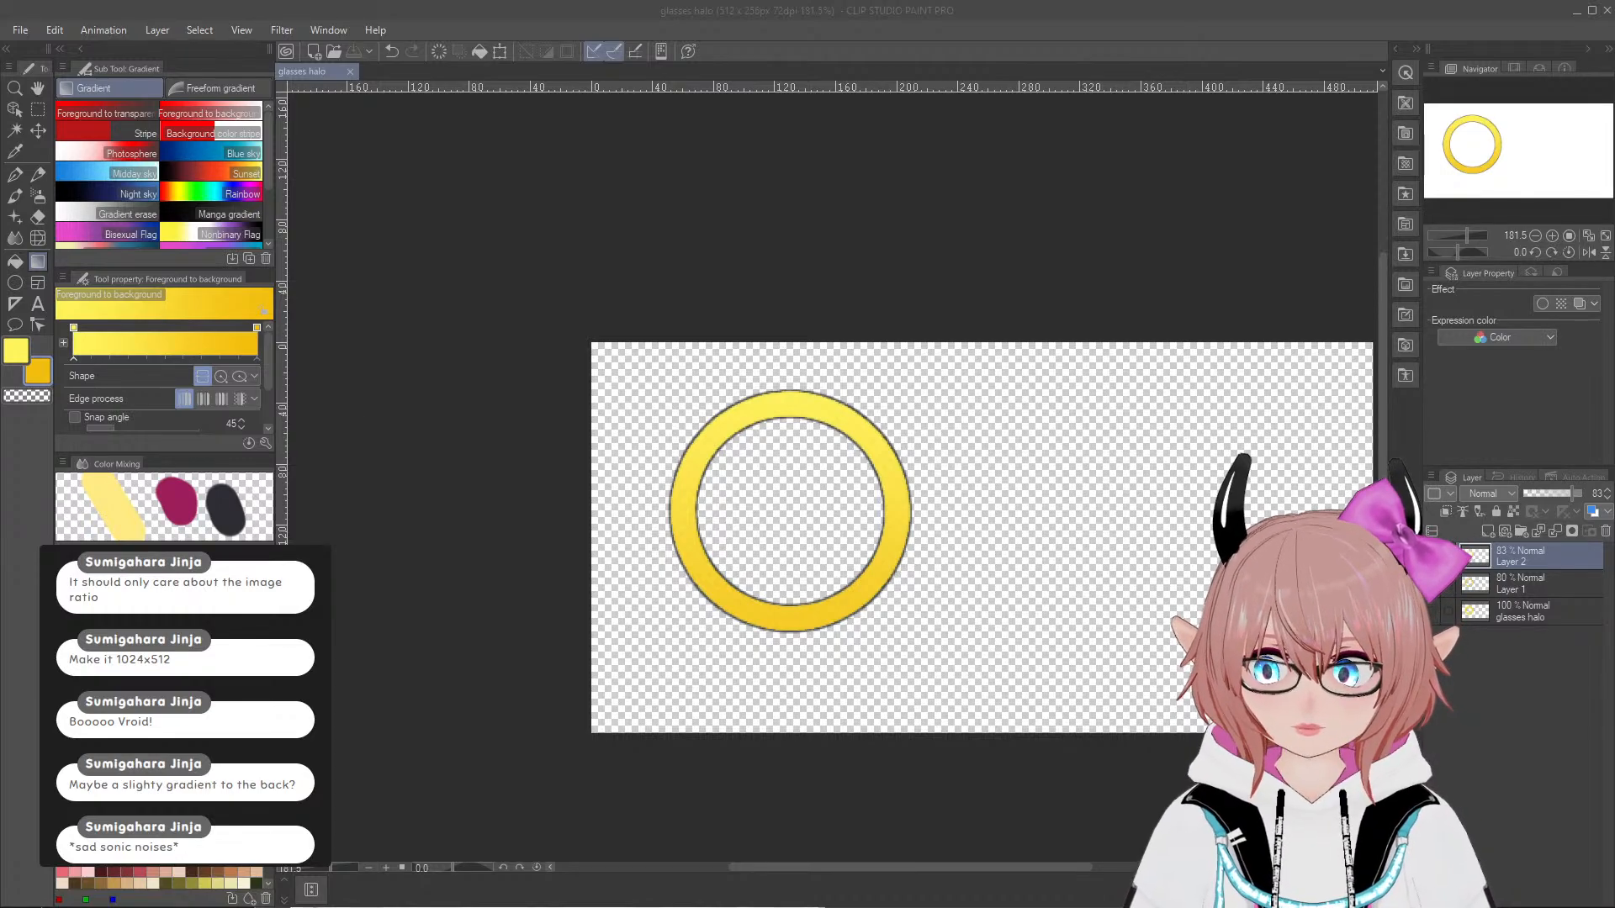
click(356, 421)
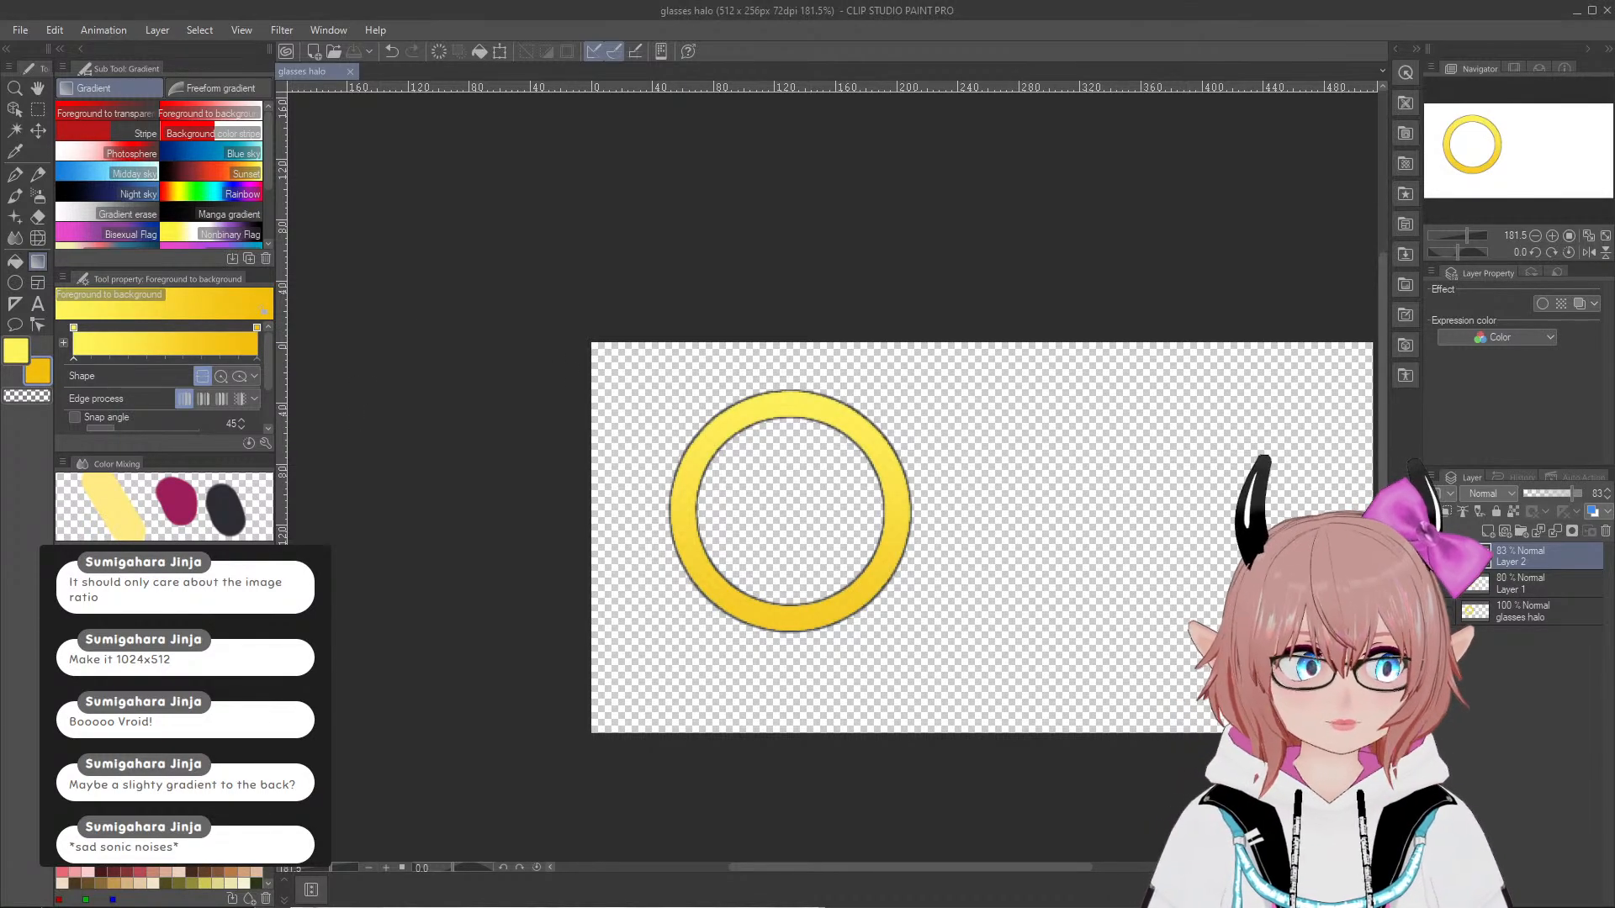
Step: Switch to the Texture Editor, import the gradient halo into the lens texture's Layer 1, and inspect it on the avatar
key(alt+Tab)
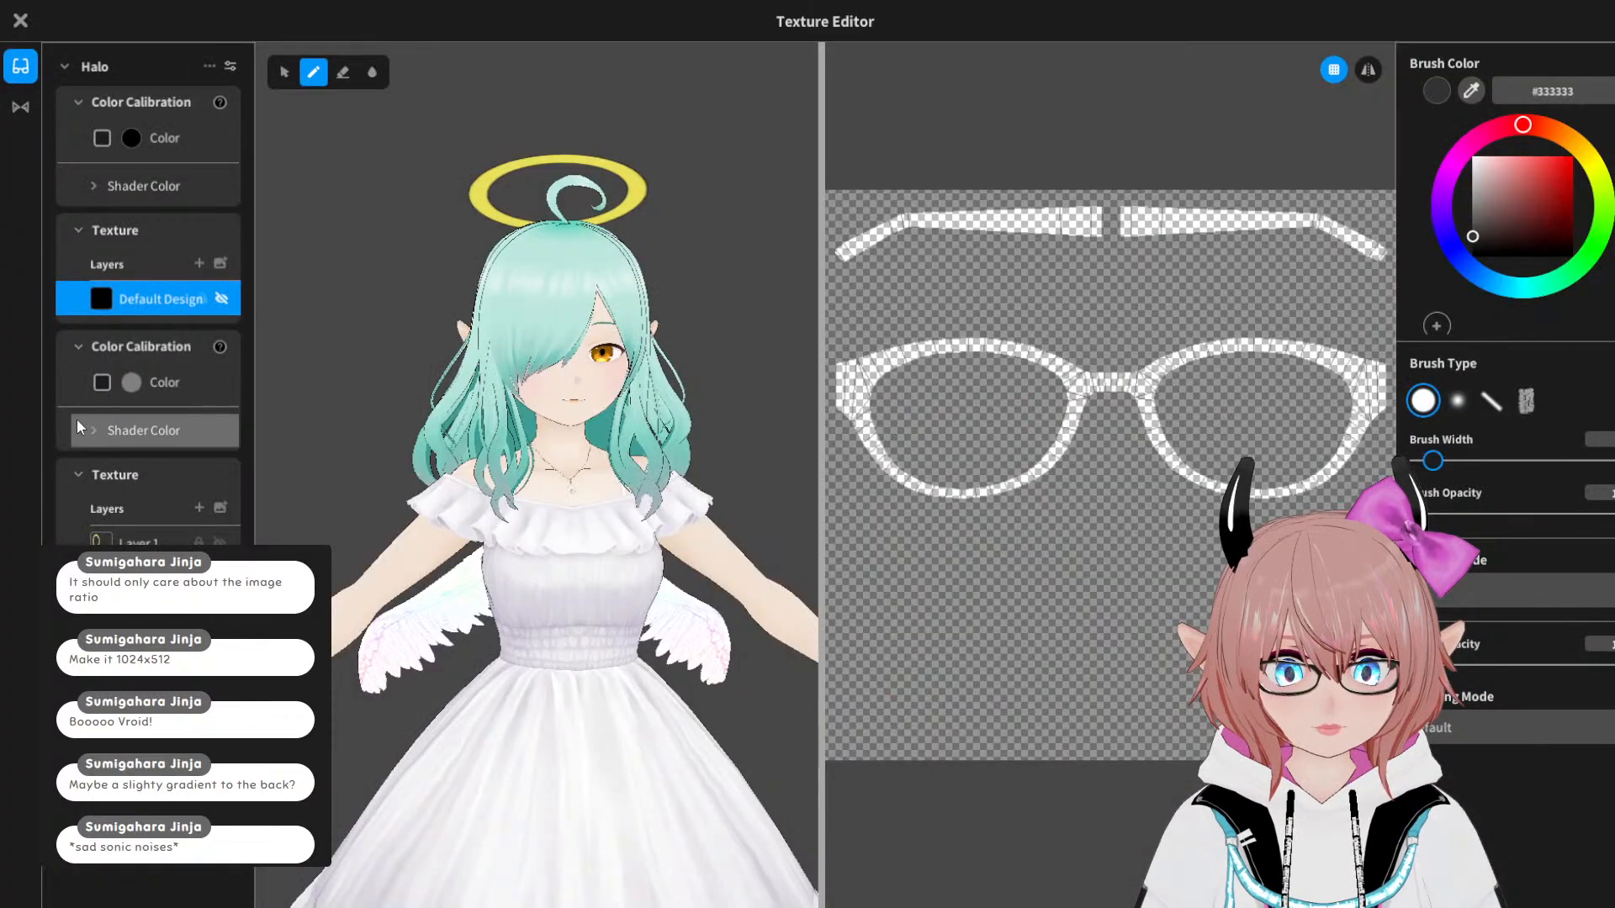
right_click(147, 301)
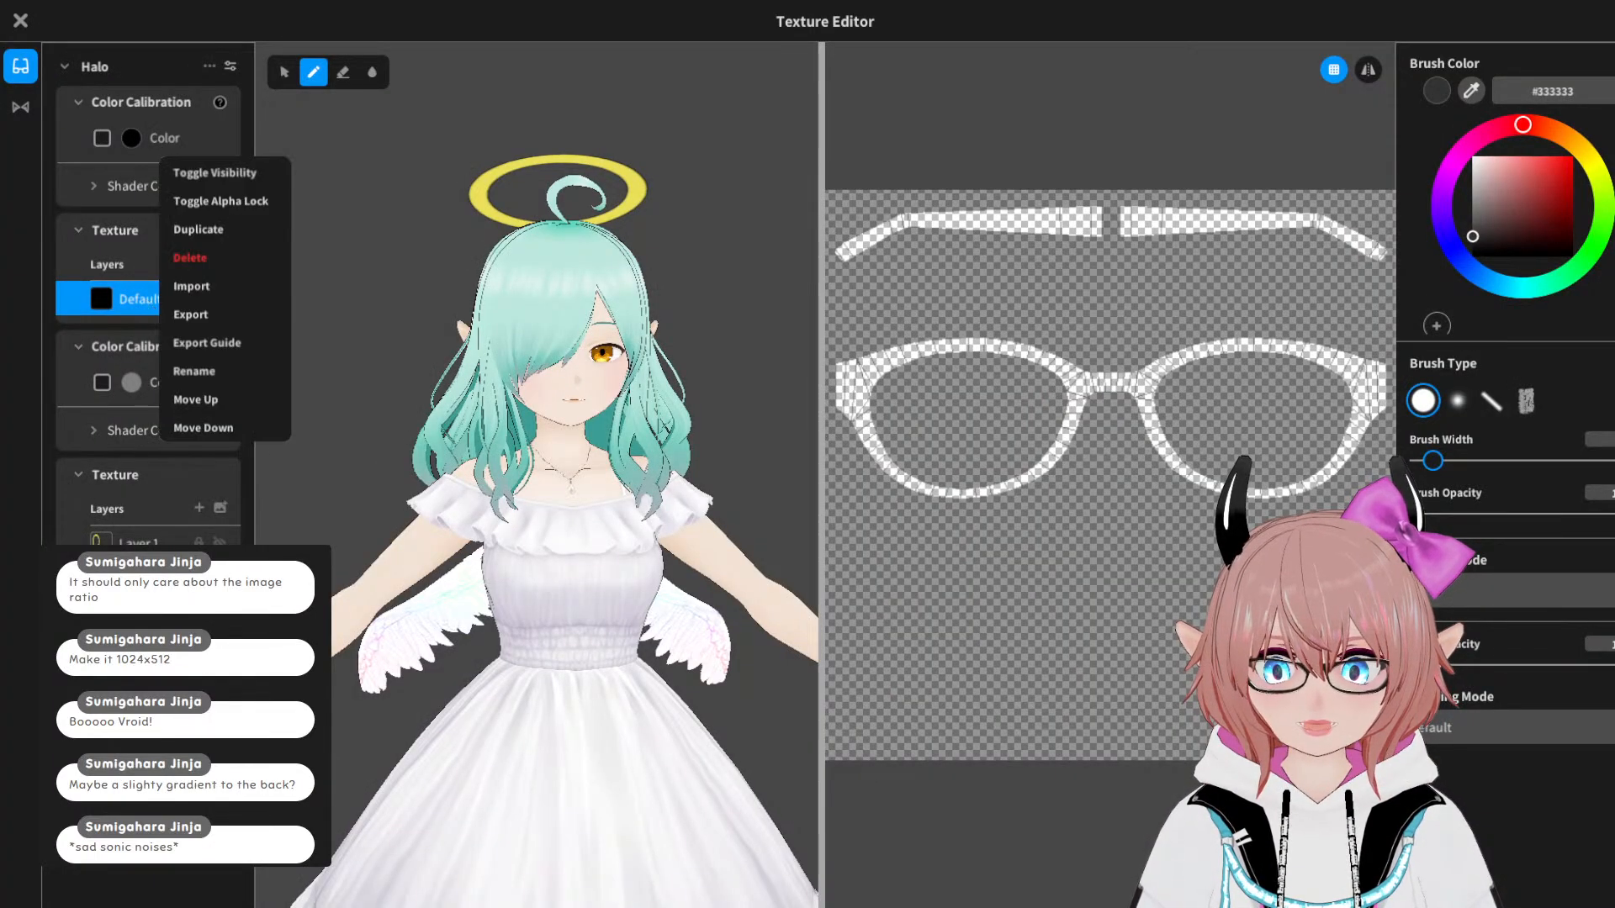
right_click(154, 541)
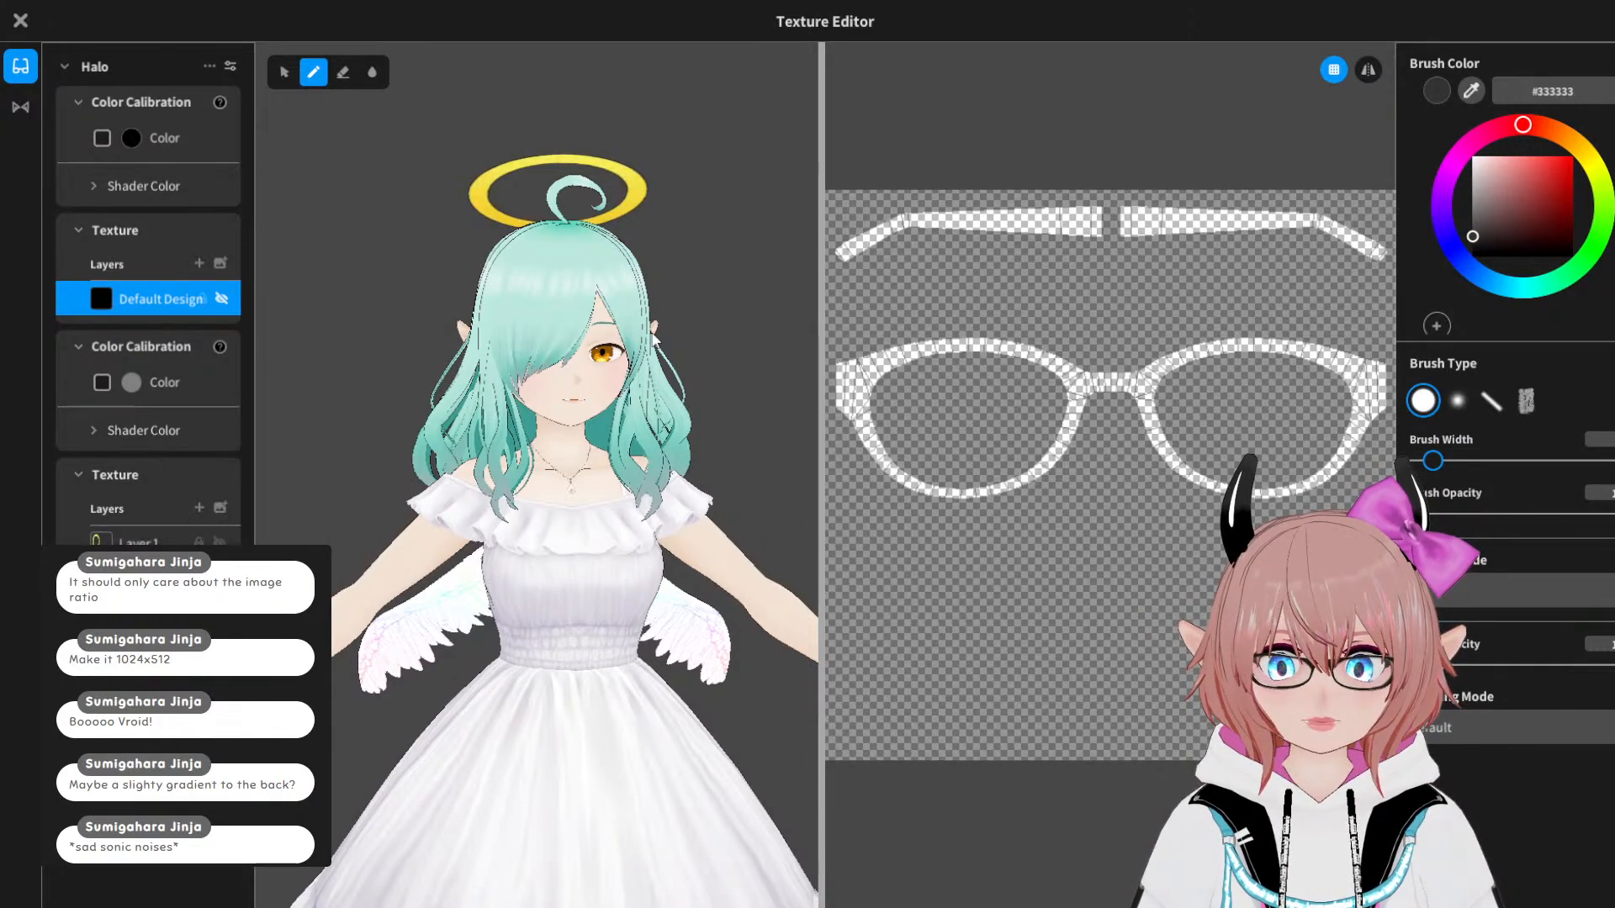
right_drag(689, 326, 457, 387)
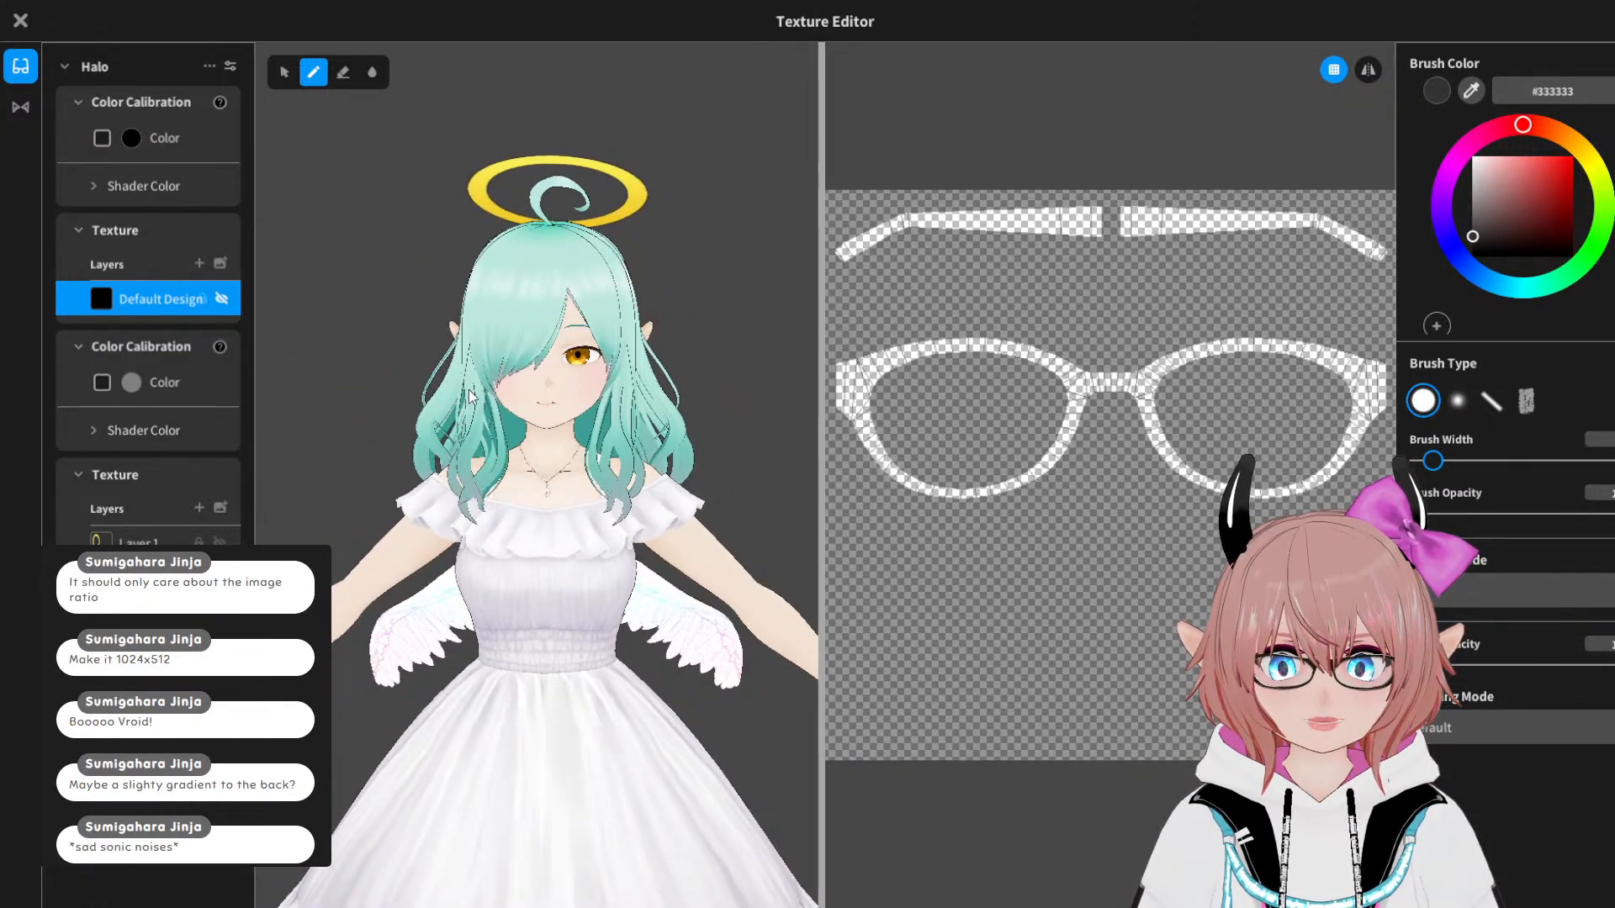
scroll(470, 395, down, 2)
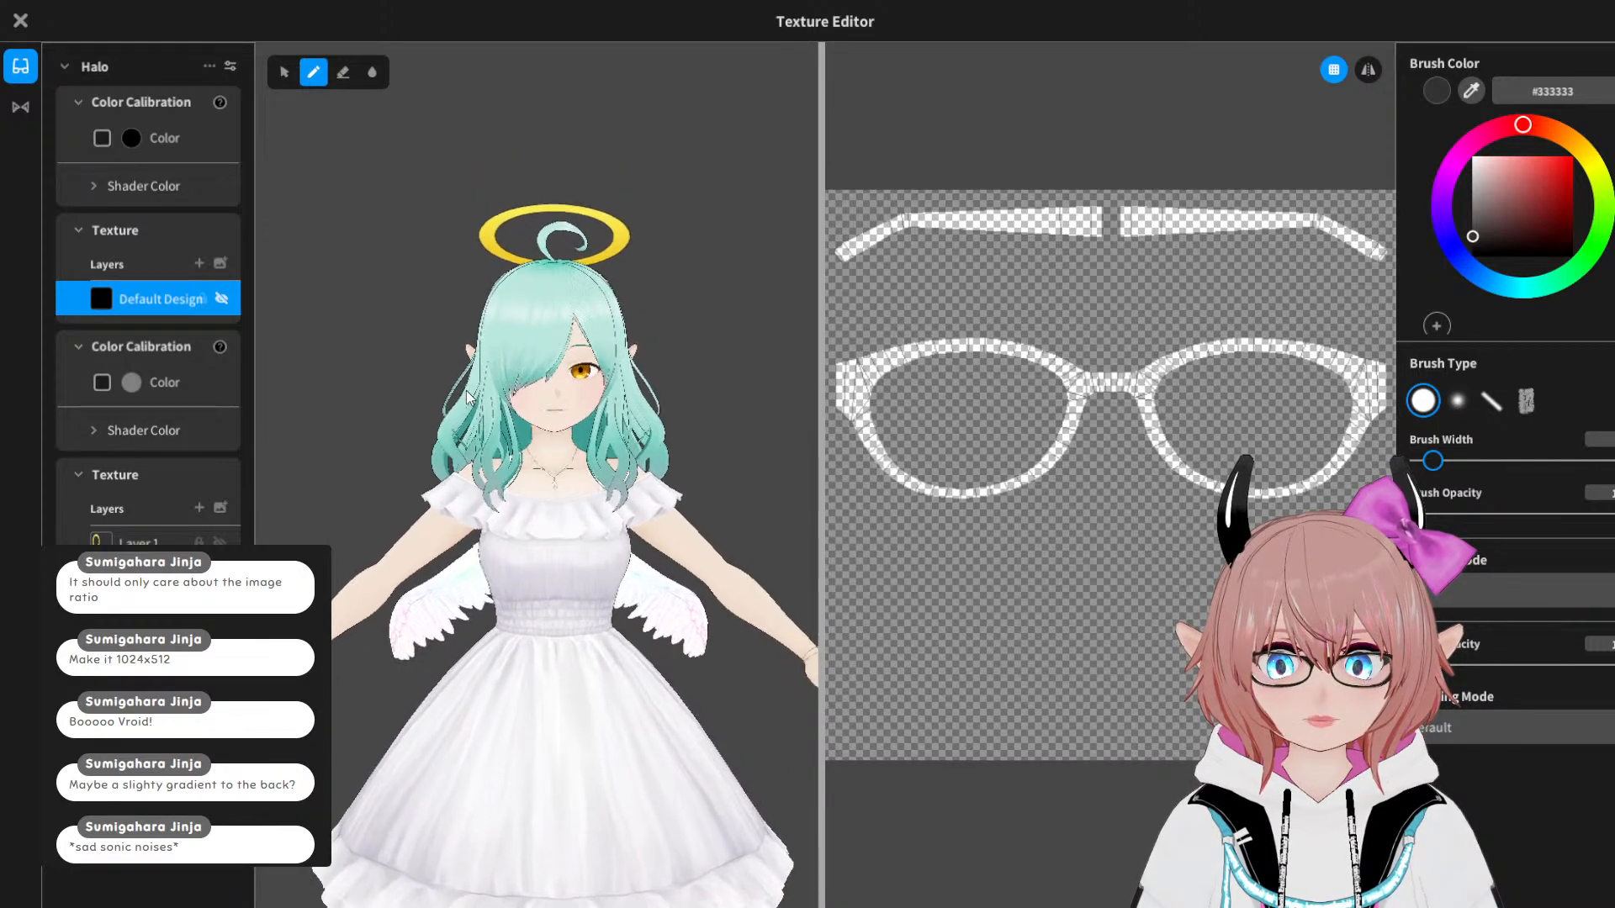
Step: Examine the gradient halo on the avatar from the front and from behind, and leave the Texture Editor
right_drag(471, 397, 212, 416)
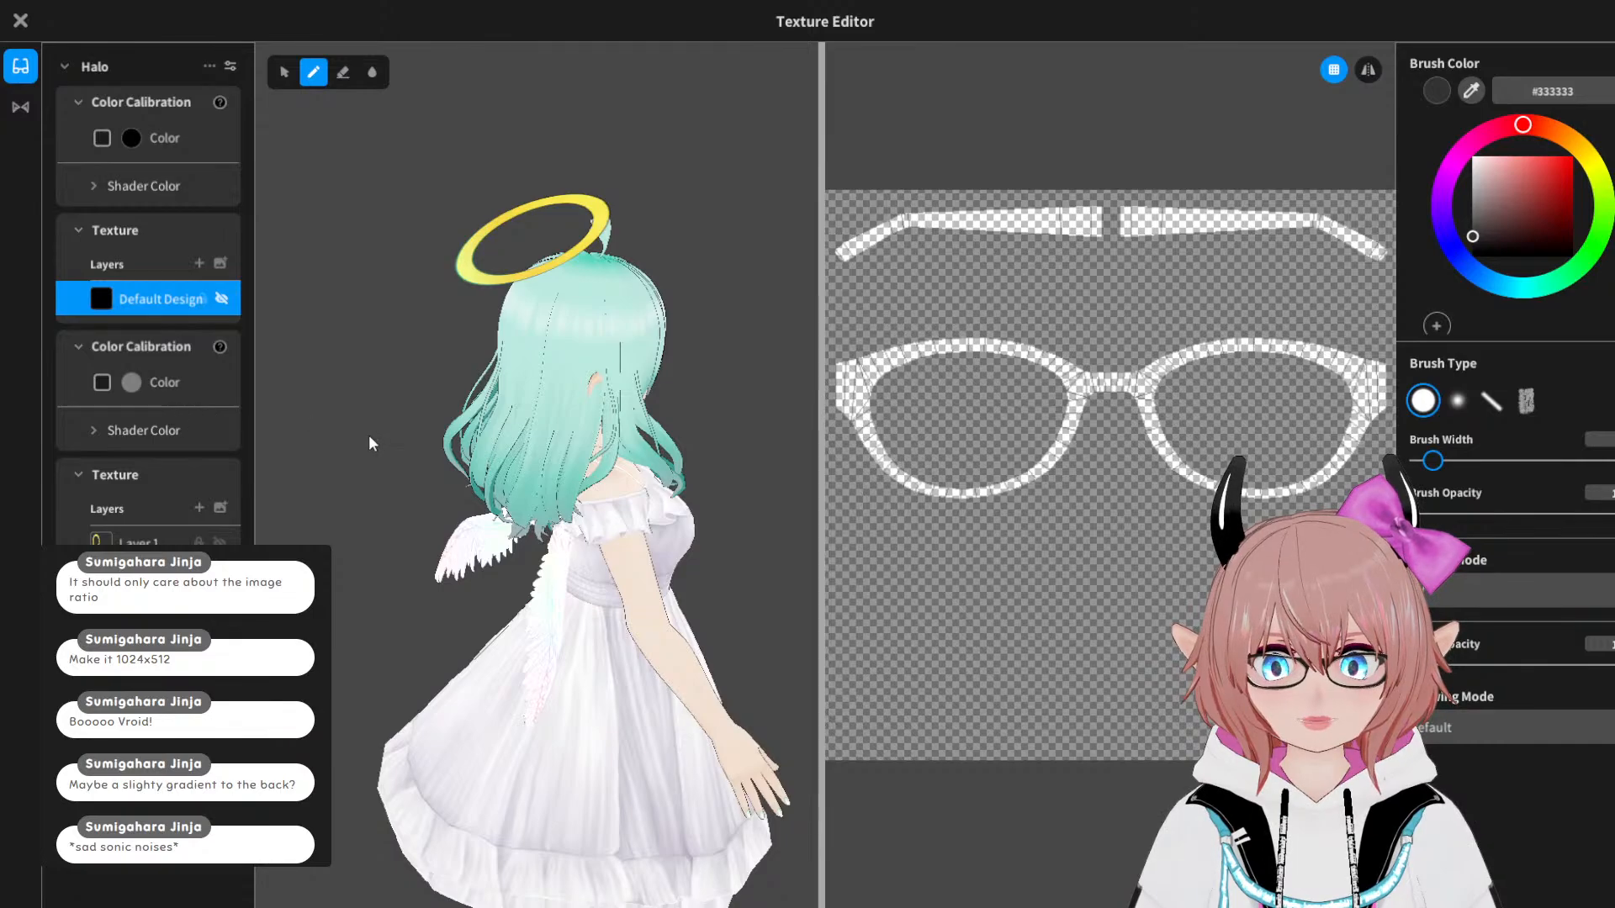
right_drag(372, 443, 610, 414)
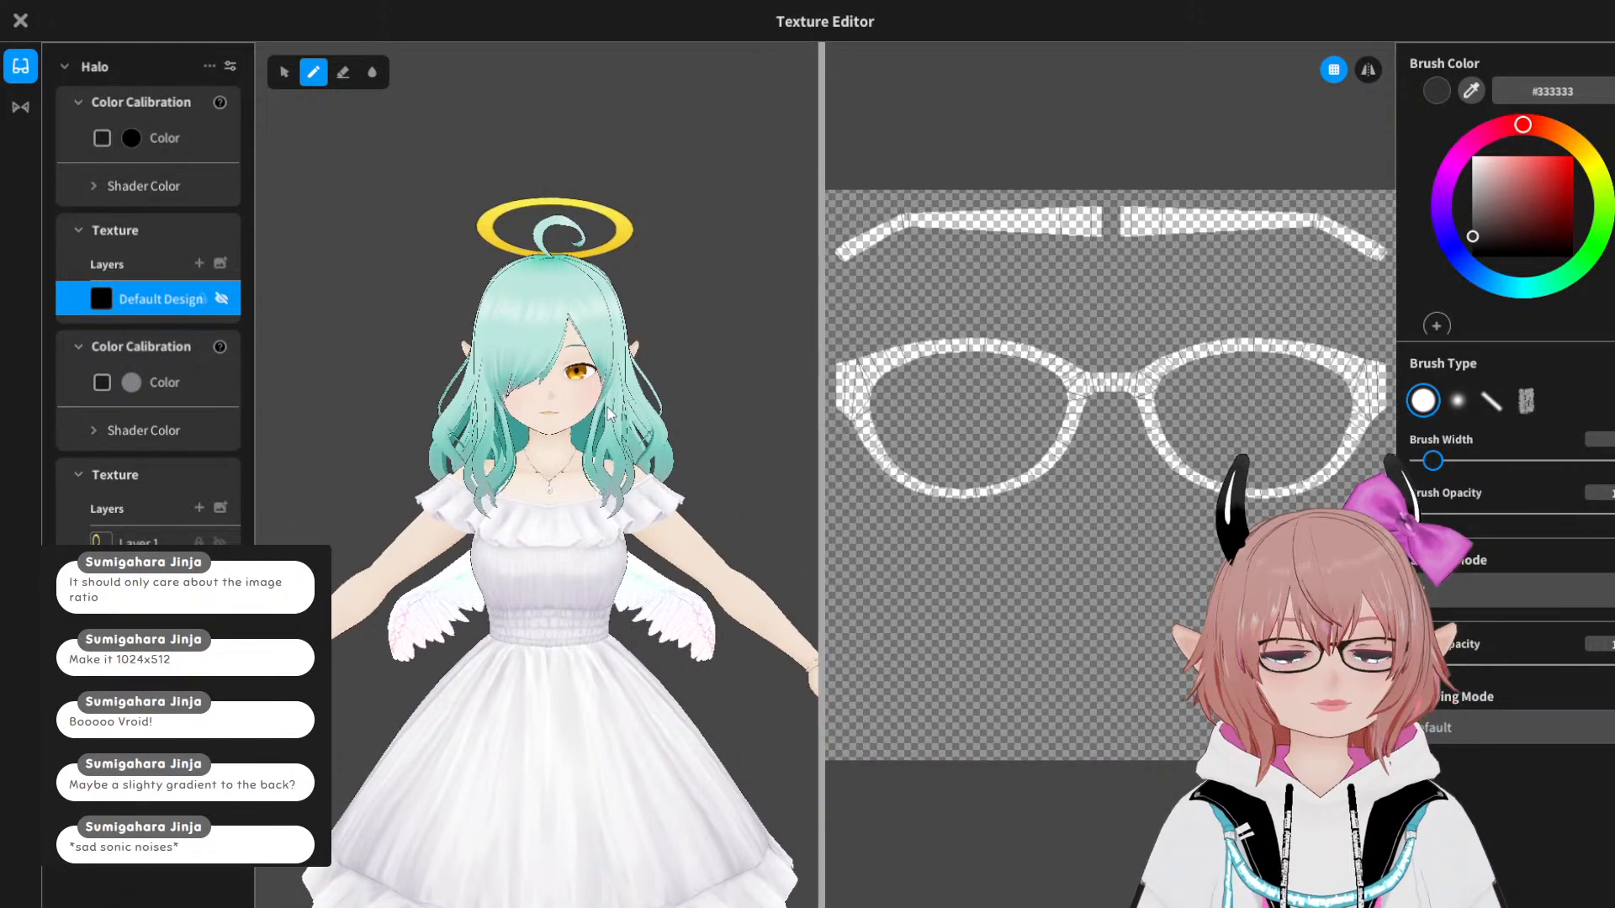
scroll(607, 407, up, 3)
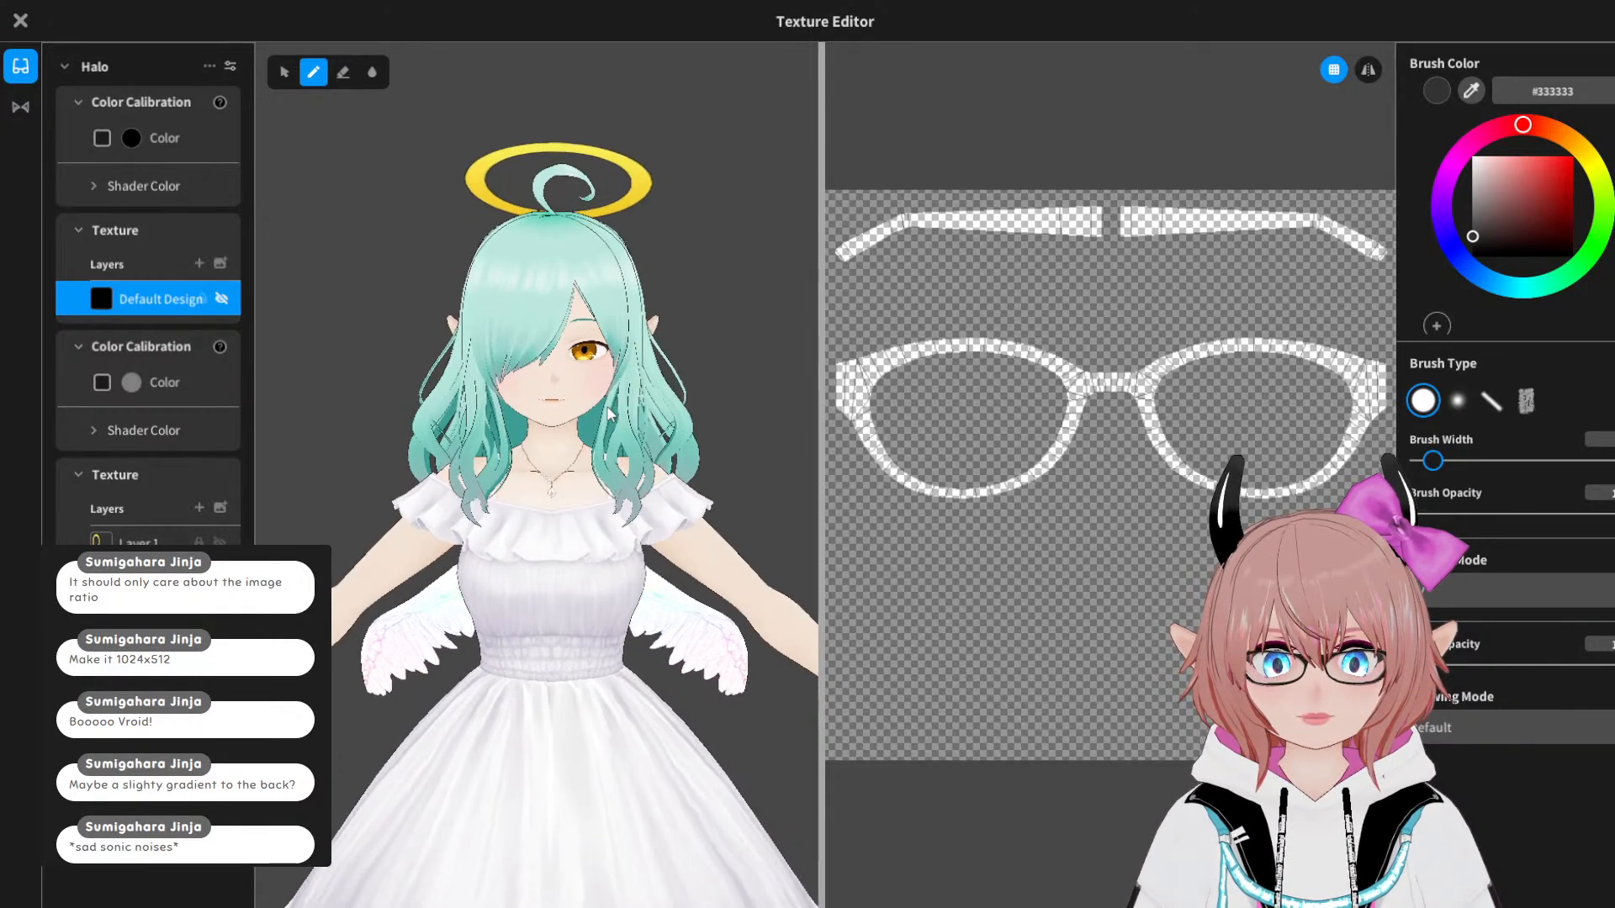
middle_drag(596, 405, 593, 443)
mouse_move(592, 441)
right_down()
mouse_move(411, 444)
mouse_move(597, 446)
mouse_move(575, 518)
mouse_move(593, 433)
right_up()
scroll(585, 433, down, 2)
scroll(586, 437, down, 5)
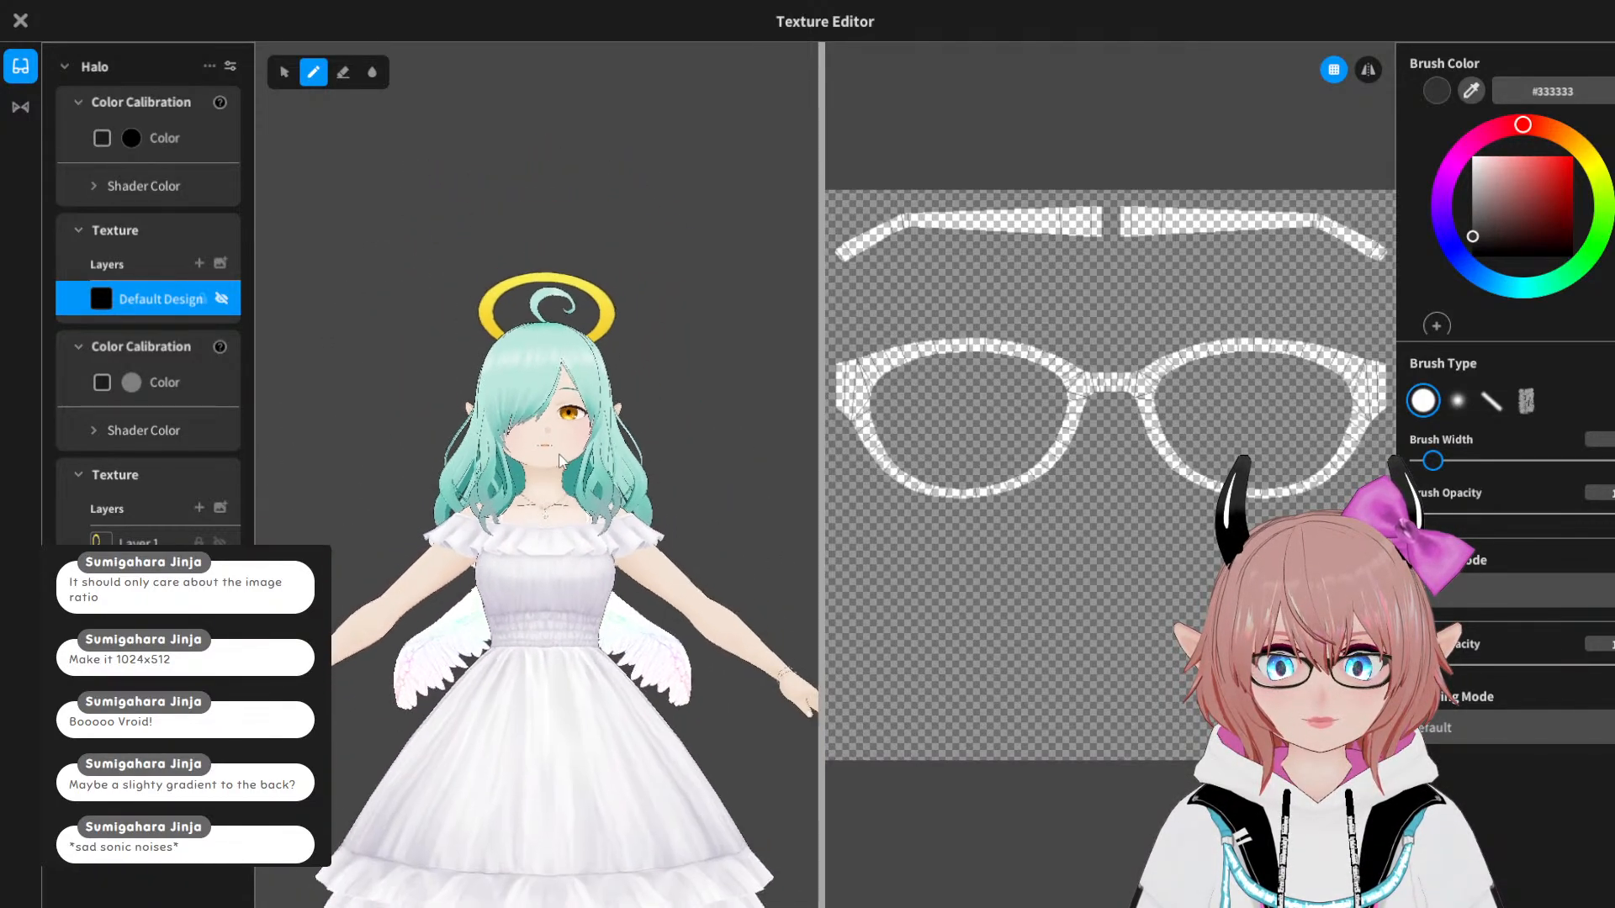
mouse_move(569, 458)
right_down()
mouse_move(570, 427)
mouse_move(576, 465)
right_up()
right_drag(387, 217, 479, 236)
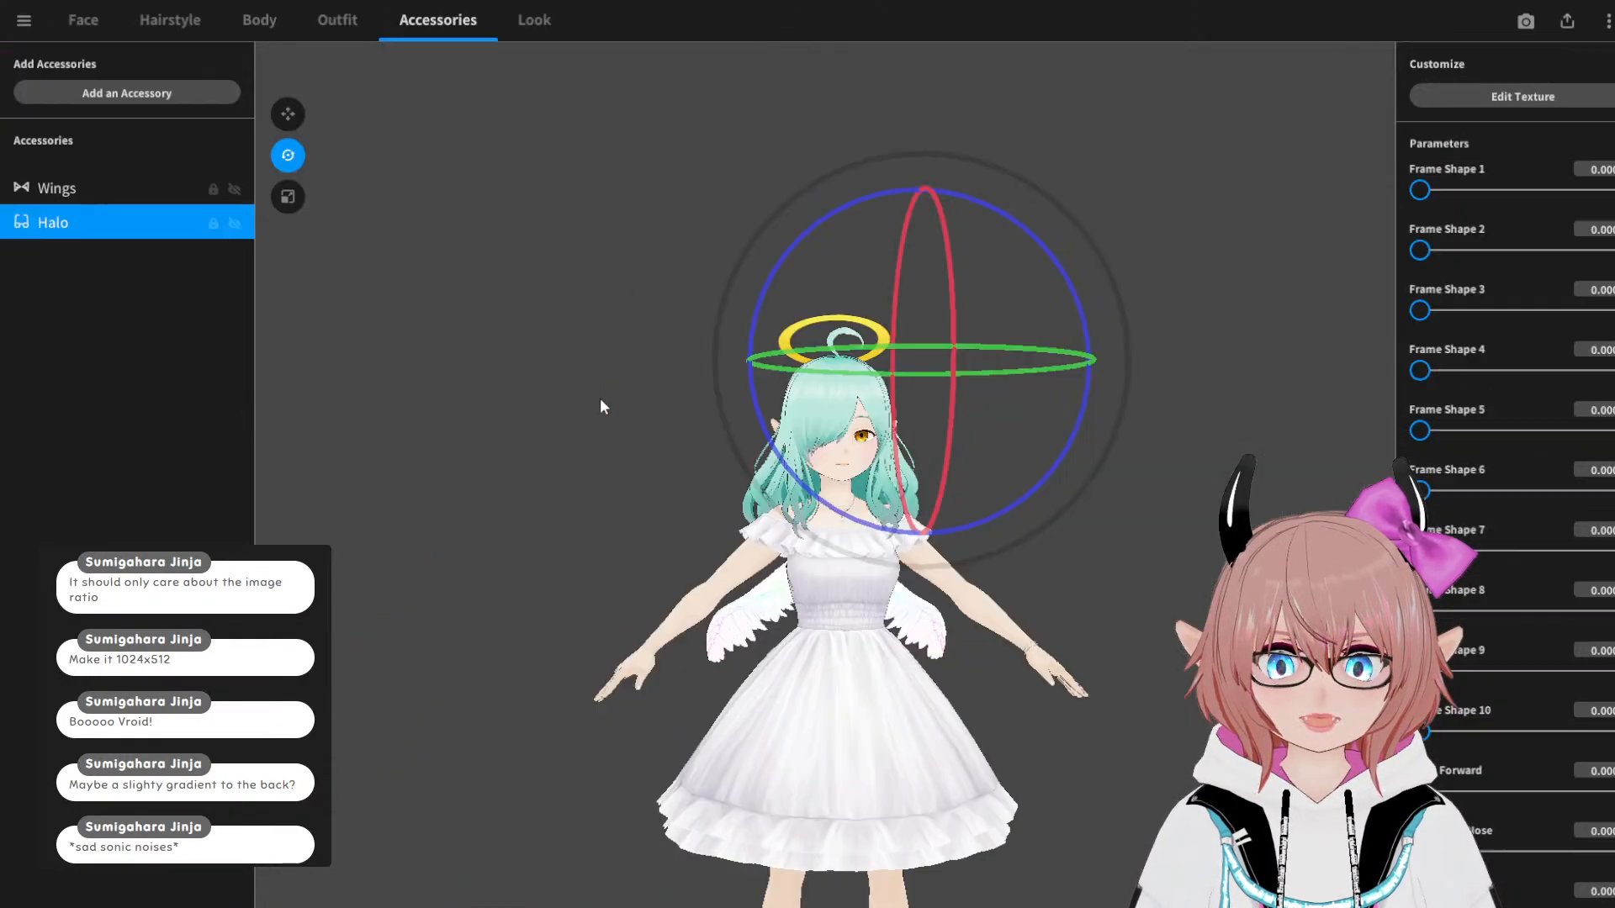
scroll(592, 397, up, 3)
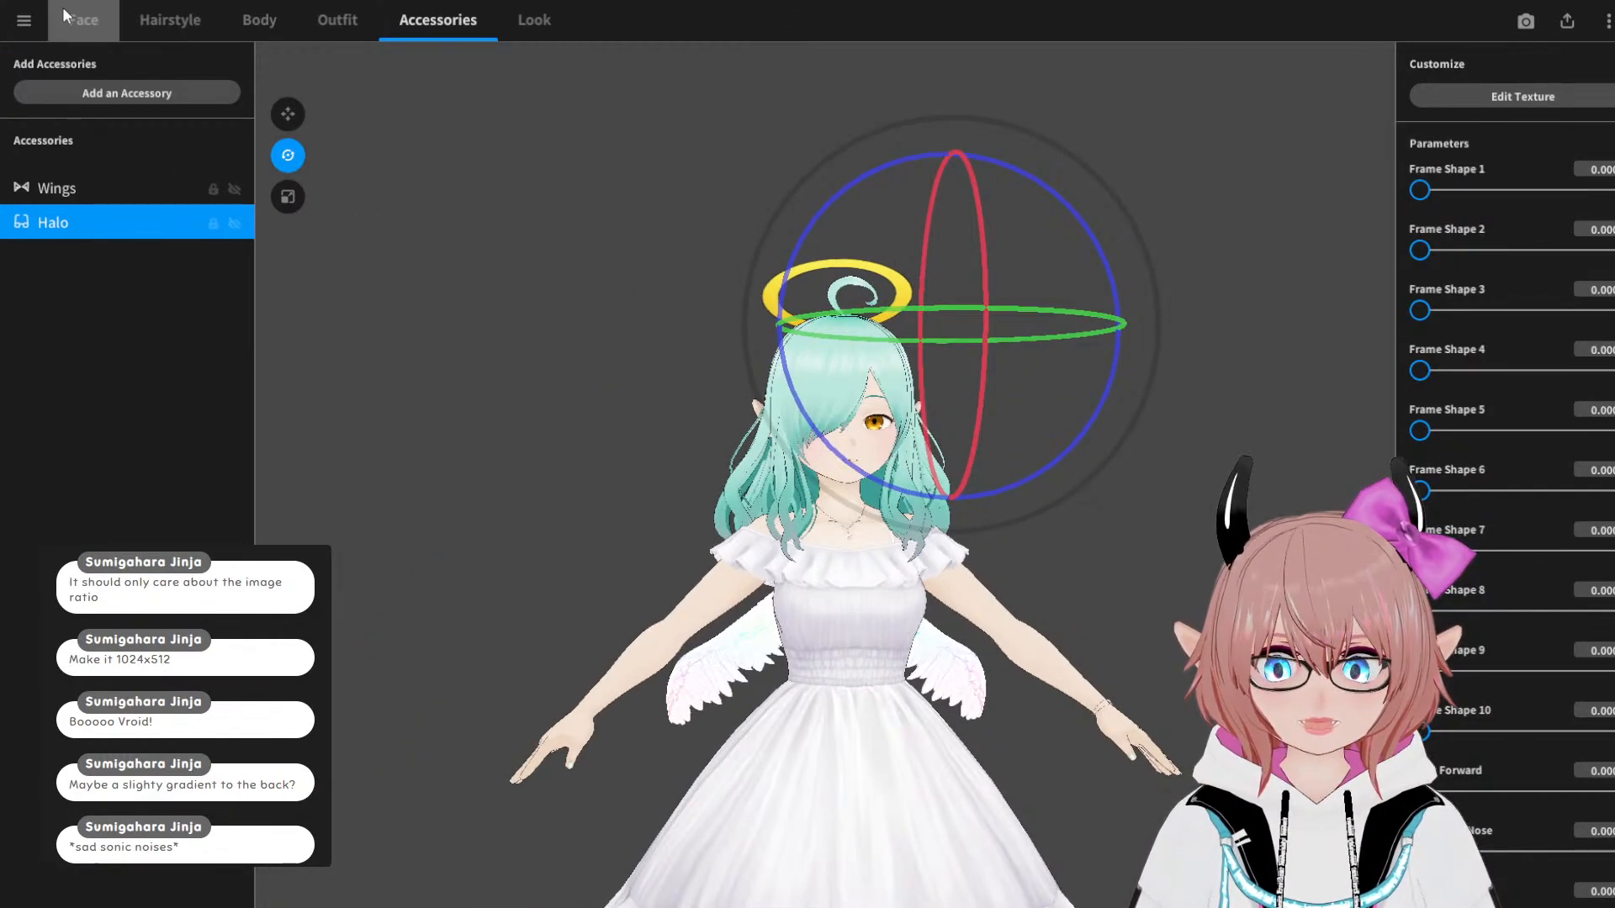
Step: Open the face's Expression Editor, preview the Happy expression, and inspect the mouth and teeth up close
click(82, 22)
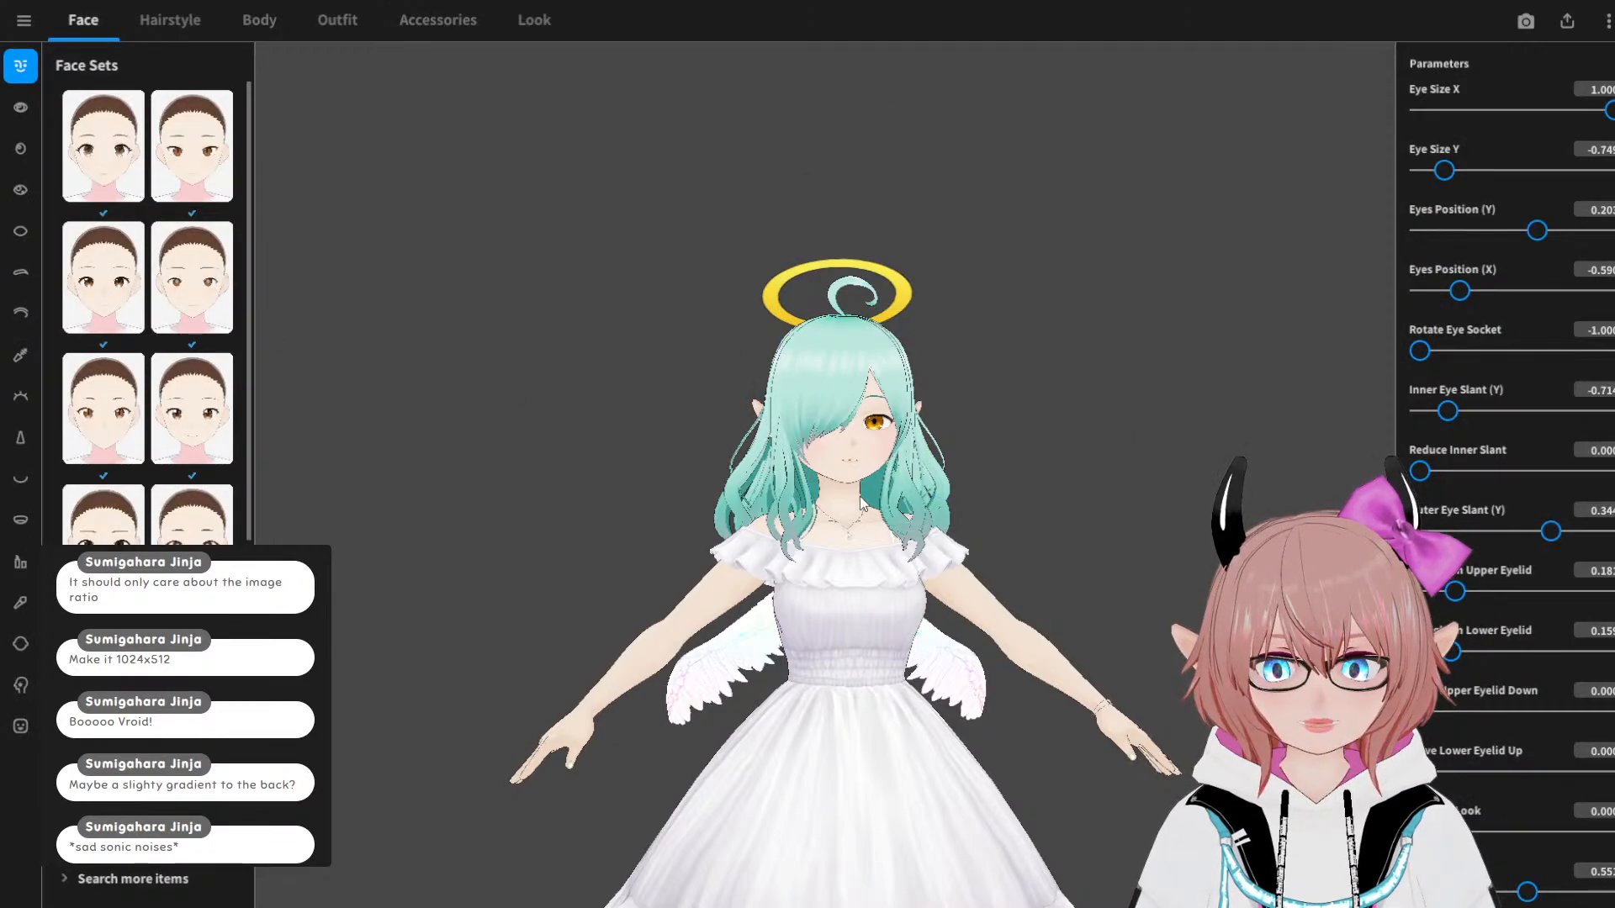
scroll(860, 502, up, 5)
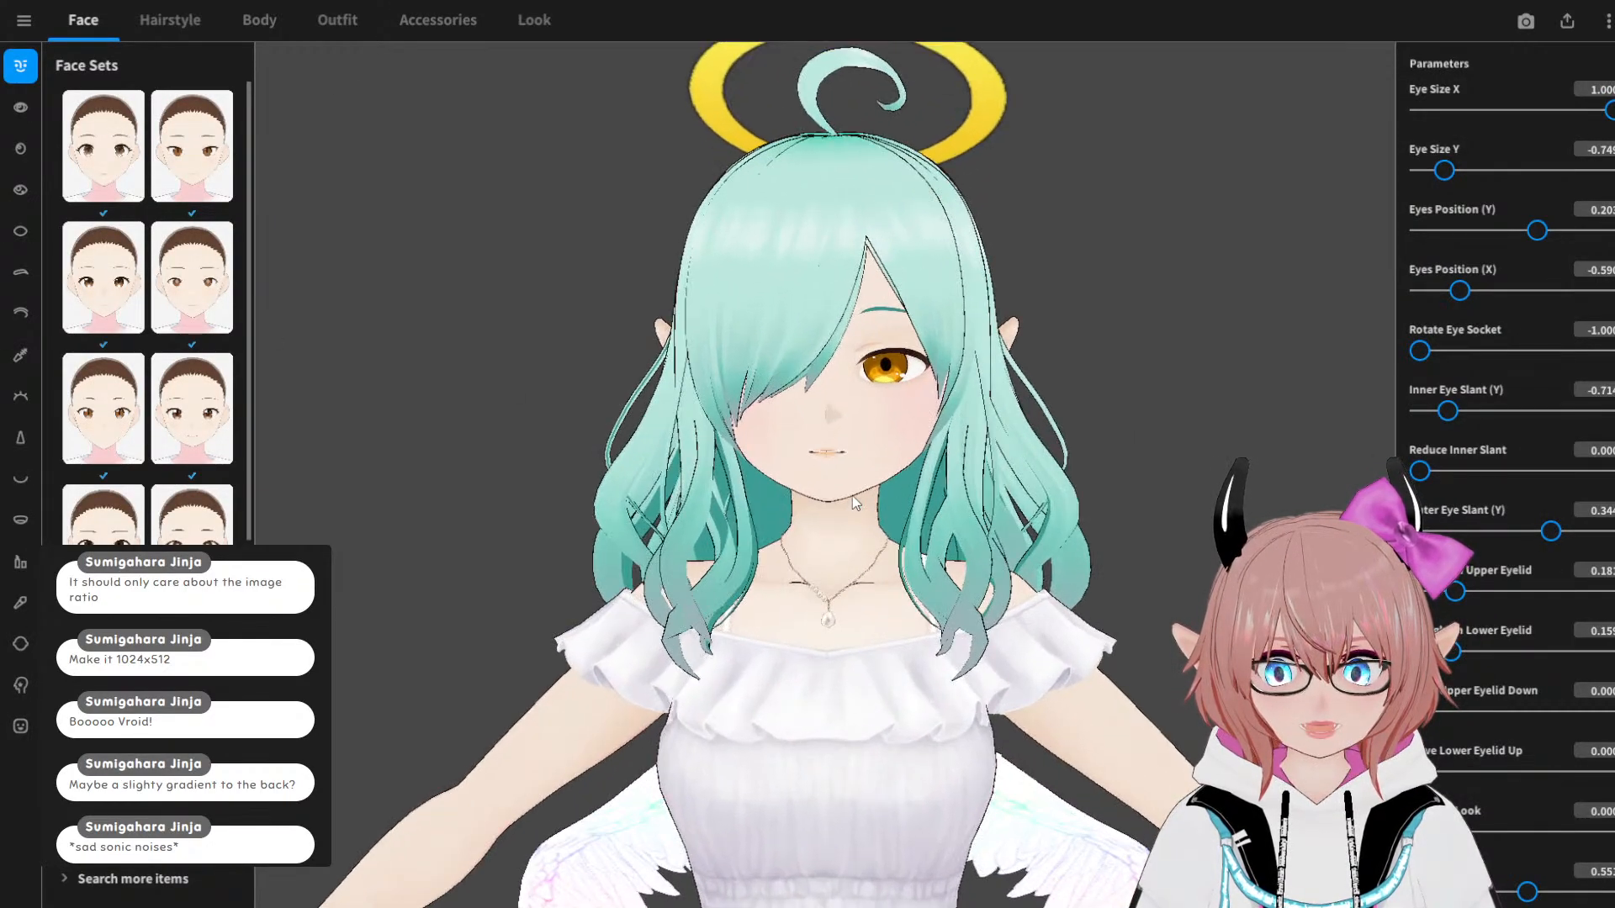
drag(851, 496, 531, 593)
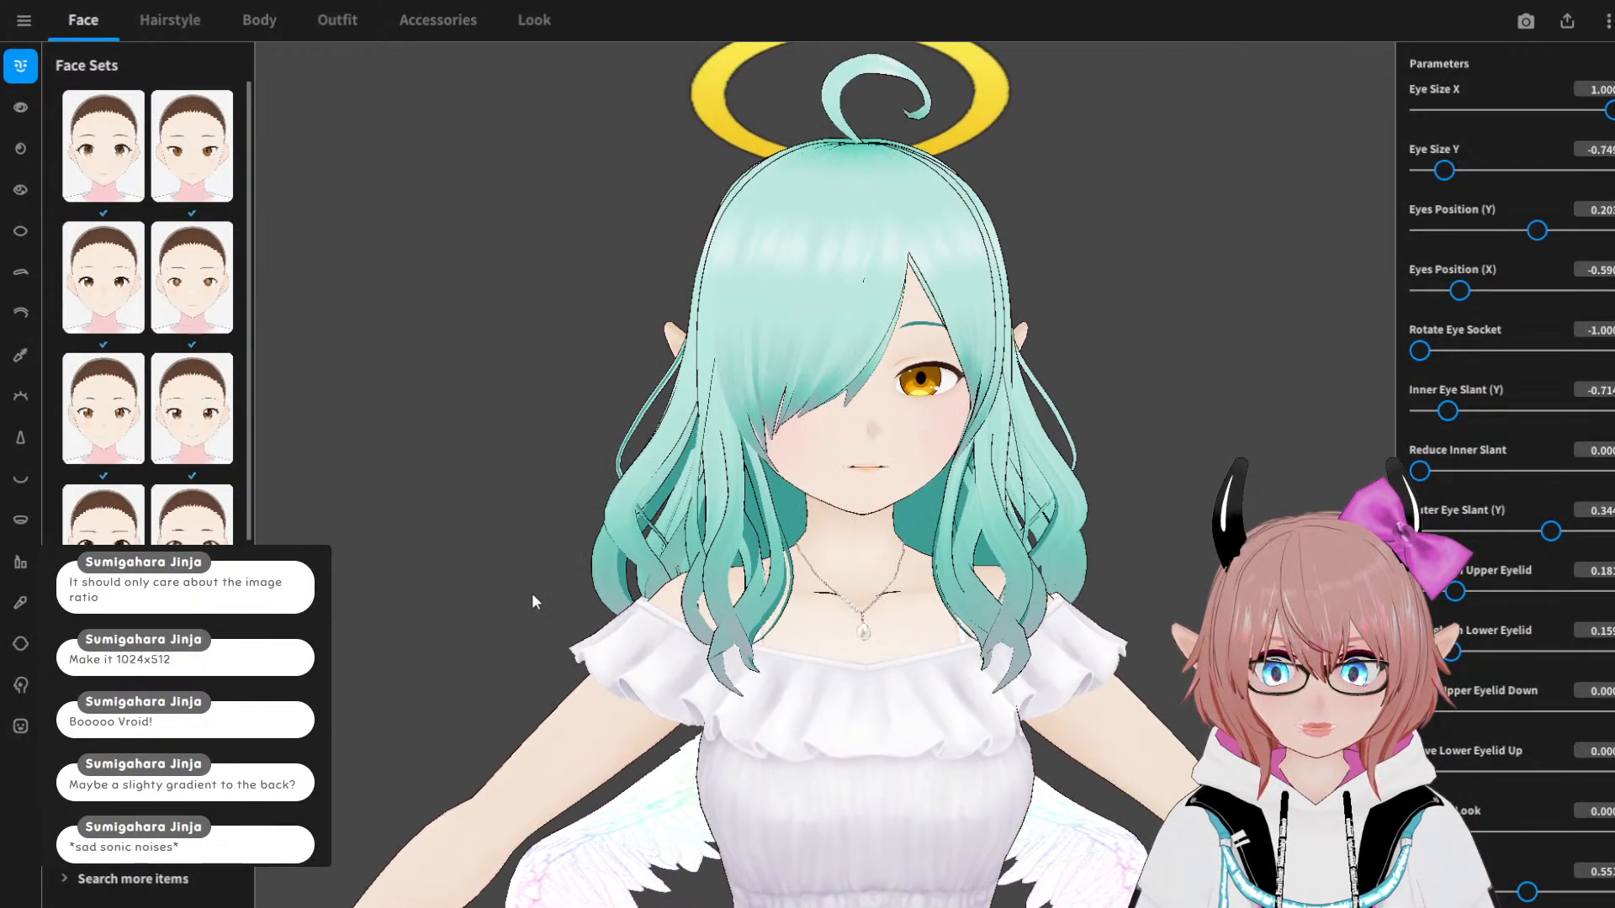
click(19, 726)
scroll(882, 496, up, 3)
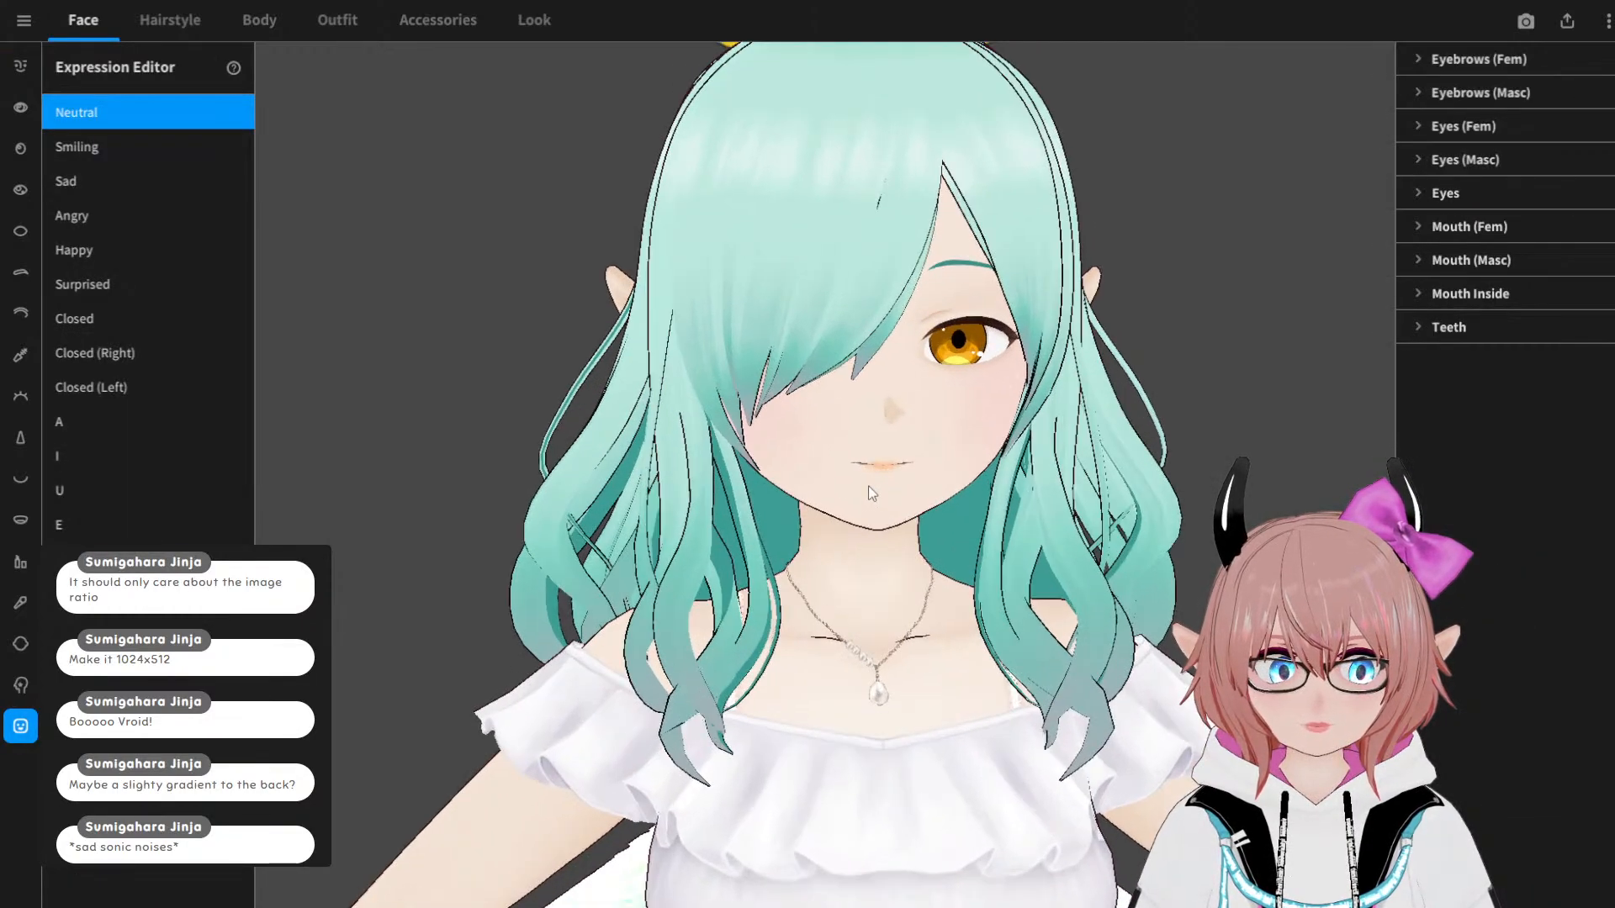
click(94, 250)
scroll(828, 534, up, 5)
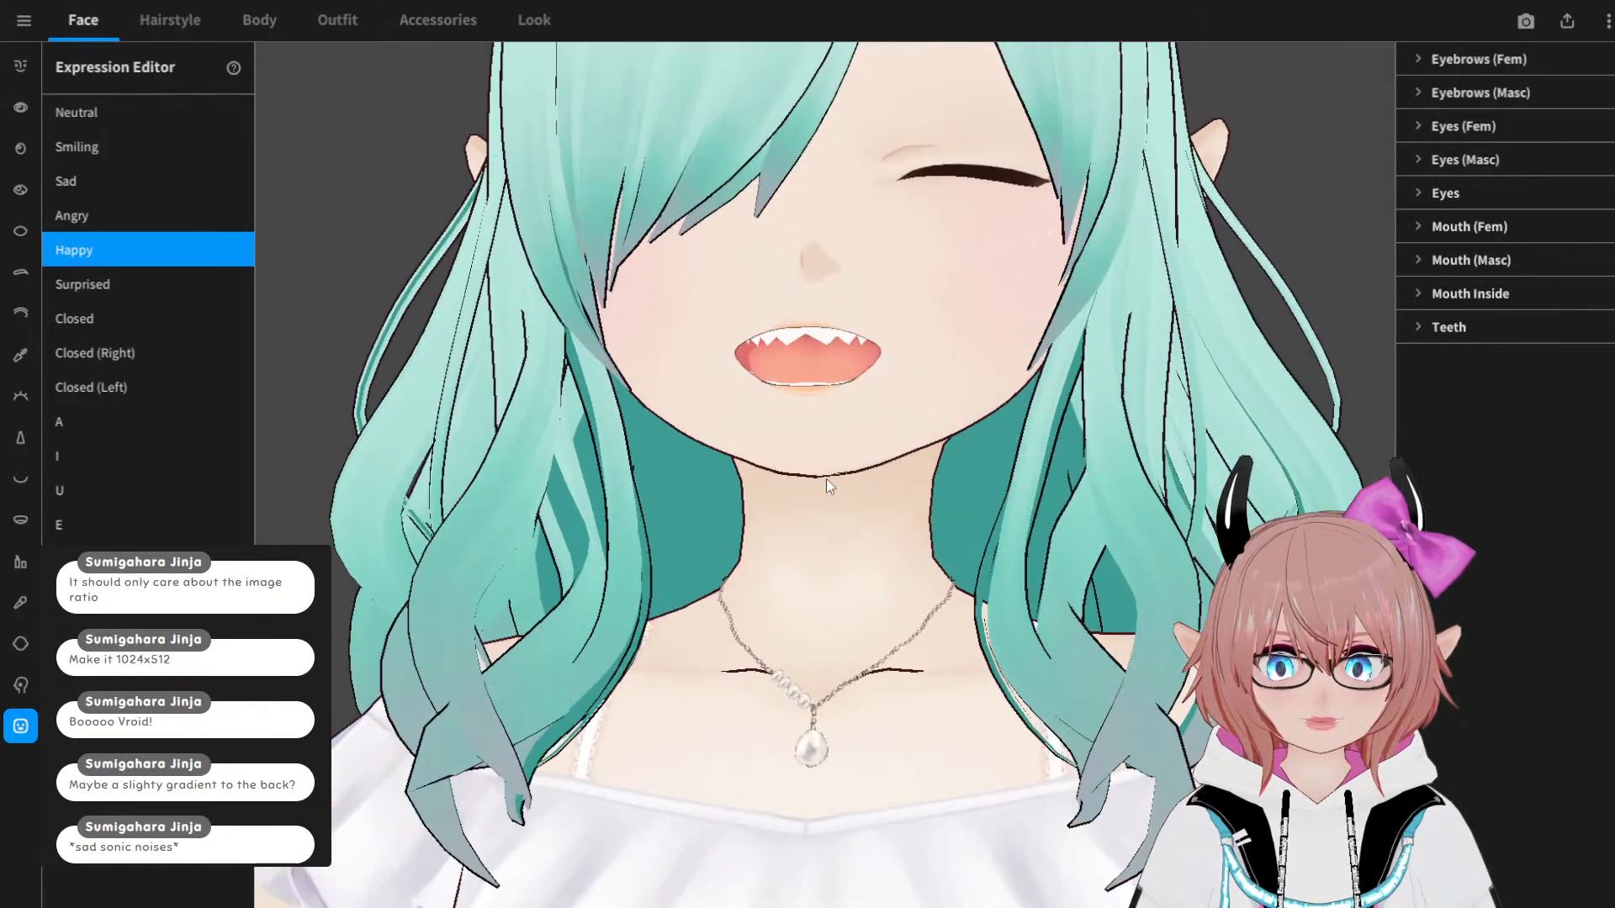
scroll(803, 458, down, 5)
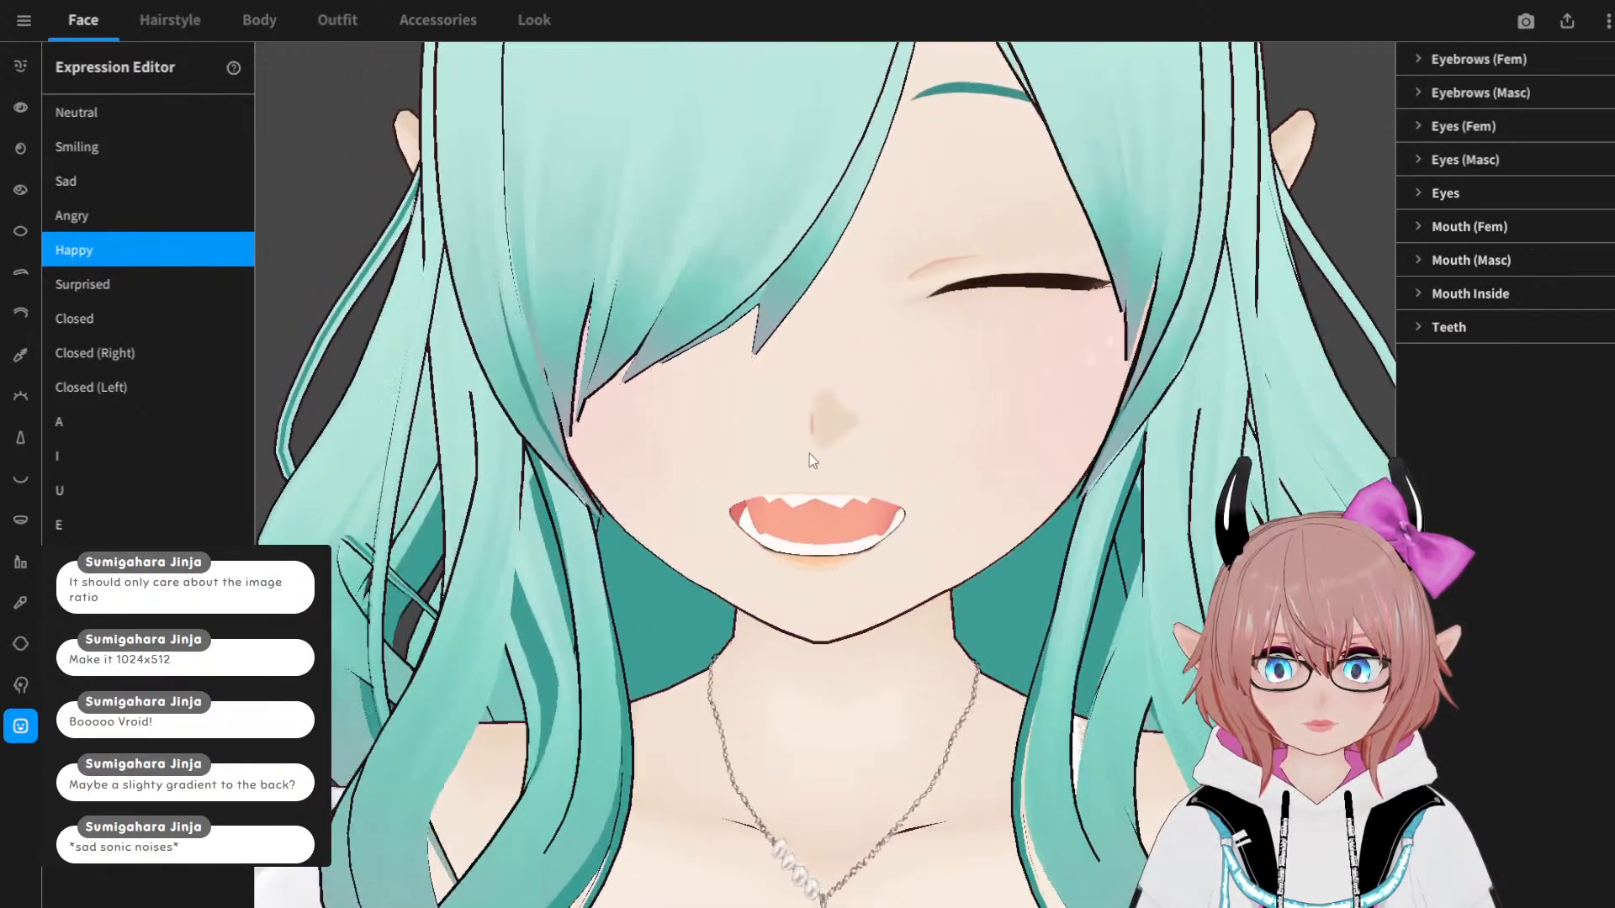
scroll(814, 444, down, 3)
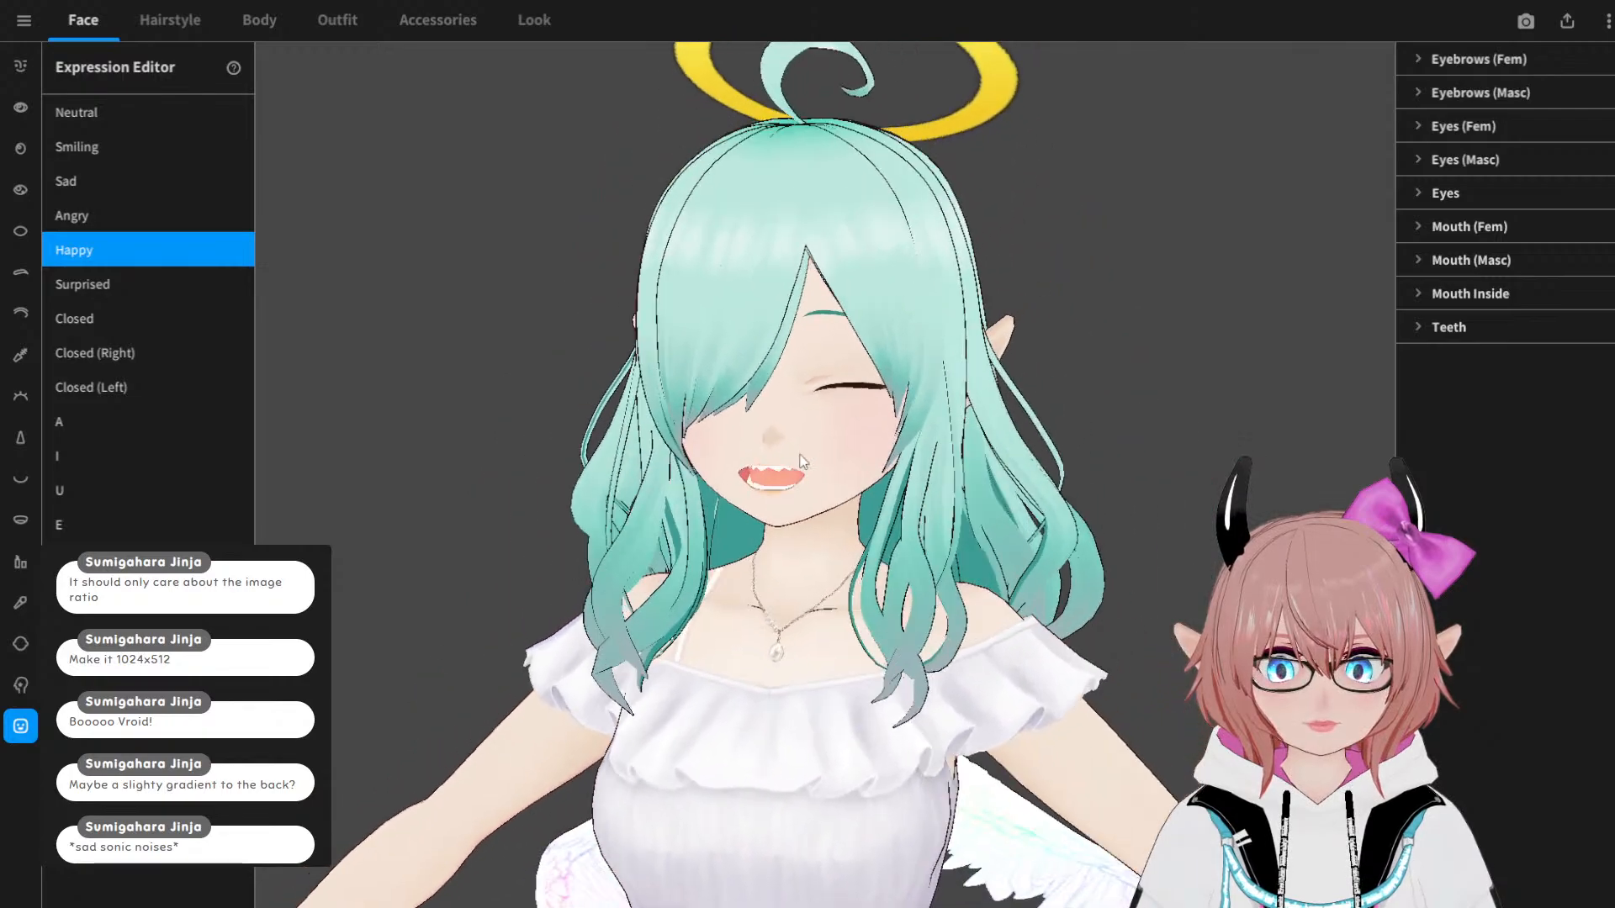
scroll(819, 431, up, 5)
scroll(926, 364, down, 3)
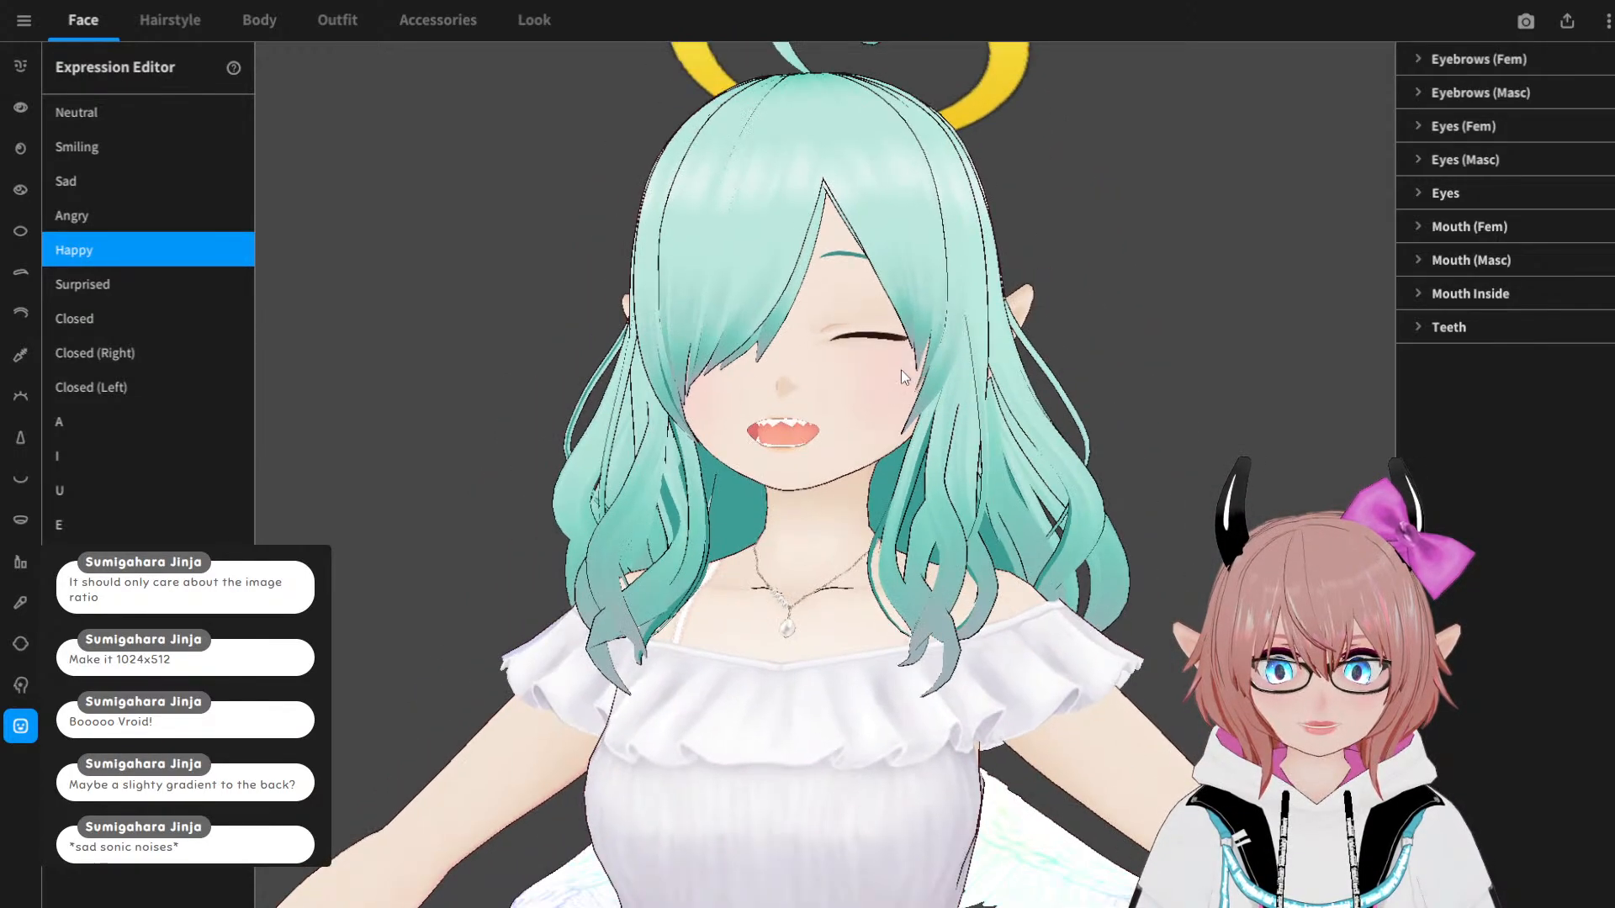
Step: Examine the whole avatar with its halo and wings under the Happy expression, and return the expression to Neutral
scroll(911, 371, down, 3)
mouse_move(668, 468)
mouse_down()
mouse_move(828, 481)
mouse_move(670, 473)
mouse_up()
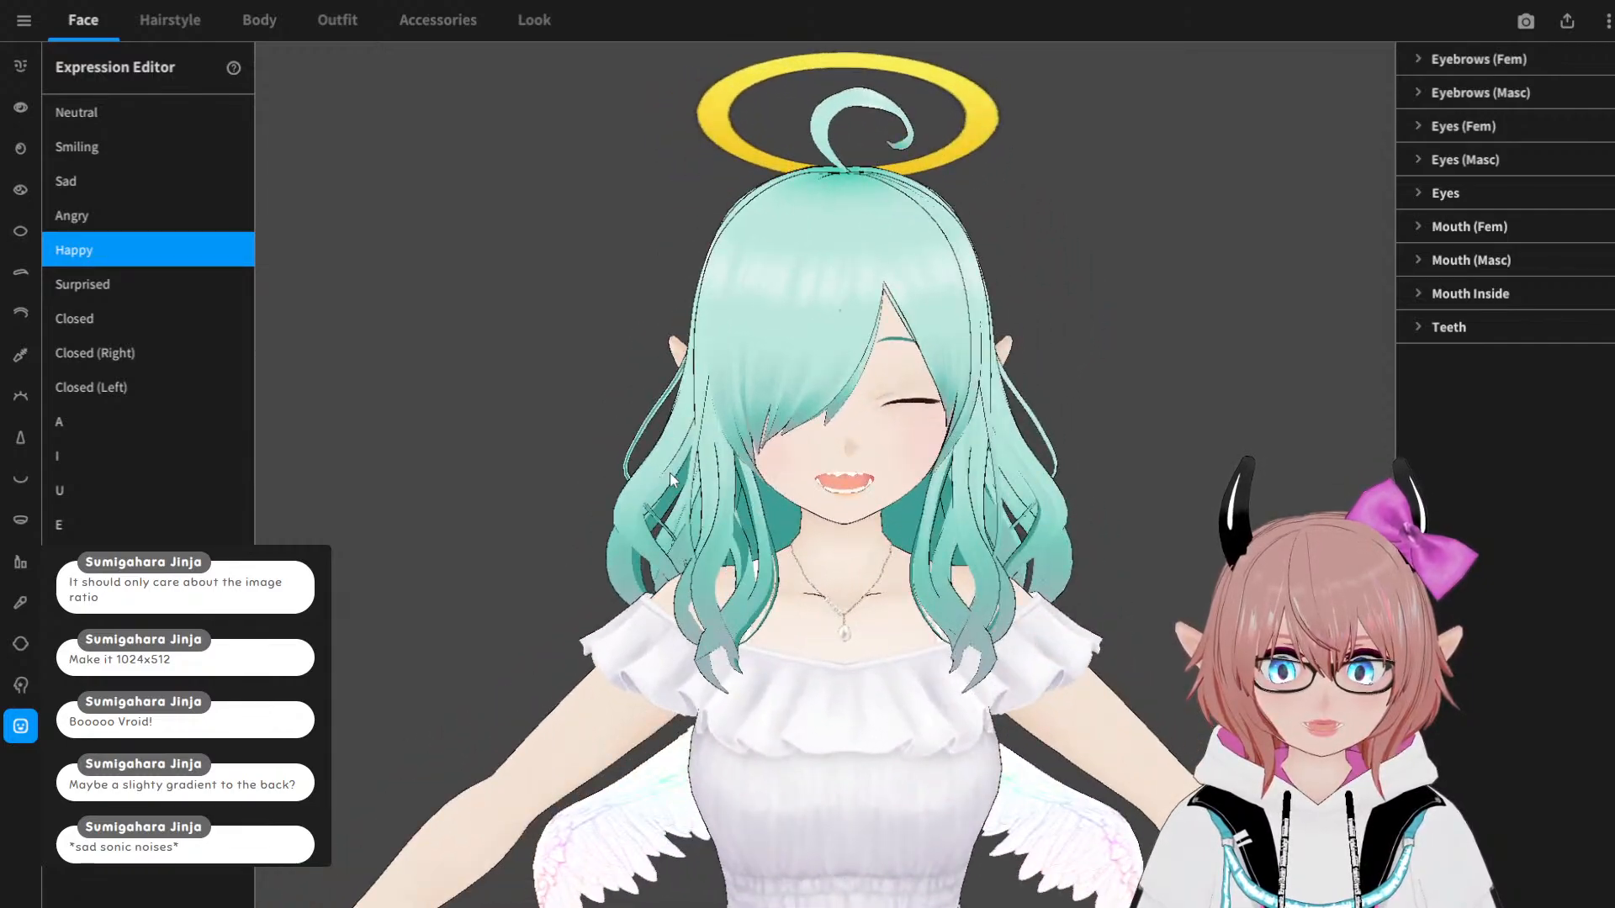
drag(872, 486, 920, 515)
drag(717, 504, 791, 515)
scroll(788, 511, down, 3)
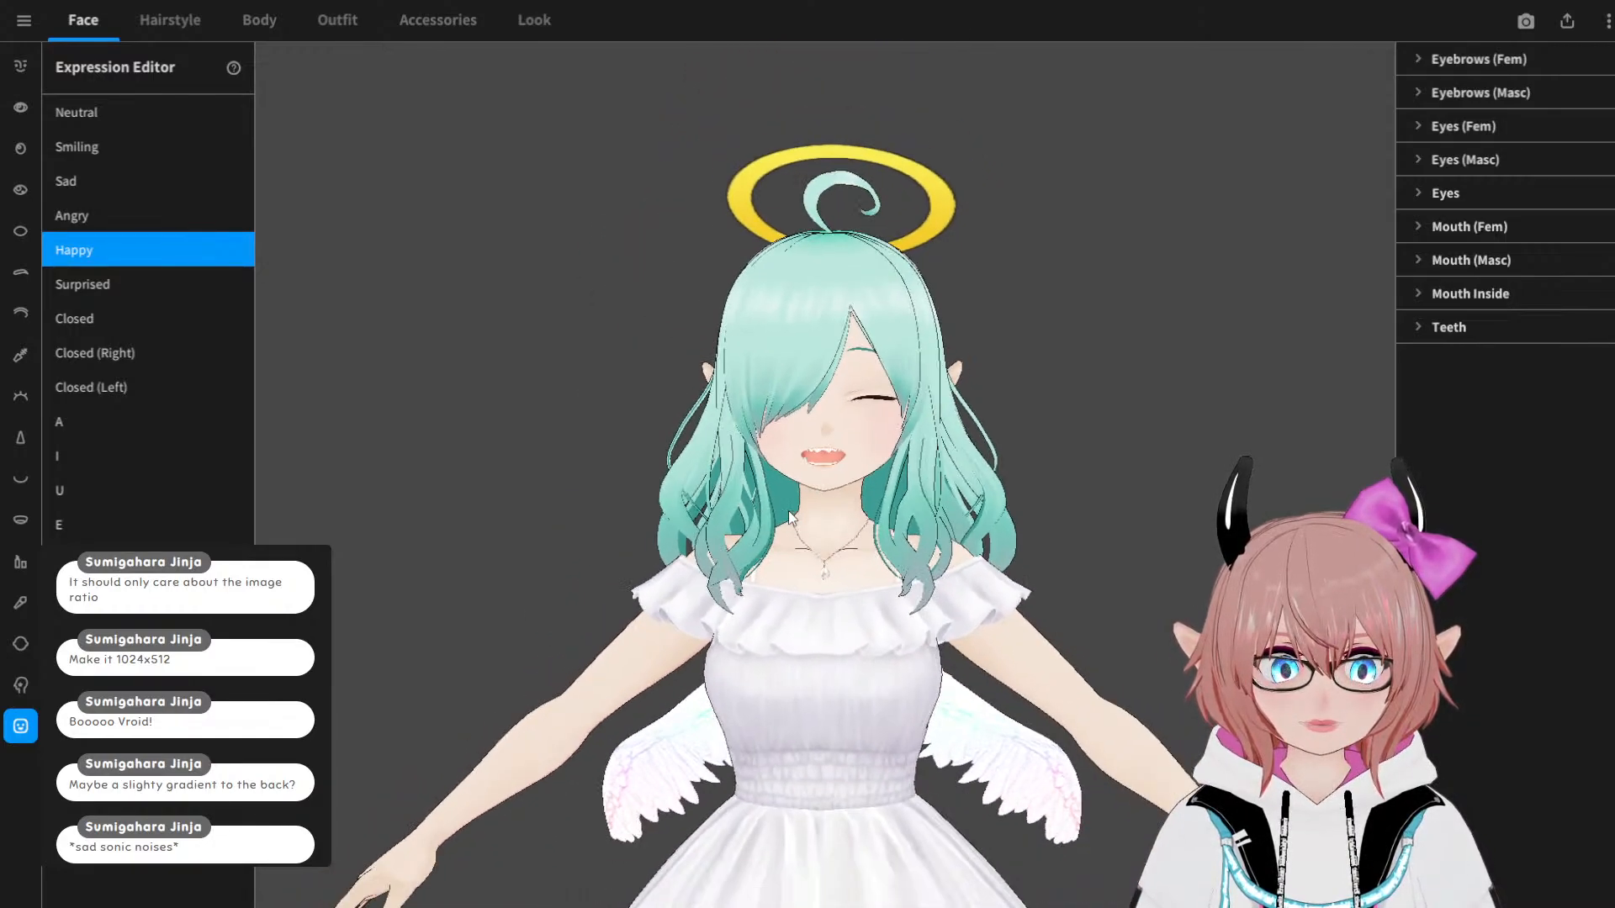
scroll(789, 512, up, 2)
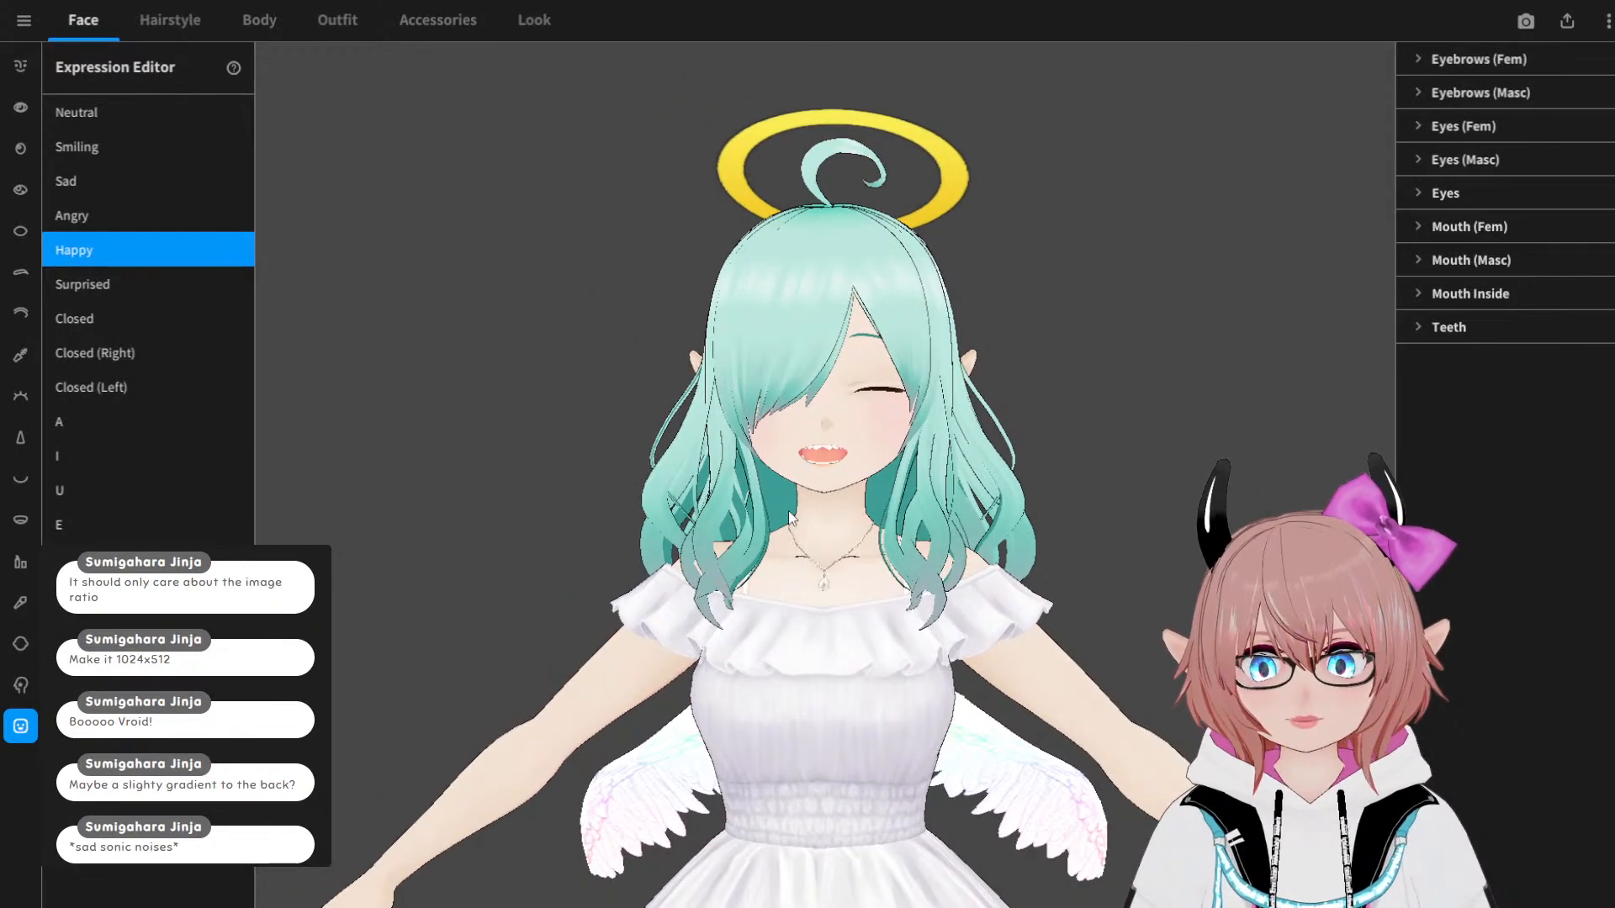
scroll(791, 513, up, 1)
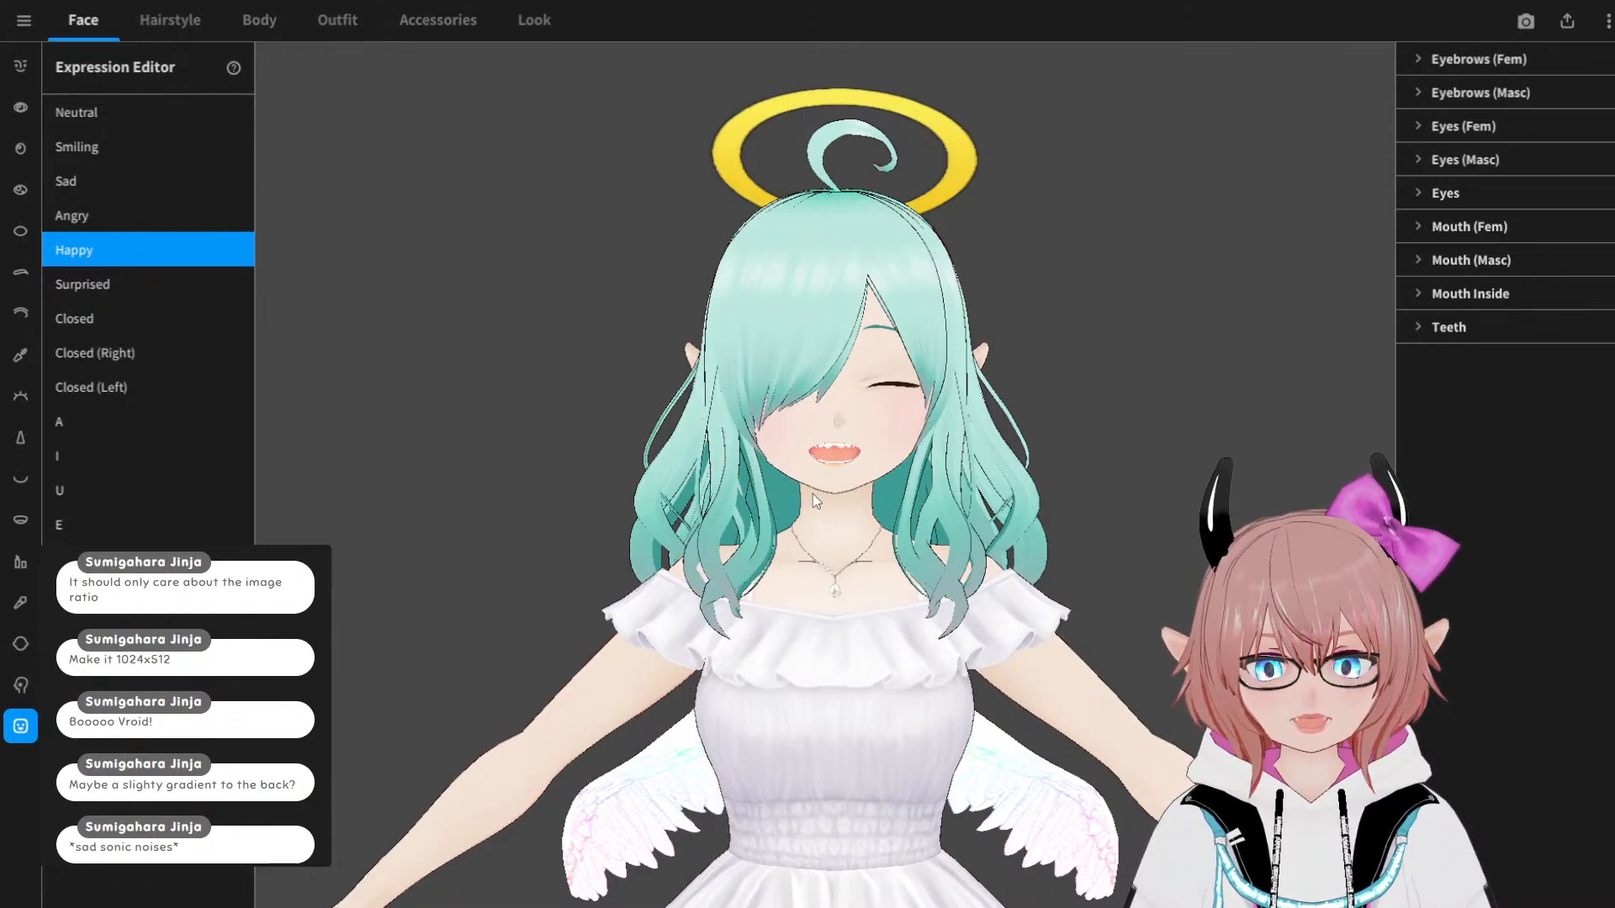
mouse_move(810, 497)
mouse_down()
mouse_move(805, 516)
mouse_move(927, 521)
mouse_move(963, 543)
mouse_move(901, 502)
mouse_move(805, 495)
mouse_up()
scroll(808, 495, down, 8)
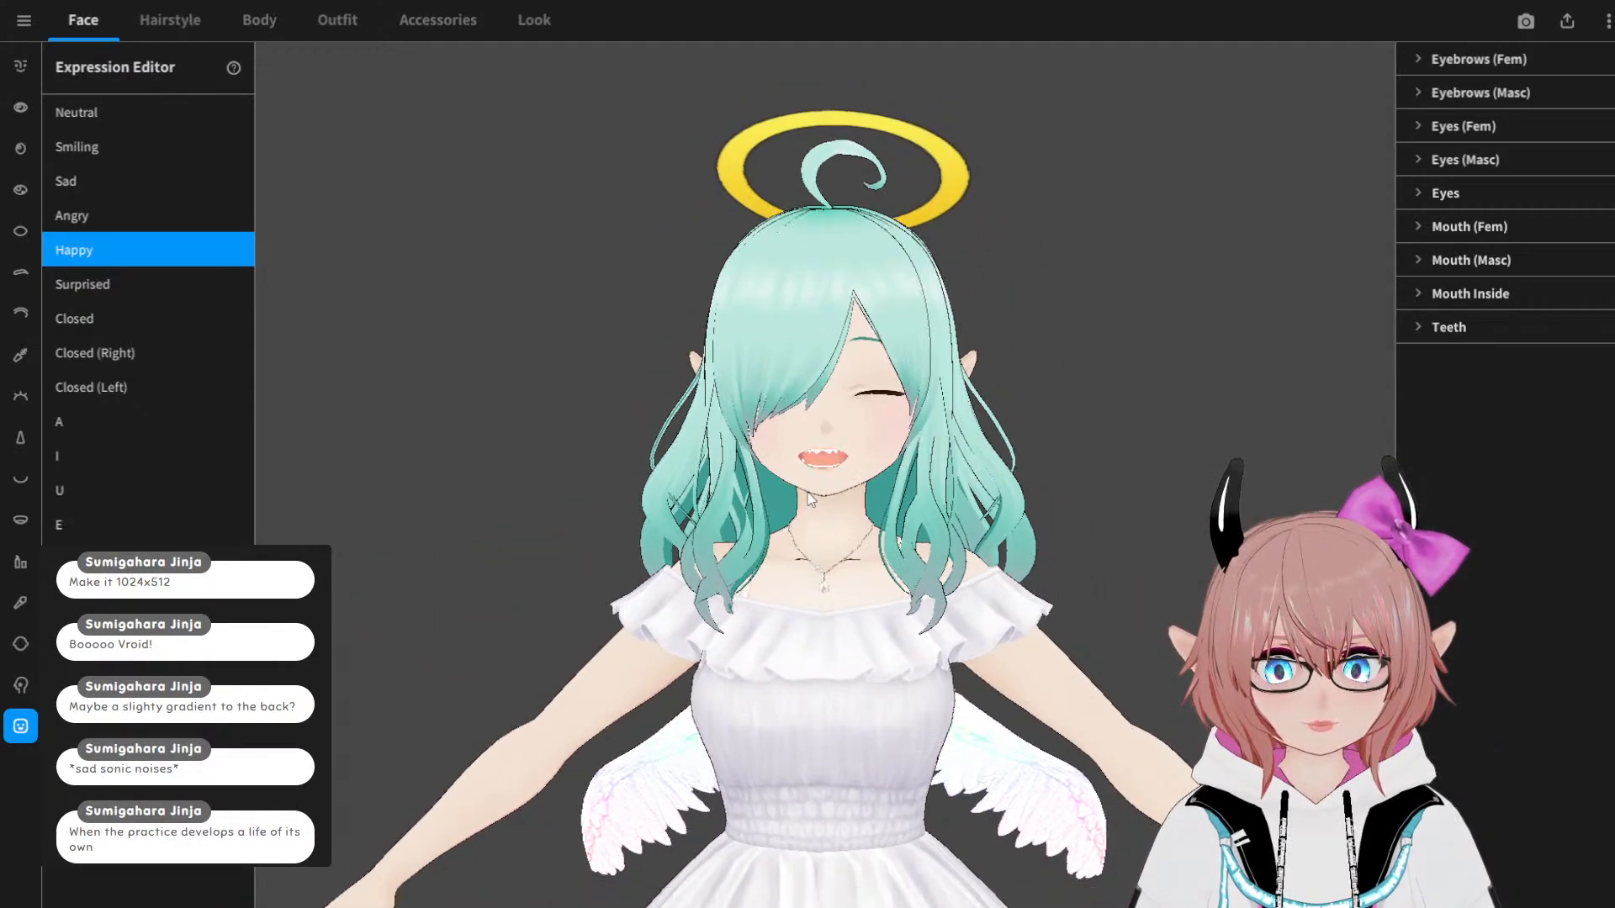
middle_drag(814, 513, 817, 365)
right_drag(817, 365, 860, 382)
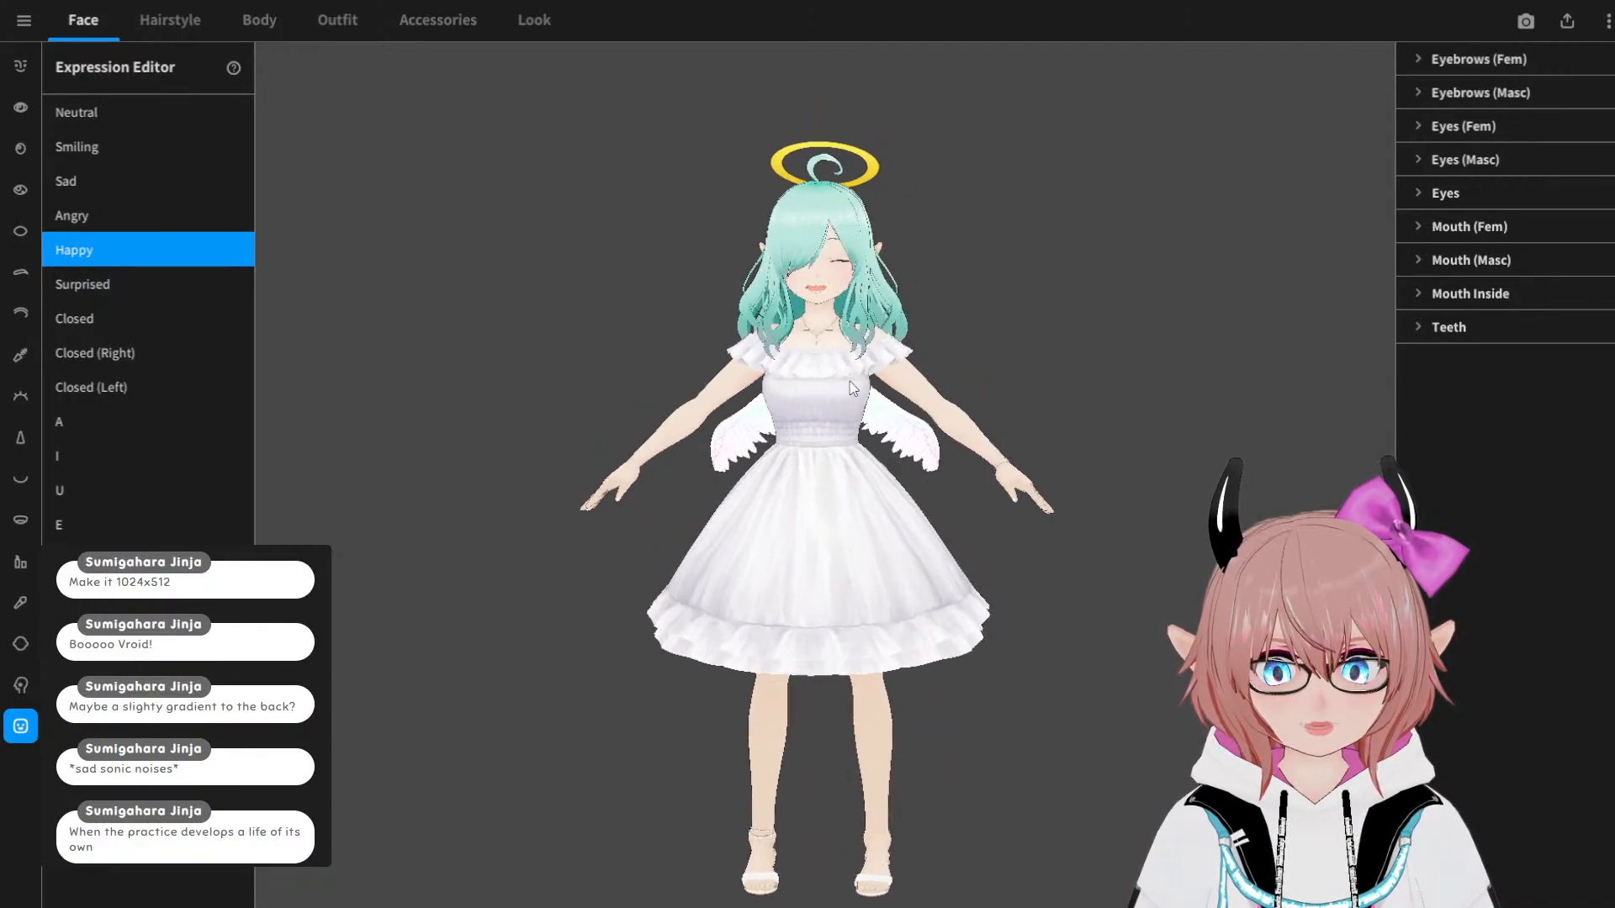
middle_drag(863, 389, 853, 468)
scroll(855, 461, up, 2)
scroll(856, 461, up, 2)
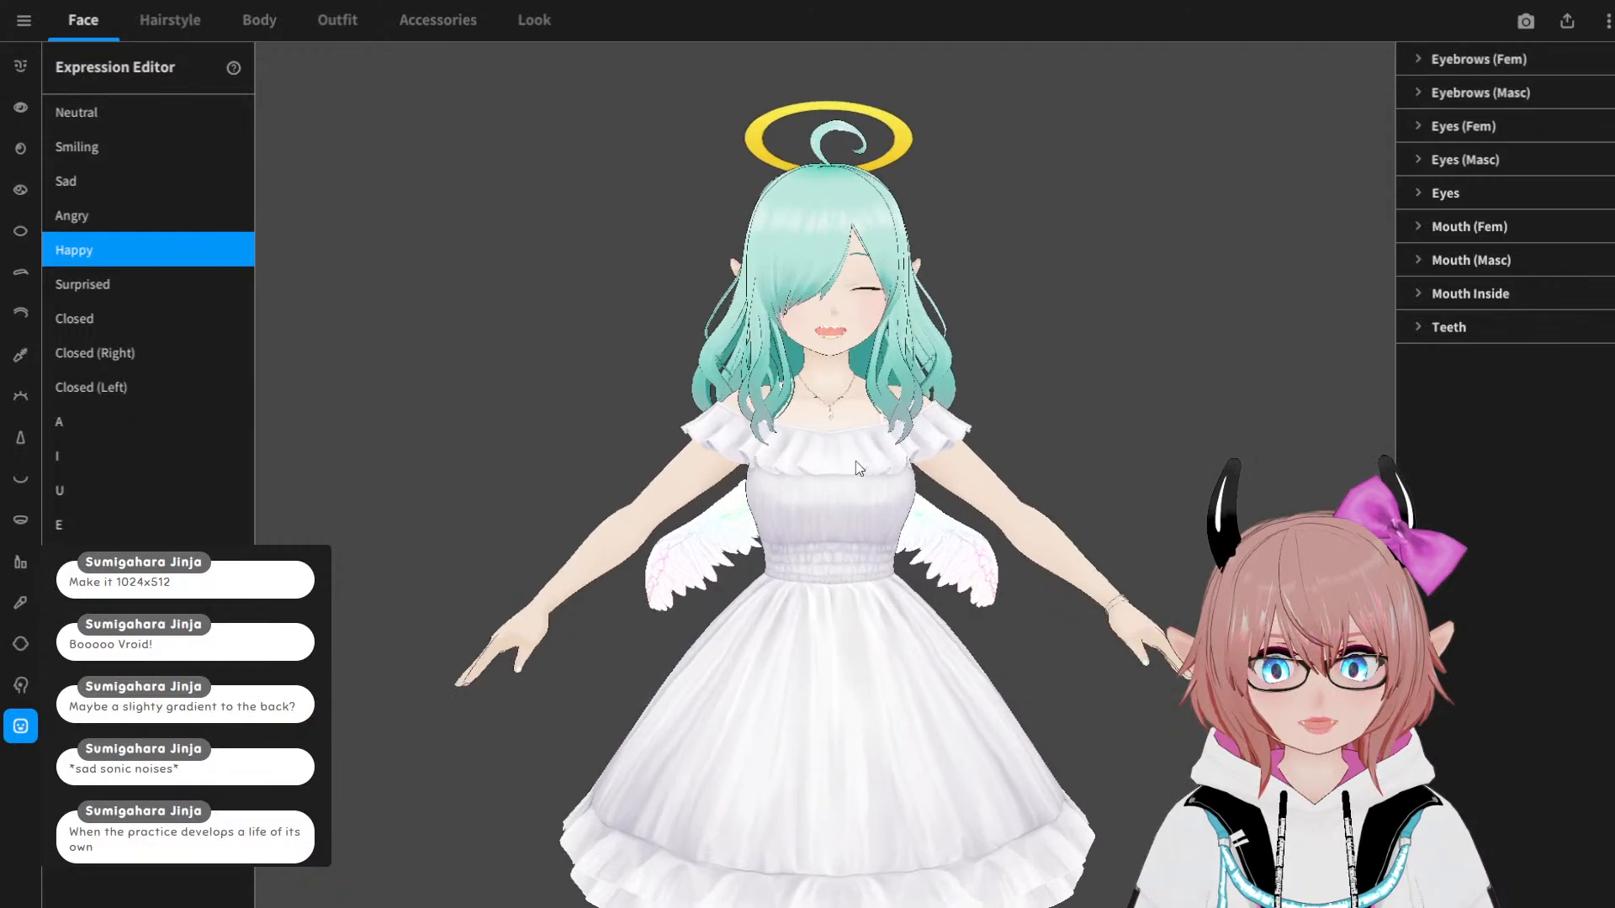
mouse_move(855, 461)
right_down()
mouse_move(938, 447)
mouse_move(863, 459)
right_up()
scroll(850, 457, down, 2)
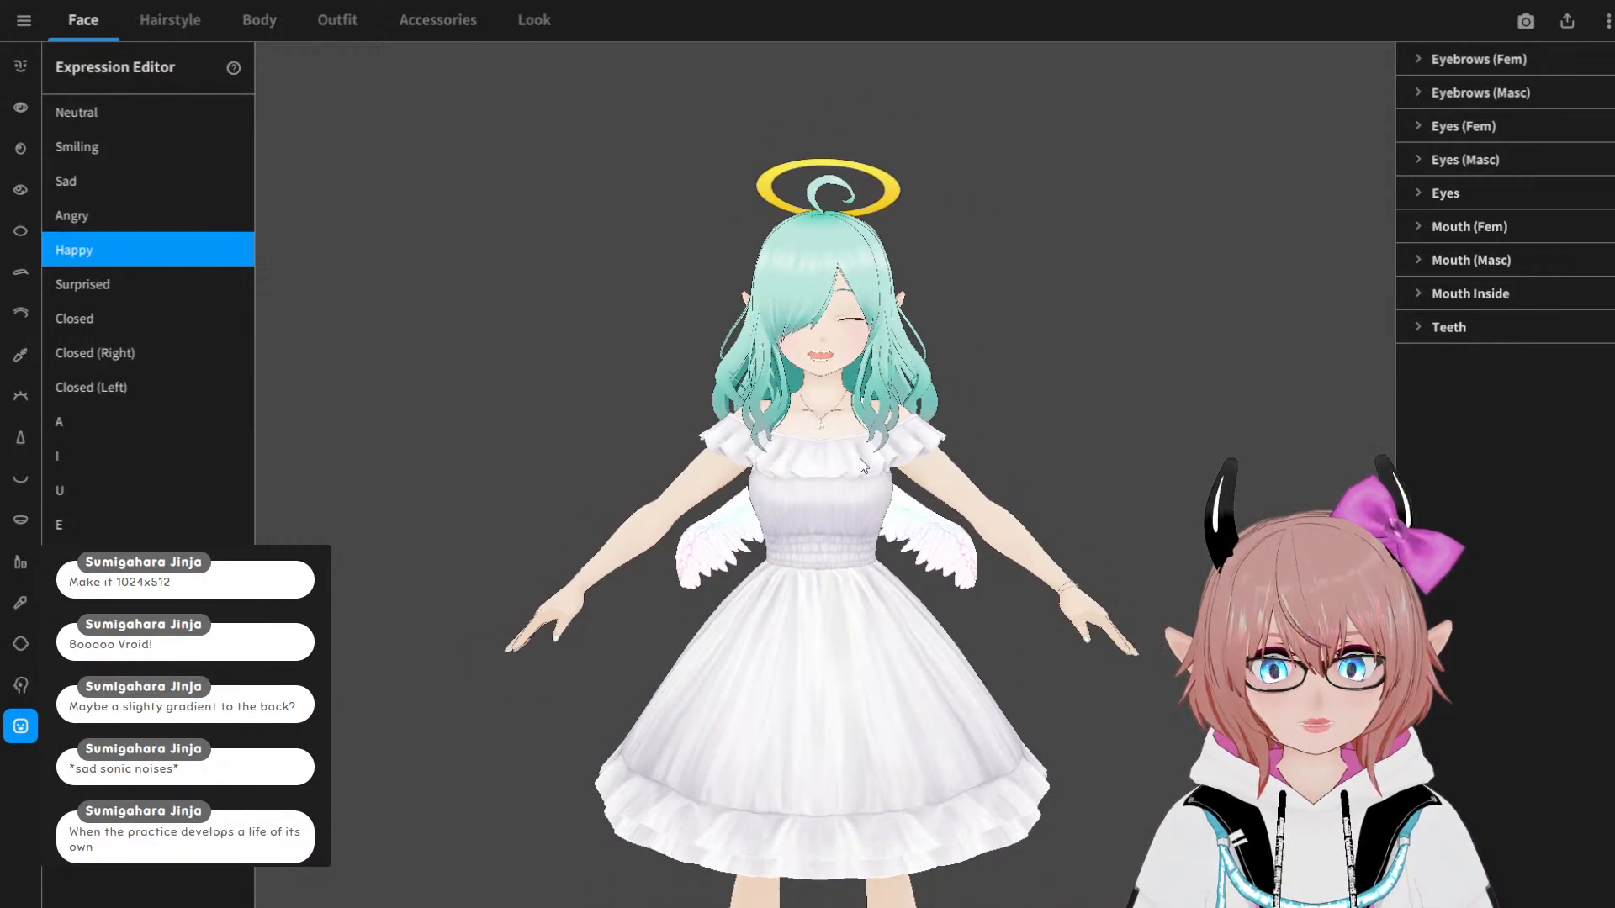
scroll(859, 461, up, 4)
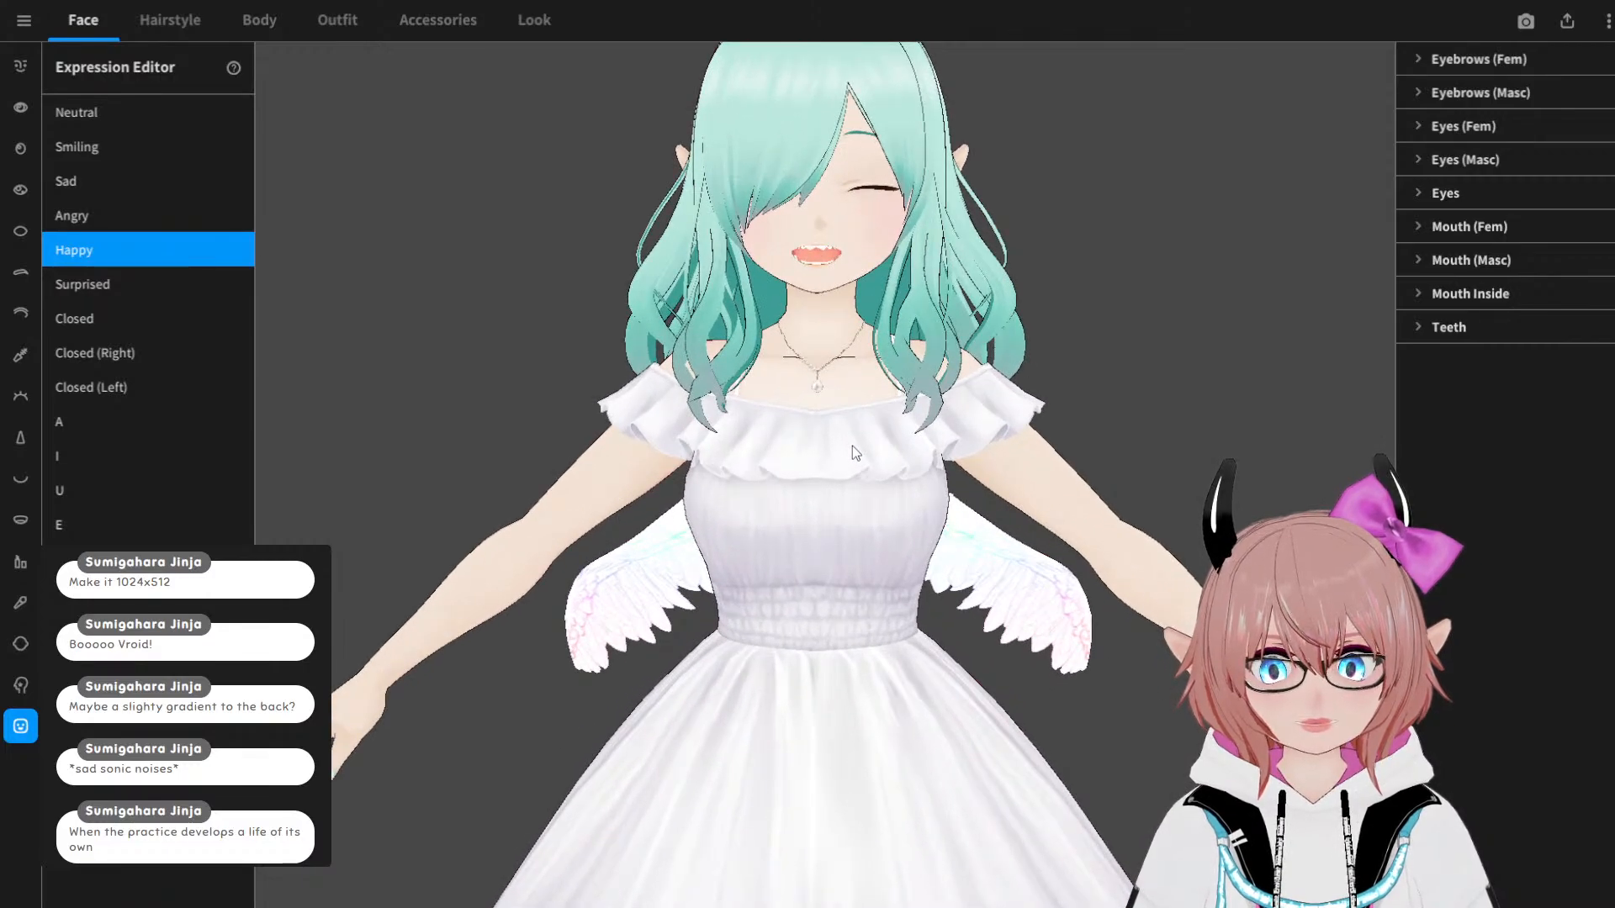
scroll(851, 445, down, 2)
click(123, 112)
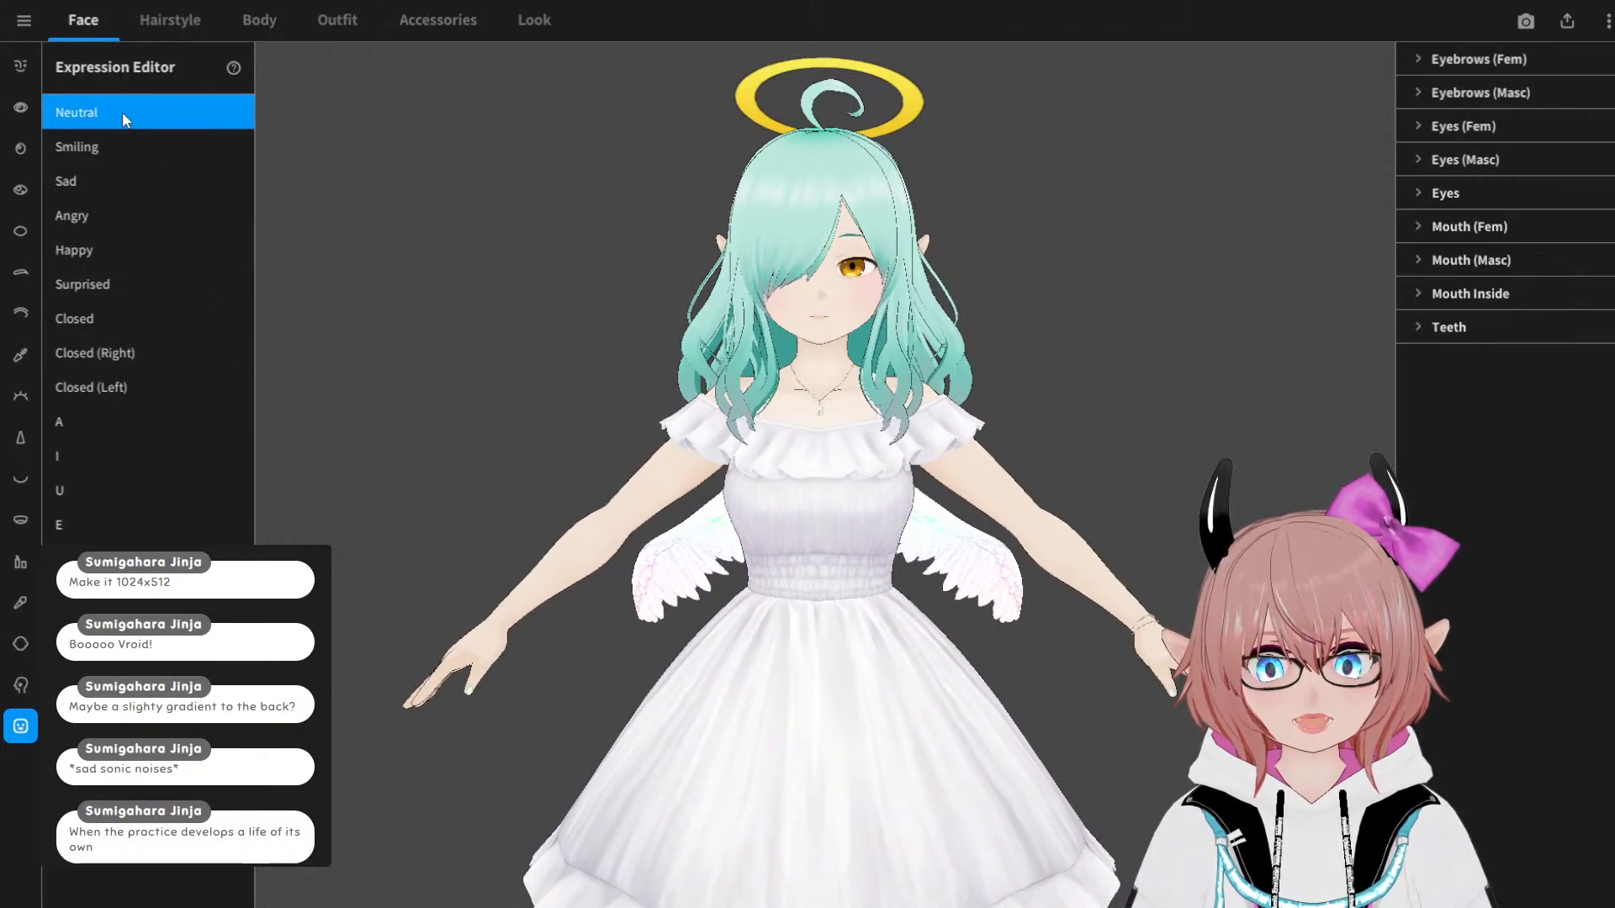
mouse_move(814, 311)
mouse_down()
mouse_move(986, 316)
mouse_move(824, 321)
mouse_move(839, 323)
mouse_up()
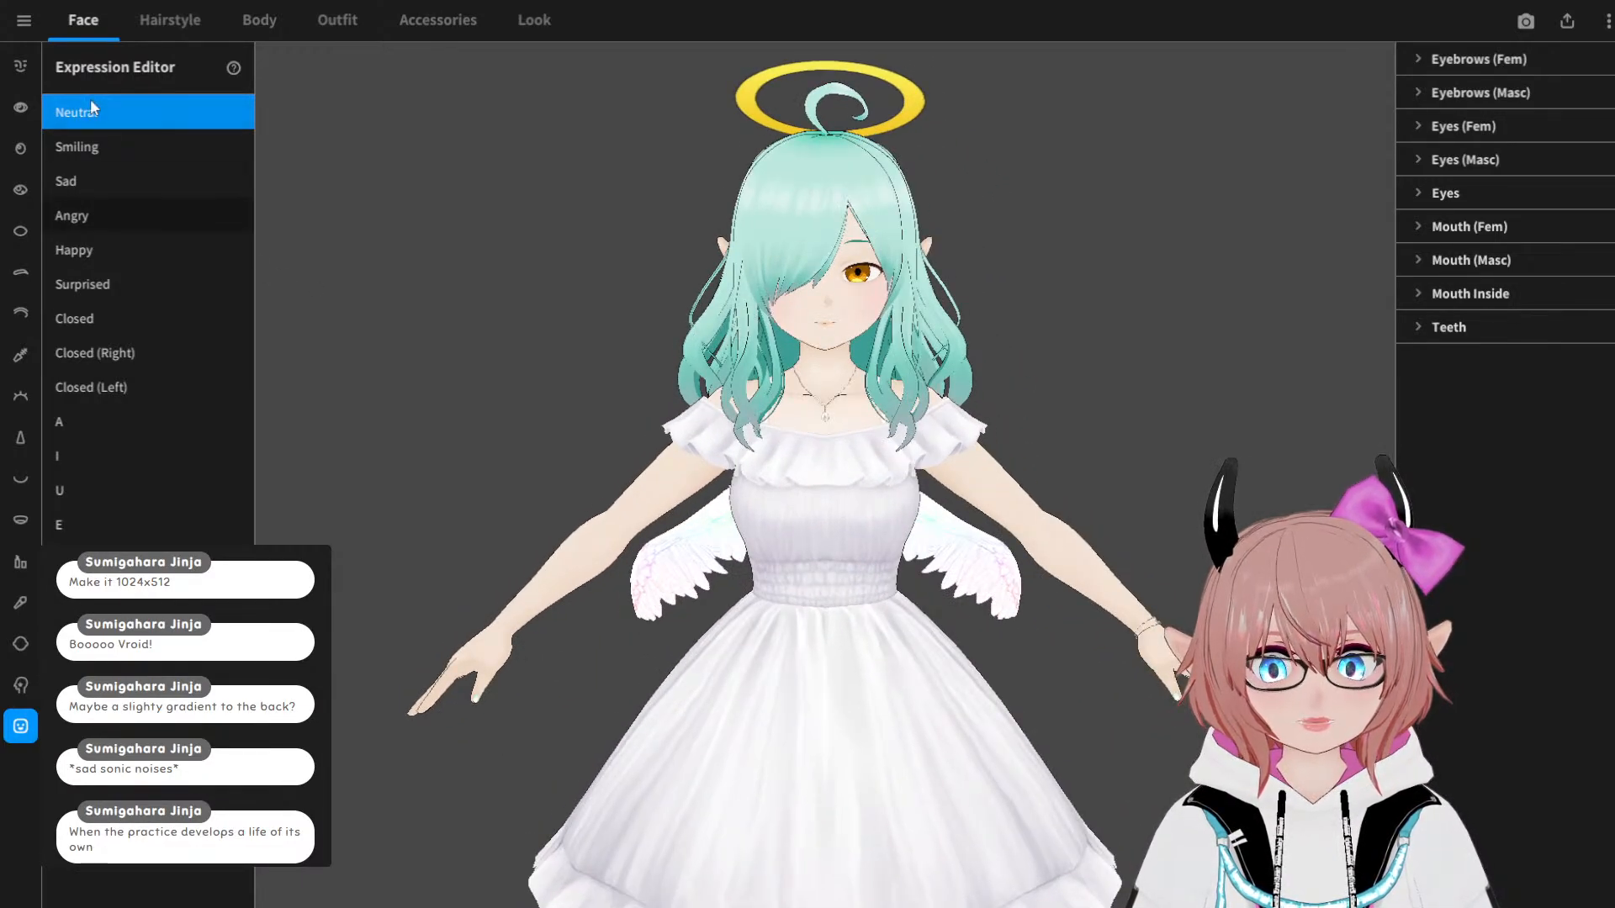
Step: Preview the A, I, U and E mouth shapes and the one after E, and return the expression to Neutral
click(68, 459)
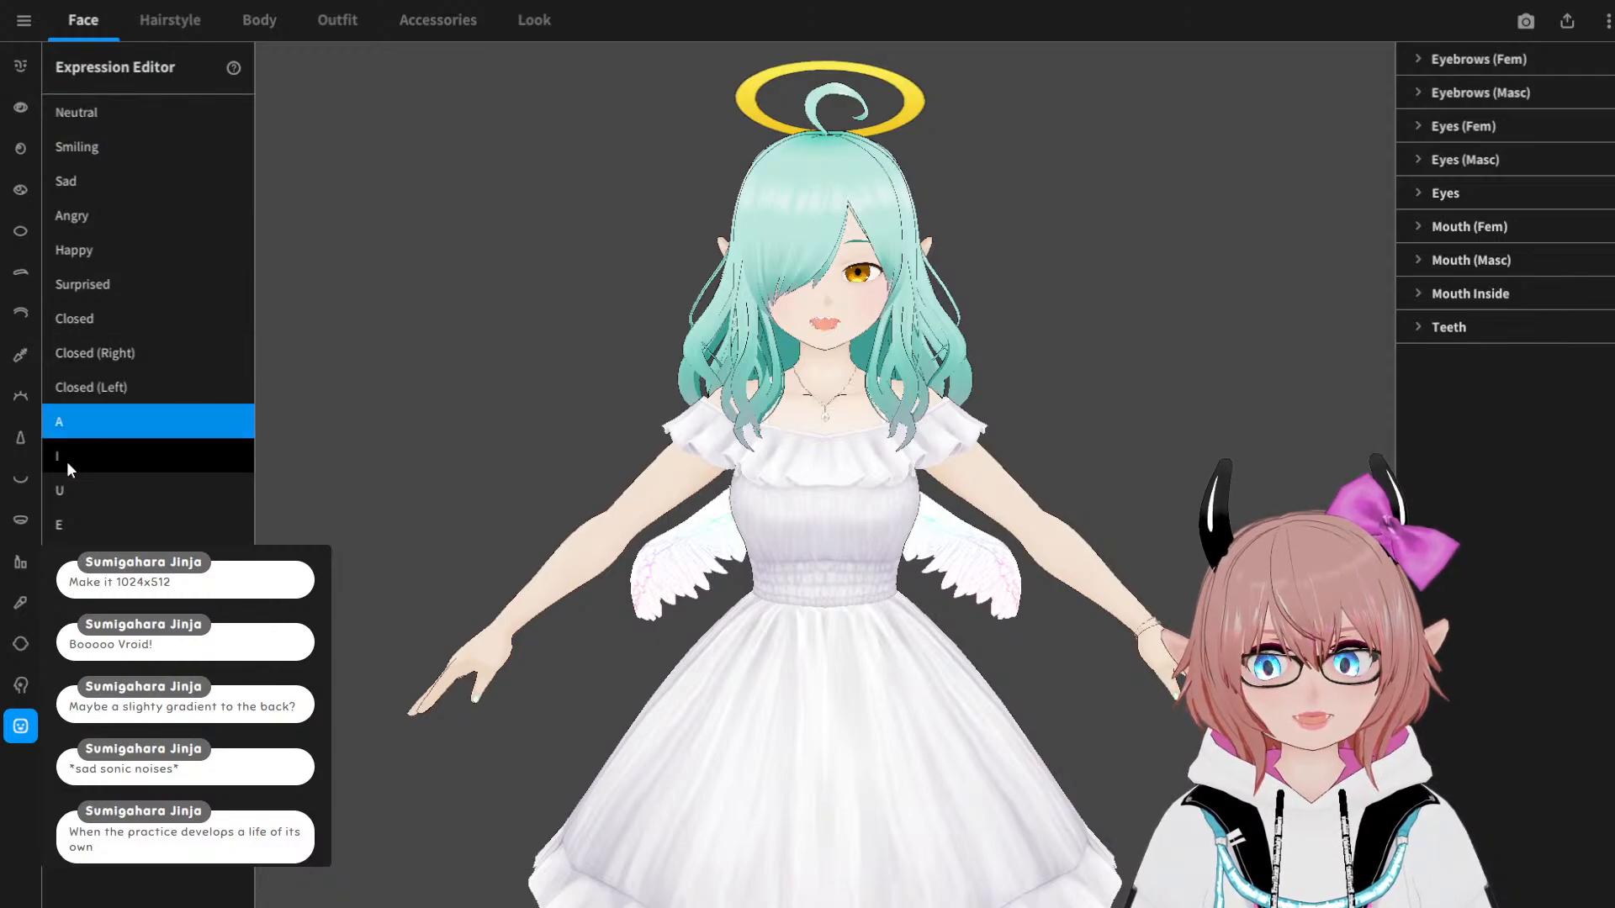
click(86, 500)
click(83, 525)
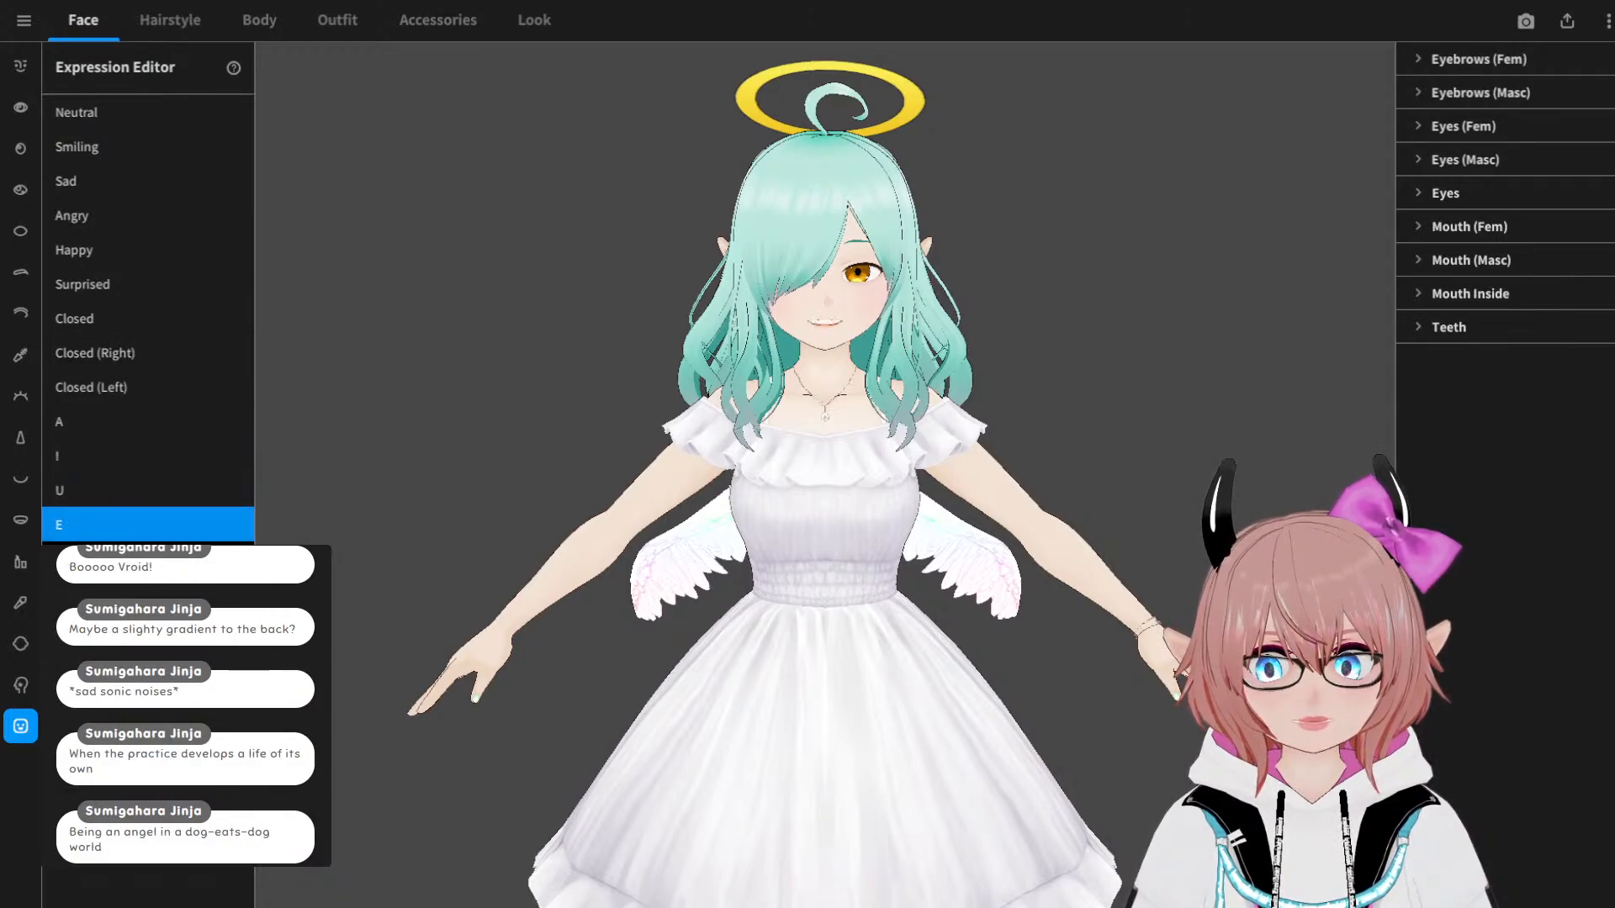
click(84, 557)
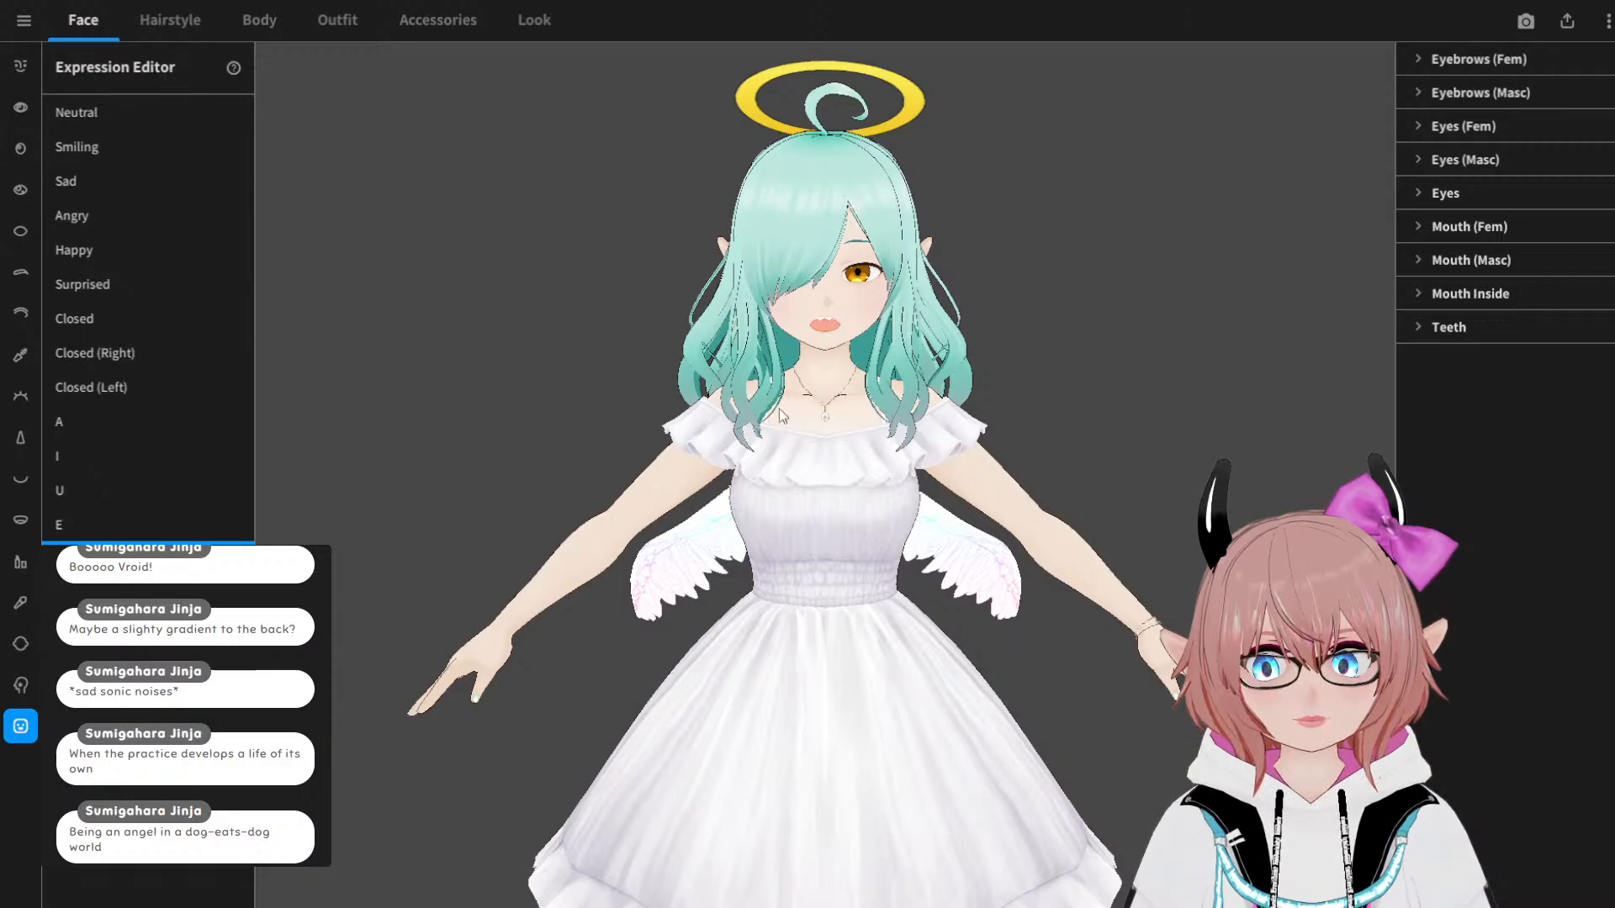
mouse_move(783, 412)
right_down()
mouse_move(745, 414)
mouse_move(775, 420)
mouse_move(821, 397)
mouse_move(751, 425)
mouse_move(779, 397)
right_up()
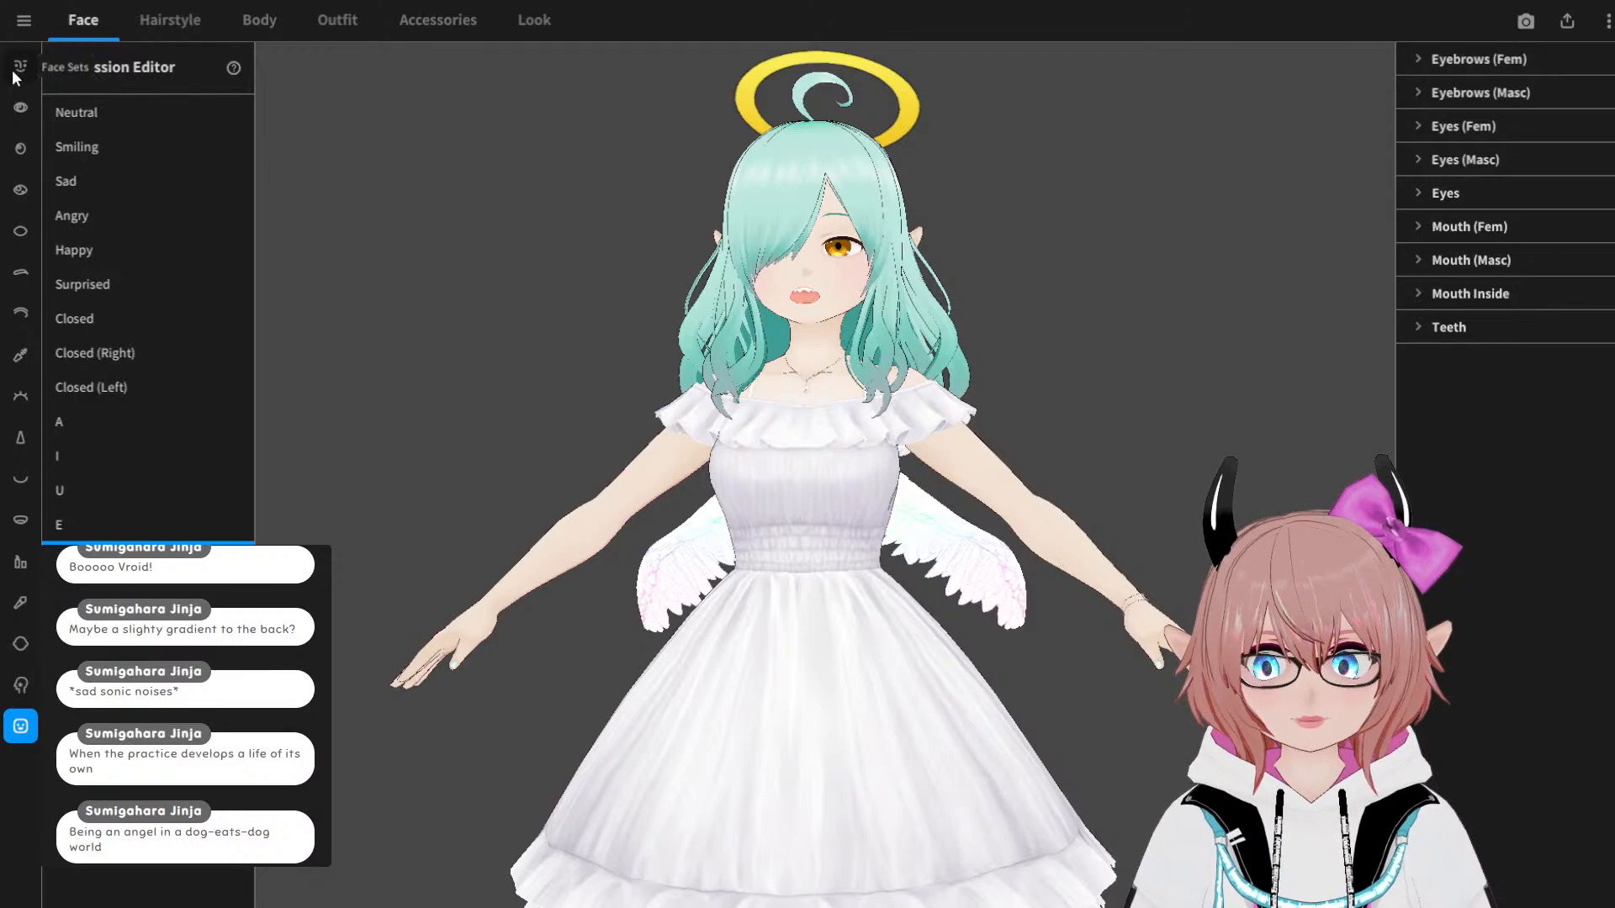
click(116, 123)
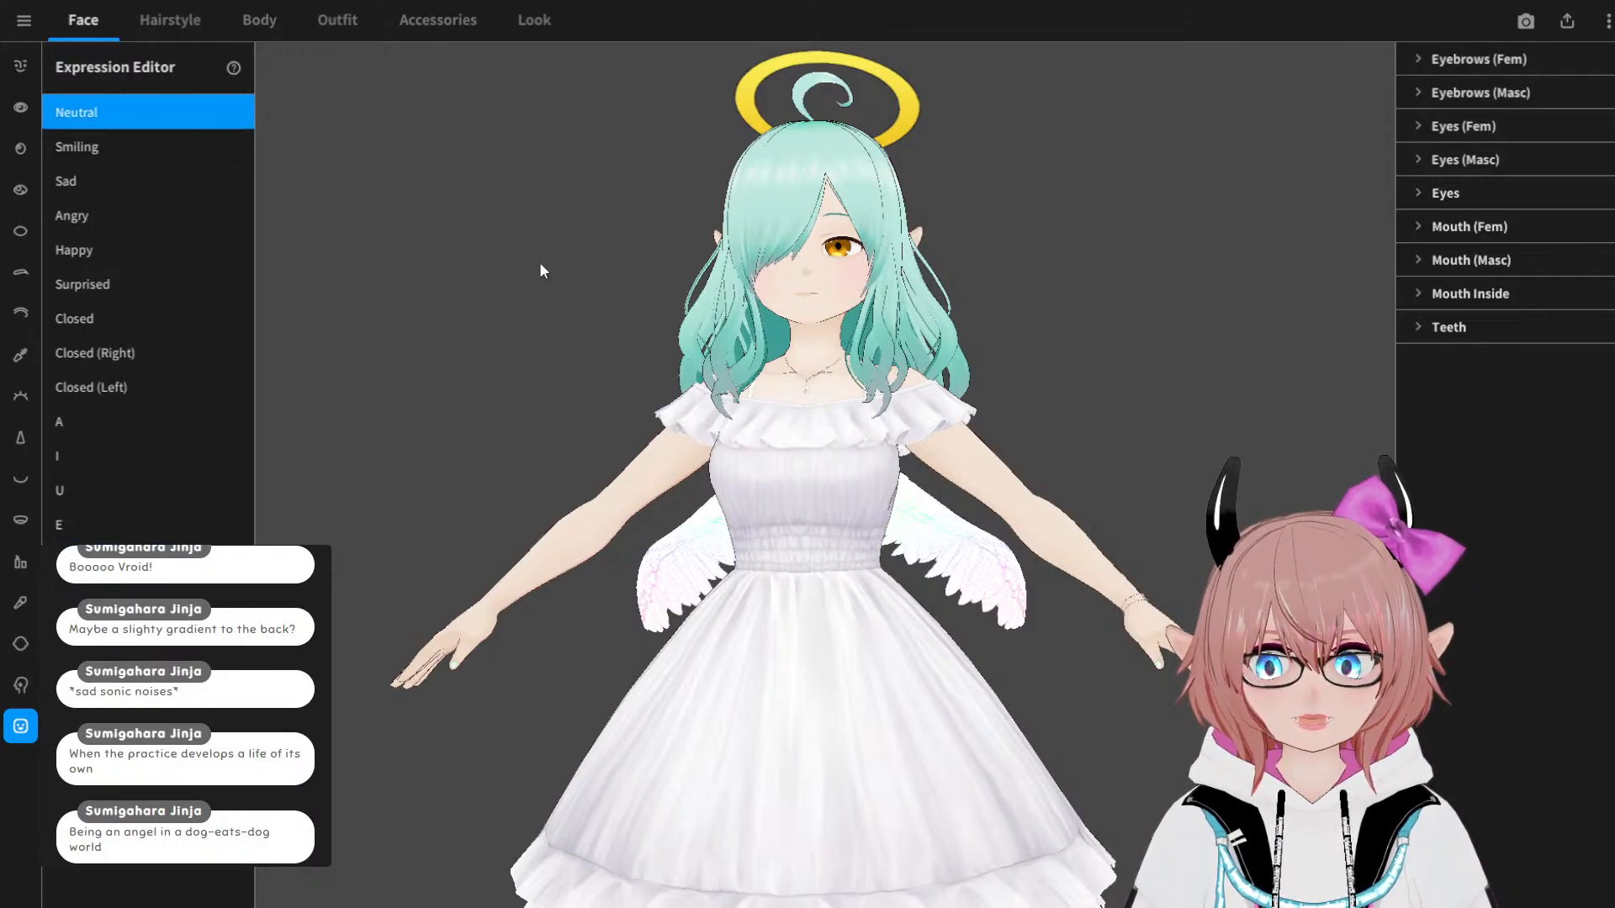
drag(538, 261, 565, 271)
mouse_move(566, 273)
right_down()
mouse_move(270, 284)
mouse_move(238, 270)
mouse_move(550, 282)
mouse_move(559, 261)
mouse_move(544, 264)
right_up()
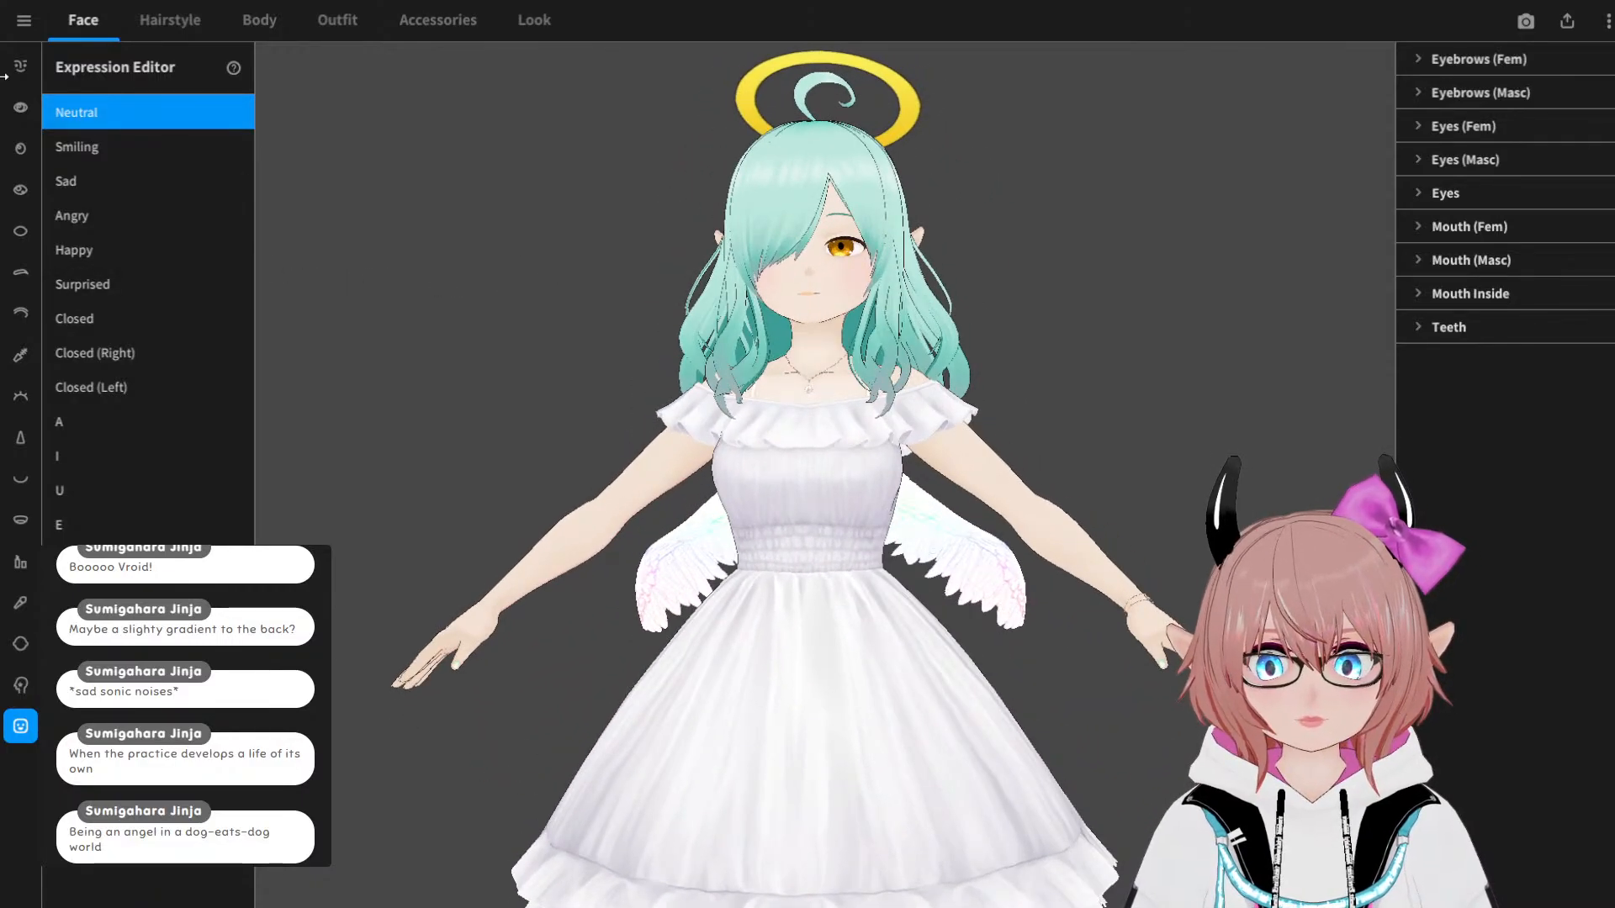
Step: Switch to the avatar's outfit settings and view the whole sets
click(340, 13)
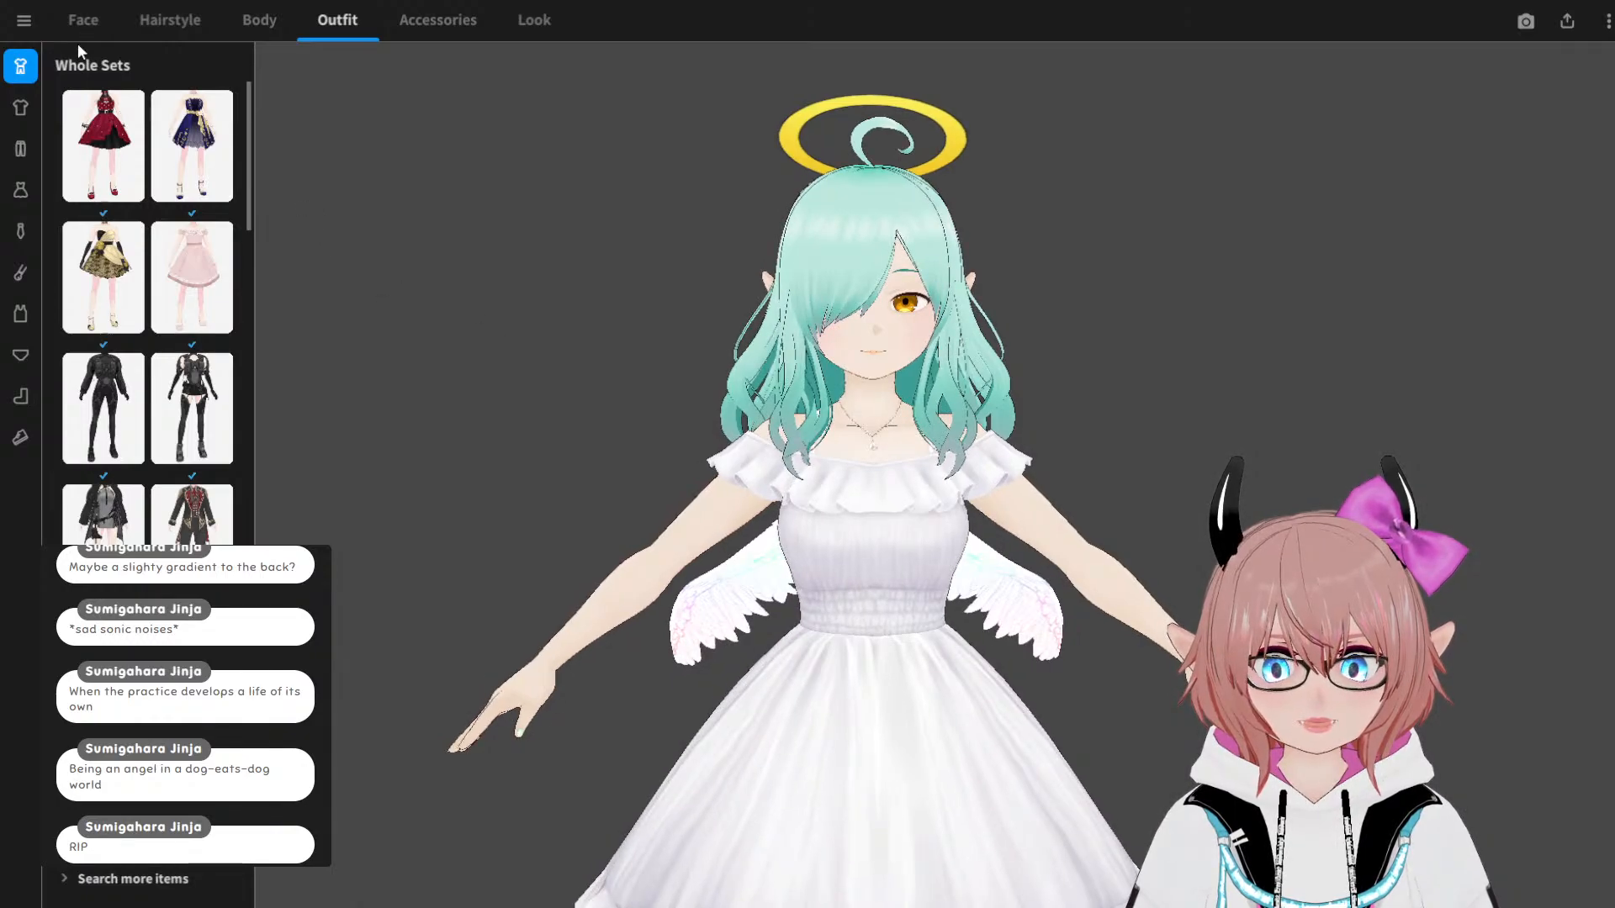
click(23, 26)
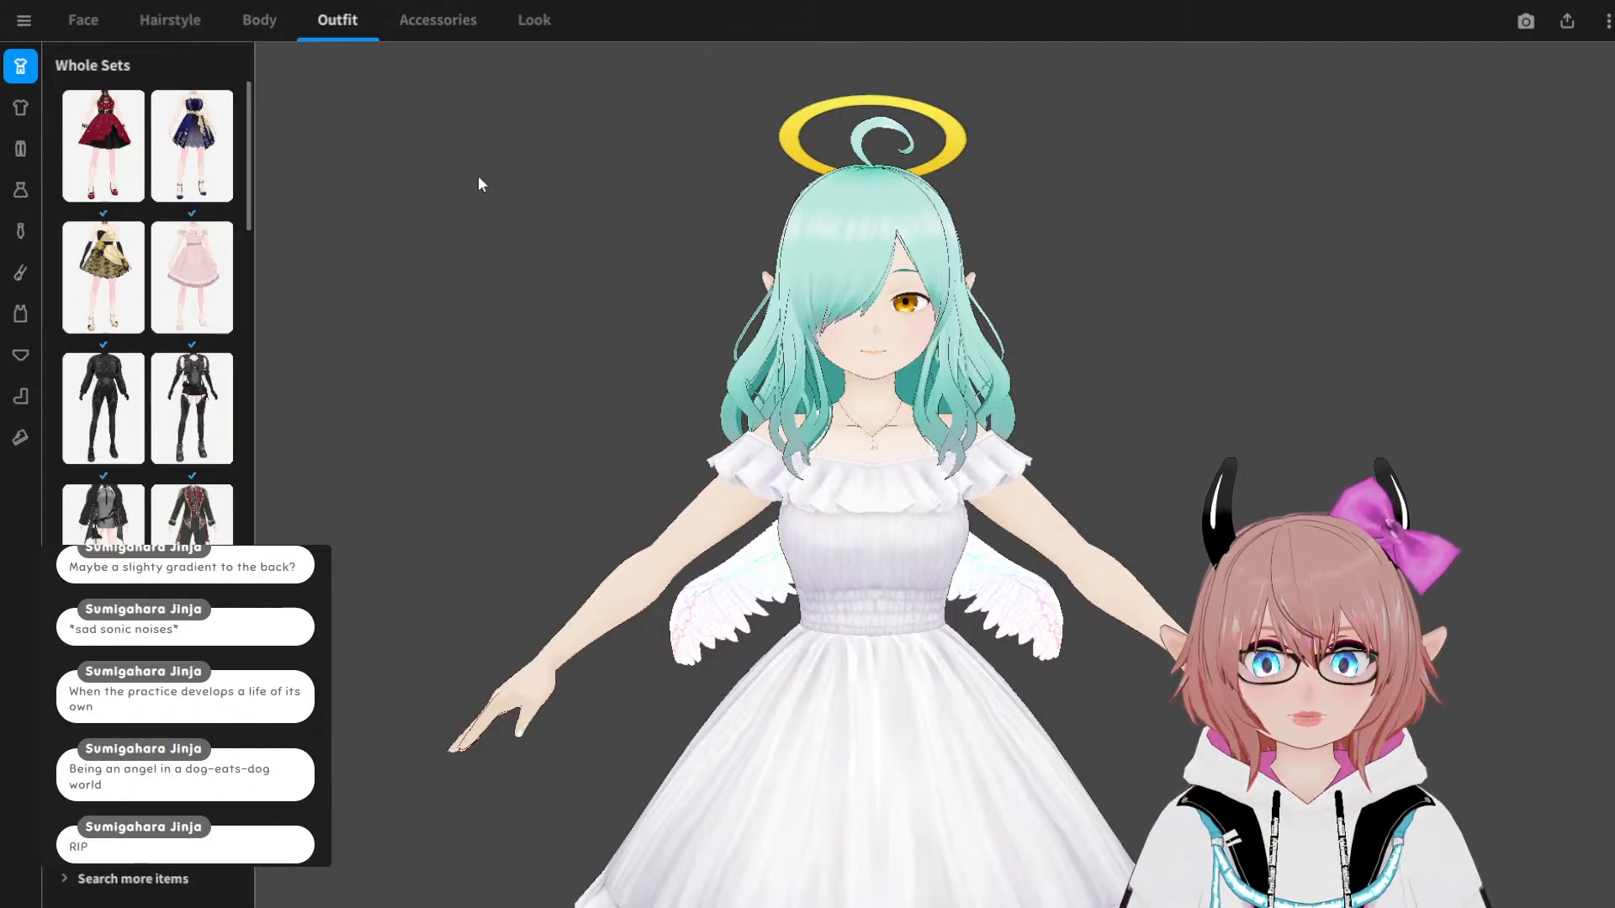
click(35, 32)
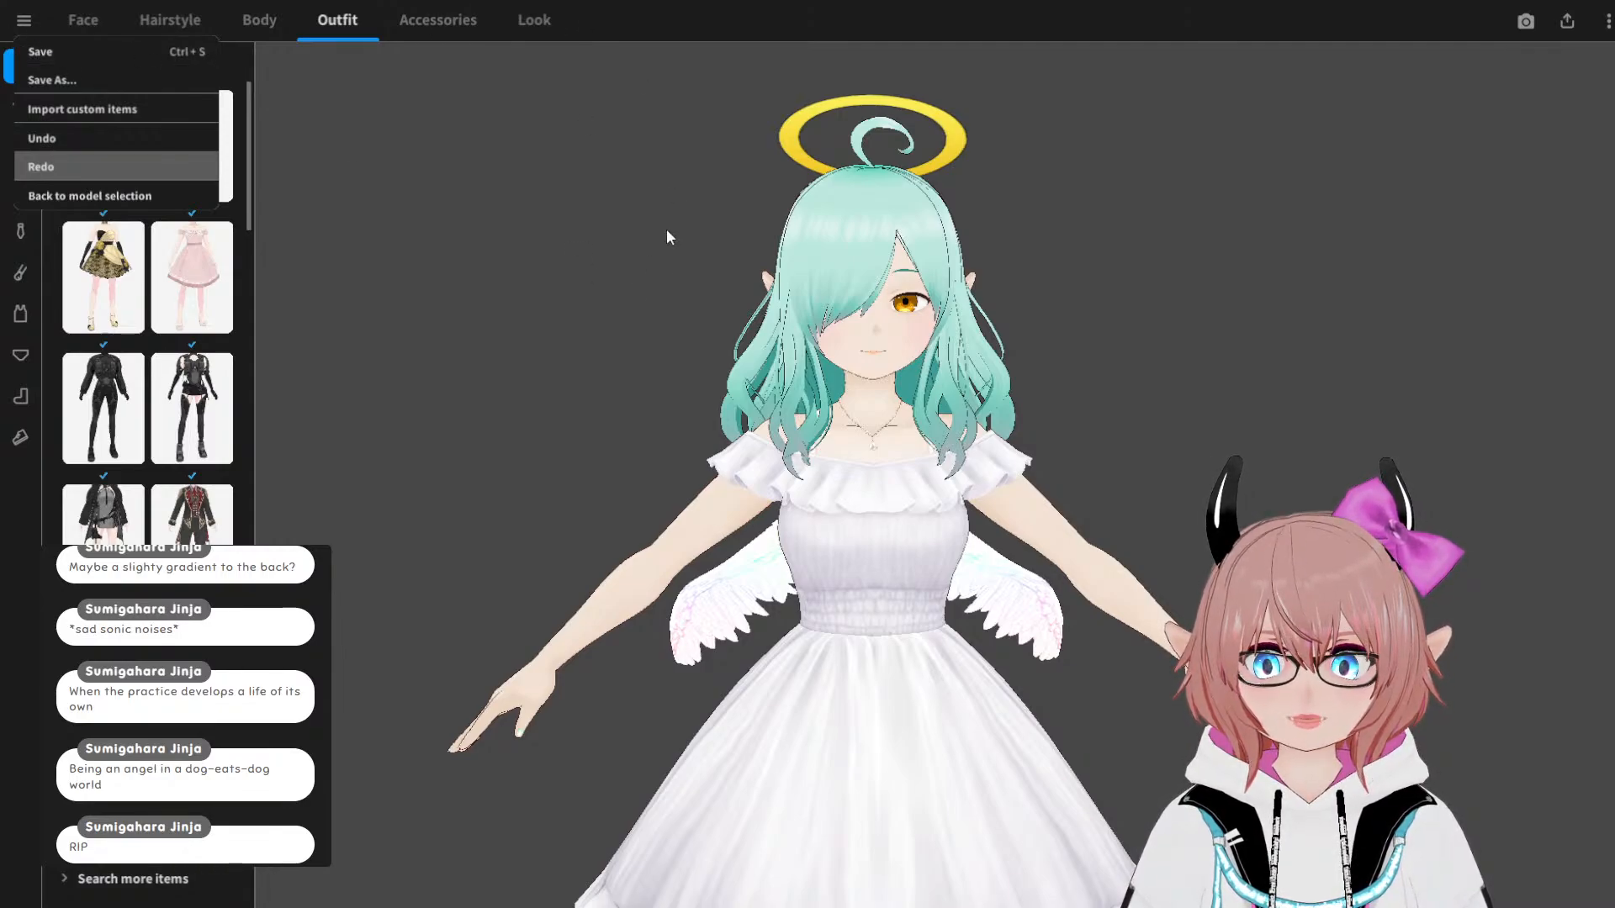
click(639, 282)
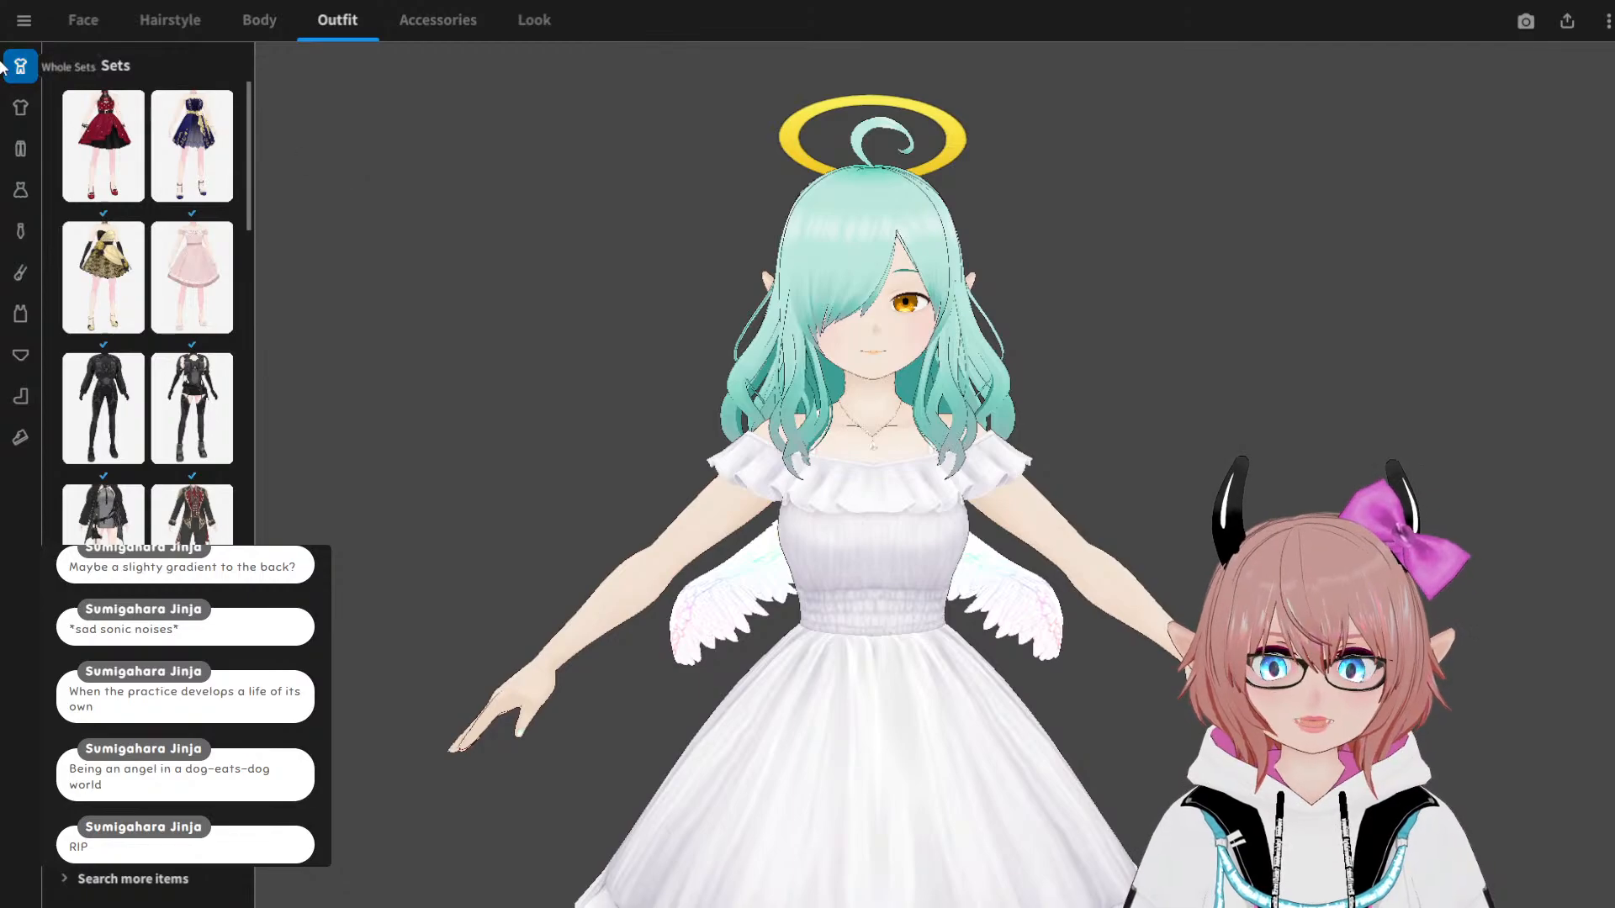
Step: Leave the current angel avatar and open the Cosmo Lady model from the recently edited models
mouse_move(648, 244)
mouse_down()
mouse_move(530, 234)
mouse_move(689, 240)
mouse_move(668, 235)
mouse_move(690, 252)
mouse_move(670, 246)
mouse_up()
click(23, 20)
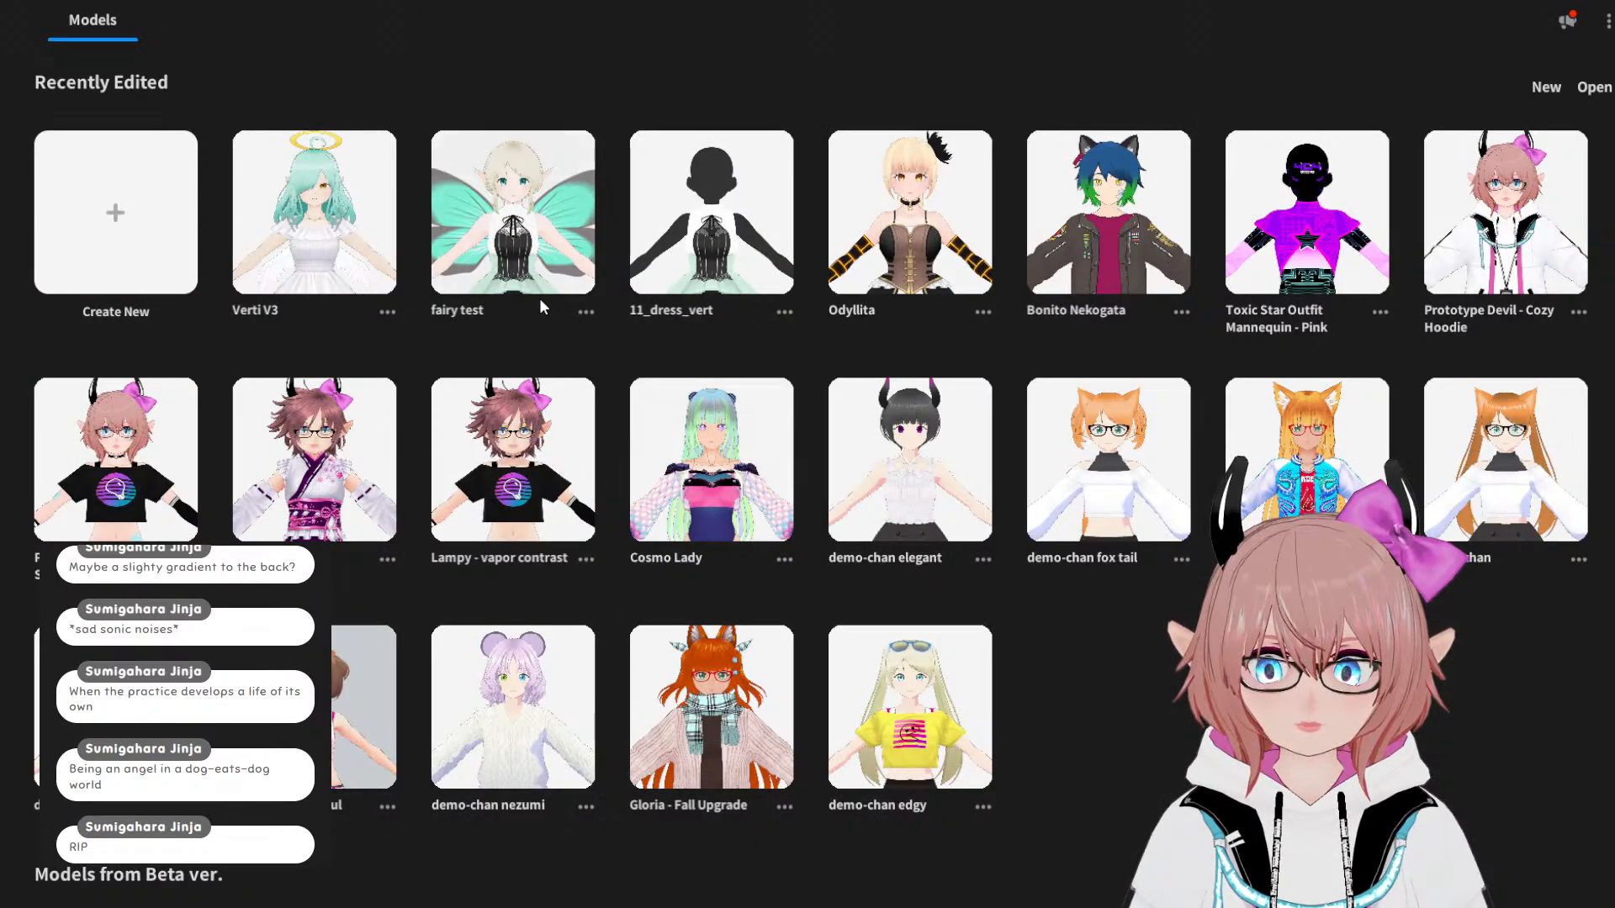
click(716, 444)
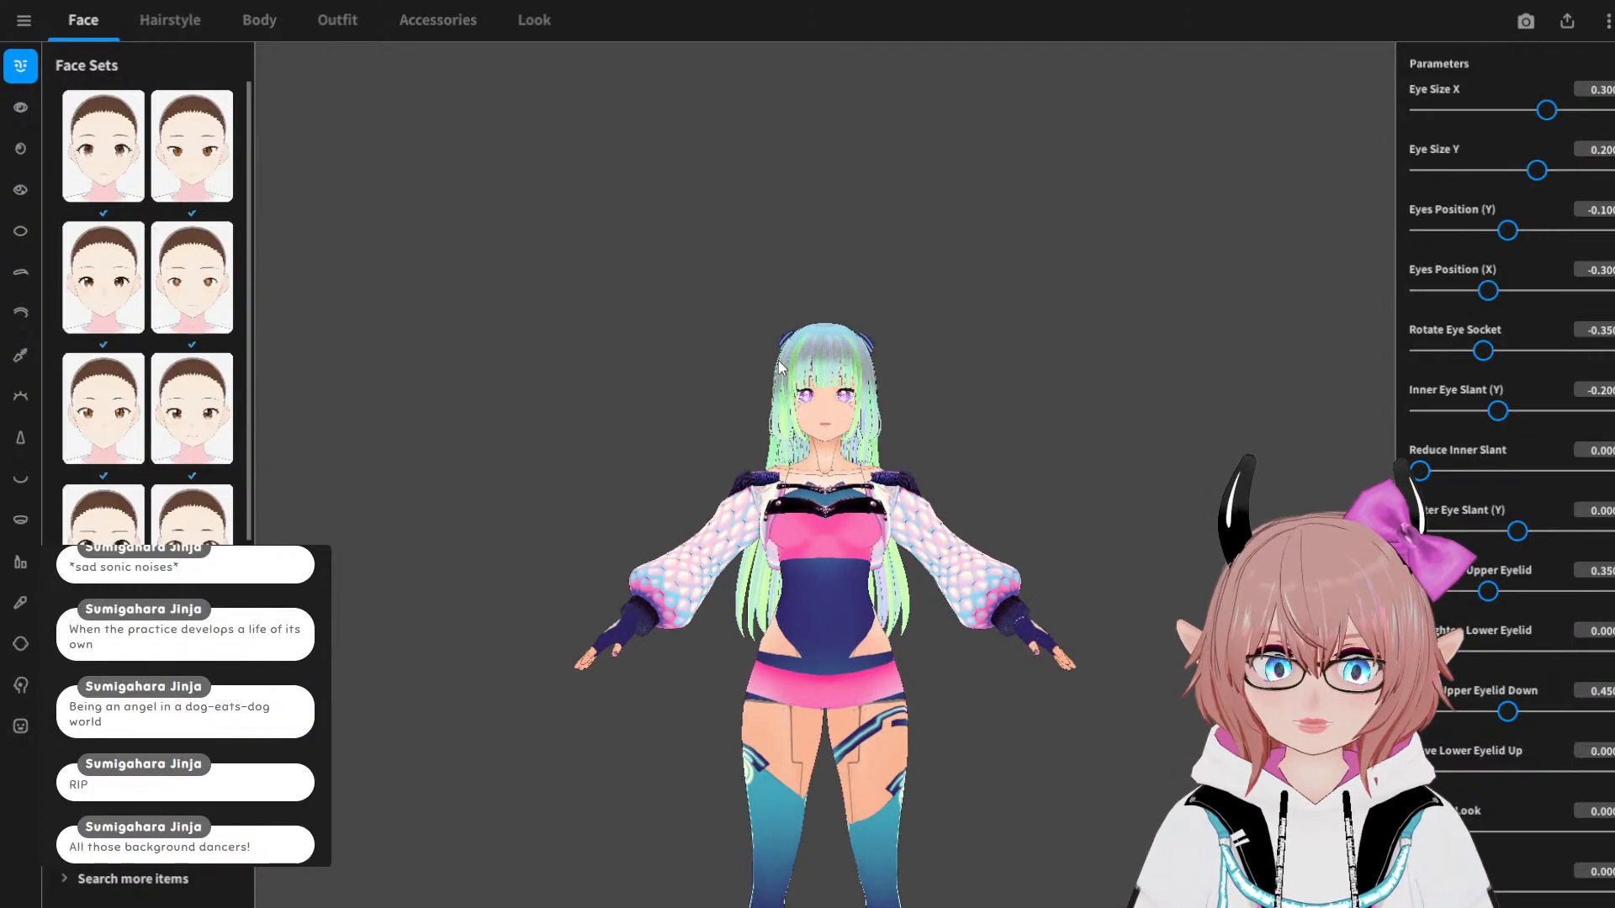
Step: Examine the Cosmo Lady avatar's hair, cat ears, face and upper body up close and from a distance
drag(778, 361, 708, 311)
scroll(790, 360, up, 5)
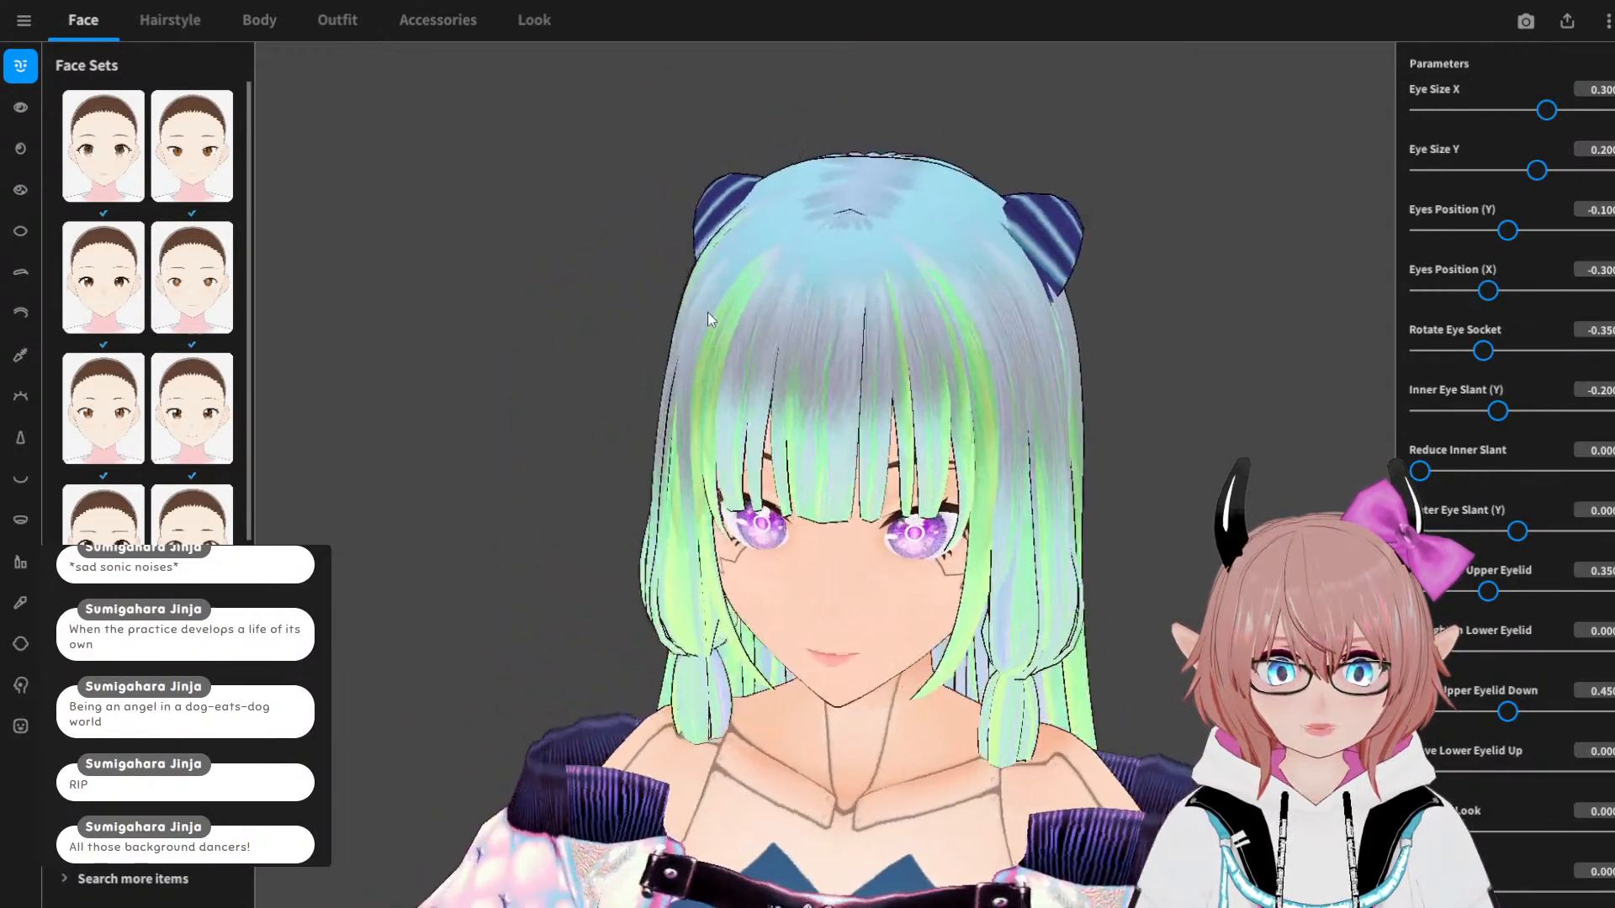
scroll(799, 496, down, 4)
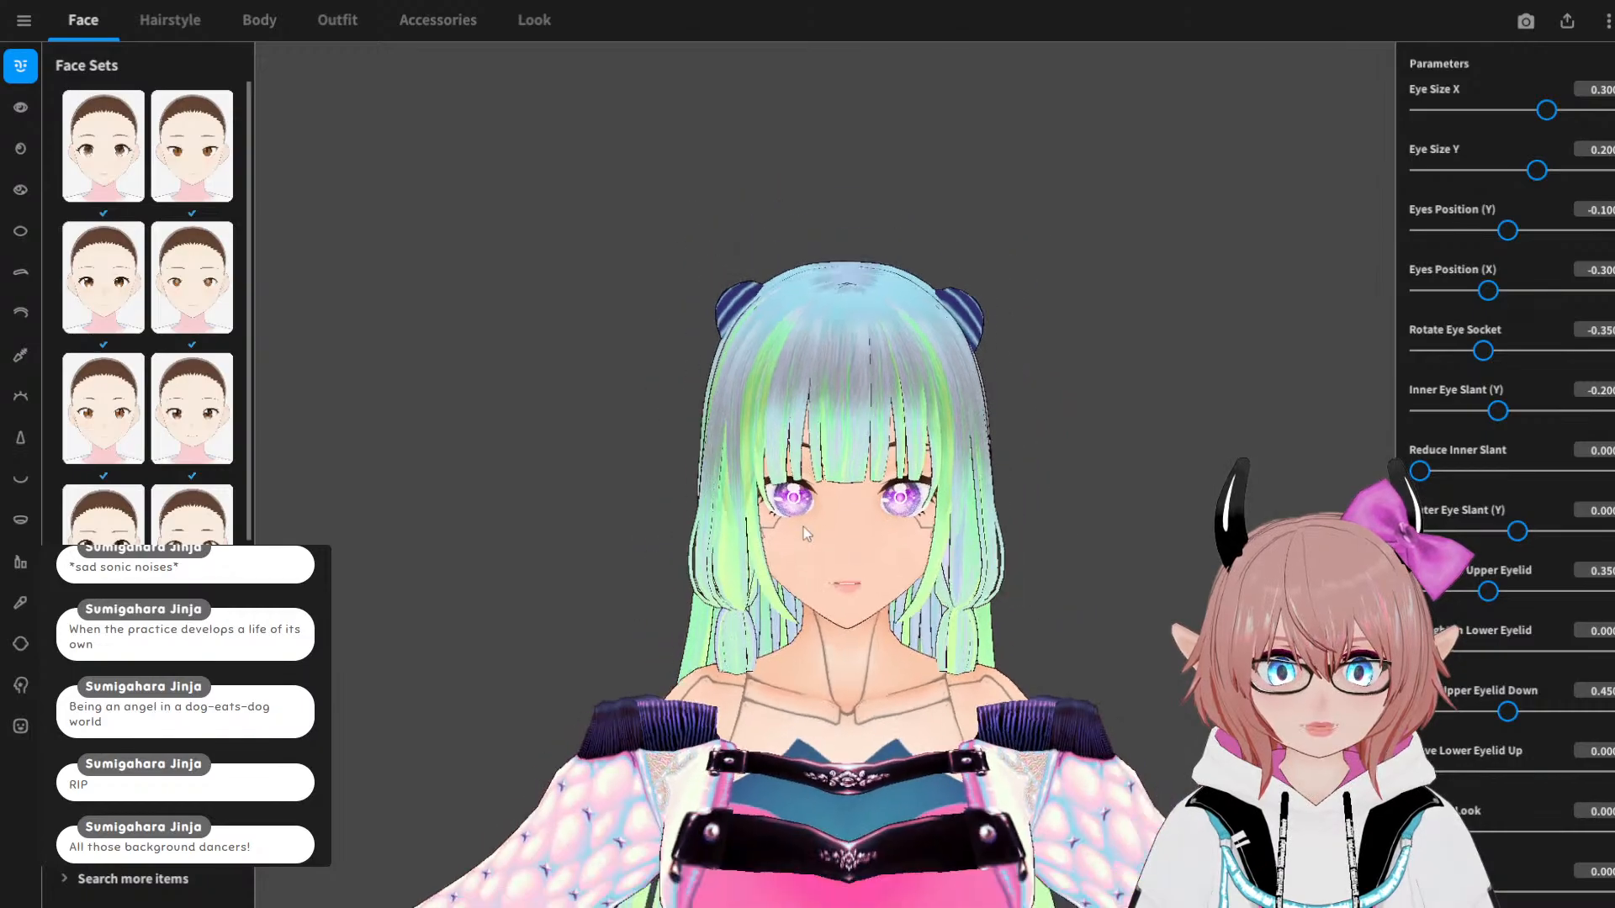
scroll(824, 588, up, 2)
middle_drag(846, 673, 850, 389)
mouse_move(851, 395)
mouse_down()
mouse_move(709, 385)
mouse_move(905, 398)
mouse_move(859, 379)
mouse_up()
scroll(885, 481, down, 3)
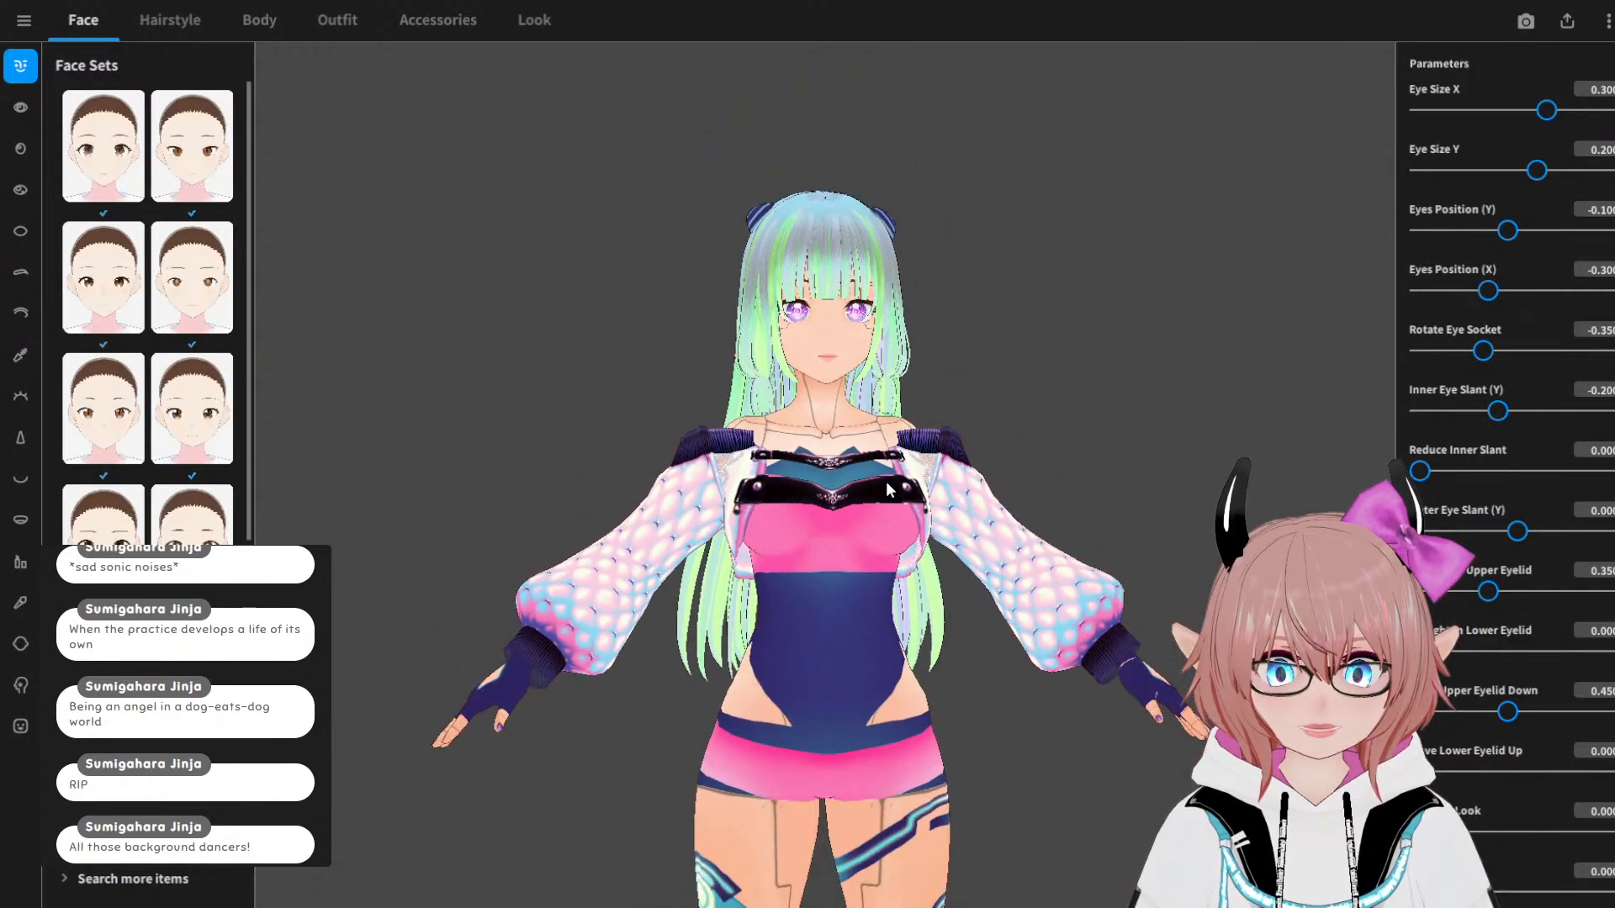
middle_drag(886, 482, 858, 349)
right_drag(603, 477, 659, 477)
scroll(848, 575, down, 2)
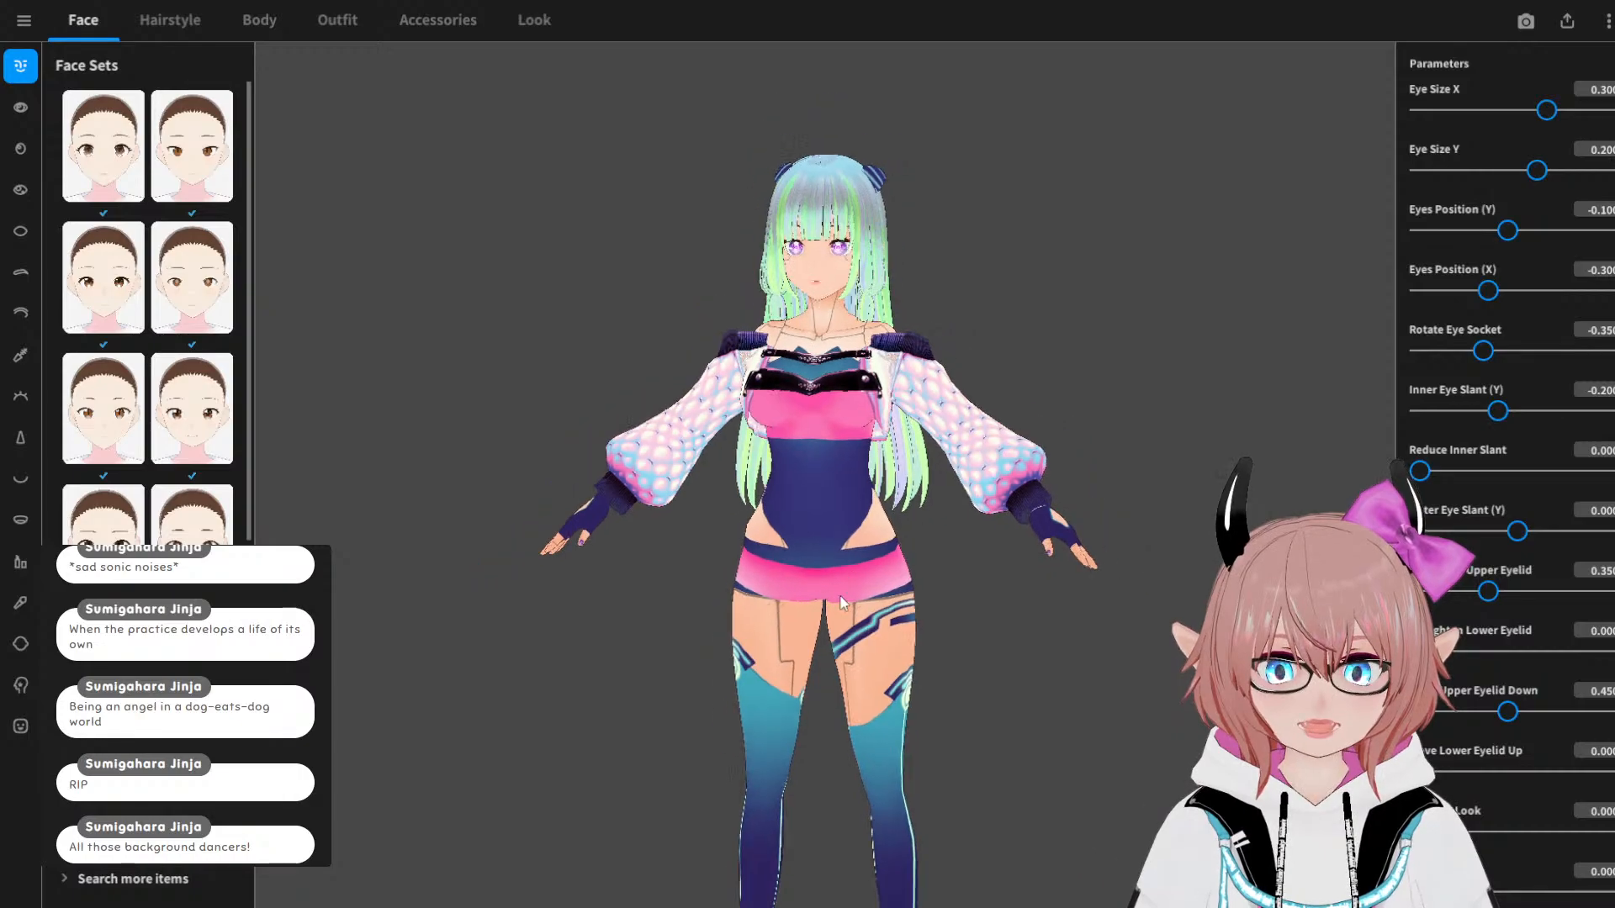
Step: Inspect the avatar's legs, stockings, shoes and full outfit from several angles
middle_drag(833, 491, 788, 488)
right_drag(786, 480, 889, 466)
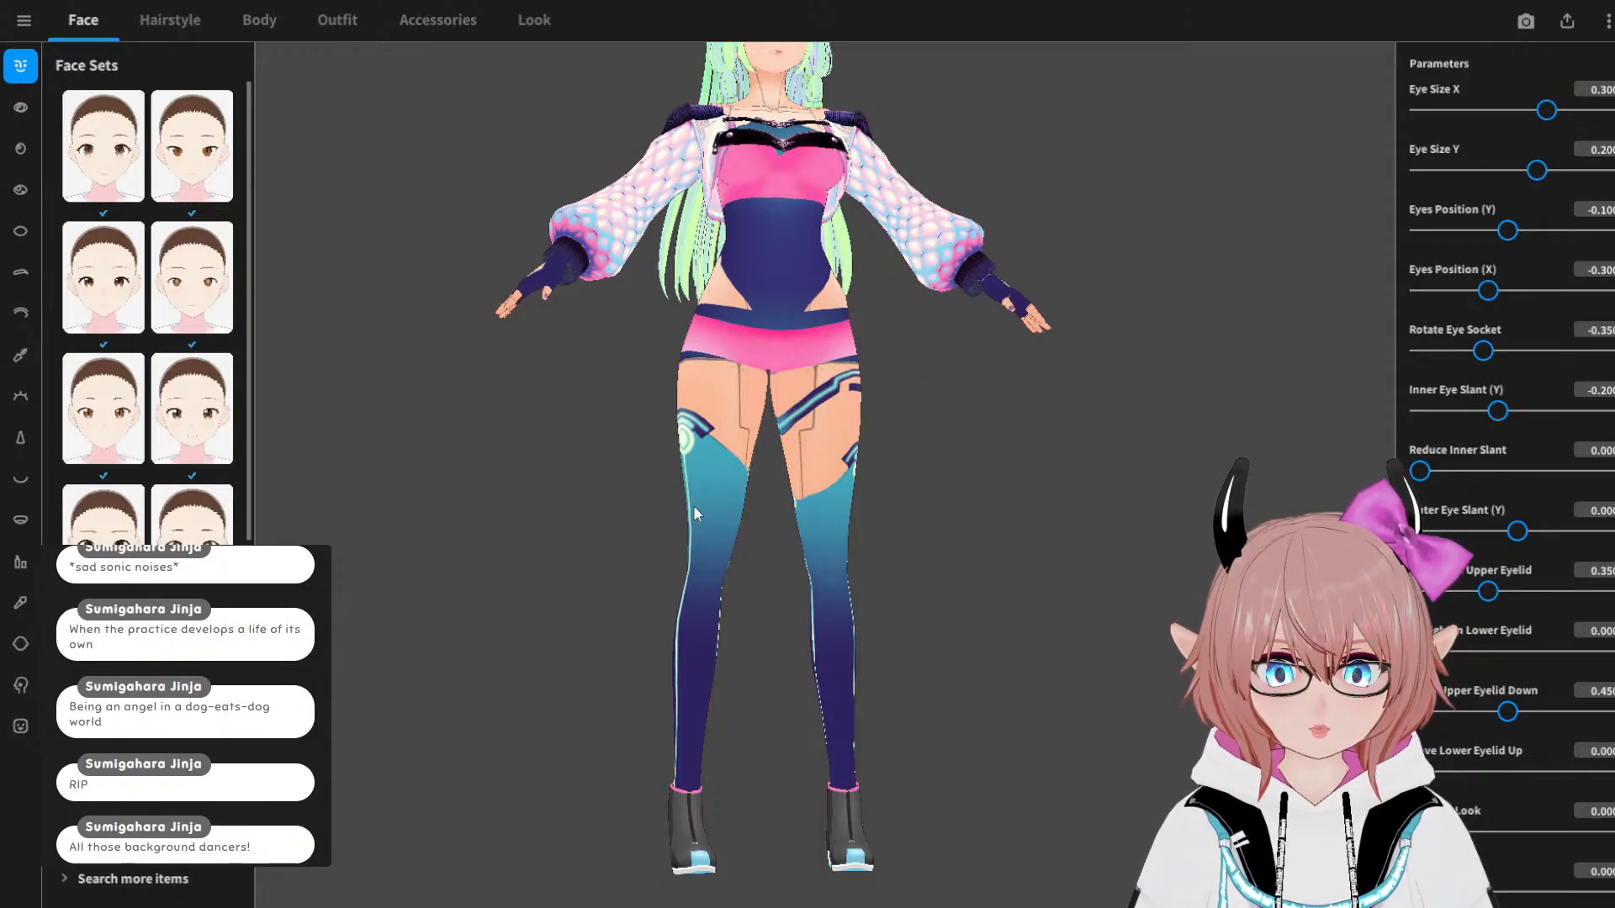
mouse_move(695, 508)
right_down()
mouse_move(733, 507)
mouse_move(659, 505)
mouse_move(688, 502)
mouse_move(685, 516)
right_up()
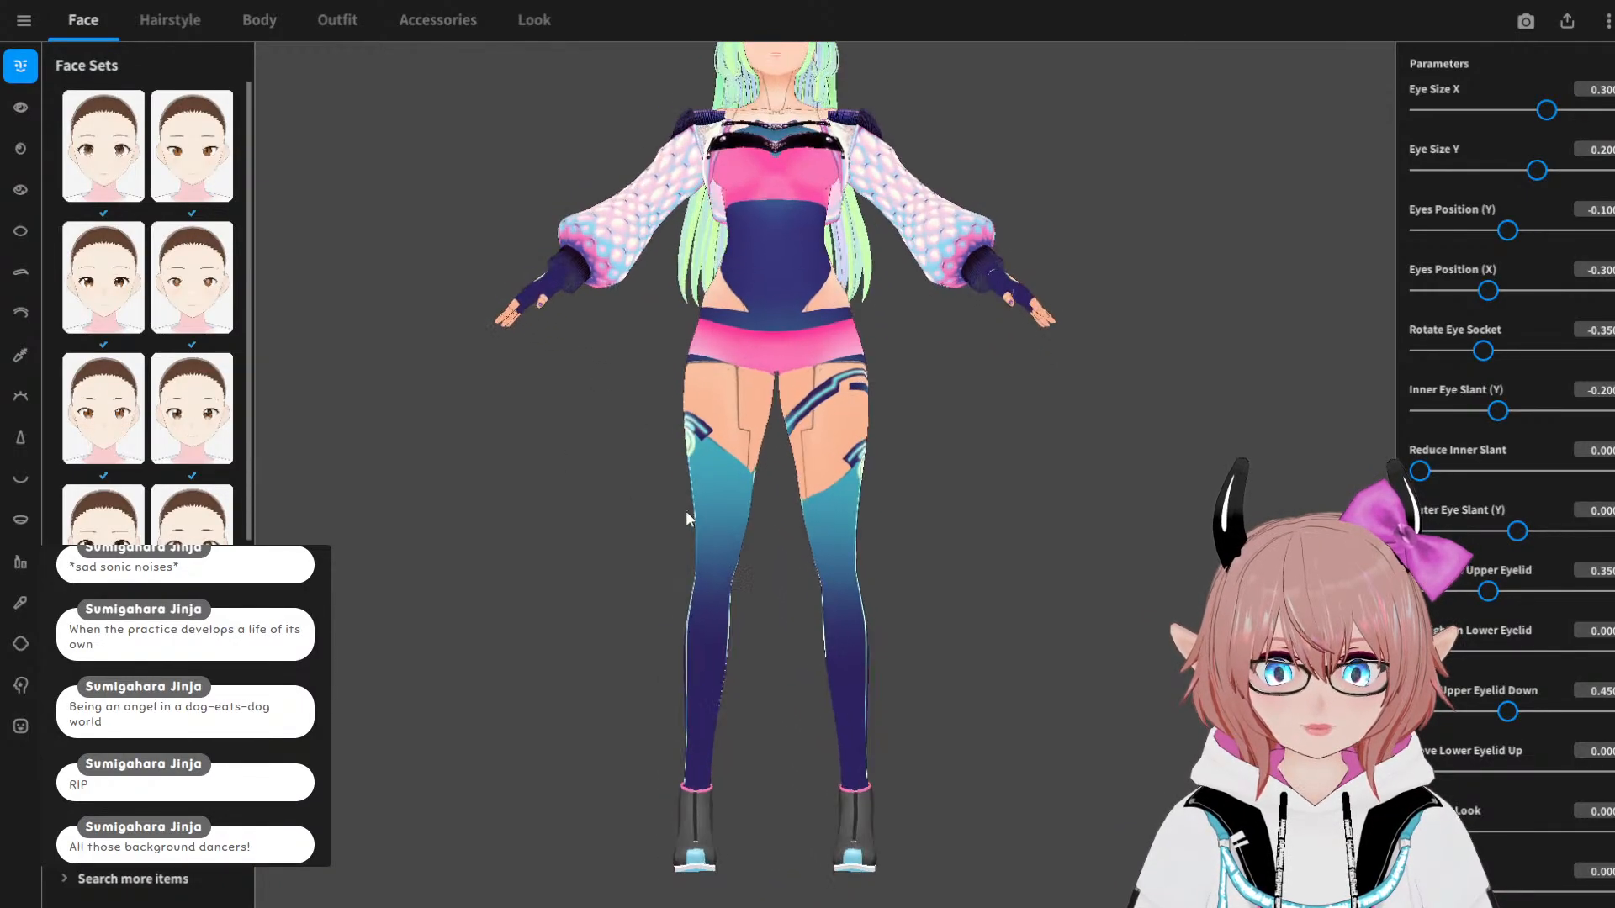
right_drag(776, 442, 805, 452)
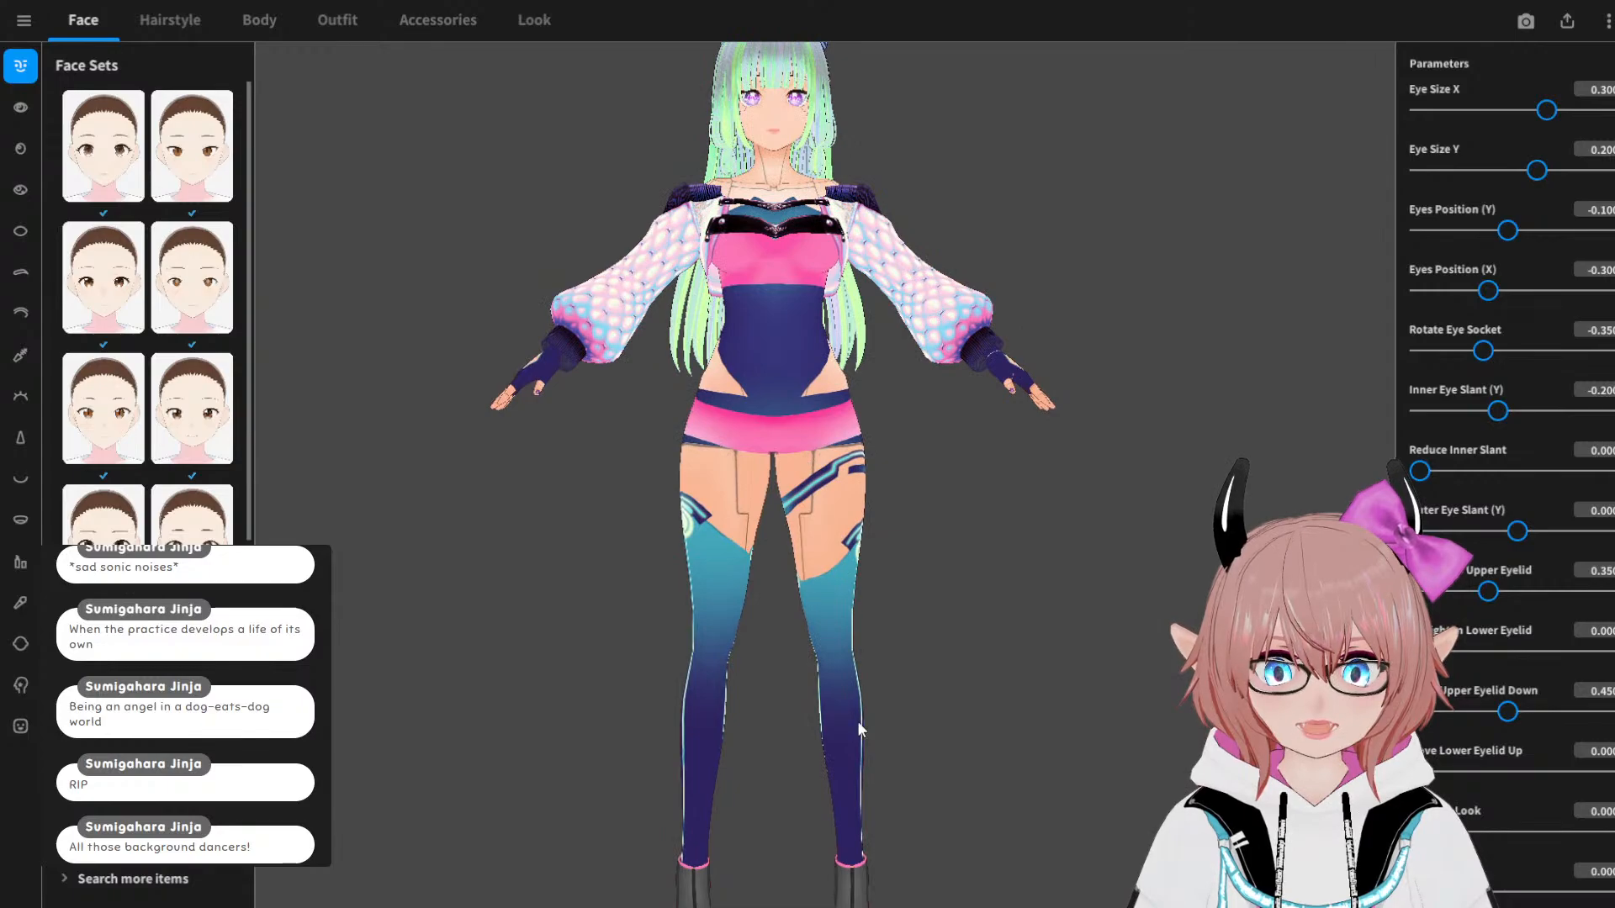
middle_drag(780, 403, 777, 520)
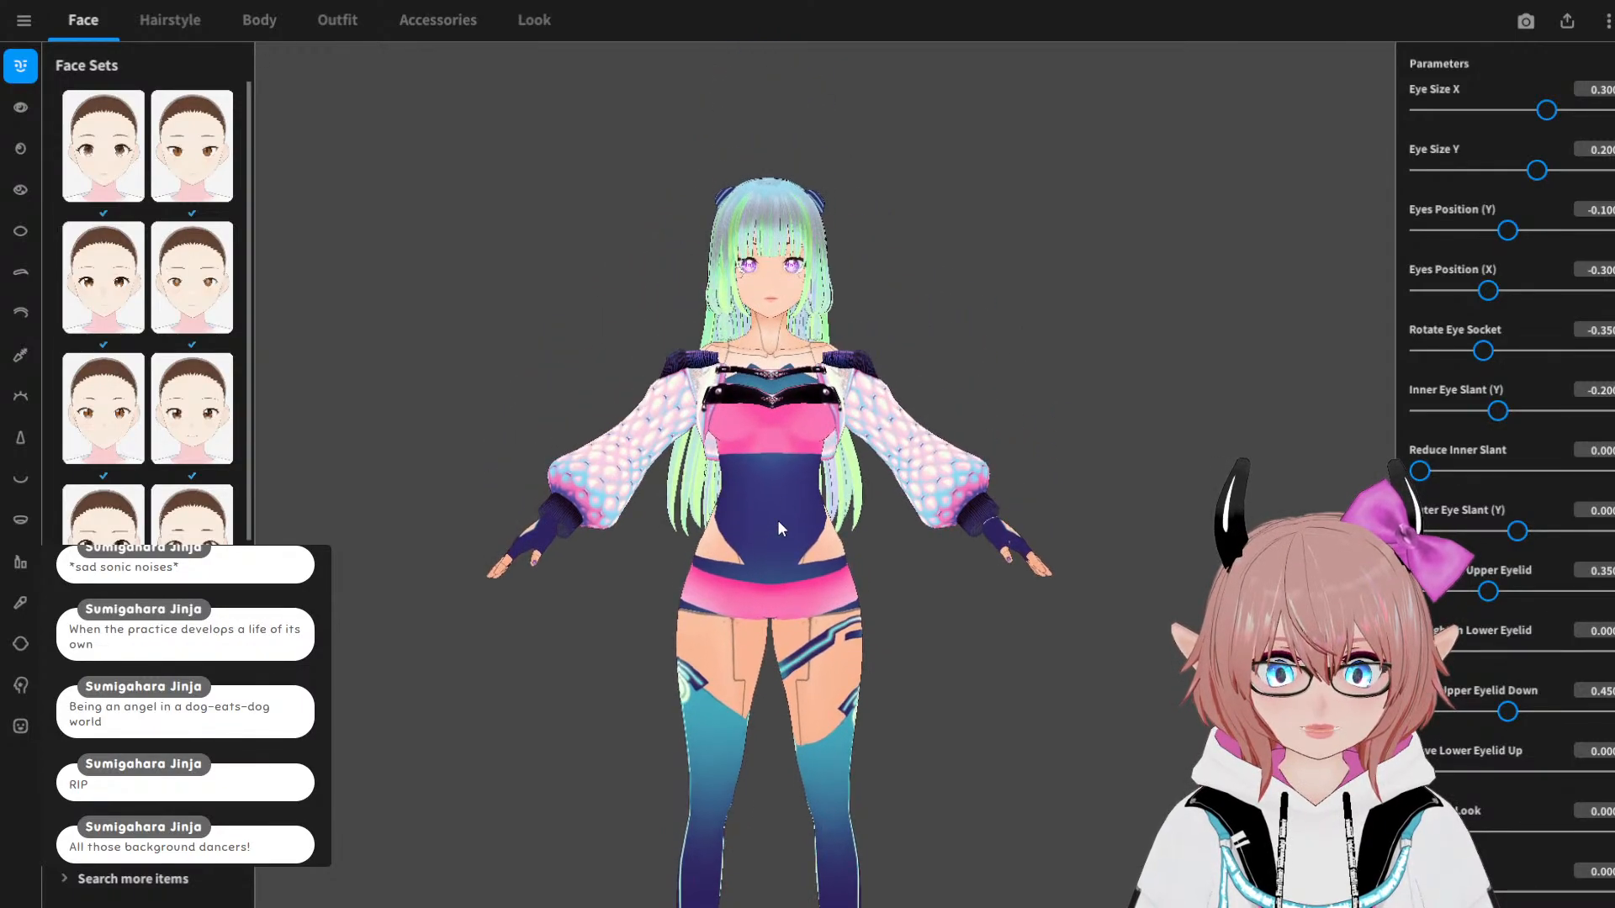
scroll(792, 437, up, 6)
right_drag(724, 407, 872, 618)
scroll(866, 616, down, 3)
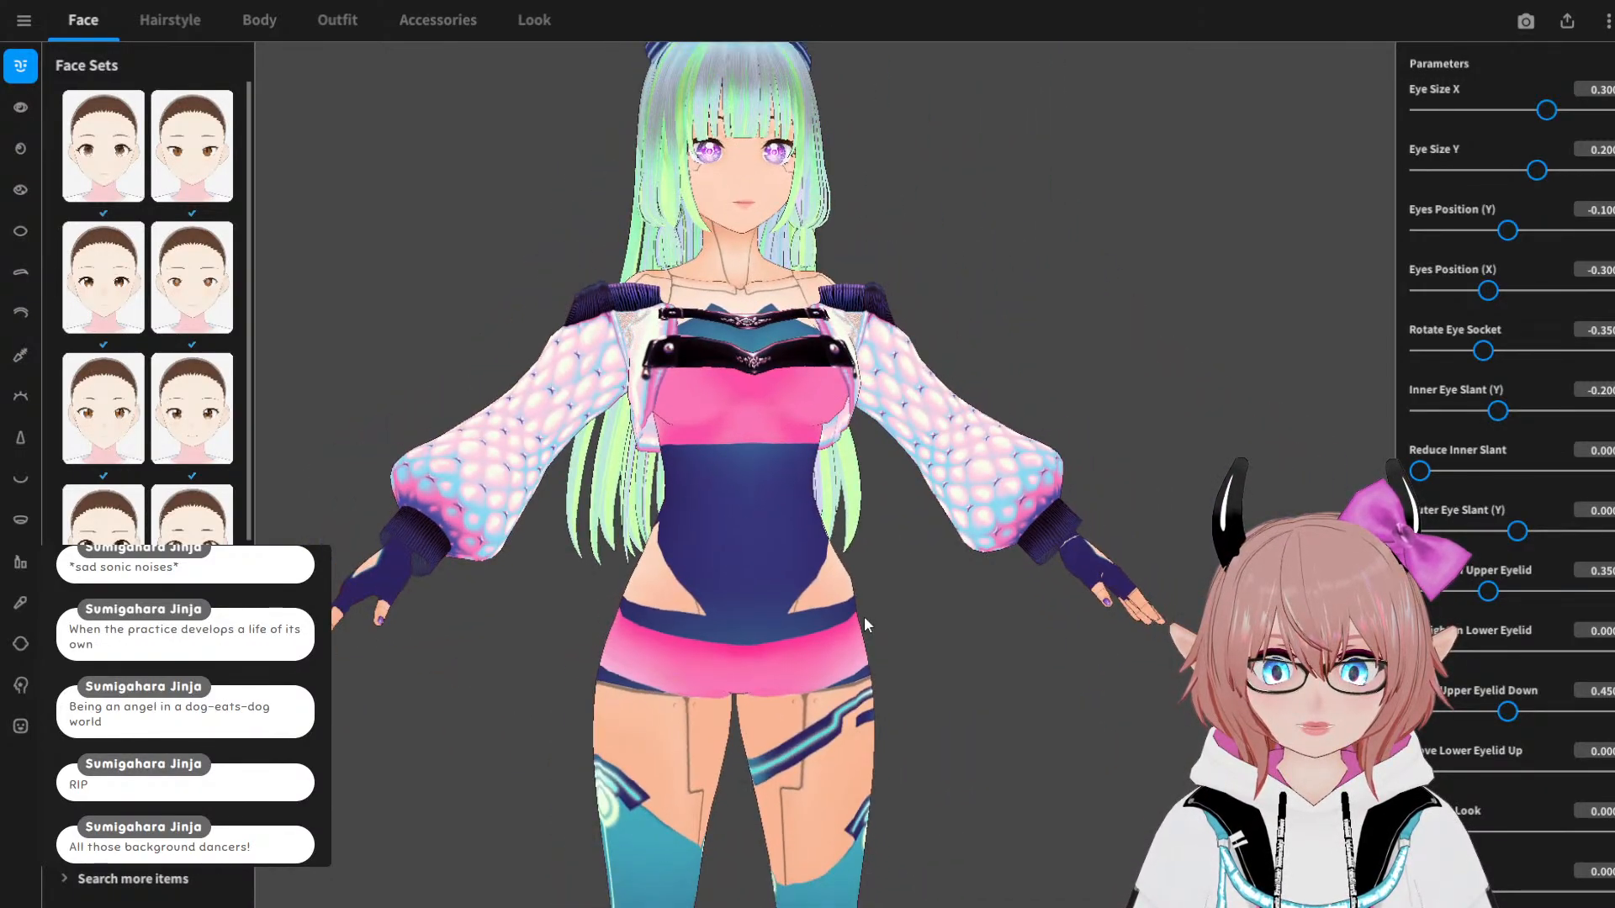
middle_drag(770, 662, 791, 407)
right_drag(841, 634, 681, 631)
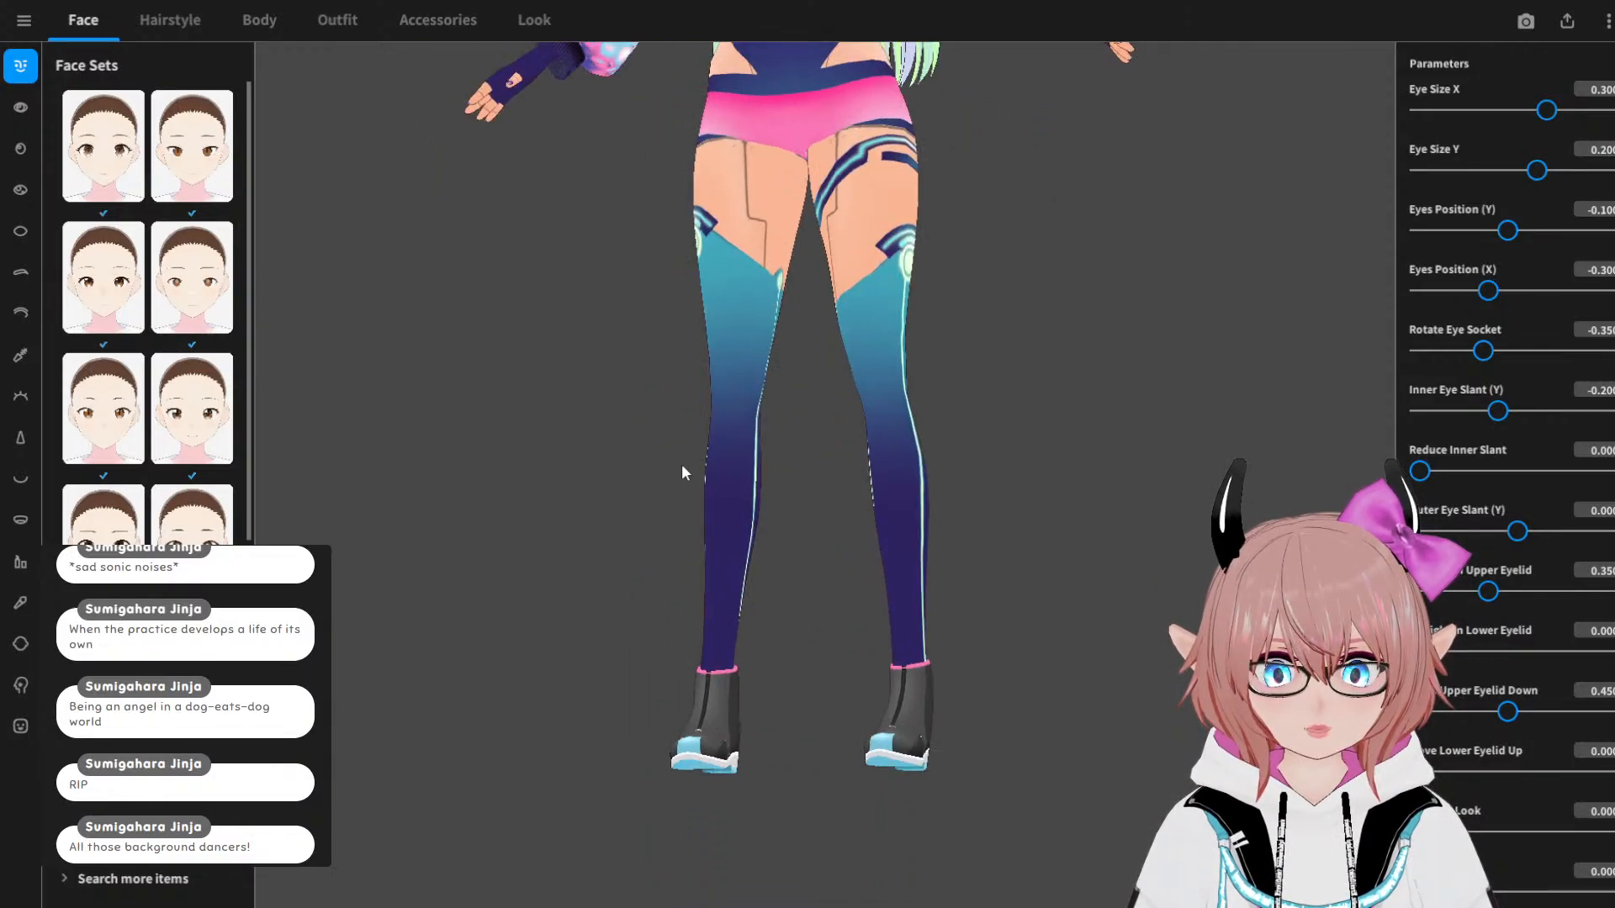
middle_drag(681, 378, 653, 663)
right_drag(760, 514, 808, 525)
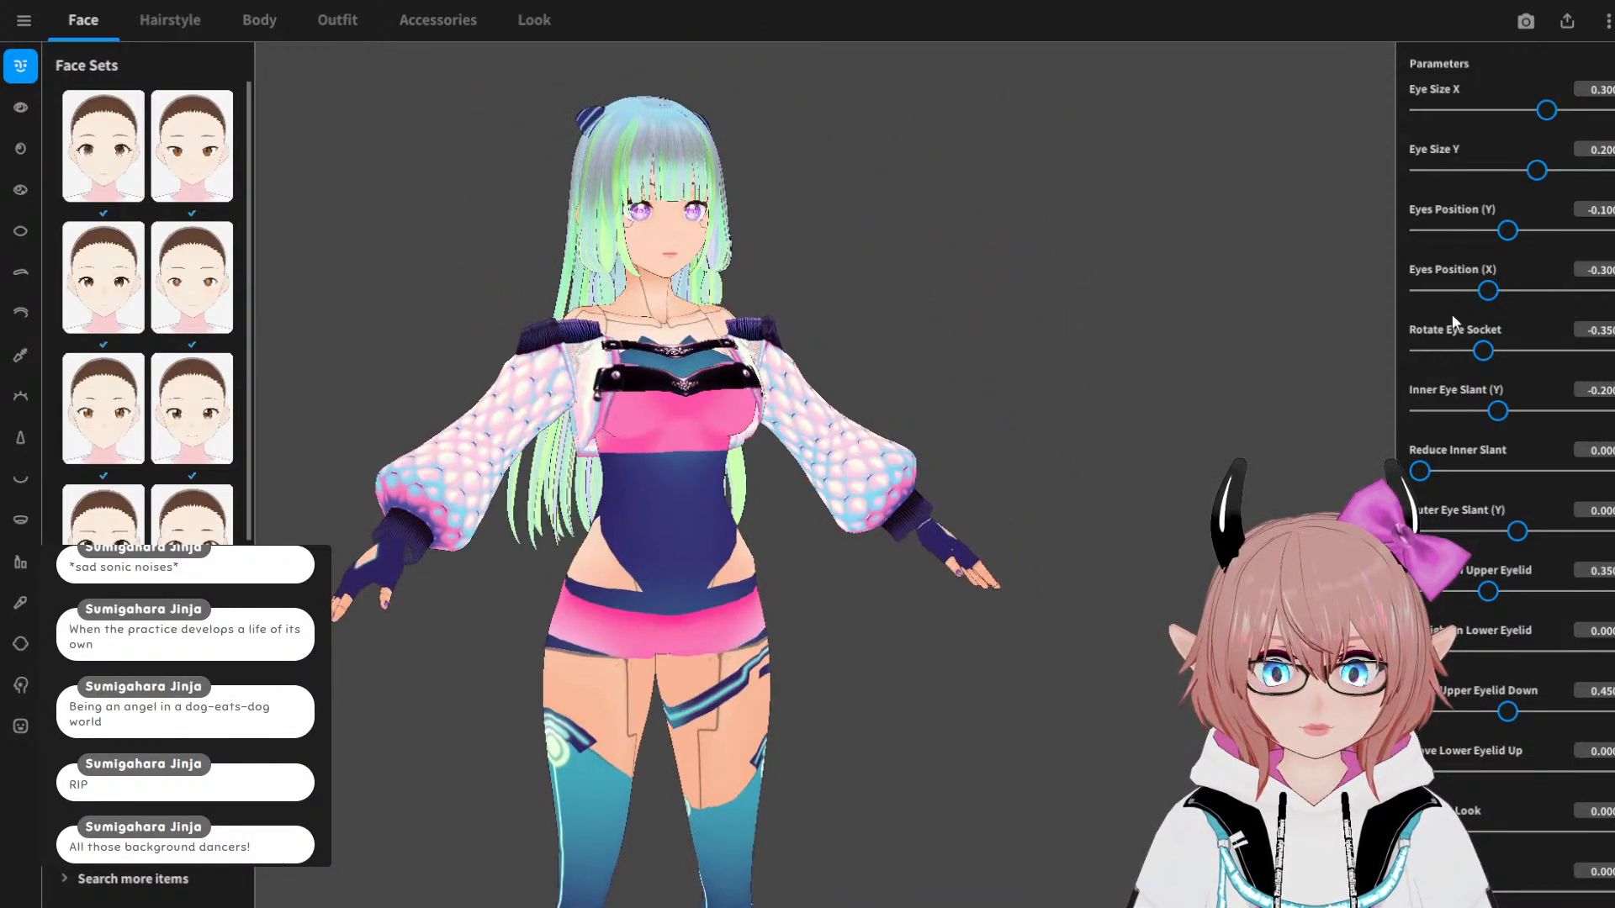
Step: Switch to the accessory settings and examine the Cat Ears accessory on the avatar's head from several angles
click(451, 23)
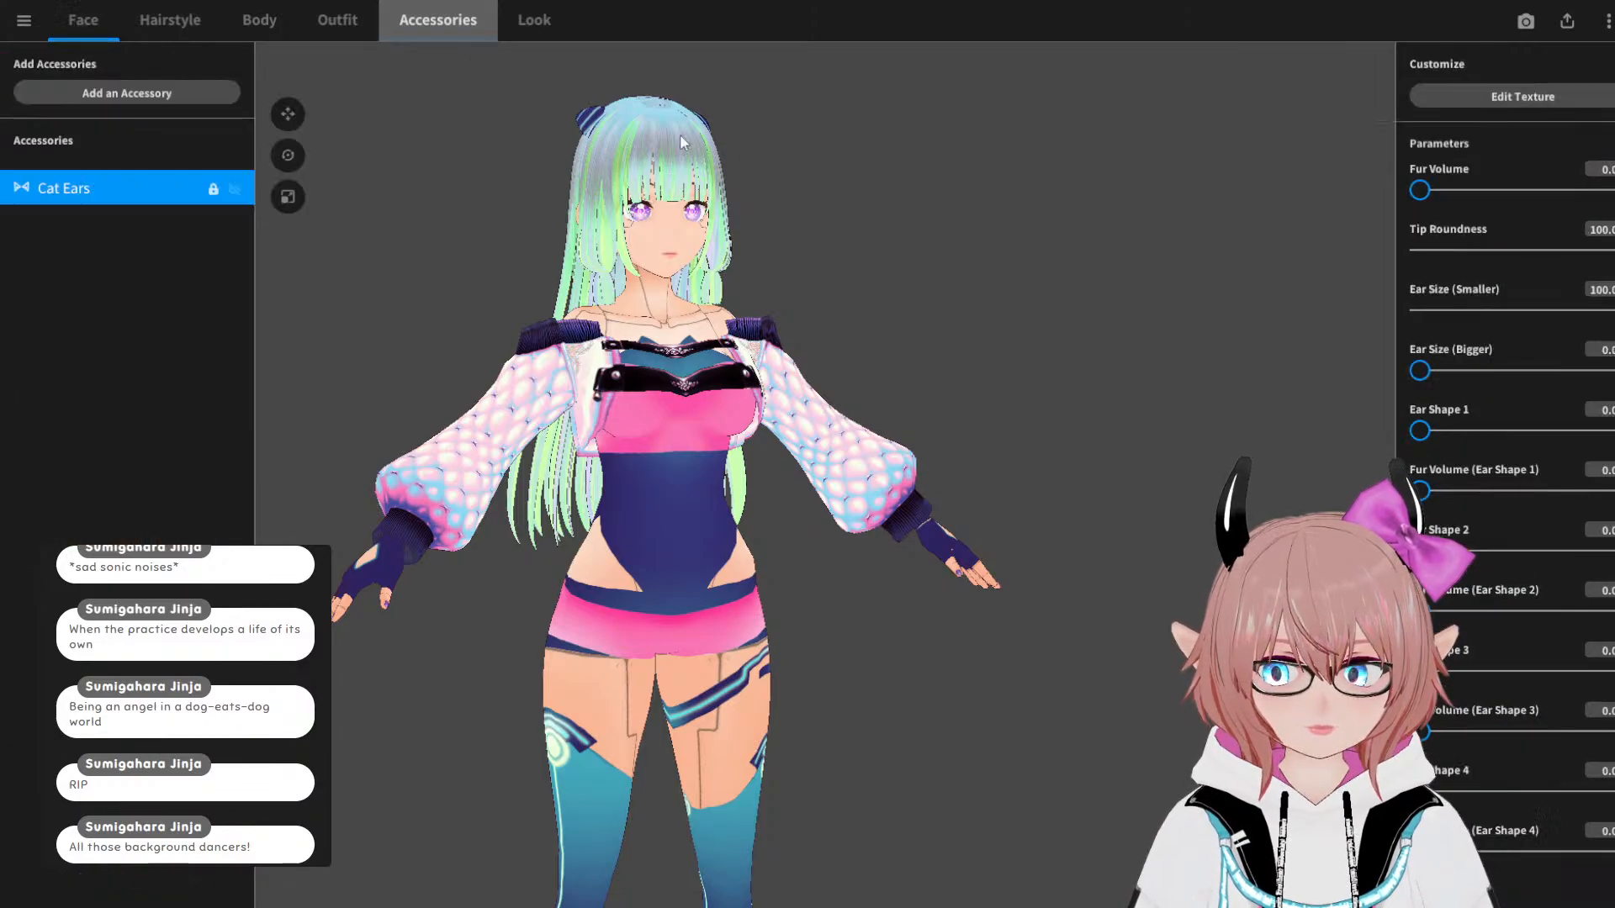
scroll(743, 252, up, 2)
right_drag(714, 238, 677, 433)
scroll(673, 428, up, 4)
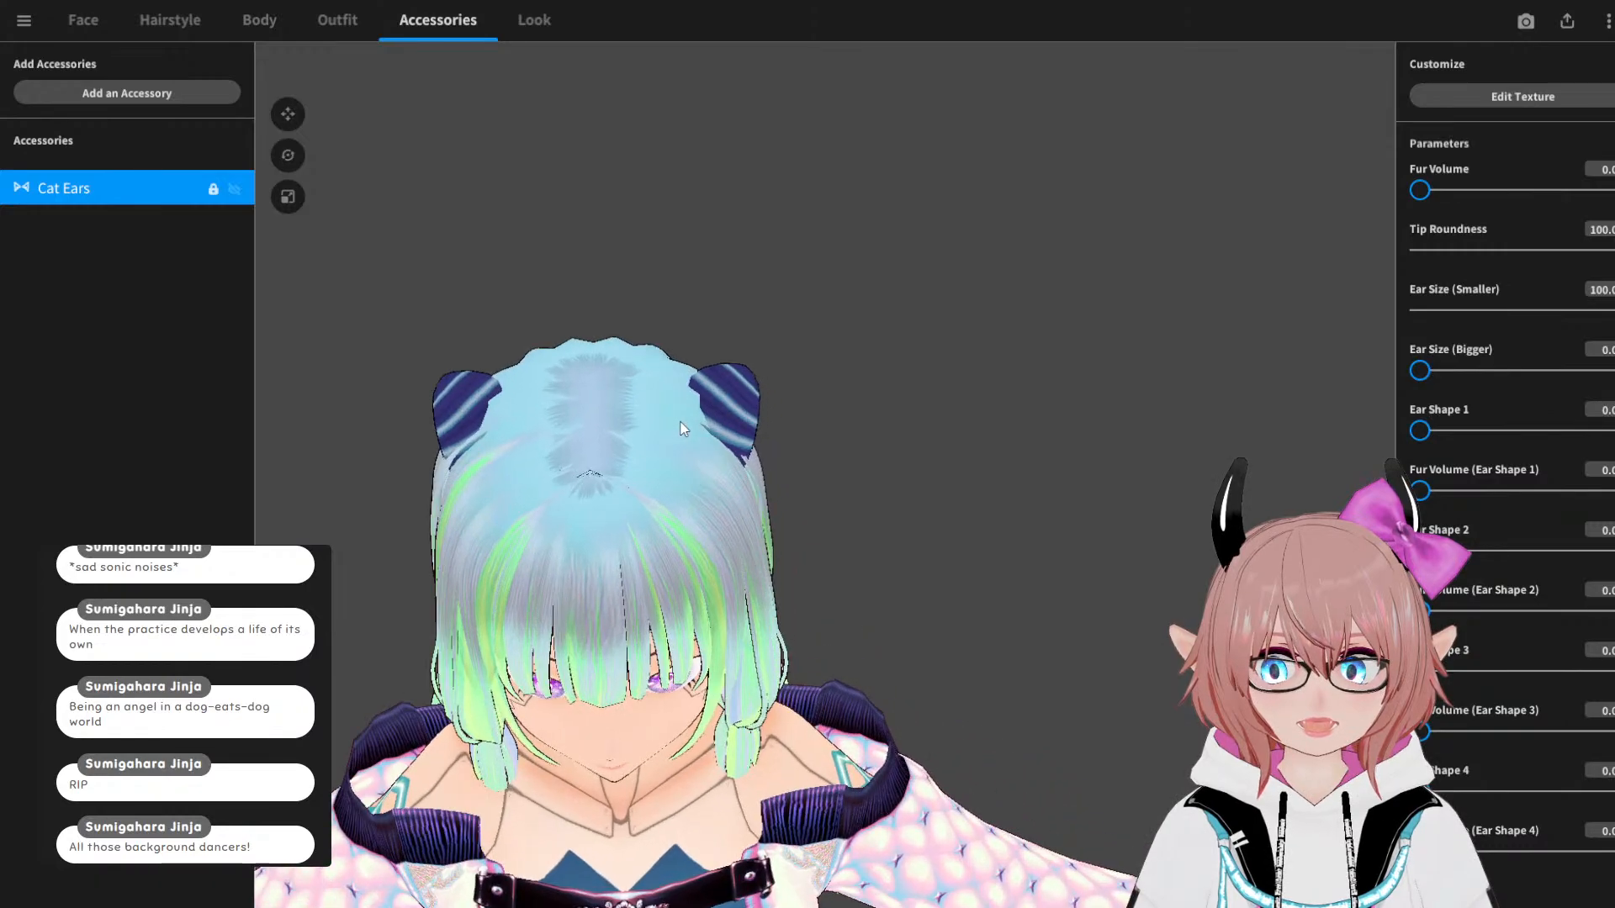
middle_drag(653, 412, 718, 433)
right_drag(719, 434, 859, 387)
scroll(882, 376, up, 2)
scroll(859, 381, down, 5)
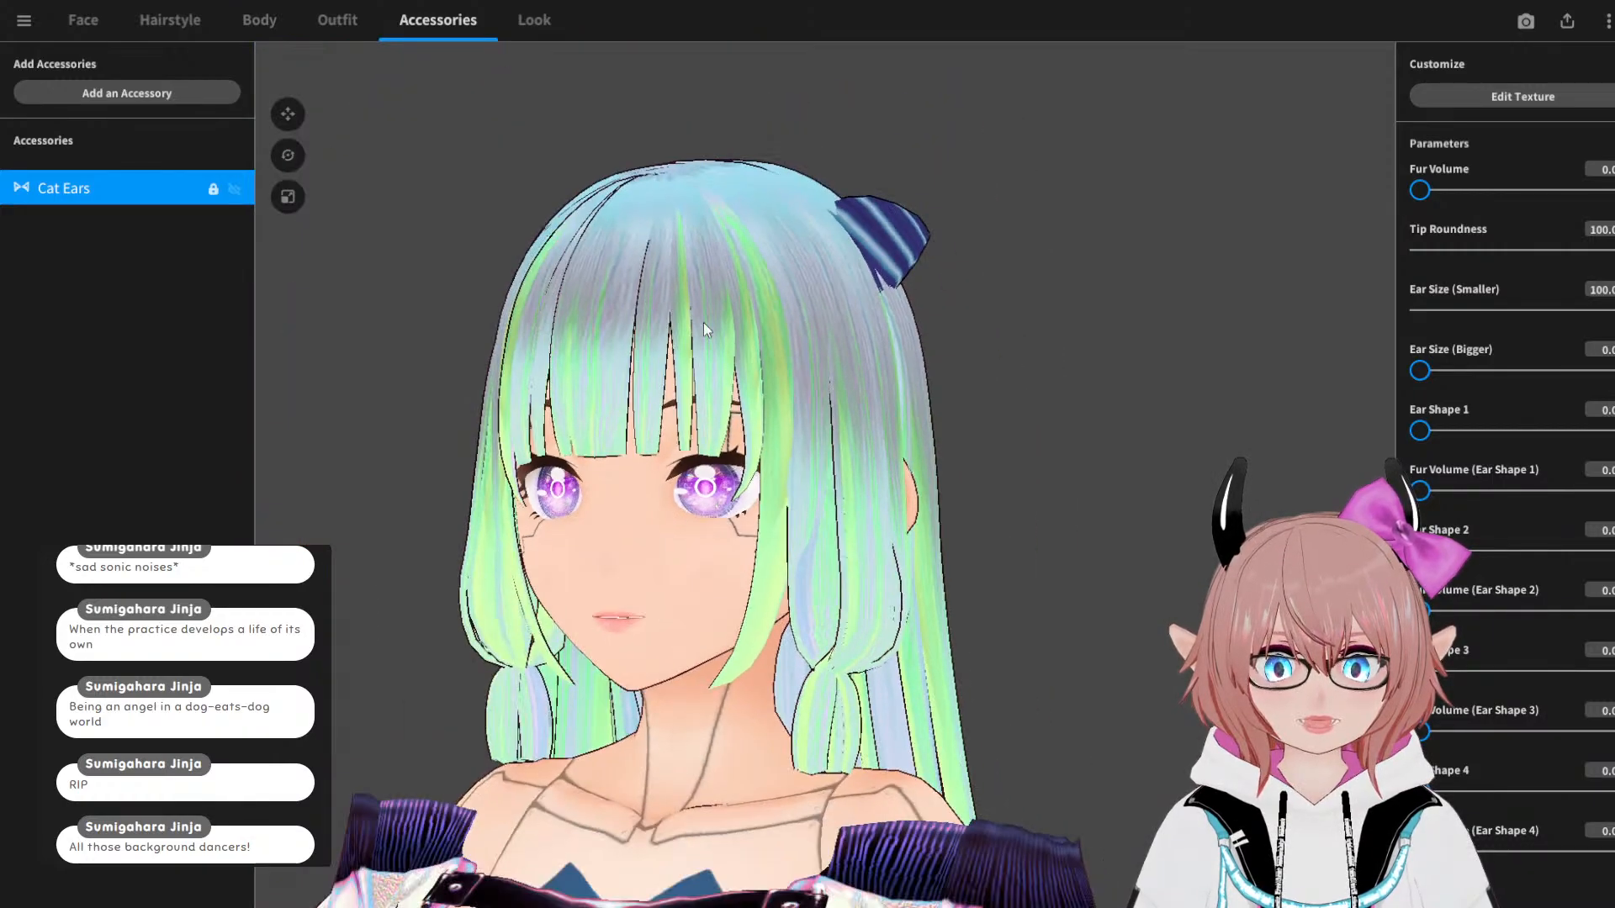
right_drag(703, 321, 822, 315)
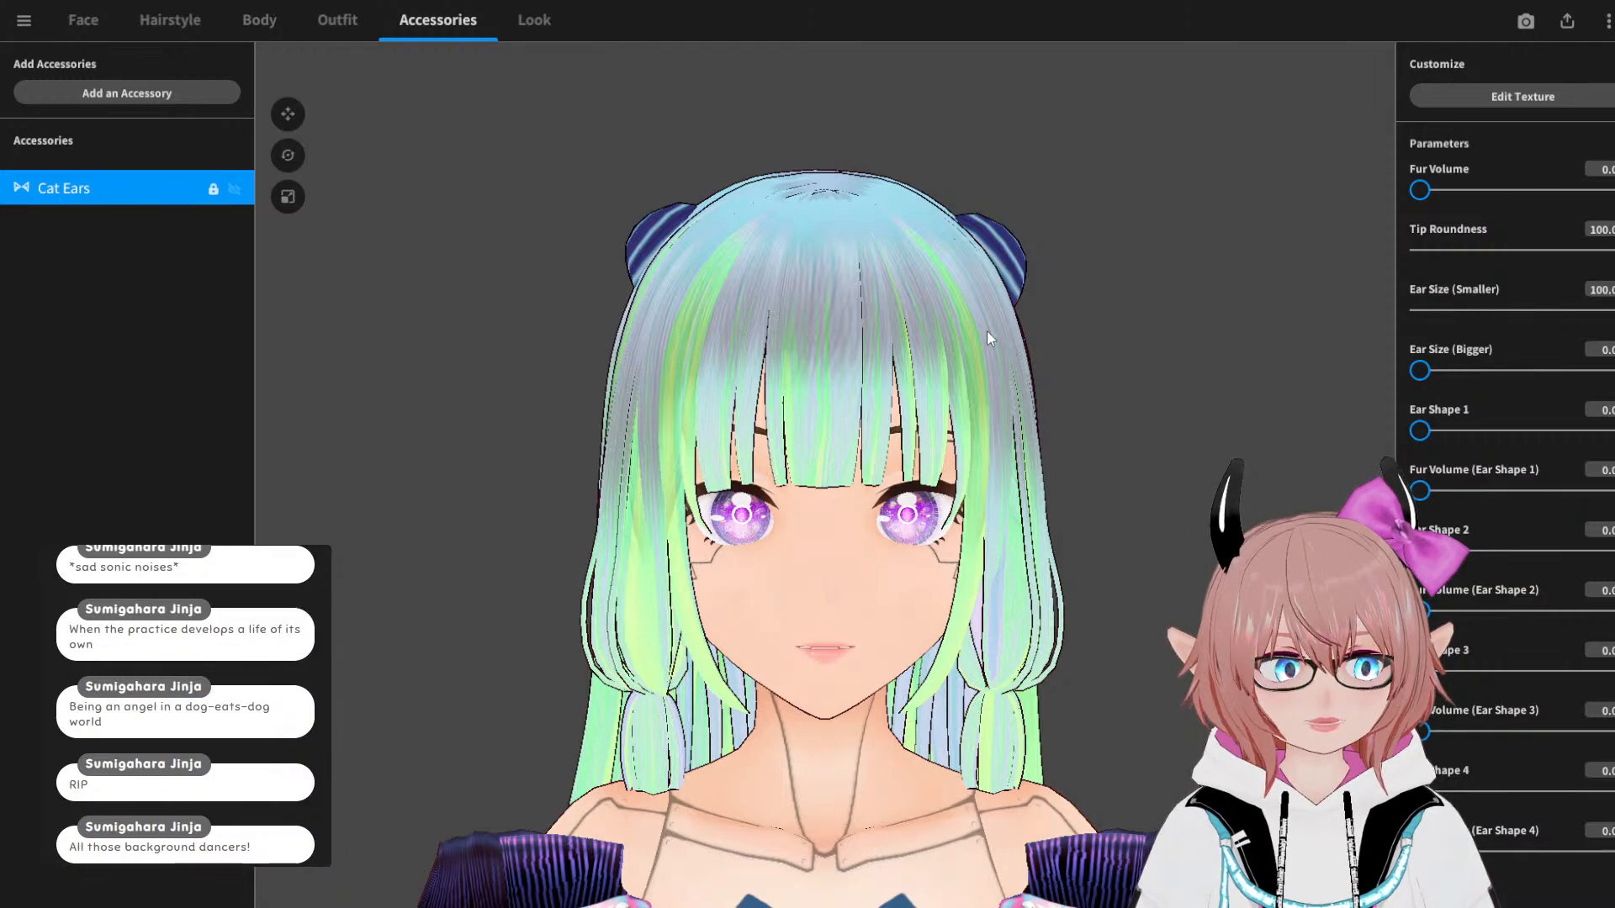
Step: Add a Glasses (Thin) accessory to the avatar
scroll(987, 332, down, 3)
scroll(986, 330, down, 2)
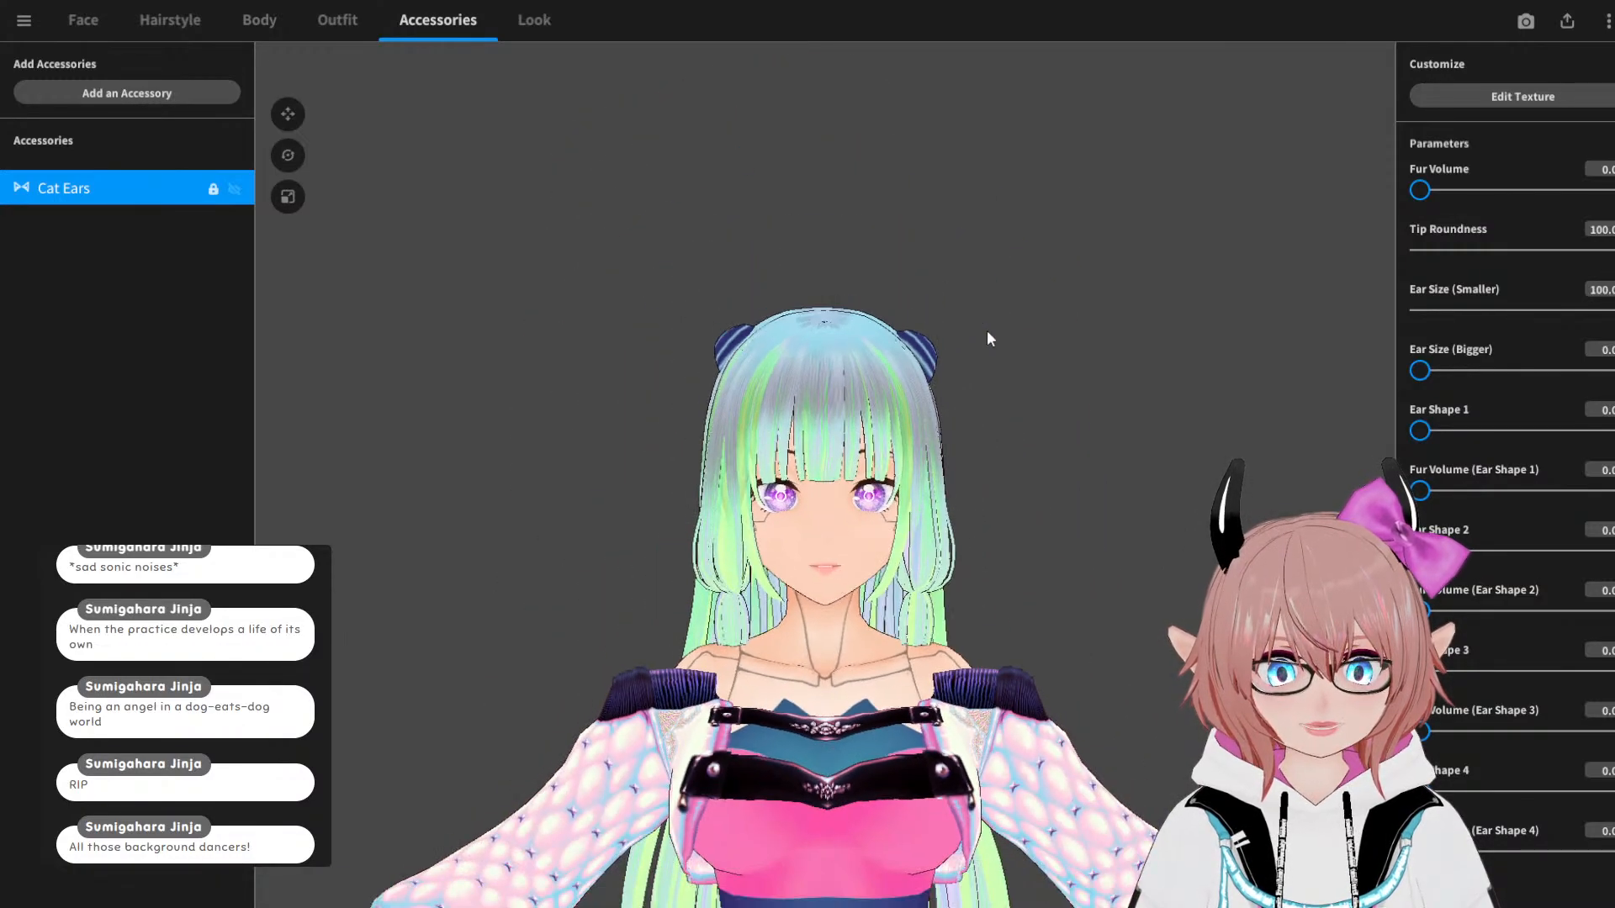
scroll(987, 330, down, 3)
middle_drag(979, 490, 972, 327)
right_drag(972, 327, 692, 268)
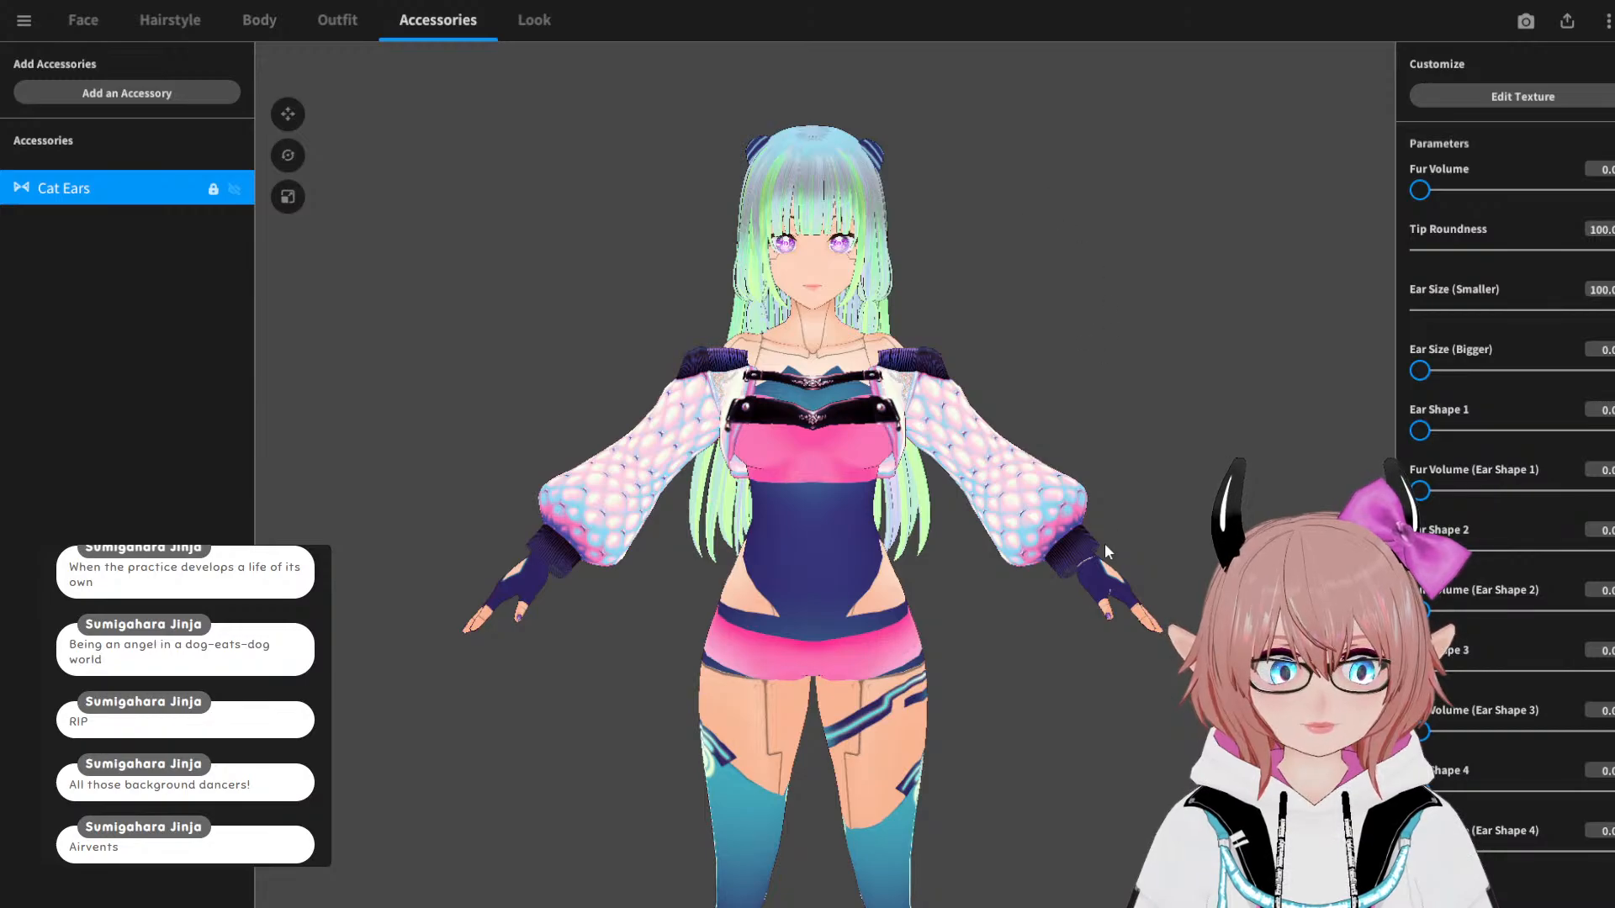
right_drag(1129, 361, 972, 311)
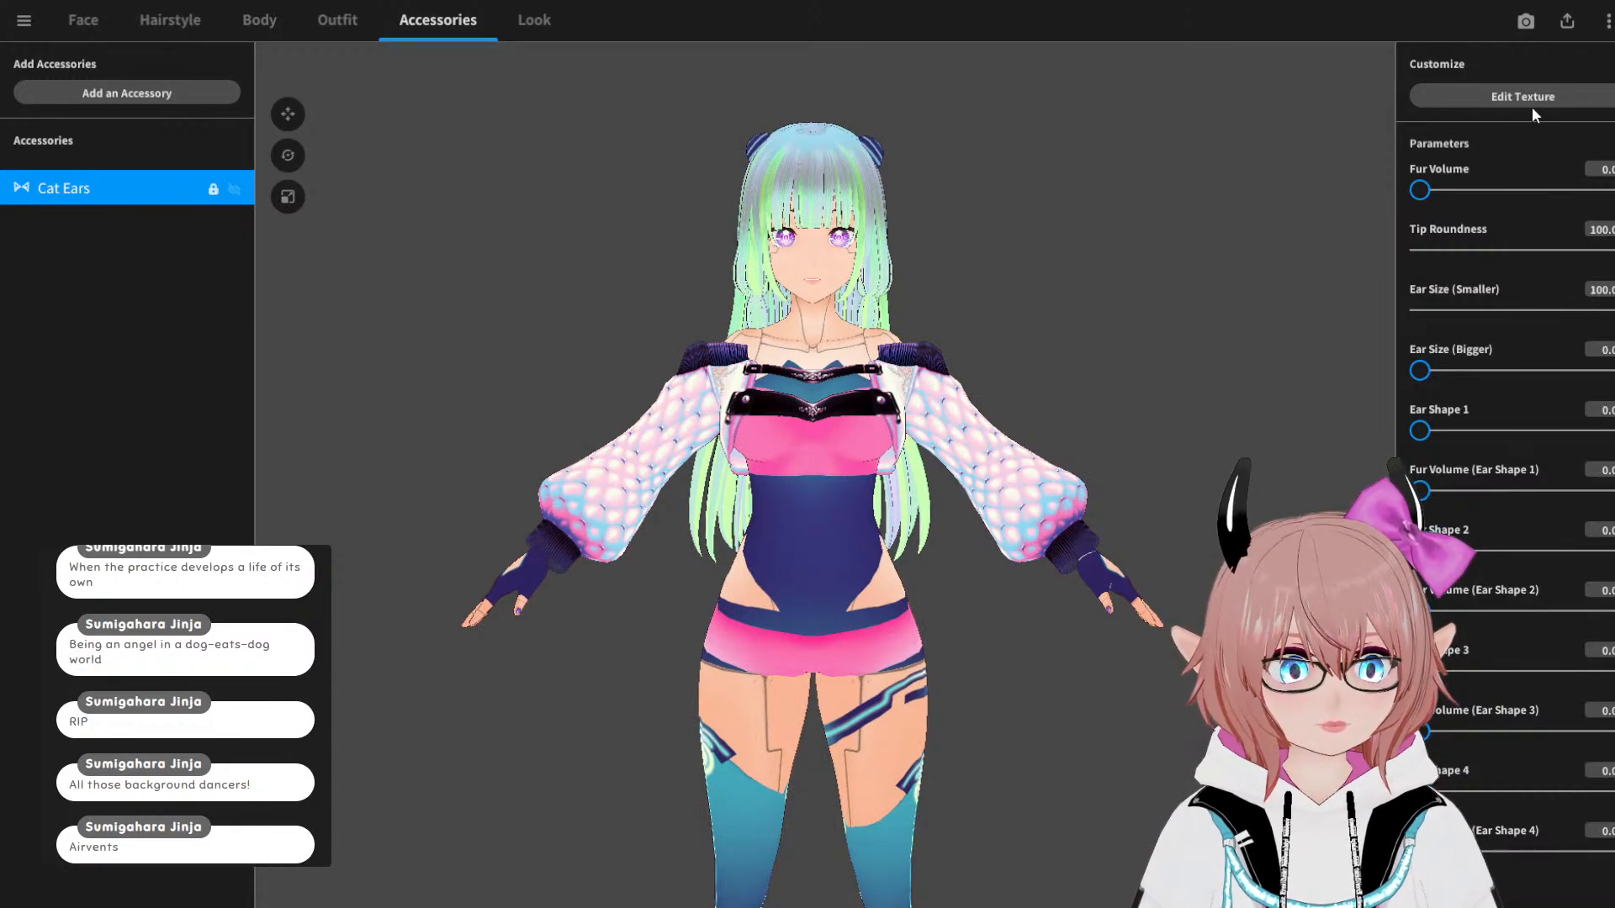
click(161, 94)
click(388, 118)
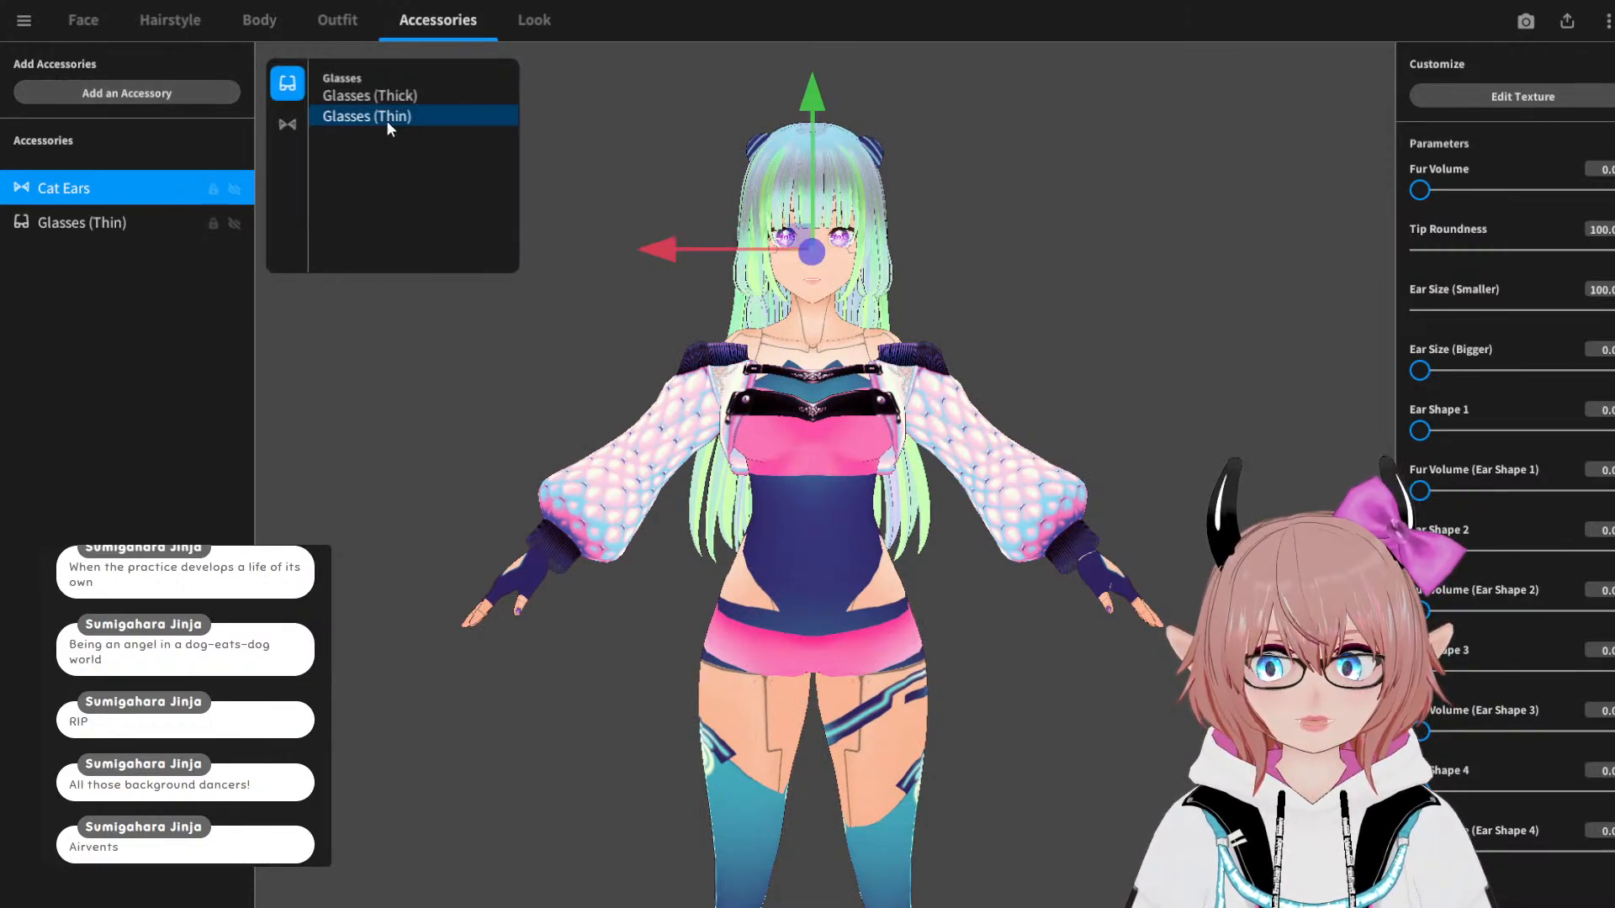
click(432, 410)
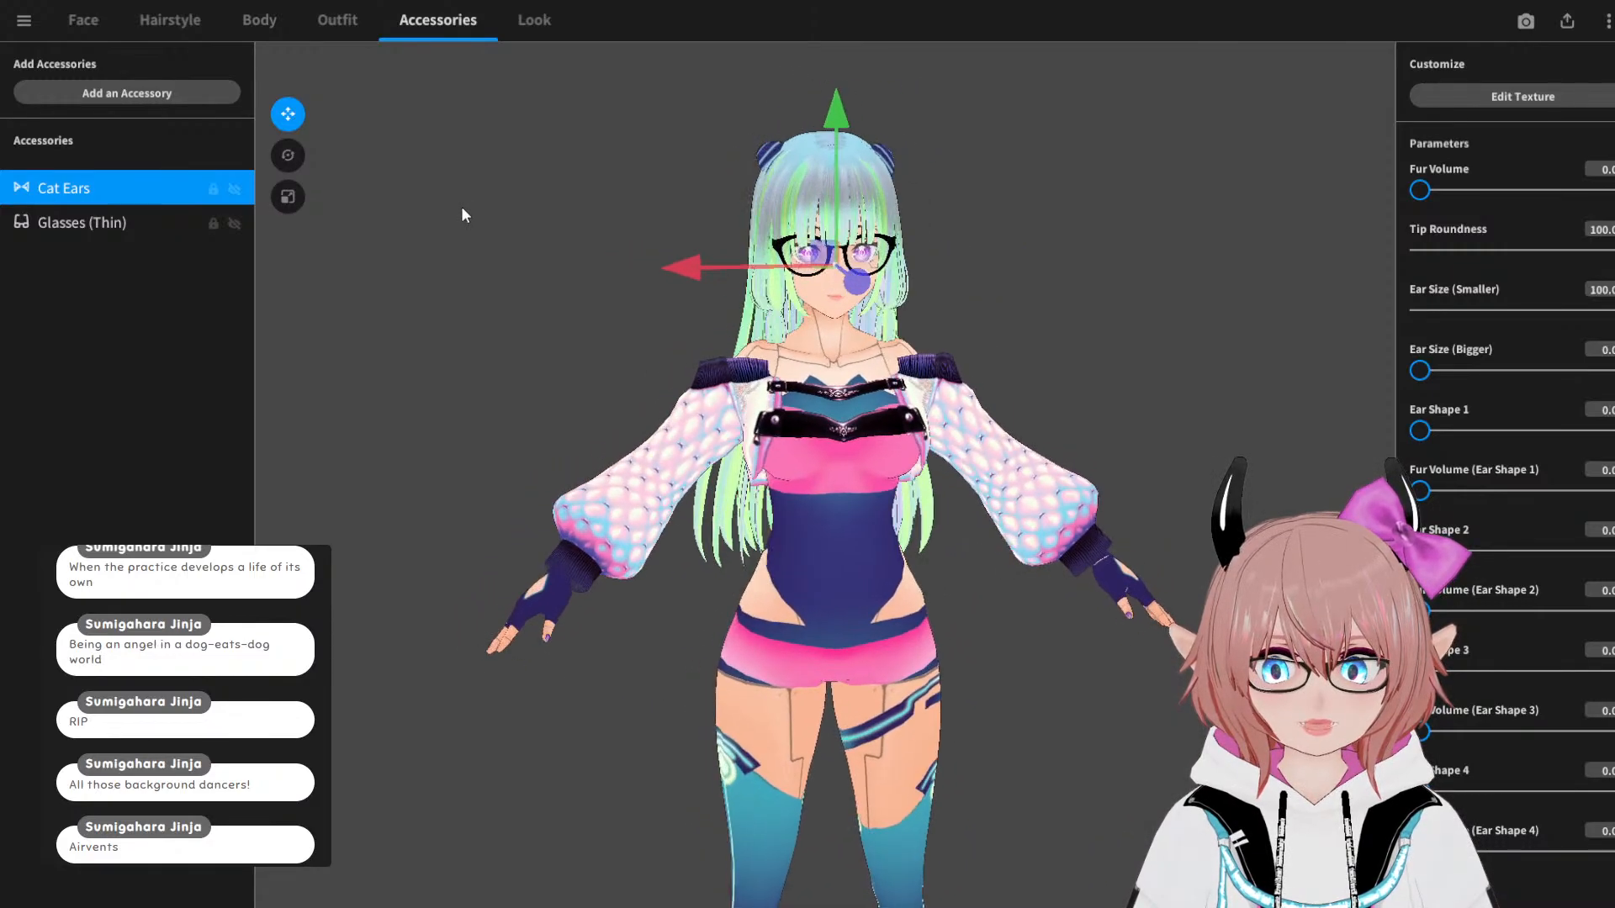
Step: Select the Glasses (Thin) accessory and move it off the face to a spot beside the avatar's shoulder
right_drag(462, 208, 479, 198)
right_drag(655, 280, 514, 266)
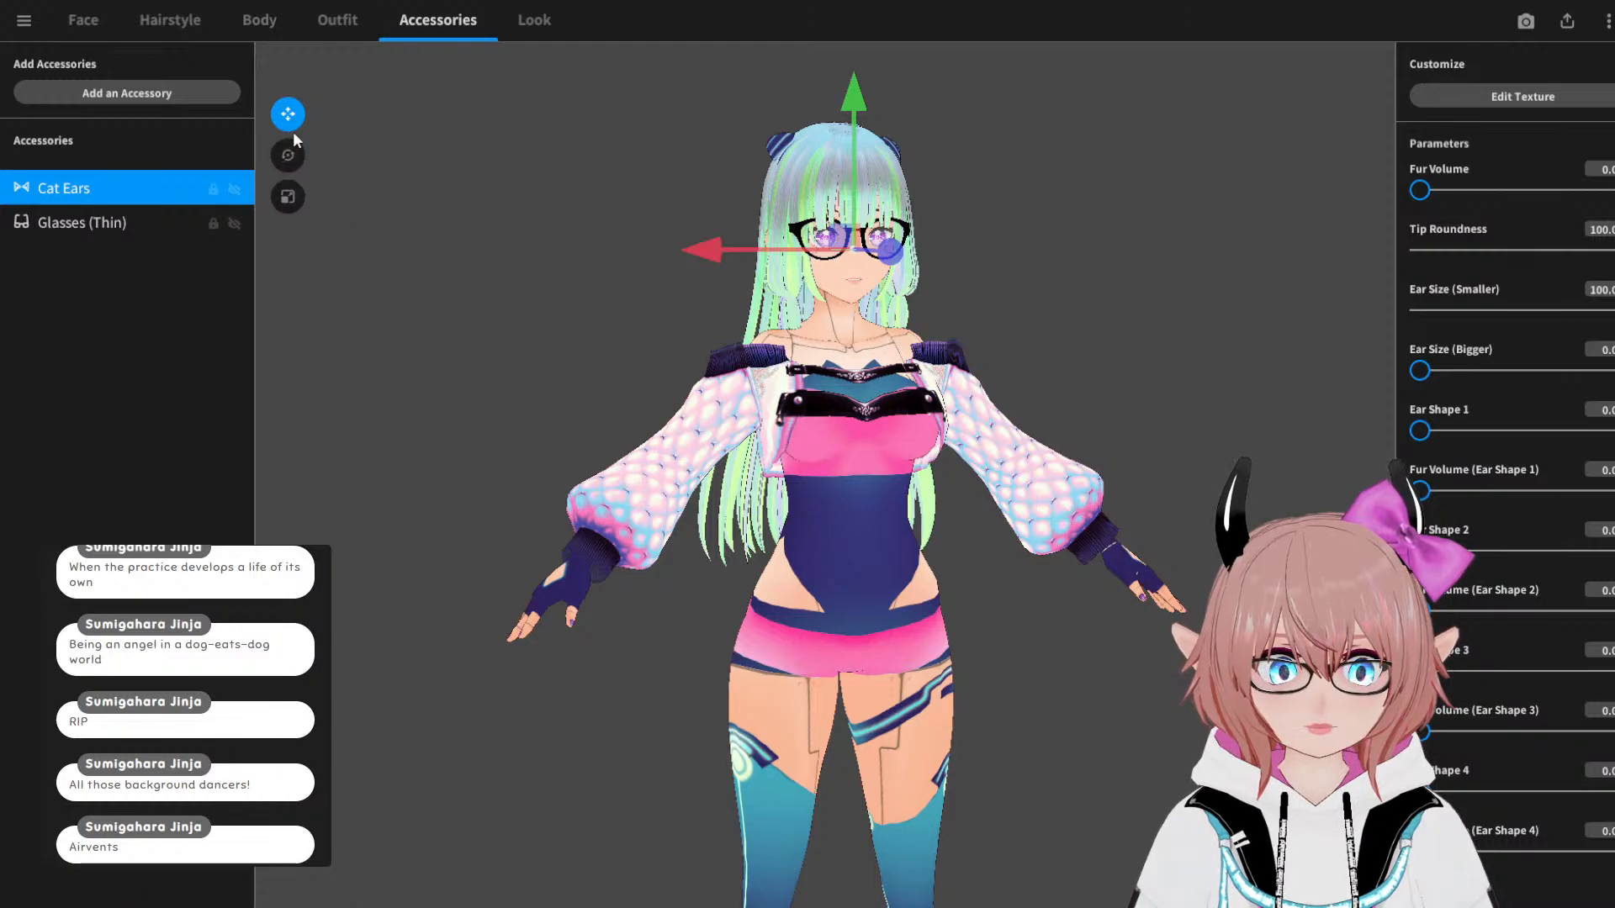
click(84, 222)
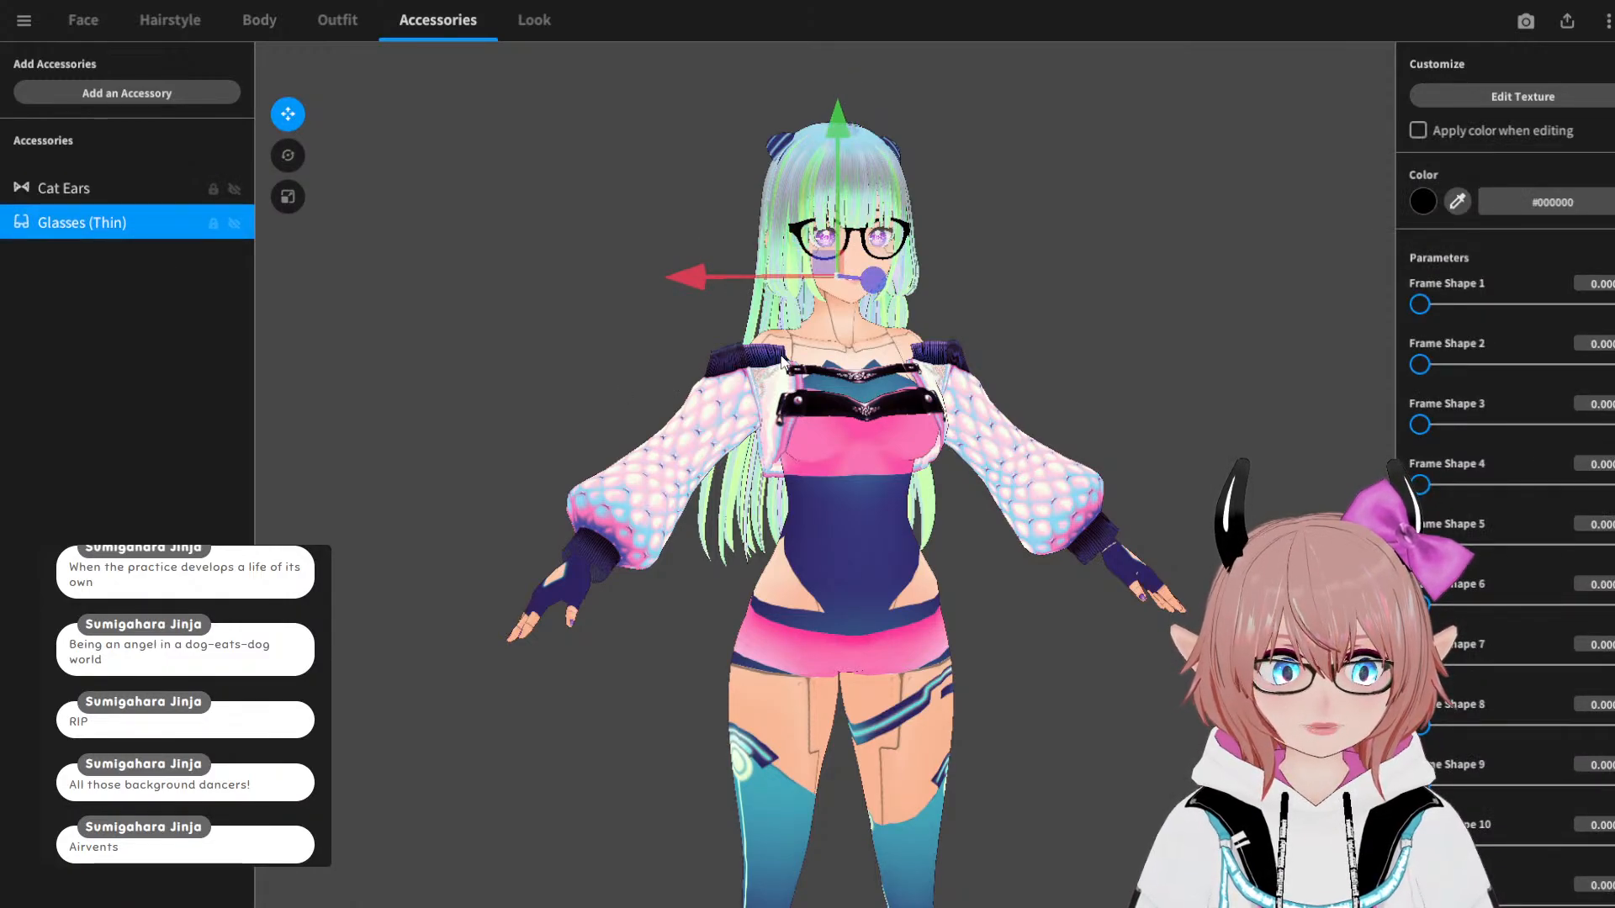
drag(871, 296, 1093, 387)
scroll(1171, 390, up, 1)
middle_drag(1171, 390, 1066, 471)
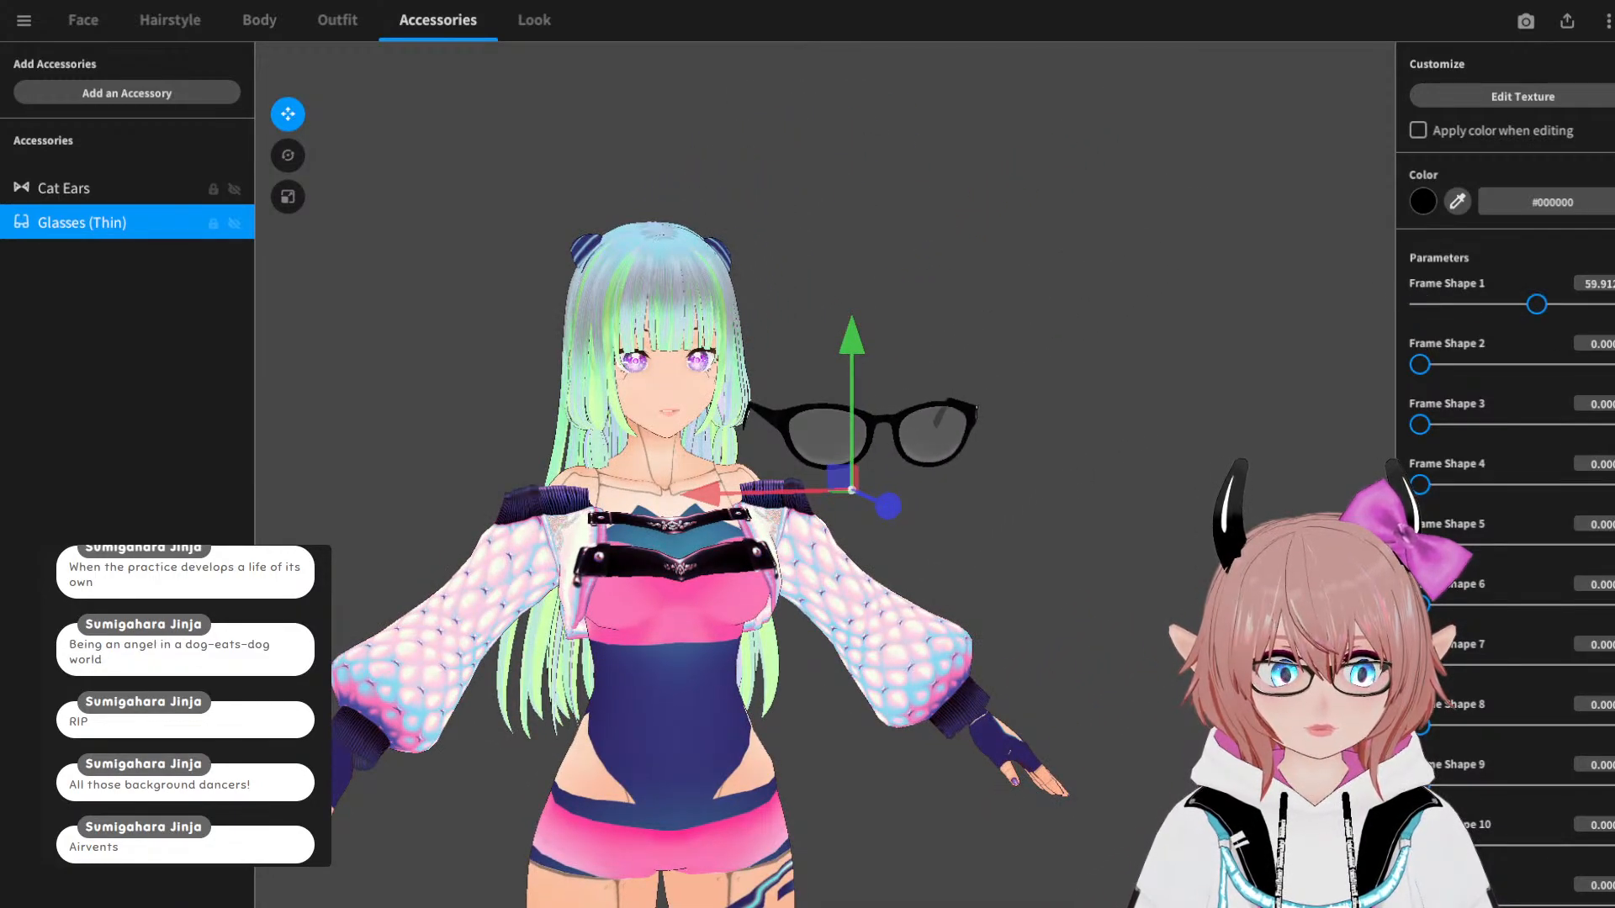
Step: Preview the glasses' Frame Shape parameters one by one and return each to 0
mouse_move(1423, 361)
mouse_down()
mouse_move(1511, 373)
mouse_move(1399, 361)
mouse_up()
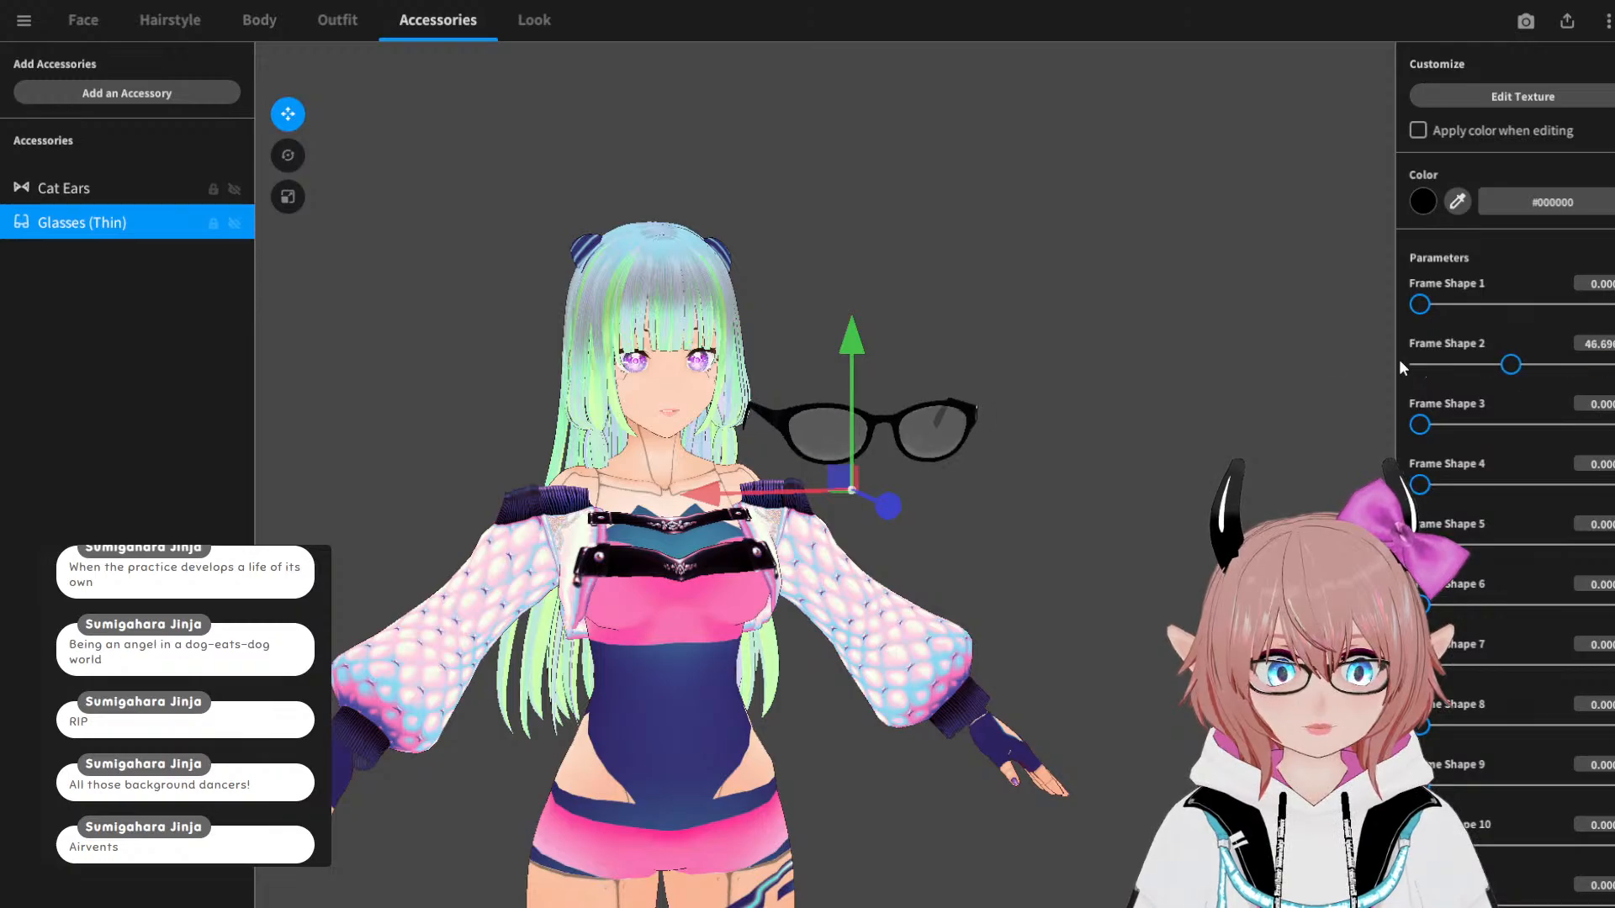
drag(1421, 424, 1233, 390)
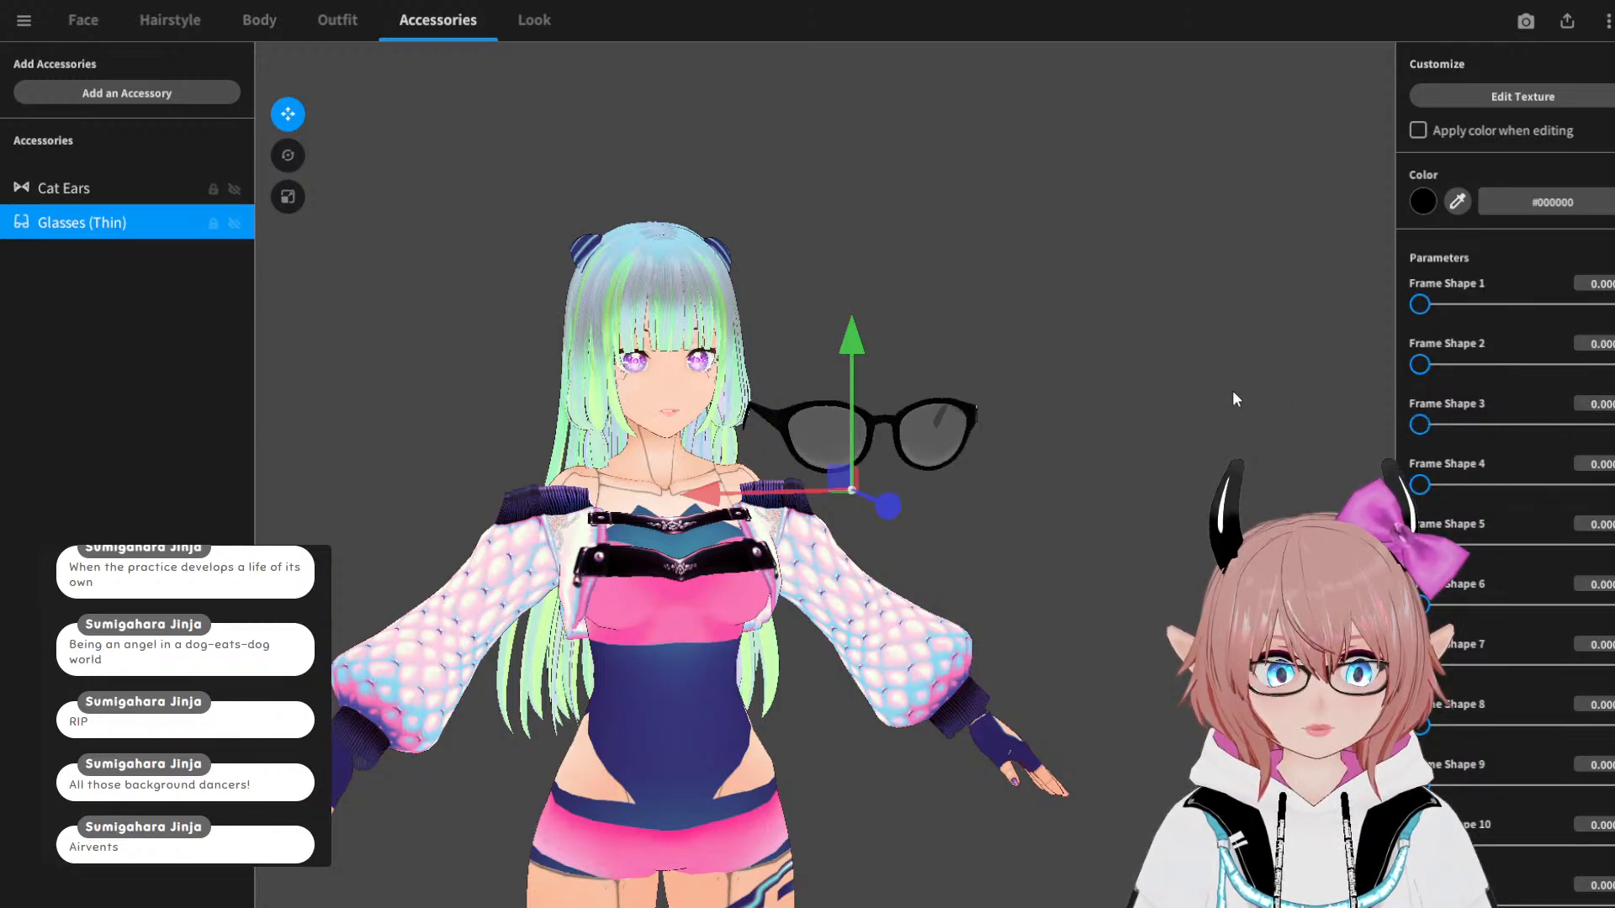
click(1421, 424)
drag(1421, 425, 1283, 401)
mouse_move(1419, 486)
mouse_down()
mouse_move(1611, 485)
mouse_move(1481, 471)
mouse_move(1396, 485)
mouse_up()
mouse_move(1419, 545)
mouse_down()
mouse_move(1610, 545)
mouse_move(1419, 545)
mouse_up()
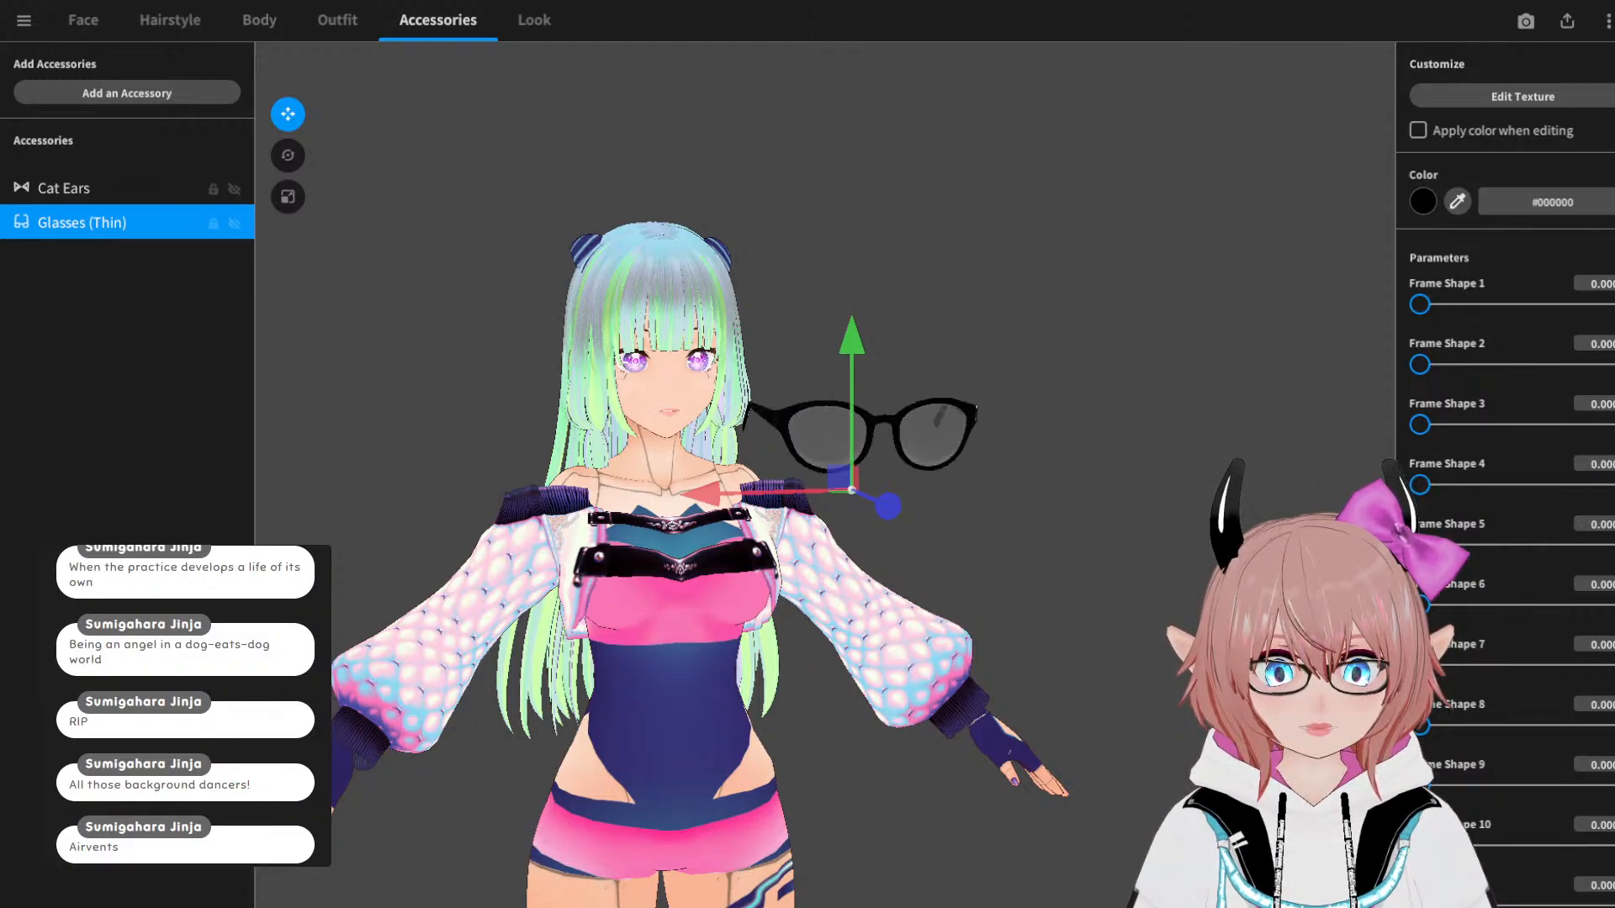
mouse_move(1420, 604)
mouse_down()
mouse_move(1610, 605)
mouse_move(1420, 605)
mouse_up()
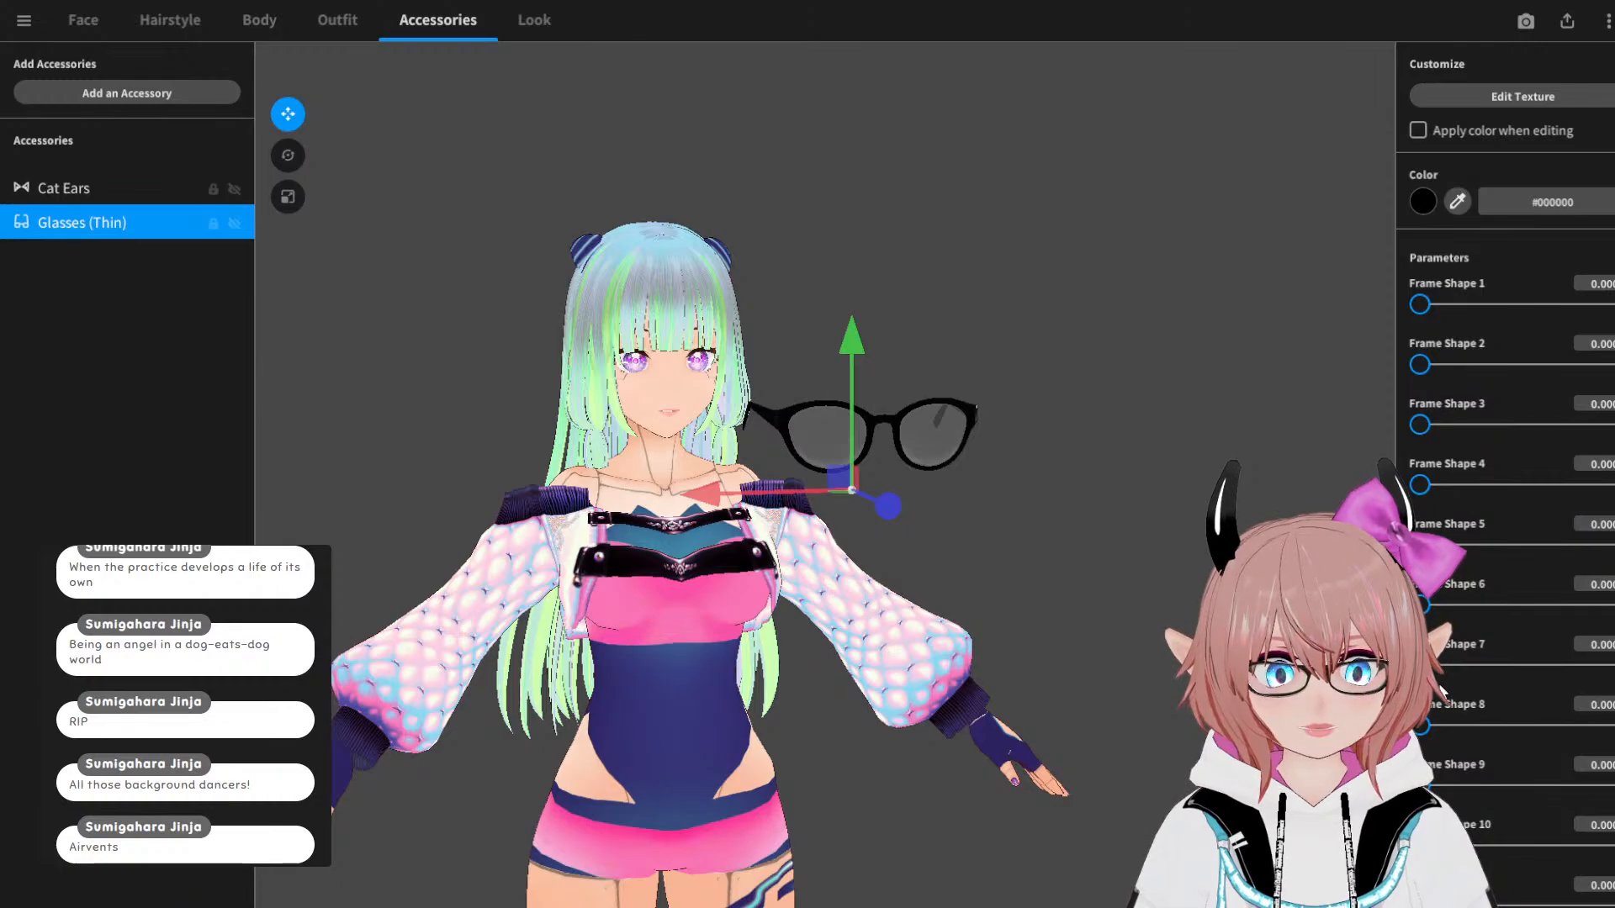
mouse_move(1420, 665)
mouse_down()
mouse_move(1609, 667)
mouse_move(1420, 666)
mouse_up()
mouse_move(1420, 786)
mouse_down()
mouse_move(1572, 785)
mouse_move(1420, 785)
mouse_up()
mouse_move(1419, 846)
mouse_down()
mouse_move(1609, 846)
mouse_move(1419, 845)
mouse_up()
Step: Try the glasses' Frame (Larger) parameter at 100, inspect the frame up close, and return the parameter to 0
scroll(1453, 755, down, 3)
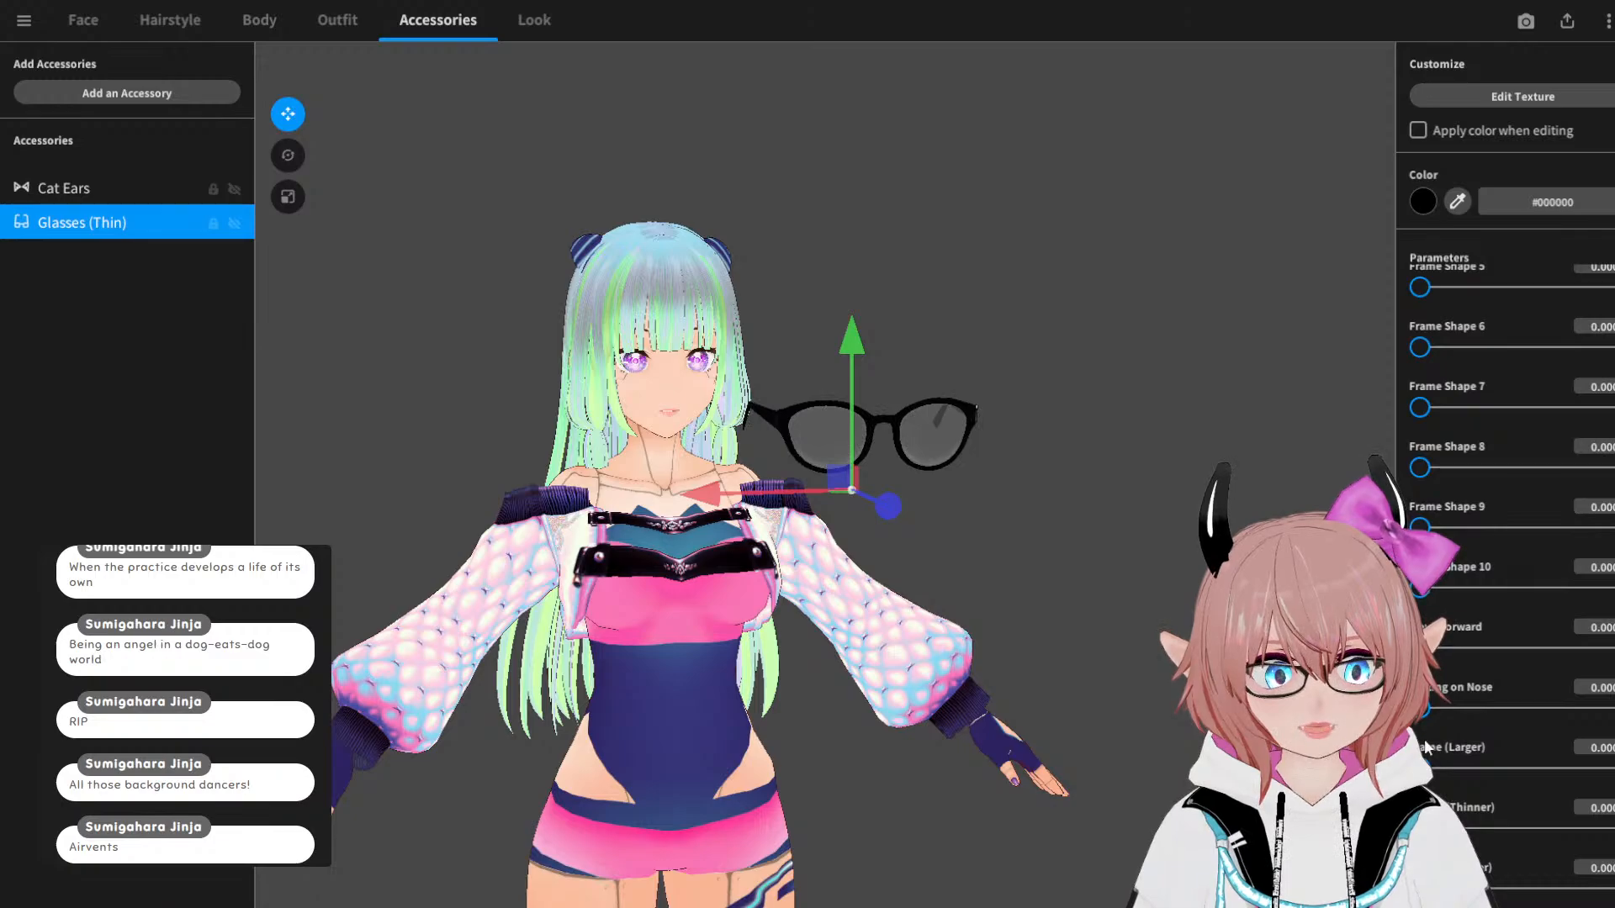
drag(1420, 768, 1604, 768)
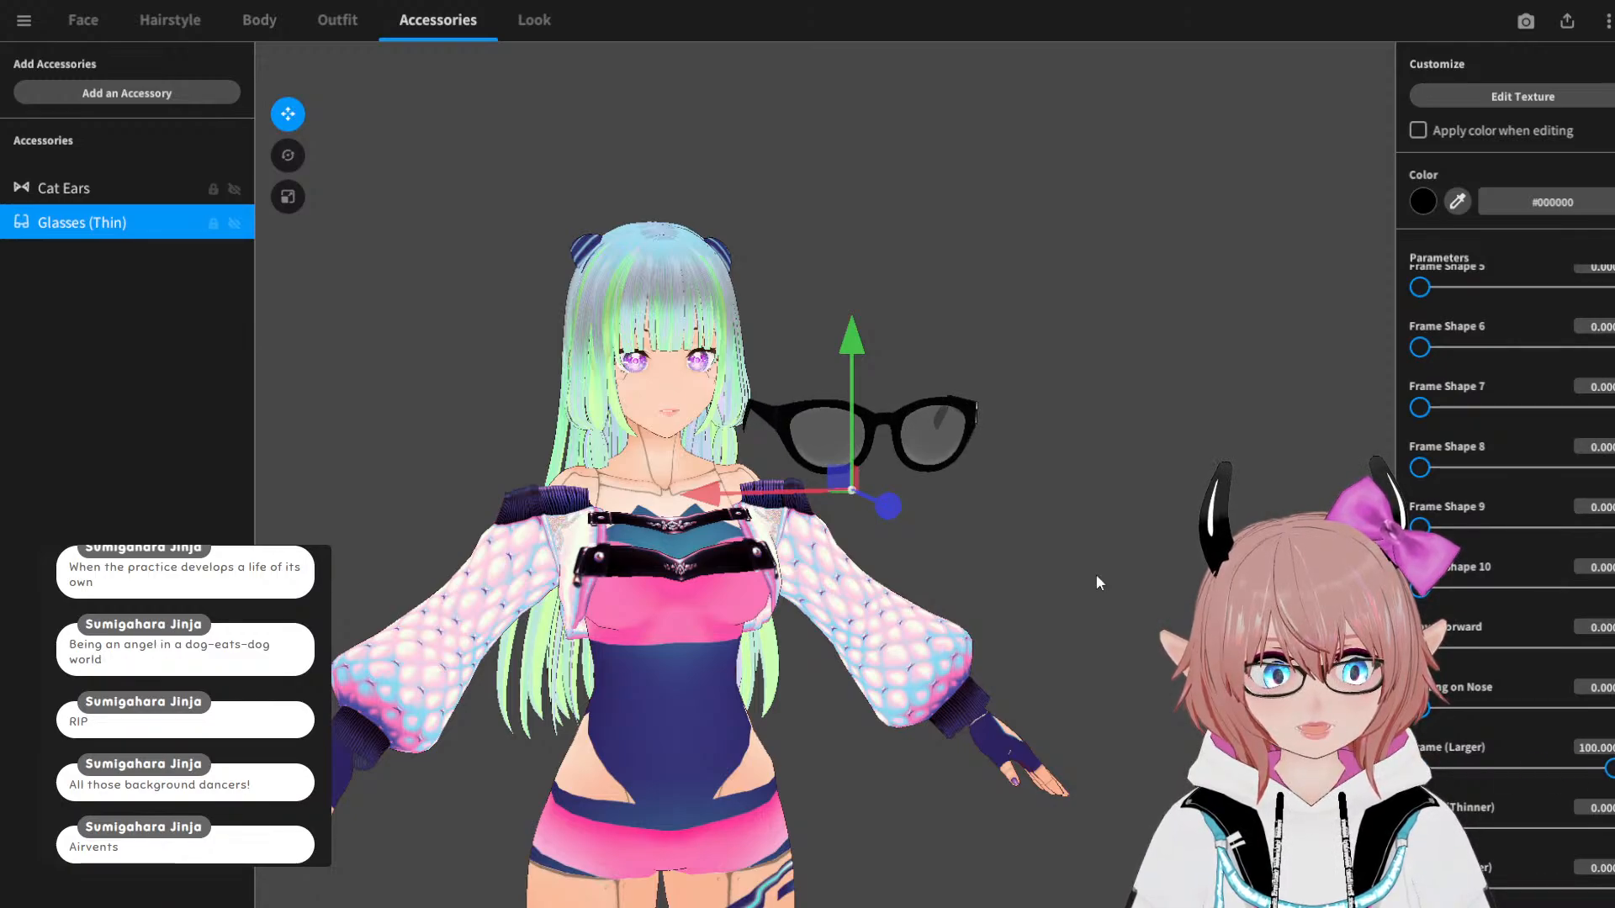
mouse_move(1097, 575)
right_down()
mouse_move(1133, 598)
mouse_move(1098, 582)
right_up()
scroll(1098, 582, up, 2)
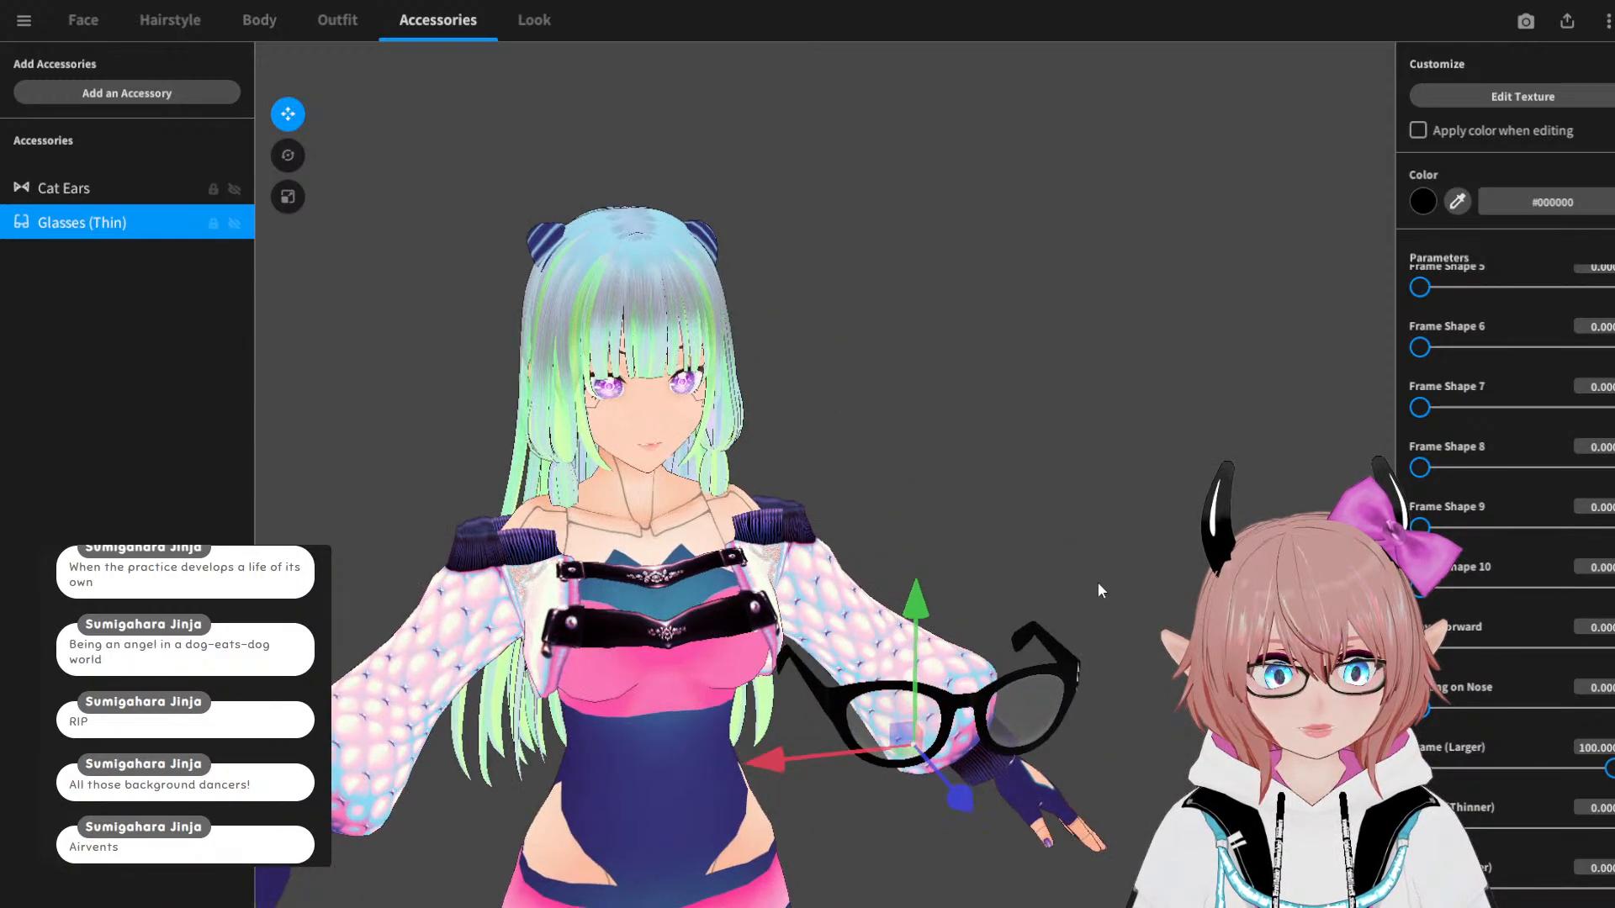
middle_drag(1098, 583, 1027, 518)
scroll(1031, 518, up, 1)
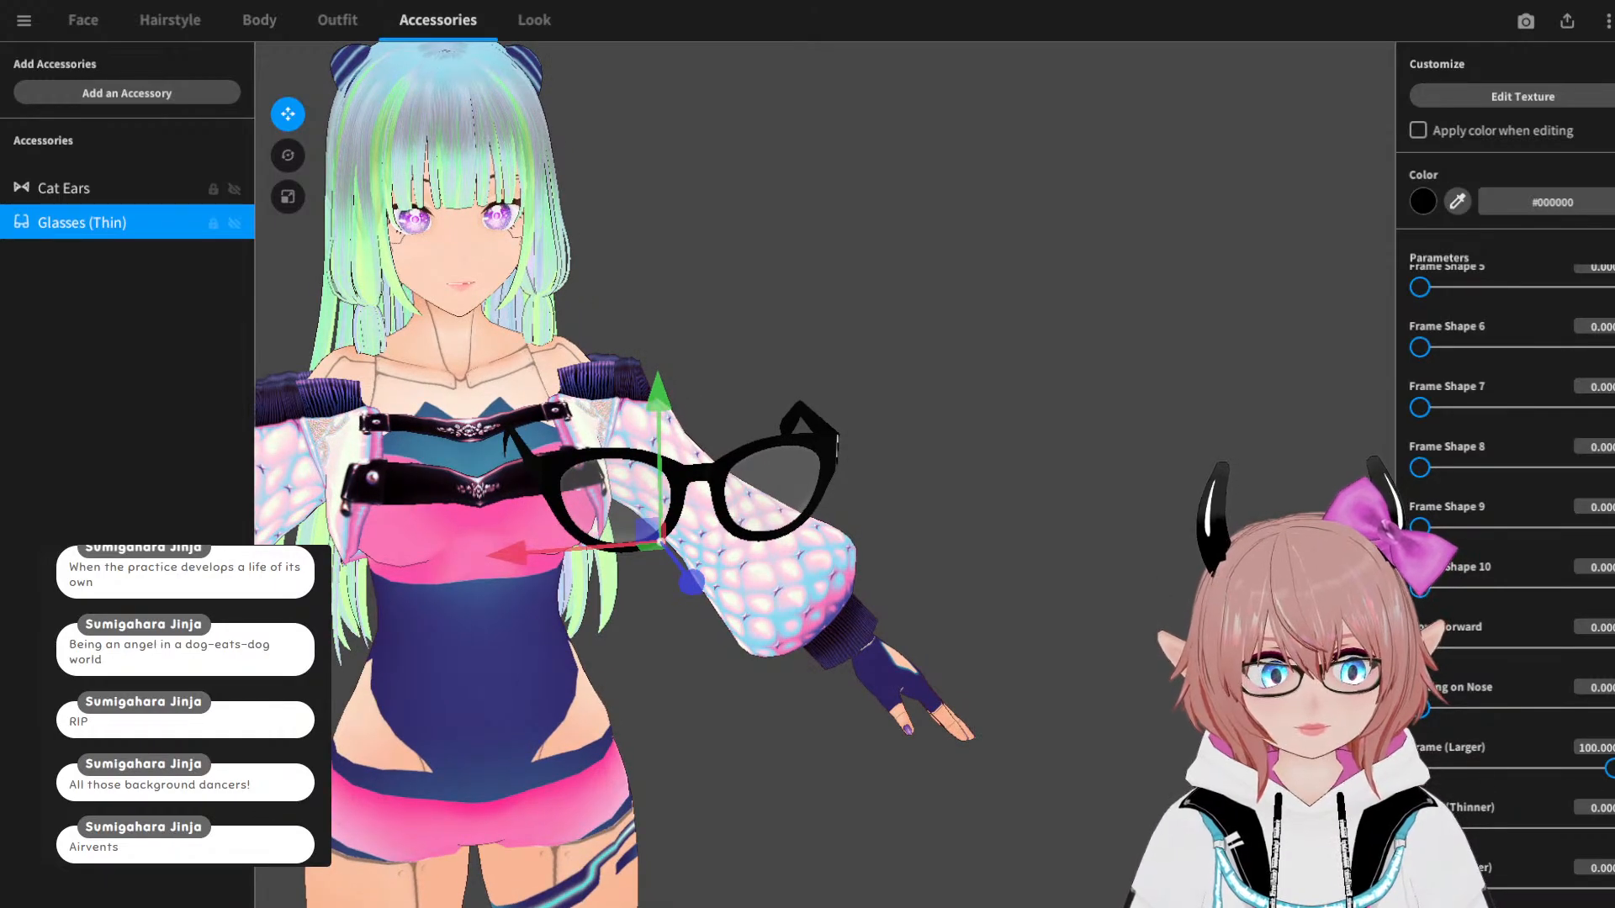
drag(1610, 768, 1419, 767)
Step: Try the glasses' Bridge (Thinner) parameter at 100 and return it to 0
drag(1419, 828, 1612, 829)
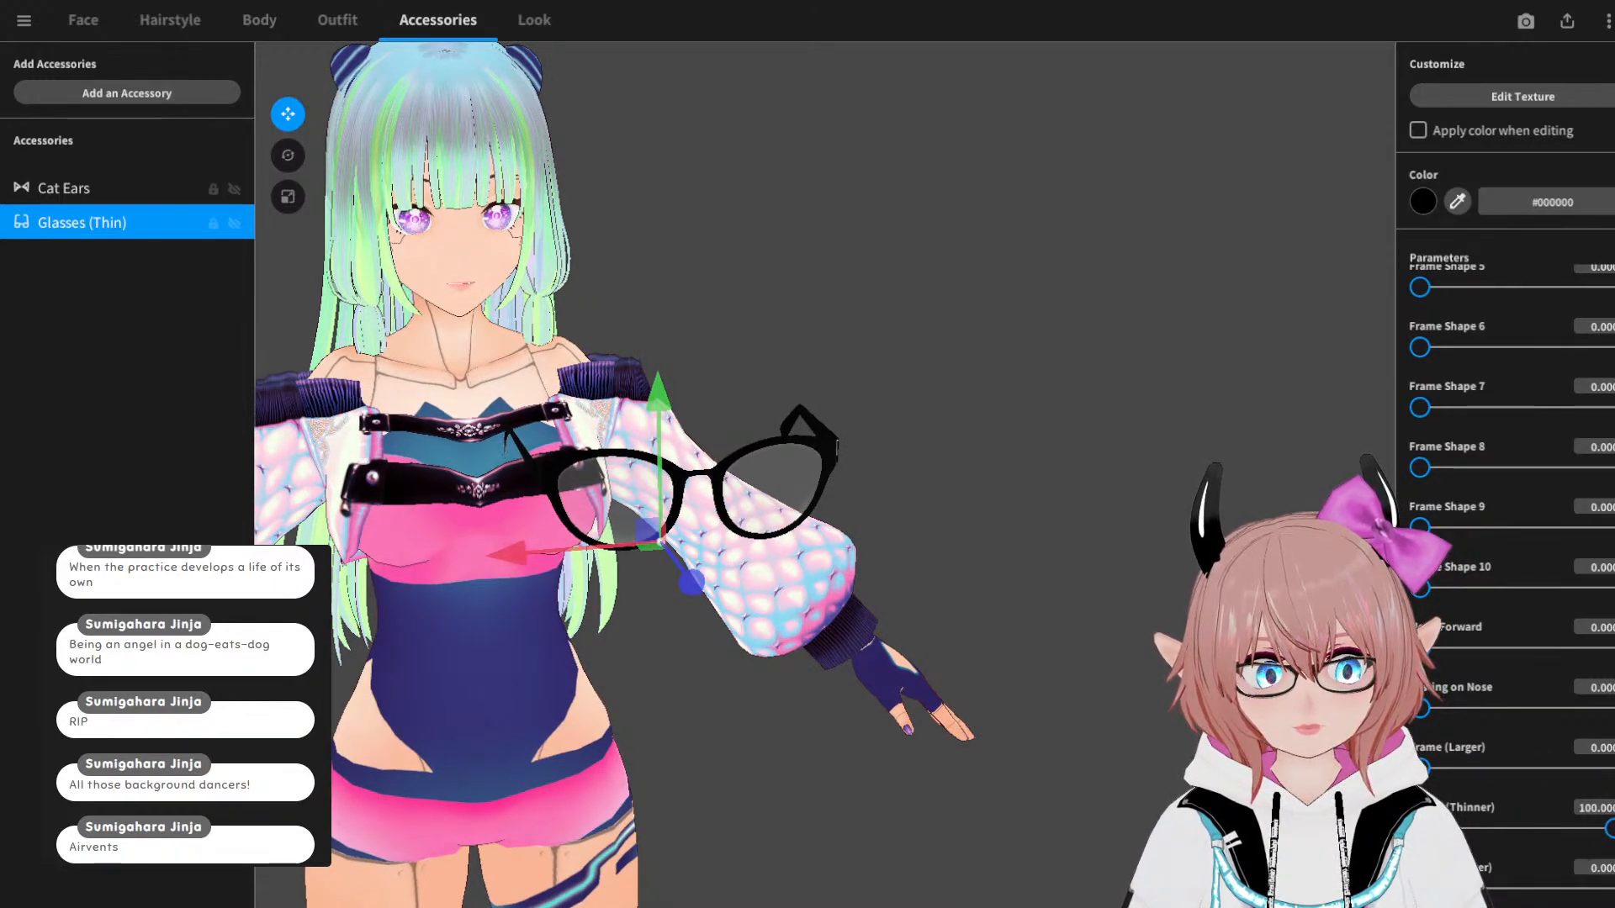
scroll(1481, 760, down, 1)
scroll(1460, 761, down, 3)
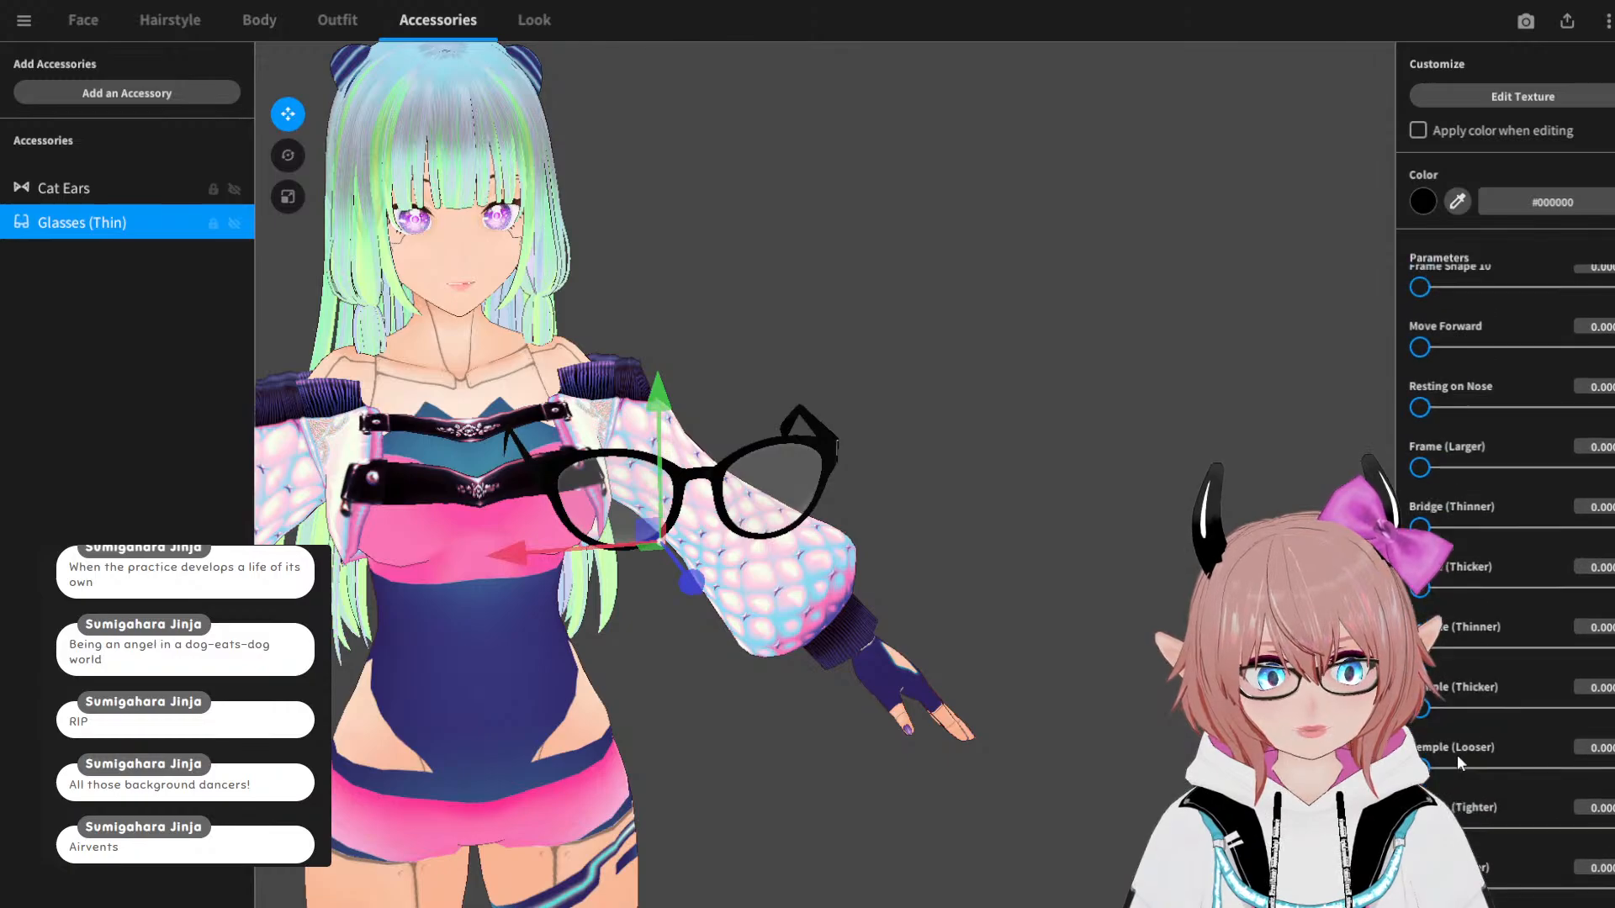
Step: Try the glasses' Temple (Looser) and Temple (Tighter) parameters at 100 one after the other and return each to 0
drag(1420, 644, 1588, 644)
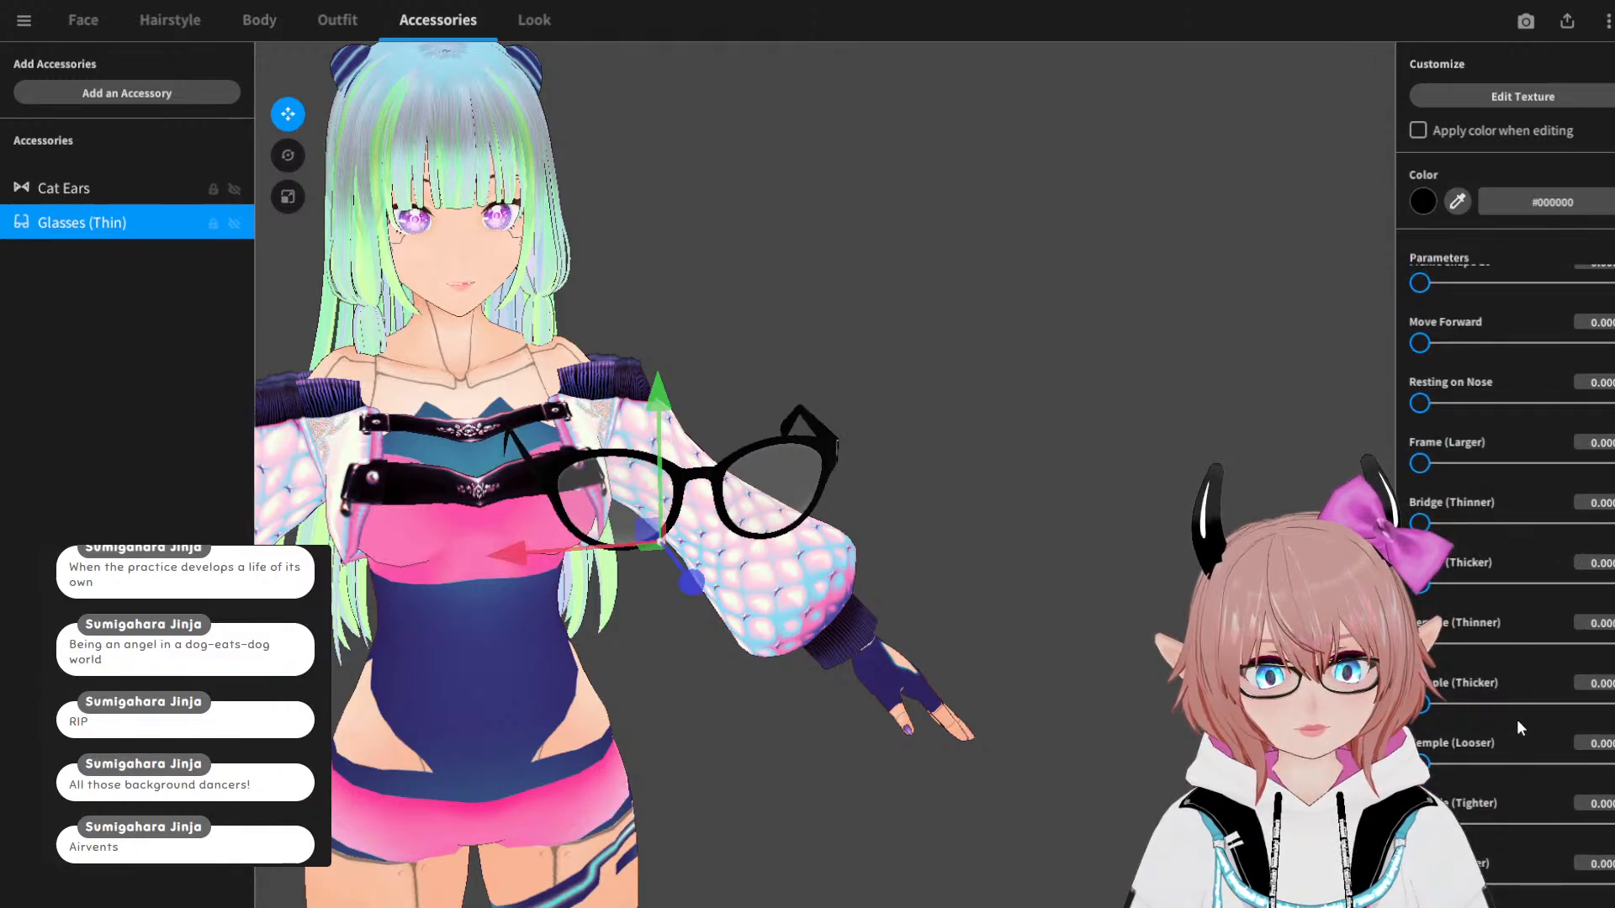
drag(1443, 772, 1608, 765)
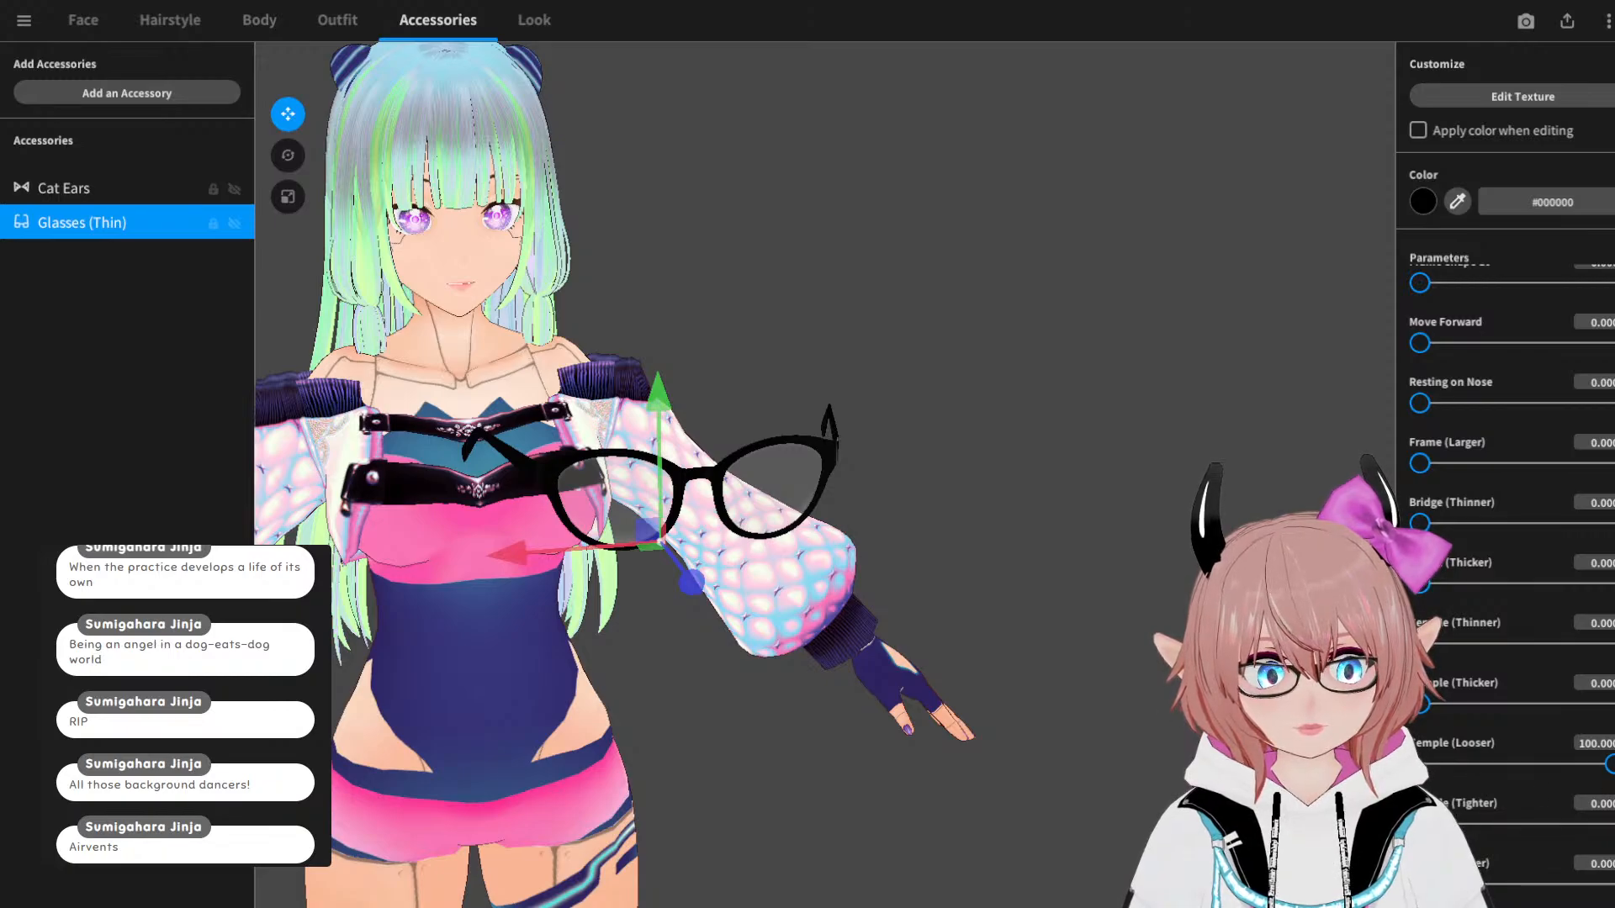
drag(1610, 763, 1419, 763)
drag(1467, 825, 1608, 824)
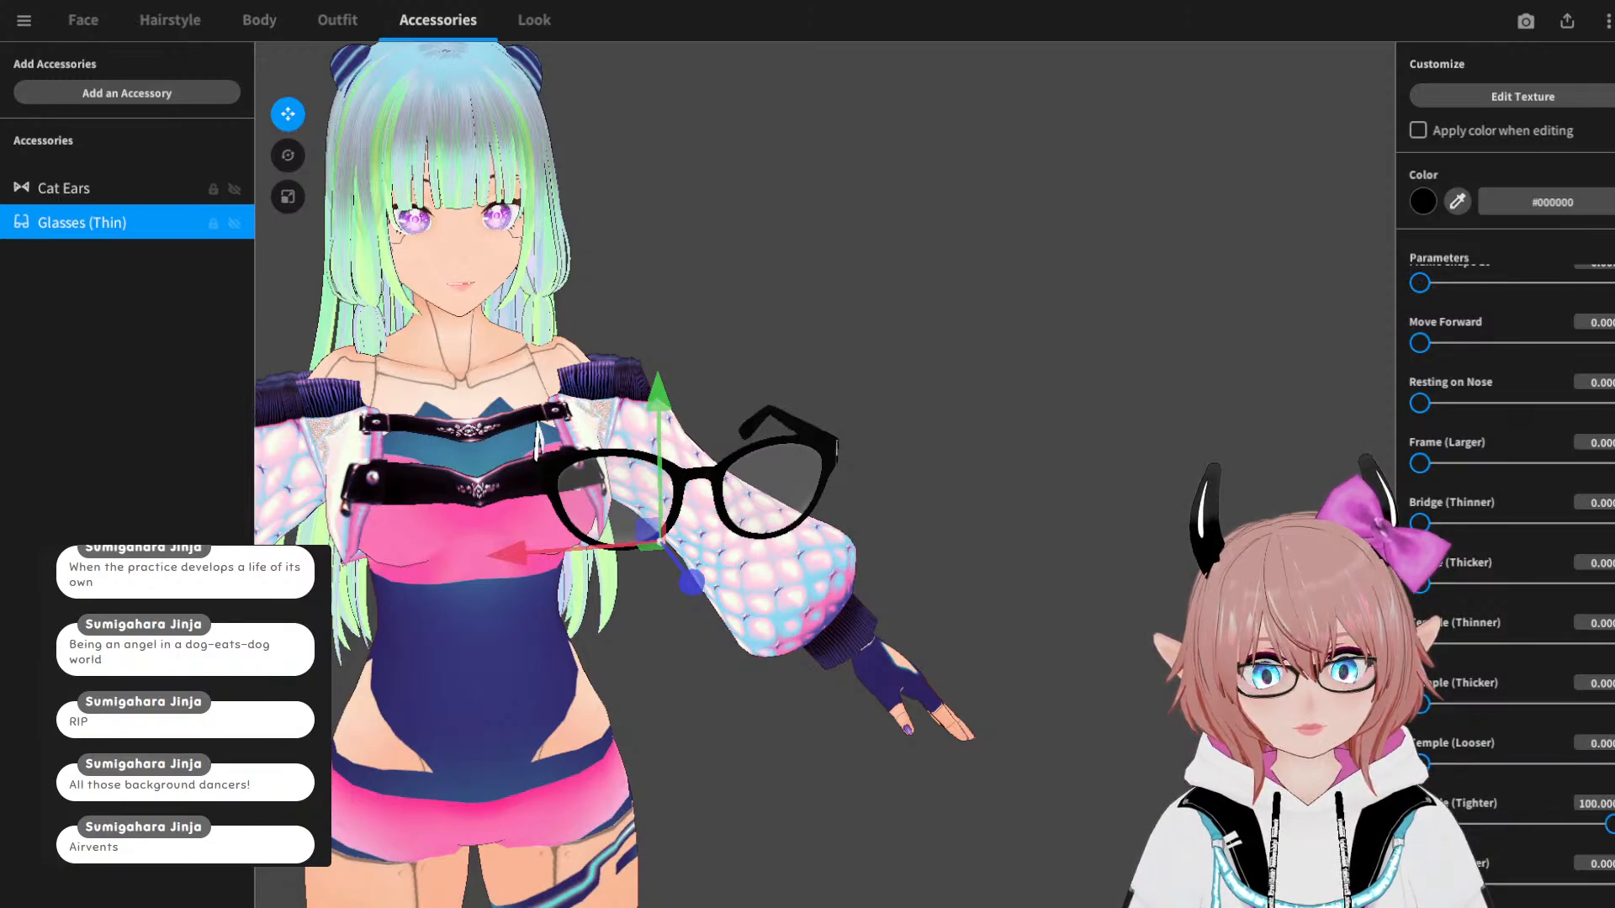
drag(1420, 824, 951, 755)
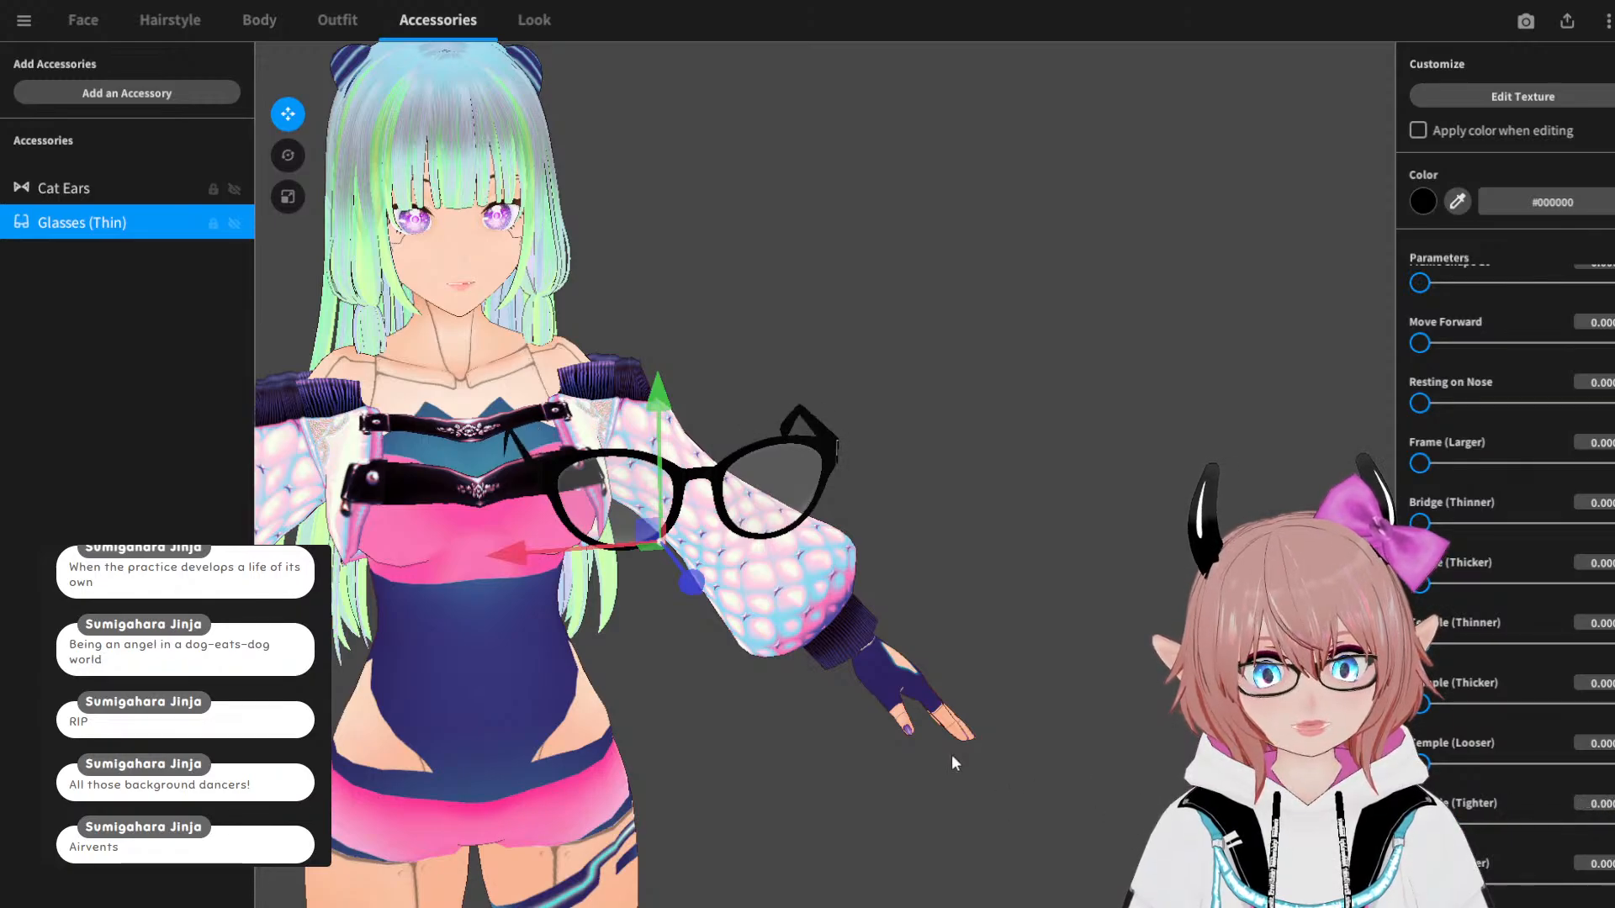
Step: Move the glasses up beside the avatar to about face height, clear of the outstretched arm
right_drag(757, 711, 819, 689)
middle_drag(820, 689, 731, 698)
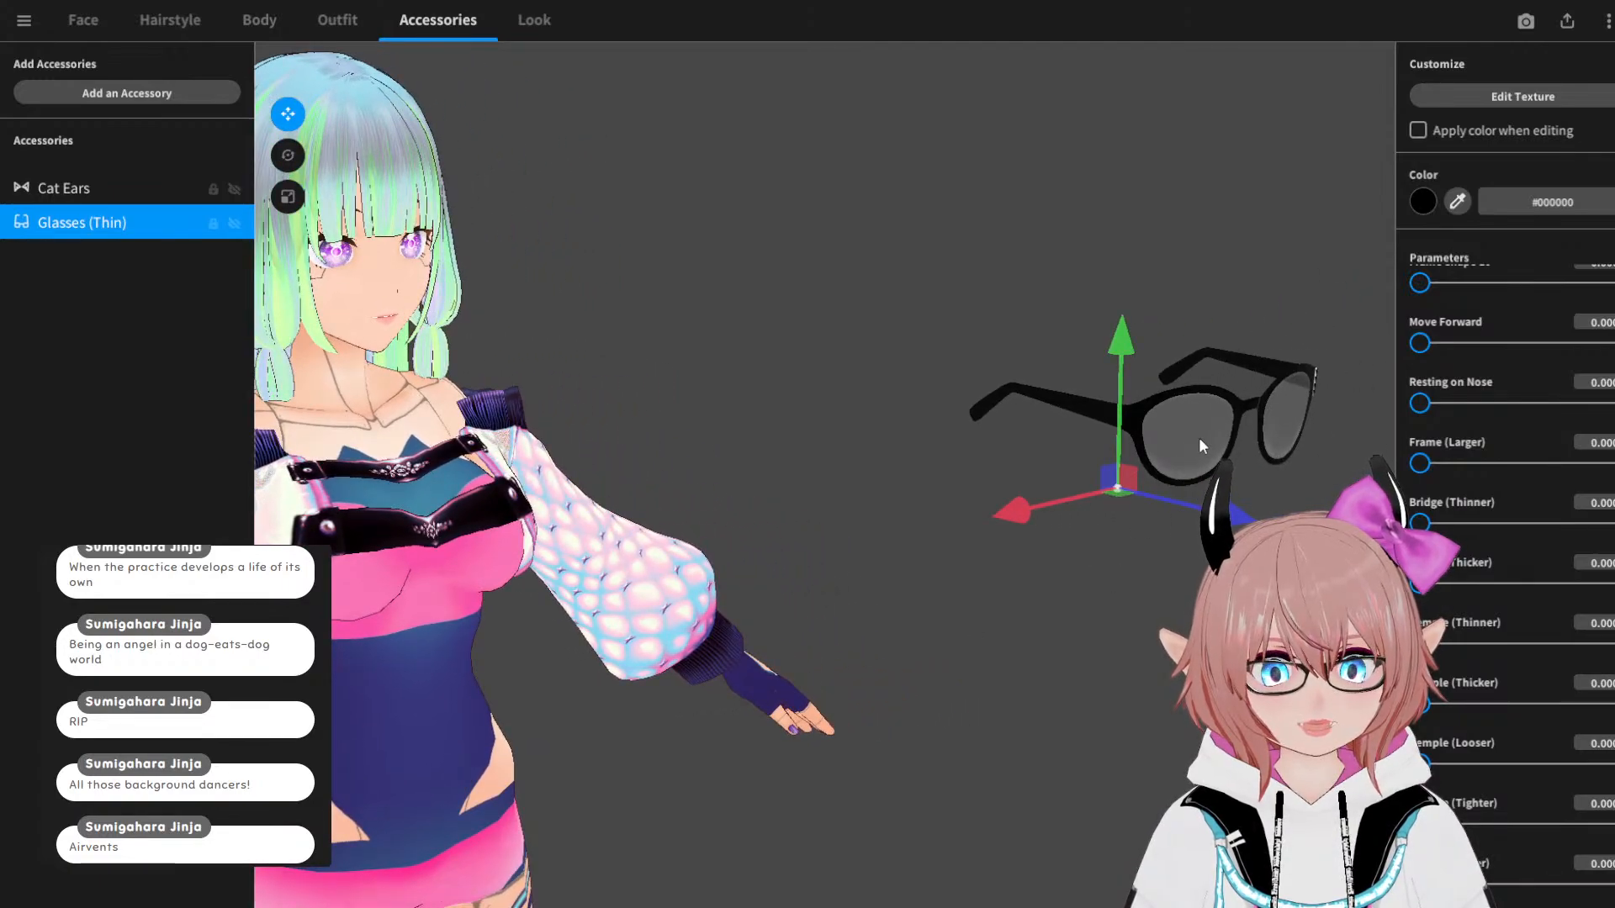
right_drag(1253, 580, 1099, 393)
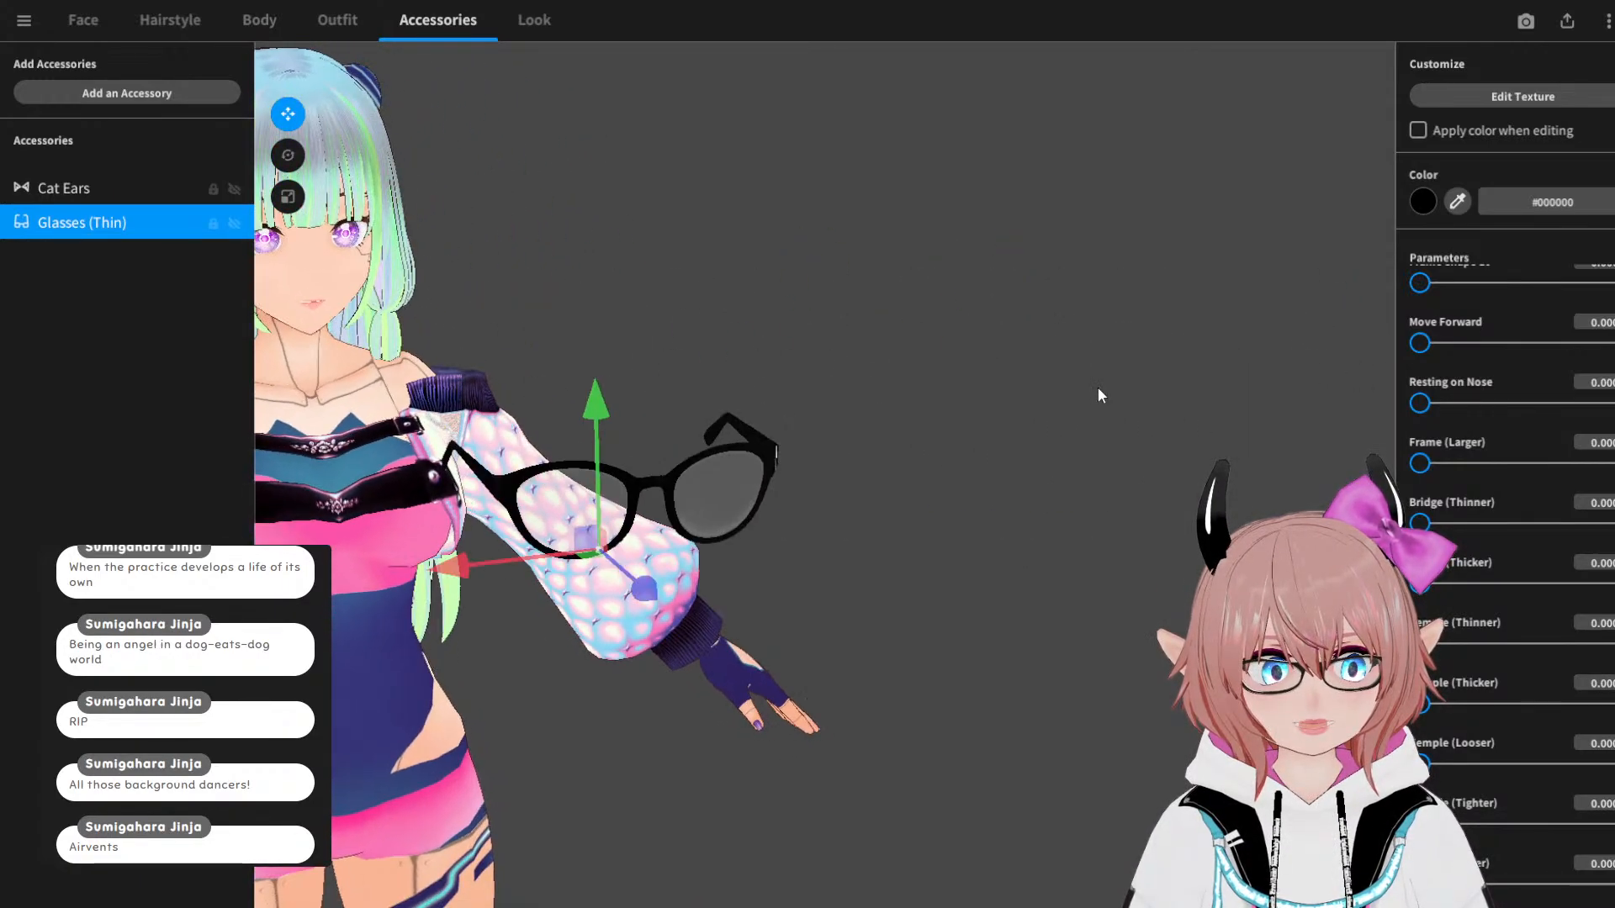
scroll(883, 478, down, 1)
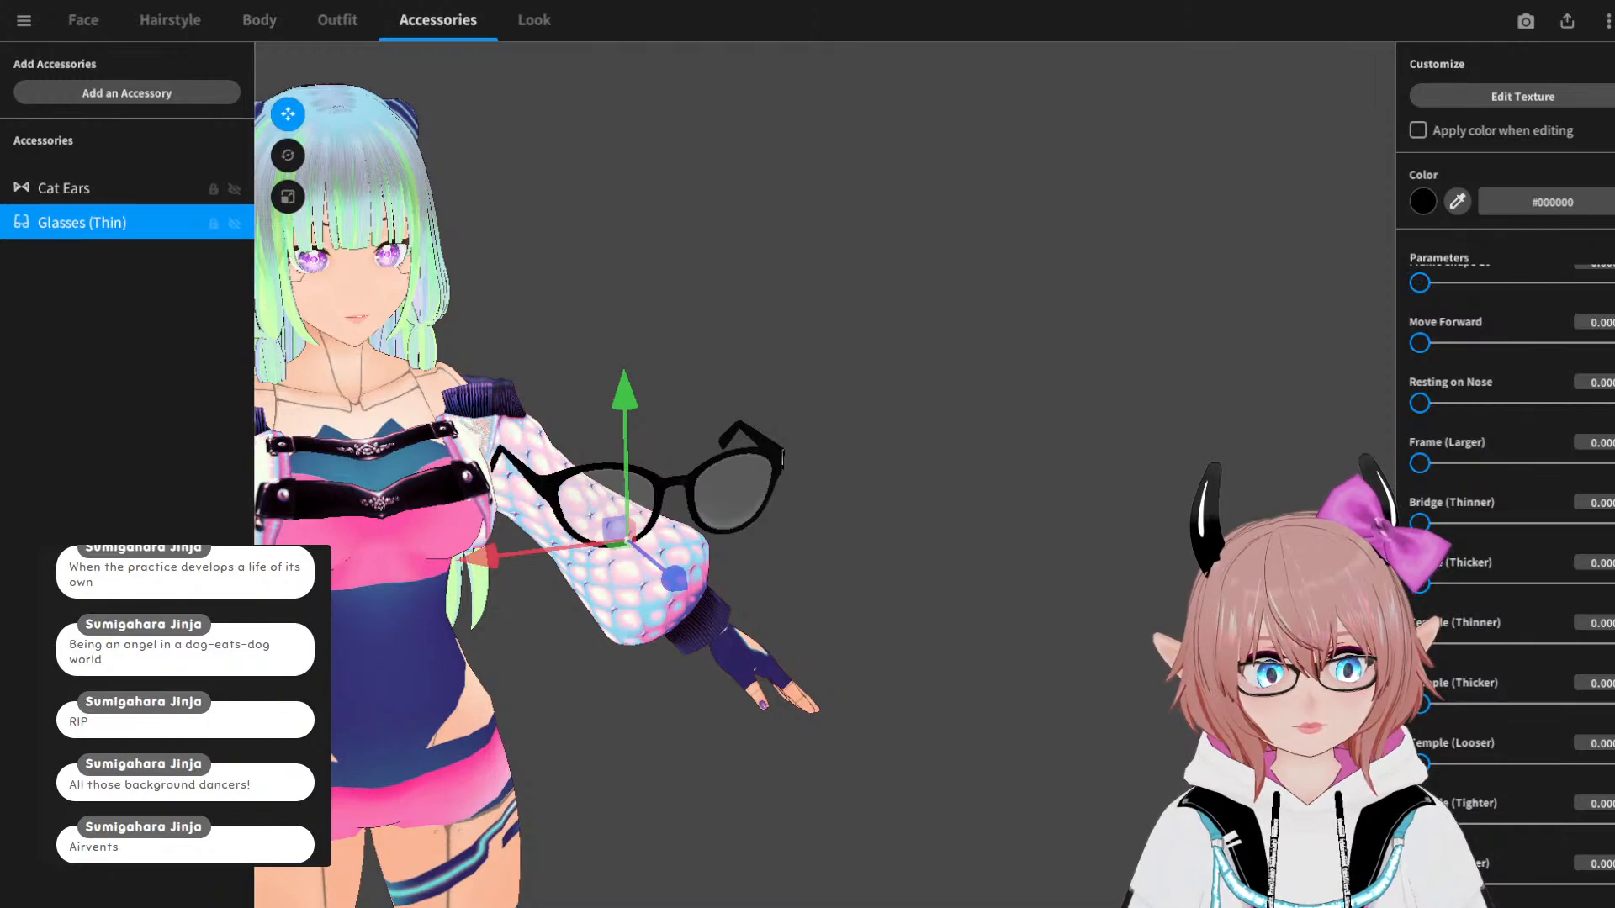
drag(1420, 884, 1439, 884)
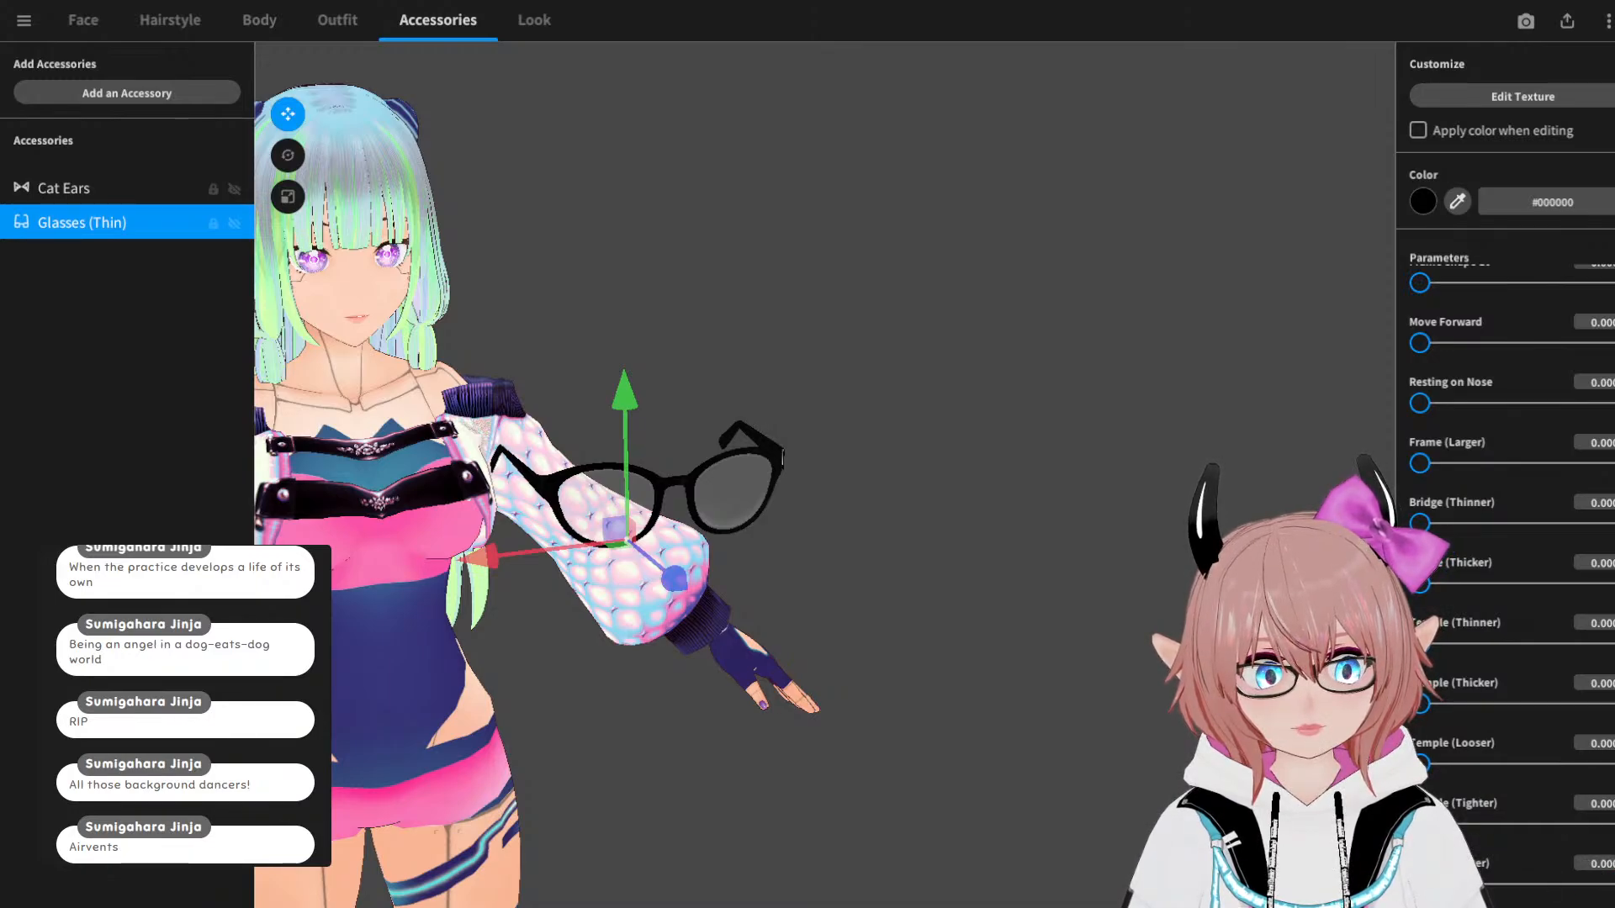
drag(1530, 820, 1148, 764)
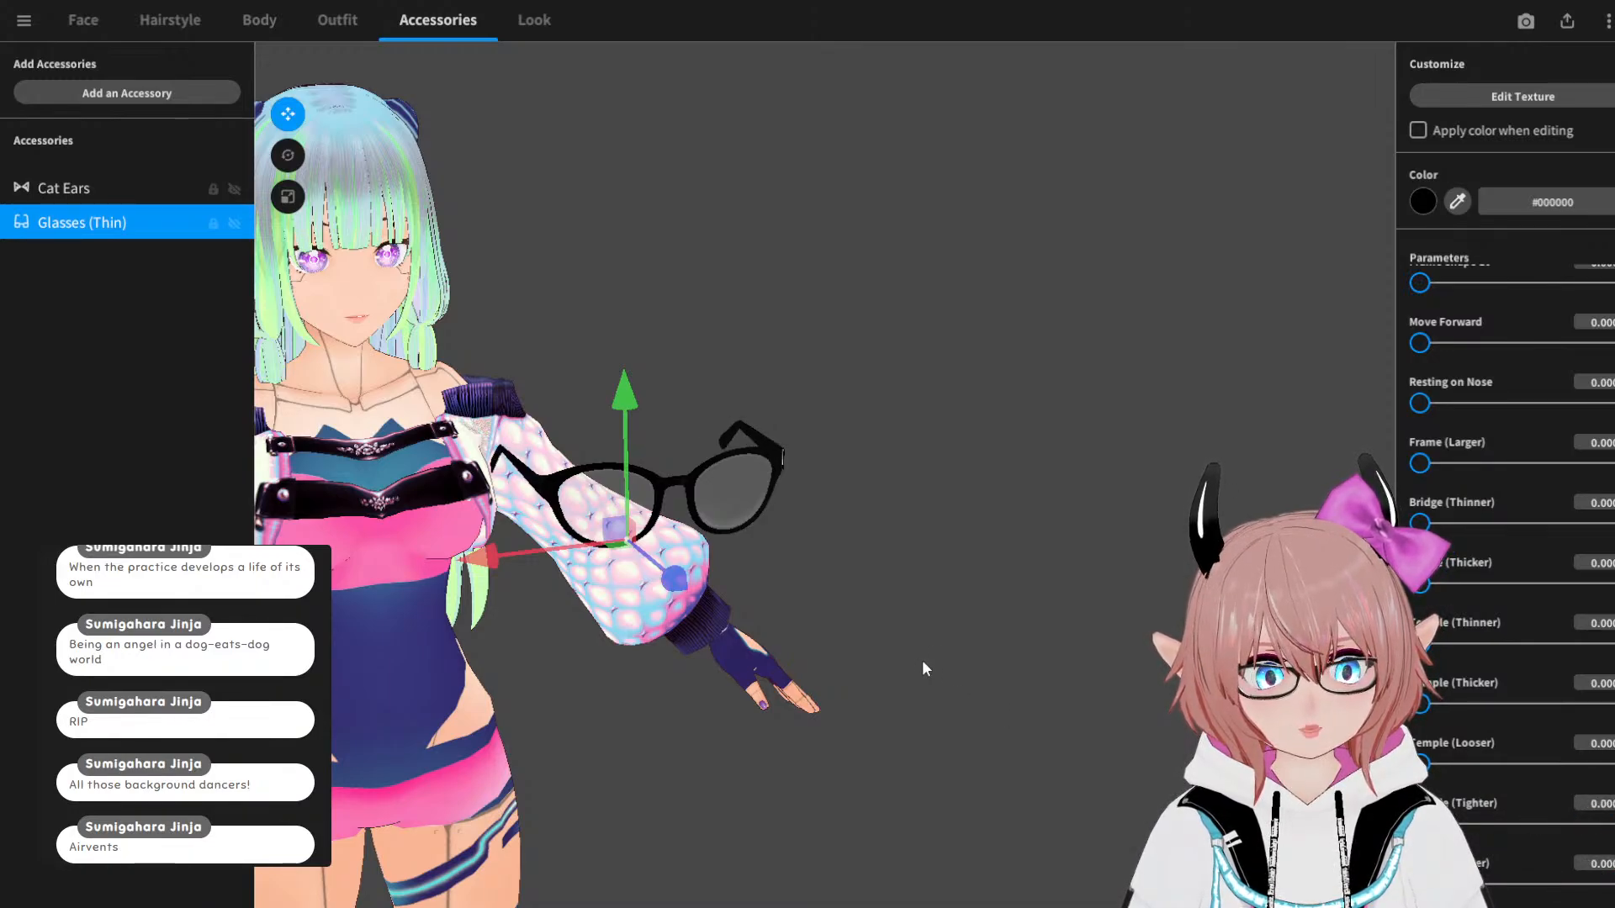
right_drag(920, 656, 628, 502)
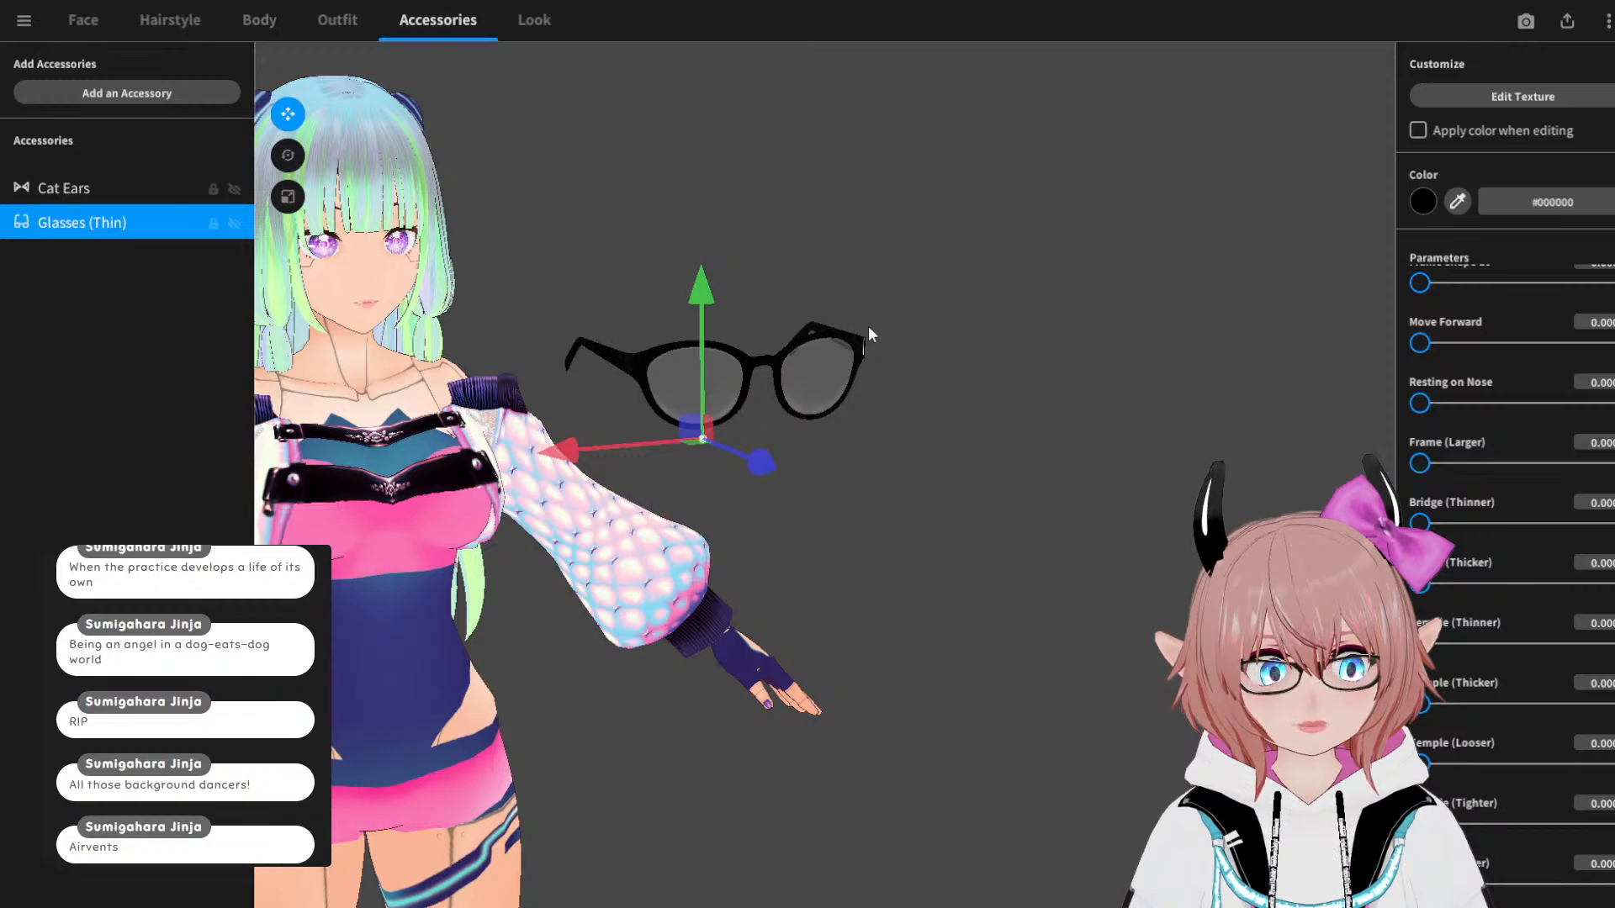
Step: Resize the glasses along their horizontal width axis to make the frame narrower
click(286, 199)
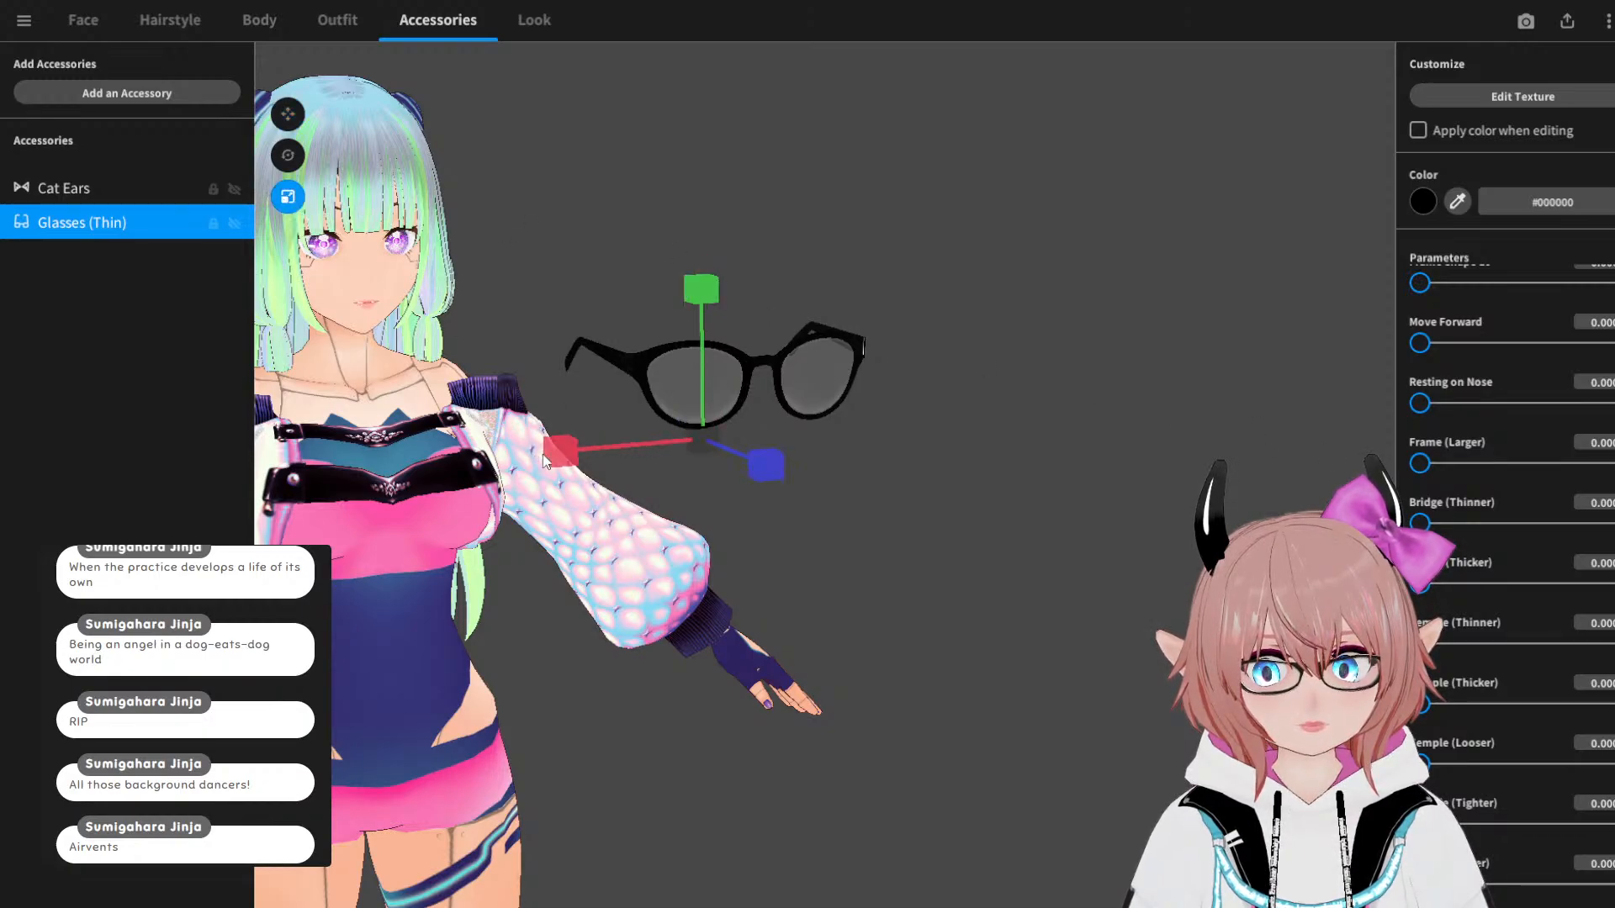
drag(544, 461, 667, 456)
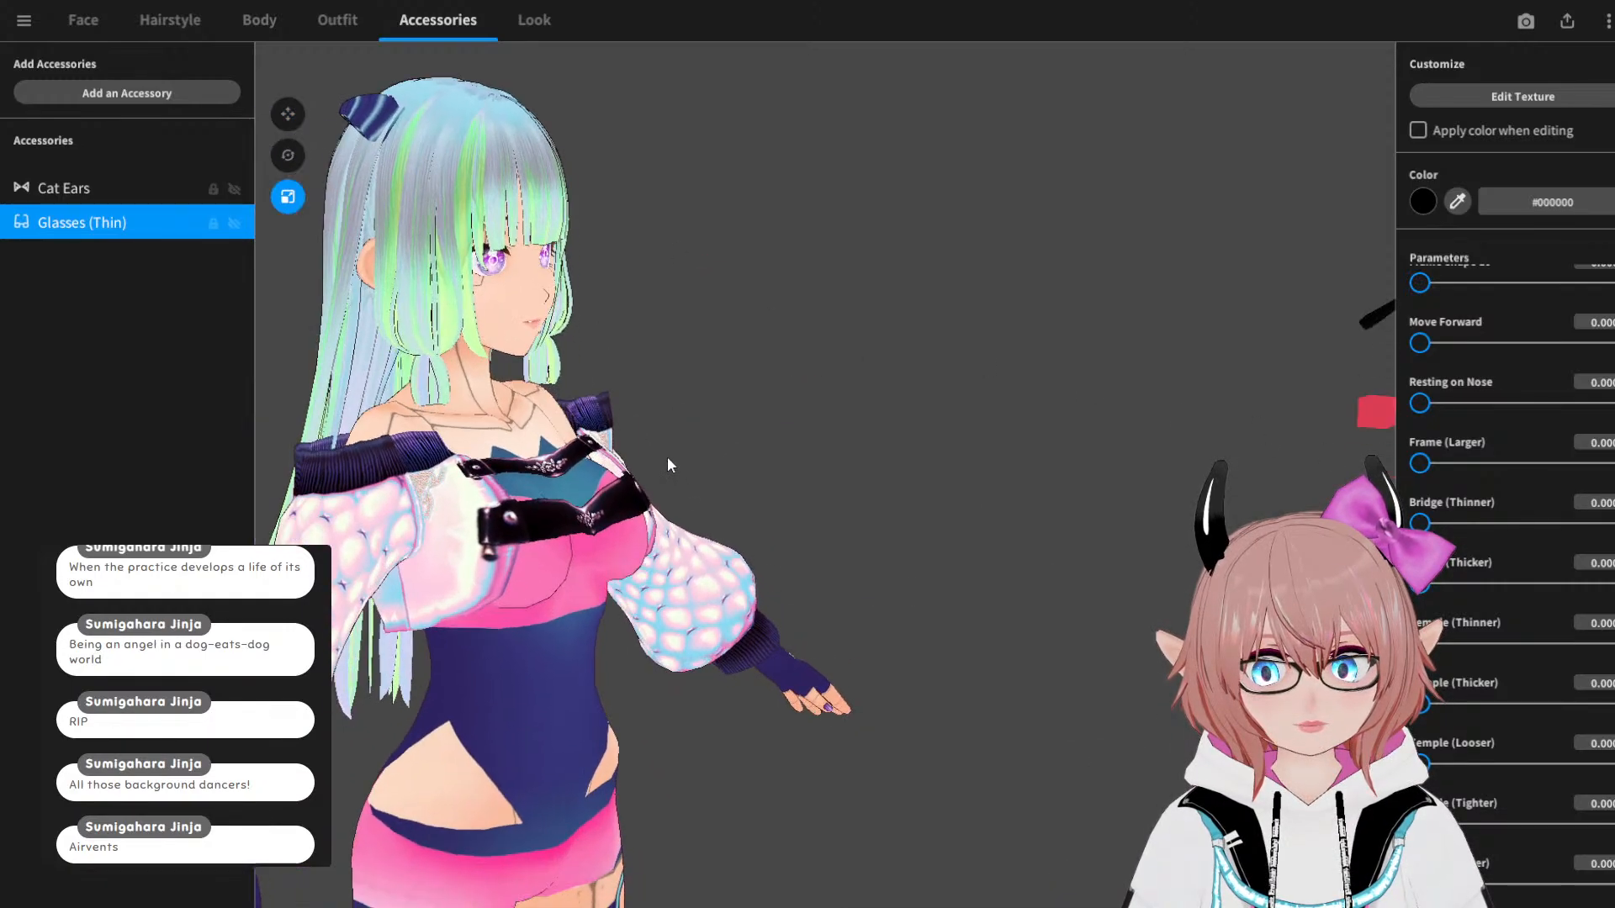
middle_drag(1164, 404, 1024, 426)
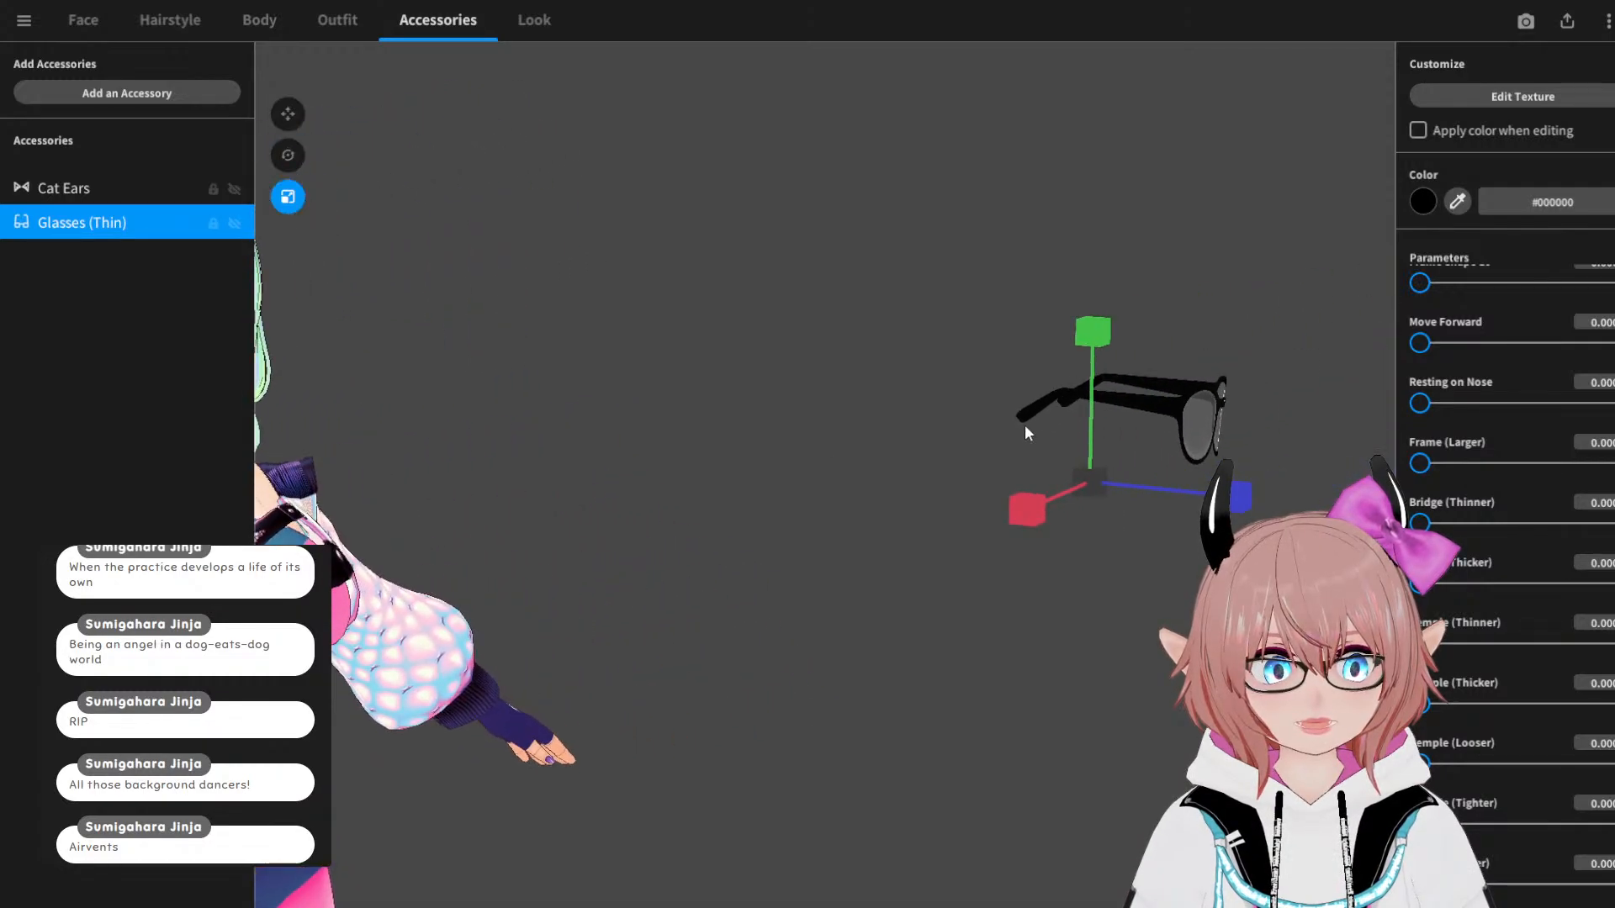
mouse_move(995, 513)
mouse_down()
mouse_move(1011, 508)
mouse_move(976, 521)
mouse_up()
right_drag(980, 525, 1108, 527)
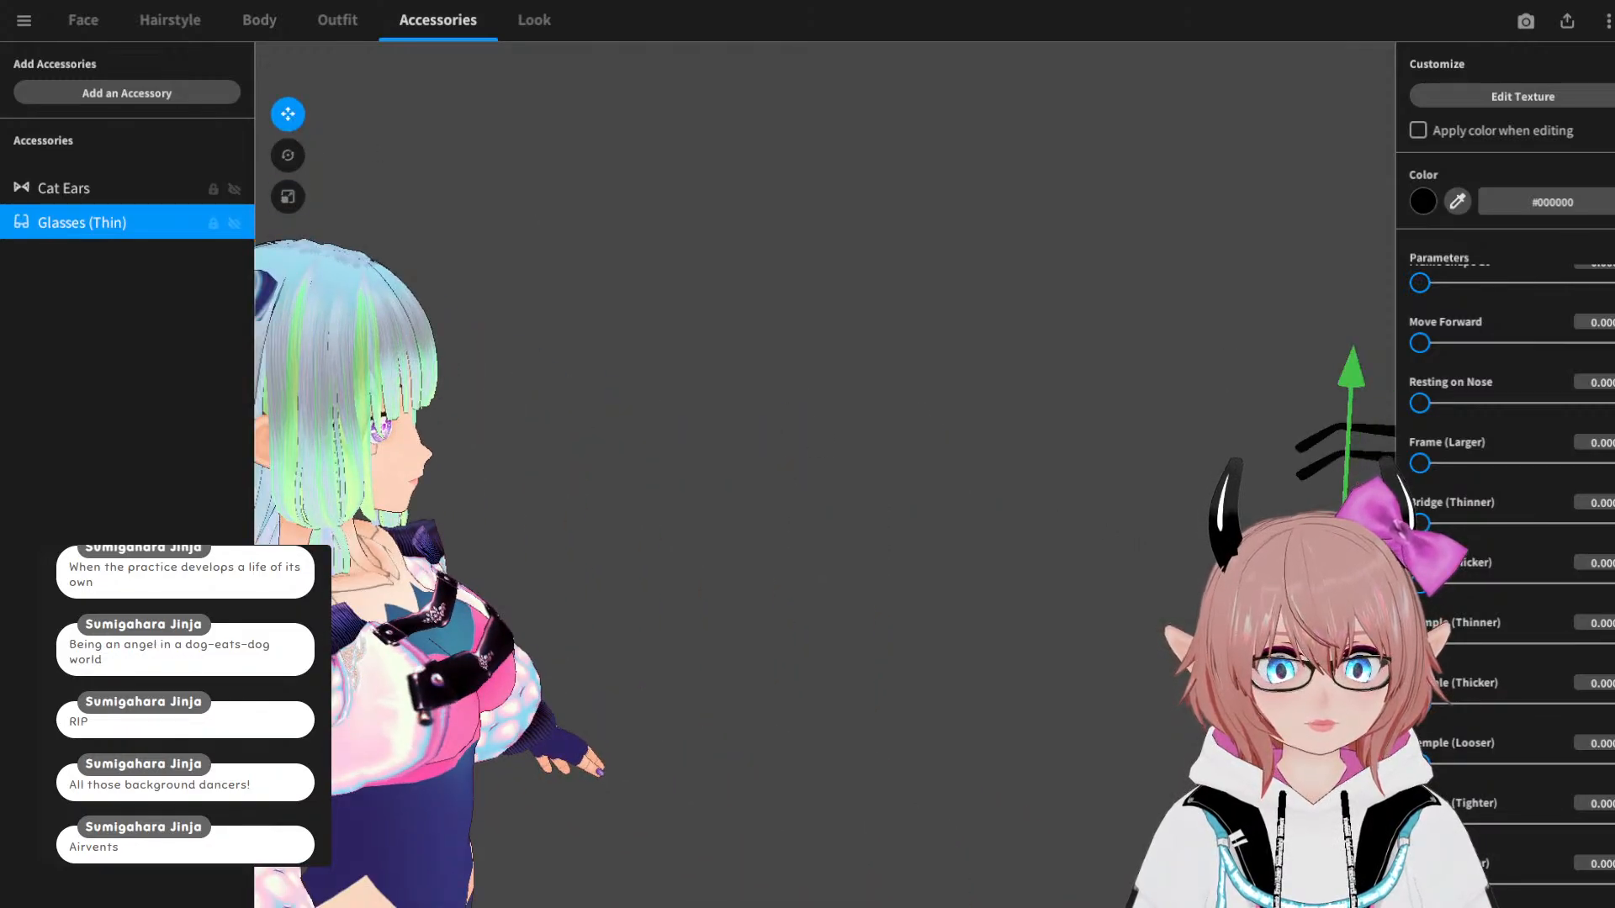
Step: Reselect the Glasses (Thin) accessory and move it back along the depth axis to just in front of the face
key(Escape)
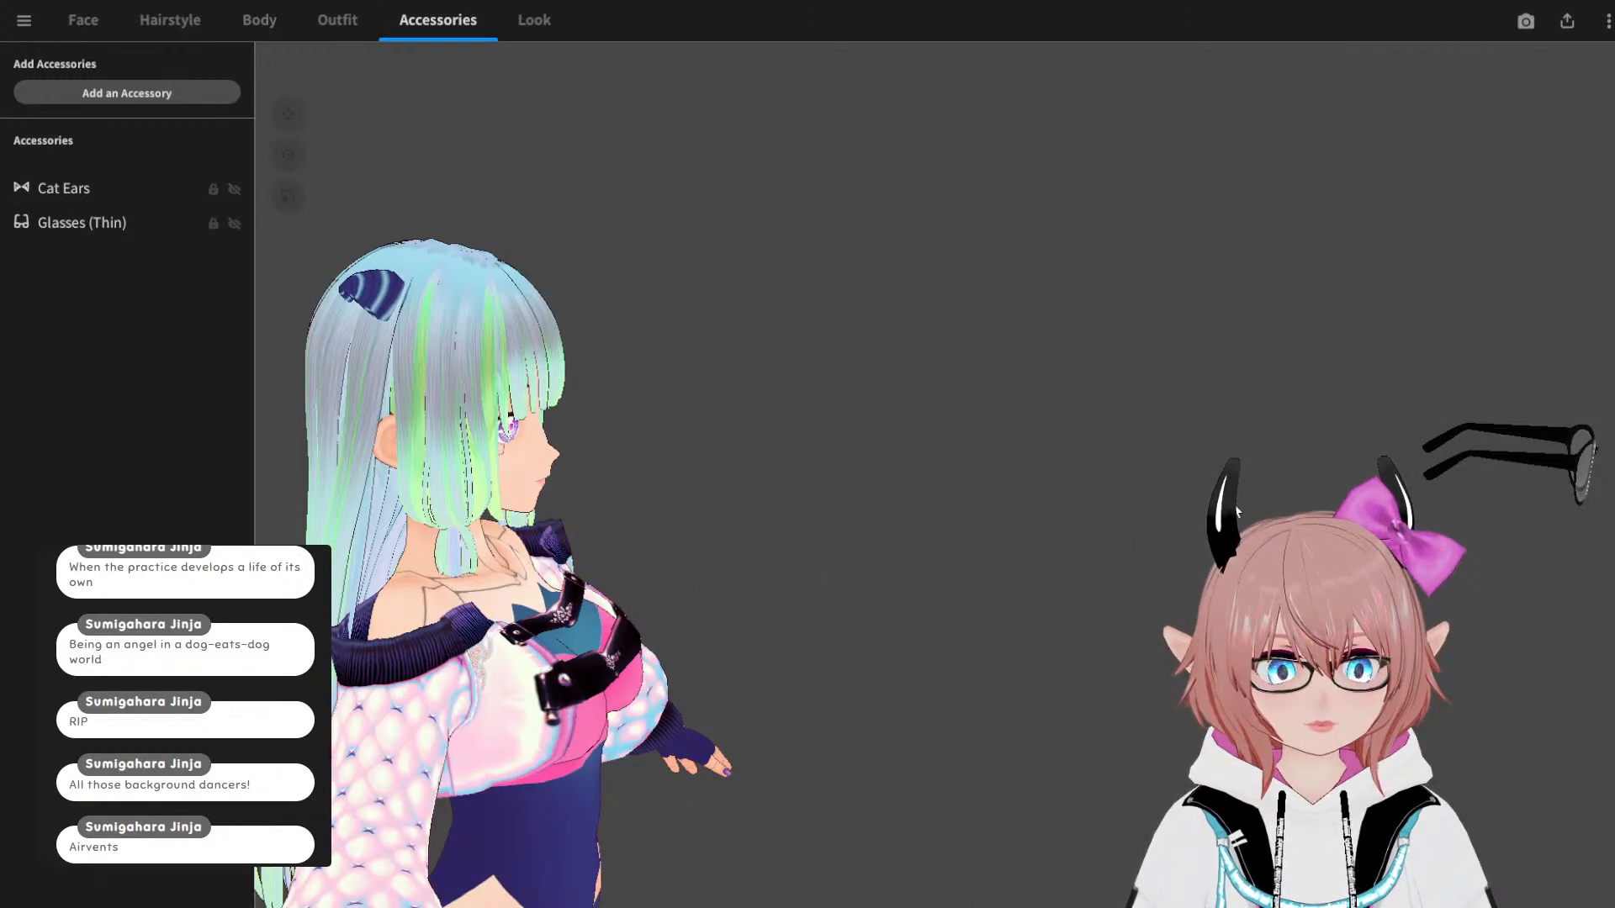
click(75, 227)
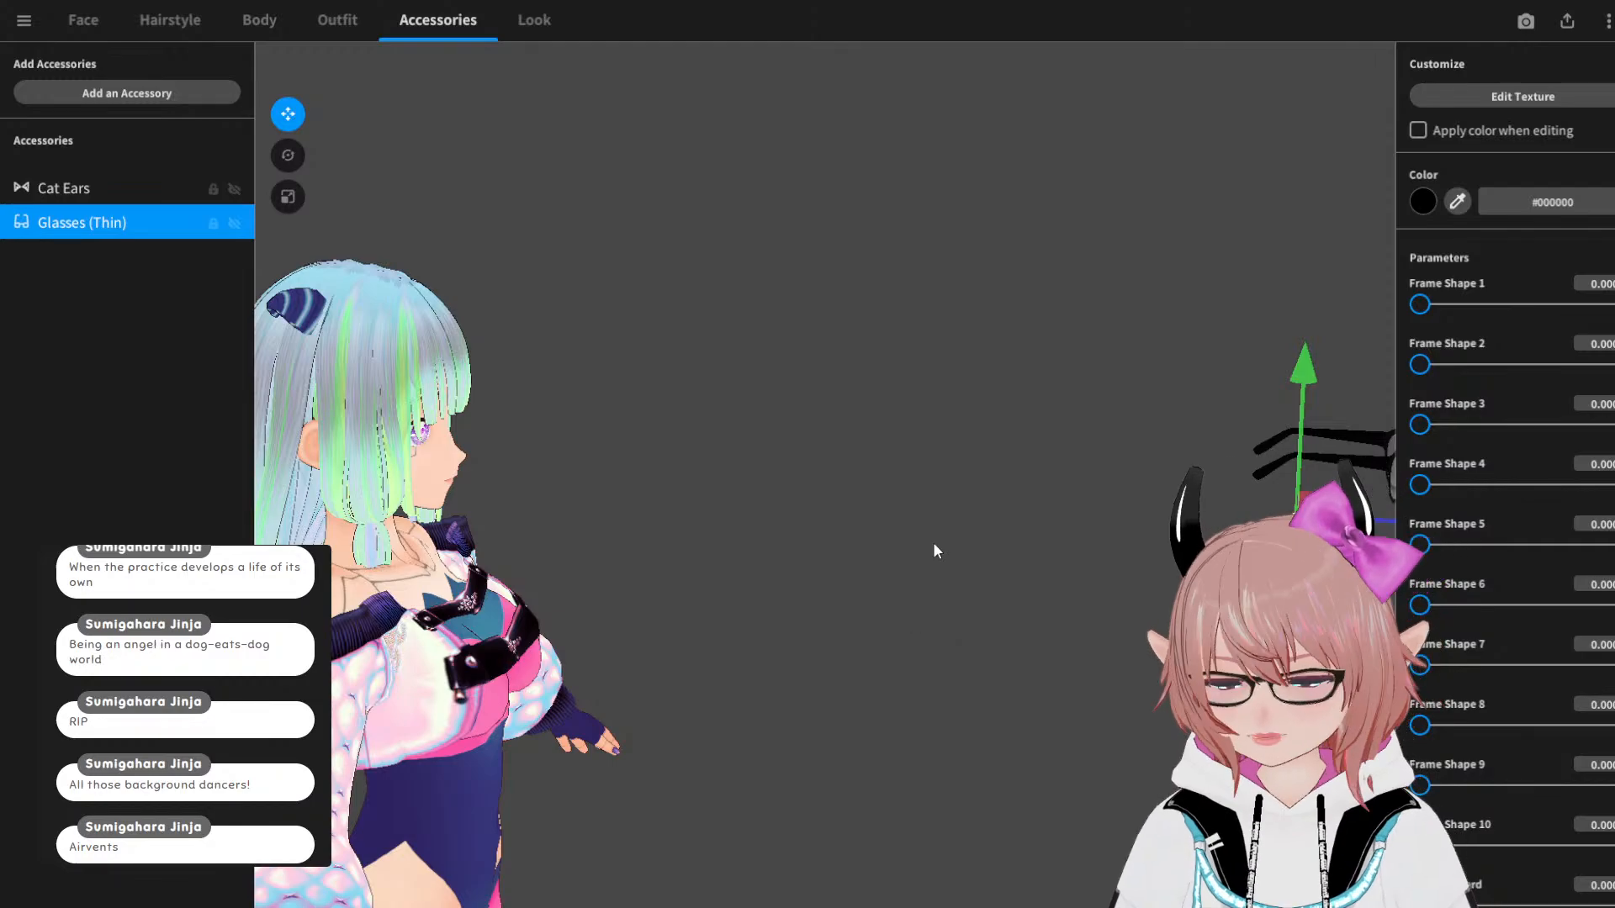
middle_drag(964, 573, 904, 559)
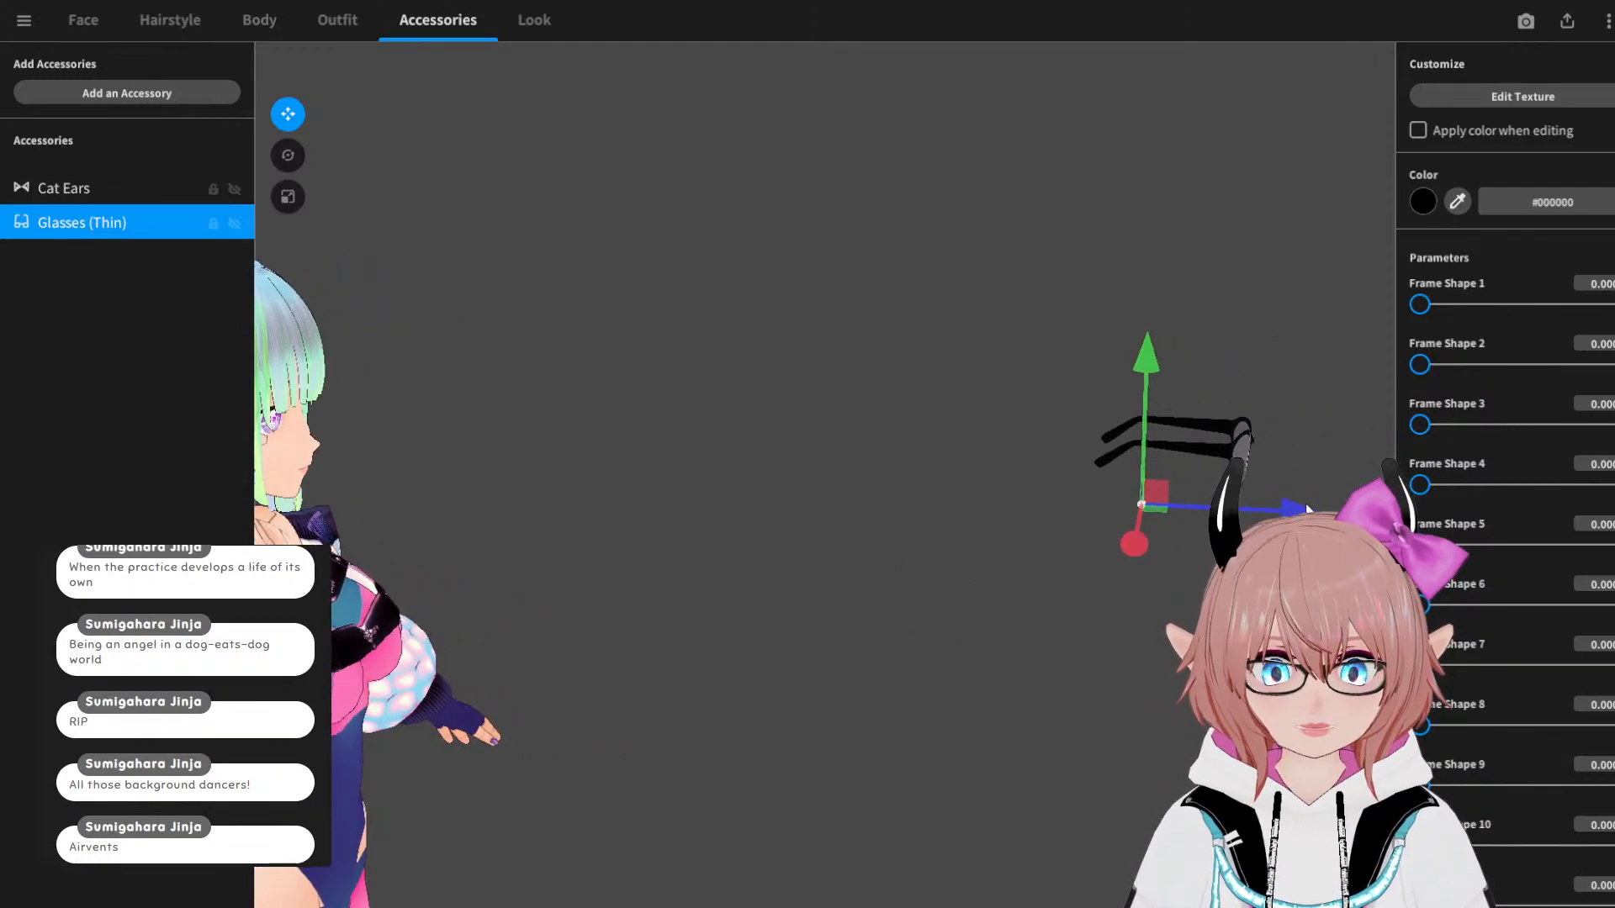
drag(1306, 509, 505, 437)
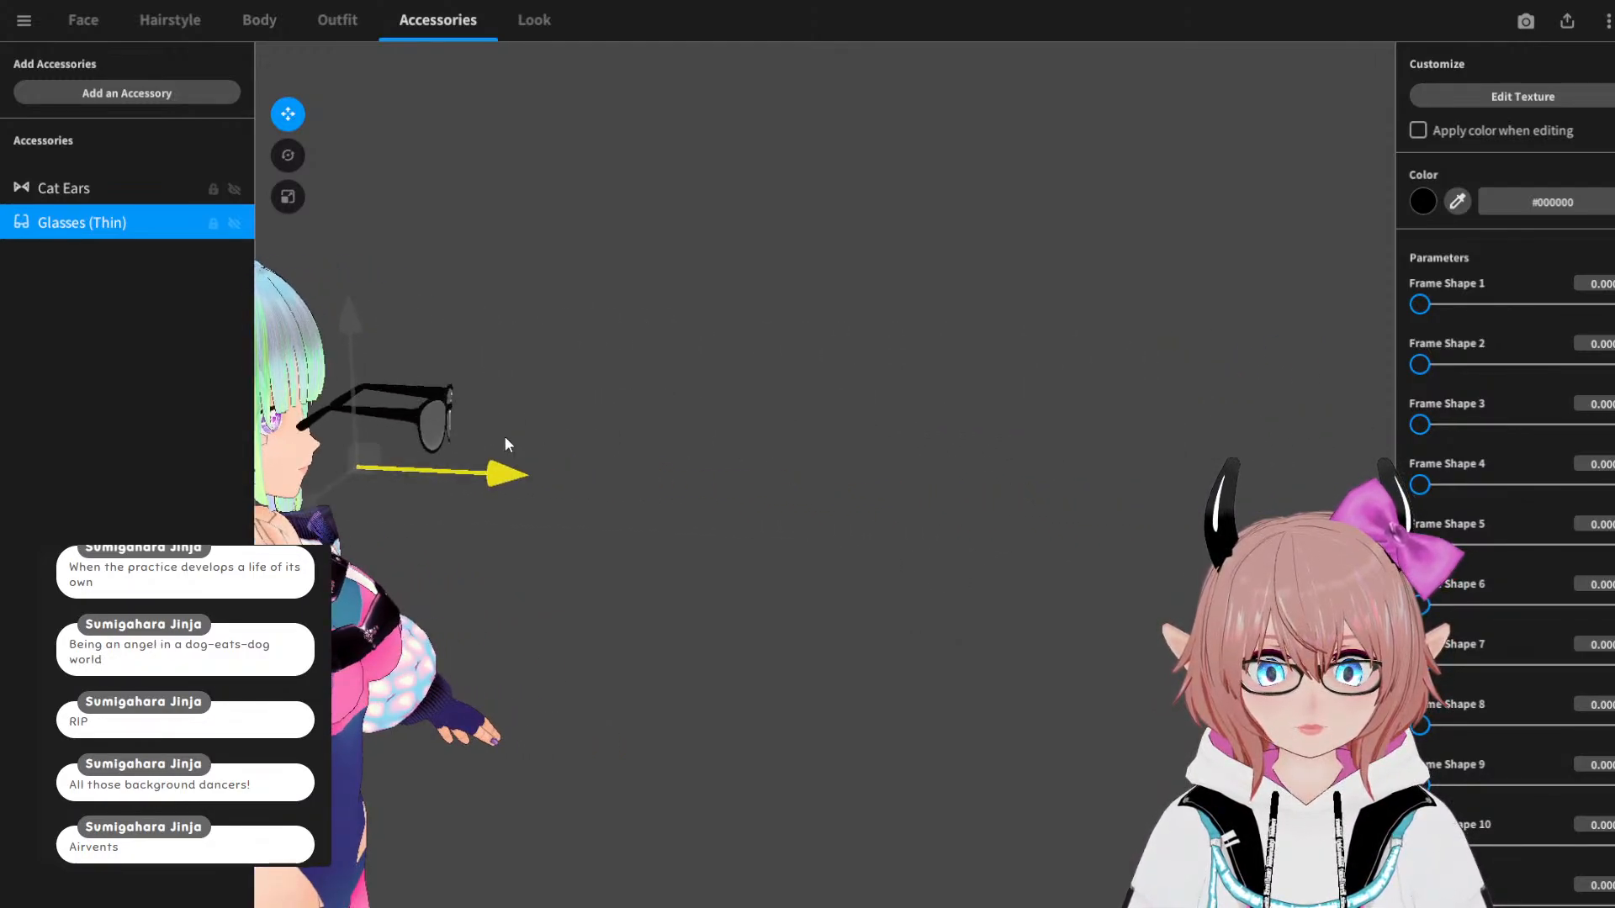
right_drag(505, 437, 464, 430)
middle_drag(465, 431, 667, 456)
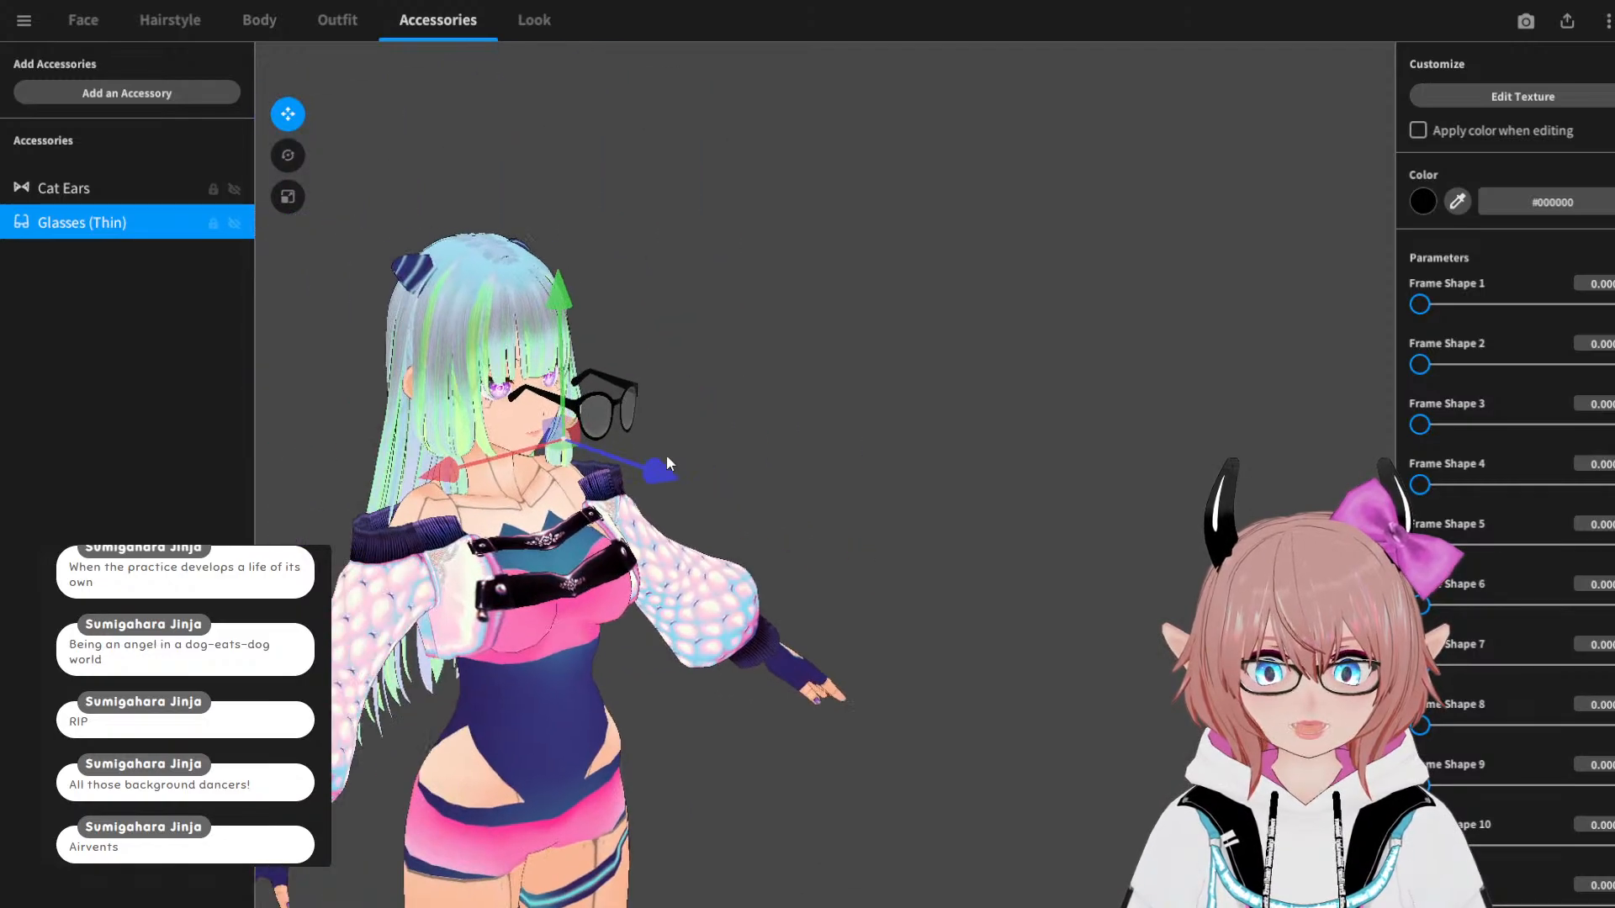
Step: Rotate the glasses about their width axis so the lenses tilt downward and the temples point upward
right_drag(666, 456, 588, 404)
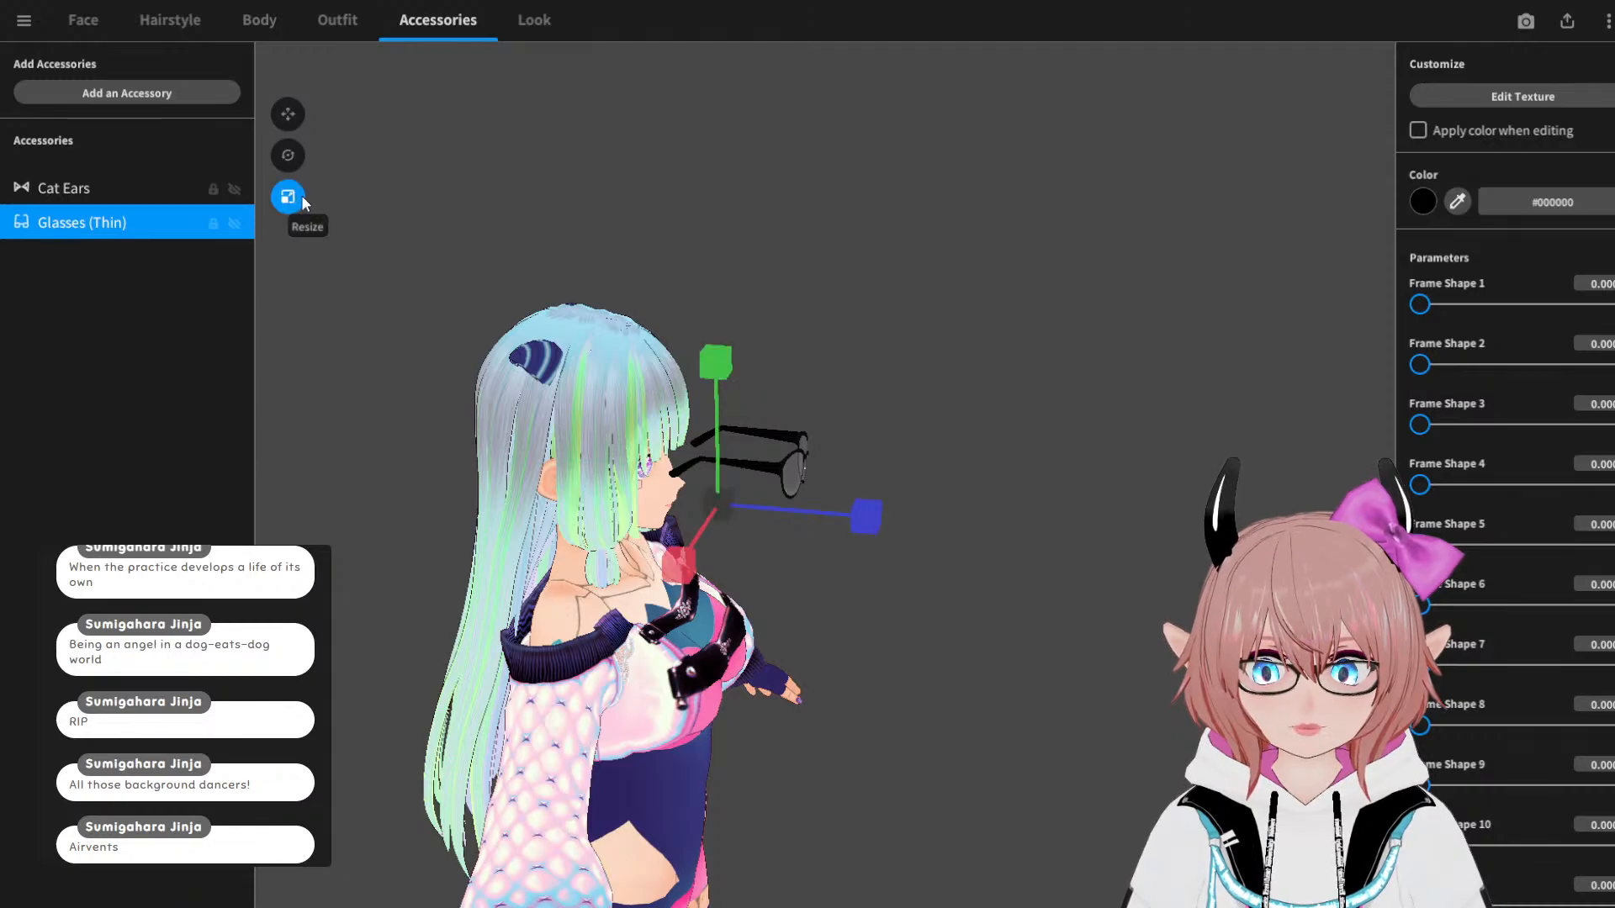
click(288, 156)
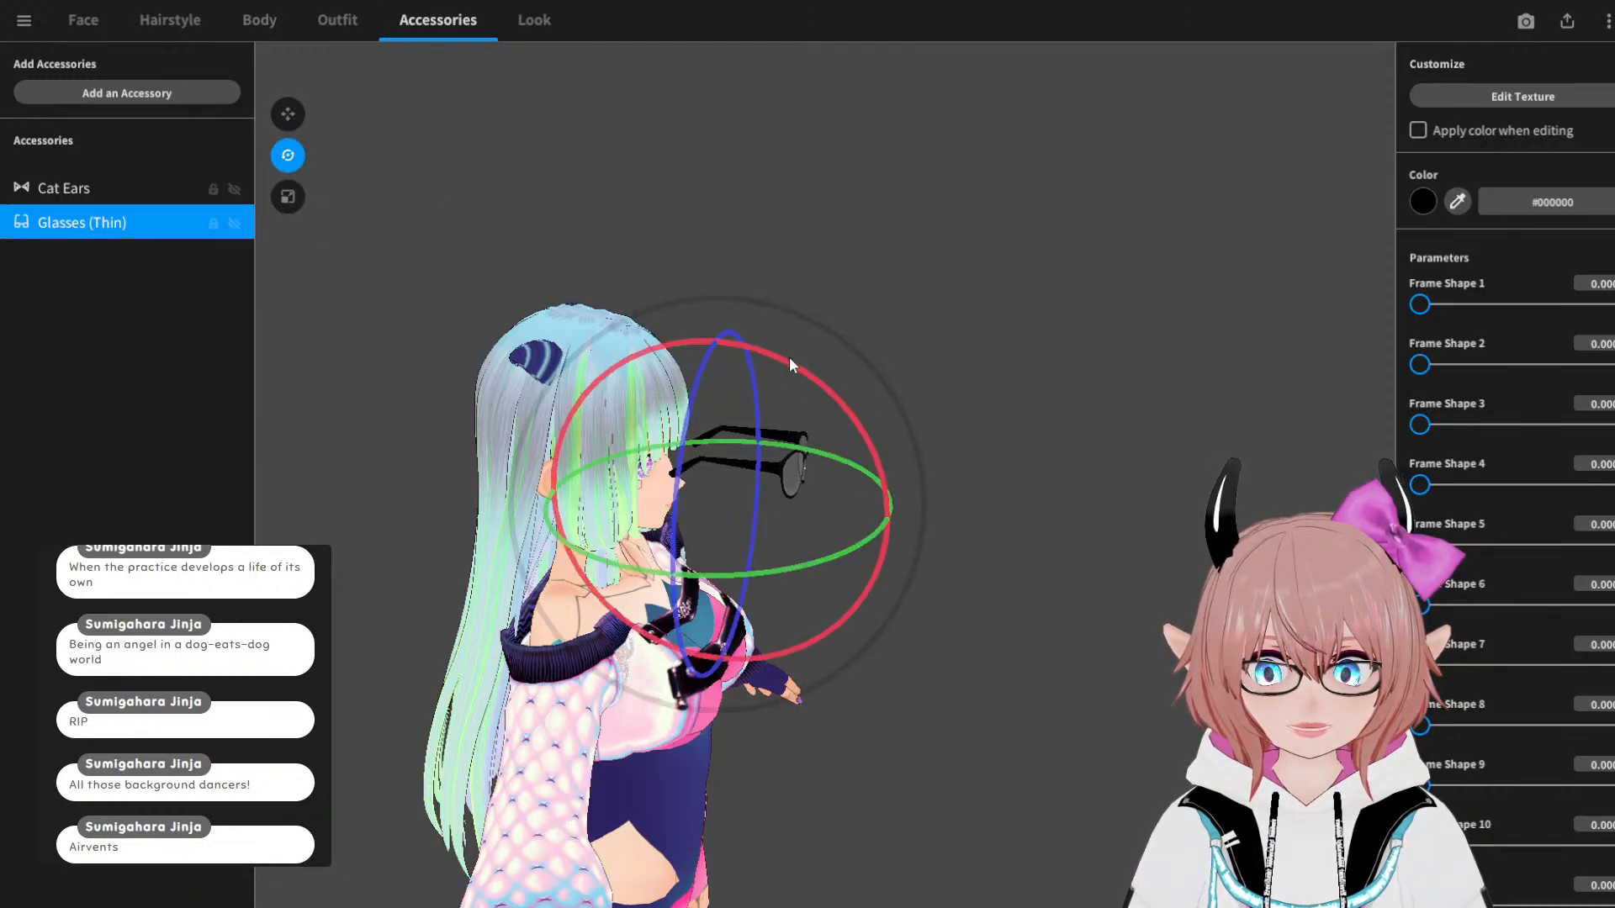
drag(789, 356, 986, 647)
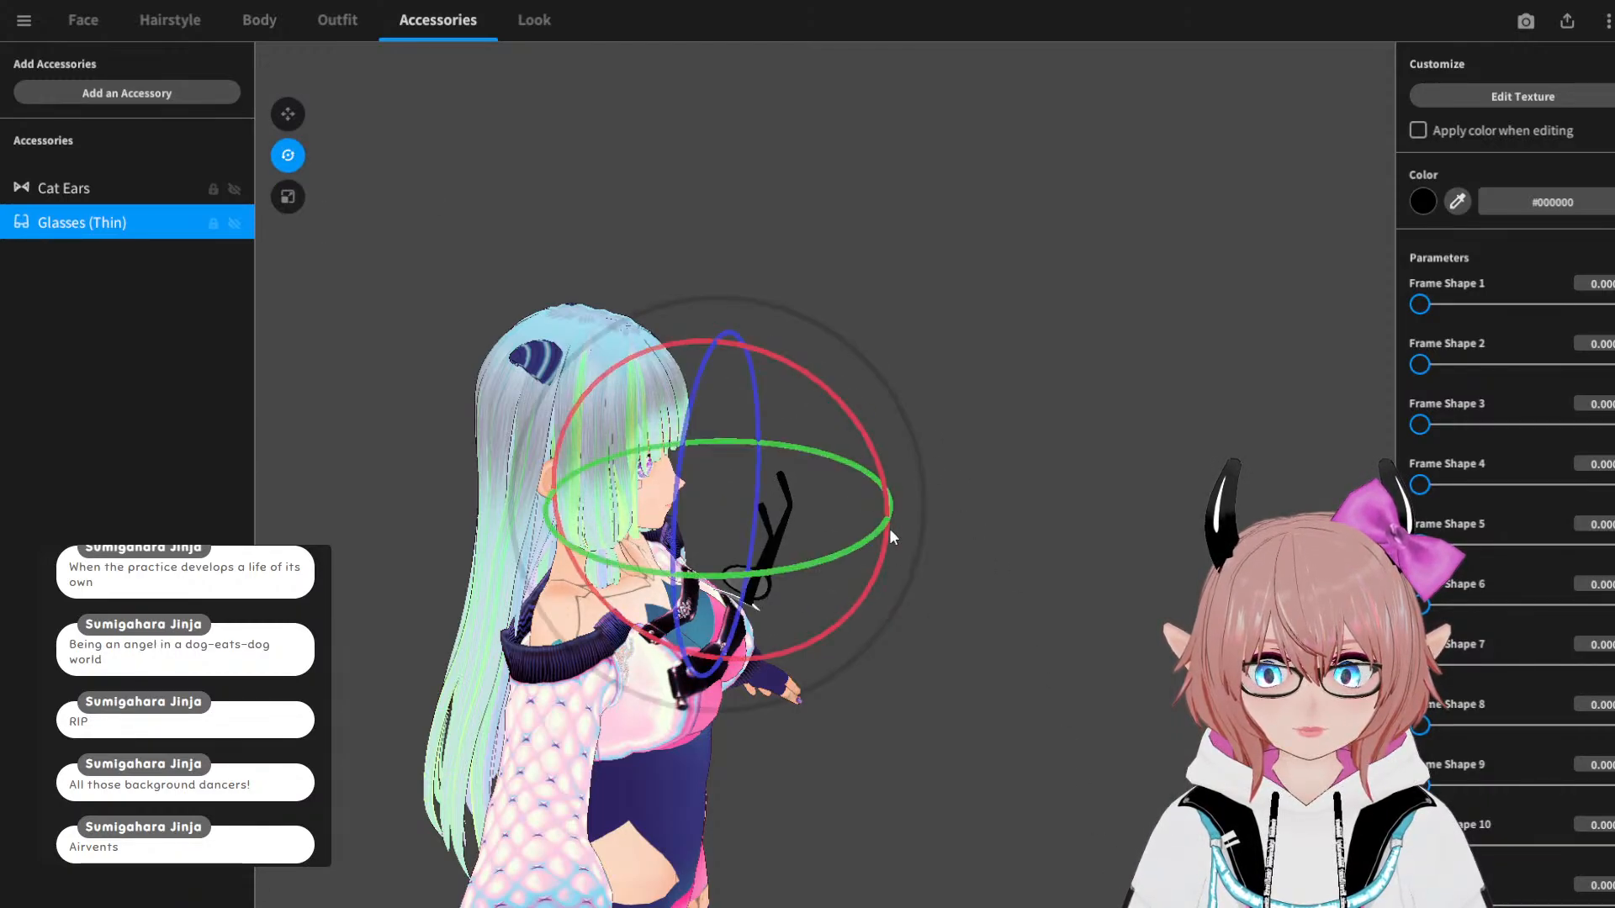
drag(875, 534, 966, 538)
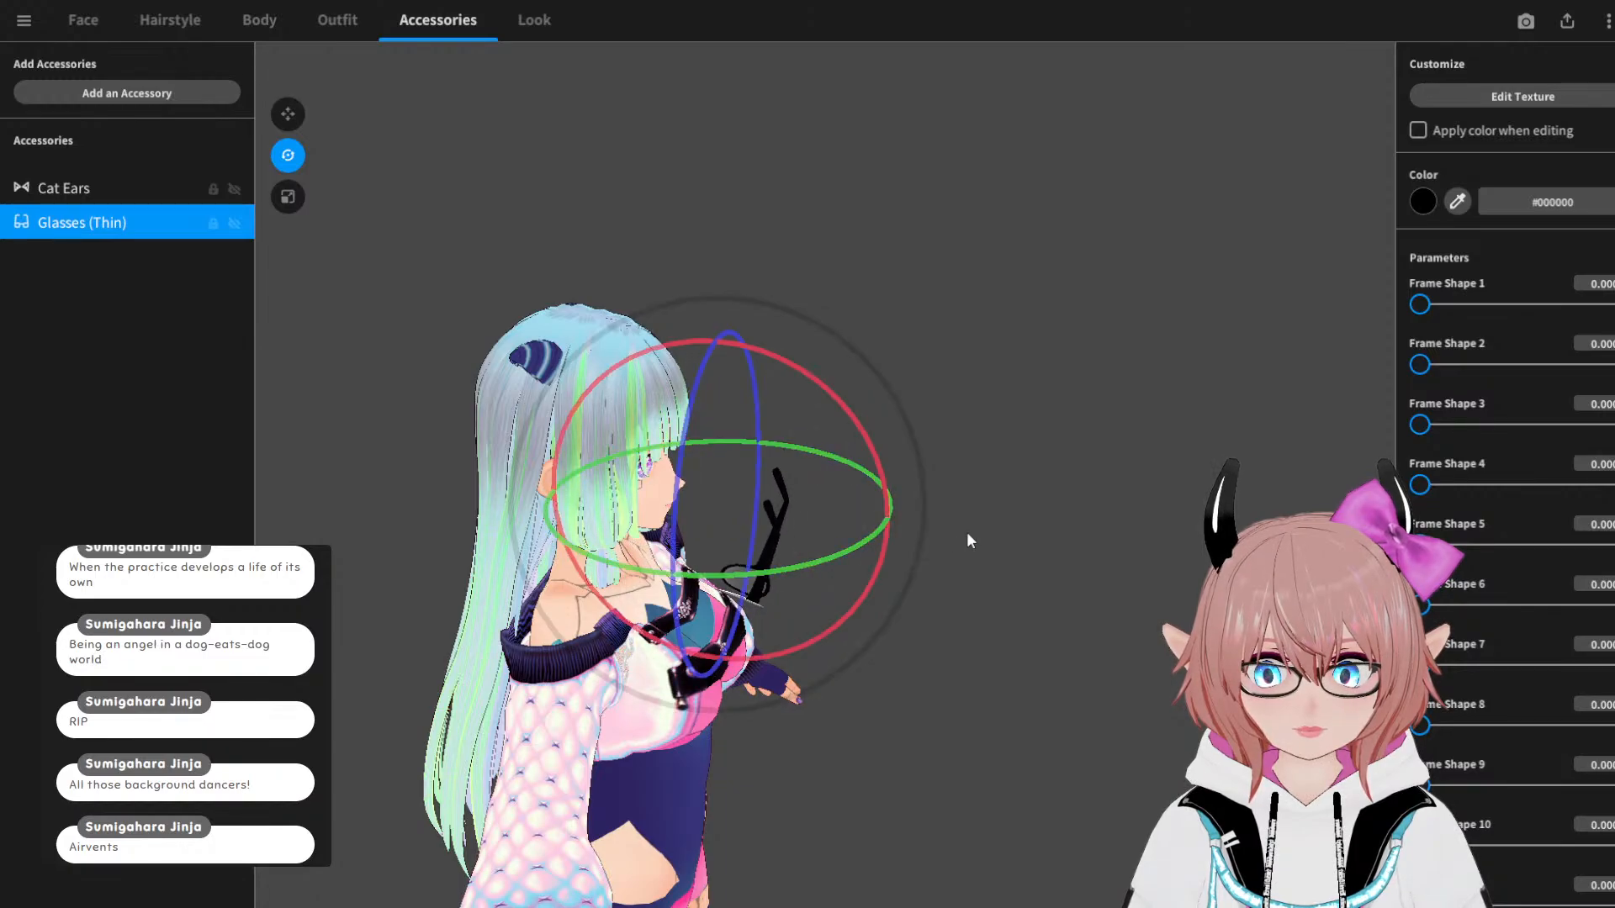
drag(867, 592, 839, 708)
Step: Raise the rotated glasses and push them back into the head so only the temples stick out like antennae, leaving nothing selected
click(287, 118)
right_drag(880, 337, 832, 351)
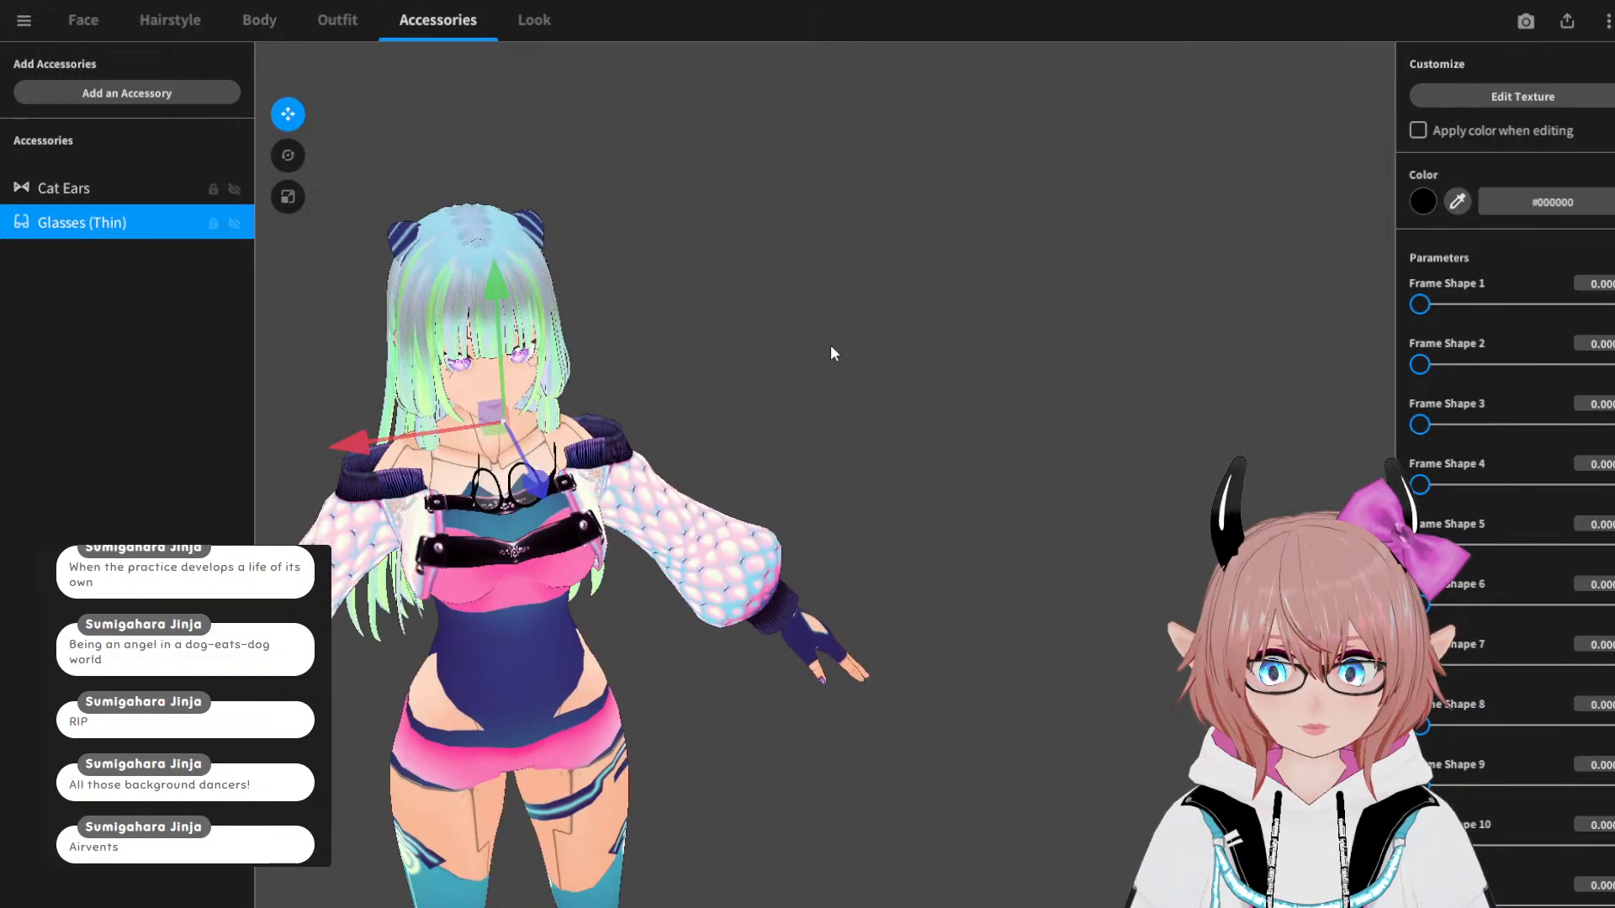
drag(519, 310, 504, 80)
right_drag(538, 189, 728, 215)
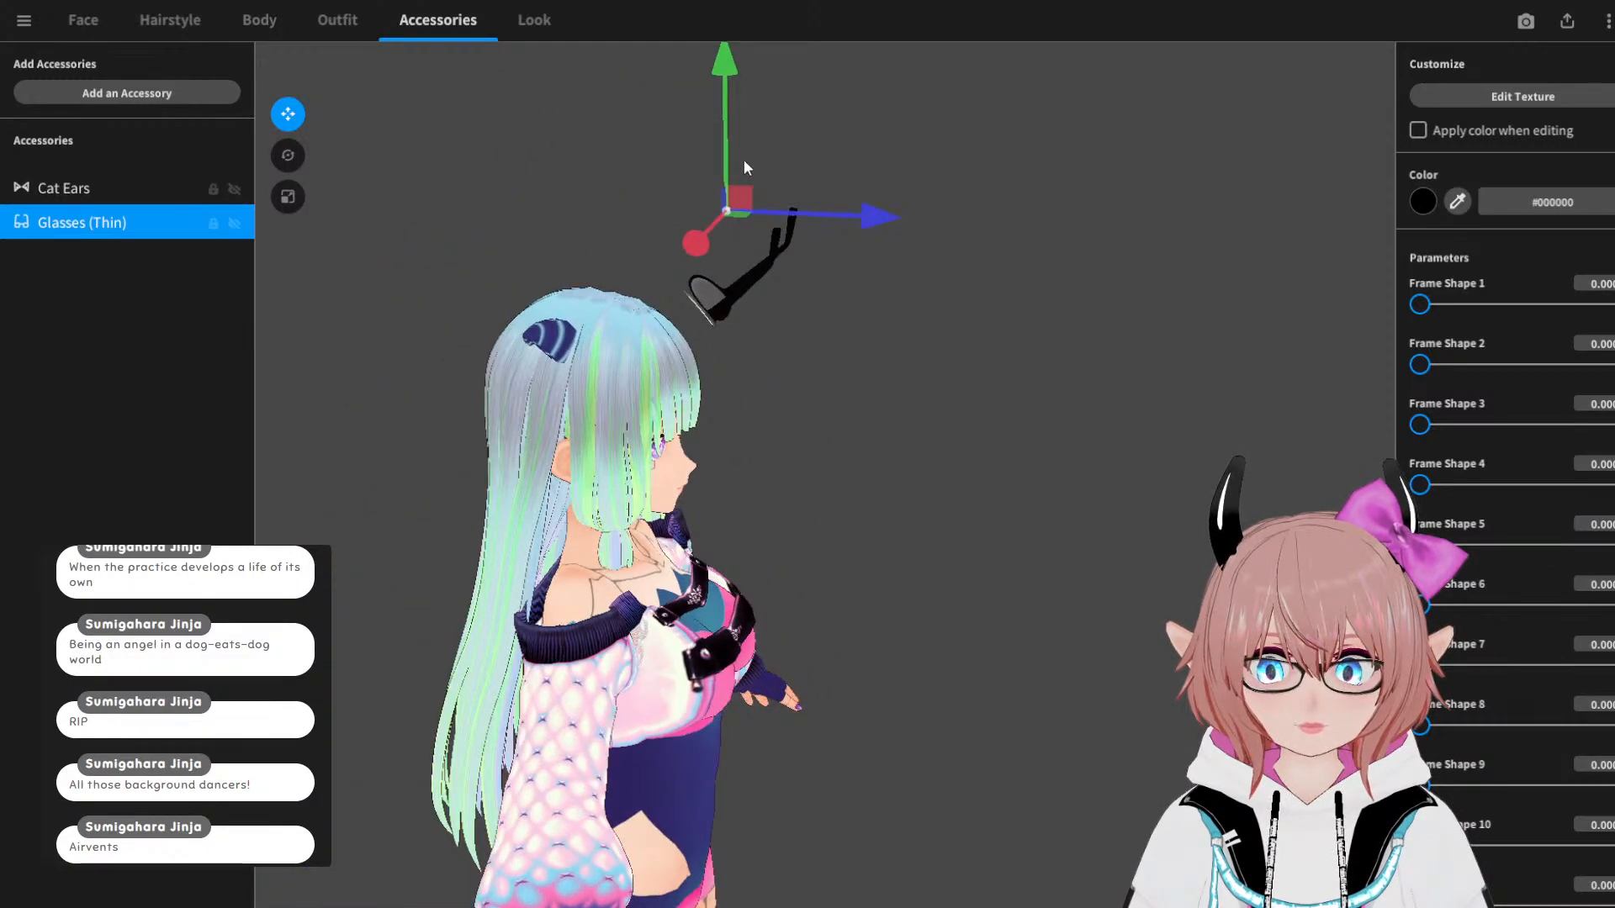
drag(724, 76, 728, 137)
drag(867, 309, 775, 303)
right_drag(794, 380, 619, 325)
click(629, 341)
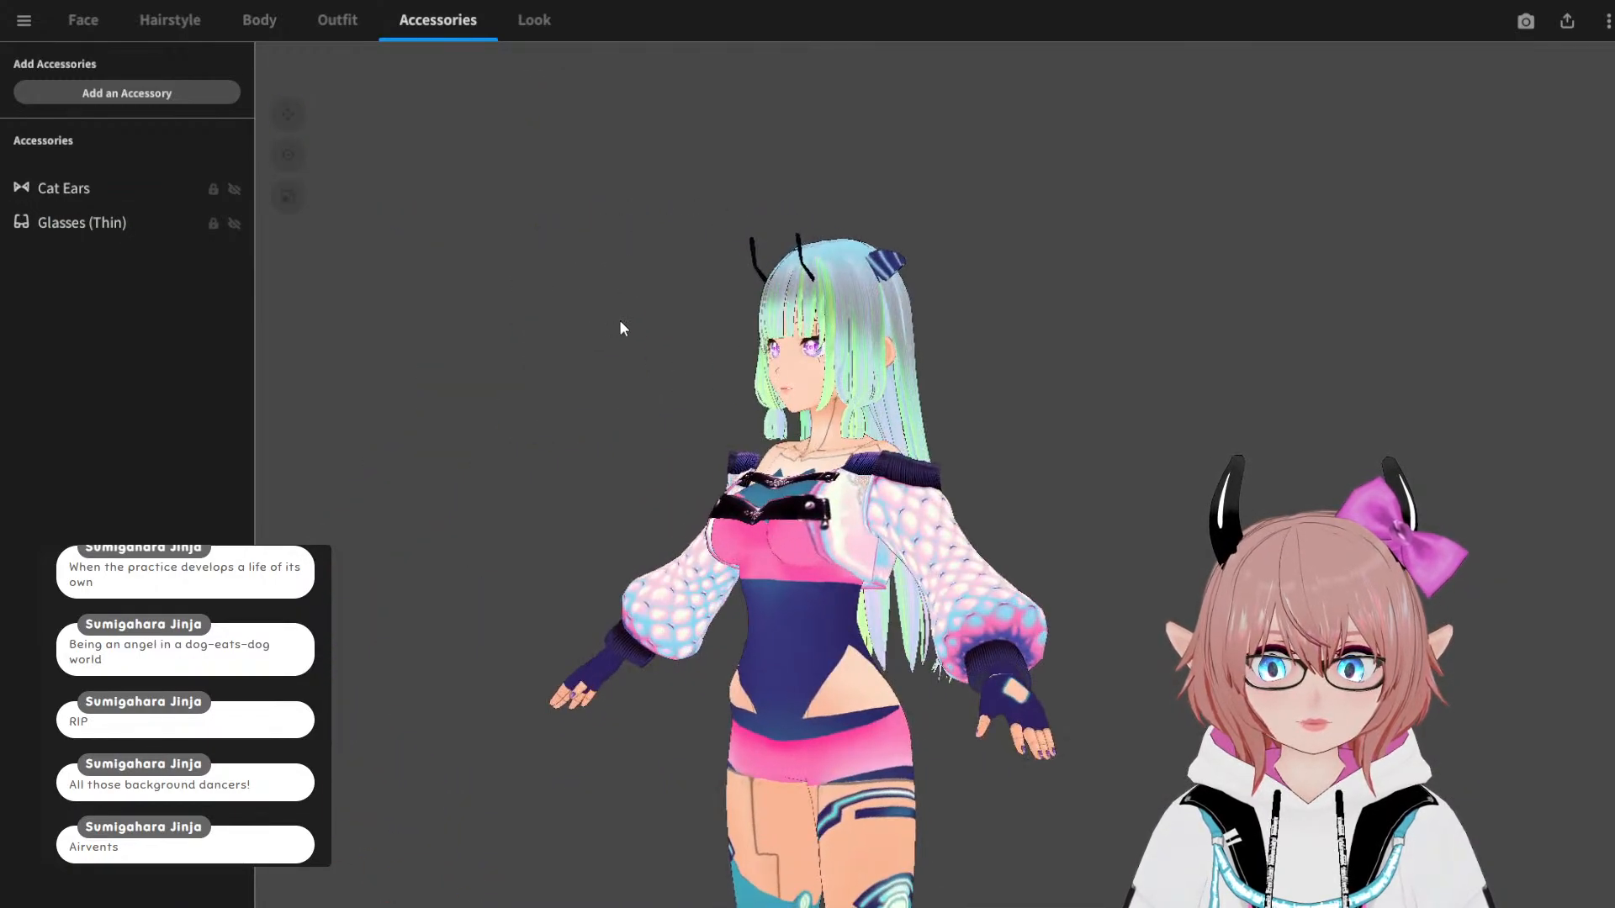
Step: Examine the antennae made from the glasses' temples on the avatar's head from the front, the side and close up
scroll(678, 300, up, 5)
middle_drag(680, 298, 663, 419)
right_drag(757, 429, 603, 457)
middle_drag(603, 457, 673, 421)
right_drag(672, 422, 807, 451)
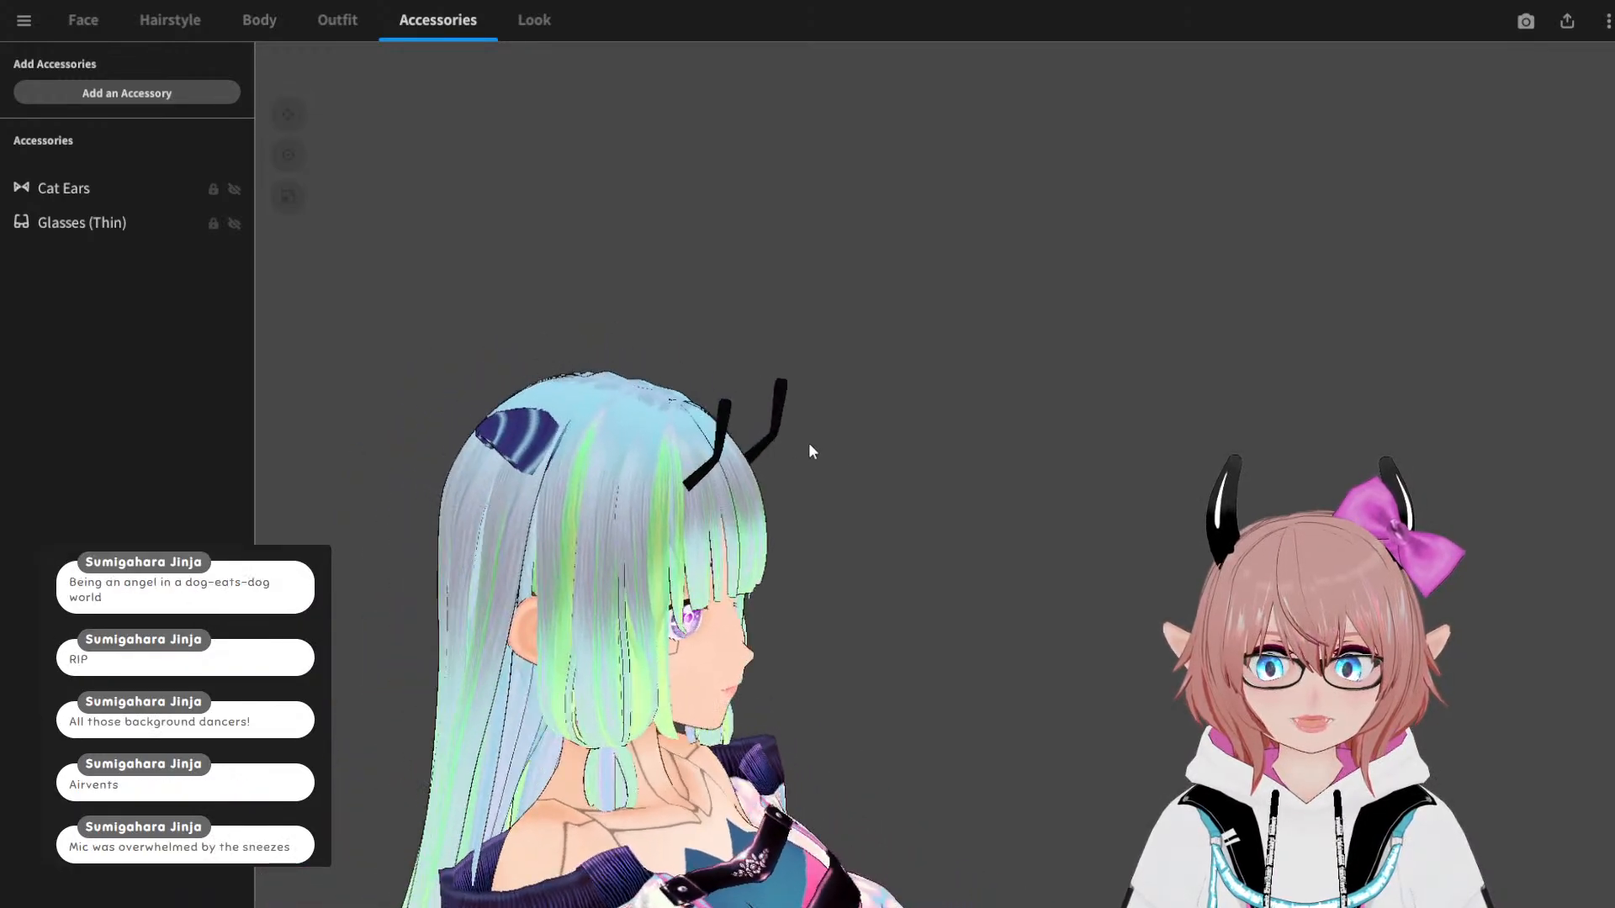
middle_drag(841, 446, 692, 460)
mouse_move(692, 464)
right_down()
mouse_move(660, 454)
mouse_move(810, 436)
mouse_move(705, 443)
right_up()
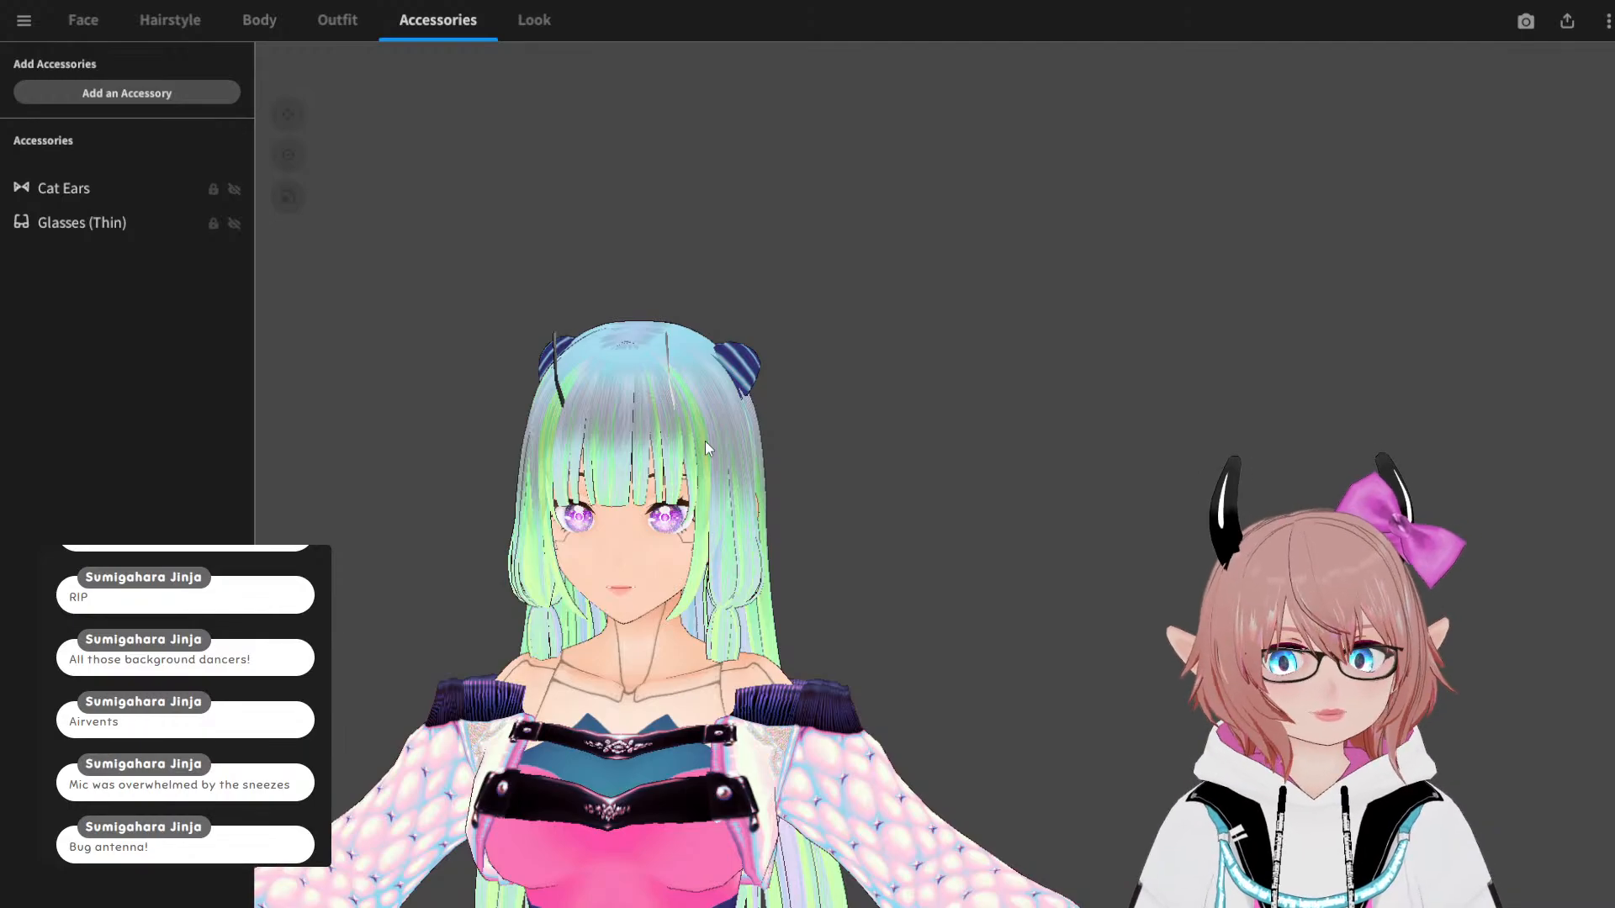
drag(705, 443, 740, 425)
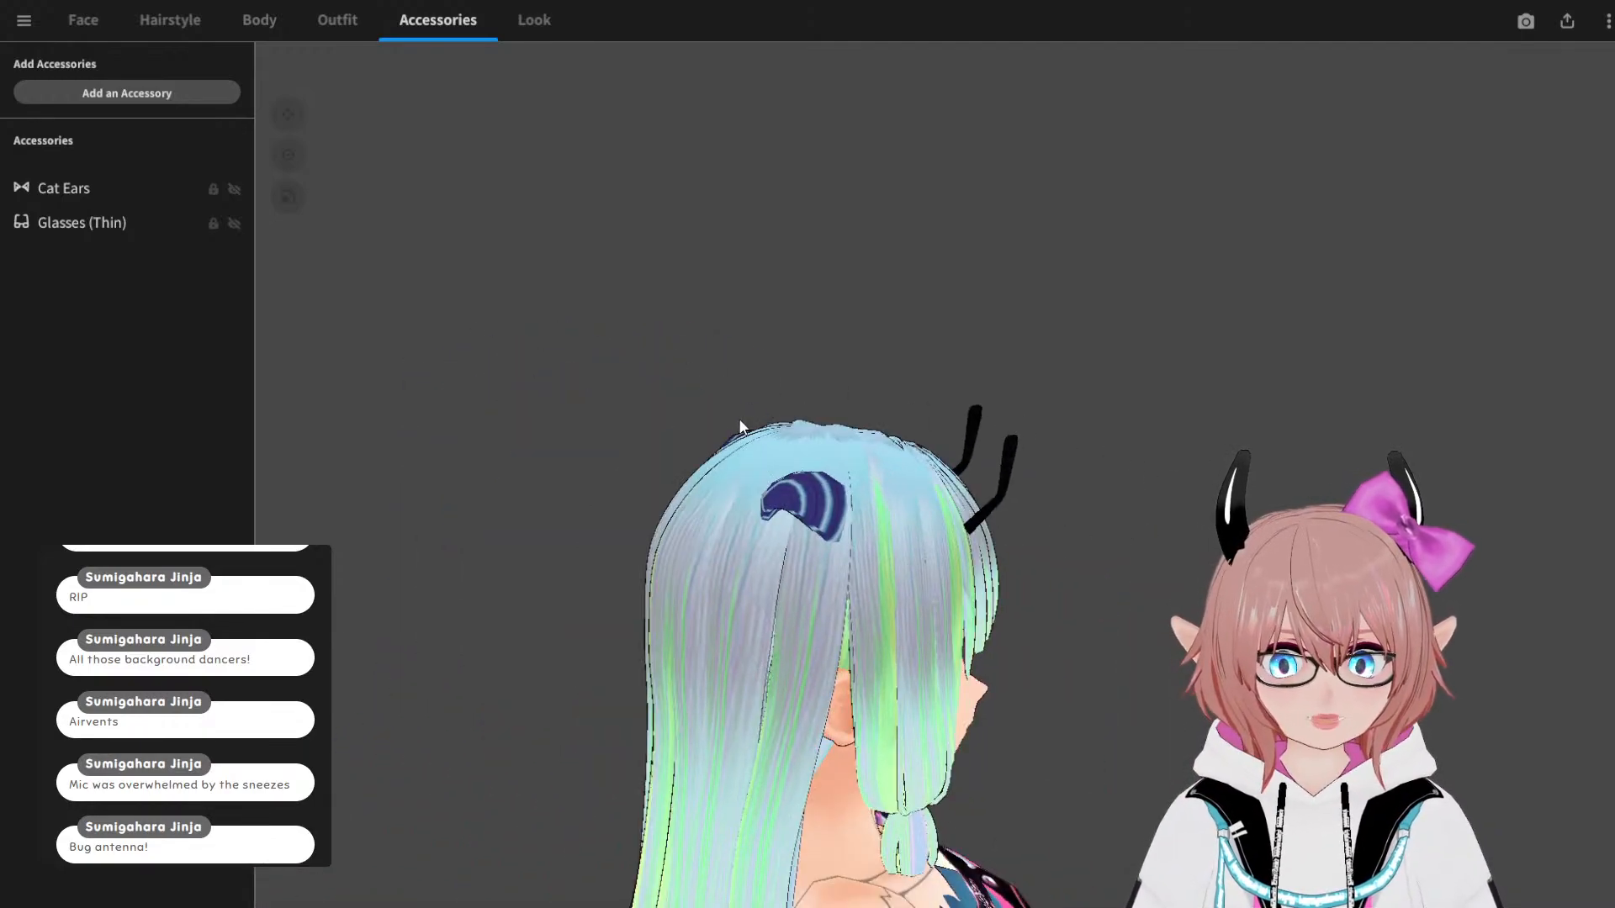
scroll(1075, 521, up, 3)
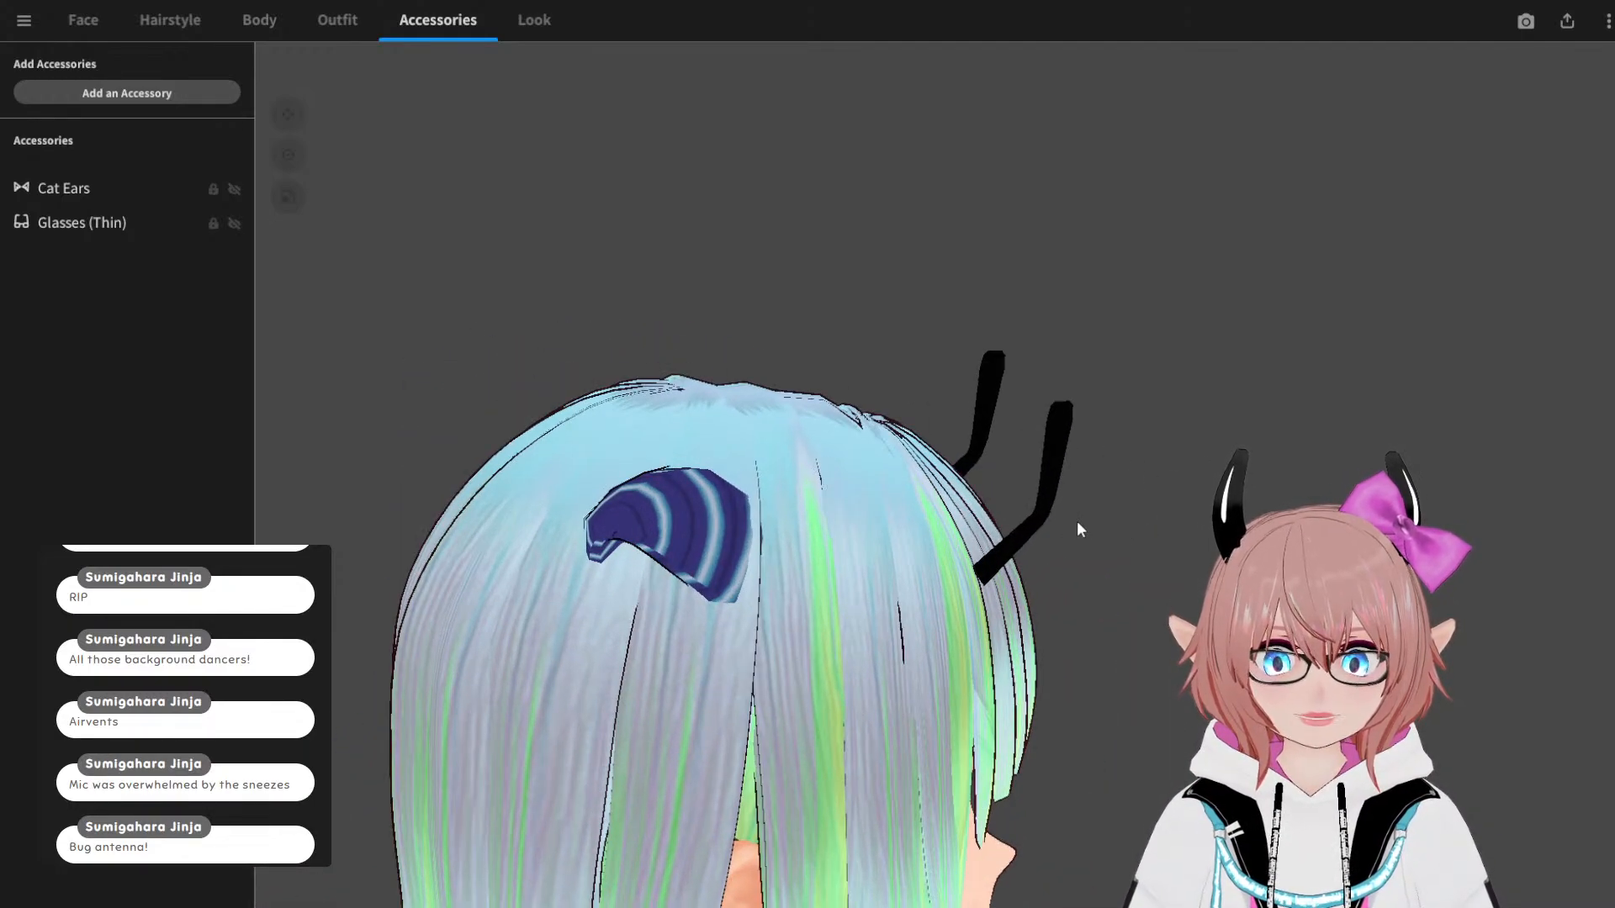
drag(1077, 523, 1054, 515)
mouse_move(685, 447)
mouse_down()
mouse_move(670, 451)
mouse_move(776, 463)
mouse_move(676, 450)
mouse_up()
scroll(664, 446, down, 4)
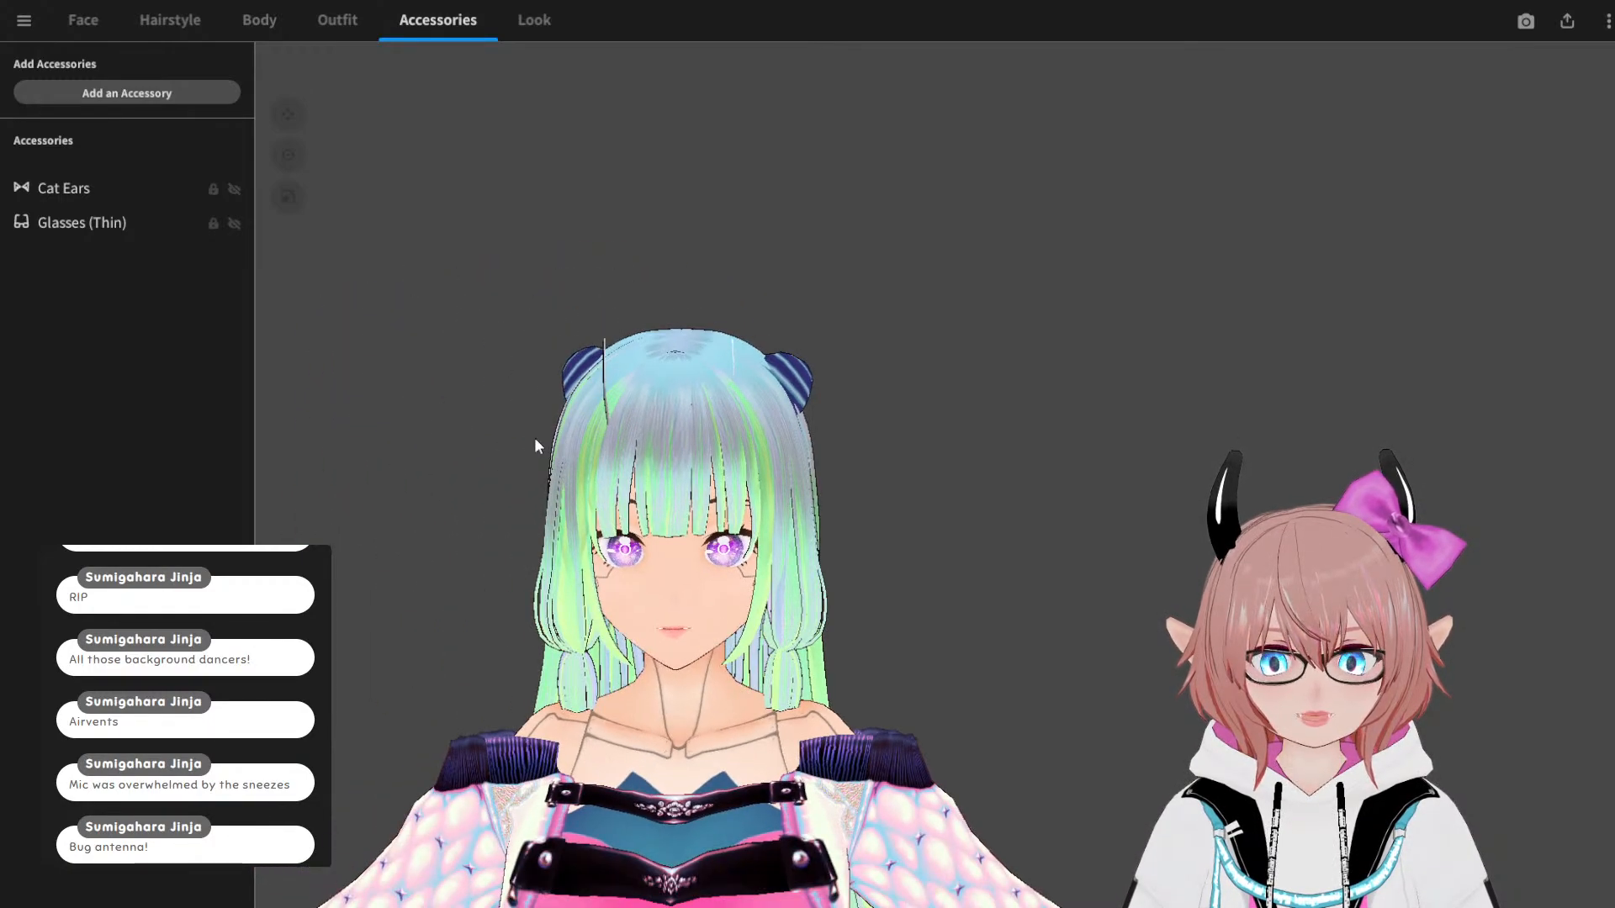
scroll(588, 426, up, 1)
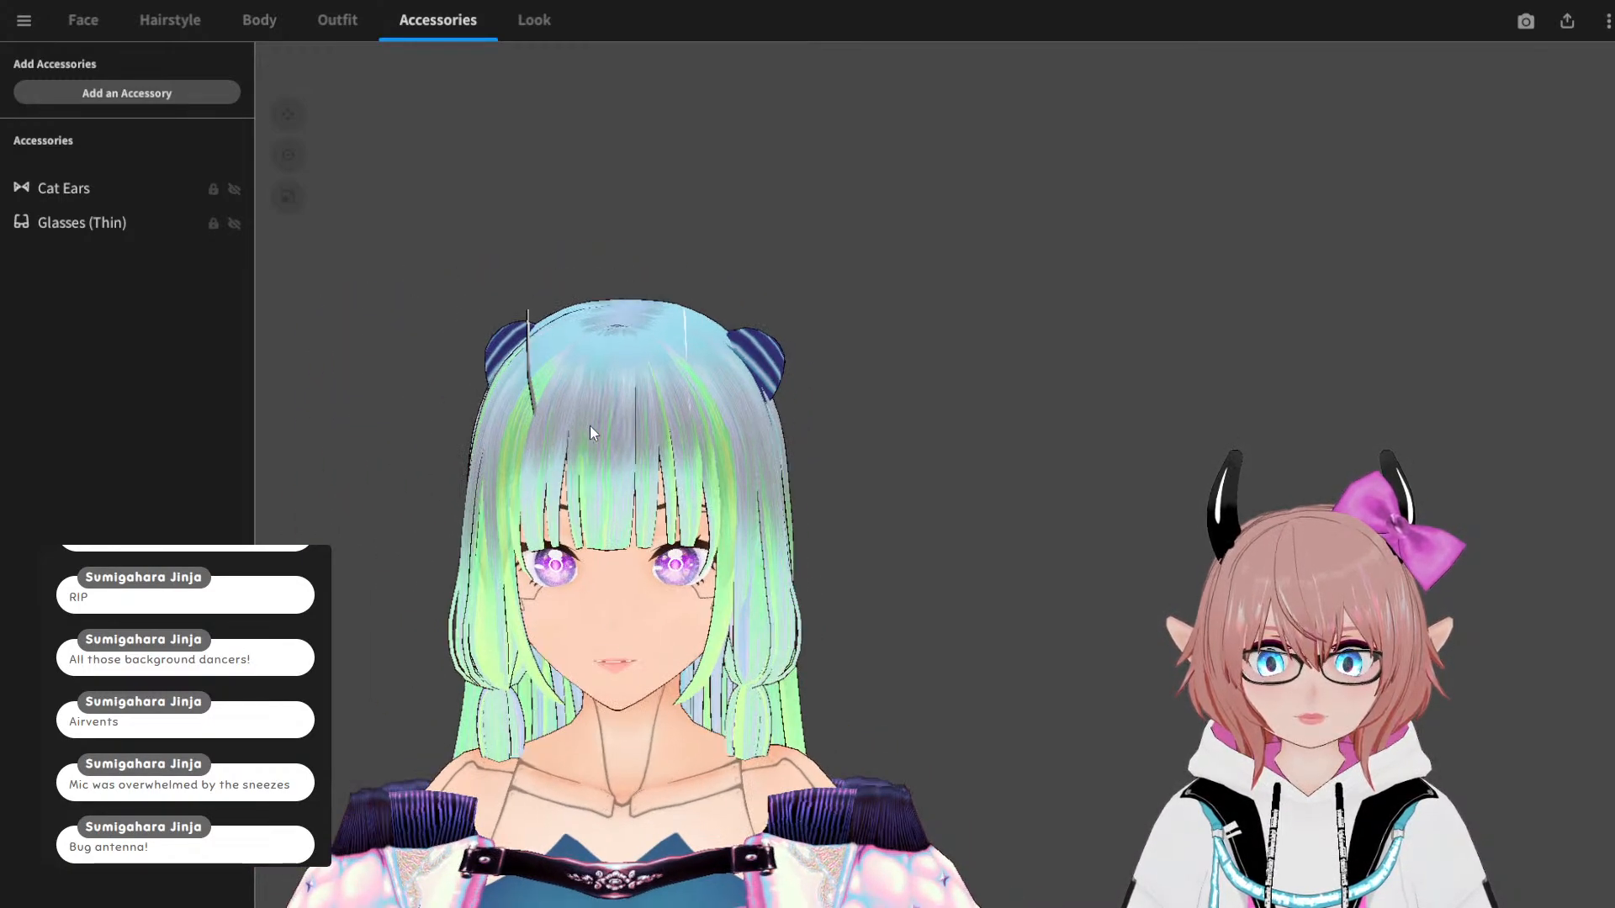
scroll(589, 426, down, 3)
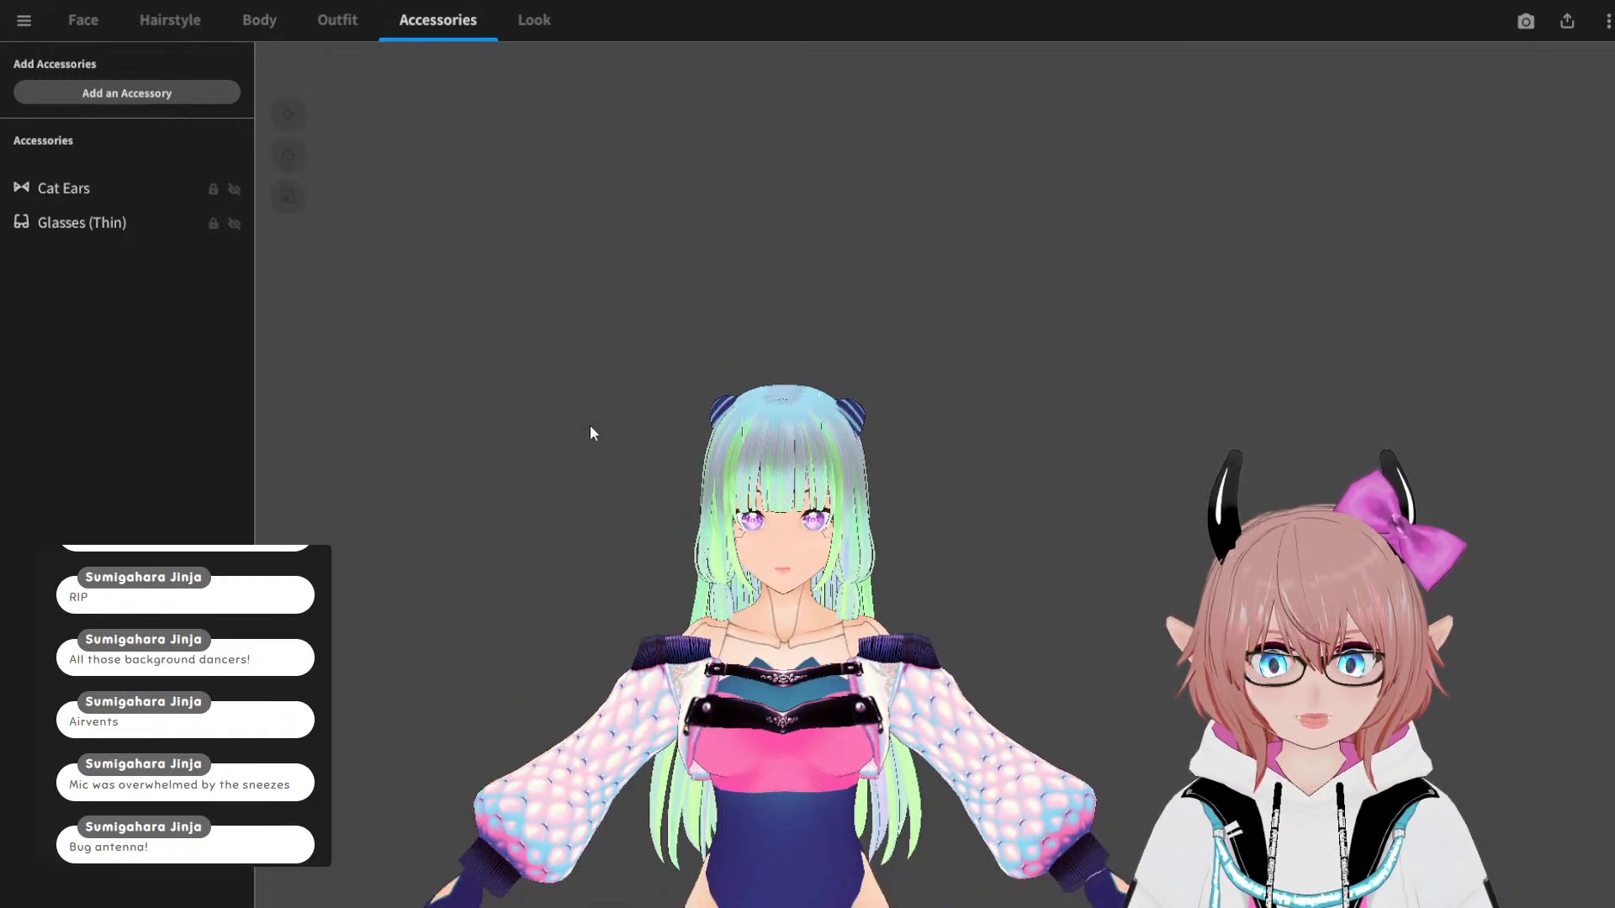
scroll(589, 425, up, 1)
scroll(590, 426, down, 3)
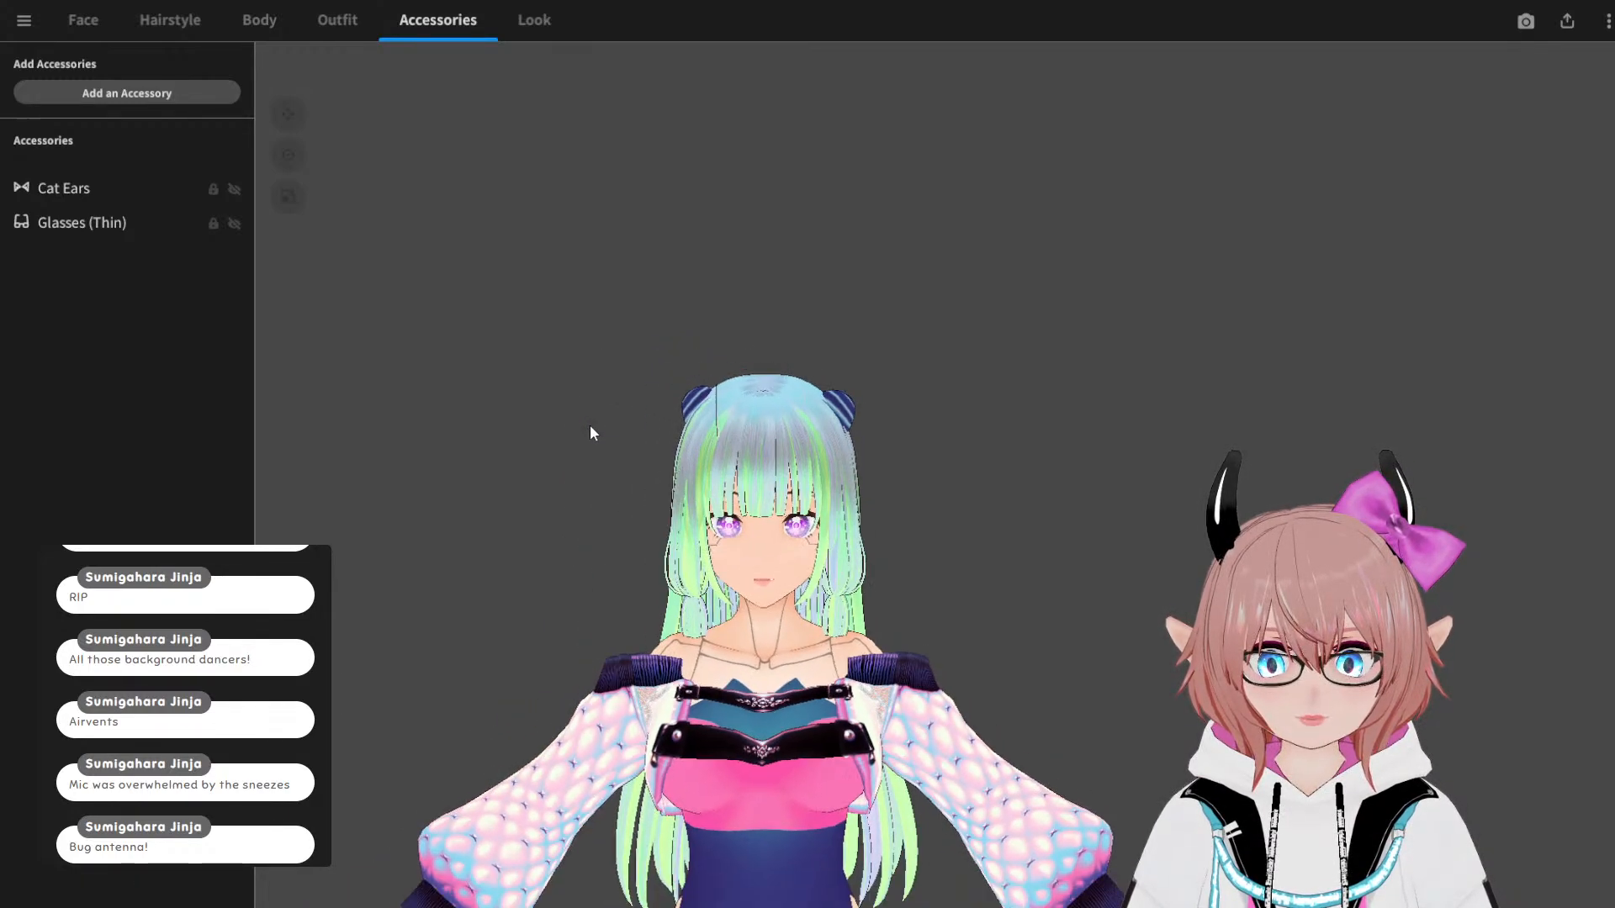
scroll(590, 426, up, 2)
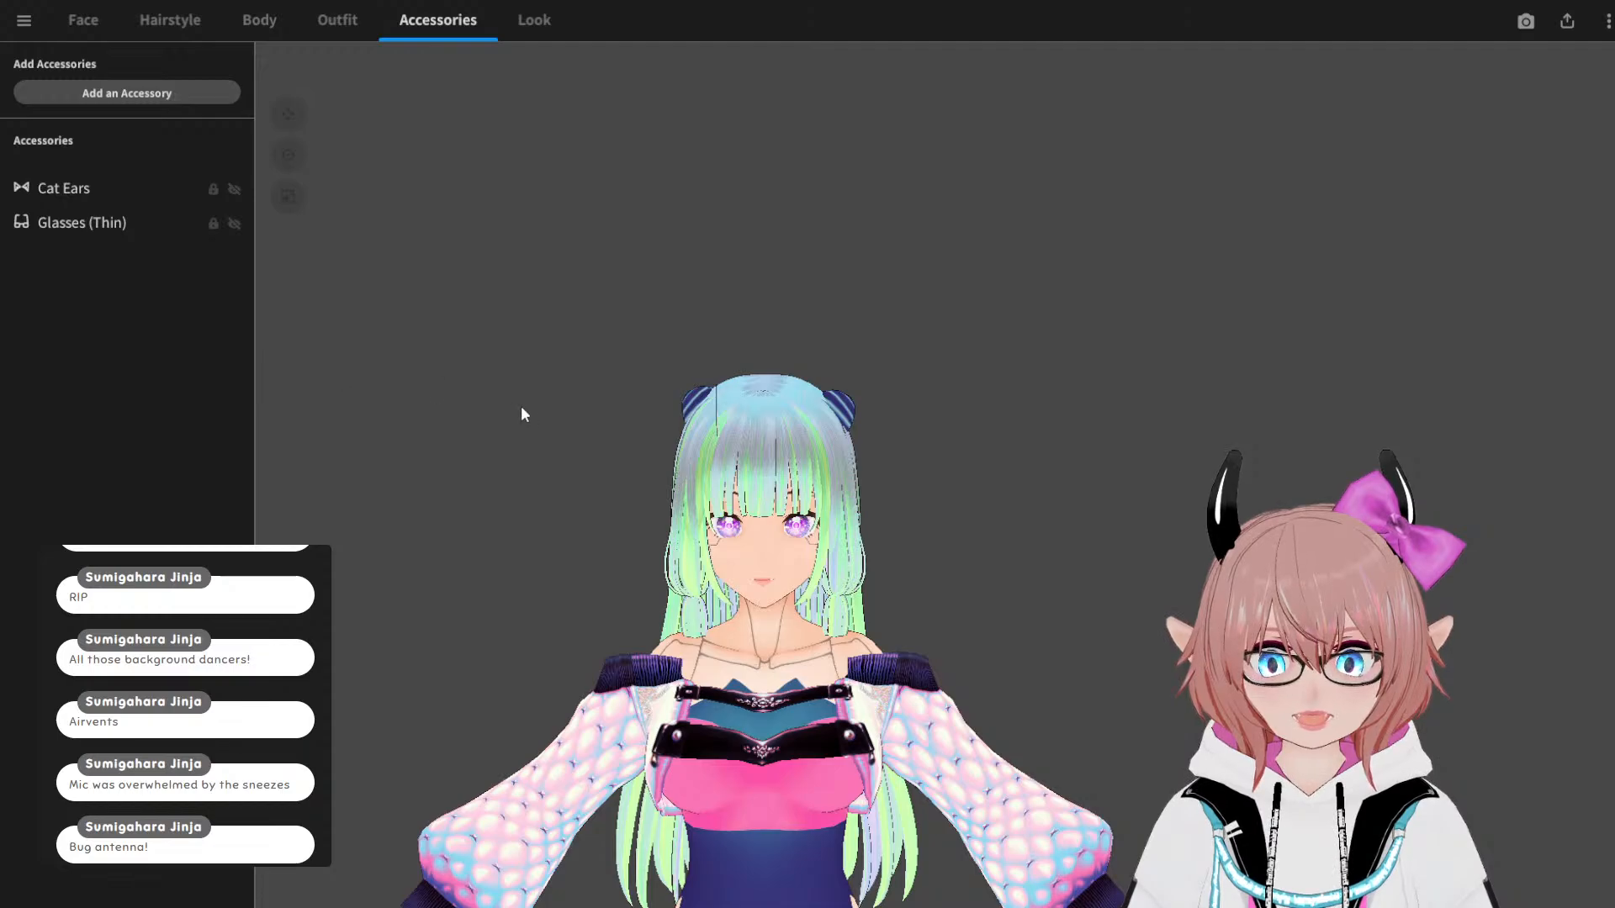
Step: Raise the Glasses (Thin) accessory straight up above the avatar's head and stretch it wider along its width axis
click(97, 225)
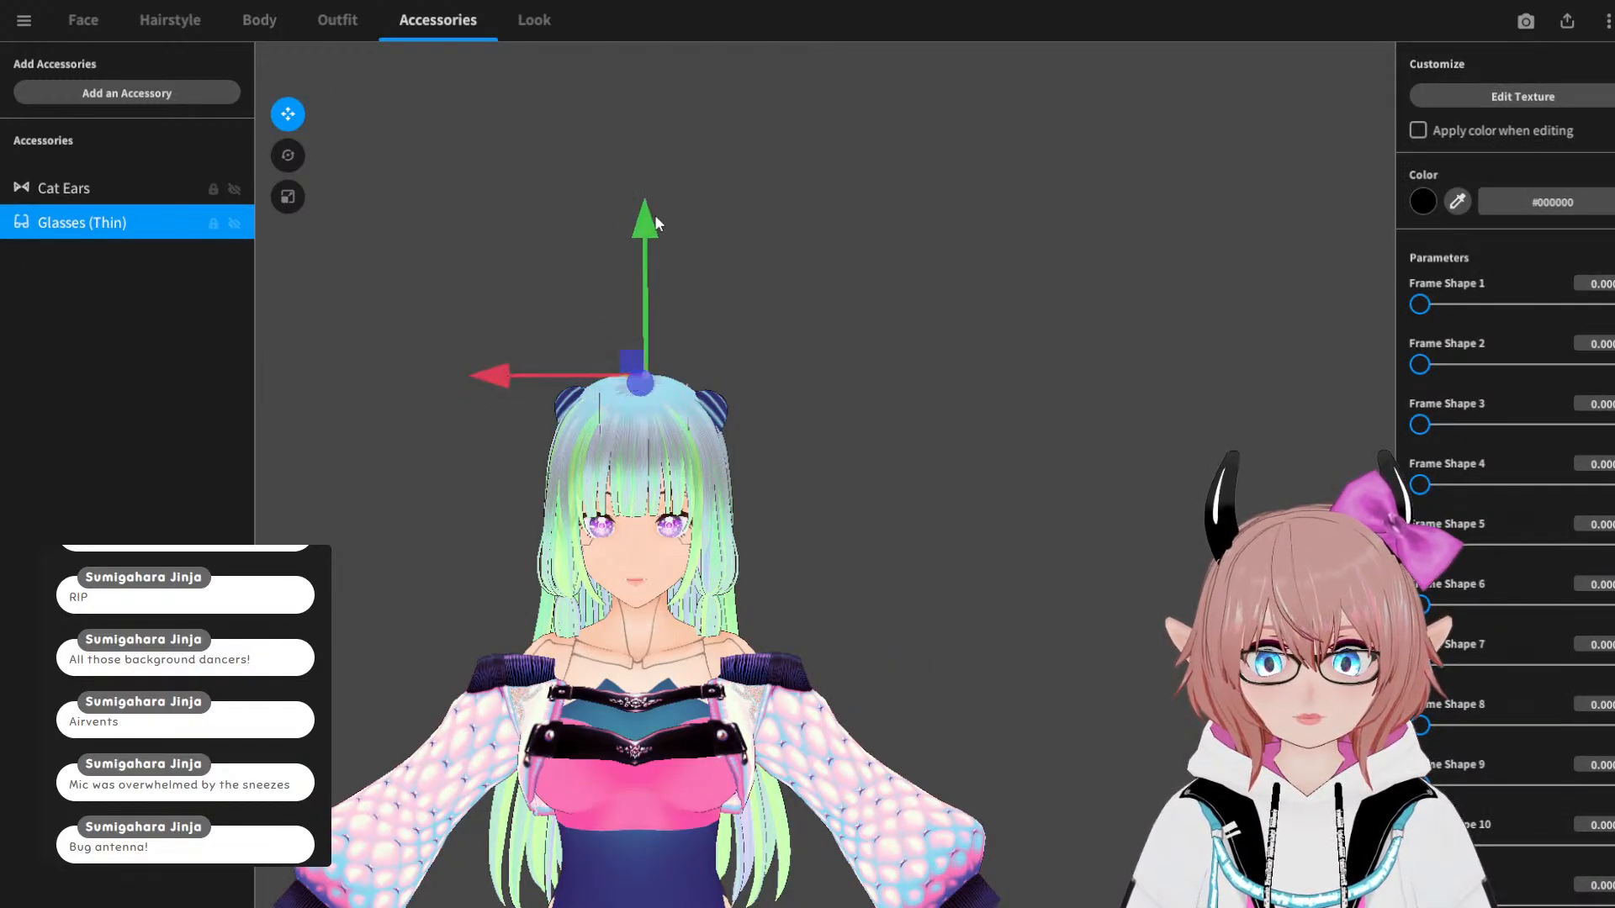
drag(655, 218, 678, 54)
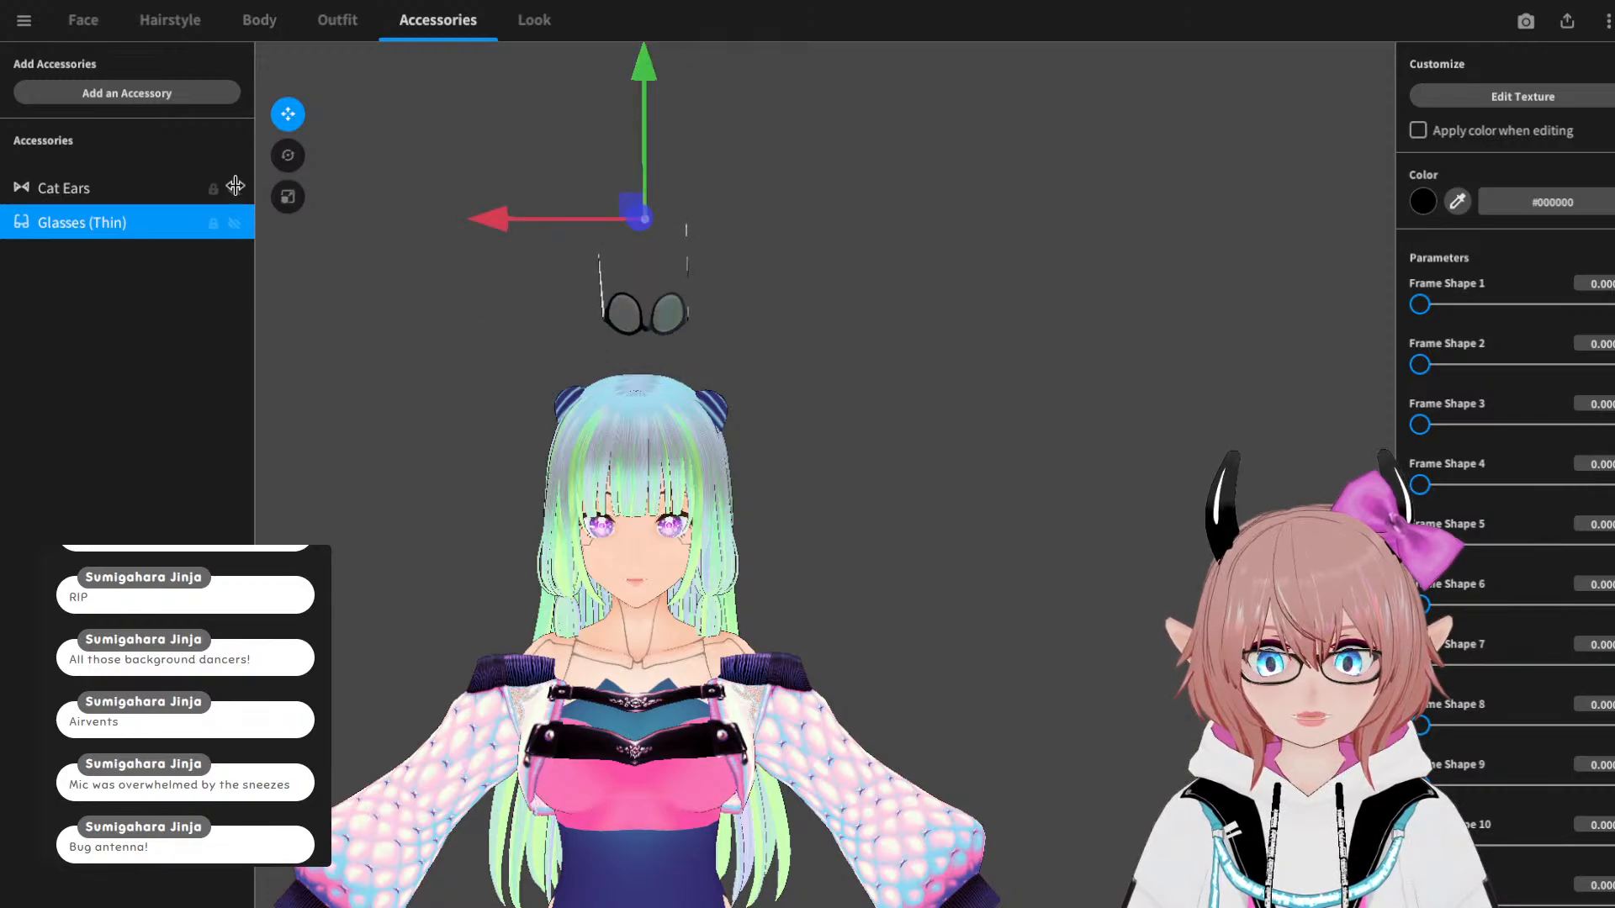
click(290, 194)
drag(470, 219, 351, 218)
scroll(1598, 800, down, 5)
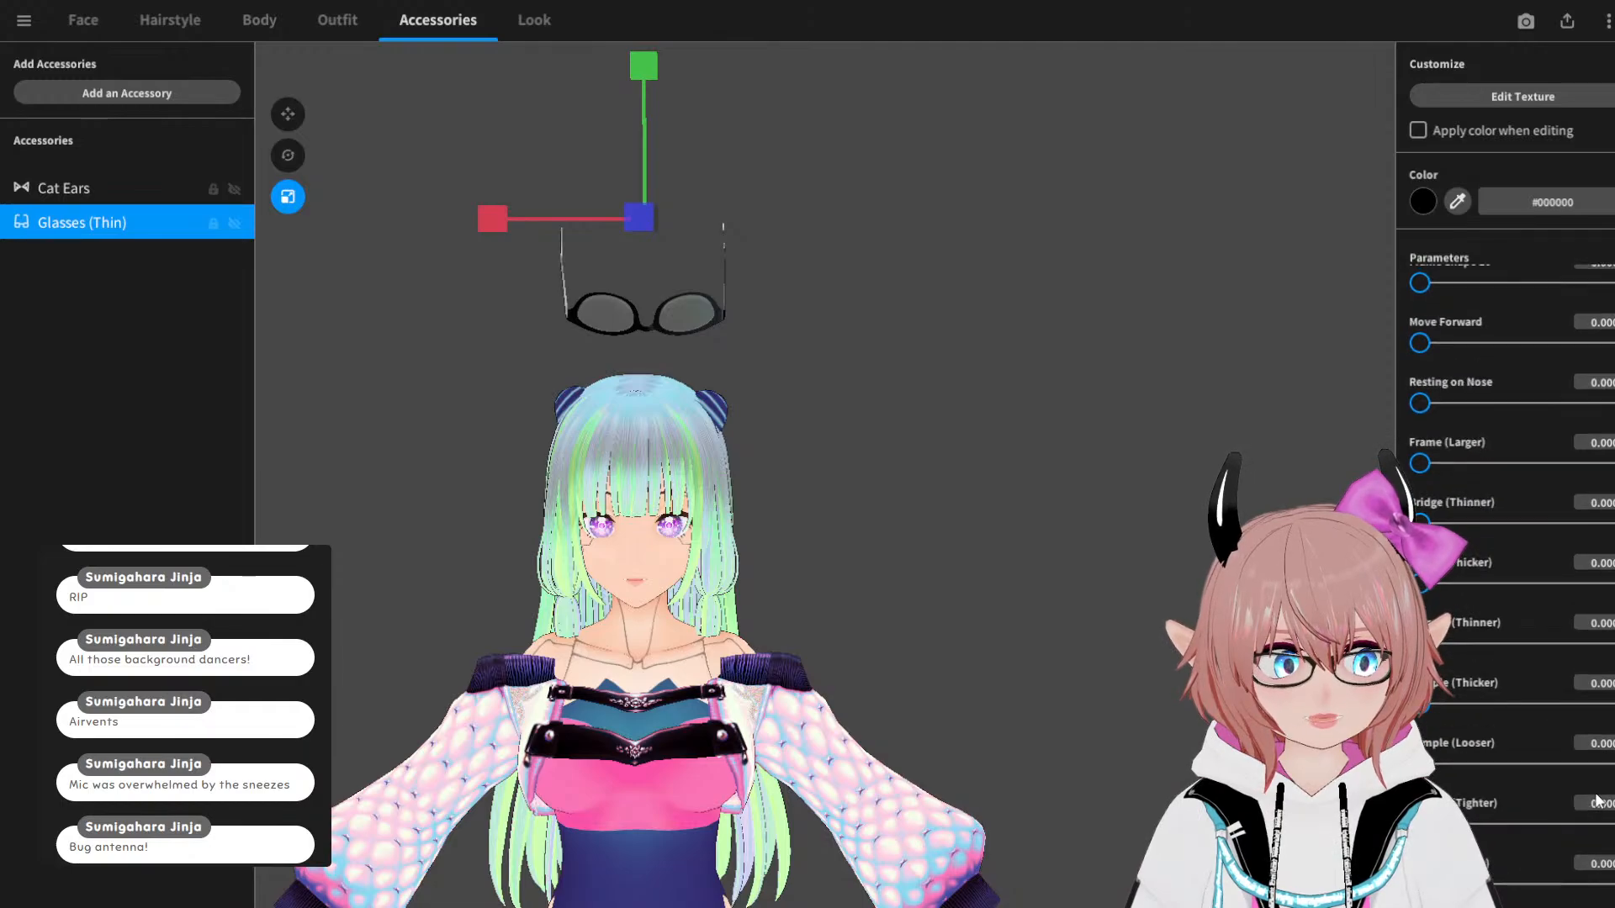
scroll(1589, 790, up, 6)
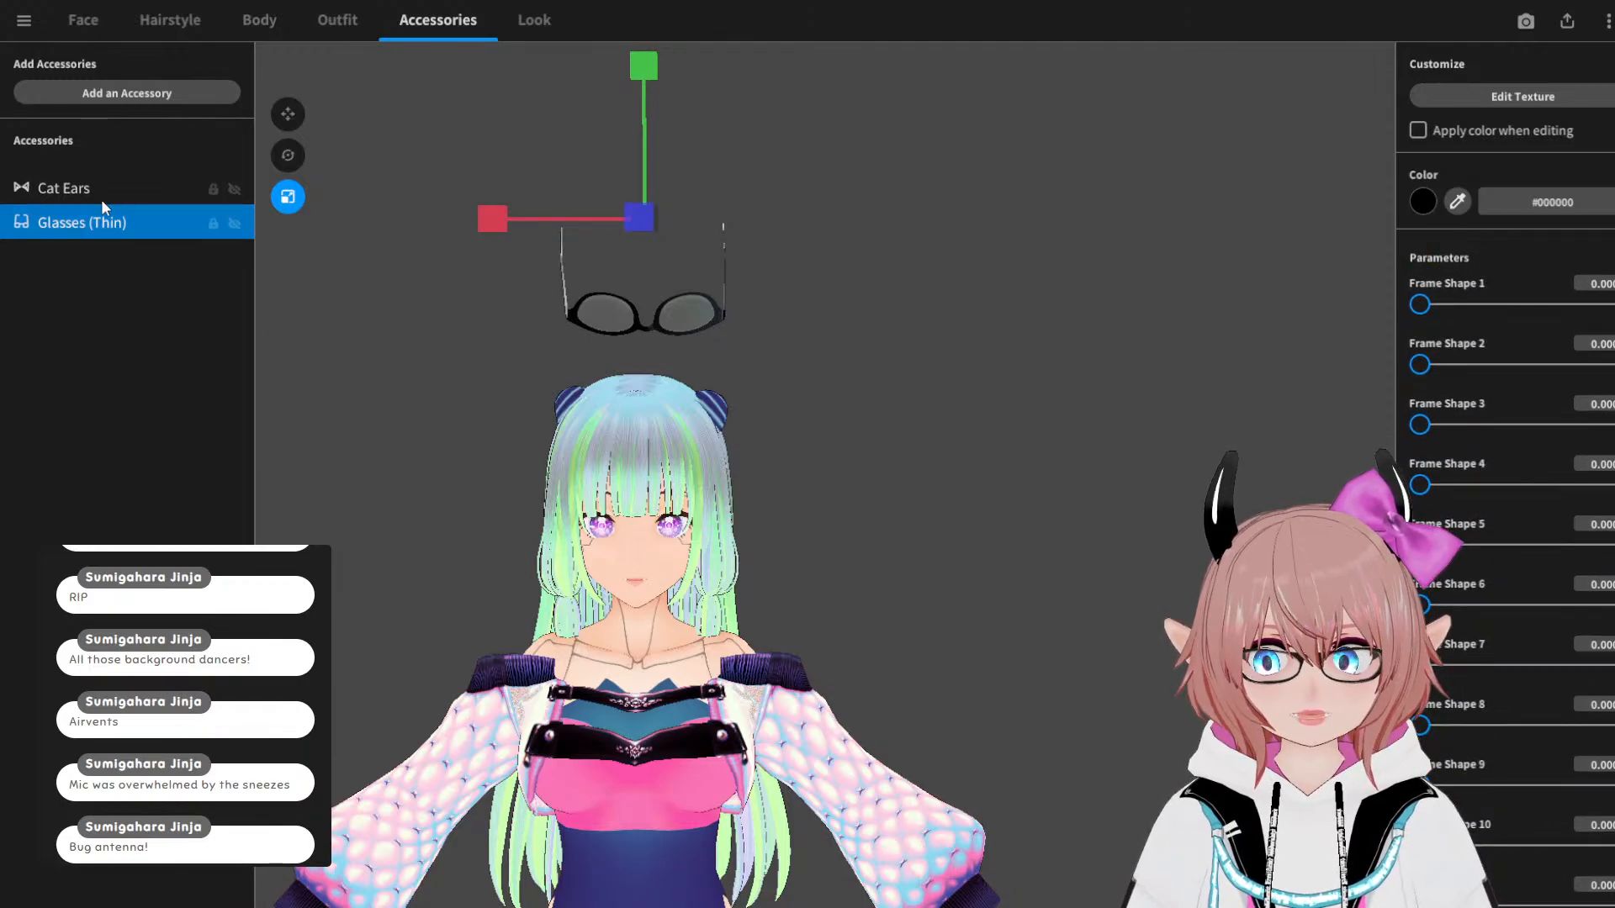
right_click(100, 227)
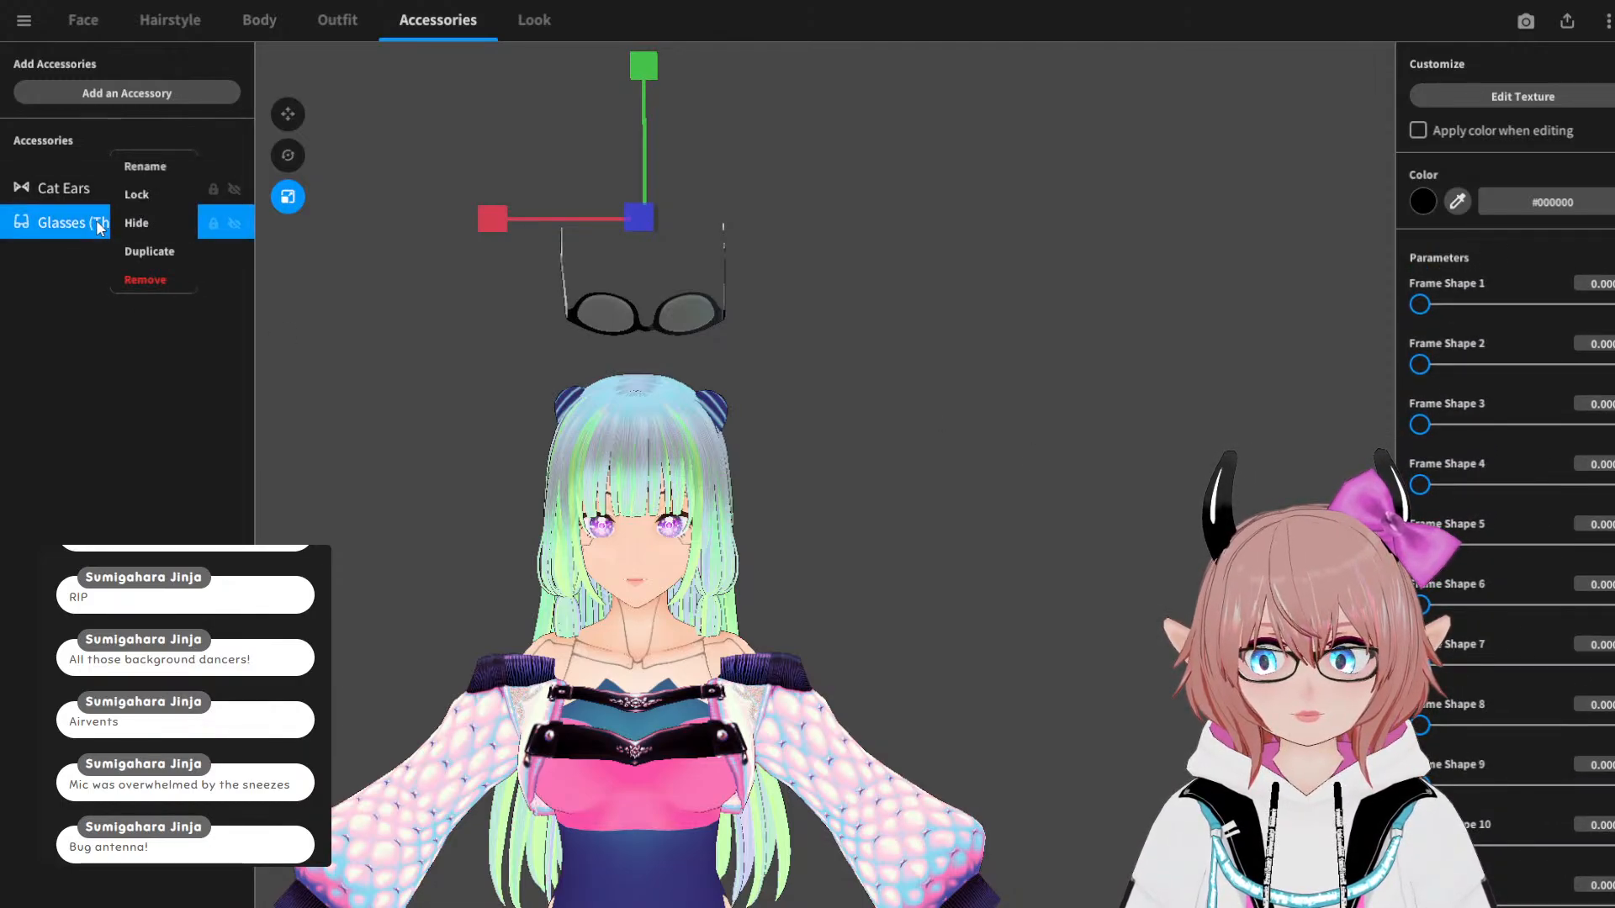
click(101, 280)
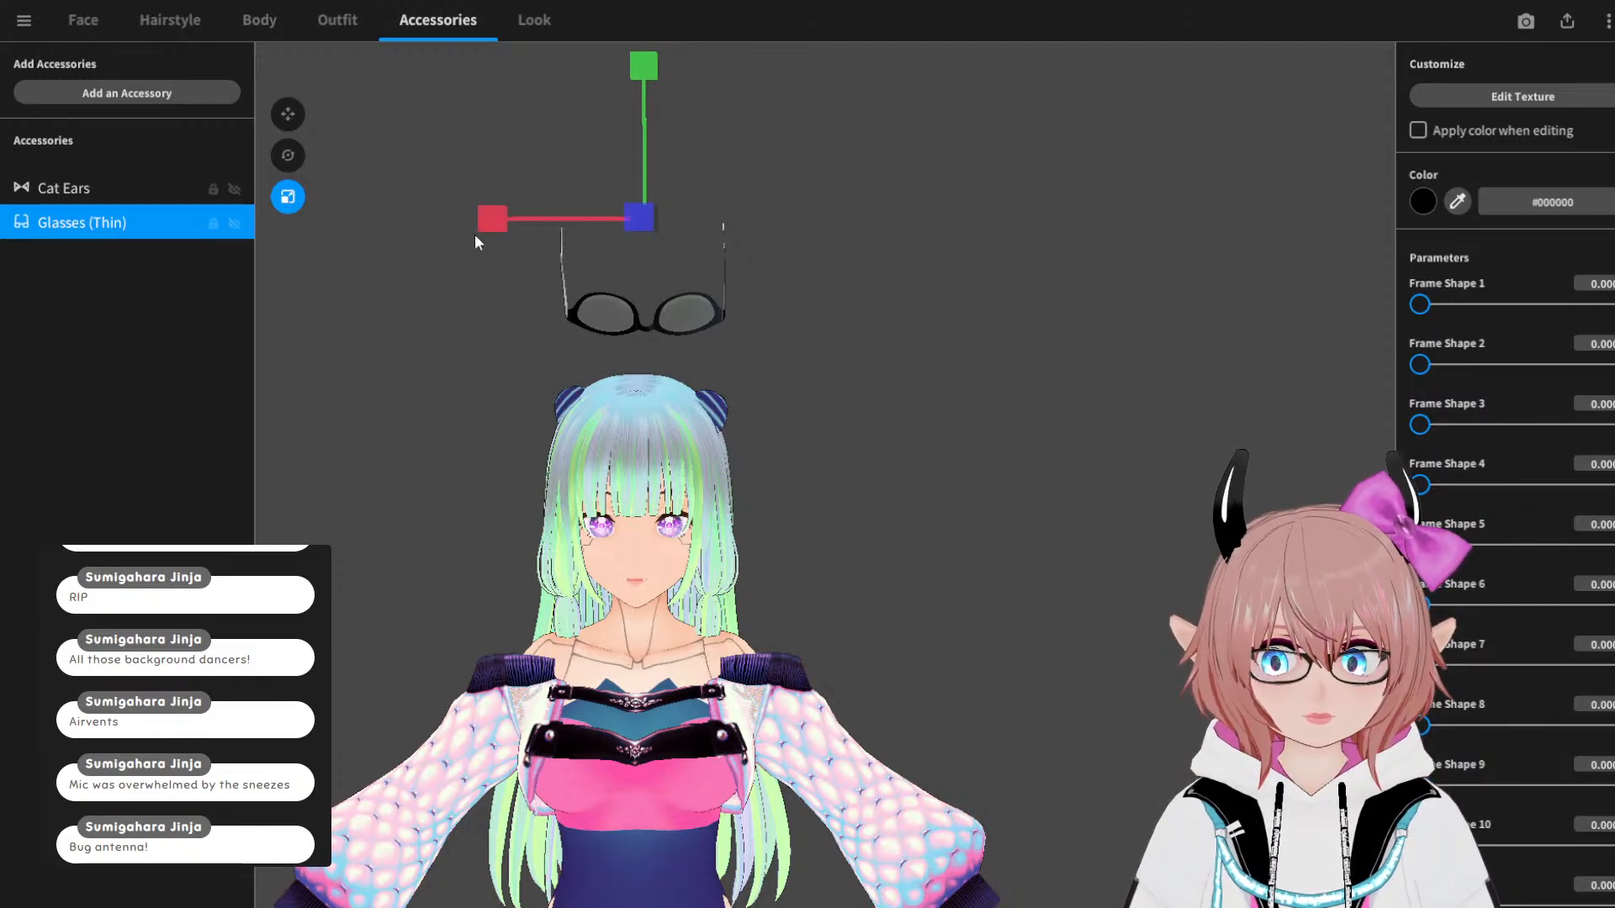
drag(480, 225, 434, 224)
Step: Scale the glasses up along their depth and overall size until the thick temples tower above the head
right_drag(610, 175, 689, 190)
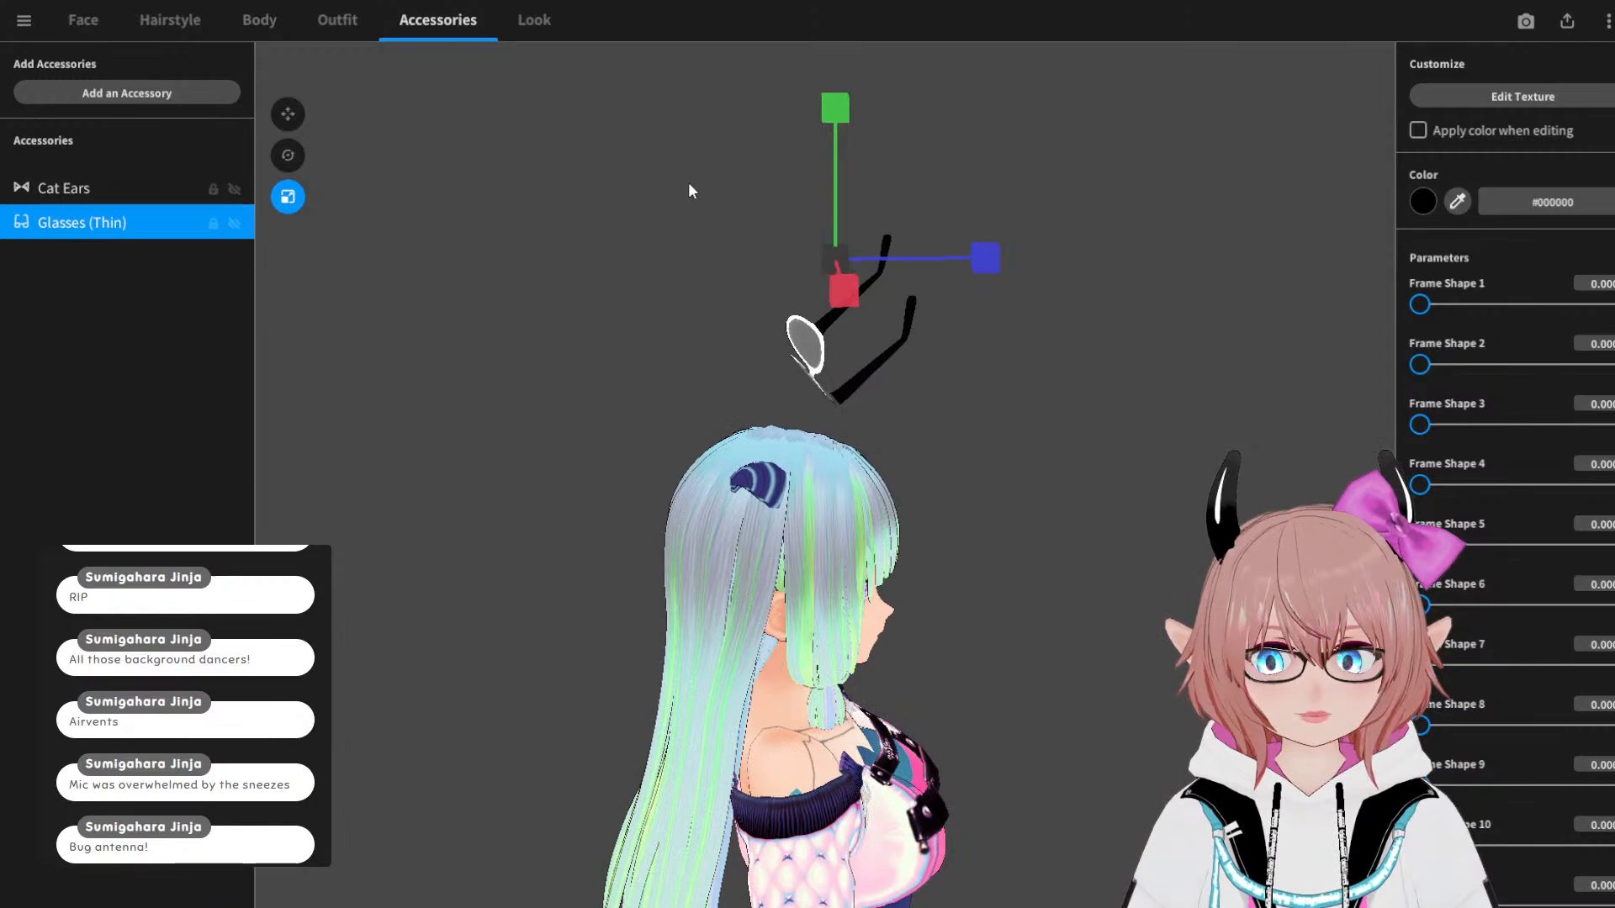
drag(989, 261, 1063, 275)
right_drag(1062, 370, 1021, 379)
drag(812, 232, 1075, 286)
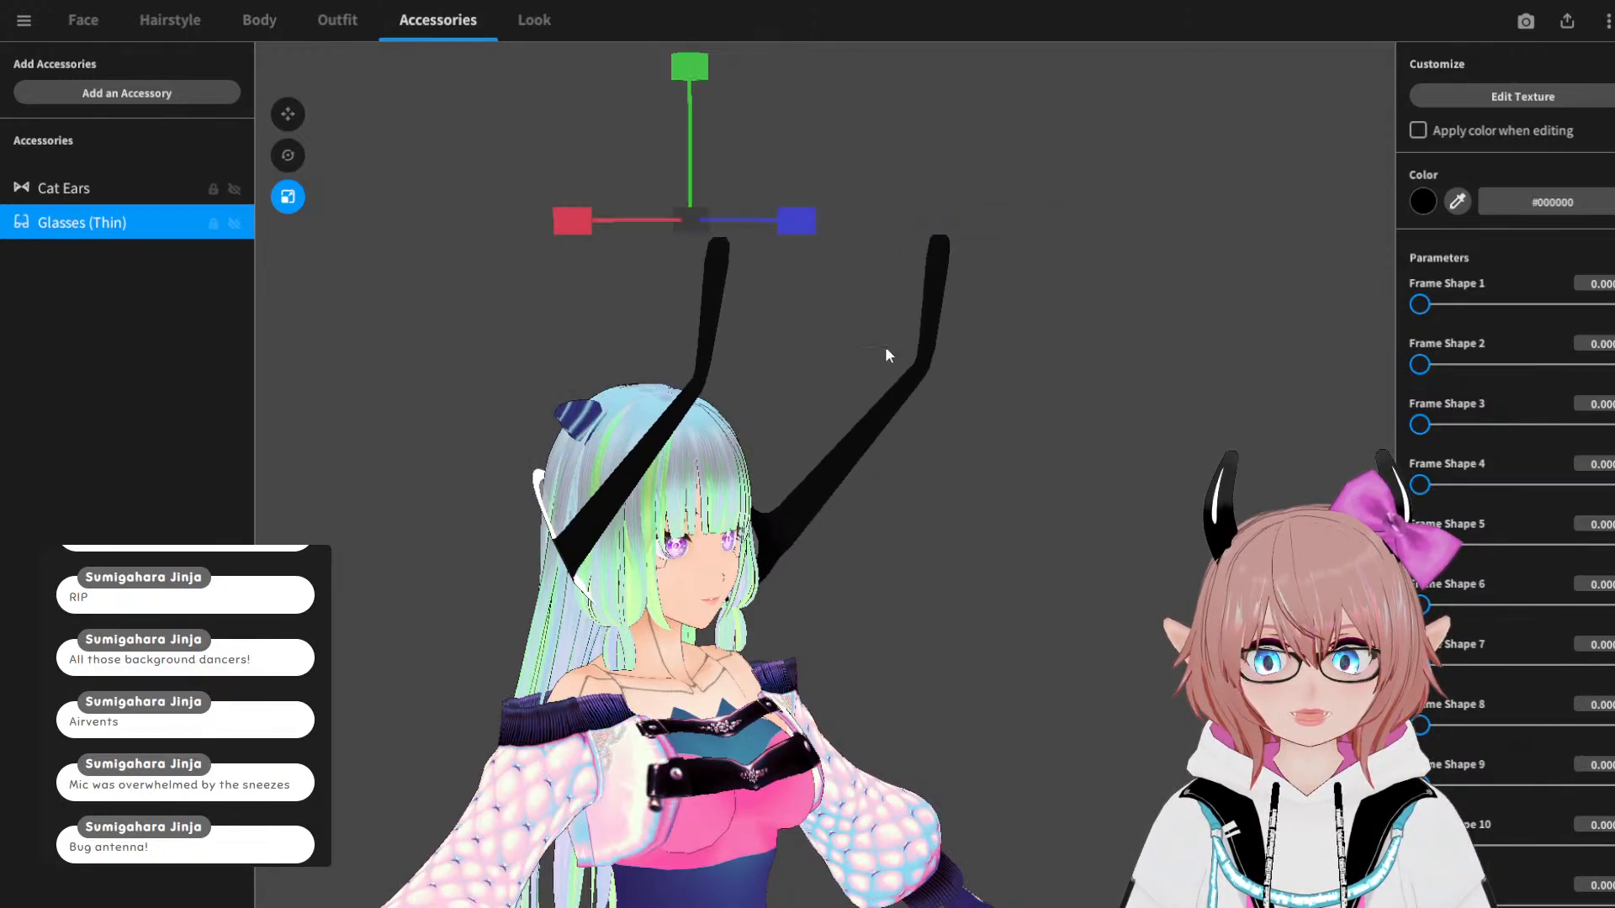
right_drag(885, 346, 792, 267)
drag(796, 101, 789, 45)
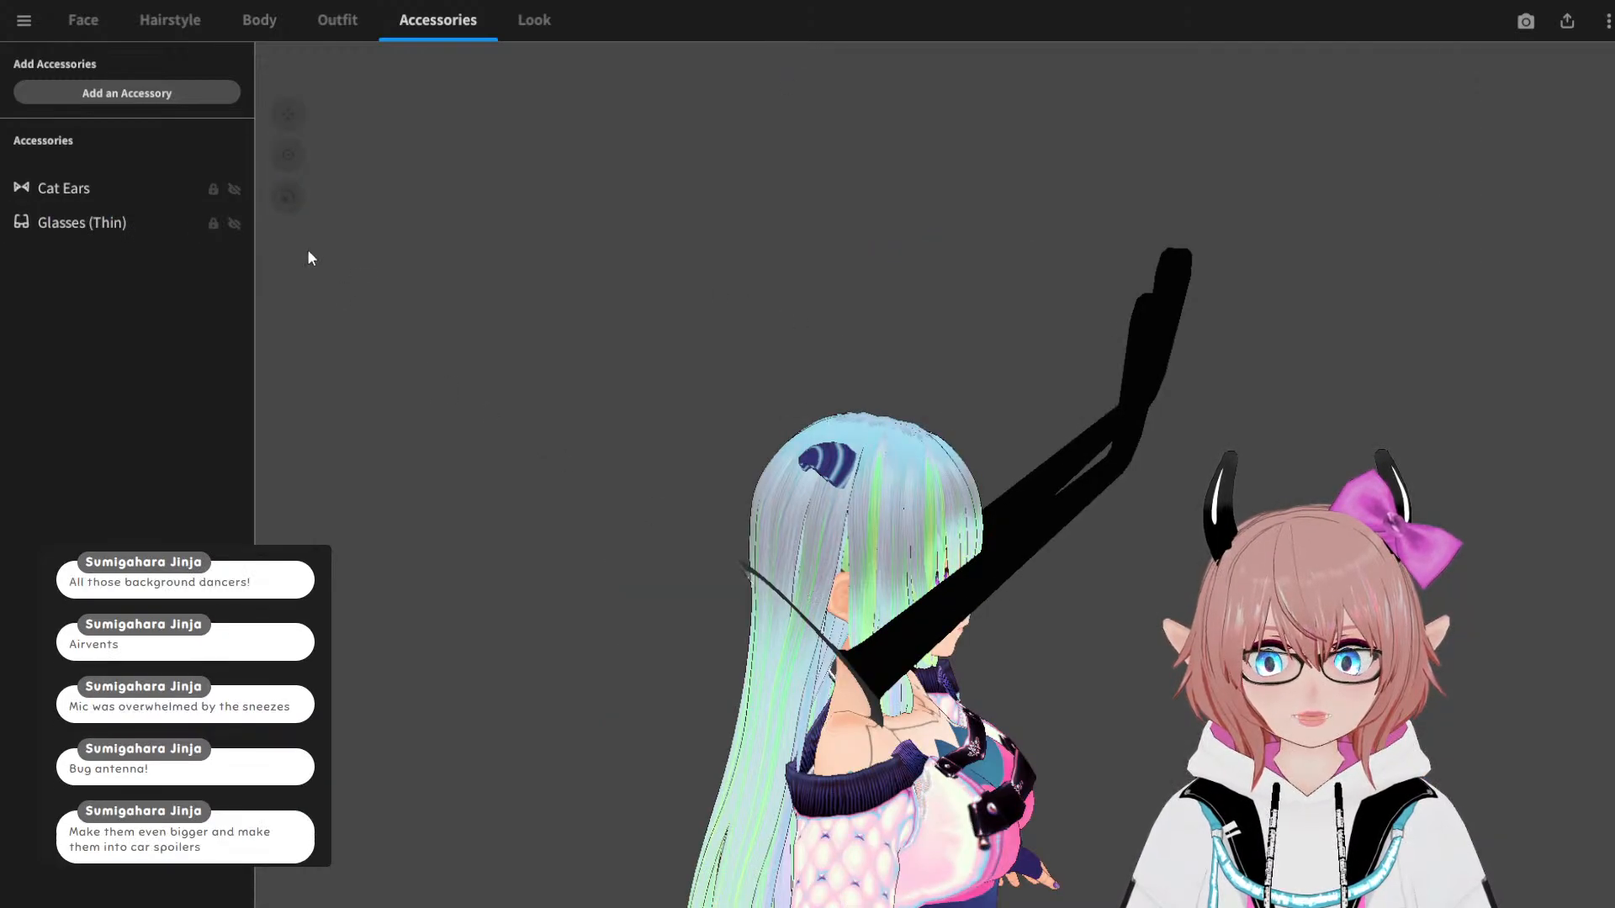
Step: Reselect Glasses (Thin), move it back along the depth axis behind the head and scale it much wider than the body
click(77, 222)
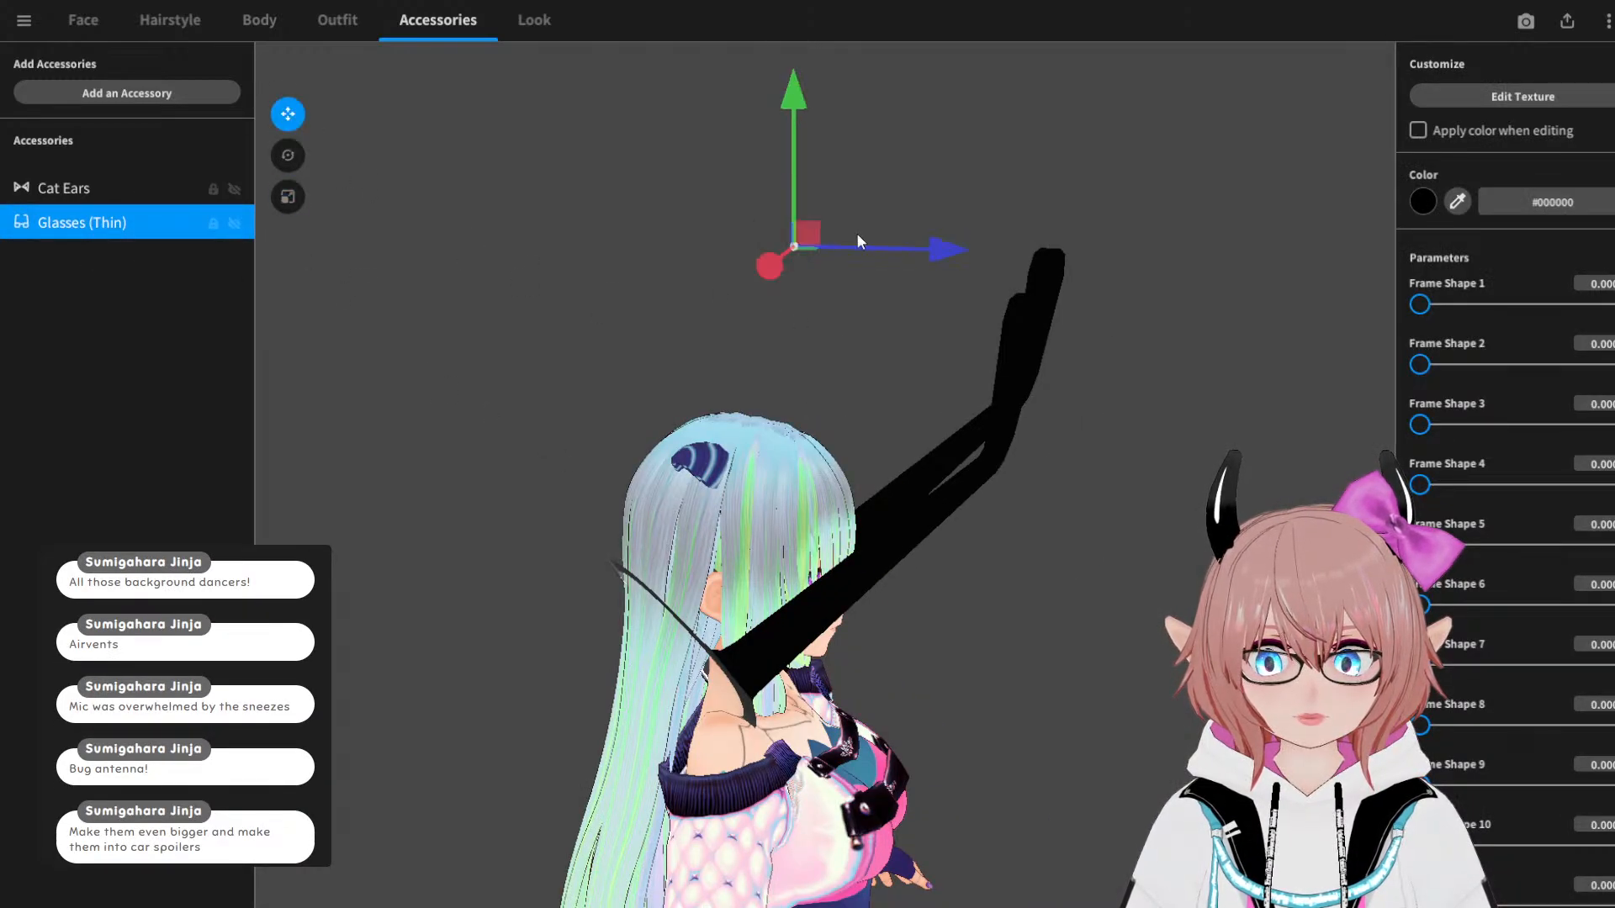
drag(949, 250, 713, 246)
right_drag(917, 370, 835, 397)
right_drag(691, 428, 675, 427)
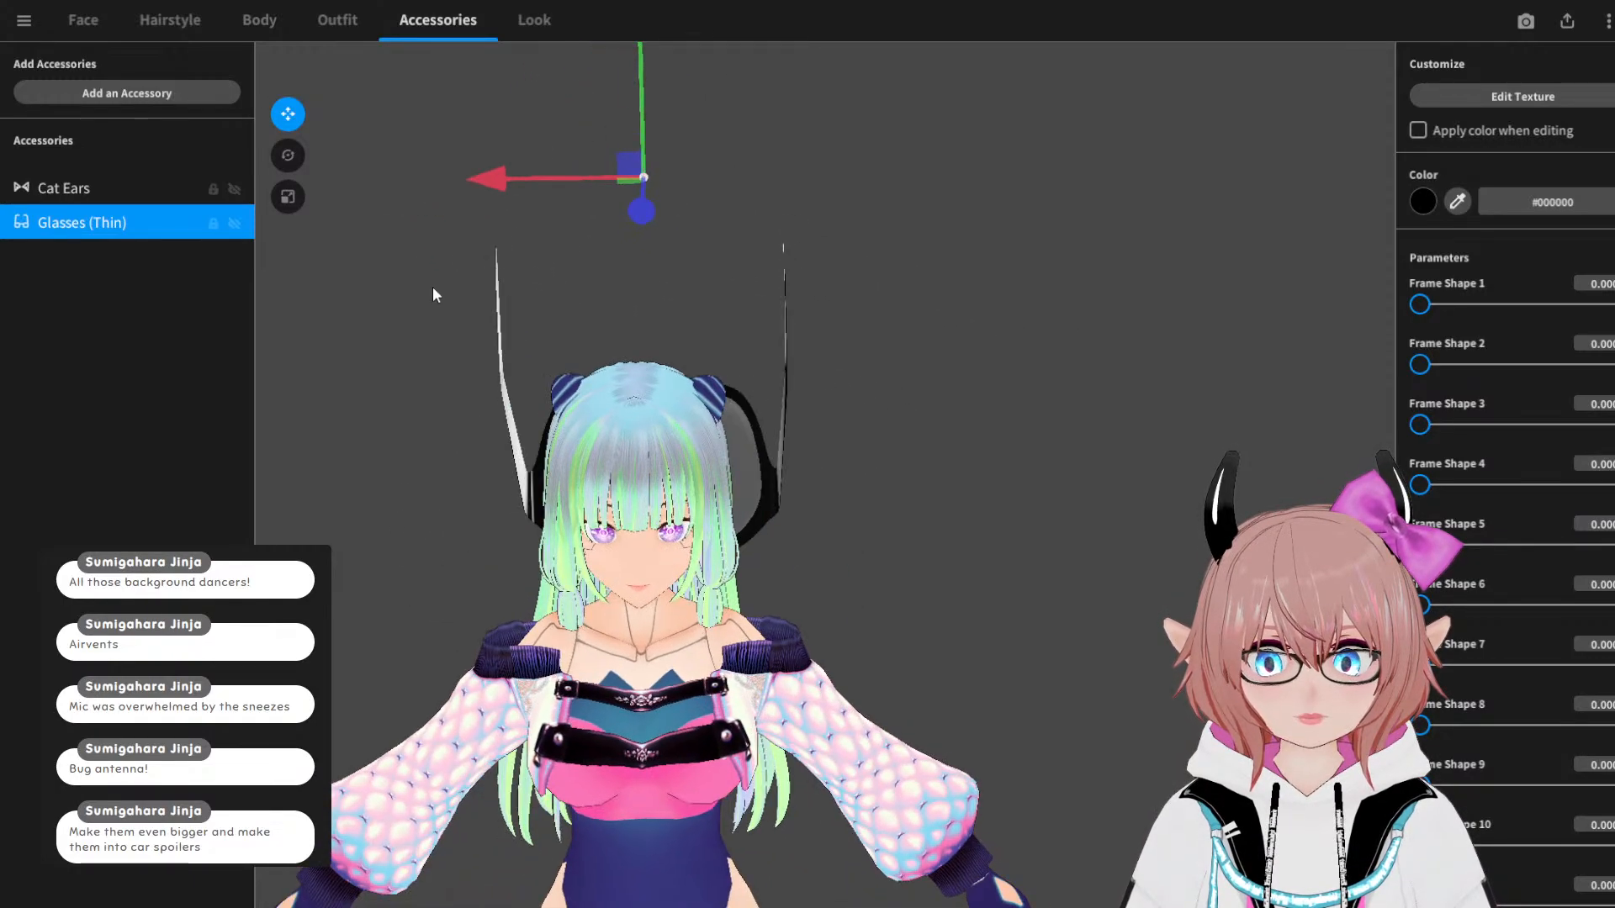
click(288, 156)
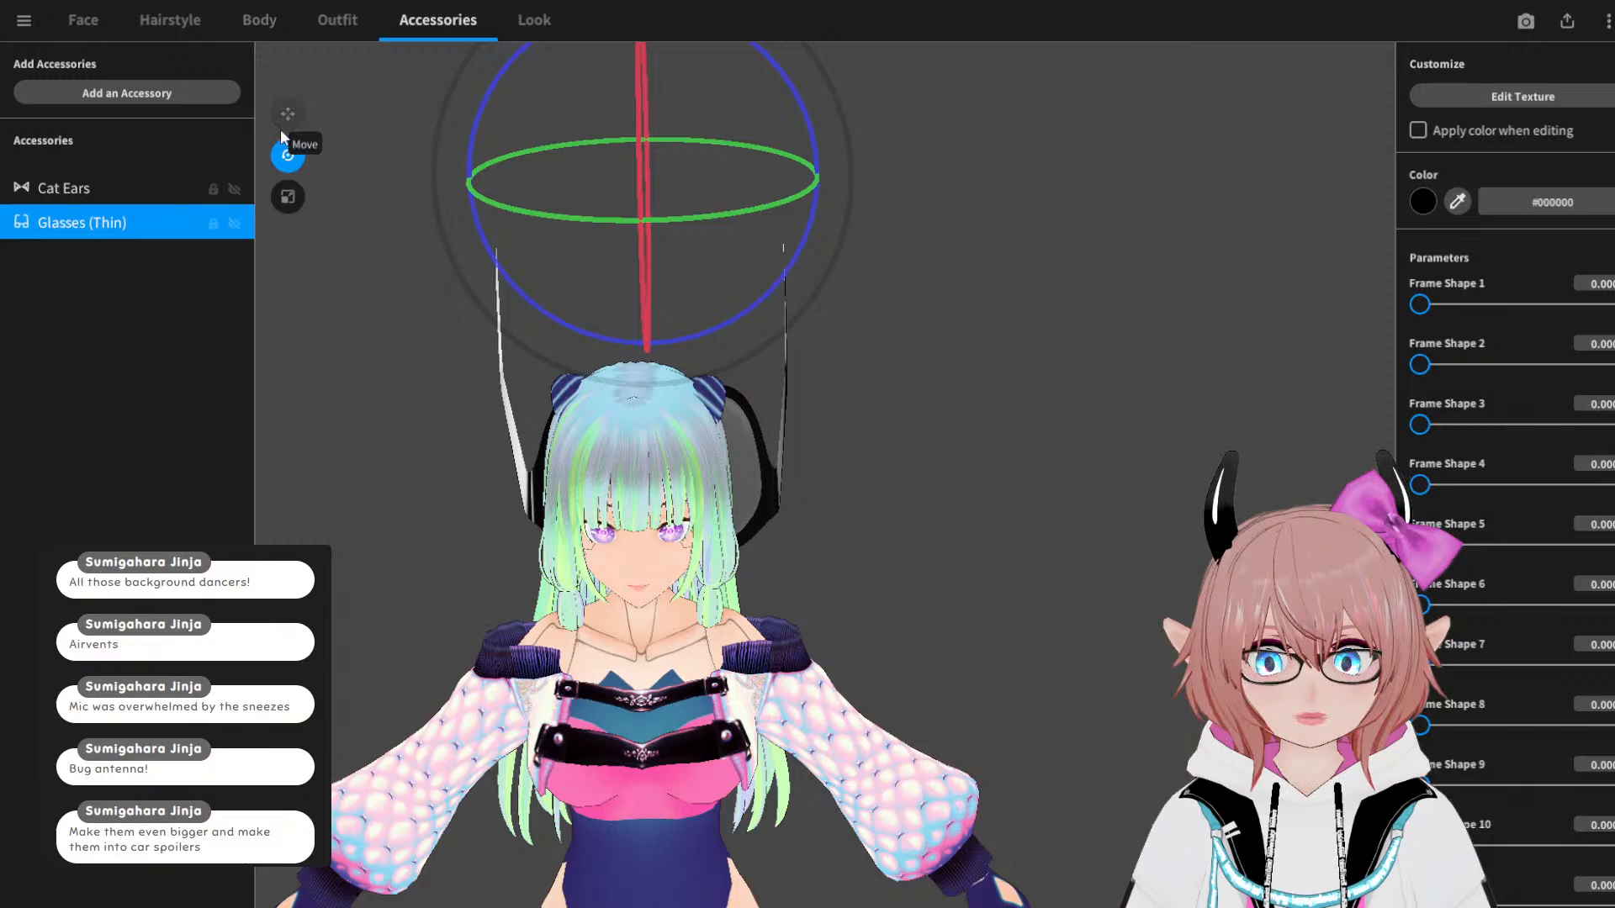
click(287, 198)
drag(483, 240, 286, 248)
right_drag(514, 367, 664, 360)
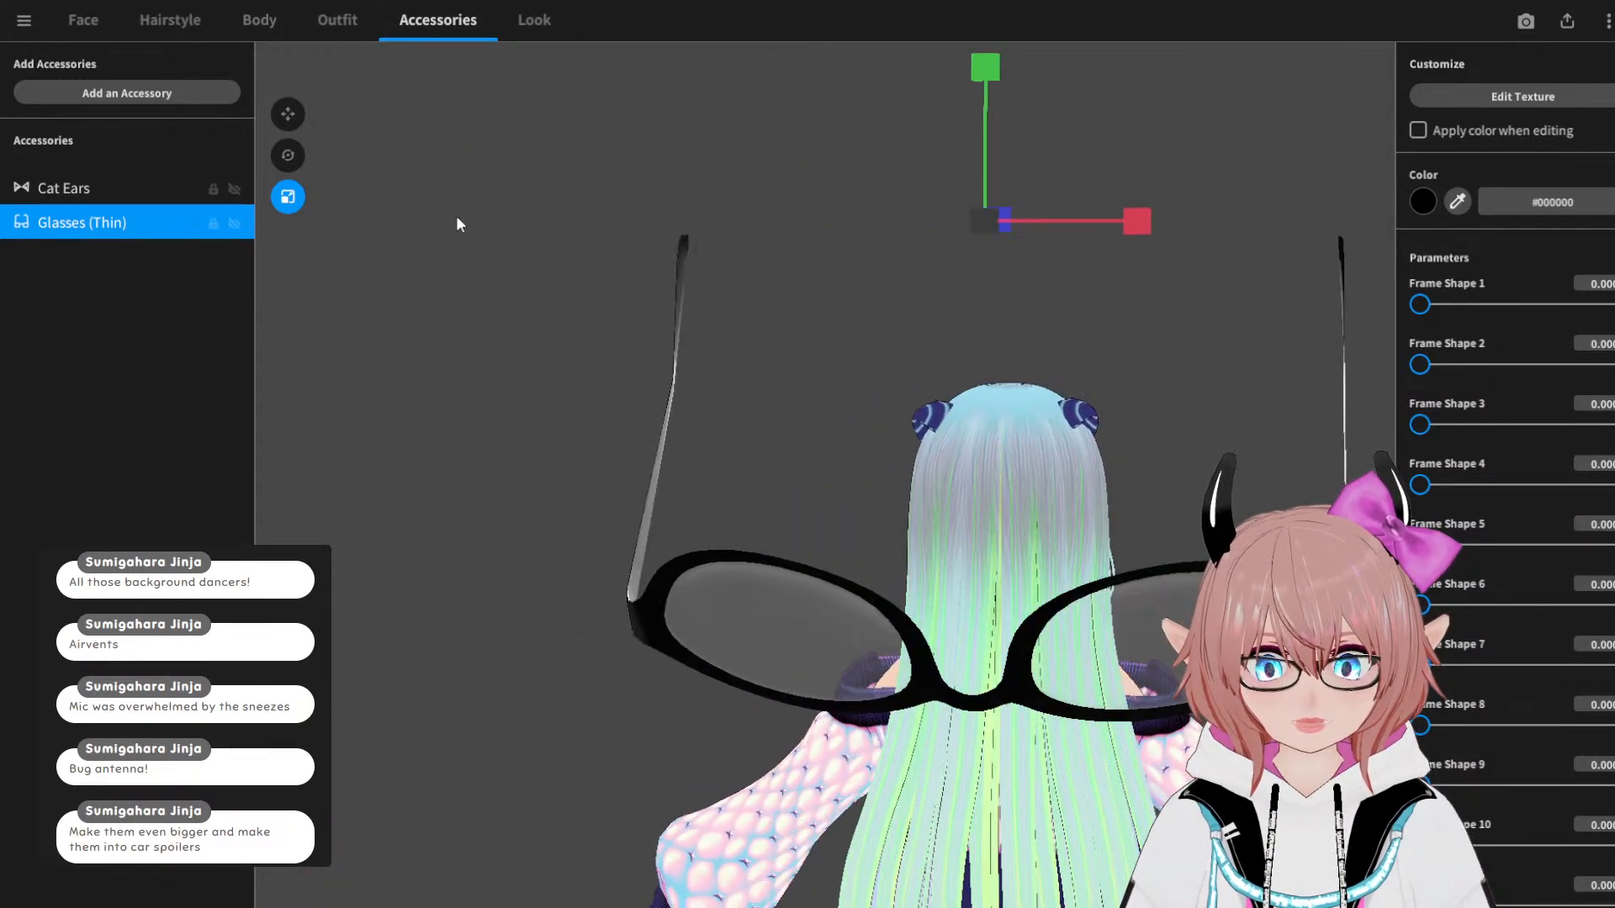
Step: Rotate the glasses about their width axis so the lenses stand up and the temples point forward and down
click(288, 155)
right_drag(793, 248, 978, 349)
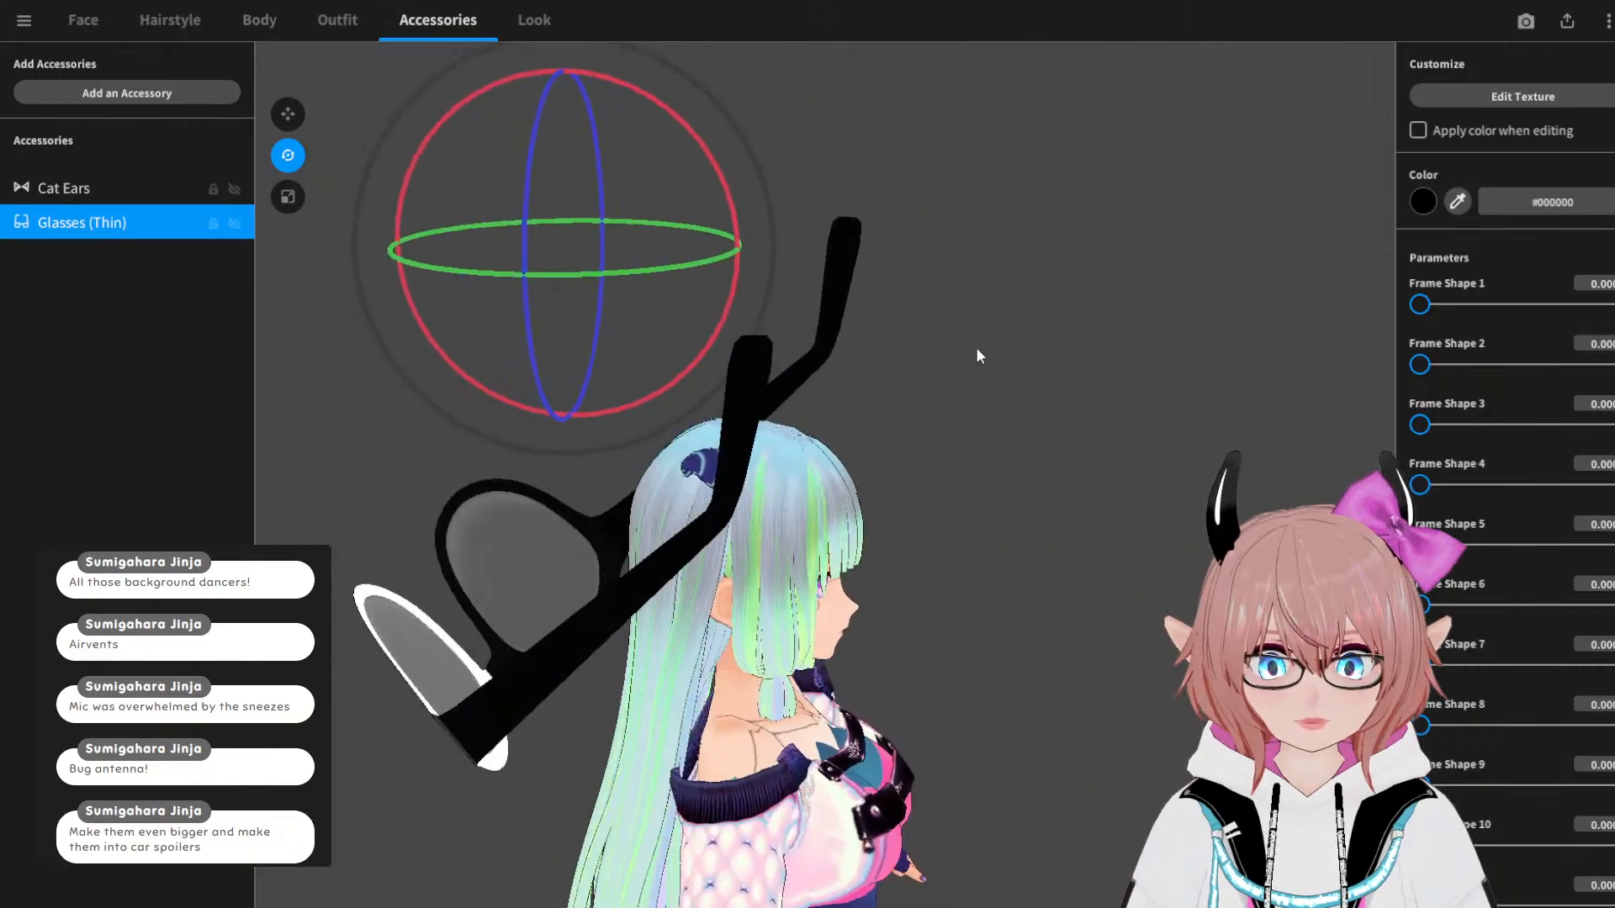
drag(720, 176, 910, 557)
right_drag(910, 557, 312, 311)
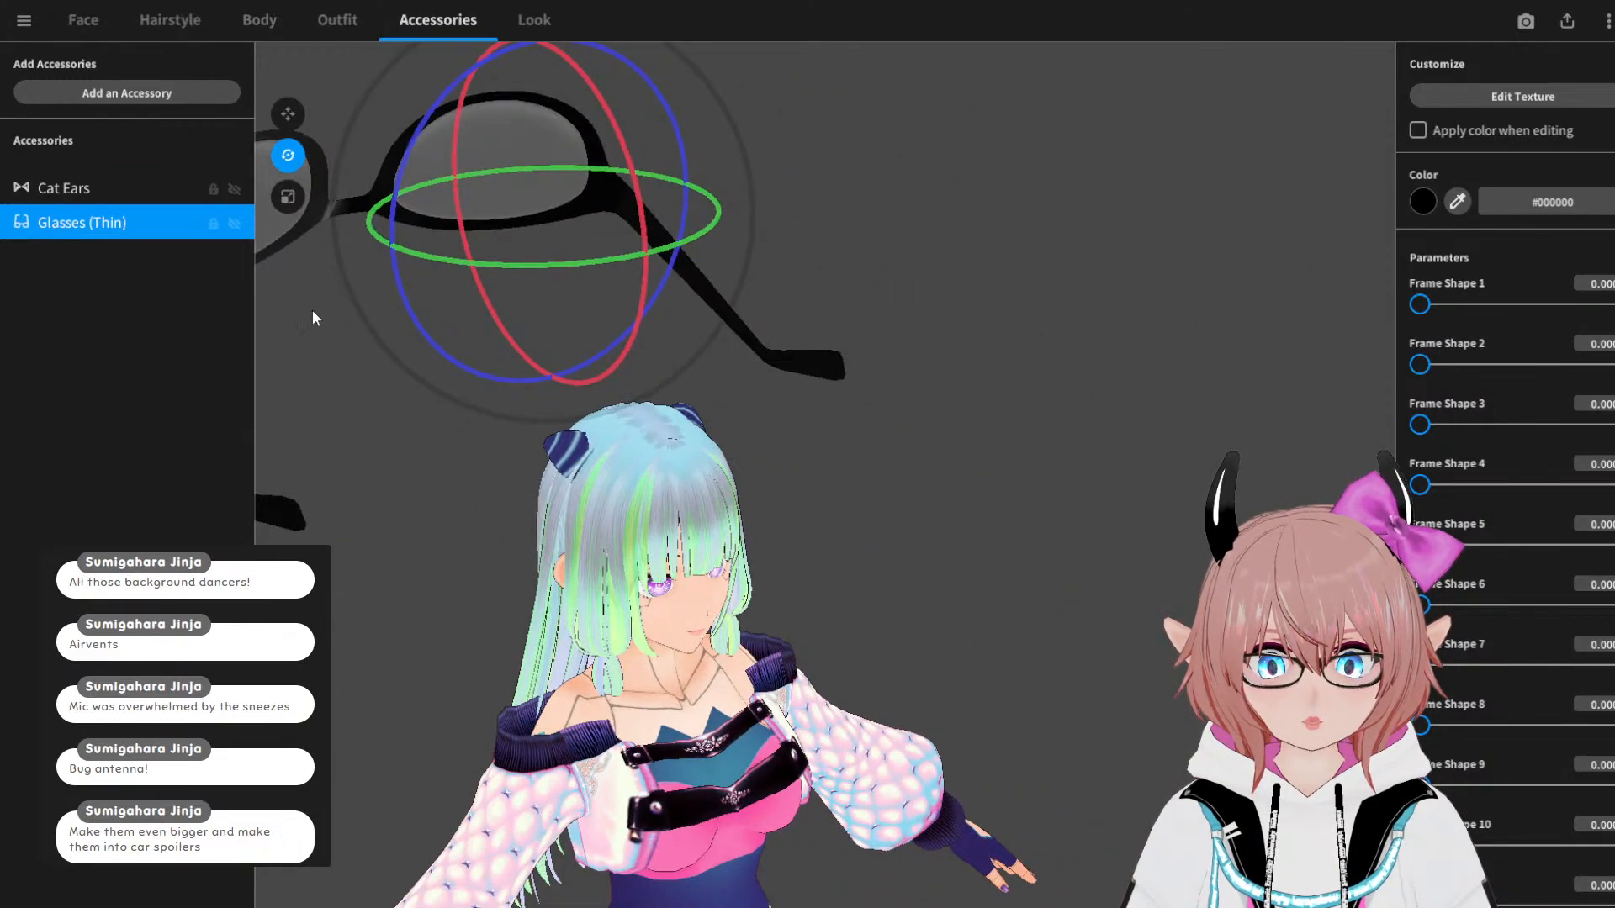
Step: Lower the rotated glasses and shift them along the depth axis so the lenses spread behind the head like wings
click(288, 113)
right_drag(576, 269, 657, 276)
drag(657, 276, 1069, 476)
drag(961, 179, 860, 436)
drag(1095, 631, 1037, 613)
right_drag(1036, 613, 942, 614)
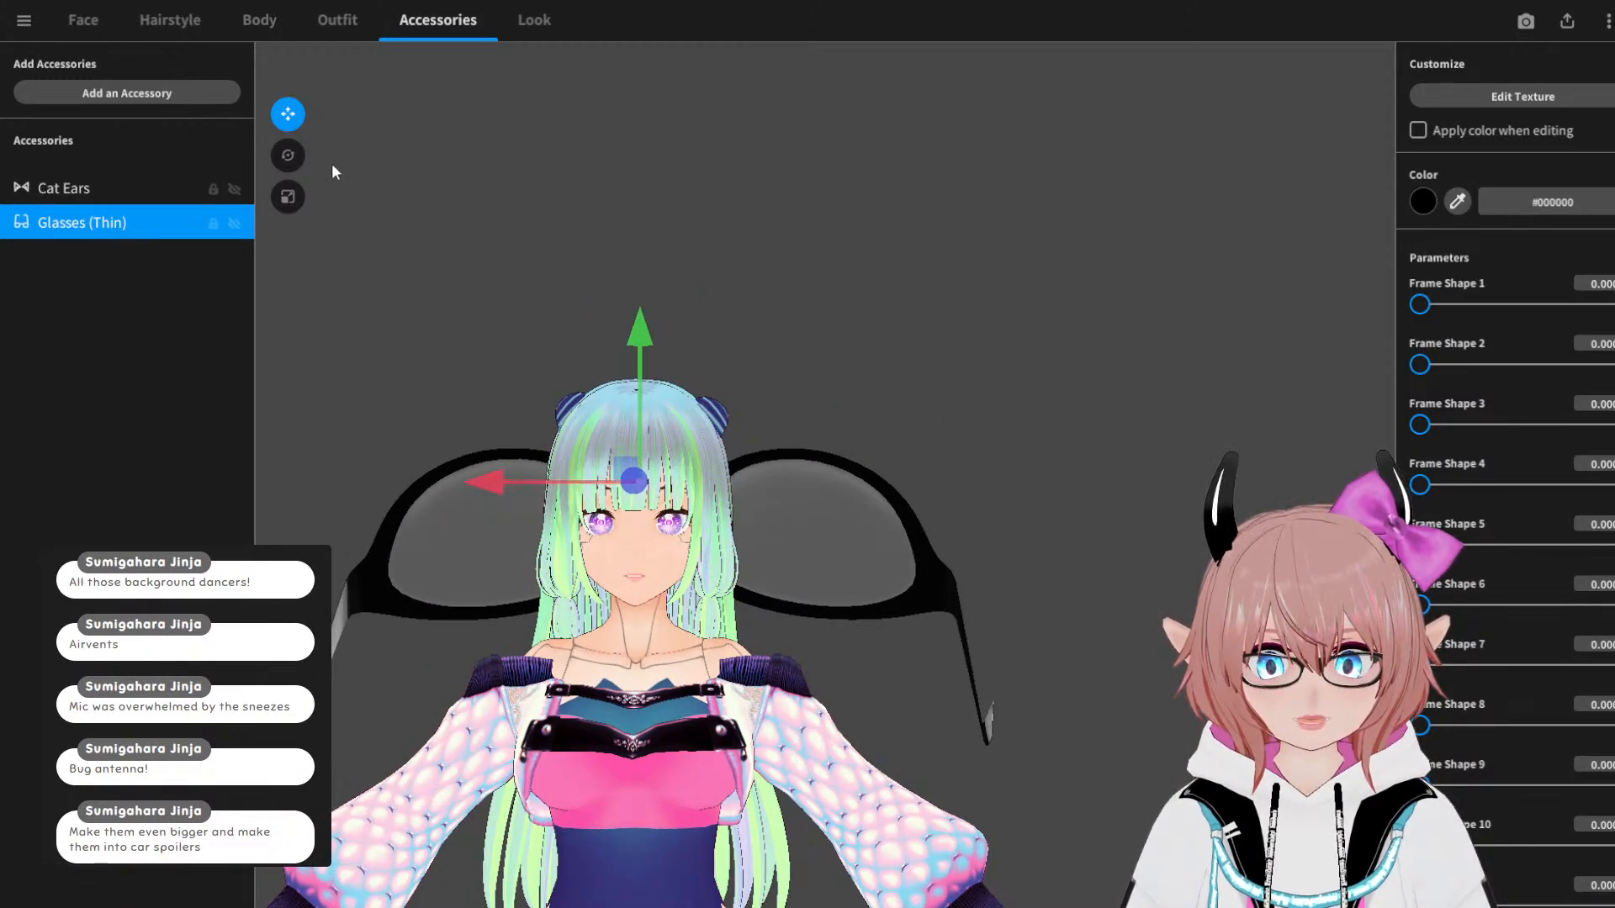
Step: Stretch the wing-like glasses further in width and adjust their height scale
drag(487, 482, 424, 476)
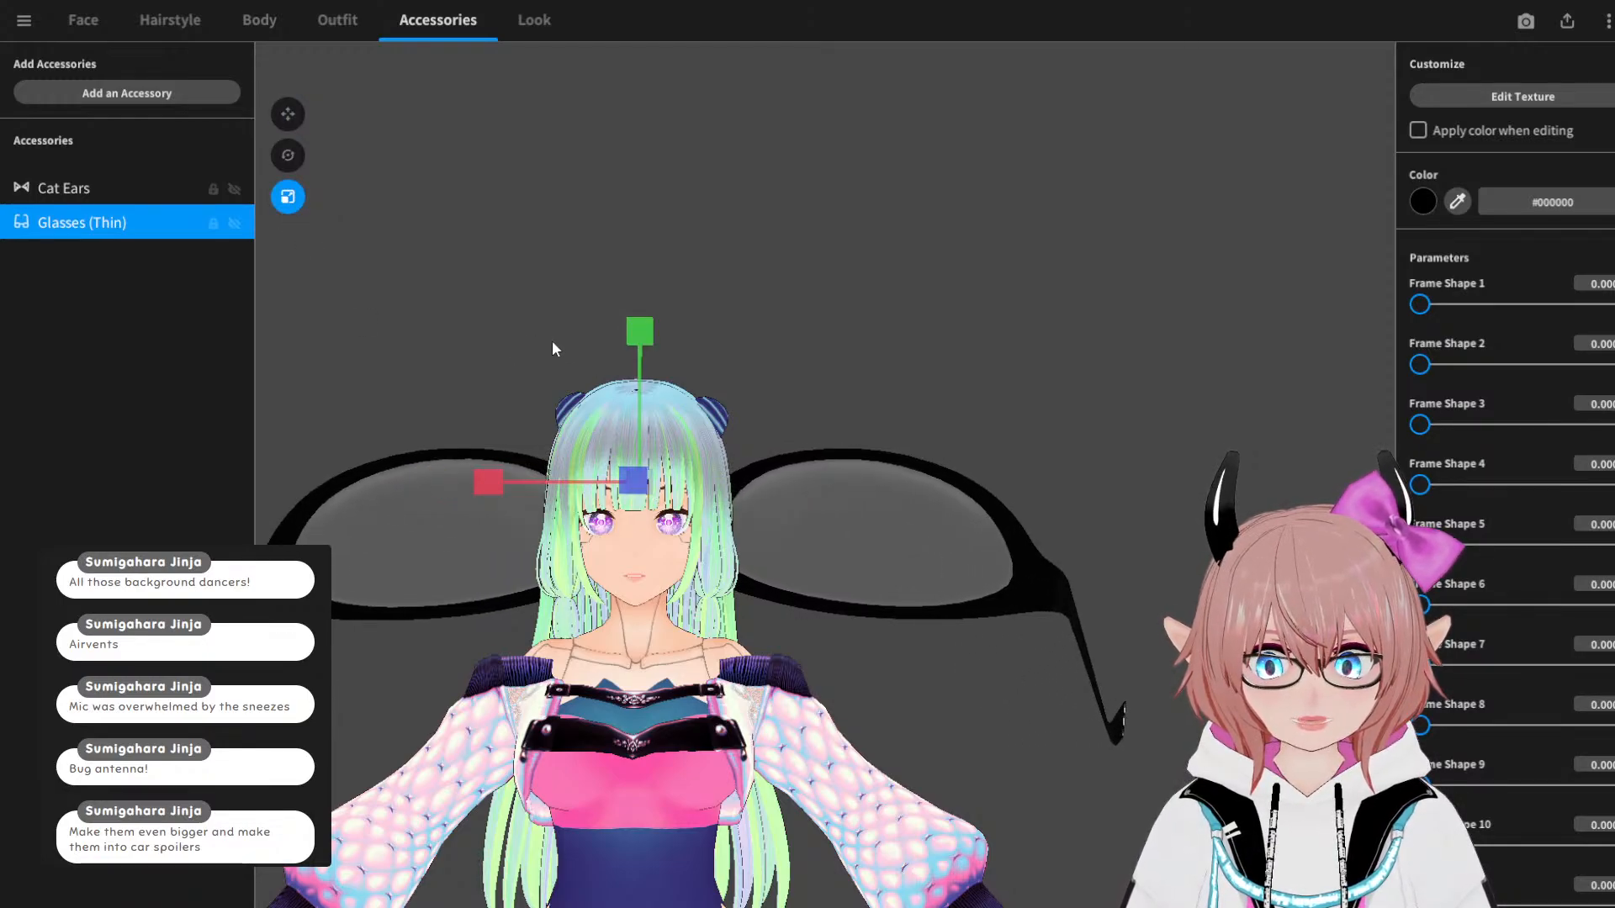
drag(645, 336, 656, 309)
right_drag(736, 378, 837, 415)
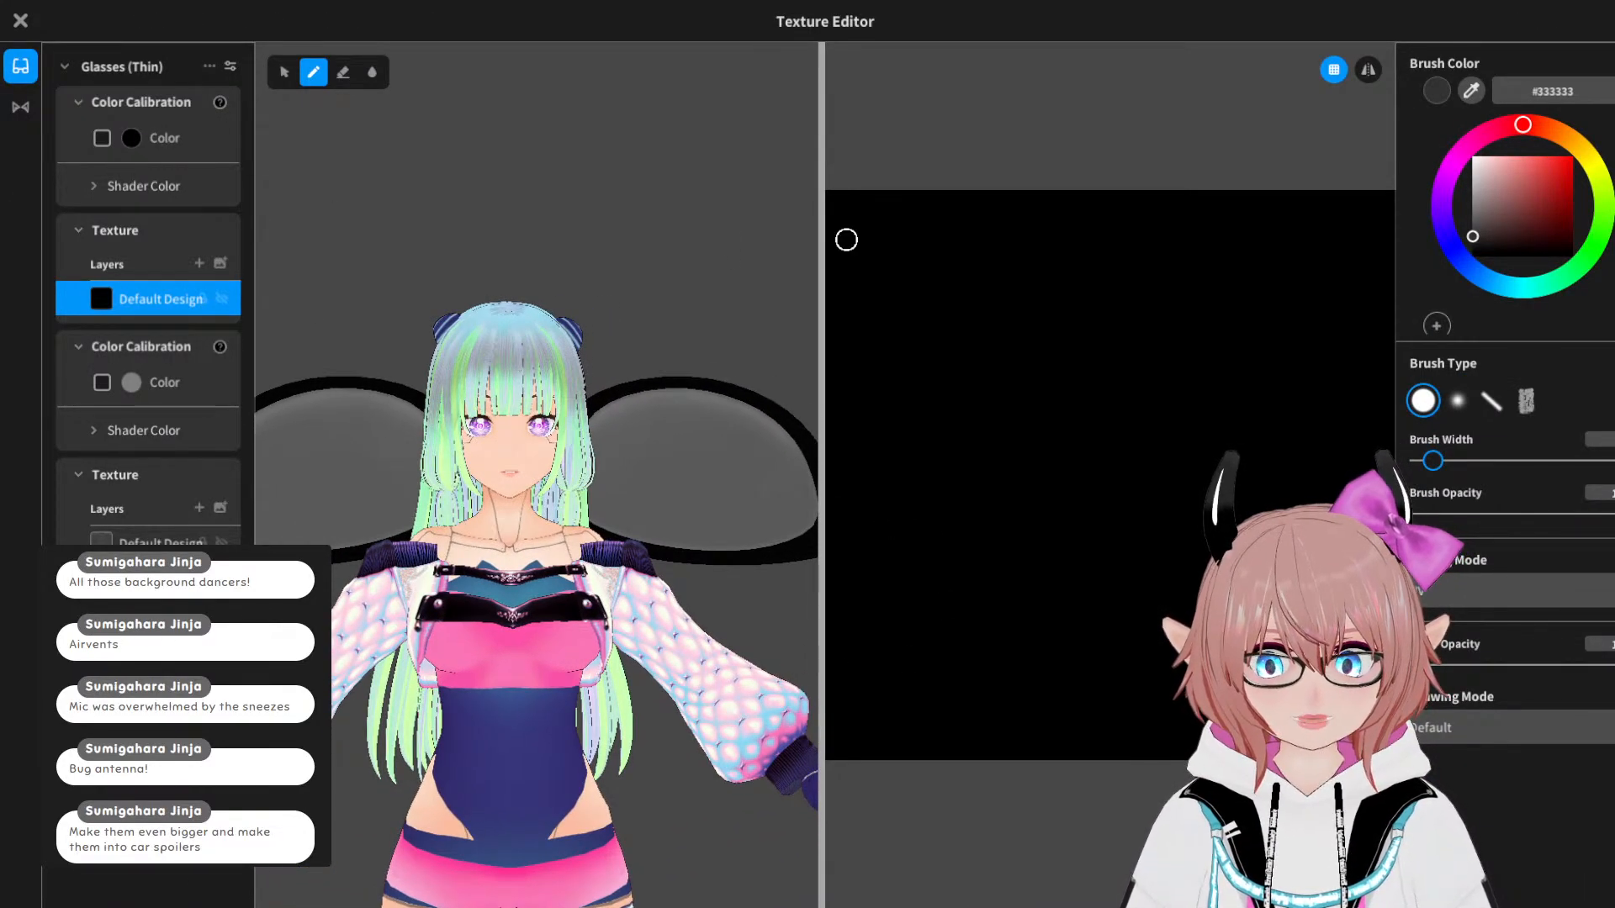
Step: Hide the Default Design layer of the Glasses (Thin) frame texture in the Texture Editor, leaving only the lenses as wings
click(222, 299)
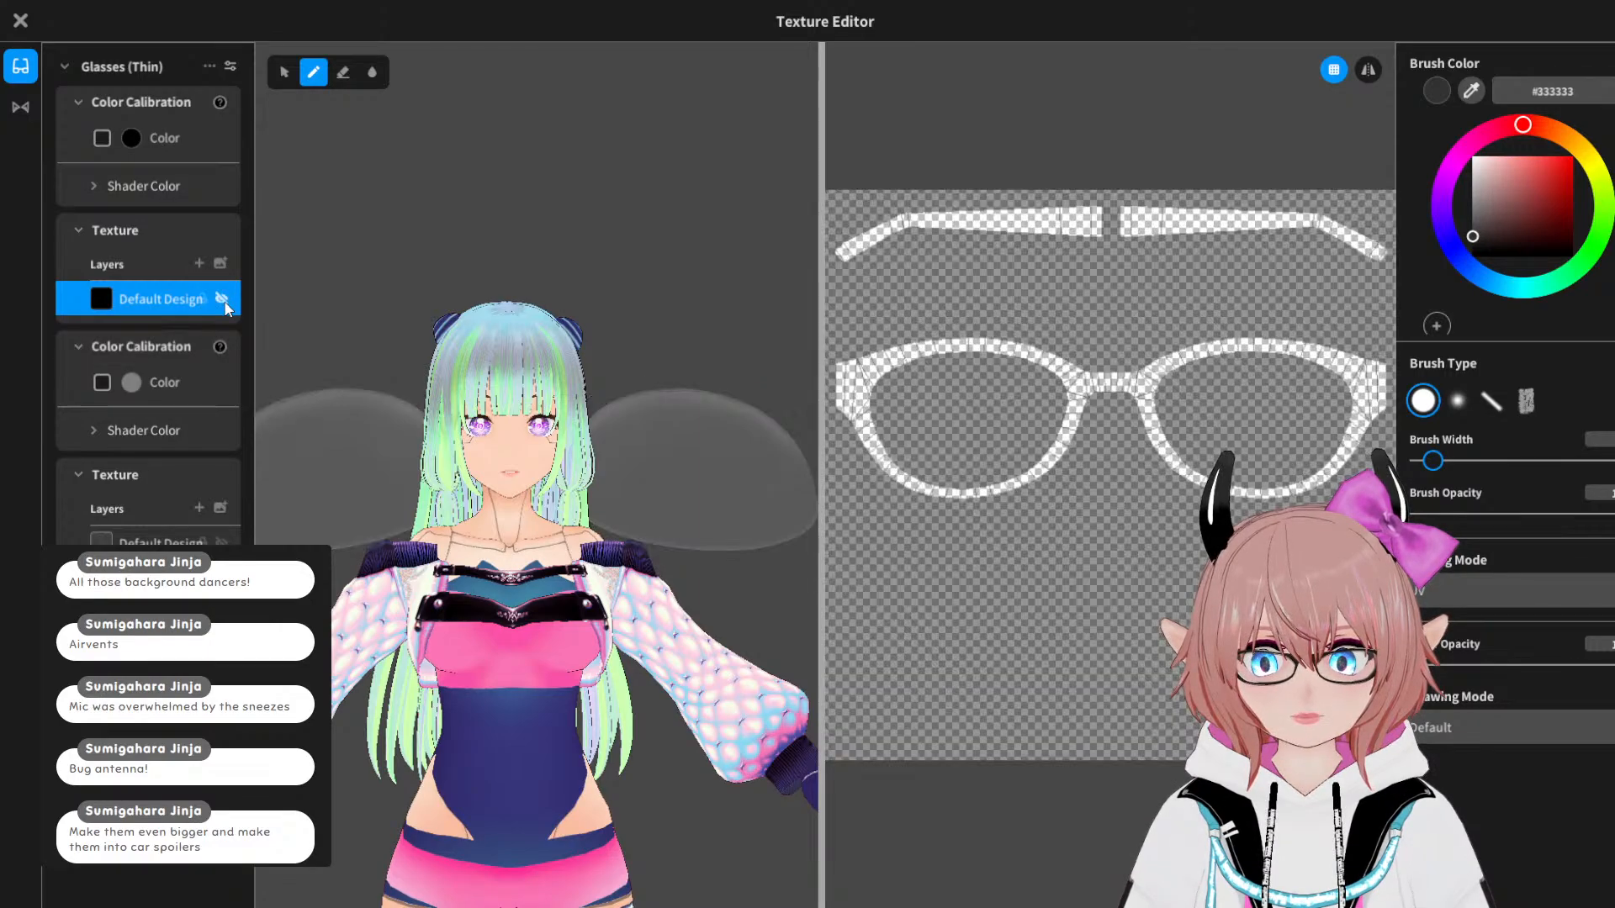
scroll(406, 291, down, 4)
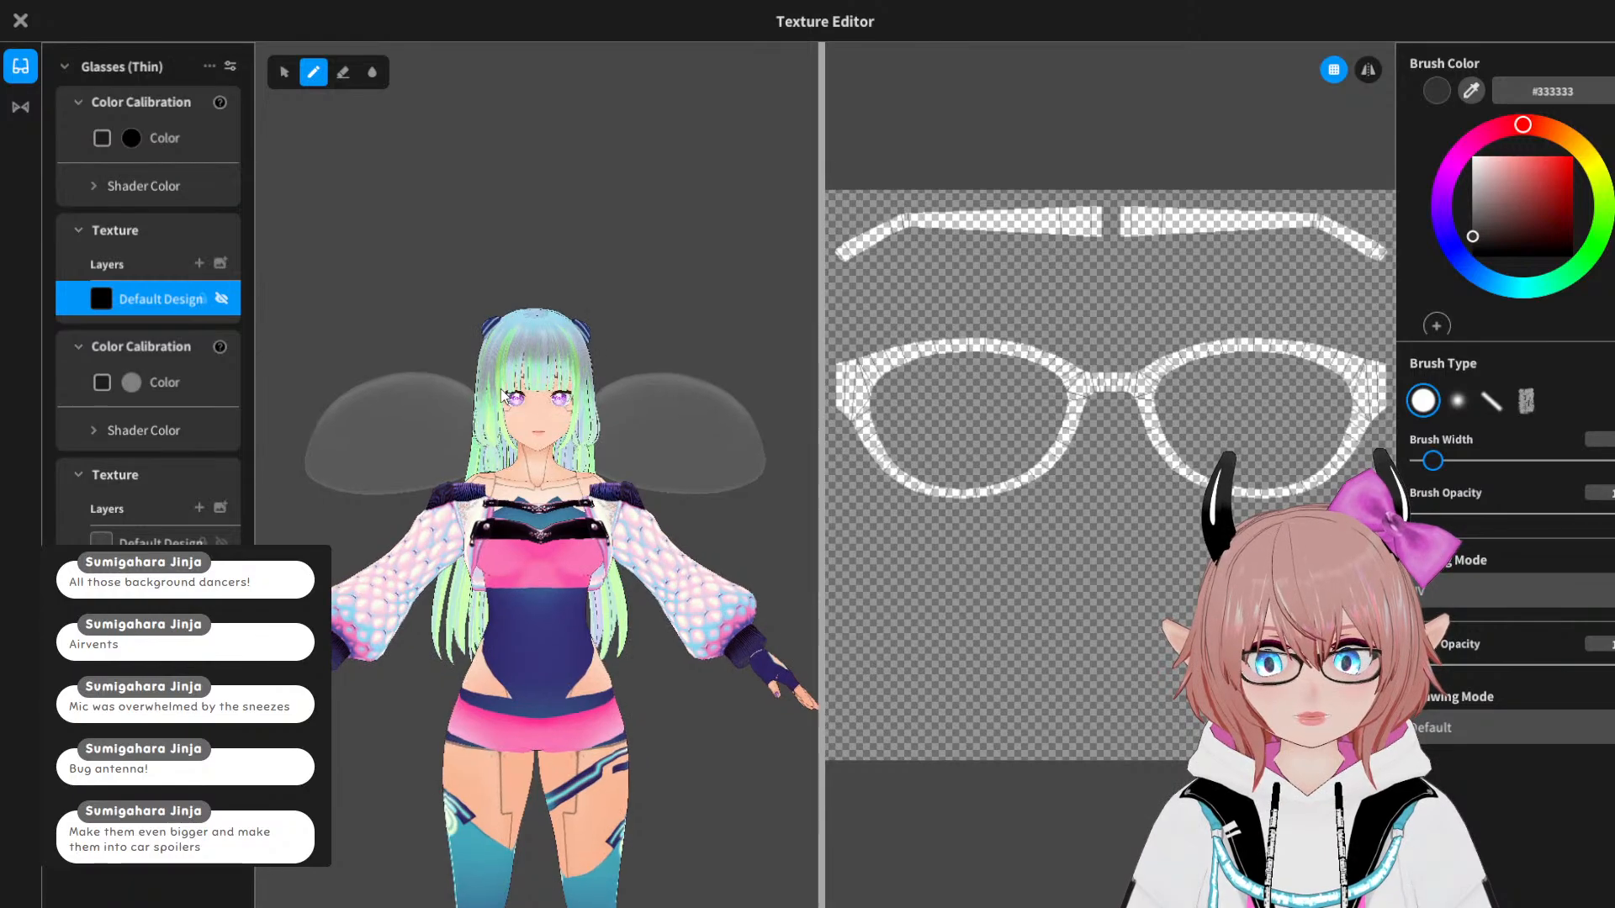
right_drag(502, 396, 388, 416)
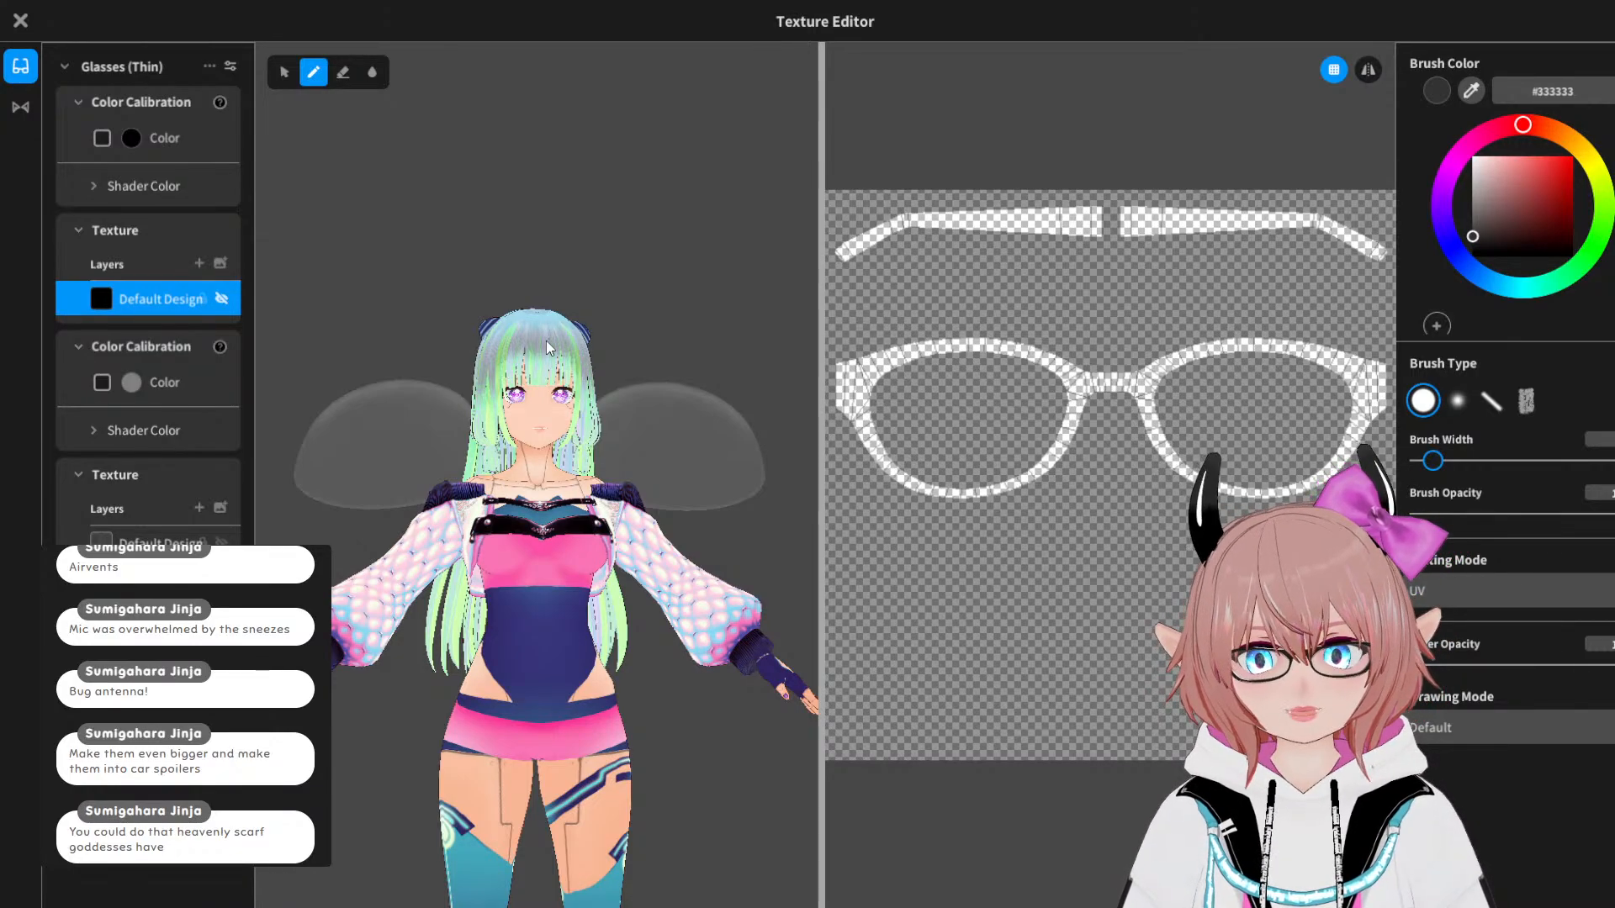
right_drag(548, 347, 582, 357)
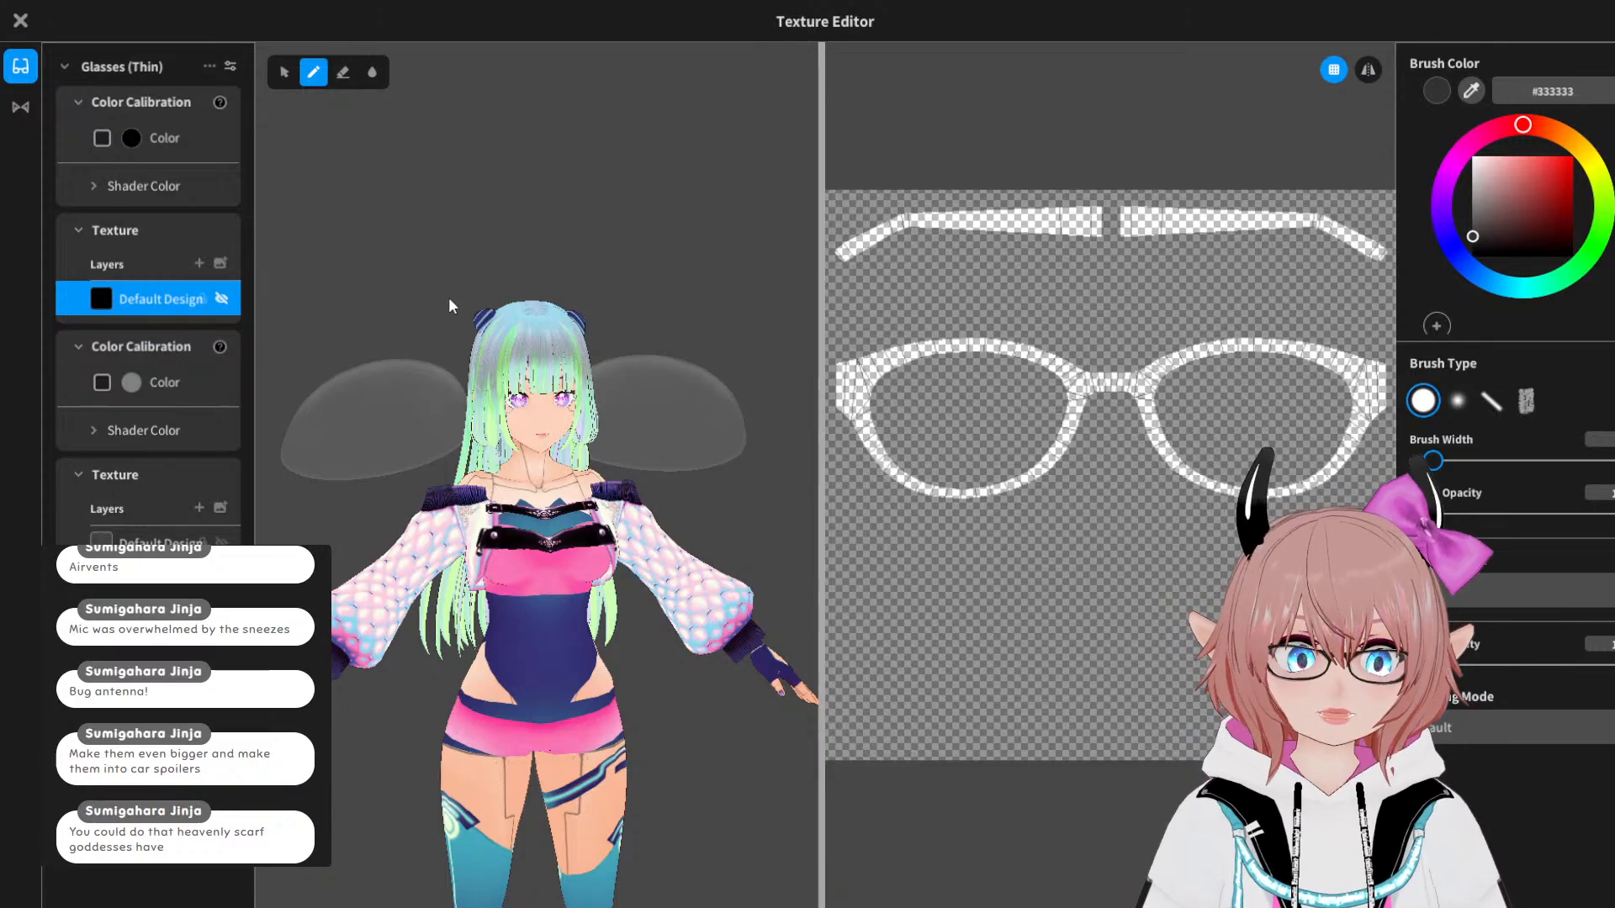
scroll(613, 424, up, 3)
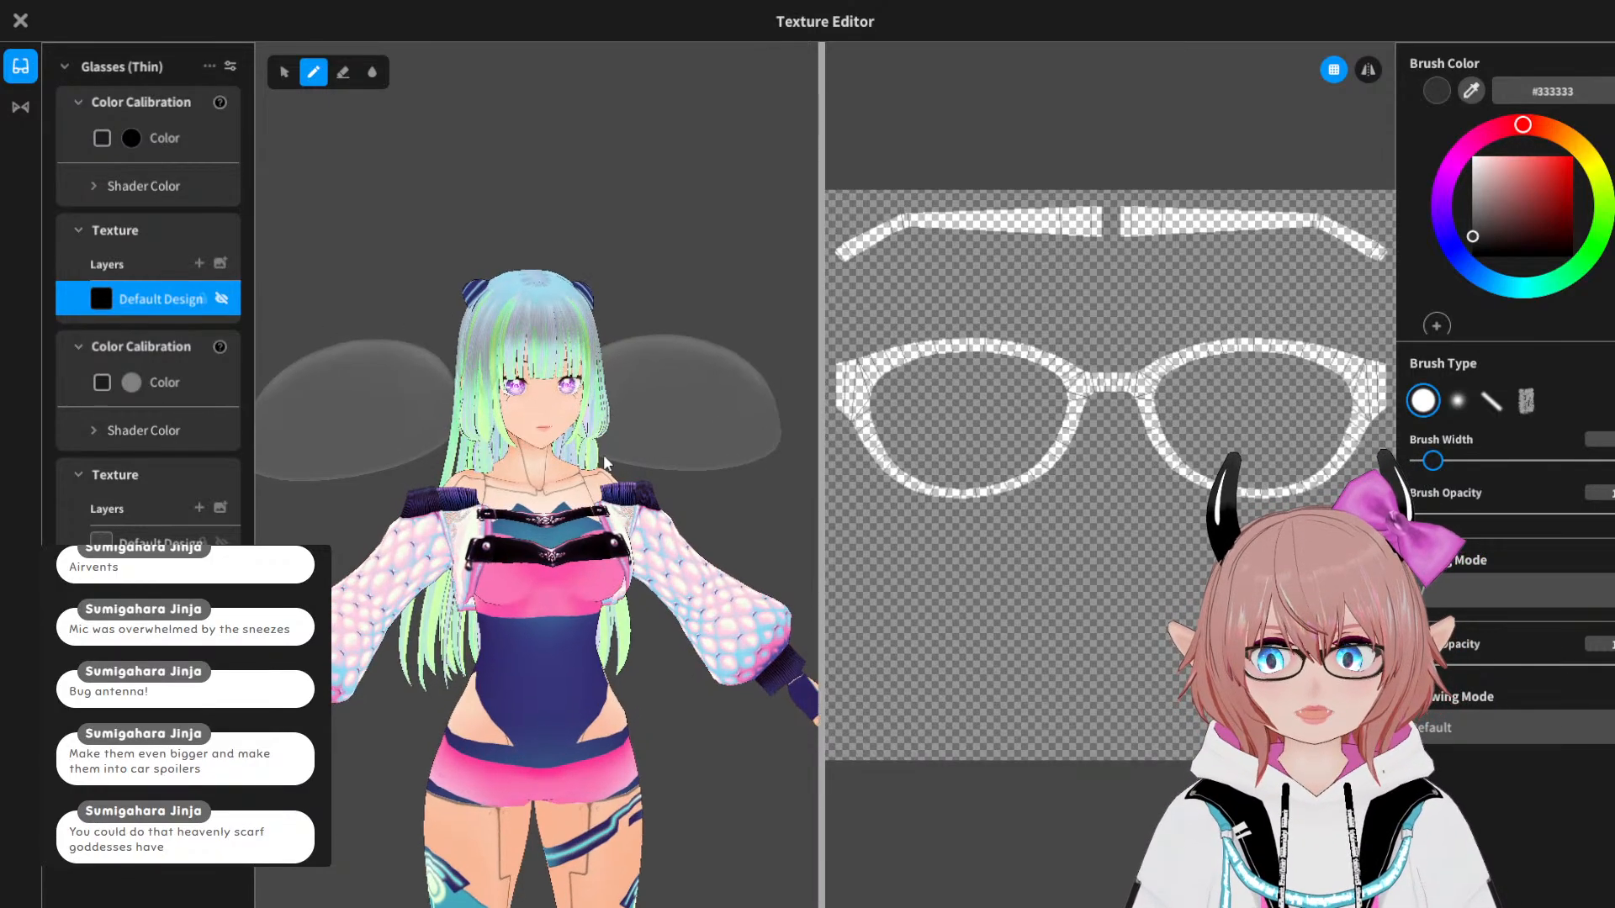
scroll(593, 457, up, 4)
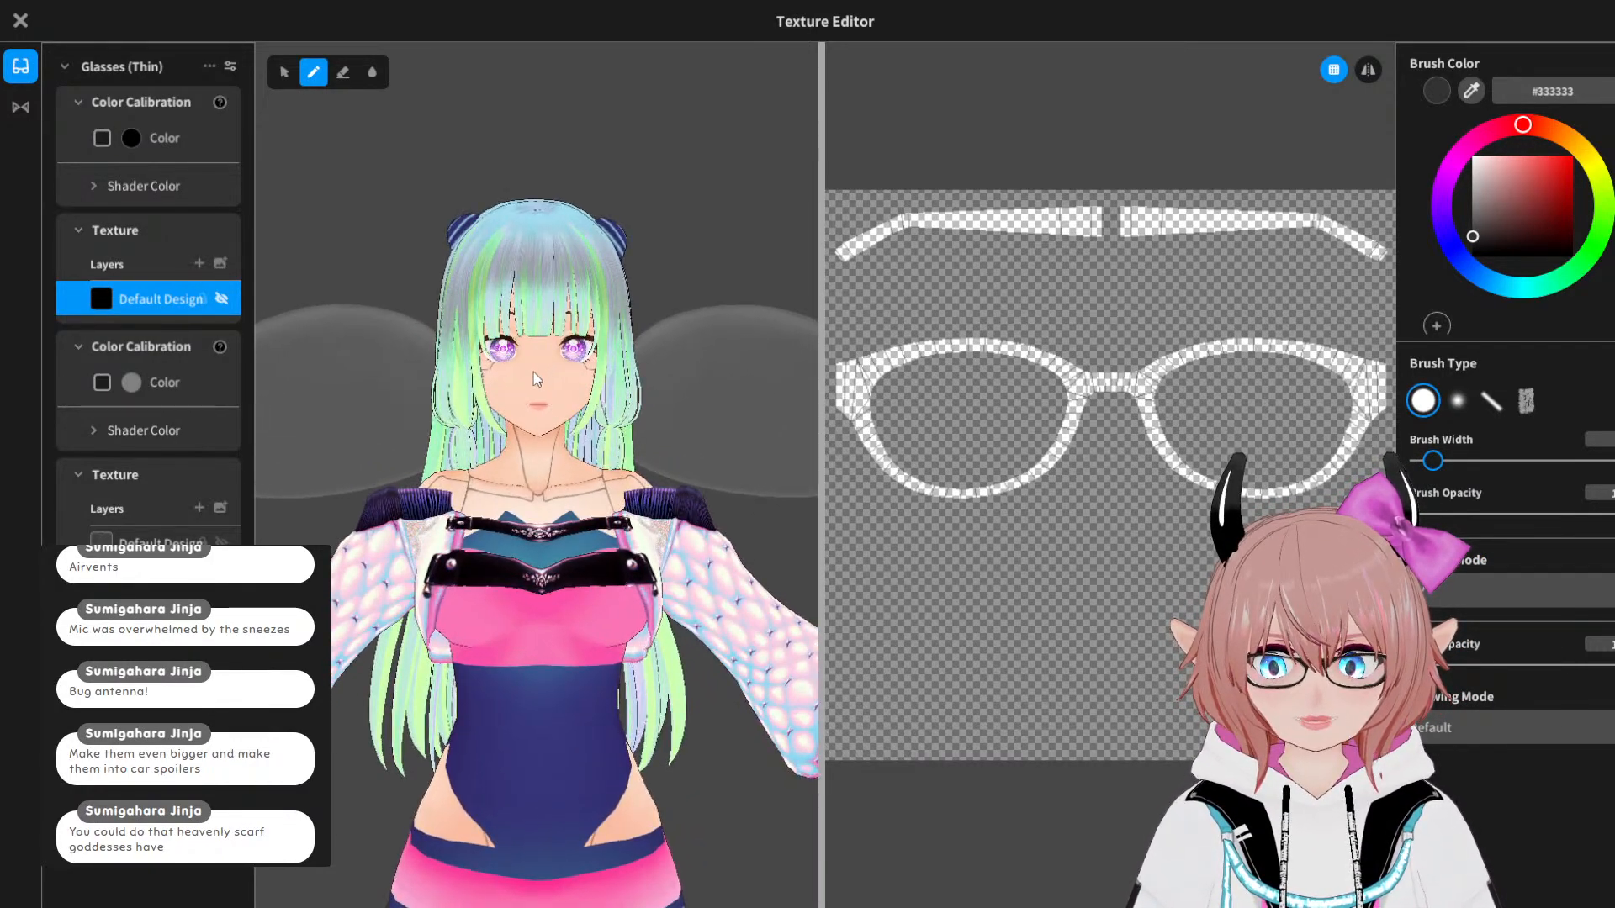
middle_drag(534, 371, 539, 405)
Step: Set up a new lens texture layer for mirrored painting with light blue #ABD9F0 sampled from the avatar's hair
click(202, 536)
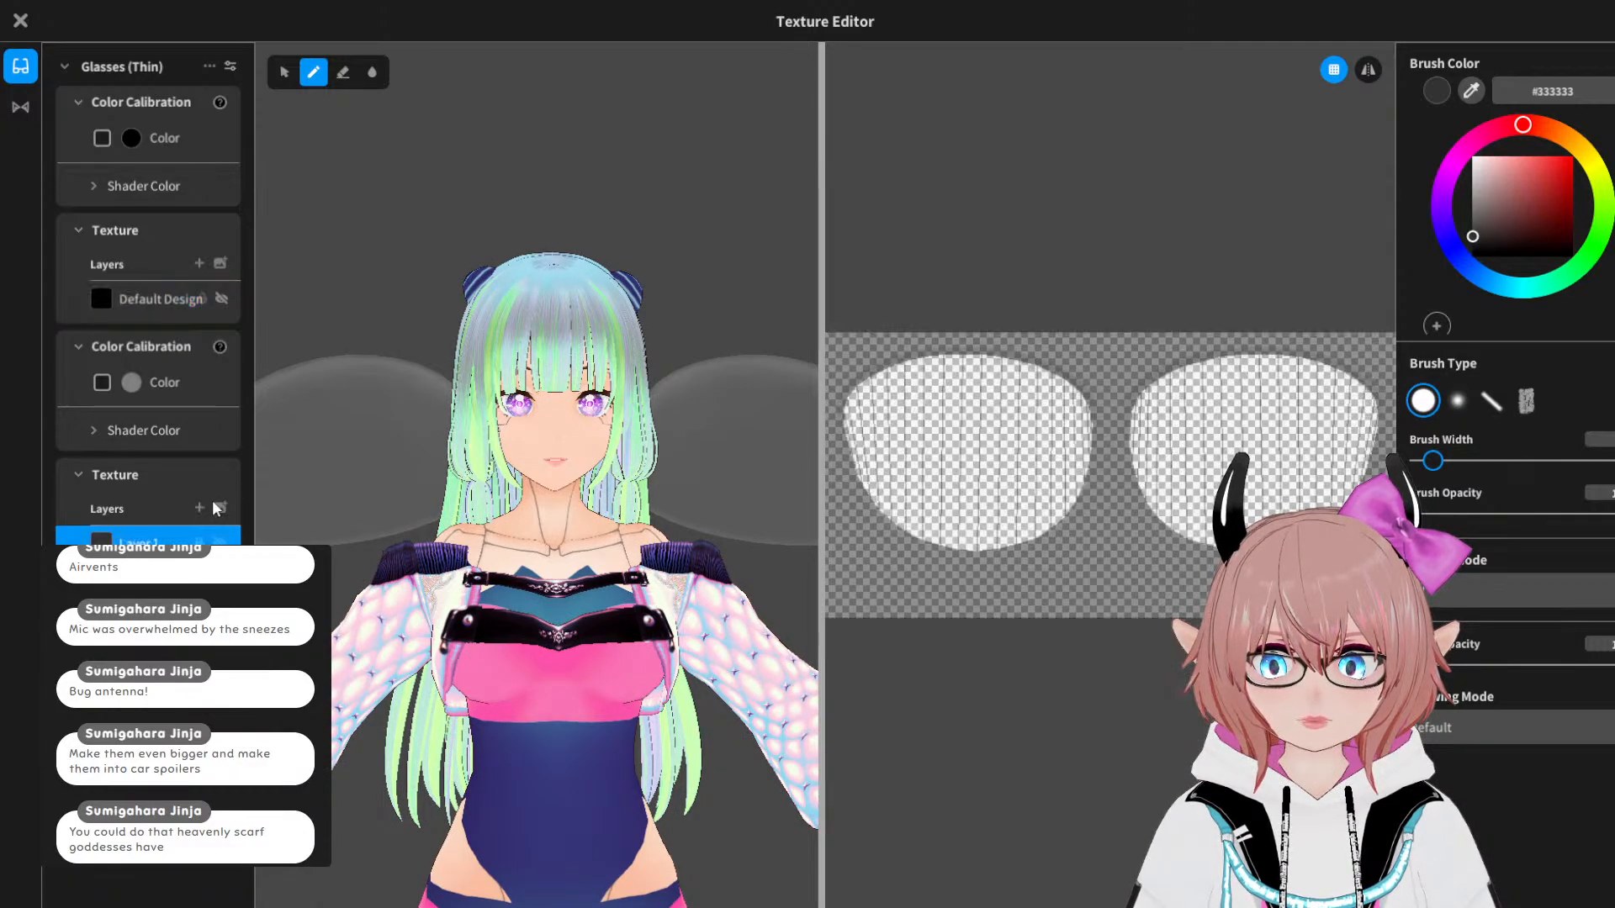
alt+click(637, 451)
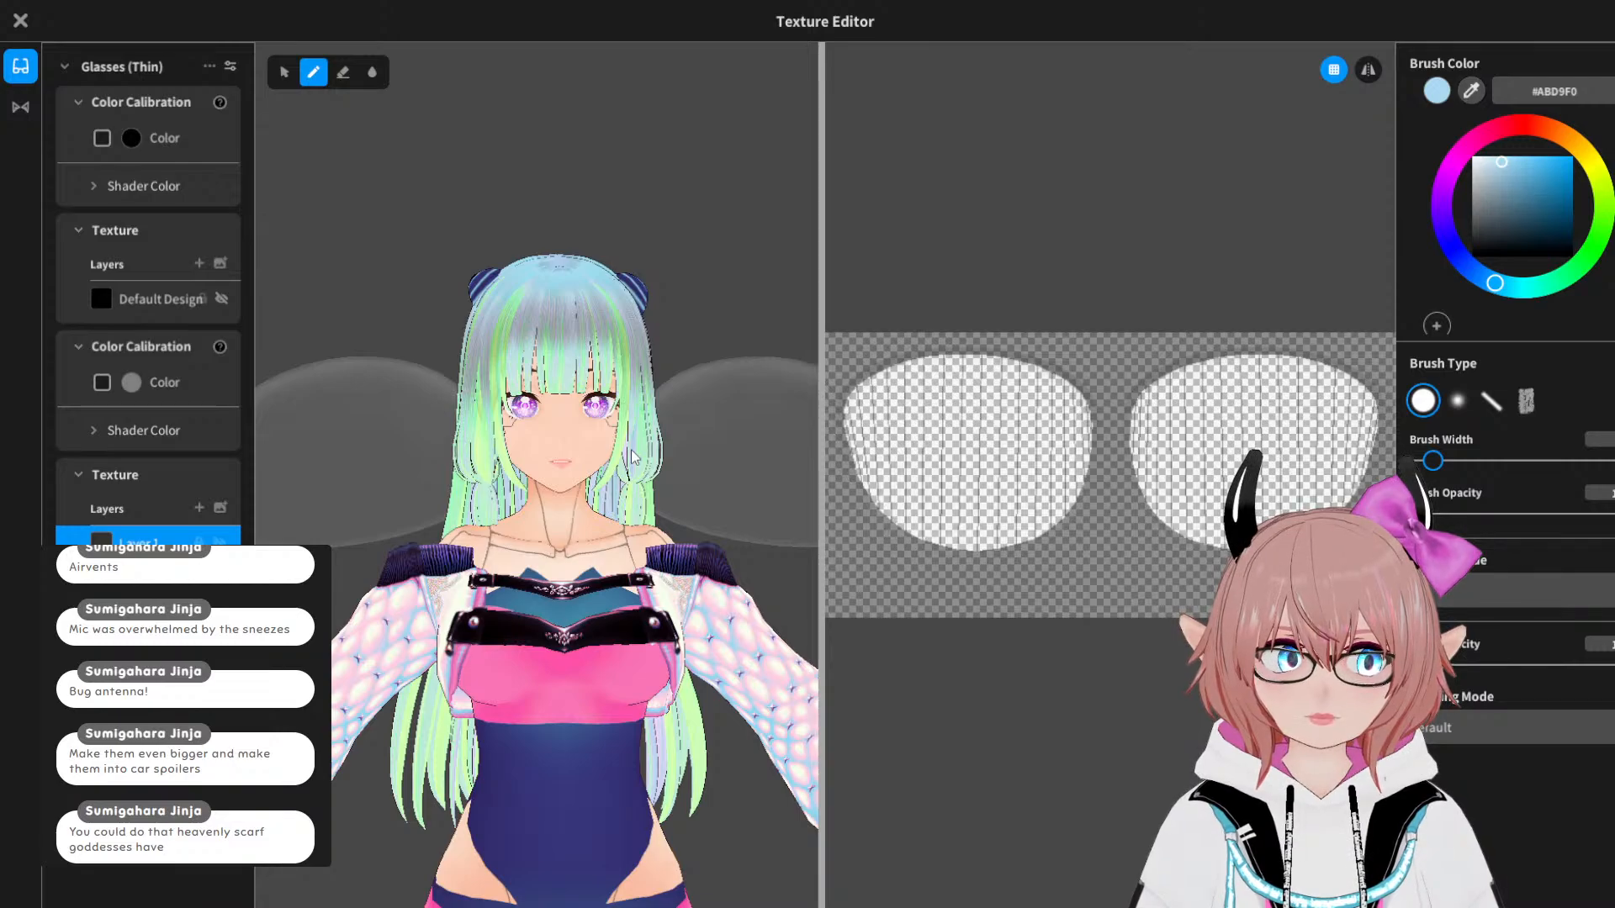
middle_drag(423, 186, 475, 166)
click(1368, 69)
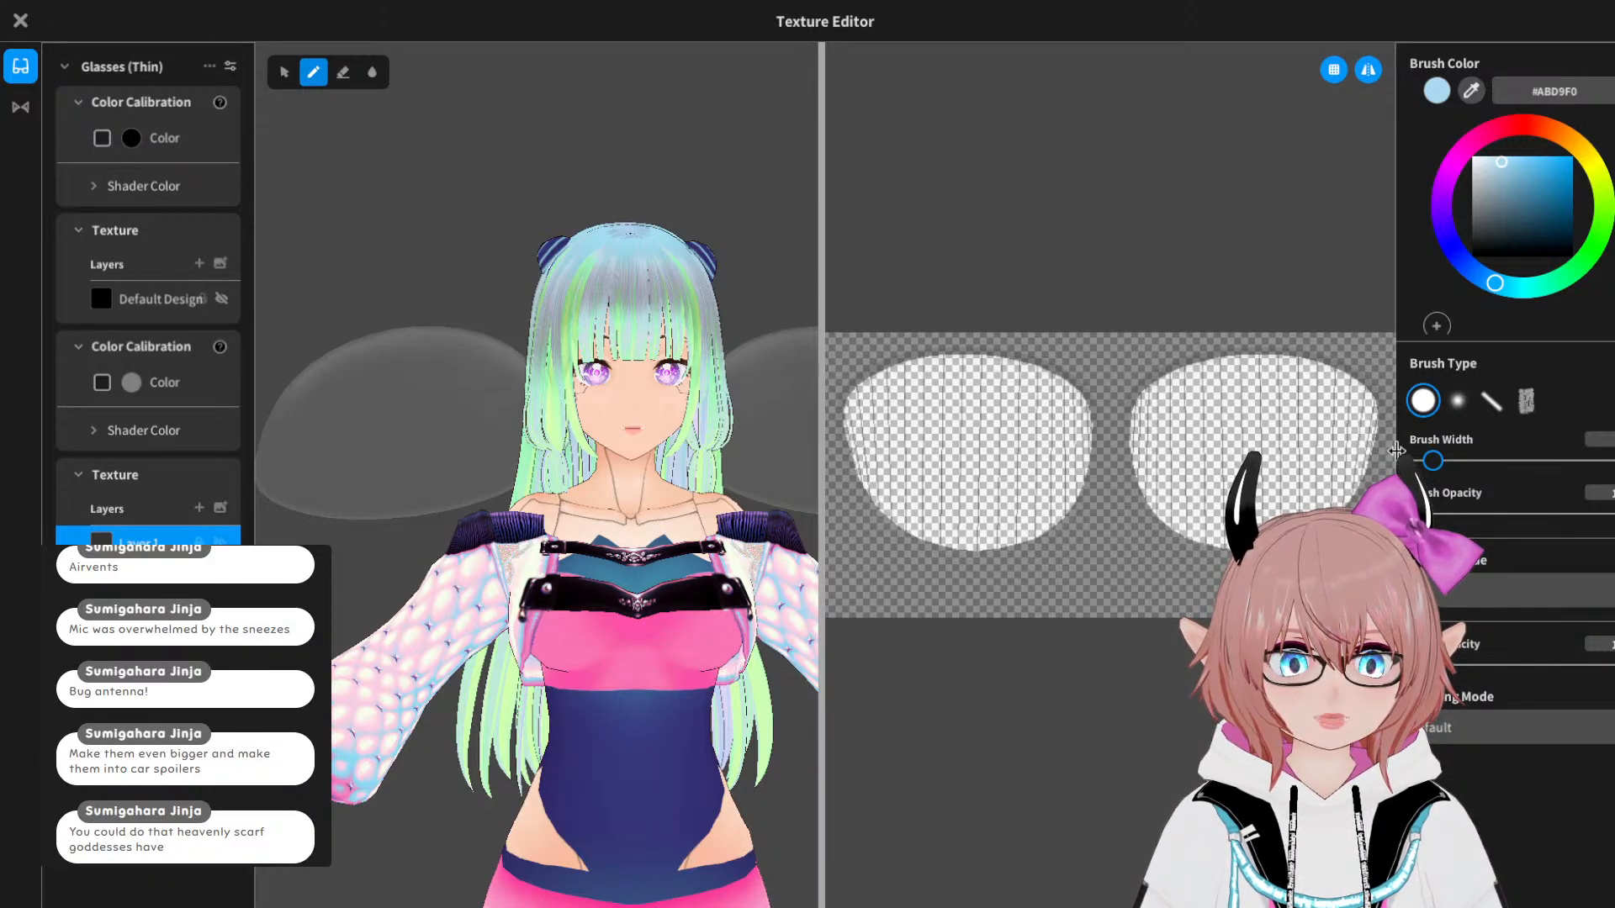
Step: Try painting a solid light blue spot on the lens wings with a wider brush
drag(1434, 461, 1444, 461)
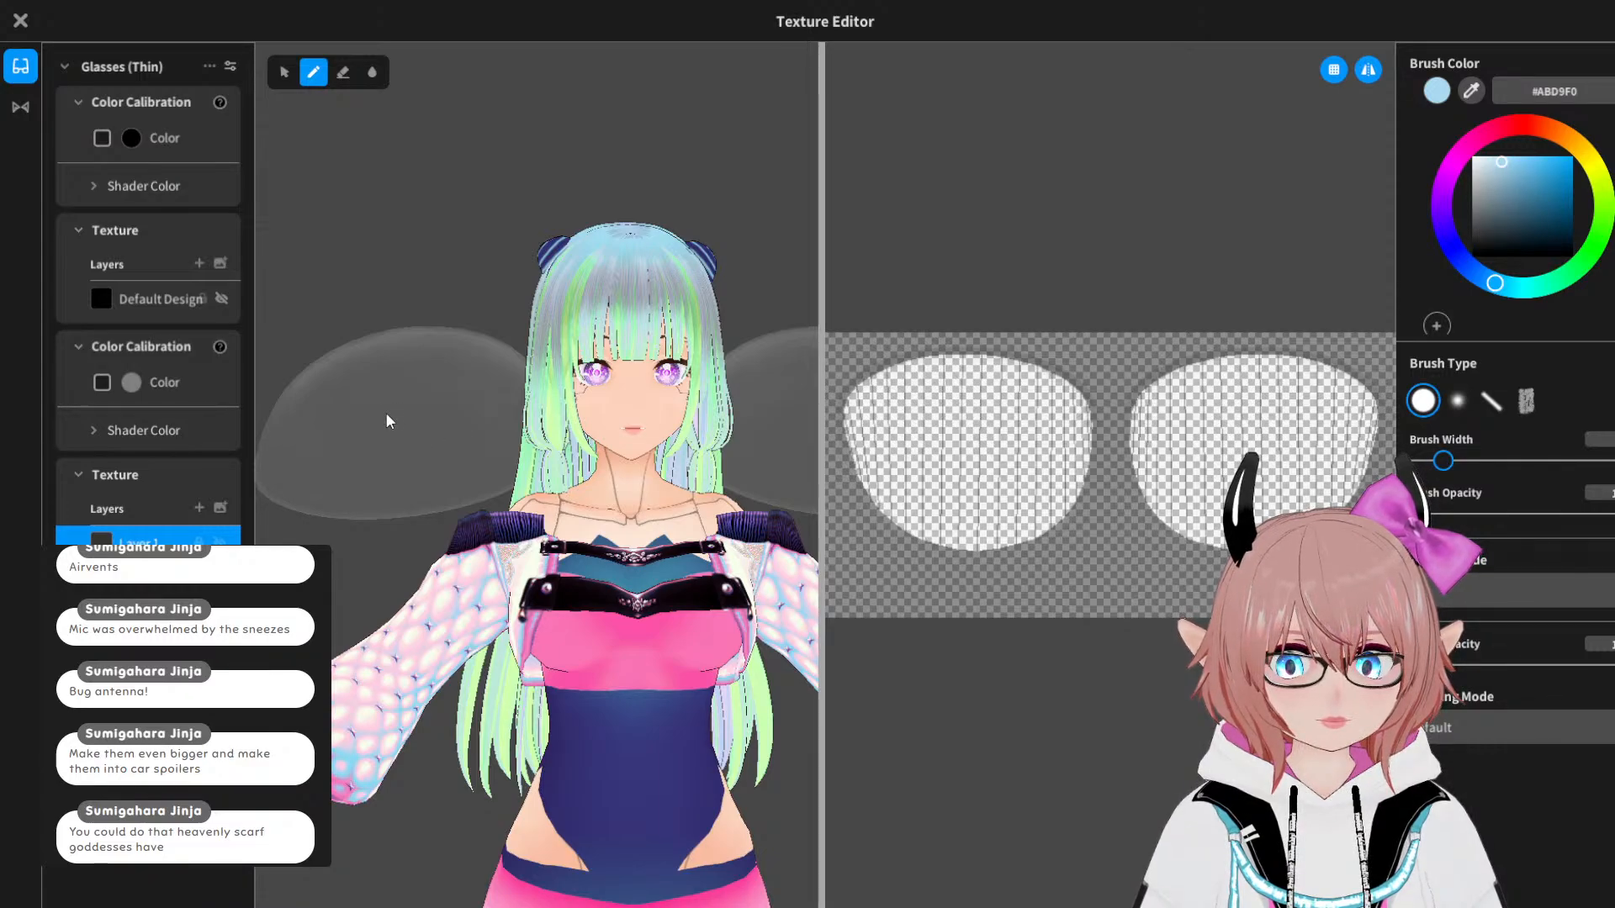
right_drag(387, 417, 571, 426)
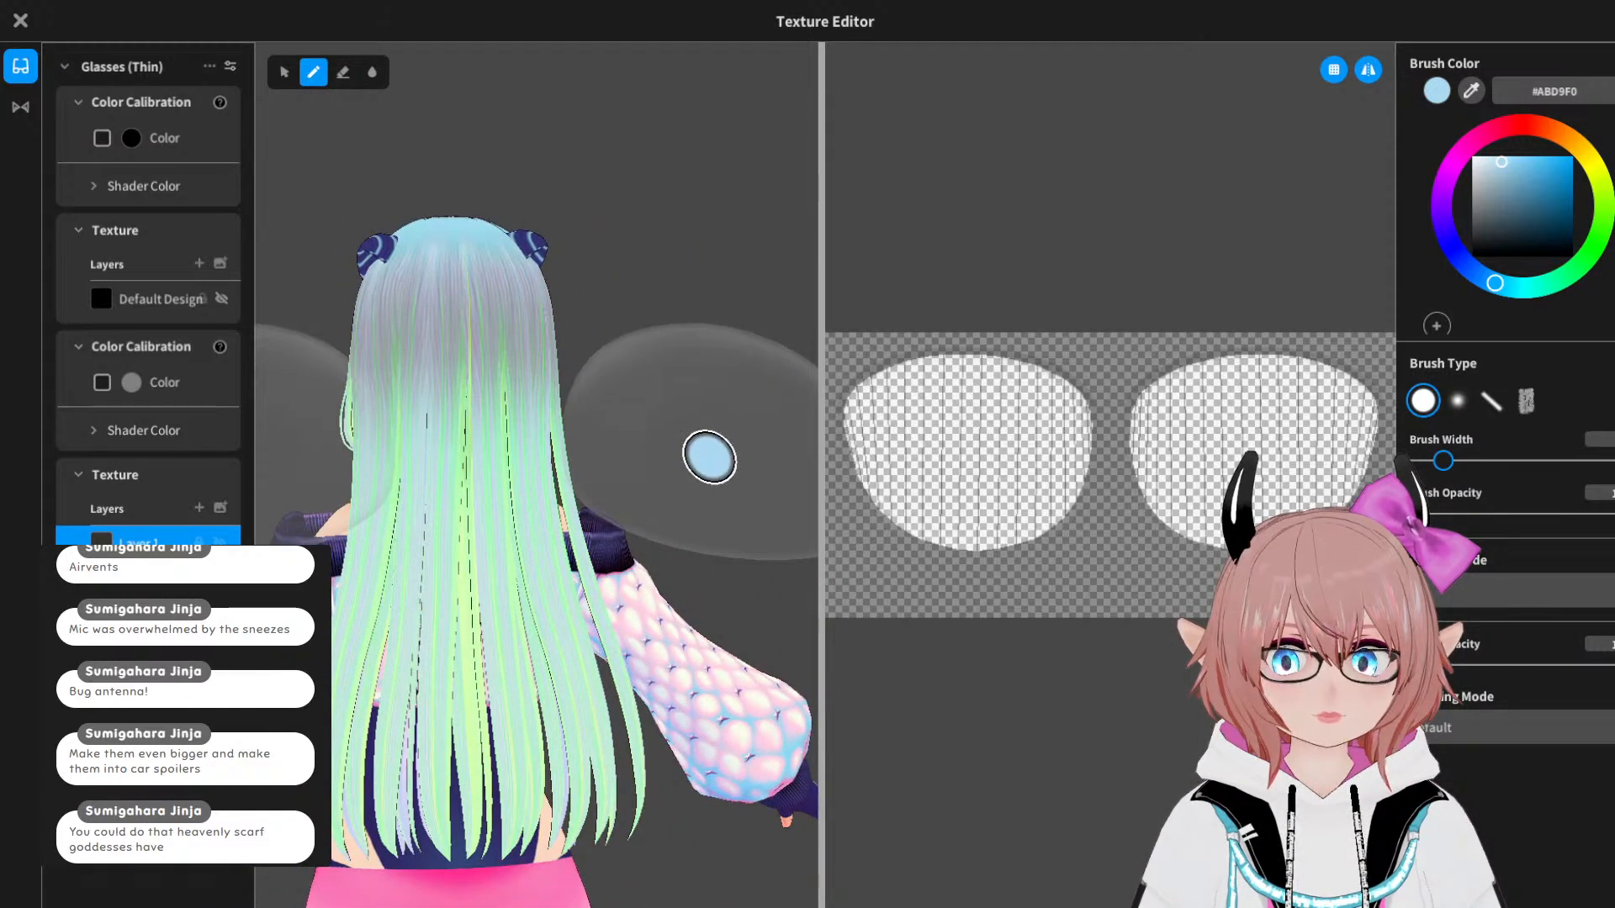
mouse_move(706, 454)
mouse_down()
mouse_move(714, 412)
mouse_move(738, 424)
mouse_move(713, 423)
mouse_up()
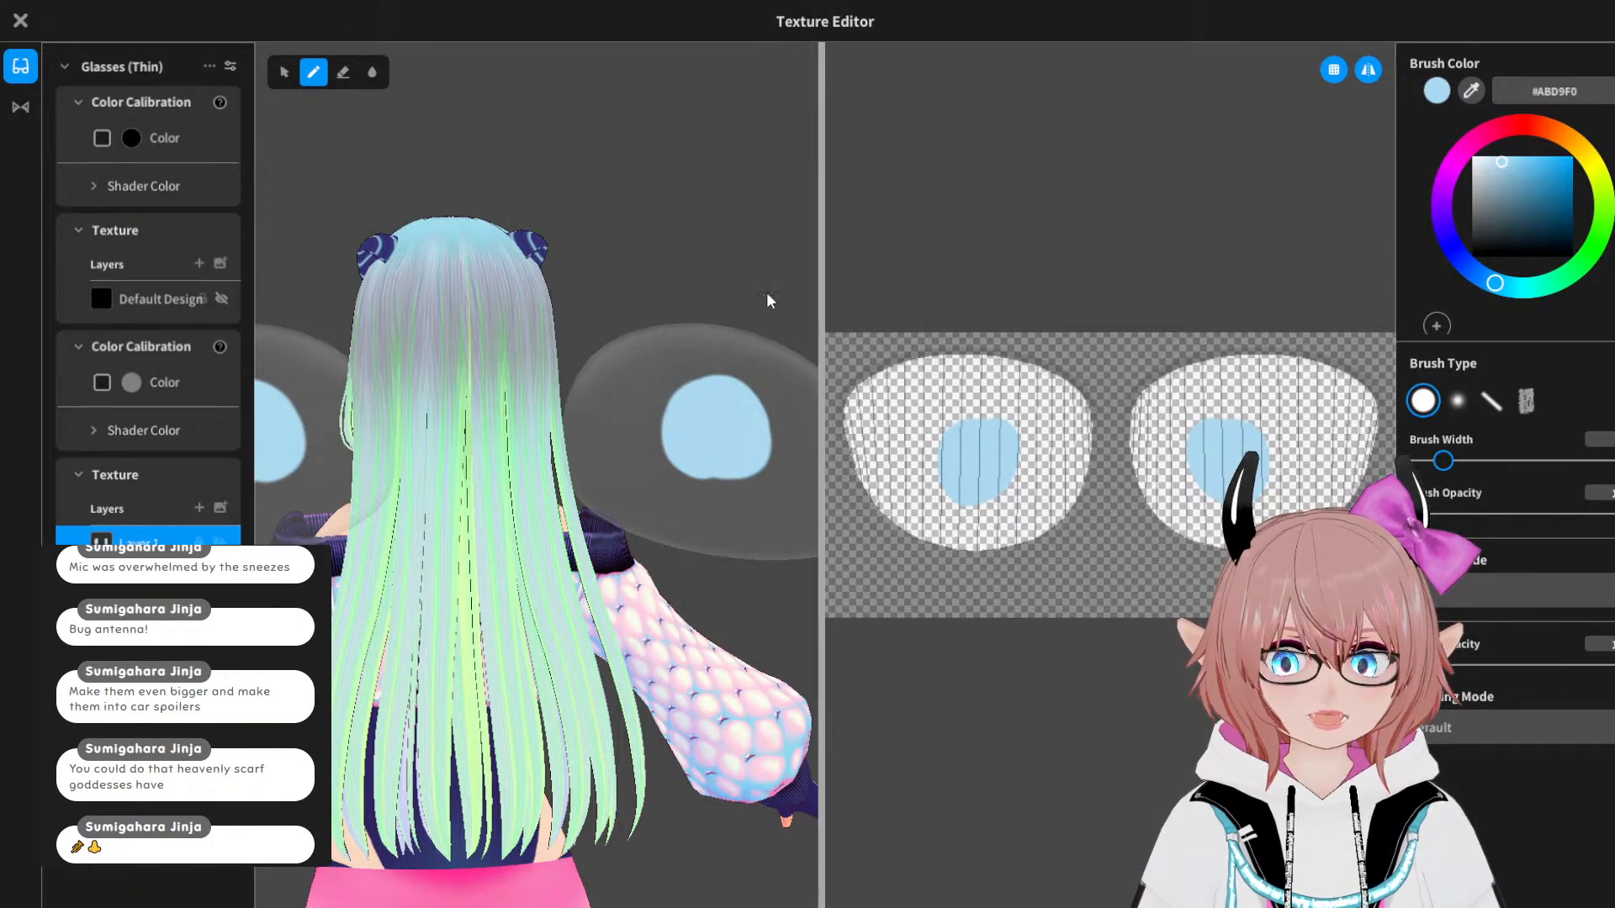
key(ctrl+z)
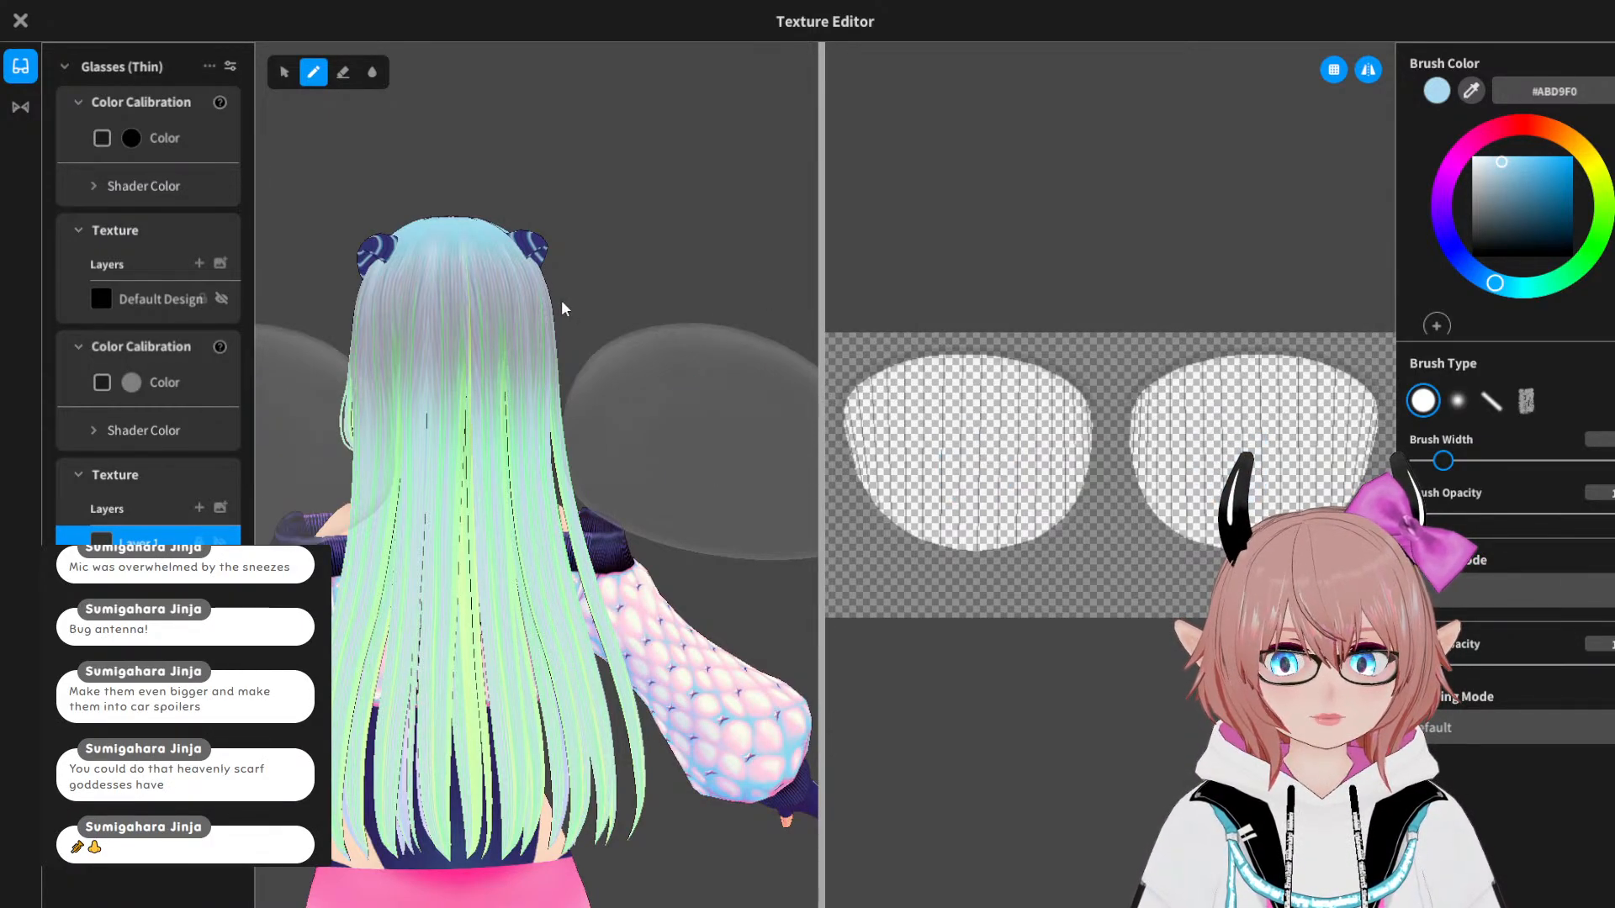
Step: Paint a rough light blue square with small marks inside it on both lens wings using a narrower mirrored brush
scroll(496, 310, down, 3)
middle_drag(341, 318, 399, 317)
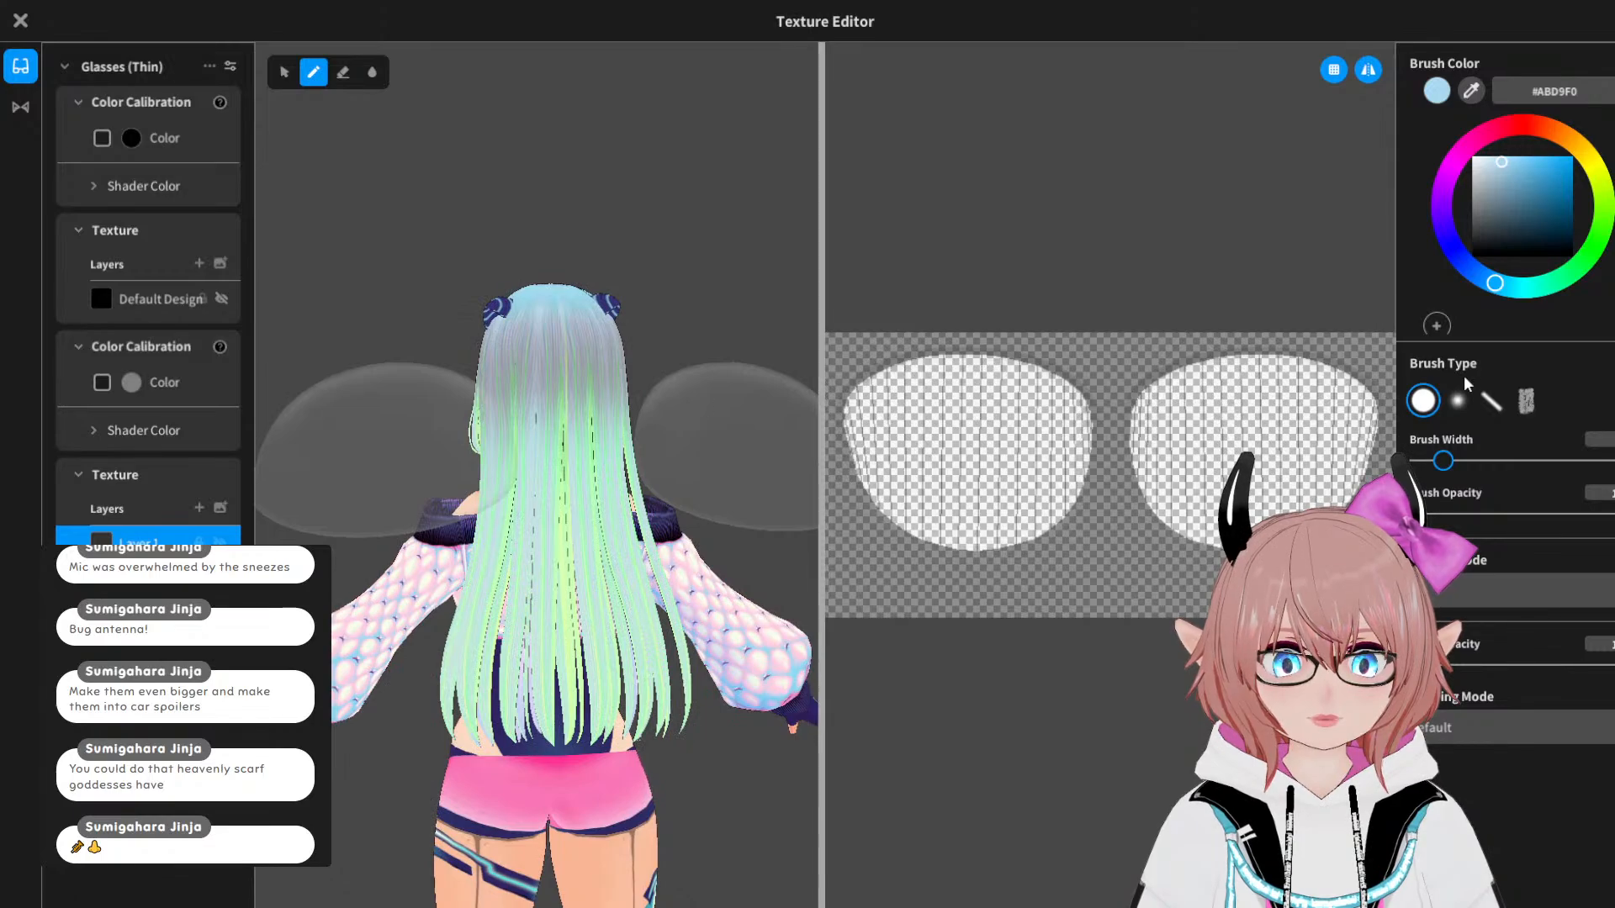
drag(1443, 462, 1427, 464)
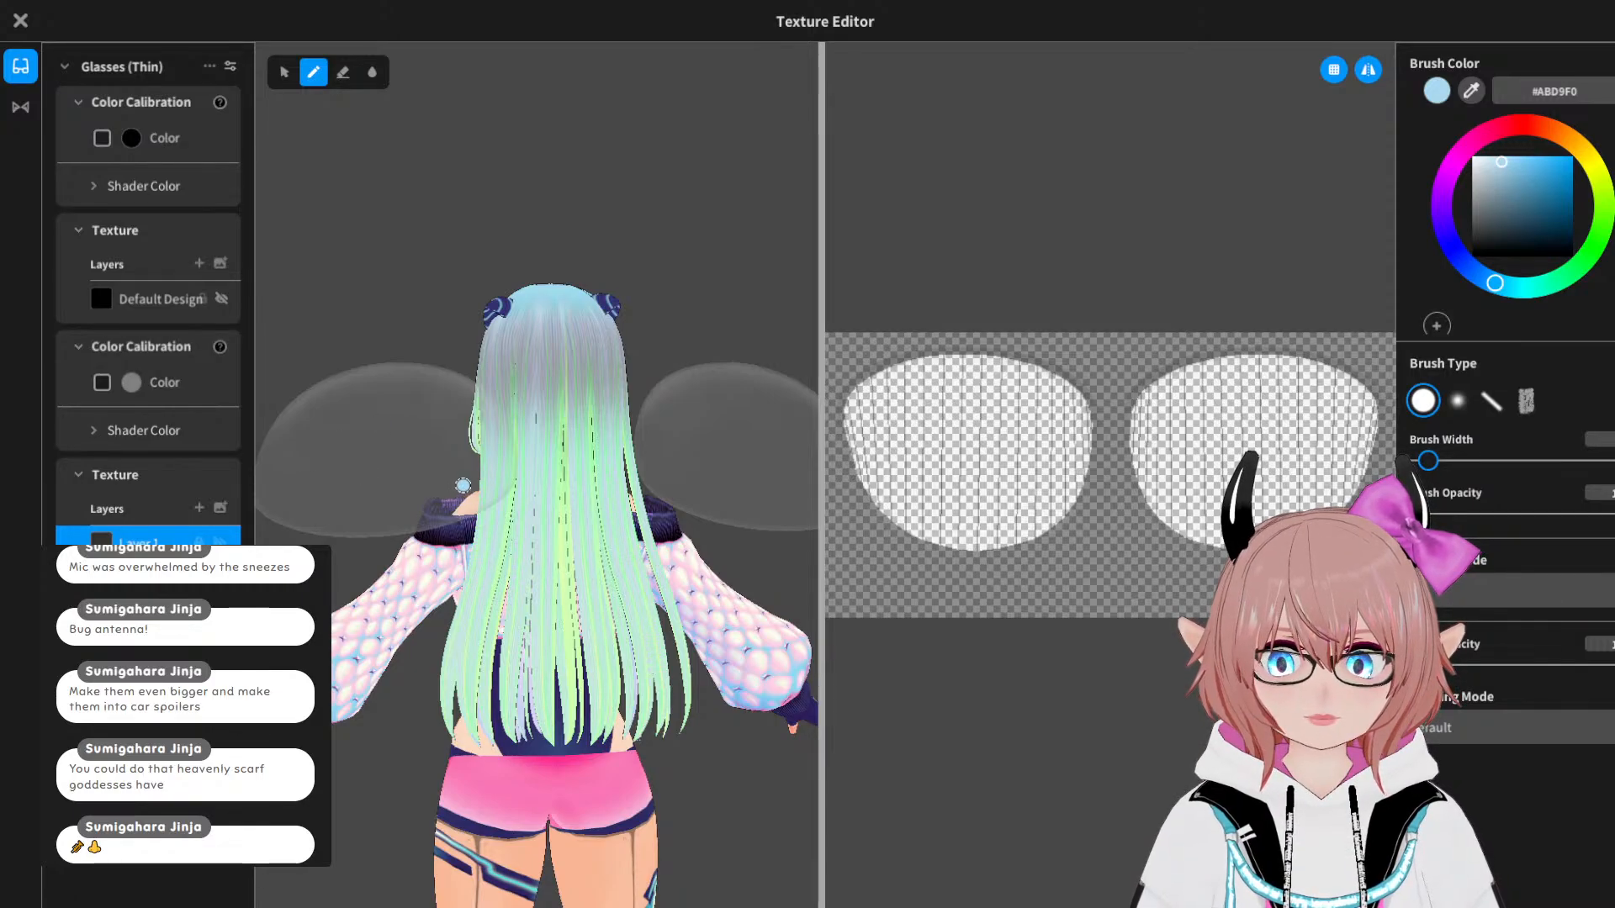
mouse_move(459, 487)
mouse_down()
mouse_move(480, 464)
mouse_move(473, 428)
mouse_move(435, 397)
mouse_move(310, 406)
mouse_move(345, 438)
mouse_move(401, 447)
mouse_move(375, 477)
mouse_move(394, 491)
mouse_move(431, 505)
mouse_move(465, 488)
mouse_up()
mouse_move(465, 488)
right_down()
mouse_move(567, 355)
mouse_move(595, 357)
mouse_move(565, 353)
mouse_move(634, 375)
right_up()
key(ctrl+z)
mouse_move(661, 404)
mouse_down()
mouse_move(771, 418)
mouse_move(781, 495)
mouse_up()
mouse_move(663, 406)
mouse_down()
mouse_move(661, 481)
mouse_move(765, 498)
mouse_move(702, 477)
mouse_move(755, 459)
mouse_move(686, 435)
mouse_move(692, 470)
mouse_up()
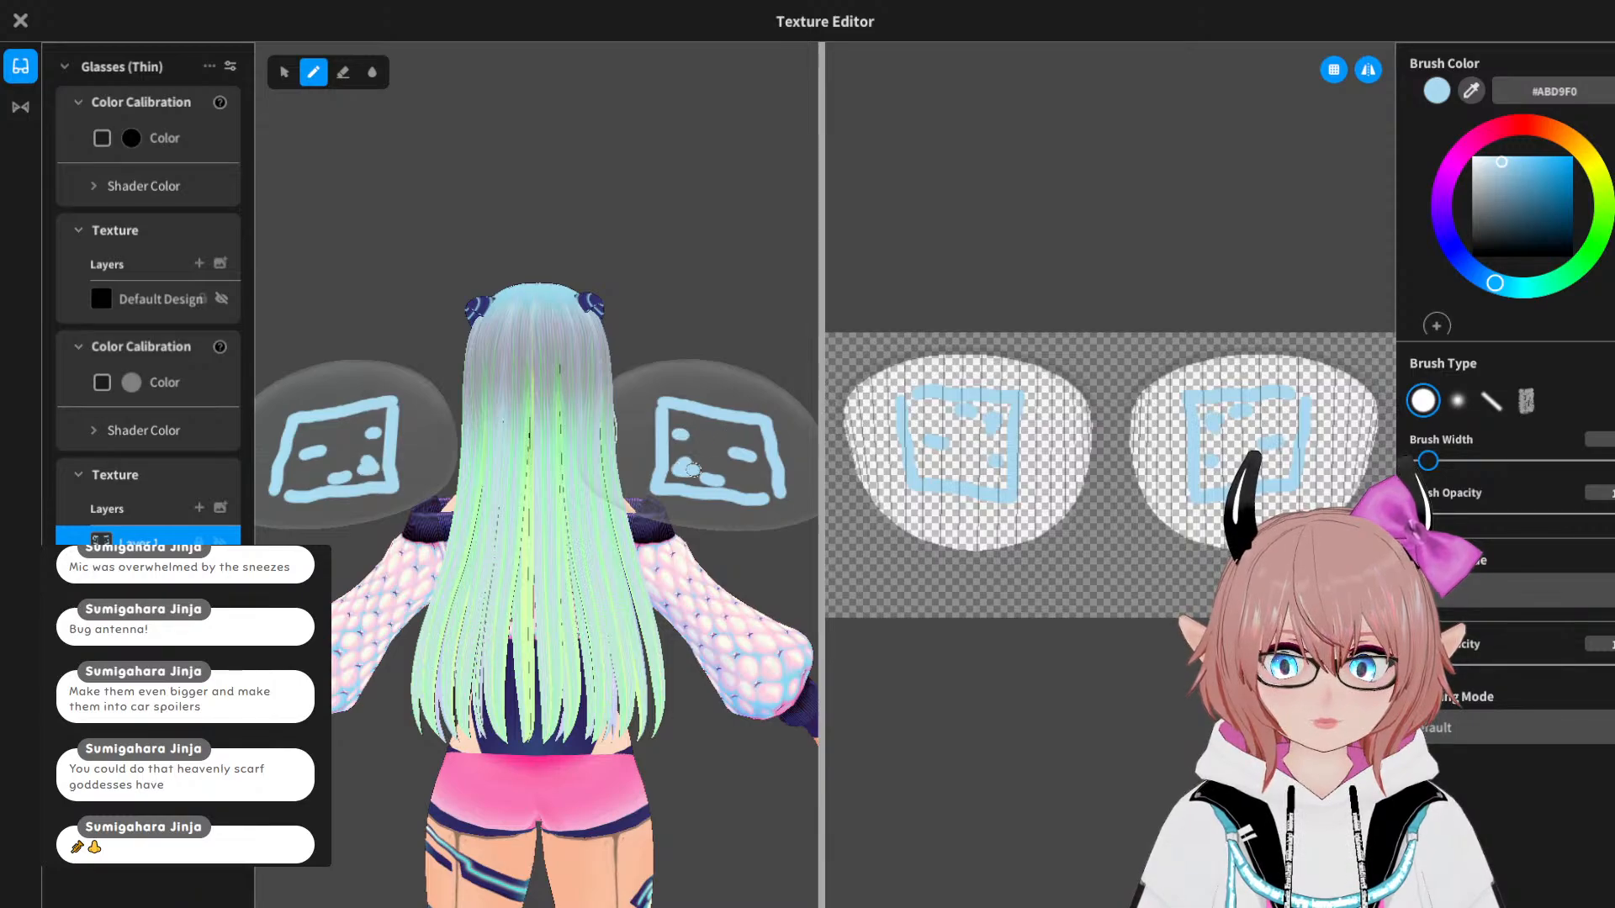
mouse_move(542, 322)
right_down()
mouse_move(382, 323)
mouse_move(472, 360)
right_up()
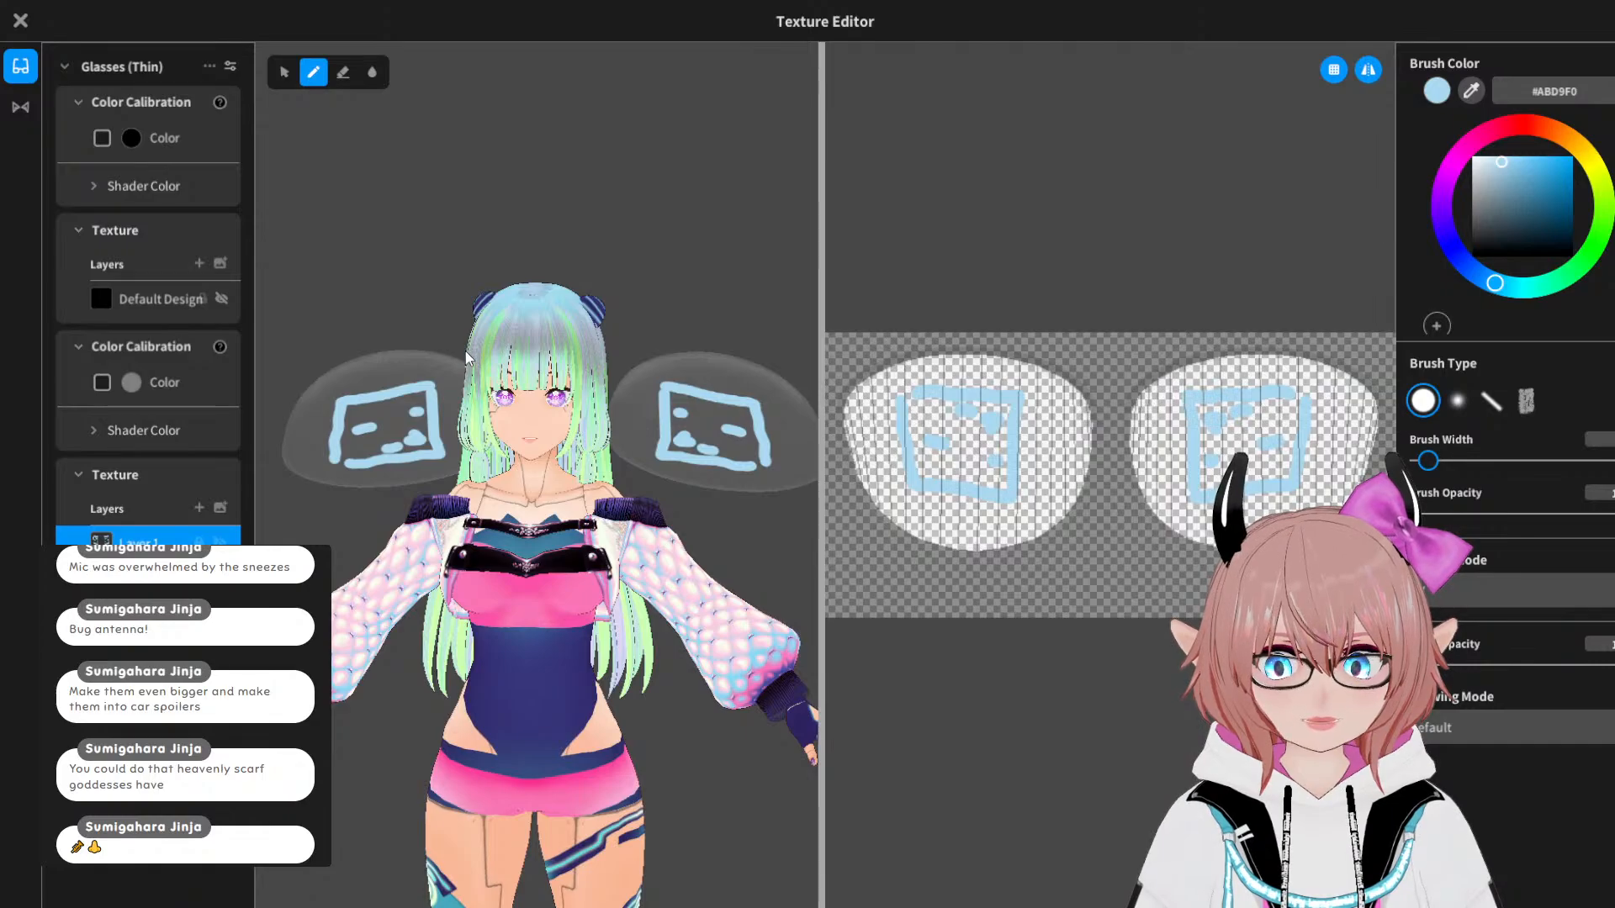
Step: Undo the light blue square and the small marks painted on both lens wings
scroll(466, 350, up, 2)
middle_drag(466, 350, 451, 358)
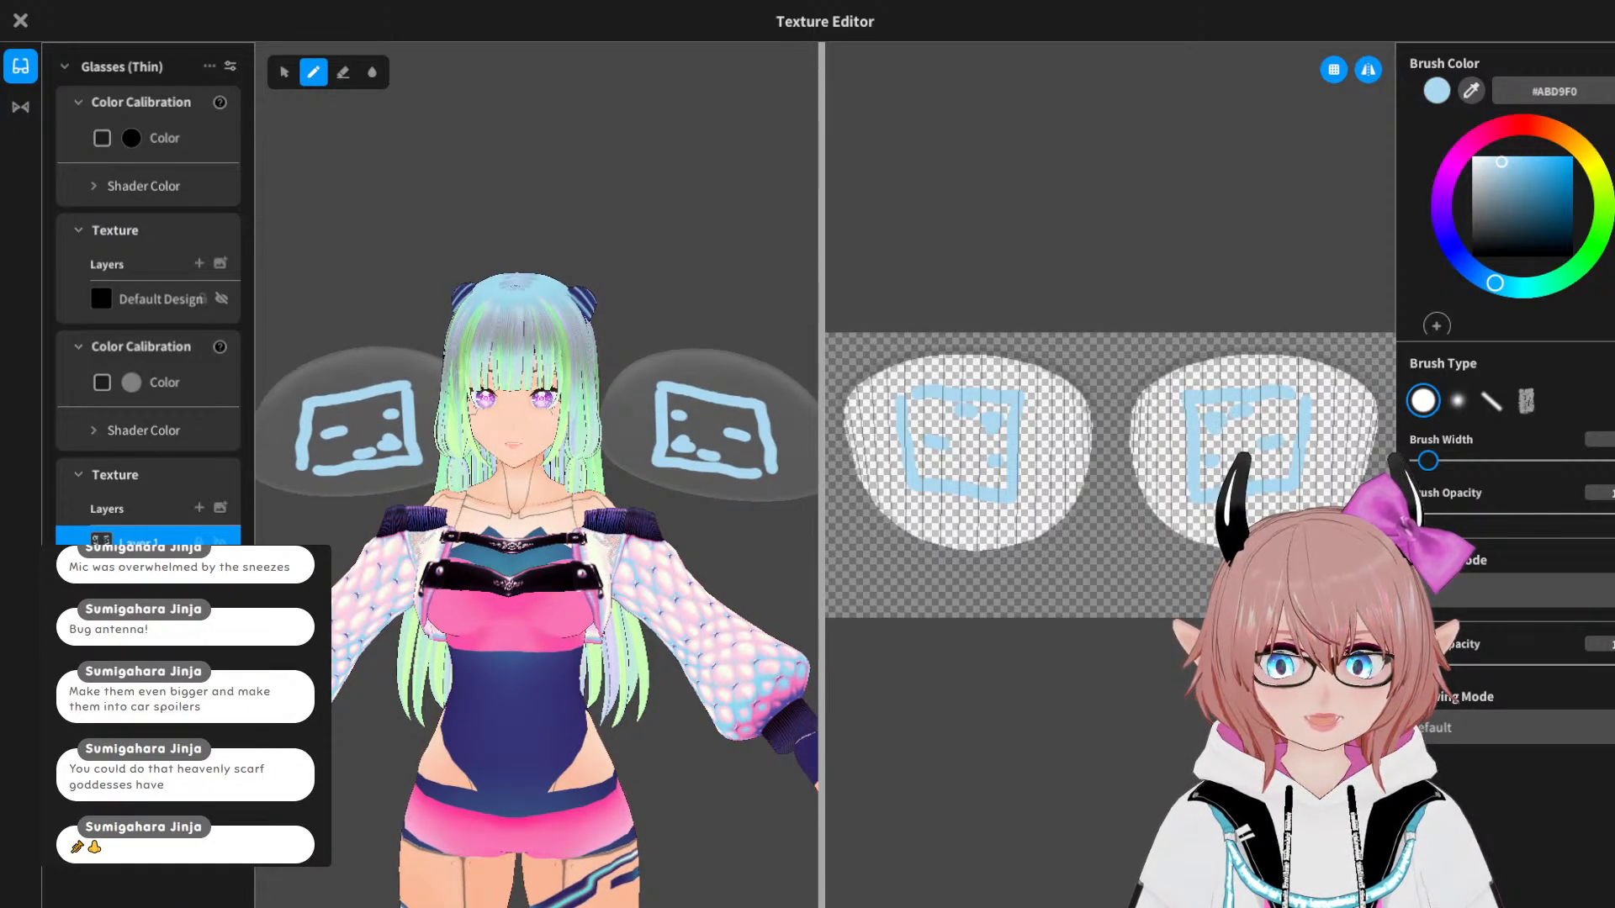
mouse_move(409, 528)
right_down()
mouse_move(436, 599)
mouse_move(417, 532)
mouse_move(427, 565)
mouse_move(448, 569)
right_up()
scroll(454, 439, up, 2)
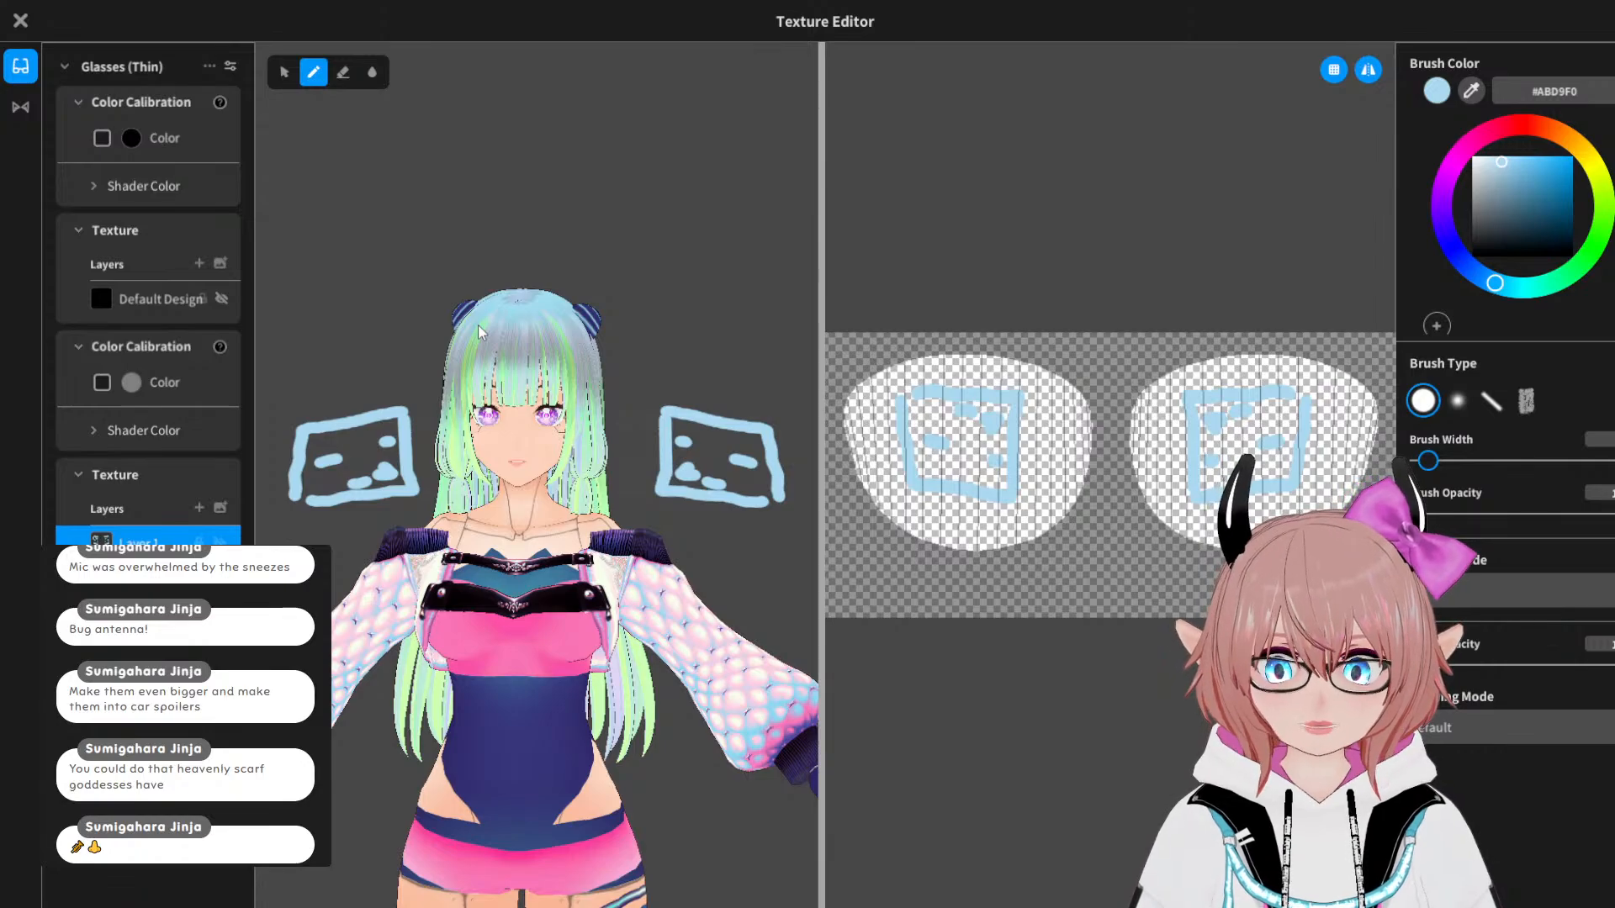
key(ctrl+z)
key(ctrl+z)
key(ctrl+z)
key(ctrl+z)
key(ctrl+z)
key(ctrl+z)
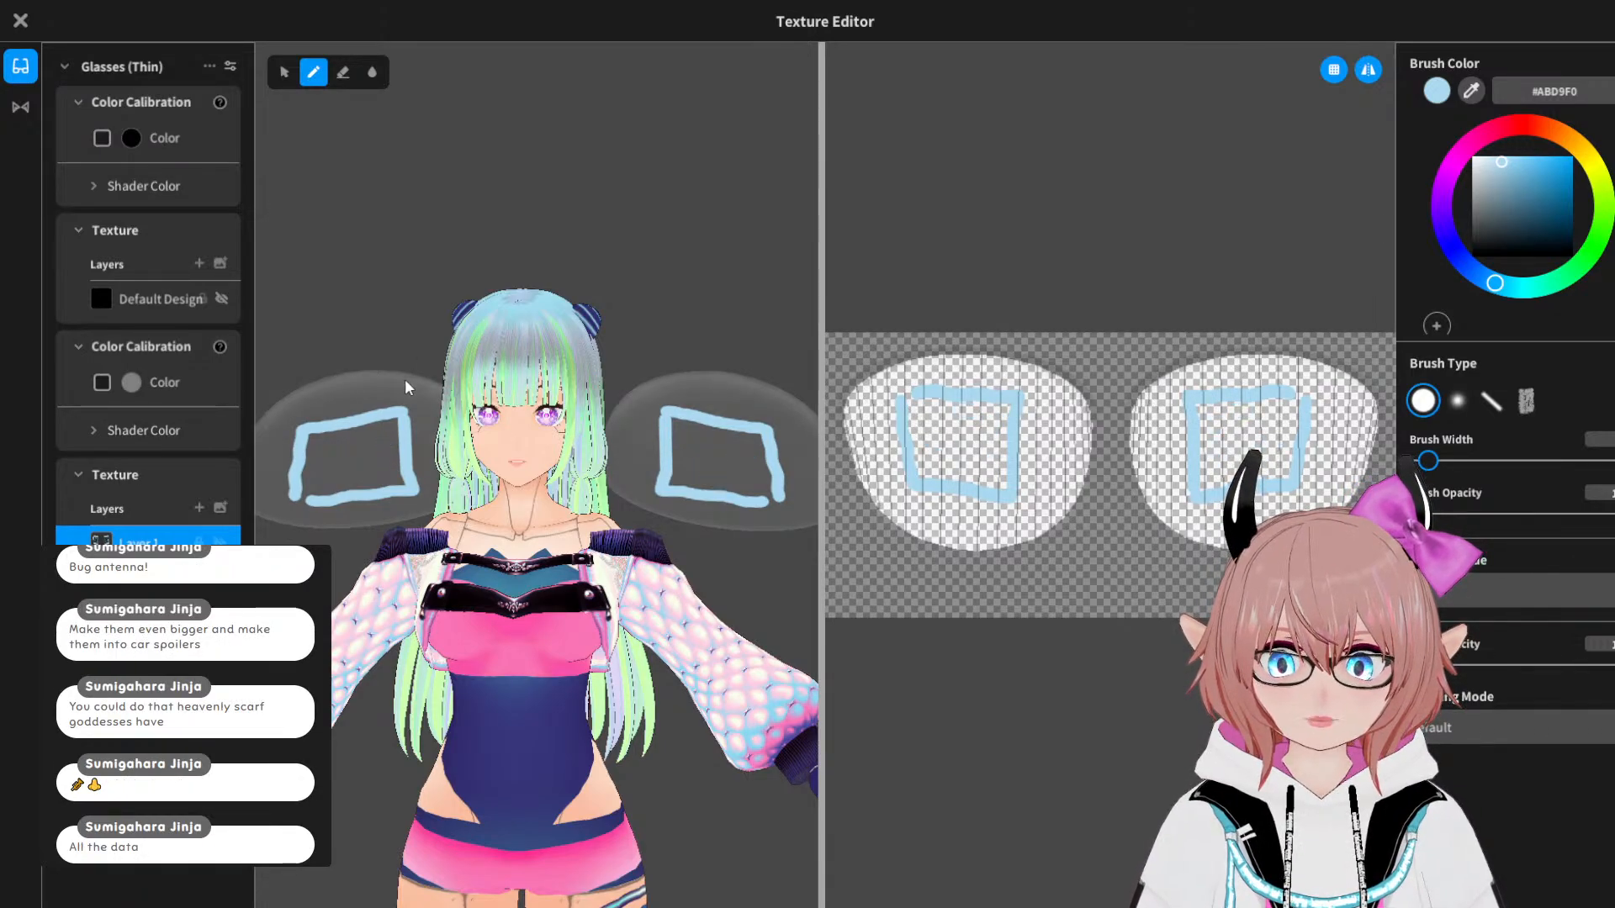
Step: Paint a pinkish-red #FF2258 heart outline on one lens wing from behind, with mirrored painting turned off
click(1501, 127)
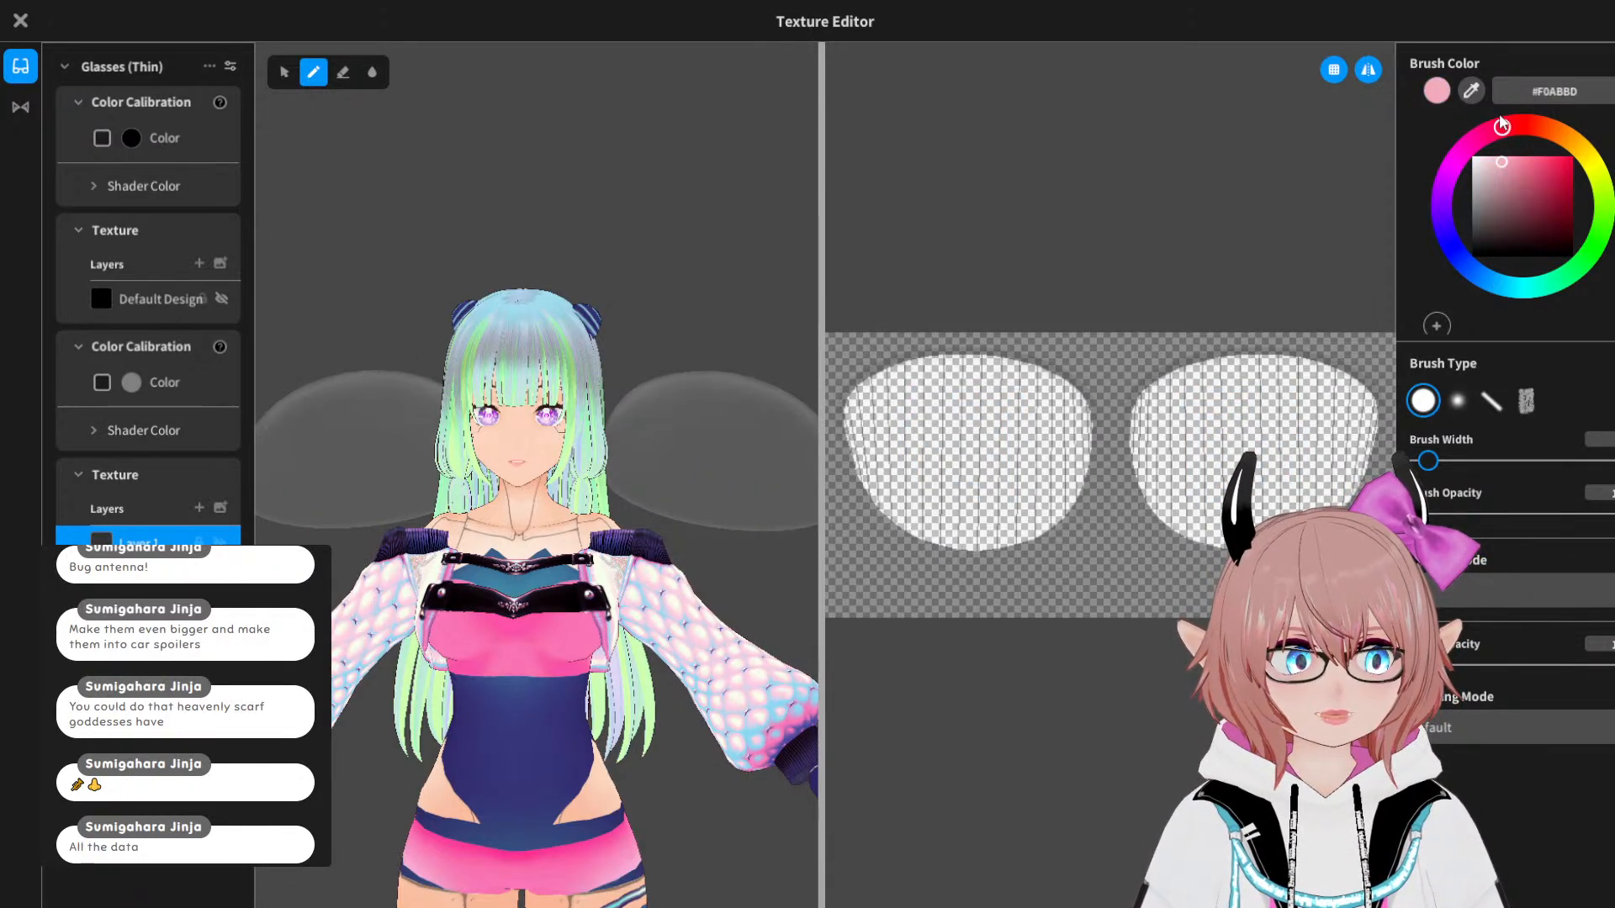
click(1554, 155)
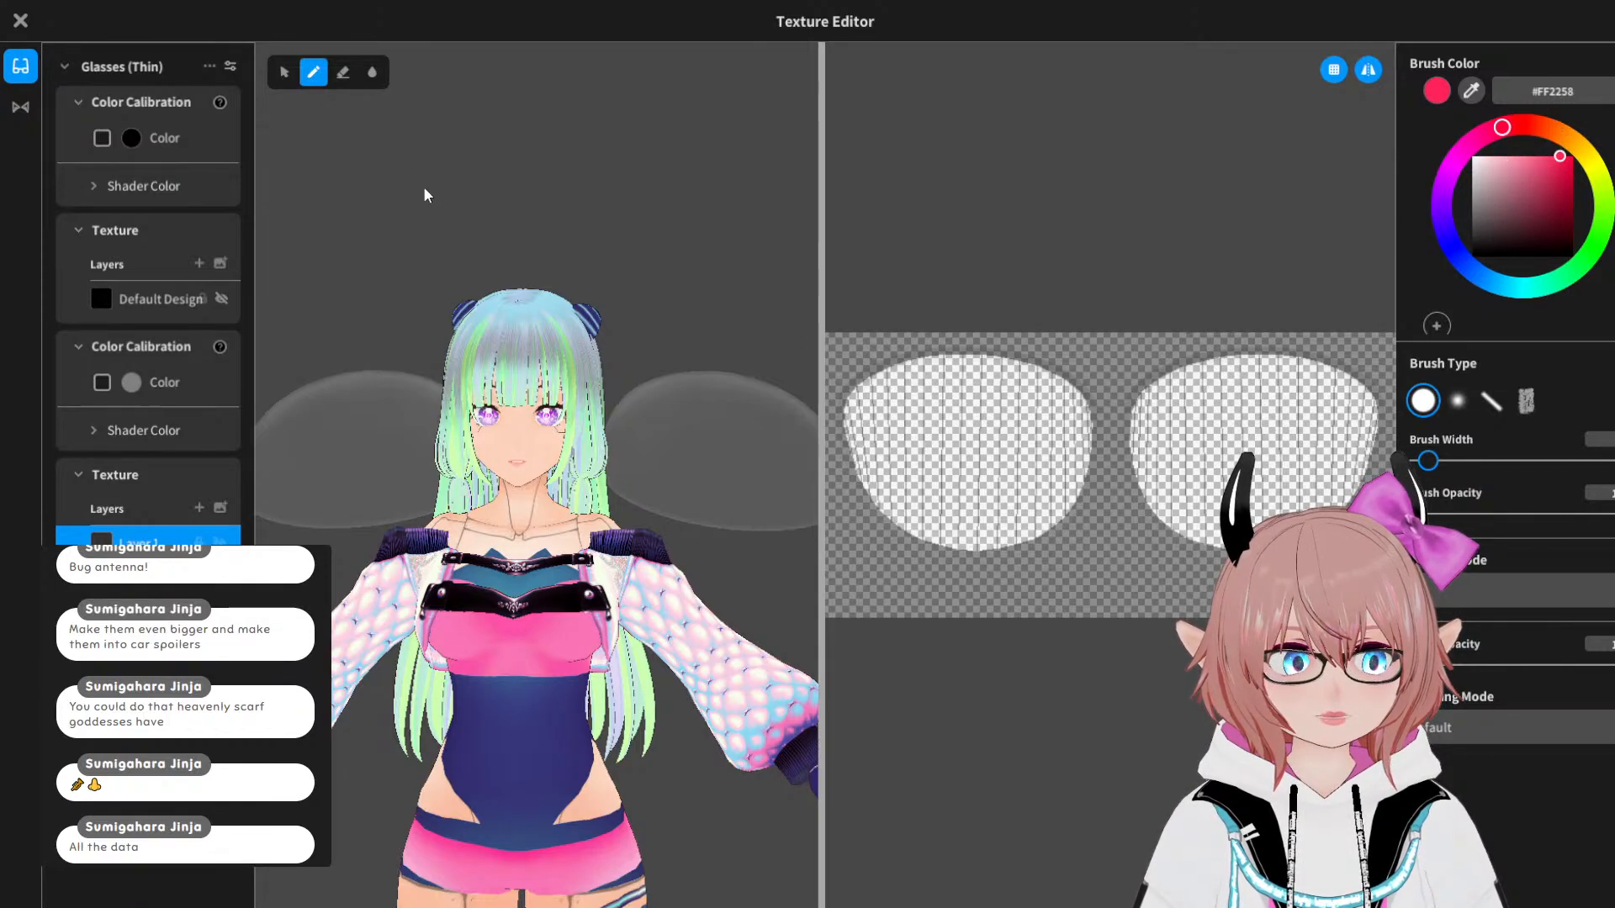
scroll(339, 325, up, 3)
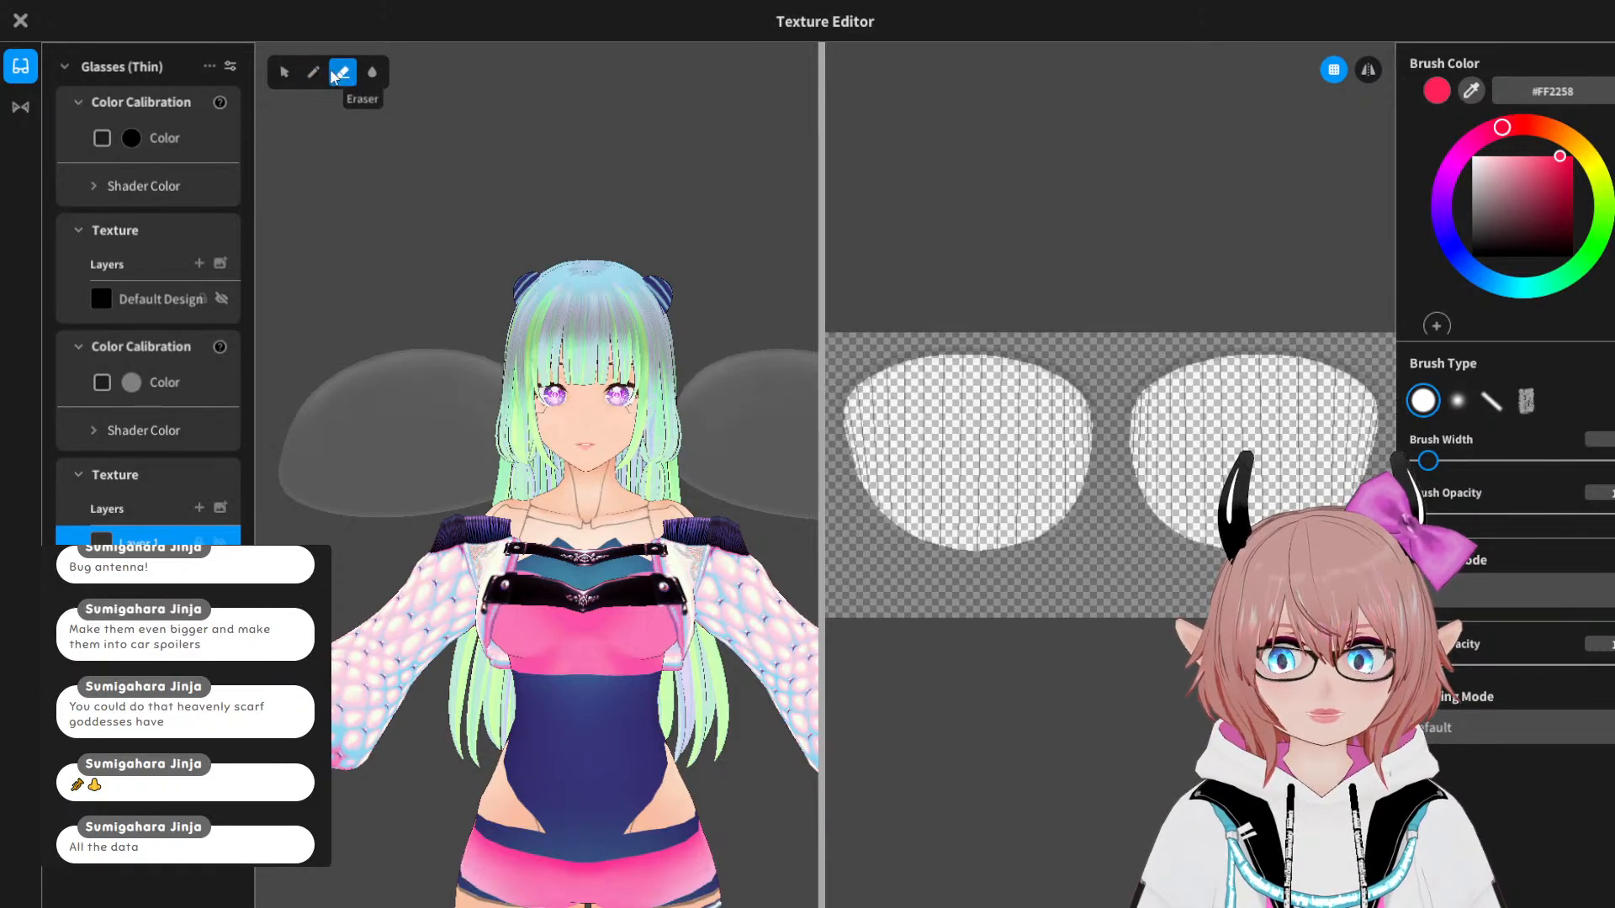
right_drag(594, 364, 749, 370)
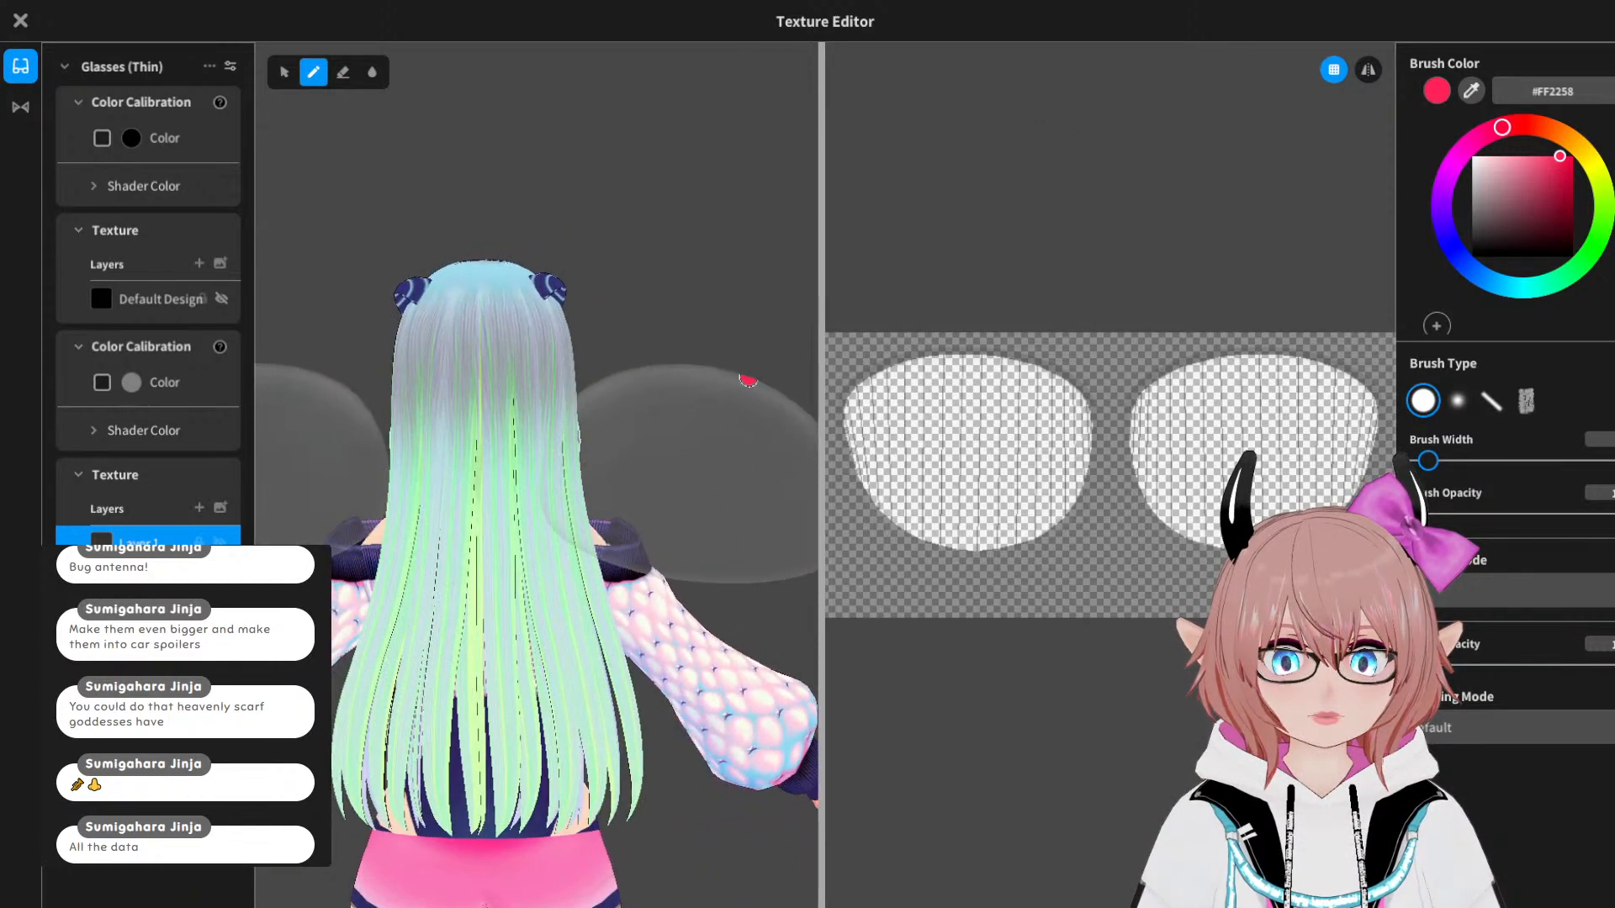
mouse_move(701, 443)
mouse_down()
mouse_move(645, 445)
mouse_move(691, 496)
mouse_up()
mouse_move(699, 439)
mouse_down()
mouse_move(734, 427)
mouse_move(745, 467)
mouse_move(691, 494)
mouse_up()
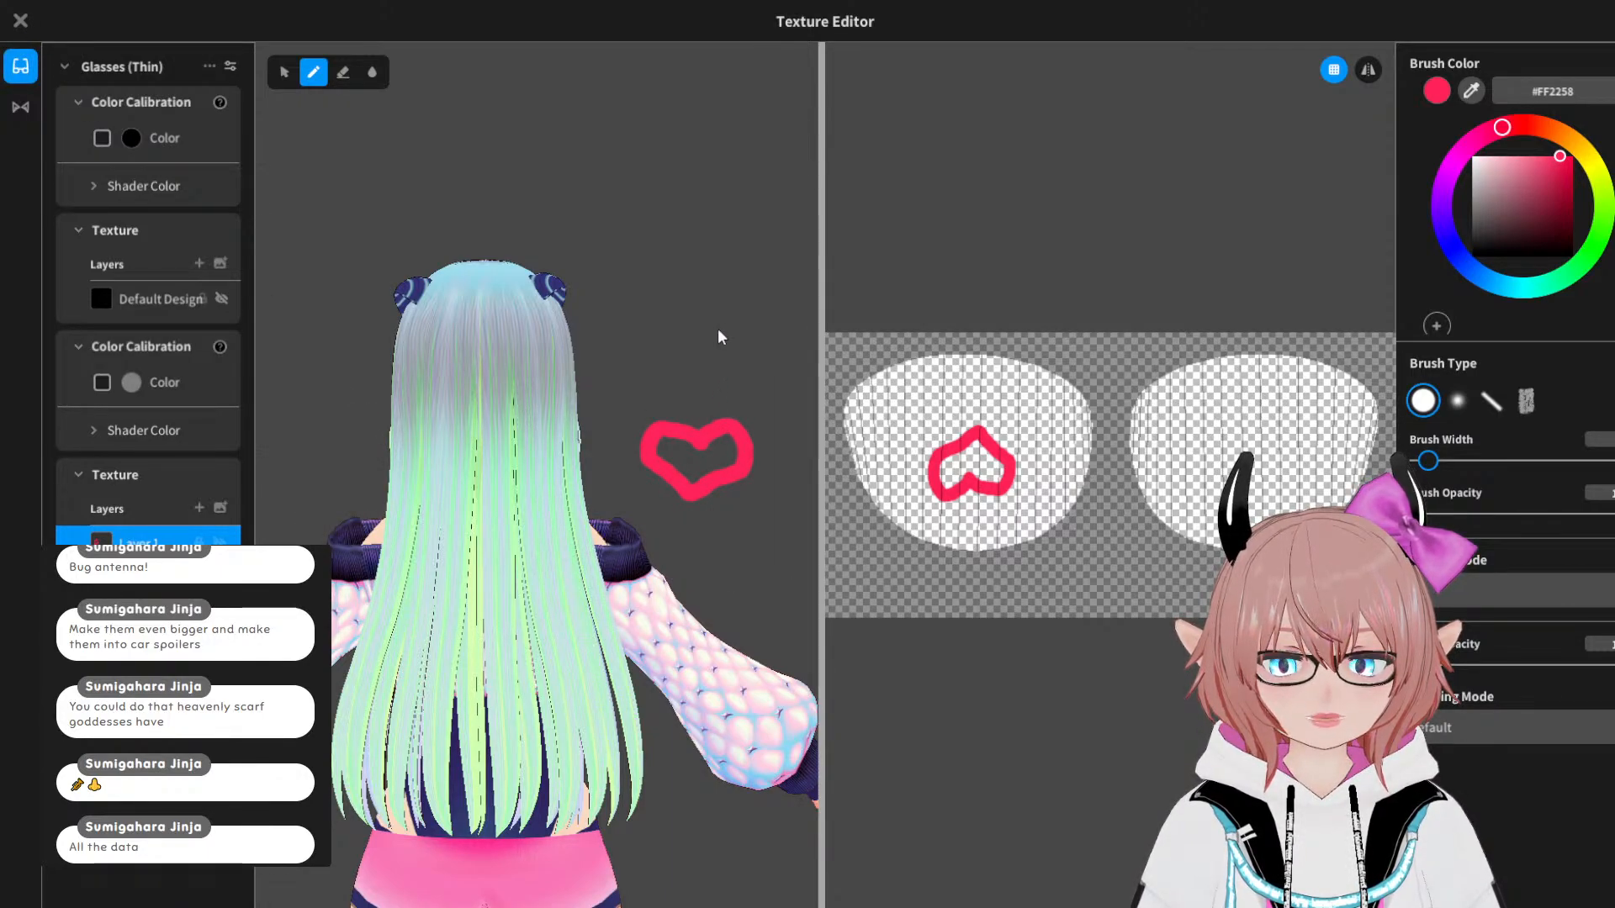
Step: Close the Texture Editor and move the Glasses (Thin) accessory so the painted heart floats beside the avatar's head
key(Escape)
right_drag(948, 407, 782, 398)
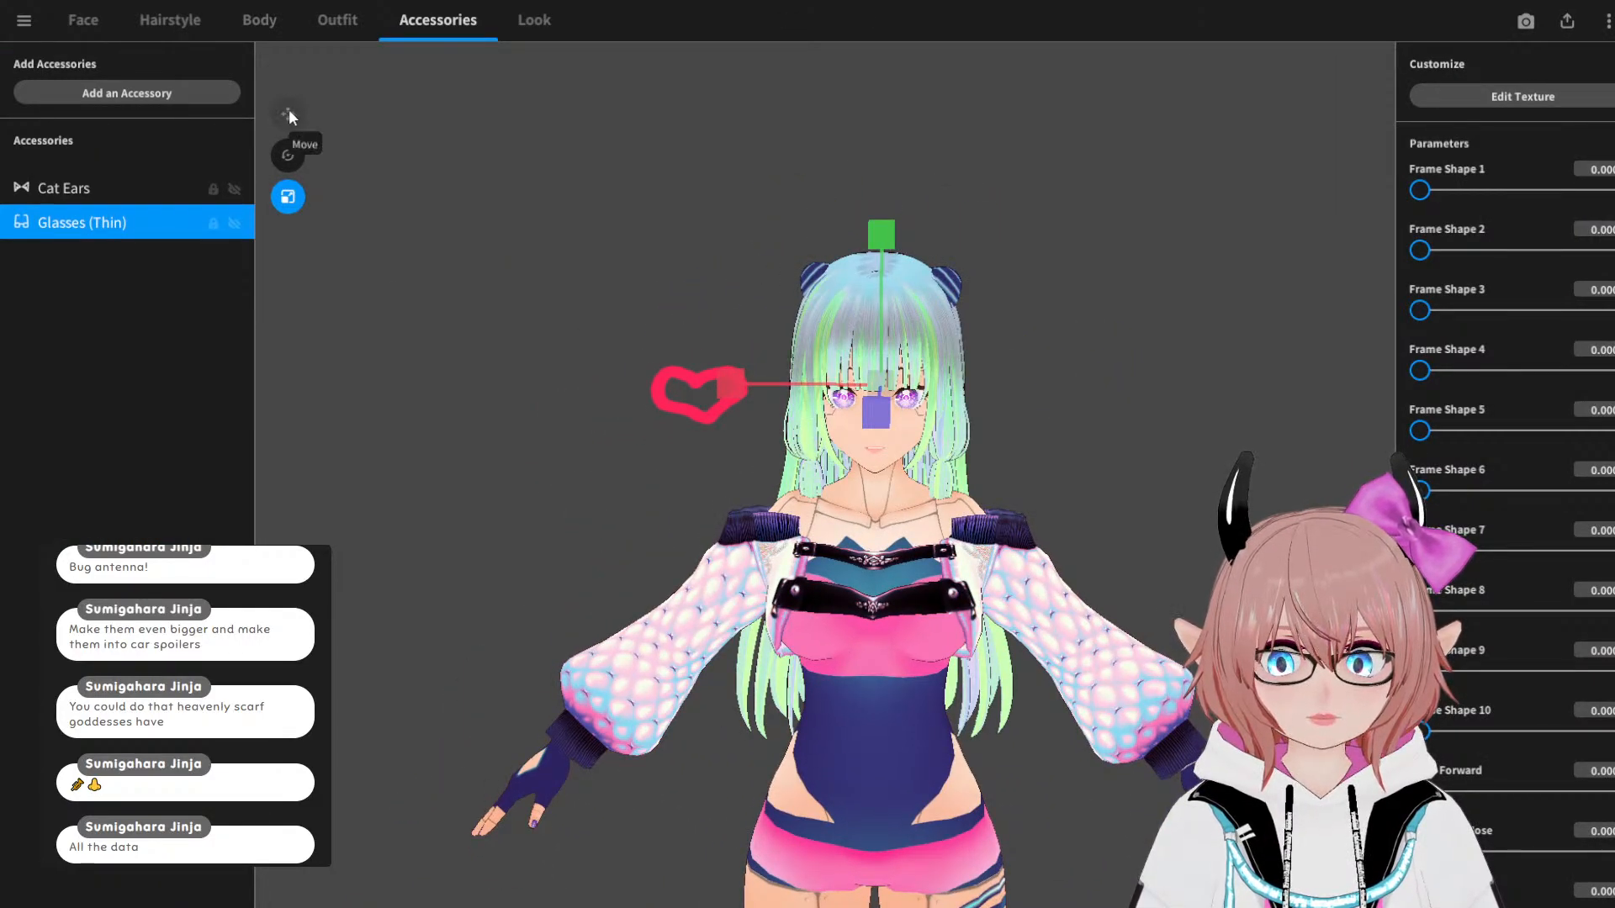
click(289, 112)
drag(884, 239, 889, 148)
right_drag(891, 244, 994, 256)
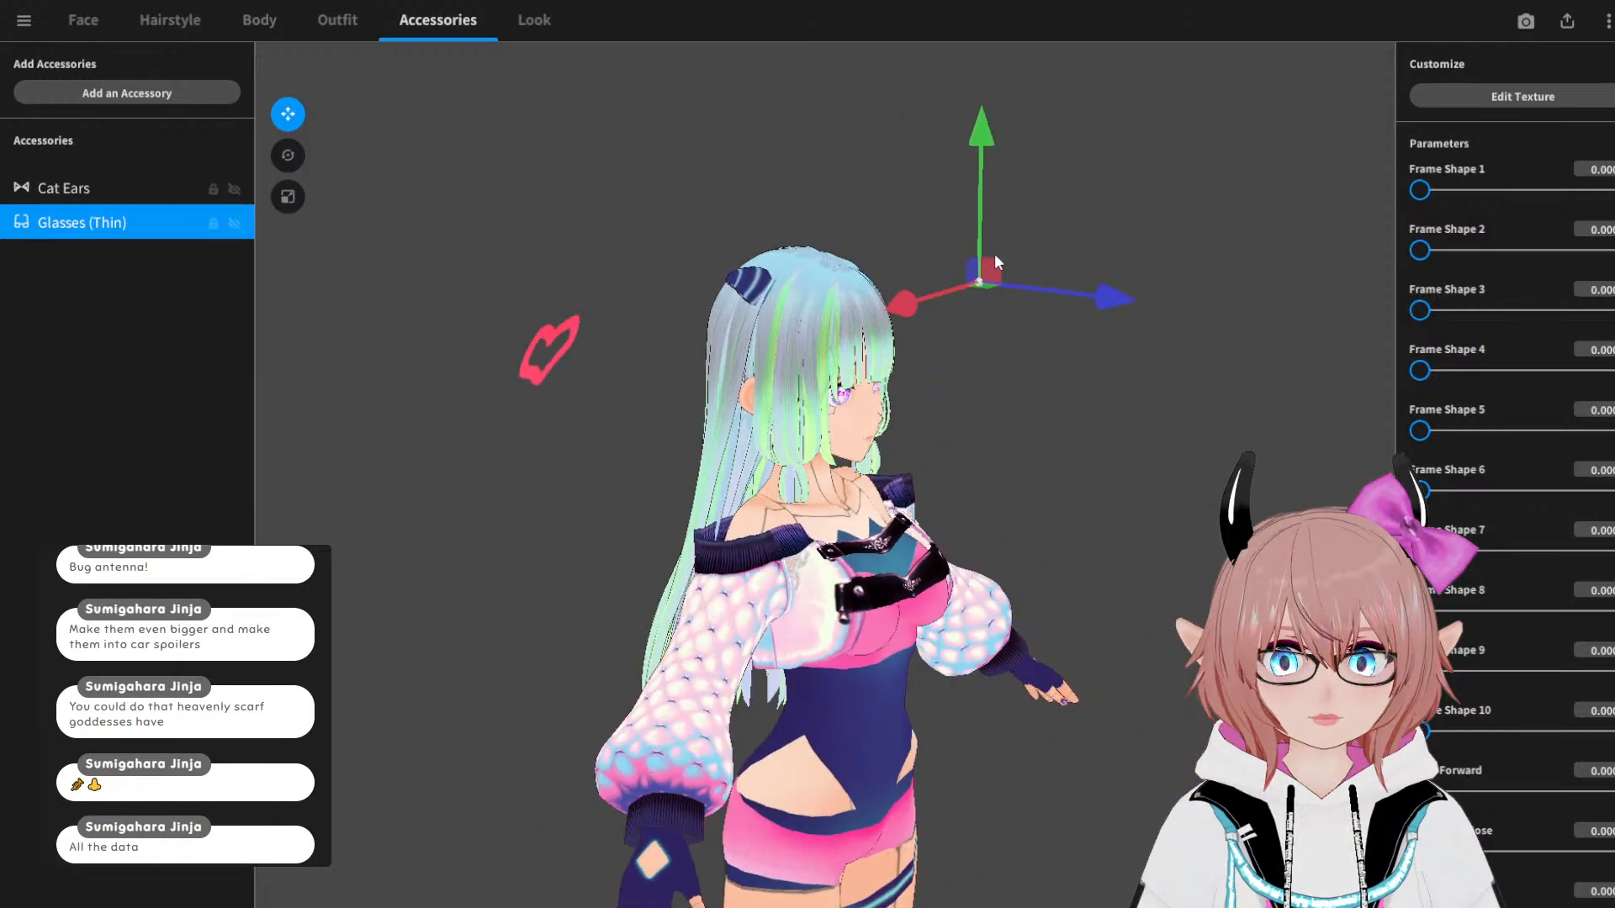
drag(1102, 282, 1371, 283)
right_drag(1371, 283, 1032, 441)
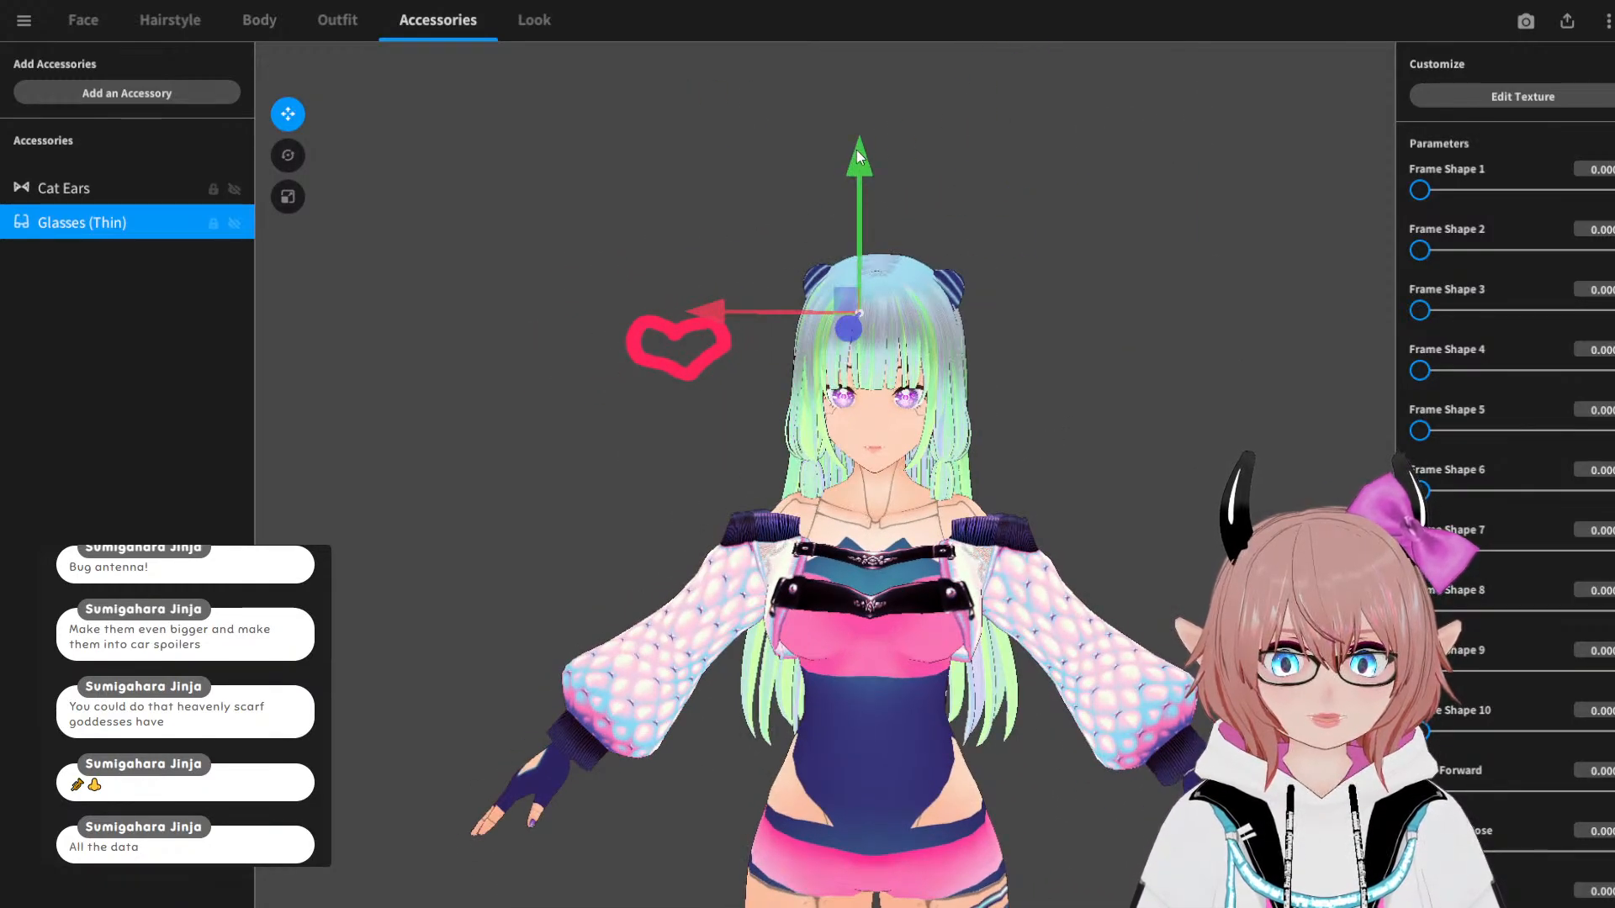
drag(859, 157, 871, 119)
right_drag(871, 120, 1140, 265)
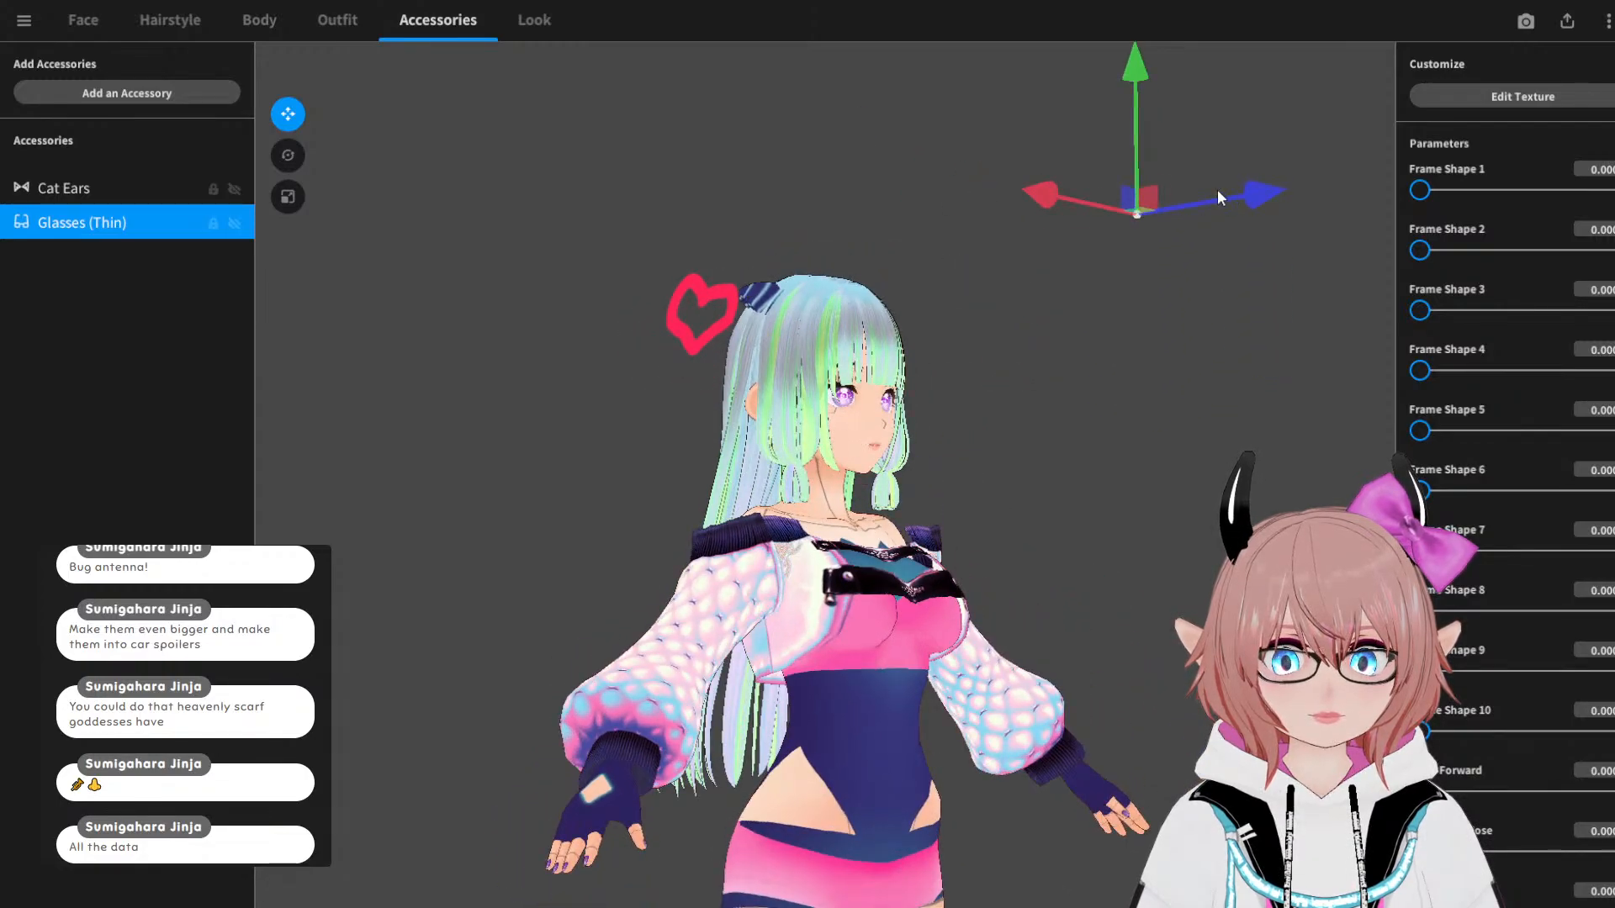
drag(1022, 203, 1058, 205)
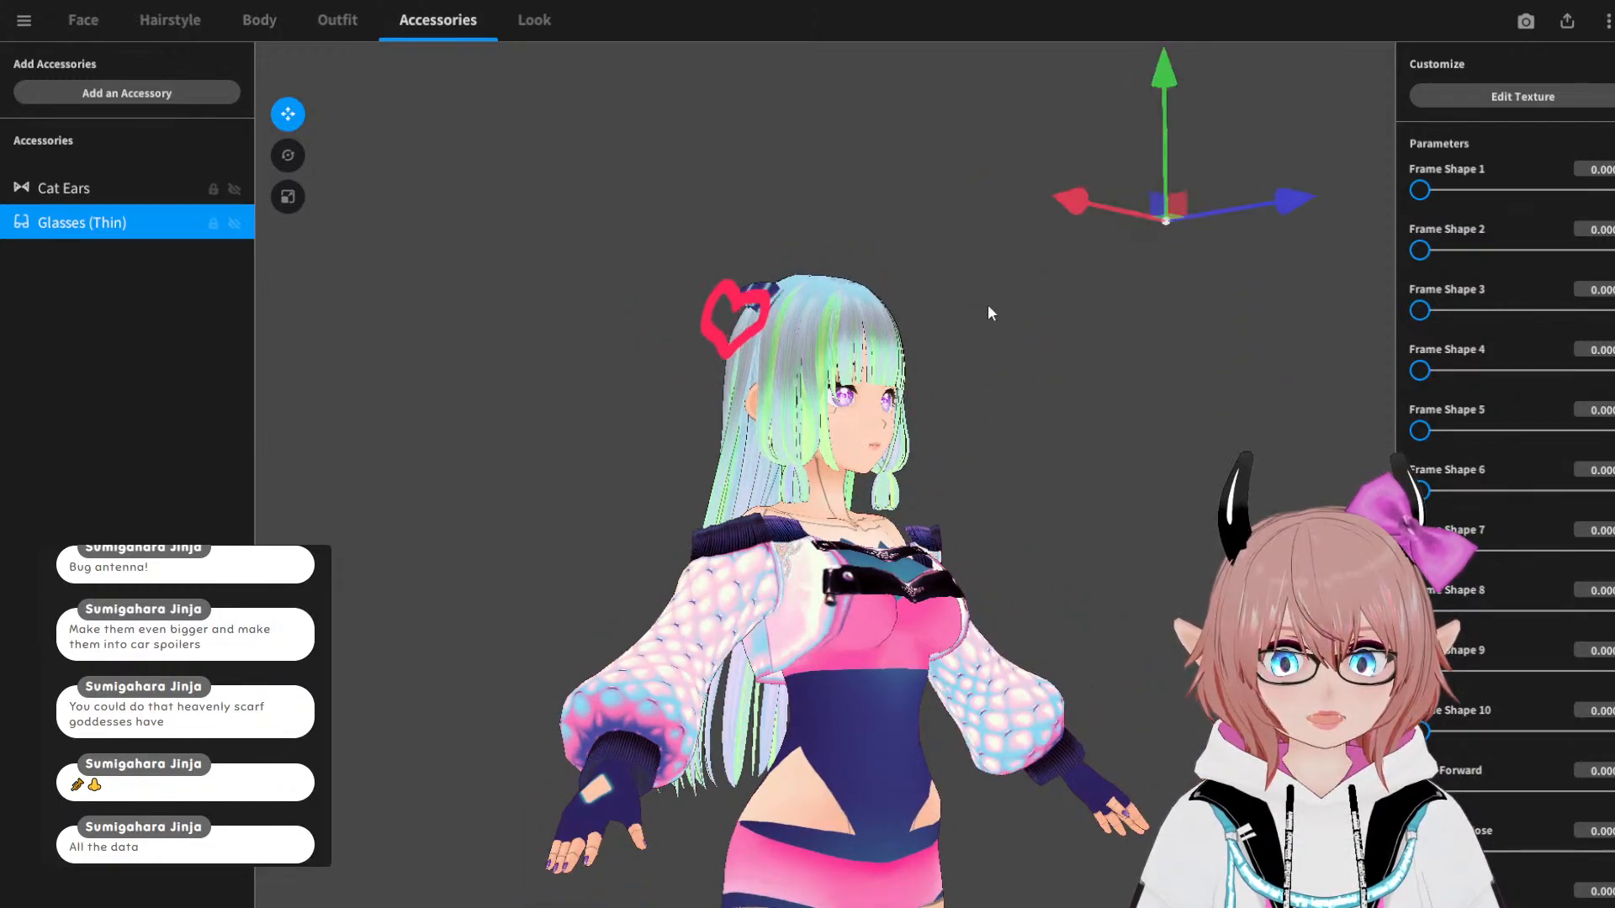
right_drag(987, 305, 952, 313)
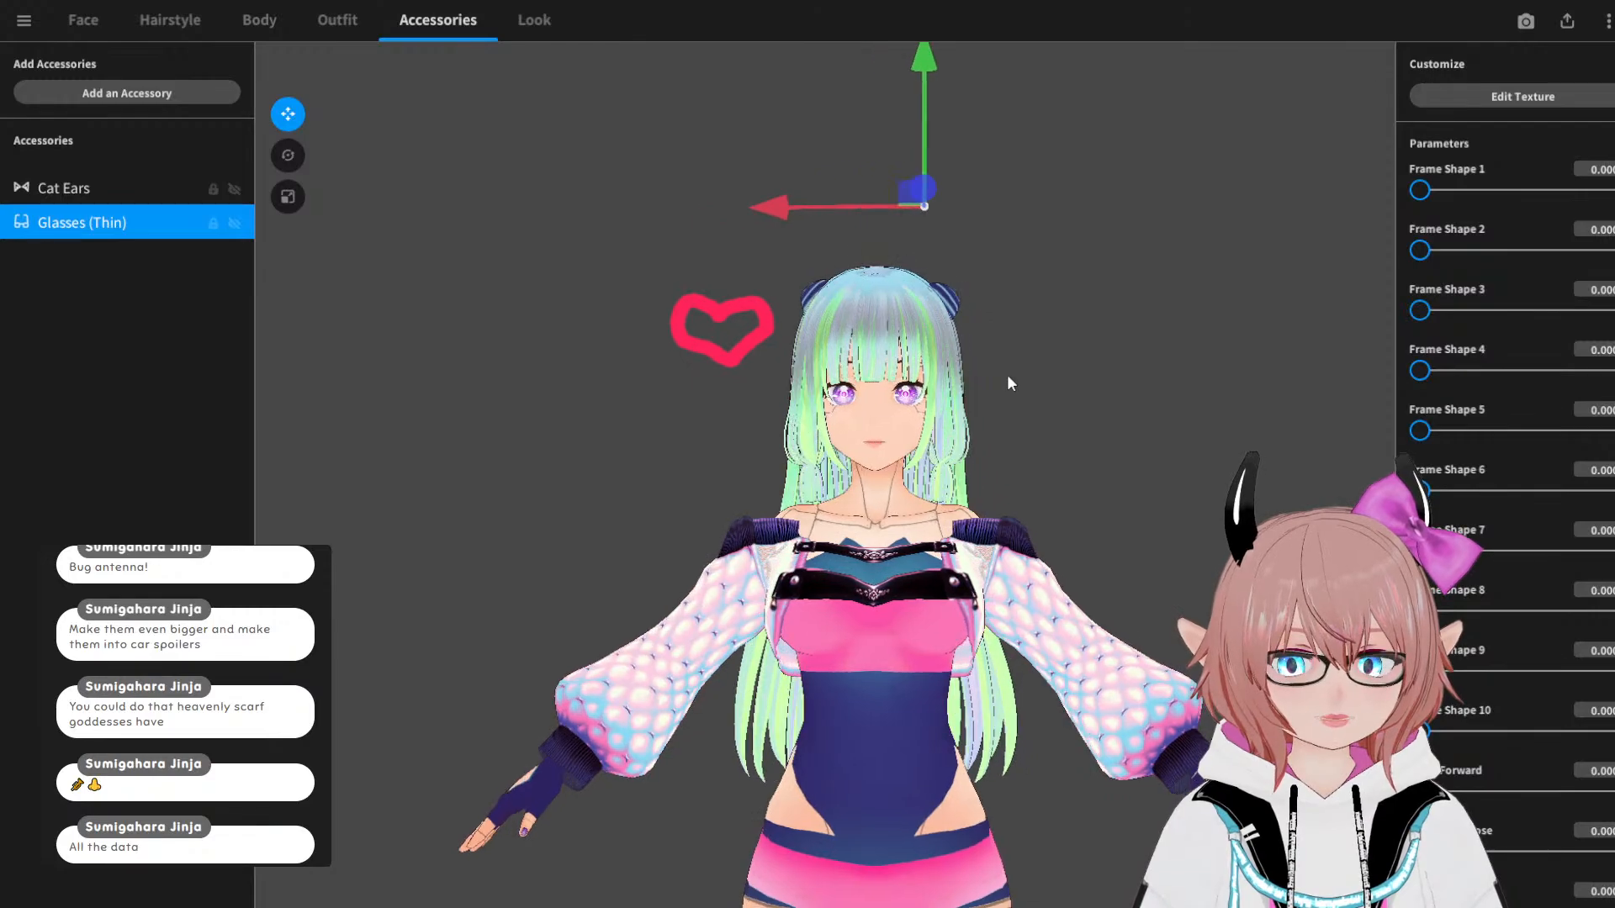
Step: Undo the moves of the Glasses (Thin) accessory and the painted heart, keeping the plain translucent lens wings
scroll(997, 374, up, 3)
middle_drag(948, 319, 875, 351)
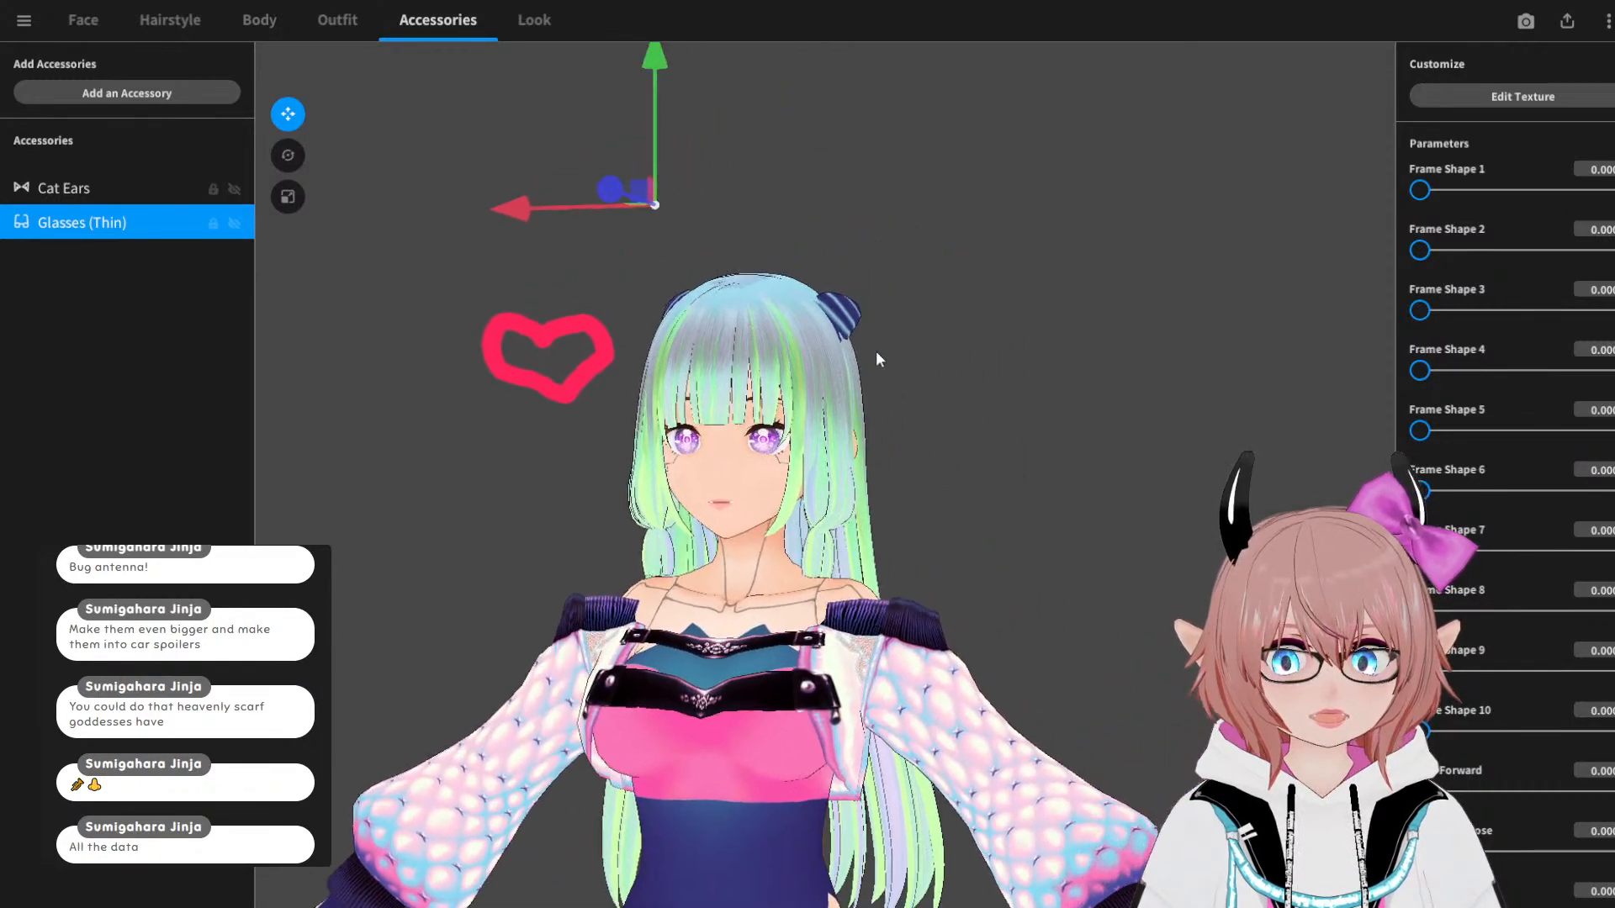
right_drag(876, 352, 906, 344)
middle_drag(905, 344, 954, 336)
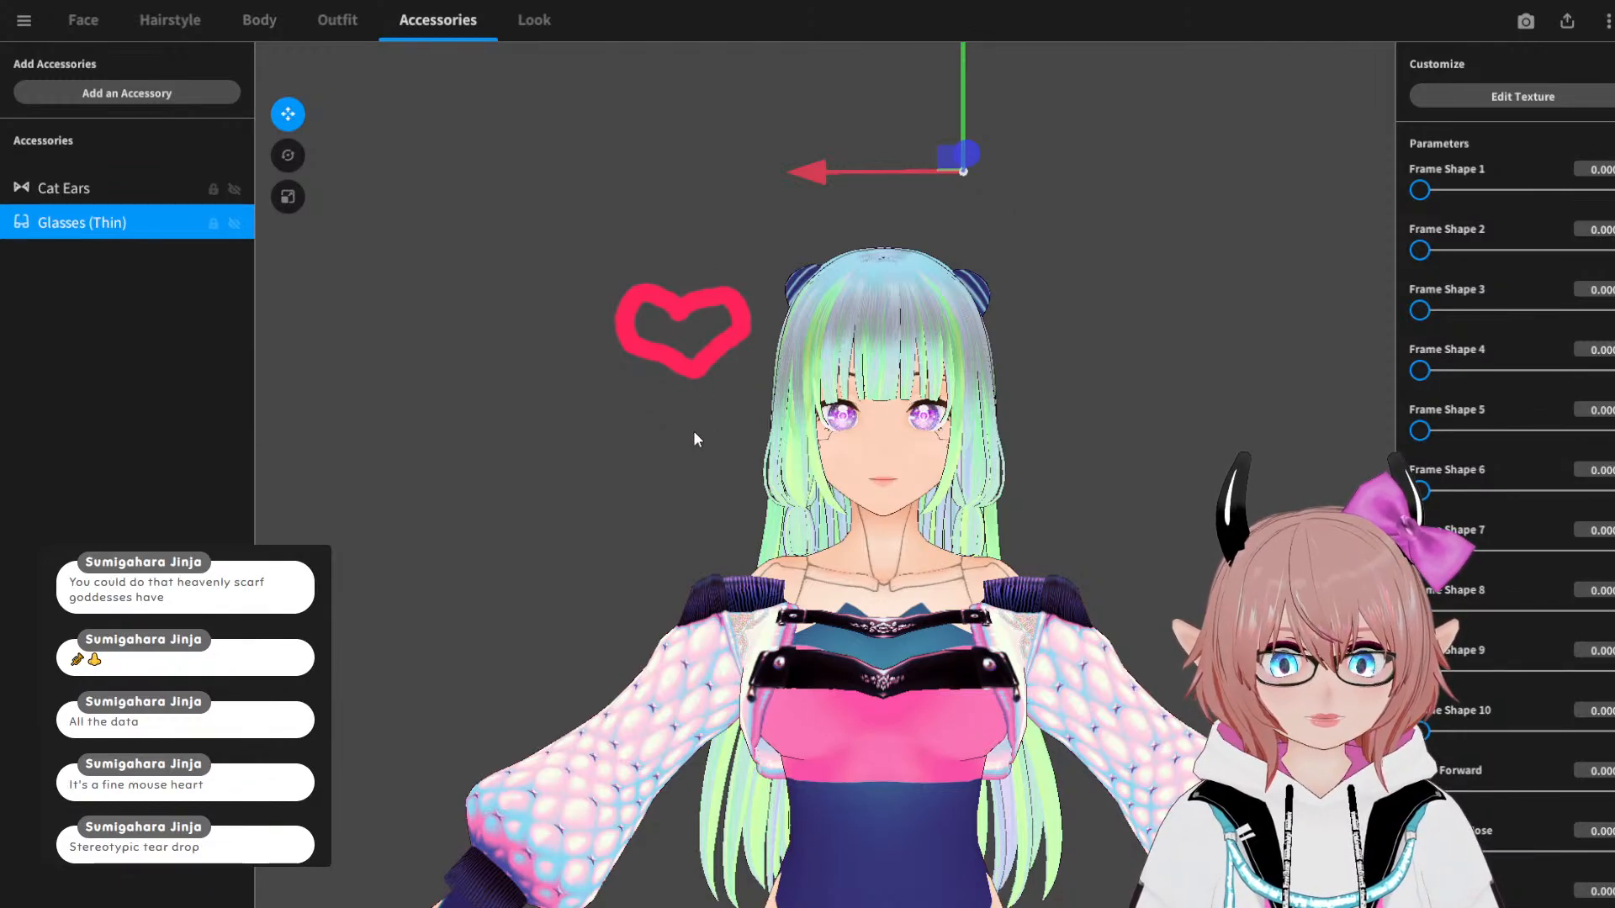
right_drag(695, 437, 653, 439)
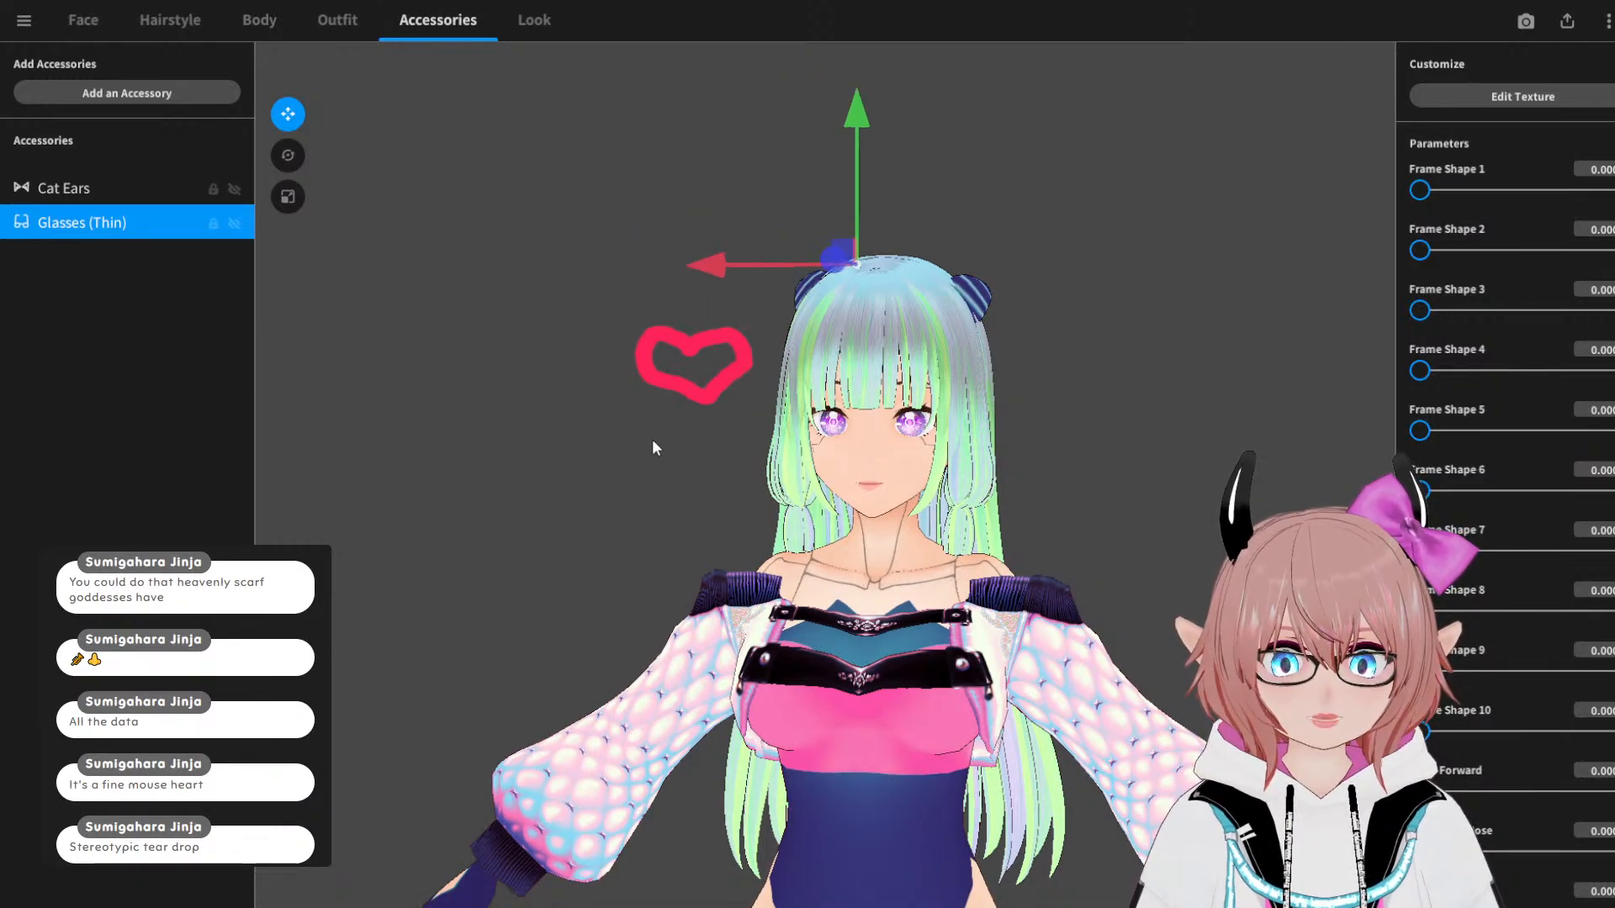
key(ctrl+z)
key(ctrl+z)
key(ctrl+z)
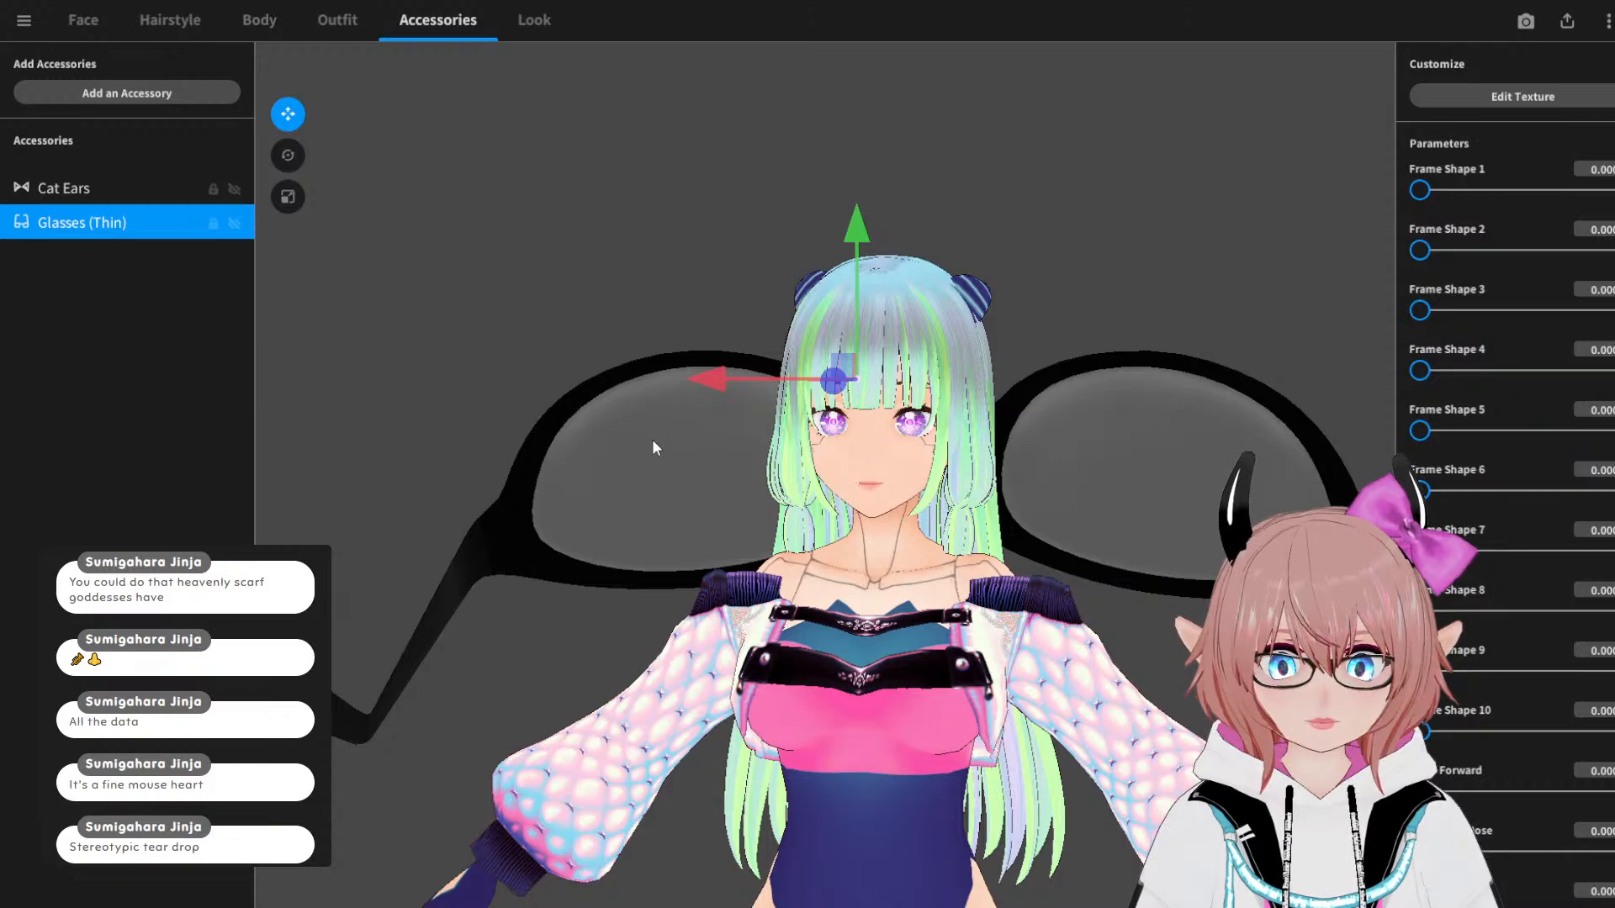
key(ctrl+z)
Step: Examine the placement of the translucent Glasses (Thin) lens wings from behind and from the front
right_drag(652, 439, 580, 277)
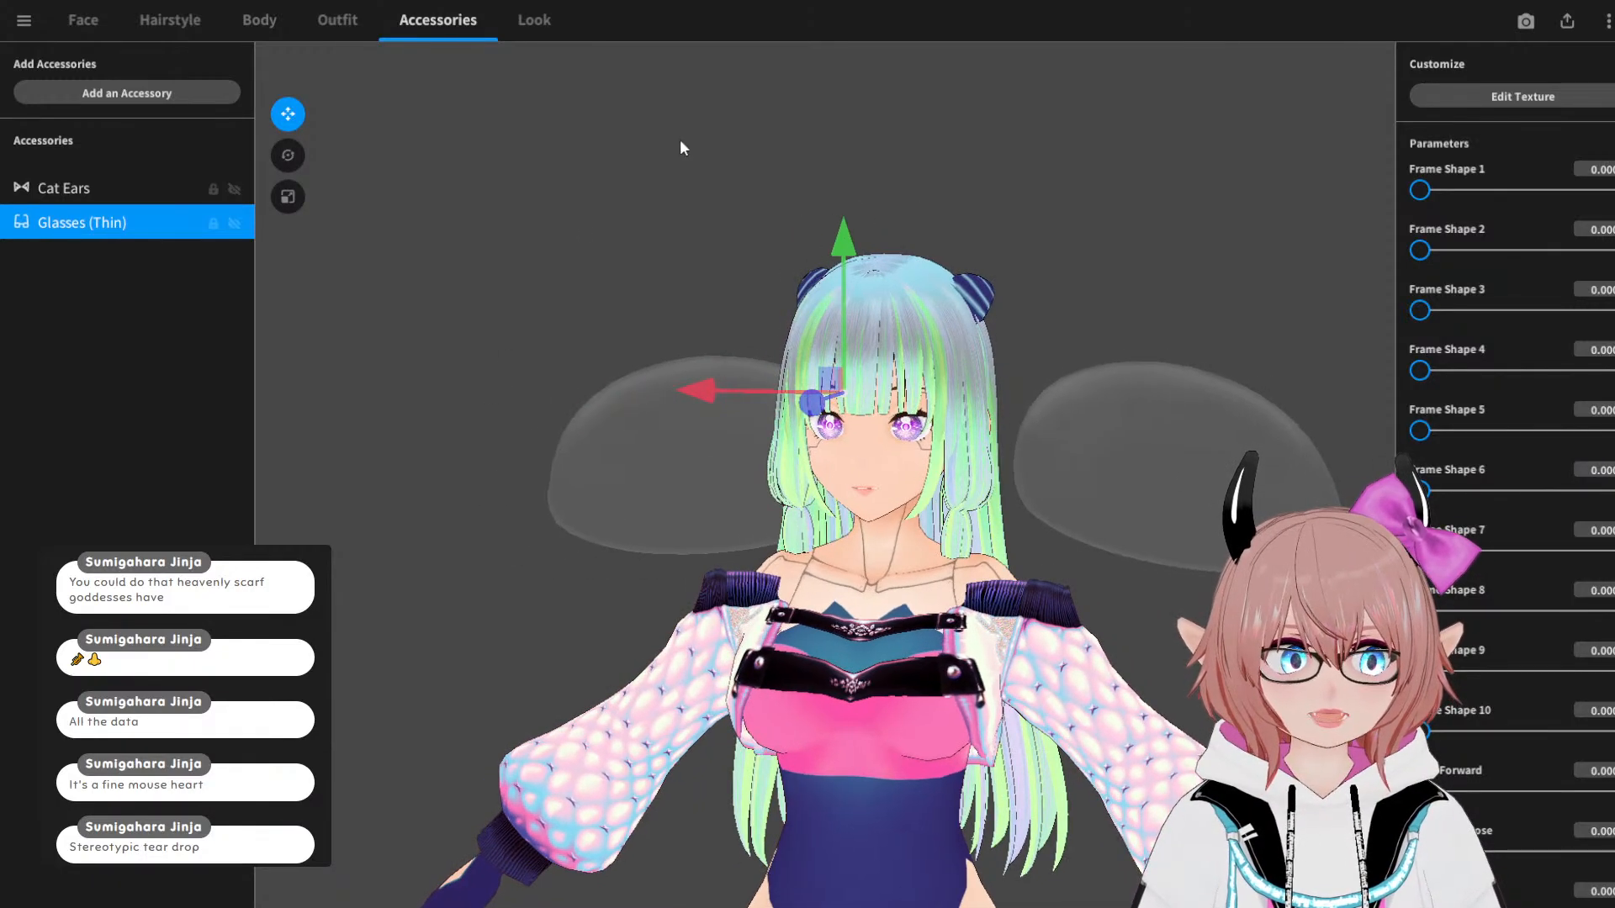
click(85, 224)
right_drag(528, 387, 931, 516)
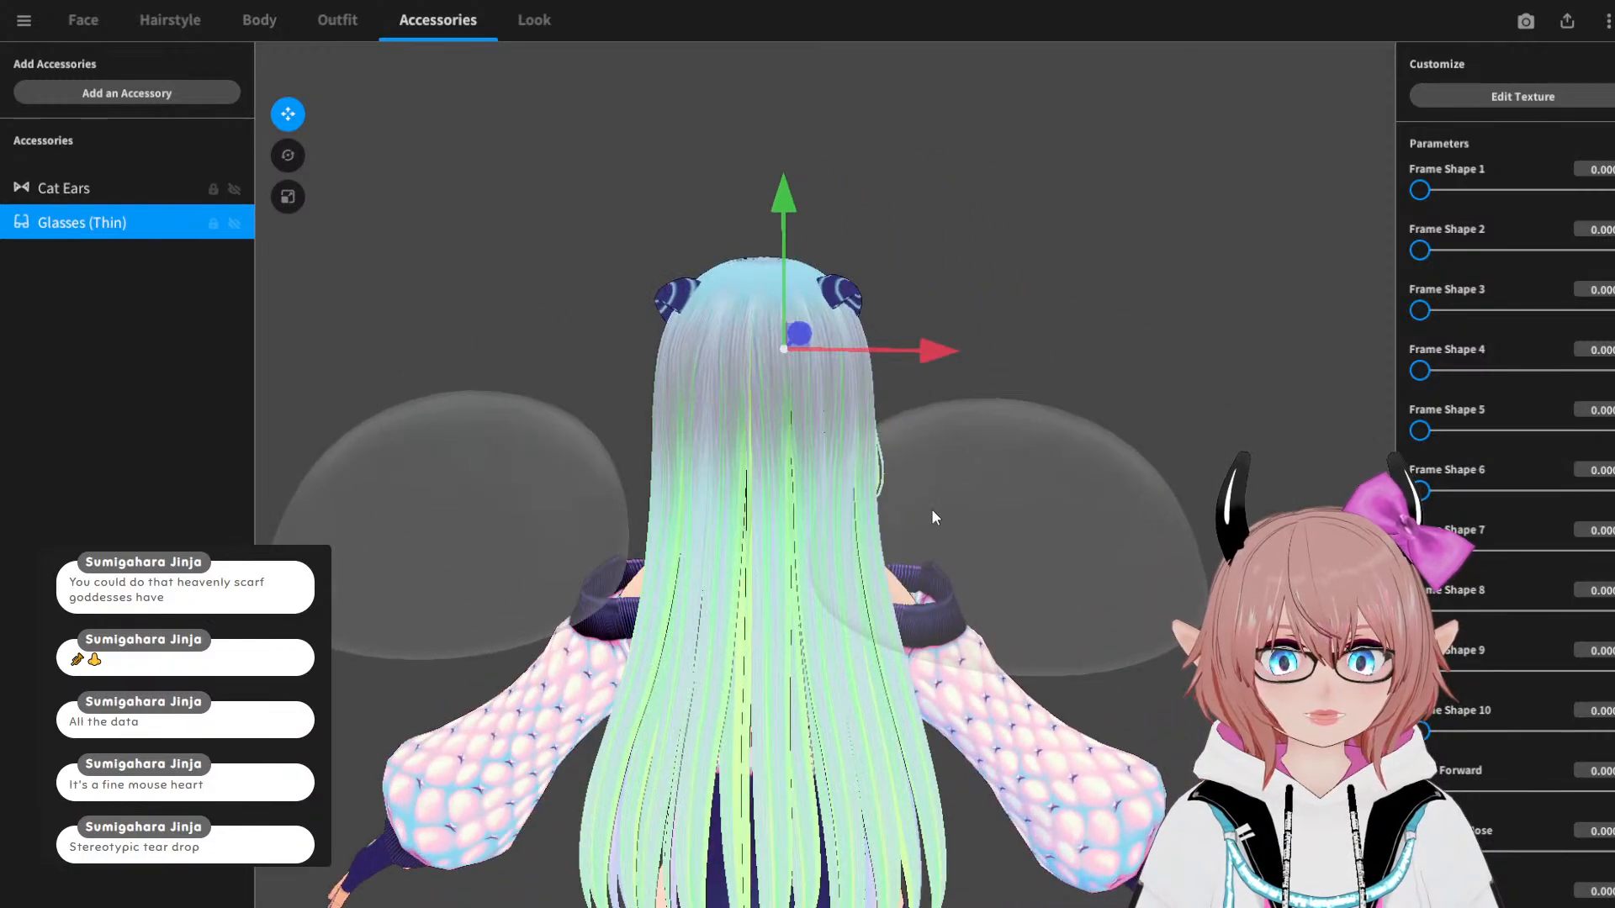
click(1102, 491)
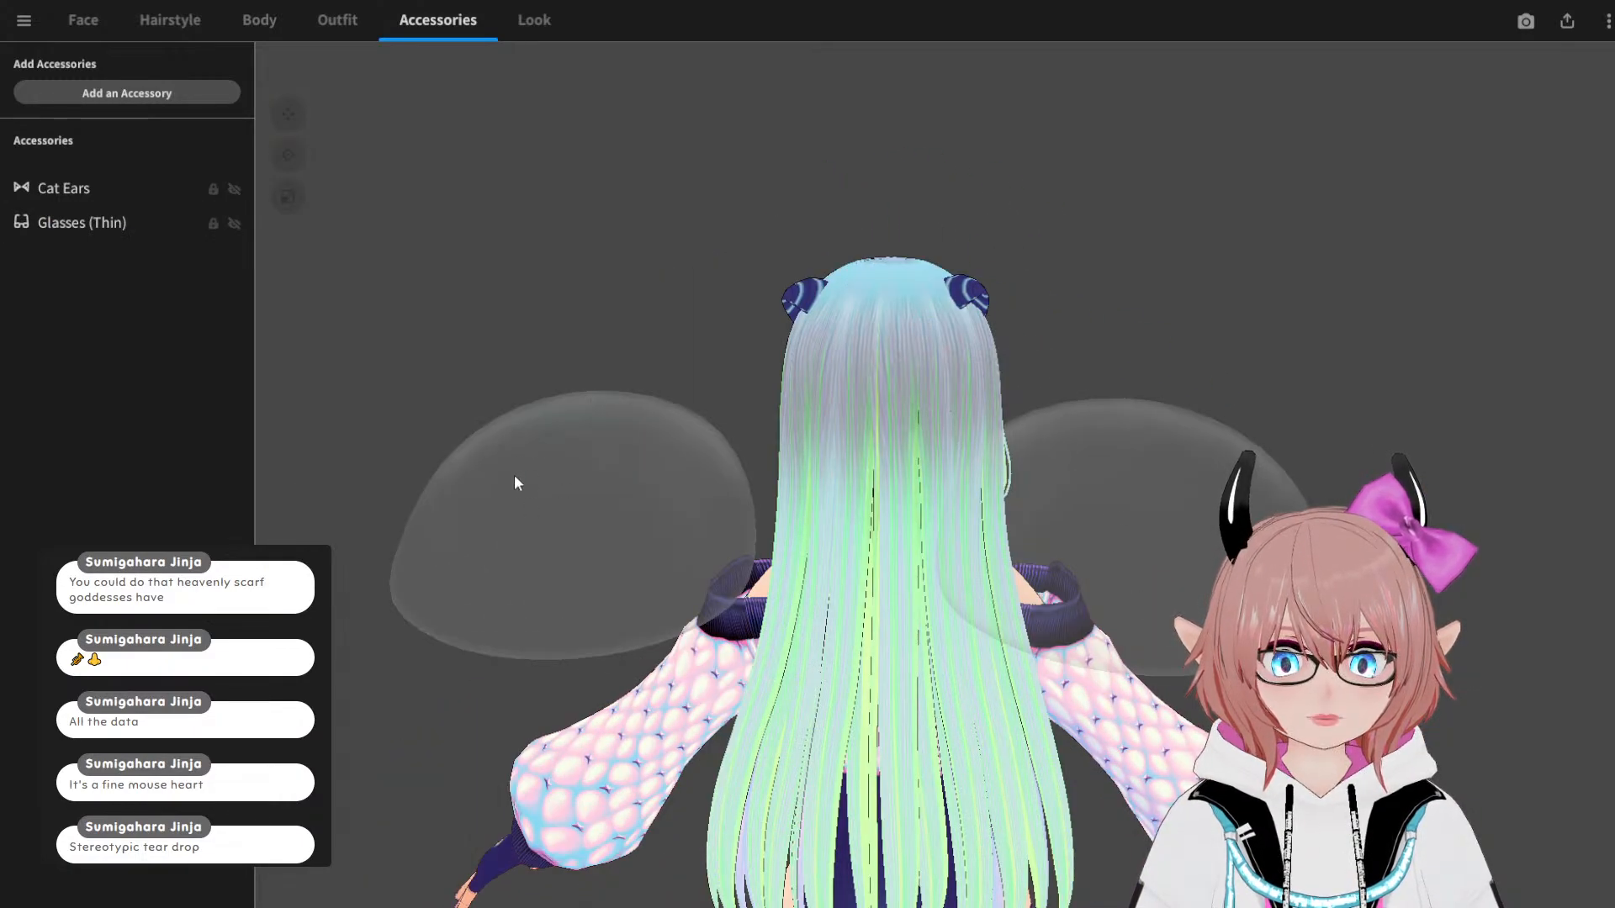
click(59, 224)
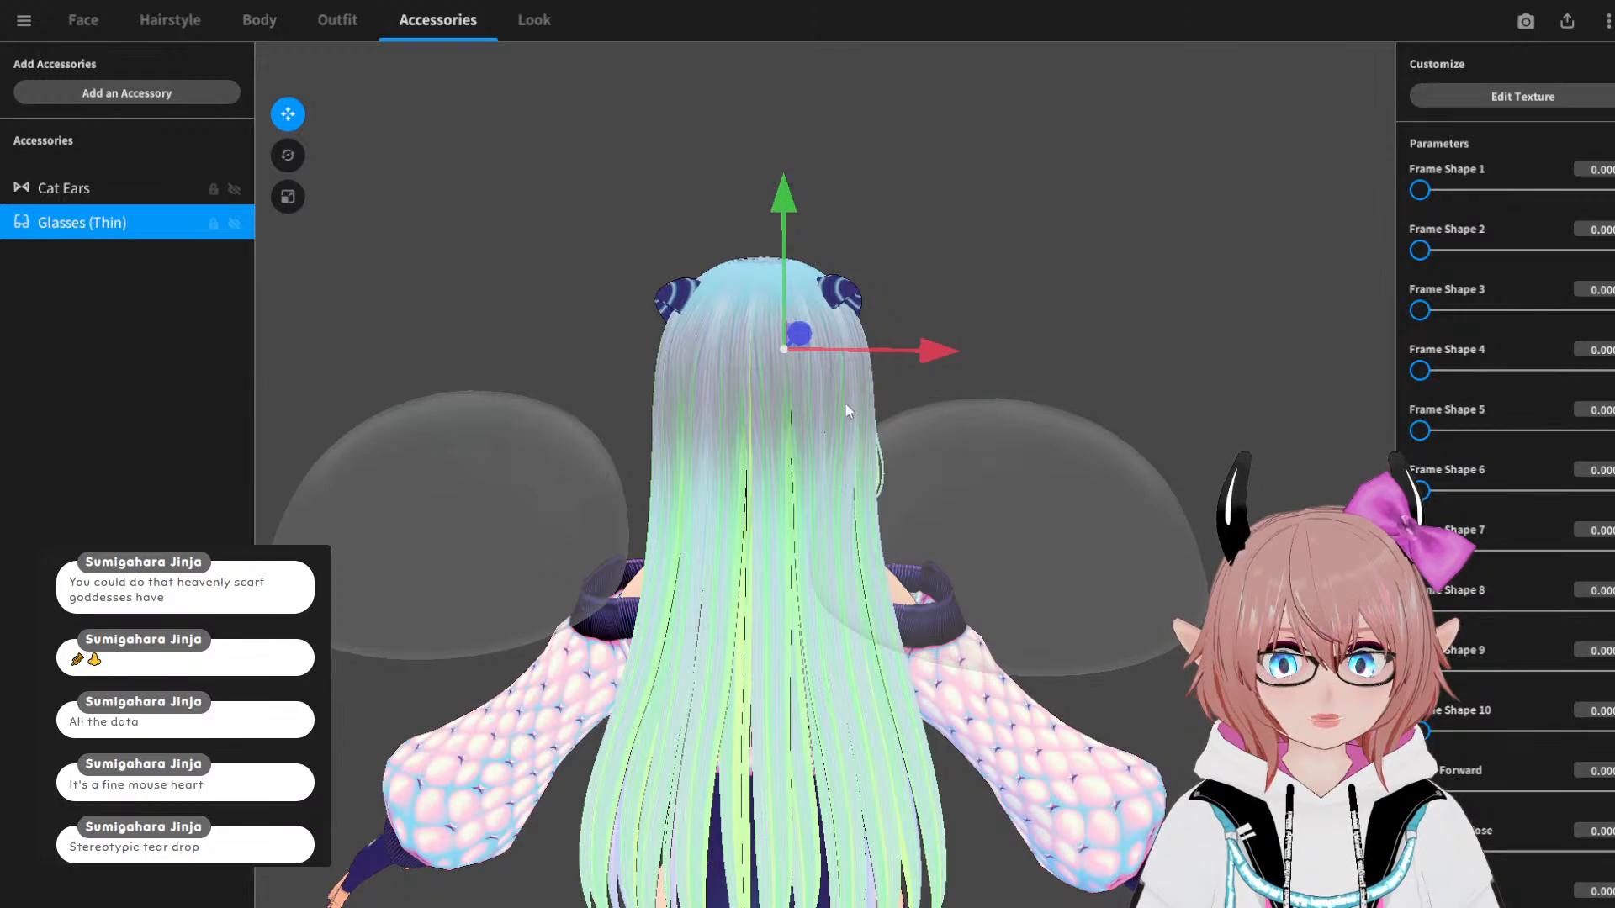
right_drag(845, 402, 1014, 334)
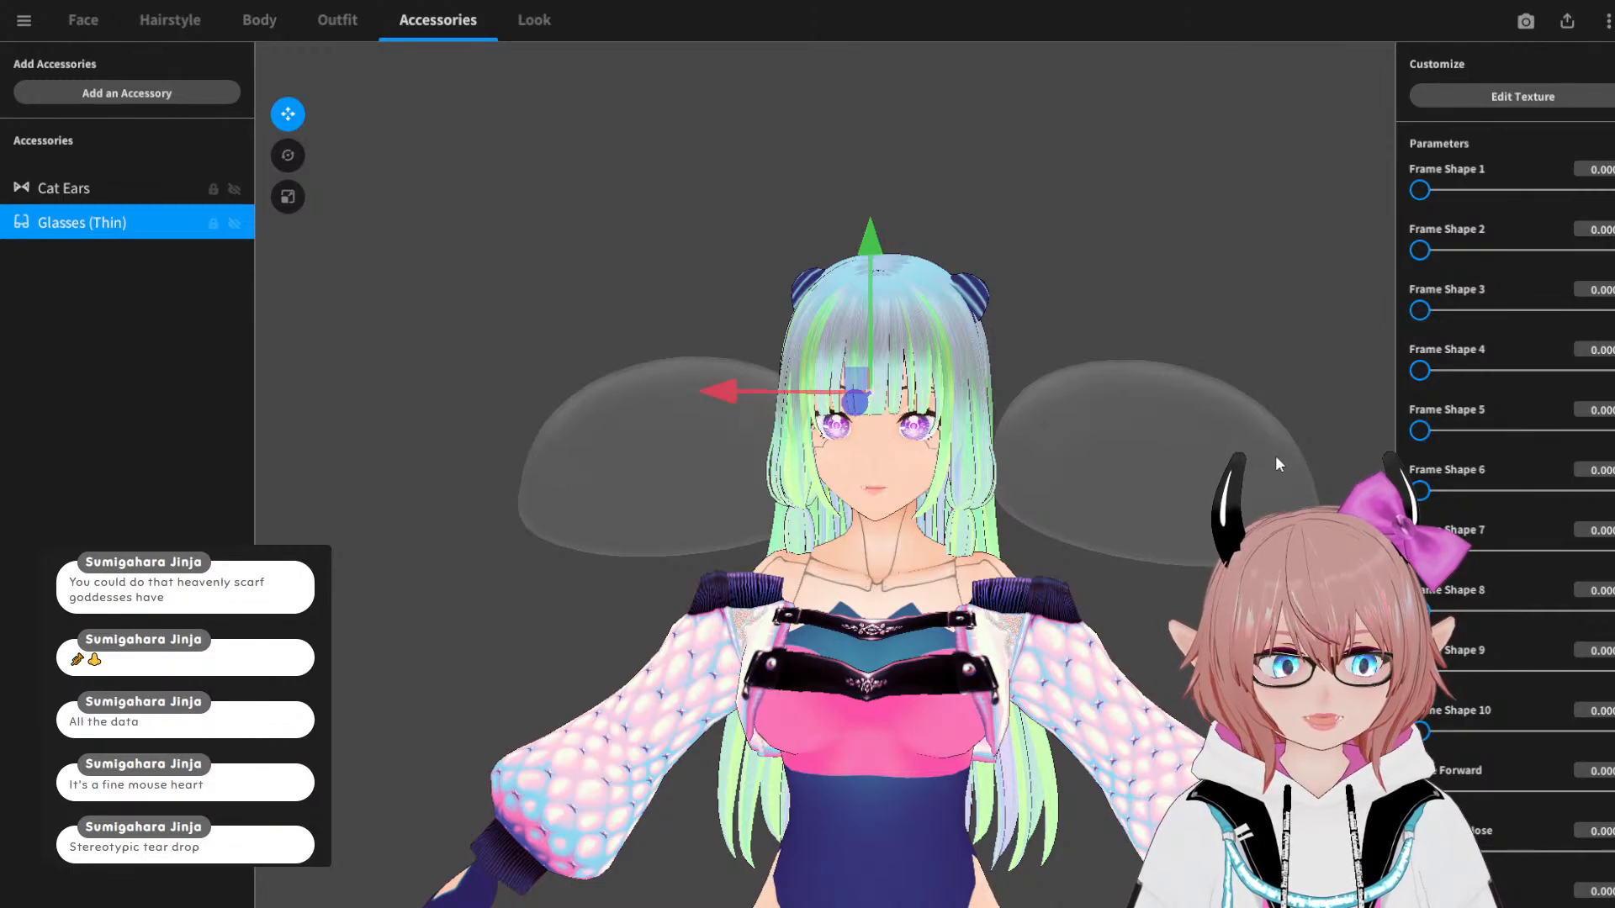
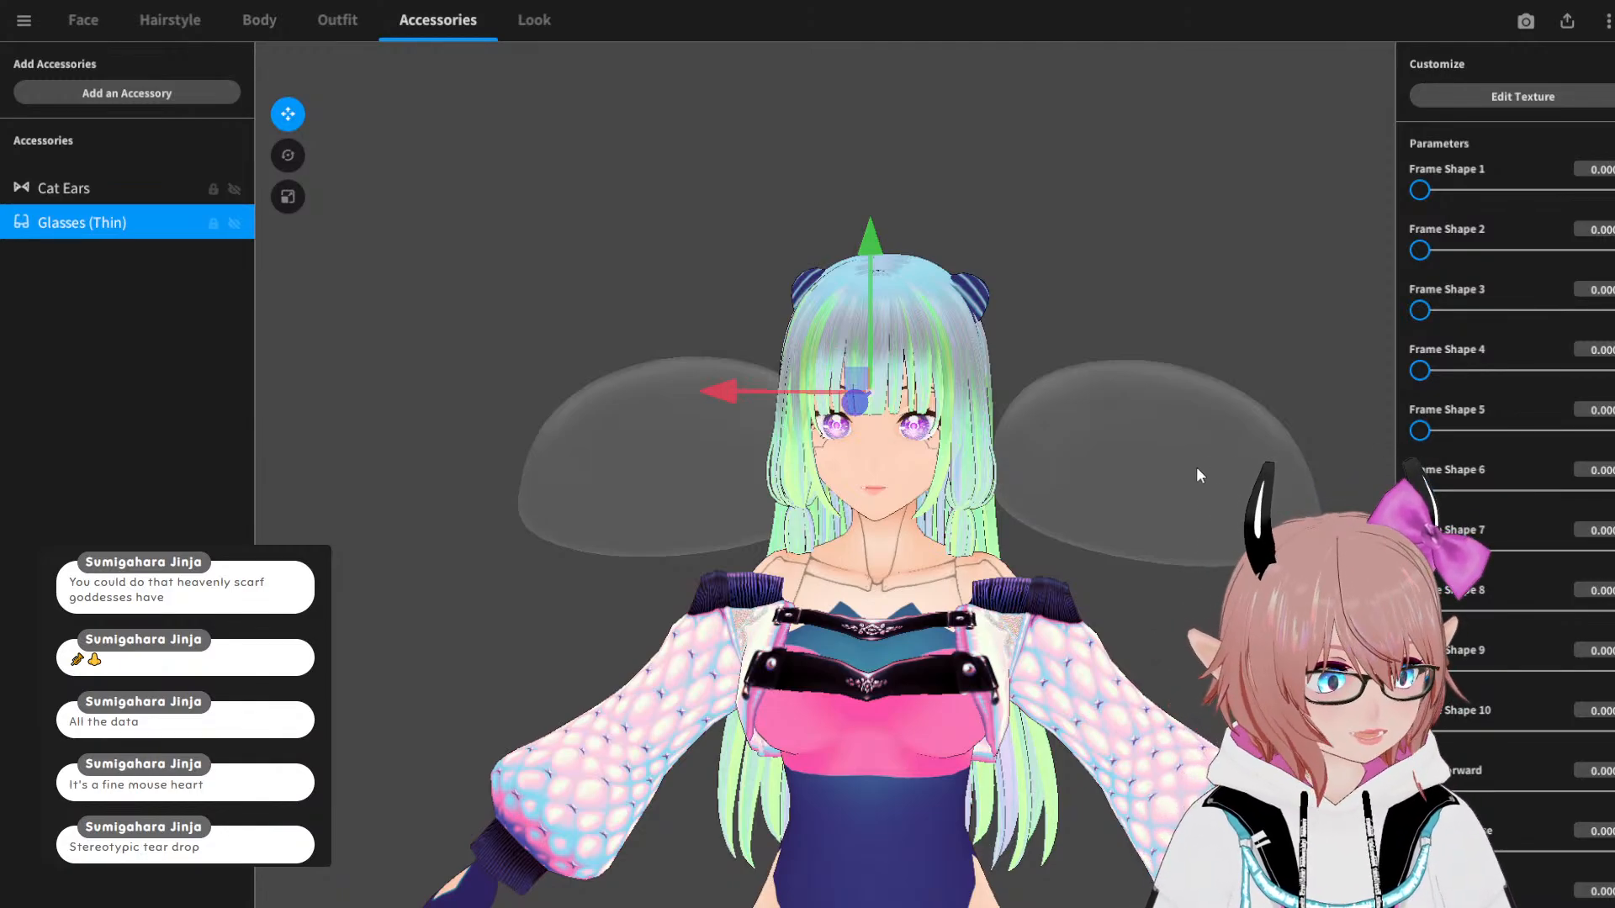
Step: Examine the lens wings' proportions against the avatar's full figure and up close from the front
right_drag(954, 569, 987, 568)
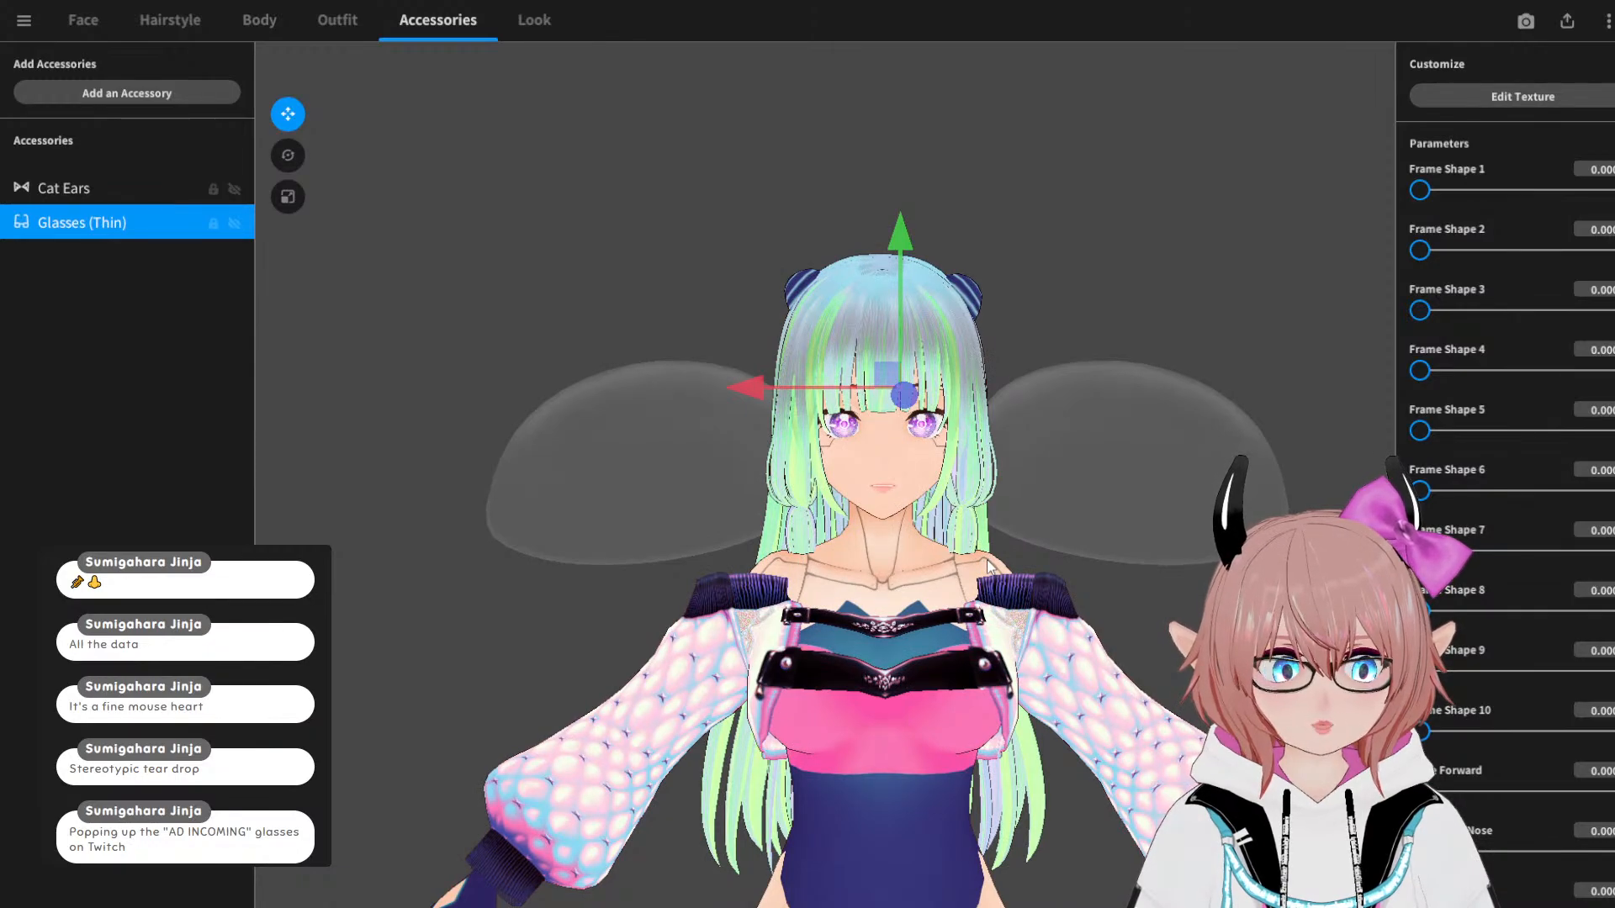
scroll(988, 565, down, 3)
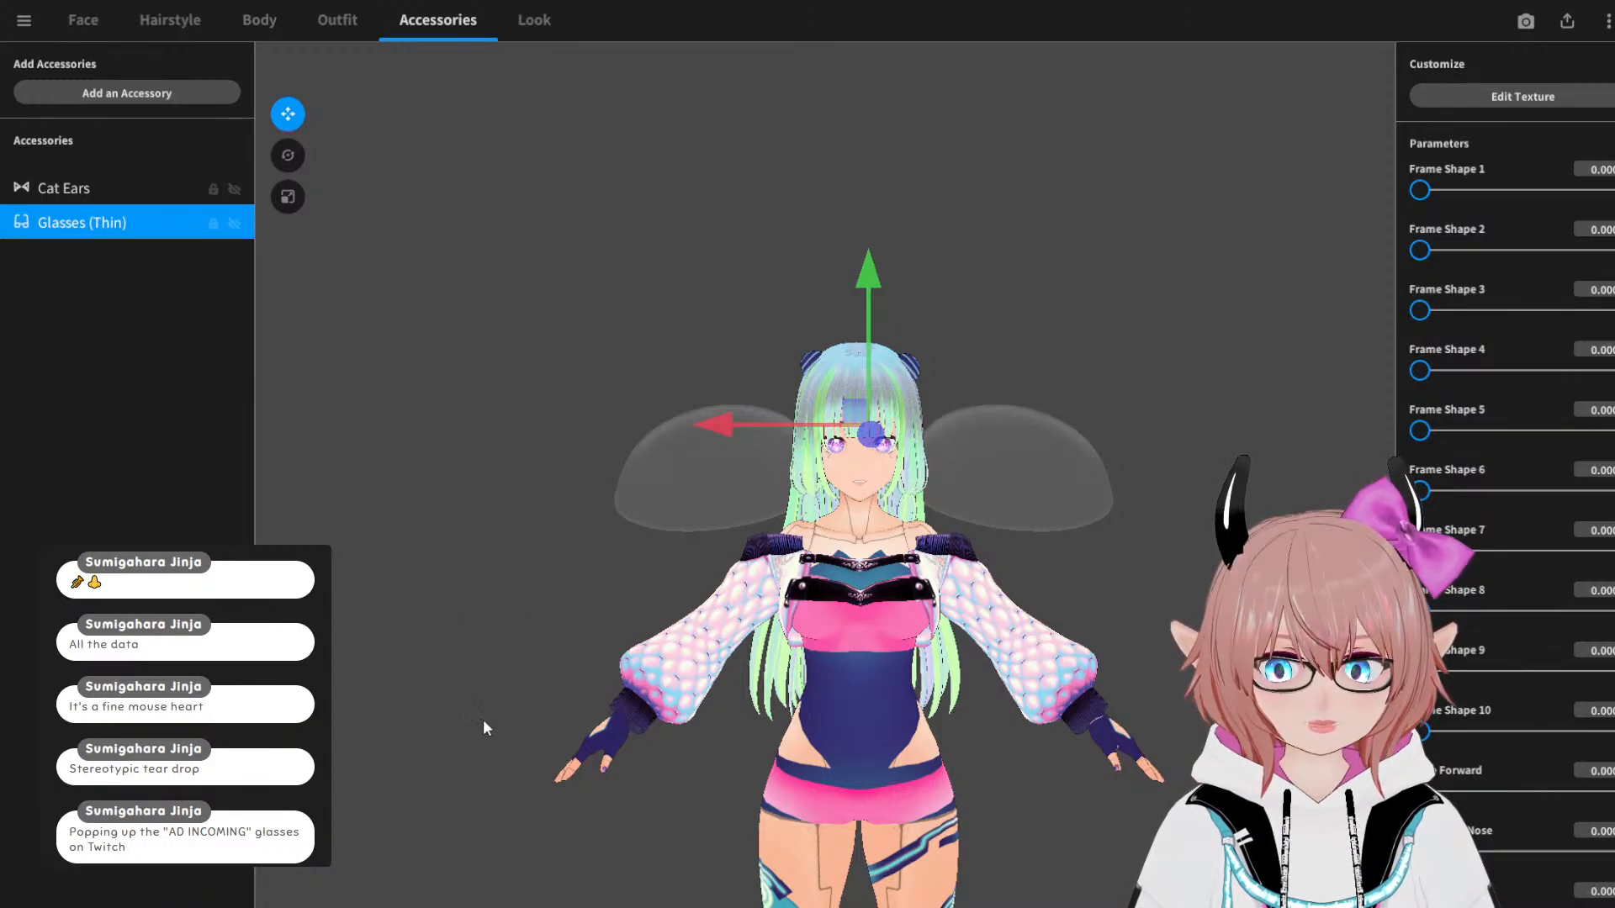
scroll(839, 599, down, 2)
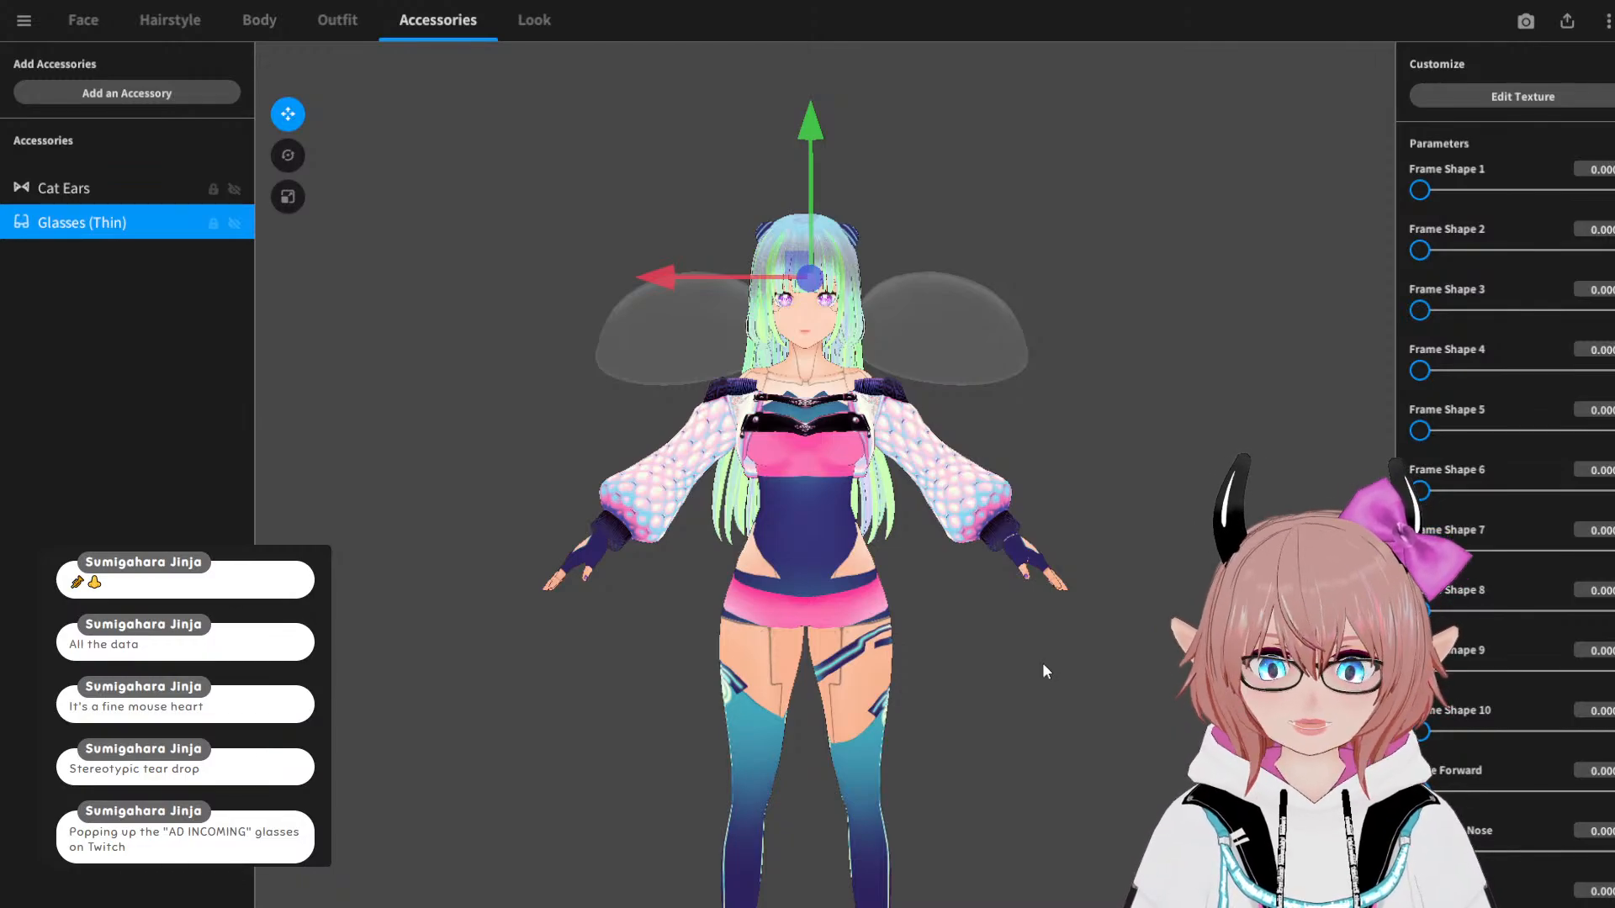
scroll(816, 340, up, 5)
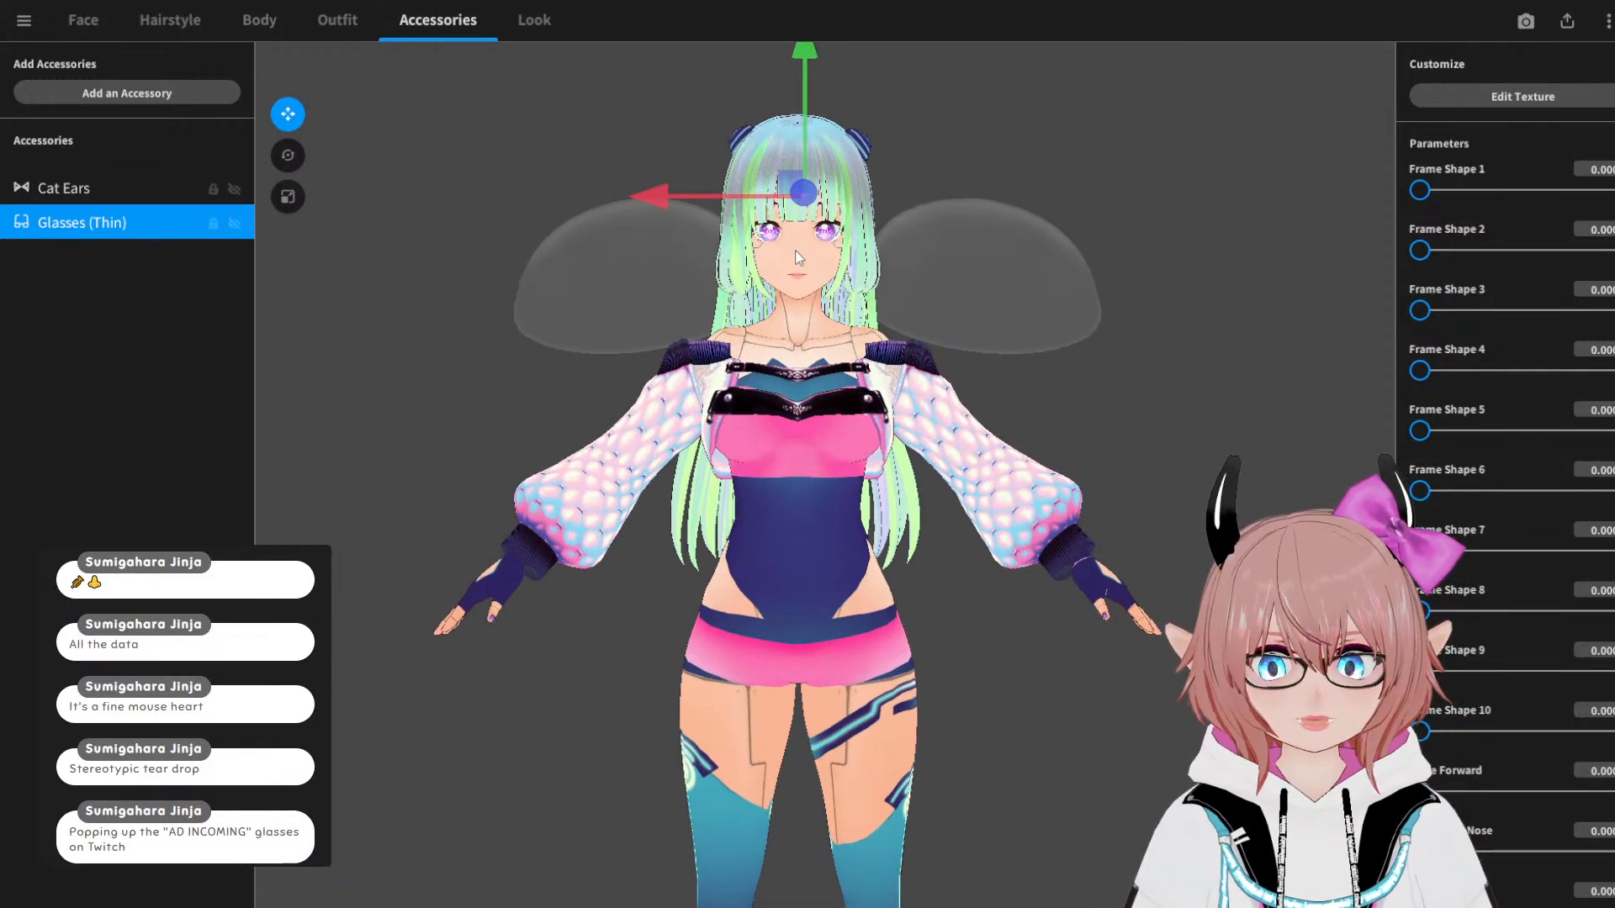
middle_drag(793, 329, 796, 378)
scroll(841, 437, up, 3)
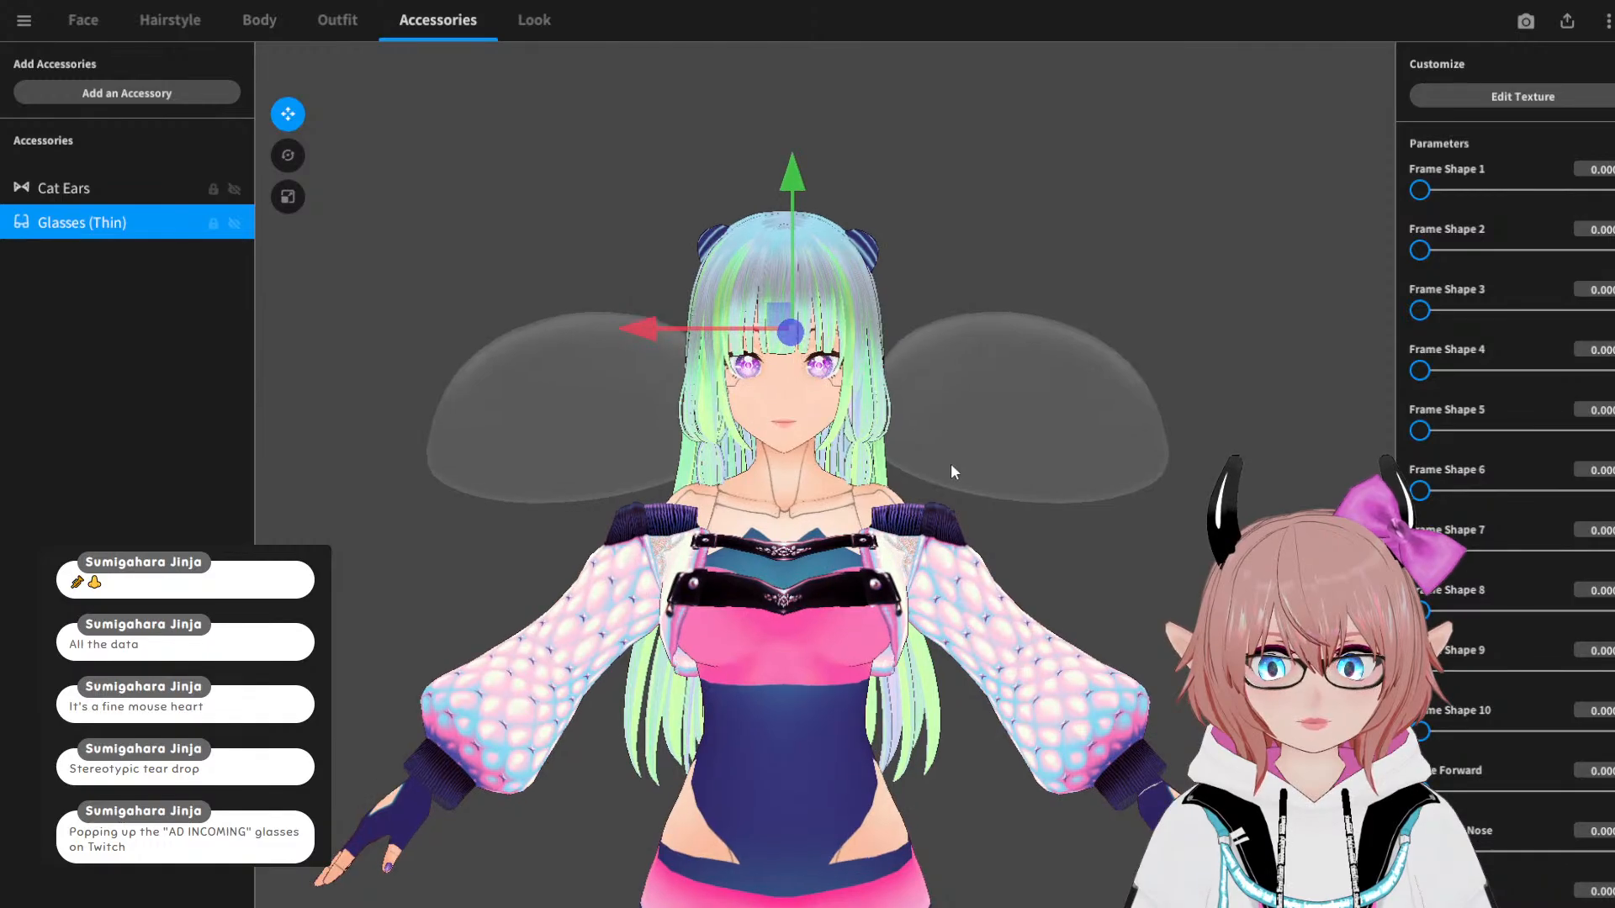
right_drag(950, 465, 962, 541)
scroll(1033, 360, up, 5)
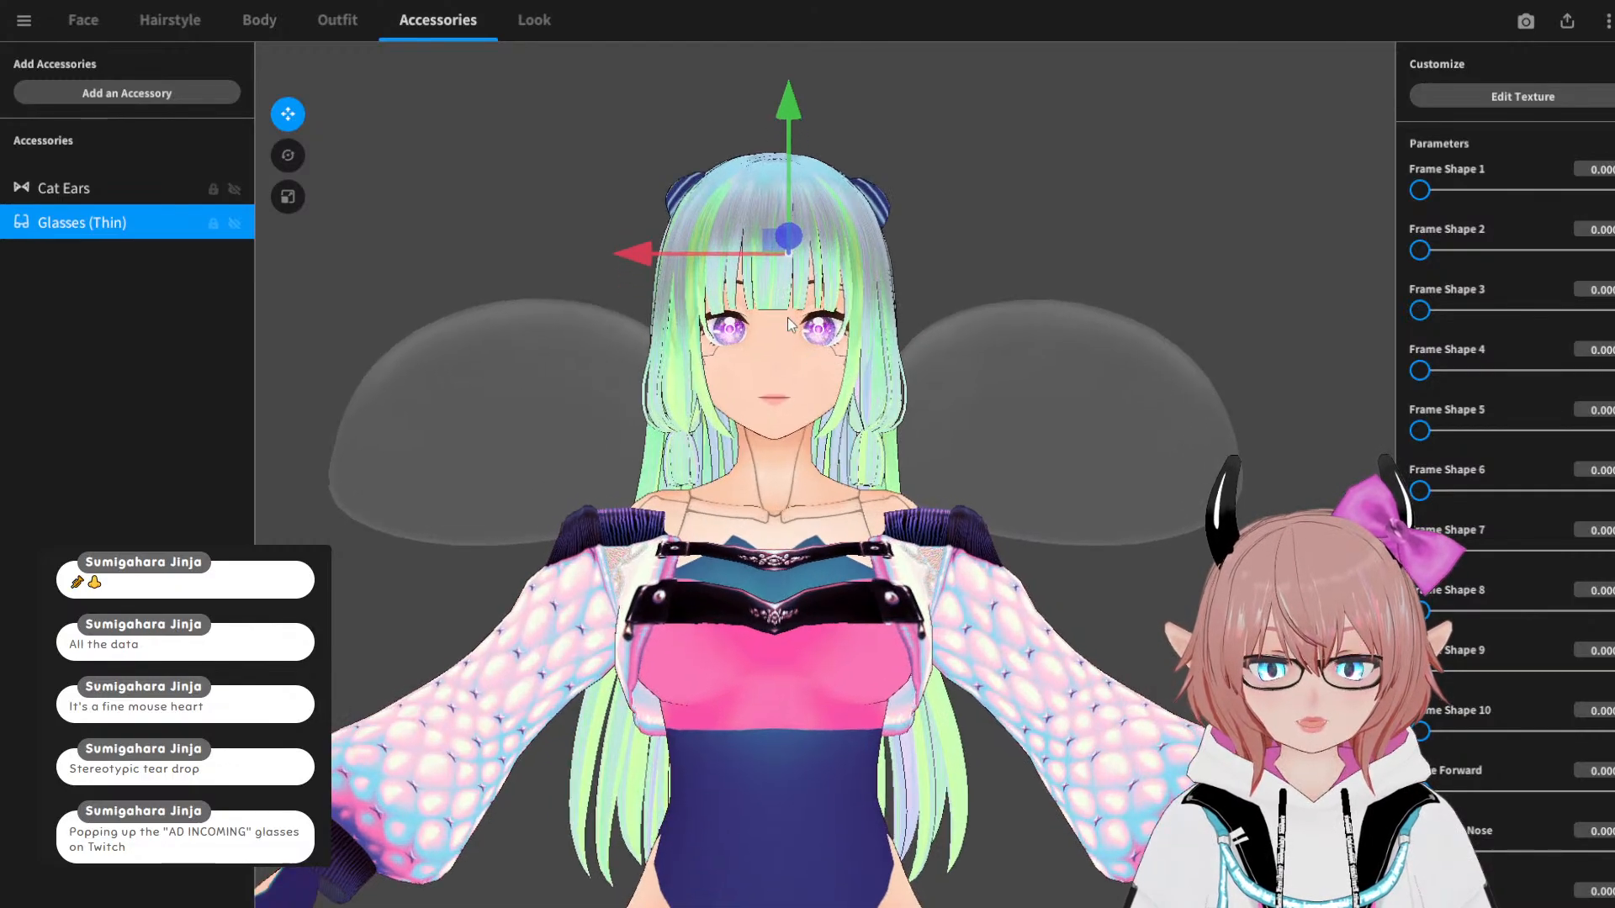
middle_drag(780, 365, 782, 355)
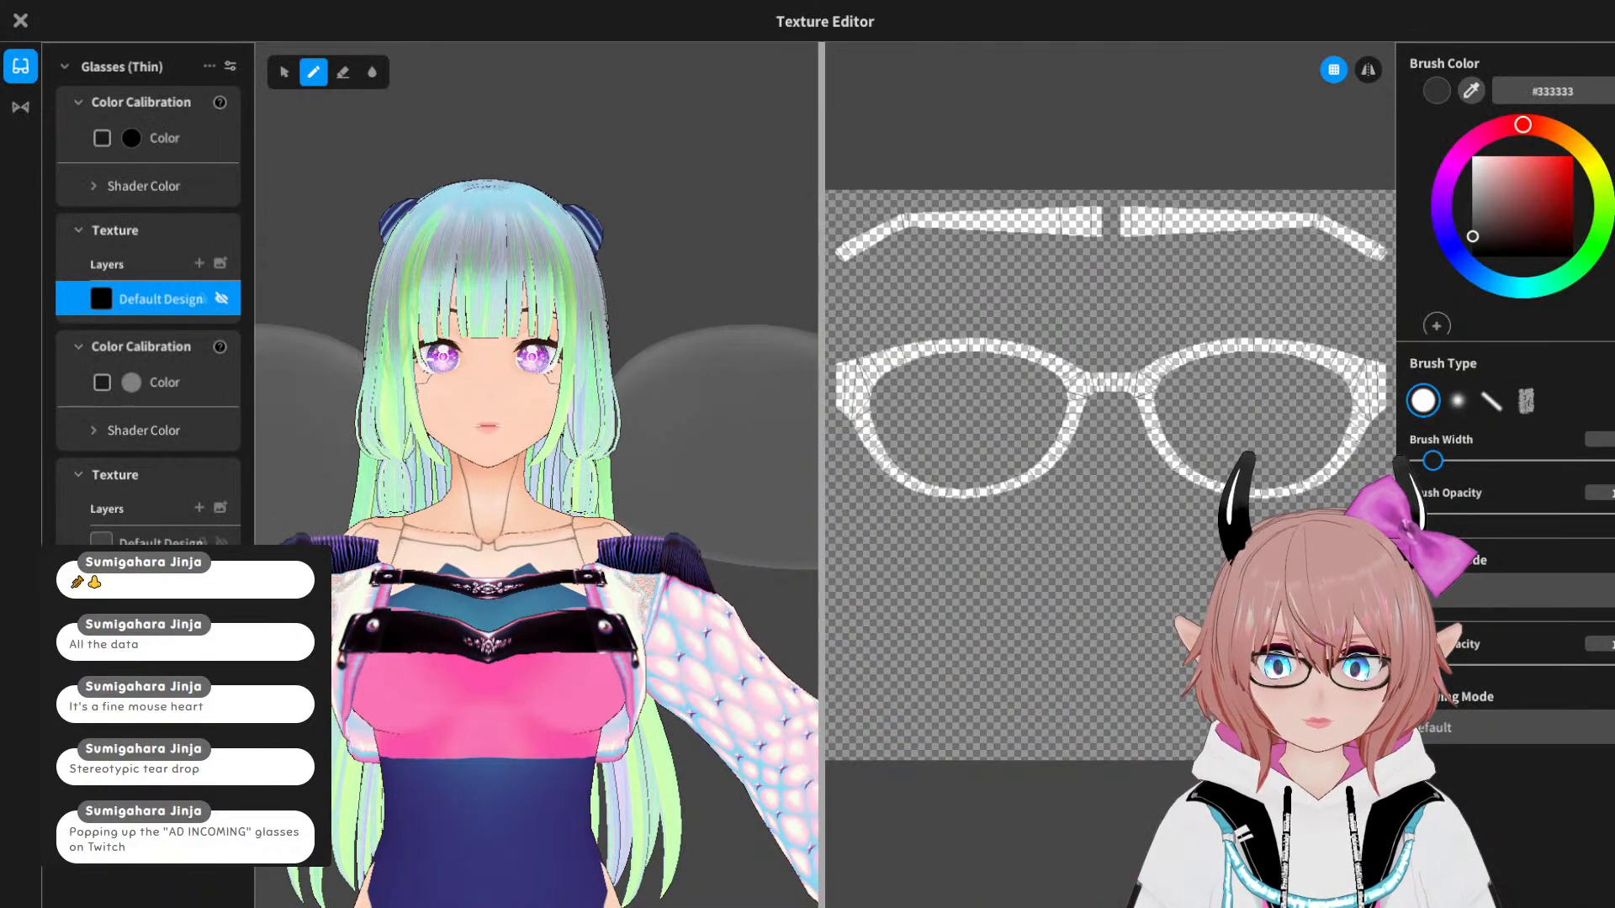
Step: Add a new lens texture layer and sample light blue #C3D8EB from the avatar's hair as the brush color
click(196, 508)
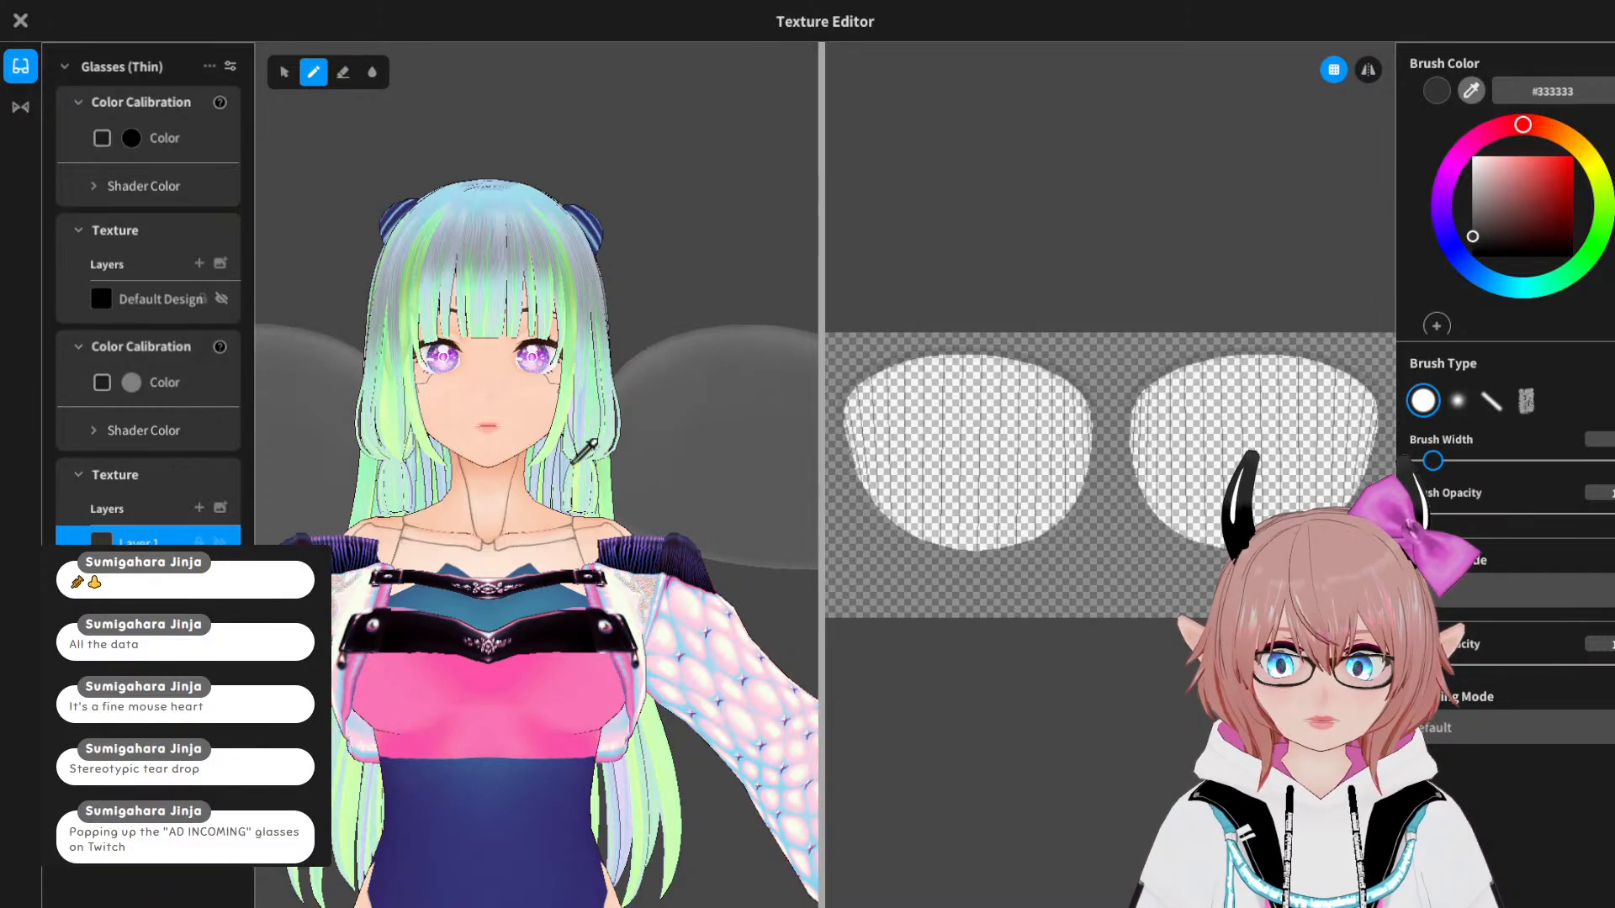
click(566, 468)
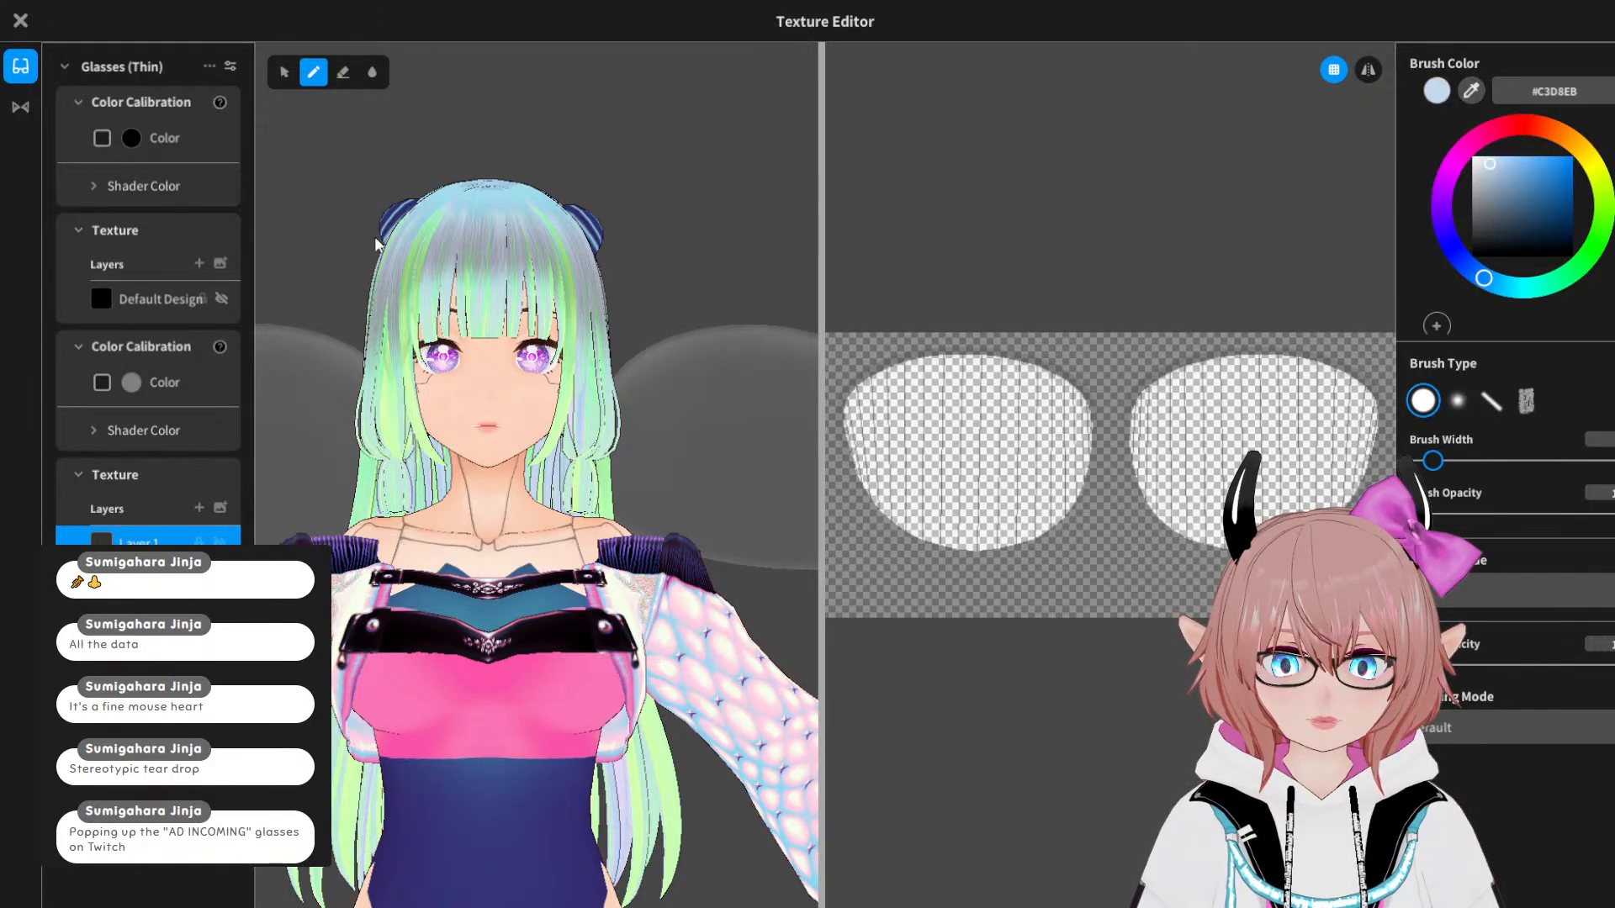
right_drag(375, 244, 570, 249)
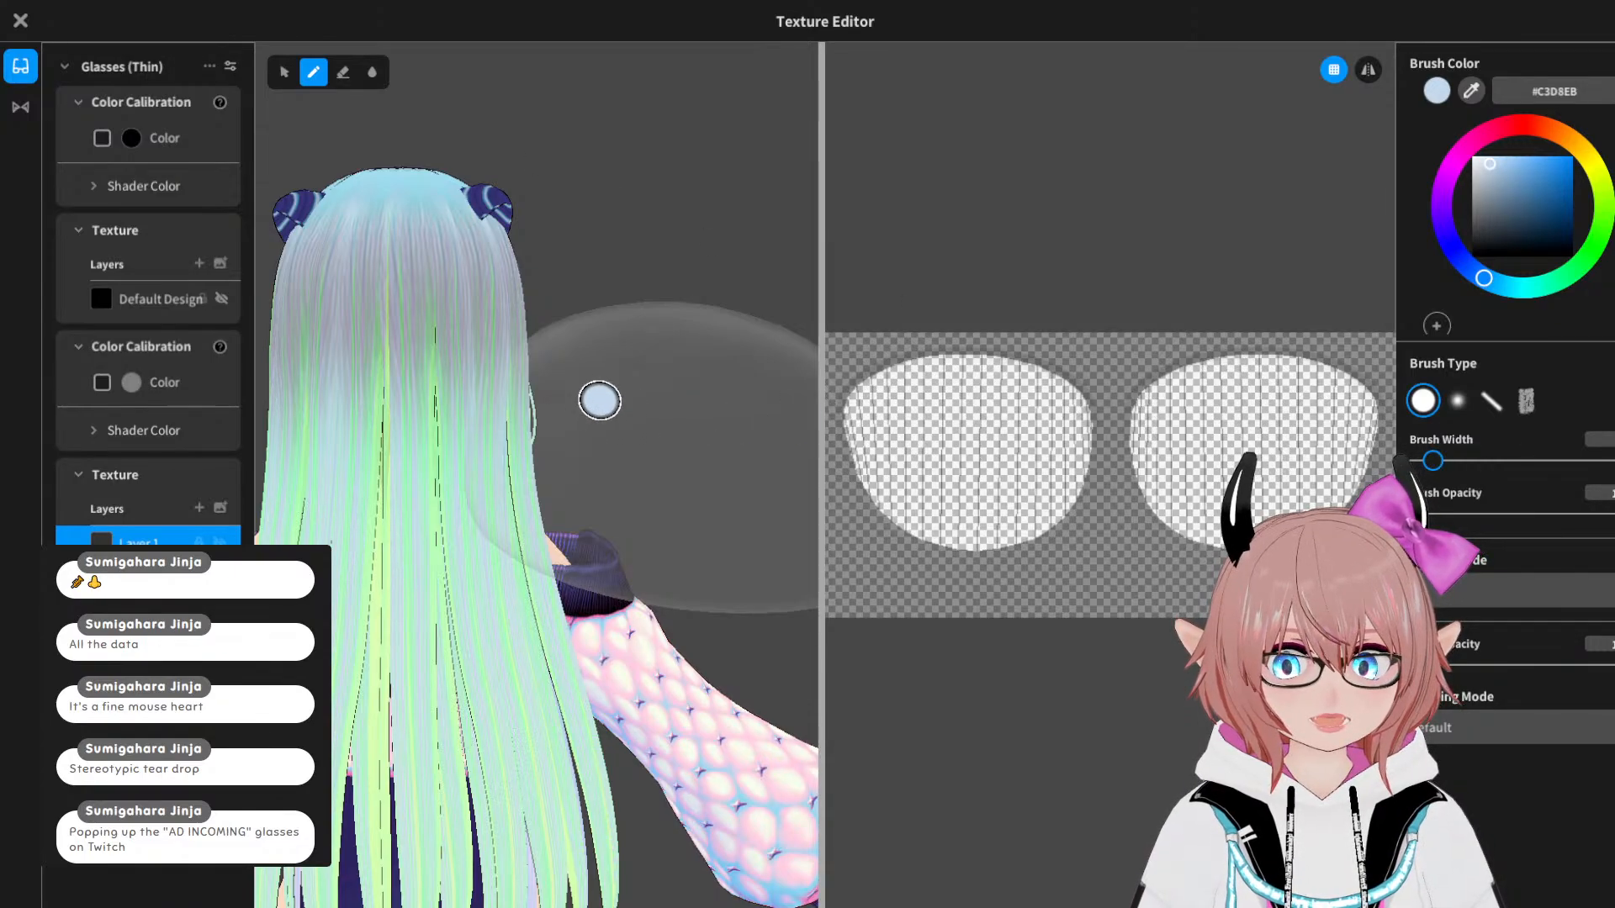
drag(608, 380, 595, 480)
key(ctrl+z)
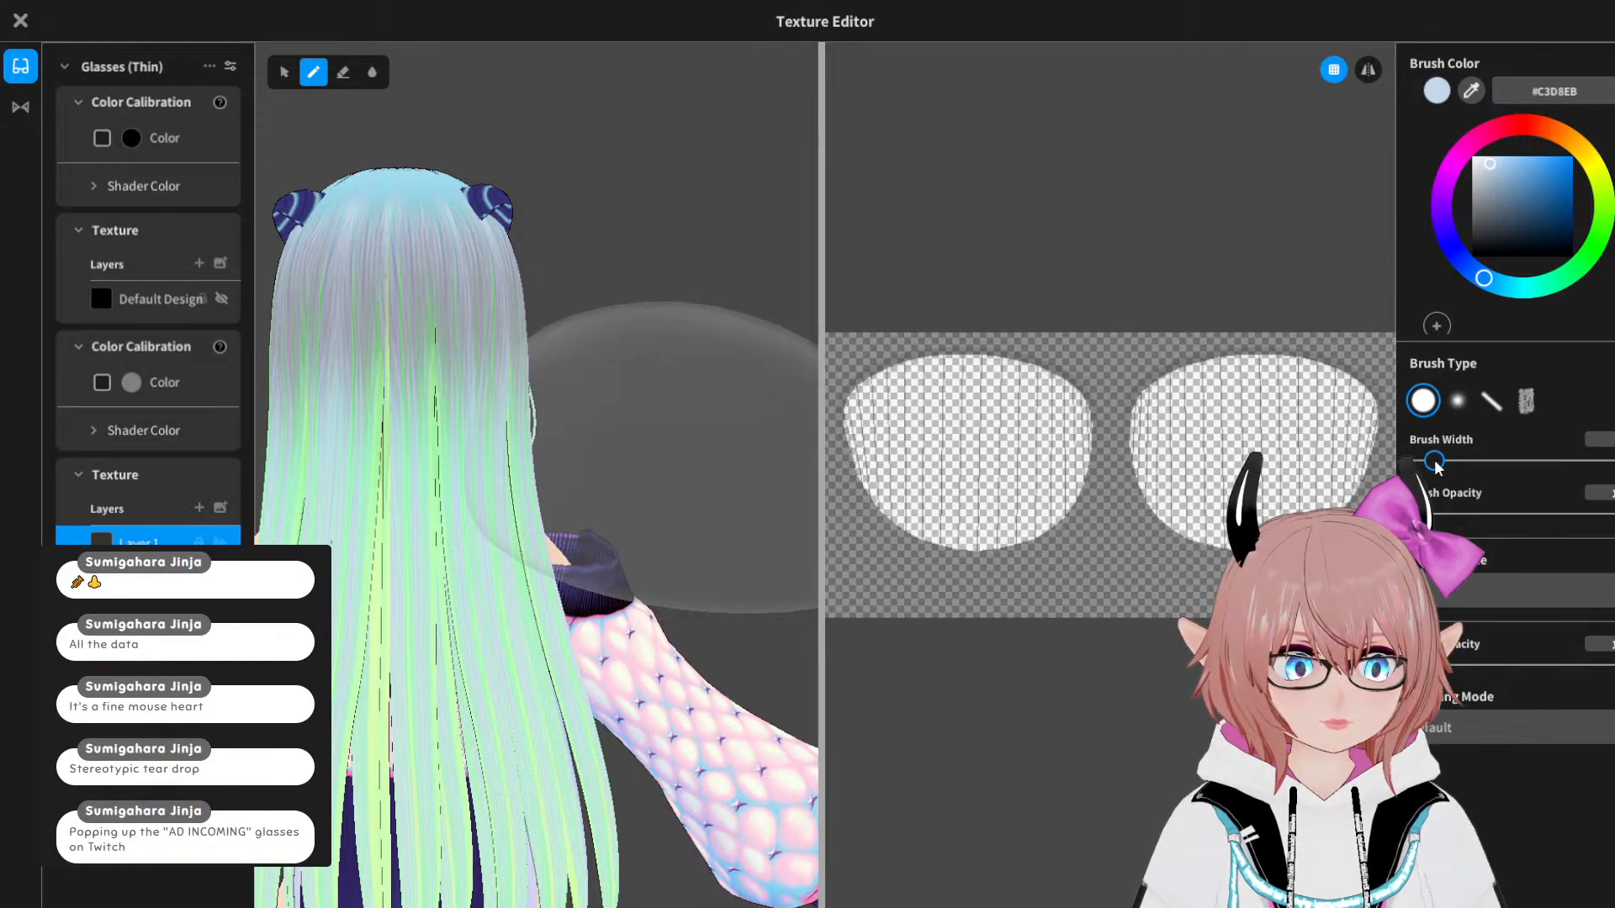
Step: Paint a thick light-blue square outline on the avatar's lens wing beside the hair as a placement guide
mouse_move(767, 472)
right_down()
mouse_move(652, 454)
mouse_move(555, 396)
right_up()
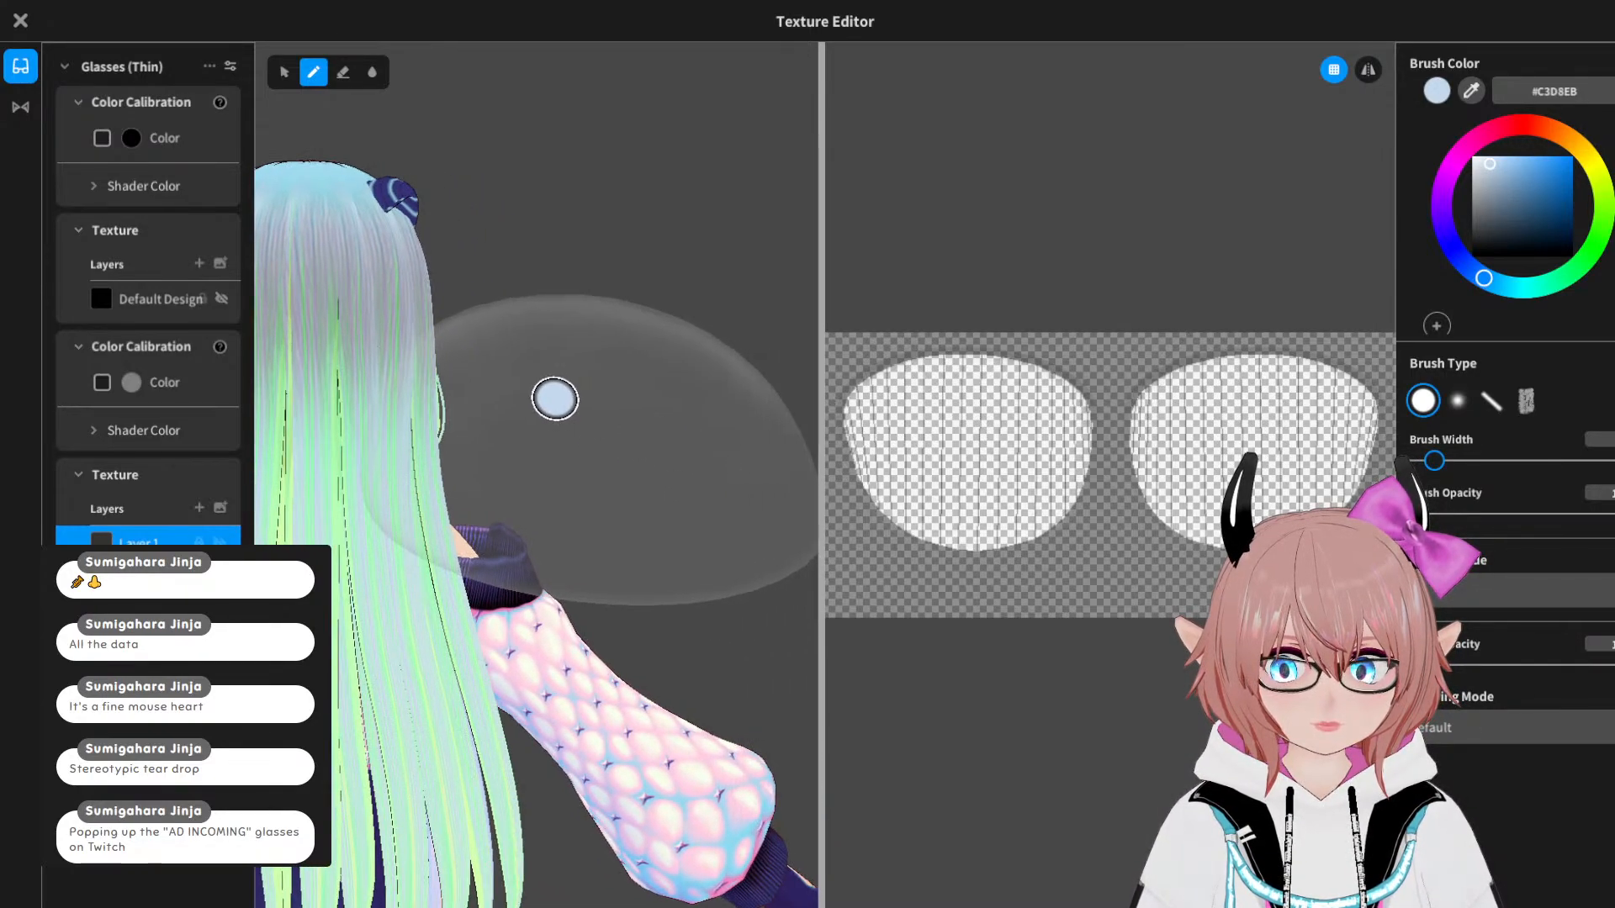
drag(521, 366, 510, 510)
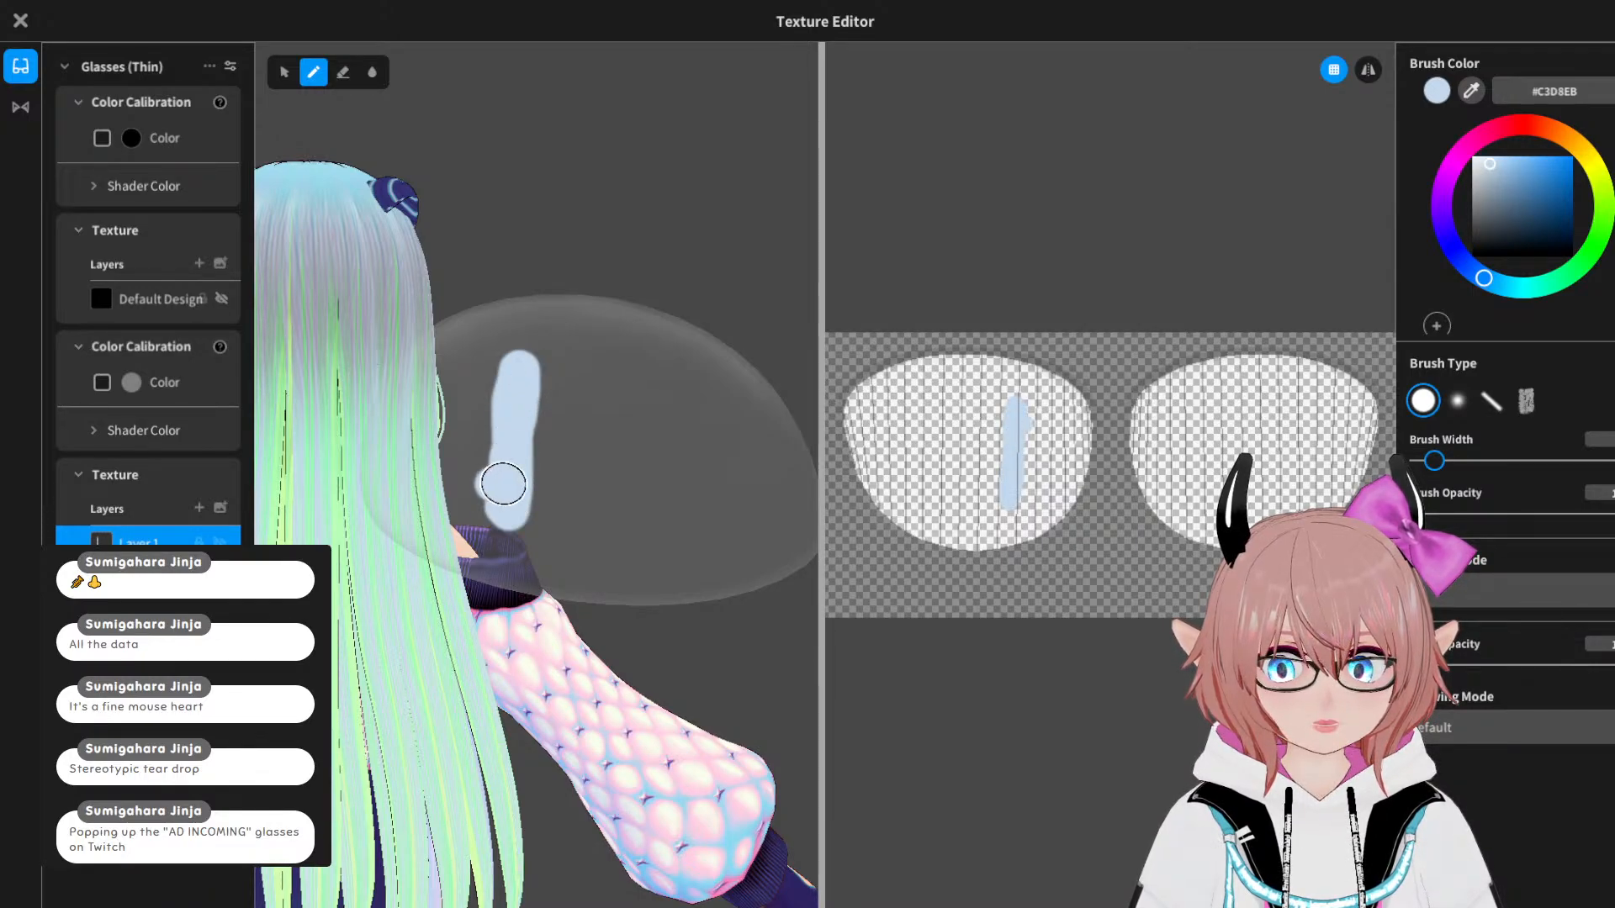
mouse_move(518, 366)
mouse_down()
mouse_move(672, 374)
mouse_move(683, 528)
mouse_up()
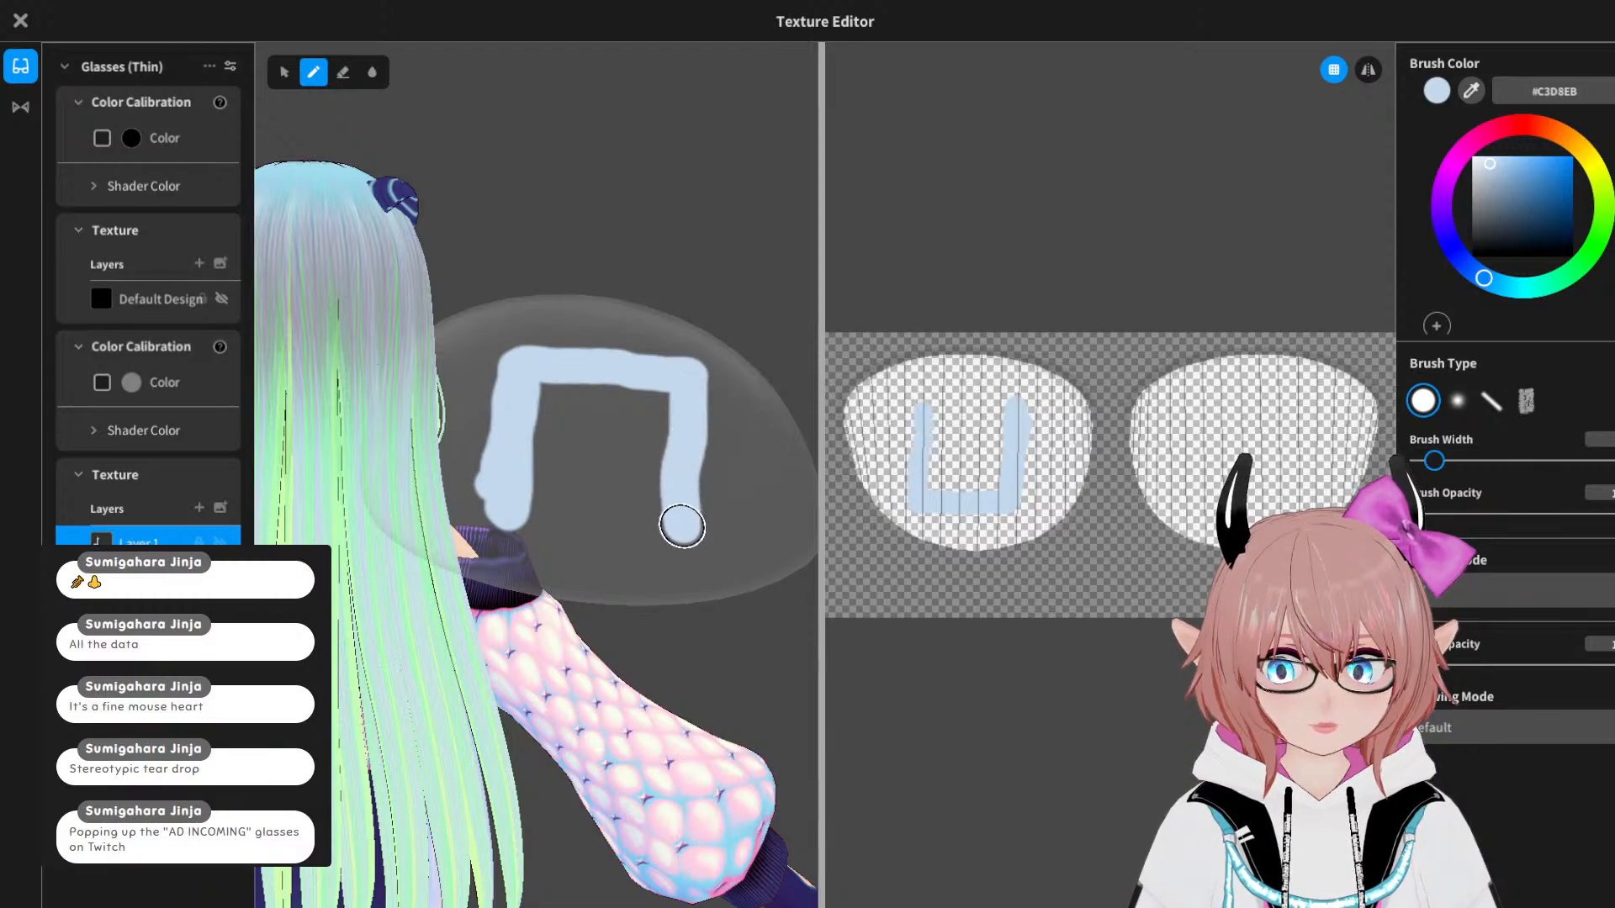
drag(504, 525, 672, 539)
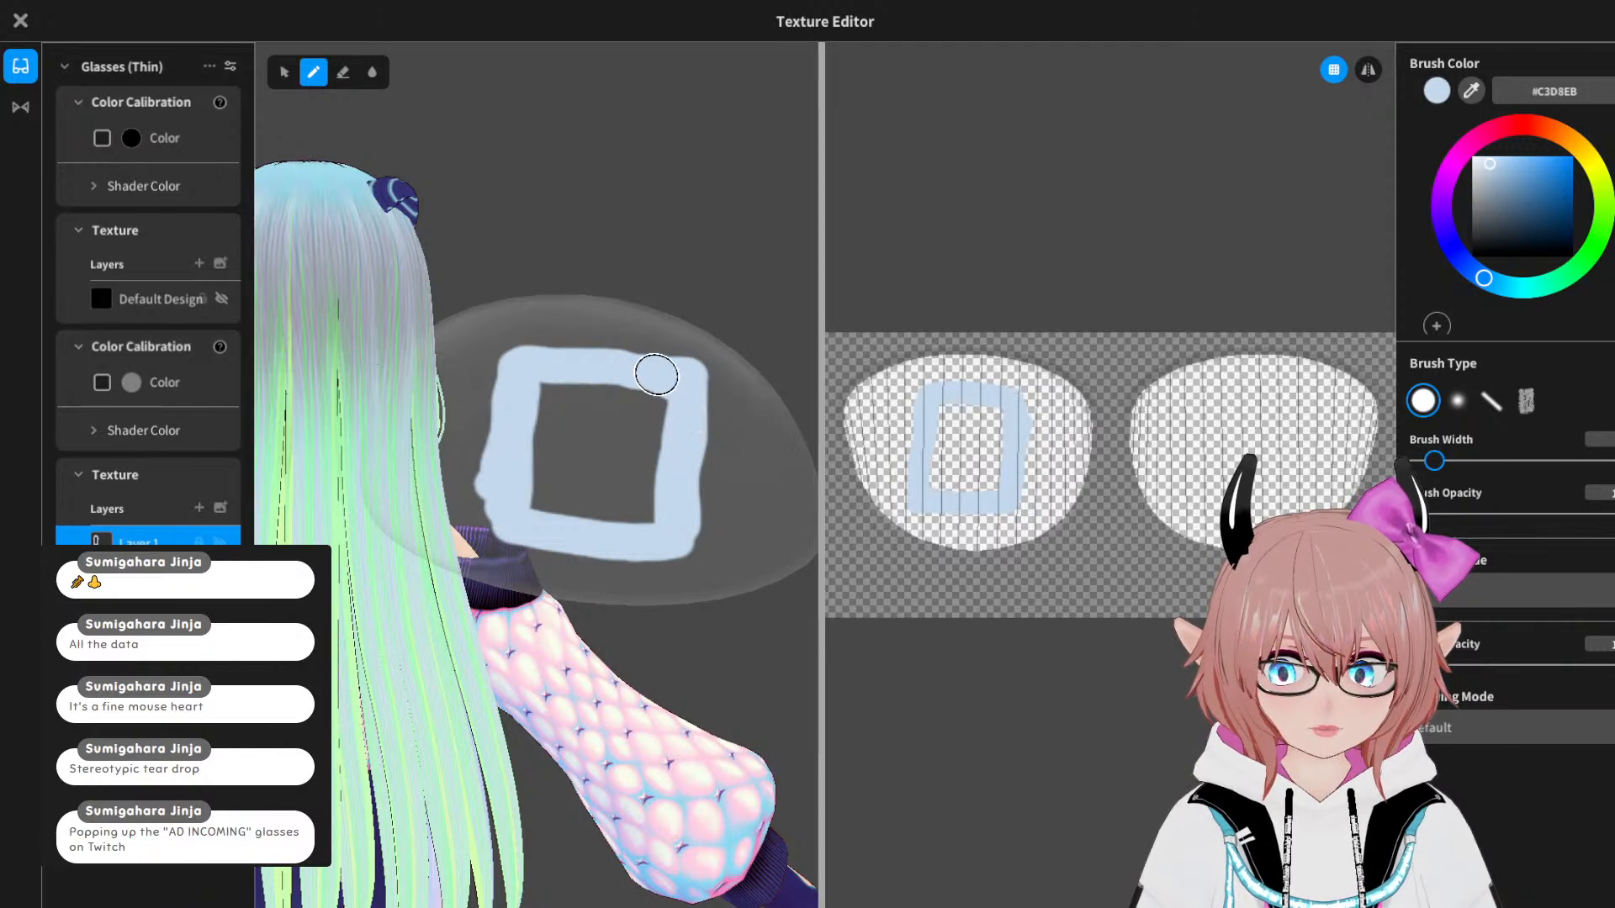
drag(503, 391, 486, 518)
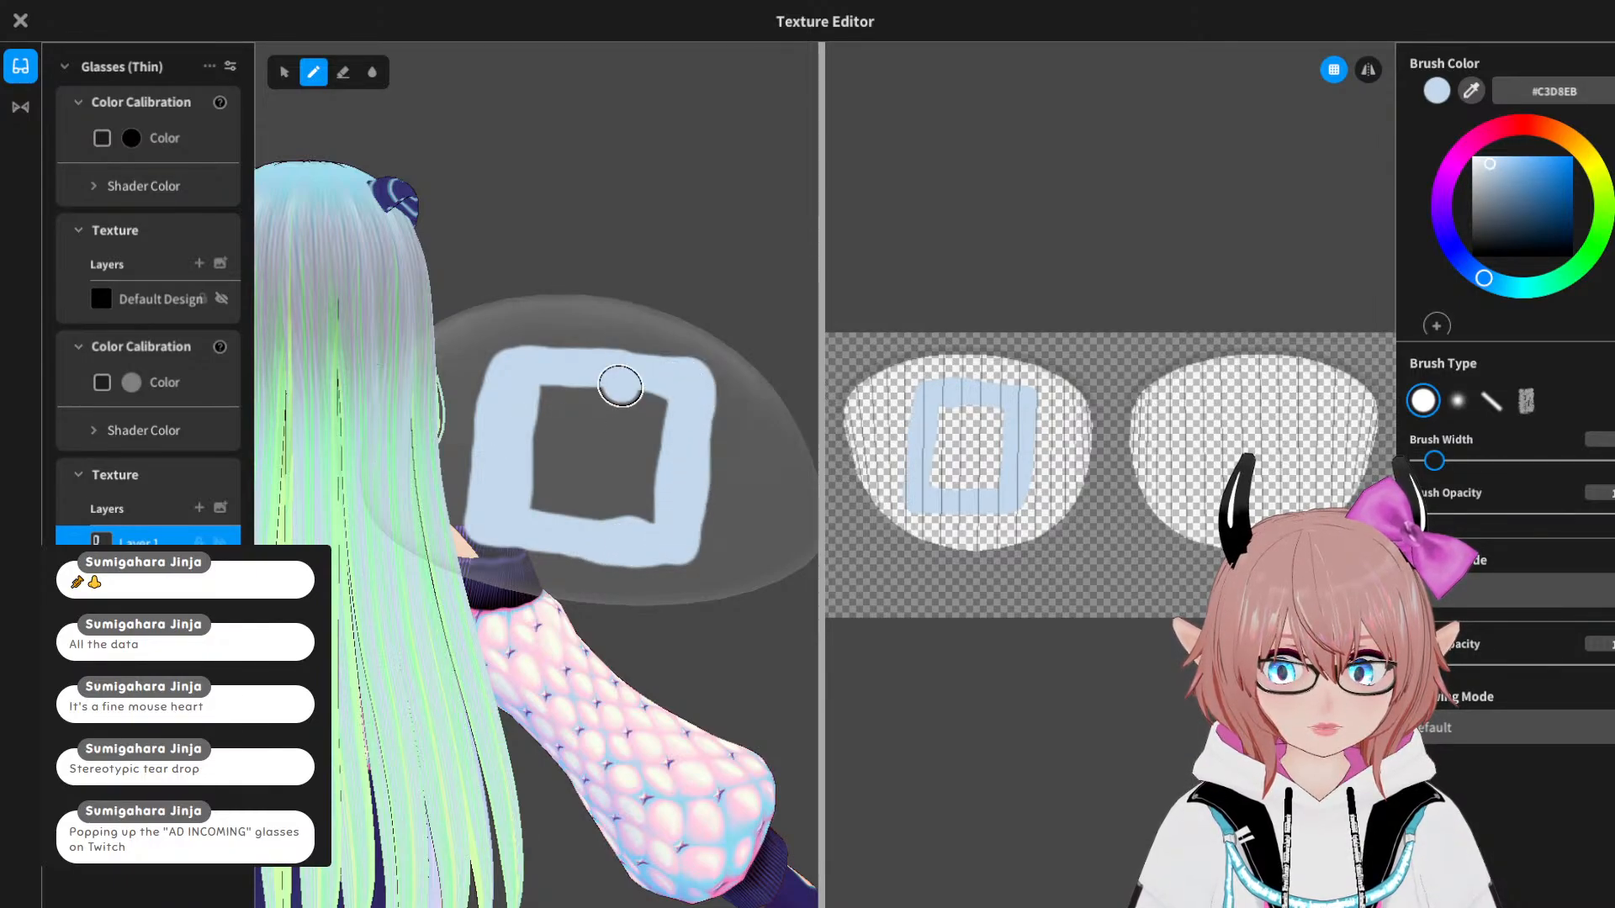
mouse_move(694, 237)
right_down()
mouse_move(584, 239)
mouse_move(694, 244)
right_up()
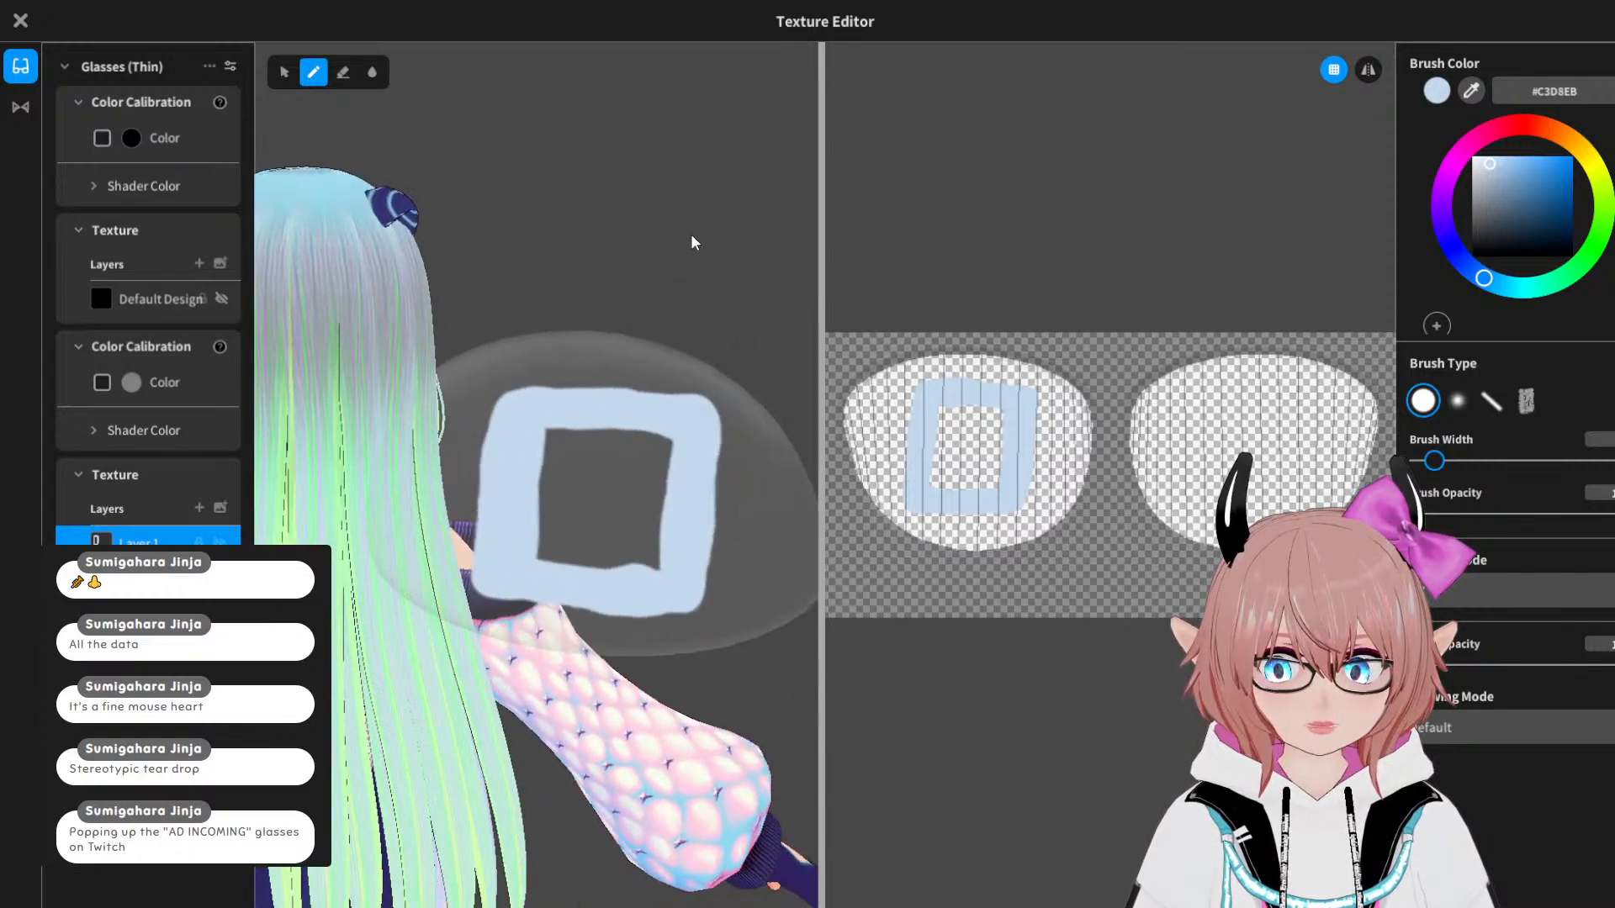
Step: Export the painted lens layer as glasses panel.png and open it in Clip Studio Paint in place of the glasses halo document
right_click(158, 542)
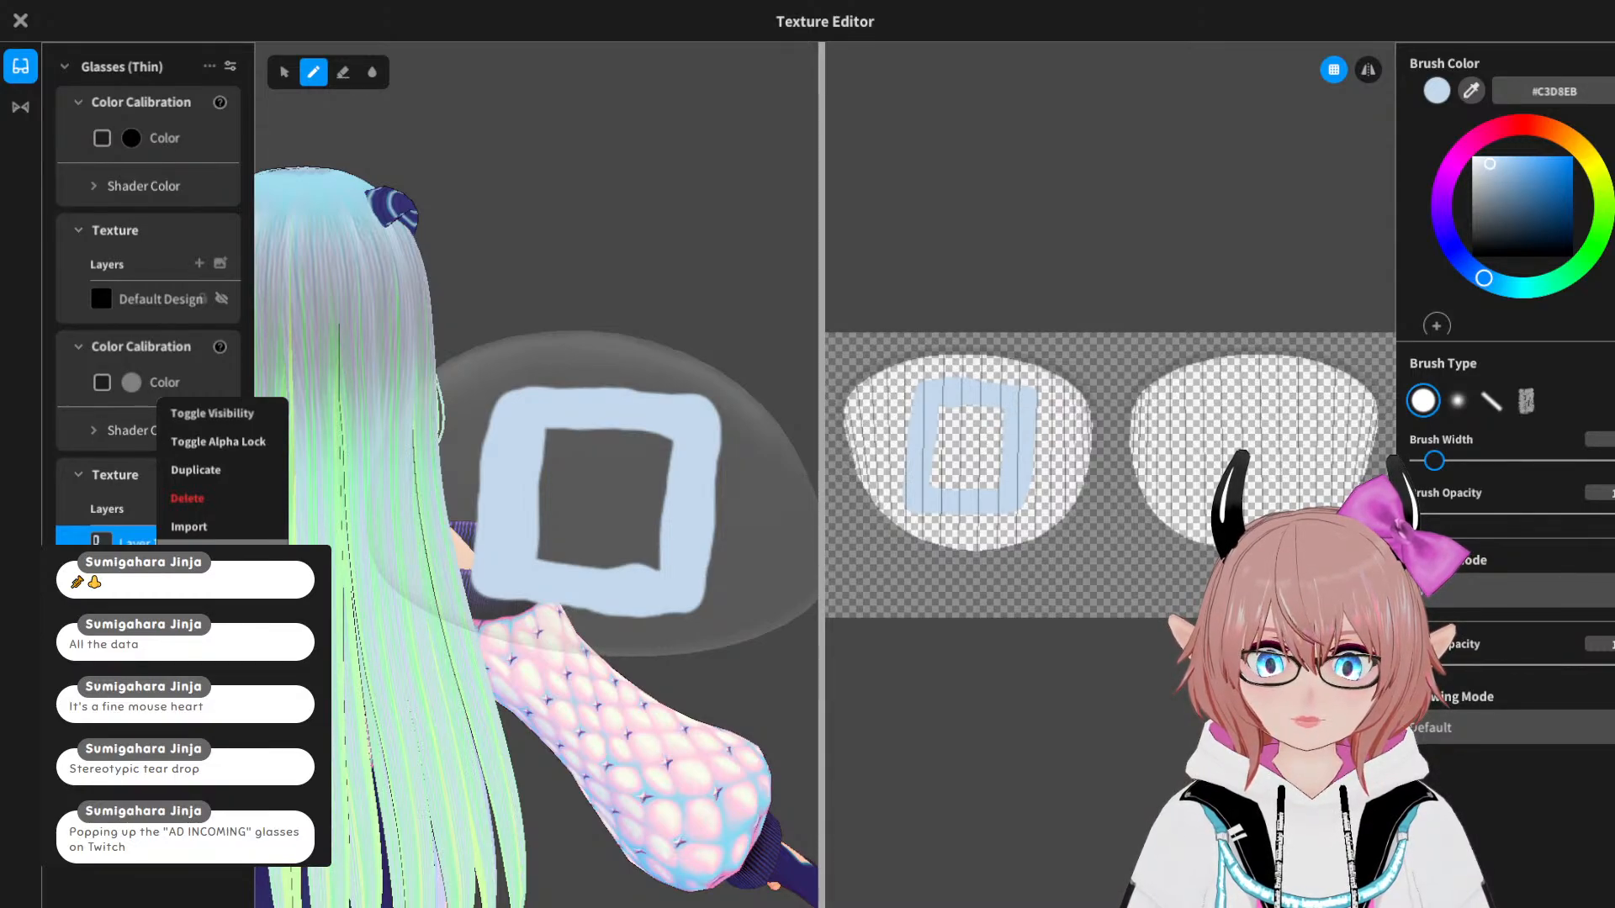
click(372, 377)
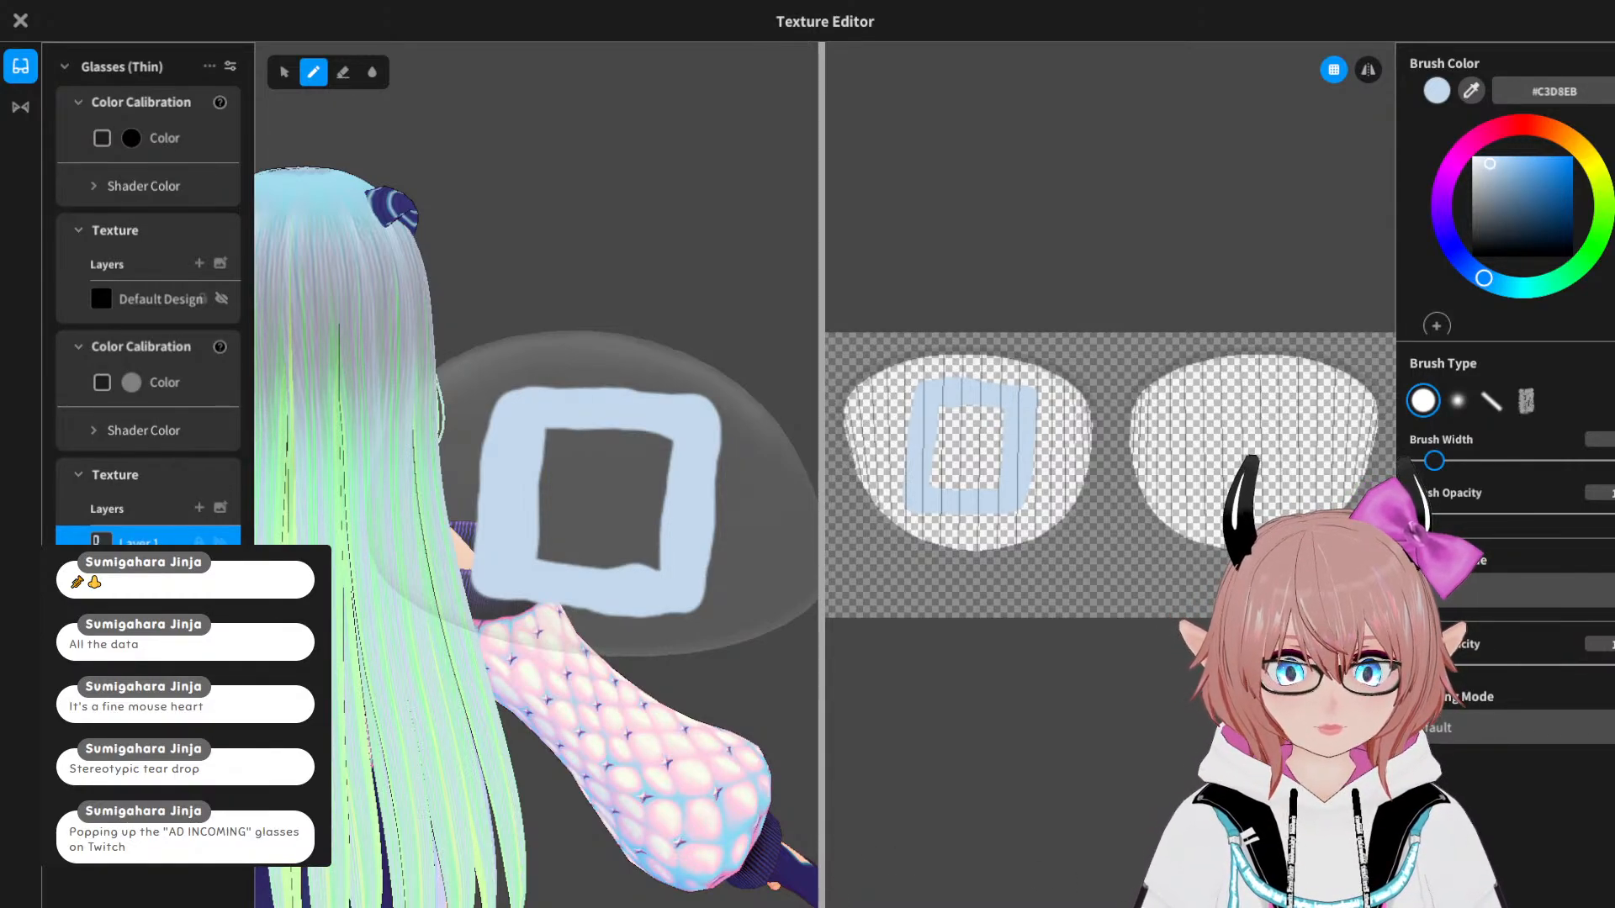
key(alt+Tab)
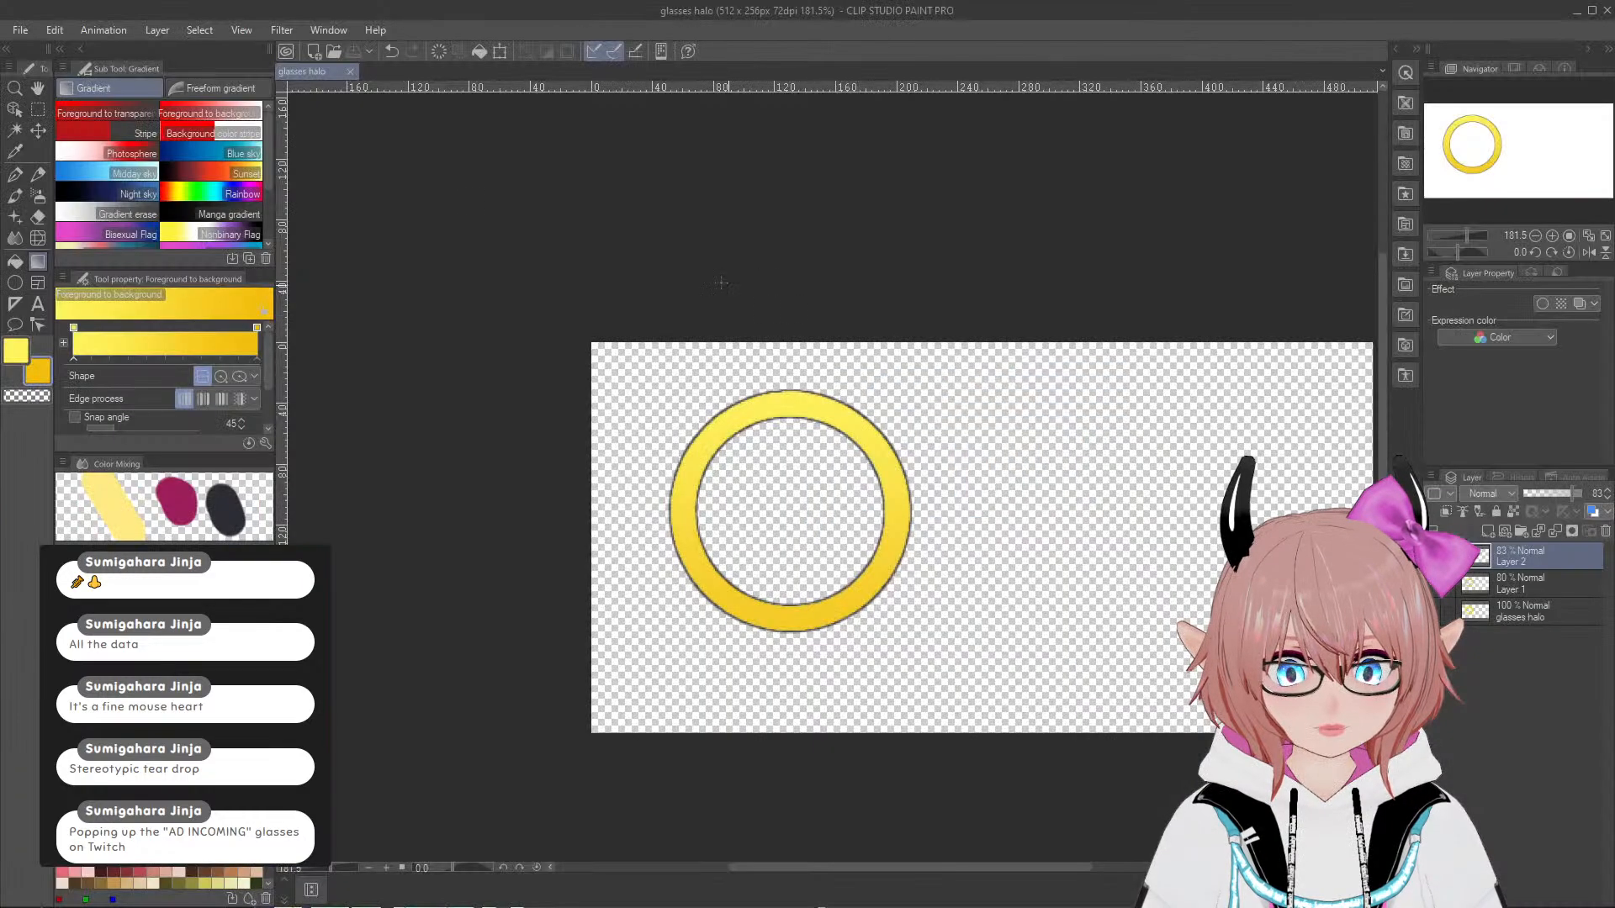
click(350, 72)
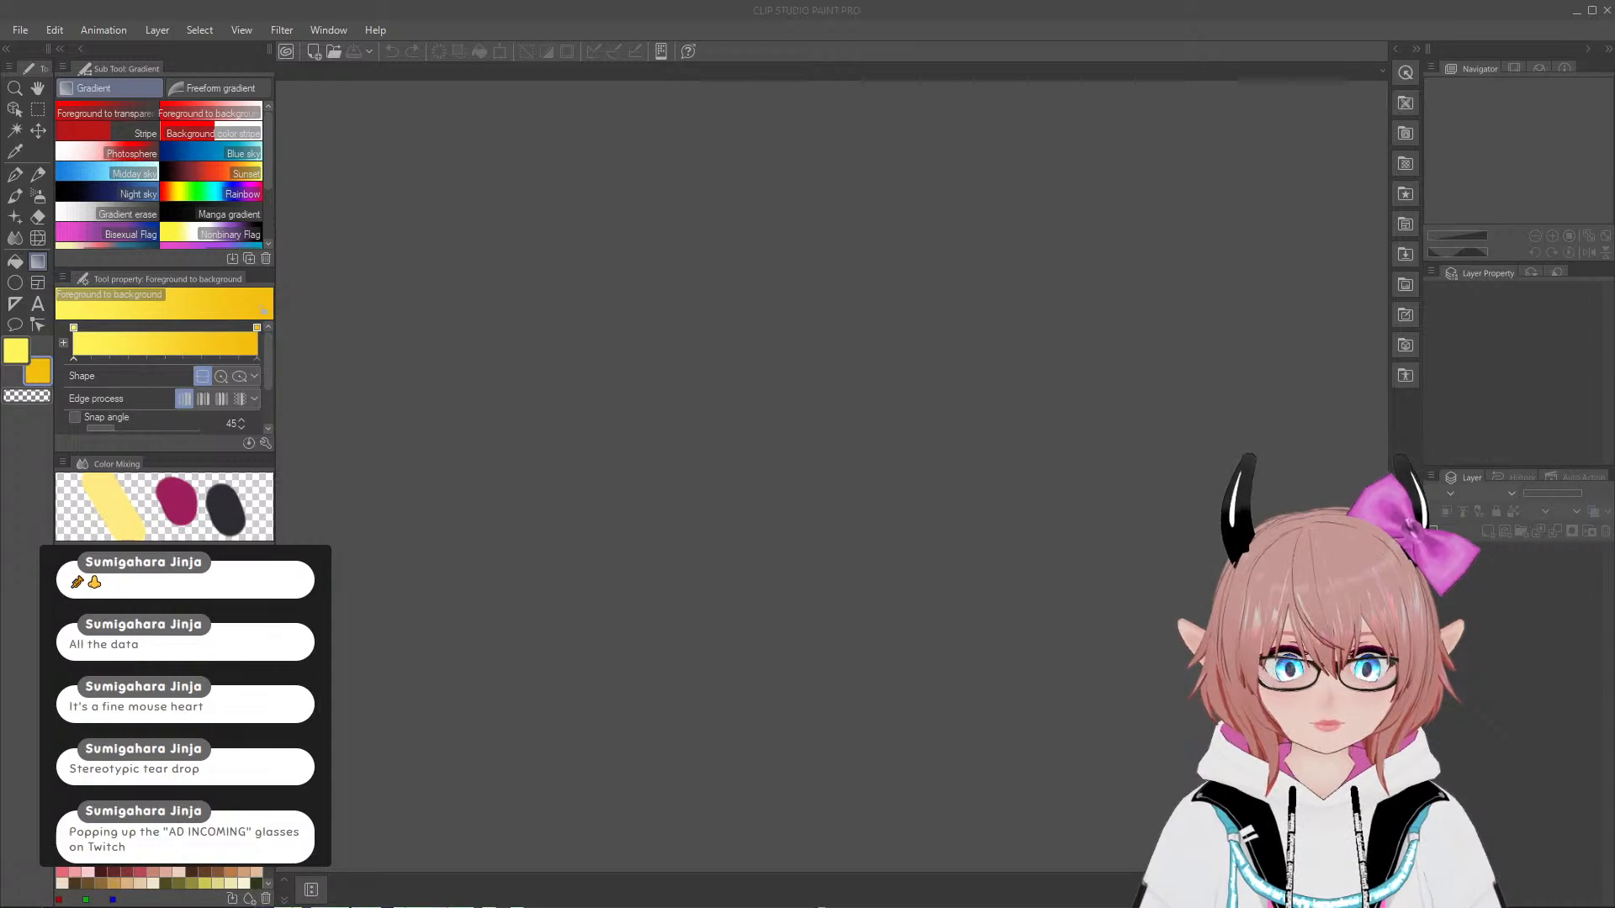
scroll(734, 469, up, 2)
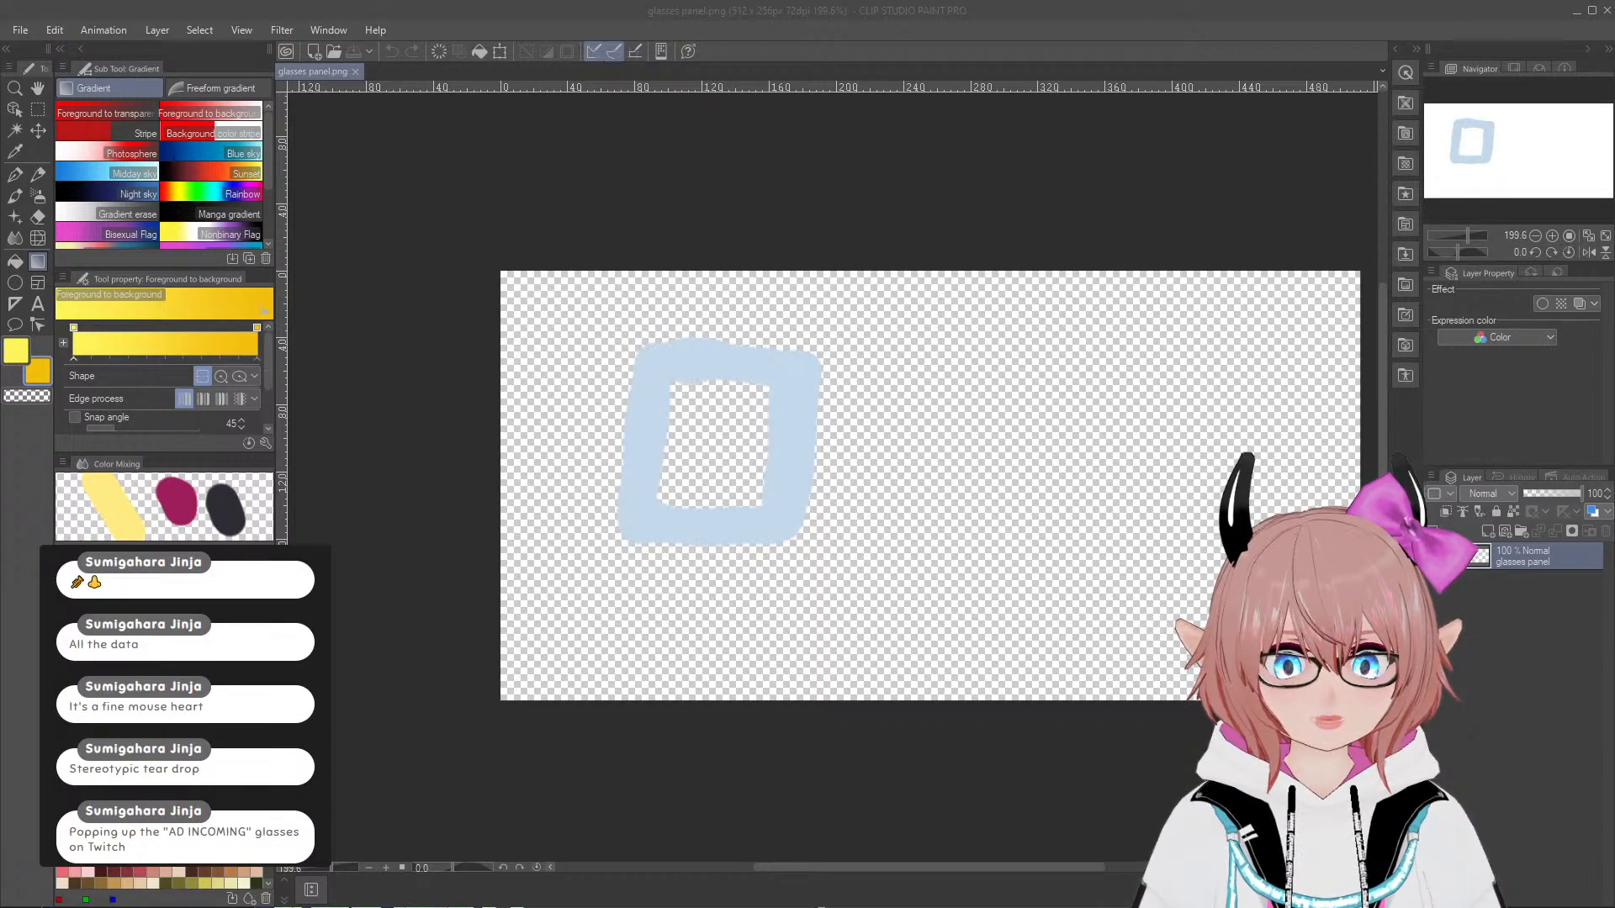
click(930, 898)
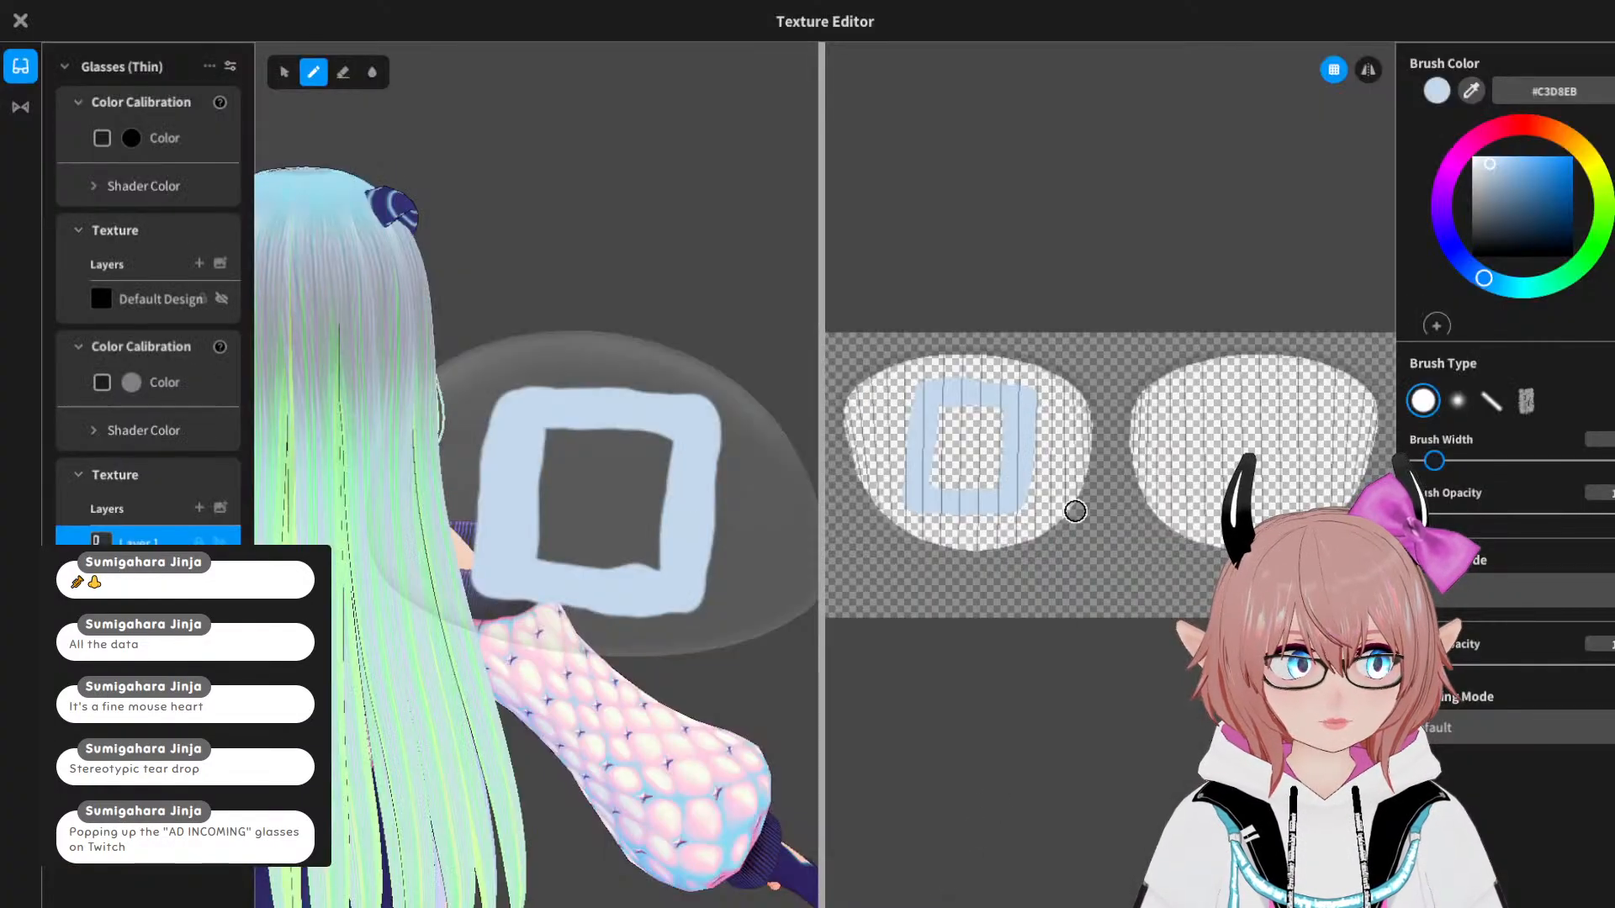
mouse_move(705, 404)
right_down()
mouse_move(552, 392)
mouse_move(564, 421)
mouse_move(515, 406)
mouse_move(609, 423)
mouse_move(703, 410)
mouse_move(668, 411)
right_up()
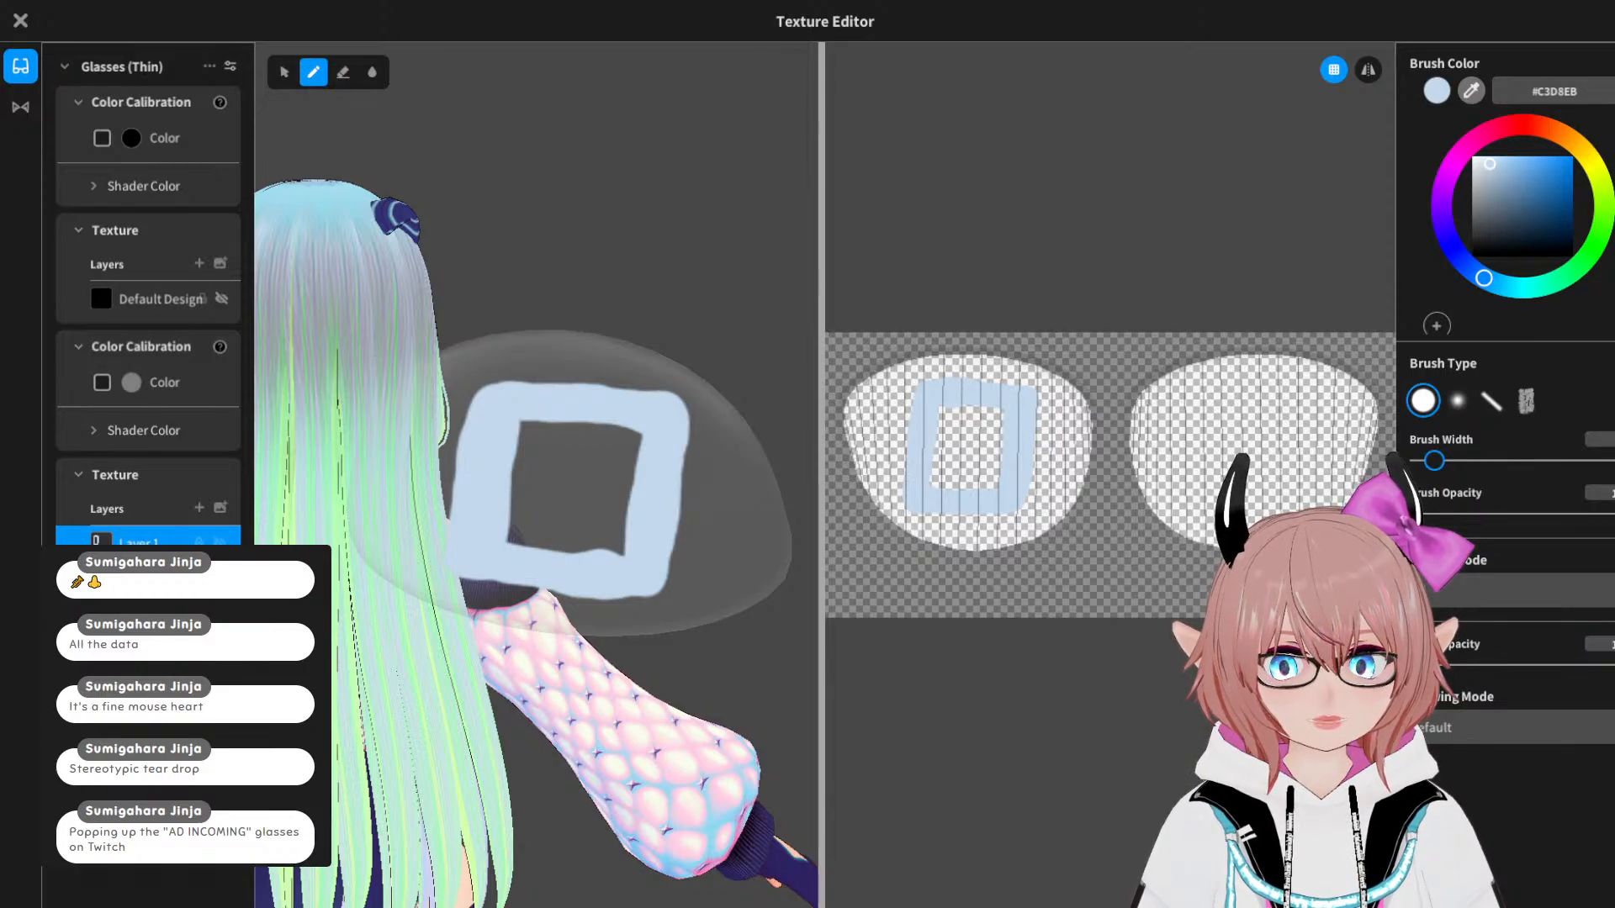
Step: In Clip Studio Paint, add a layer above the guide and configure the Rectangle tool to draw outlines only in bright green
key(alt+Tab)
scroll(868, 368, up, 4)
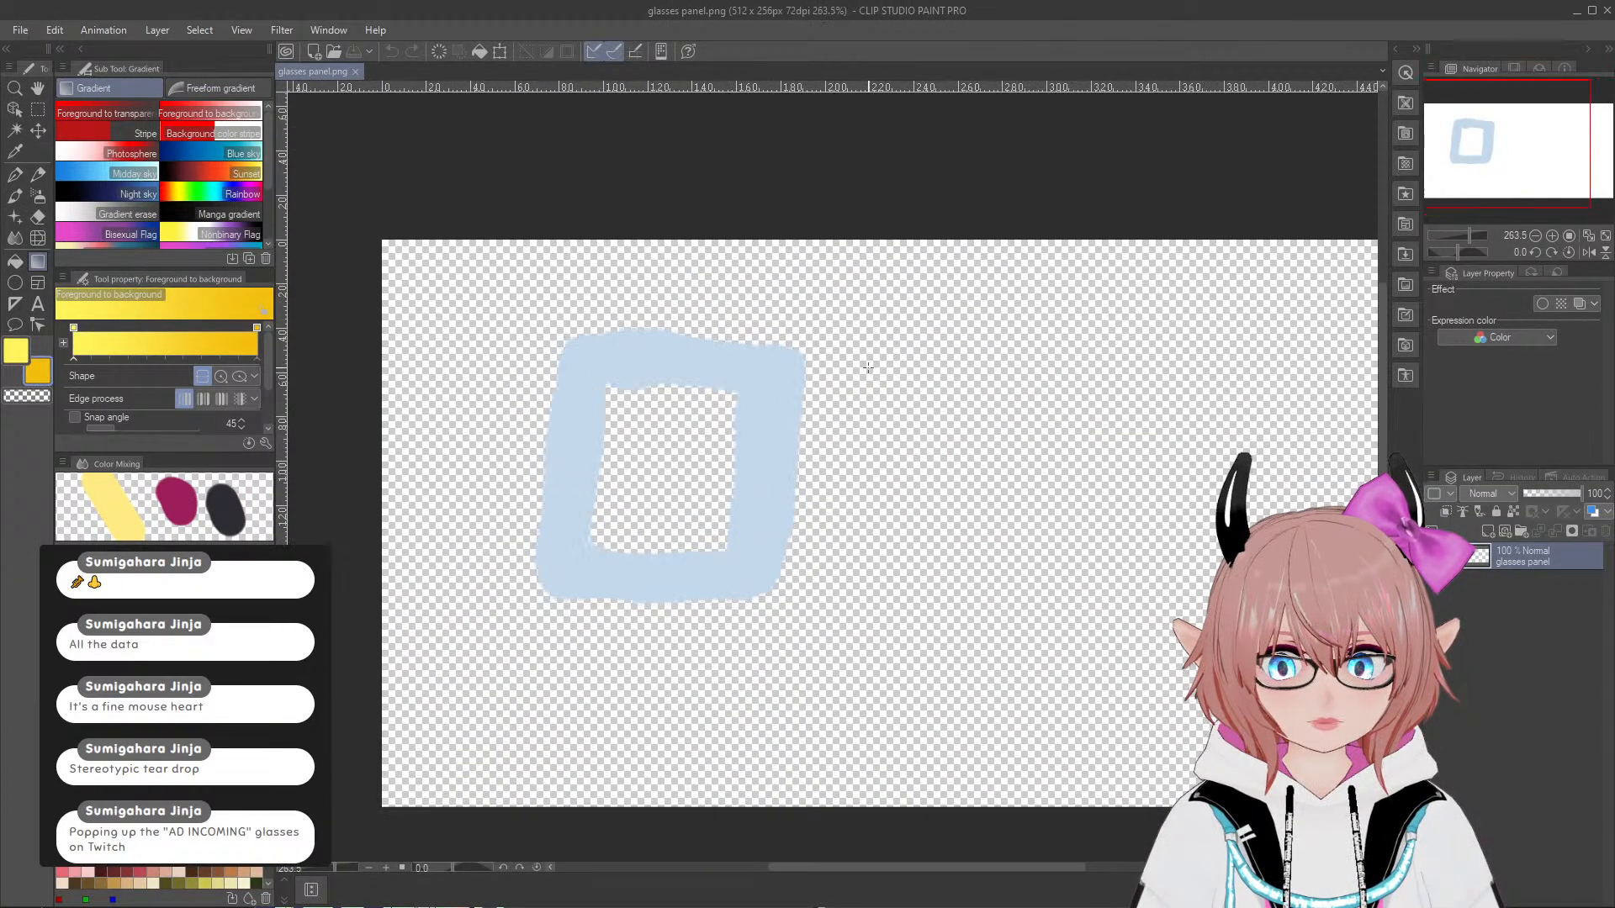
scroll(836, 374, down, 1)
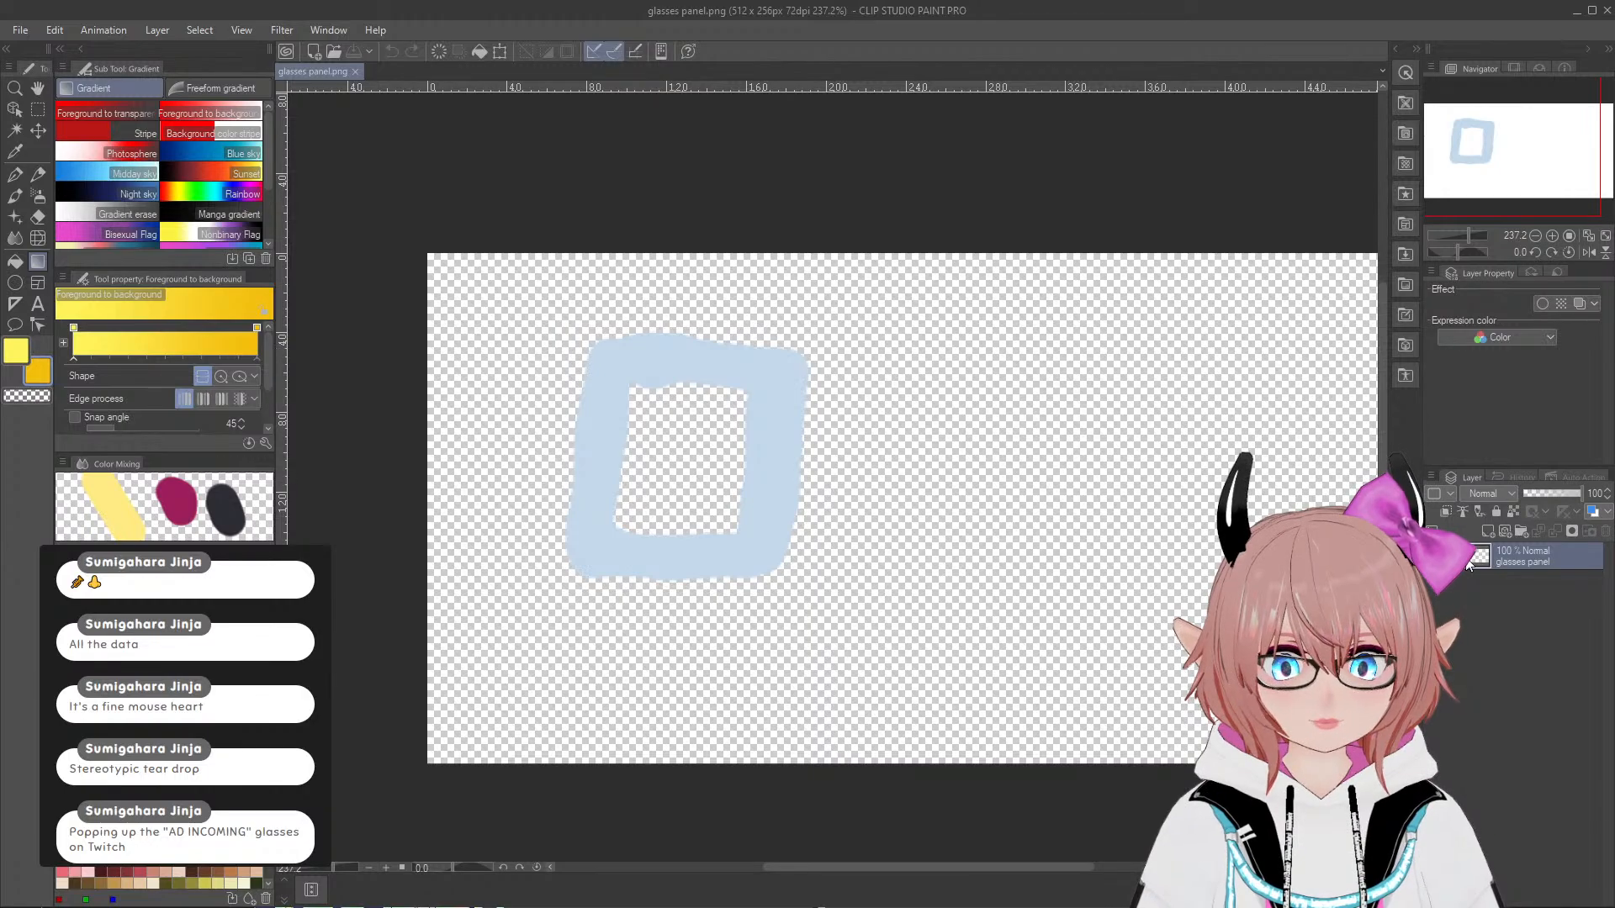
click(1489, 533)
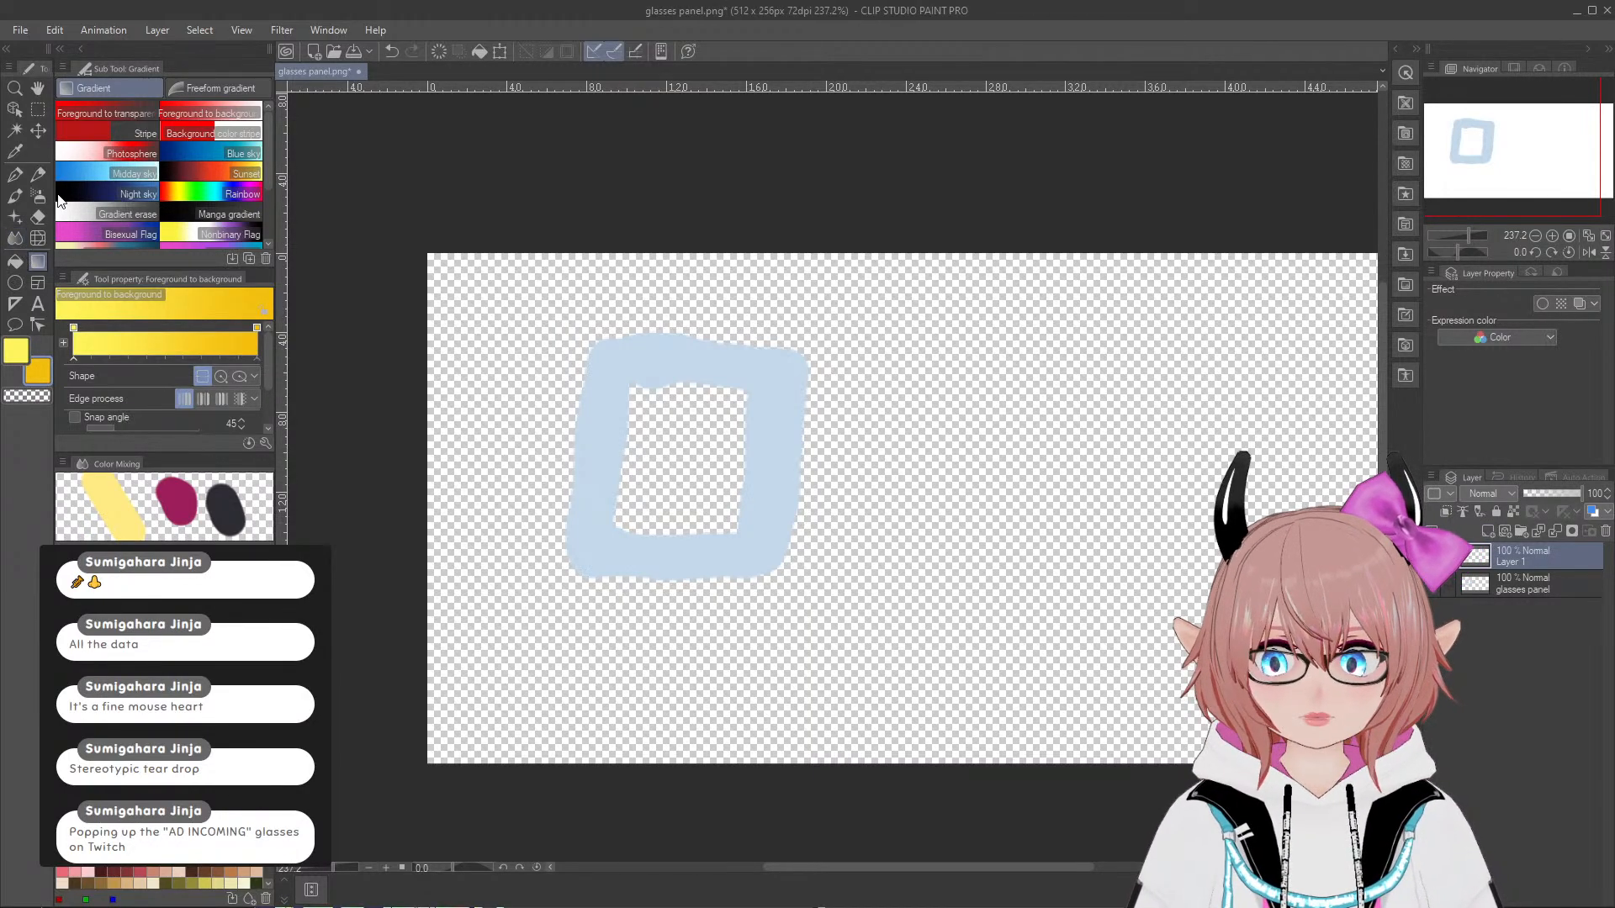
click(18, 285)
click(100, 178)
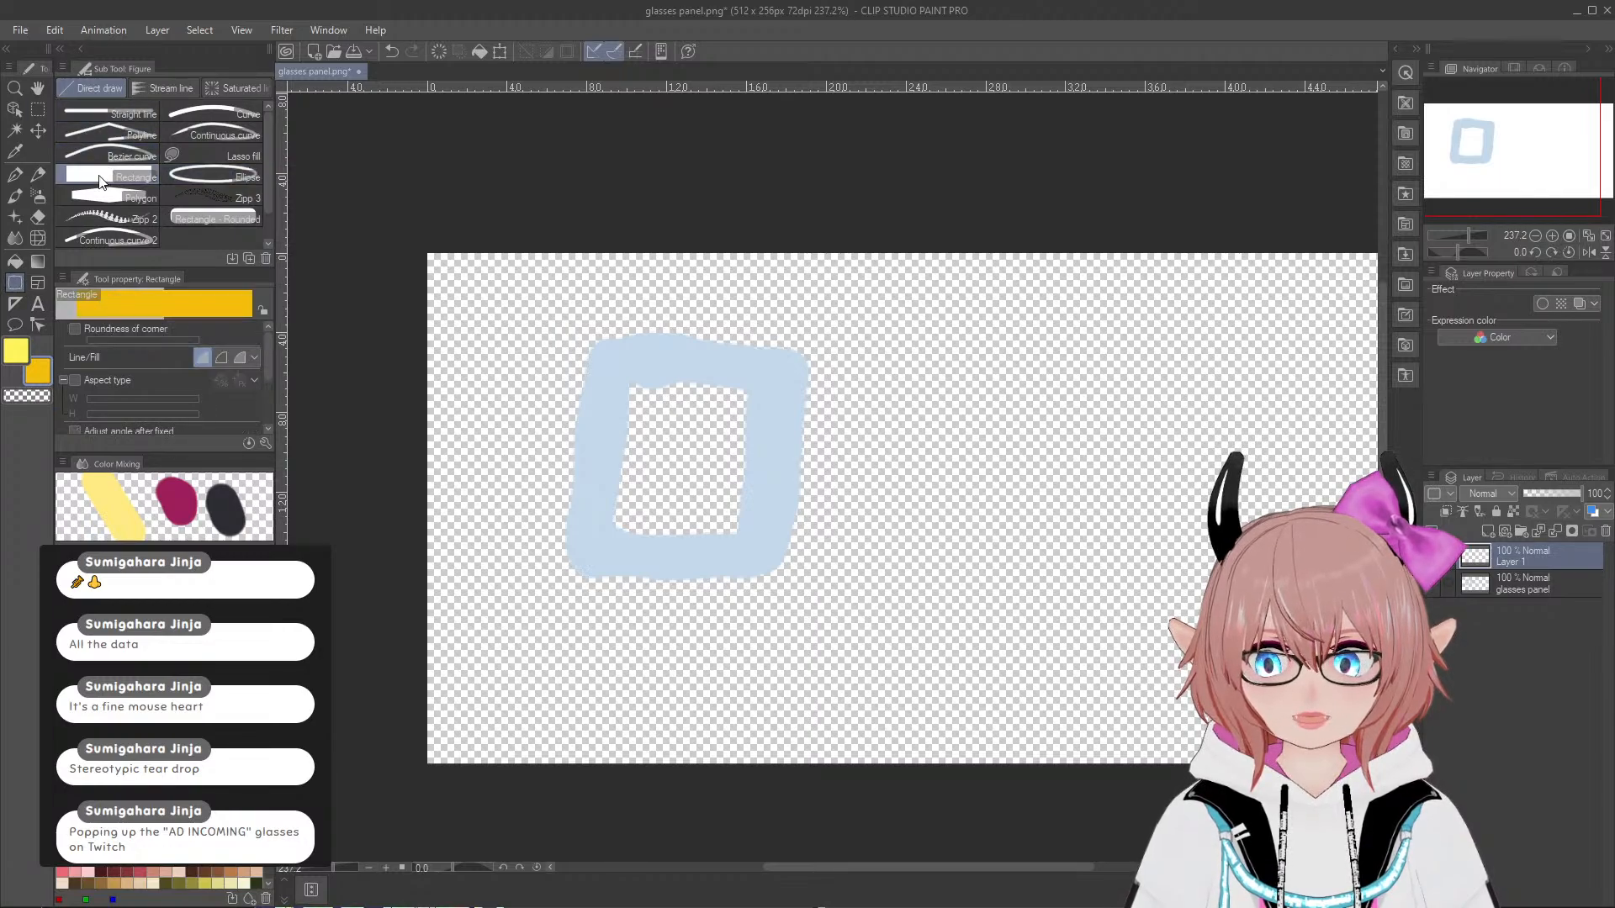
click(221, 358)
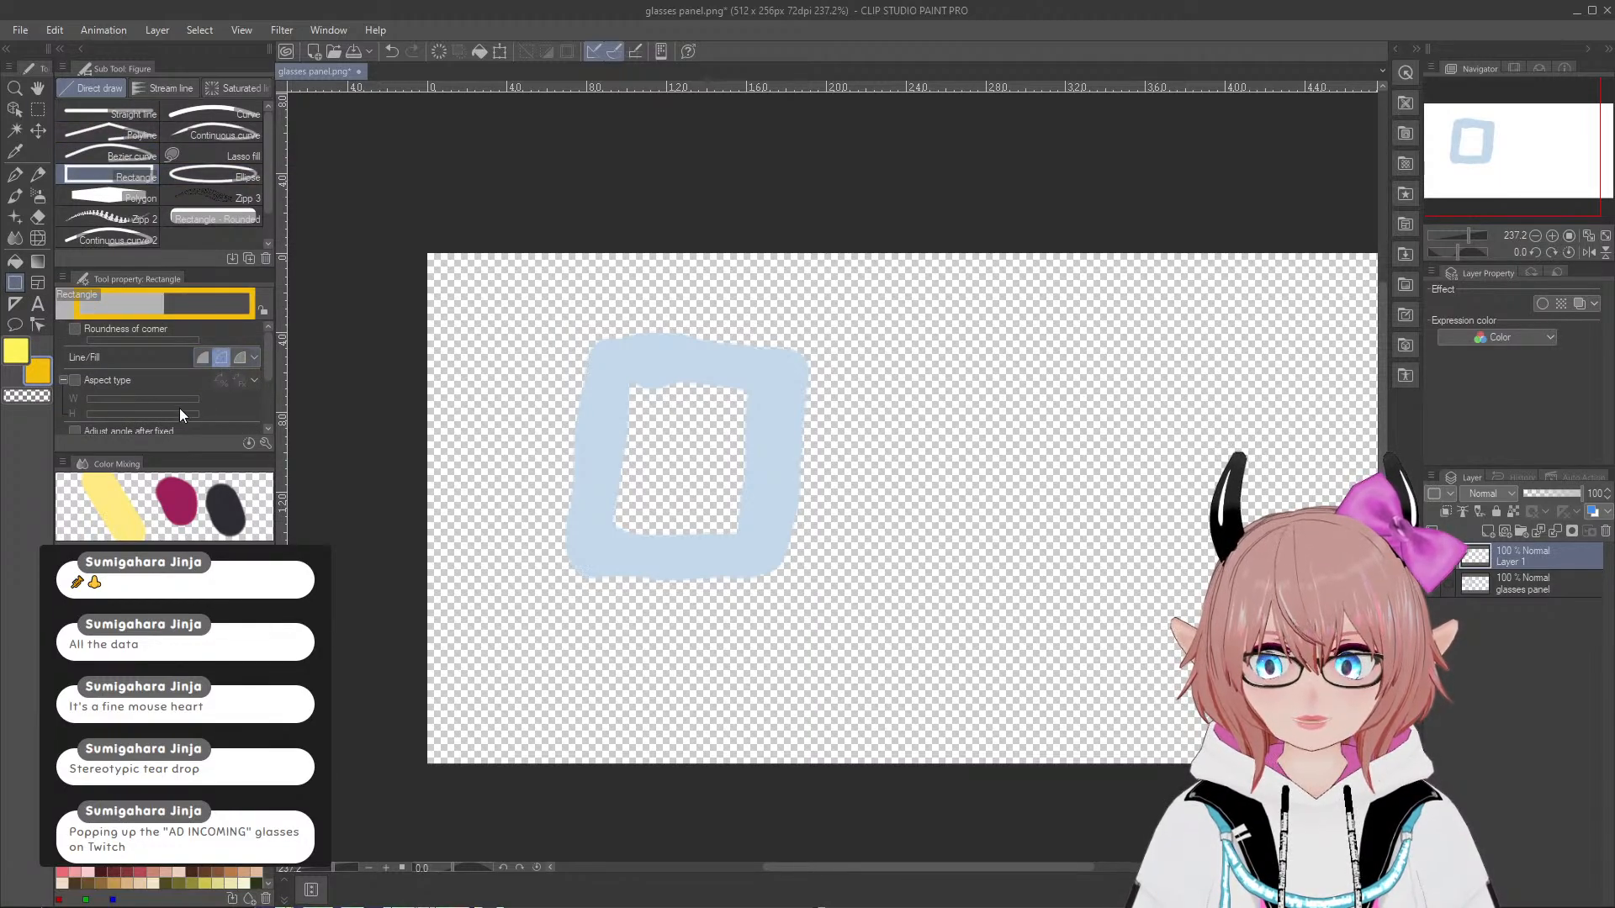
scroll(159, 874, down, 3)
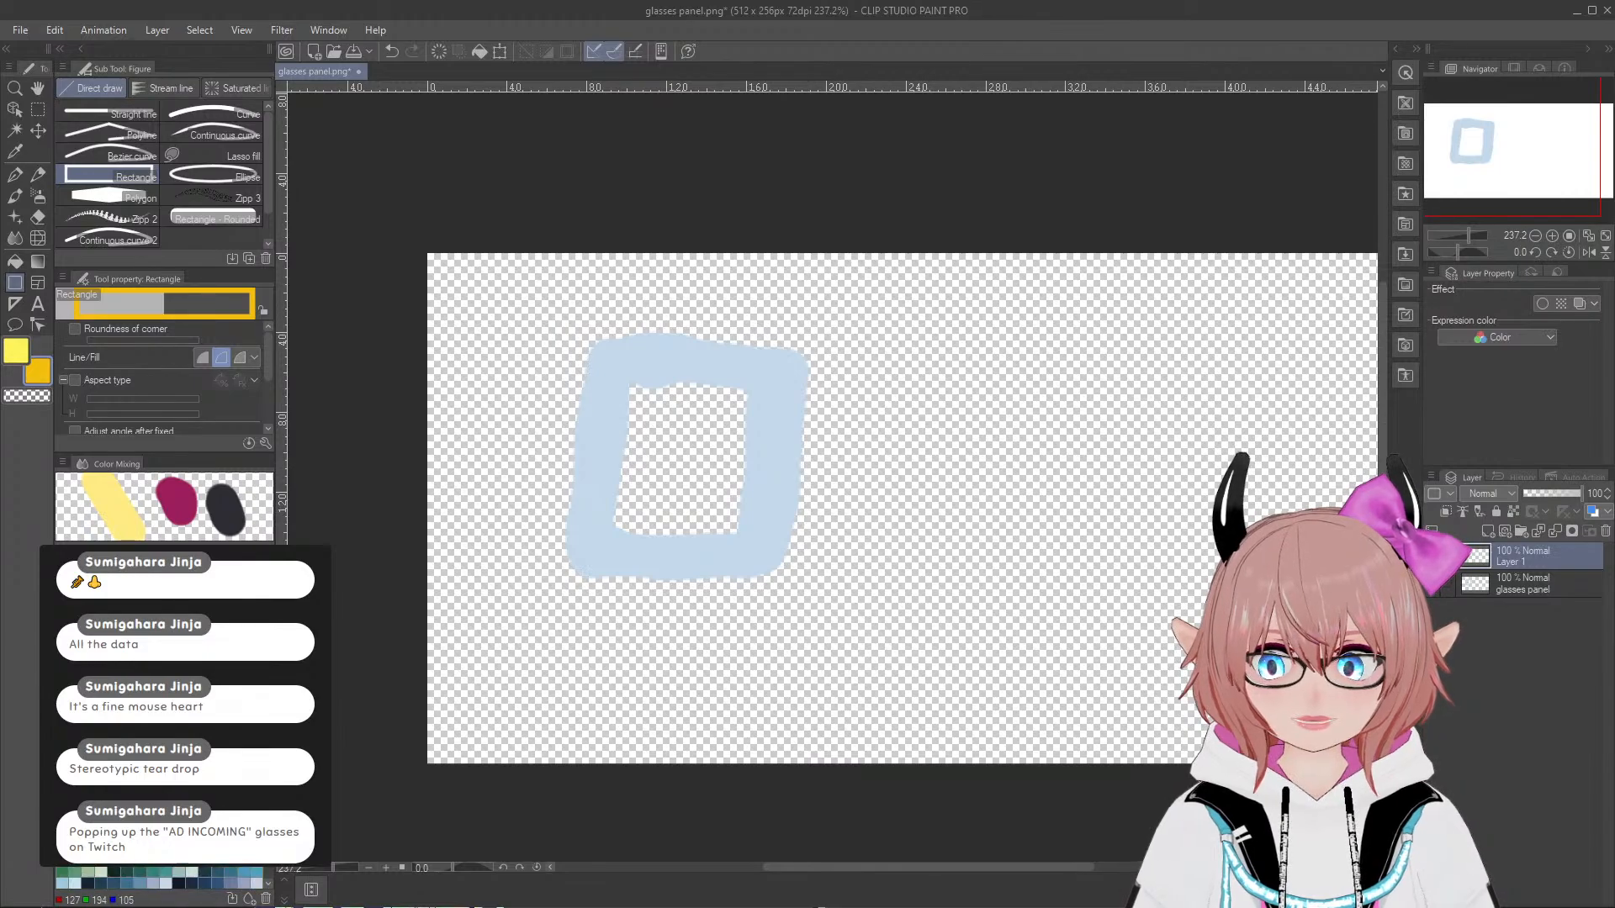
scroll(159, 877, up, 3)
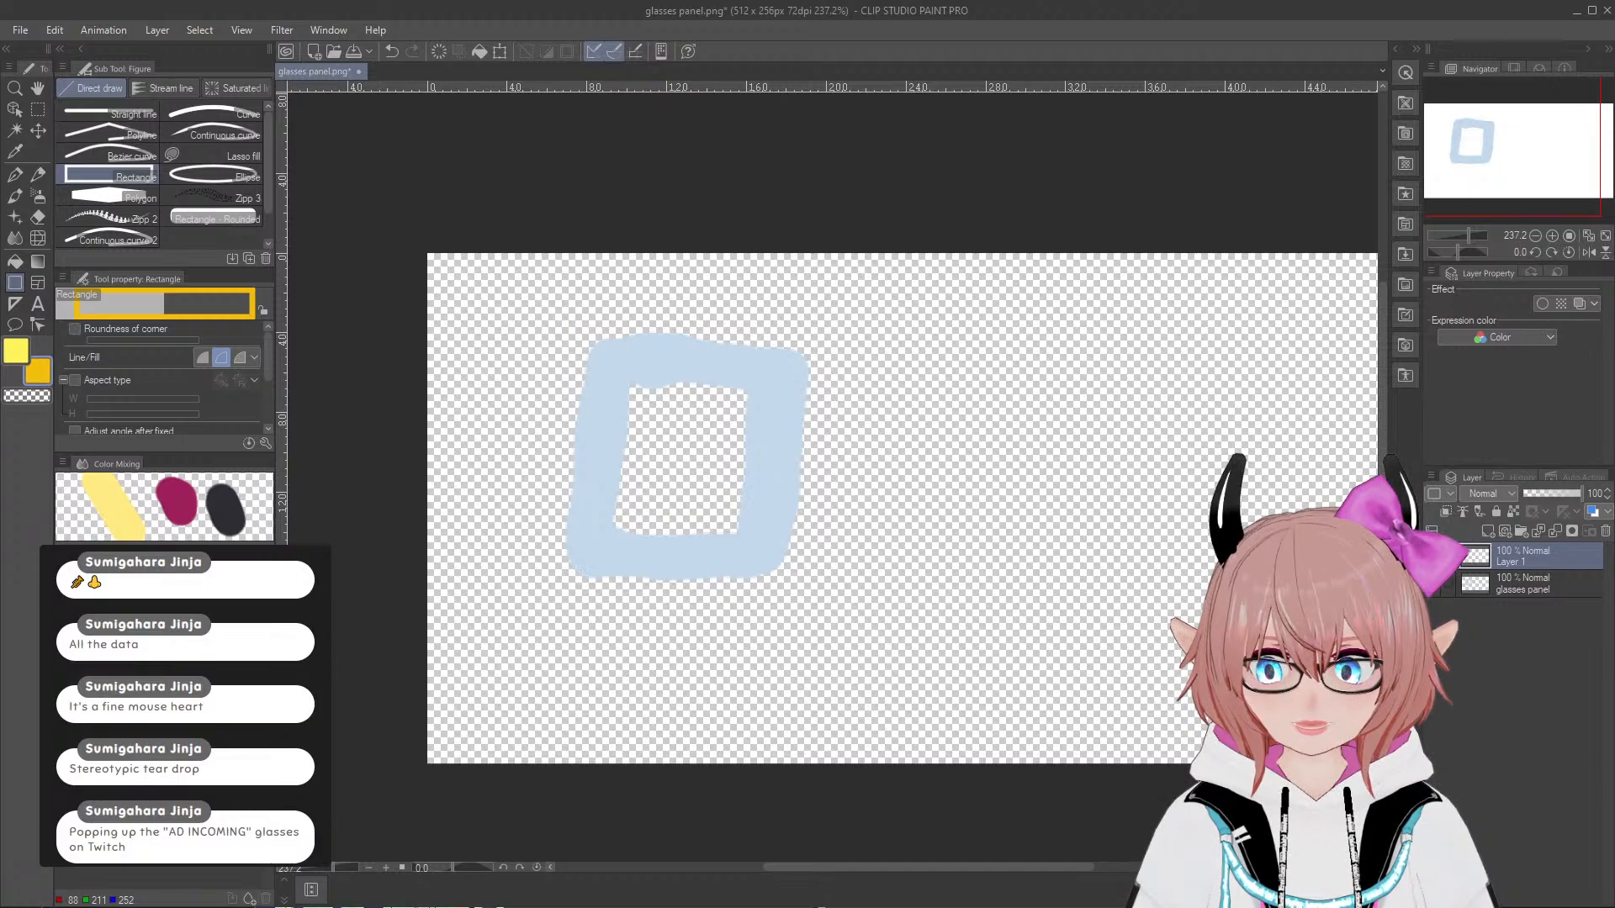
click(168, 715)
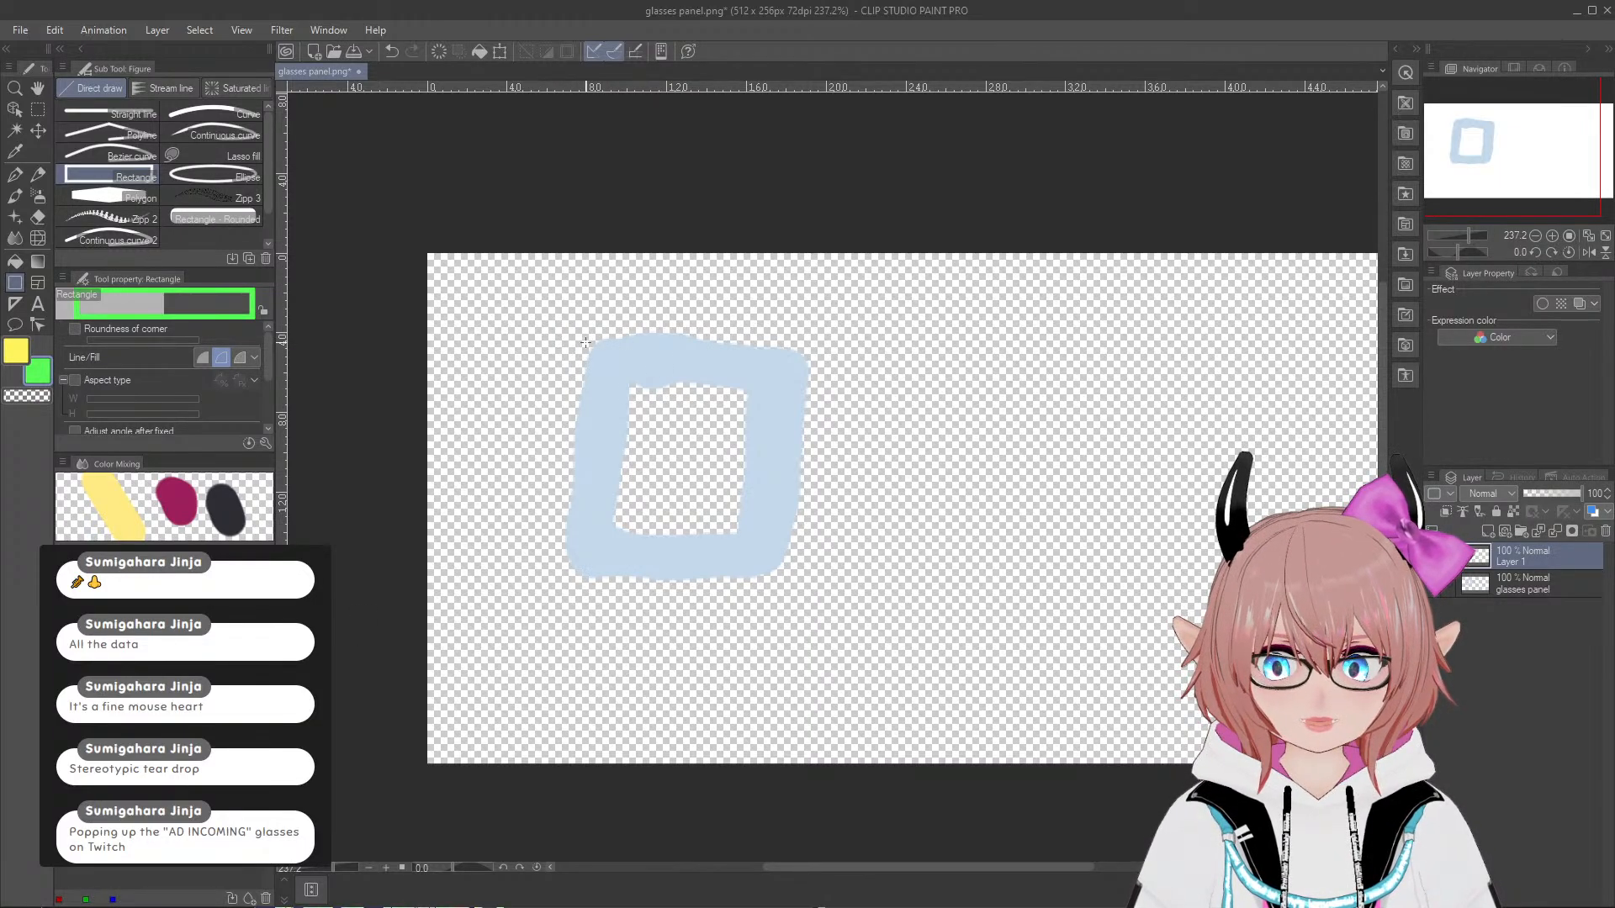
Step: Try a green rectangle outline over the light-blue guide, undo it, and set the Rectangle tool's brush size to 5
drag(575, 339, 791, 559)
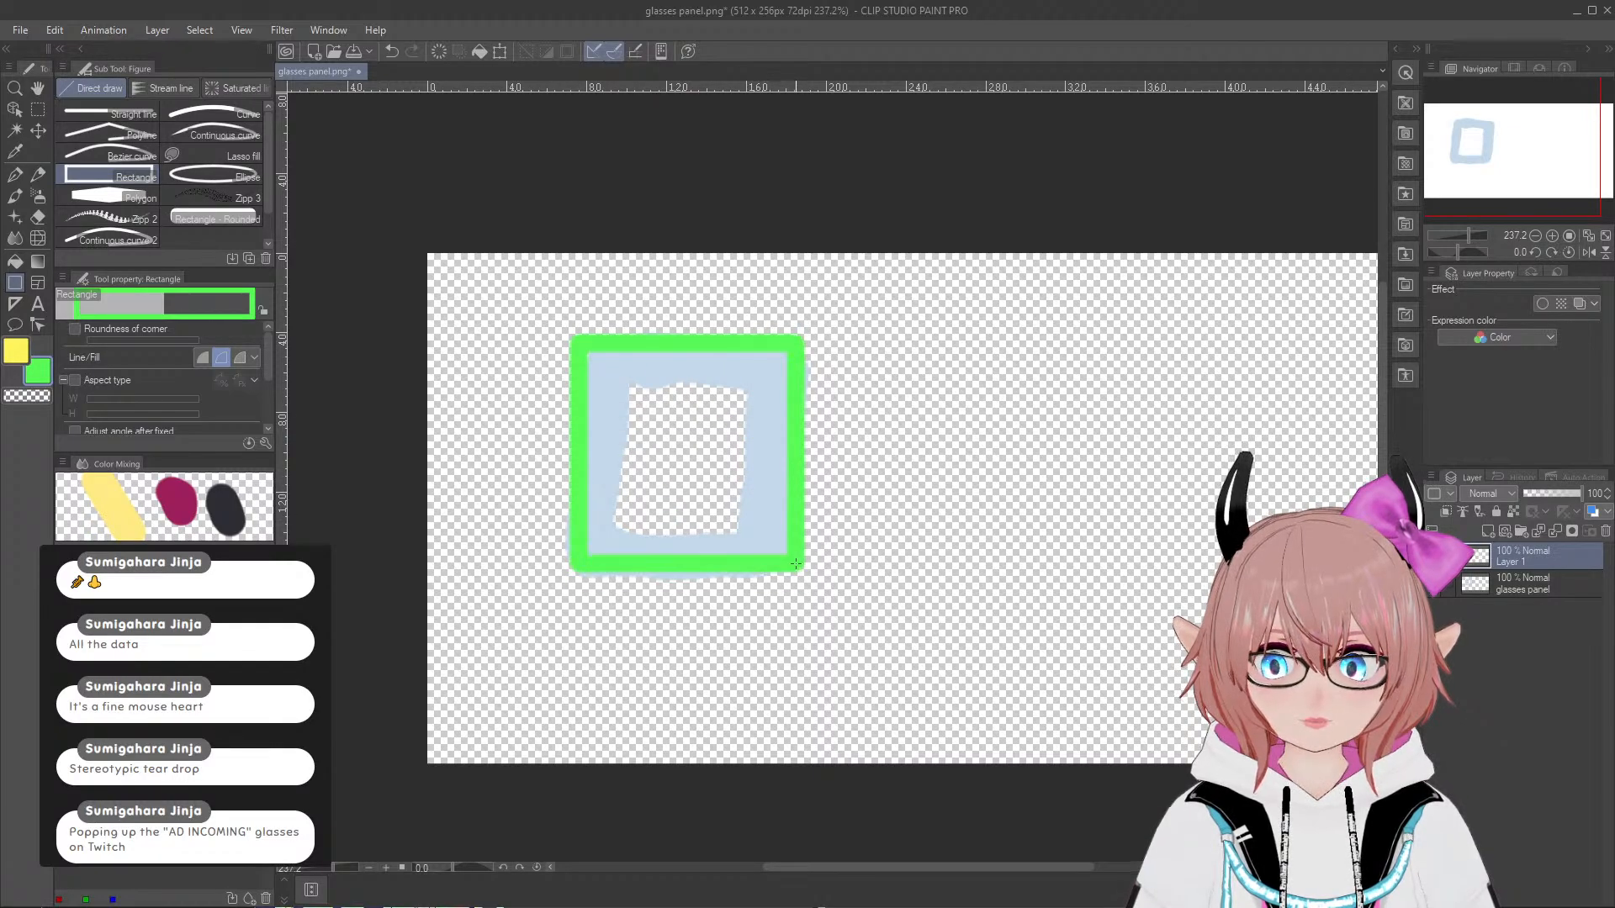
key(ctrl+z)
scroll(233, 391, down, 2)
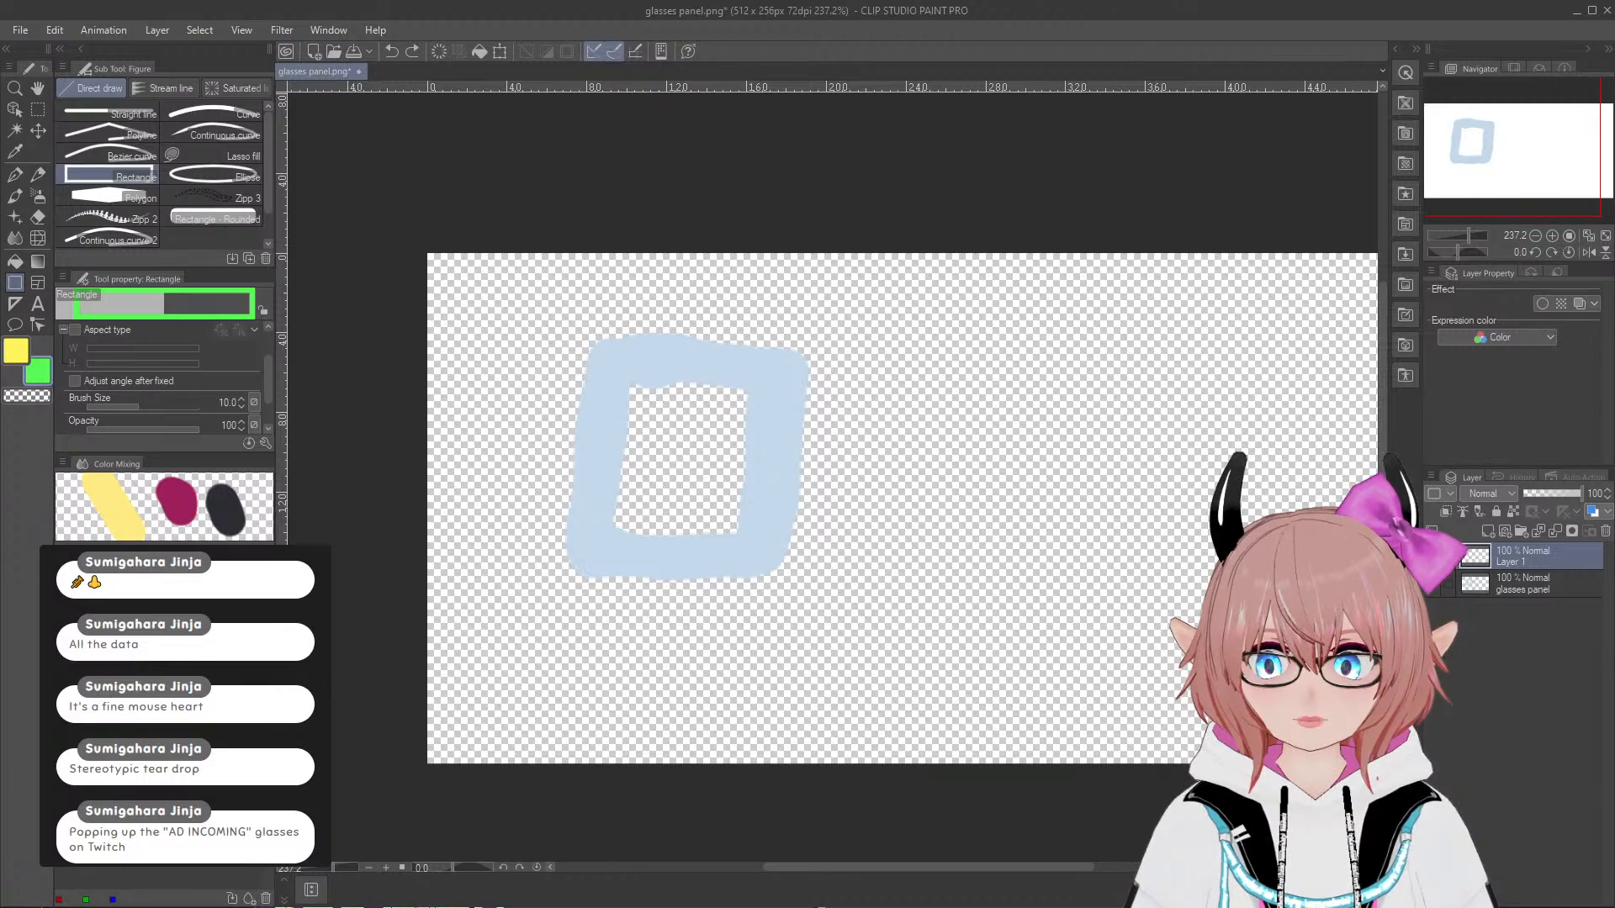
key(bracketleft)
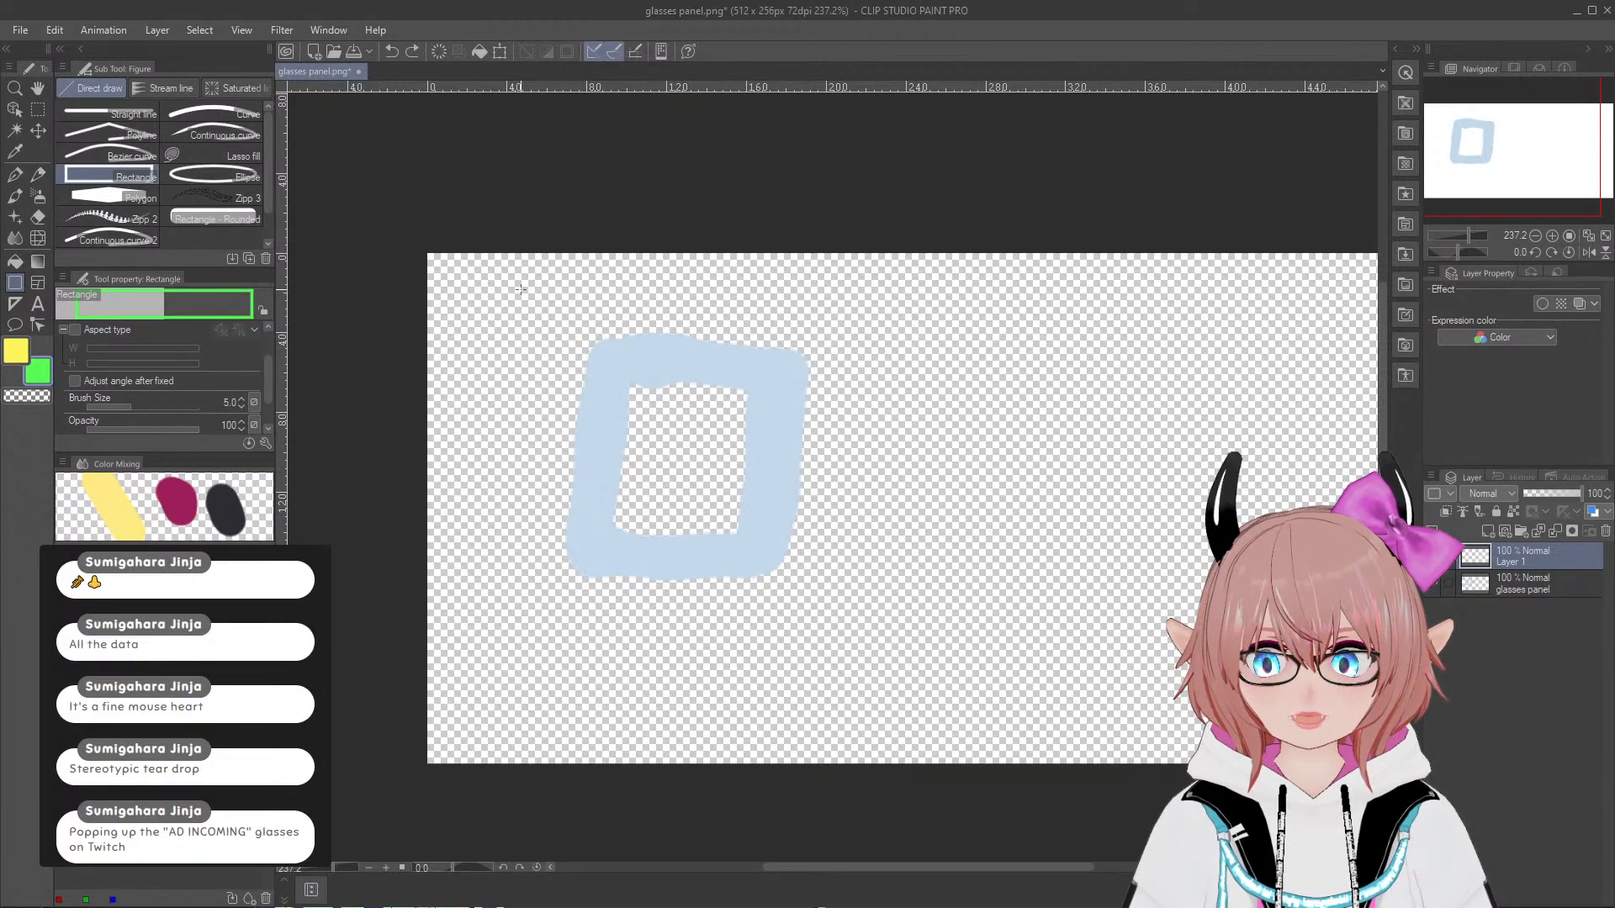
click(121, 195)
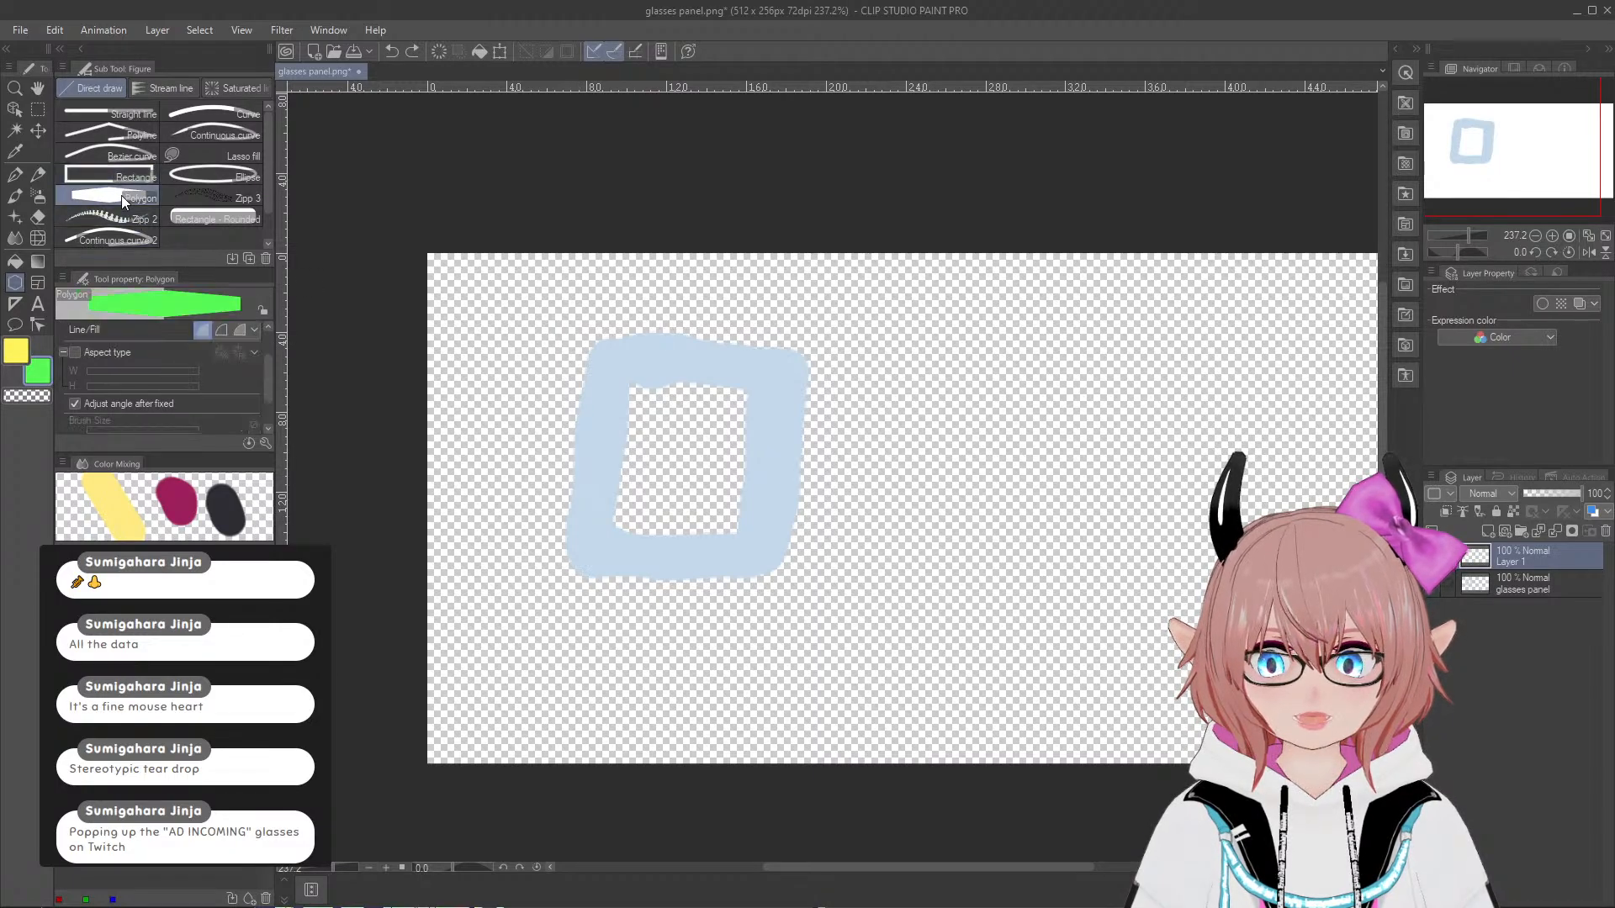
scroll(241, 378, down, 2)
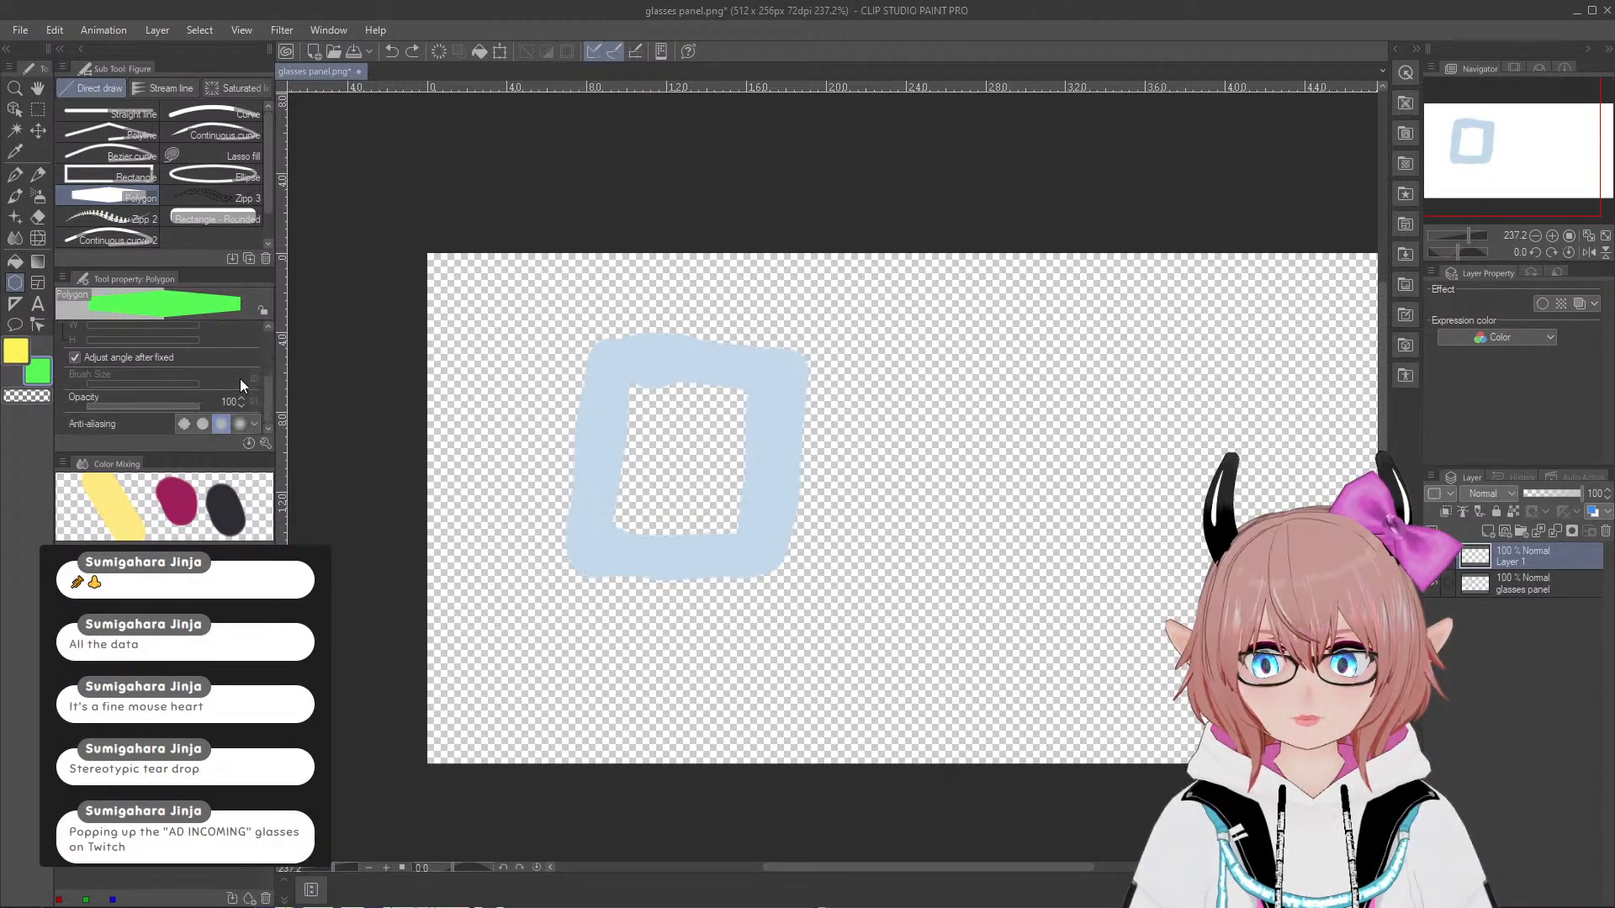
scroll(239, 378, up, 3)
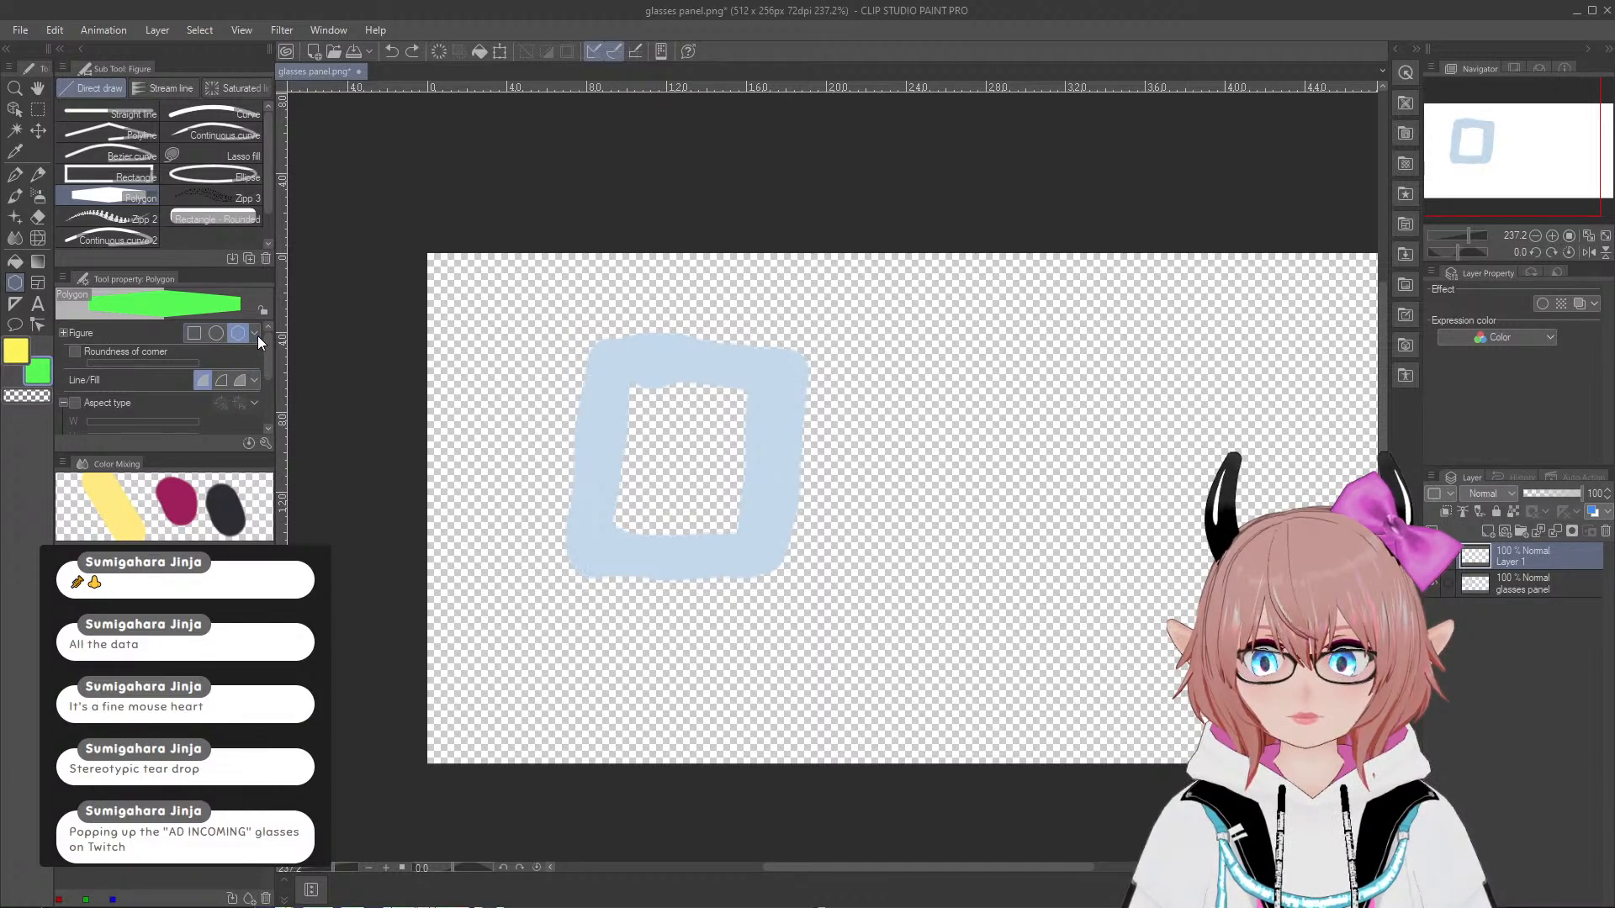
click(114, 180)
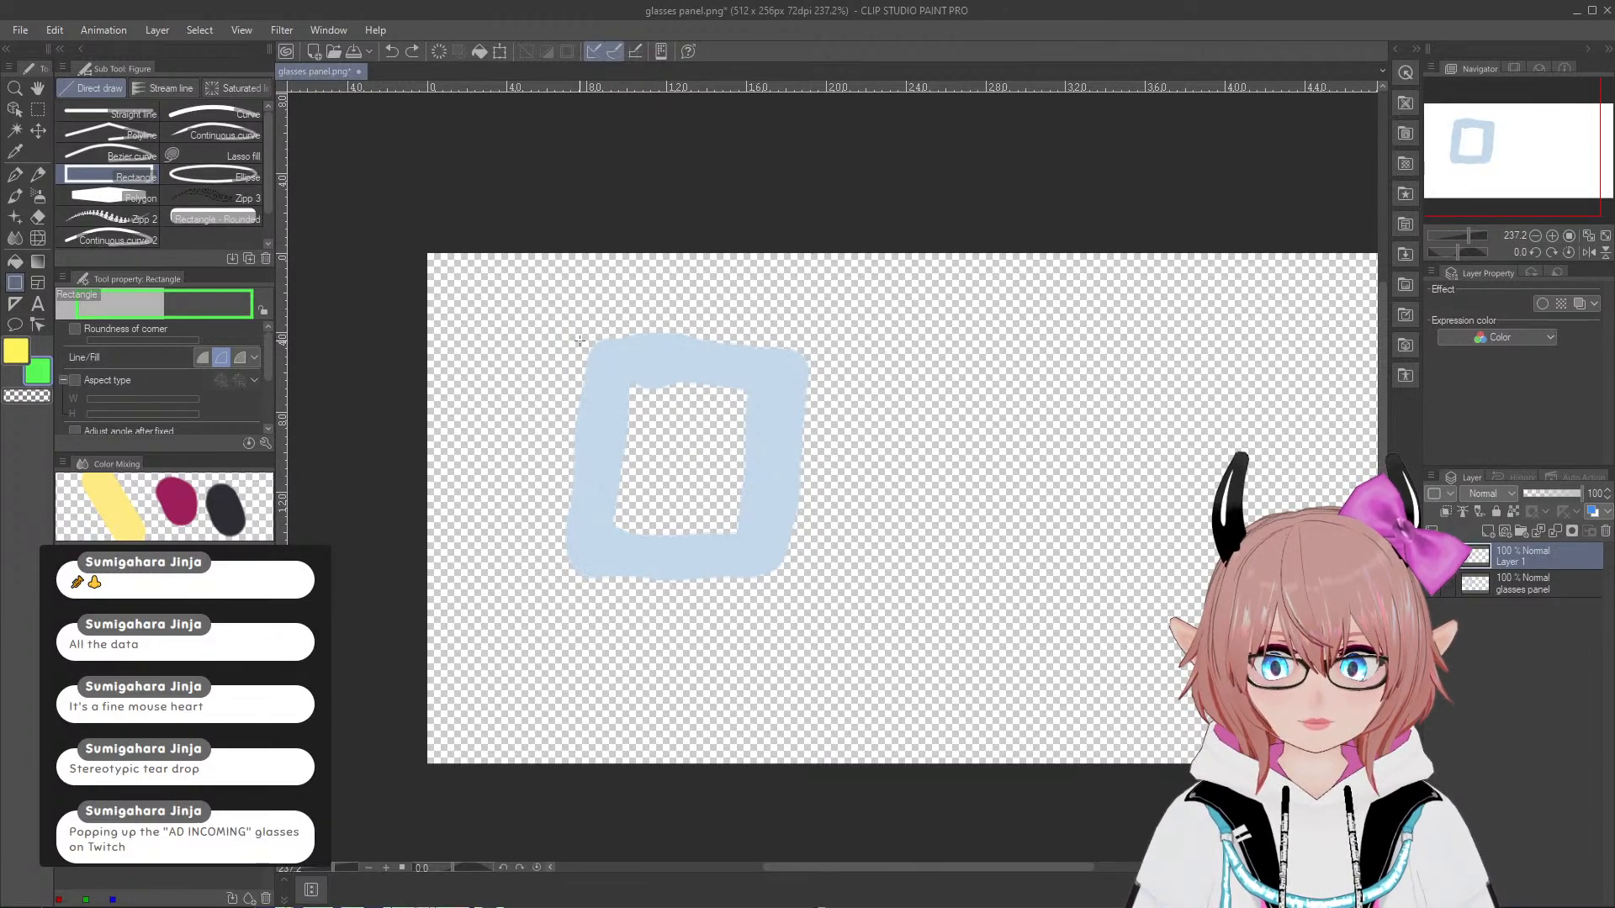
Step: Draw a green square frame around the guide, with a small box in its lower-left corner, three upper lines and one lower-right line
drag(564, 337, 812, 585)
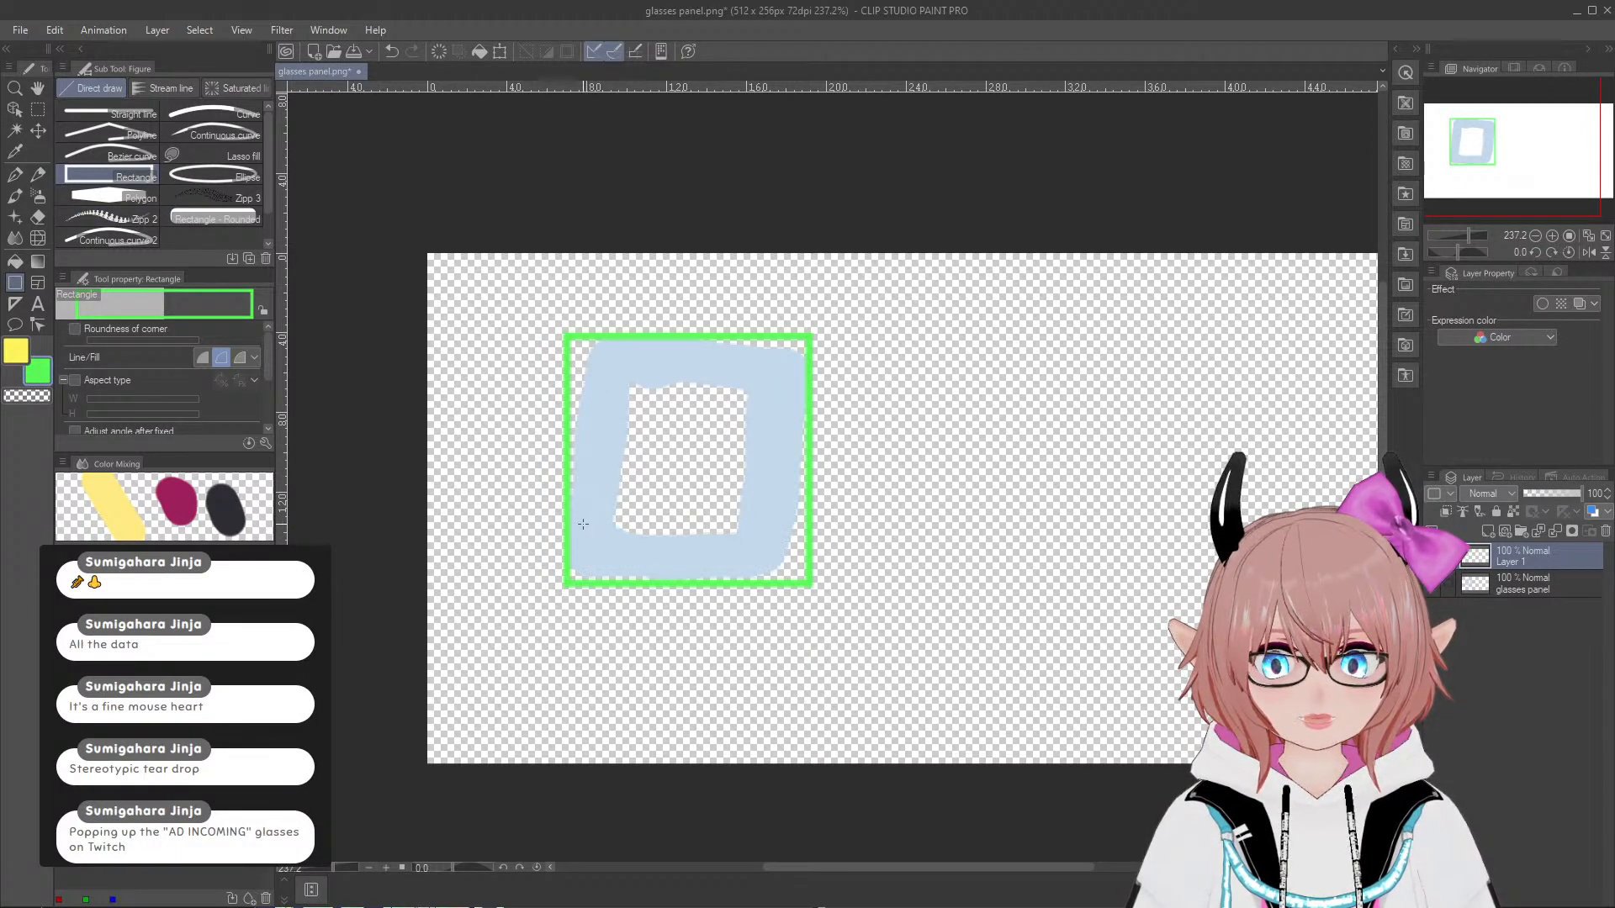
drag(580, 512, 662, 566)
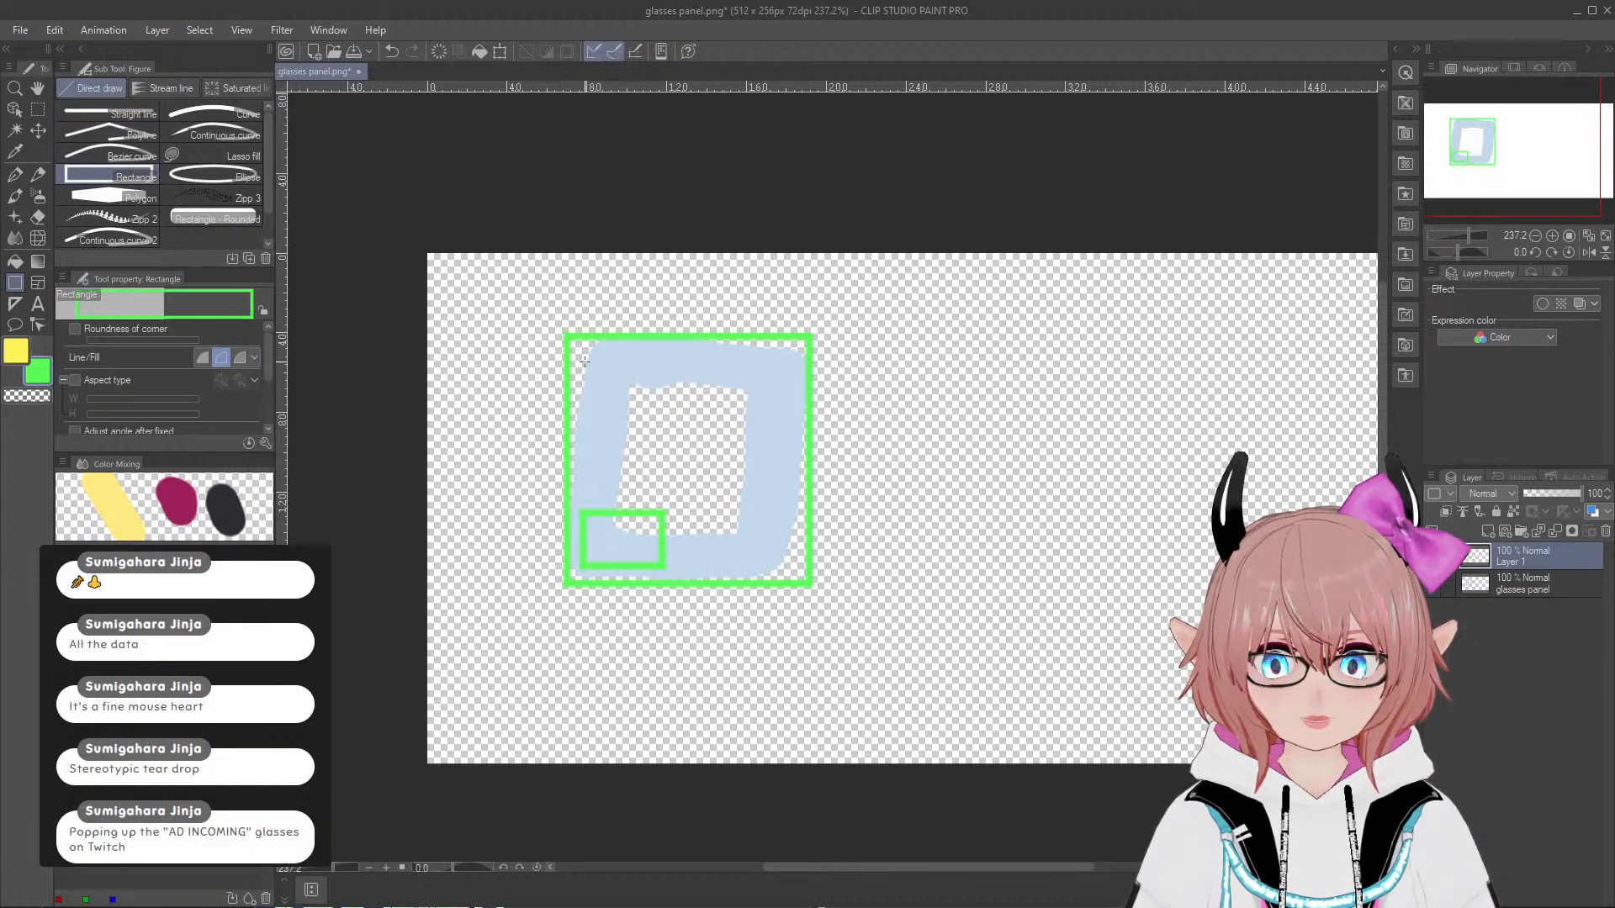
drag(584, 360, 782, 363)
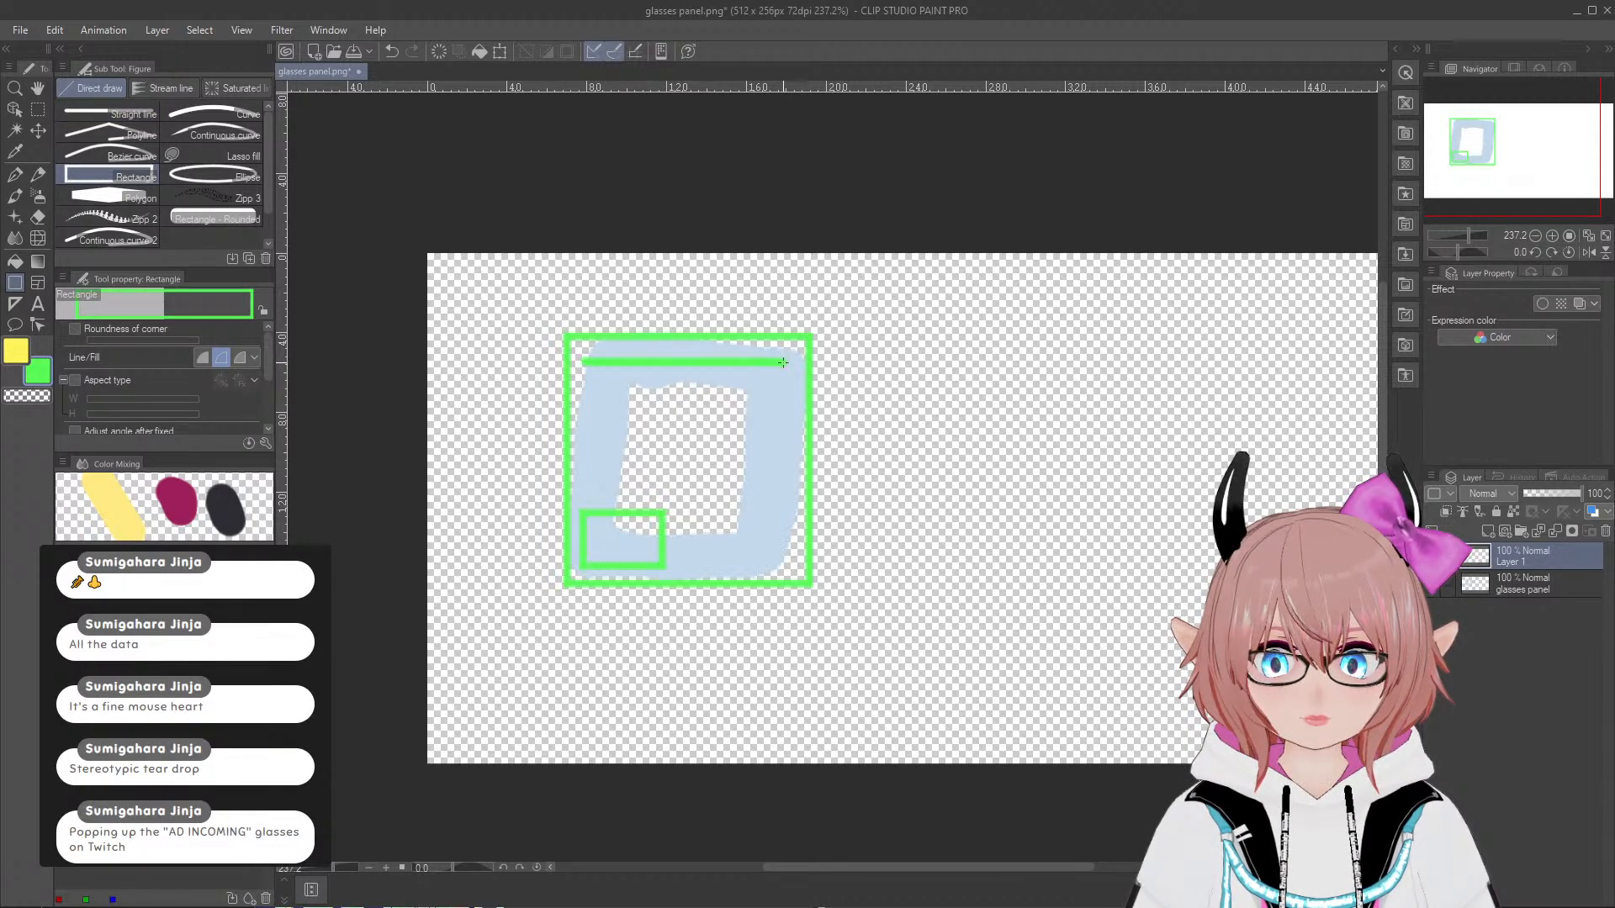
drag(633, 392, 758, 398)
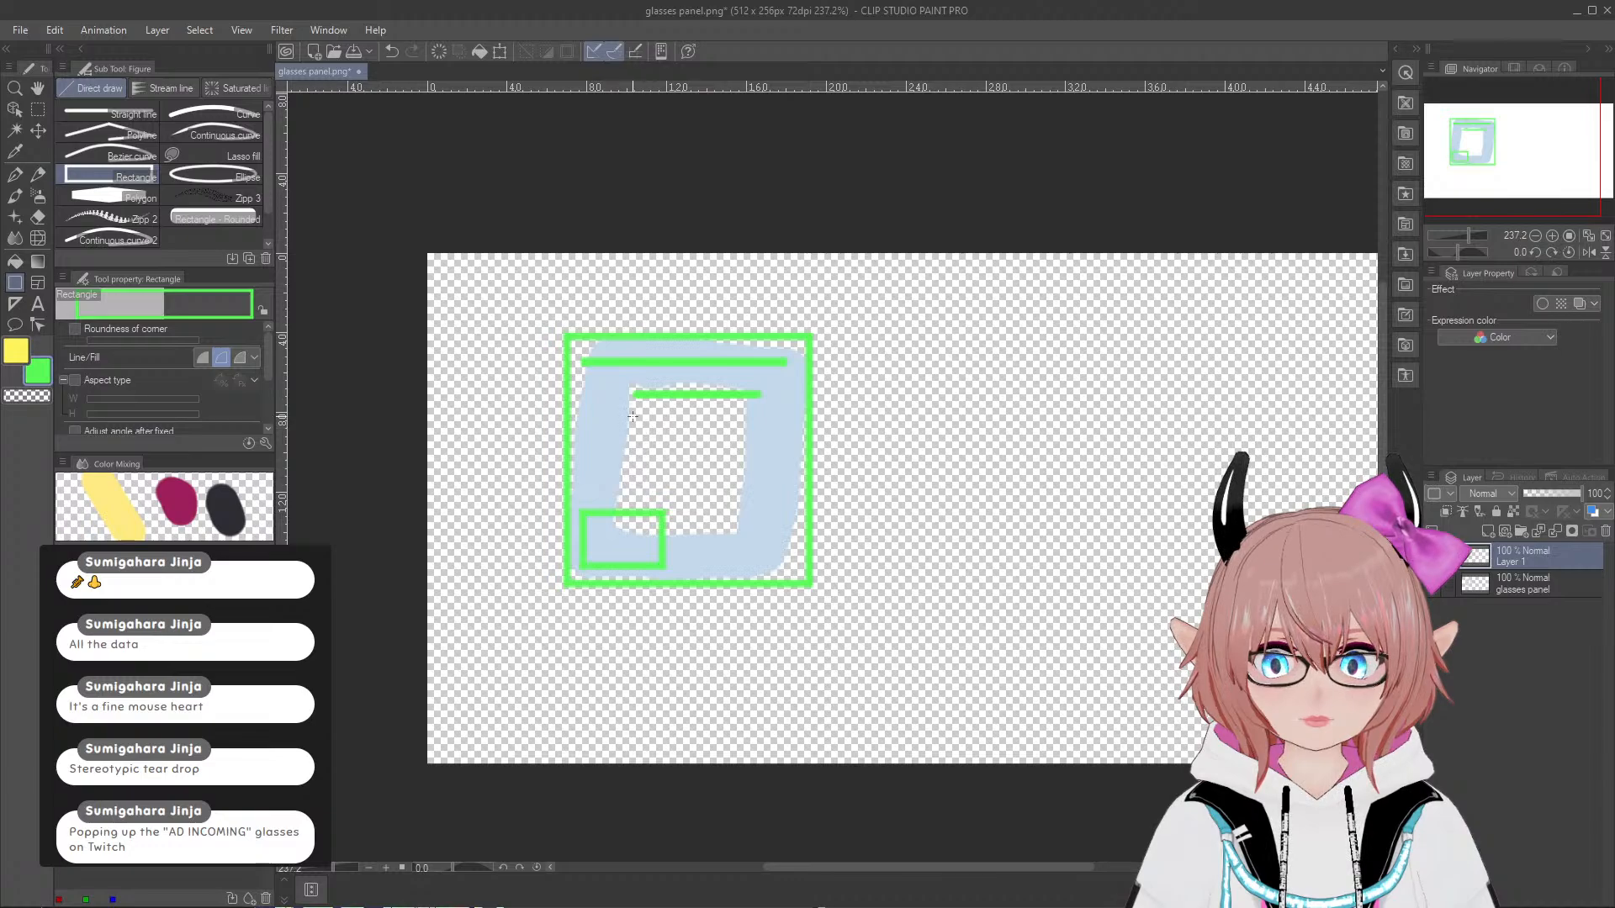
drag(634, 418, 755, 419)
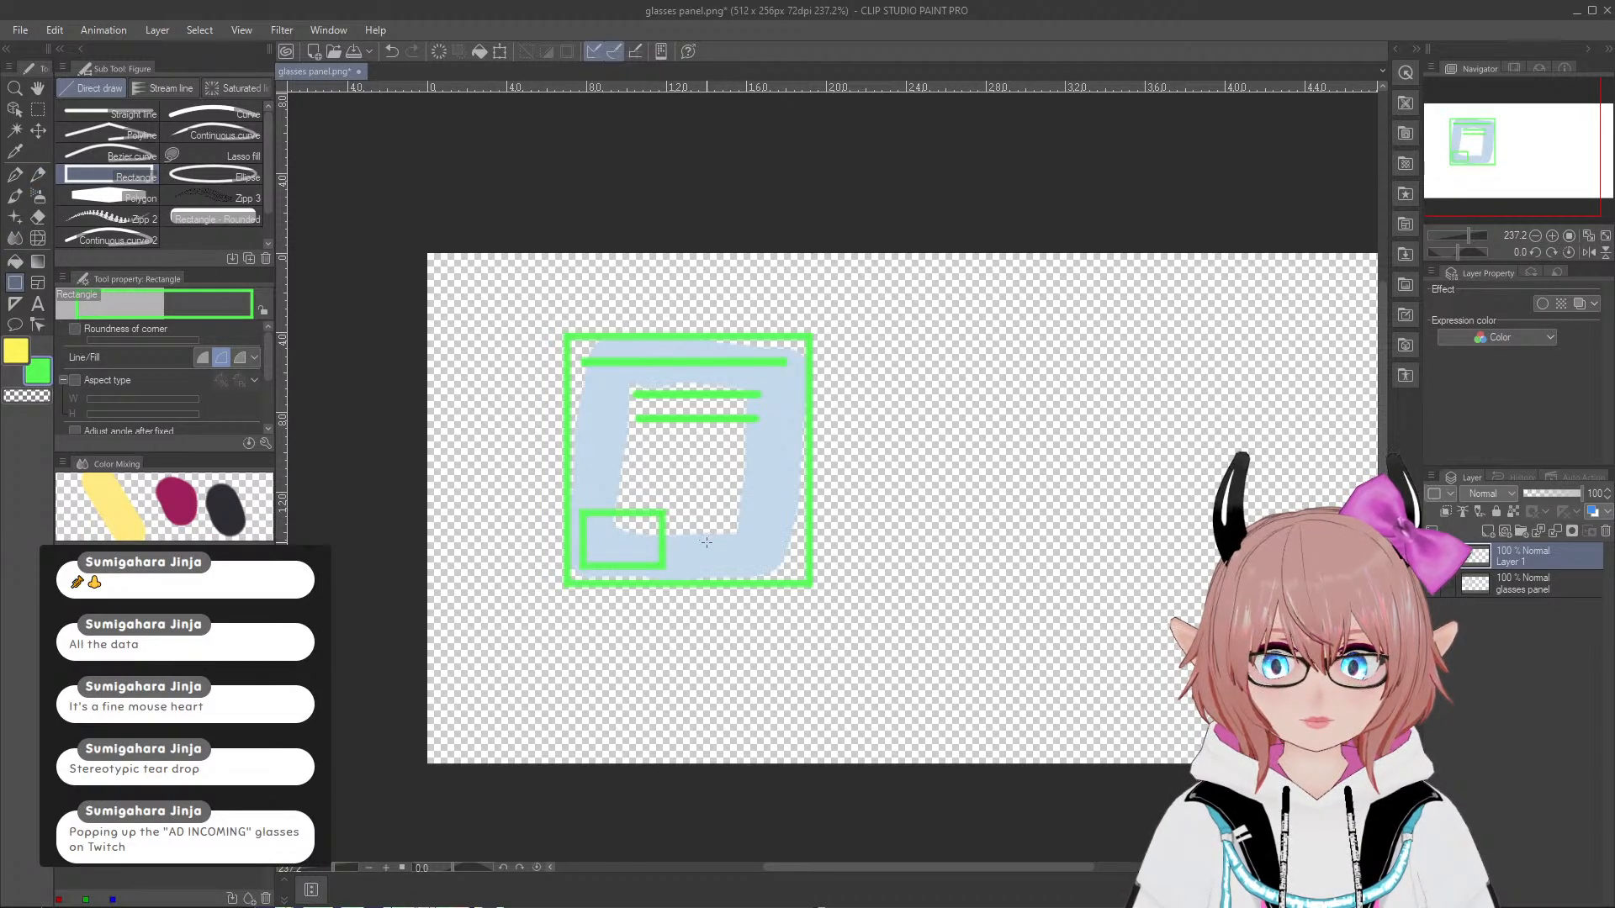
drag(686, 560, 785, 561)
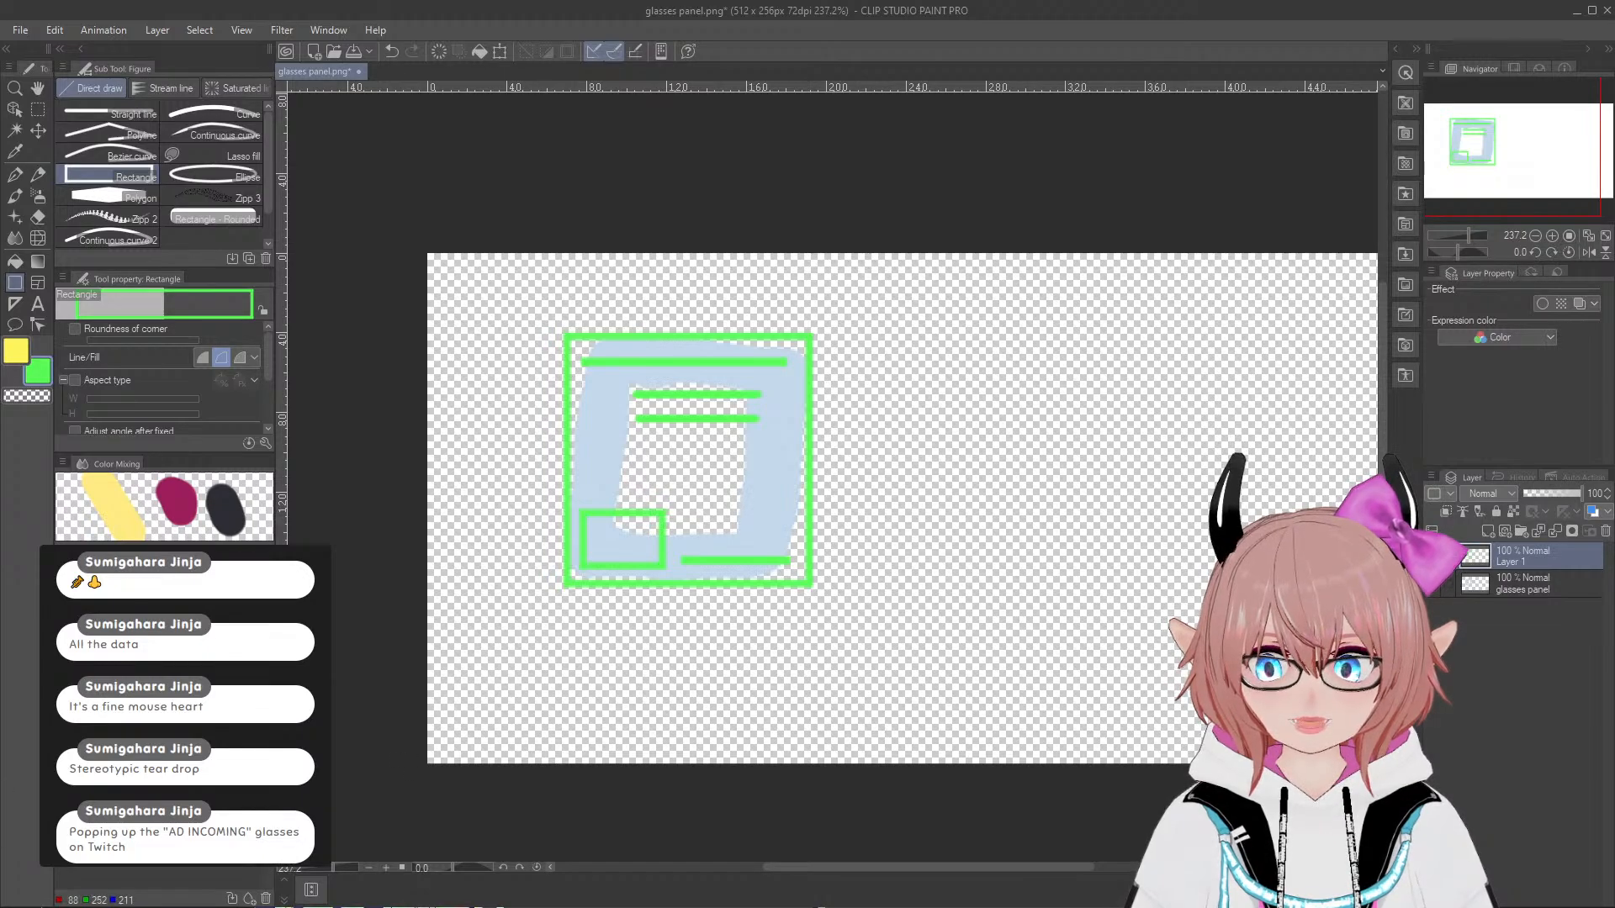
Step: Draw an L-shaped pair of turquoise straight lines at brush size 3 inside the small lower-left box
click(164, 715)
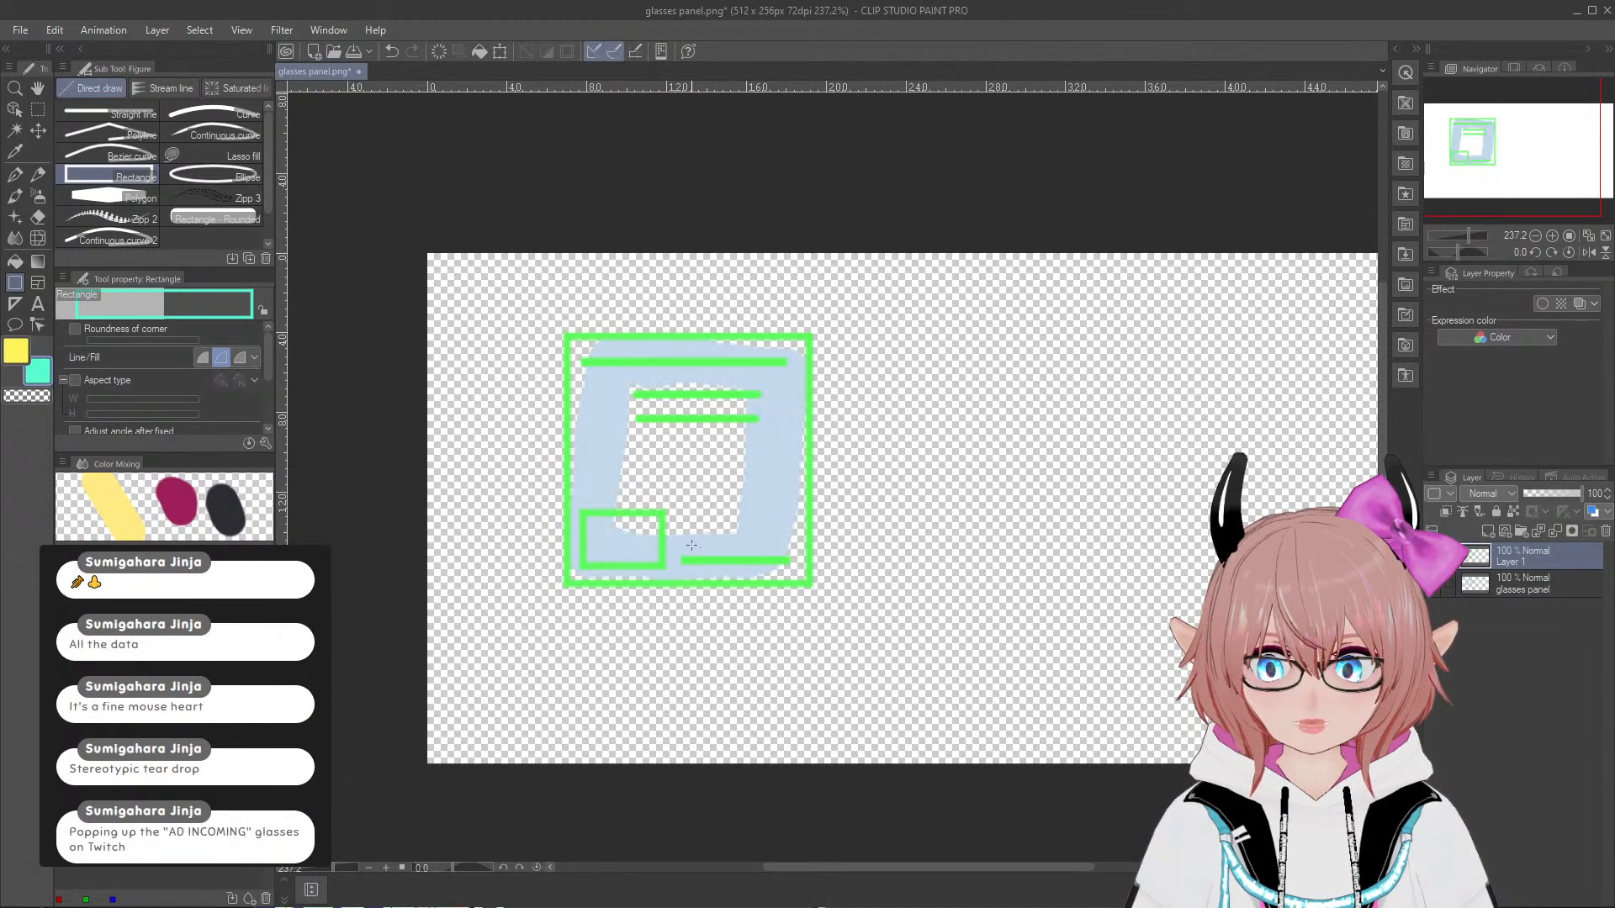
click(122, 111)
key(bracketleft)
key(bracketleft)
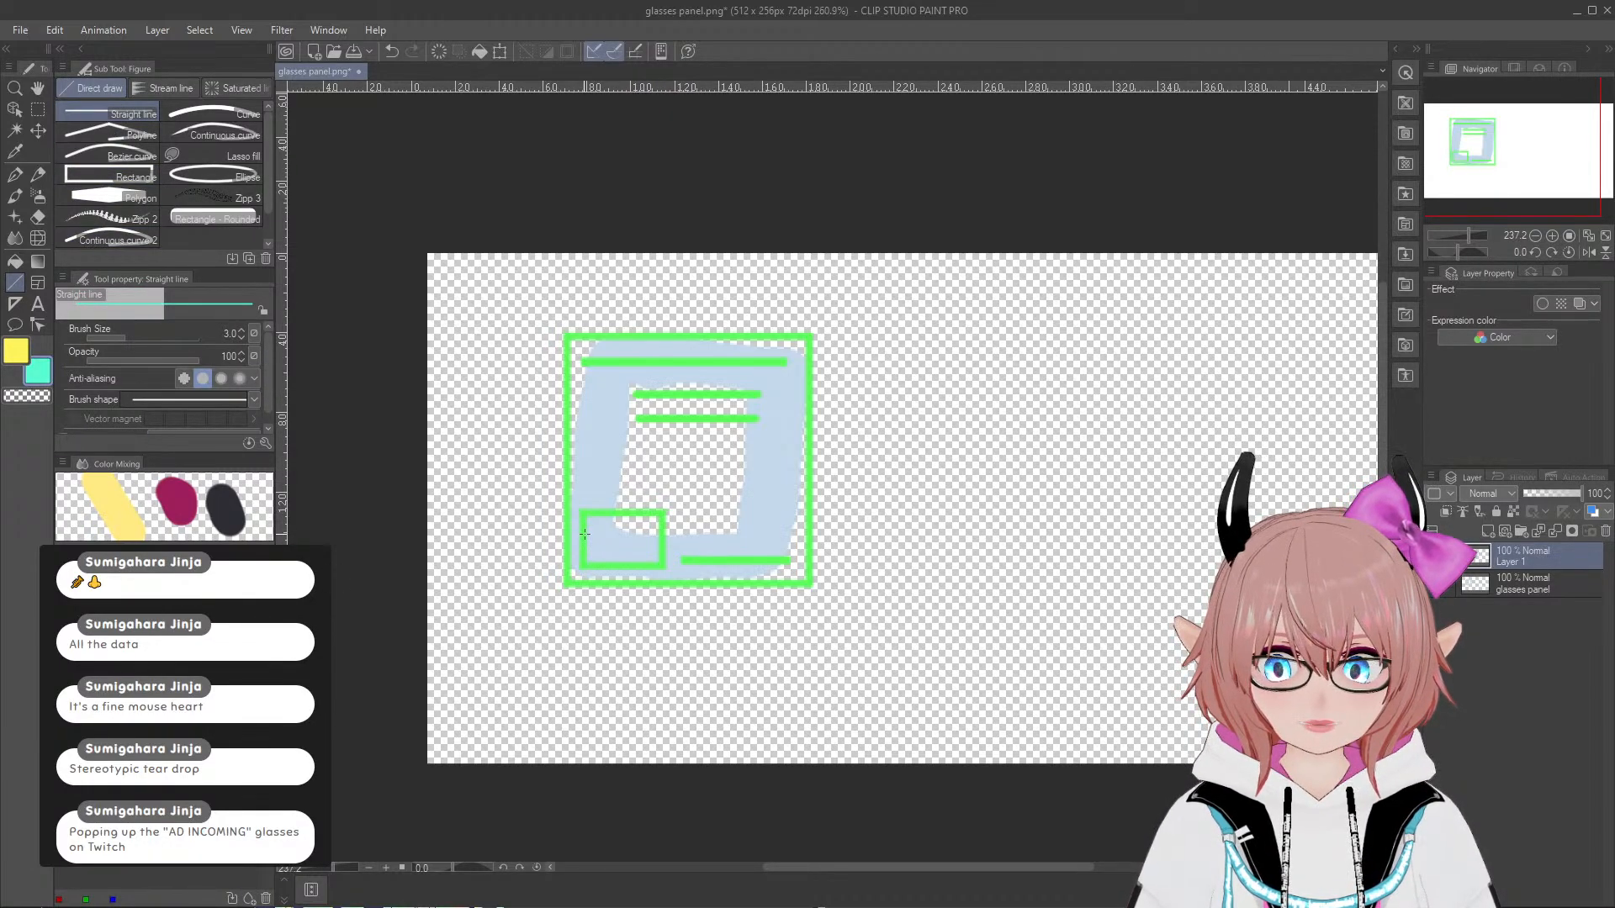
scroll(597, 538, up, 4)
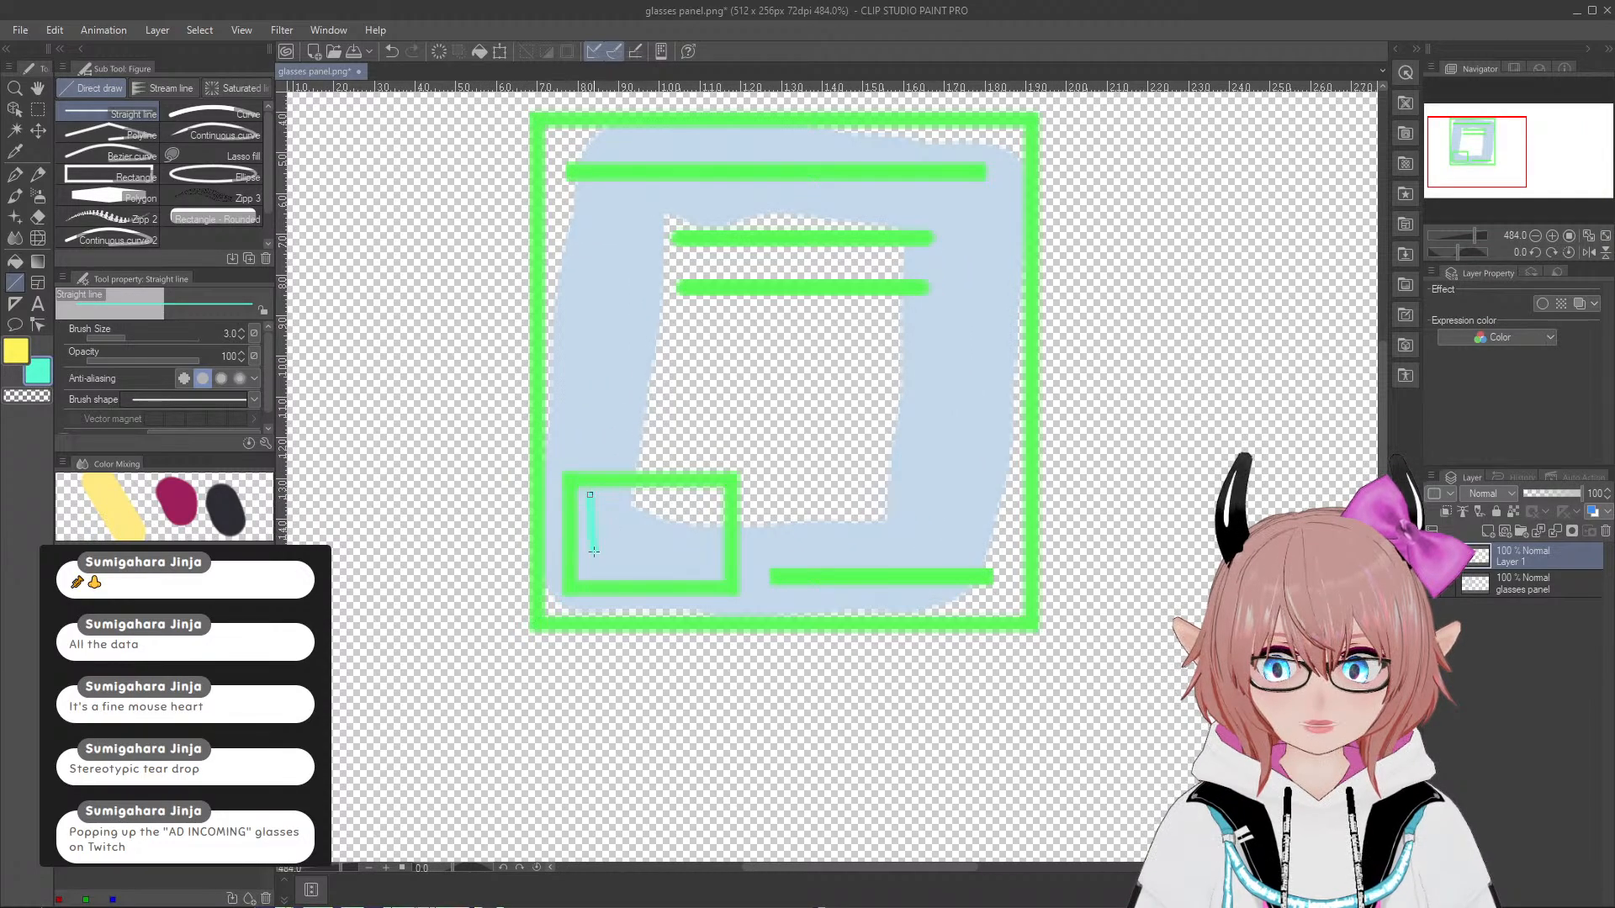
drag(594, 551, 703, 564)
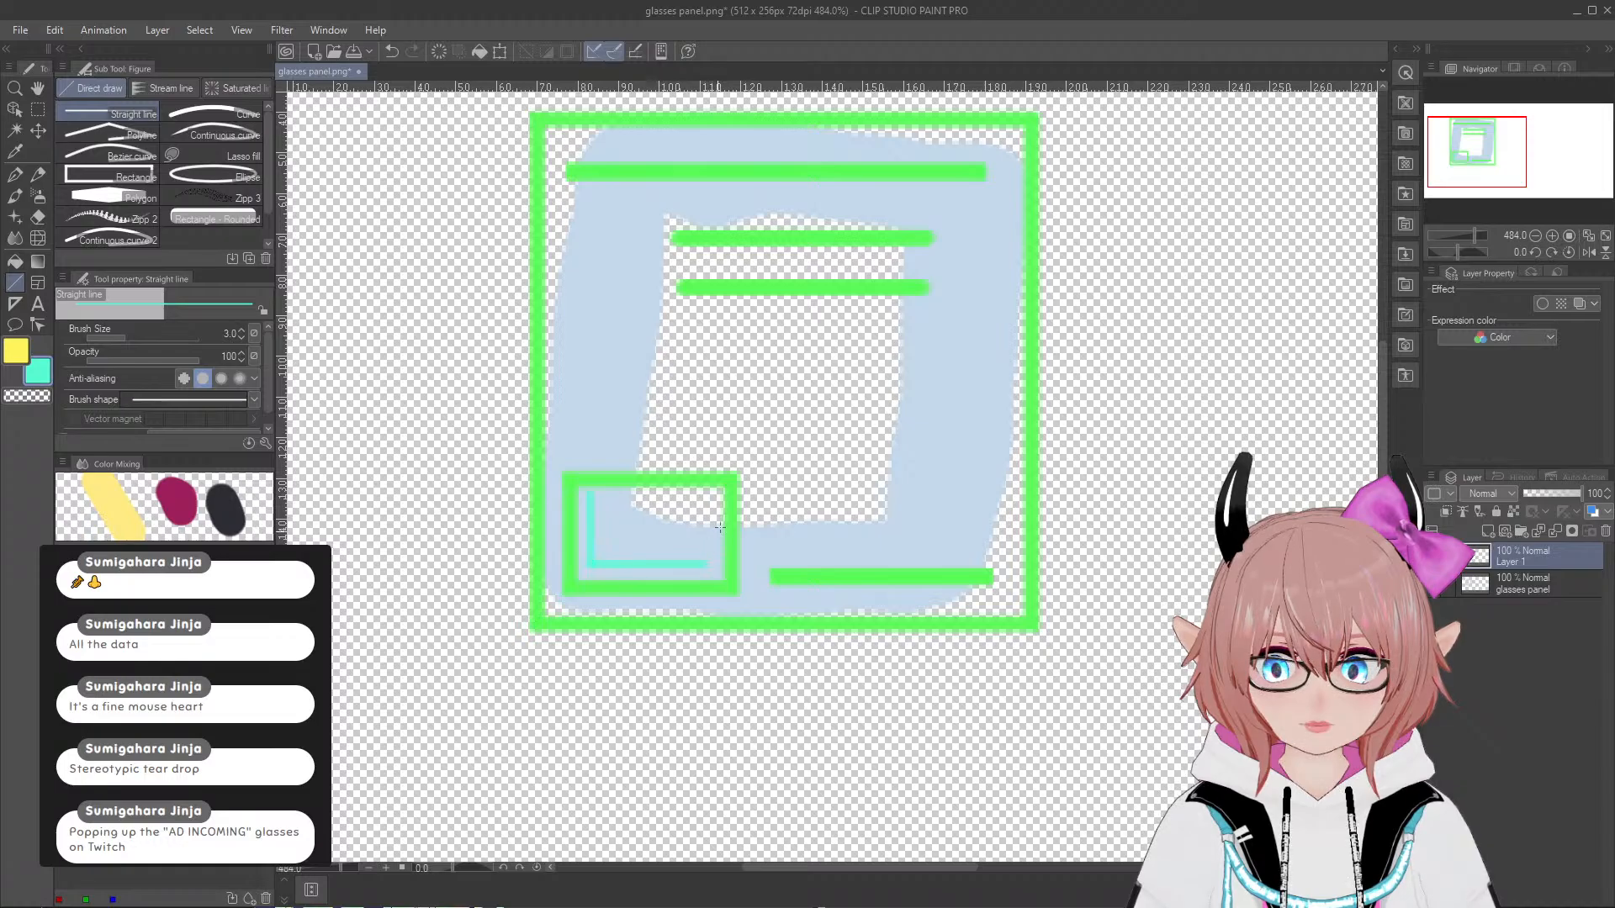
Step: Add thin turquoise lines beneath the two inner green lines and another just above the lower-right green line
drag(695, 316, 902, 316)
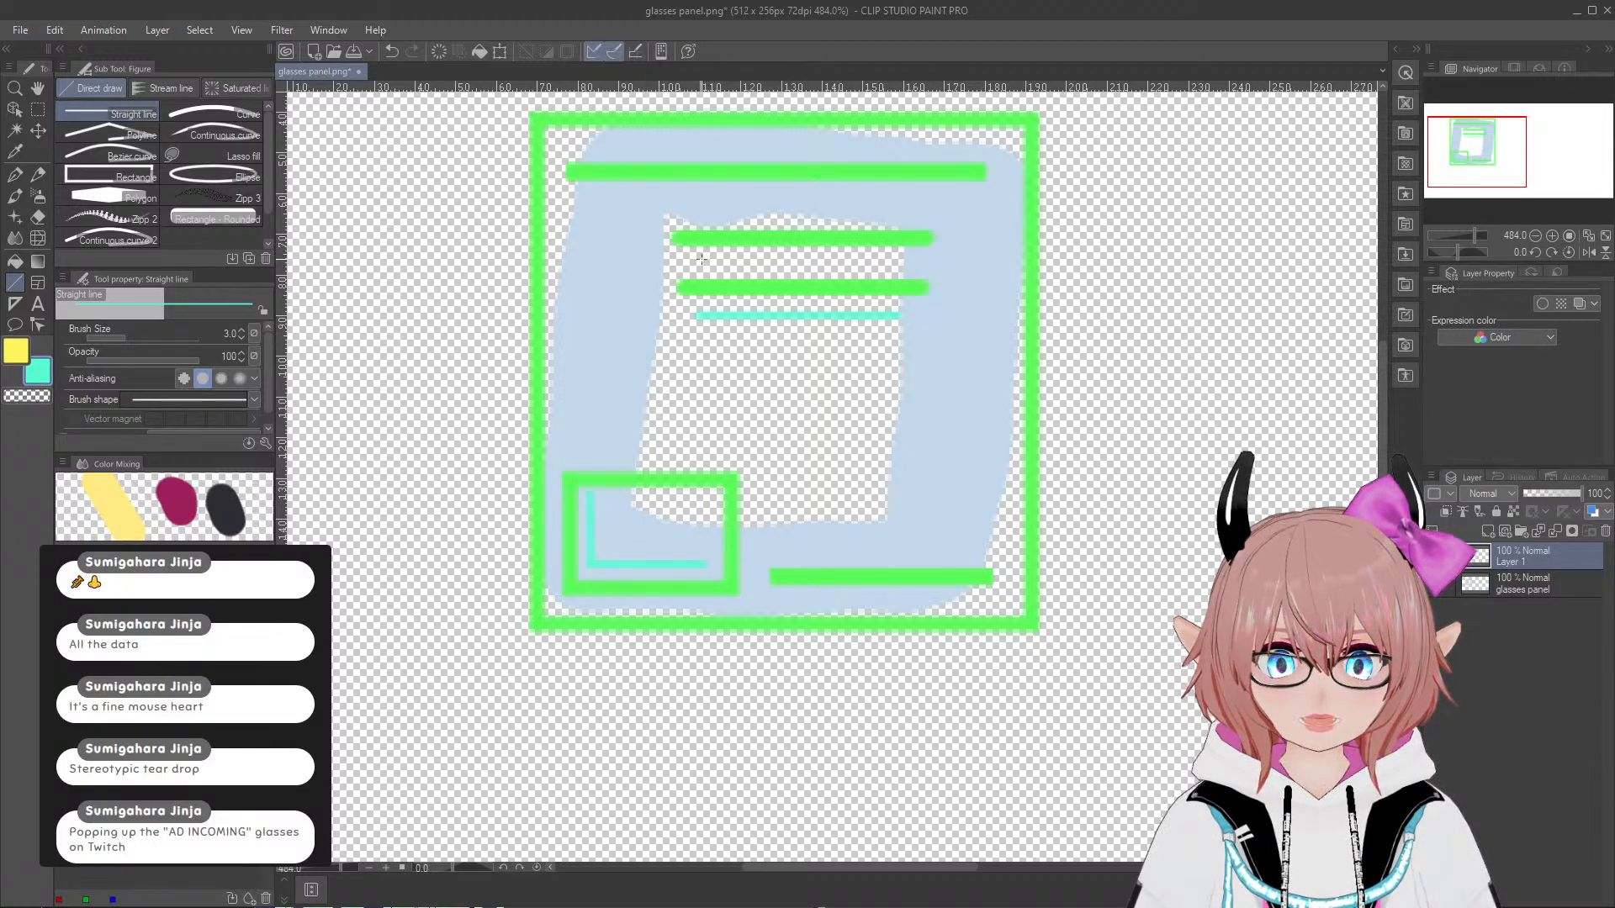
drag(698, 258, 889, 259)
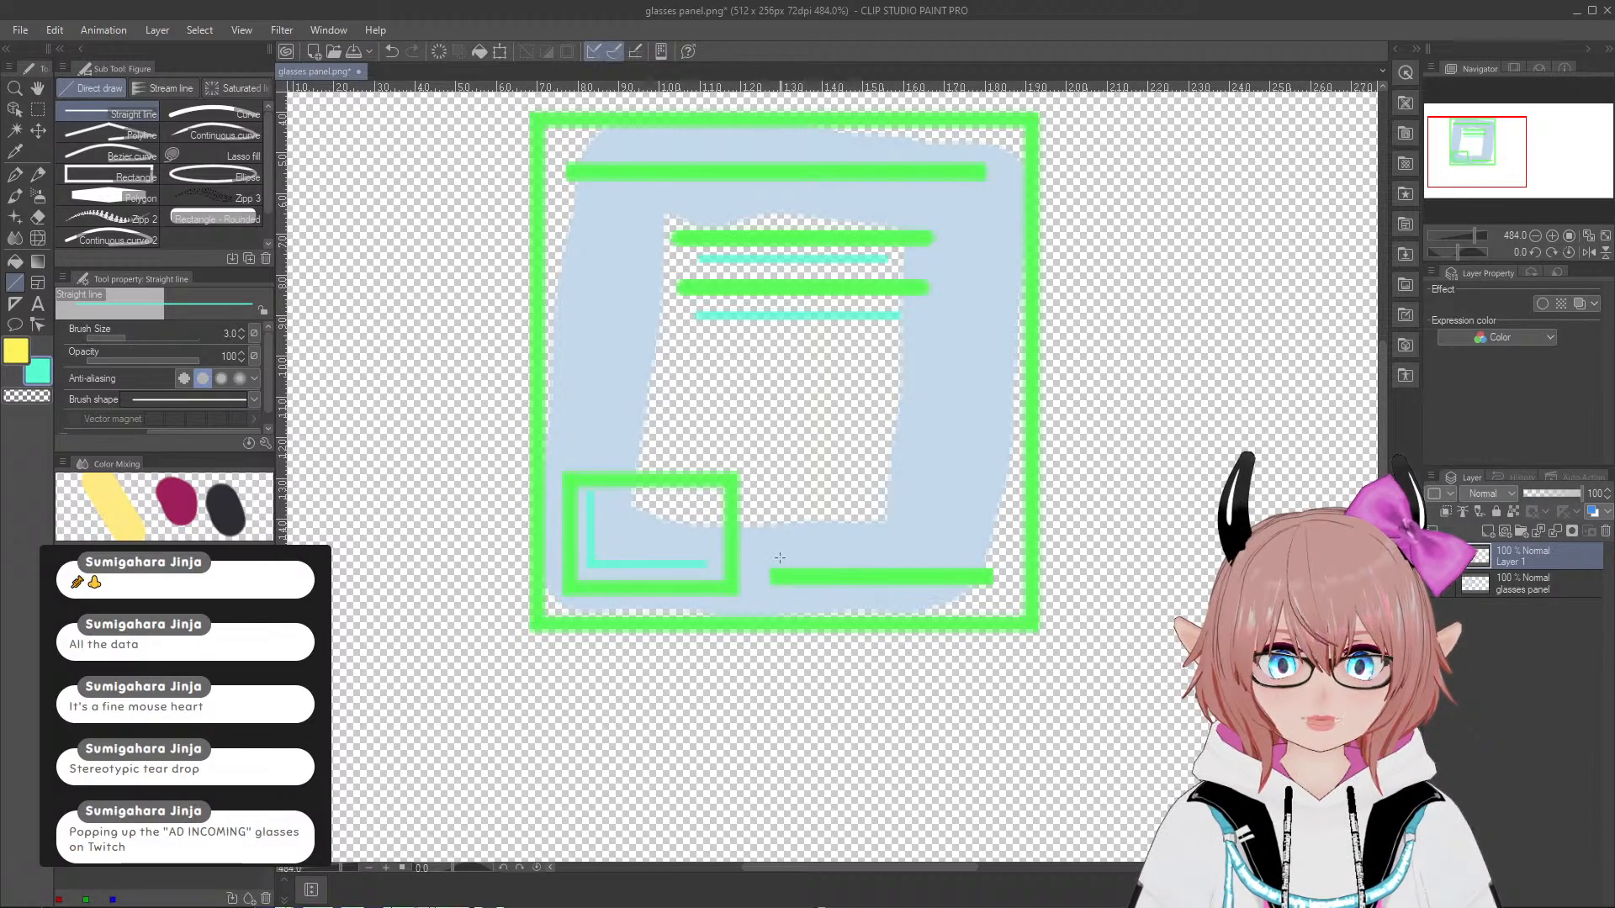
drag(789, 548, 833, 548)
drag(950, 543, 967, 542)
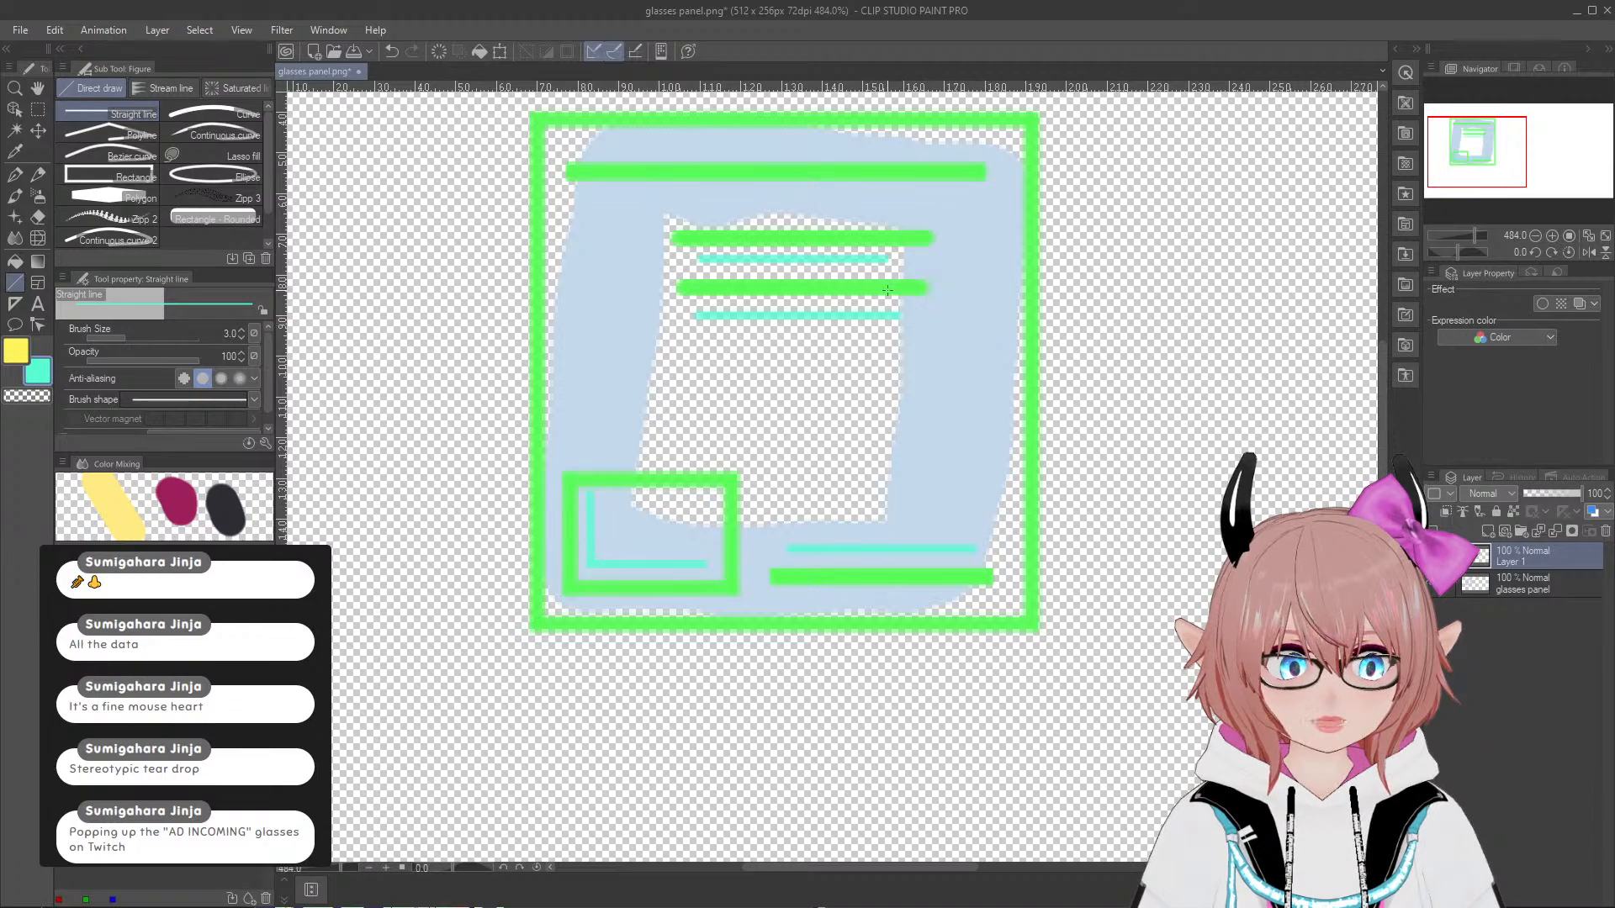
Step: Undo the slanted turquoise dash and draw three short horizontal dashes spaced along the strip above the top green line
scroll(831, 185, down, 1)
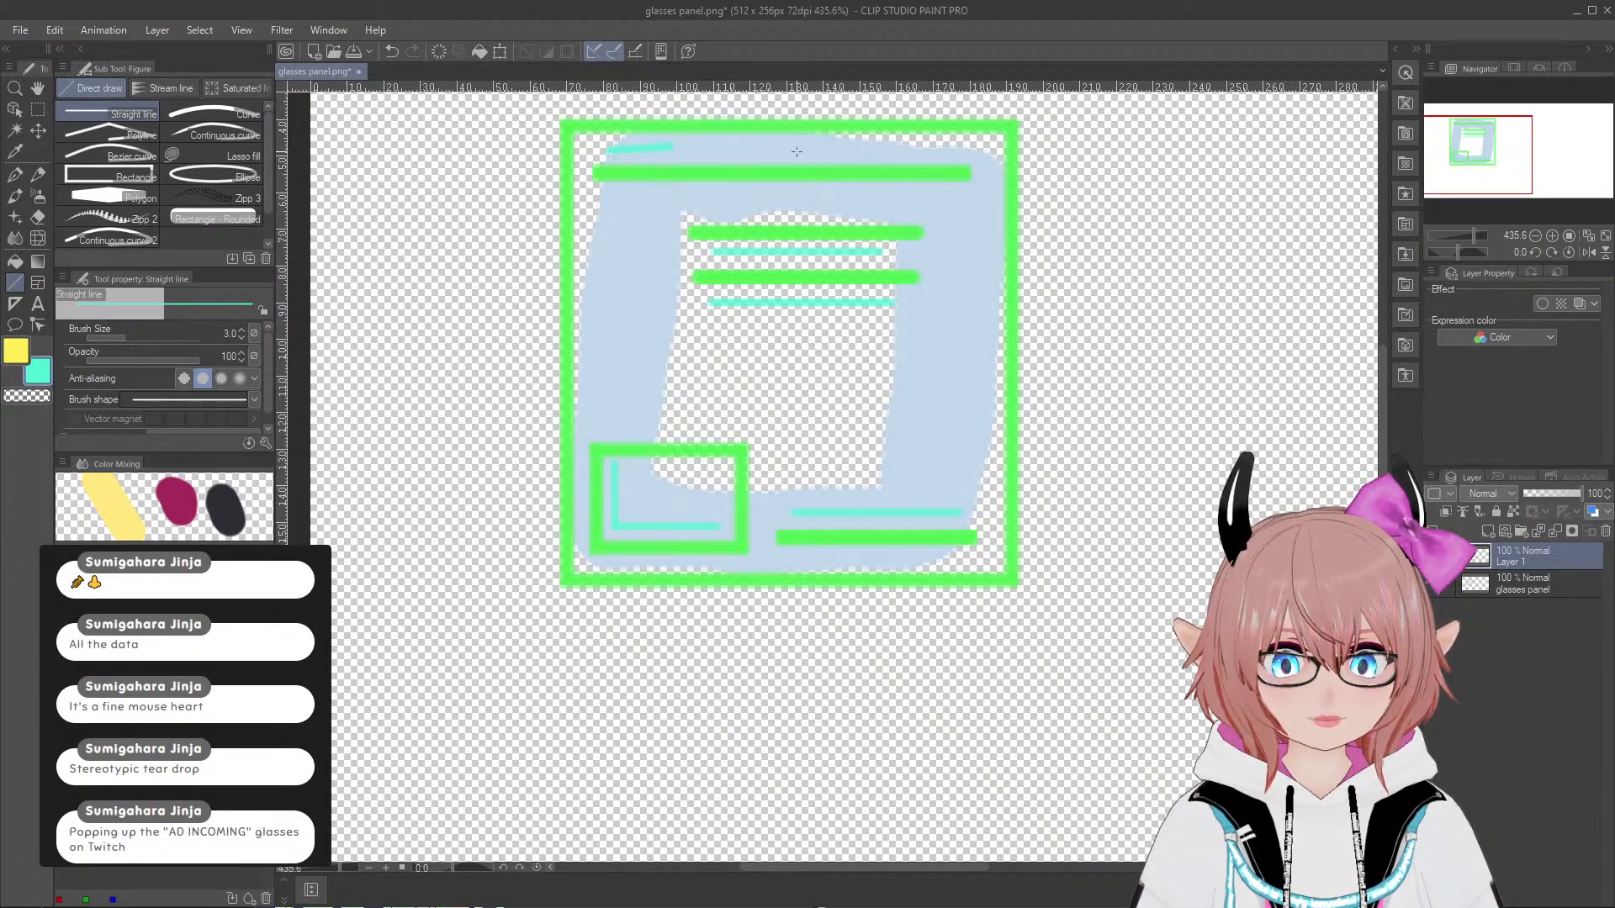
key(ctrl+z)
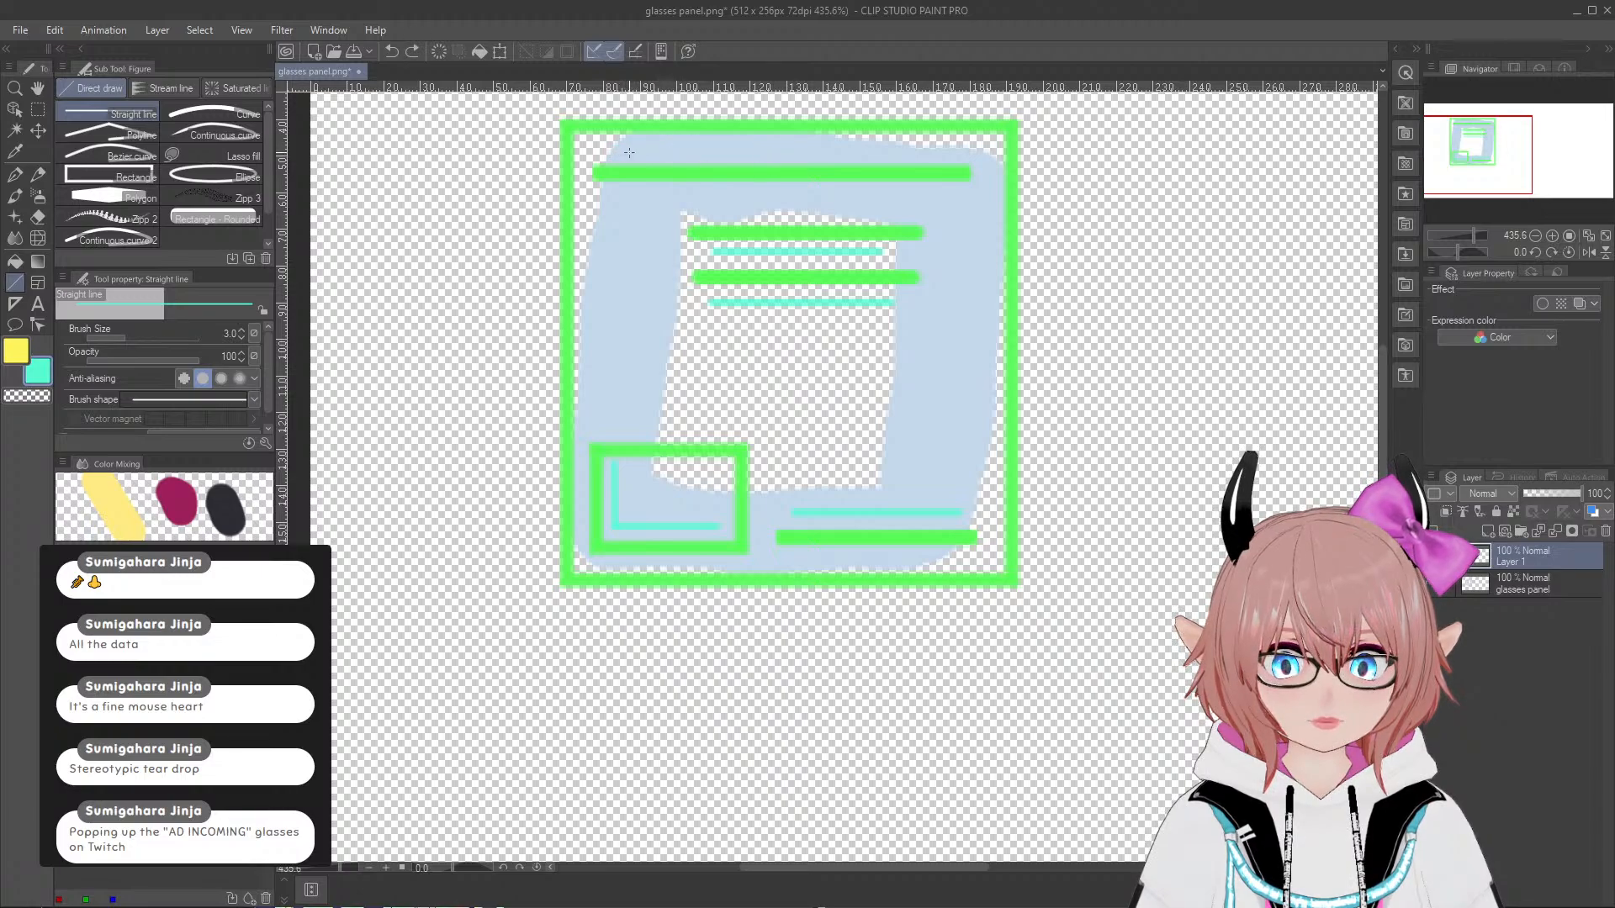
drag(661, 149, 662, 151)
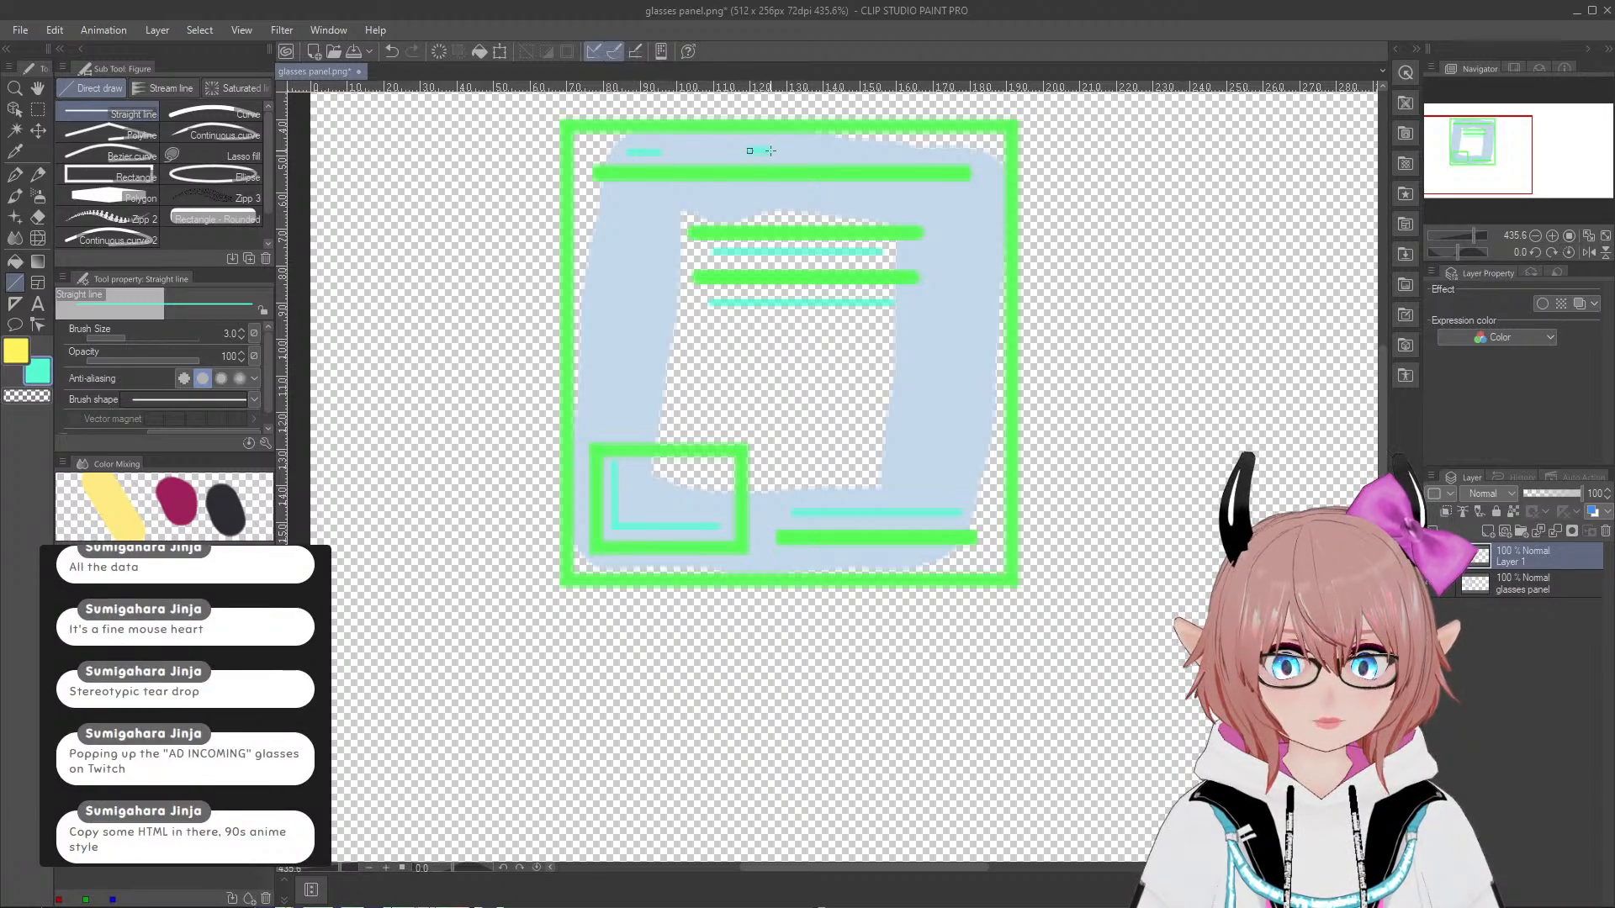
drag(877, 153, 893, 152)
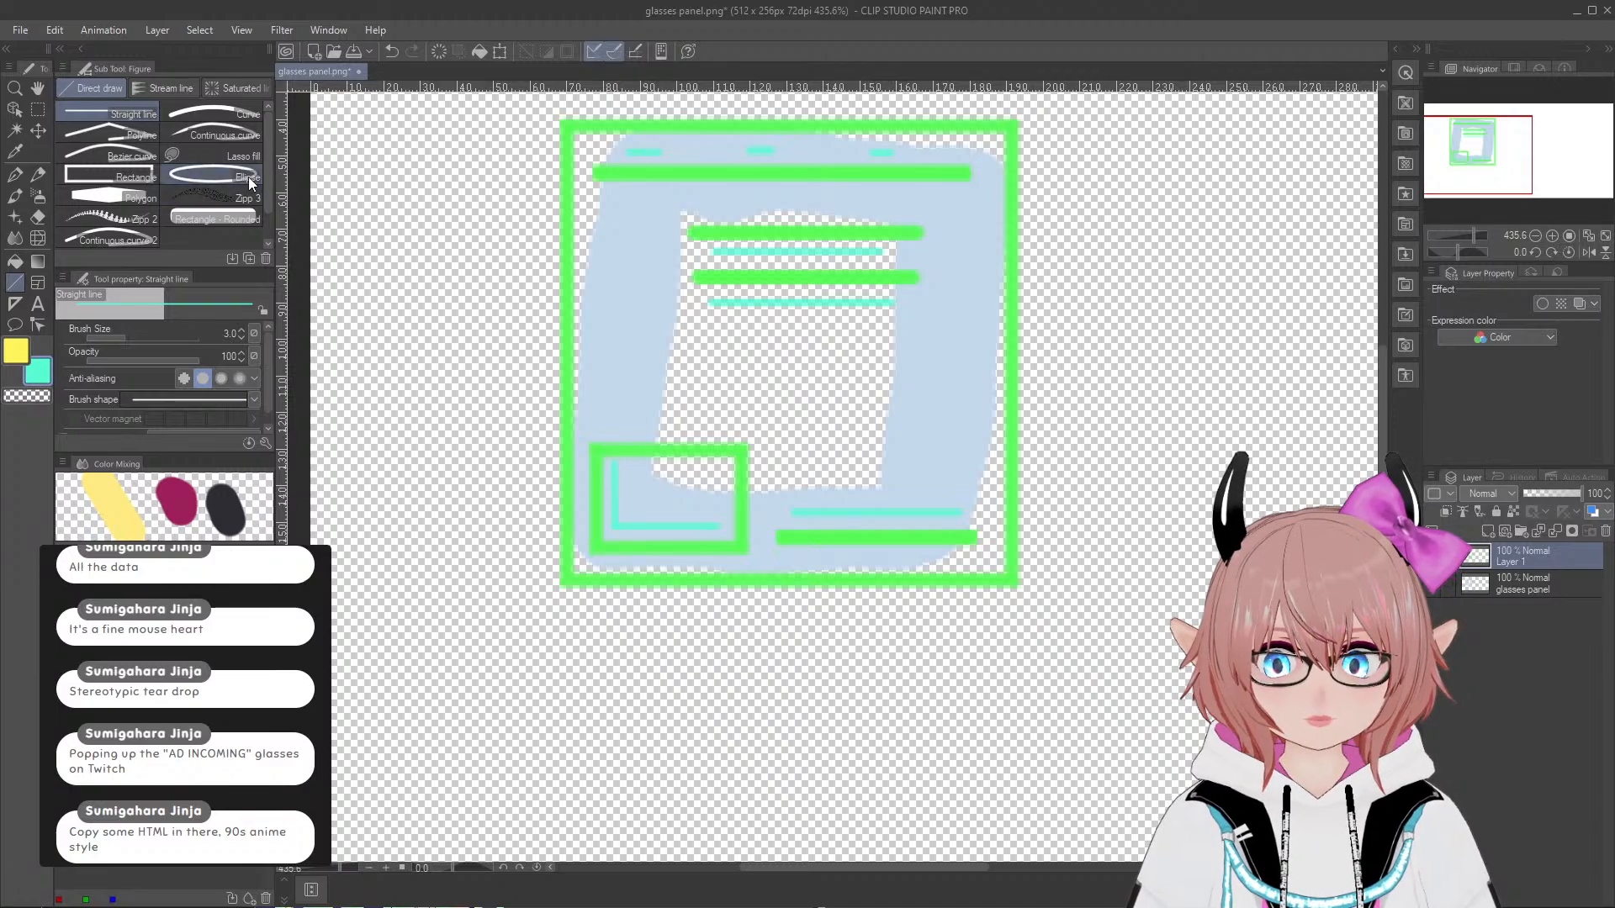
Step: Draw a large turquoise circle outline with the Ellipse tool at brush size 5, above the lower-right lines
click(221, 177)
click(133, 431)
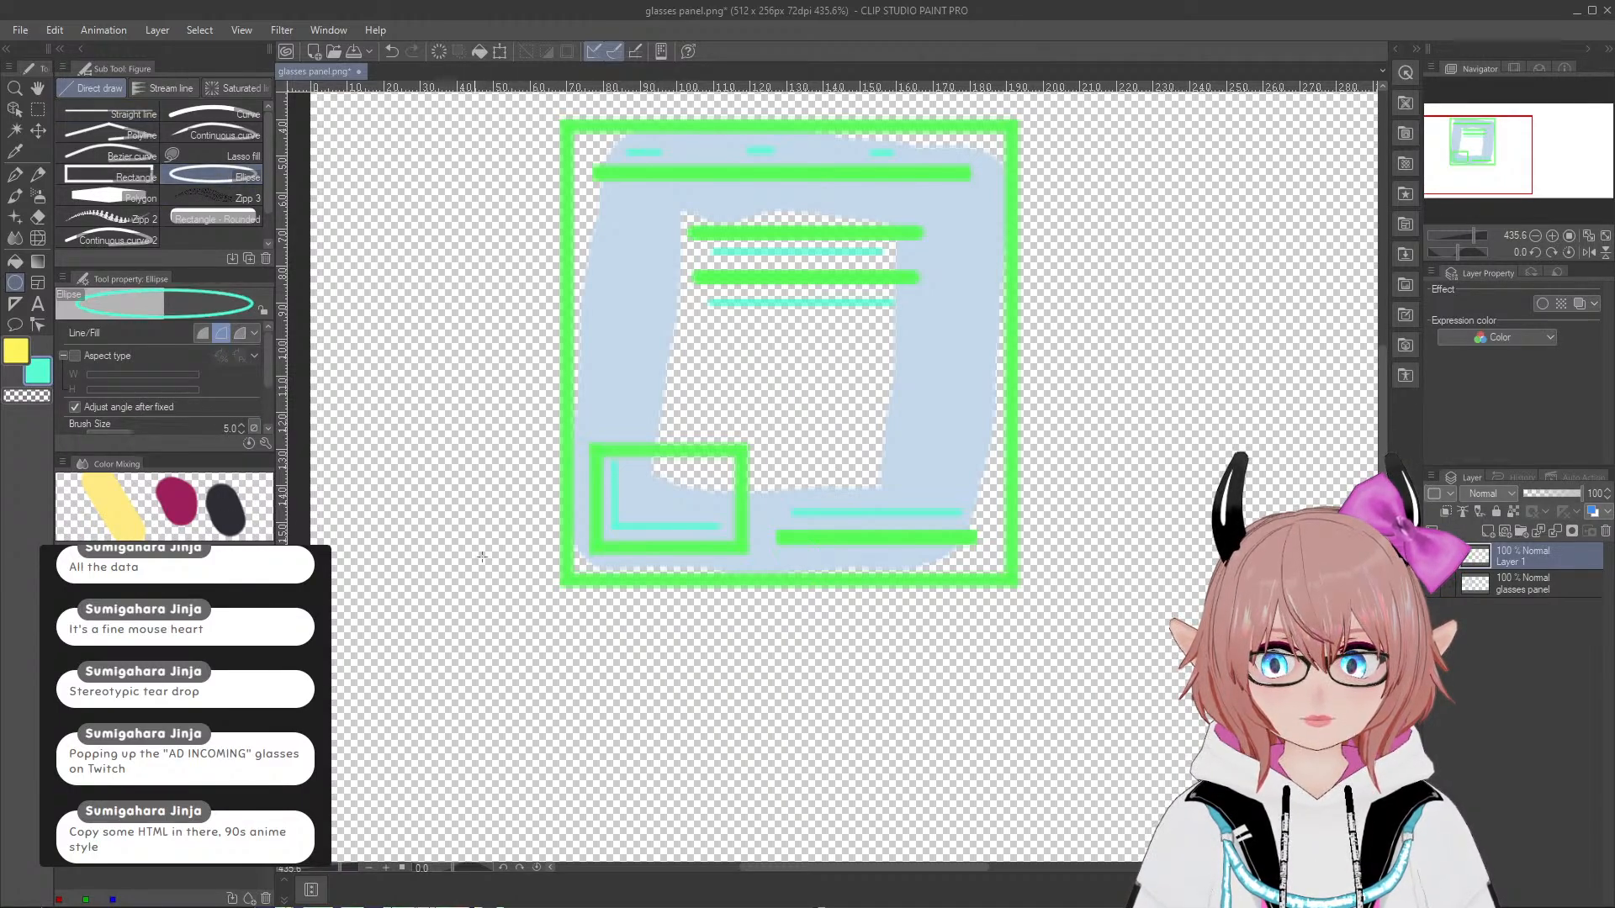
drag(845, 345, 979, 483)
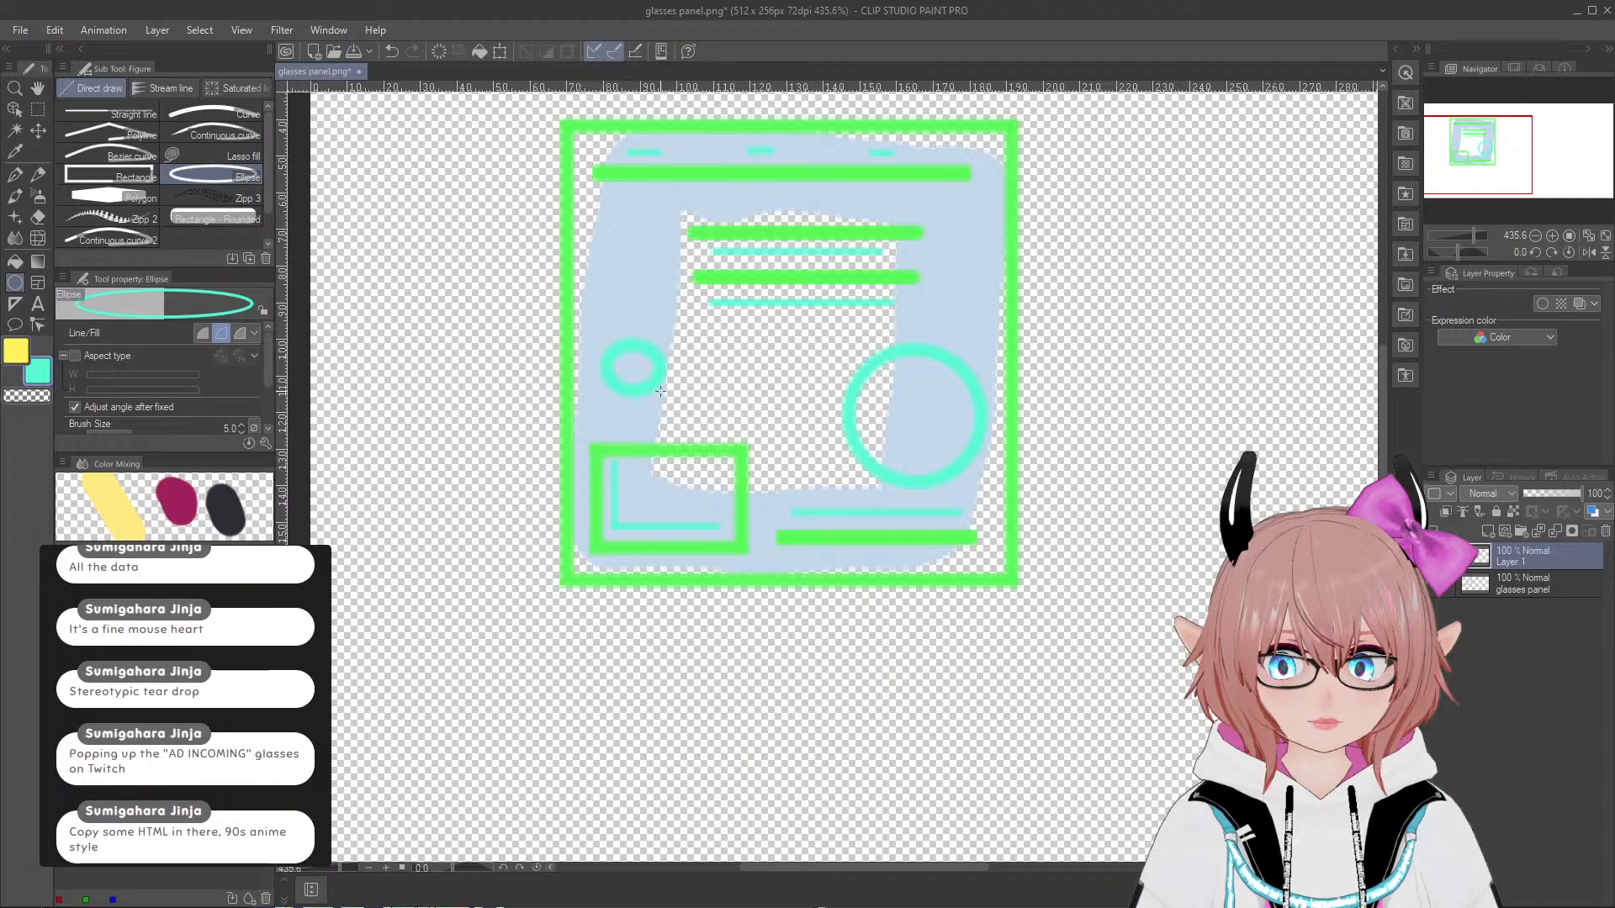
Step: Replace the thick small circle above the lower-left box with a thinner turquoise circle outline at brush size 3
drag(660, 391, 677, 407)
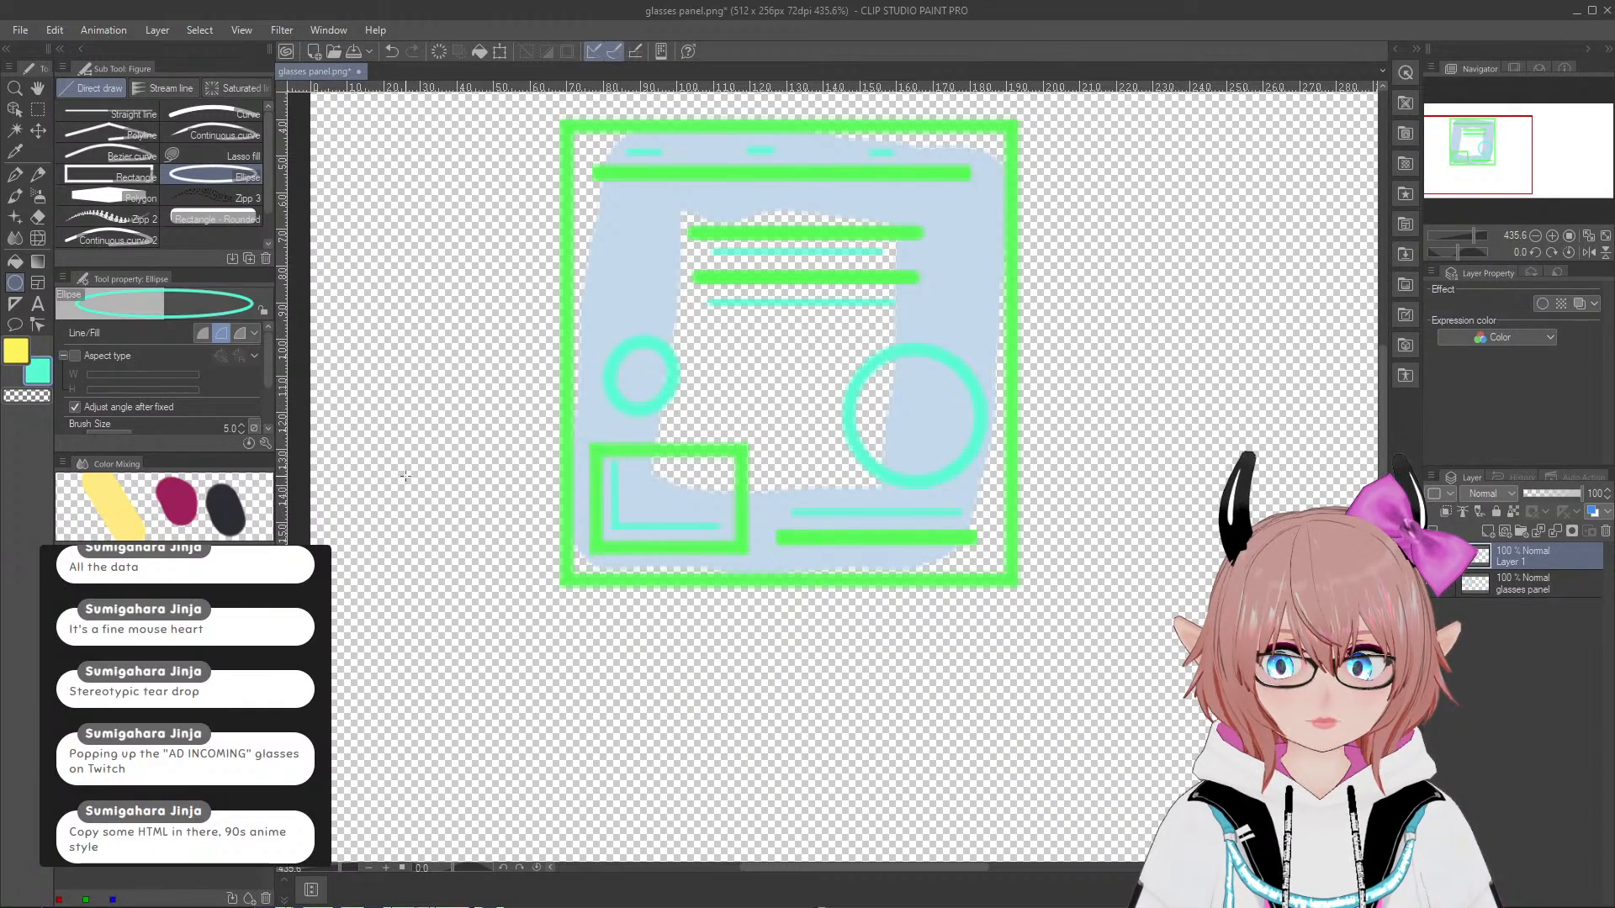
key(ctrl+z)
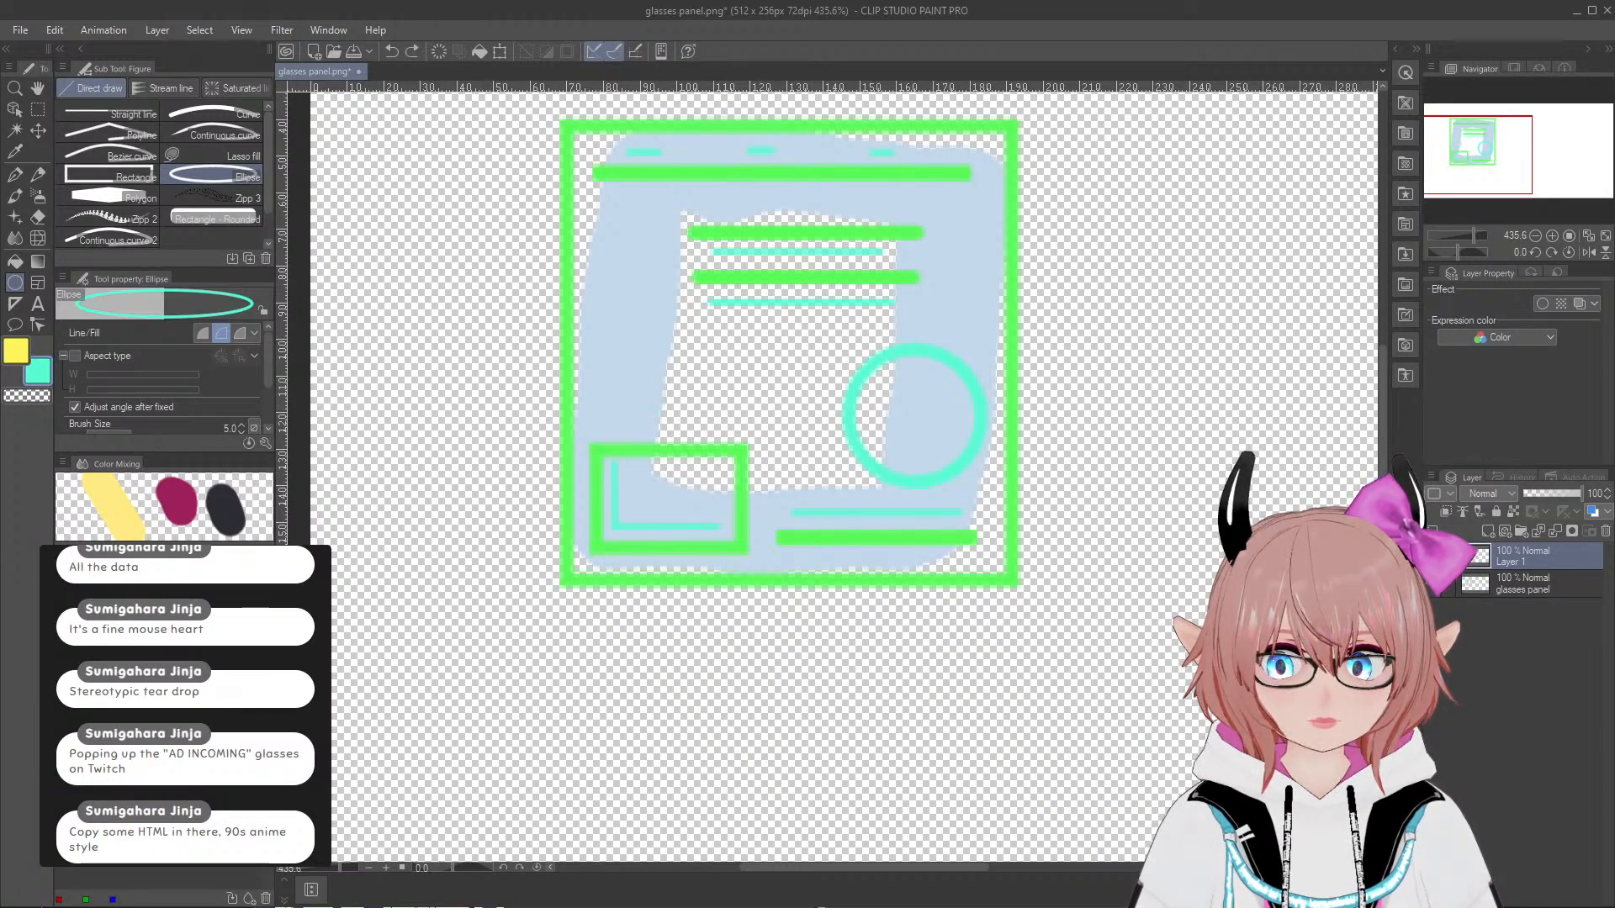
key(bracketleft)
key(bracketleft)
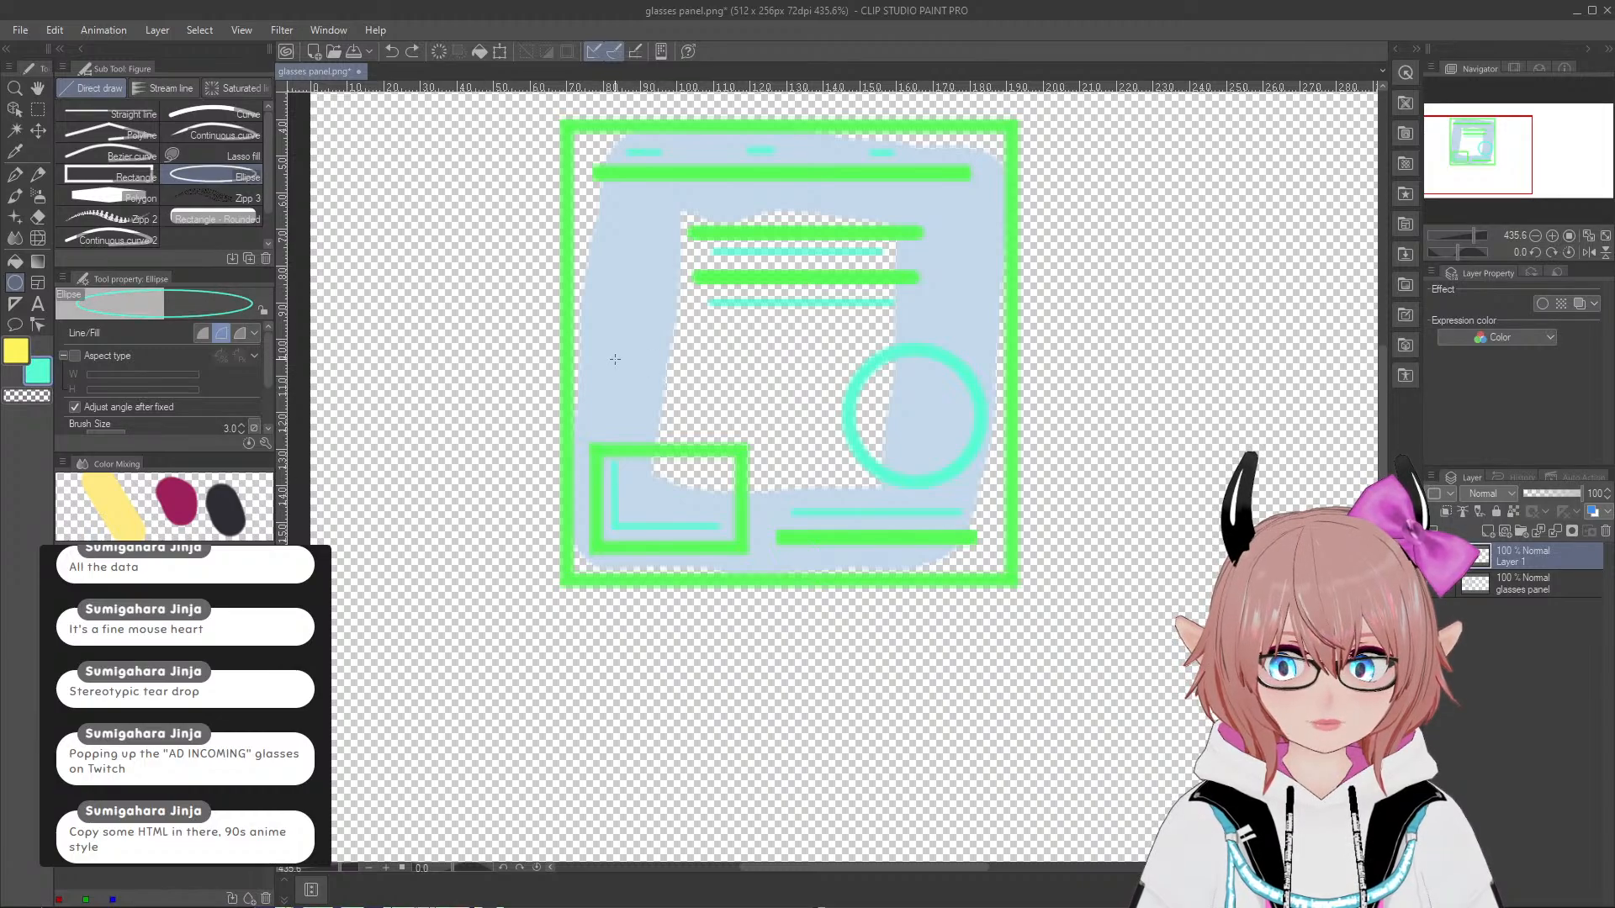
drag(613, 359, 696, 433)
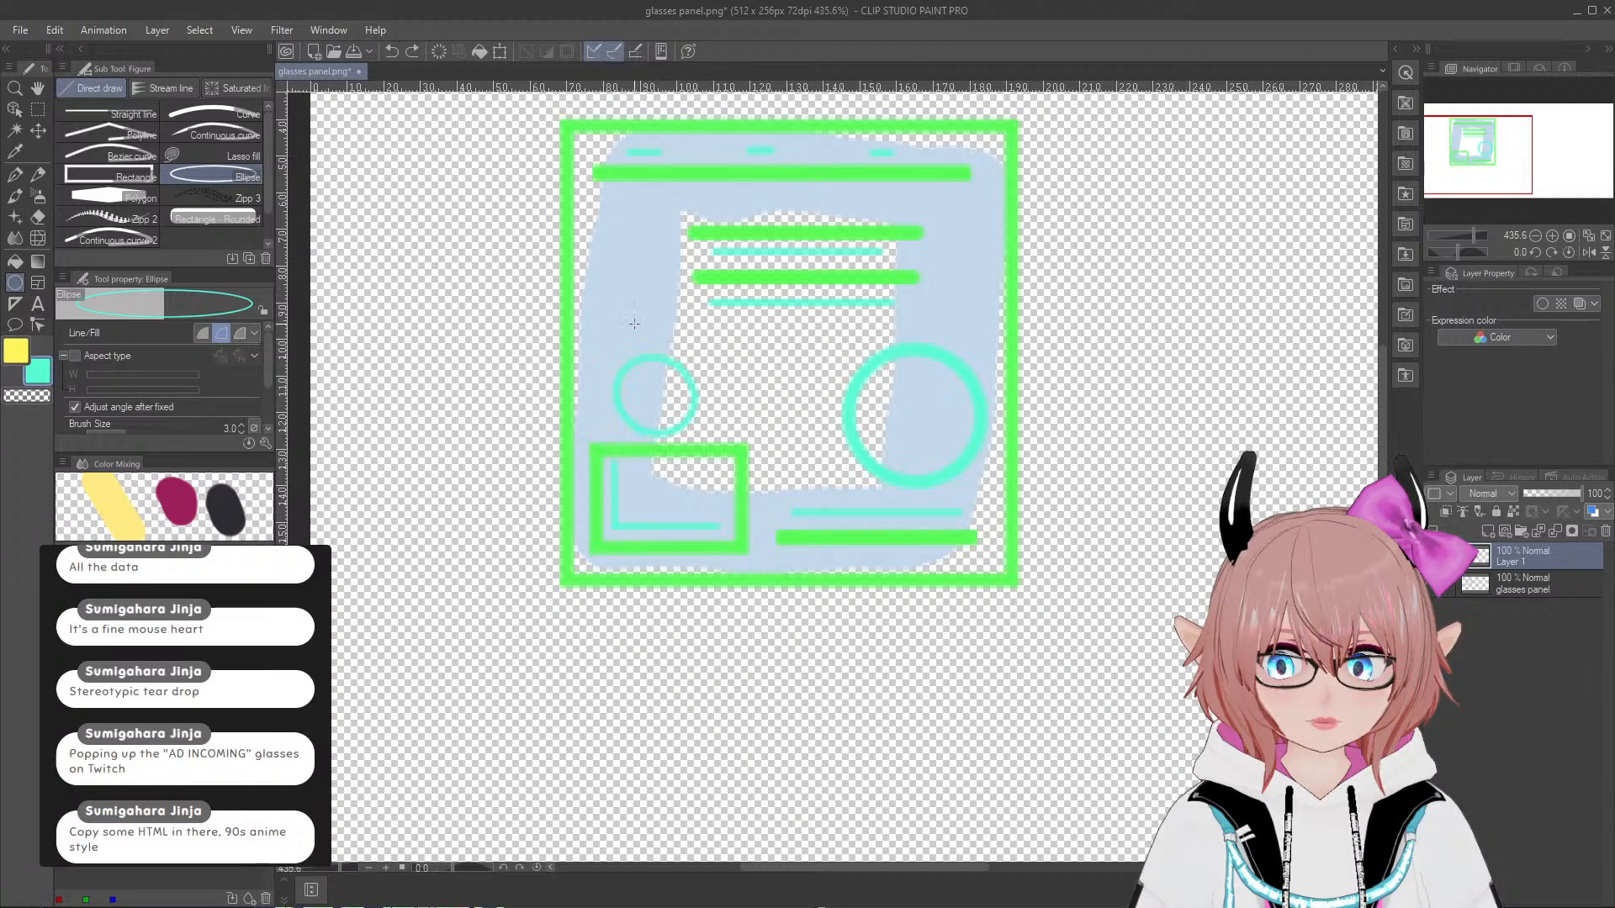
Step: Replace the small cyan circle above the lower-left green rectangle with a narrow upright ellipse
click(760, 239)
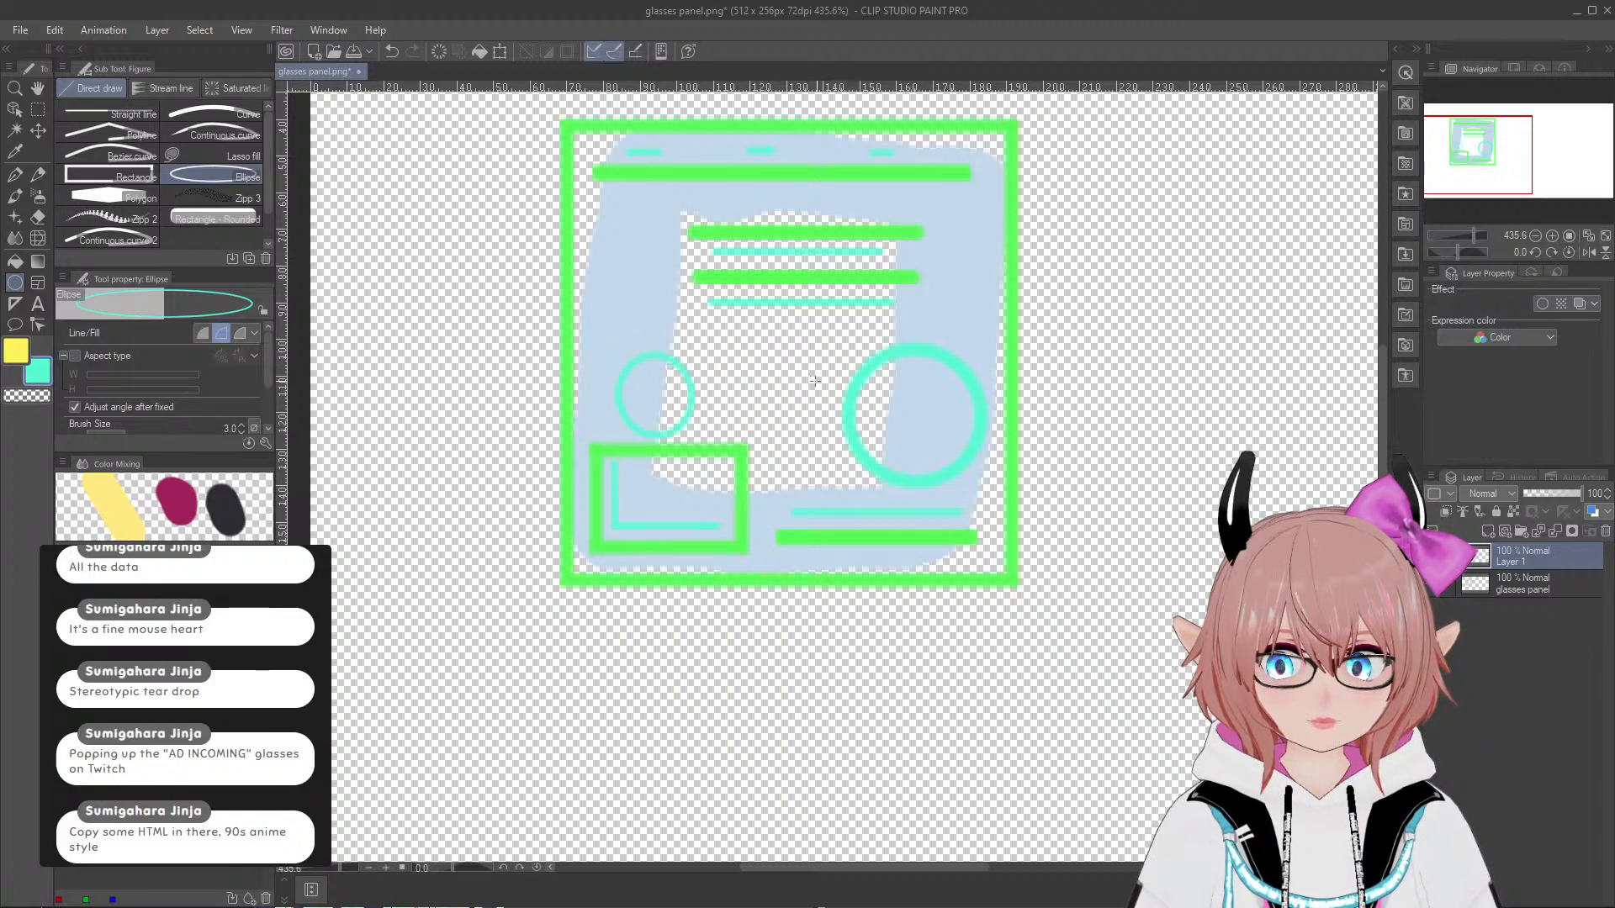
key(ctrl+z)
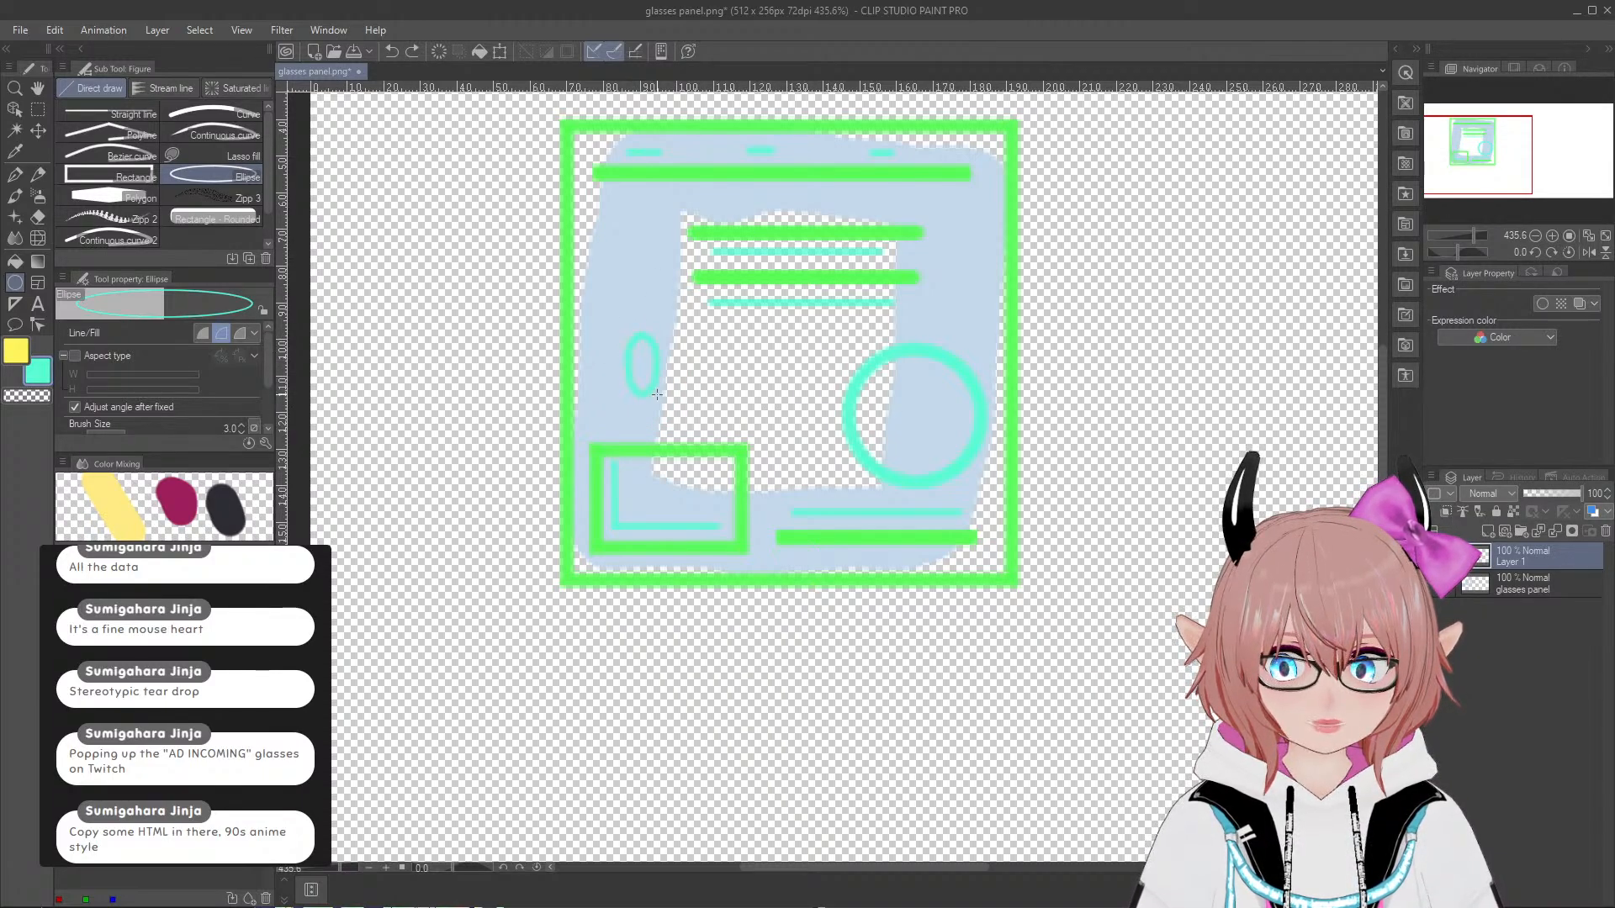
drag(656, 394, 672, 429)
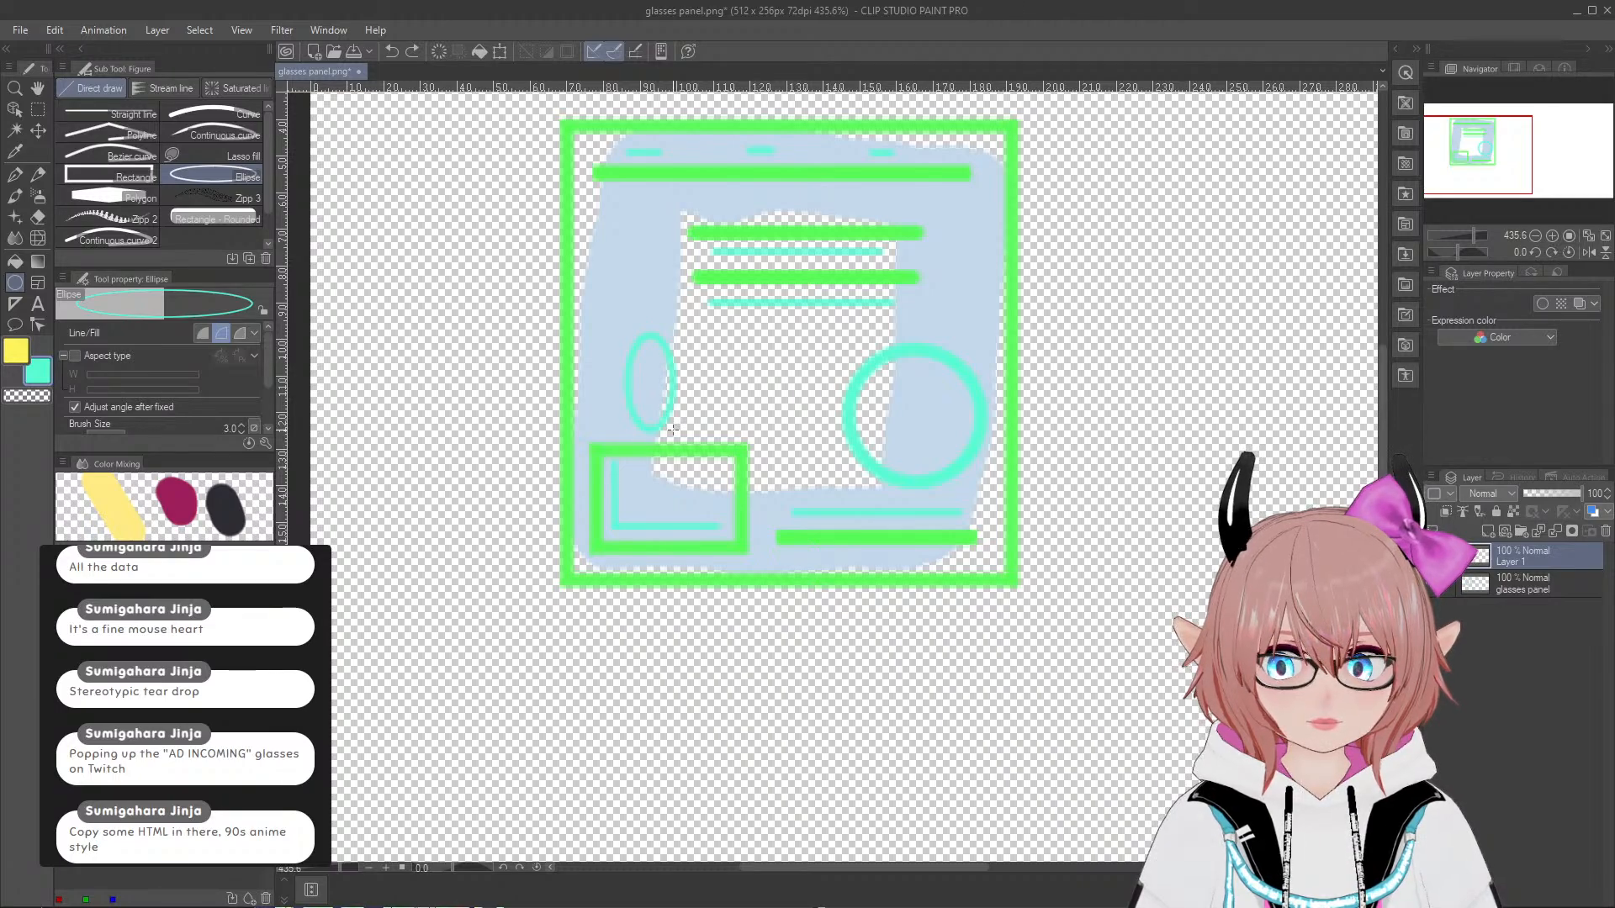
click(673, 429)
Step: Hide the blue guide shape to examine the panel line art alone, and show the guide again
click(1437, 584)
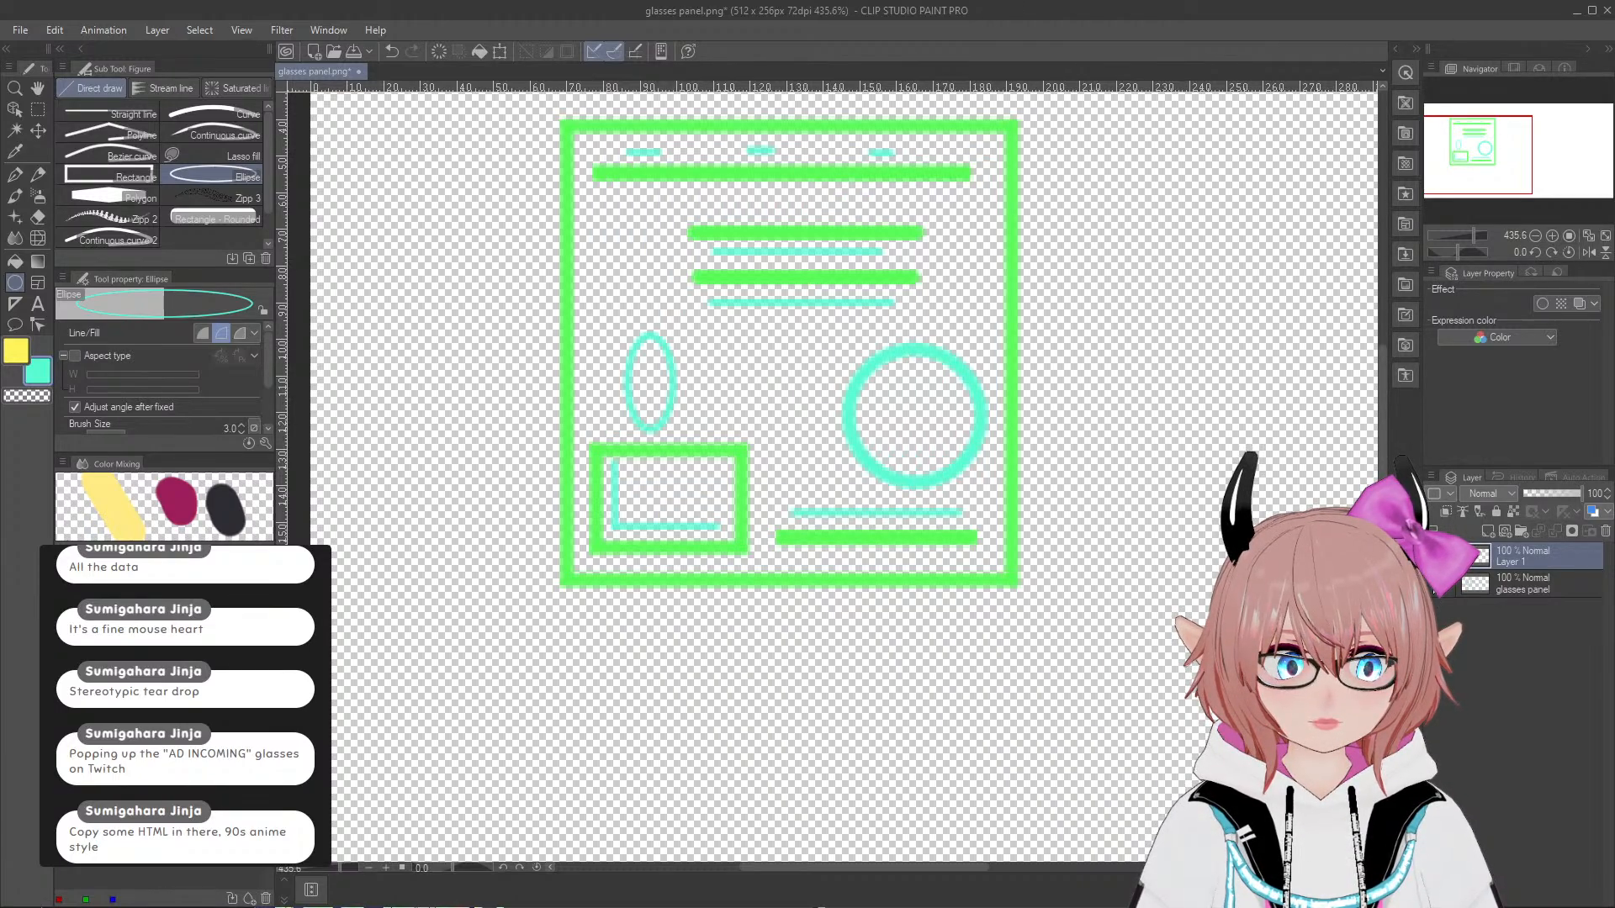
scroll(909, 397, down, 2)
scroll(949, 364, up, 1)
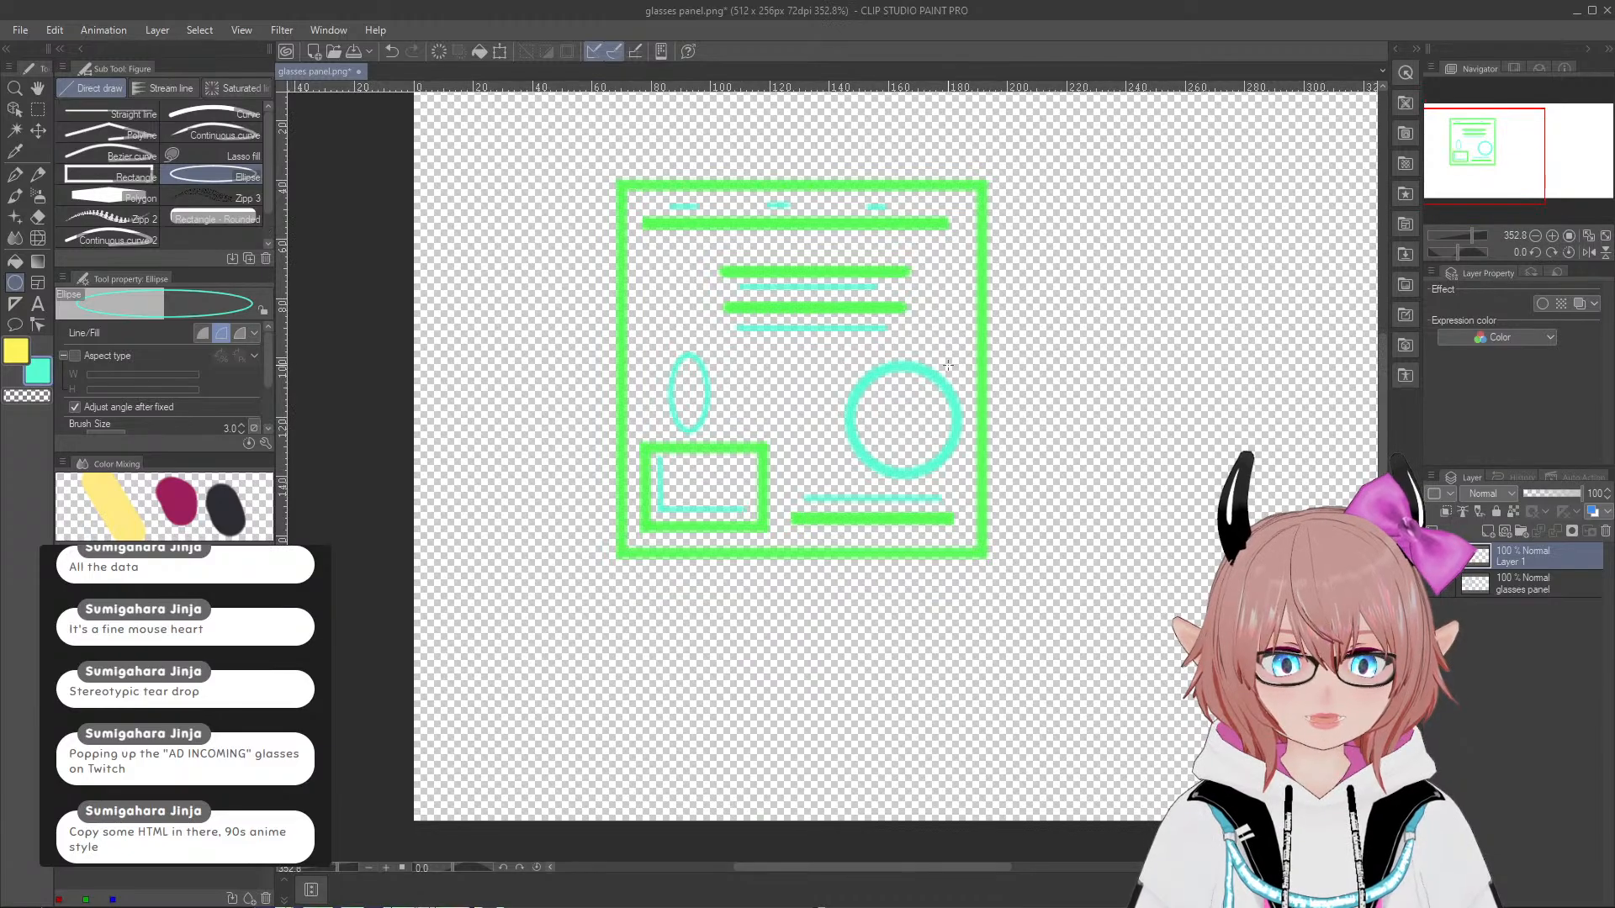
click(1437, 584)
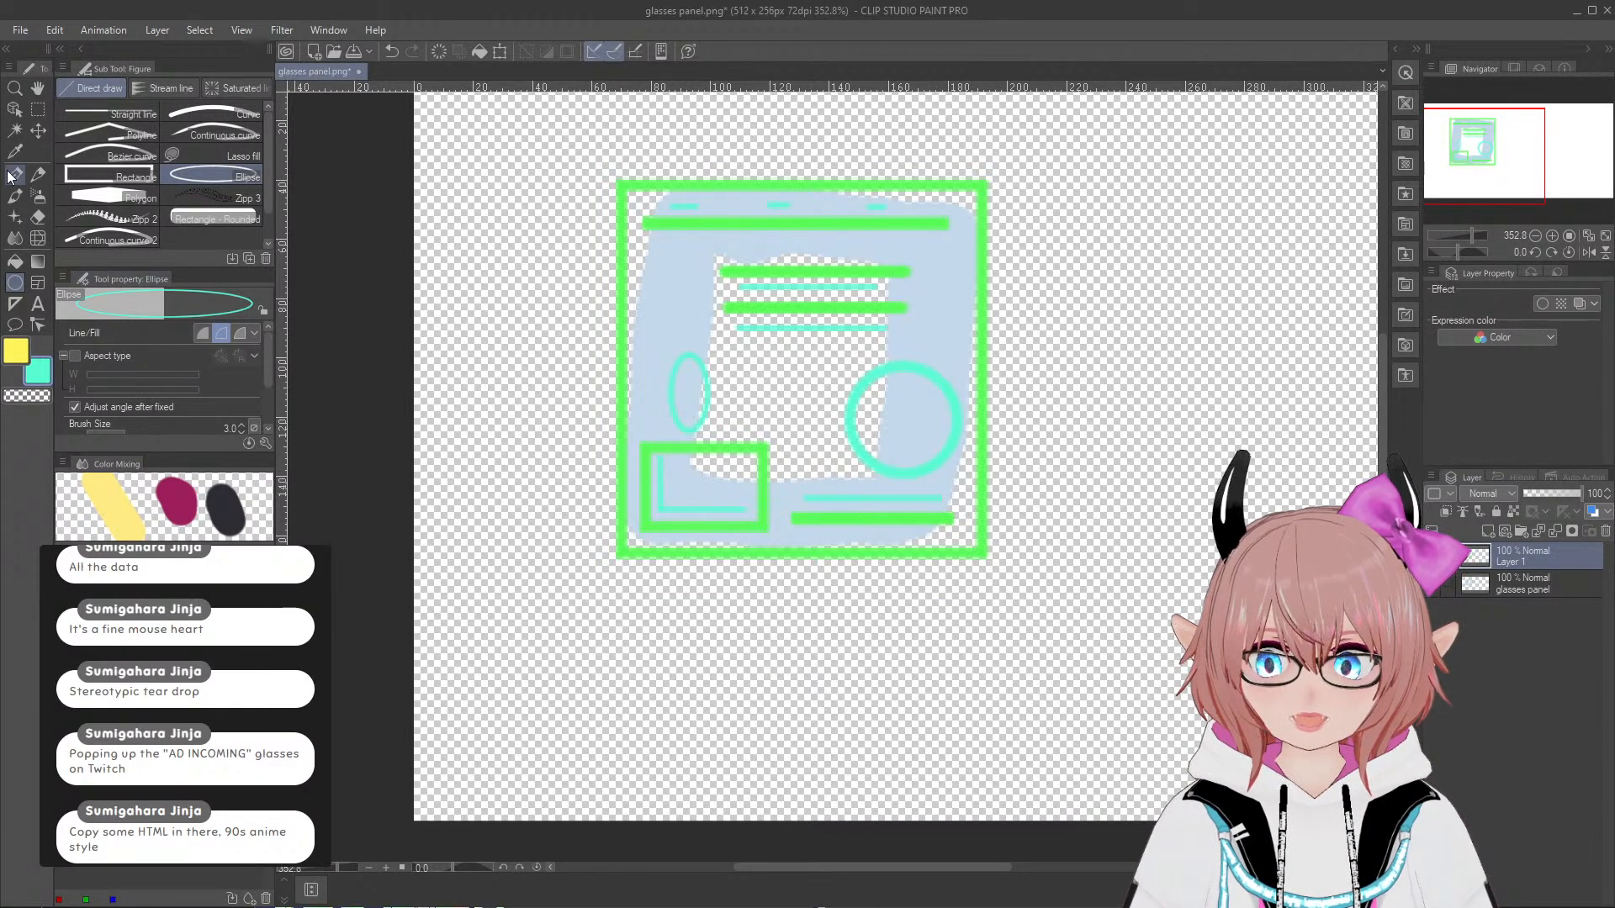
Step: Make a rectangular selection around the whole green panel drawing on Layer 1
click(42, 116)
mouse_move(597, 166)
mouse_down()
mouse_move(1043, 596)
mouse_move(1024, 586)
mouse_up()
click(878, 612)
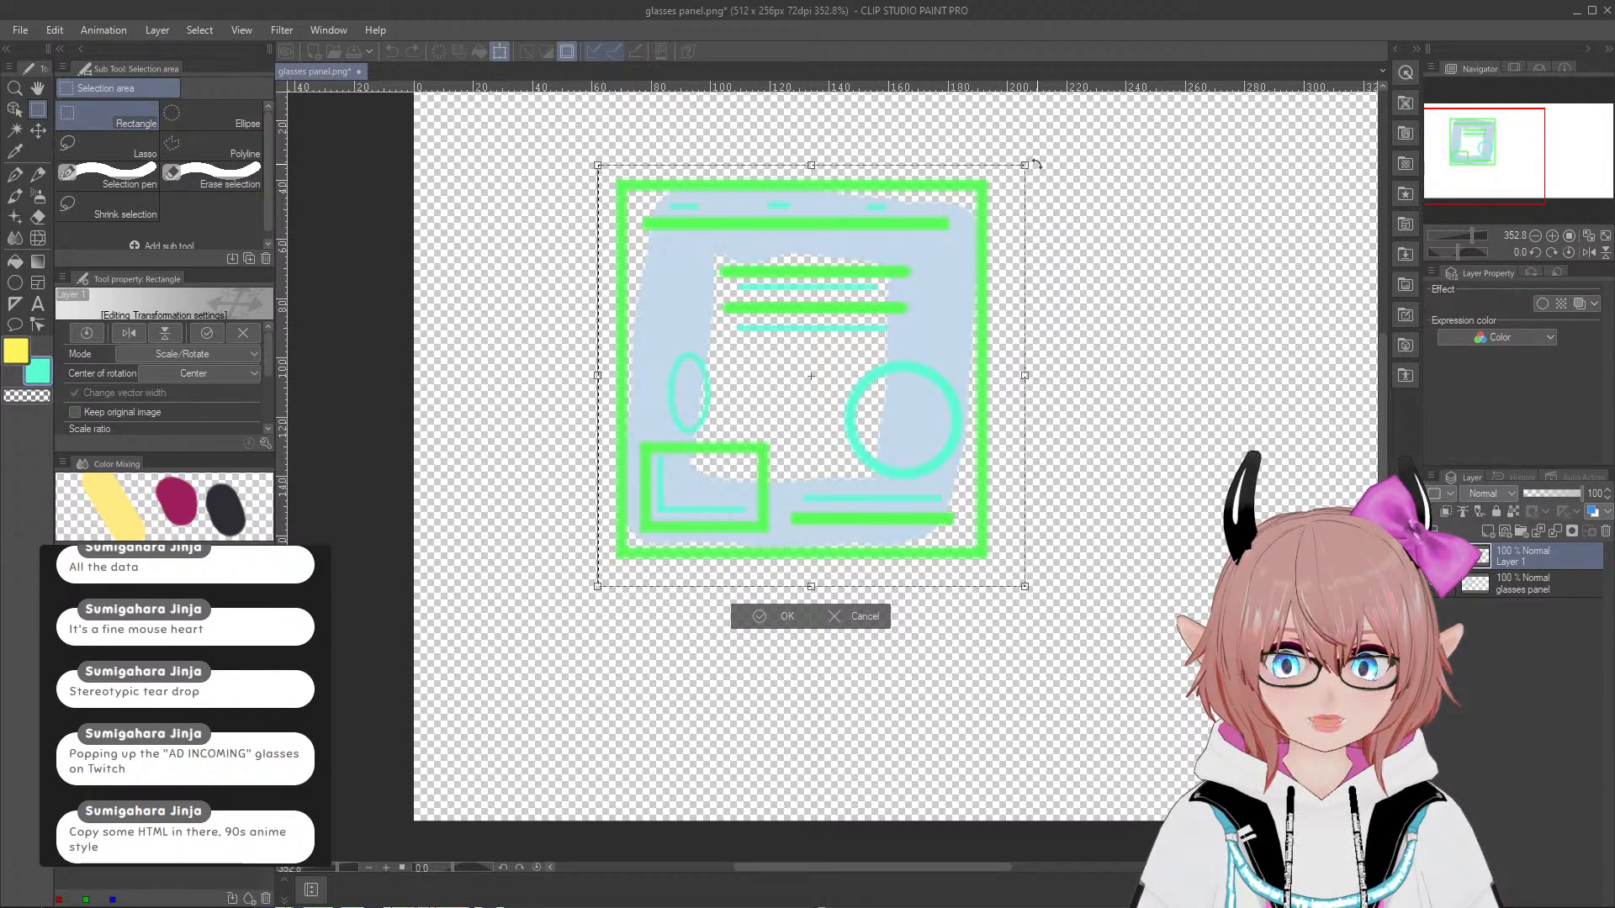
key(alt)
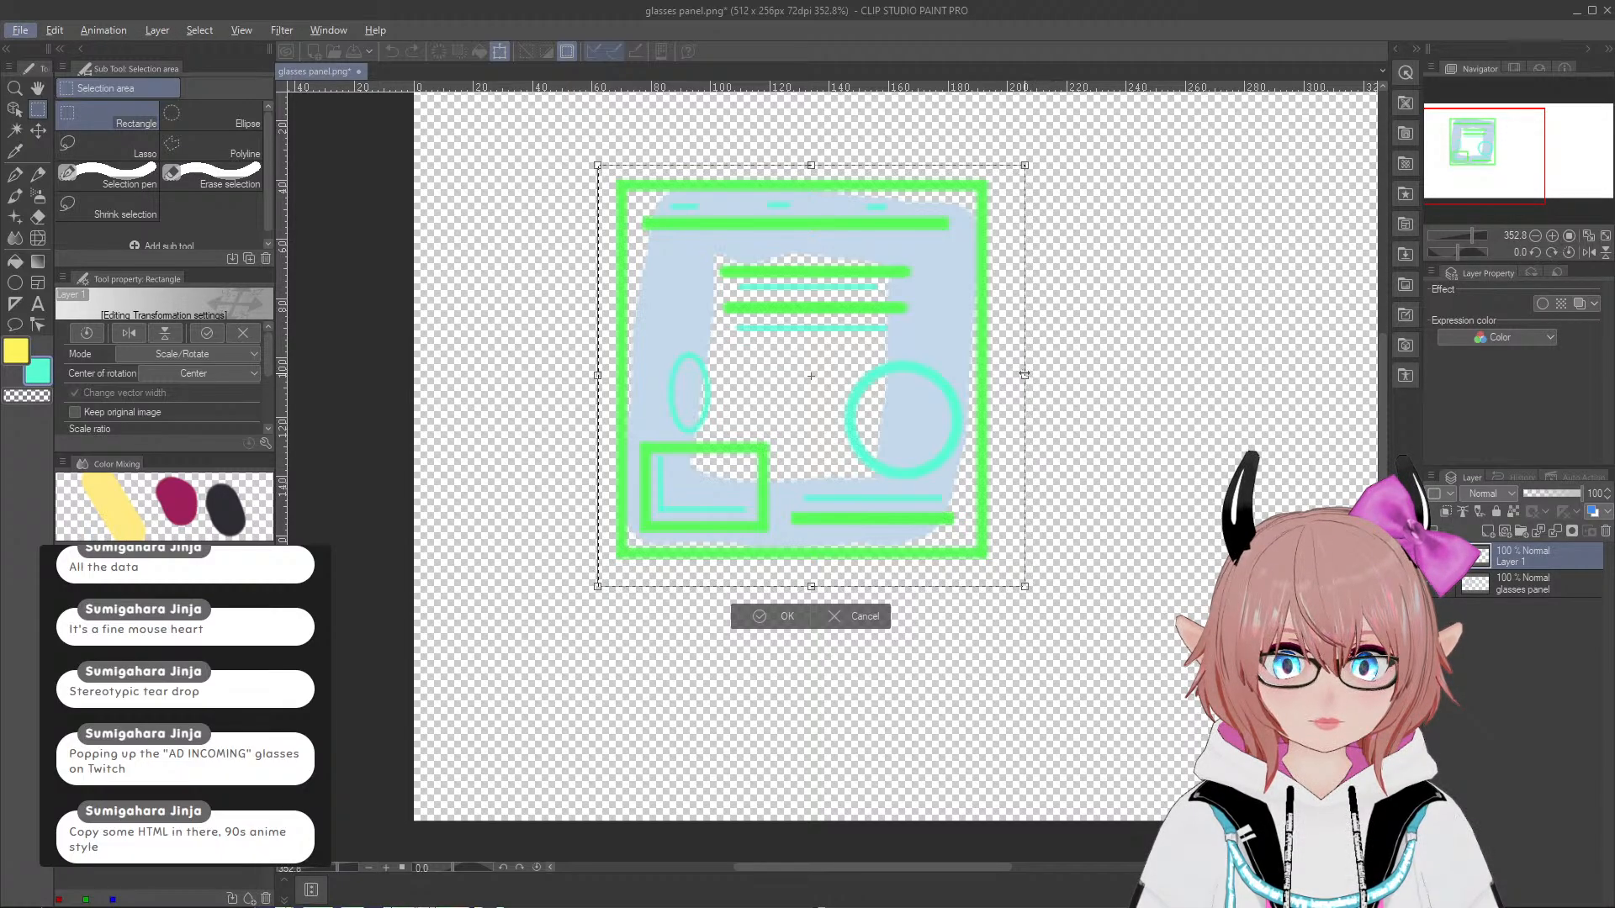
drag(1025, 374, 1003, 374)
key(ctrl+z)
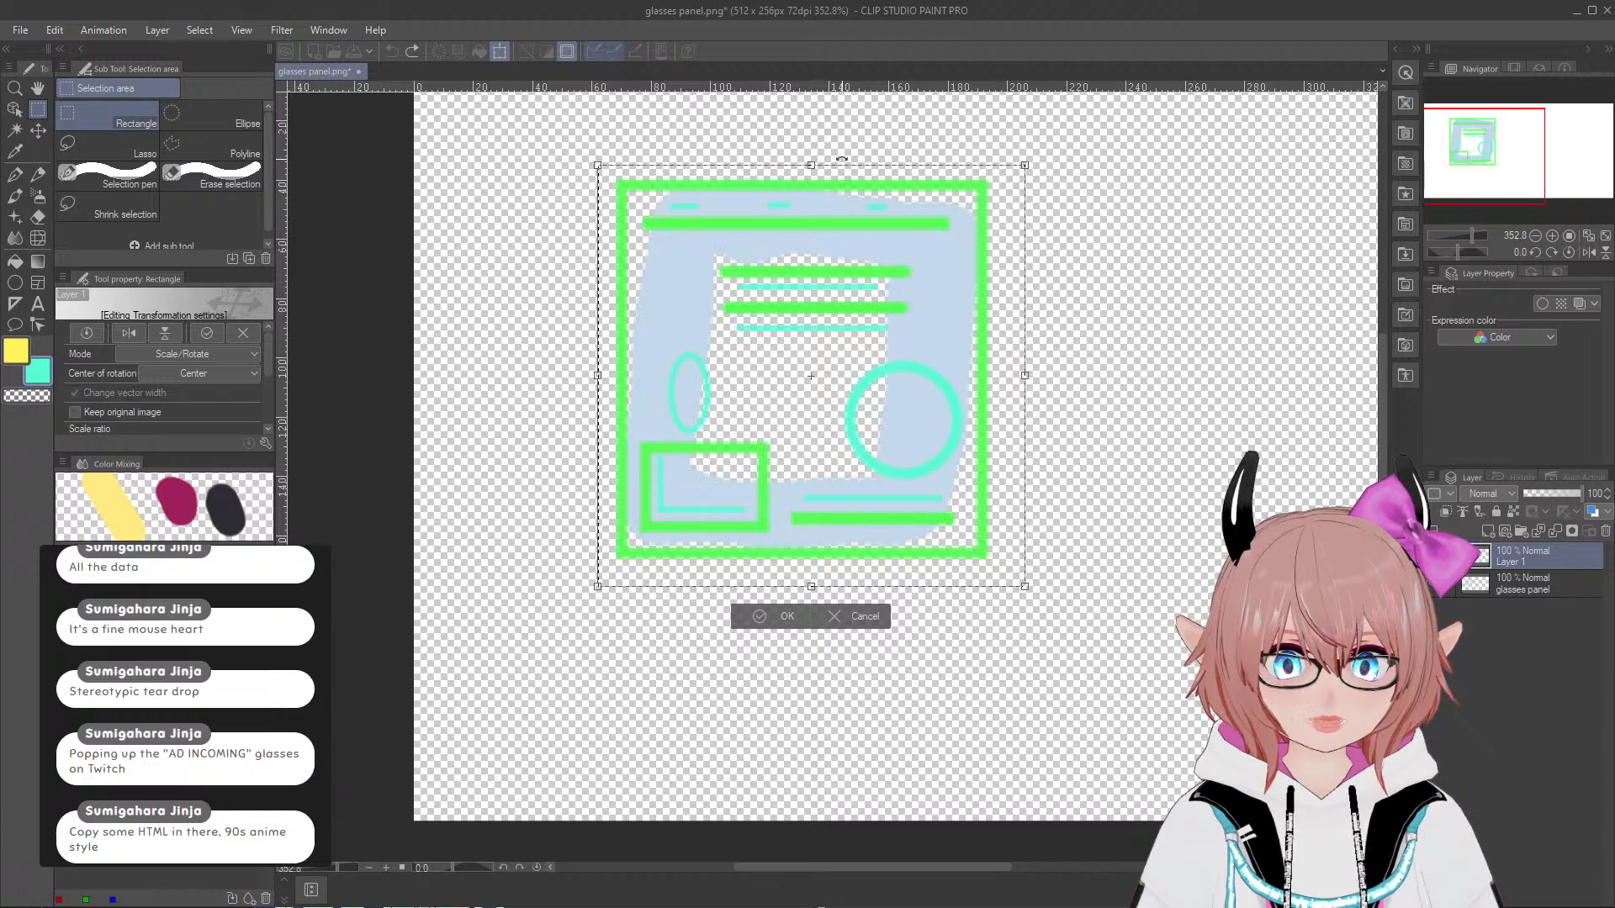
drag(1025, 166, 1061, 184)
key(ctrl+z)
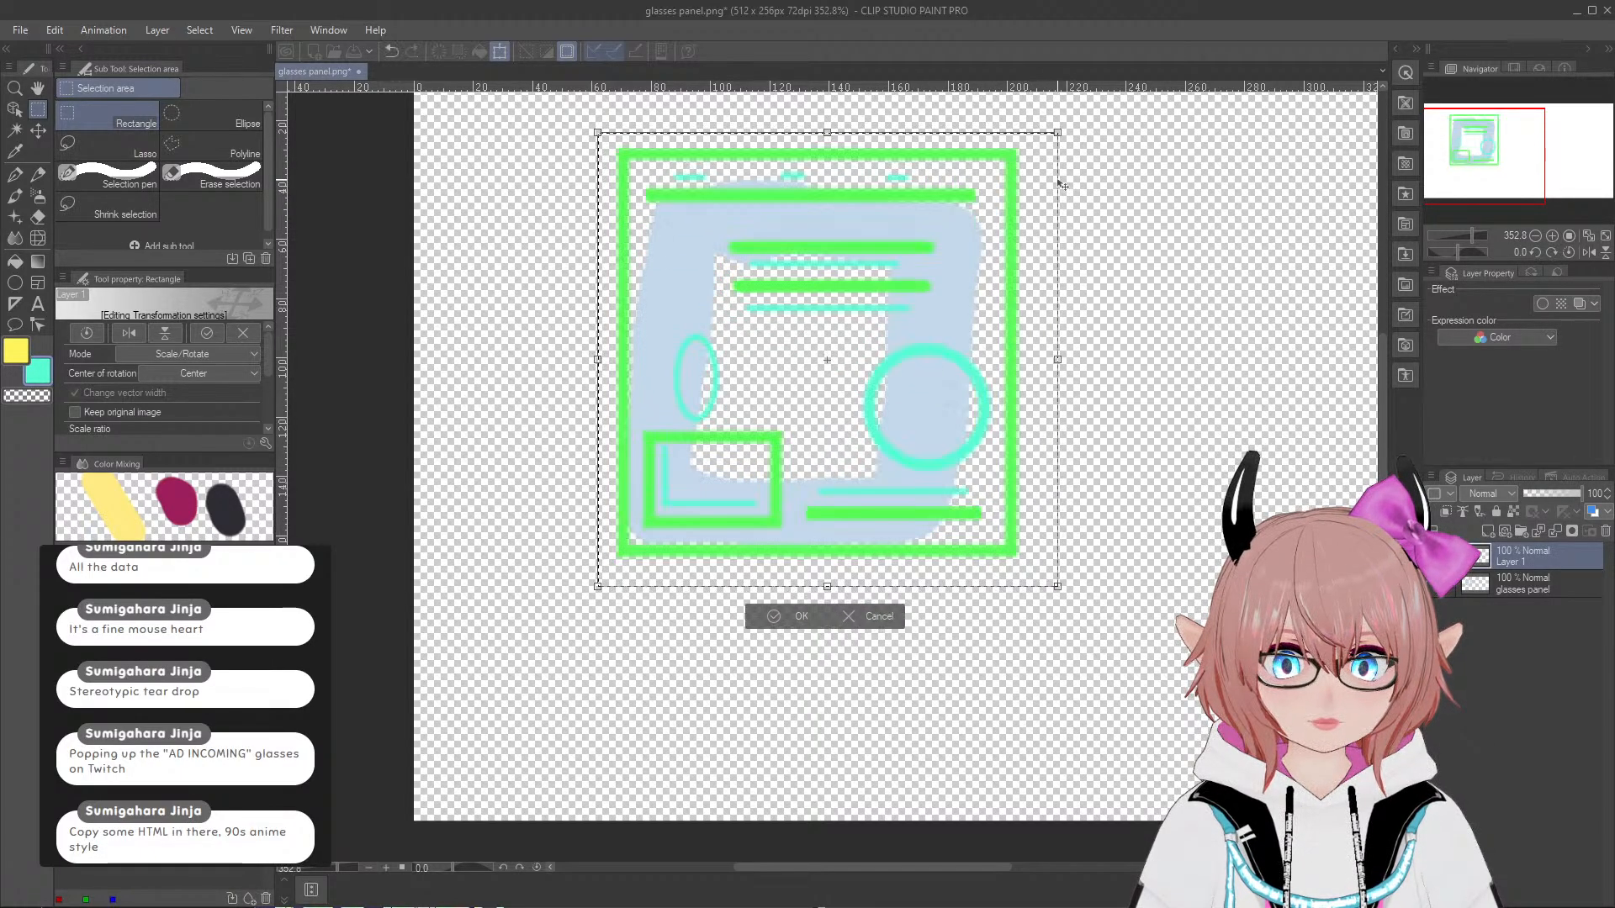
key(ctrl+z)
click(830, 619)
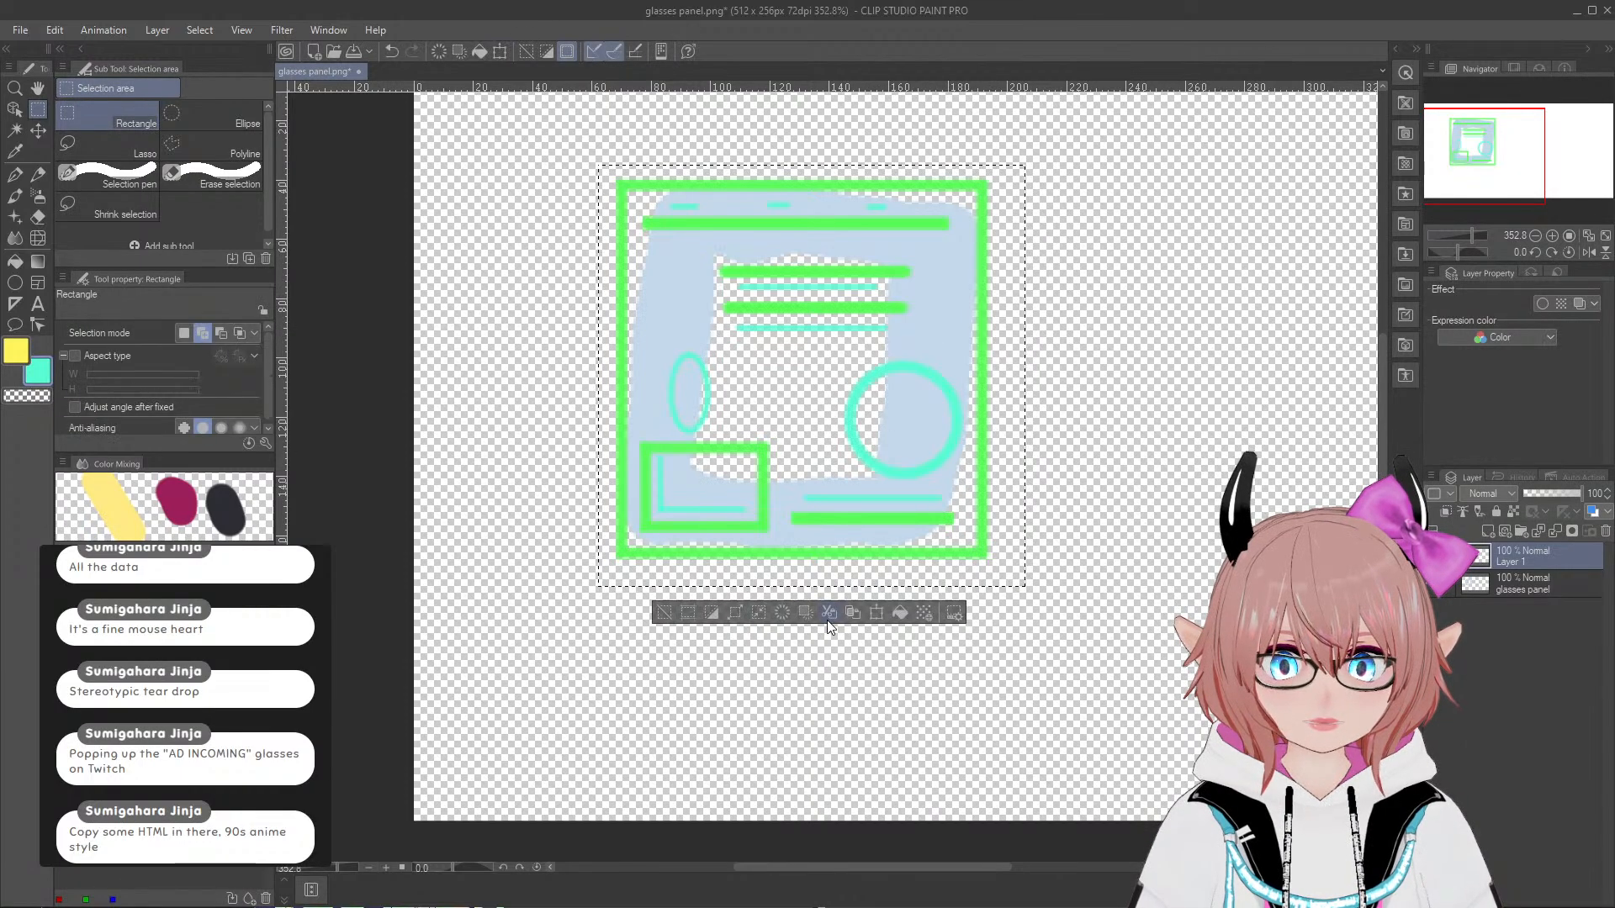
click(876, 612)
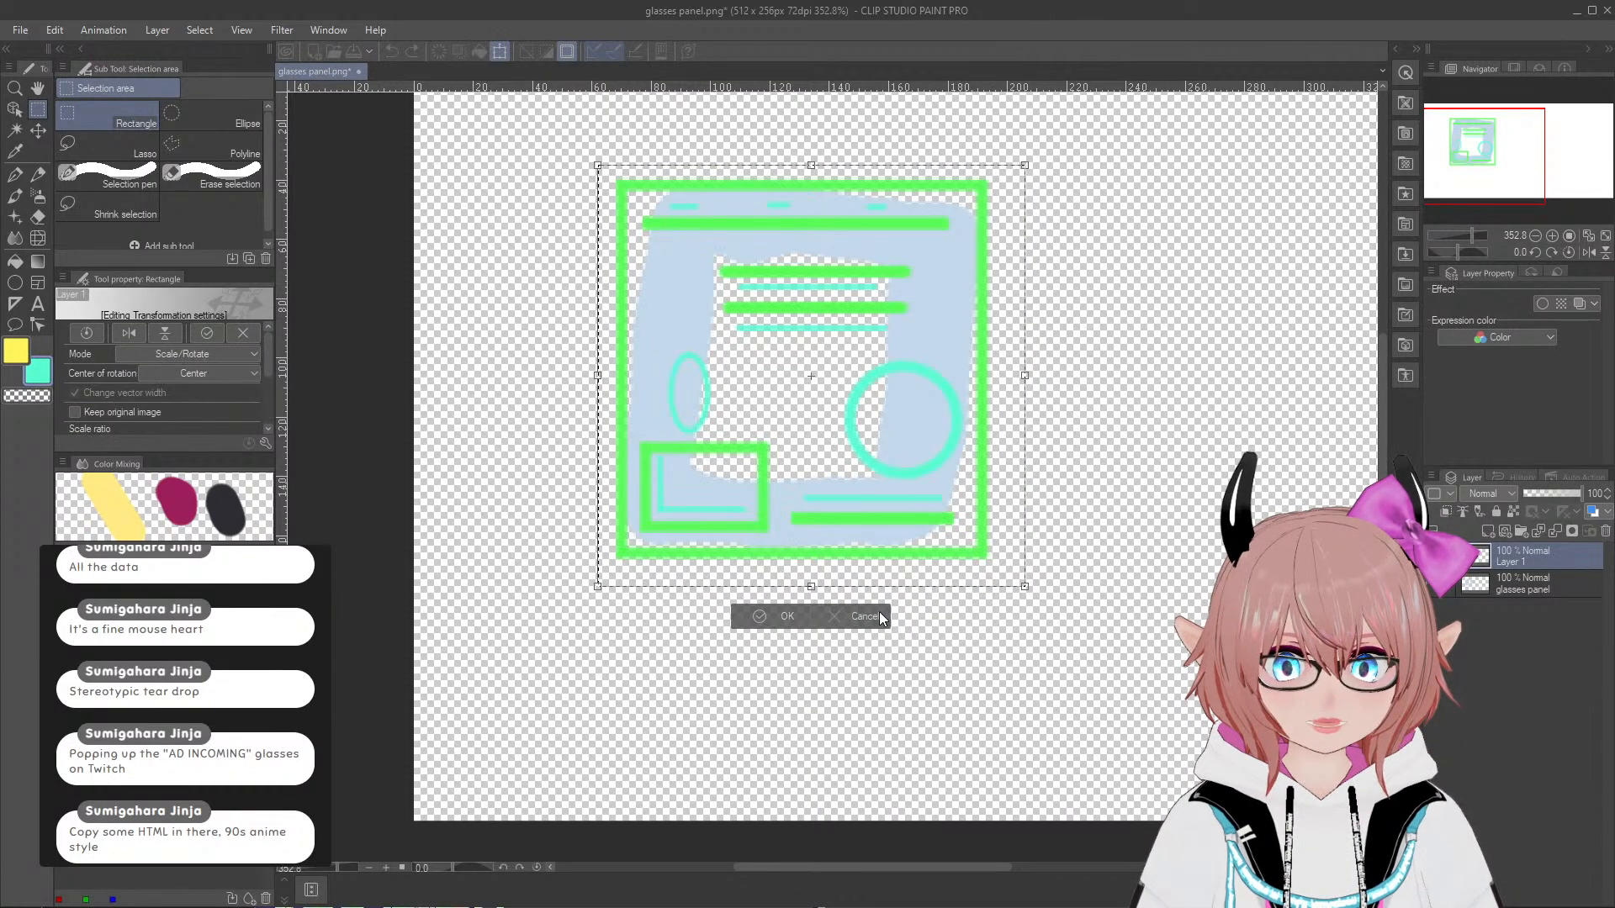
scroll(765, 112, down, 2)
scroll(847, 154, up, 2)
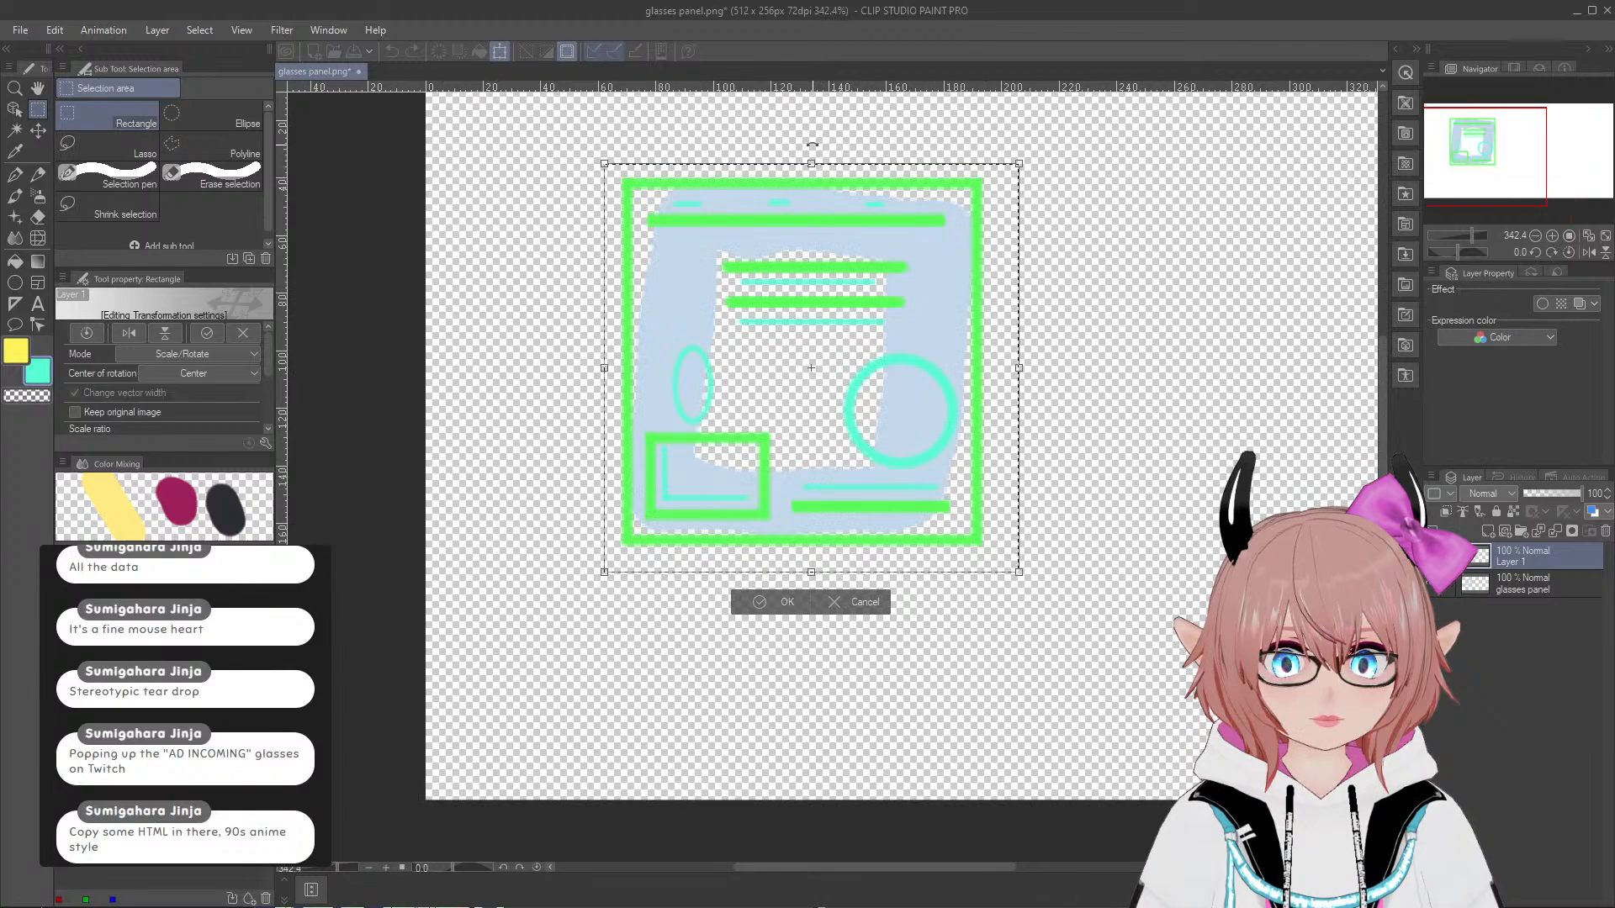
drag(836, 152, 864, 171)
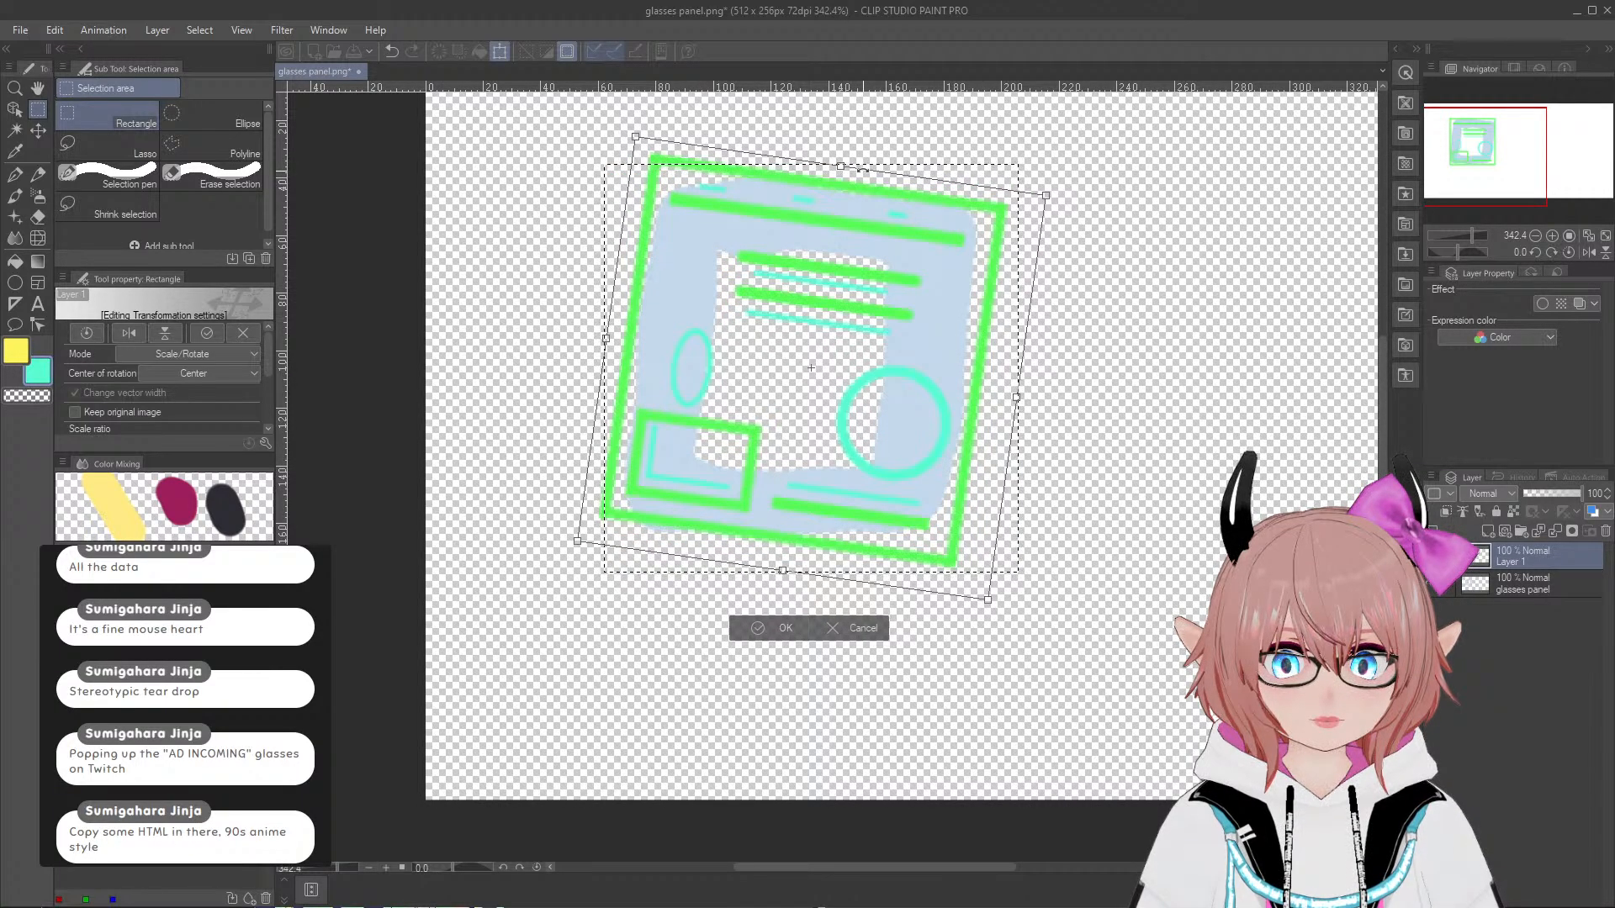
key(ctrl+z)
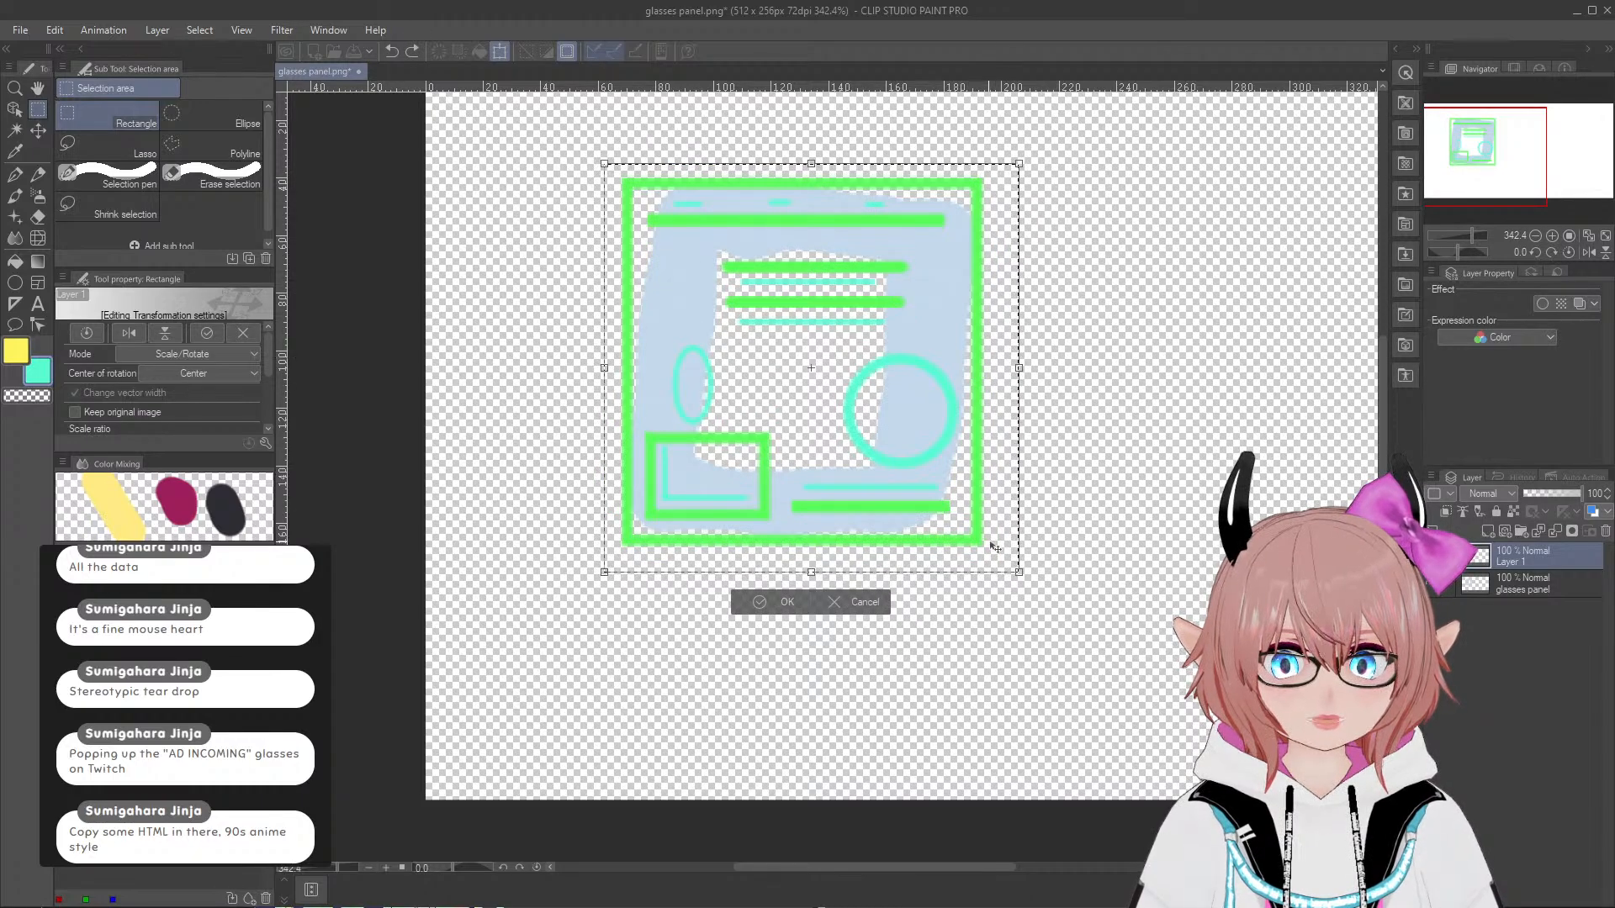
click(830, 602)
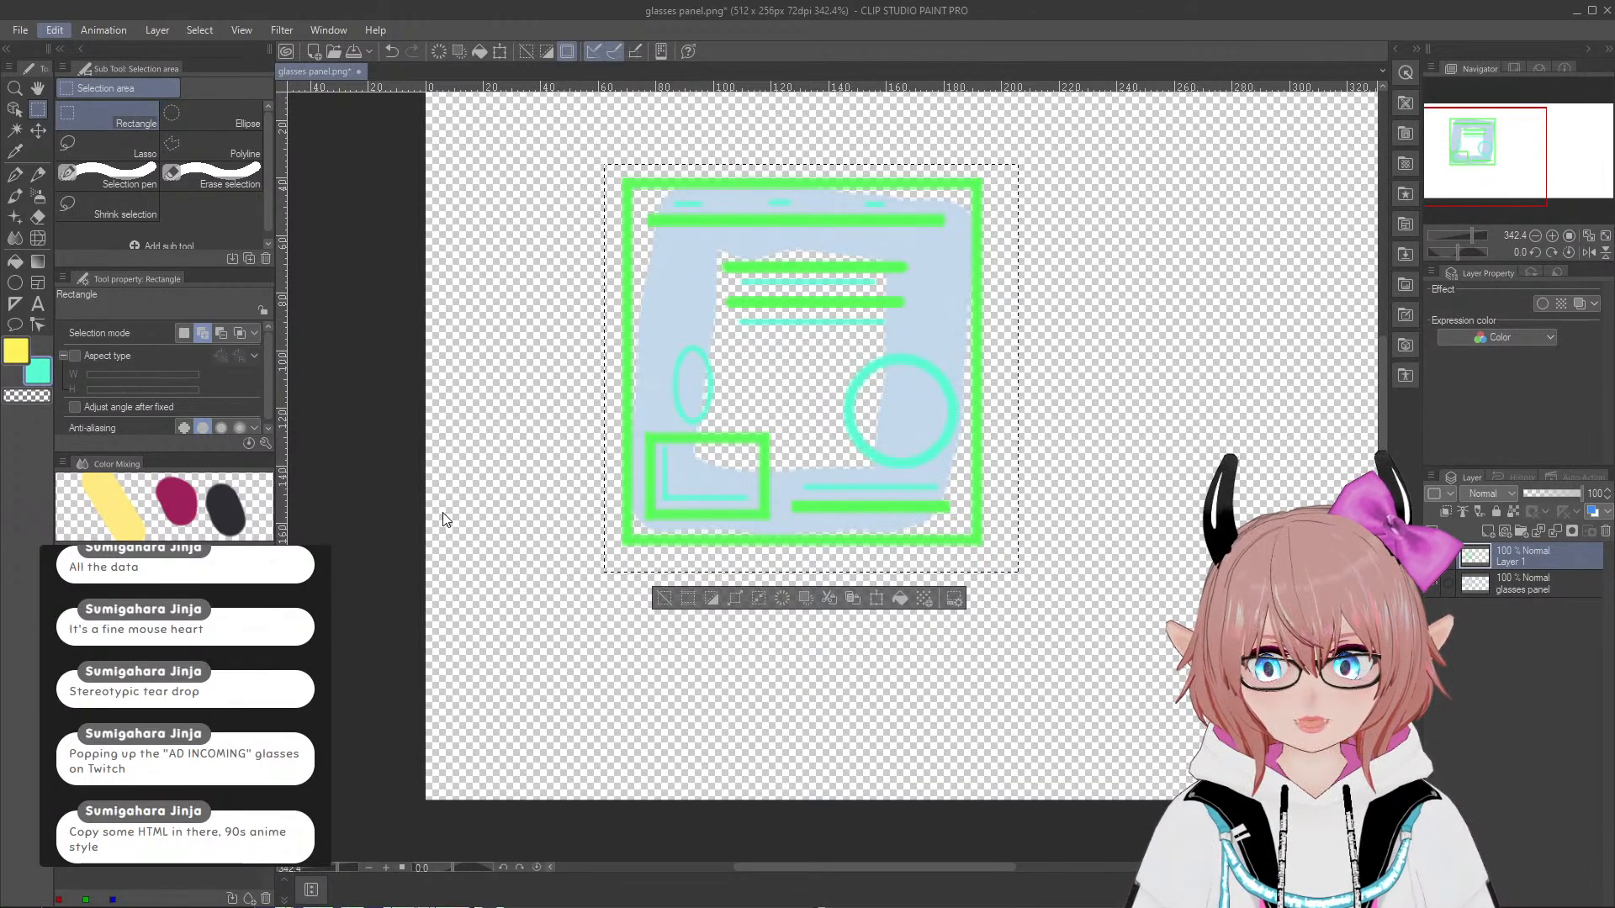
Step: Free-transform the panel line art so its four corners follow the slanted blue guide, apply it, hide the guide and clear the selection
key(ctrl+shift+t)
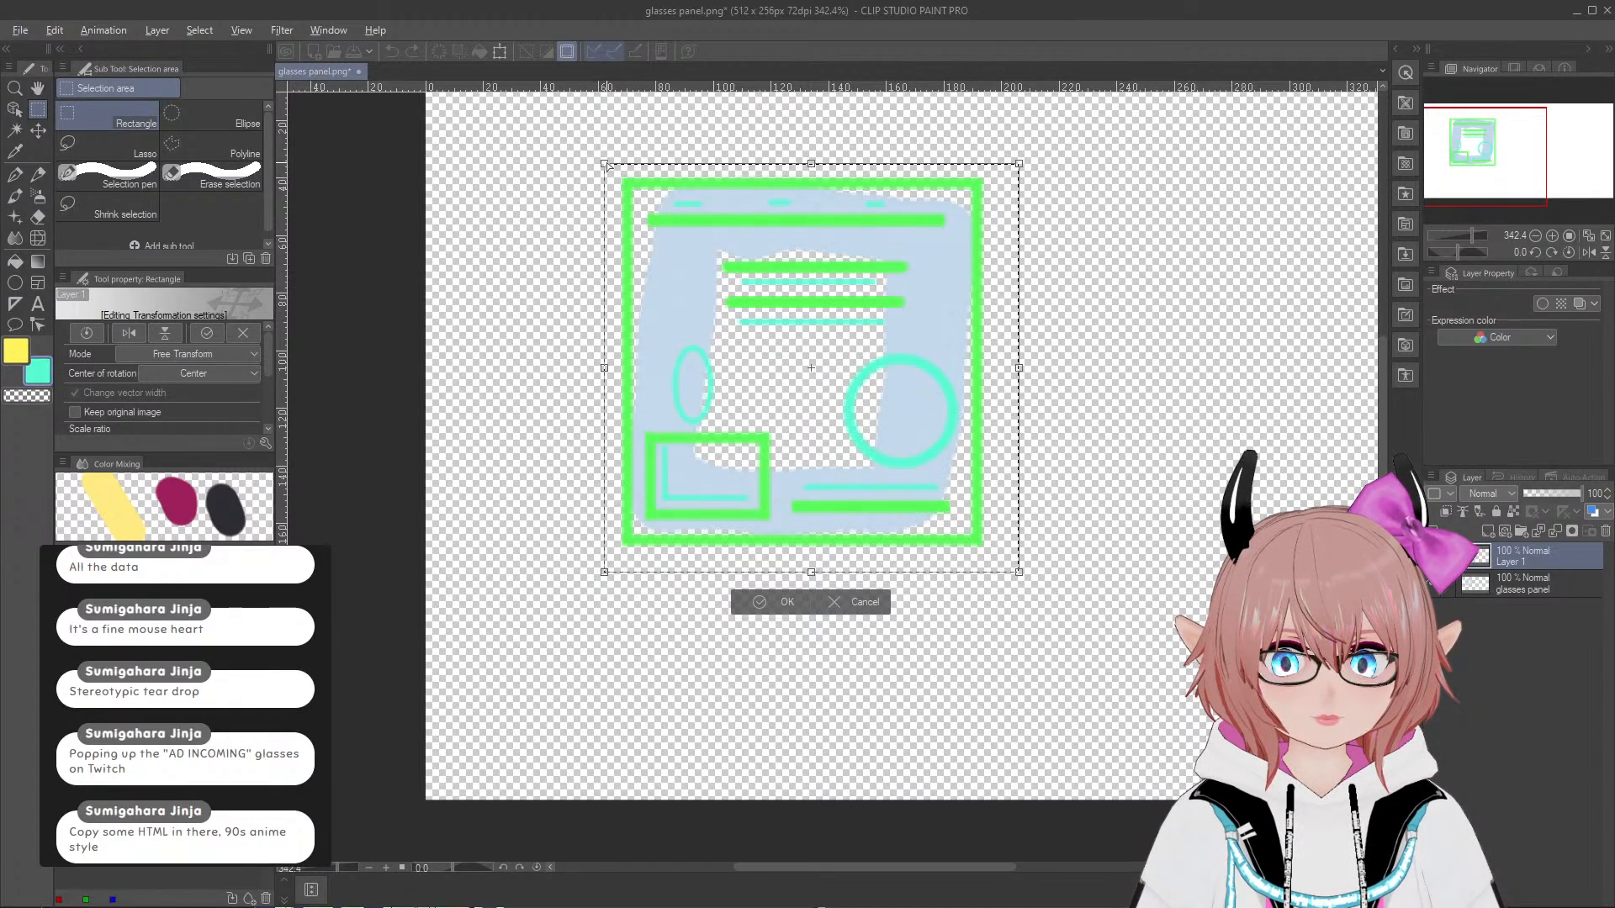
drag(608, 165, 647, 176)
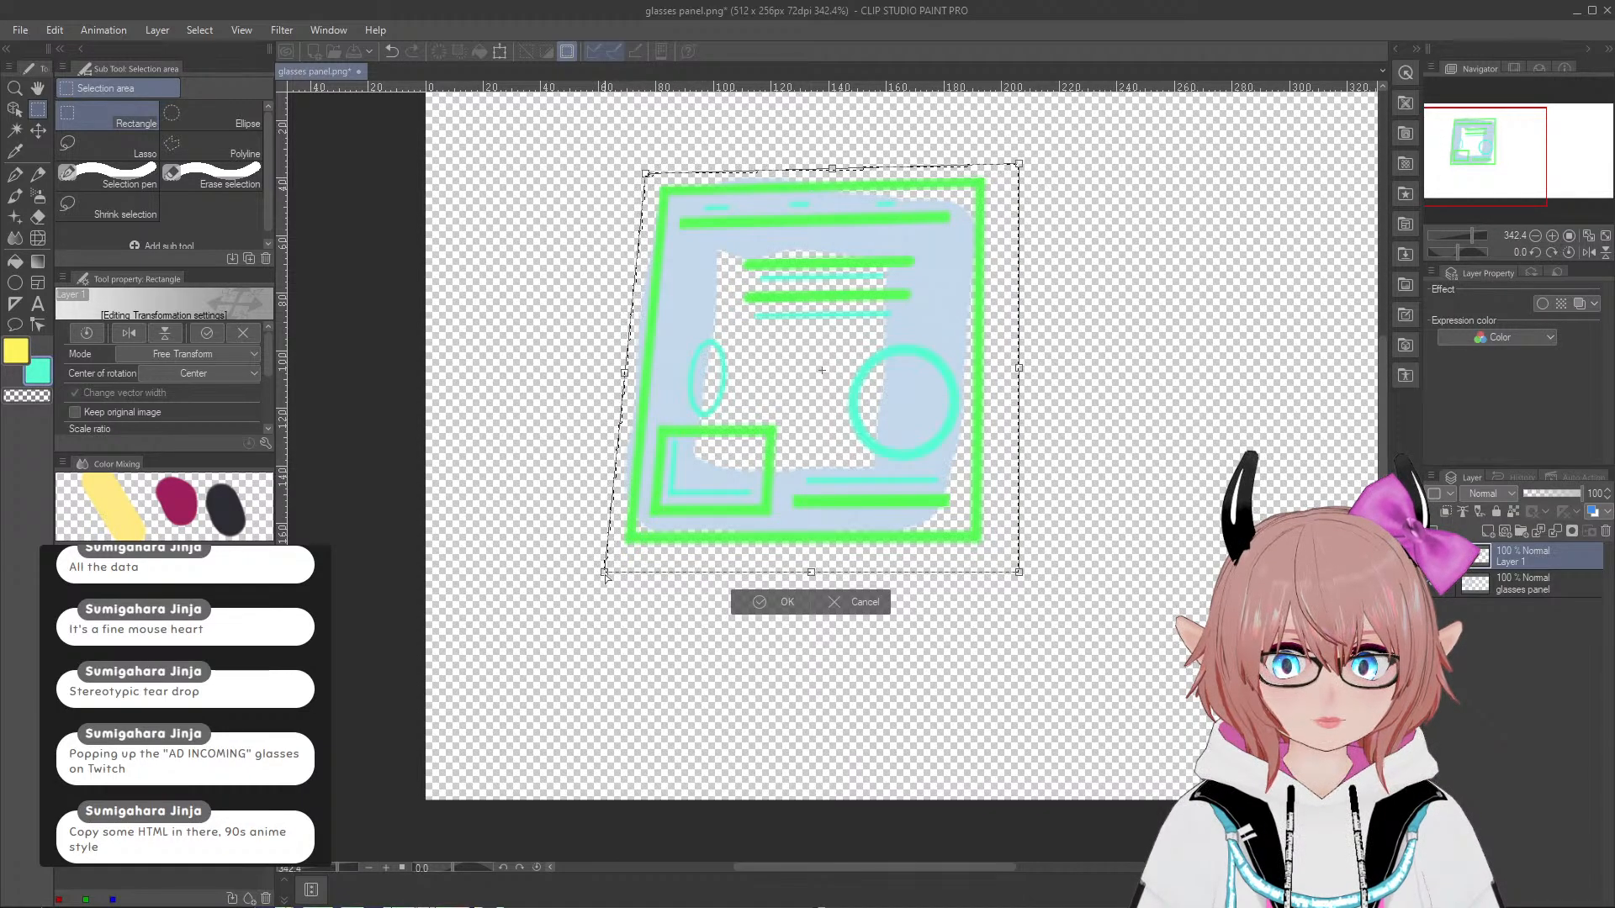
drag(605, 575, 605, 553)
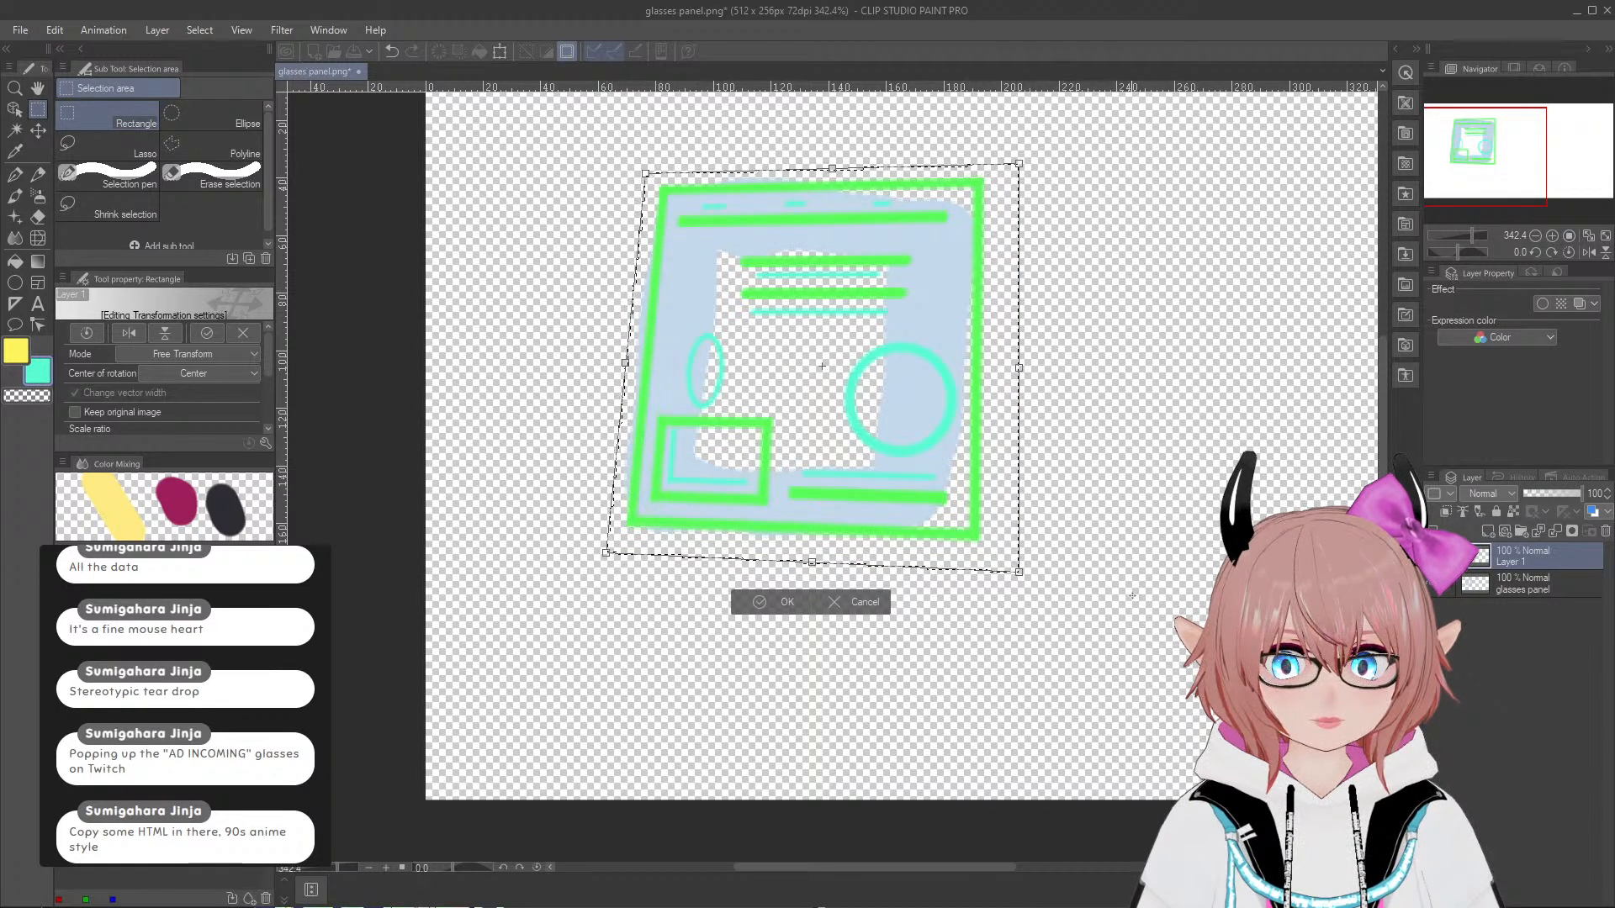
drag(1018, 572, 976, 558)
drag(1020, 164, 1015, 196)
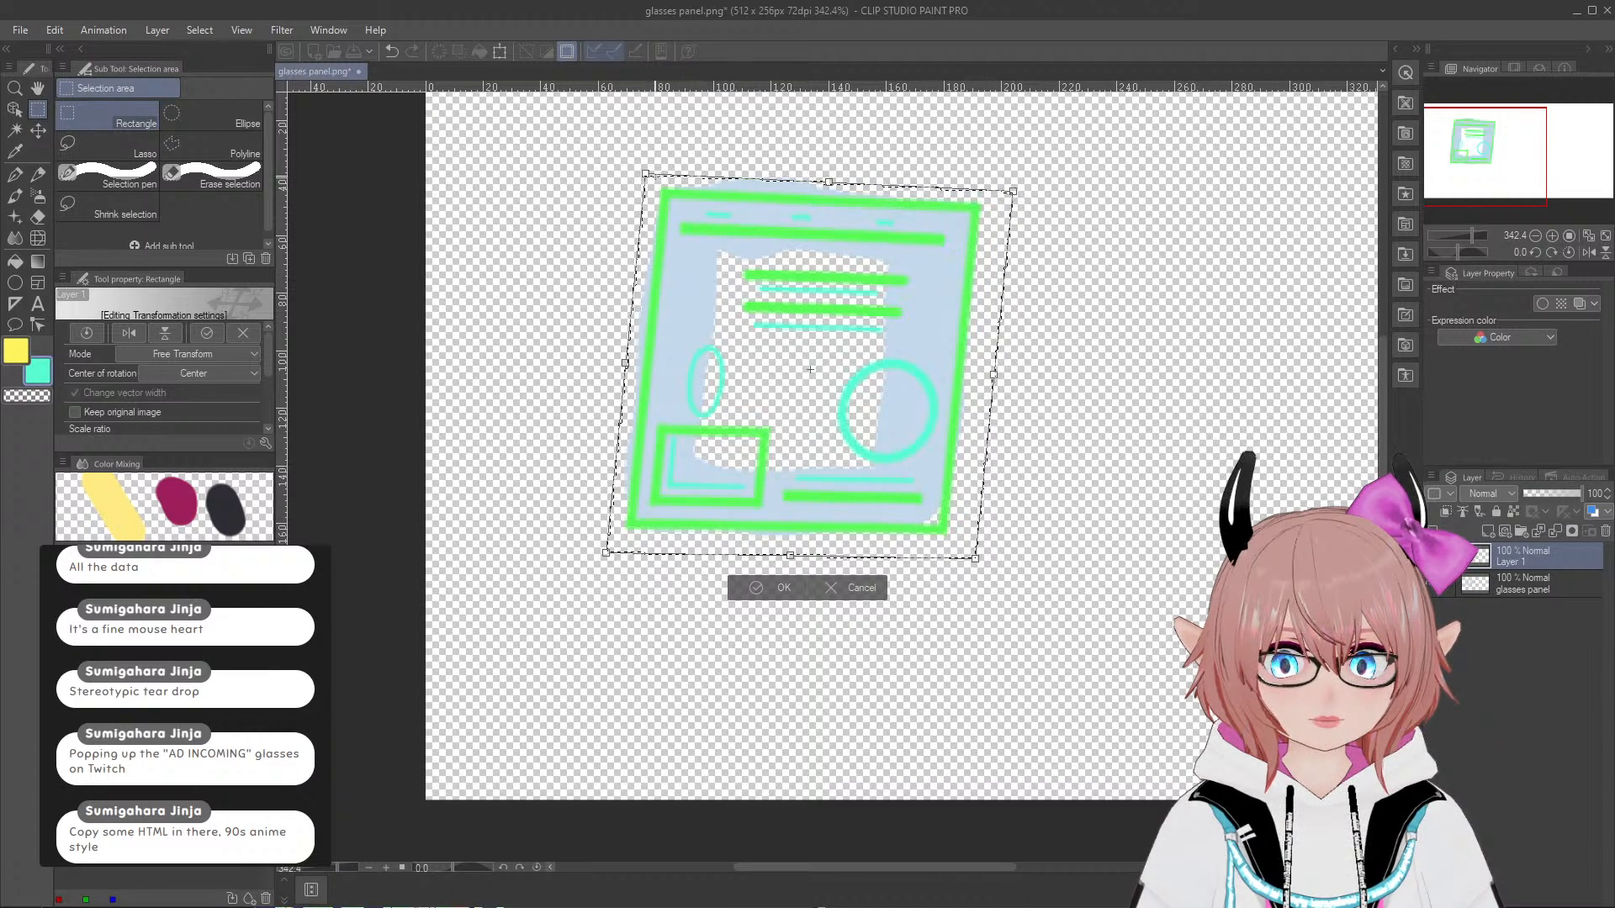
drag(649, 178, 642, 173)
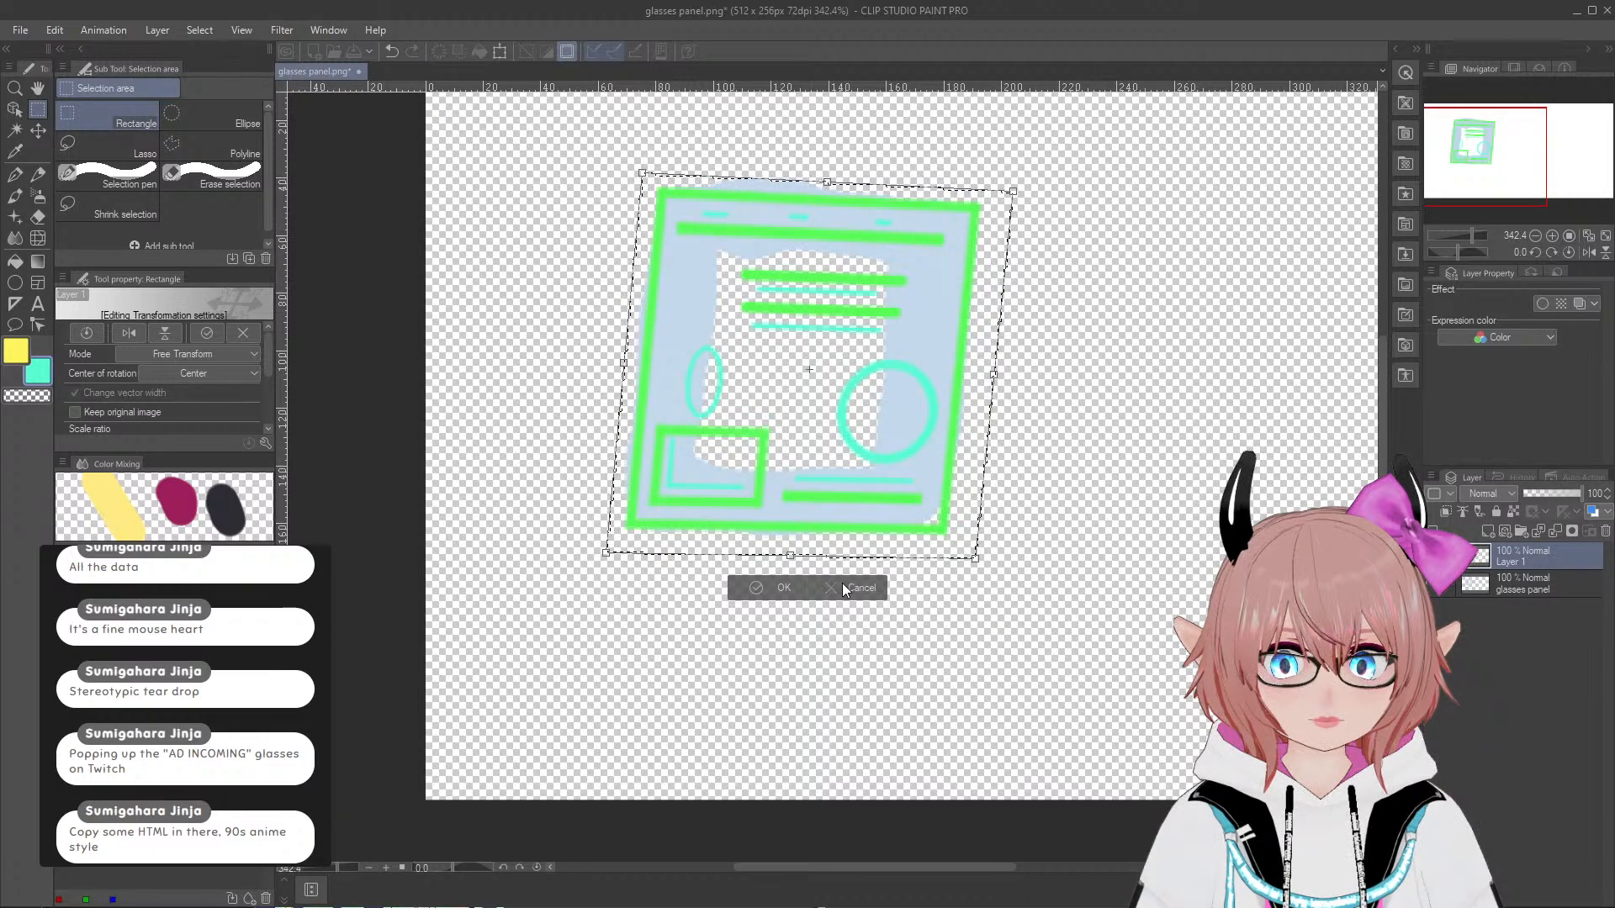
click(756, 588)
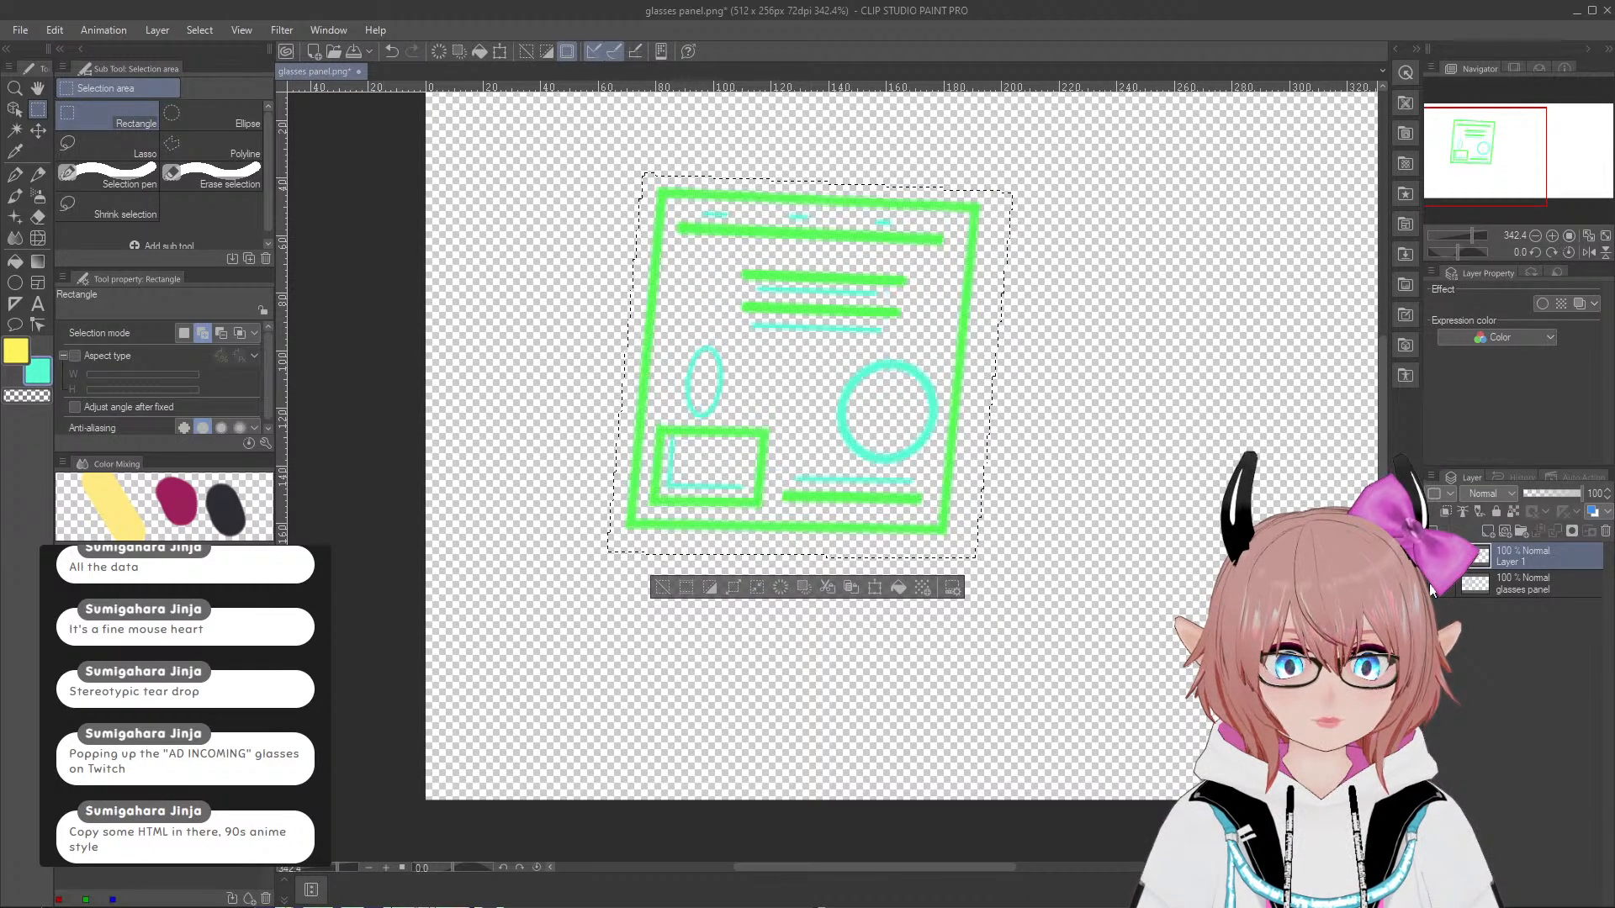
key(ctrl+d)
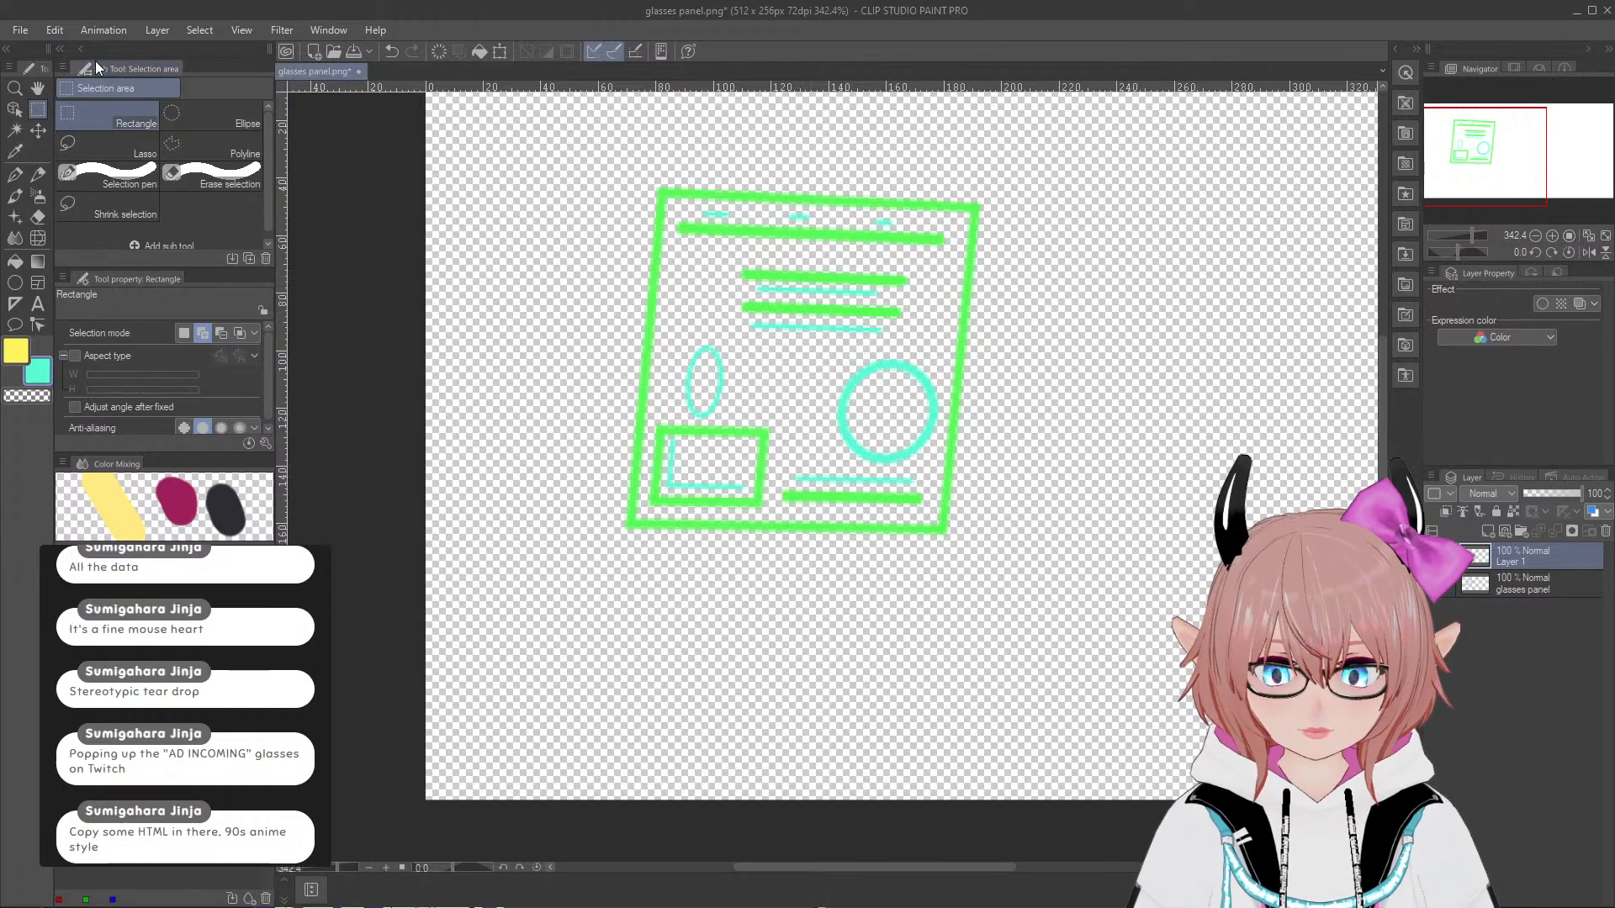
Step: Save the glasses panel artwork and switch to the Texture Editor in VRoid Studio
key(alt)
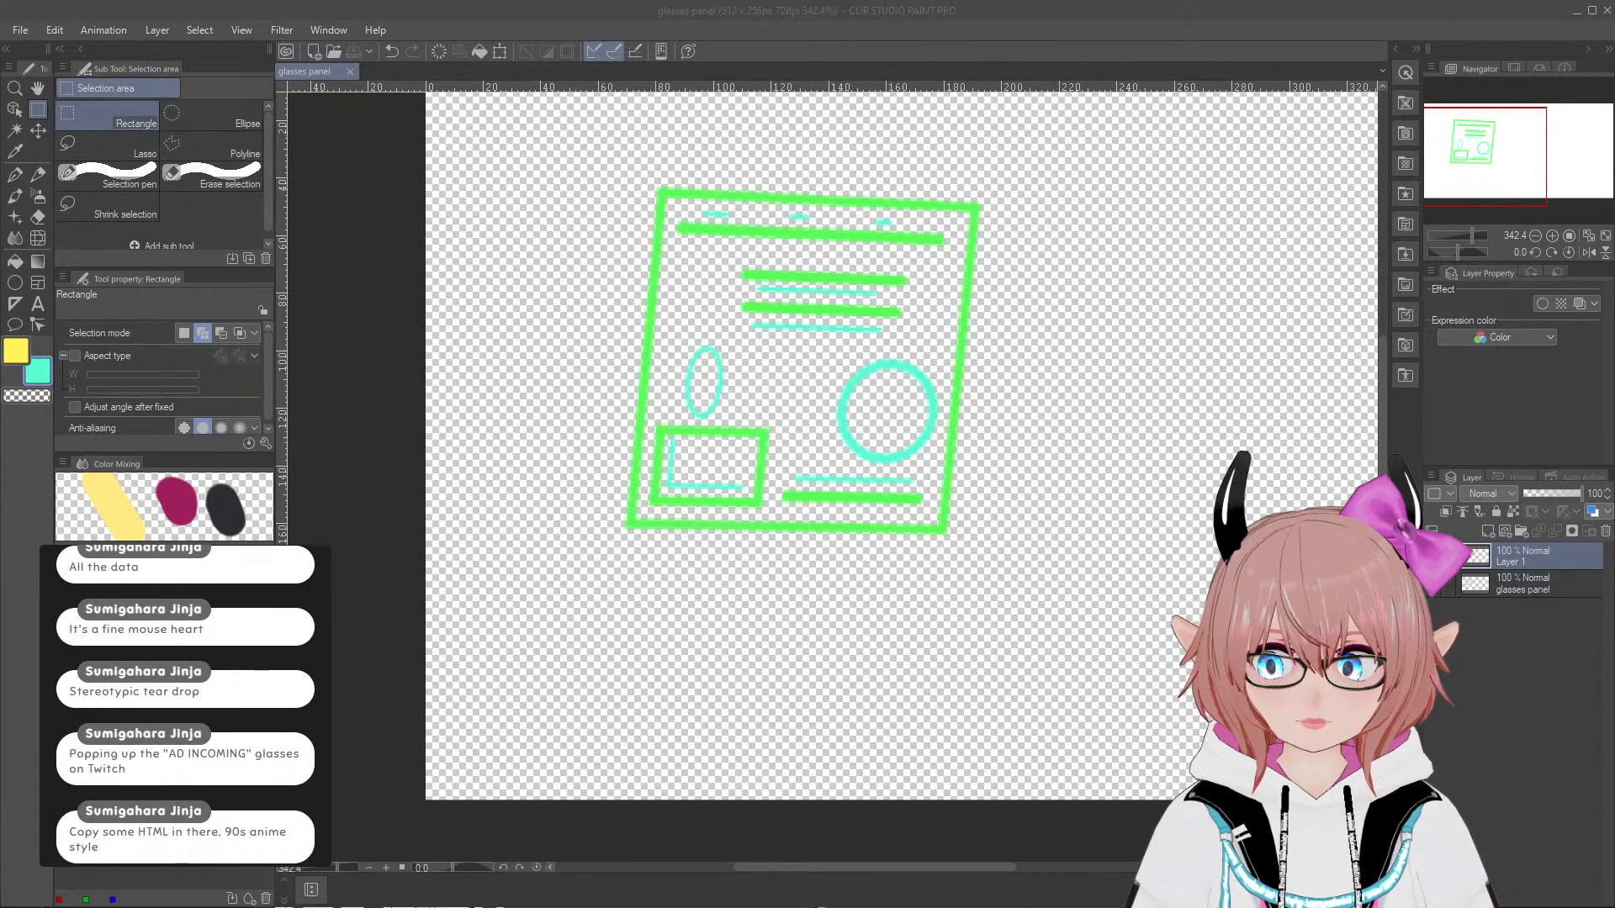
click(543, 443)
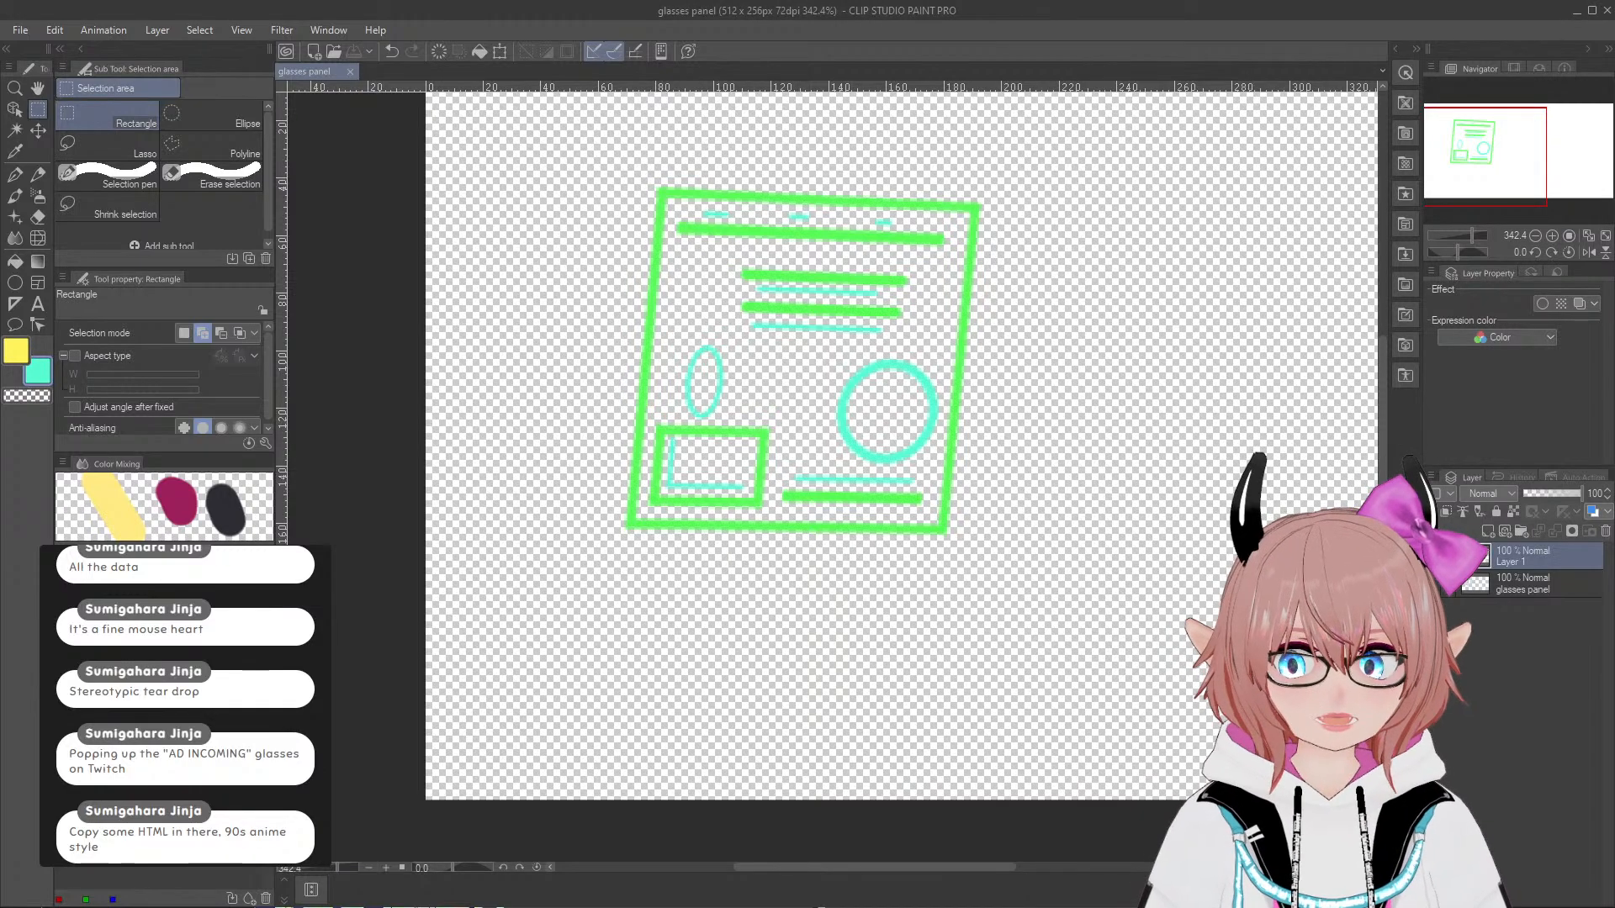
click(940, 898)
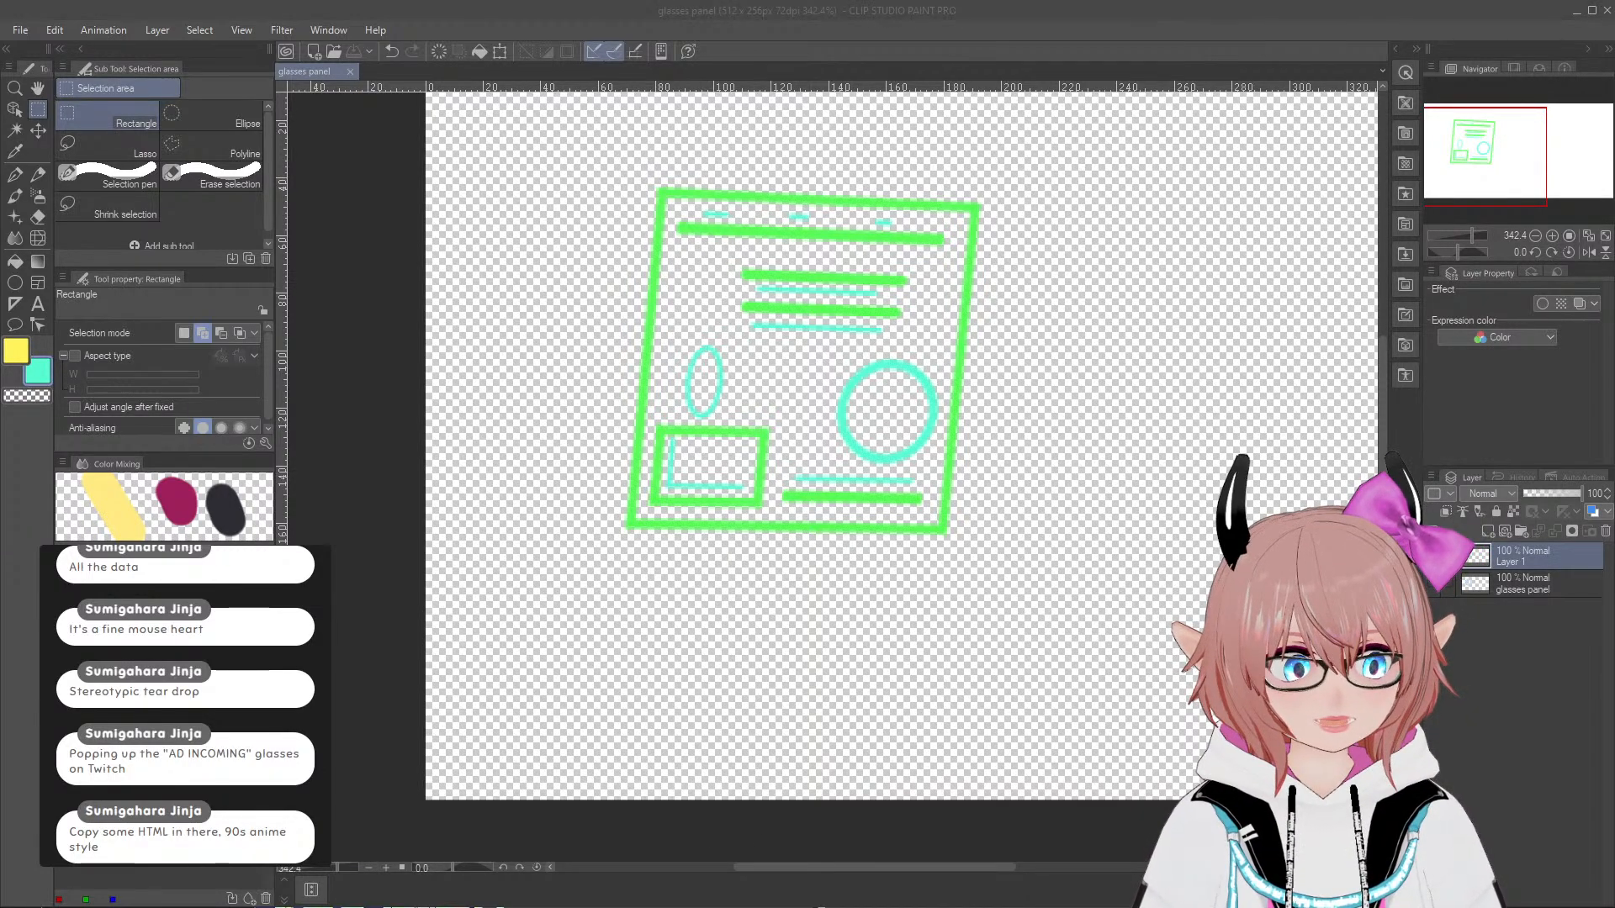
Step: Import the glasses panel image into the lens texture layer of Glasses (Thin), check it on the avatar and leave the Texture Editor
right_click(155, 539)
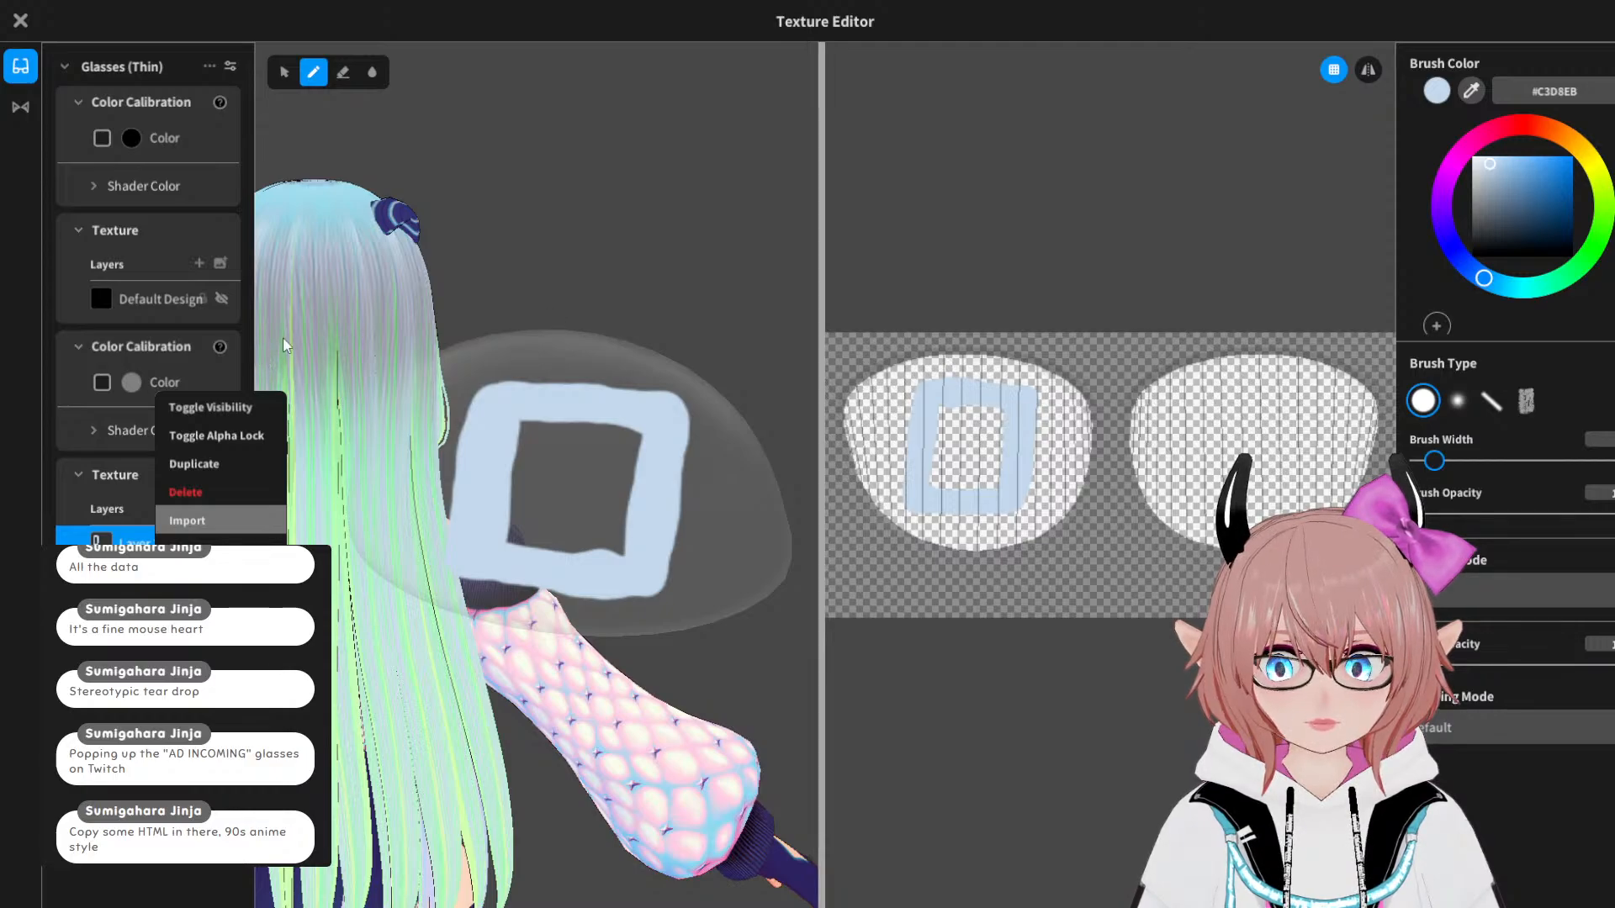
mouse_move(670, 290)
right_down()
mouse_move(644, 285)
mouse_move(677, 285)
right_up()
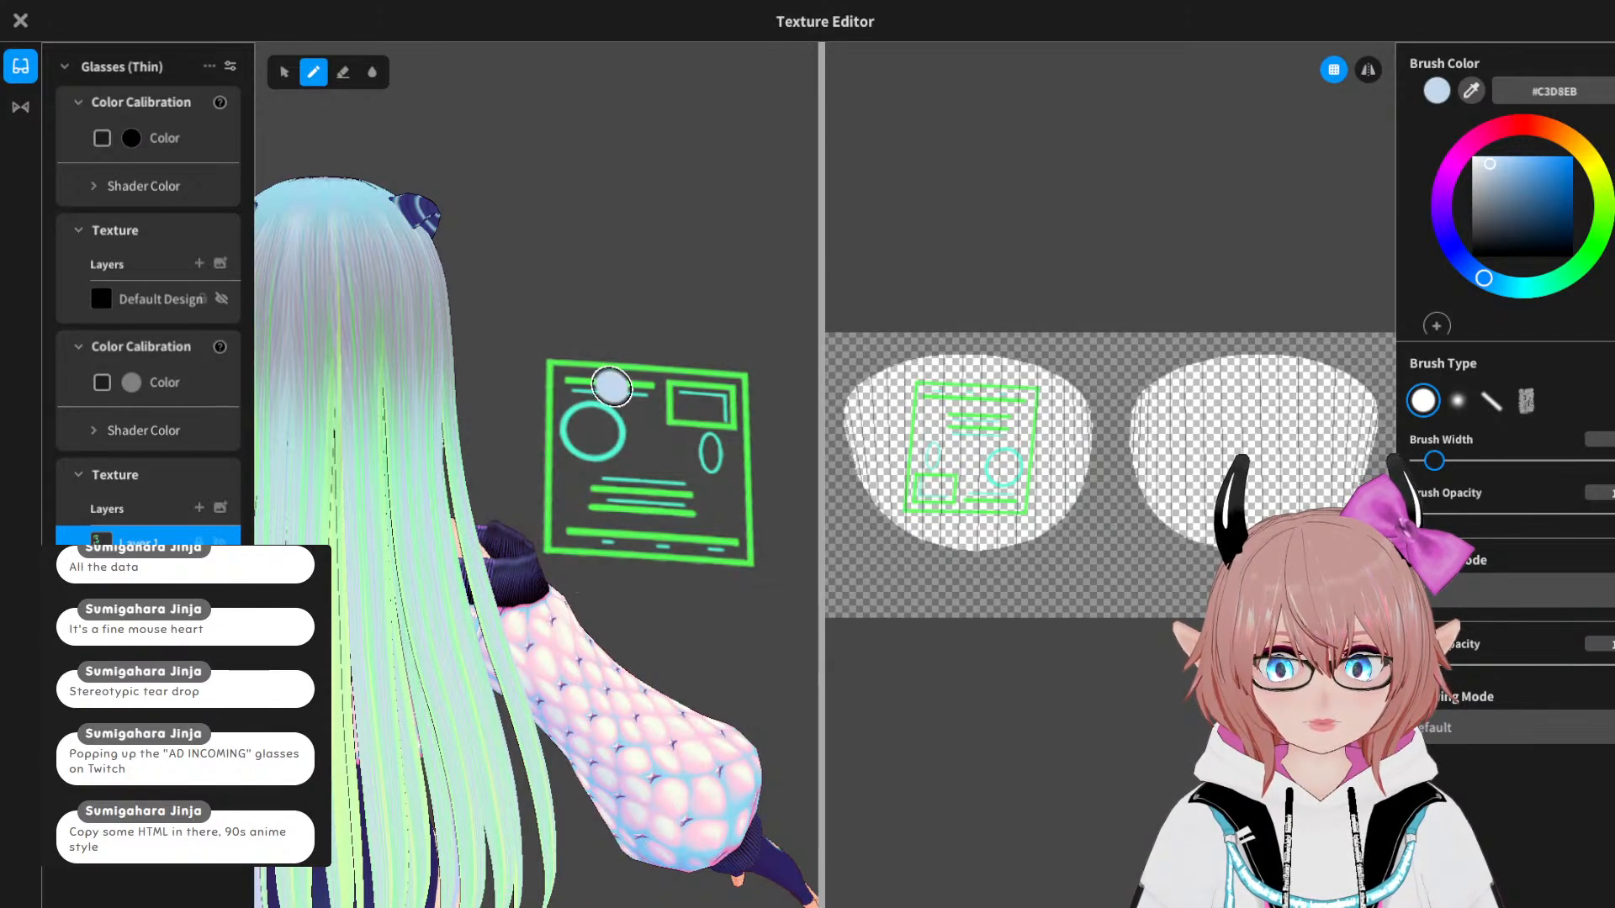
mouse_move(613, 386)
right_down()
mouse_move(415, 386)
mouse_move(541, 391)
mouse_move(446, 380)
right_up()
scroll(446, 386, down, 3)
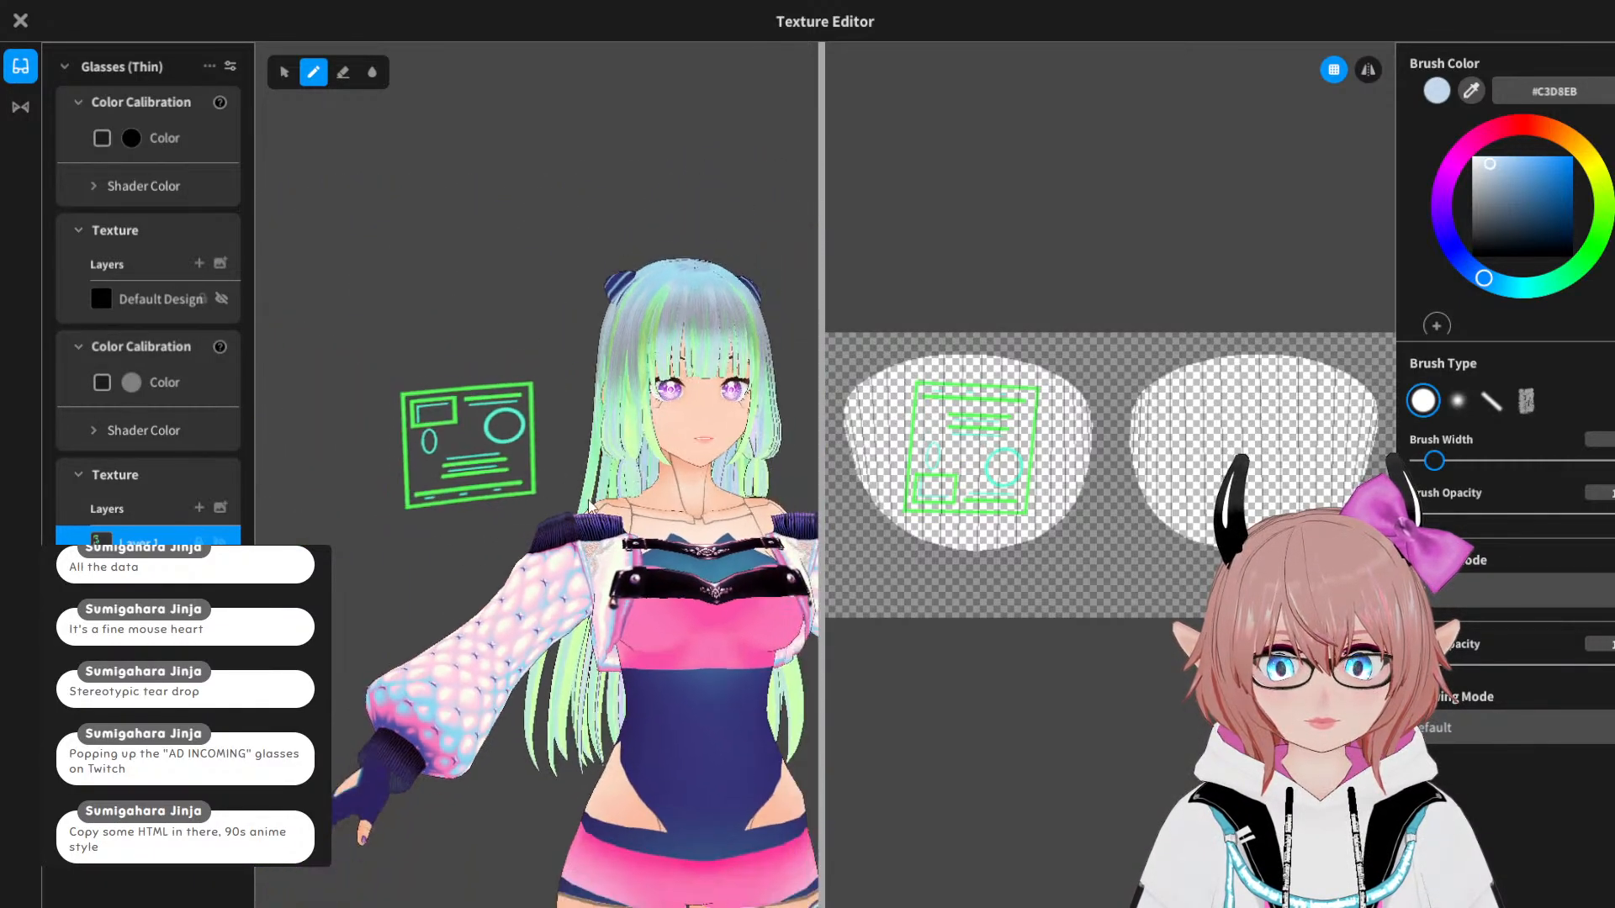
middle_drag(649, 530, 551, 454)
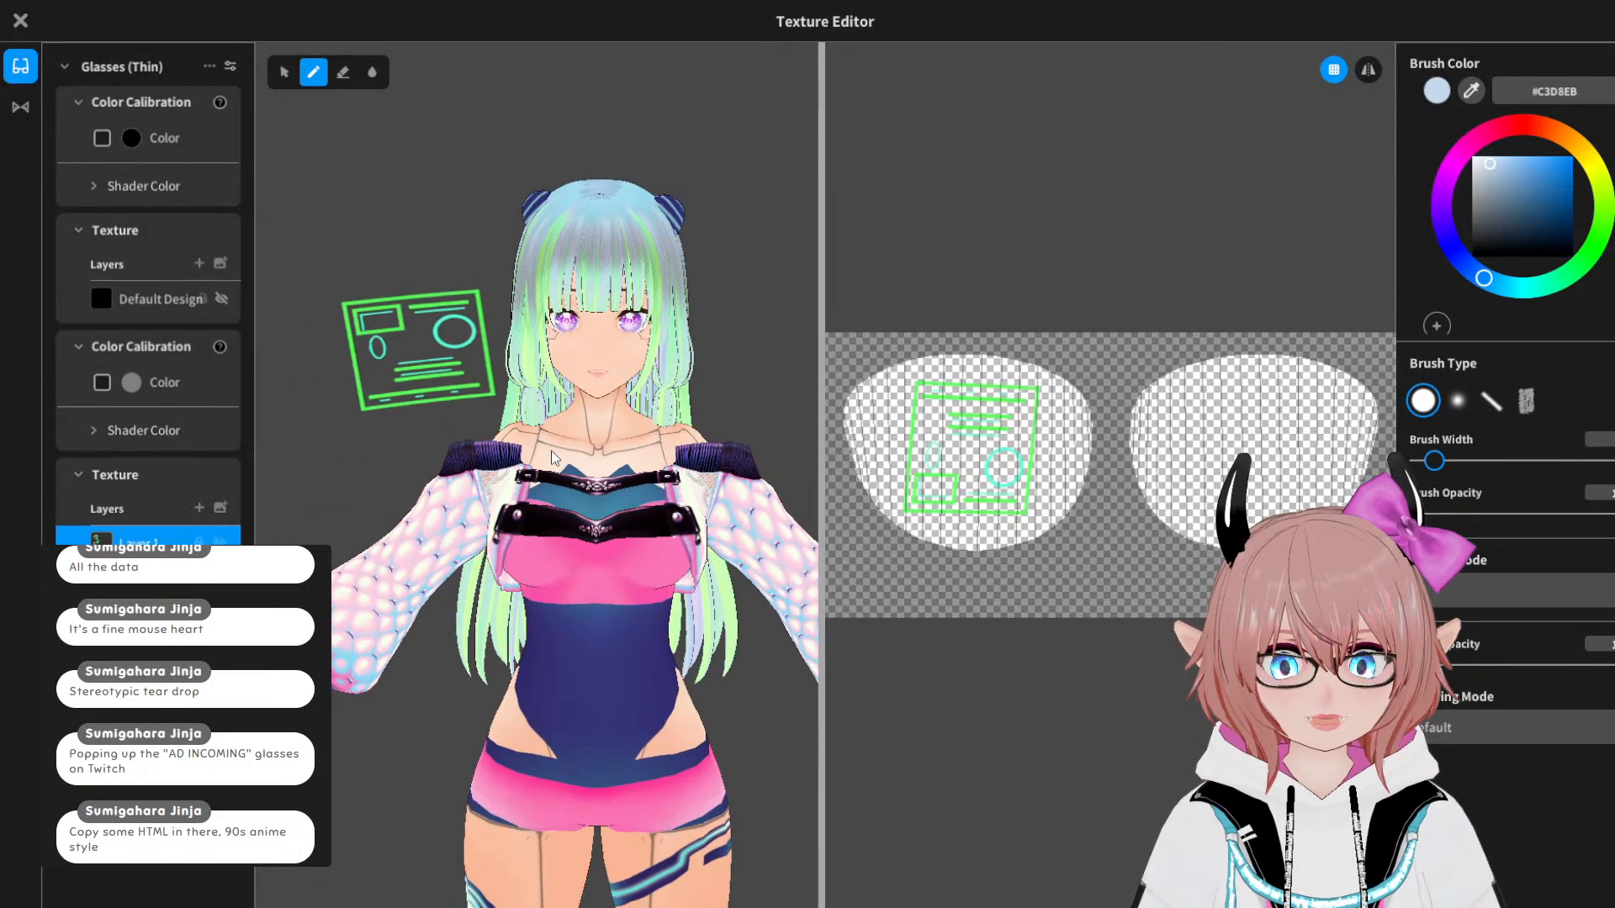
mouse_move(551, 448)
right_down()
mouse_move(707, 447)
mouse_move(549, 439)
mouse_move(564, 454)
right_up()
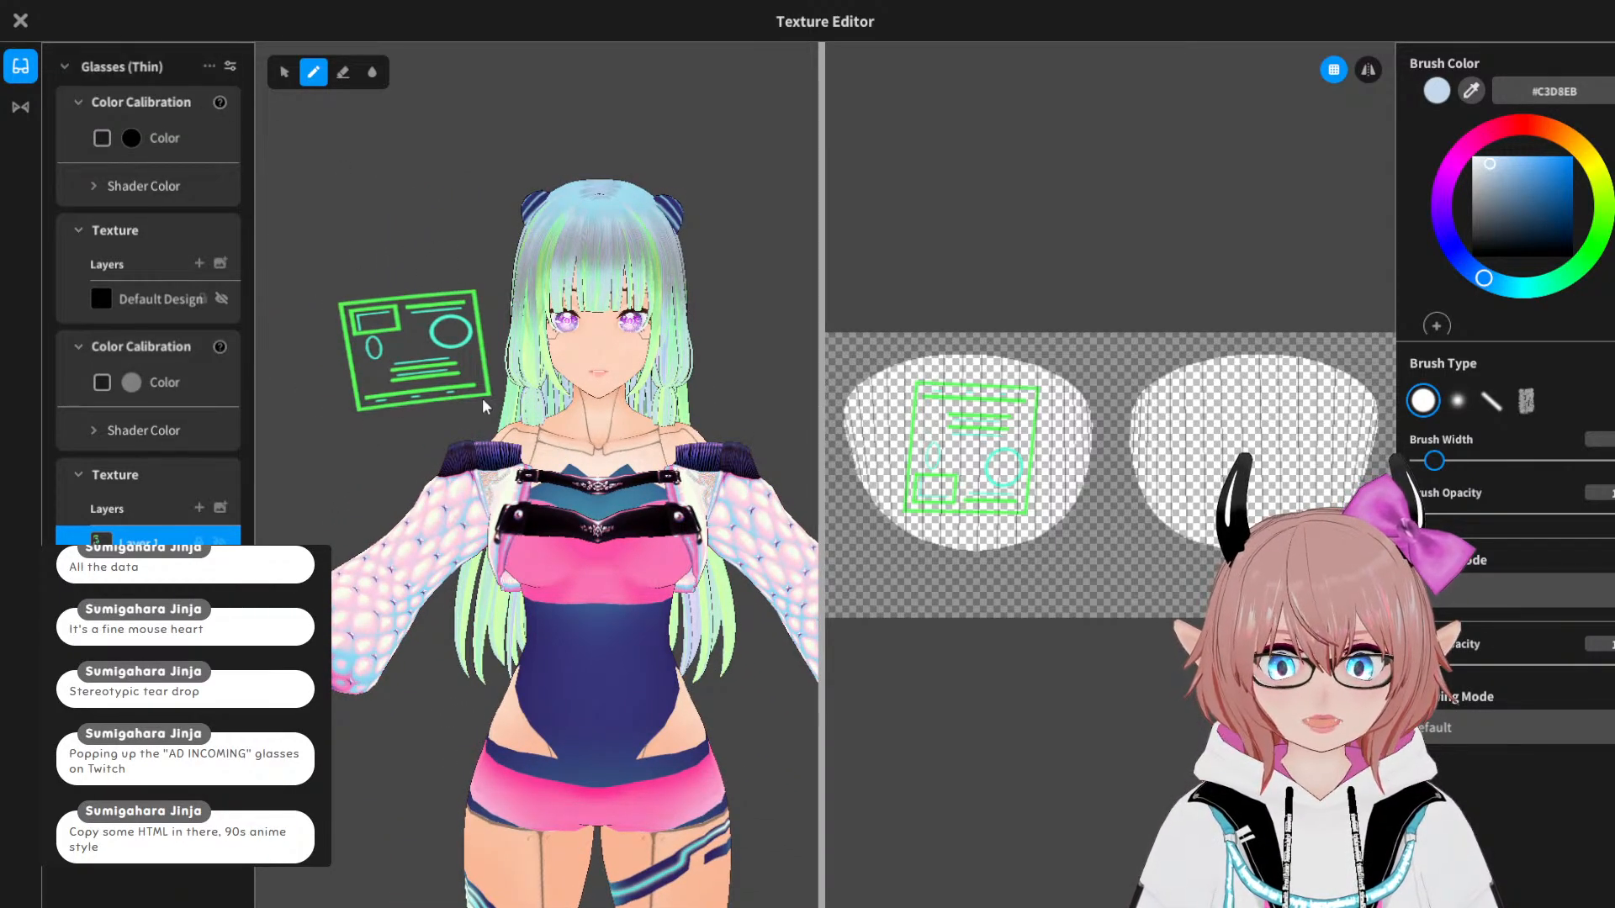
click(21, 21)
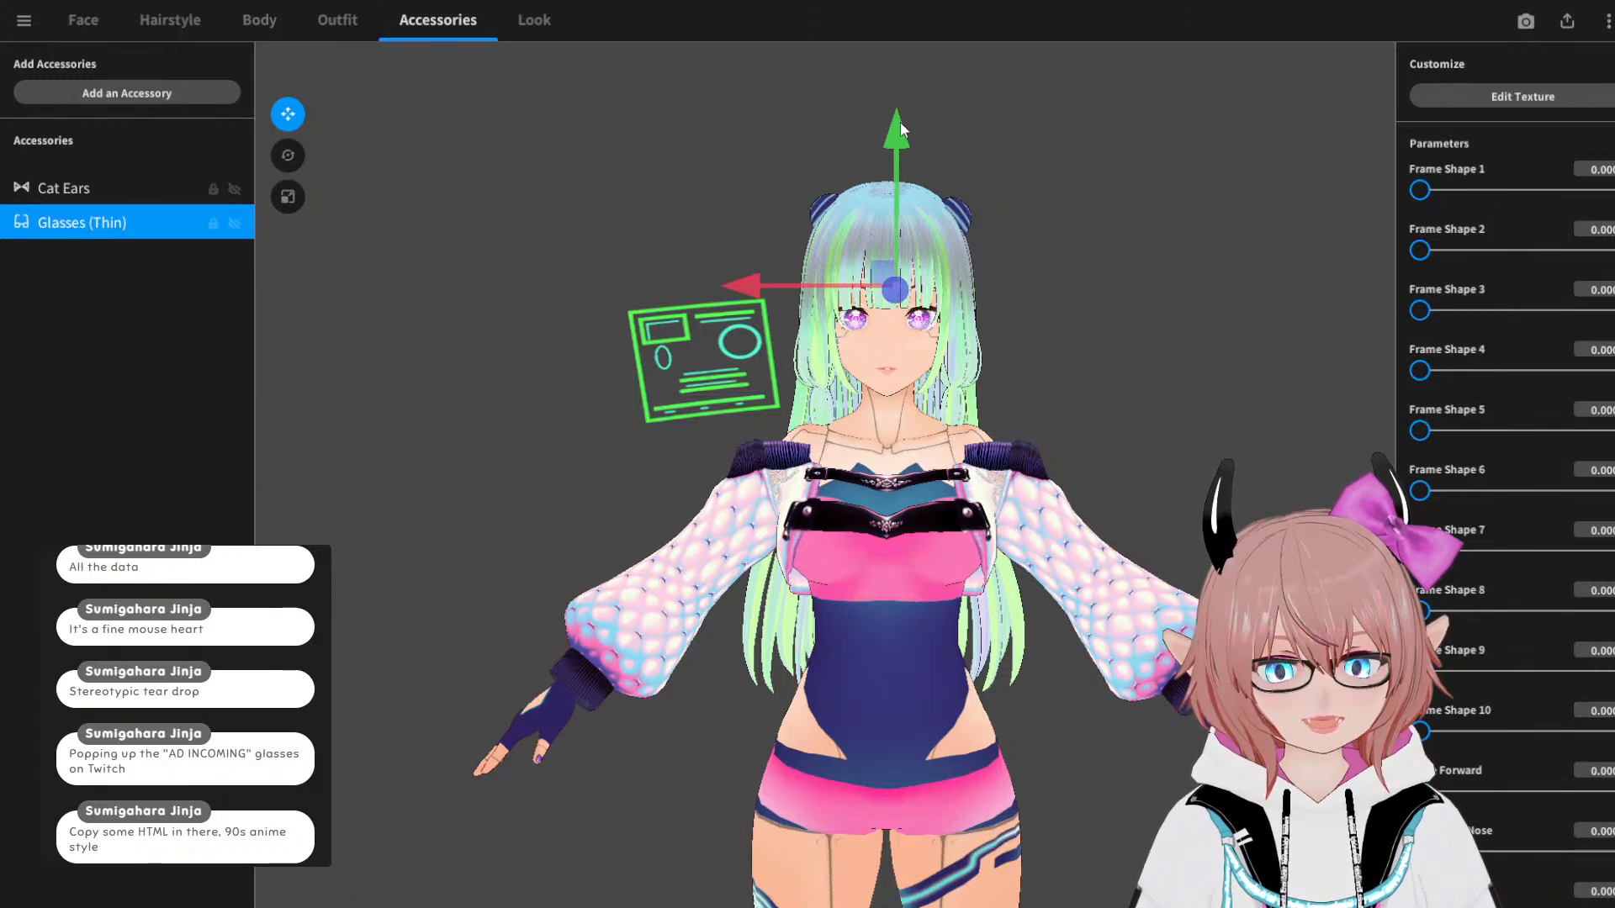
Step: Rotate the Glasses (Thin) accessory about its sideways axis until the panel stands upright in front of the avatar's head
right_drag(950, 235, 1180, 335)
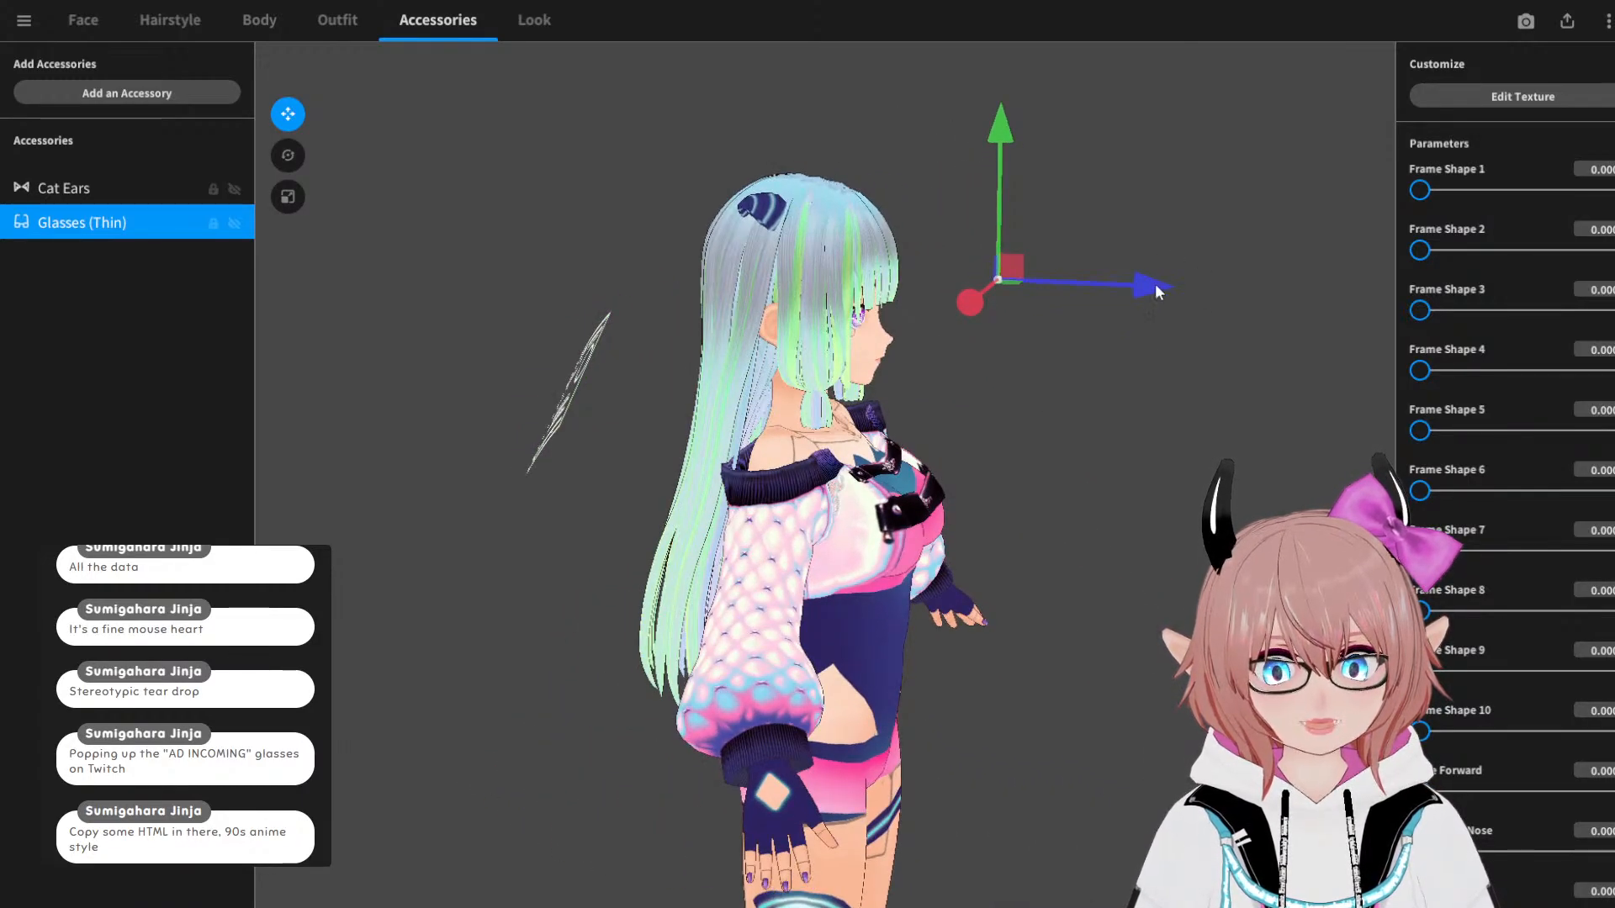
click(287, 155)
drag(1165, 238, 1250, 450)
scroll(1248, 442, down, 4)
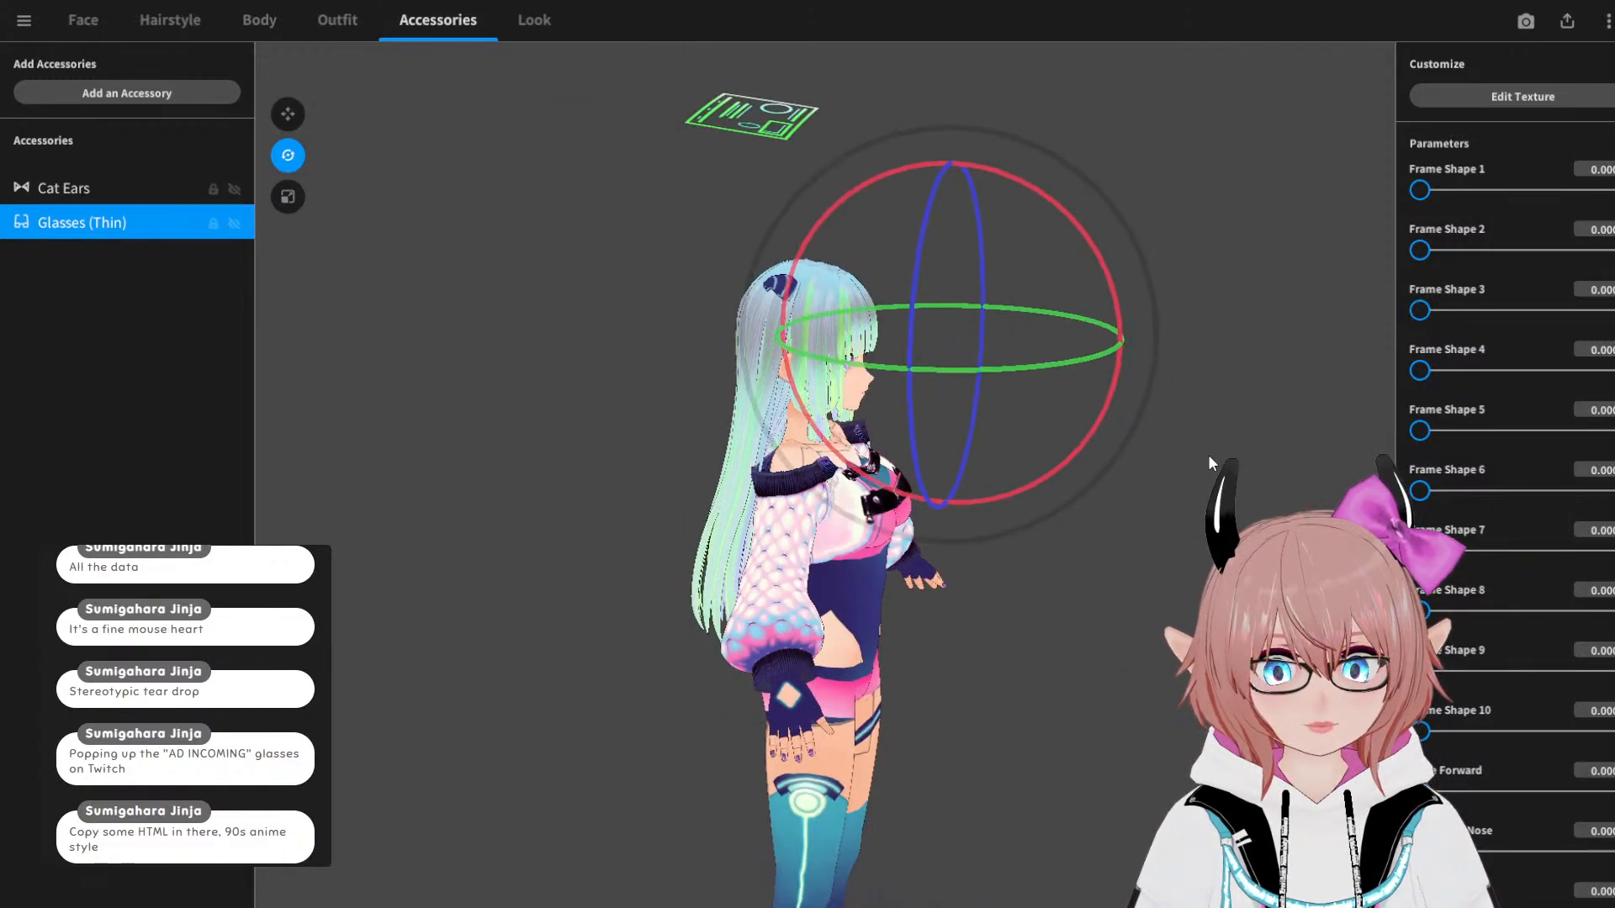
drag(1082, 288, 1177, 710)
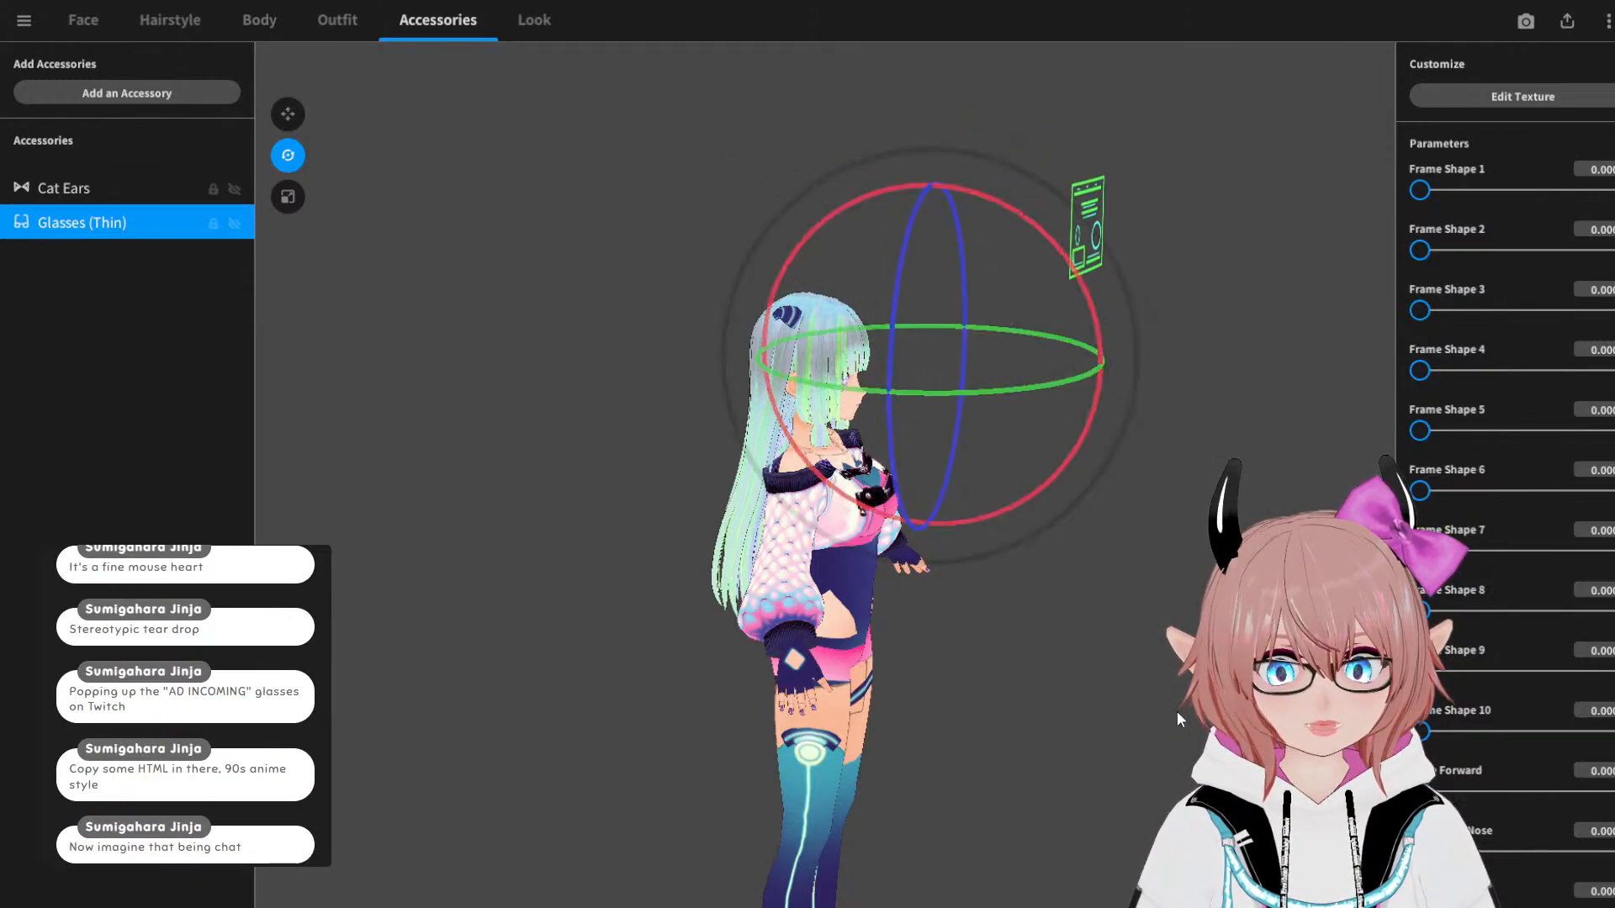
Step: Move the Glasses (Thin) panel backward and down until it floats beside the avatar's head, and check it from the front
click(288, 114)
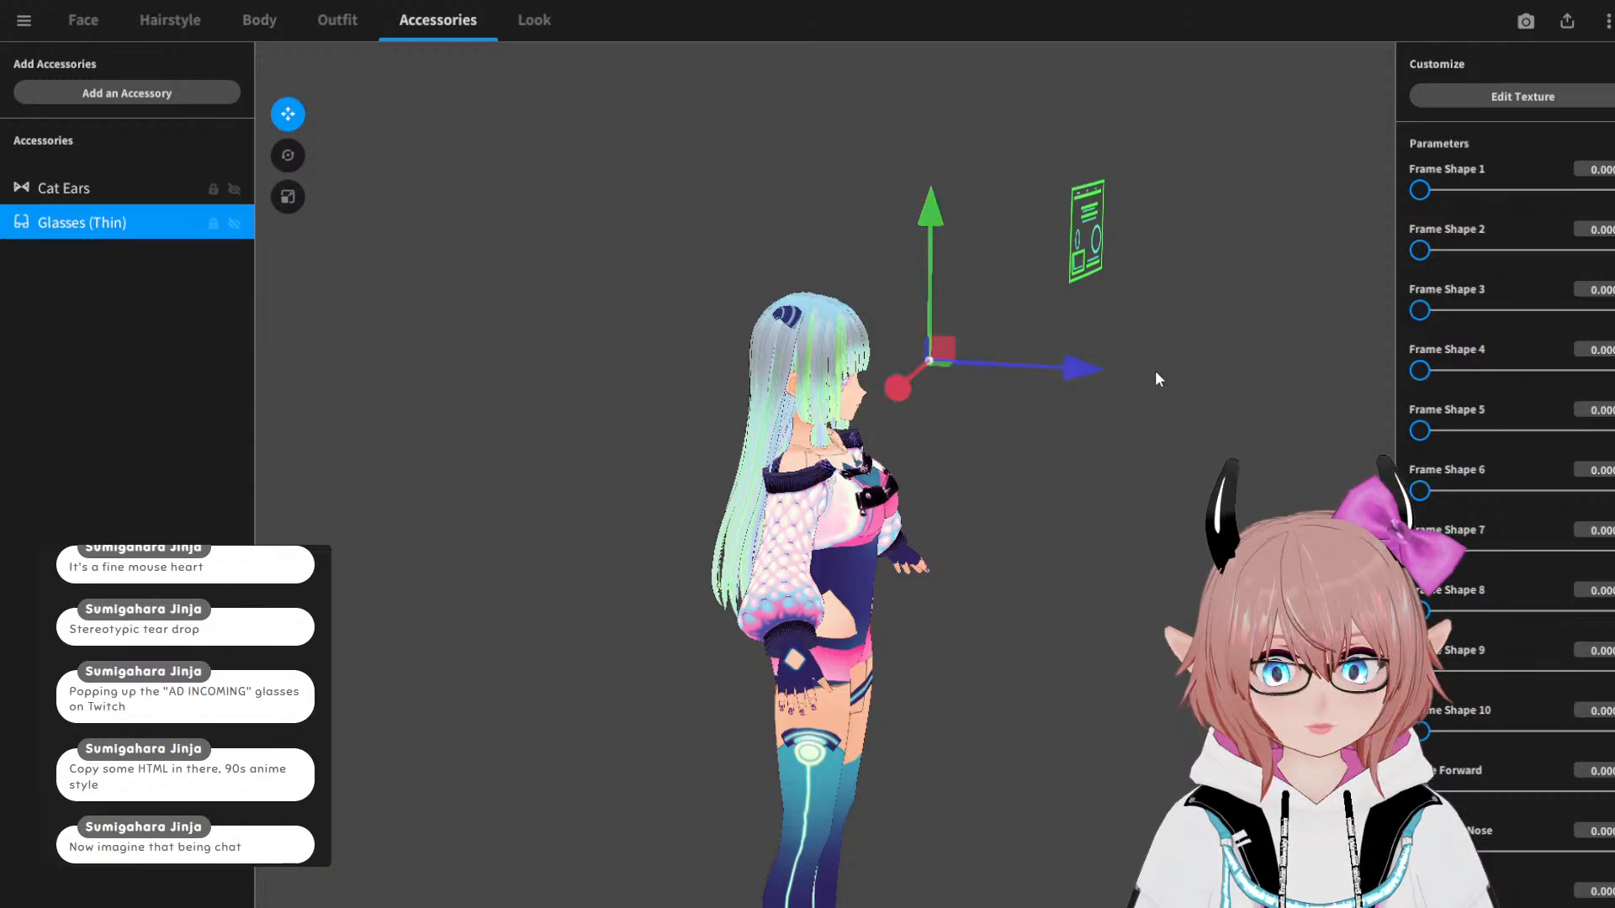
drag(1063, 364, 729, 295)
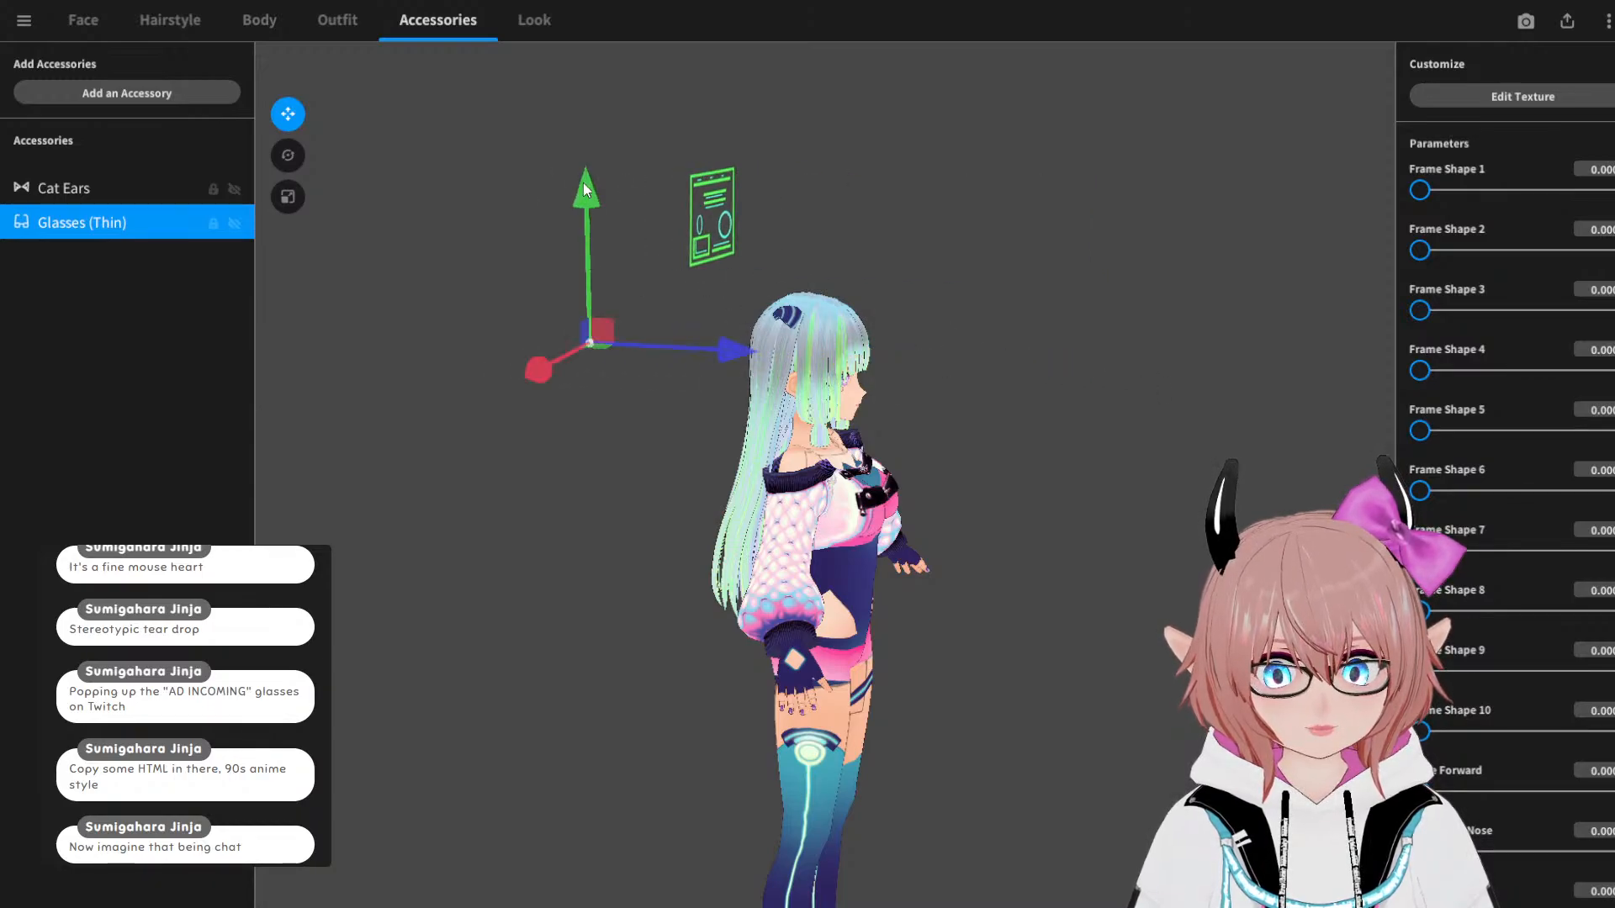
drag(595, 196, 616, 418)
right_drag(1094, 429, 840, 433)
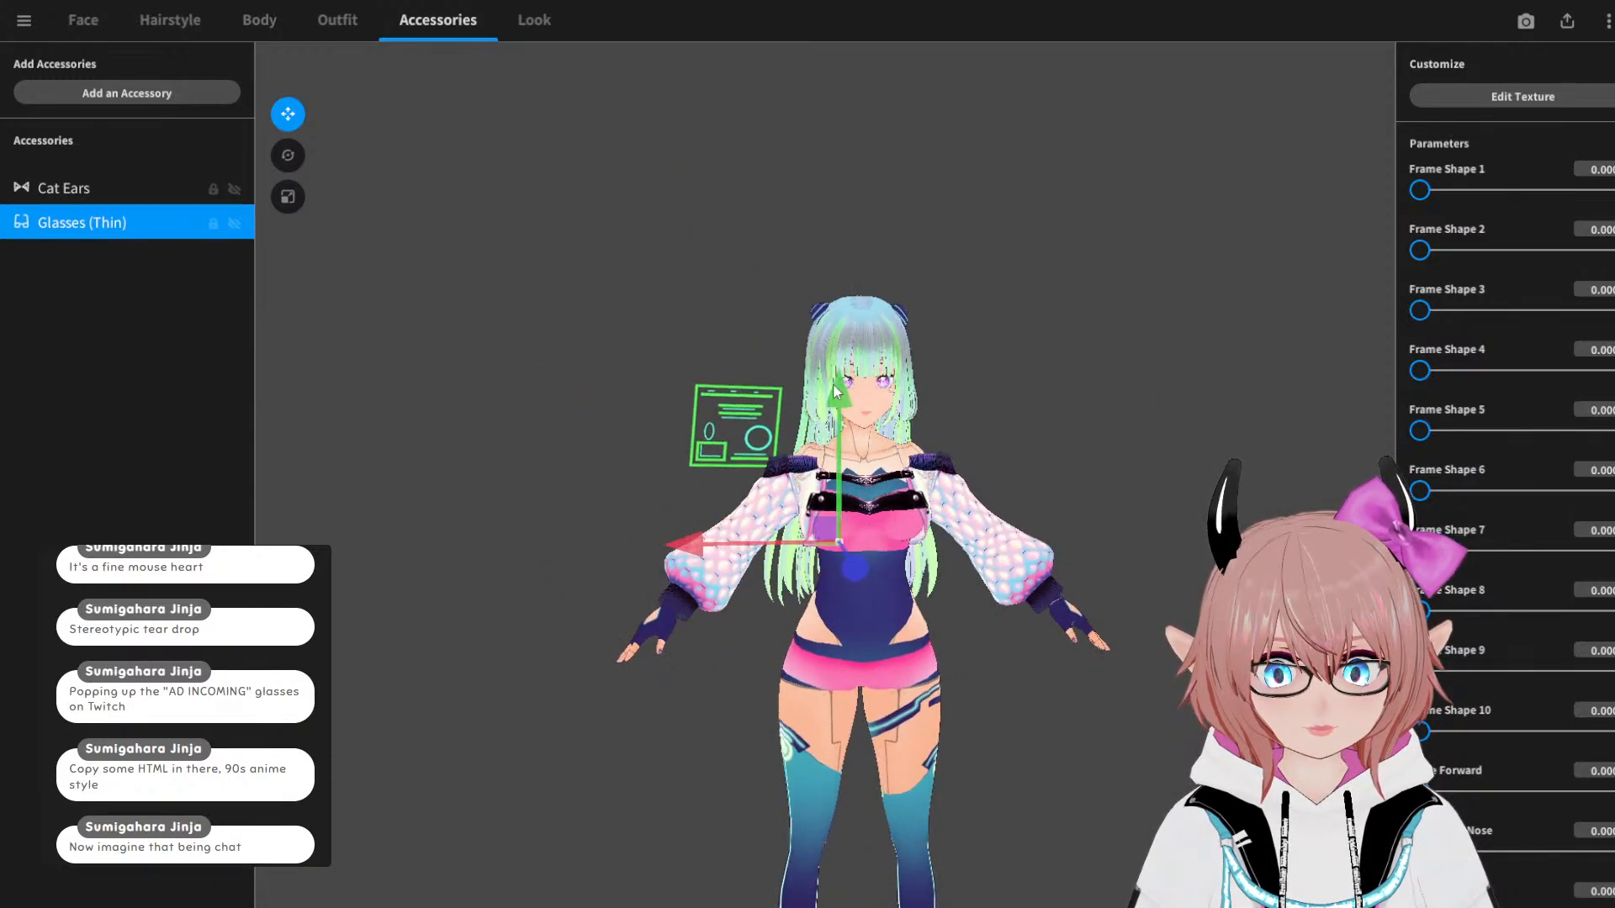
drag(839, 417, 839, 375)
right_drag(839, 375, 1001, 380)
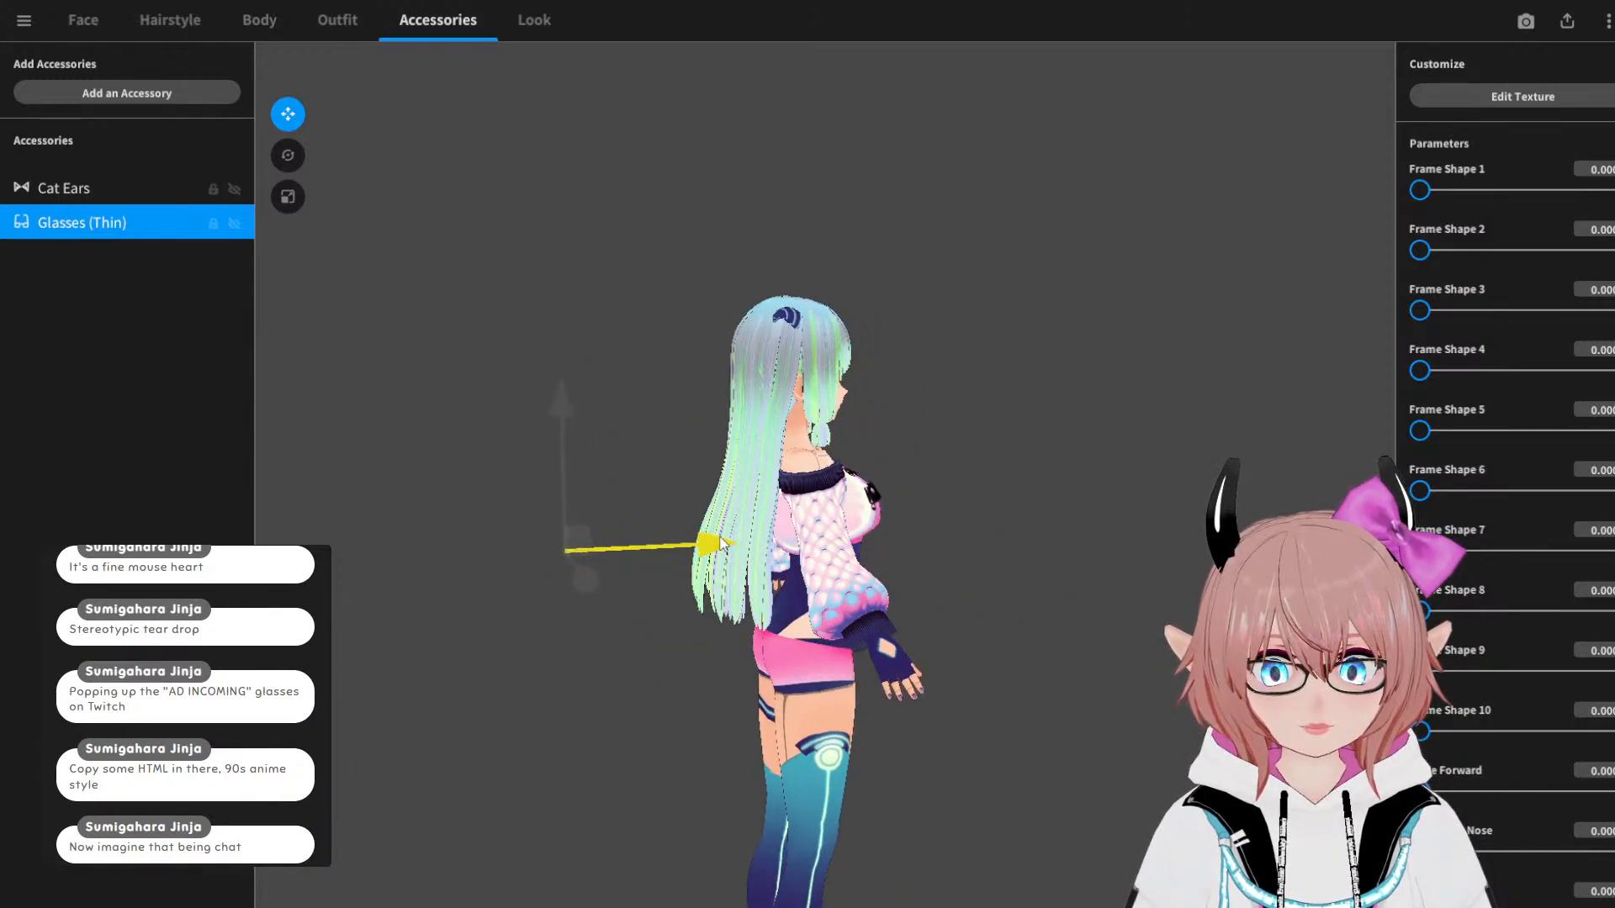
right_drag(719, 545, 1094, 324)
click(1105, 313)
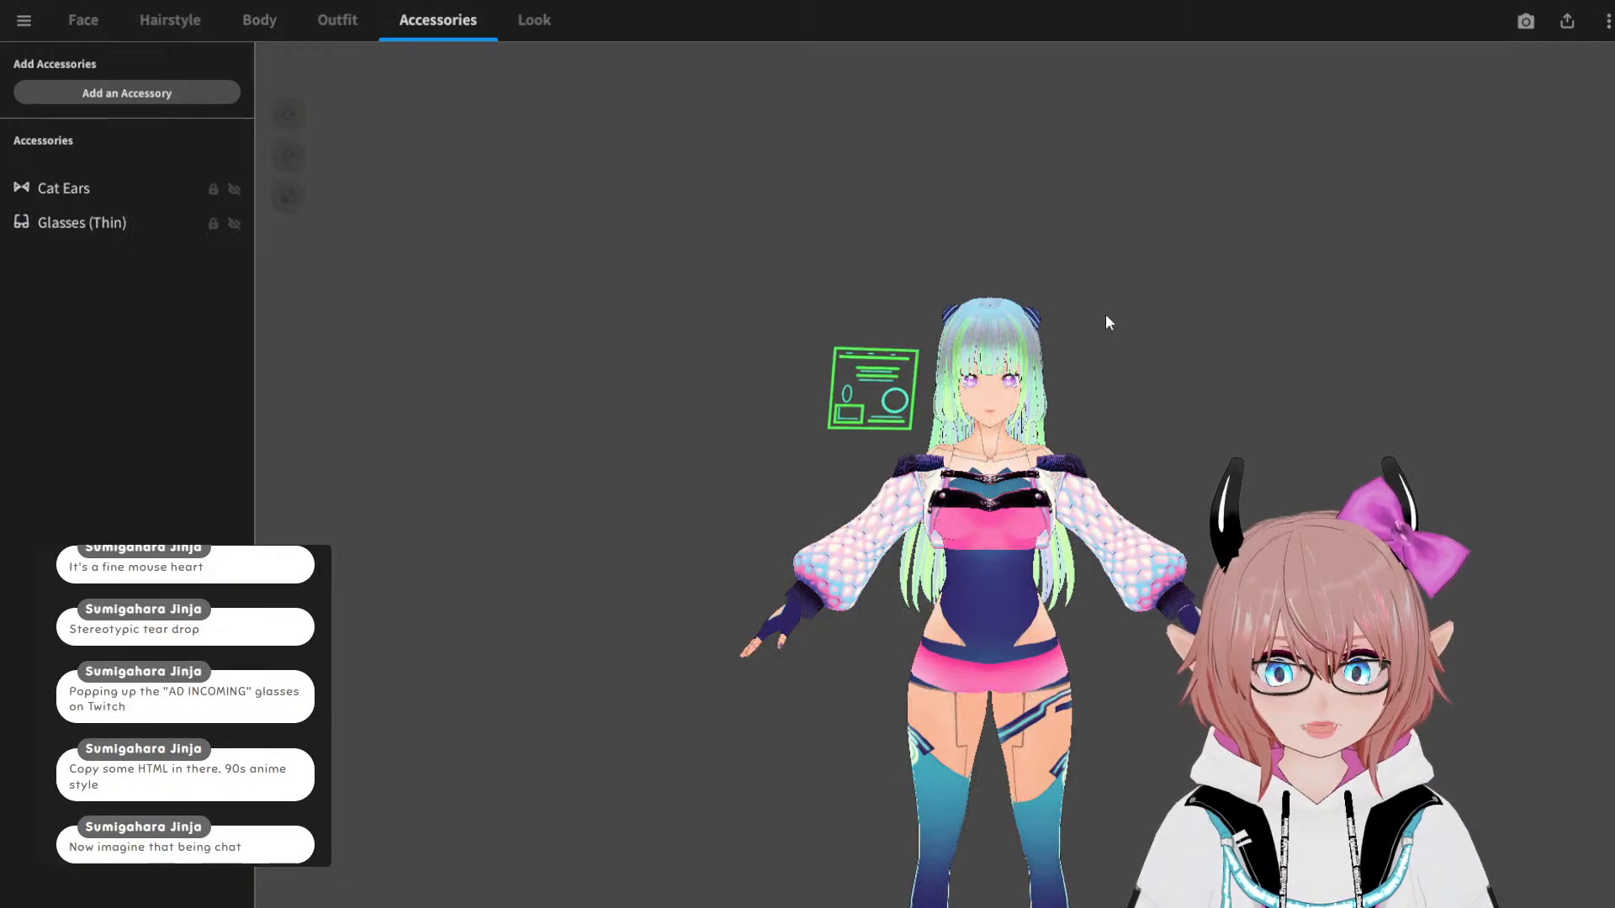
scroll(1105, 314, up, 3)
middle_drag(1117, 302, 1049, 302)
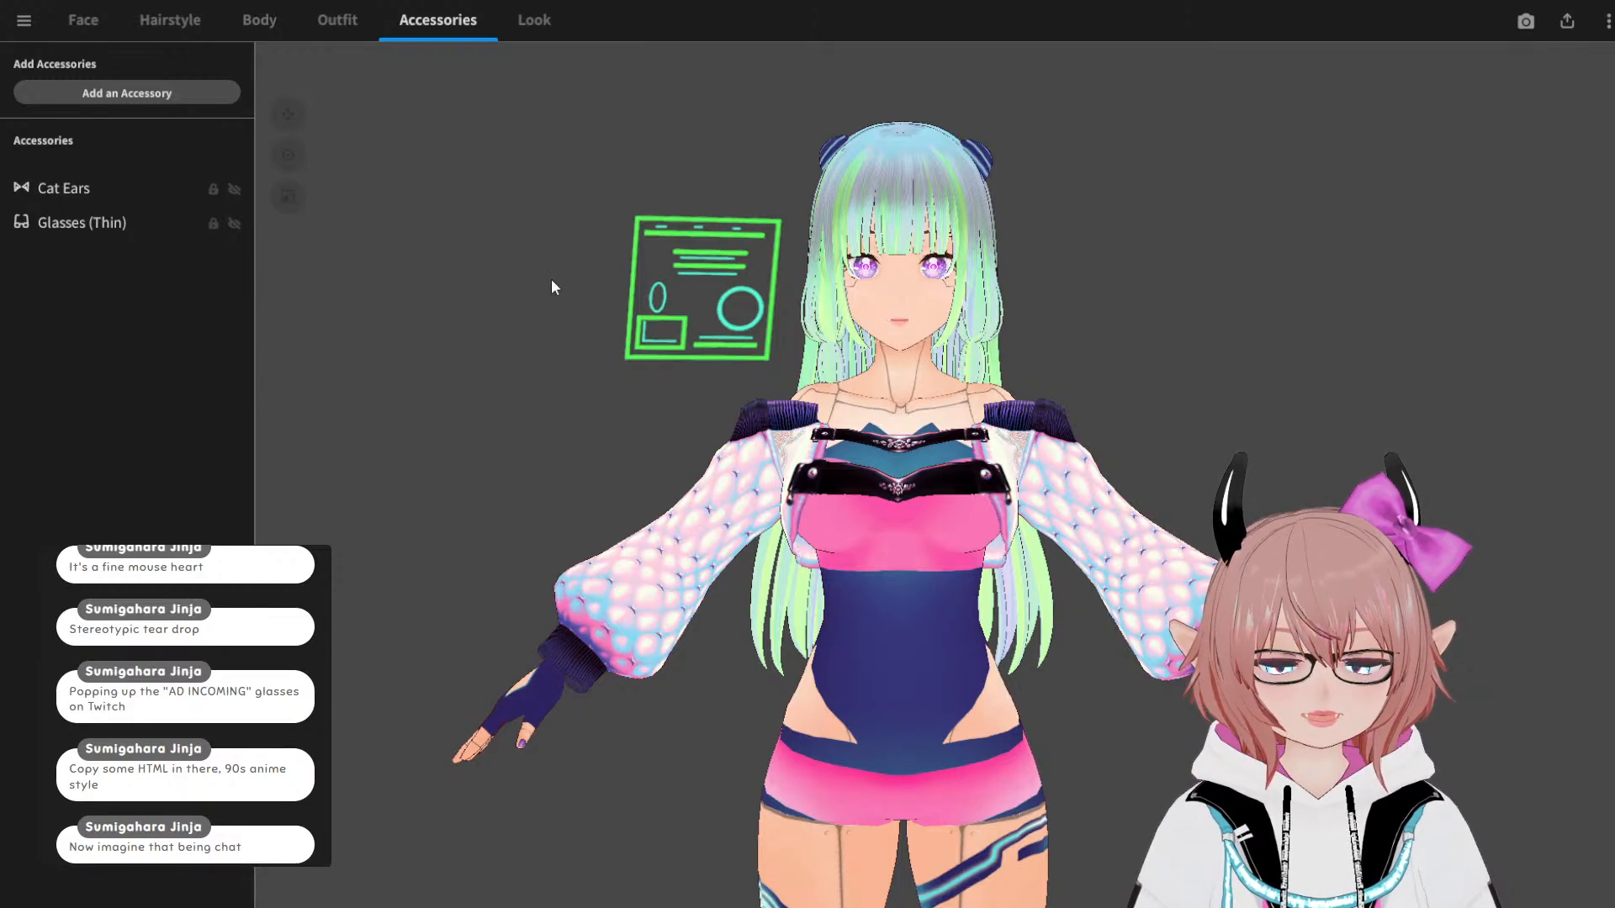
mouse_move(552, 280)
right_down()
mouse_move(619, 286)
mouse_move(540, 277)
mouse_move(553, 281)
right_up()
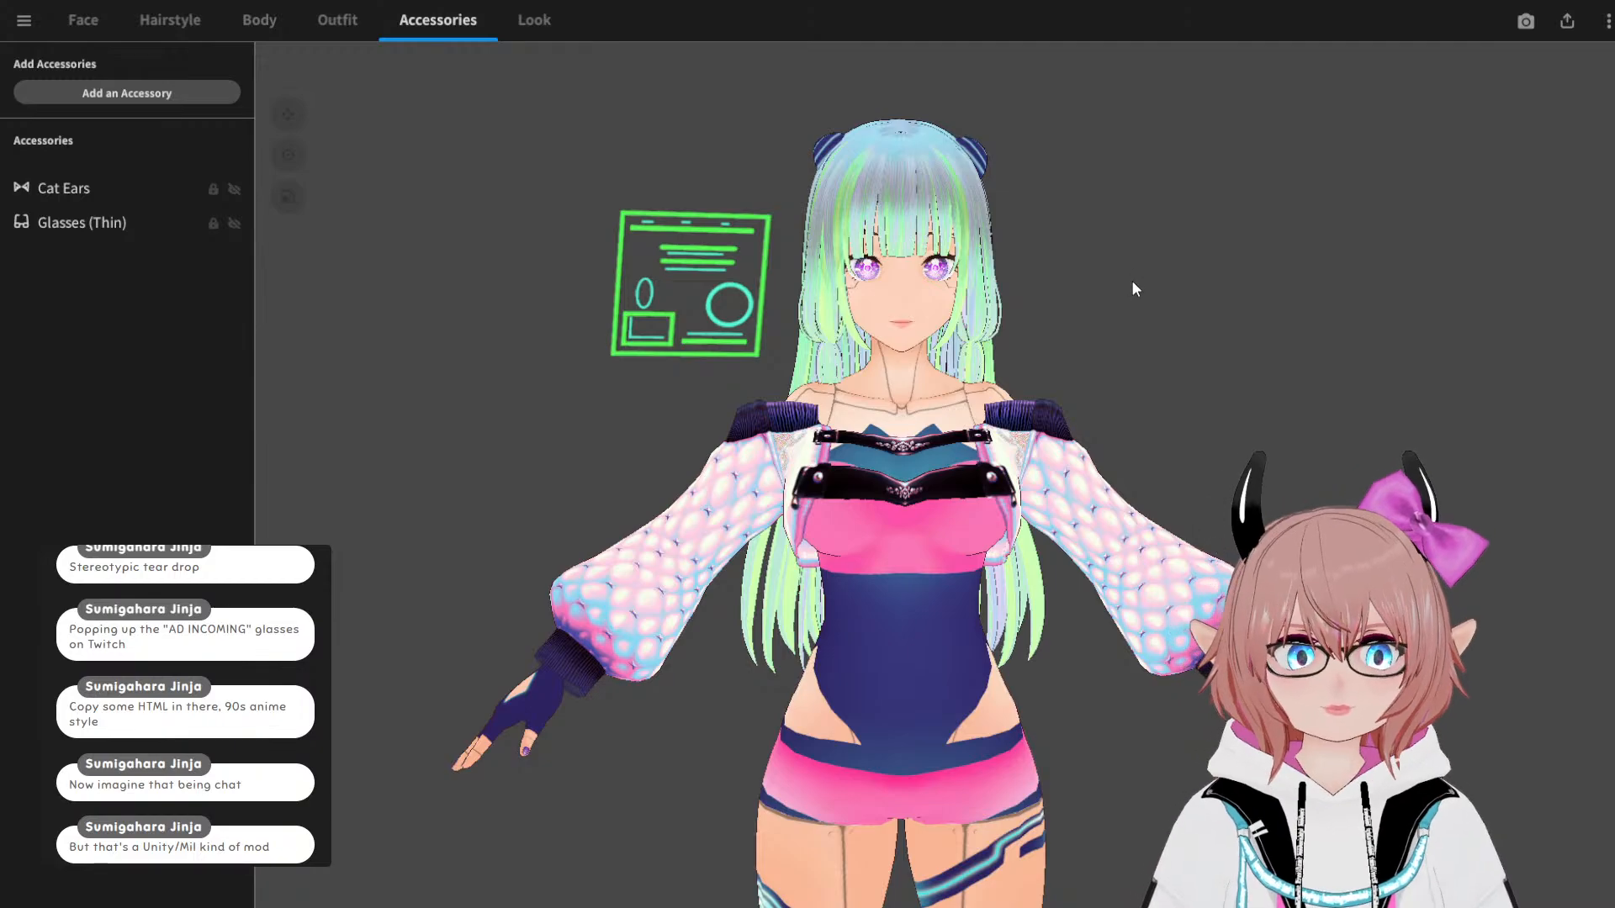
mouse_move(1132, 280)
mouse_down()
mouse_move(1109, 291)
mouse_move(1131, 284)
mouse_up()
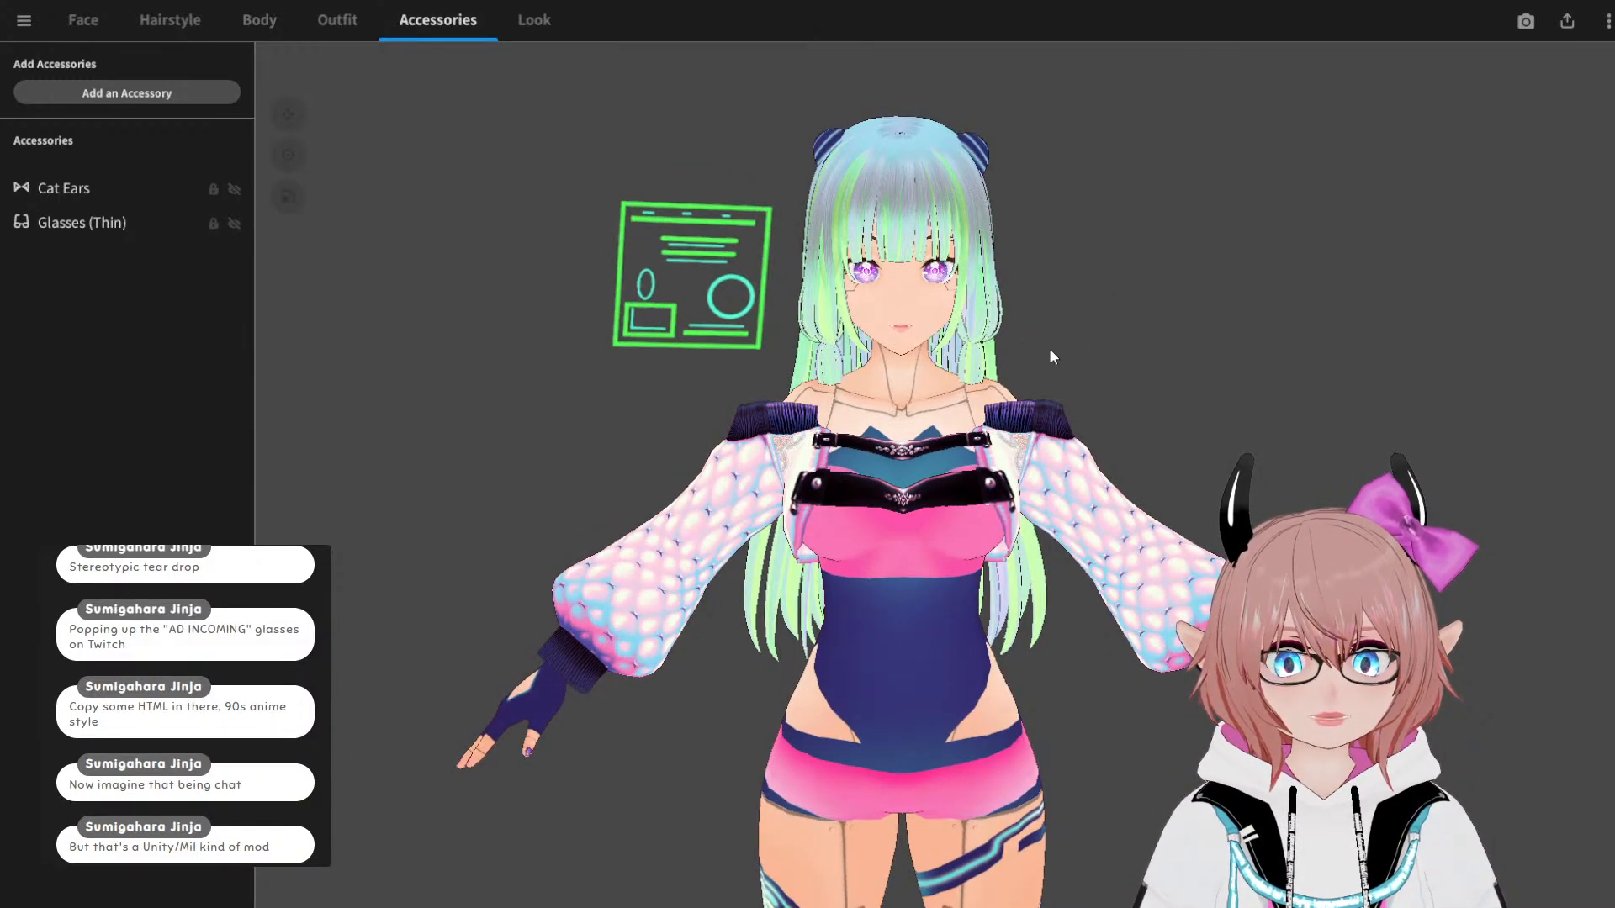
Step: Duplicate the Glasses (Thin) accessory and rename the lower of the two list entries as Panel One
right_click(72, 222)
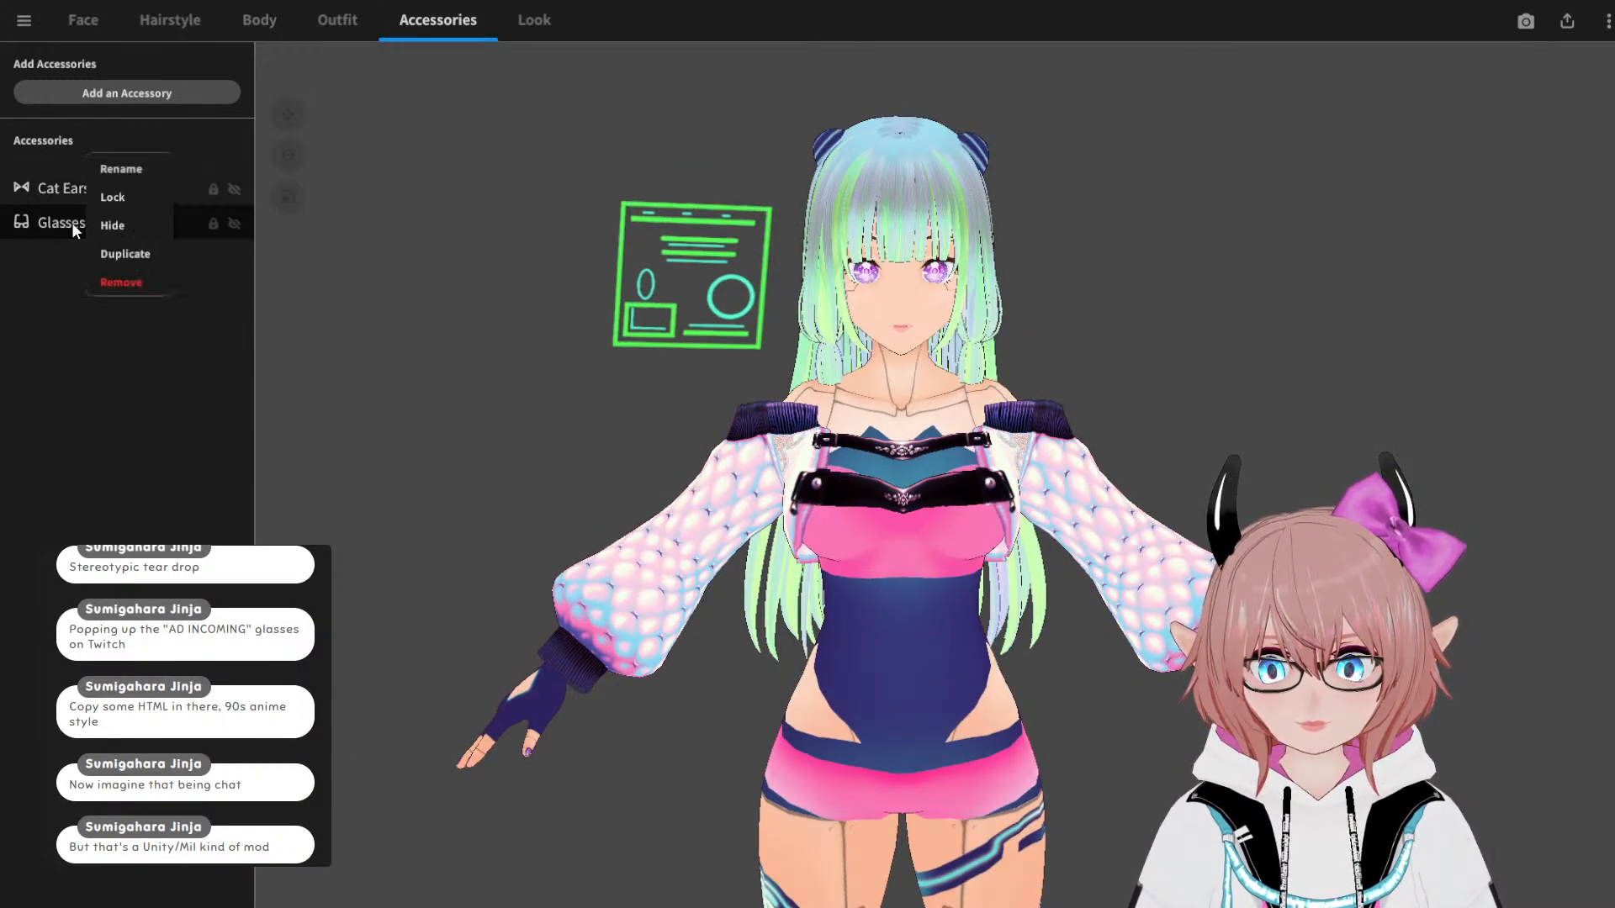
click(125, 253)
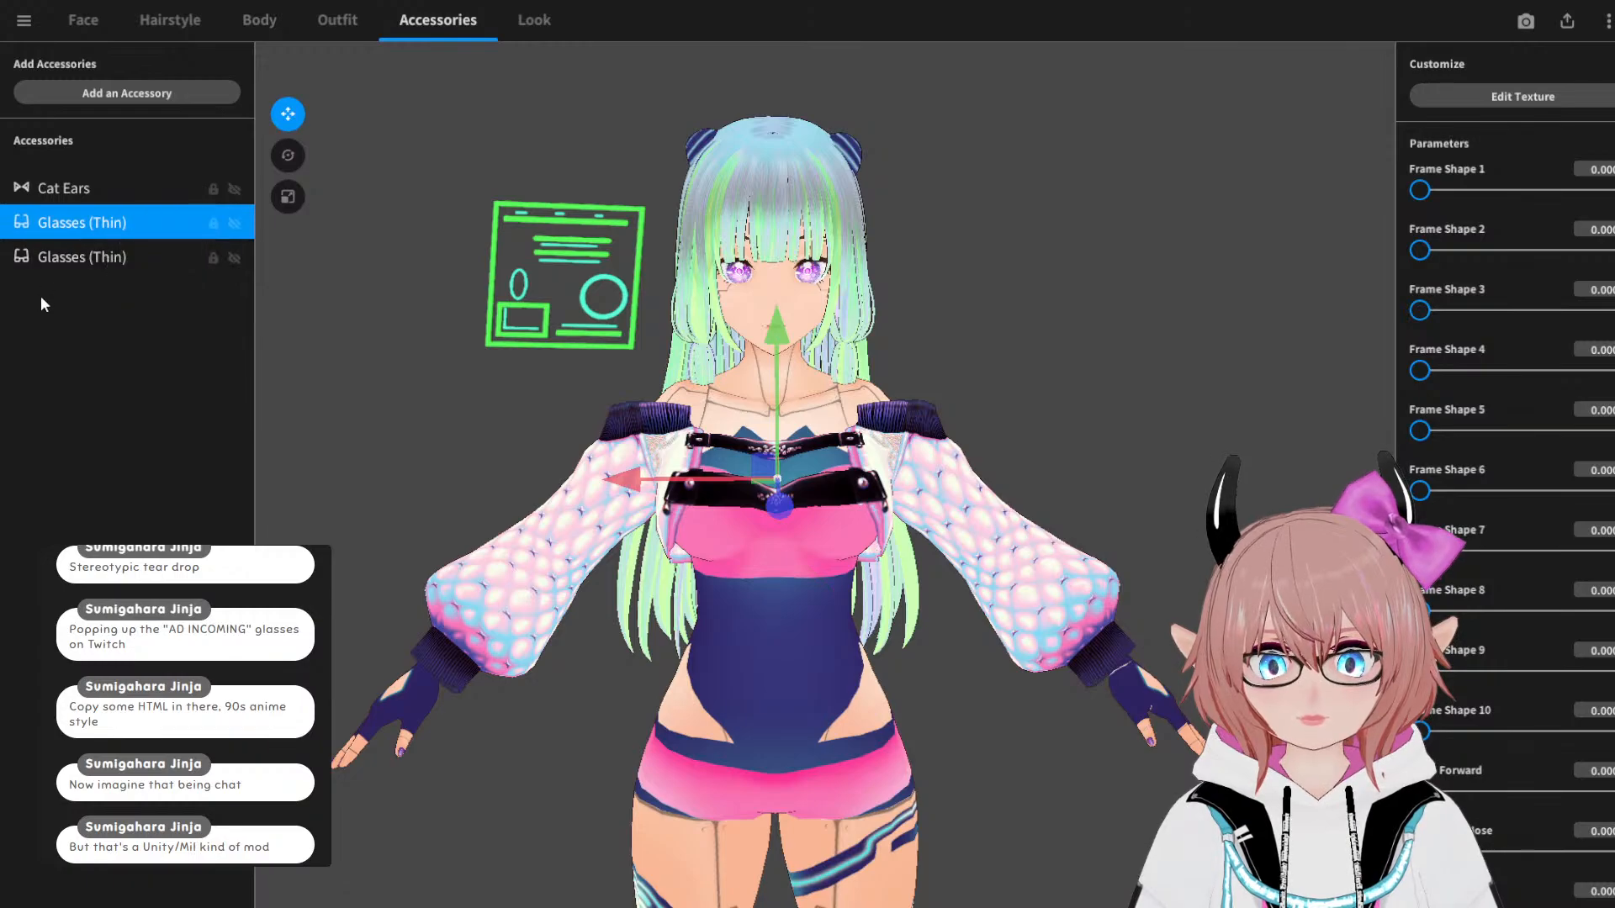
right_click(96, 257)
click(116, 200)
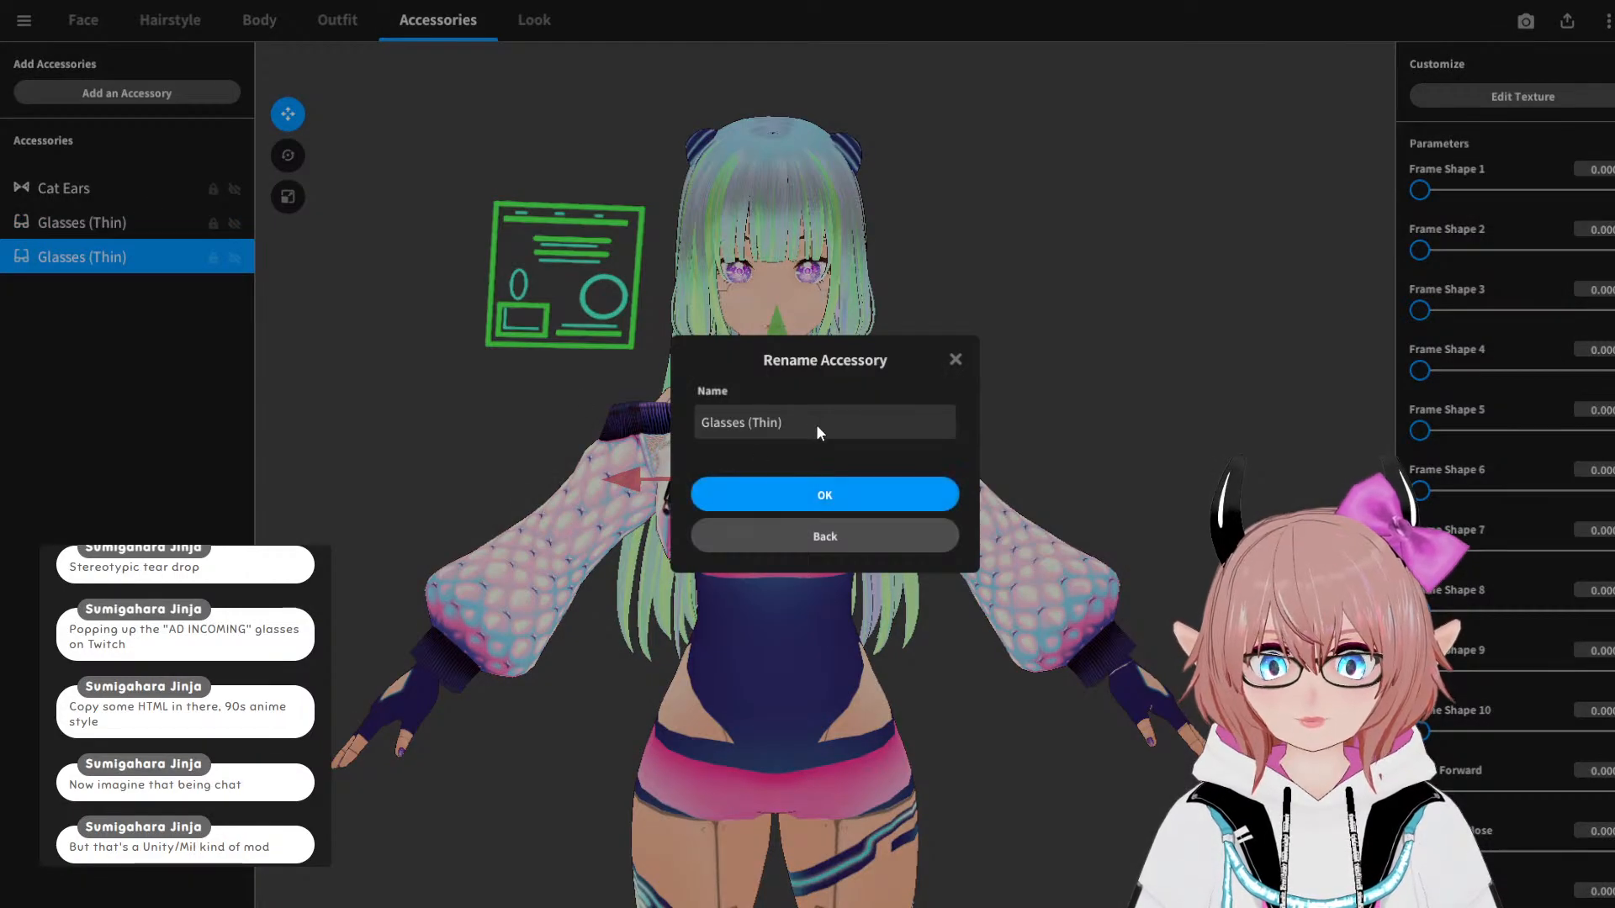
text(Panel )
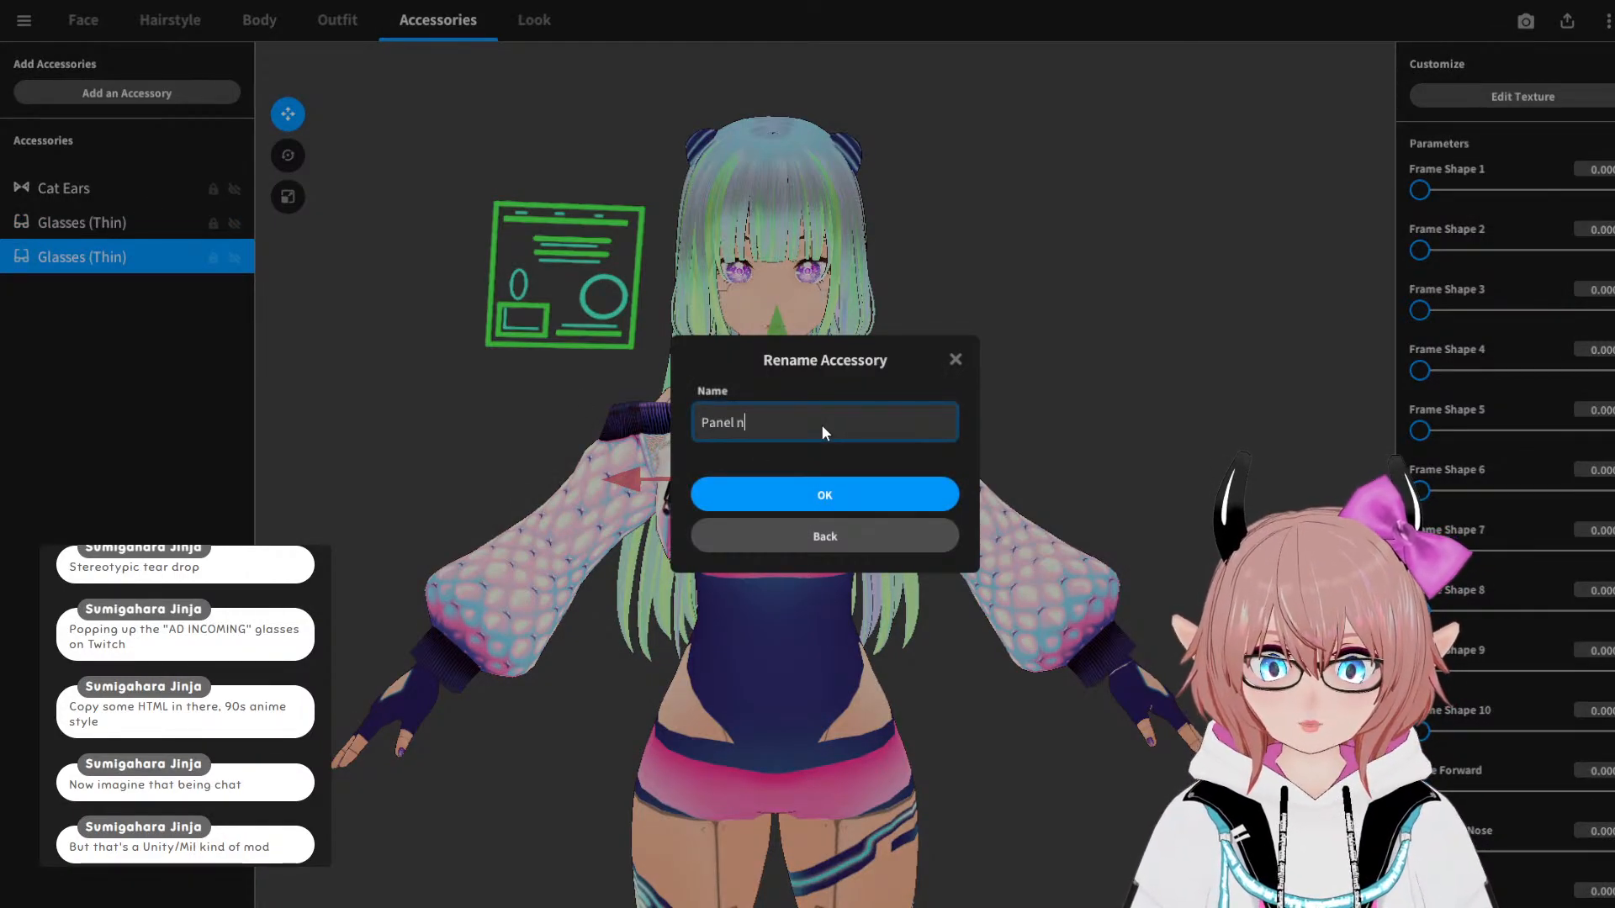
text(One)
key(Return)
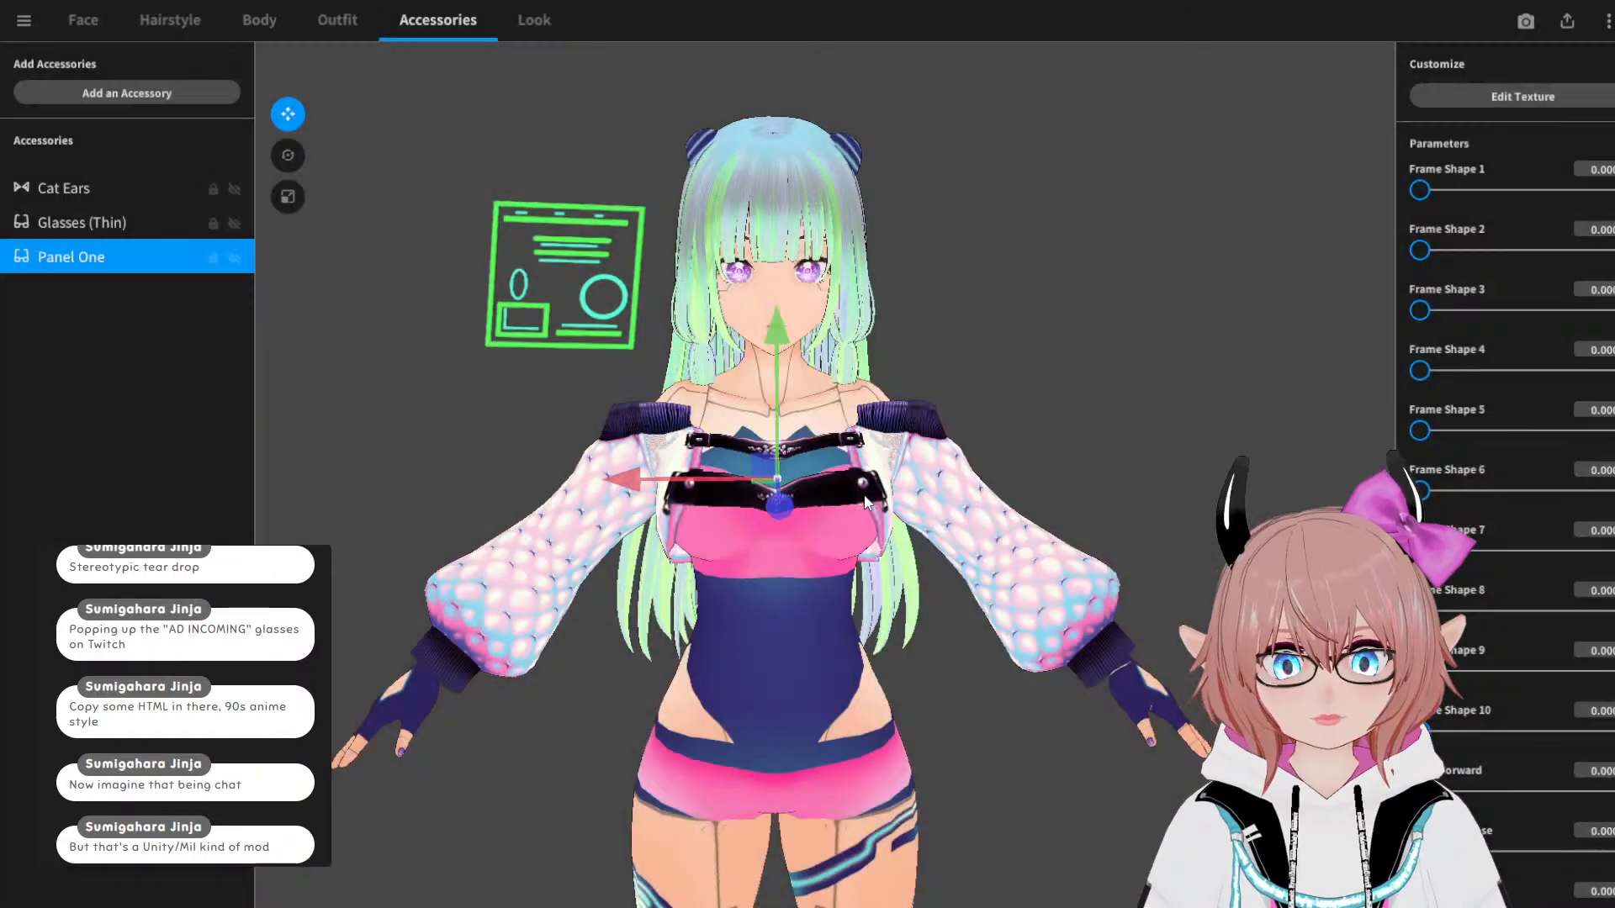
Step: Rename the remaining Glasses (Thin) accessory as Panel Two
right_click(178, 221)
click(172, 163)
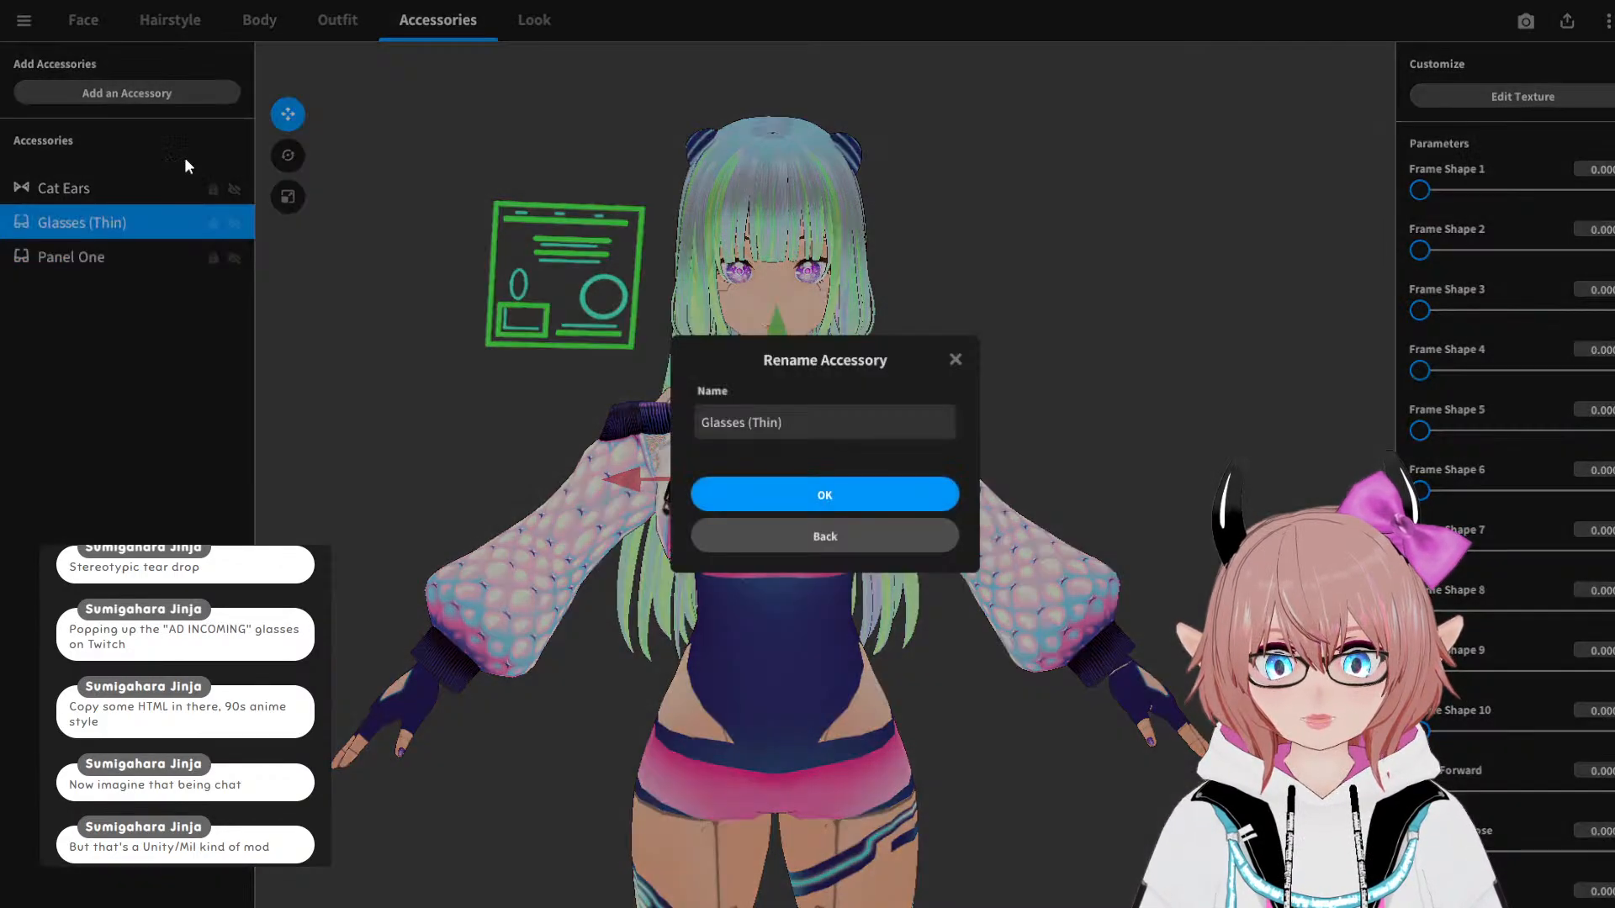
click(845, 418)
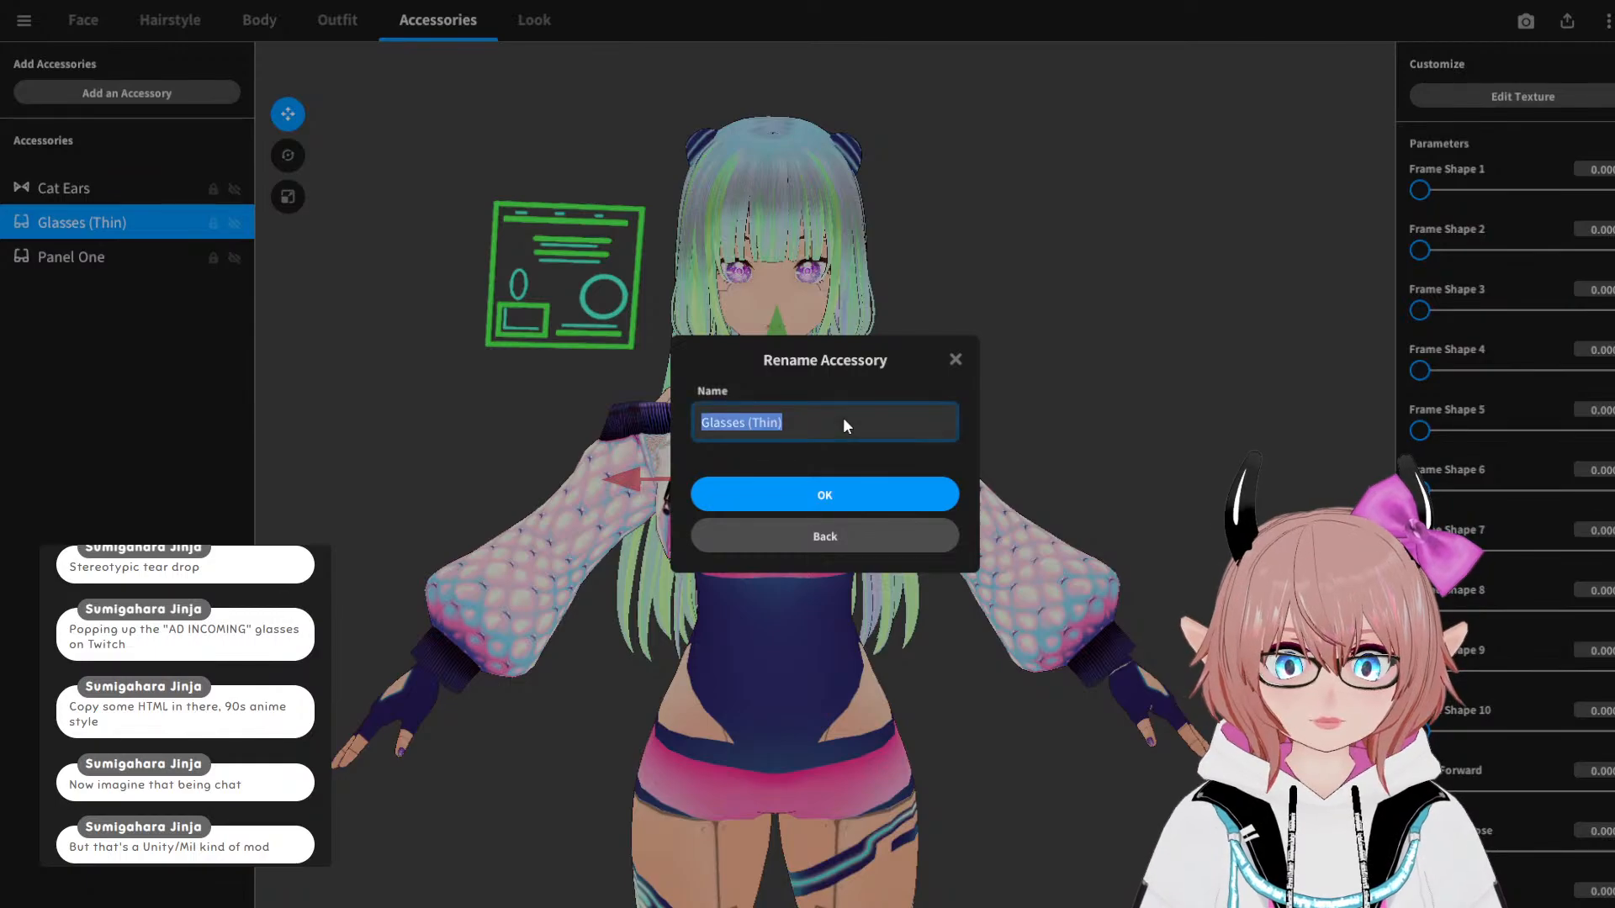
text(Panel Two)
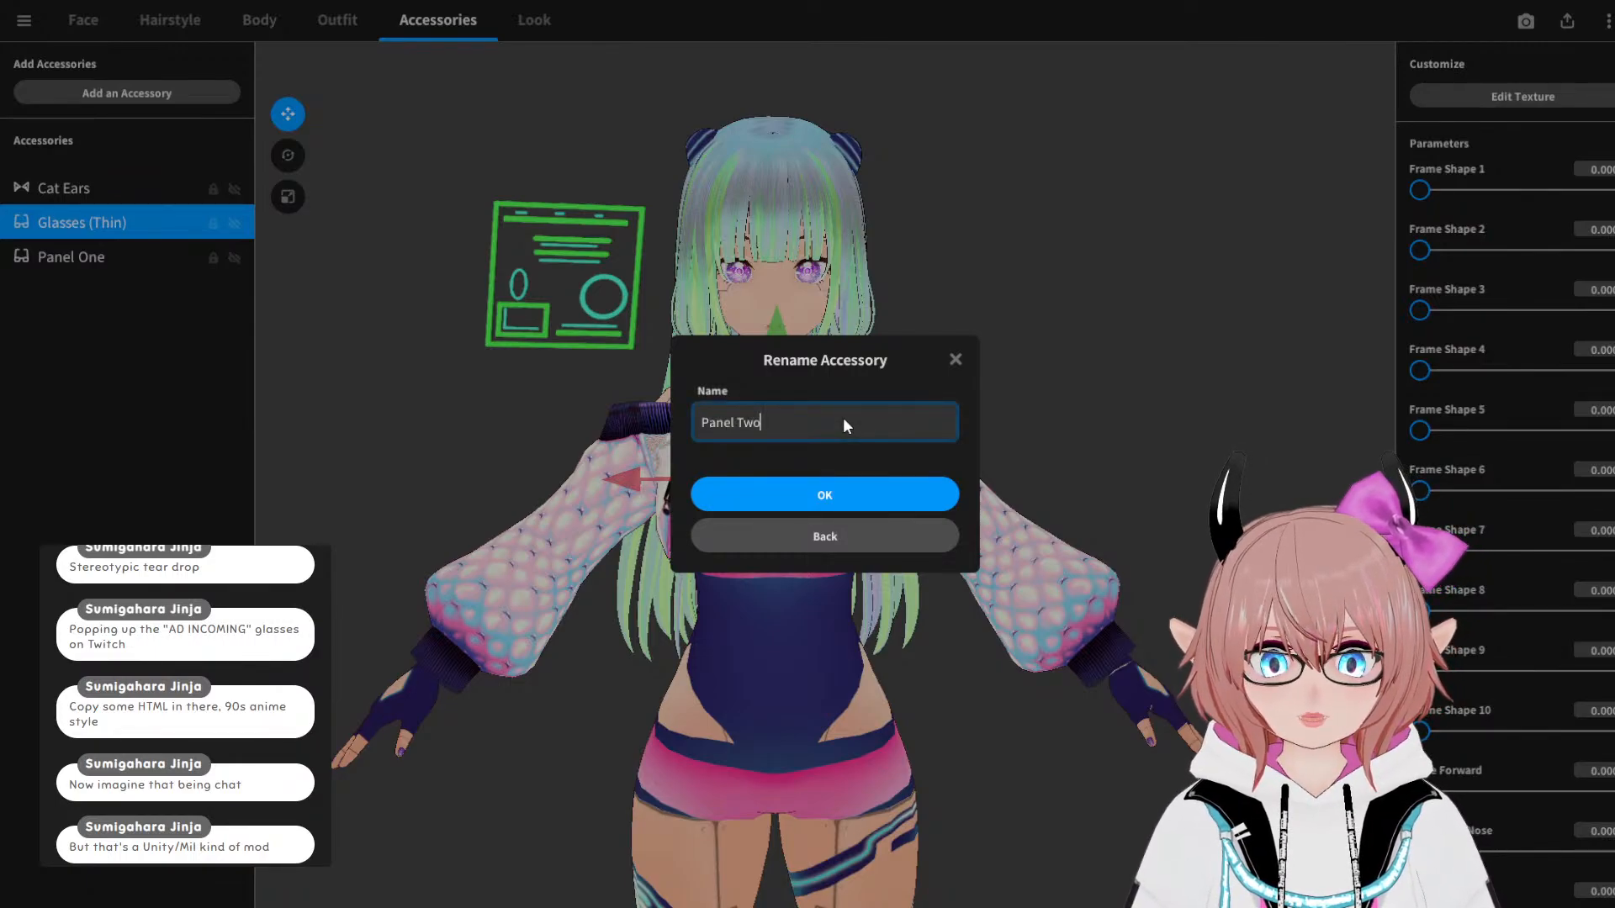
click(860, 488)
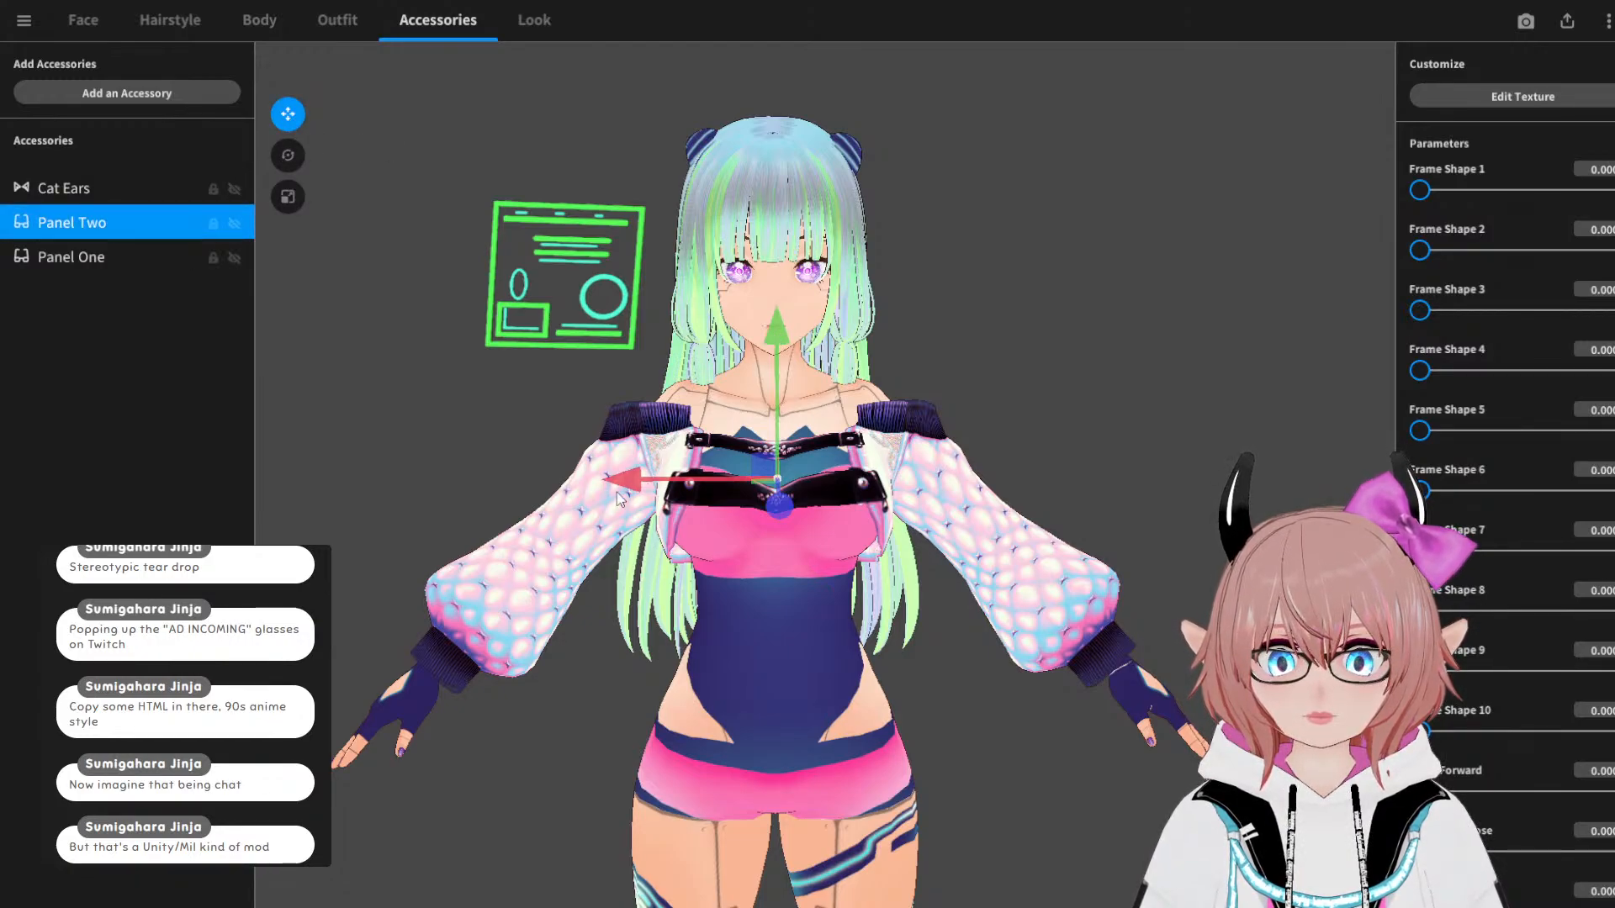
Step: Move Panel Two across to the opposite side of the avatar's head and rotate it about its sideways axis until it is upside down
drag(618, 498, 1009, 522)
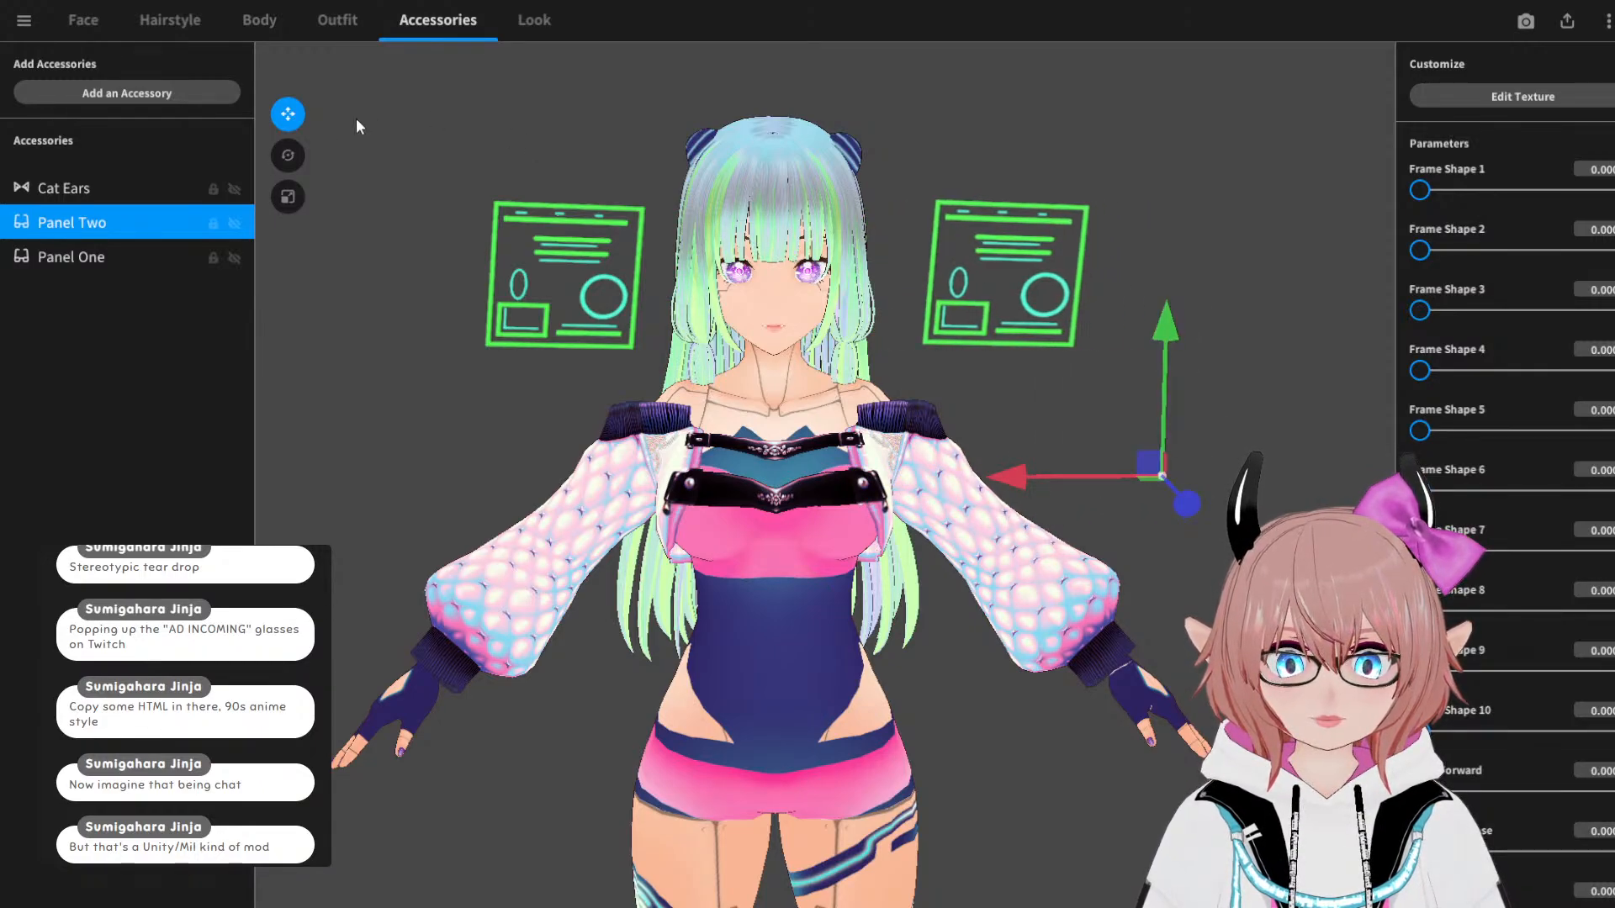
click(288, 154)
drag(1168, 330, 1207, 692)
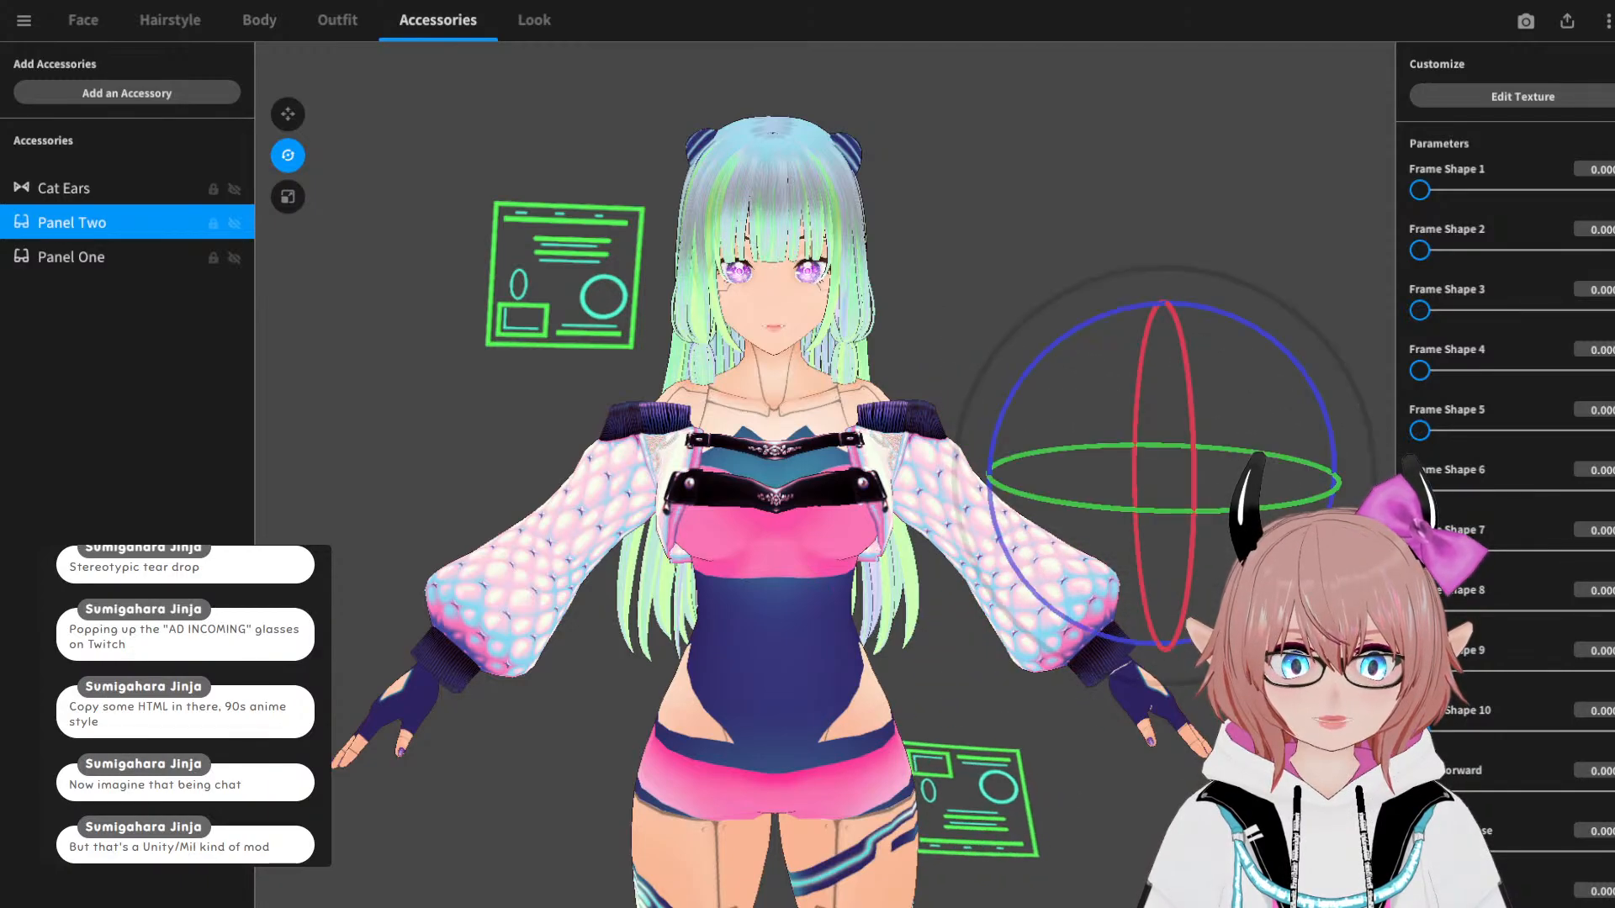
drag(1188, 335, 1186, 453)
right_drag(1177, 450, 1105, 428)
scroll(1107, 437, down, 5)
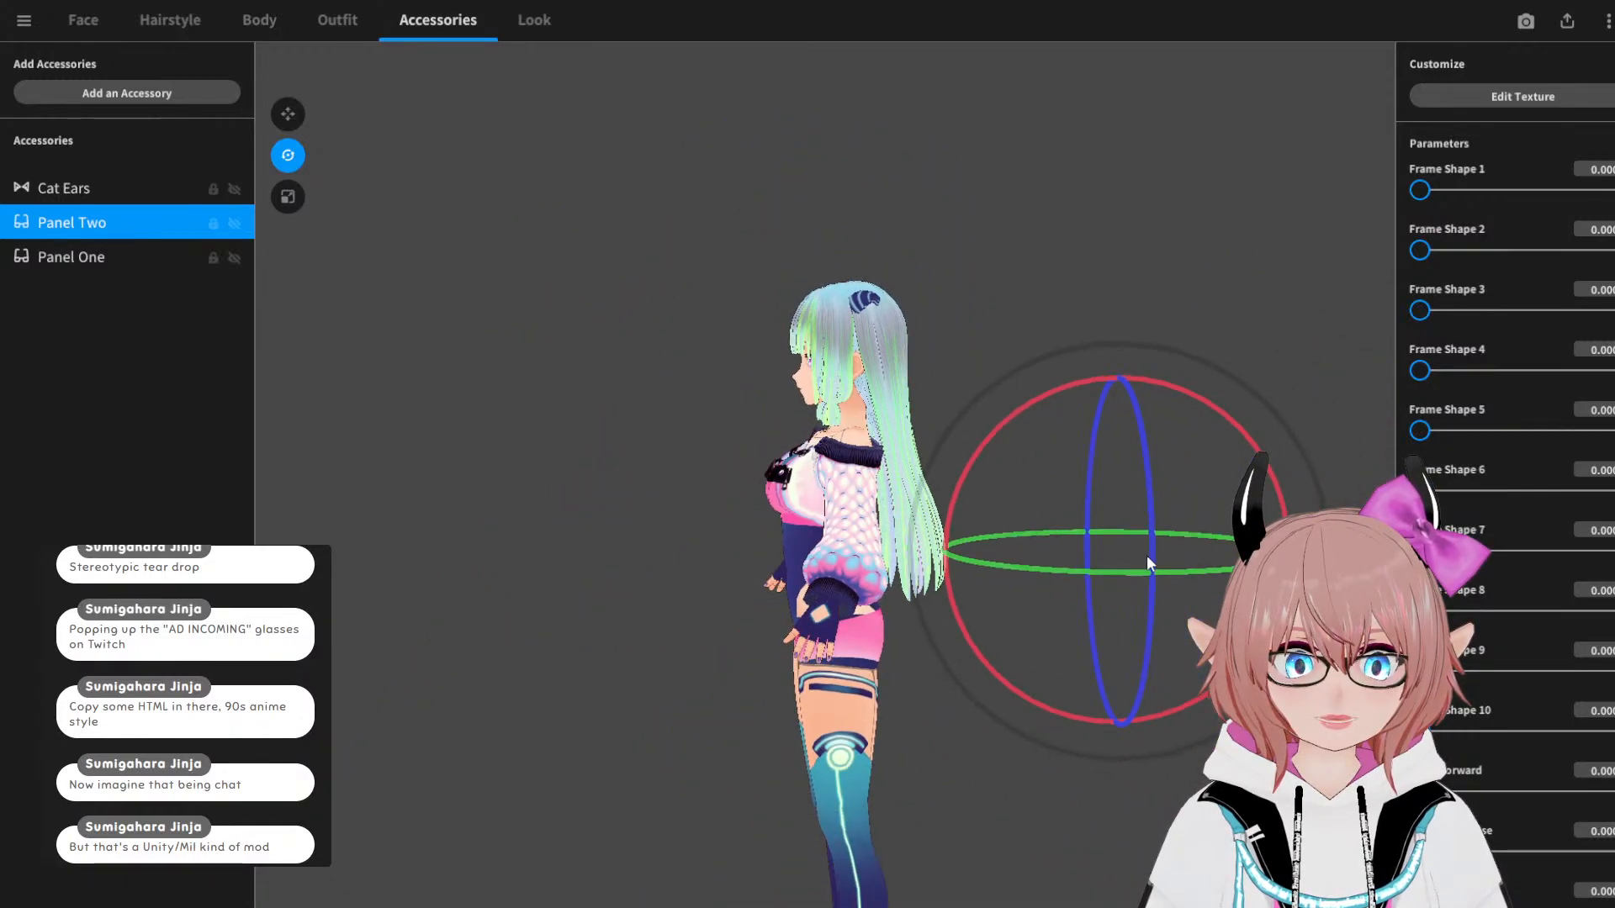
right_drag(1147, 555, 1154, 466)
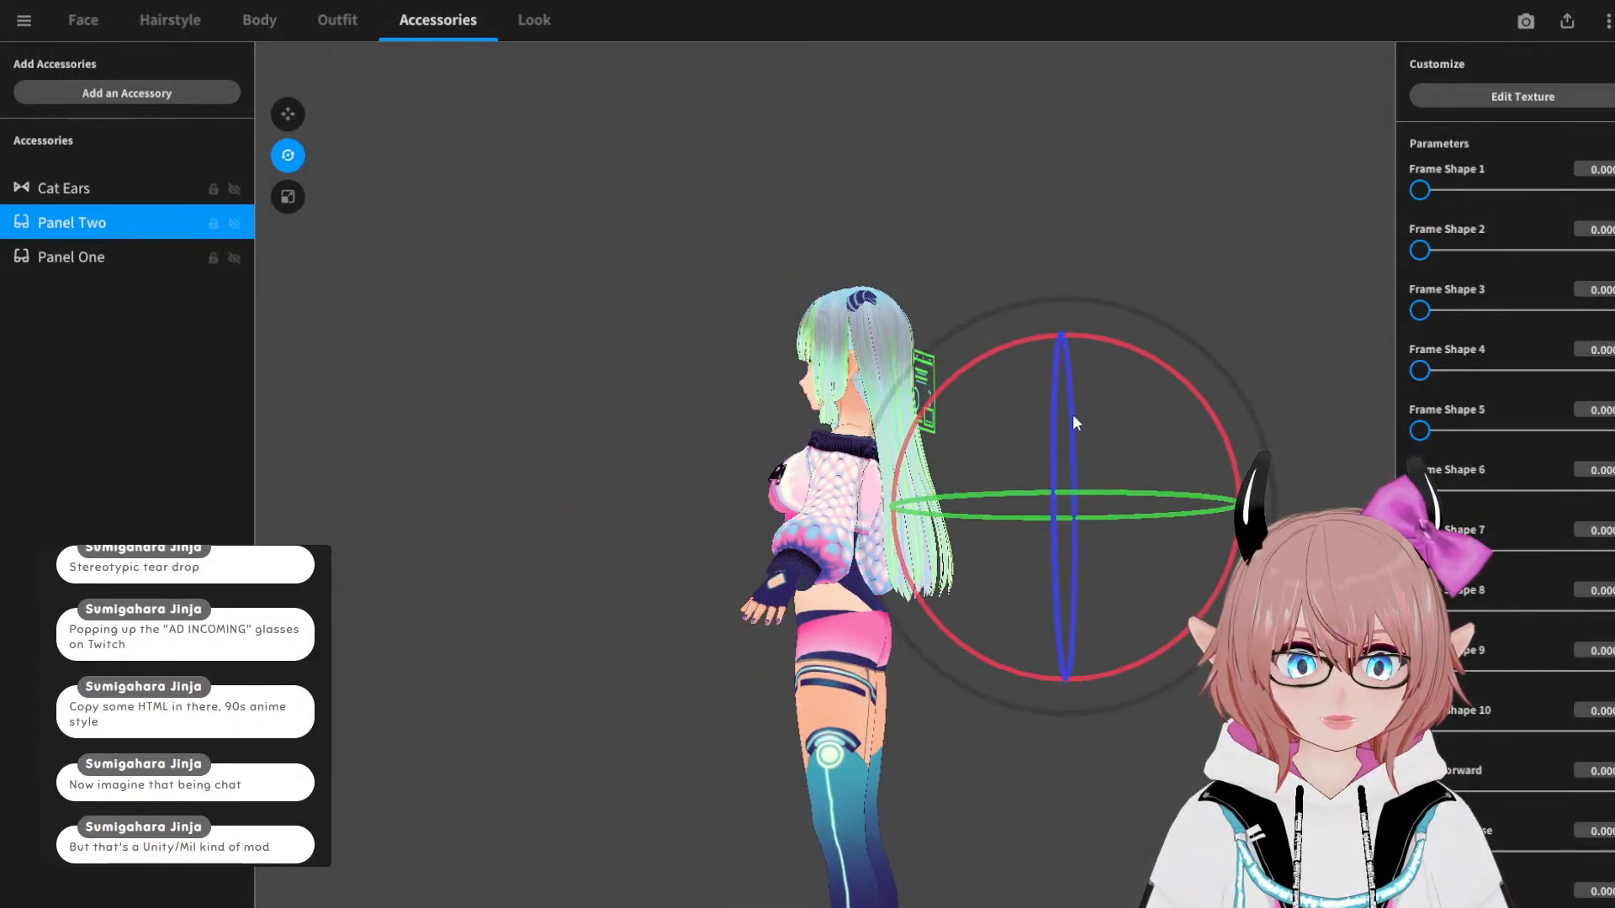
Step: Move Panel Two forward and up until it floats beside the head opposite Panel One, slightly lower than it
click(289, 114)
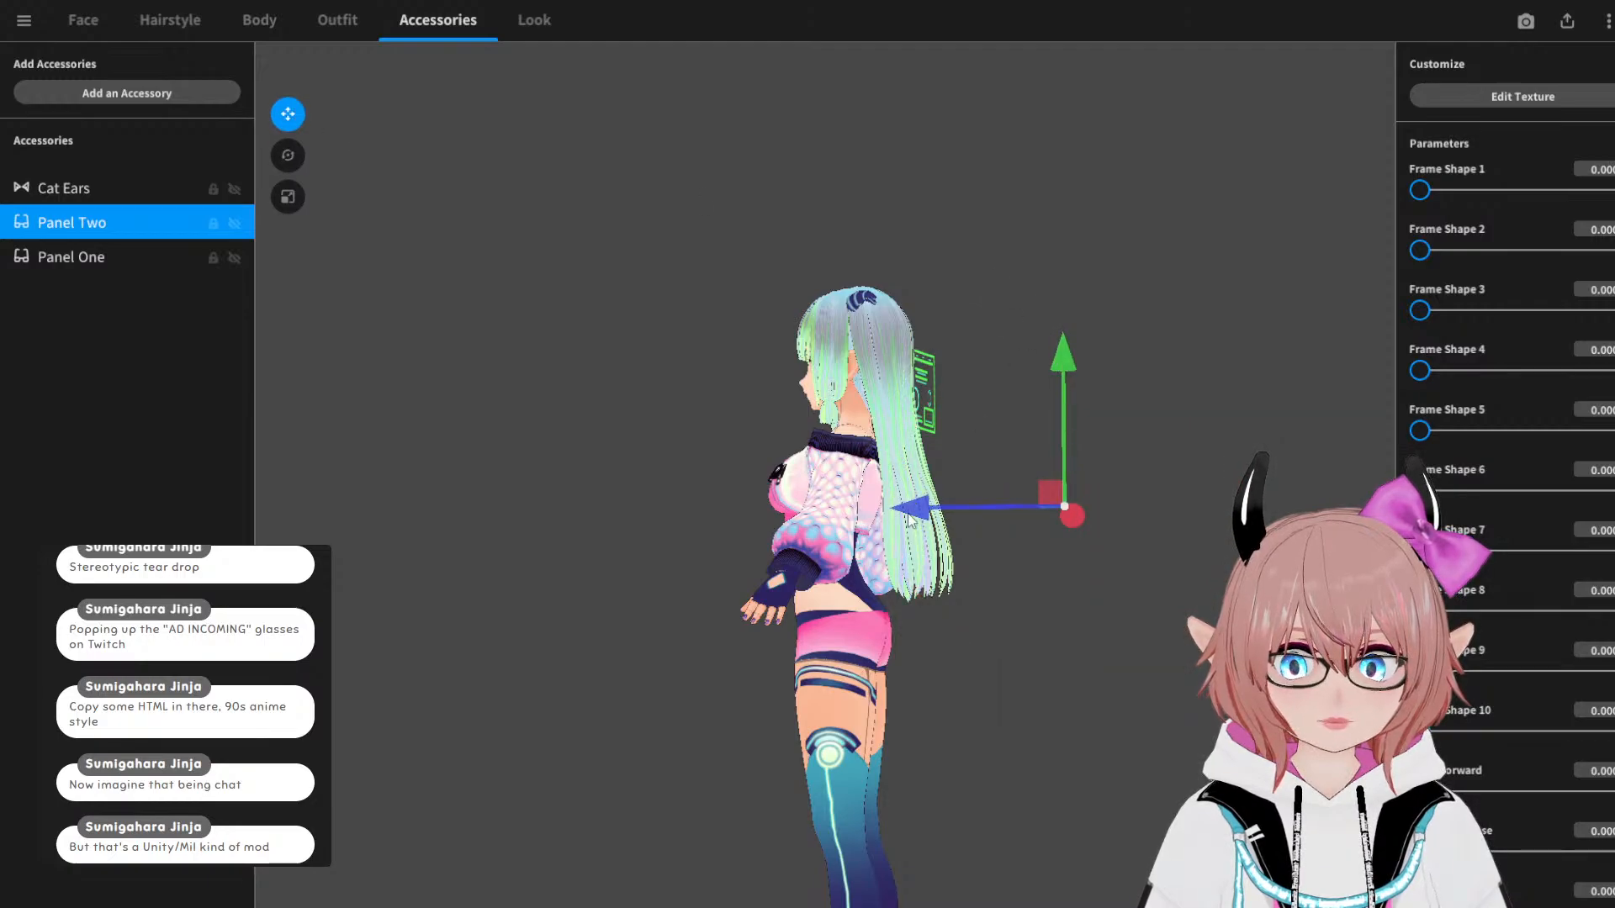
drag(908, 513, 665, 476)
drag(817, 340, 841, 79)
right_drag(841, 79, 992, 203)
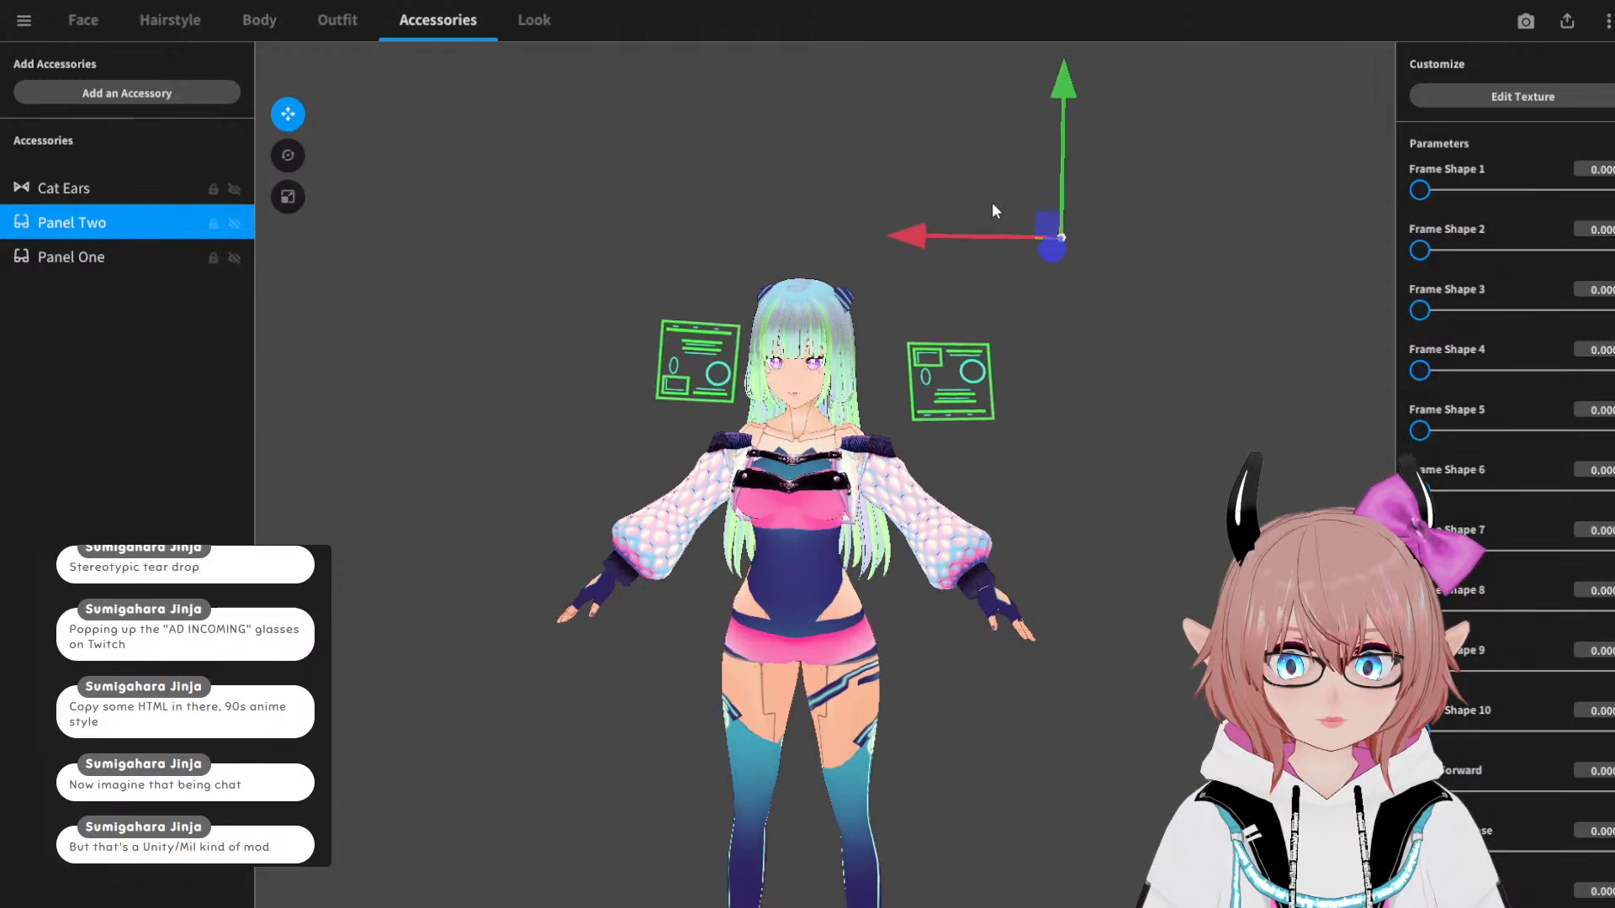
drag(1053, 84, 1050, 134)
right_drag(959, 211, 1050, 384)
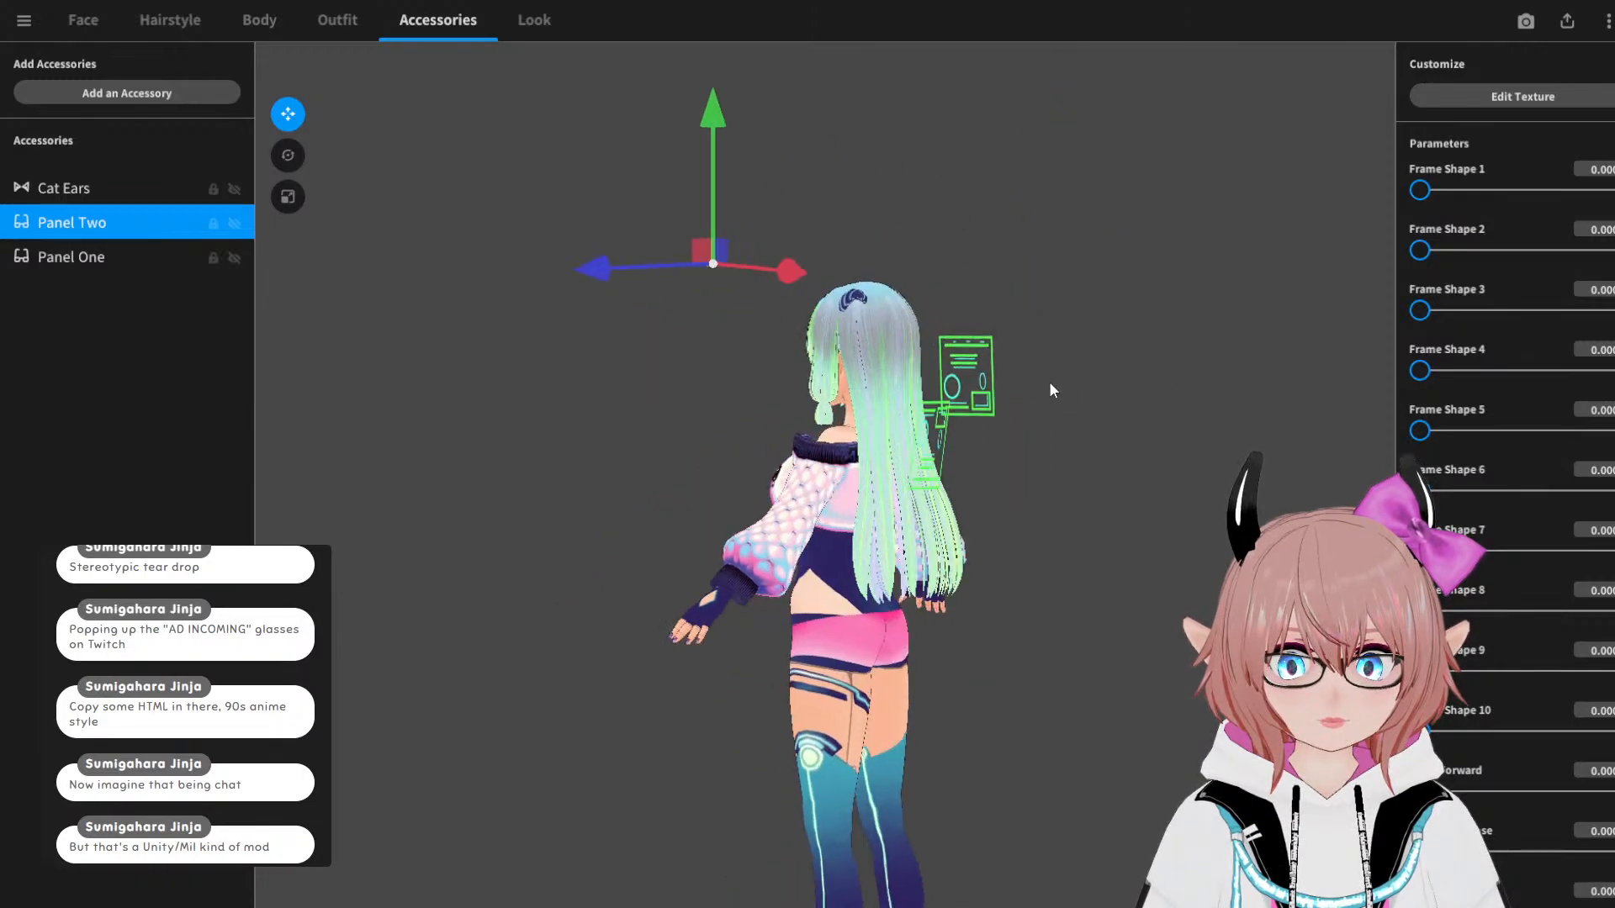
drag(592, 275, 487, 252)
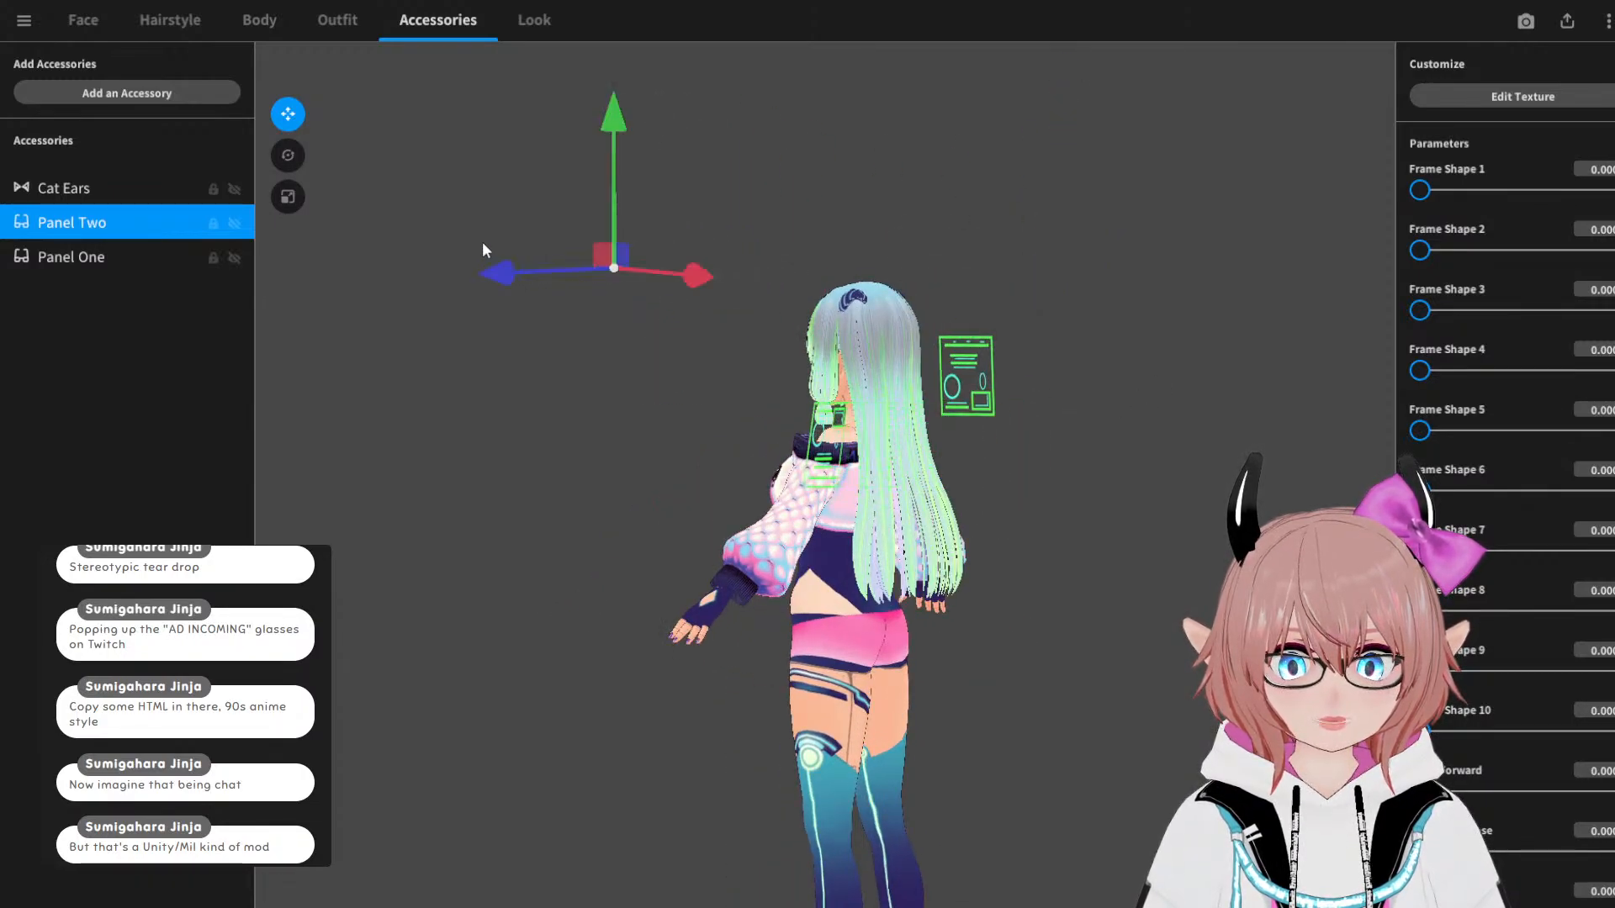
right_drag(487, 252, 703, 299)
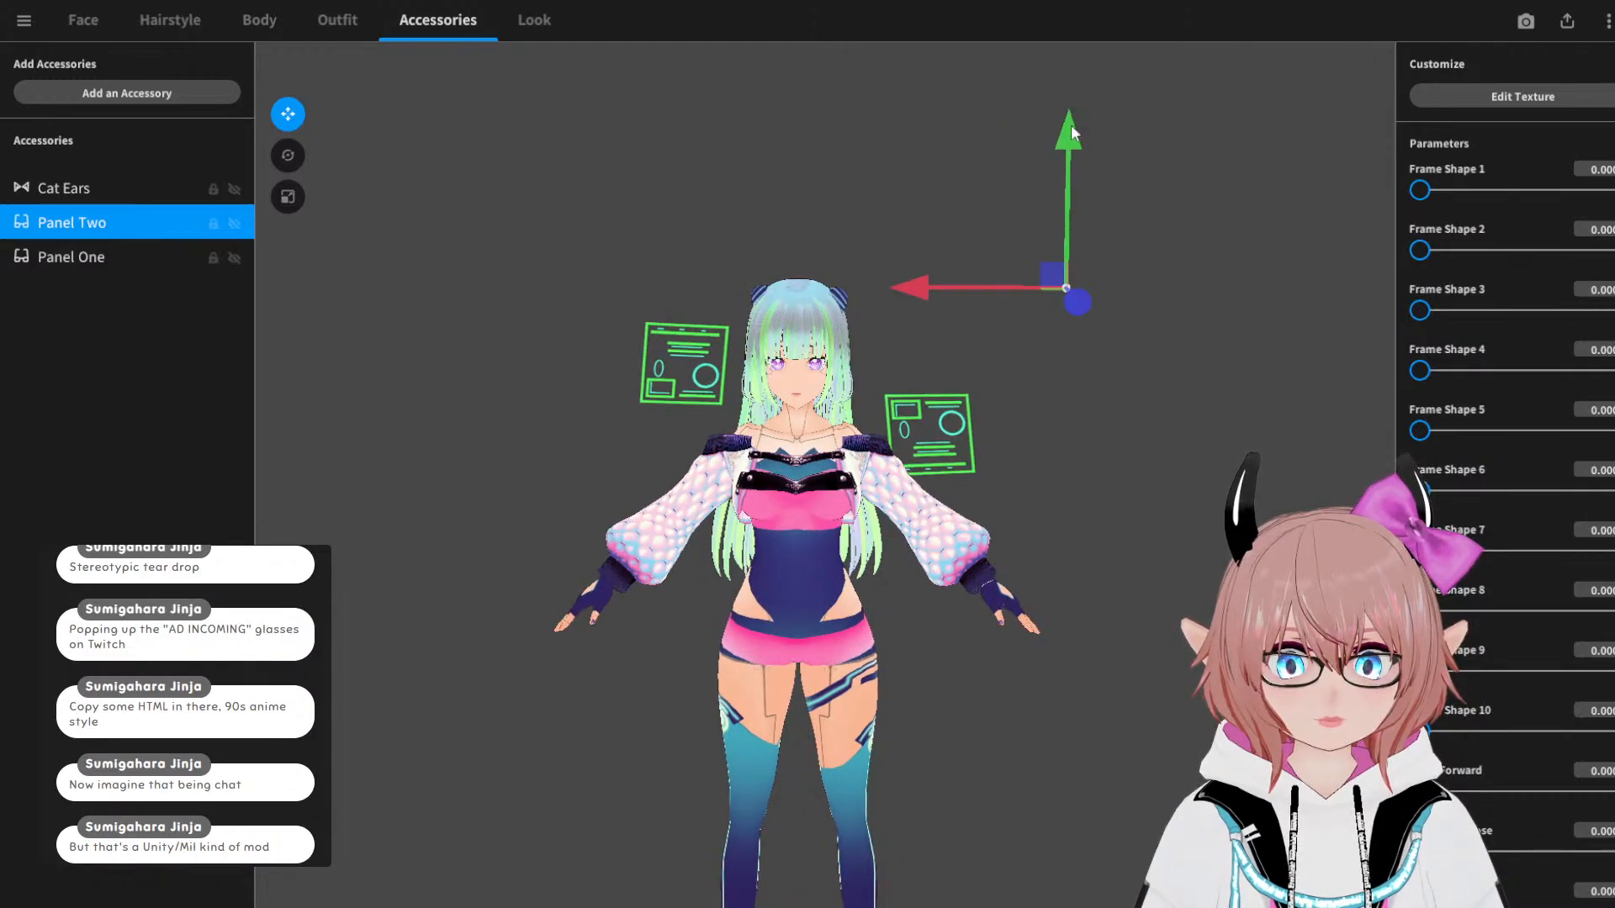
drag(1072, 132, 1073, 109)
click(1104, 390)
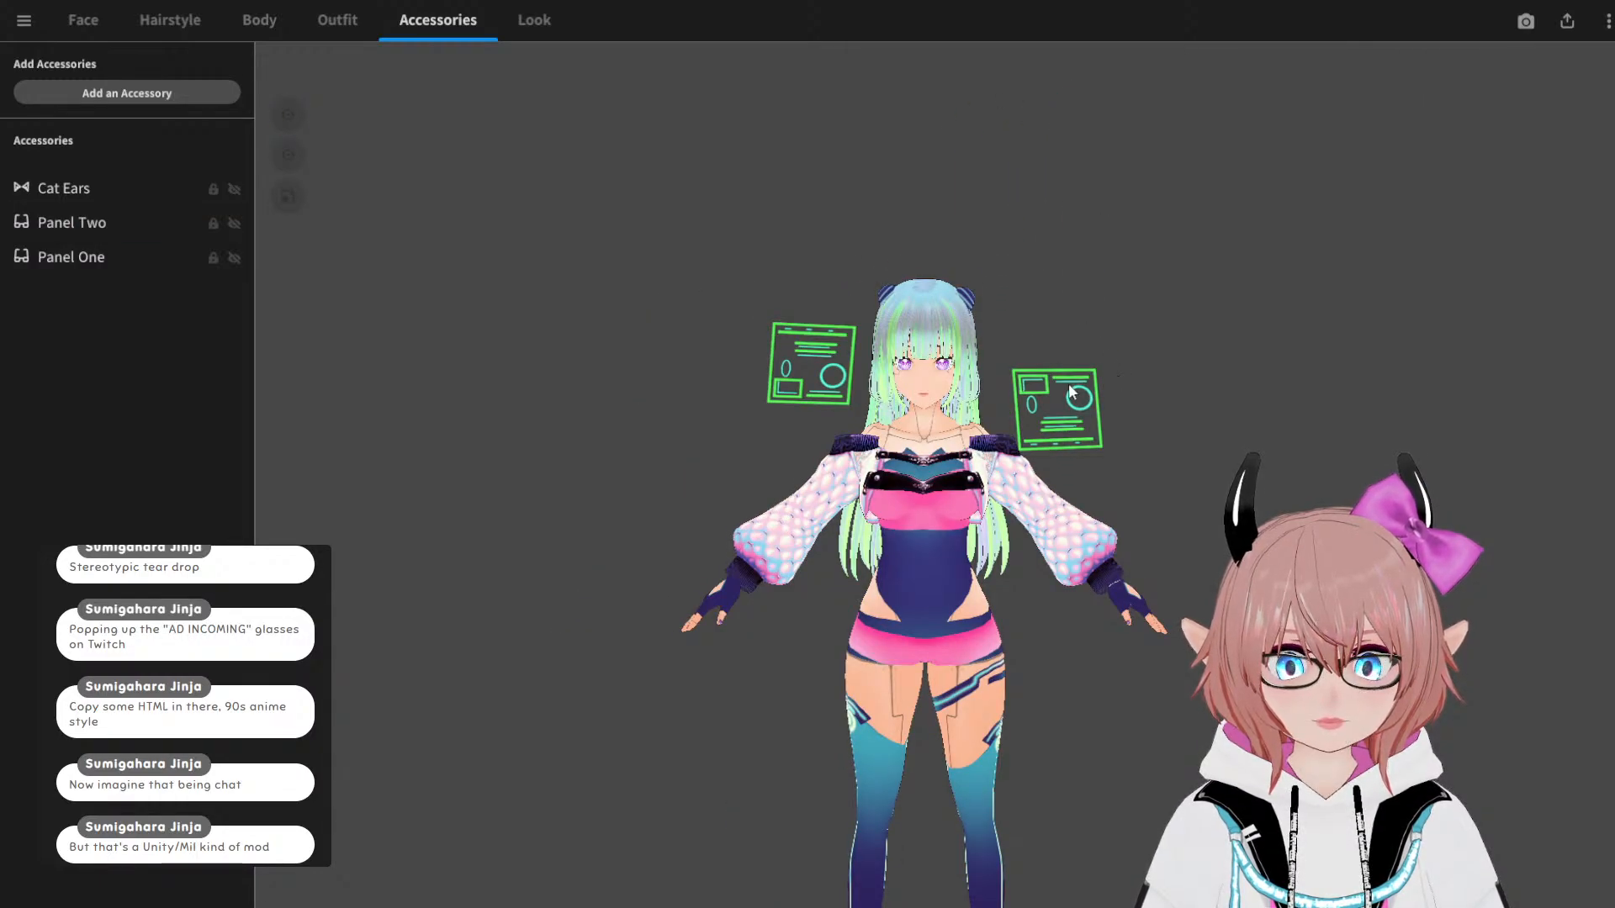
scroll(1068, 383, up, 4)
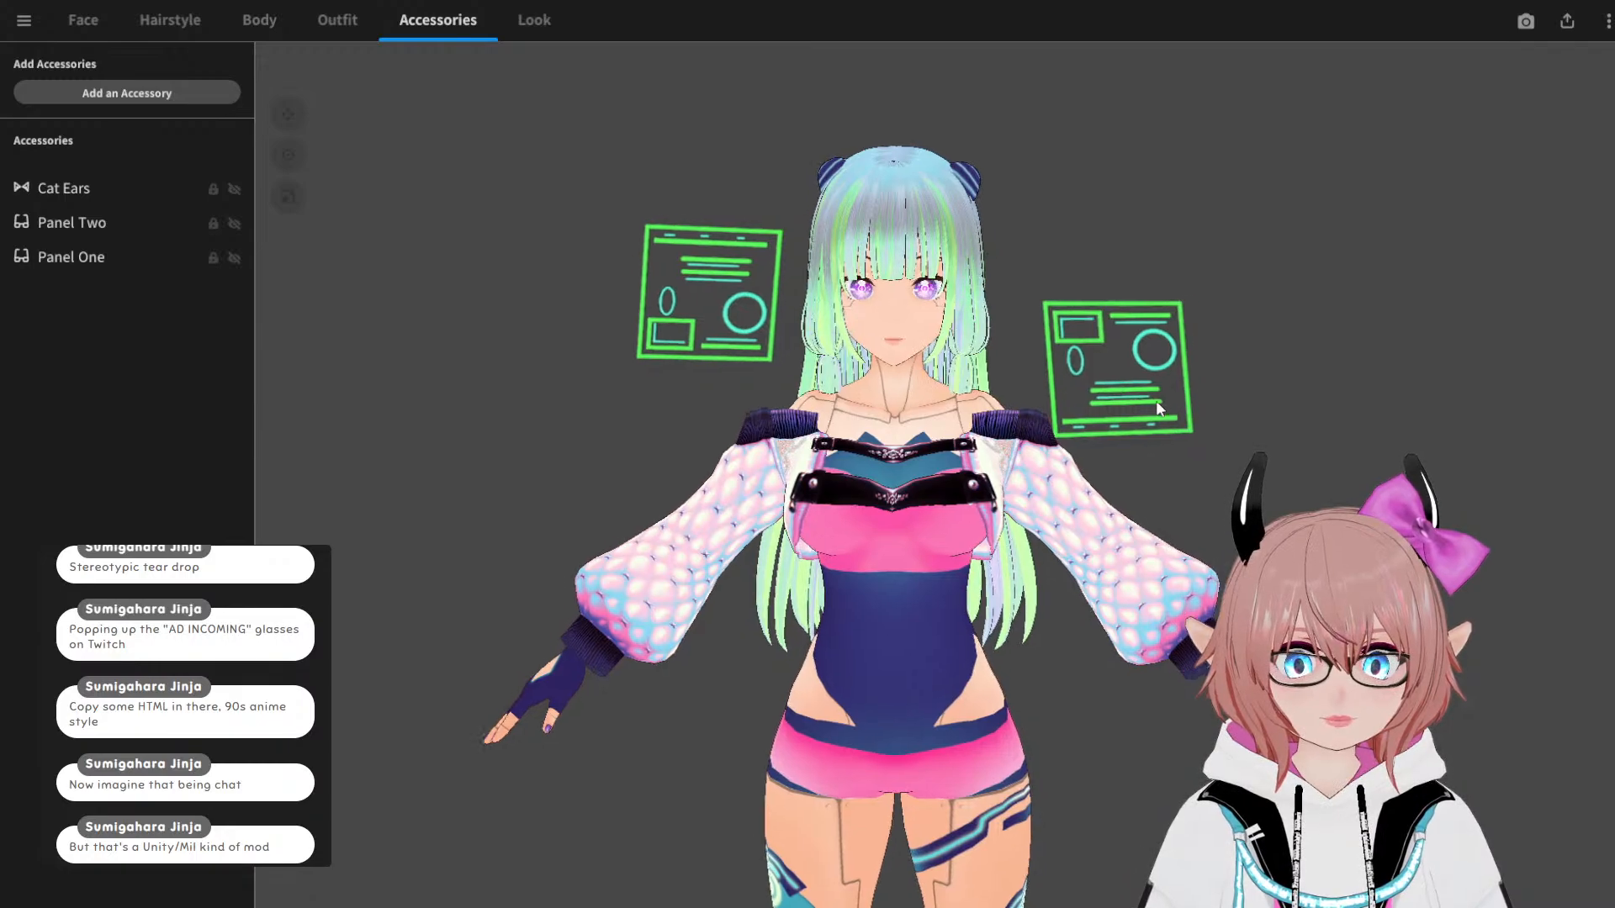
middle_drag(1158, 409, 1103, 407)
right_drag(1103, 407, 1042, 398)
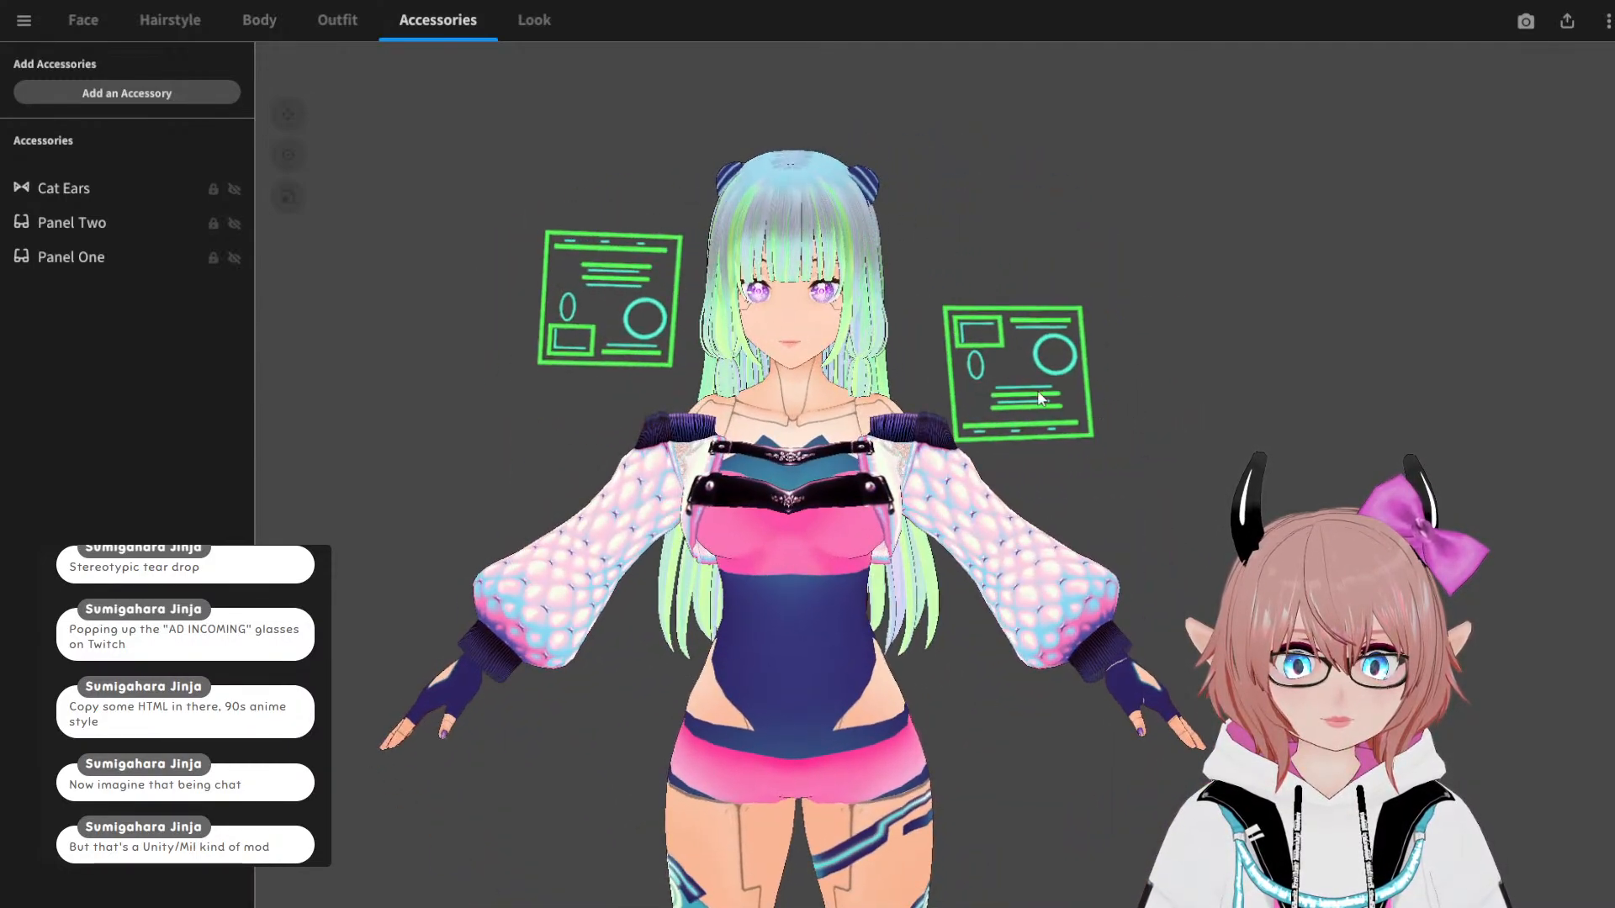
Step: Rotate Panel Two slightly about its sideways axis to adjust its tilt, checking it from the side, back and front
click(84, 259)
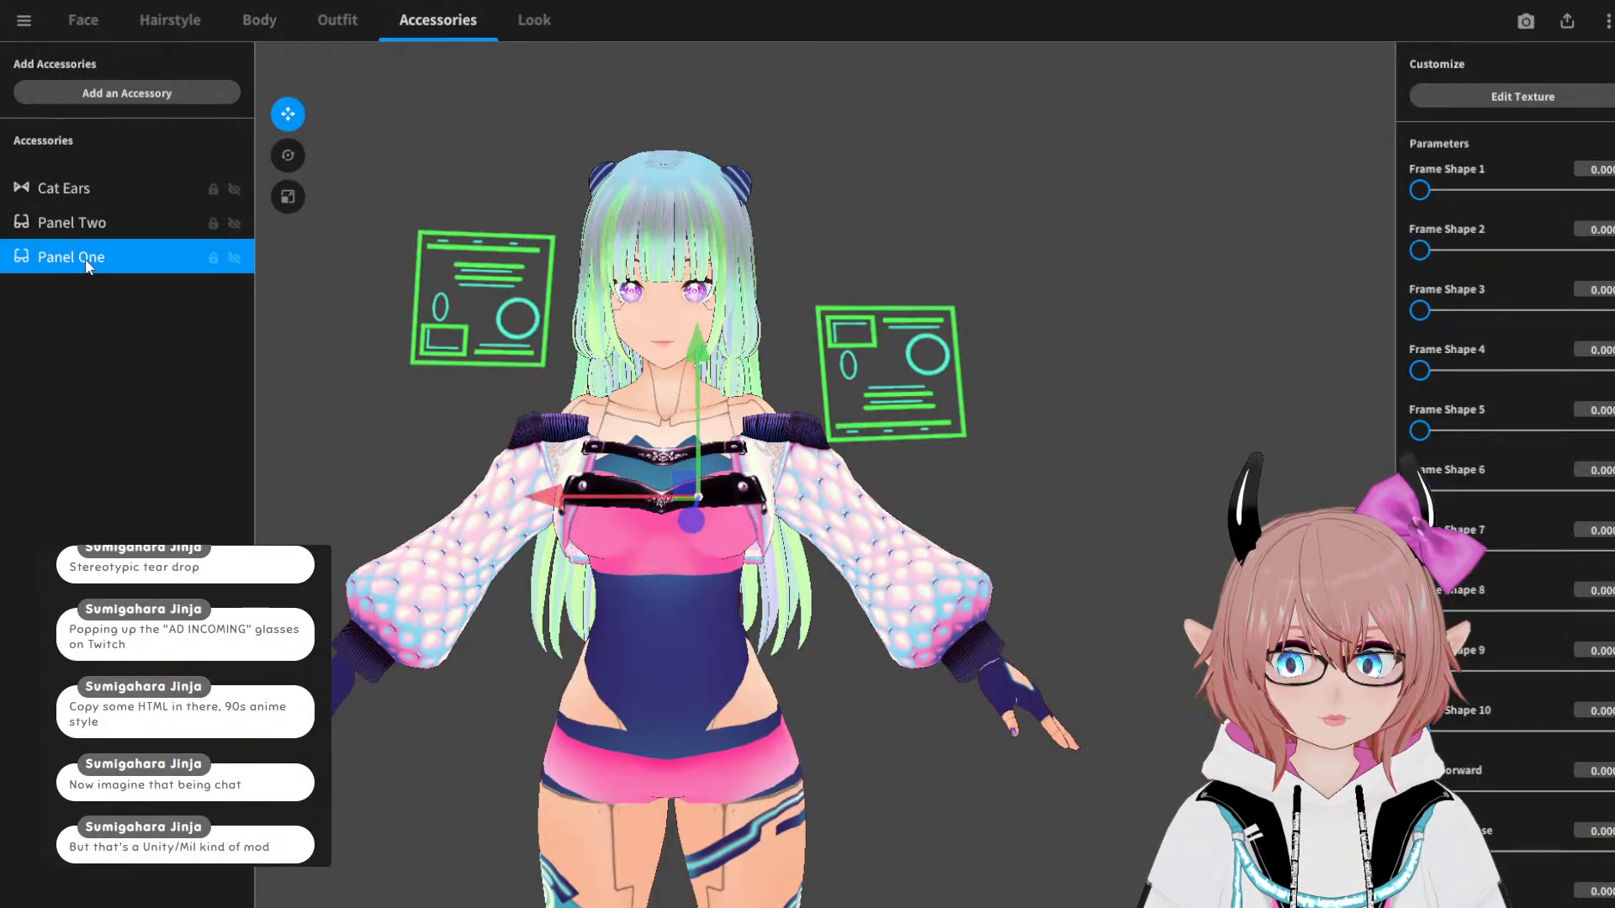
click(93, 227)
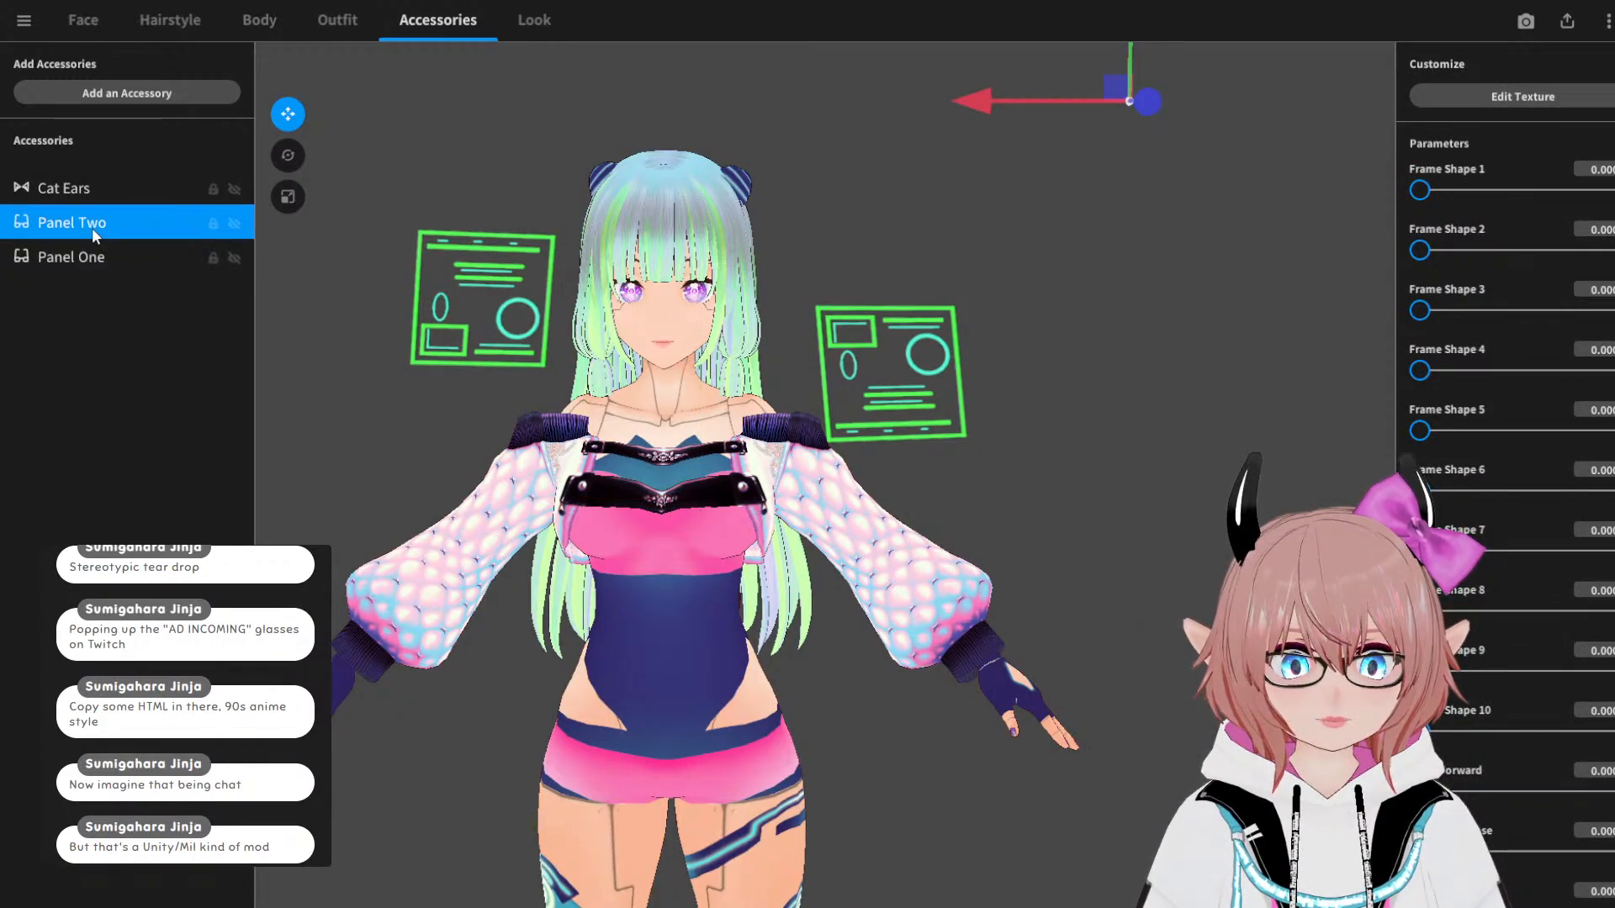
click(288, 157)
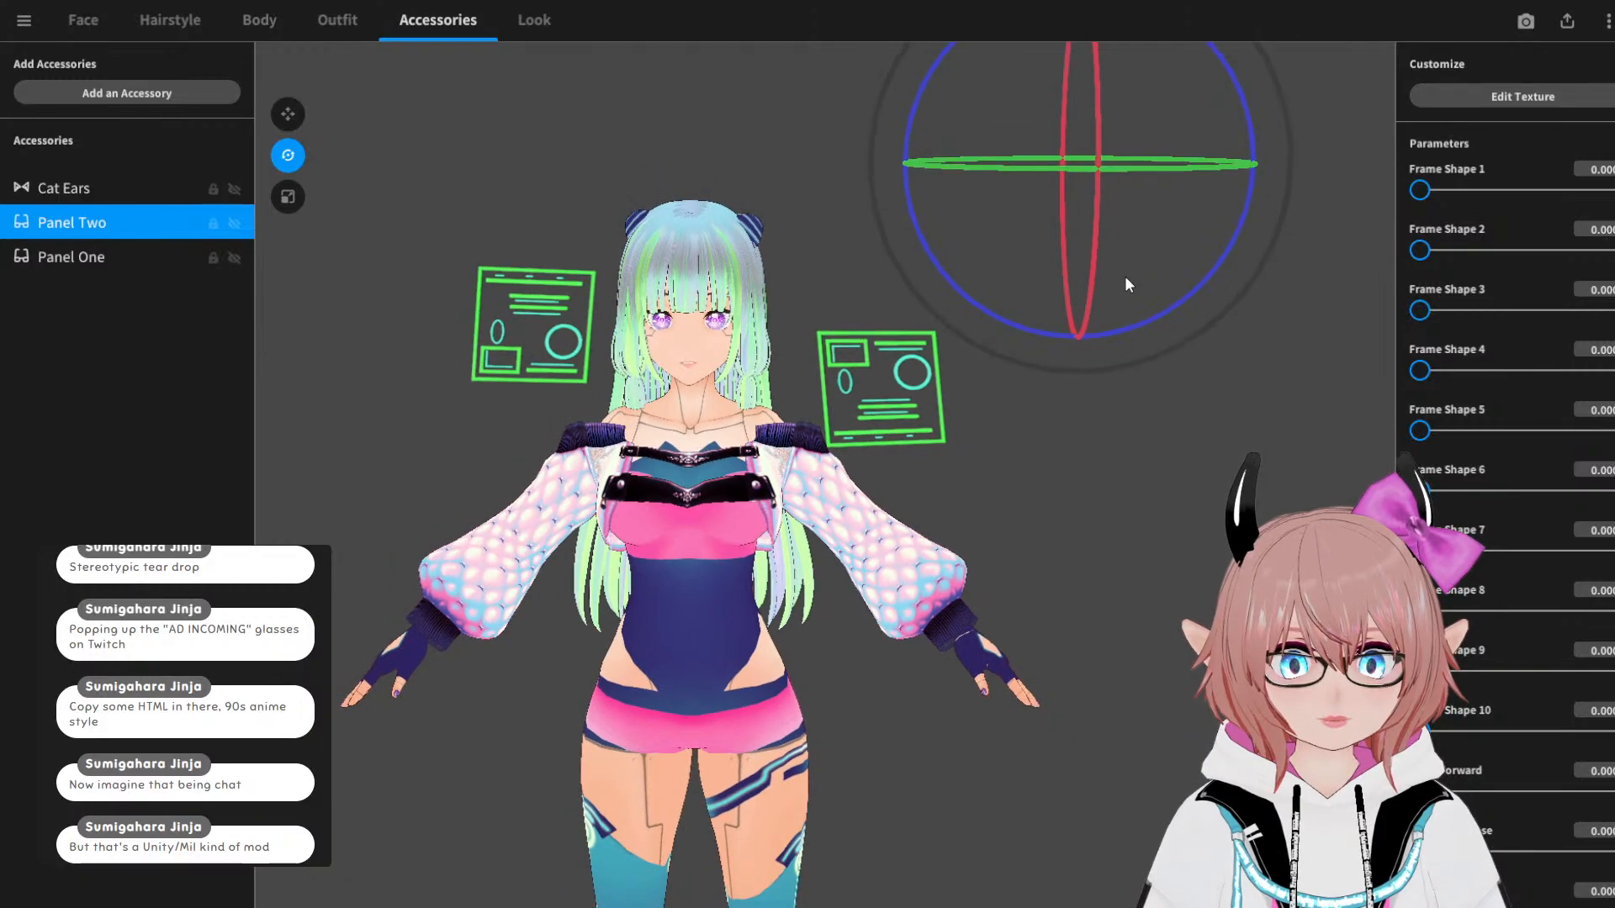
drag(1092, 311, 1087, 394)
right_drag(1085, 396, 1184, 387)
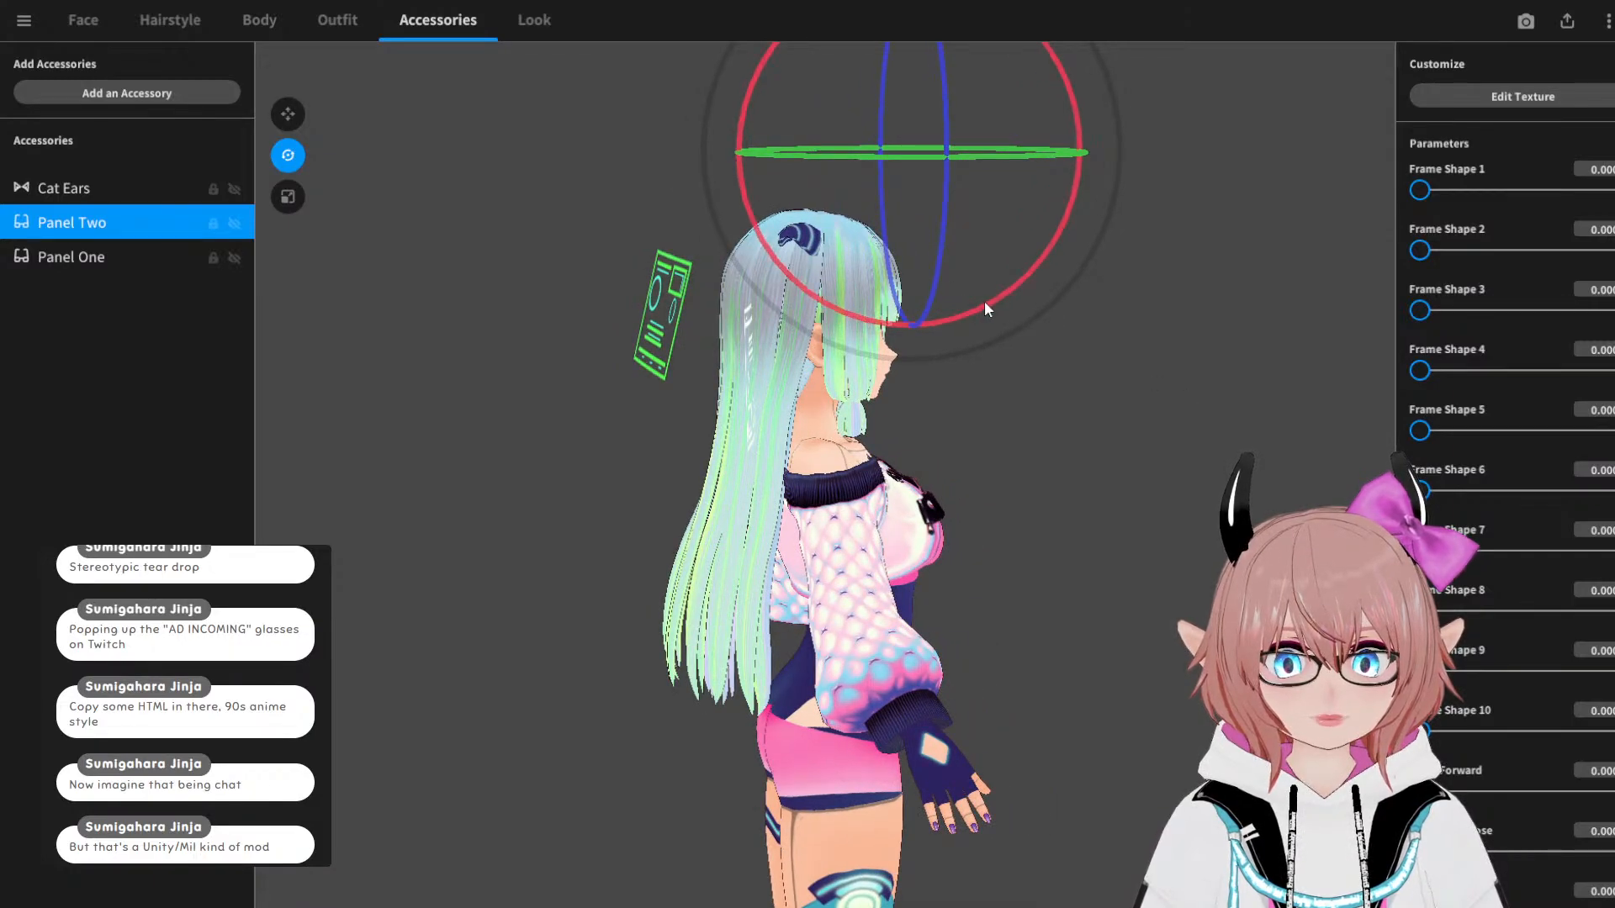
drag(984, 301, 1024, 311)
right_drag(1067, 397, 1127, 405)
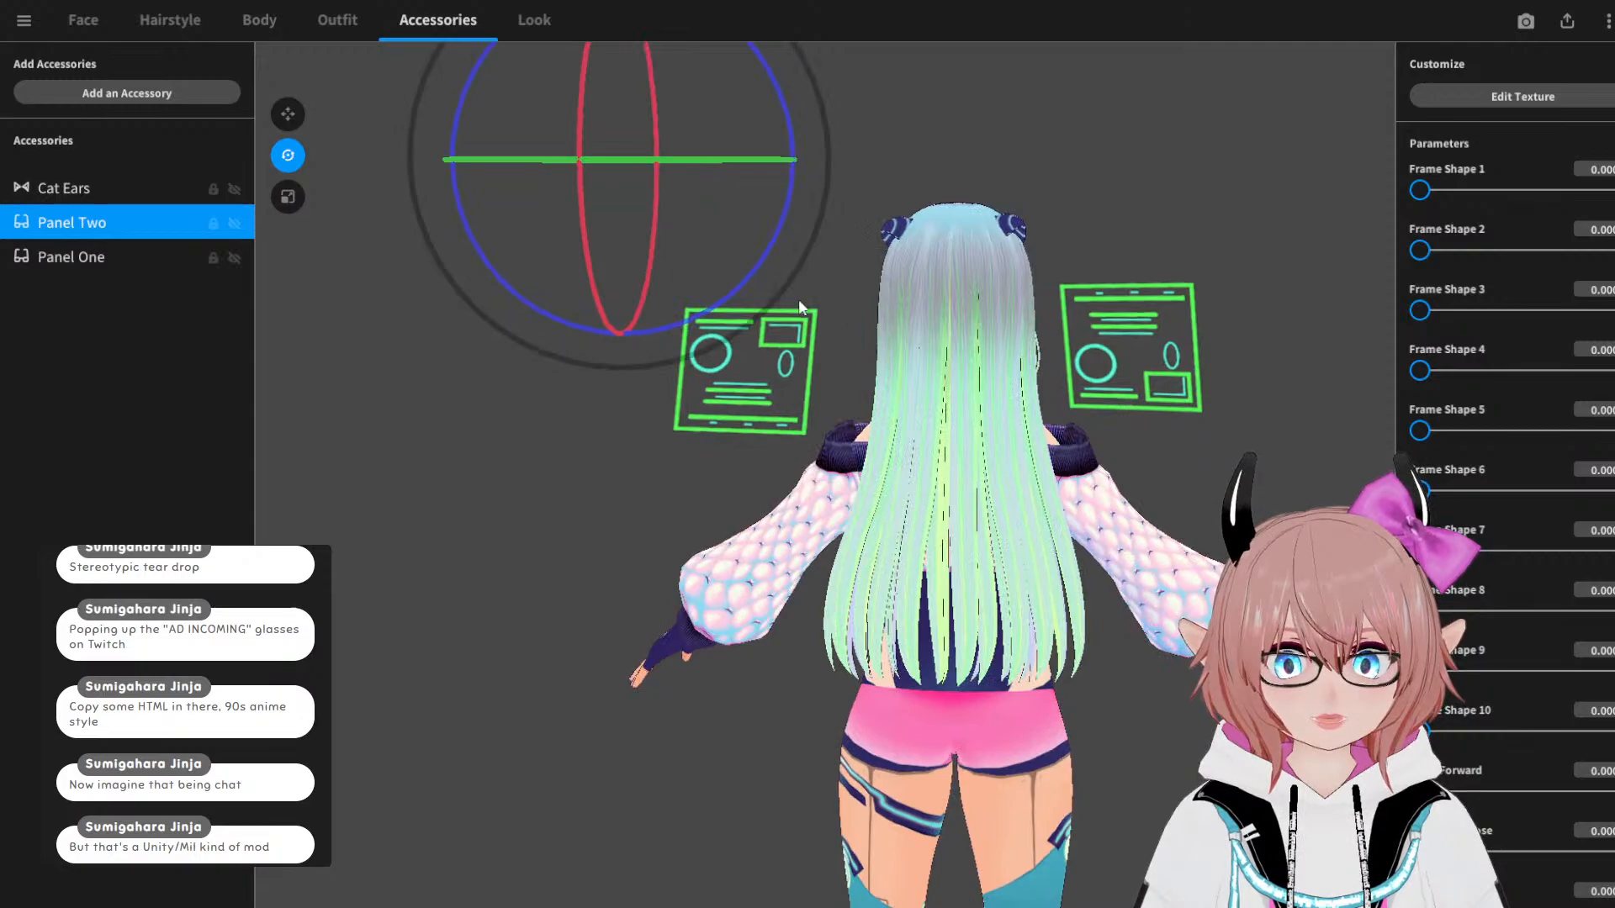
right_drag(801, 307, 964, 309)
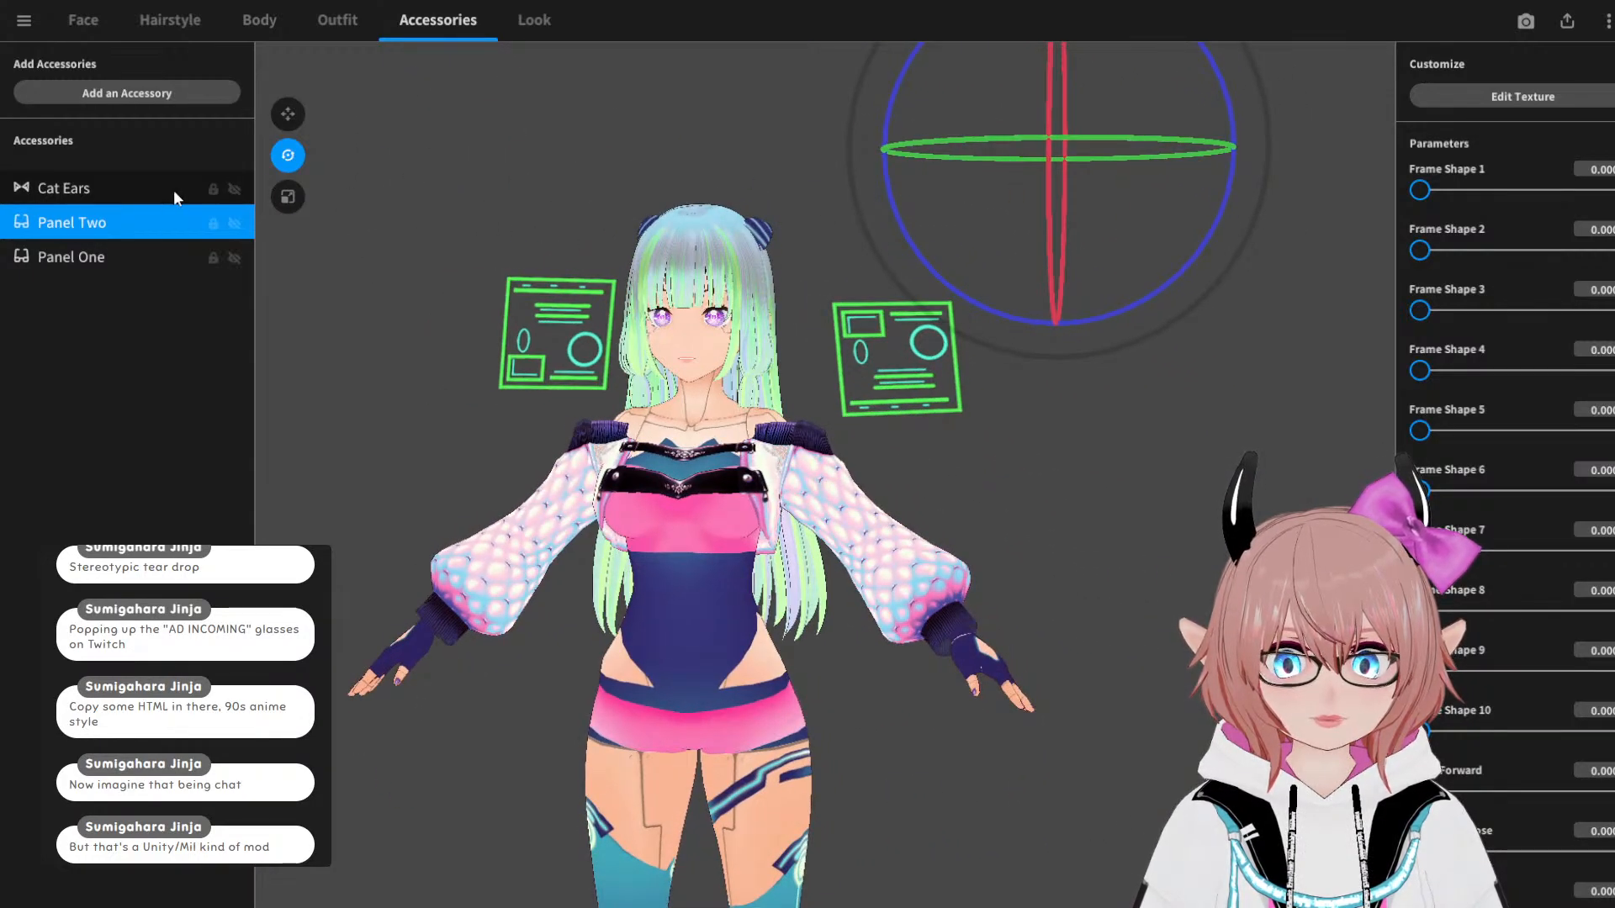
Step: Lower Panel Two along the vertical axis so it floats near shoulder height, clearly below Panel One
click(287, 115)
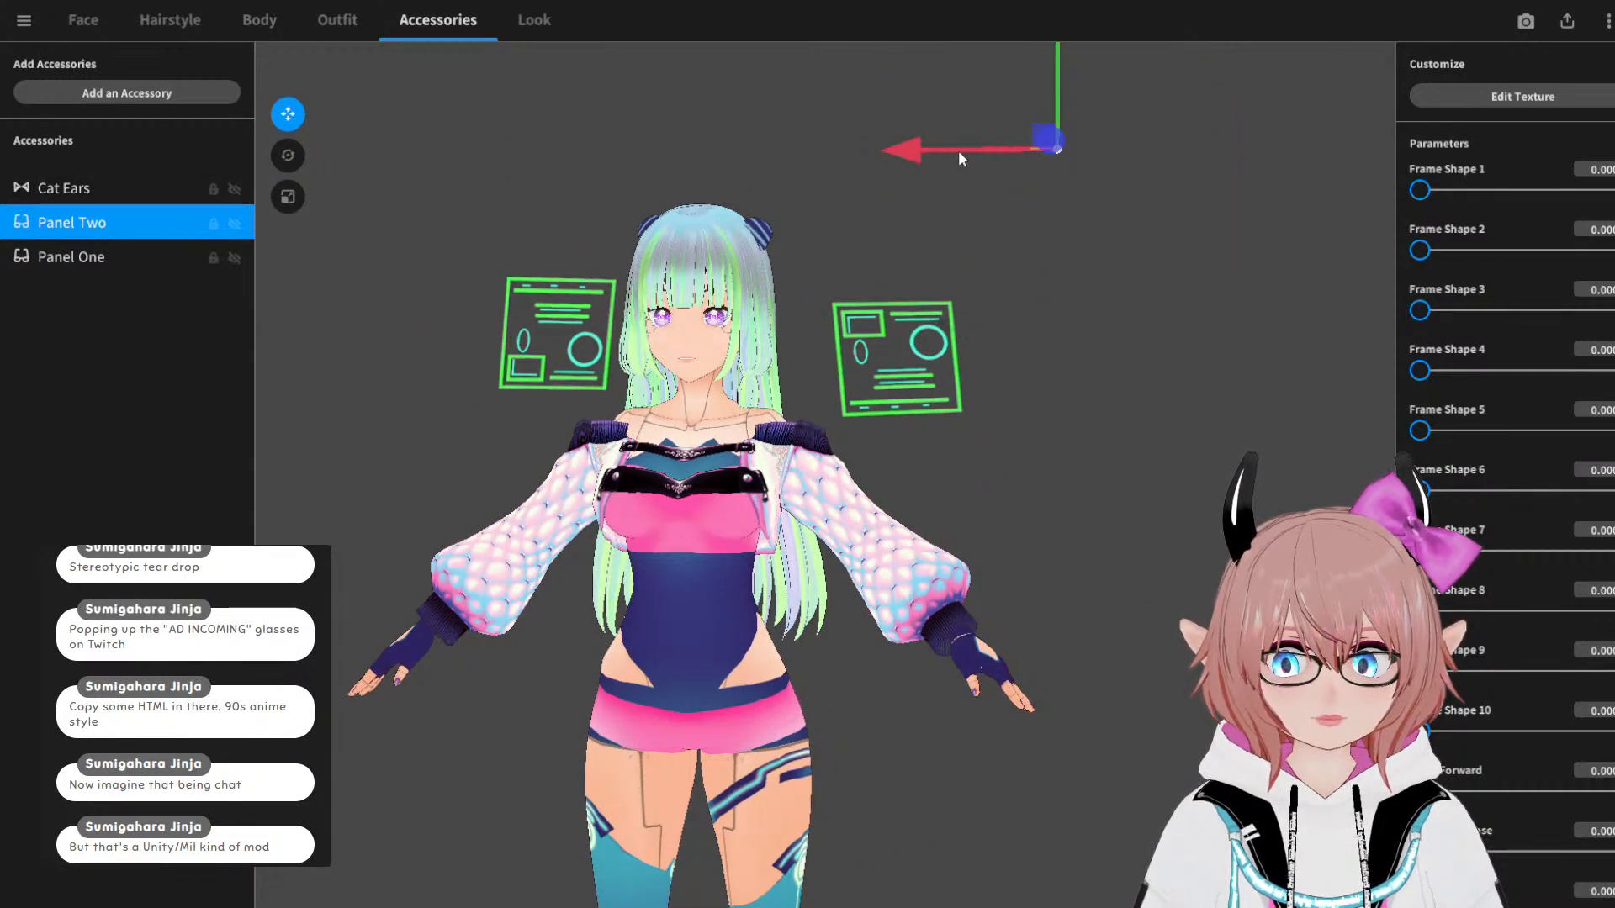
scroll(993, 195, down, 2)
drag(1024, 61, 1024, 107)
click(1074, 376)
right_drag(1073, 377, 1080, 376)
scroll(1081, 370, up, 3)
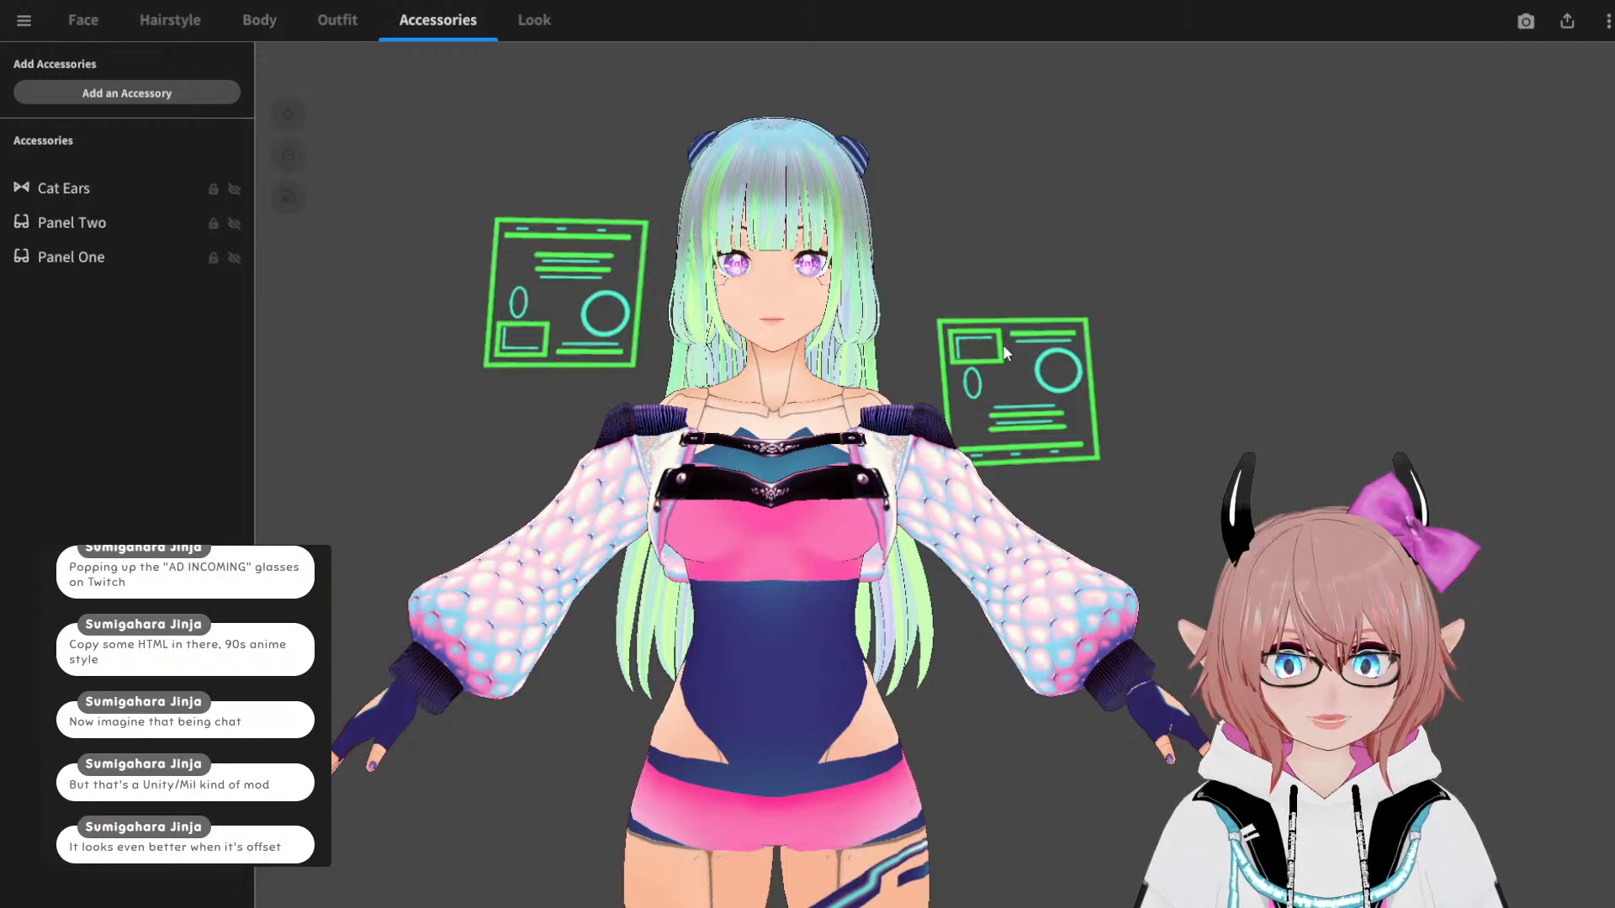
scroll(1020, 360, down, 1)
scroll(1018, 360, down, 1)
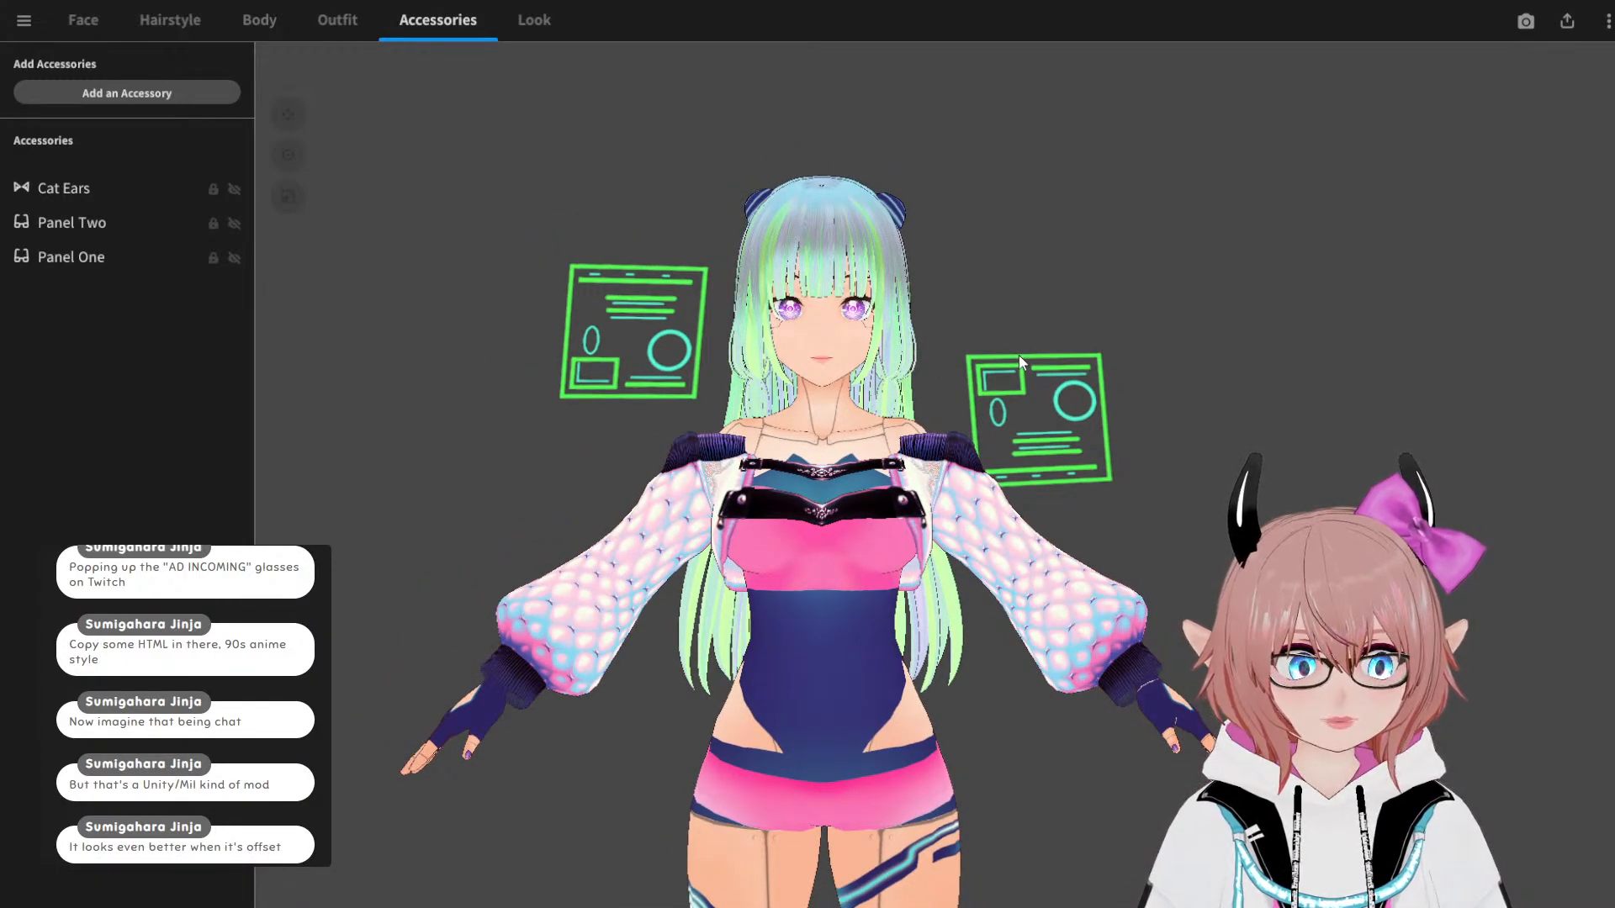
right_drag(1185, 478, 1176, 475)
scroll(1176, 480, down, 1)
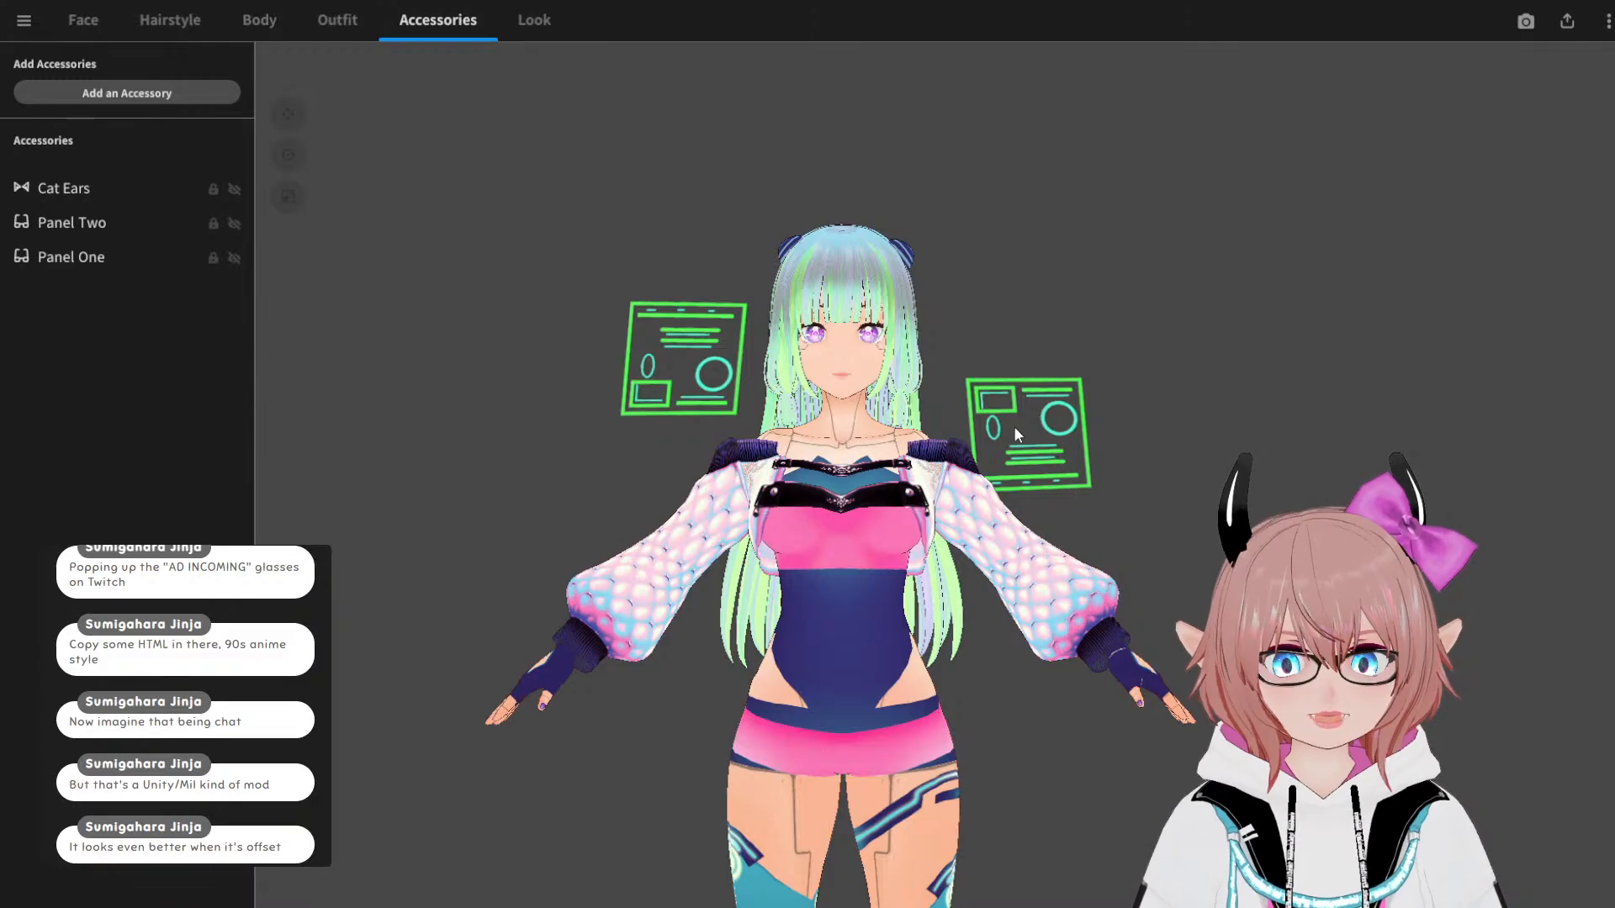
Step: Move Panel One slightly outward from the avatar's head and raise it to increase the height offset between the panels
click(116, 235)
click(129, 256)
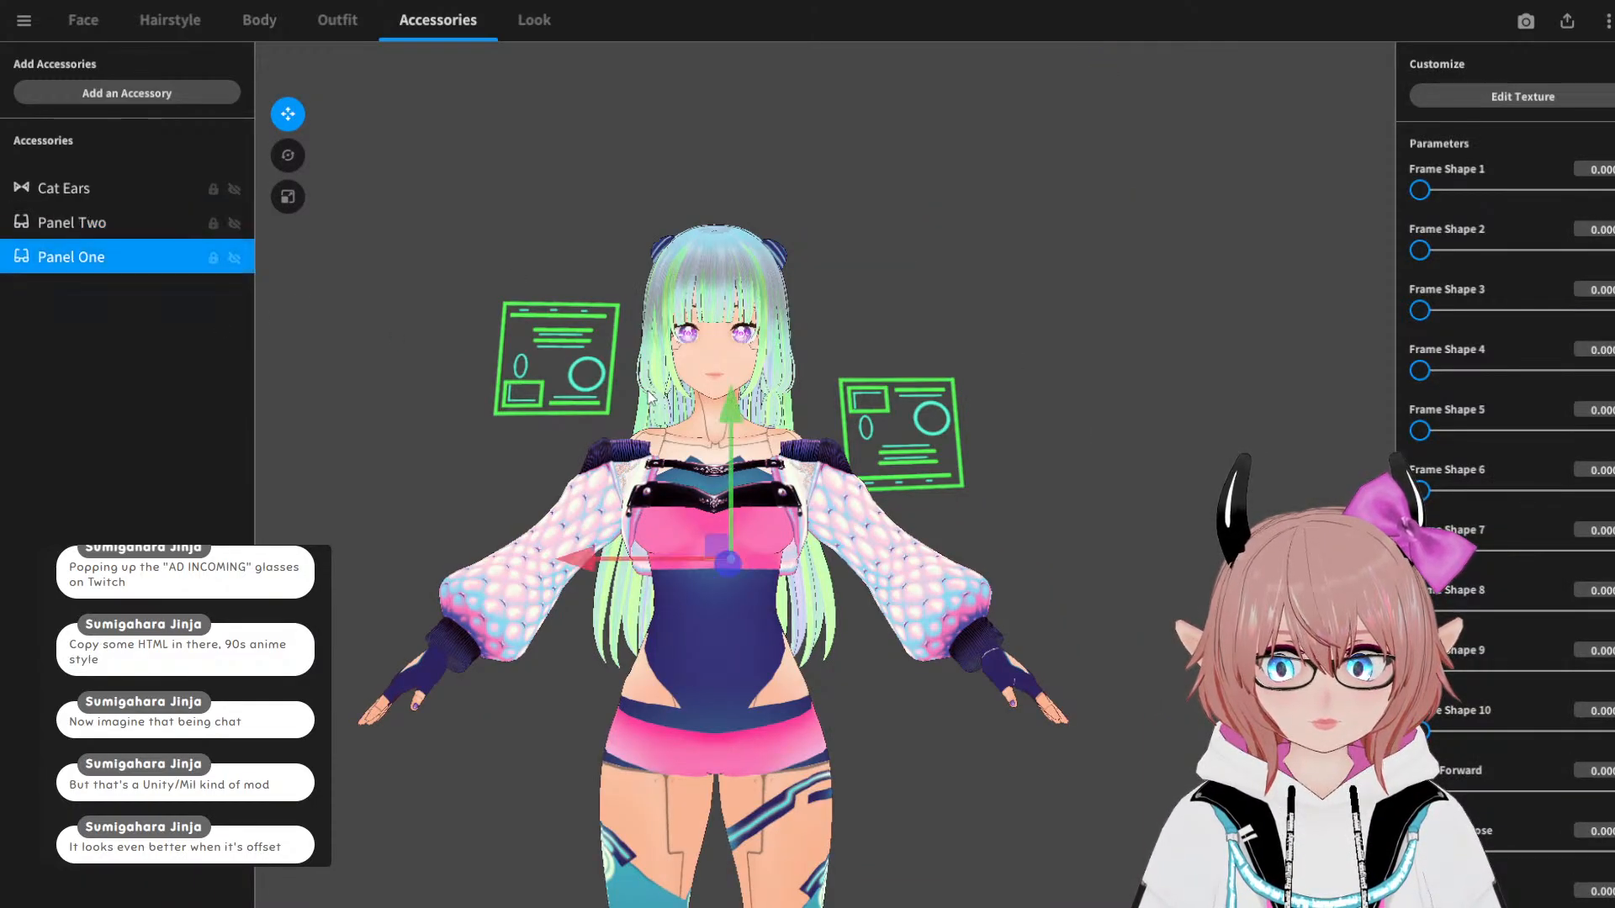
drag(586, 566, 571, 567)
drag(733, 405, 725, 371)
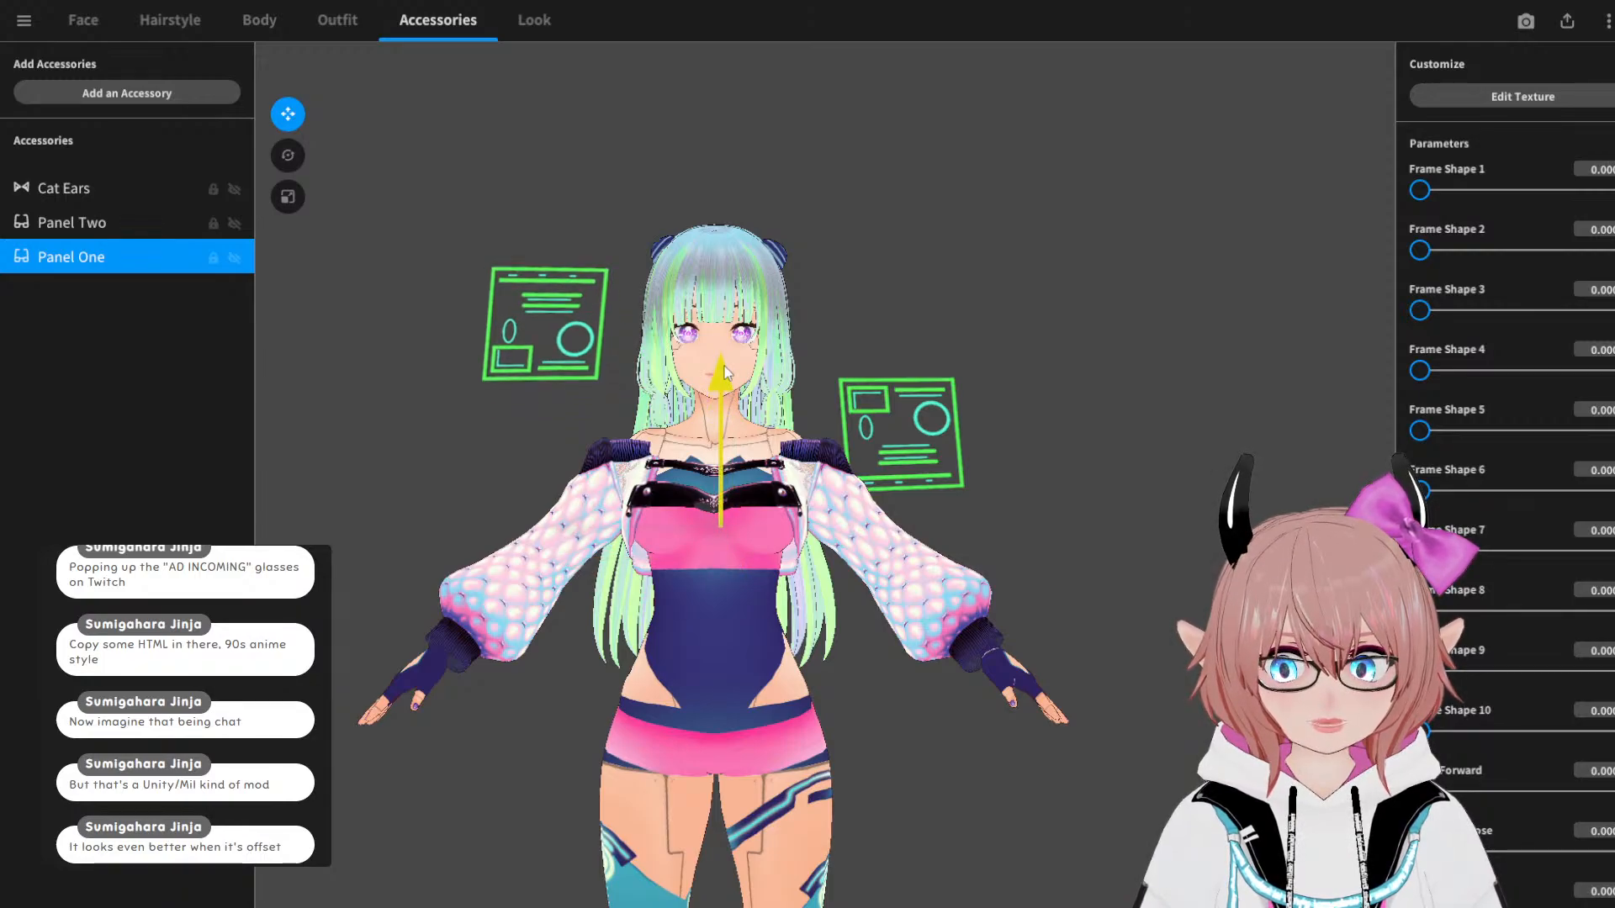
Step: Move Panel Two slightly upward and outward so it clears the shoulder, and check both panels' placement around the avatar
click(121, 224)
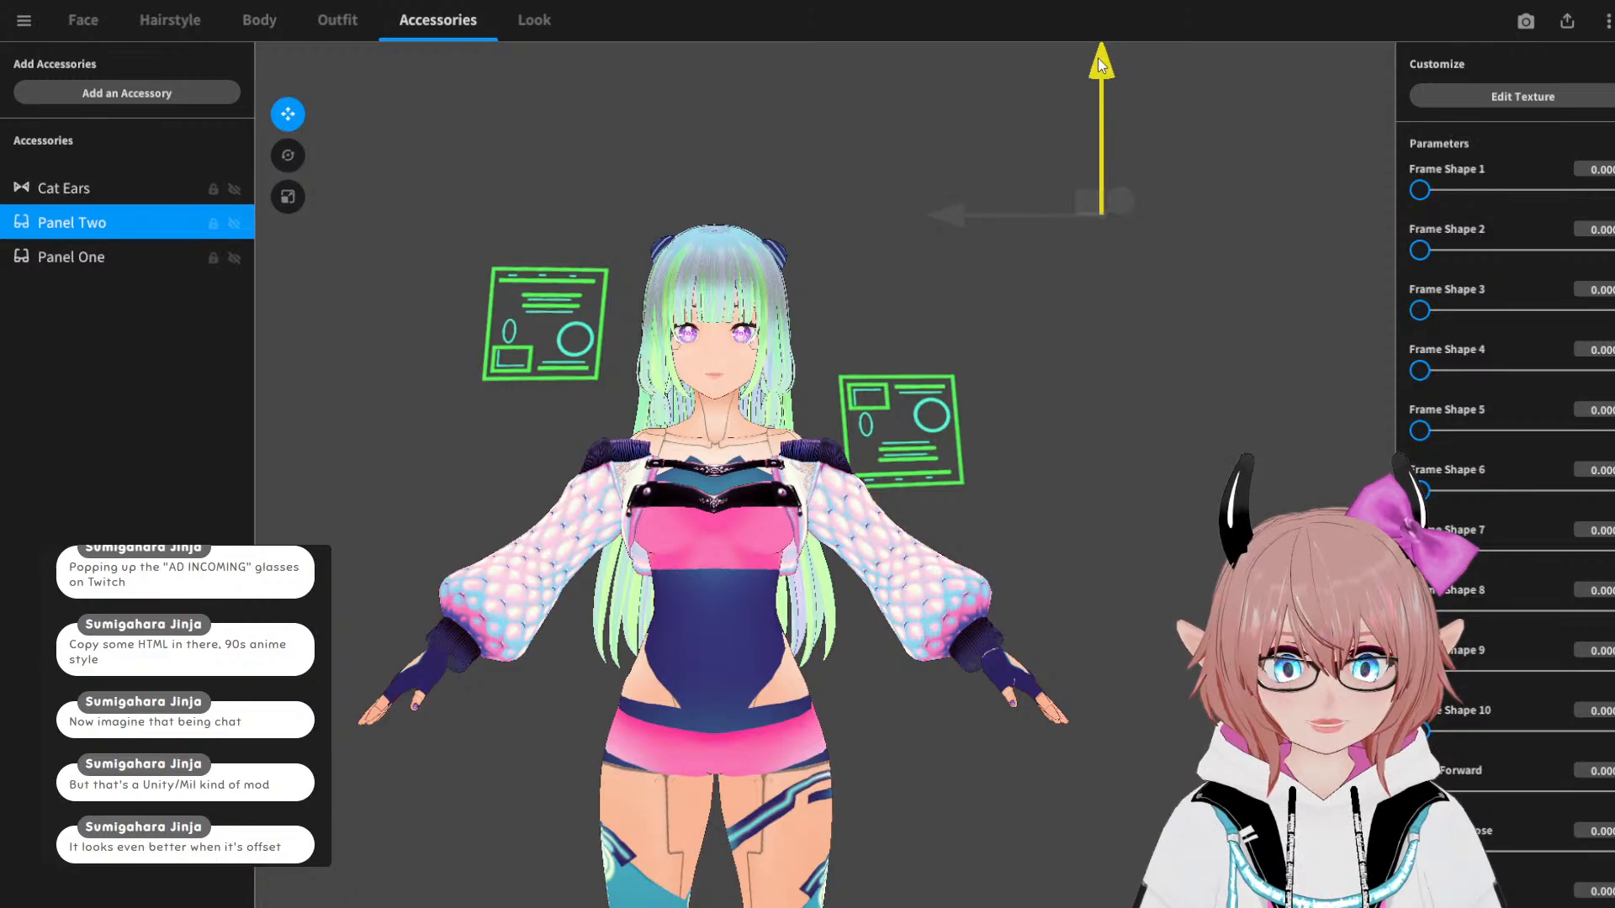
drag(938, 217, 972, 230)
click(1093, 482)
mouse_move(1097, 482)
right_down()
mouse_move(1260, 481)
mouse_move(1104, 487)
right_up()
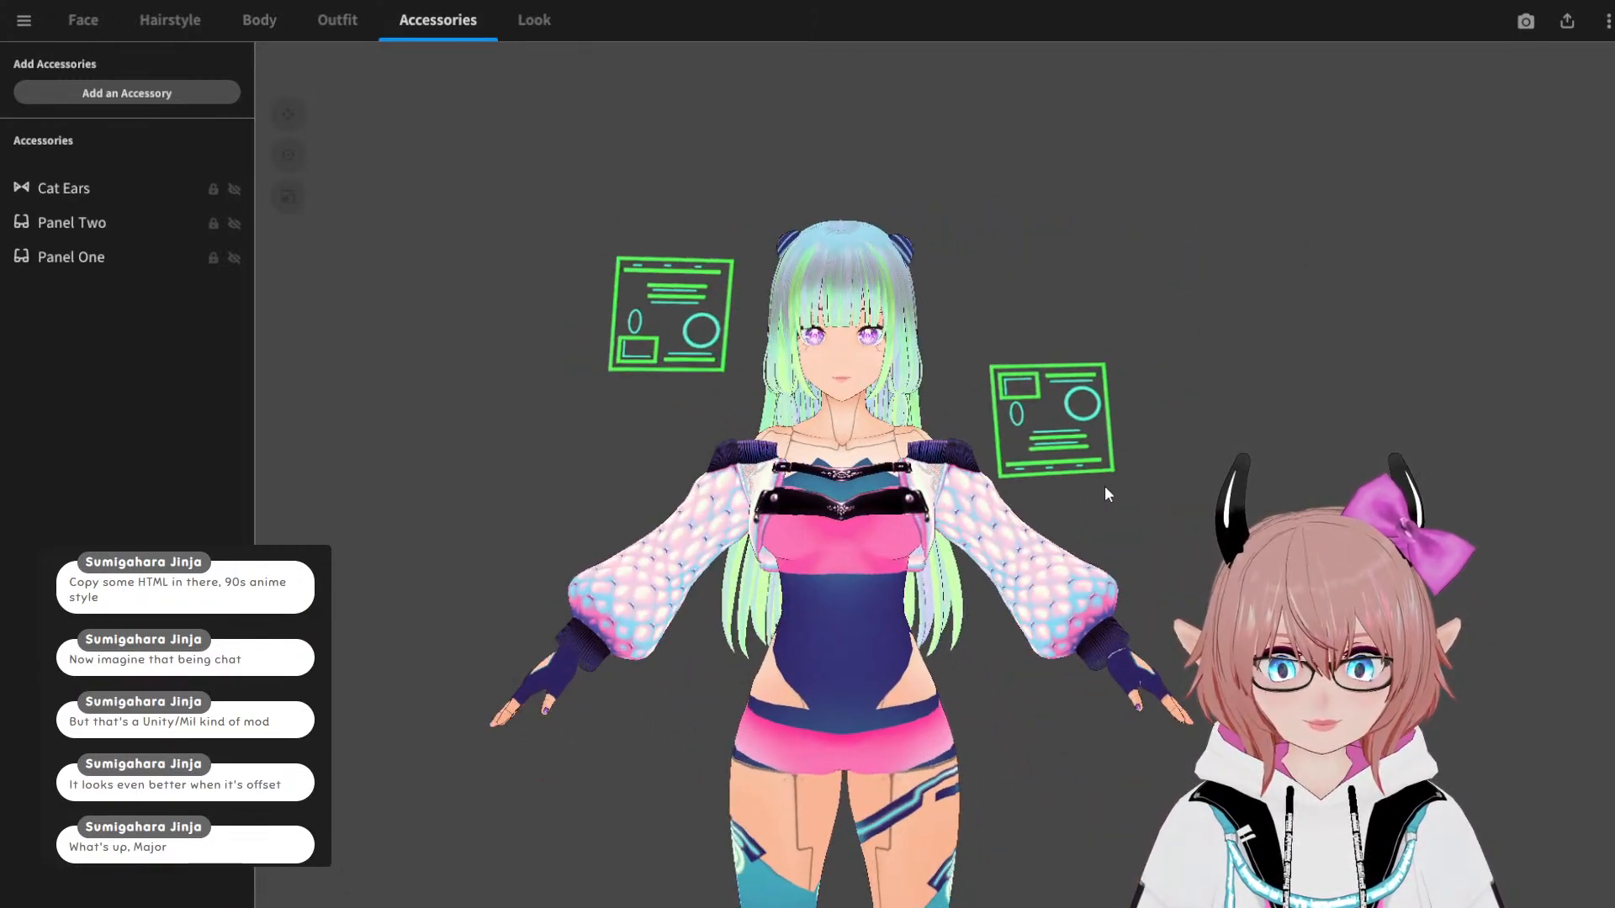
scroll(1106, 485, down, 2)
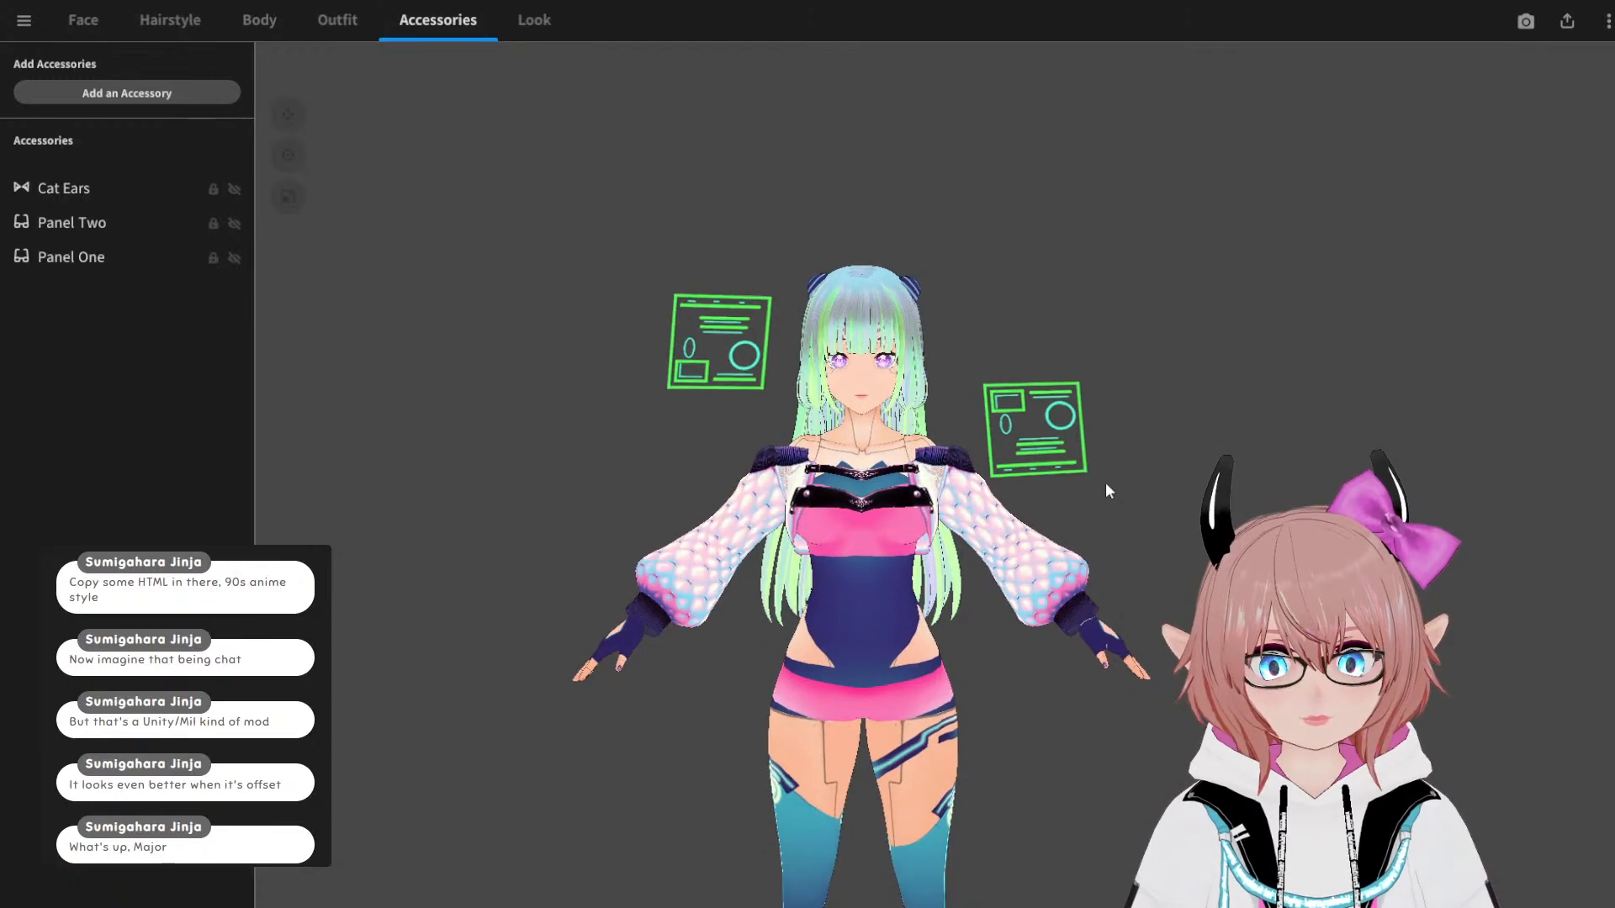
scroll(1105, 482, up, 3)
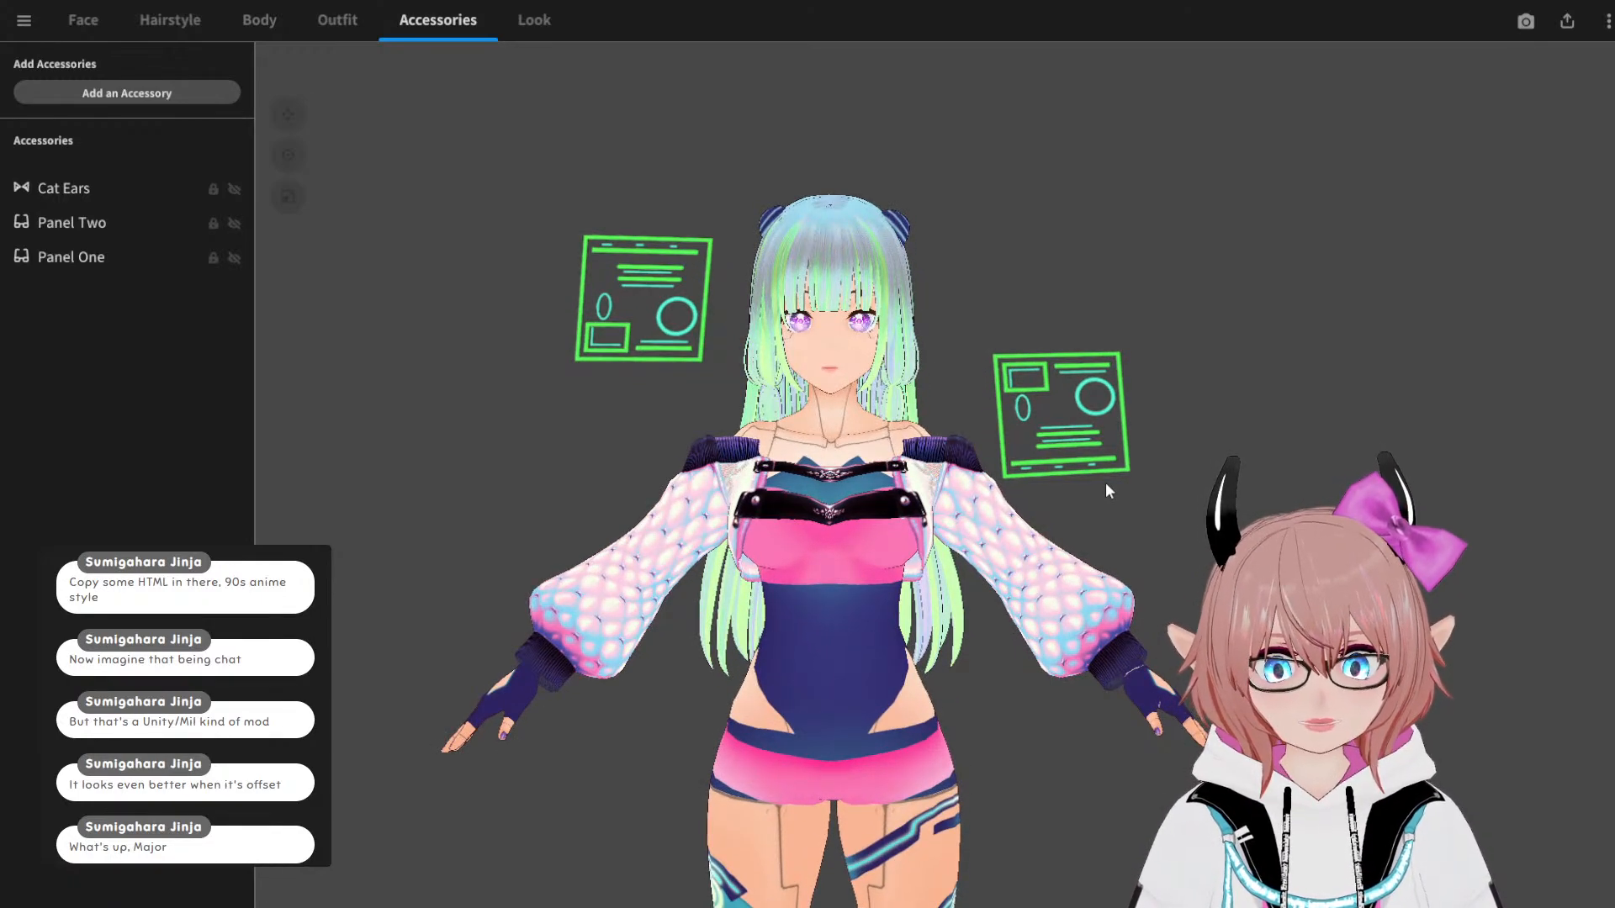
mouse_move(1202, 516)
right_down()
mouse_move(1159, 517)
mouse_move(1204, 521)
mouse_move(1180, 527)
right_up()
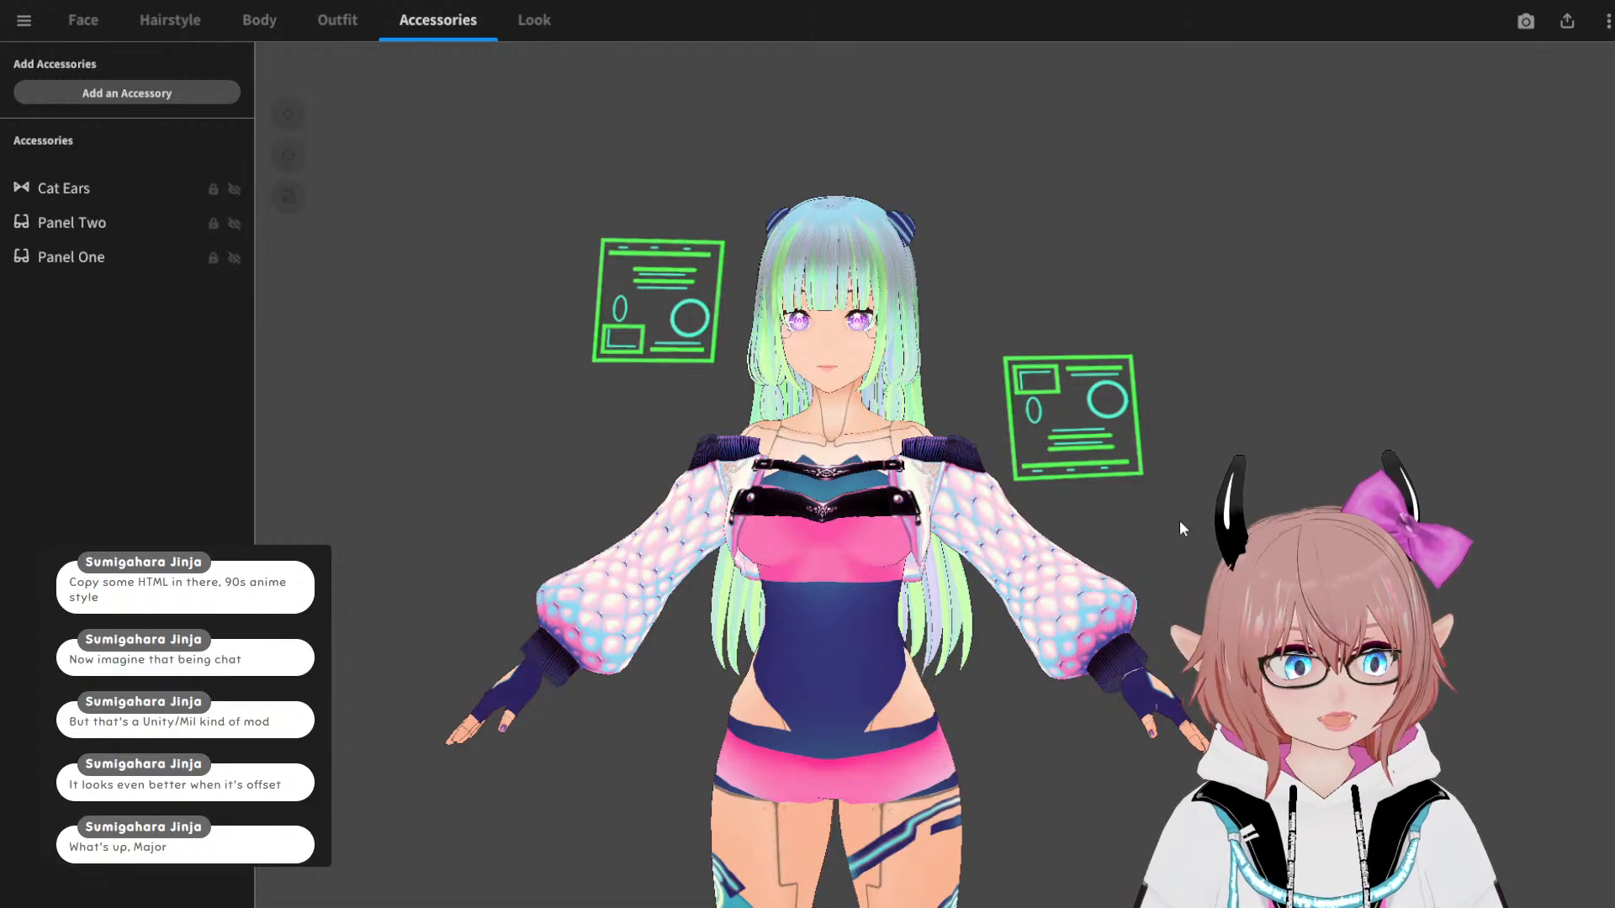
mouse_move(1183, 518)
right_down()
mouse_move(1114, 497)
mouse_move(1194, 515)
mouse_move(1191, 502)
right_up()
right_drag(902, 340, 905, 349)
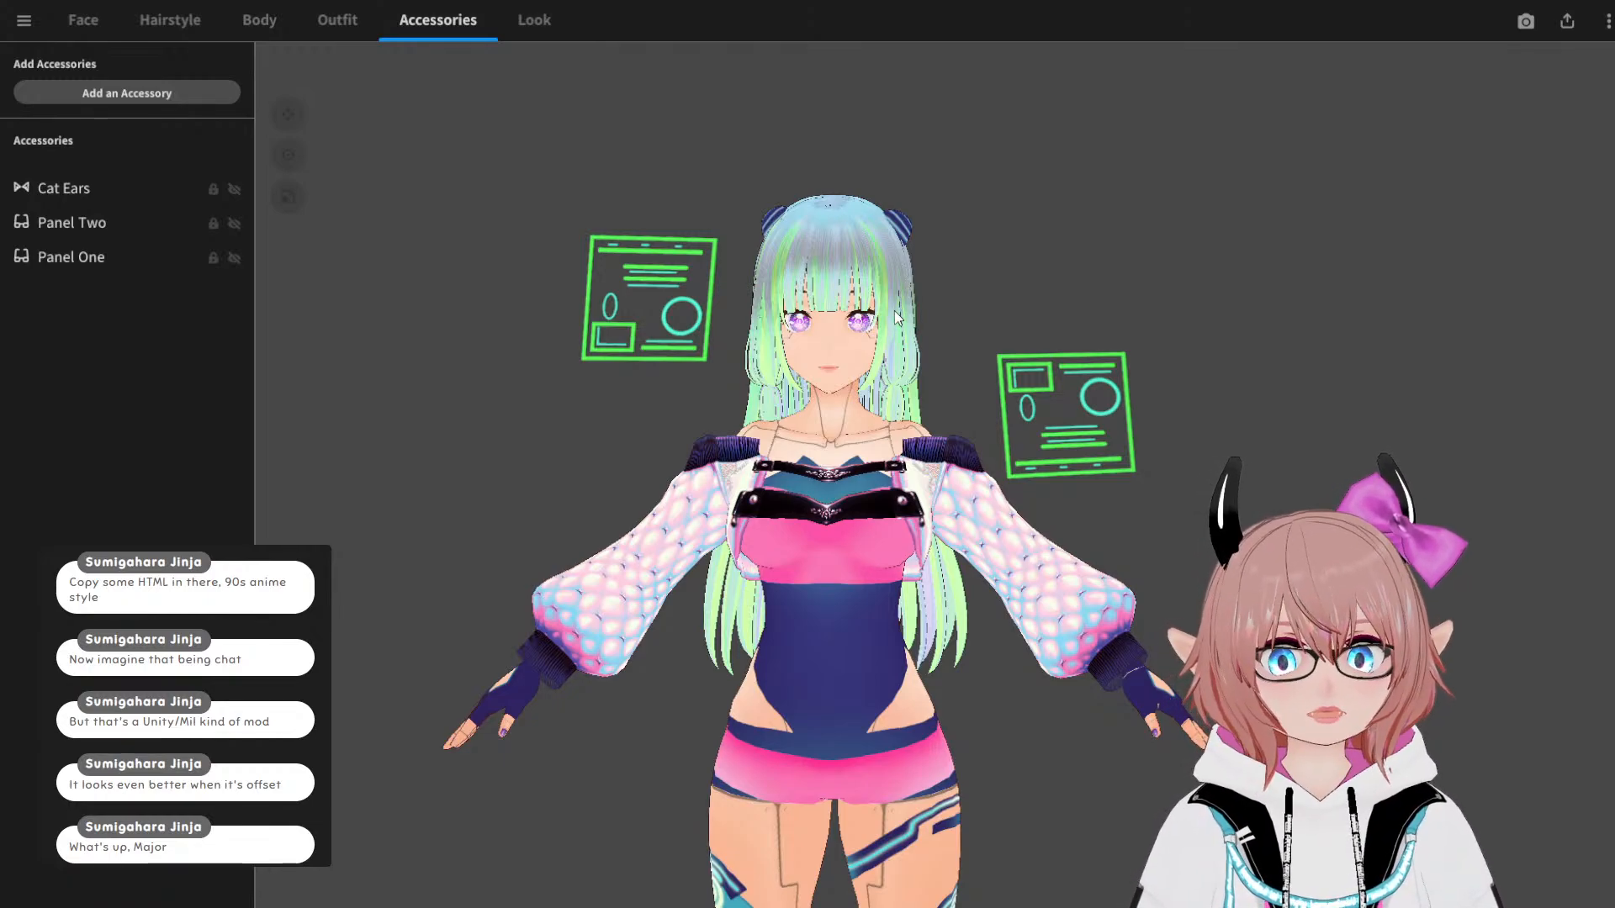
right_drag(895, 311, 1203, 312)
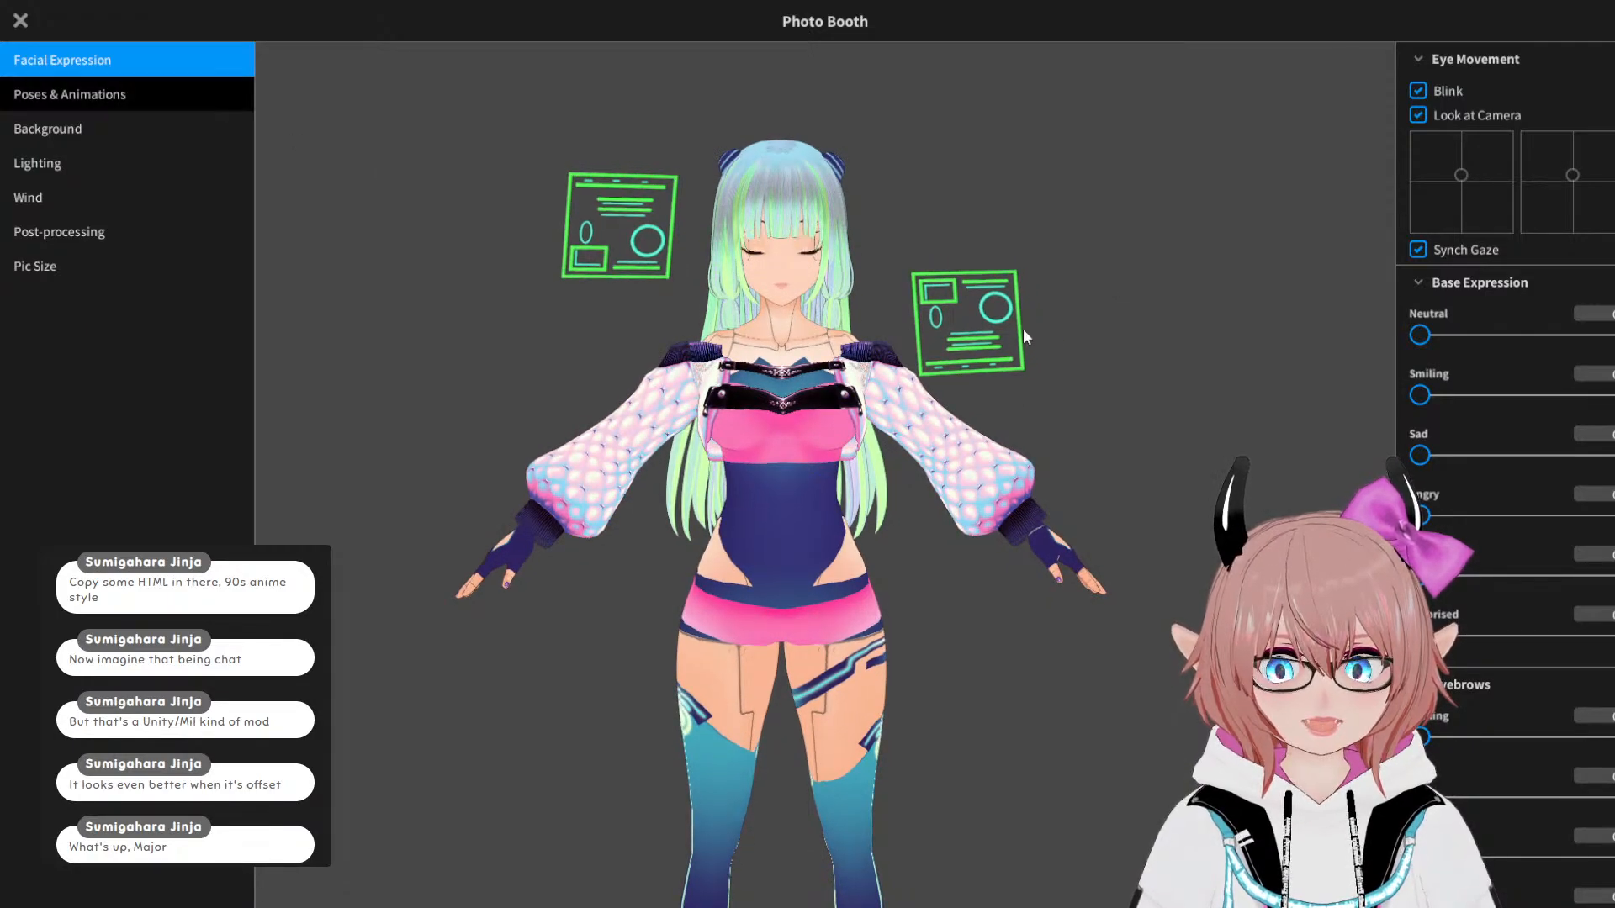
Step: Preview the Standby 0, 1, 2 and 4 animations in the Photo Booth to check how the panels follow the head
click(101, 94)
click(1592, 220)
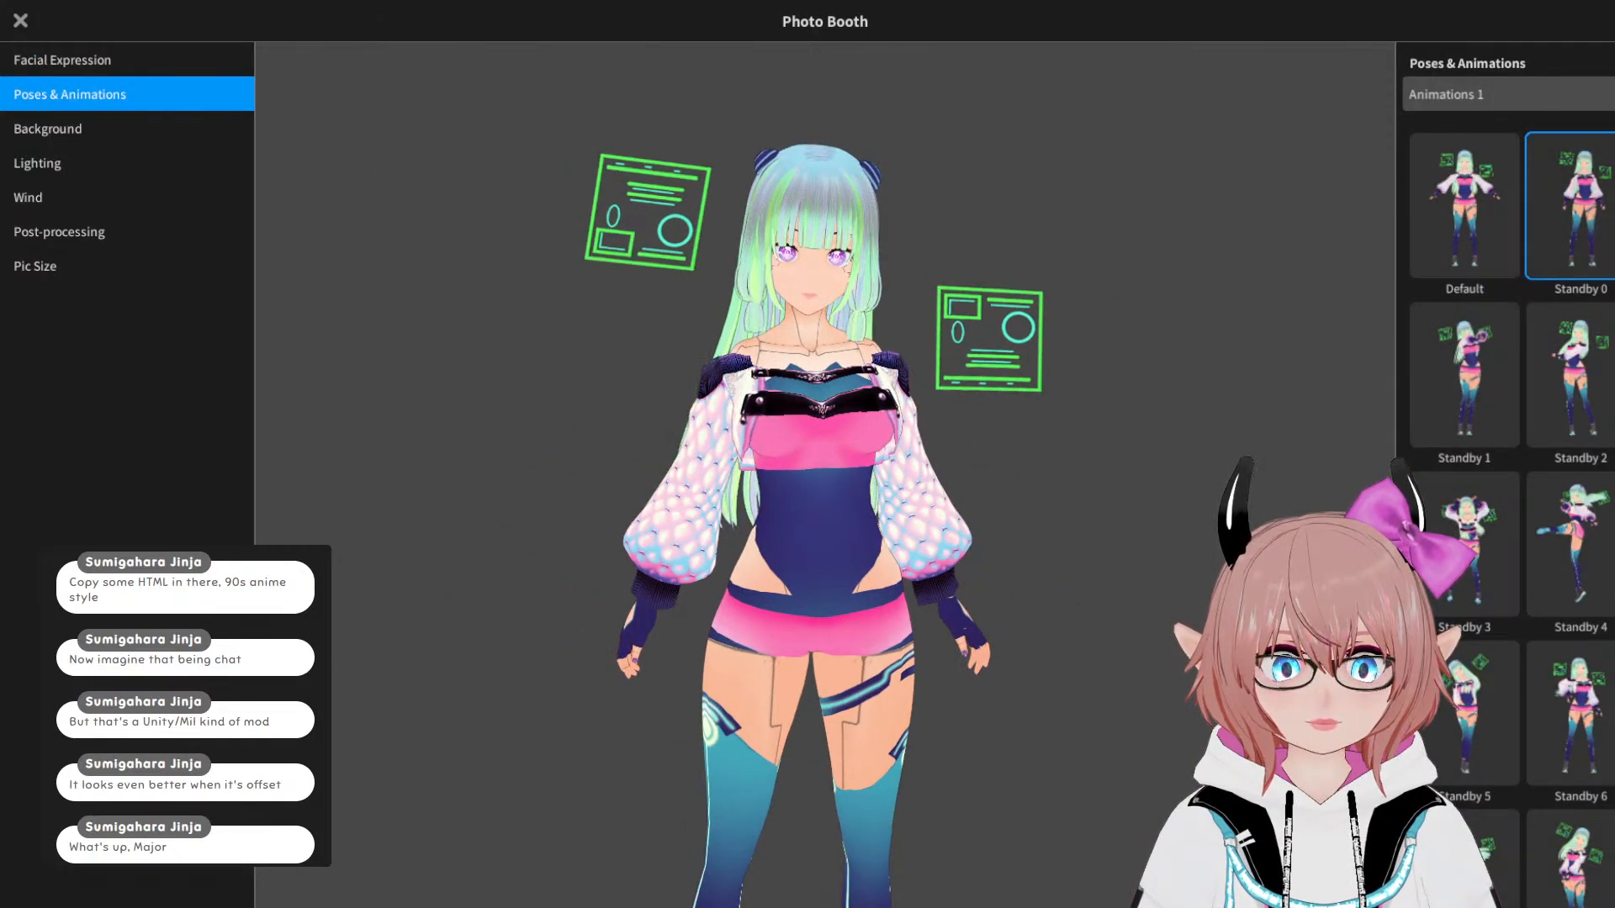
click(1471, 381)
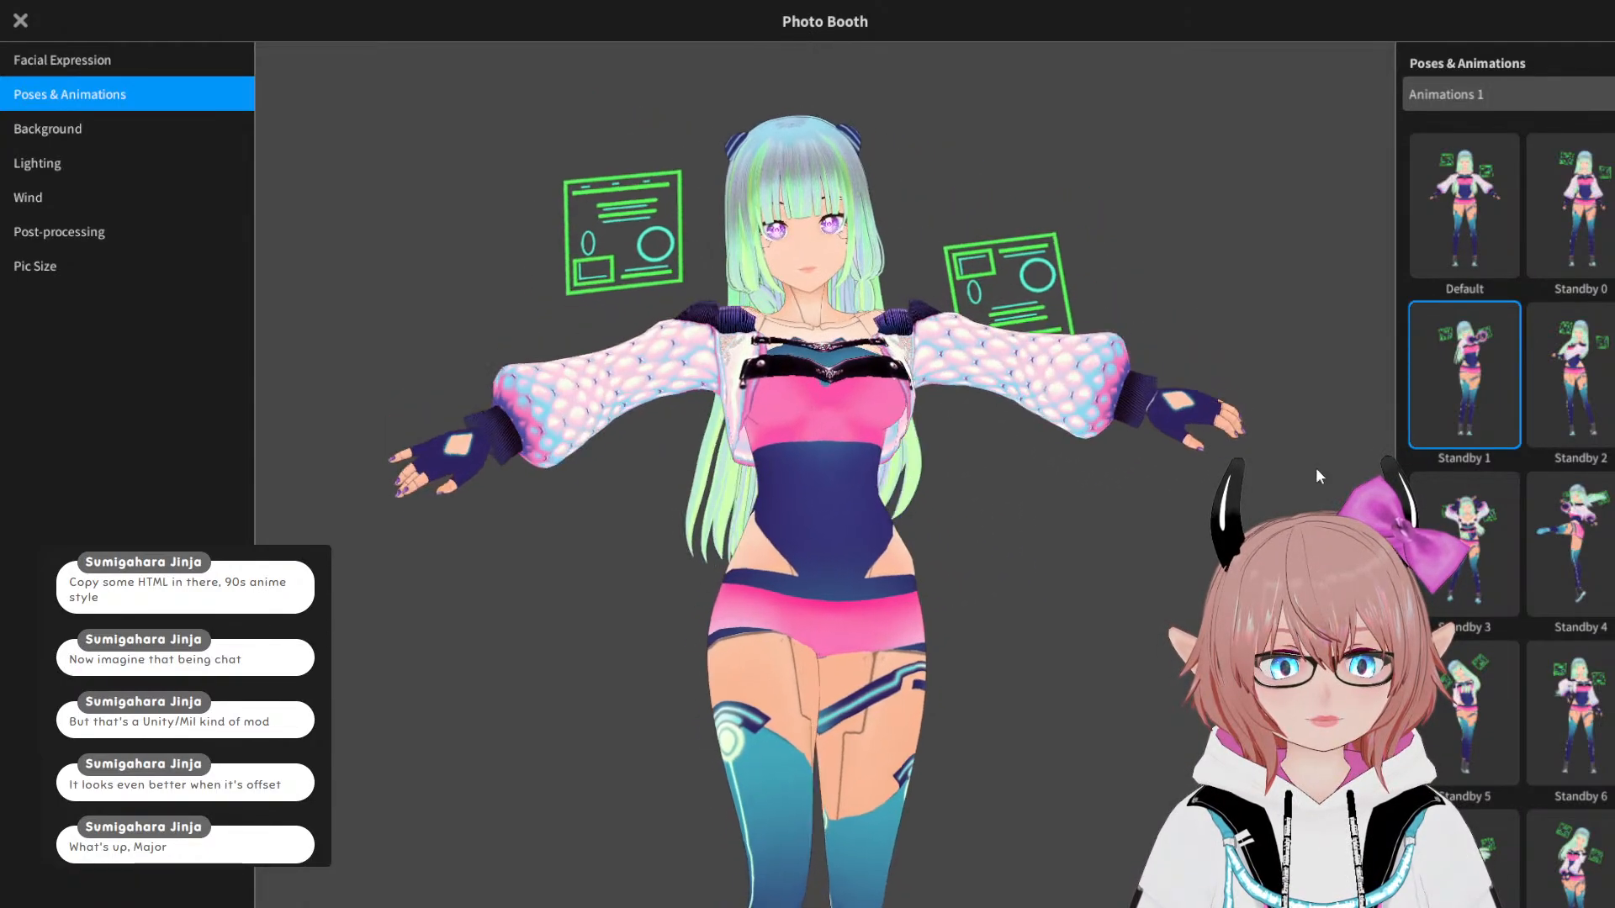
click(1569, 374)
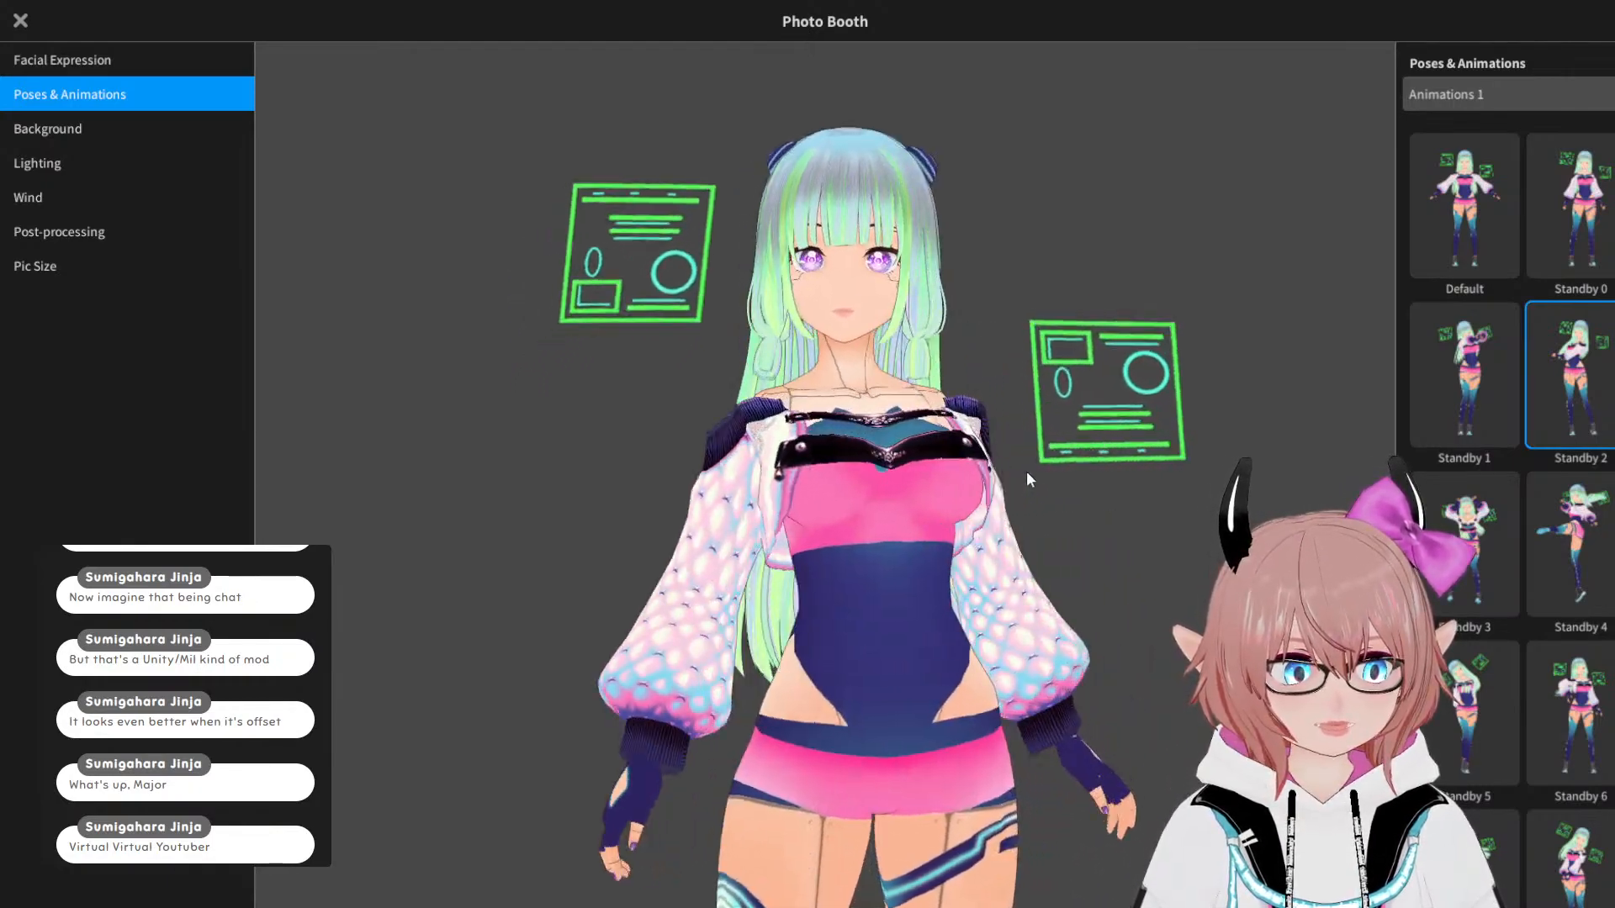
click(1580, 529)
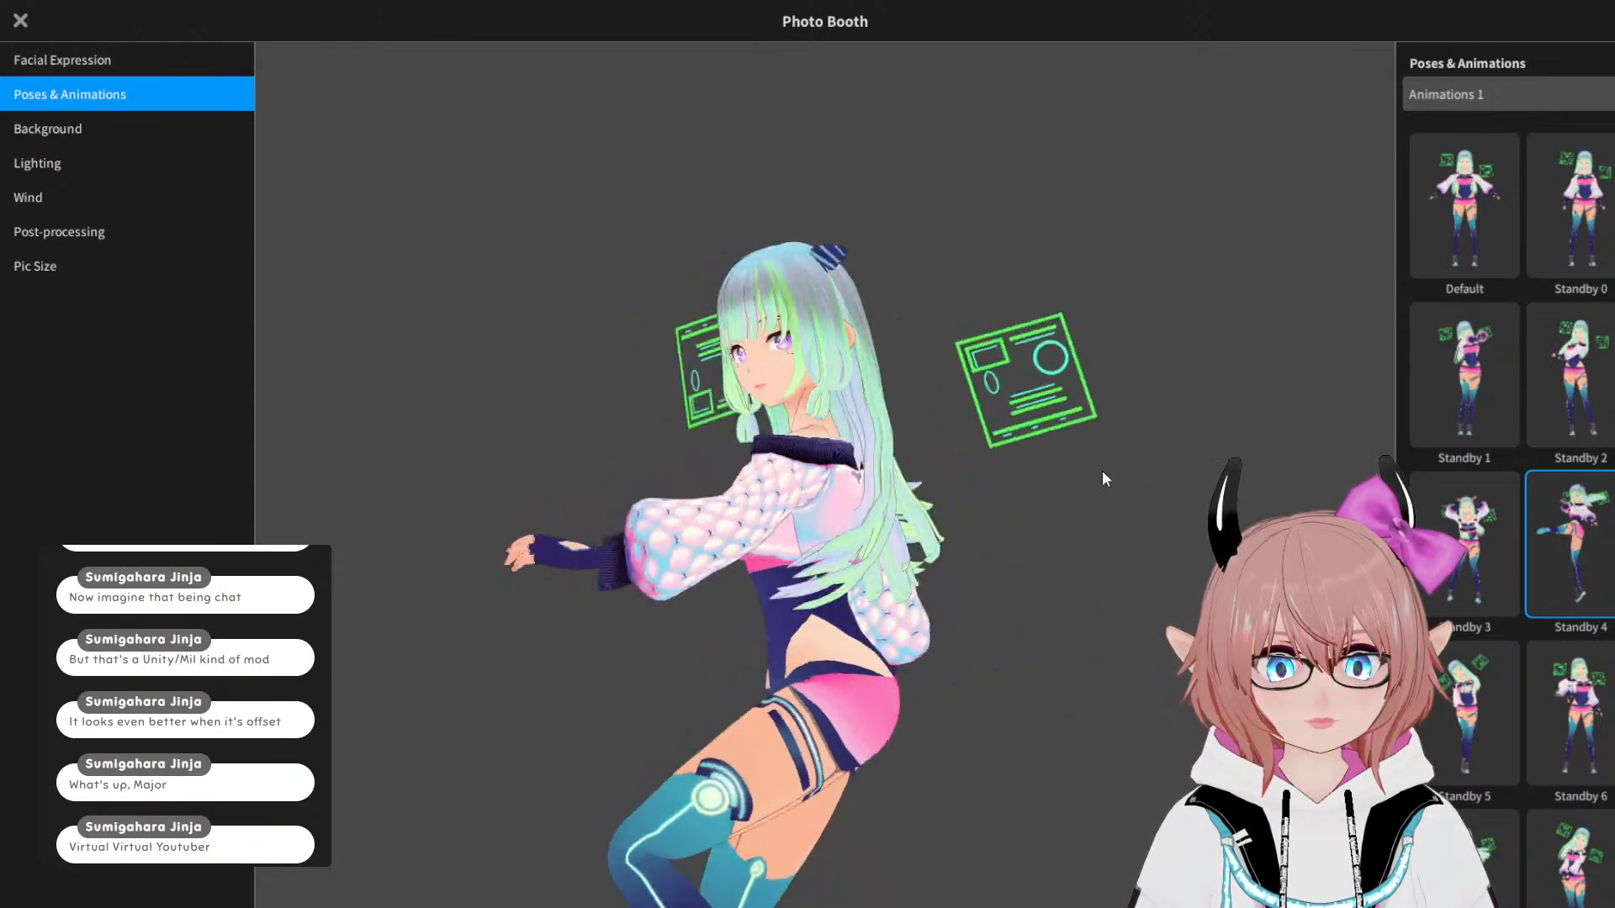
Step: Preview the Standby 6, 5, 7 and 8 animations to check the panels' movement in further poses
click(1575, 705)
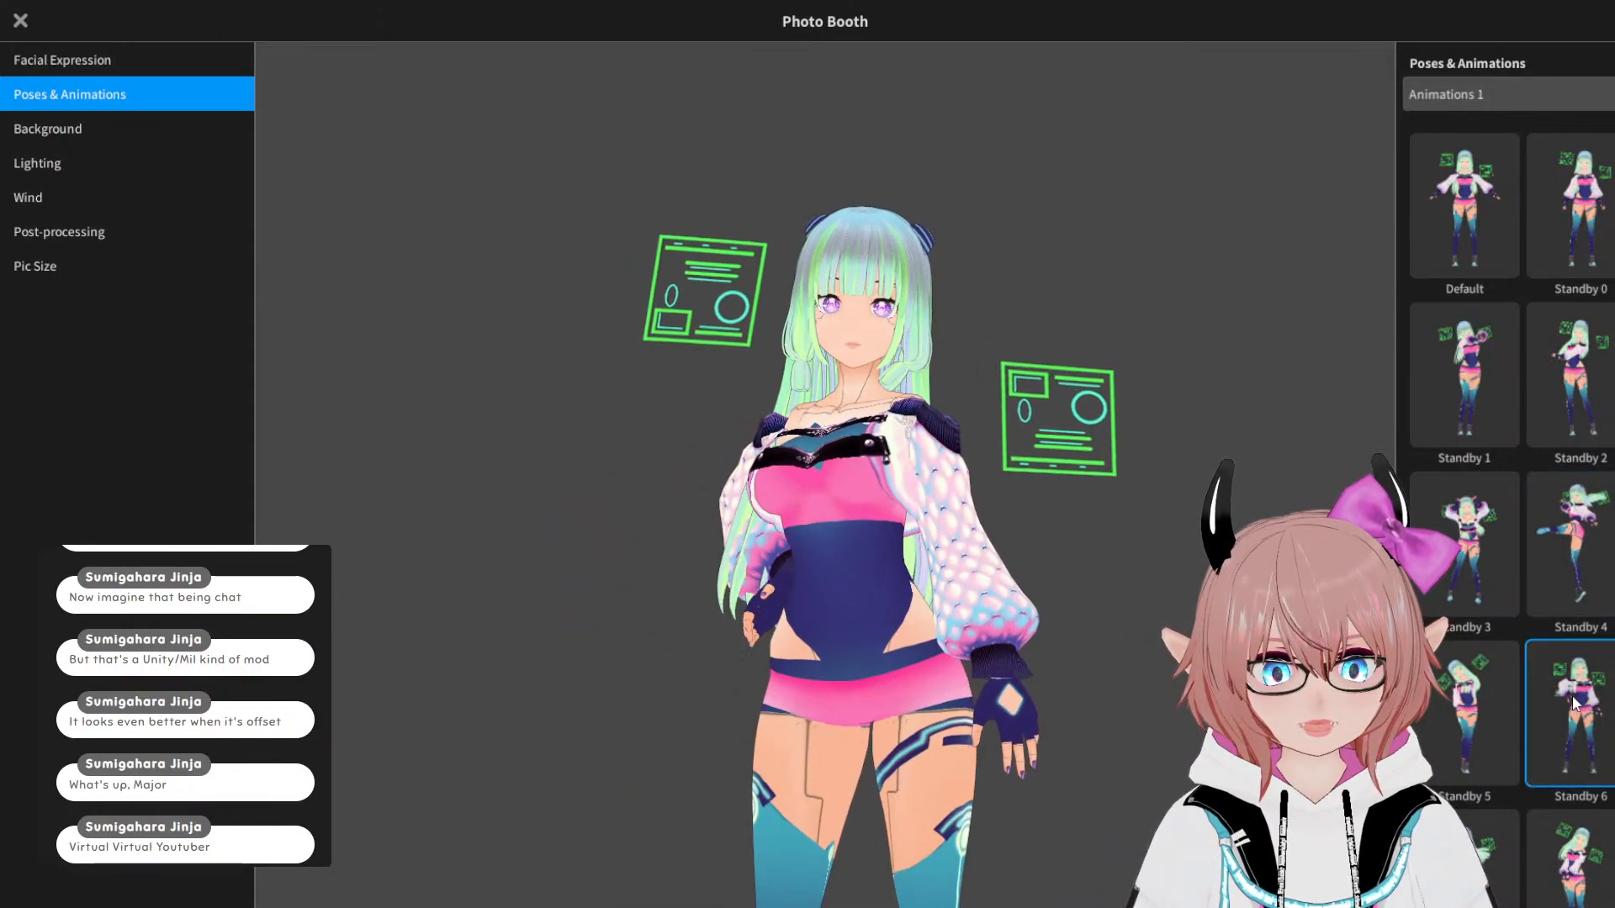
click(1472, 698)
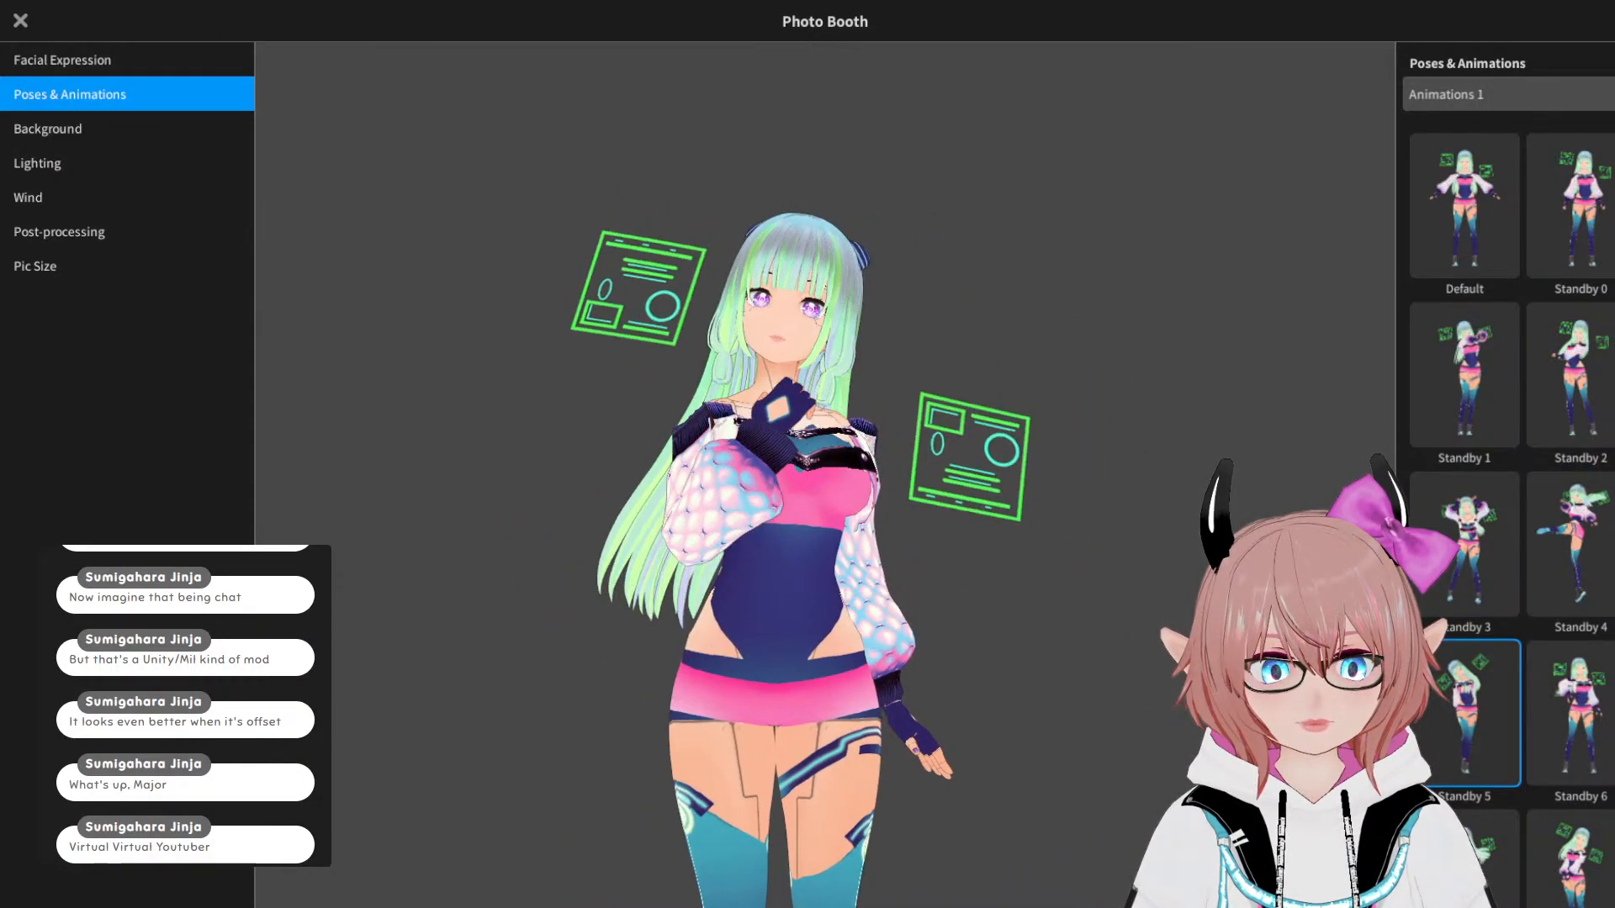
scroll(1443, 699, down, 1)
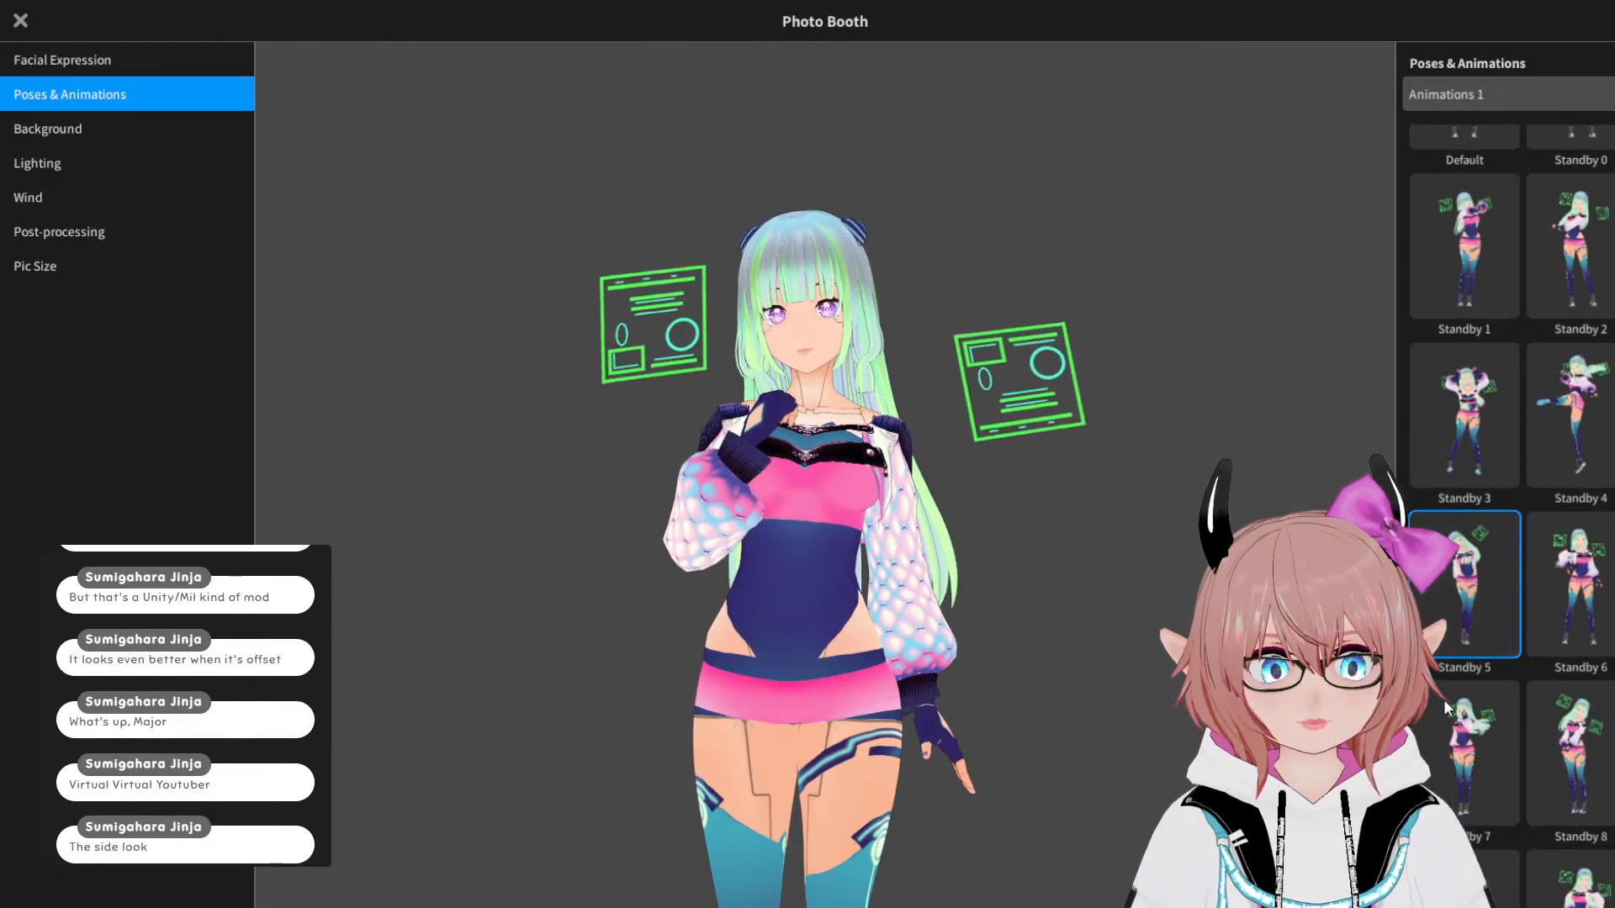
click(1453, 722)
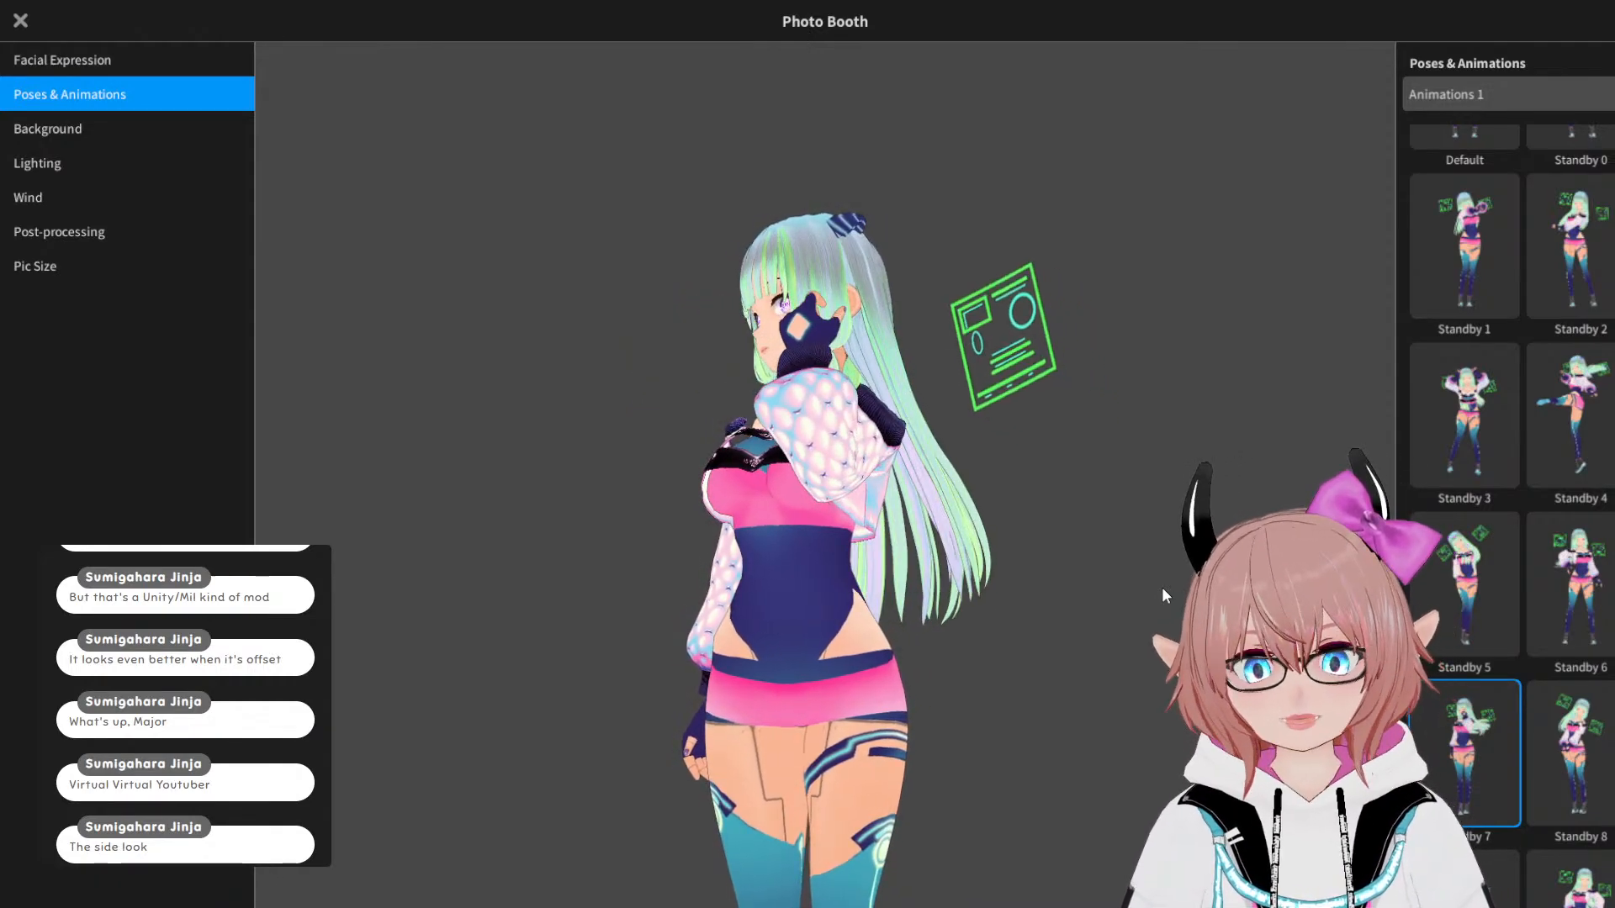
click(1569, 753)
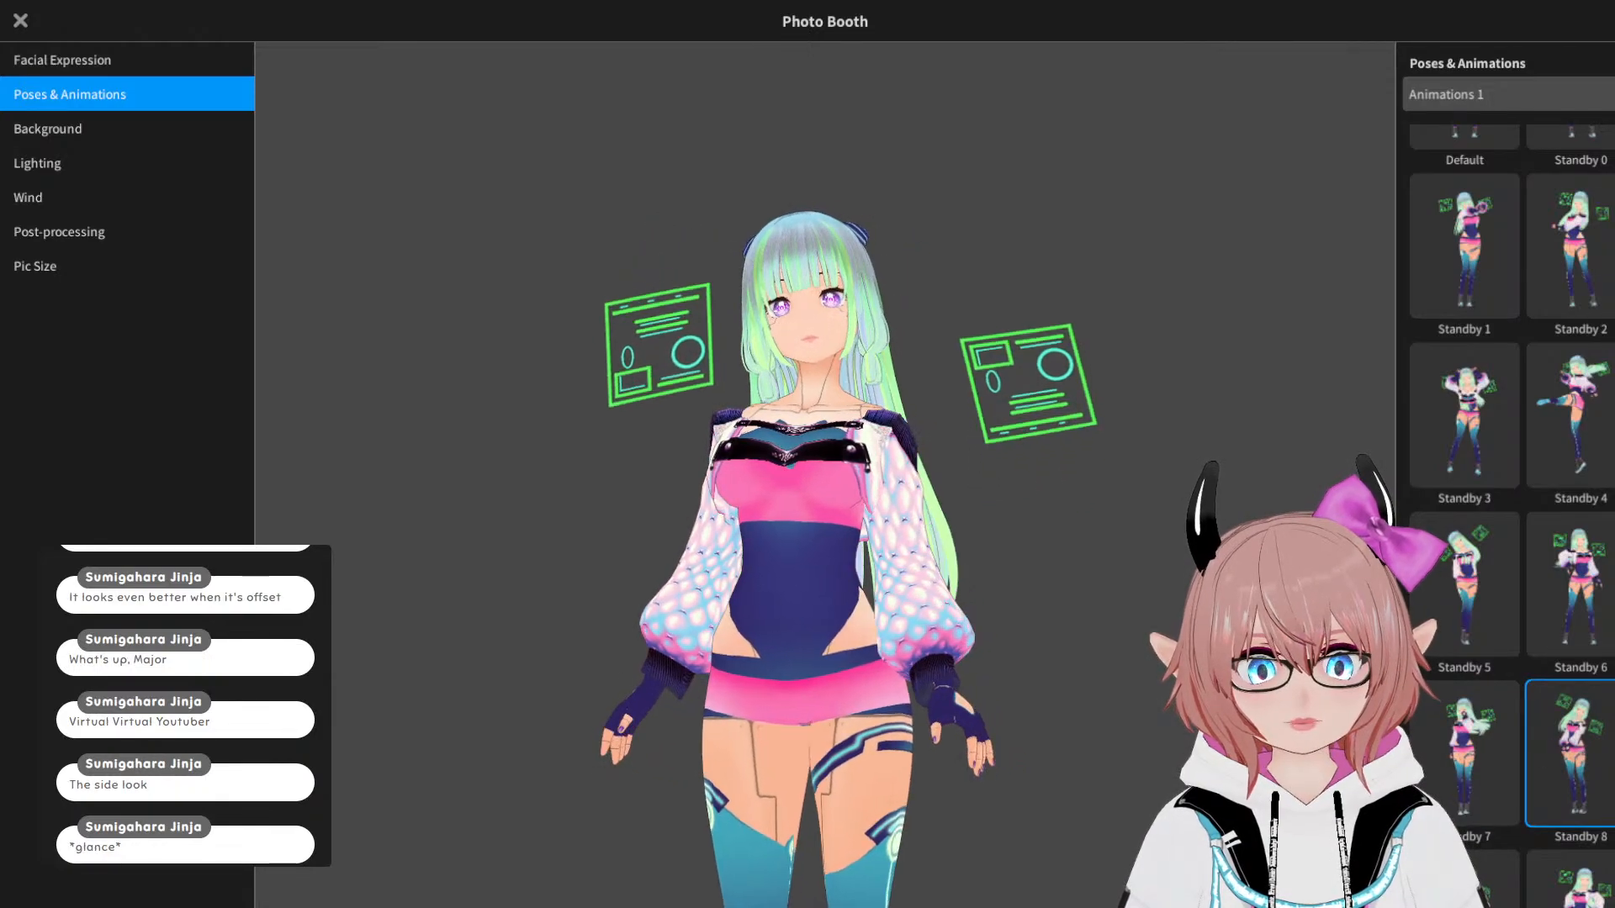
scroll(1502, 702, down, 3)
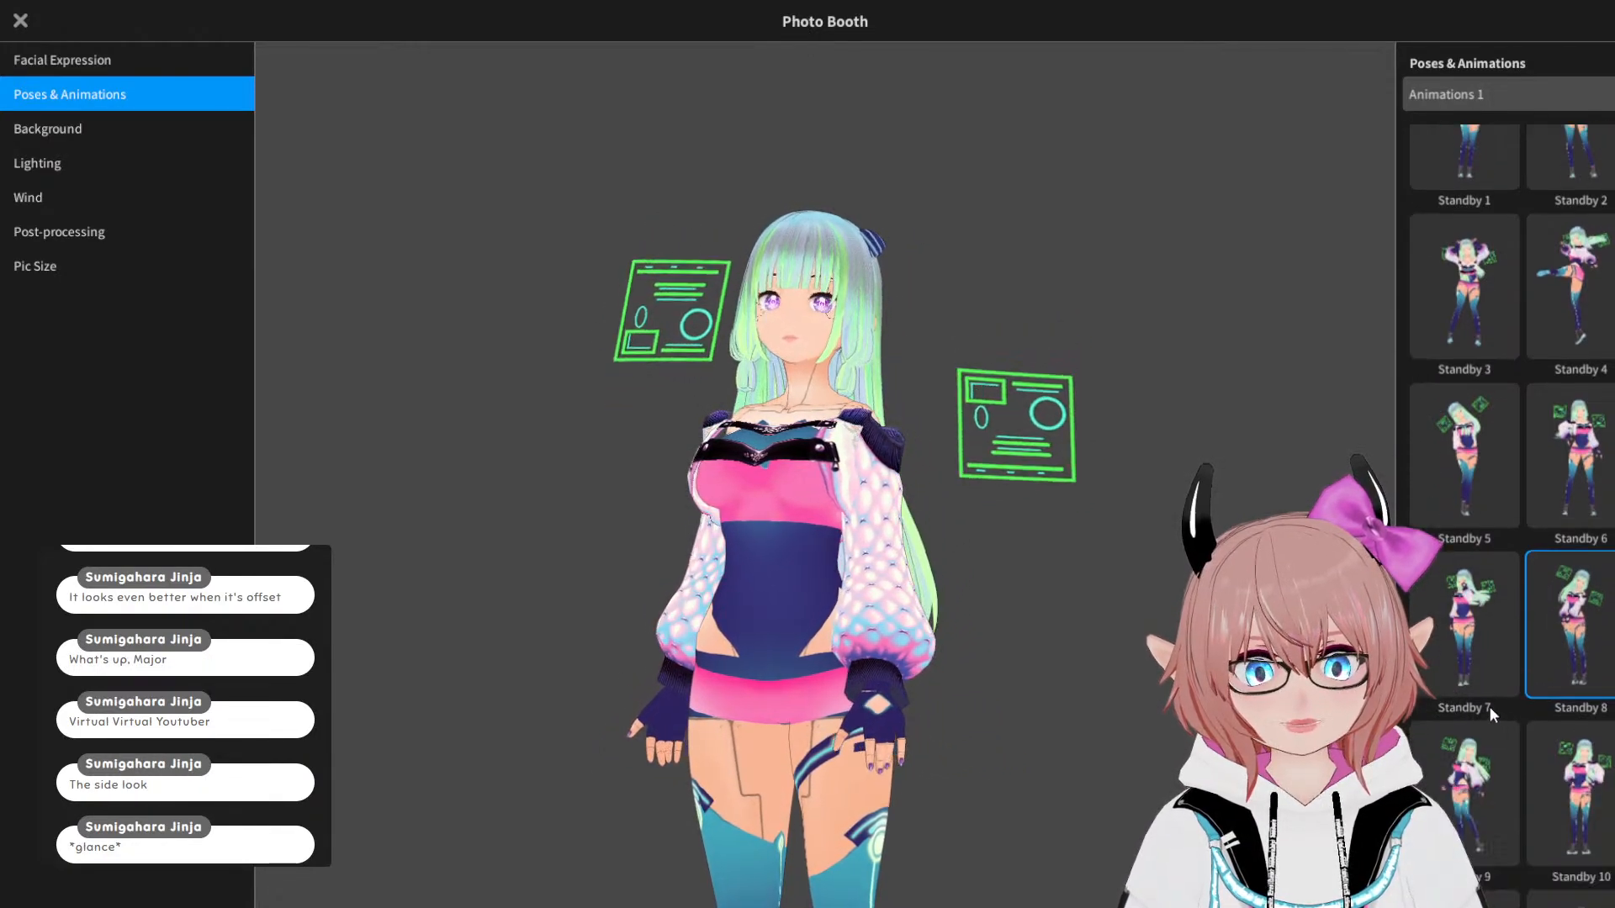
click(1472, 694)
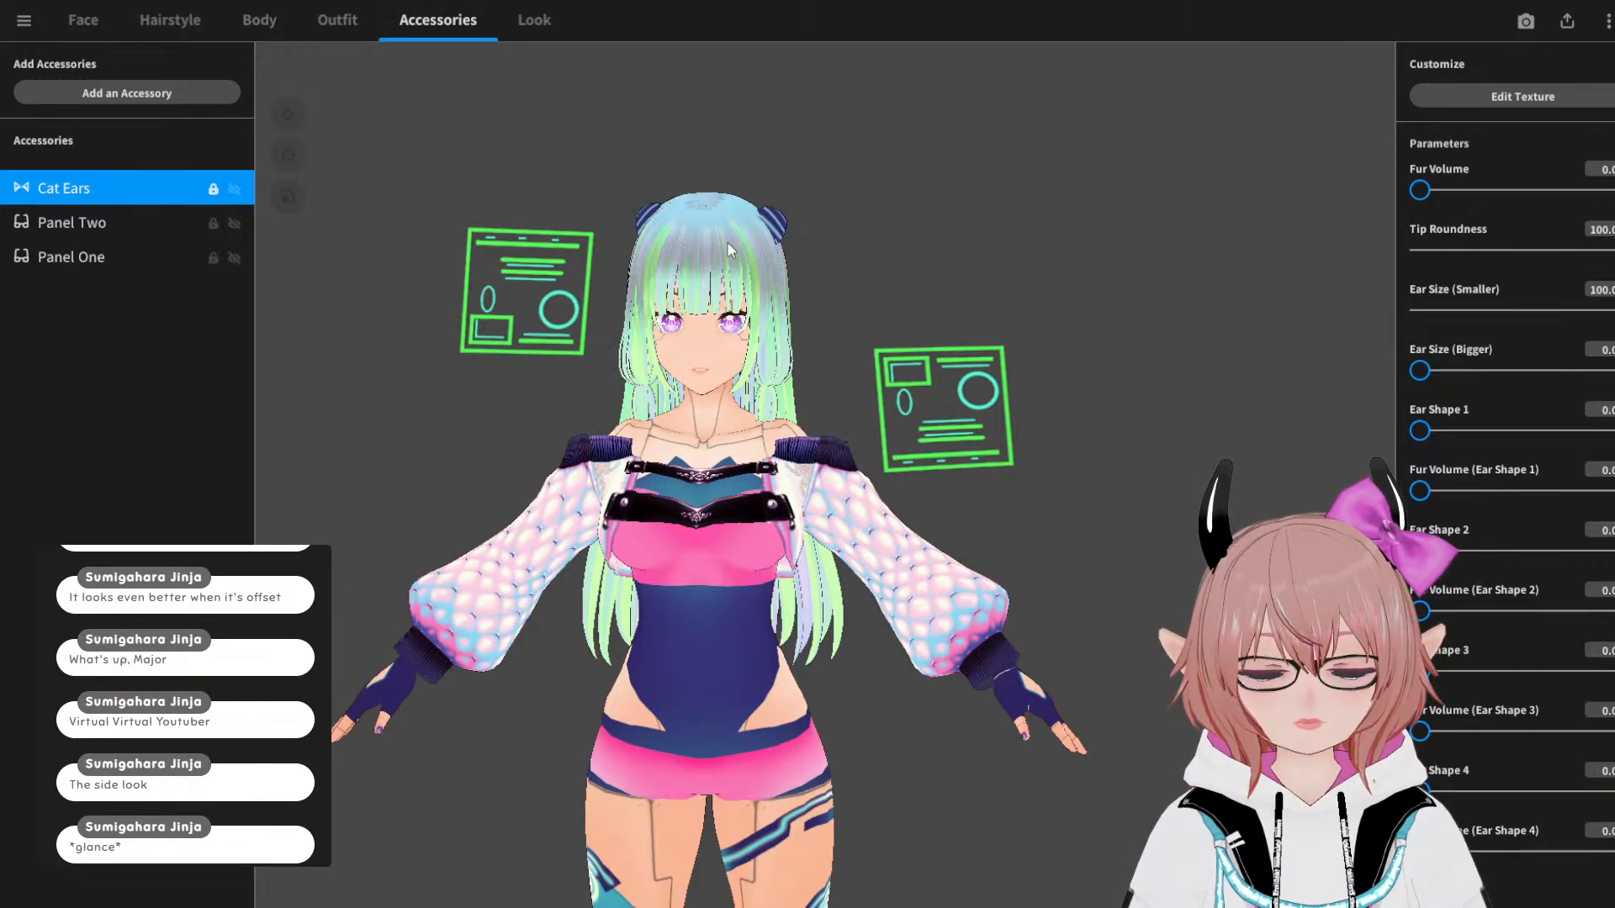
Step: Return to the accessories editor and save the avatar model
middle_drag(729, 244, 801, 222)
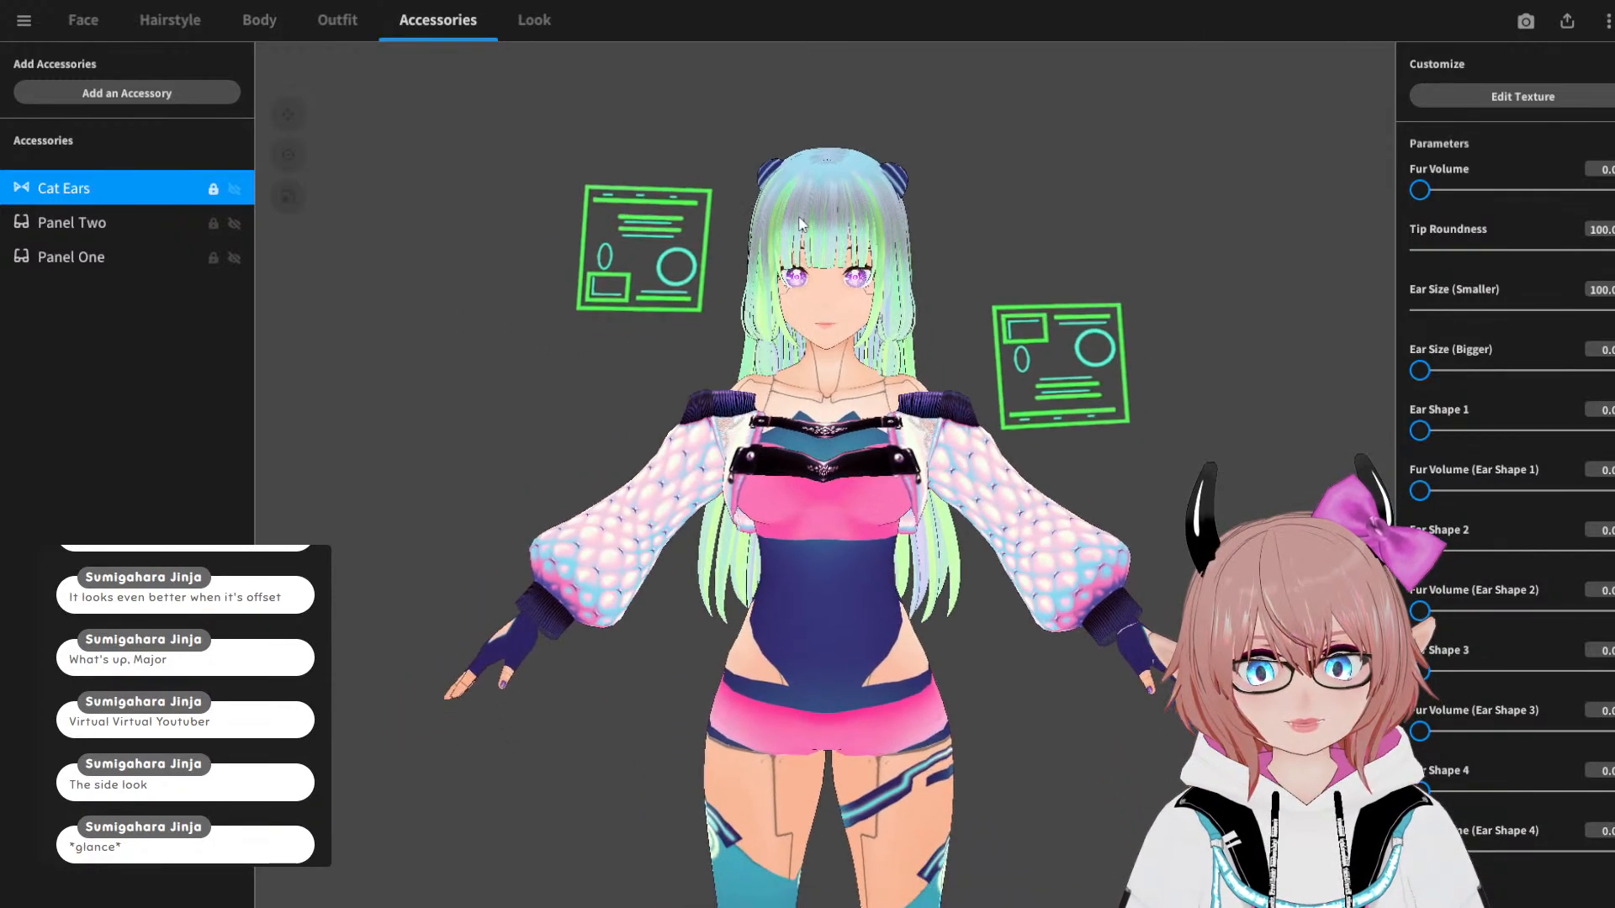
click(22, 28)
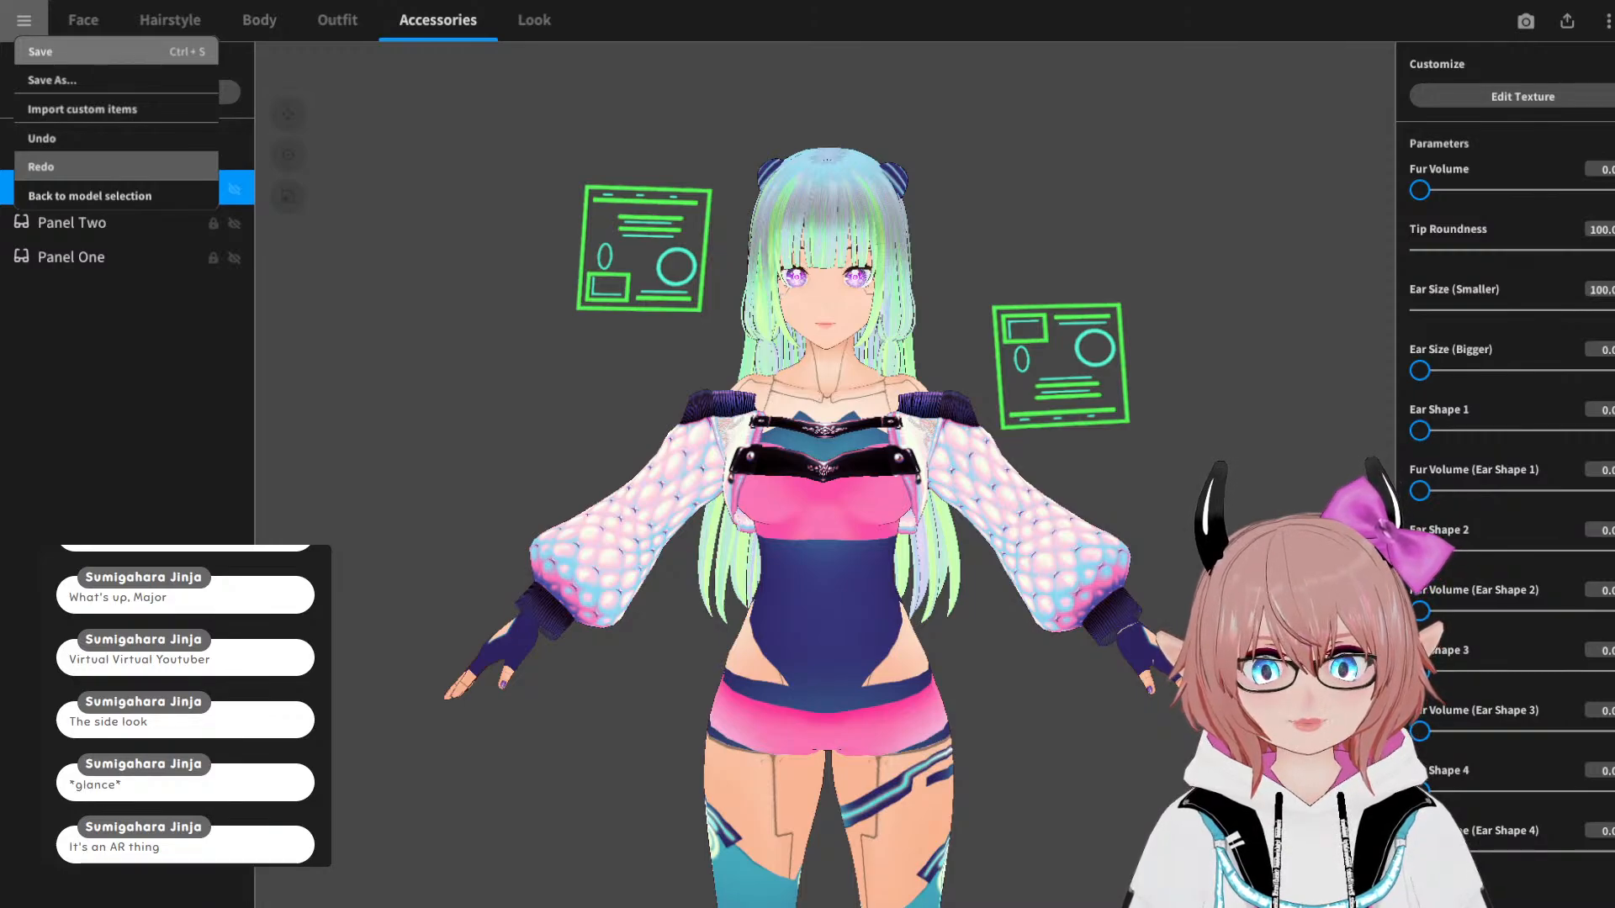
click(115, 51)
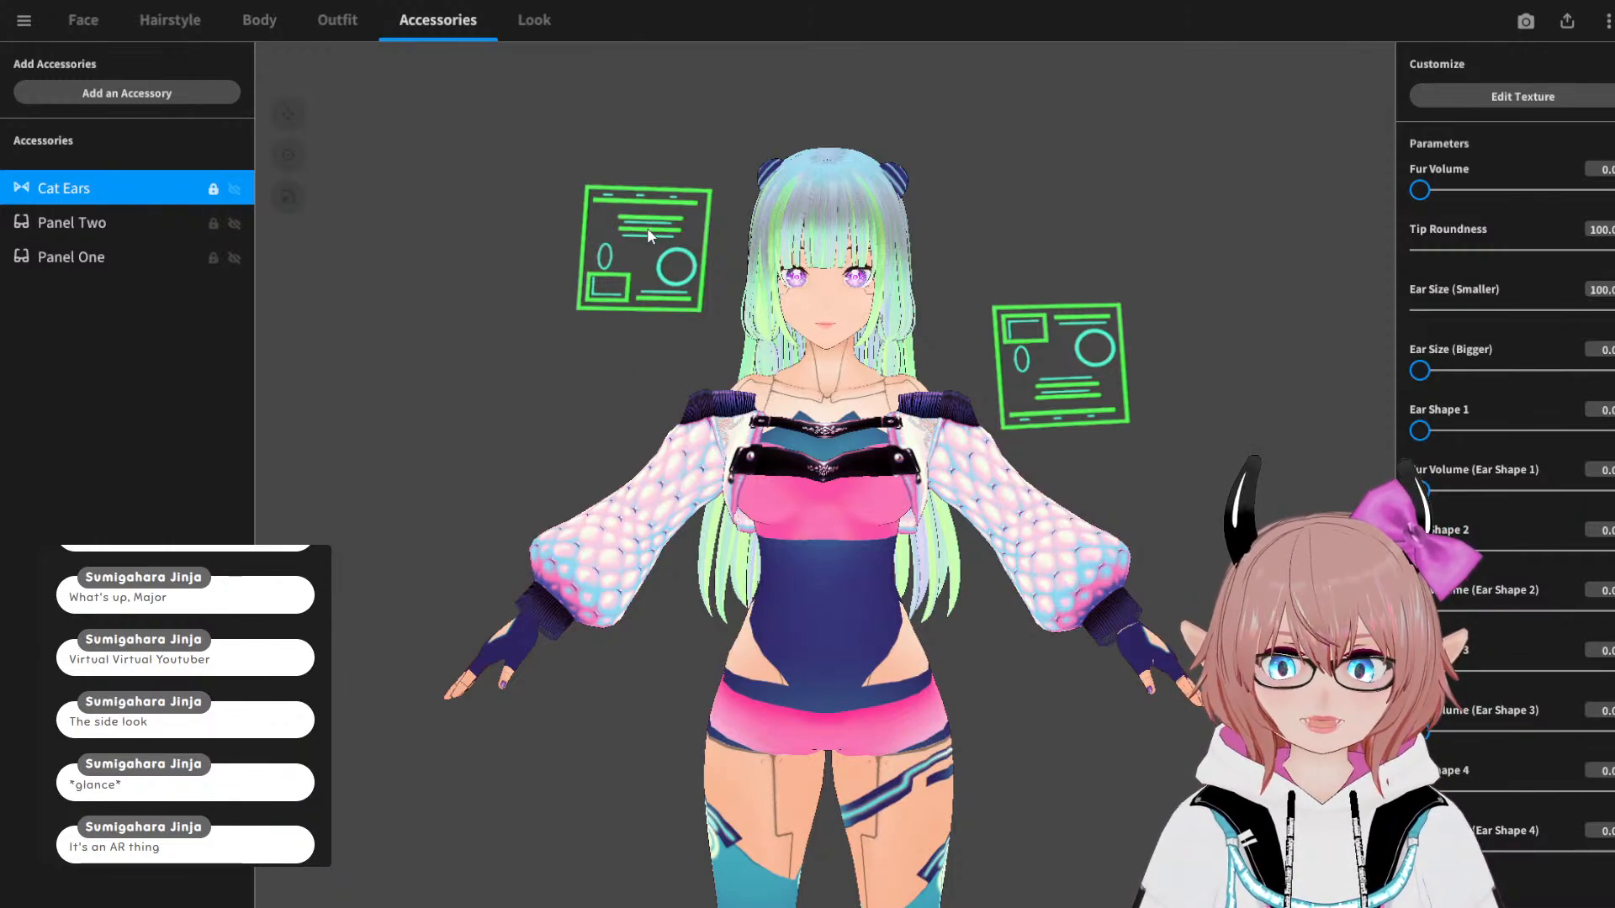
Step: Examine both floating panels from the side, back and front, and inspect Panel One's line work up close
drag(498, 228, 613, 253)
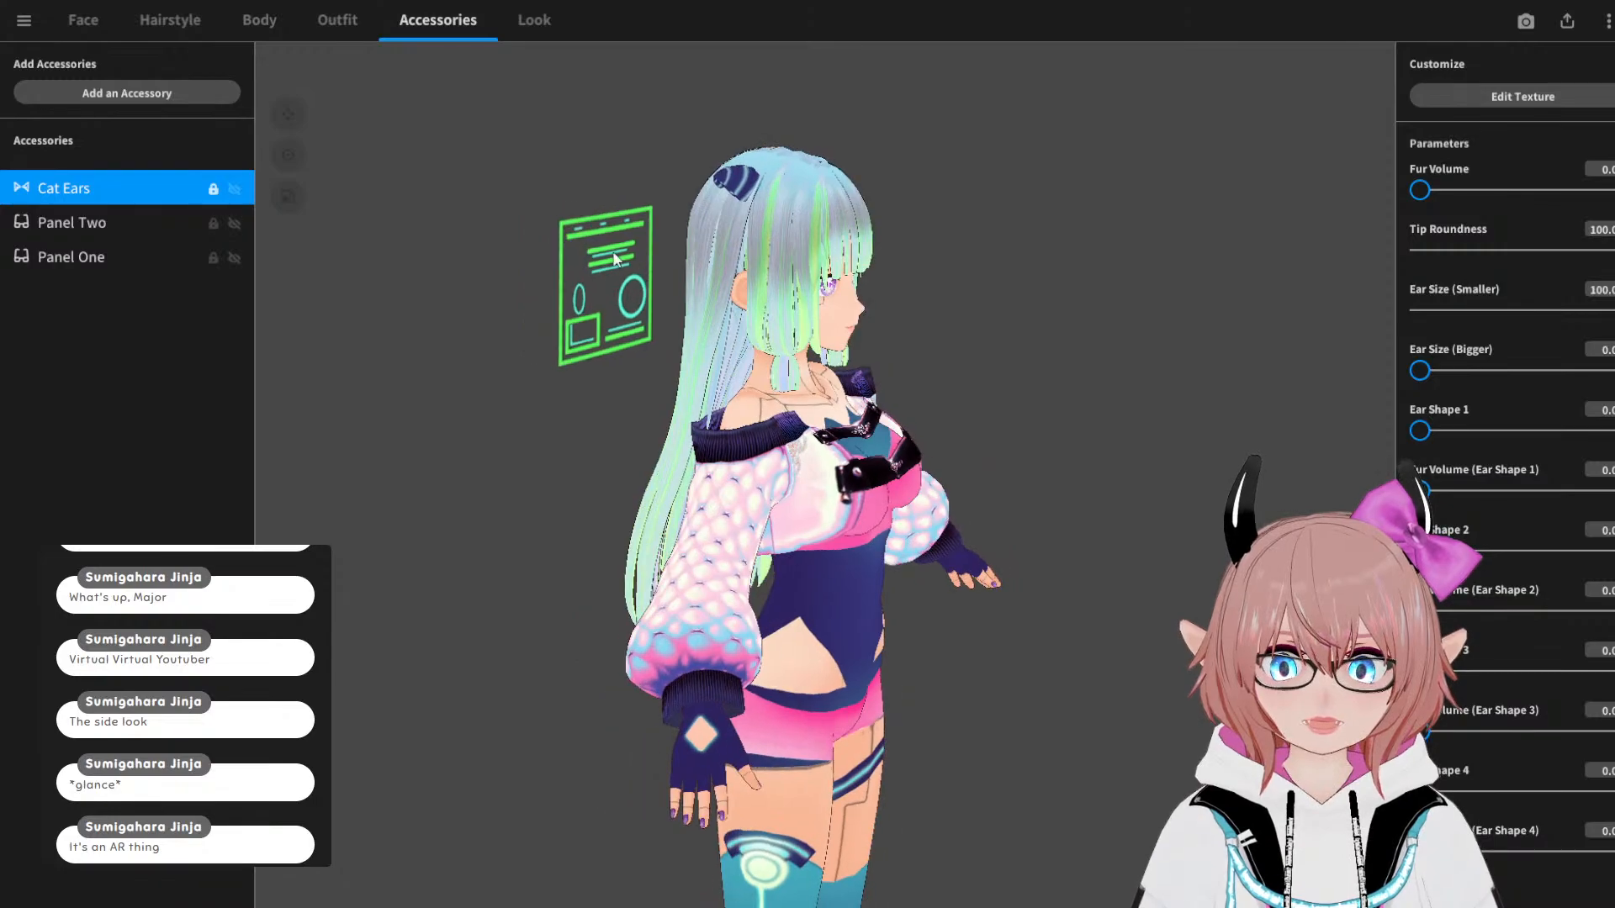
drag(1088, 433, 961, 402)
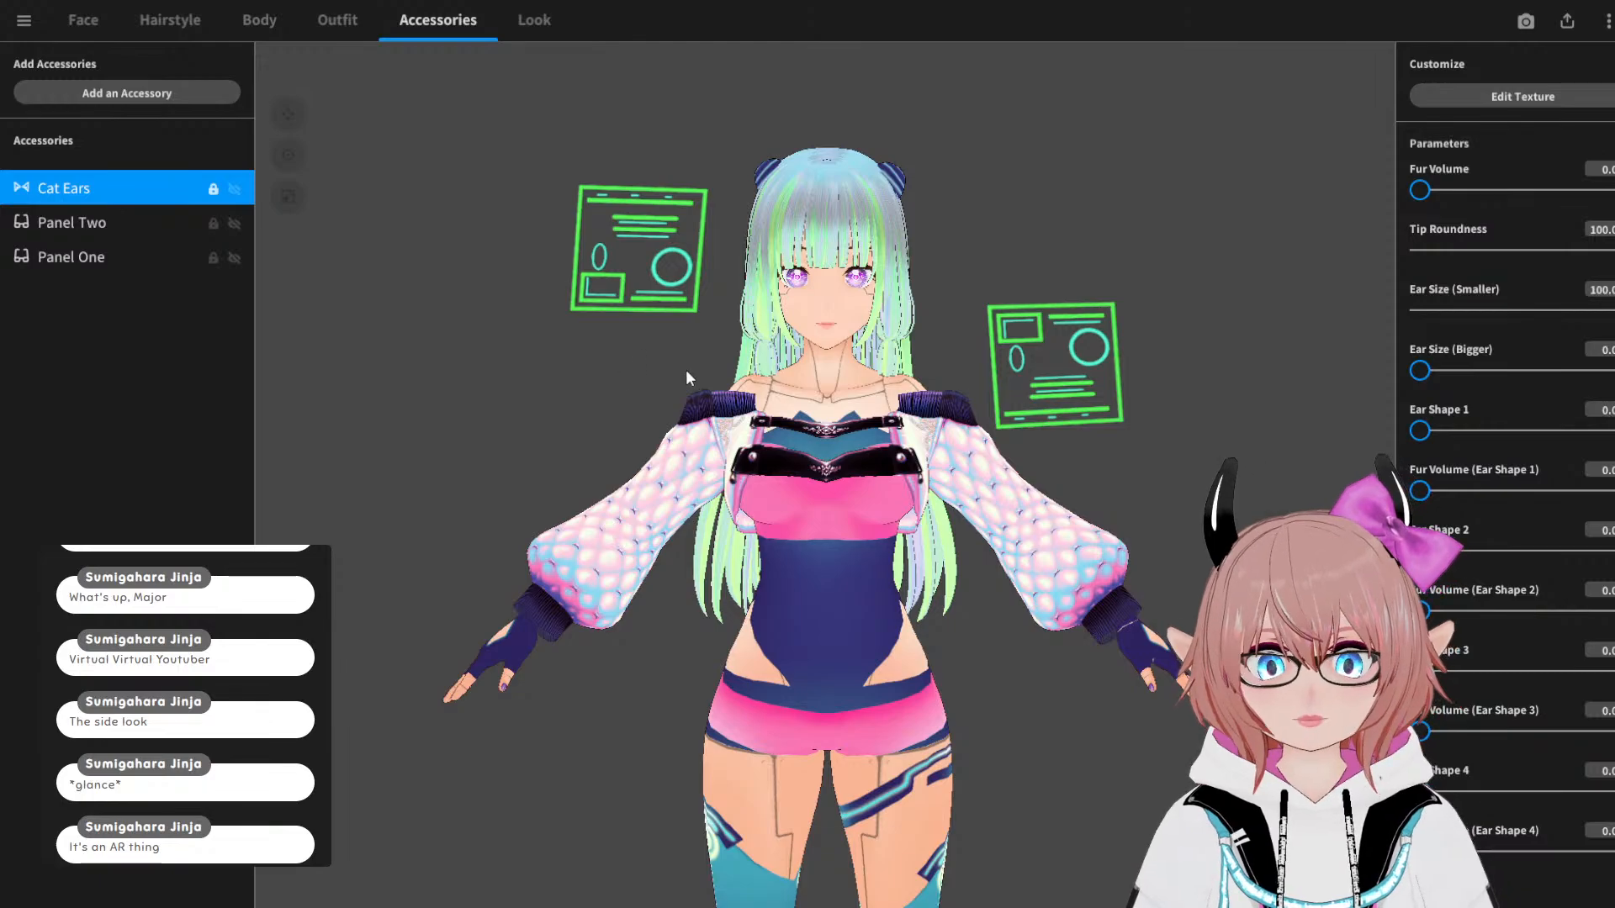
mouse_move(684, 374)
mouse_down()
mouse_move(494, 375)
mouse_move(553, 361)
mouse_move(708, 389)
mouse_up()
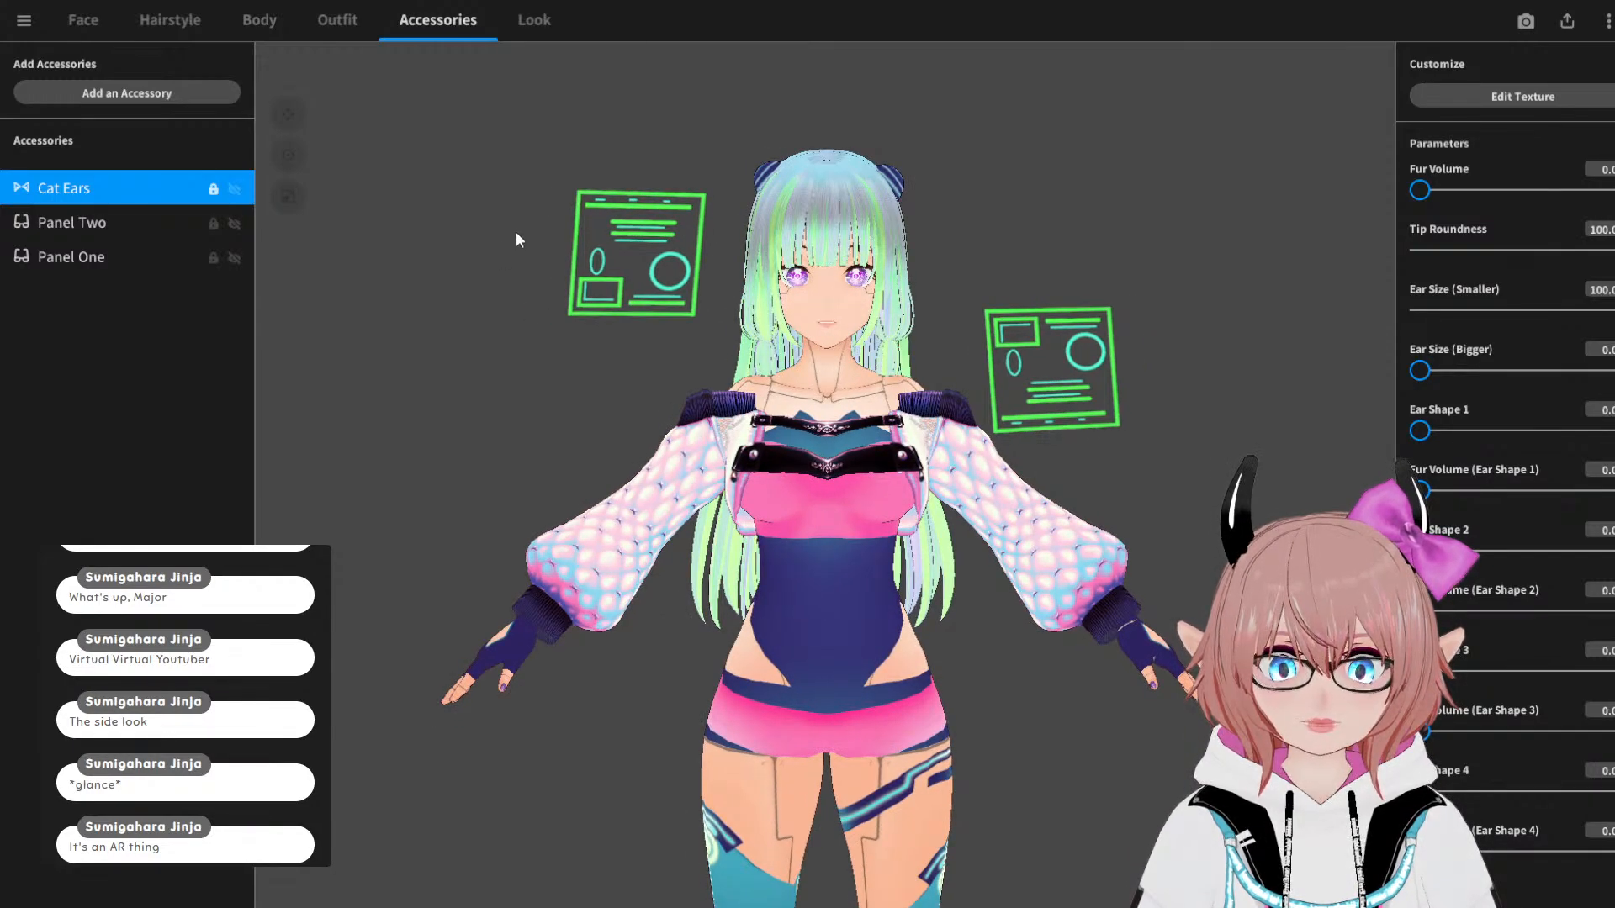
drag(519, 238, 674, 238)
drag(955, 314, 1002, 282)
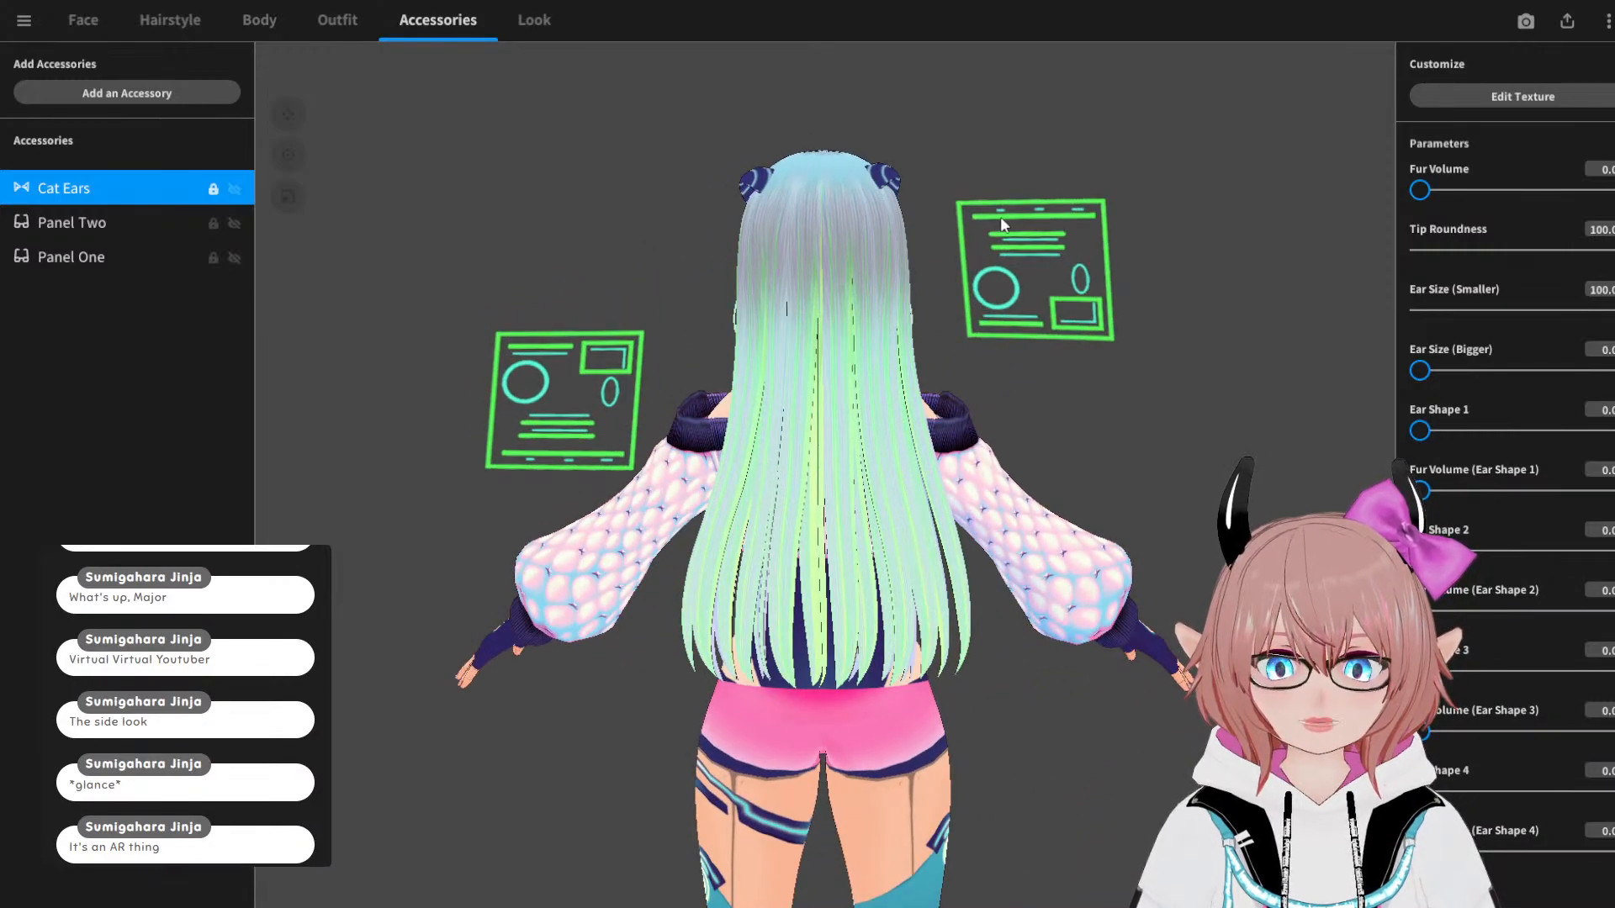
drag(1097, 370, 964, 364)
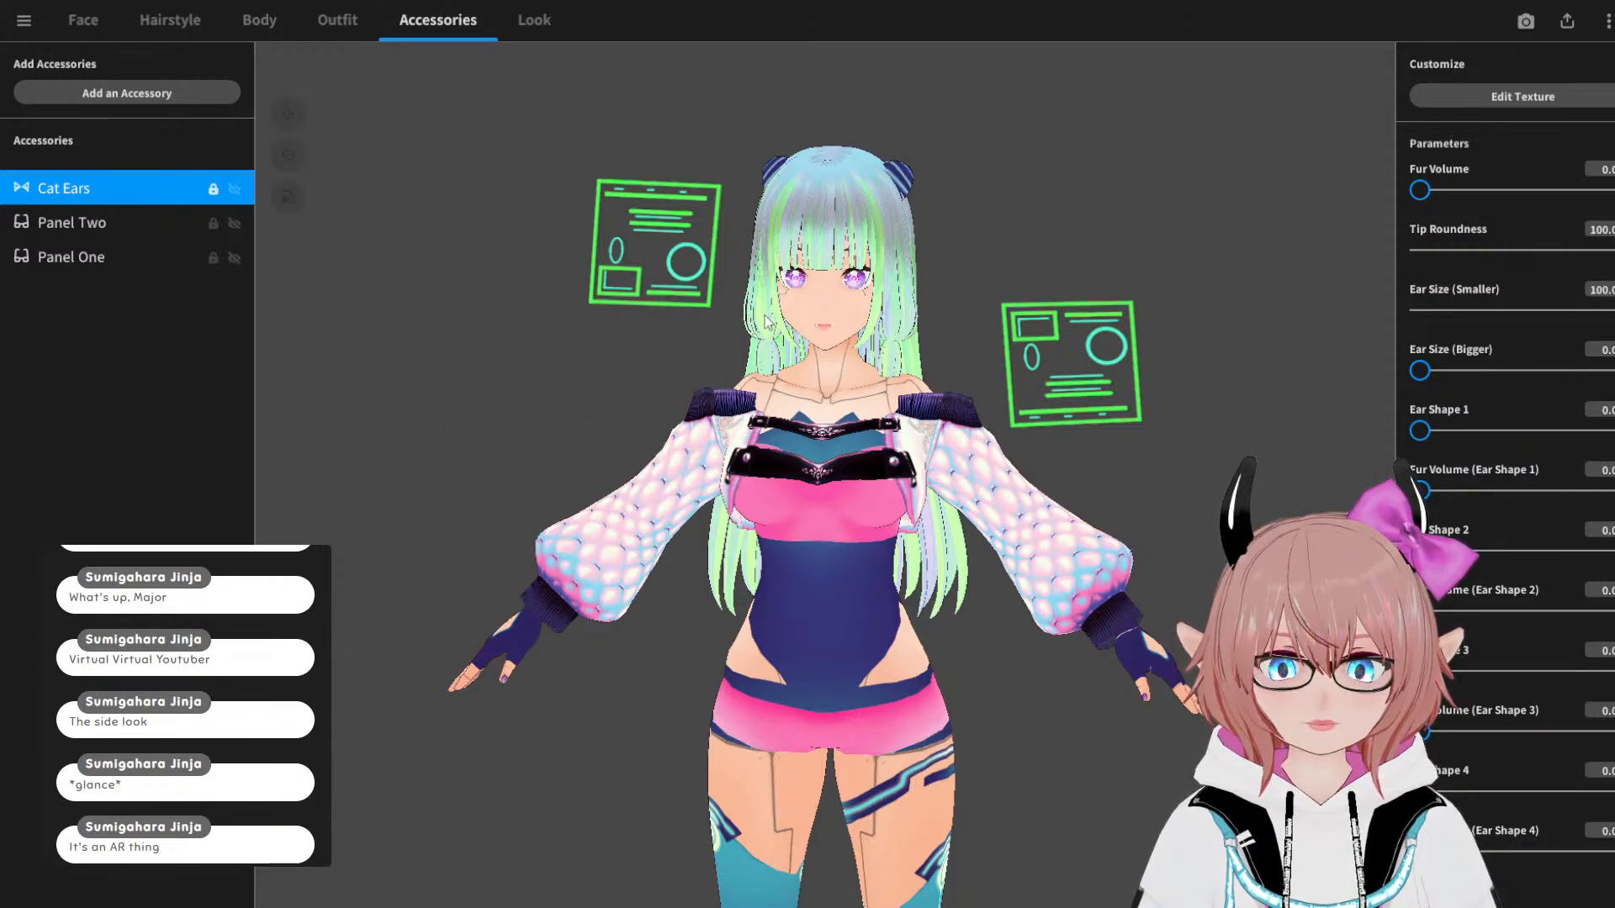
right_drag(540, 346, 582, 317)
scroll(603, 244, up, 3)
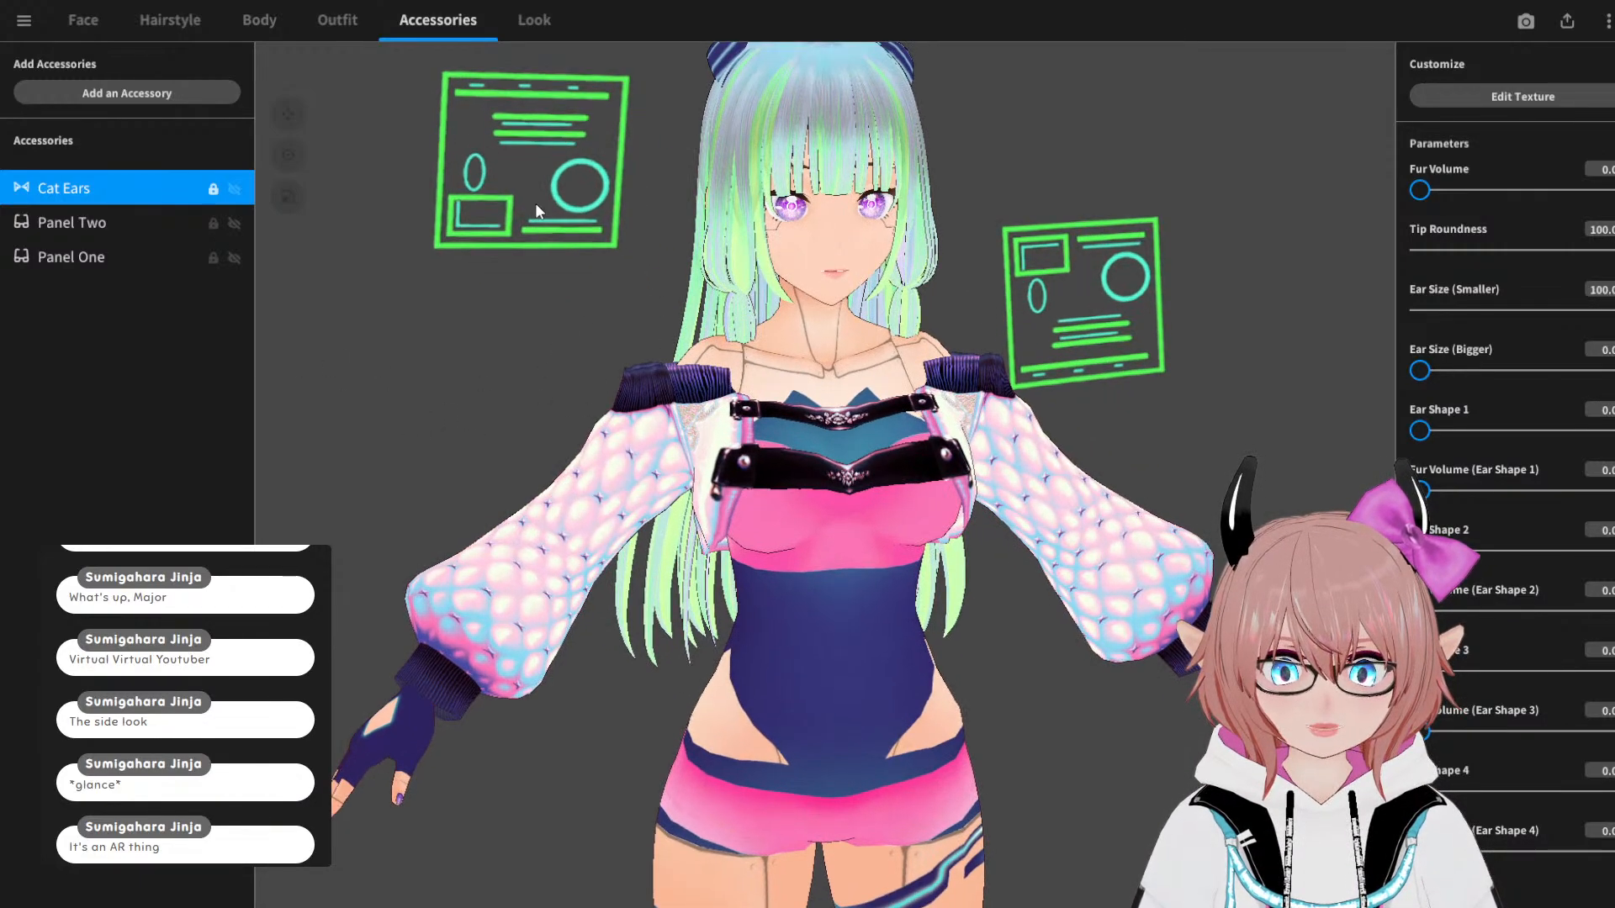
middle_drag(535, 204, 575, 285)
scroll(575, 292, up, 5)
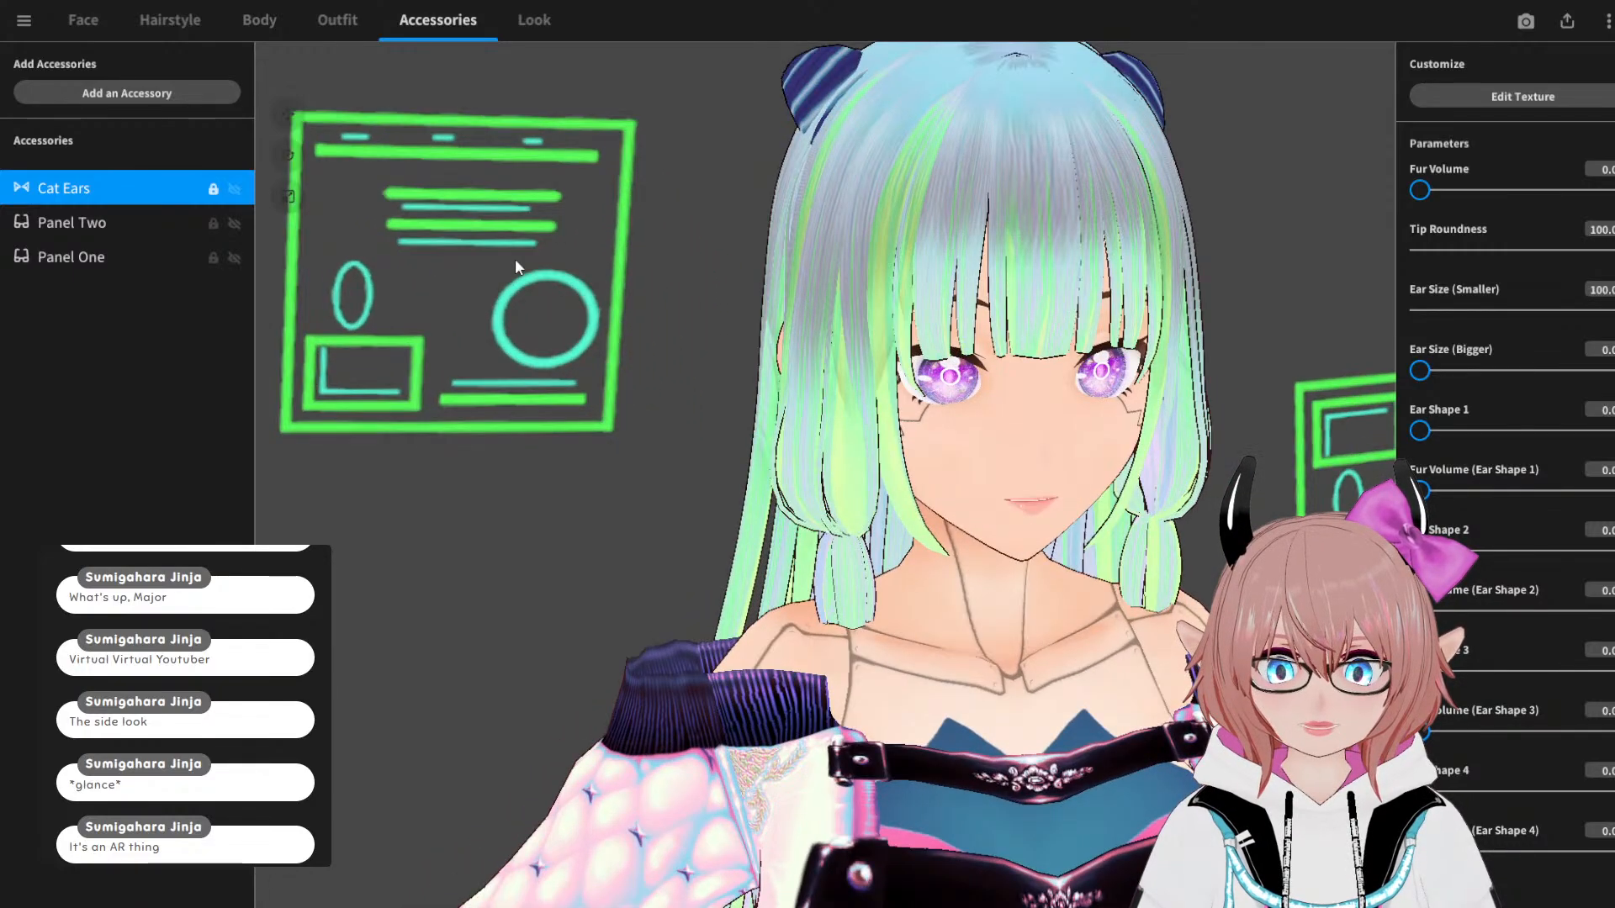
middle_drag(481, 248, 505, 306)
scroll(541, 436, up, 4)
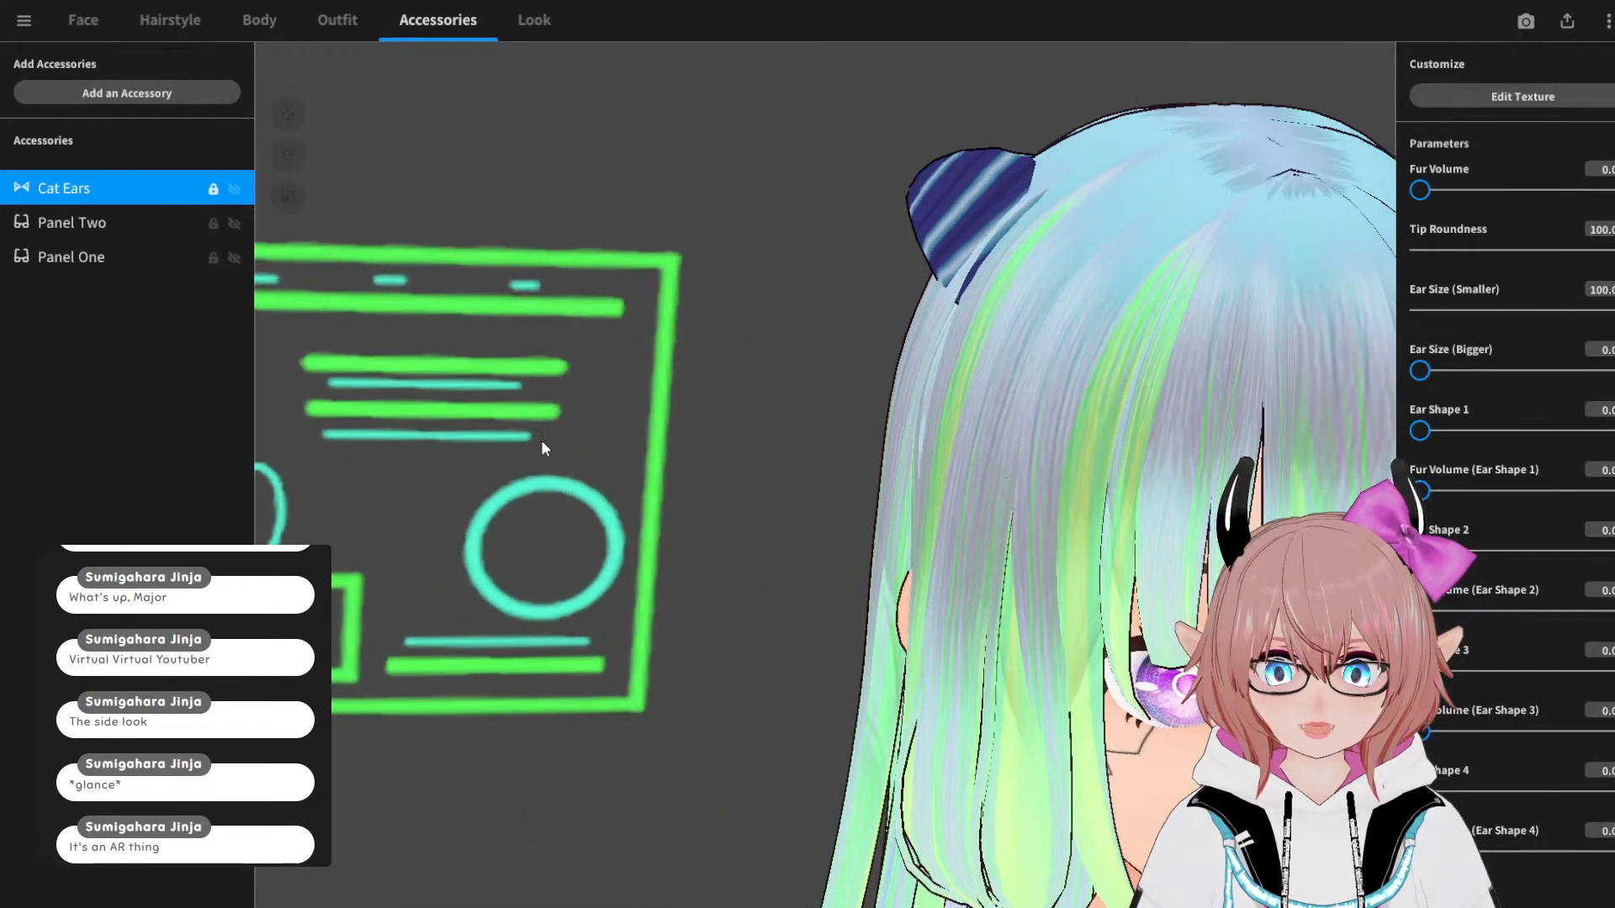
Step: Examine the avatar and both floating panels together from the front at a wider distance
scroll(542, 441, down, 8)
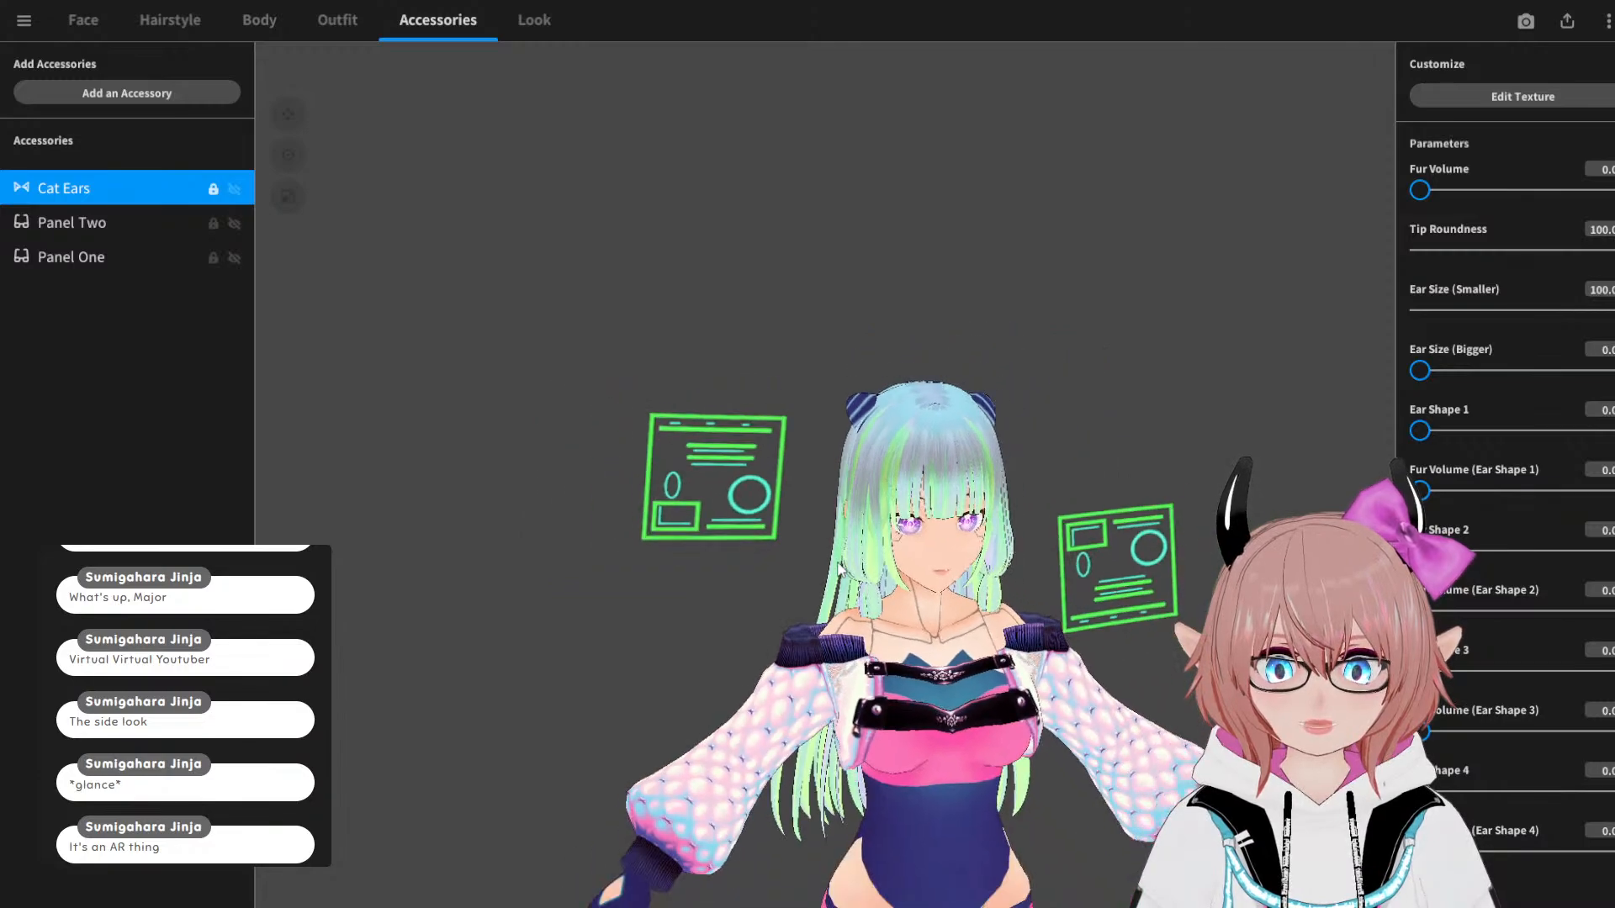
middle_drag(800, 547, 785, 459)
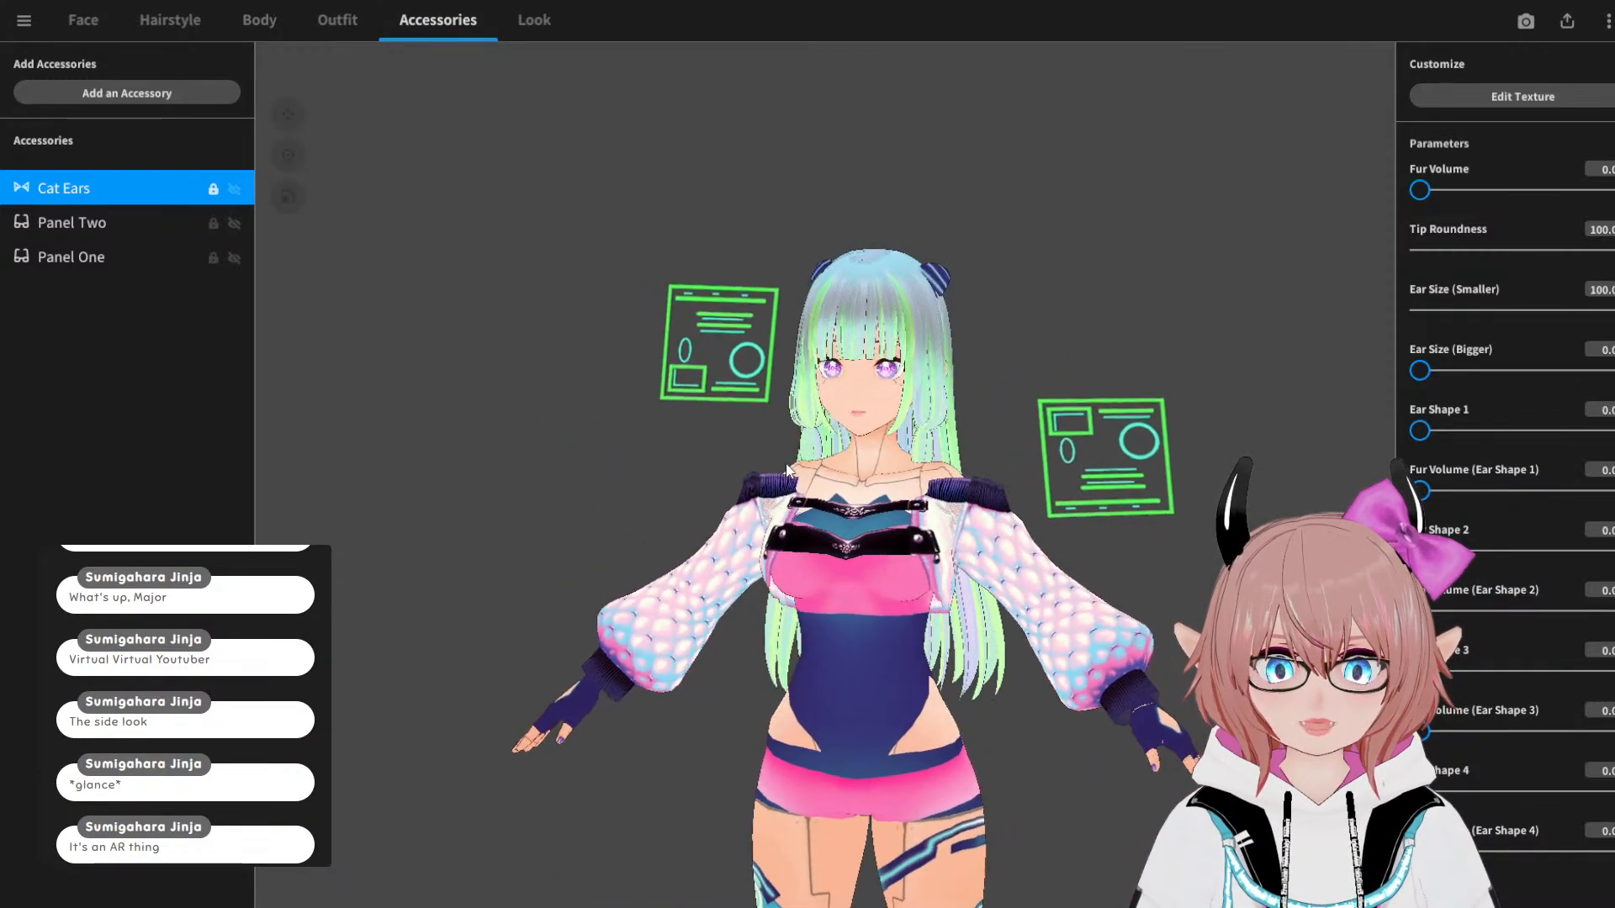
mouse_move(784, 463)
mouse_down()
mouse_move(663, 466)
mouse_move(855, 481)
mouse_move(797, 463)
mouse_up()
middle_drag(775, 462, 729, 382)
right_drag(729, 382, 421, 381)
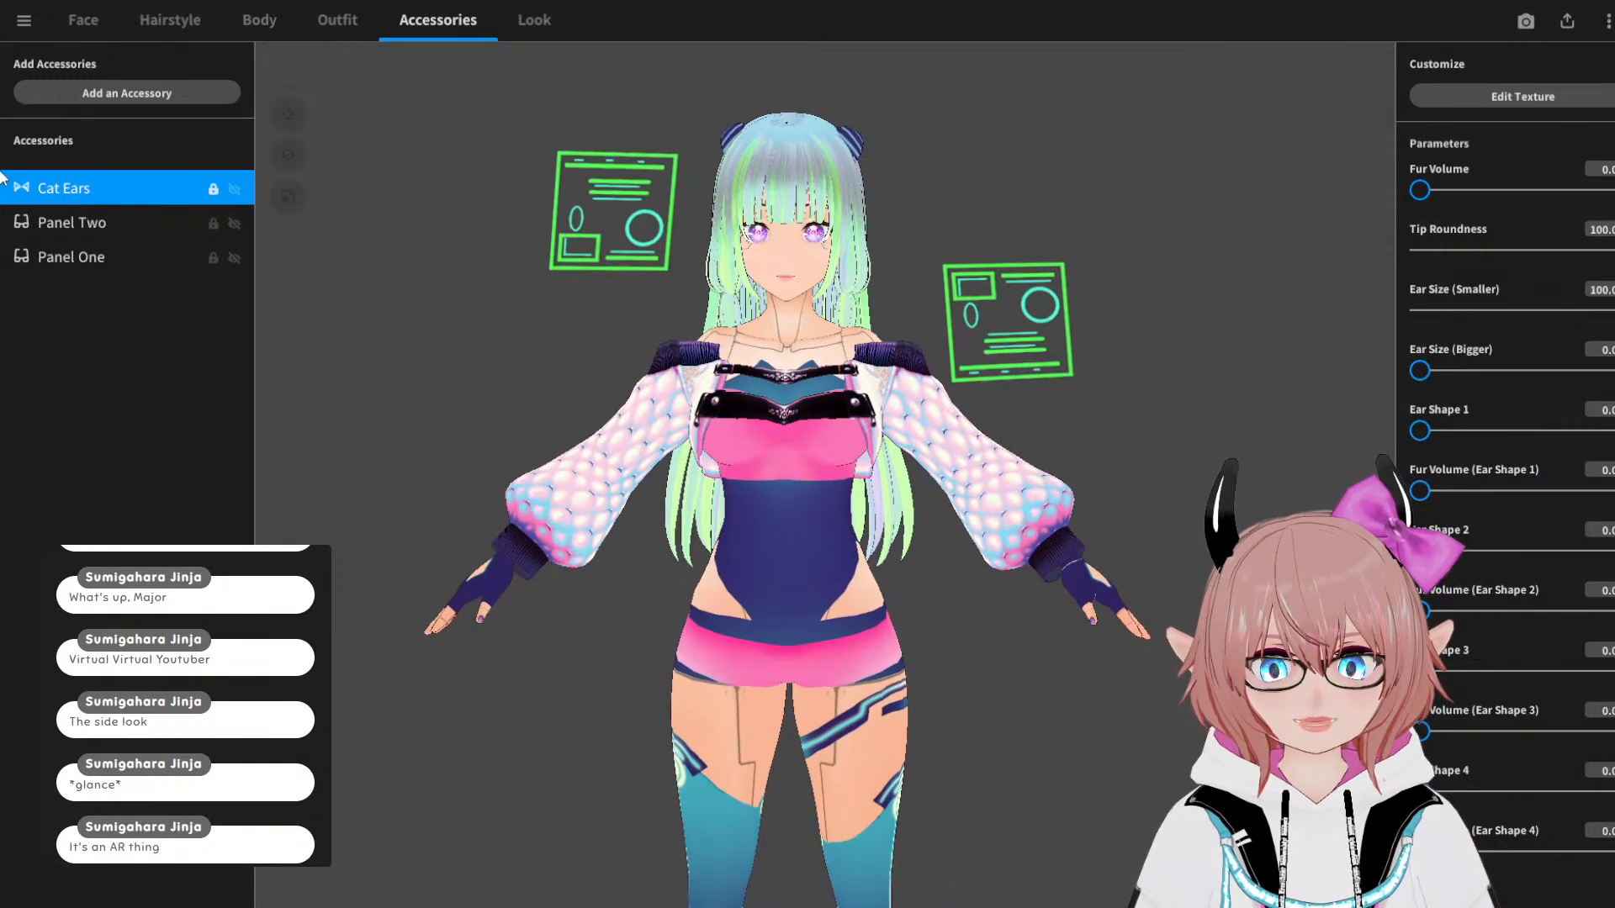
click(25, 21)
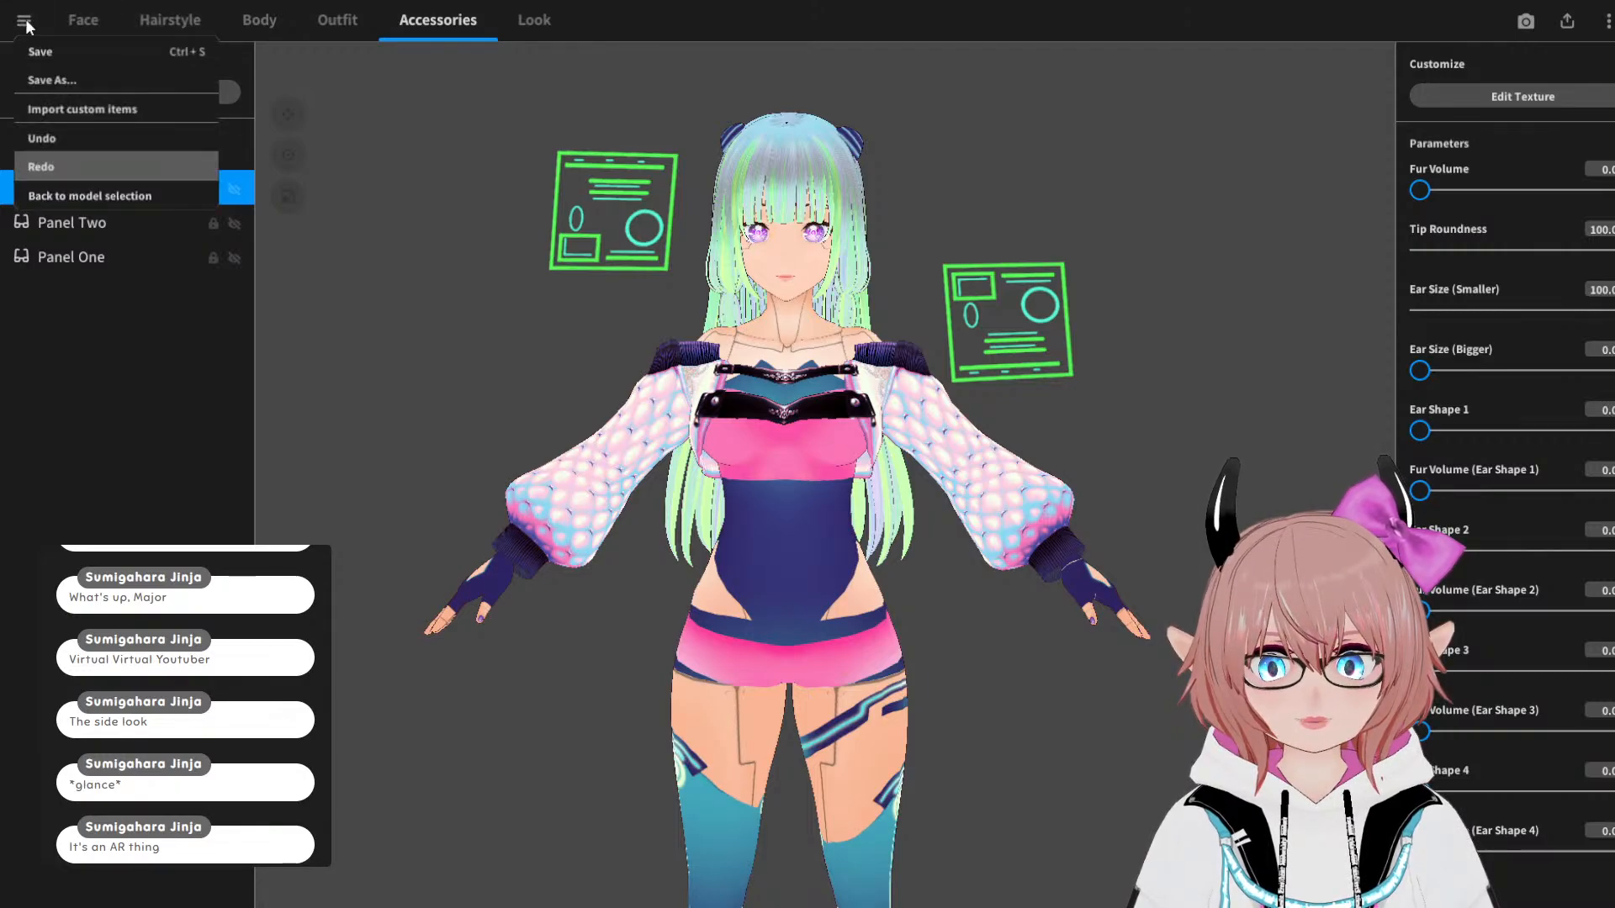
click(425, 276)
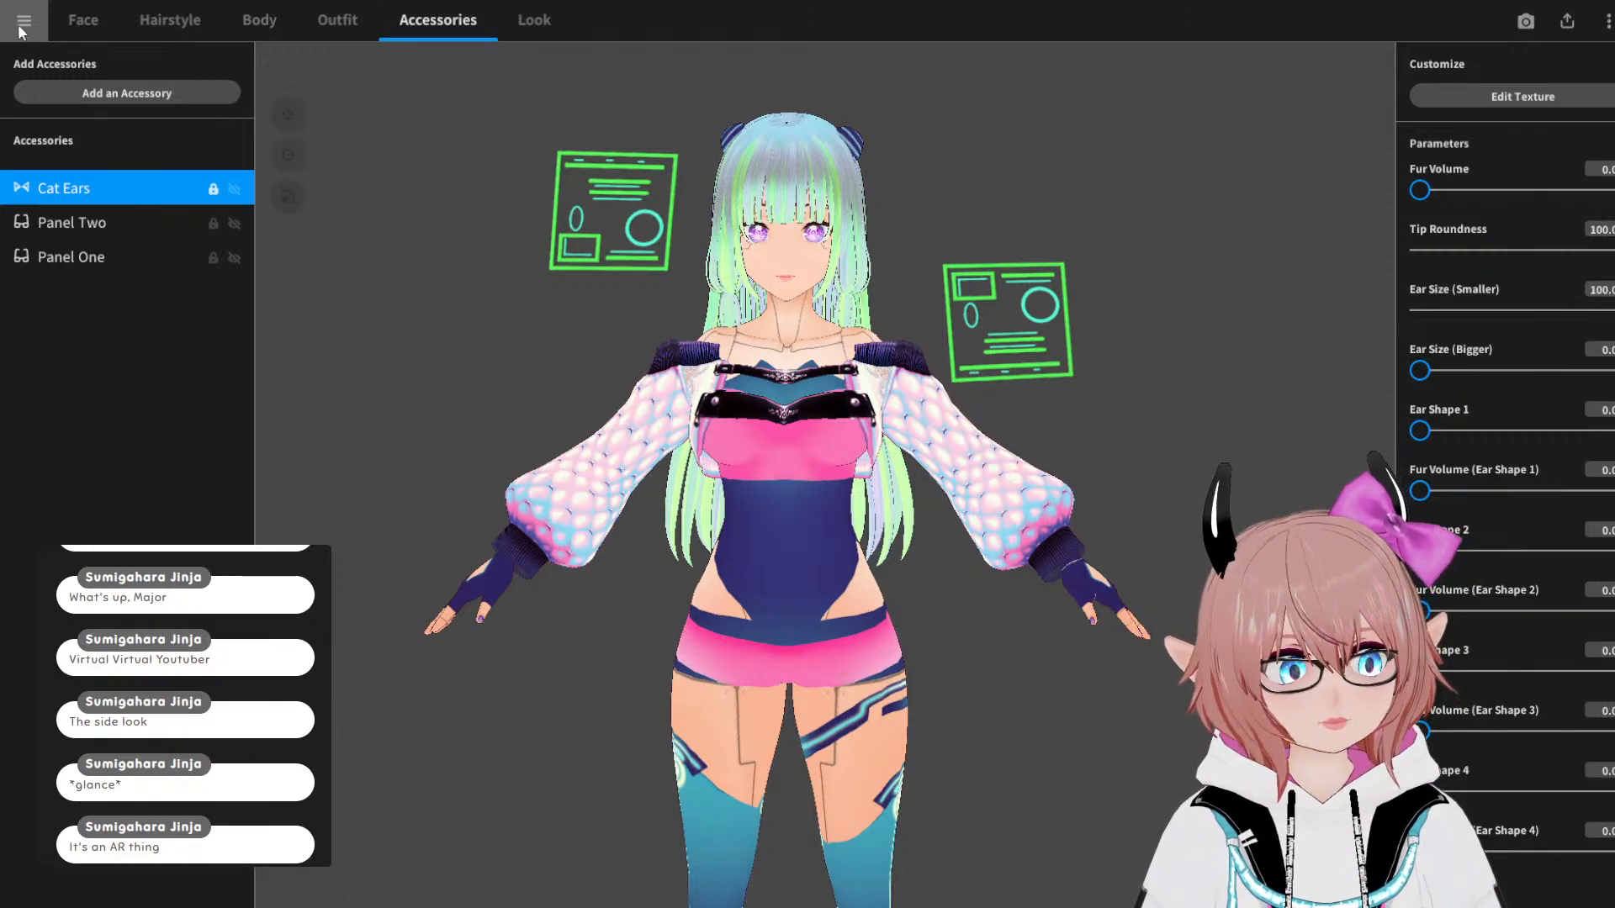
click(1181, 420)
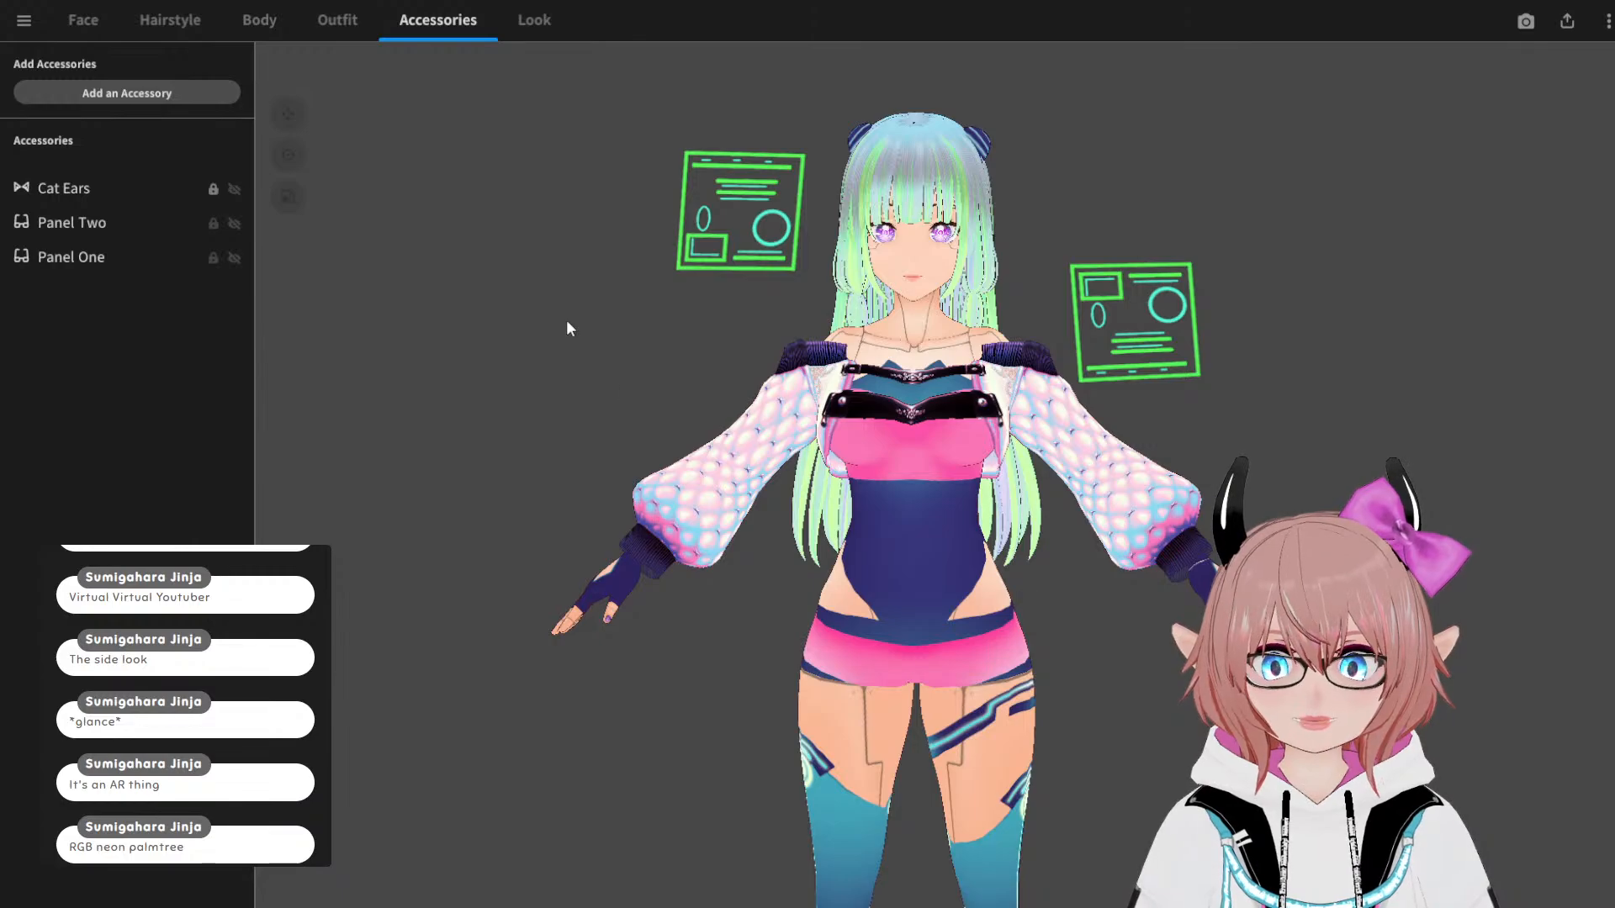
Step: Open Panel Two's texture for editing and select its Layer 1 with the panel design
mouse_move(568, 327)
right_down()
mouse_move(361, 320)
mouse_move(469, 336)
mouse_move(692, 324)
mouse_move(585, 322)
right_up()
click(97, 228)
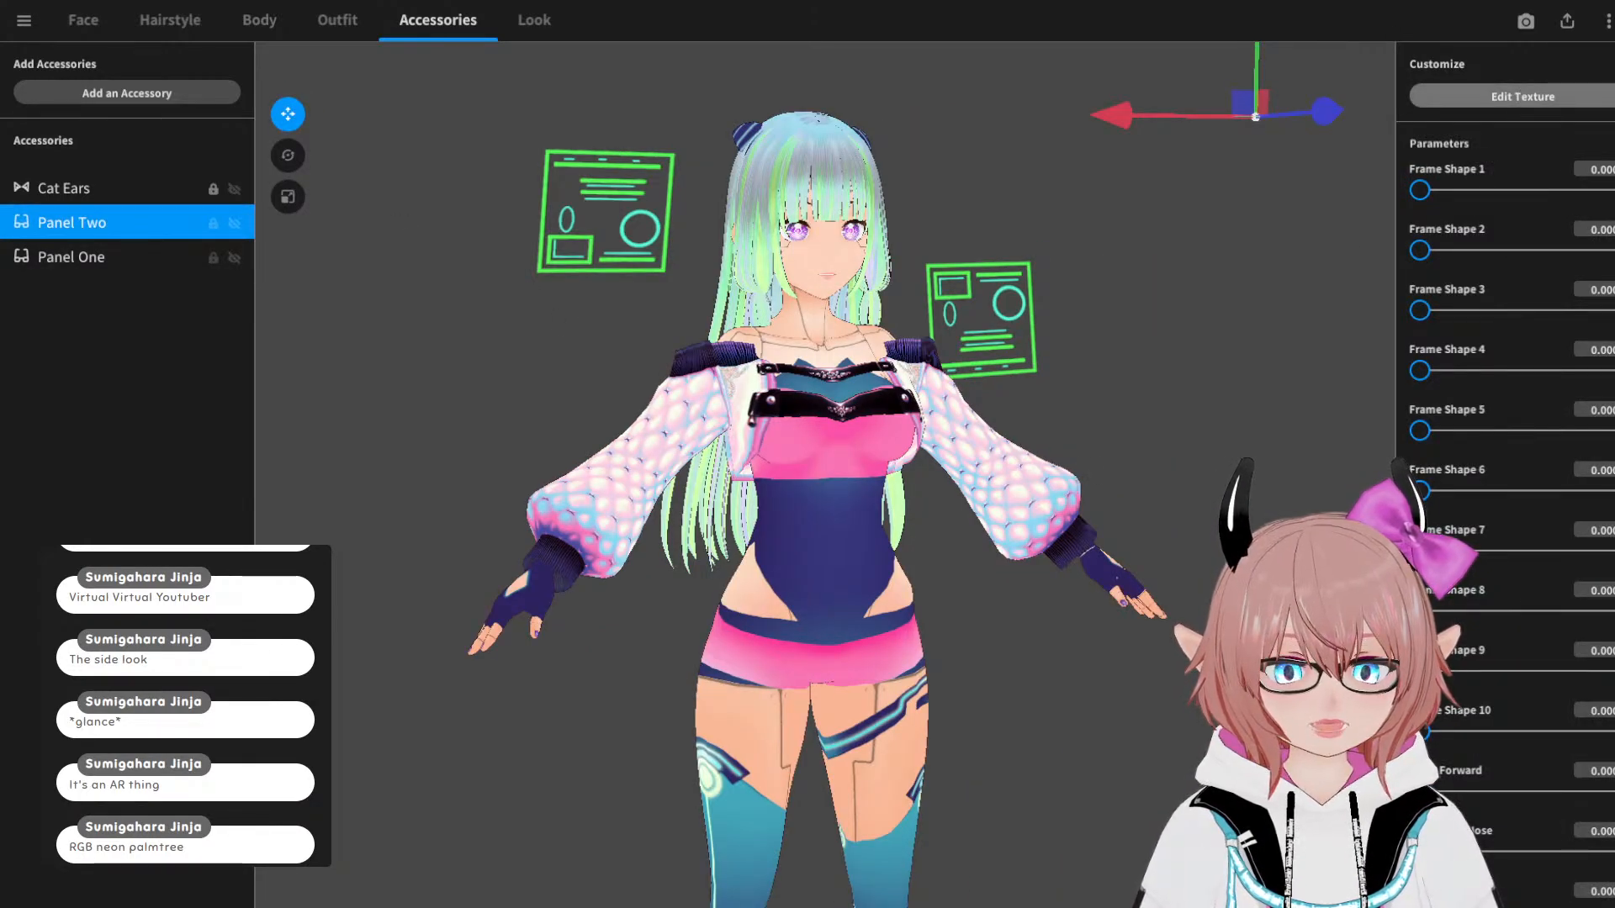
click(1521, 96)
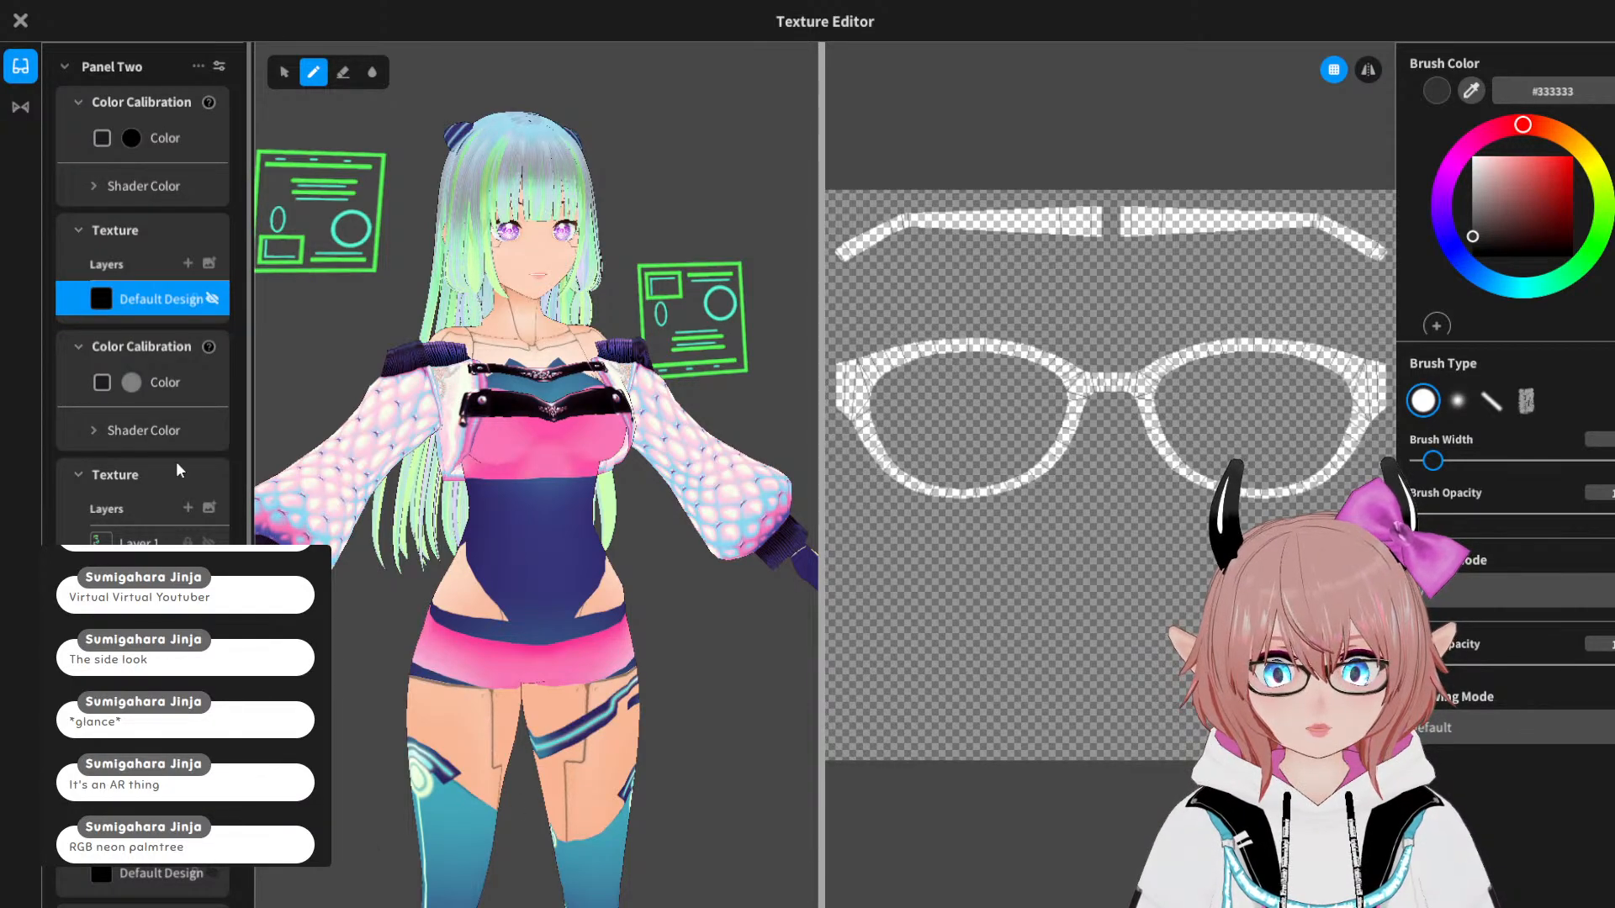
click(143, 538)
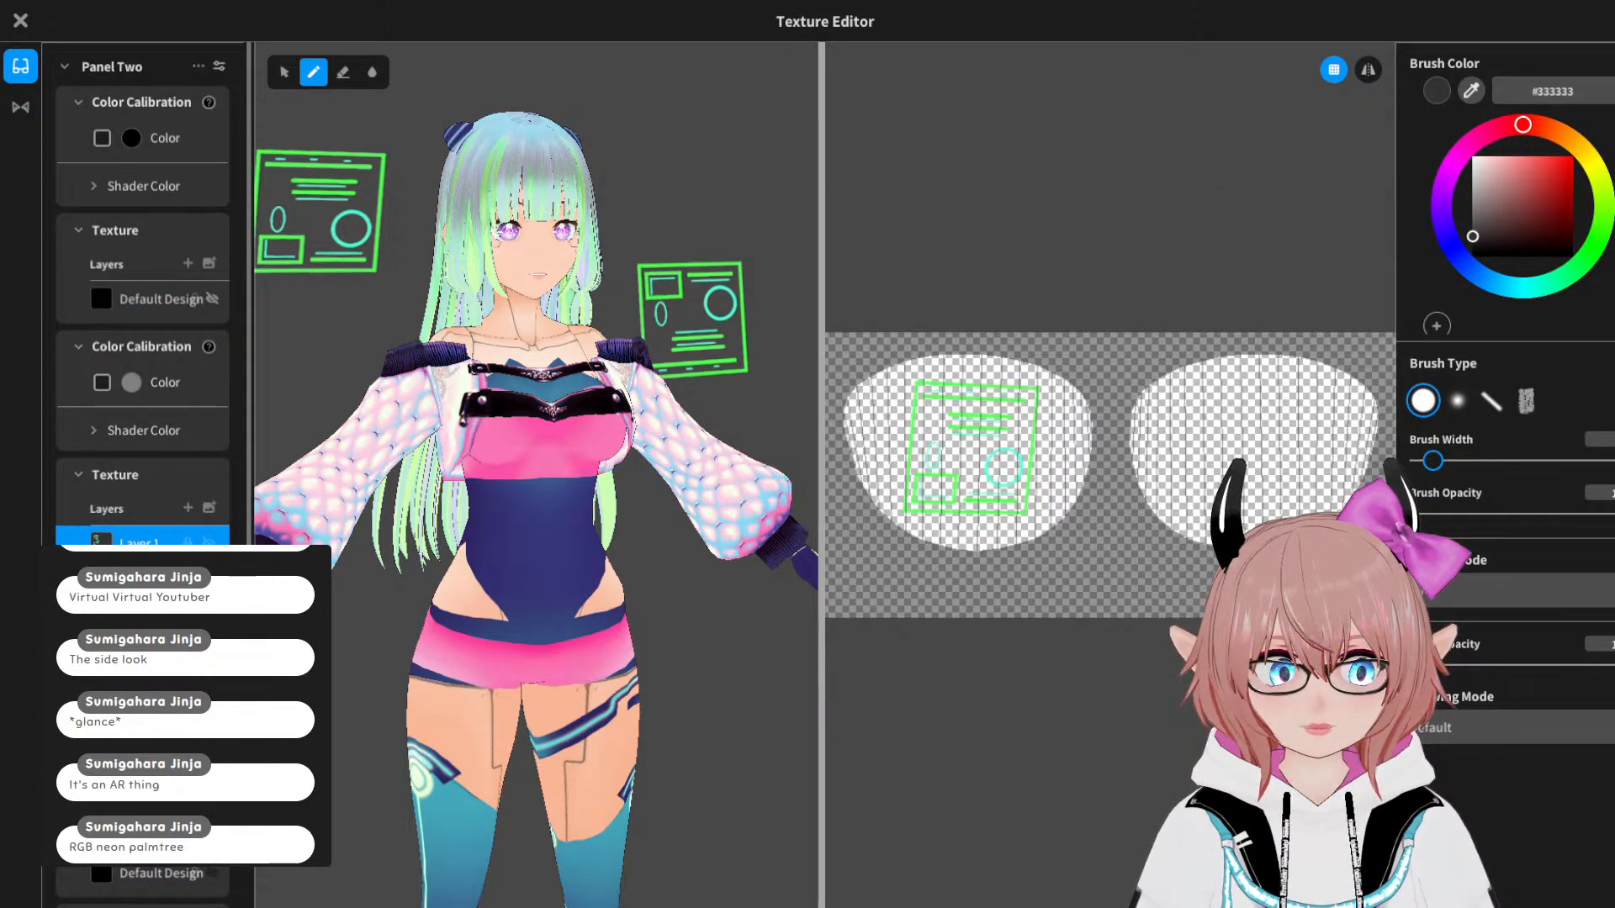
Step: Try a lower layer opacity on Panel Two's Layer 1 and check the panel up close on the avatar
drag(1602, 666, 1559, 681)
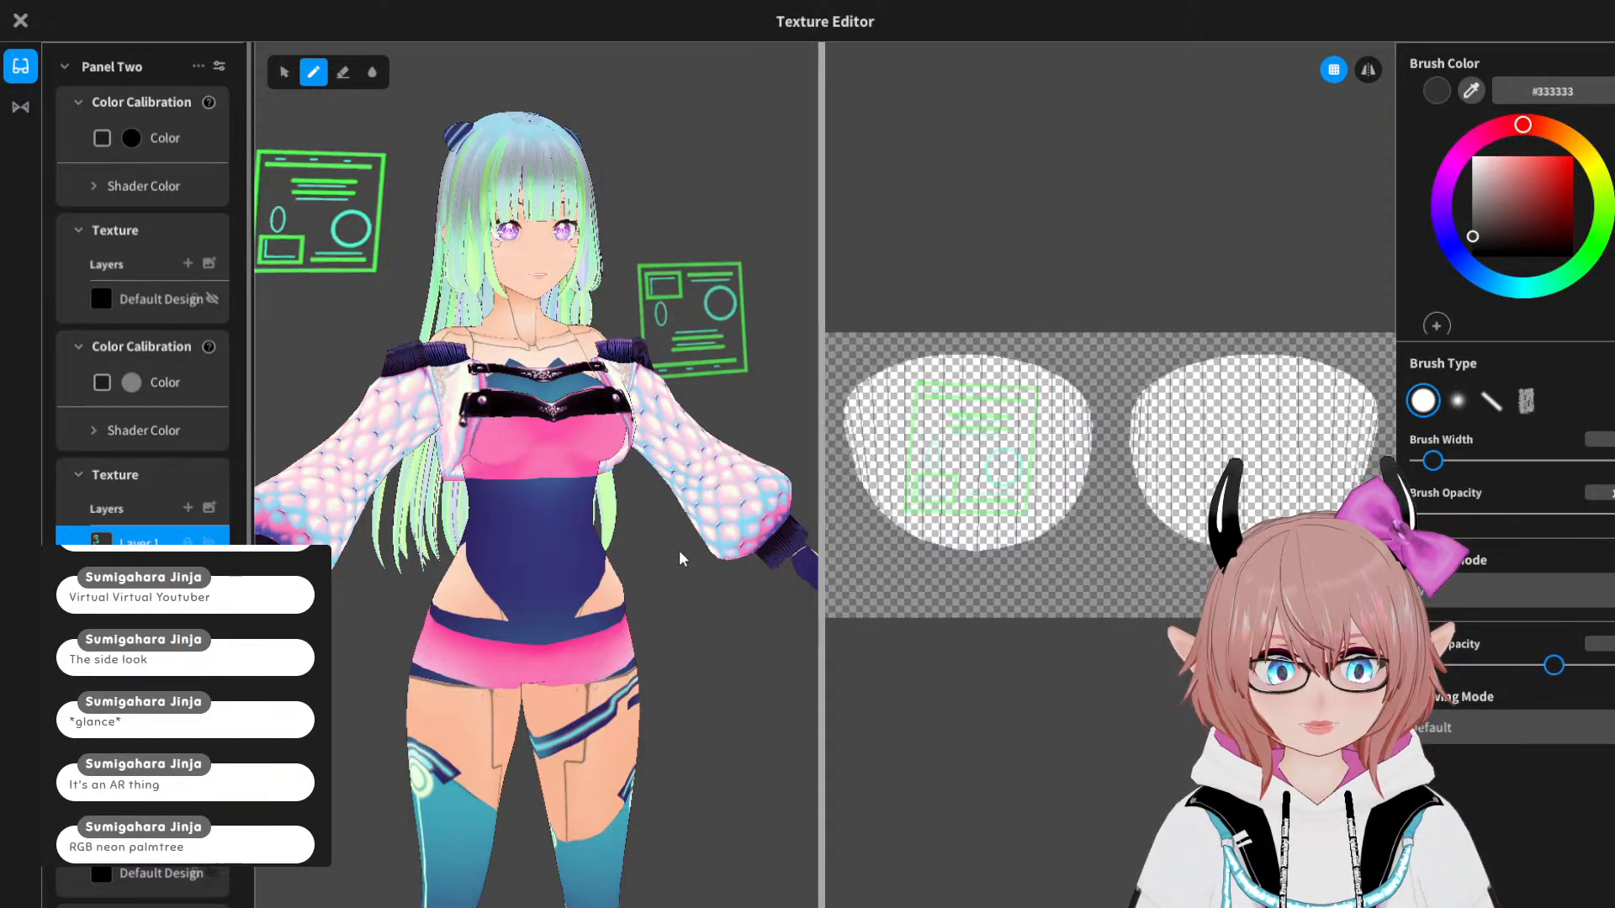
right_drag(679, 550, 654, 555)
middle_drag(655, 555, 605, 576)
scroll(587, 541, up, 3)
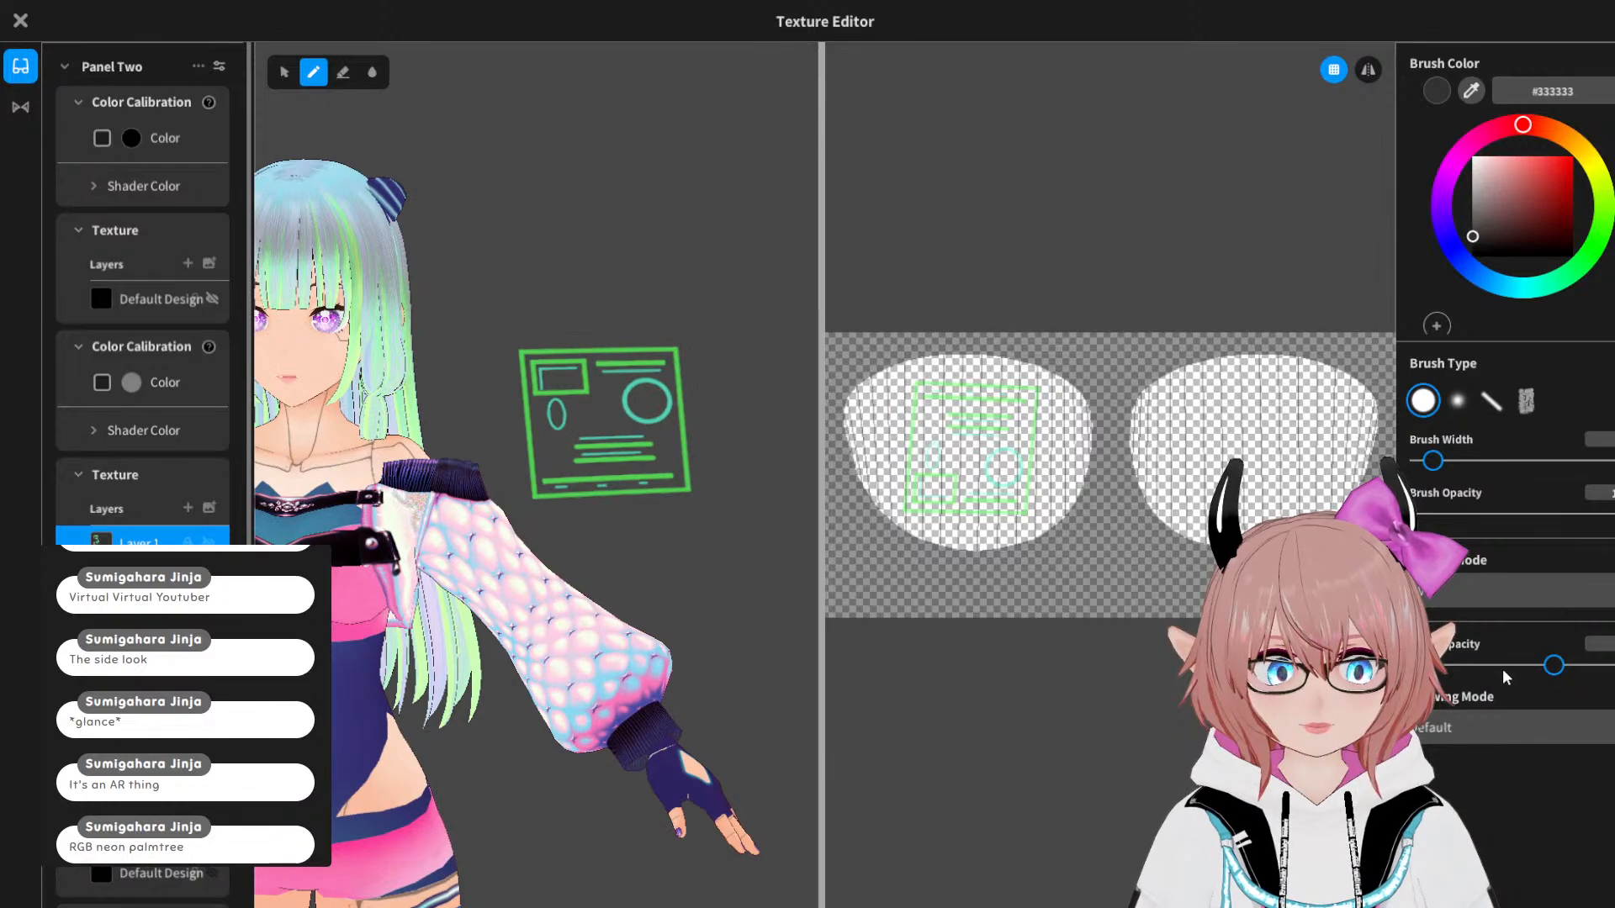
Step: Set the layer opacity of Panel Two's Layer 1 to 90
drag(1553, 664, 1612, 665)
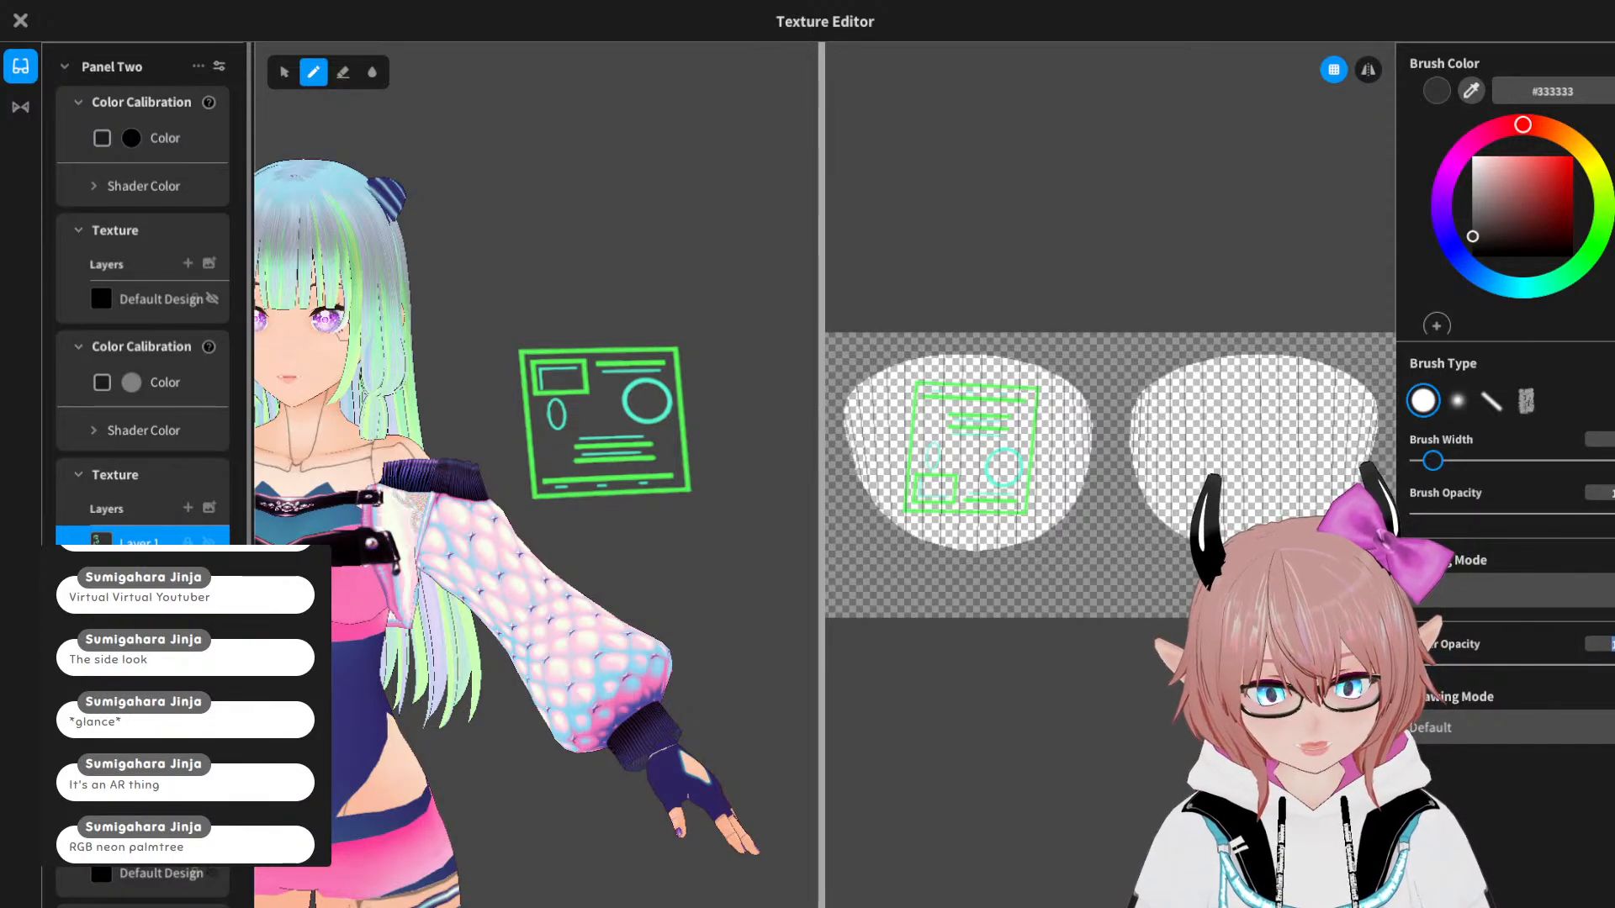
text(90)
key(Return)
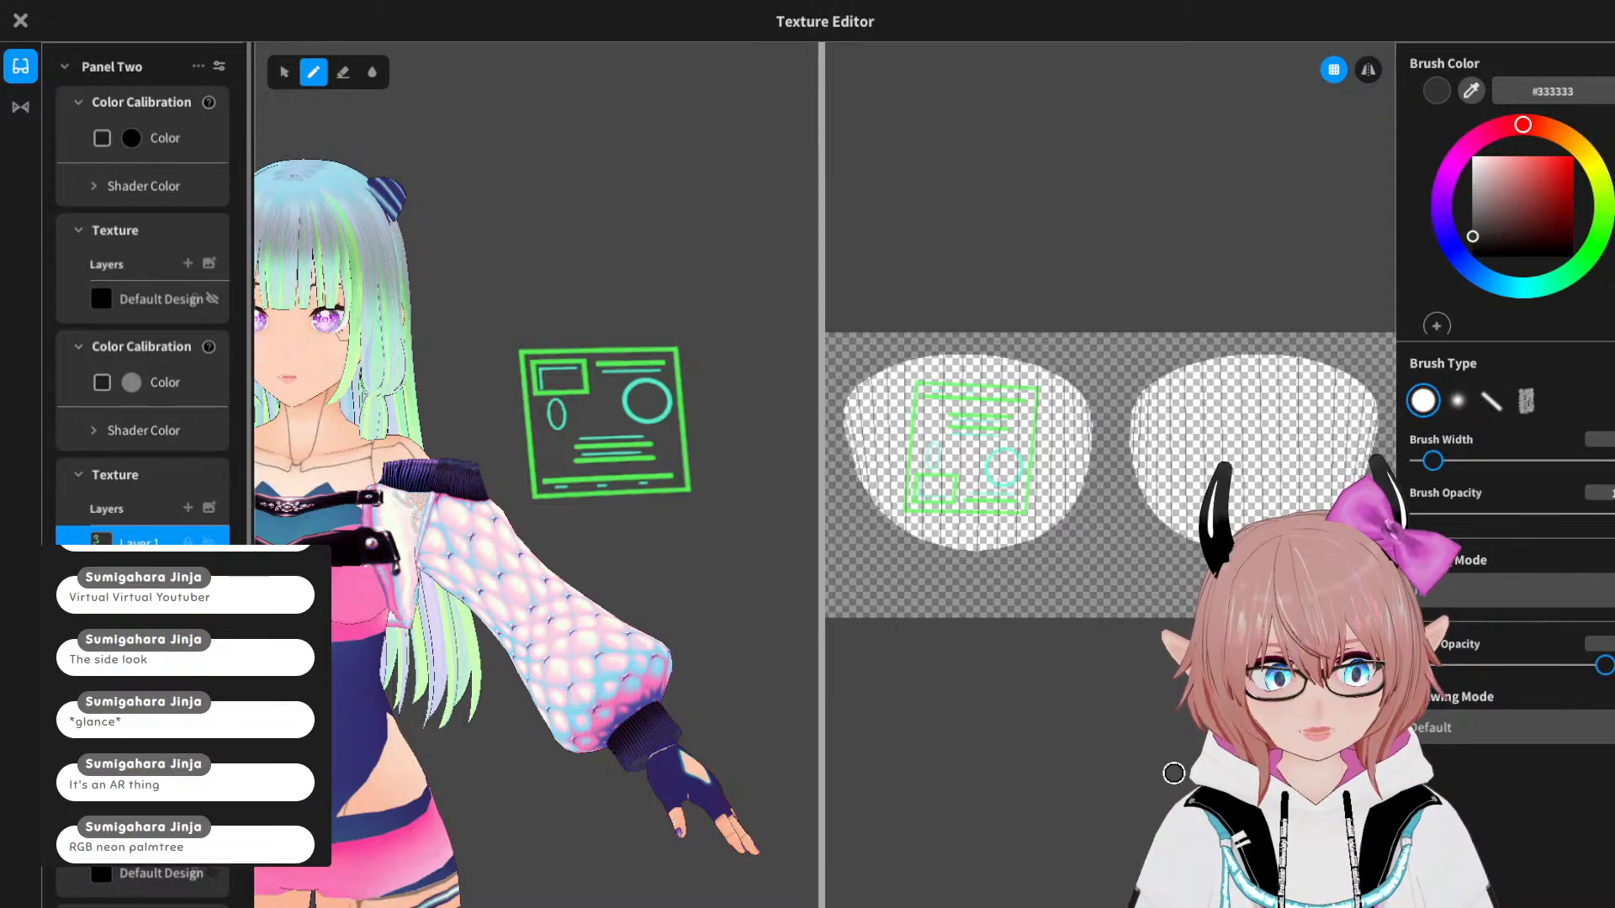
Step: Select the design layer in Panel One's texture, then leave the texture editor and view both panels from the front
middle_drag(439, 493, 570, 488)
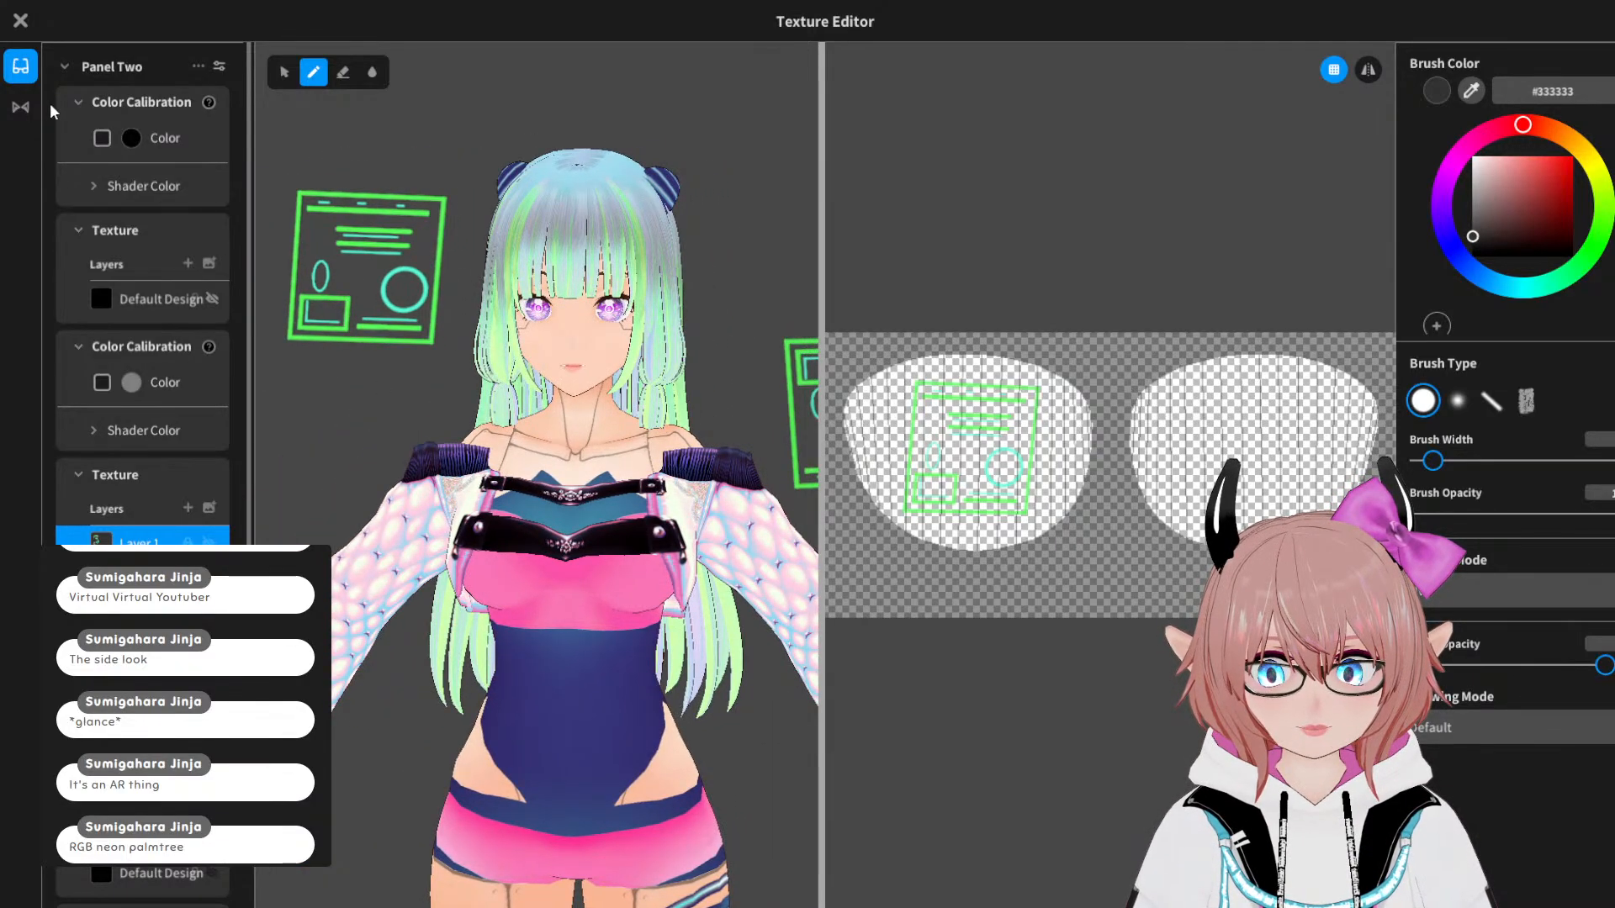
scroll(126, 421, down, 5)
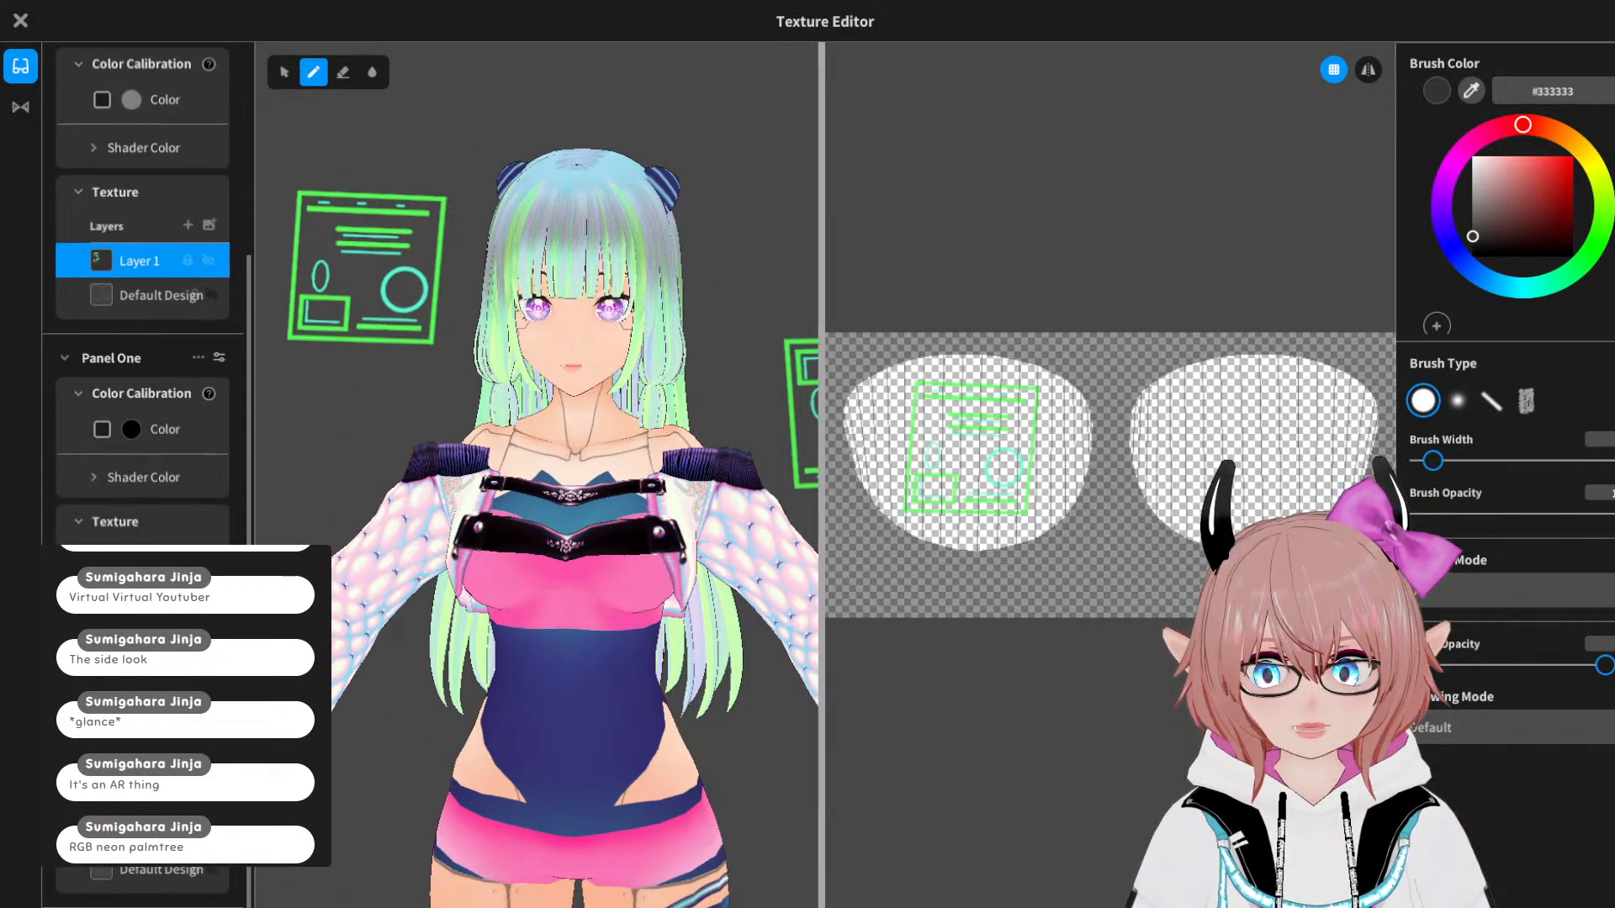
click(126, 835)
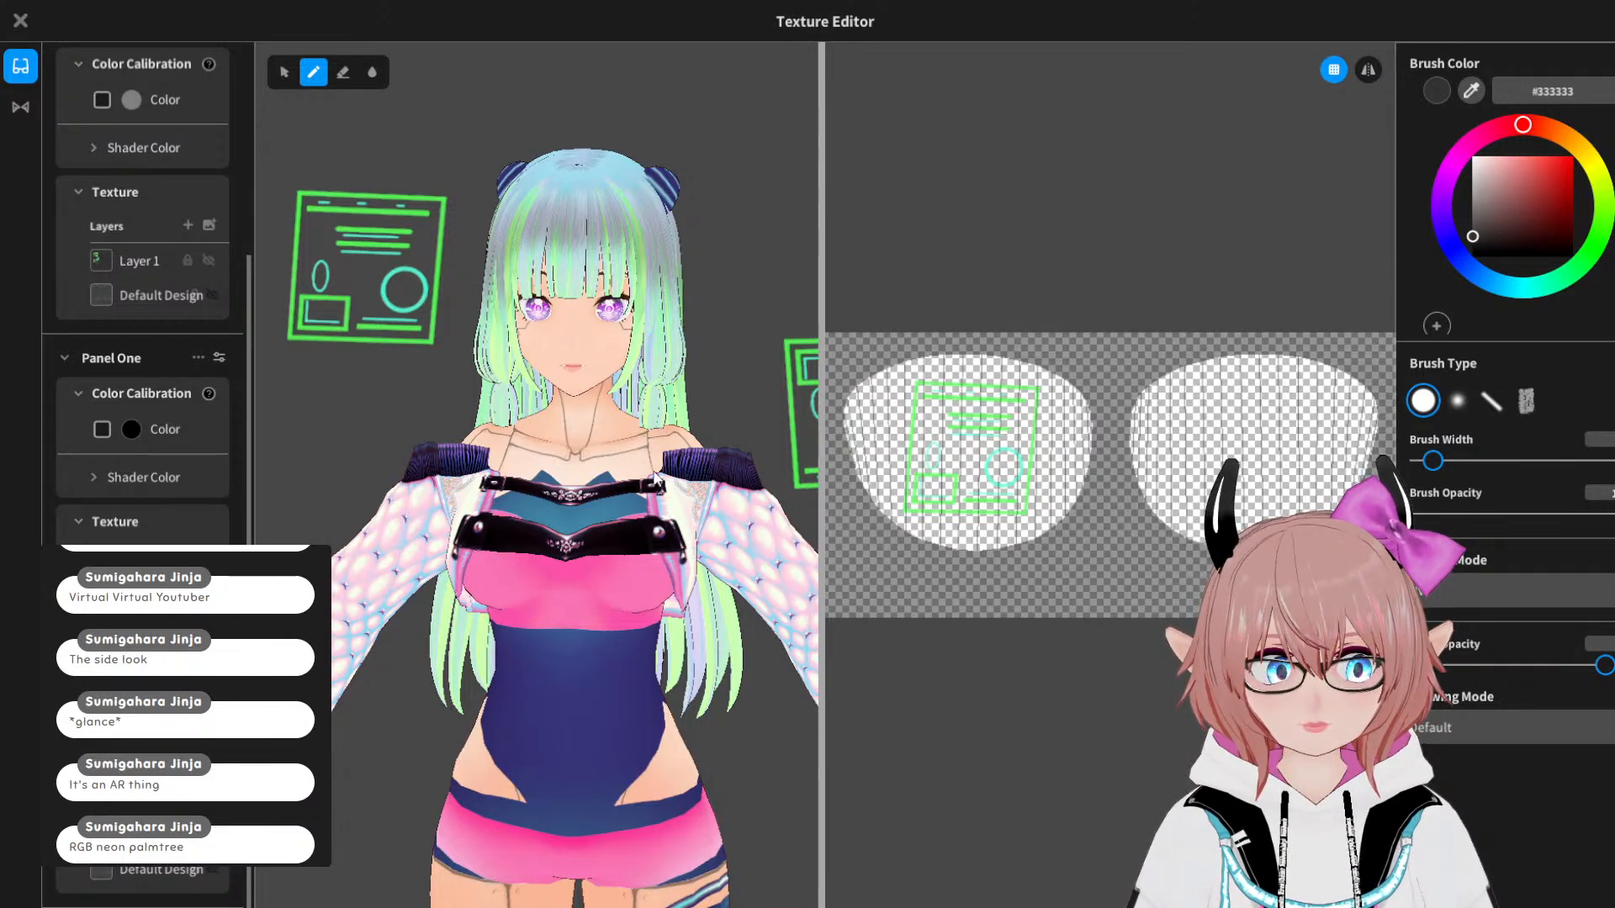
key(Escape)
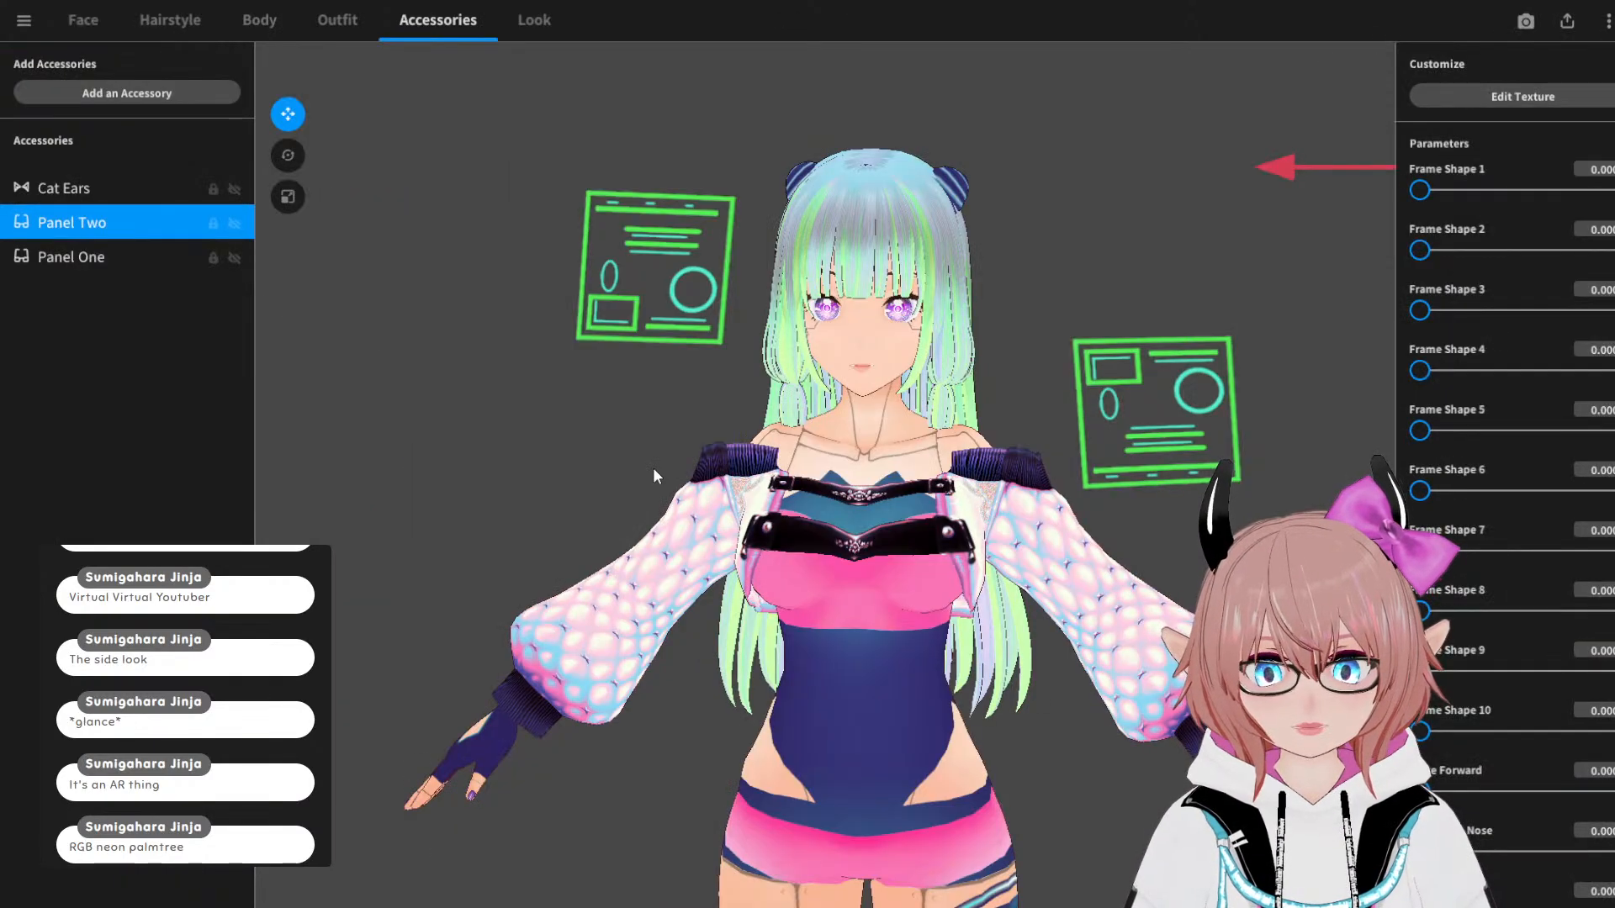
mouse_move(824, 361)
right_down()
mouse_move(824, 348)
mouse_move(629, 380)
mouse_move(668, 360)
mouse_move(816, 387)
right_up()
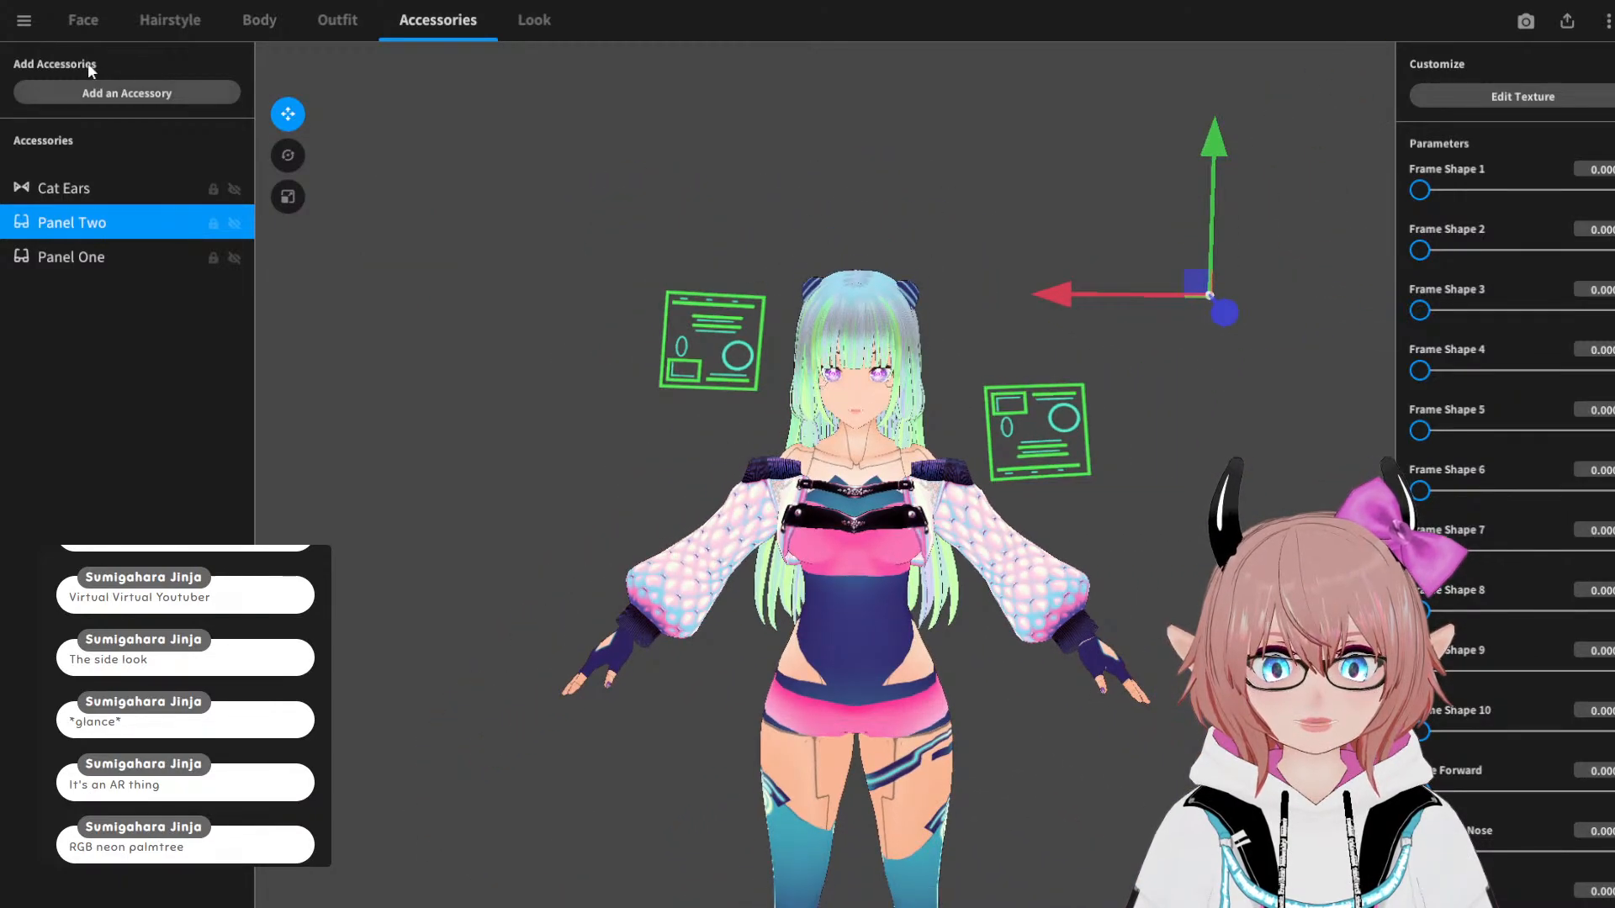
Step: Save the avatar model and return to the model selection
click(24, 20)
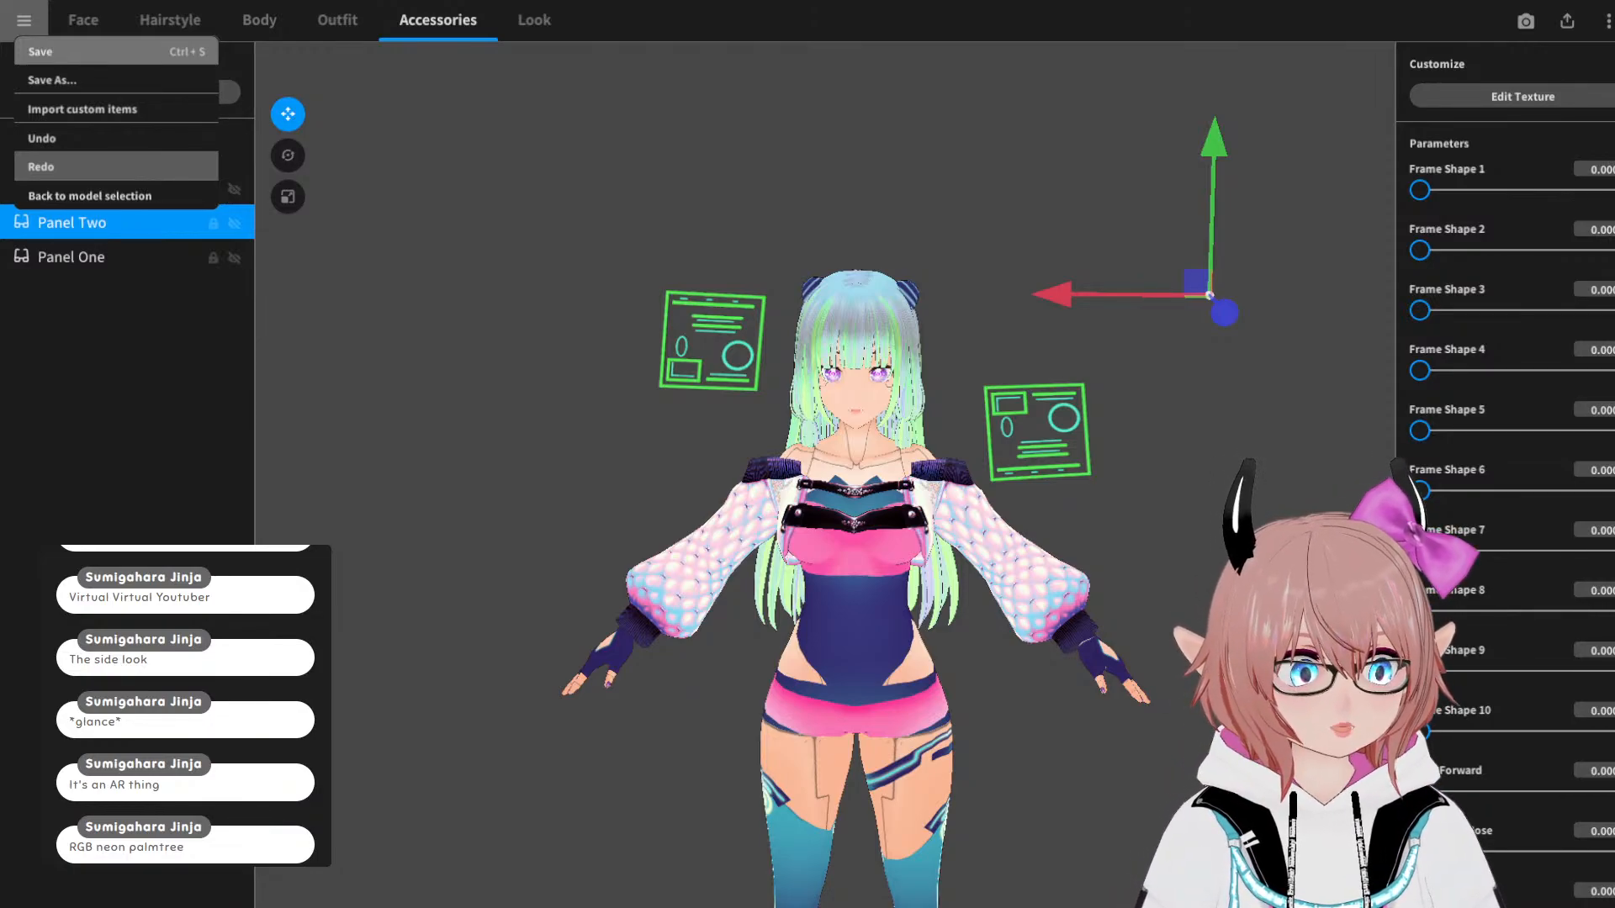
click(67, 54)
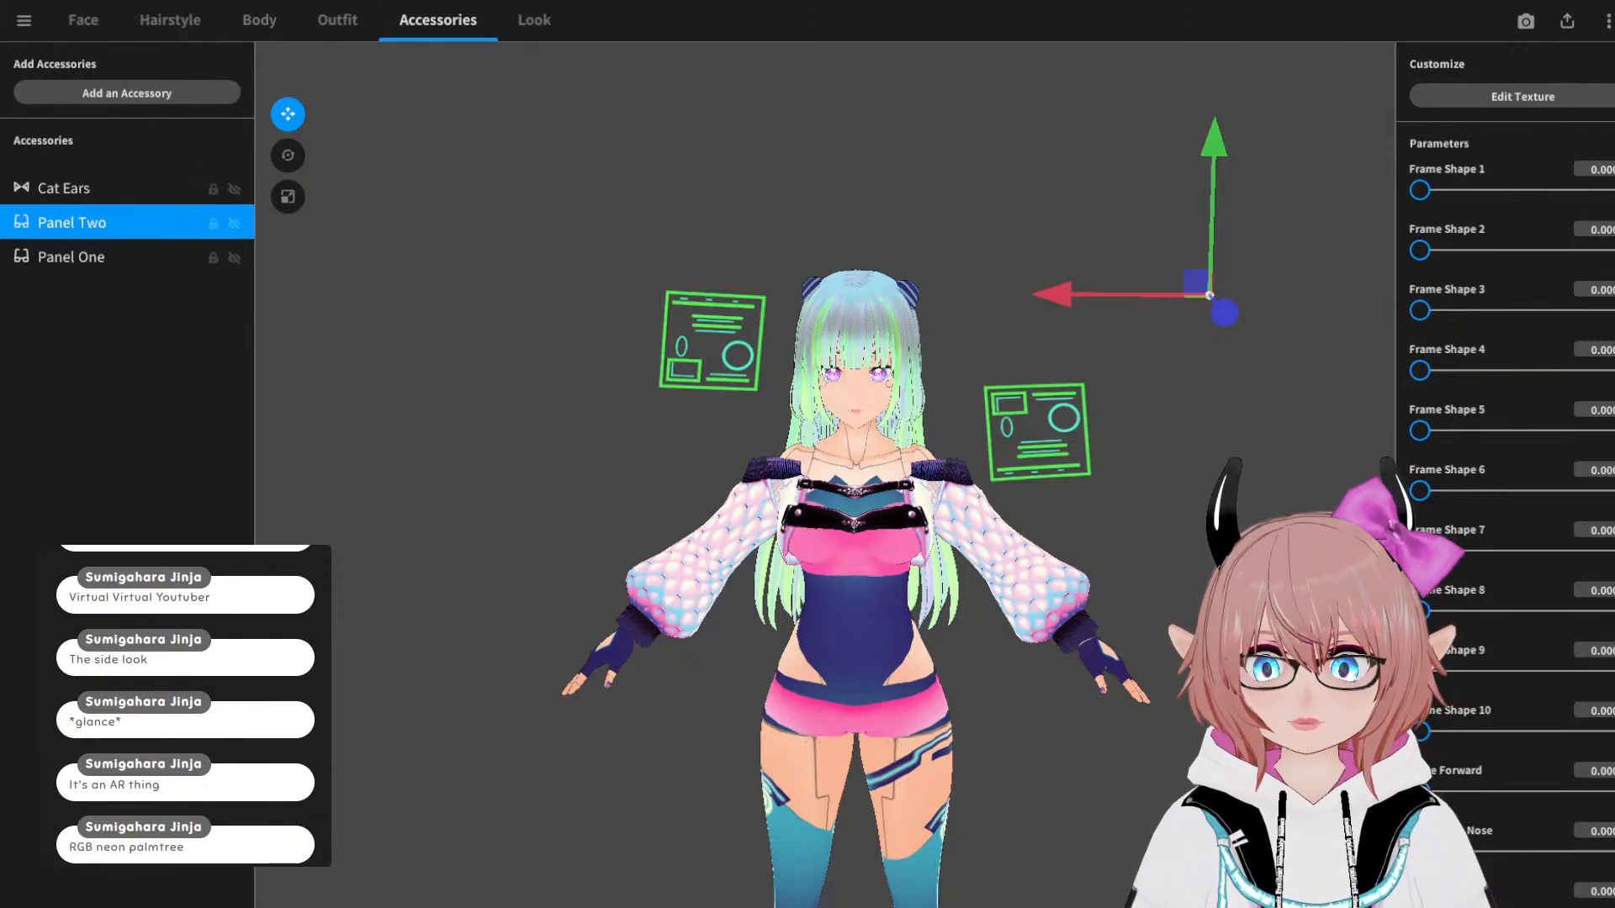
click(23, 21)
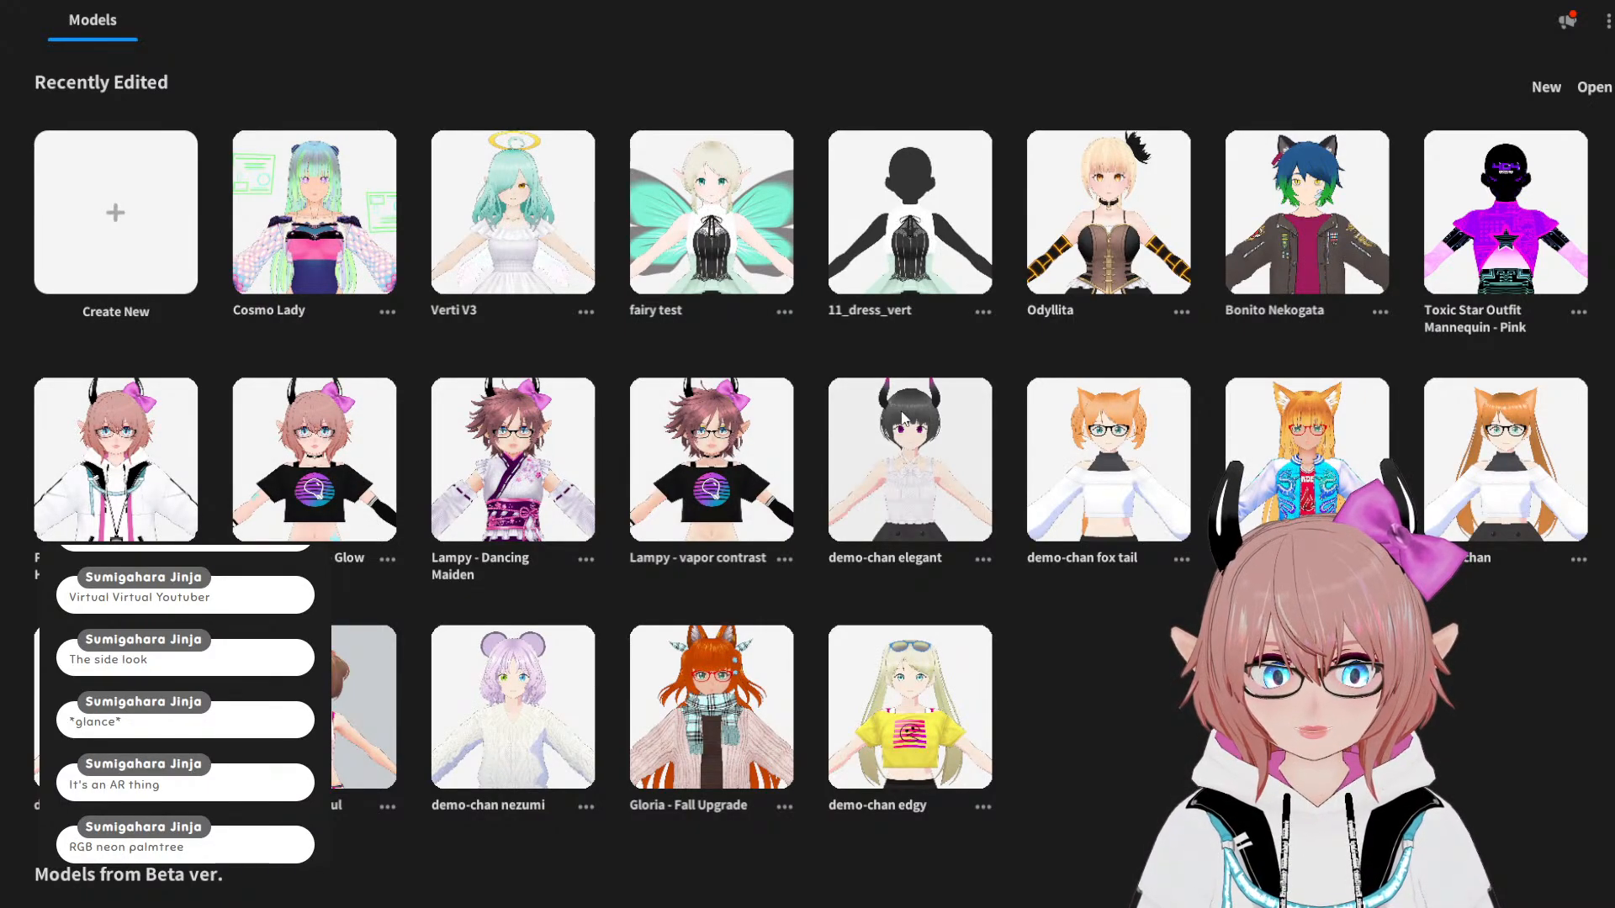
Step: Look through the saved models and remove 11_dress_vert from the recently edited list
scroll(902, 417, down, 3)
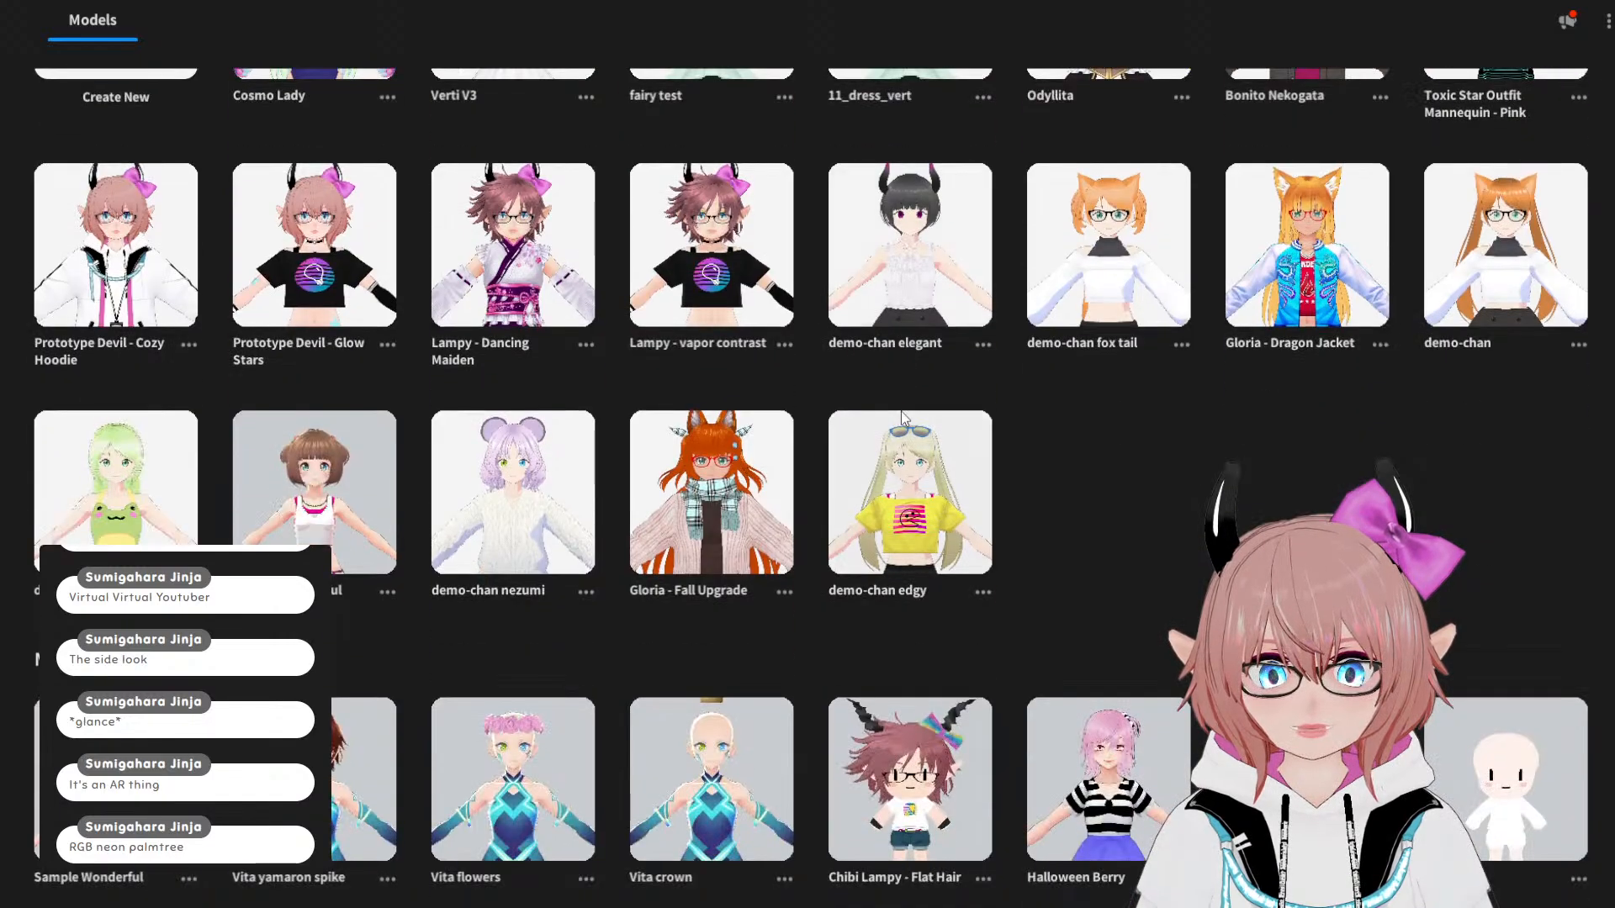
scroll(901, 411, up, 2)
scroll(900, 411, down, 2)
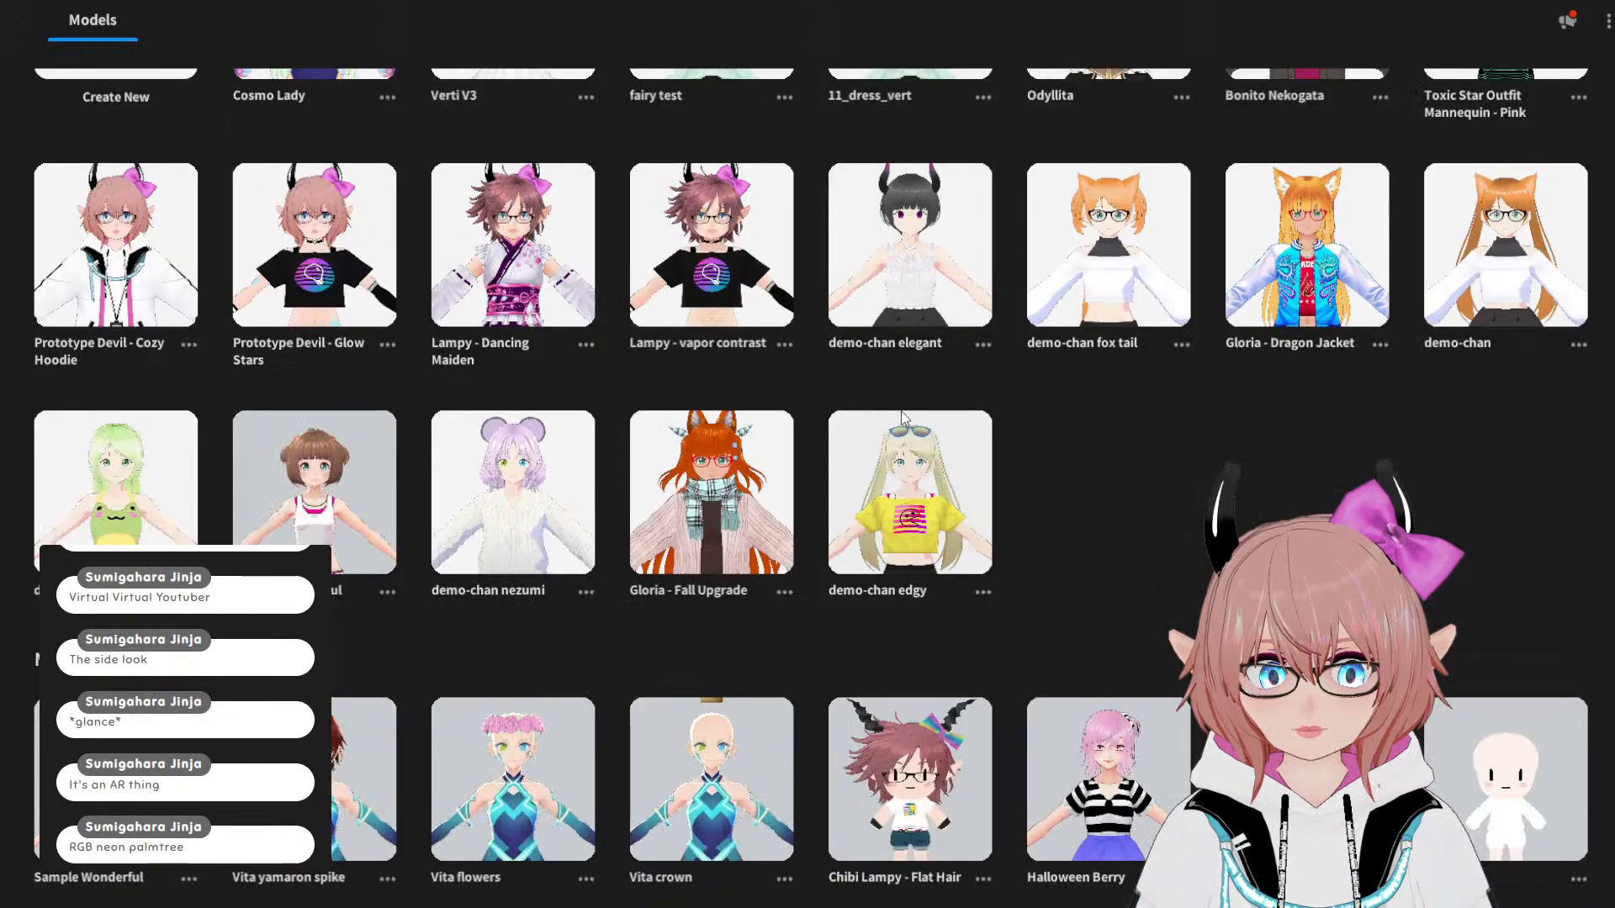
scroll(901, 412, down, 4)
scroll(901, 410, up, 1)
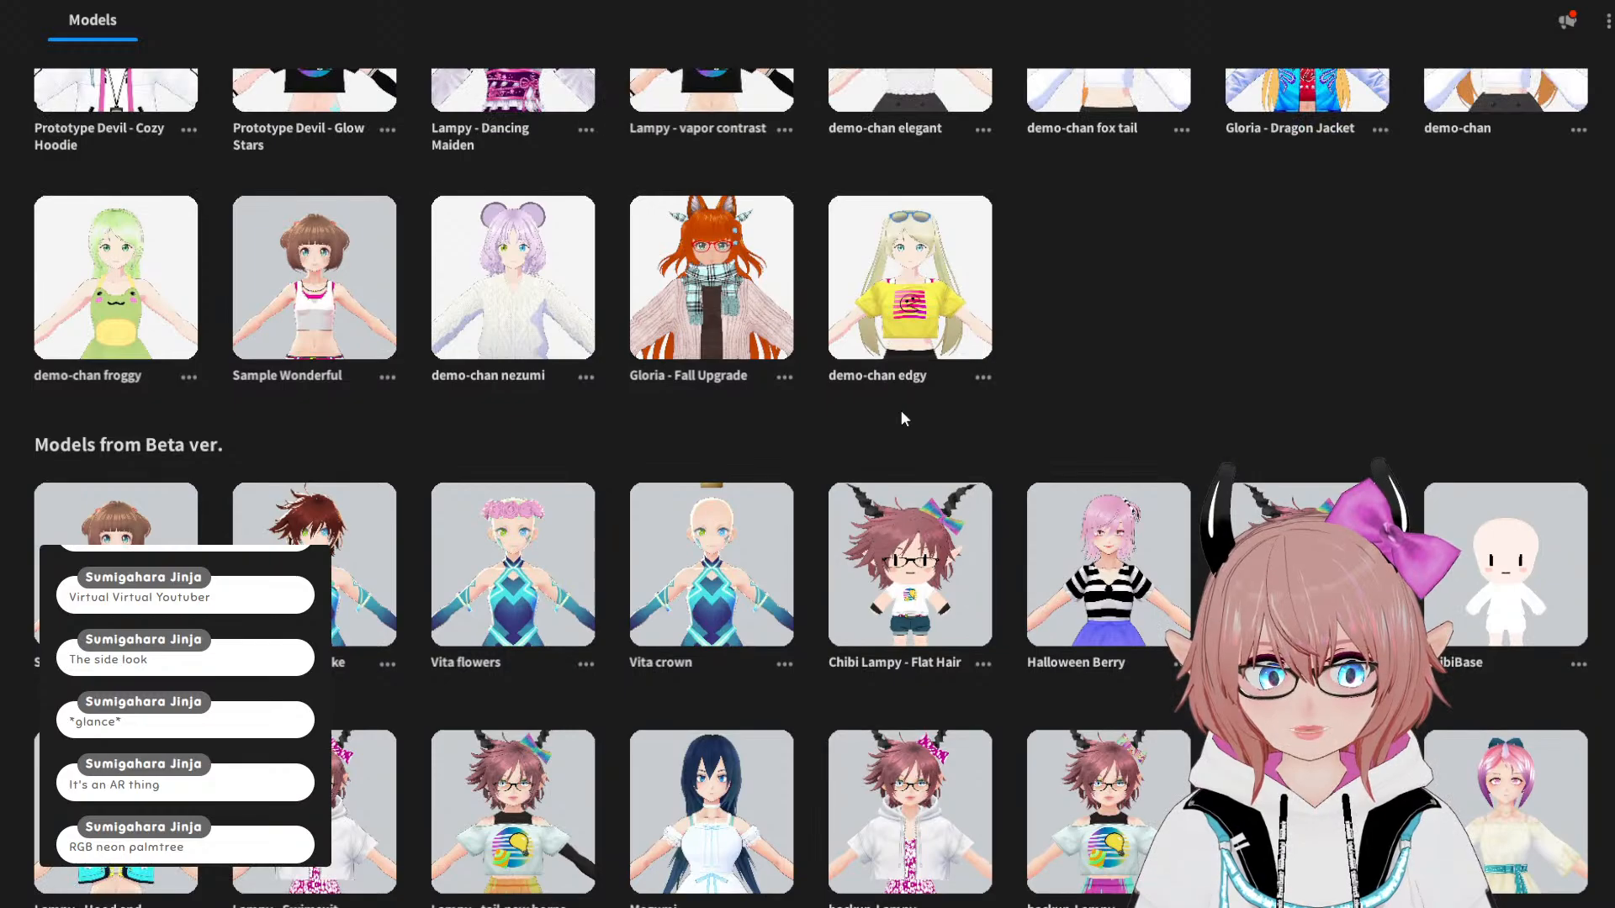
scroll(901, 410, up, 6)
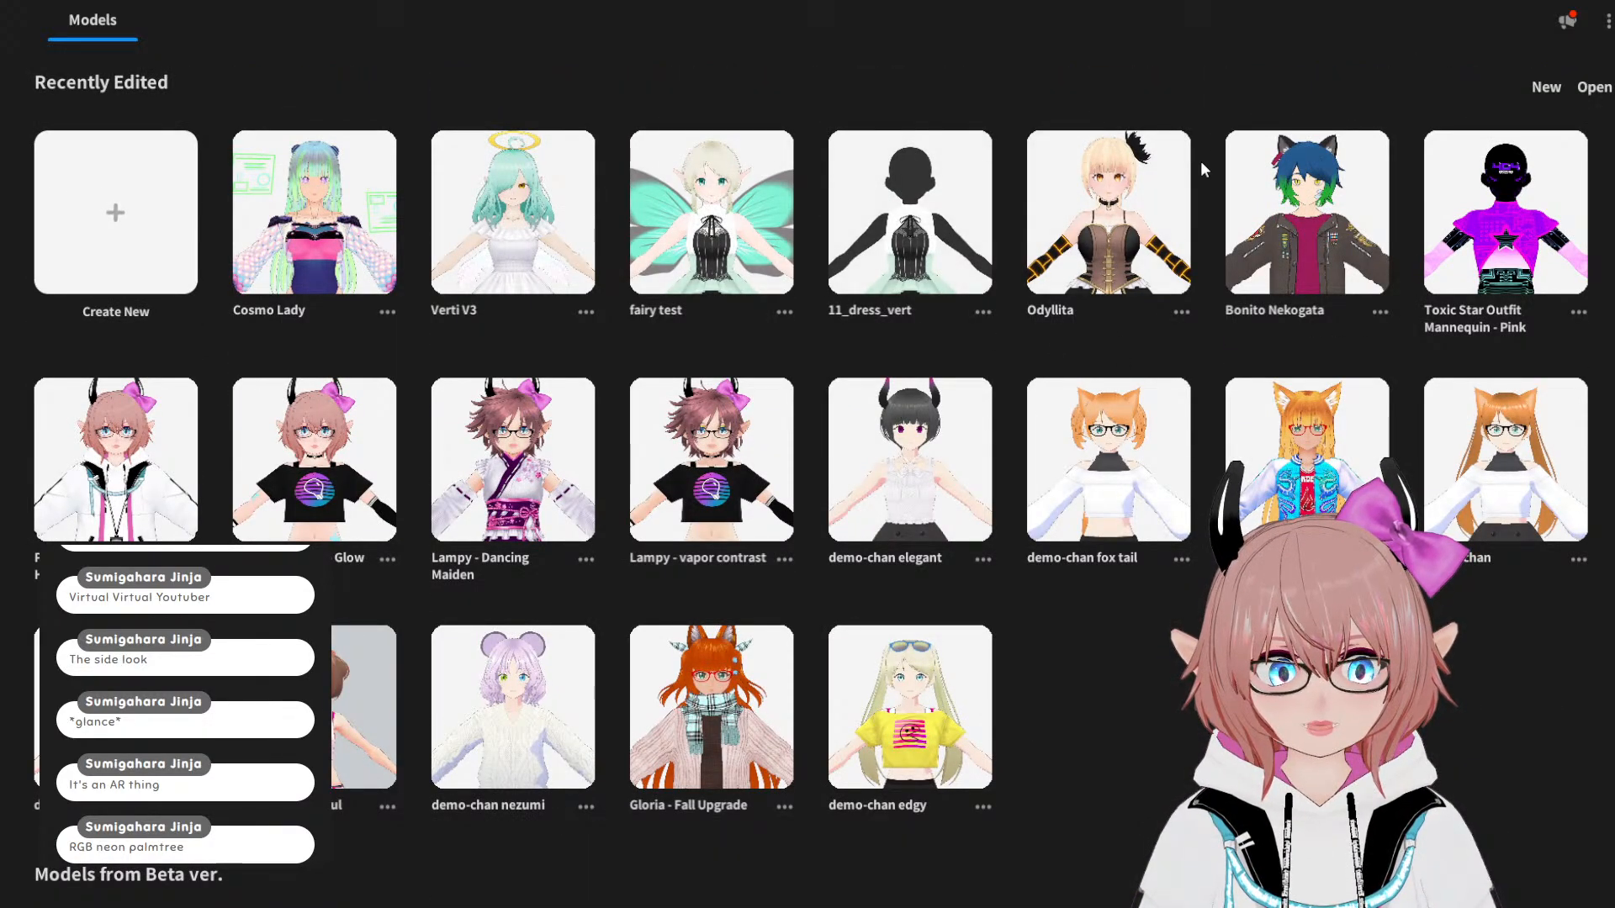
click(984, 312)
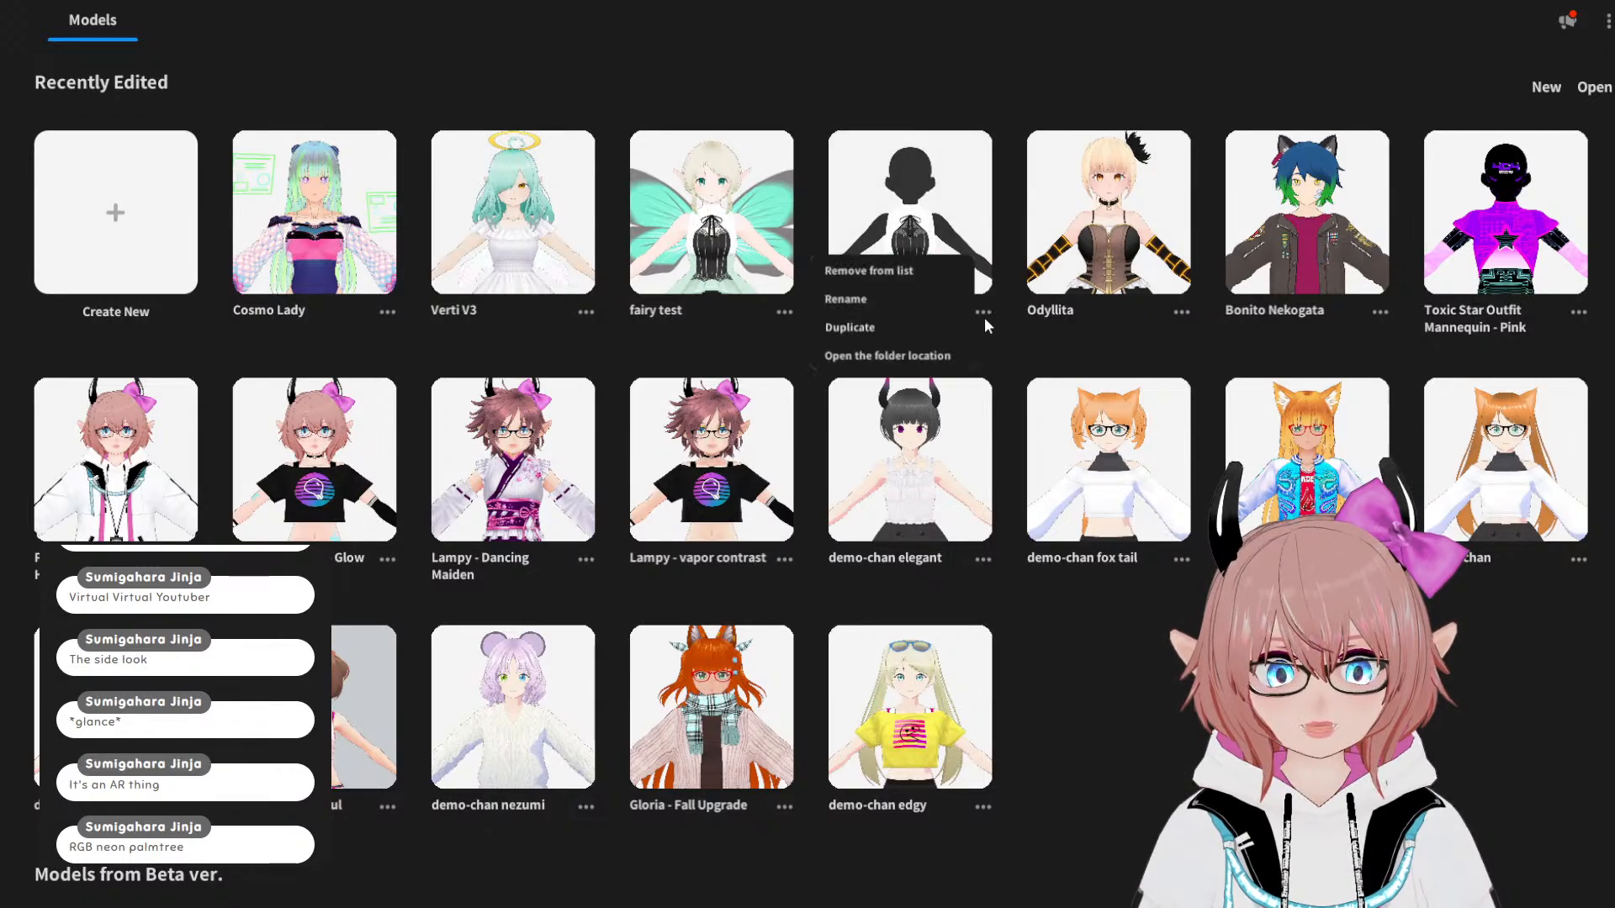
click(867, 270)
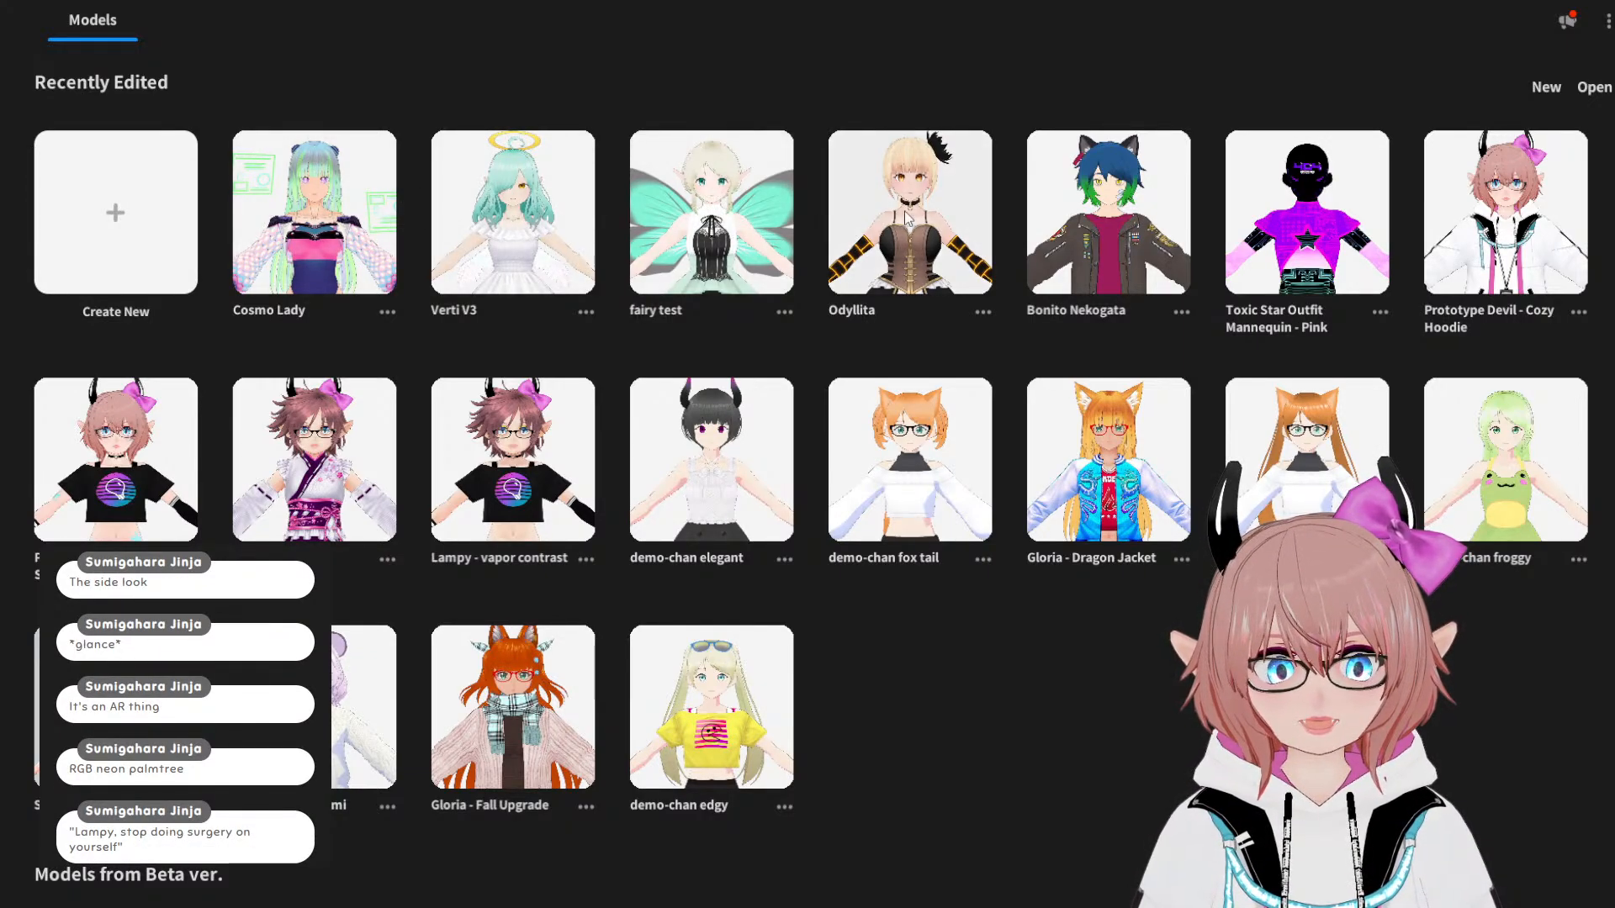
Step: Open the Gloria - Dragon Jacket model and examine its outfit, glasses, ears and tail from the front, side and back
click(1098, 483)
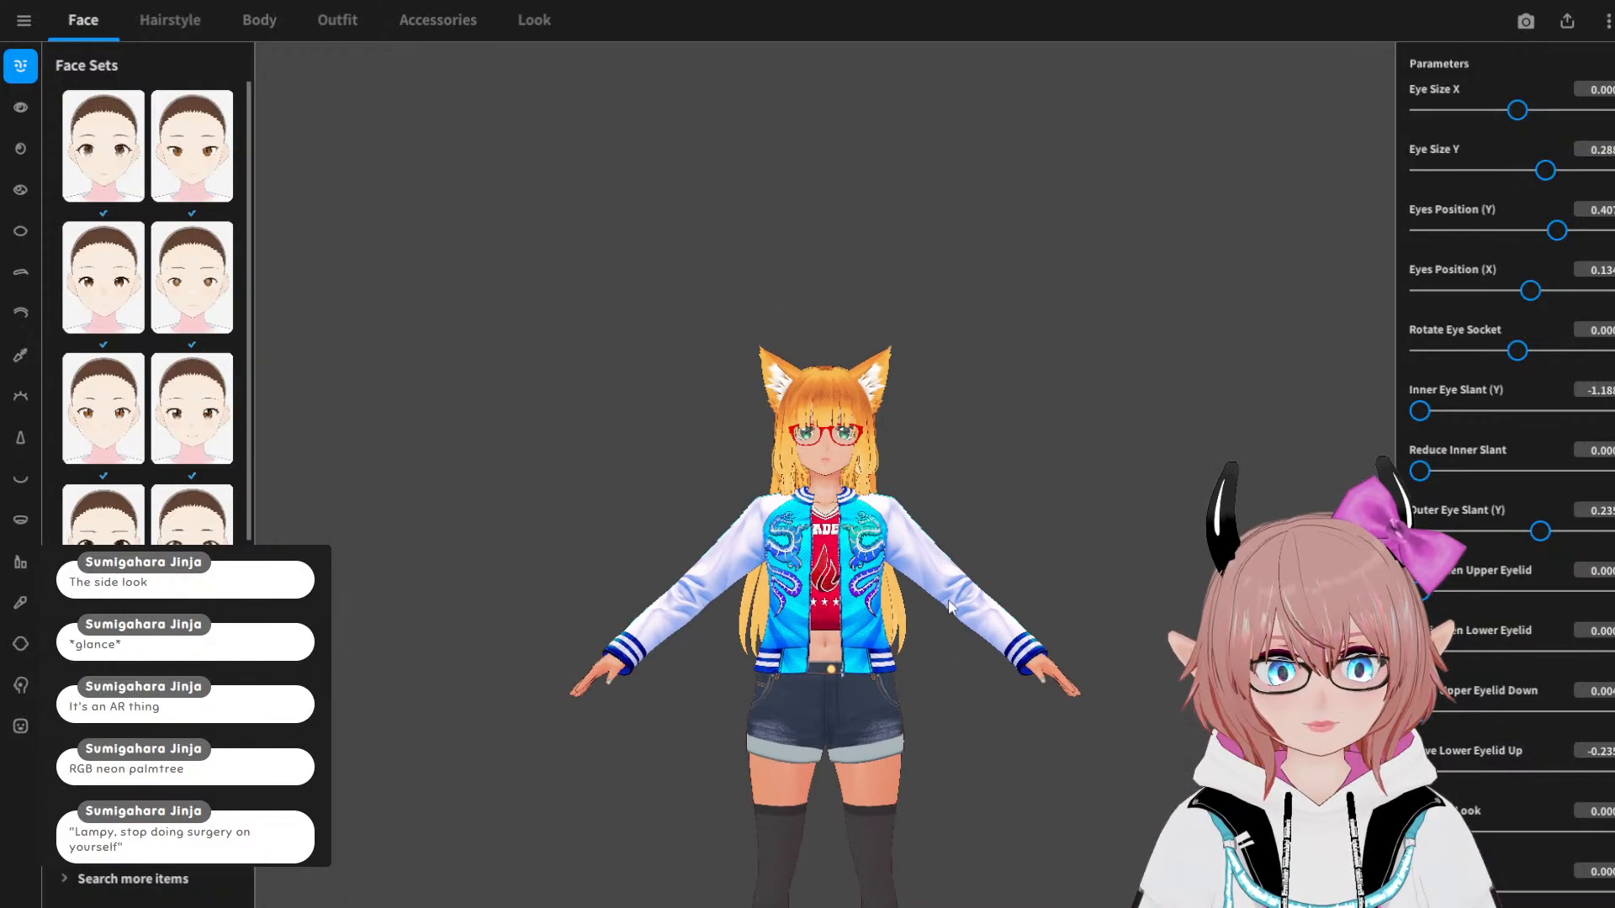
scroll(948, 606, up, 4)
middle_drag(800, 585, 817, 486)
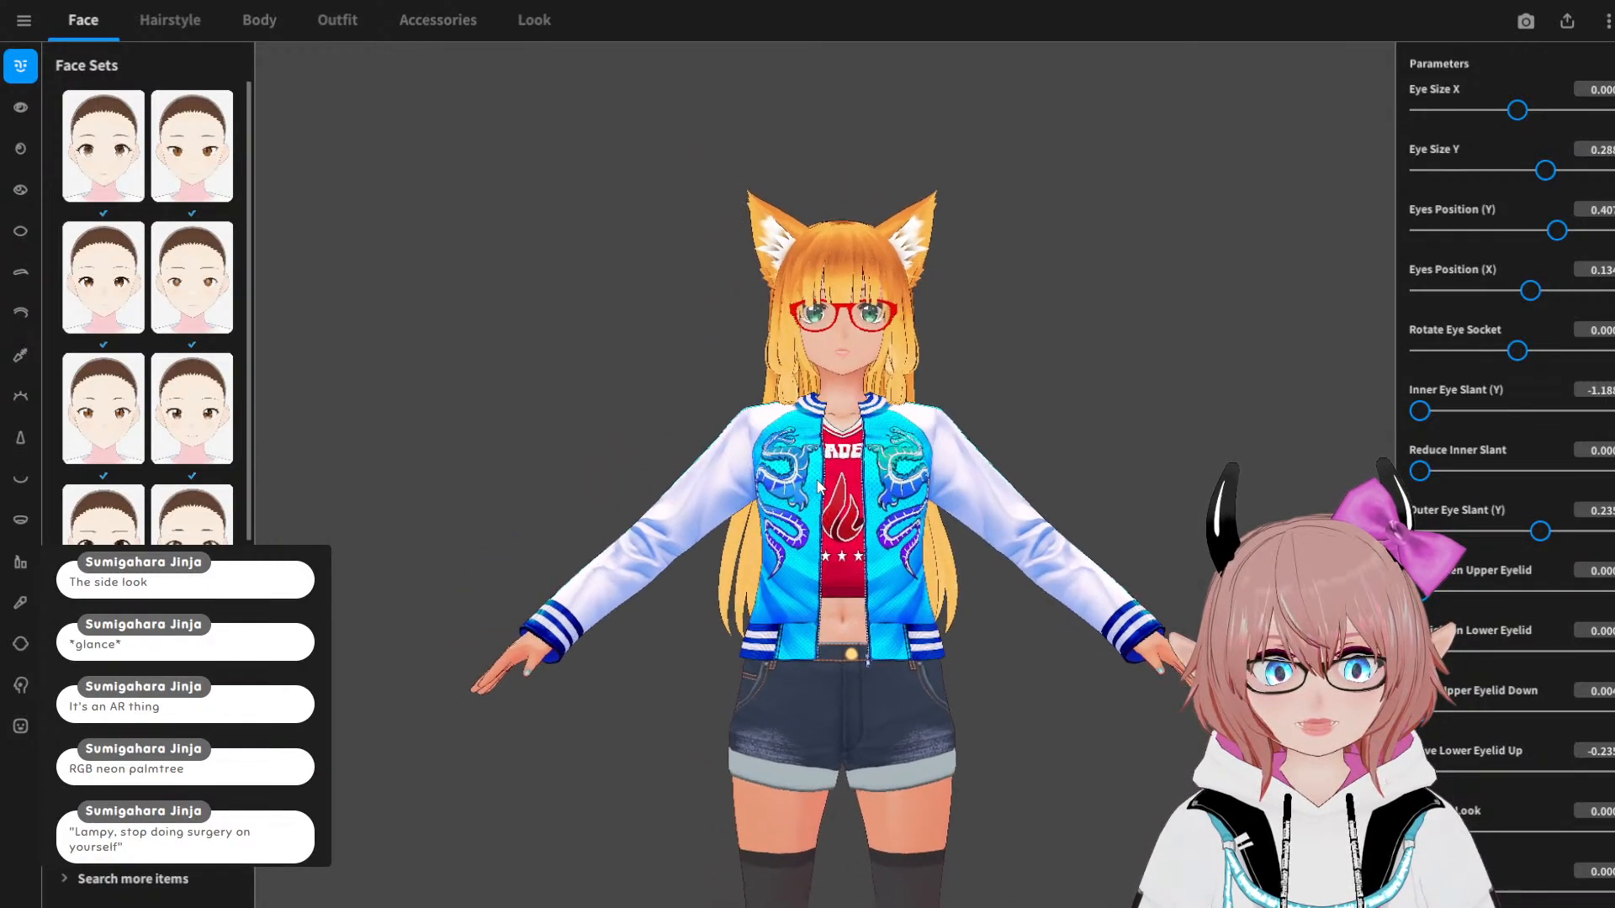
scroll(818, 486, up, 3)
right_drag(818, 486, 883, 495)
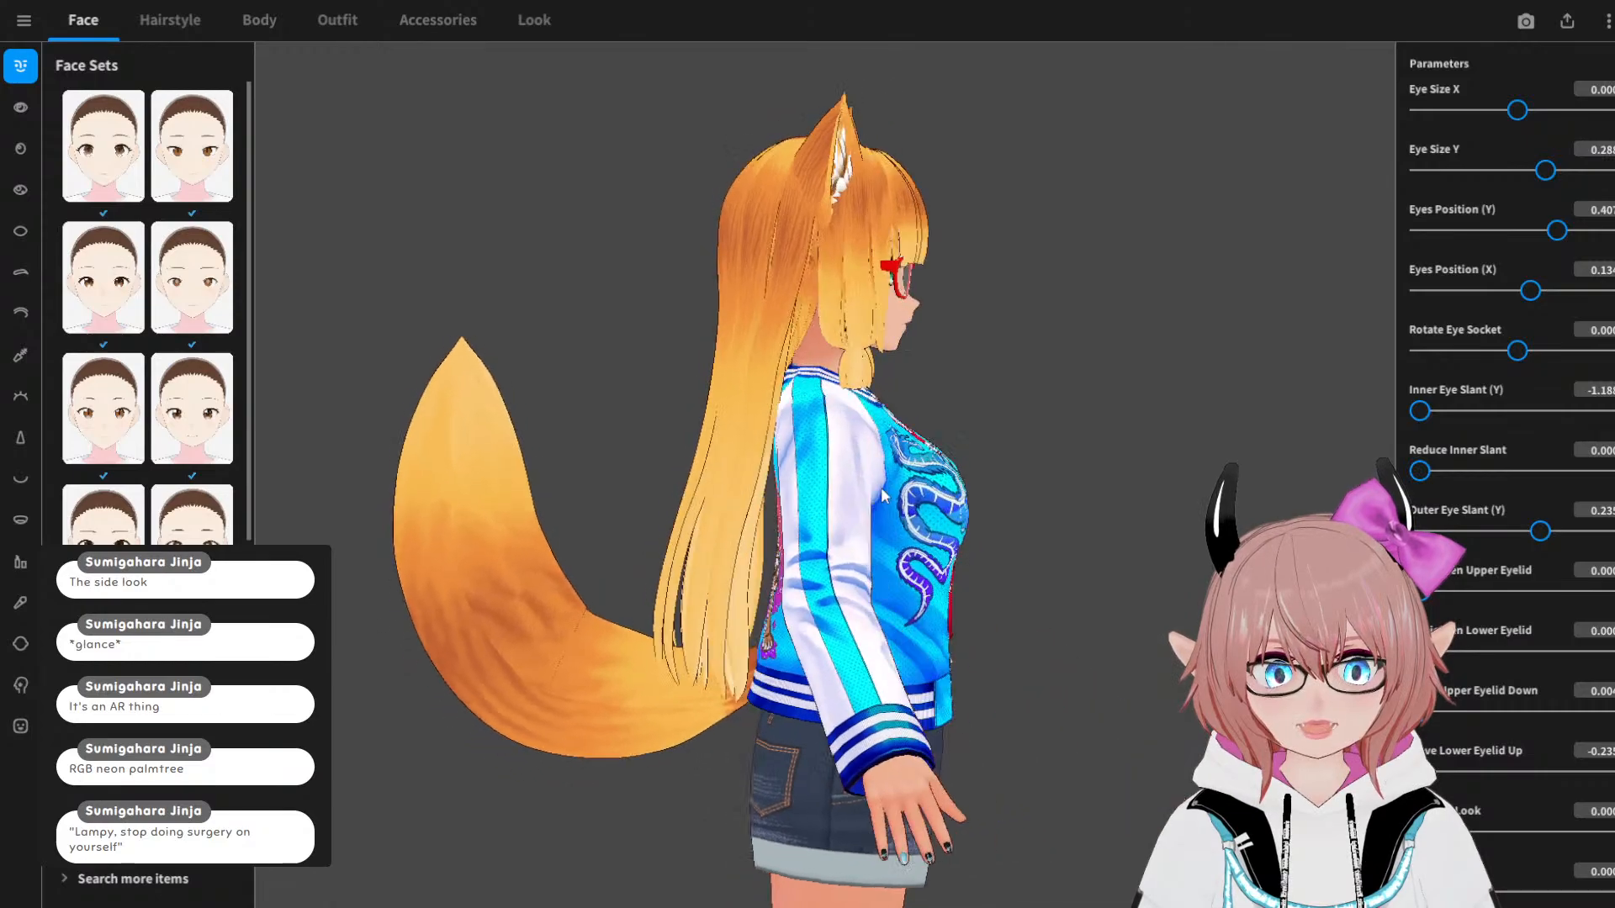
right_drag(617, 429, 622, 513)
scroll(772, 423, down, 4)
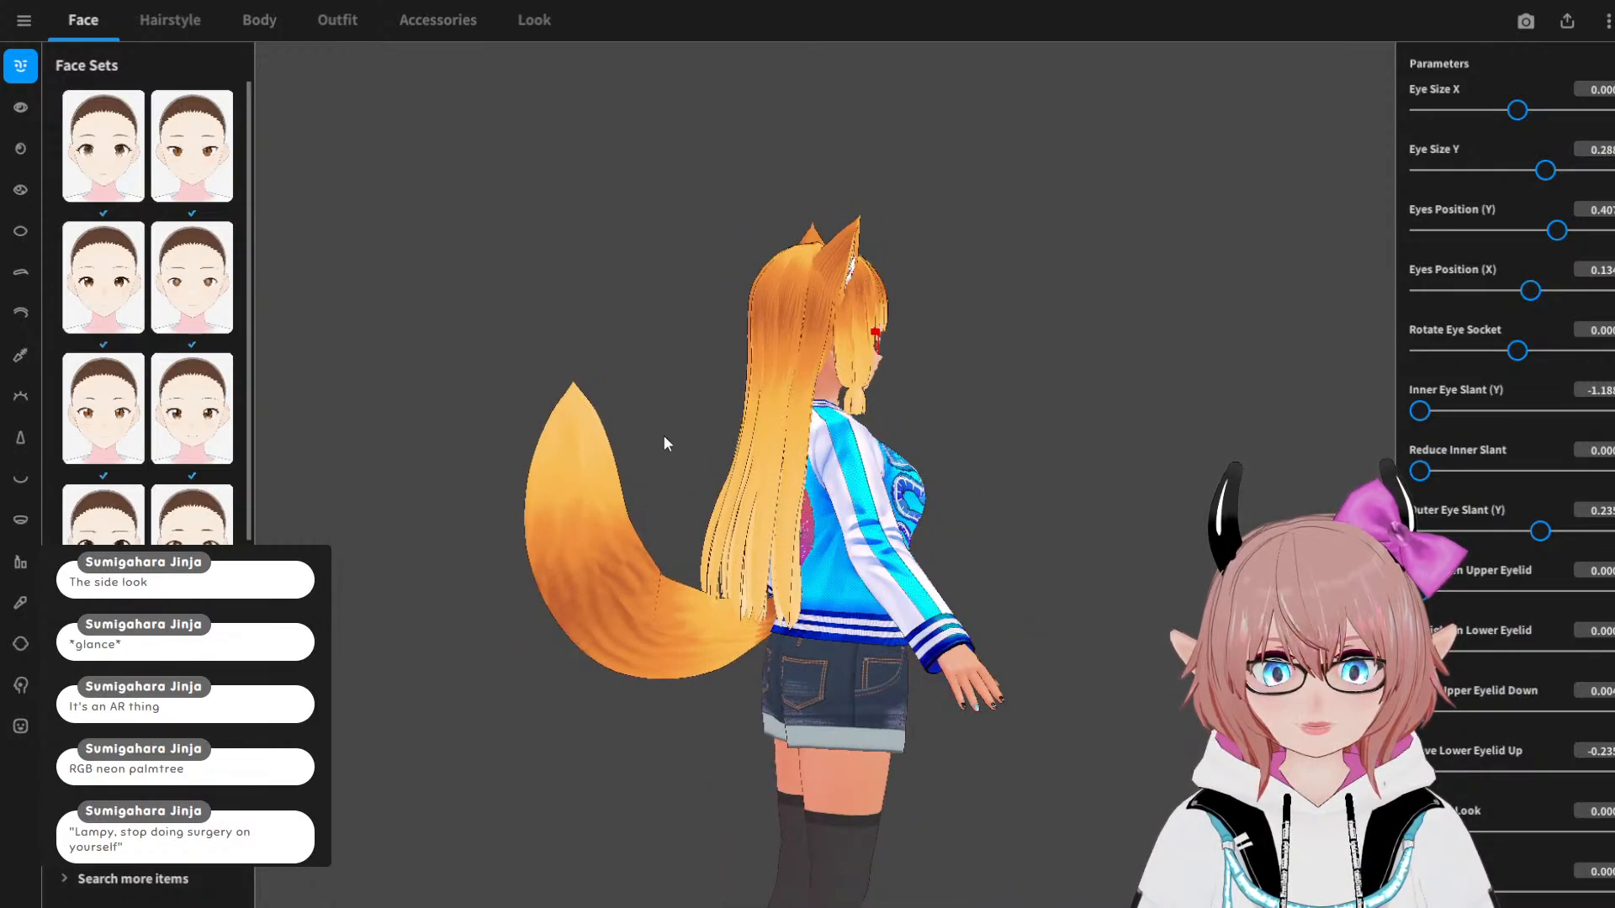
right_drag(825, 425, 770, 363)
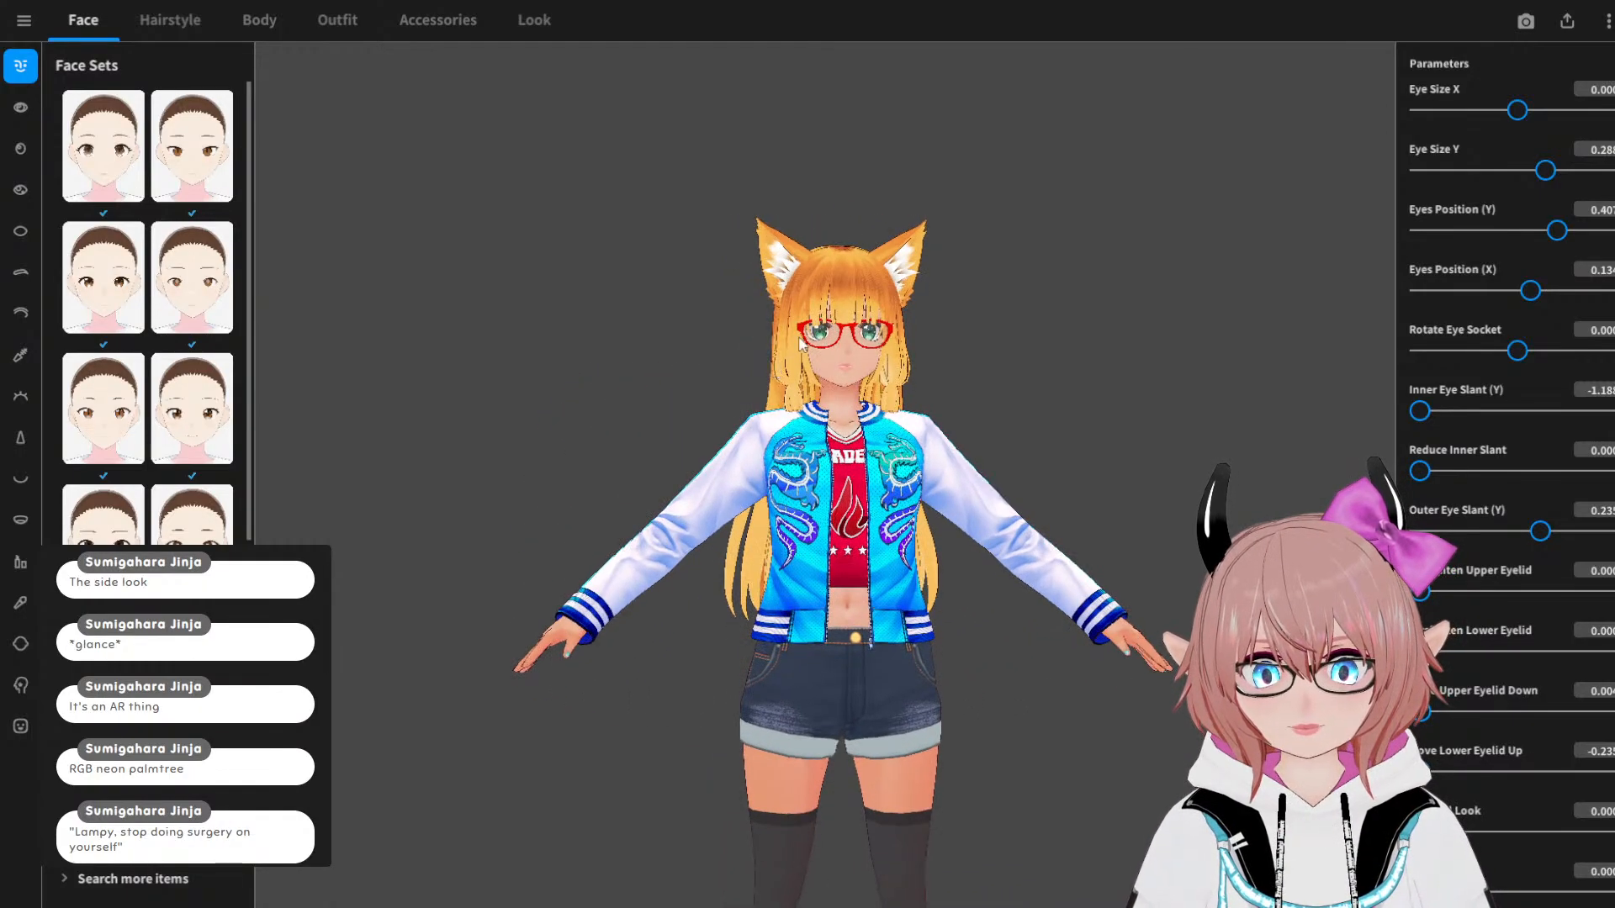
scroll(800, 341, up, 5)
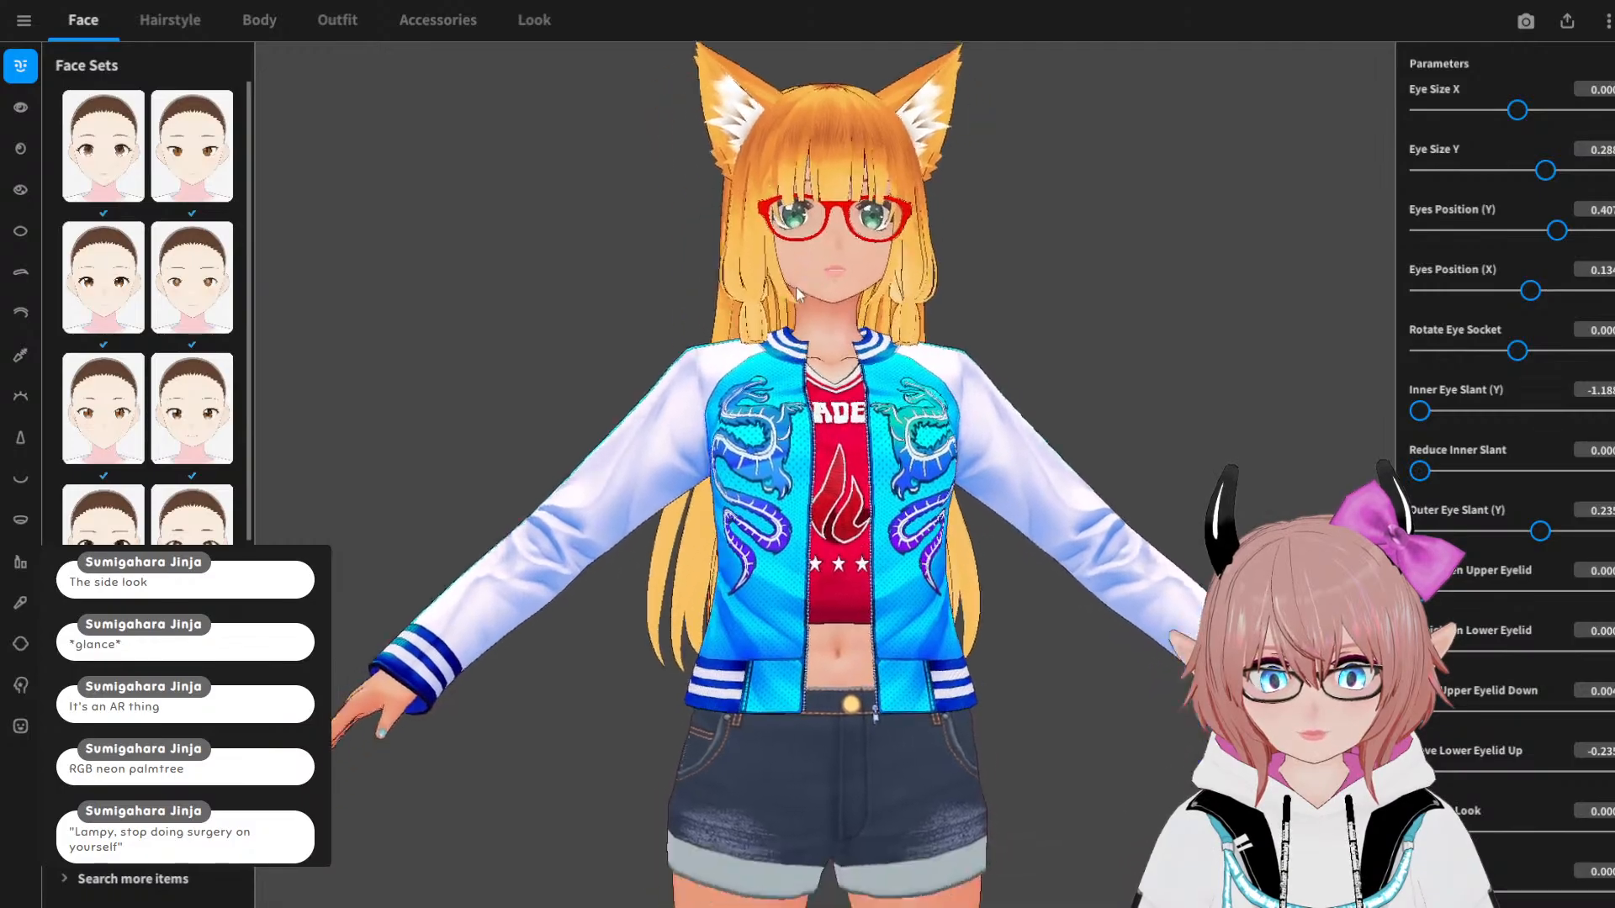
middle_drag(797, 289, 845, 334)
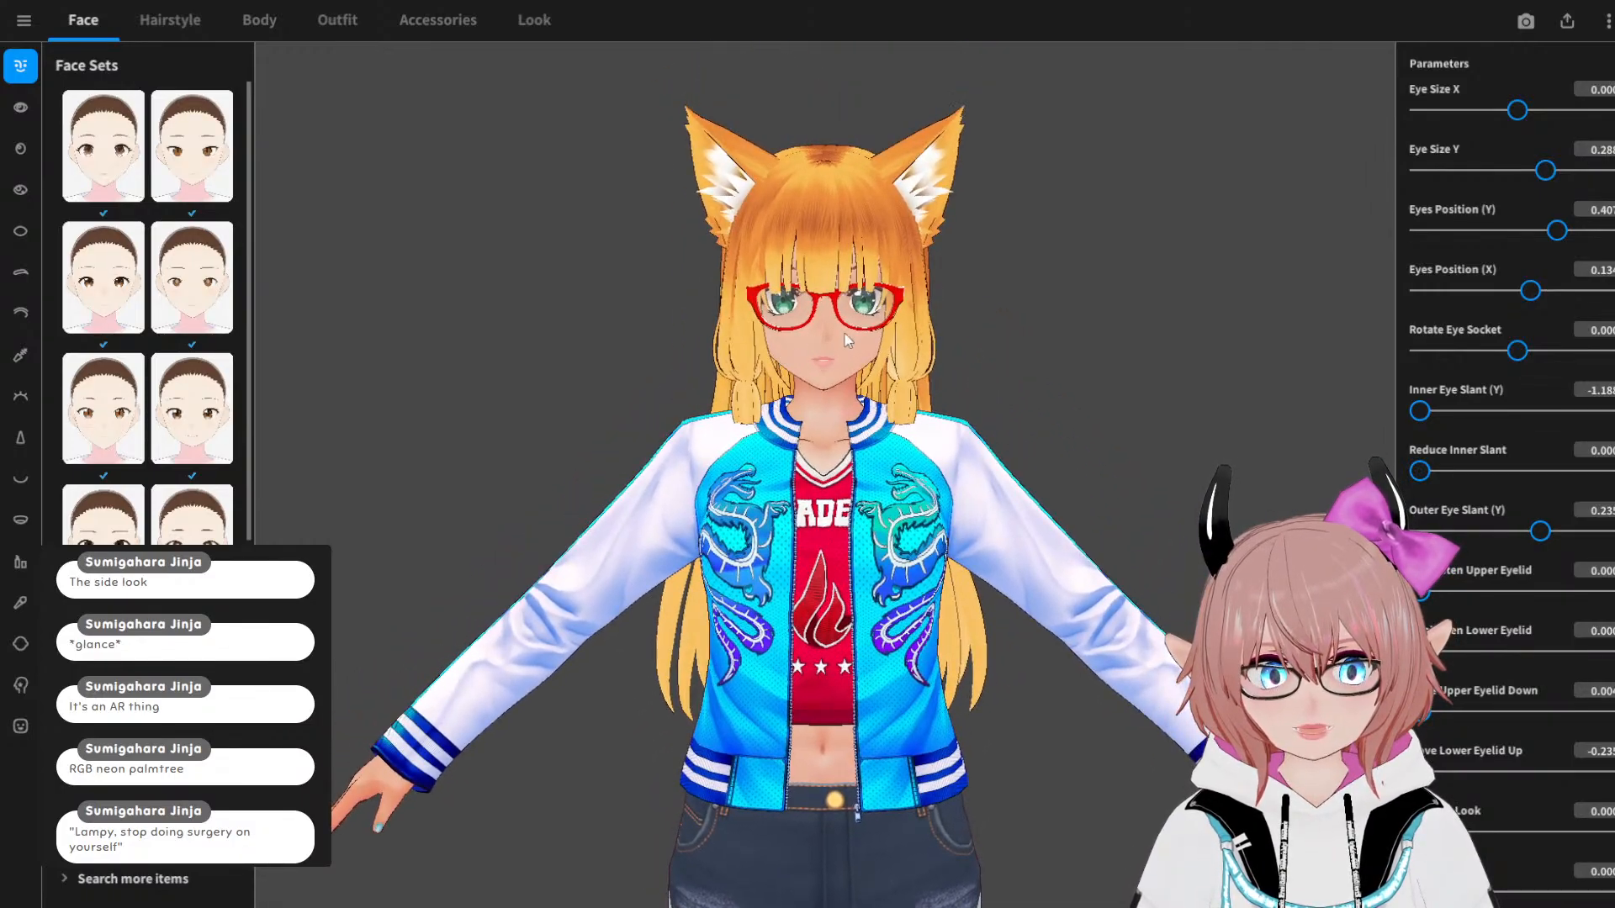
right_drag(847, 339, 536, 328)
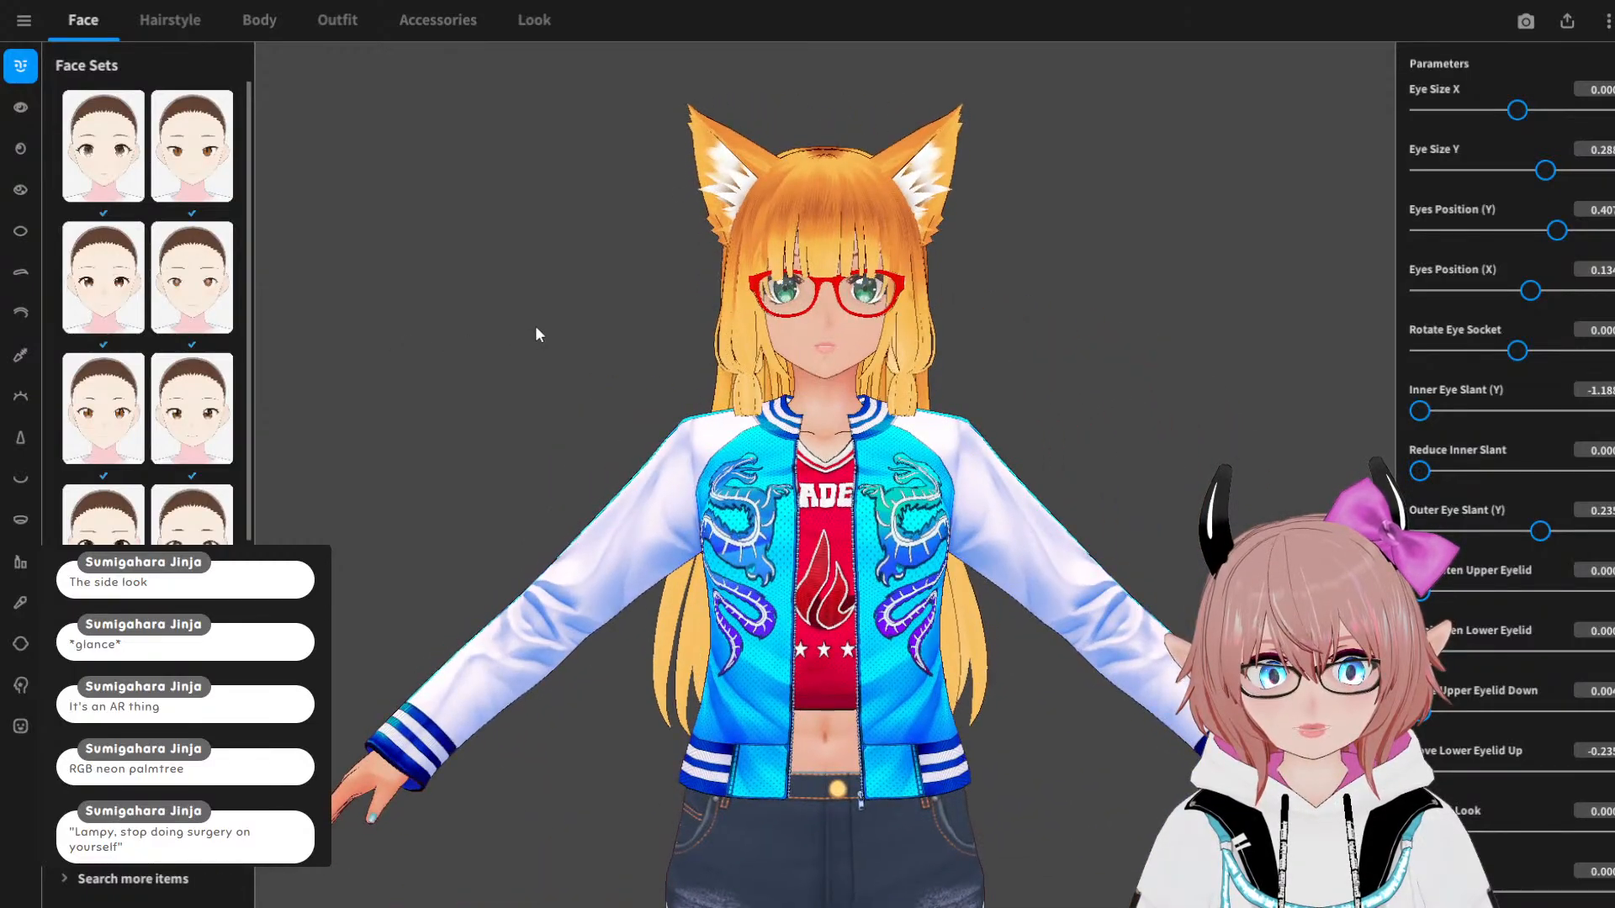
Step: Examine the avatar's full outfit, including the dragon jacket, denim shorts, stockings and blue shoes, both full length and close up
scroll(849, 324, down, 5)
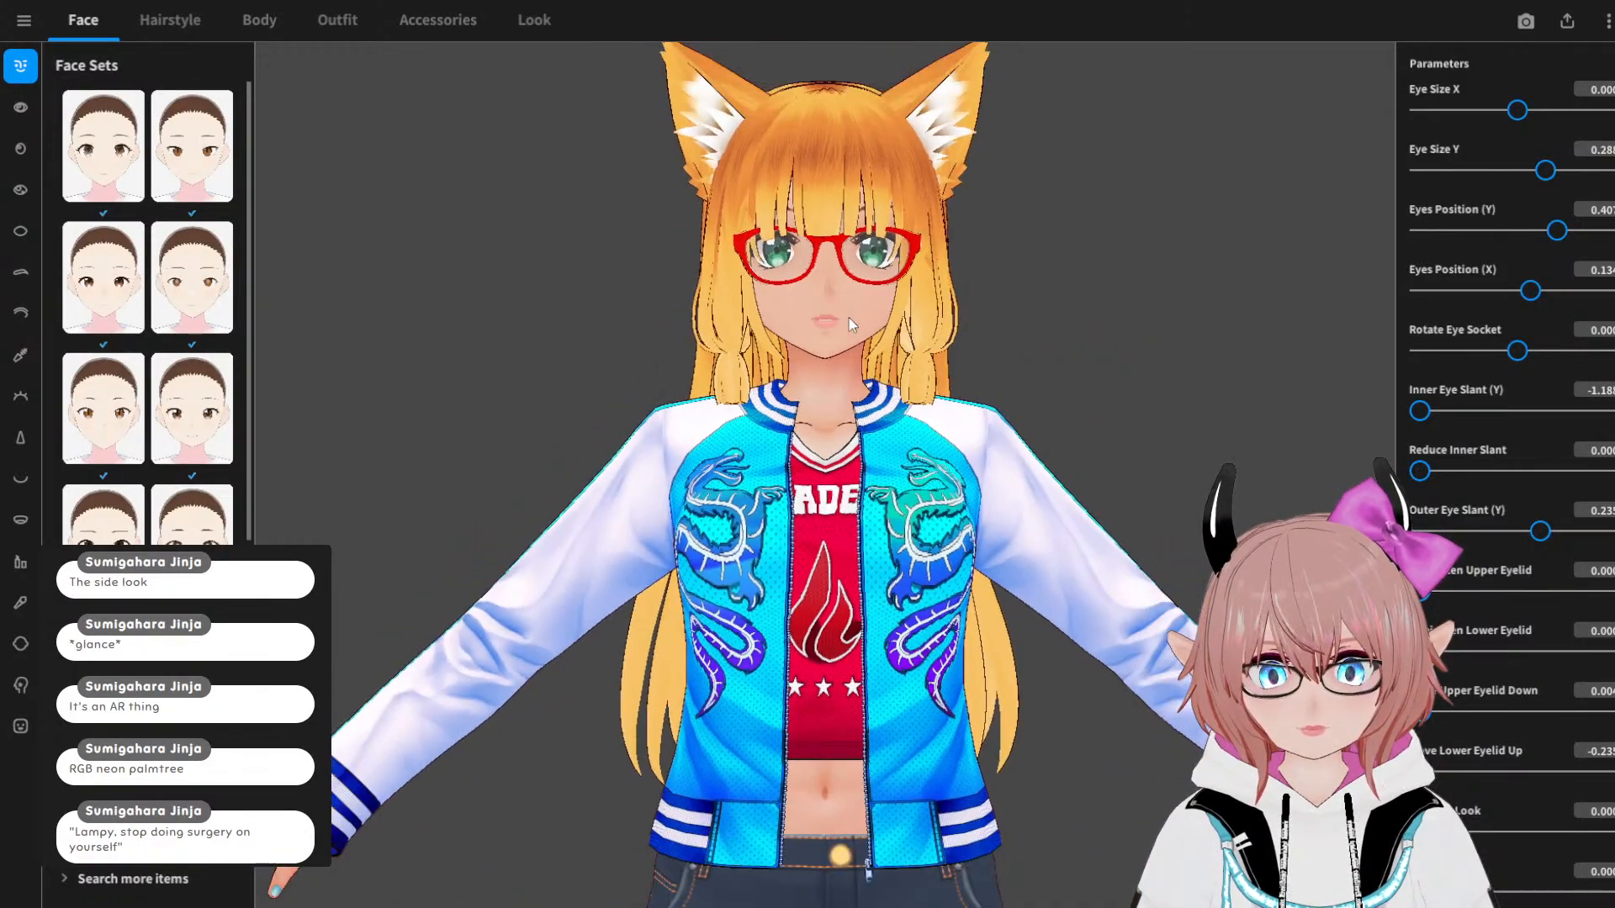
scroll(851, 324, down, 5)
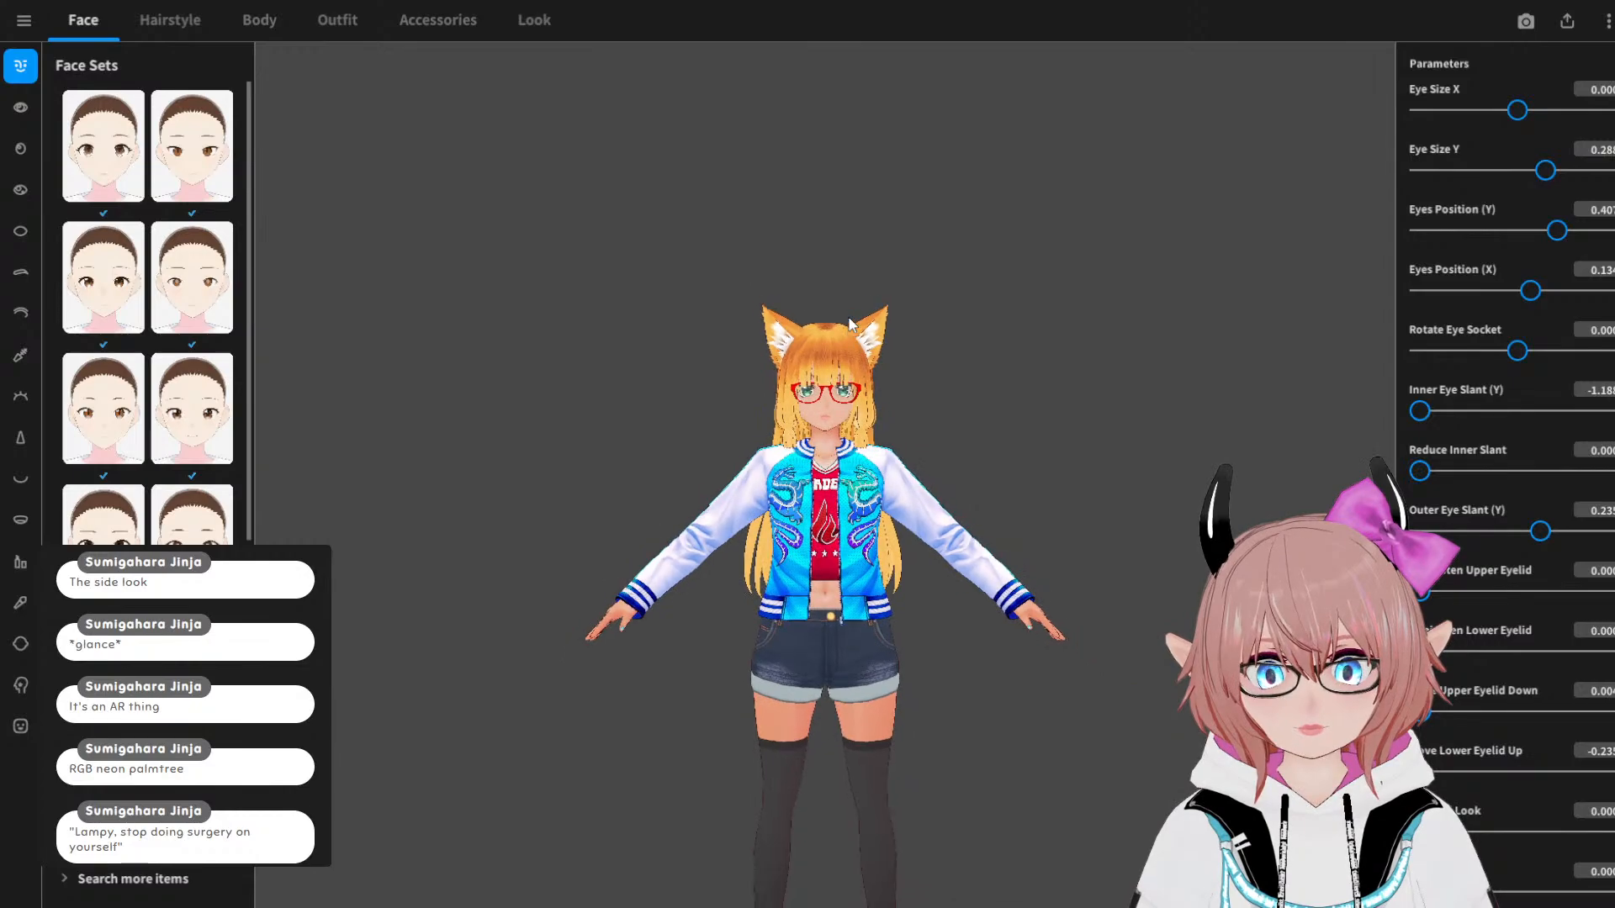
scroll(851, 323, up, 5)
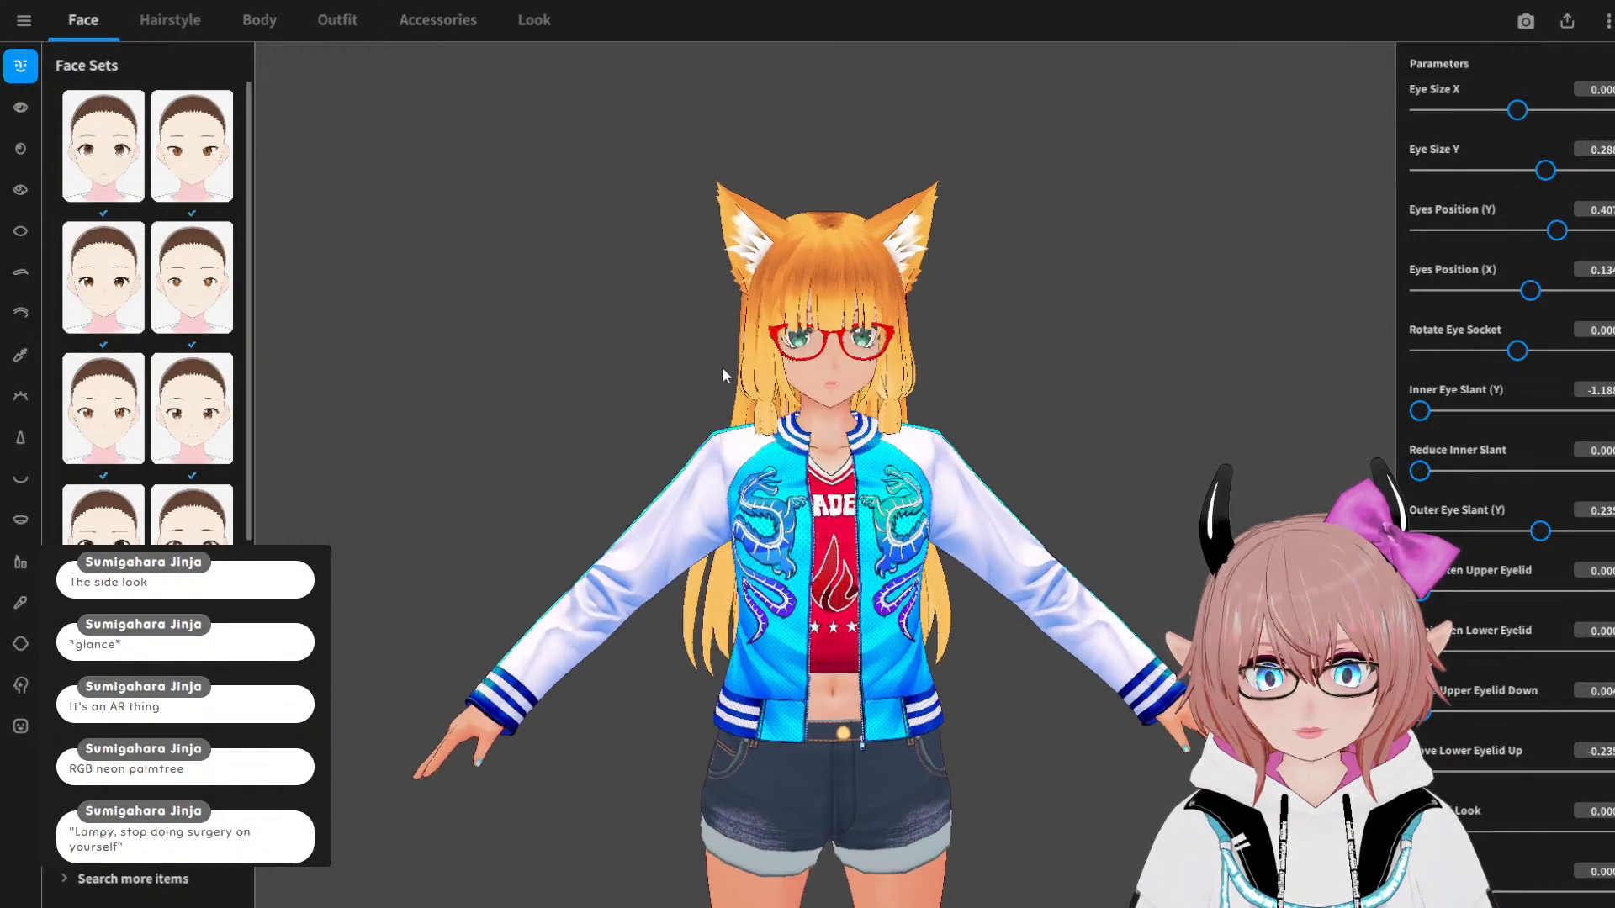
mouse_move(721, 367)
right_down()
mouse_move(785, 377)
mouse_move(724, 370)
right_up()
scroll(751, 395, up, 4)
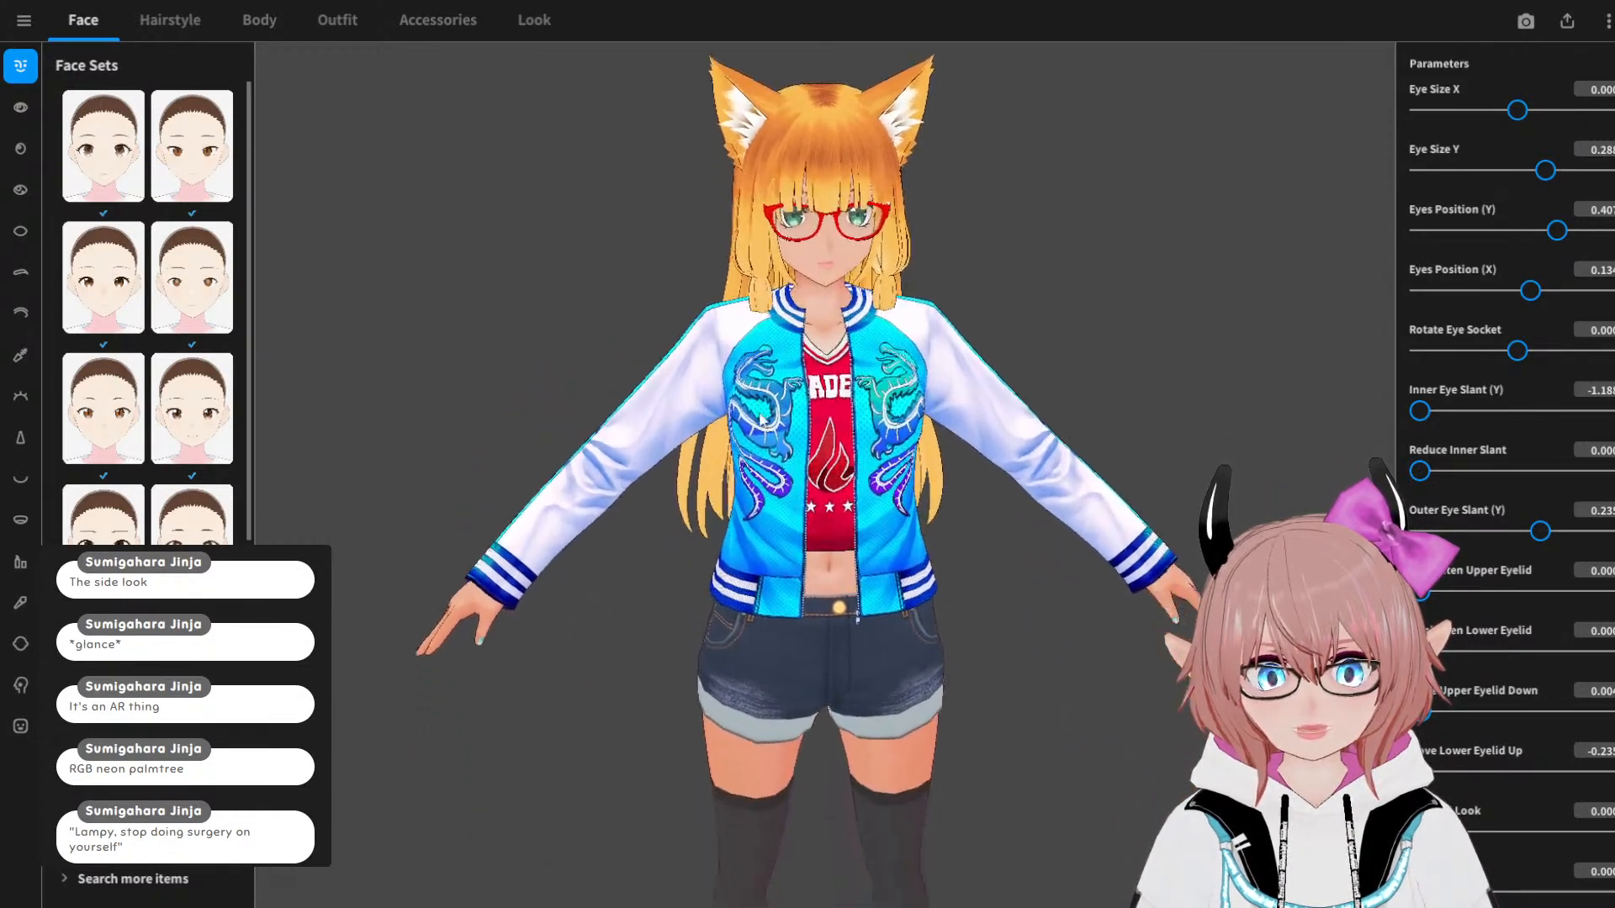
scroll(791, 572, down, 4)
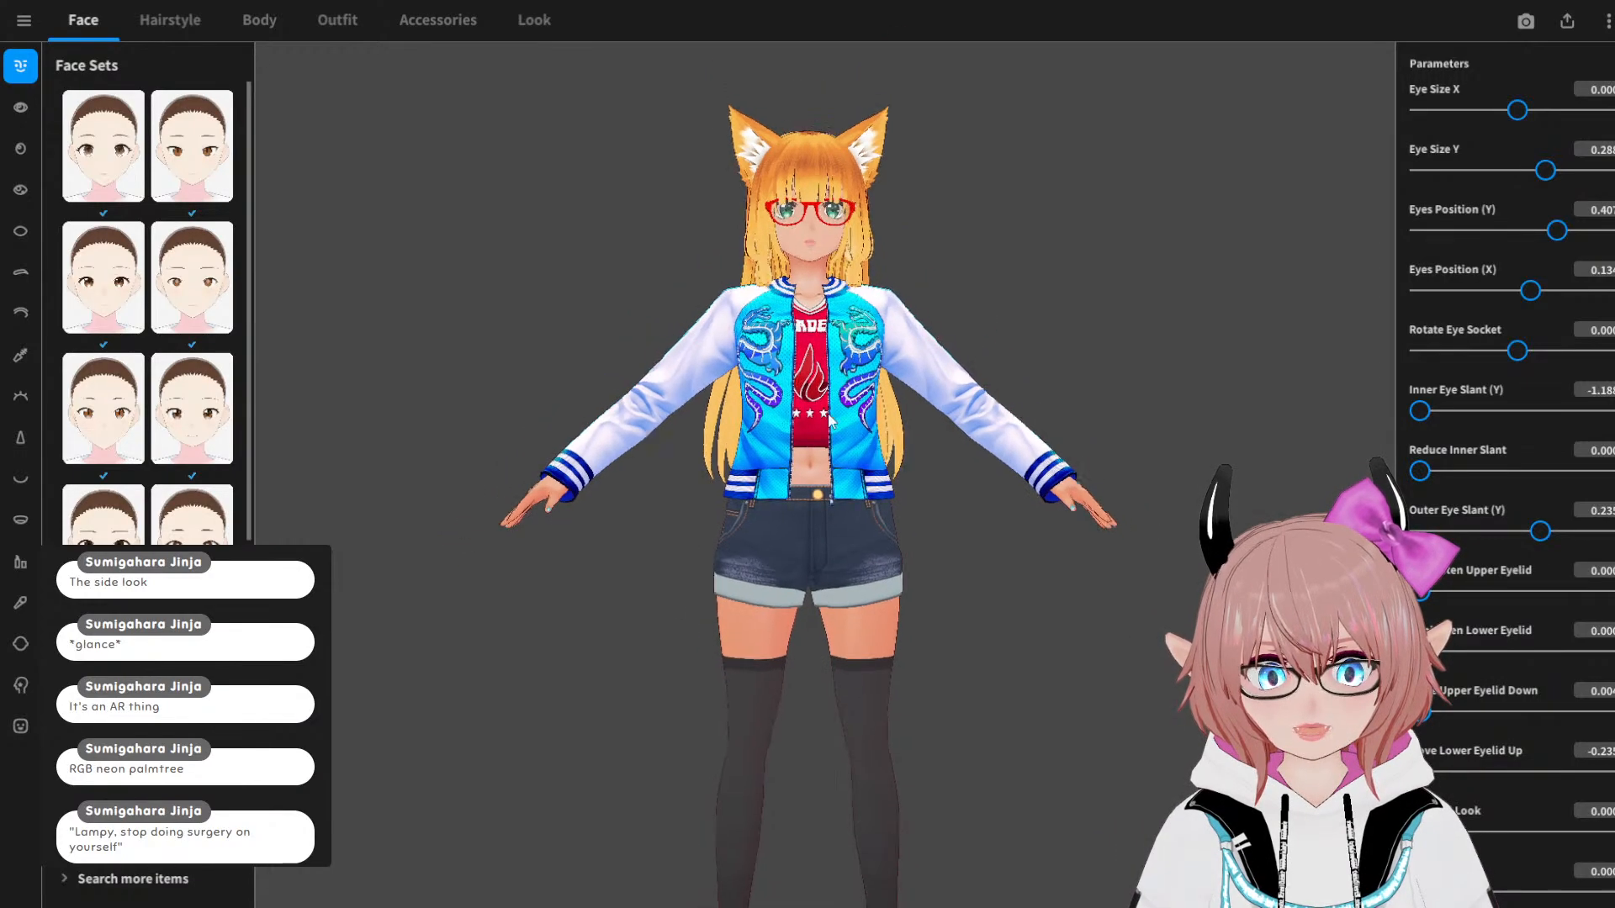
middle_drag(778, 558, 779, 435)
right_drag(778, 436, 829, 667)
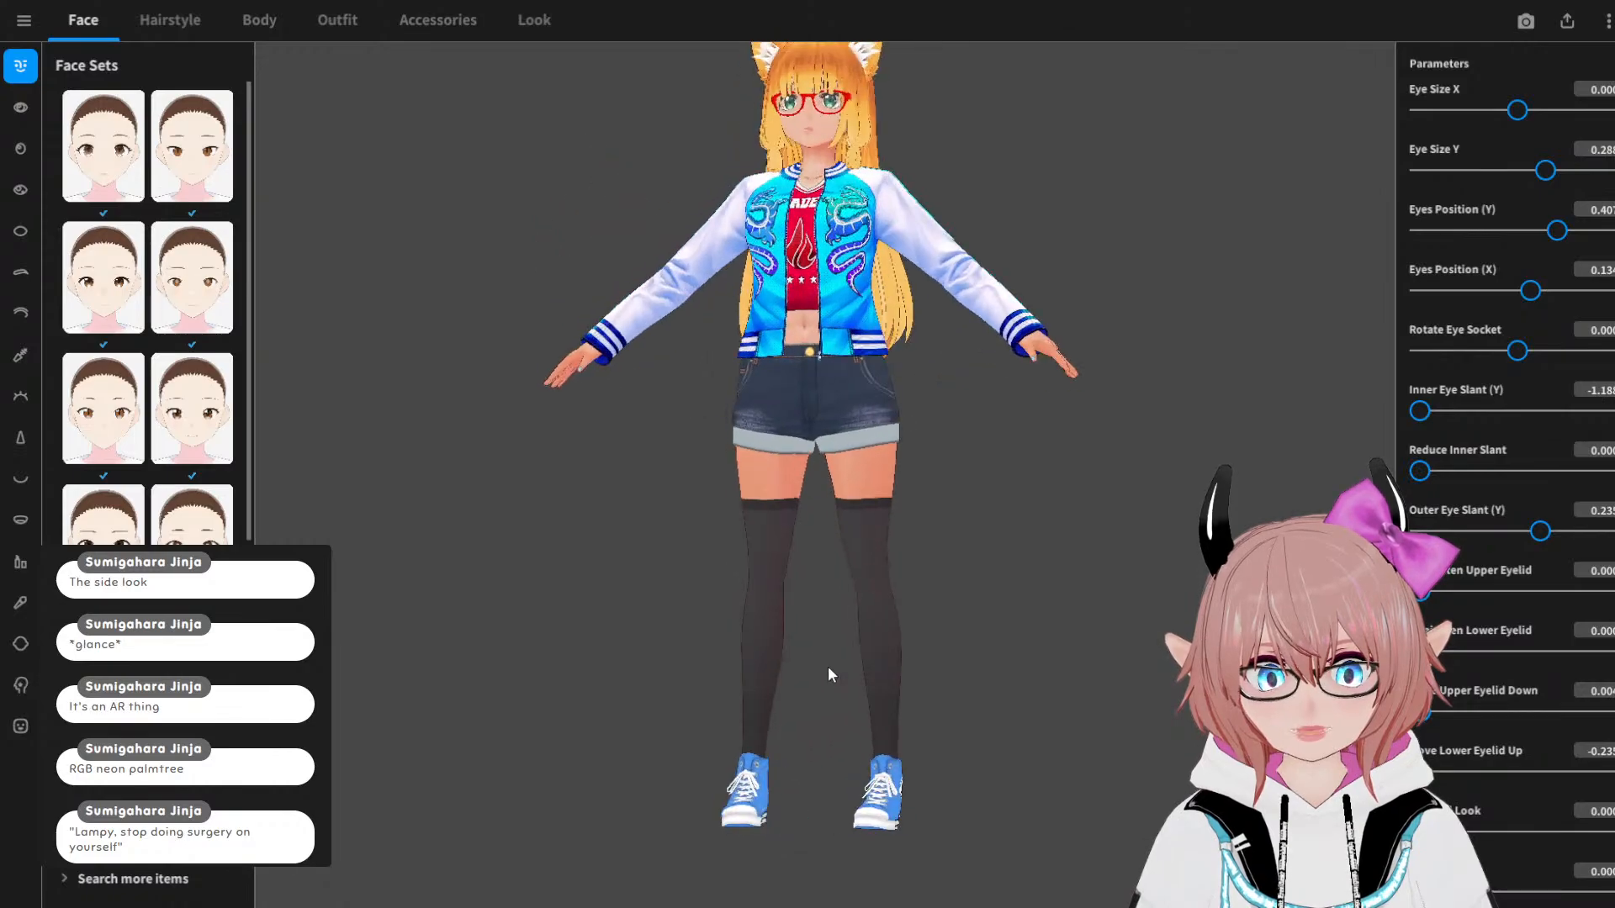
scroll(812, 388, up, 5)
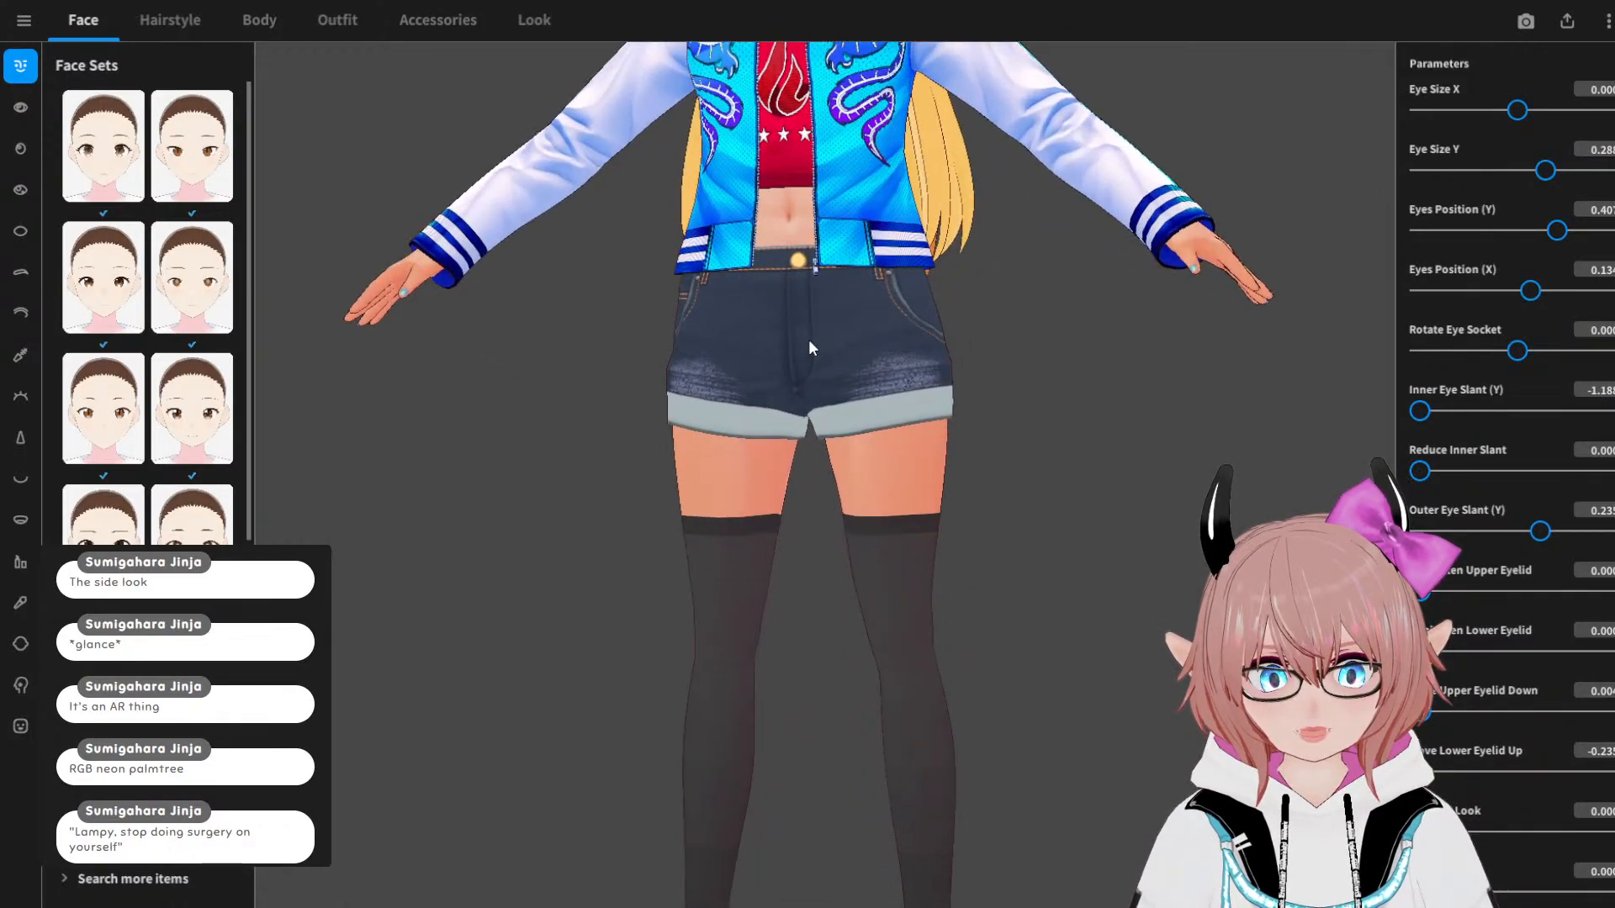
mouse_move(790, 554)
right_down()
mouse_move(796, 538)
mouse_move(799, 550)
right_up()
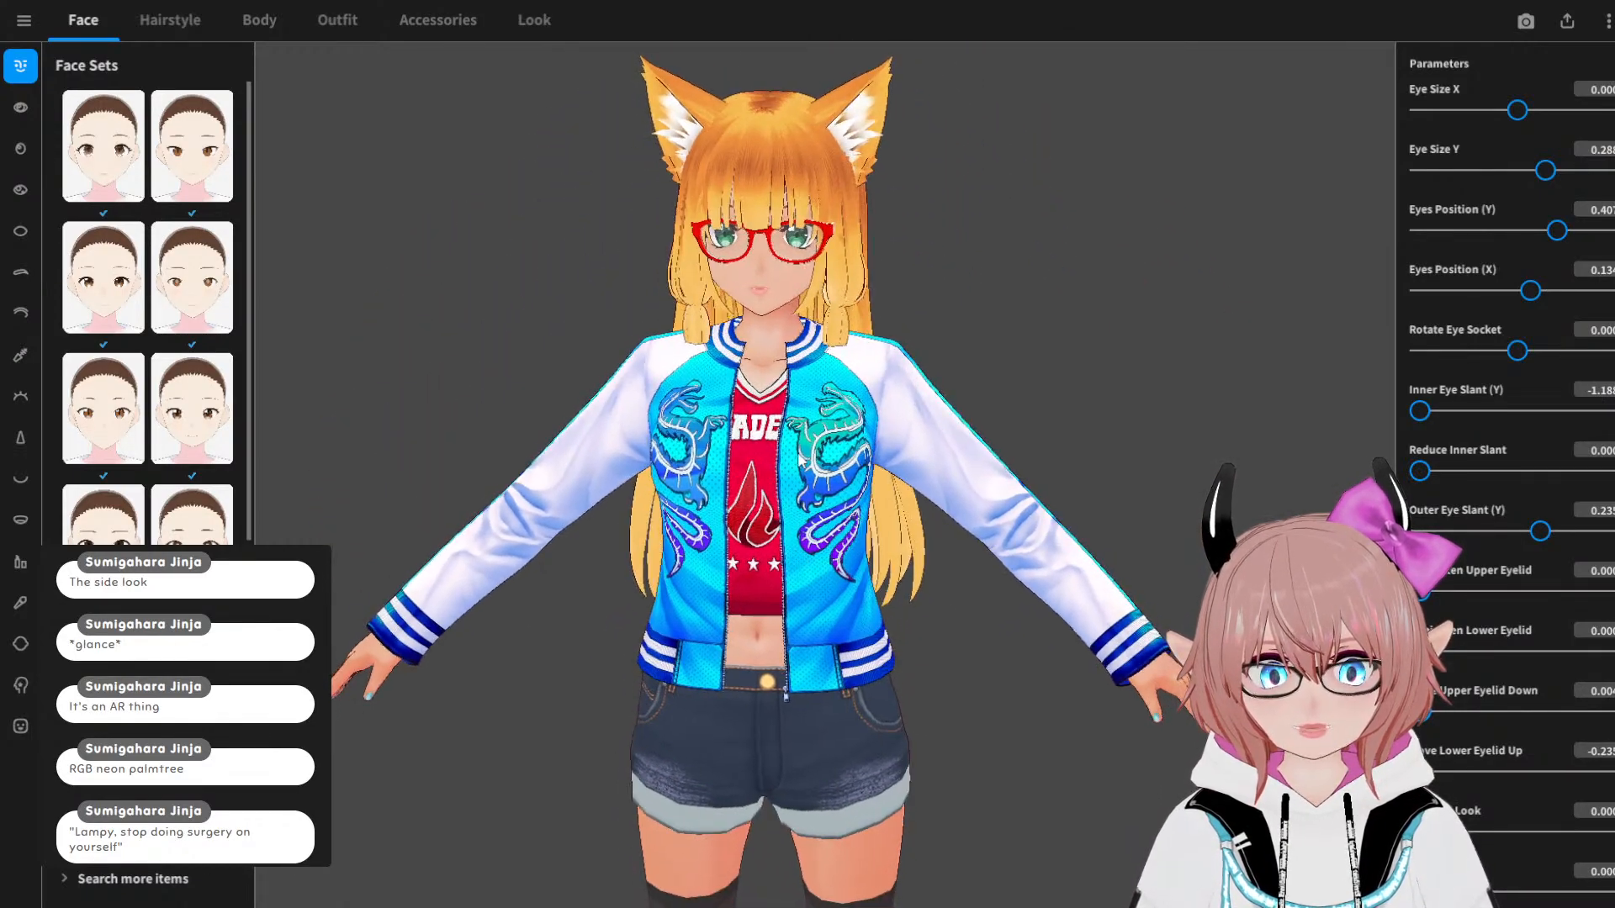
Step: Inspect the jacket's dragon embroidery, the fox-like ears, the hair and the red glasses up close from the front
right_drag(800, 442, 925, 370)
scroll(908, 373, up, 2)
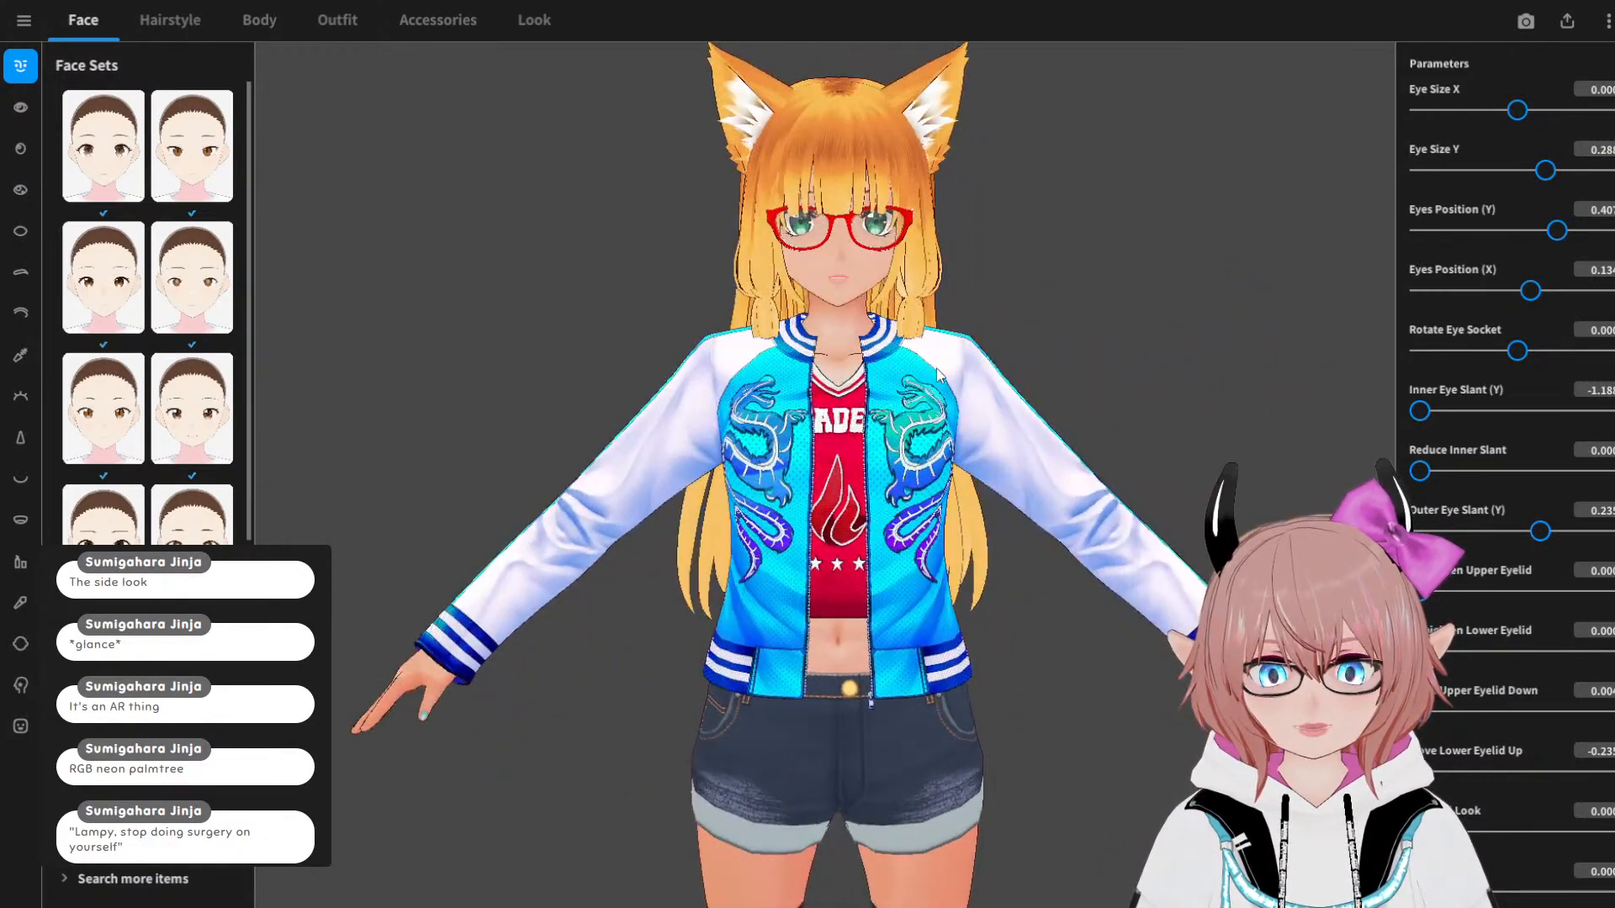
scroll(830, 249, up, 3)
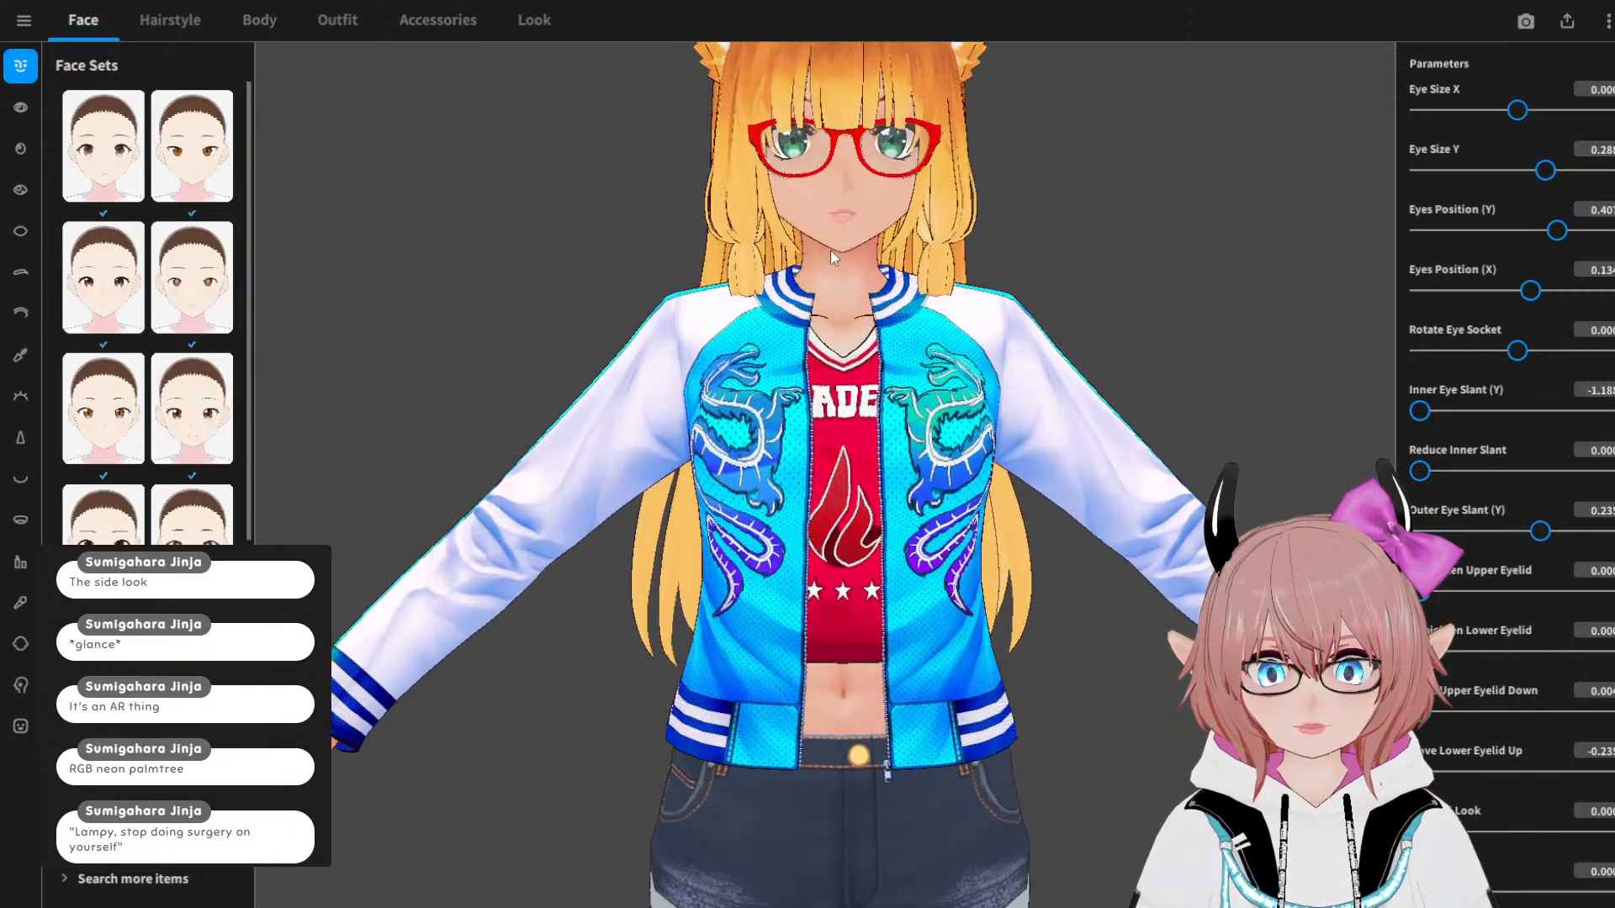
scroll(830, 251, down, 1)
middle_drag(830, 251, 838, 381)
scroll(837, 381, up, 2)
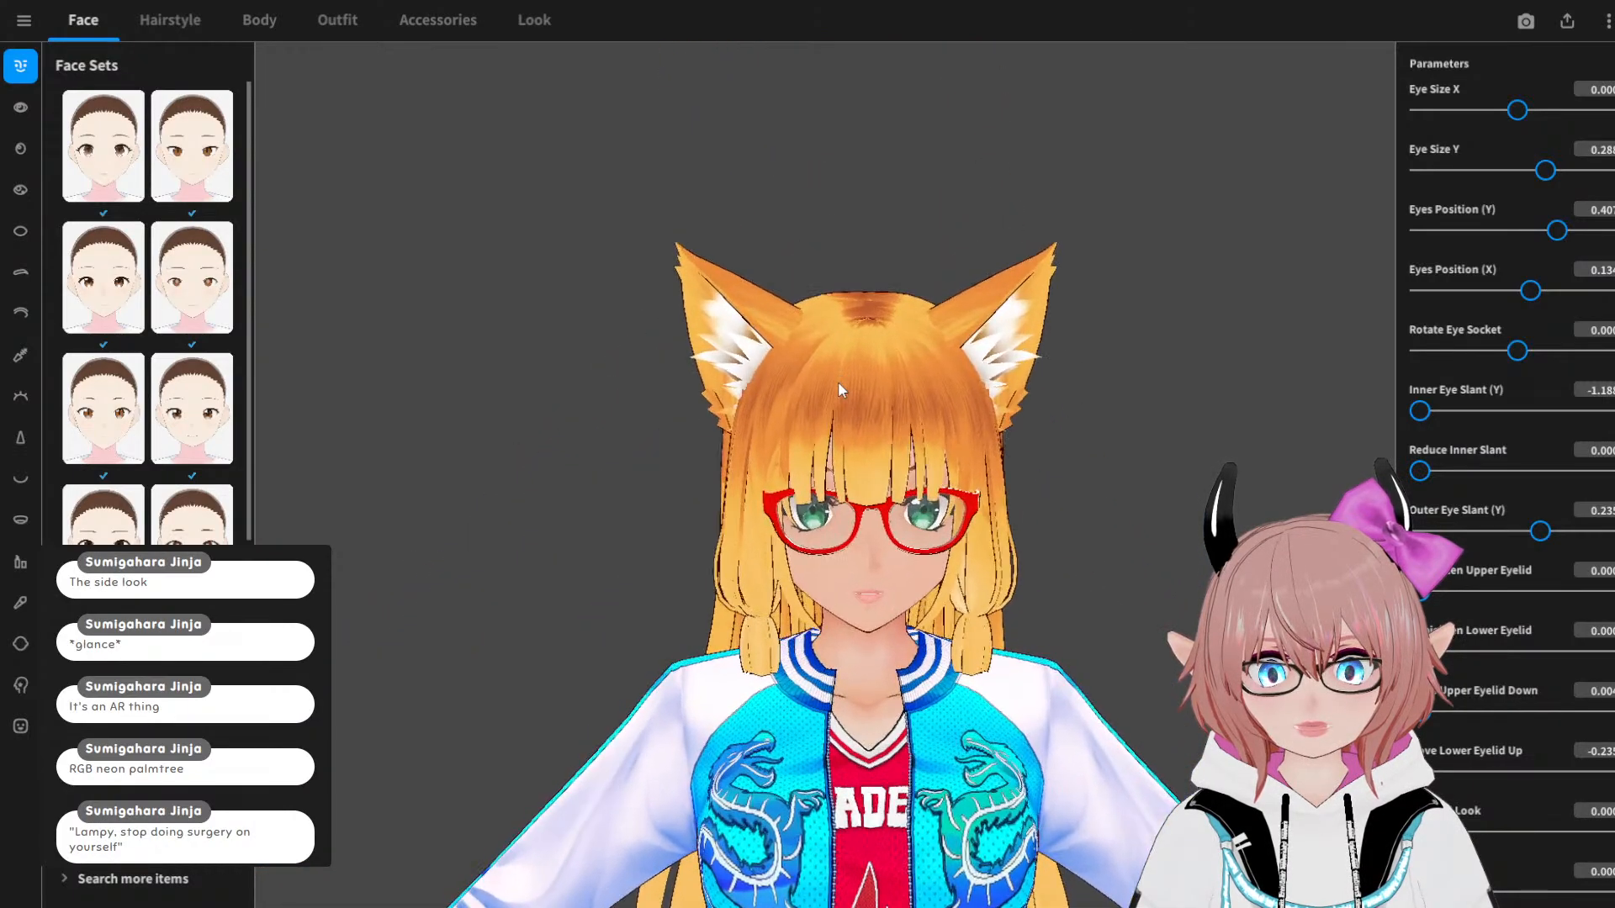
scroll(844, 370, down, 1)
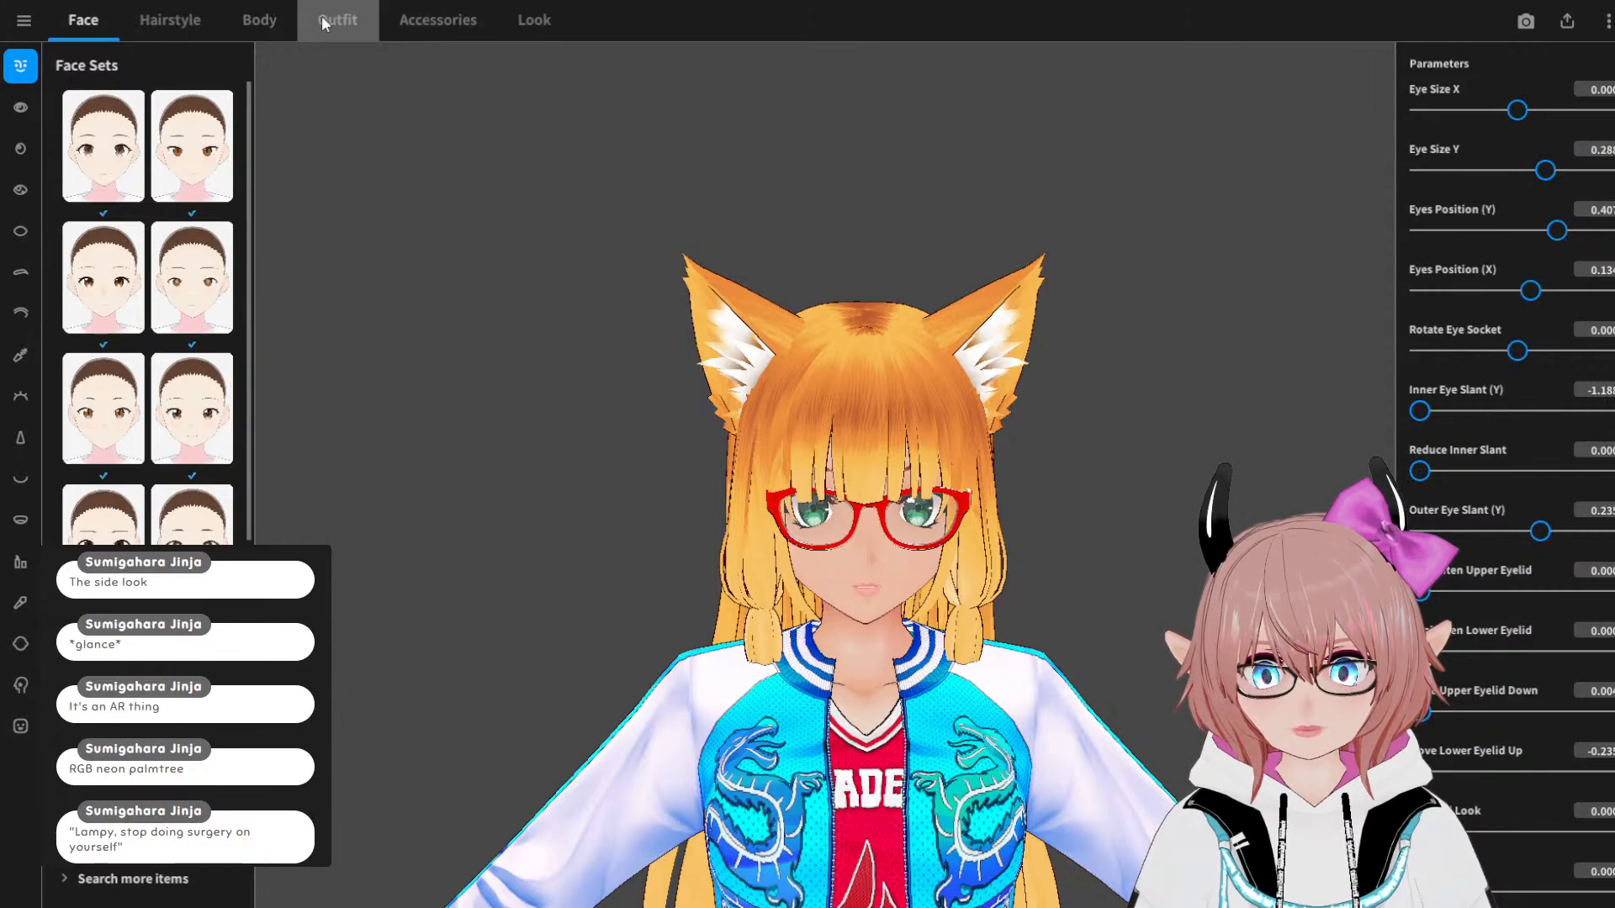
Step: Select the Cat Ears accessory and try out its Ear Shape 2, Ear Shape 1 and Ear Shape 4 parameters, restoring each one
click(472, 22)
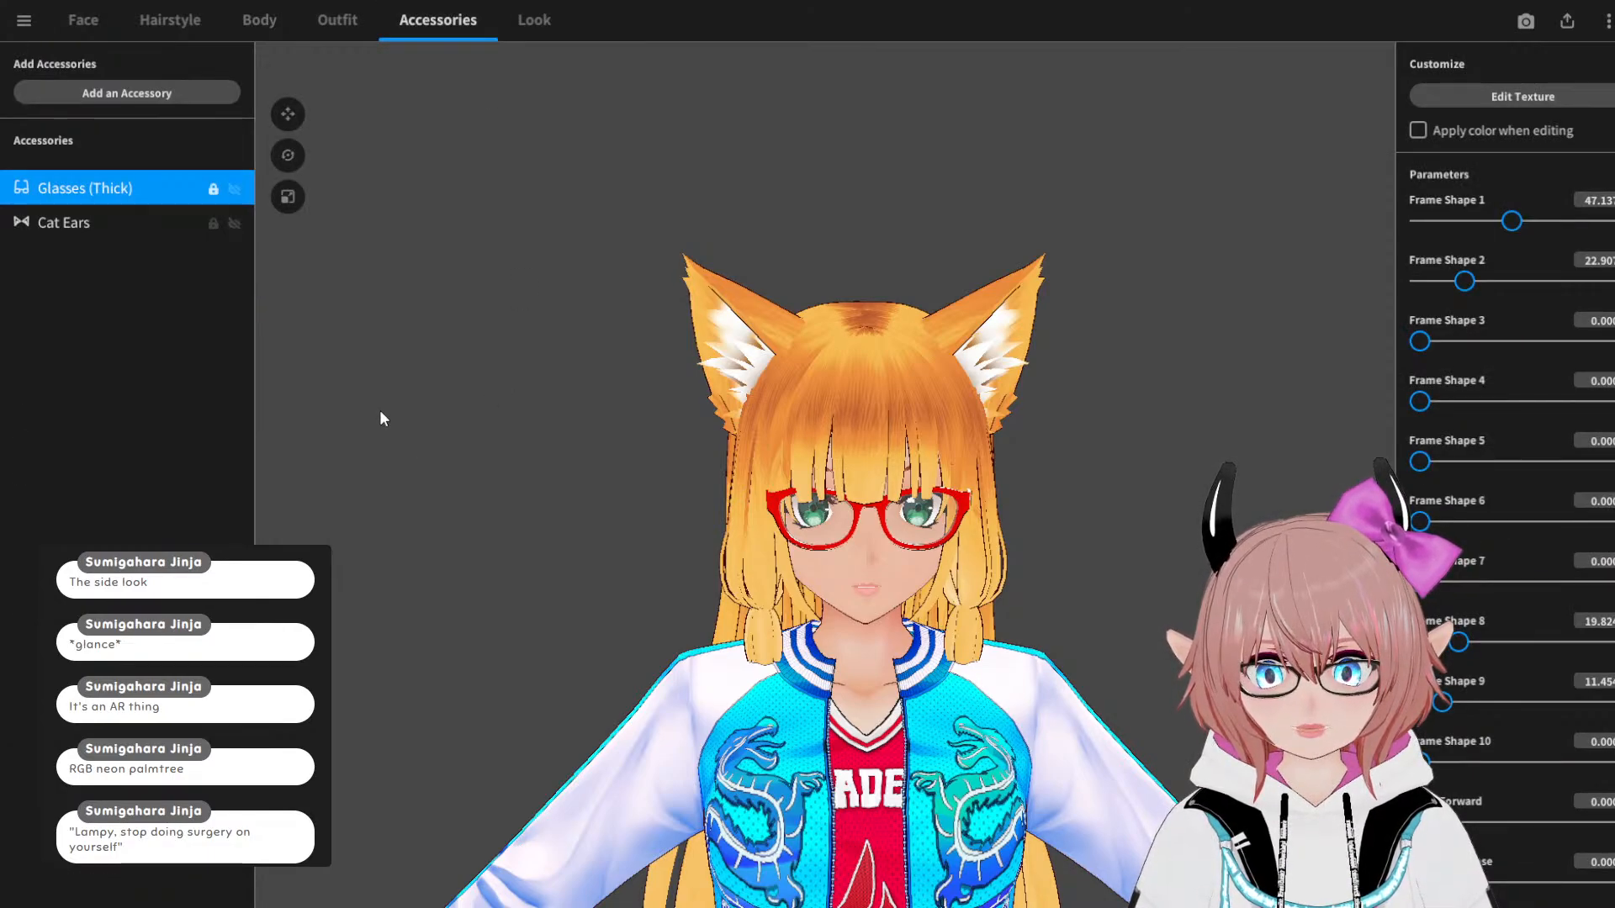
click(87, 235)
middle_drag(1061, 370, 1023, 313)
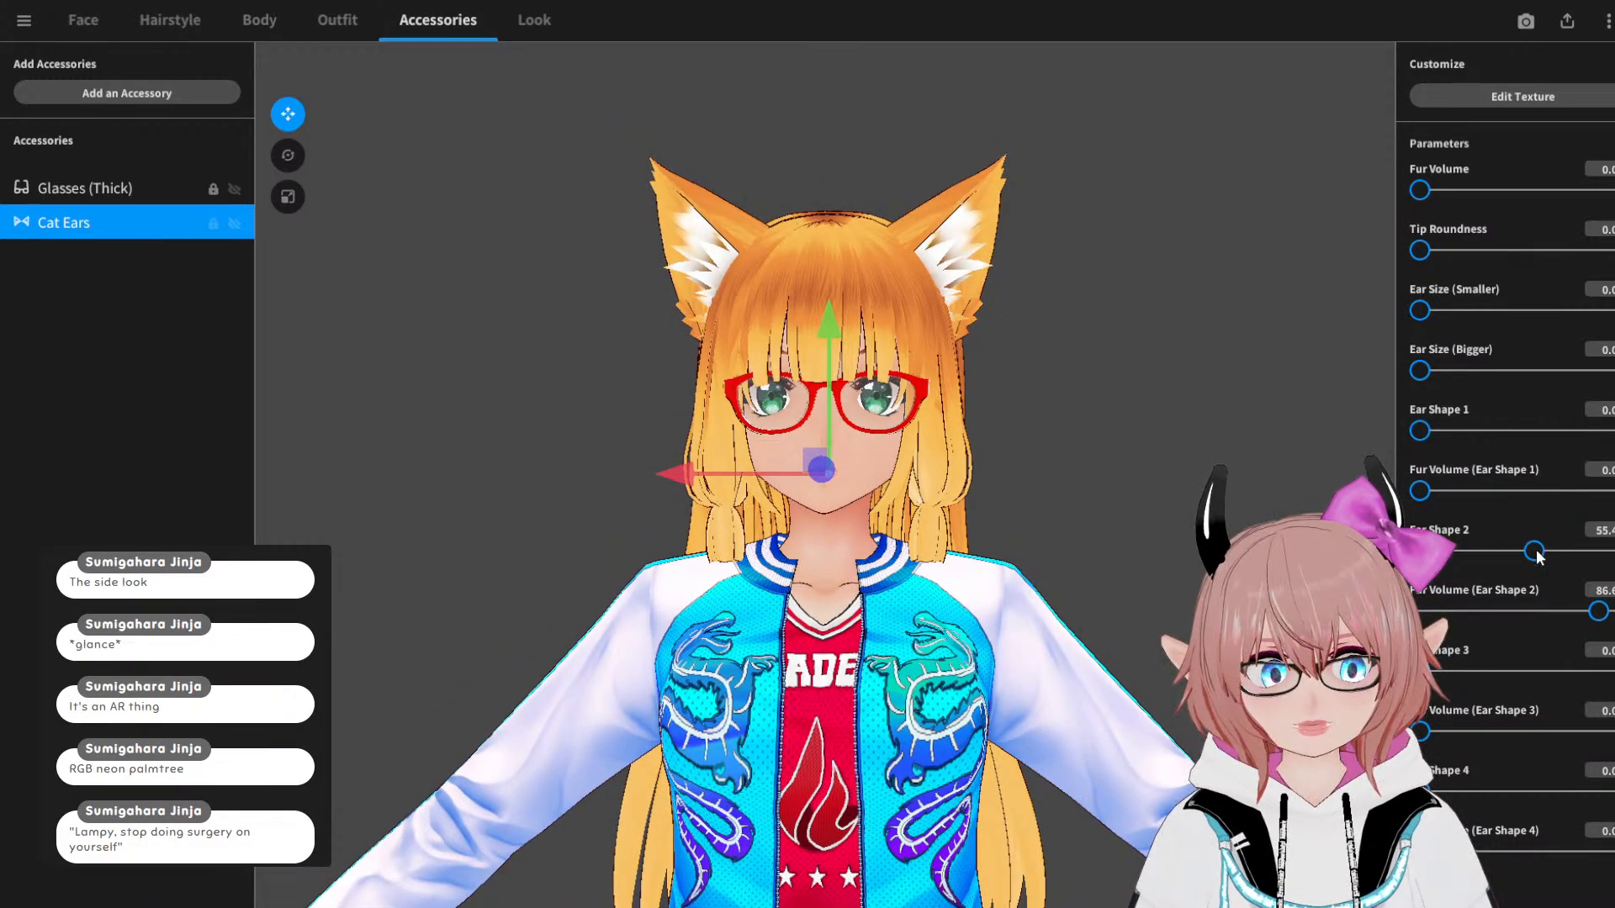
drag(1534, 551, 1596, 548)
drag(1554, 548, 1535, 551)
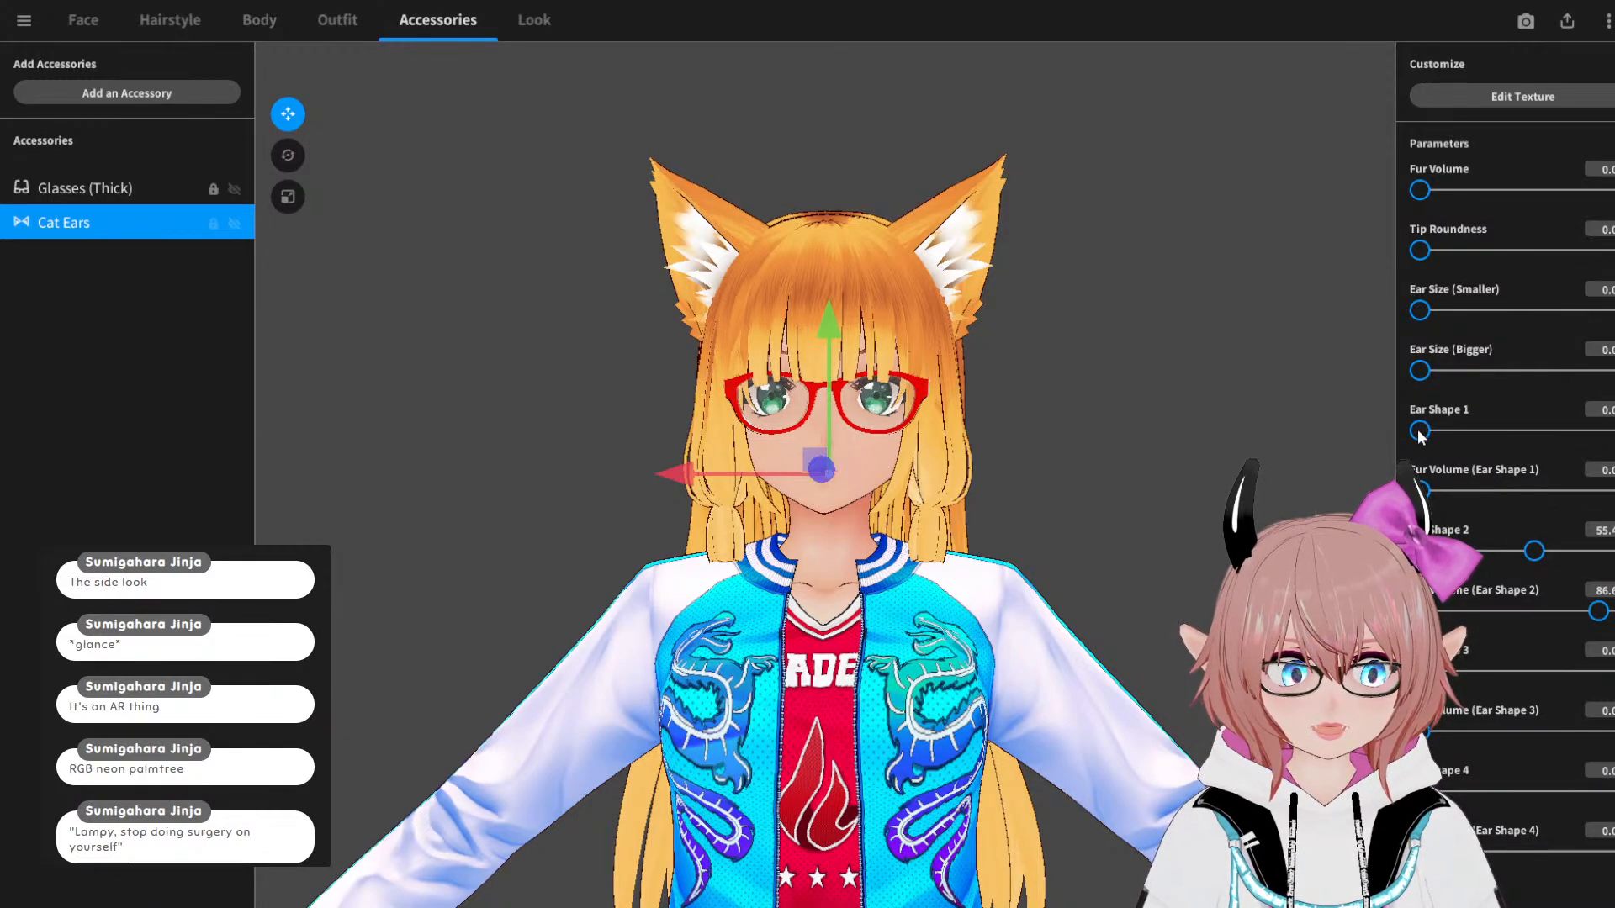
drag(1420, 430, 1273, 454)
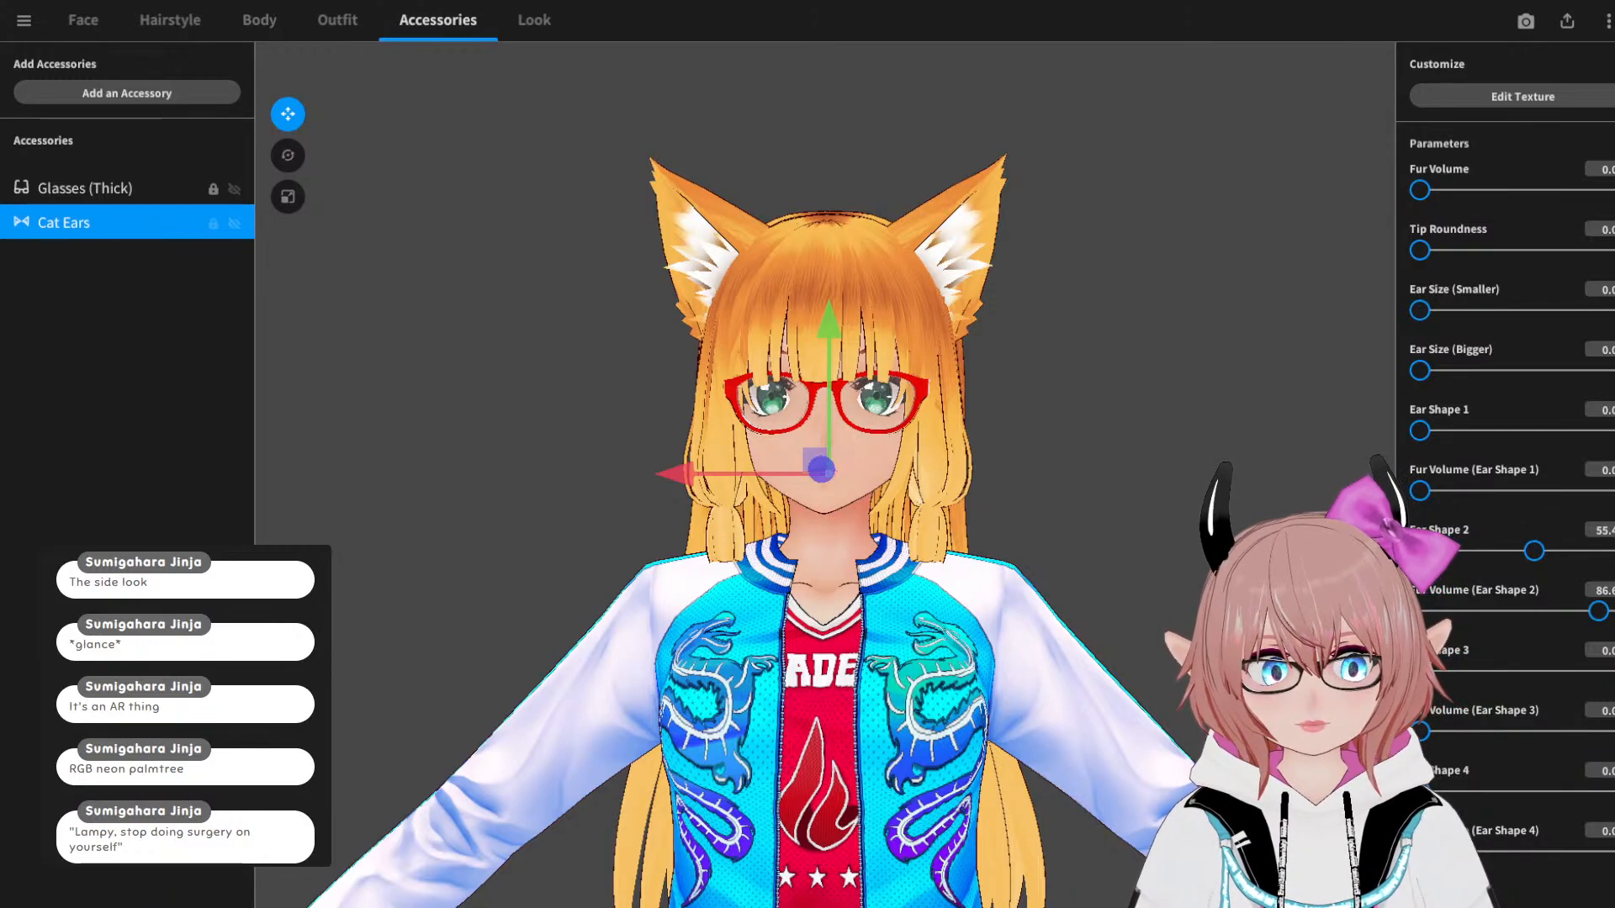
drag(1420, 791, 1312, 757)
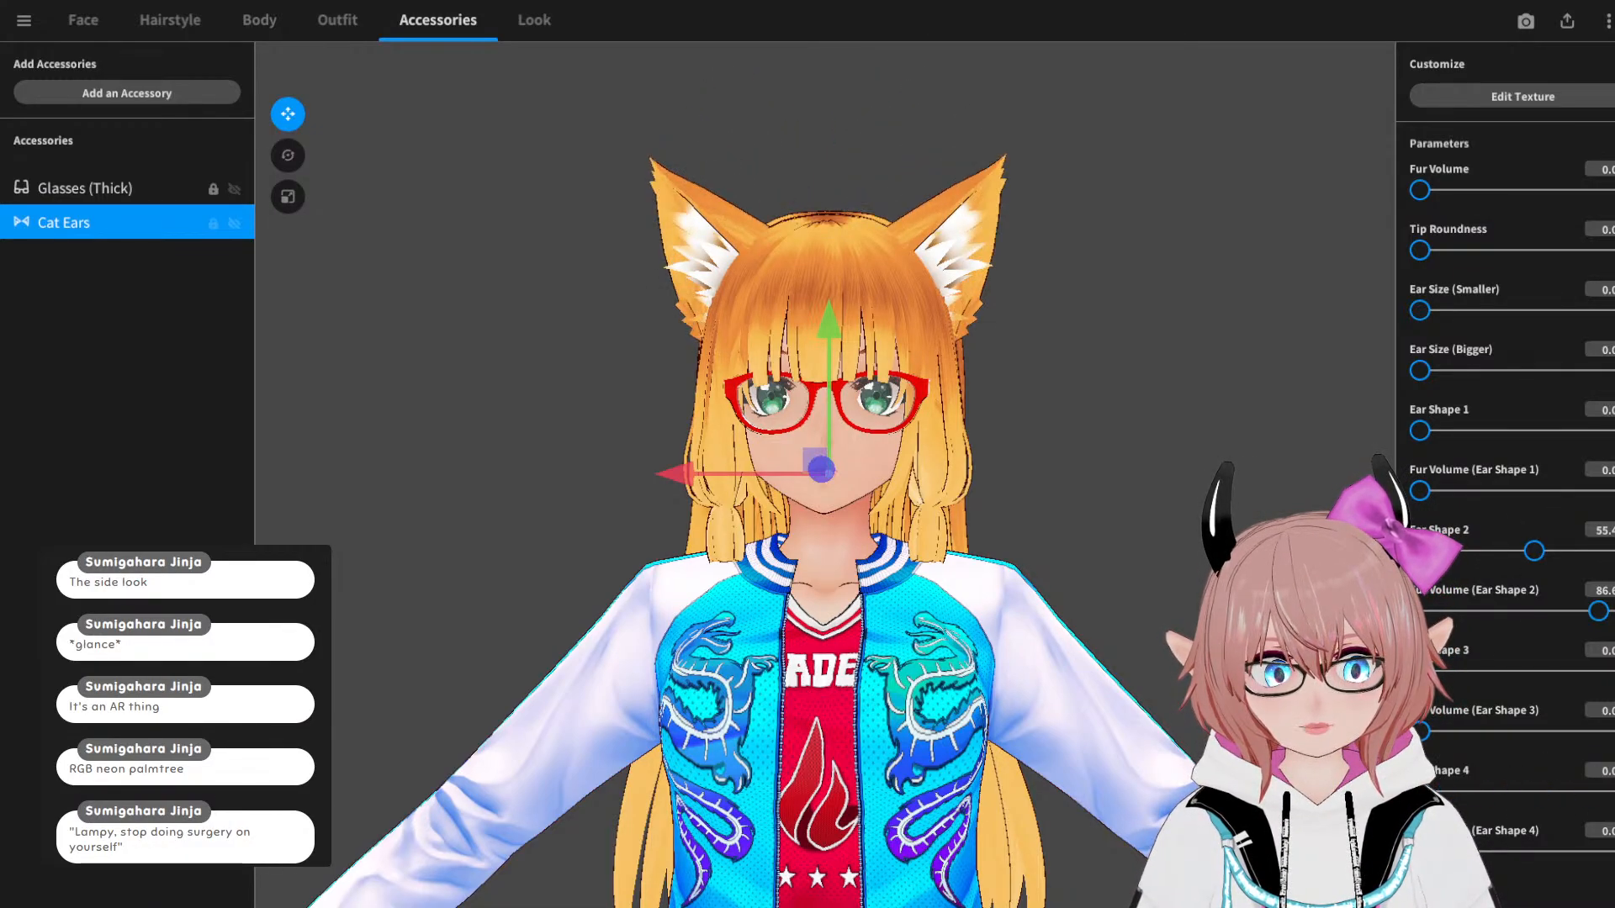
Step: Try the ears' Fur Volume (Ear Shape 2) at 0 and 100, then restore its original amount
mouse_move(957, 508)
right_down()
mouse_move(1091, 523)
mouse_move(933, 518)
right_up()
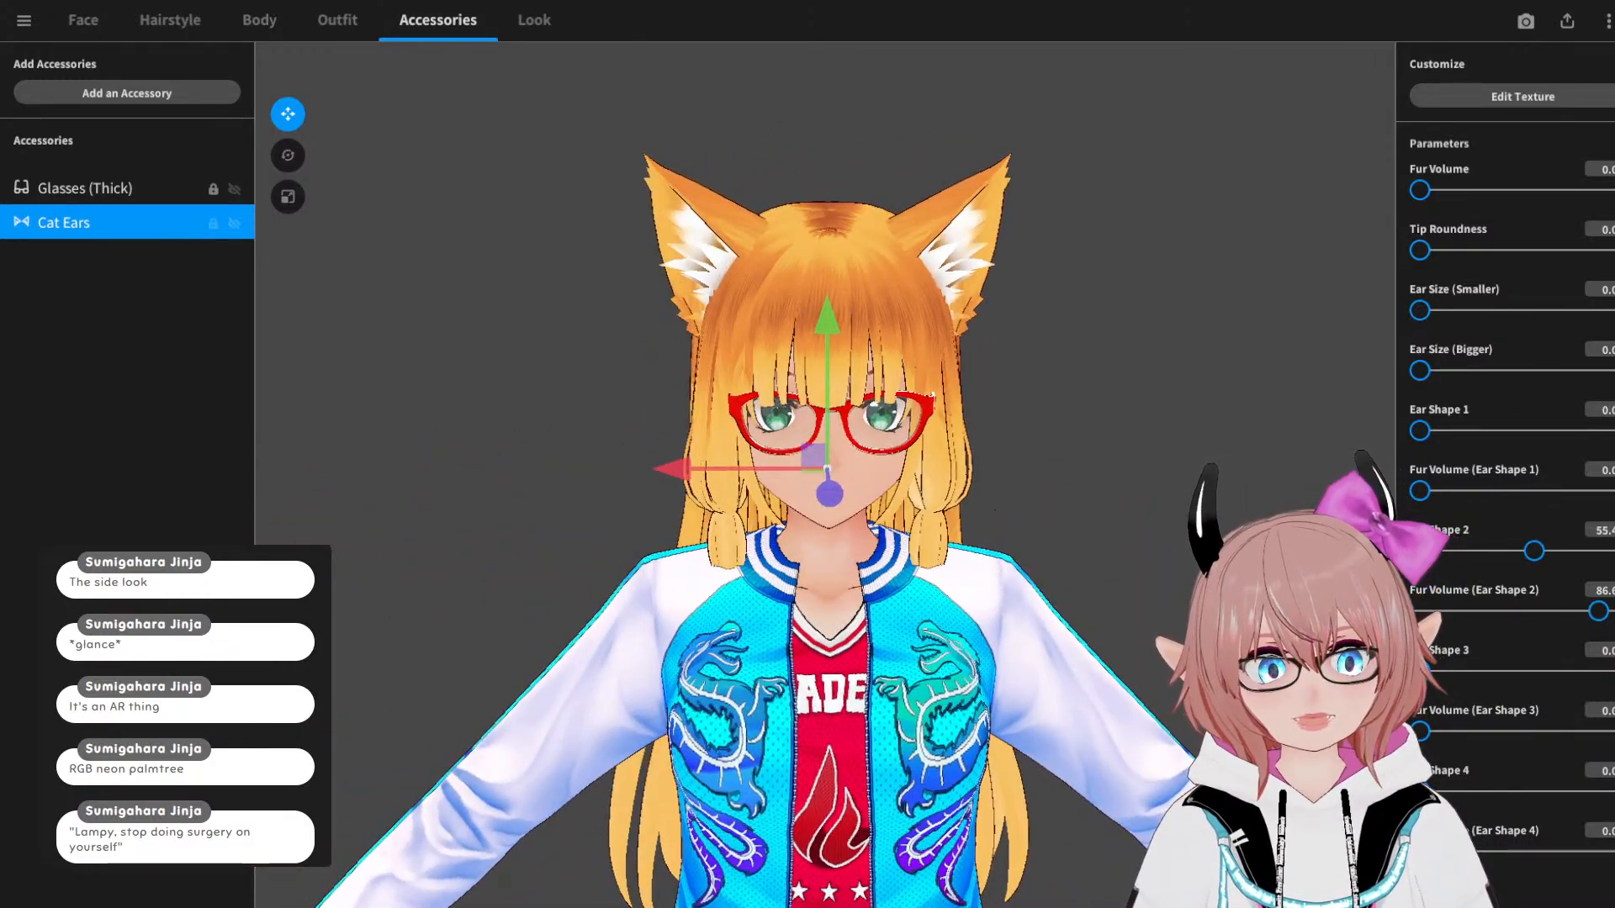
mouse_move(1420, 671)
mouse_down()
mouse_move(1614, 673)
mouse_move(1420, 671)
mouse_up()
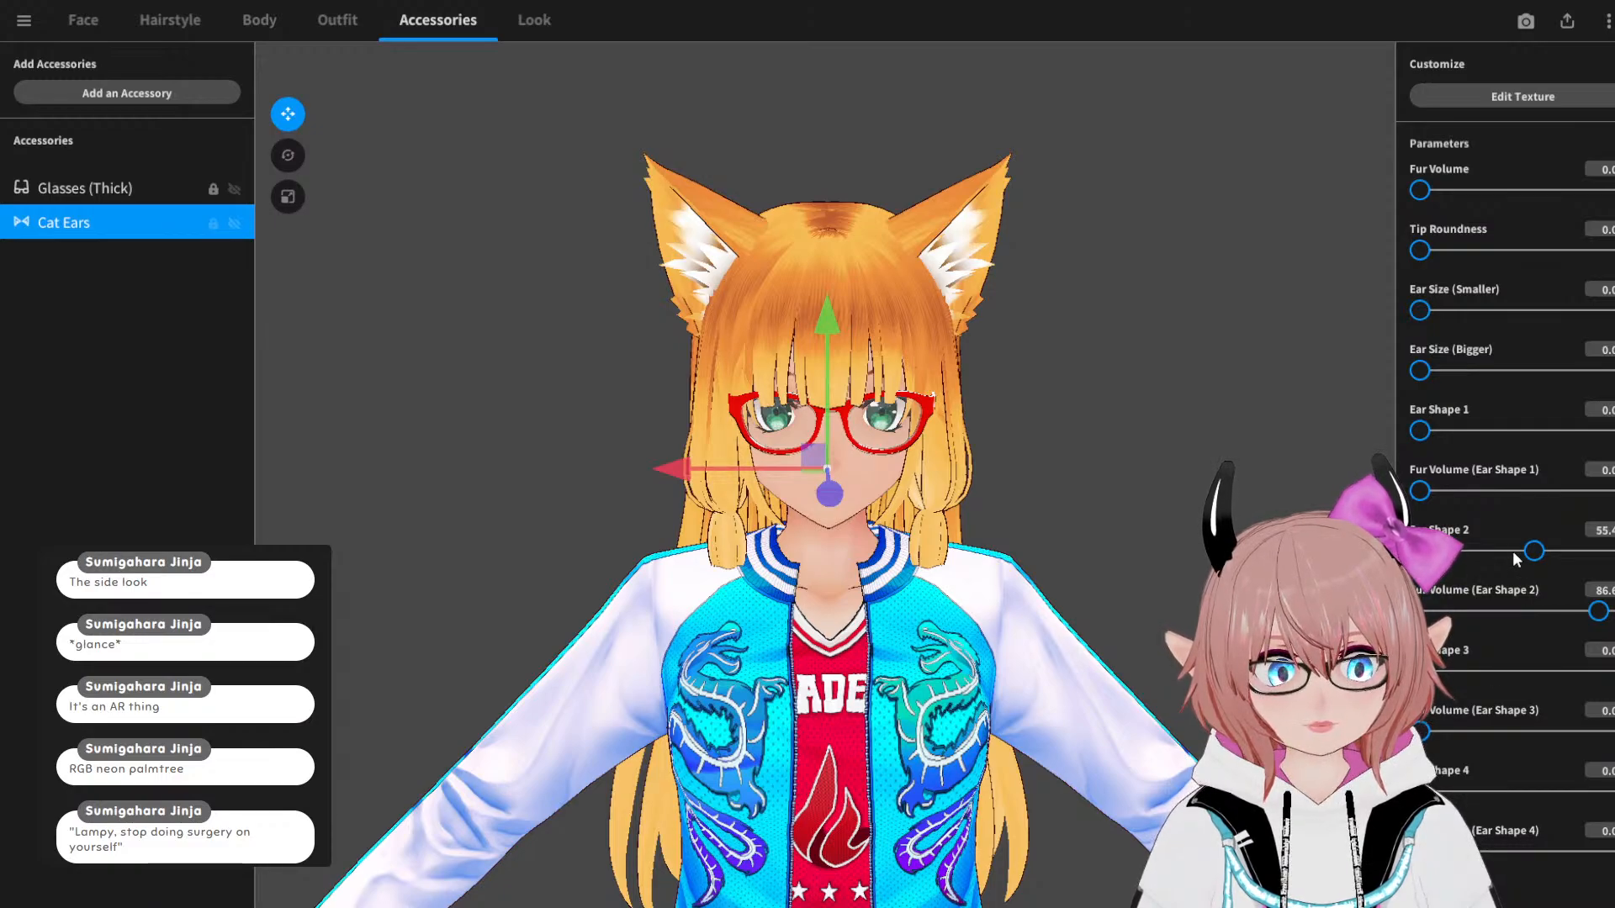
drag(1583, 613, 1414, 610)
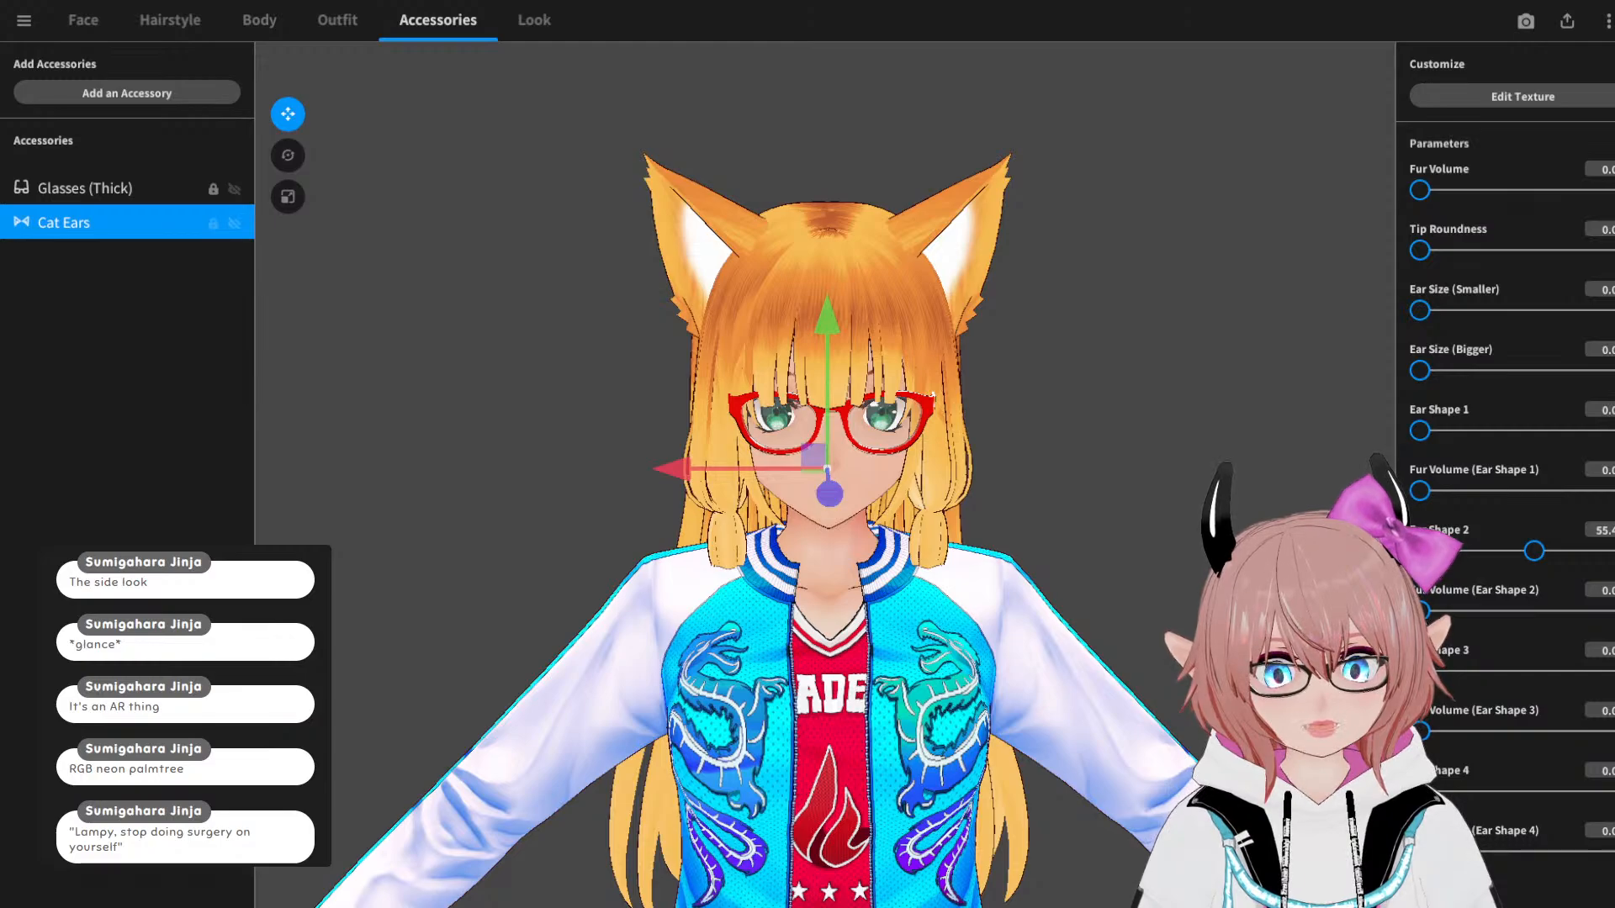
drag(1469, 620, 1611, 613)
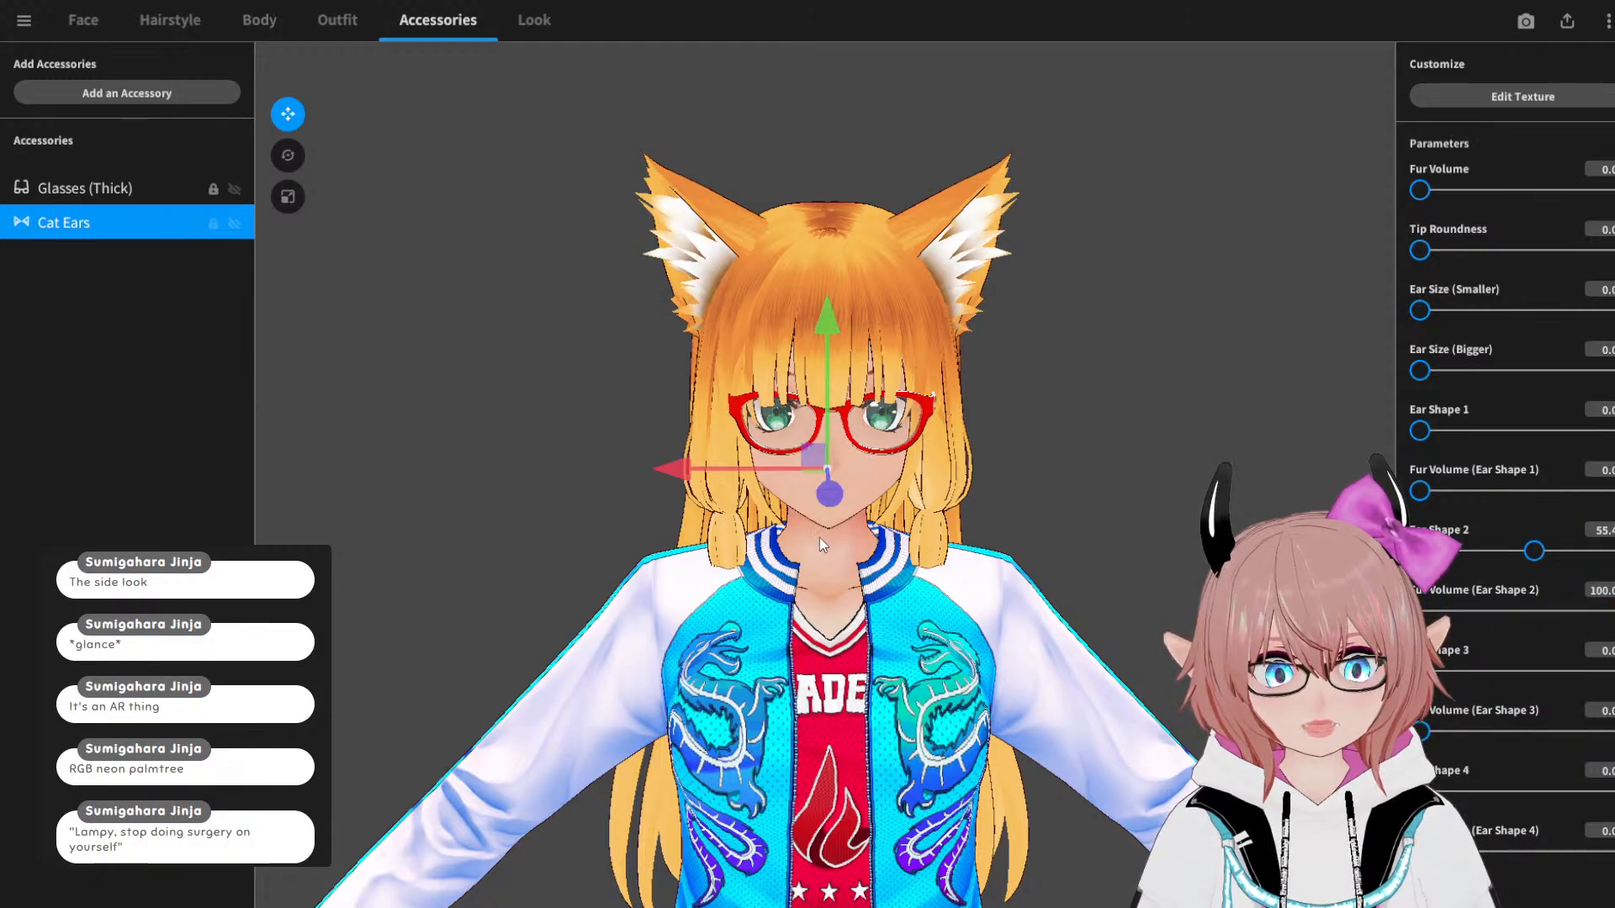
drag(692, 479, 653, 479)
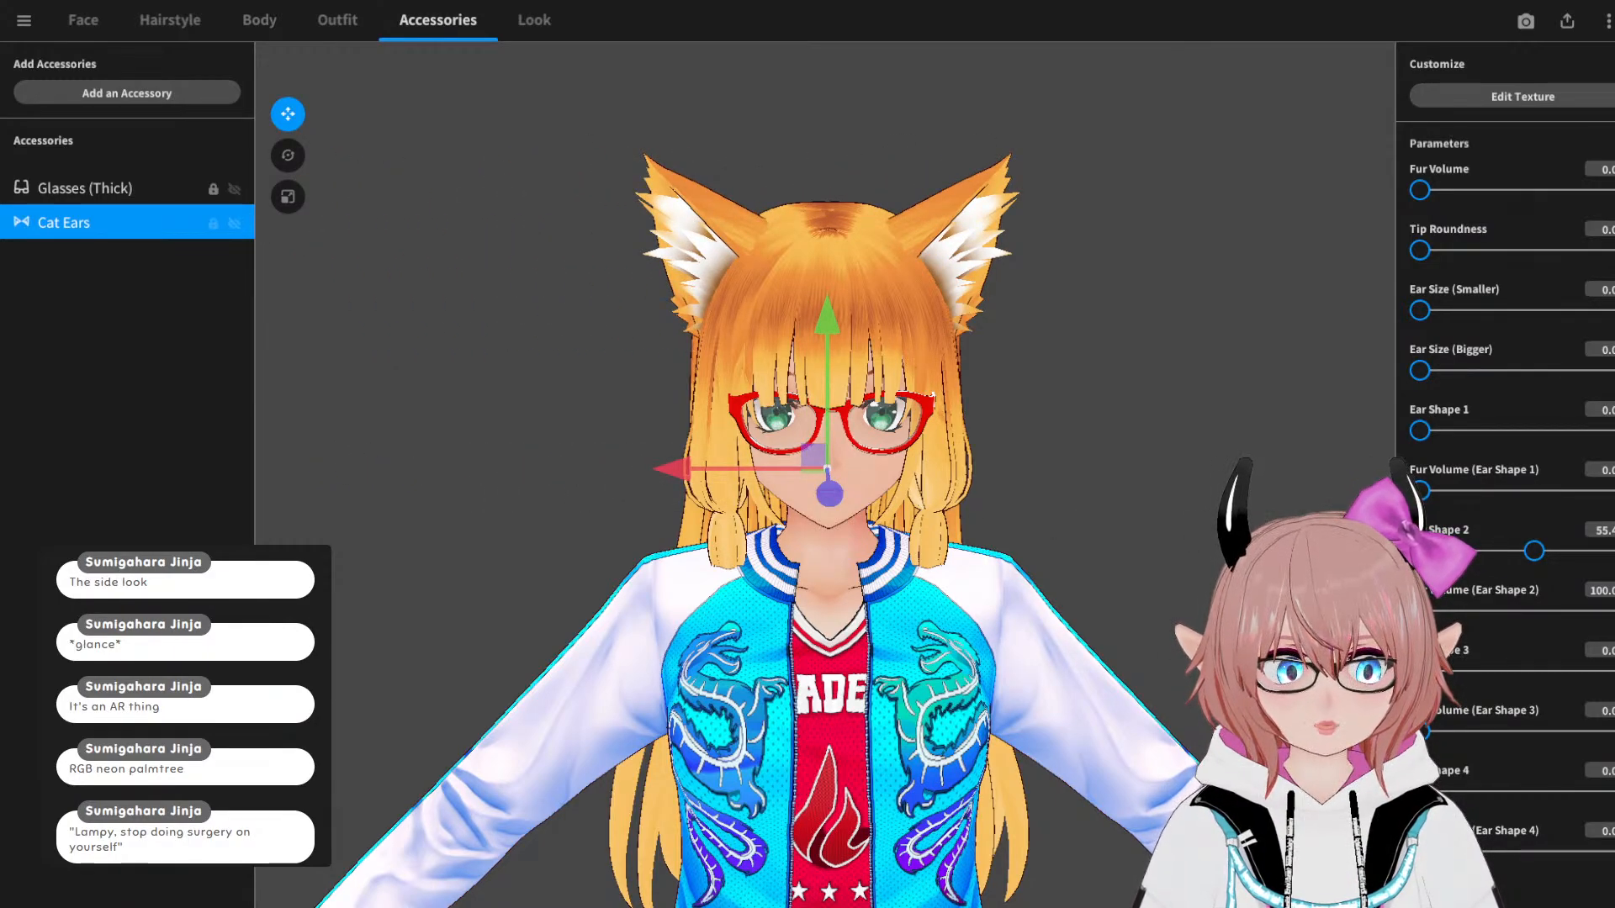
drag(1614, 611, 1597, 611)
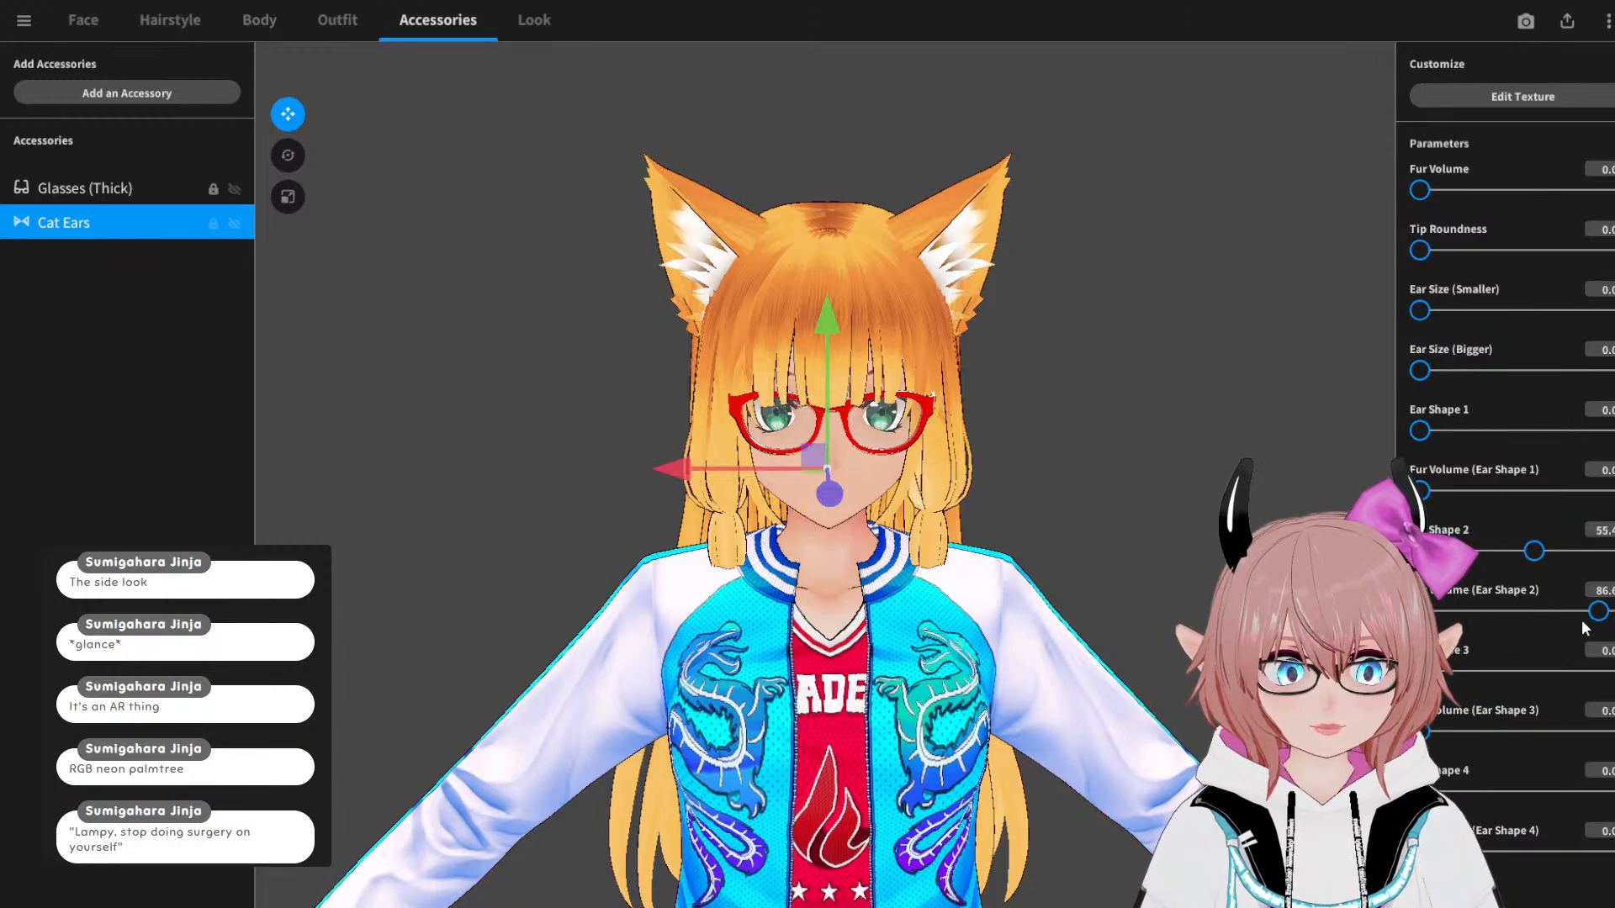
Step: Duplicate the Cat Ears accessory and move one pair sideways off the avatar's head, toward the avatar's right hand
right_click(113, 223)
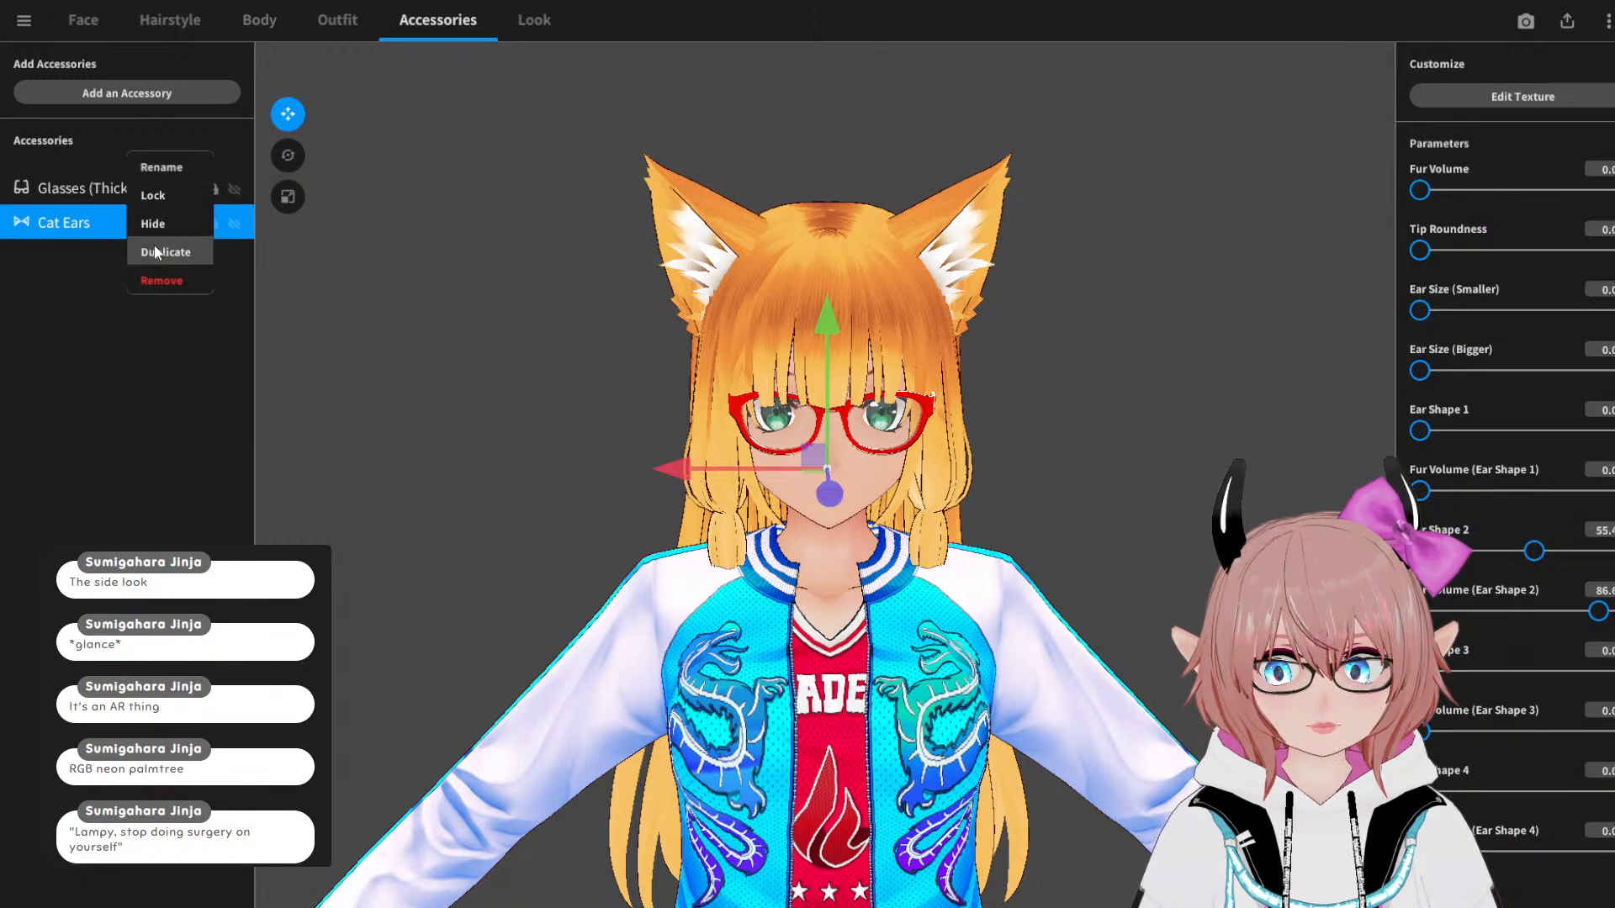
click(161, 254)
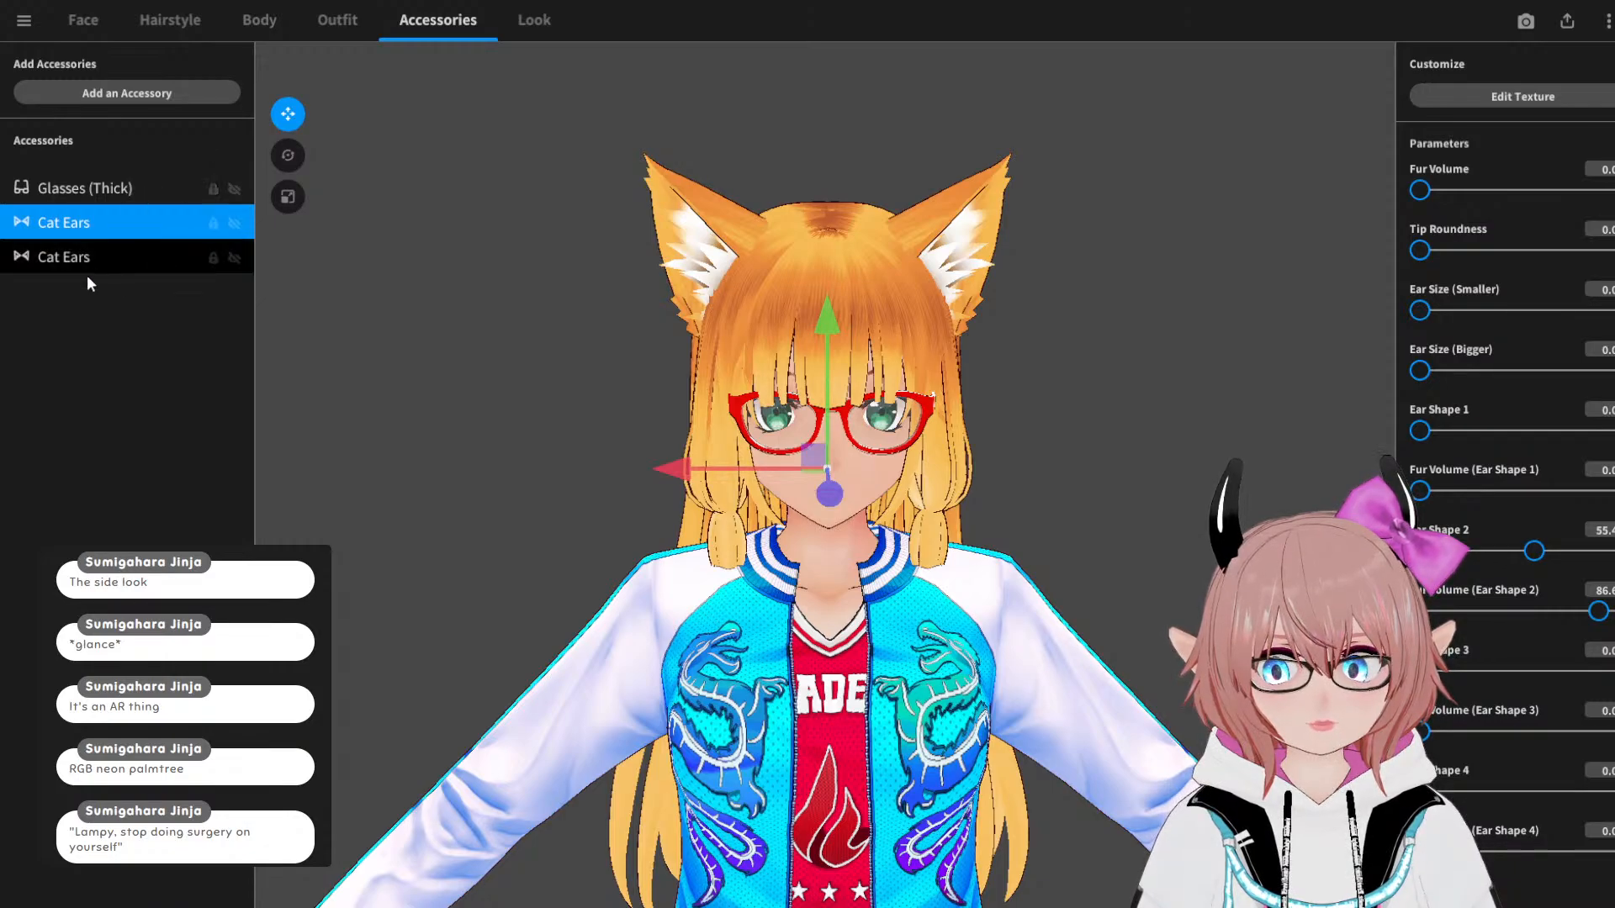
drag(681, 467, 525, 468)
Step: Rename the shifted pair of ears as Cat Ears Left
right_click(106, 220)
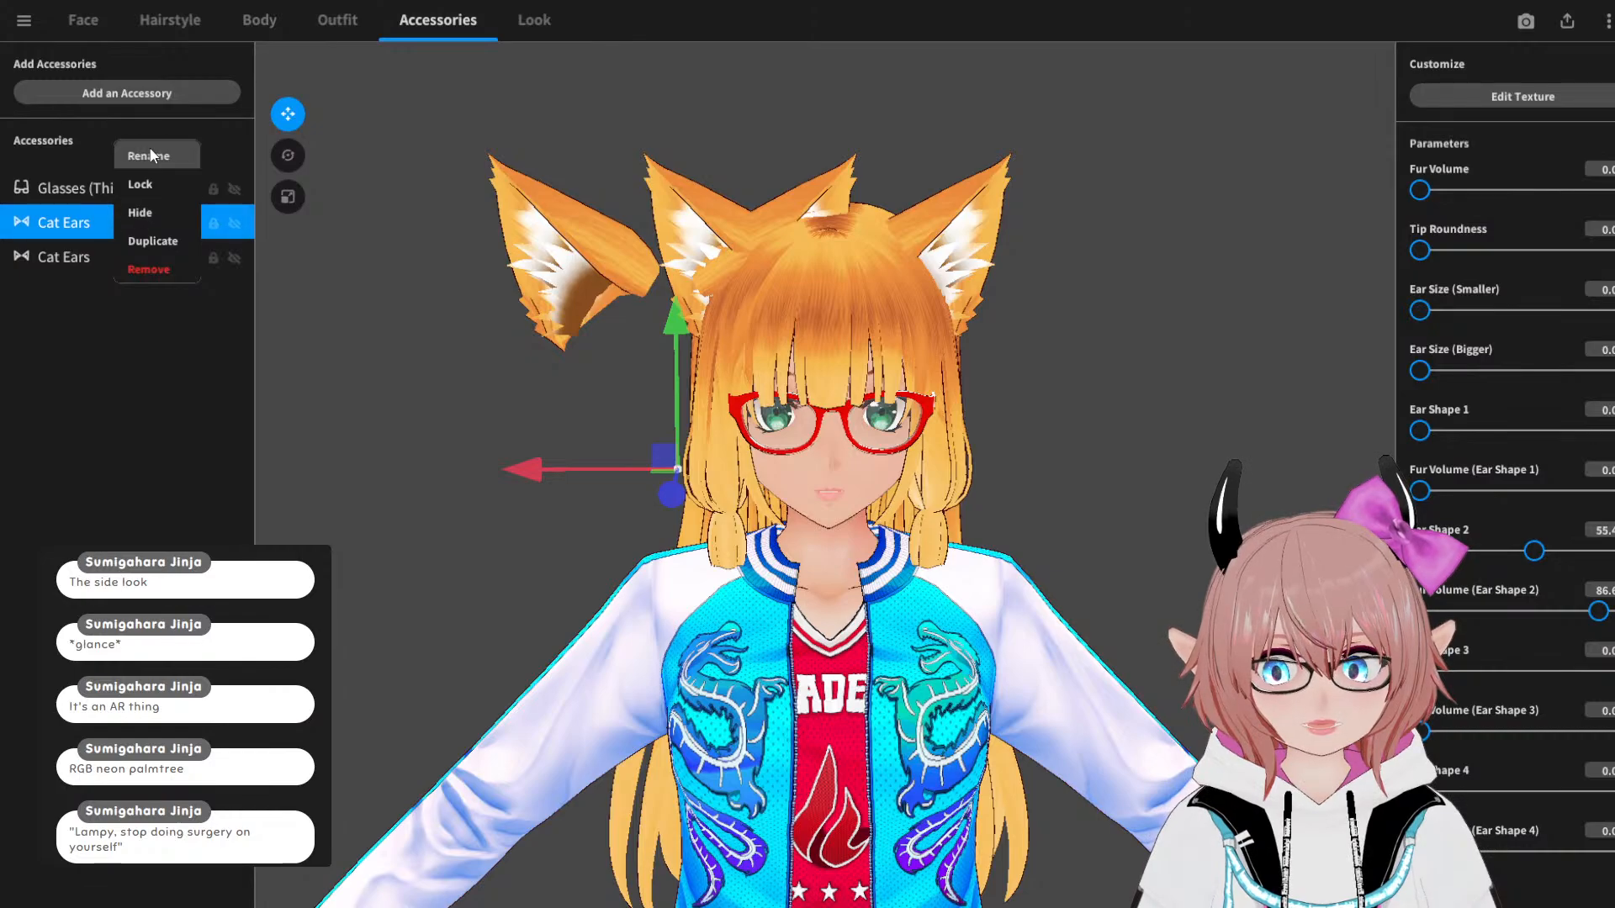
click(149, 156)
click(839, 421)
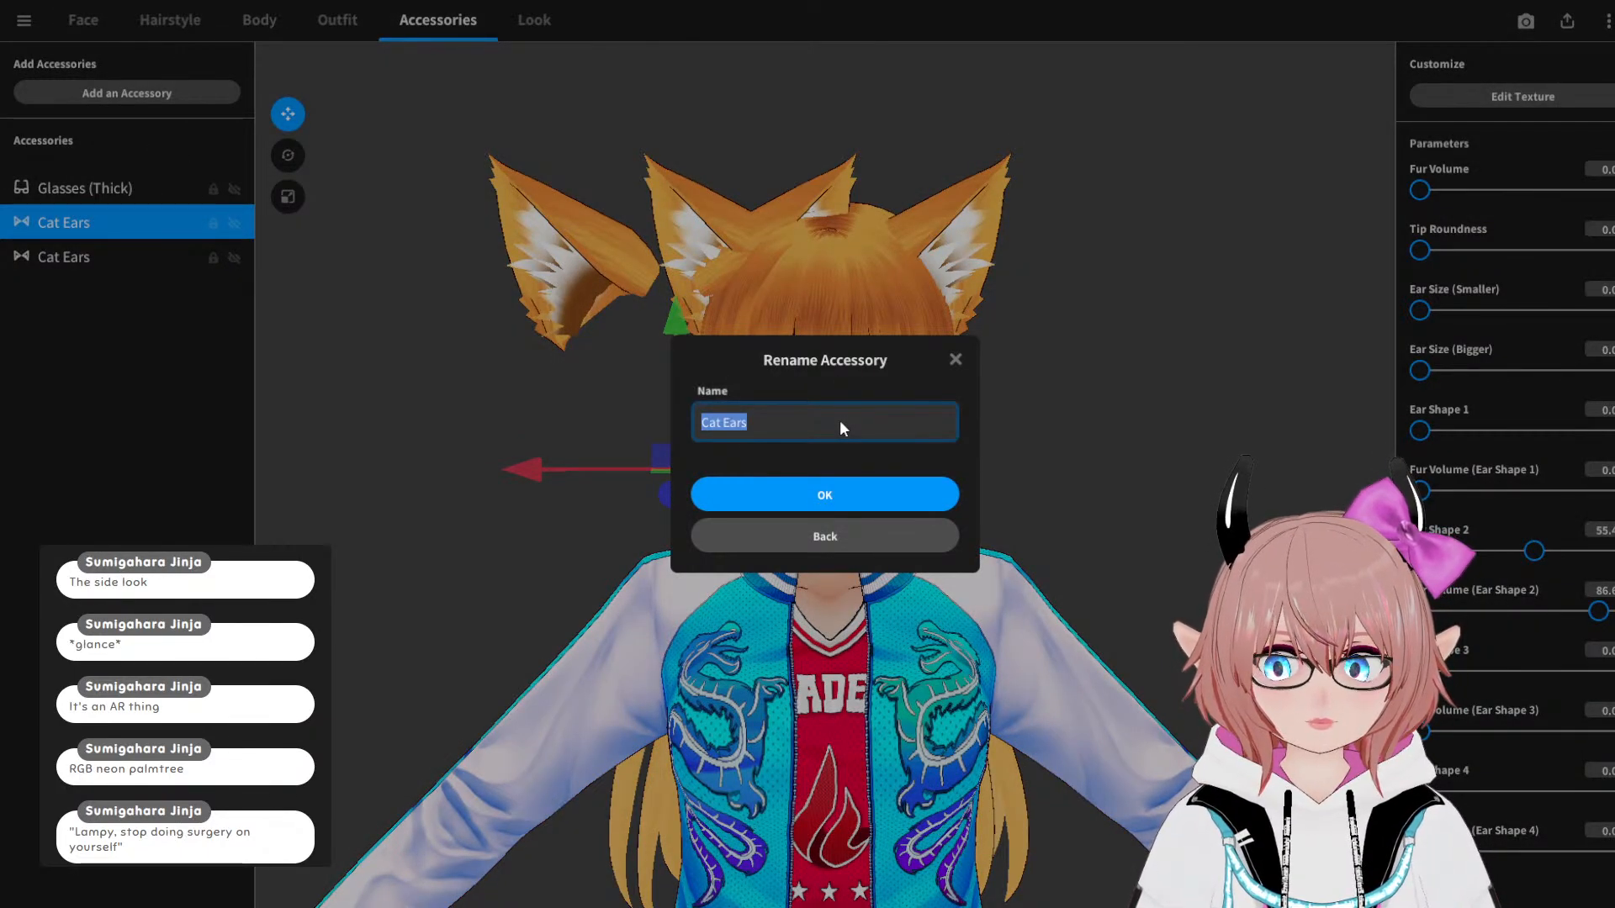
text(Cat )
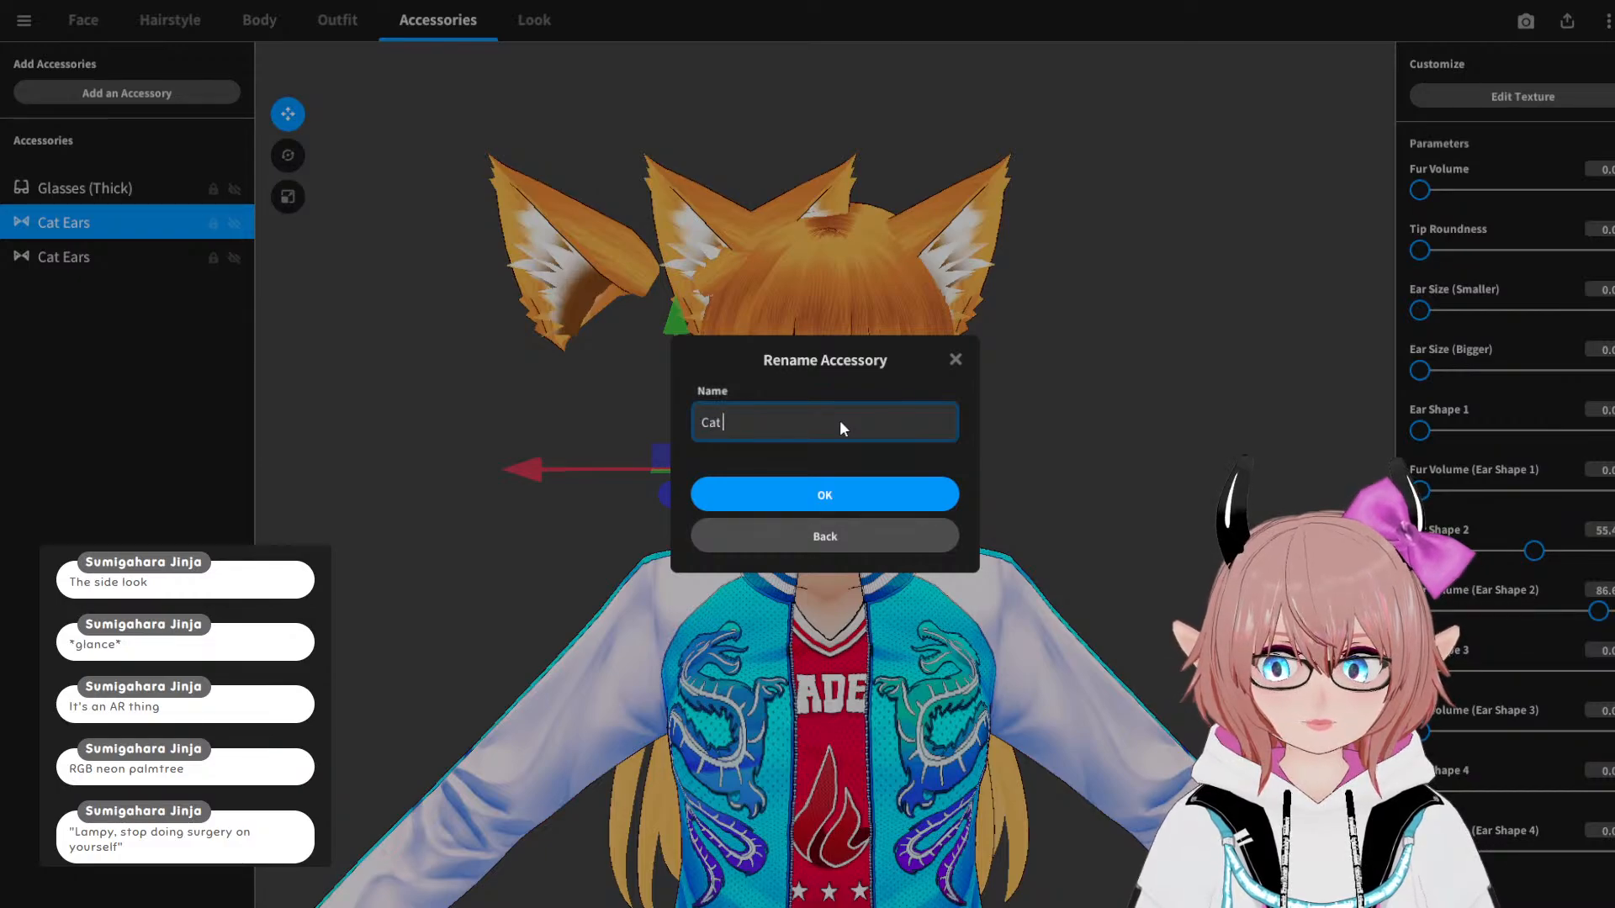
text(Ears Left)
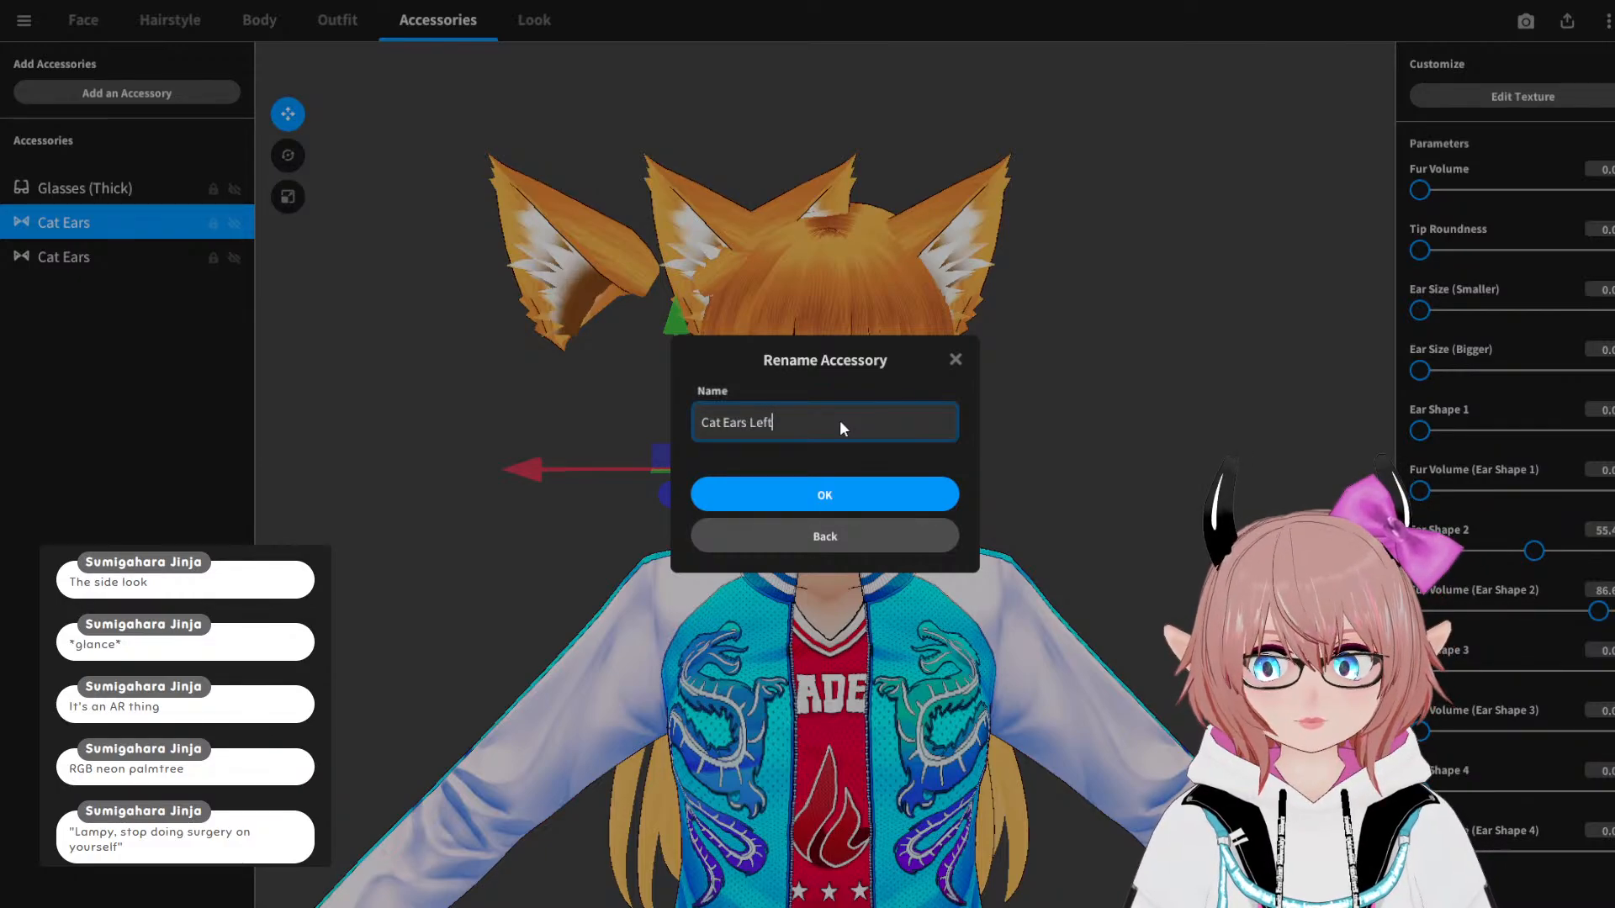
click(864, 494)
Step: Try moving the other Cat Ears pair toward the opposite side of the head, then undo that move
click(115, 263)
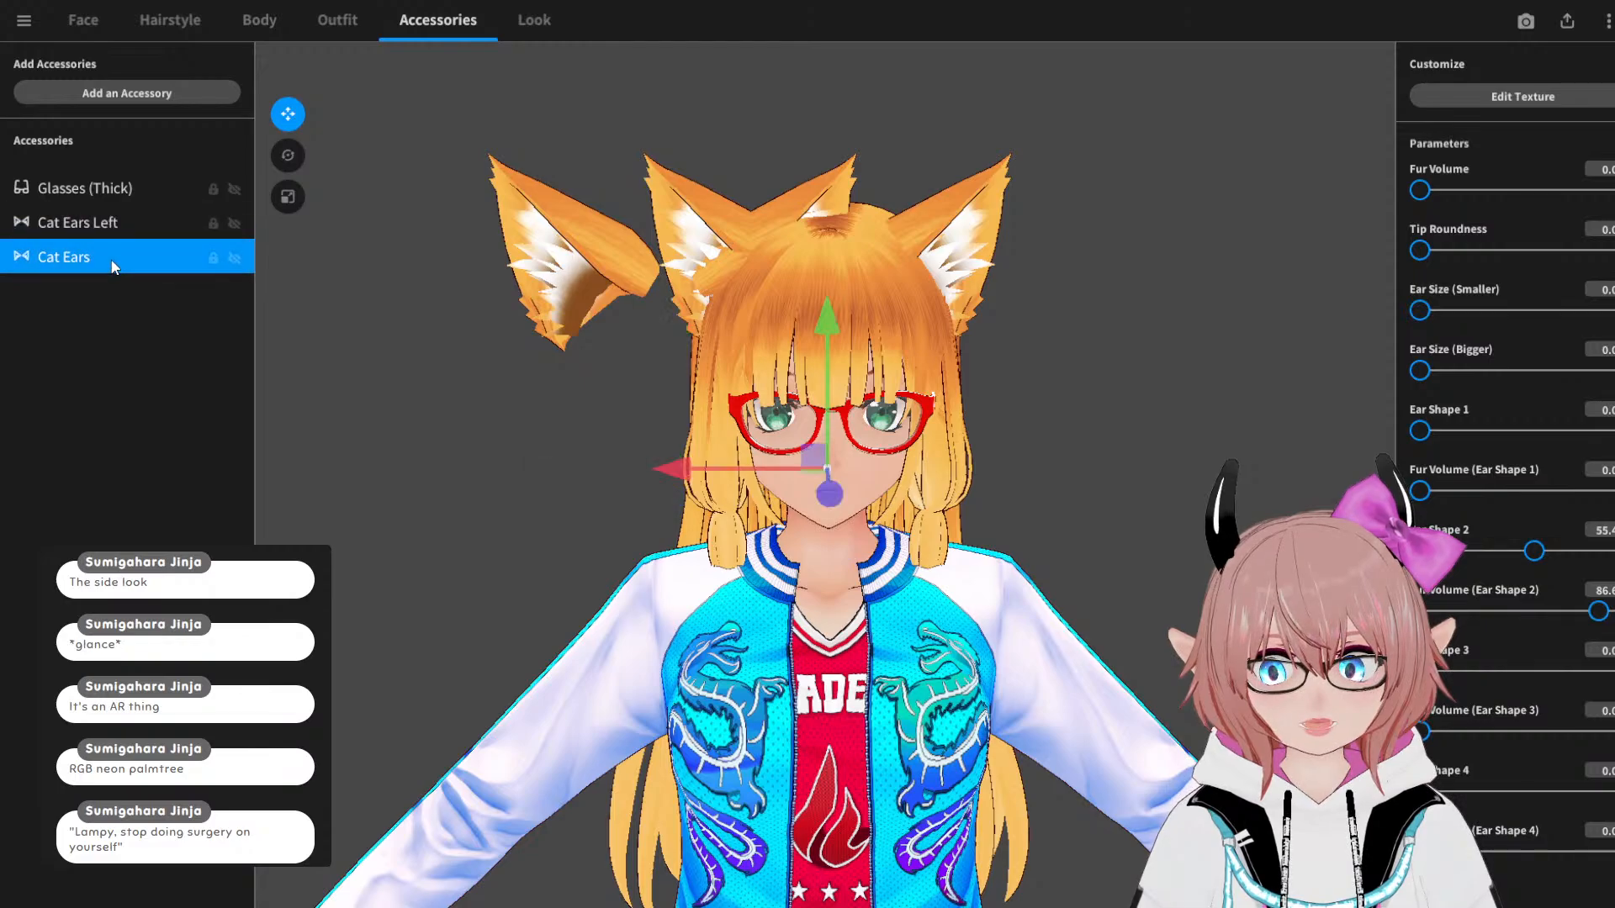
drag(671, 474, 979, 475)
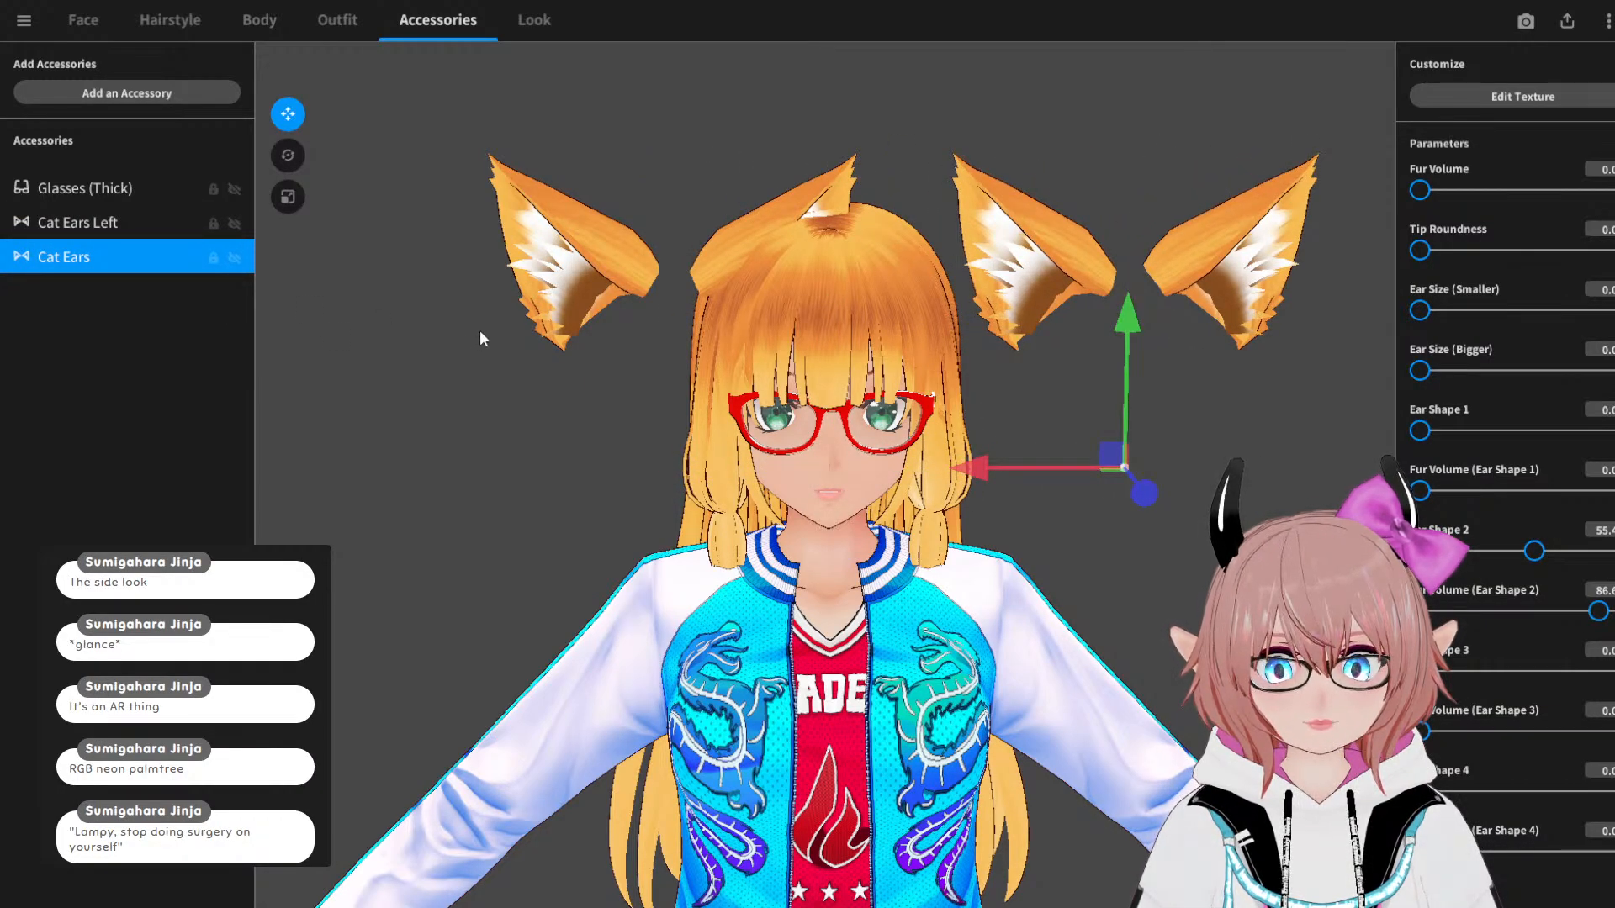
key(ctrl+z)
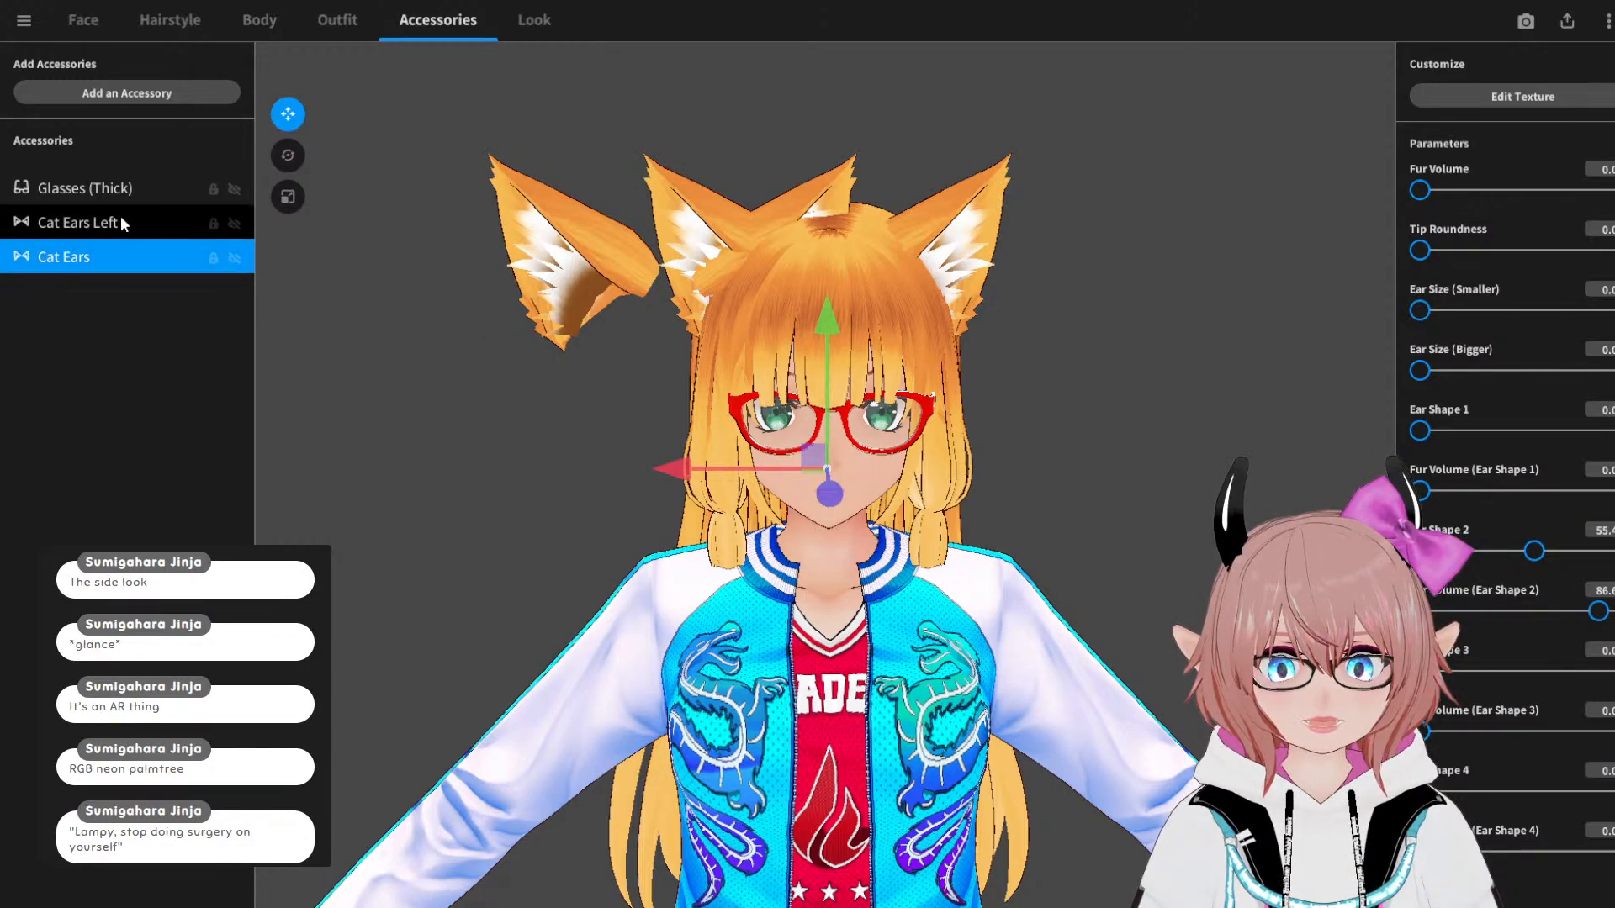
Step: Remove the Cat Ears Left accessory and deselect the remaining ears
right_click(110, 255)
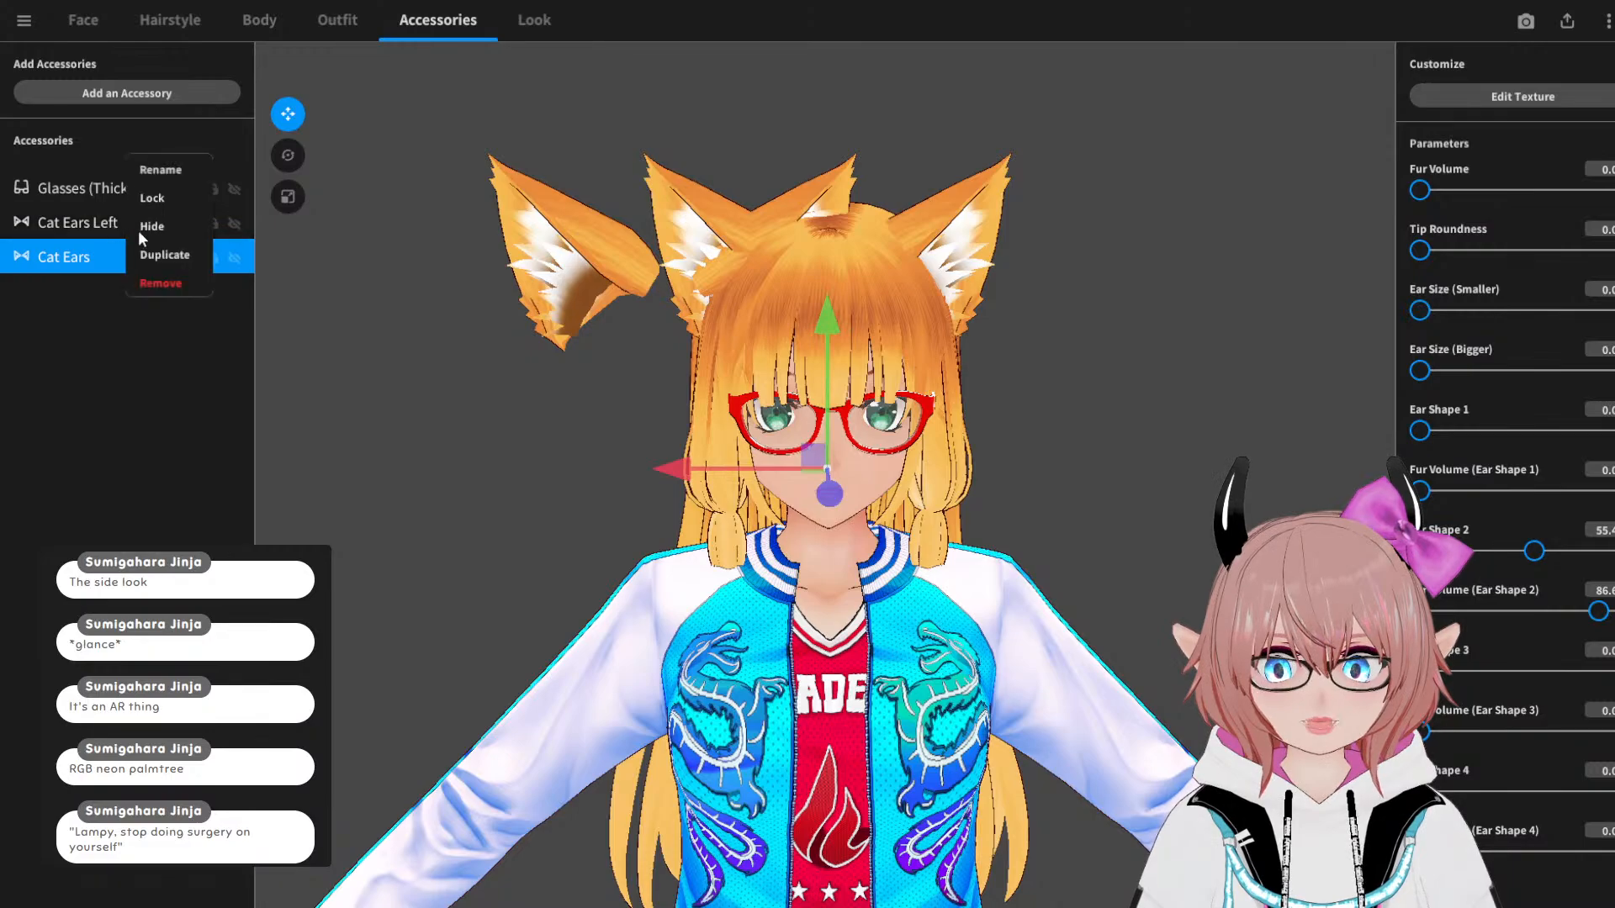
click(185, 289)
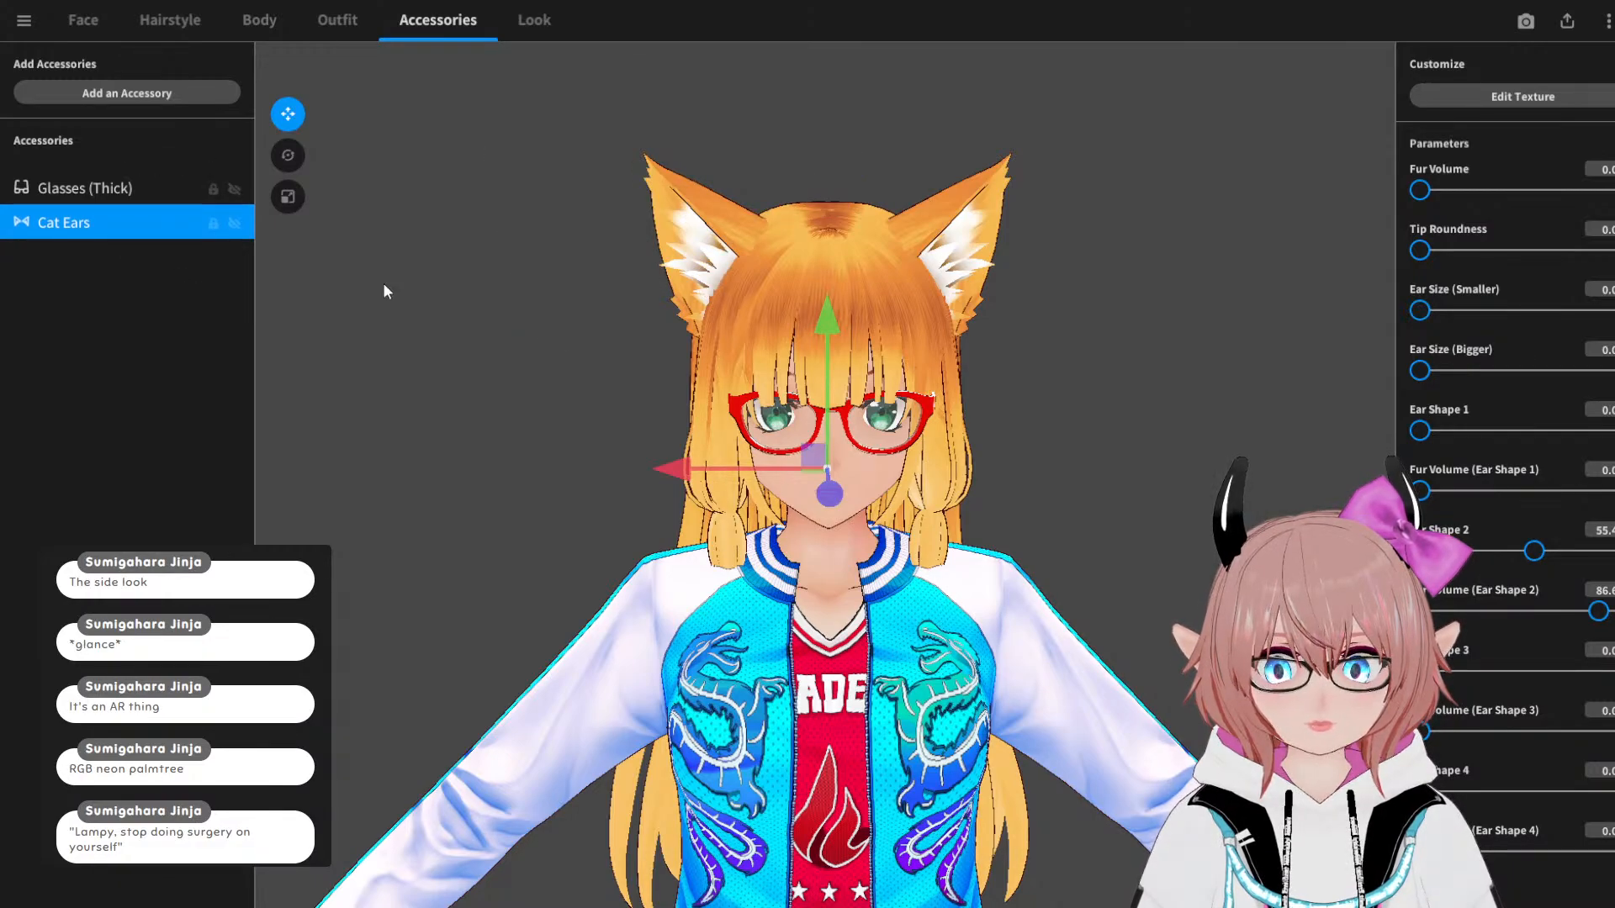
click(1204, 393)
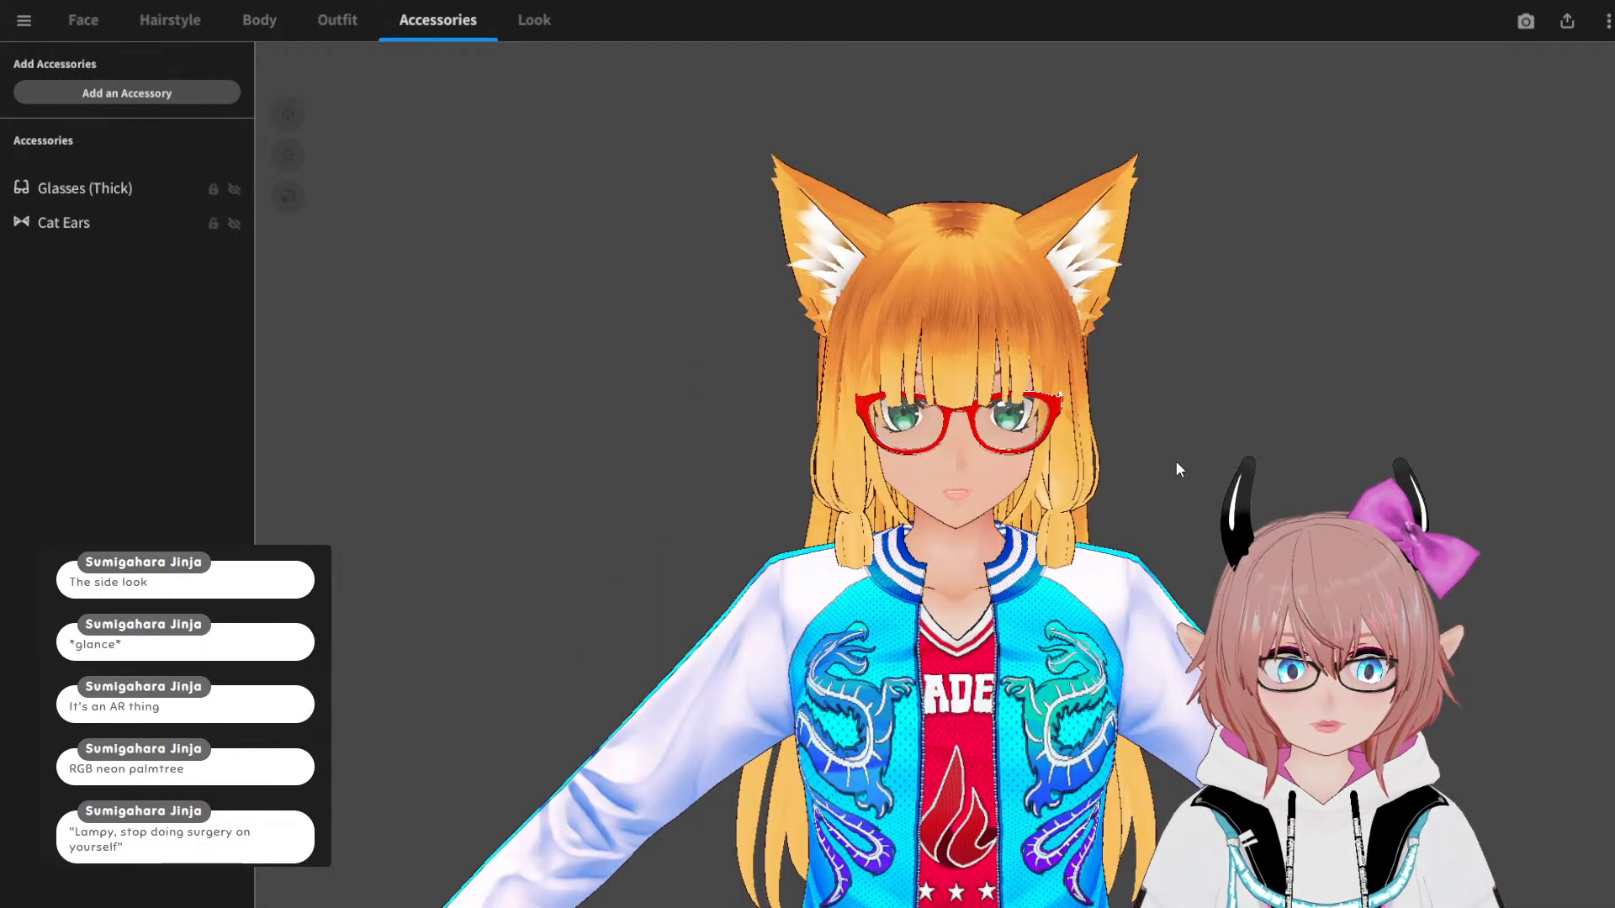
Step: On the Cat Ears, raise Ear Shape 3 to about 65 and lower Fur Volume (Ear Shape 2) to 0
click(34, 224)
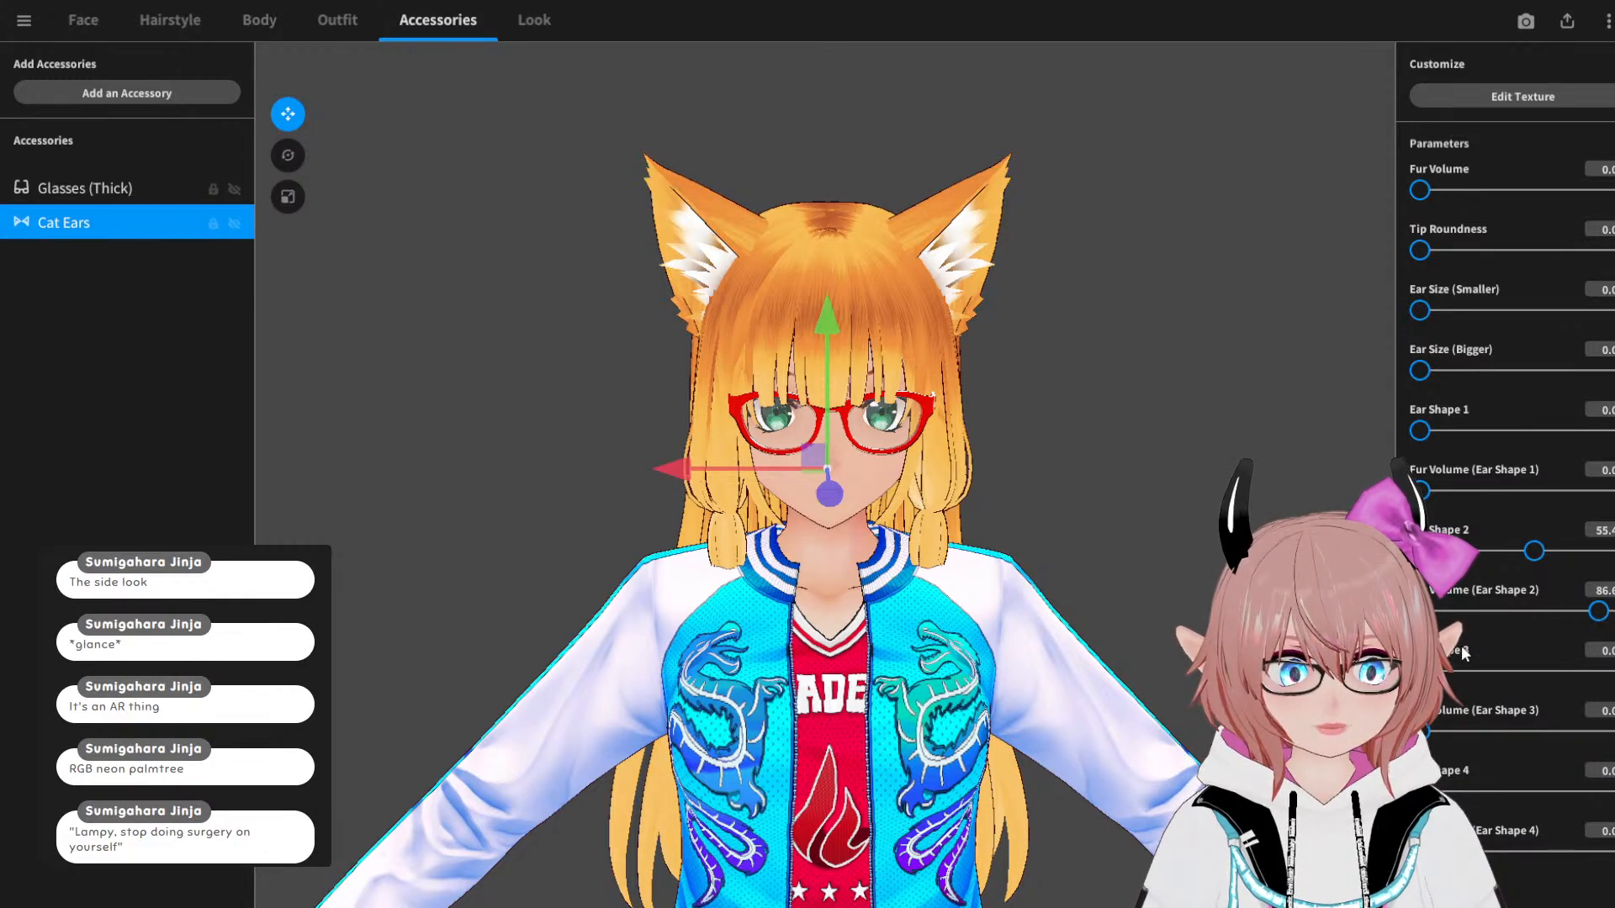
drag(1463, 671, 1546, 679)
mouse_move(945, 454)
mouse_down()
mouse_move(1024, 473)
mouse_move(940, 471)
mouse_up()
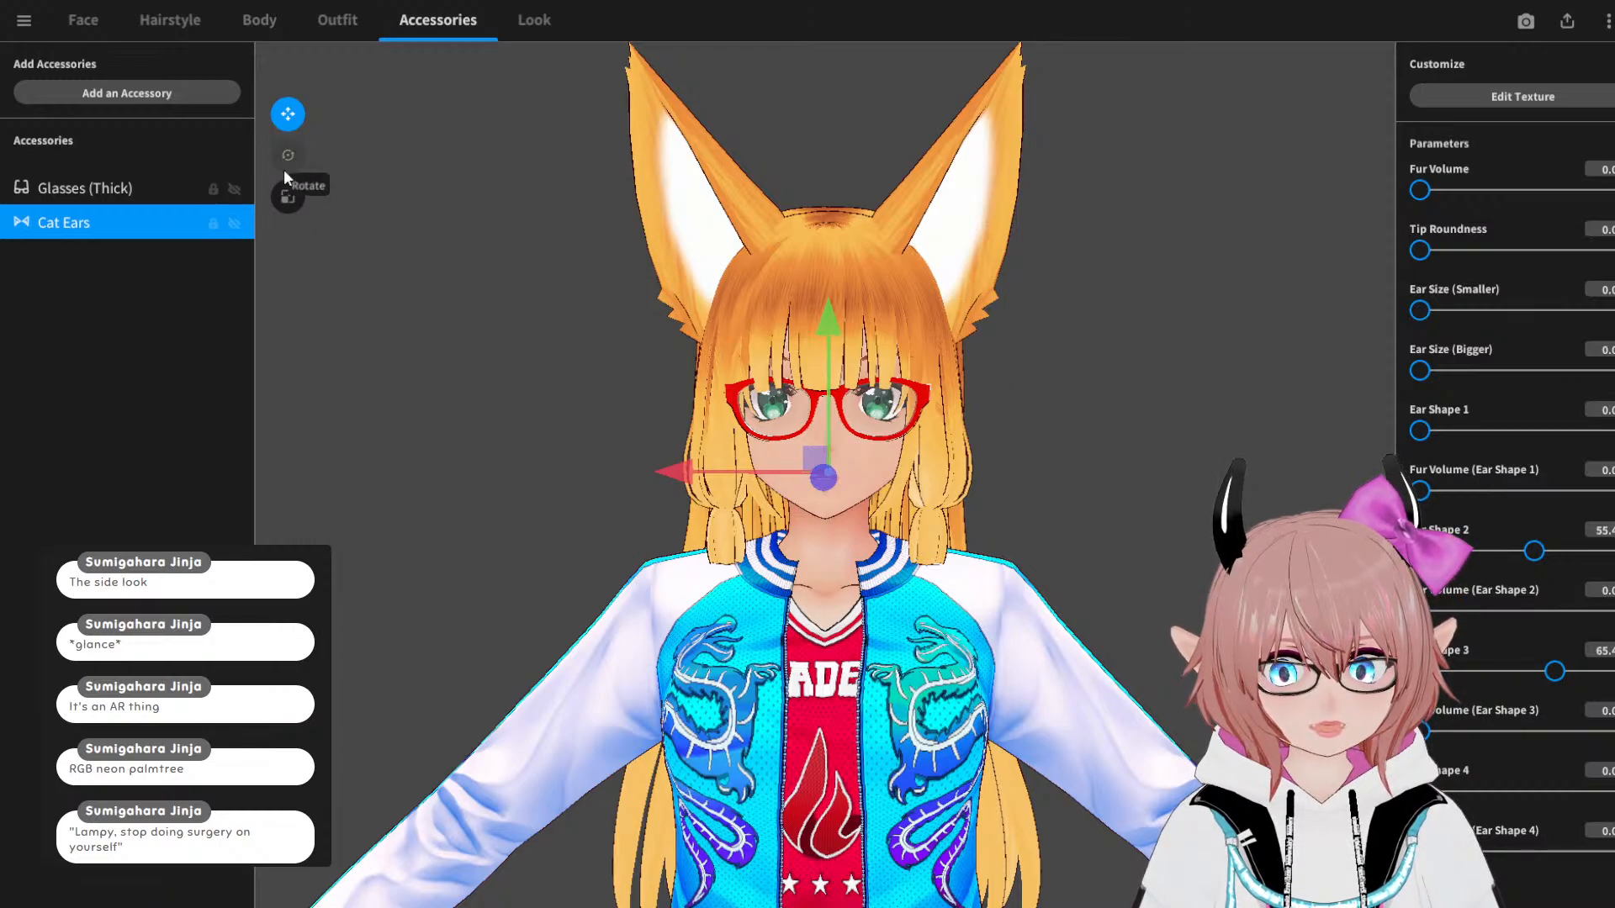
Step: Rotate the Cat Ears forward and around the head so they point sideways toward the avatar's right hand
click(286, 166)
drag(479, 310, 708, 423)
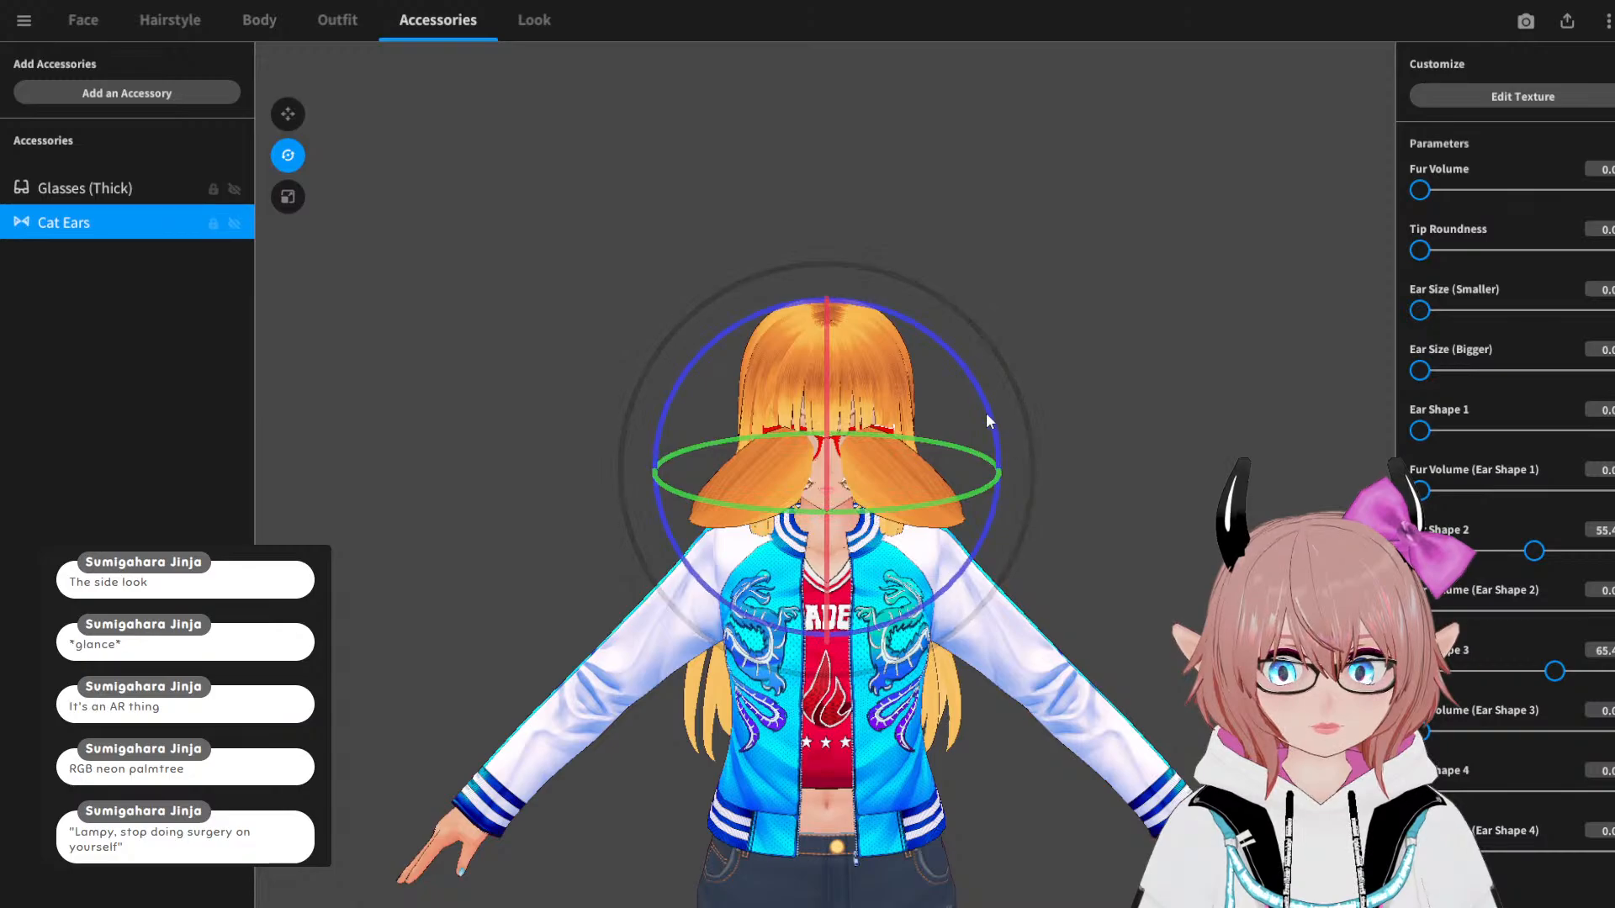
drag(970, 502, 782, 436)
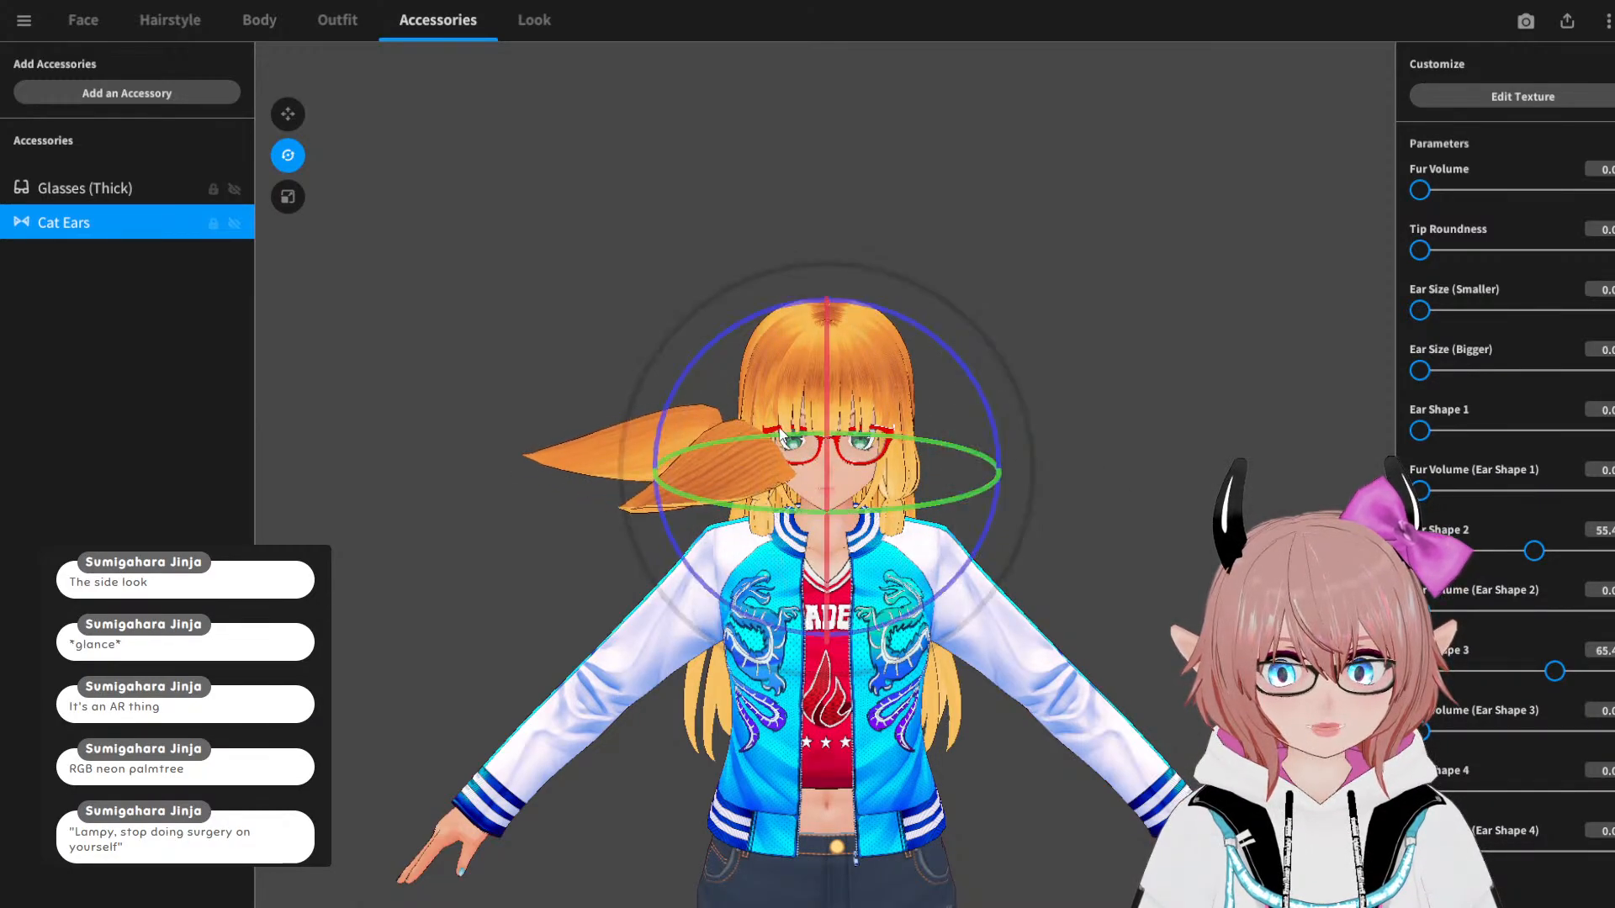
drag(888, 351, 785, 244)
Step: Move the rotated Cat Ears up and toward the avatar's left so their bases sit in the head
click(287, 116)
right_drag(900, 386, 834, 375)
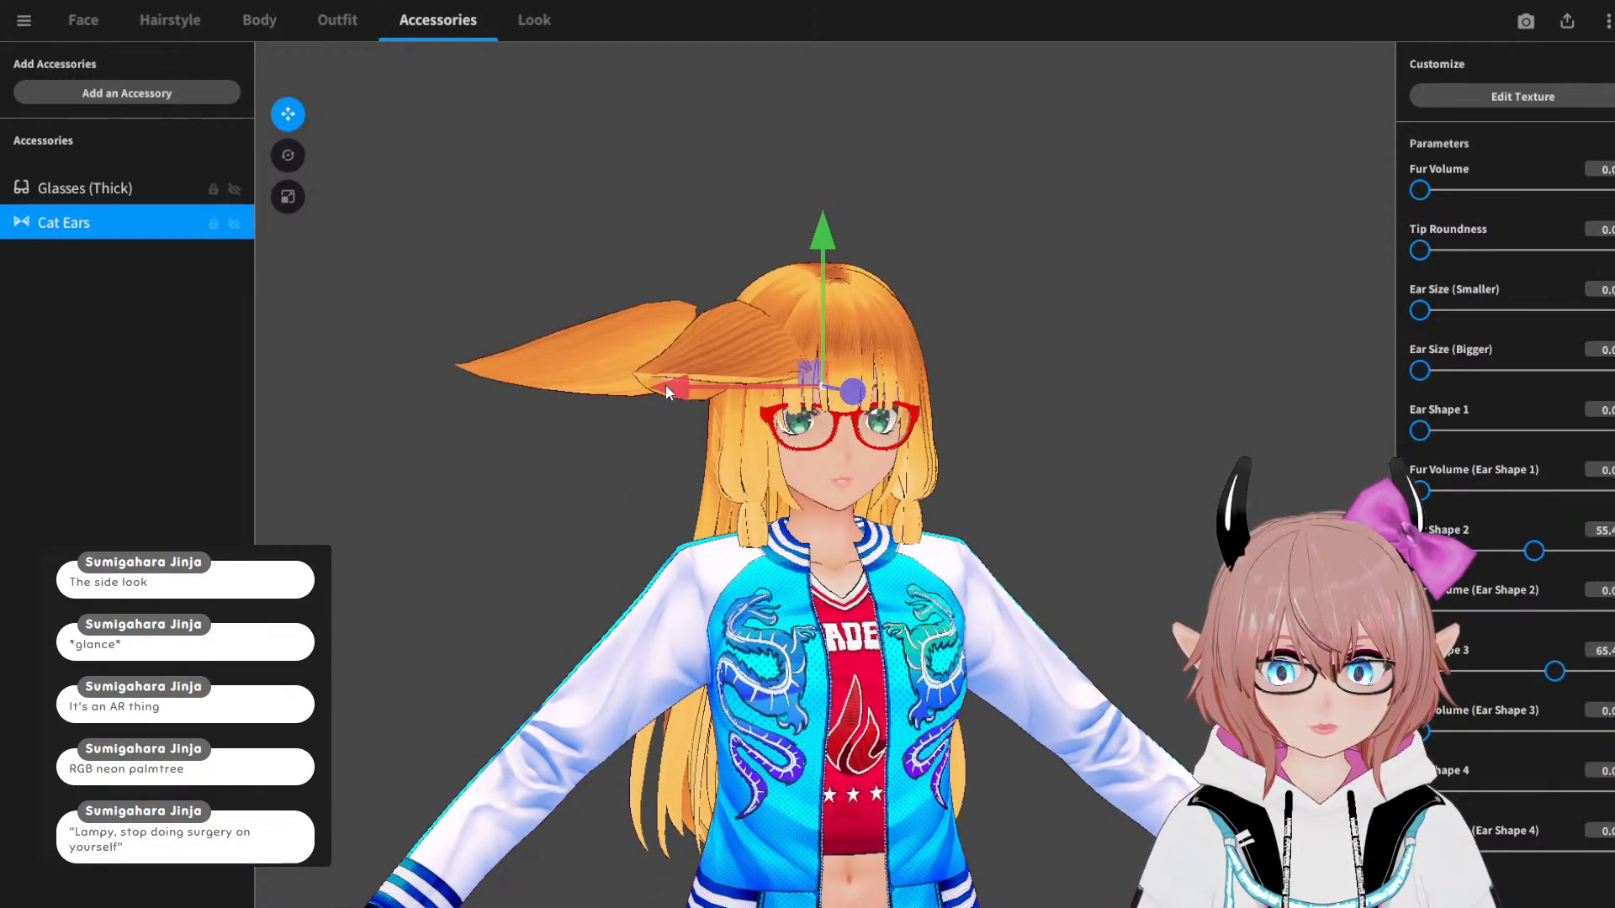
drag(666, 392, 725, 392)
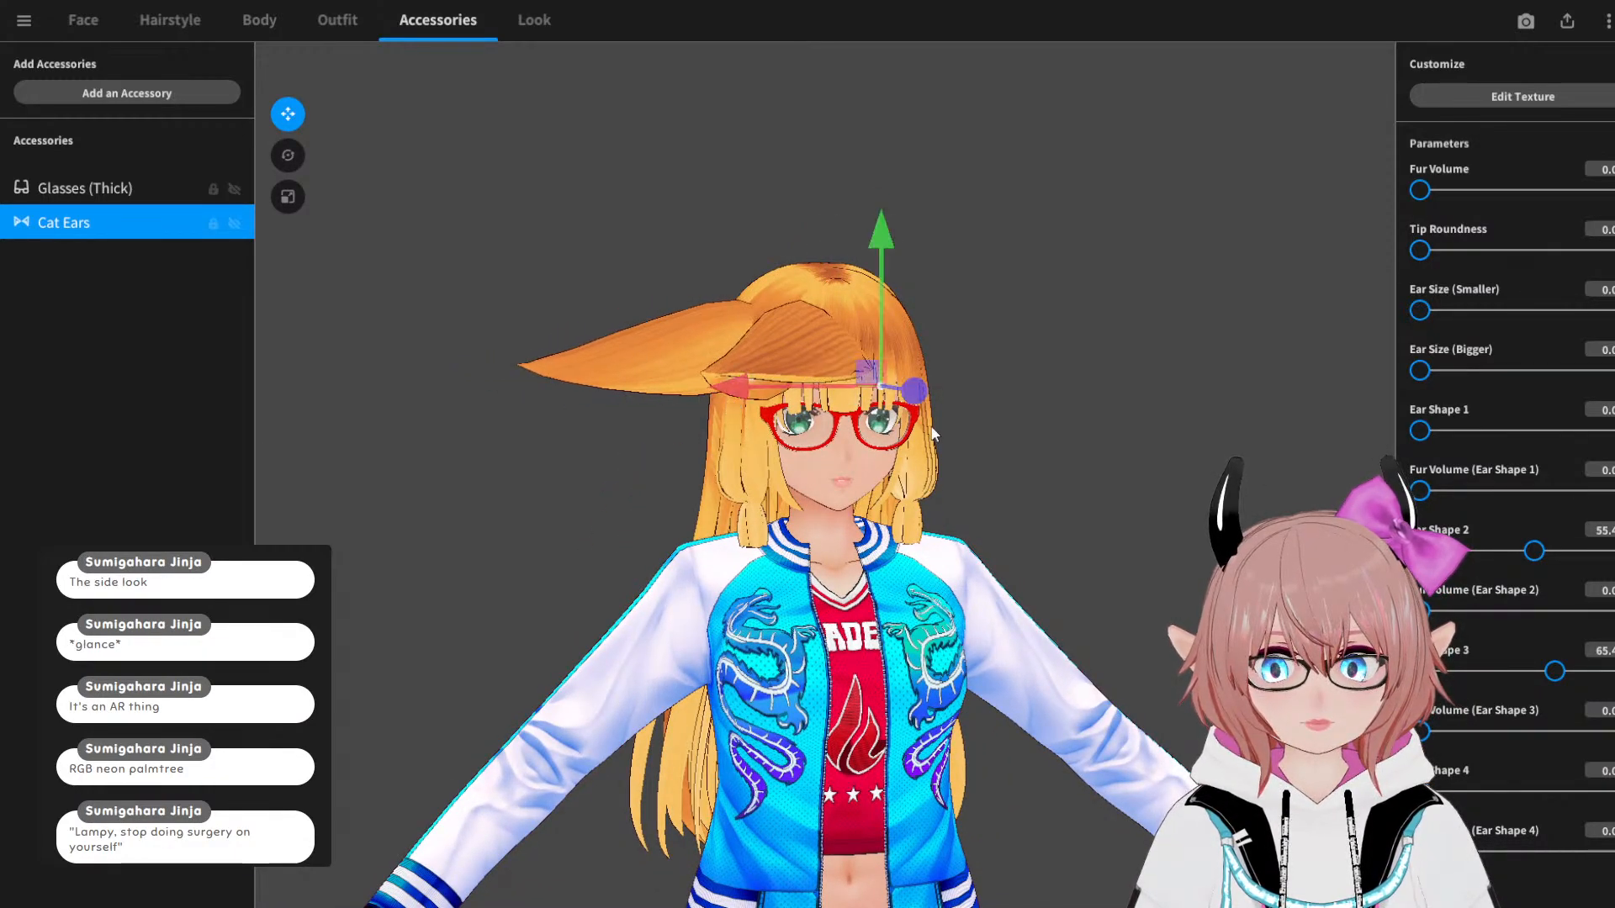
mouse_move(932, 433)
right_down()
mouse_move(1031, 412)
mouse_move(944, 428)
right_up()
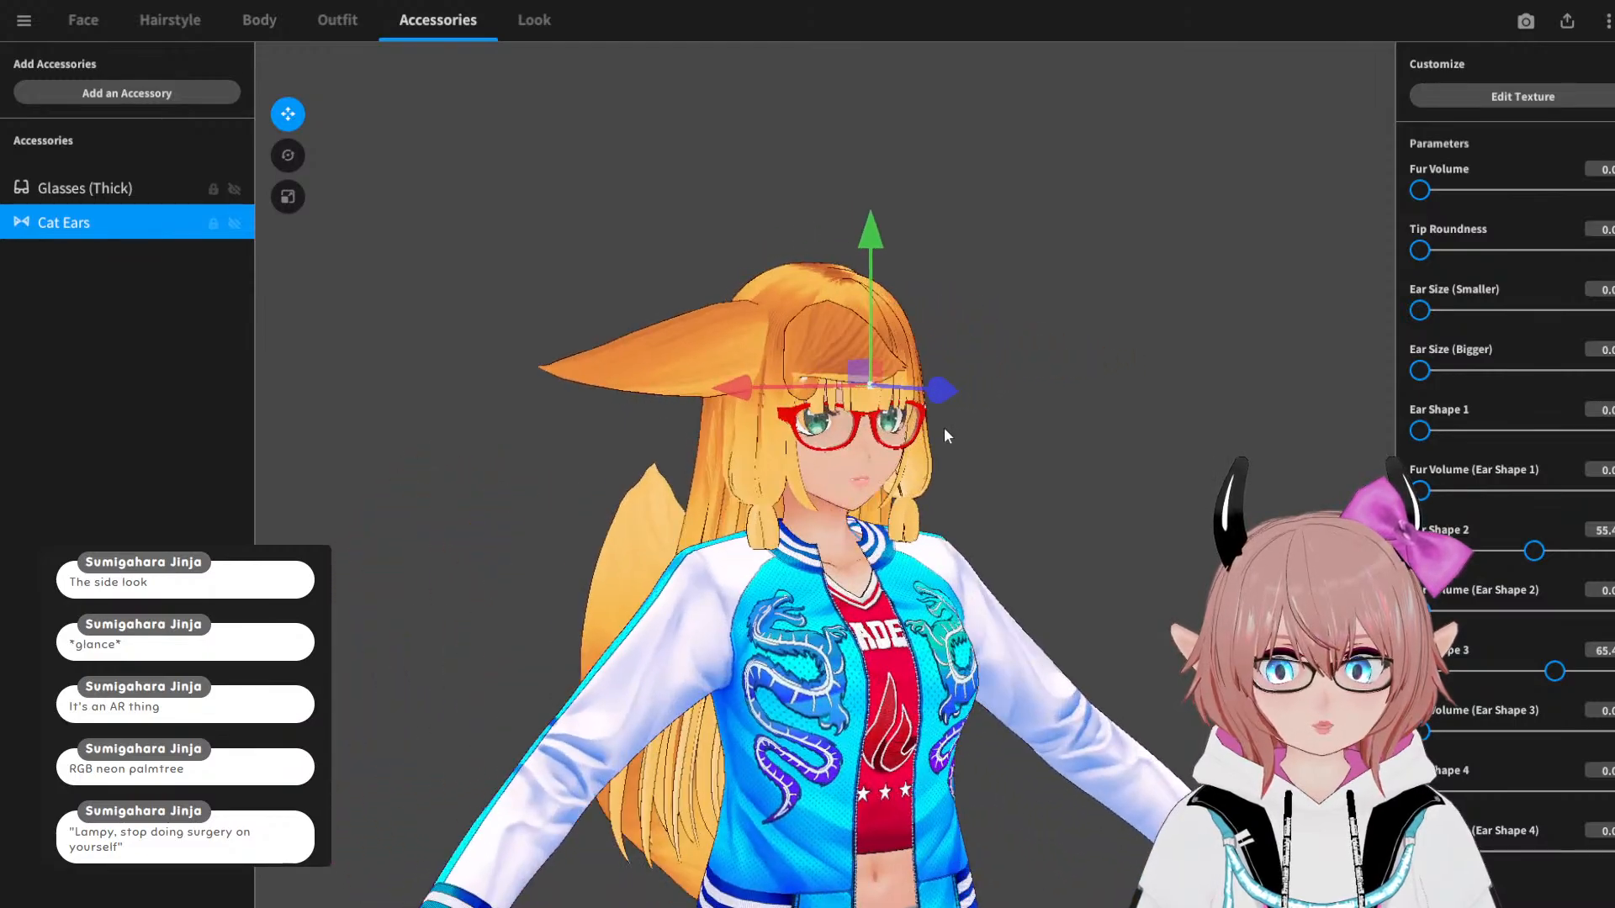
Step: Tilt the Cat Ears around the side-to-side axis until their inner sides face forward, then deselect them
click(299, 159)
right_drag(403, 241, 497, 269)
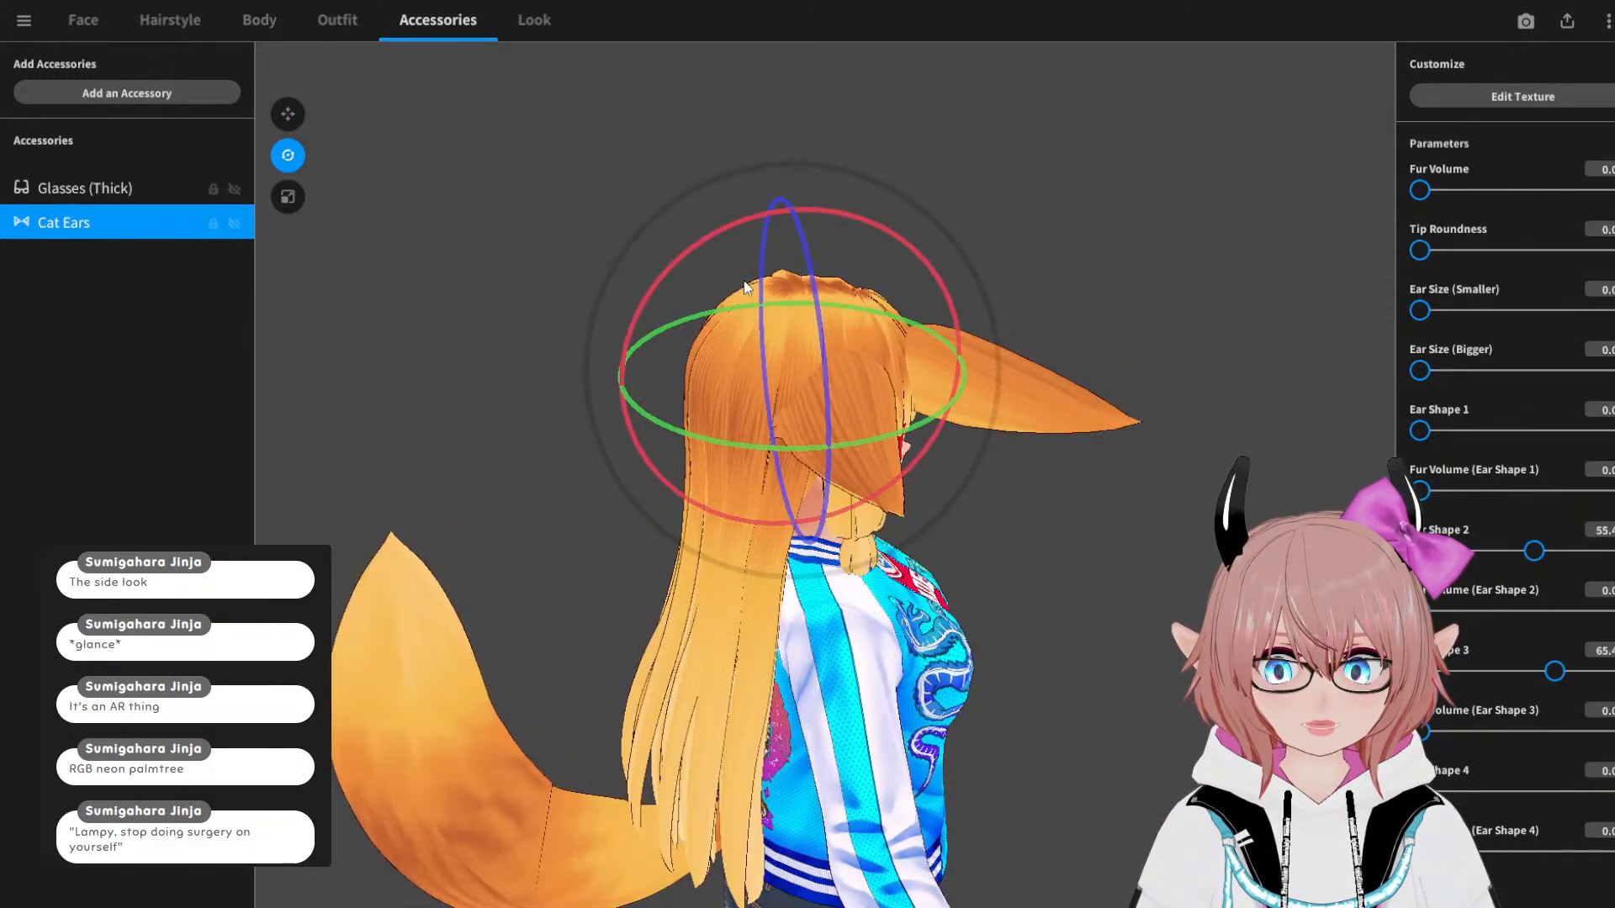
drag(688, 245, 619, 280)
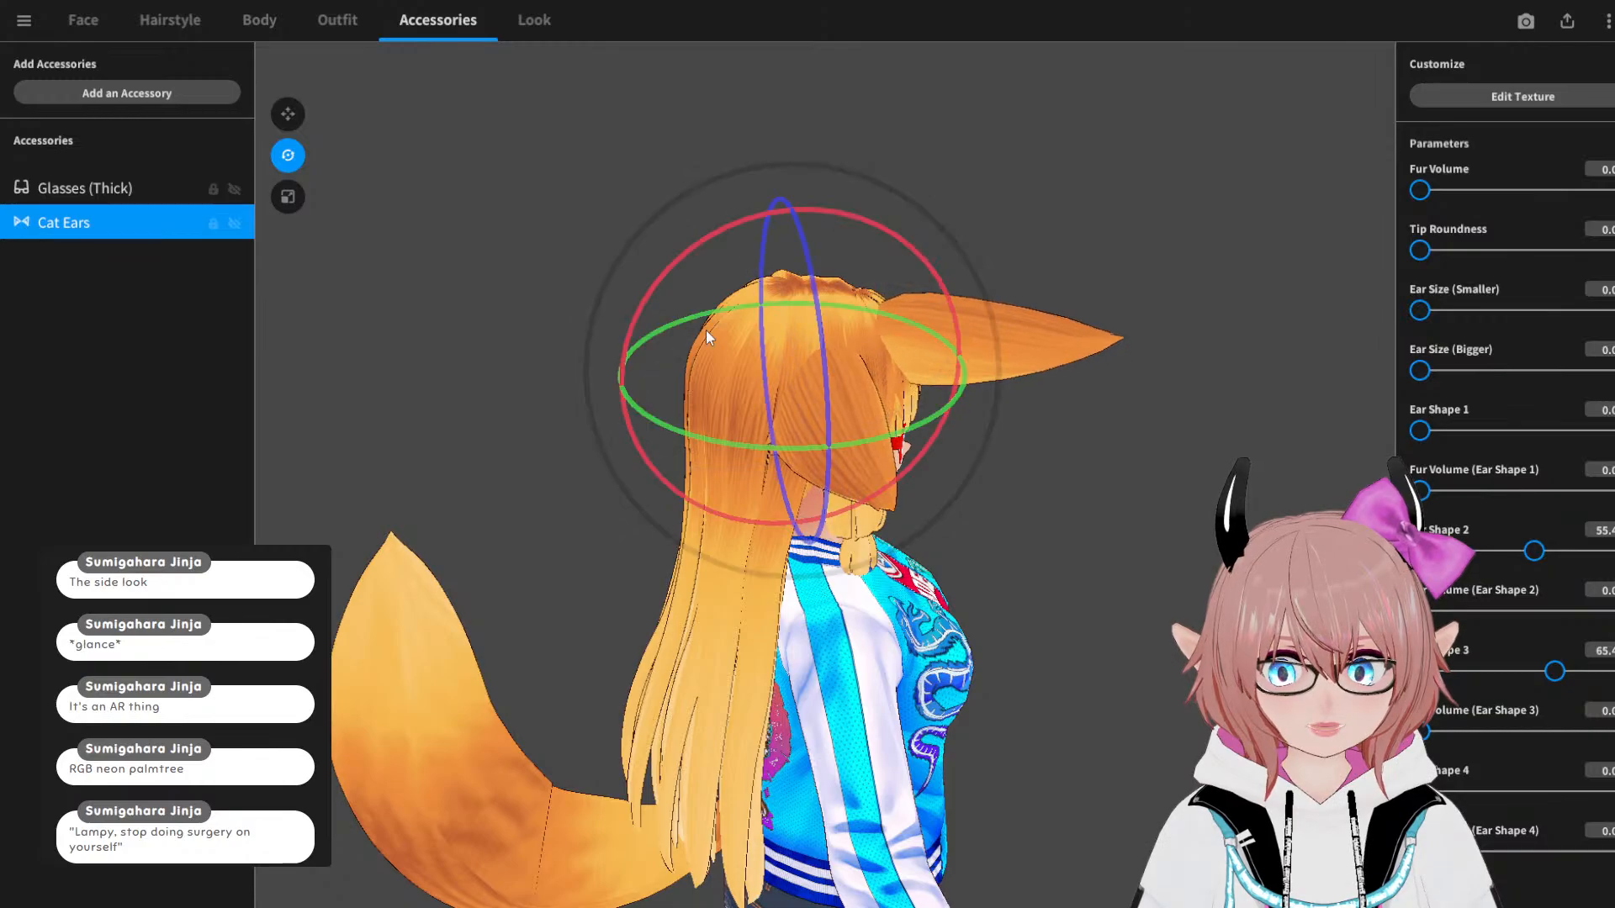
right_drag(908, 448, 761, 300)
drag(678, 268, 631, 295)
click(1173, 548)
right_drag(1173, 549, 1027, 499)
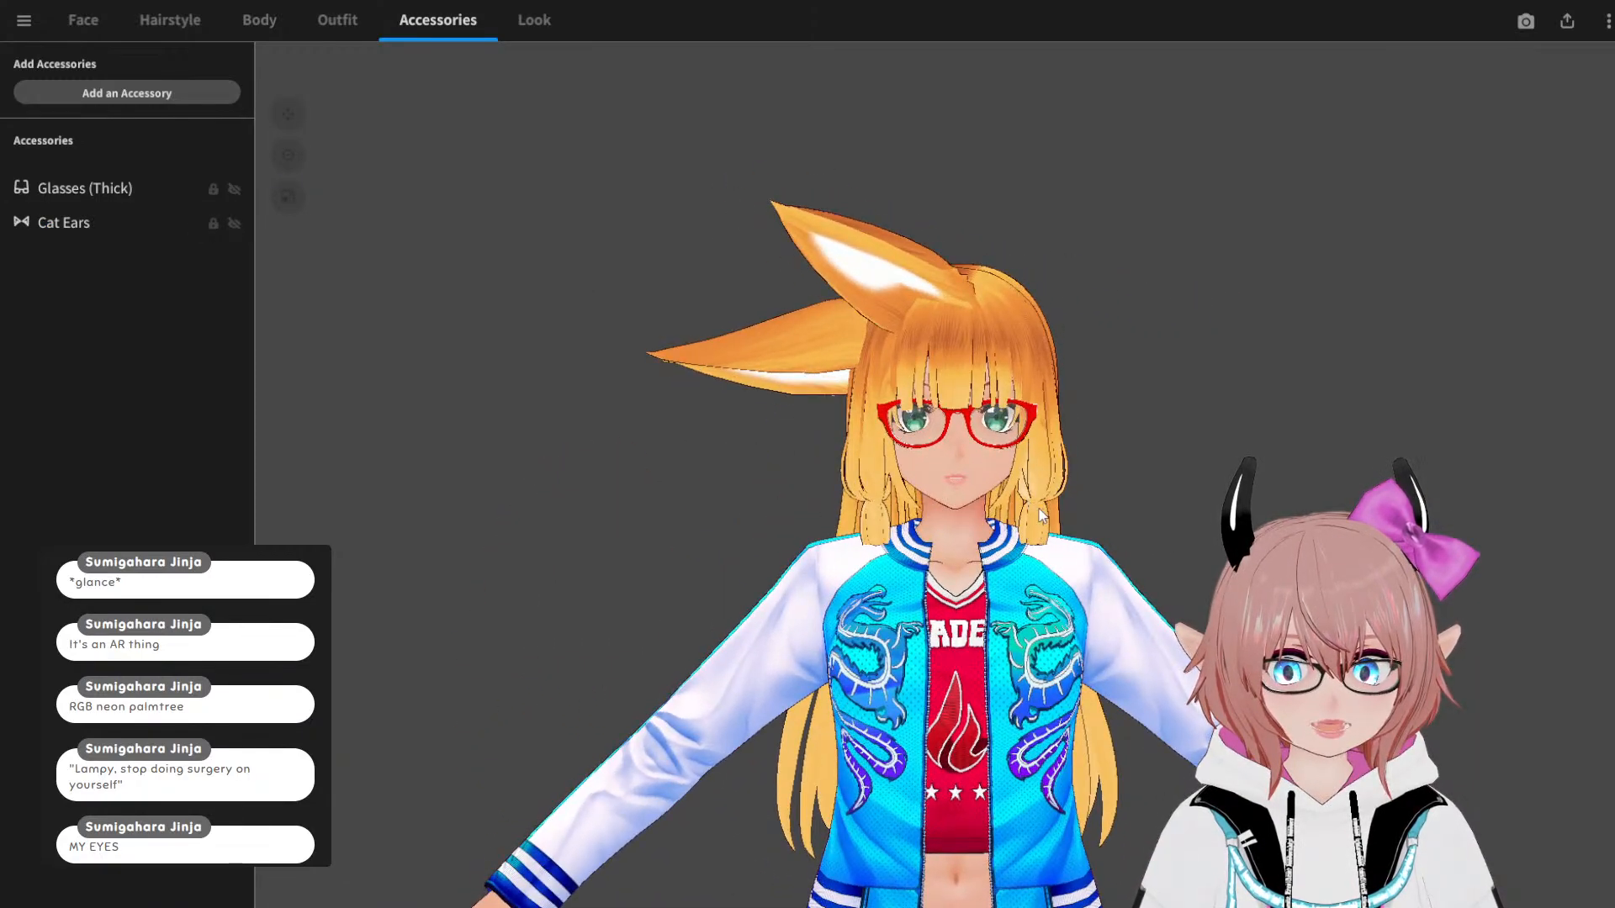
Step: Duplicate the rotated Cat Ears and move one pair sideways off the head toward the avatar's left hand
click(155, 221)
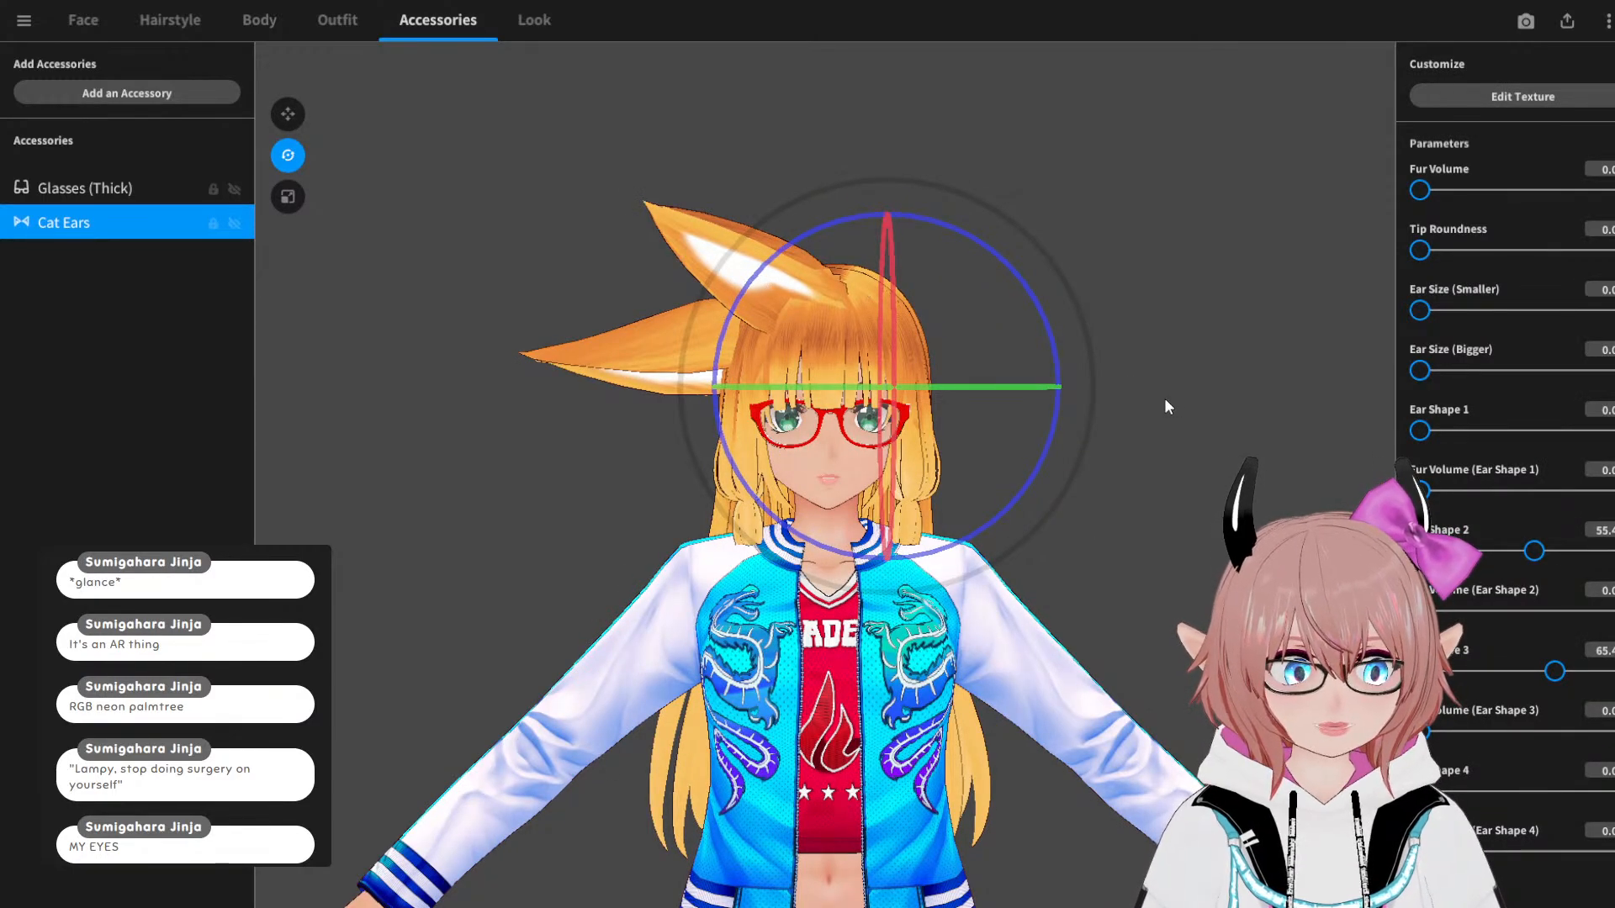
right_drag(1165, 410, 1158, 485)
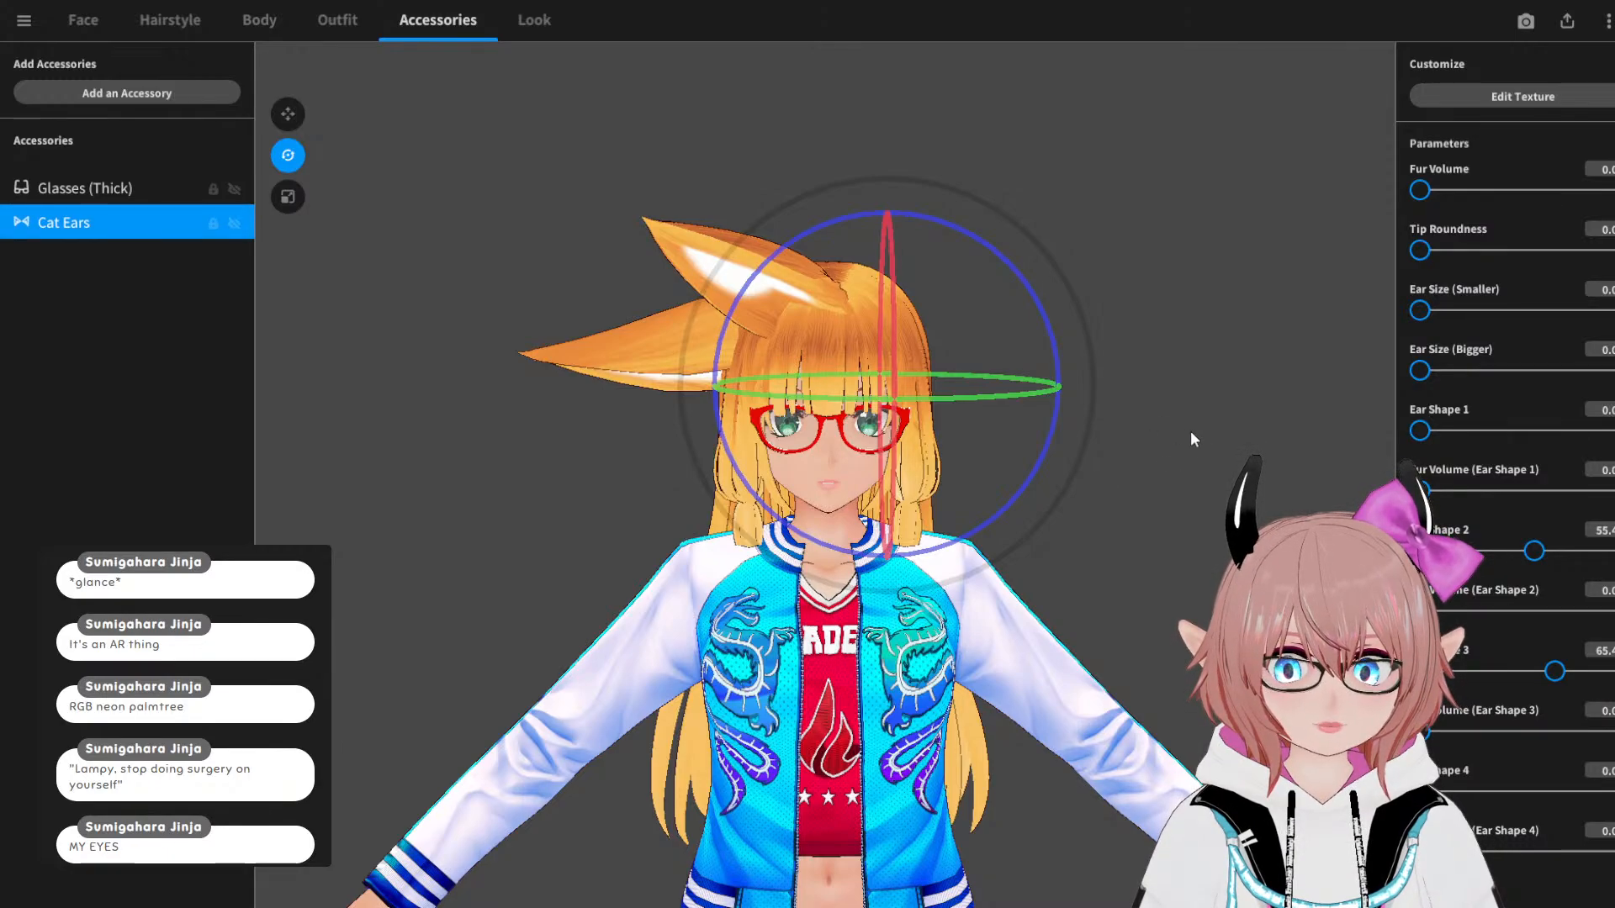
right_click(102, 223)
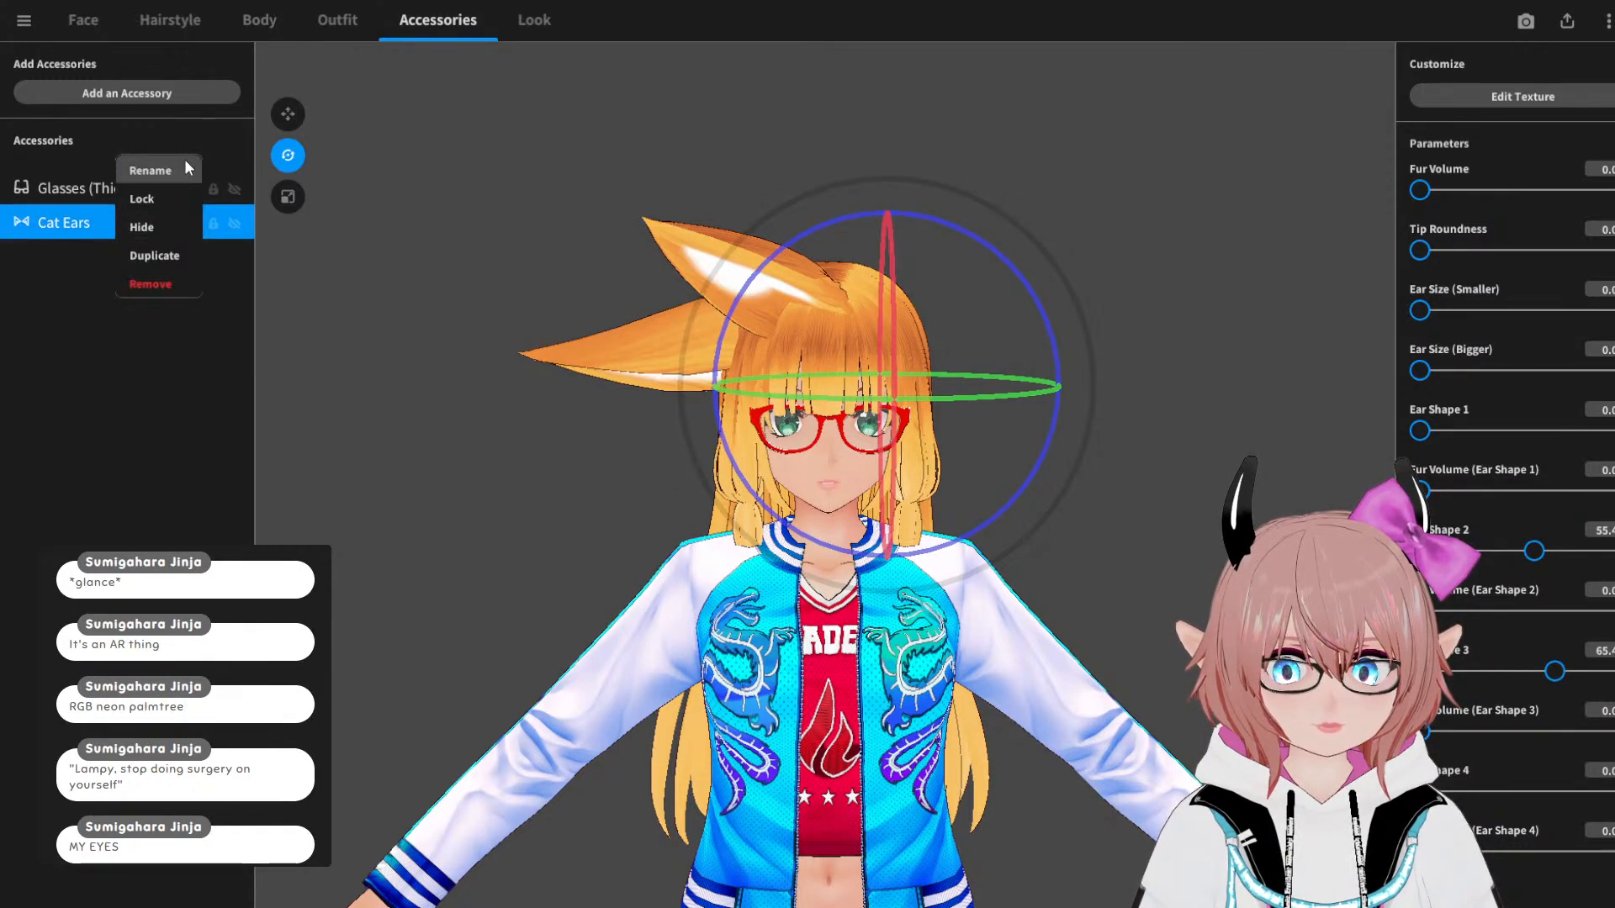
click(156, 256)
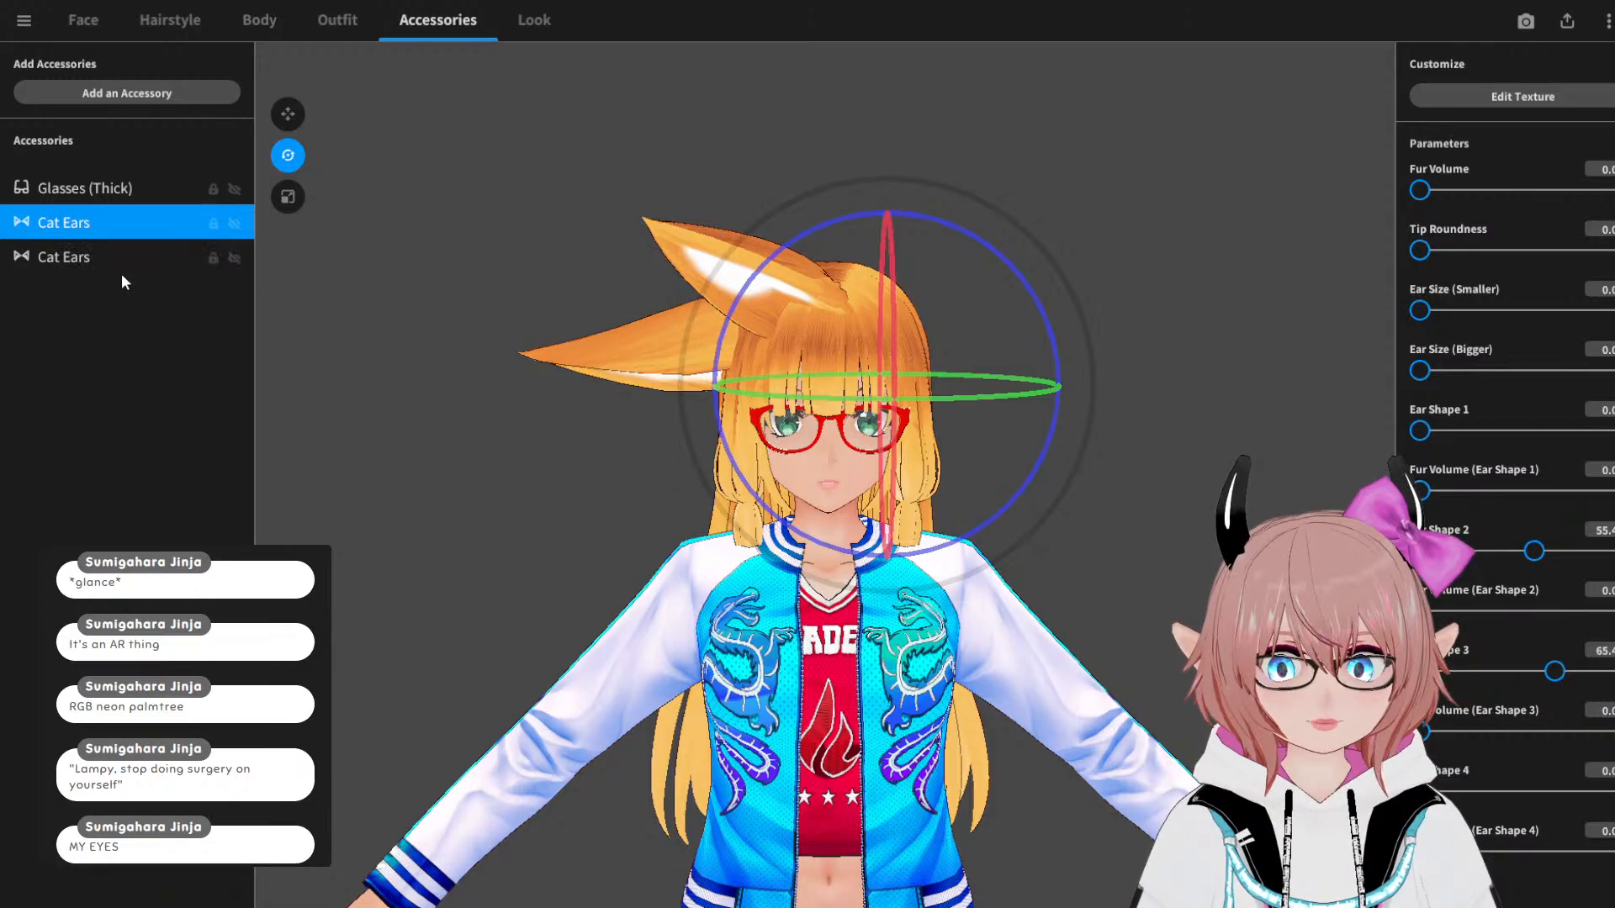
click(288, 113)
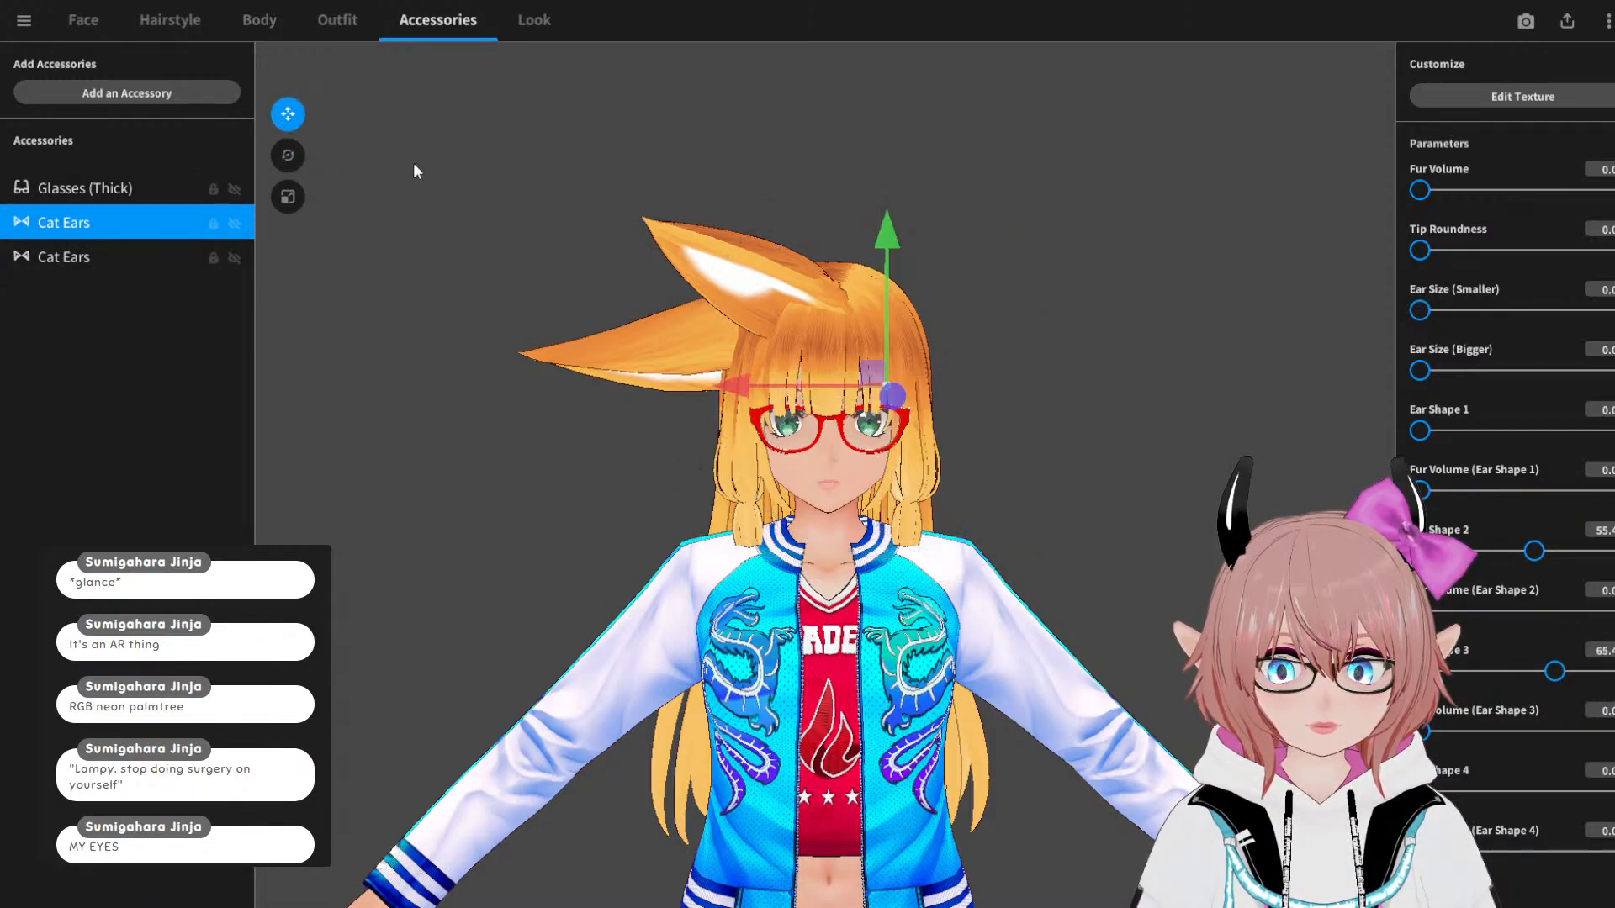
drag(698, 390, 1134, 463)
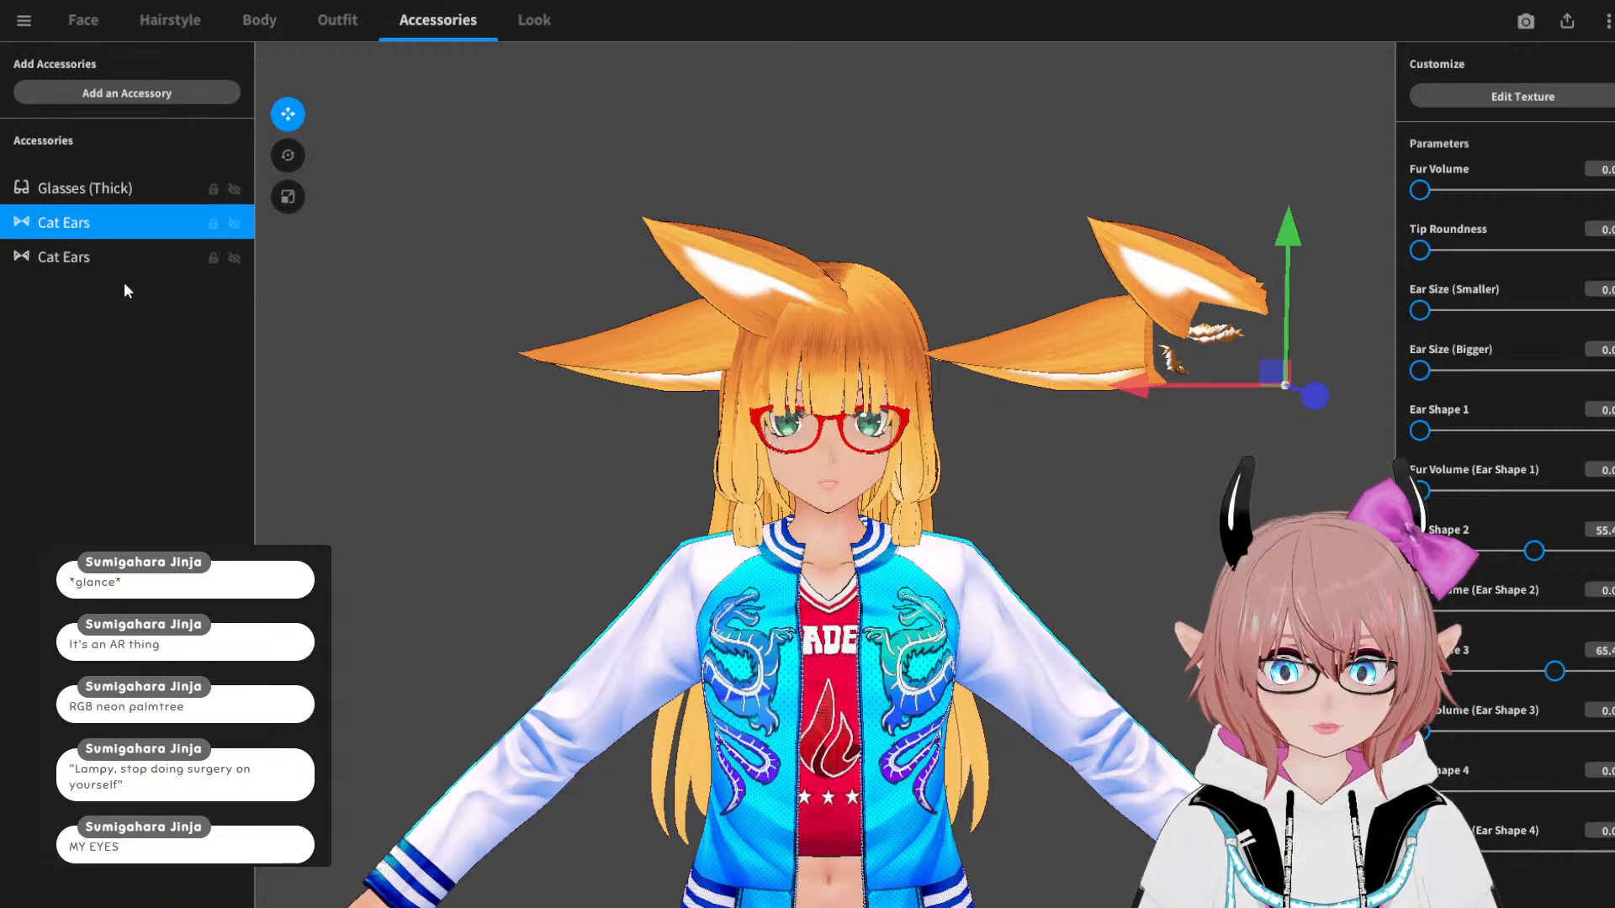
Step: Open the texture of the Cat Ears still on the head for editing and reduce the eraser's brush width
click(74, 259)
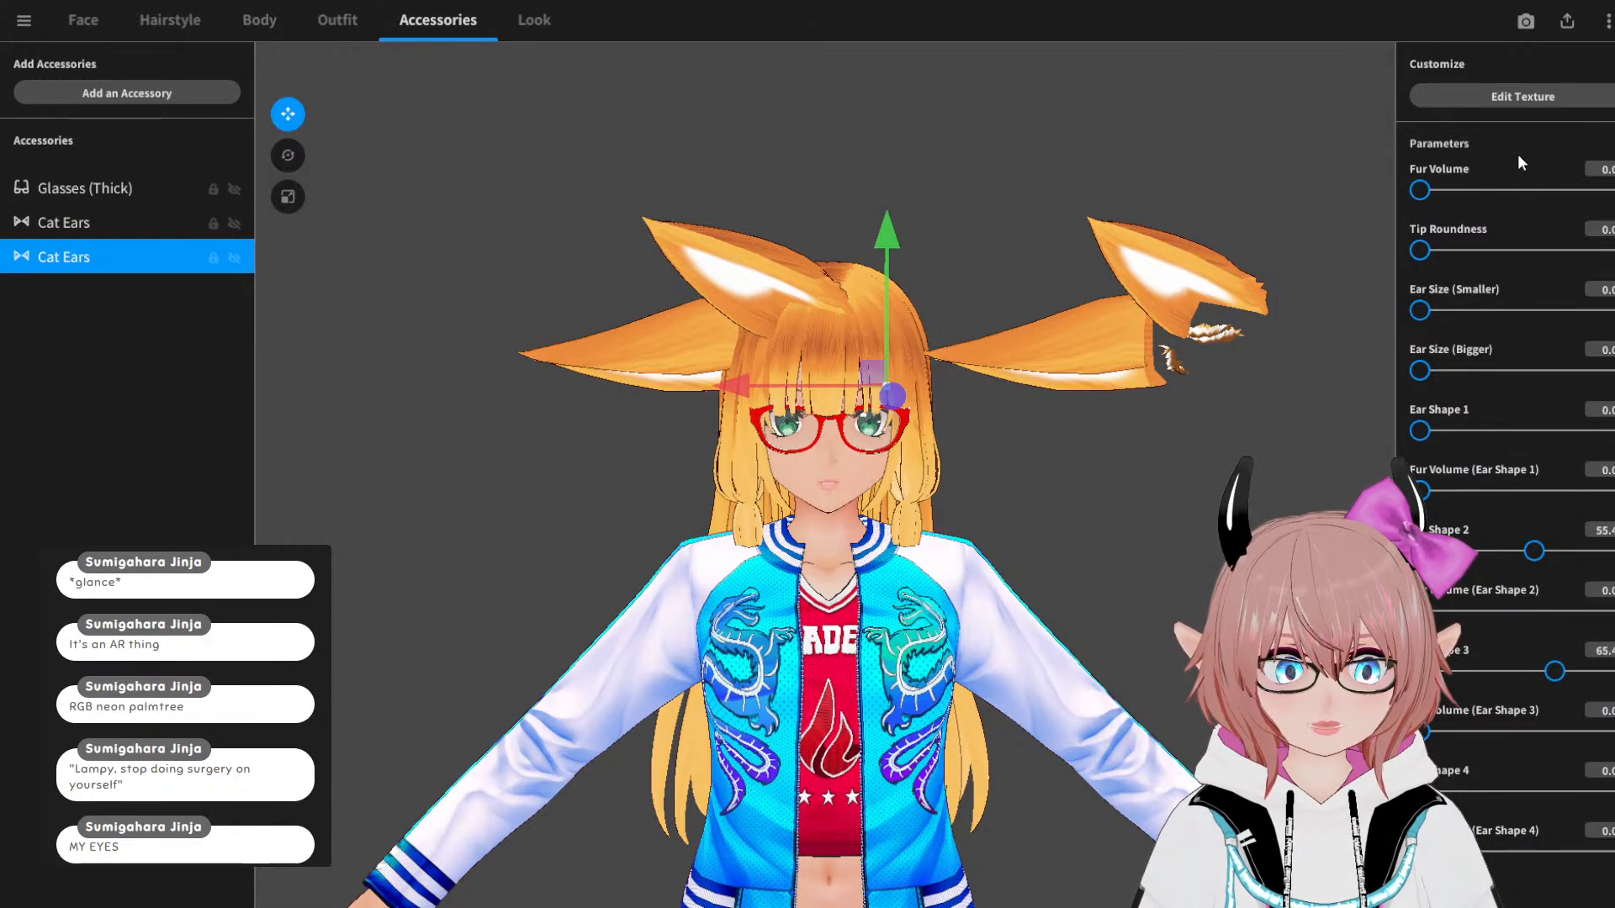
click(1517, 98)
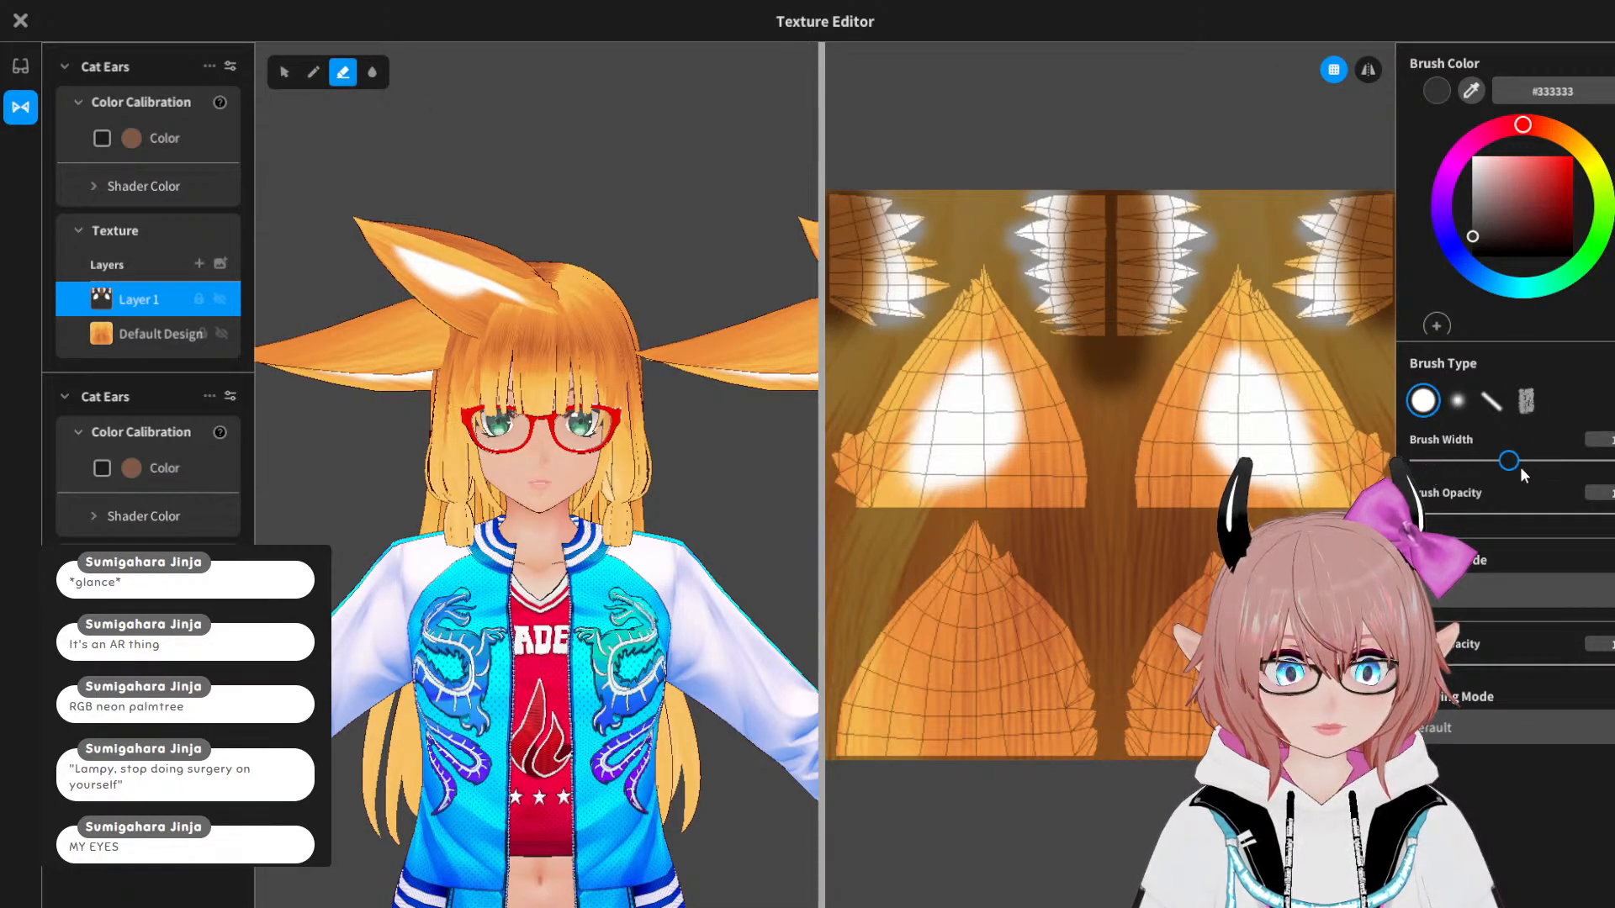
right_drag(538, 362, 788, 363)
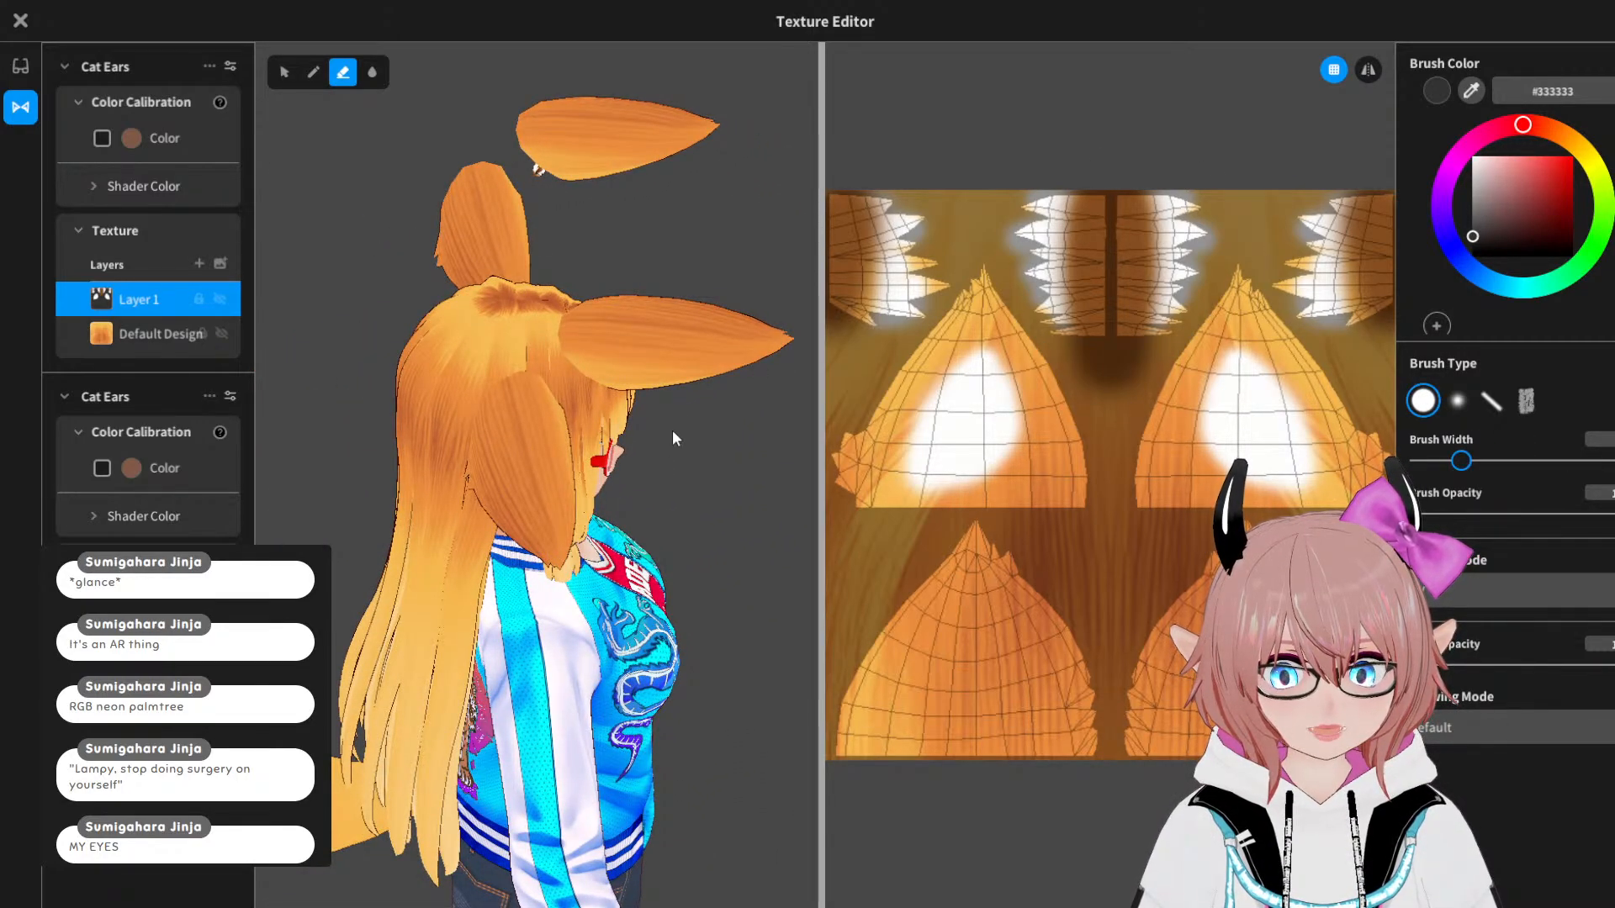
Step: Try erasing the white inner patch of one ear on the first Cat Ears set's Layer 1, then undo it
scroll(706, 428, up, 2)
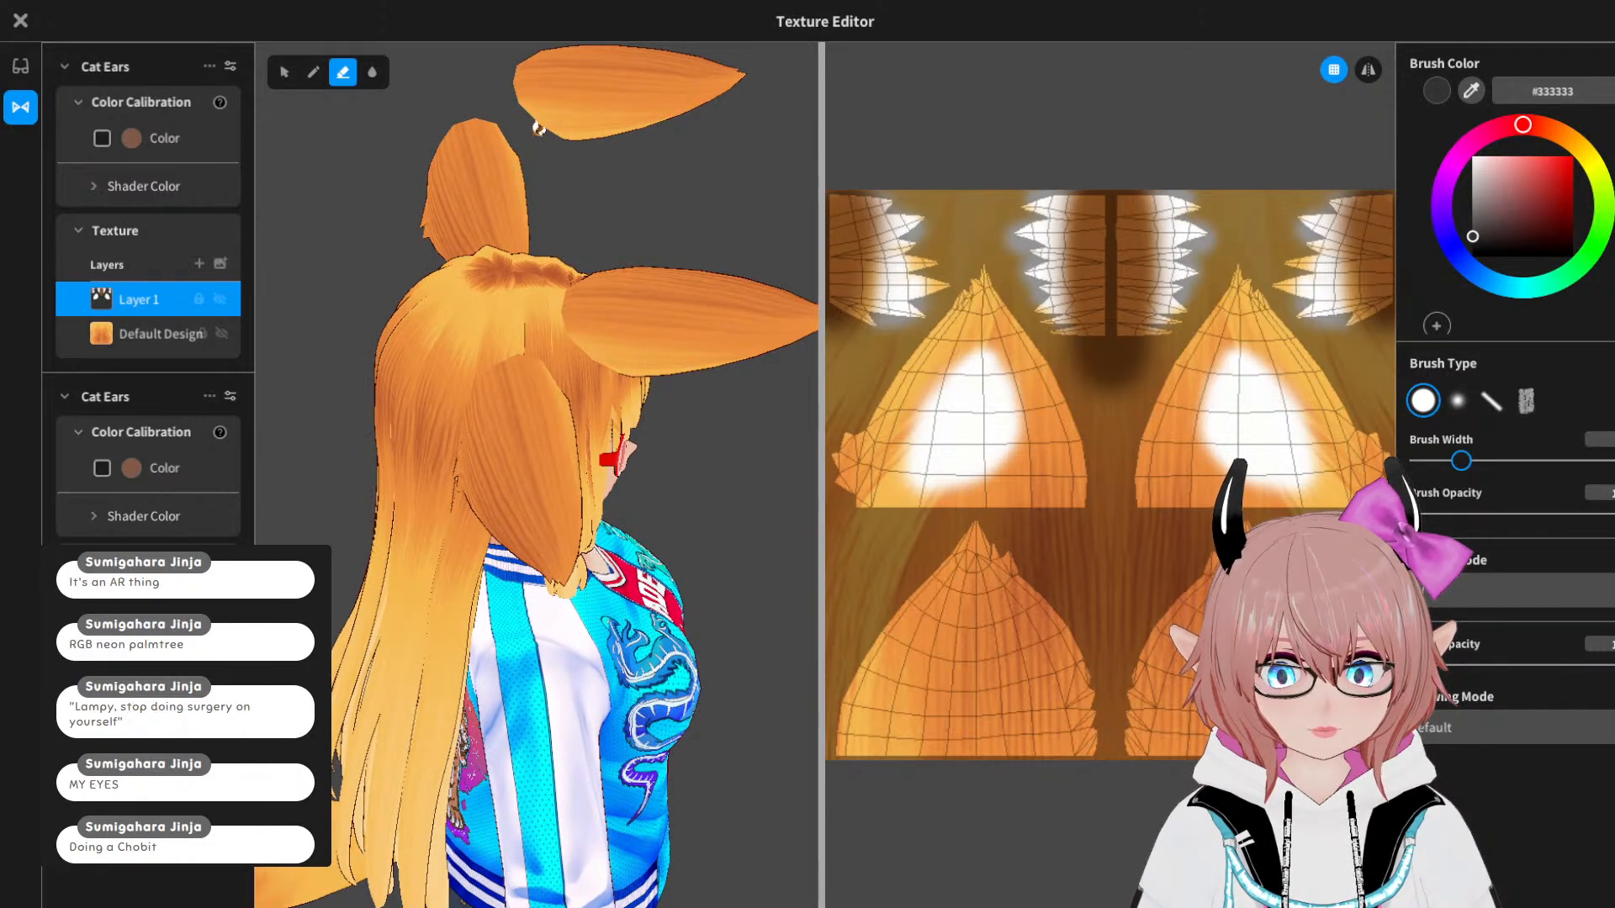
right_drag(538, 128, 354, 63)
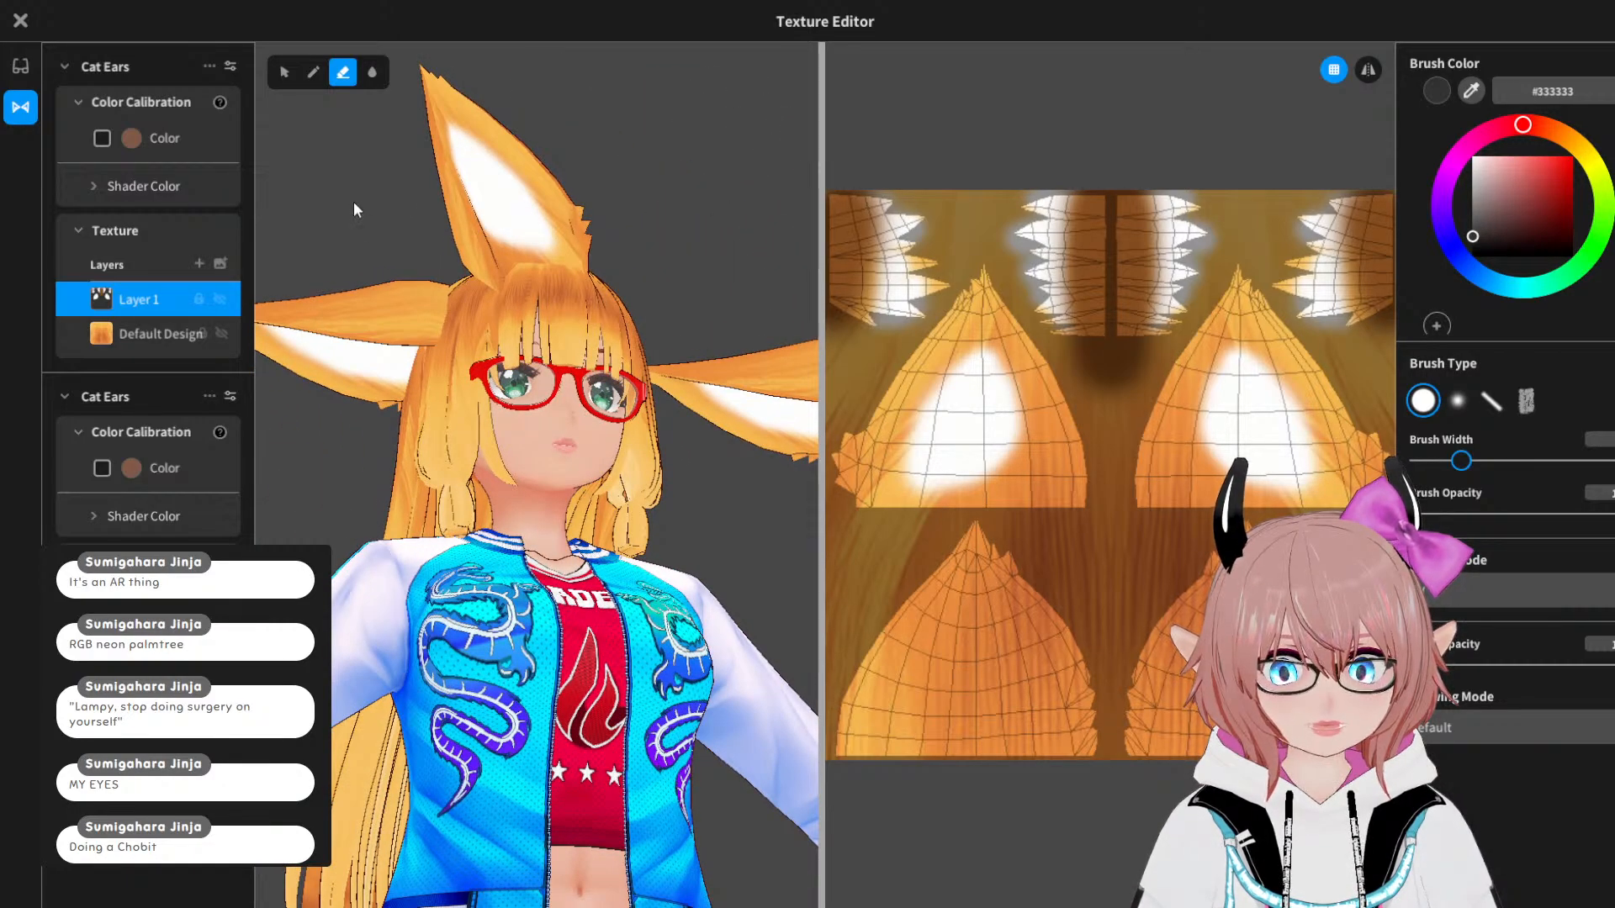
right_drag(550, 313, 629, 310)
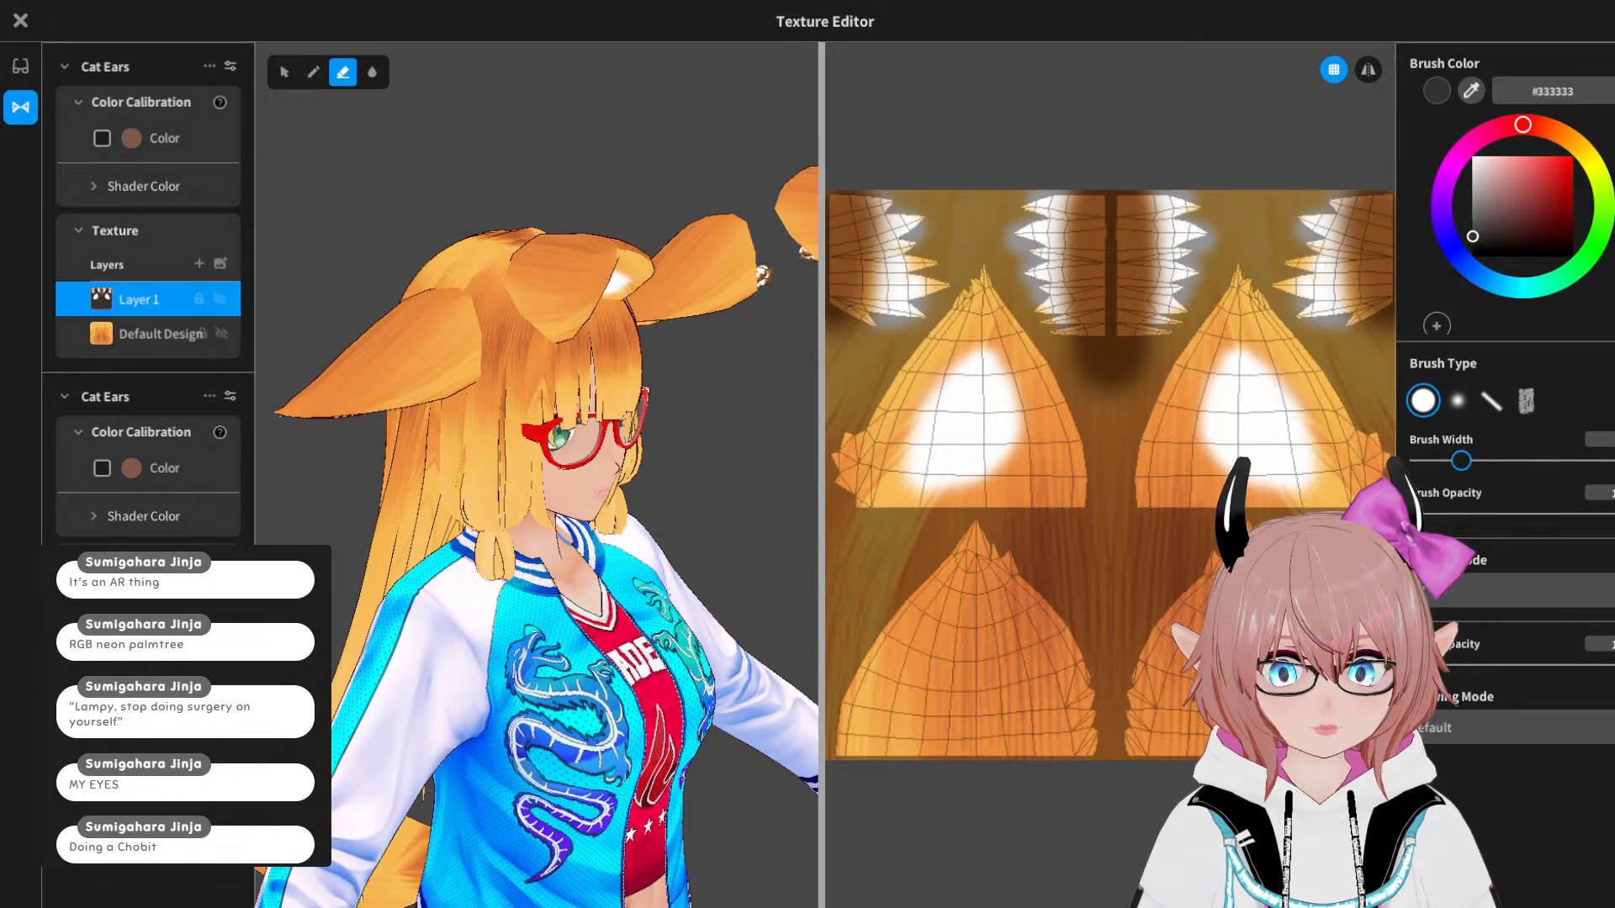
right_drag(761, 274, 525, 132)
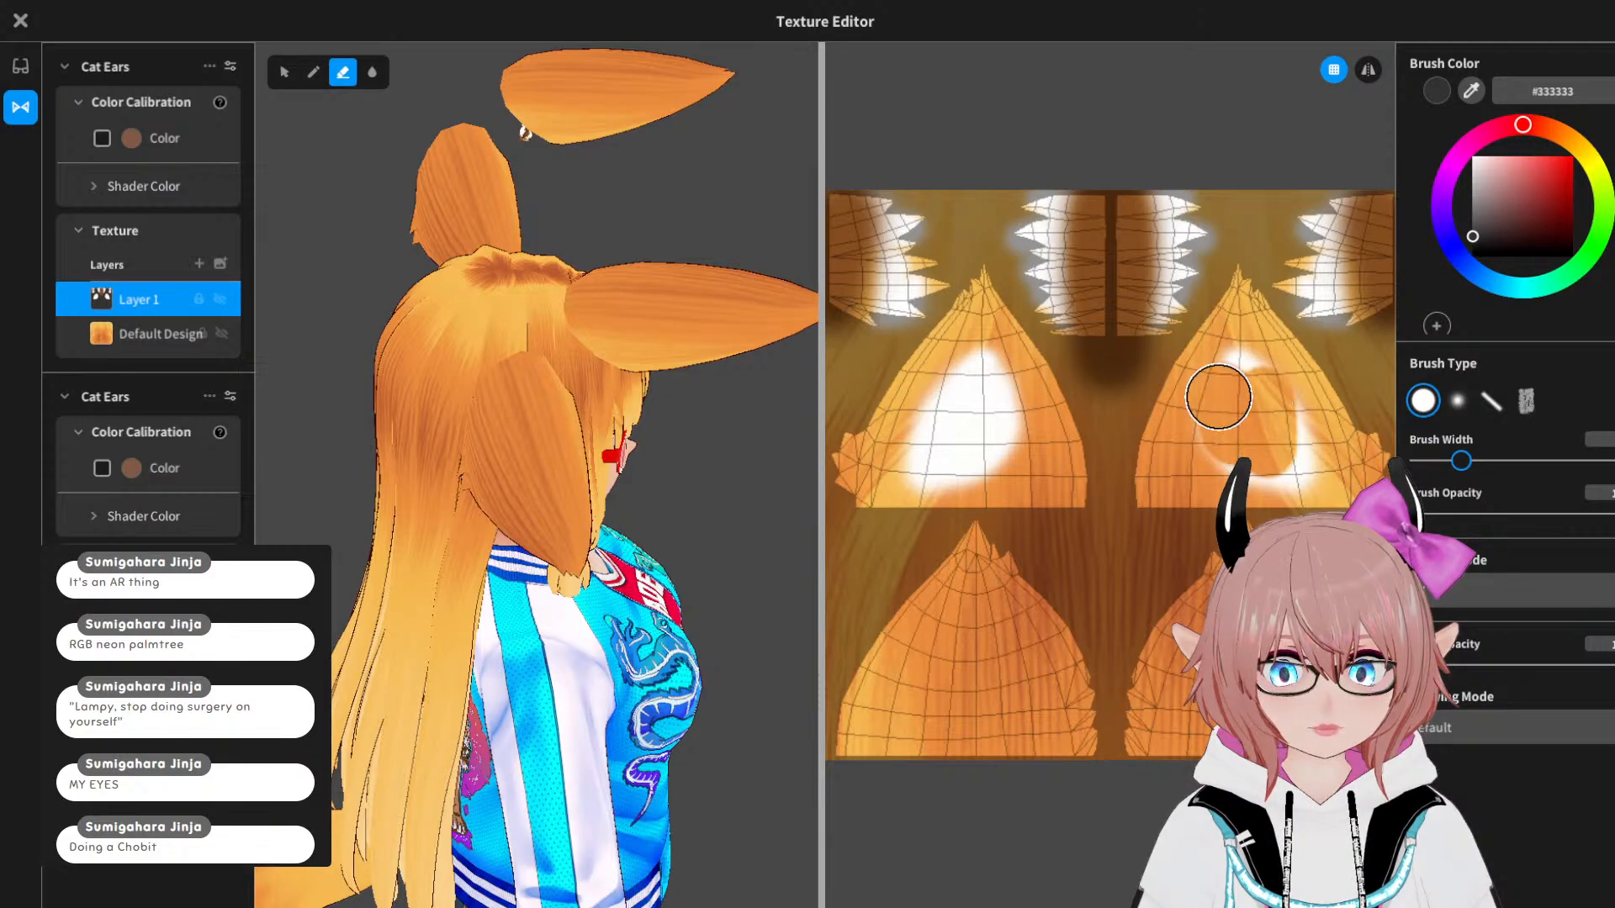
key(ctrl+z)
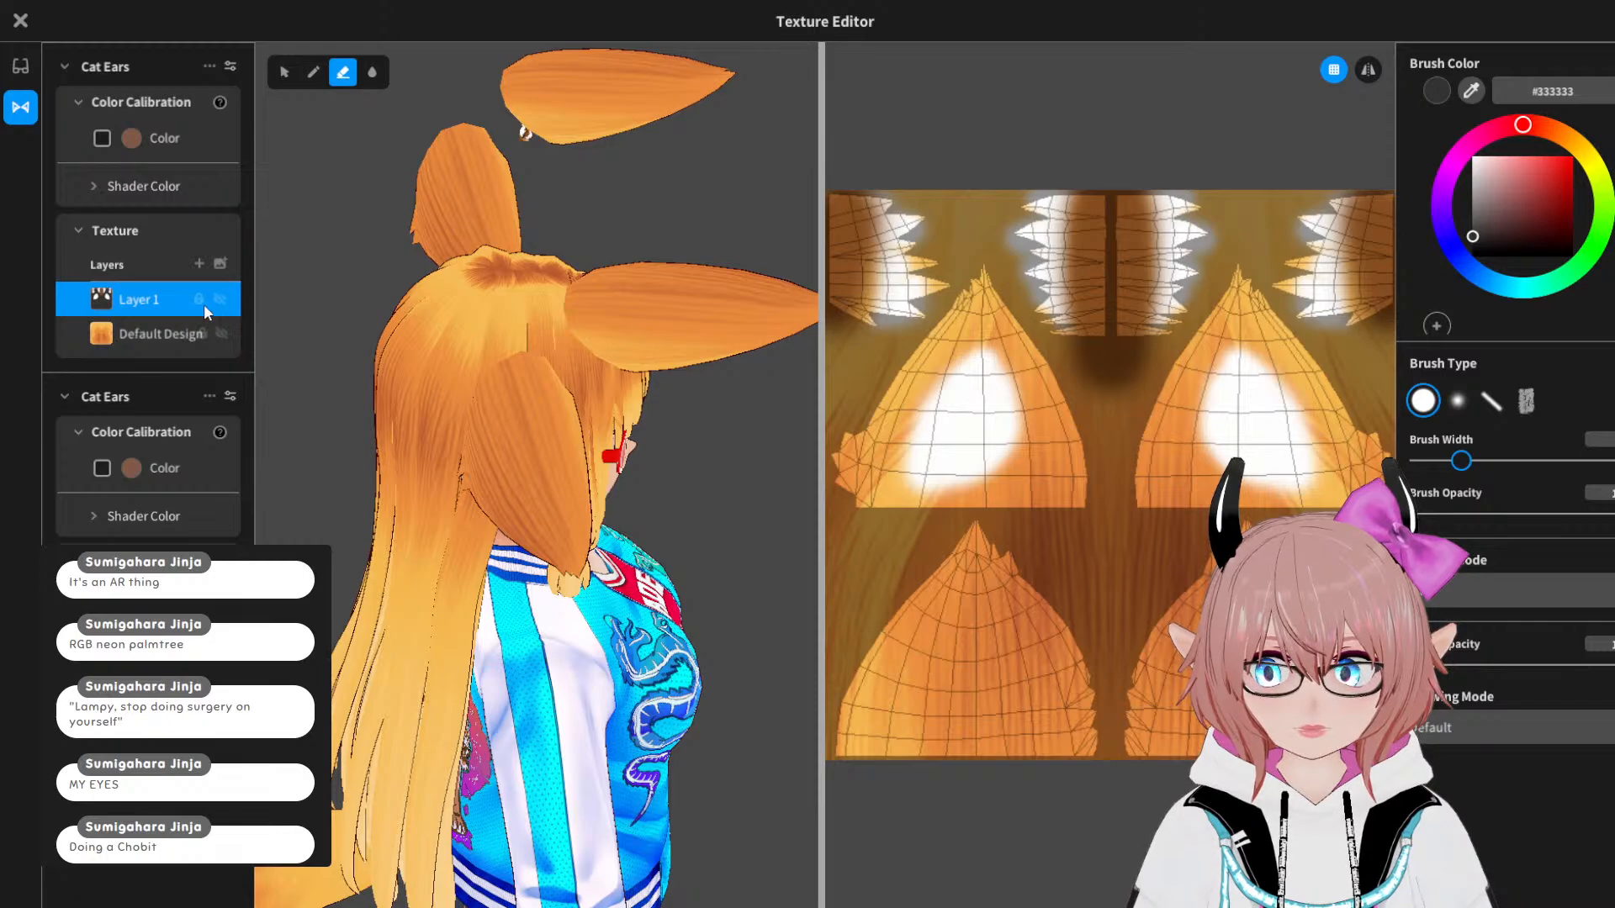
click(149, 335)
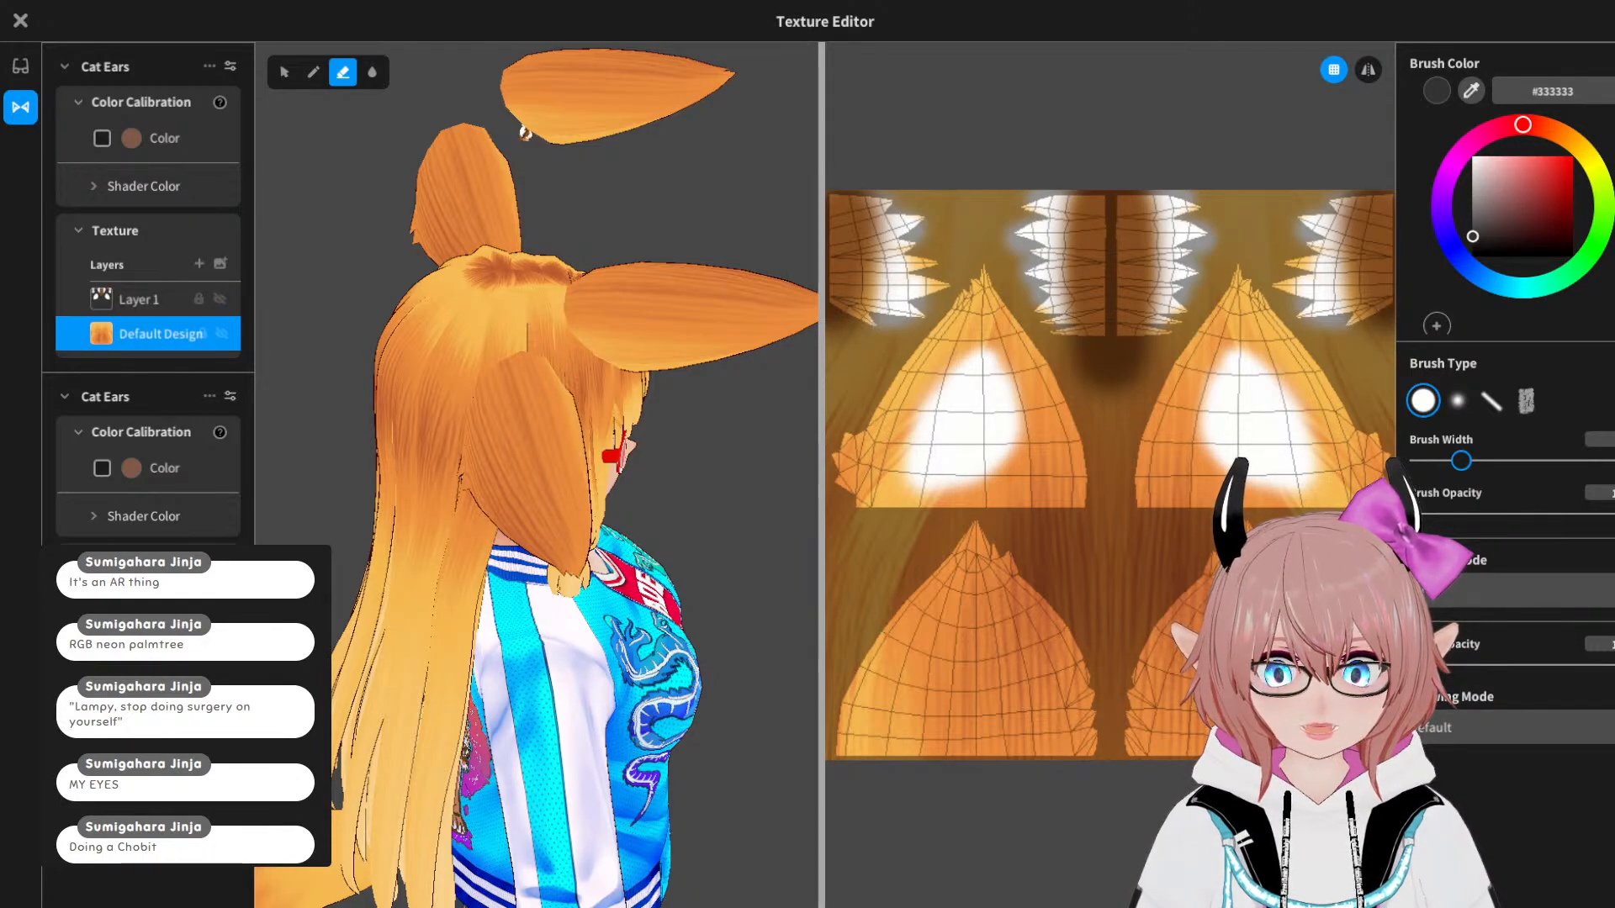
Step: Switch to the second Cat Ears set's default design layer, try erasing one ear there, and undo the strokes
click(149, 629)
mouse_move(1247, 369)
mouse_down()
mouse_move(1225, 476)
mouse_move(1140, 478)
mouse_up()
key(ctrl+z)
right_drag(751, 441, 605, 433)
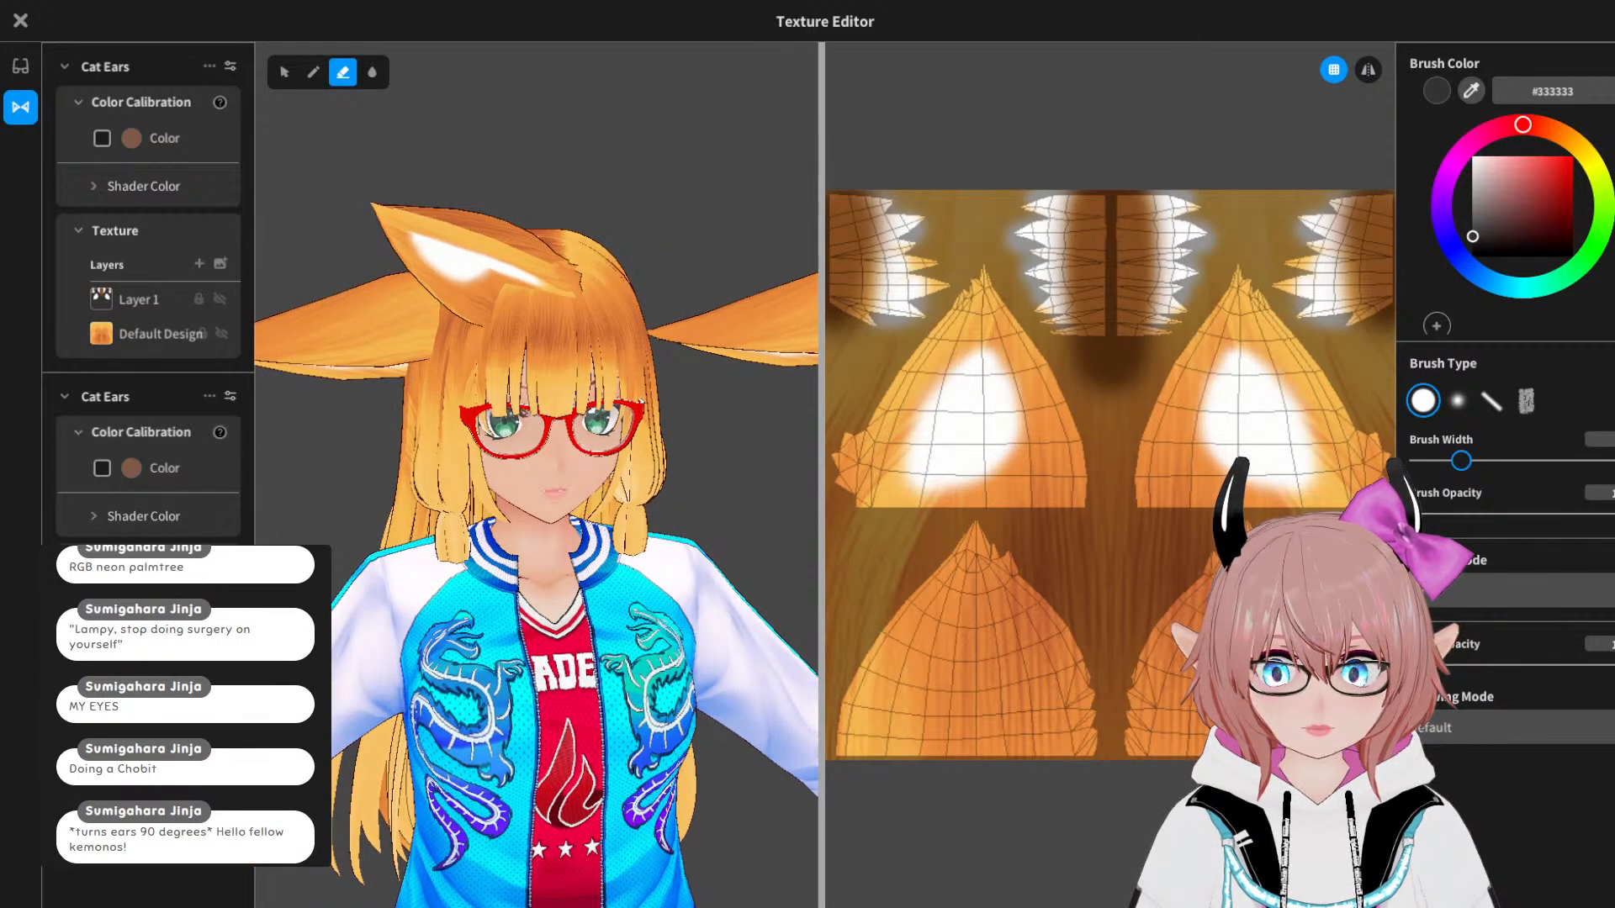
mouse_move(1215, 359)
mouse_down()
mouse_move(1173, 475)
mouse_move(1127, 467)
mouse_up()
mouse_move(641, 464)
right_down()
mouse_move(683, 452)
mouse_move(667, 446)
right_up()
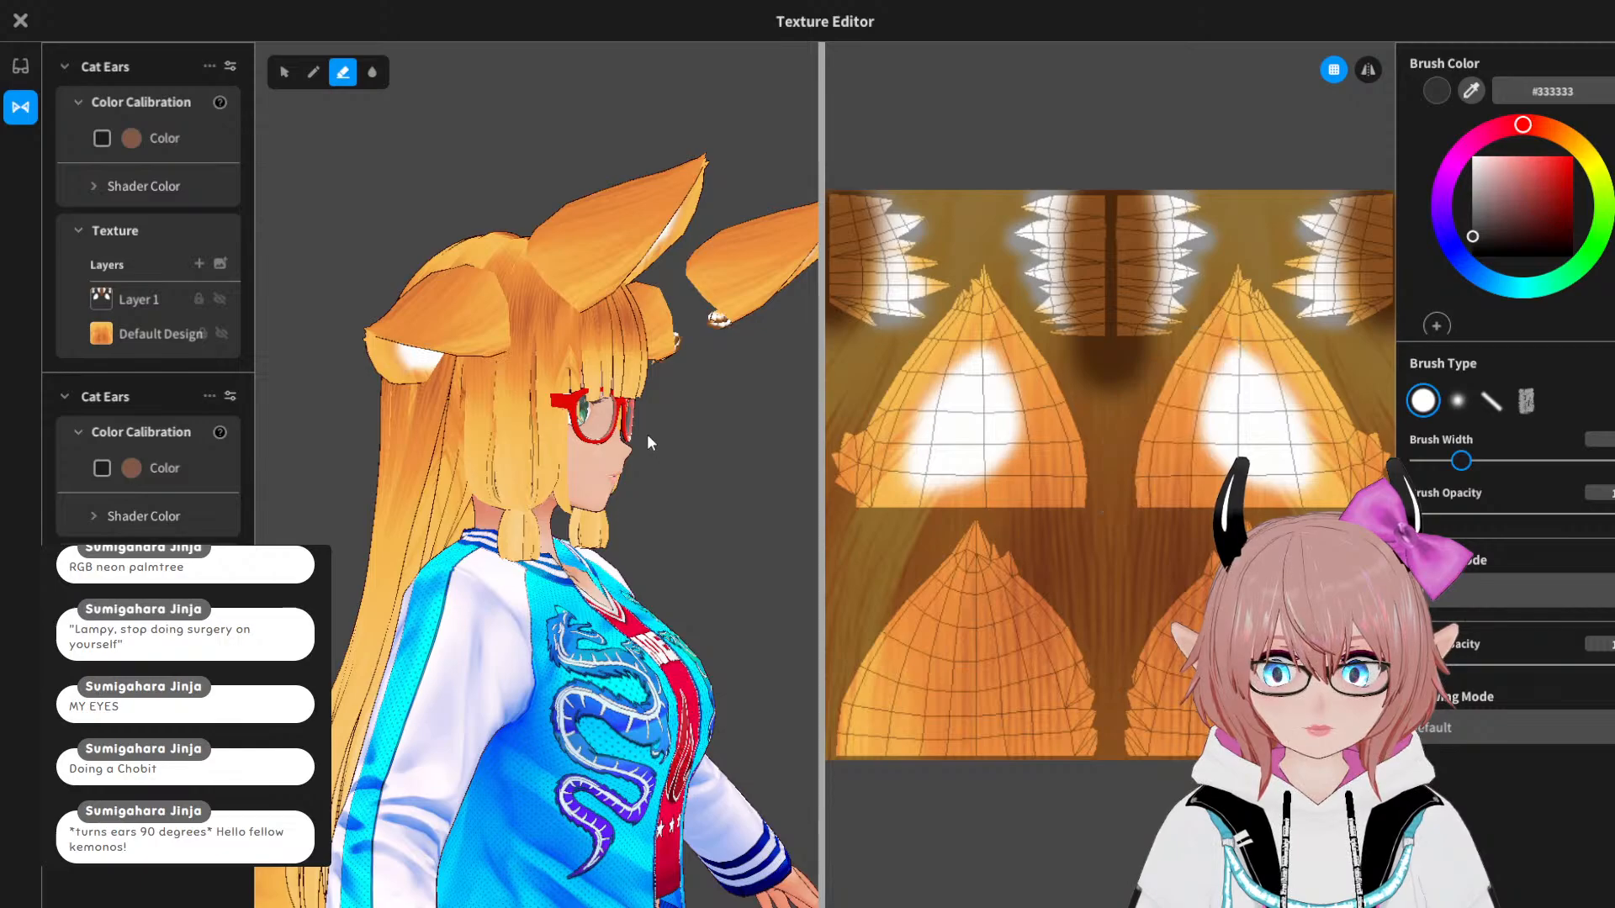
right_drag(647, 434, 624, 425)
Step: Erase the default design over the upper ear on the head, covering its front, back and fur tufts
mouse_move(980, 269)
mouse_down()
mouse_move(937, 534)
mouse_move(944, 343)
mouse_move(950, 385)
mouse_up()
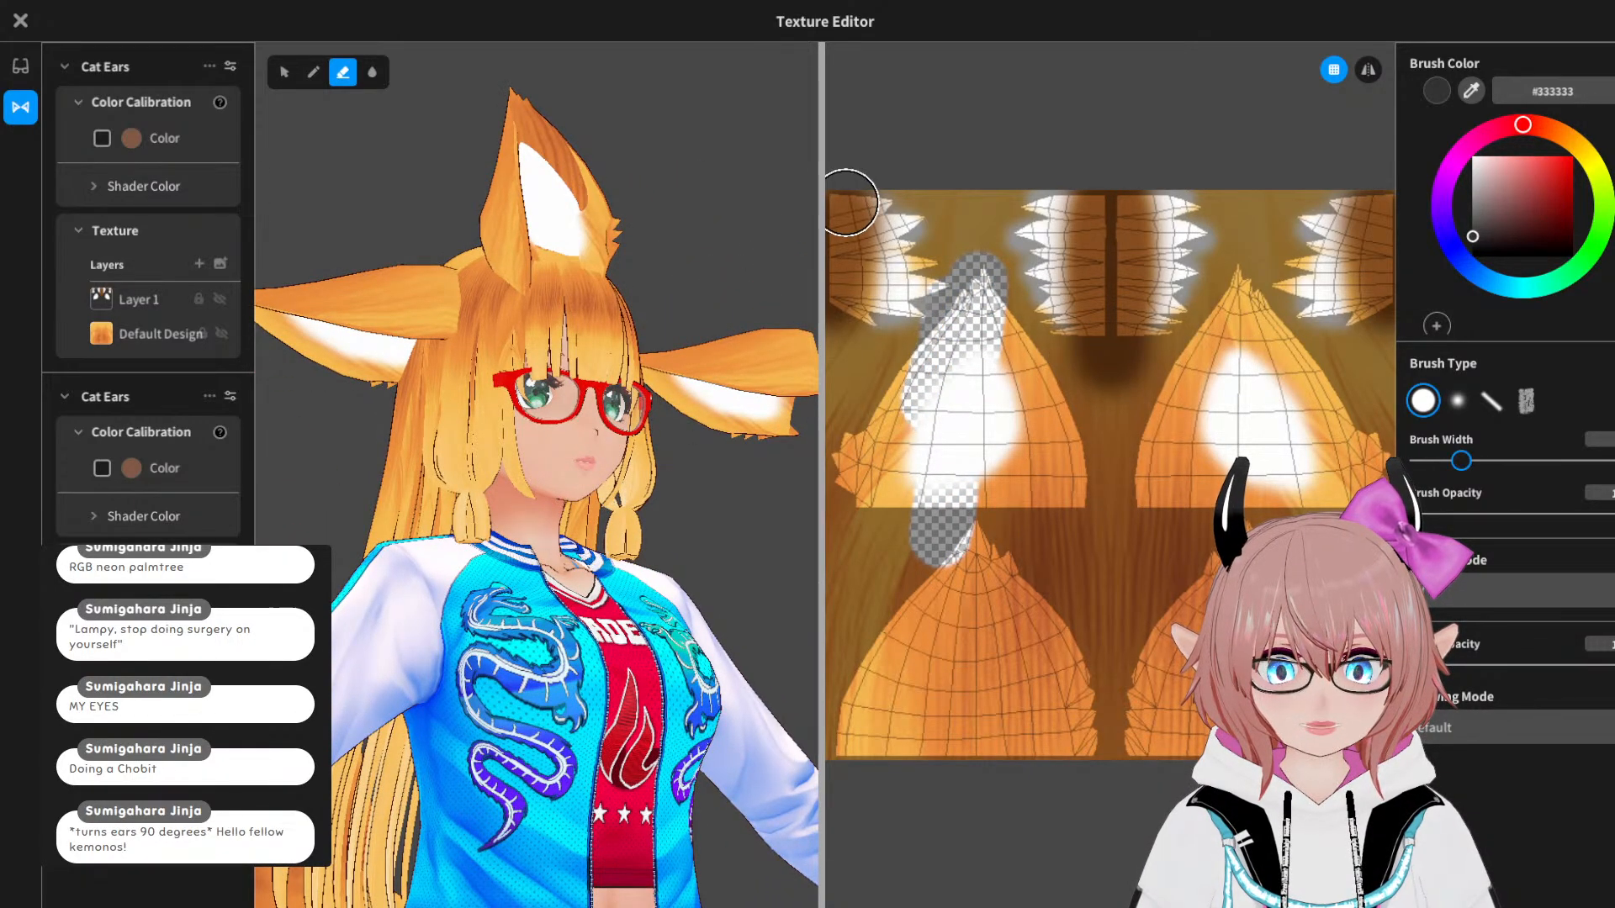
mouse_move(844, 208)
mouse_down()
mouse_move(862, 395)
mouse_move(848, 137)
mouse_up()
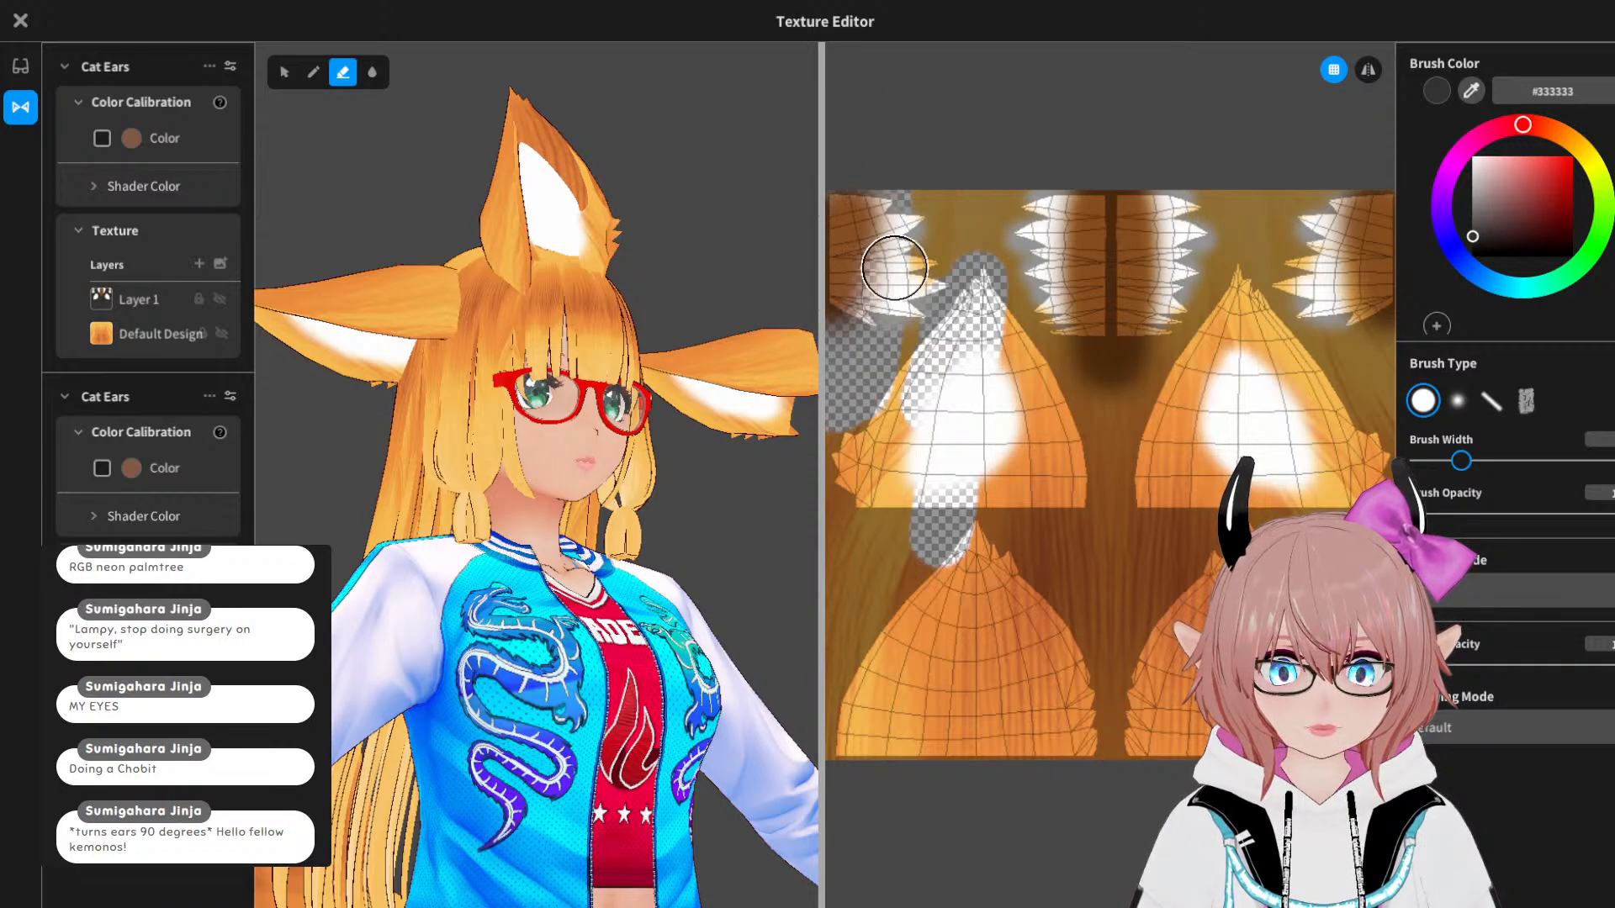
mouse_move(894, 268)
mouse_down()
mouse_move(967, 252)
mouse_move(1031, 395)
mouse_move(1060, 543)
mouse_move(1043, 580)
mouse_move(1055, 673)
mouse_move(1082, 731)
mouse_move(1013, 340)
mouse_move(955, 468)
mouse_move(1004, 804)
mouse_move(870, 639)
mouse_move(850, 416)
mouse_up()
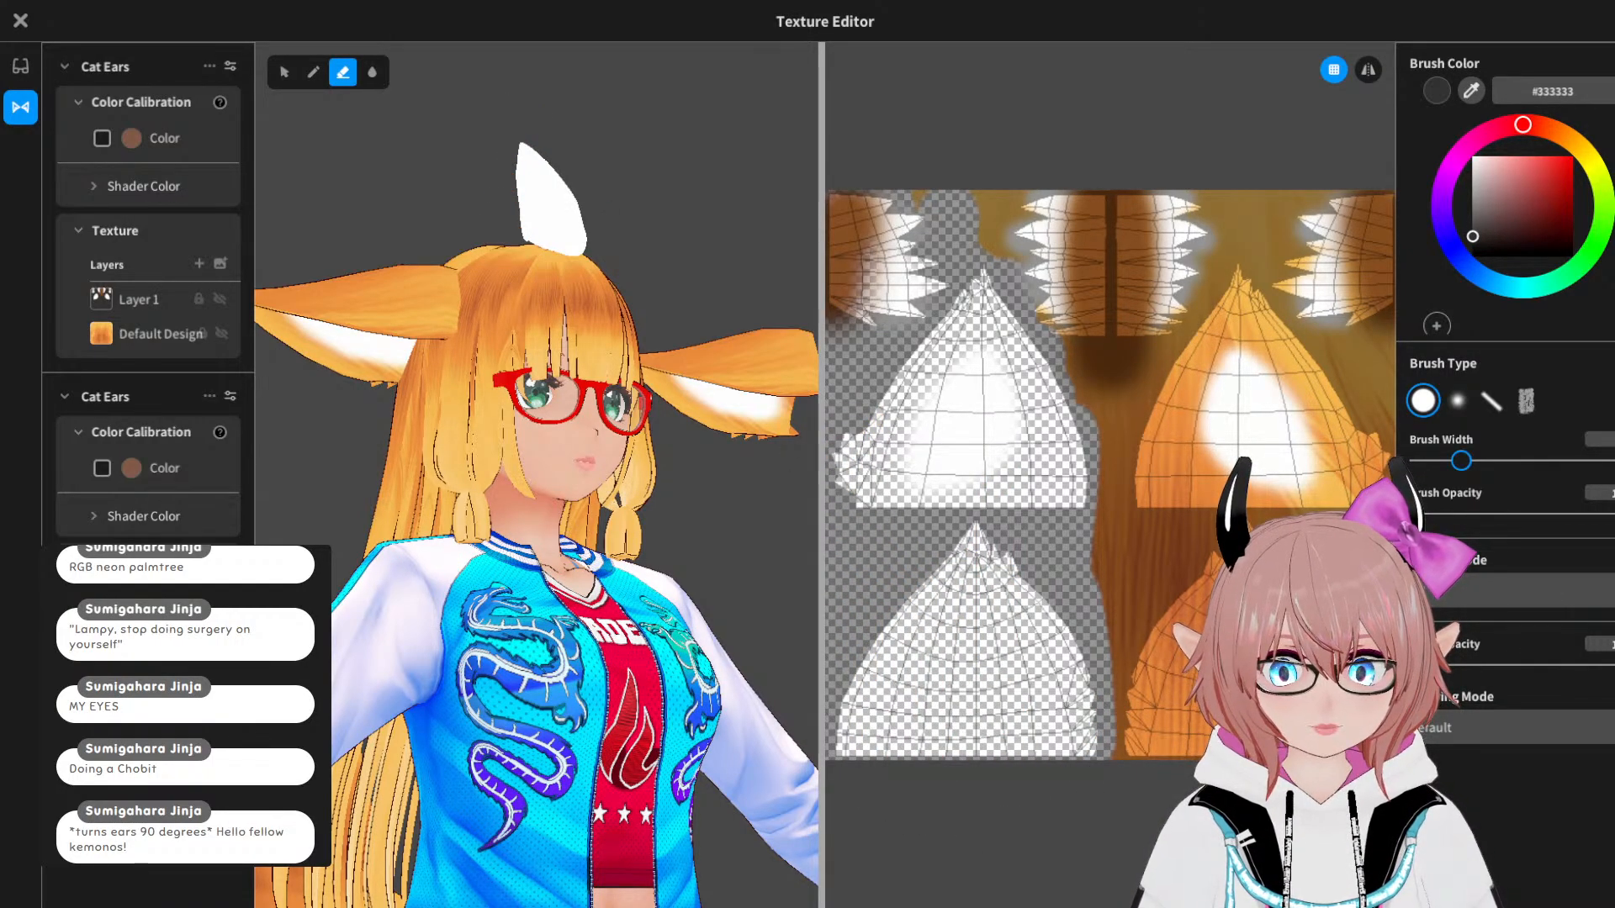
mouse_move(850, 296)
mouse_down()
mouse_move(854, 243)
mouse_move(905, 260)
mouse_up()
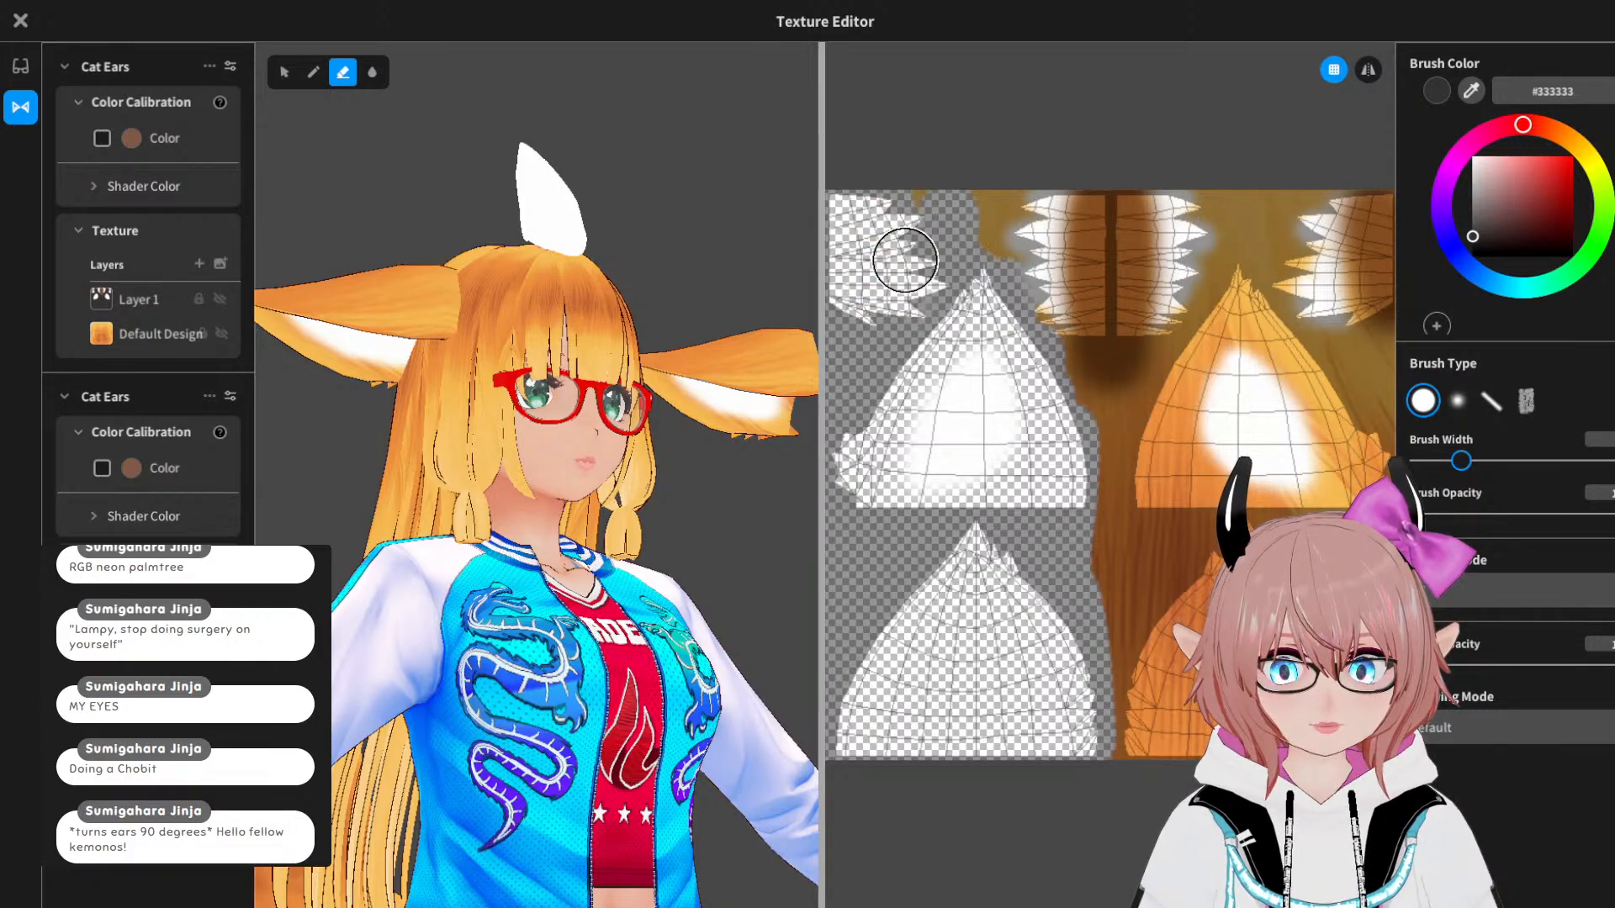
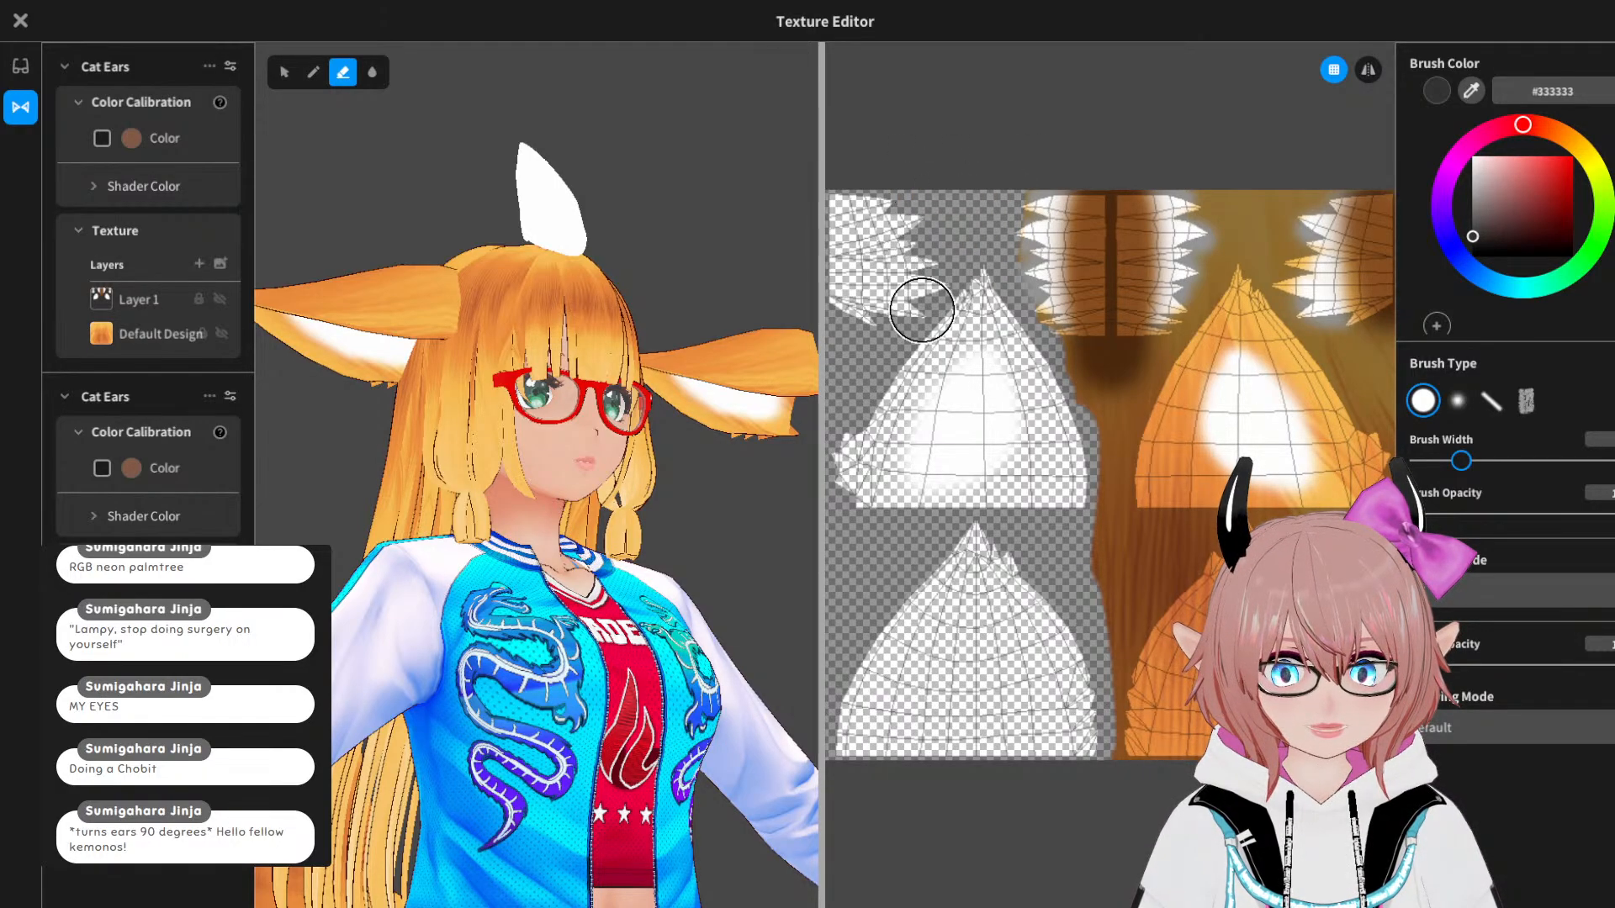
Step: Erase the remaining white inner patch of the upper ear and check the avatar from the front
right_drag(584, 529, 582, 565)
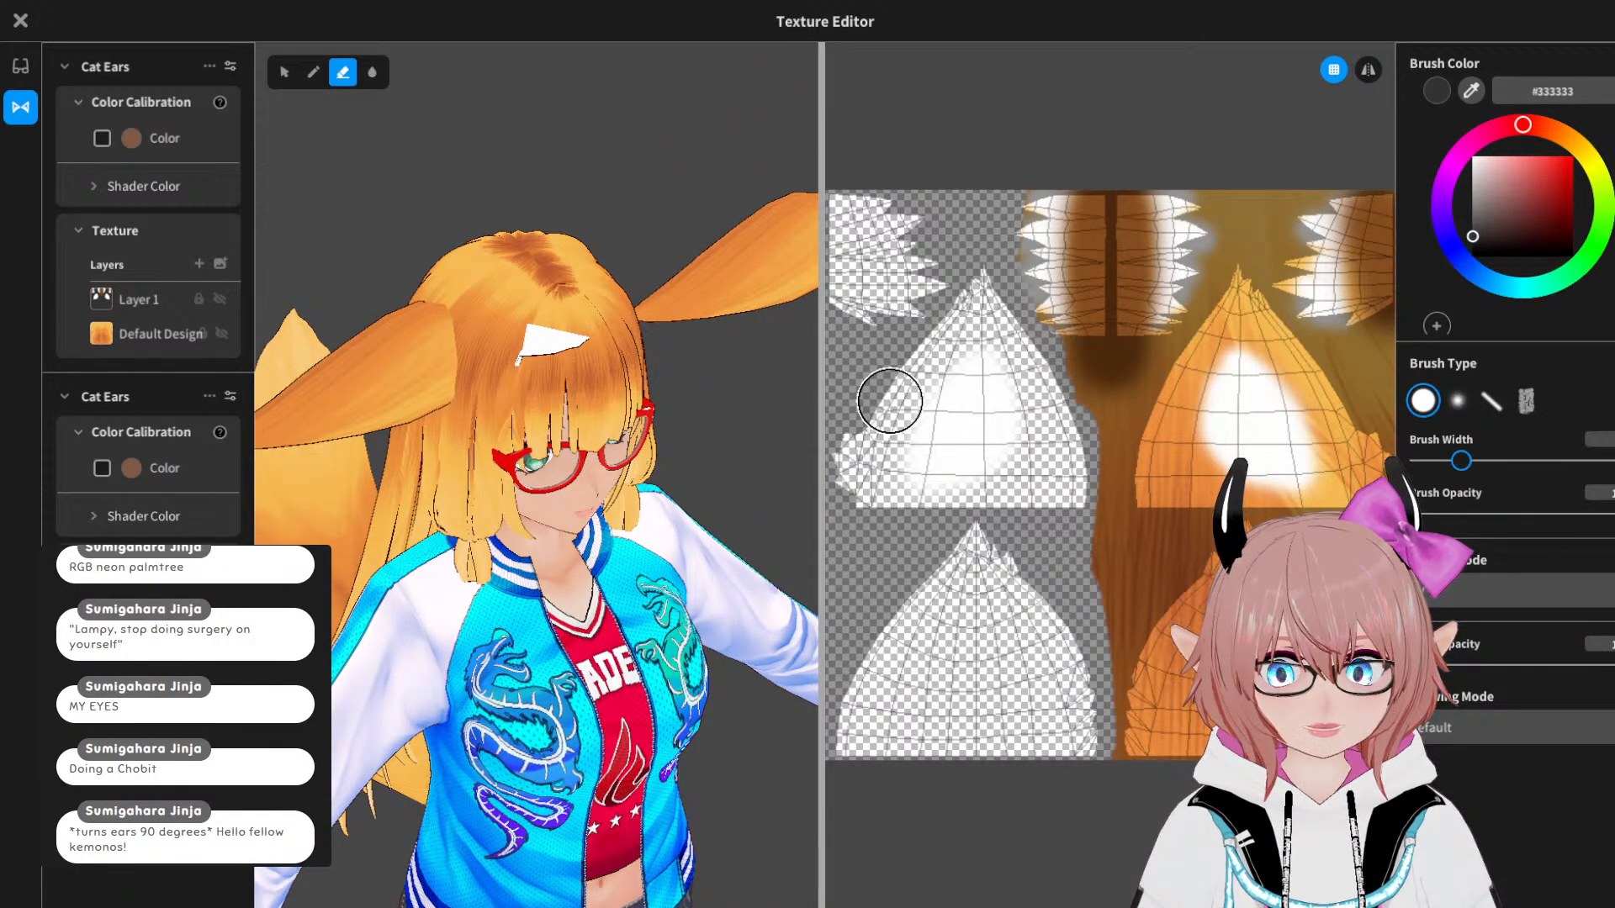
mouse_move(890, 401)
mouse_down()
mouse_move(923, 472)
mouse_move(1020, 461)
mouse_up()
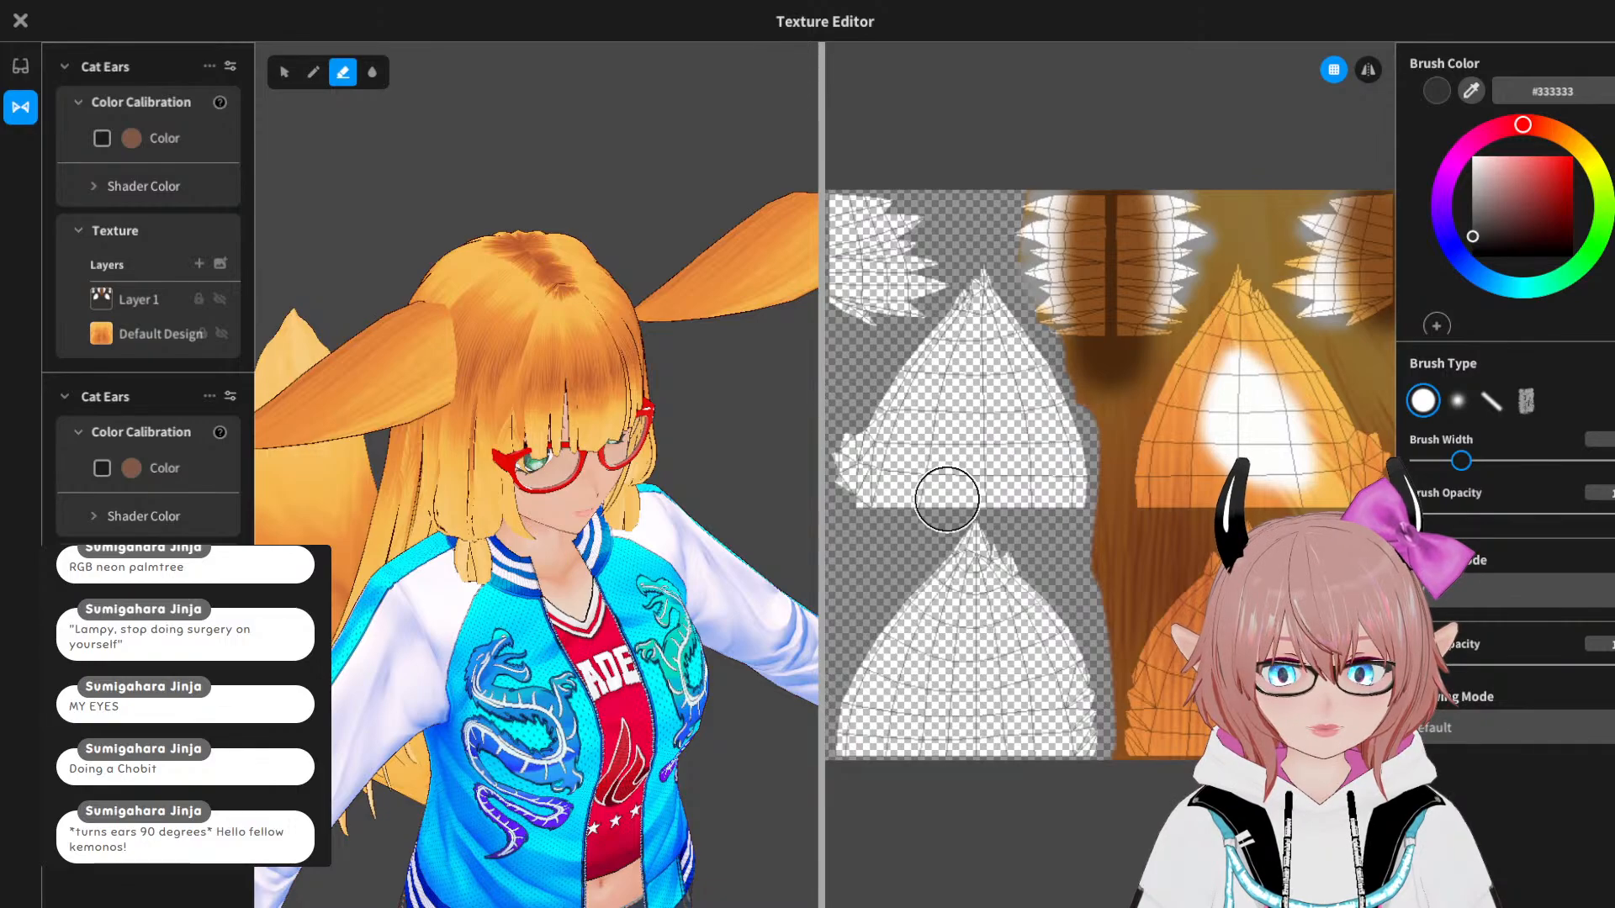
right_drag(723, 471, 690, 456)
scroll(623, 471, down, 3)
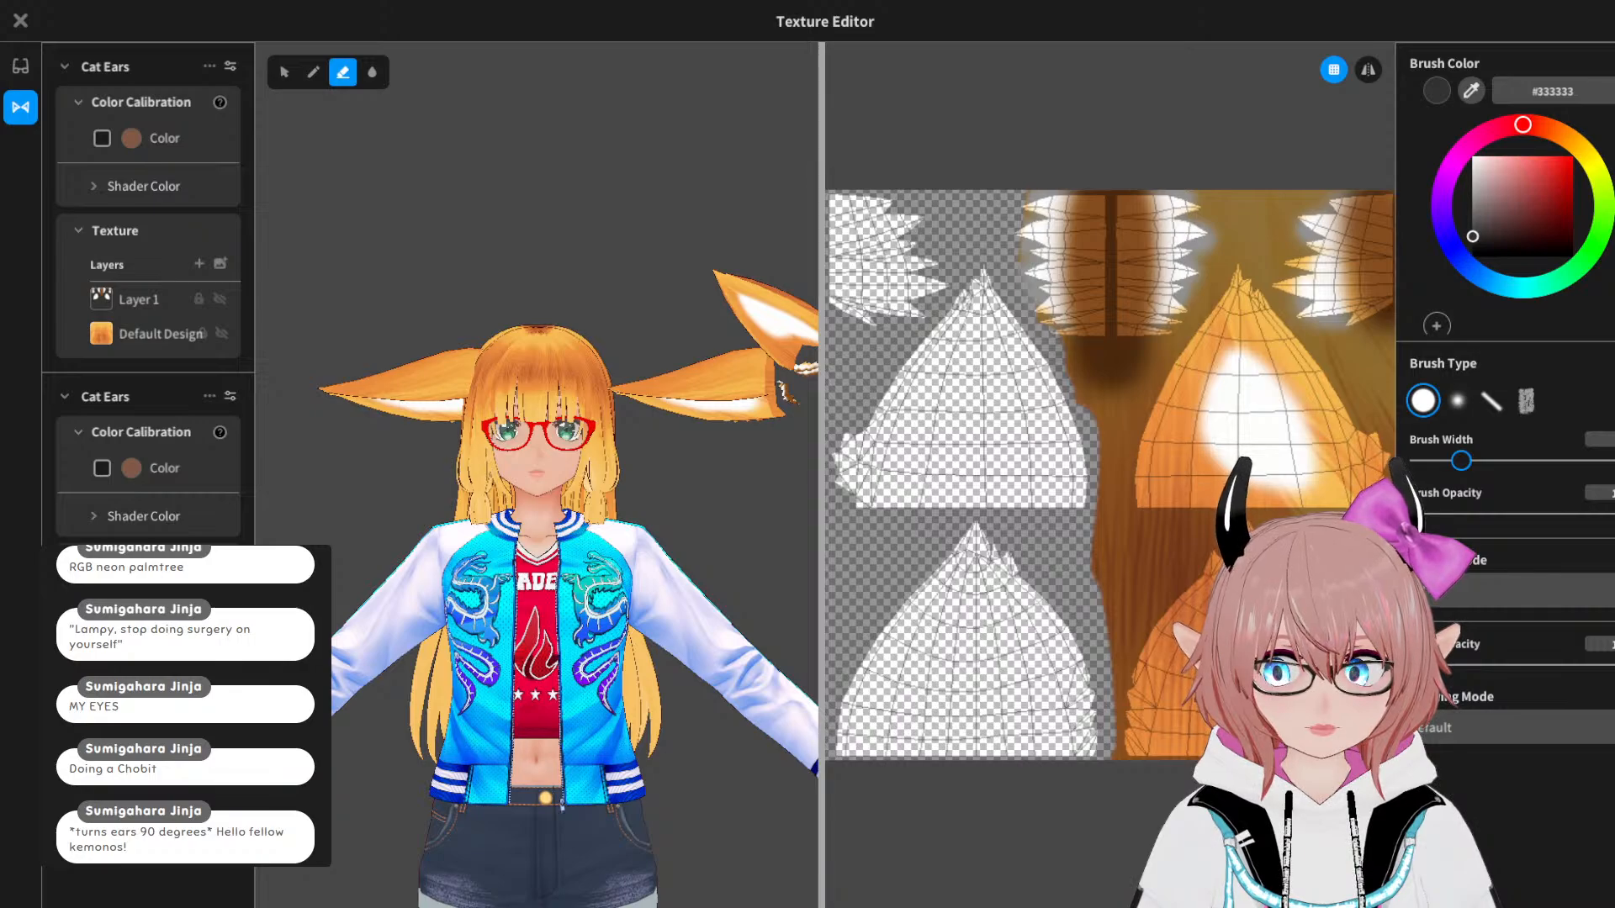
Step: Leave the texture editor and lock the second Cat Ears accessory
key(Escape)
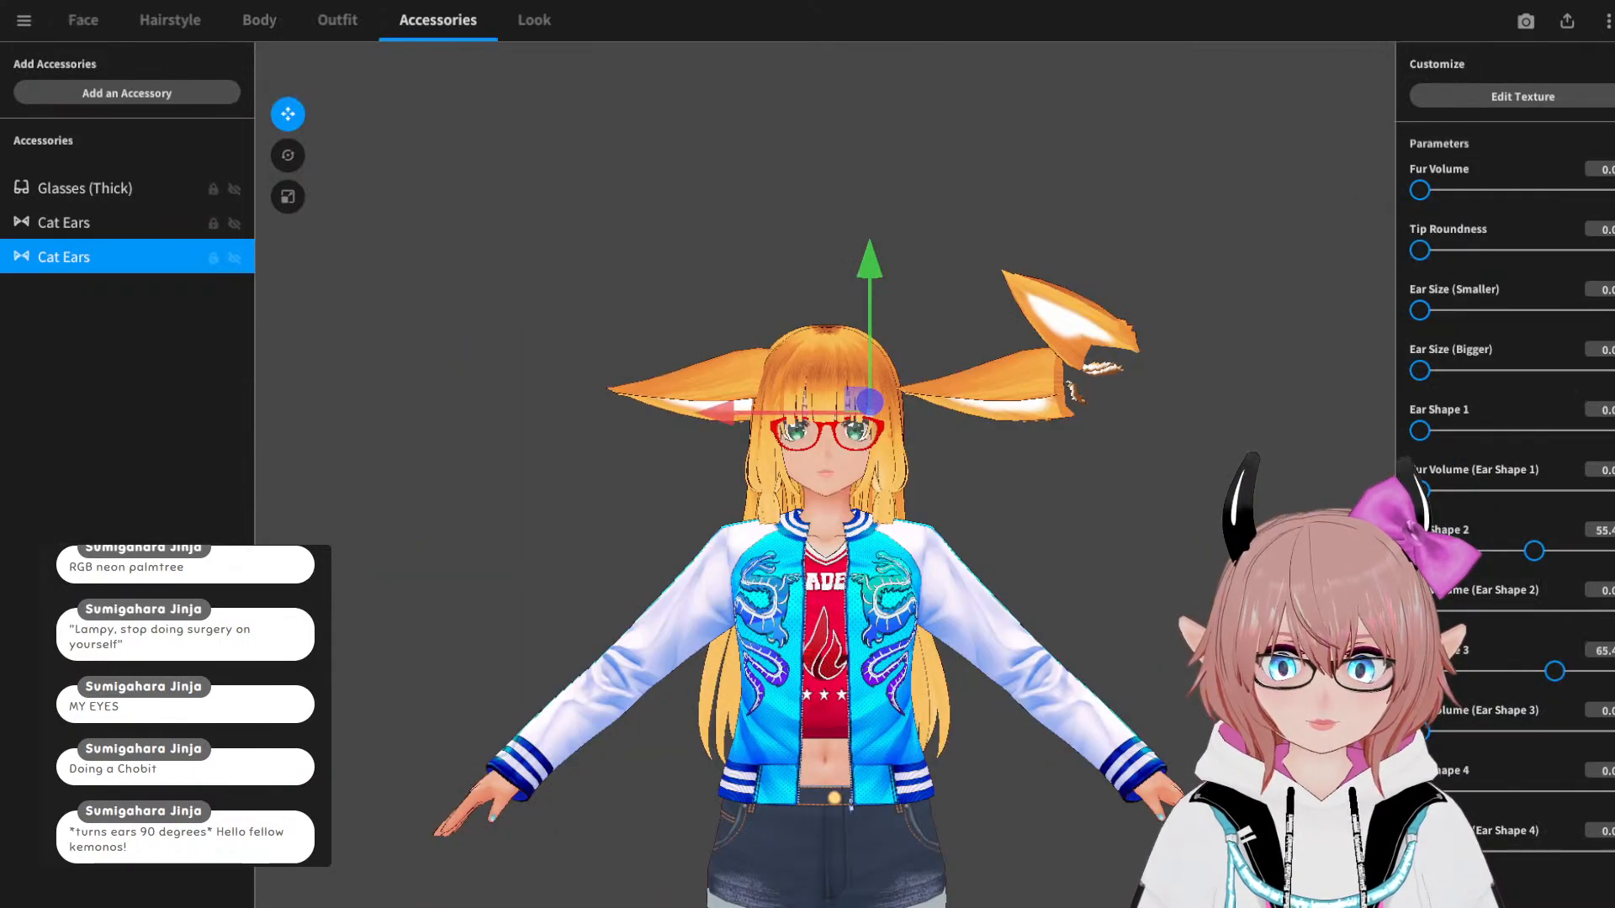
right_click(137, 257)
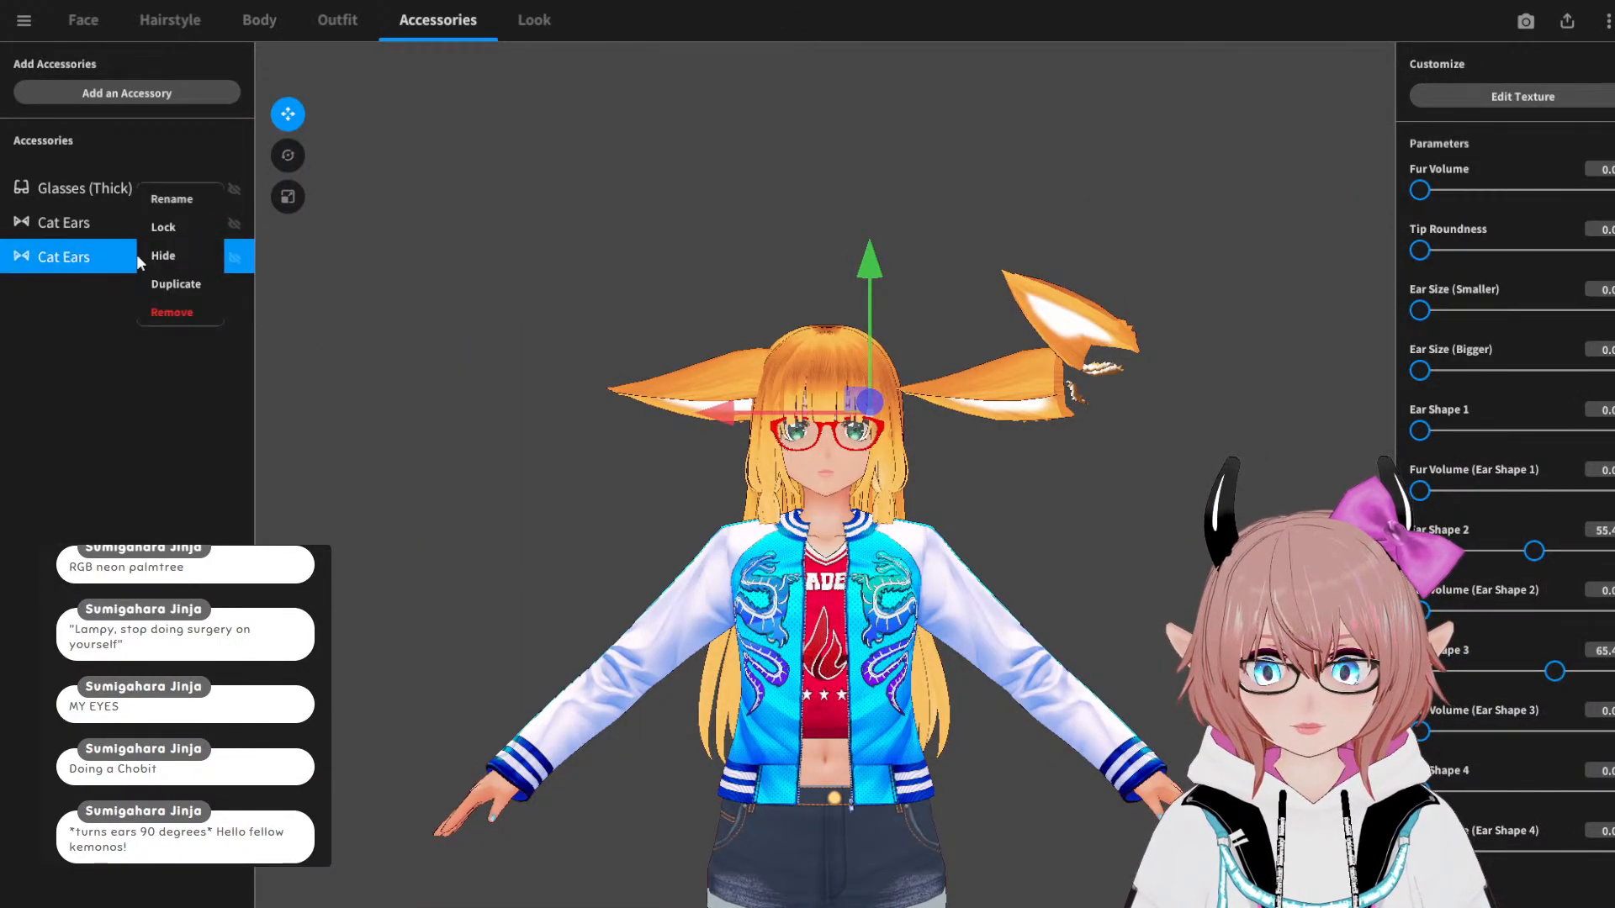
click(196, 222)
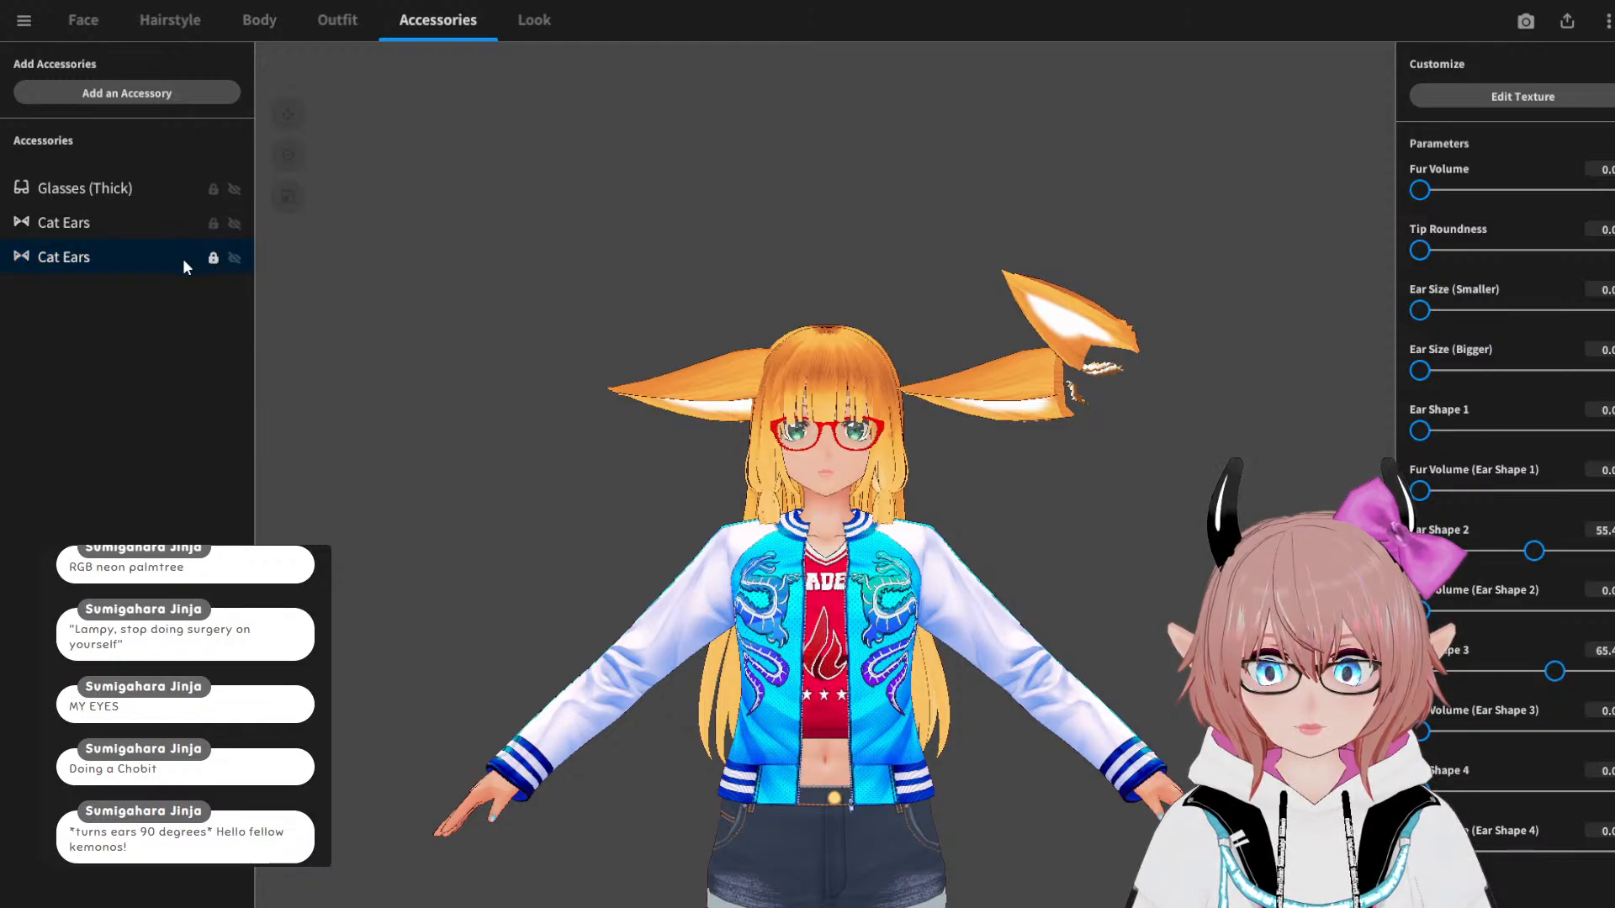
Step: Rename the locked Cat Ears accessory to "Cat Ears Left"
right_click(184, 259)
click(205, 206)
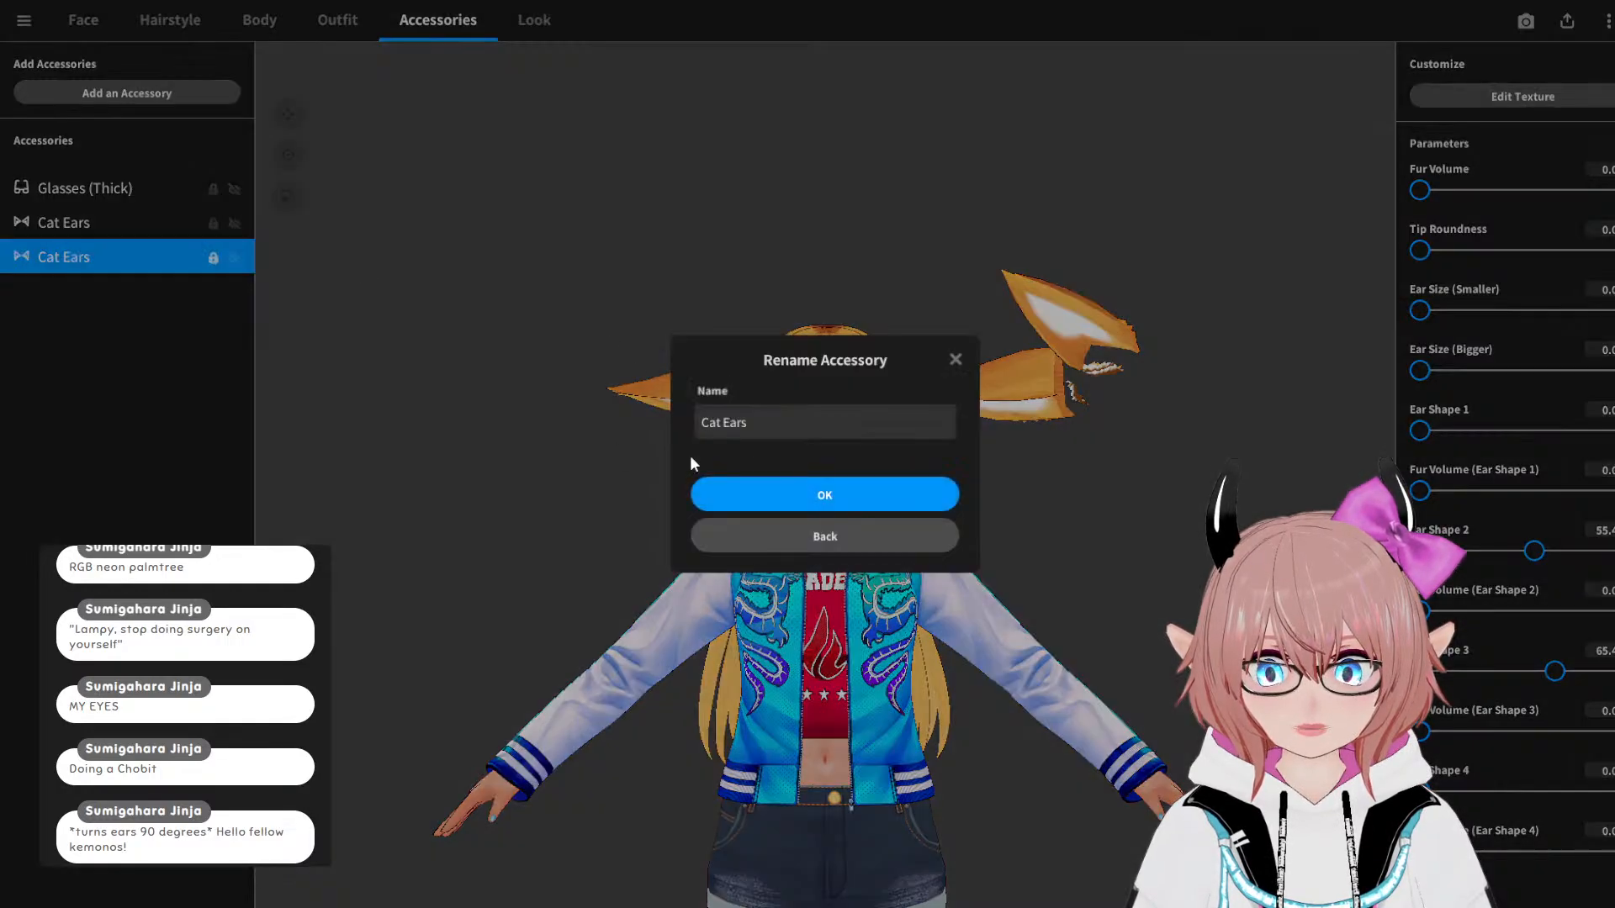
text(Left)
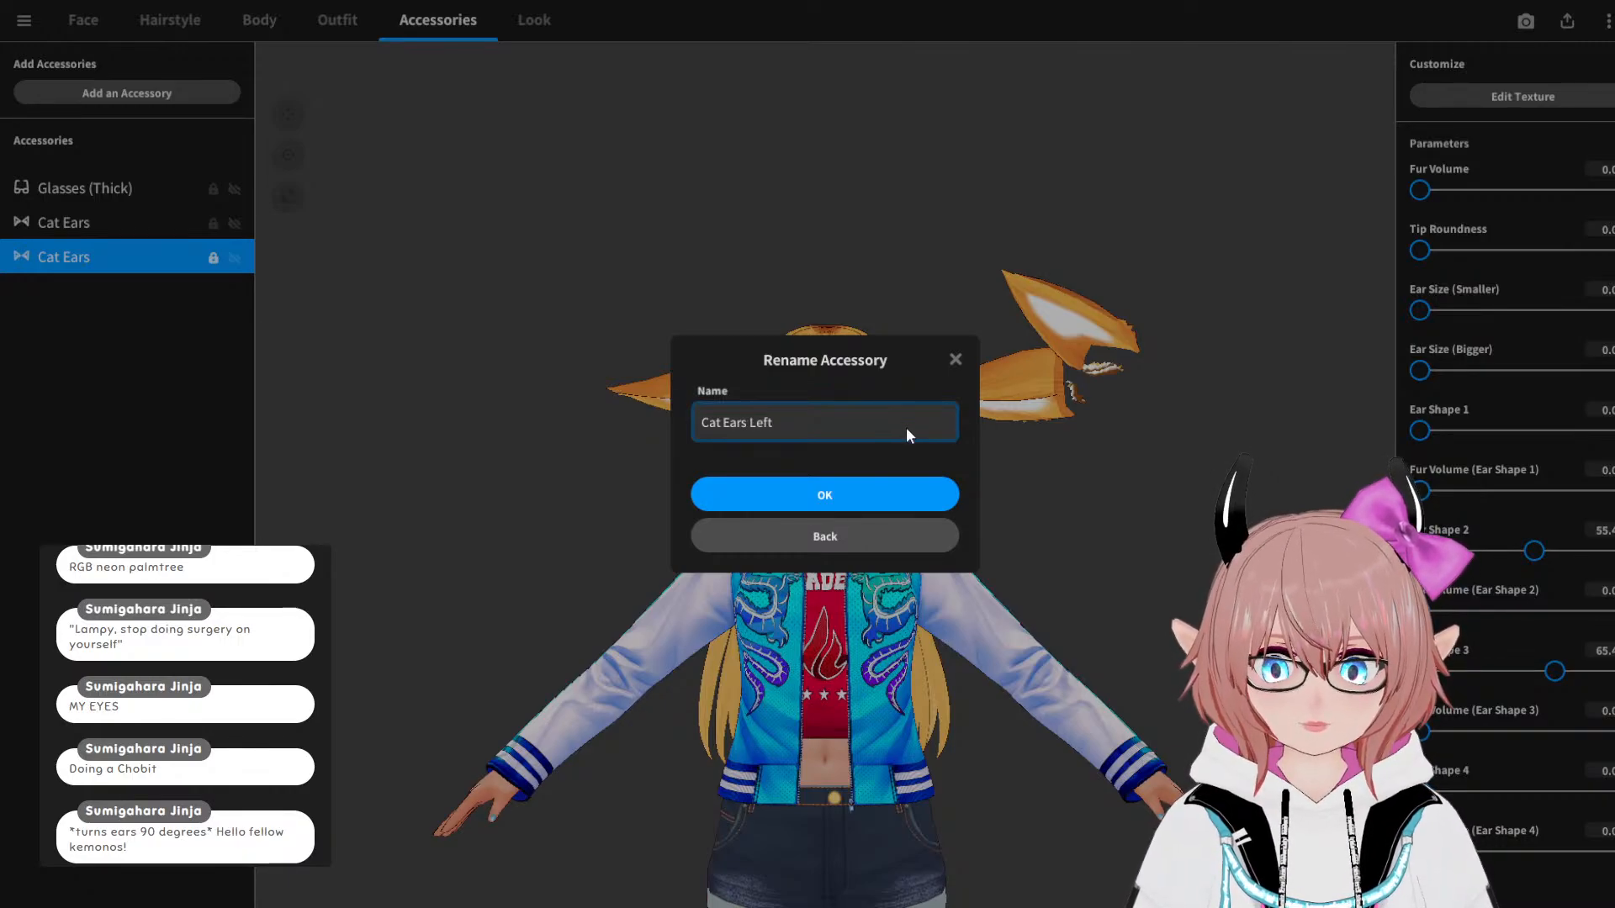
click(880, 505)
click(1016, 380)
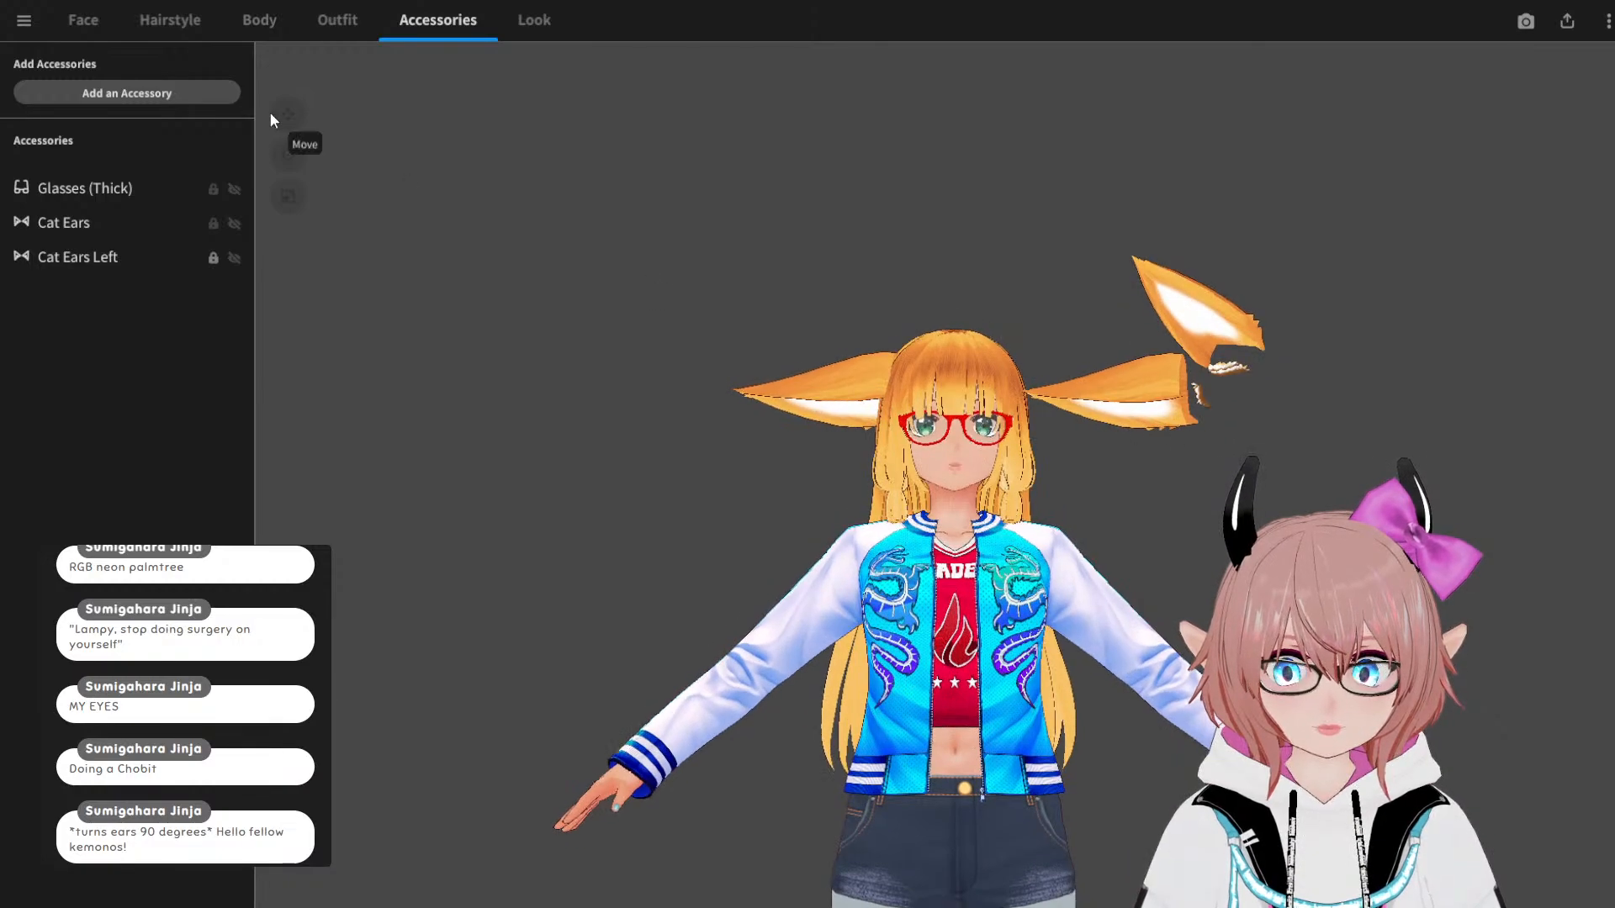
Step: Rotate the unlocked Cat Ears set beside the head, tilting it slightly and turning it about its vertical axis
click(216, 235)
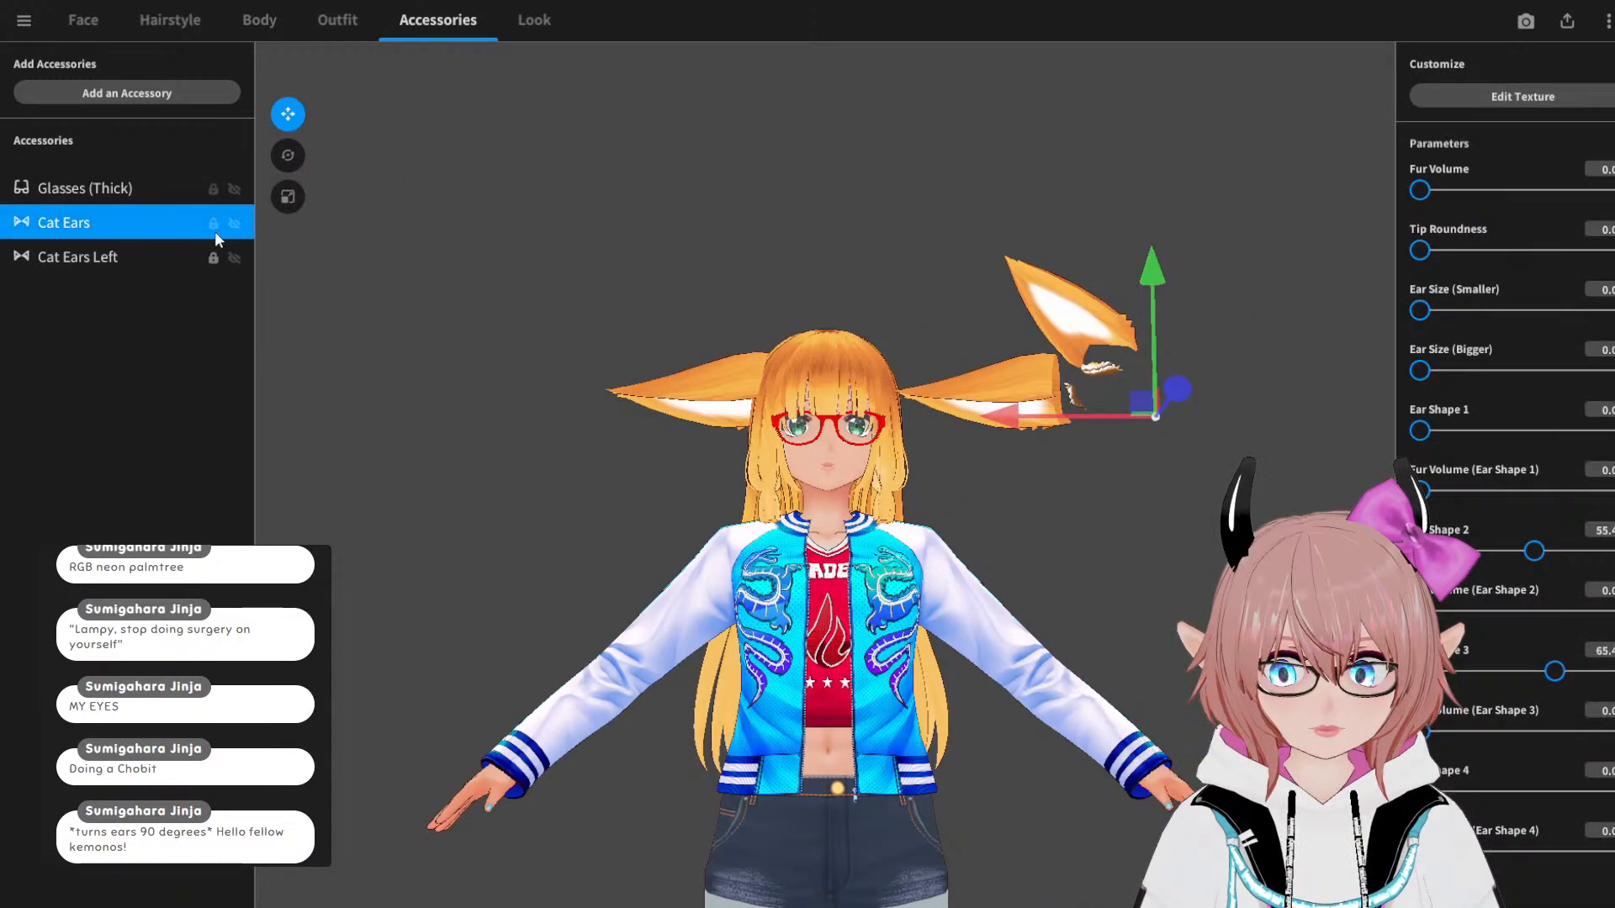
click(291, 160)
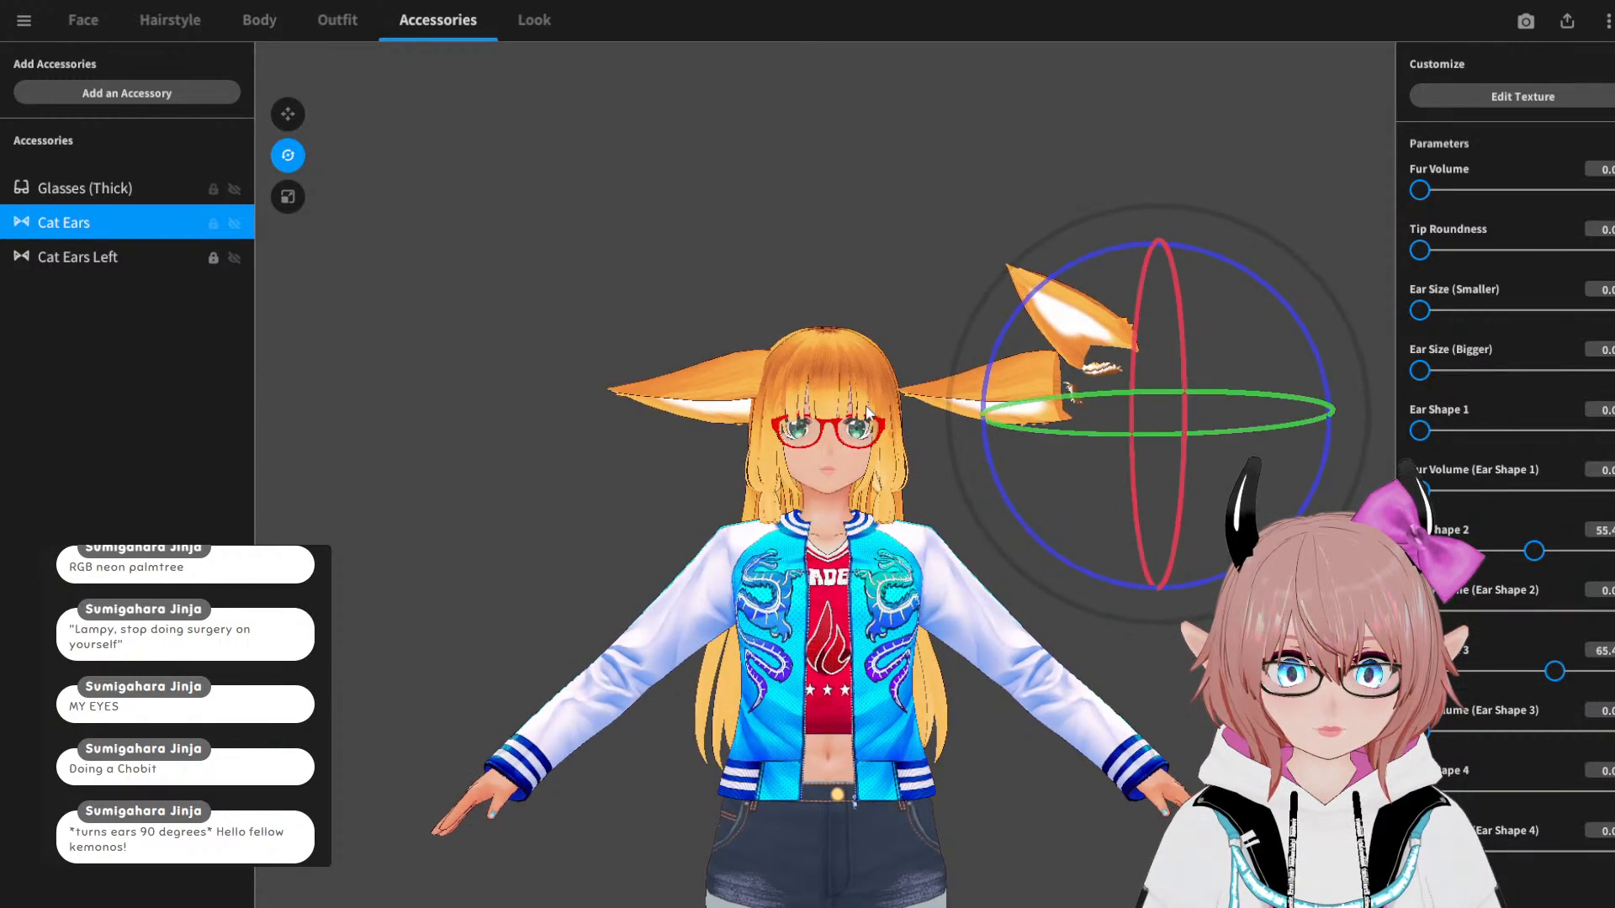
drag(1161, 370, 1164, 341)
drag(1326, 354, 1361, 358)
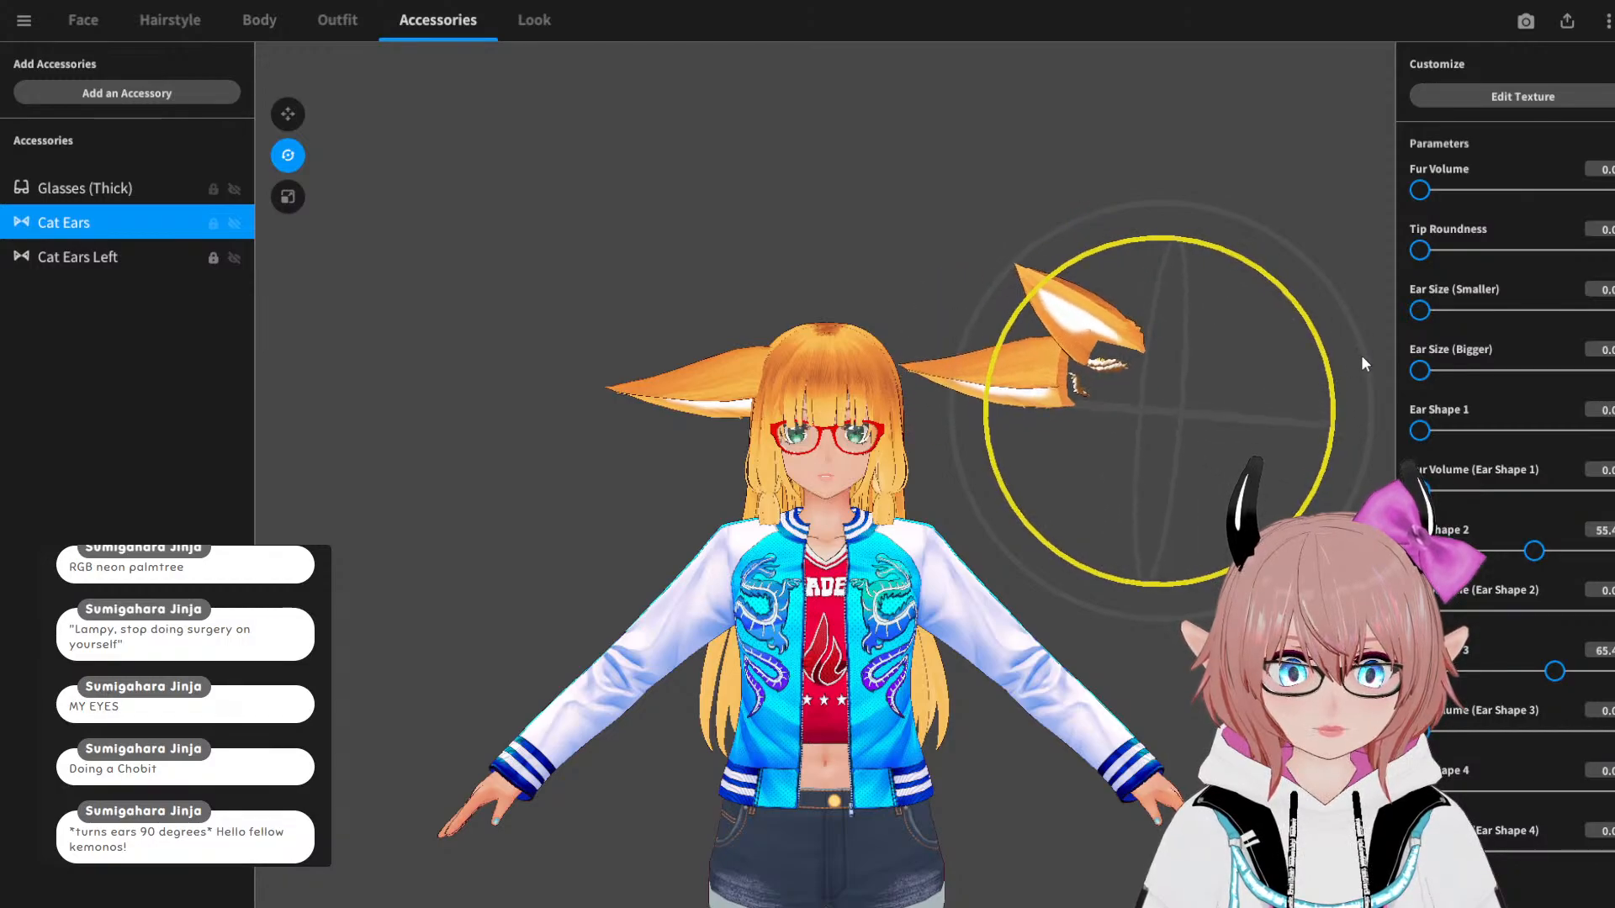
right_drag(1361, 356, 1070, 342)
drag(1068, 451, 1227, 475)
click(1228, 487)
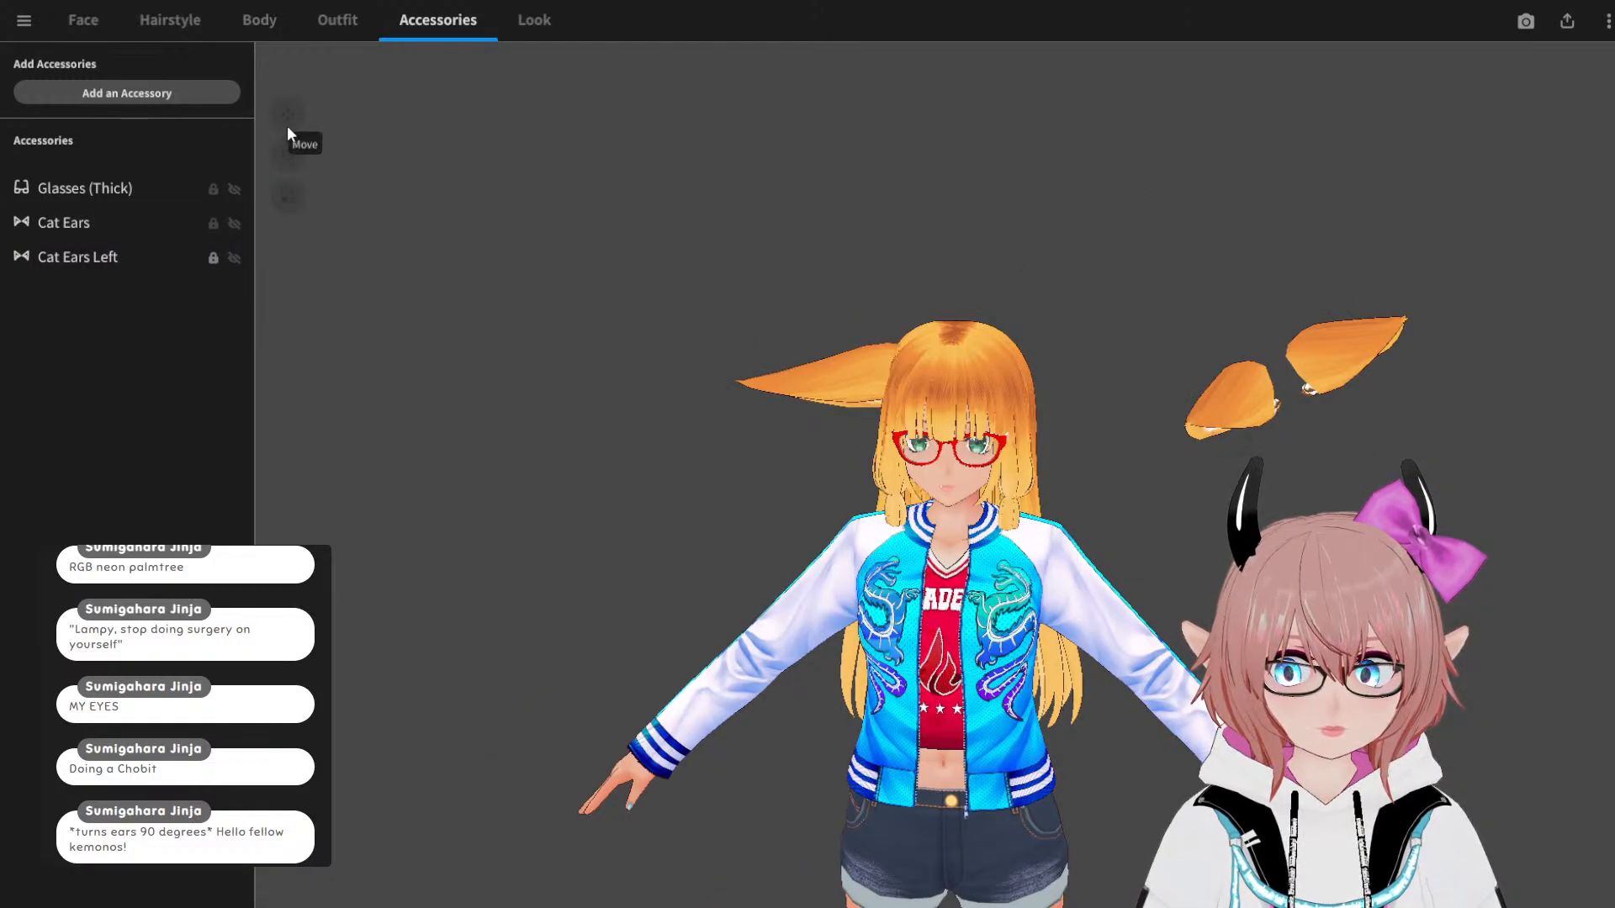
Step: Turn the unlocked Cat Ears further about the vertical axis until one ear points away from the head, and tilt them slightly
click(134, 223)
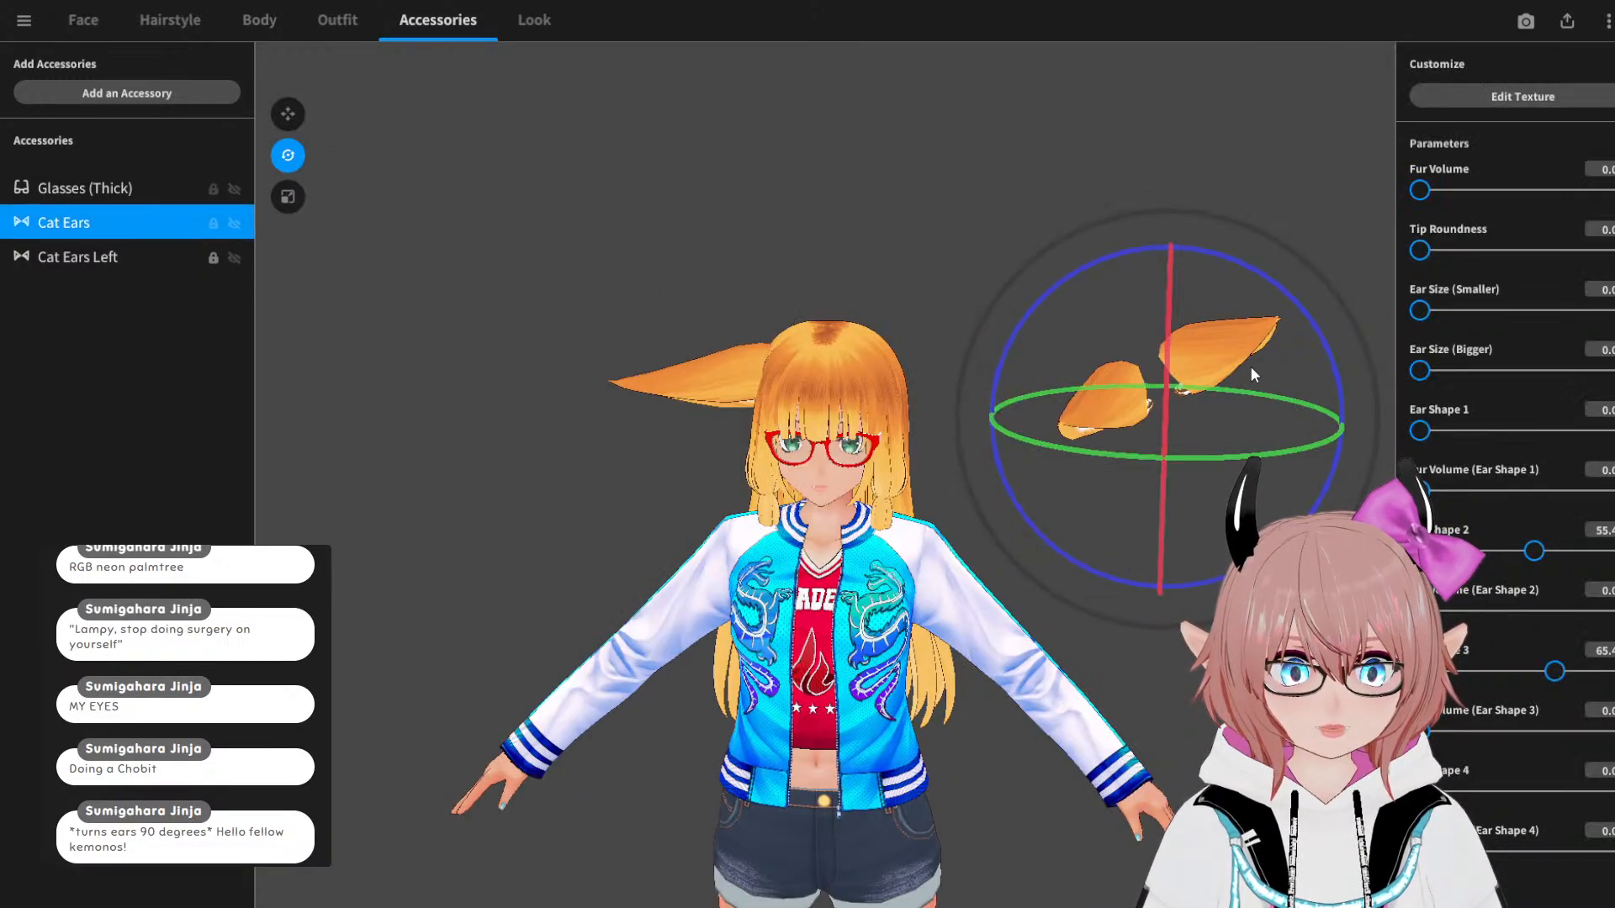
drag(1343, 427, 1375, 435)
click(1374, 435)
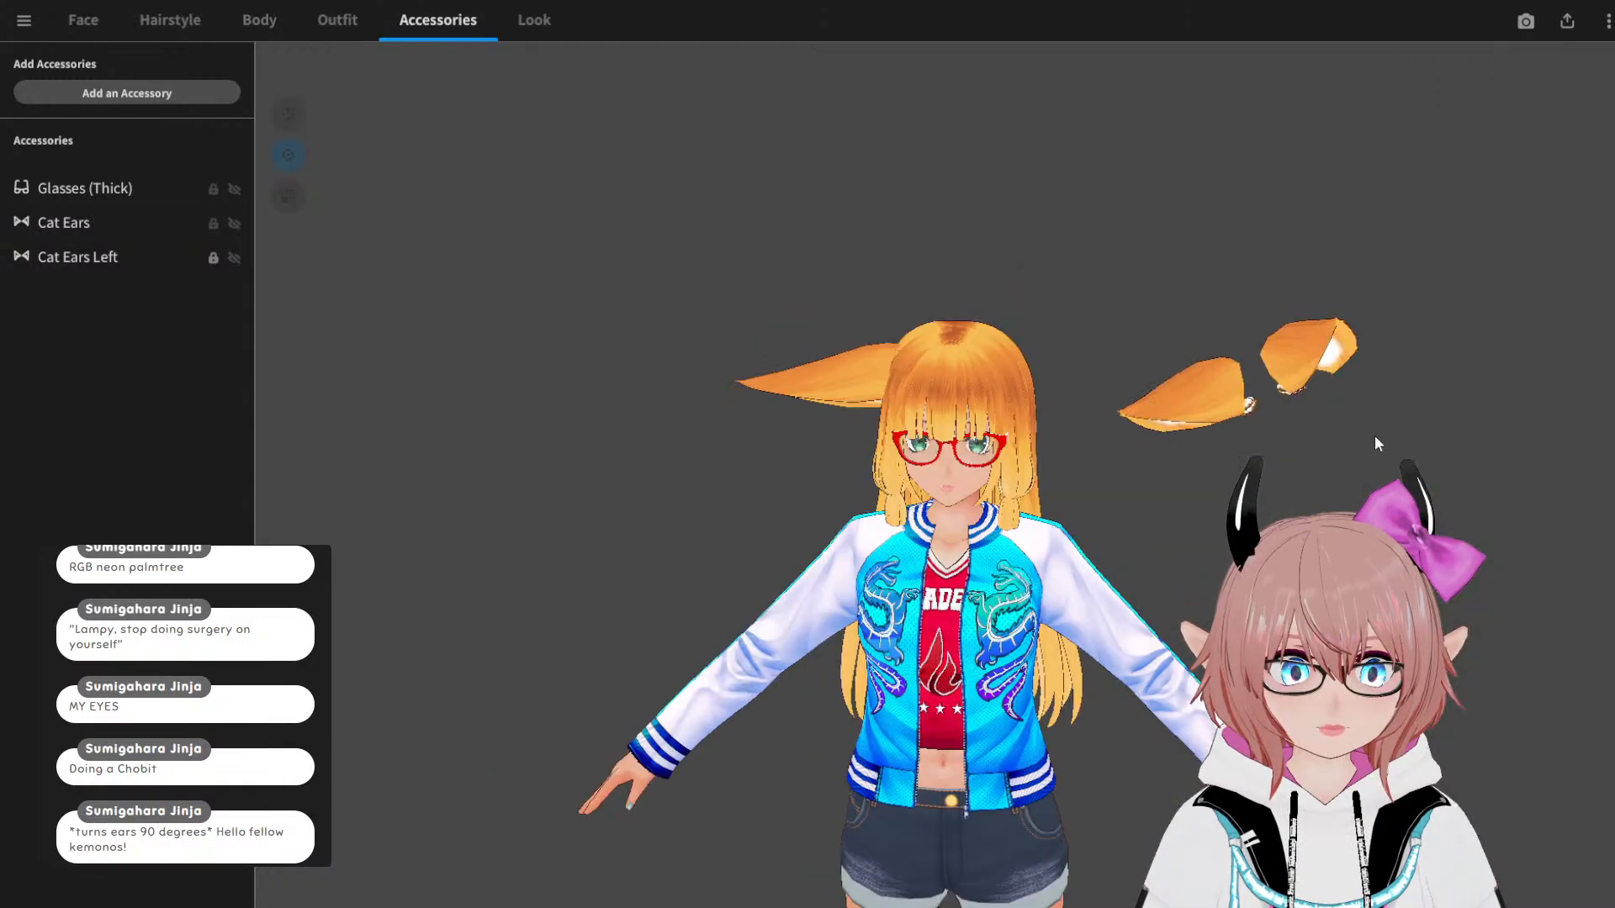
click(131, 223)
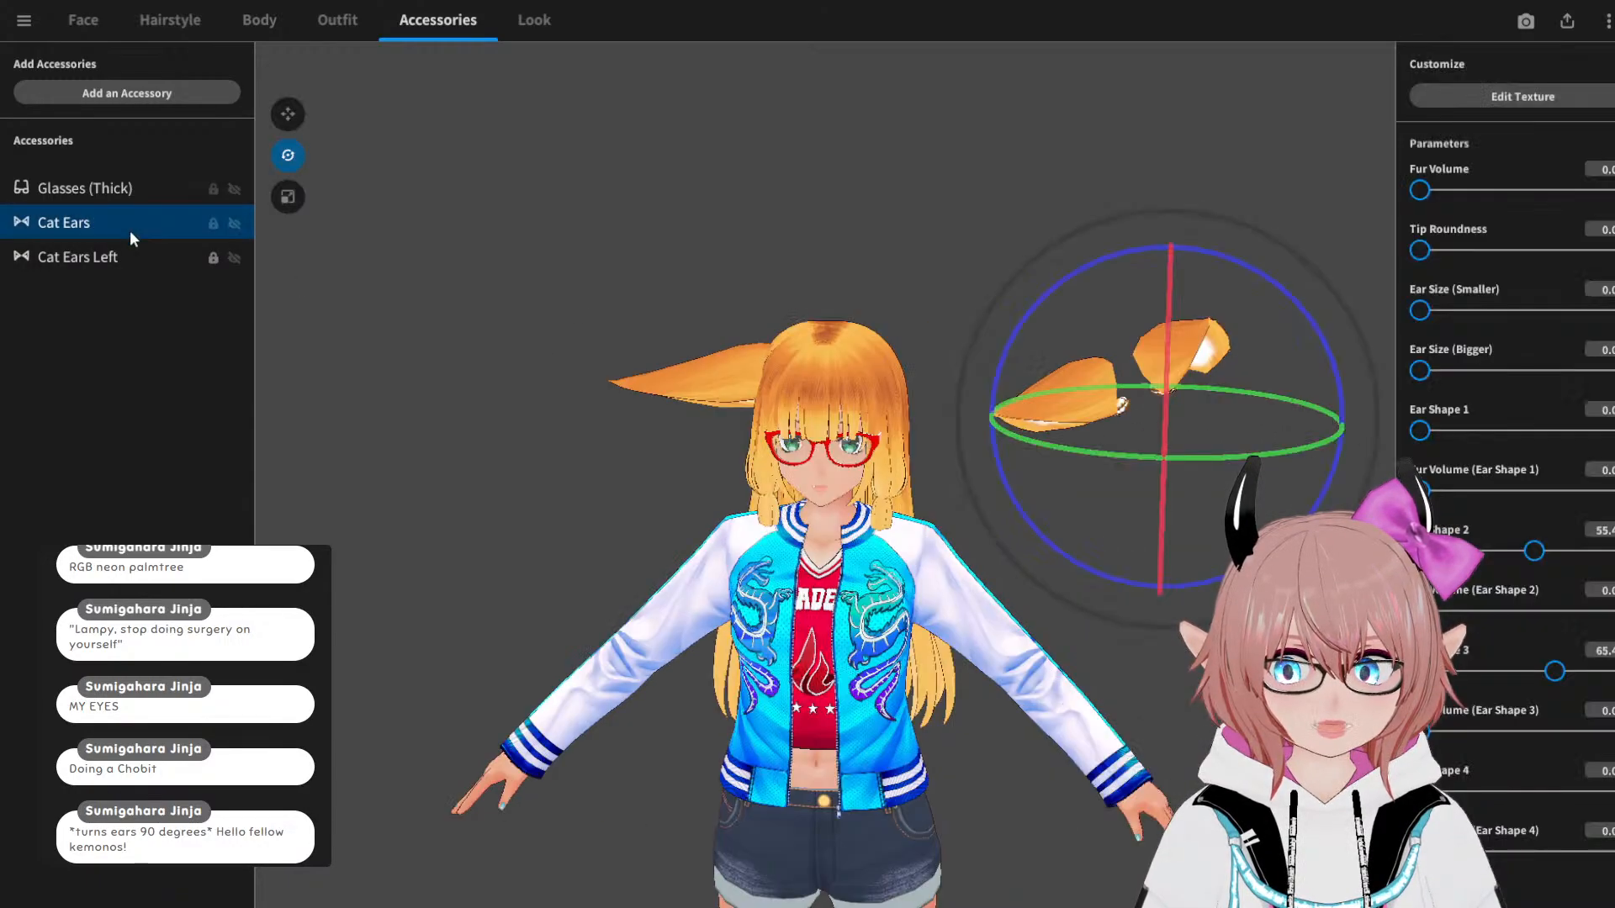
drag(1085, 451, 1220, 456)
drag(1056, 453, 1134, 414)
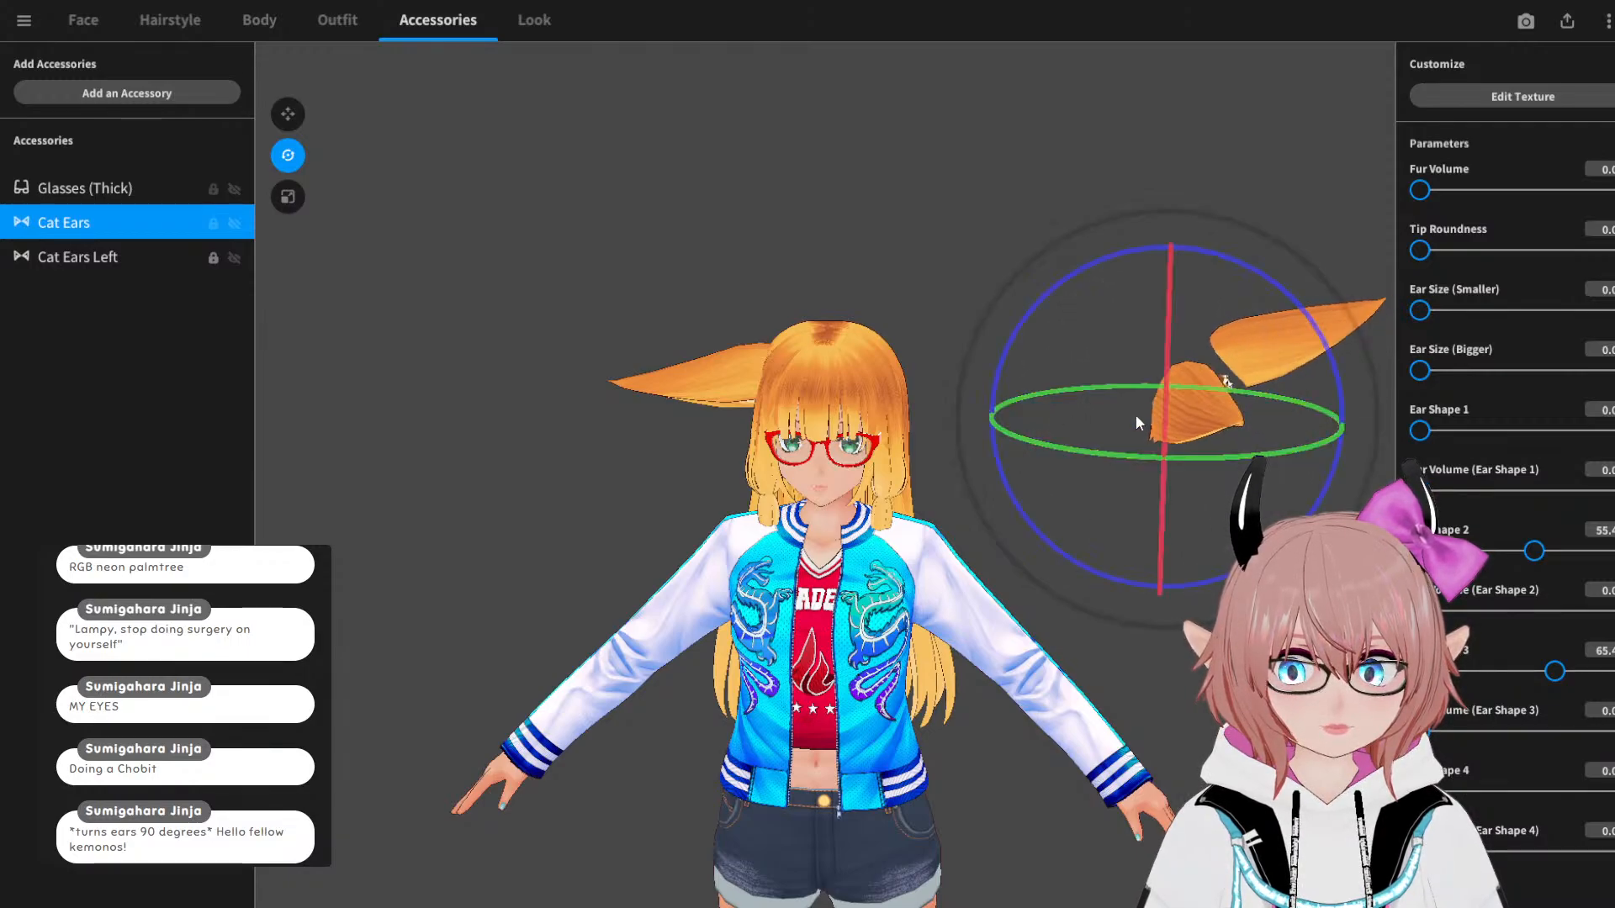
drag(1176, 274, 1174, 229)
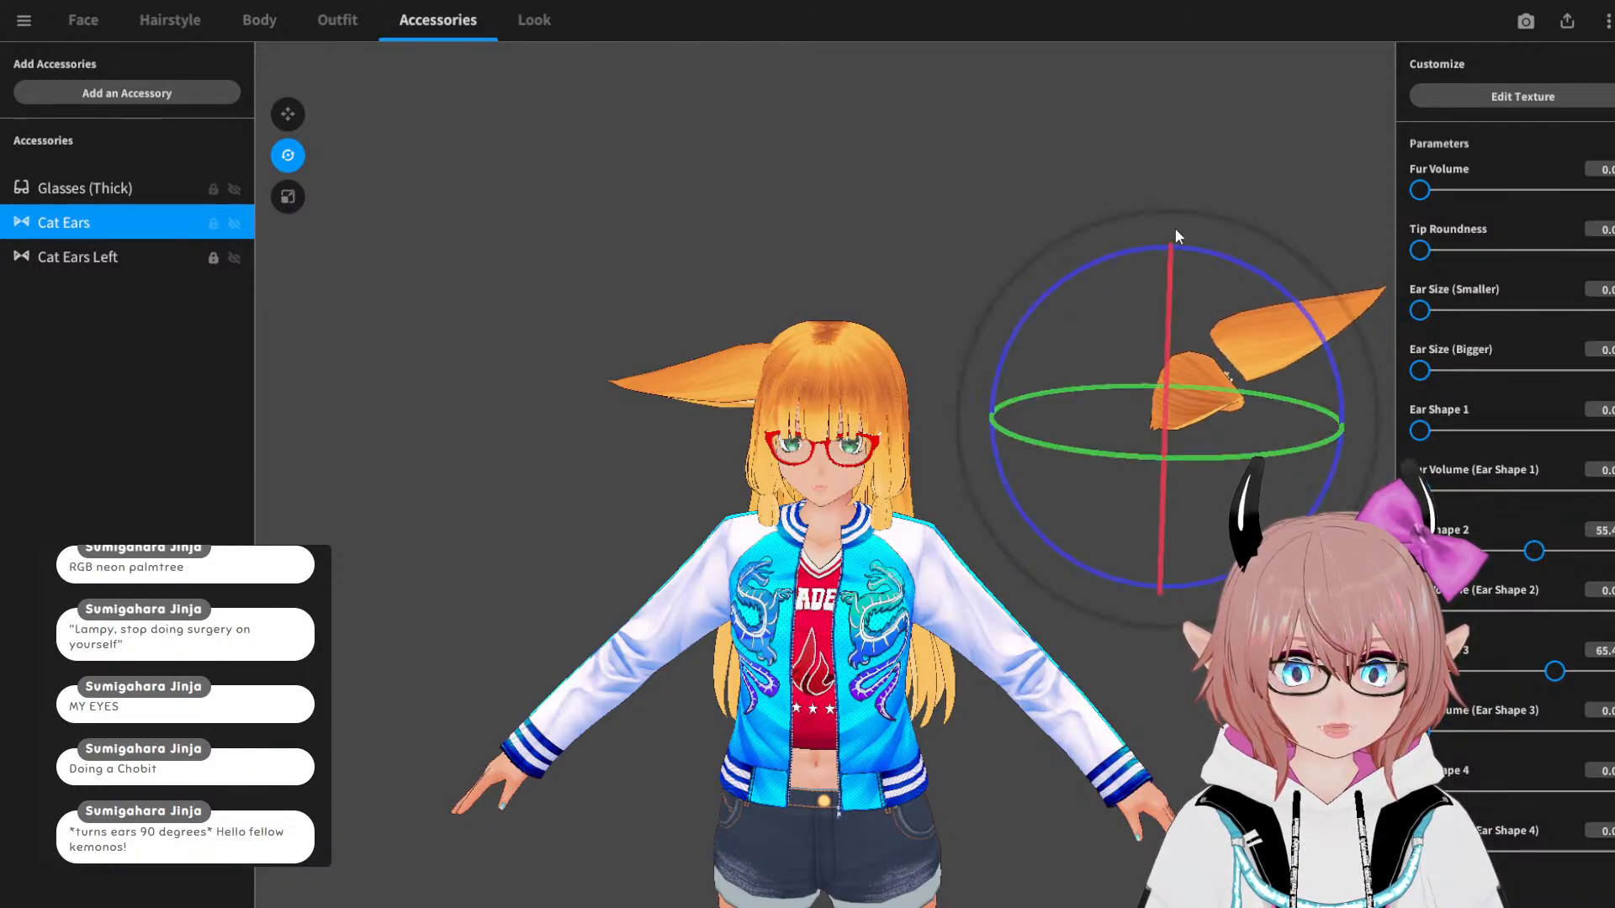
drag(1171, 567, 1124, 497)
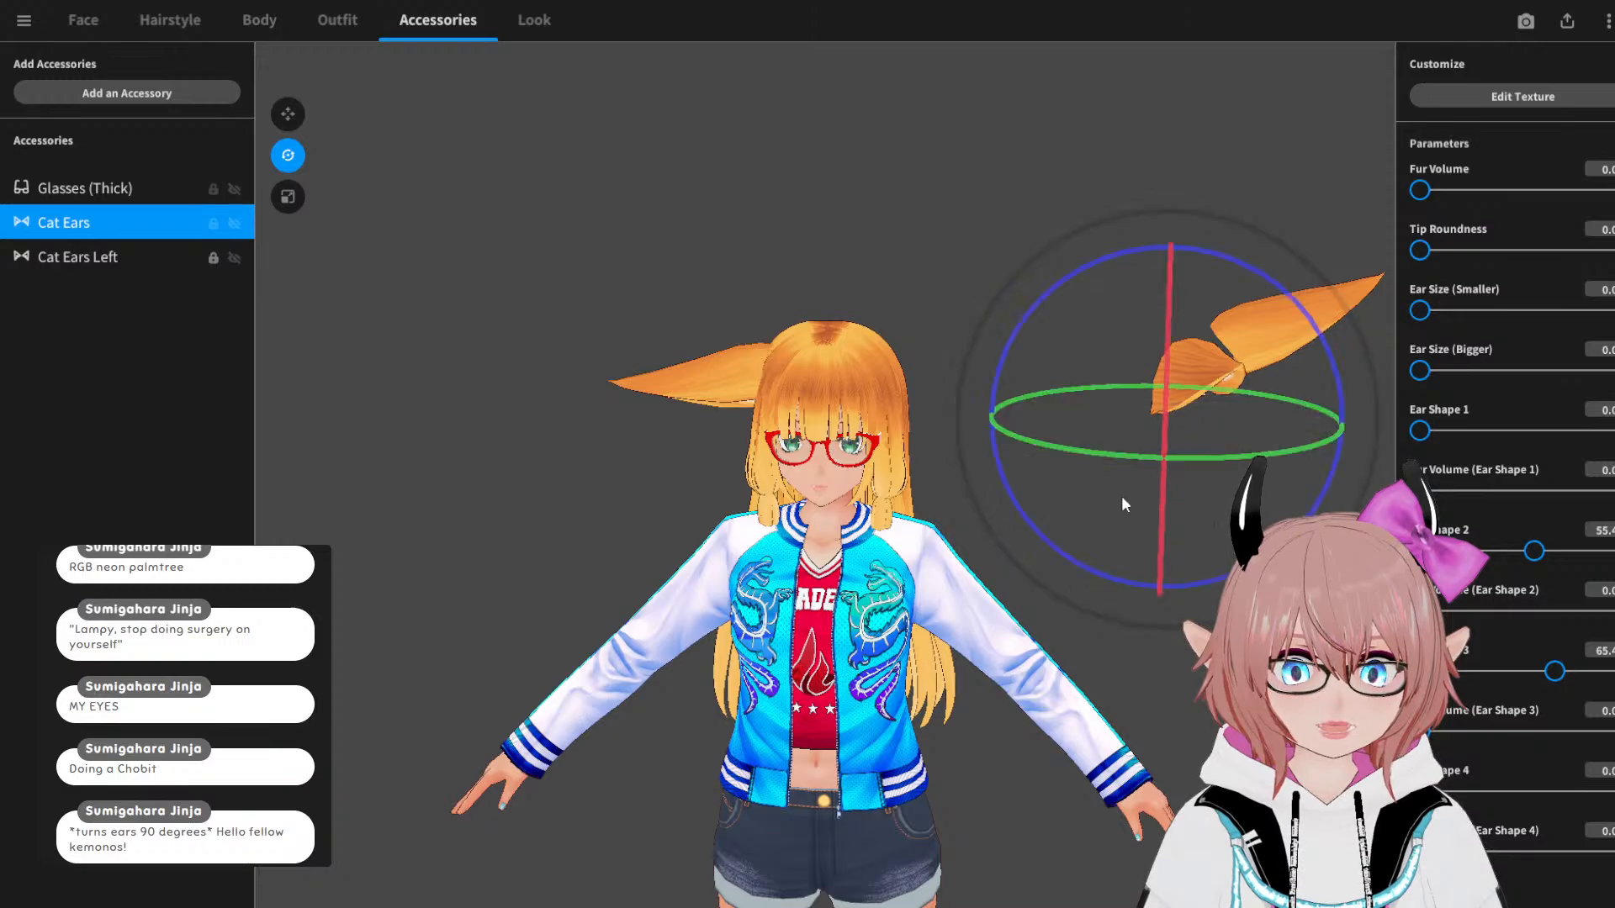
Step: Move the unlocked Cat Ears sideways onto the avatar's head and lower them to the height of the other ear
click(287, 116)
drag(1017, 431, 682, 354)
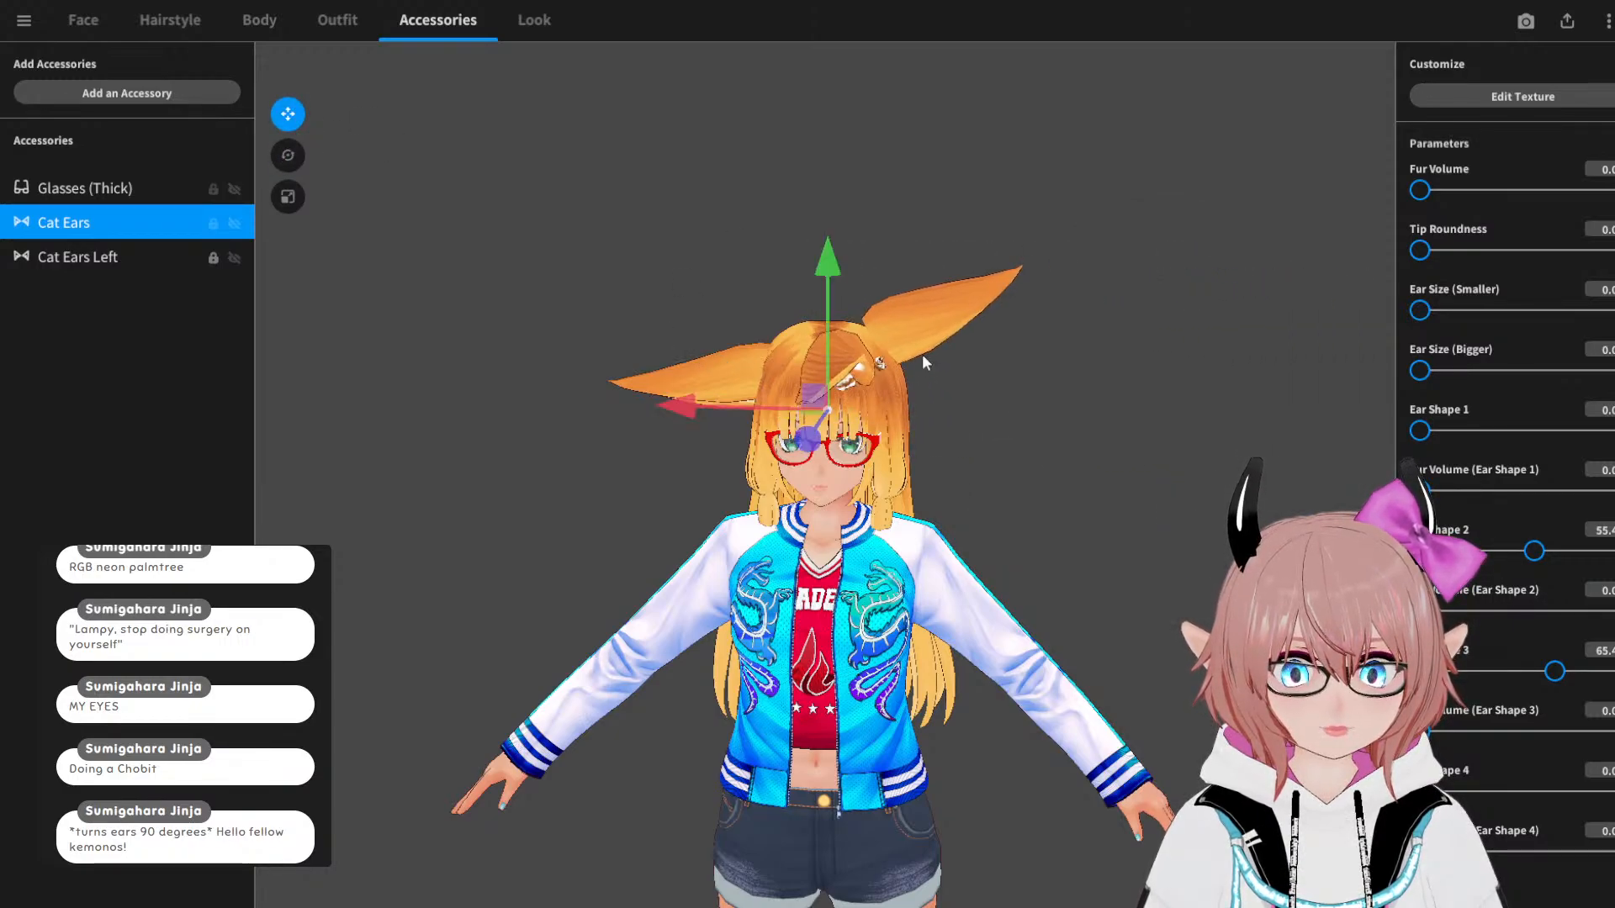
scroll(922, 355, up, 5)
right_drag(1001, 356, 996, 361)
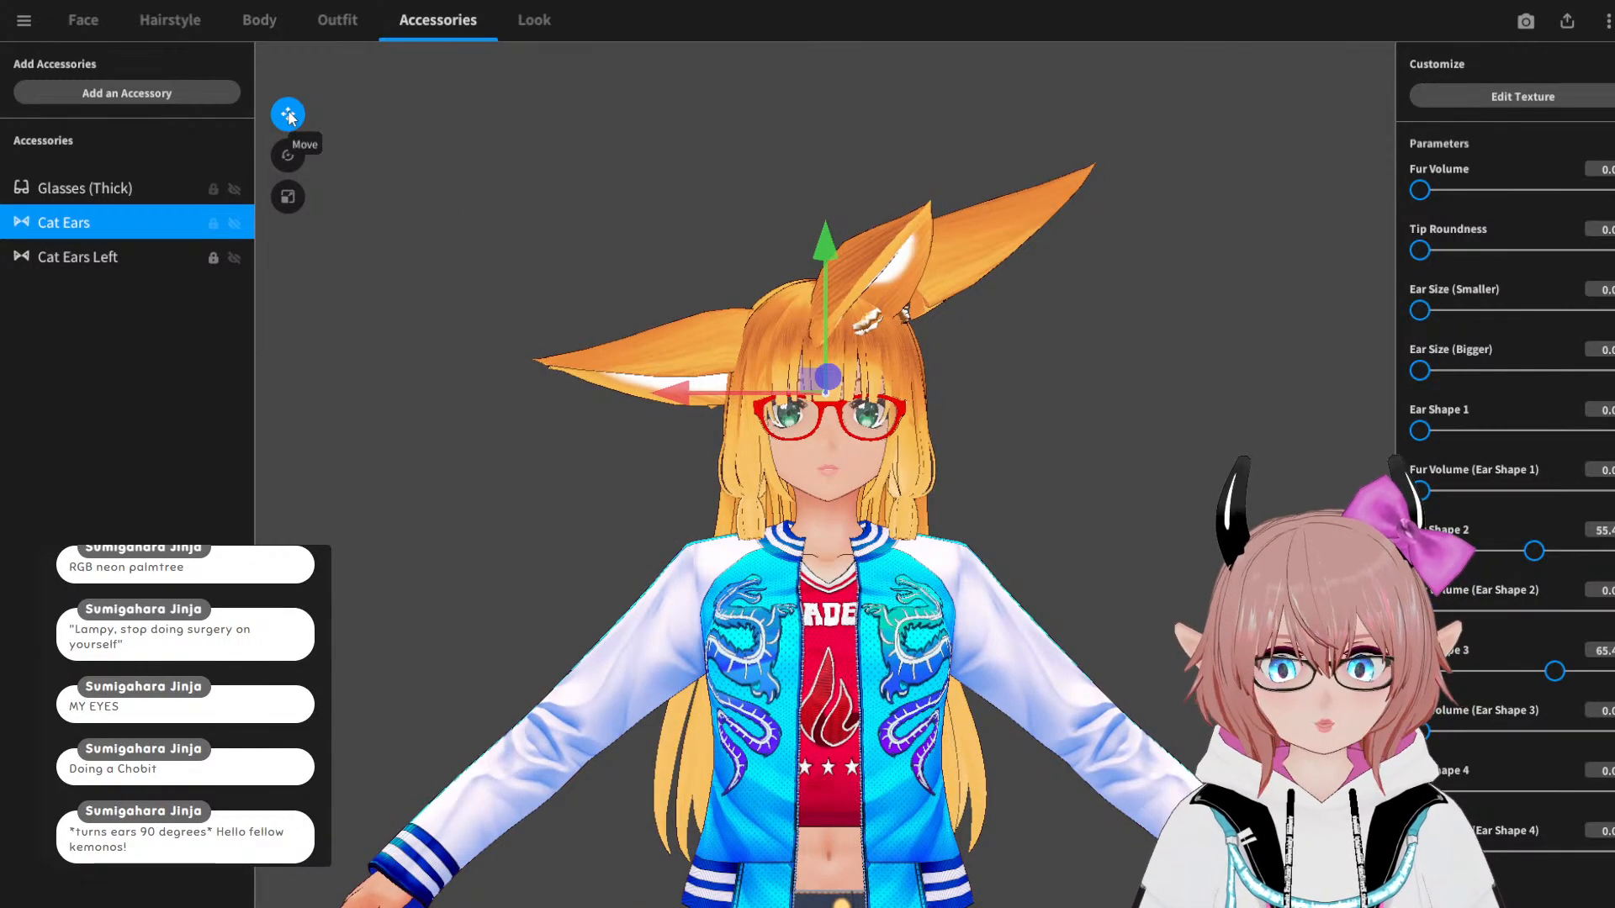
drag(831, 250, 817, 287)
right_drag(972, 401, 925, 452)
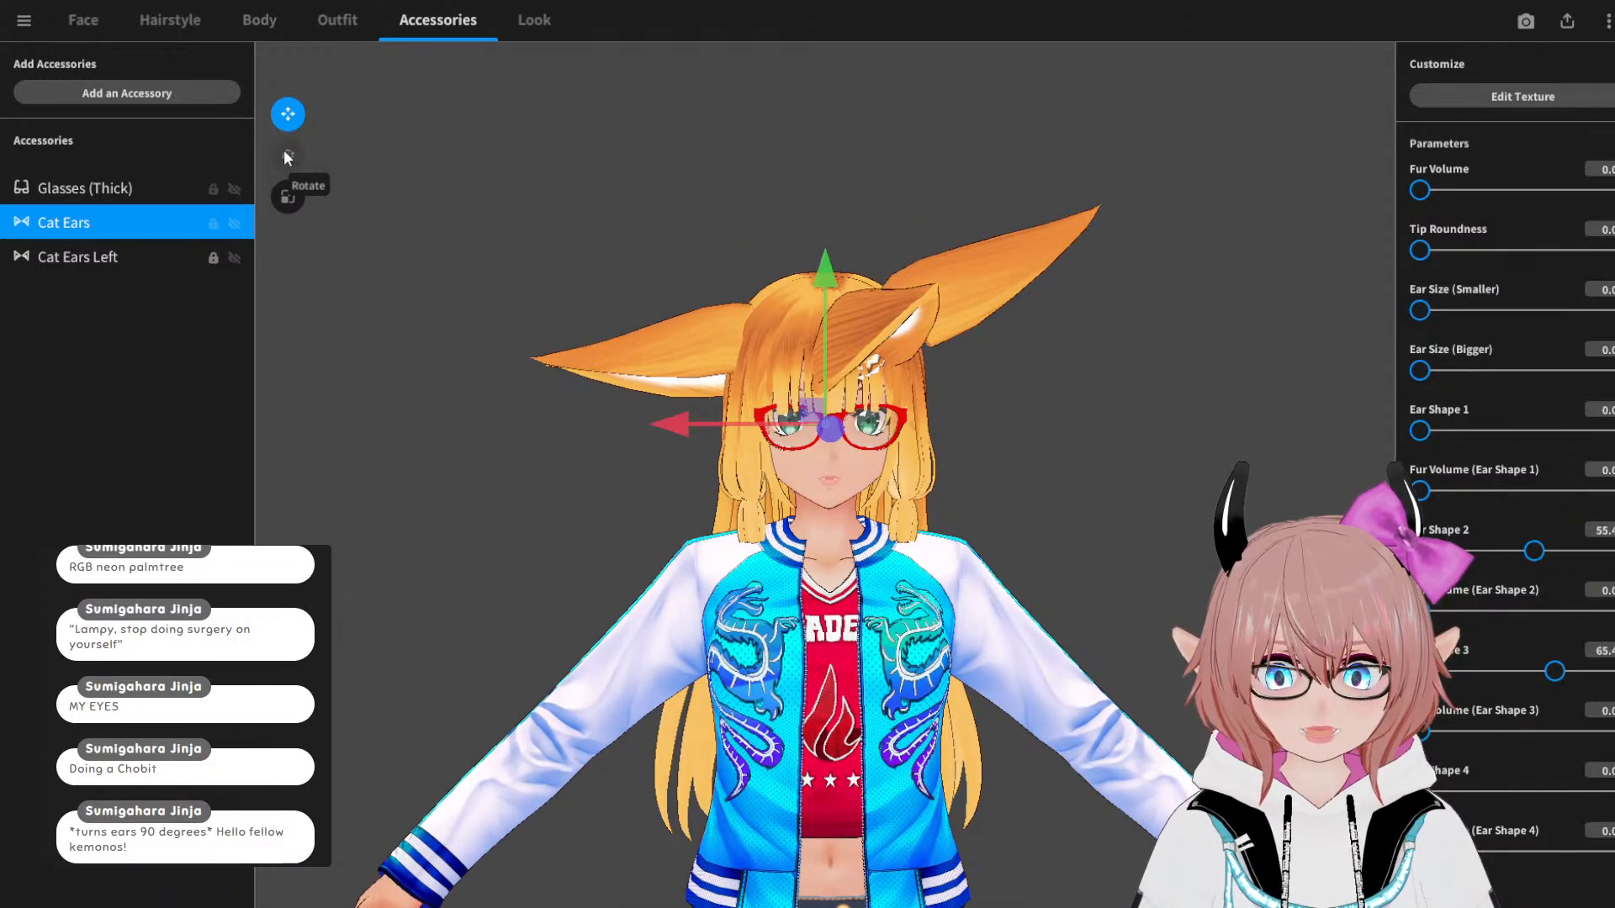
Step: Roll the unlocked Cat Ears until the outer ear is nearly horizontal, and shift them sideways and back into the head
click(287, 155)
drag(982, 367, 1020, 429)
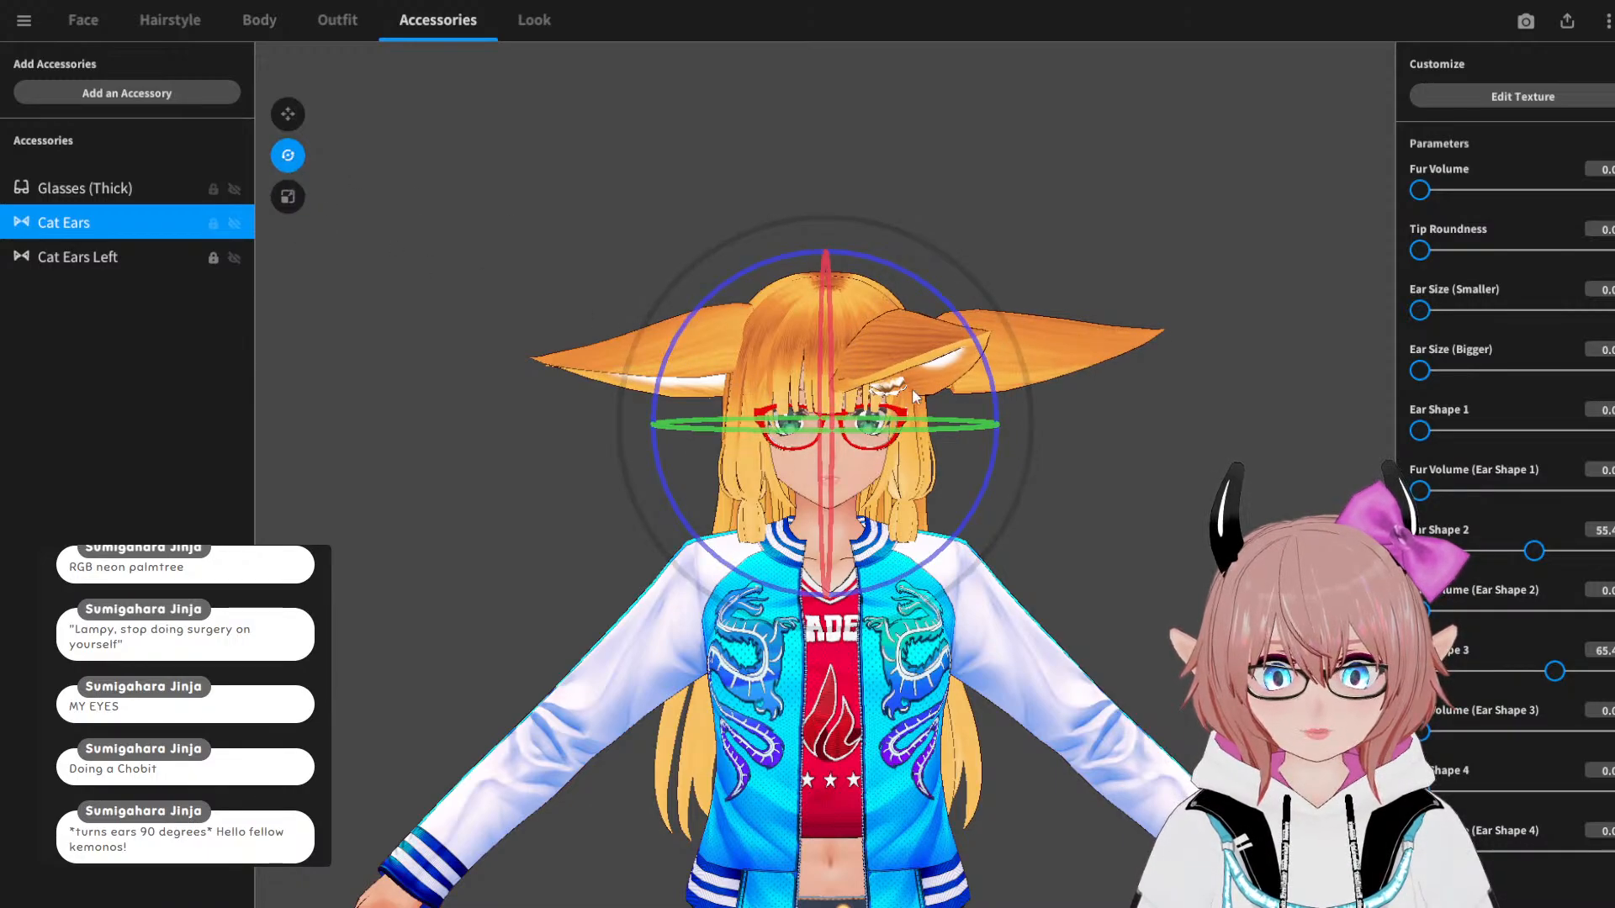
right_drag(914, 395, 994, 439)
click(287, 115)
drag(673, 426, 641, 429)
right_drag(641, 427, 674, 557)
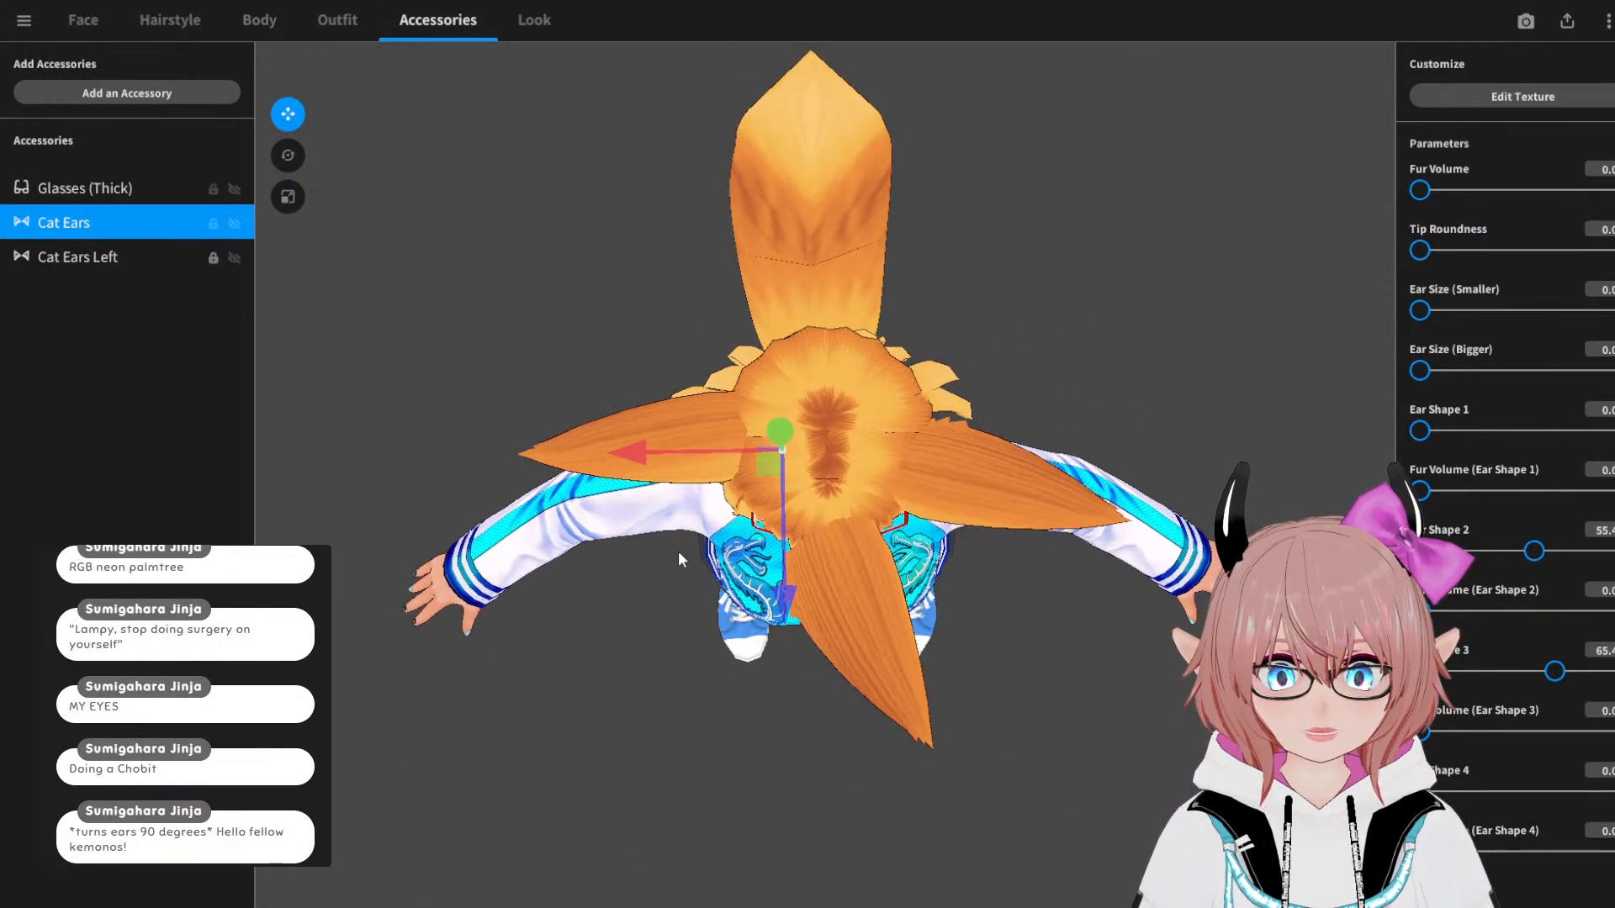
drag(798, 598, 785, 571)
Step: Tilt the unlocked Cat Ears slightly about their sideways axis, checking the fit from above, the side and behind
click(288, 156)
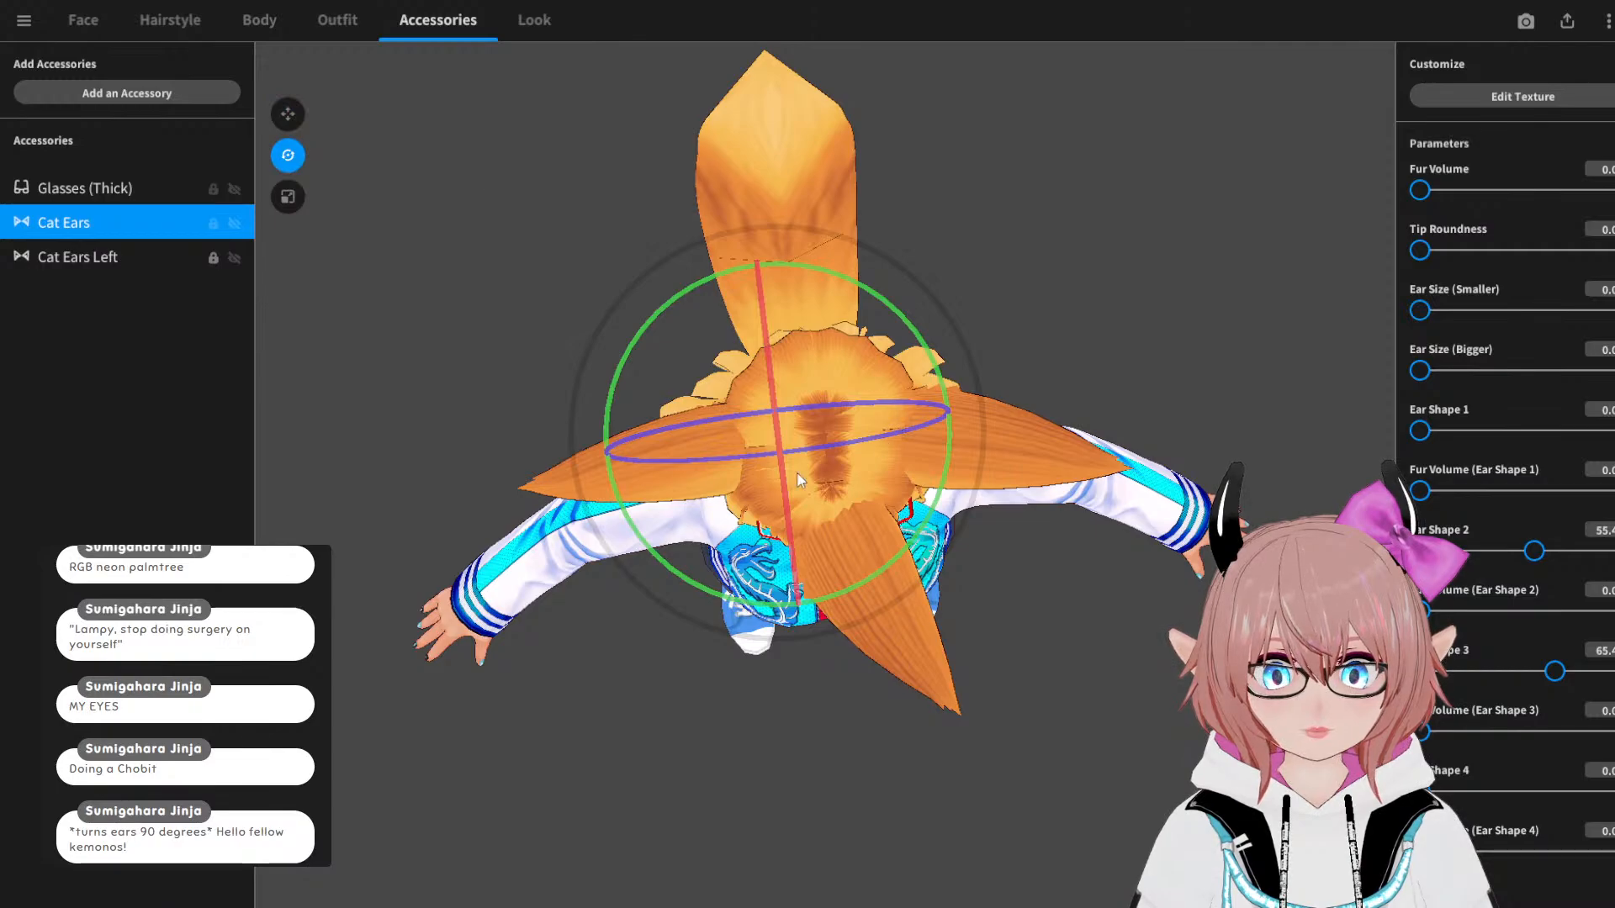
drag(759, 283, 757, 257)
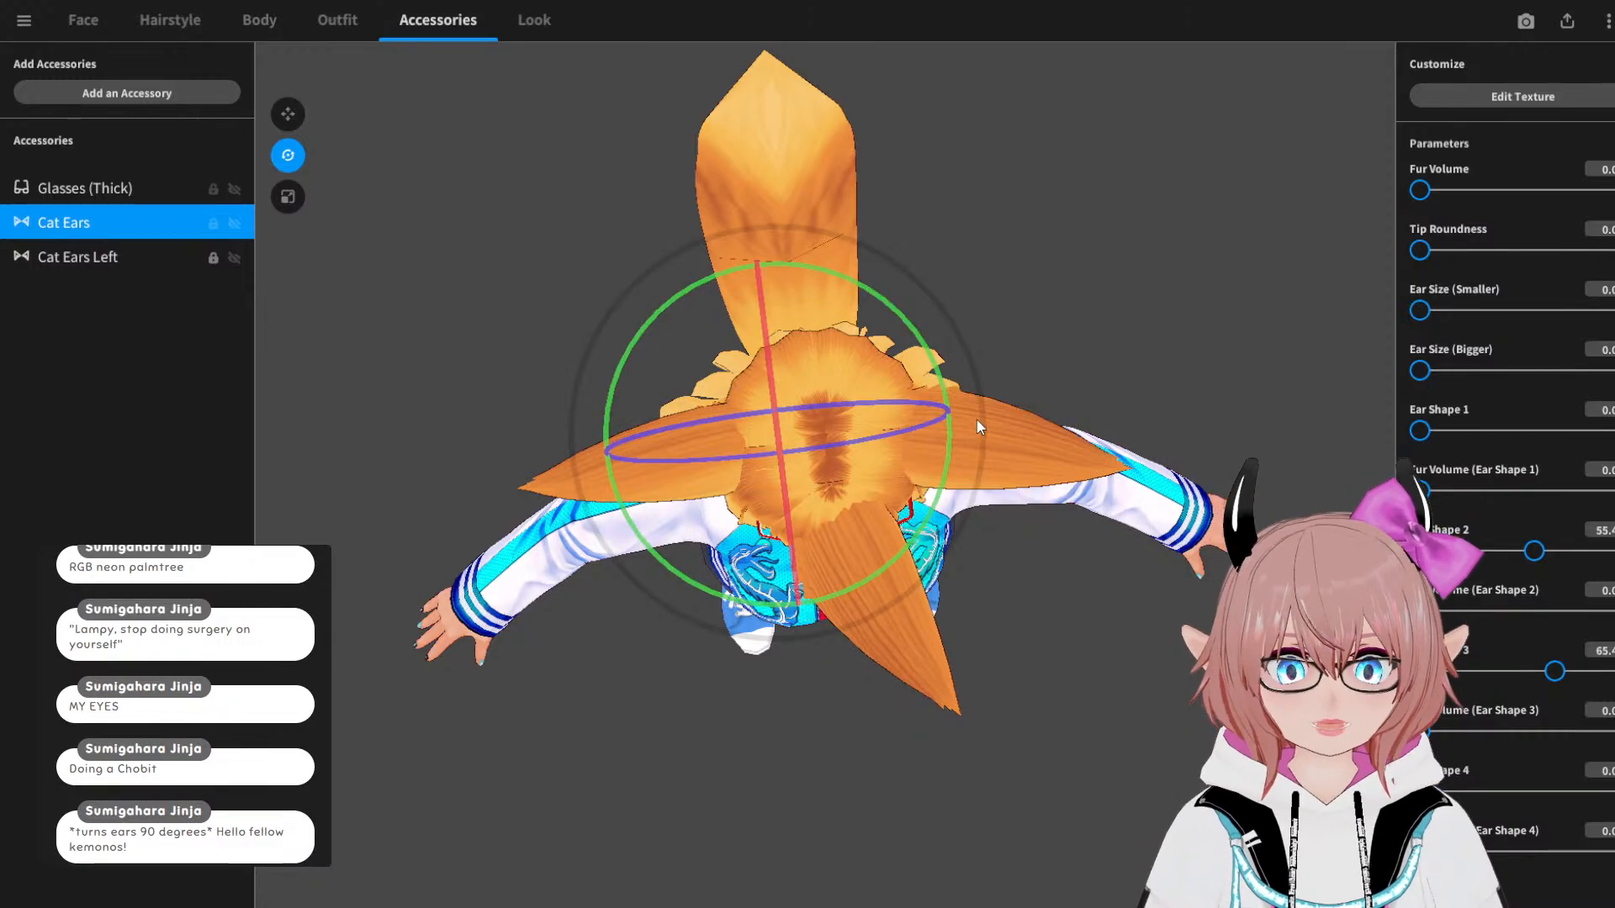
drag(977, 421, 1035, 349)
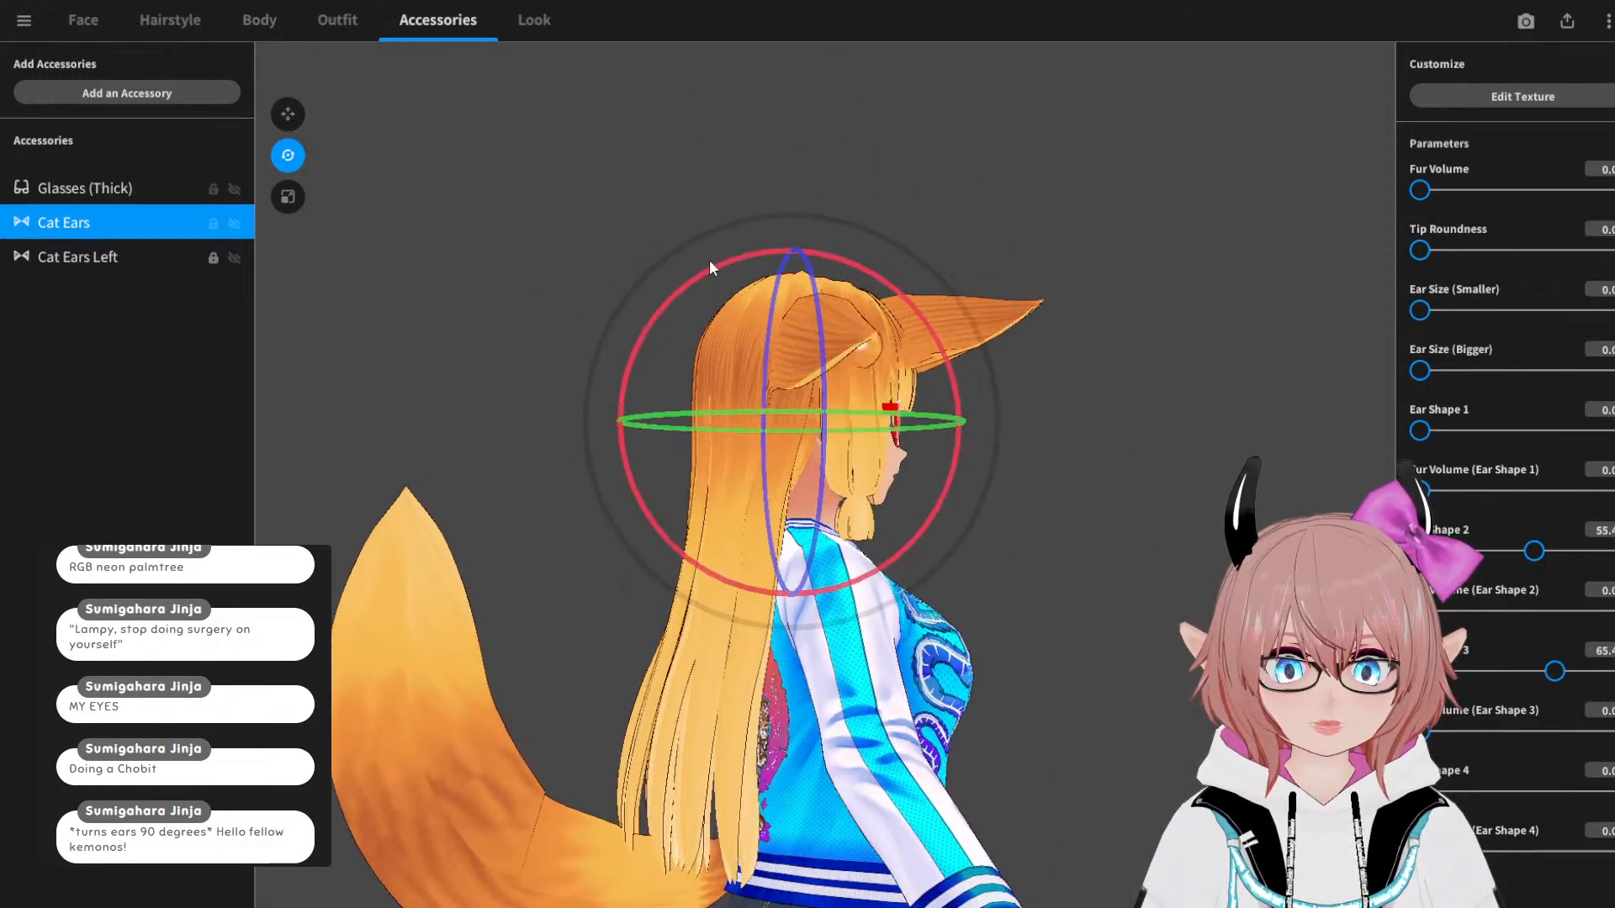
drag(712, 265, 705, 267)
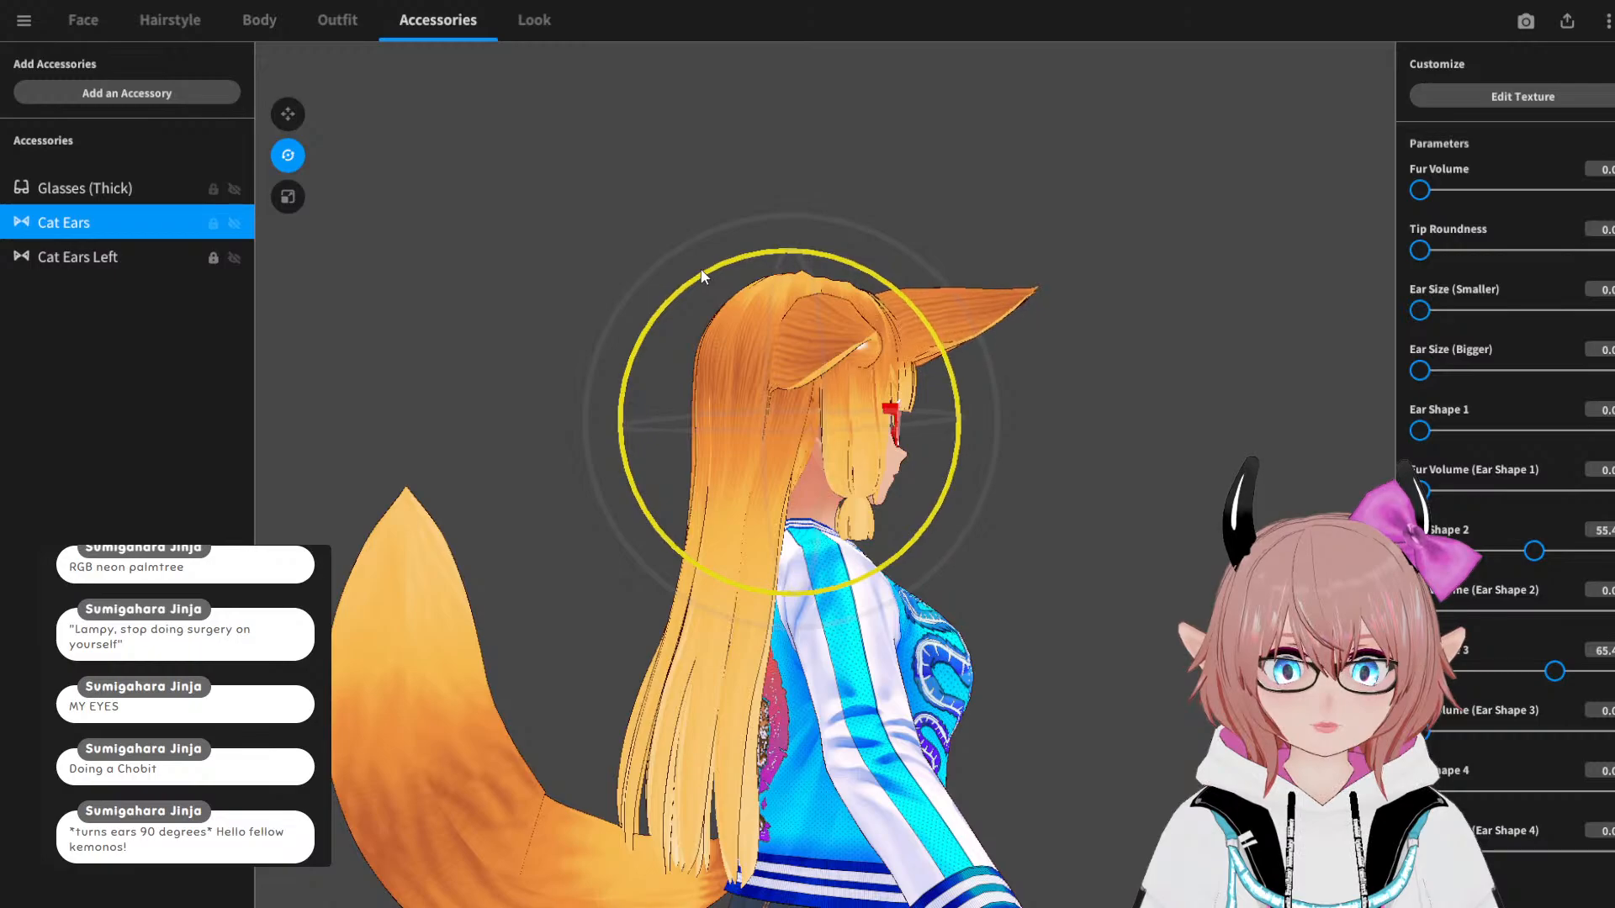
drag(1043, 429, 819, 623)
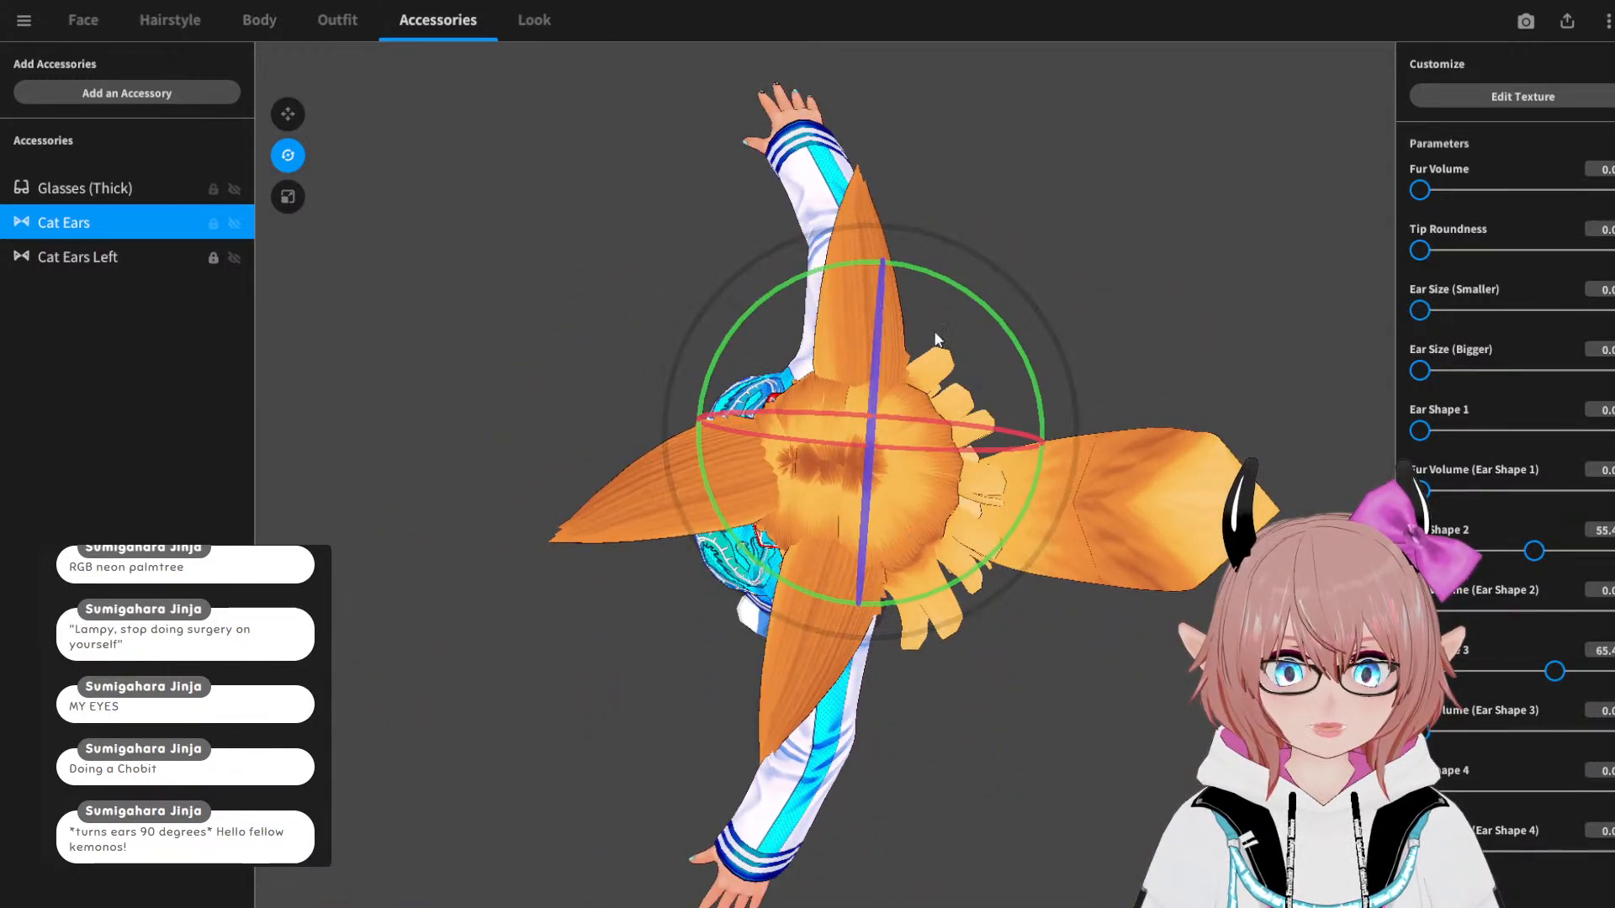
drag(936, 339, 1094, 173)
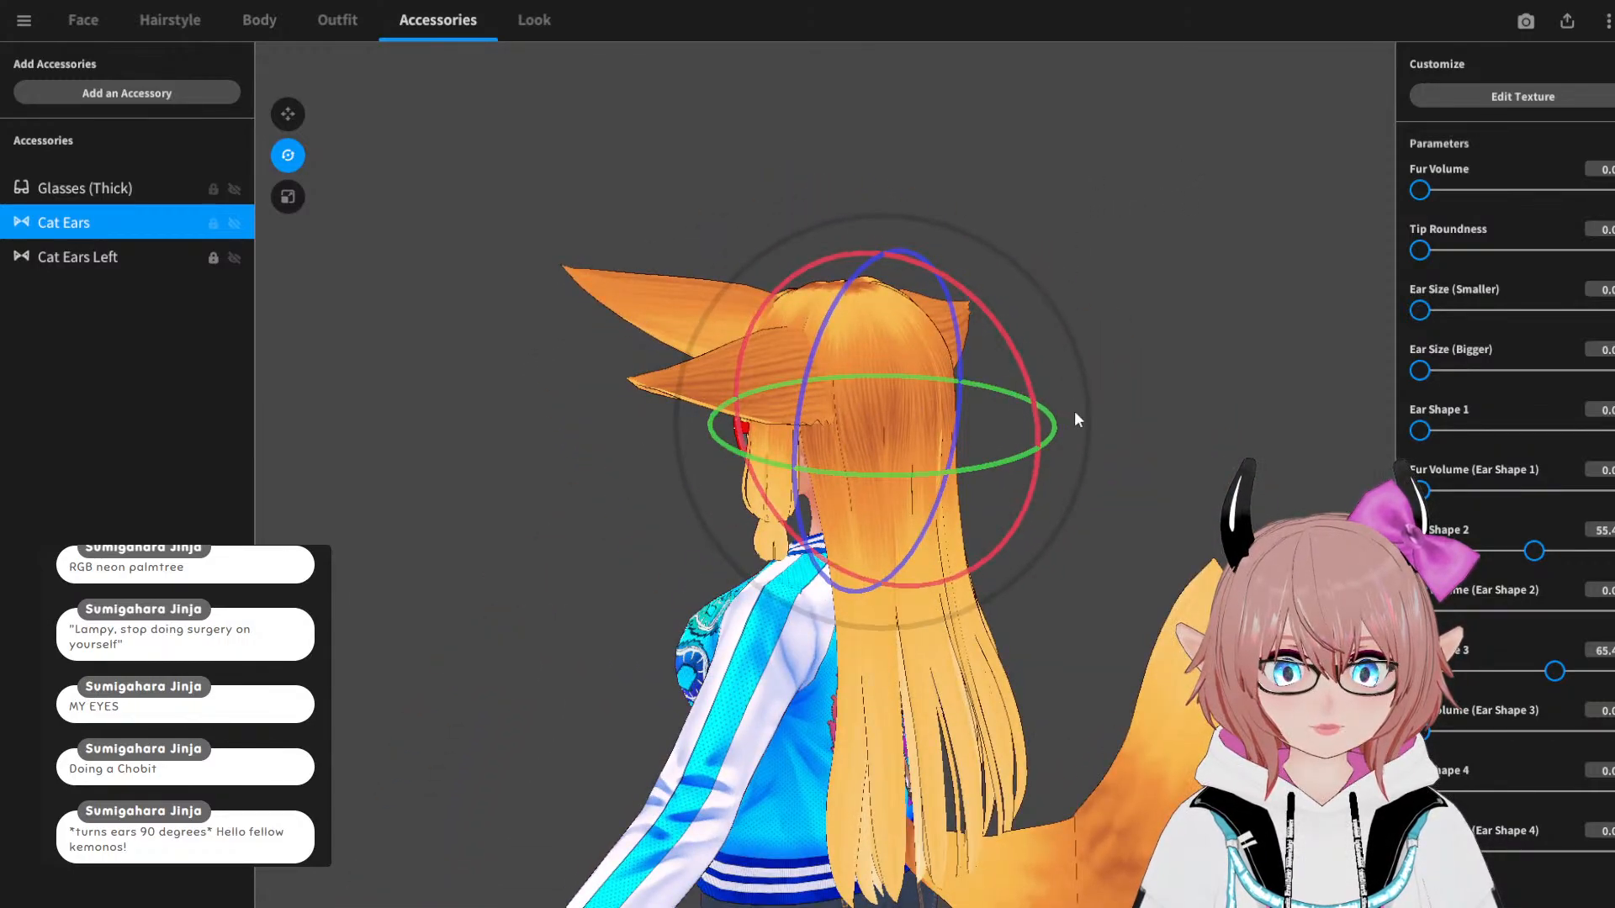
Step: Tilt the unlocked Cat Ears further so their white inner sides face forward, and compare with the previous tilt from the front
drag(1075, 414, 1107, 400)
drag(1008, 356, 1027, 384)
click(1147, 431)
right_drag(1147, 431, 1224, 437)
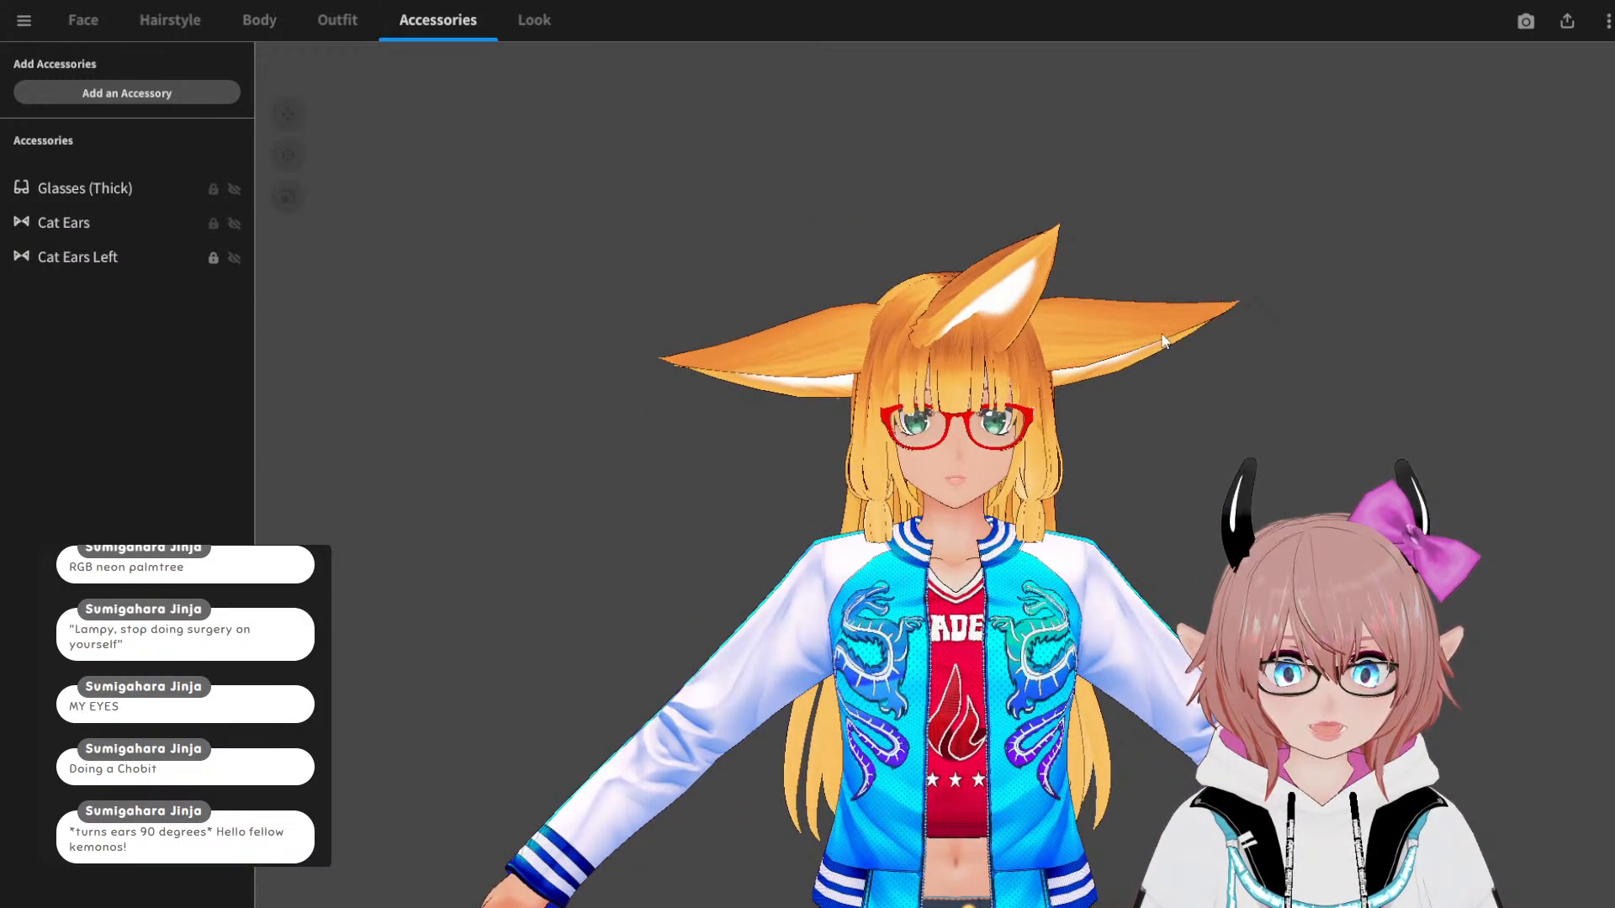
key(ctrl+z)
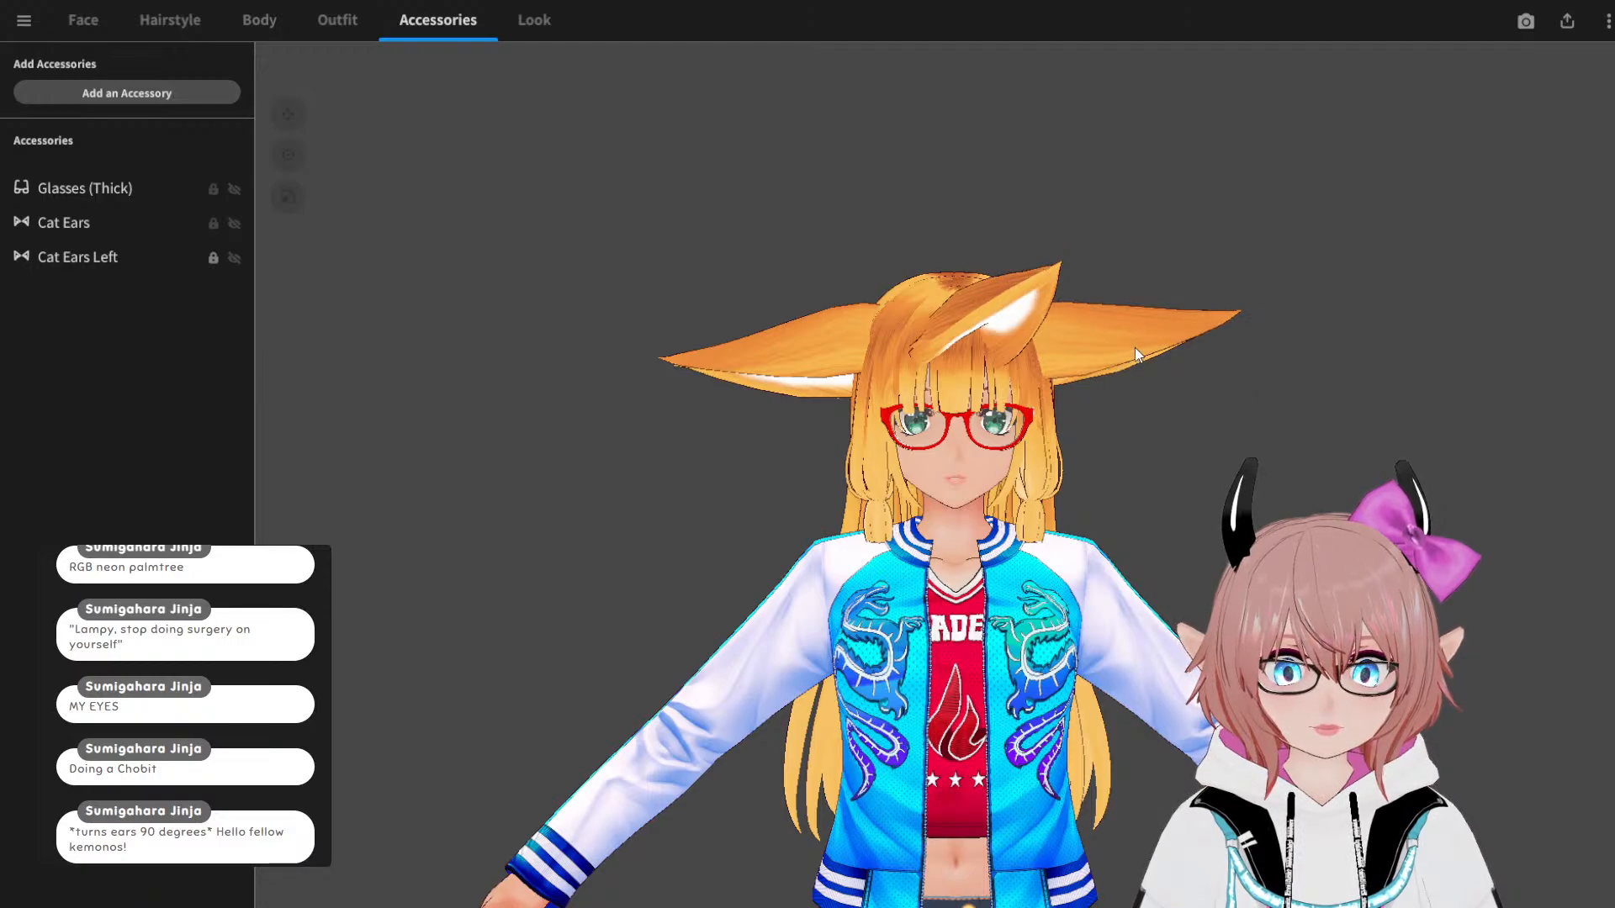
key(ctrl+z)
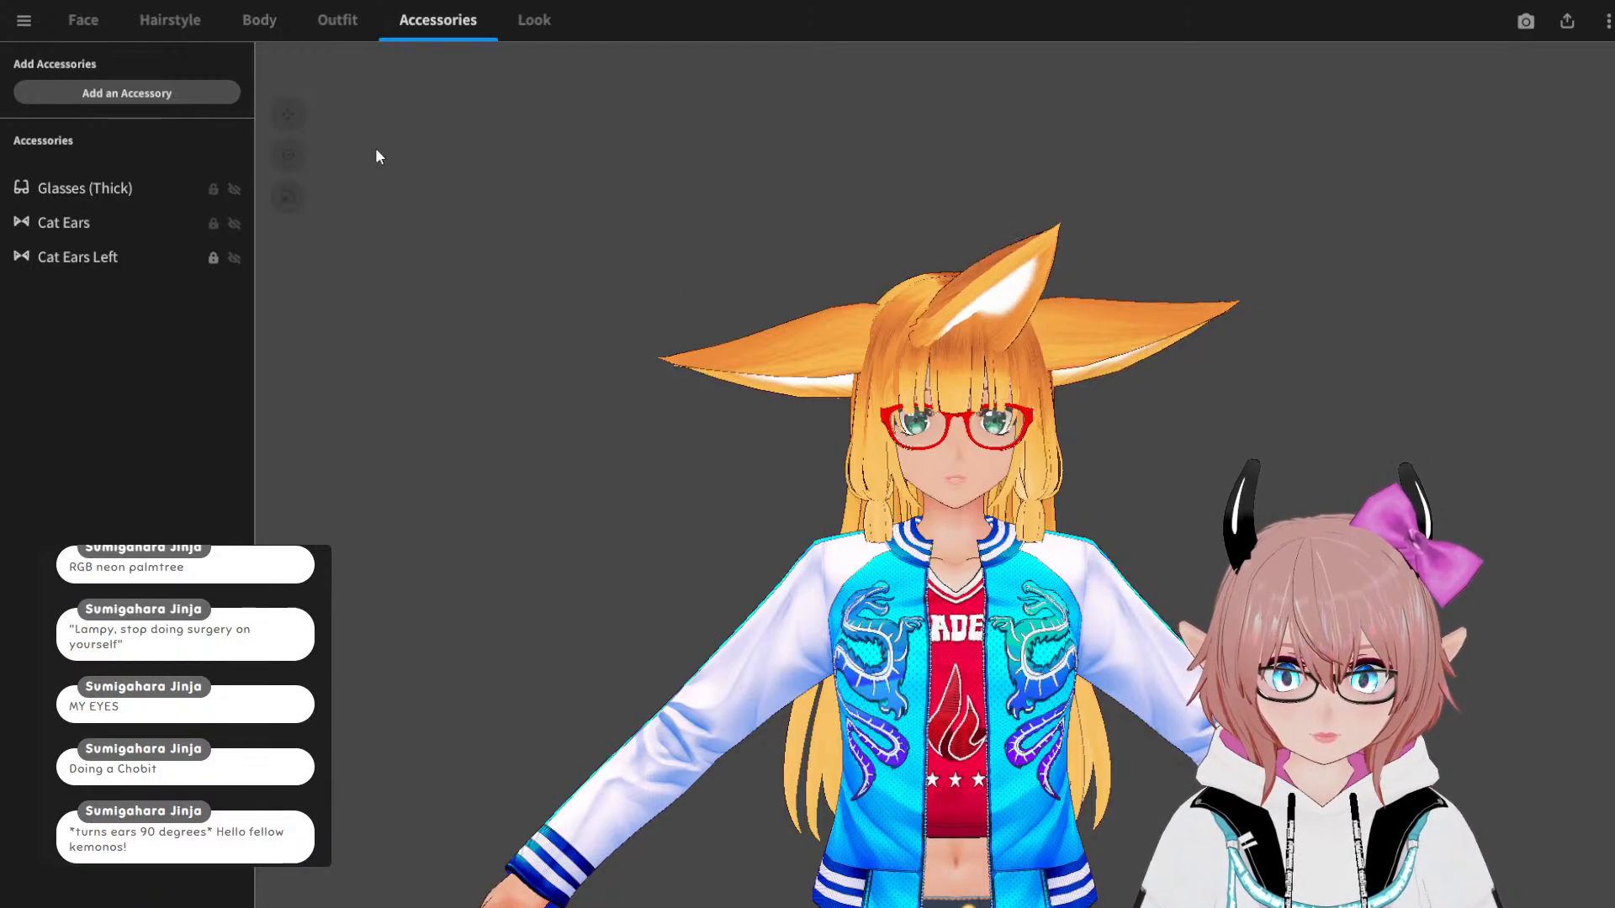
Step: Roll the outer ear of the unlocked Cat Ears slightly downward, check it from the front, and open that set's texture for editing
click(91, 223)
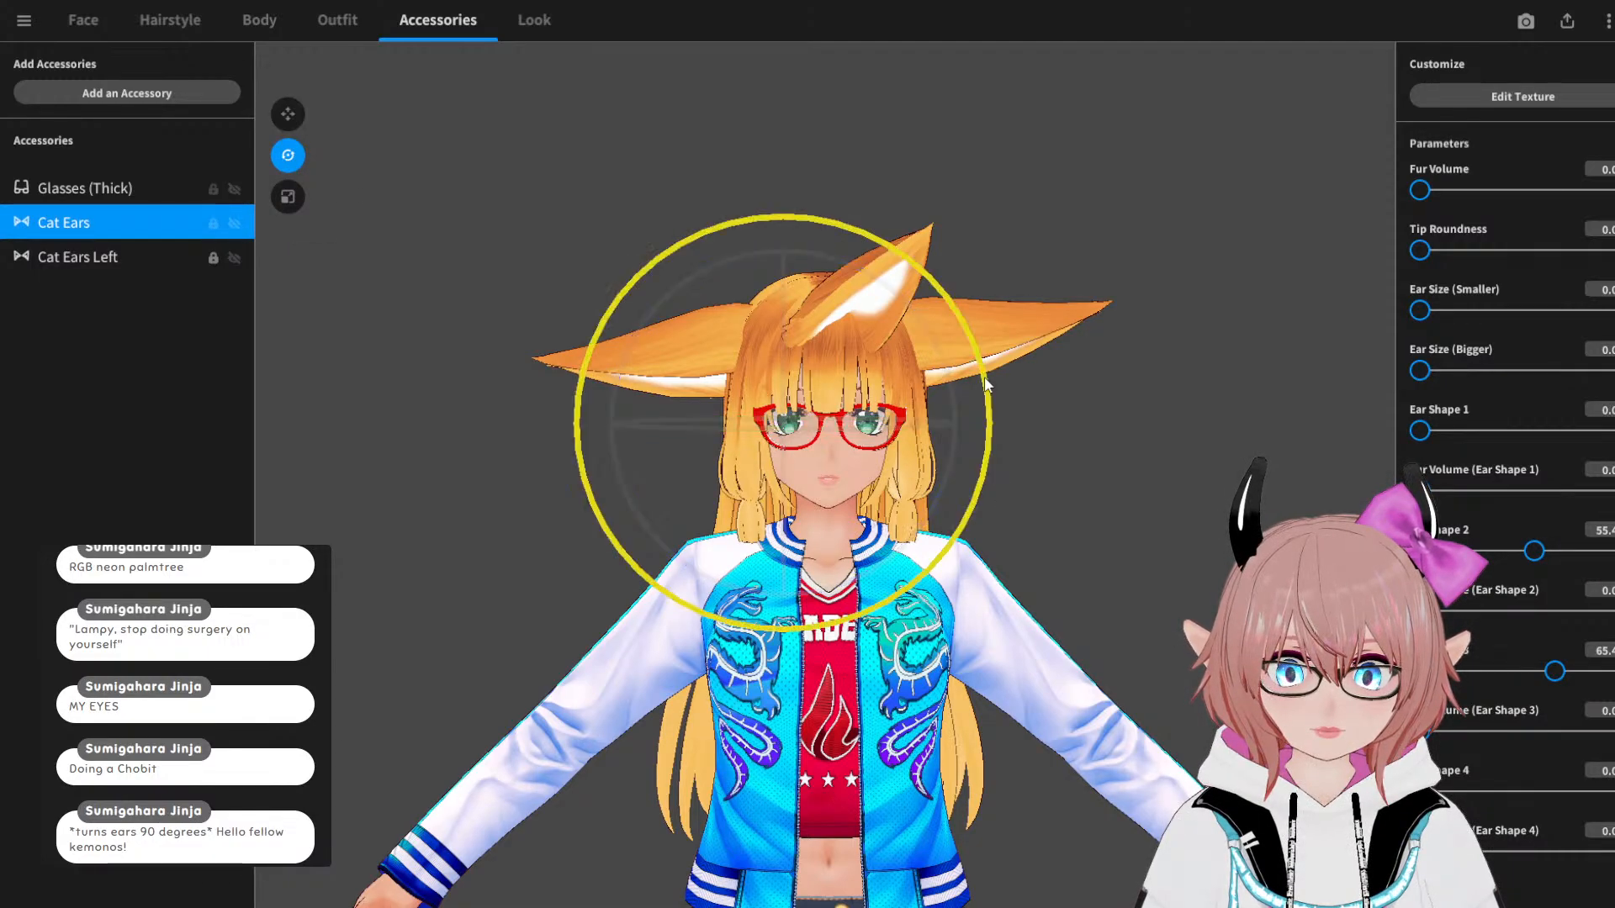
drag(981, 375, 996, 394)
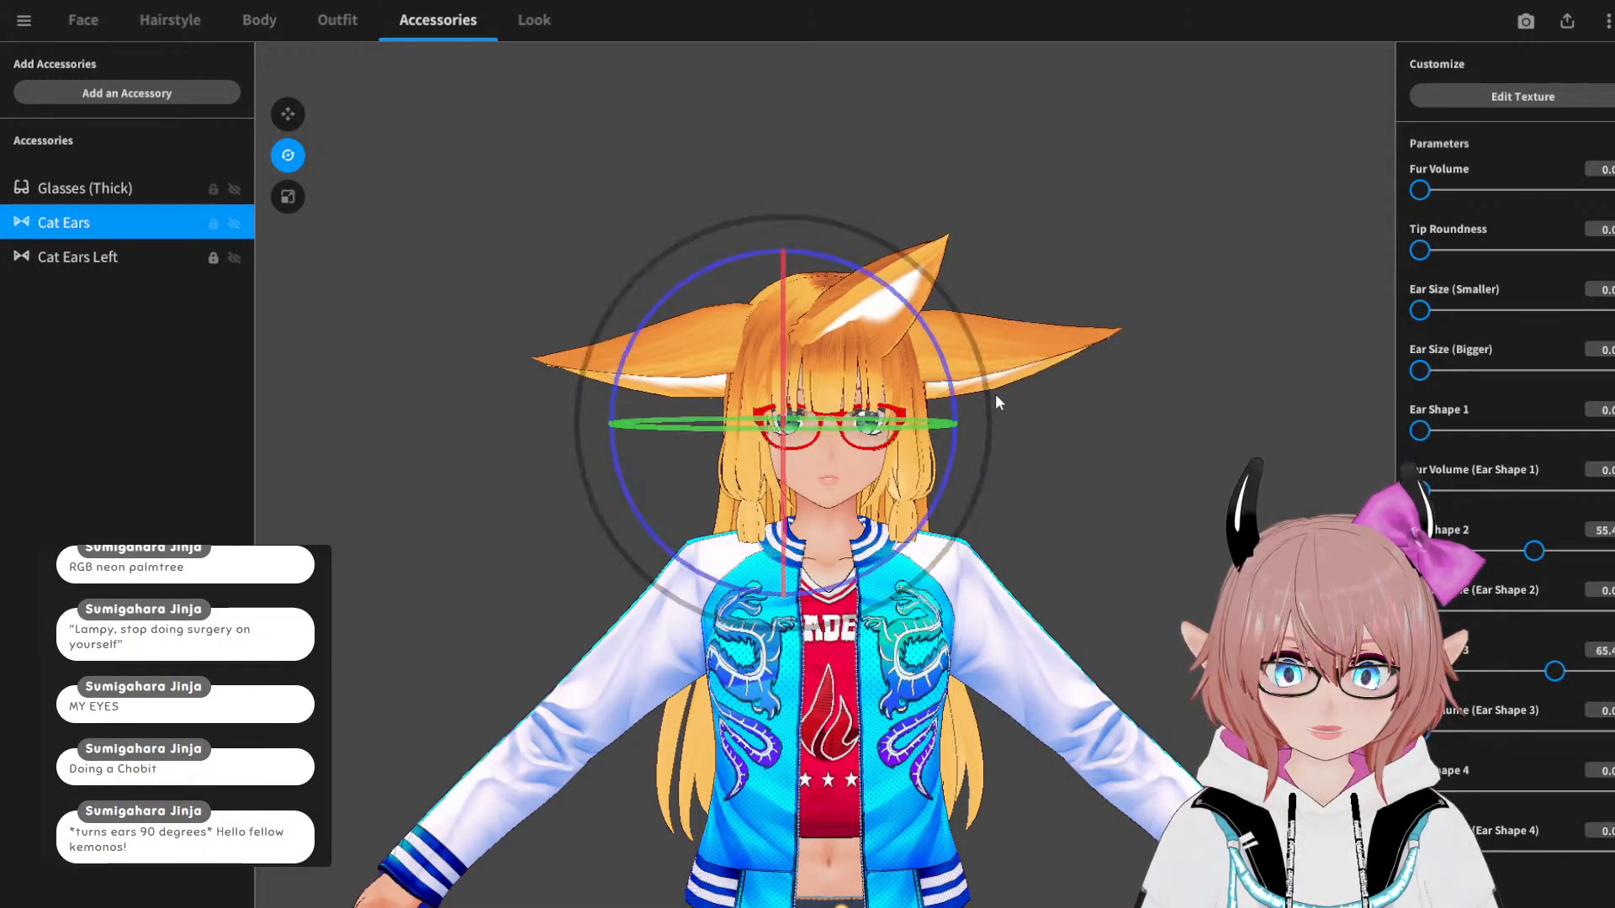
click(1122, 482)
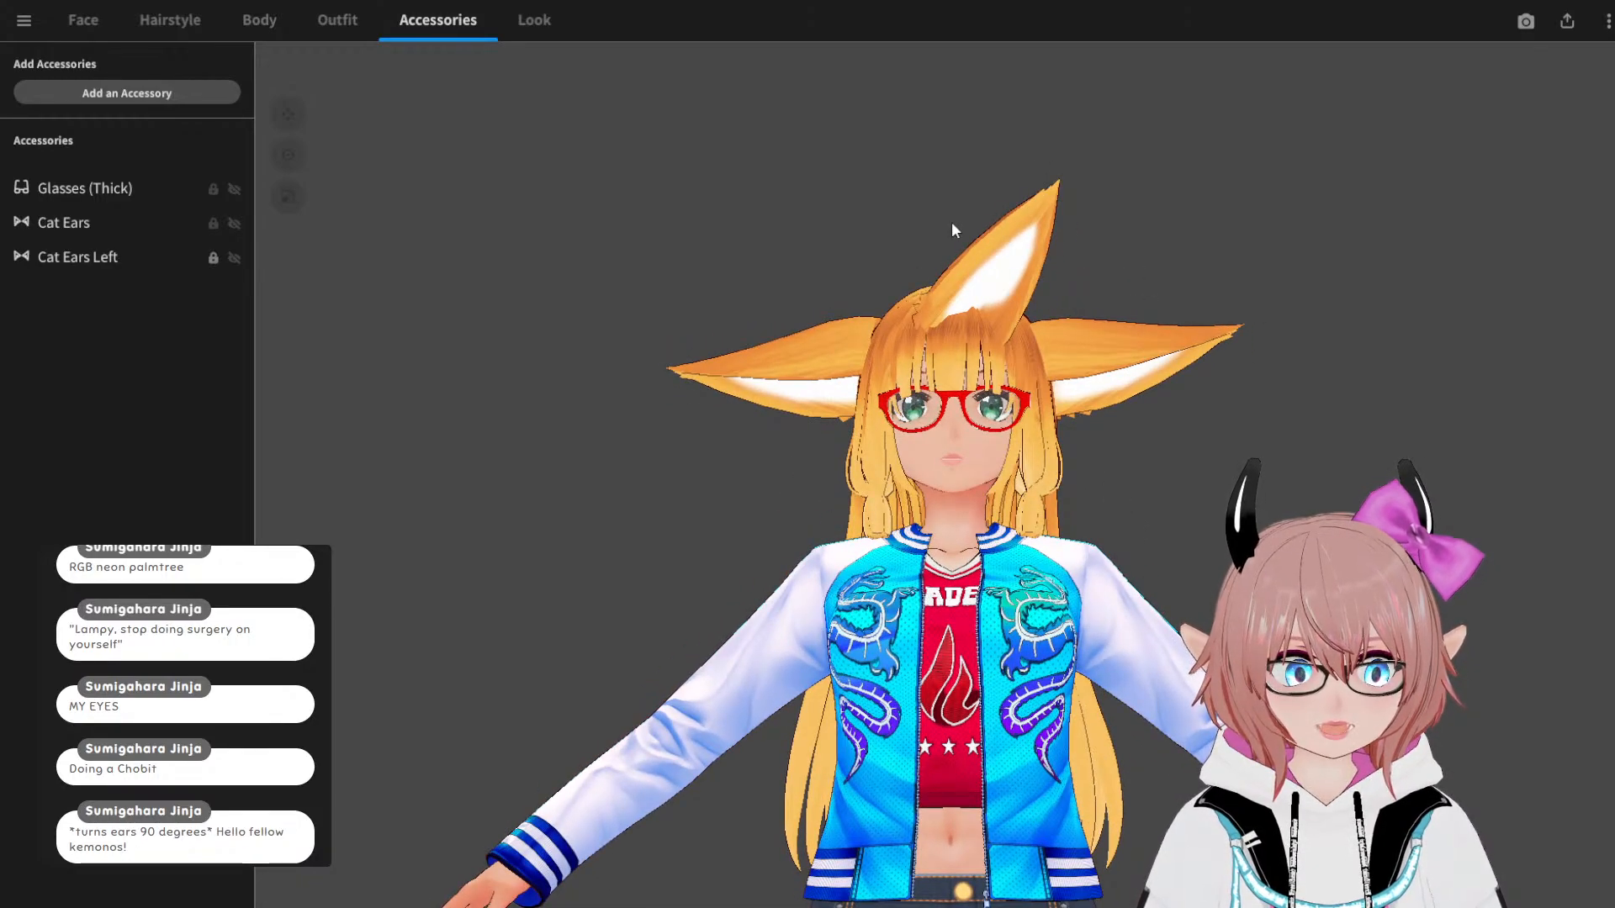
drag(966, 225, 1142, 366)
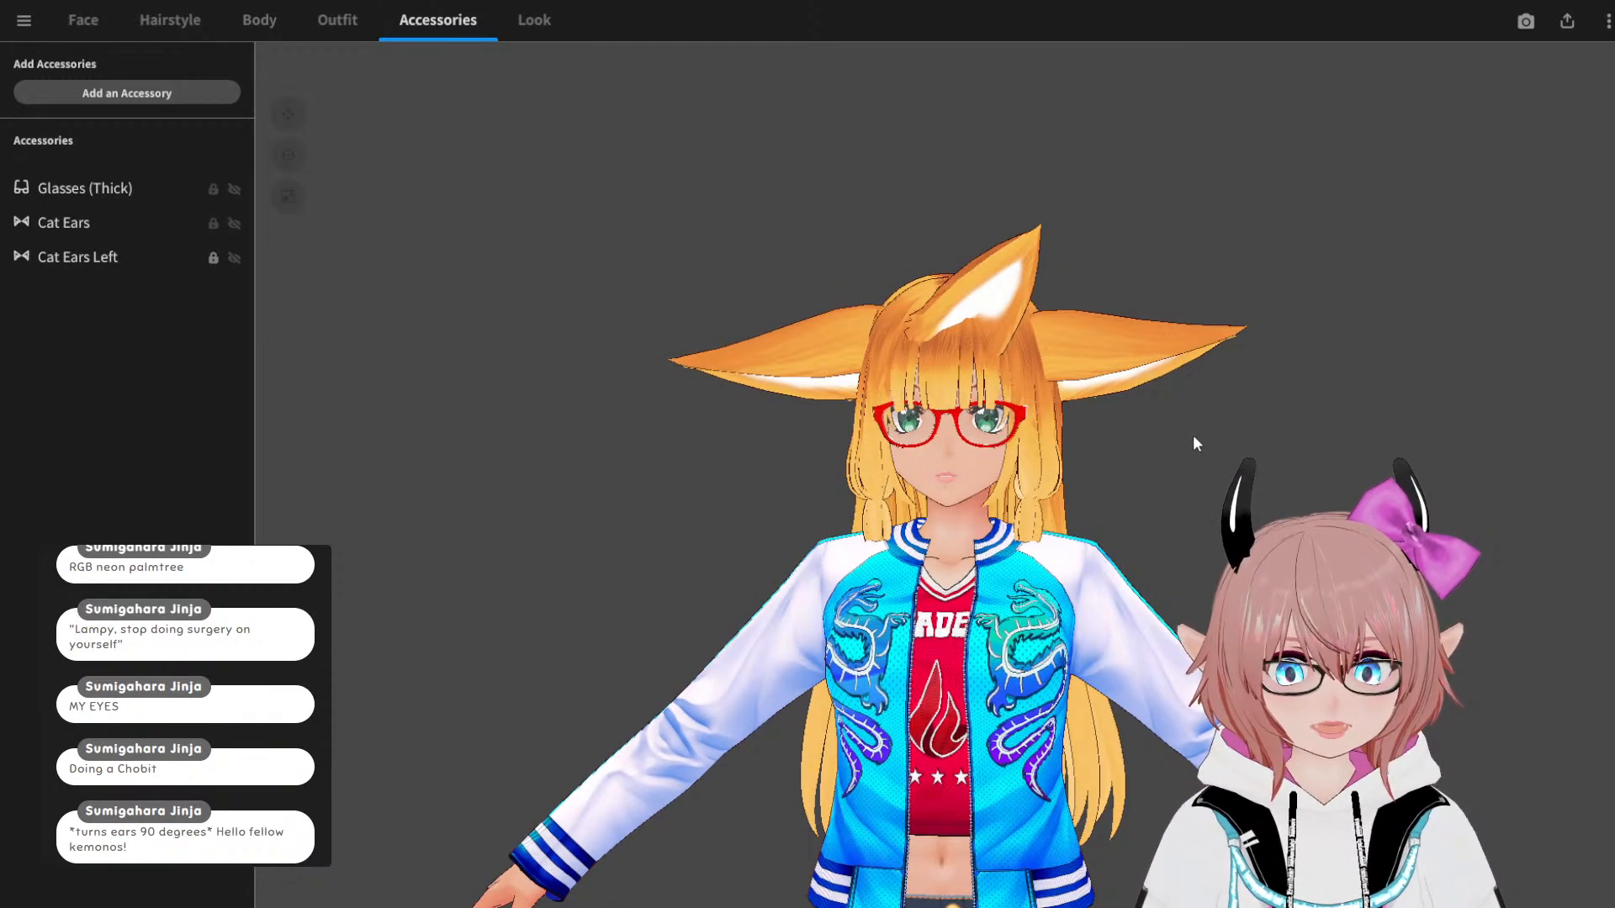
click(81, 224)
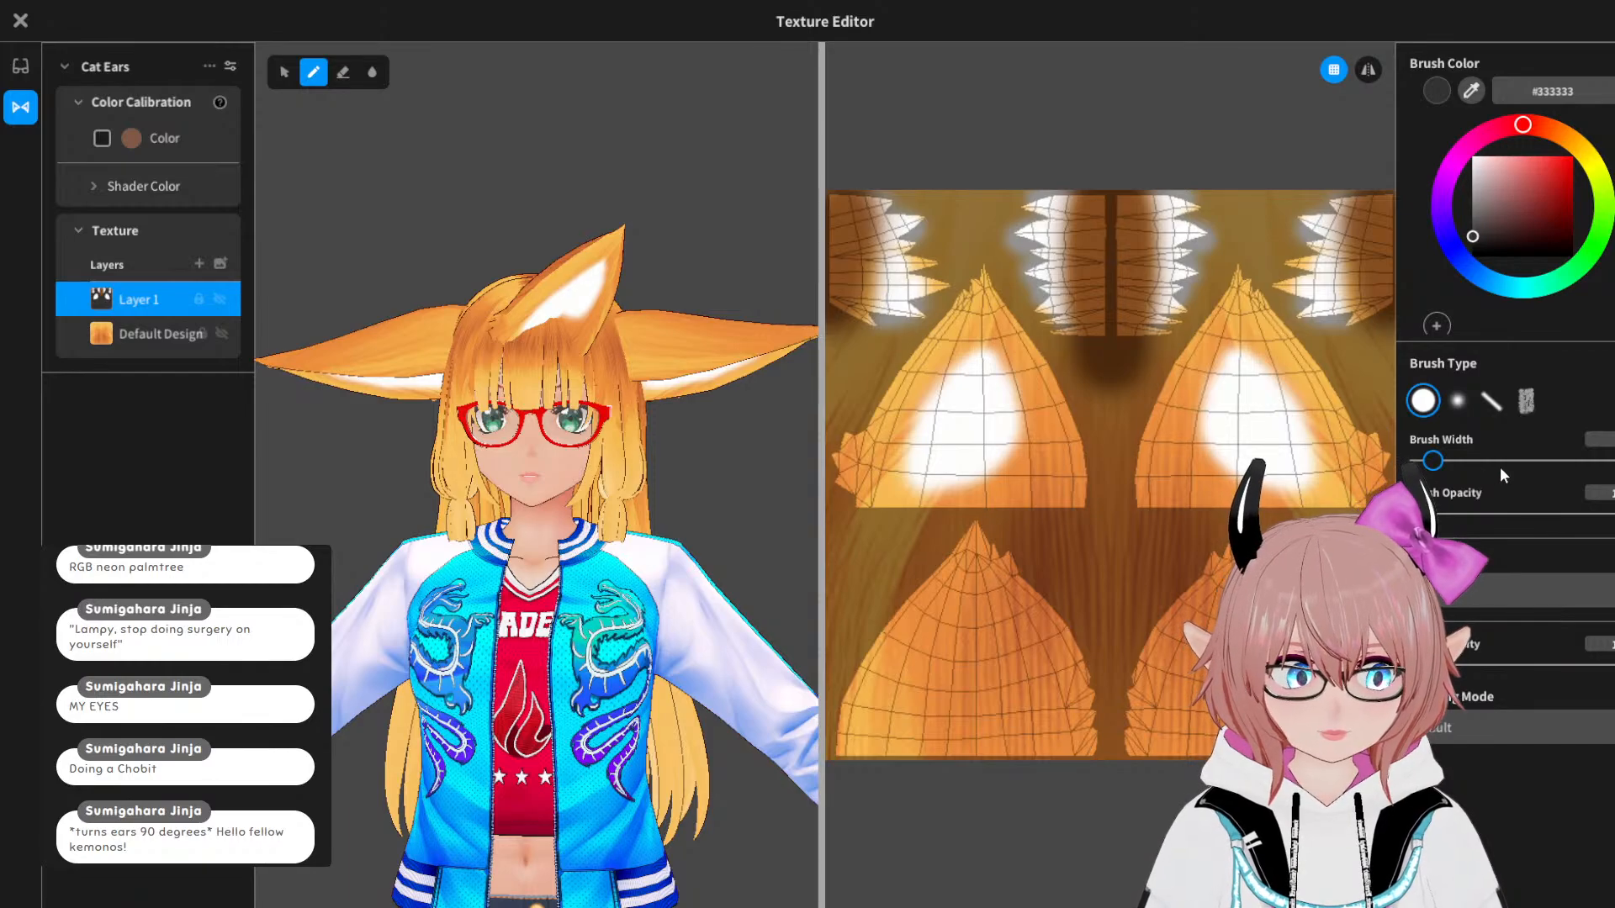
Step: Widen the brush slightly and erase one ear's half of the texture on the Default Design layer
drag(1432, 461, 1453, 462)
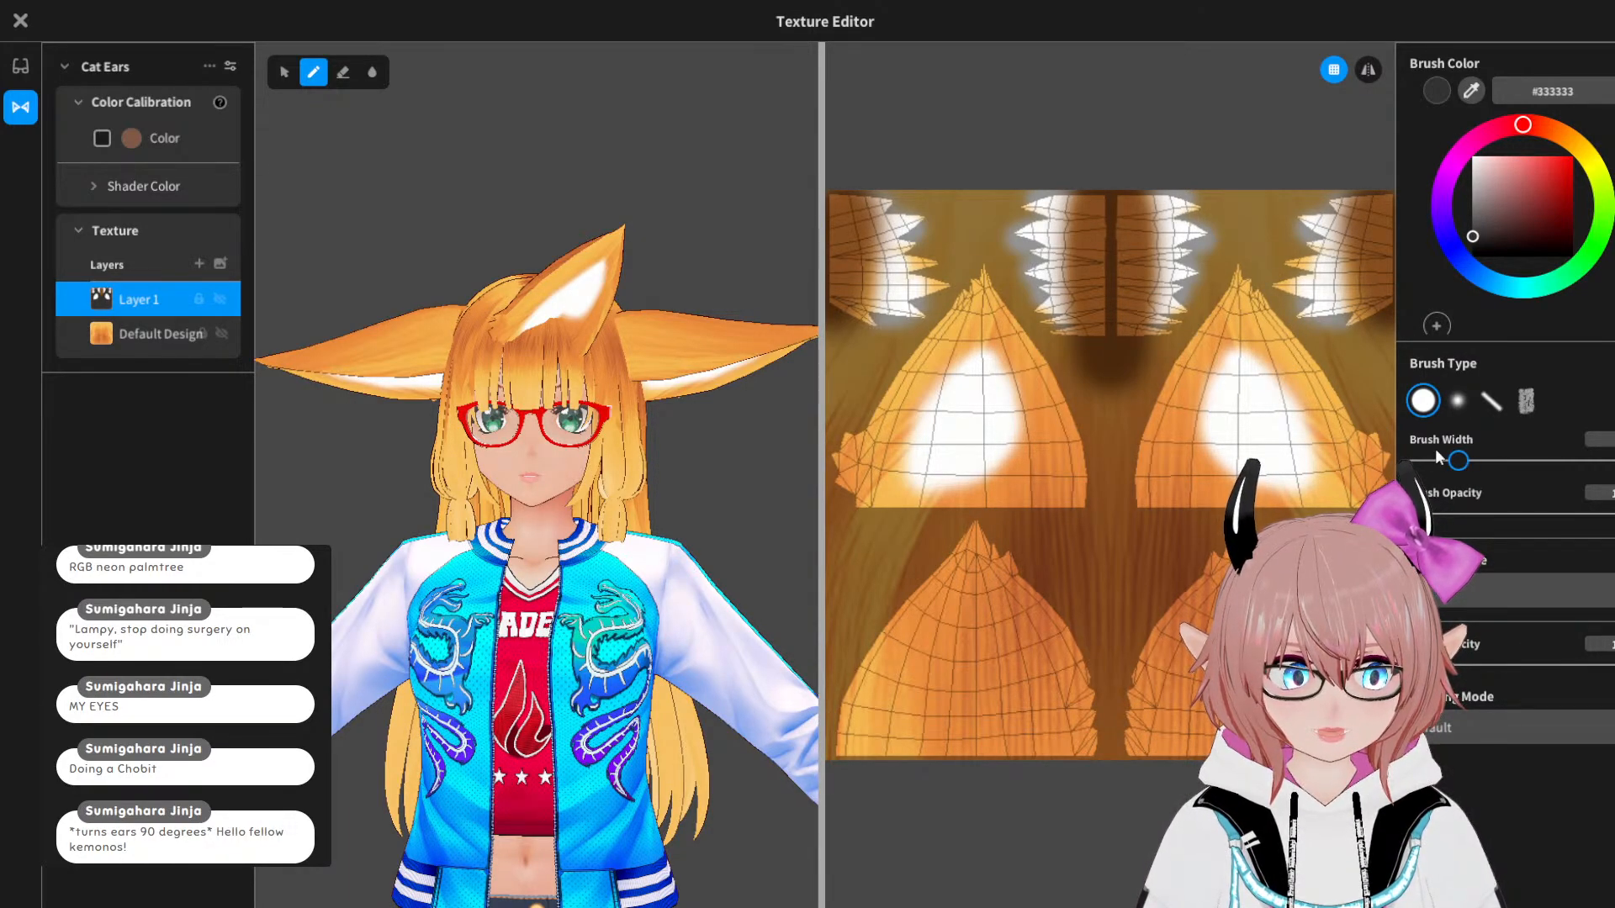
click(128, 337)
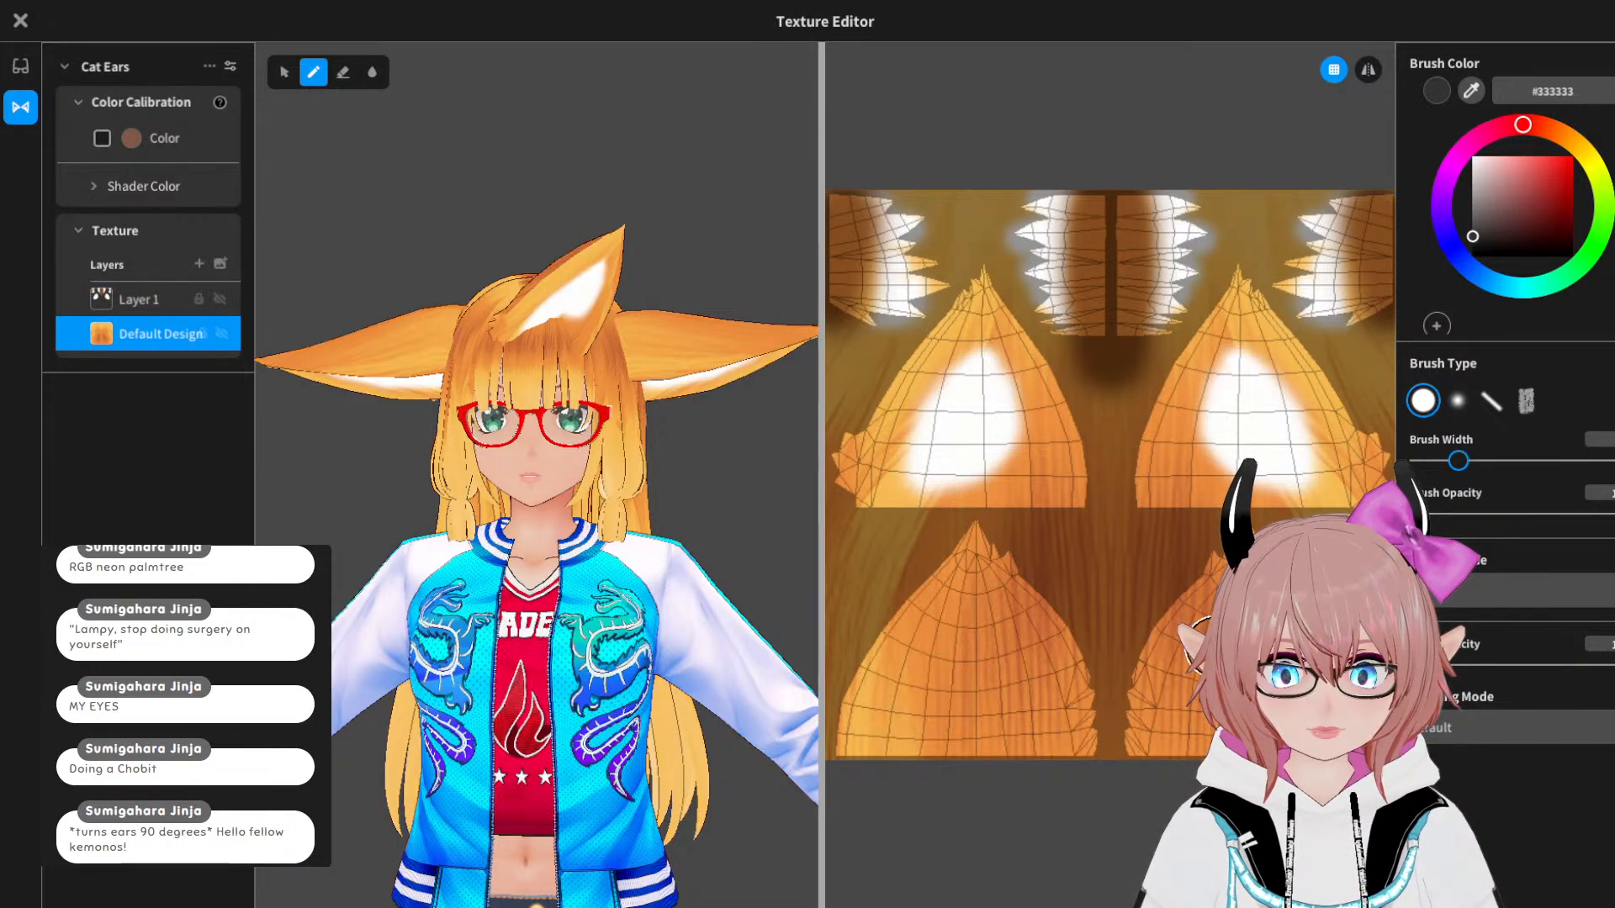
mouse_move(1183, 606)
mouse_down()
mouse_move(1243, 514)
mouse_move(1323, 522)
mouse_up()
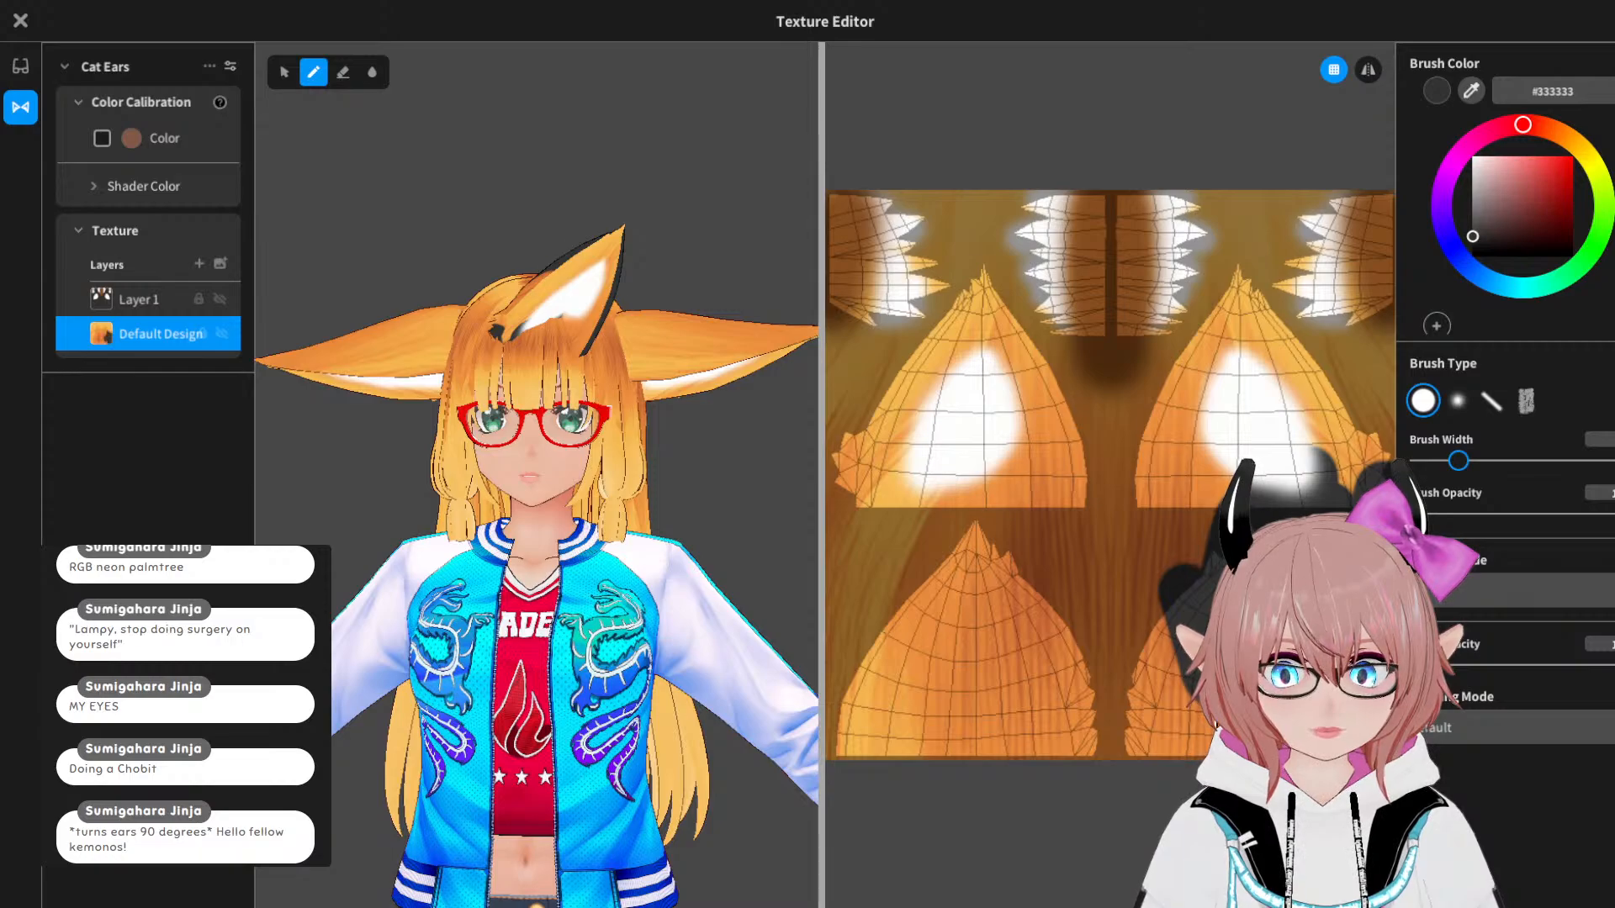
key(ctrl+z)
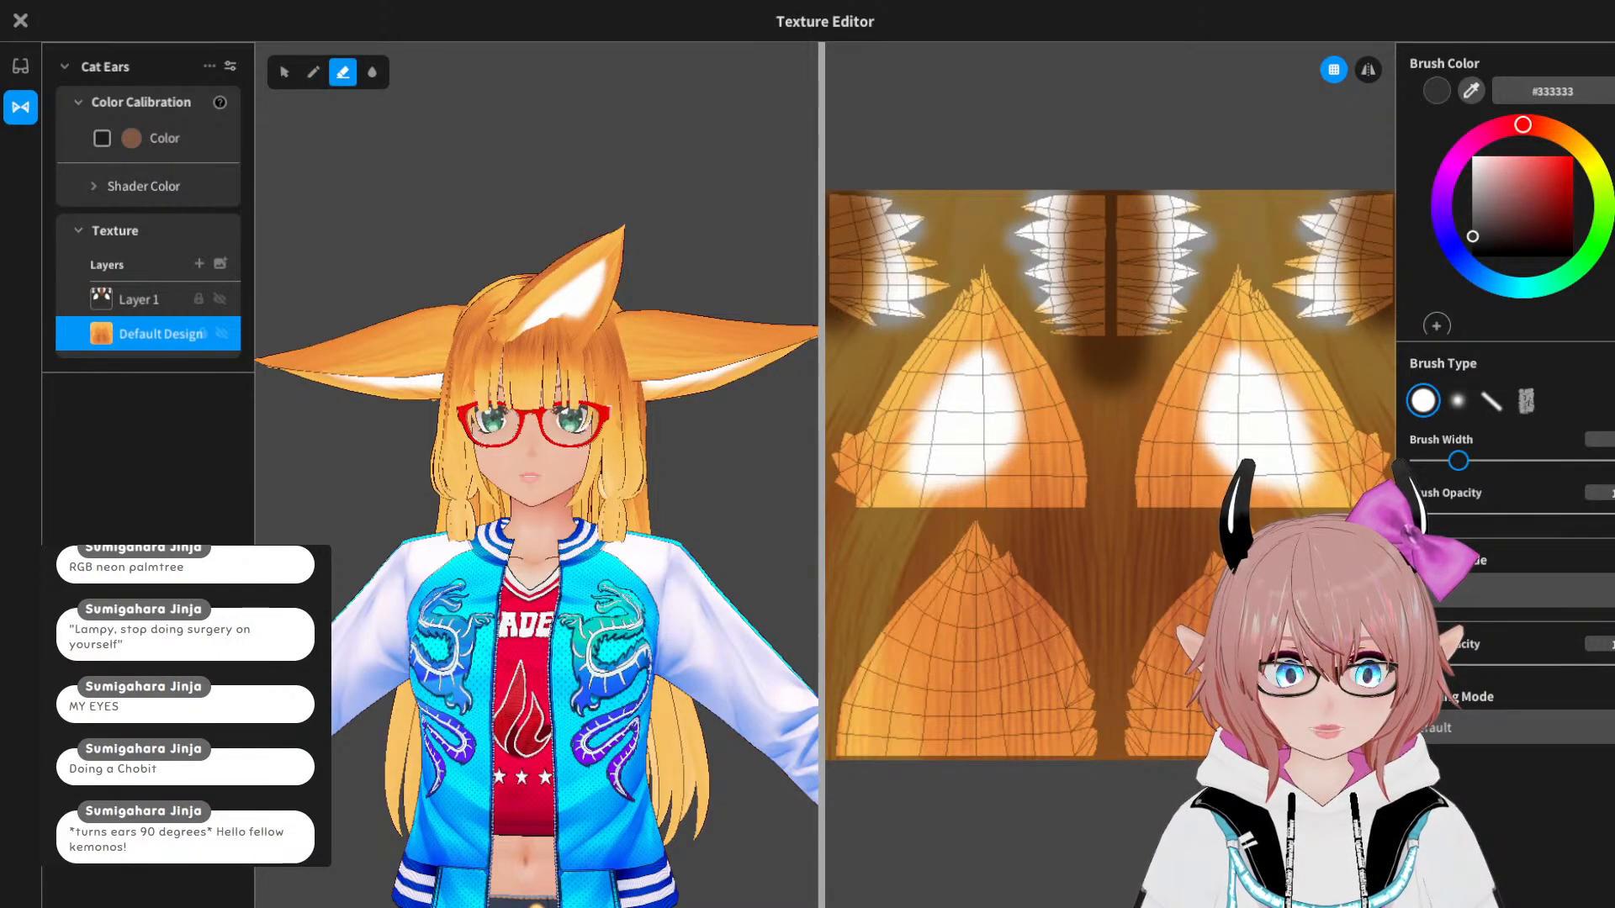
mouse_move(1358, 479)
mouse_down()
mouse_move(1371, 336)
mouse_move(1328, 378)
mouse_move(1304, 180)
mouse_move(1270, 219)
mouse_up()
mouse_move(1138, 305)
mouse_down()
mouse_move(1157, 148)
mouse_move(1200, 122)
mouse_move(1229, 336)
mouse_move(1274, 480)
mouse_up()
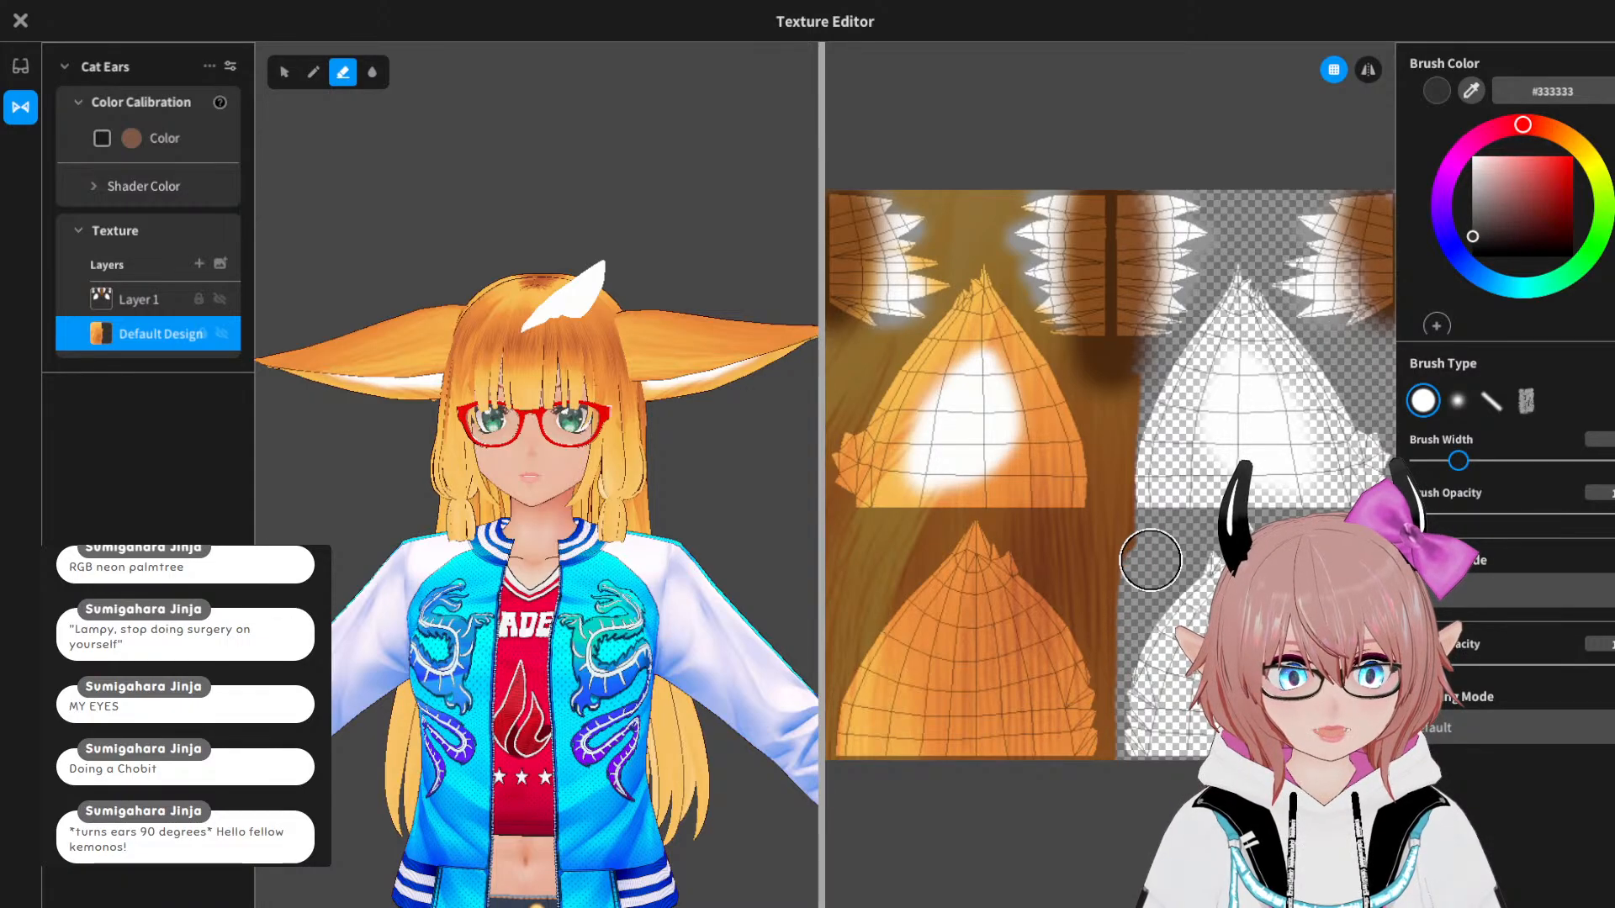
Step: Erase the same ear's white inner area and fur tufts on Layer 1, and leave the Texture Editor
click(148, 300)
mouse_move(1157, 364)
mouse_down()
mouse_move(1161, 155)
mouse_move(1326, 169)
mouse_move(1364, 263)
mouse_up()
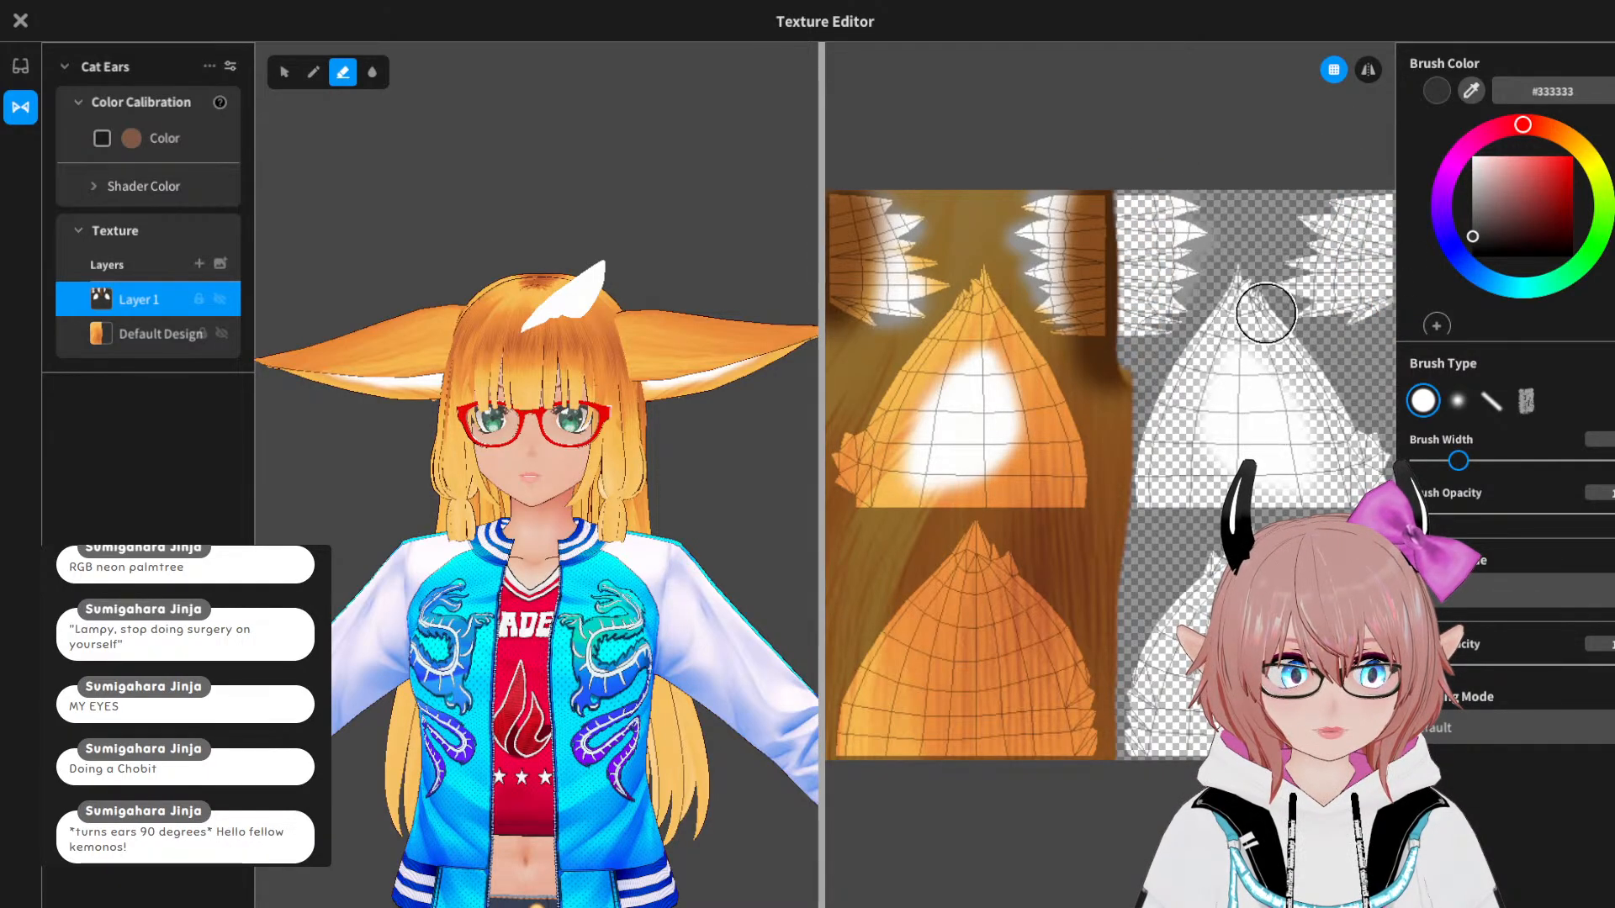
drag(1266, 313, 1206, 449)
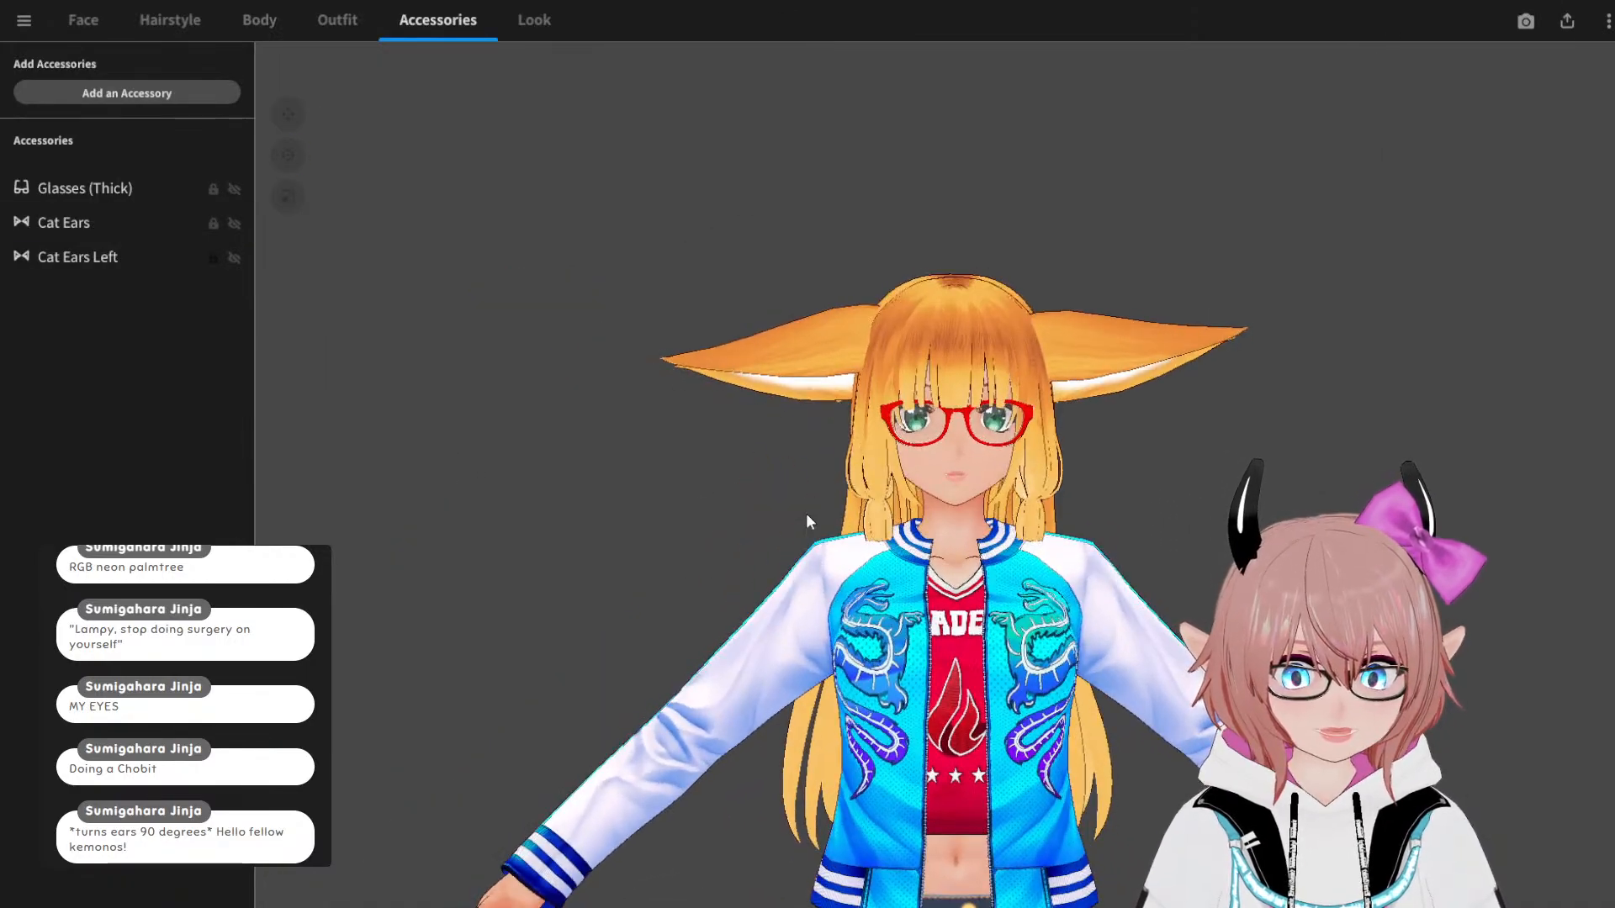
Step: Rotate the Cat Ears slightly to line up with the opposite ear, and raise them a little
click(84, 225)
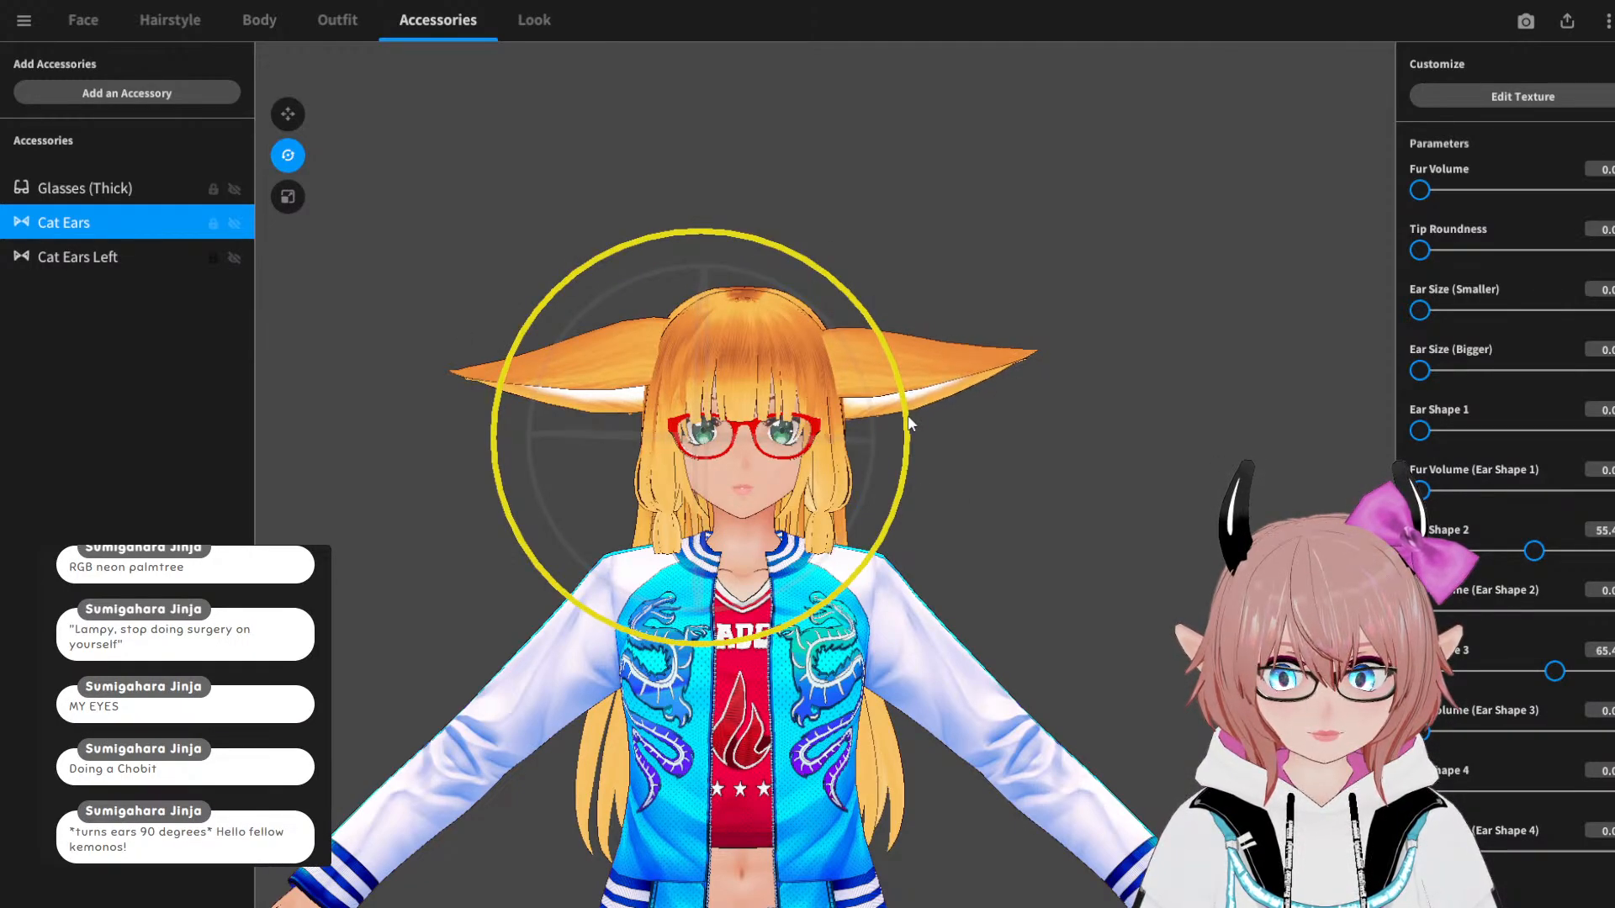
drag(908, 416, 910, 419)
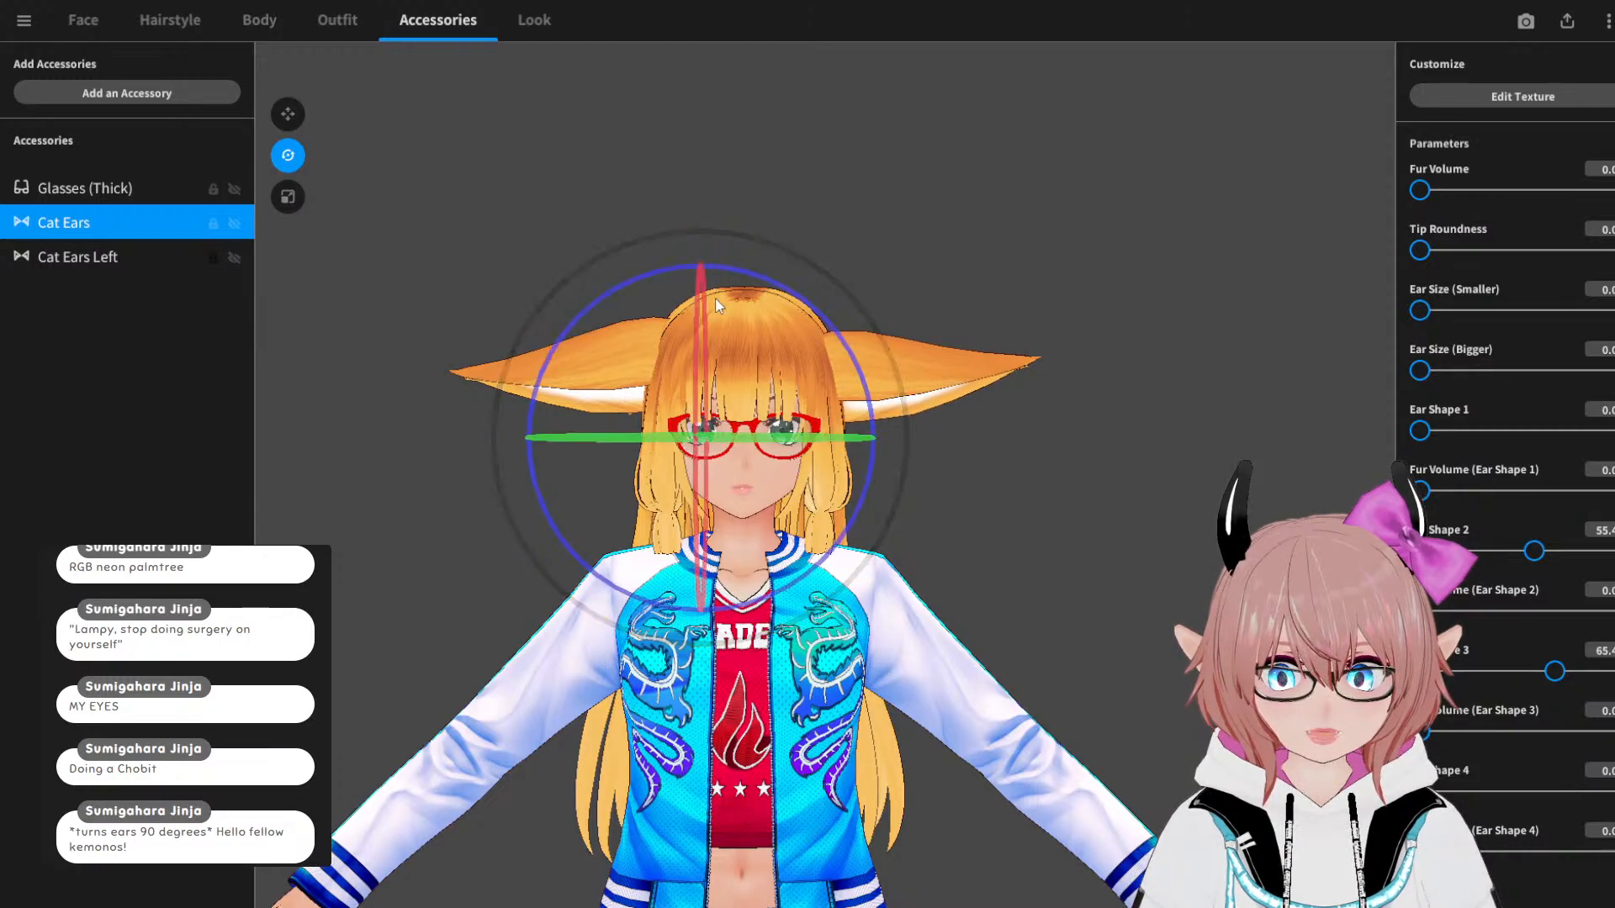
right_drag(715, 337, 690, 304)
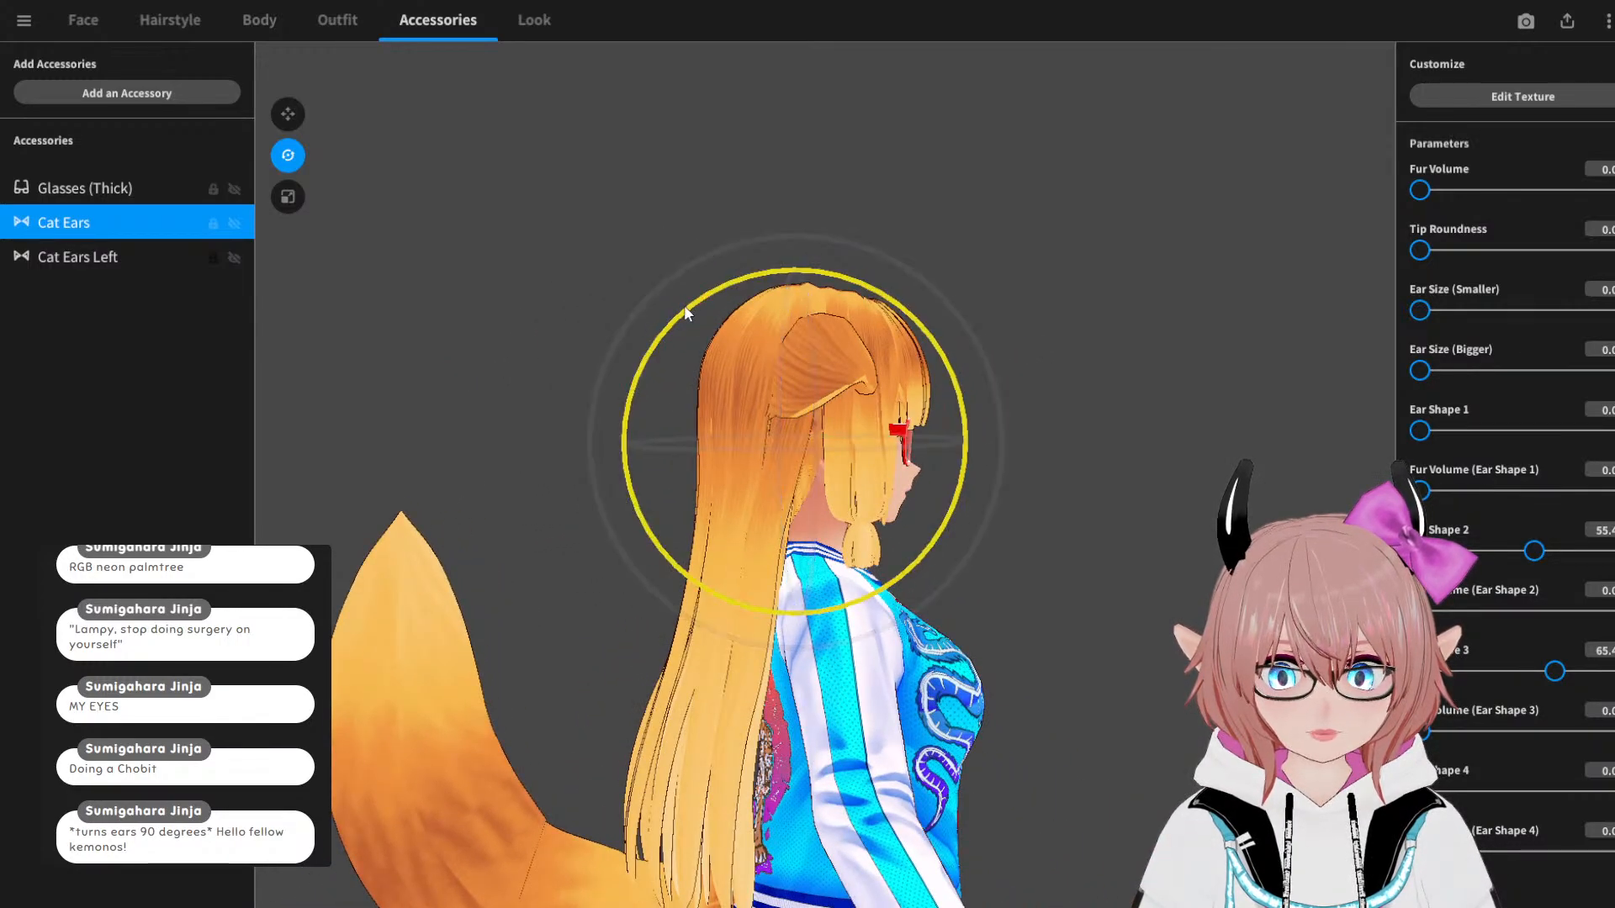
click(1118, 496)
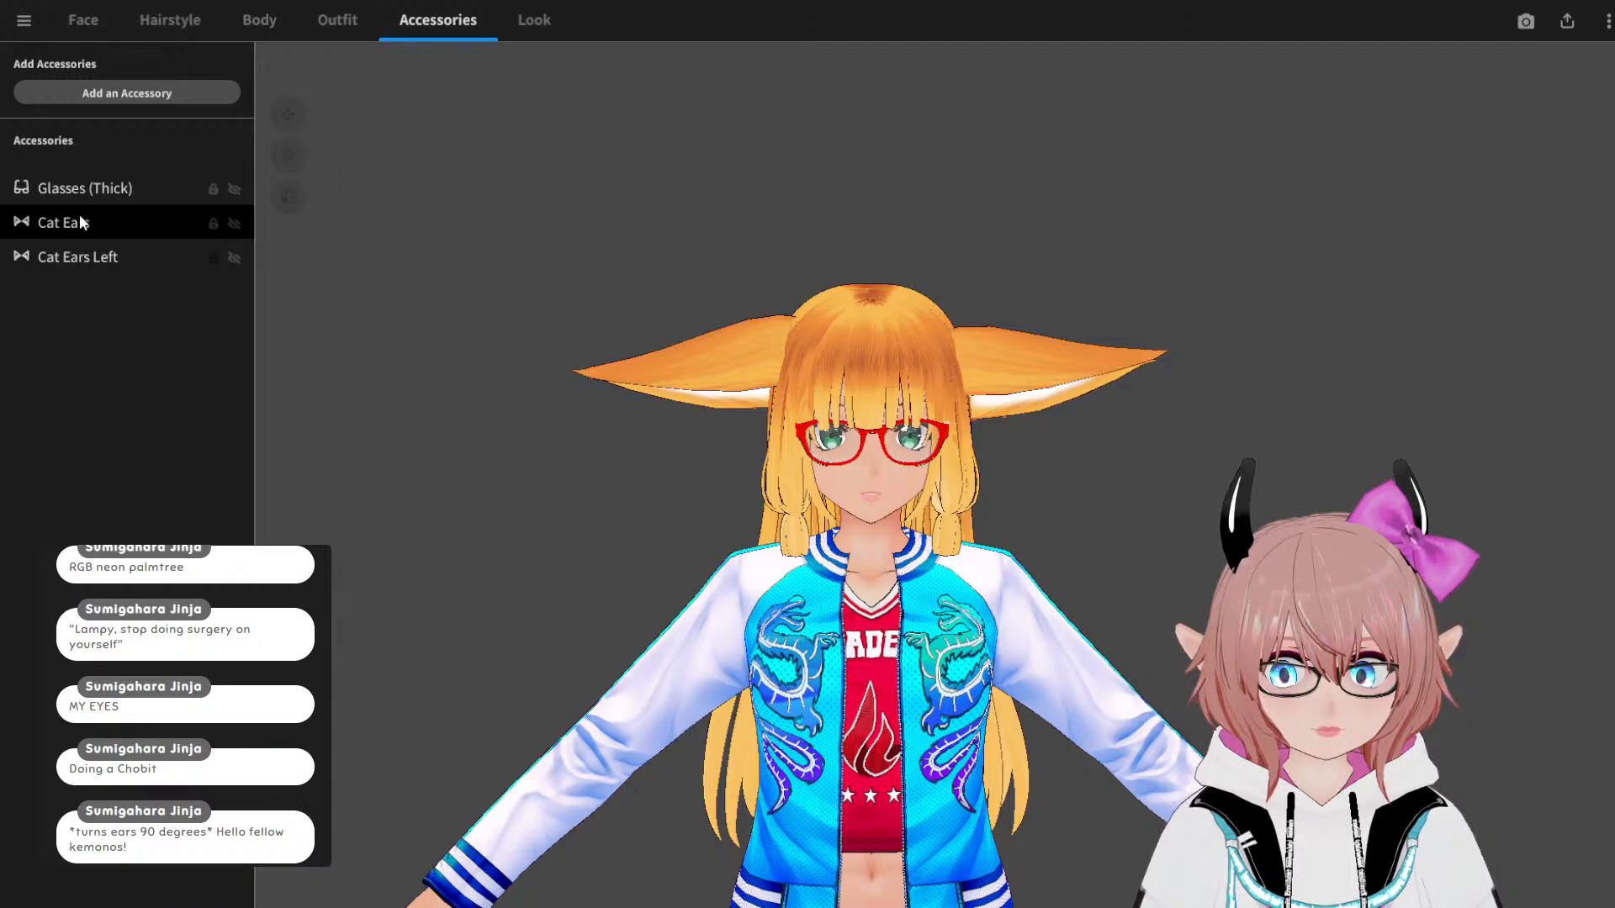
click(112, 222)
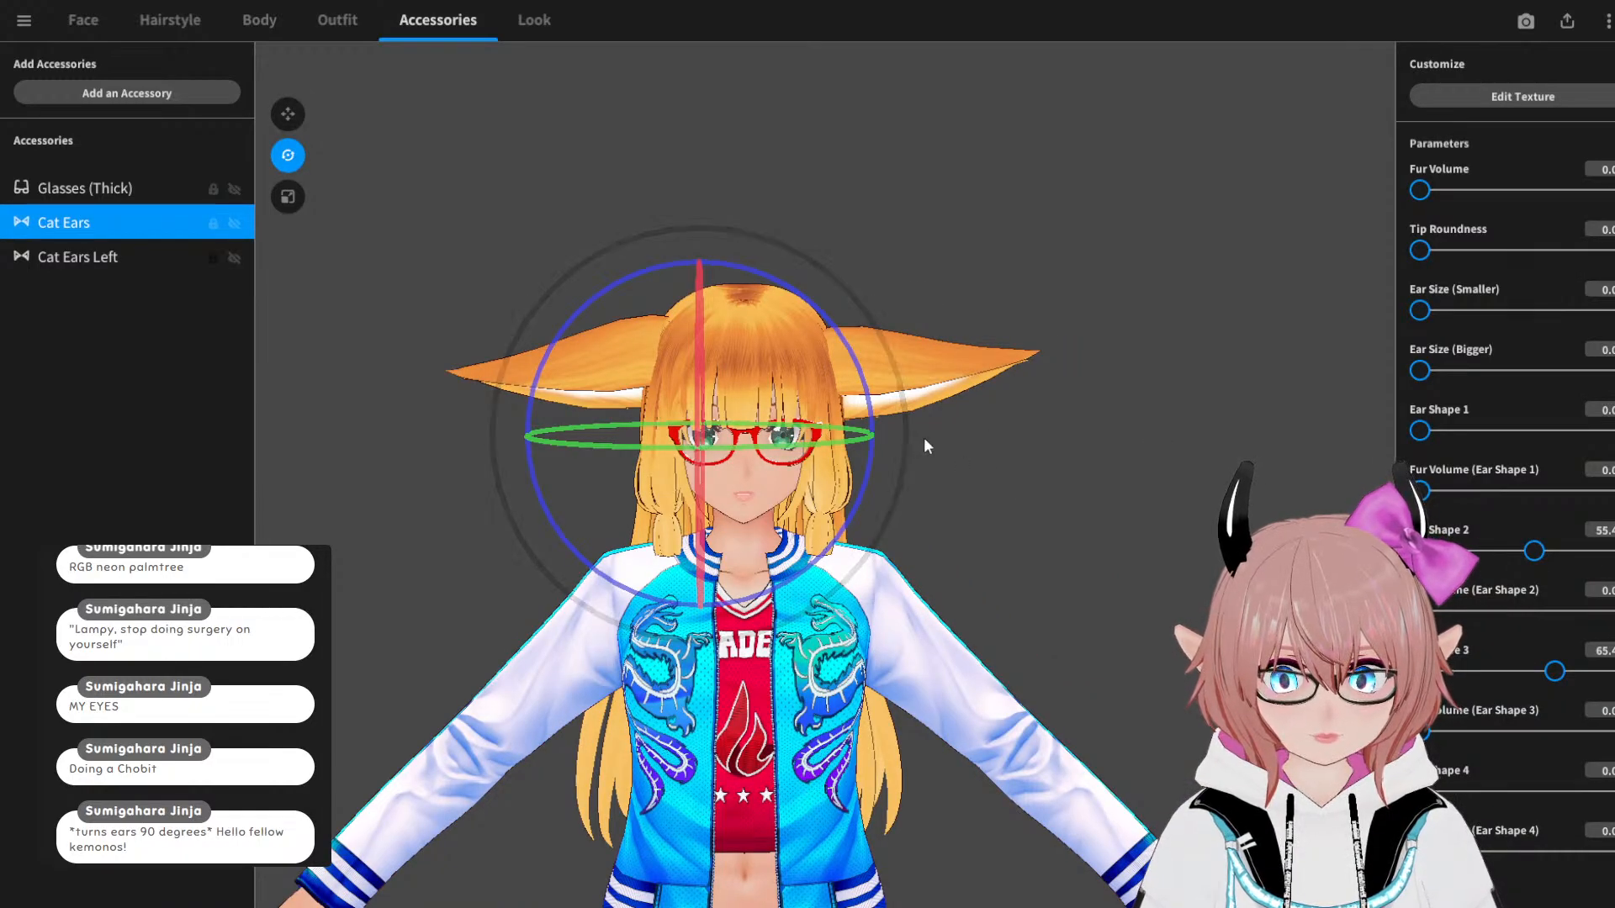
right_drag(942, 434, 967, 449)
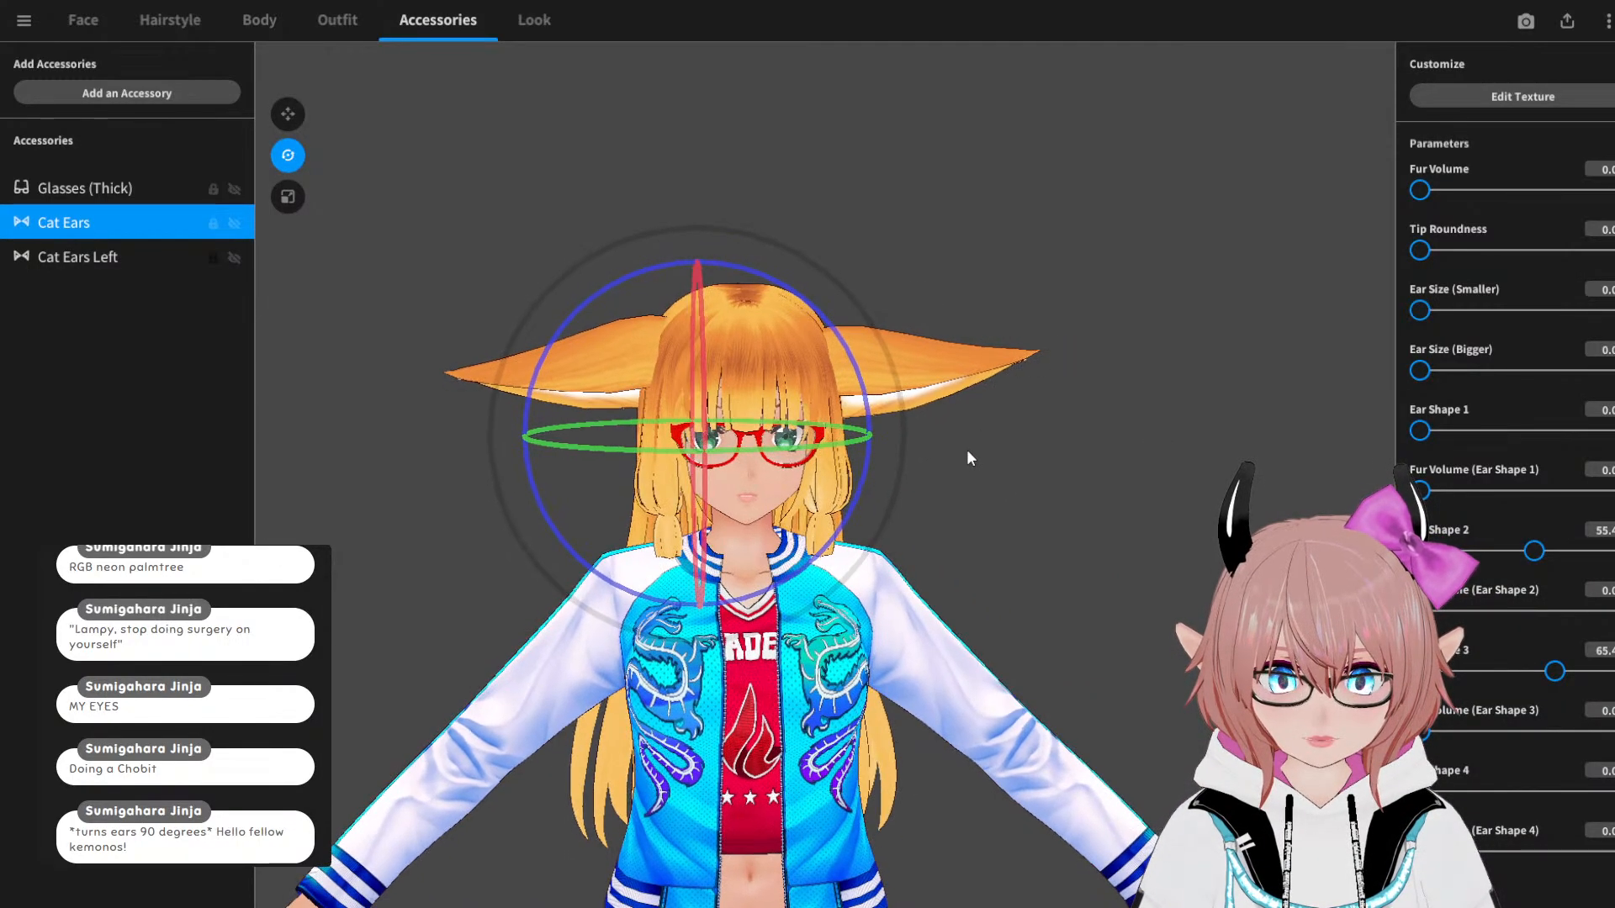
click(288, 114)
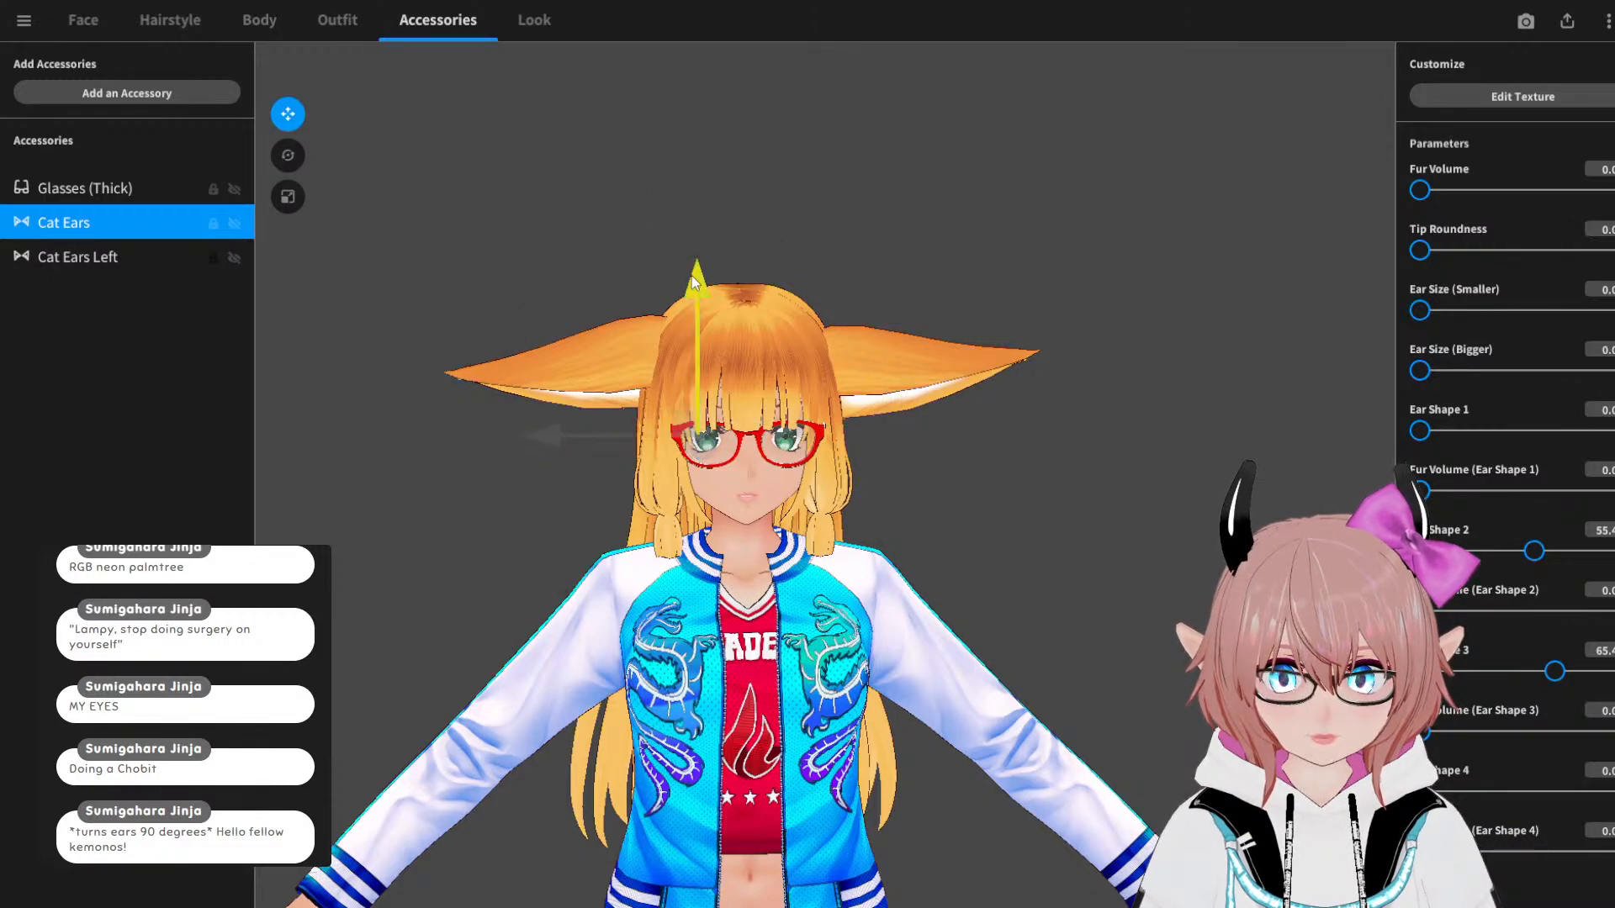
click(1071, 451)
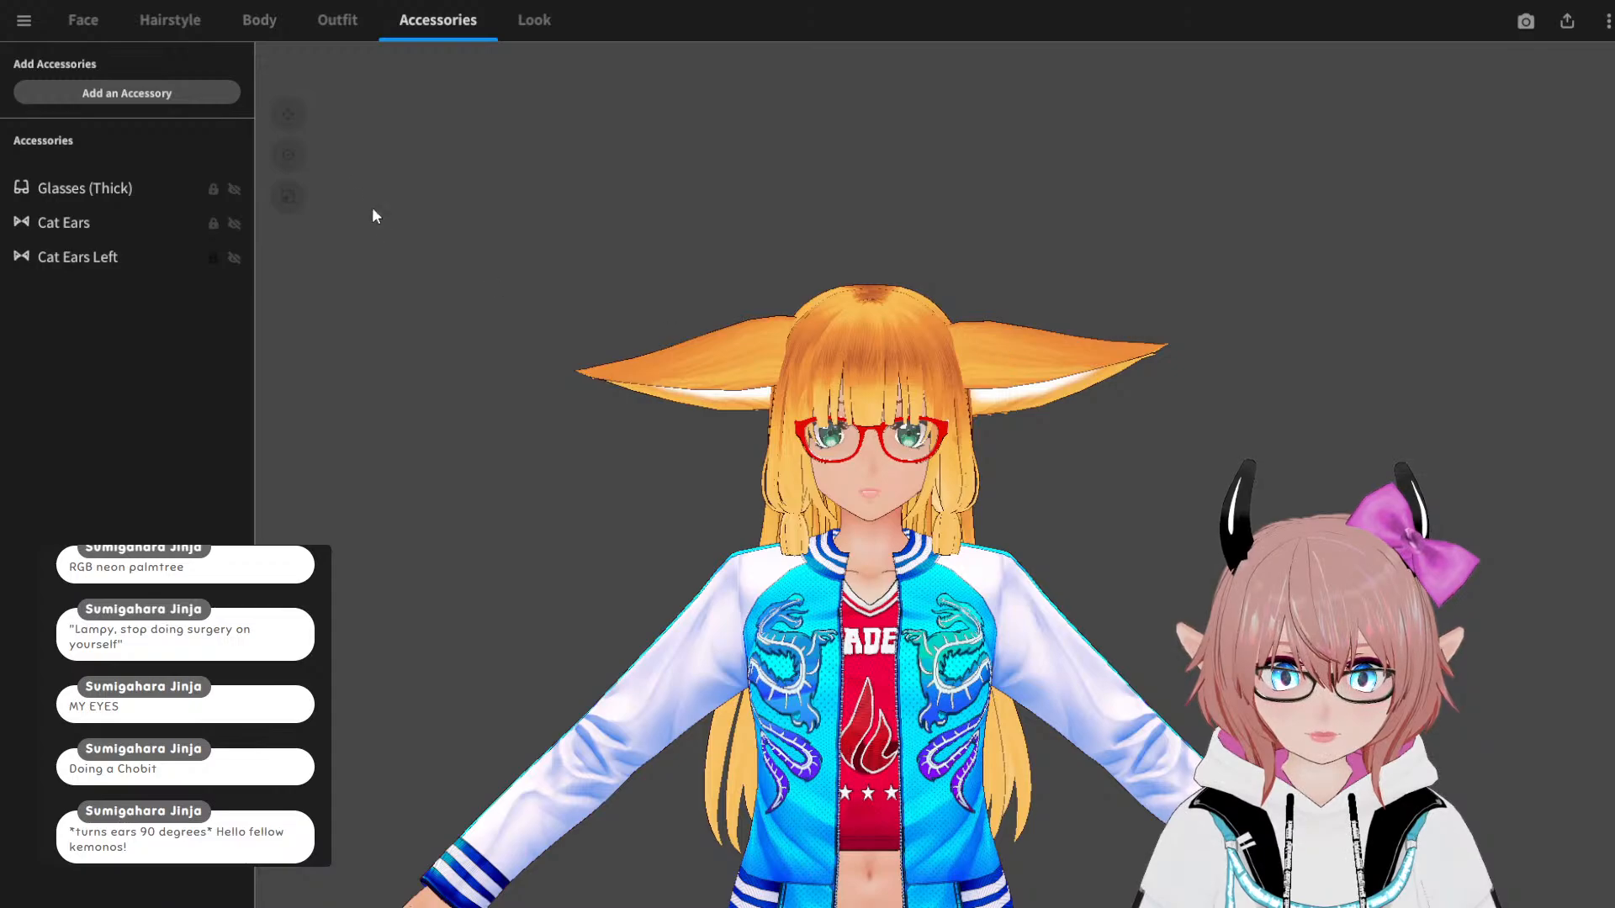
Step: Fine-tune the roll and sideways-axis tilt of the Cat Ears, and compare both ears from the side and front
click(86, 221)
click(290, 158)
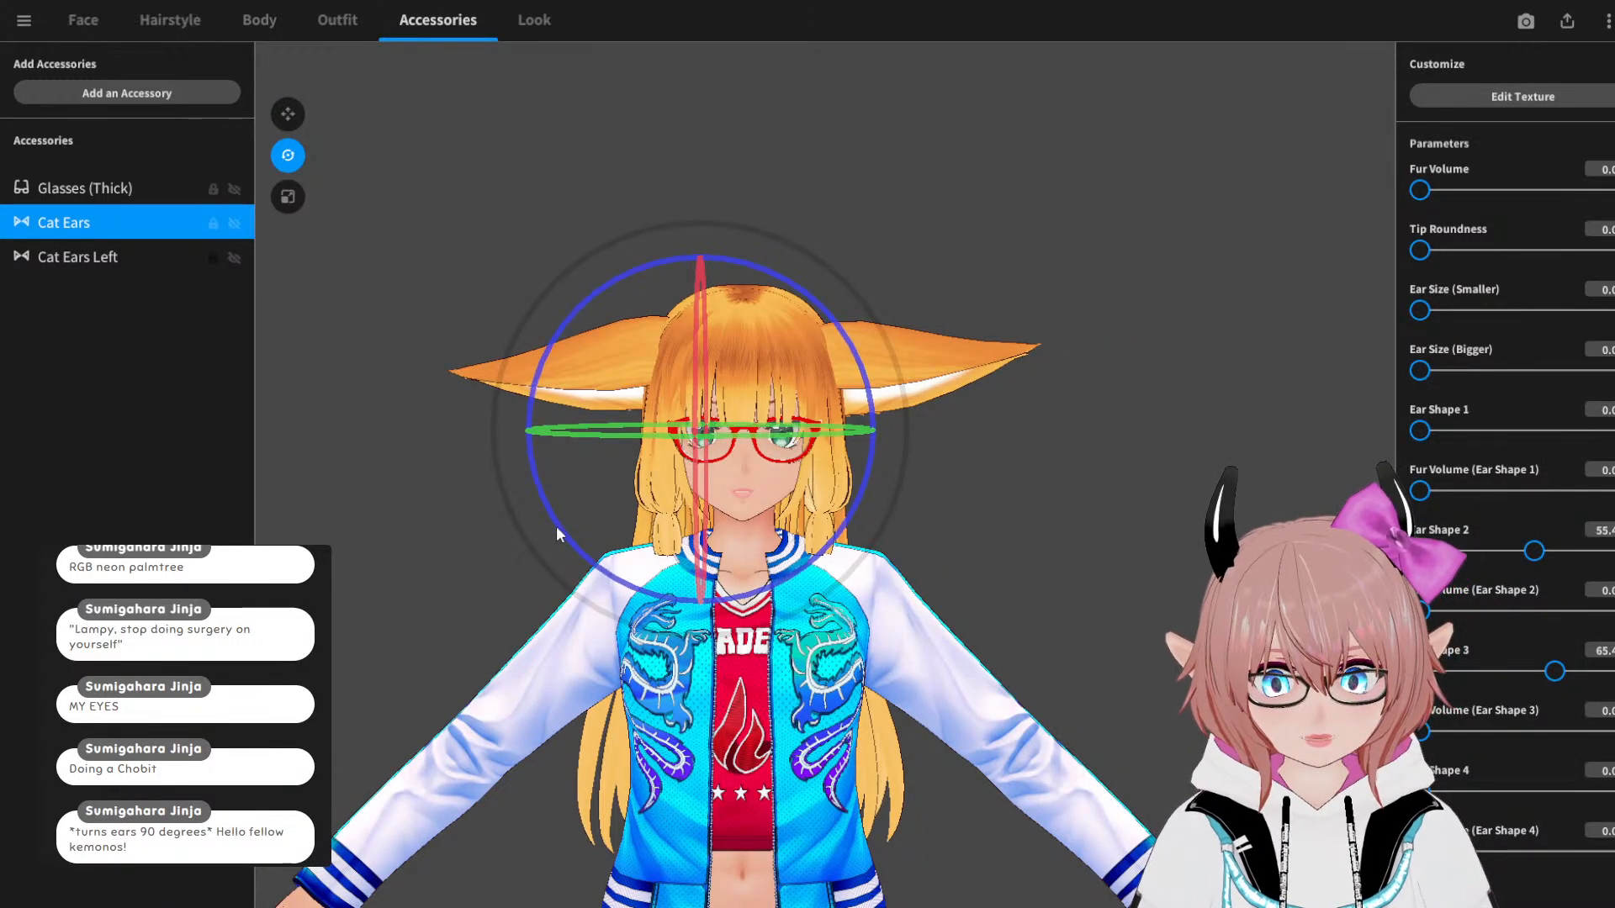
drag(557, 526, 558, 518)
right_drag(558, 518, 902, 431)
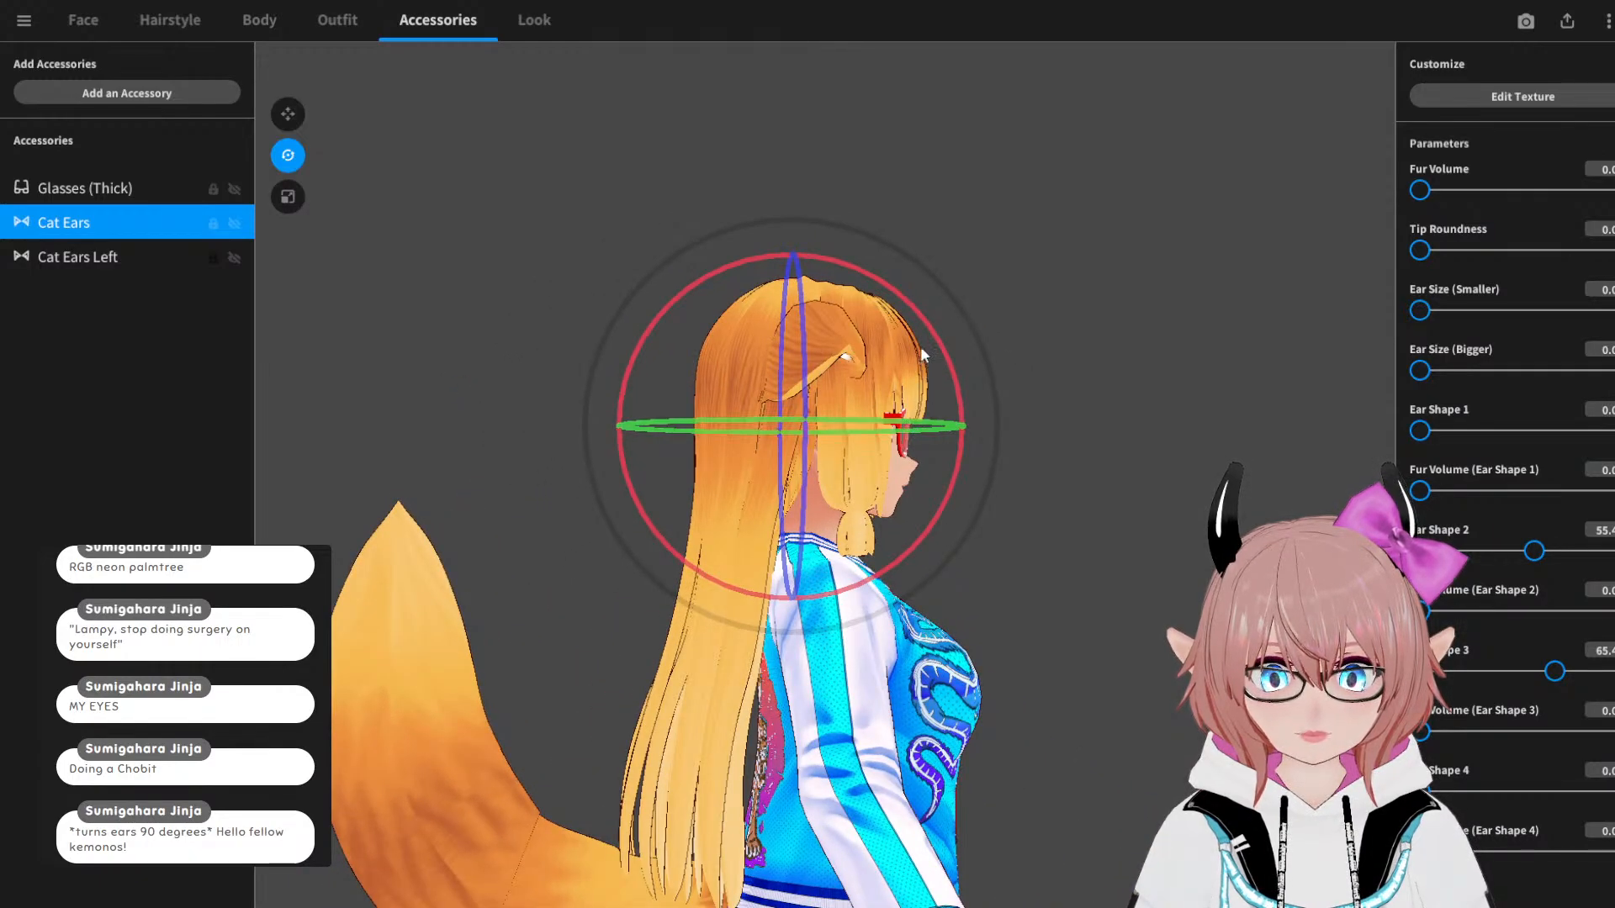
drag(941, 346, 945, 347)
click(1165, 365)
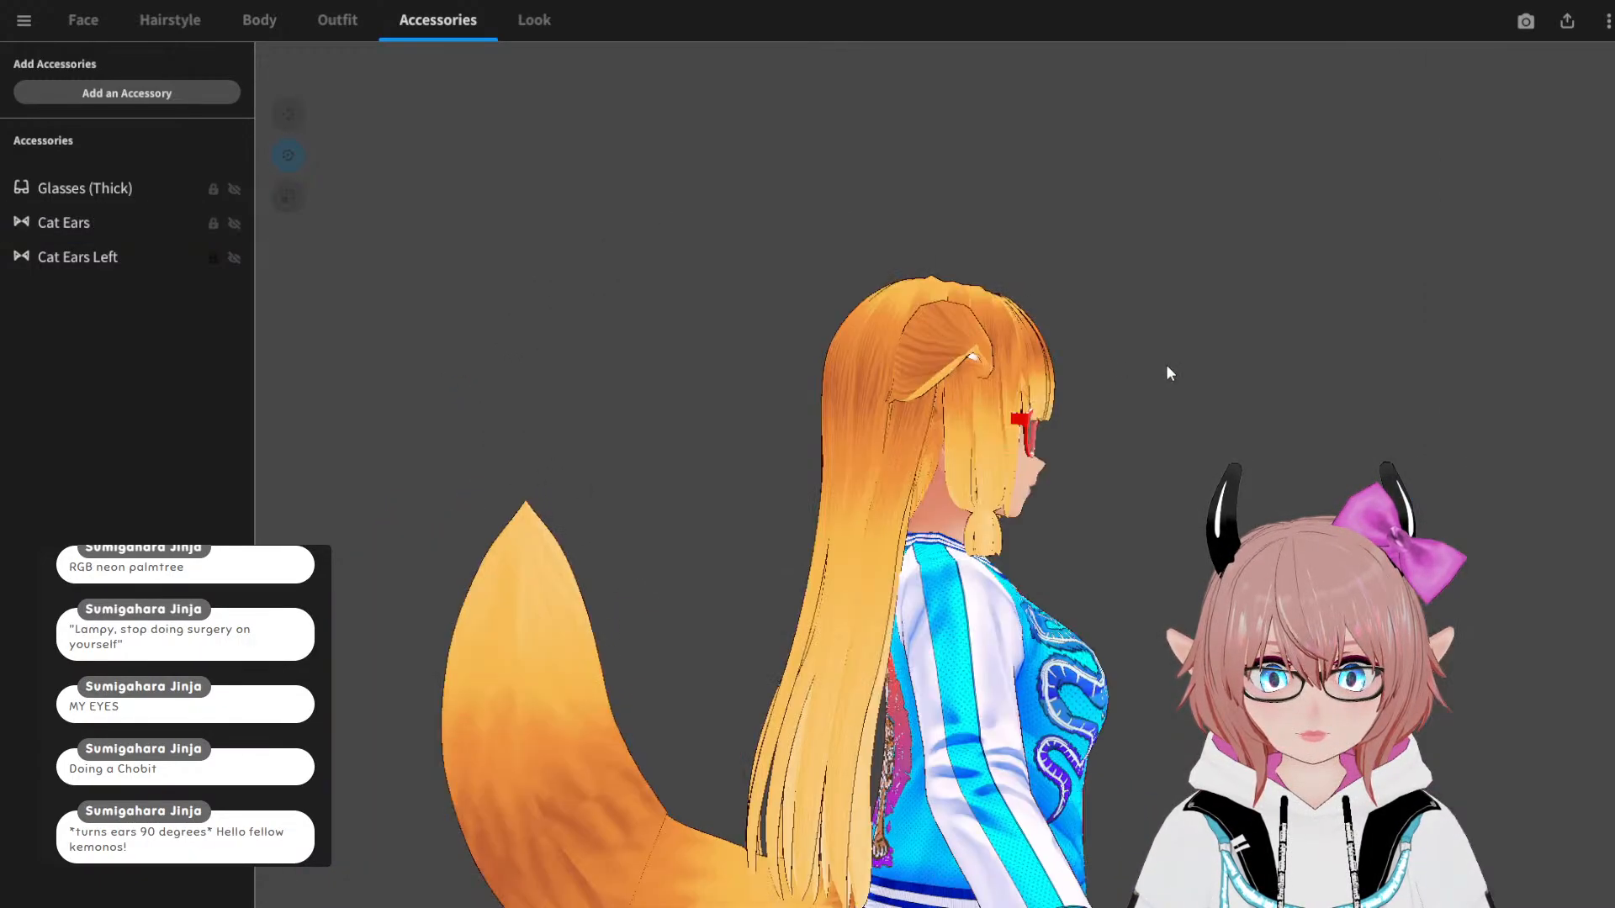
right_drag(1165, 365, 1104, 380)
scroll(1101, 399, up, 5)
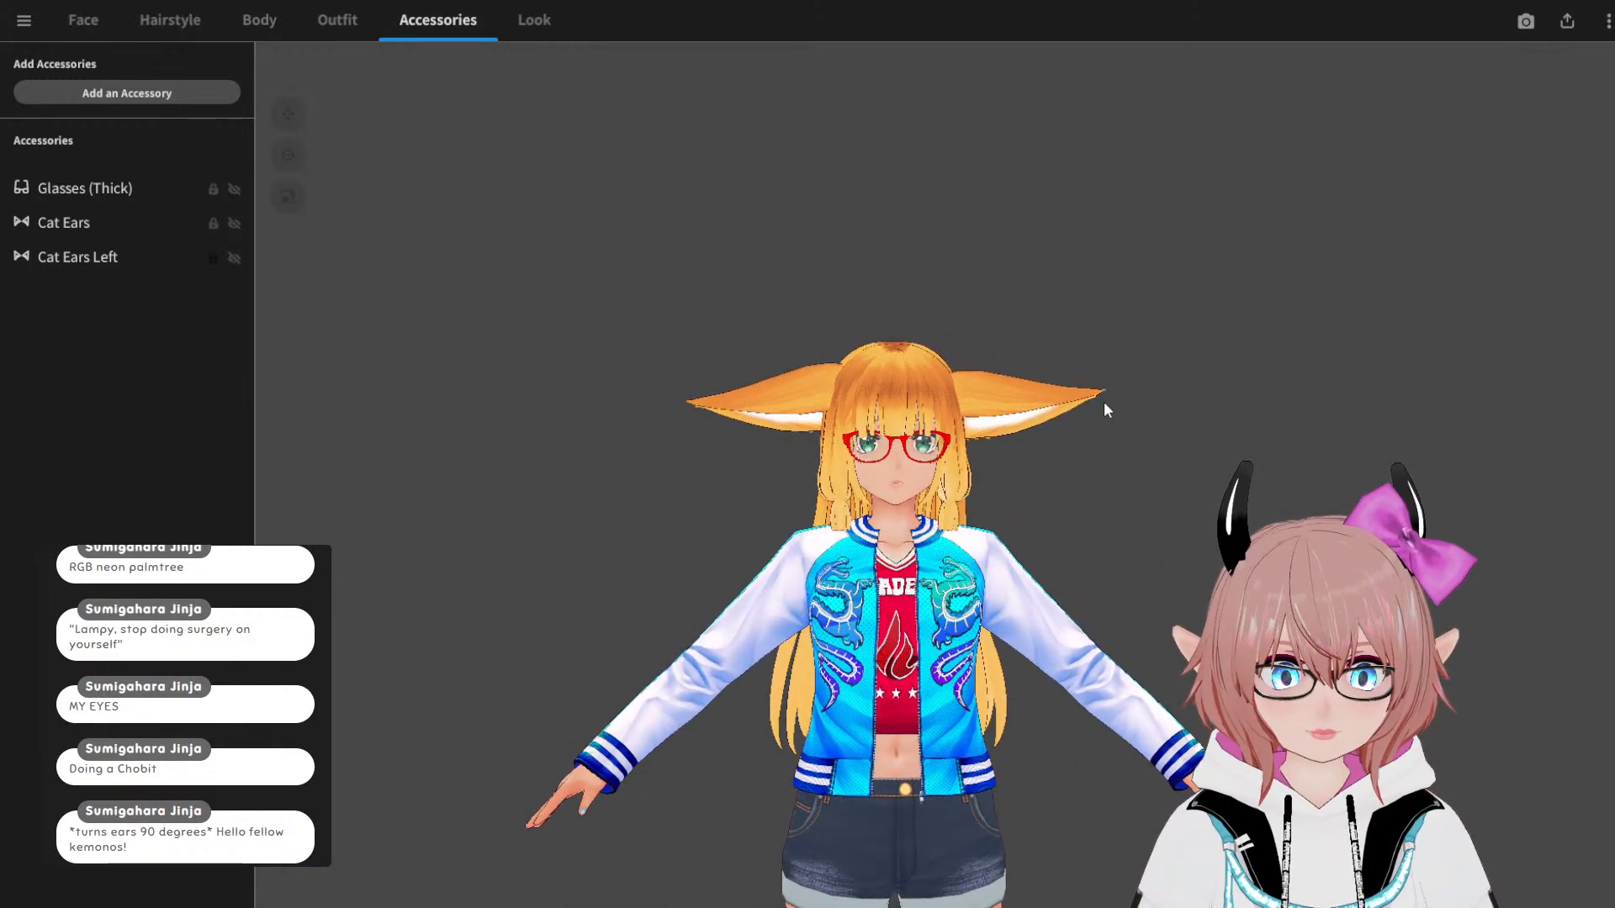
Step: Set Ear Shape 3 to 50 on the Cat Ears, and unlock Cat Ears Left and give it the same value
click(126, 227)
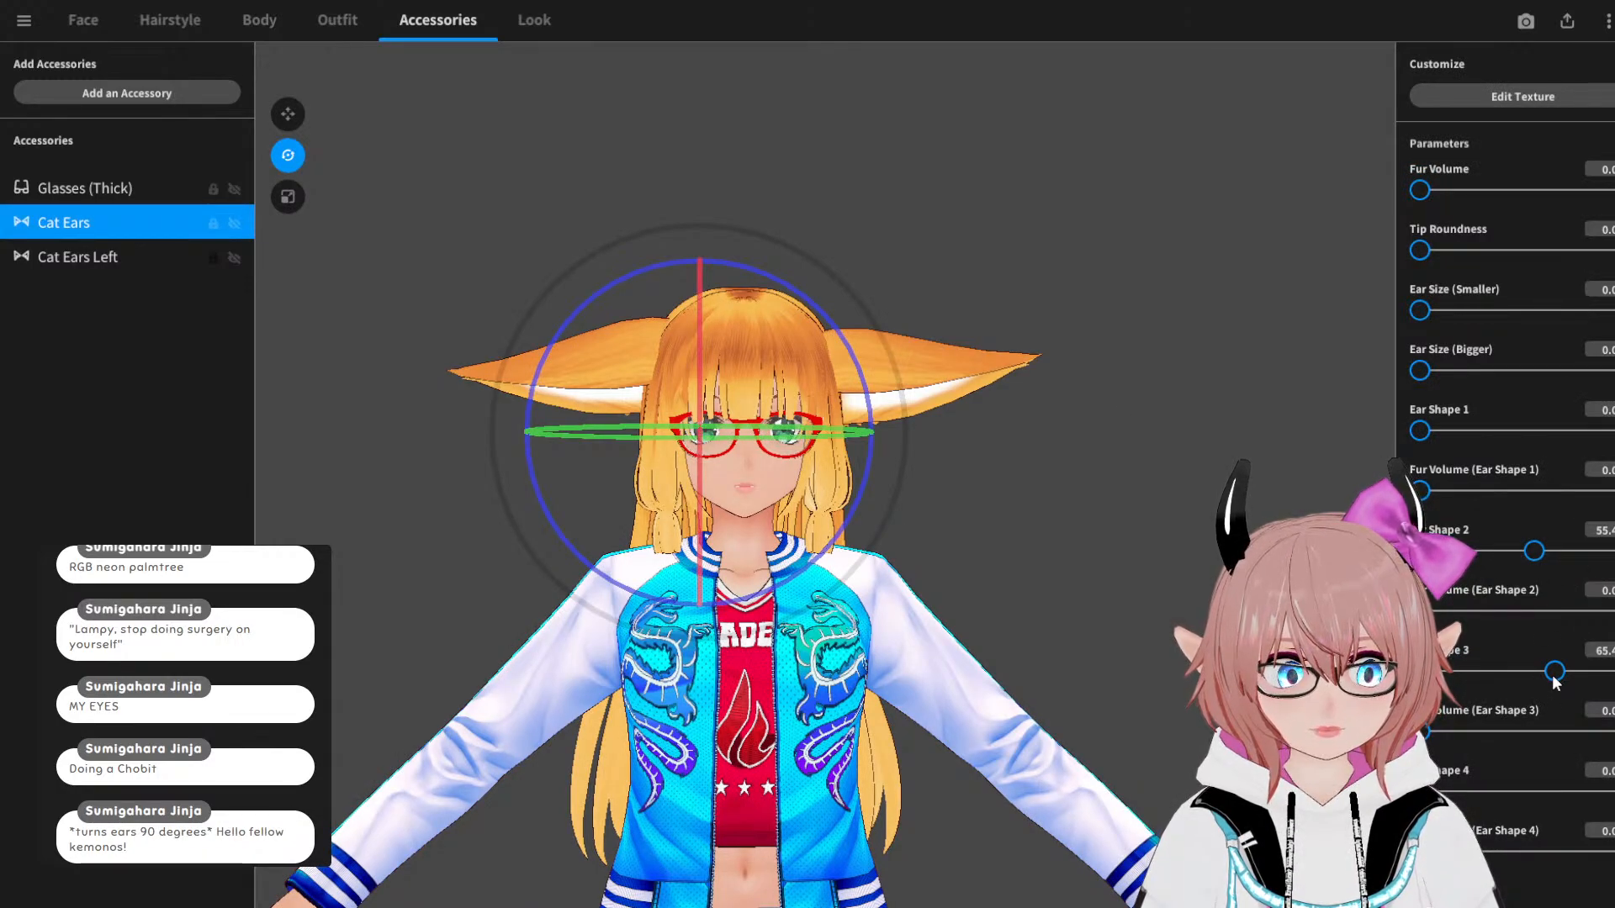
text(50)
key(Return)
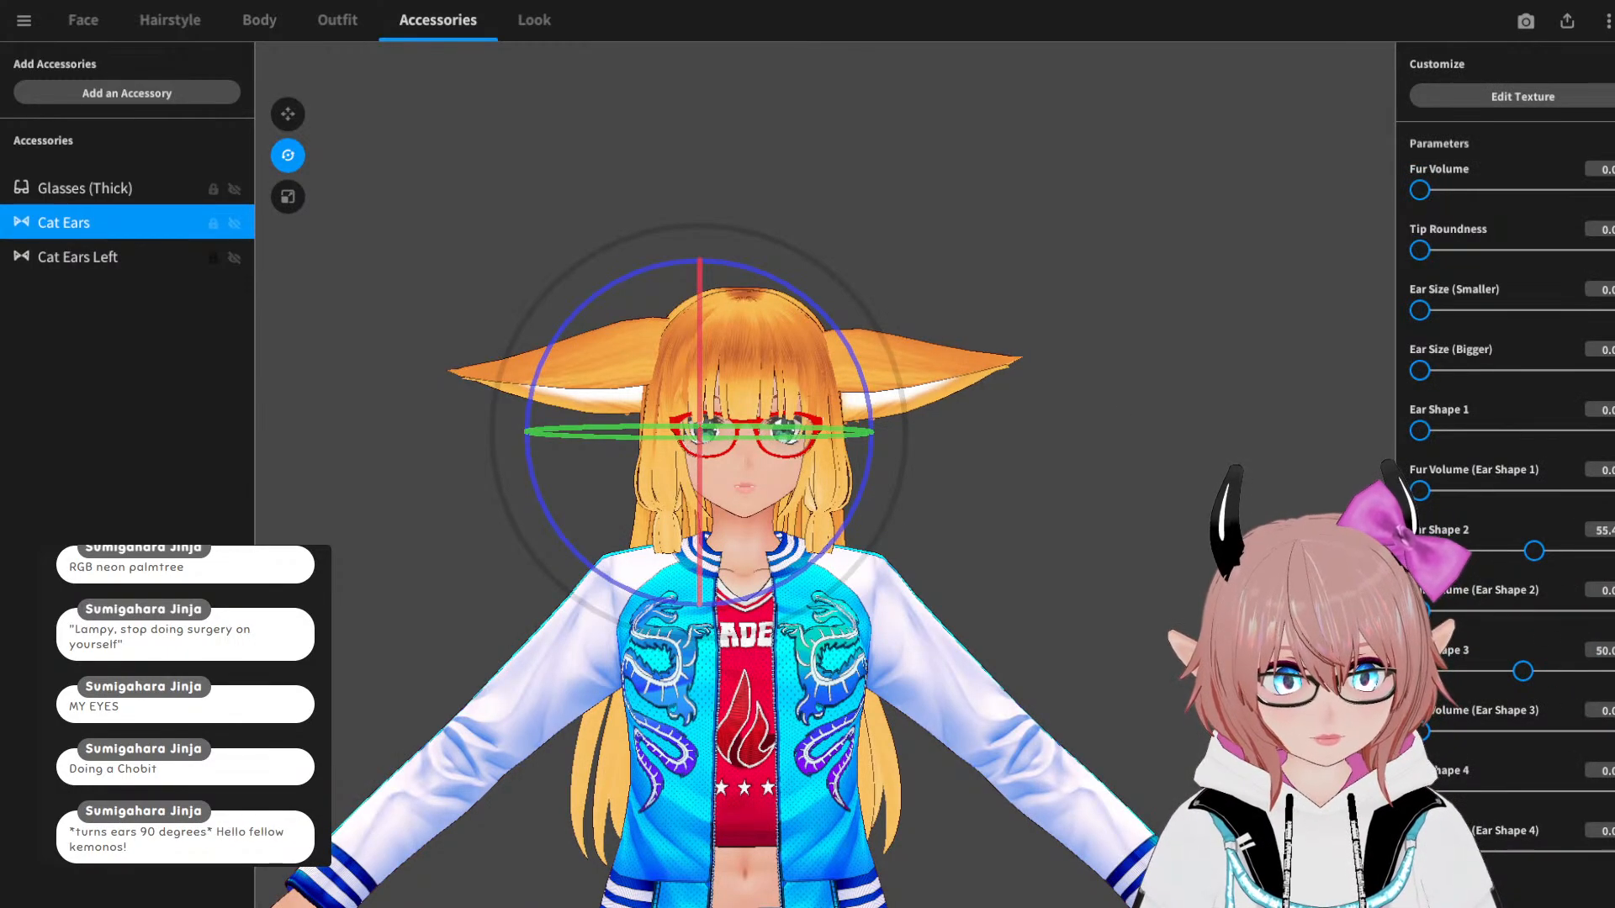
click(84, 257)
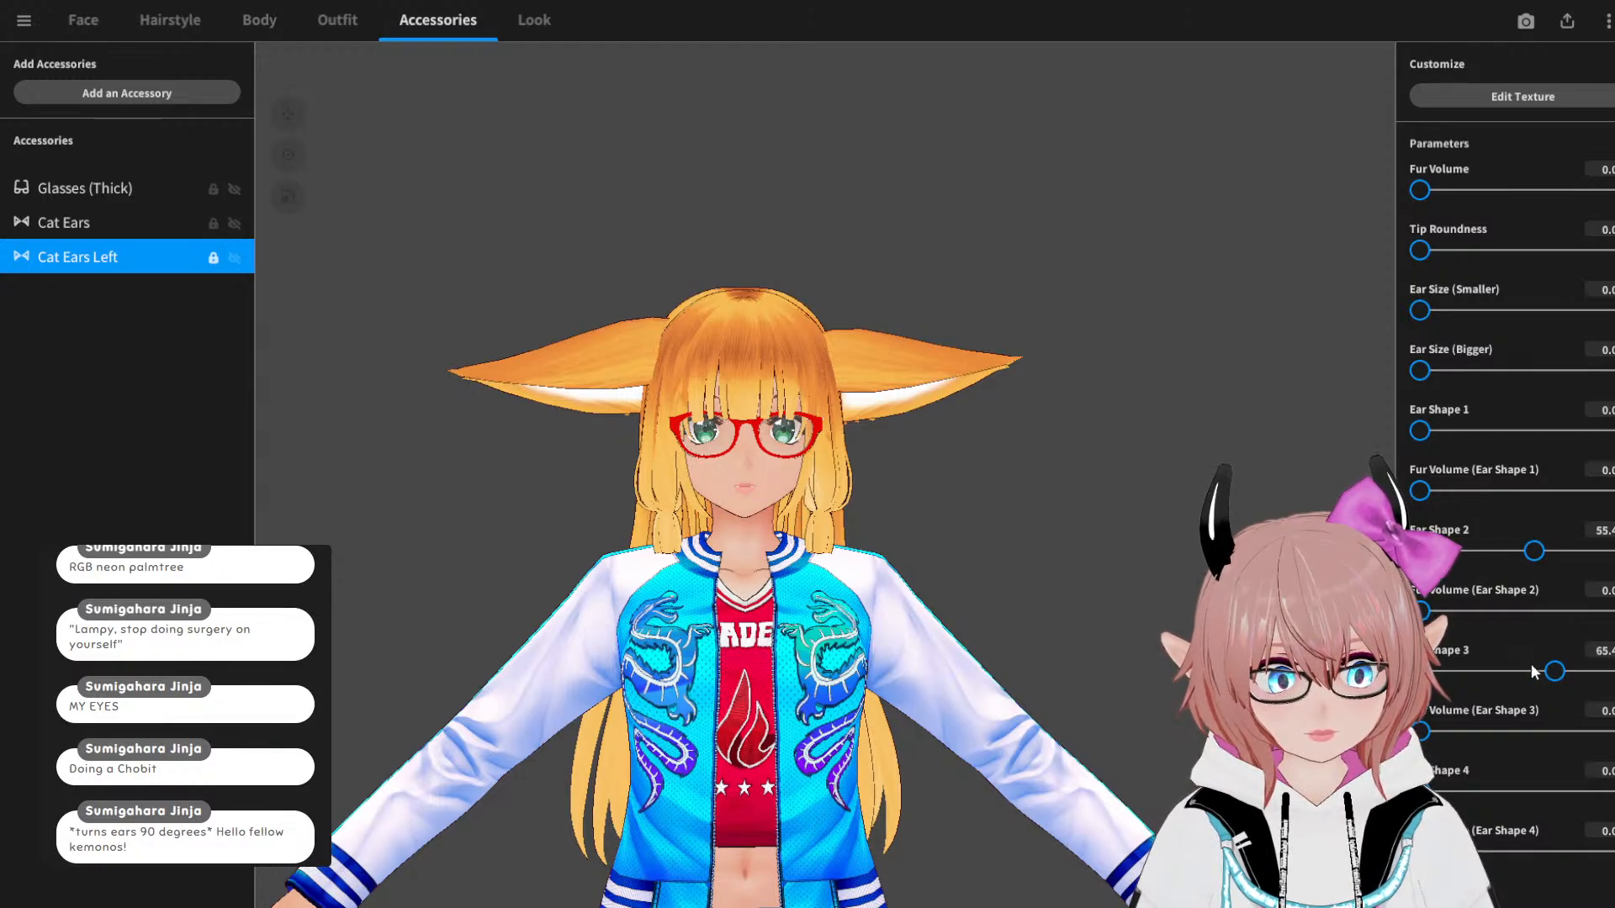
click(213, 257)
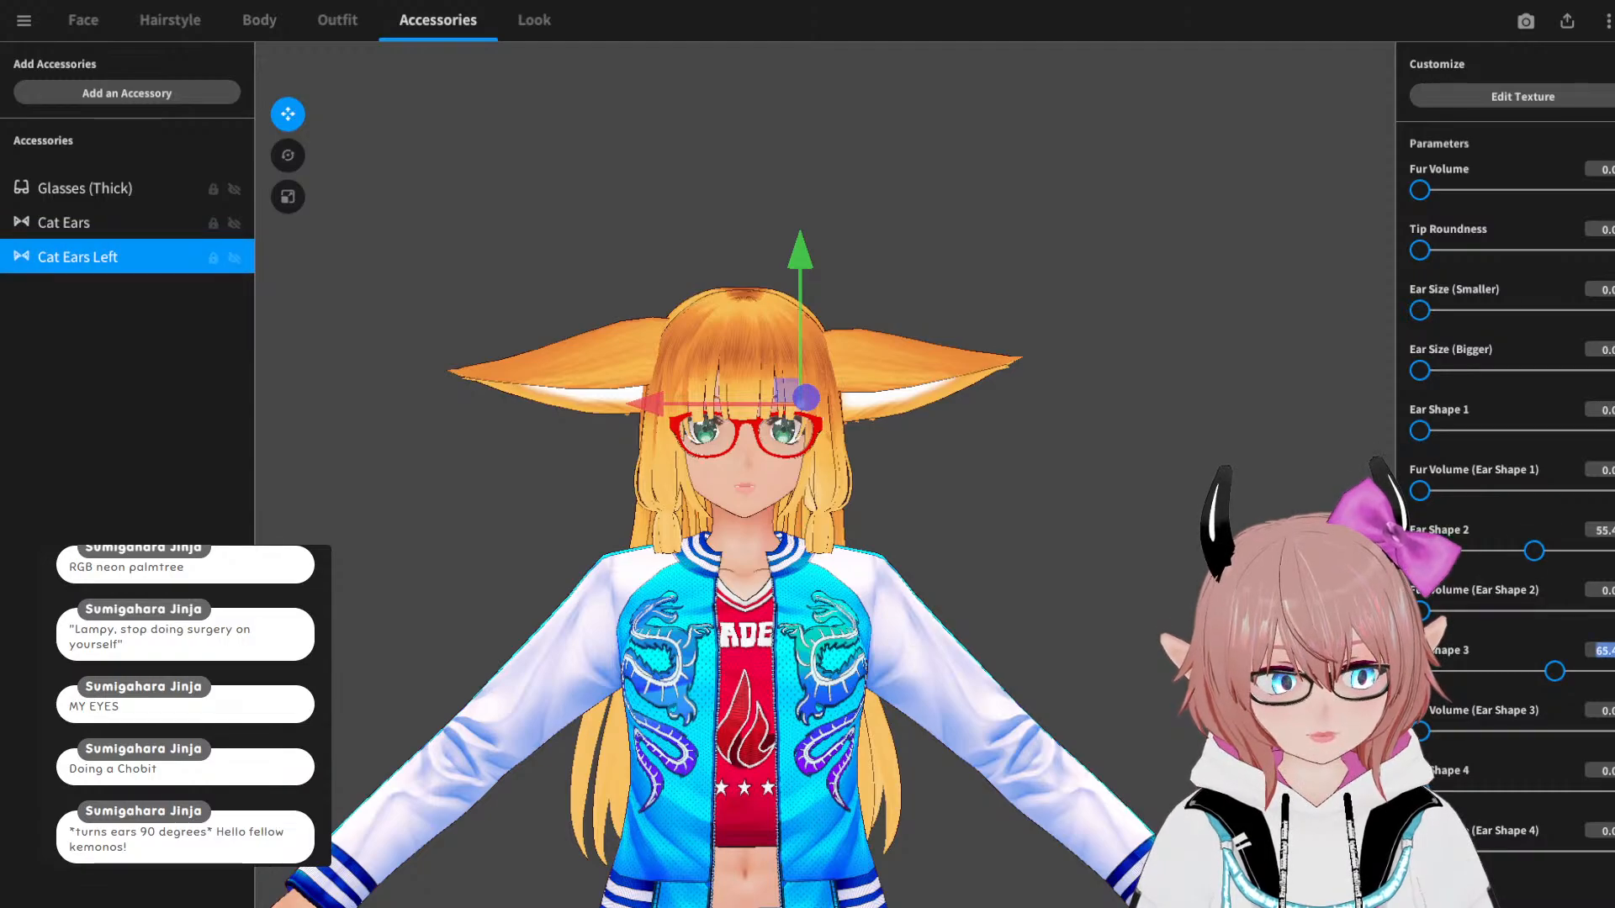
click(1019, 569)
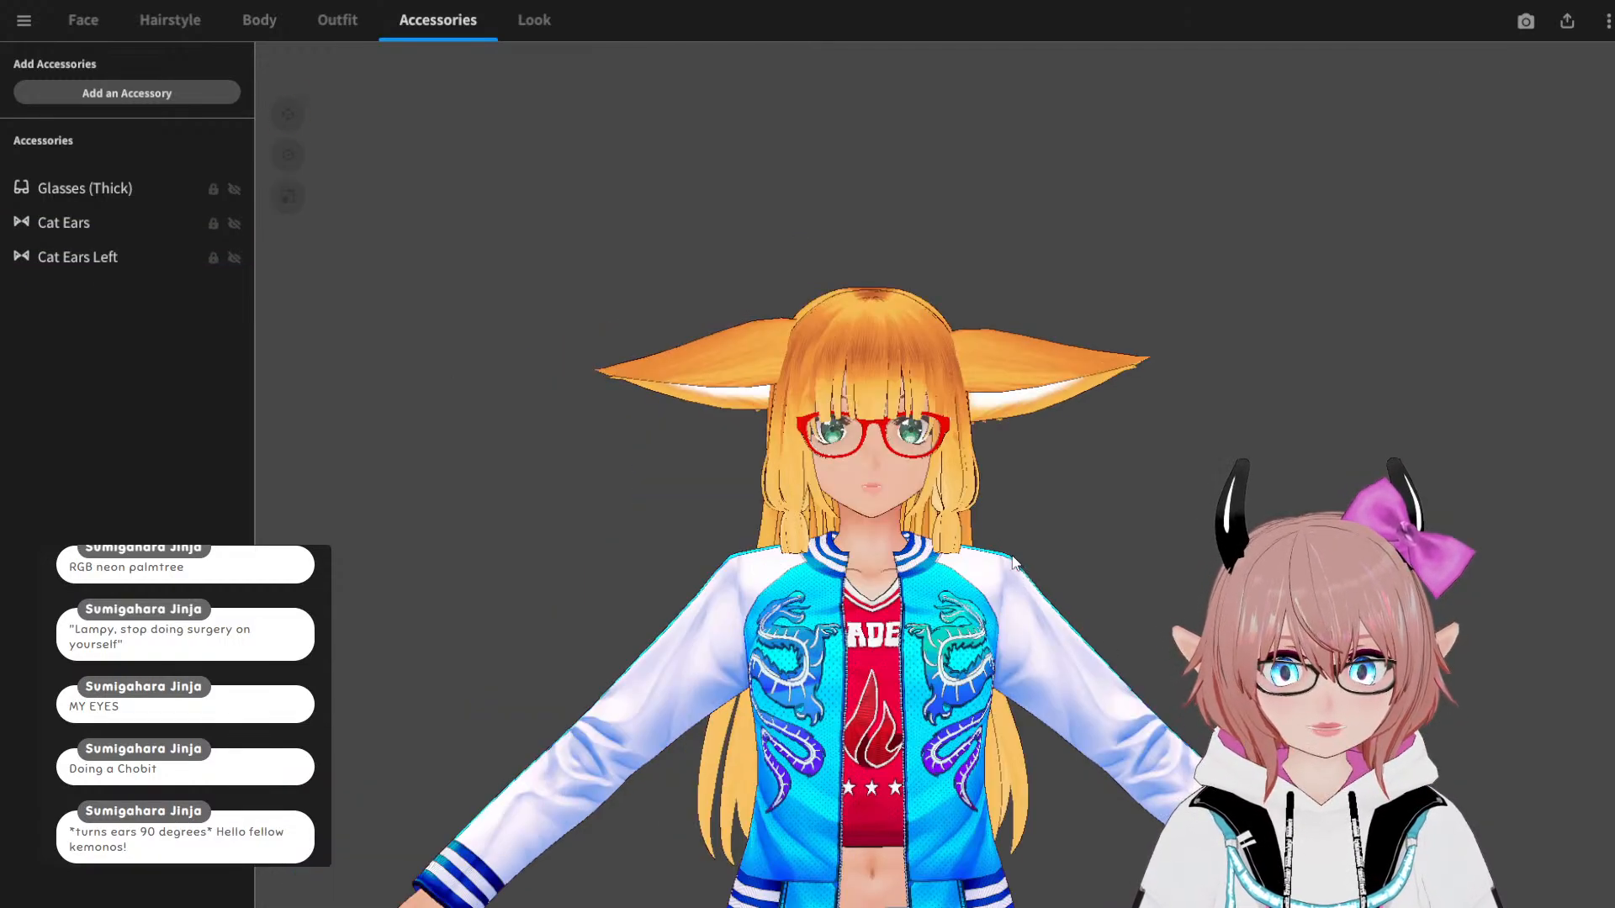
Step: Examine the shape and symmetry of both ears on the avatar from several angles and distances
drag(1056, 541, 824, 518)
scroll(821, 509, down, 5)
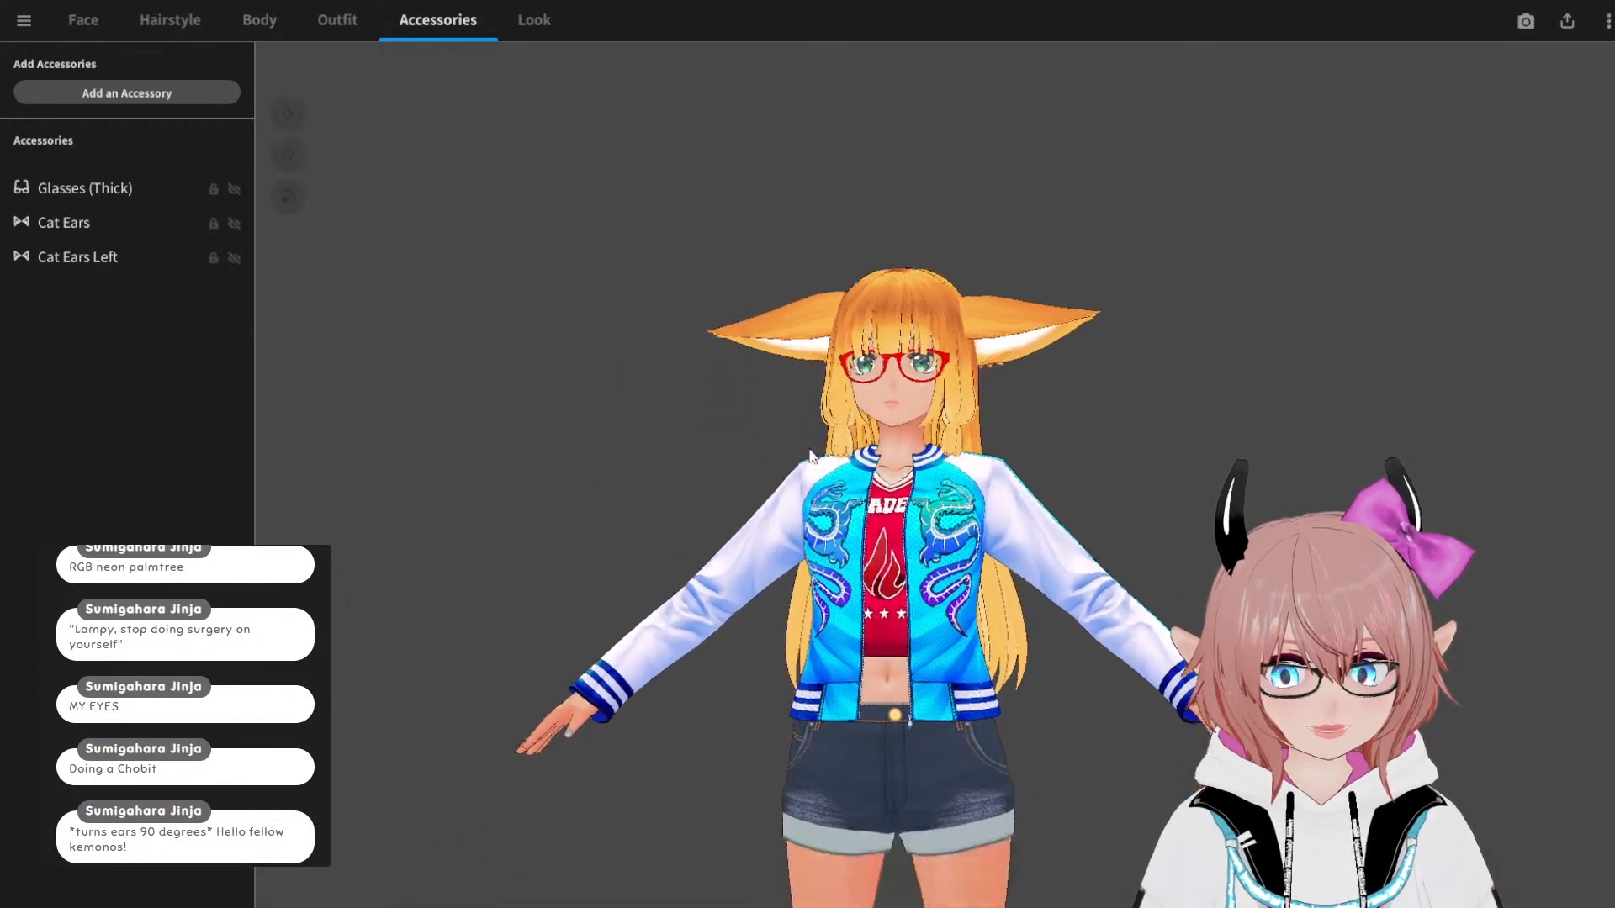
drag(841, 419, 805, 338)
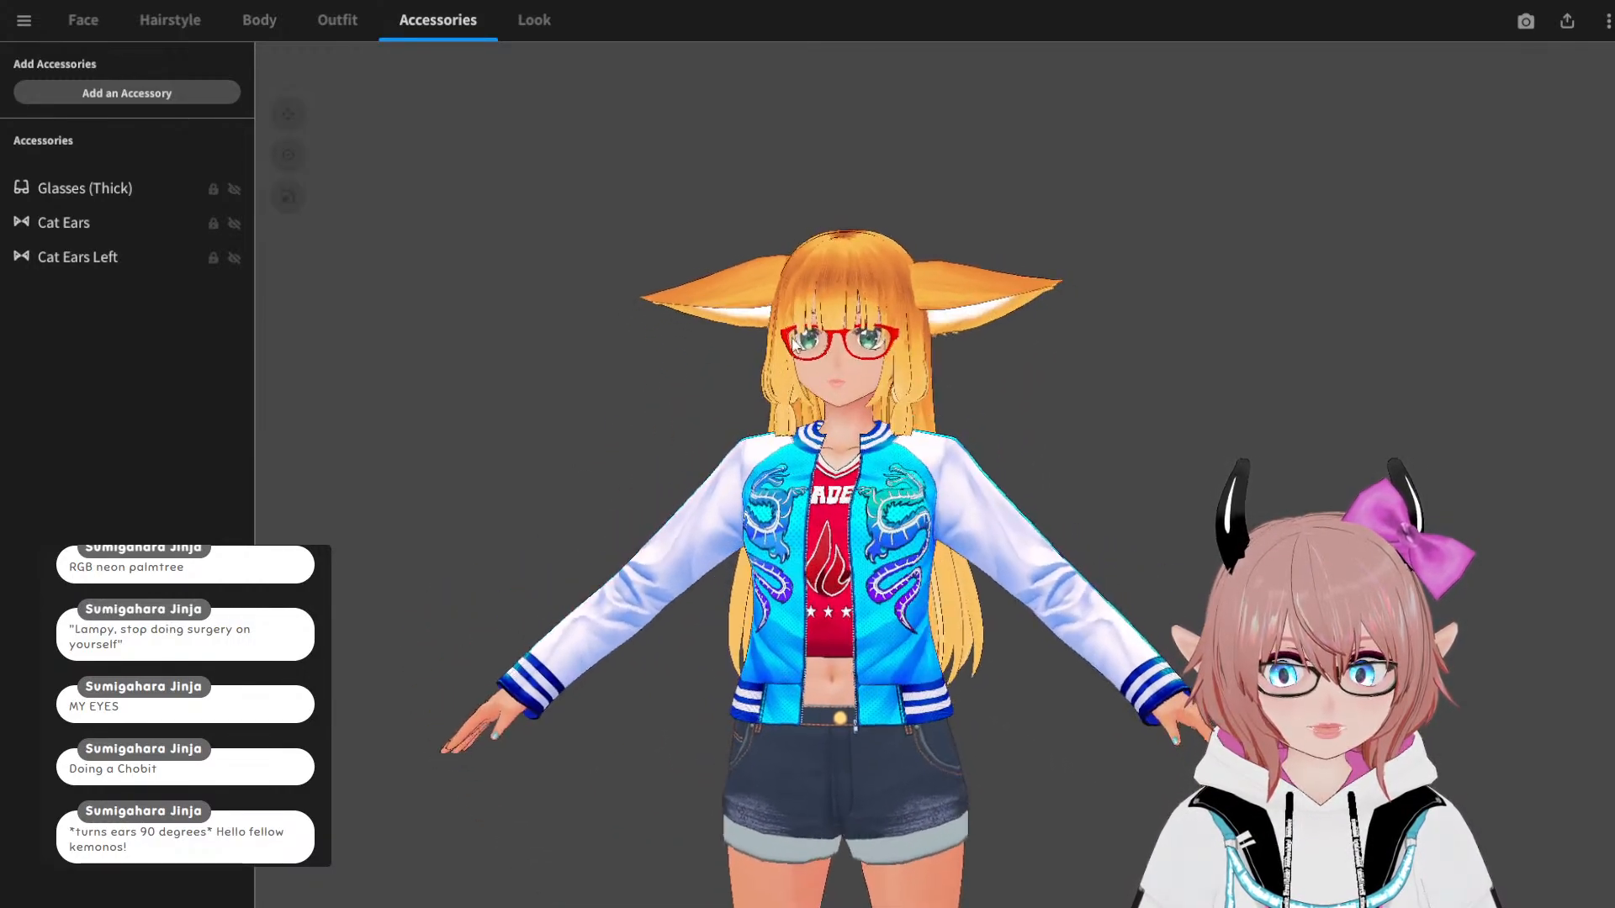
scroll(818, 311, down, 2)
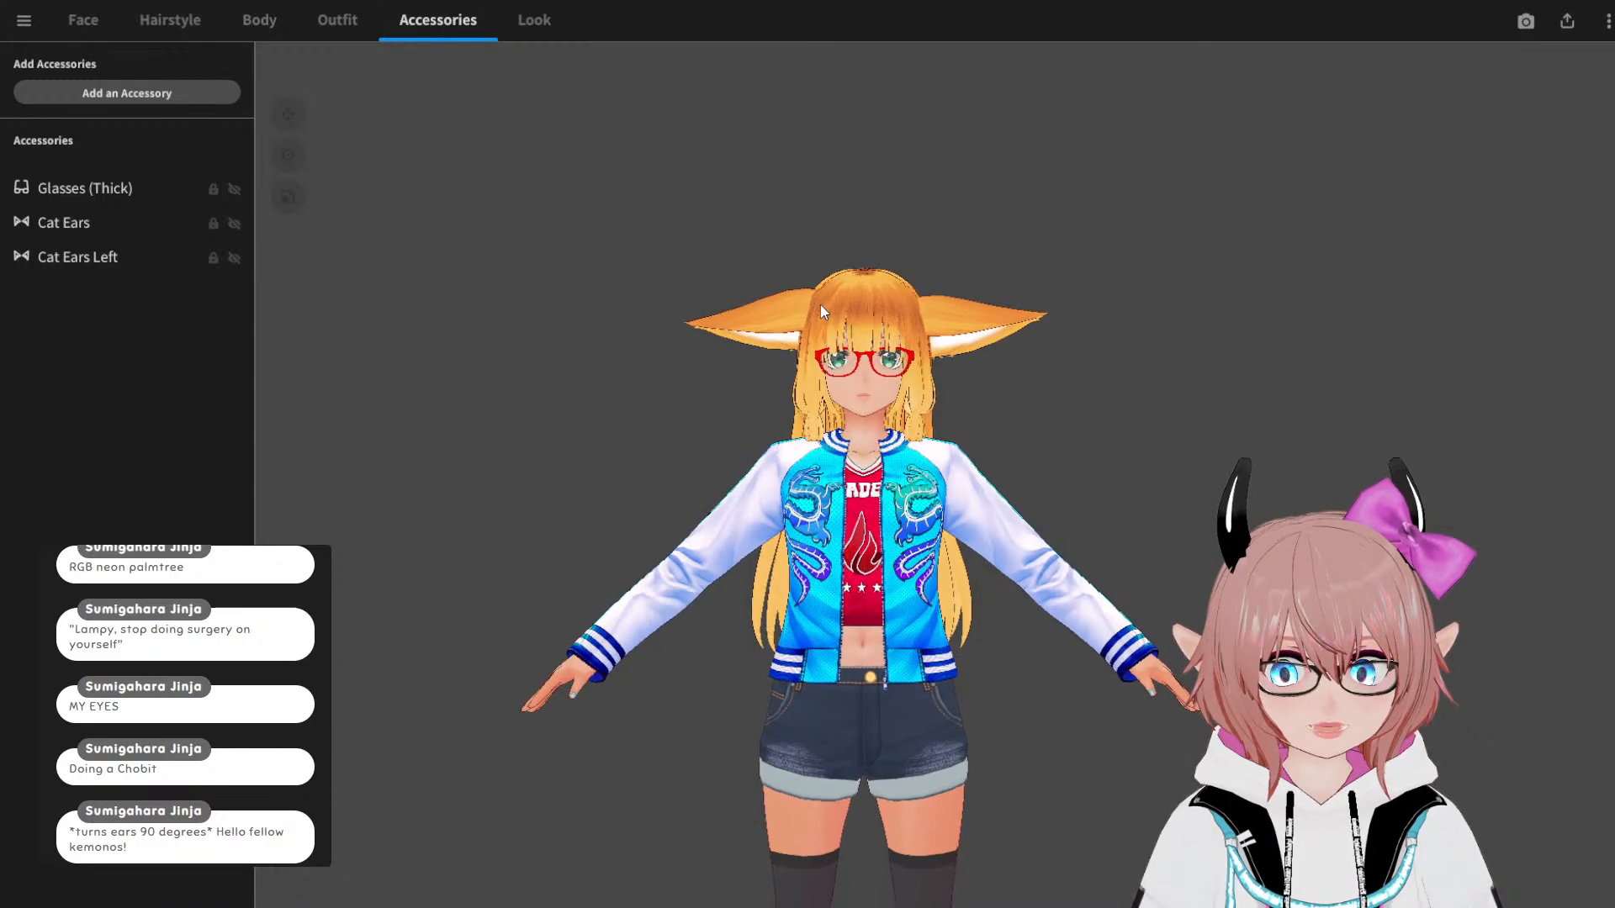
mouse_move(820, 305)
right_down()
mouse_move(803, 306)
mouse_move(996, 314)
mouse_move(825, 324)
mouse_move(818, 310)
right_up()
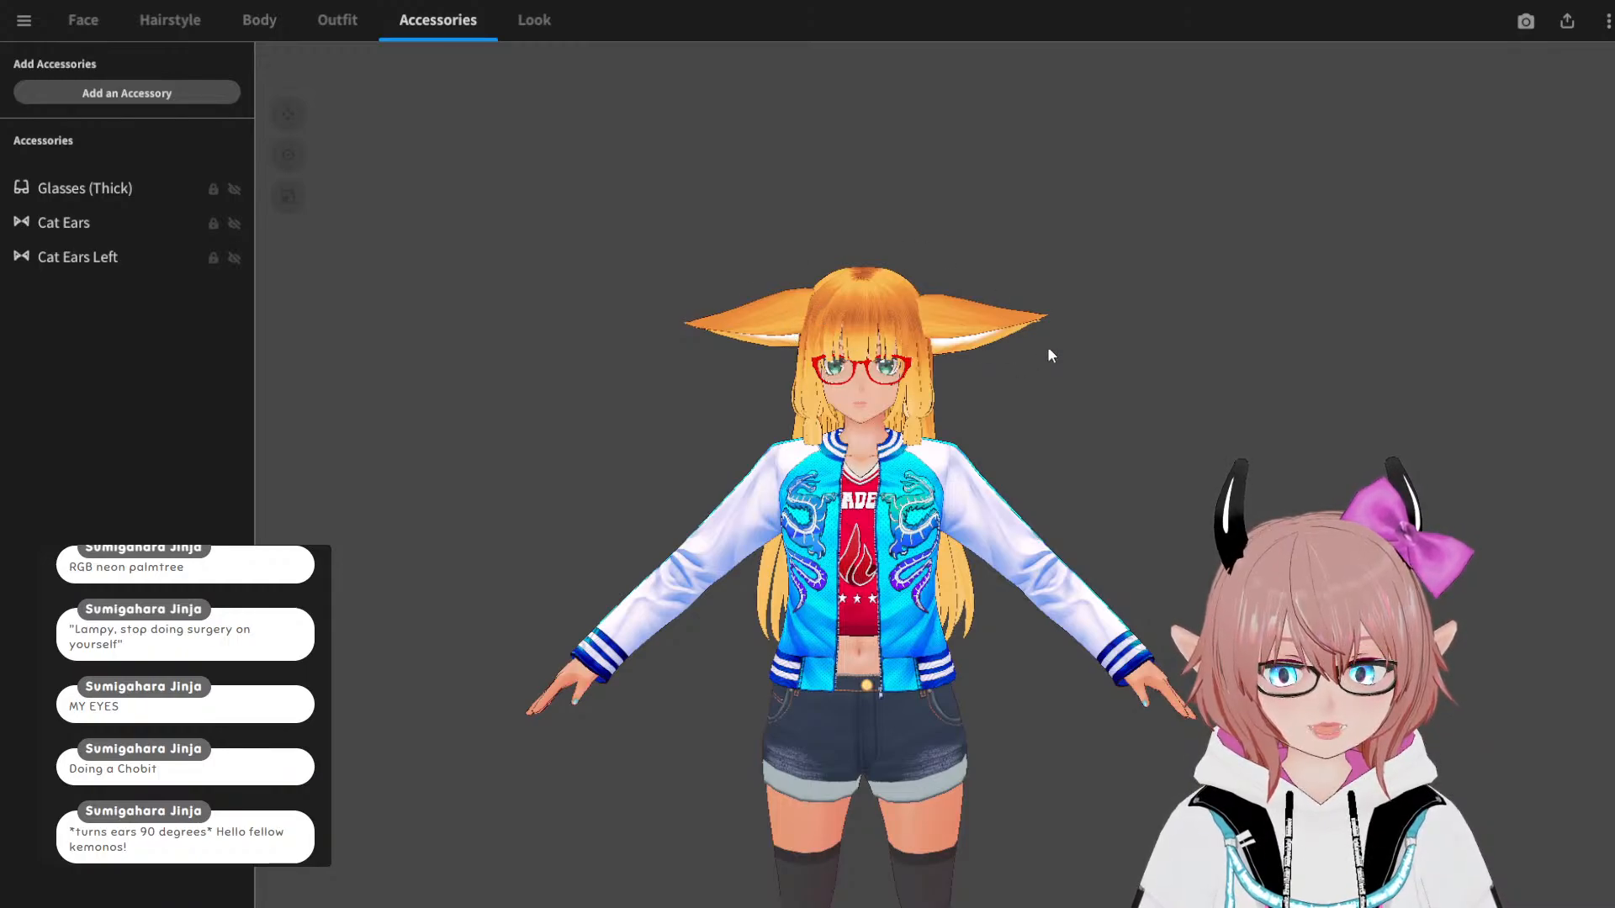
scroll(1027, 358, up, 1)
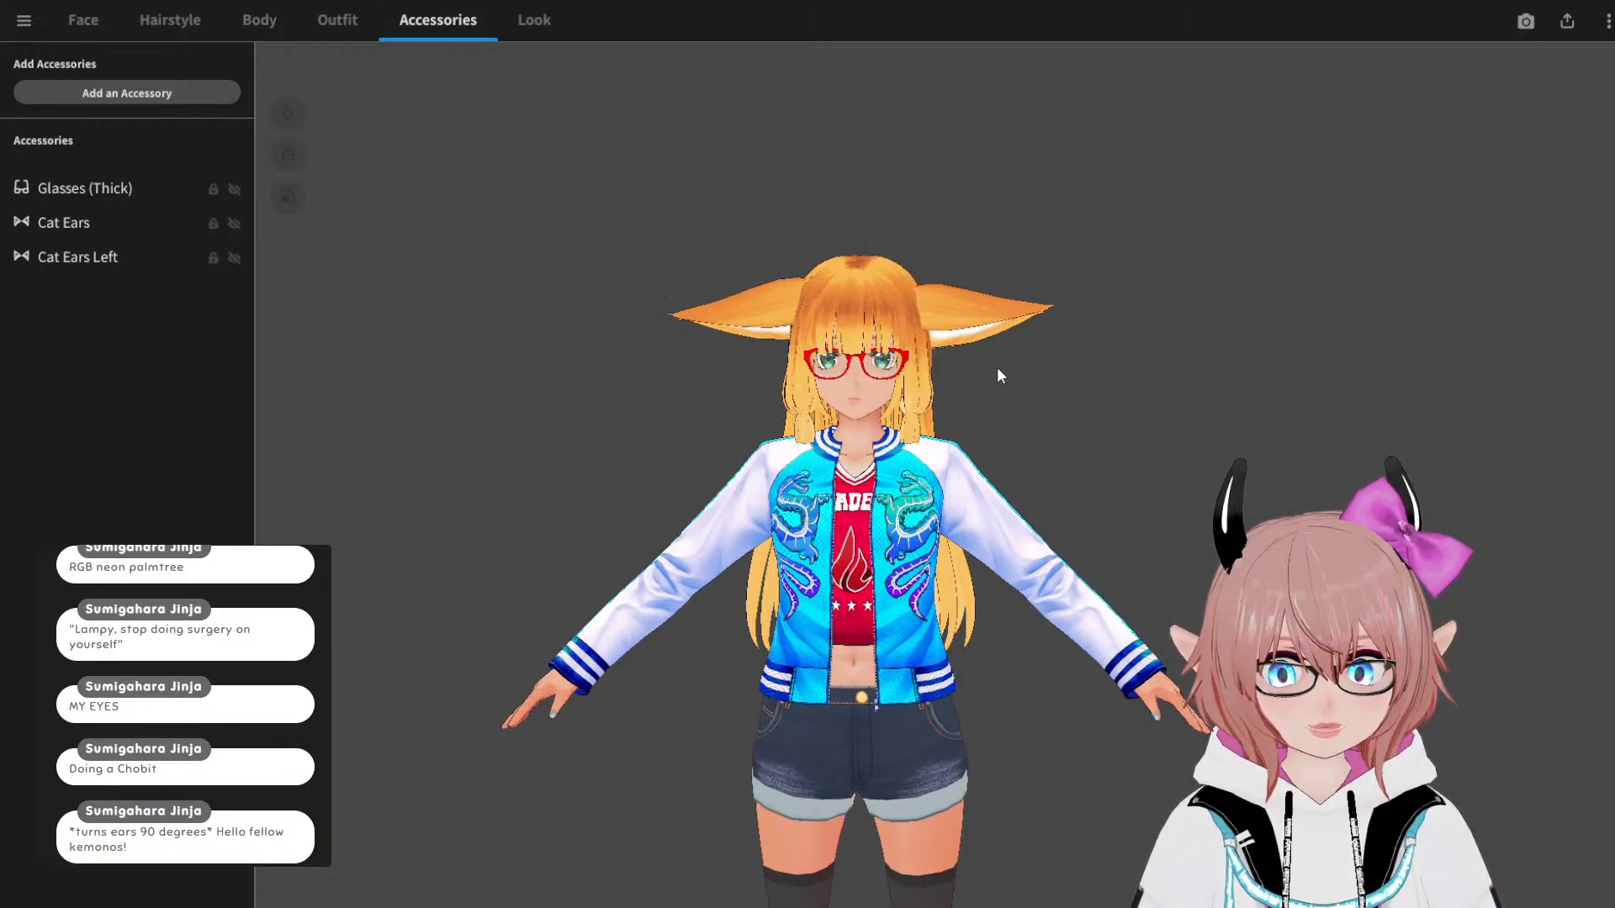
click(25, 20)
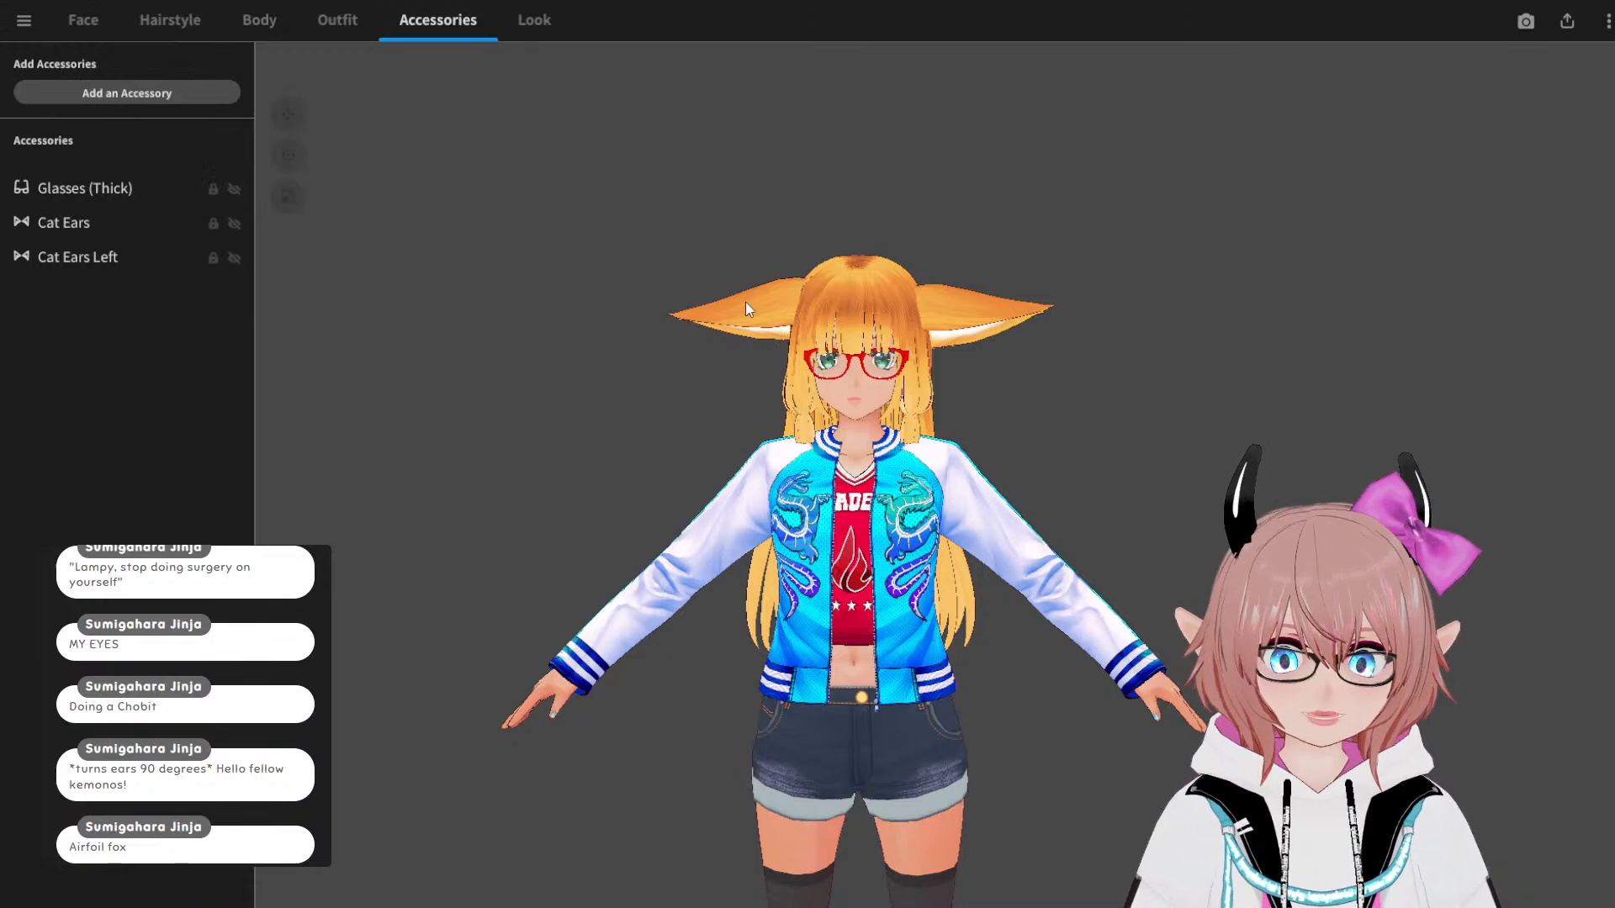
Step: Try Fur Volume (Ear Shape 4) at 100 on the Cat Ears and reset it to 0
click(101, 222)
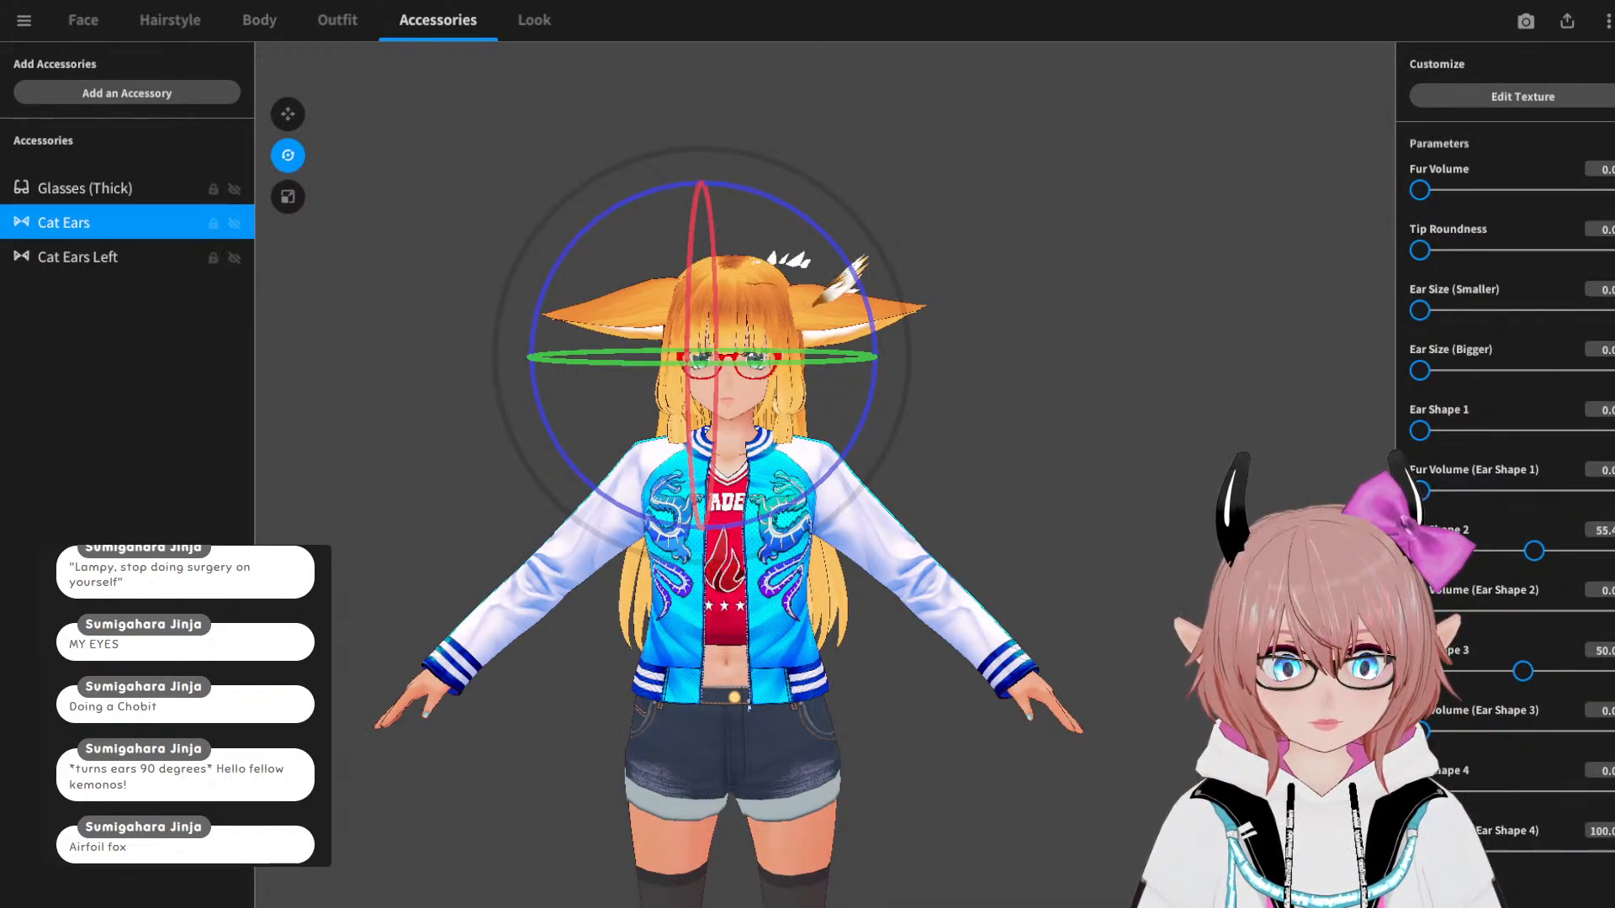
click(1534, 852)
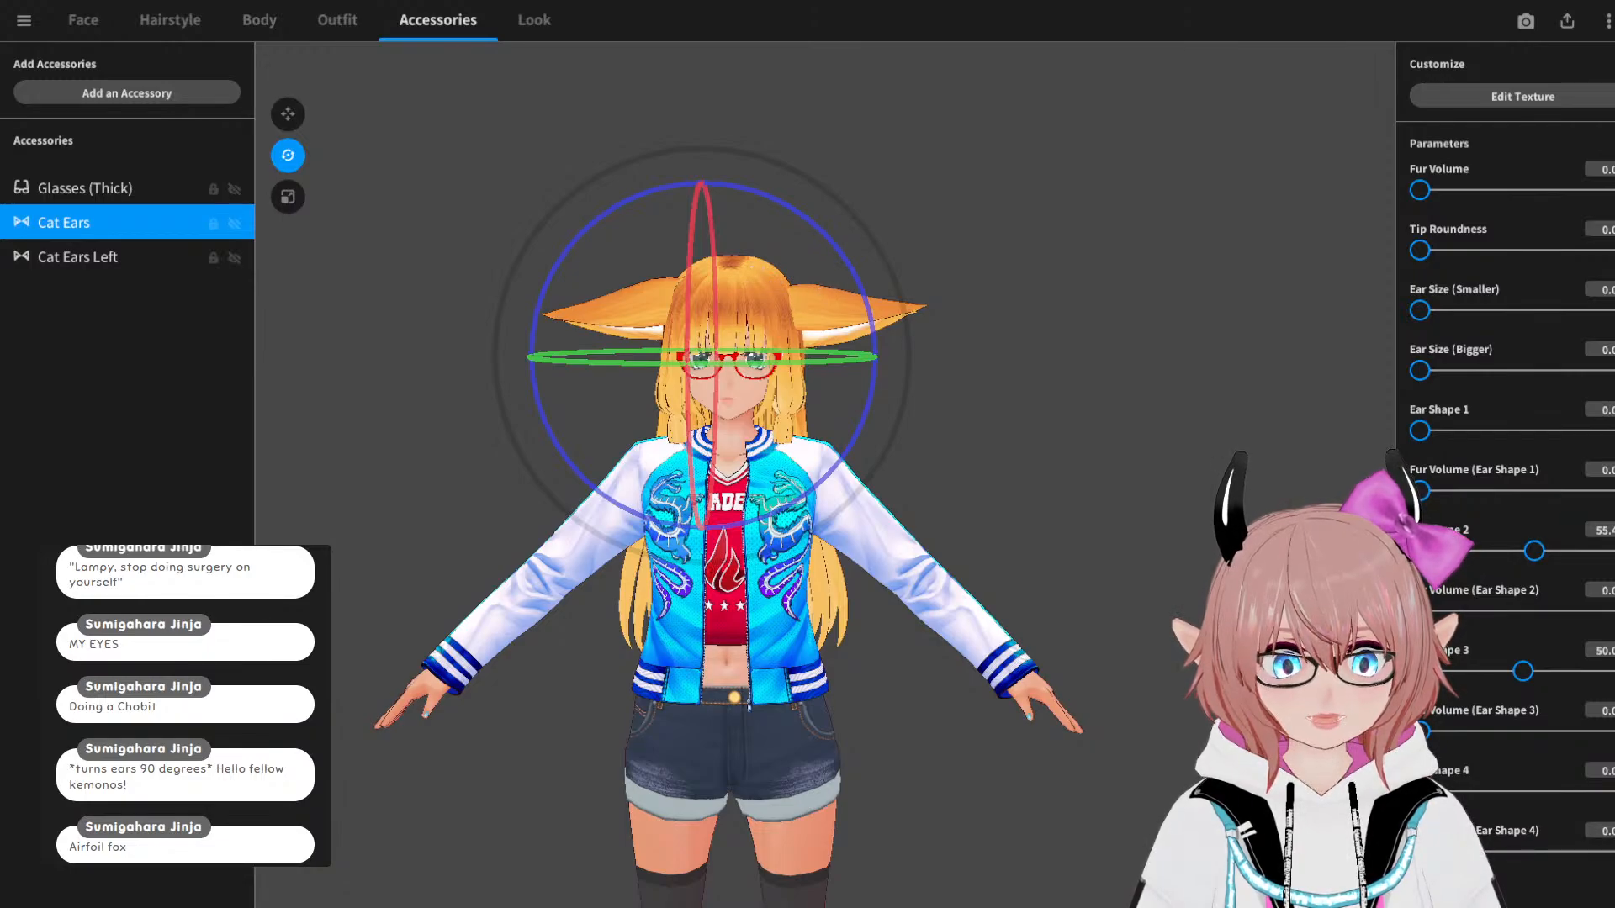
mouse_move(1419, 791)
mouse_down()
mouse_move(1614, 791)
mouse_move(1420, 791)
mouse_up()
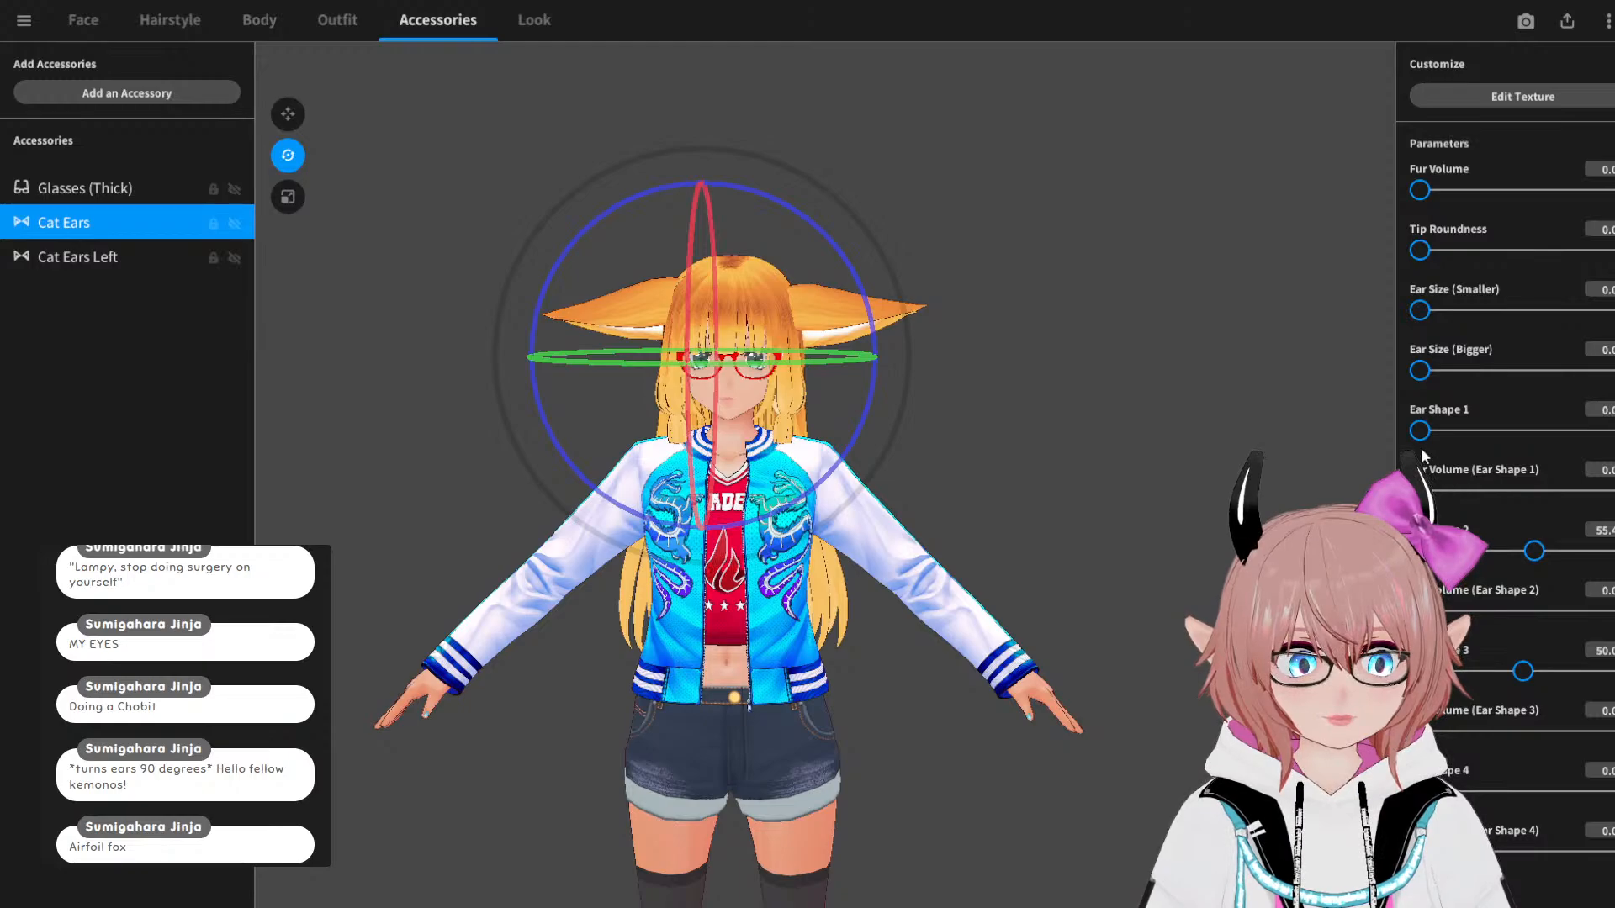
Step: Try Ear Shape 1 at 100 on both Cat Ears and Cat Ears Left, and undo both changes
drag(1419, 430, 1614, 431)
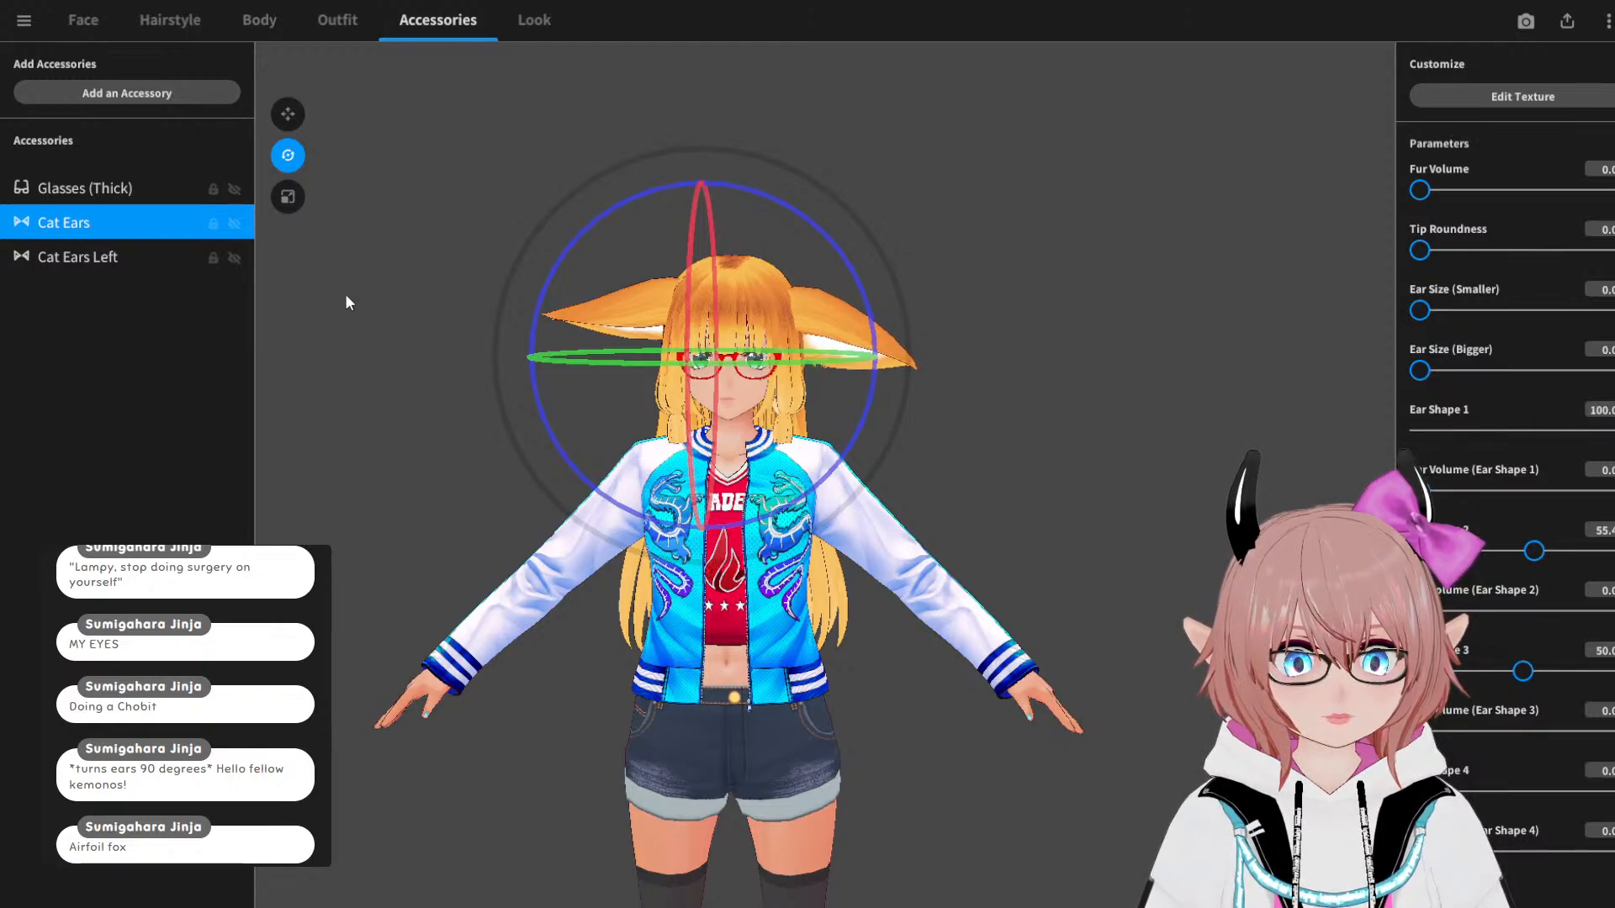
click(52, 254)
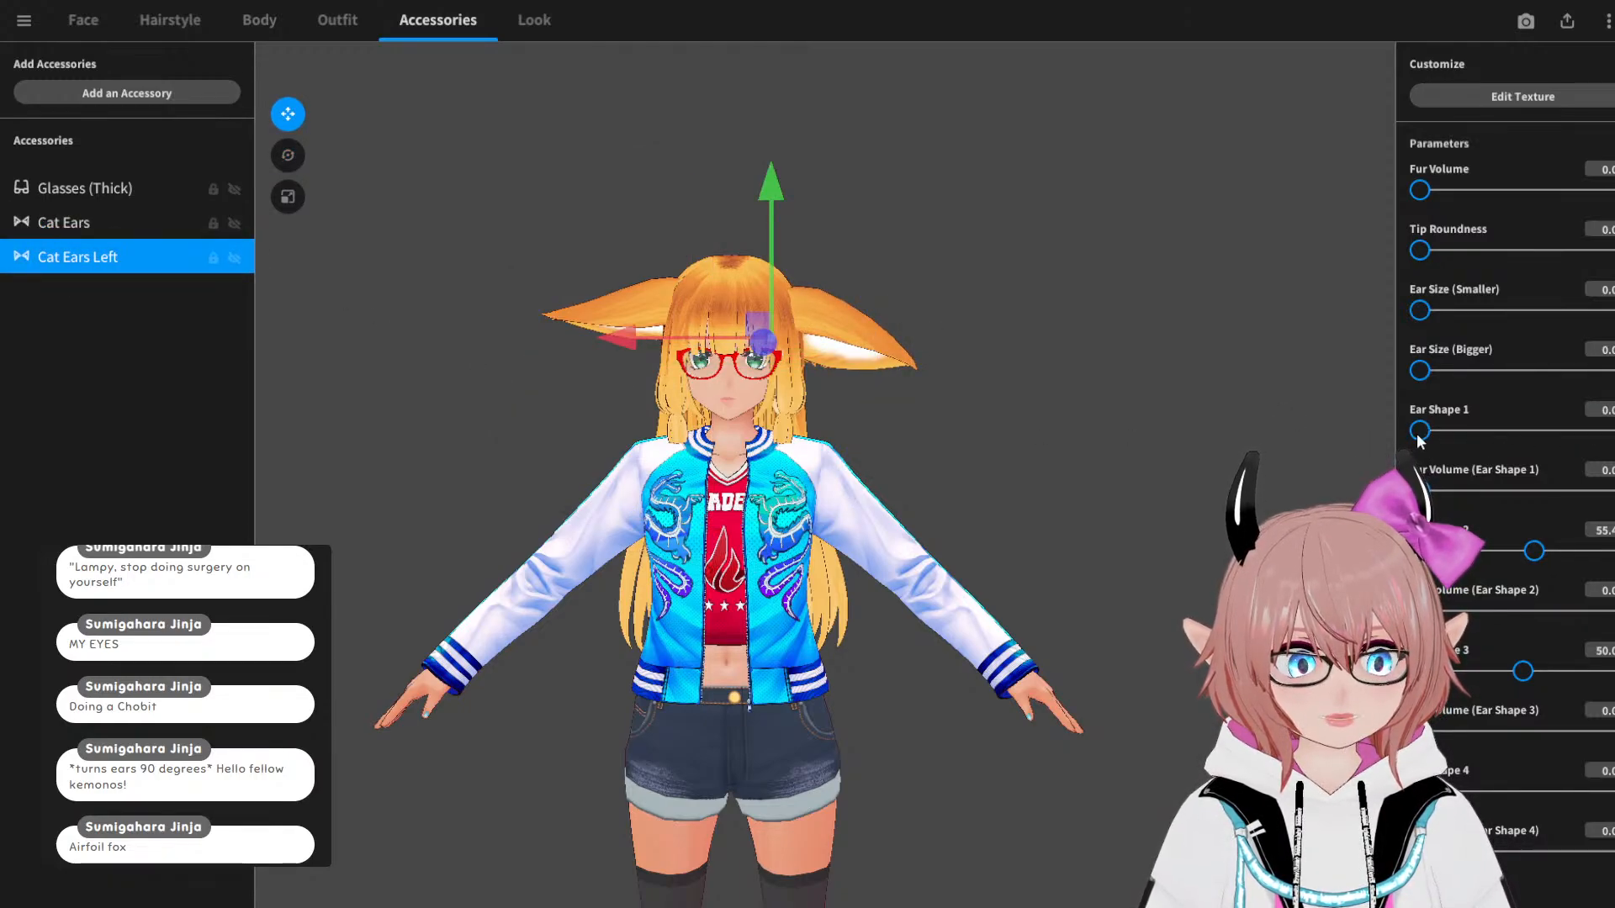
drag(1419, 431, 1614, 430)
drag(689, 504, 977, 304)
click(939, 449)
scroll(1043, 445, up, 4)
scroll(1049, 420, up, 2)
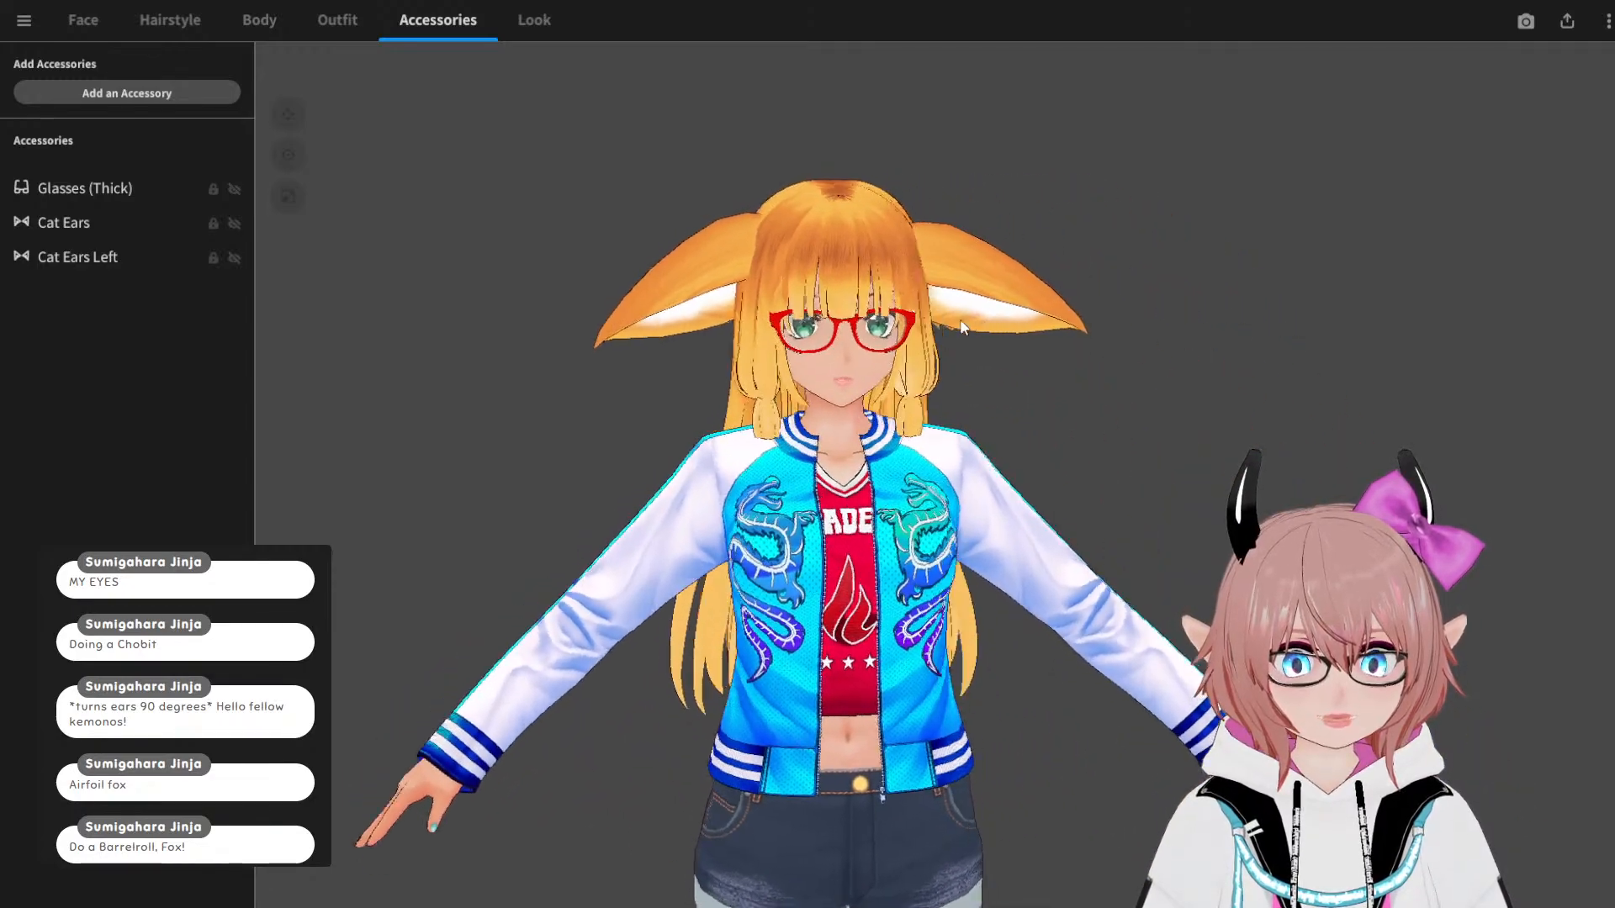
right_drag(961, 320, 964, 315)
key(ctrl+z)
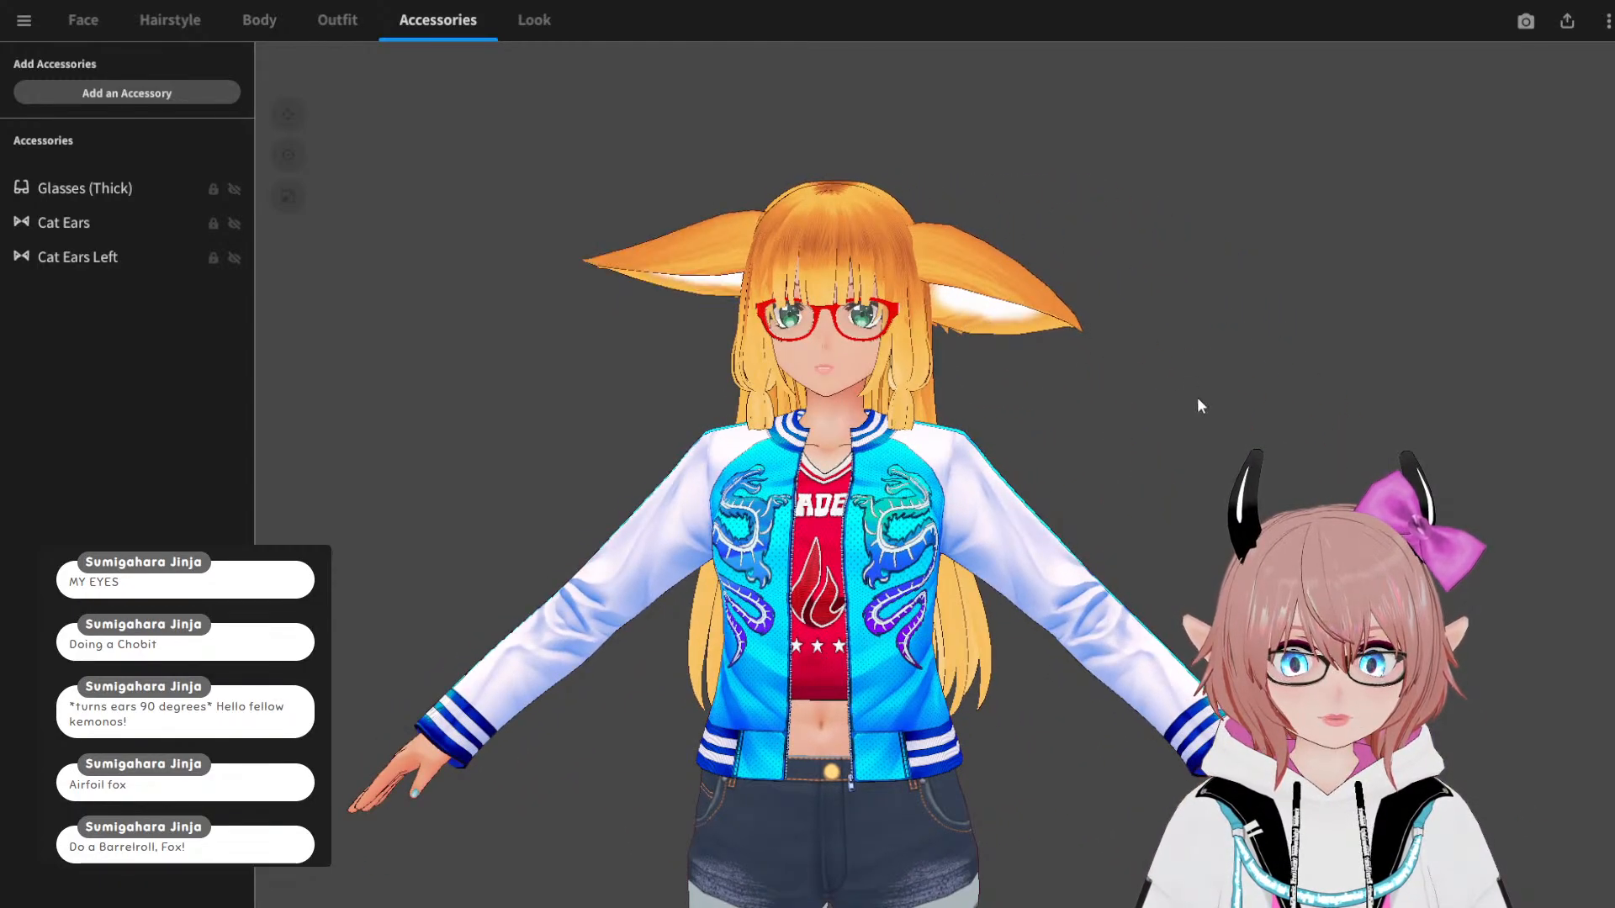
key(ctrl+z)
Step: Examine how the two ears match from the front and slightly turned angles, both close up and with more of the body in view
right_drag(1206, 401, 1070, 386)
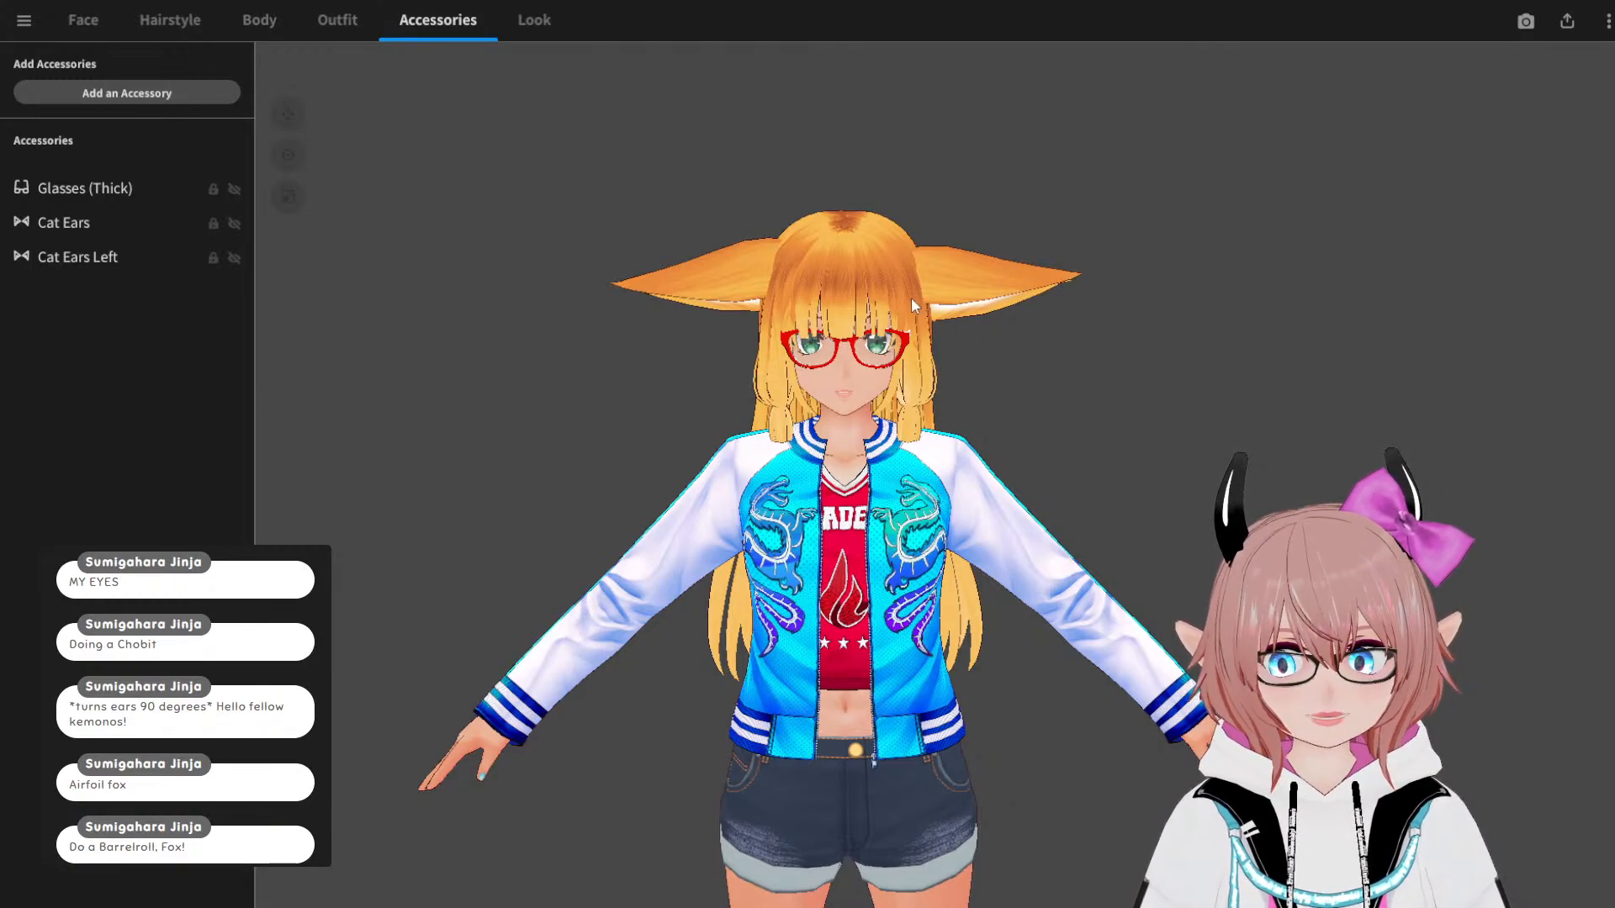
scroll(851, 269, up, 4)
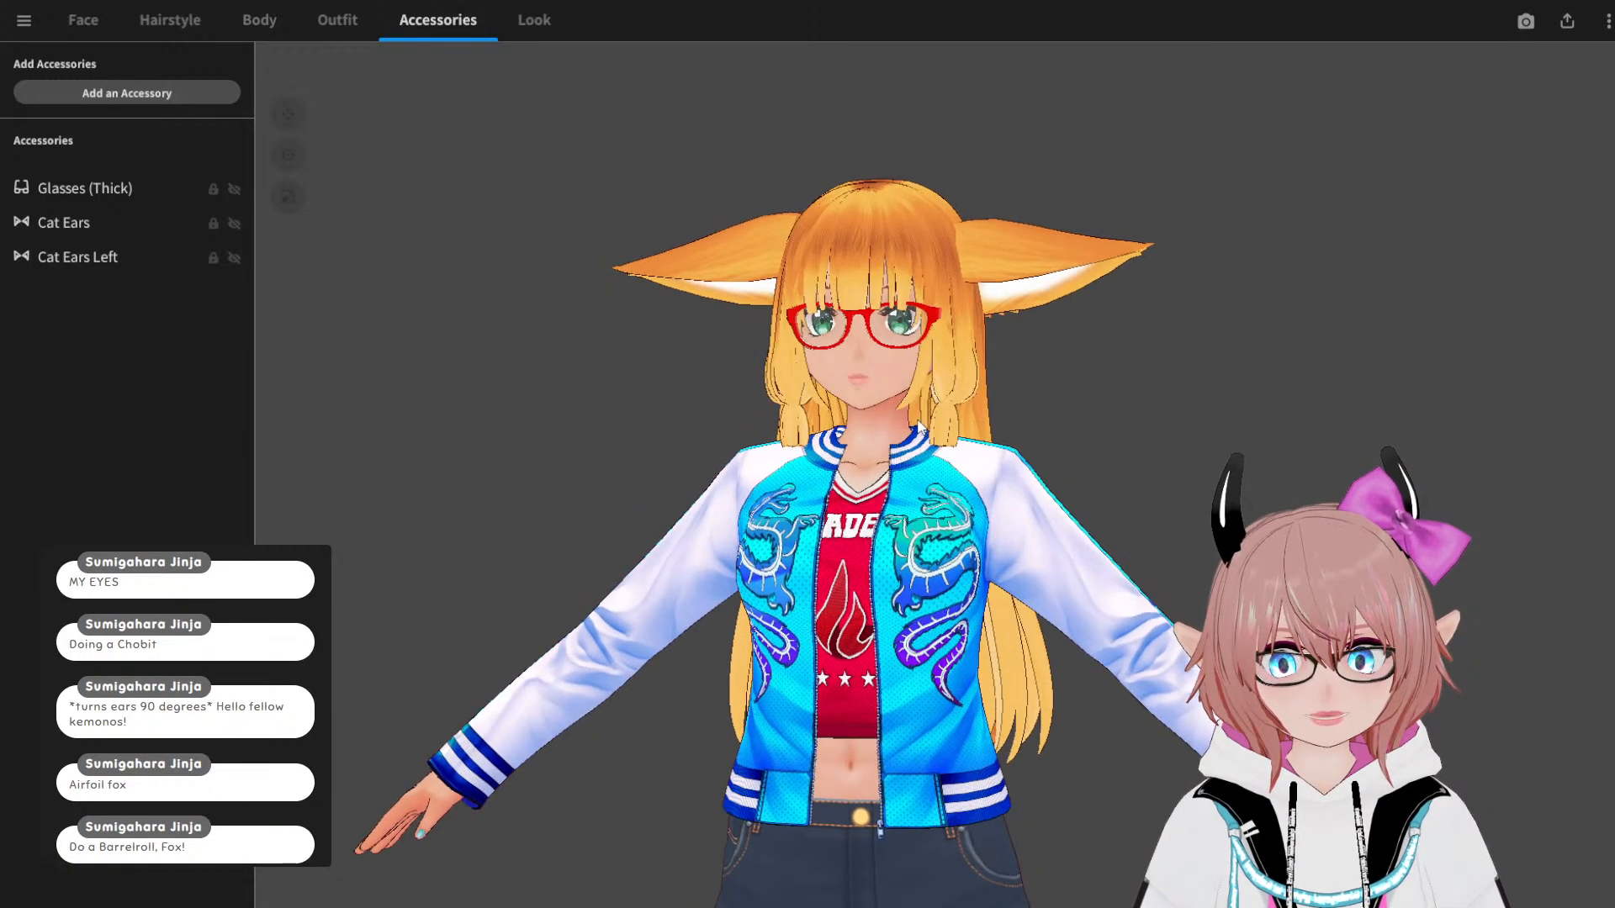
right_drag(919, 422, 926, 422)
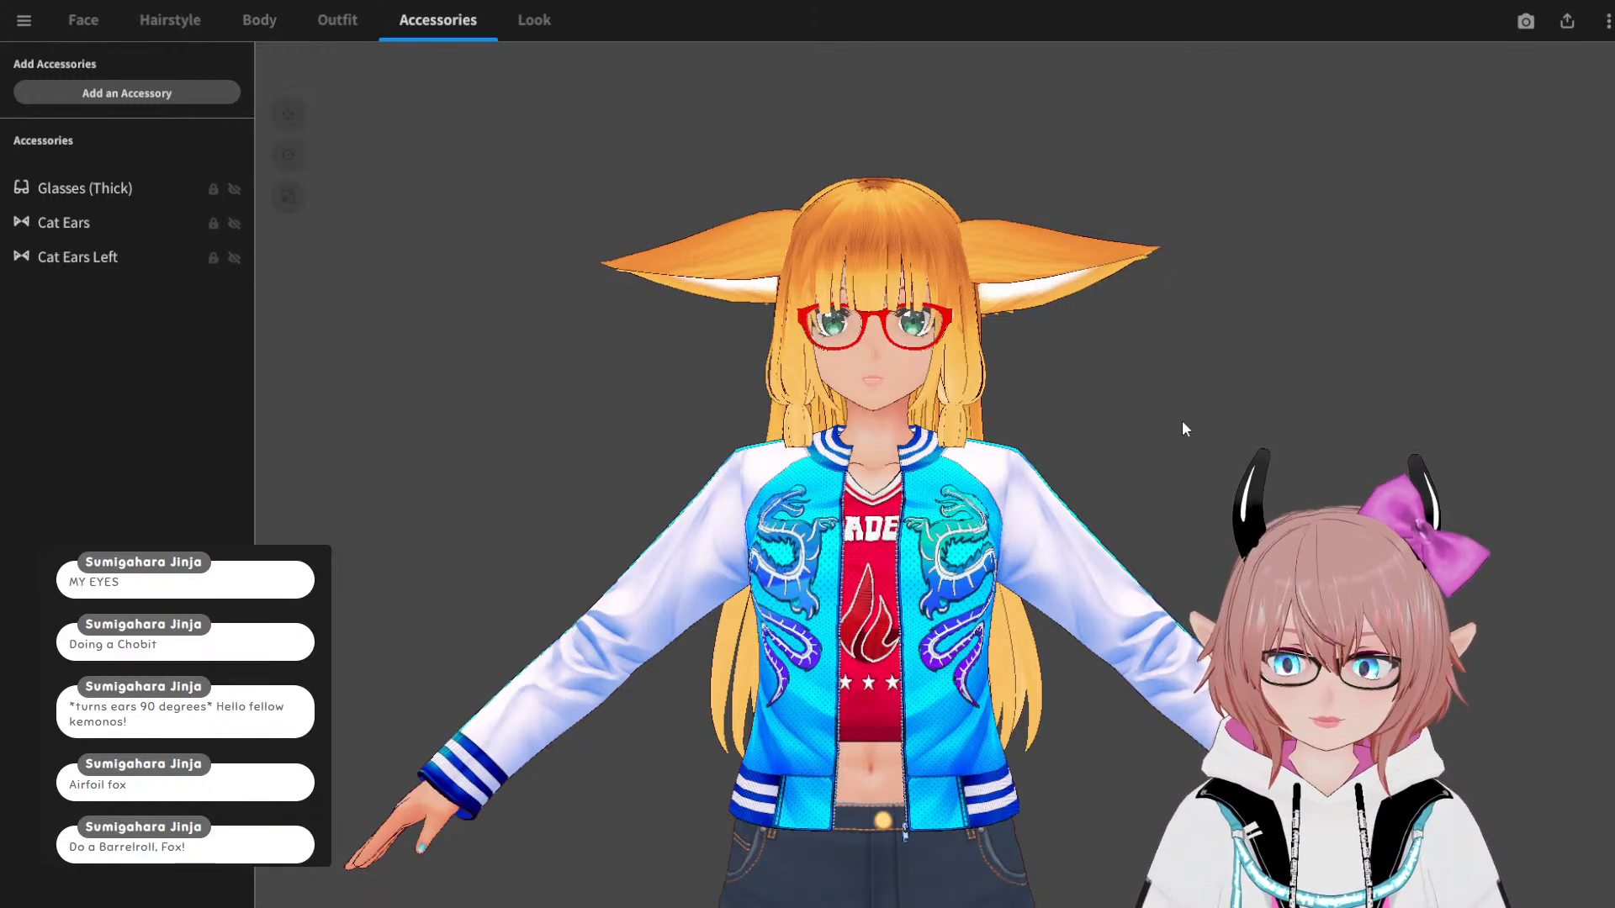
mouse_move(1132, 379)
mouse_down()
mouse_move(1009, 386)
mouse_move(1137, 383)
mouse_up()
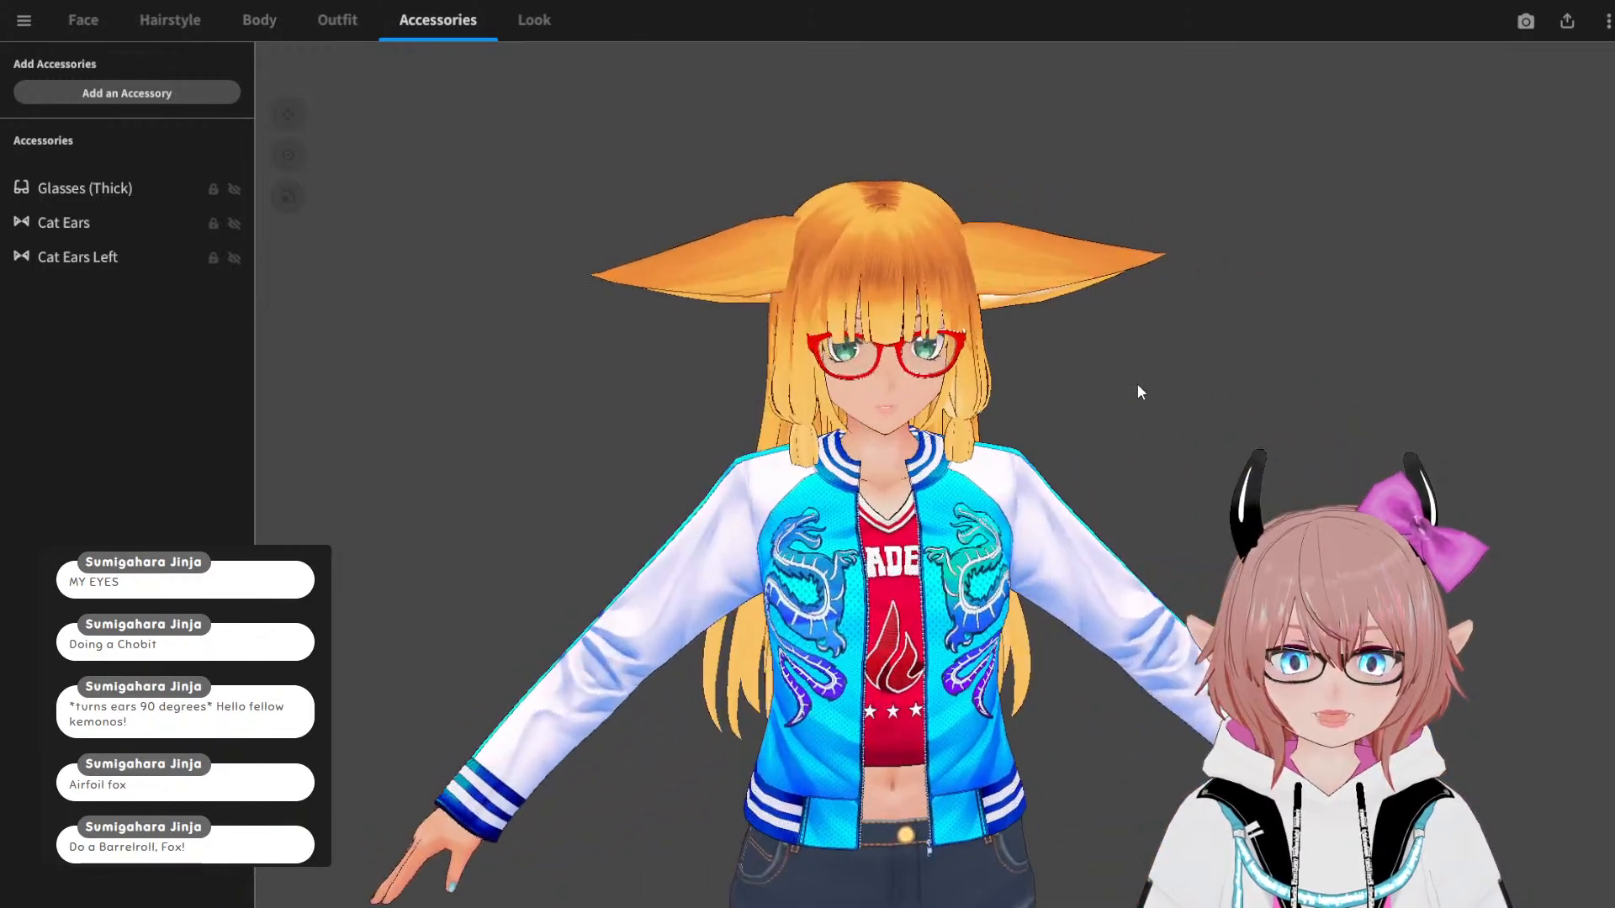
scroll(1127, 380, down, 3)
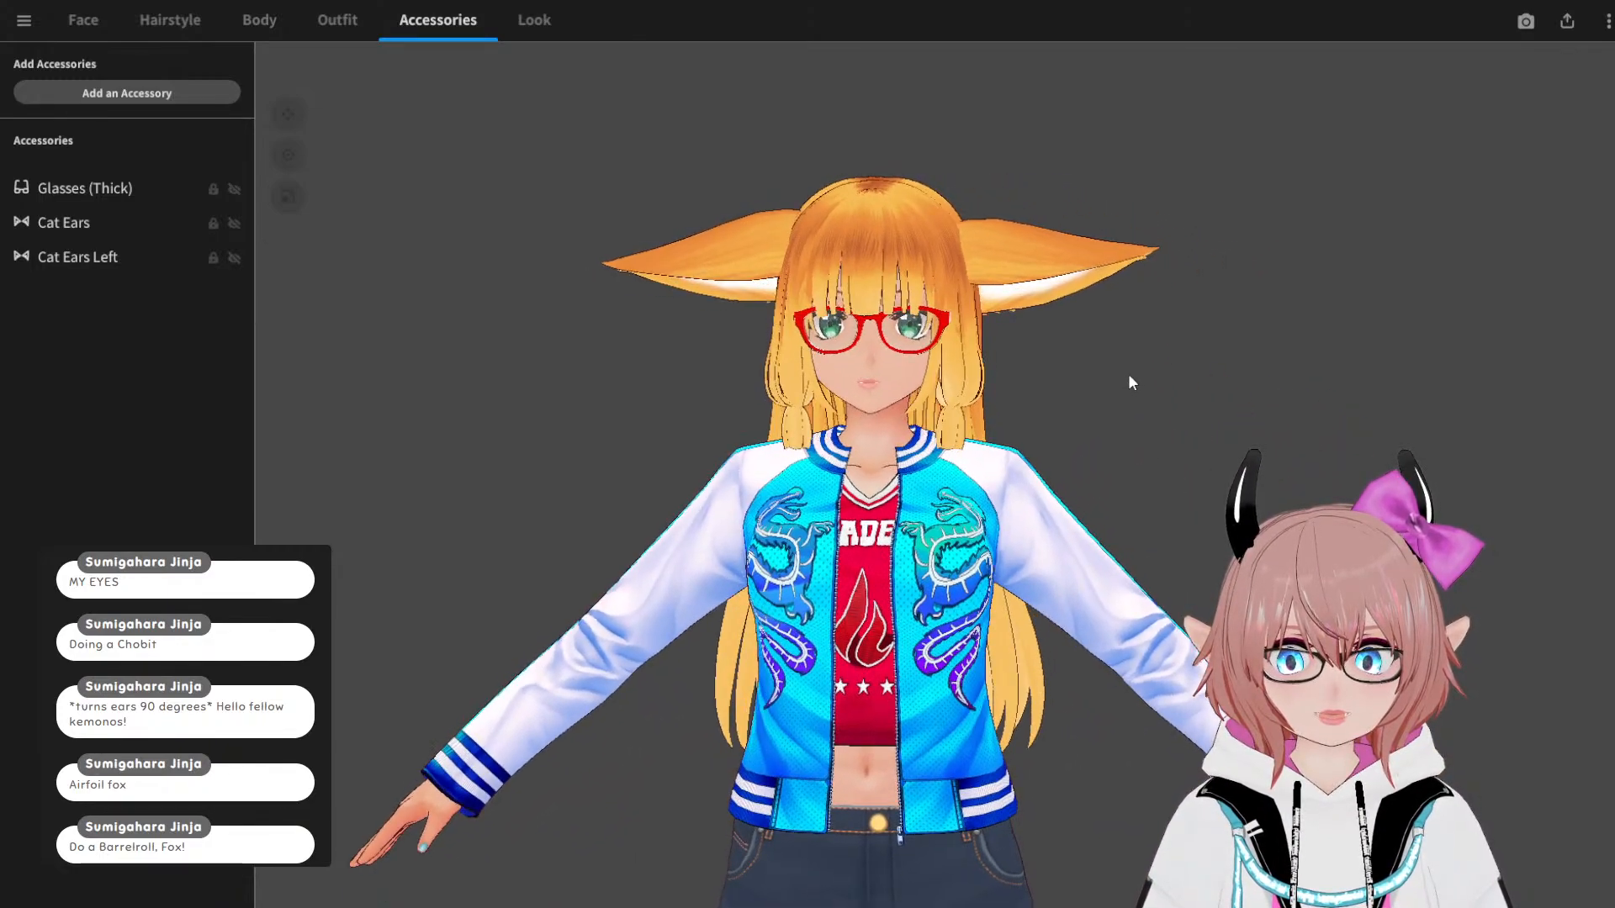
scroll(1140, 380, up, 2)
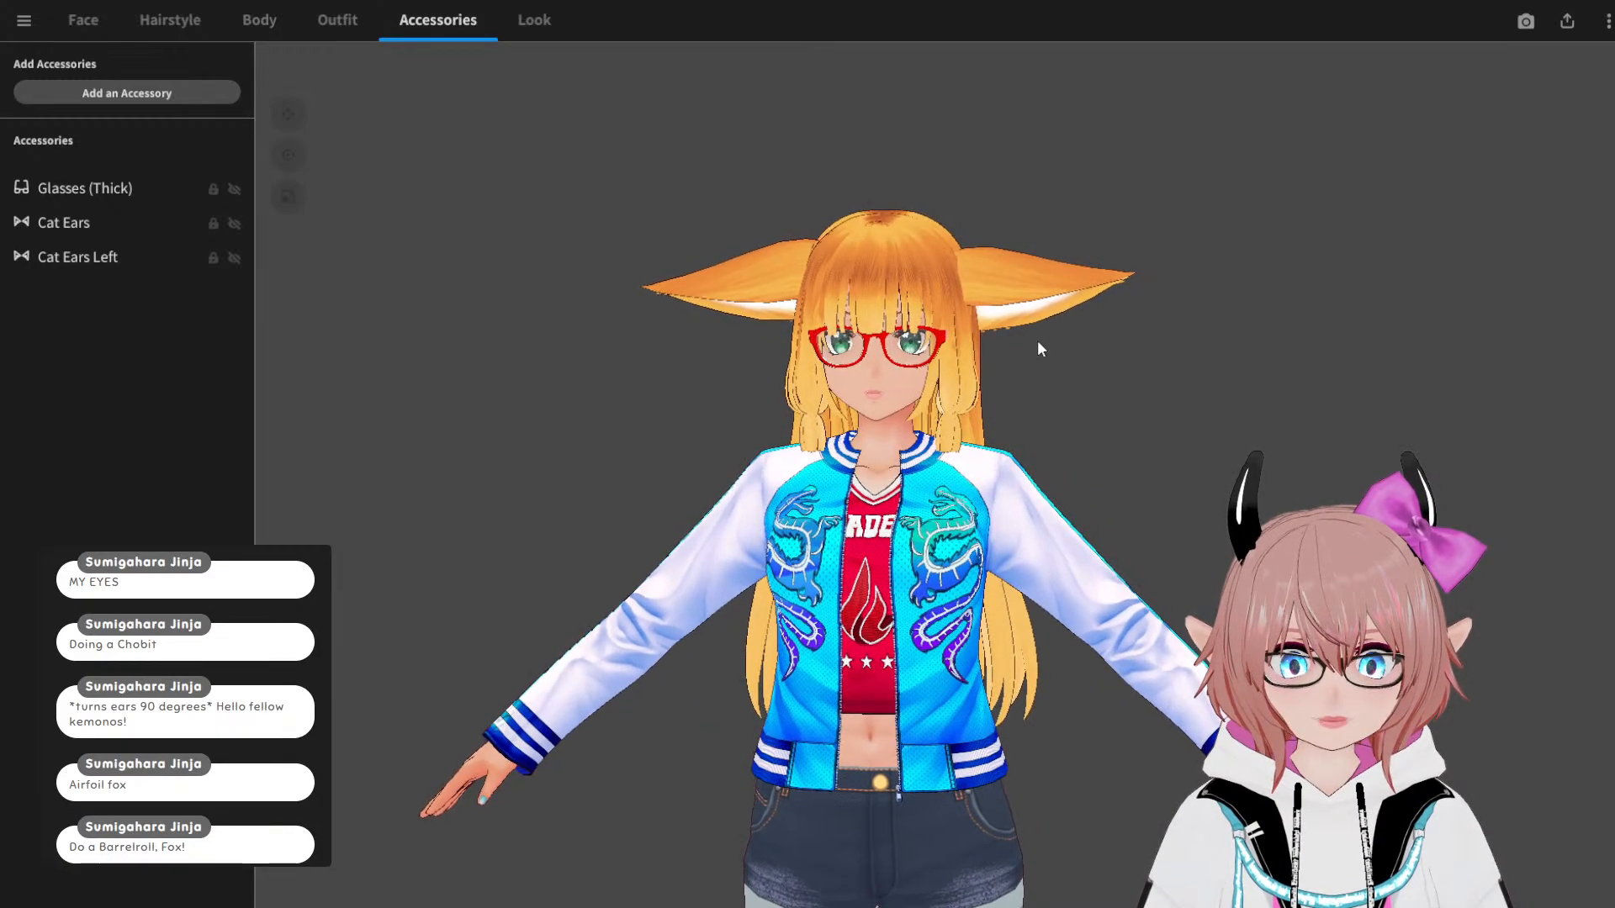
scroll(975, 321, up, 2)
scroll(969, 318, down, 2)
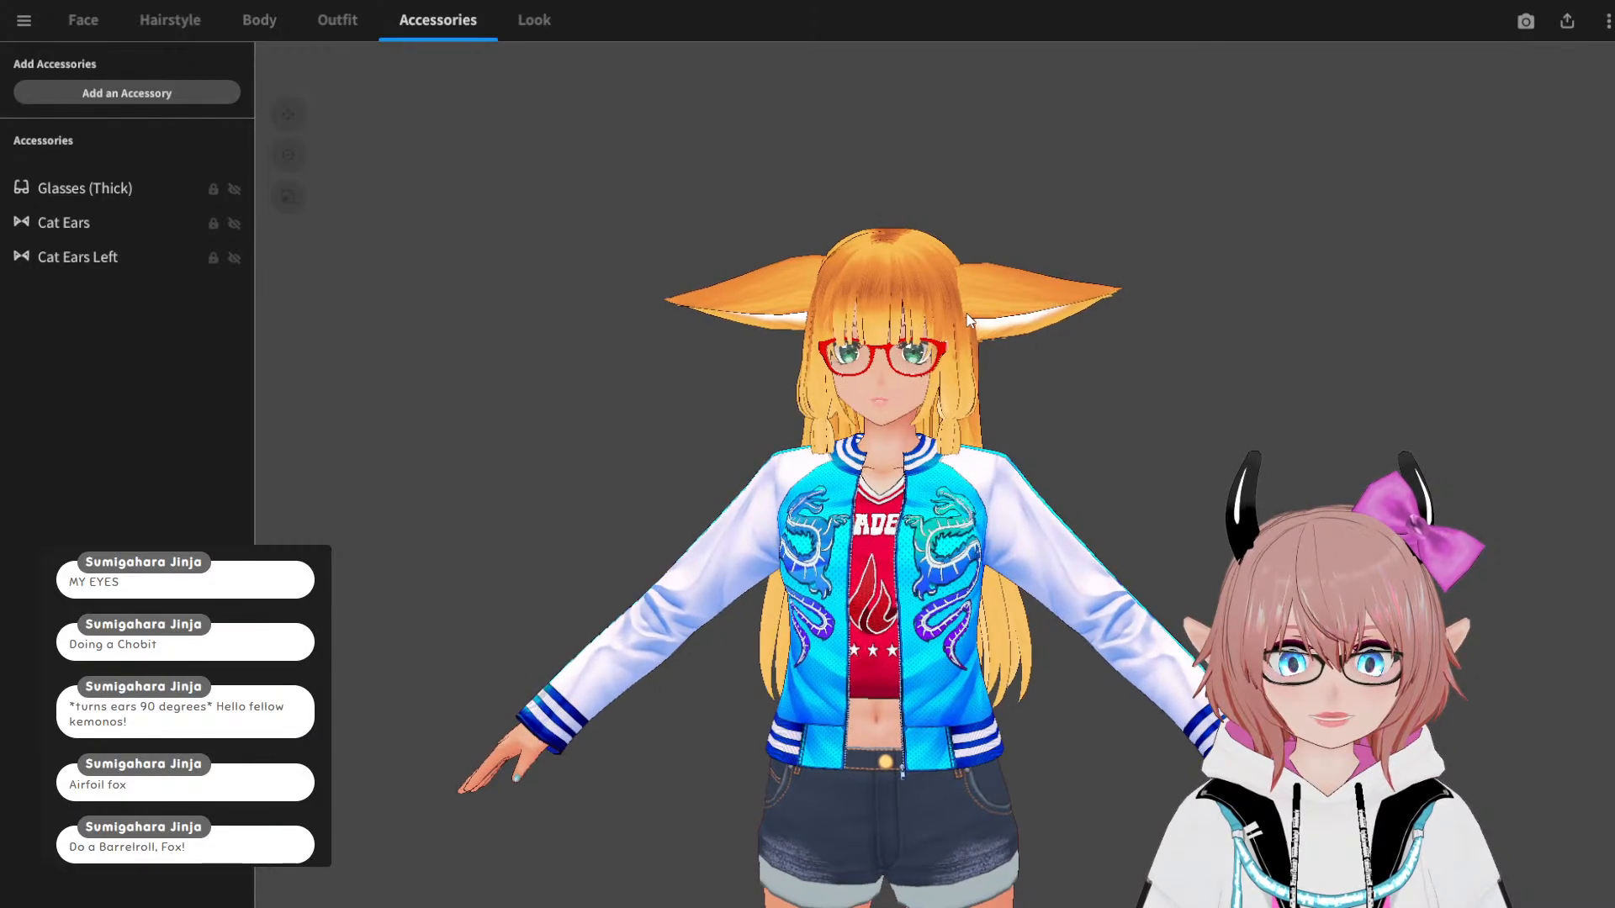
scroll(933, 341, up, 1)
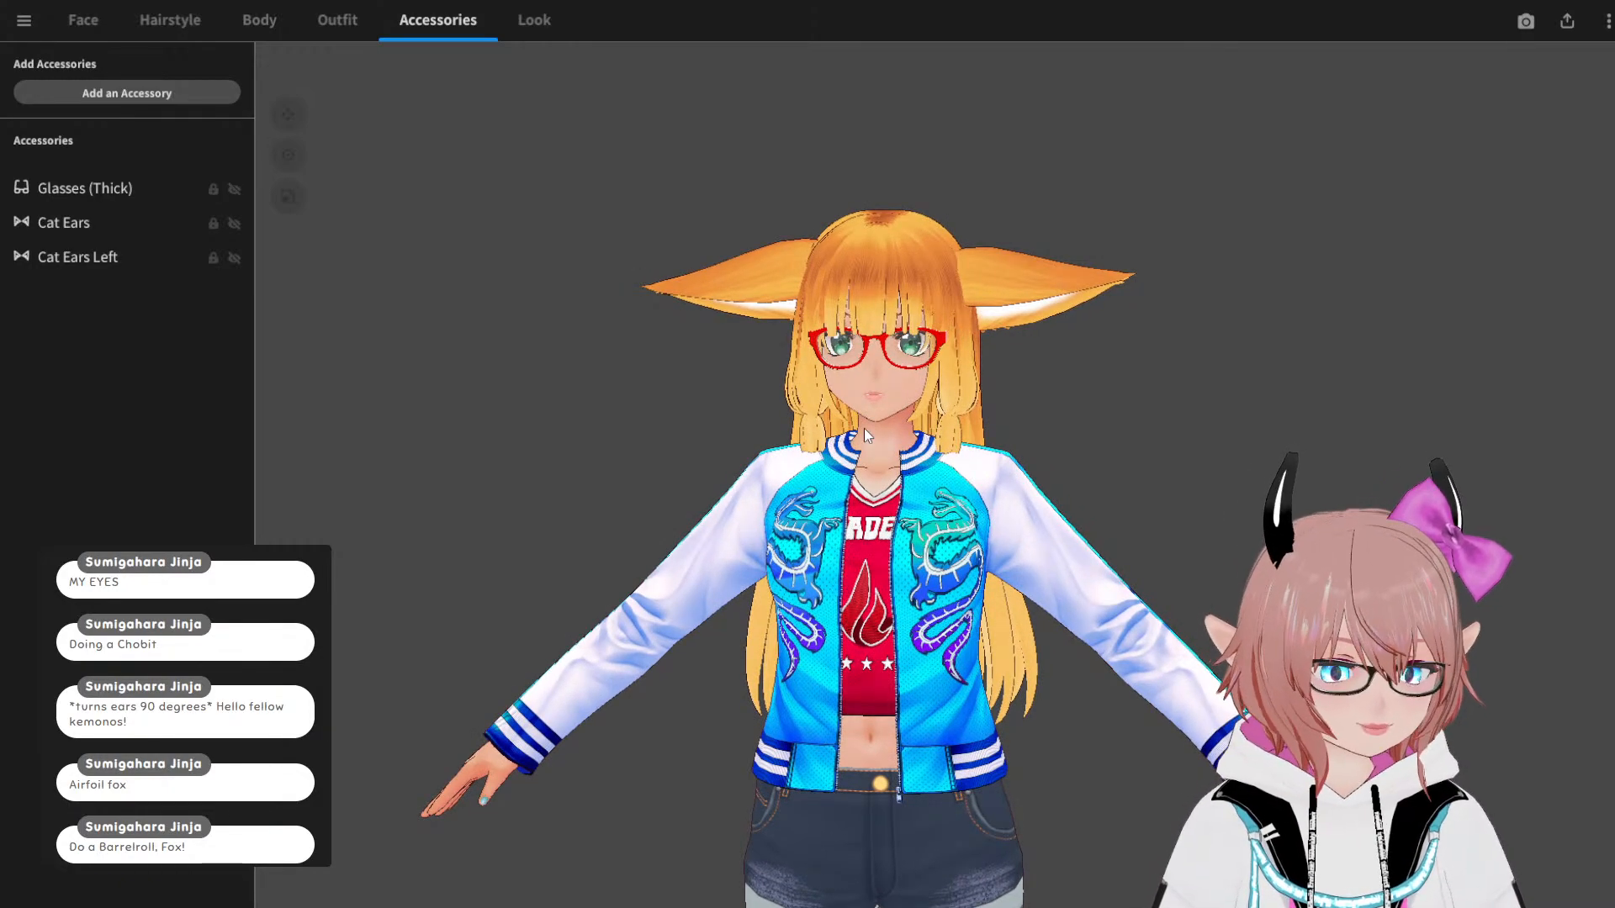
scroll(930, 341, down, 1)
middle_drag(867, 615, 877, 475)
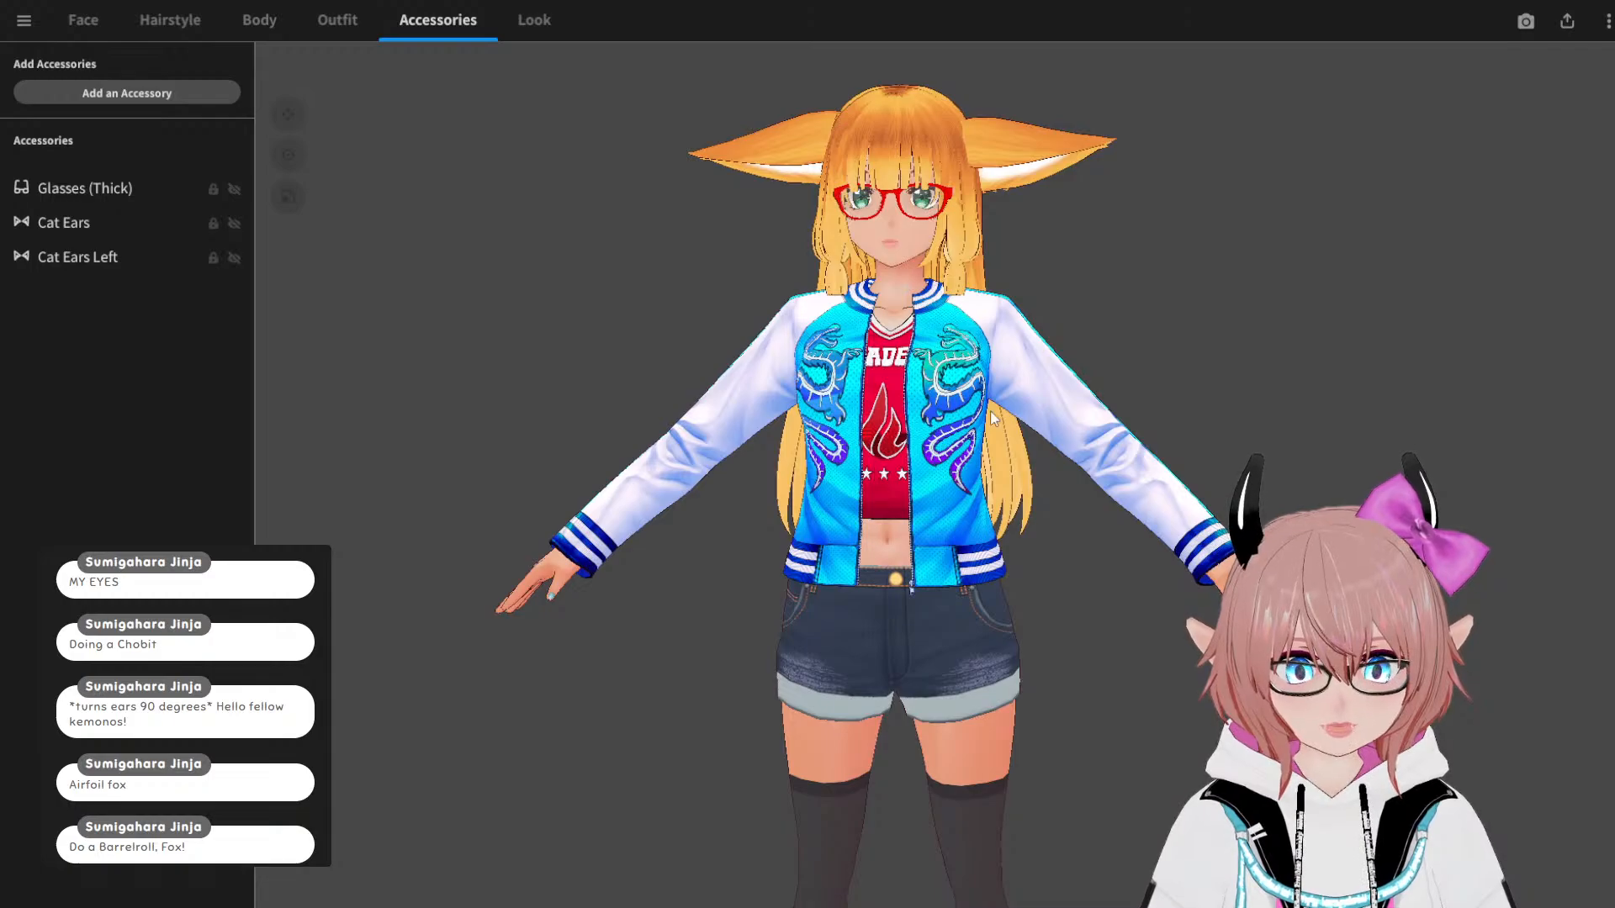
drag(991, 411, 686, 415)
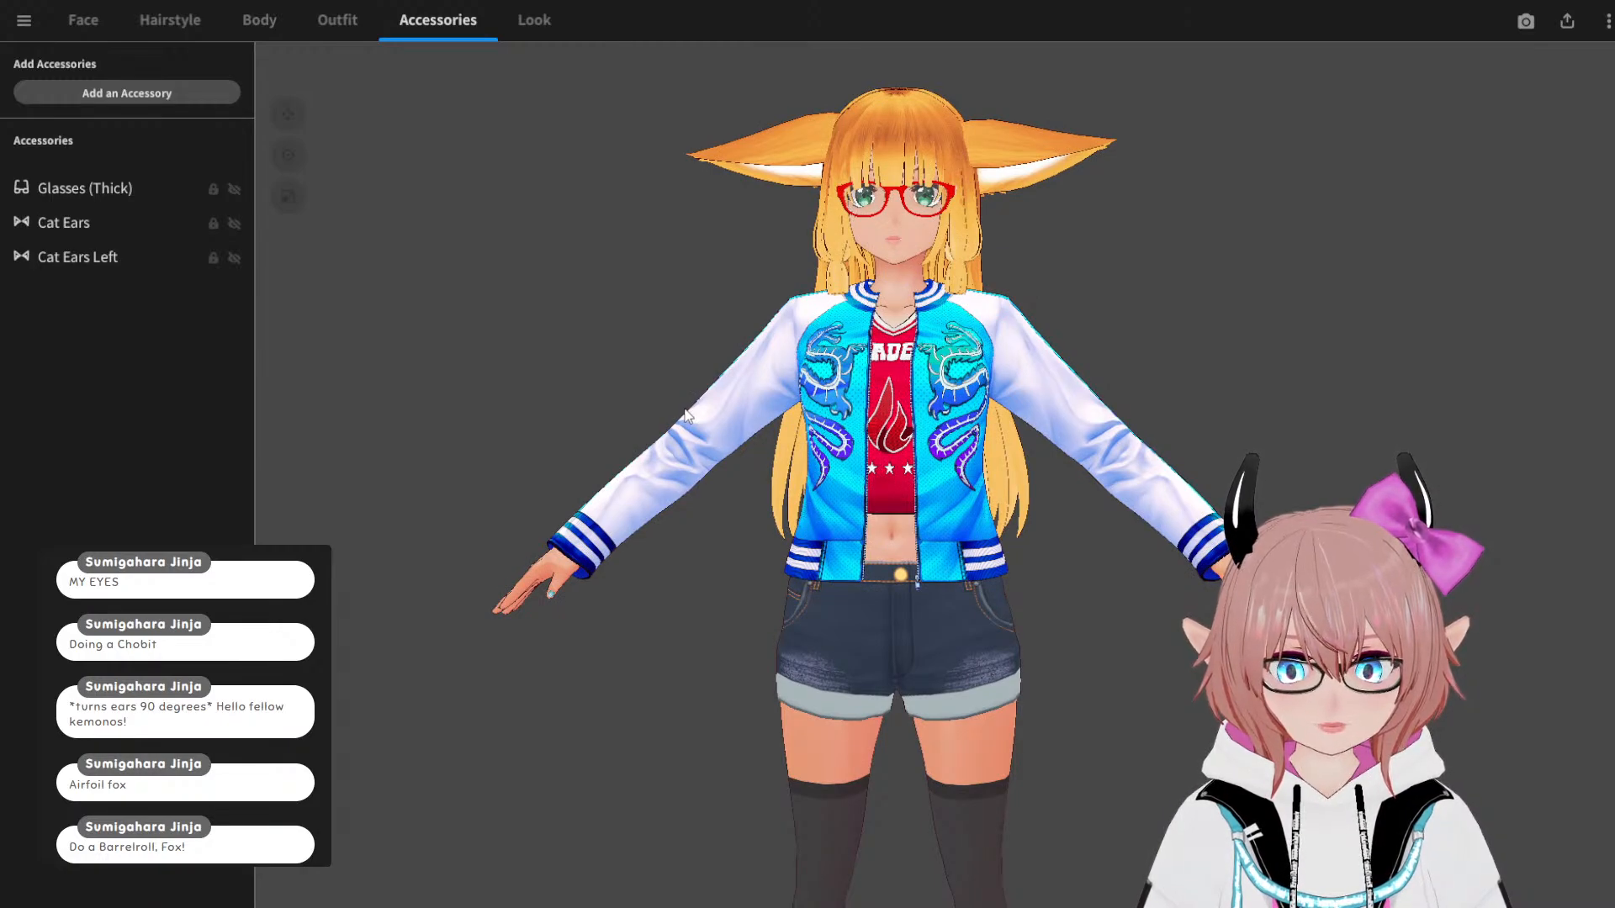